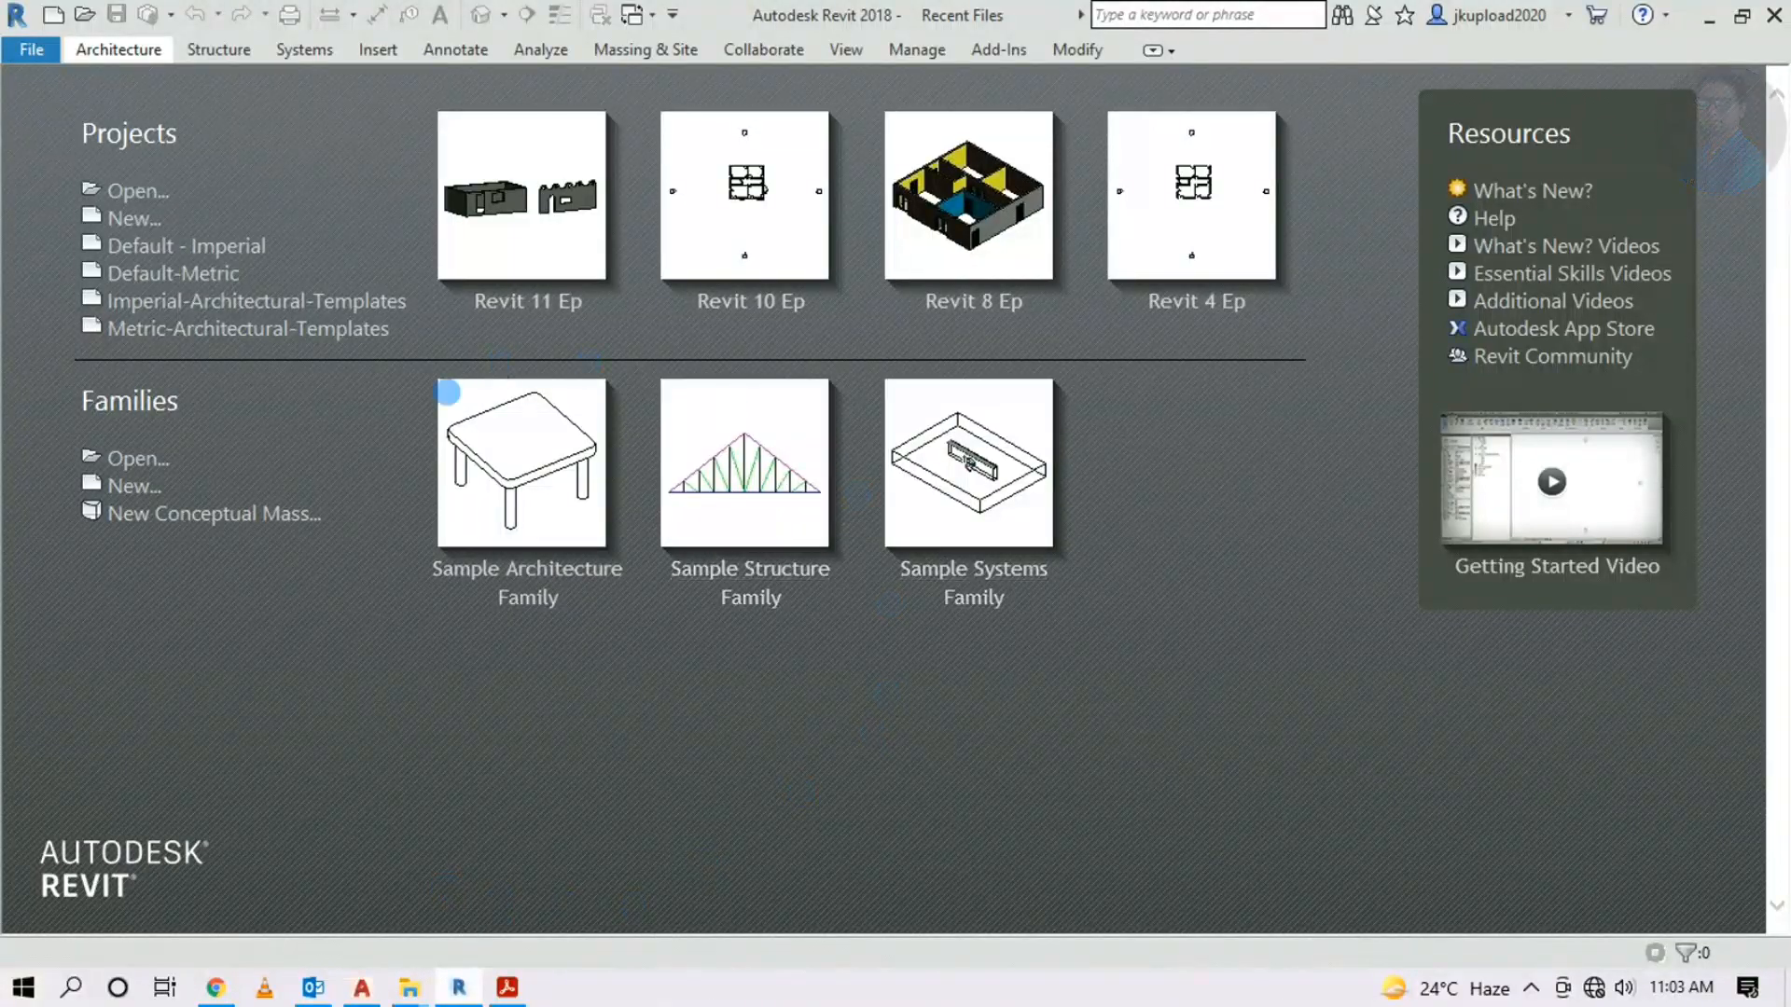
Zoom into the reference floor plan PDF in Acrobat, then start a new Revit project
click(504, 990)
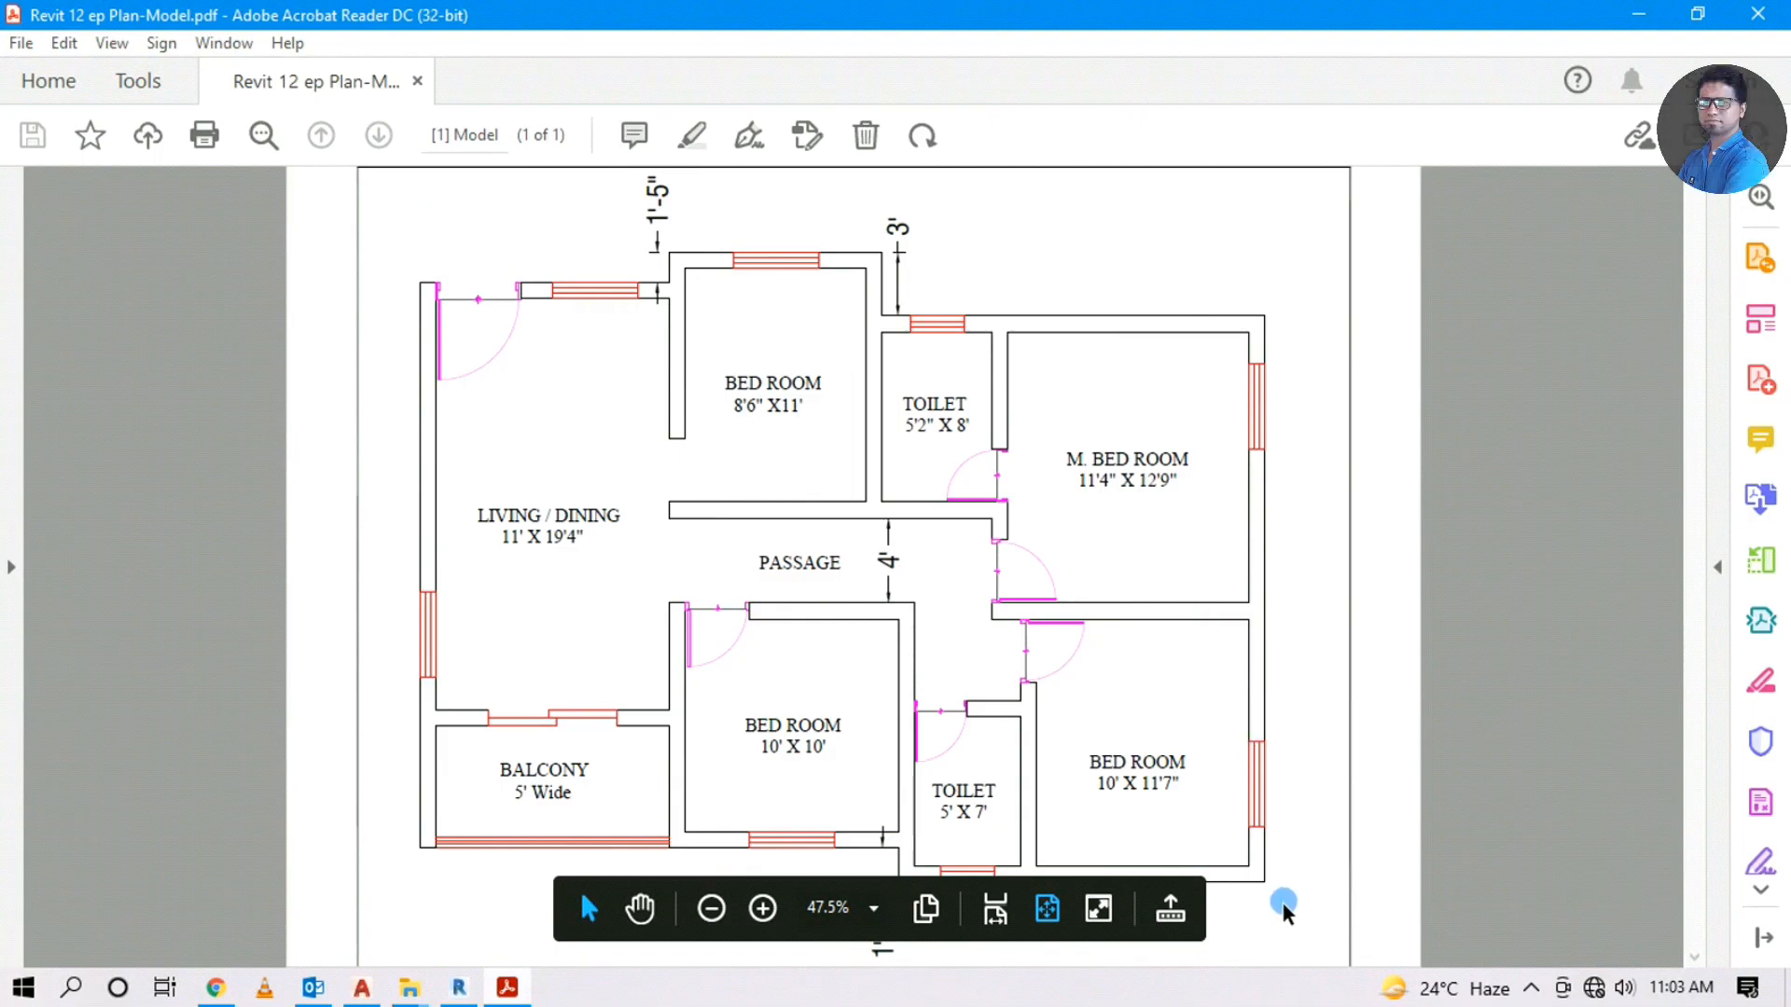
double_click(651, 485)
click(607, 391)
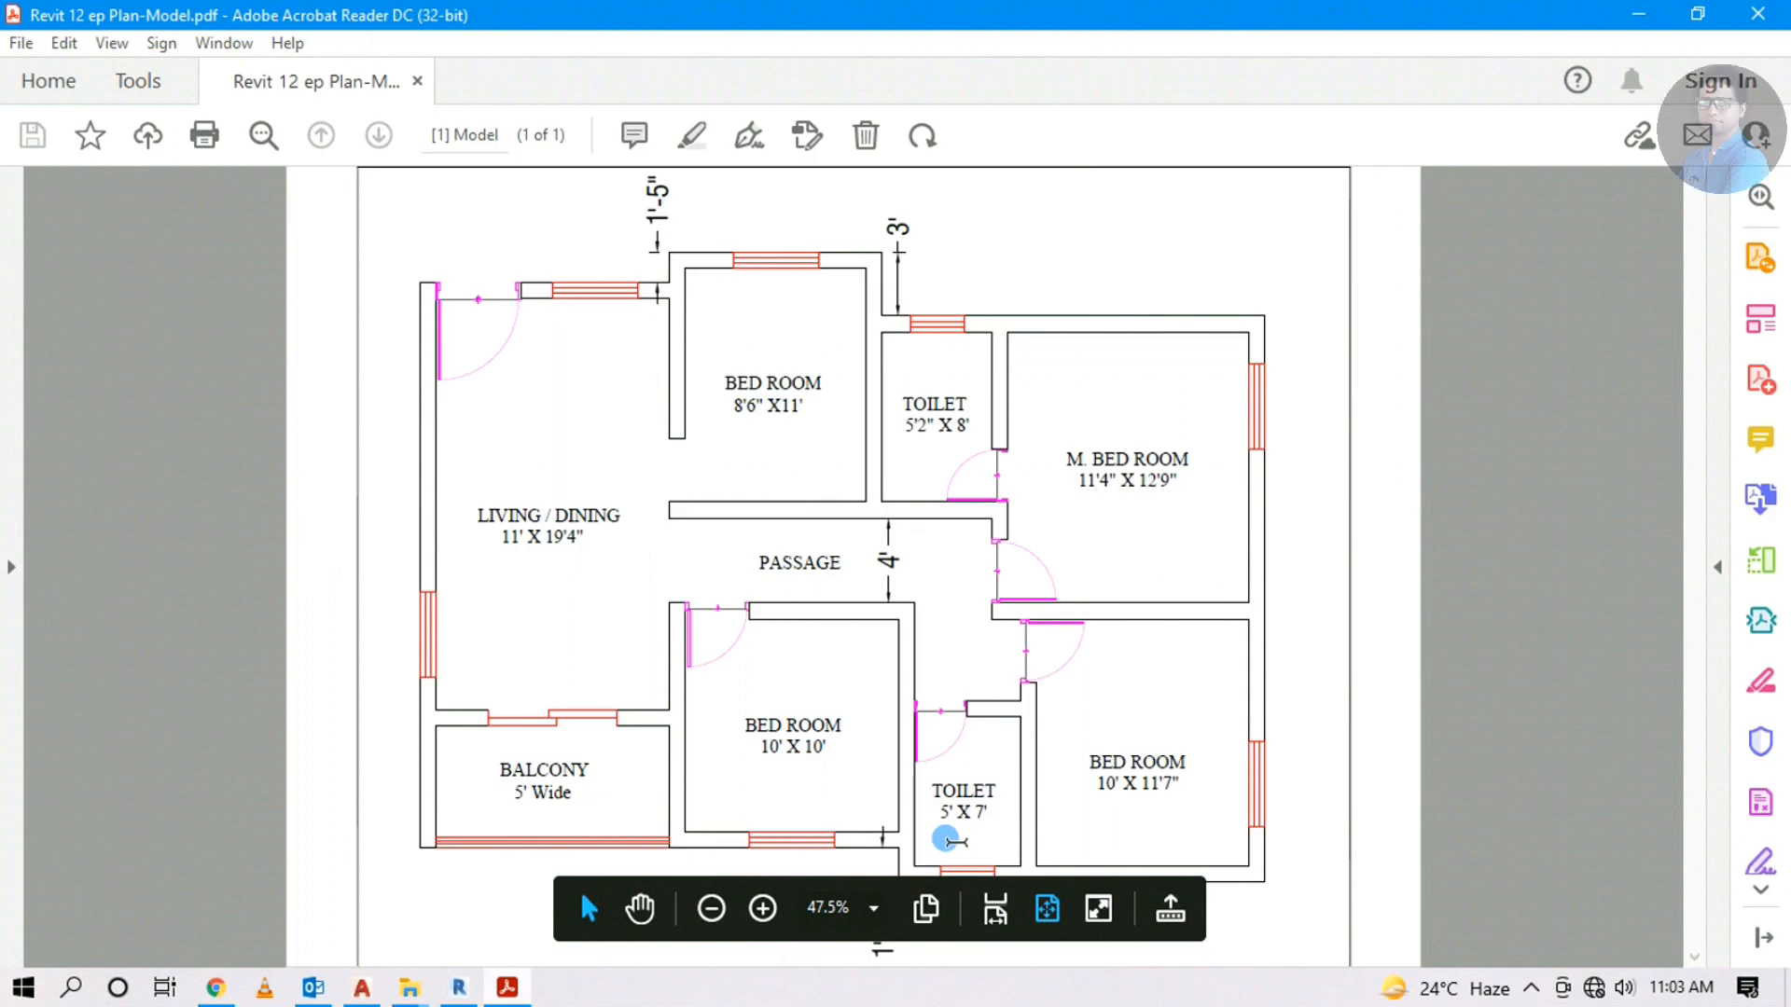
click(1635, 15)
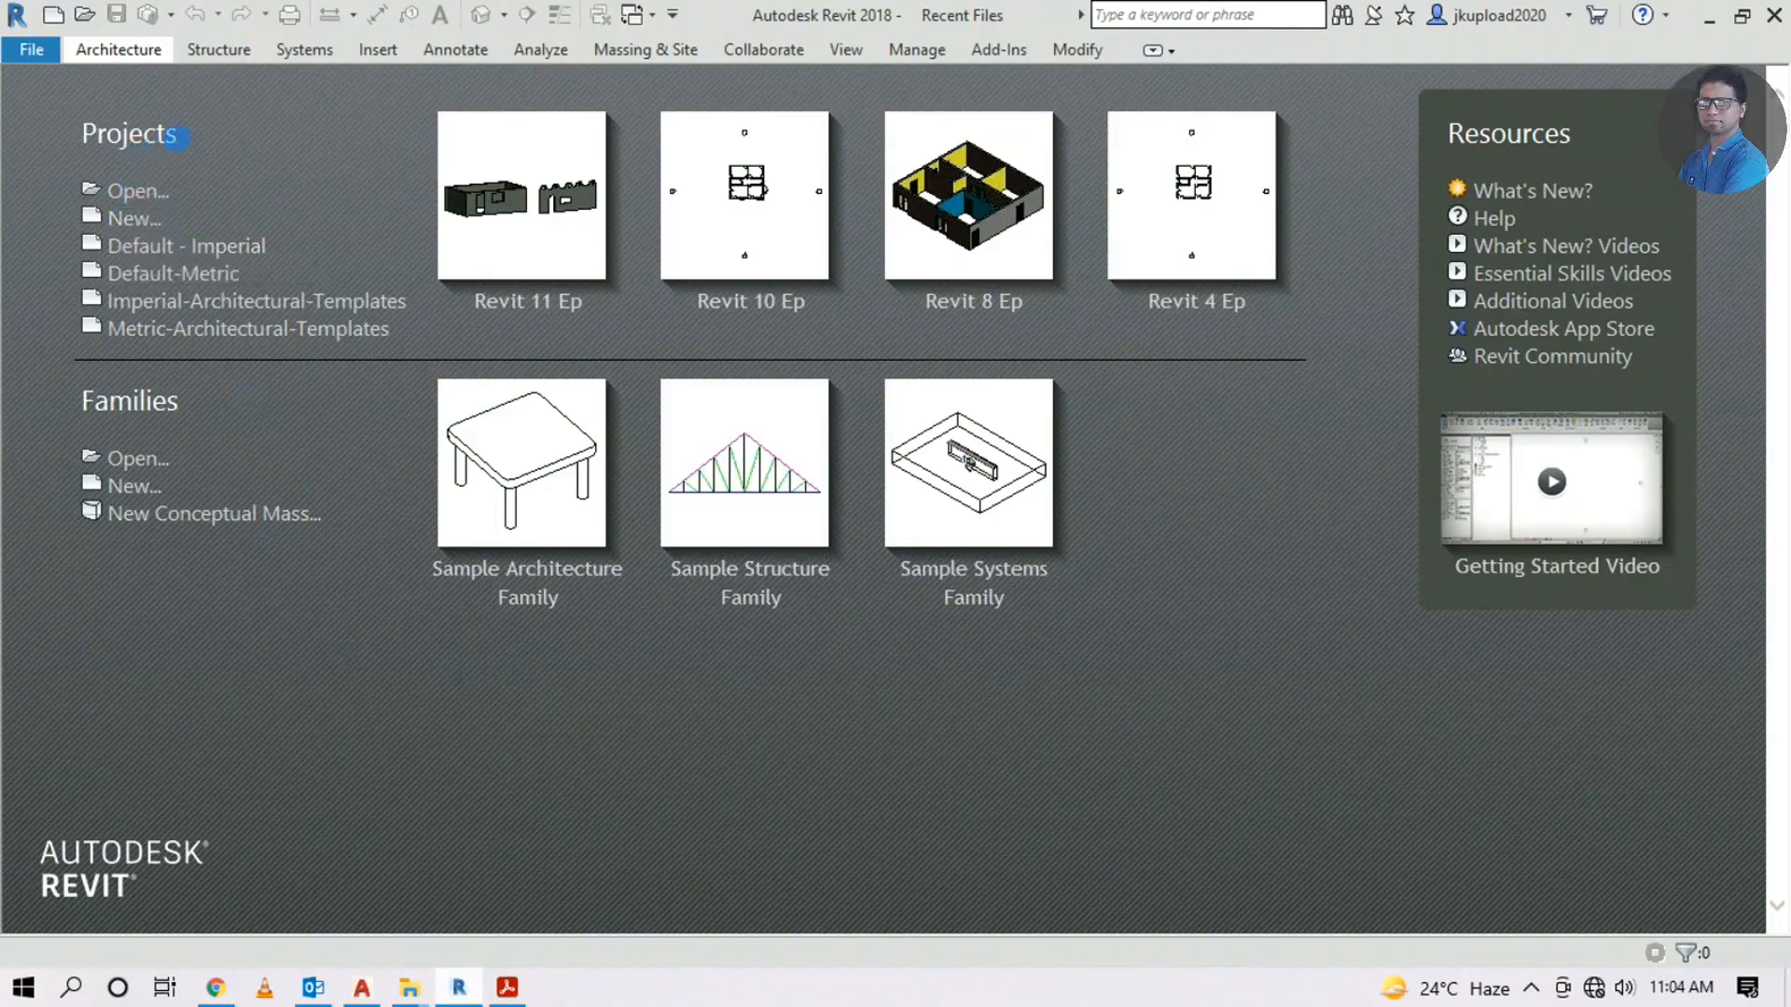
click(112, 218)
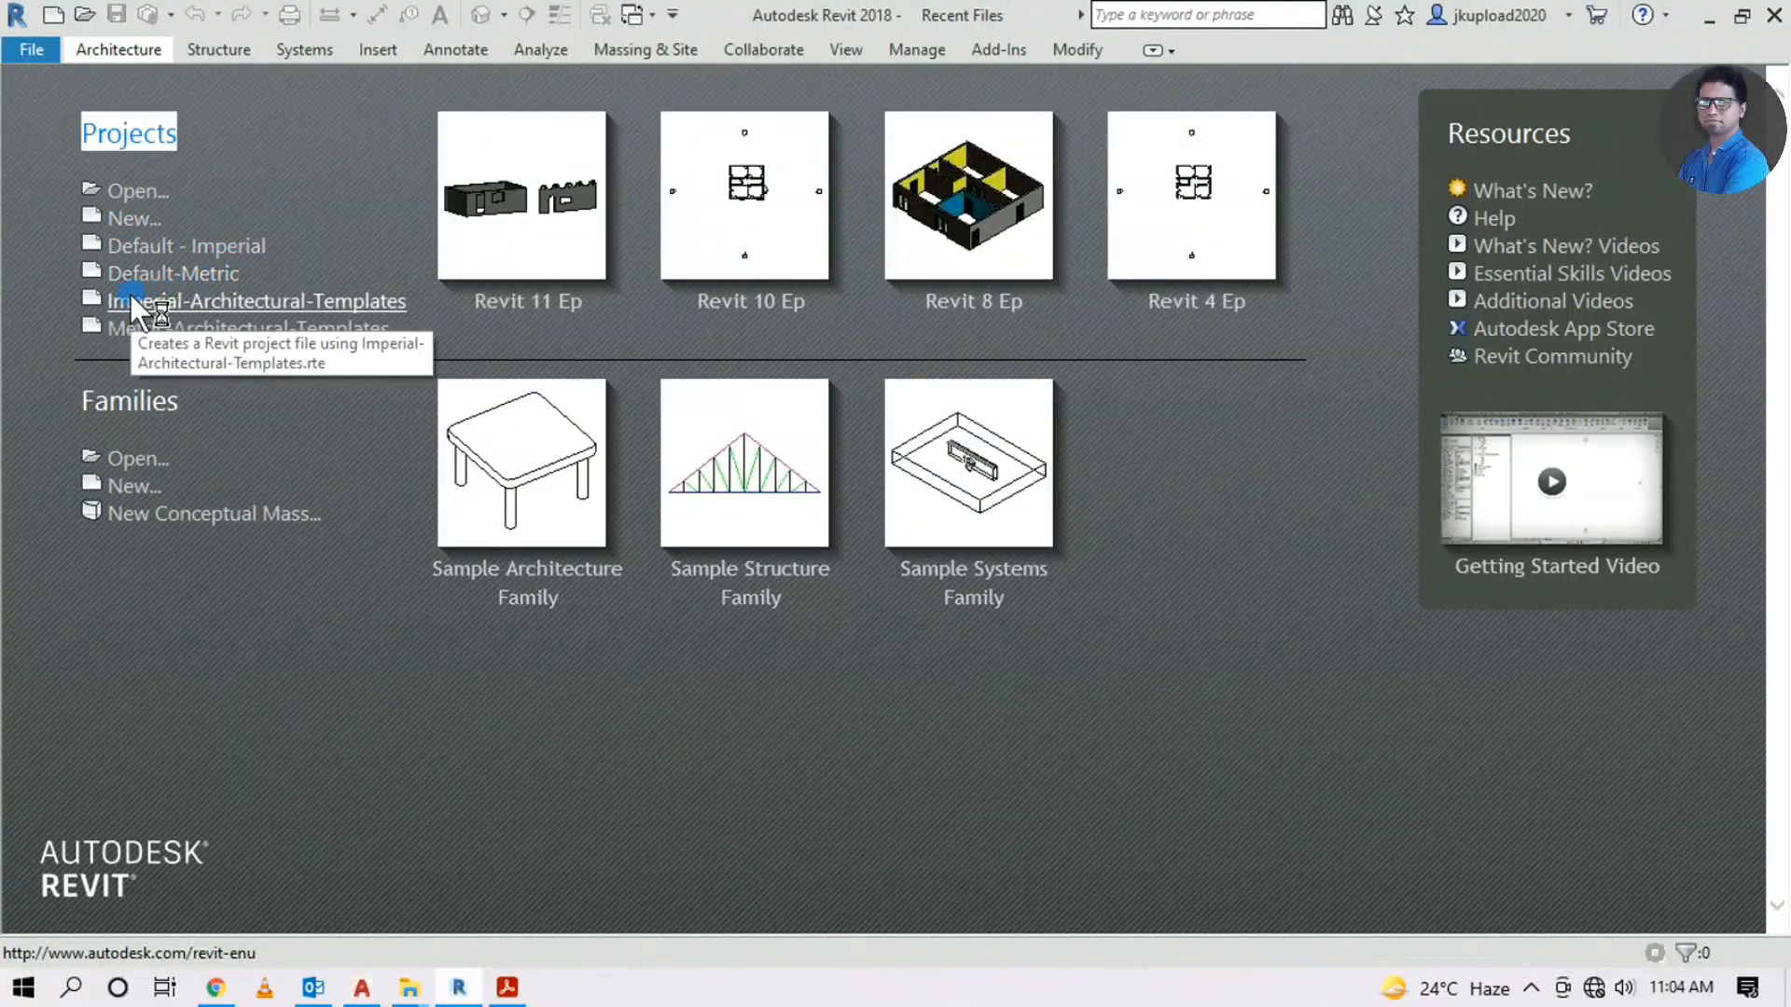
Take another close look at the floor plan PDF, then return to Revit
click(508, 987)
double_click(588, 515)
ctrl+scroll(508, 546, up, 4)
click(511, 563)
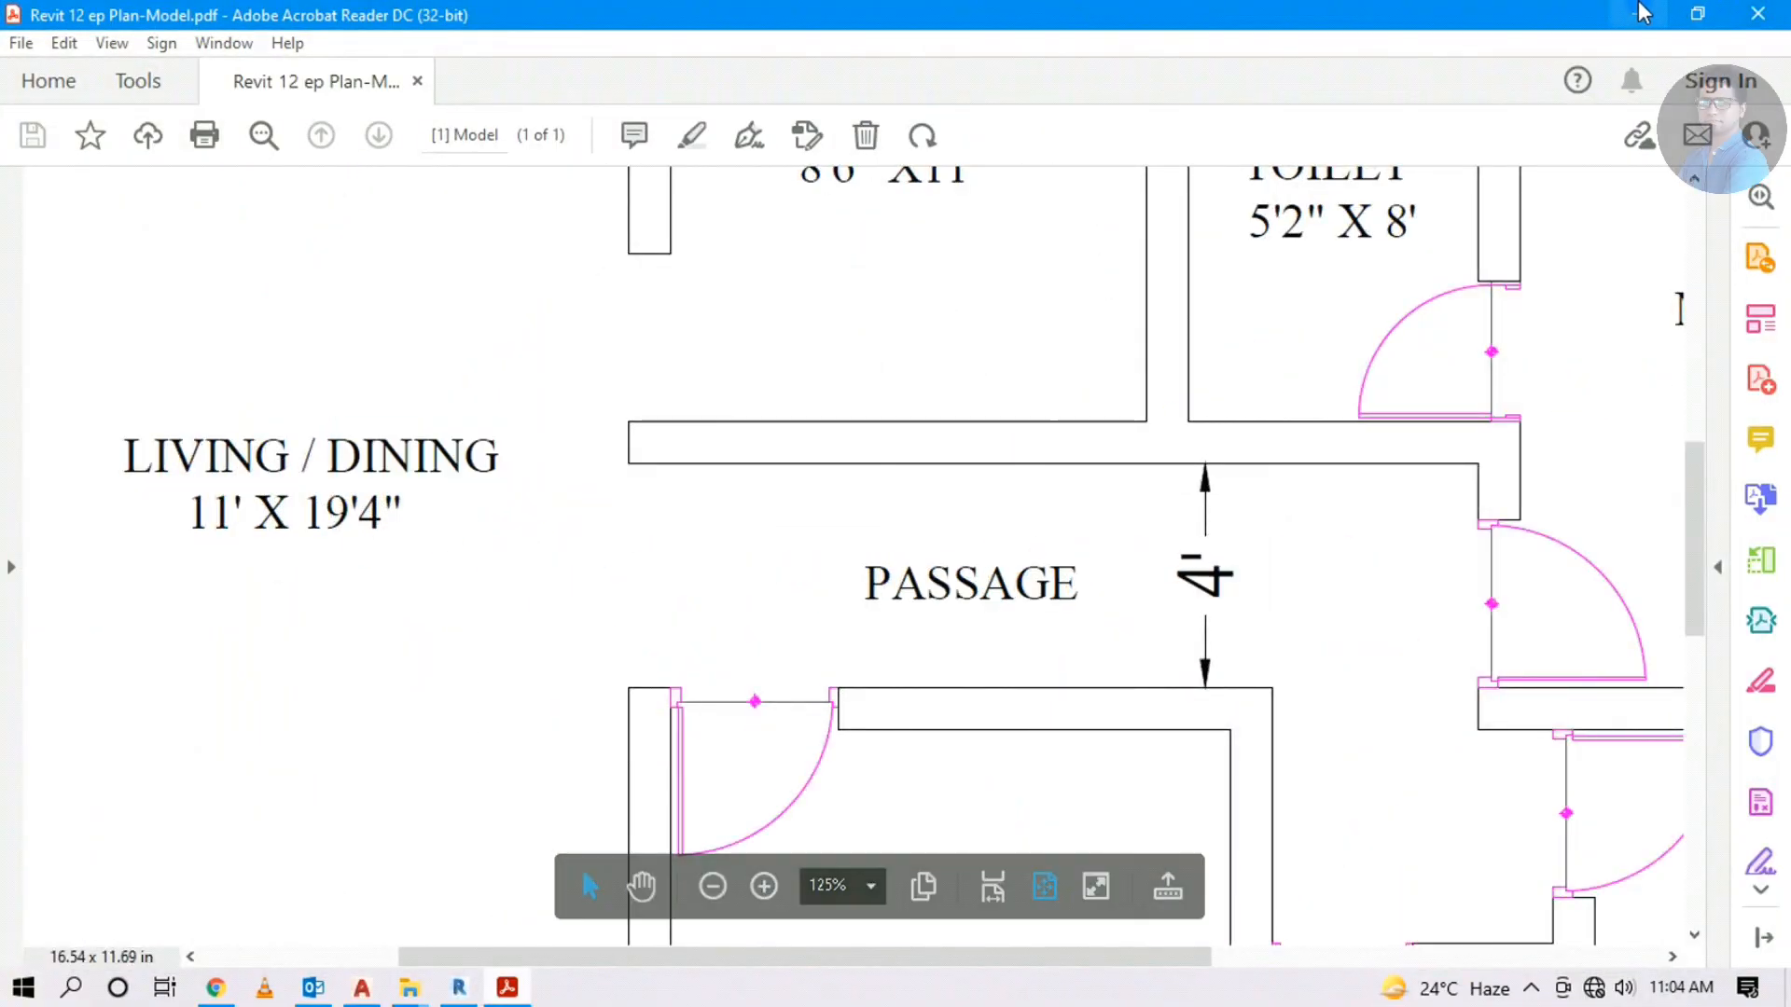
click(459, 987)
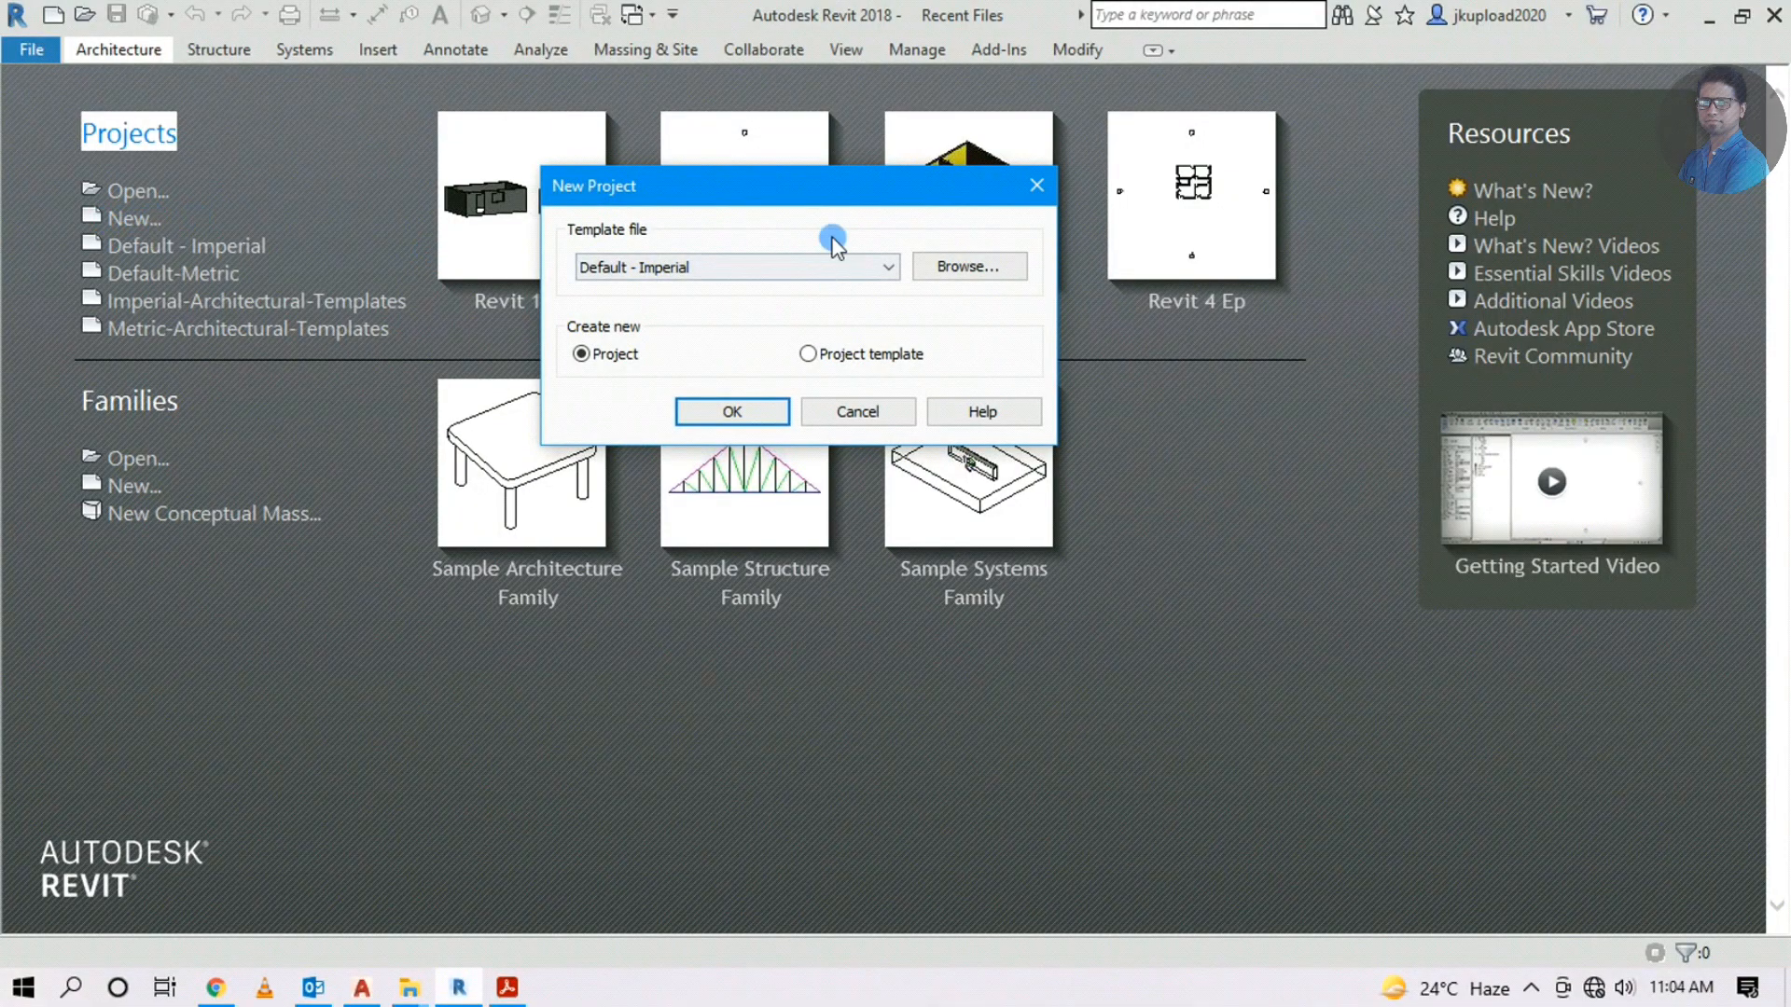
Create a new Project from the Default - Imperial template
drag(692, 198, 640, 182)
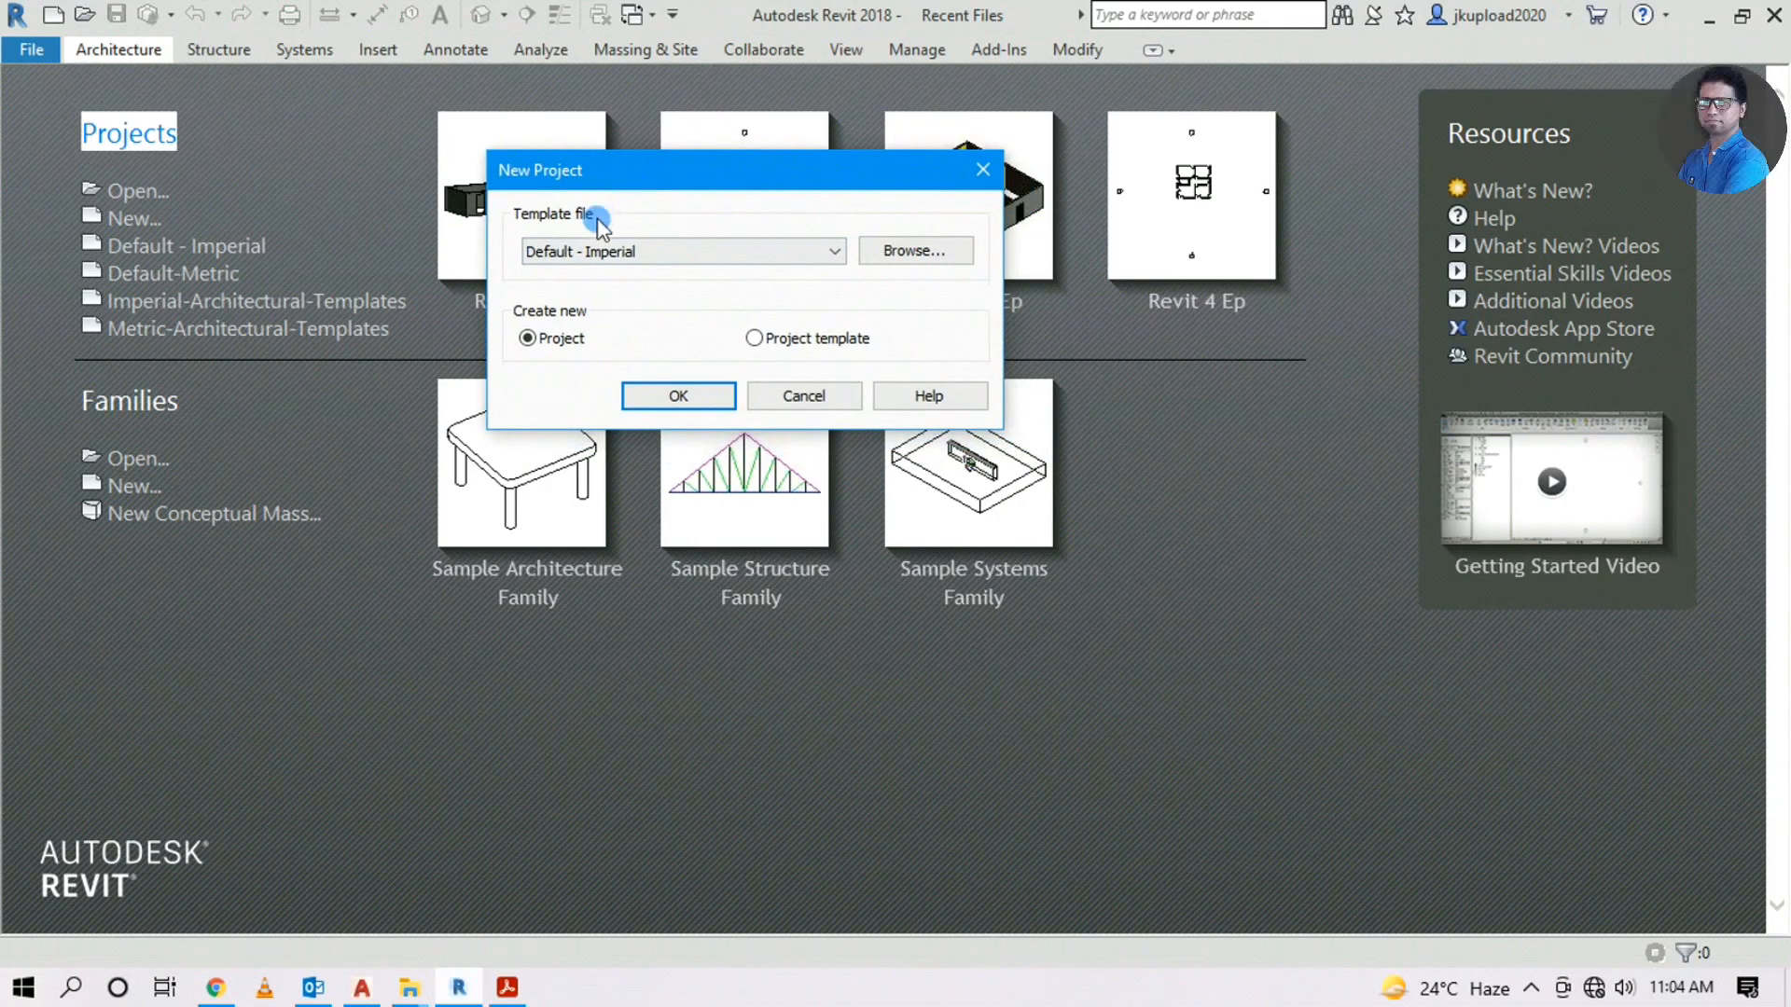
click(611, 252)
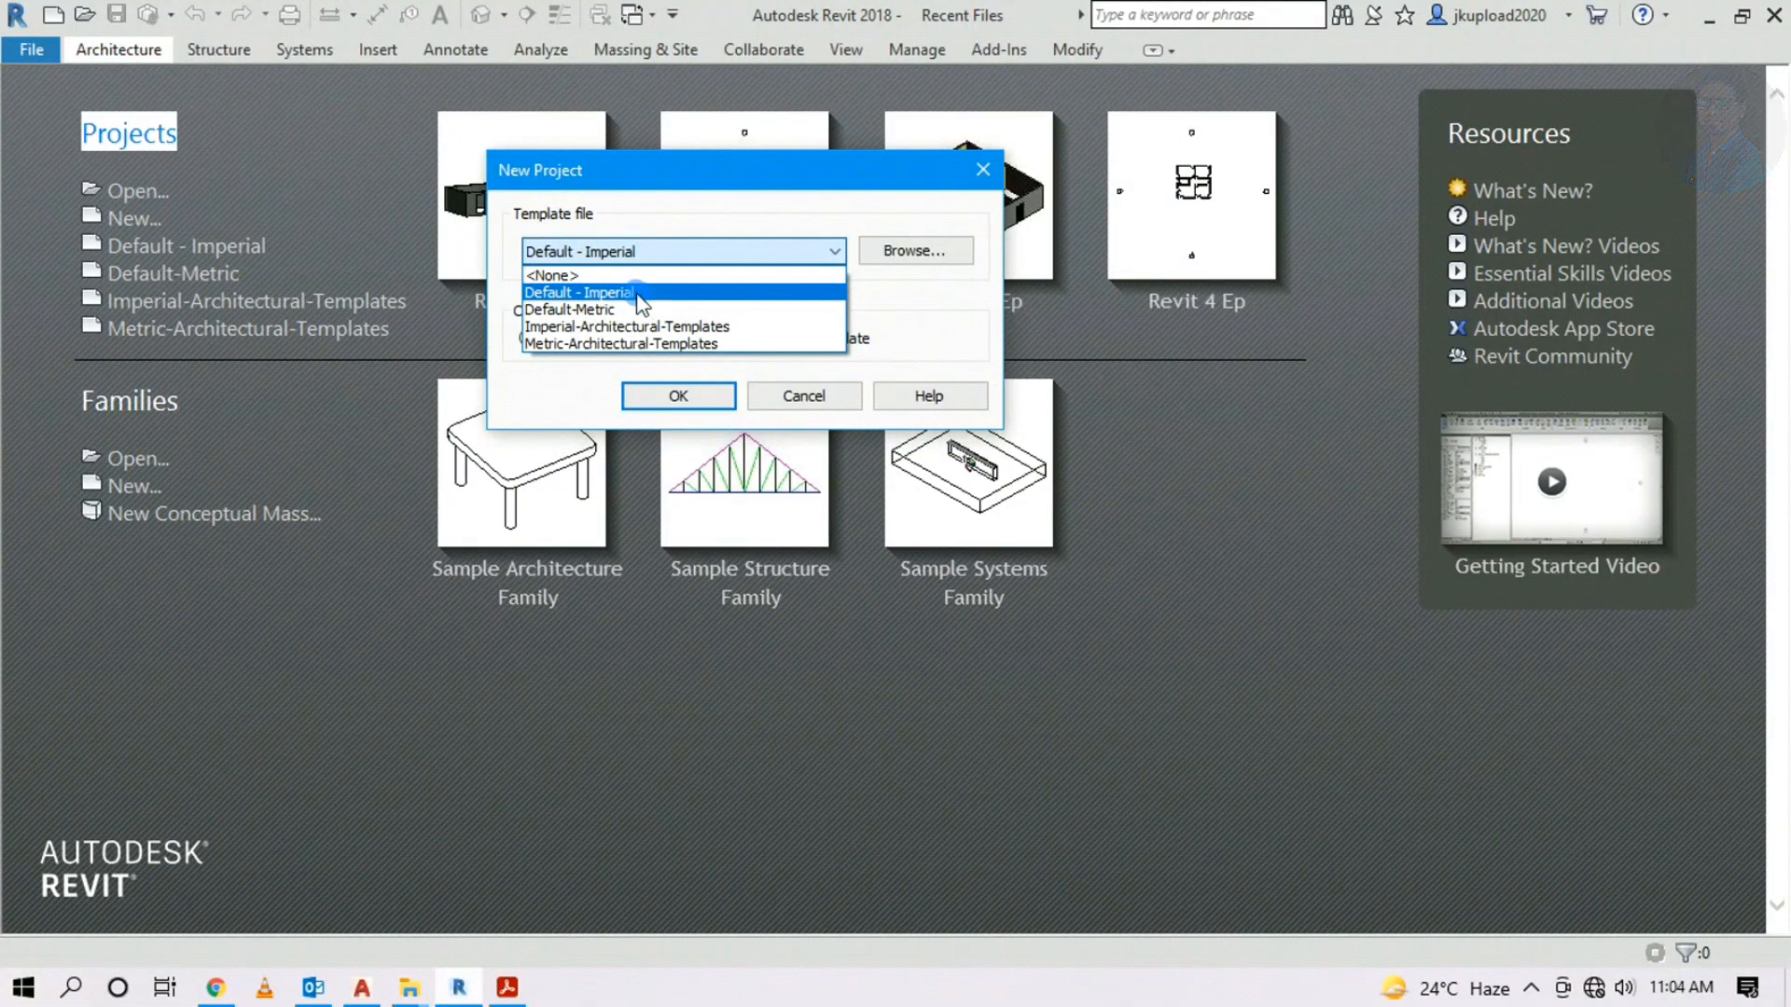
click(600, 290)
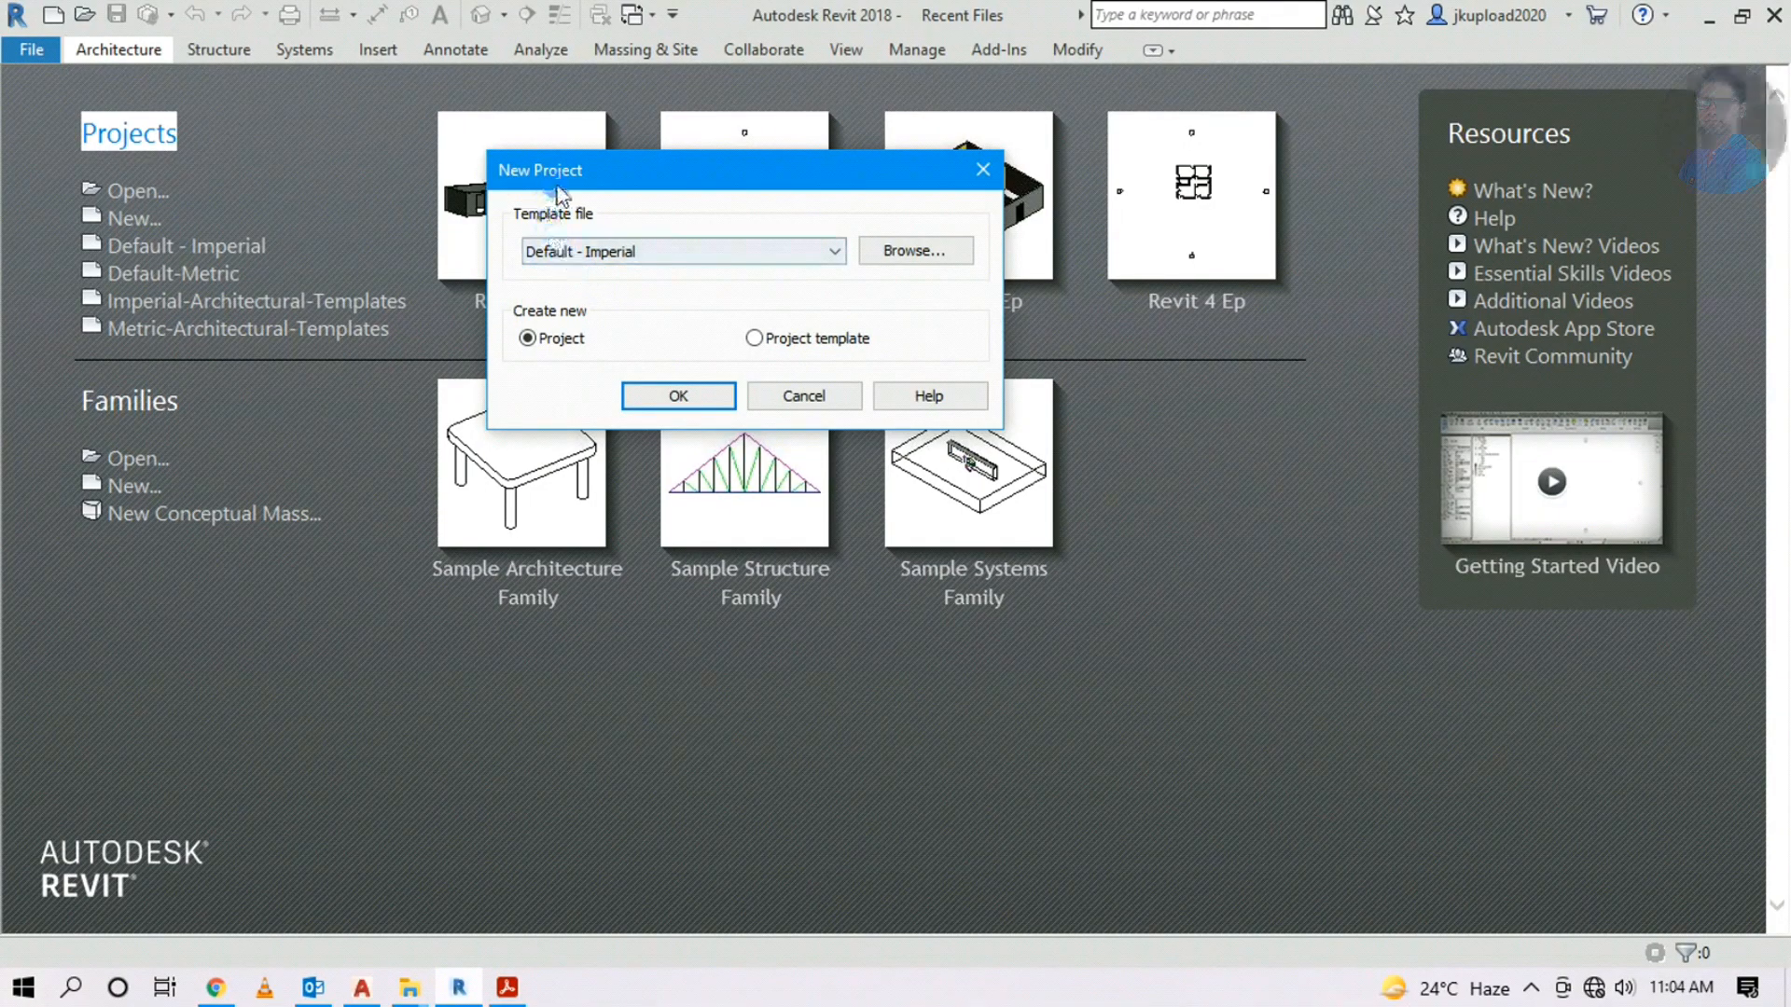
drag(554, 183, 573, 171)
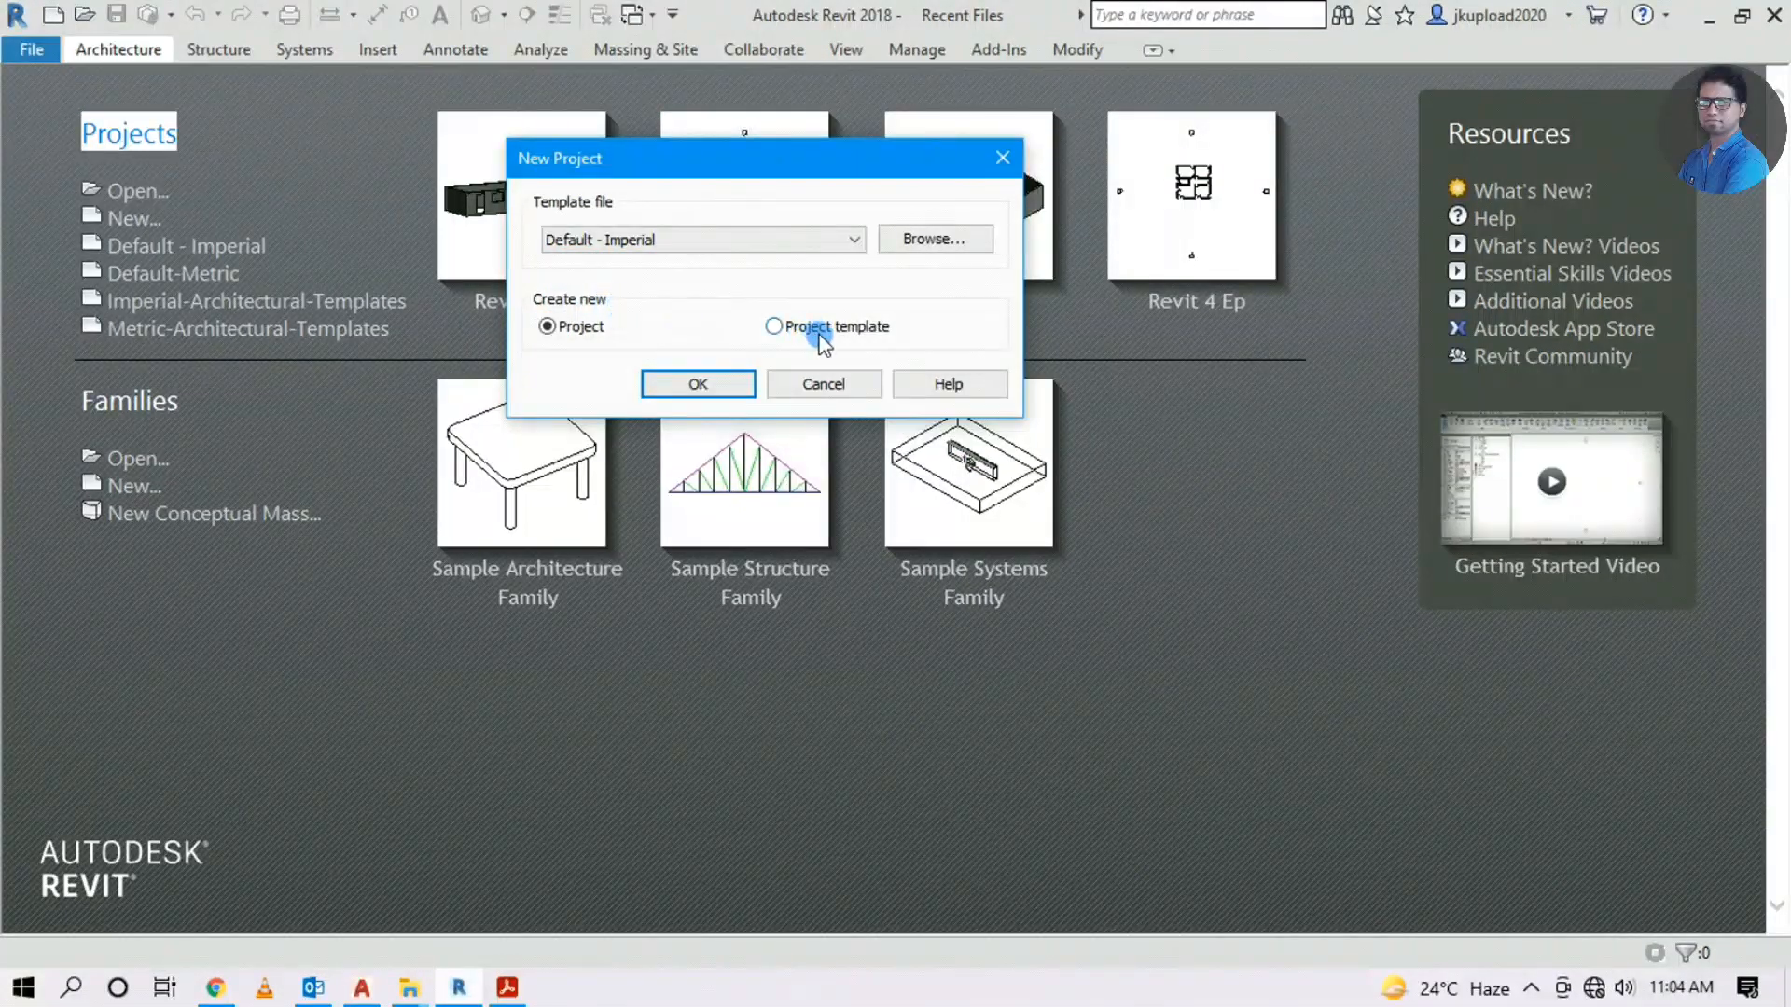
click(704, 385)
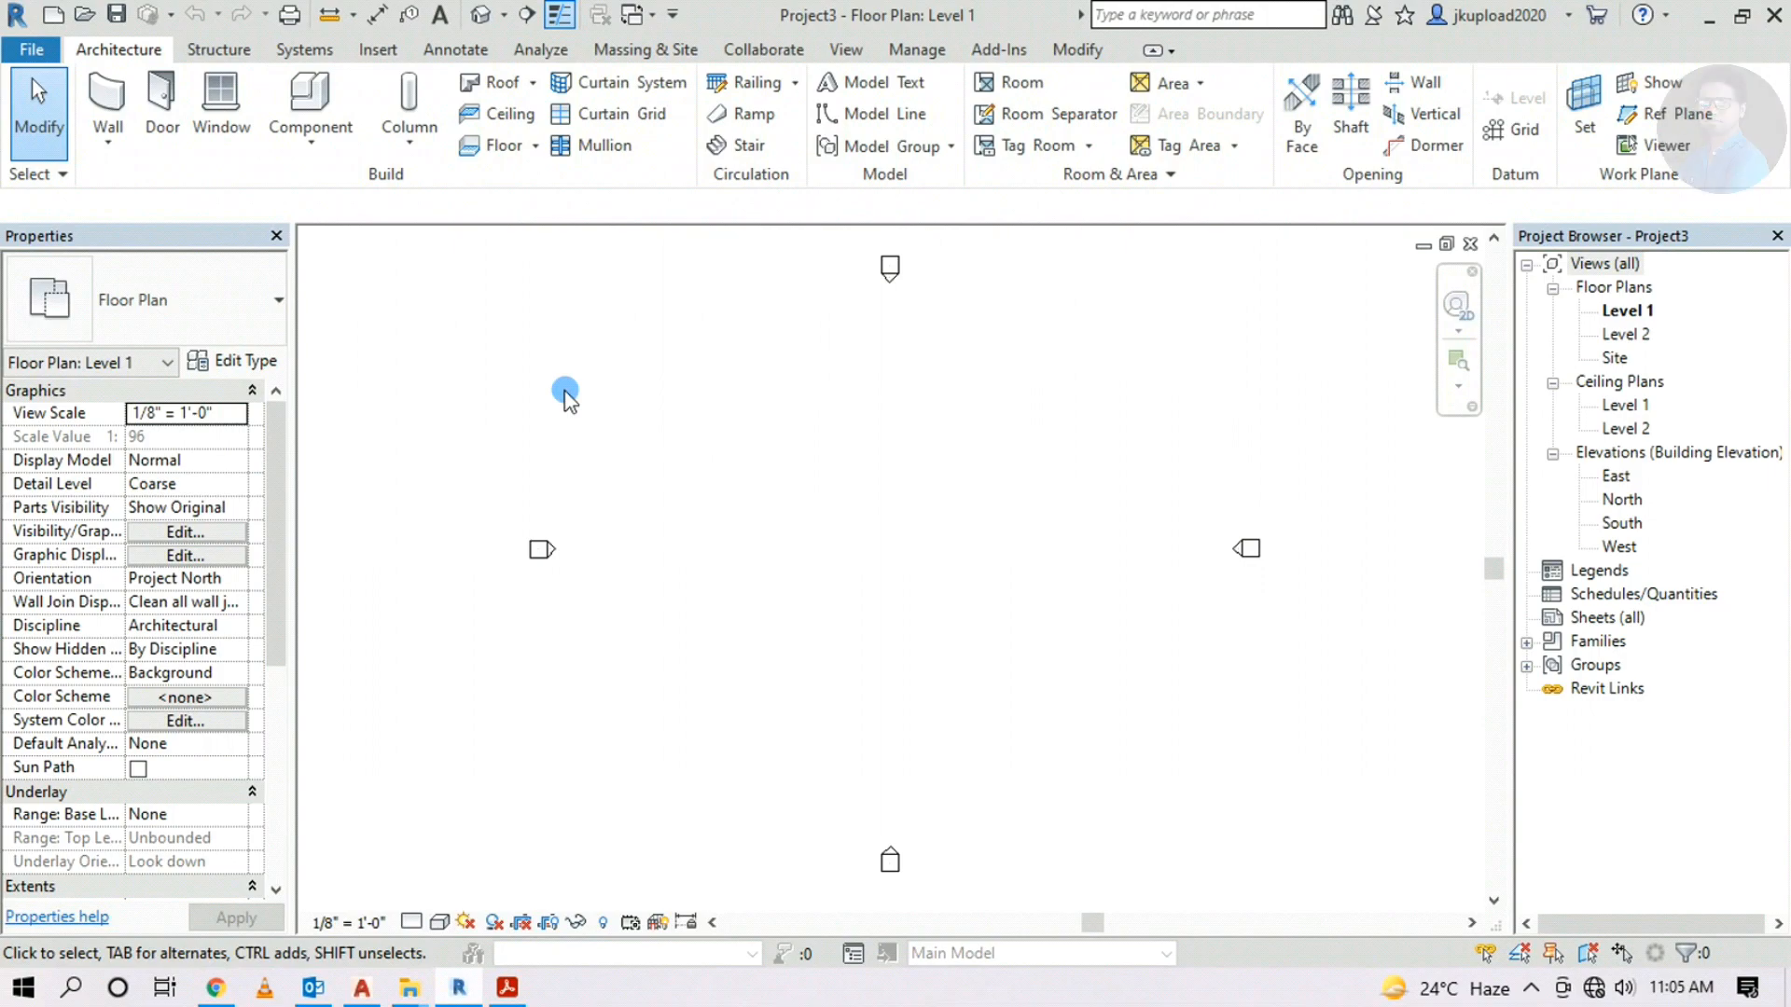
Set project Length units (UN) to feet and fractional inches, rounded to the nearest 1"
key(u)
key(n)
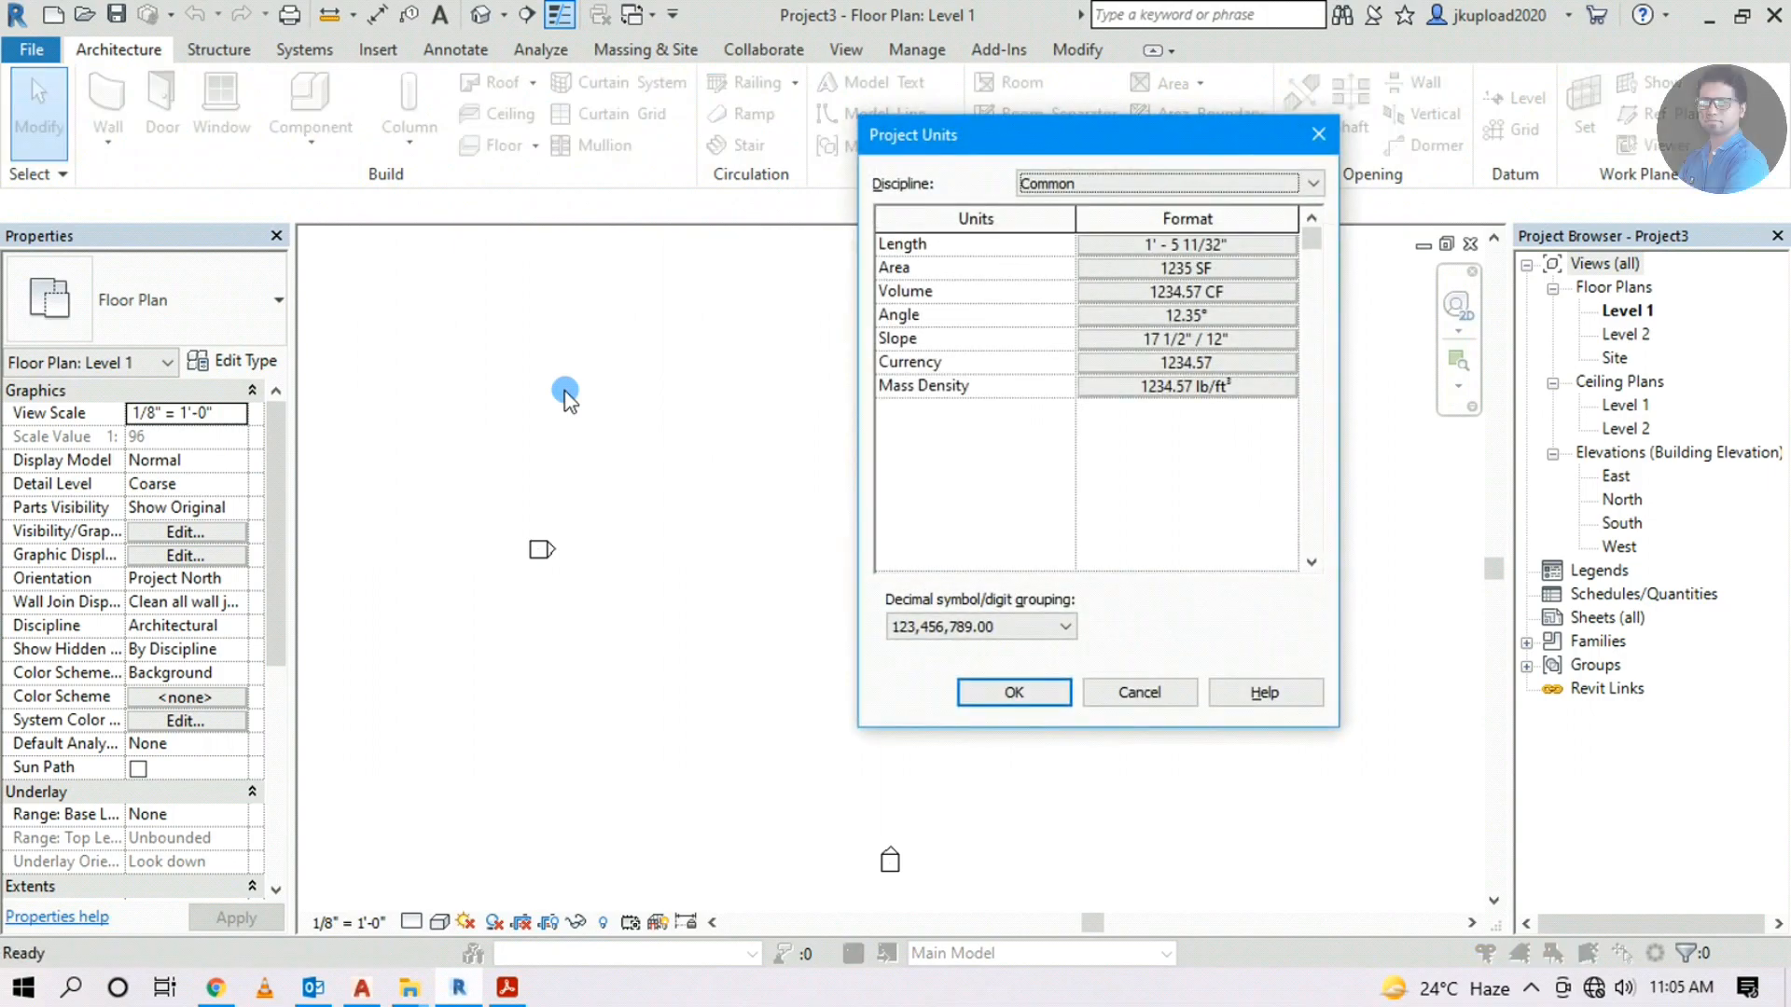
drag(958, 138, 594, 100)
click(702, 391)
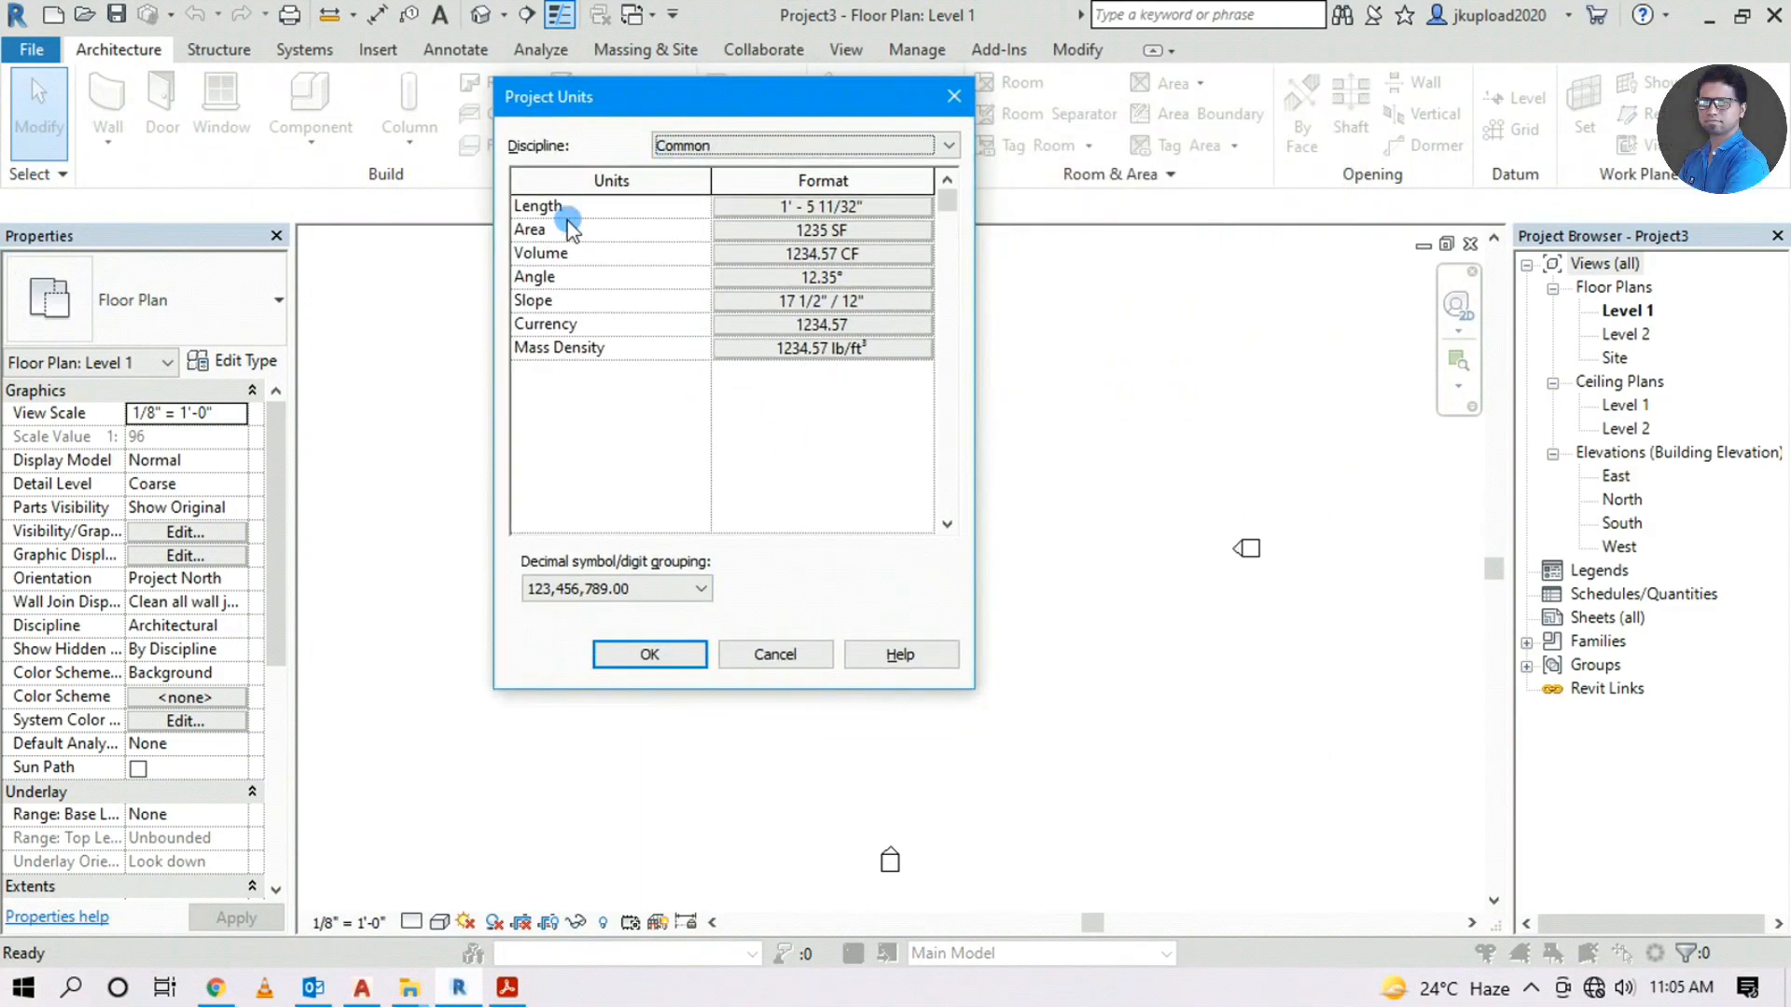
click(794, 207)
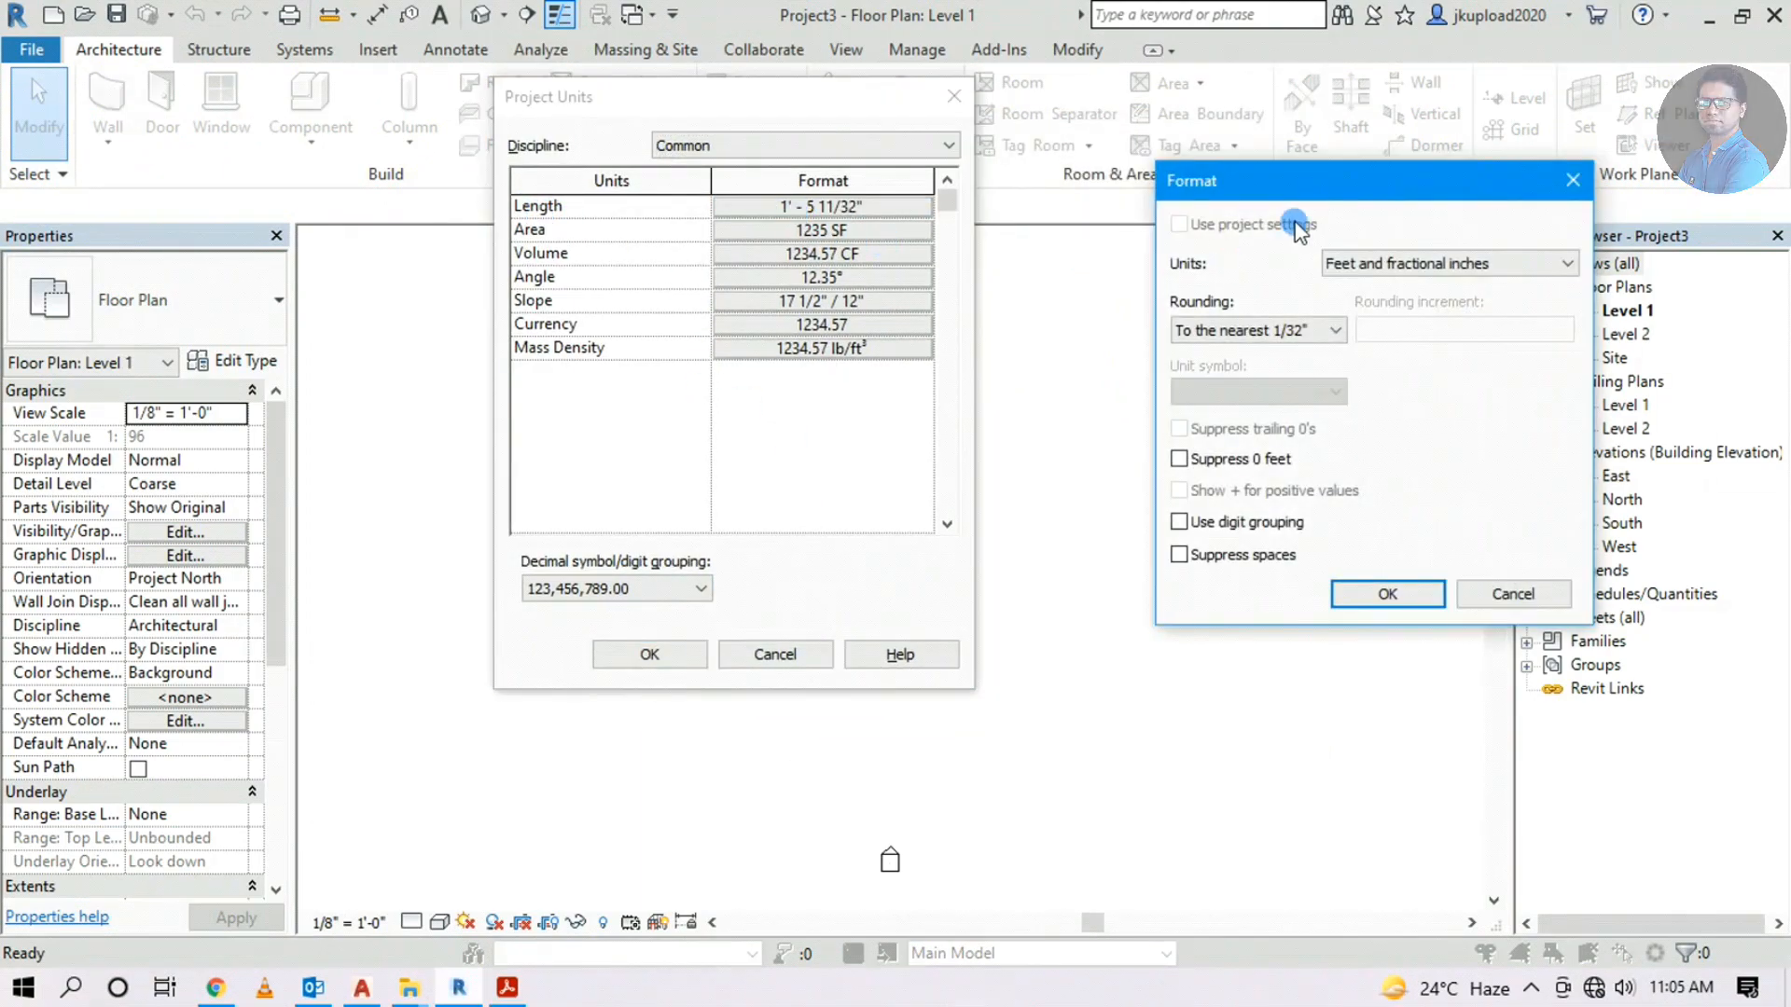
drag(1276, 203, 950, 203)
click(1082, 263)
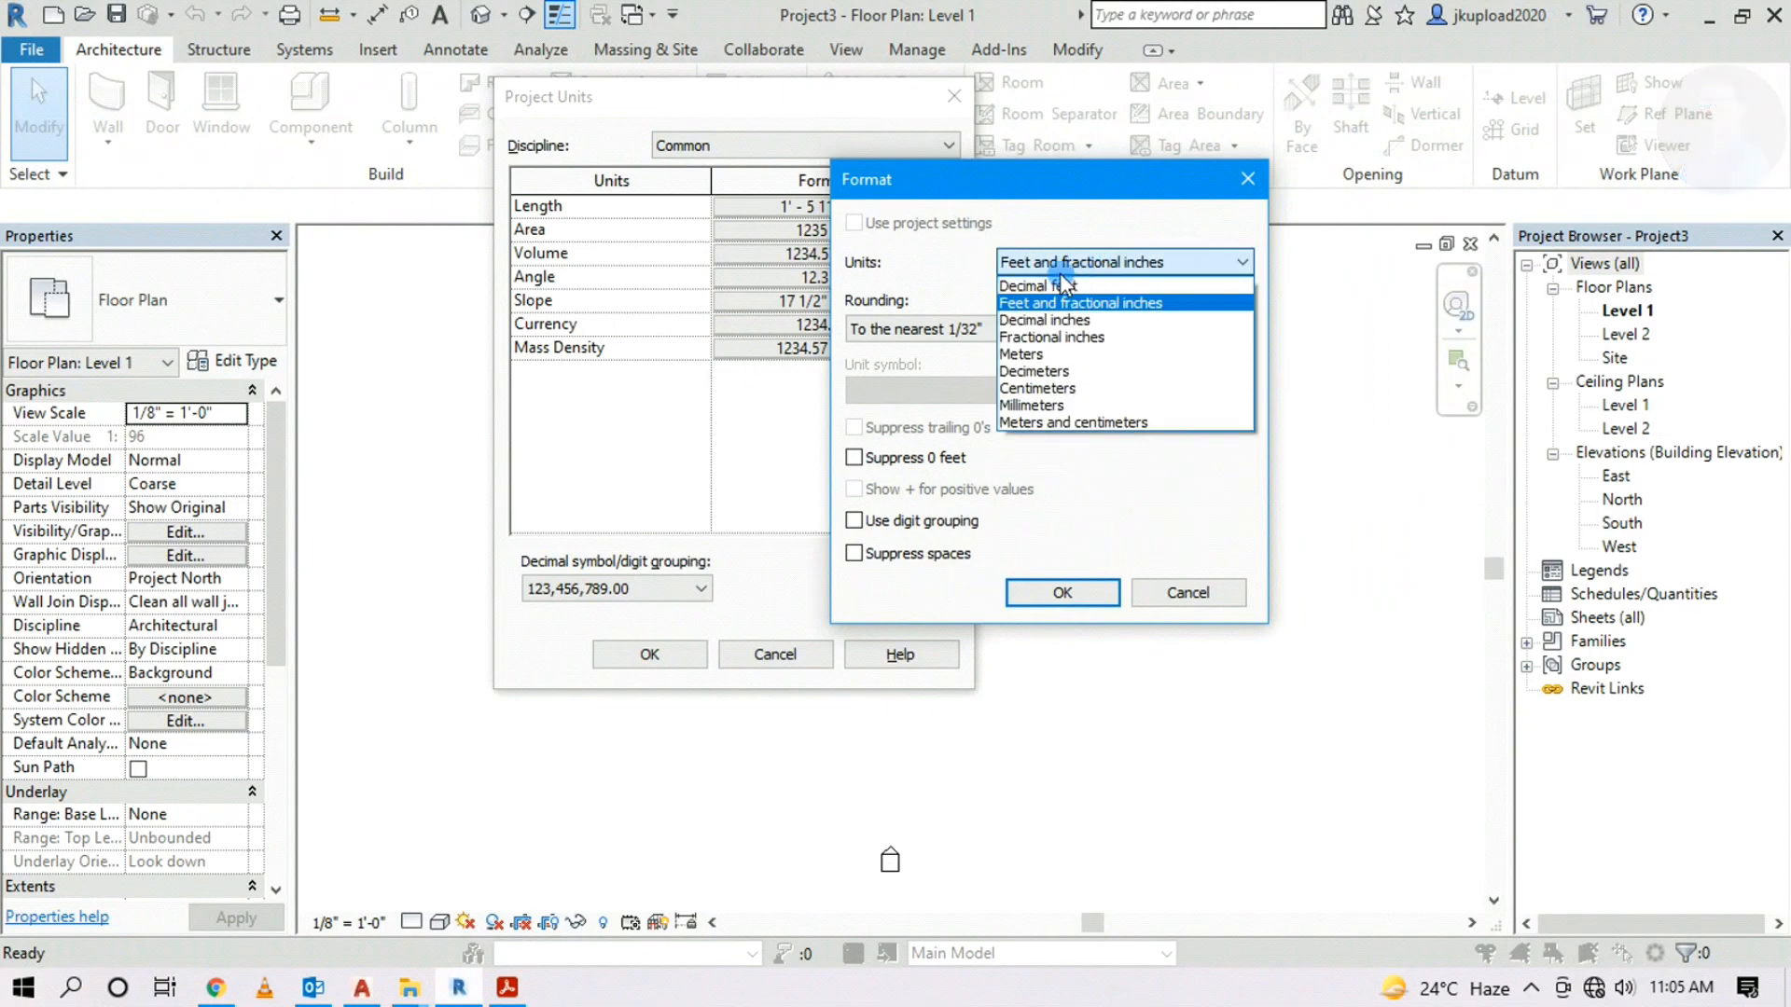
click(1088, 261)
click(977, 331)
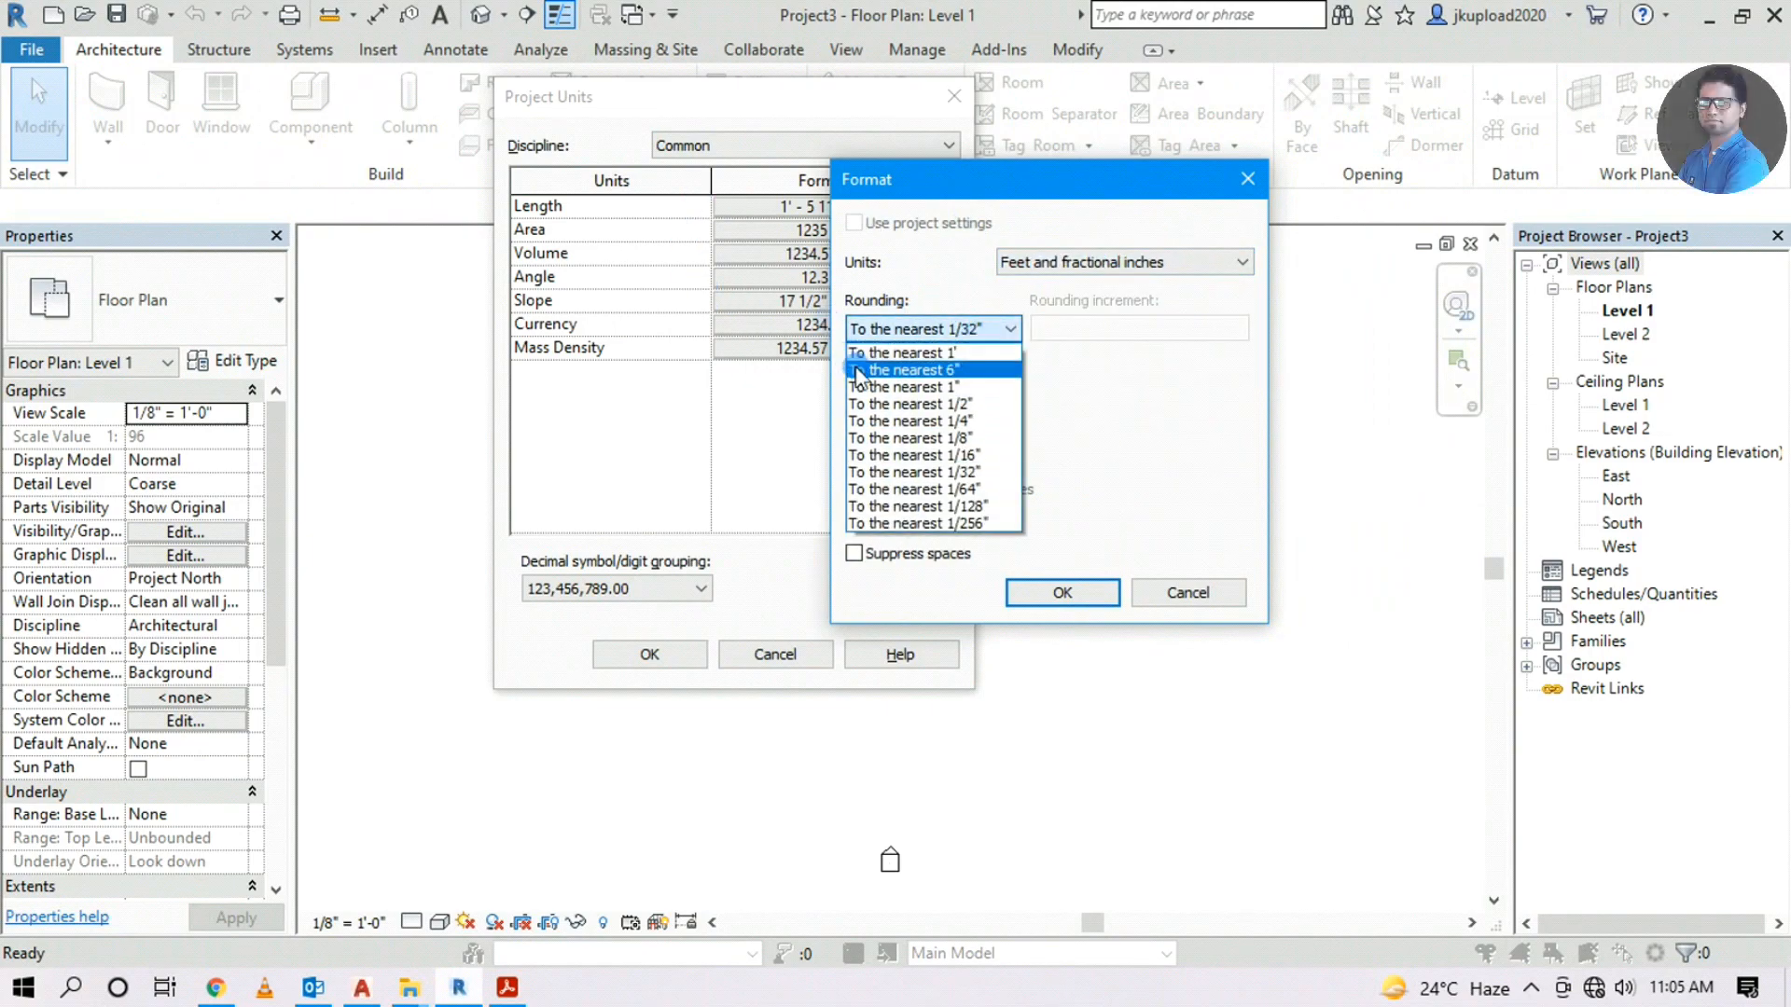
click(924, 386)
click(1059, 591)
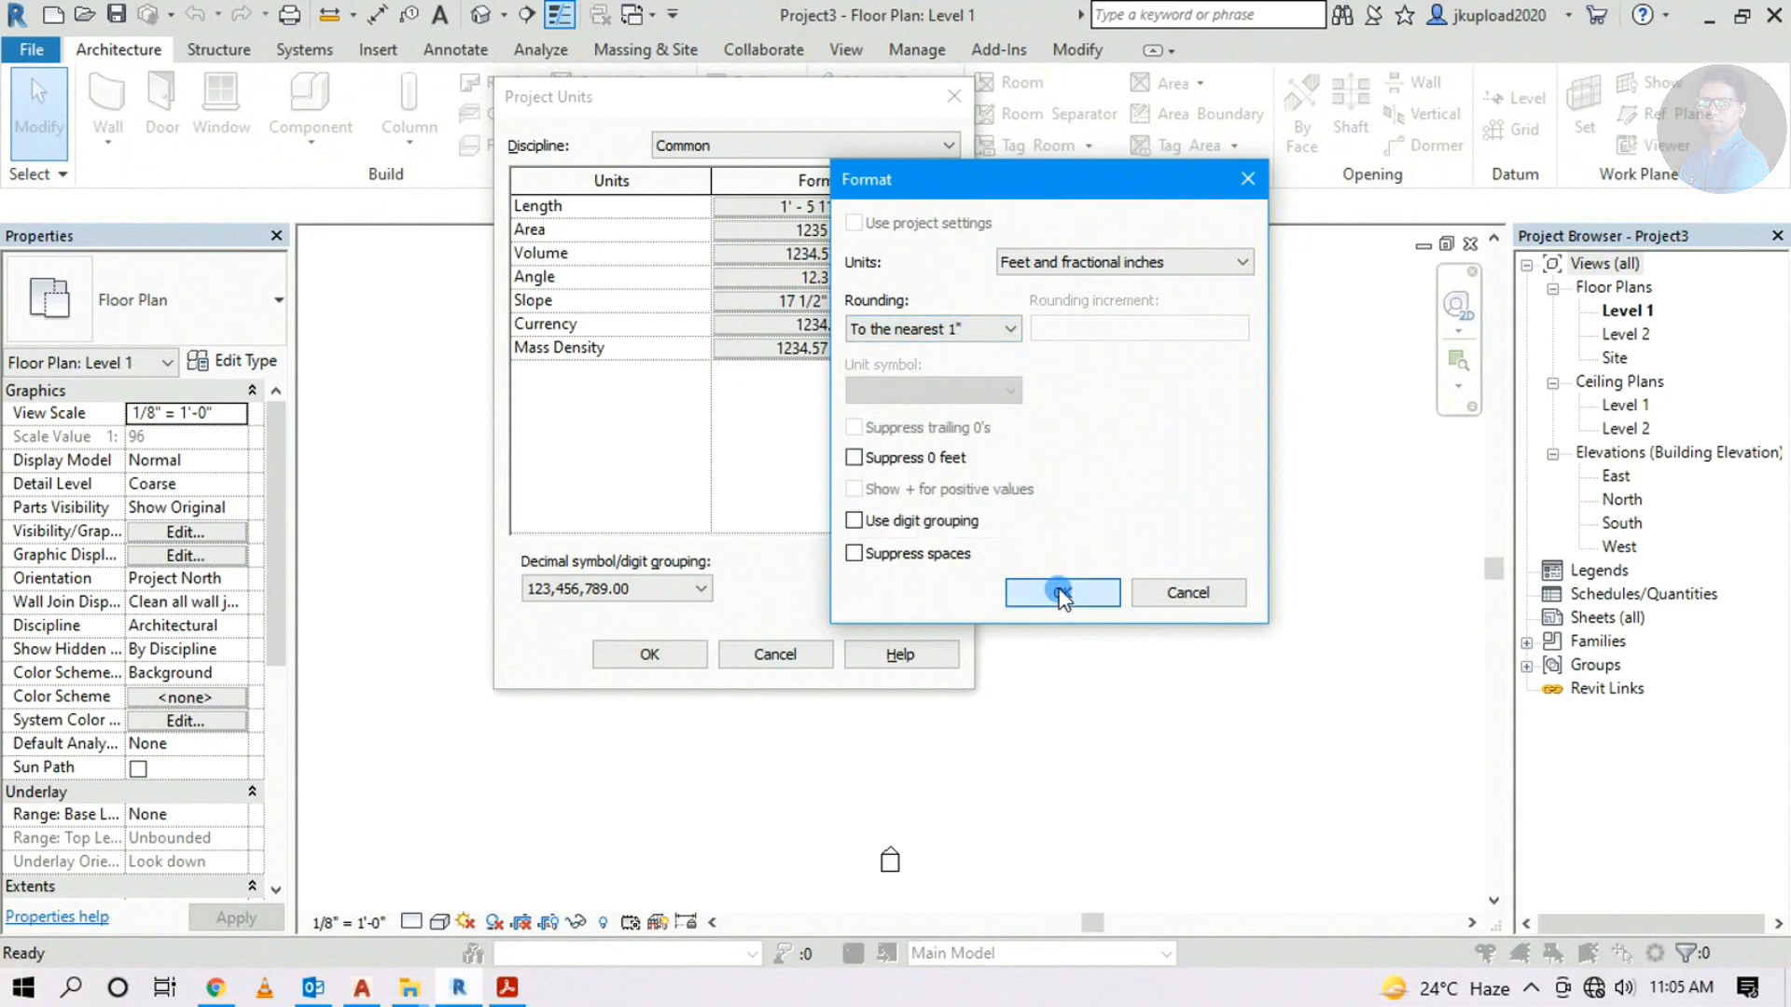
drag(716, 93, 797, 109)
click(709, 671)
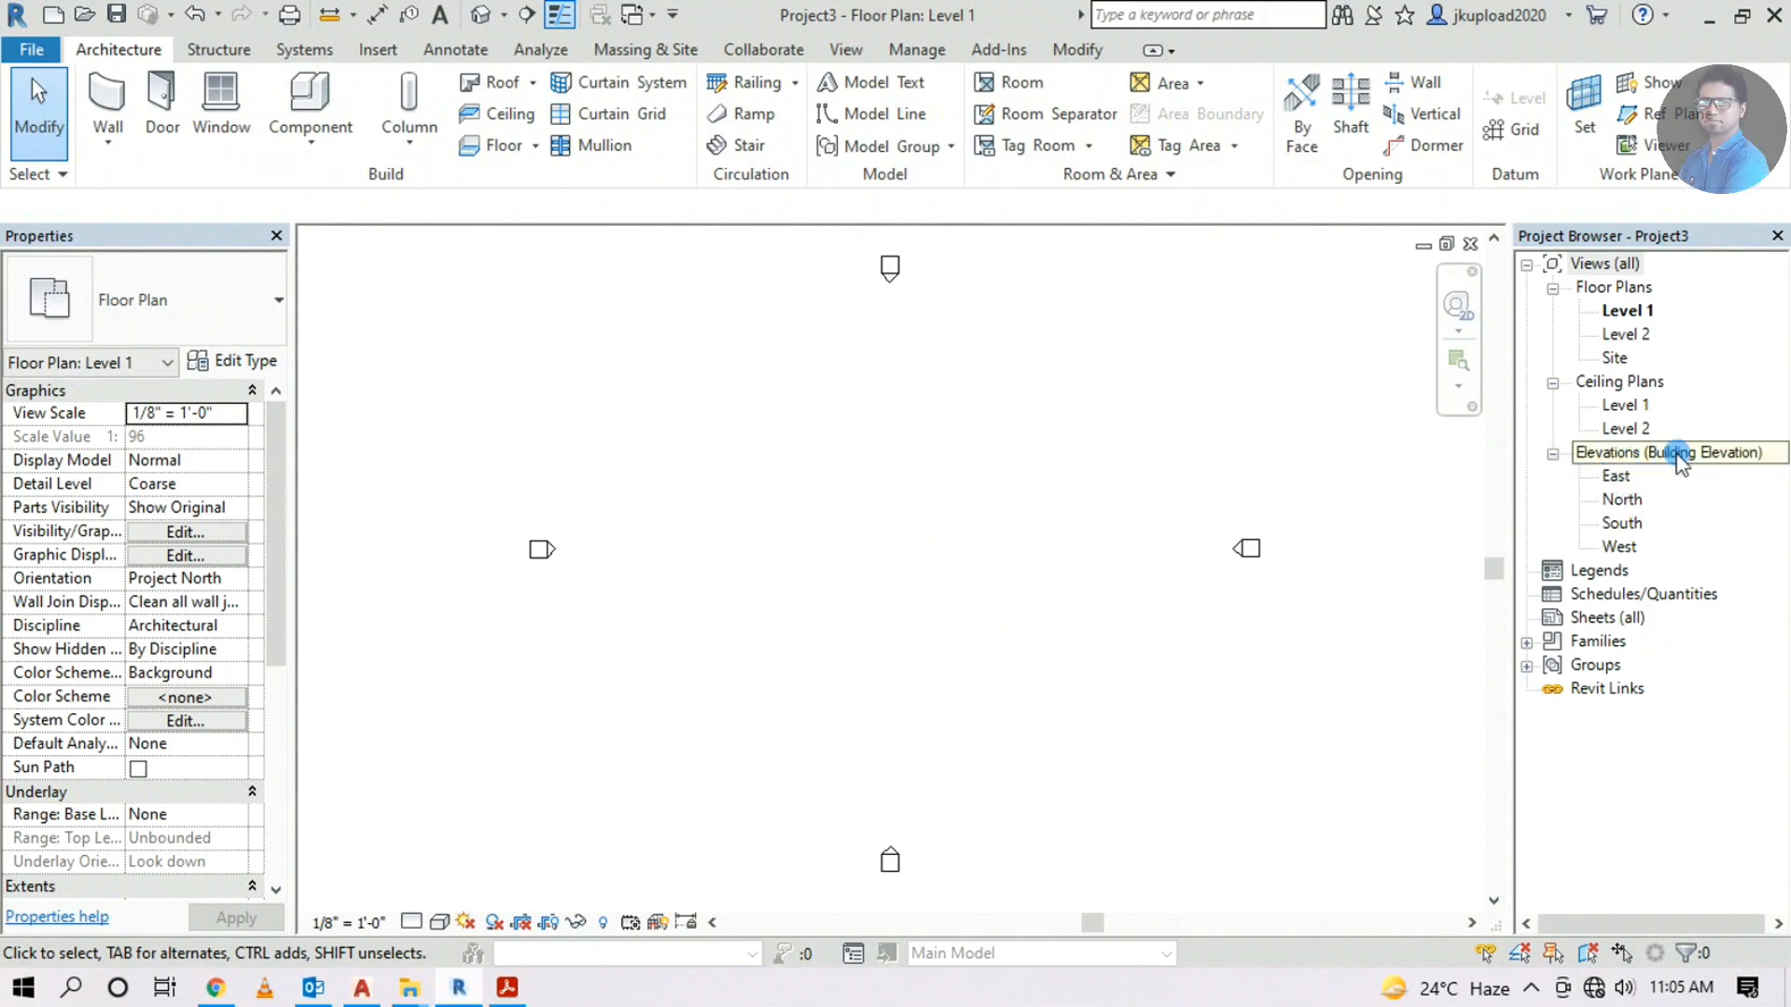
Open the East elevation and frame the level heads
double_click(1617, 476)
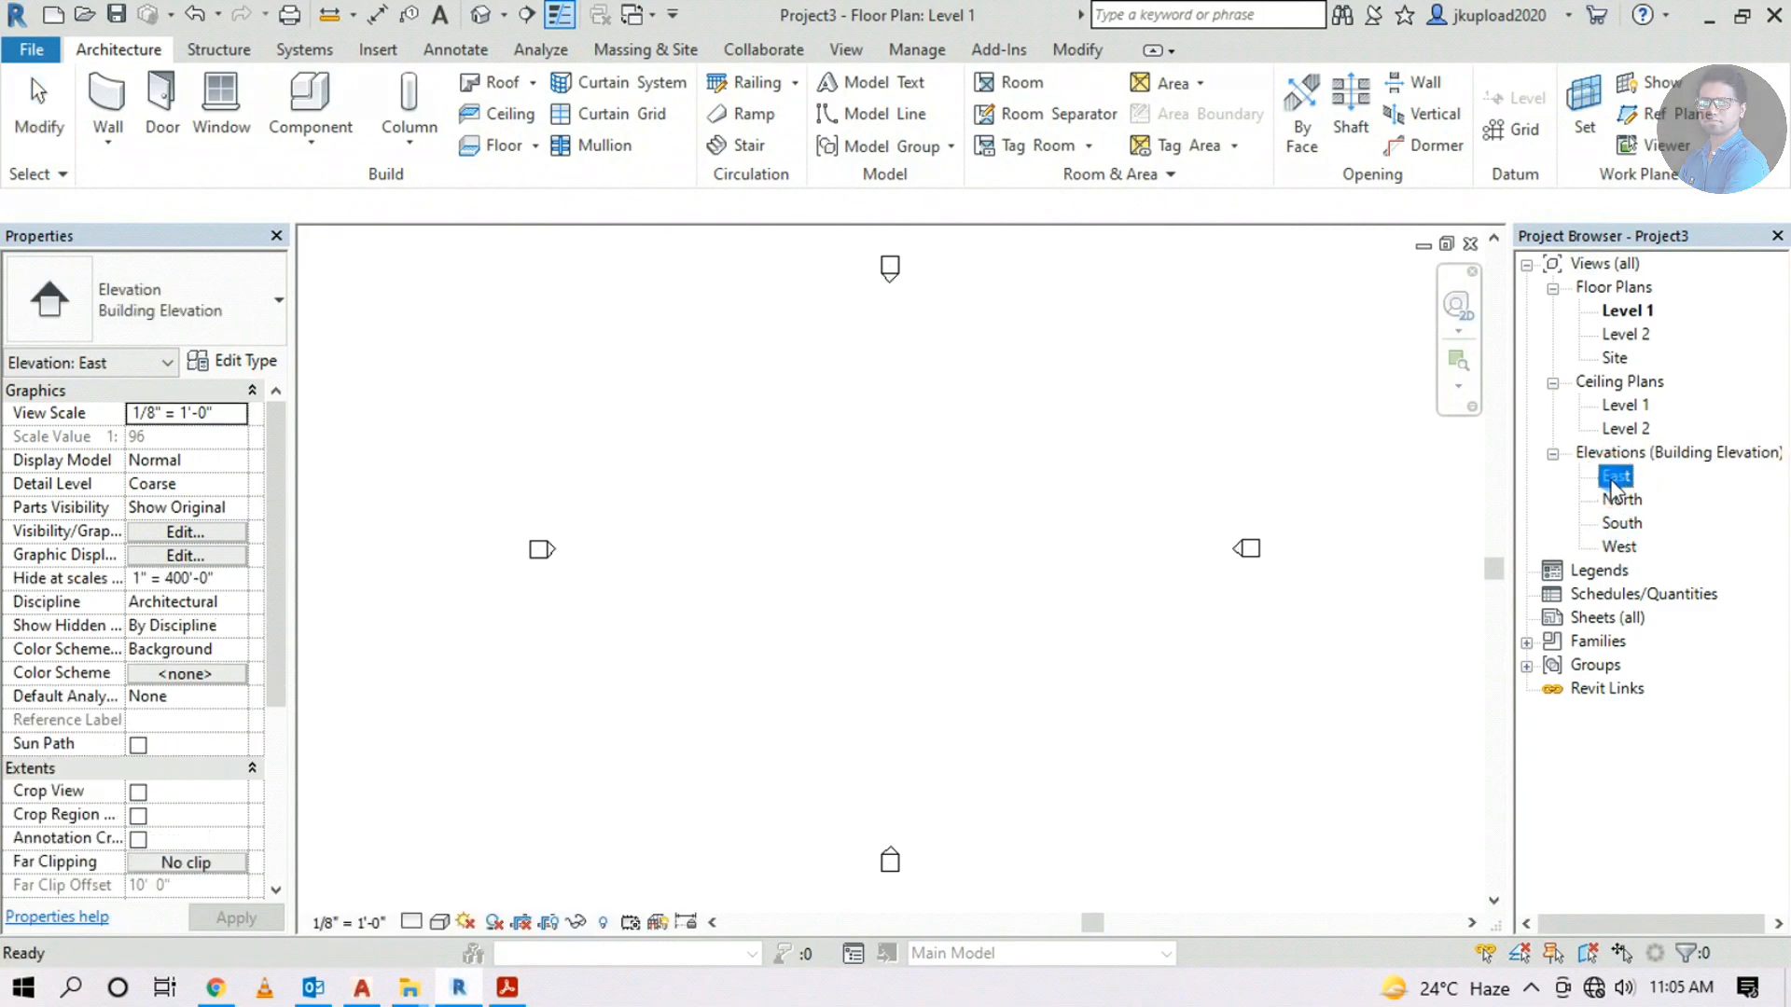
double_click(1619, 499)
double_click(1623, 524)
double_click(1612, 474)
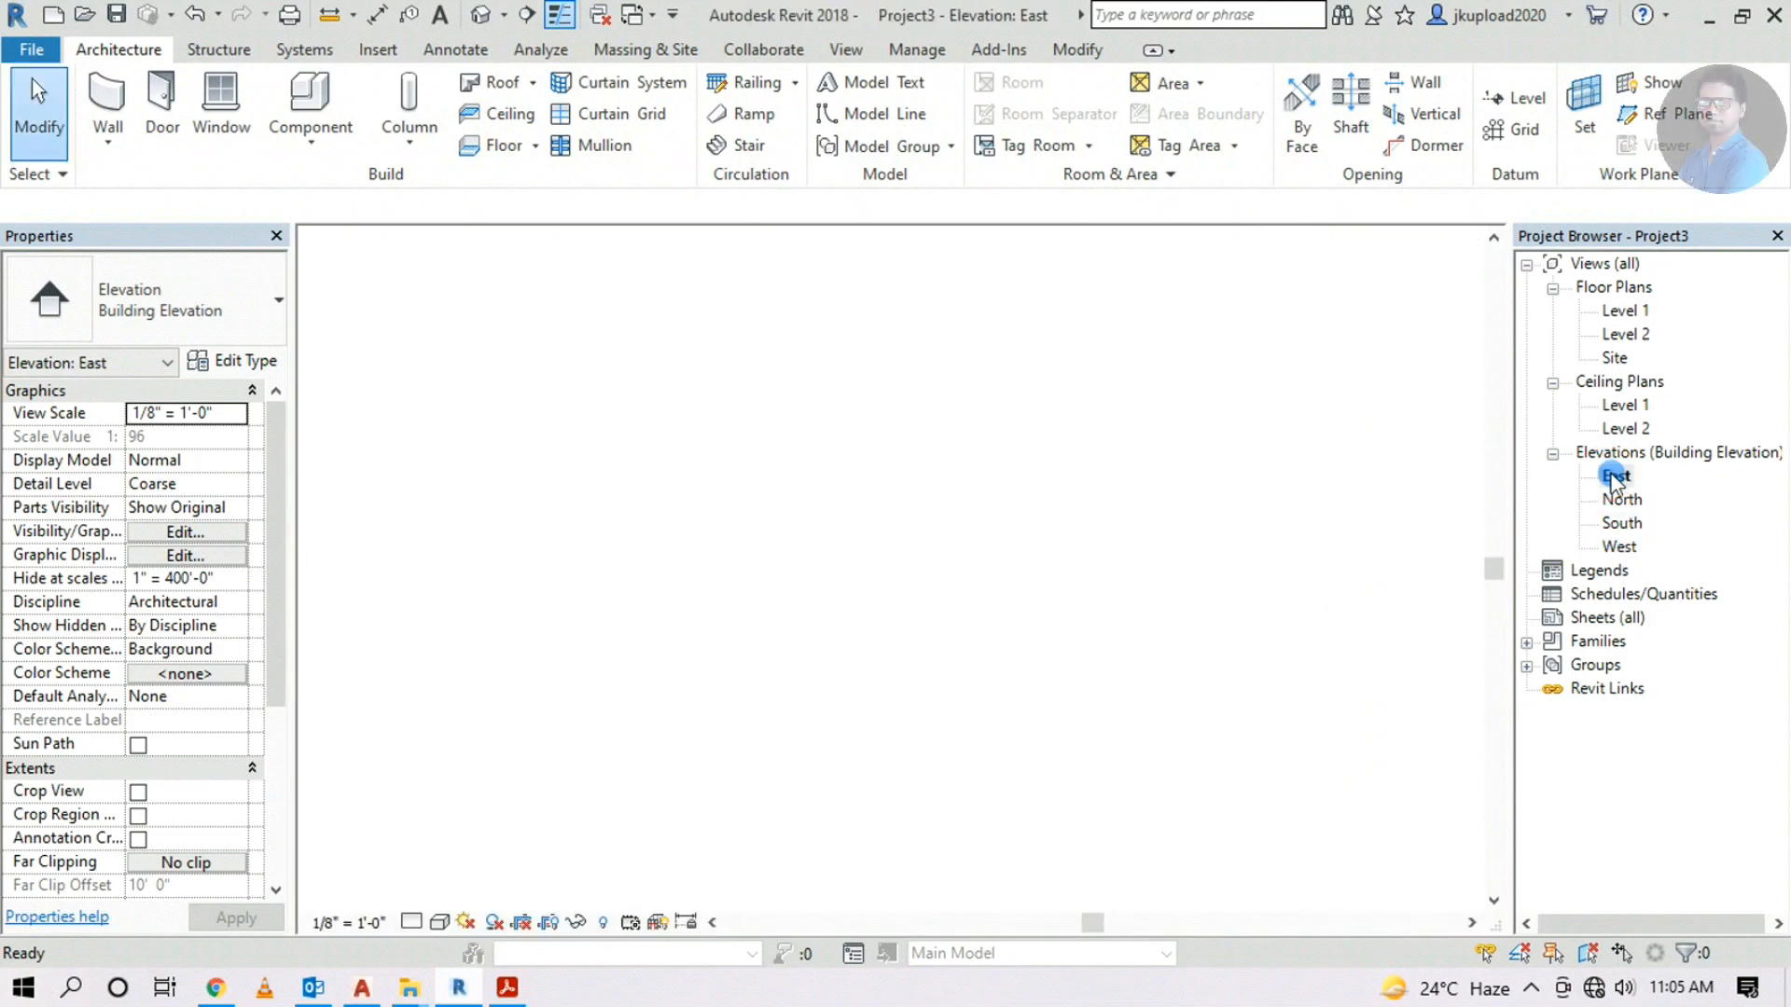
scroll(1471, 631, up, 3)
middle_drag(1471, 632, 992, 600)
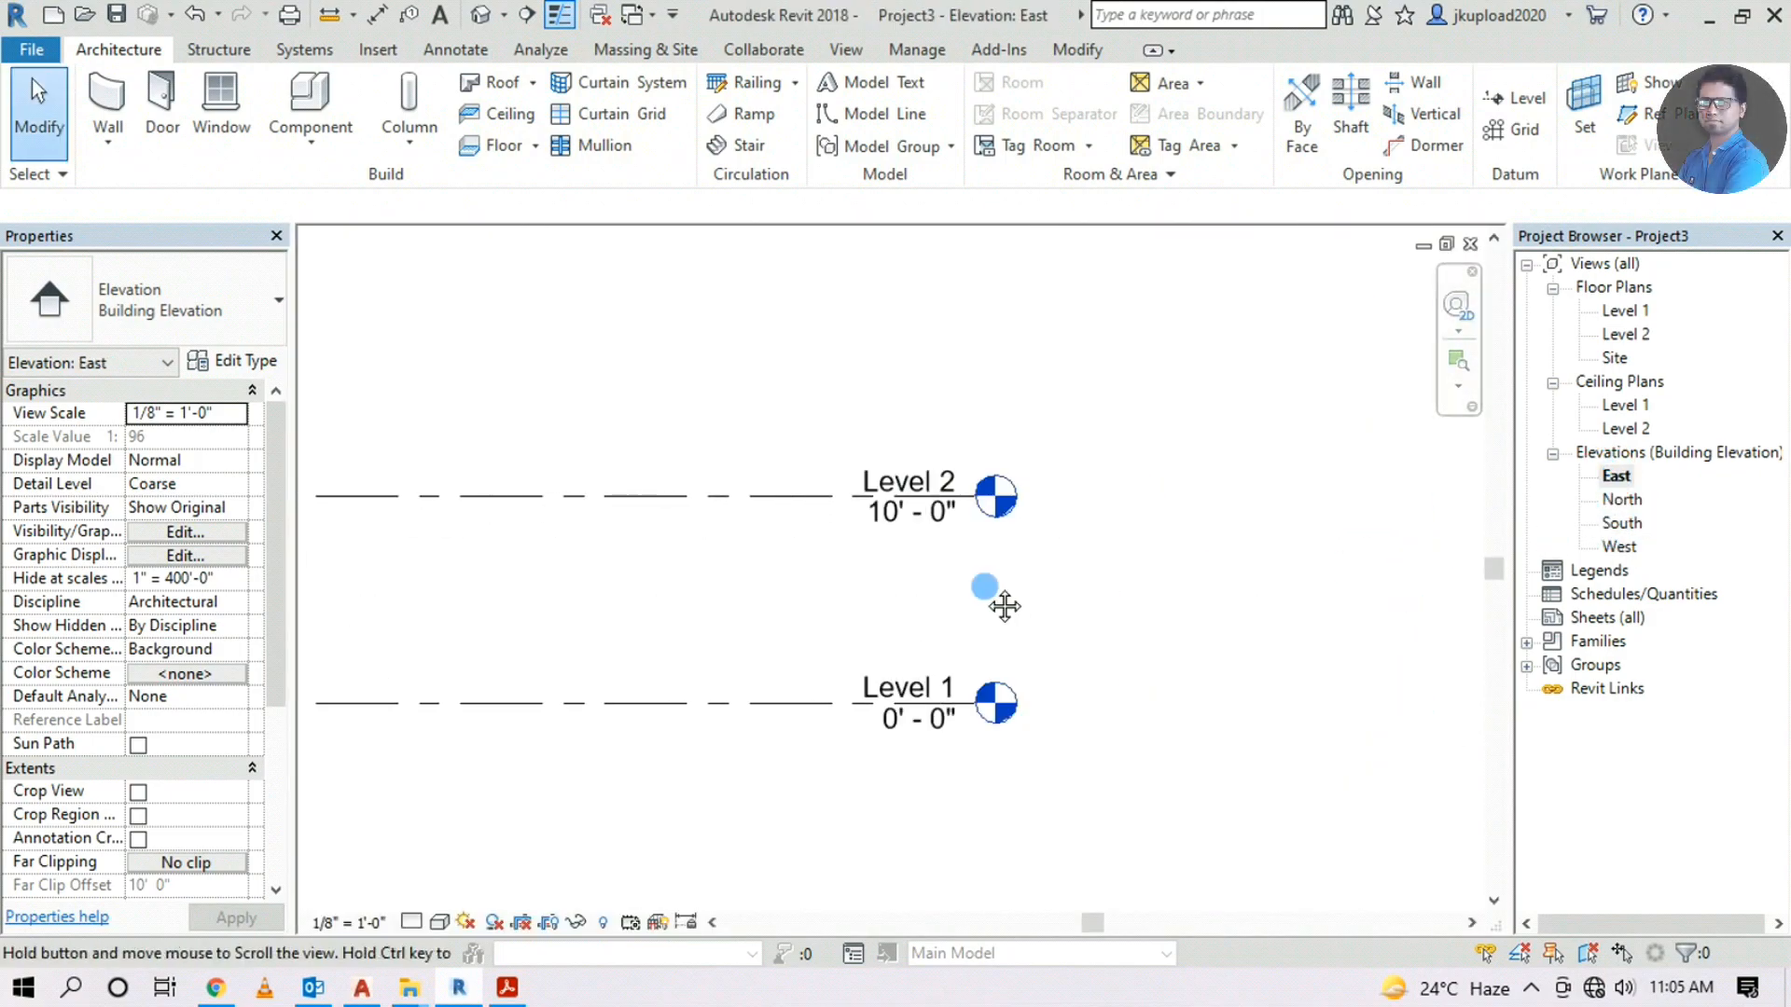
middle_drag(839, 570, 1003, 554)
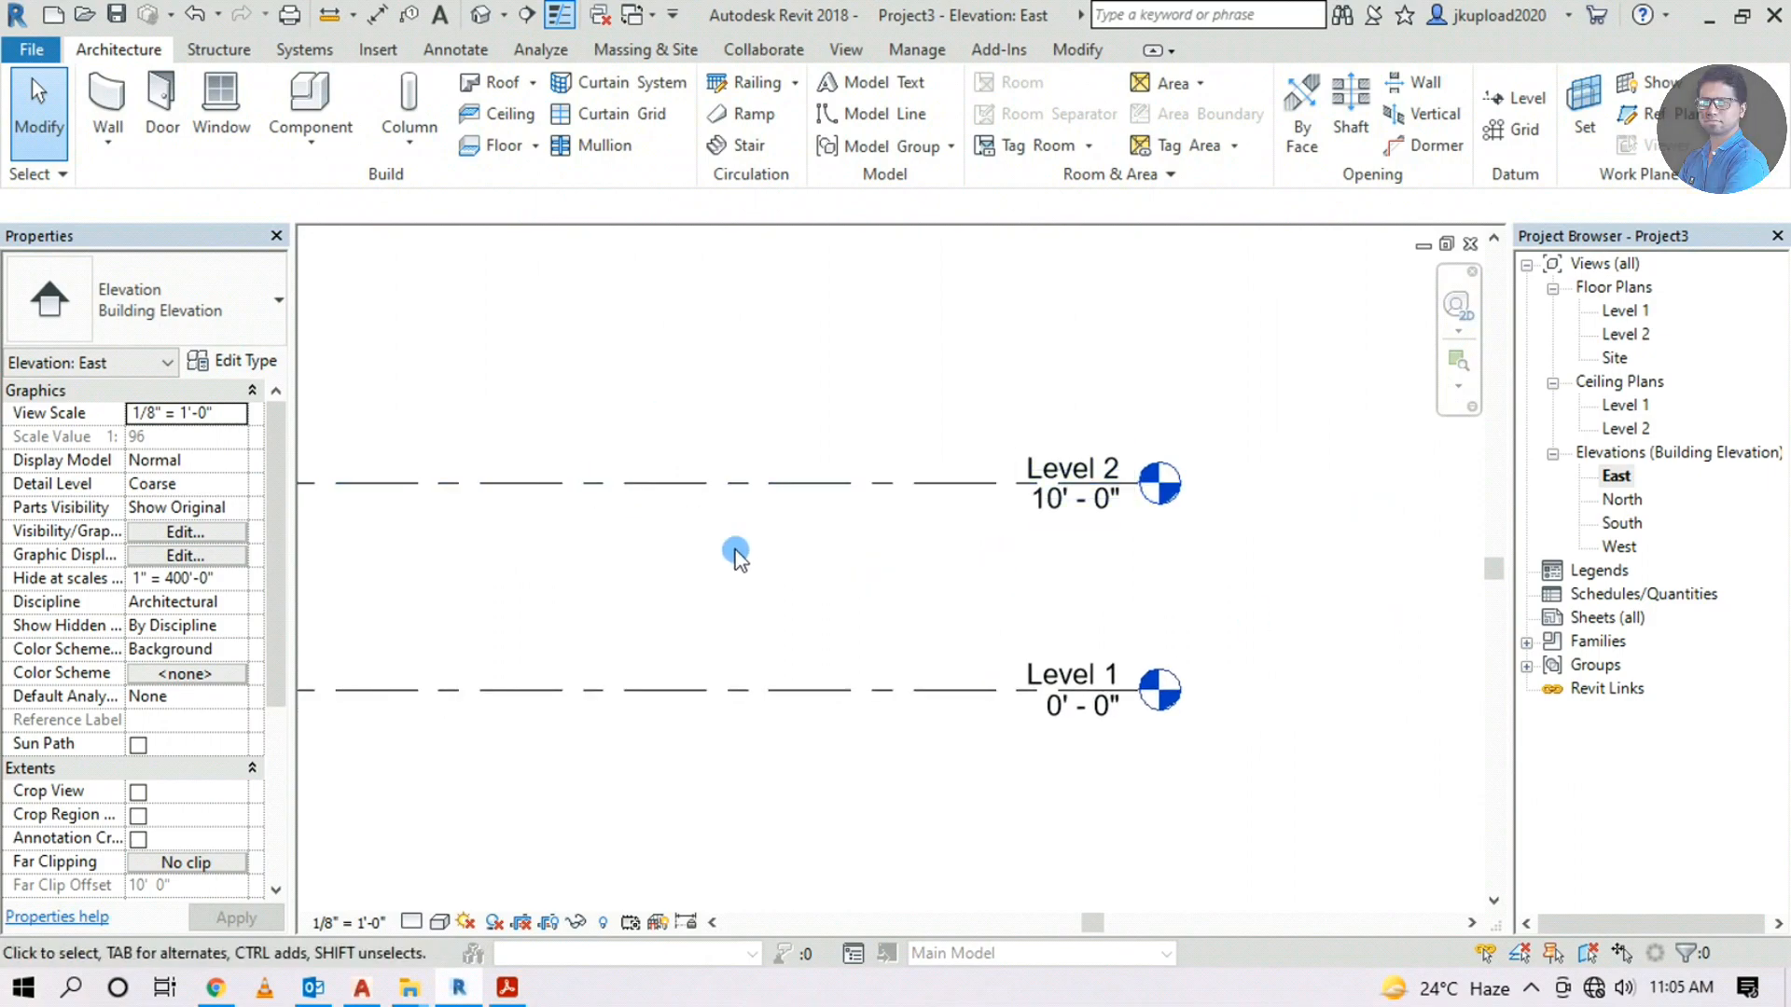
scroll(999, 548, up, 2)
middle_drag(877, 550, 949, 560)
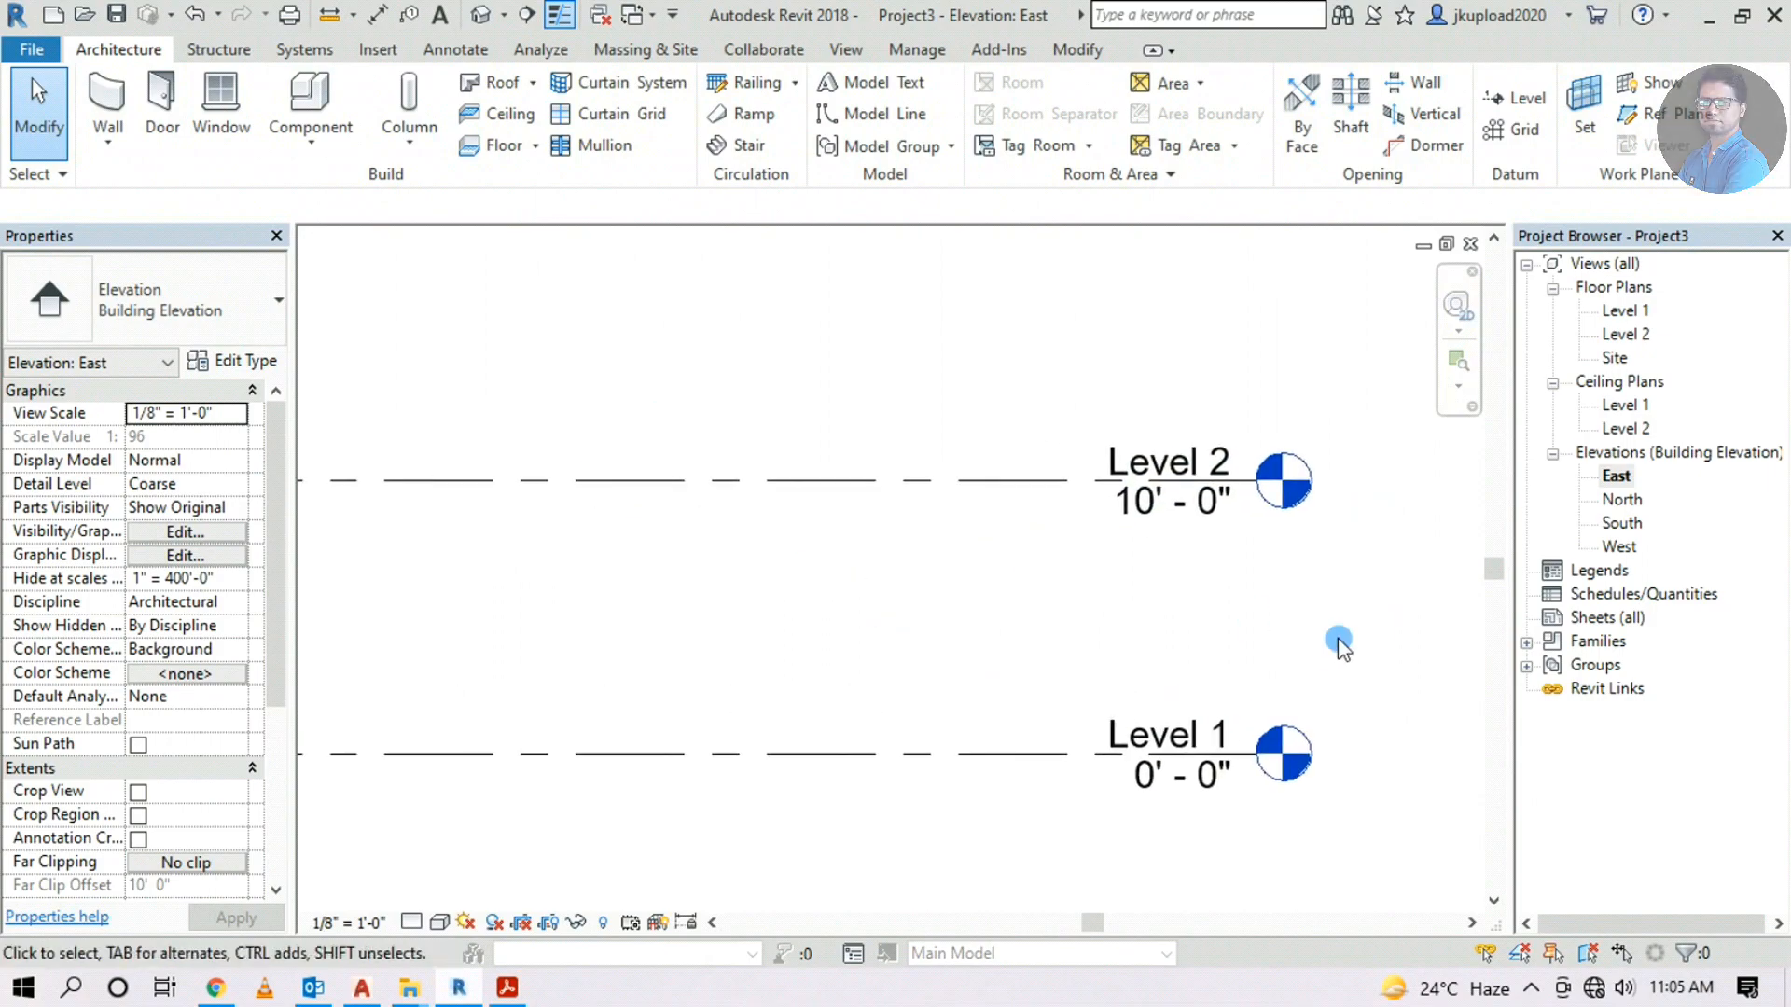
Rename the levels to '1 Ground LVl' and '2 First LVl', renaming their matching views too
double_click(1208, 729)
text(Ground L)
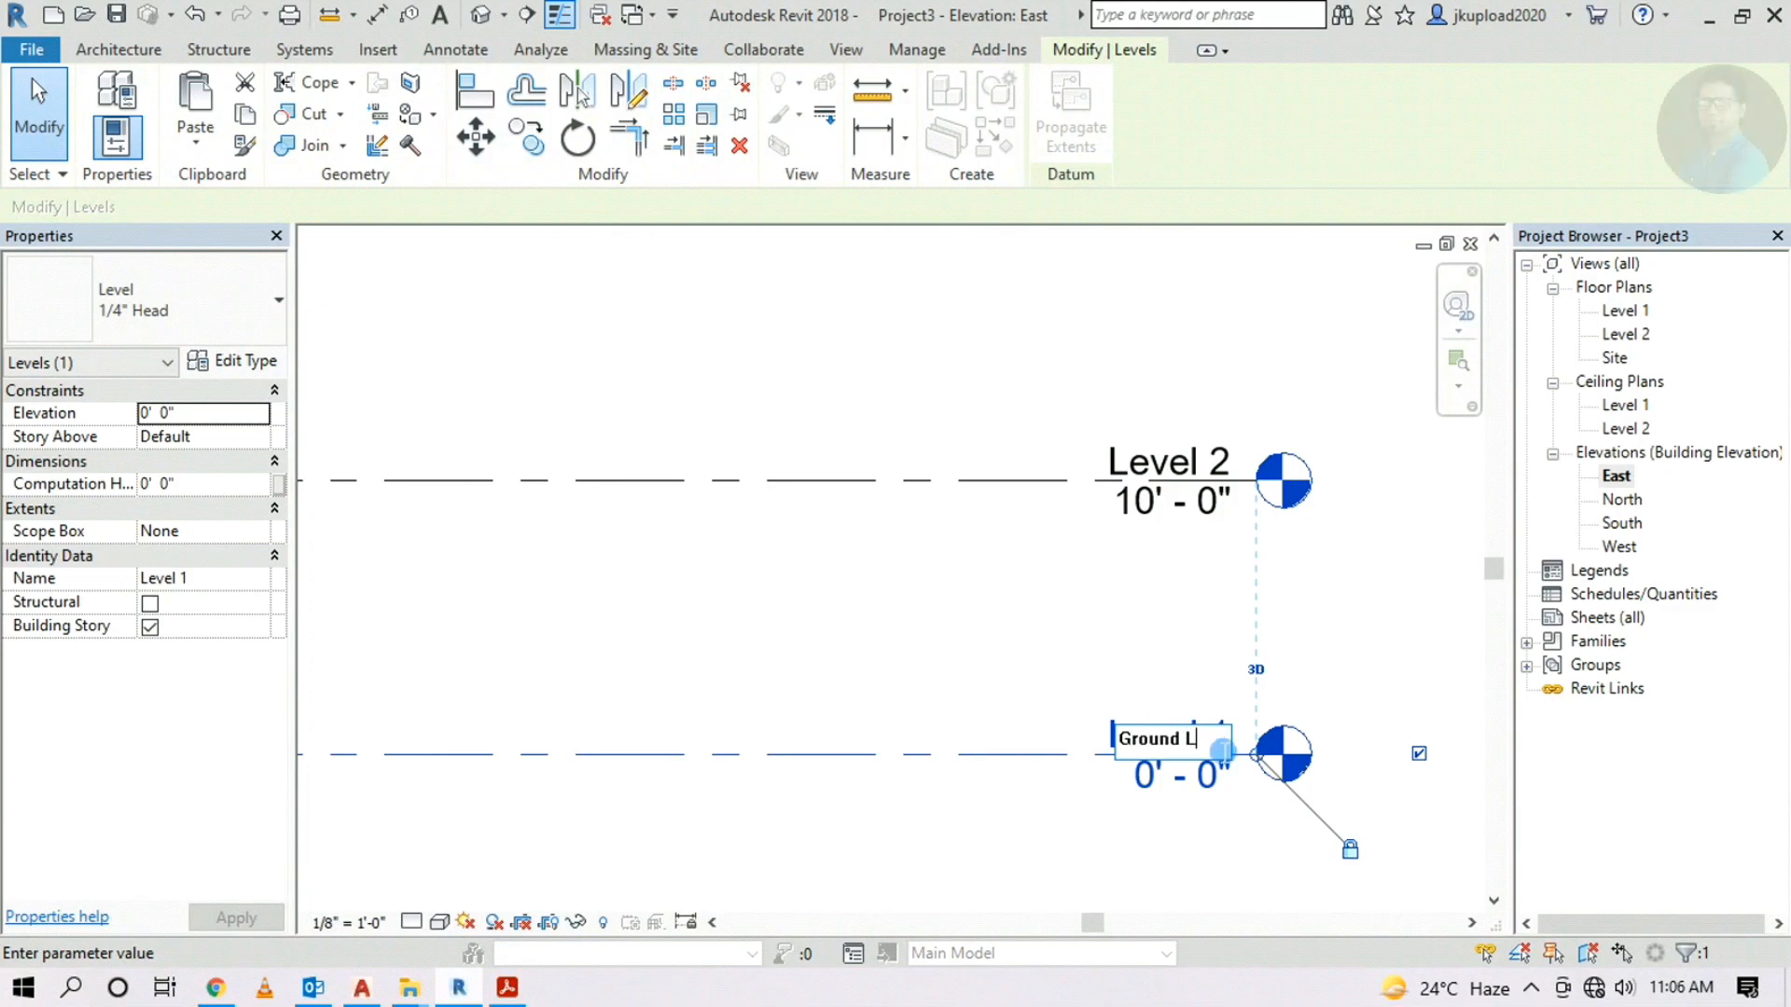
text(Vl)
key(Return)
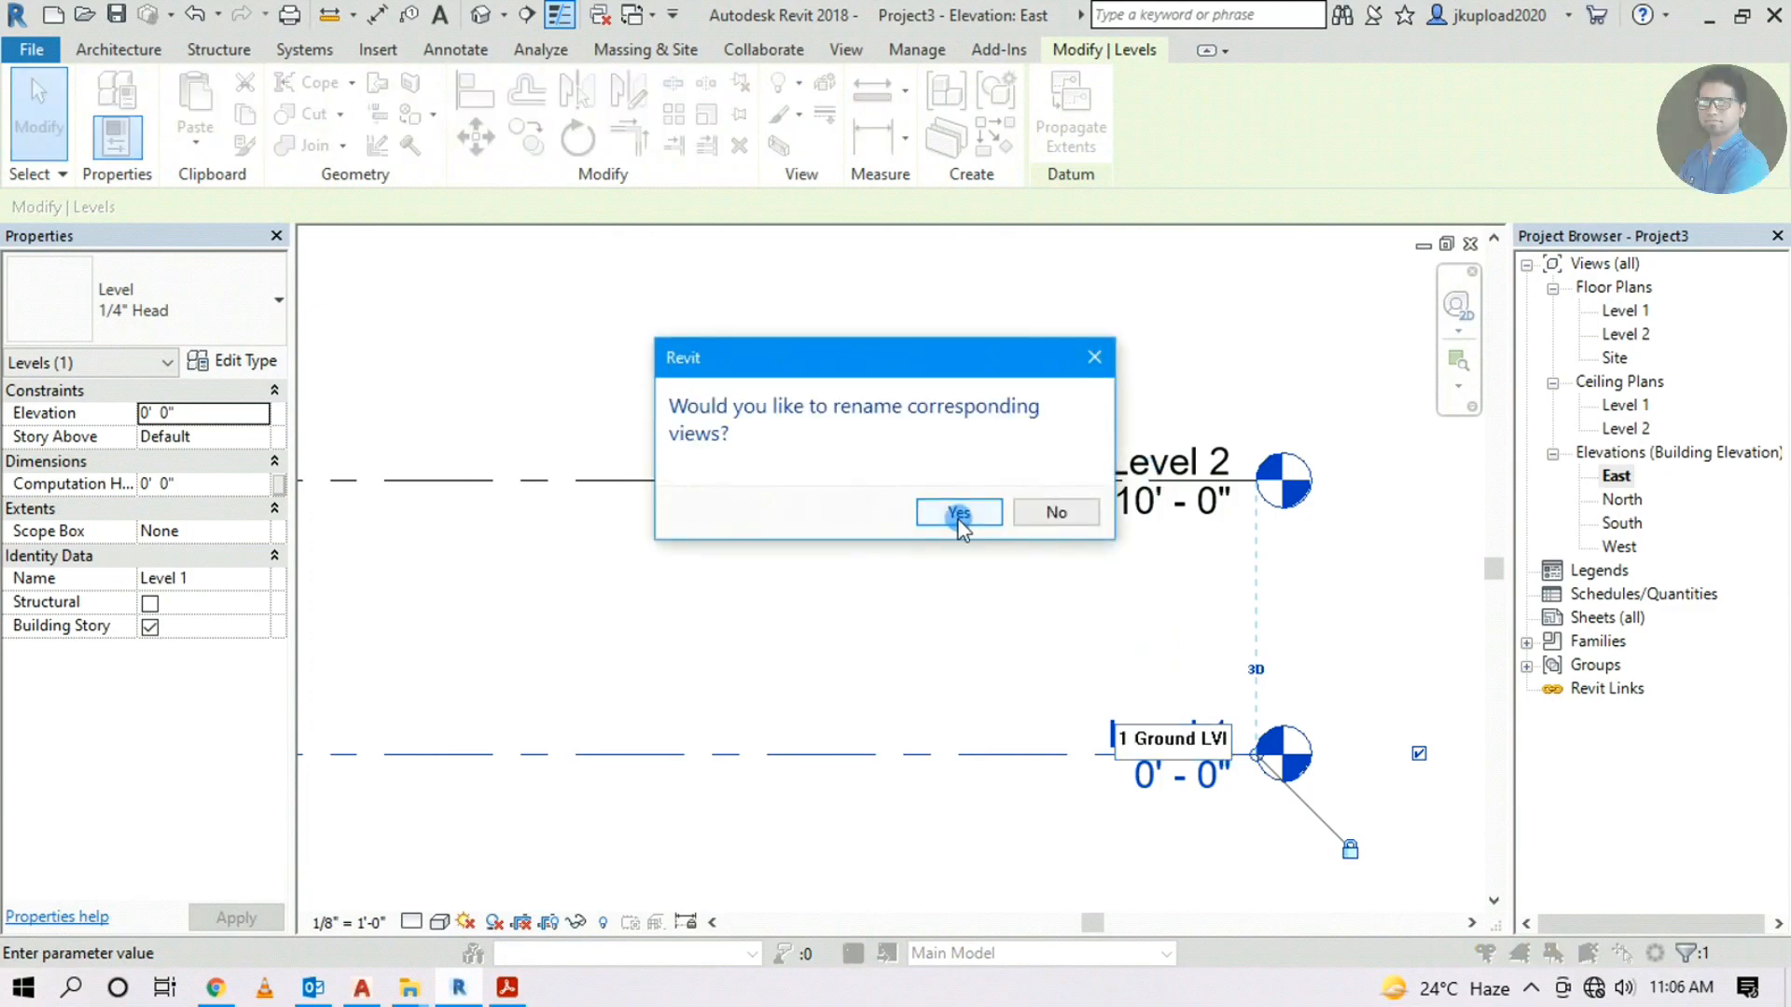
click(960, 513)
double_click(1156, 466)
text(First LVl)
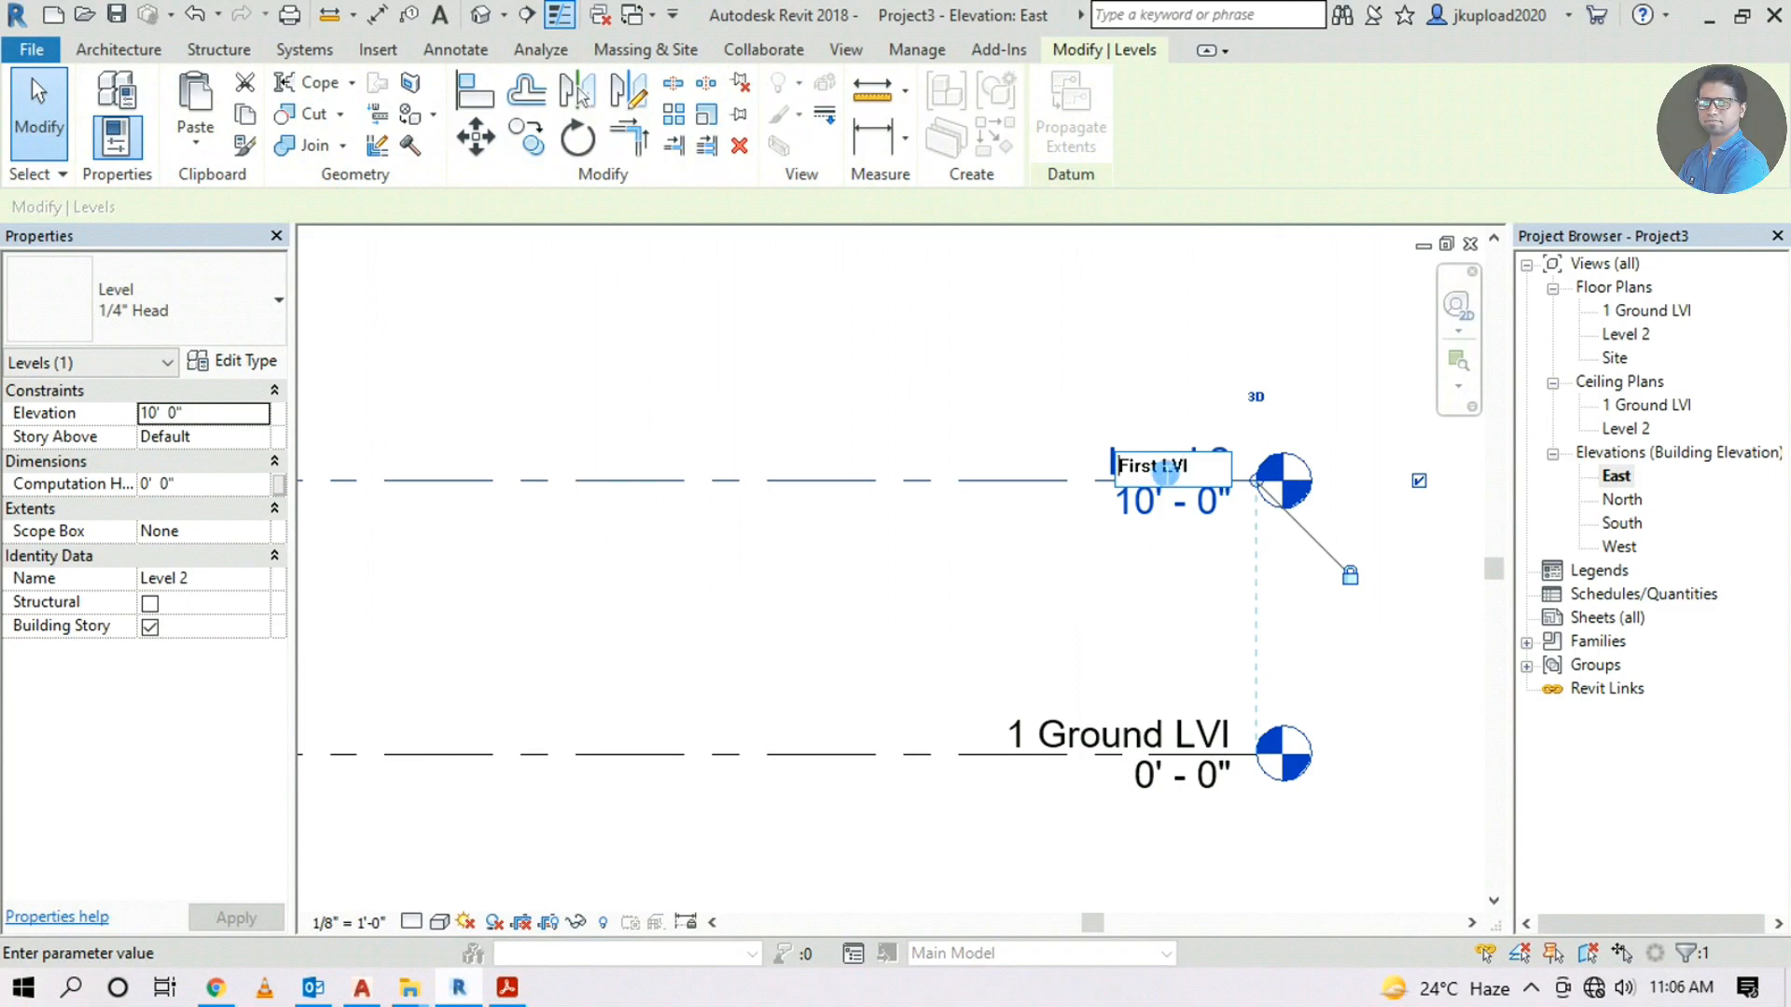
key(Return)
click(960, 512)
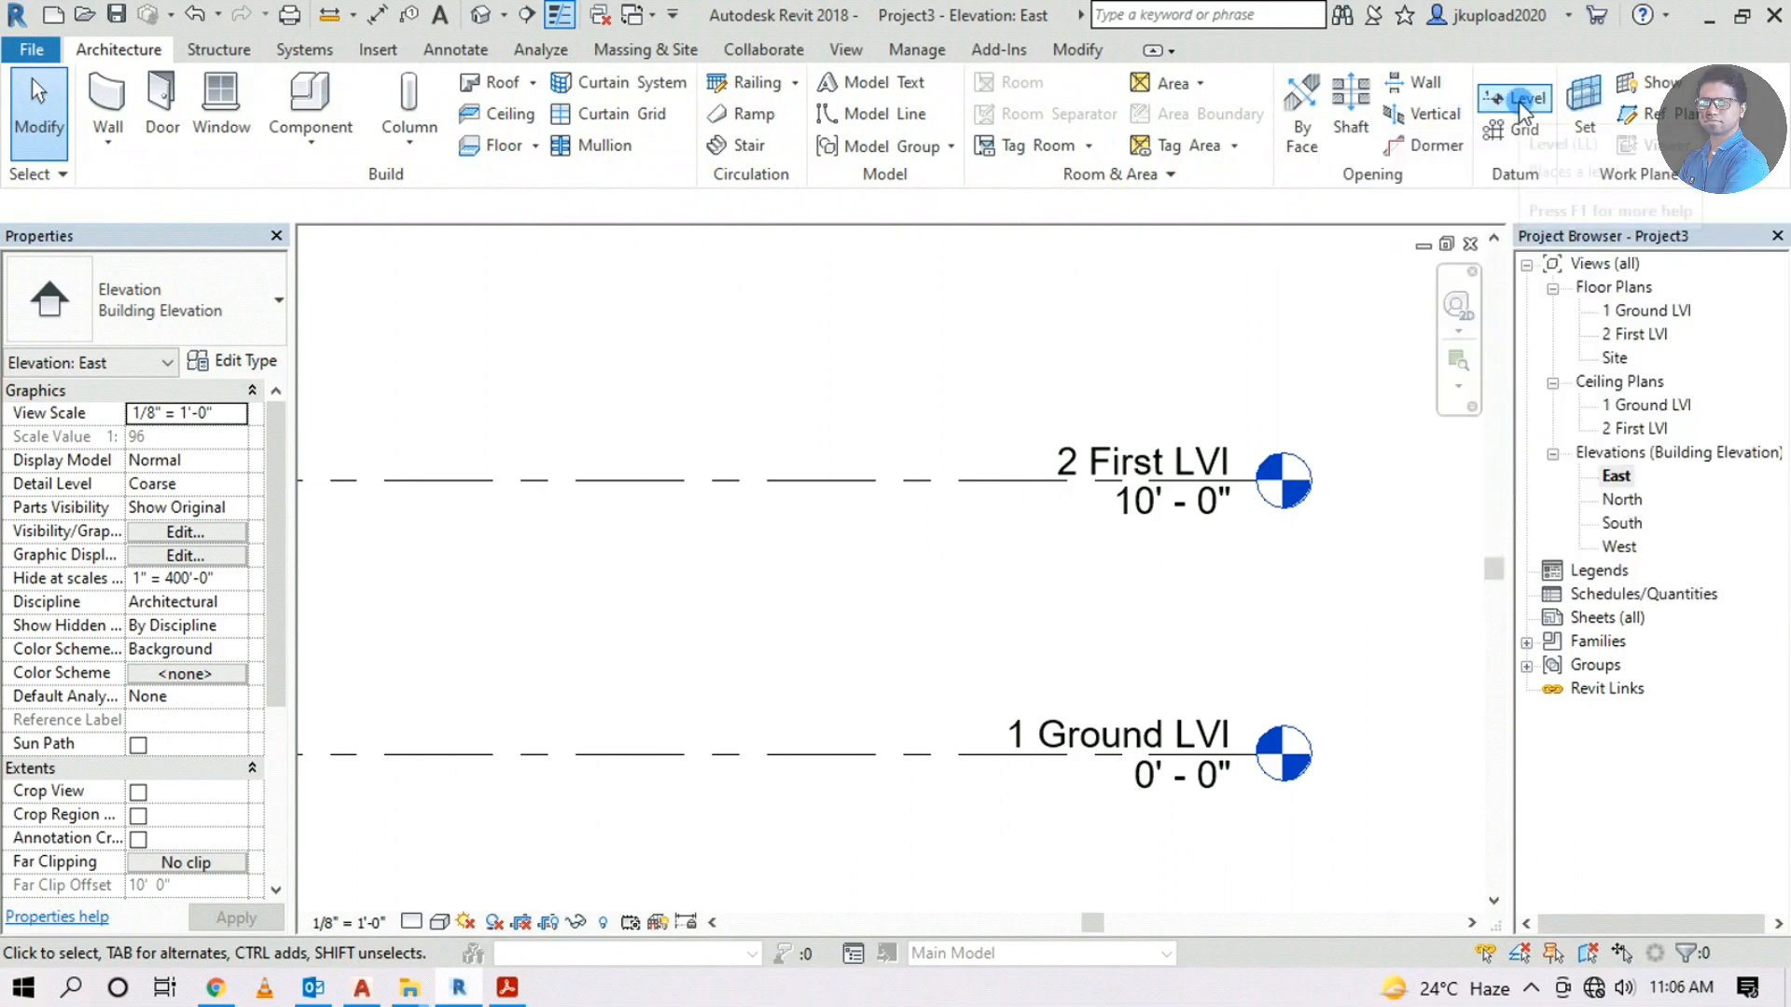
Start the Level tool and cancel a trial level line
click(1151, 351)
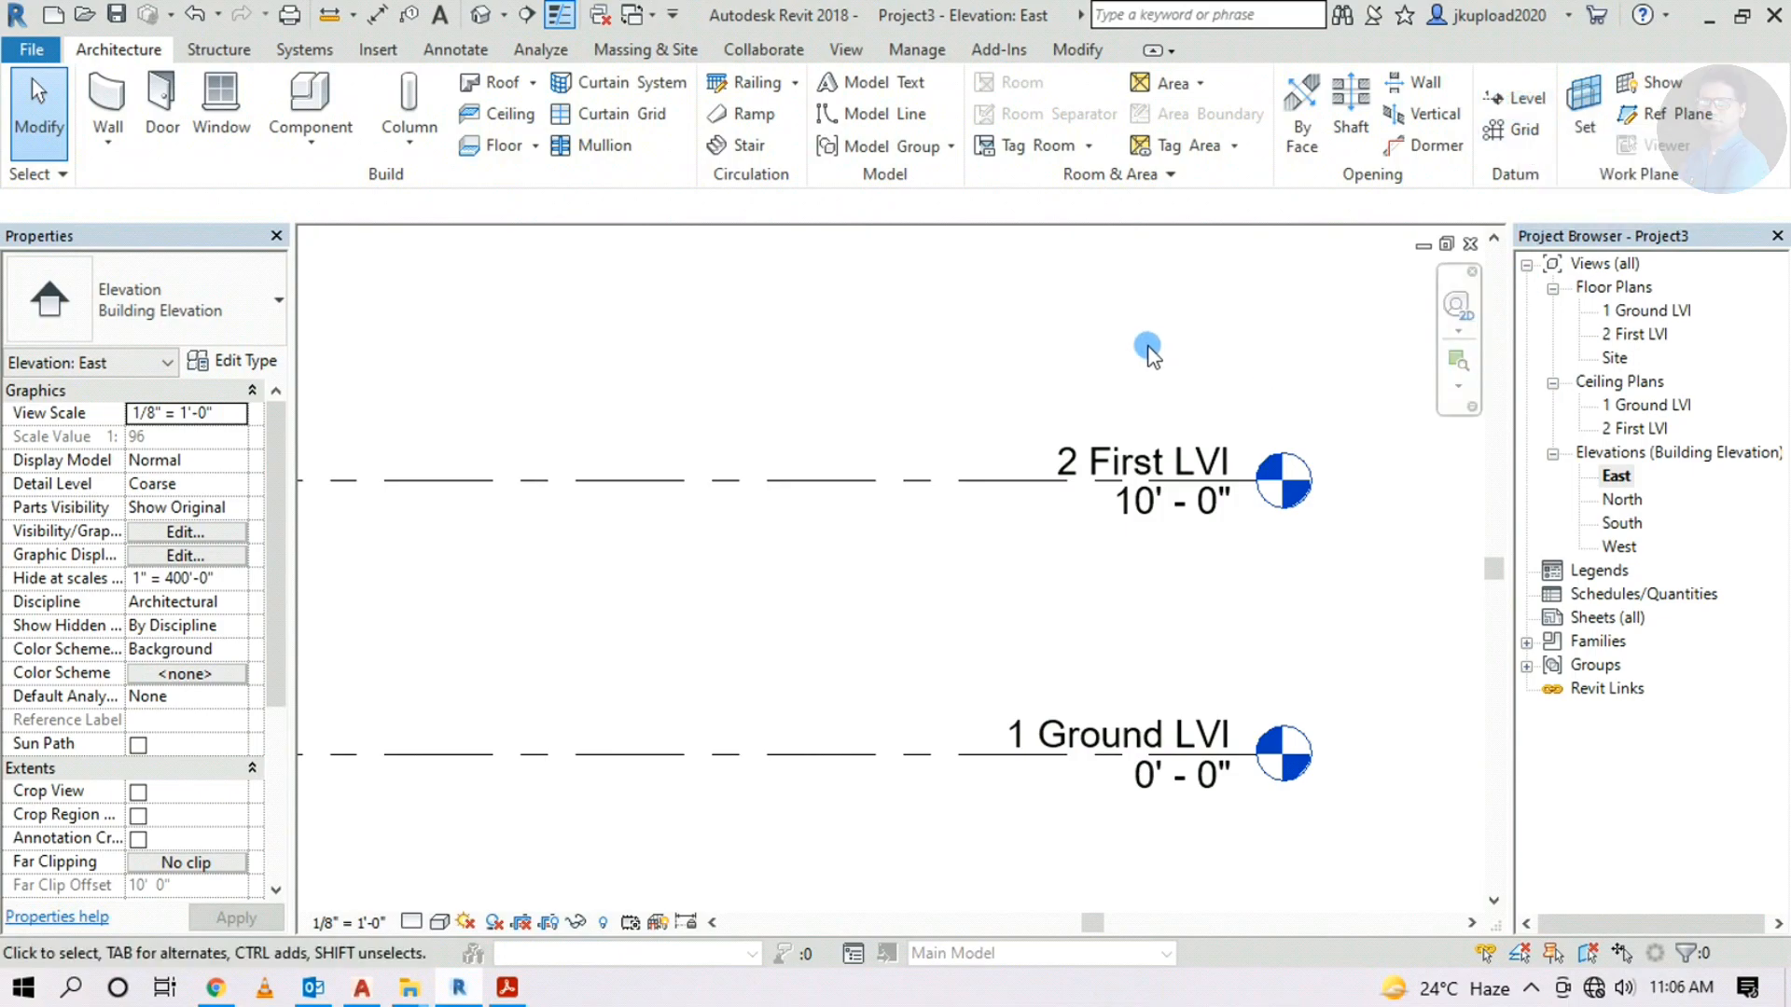
key(l)
key(l)
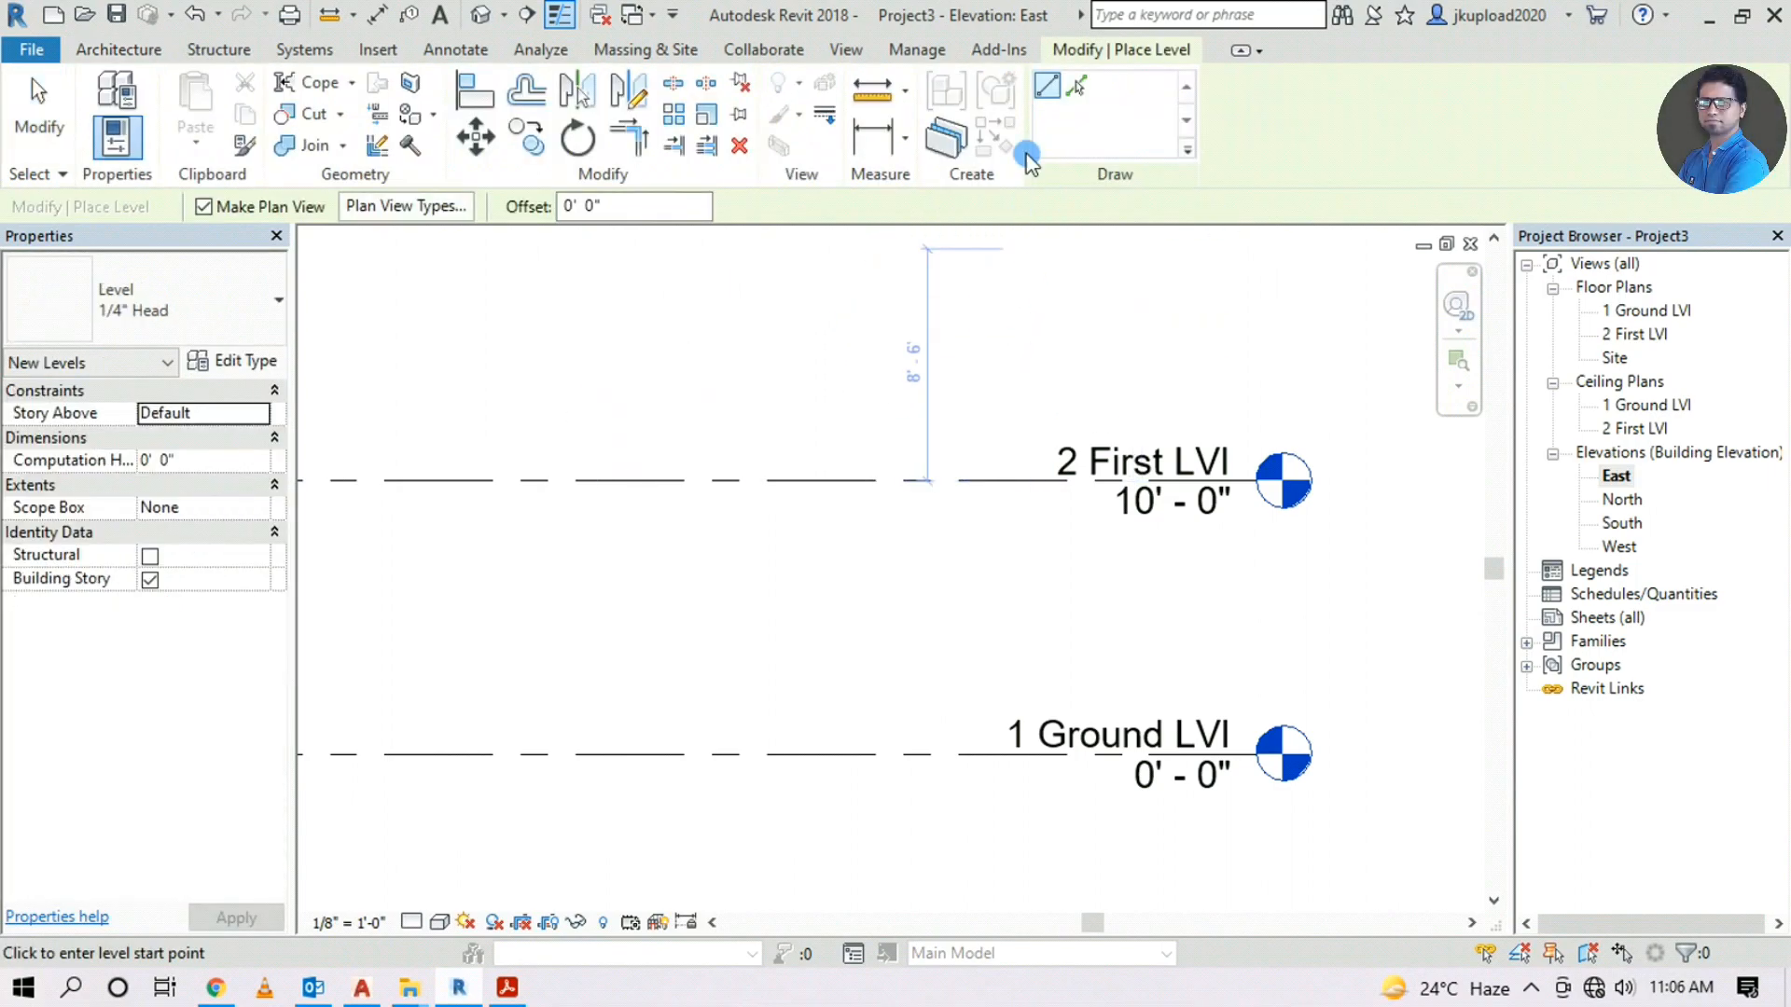
middle_drag(903, 359, 1110, 426)
middle_drag(1072, 344, 987, 371)
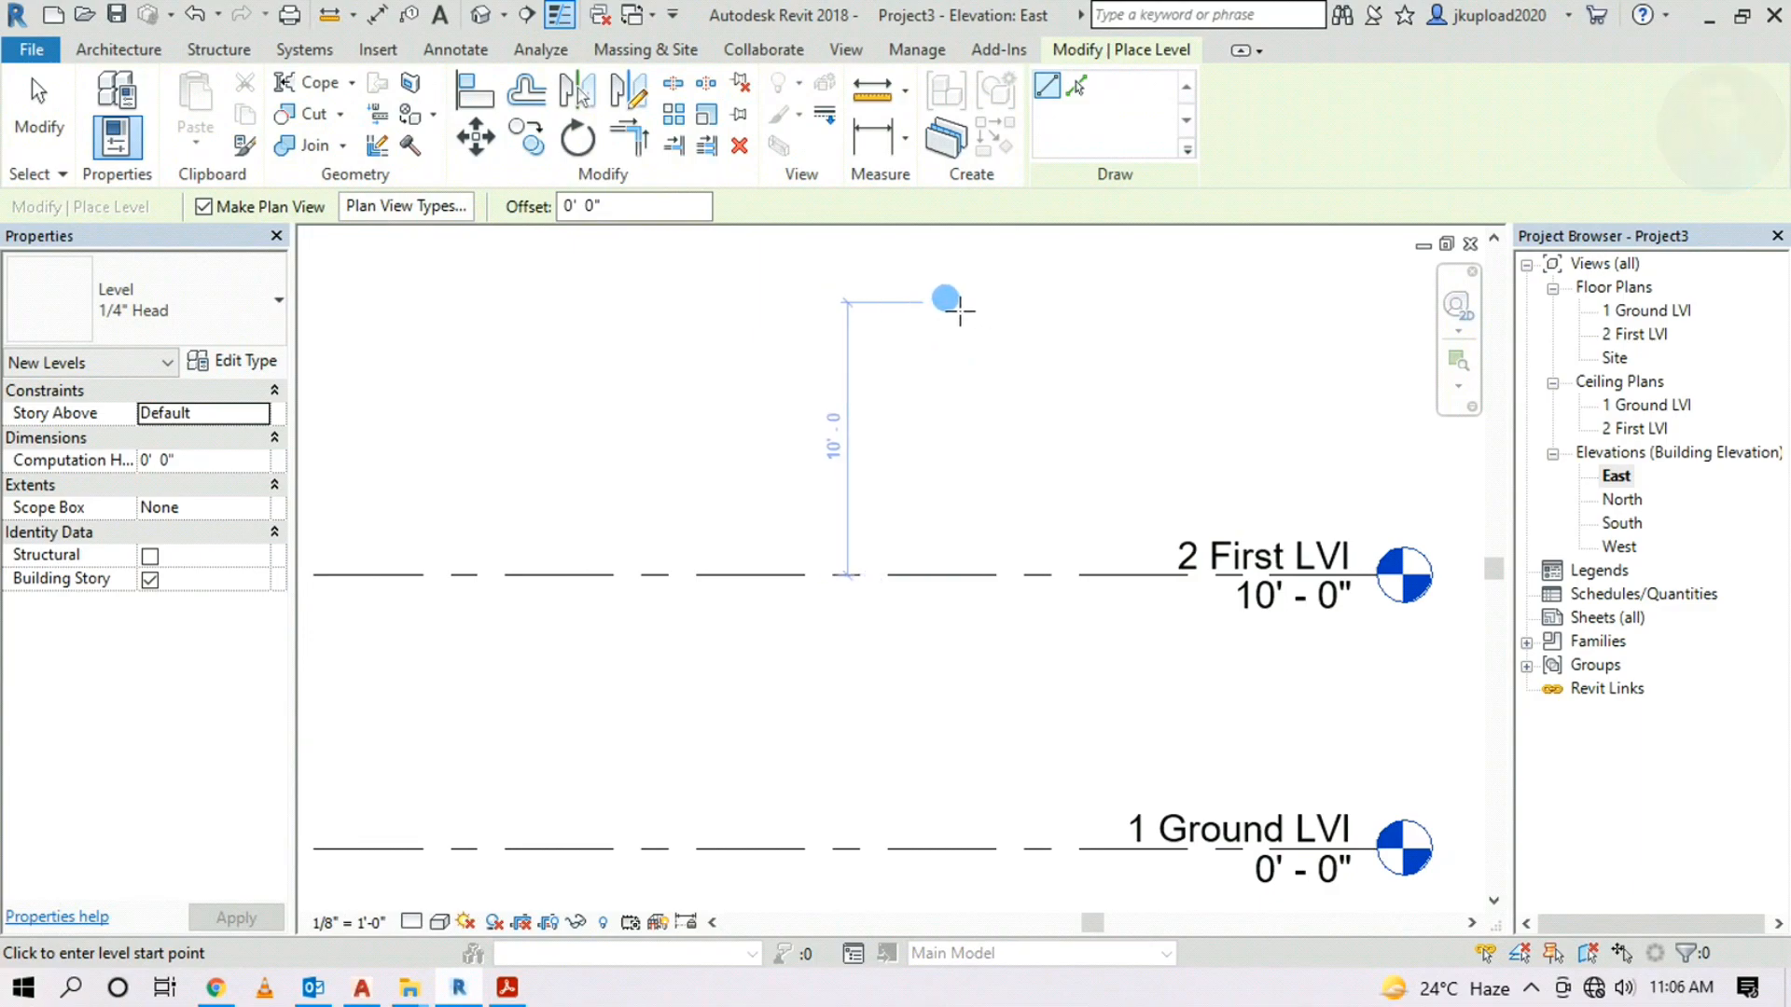
click(947, 301)
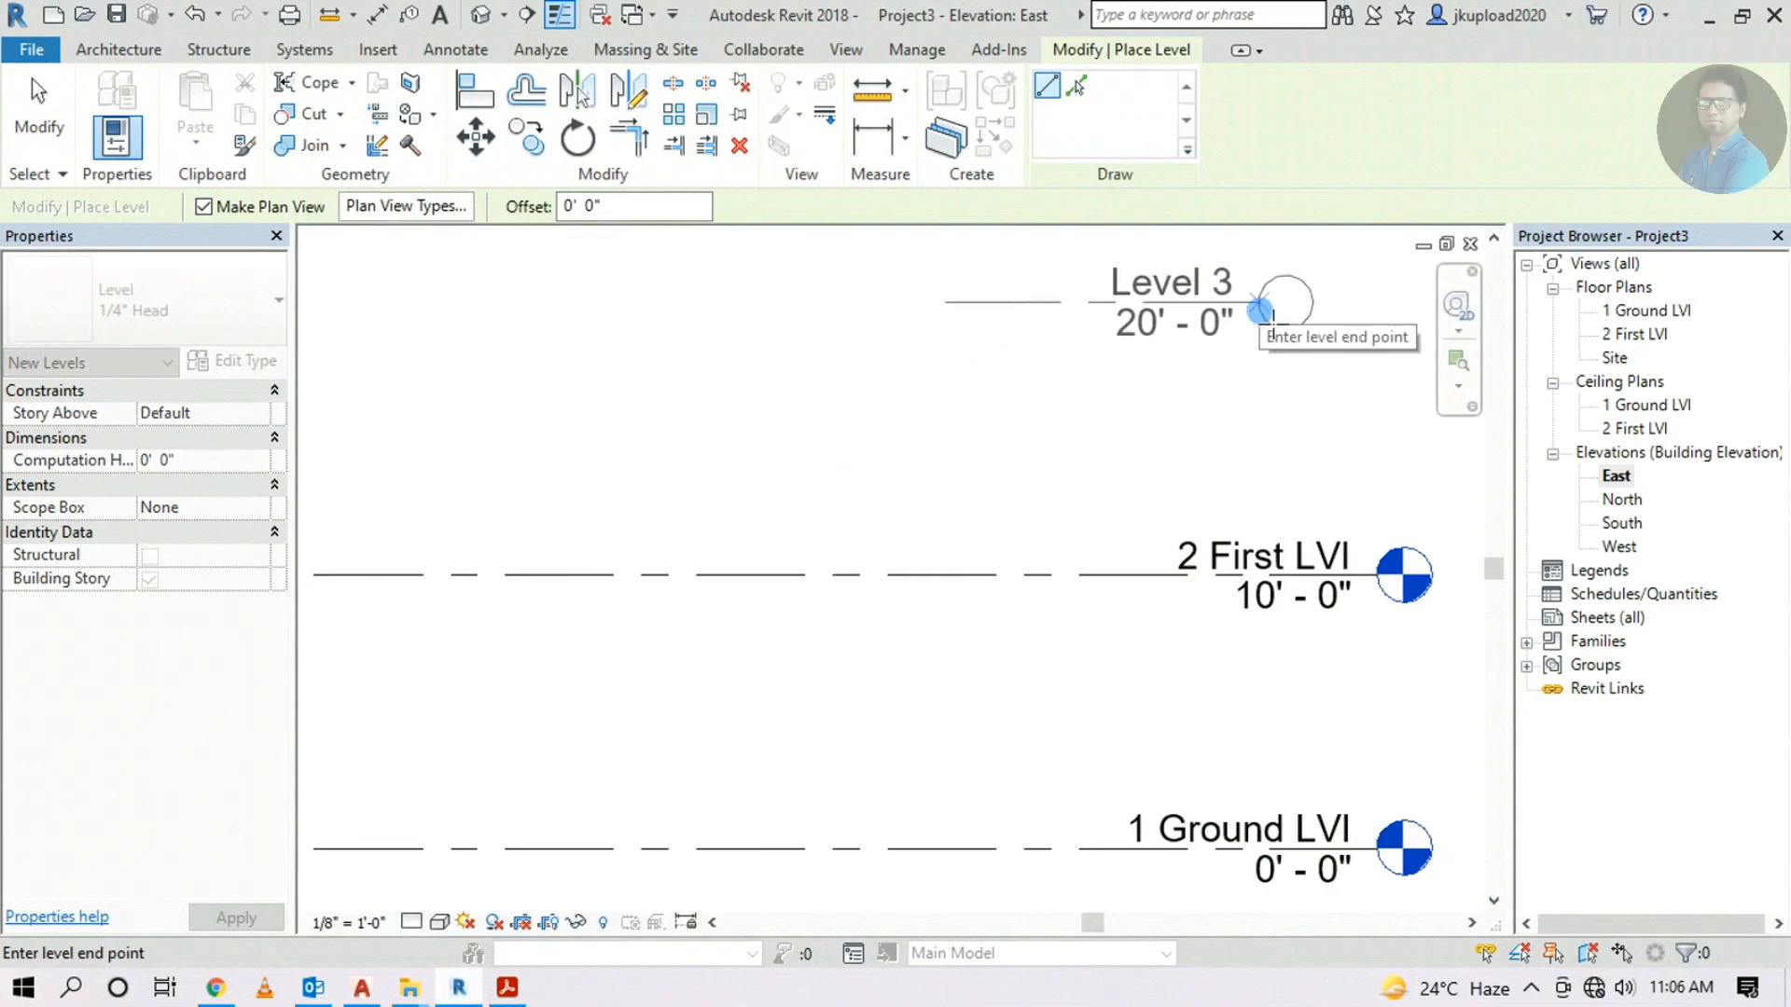
key(Escape)
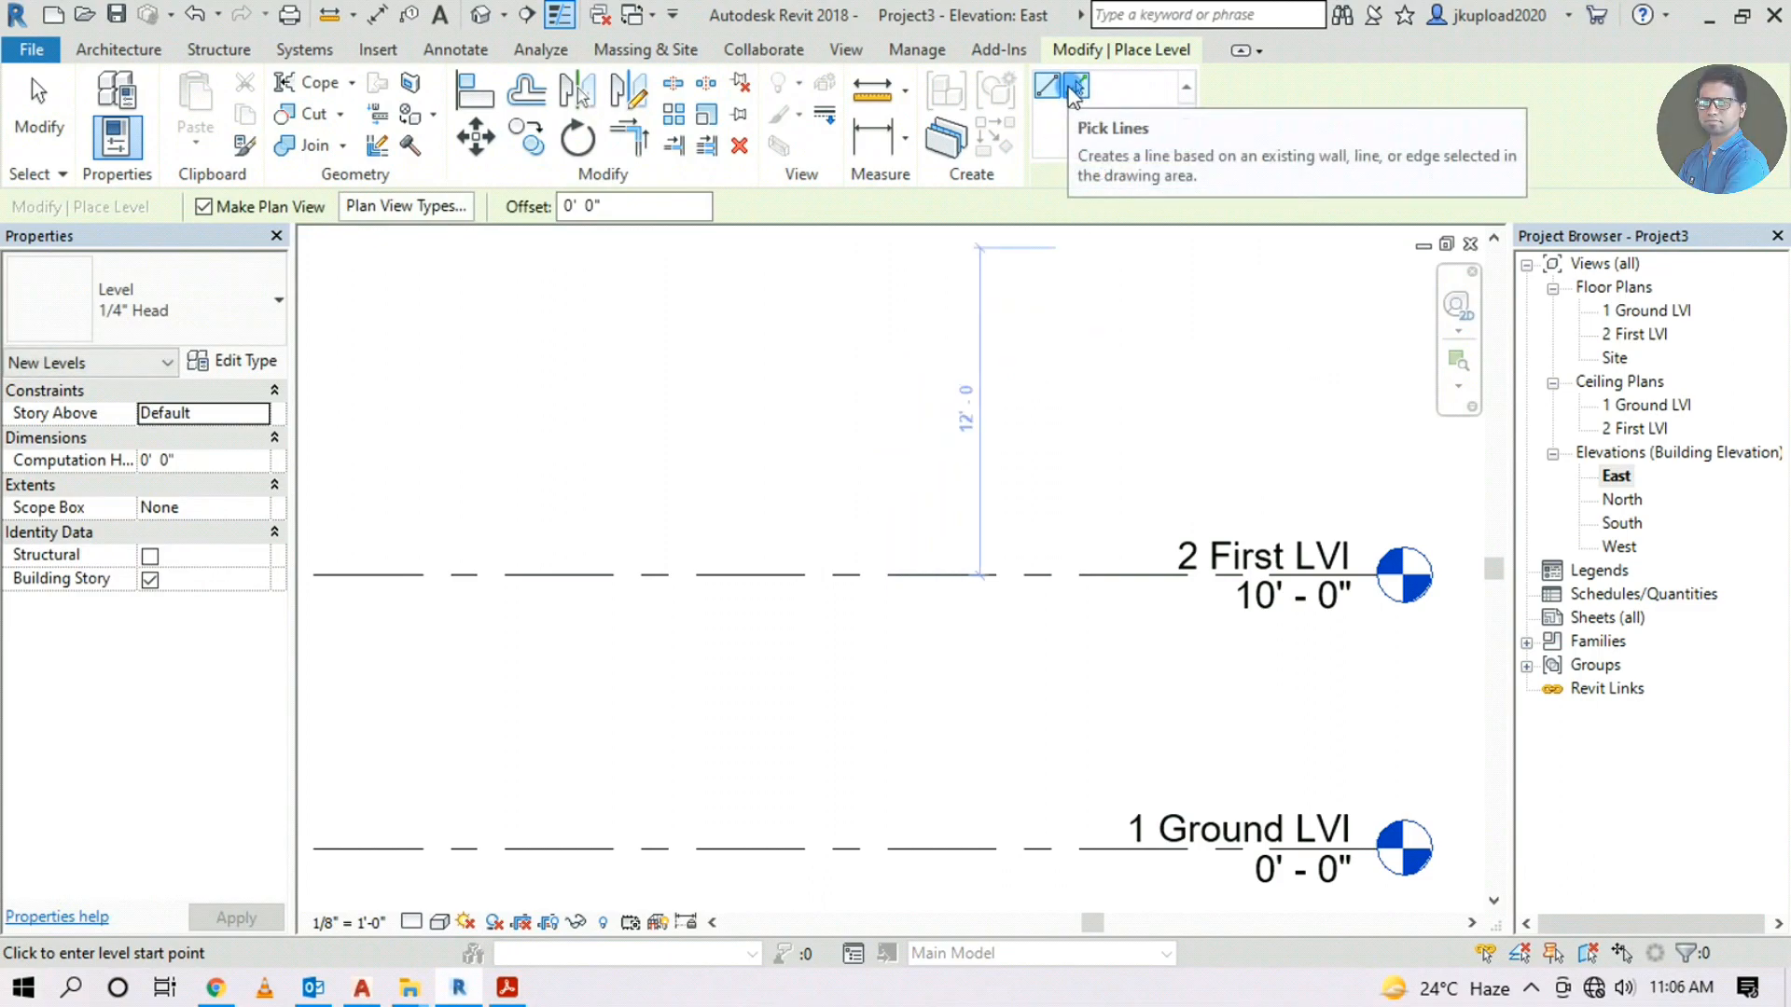
Add a new level by picking 2 First LVl with a 10' offset
click(1075, 87)
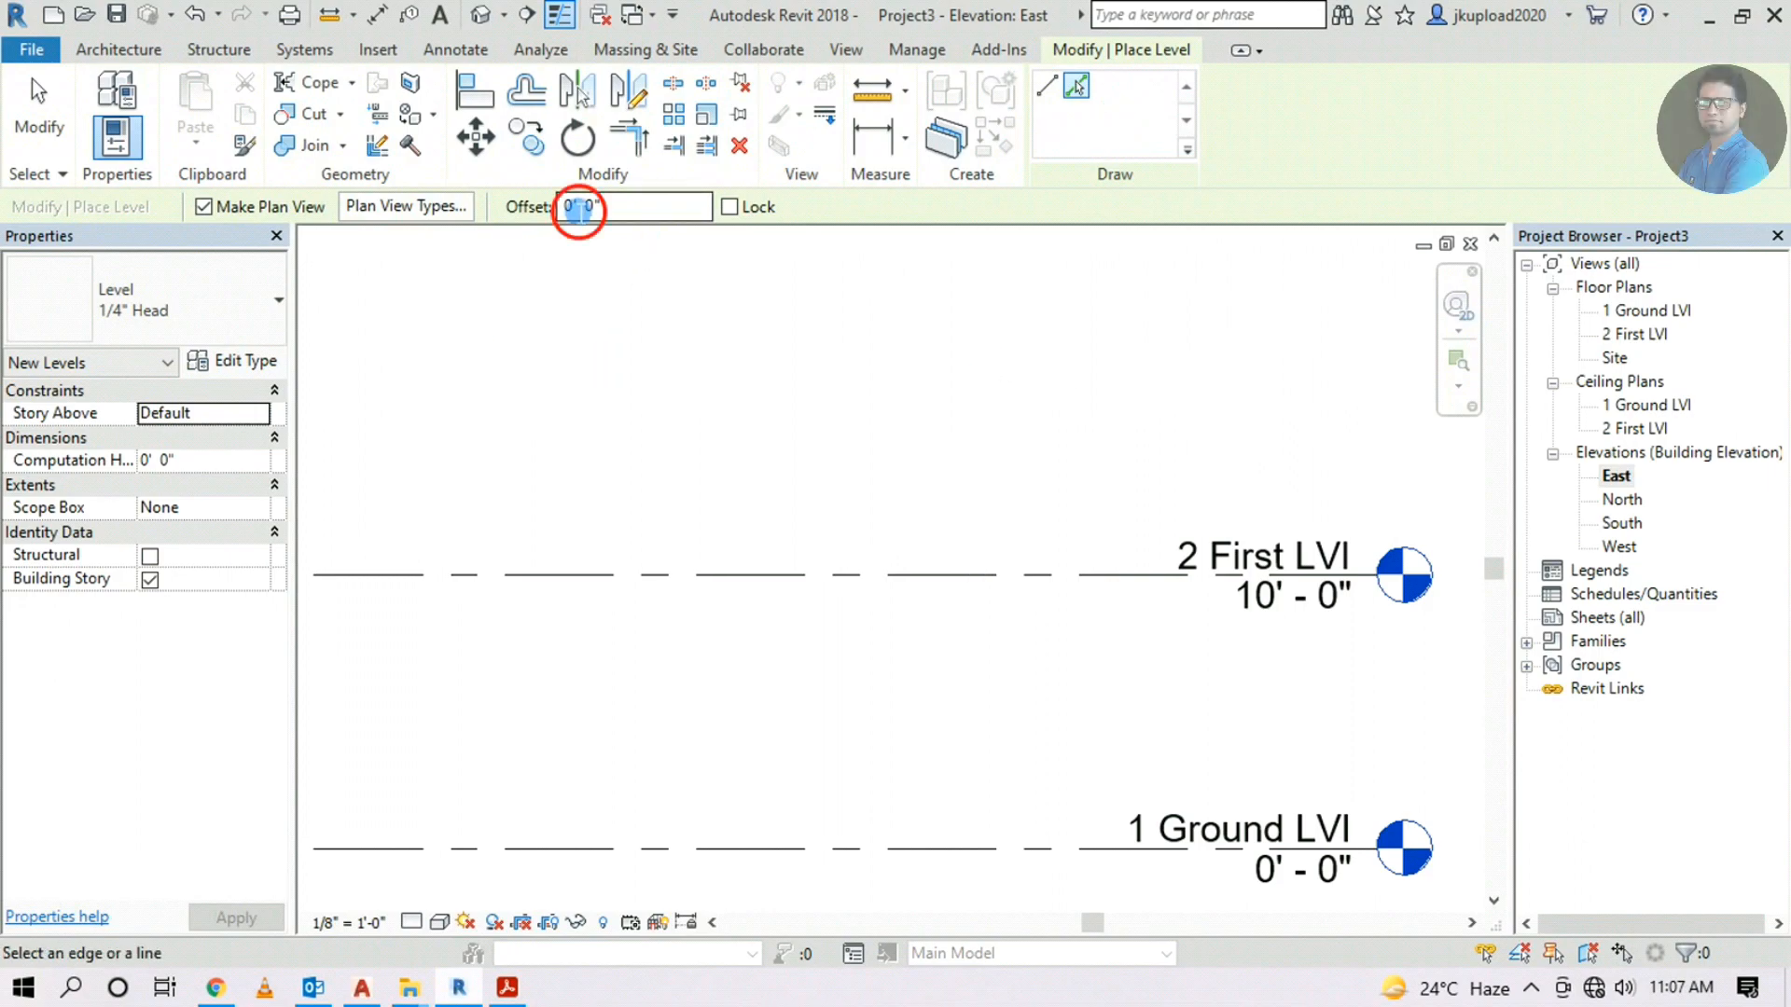
click(574, 204)
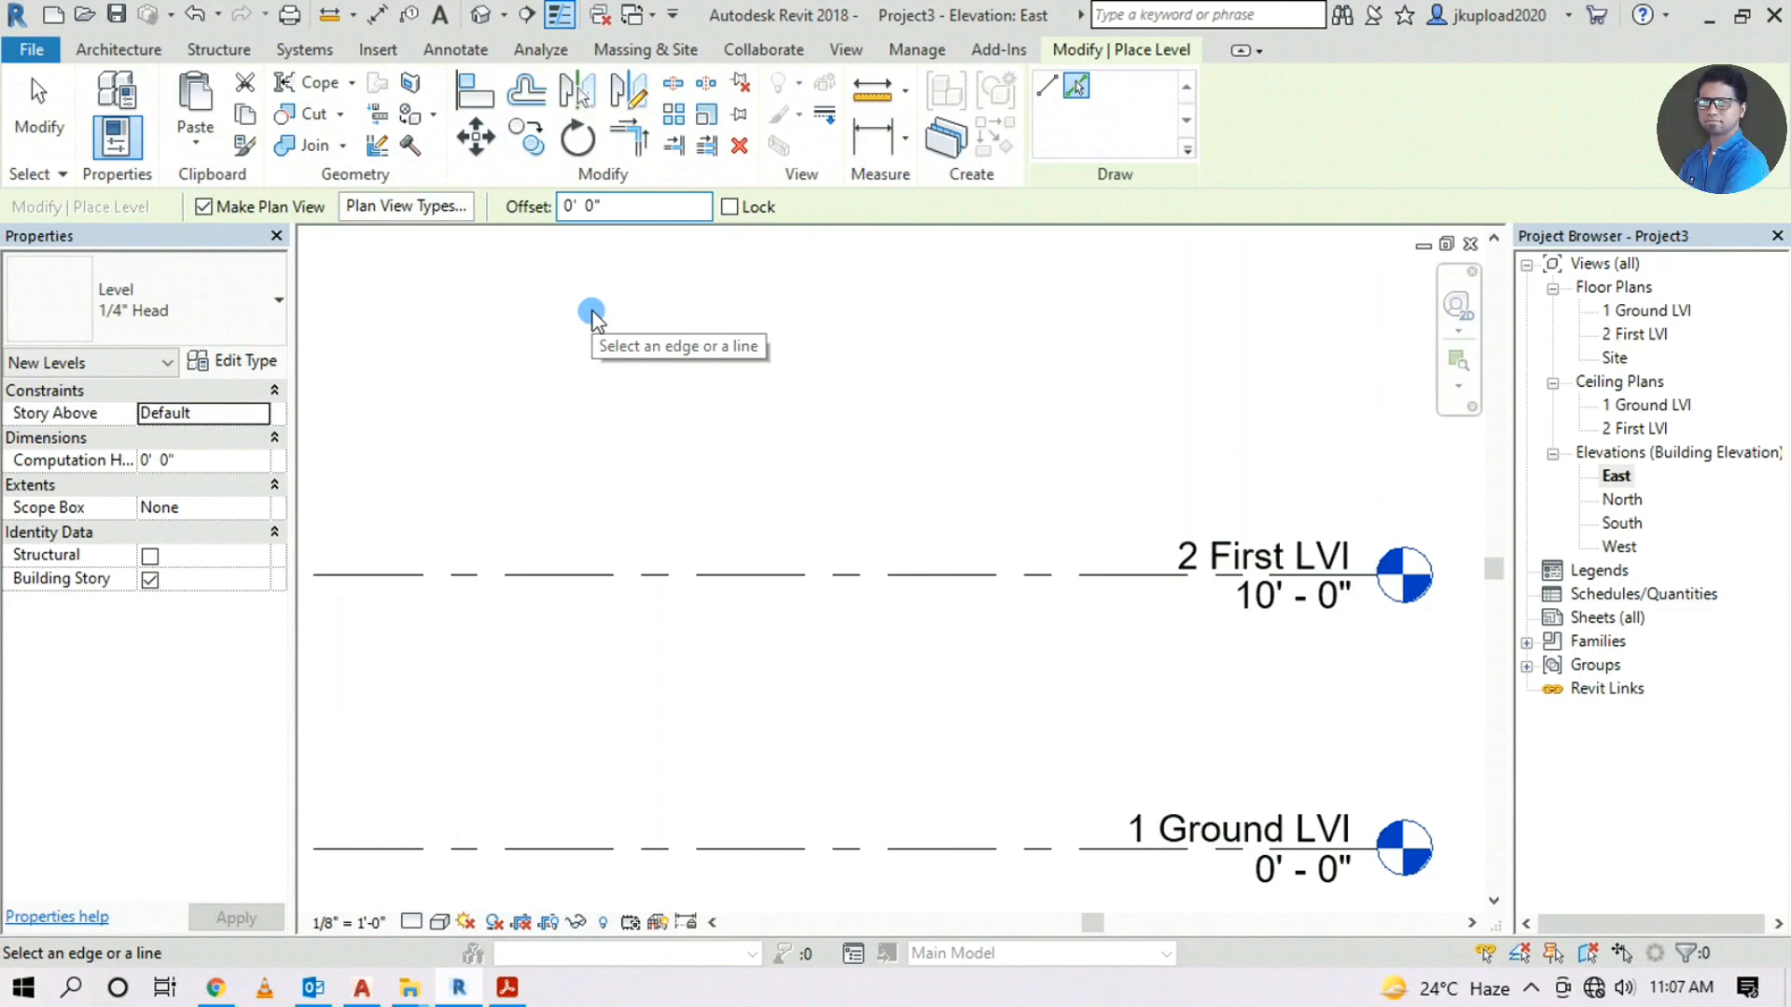
text(1)
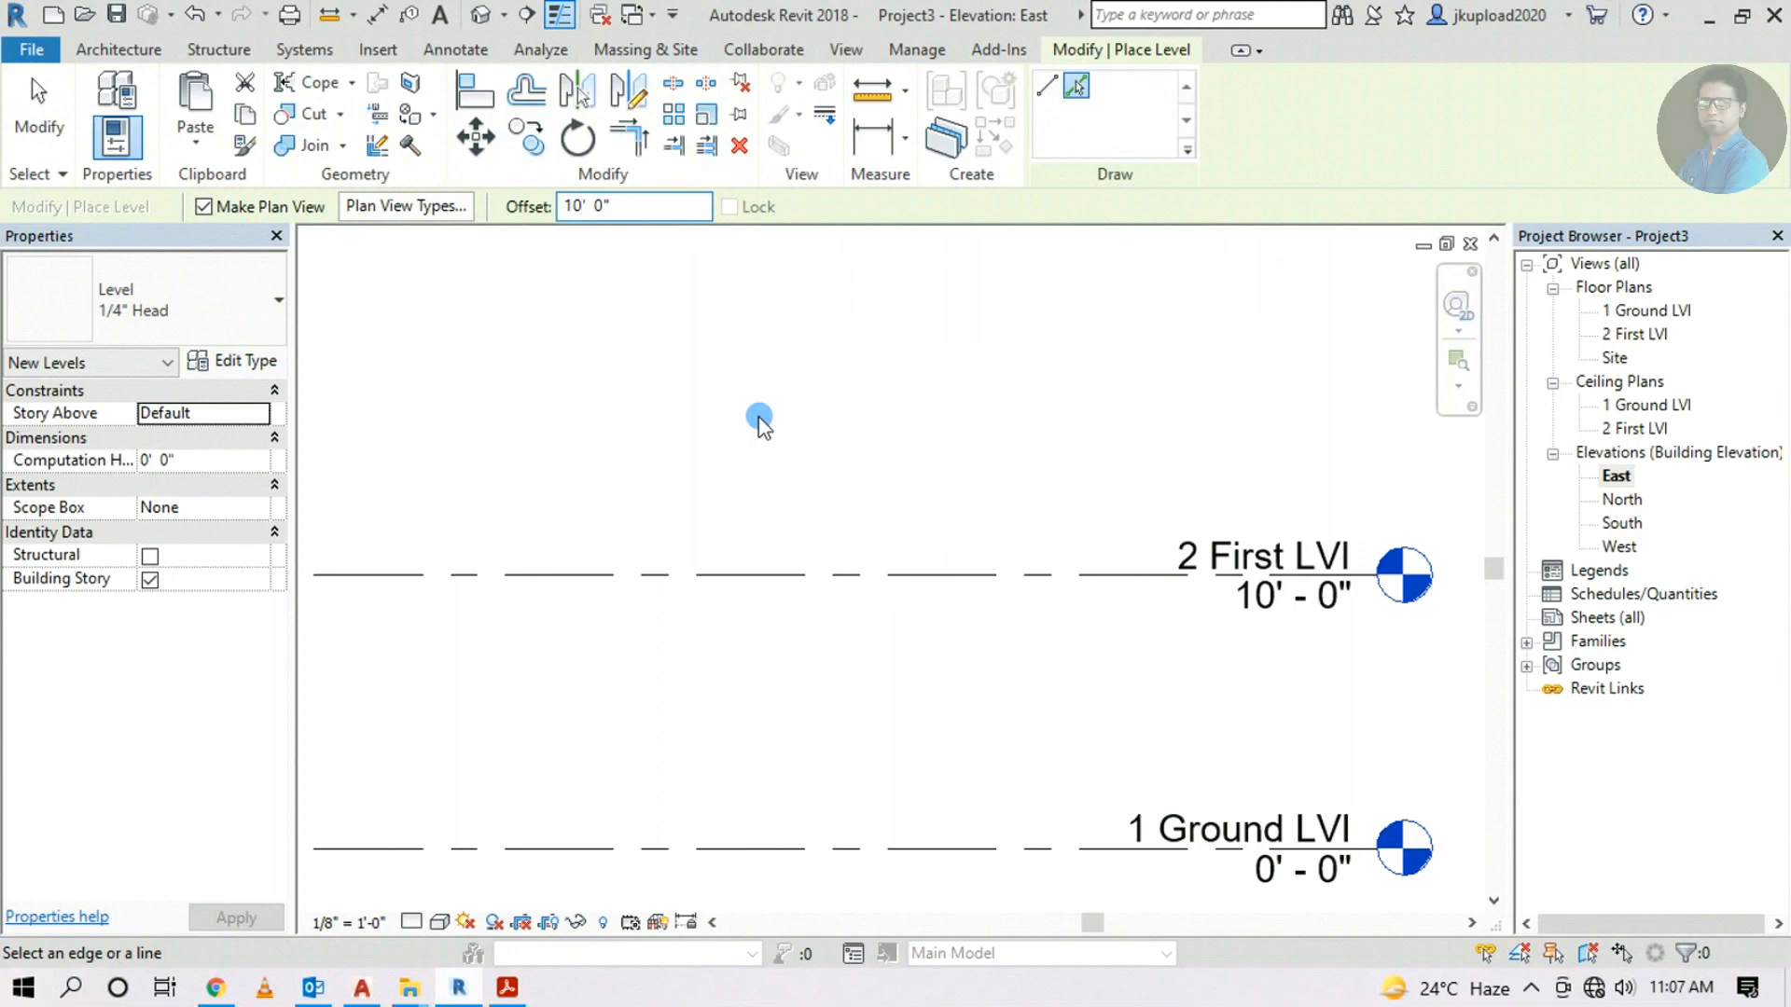
scroll(758, 420, down, 2)
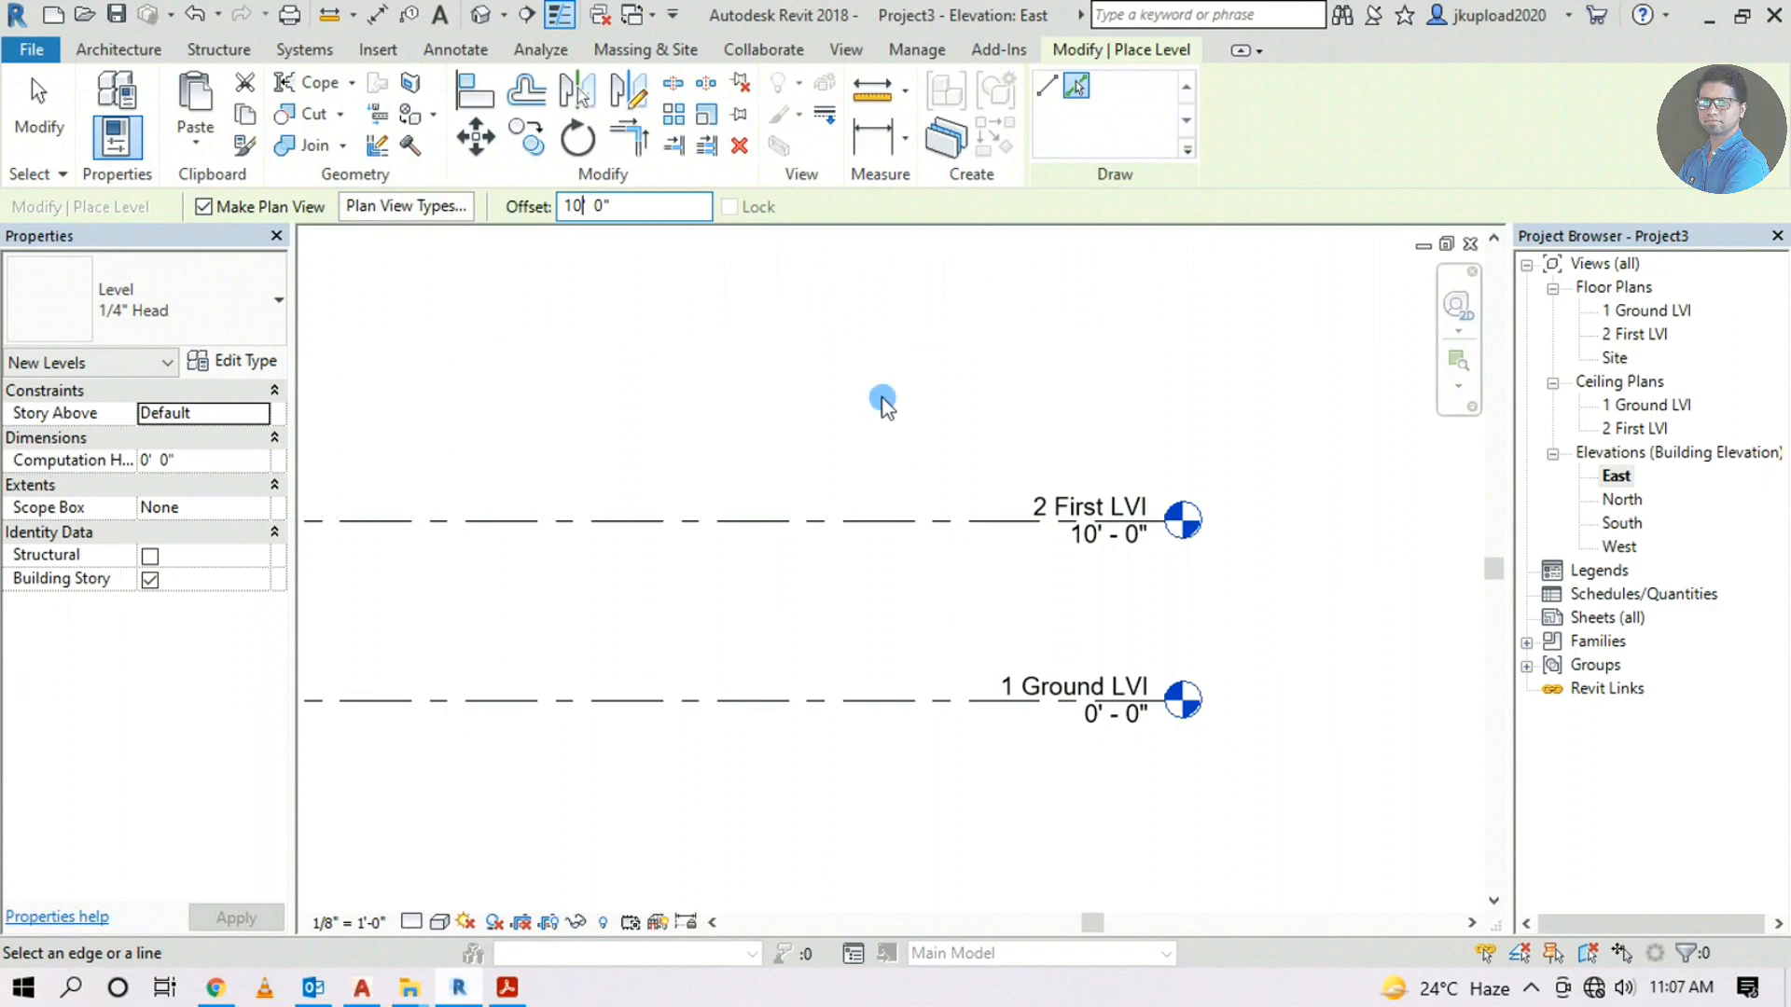
scroll(879, 519, up, 2)
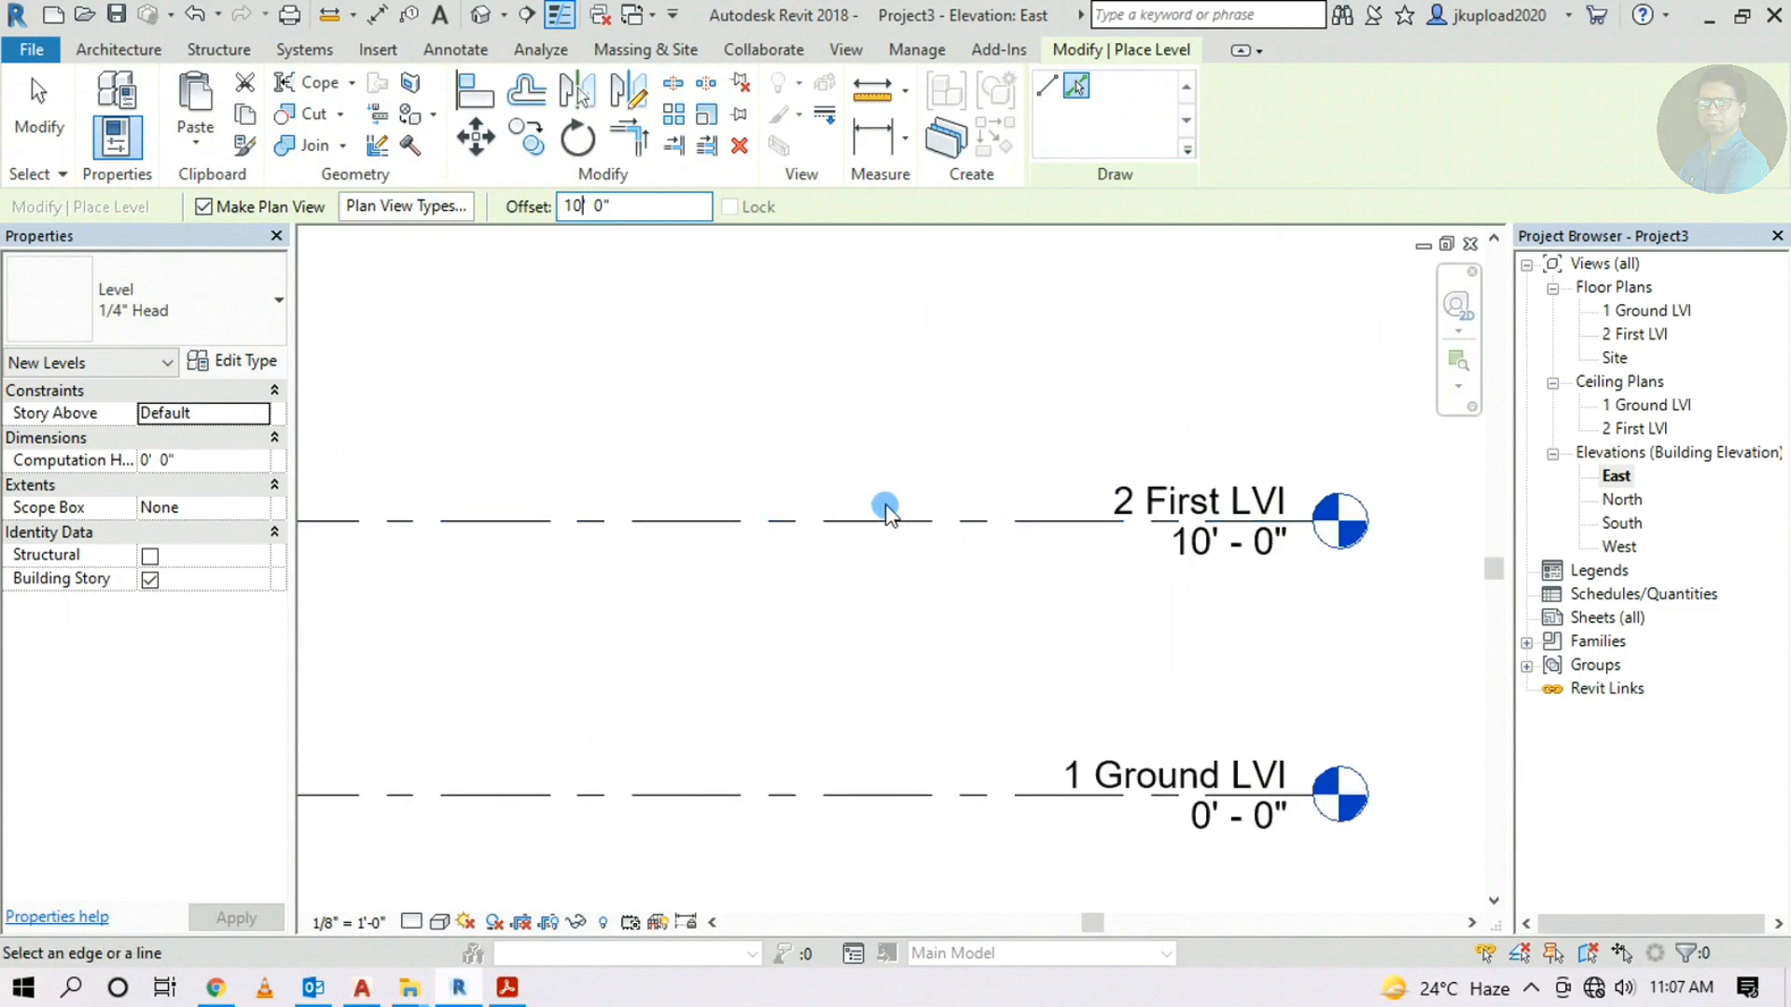
scroll(886, 474, down, 1)
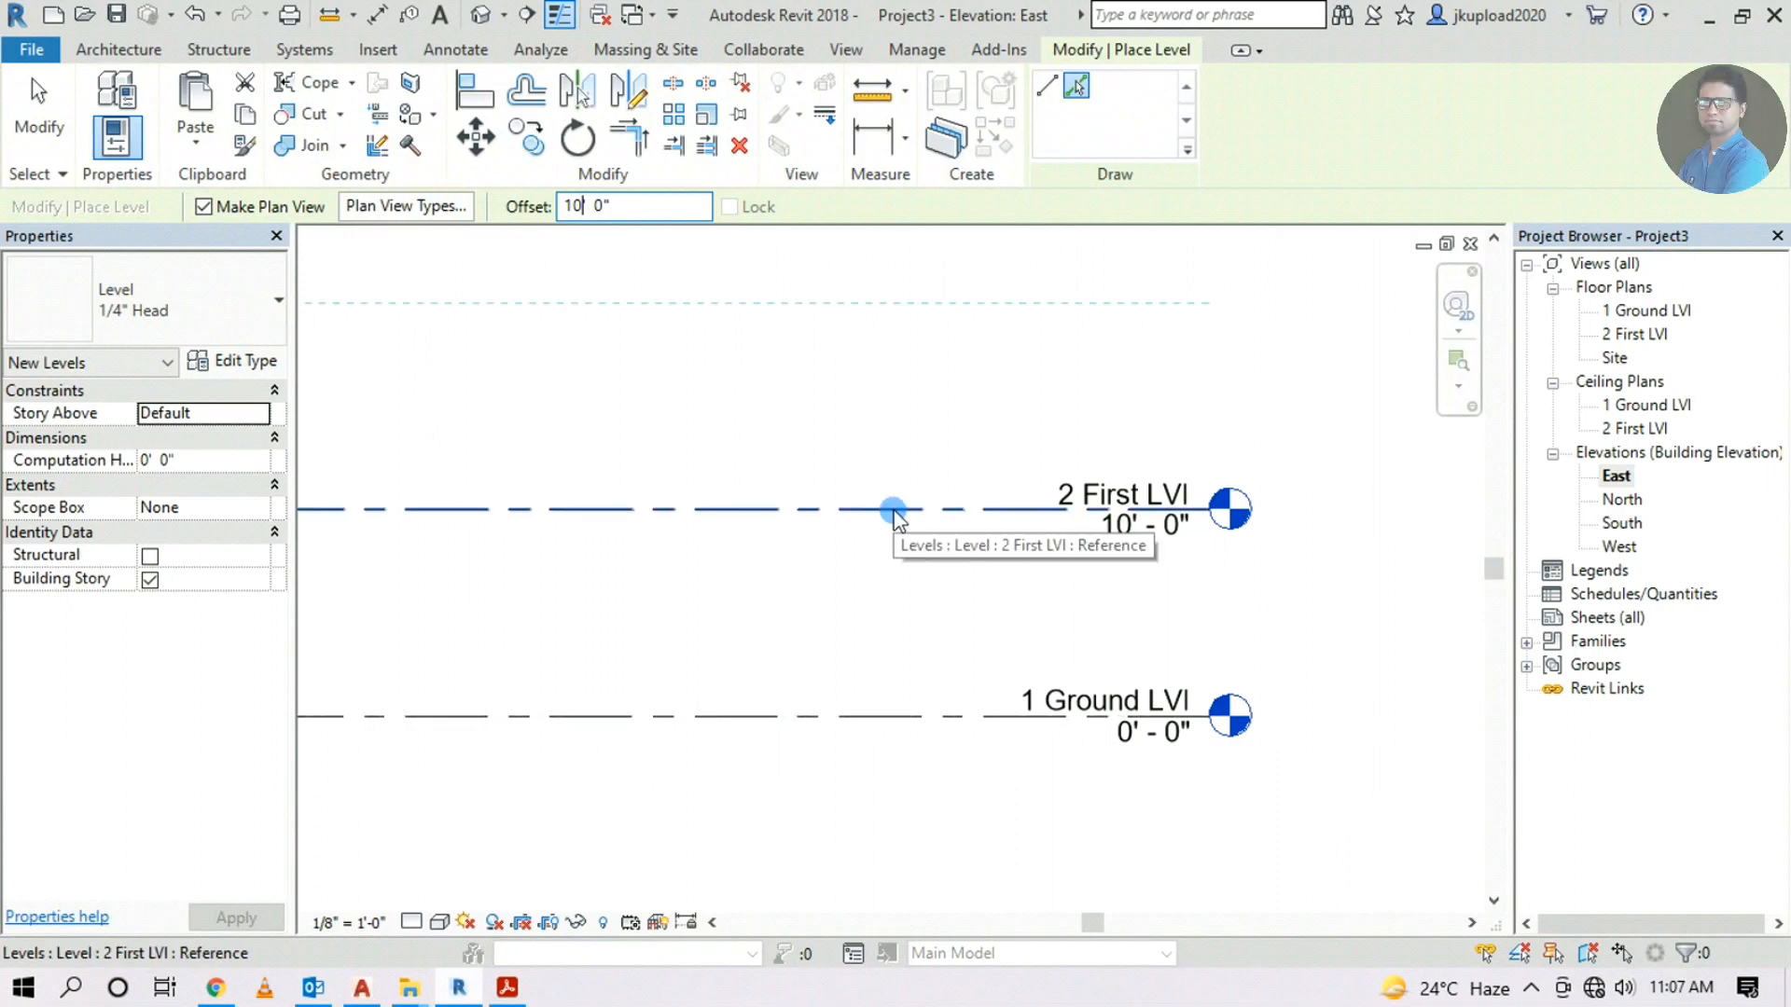
scroll(893, 514, up, 1)
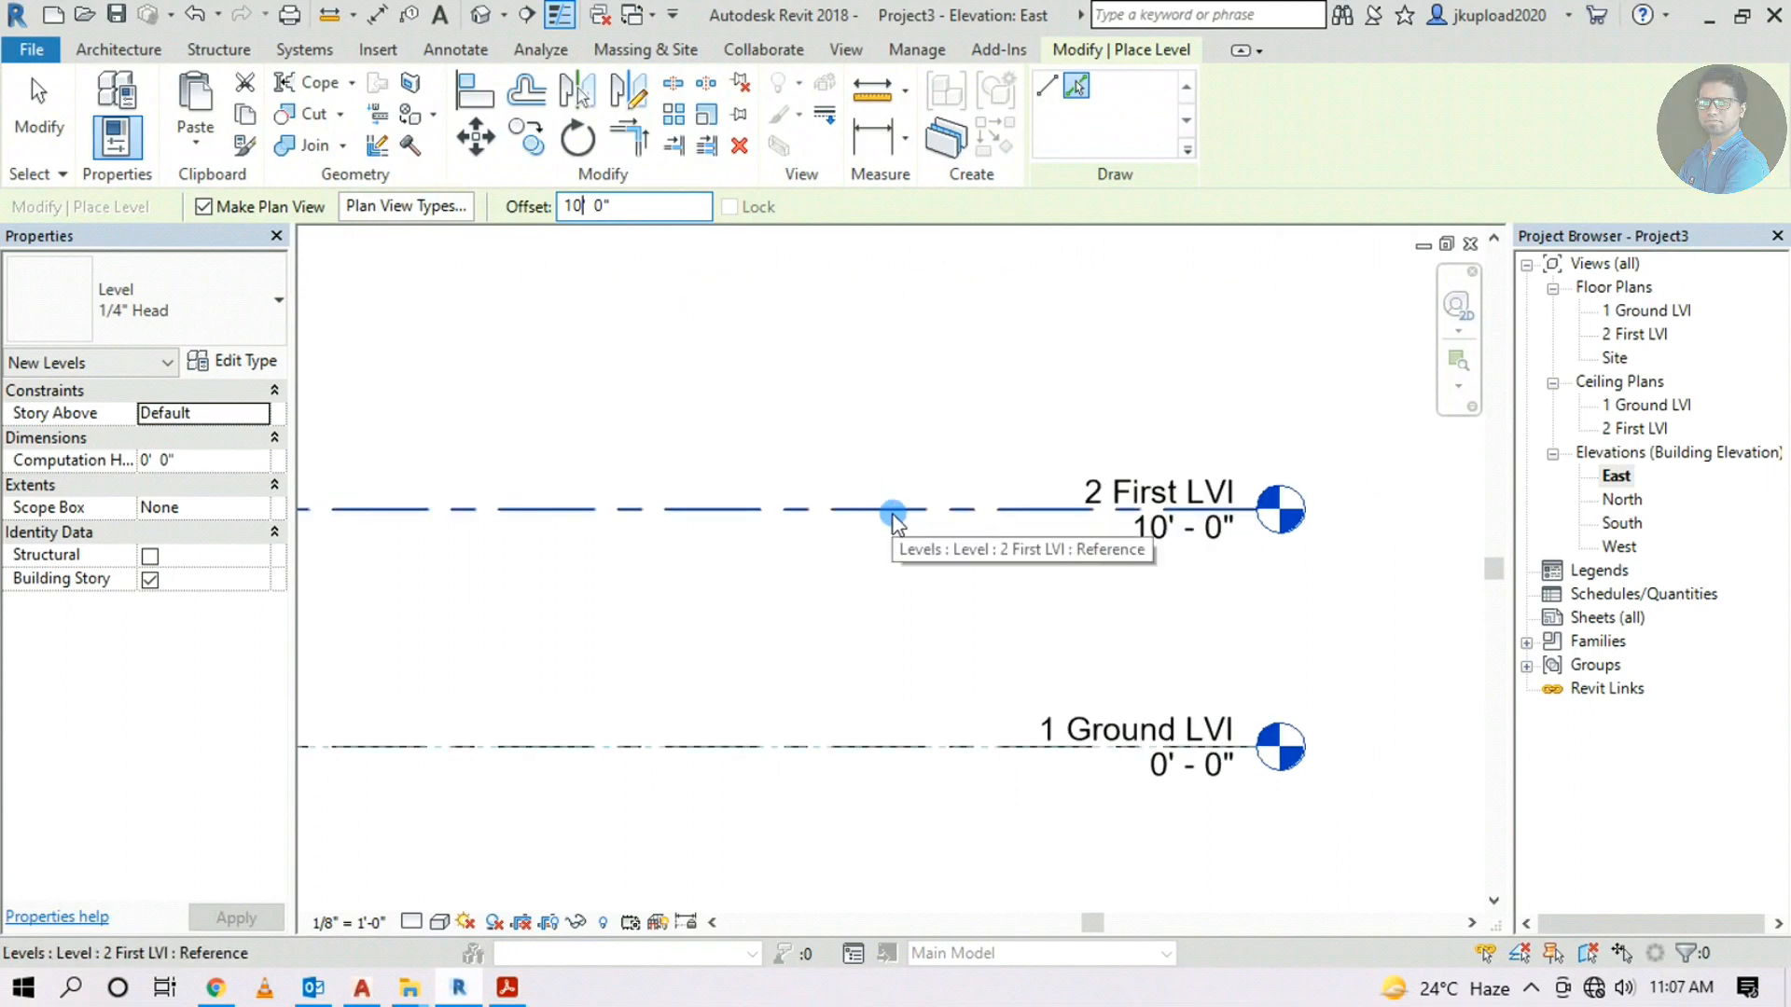
scroll(891, 513, down, 1)
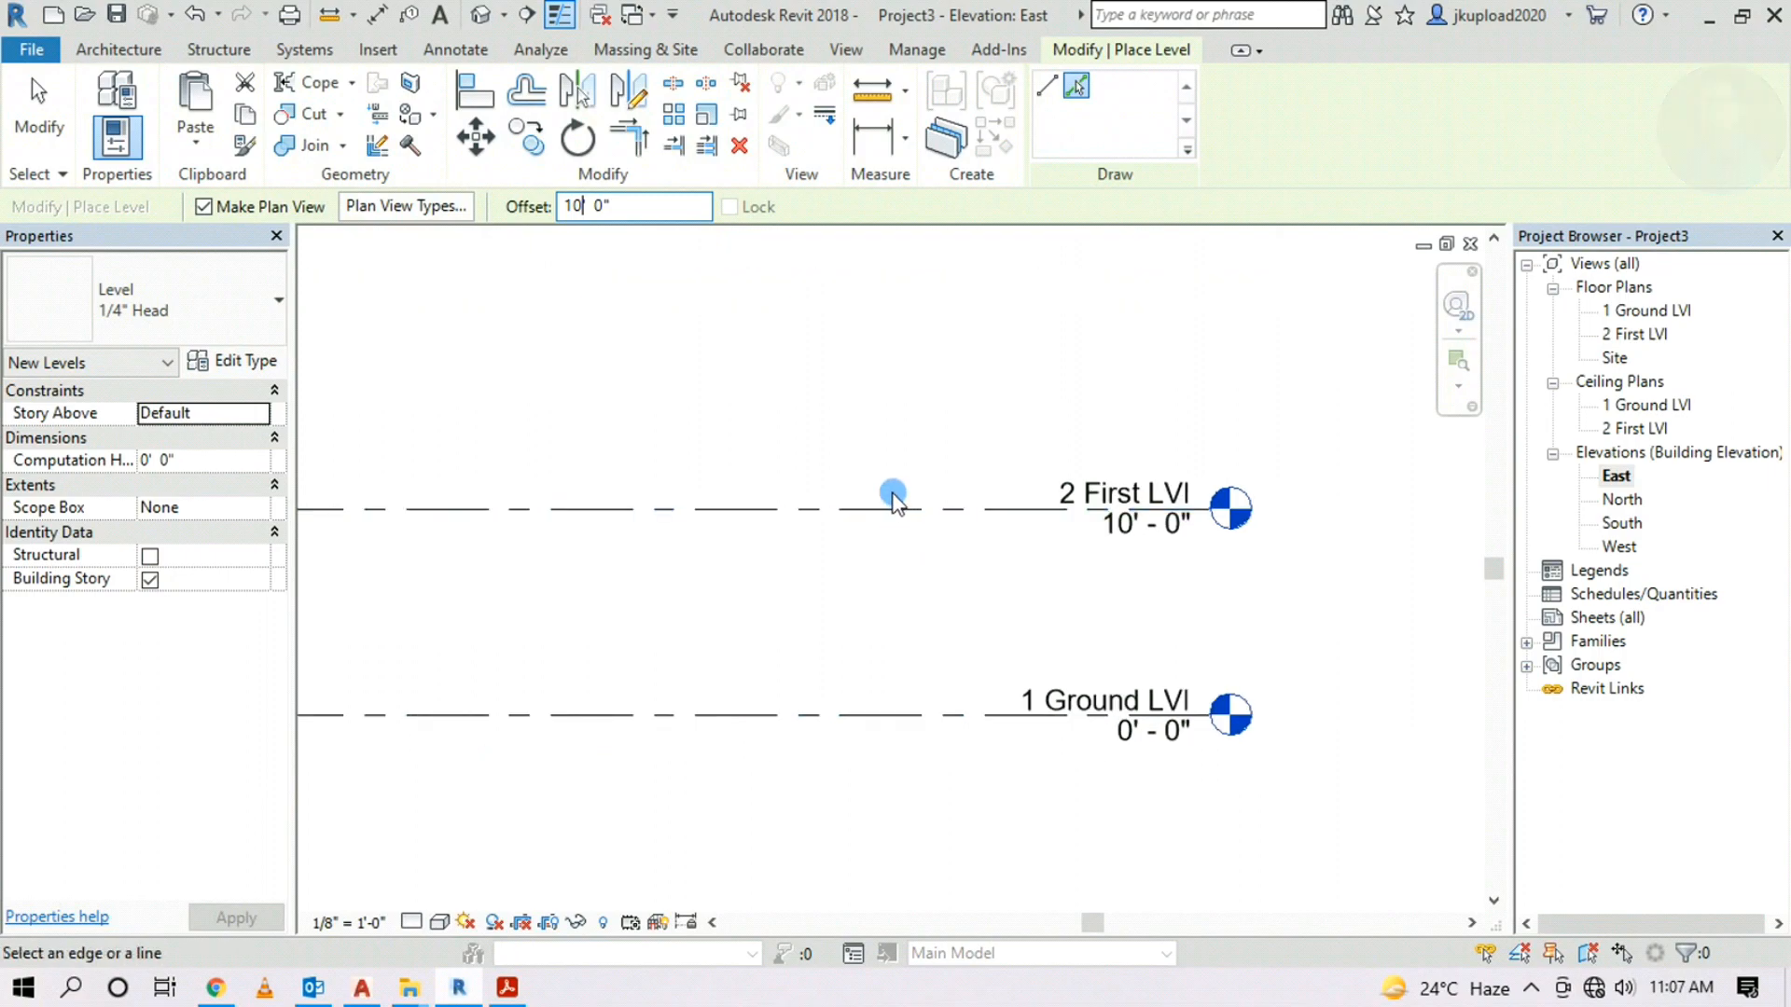
click(888, 506)
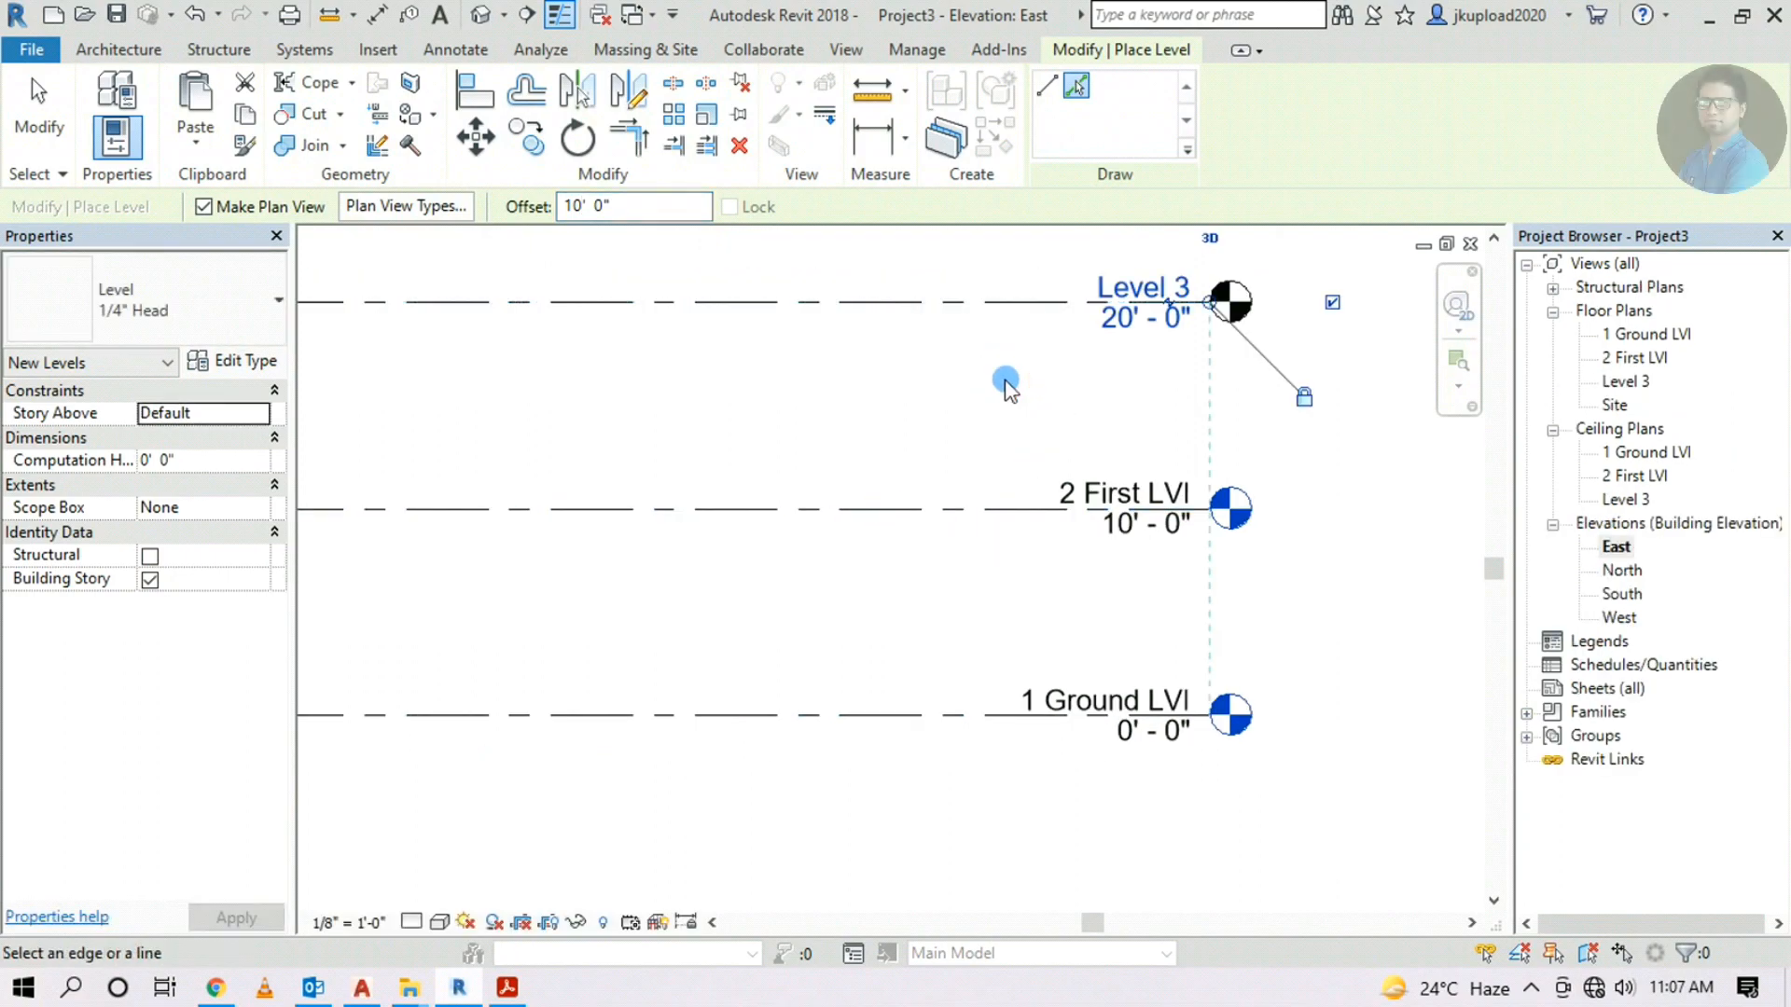
Rename the new level to '3 Second Lvl' along with its matching views
scroll(1100, 304, up, 2)
middle_drag(1259, 264, 1069, 418)
click(1035, 436)
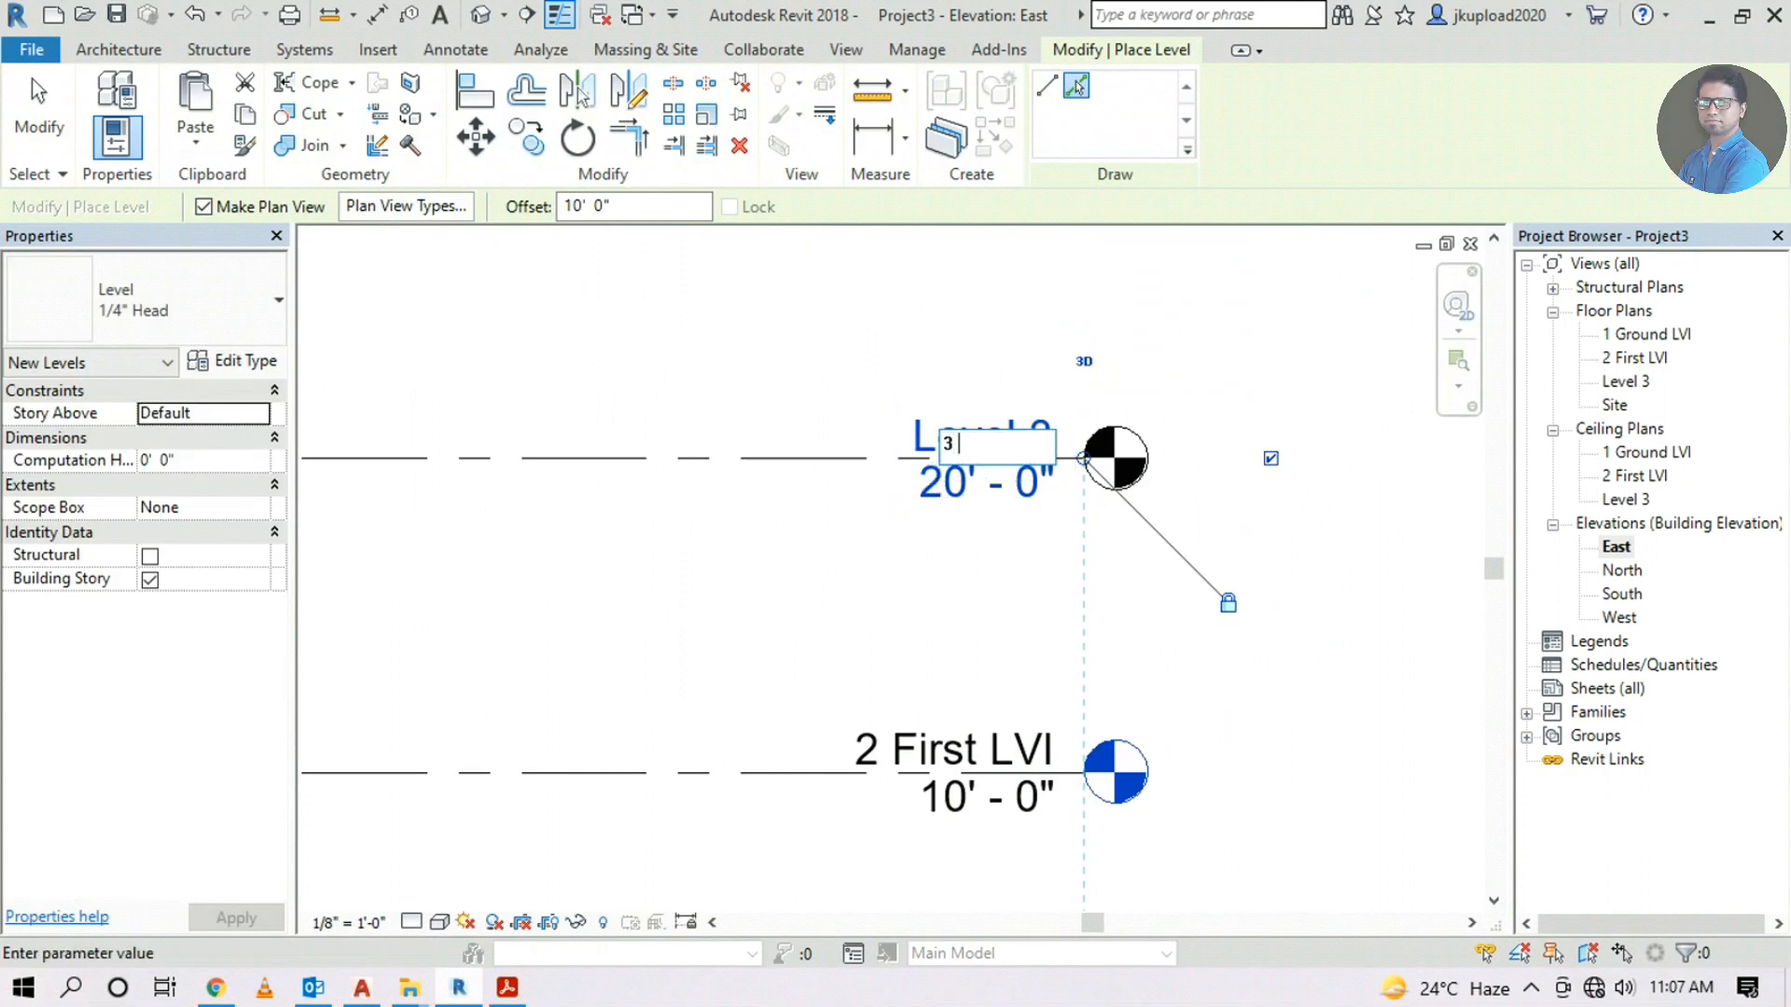
text(Seconf)
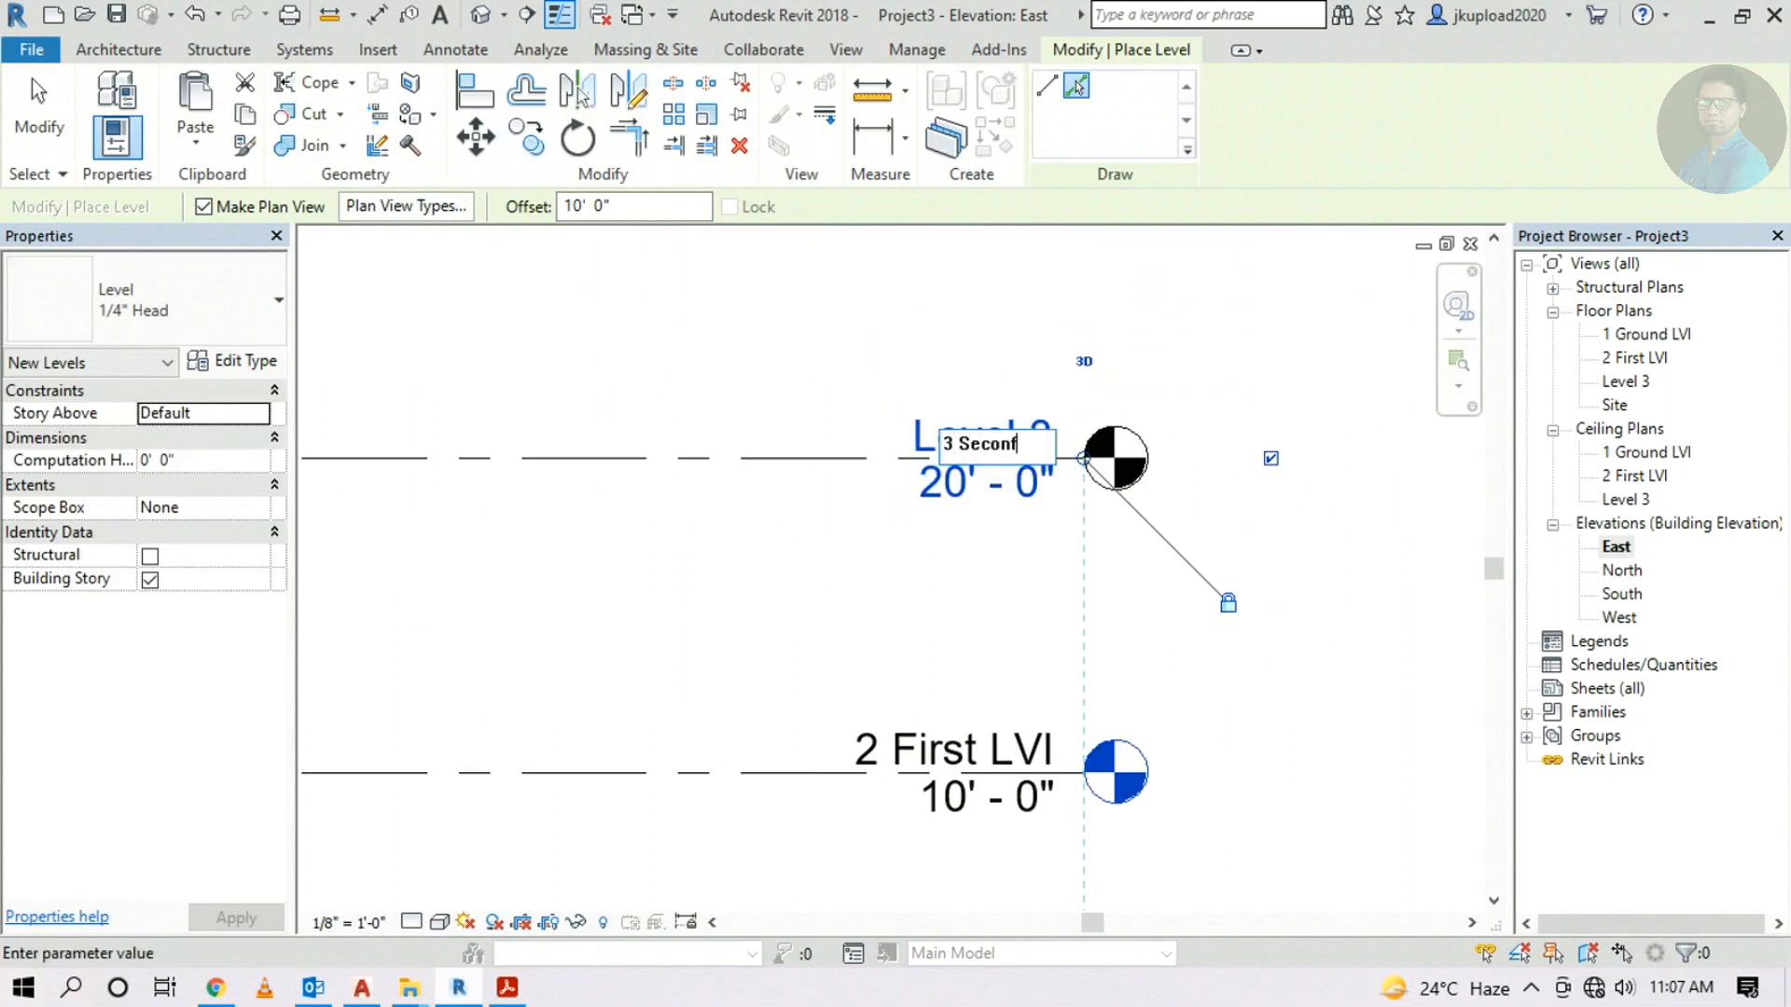
text(nd Lvl)
key(Return)
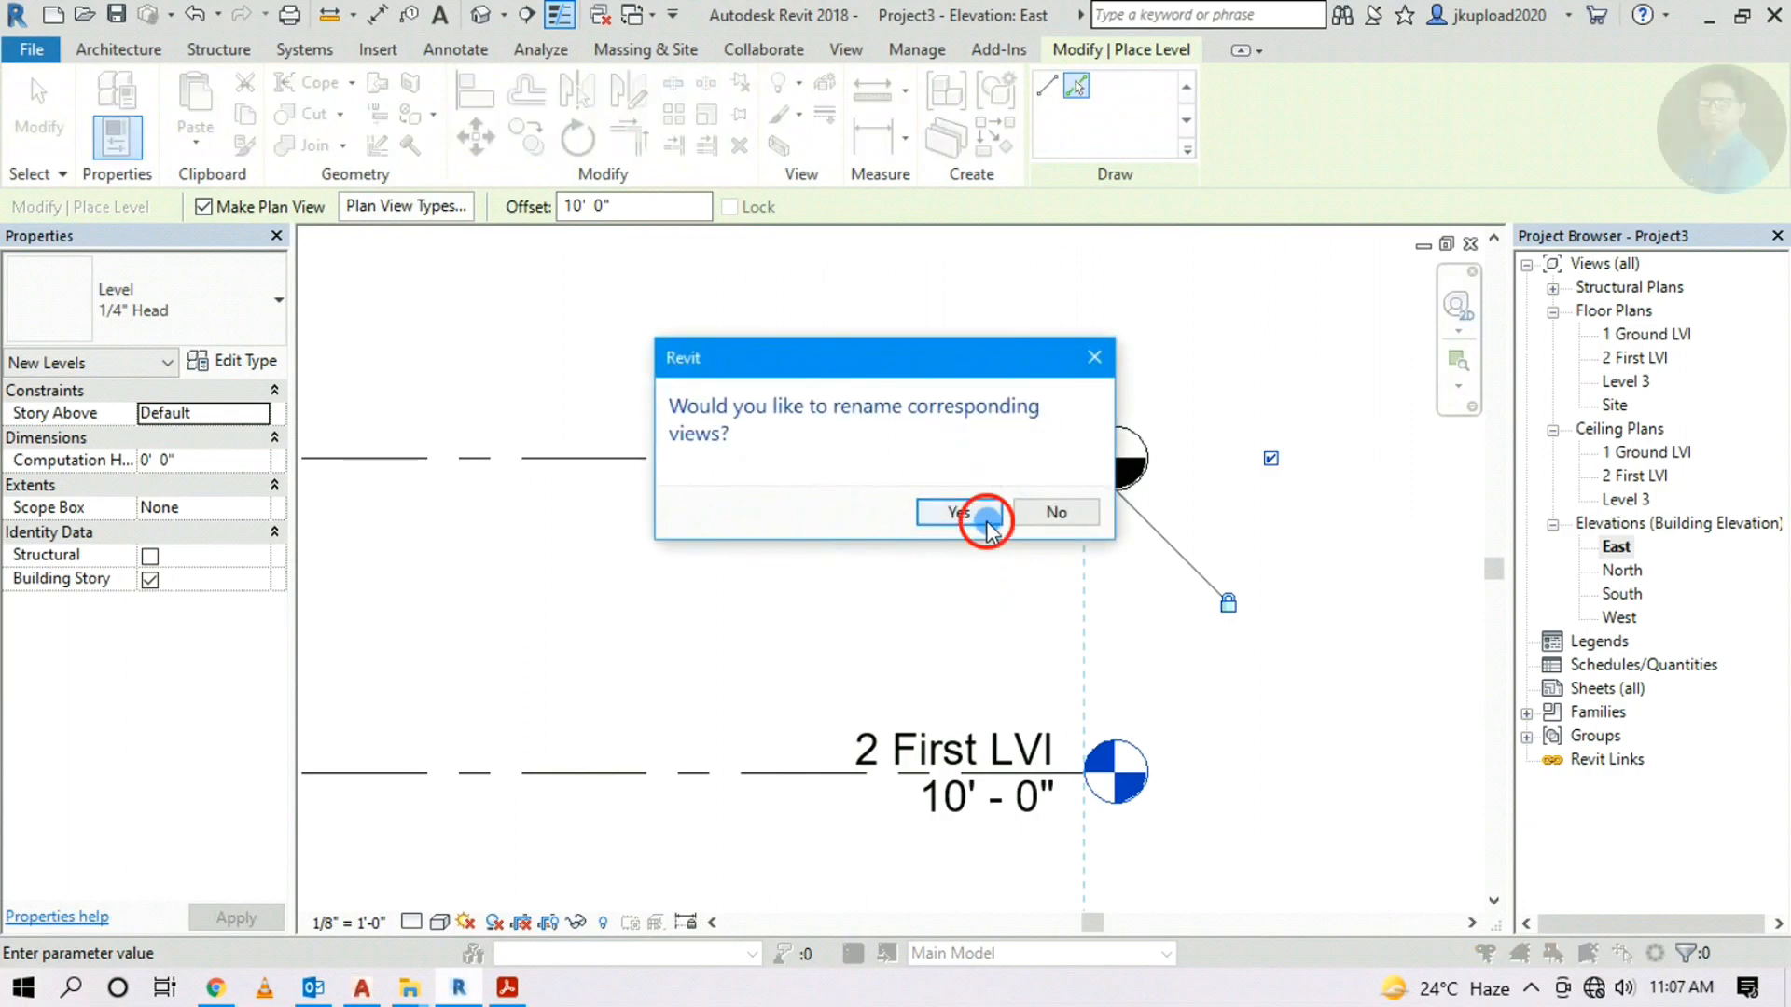
click(979, 518)
Review all three levels' floor plans and open the 1 Ground LVl plan
scroll(1106, 543, down, 3)
scroll(924, 581, up, 1)
middle_drag(987, 576, 1110, 534)
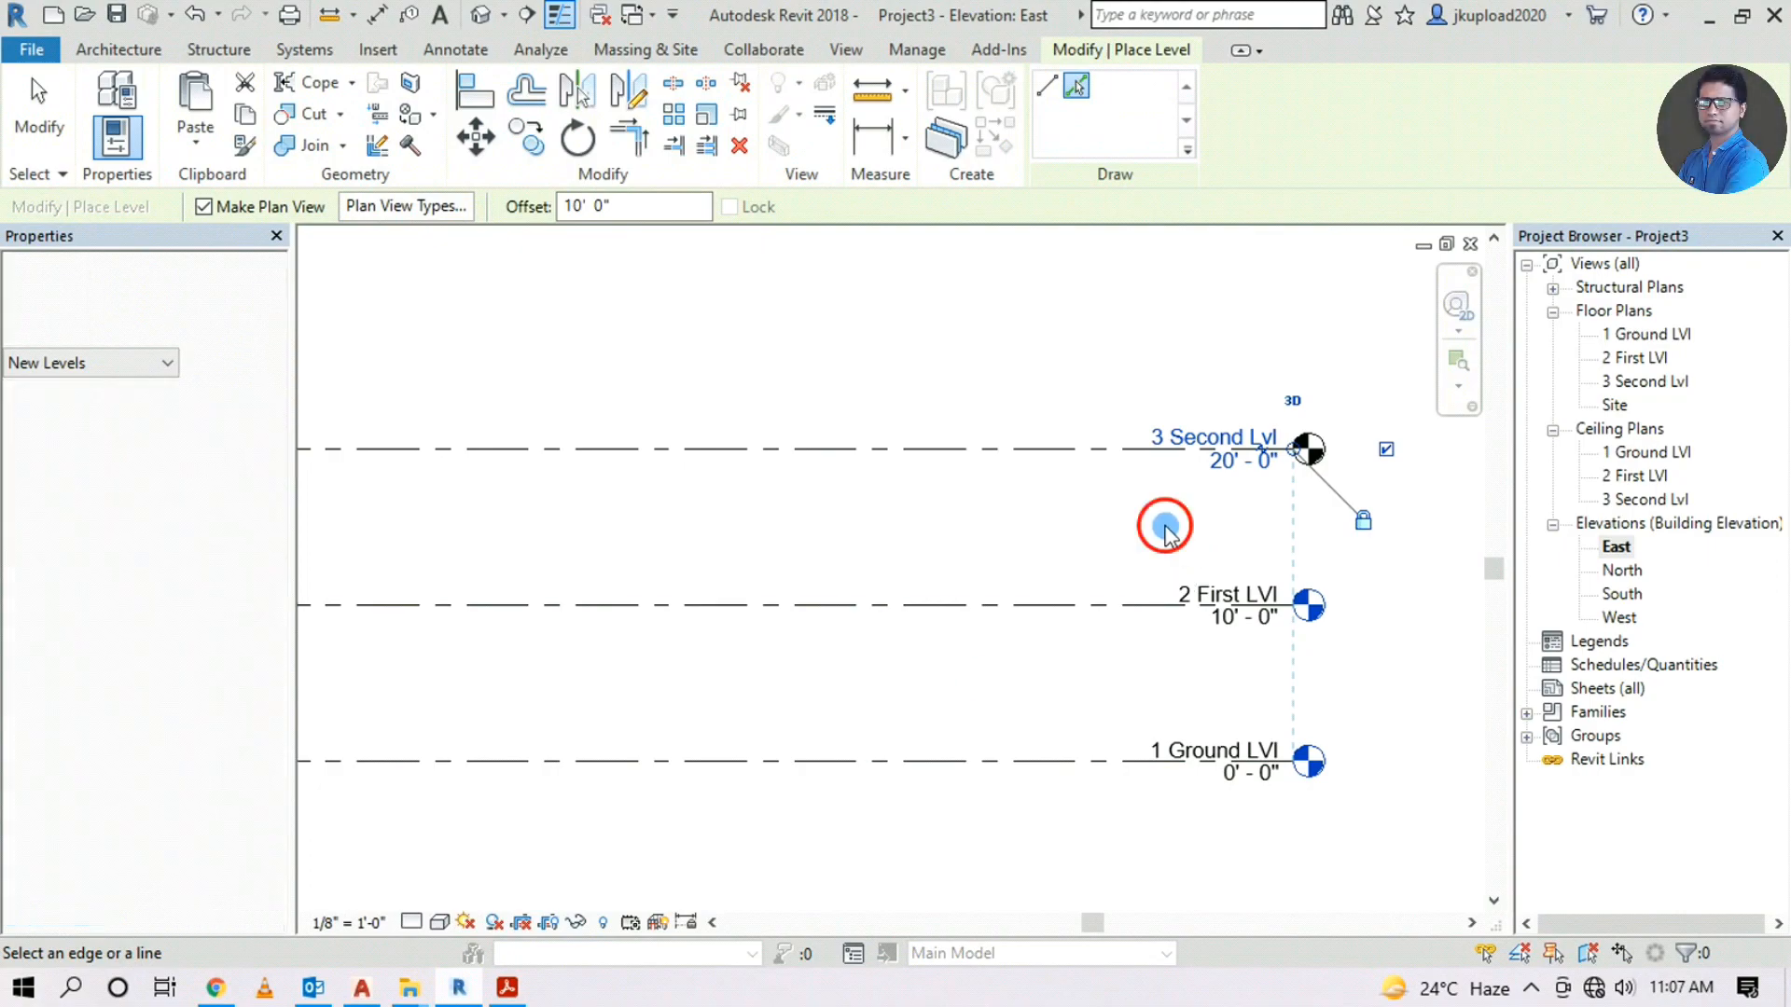
click(1402, 632)
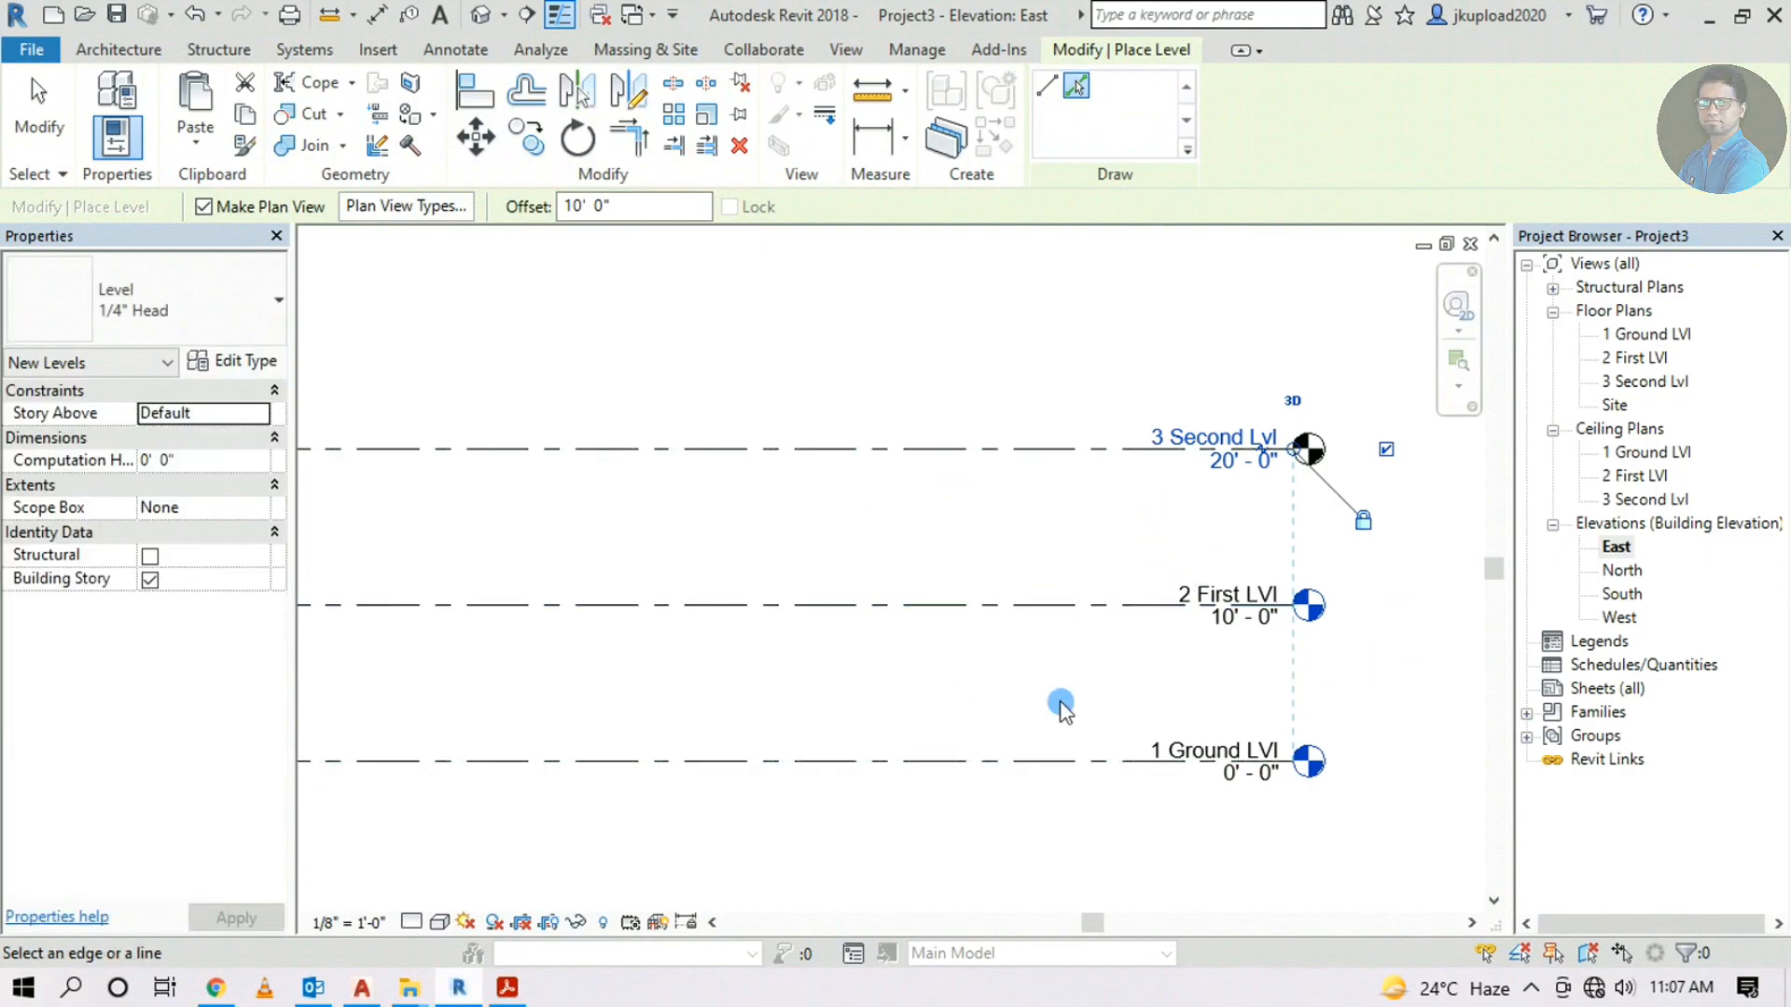
click(1611, 332)
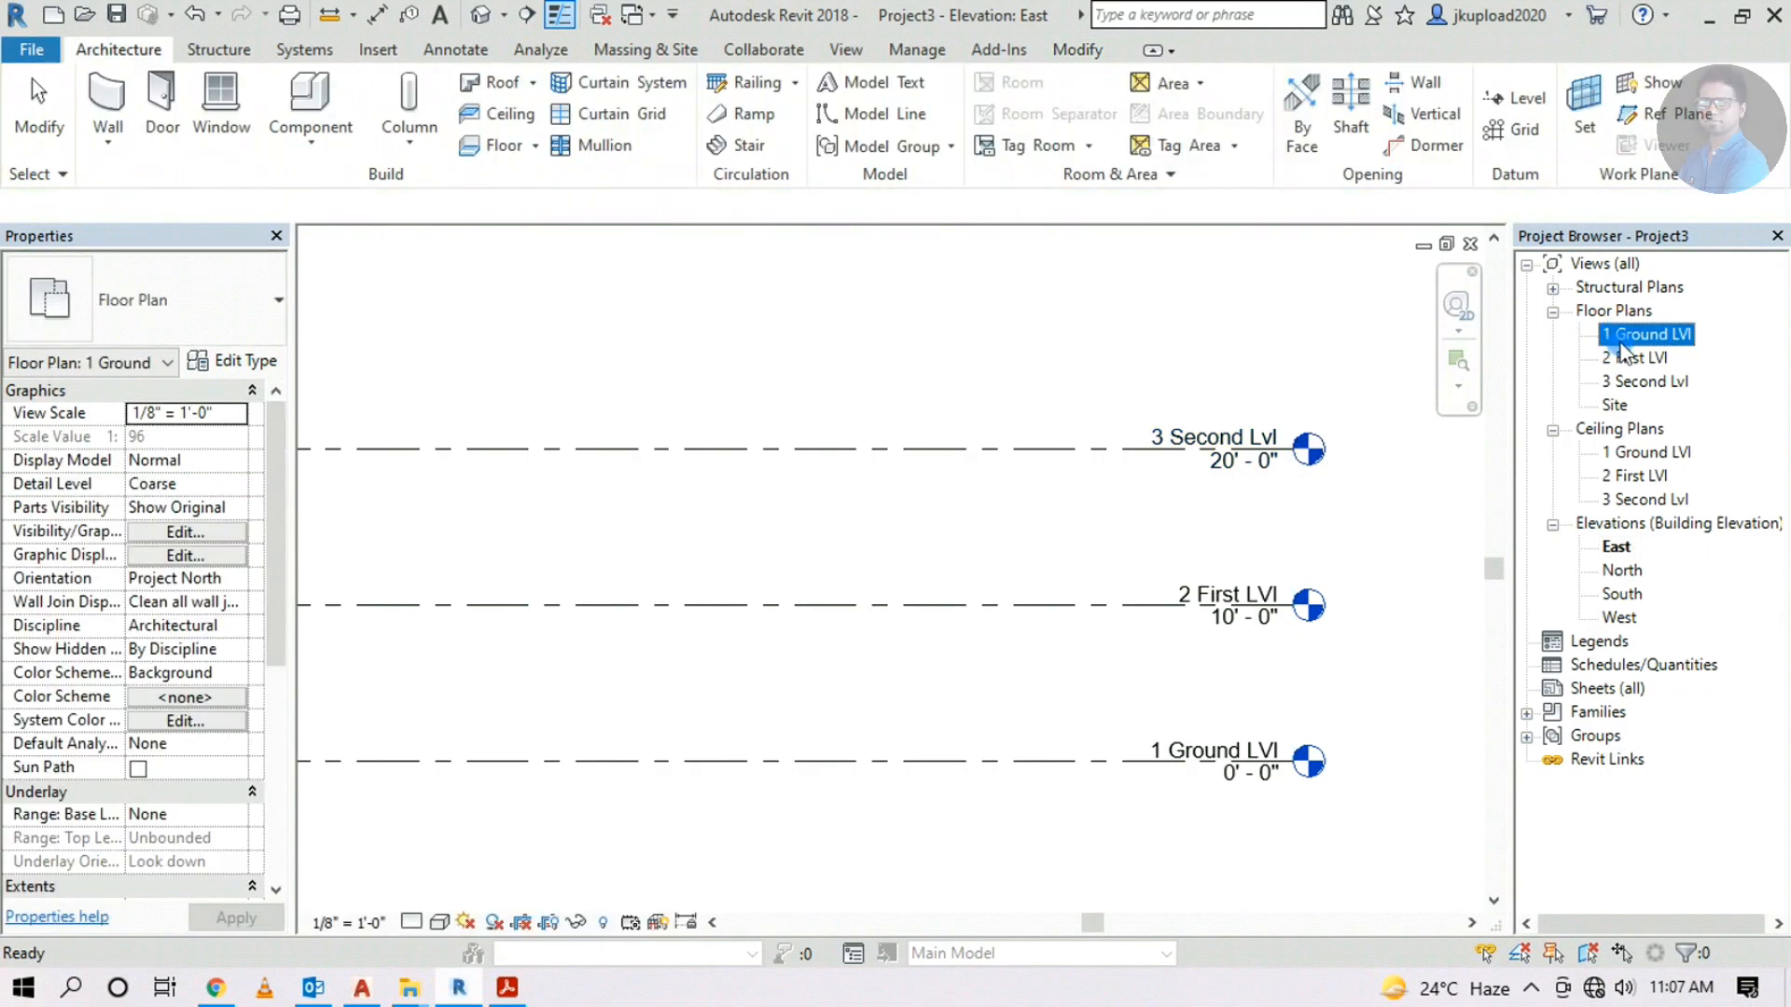
click(1642, 359)
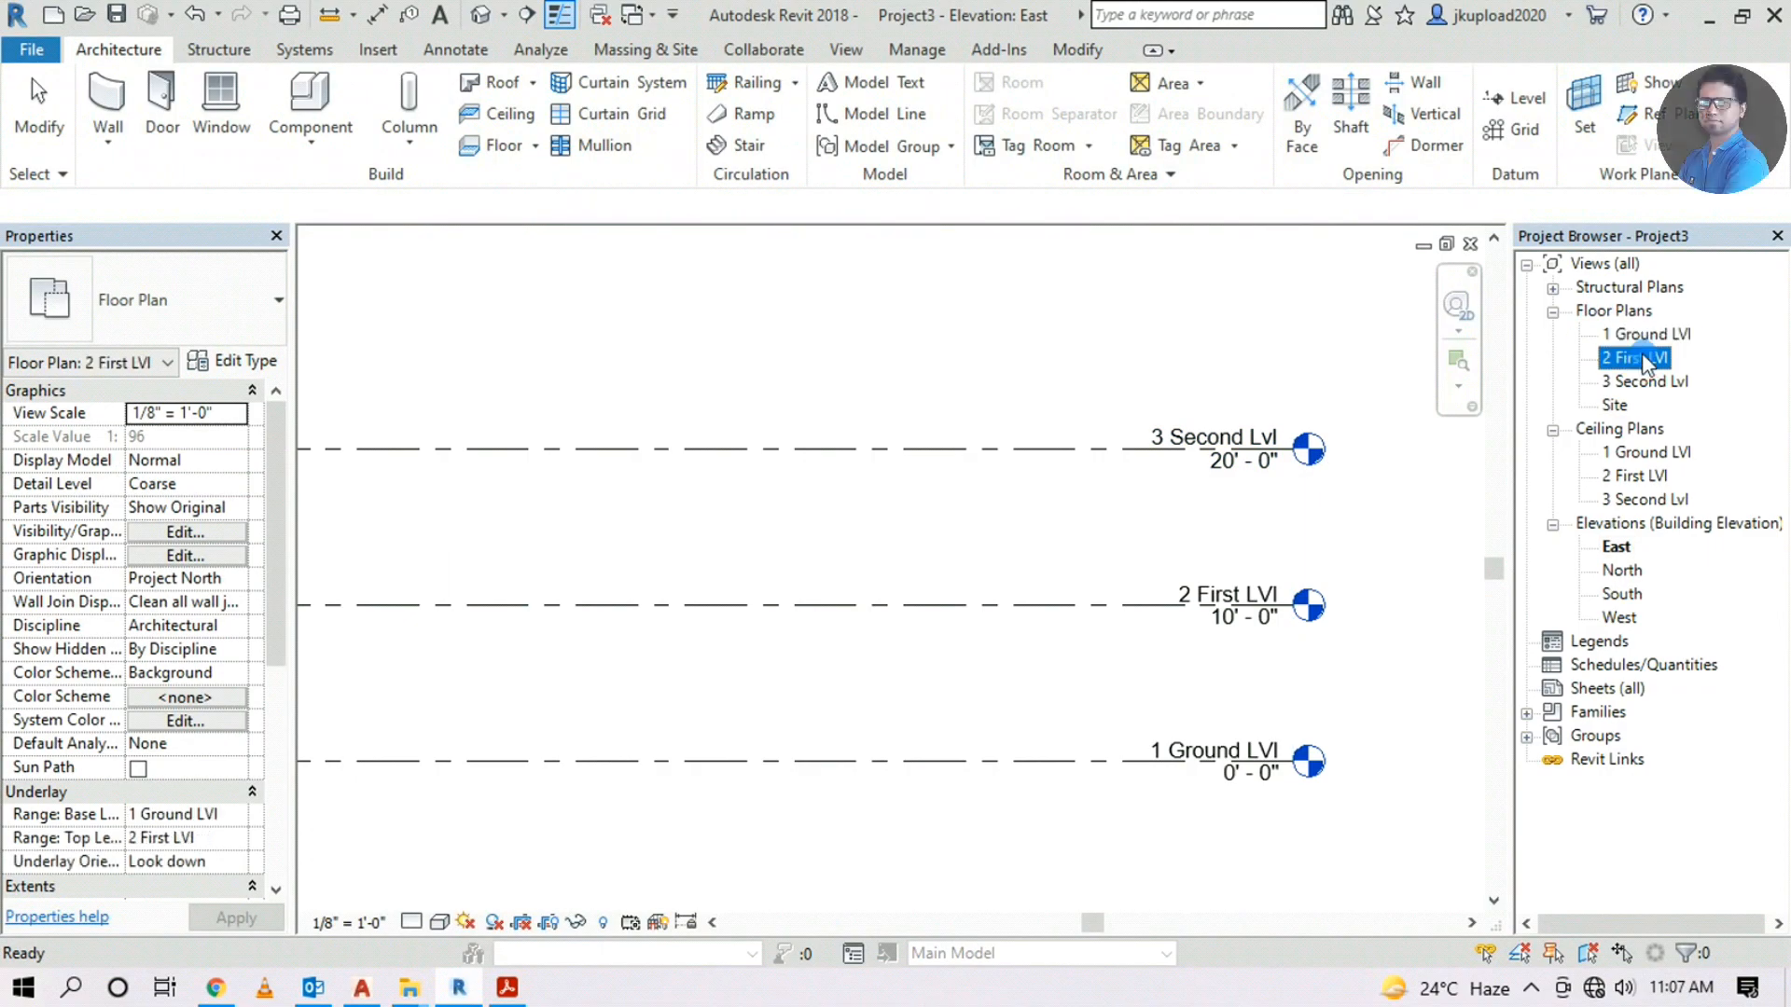
click(1644, 382)
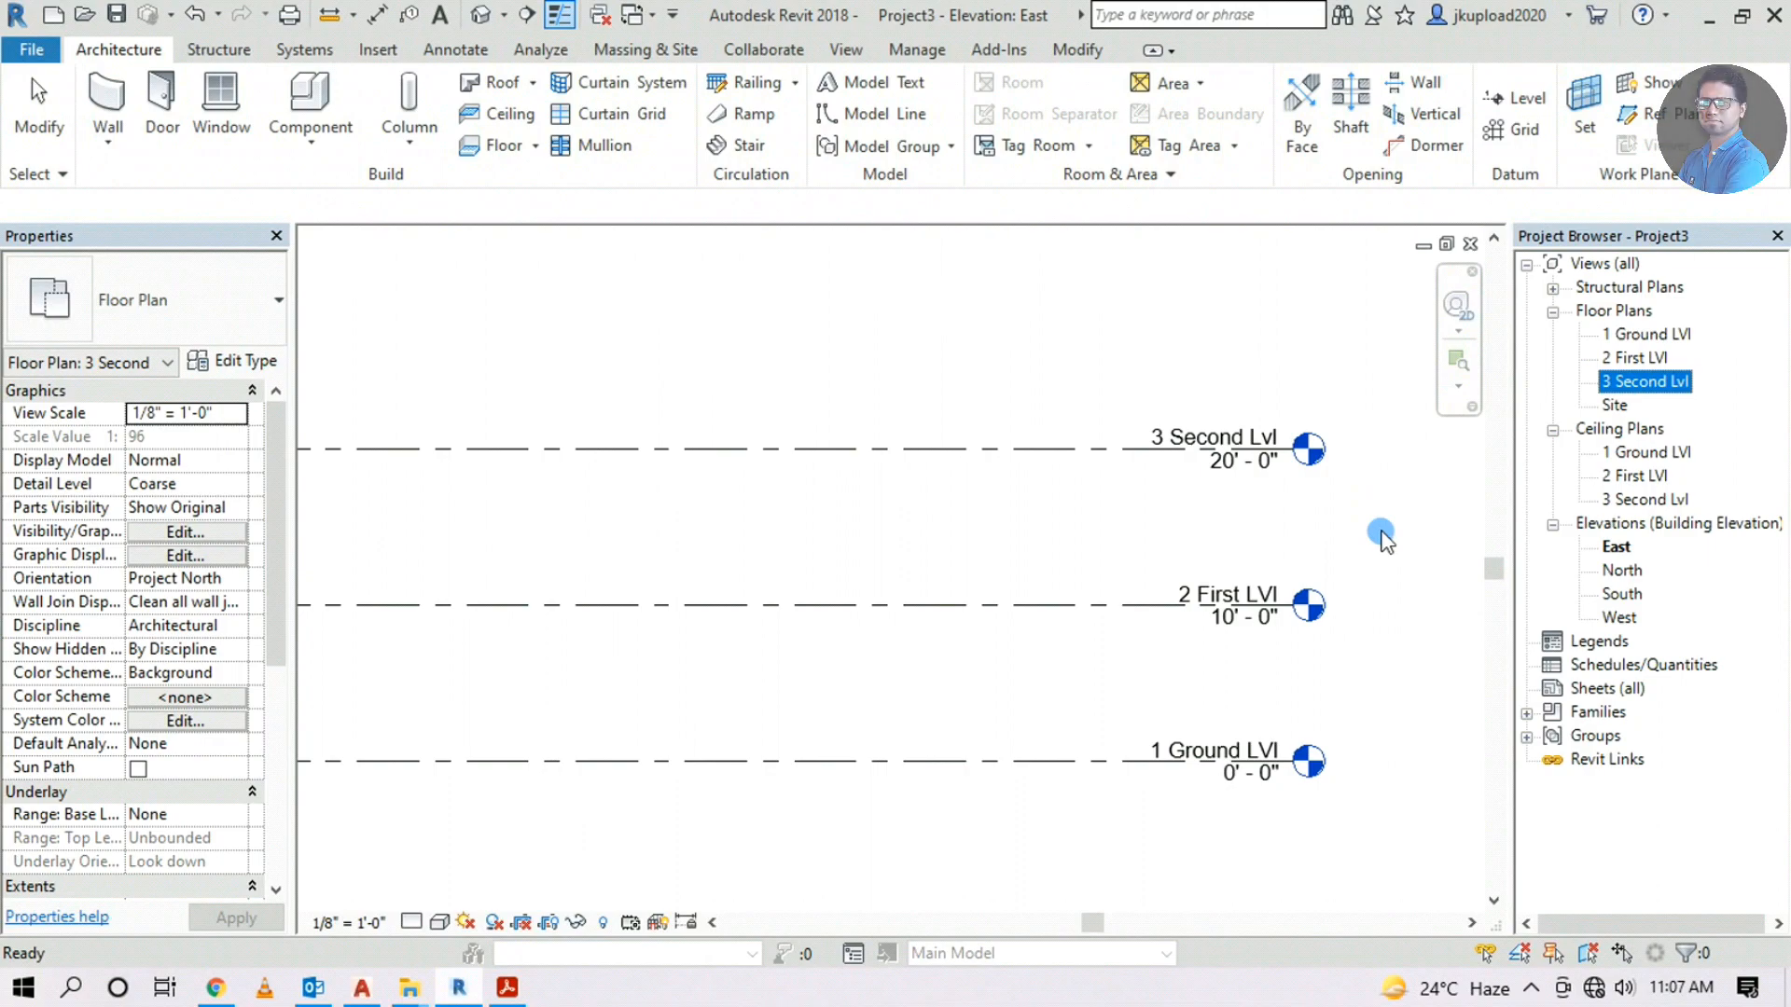
click(1045, 540)
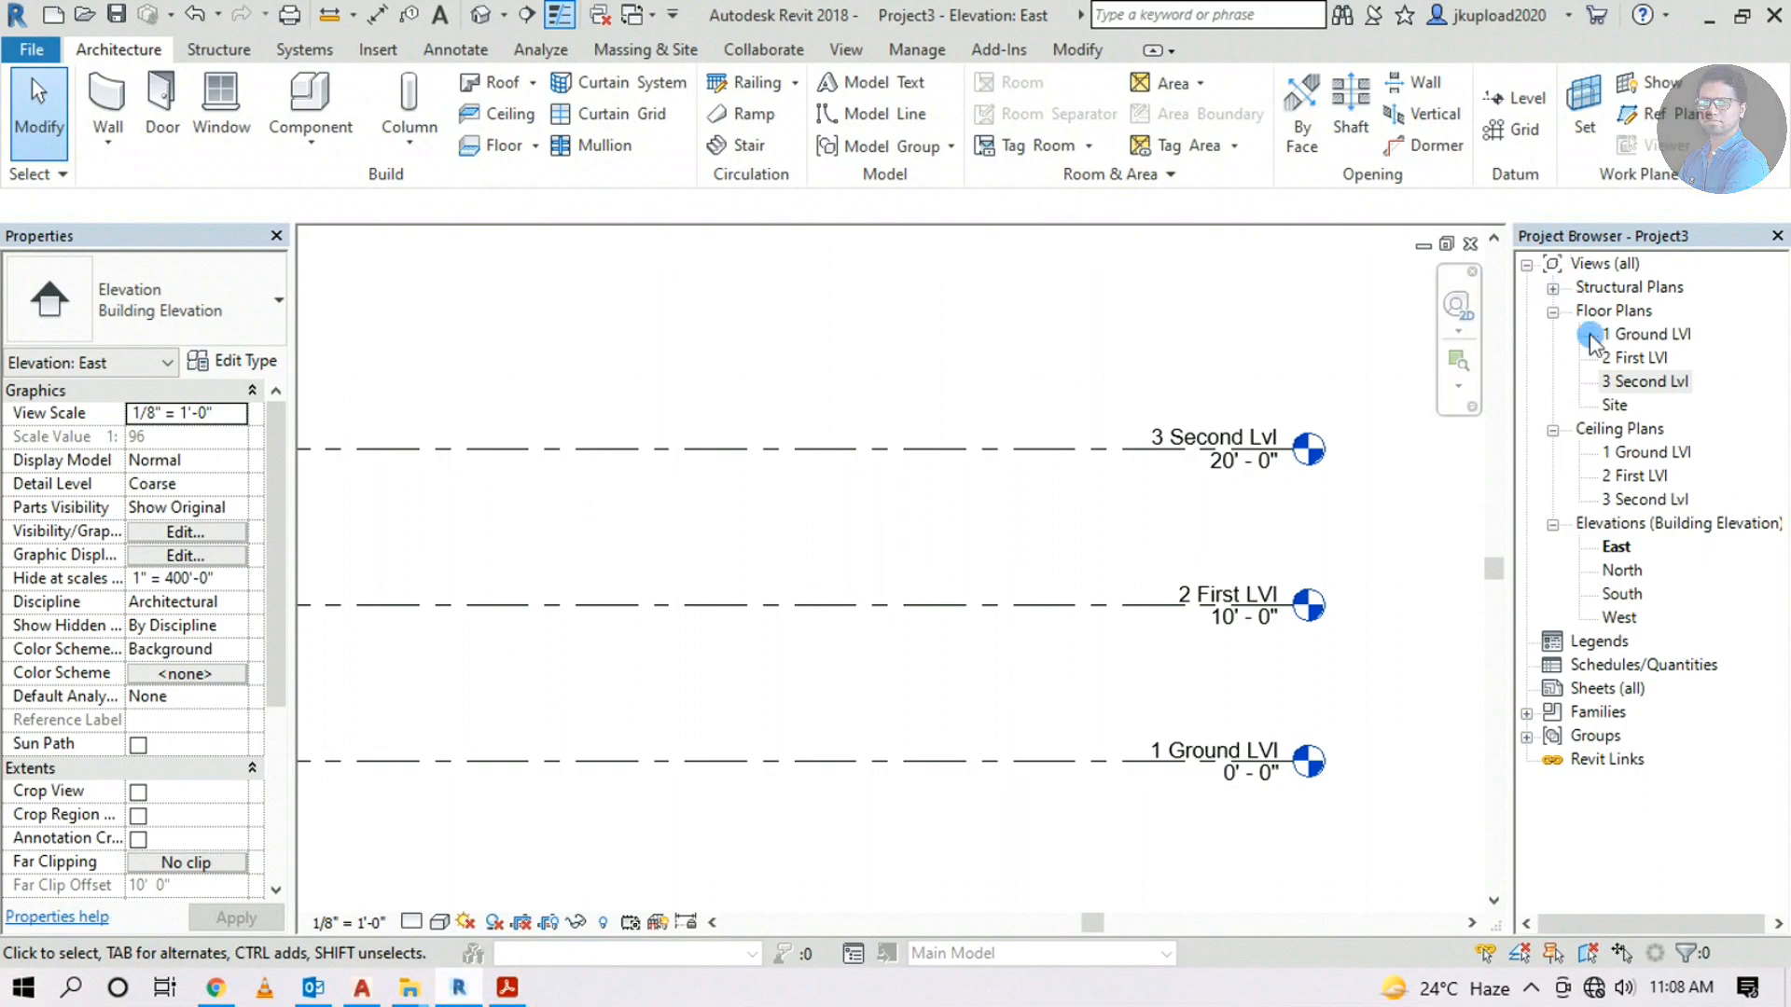
double_click(1619, 336)
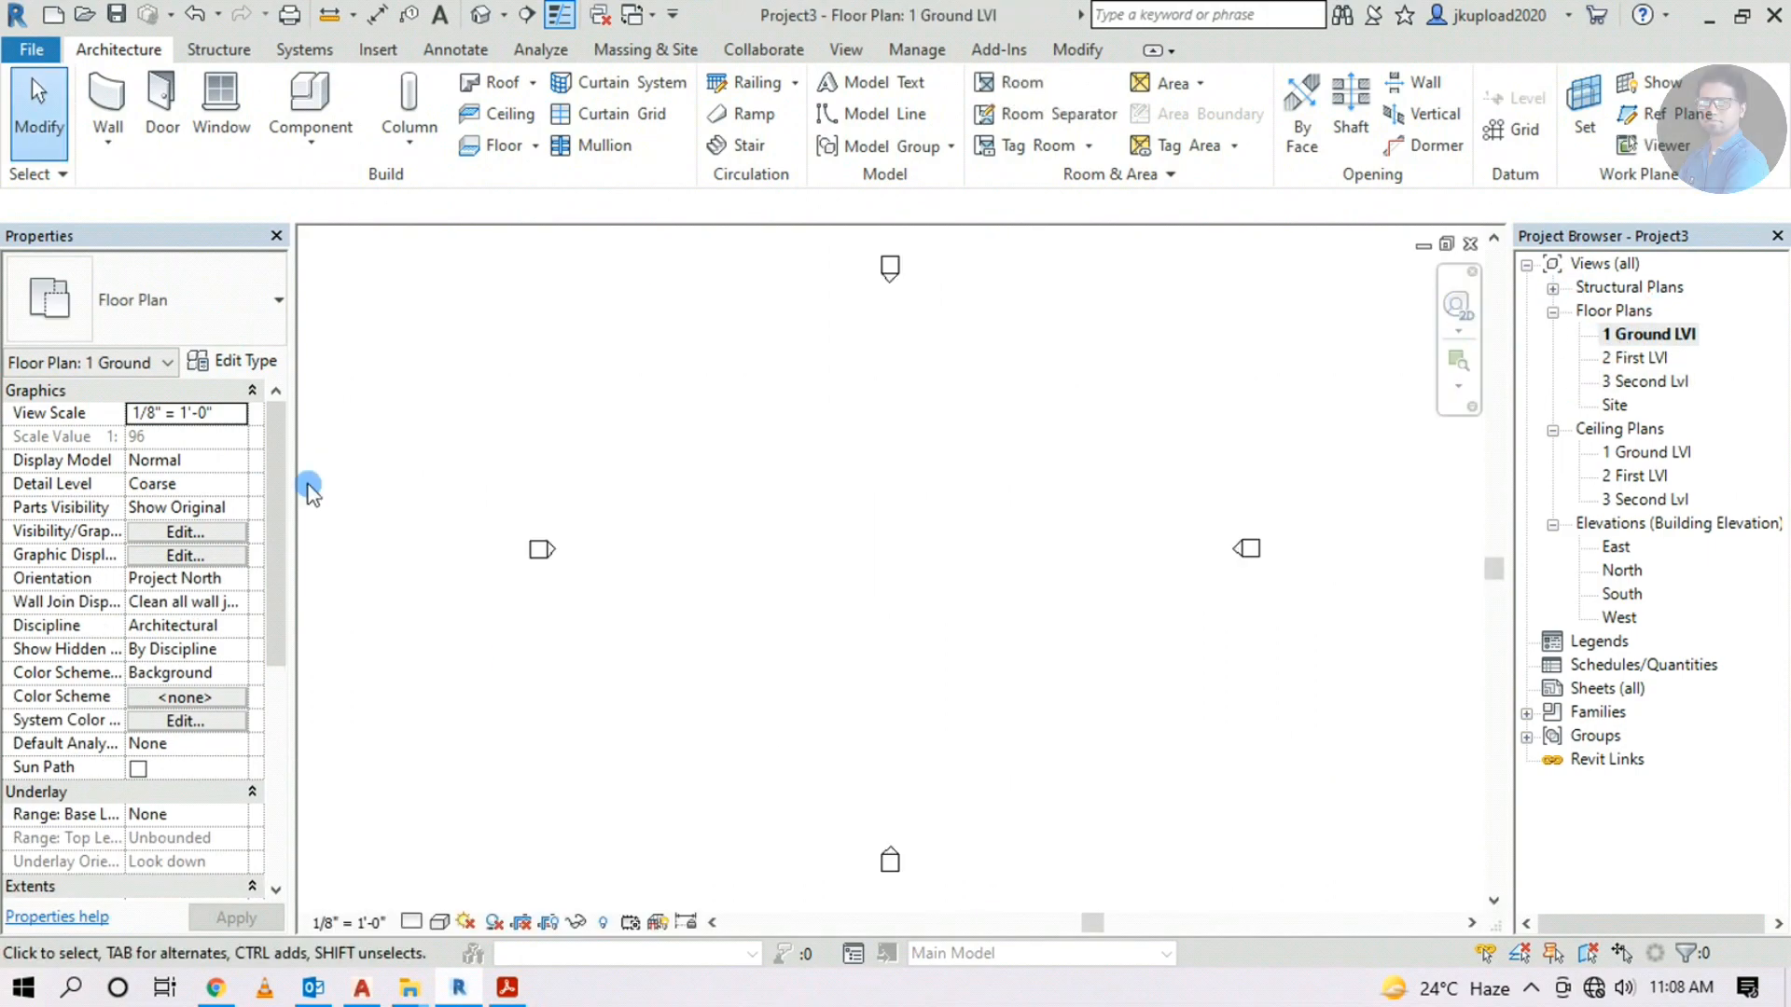
scroll(868, 527, up, 1)
scroll(700, 476, down, 2)
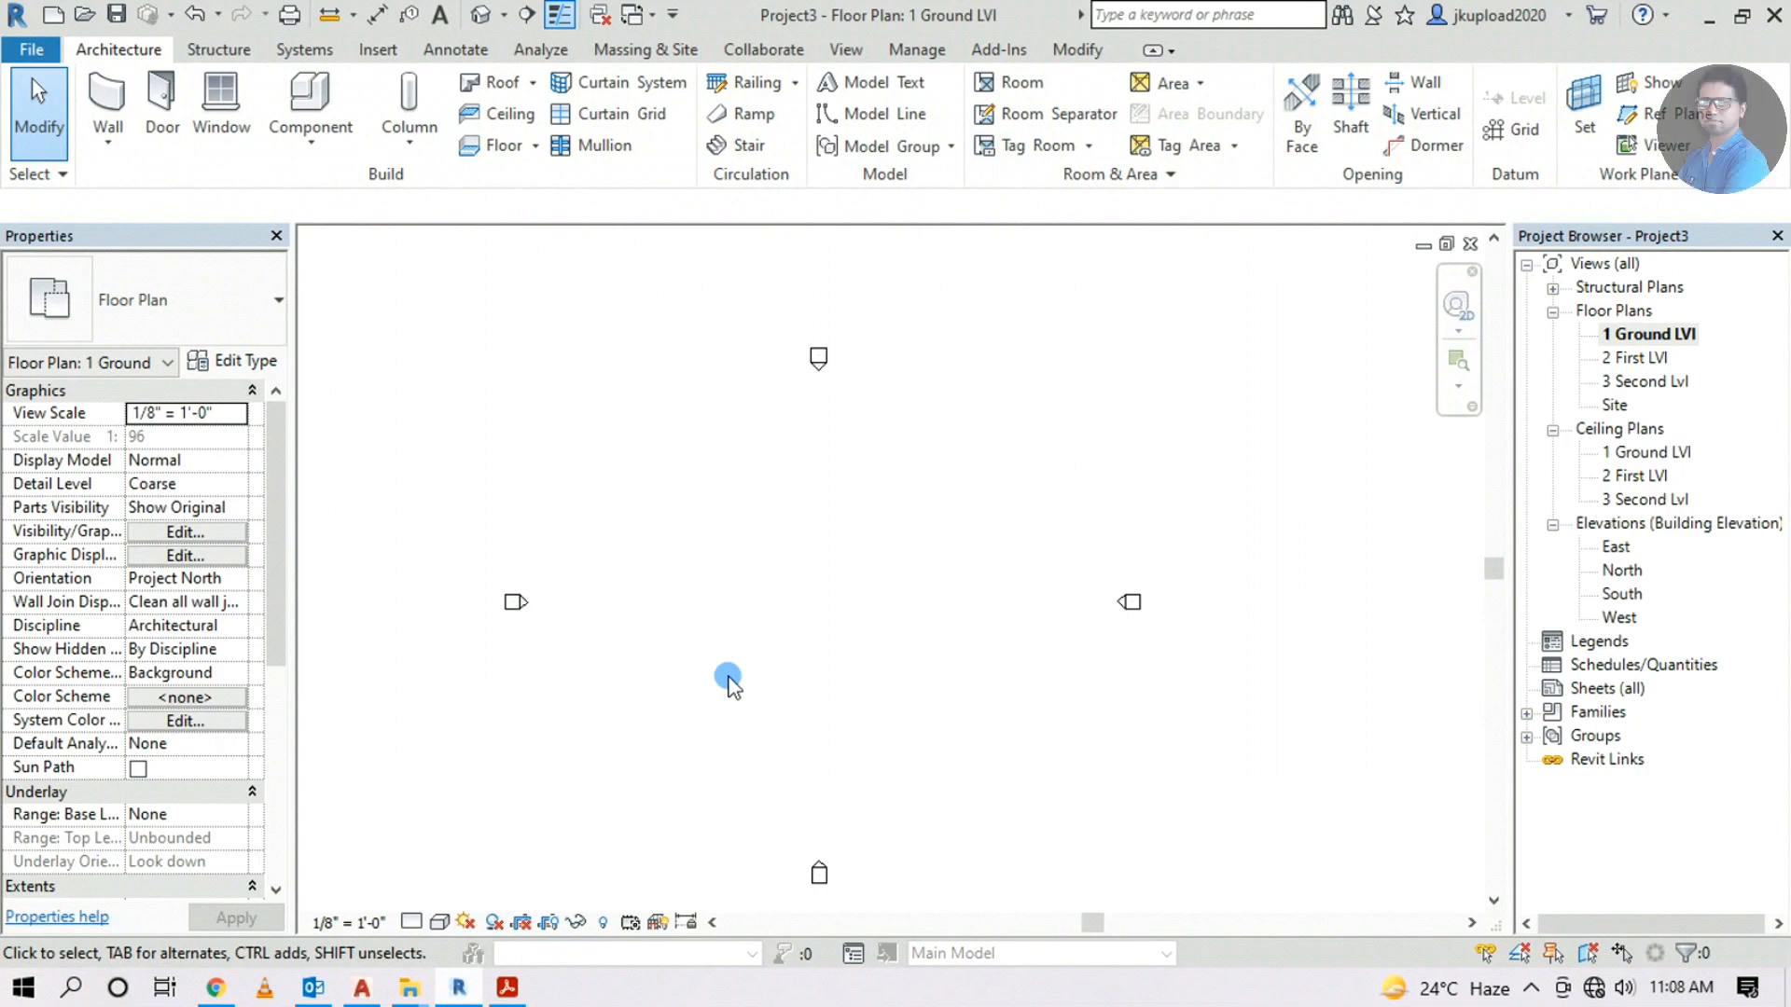
click(905, 52)
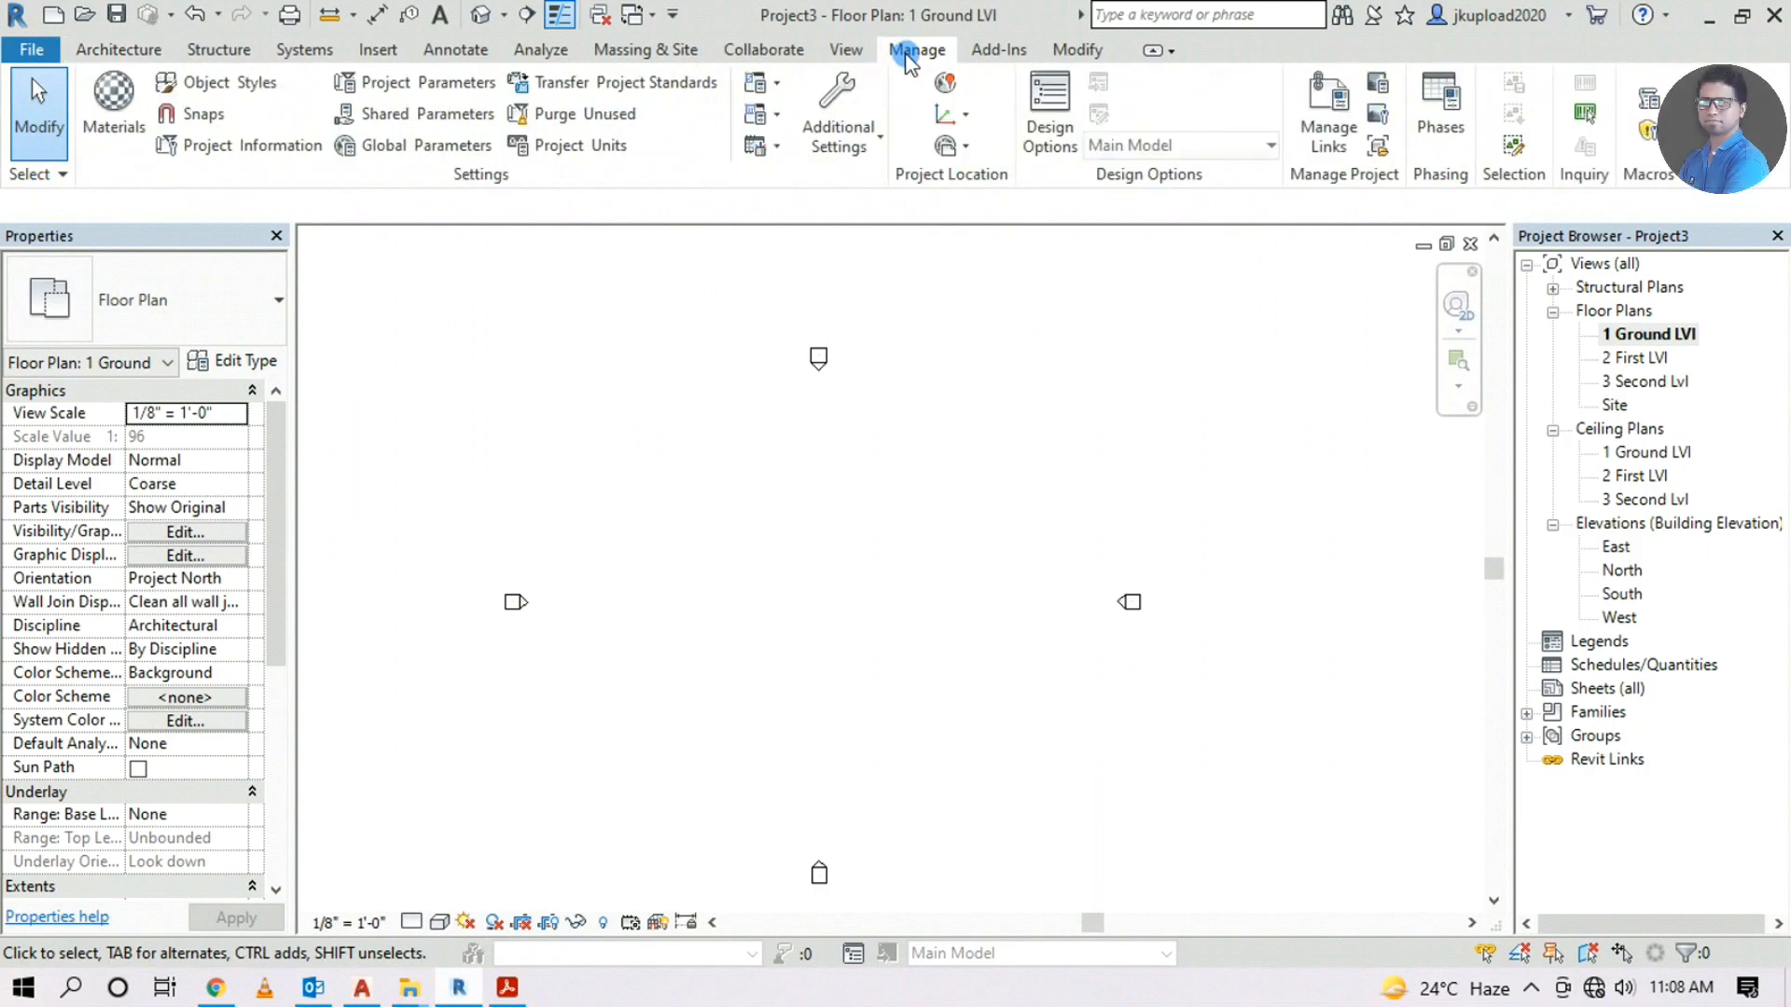
click(856, 152)
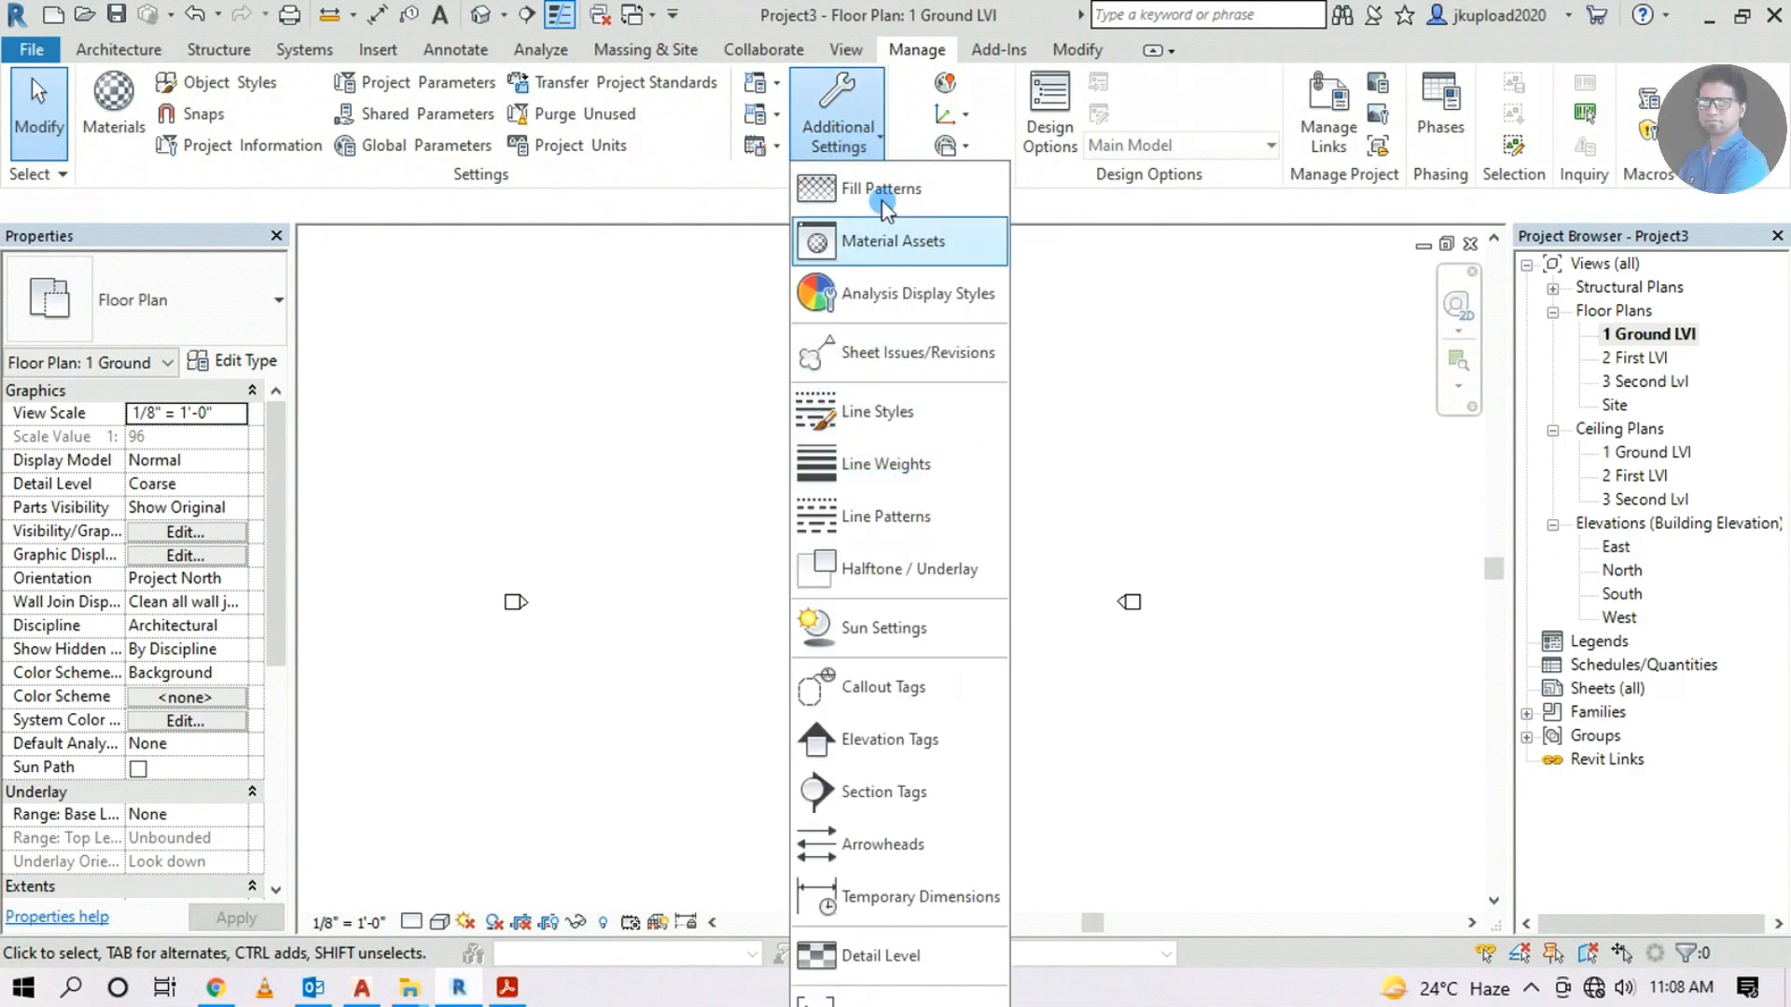
click(856, 905)
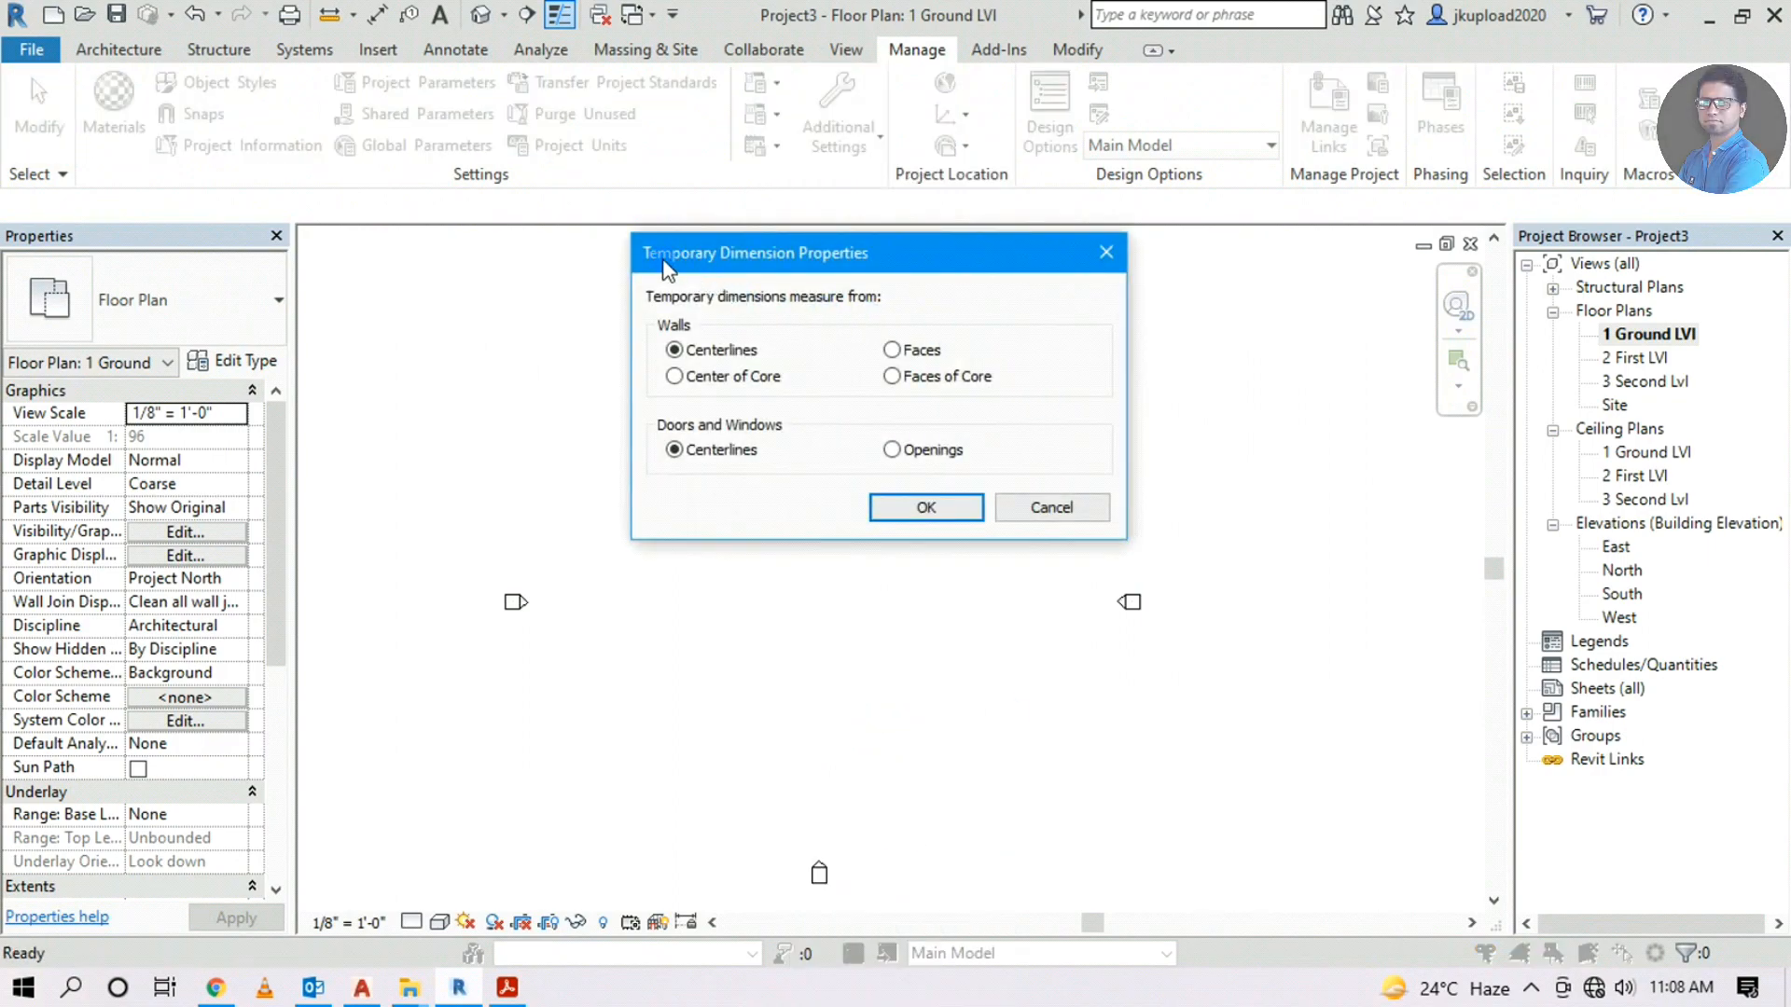
drag(771, 306, 915, 301)
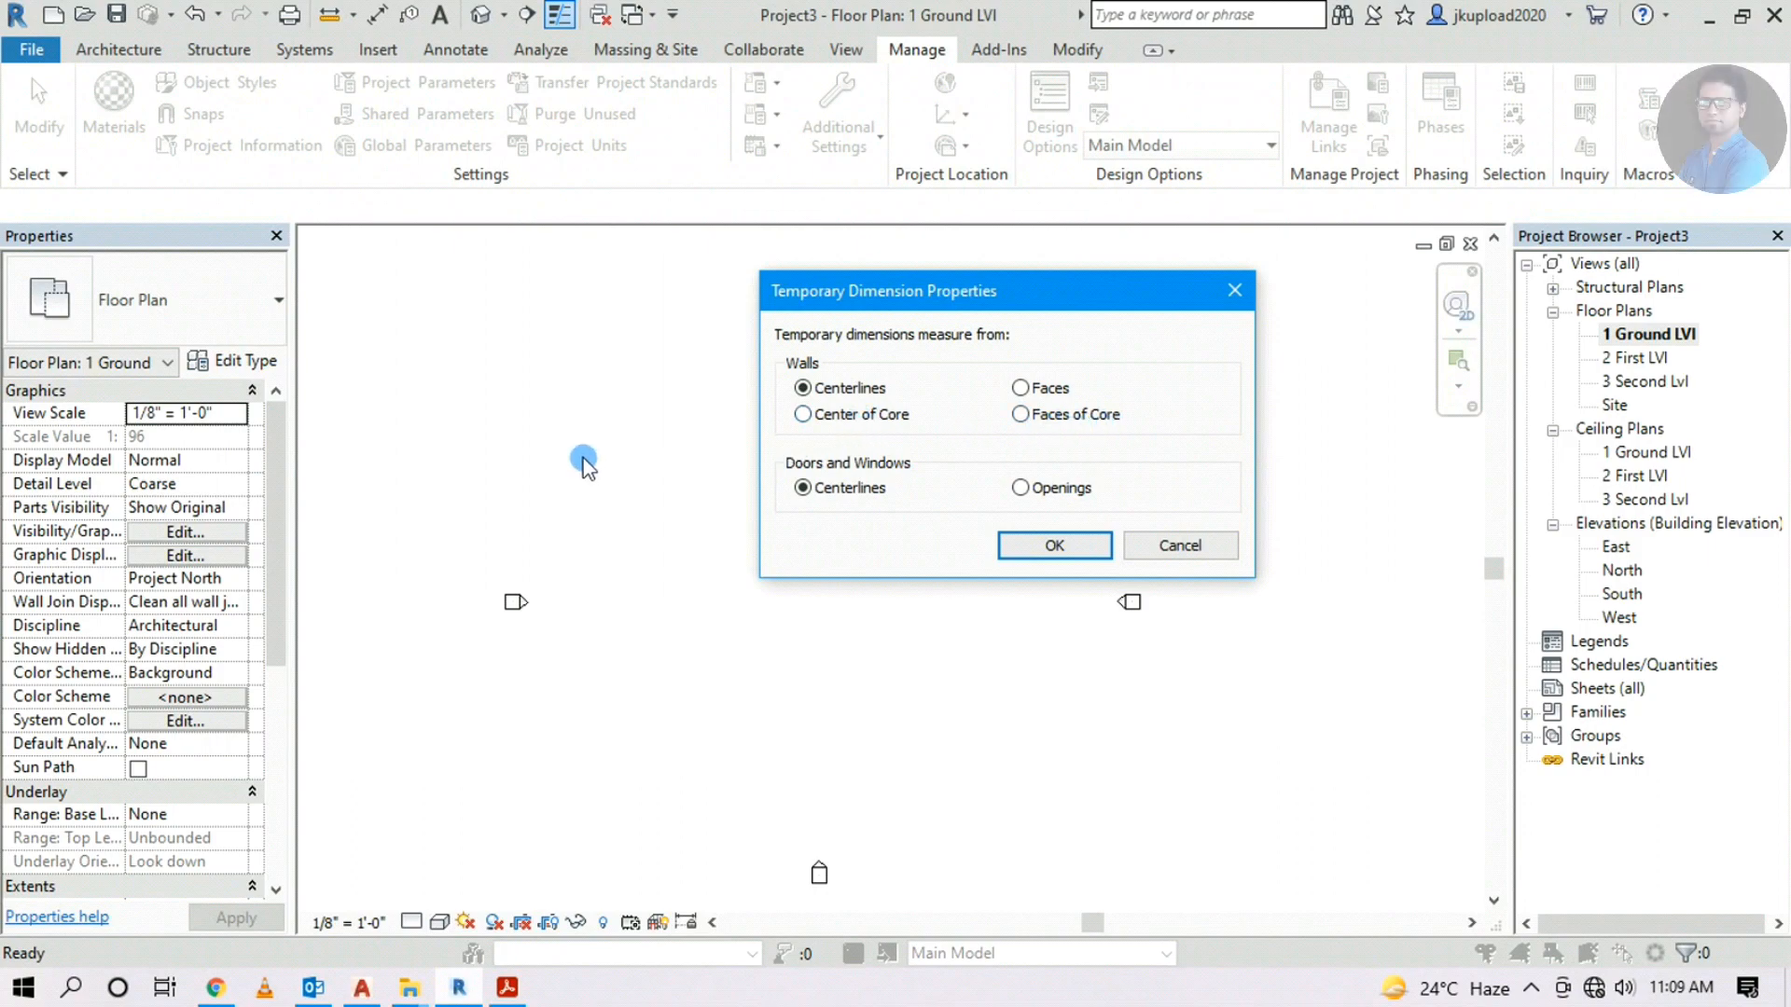
click(1193, 549)
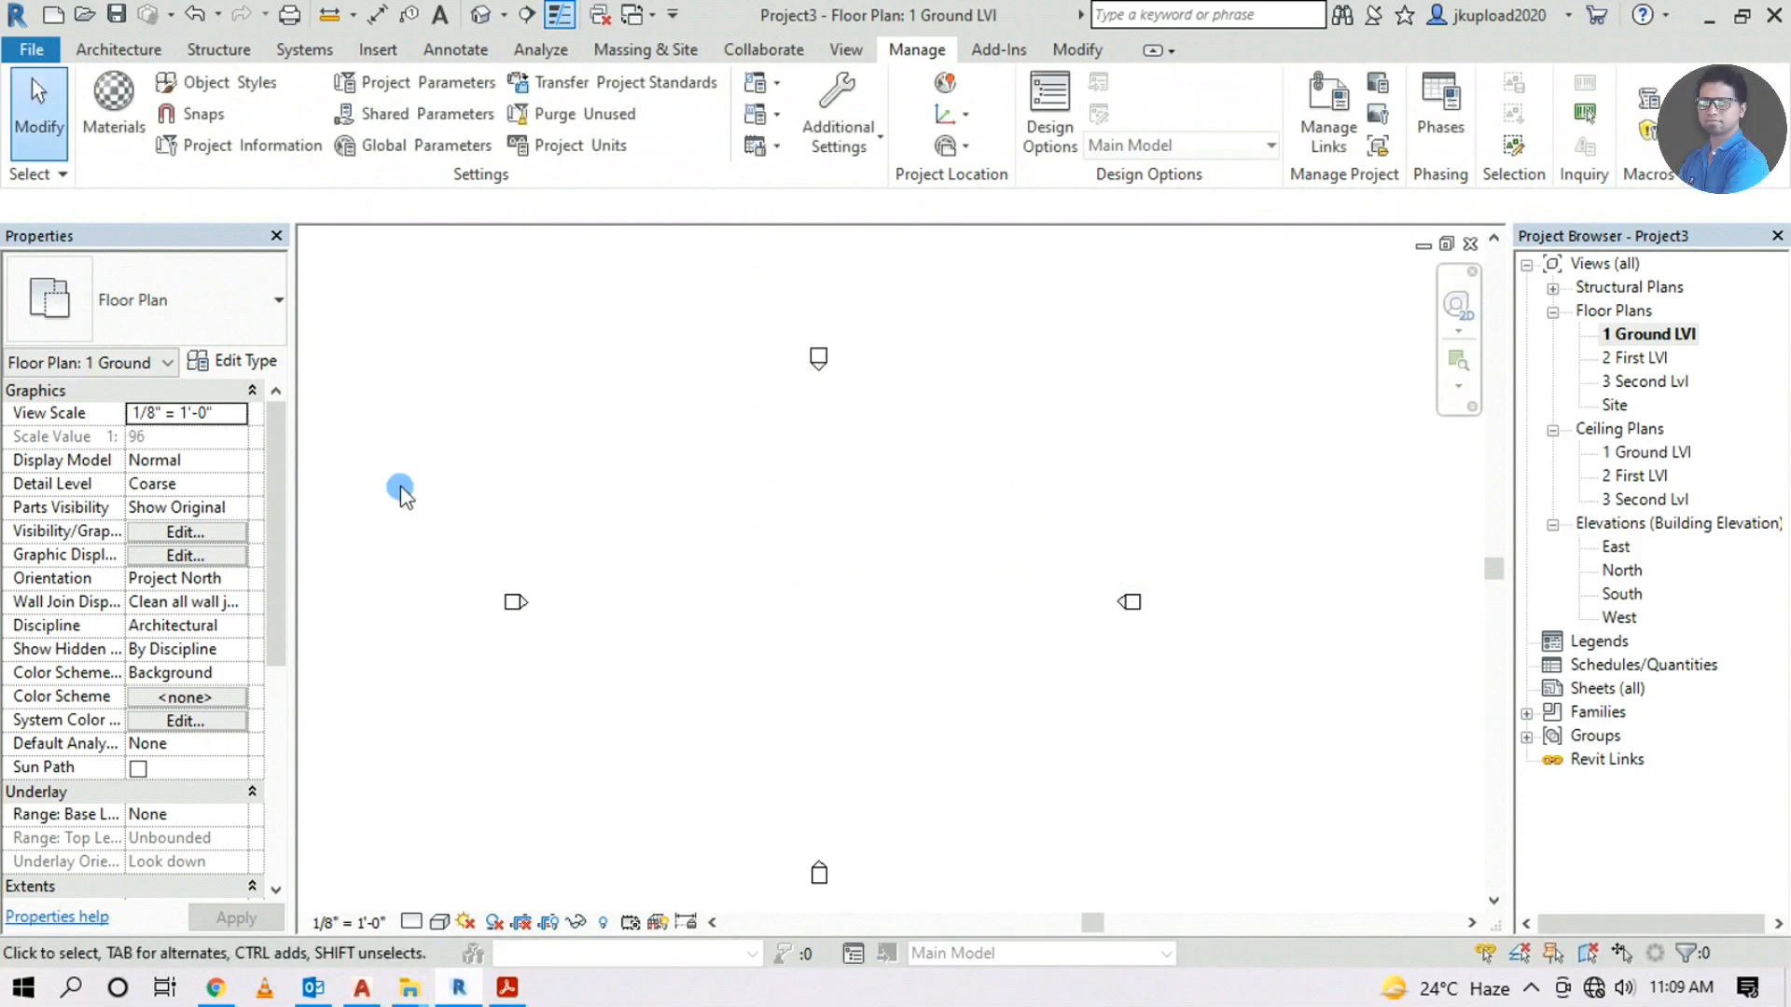
Start the Wall tool and cancel a trial wall
click(148, 52)
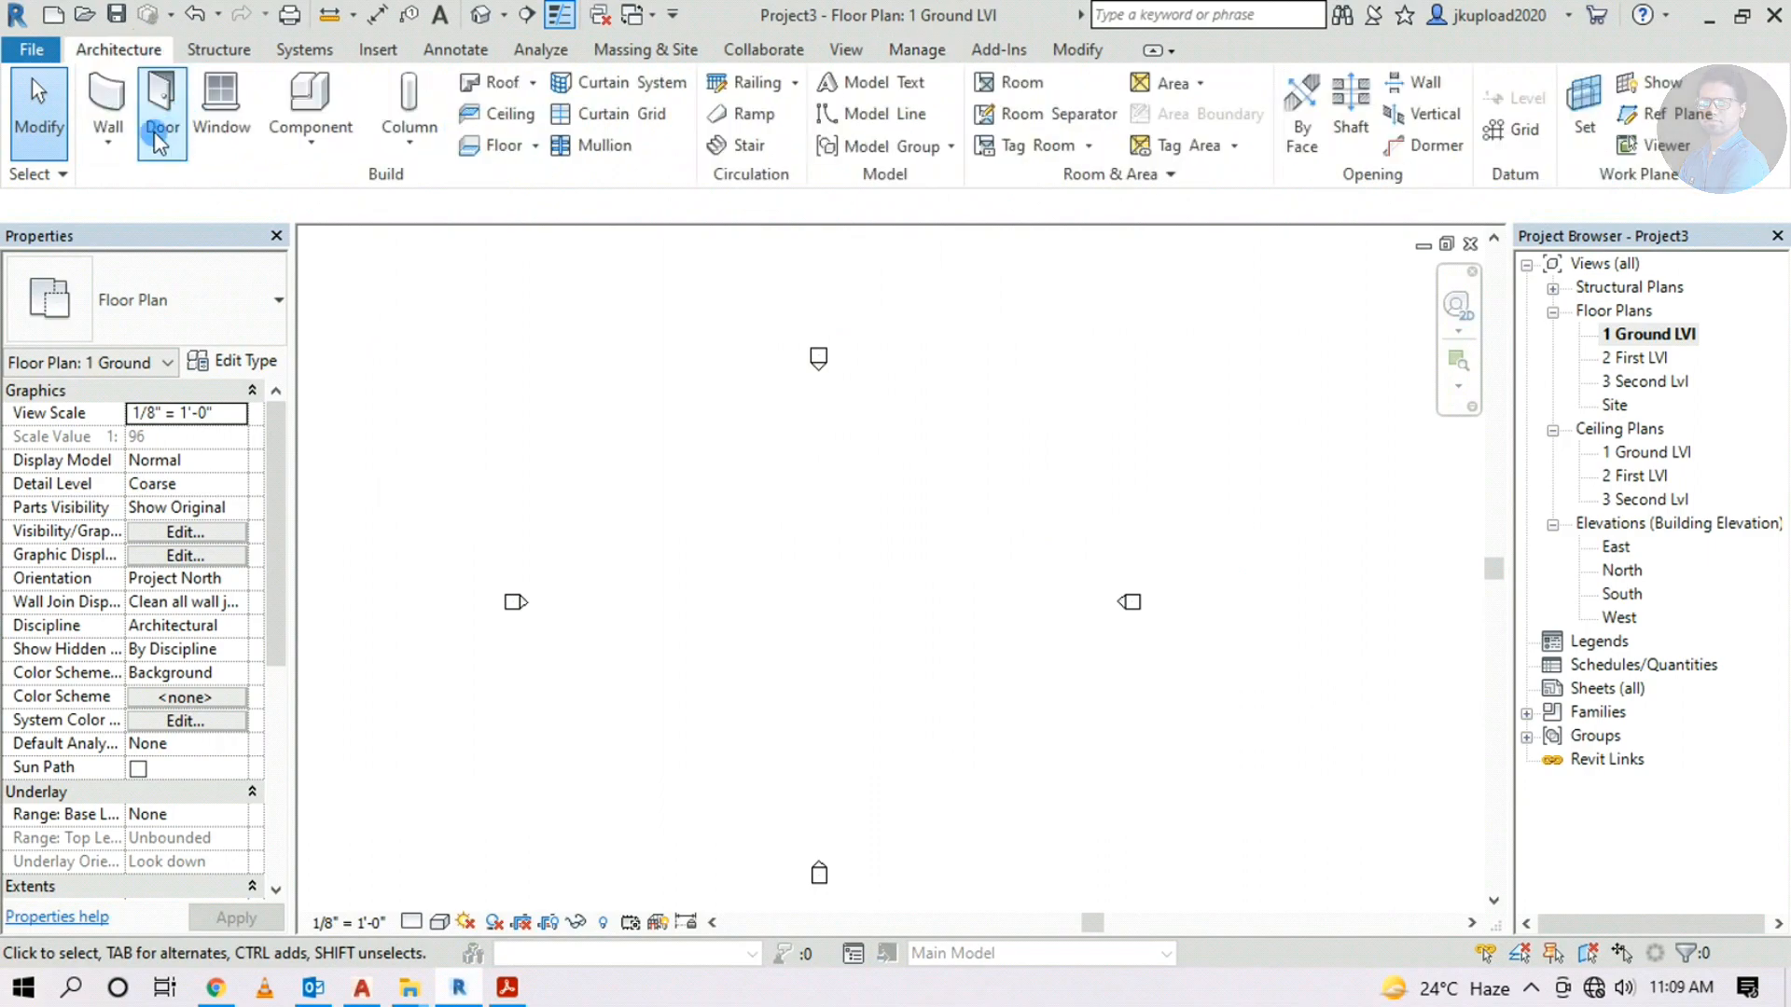
click(106, 107)
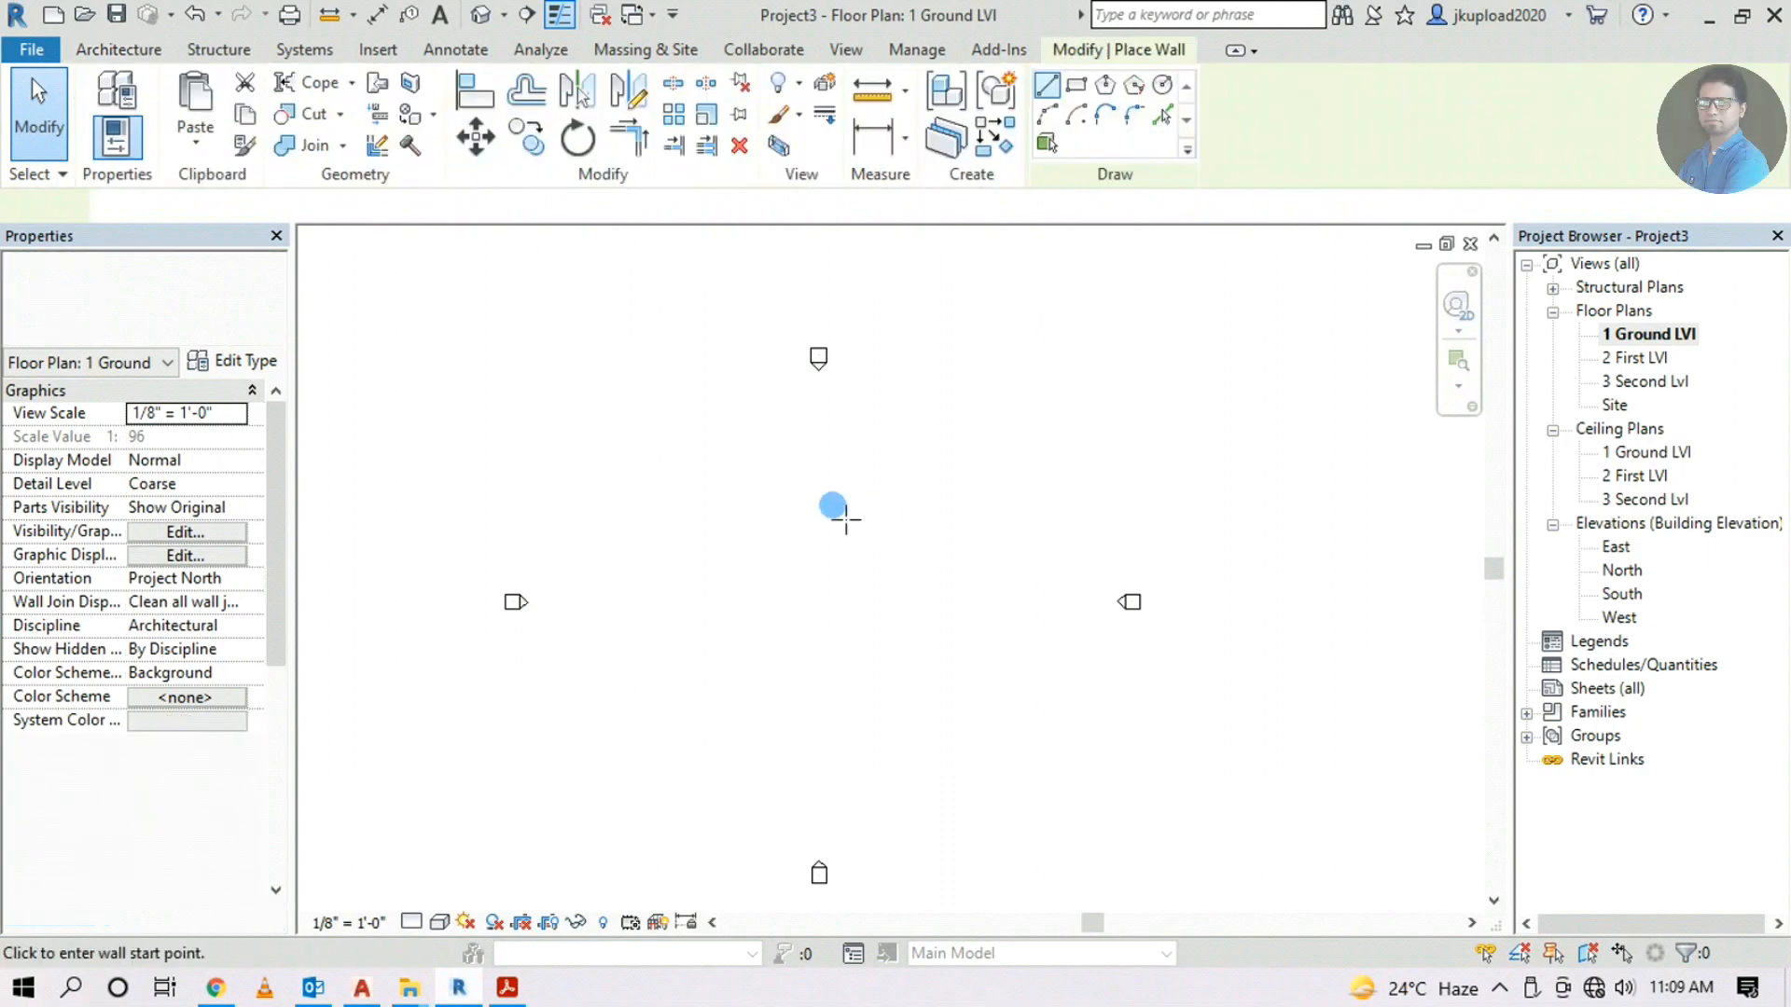
scroll(830, 509, up, 2)
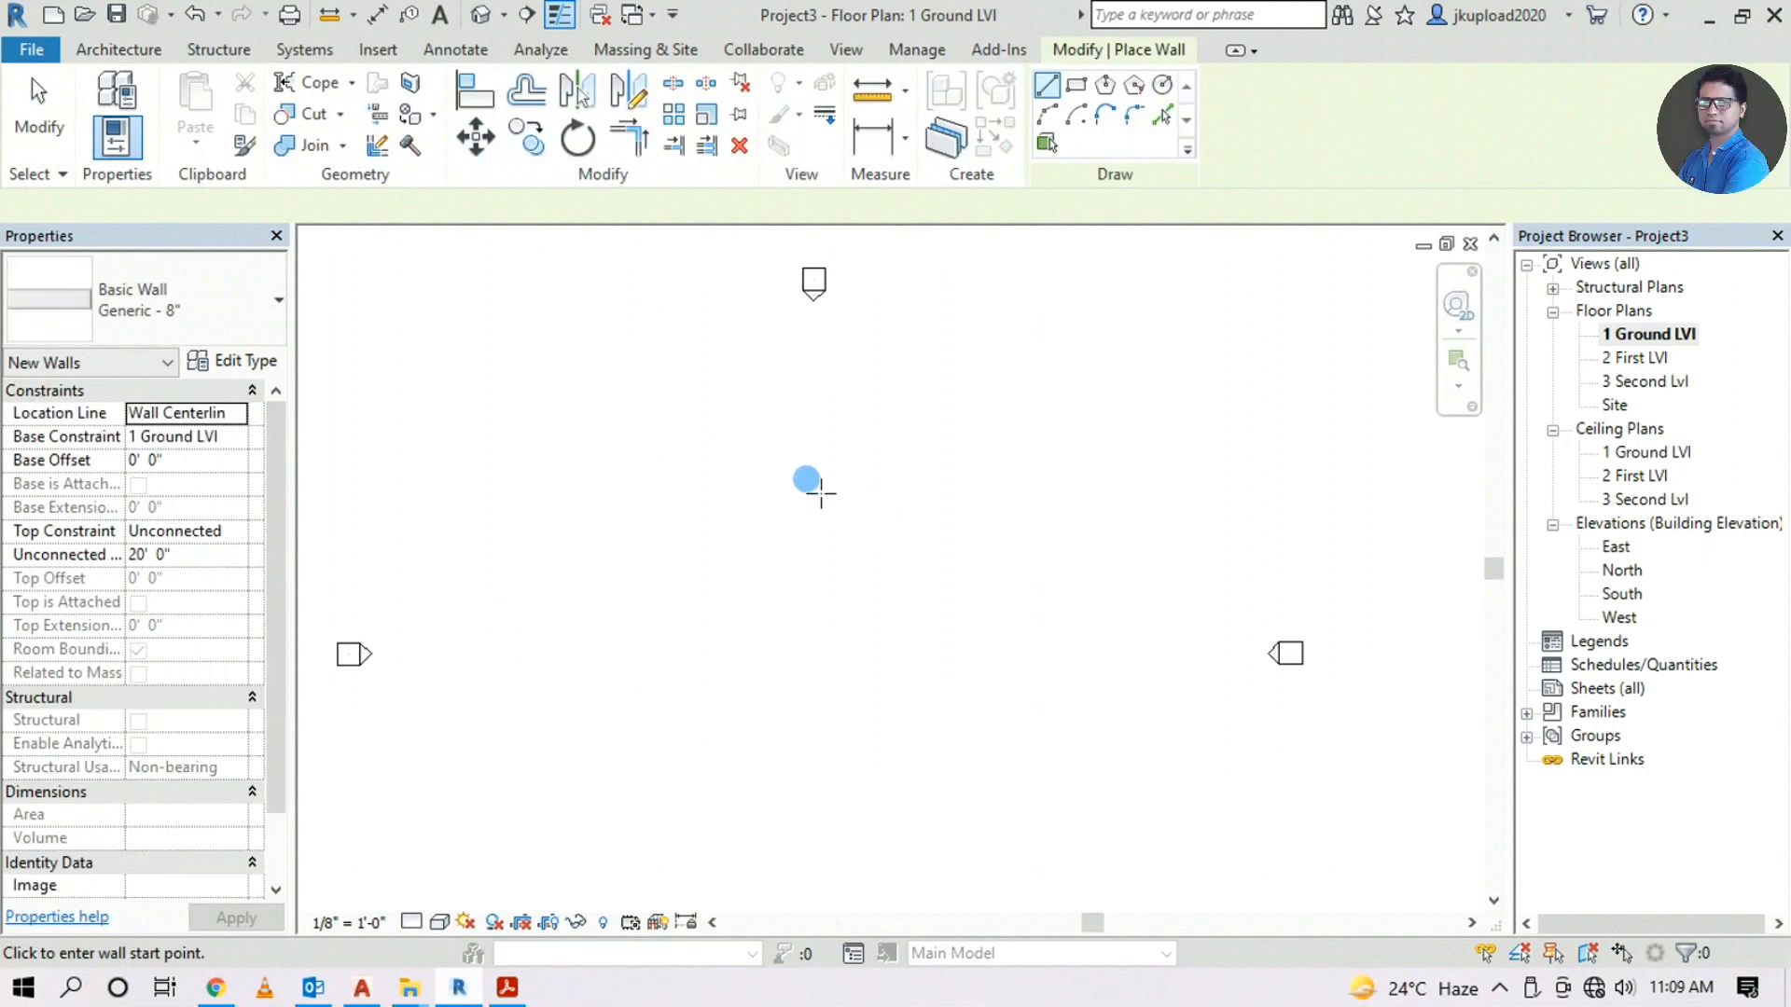
click(814, 478)
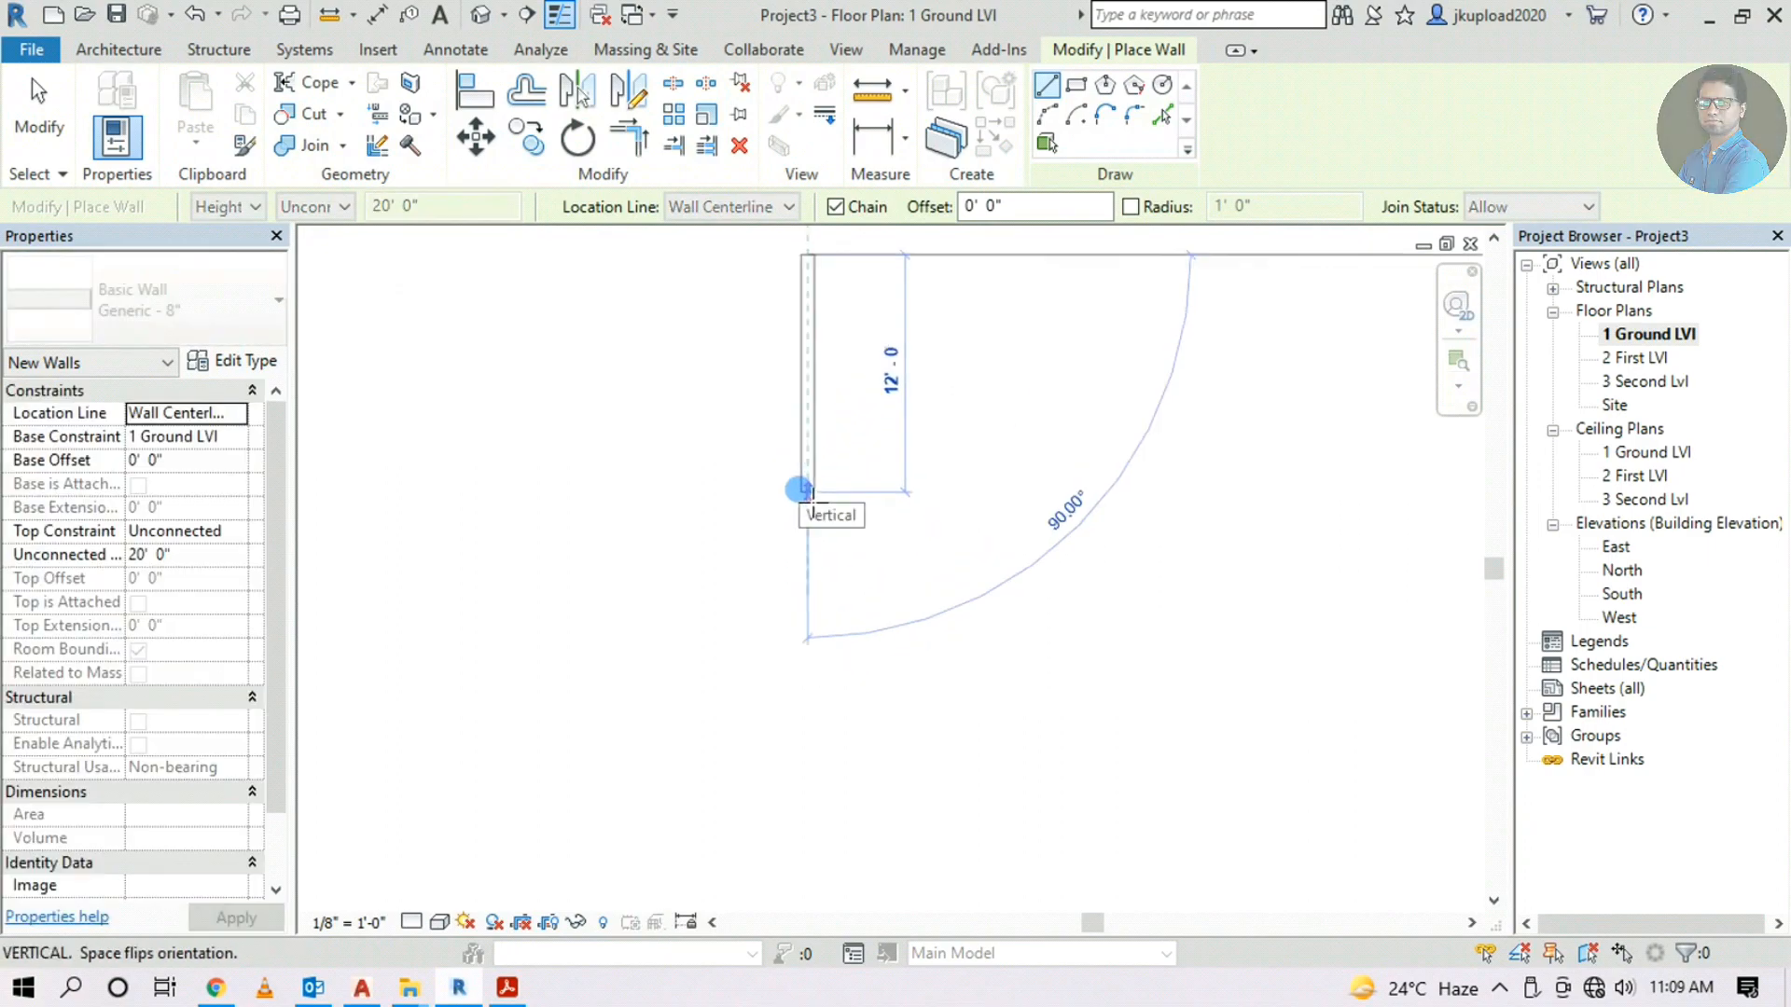
scroll(811, 489, up, 1)
scroll(813, 559, up, 1)
scroll(821, 573, up, 1)
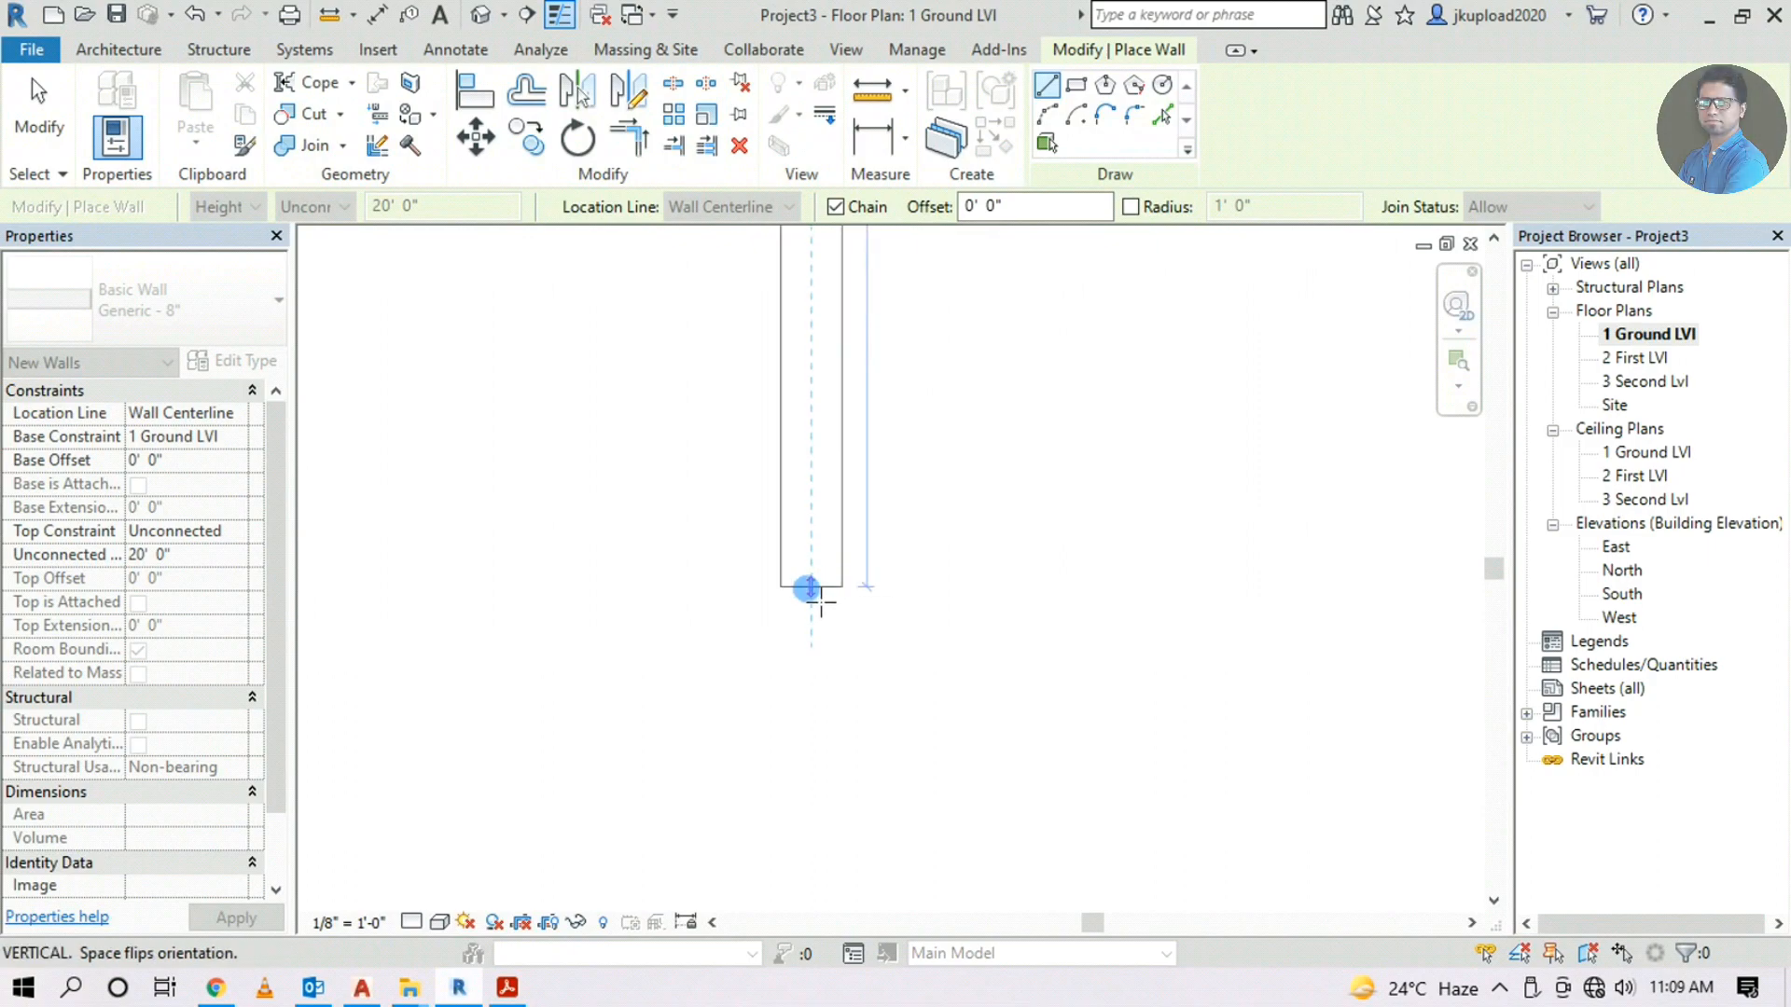
key(Escape)
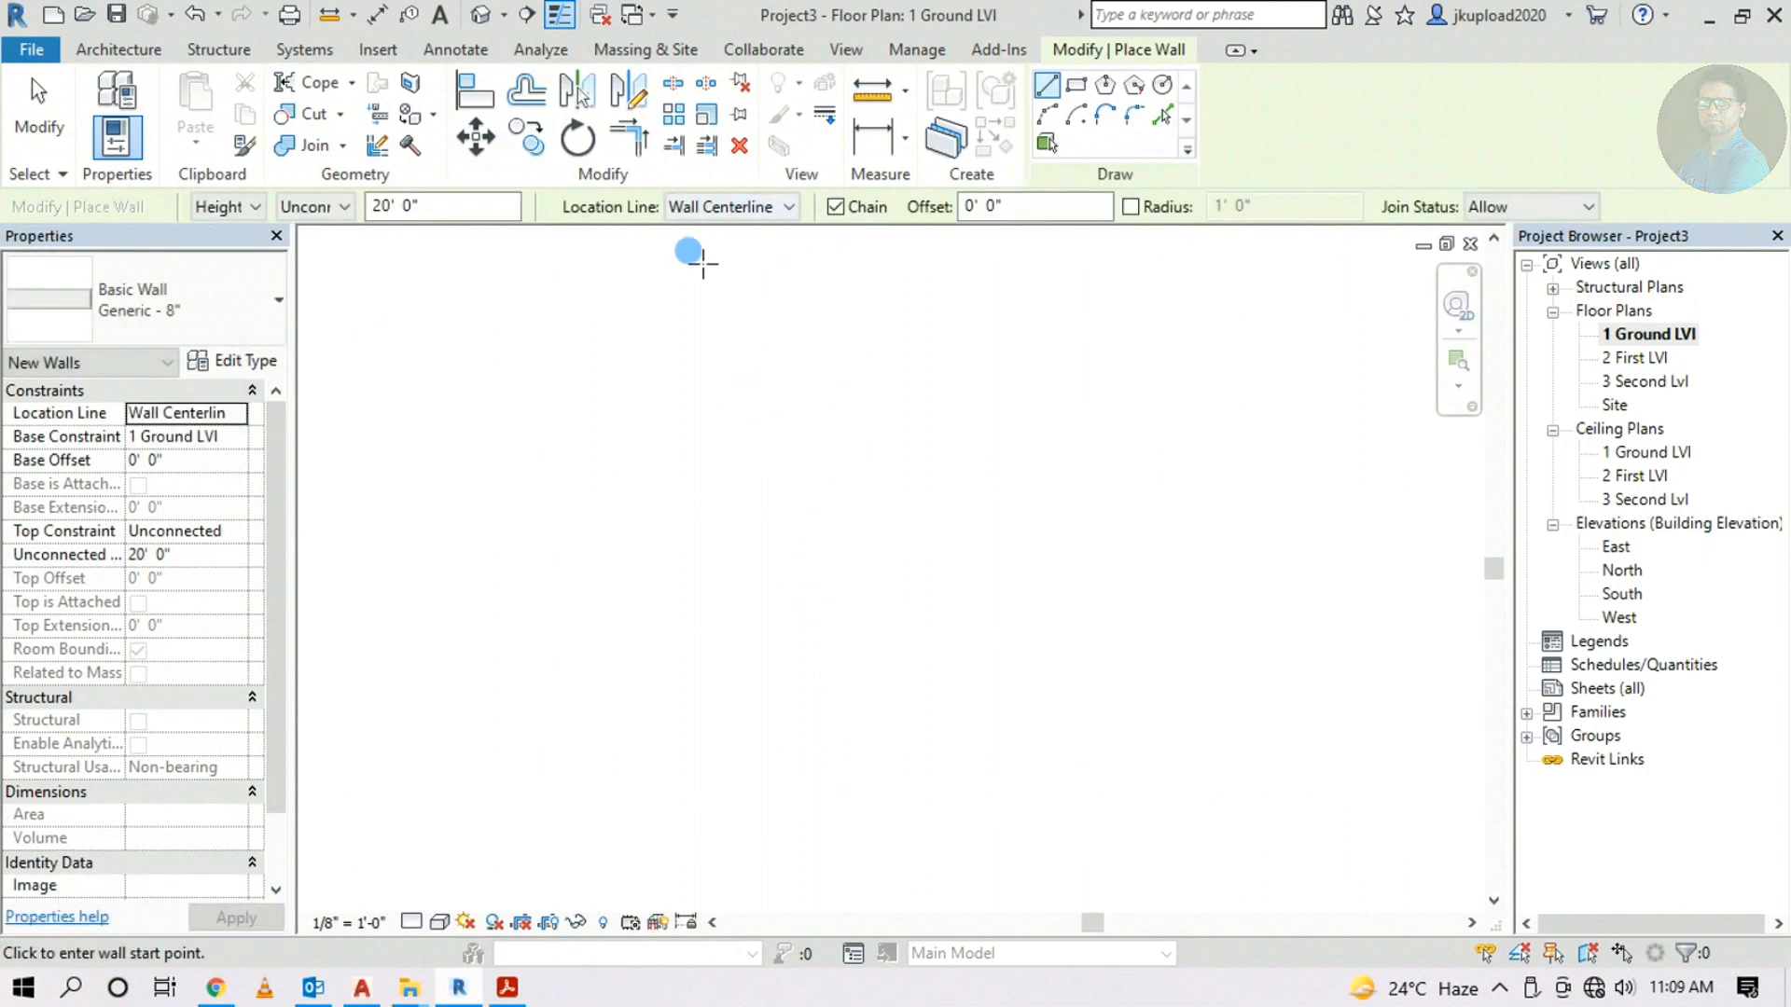
Set the wall Location Line to Finish Face: Exterior after trying Finish Face: Interior
click(737, 216)
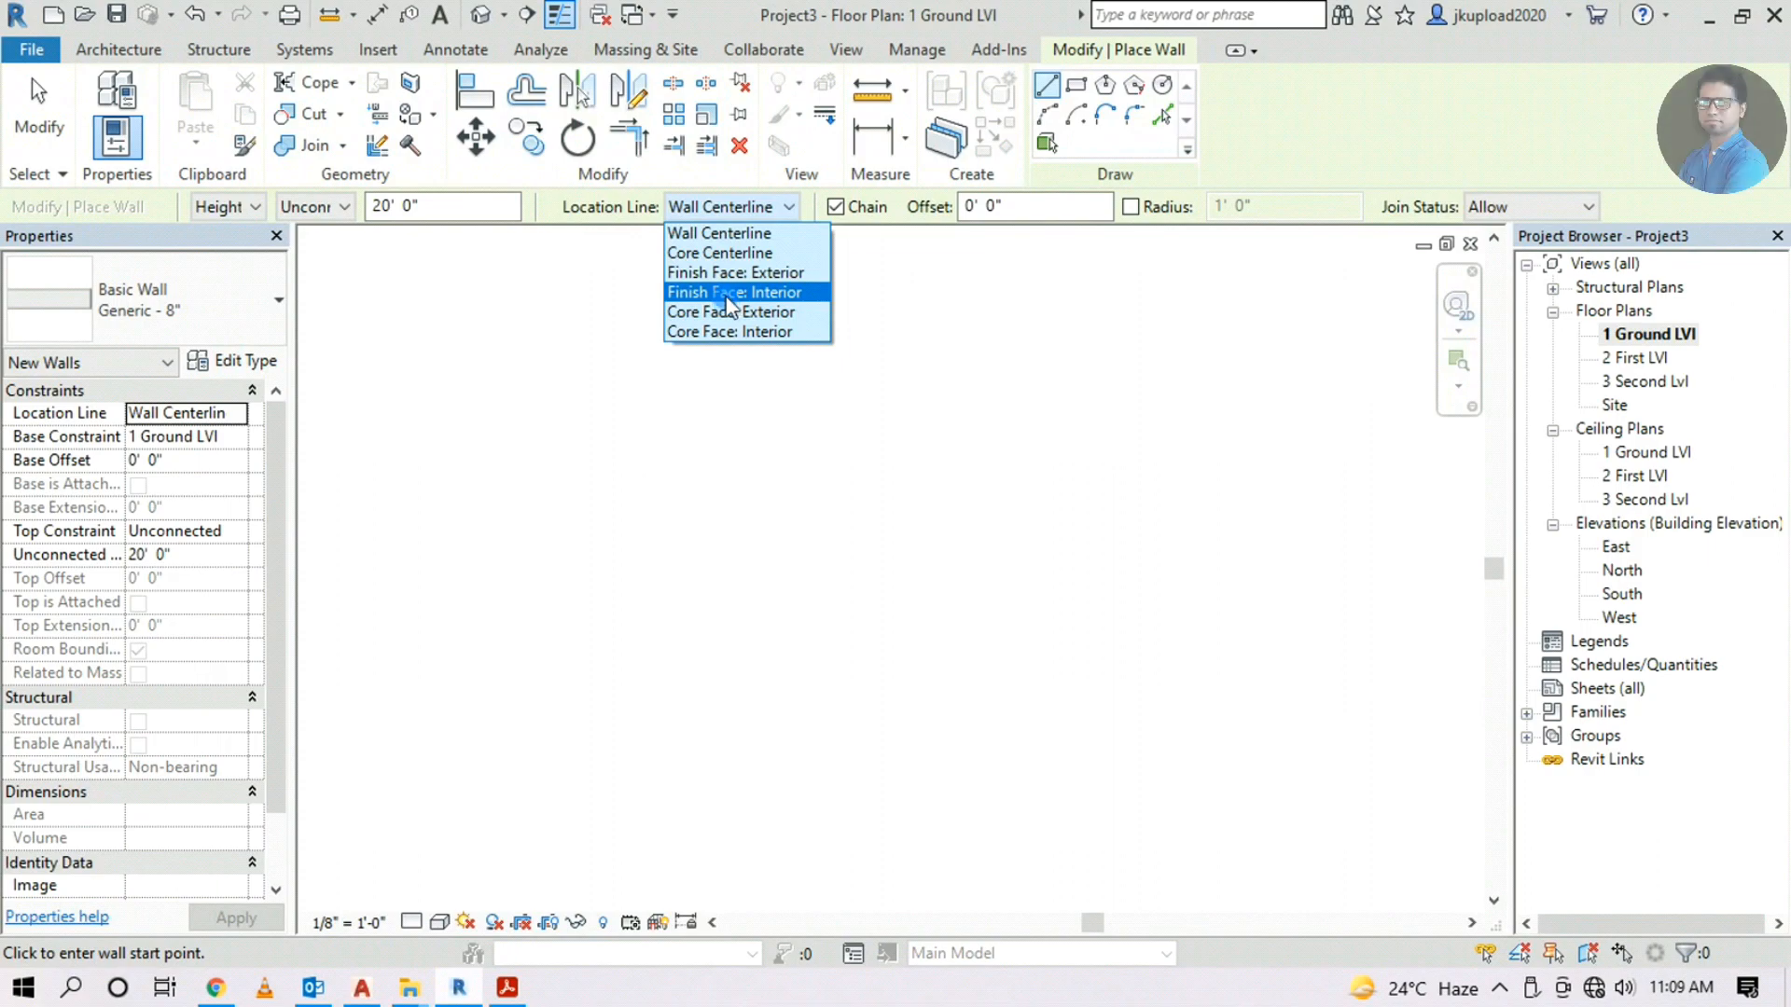
click(732, 293)
click(811, 303)
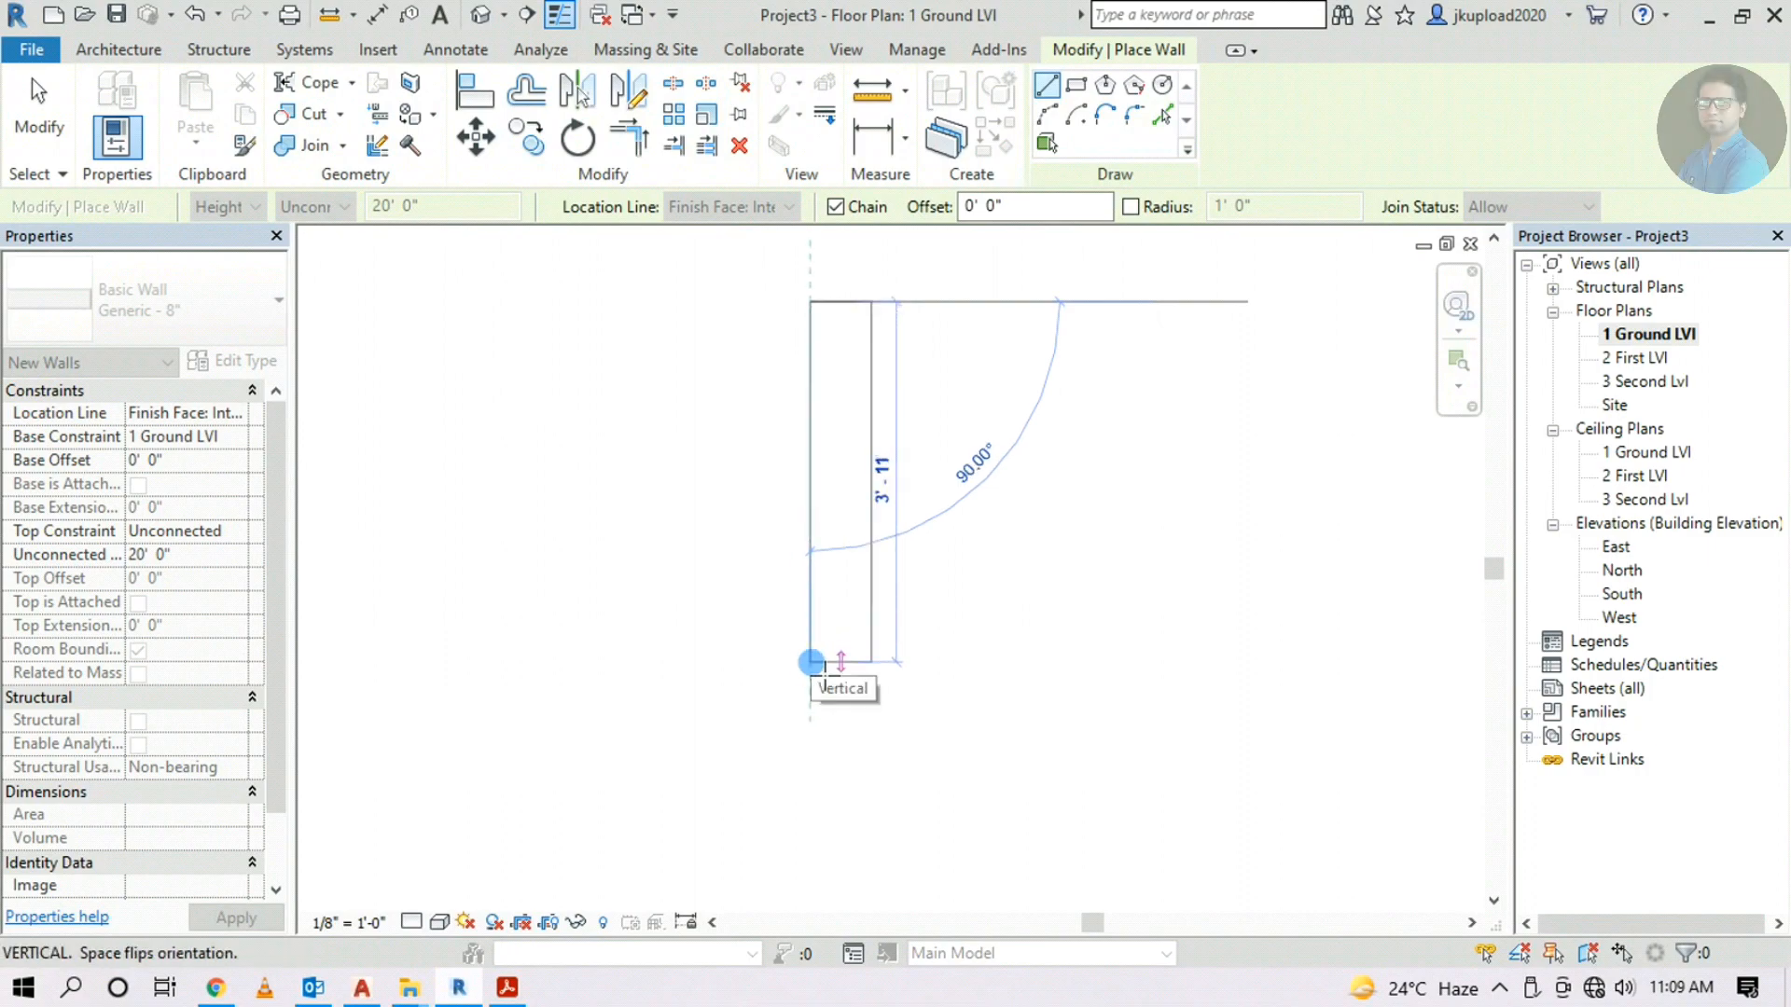
key(Escape)
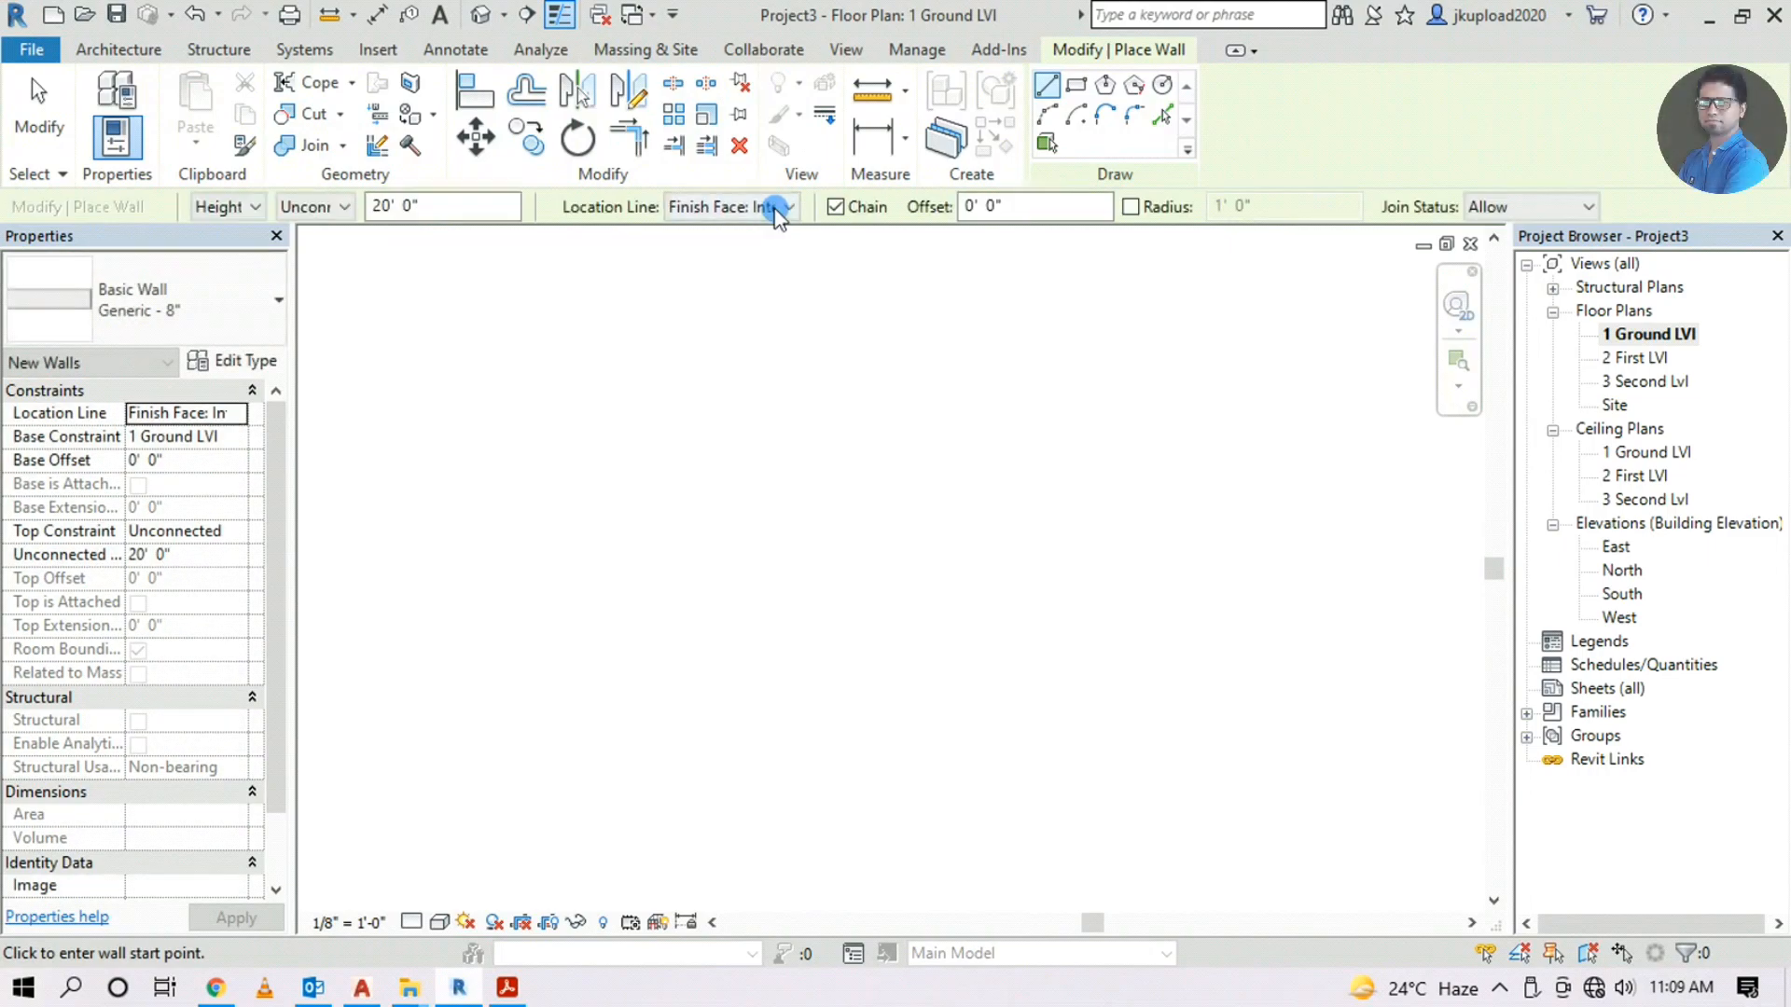
click(772, 206)
click(735, 272)
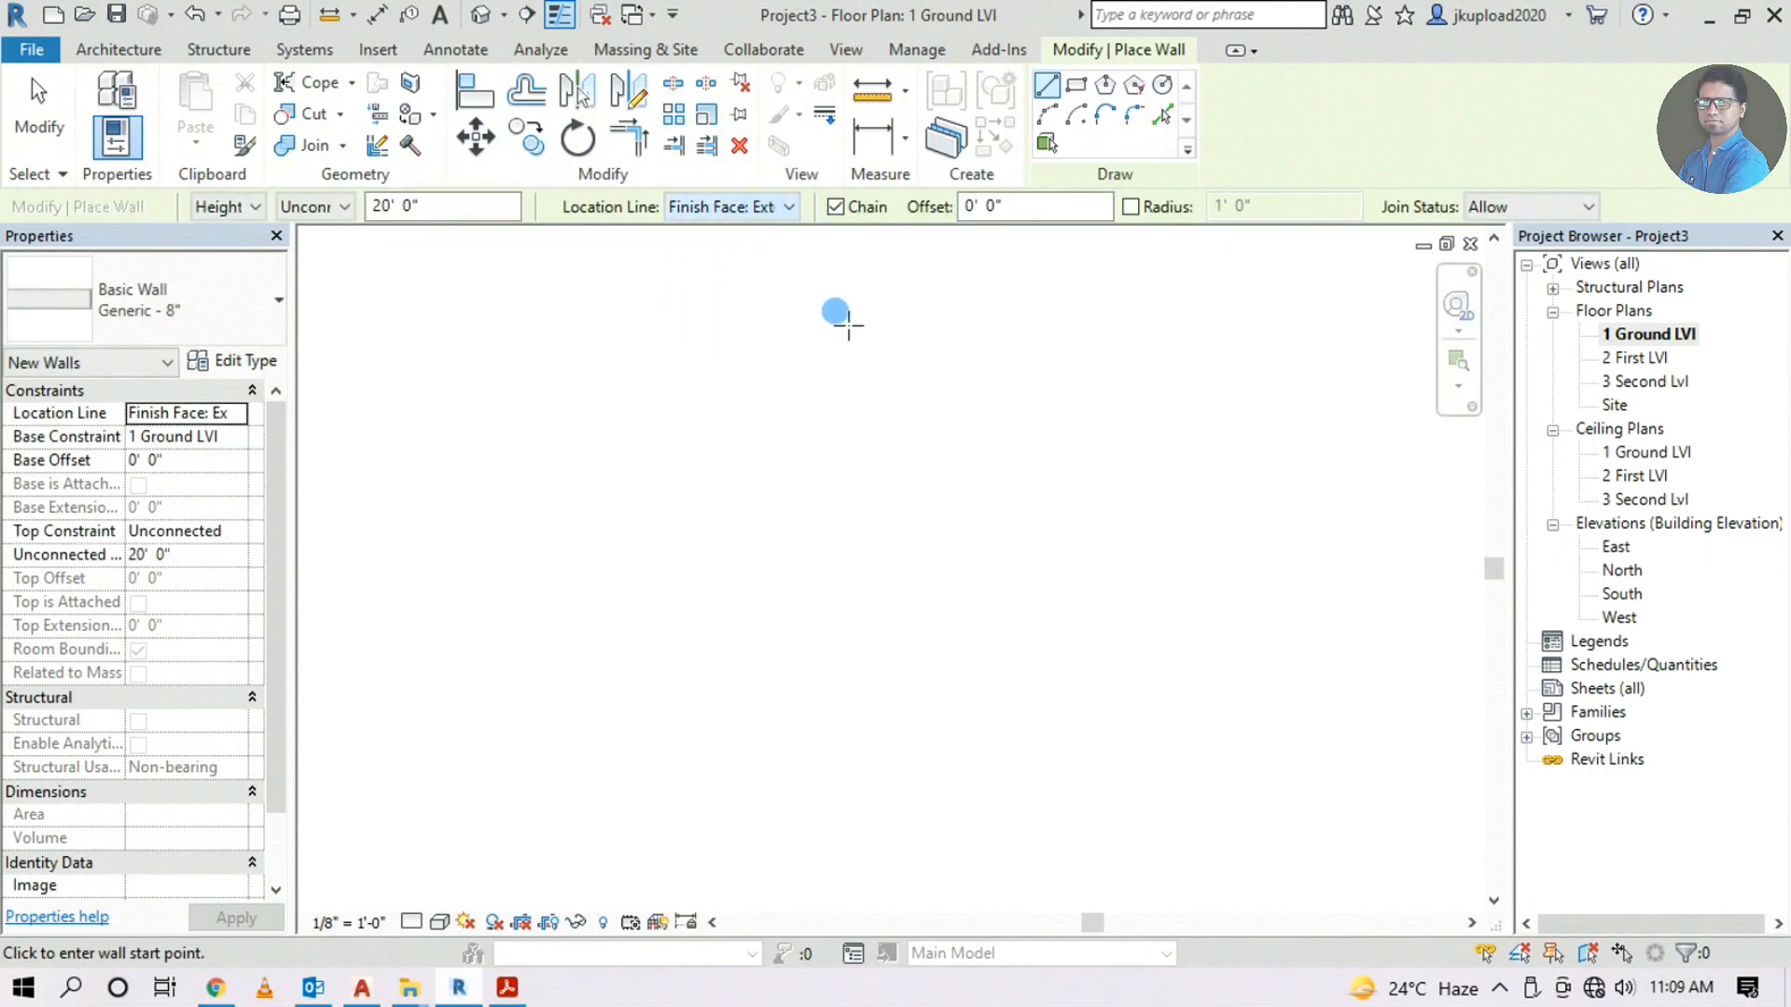
click(851, 300)
scroll(863, 620, up, 2)
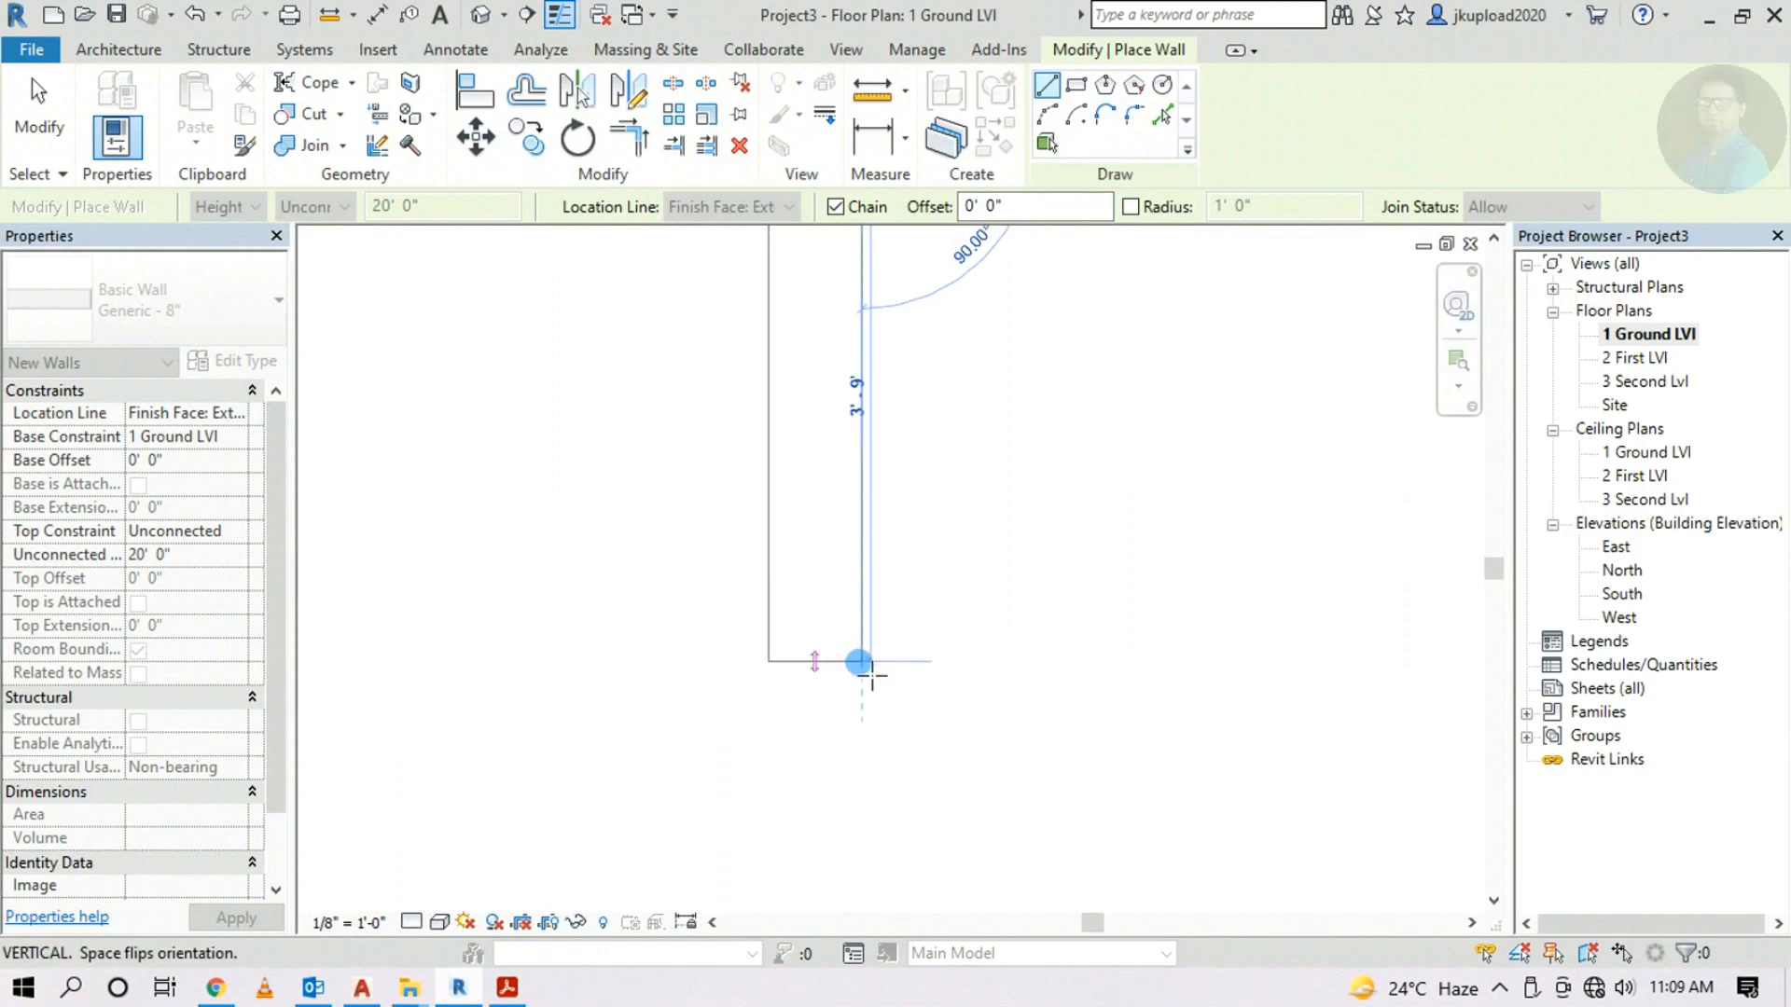
key(Escape)
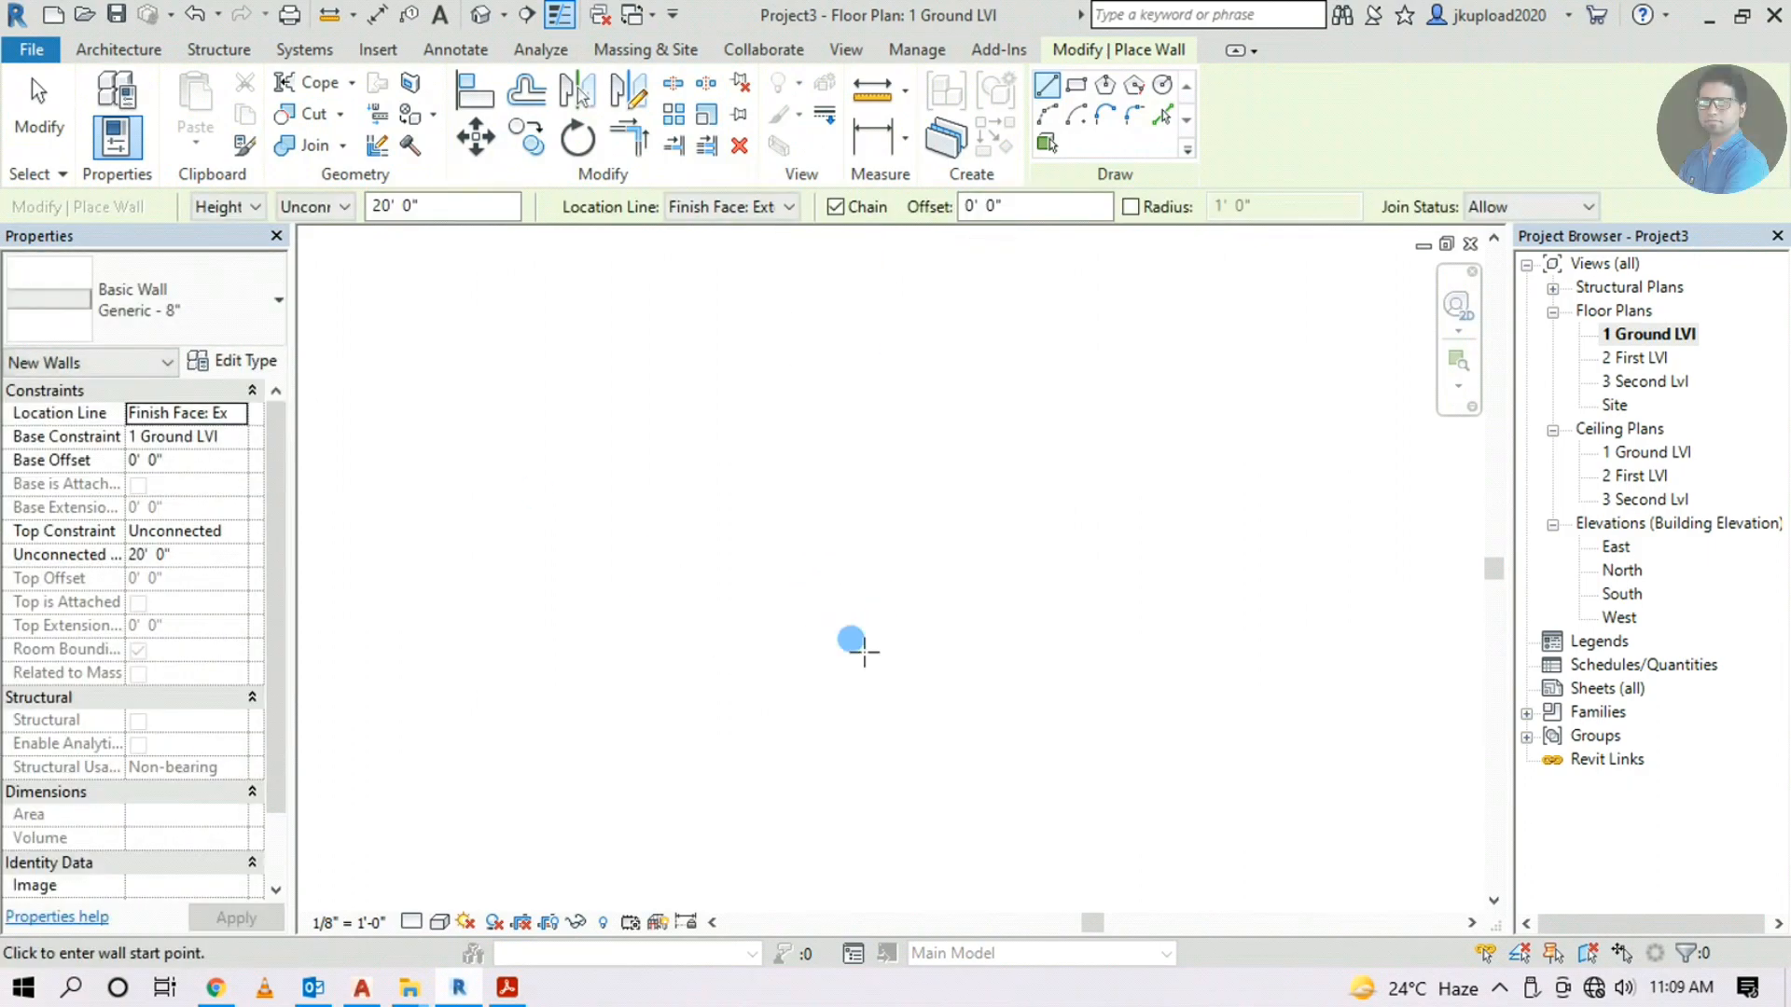
Draw connected left, bottom and right walls forming a U shape
click(728, 425)
click(728, 650)
click(1173, 597)
click(1172, 430)
key(Escape)
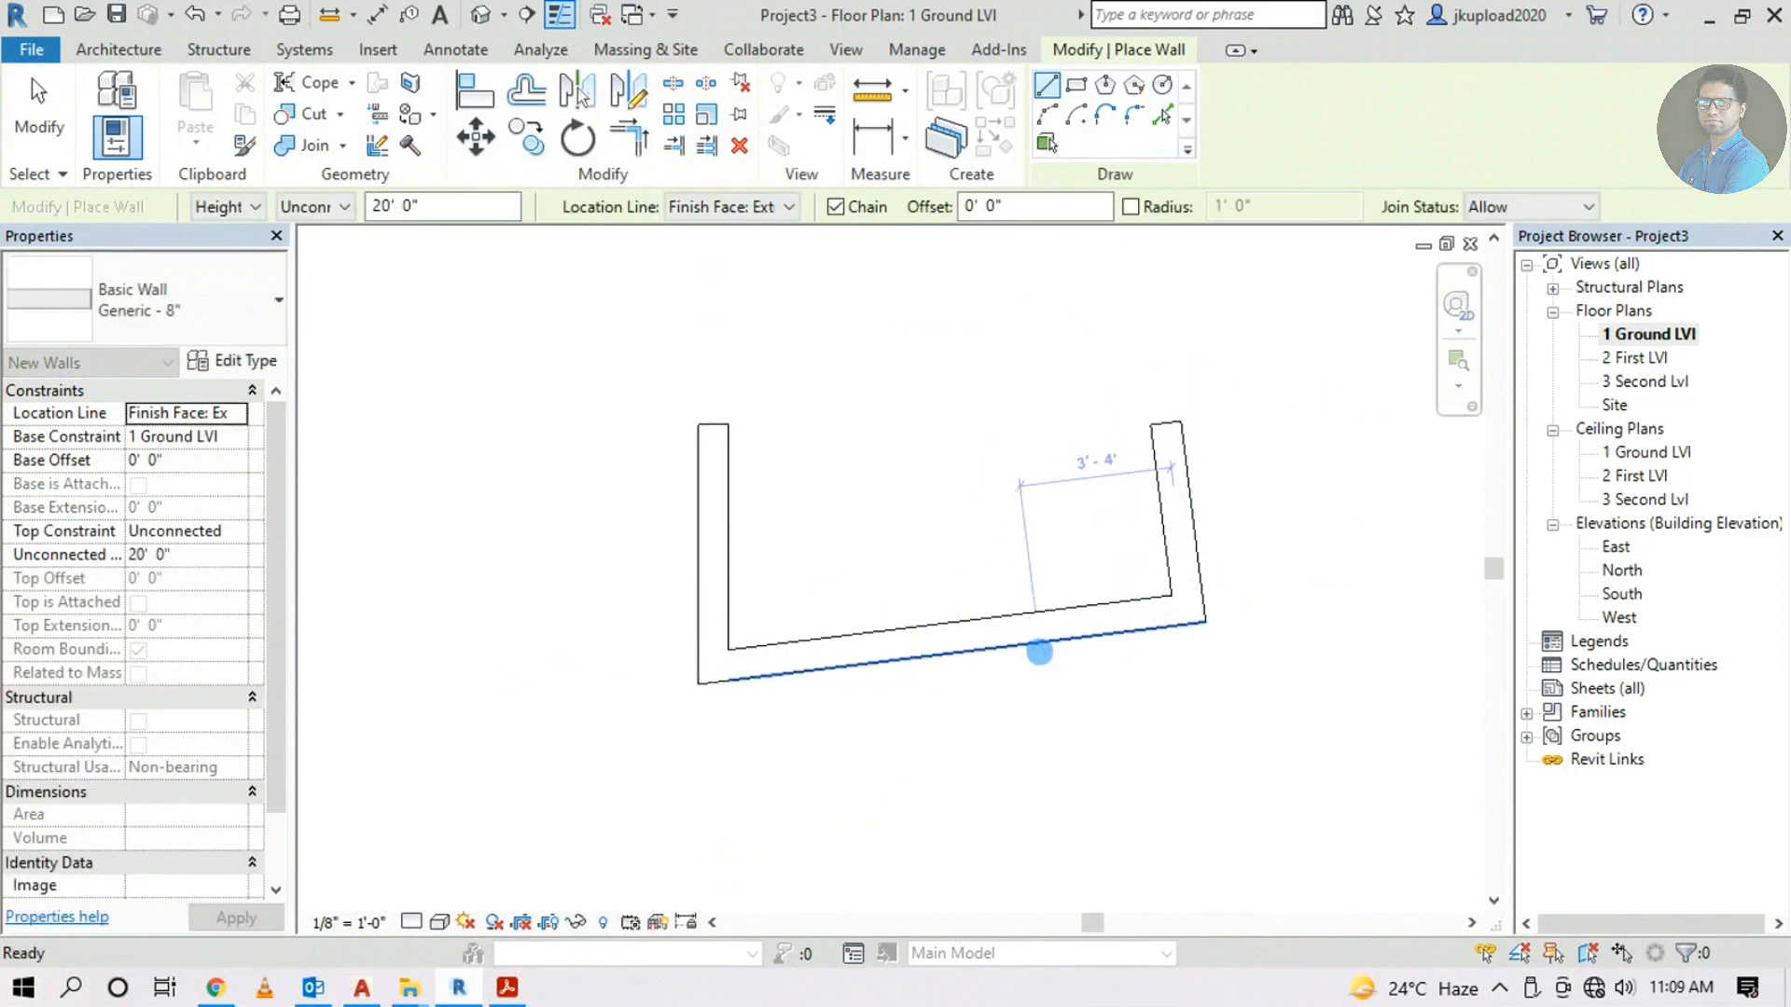
key(Escape)
Select the bottom and left walls to check their dimensions
click(1032, 653)
scroll(695, 676, up, 2)
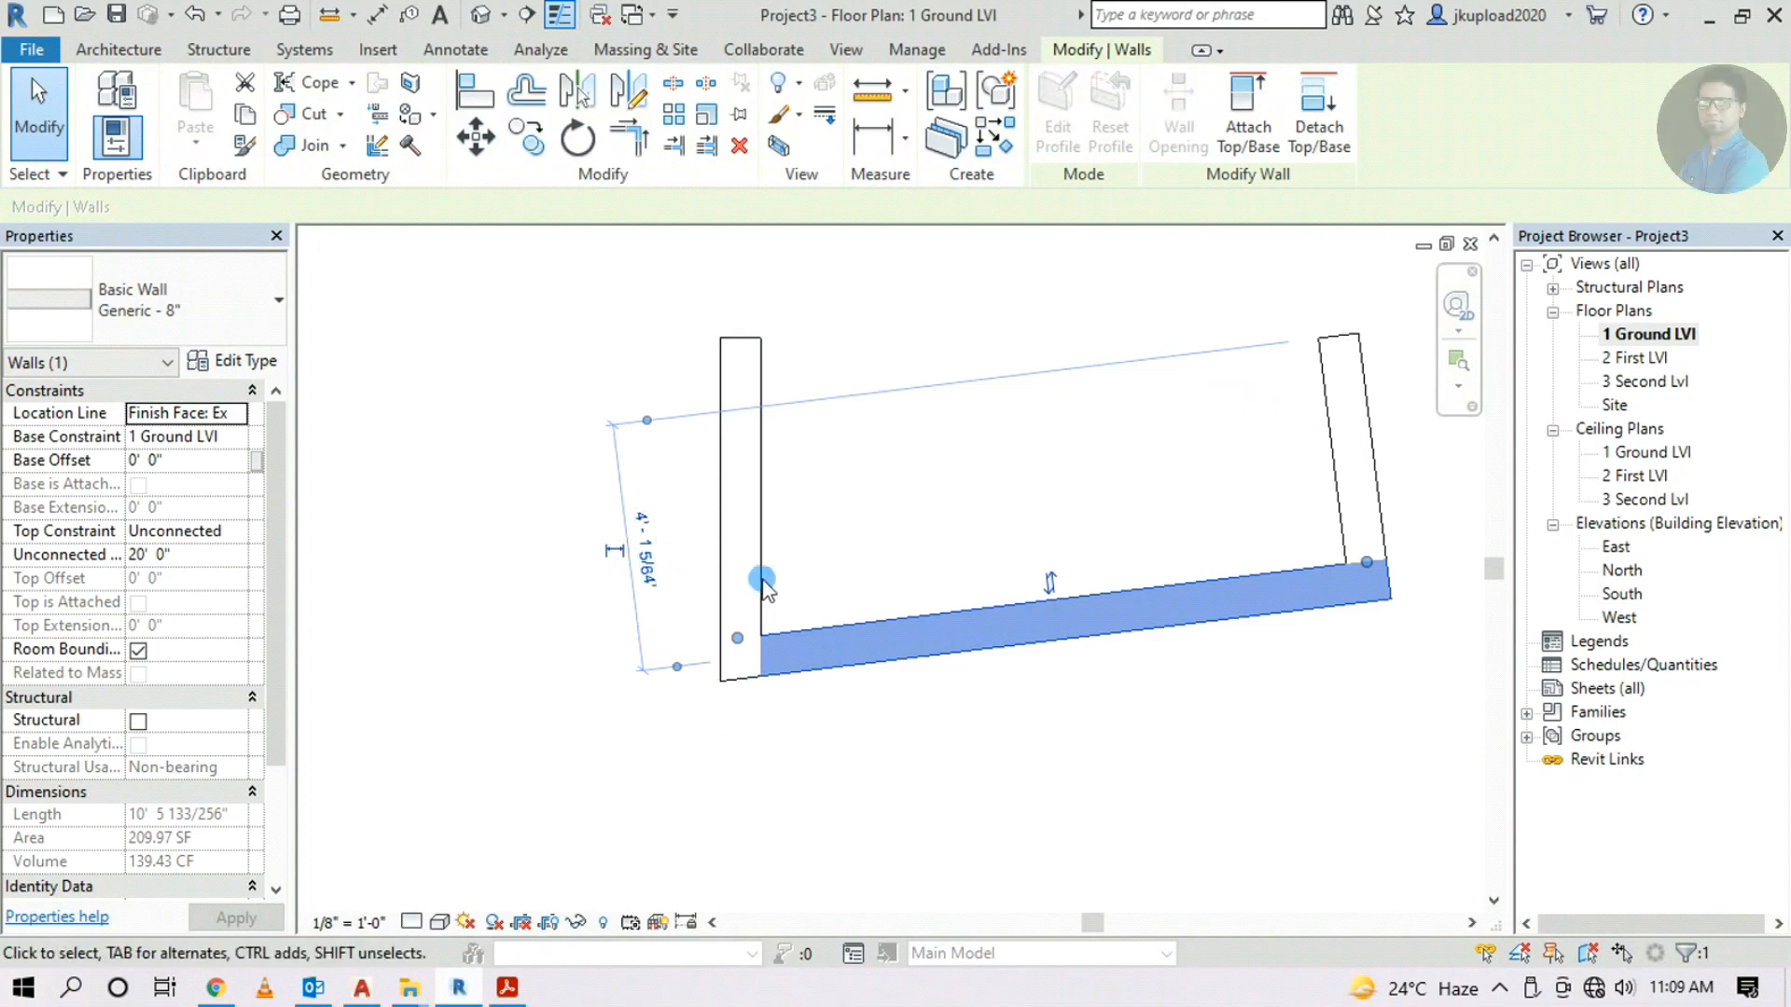
click(774, 539)
click(765, 539)
middle_drag(845, 401, 649, 654)
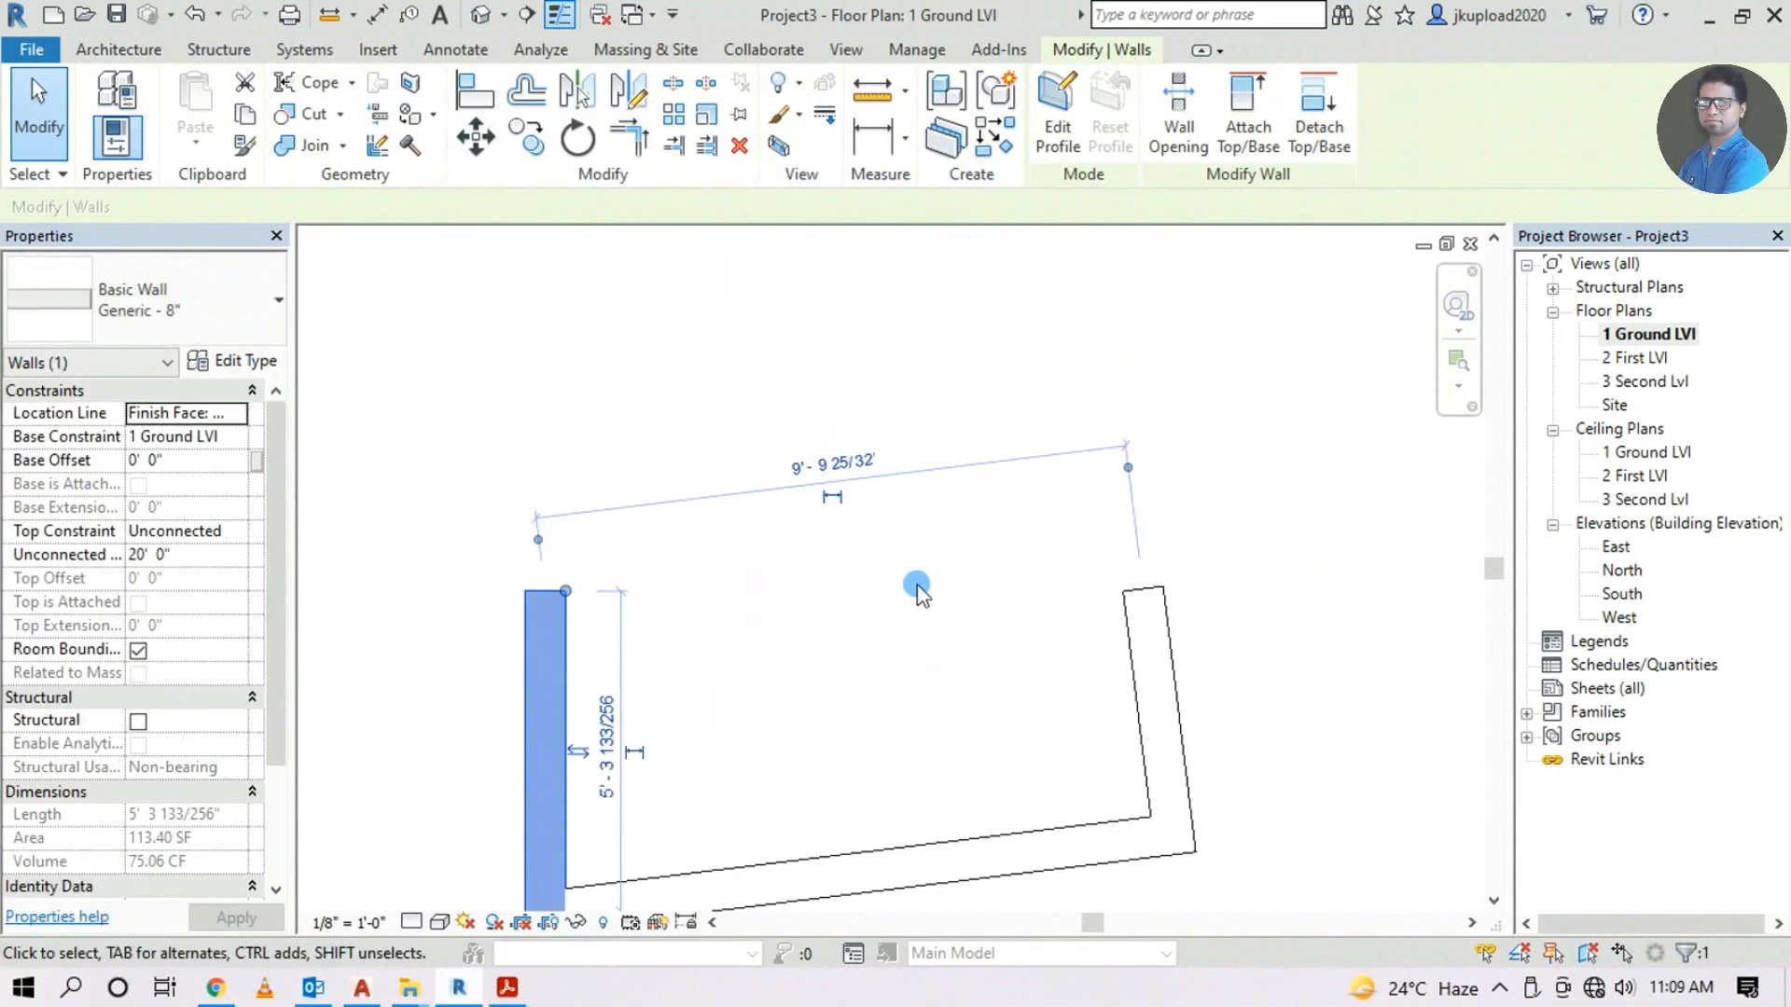
scroll(546, 551, up, 4)
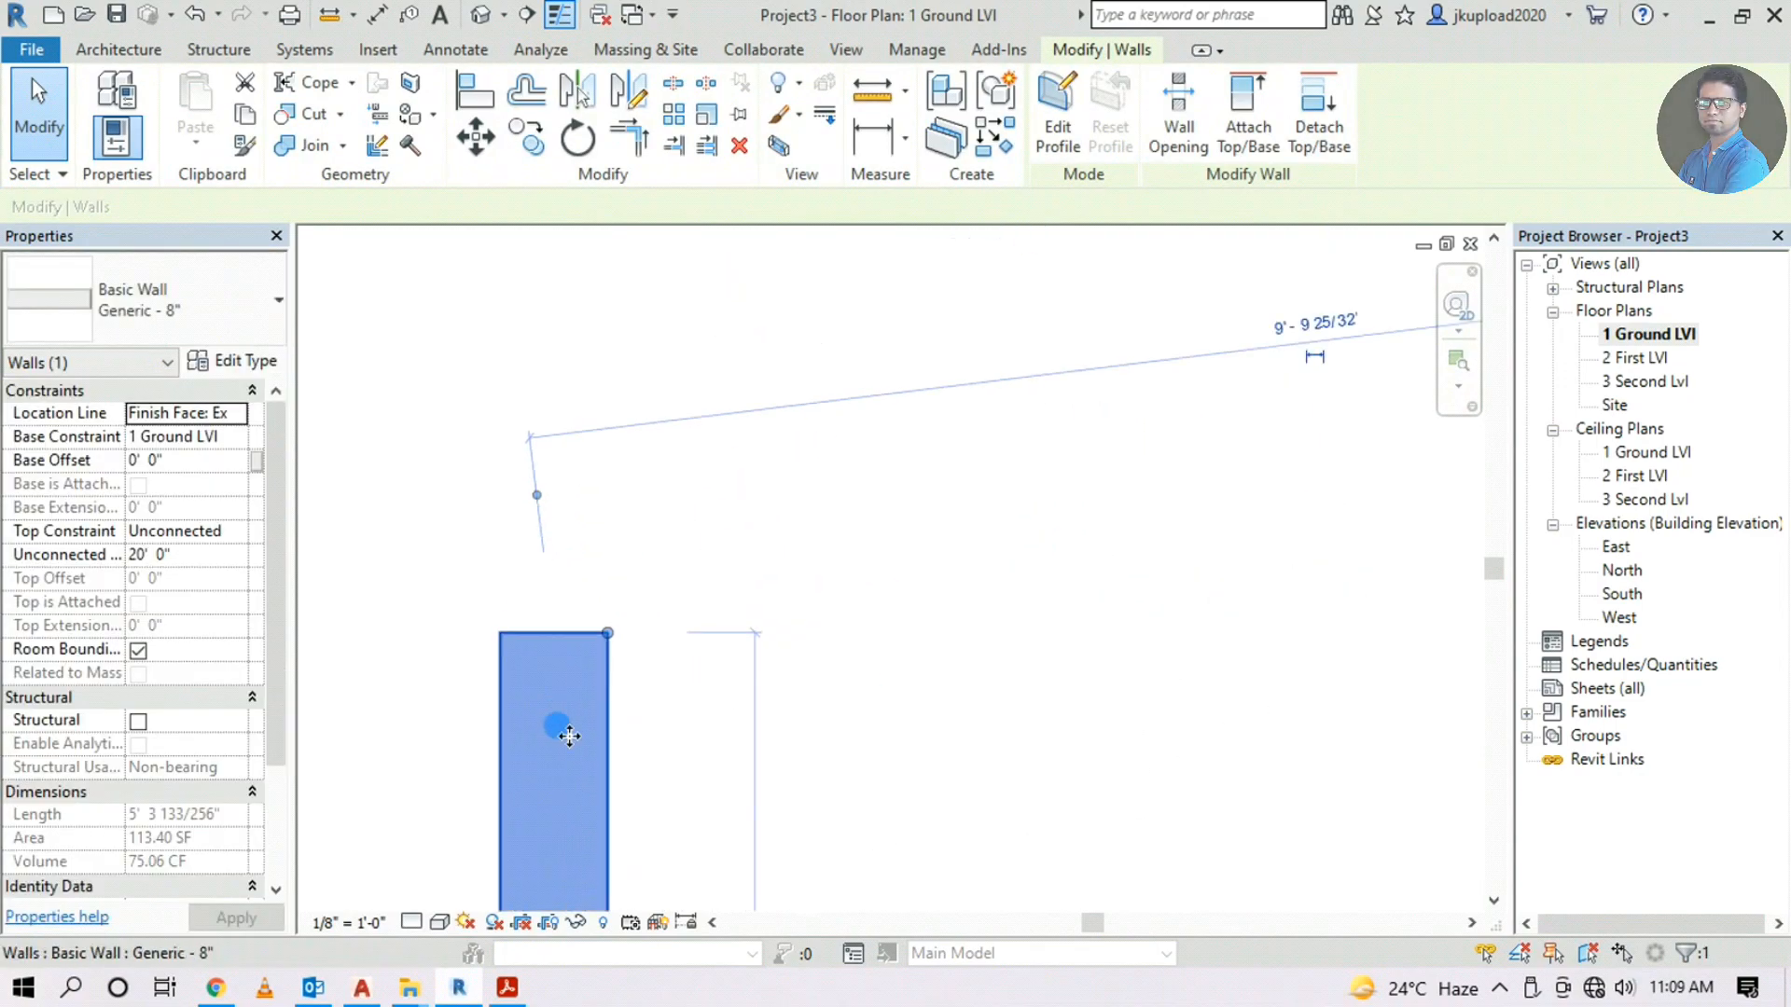
scroll(546, 653, down, 5)
click(872, 551)
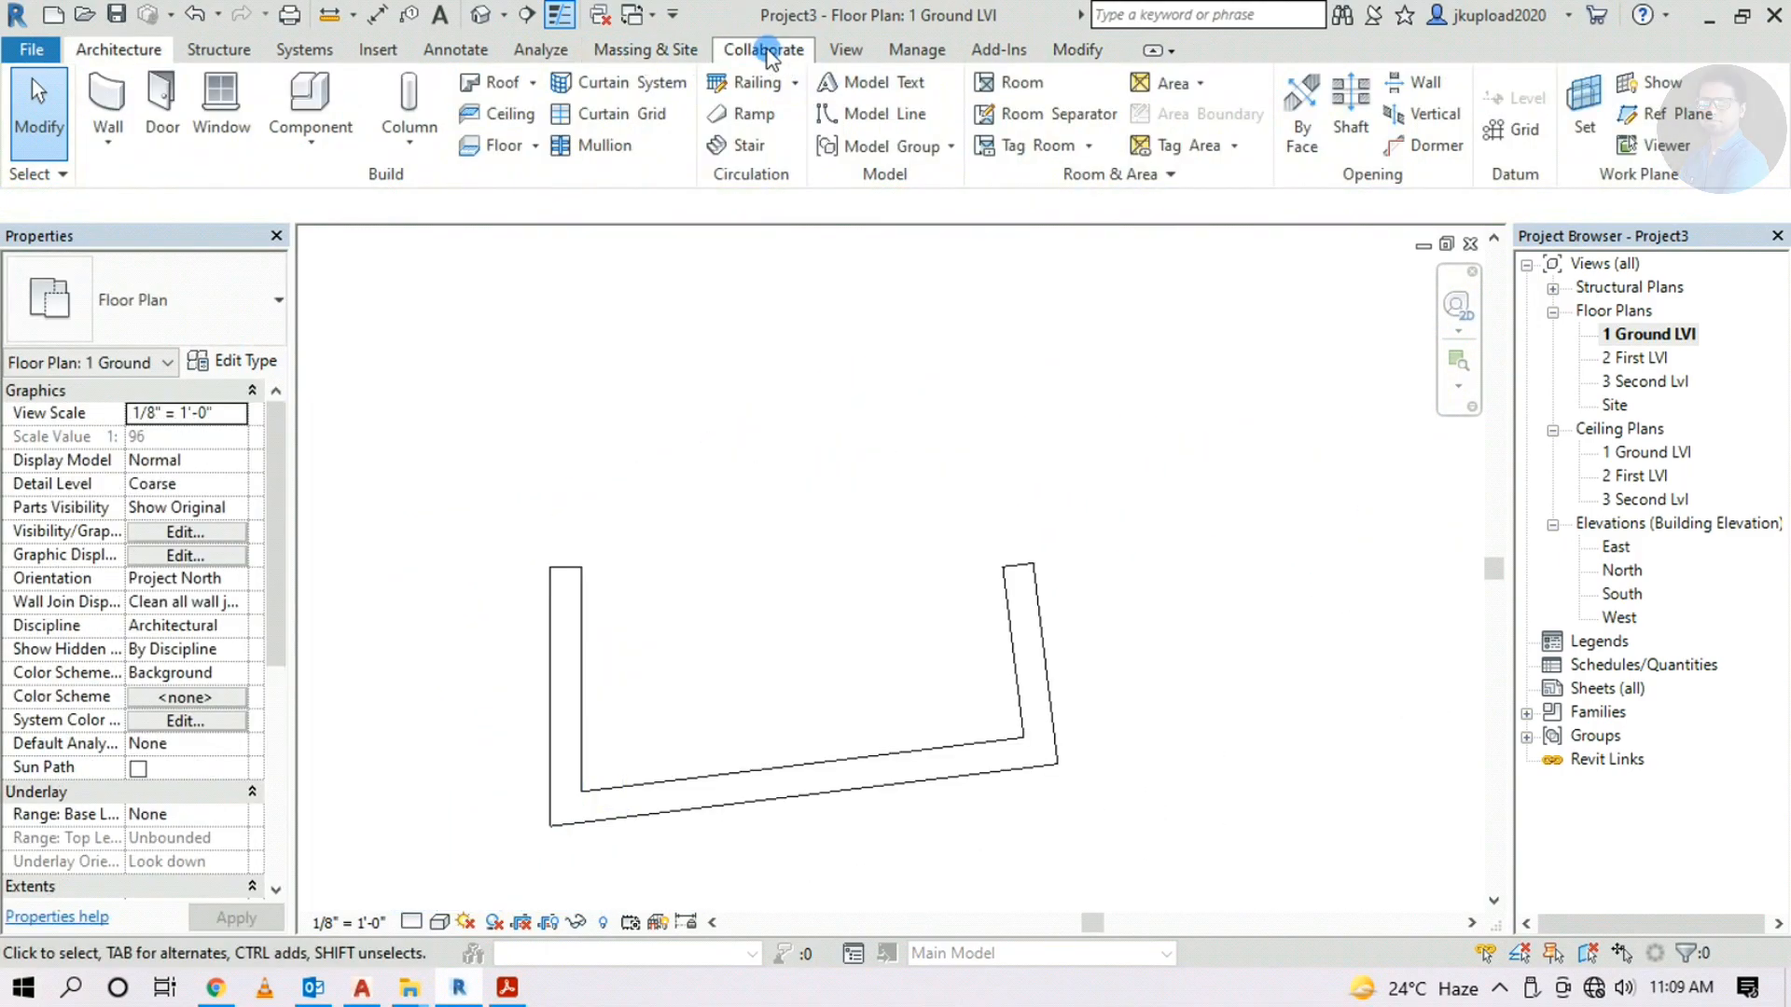
Set temporary dimensions to measure from wall Faces and door/window Openings
click(929, 58)
click(836, 117)
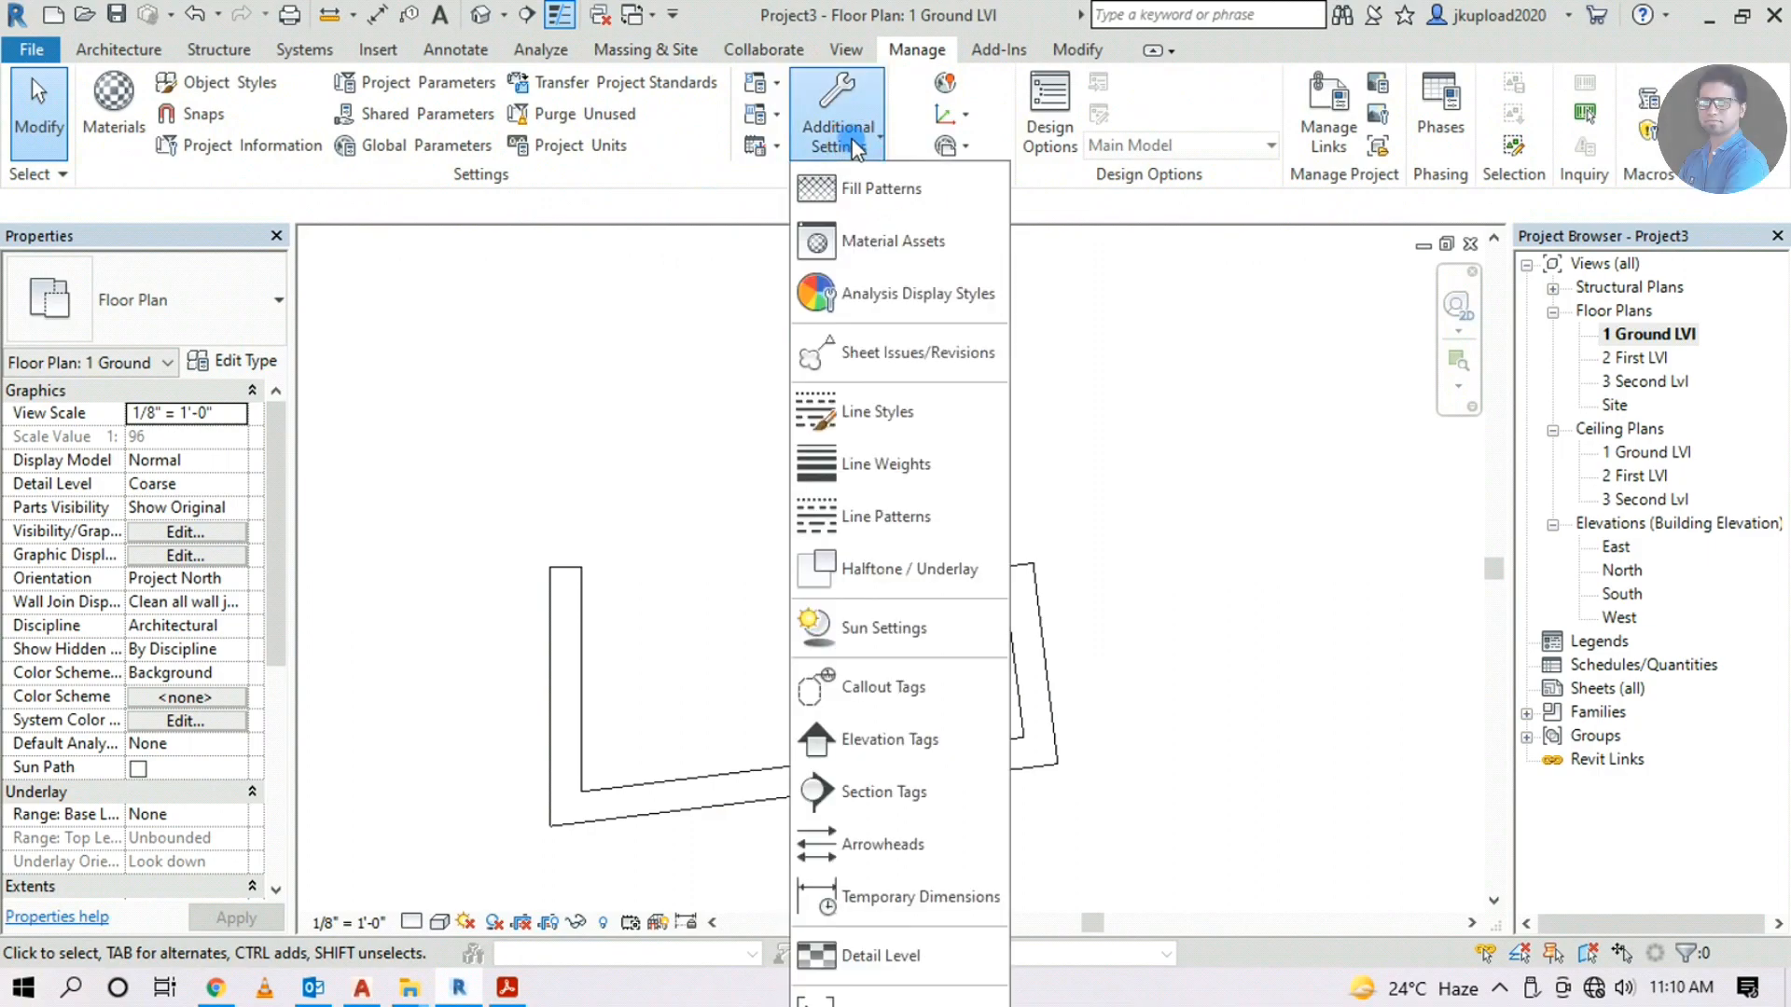
click(854, 899)
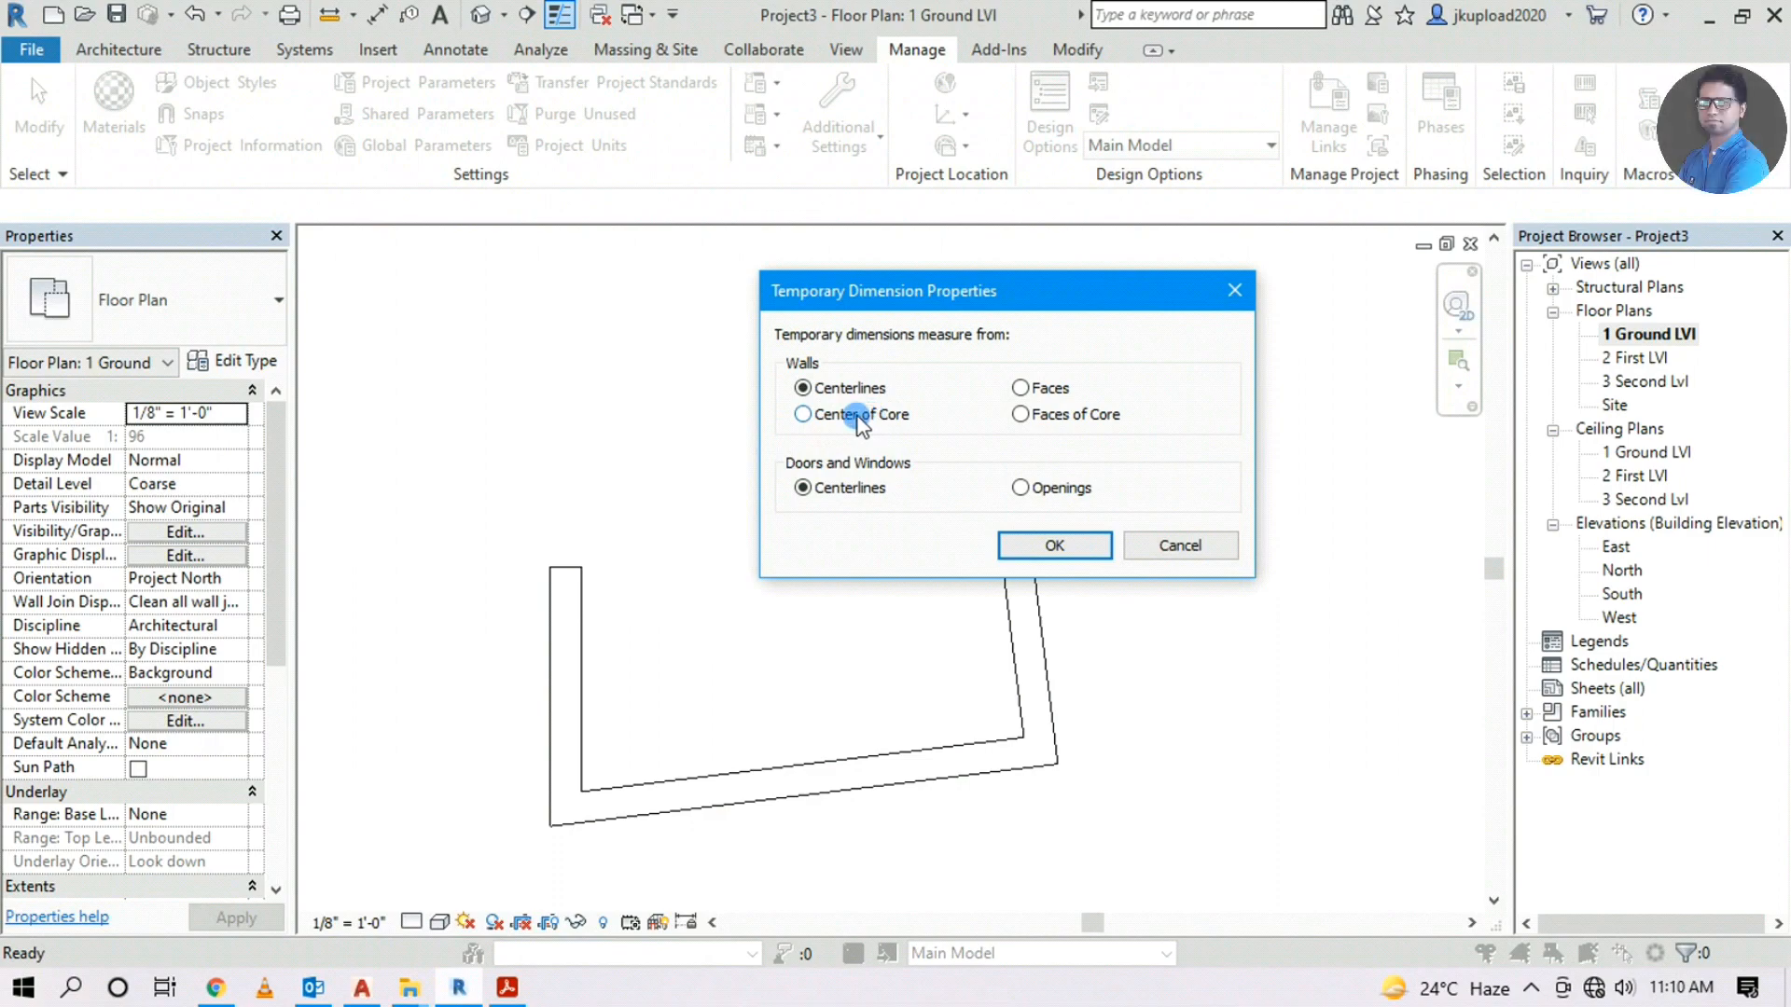
click(1022, 388)
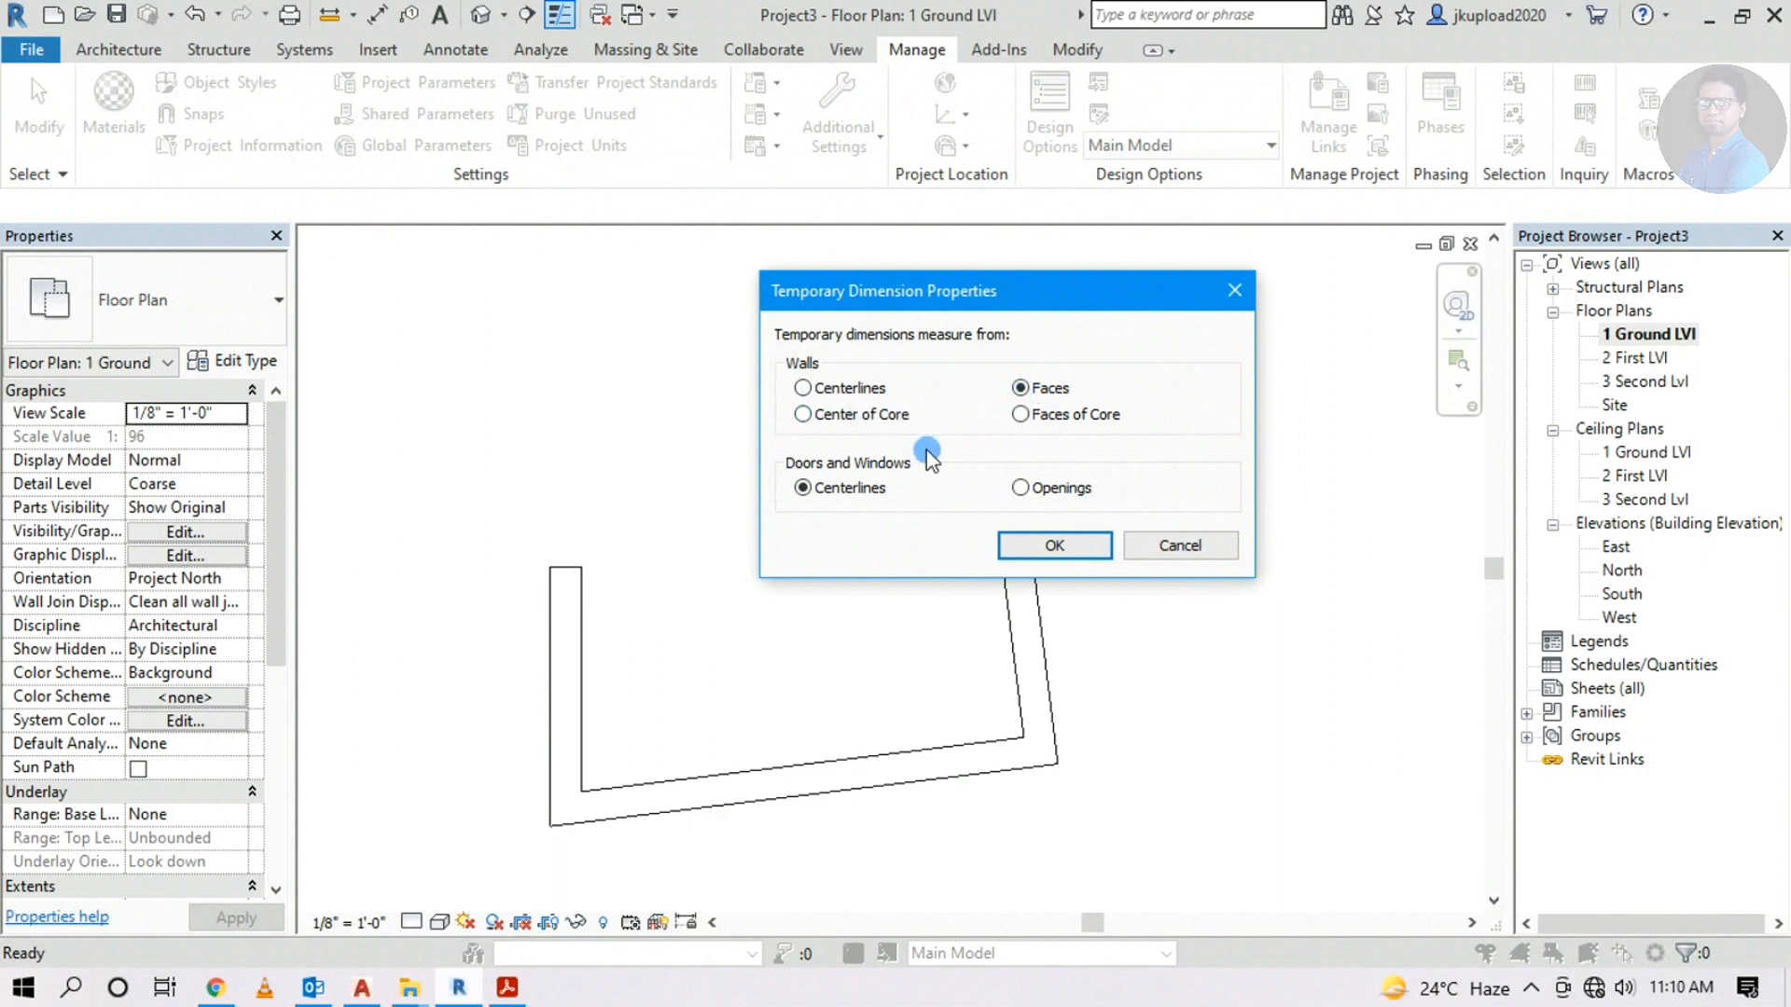
click(1019, 488)
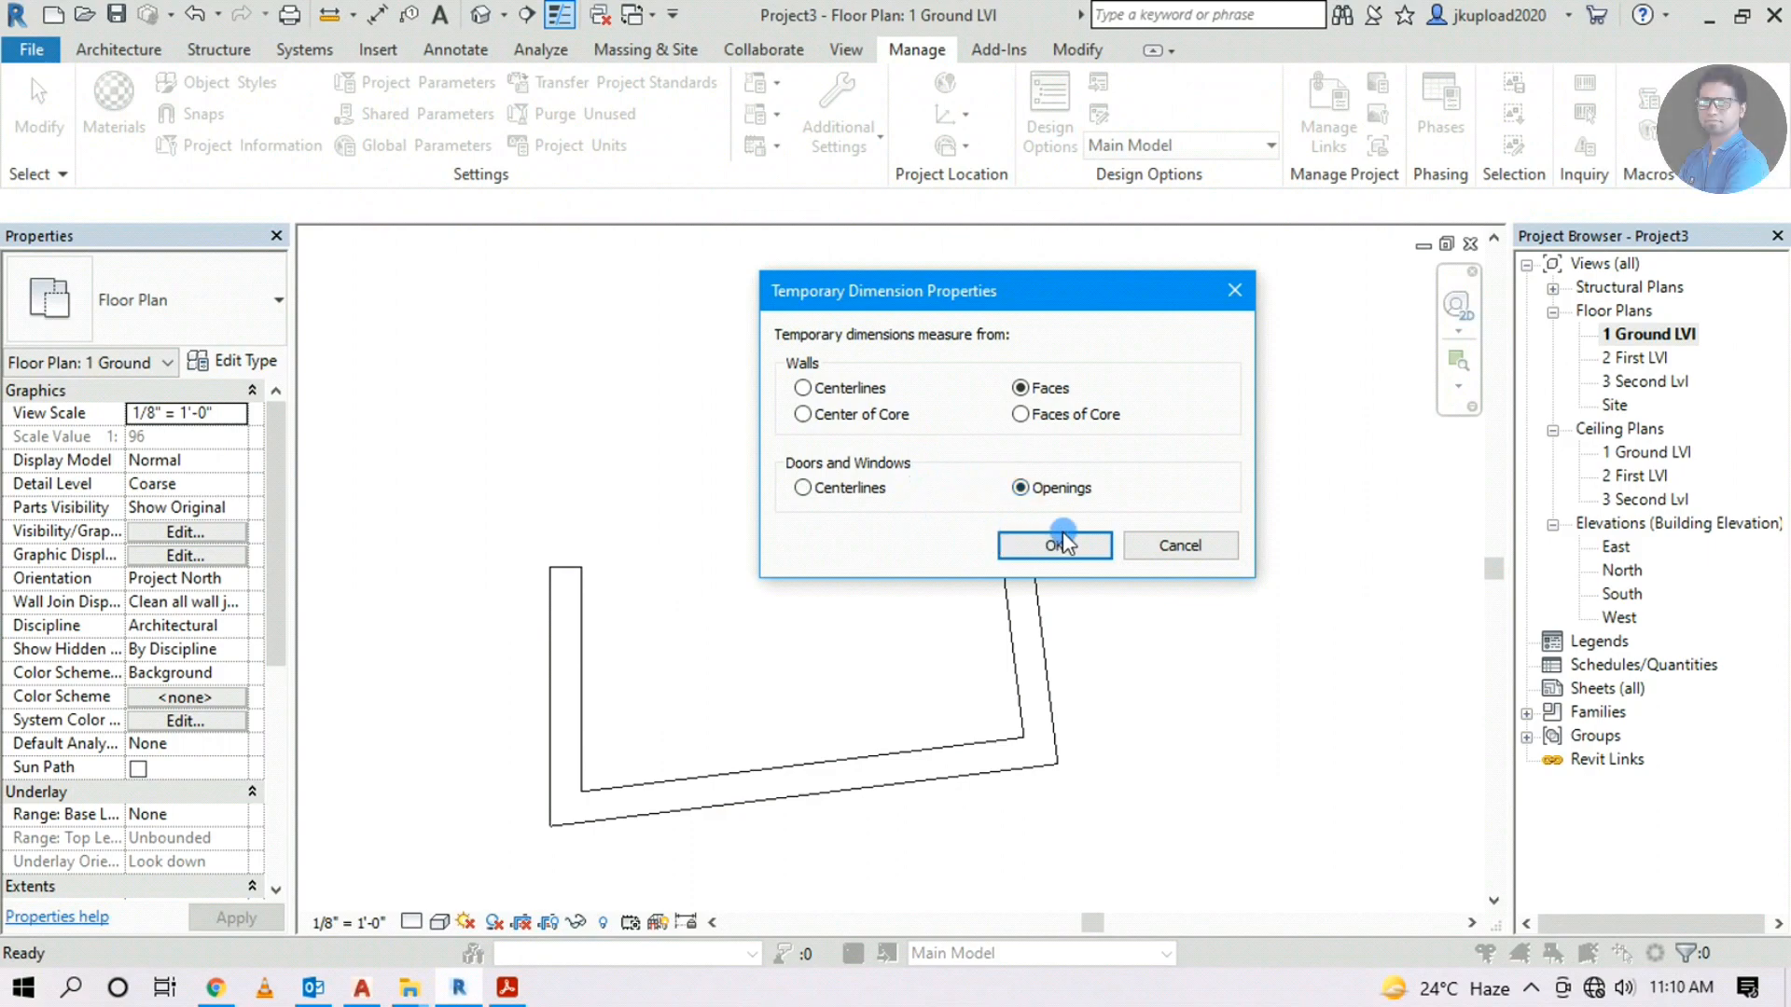
click(1028, 543)
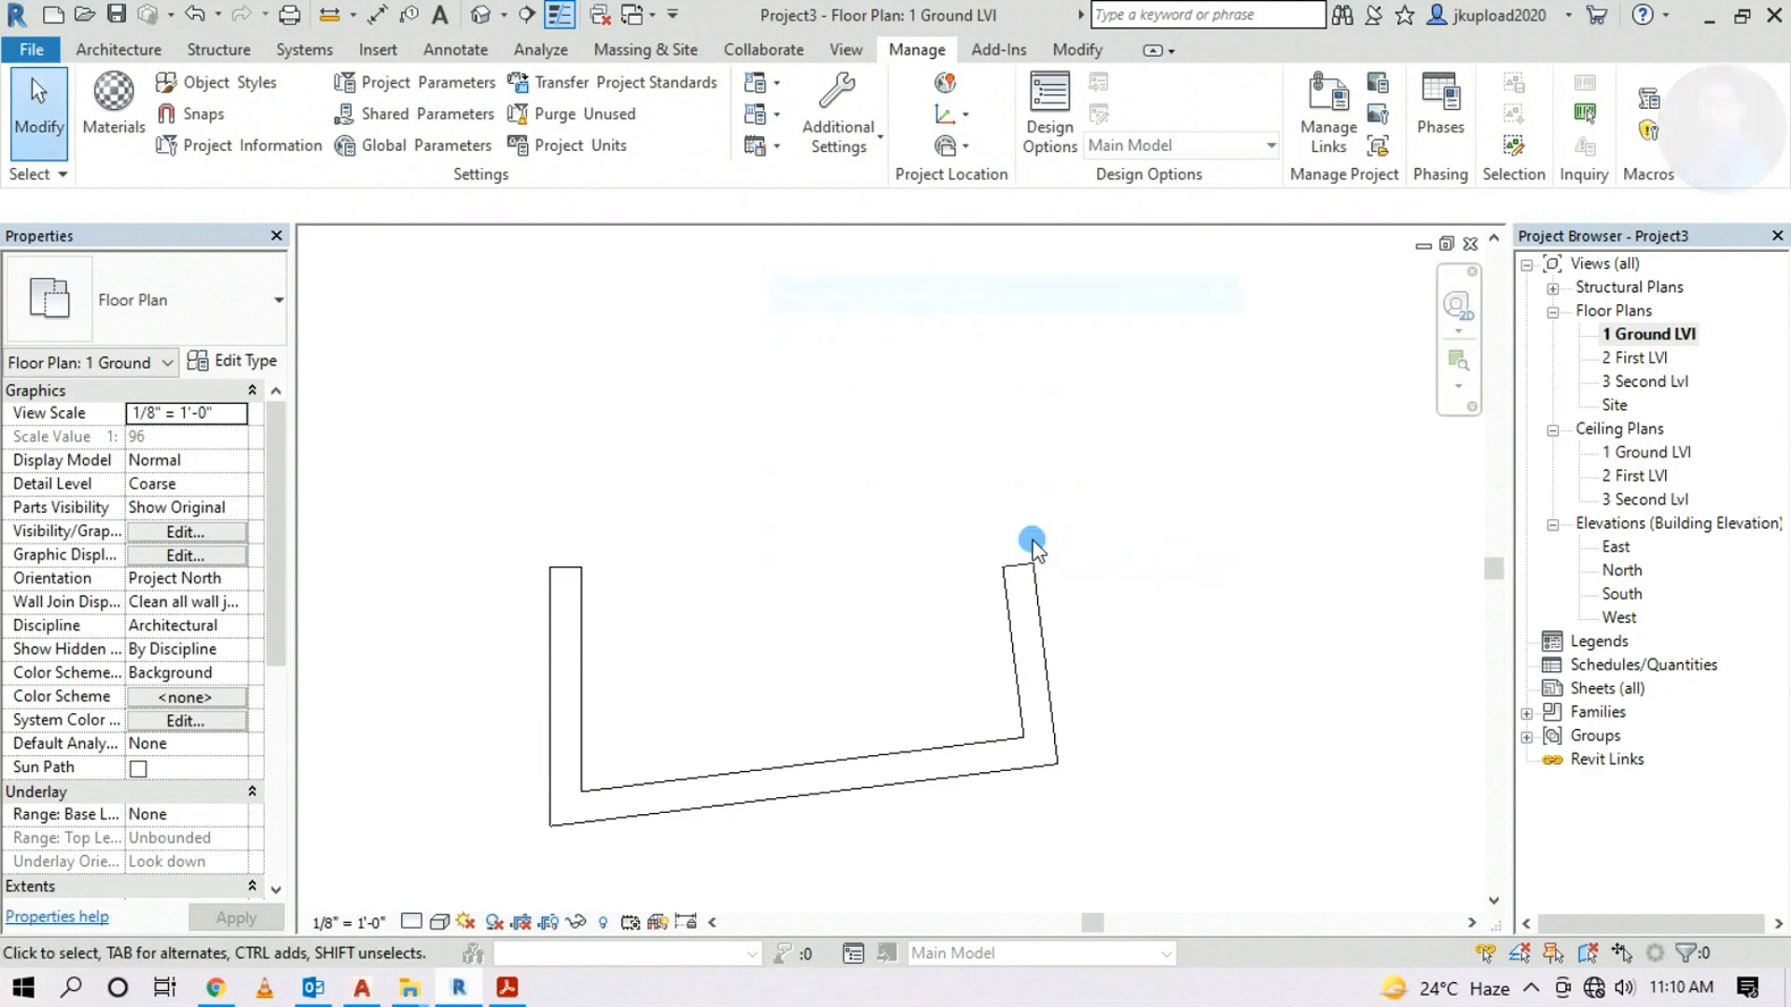
Check the left wall's new temporary dimensions, then delete all three walls
click(580, 617)
scroll(575, 574, up, 1)
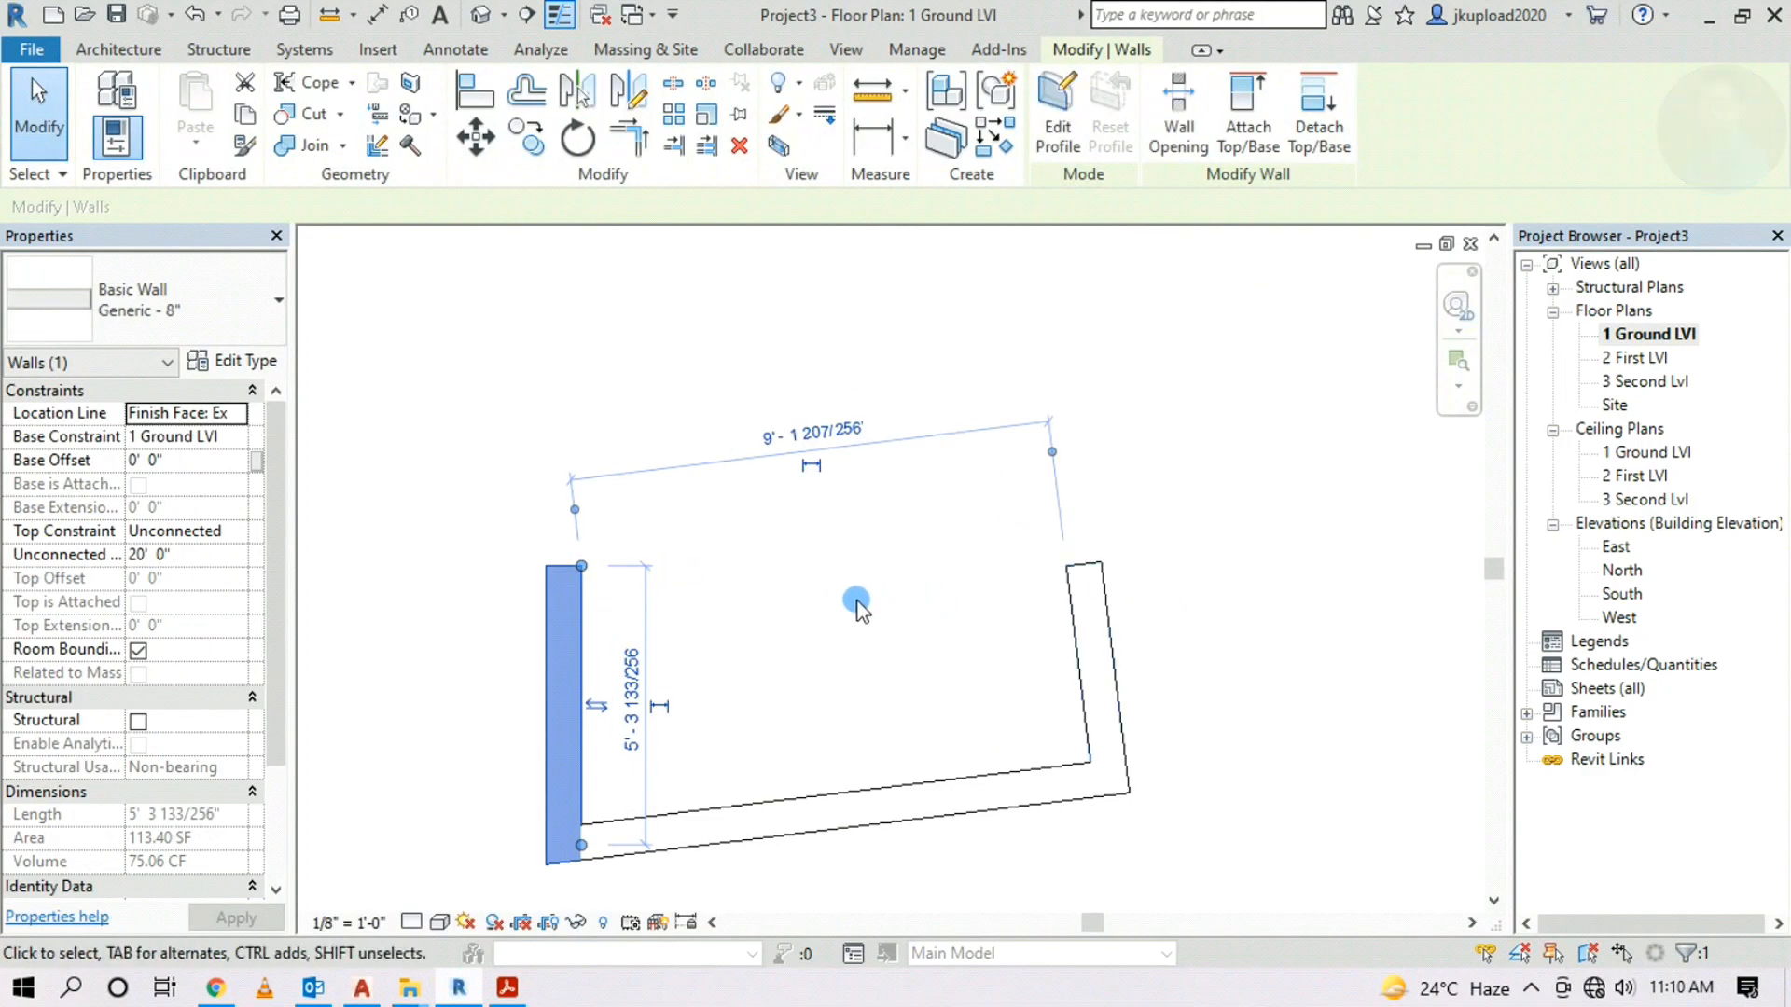
click(802, 643)
scroll(892, 429, down, 5)
drag(1115, 396, 769, 688)
key(Delete)
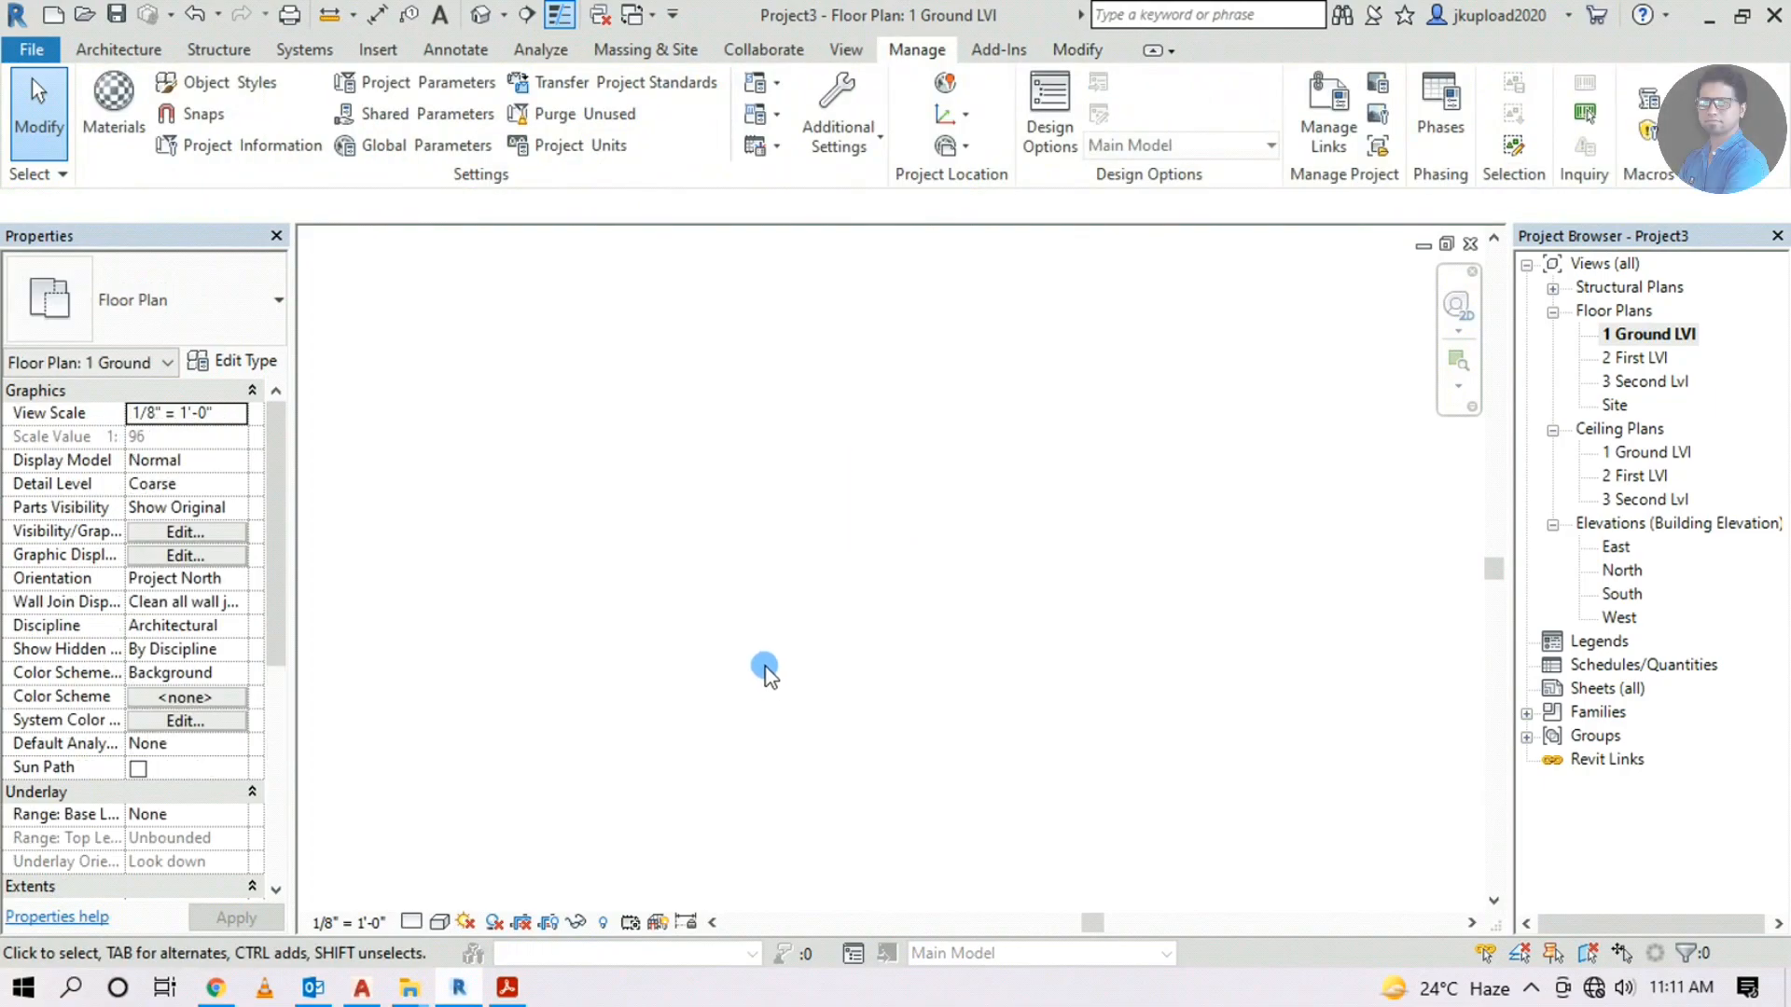
click(118, 50)
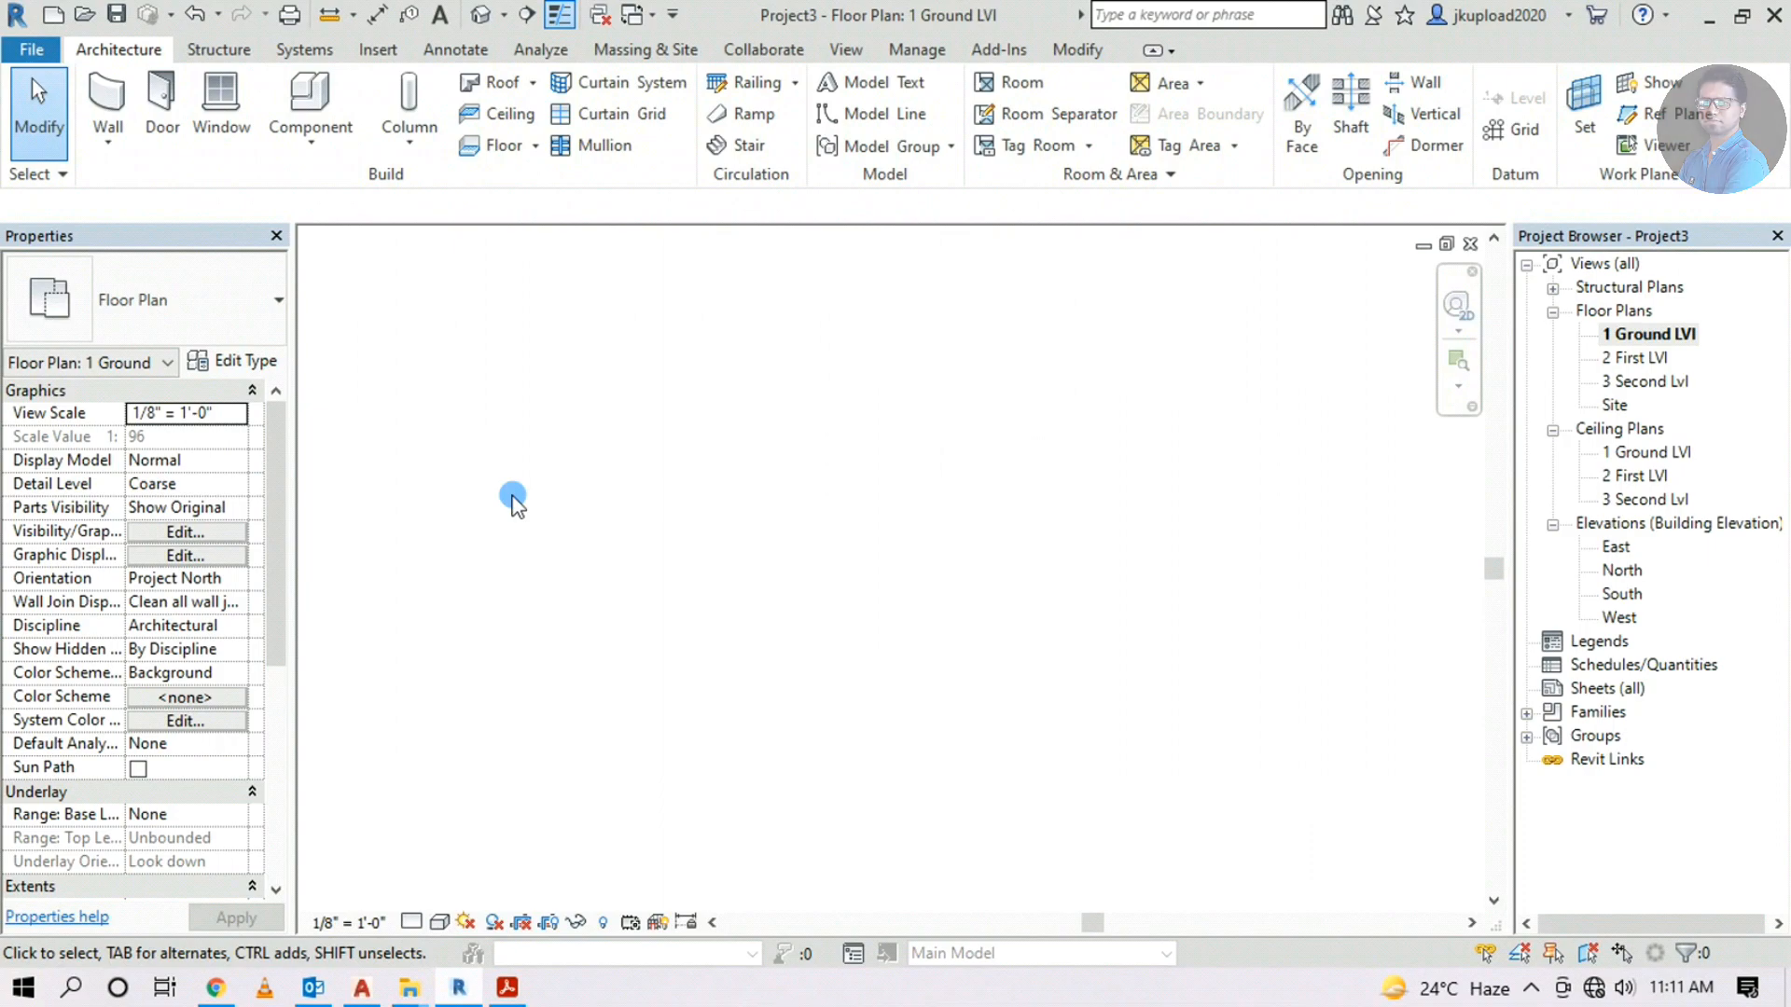
scroll(736, 629, down, 4)
click(506, 988)
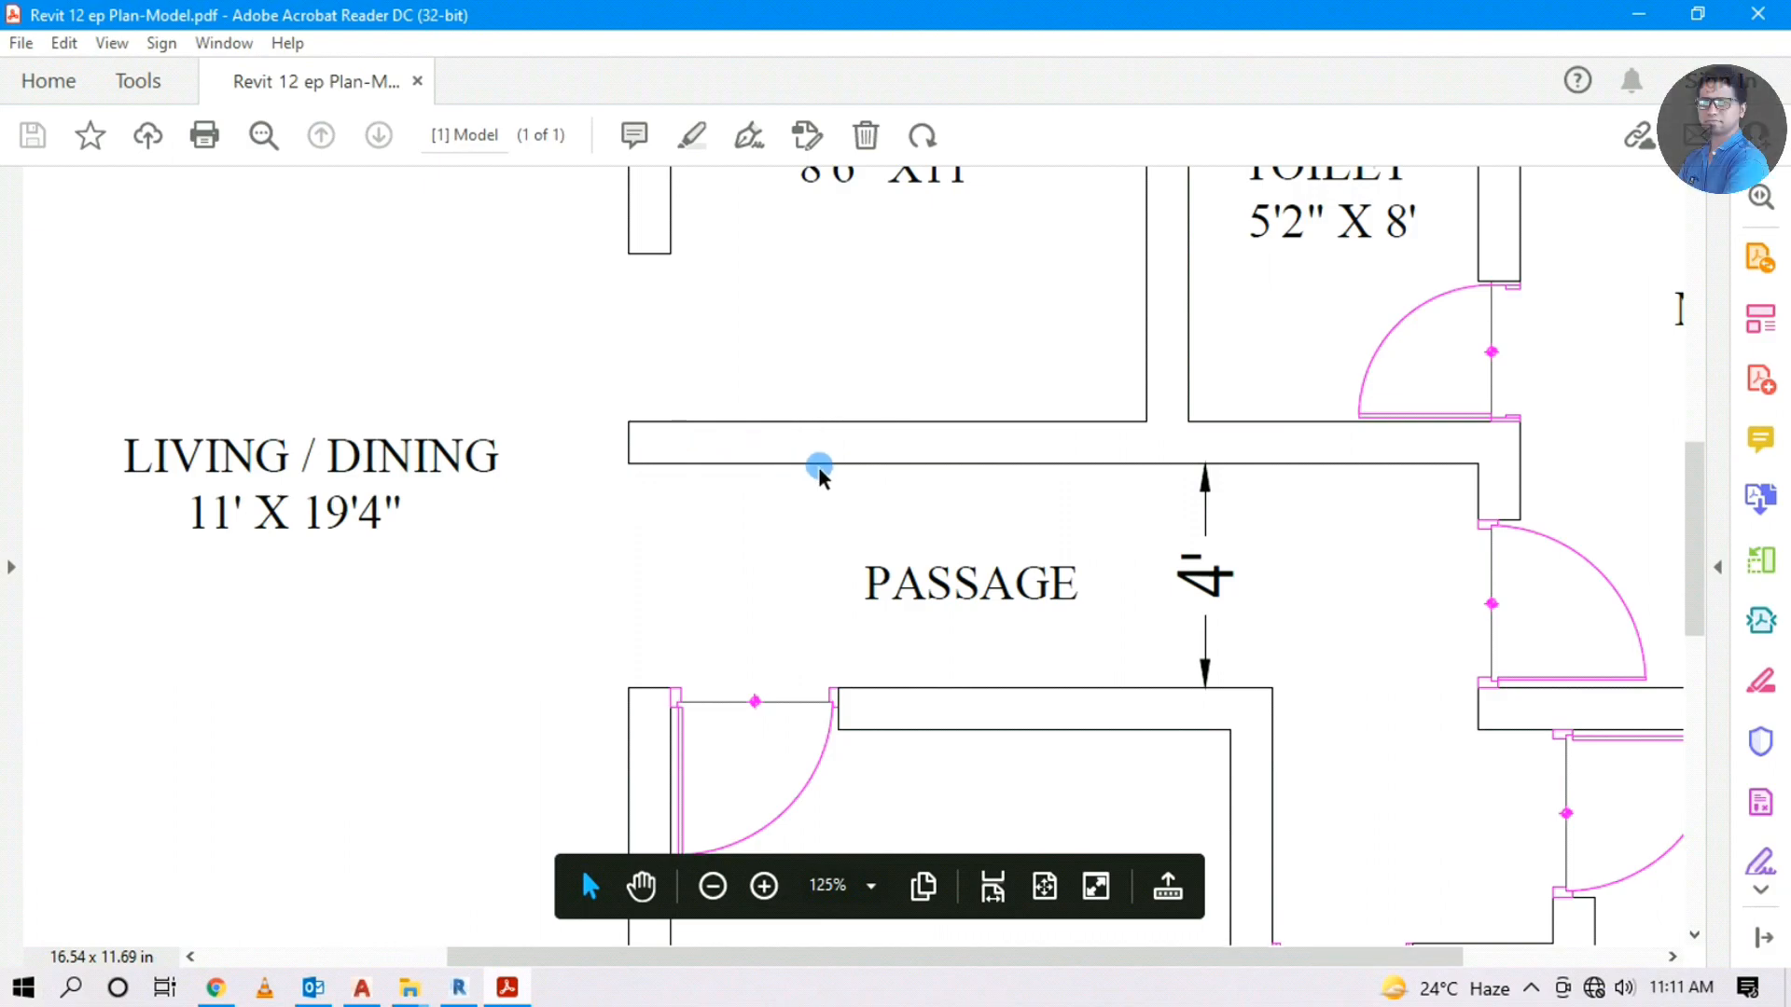
ctrl+scroll(820, 468, down, 5)
ctrl+scroll(579, 467, up, 4)
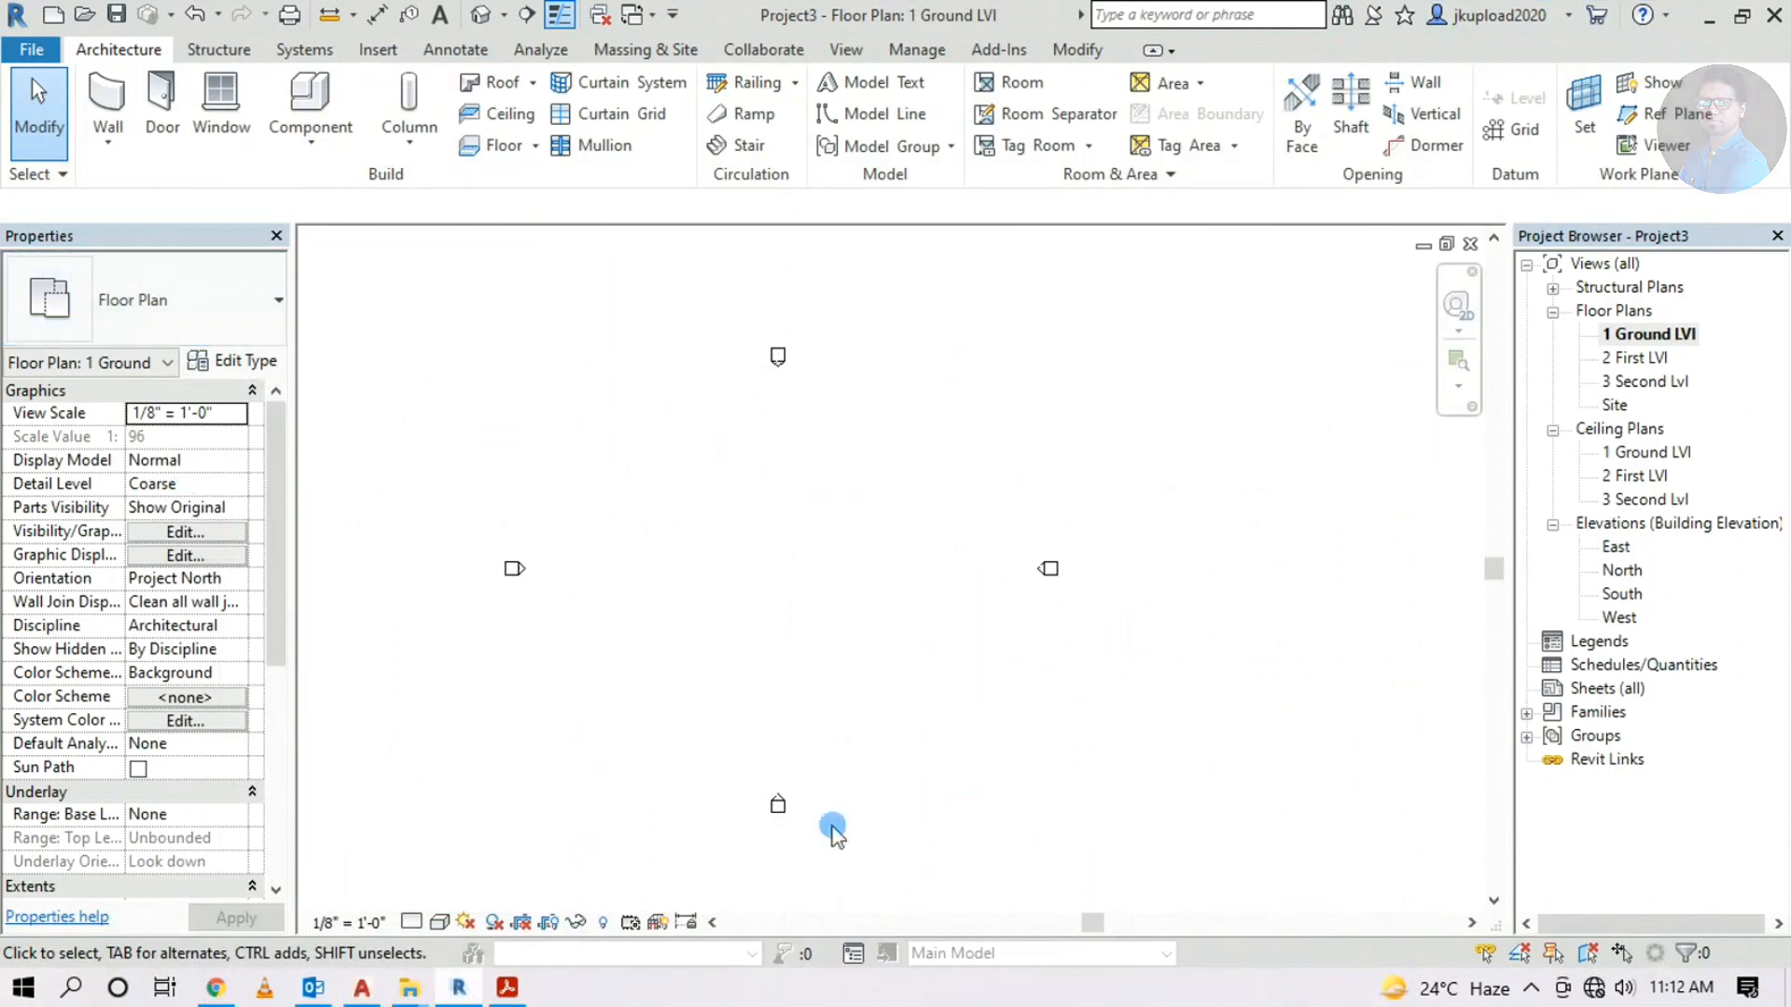
Start an architectural wall and open the Generic - 8" type properties
click(120, 139)
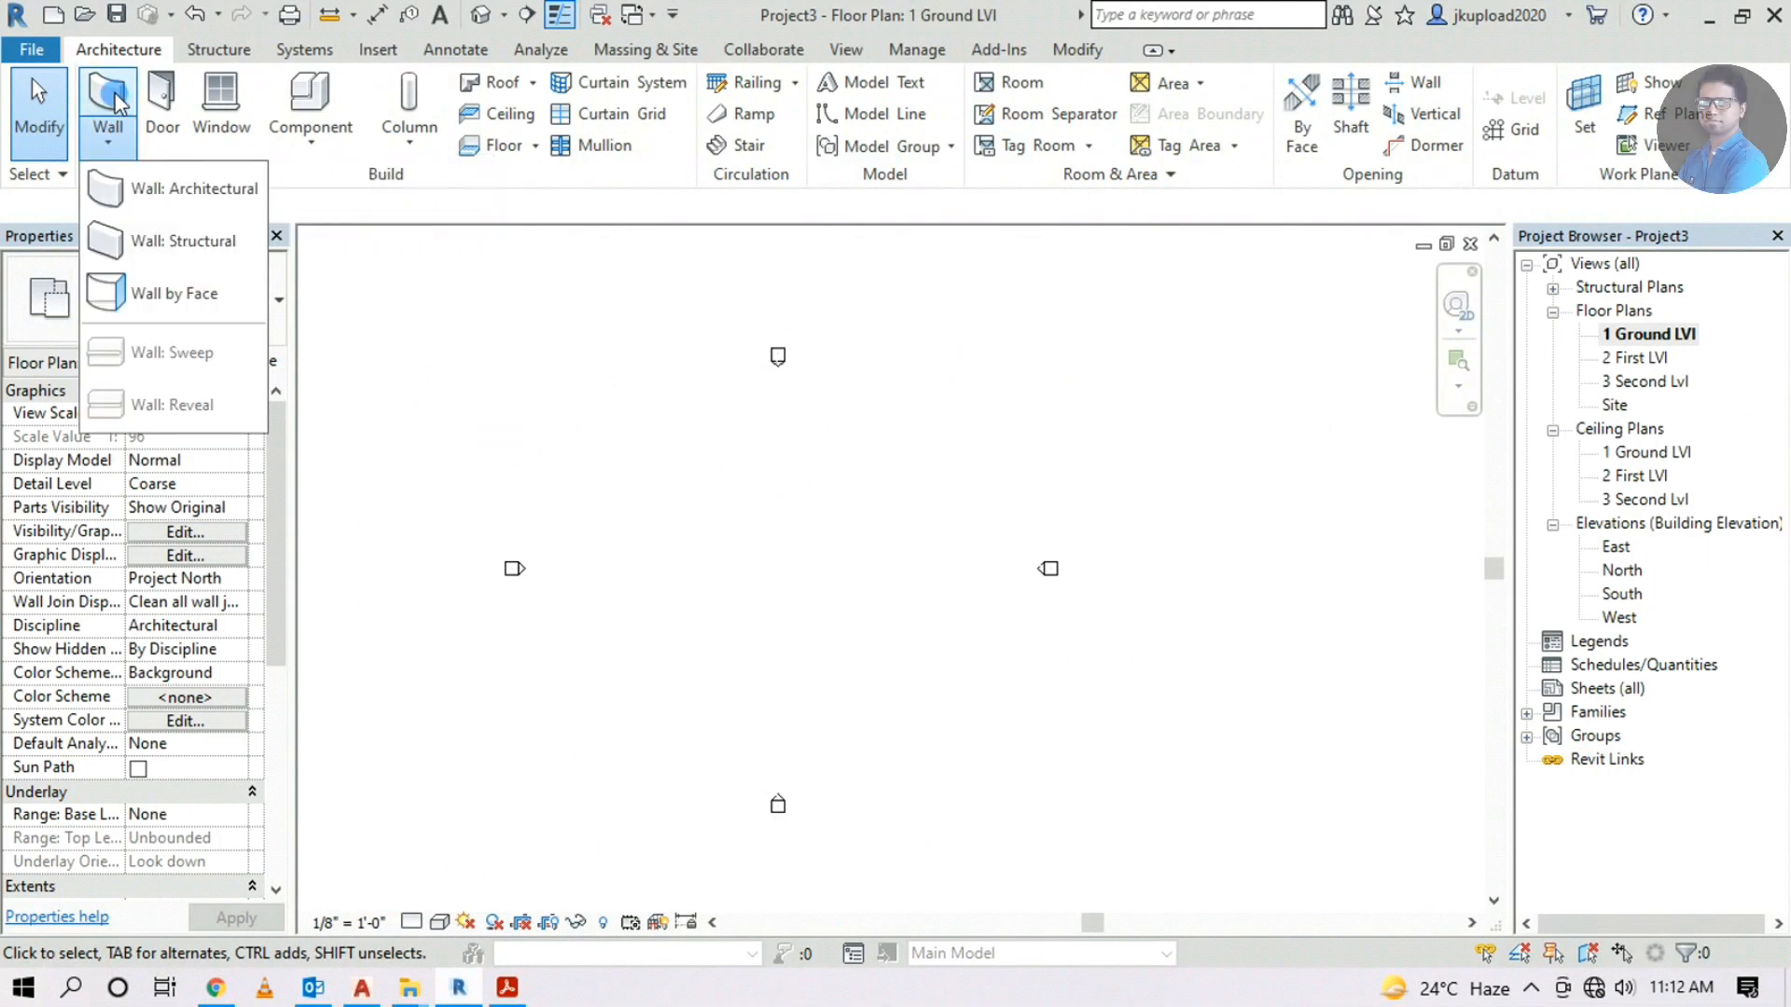
click(119, 102)
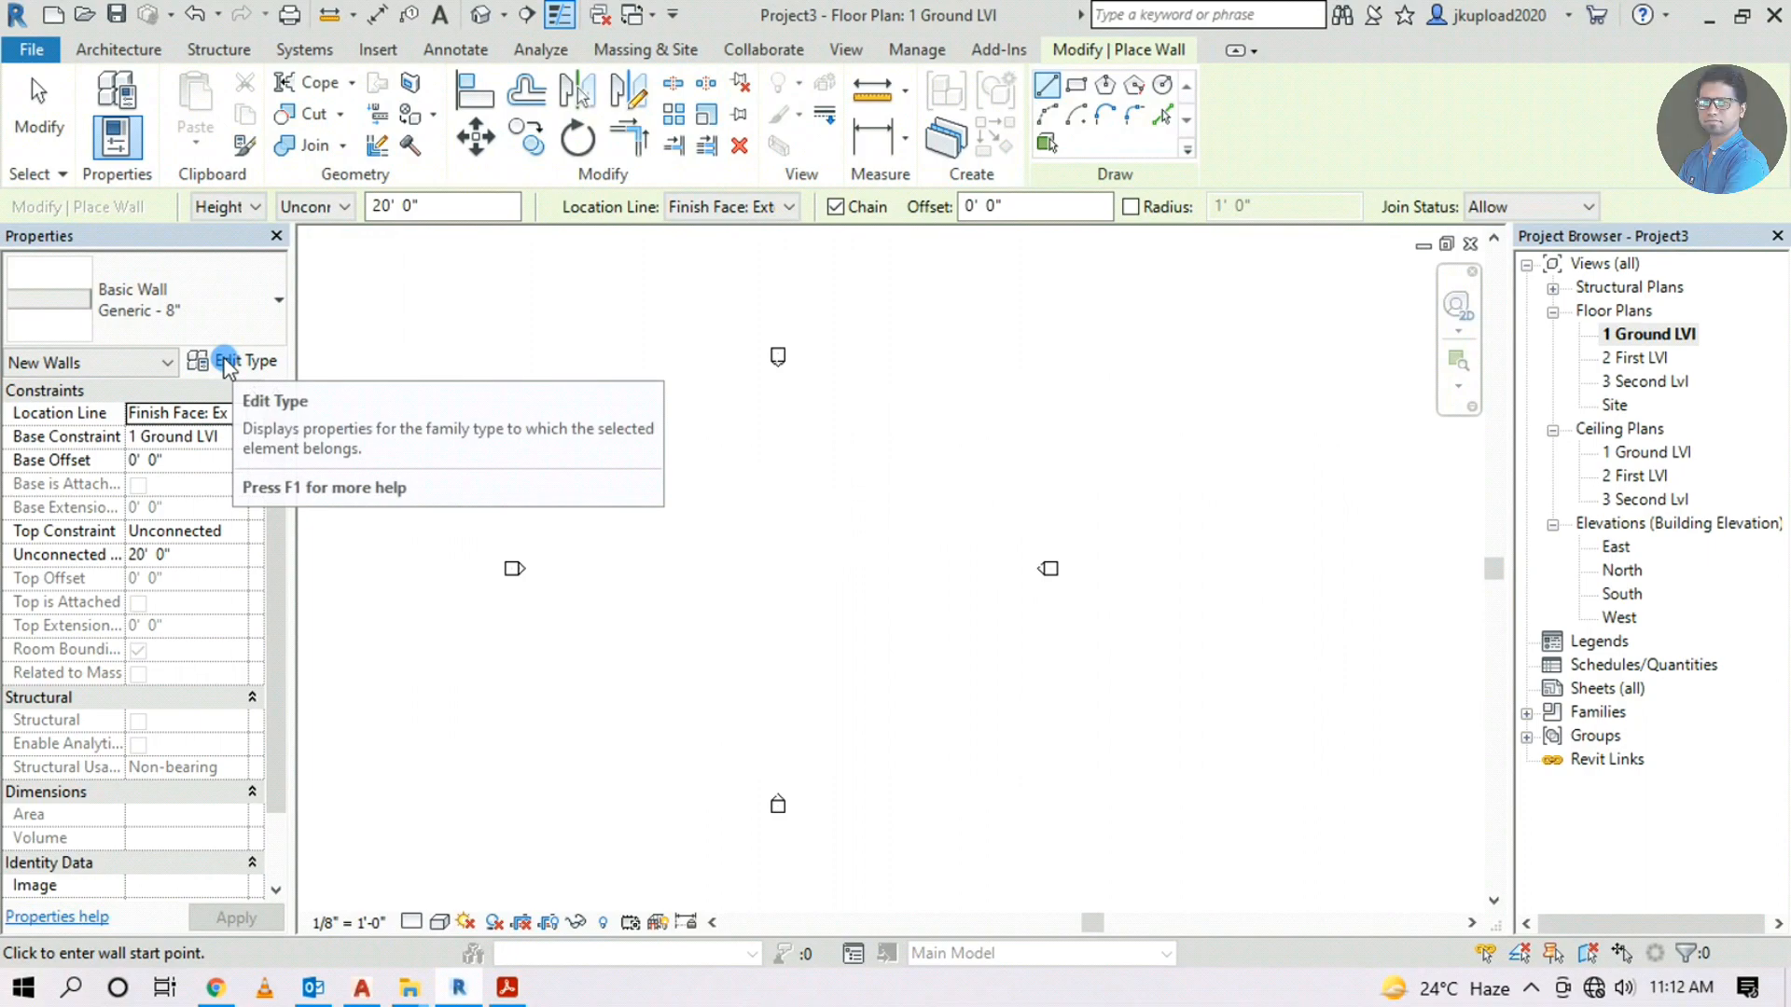
click(225, 362)
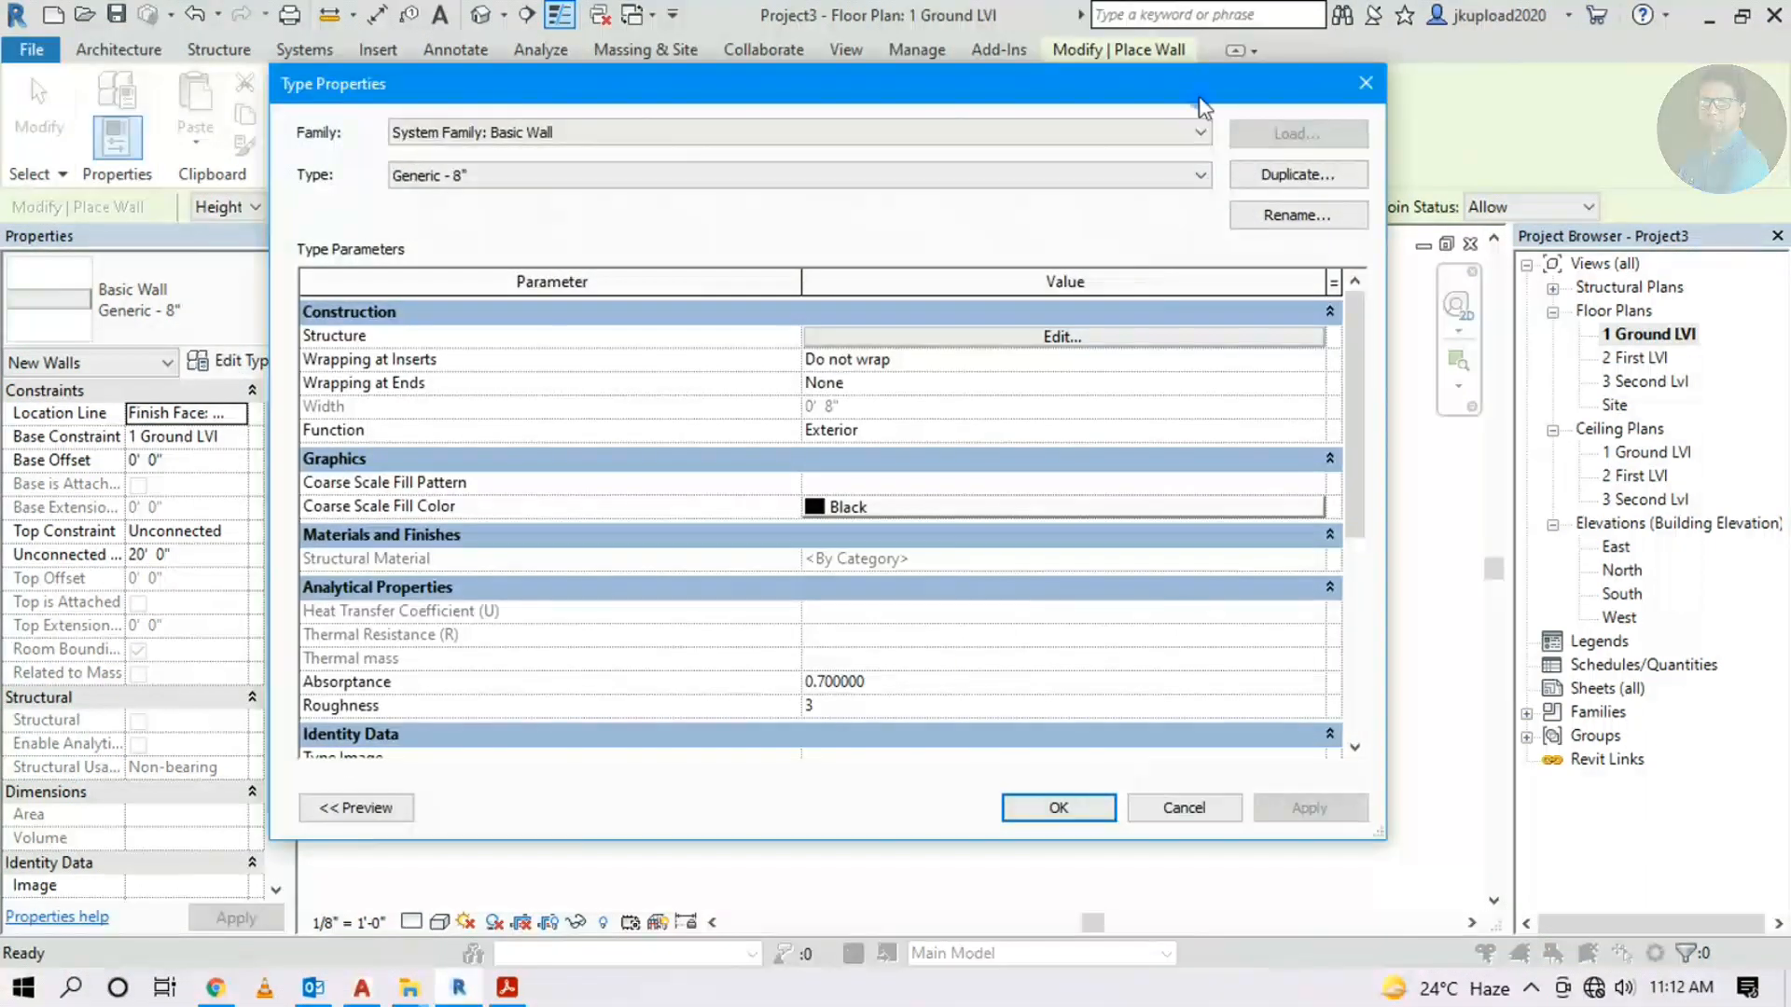
drag(627, 114, 723, 115)
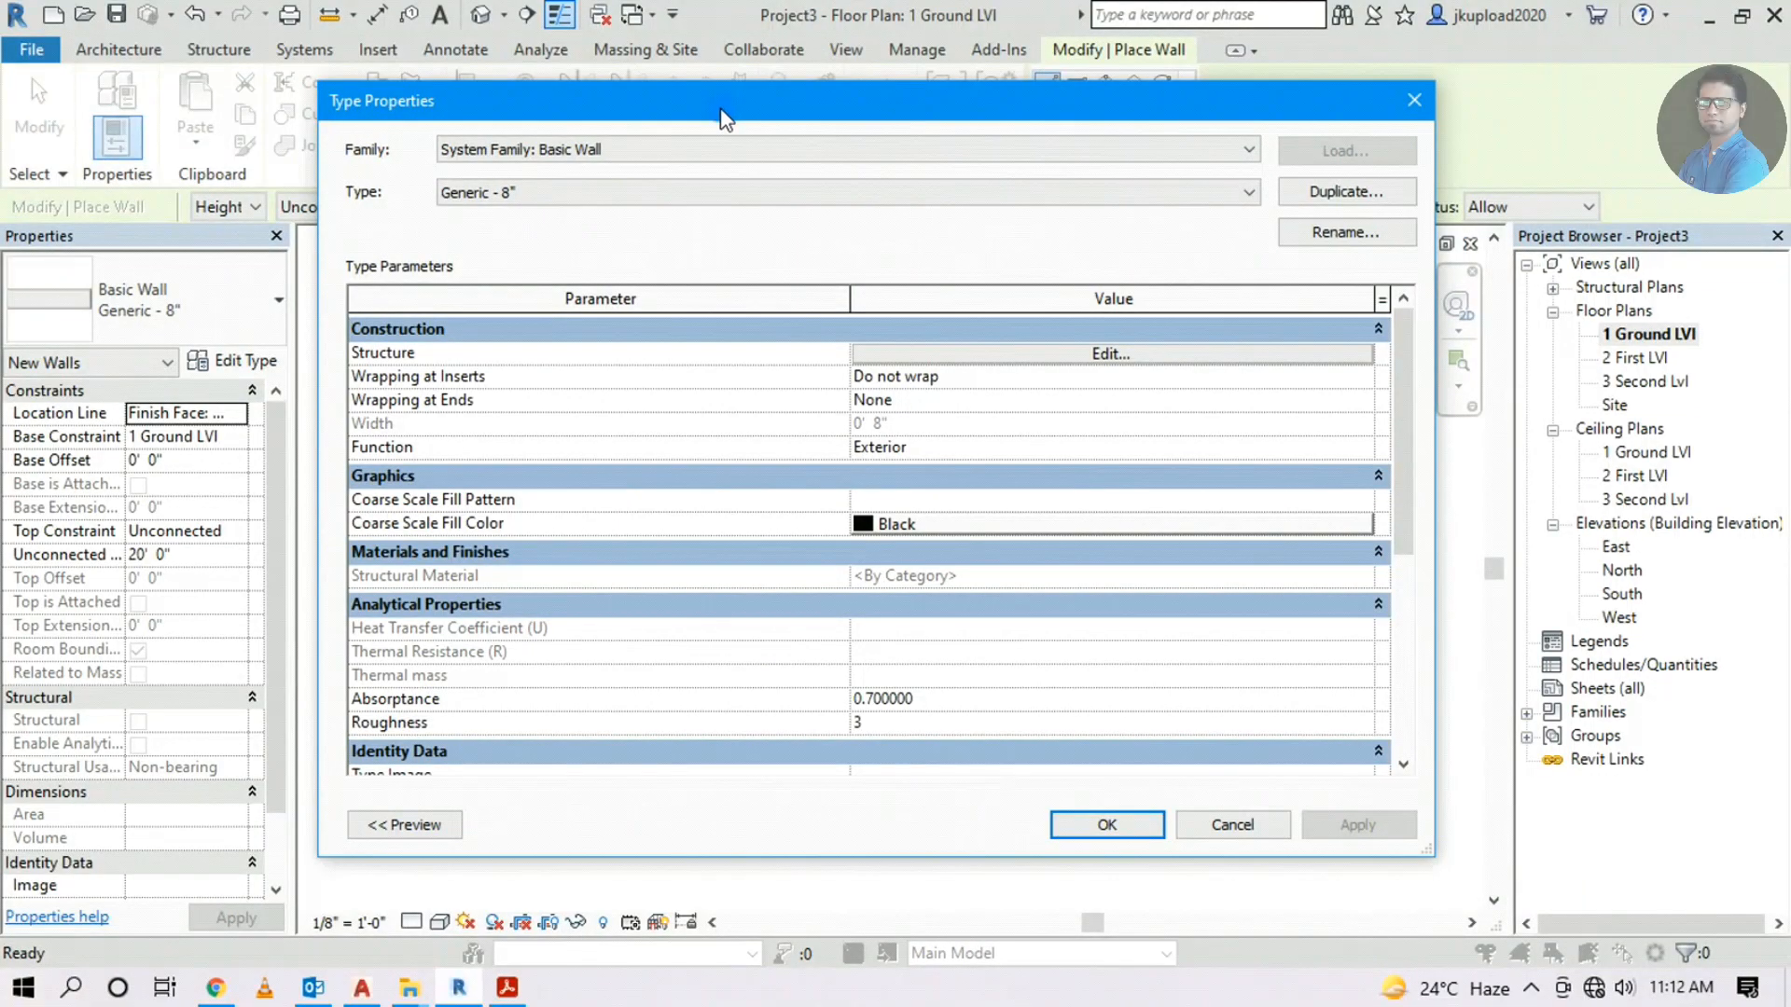
Duplicate Generic - 8" as 'Main Wall 9"' and open its layer structure
click(1345, 192)
drag(1219, 239, 1089, 241)
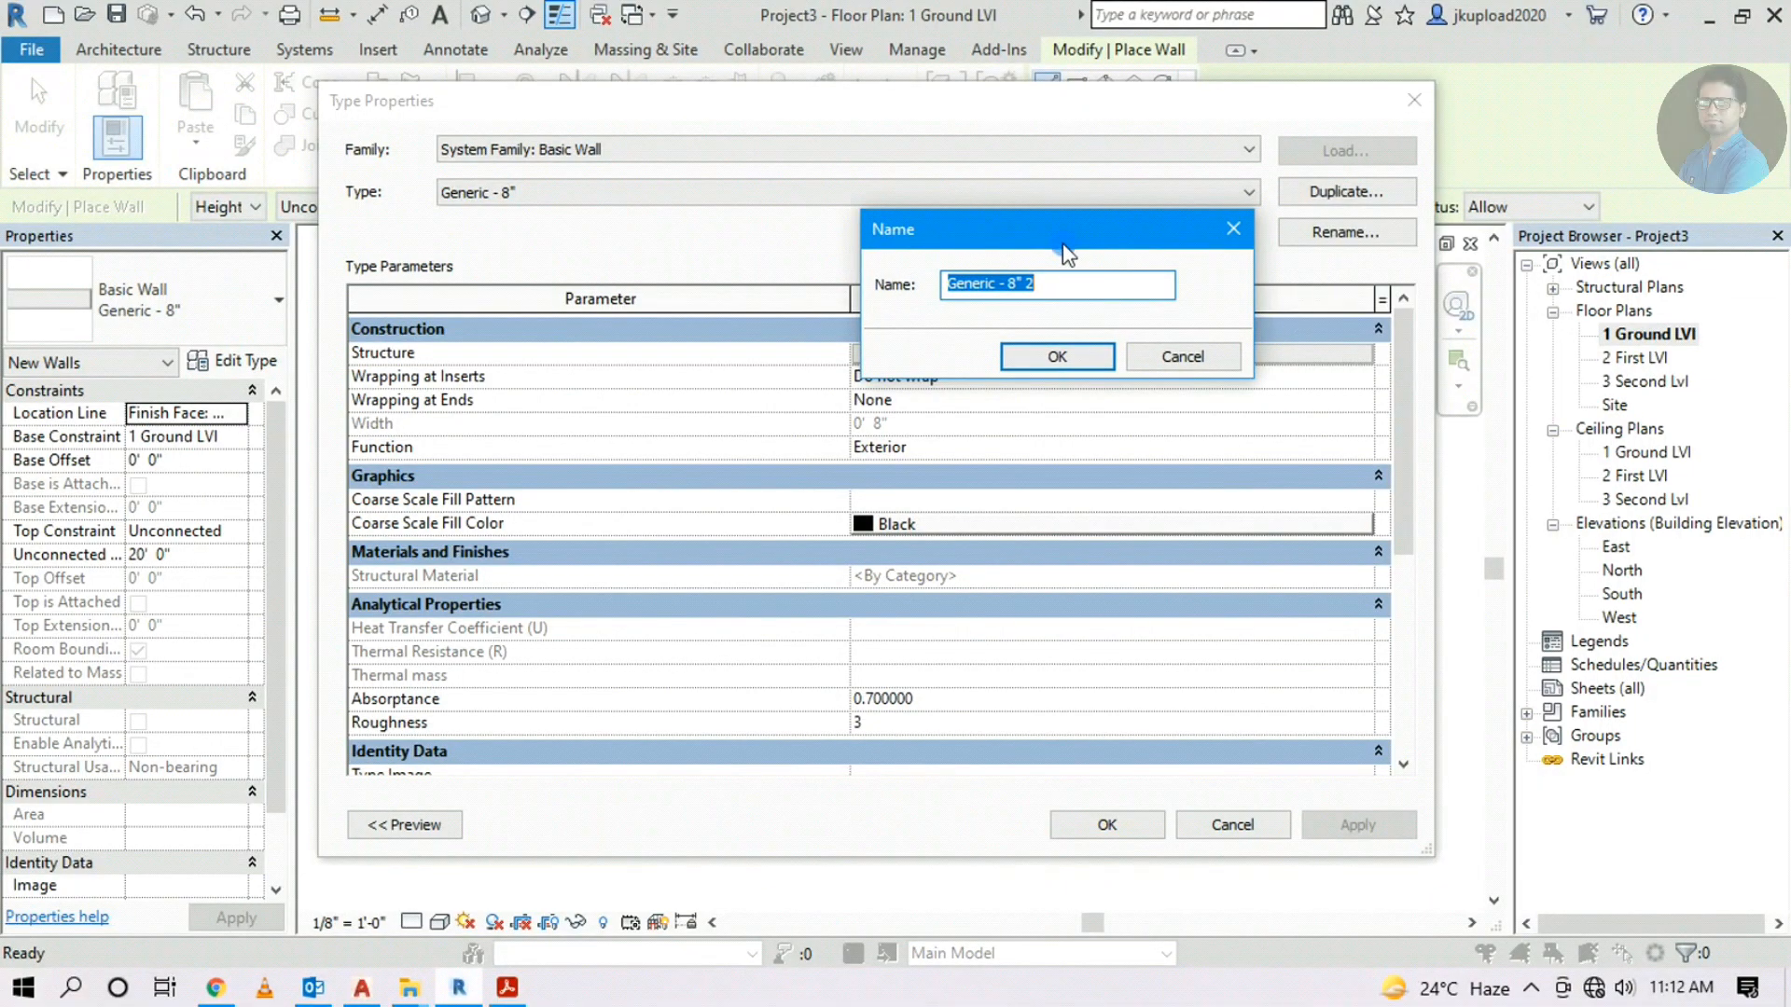
text(Wall 9)
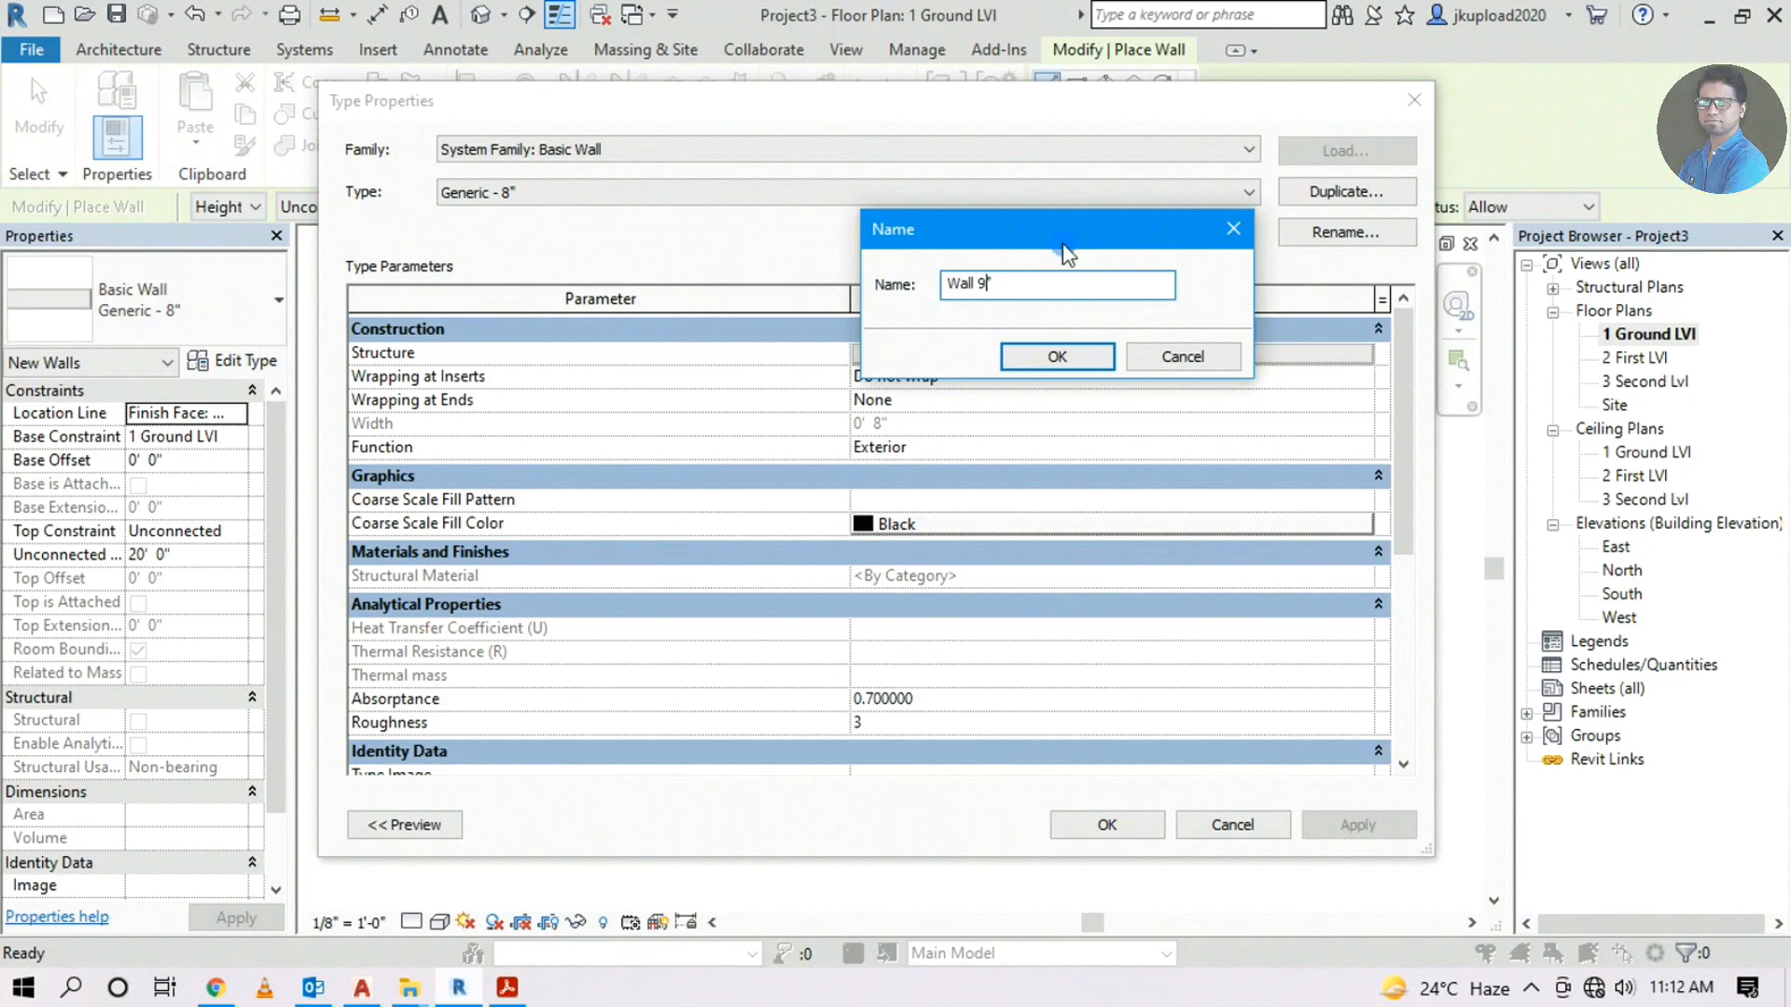
text(")
key(Home)
text(Main)
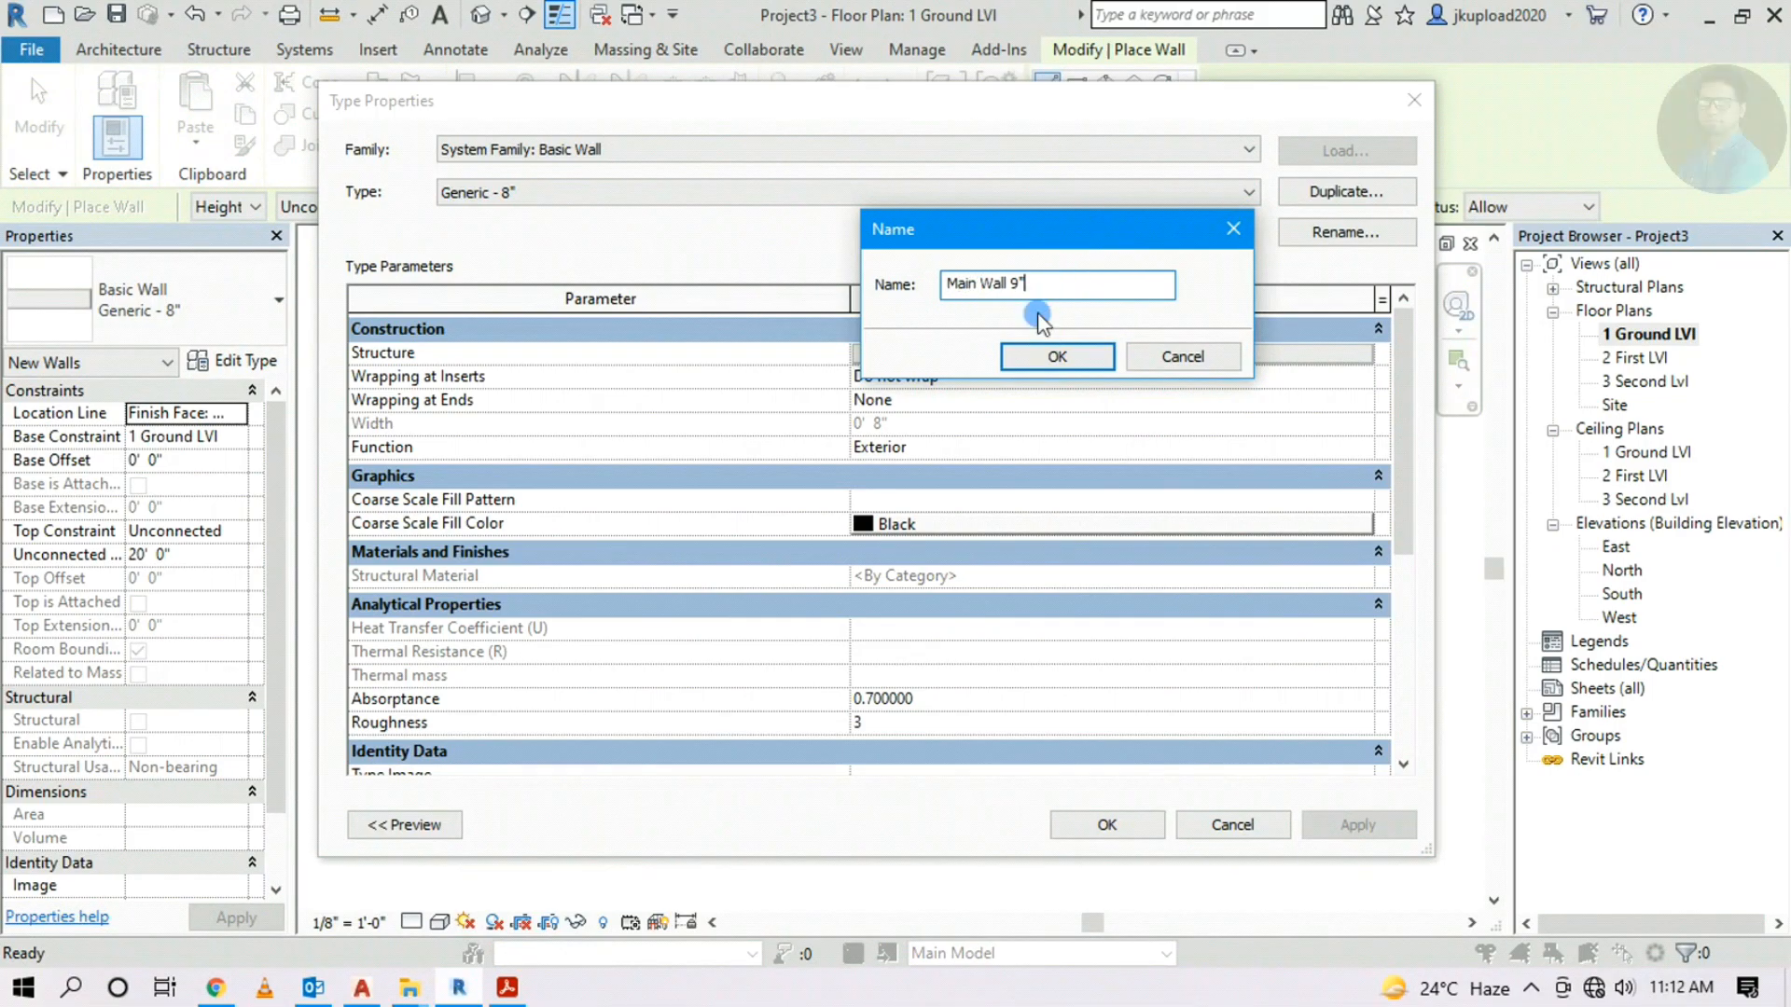
click(1056, 356)
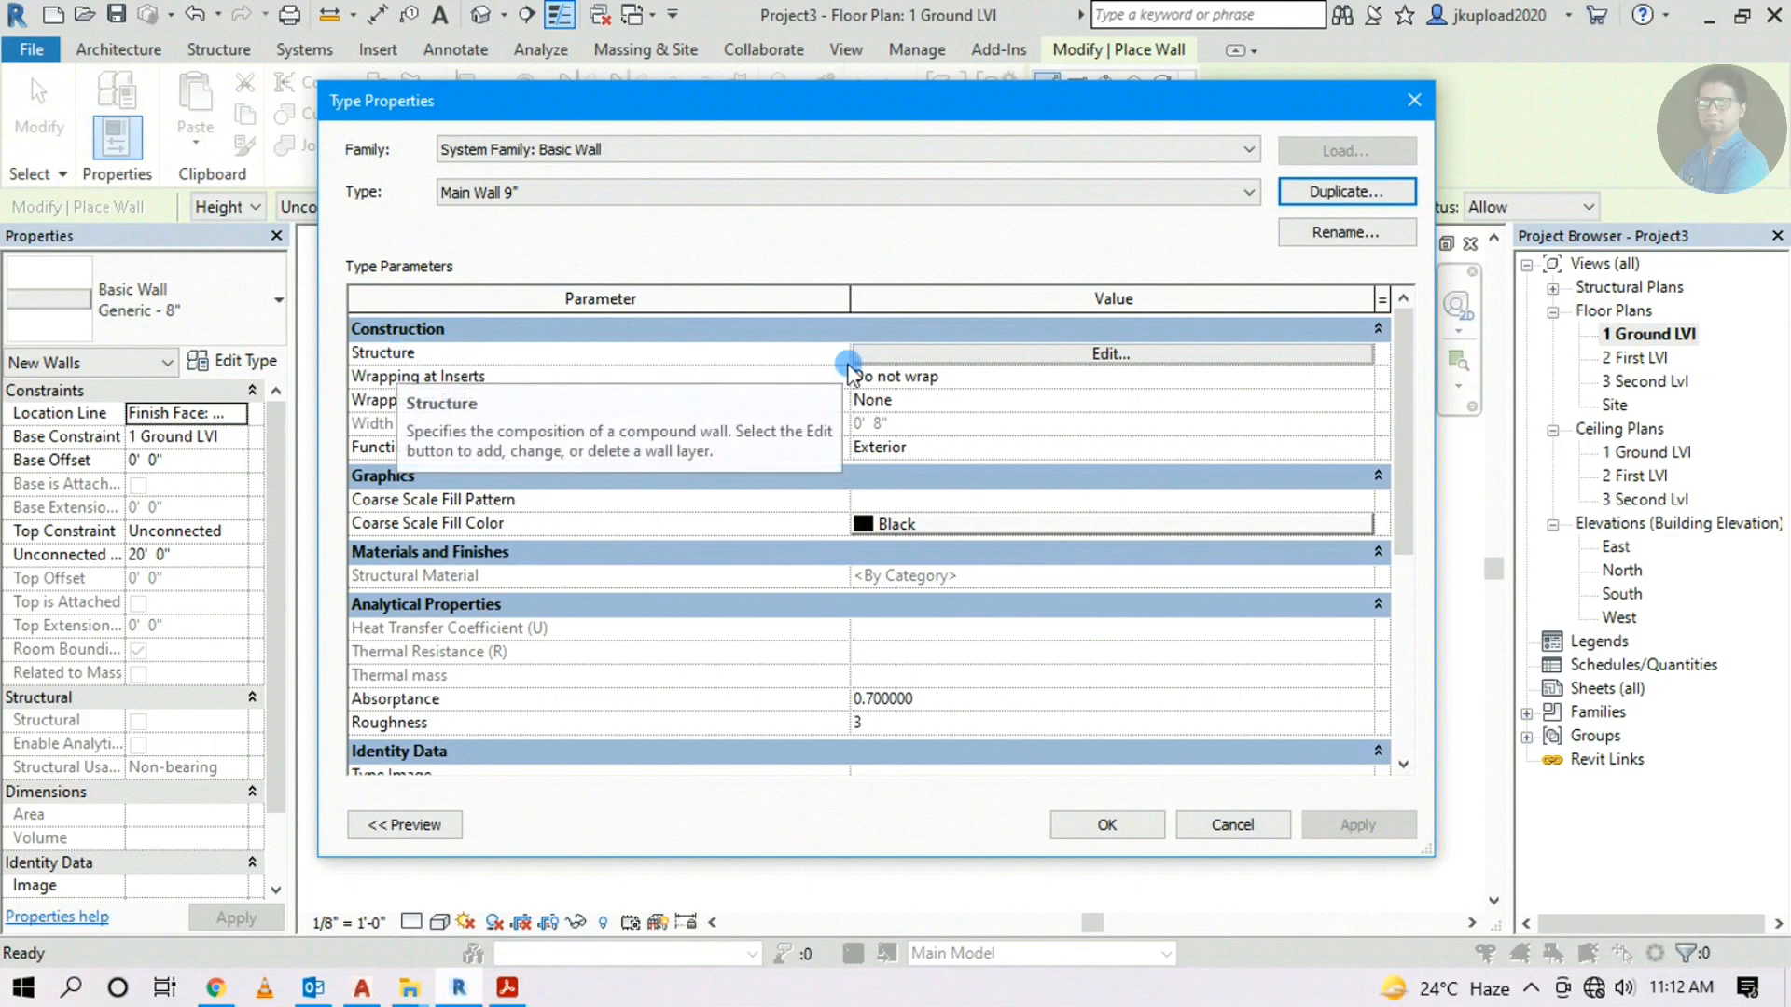
click(919, 362)
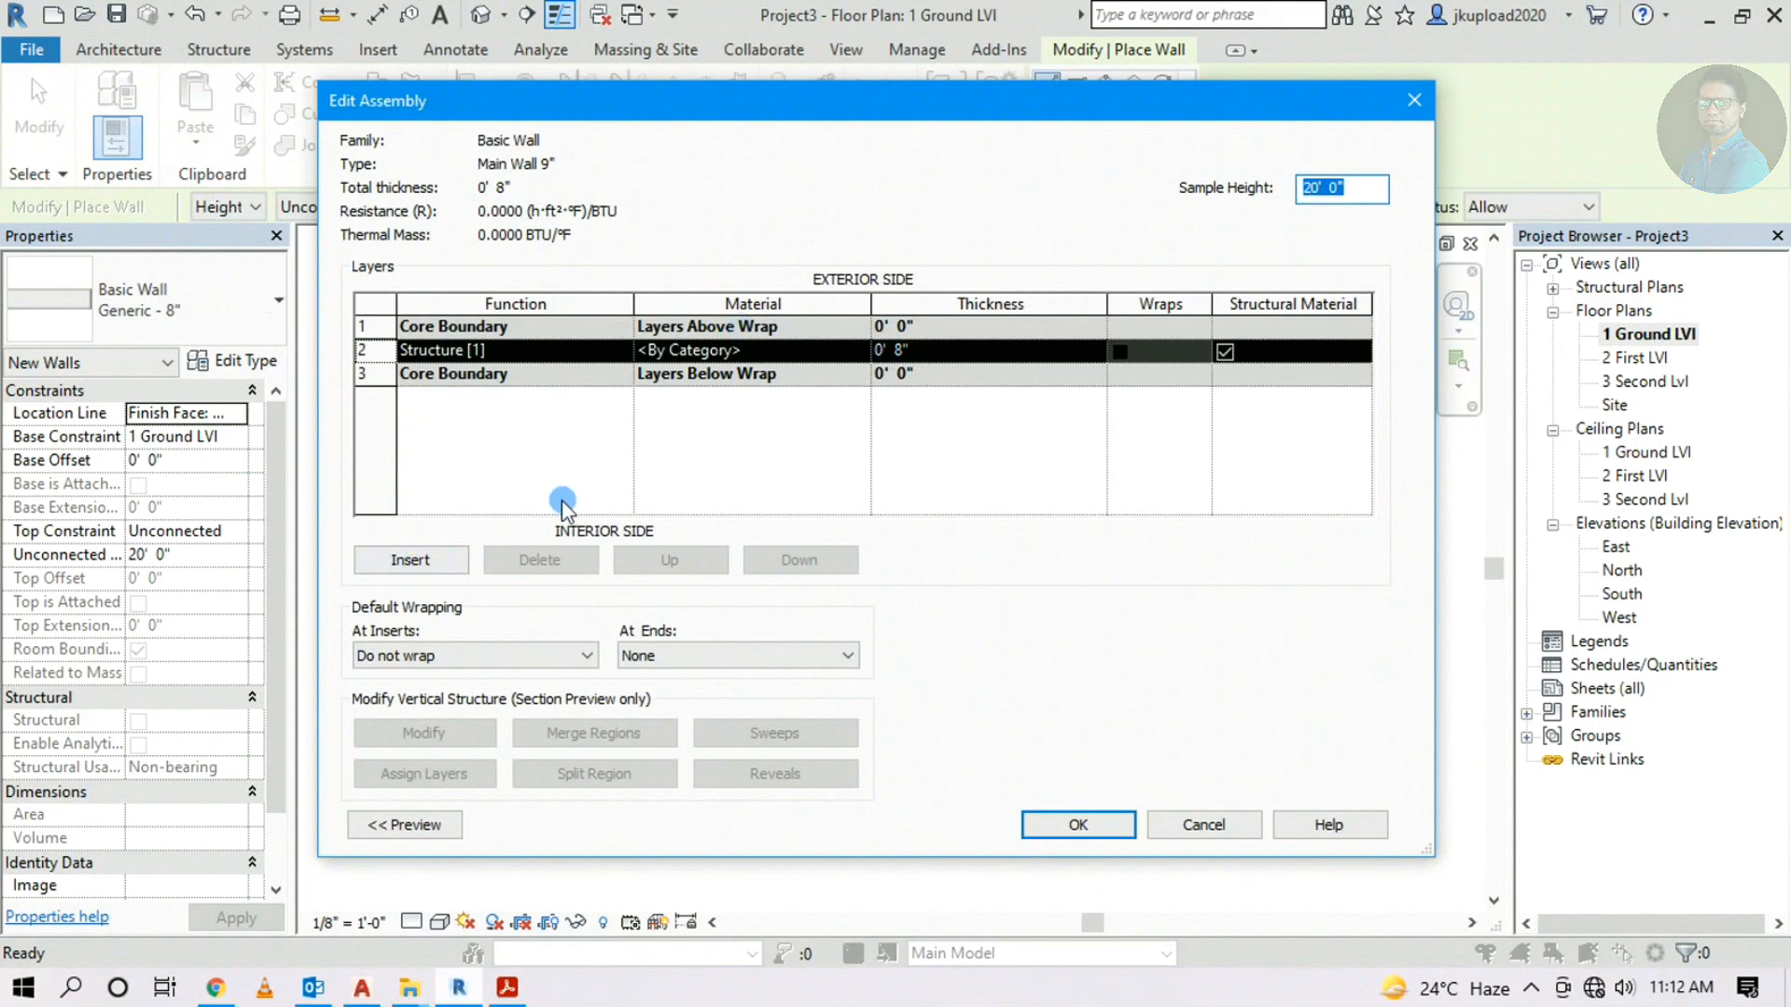
Insert four new layers into the Main Wall 9" structure
drag(536, 100, 827, 106)
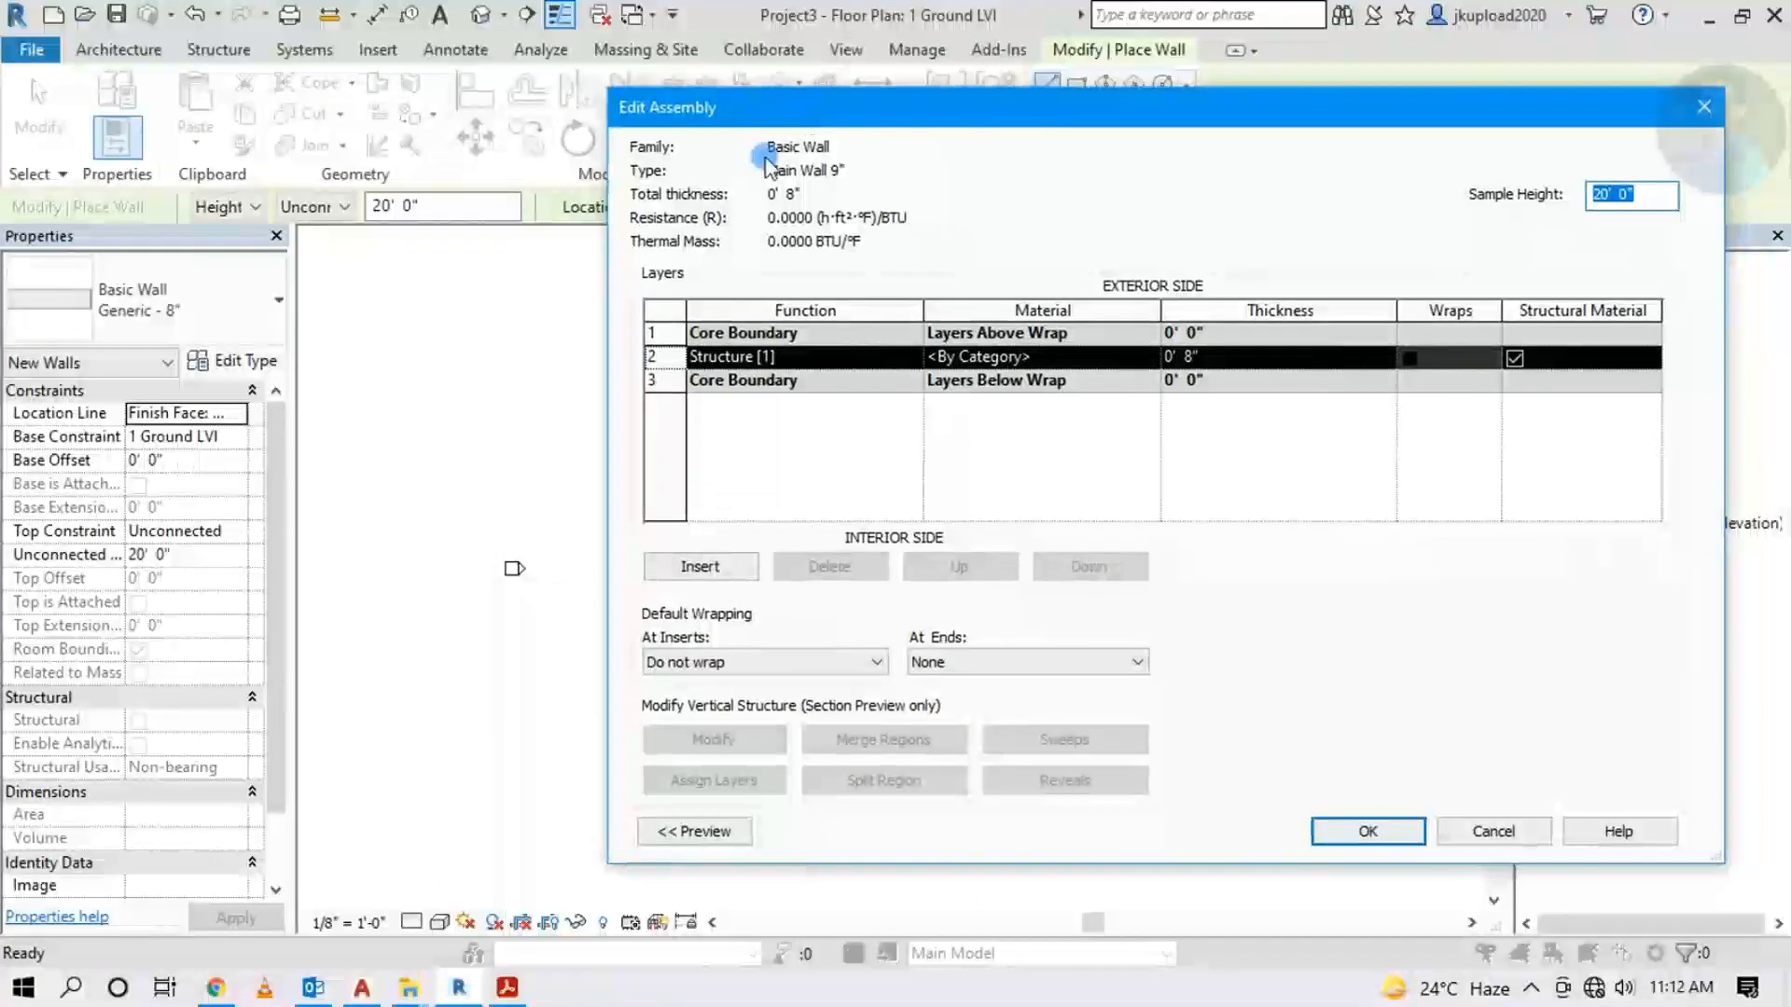
drag(960, 108, 730, 100)
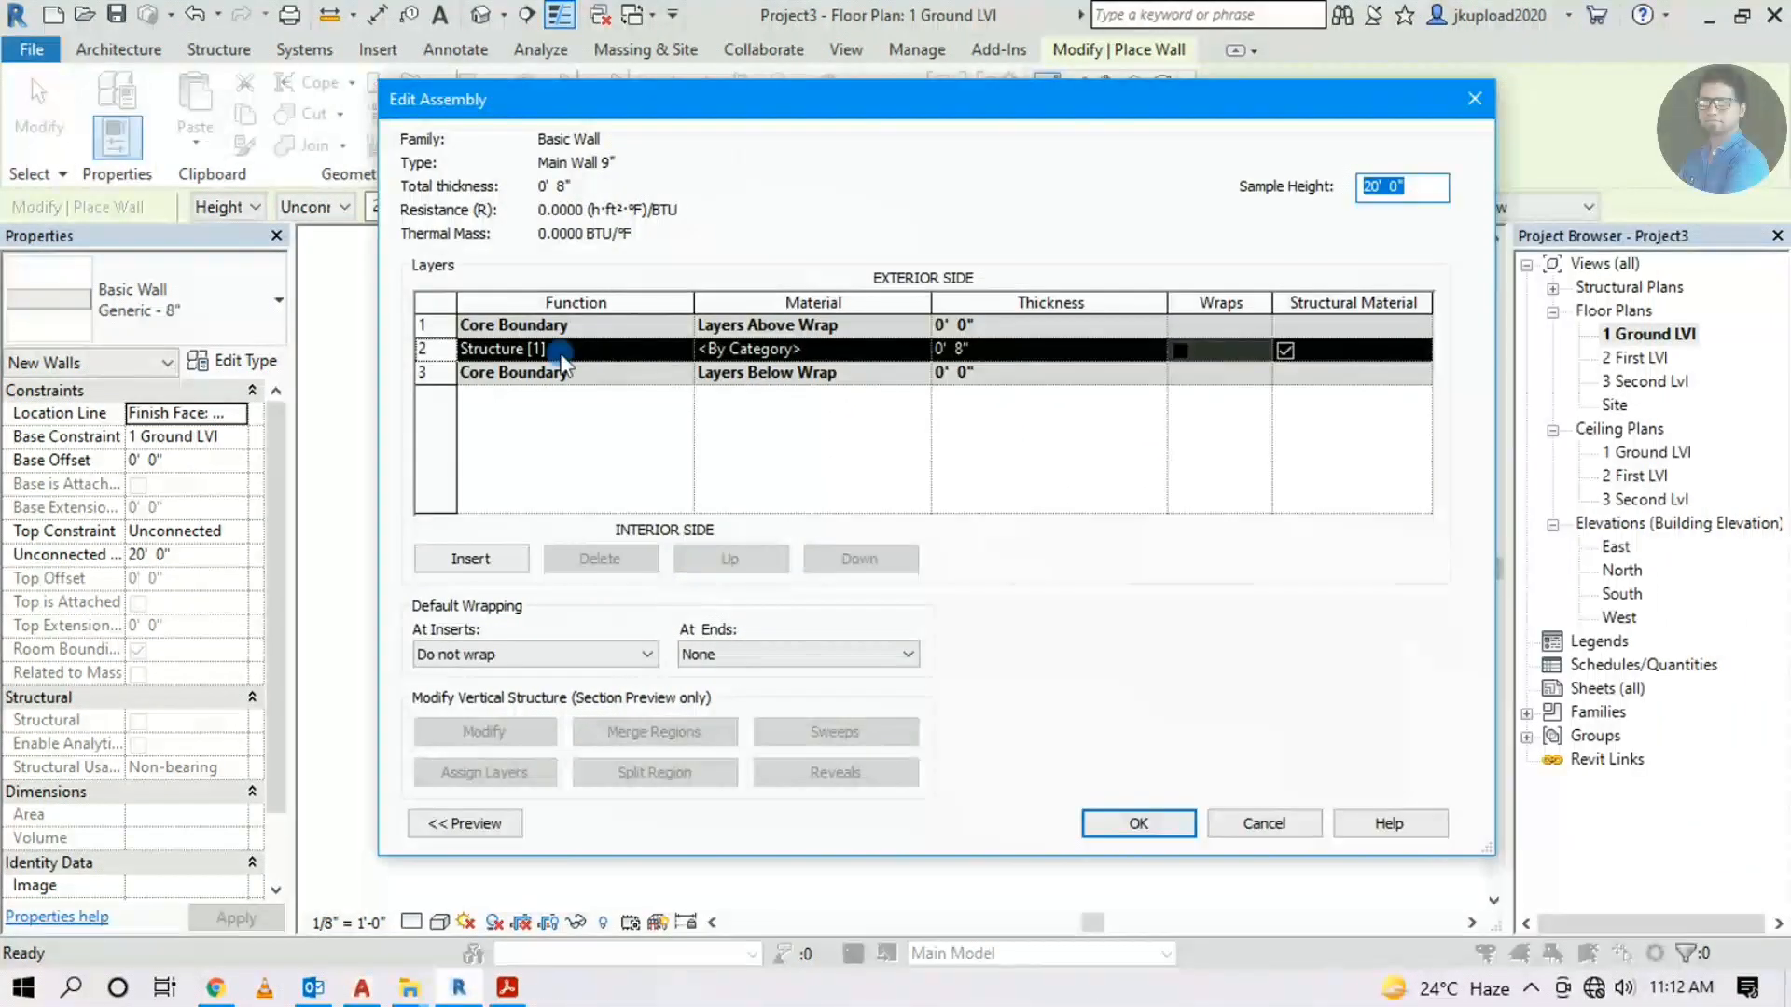
click(471, 559)
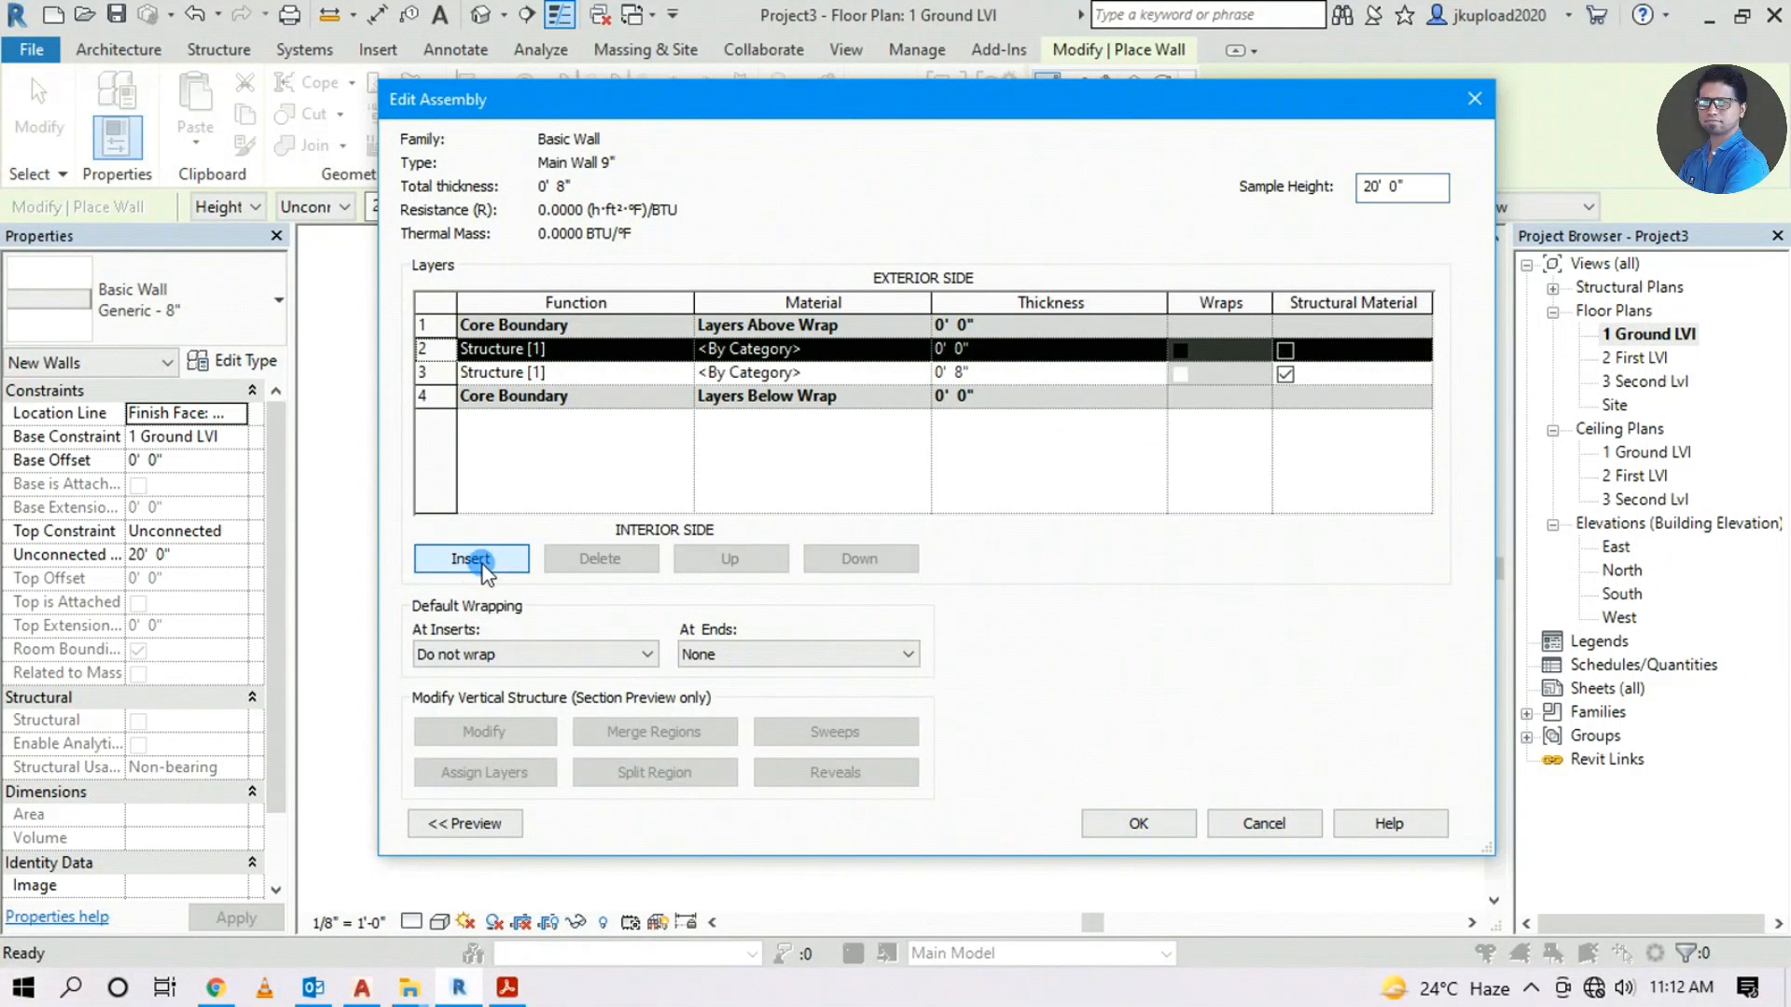
click(471, 559)
click(471, 559)
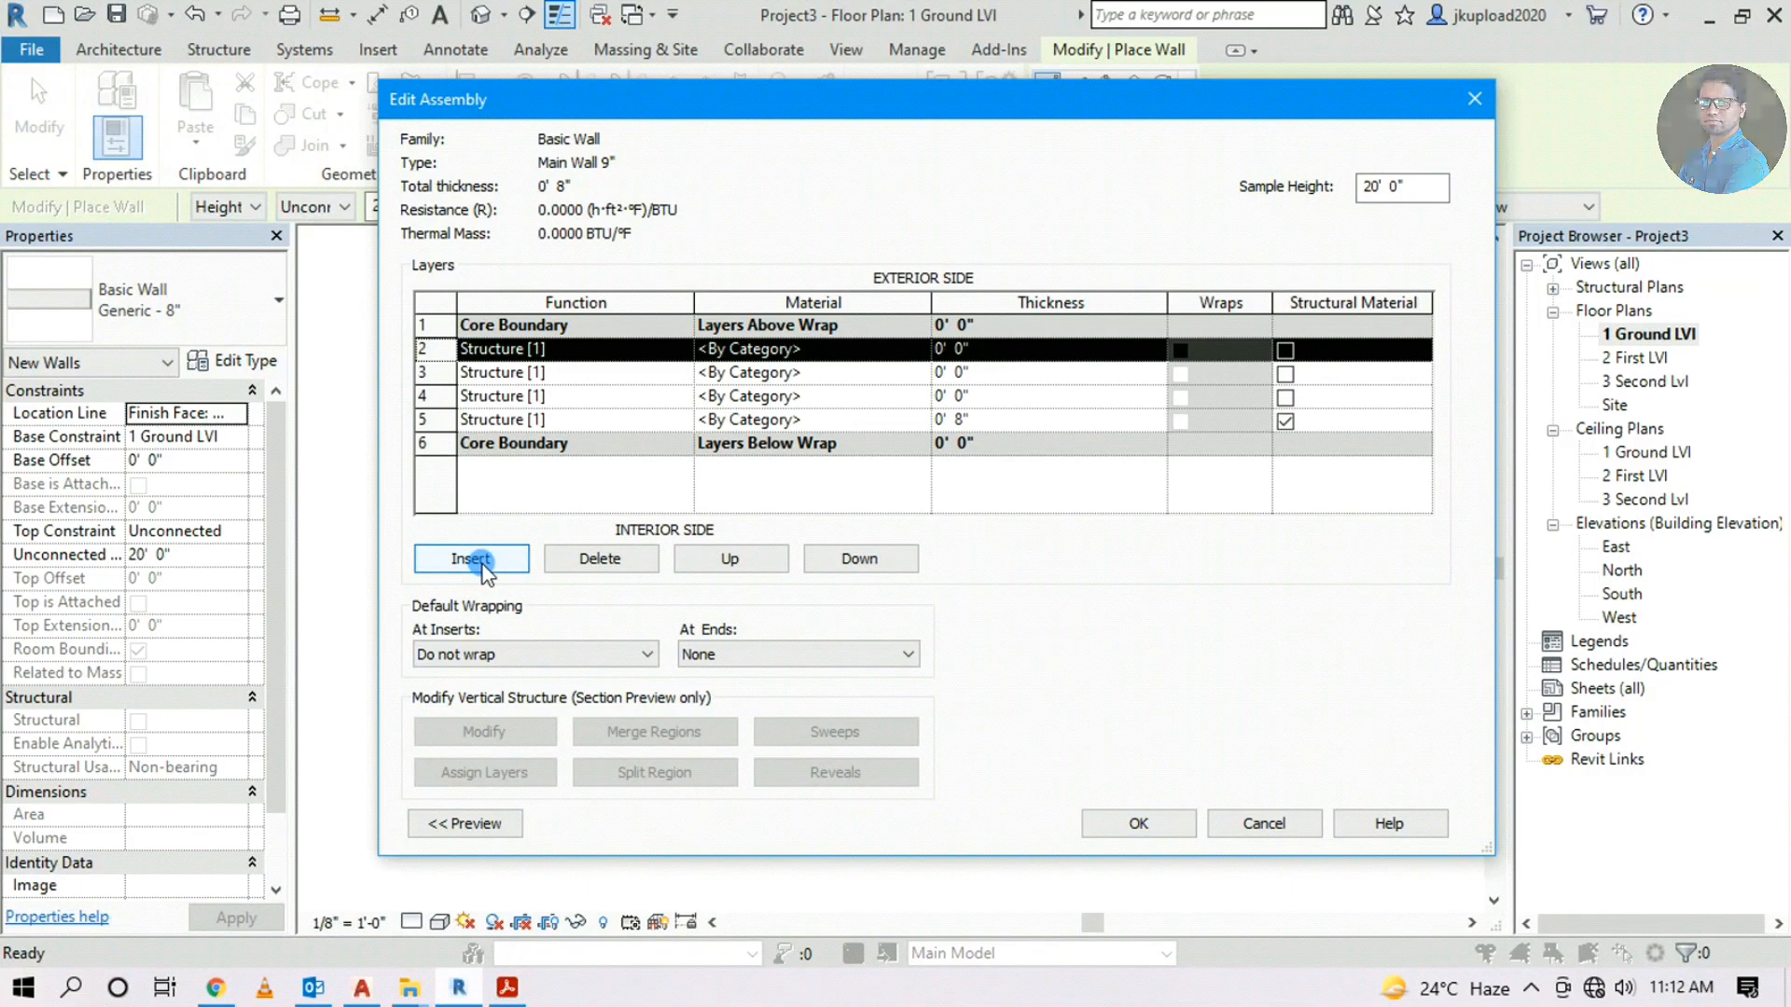
click(471, 559)
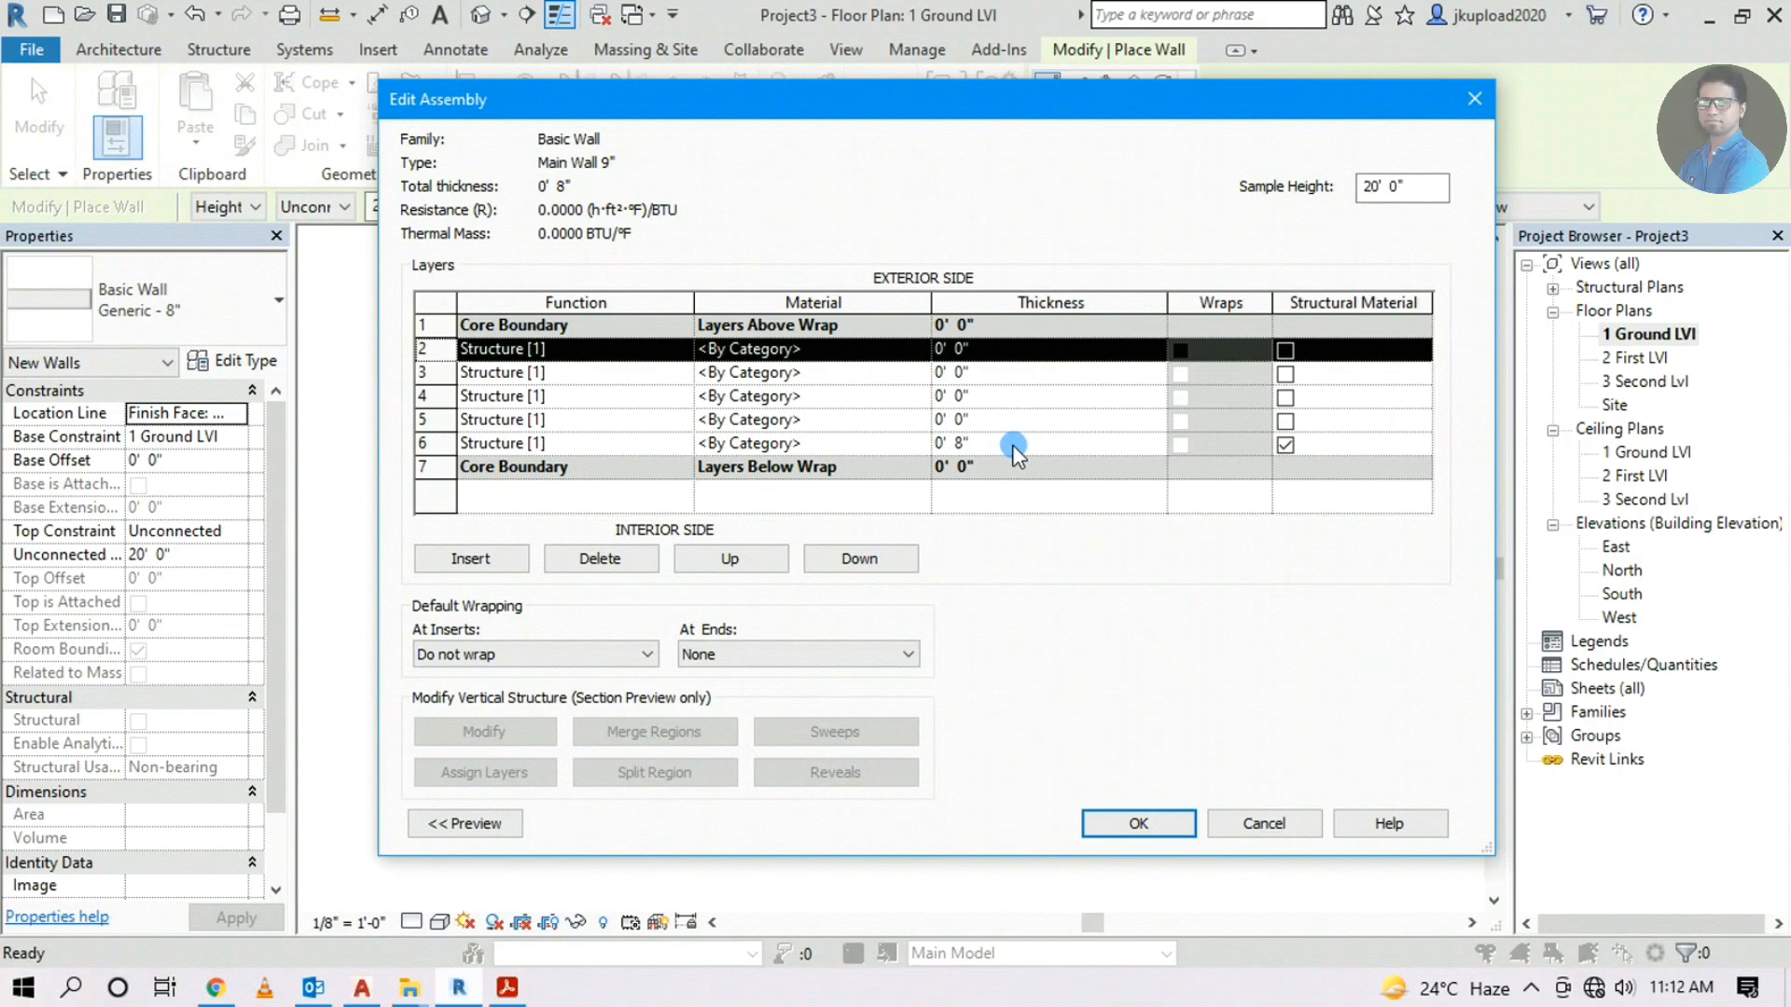
Set the layer thicknesses to .25", 1", 6.5", 1" and .25"
click(959, 350)
double_click(970, 349)
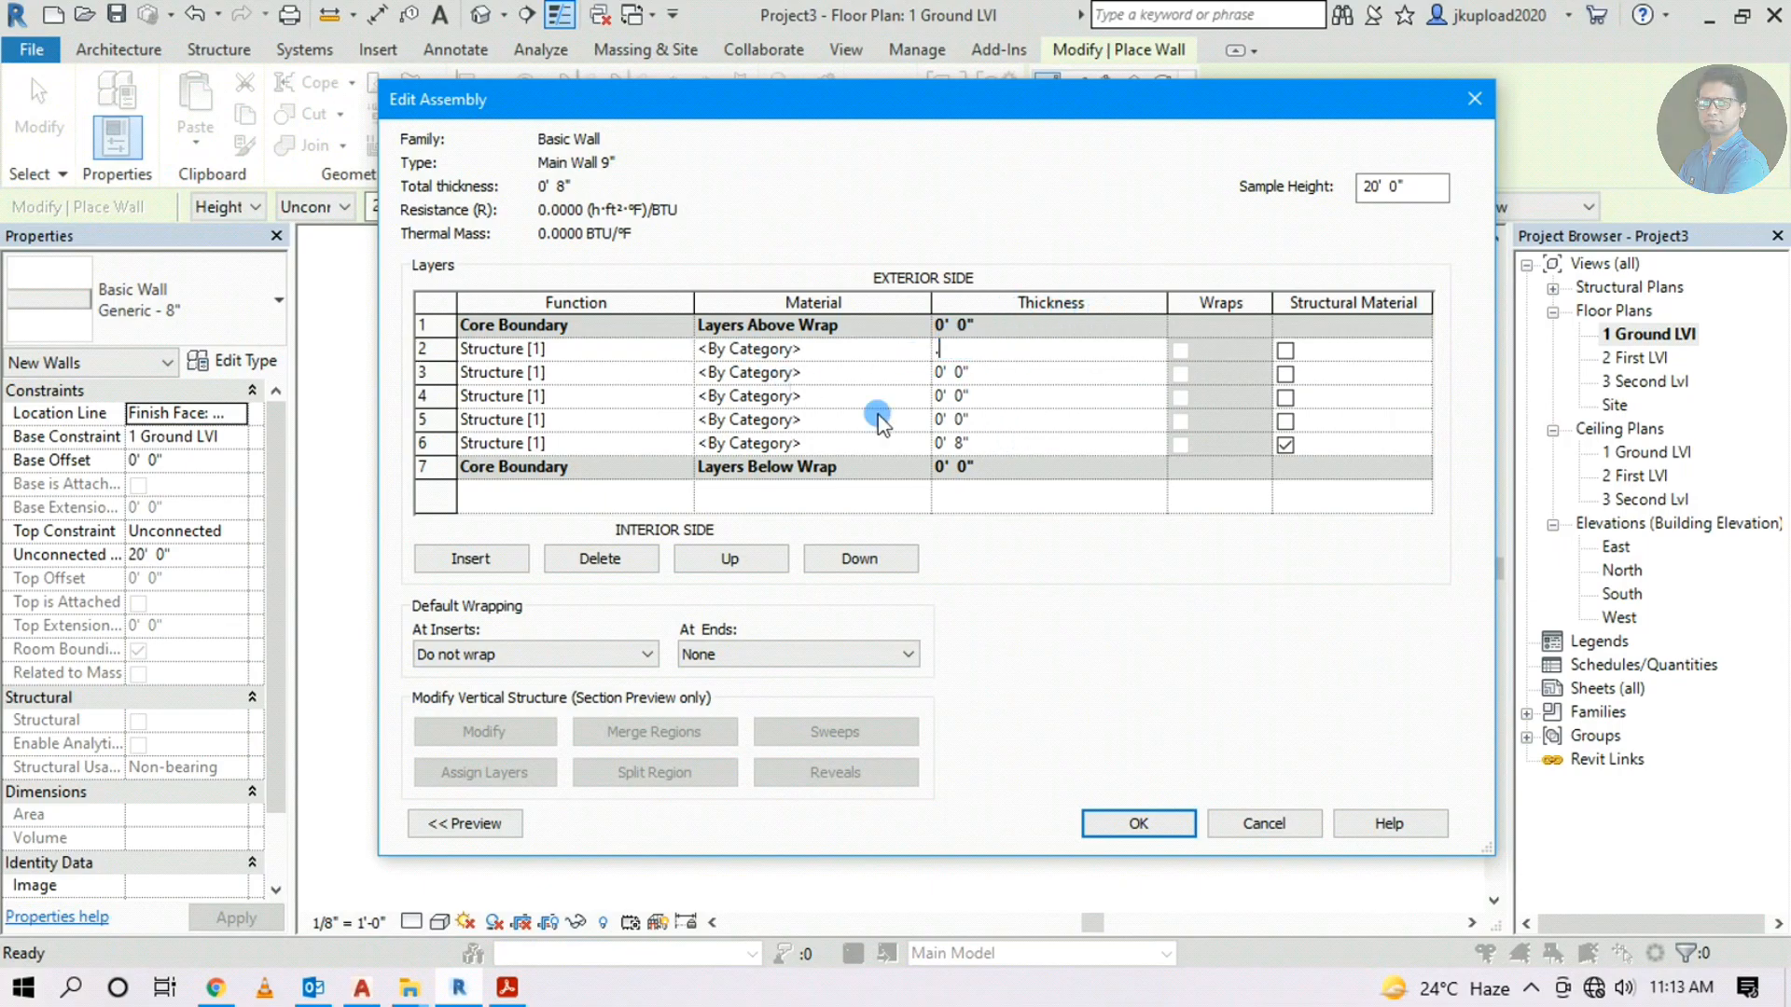
text(.25")
double_click(966, 373)
text(1")
double_click(966, 397)
text(6.5")
double_click(957, 418)
text(1")
double_click(970, 418)
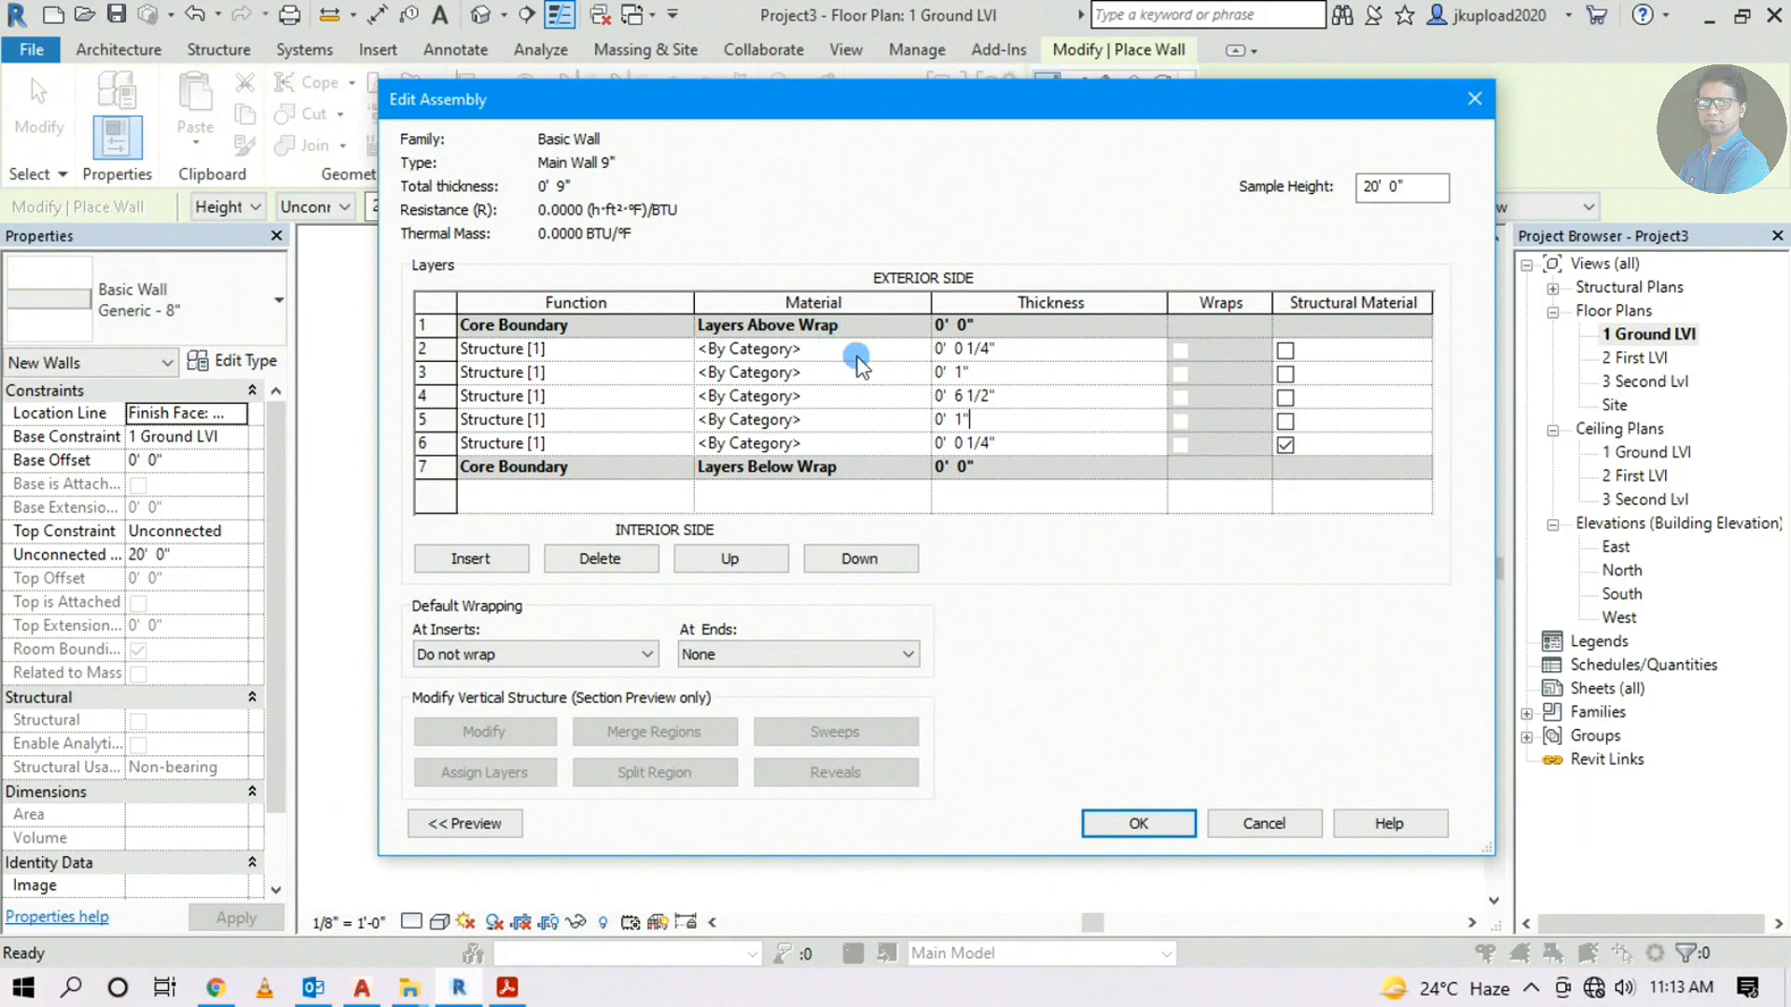
click(917, 351)
Duplicate the Default material for layer 2 and name the copy Int Paint Main Wall
click(922, 350)
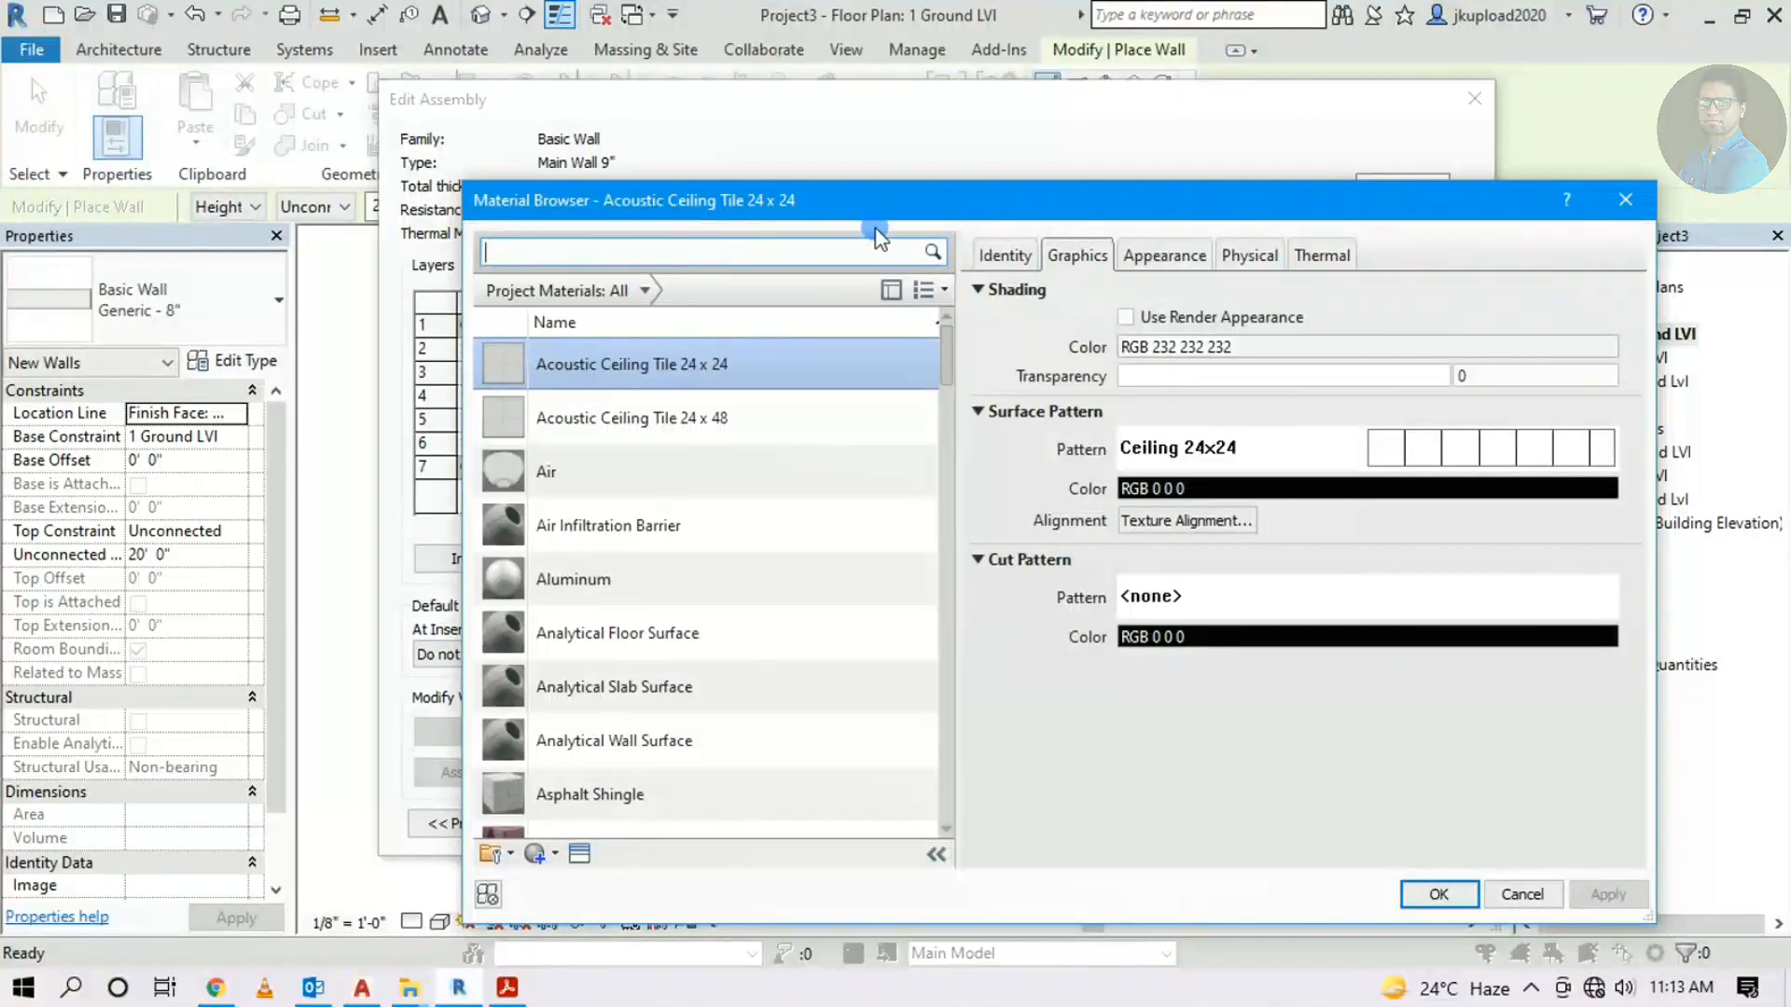
drag(847, 195, 649, 103)
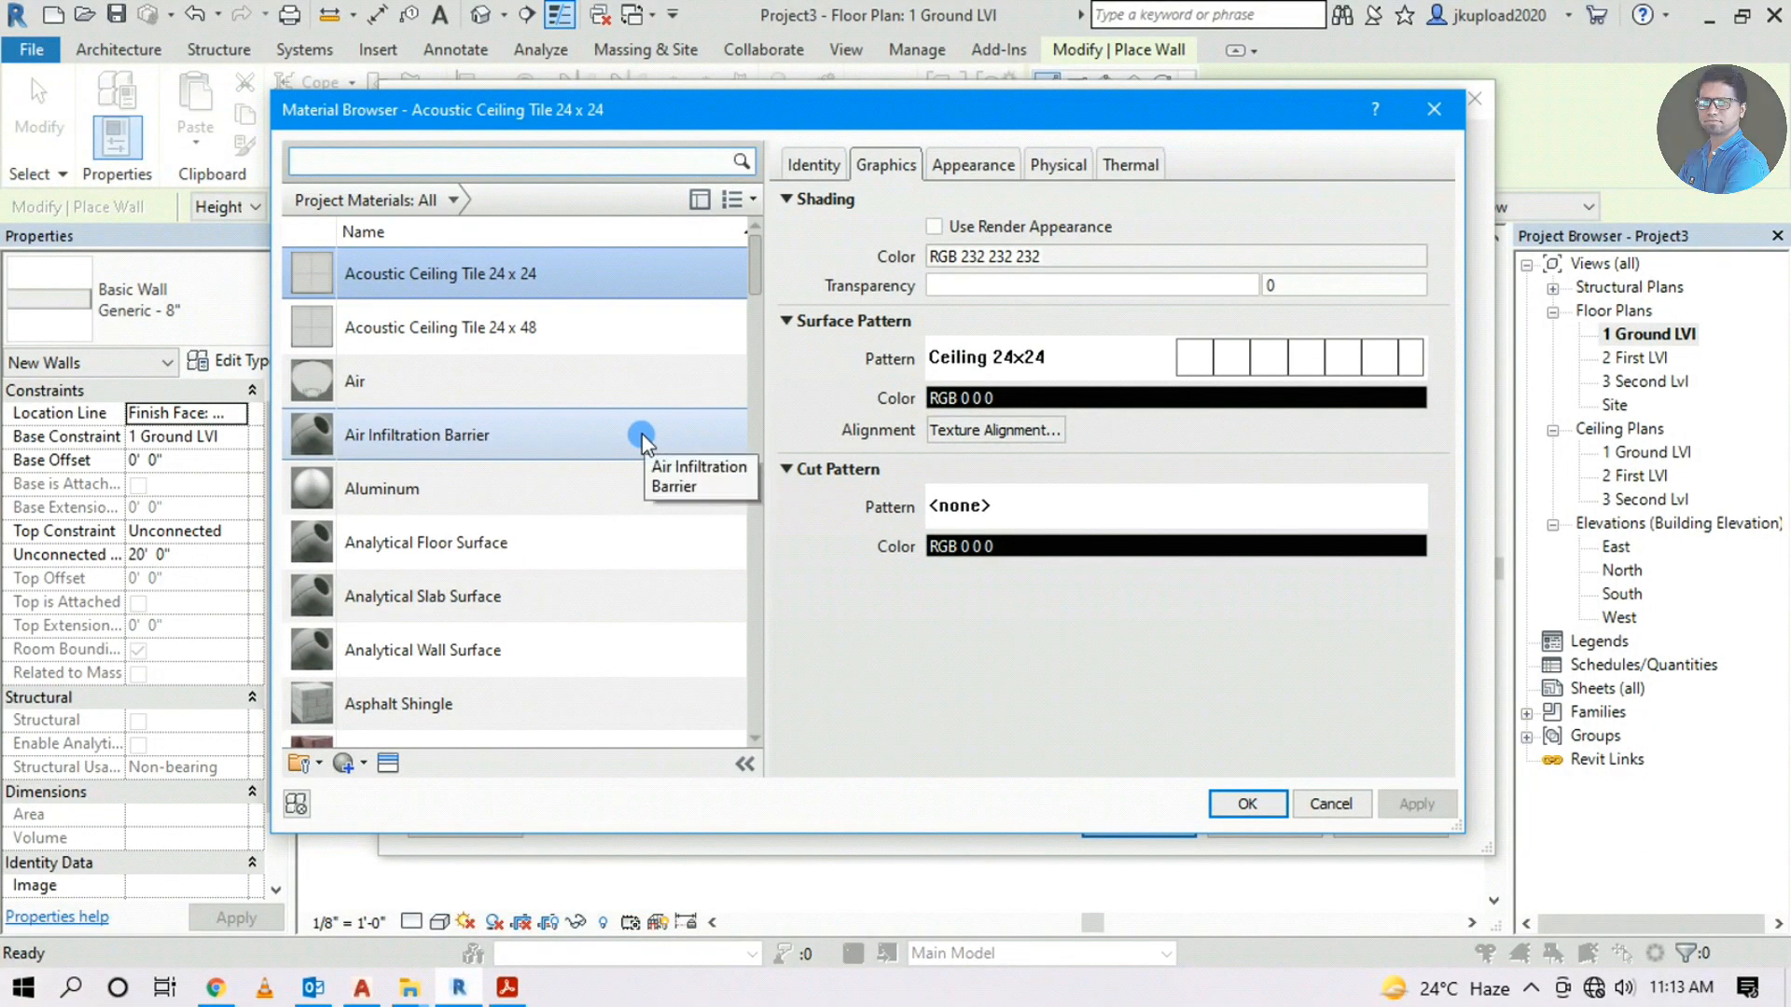
scroll(641, 438, down, 3)
scroll(642, 435, down, 3)
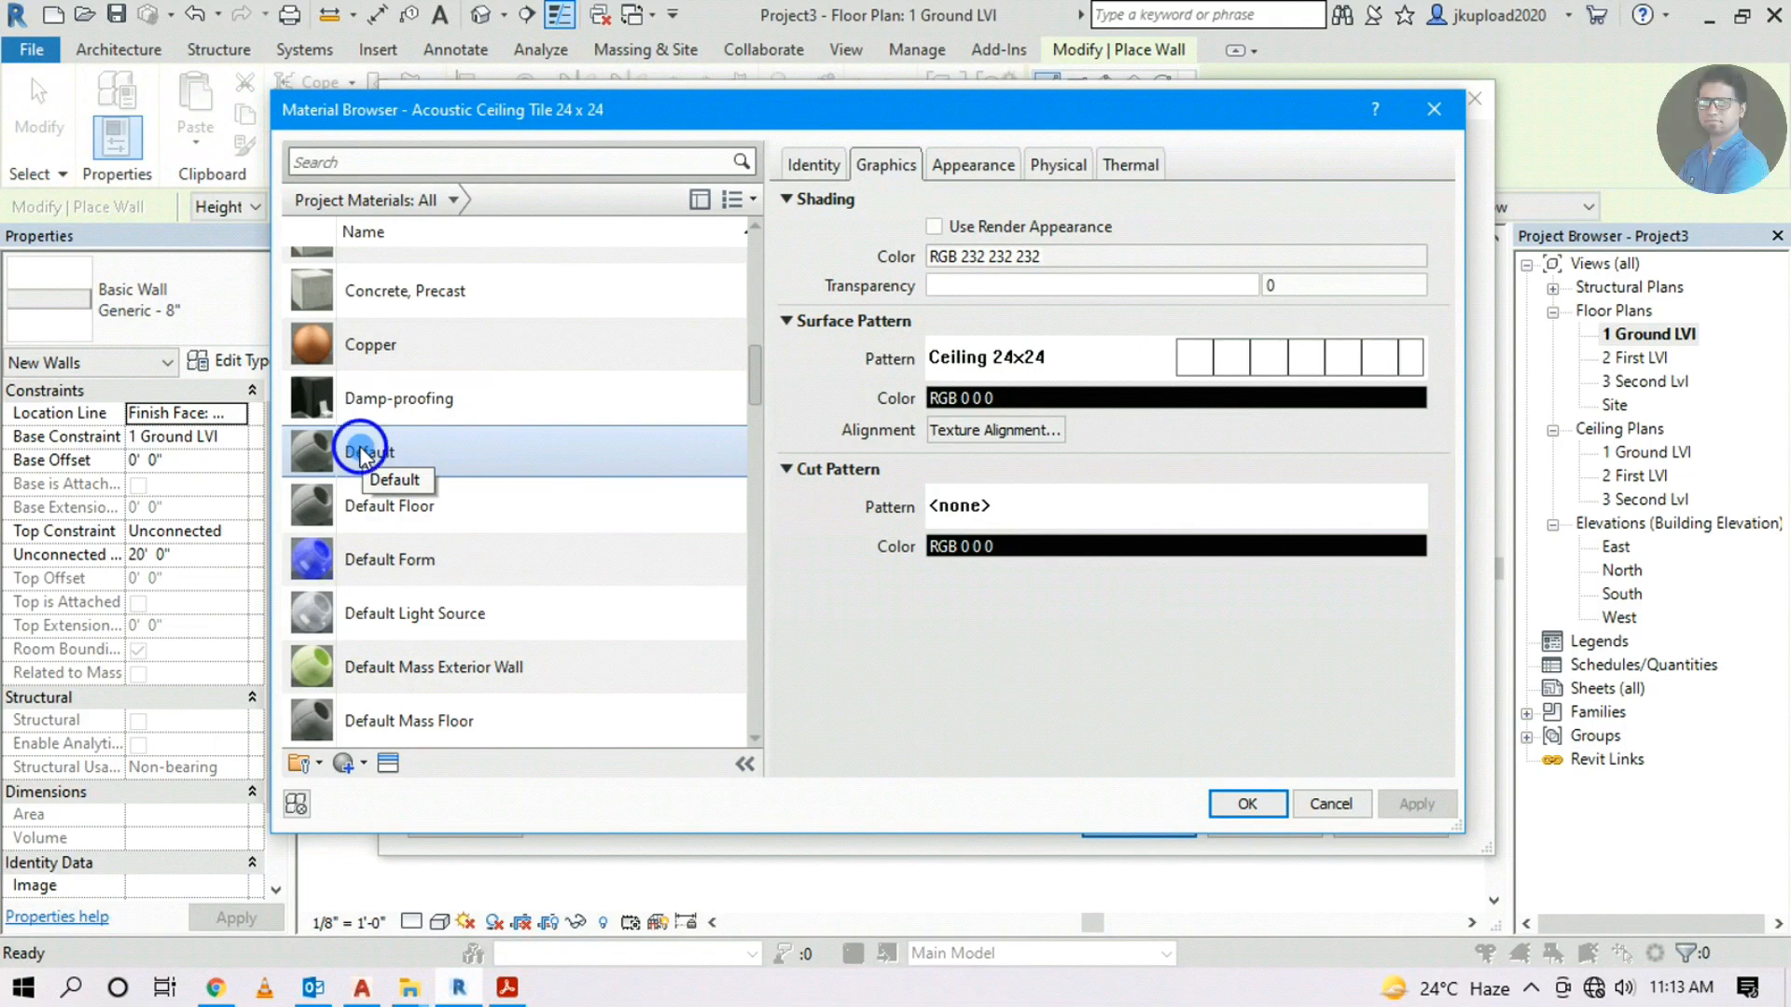
right_click(360, 450)
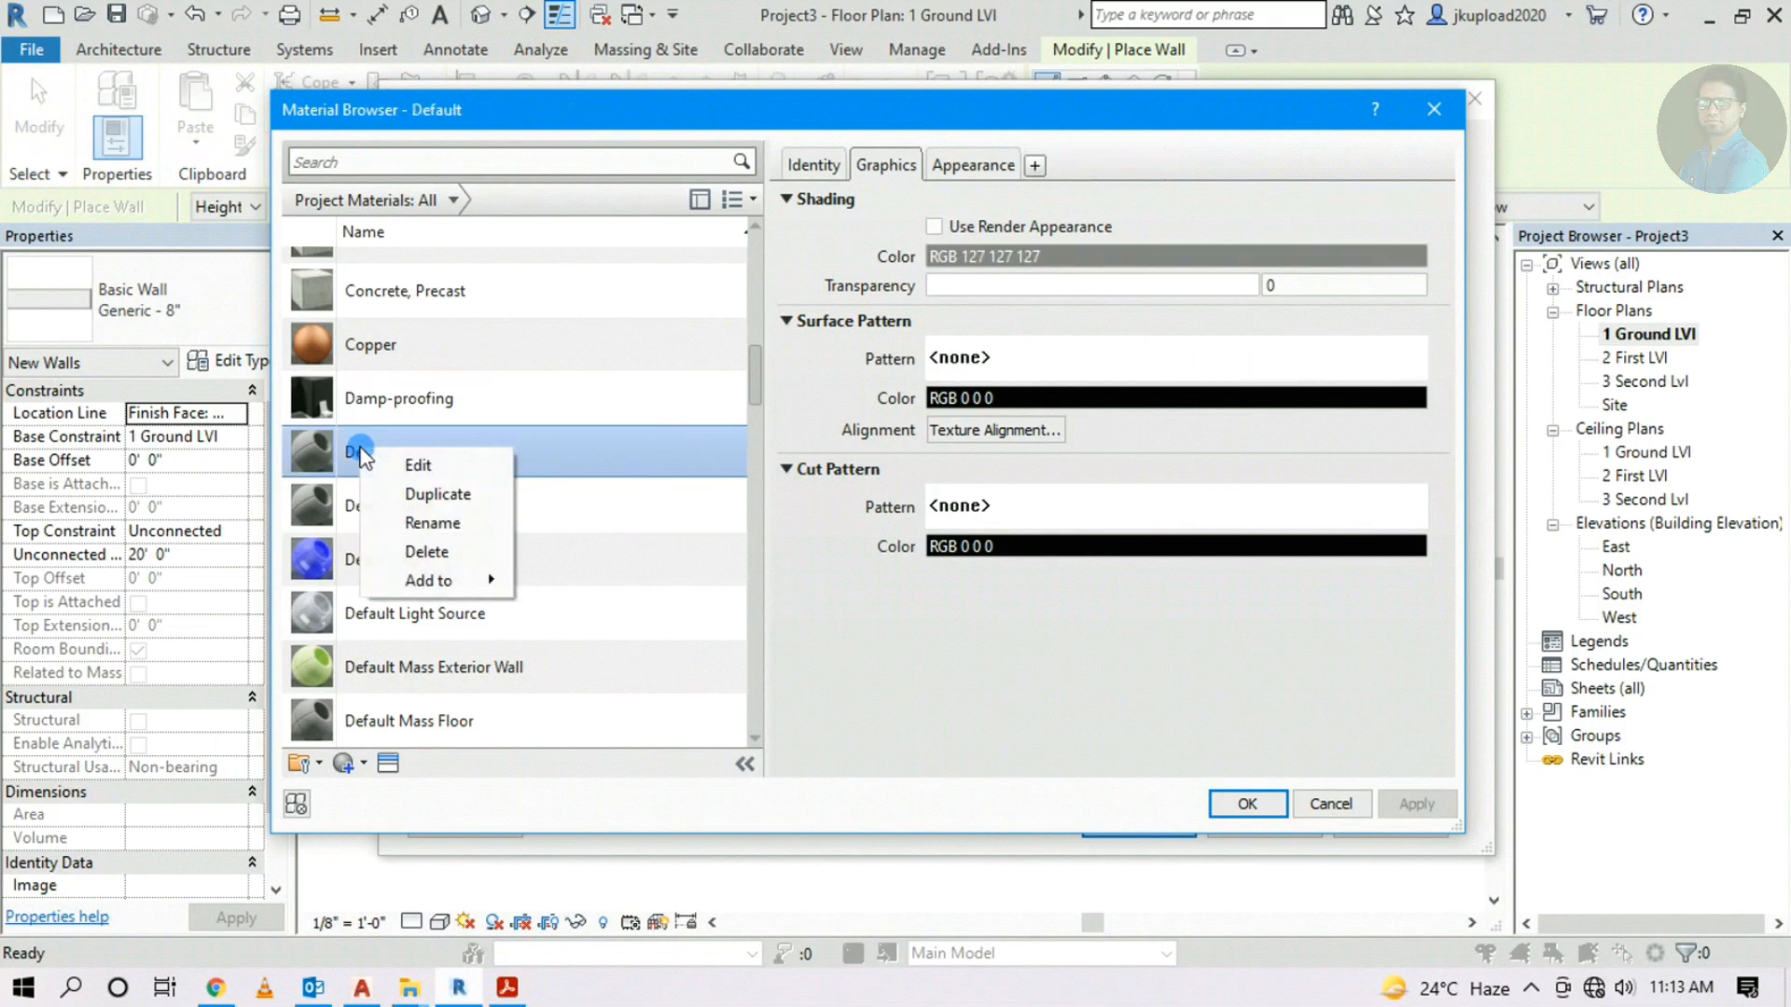
click(435, 496)
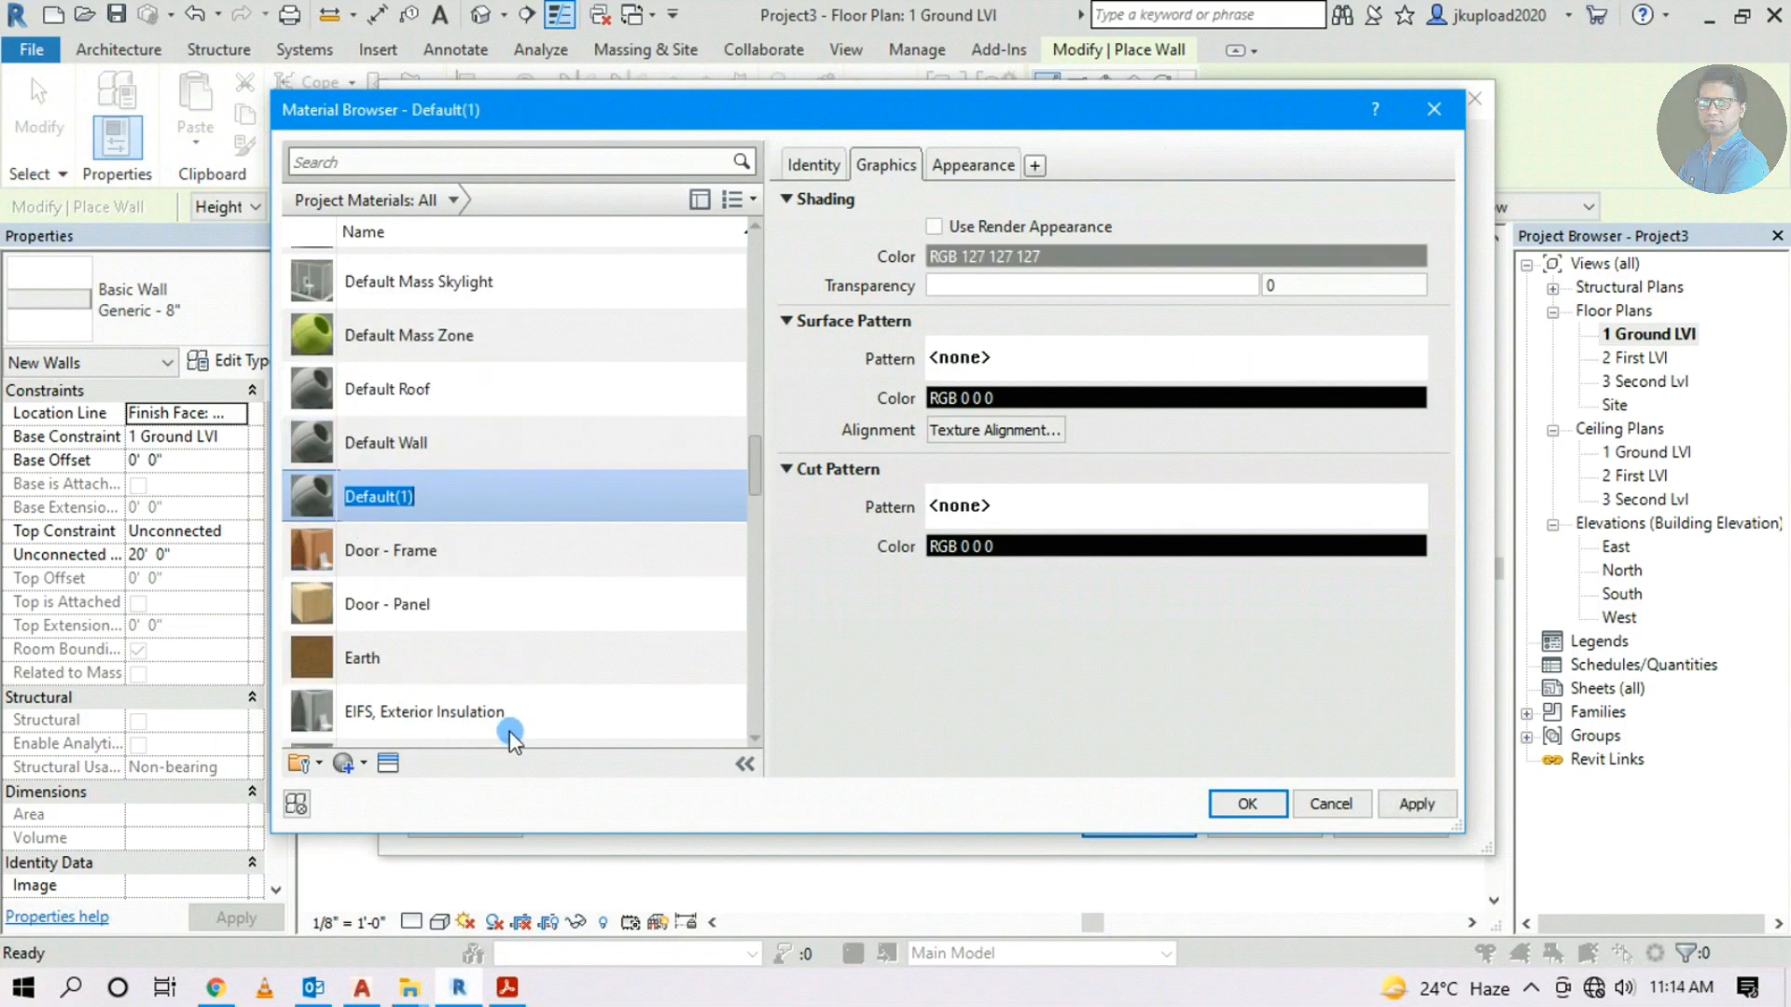
key(BackSpace)
text(Int)
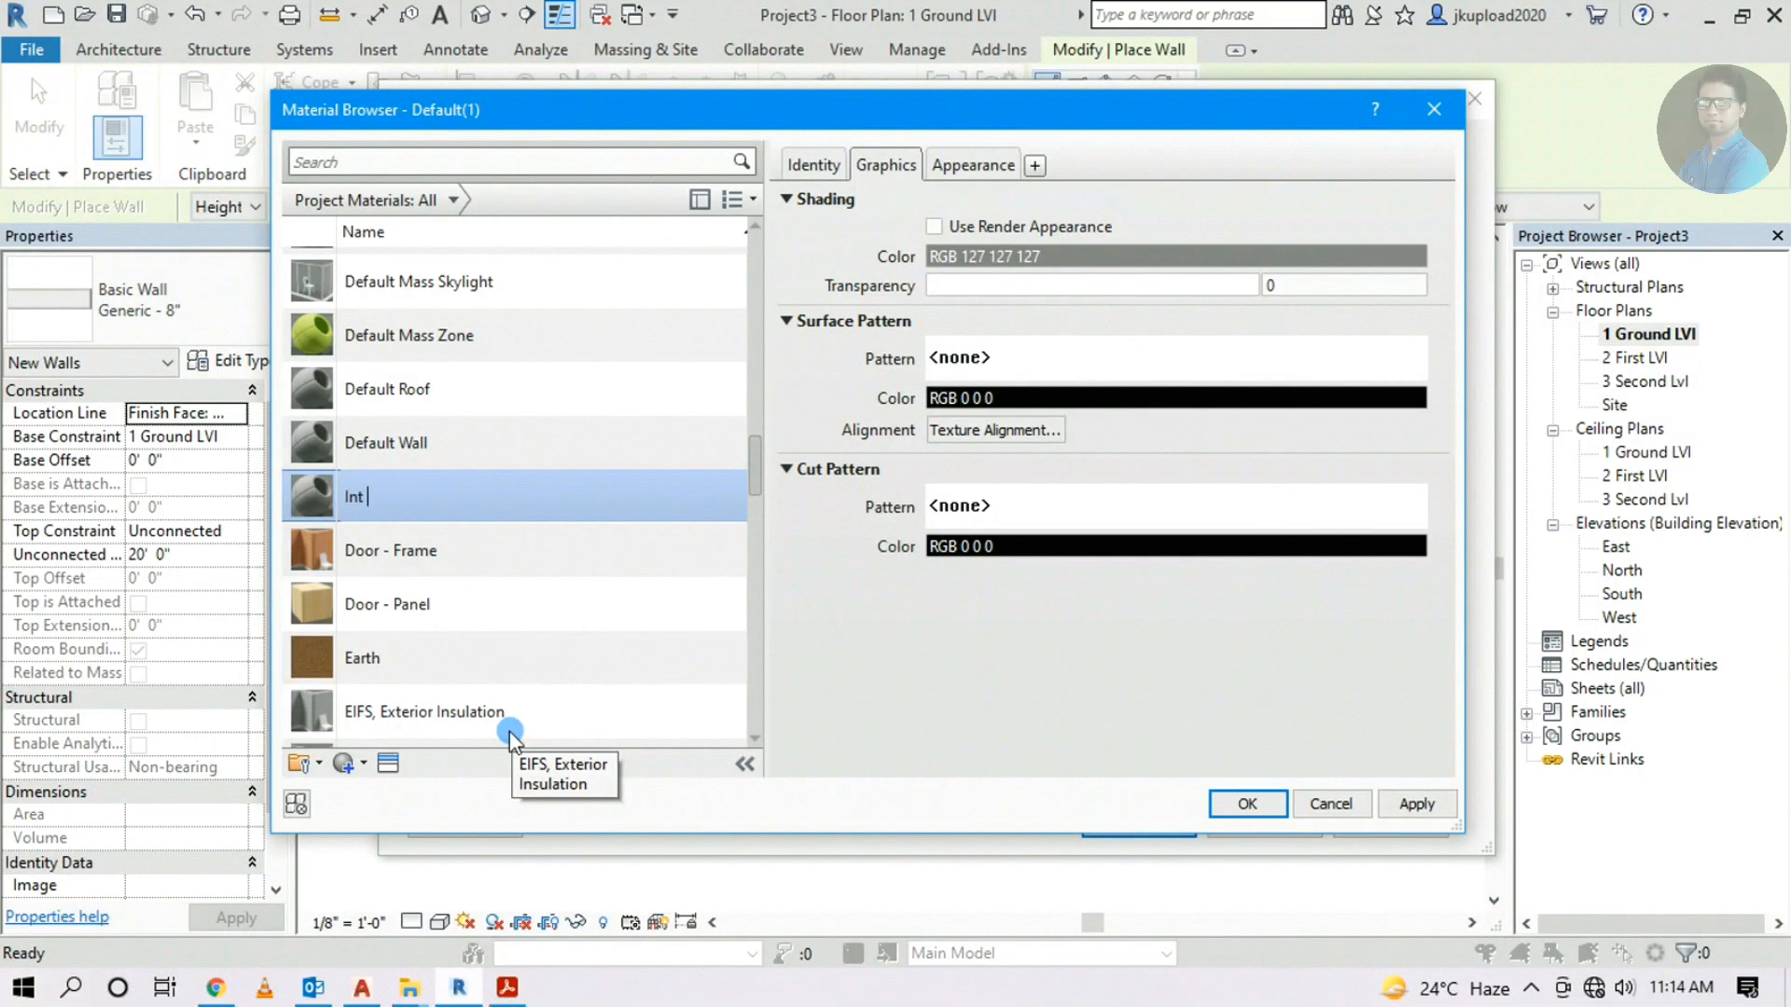
text( Paint)
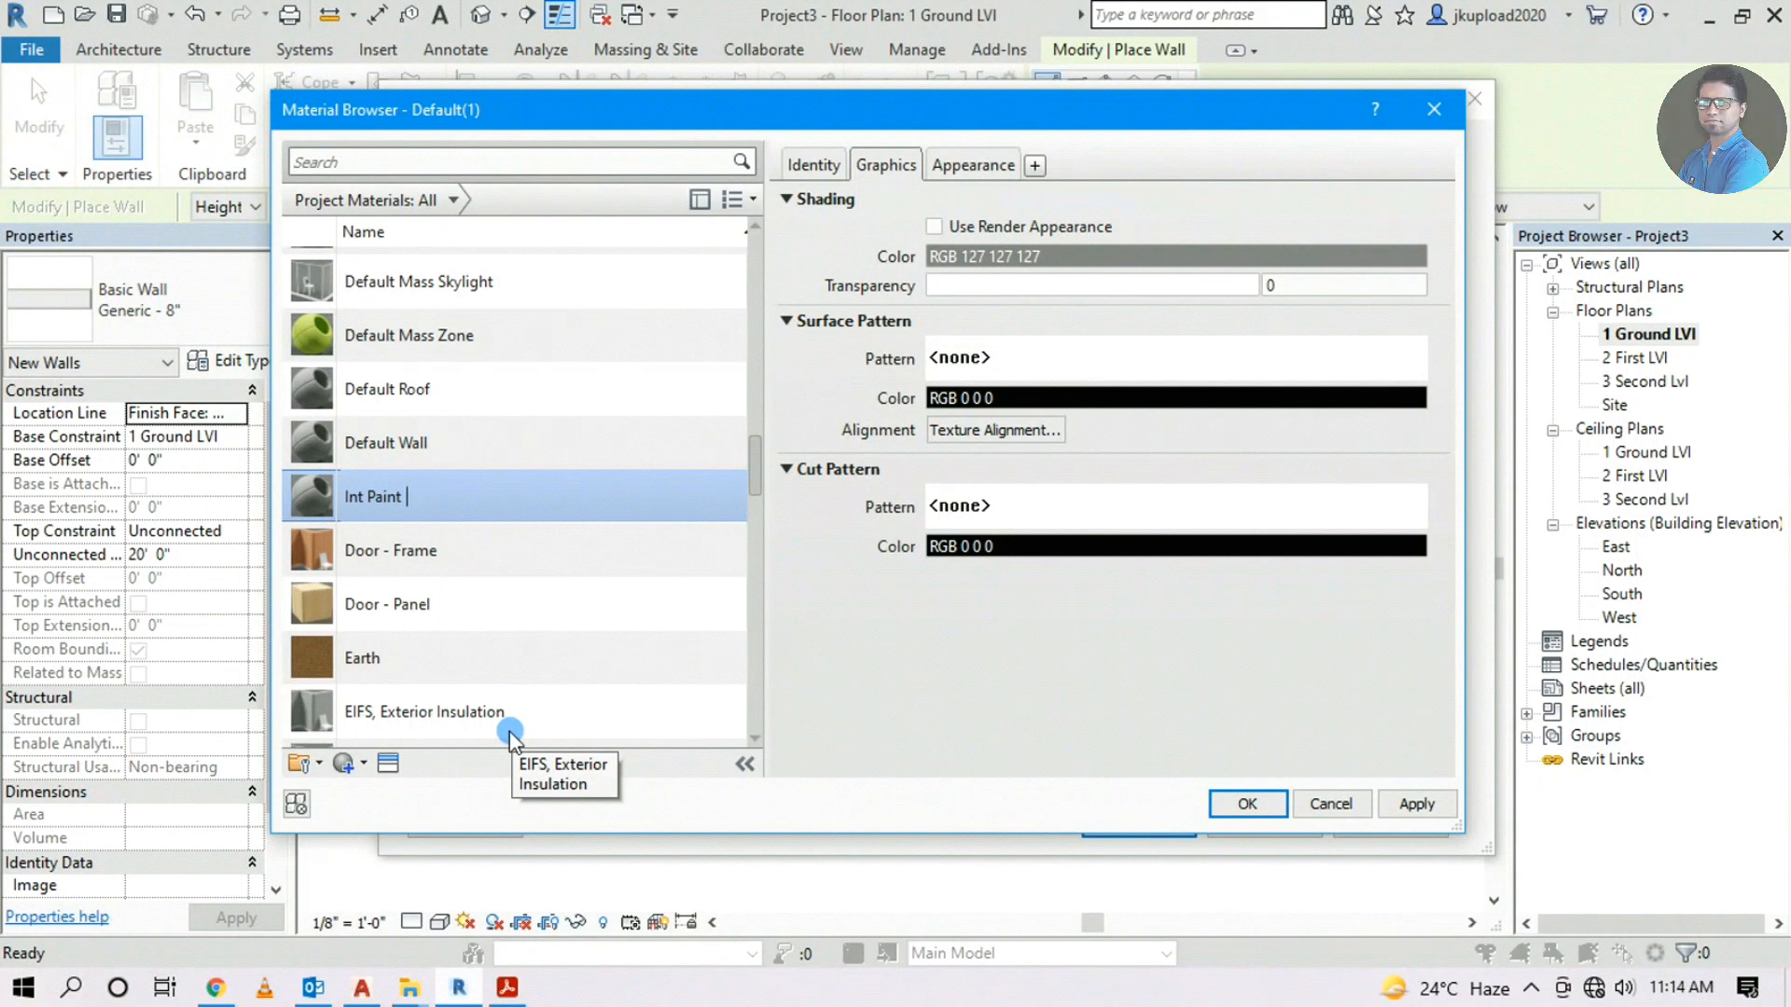
text( MAin)
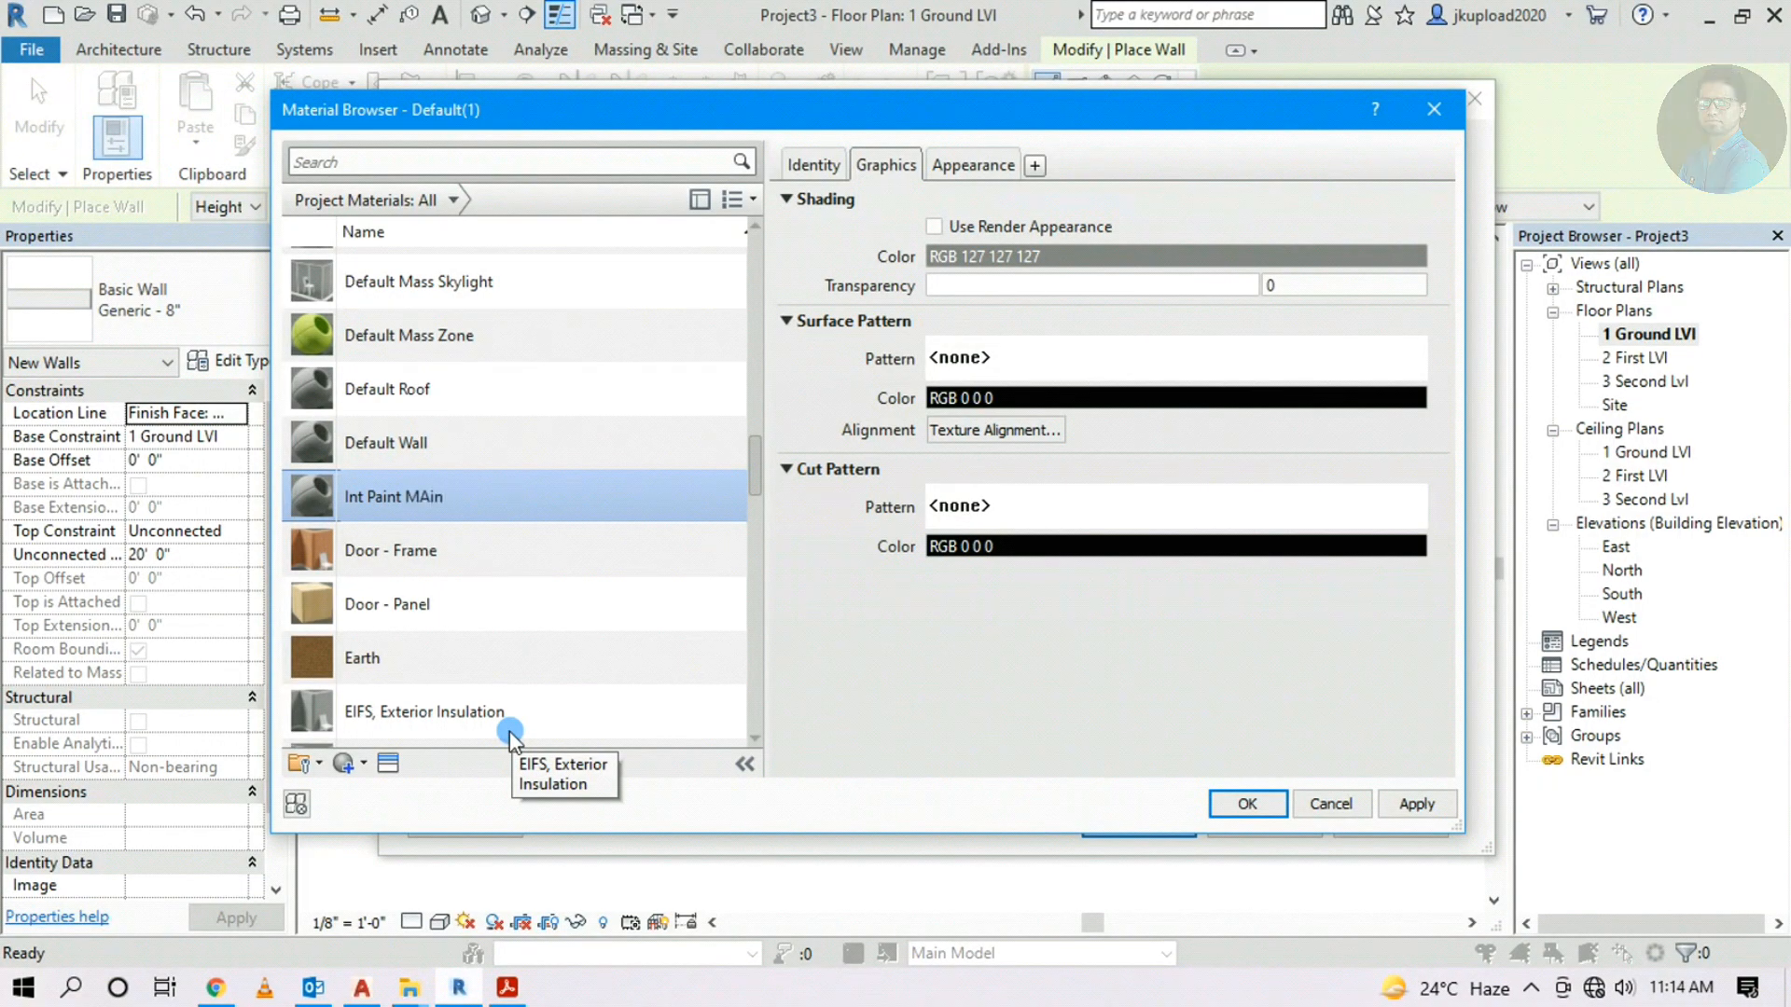
key(BackSpace)
key(BackSpace)
key(BackSpace)
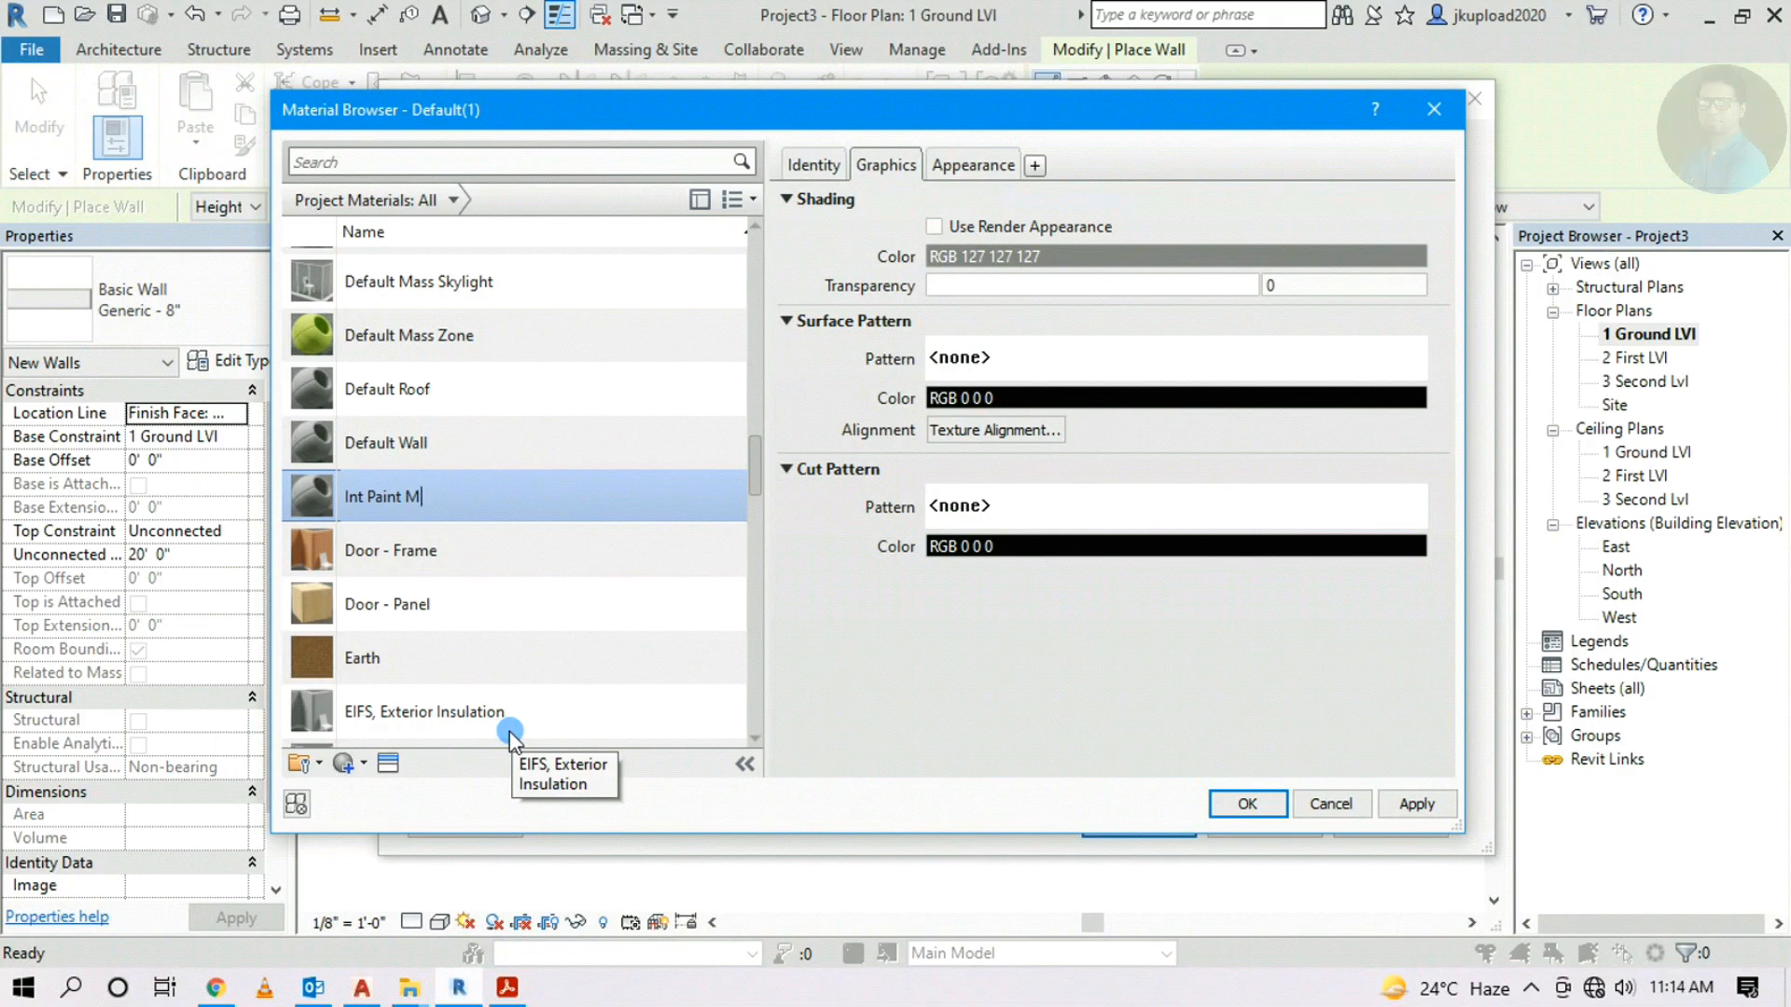
key(BackSpace)
text(Main Wall)
key(ctrl+a)
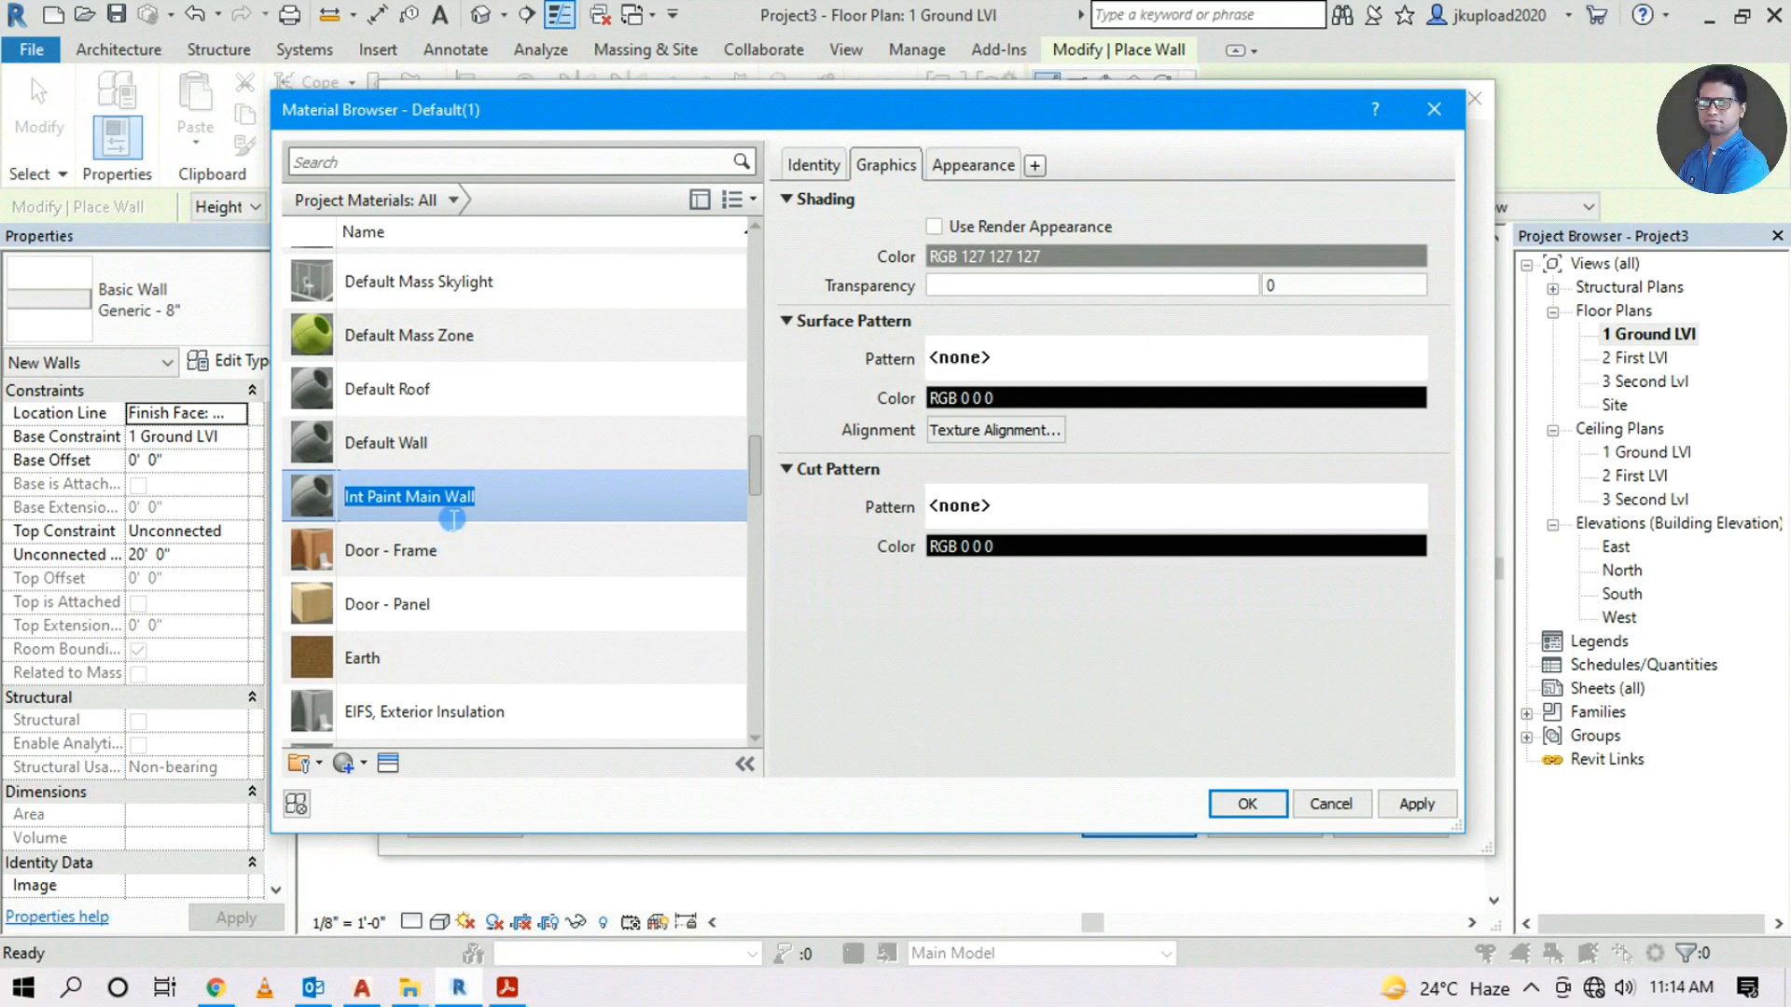
Give Int Paint Main Wall the Blue - Wall Paint - Glossy appearance and accept it
click(970, 168)
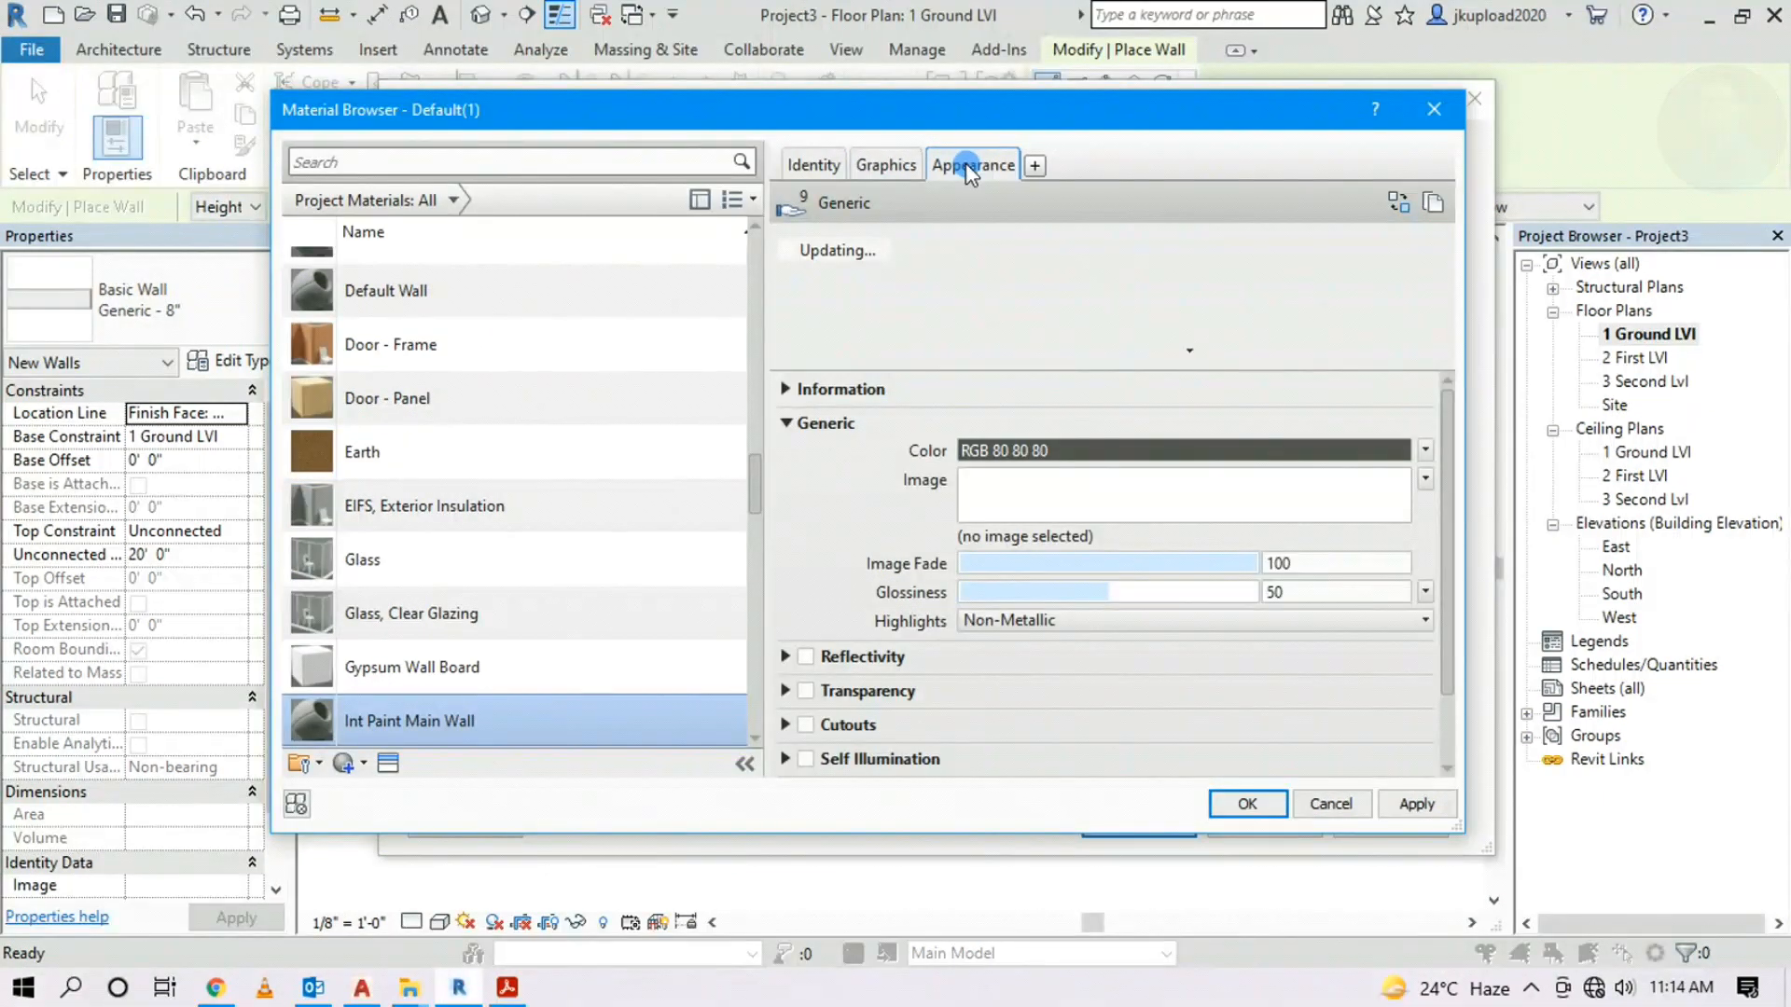
click(1413, 200)
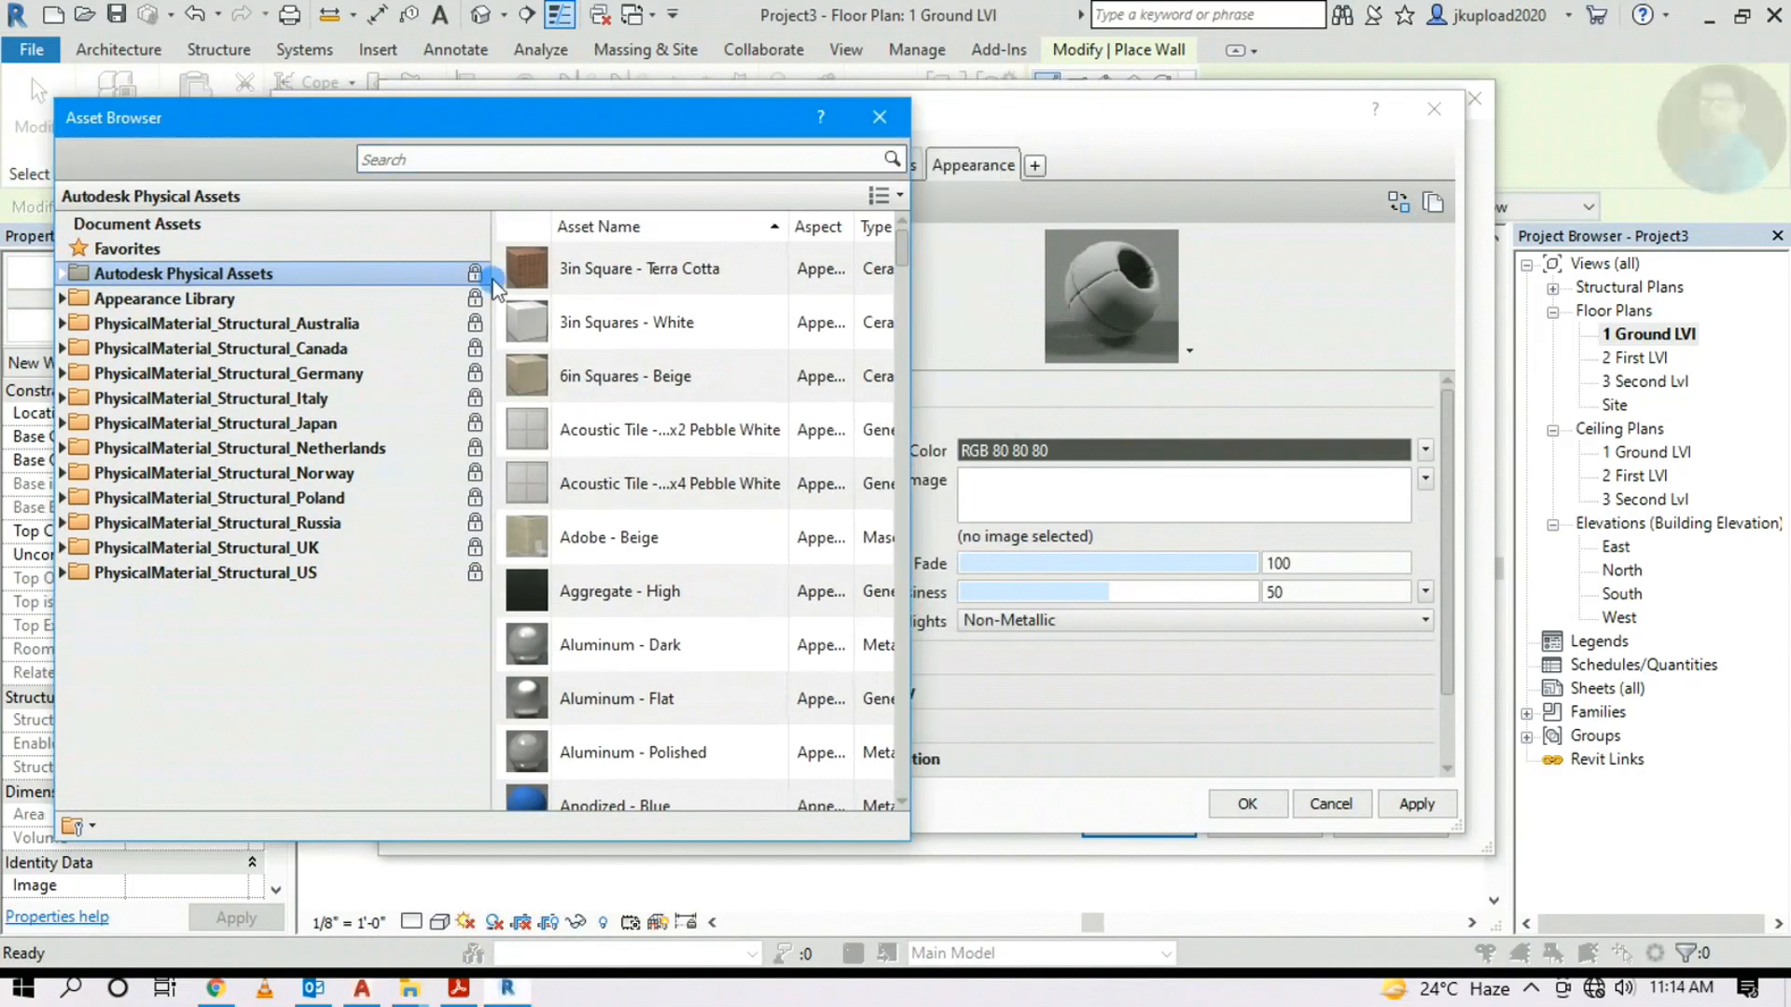
click(64, 299)
scroll(166, 571, down, 3)
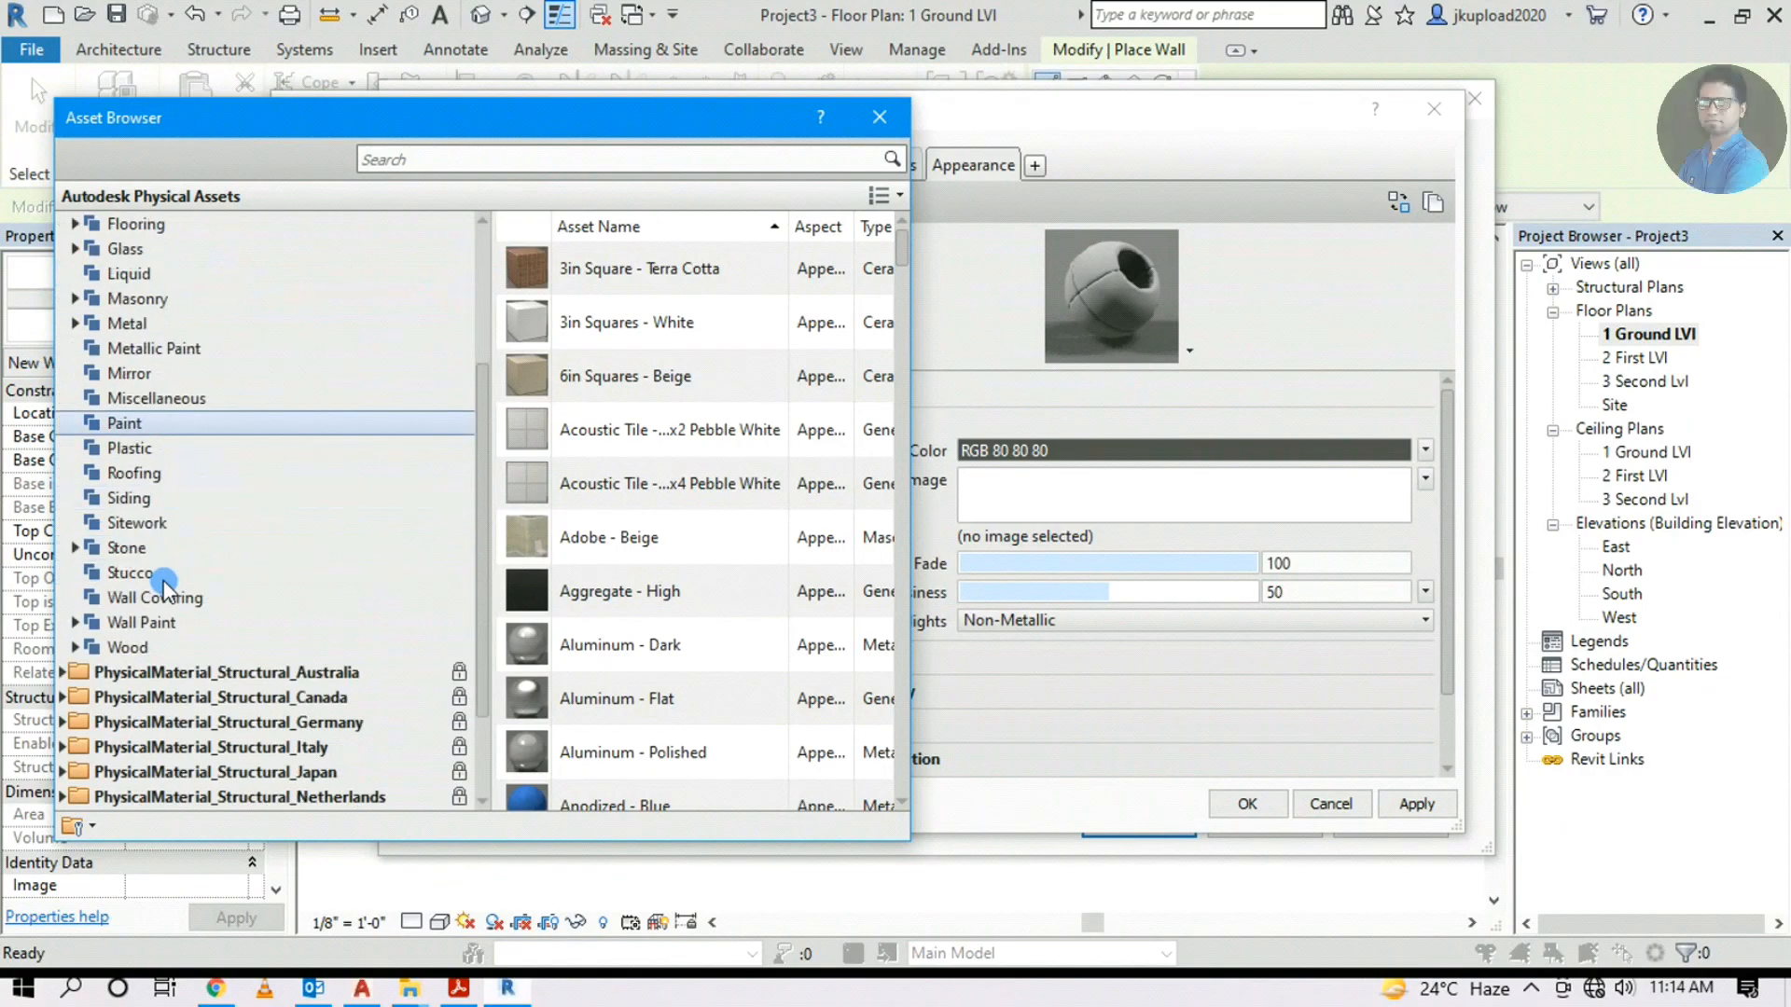
click(65, 627)
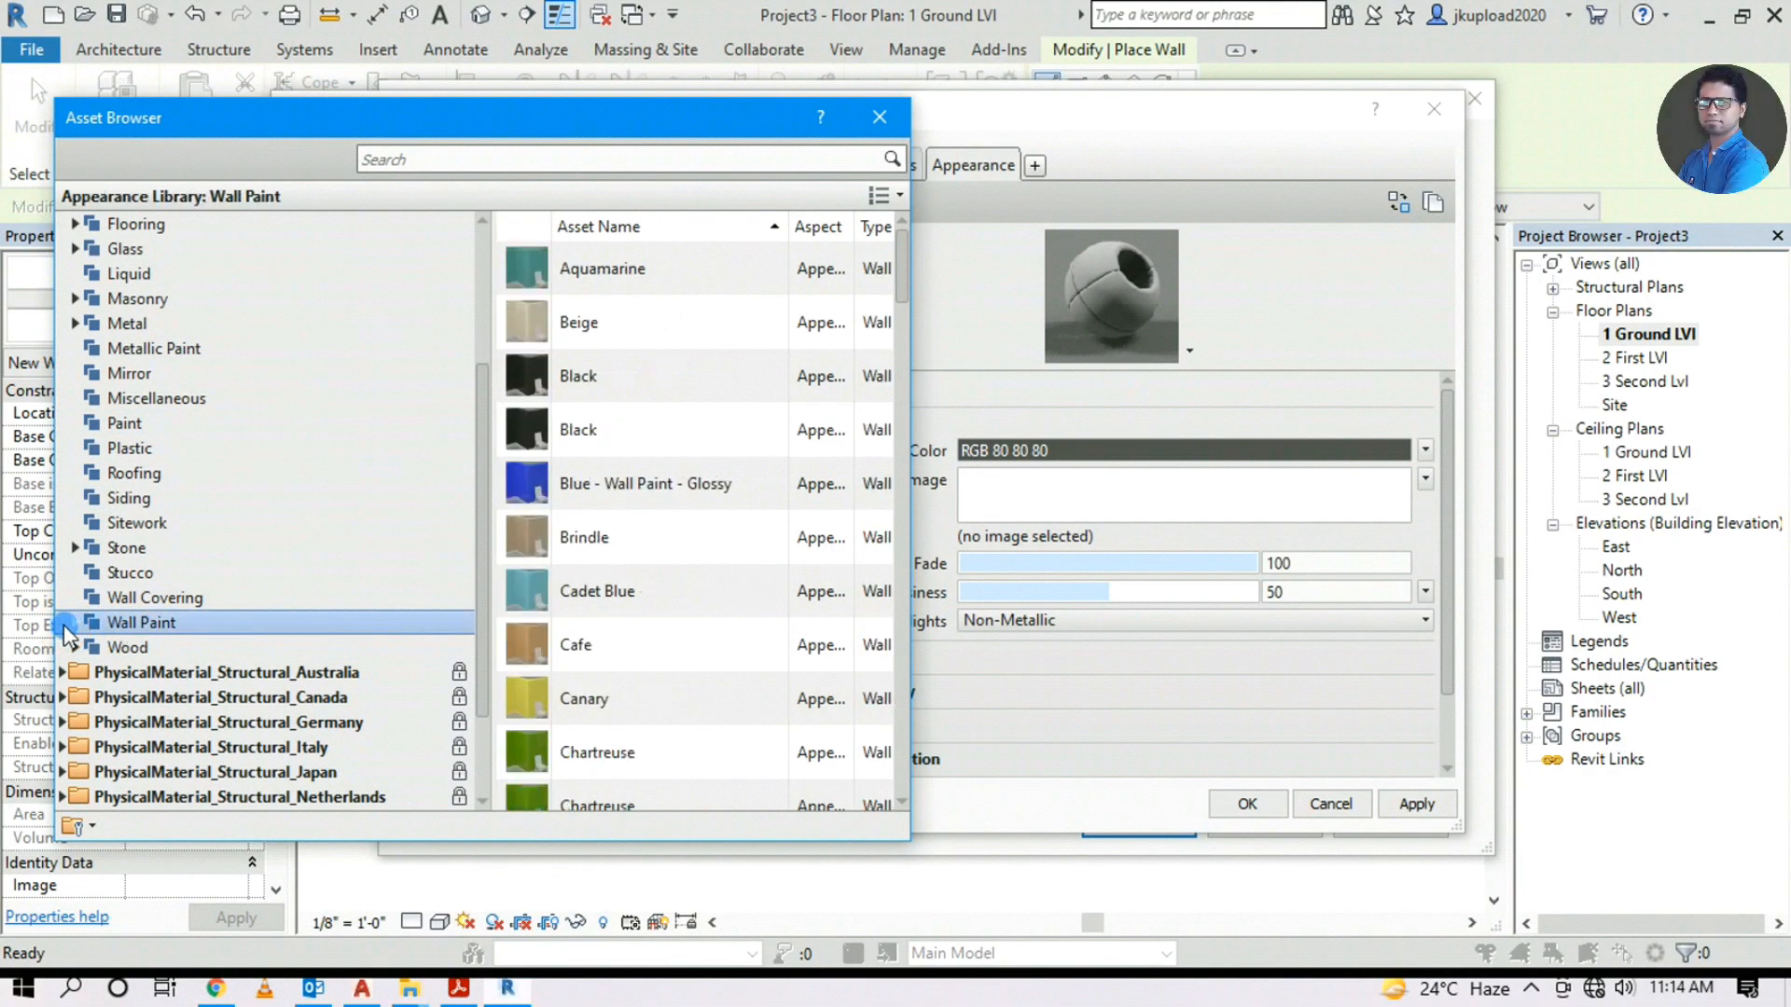
scroll(674, 530, down, 4)
scroll(634, 532, up, 1)
scroll(600, 541, up, 2)
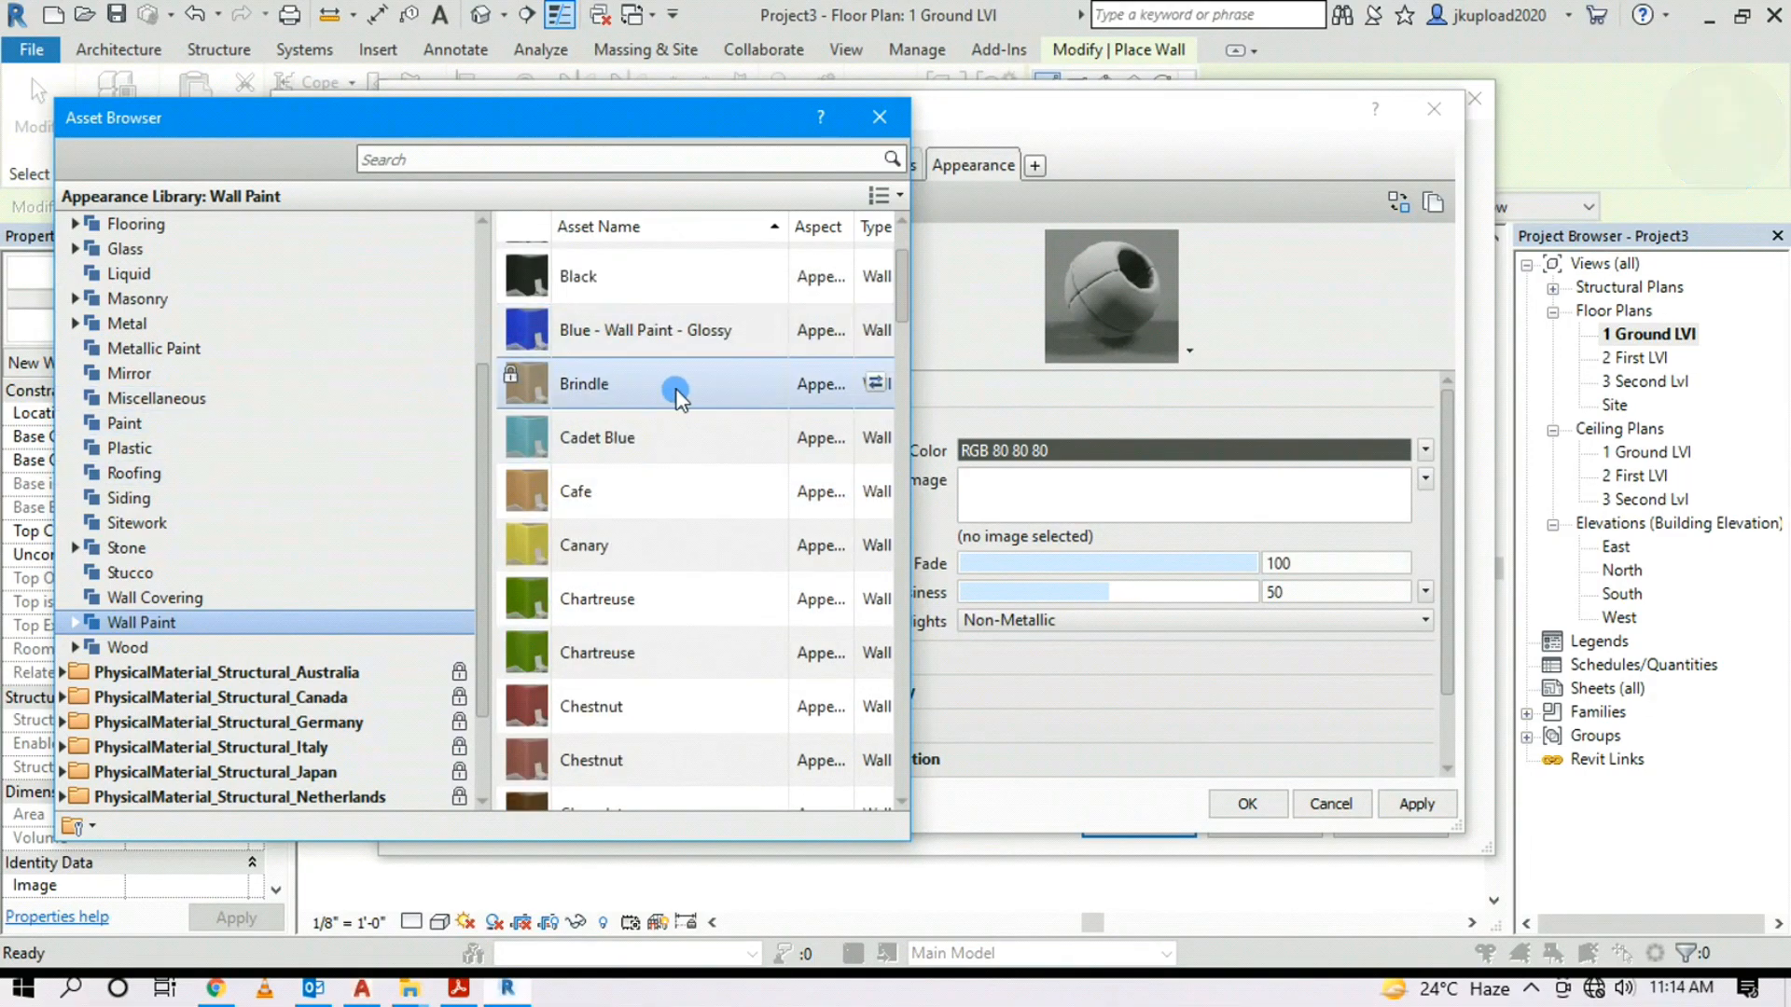
click(875, 330)
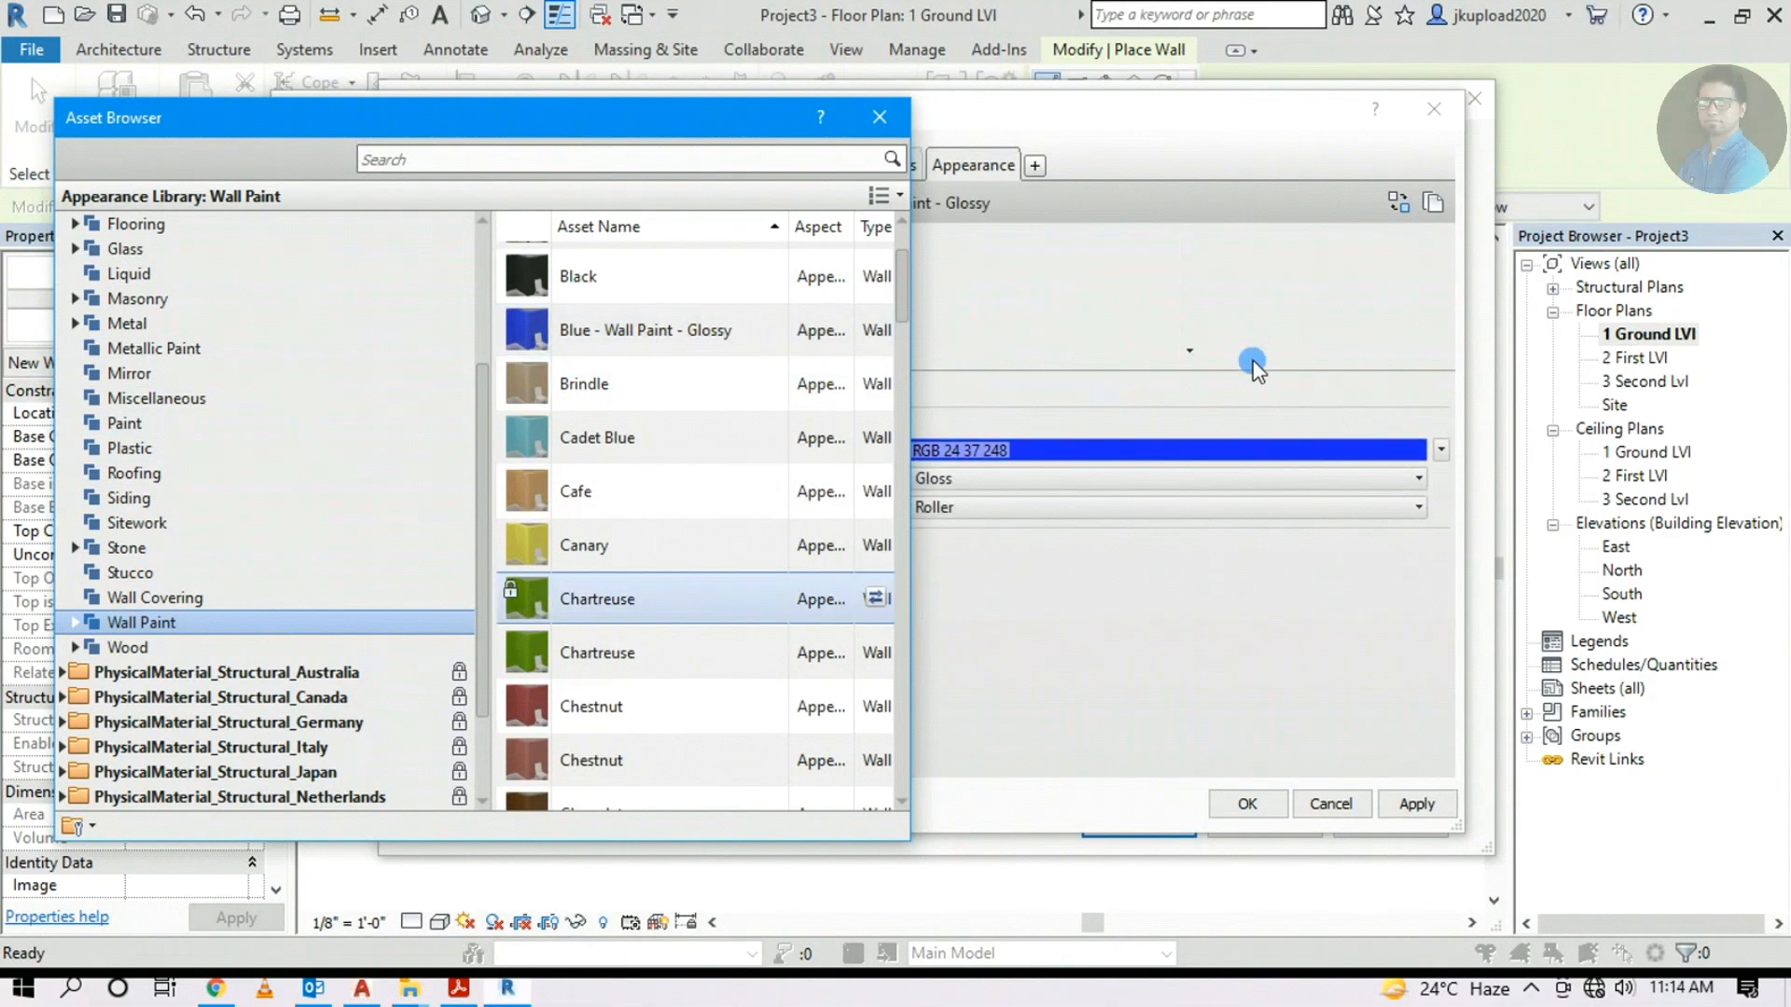
click(879, 117)
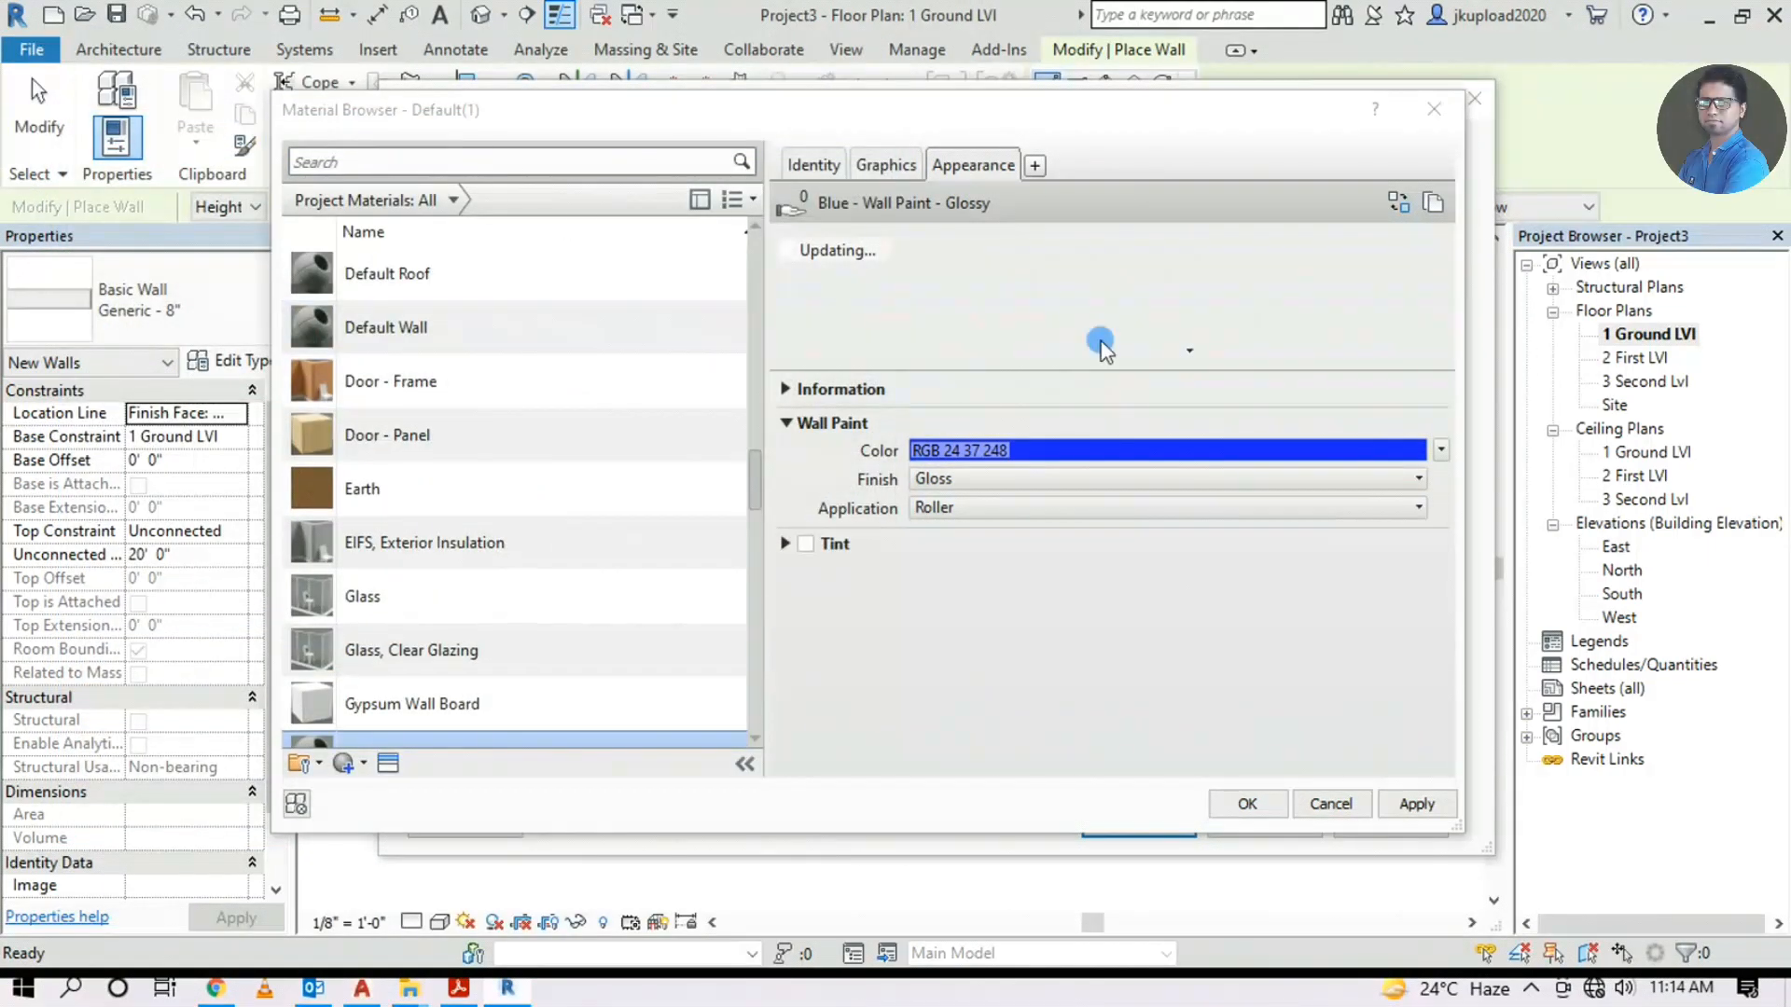
click(1416, 803)
click(1247, 803)
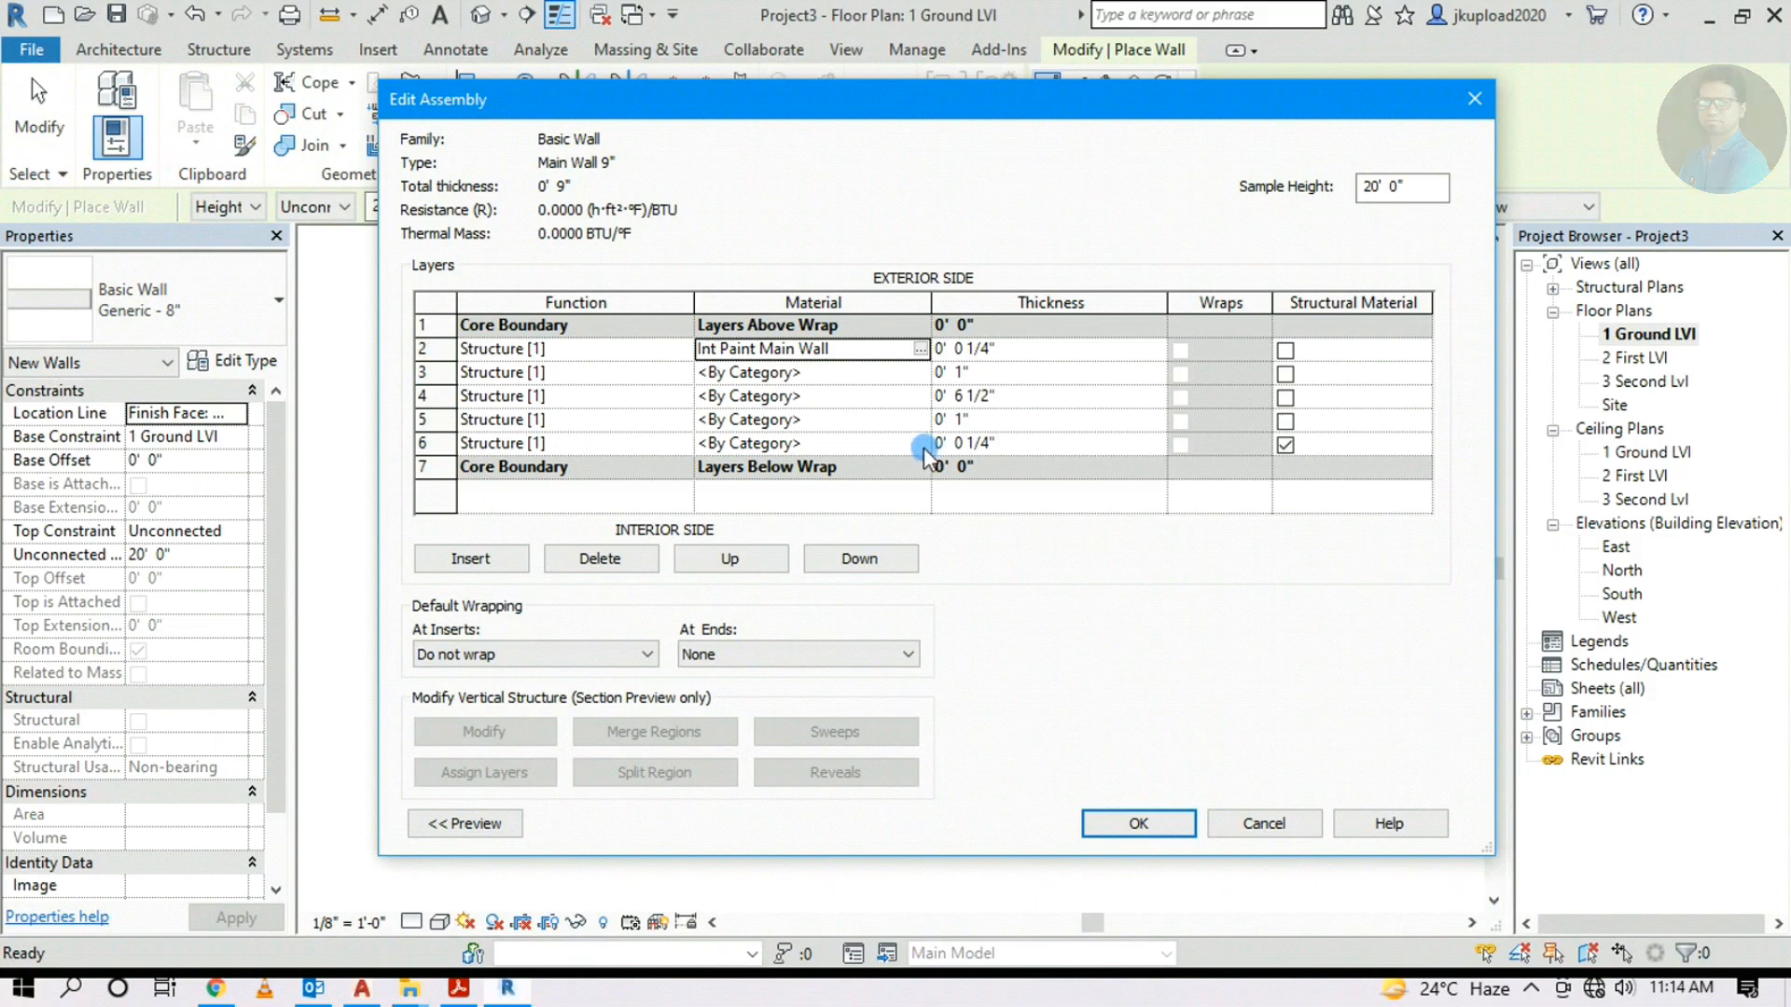
Duplicate Default as a new material named Ext Paint Main Wall for layer 6
click(887, 443)
click(921, 444)
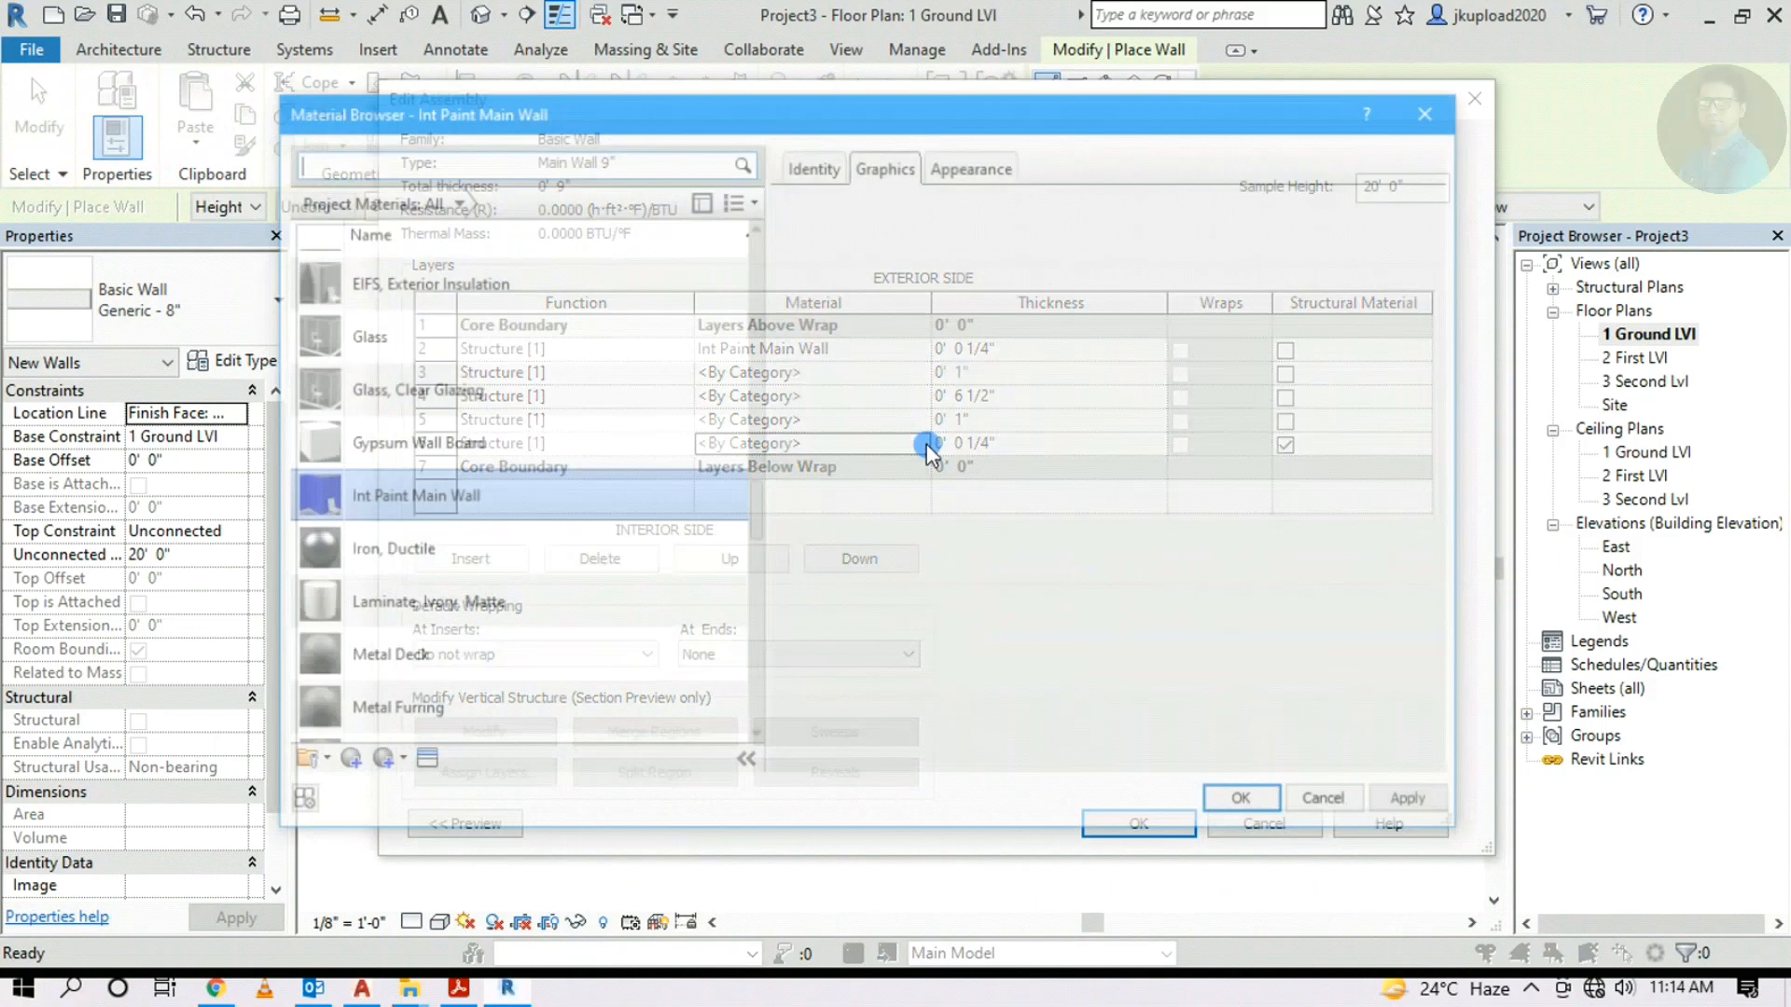
scroll(442, 464, up, 5)
scroll(442, 463, up, 3)
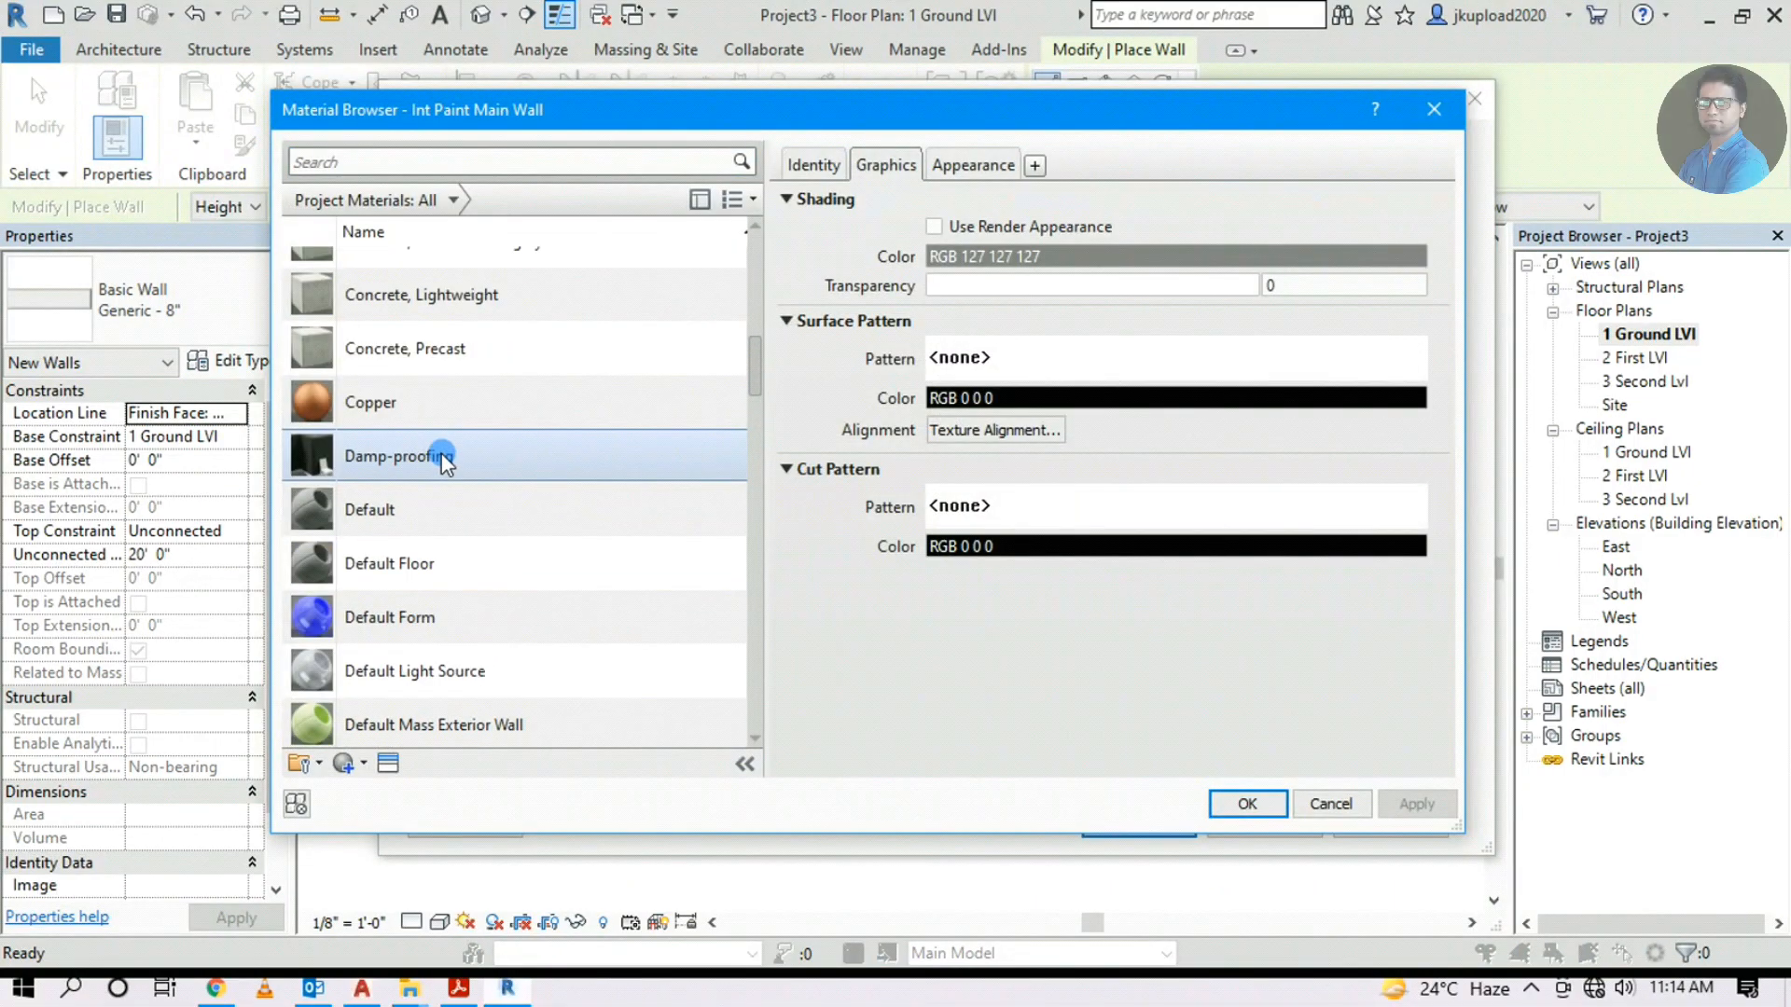
click(410, 511)
right_click(411, 519)
click(427, 563)
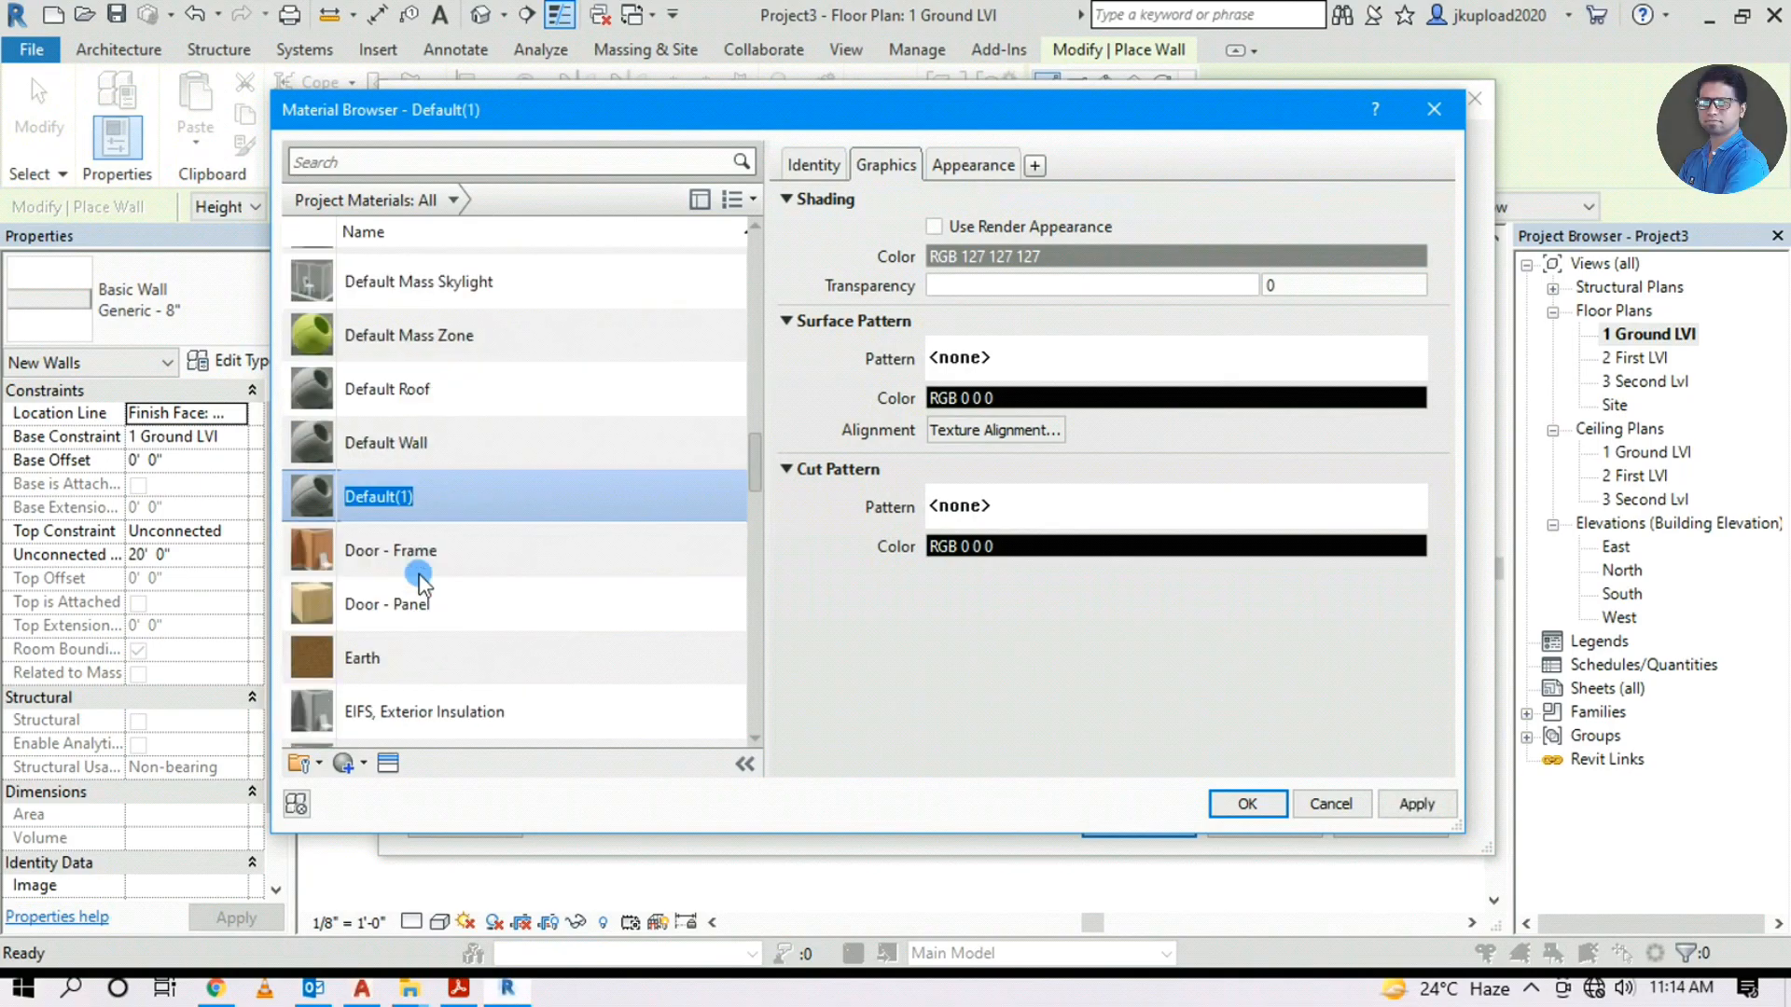
text(Paint Main Wall)
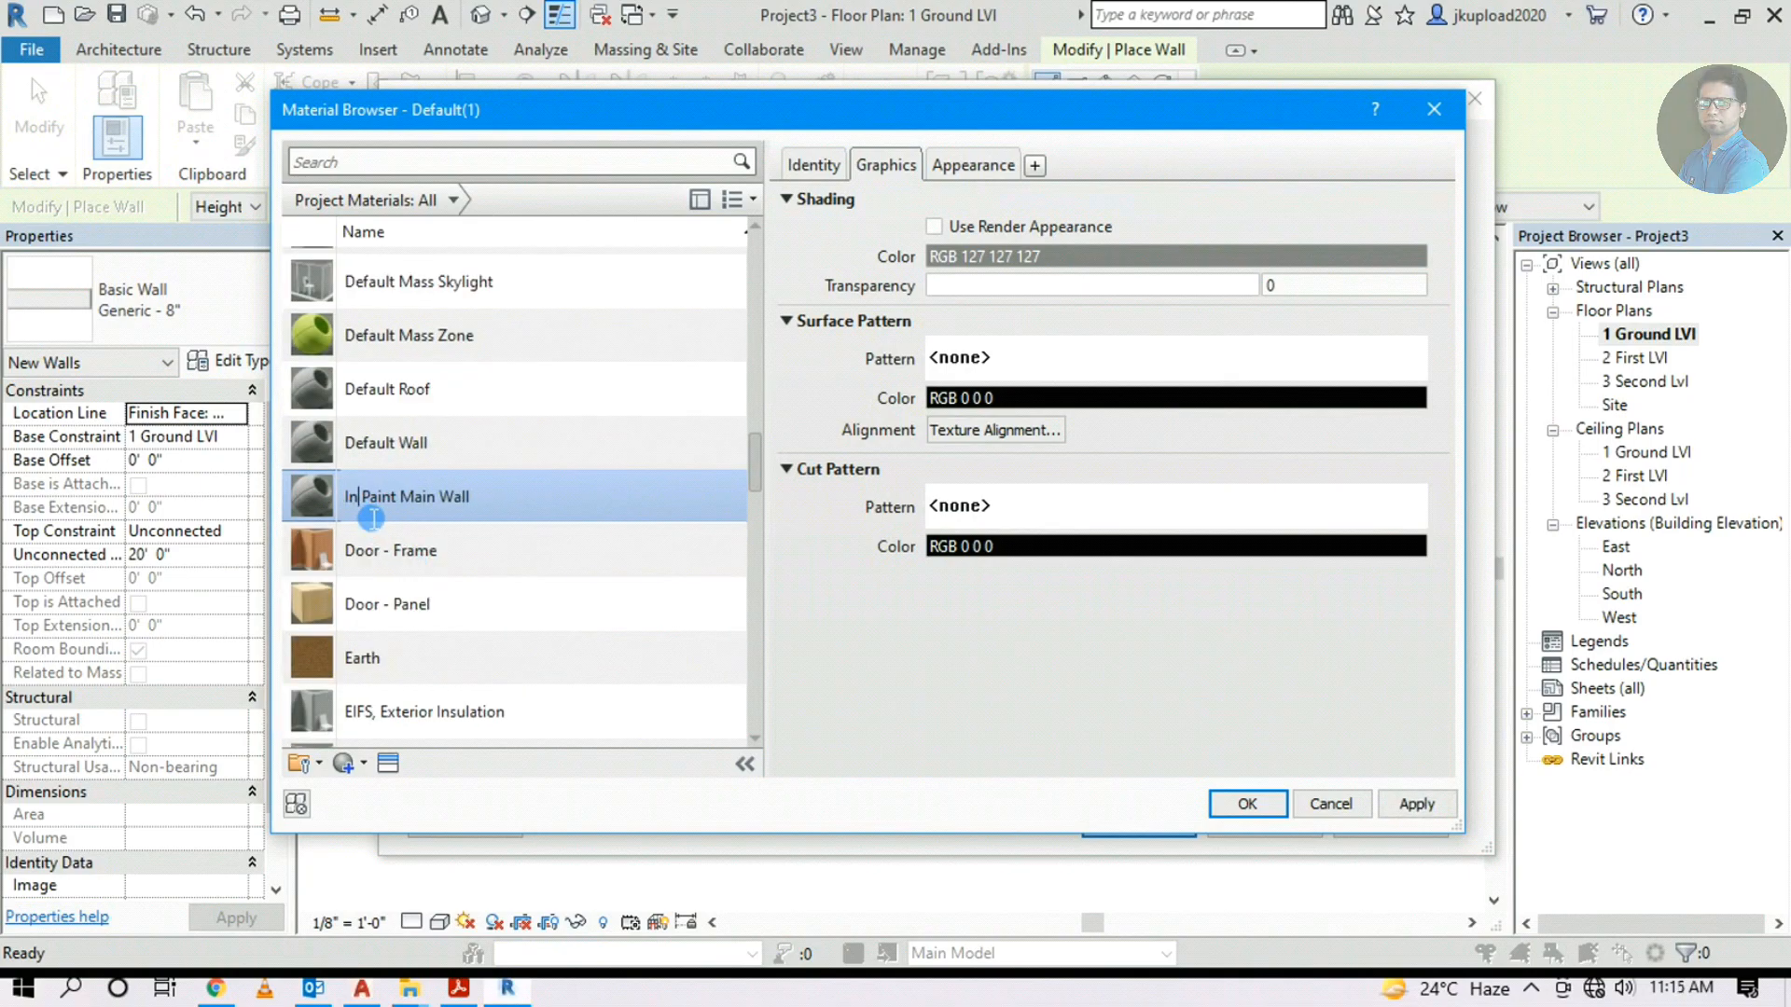
text(Ext)
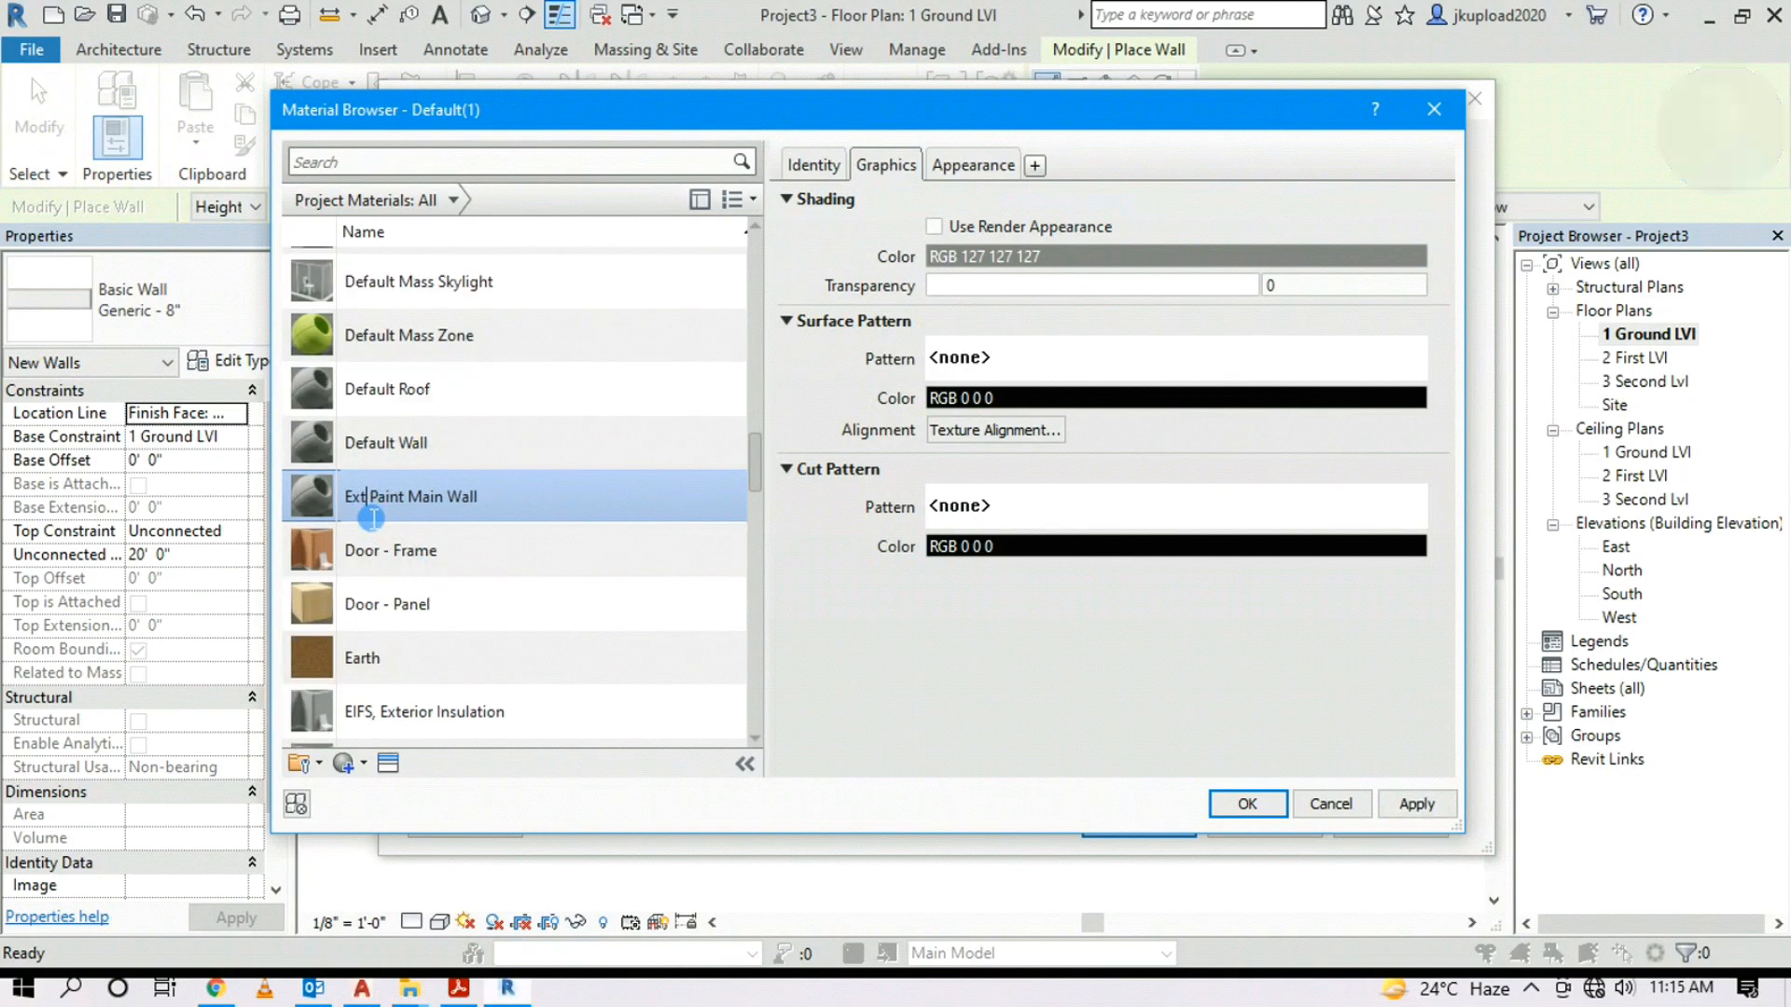
click(997, 165)
Give Ext Paint Main Wall a matte Wall Paint appearance and accept it
click(1398, 203)
click(63, 297)
scroll(140, 541, down, 5)
click(75, 548)
click(141, 598)
double_click(594, 528)
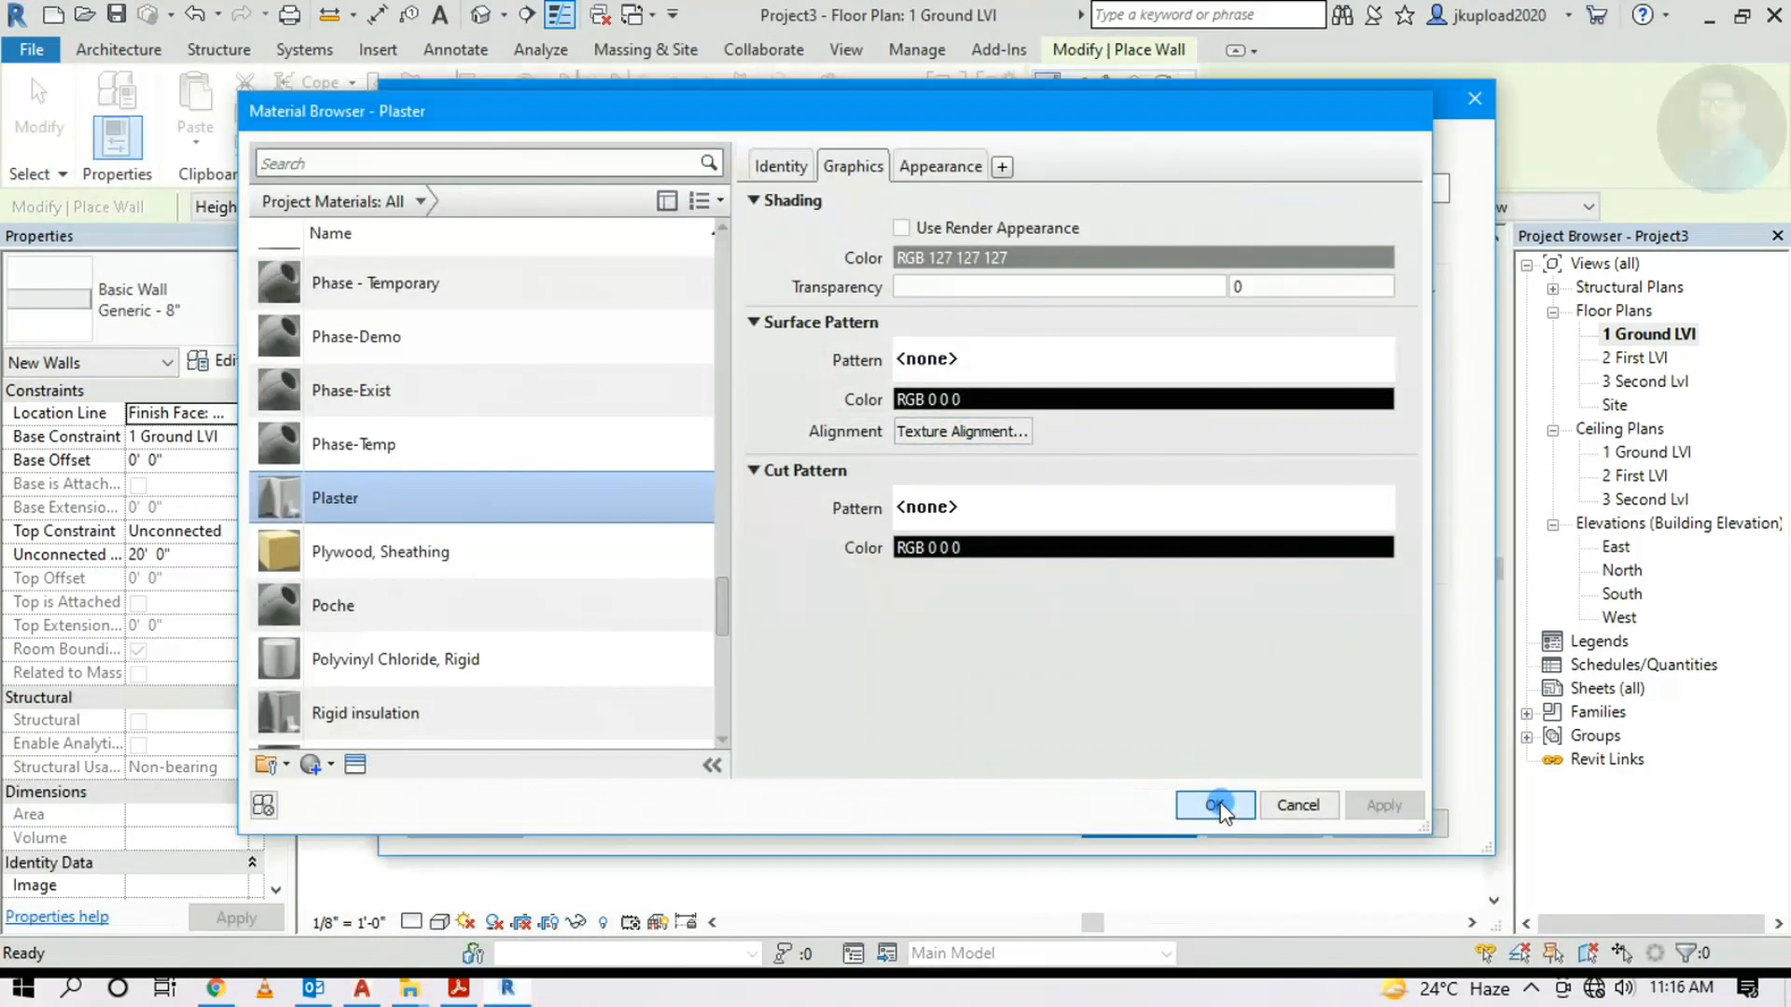
click(1216, 805)
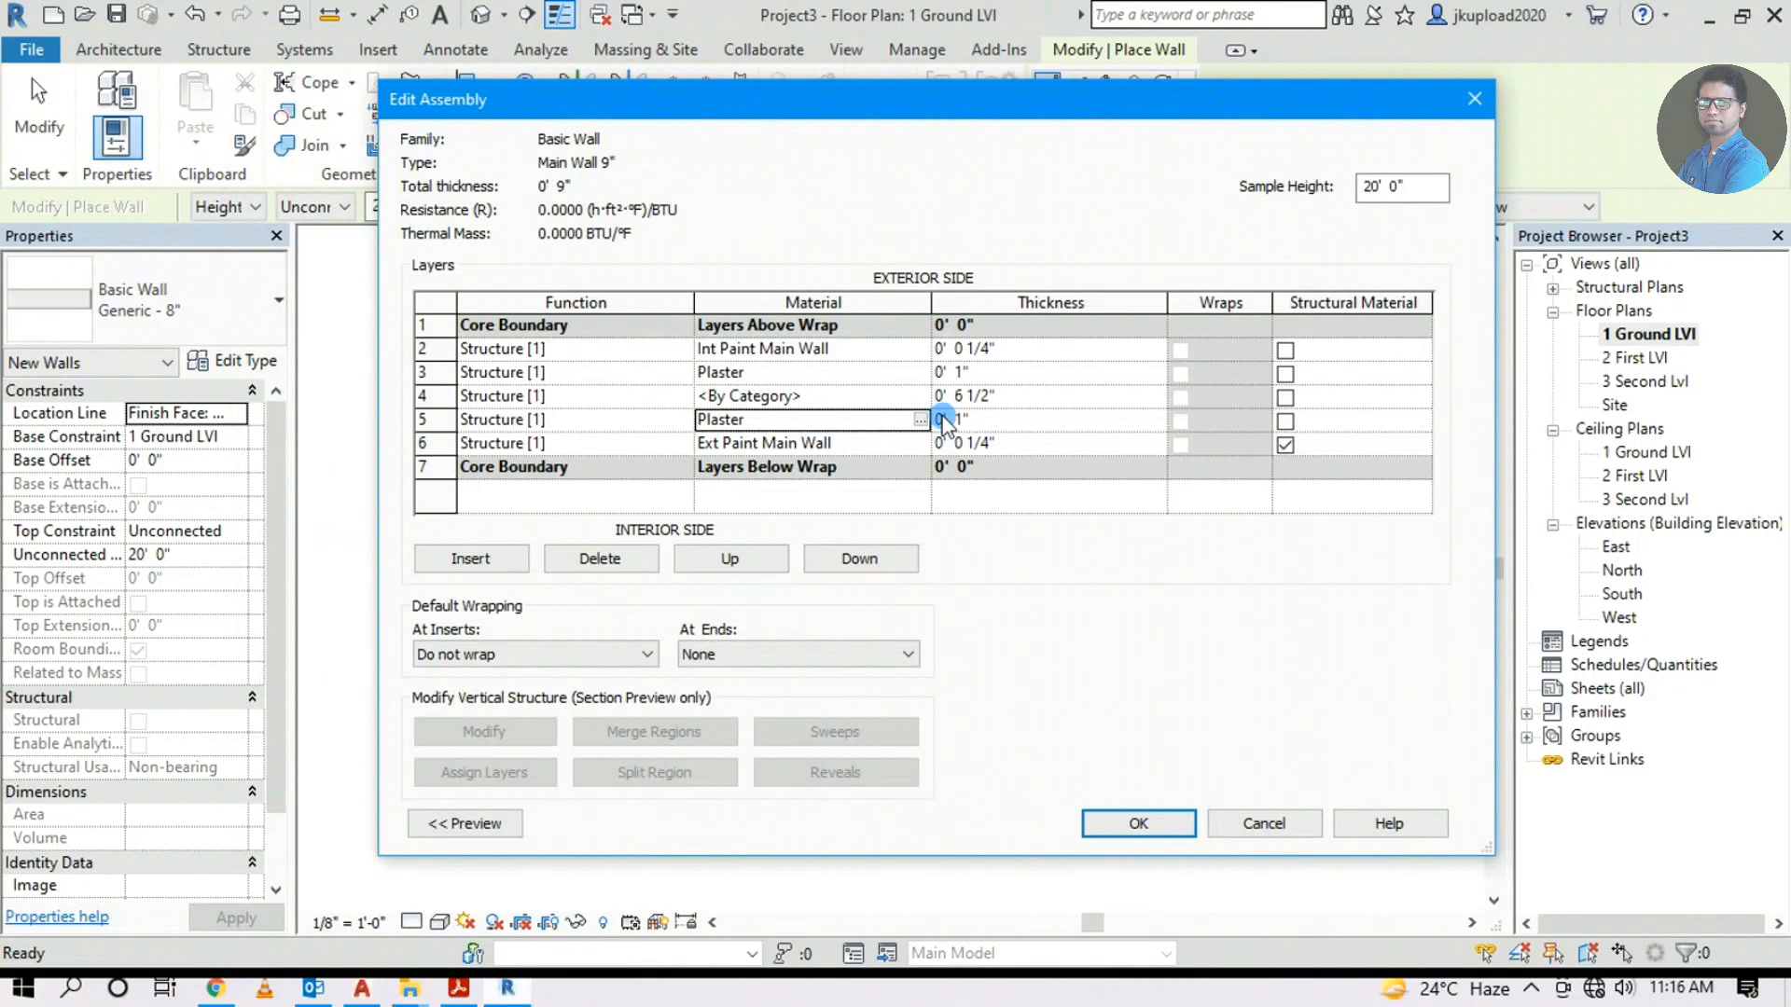
Assign the Brick, Common material to the 6 1/2" core layer
click(900, 396)
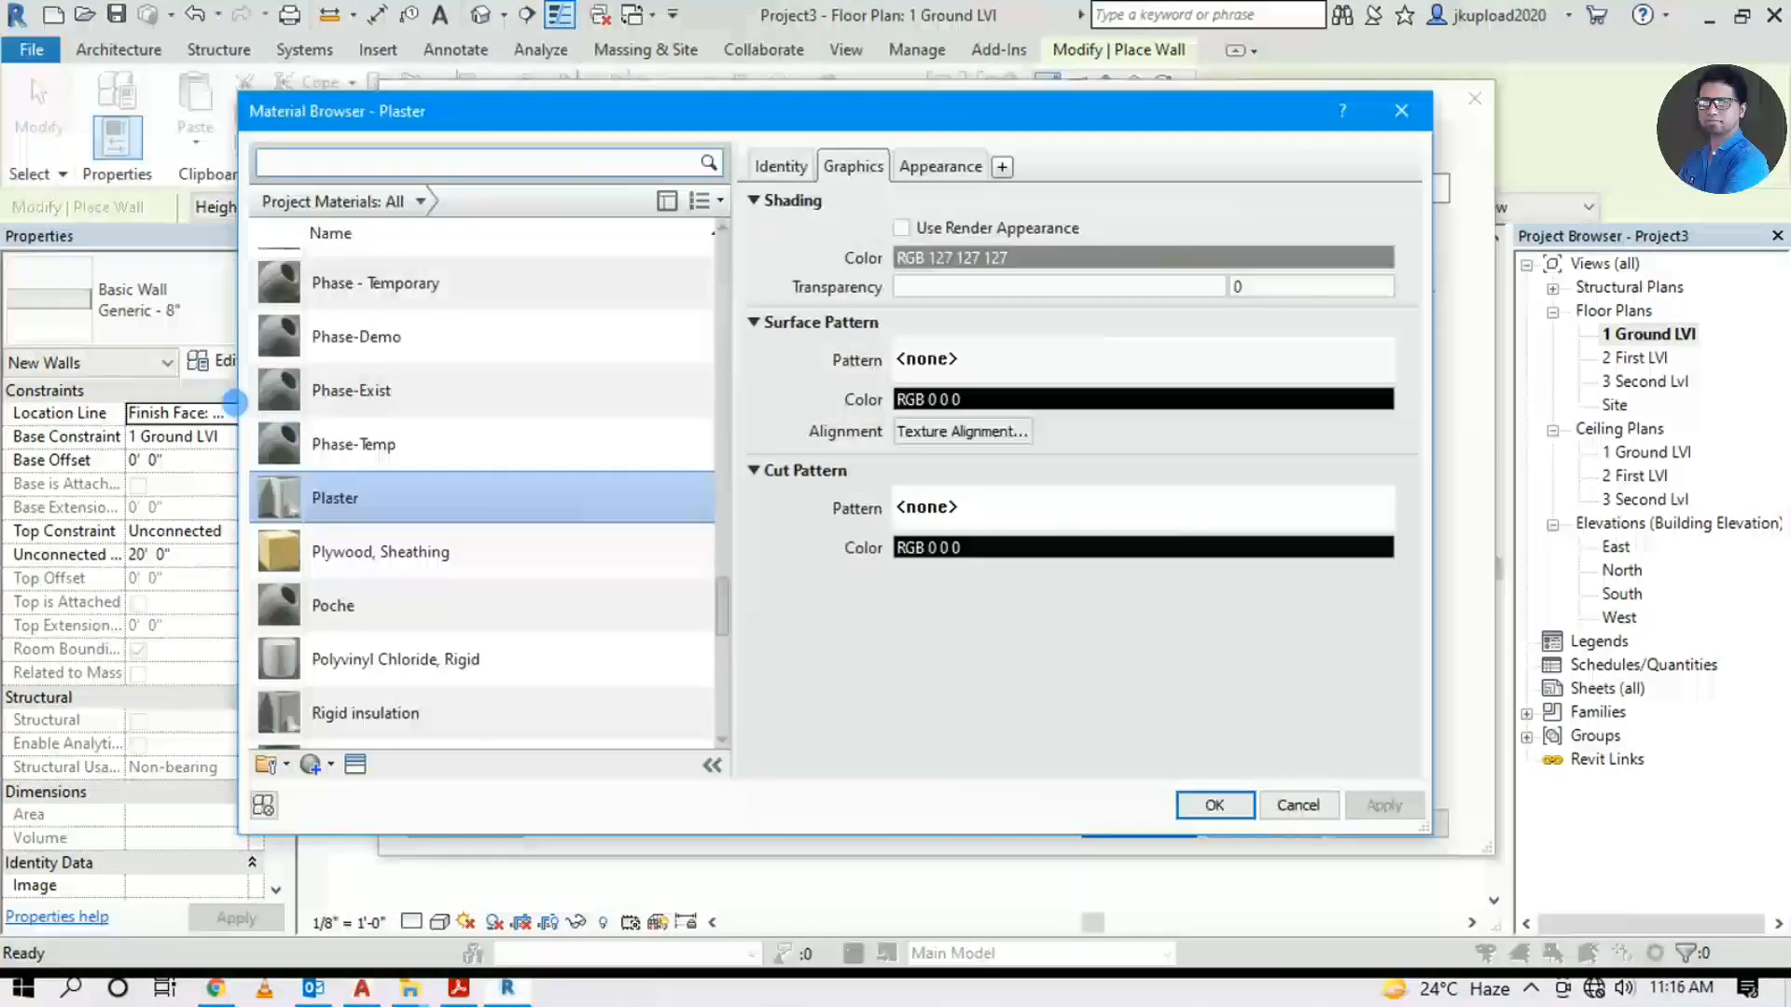
scroll(363, 429, up, 5)
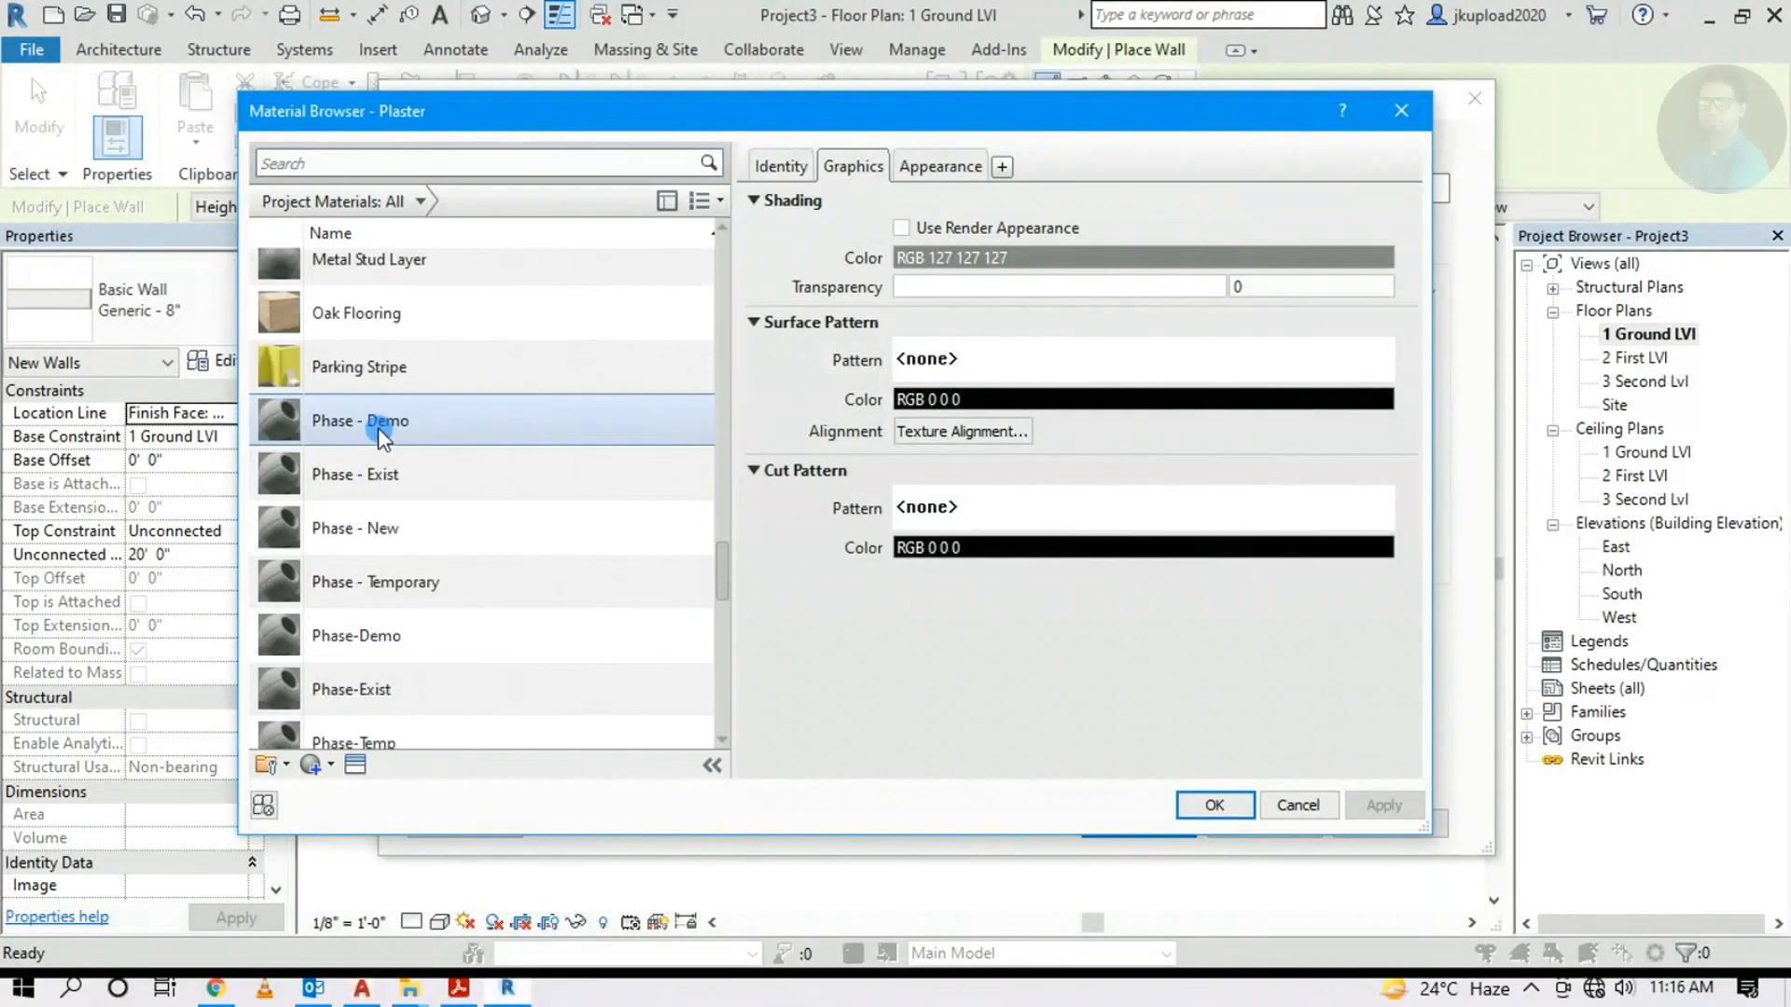
click(392, 513)
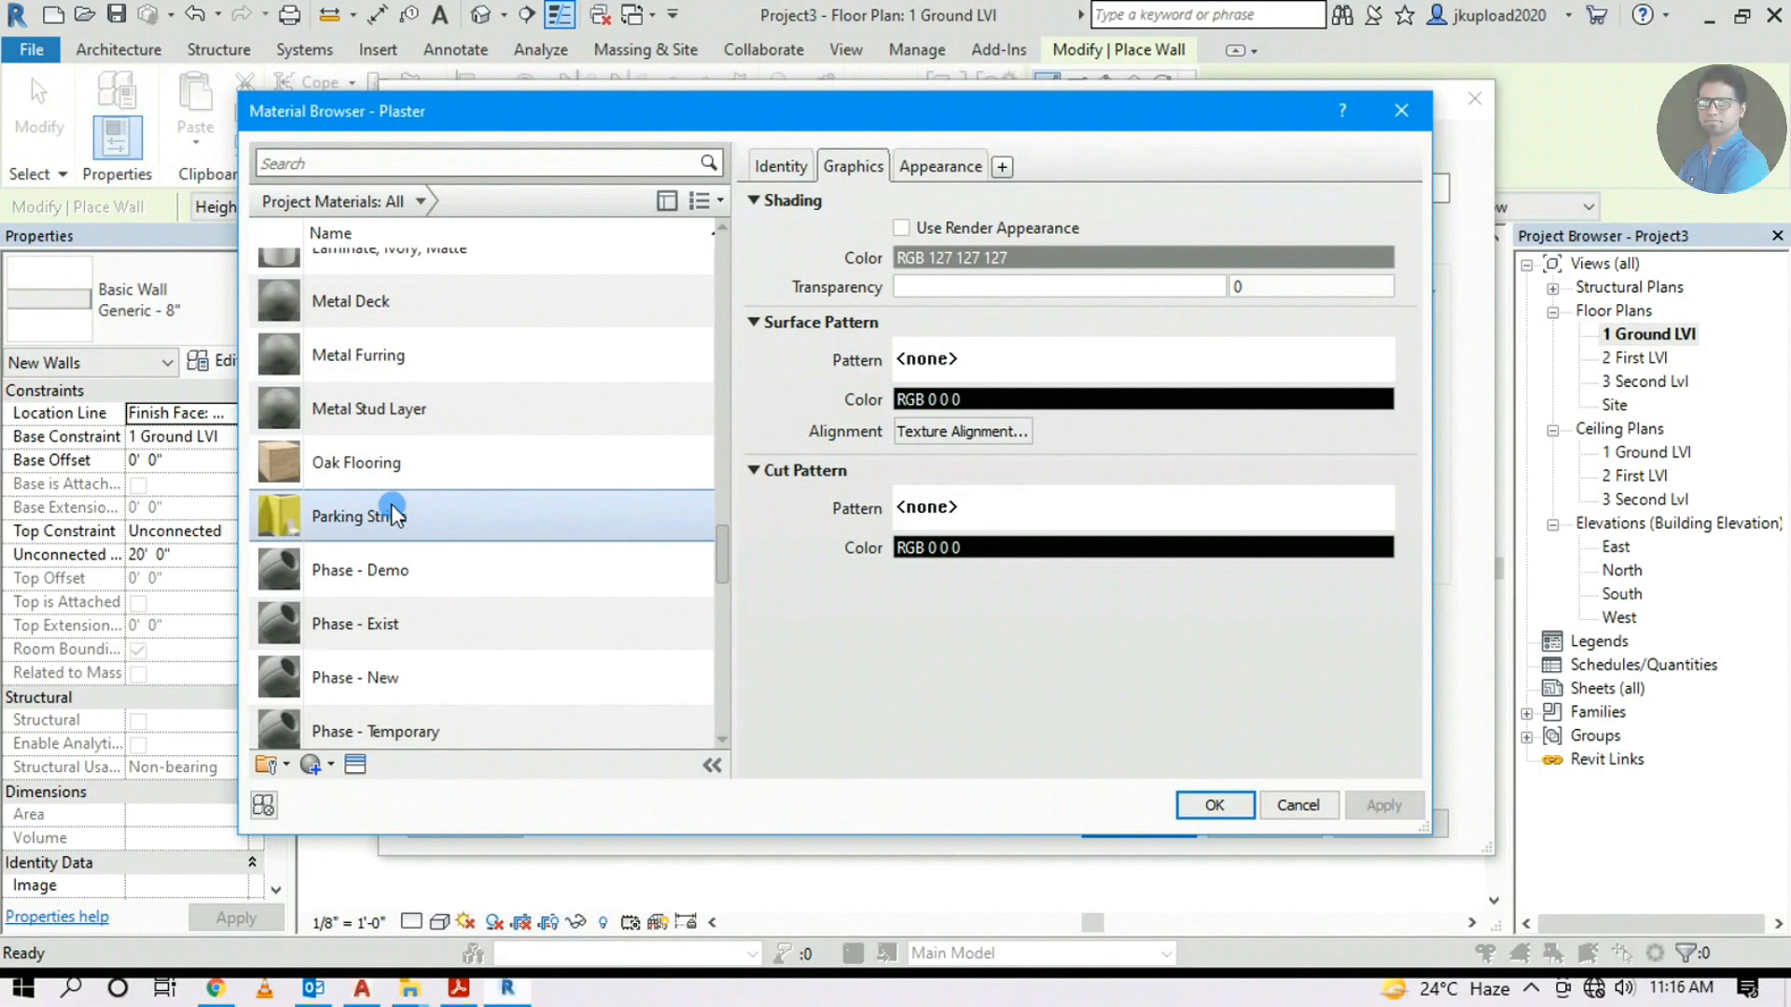
scroll(390, 503, up, 2)
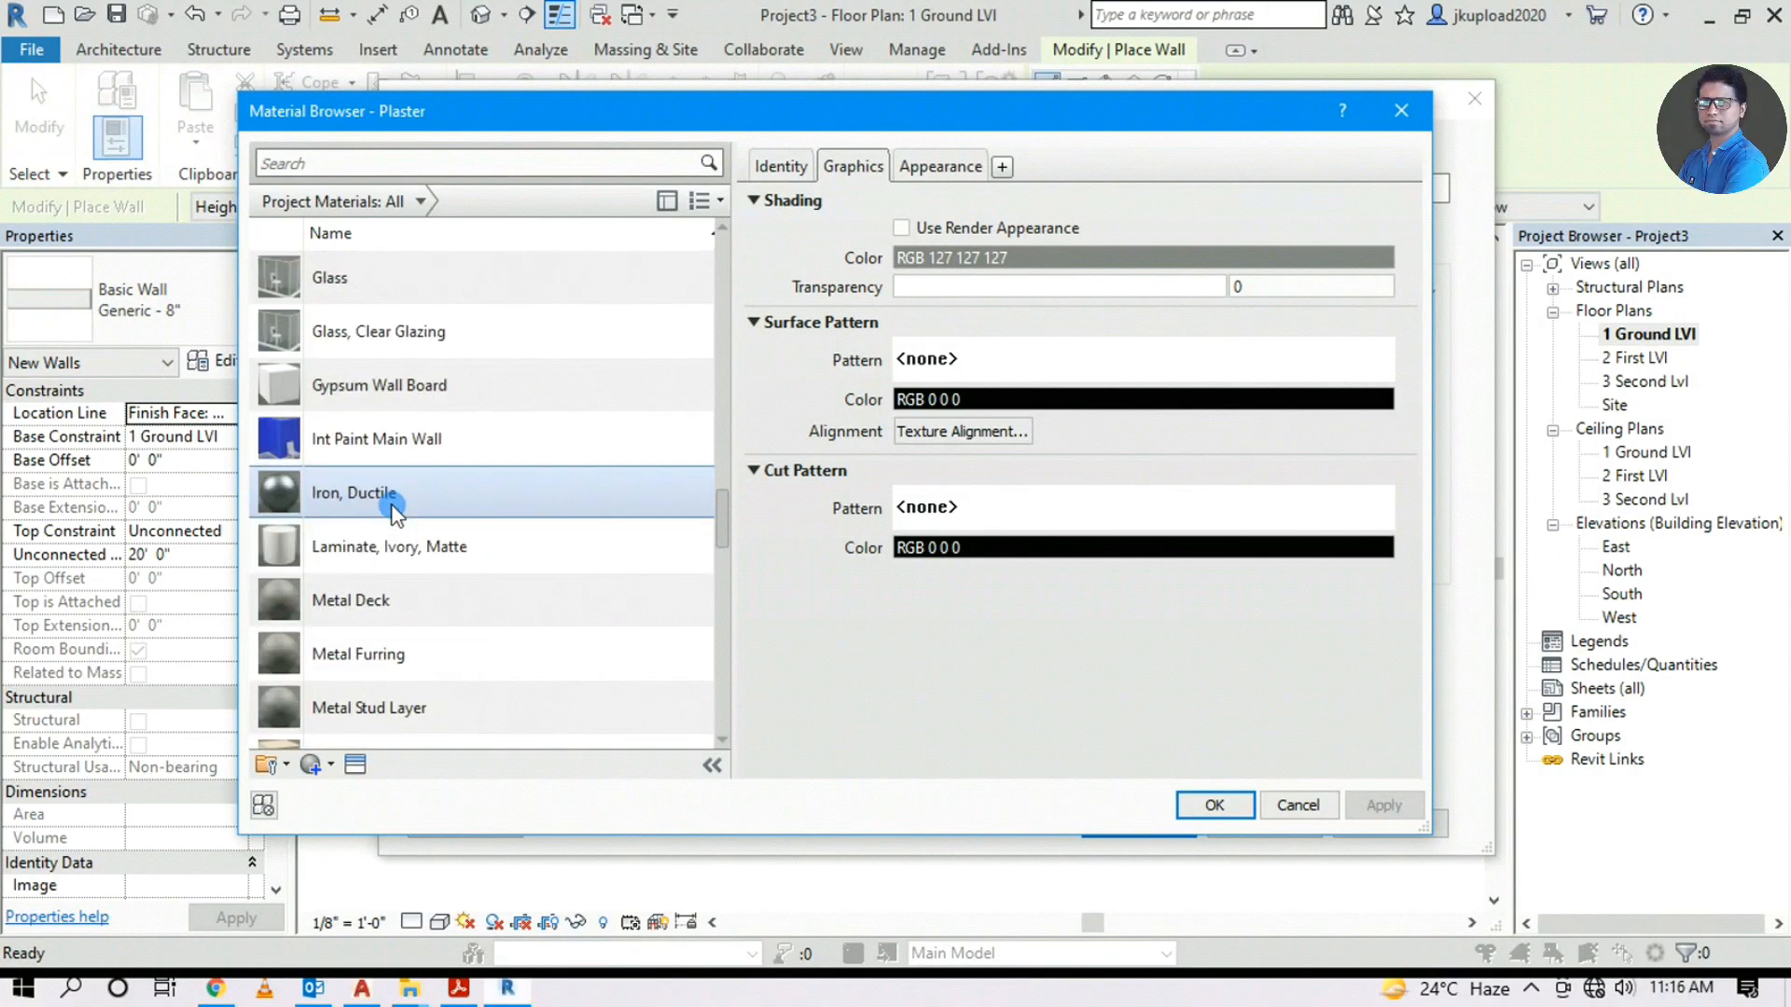
scroll(392, 508, up, 3)
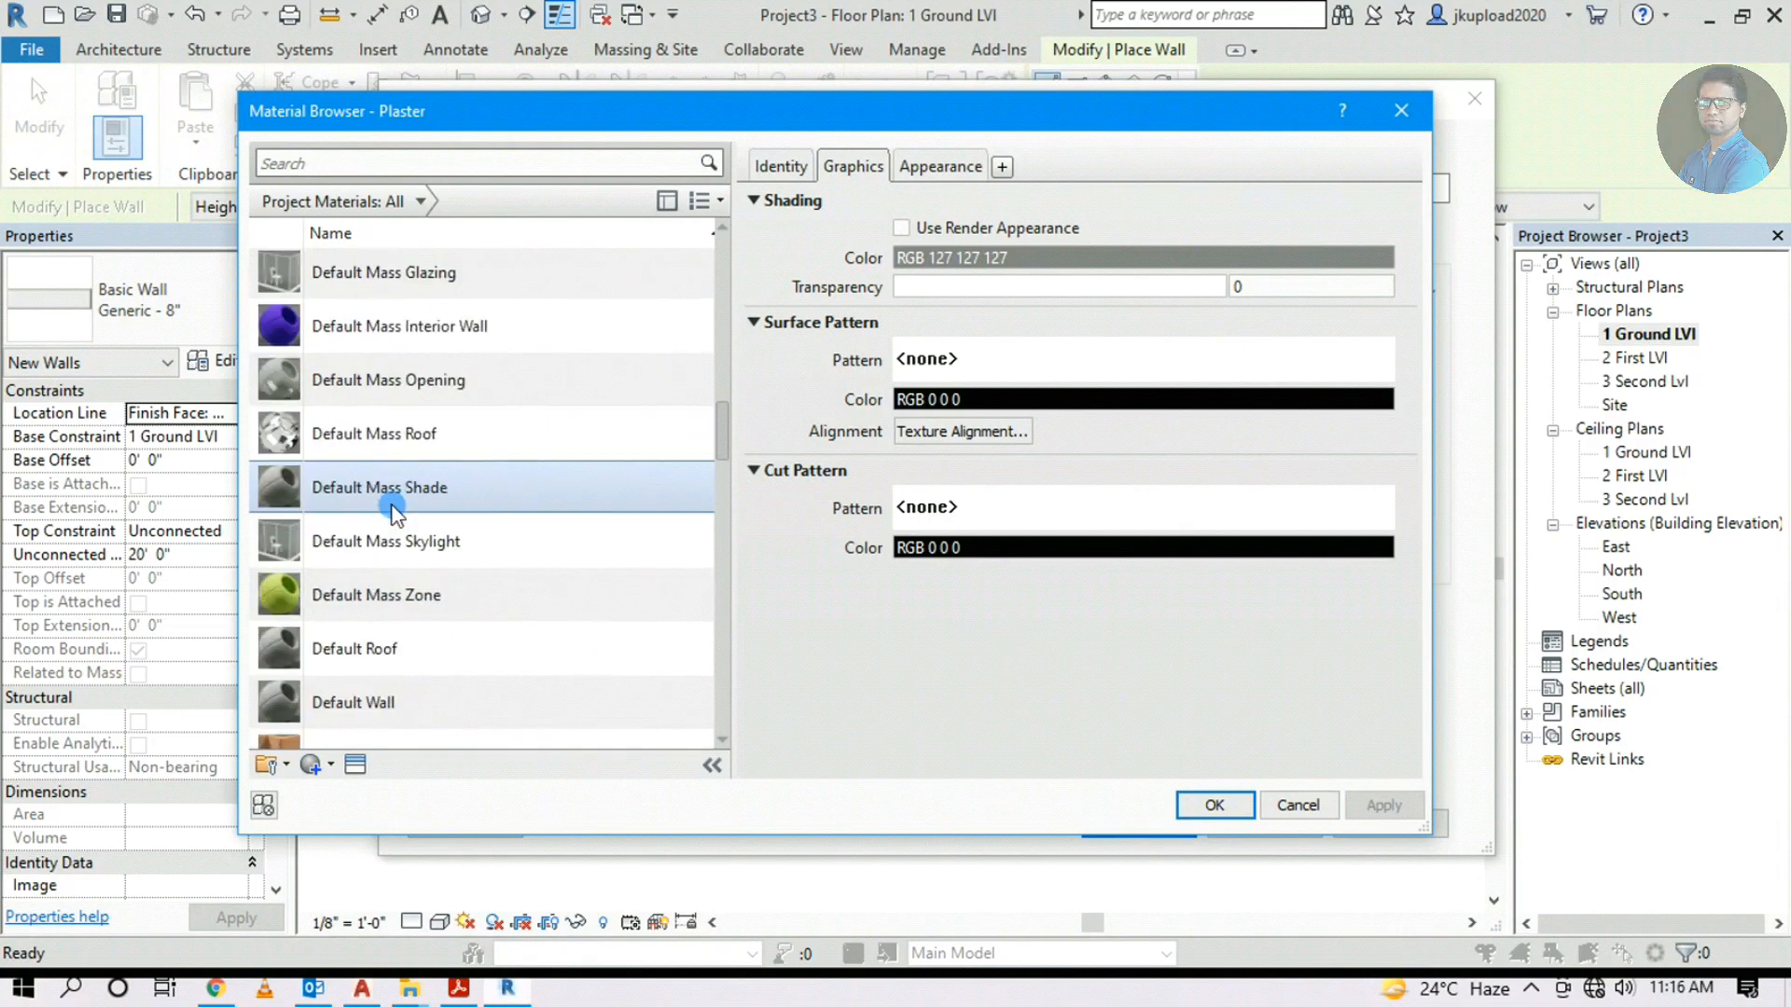
scroll(391, 511, up, 5)
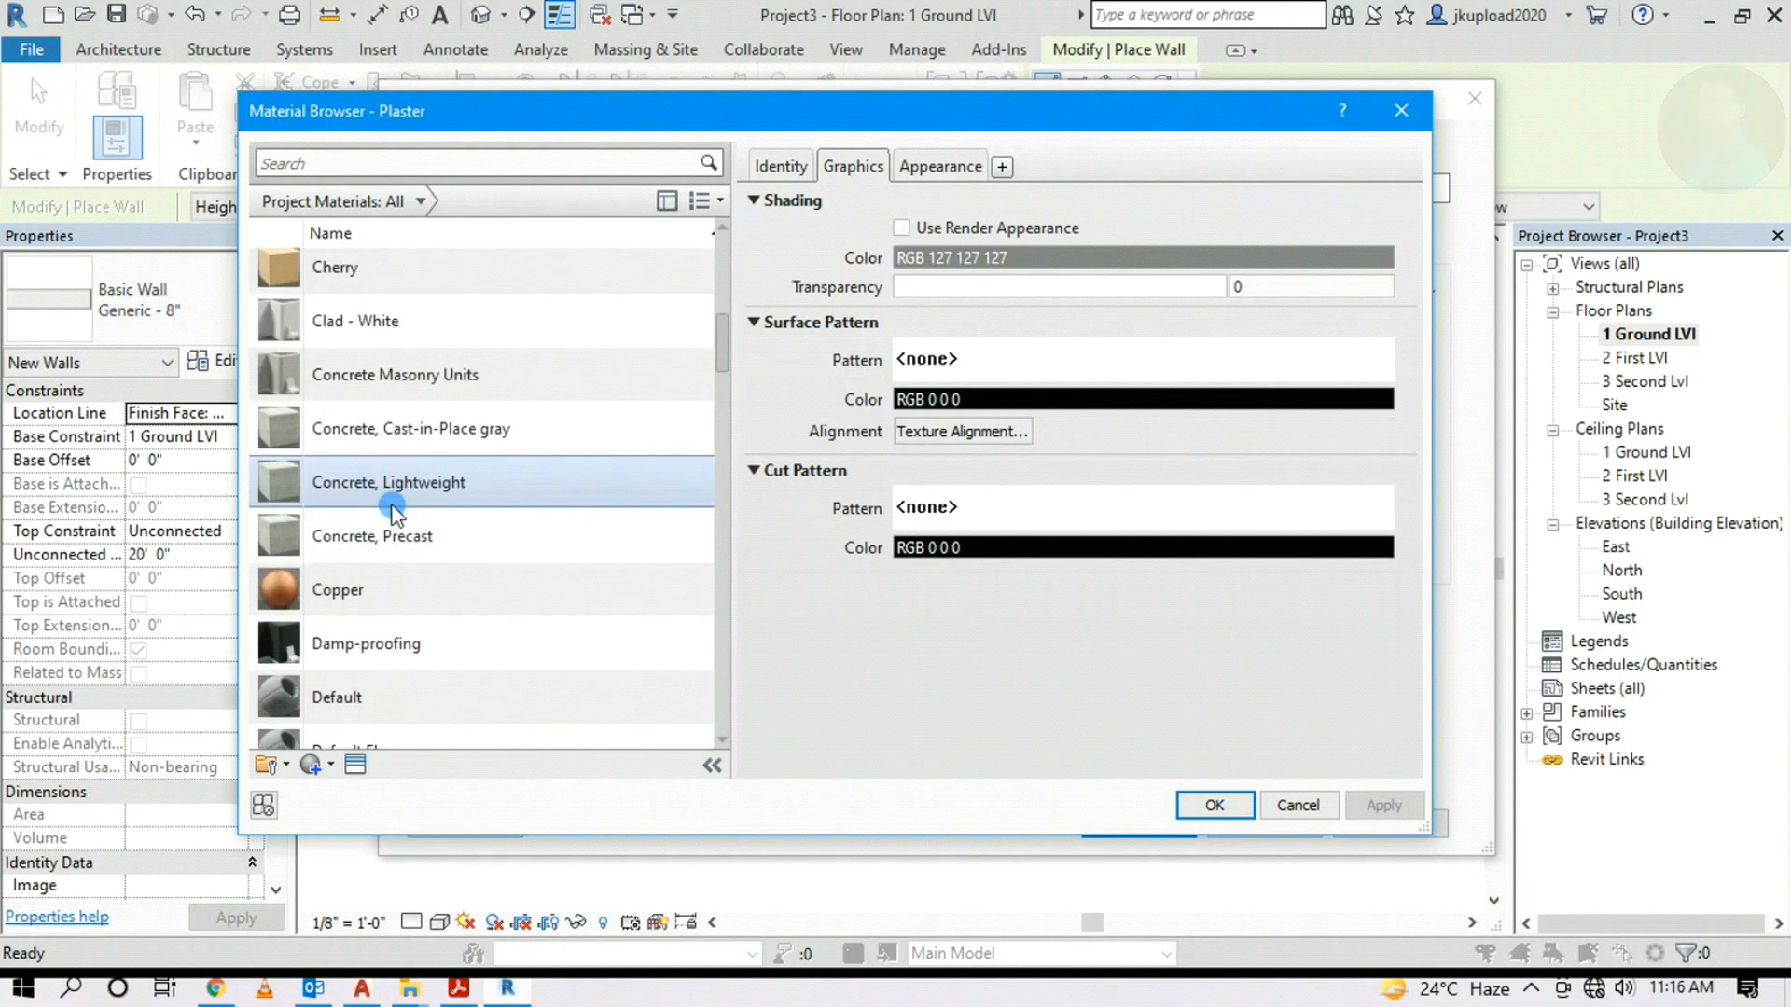
scroll(392, 511, up, 5)
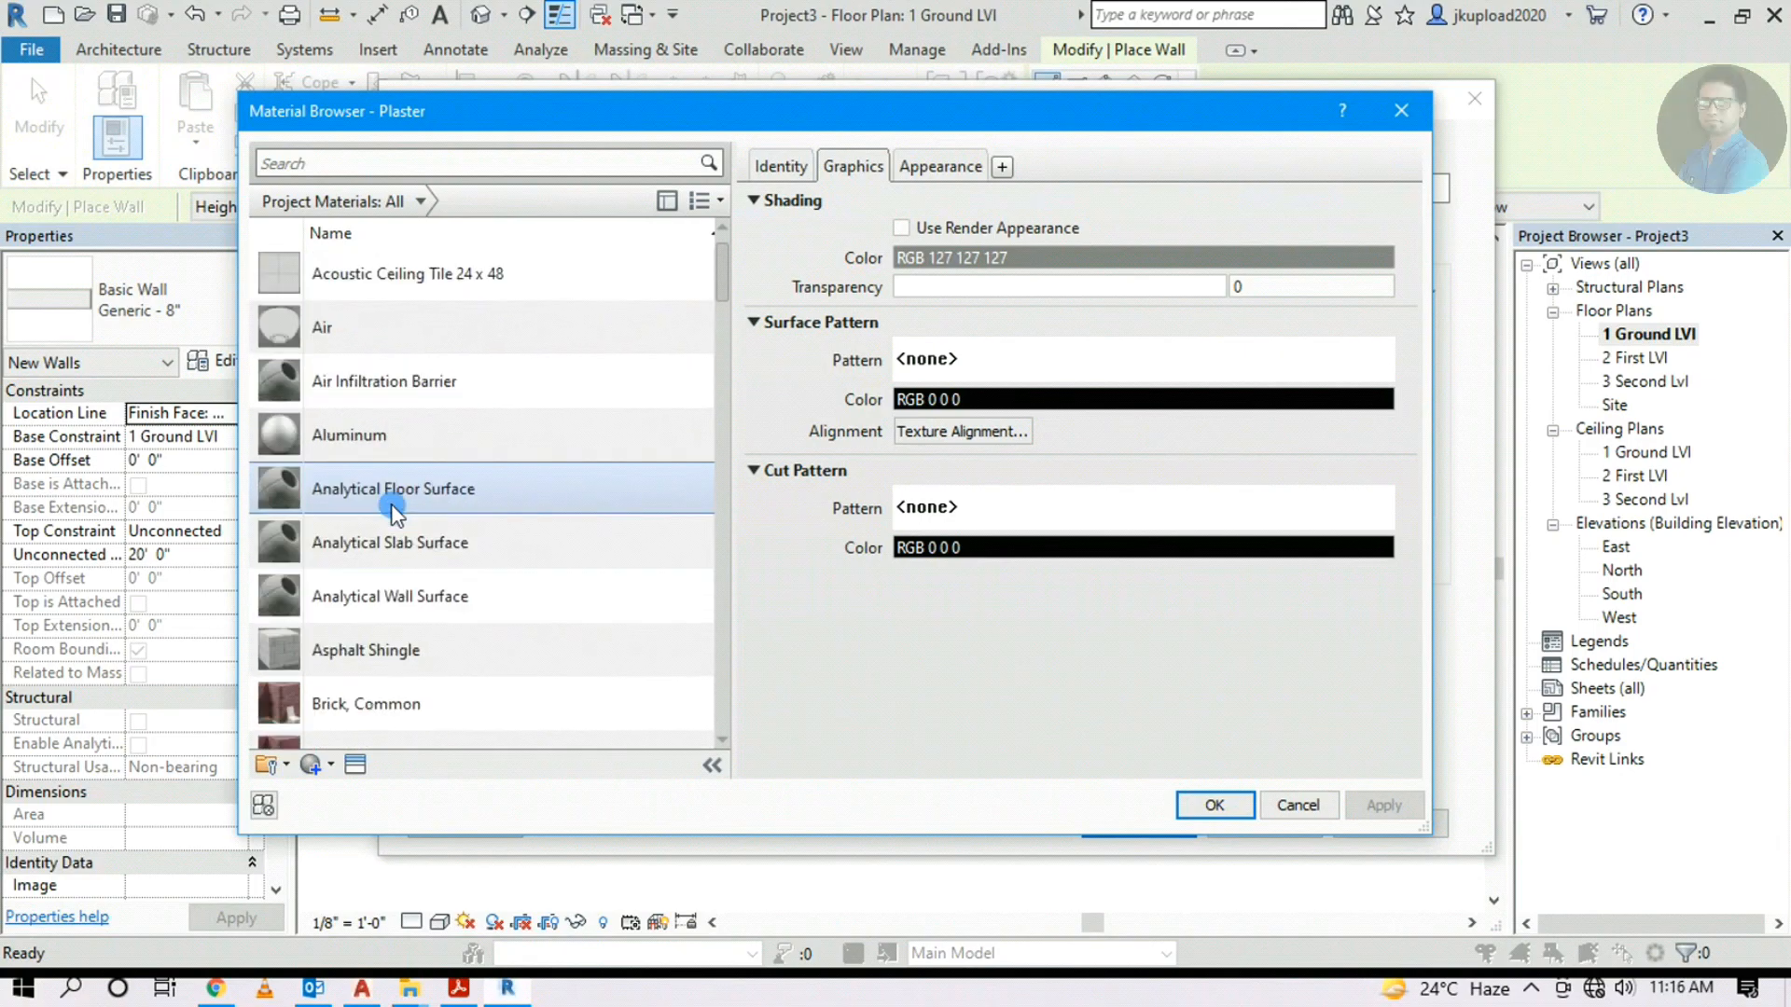
scroll(392, 512, down, 1)
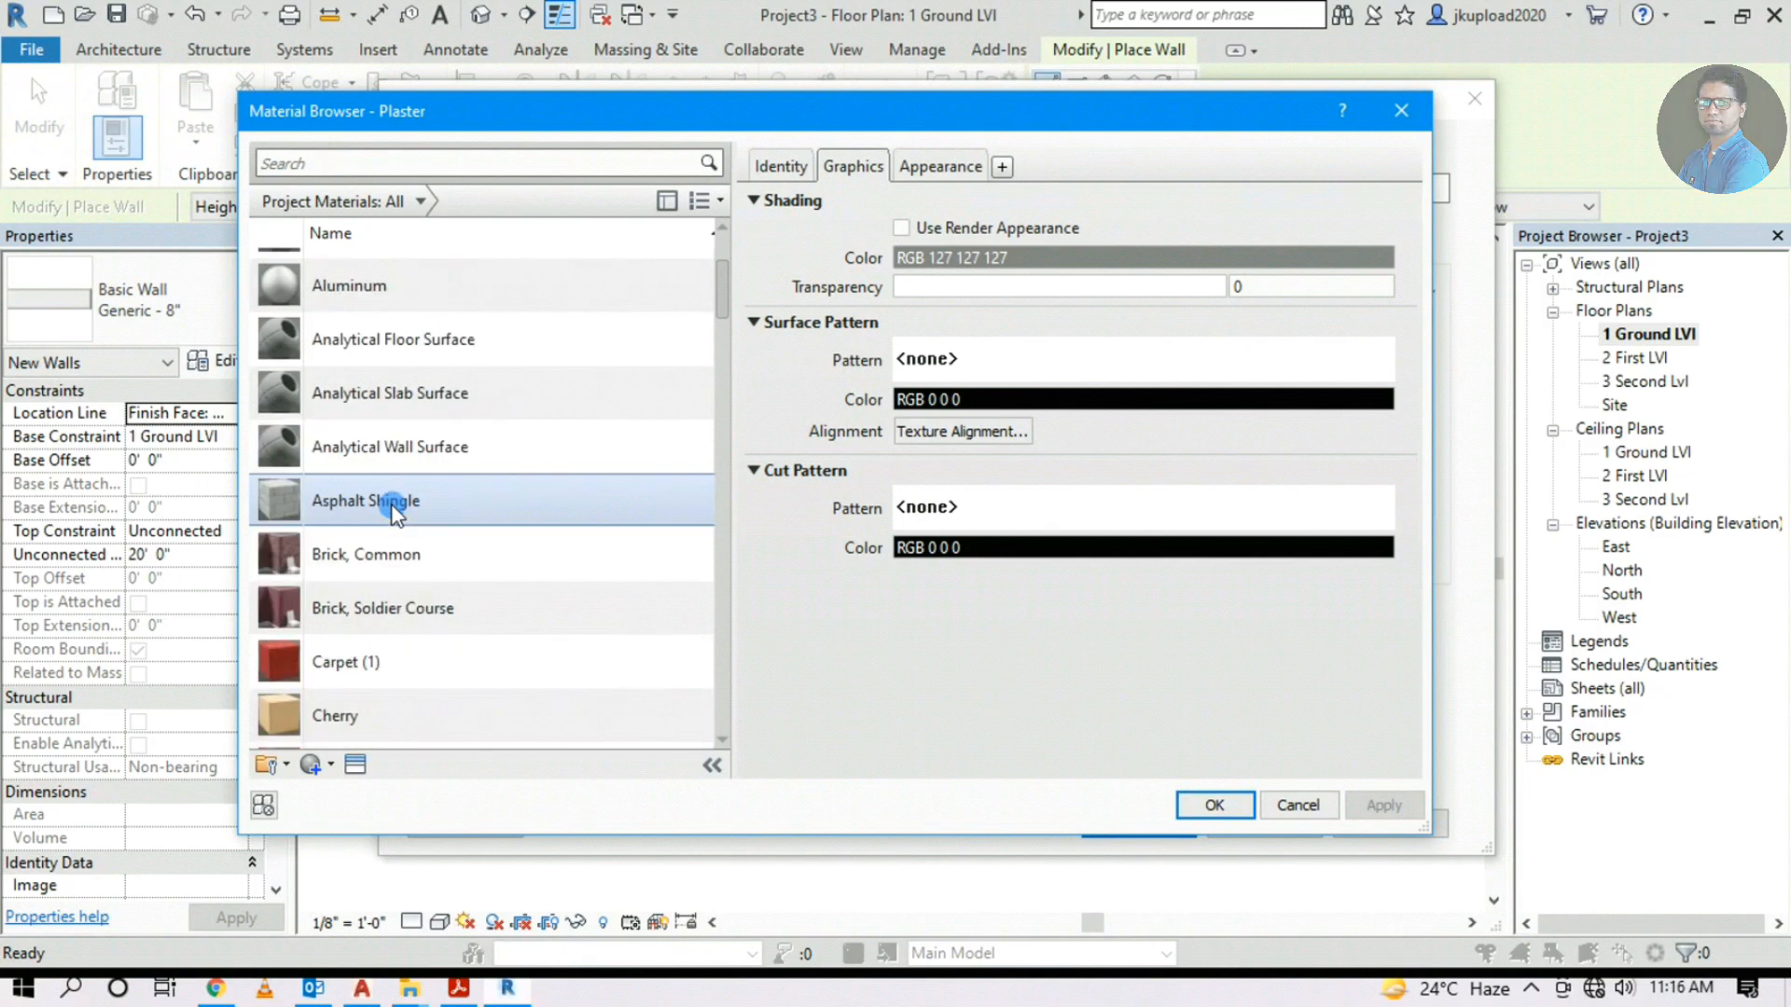
click(457, 562)
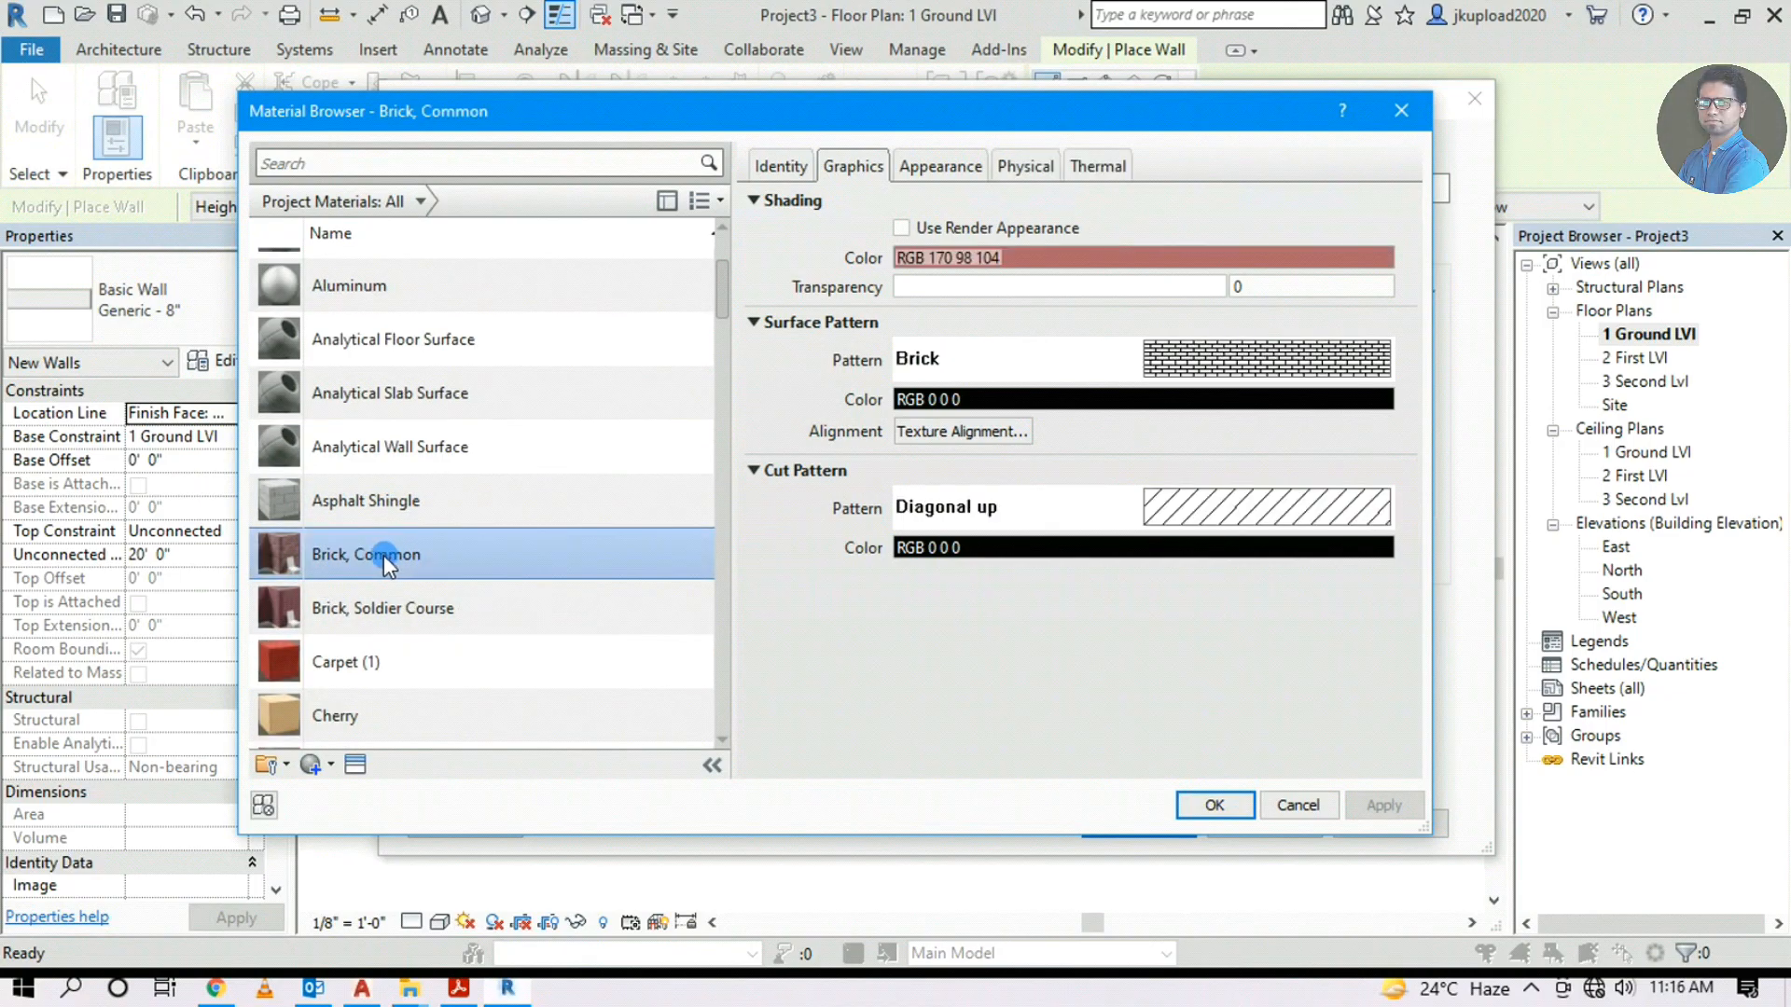
click(1210, 806)
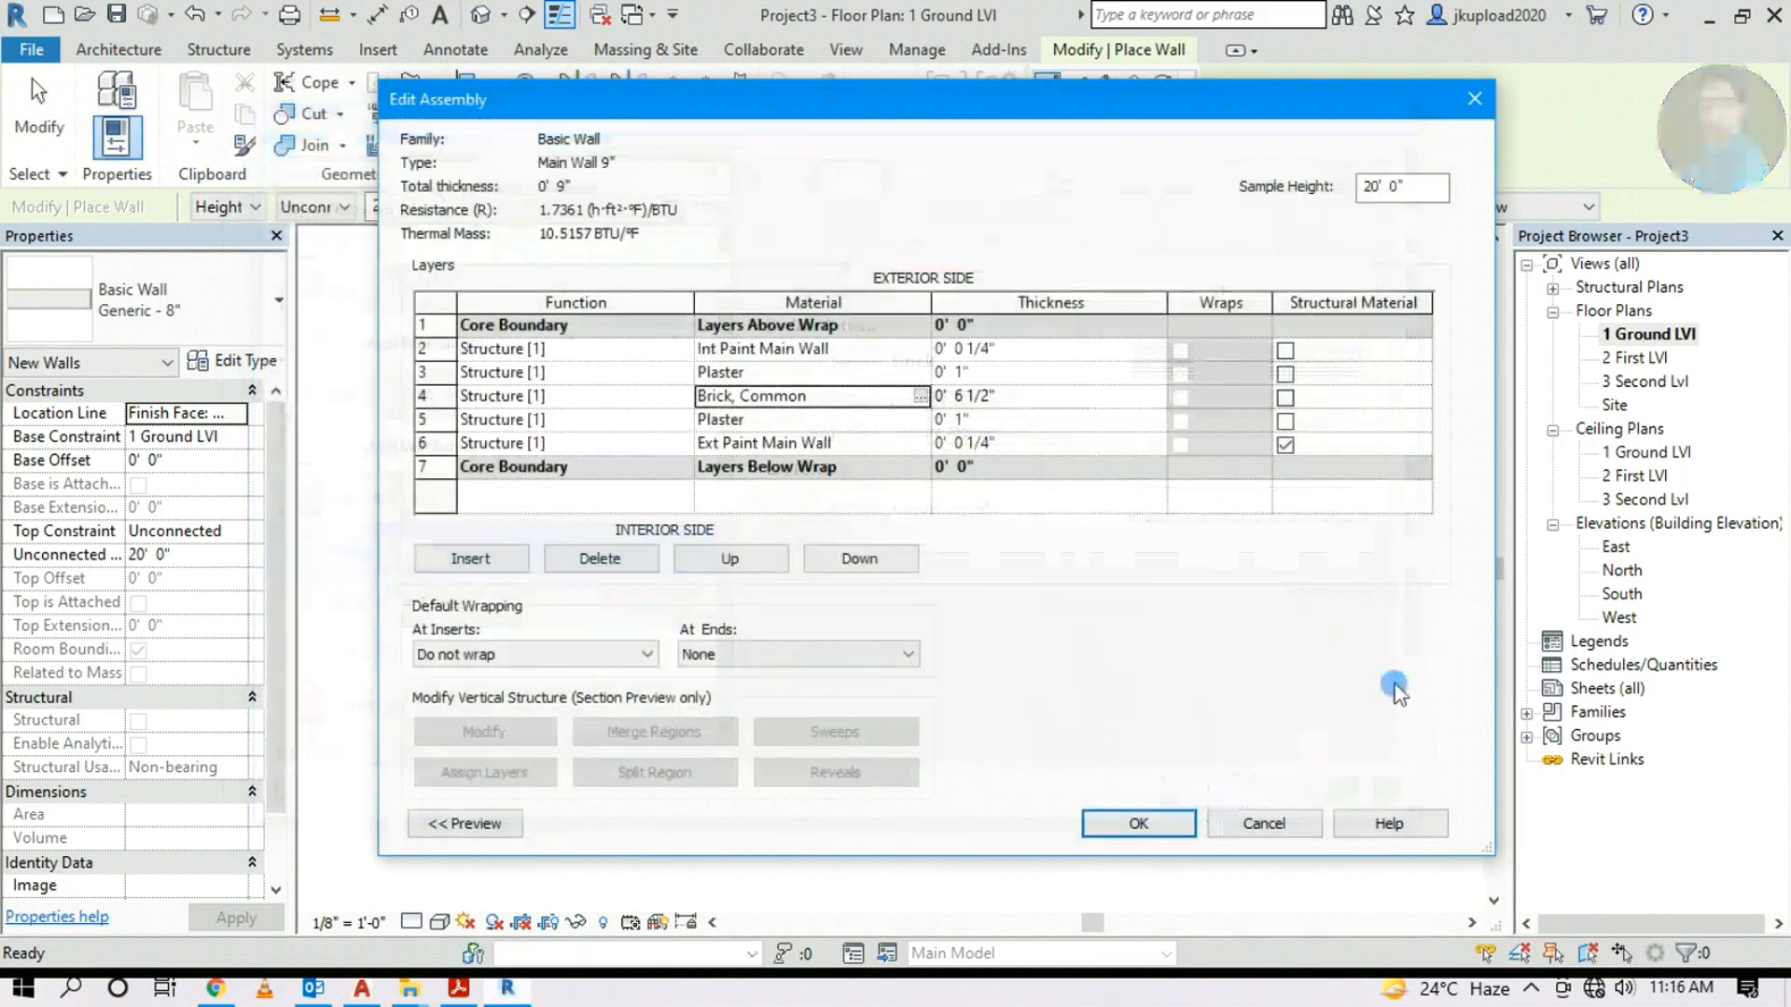
drag(788, 104, 1021, 84)
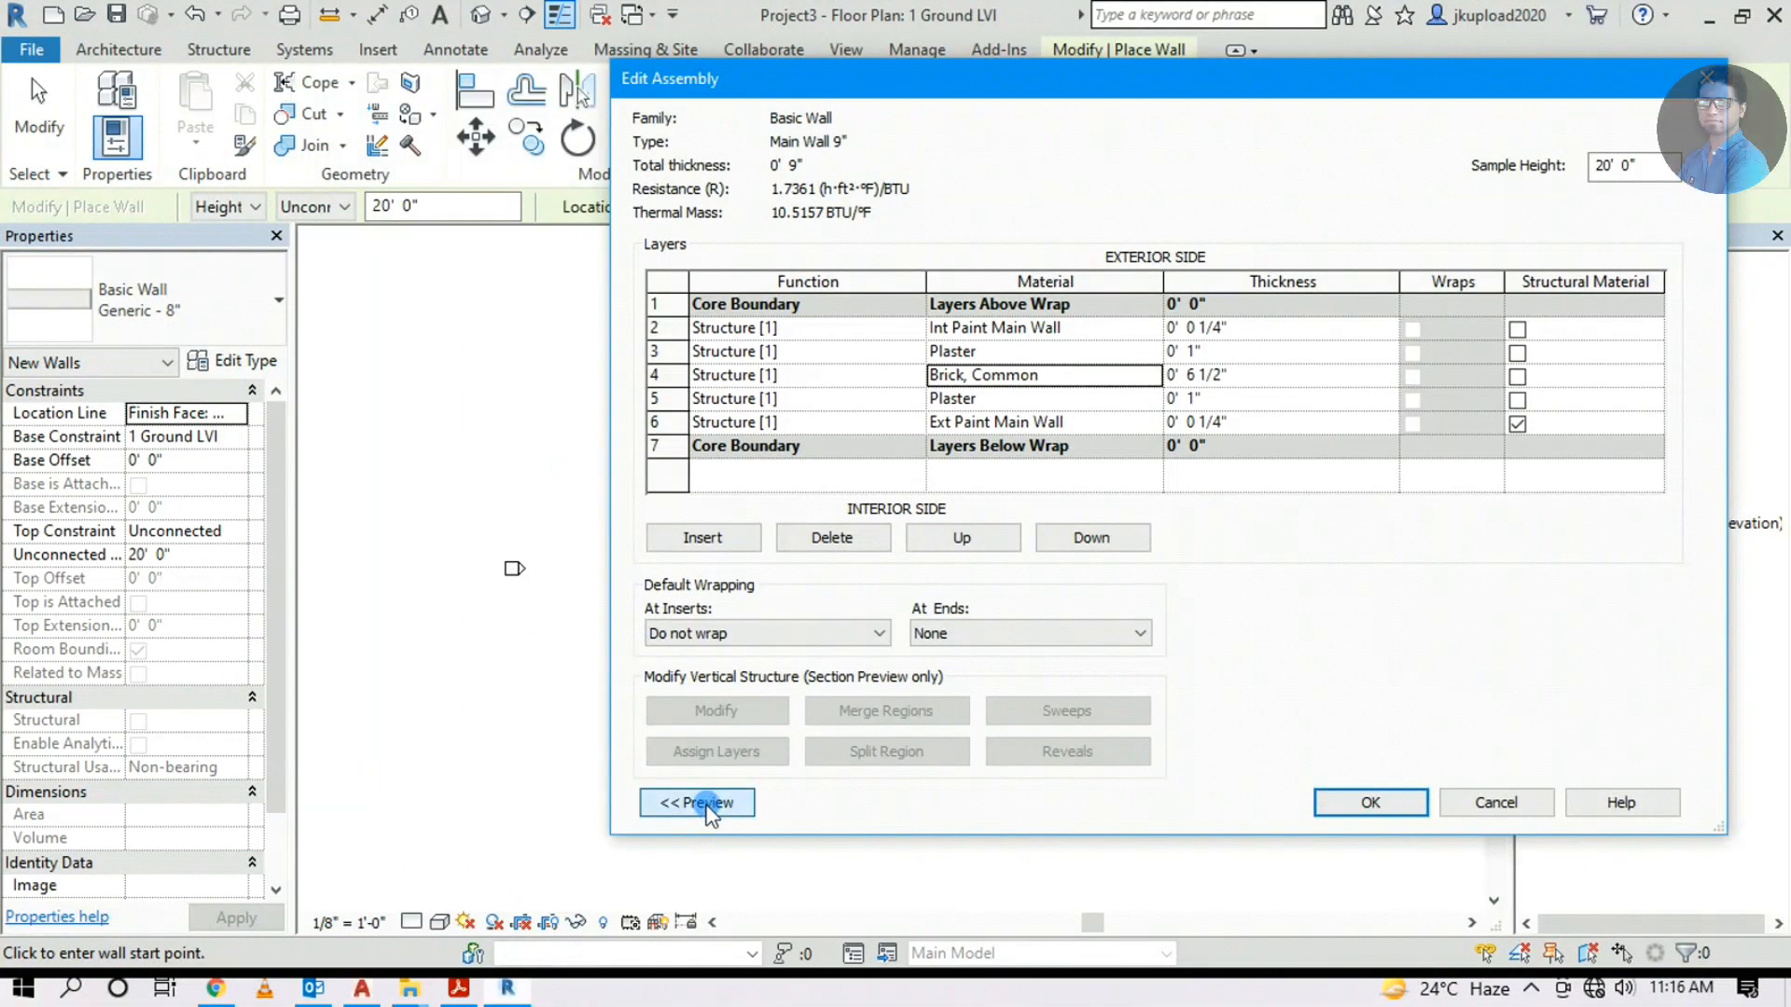
Inspect the wall layers in the floor plan preview, then accept the 9" assembly
click(704, 804)
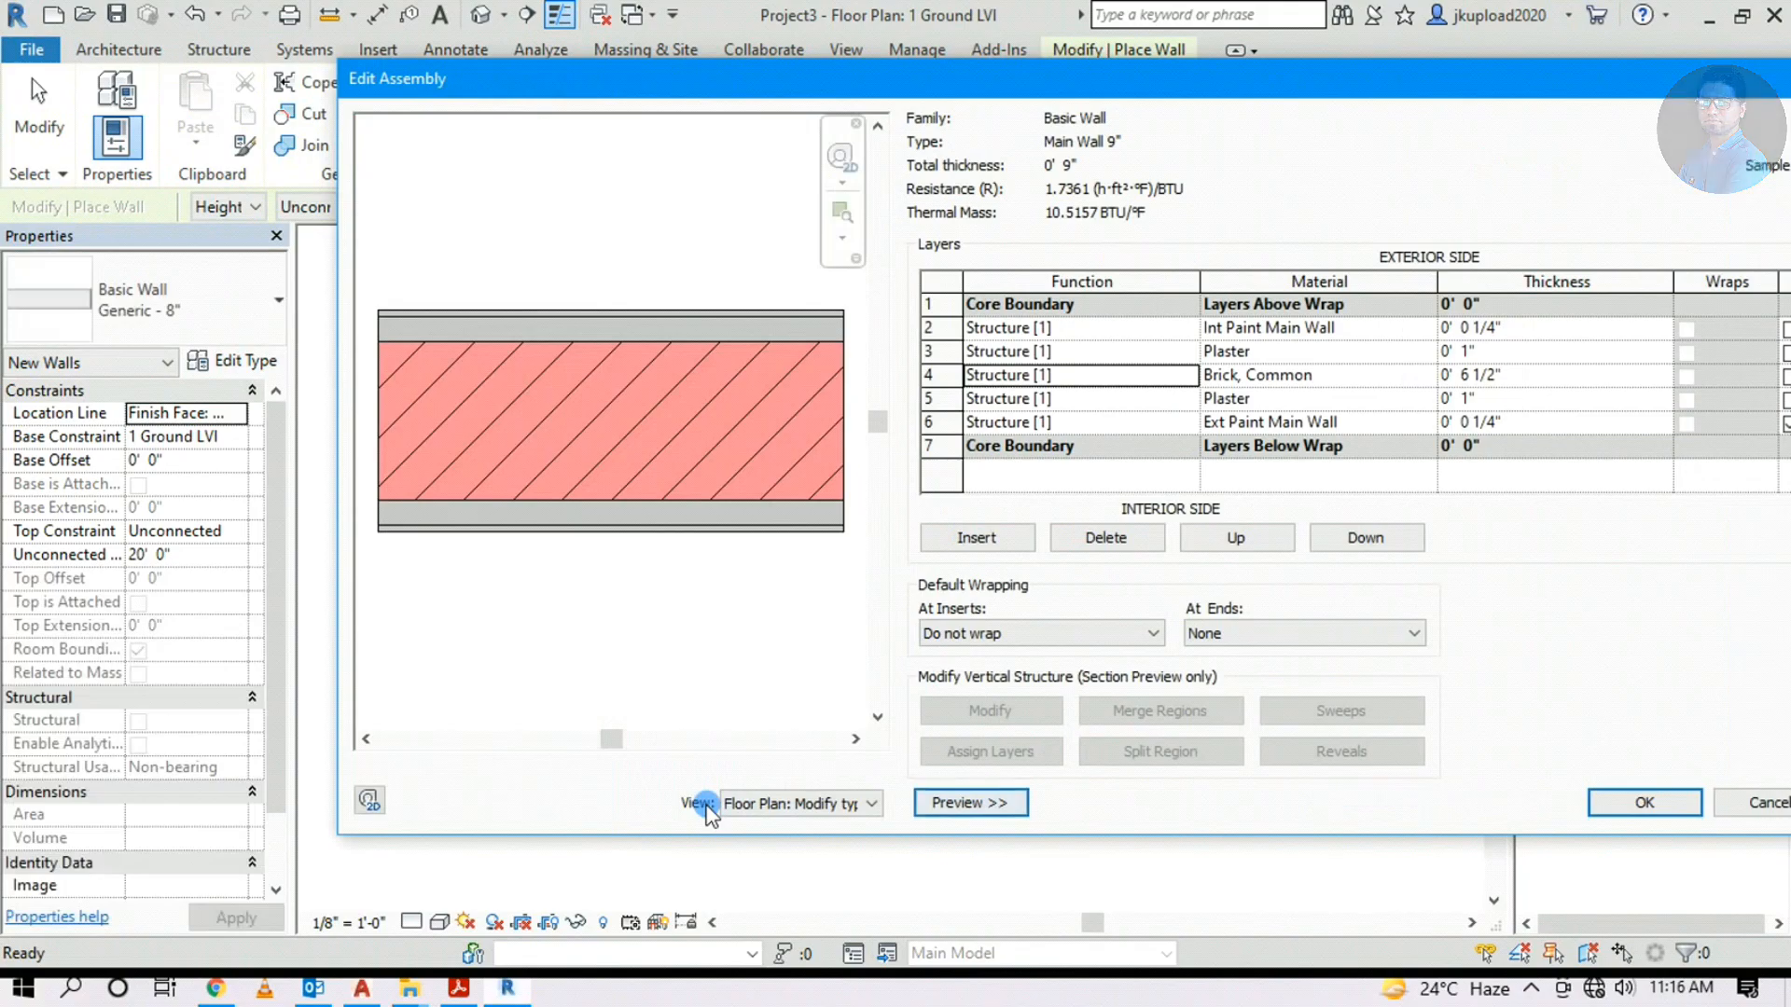
click(782, 804)
click(782, 805)
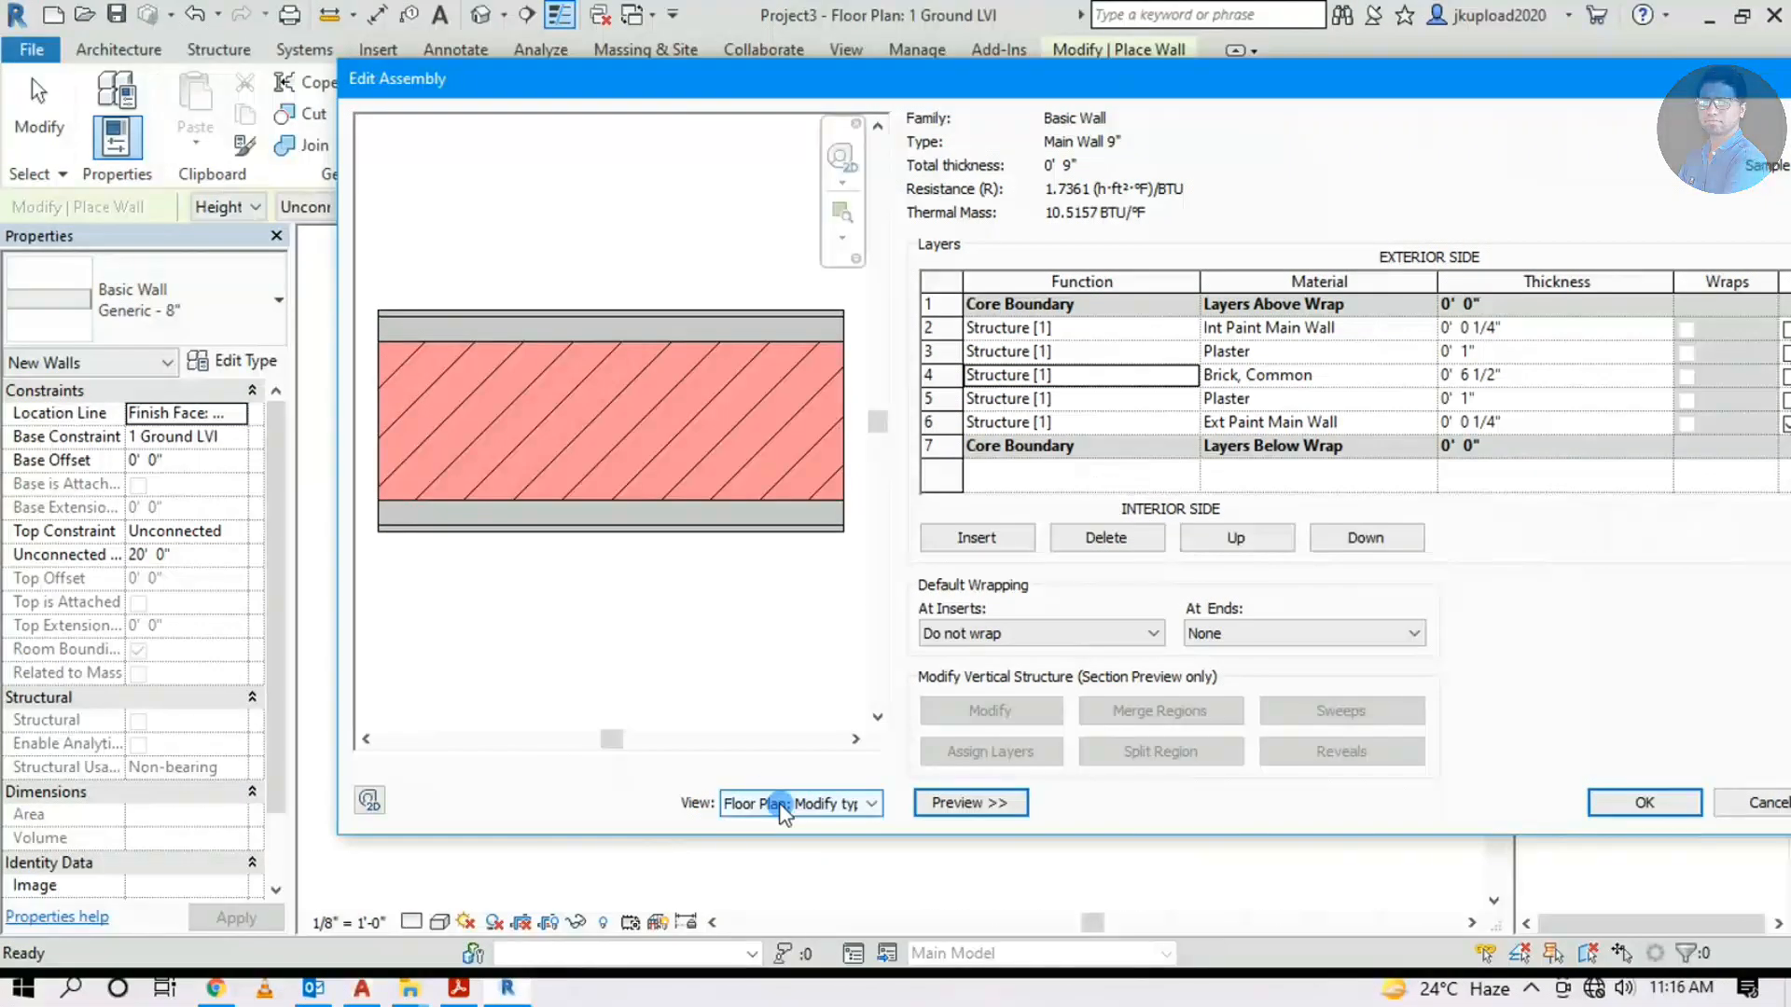
scroll(471, 392, up, 3)
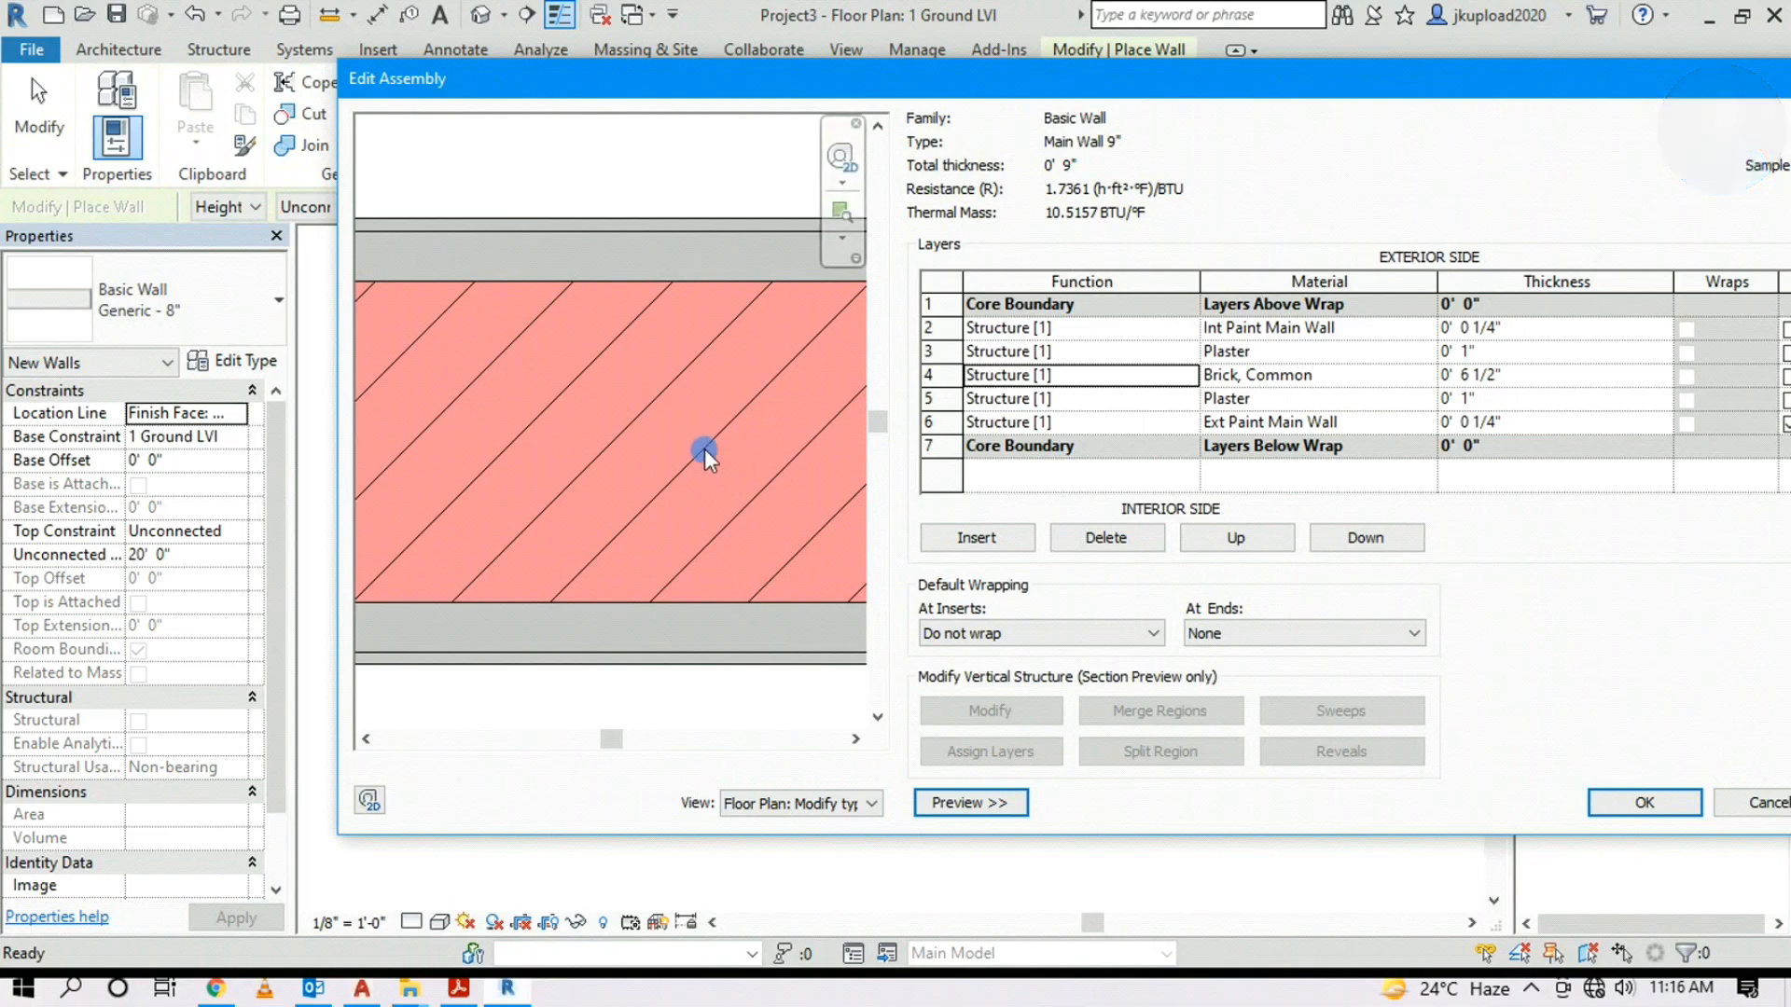
scroll(677, 400, down, 2)
scroll(429, 322, up, 2)
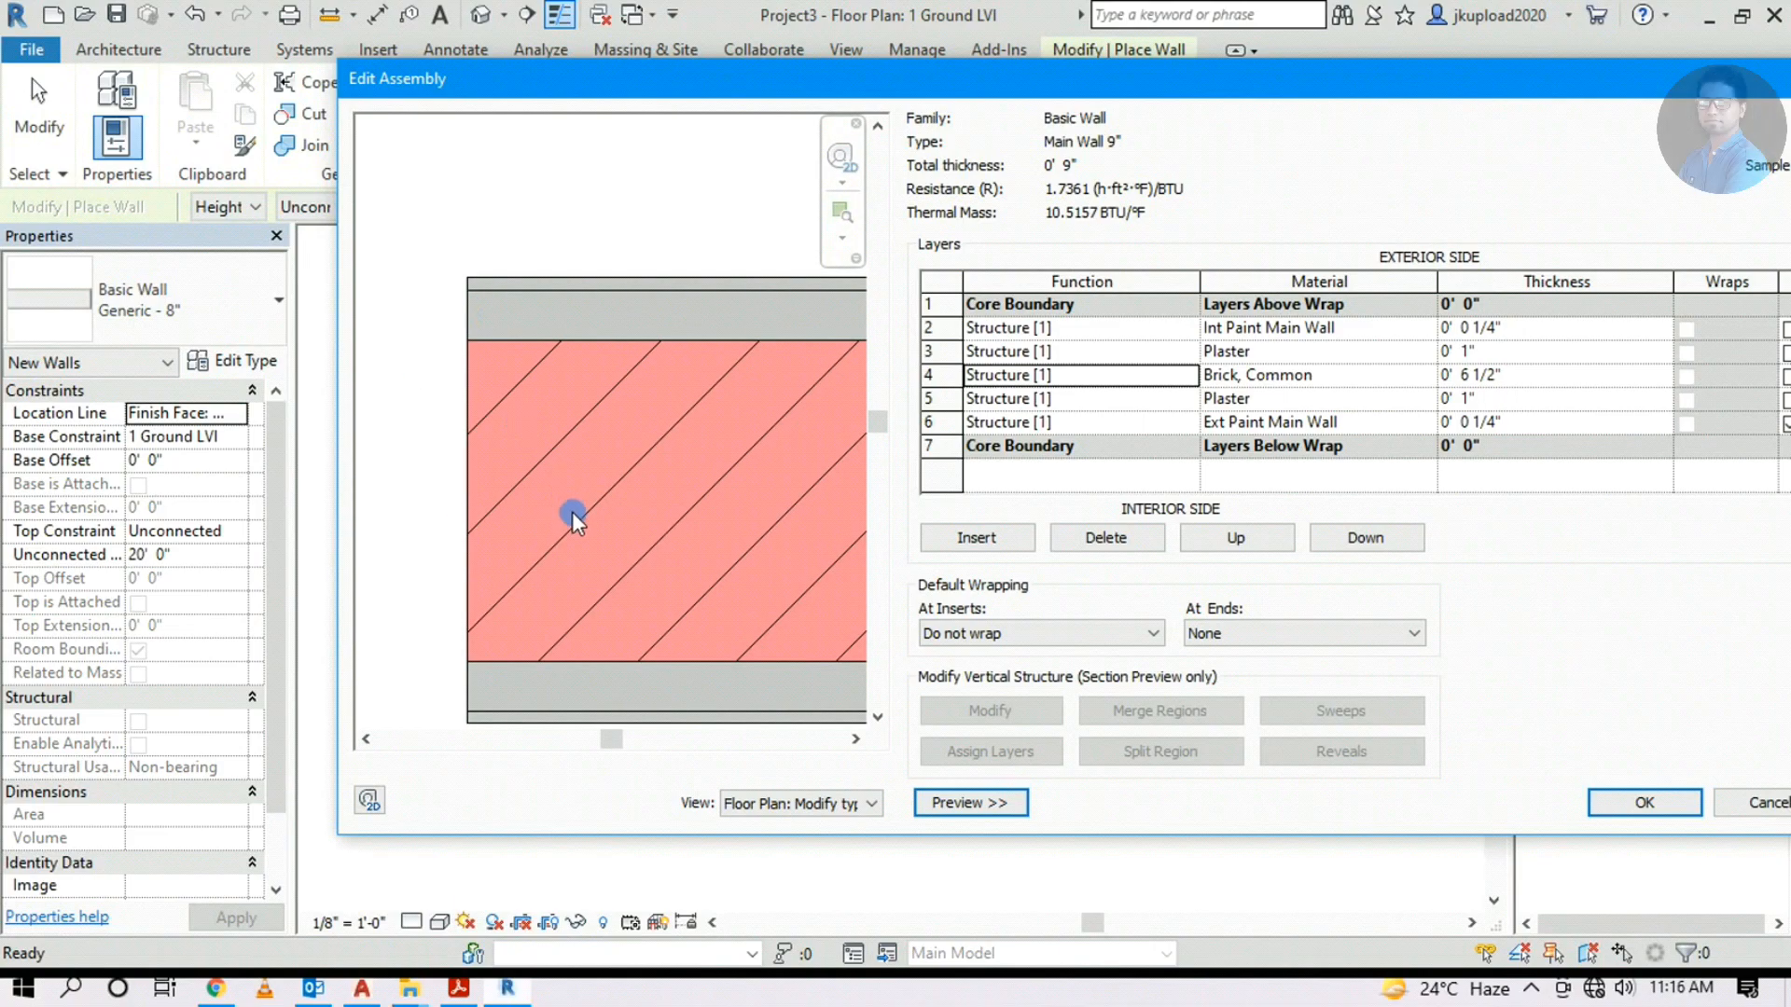
scroll(513, 282, down, 1)
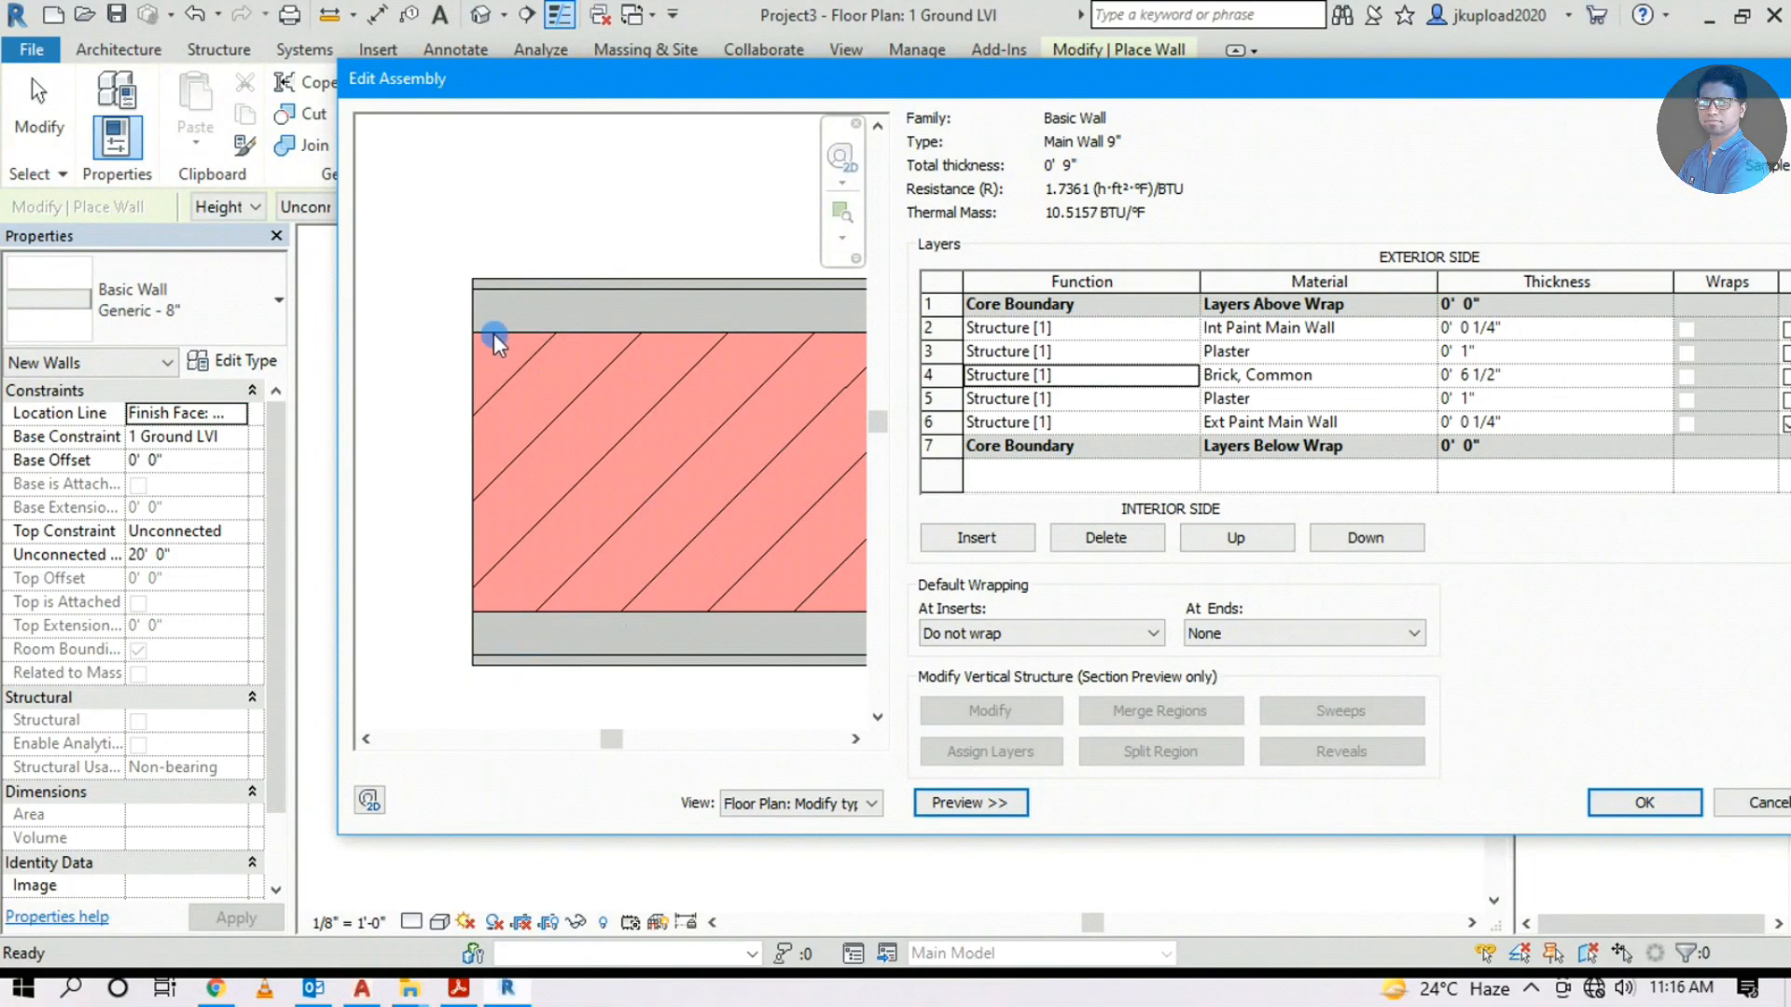
click(843, 183)
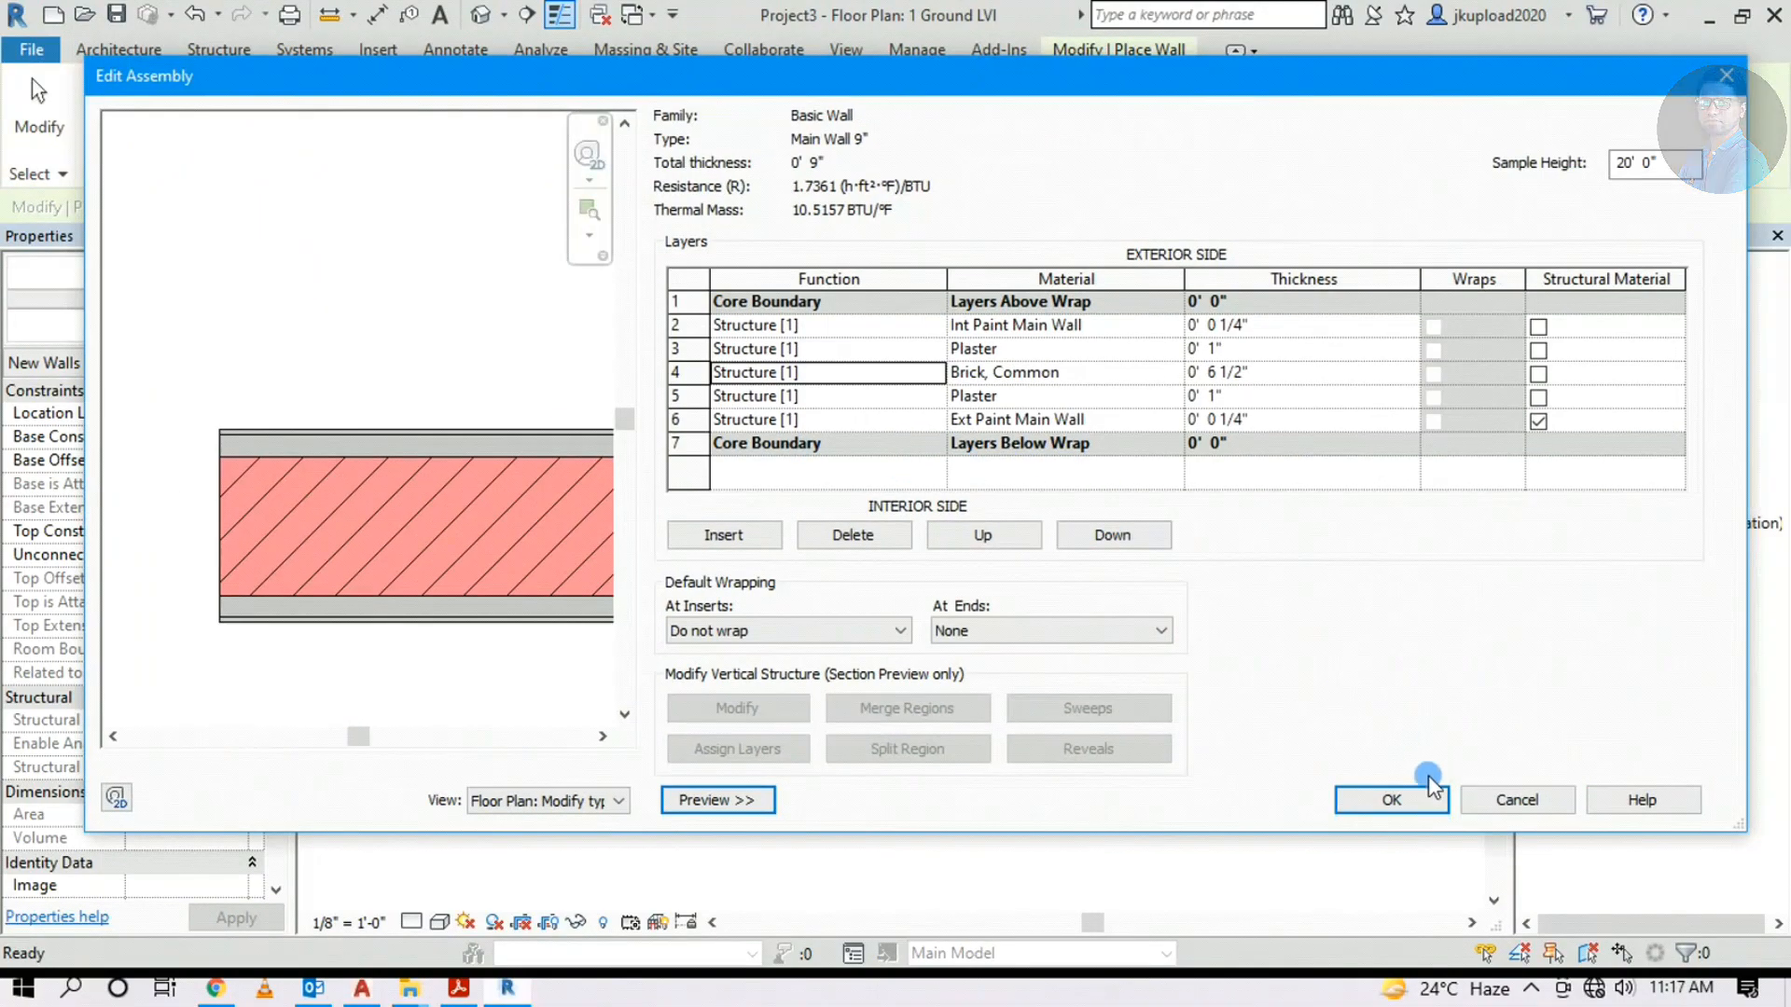
click(1396, 802)
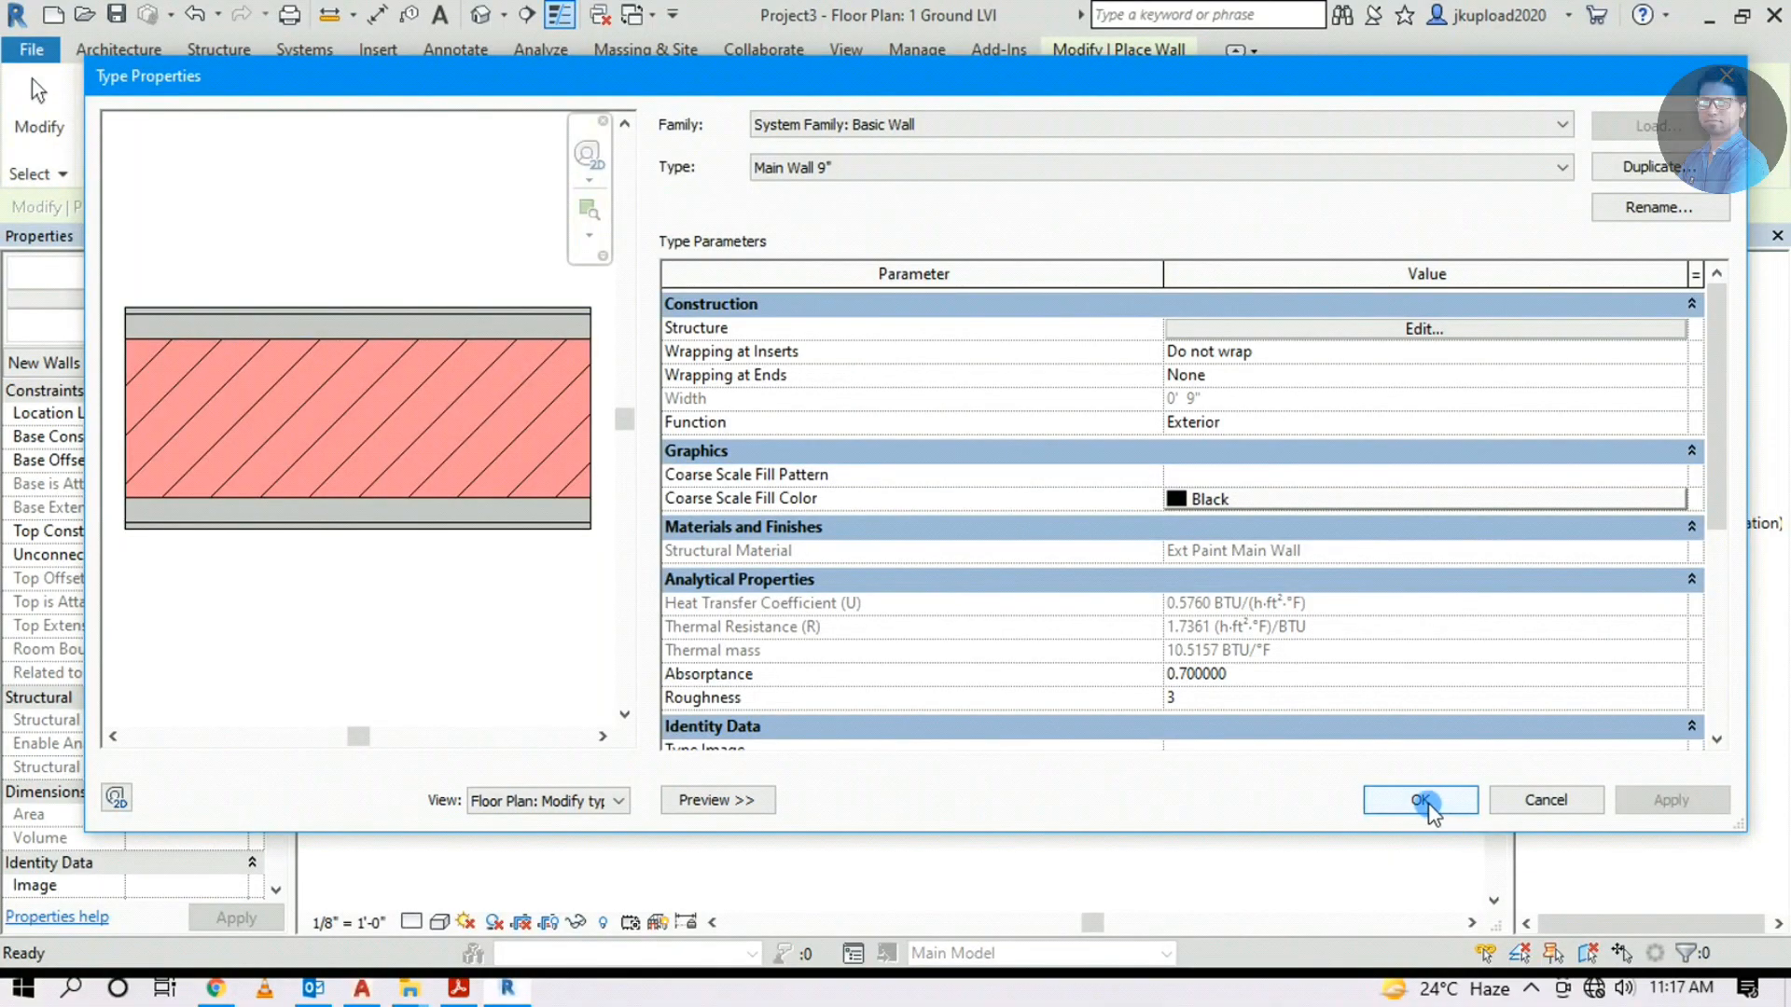
Save the Main Wall 9" type properties and exit wall placement
click(1447, 814)
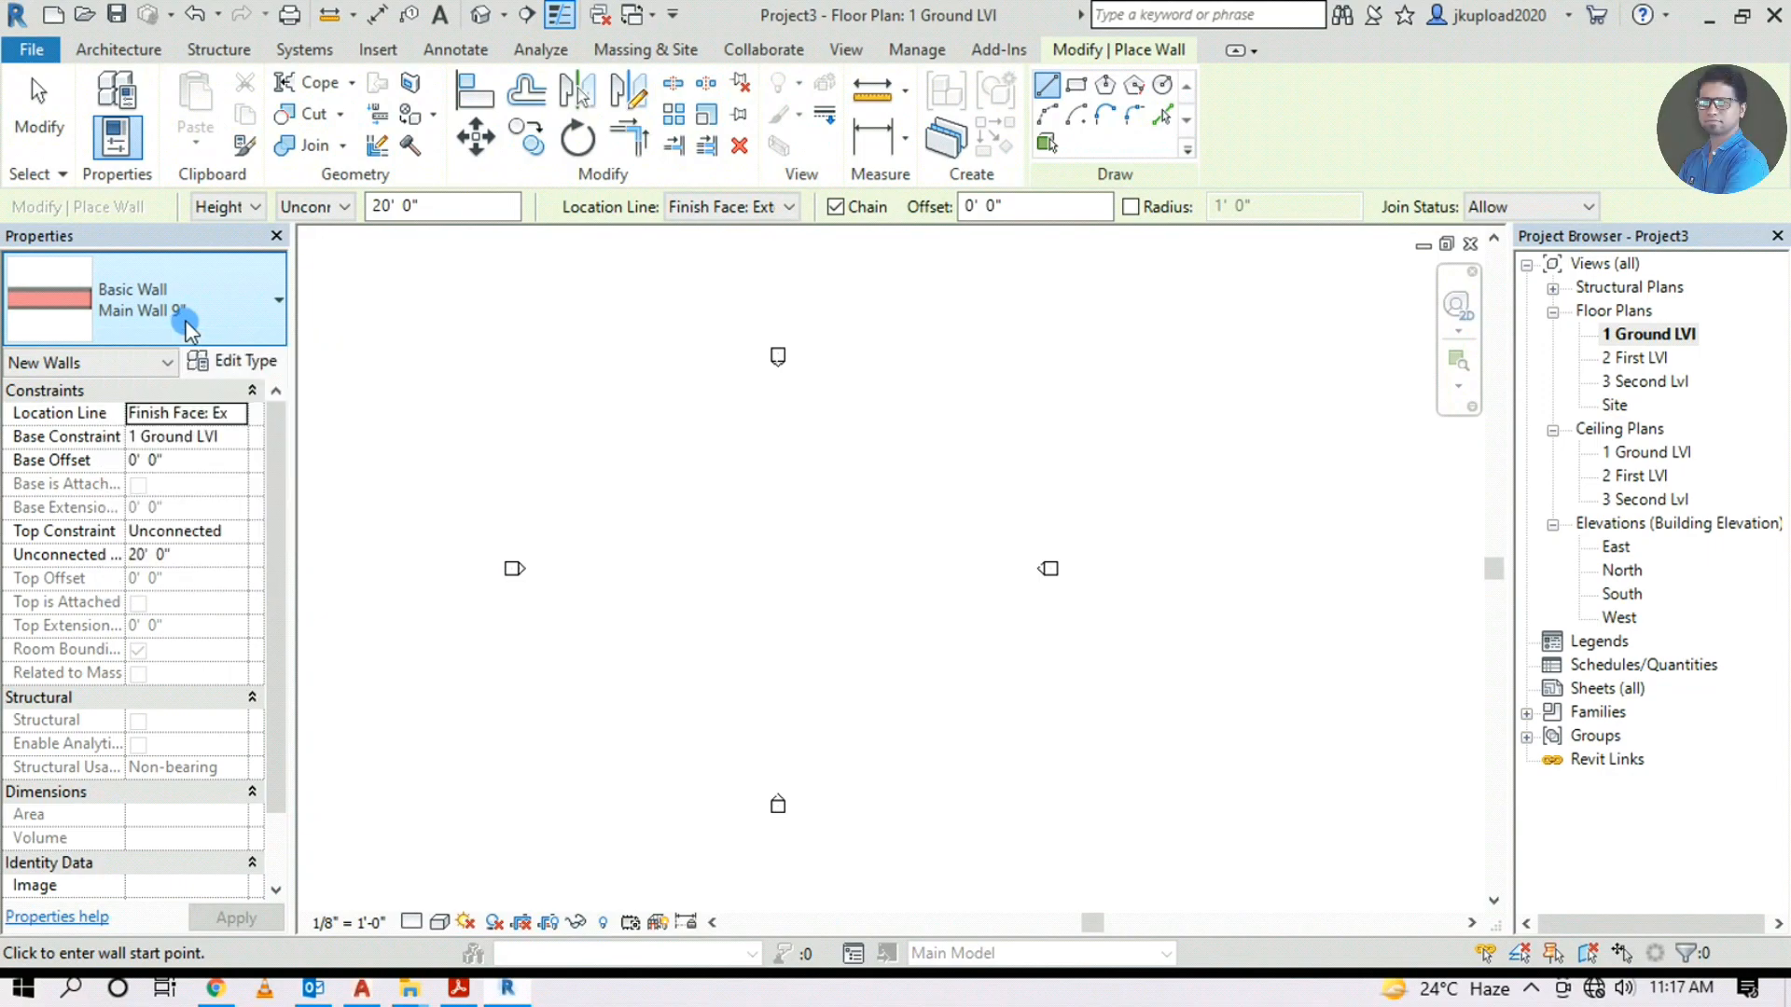
key(Escape)
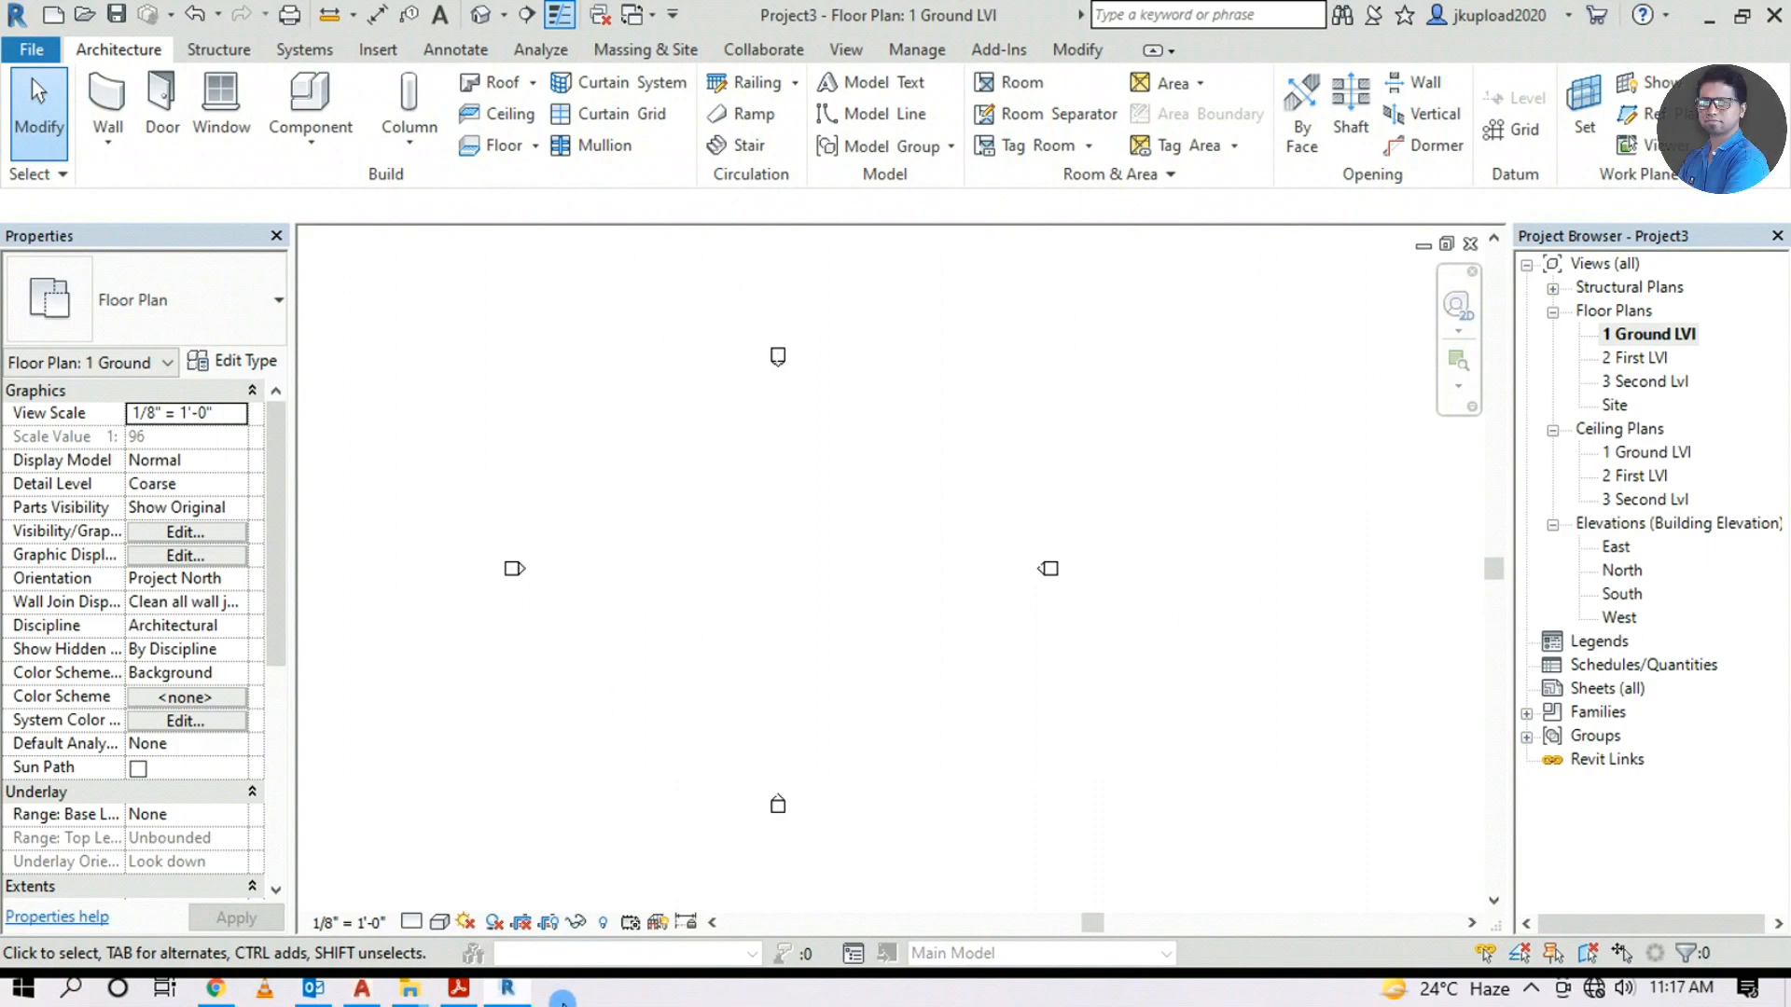
click(458, 991)
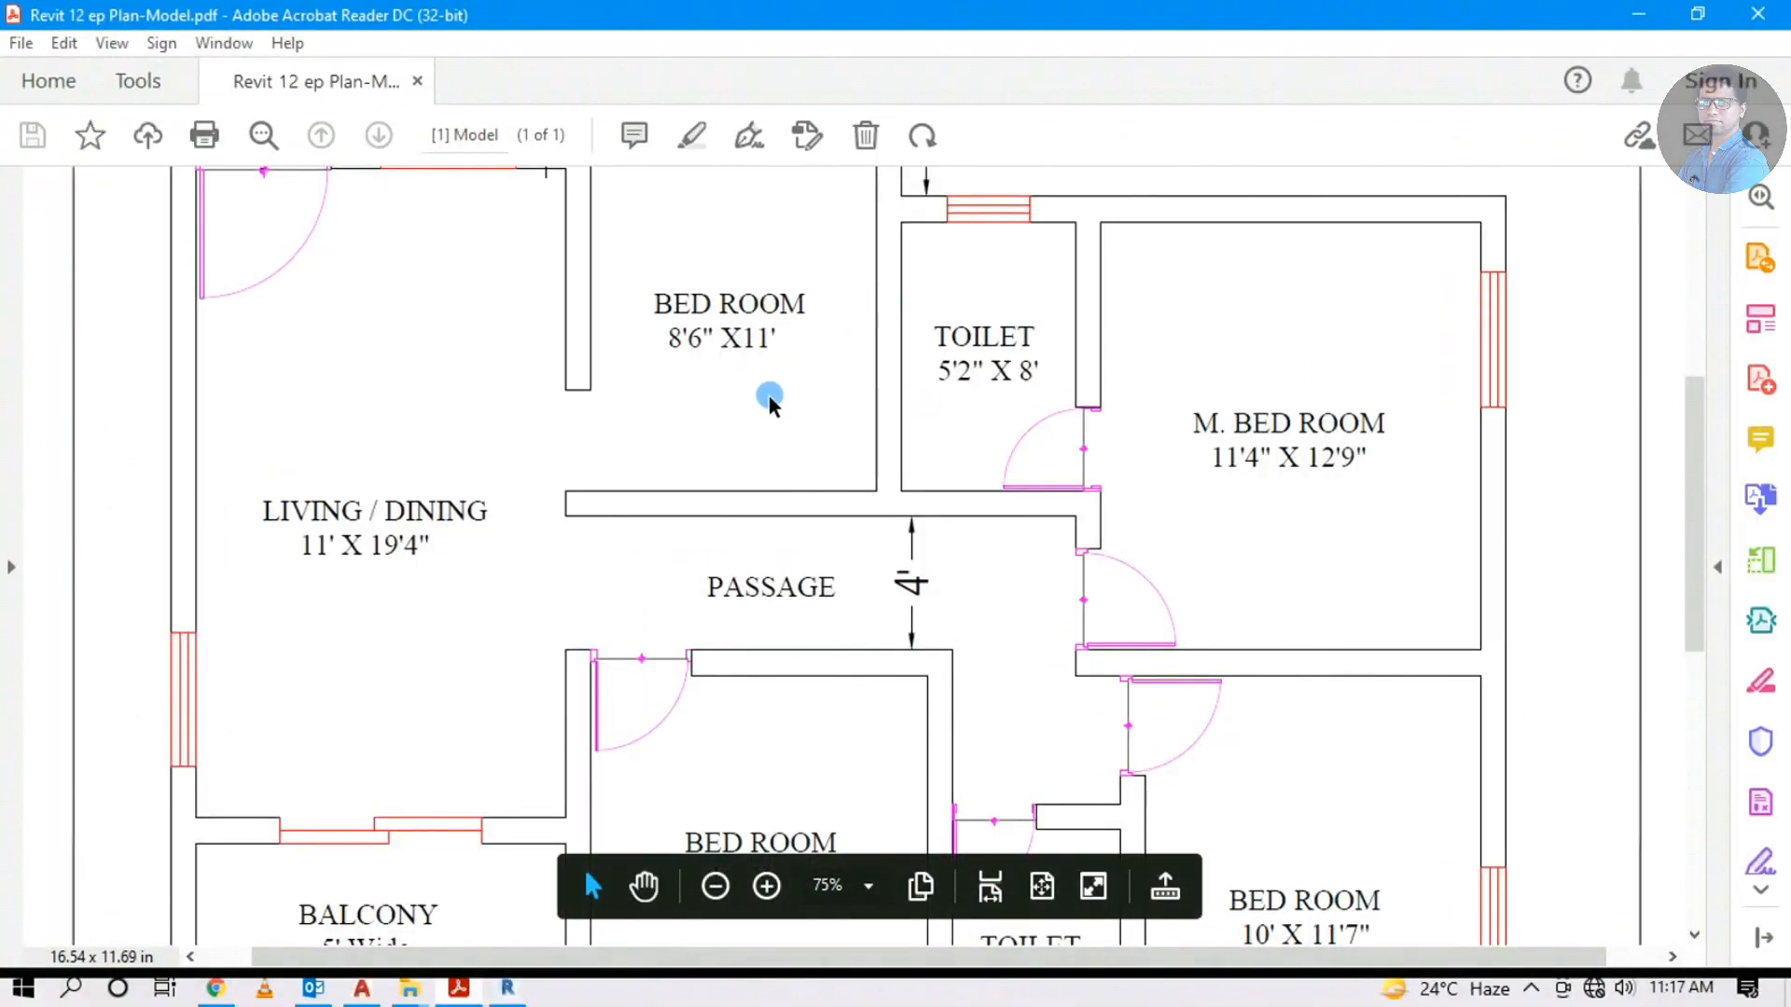
ctrl+scroll(769, 396, down, 2)
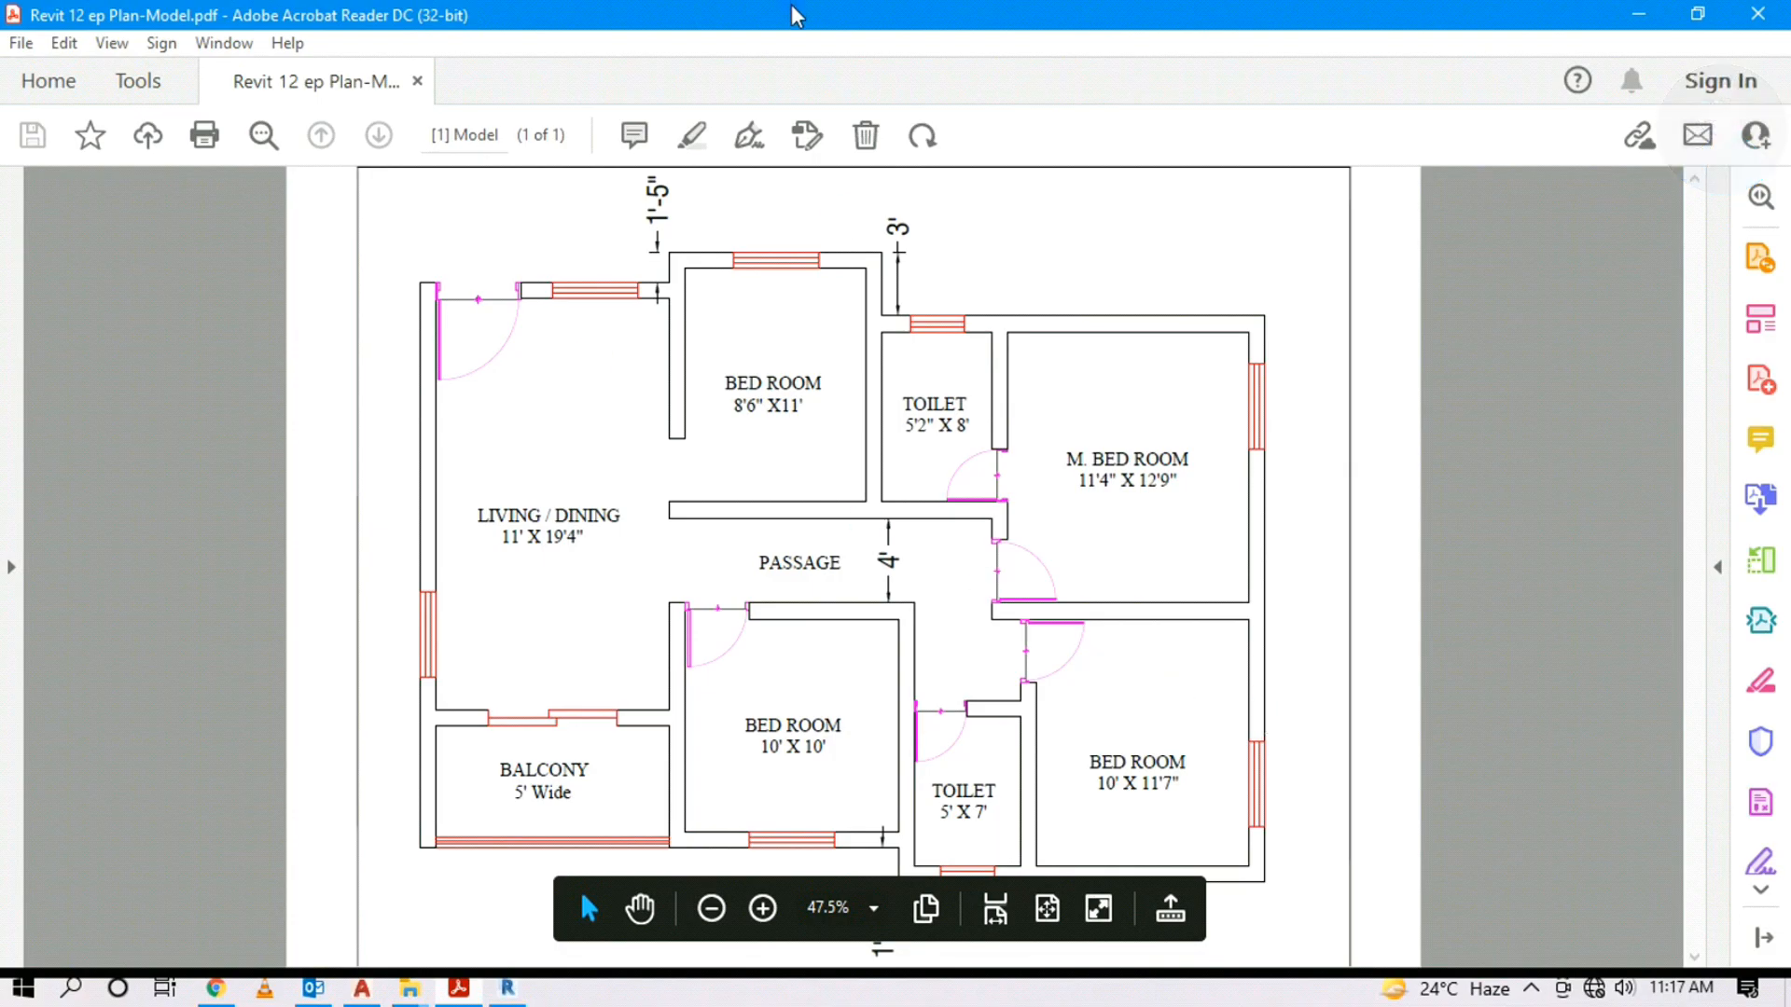
click(1639, 17)
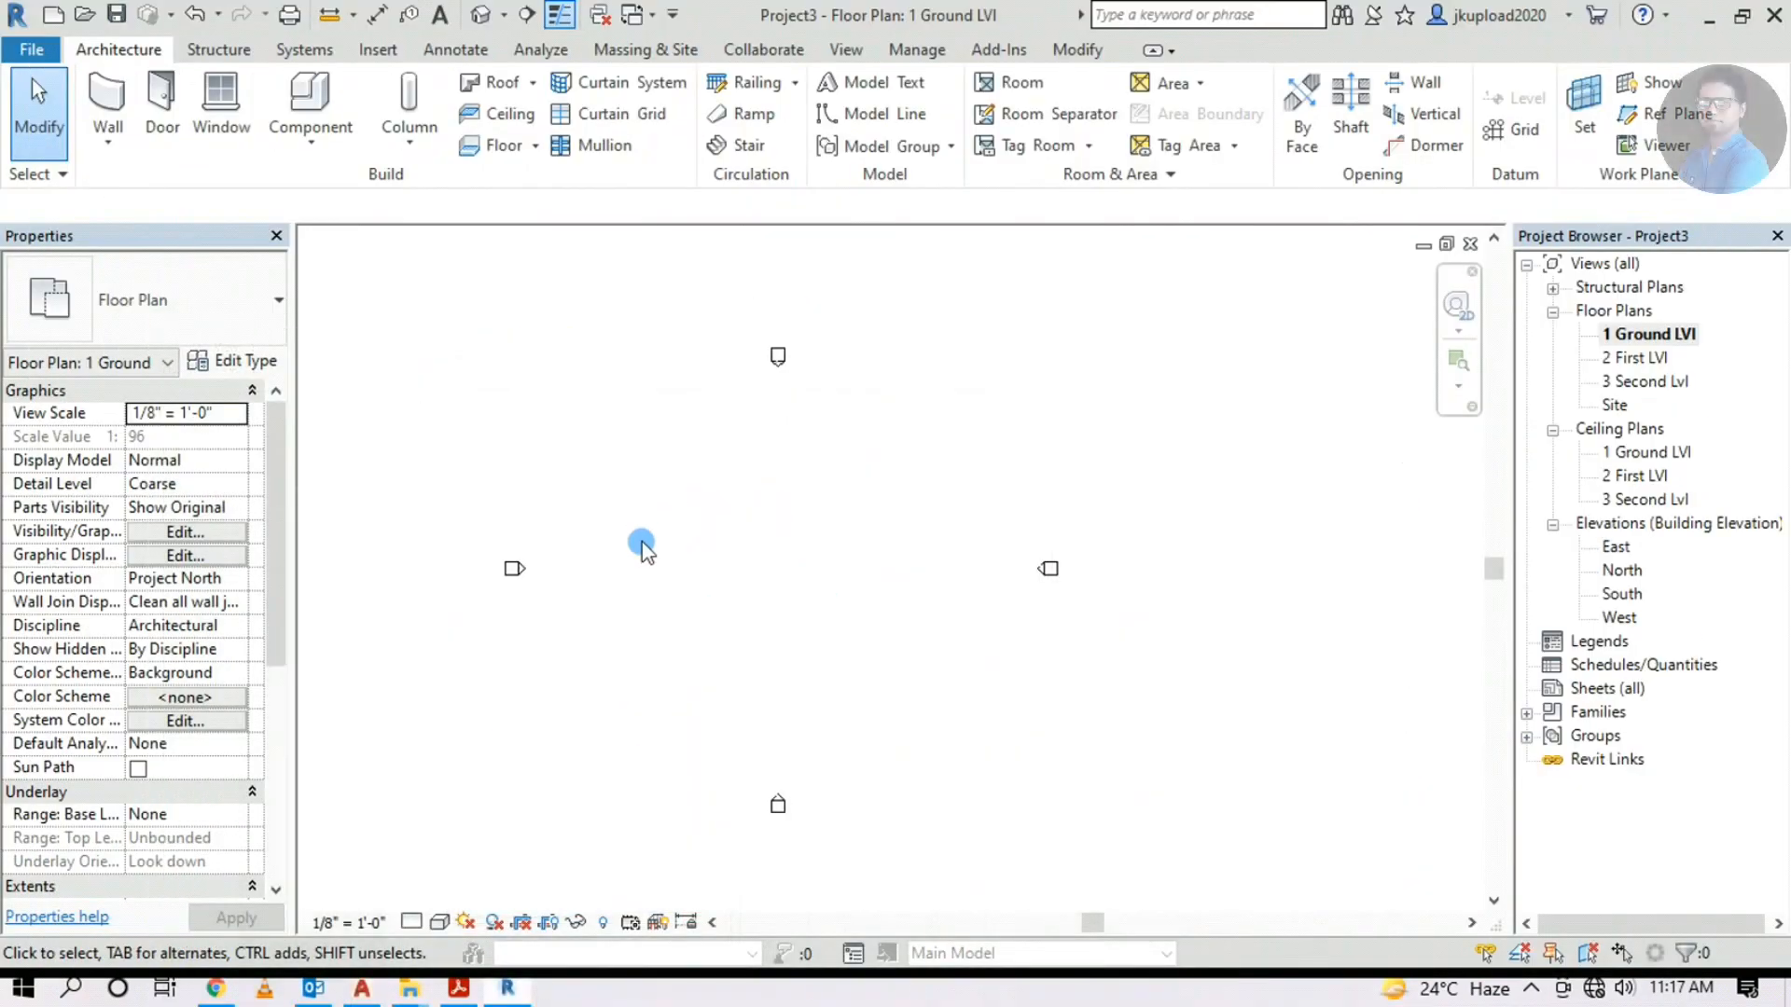
click(458, 988)
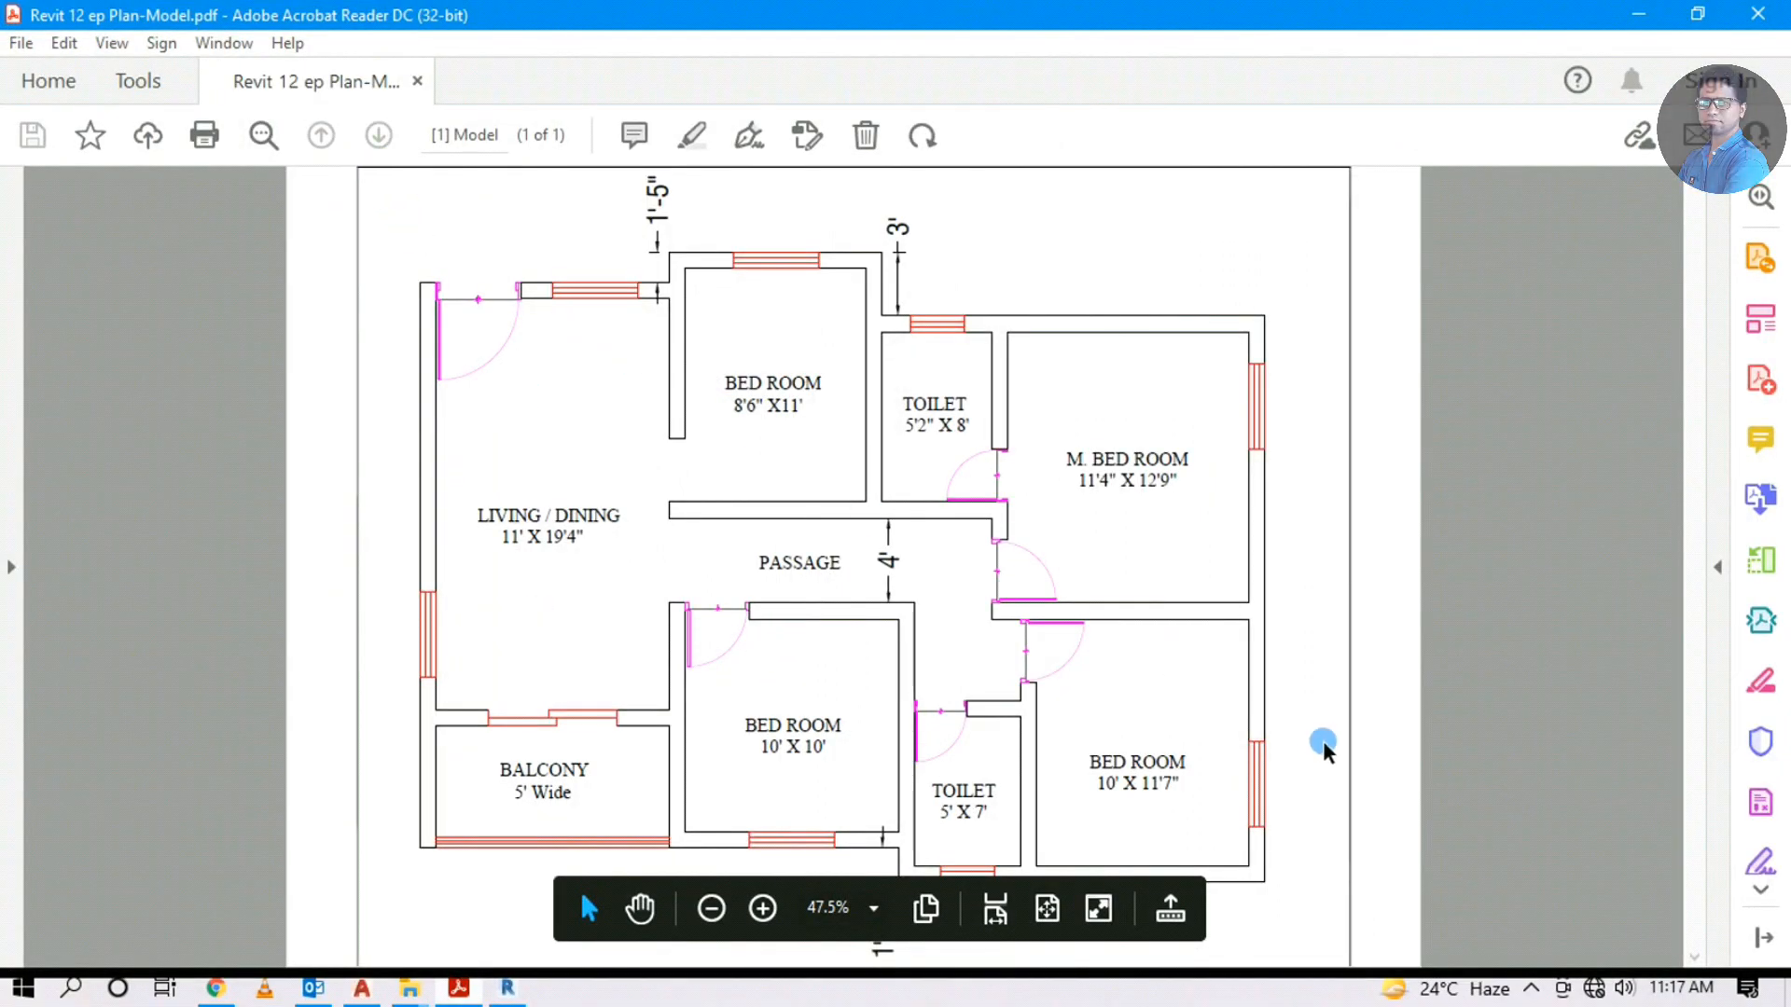
click(1654, 20)
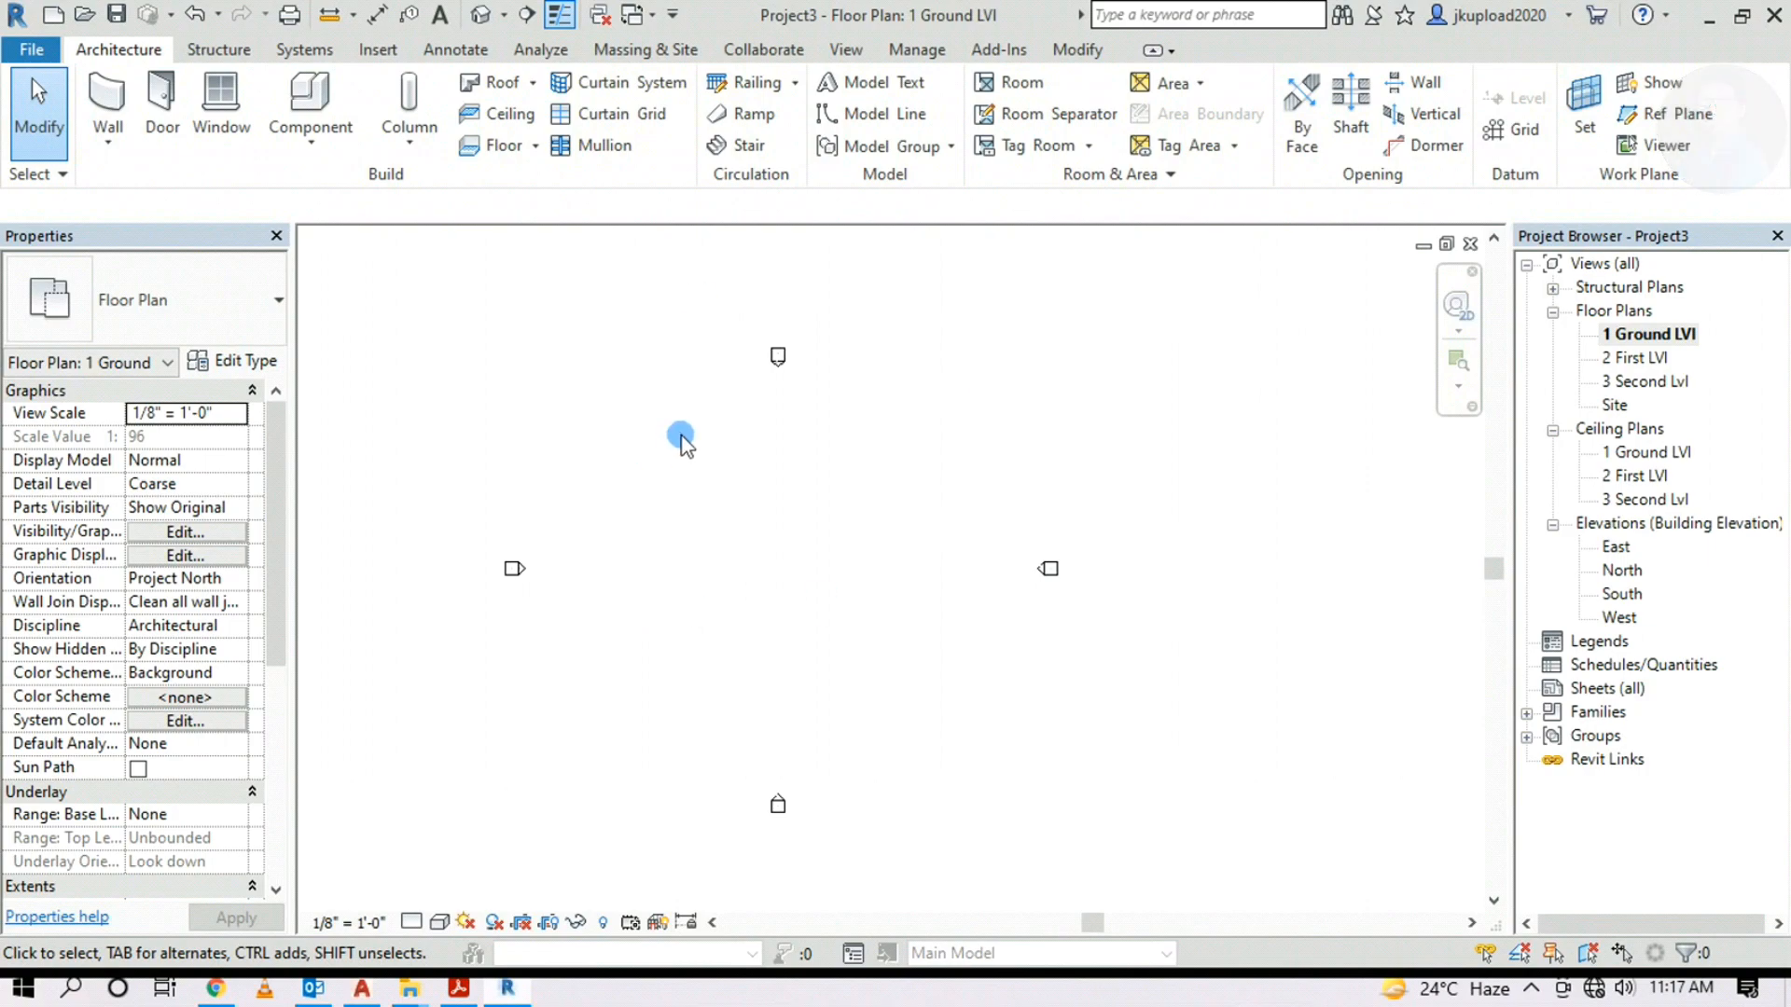
Import the image file 0001.jpg into the plan for placement
click(380, 50)
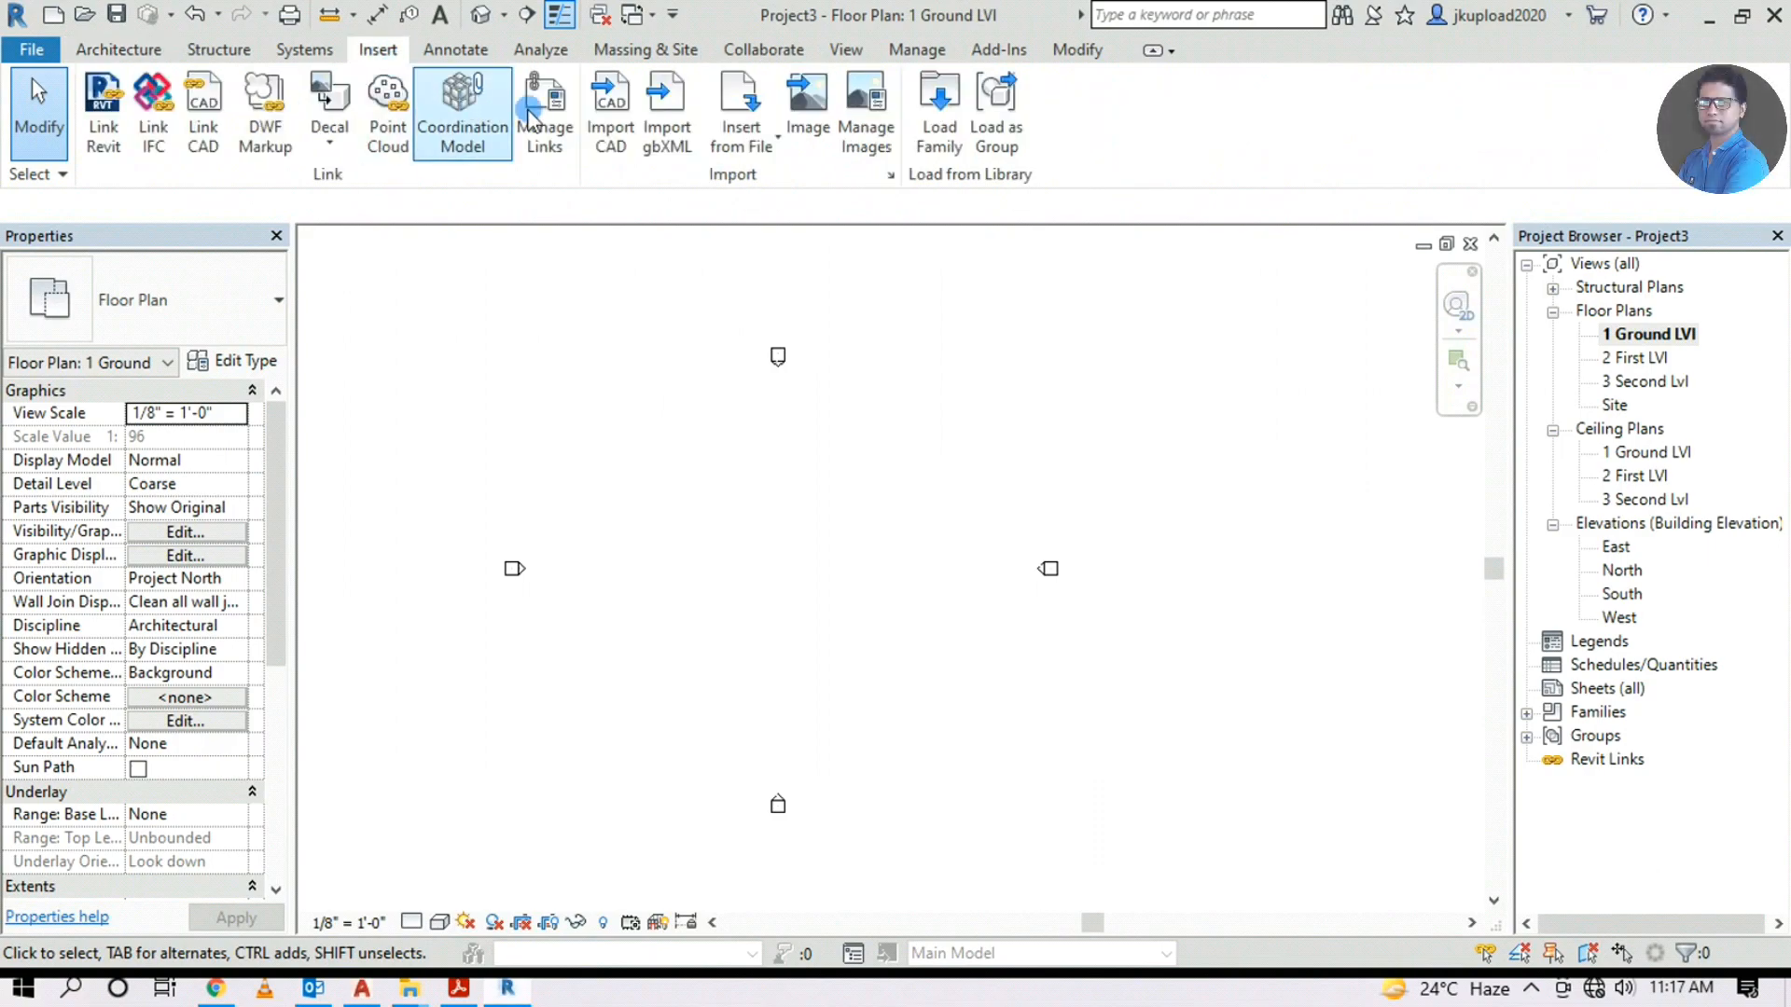
click(808, 105)
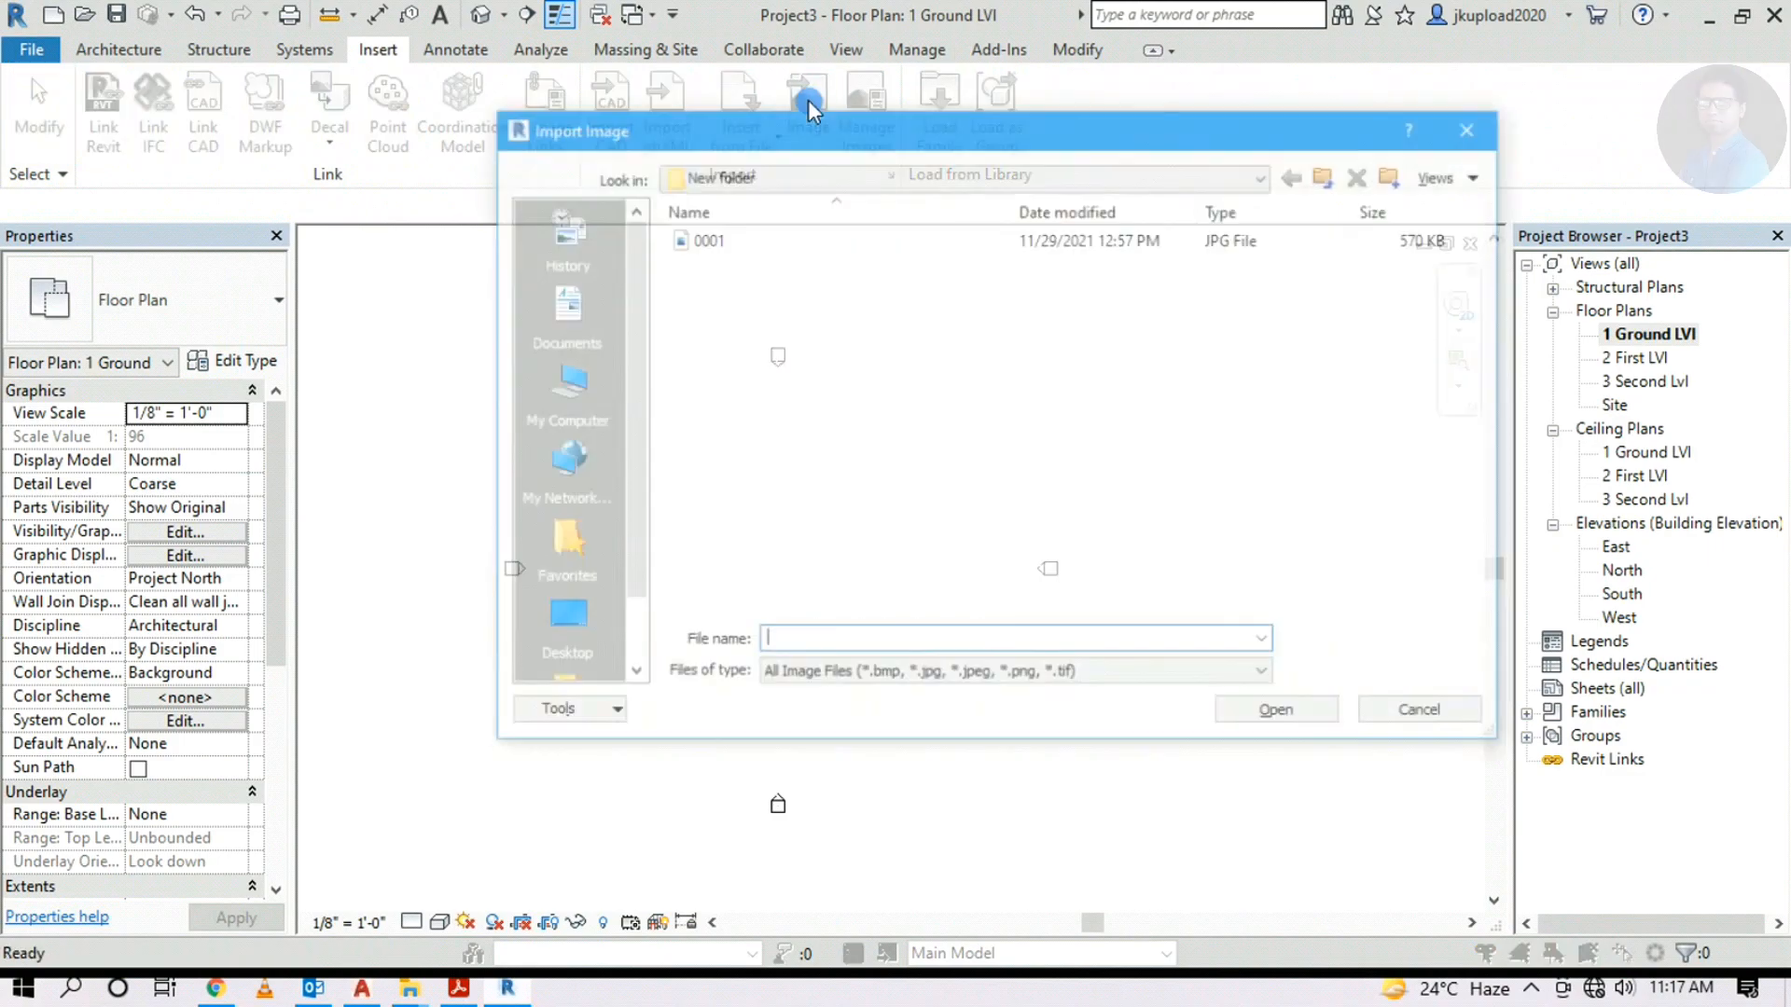
drag(788, 147, 763, 168)
click(660, 268)
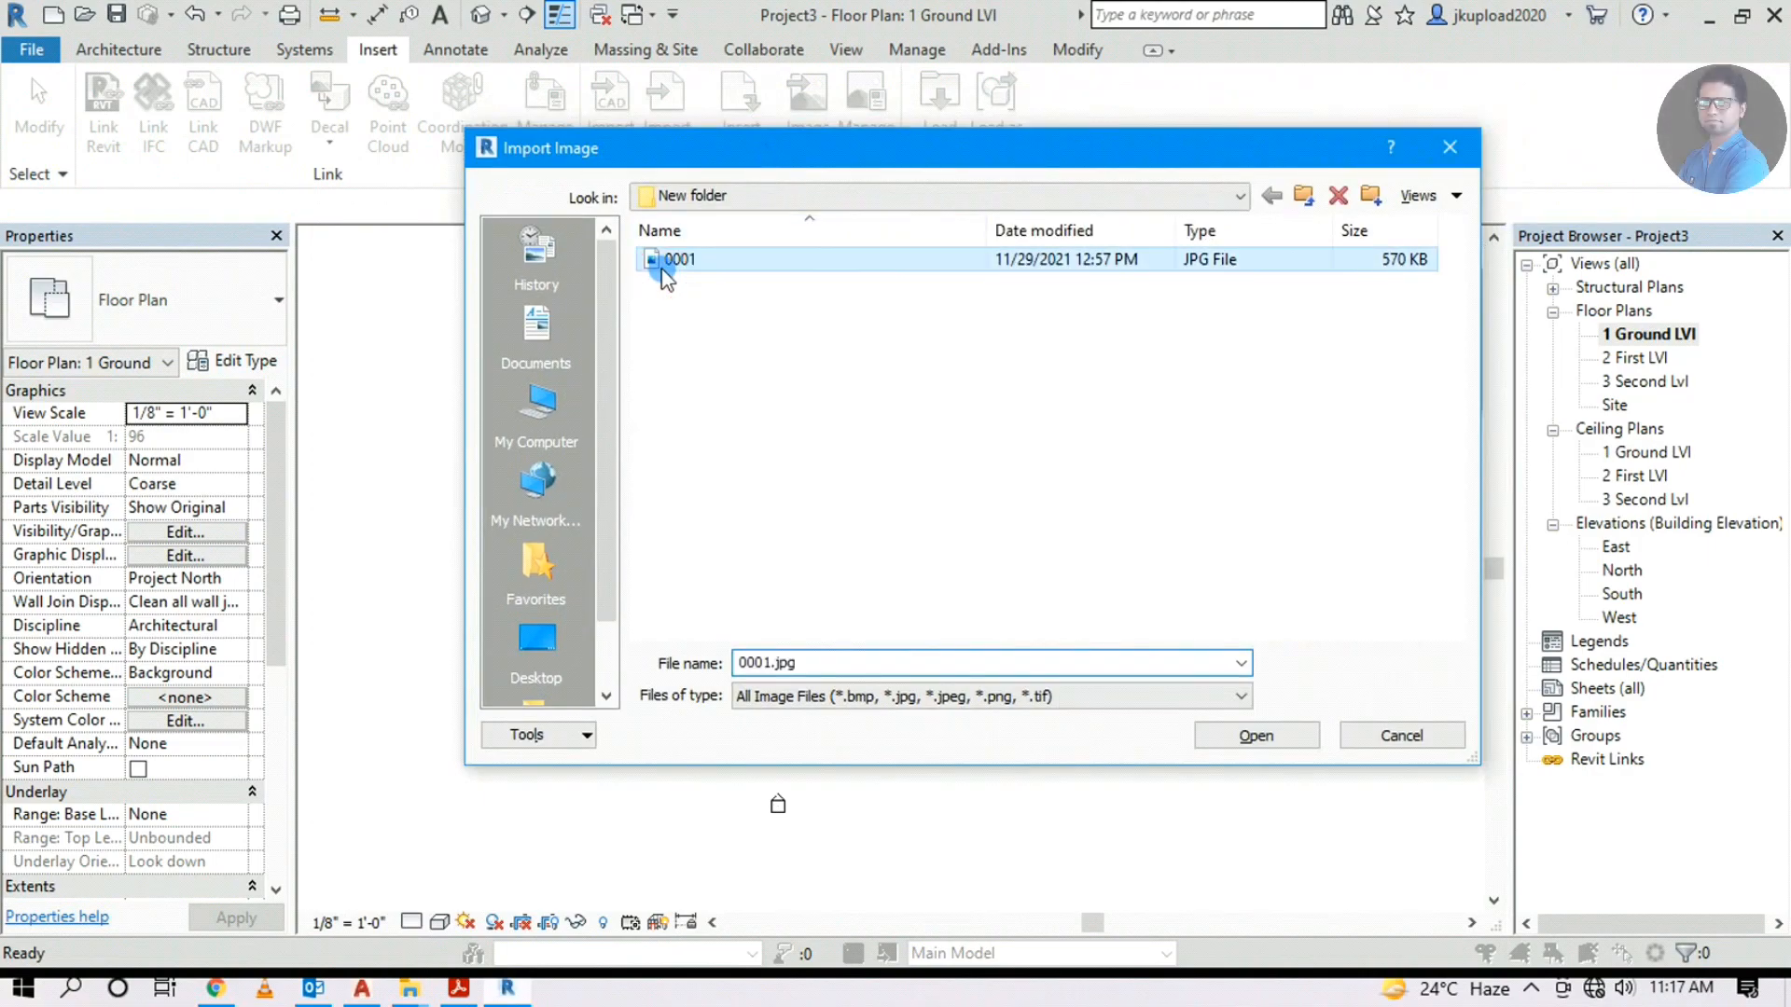
ctrl+scroll(699, 368, up, 8)
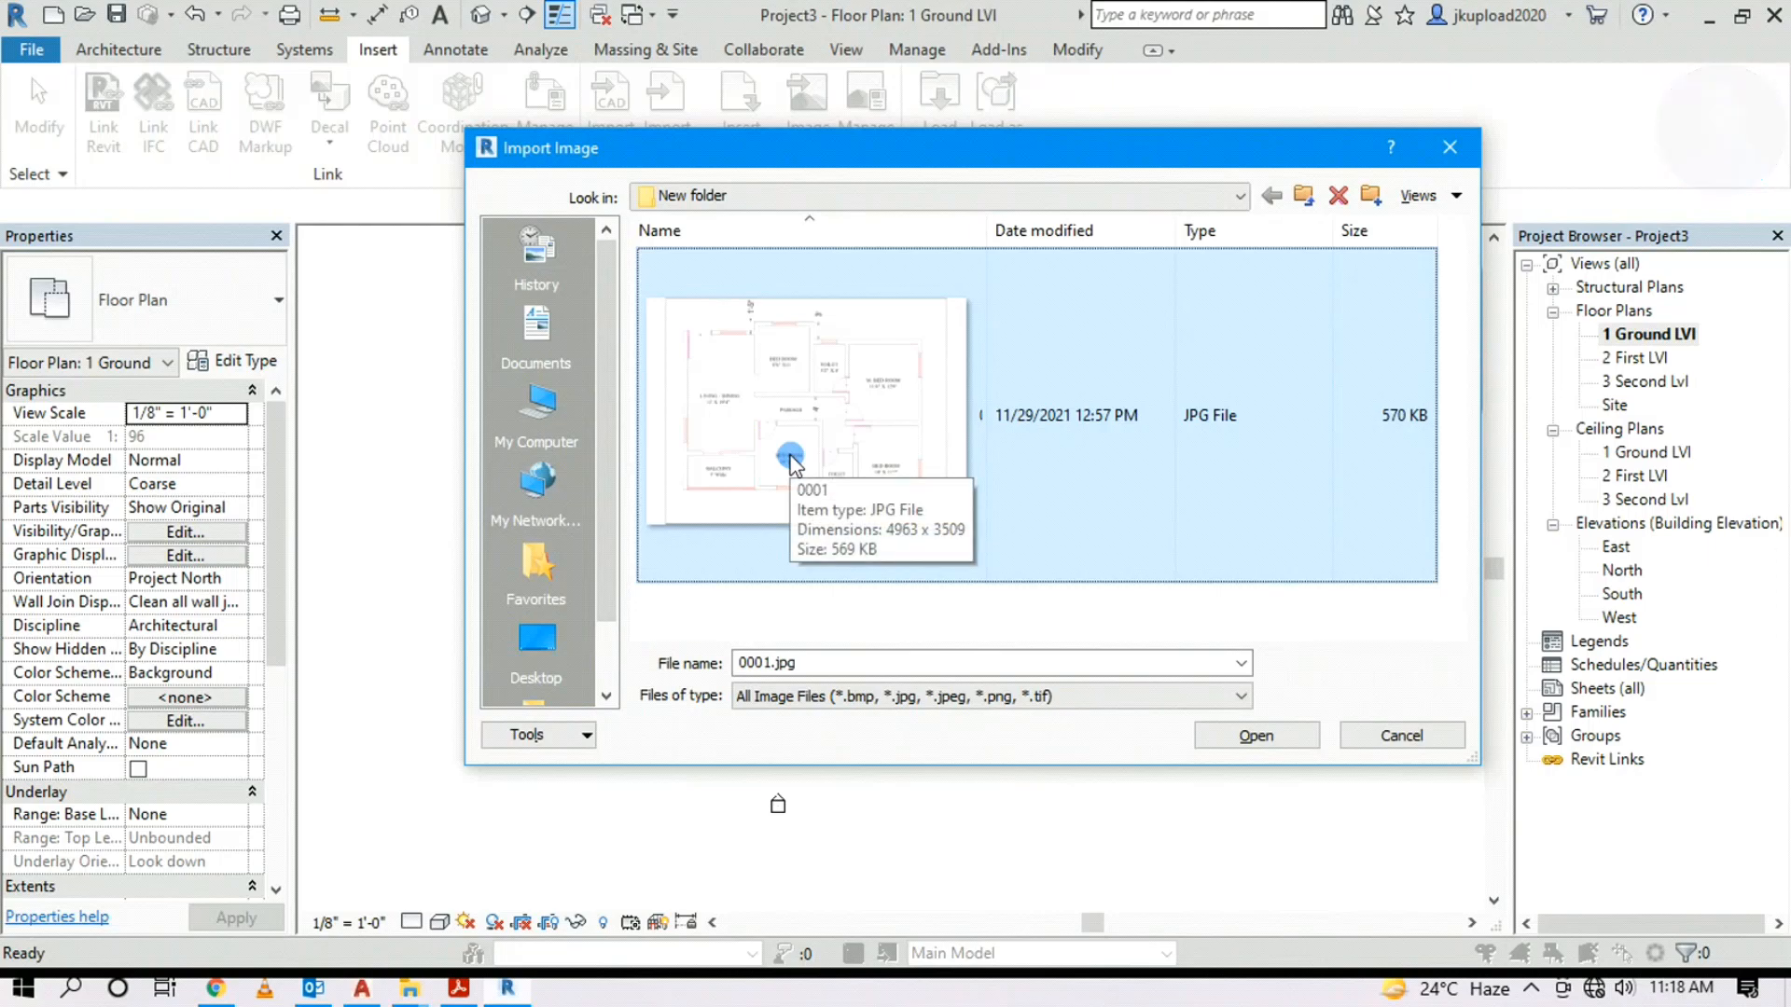
click(1259, 736)
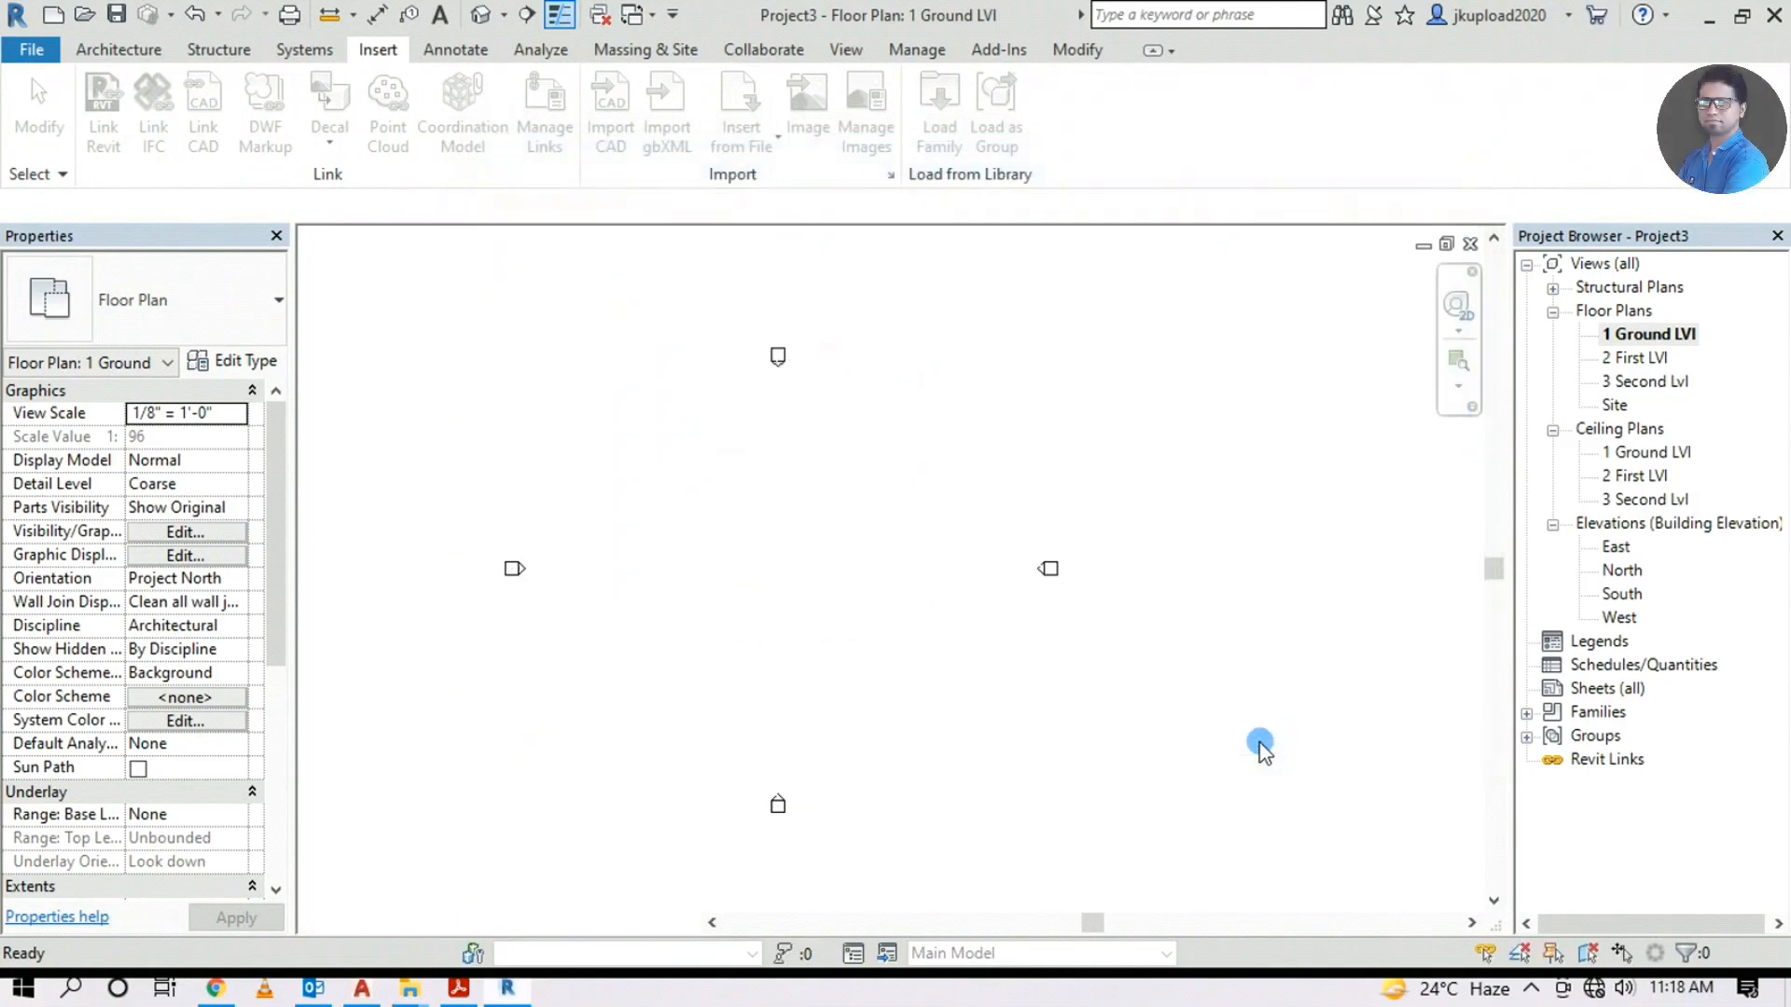
scroll(878, 510, down, 4)
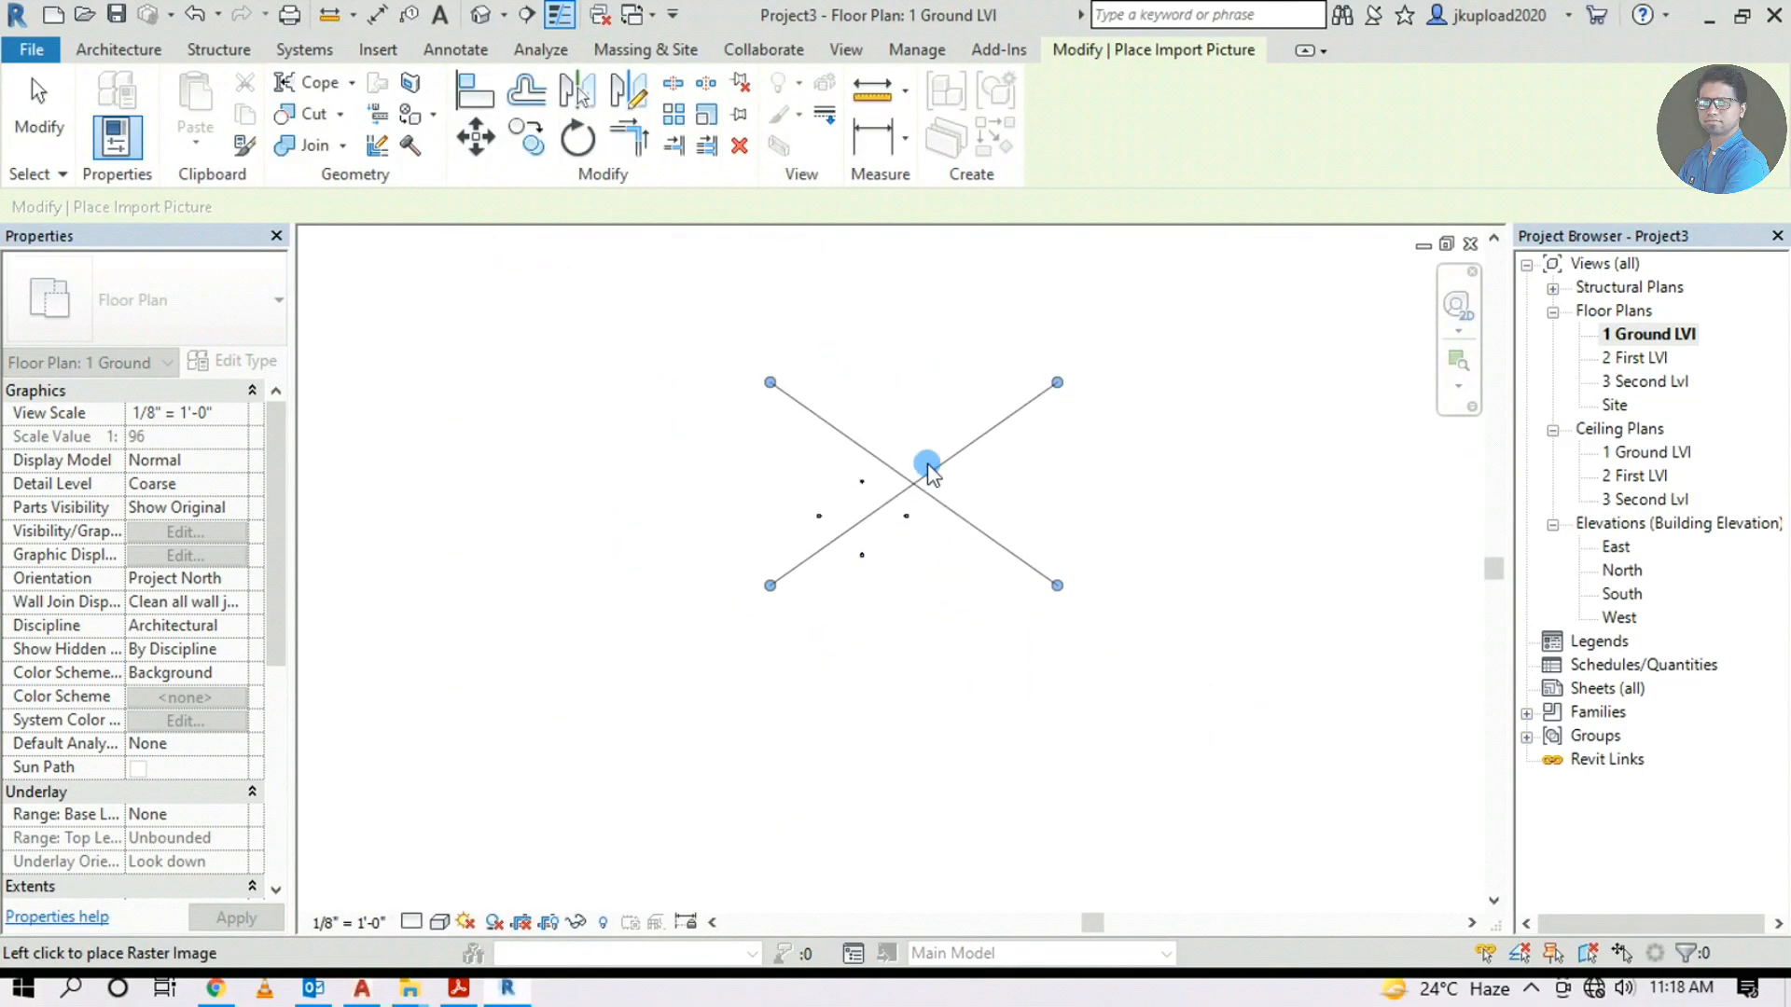
Place the floor-plan image between the elevation markers and shrink it to about 57' wide
click(923, 482)
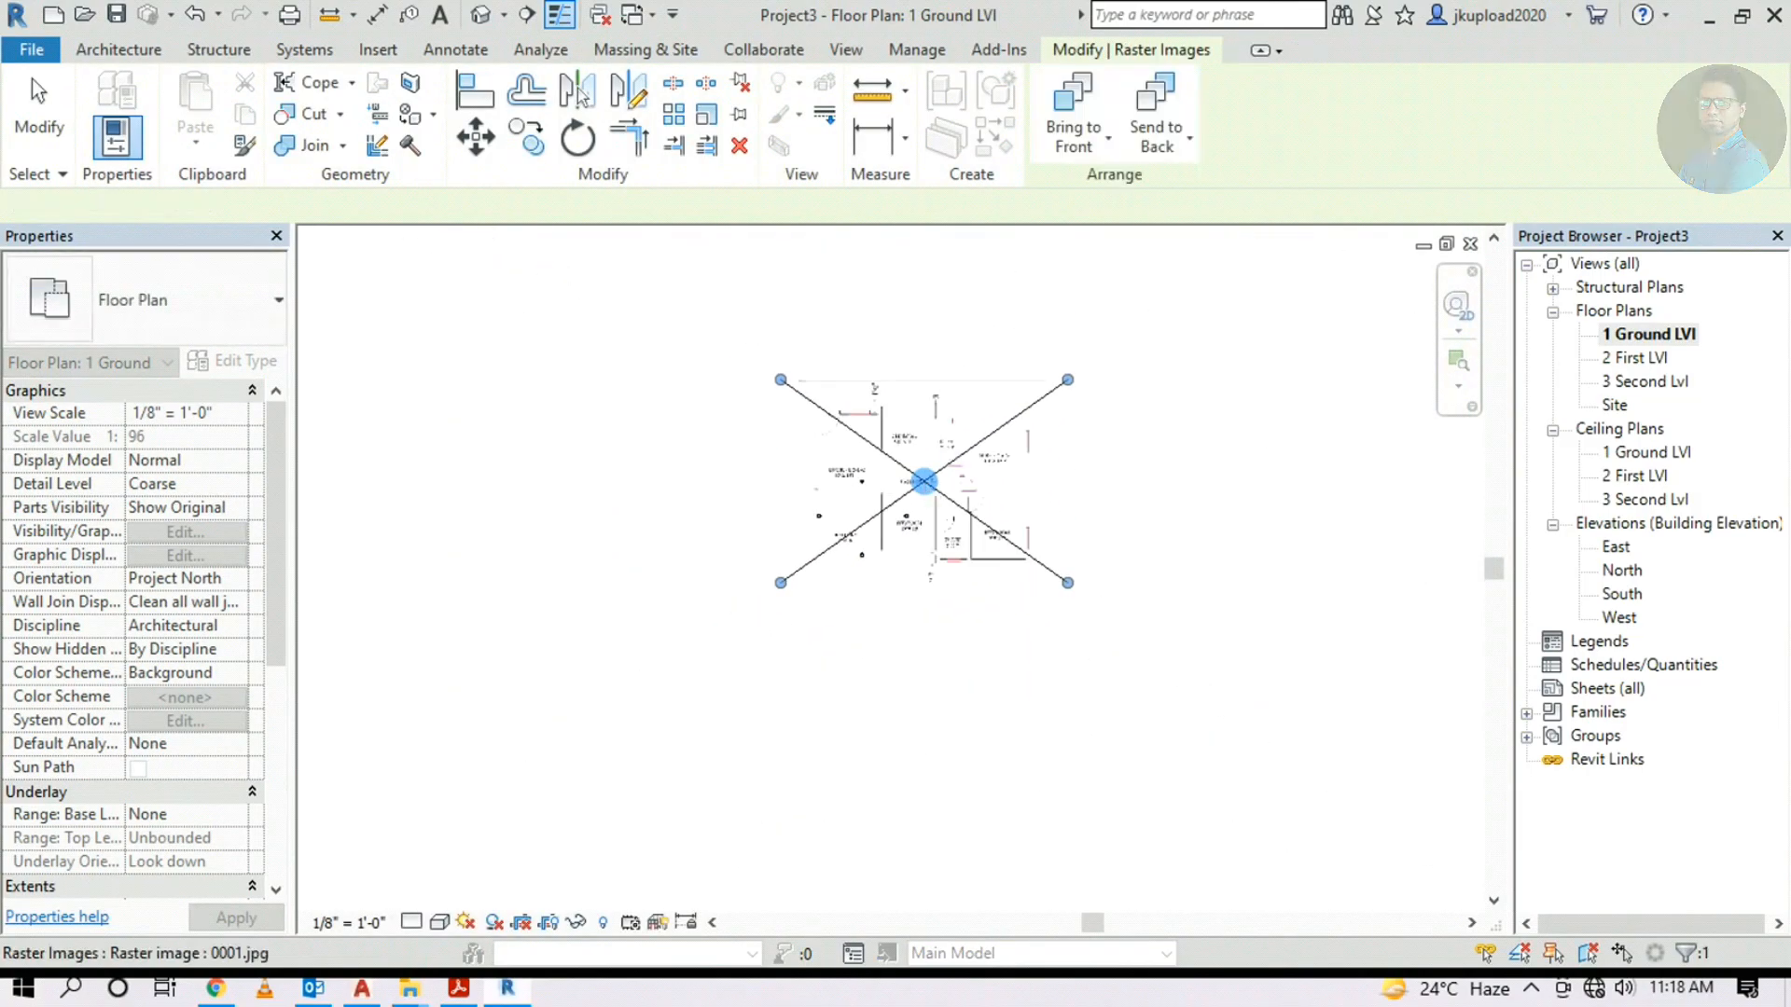
scroll(927, 488, up, 3)
drag(1211, 259, 818, 521)
scroll(759, 628, up, 2)
drag(731, 603, 828, 506)
drag(973, 394, 910, 536)
click(851, 548)
scroll(851, 541, up, 4)
click(1011, 467)
drag(1059, 377, 1047, 392)
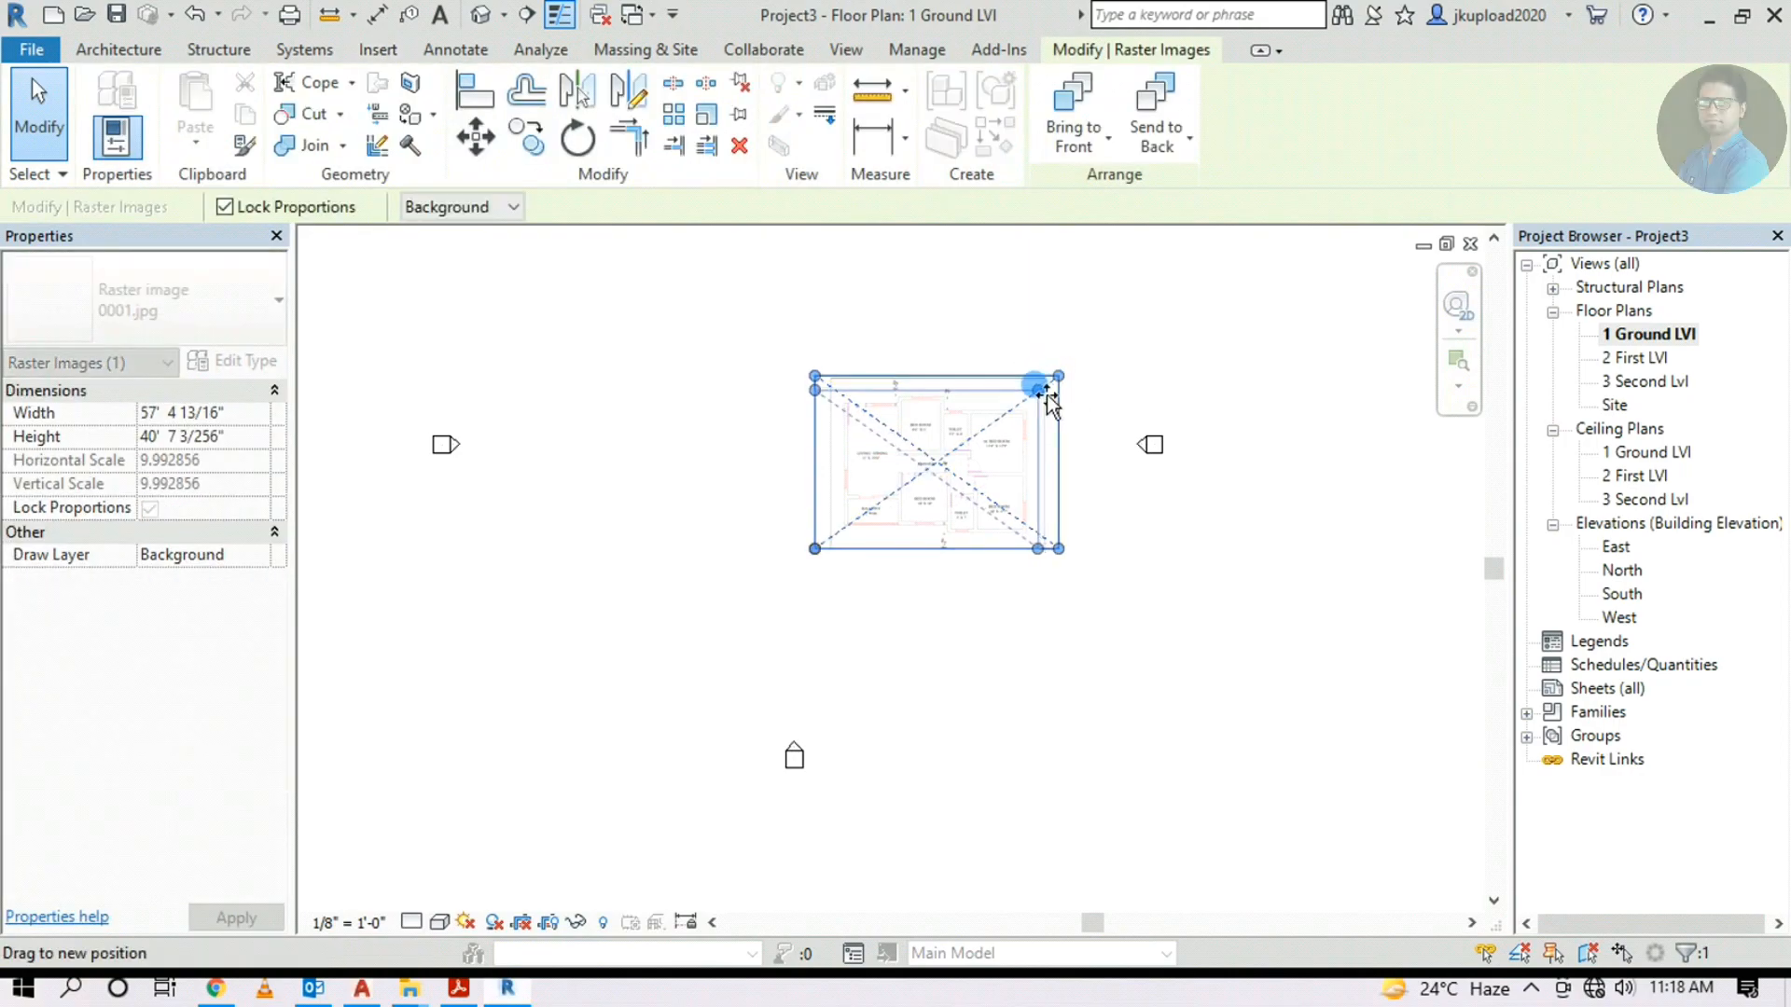
click(896, 559)
Pan and zoom the view to frame the placed floor-plan image
scroll(1019, 551, up, 4)
scroll(780, 372, up, 2)
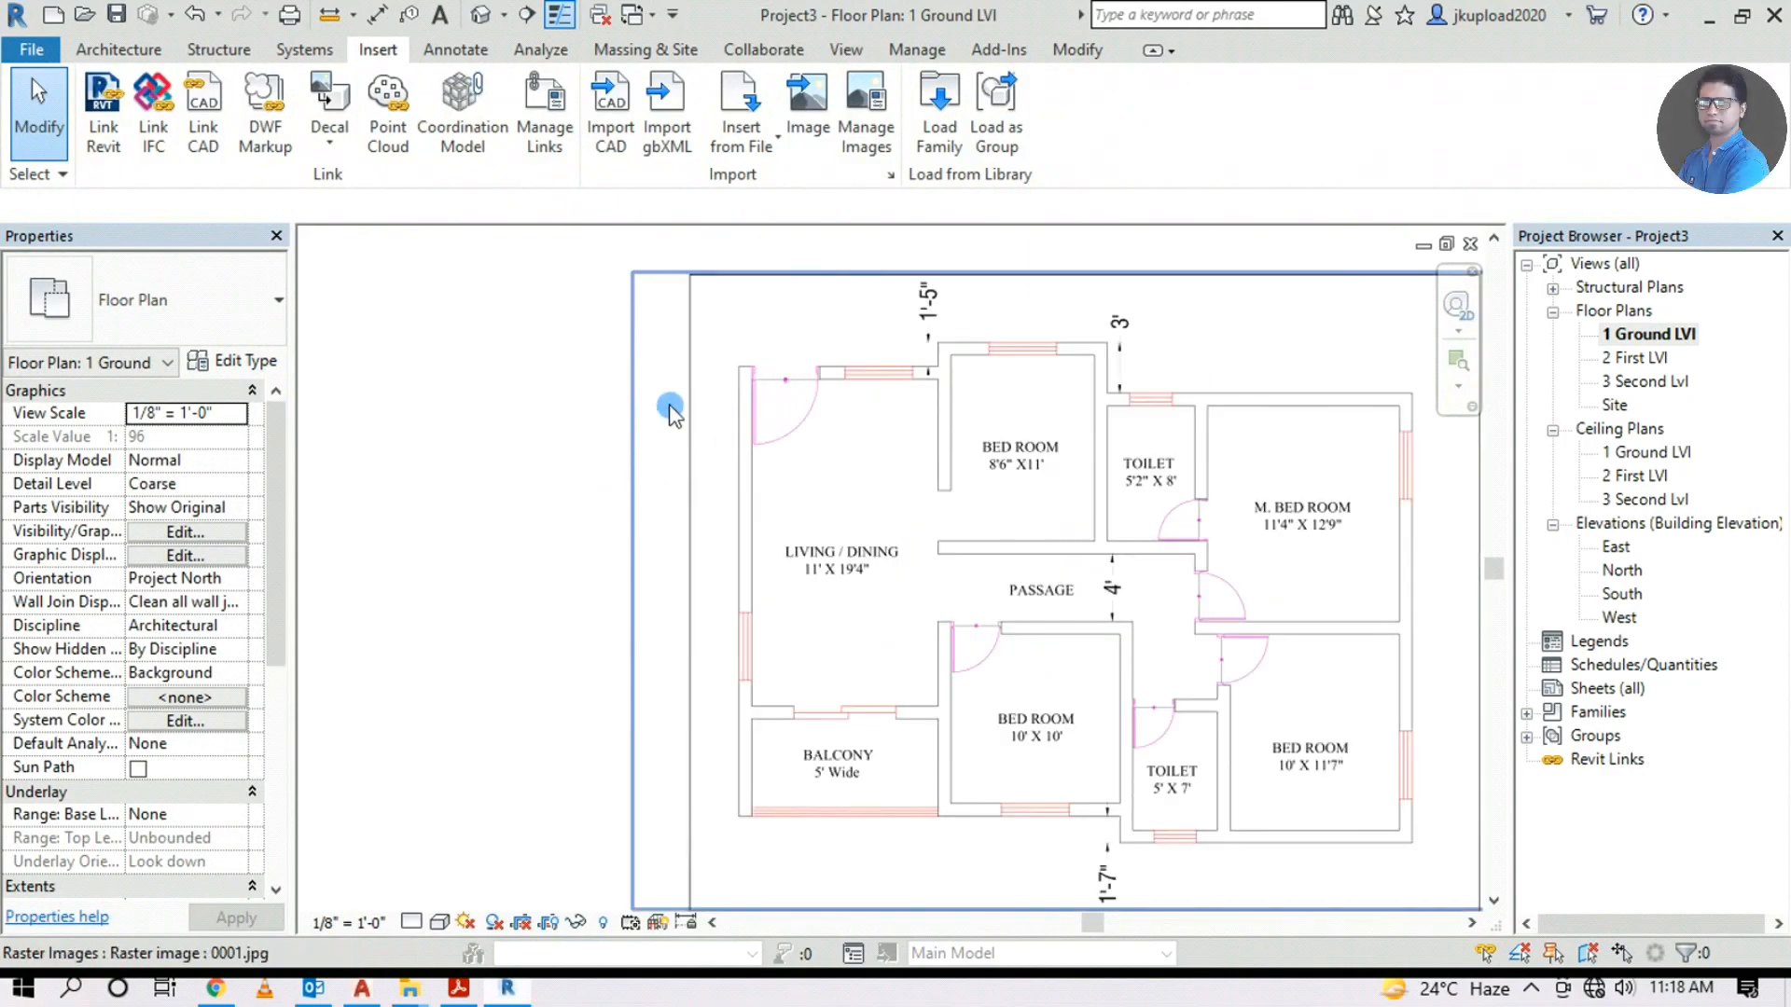
scroll(1054, 488, down, 4)
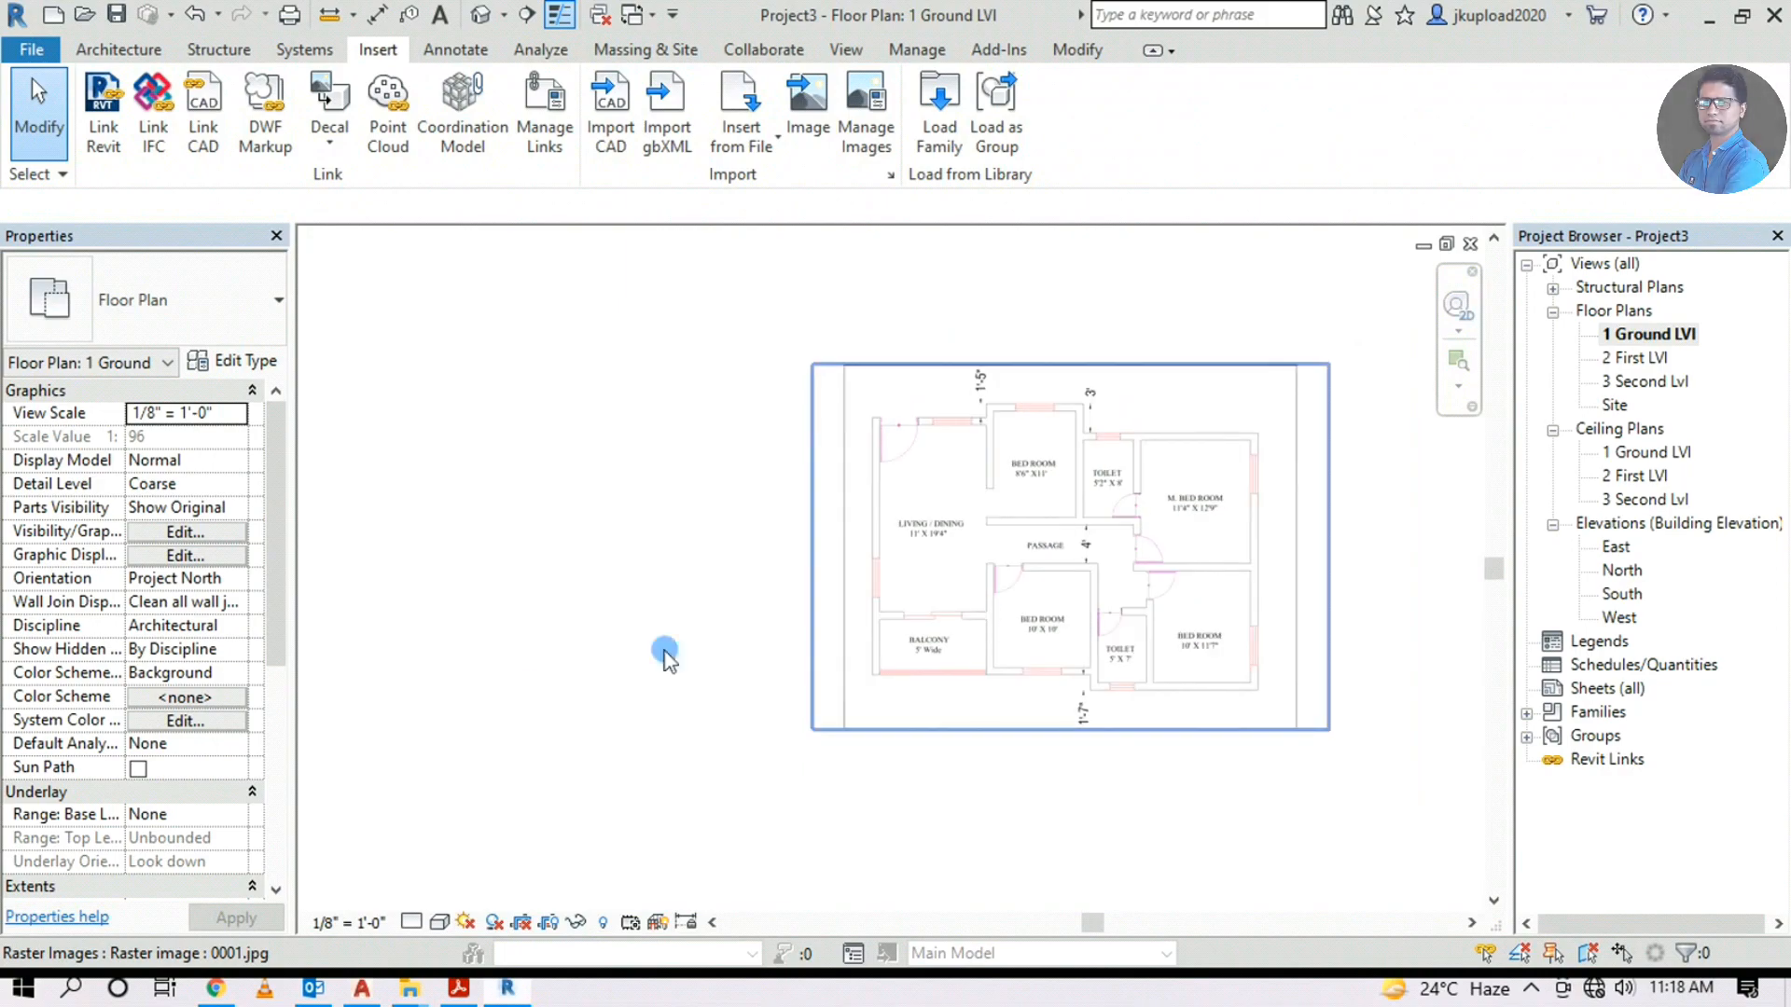
middle_drag(526, 626, 838, 627)
scroll(1163, 571, up, 3)
scroll(956, 602, down, 4)
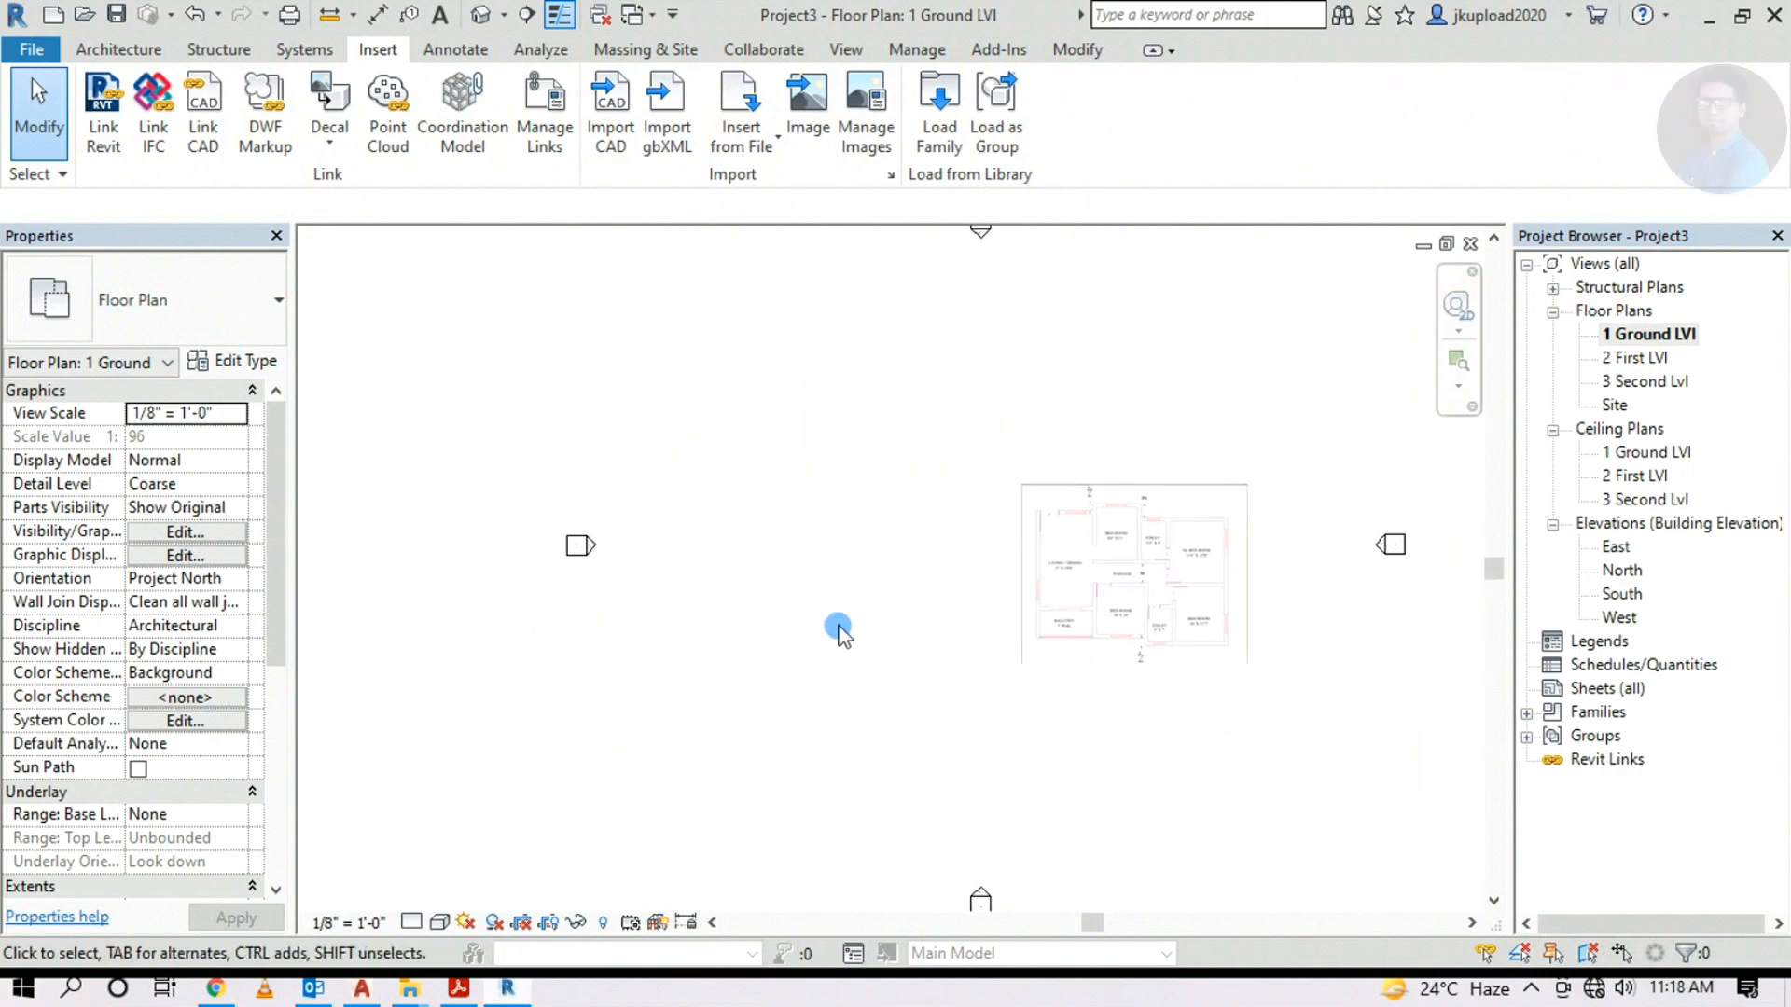
click(100, 50)
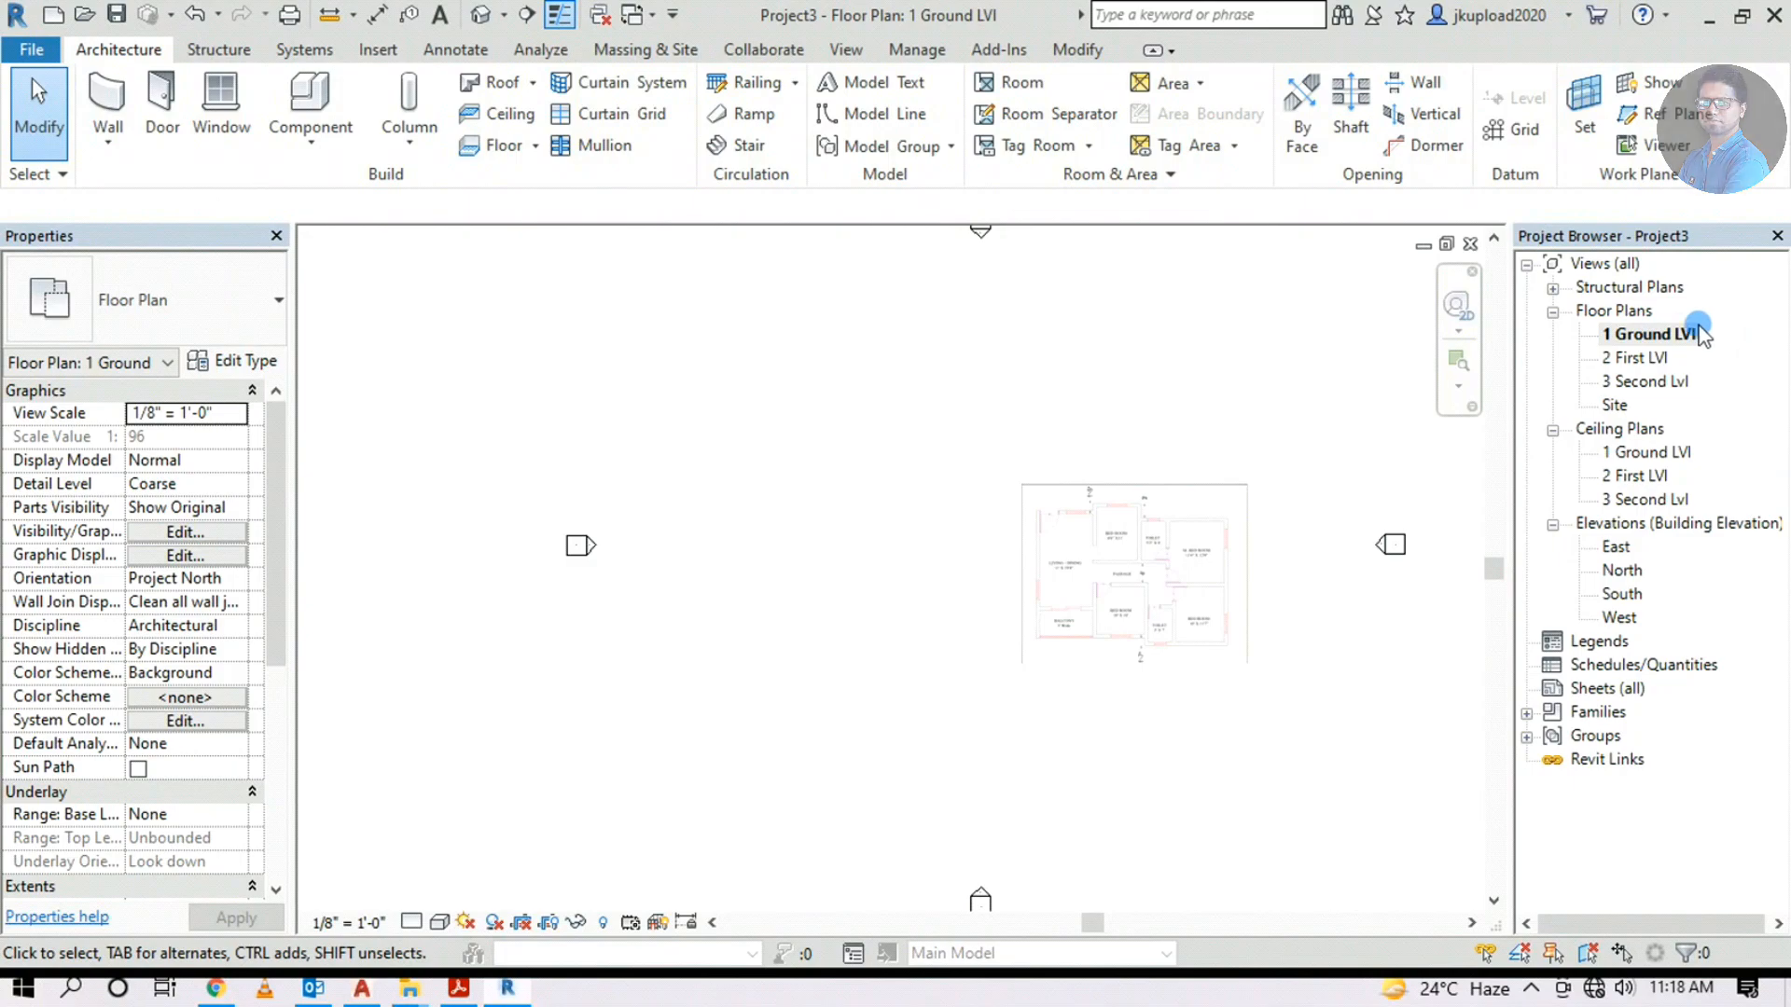
On 1 Ground LVl, start the Wall tool with its height set to 2 First LVl
click(1648, 336)
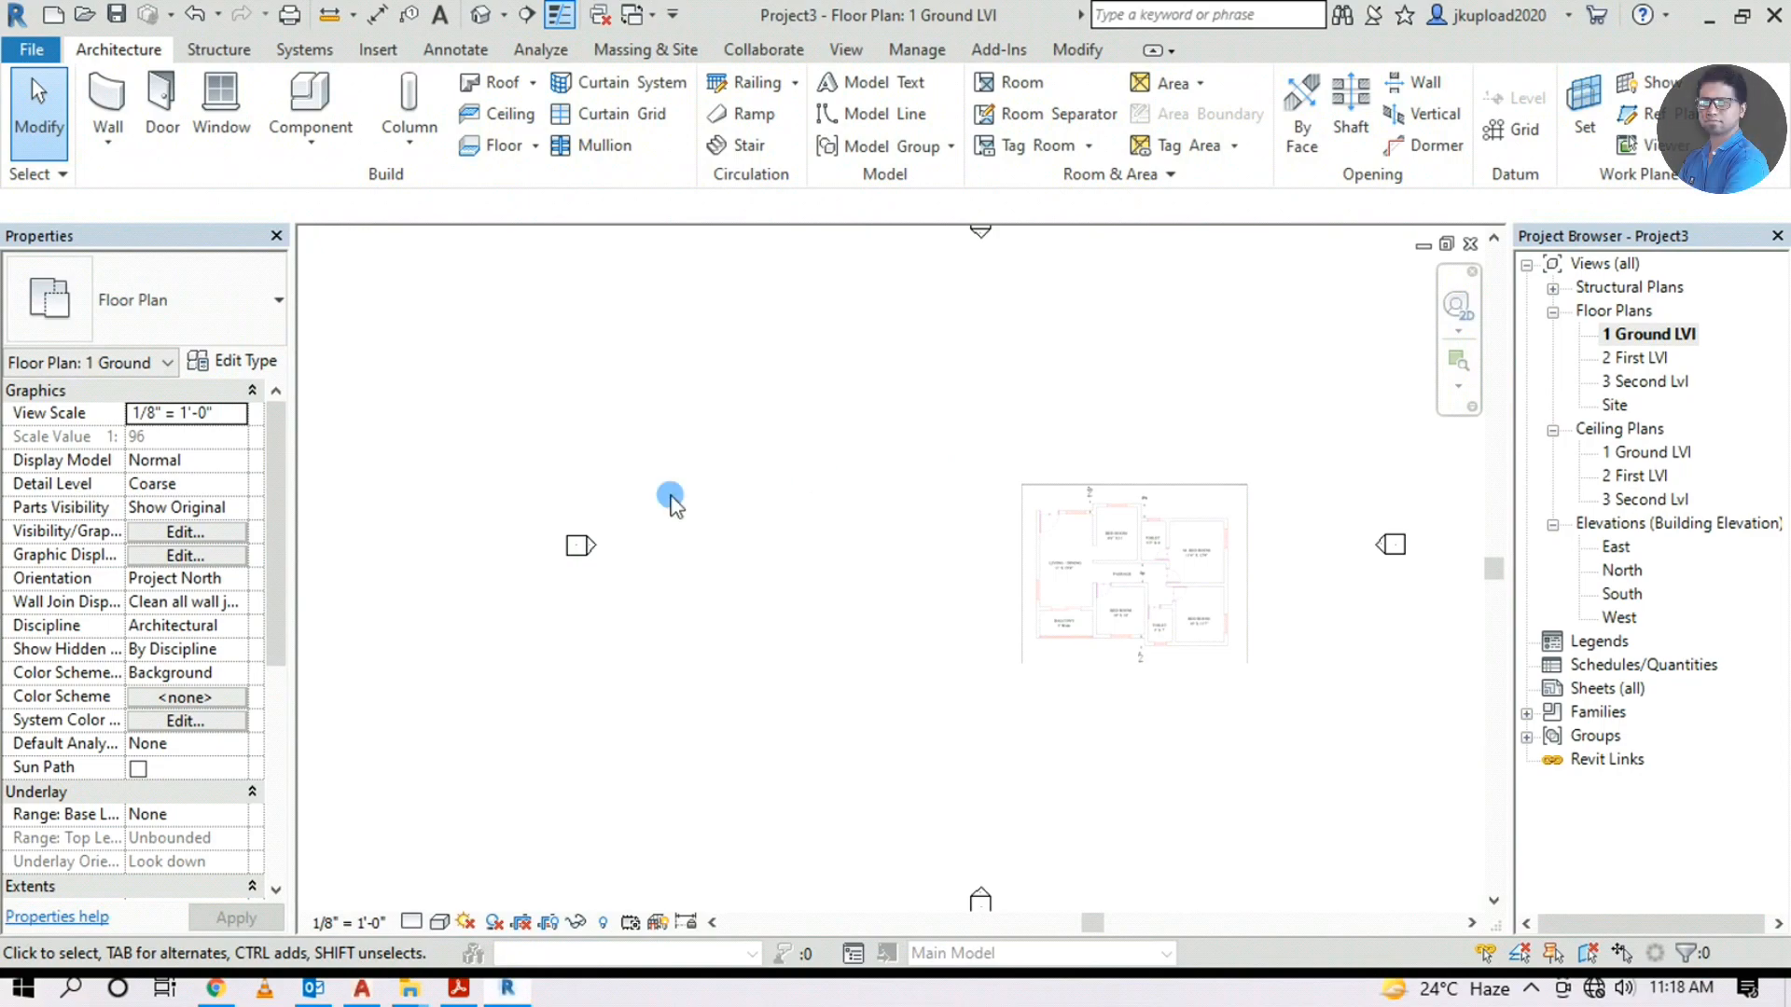
click(107, 101)
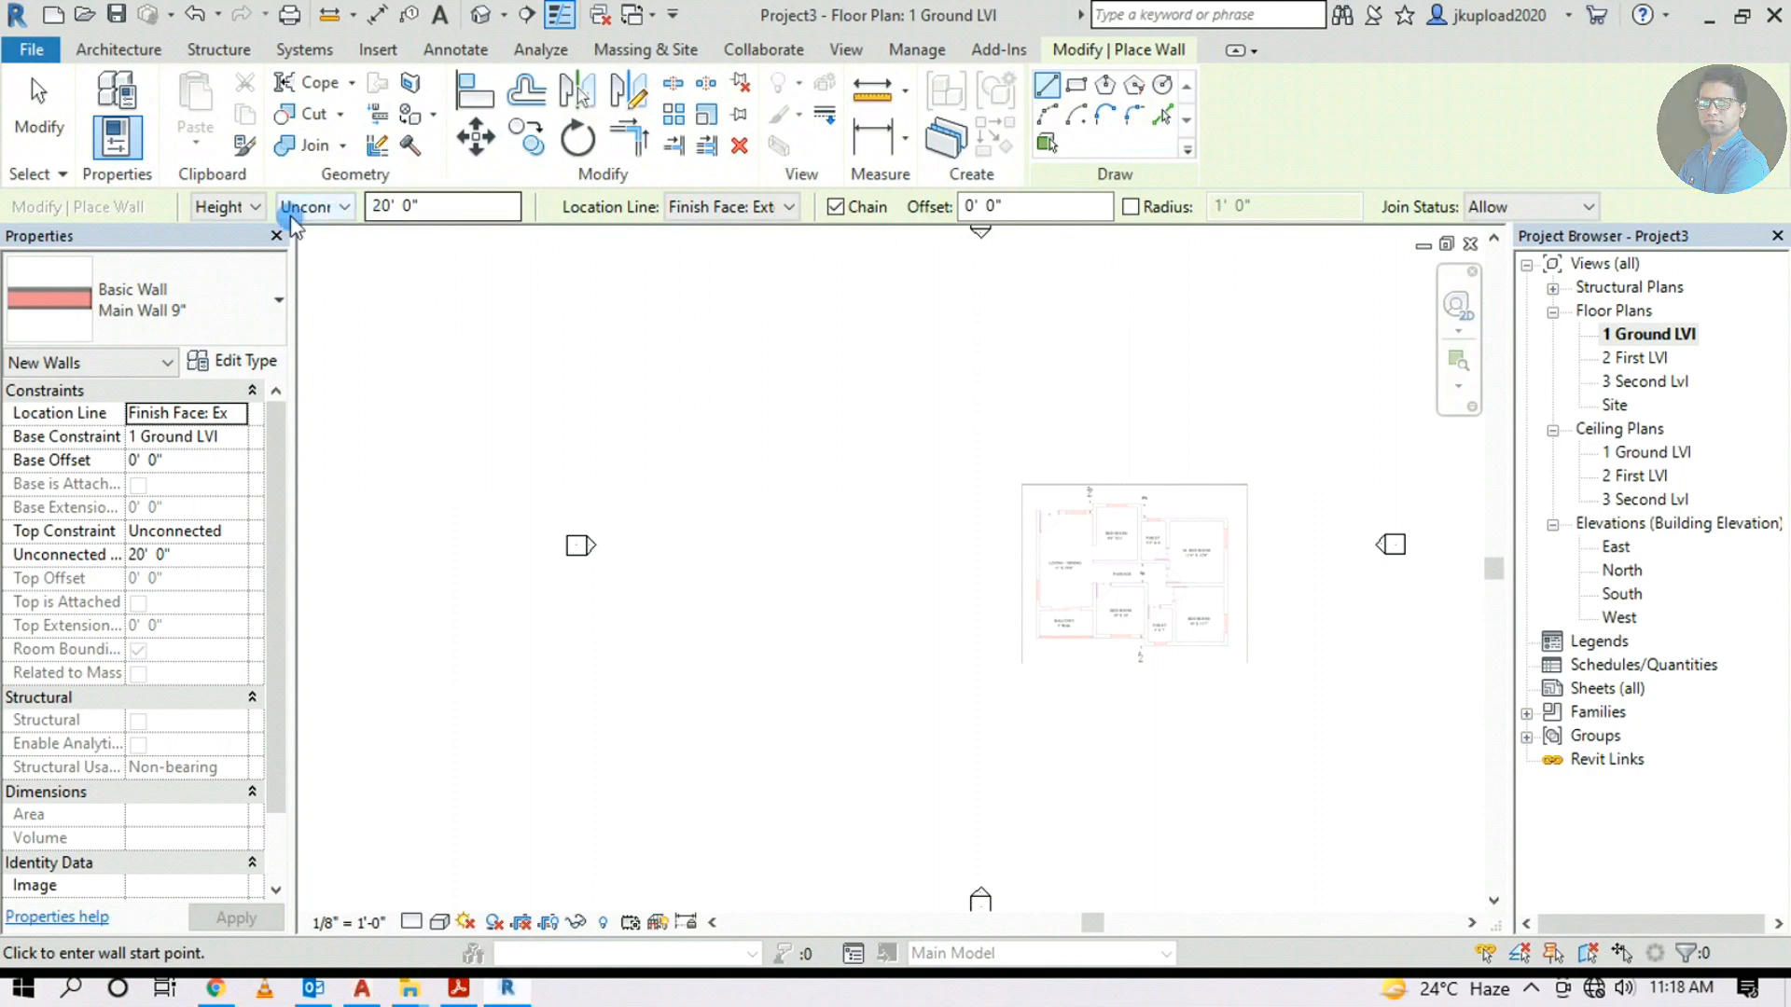
click(344, 212)
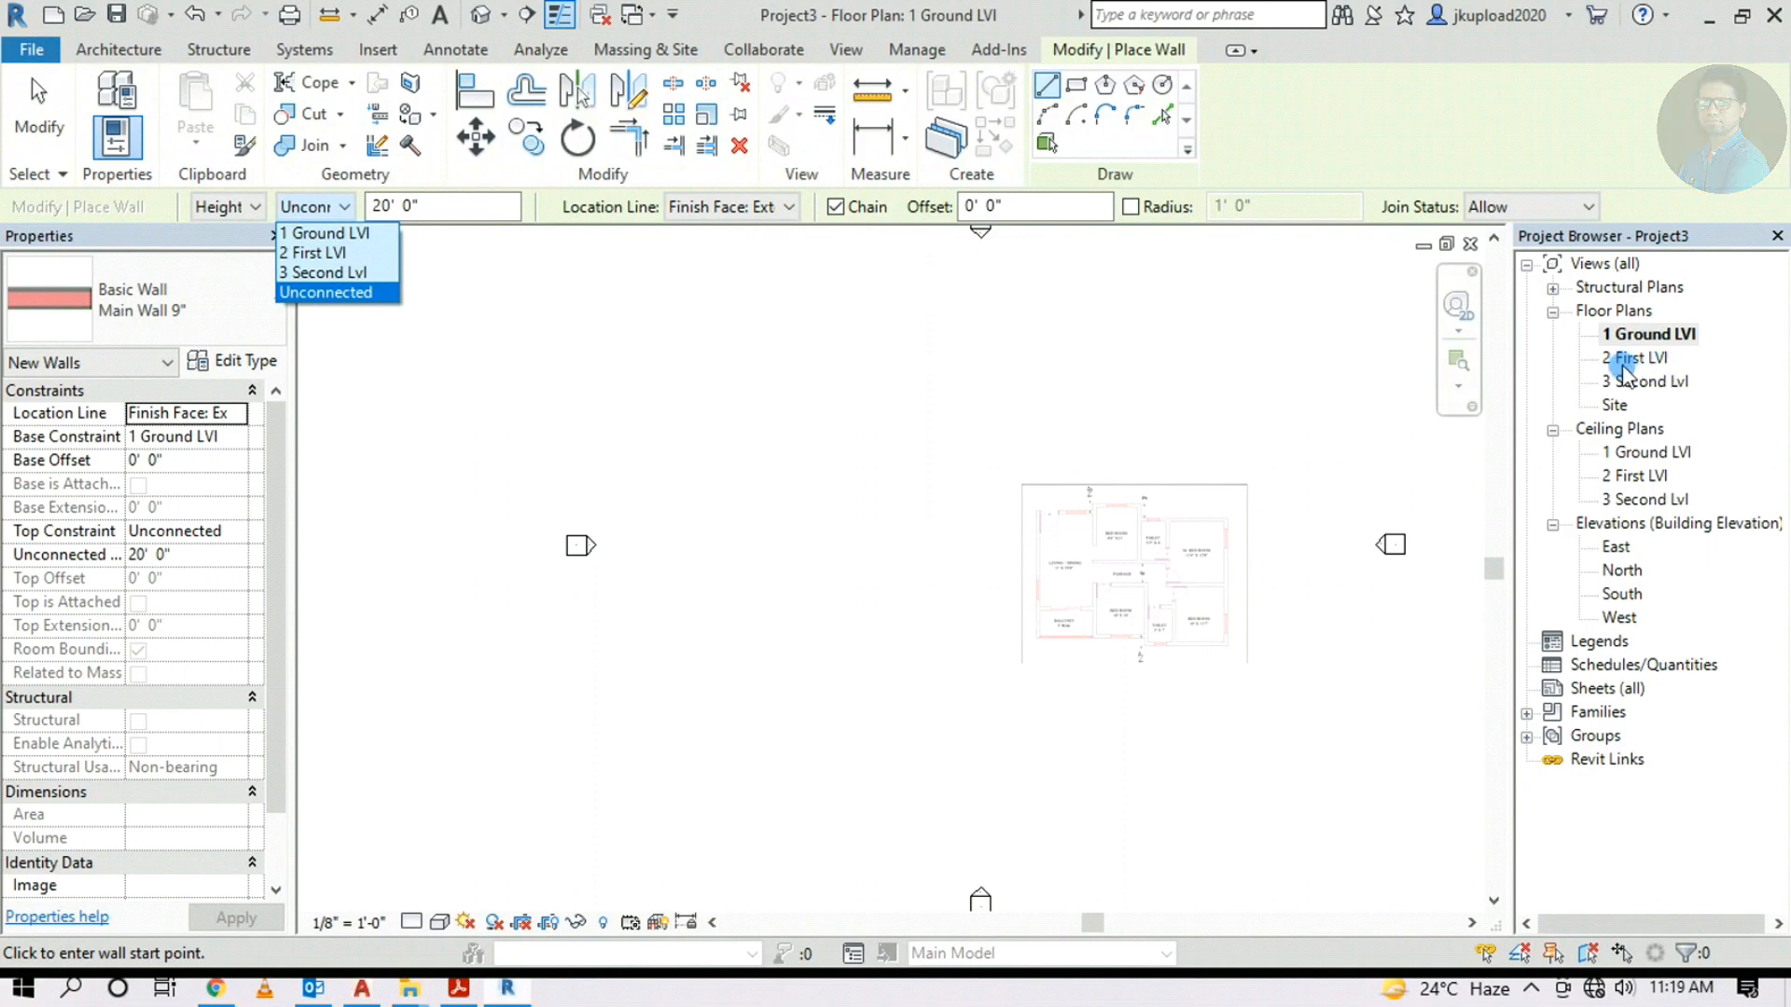
click(308, 252)
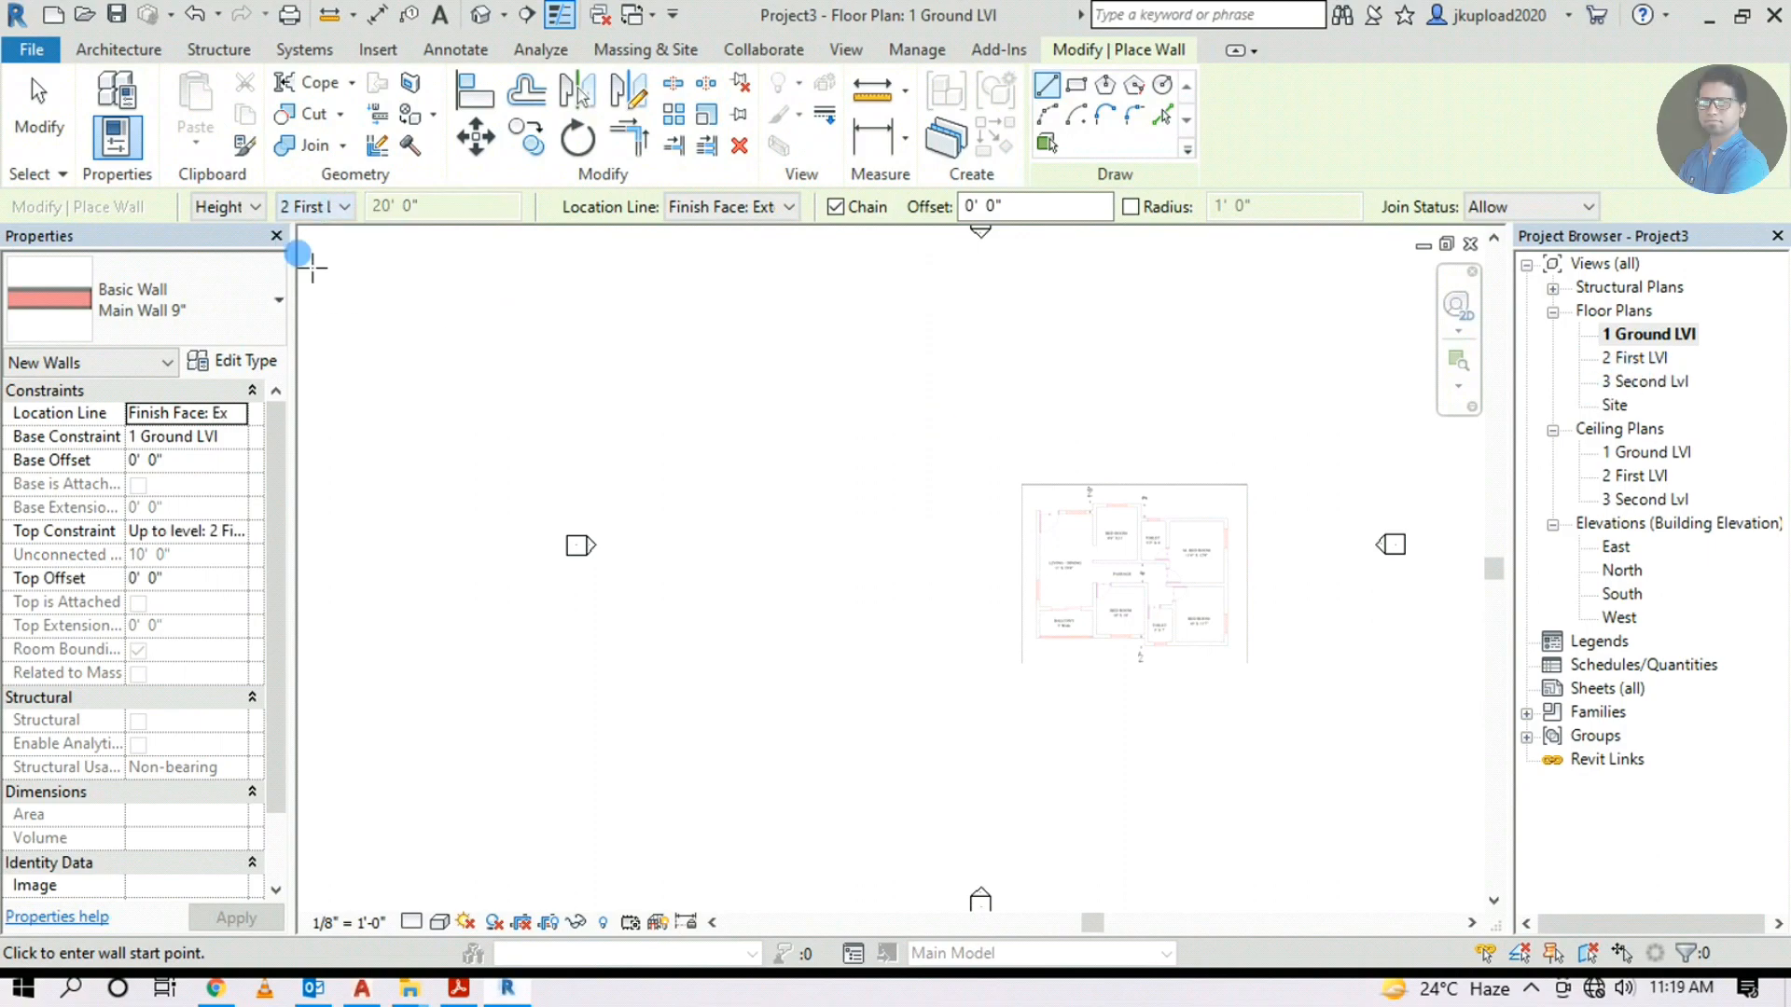
click(291, 207)
click(349, 207)
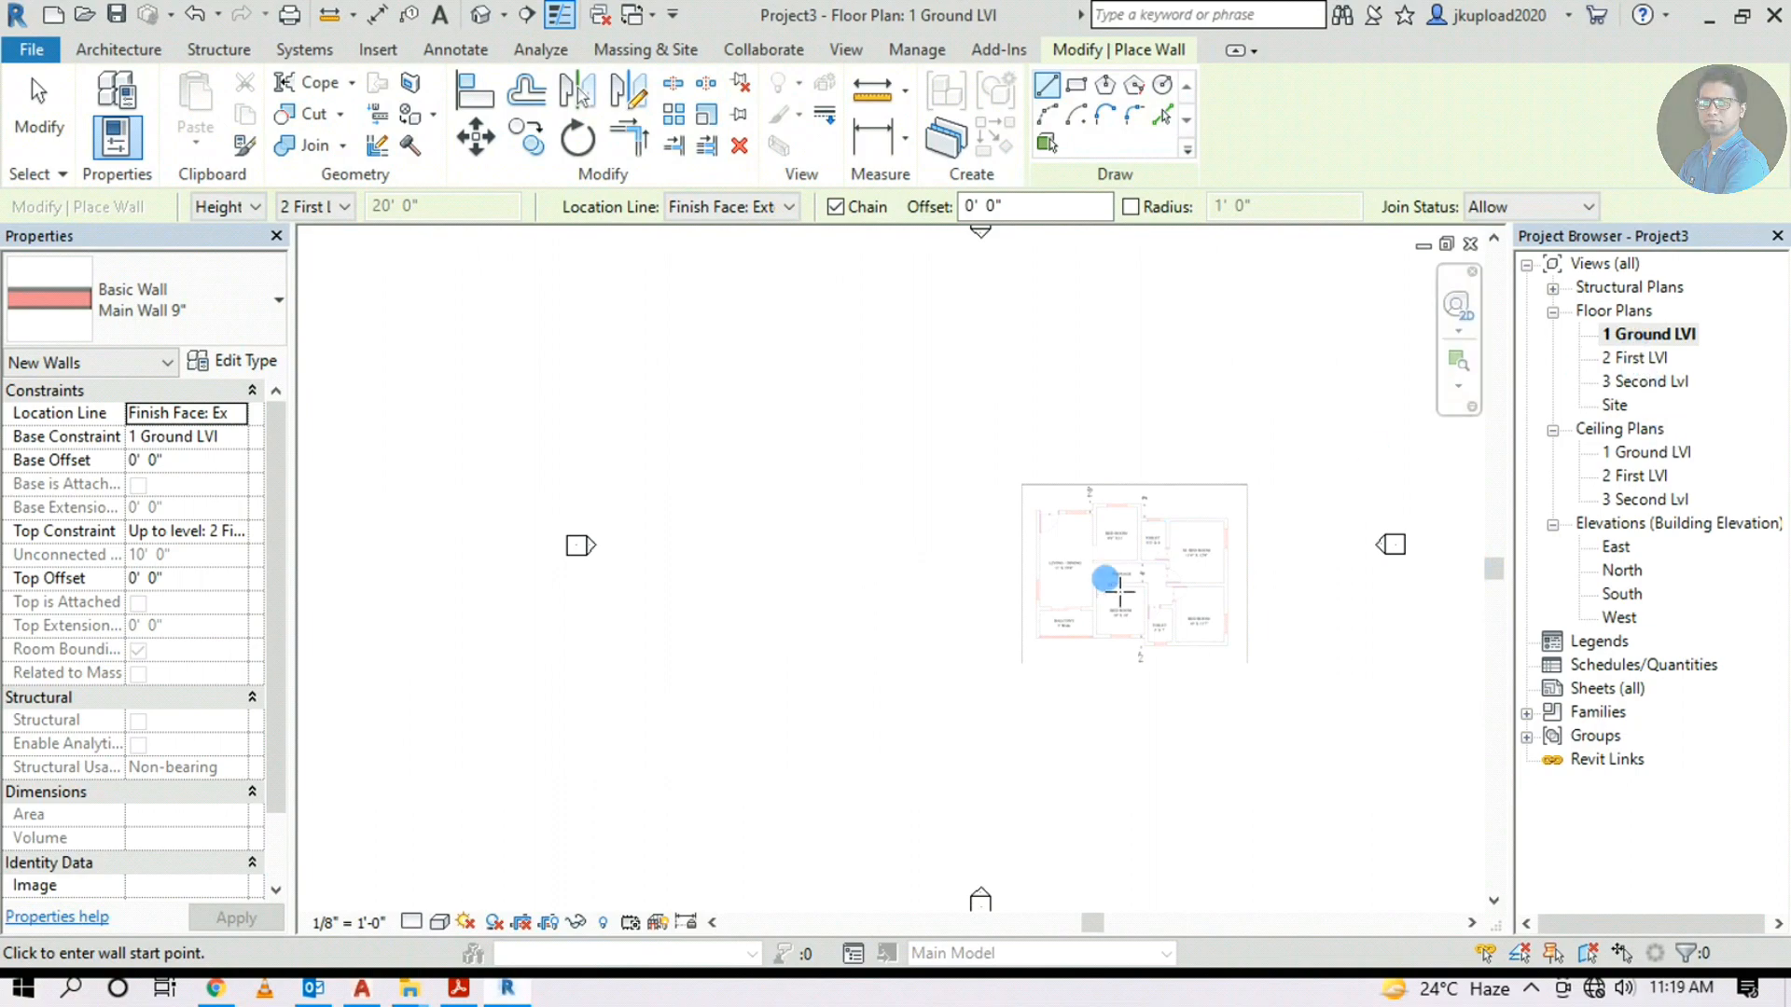
middle_drag(770, 612, 644, 575)
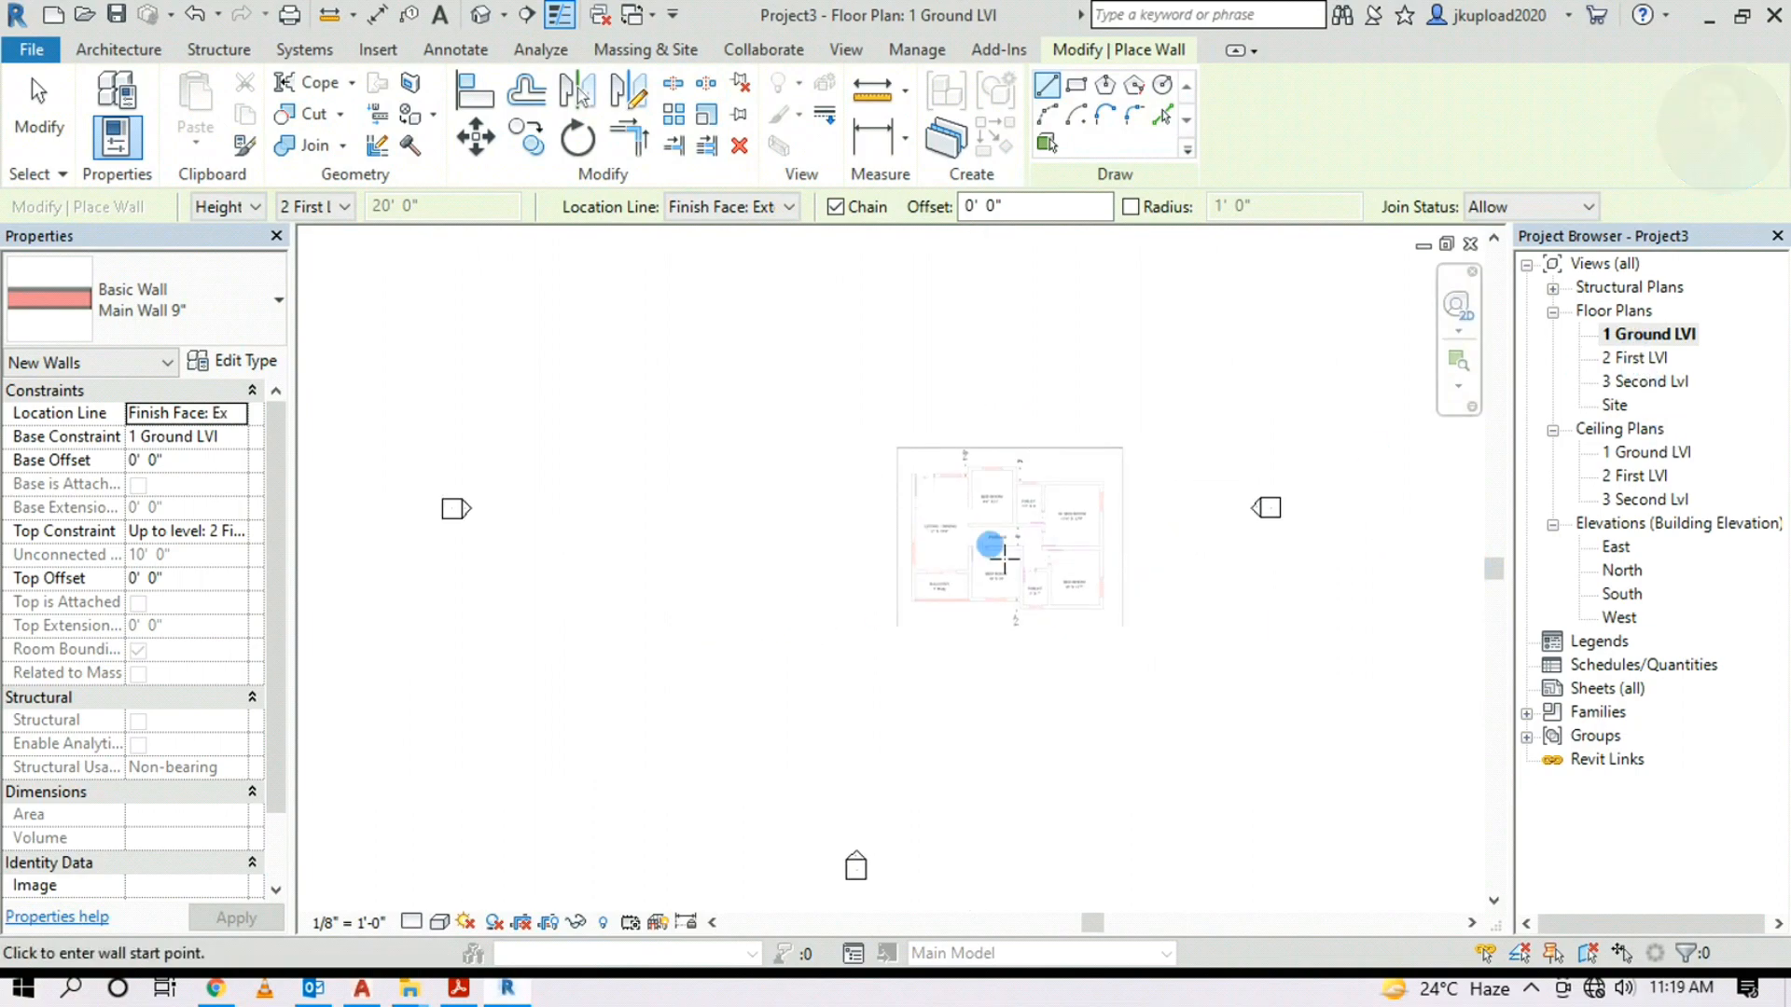
scroll(989, 541, up, 3)
scroll(1294, 397, down, 2)
middle_drag(478, 337, 852, 328)
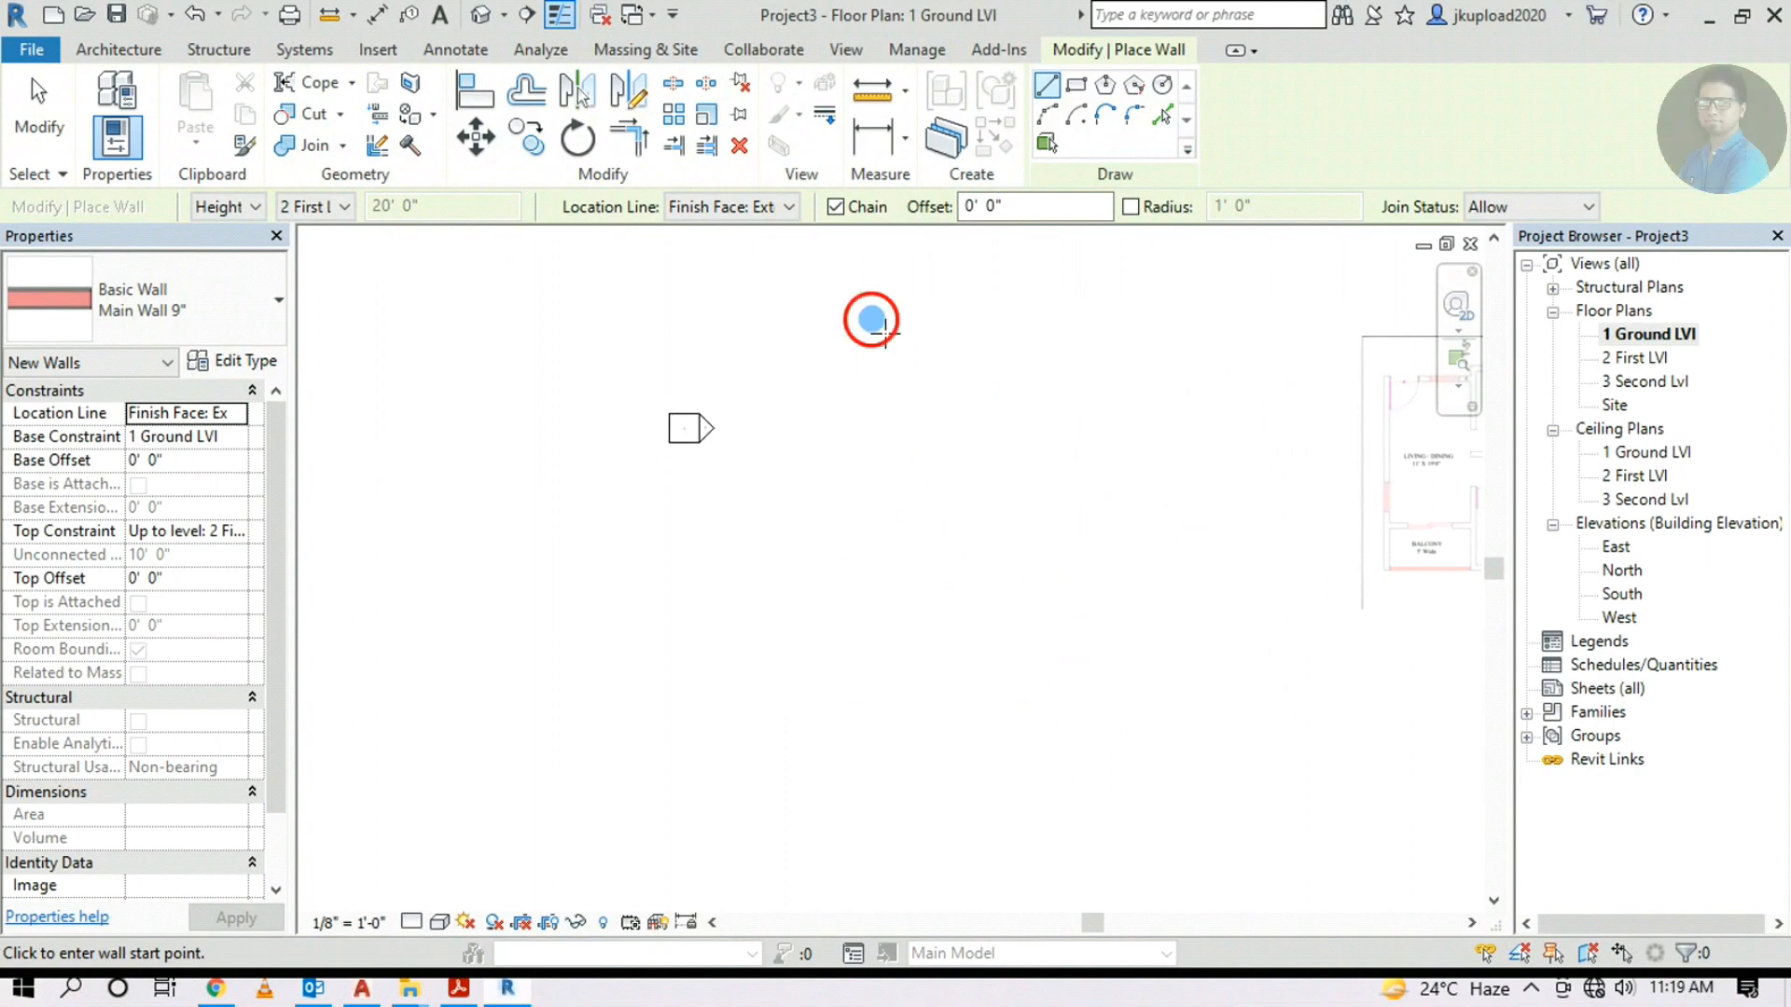
click(872, 320)
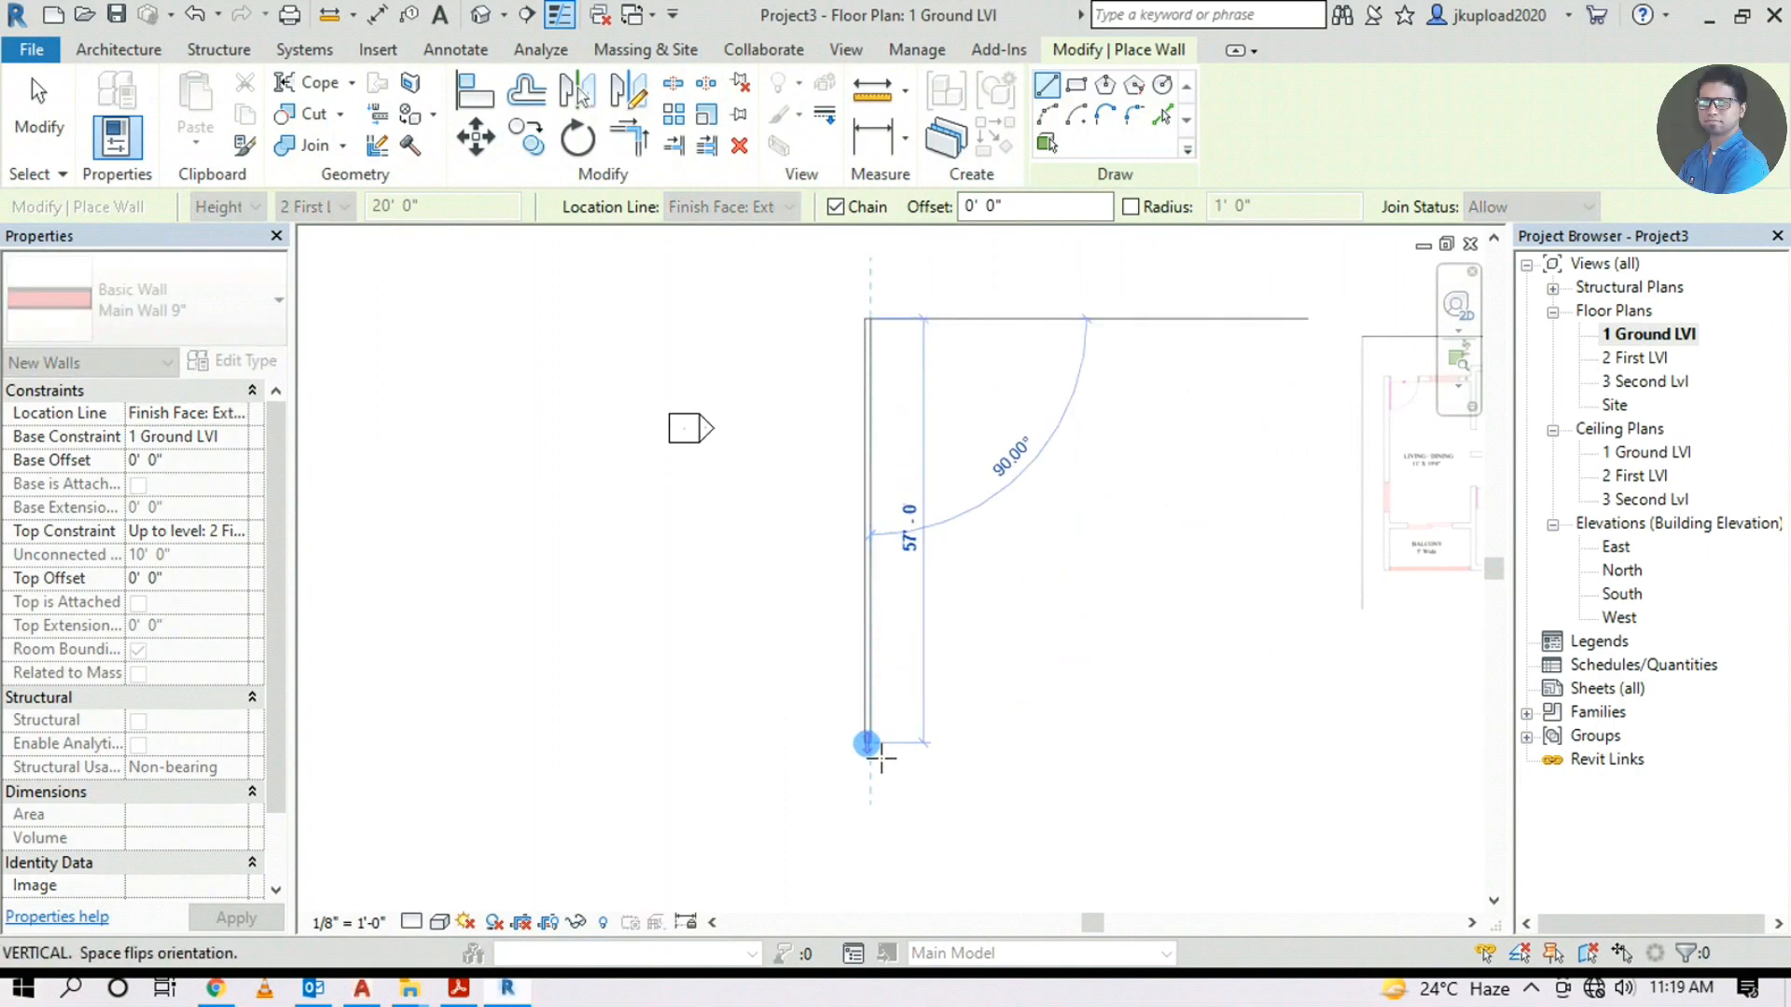
click(879, 754)
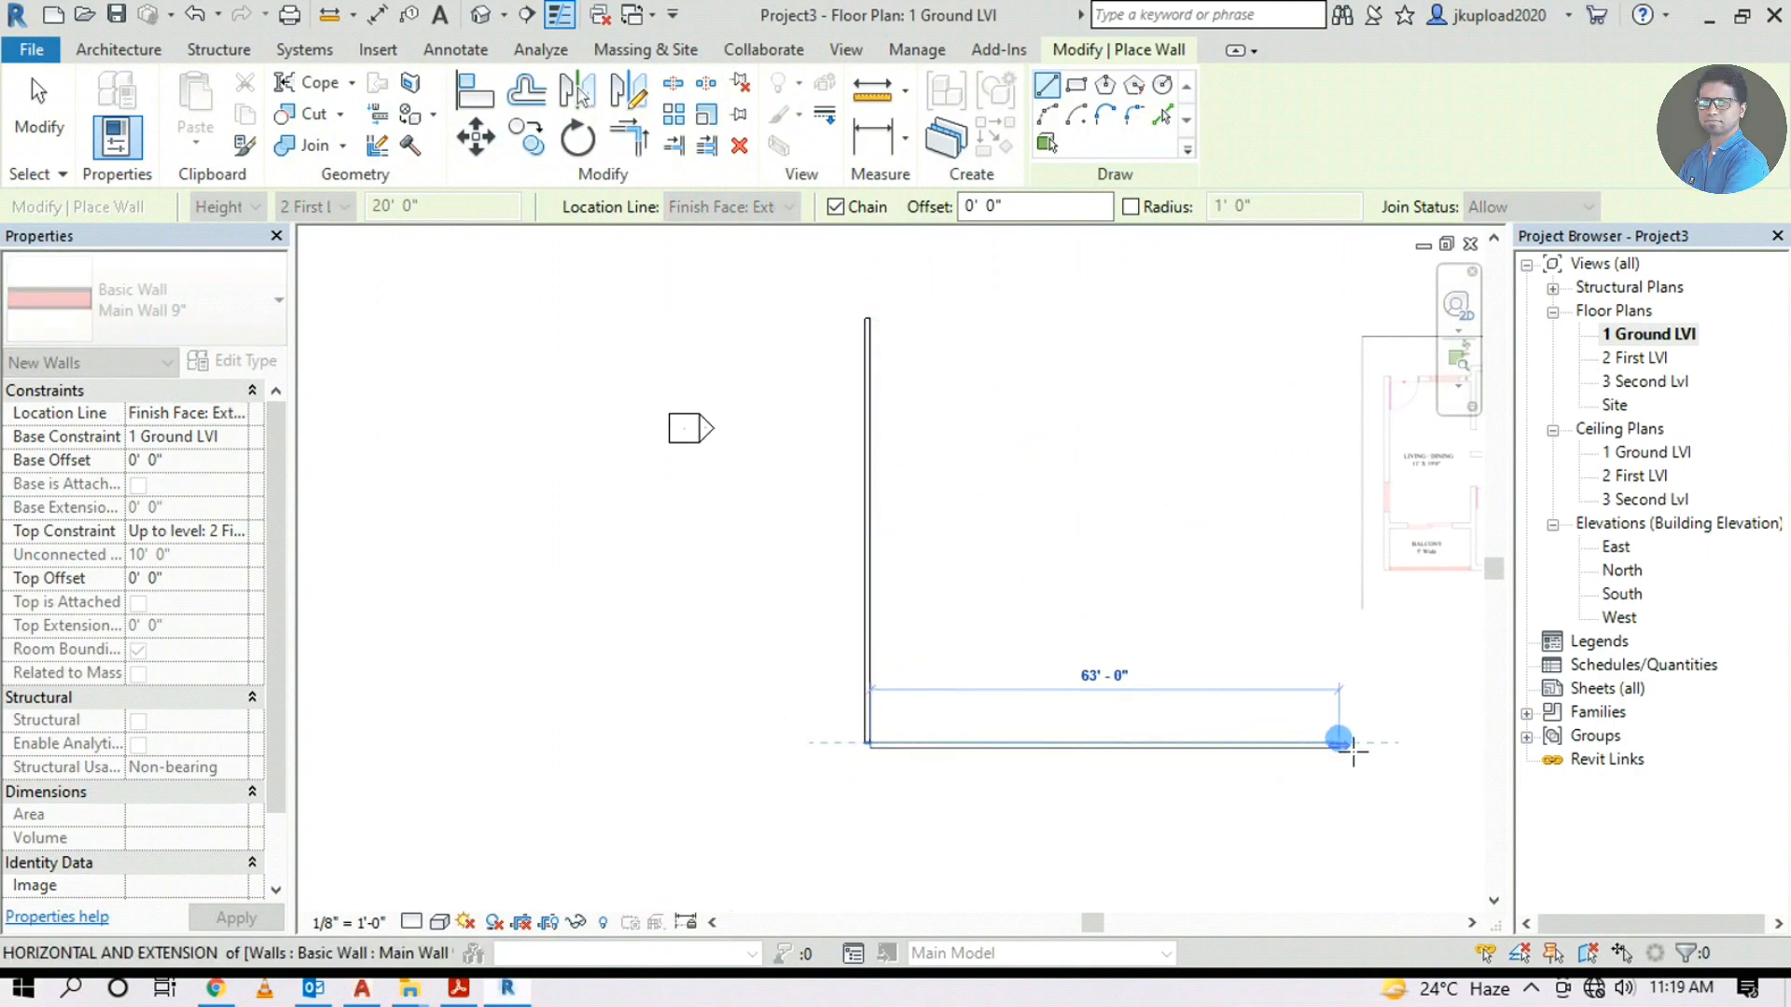
click(1350, 749)
key(Escape)
scroll(831, 613, down, 3)
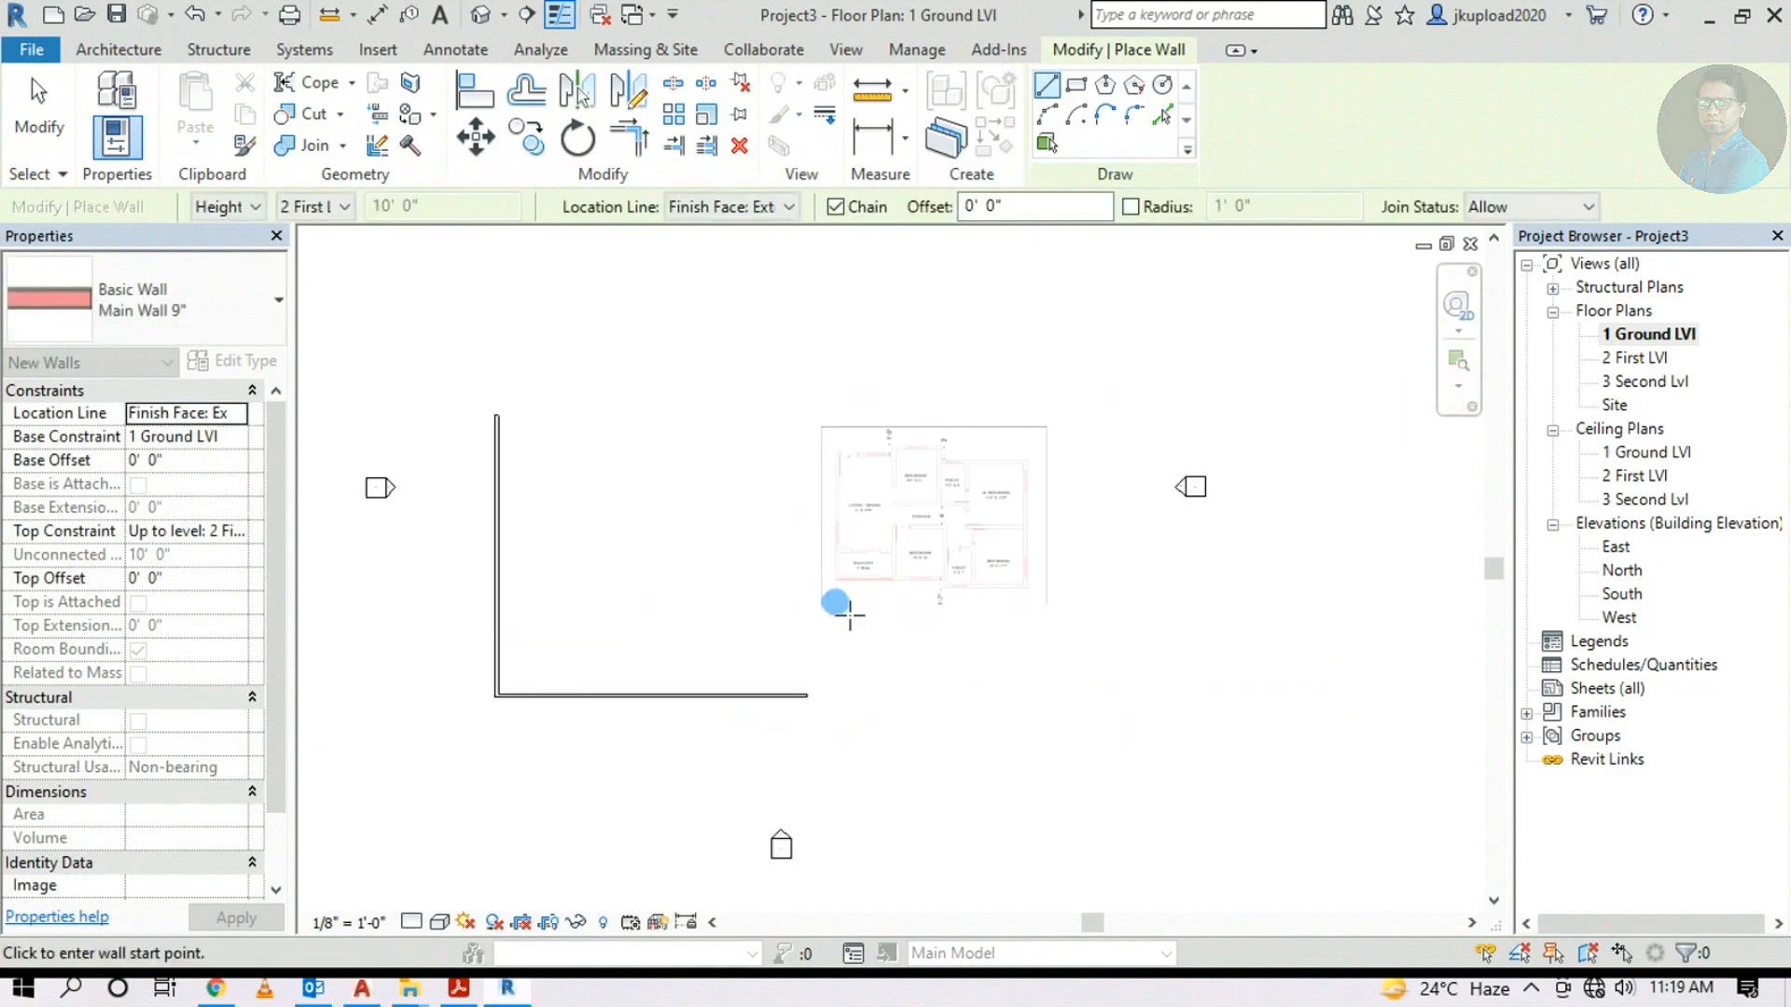
key(Escape)
middle_drag(634, 488, 827, 446)
scroll(827, 445, up, 2)
click(91, 110)
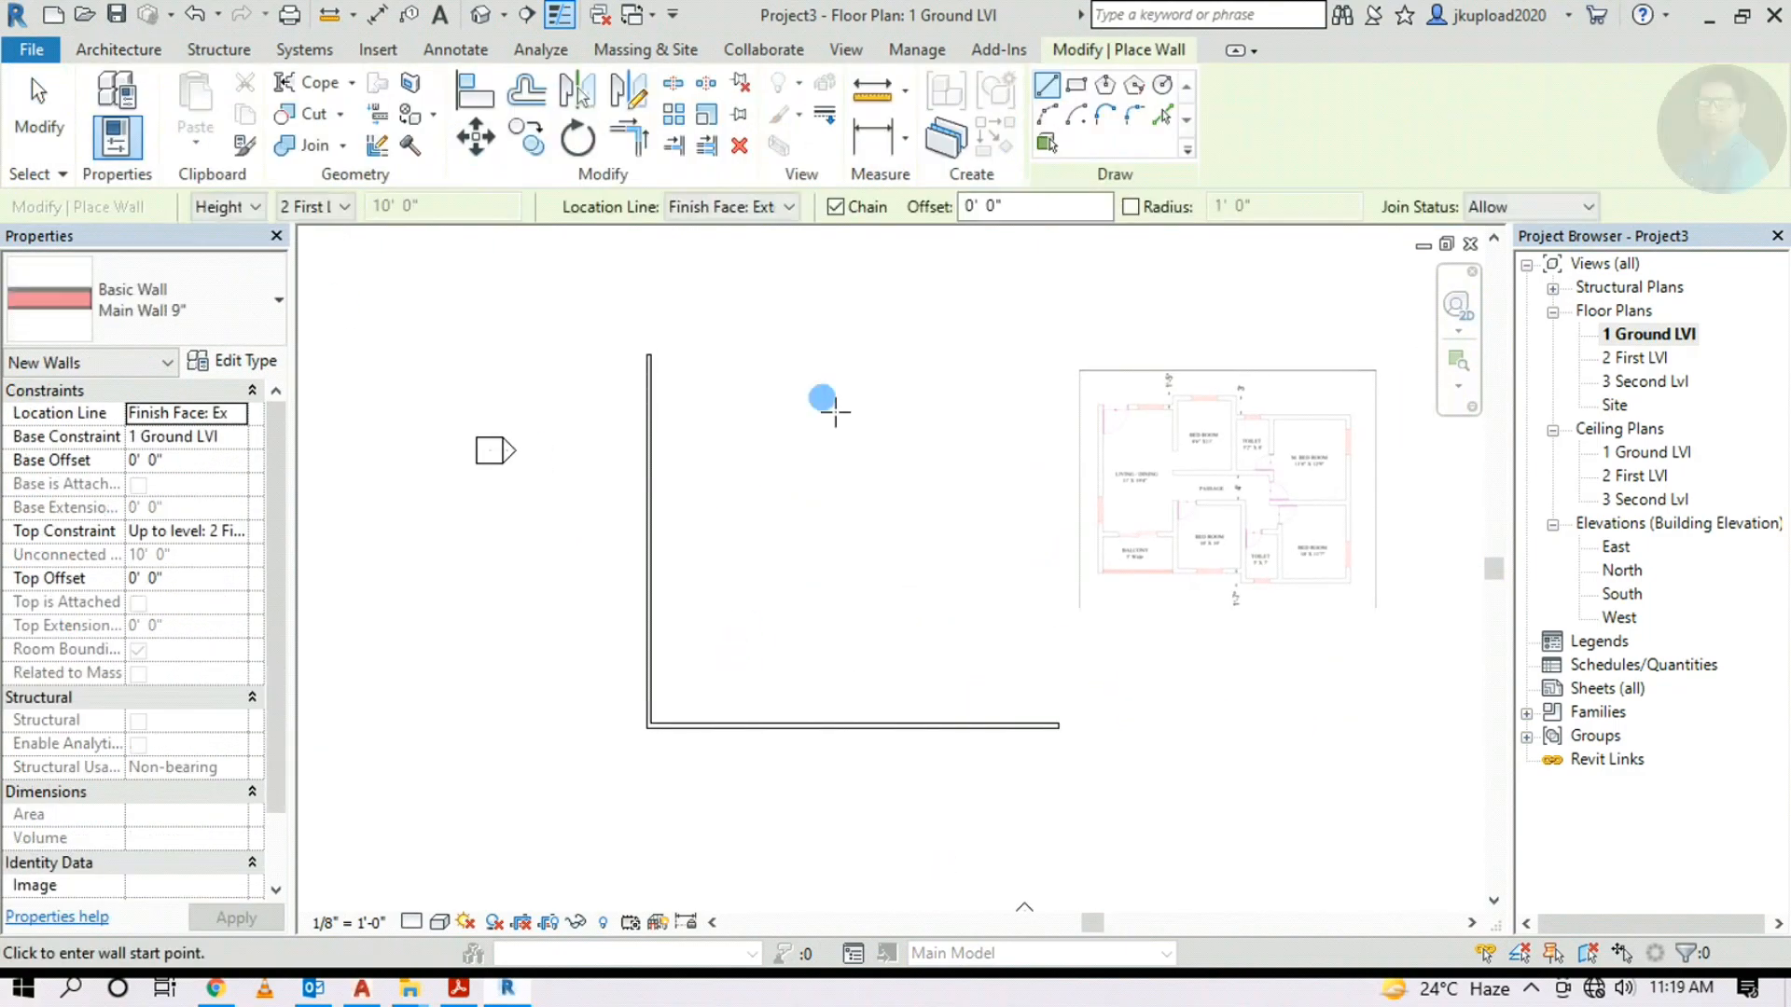
scroll(812, 518, up, 1)
middle_drag(811, 518, 763, 520)
scroll(1149, 582, up, 2)
scroll(1105, 550, up, 3)
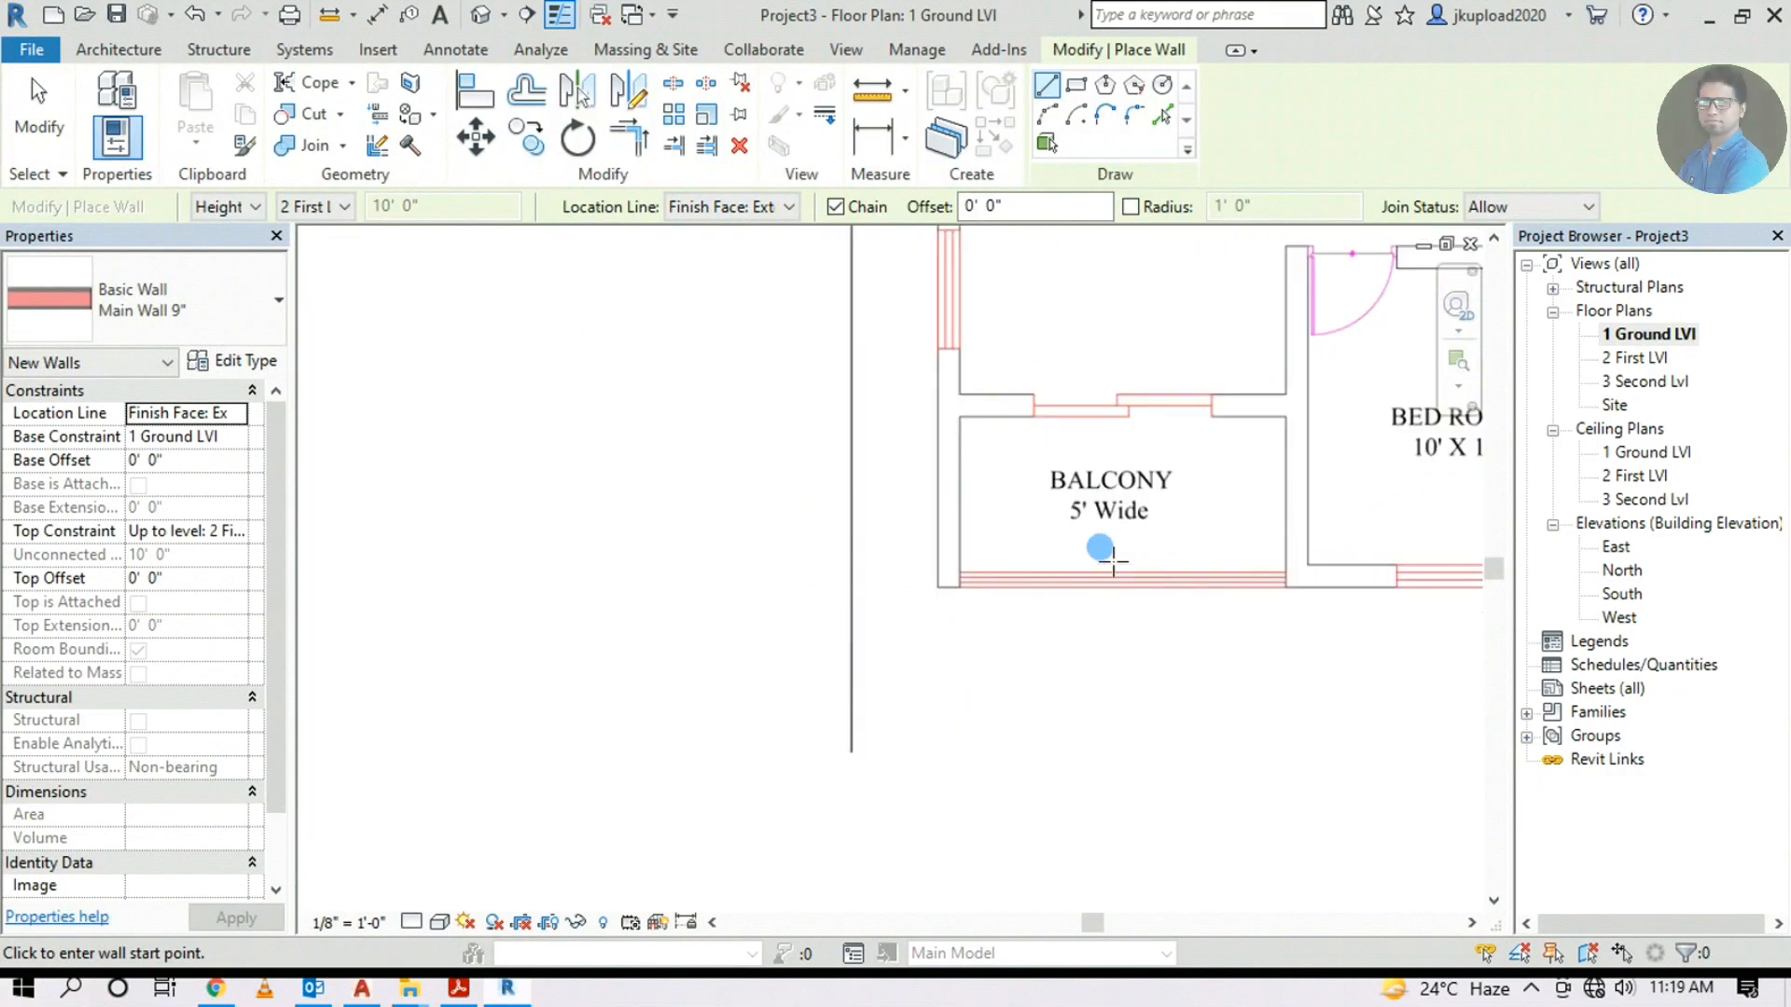
middle_drag(1060, 520, 1026, 630)
scroll(1026, 629, down, 2)
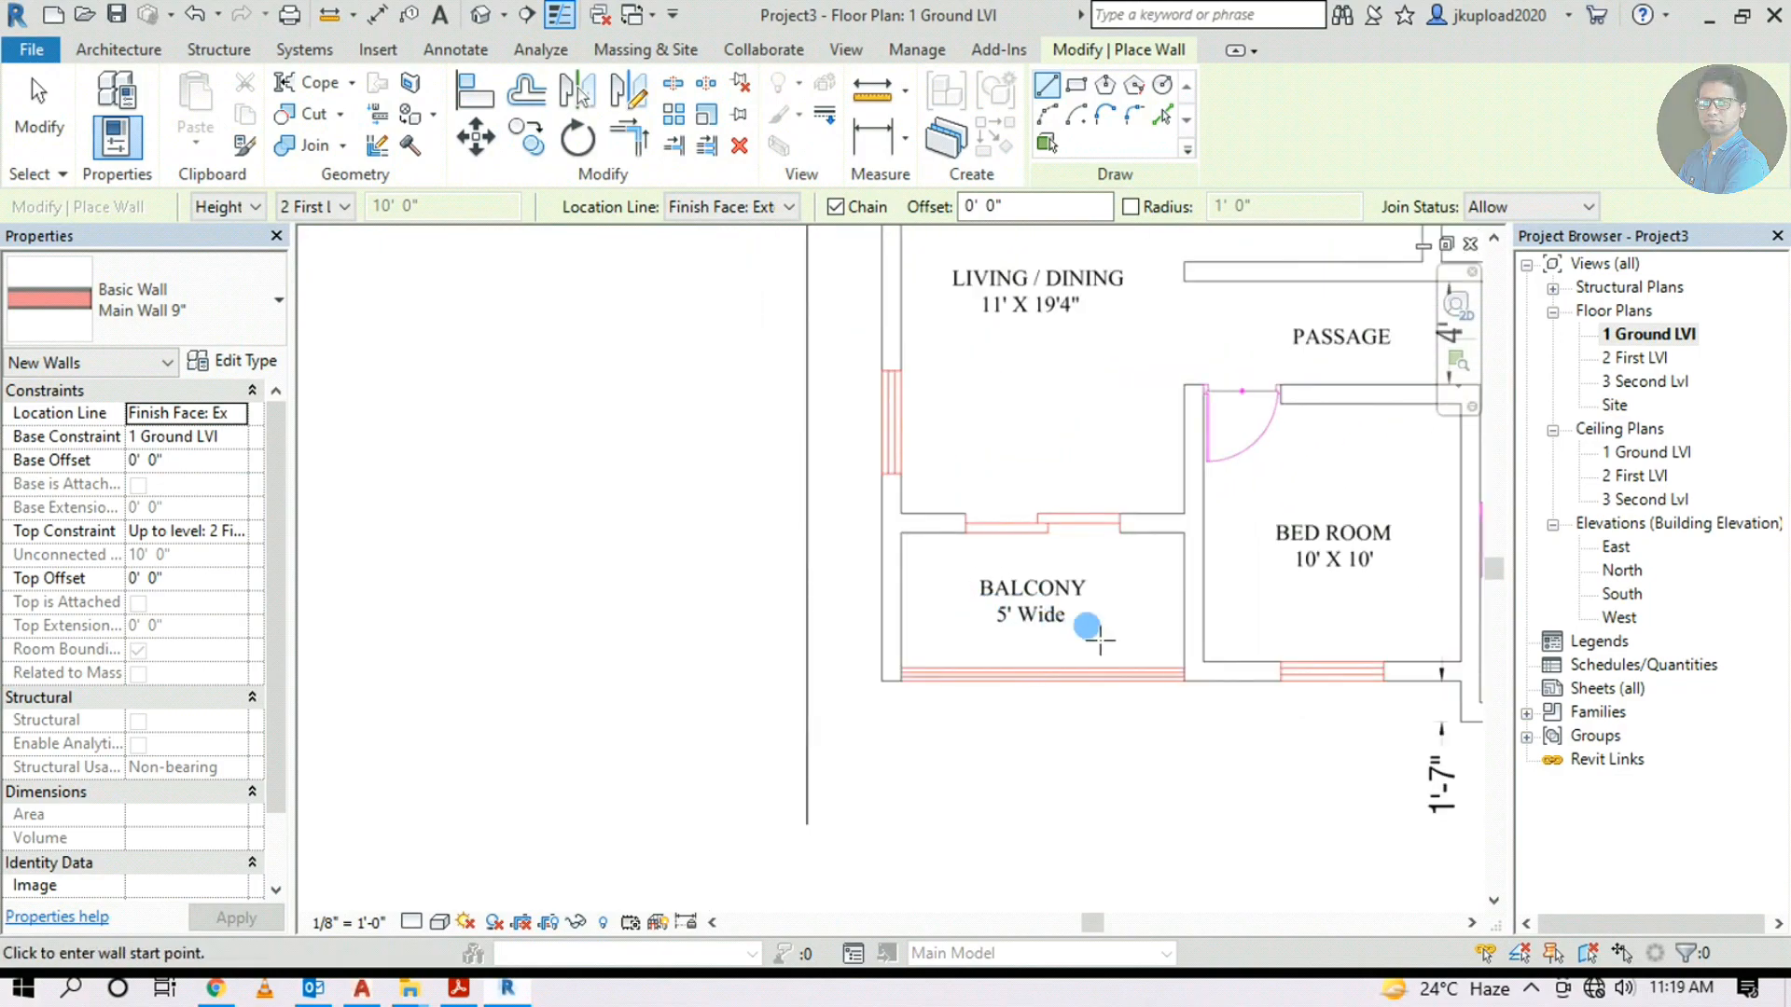
middle_drag(1087, 626, 1045, 723)
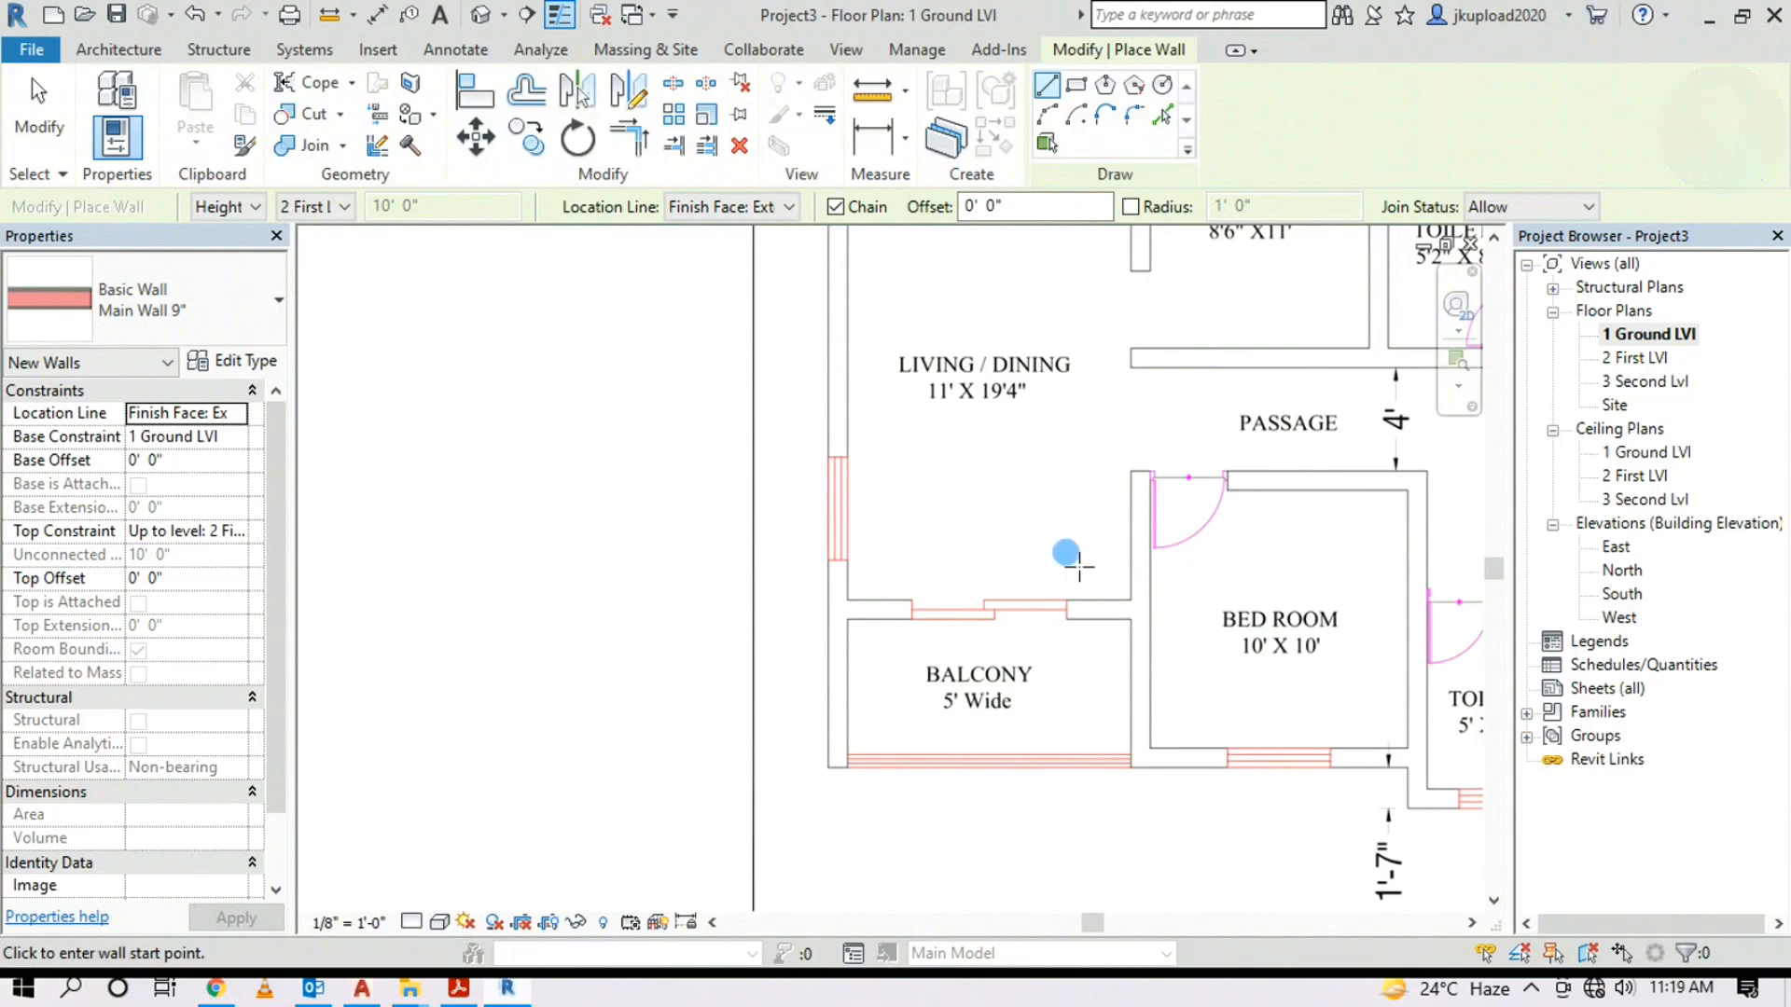
scroll(997, 465, down, 1)
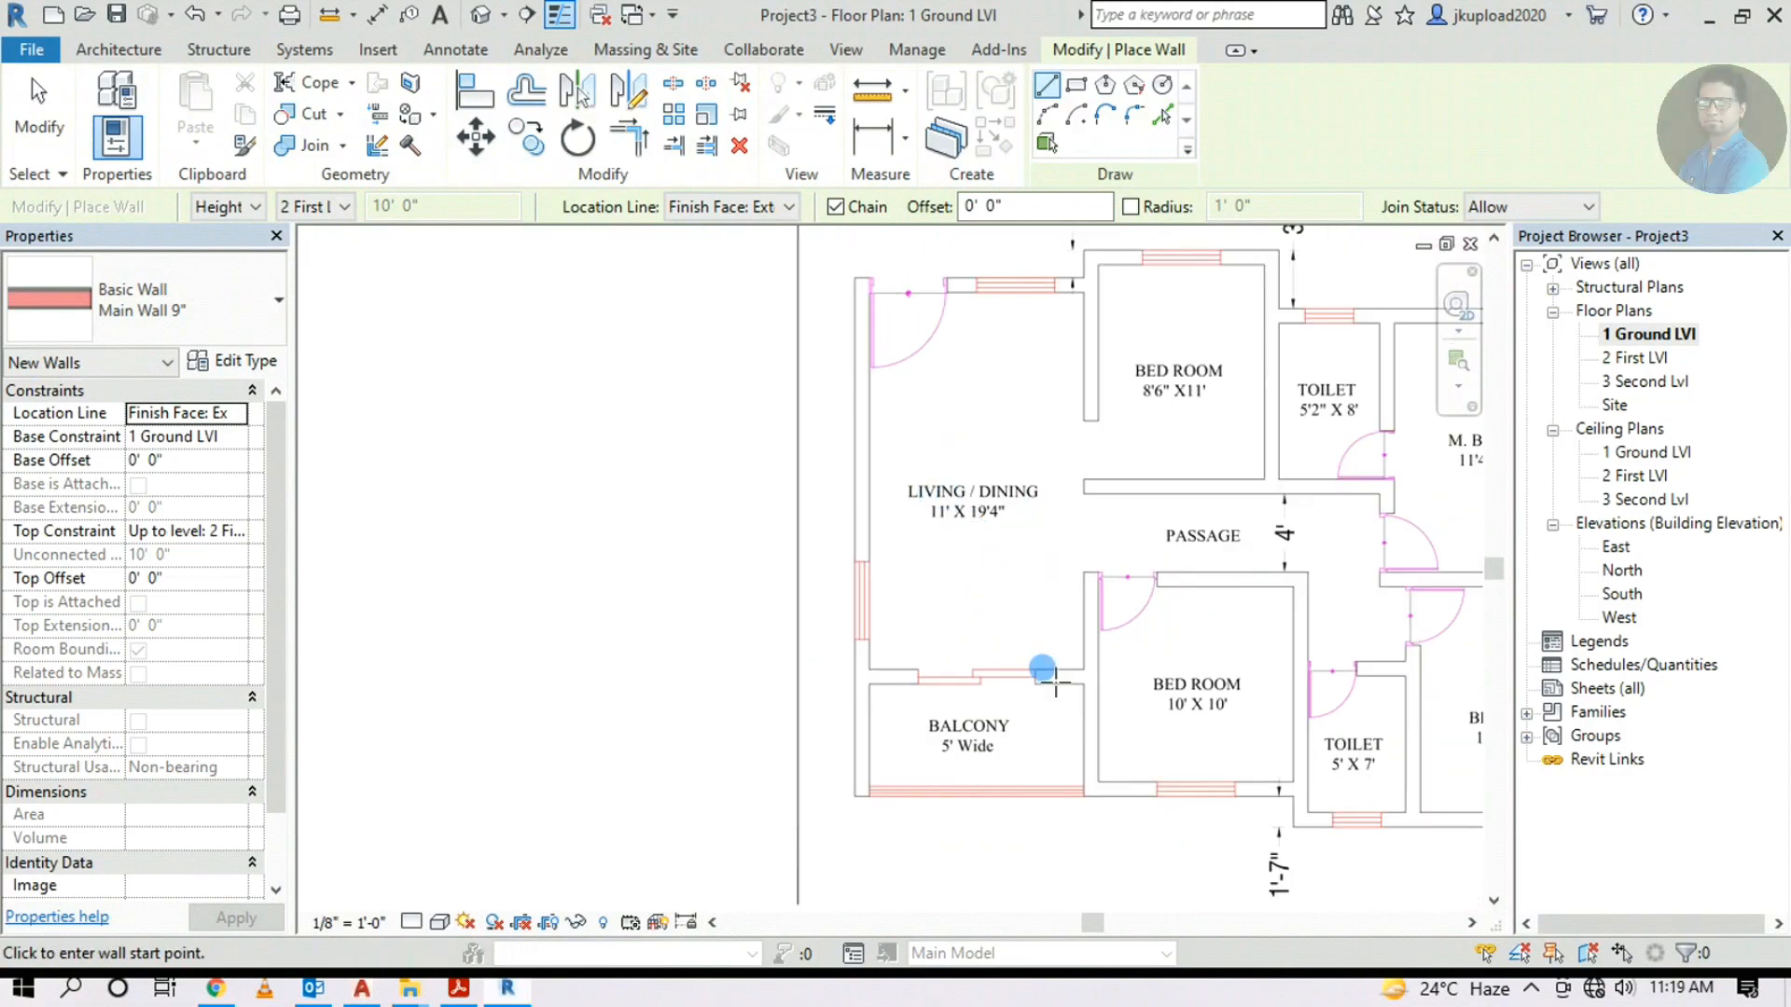
scroll(966, 538, up, 2)
scroll(970, 539, up, 4)
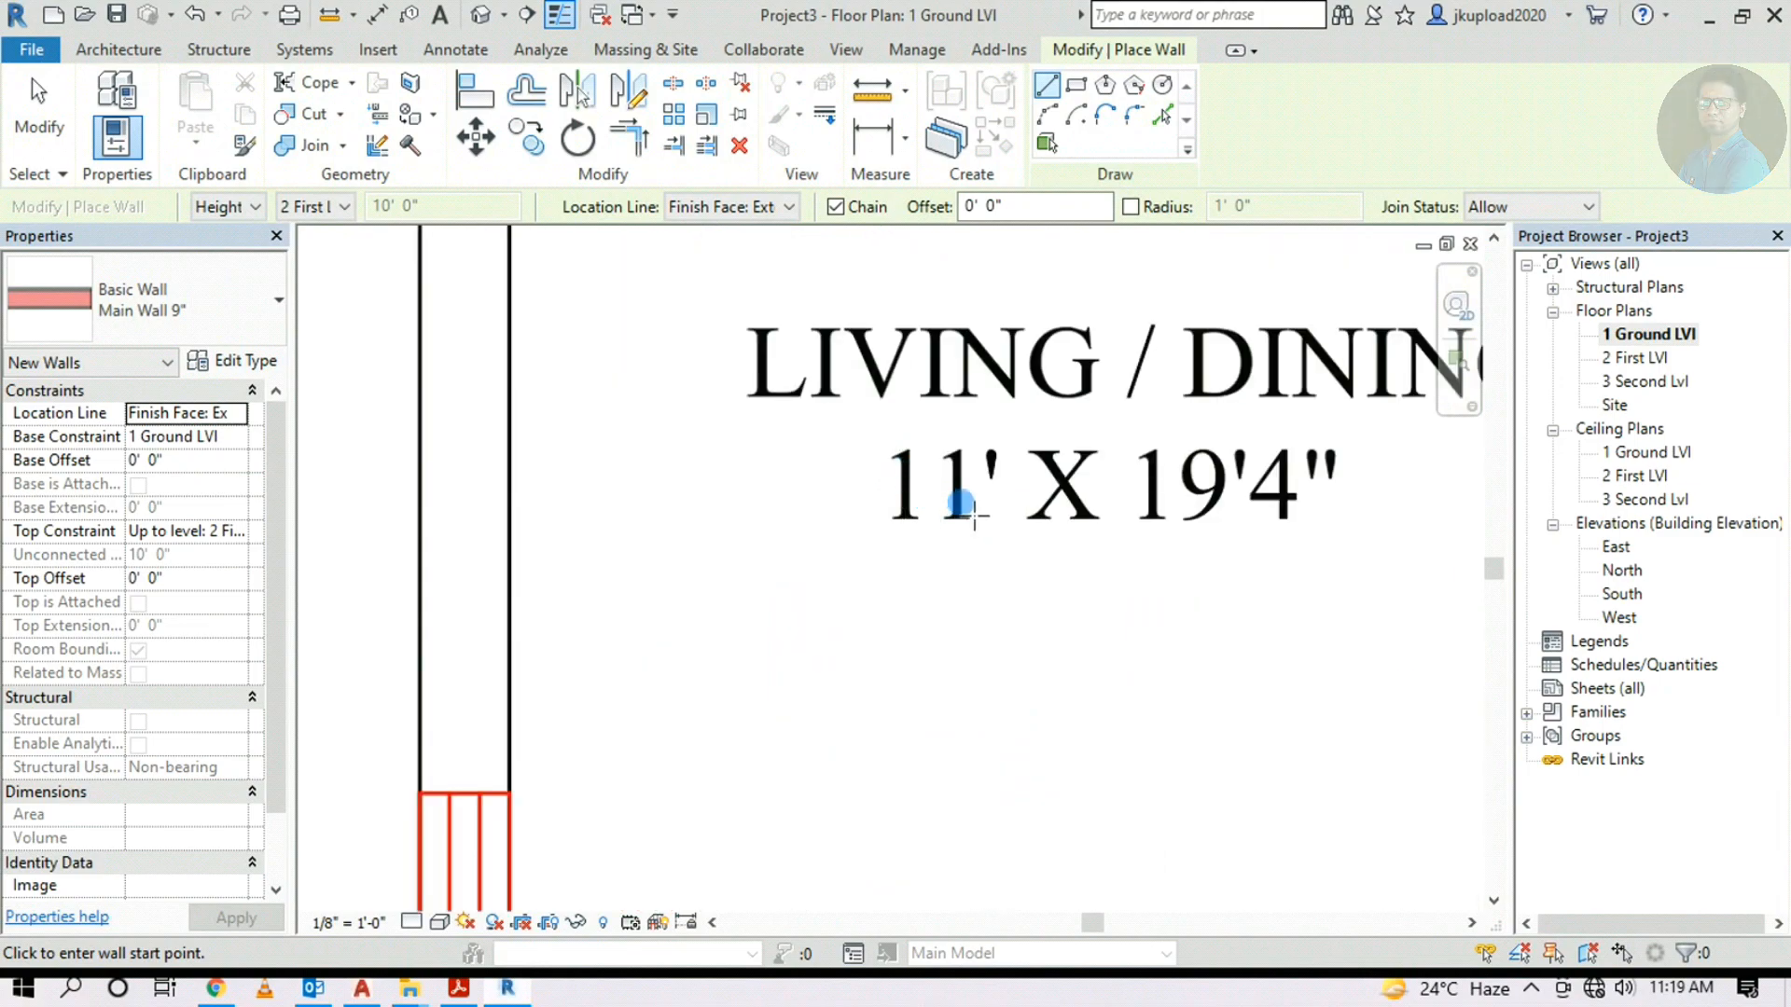
scroll(967, 508, down, 5)
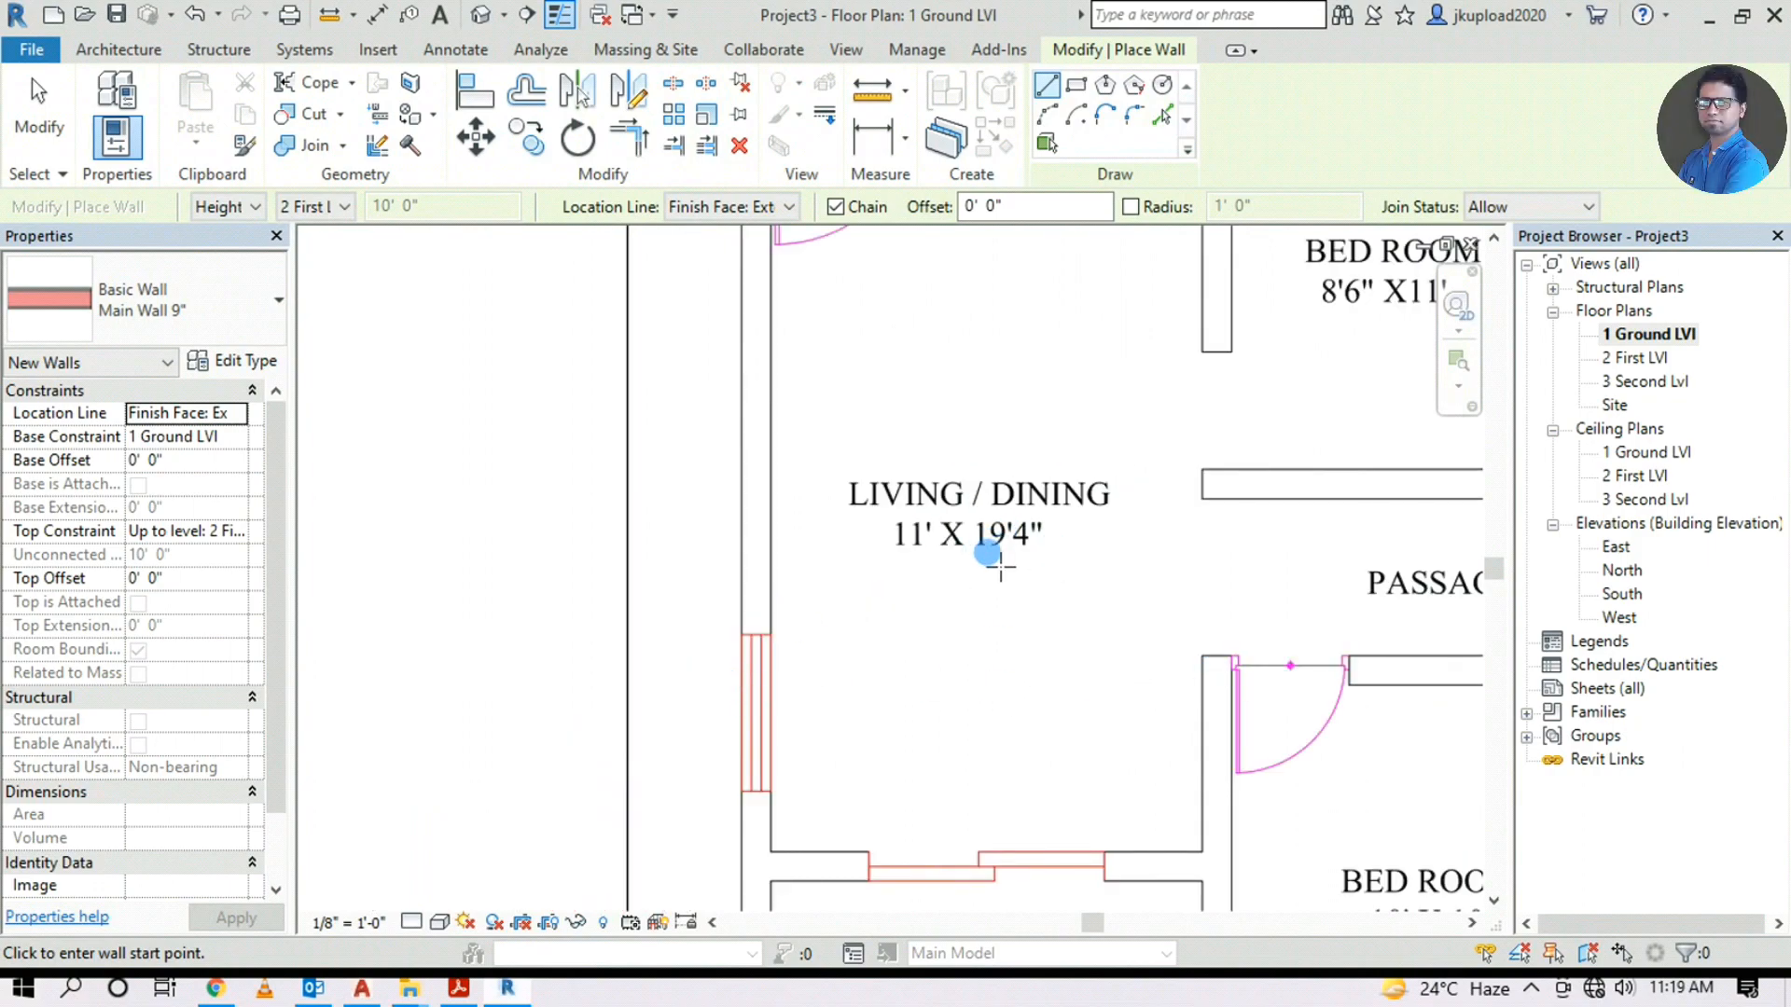
scroll(991, 555, down, 2)
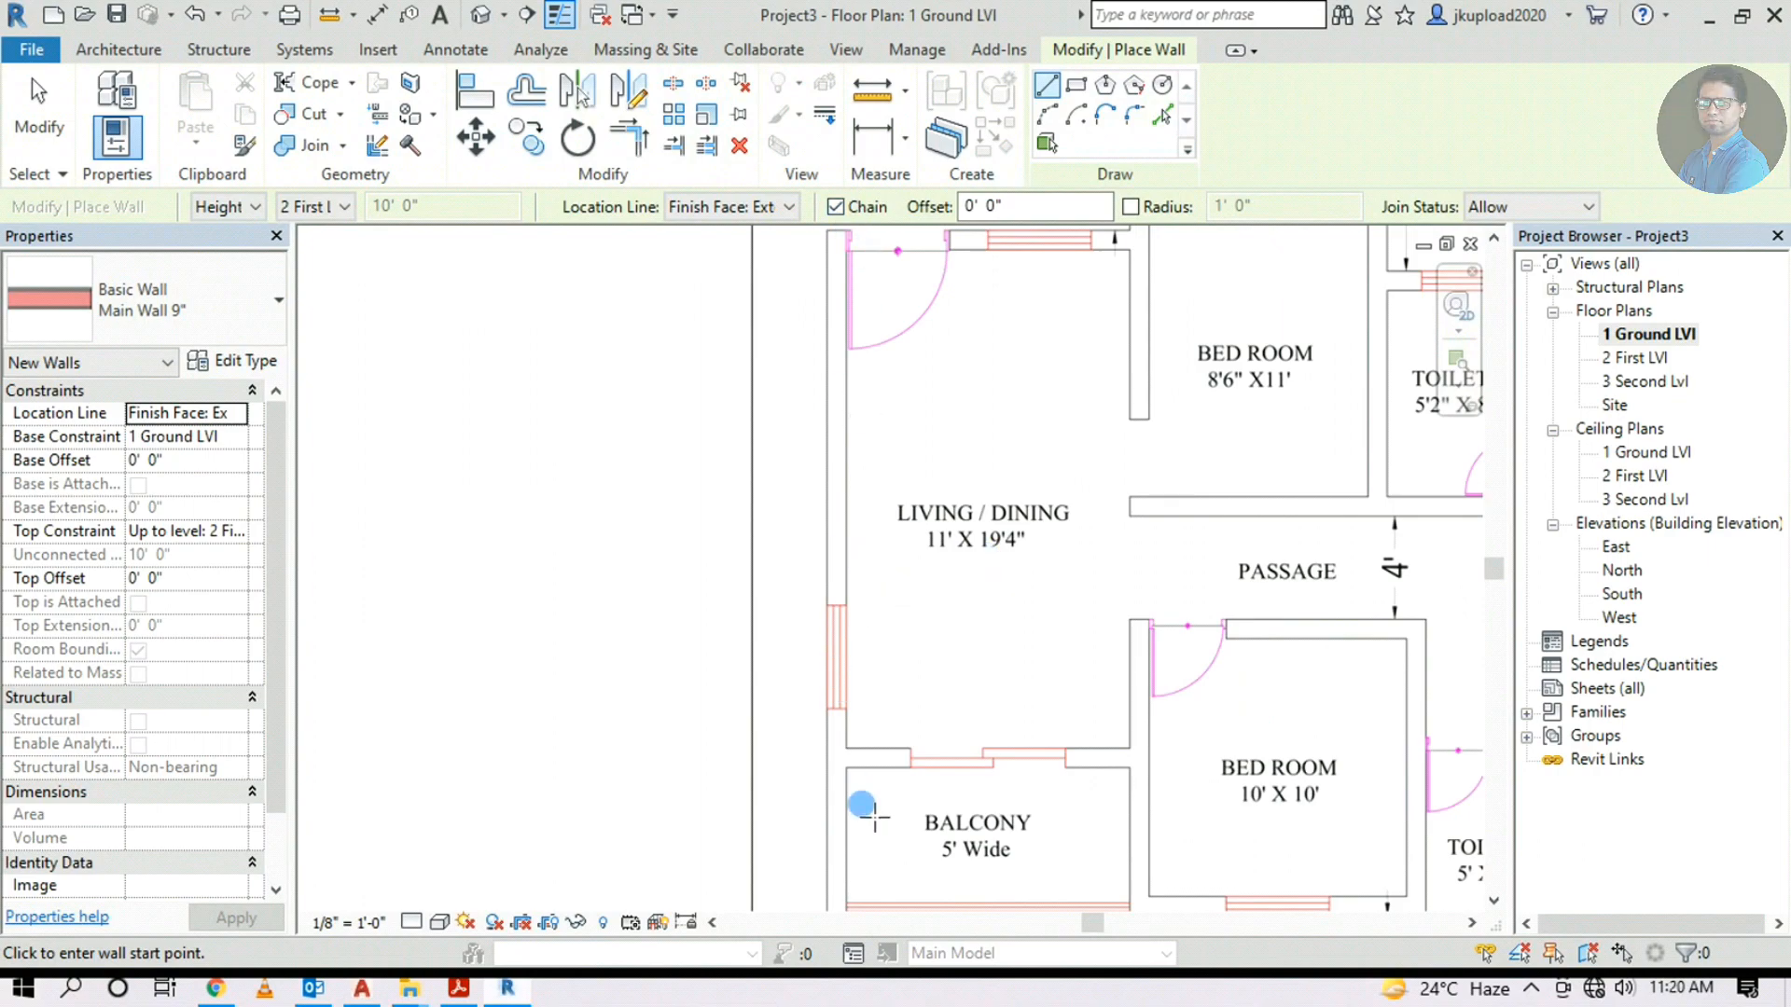
scroll(947, 560, up, 1)
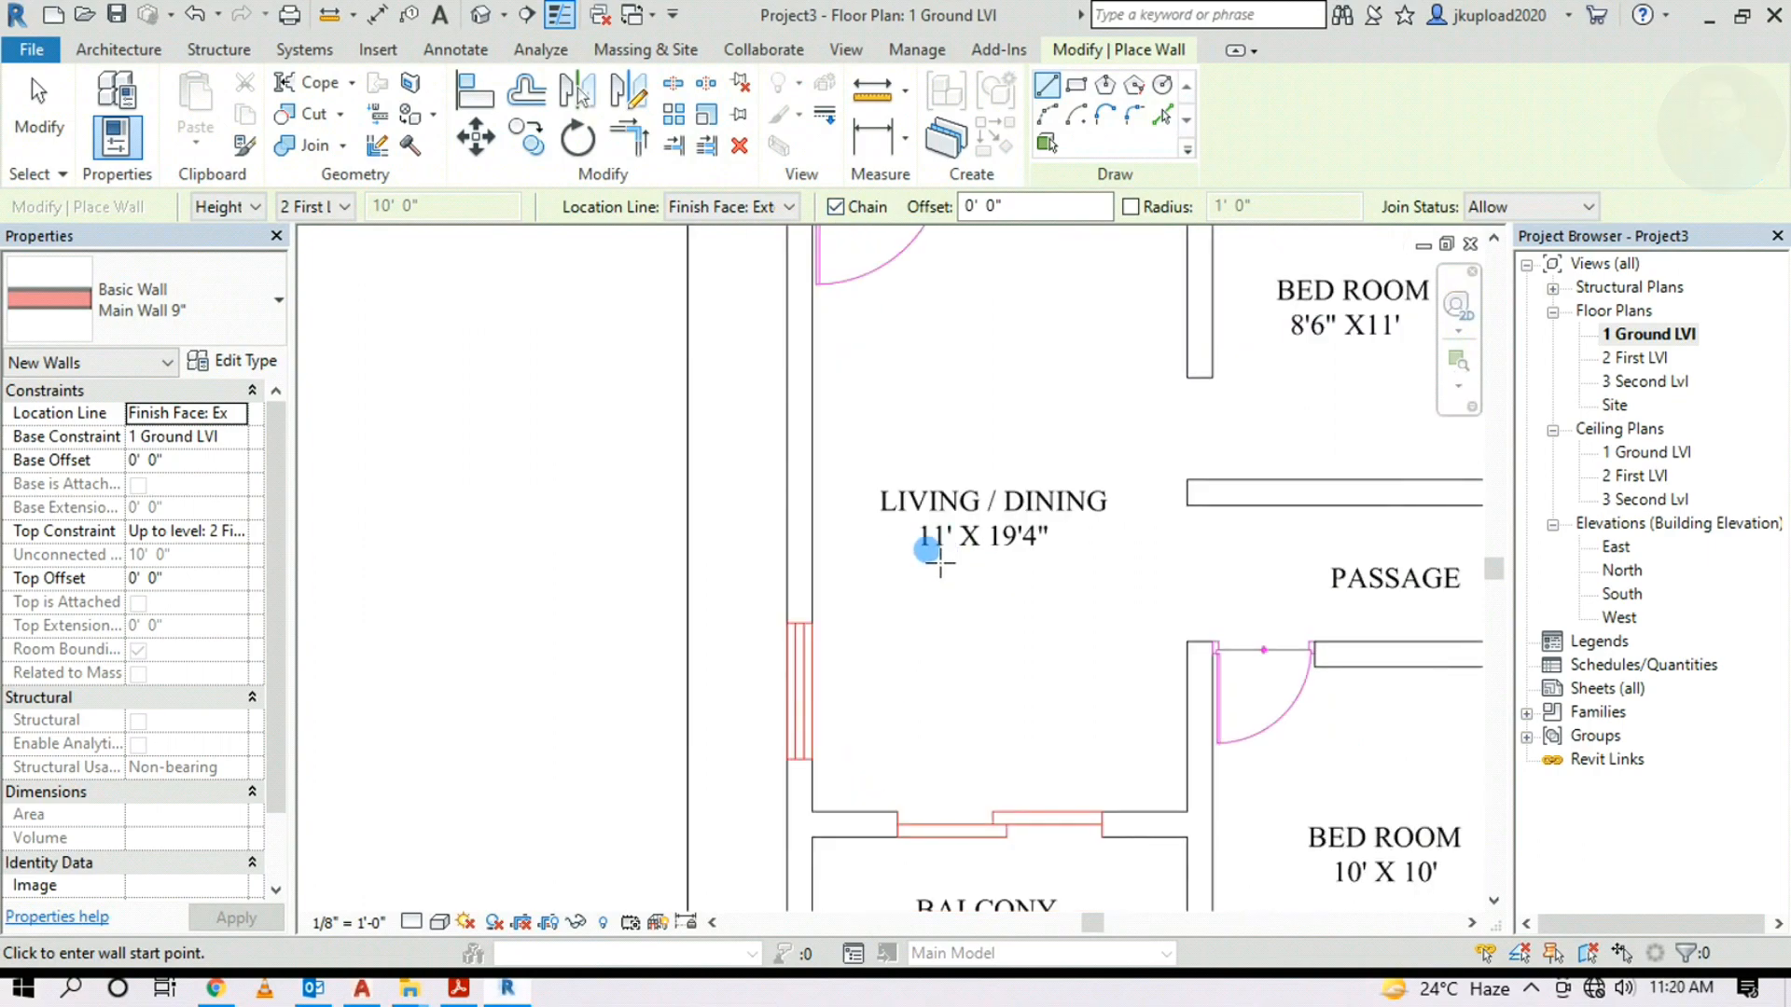
scroll(940, 560, down, 2)
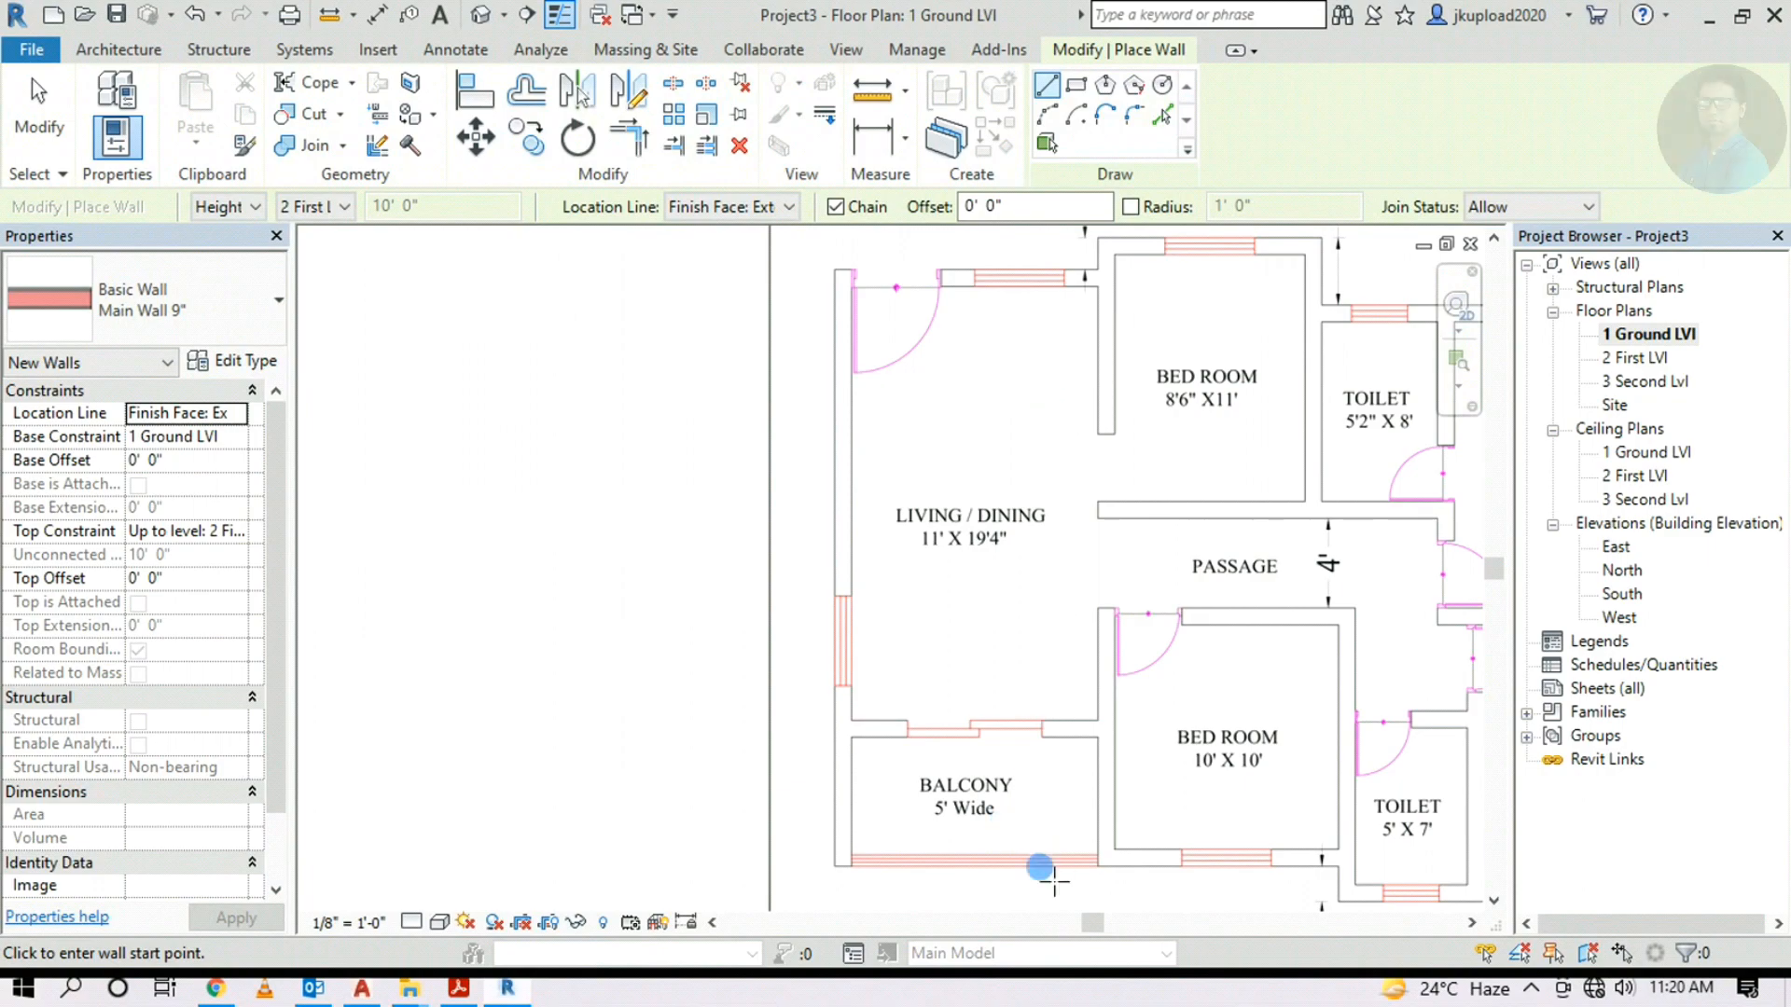
scroll(1075, 763, down, 3)
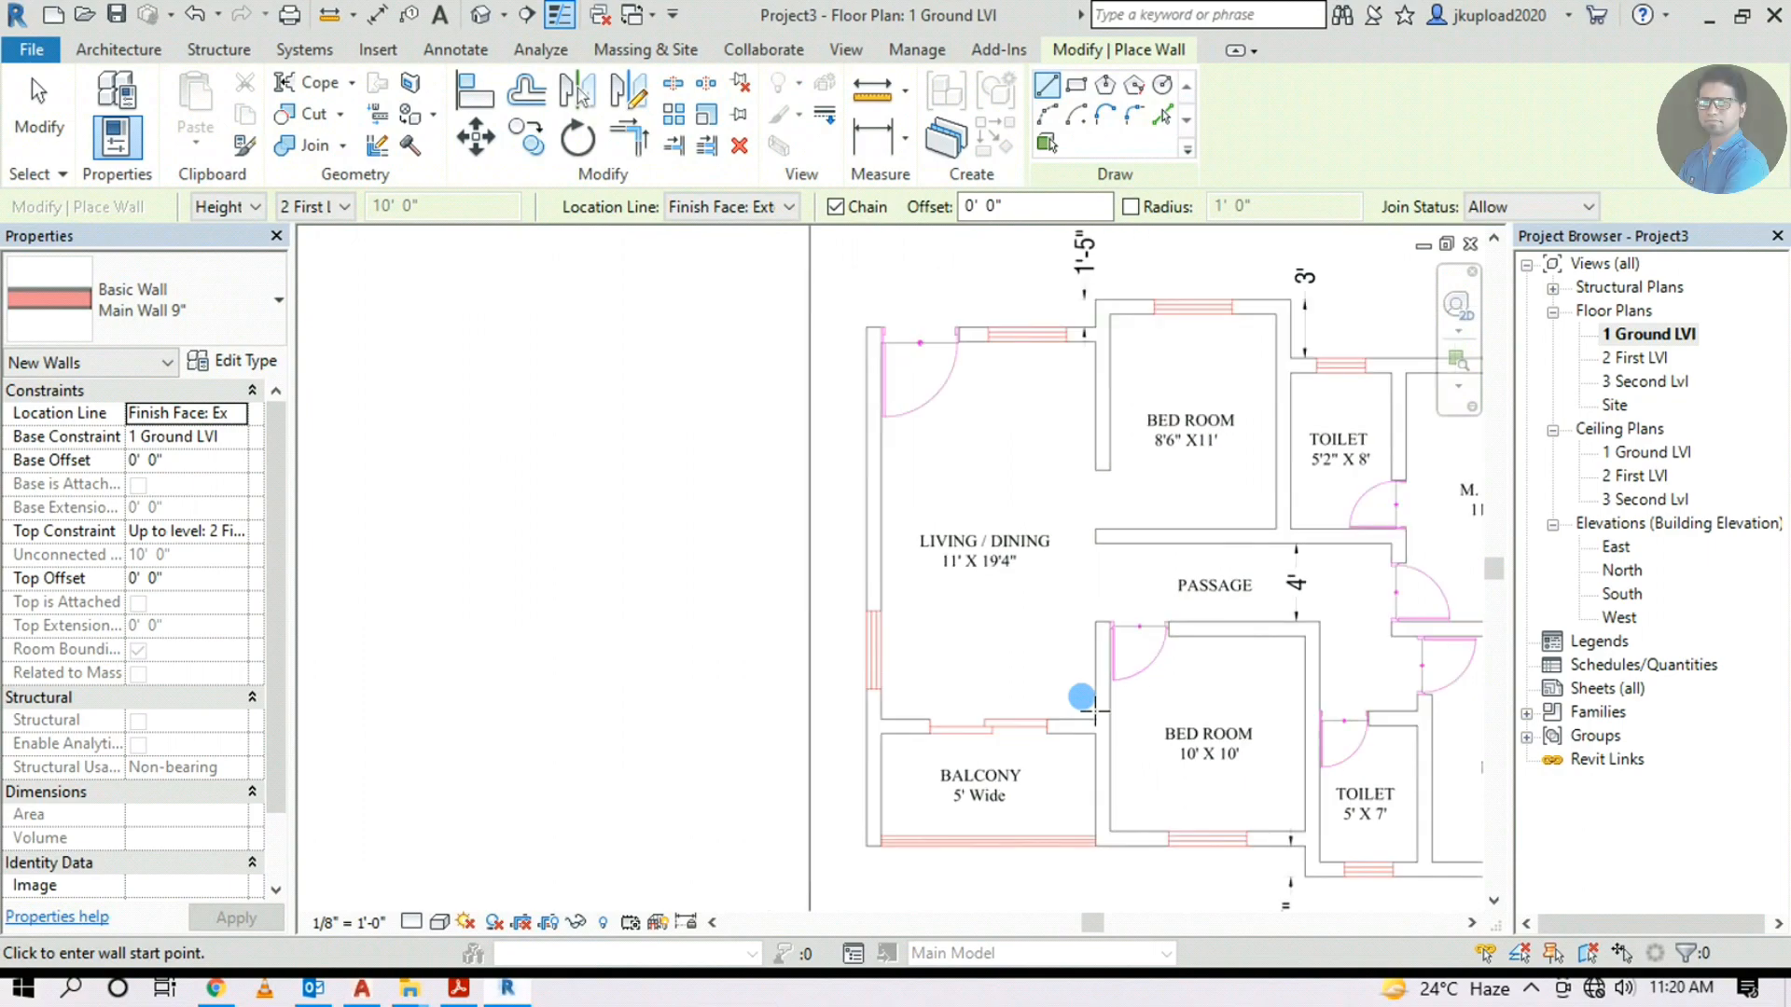
Start the interior wall on the bottom wall, 11'-0" in from the bottom-left corner
middle_drag(895, 800, 1271, 703)
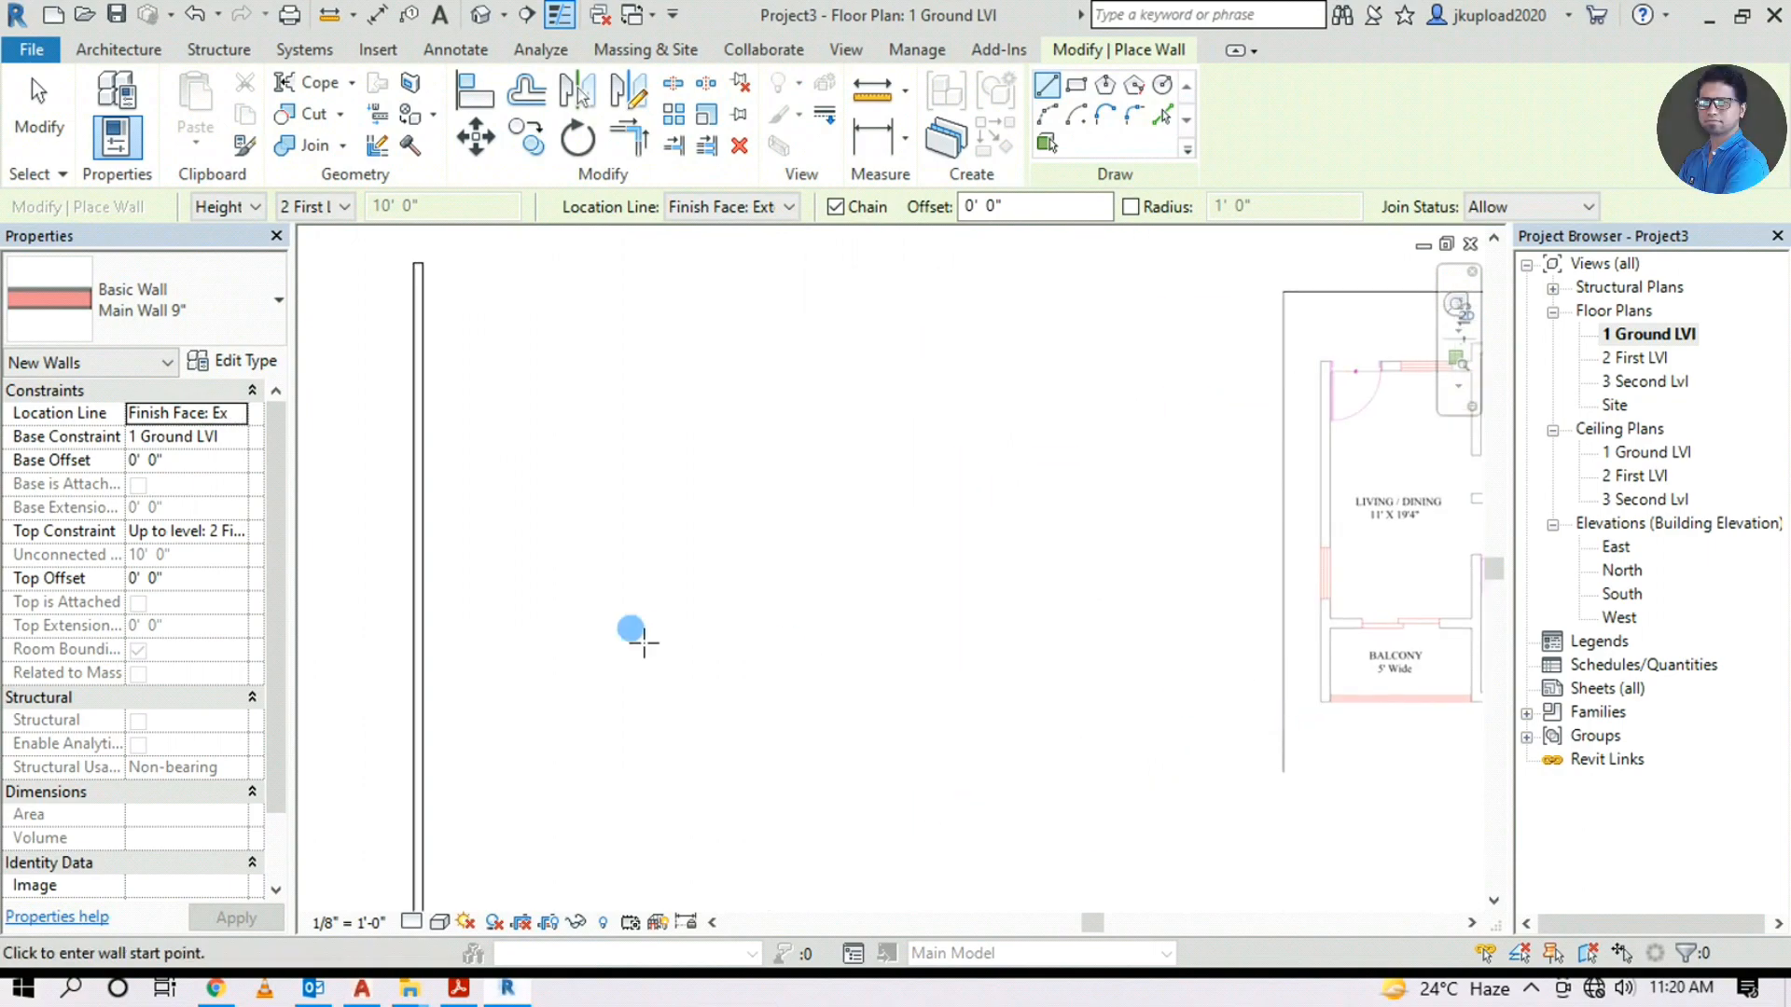
scroll(644, 635, down, 2)
scroll(516, 903, up, 2)
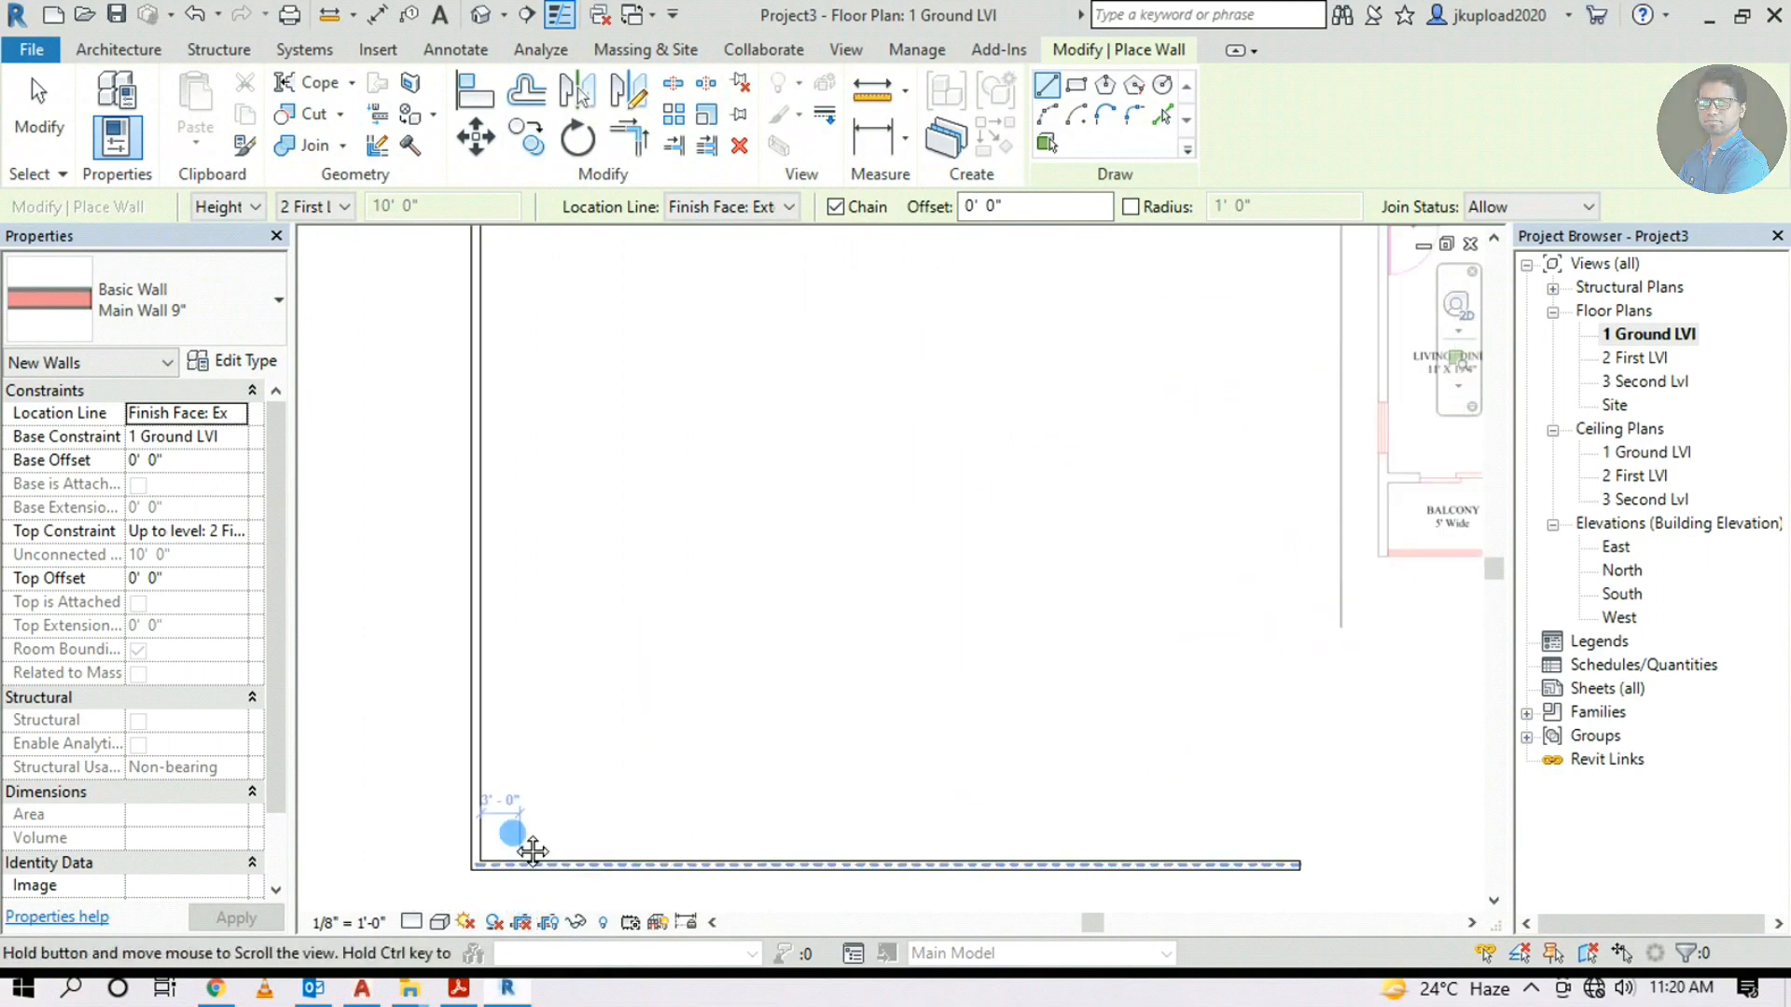
middle_drag(512, 831, 508, 783)
scroll(478, 814, up, 1)
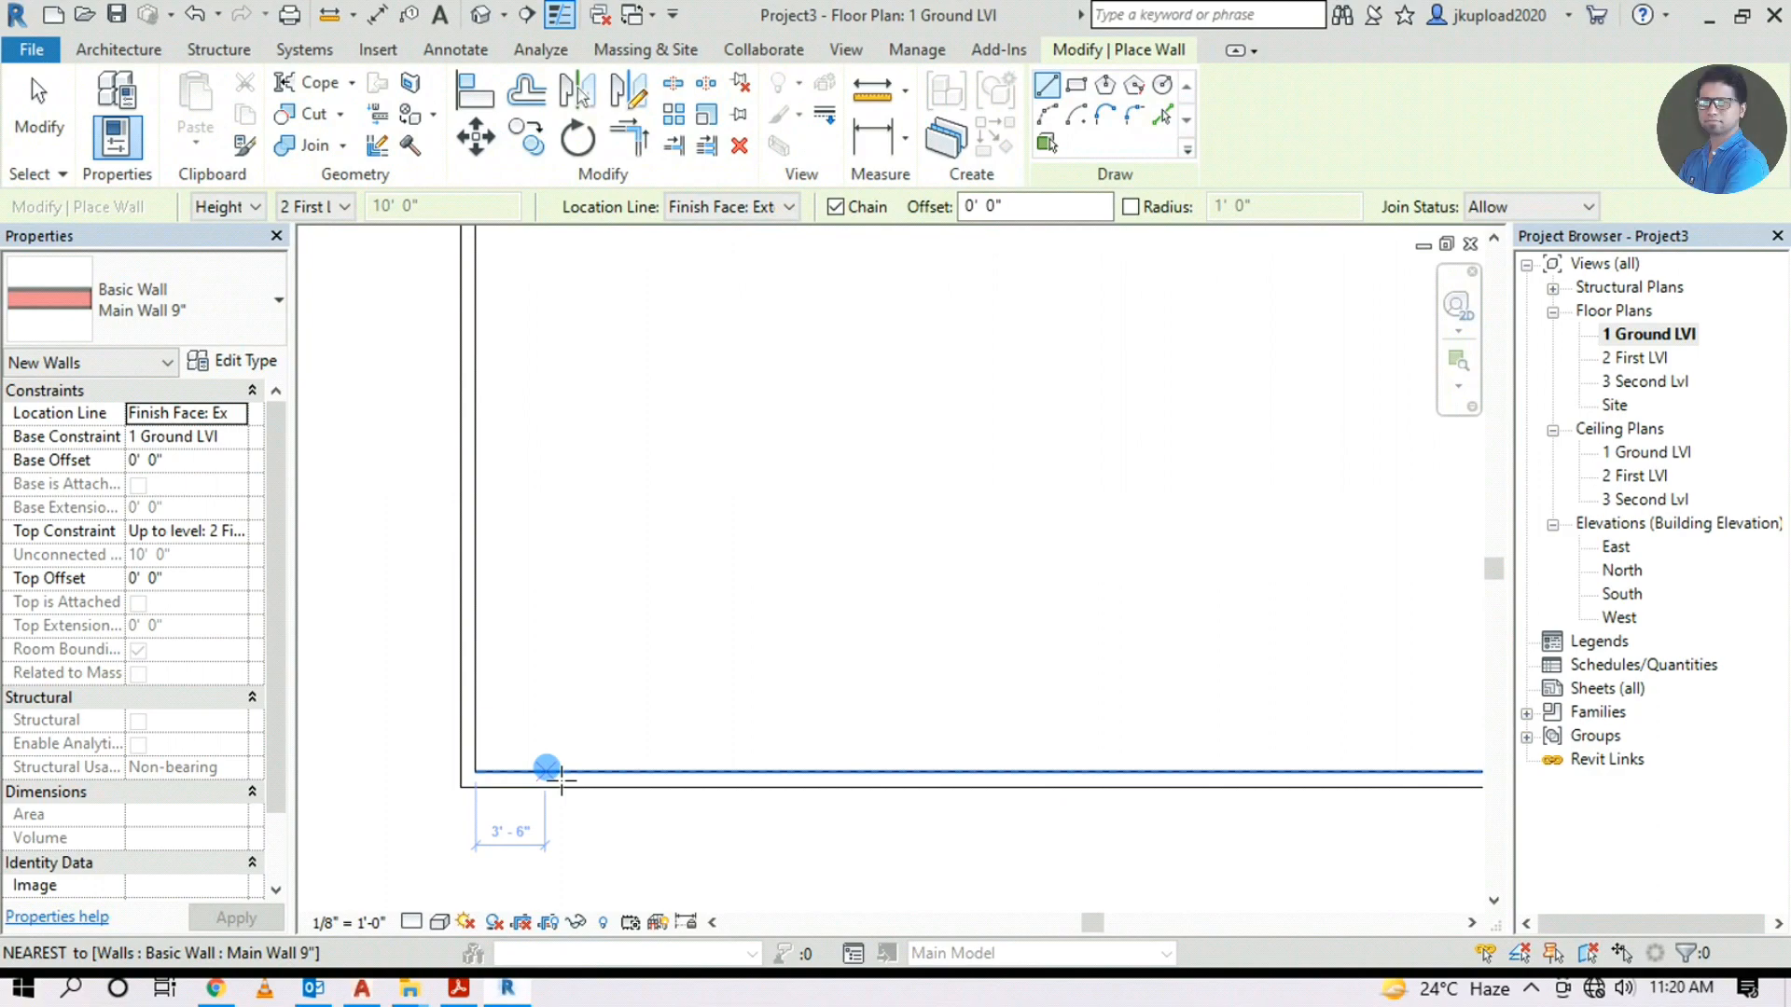
scroll(562, 780, up, 1)
middle_drag(565, 783, 700, 592)
scroll(602, 665, up, 1)
scroll(602, 662, up, 1)
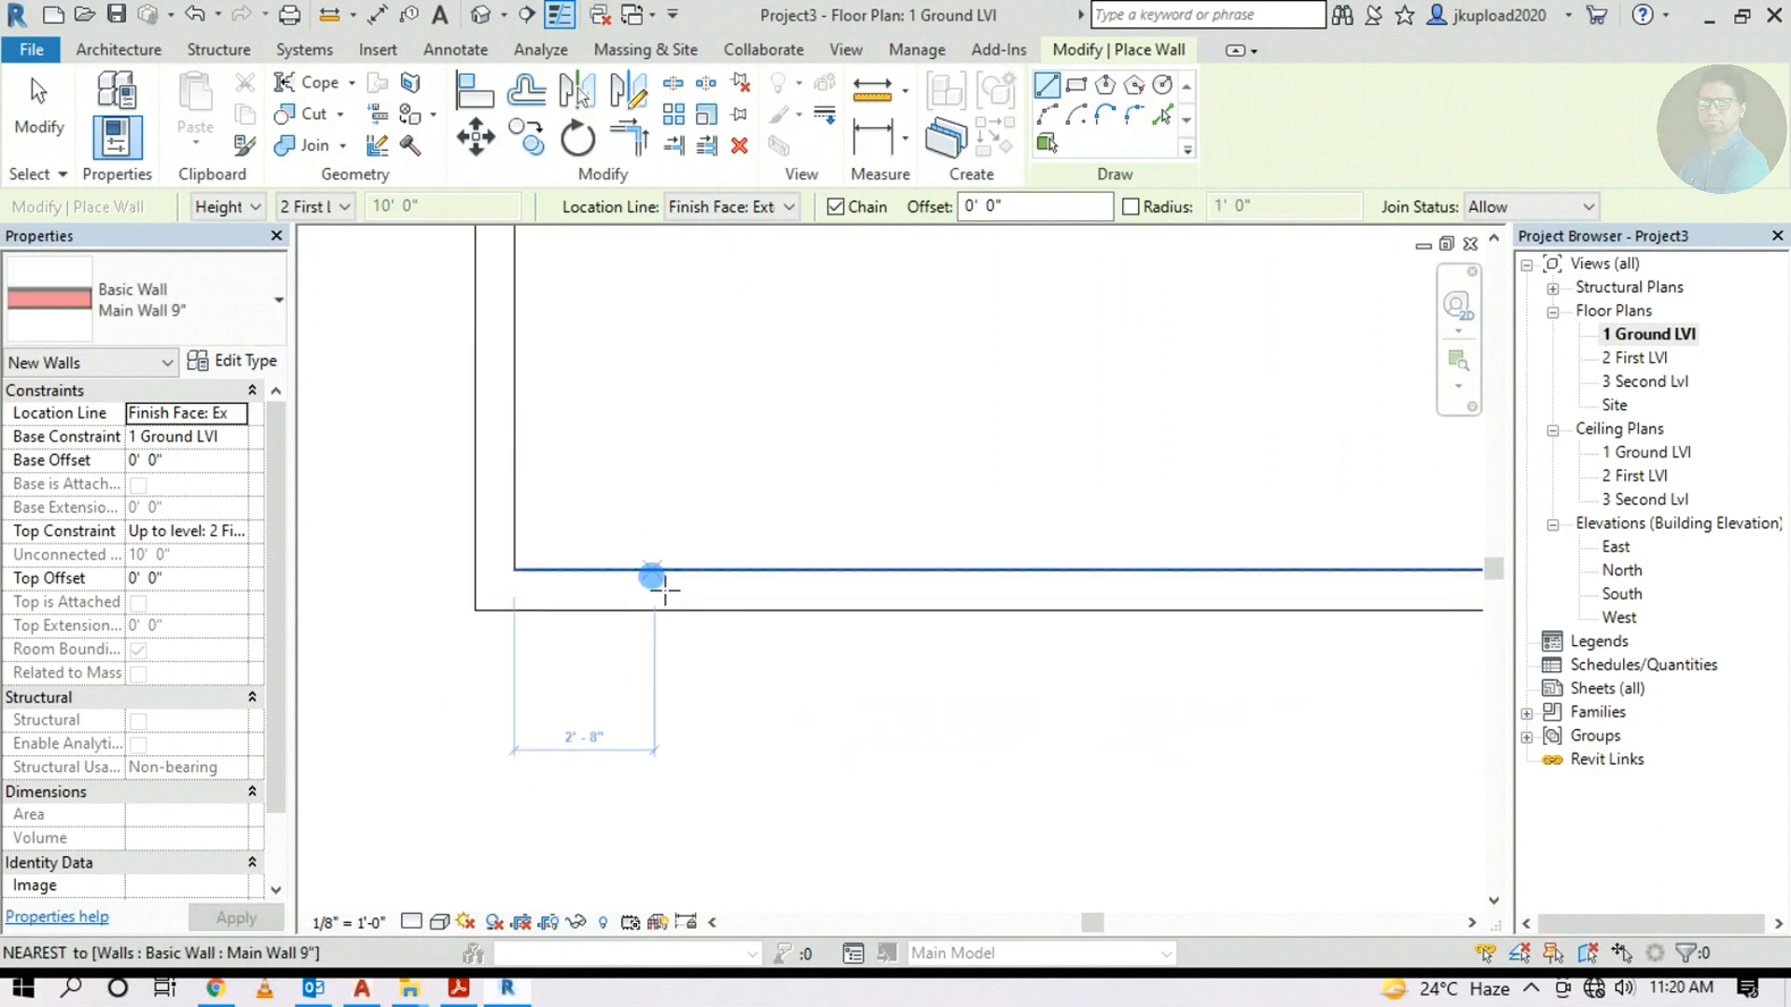
scroll(683, 592, up, 1)
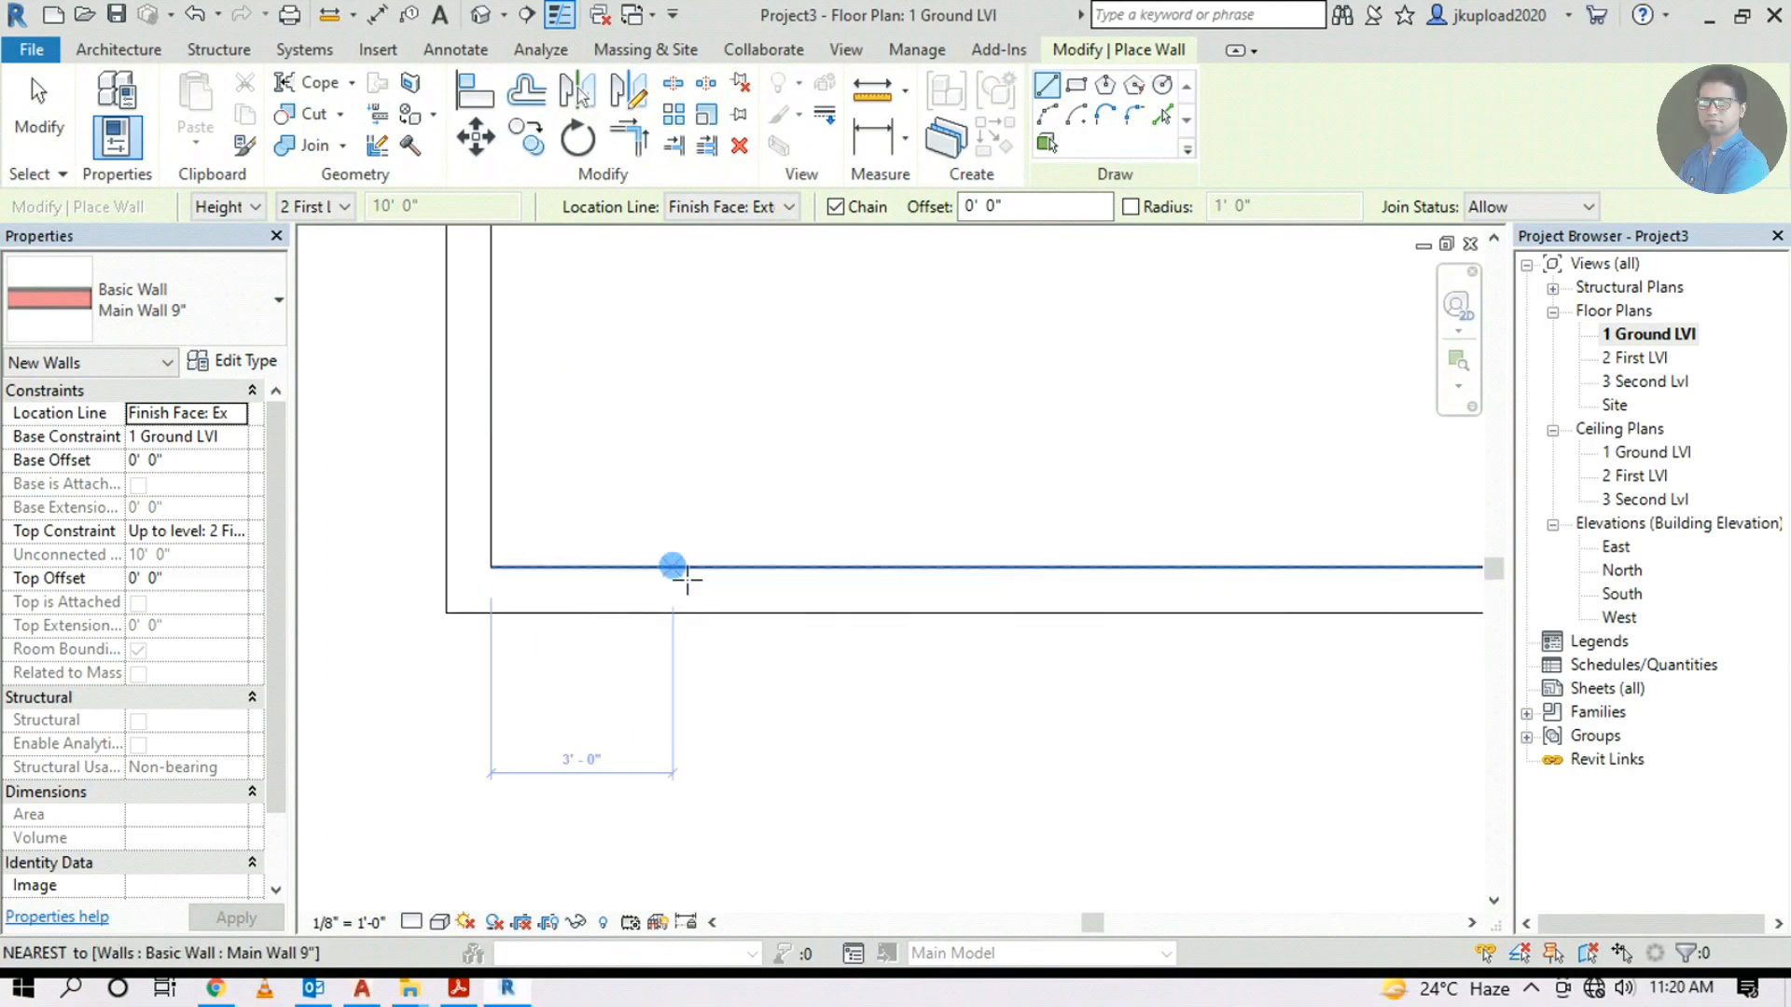
text(1)
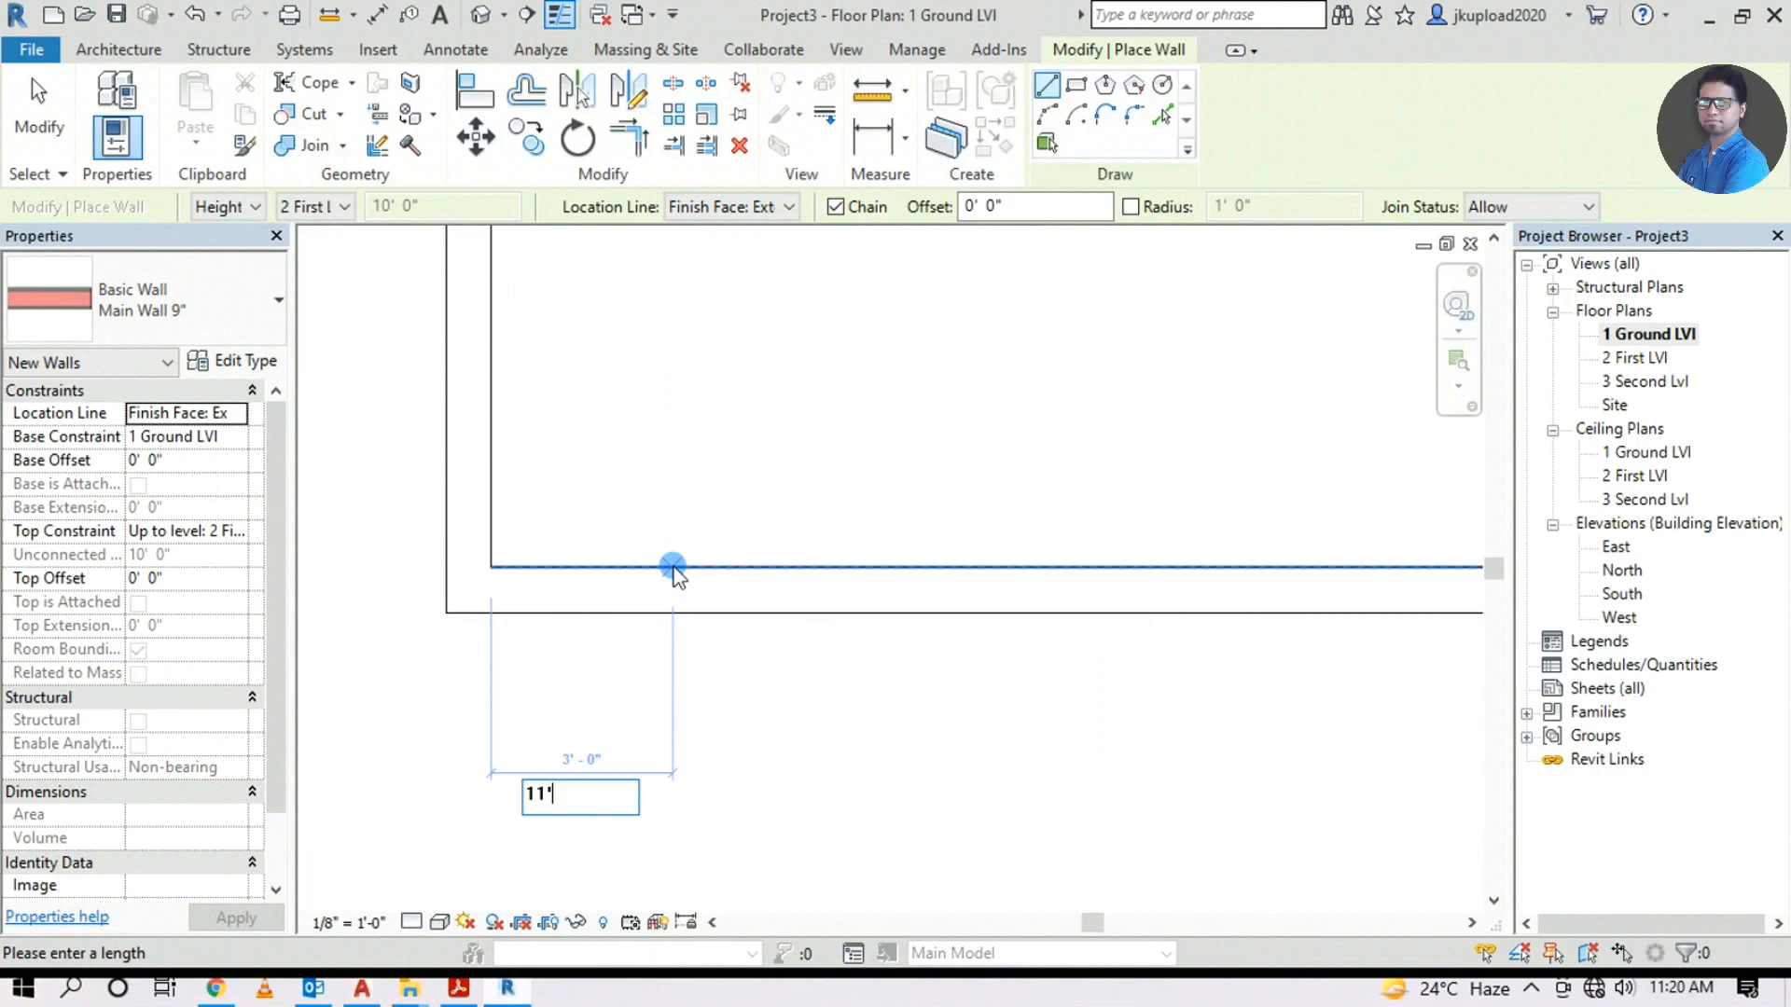
text(1')
key(Return)
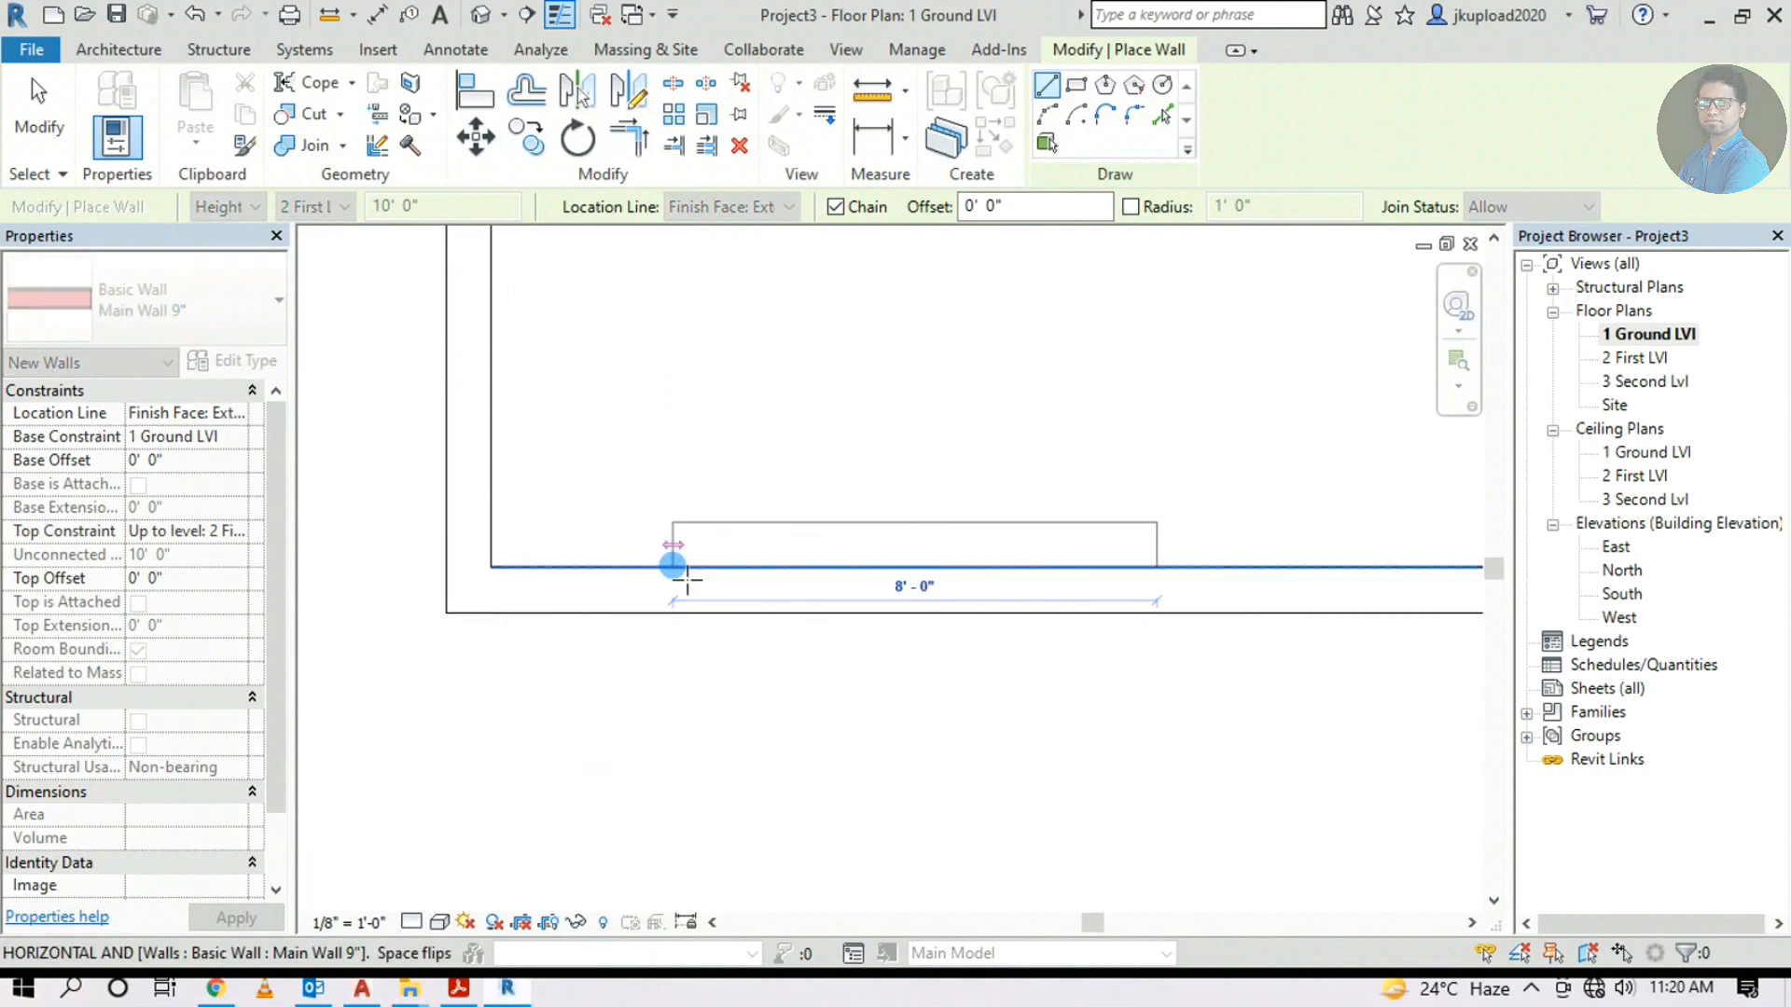
Run the 9-inch wall vertically up to the top wall and end the chain
middle_drag(1157, 514, 1019, 840)
scroll(1026, 716, down, 3)
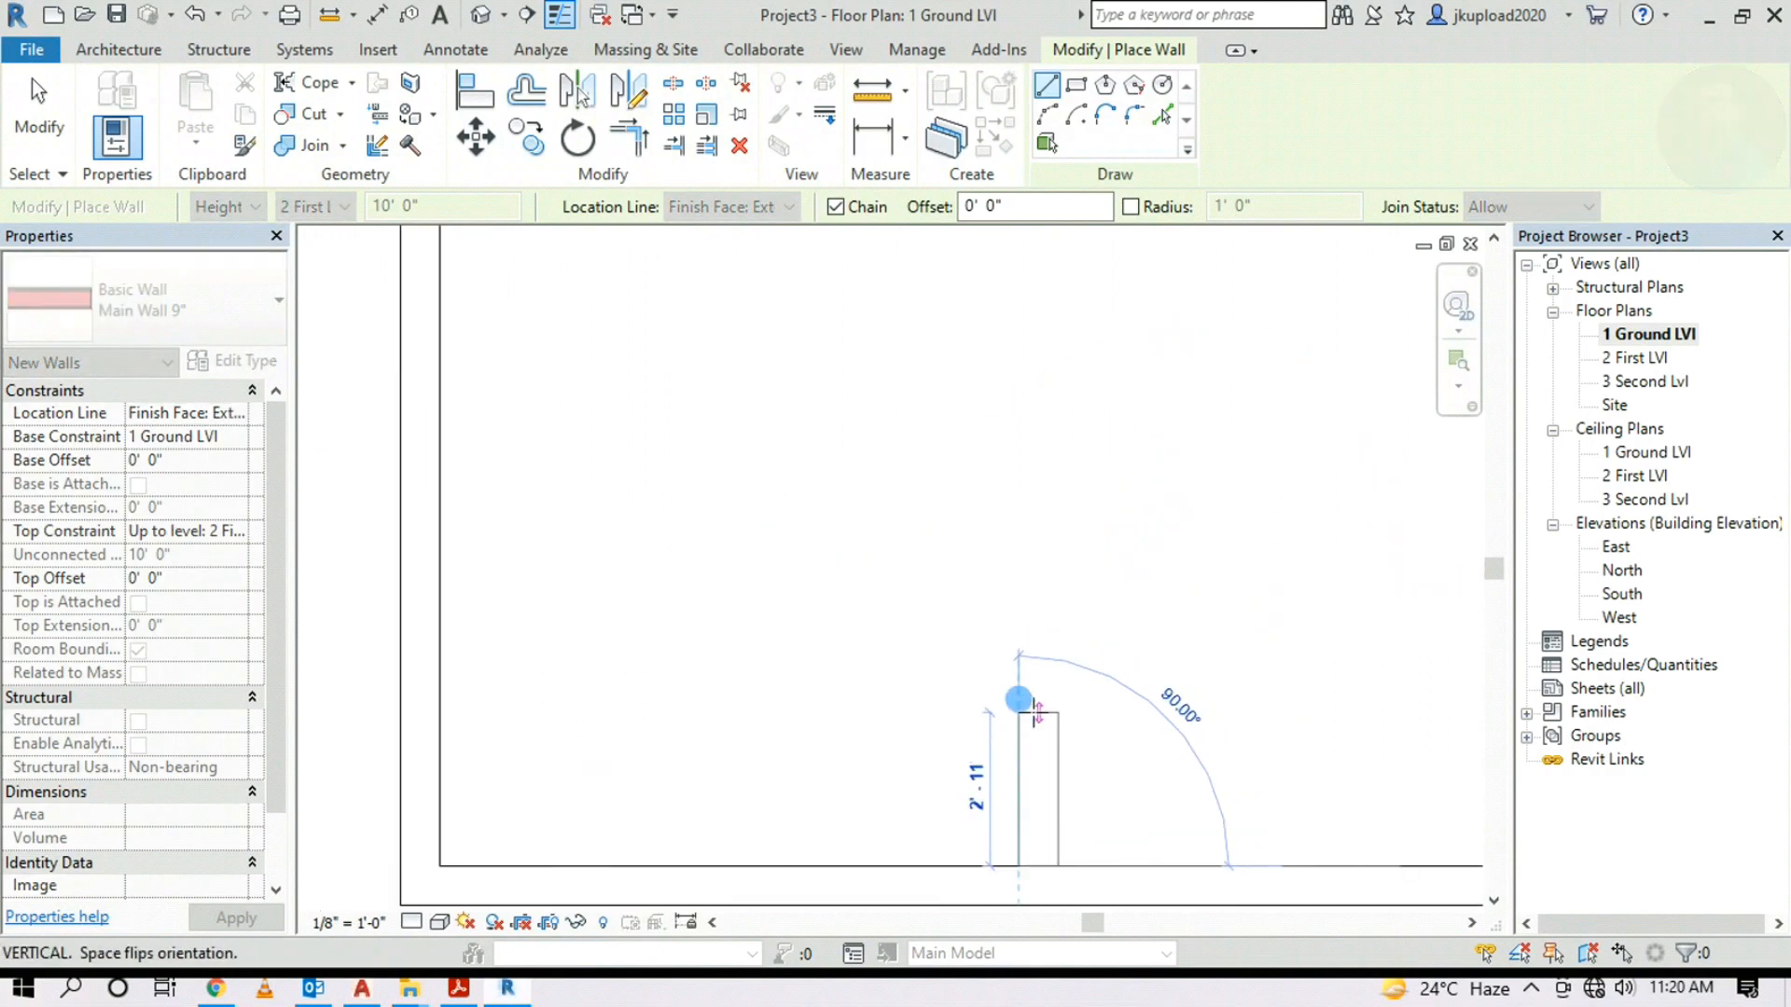
middle_drag(1033, 513, 731, 712)
scroll(908, 508, down, 2)
scroll(893, 568, down, 2)
scroll(752, 621, down, 5)
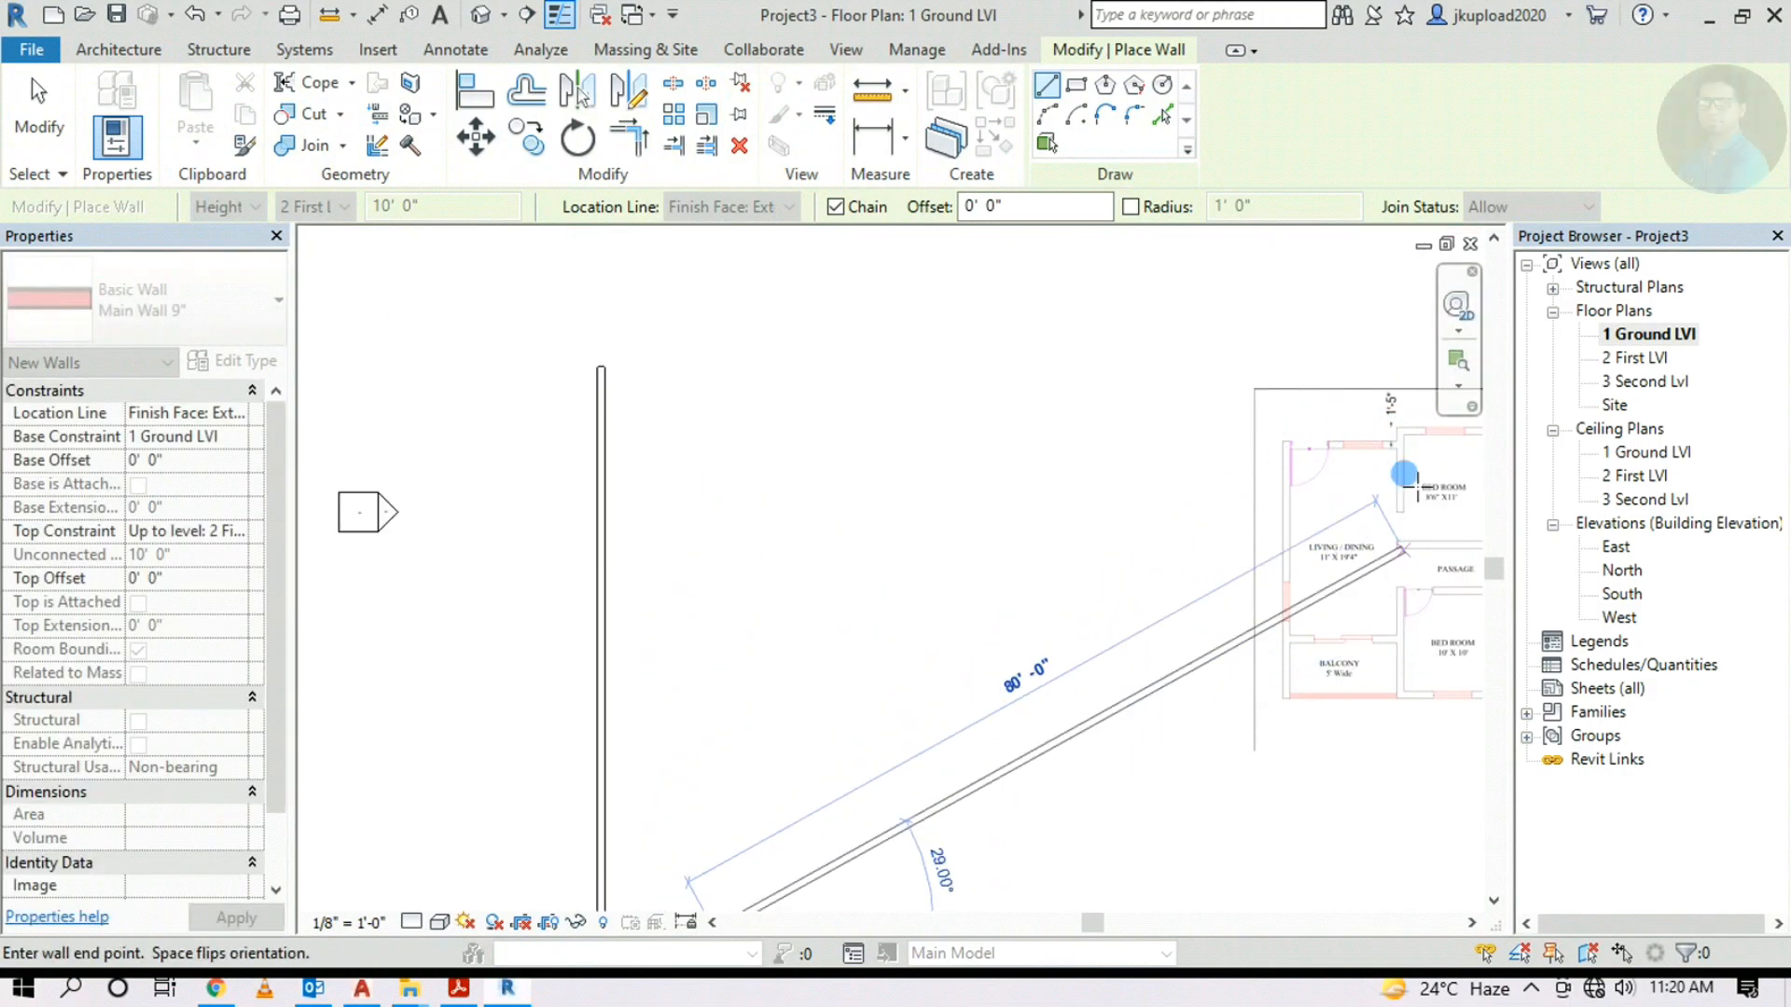
middle_drag(849, 555, 849, 469)
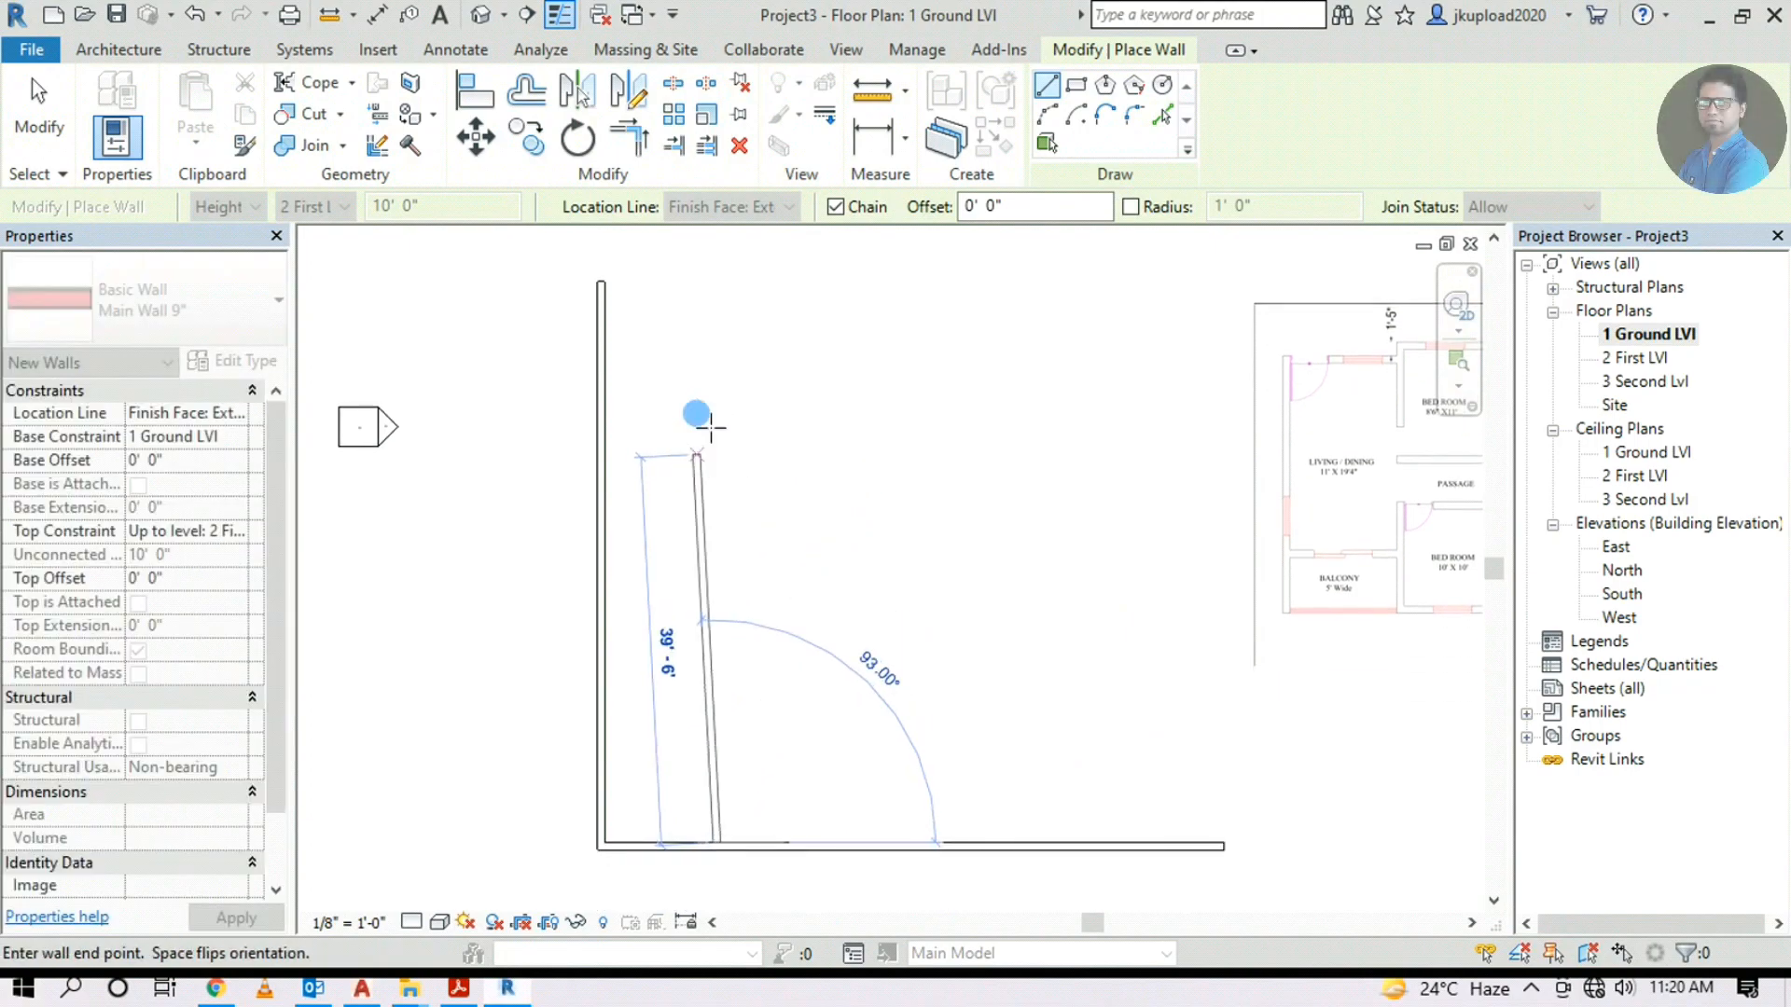
click(709, 378)
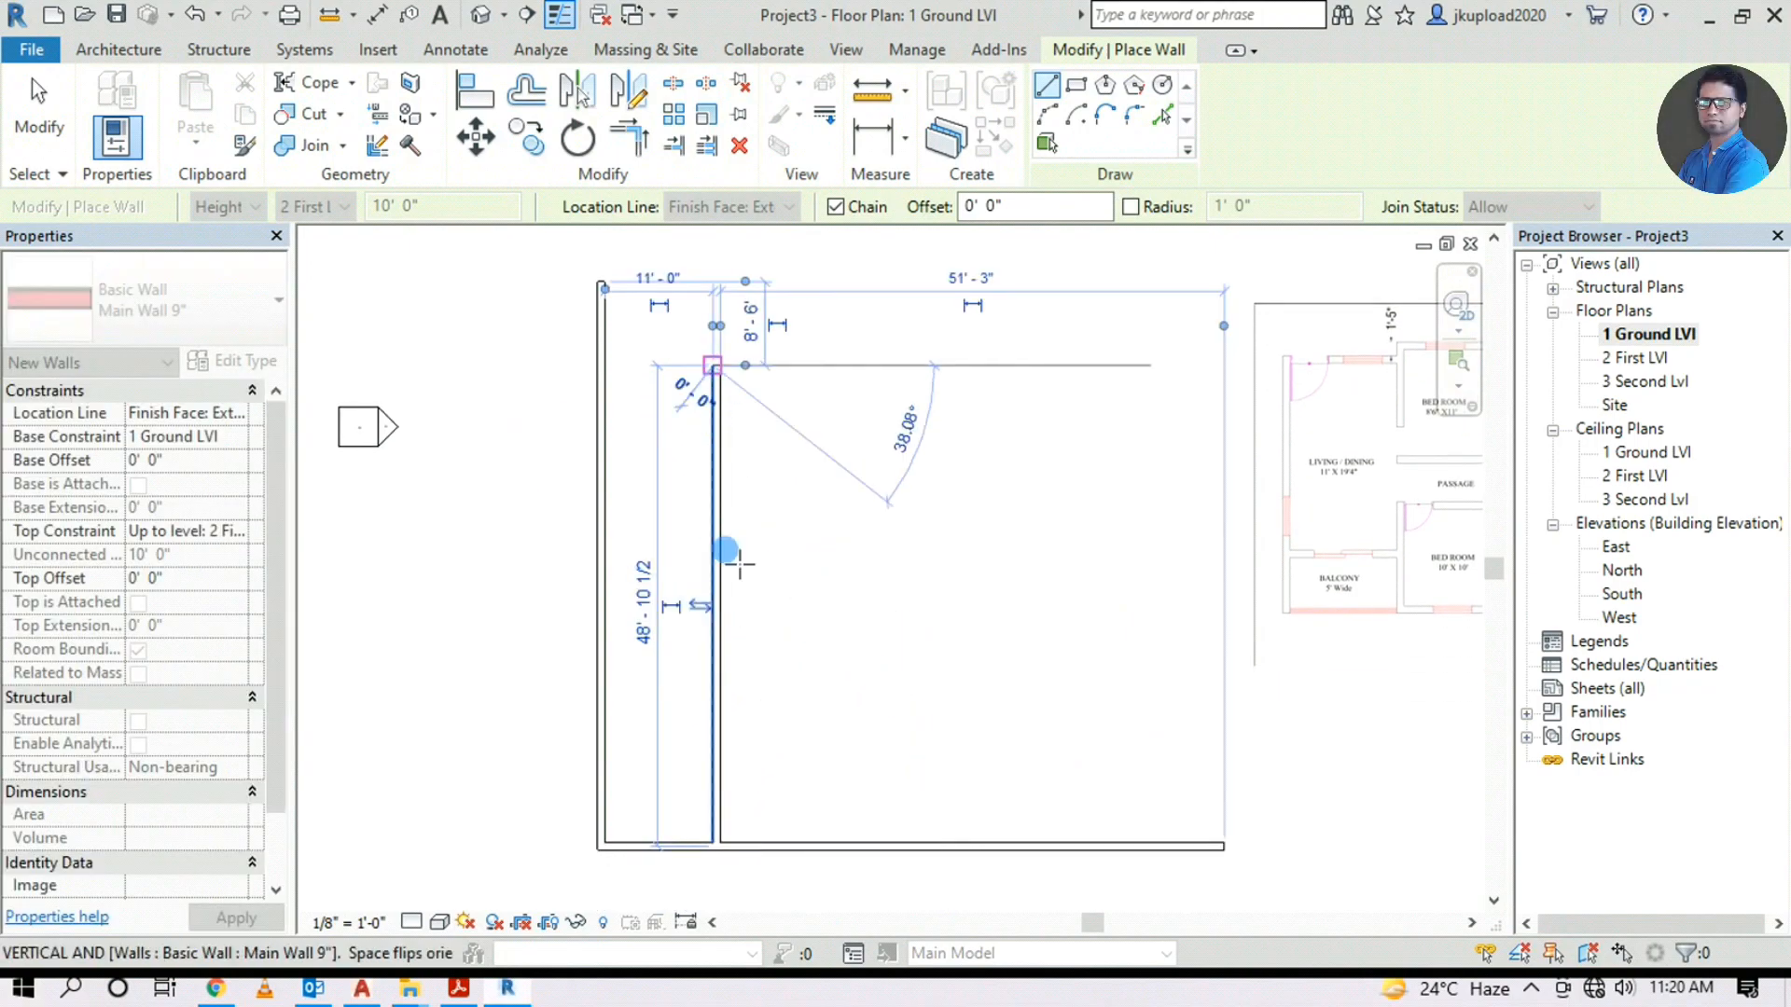
key(Escape)
Exit the Wall tool and restart it with WA
middle_drag(1060, 700, 823, 692)
middle_drag(687, 715, 784, 727)
key(Escape)
key(w)
key(a)
scroll(1184, 607, up, 3)
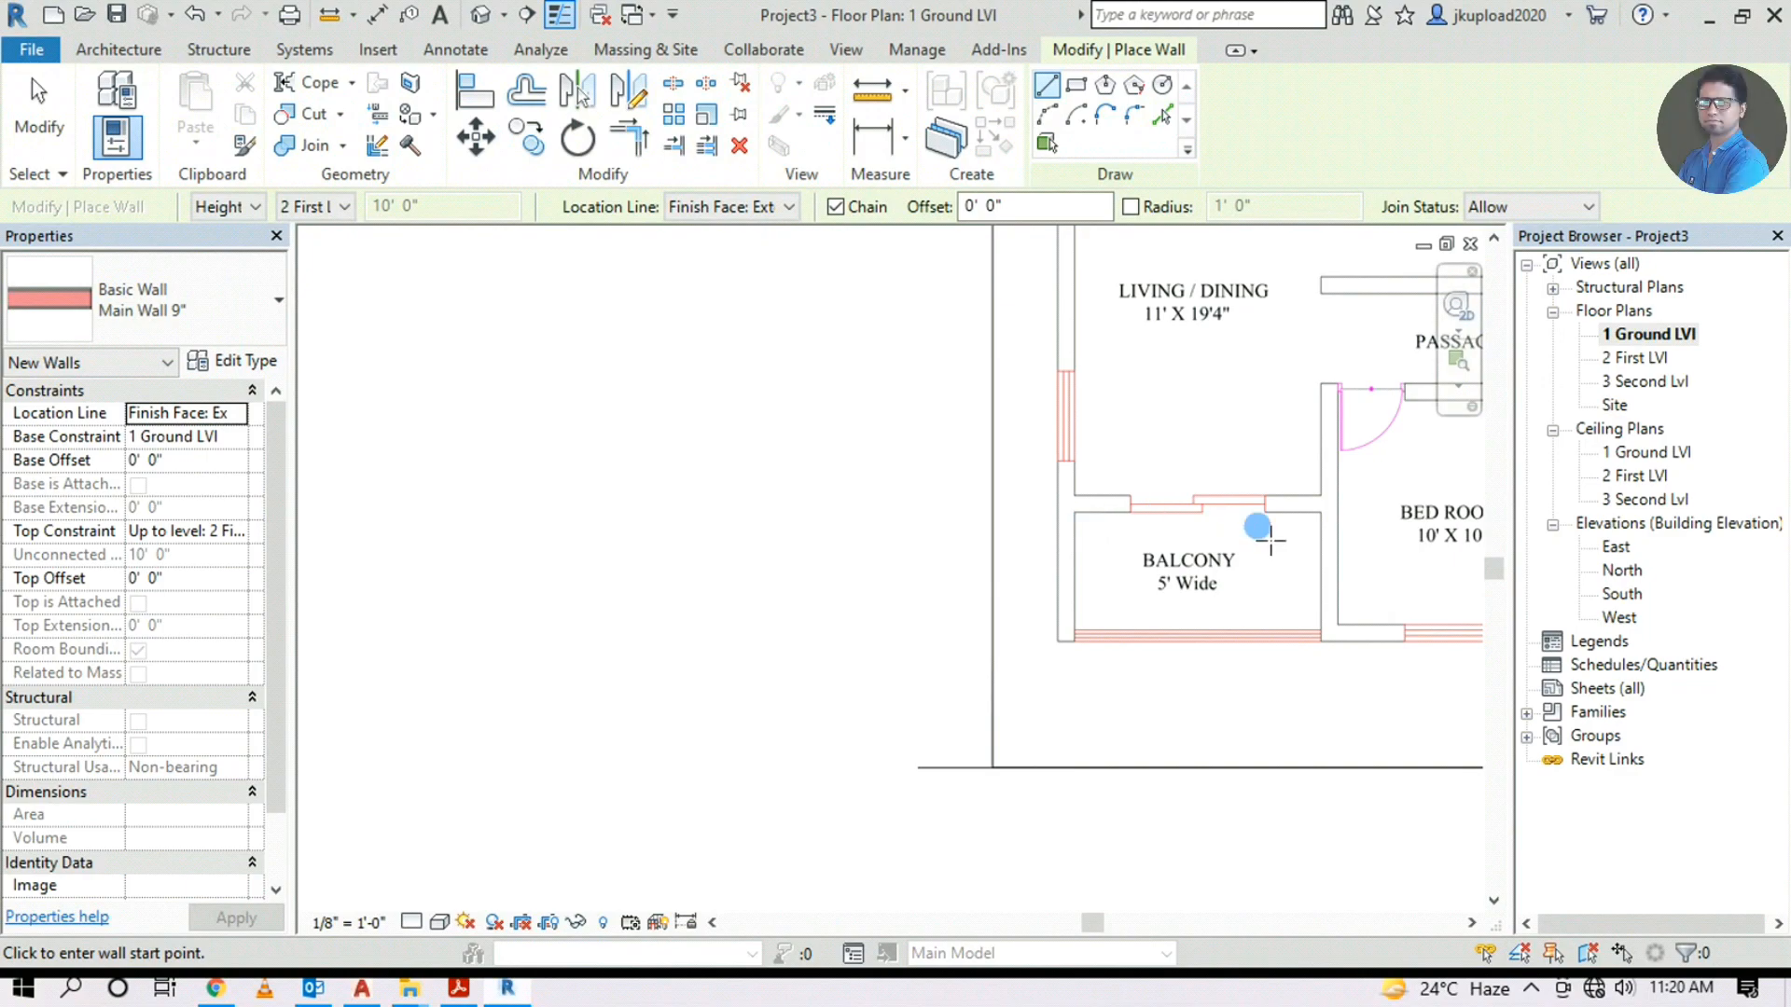
Start a wall at the lower-left inner corner, 5' up from the bottom wall
scroll(1296, 571, down, 1)
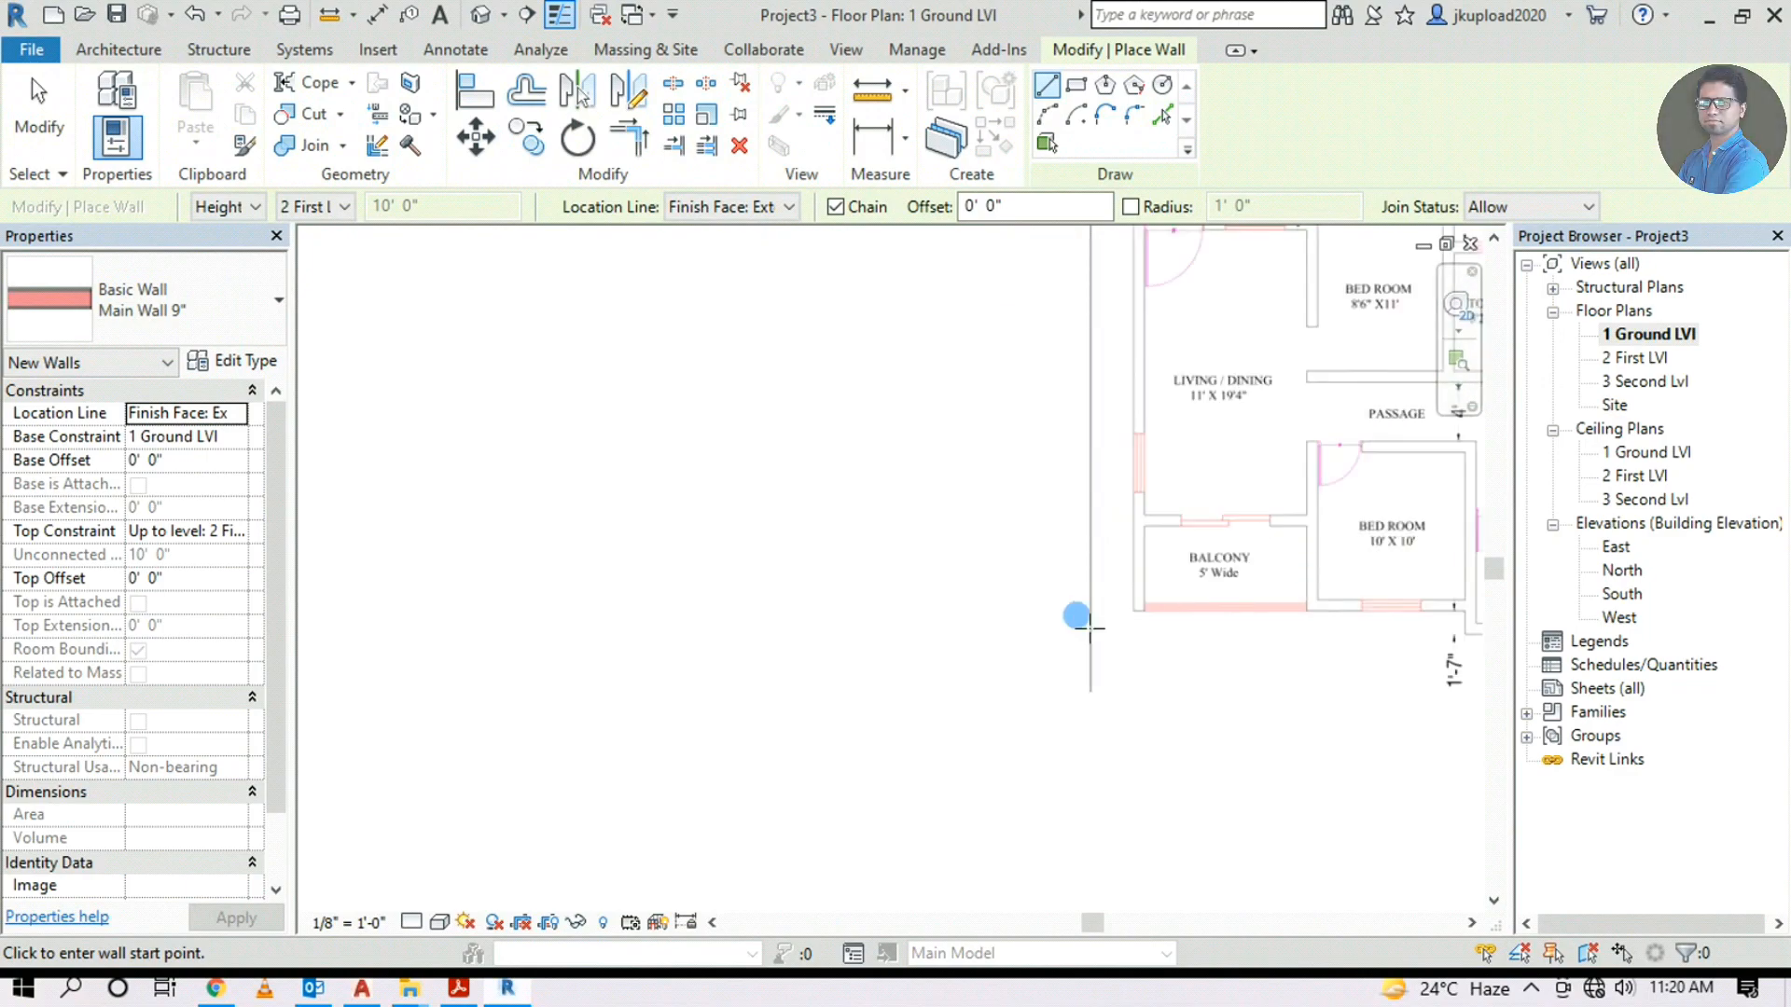
scroll(1024, 678, down, 2)
middle_drag(893, 657, 1106, 475)
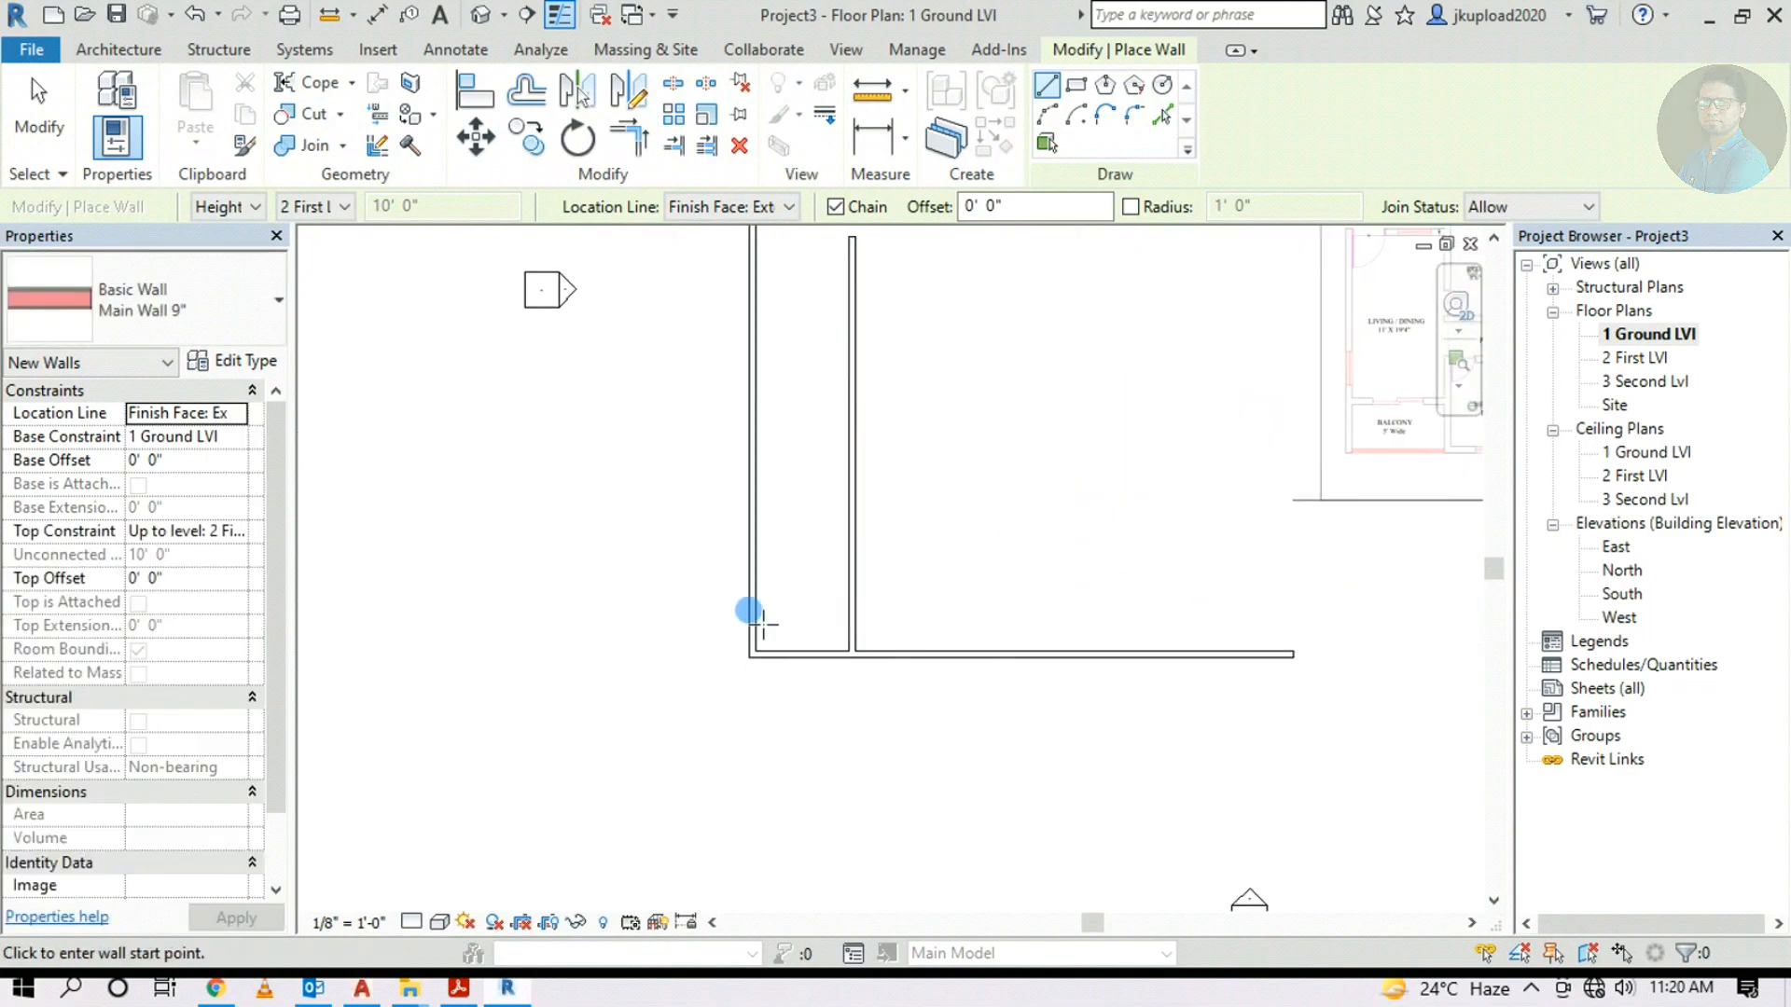
scroll(743, 639, up, 2)
click(767, 674)
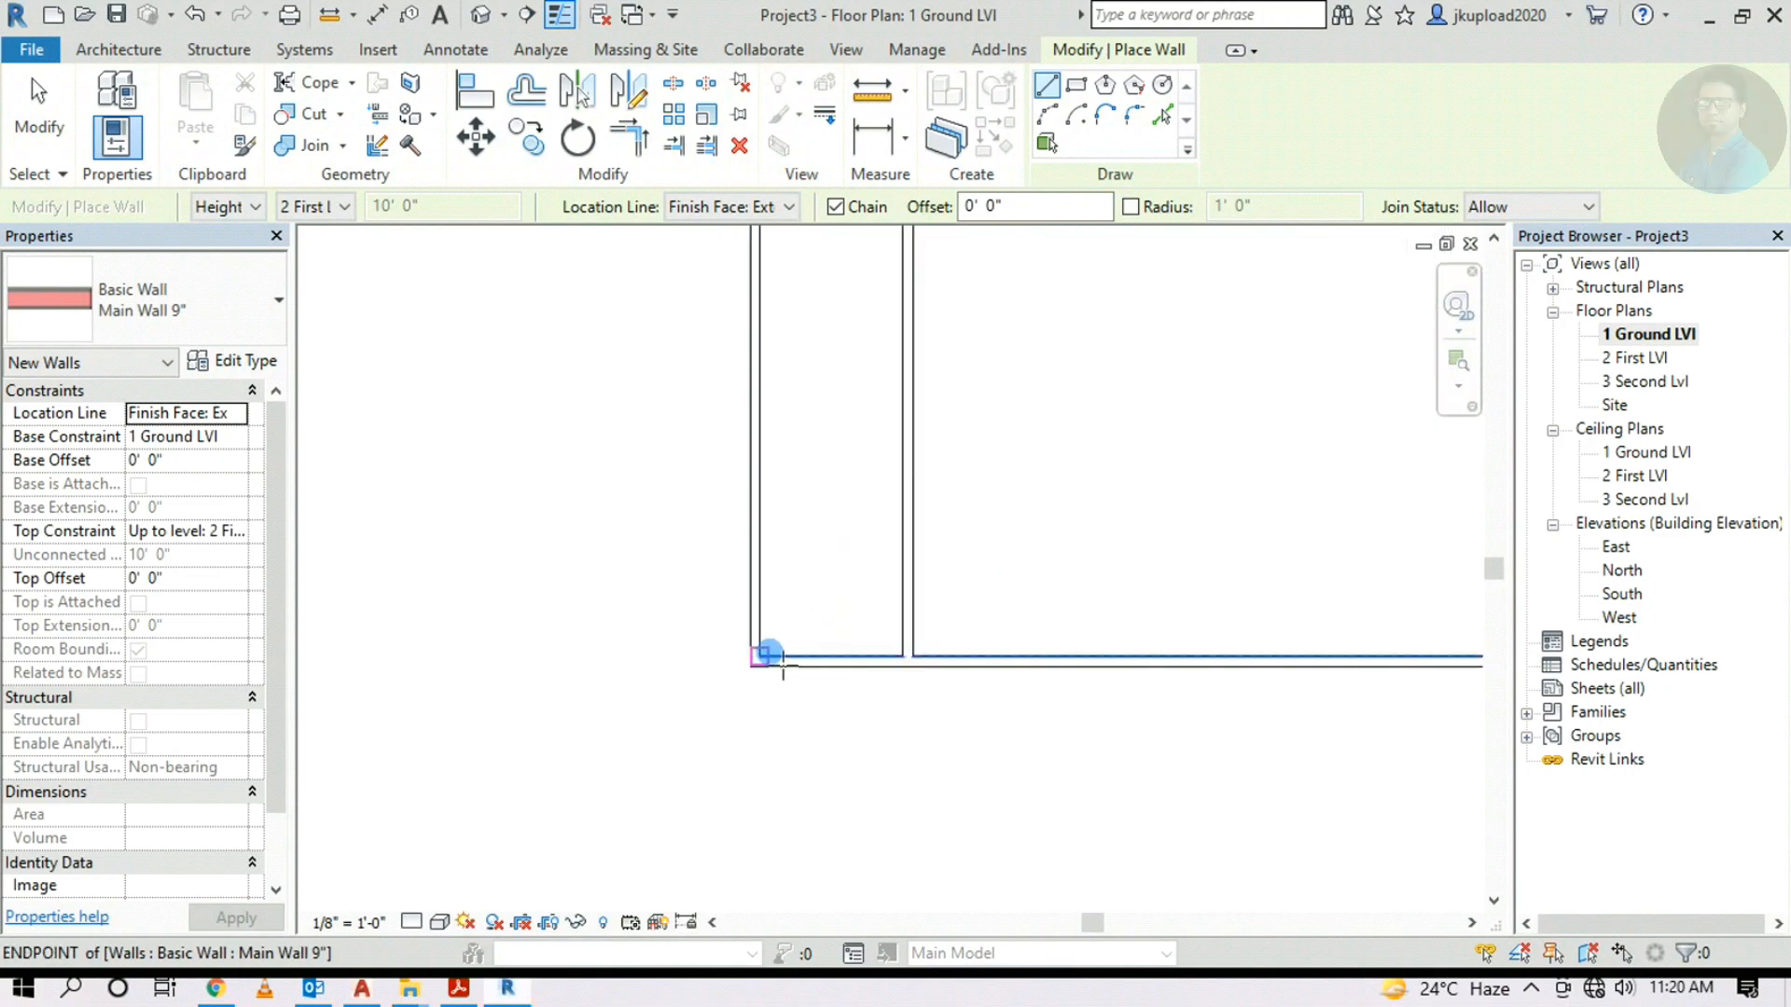
scroll(771, 636, up, 1)
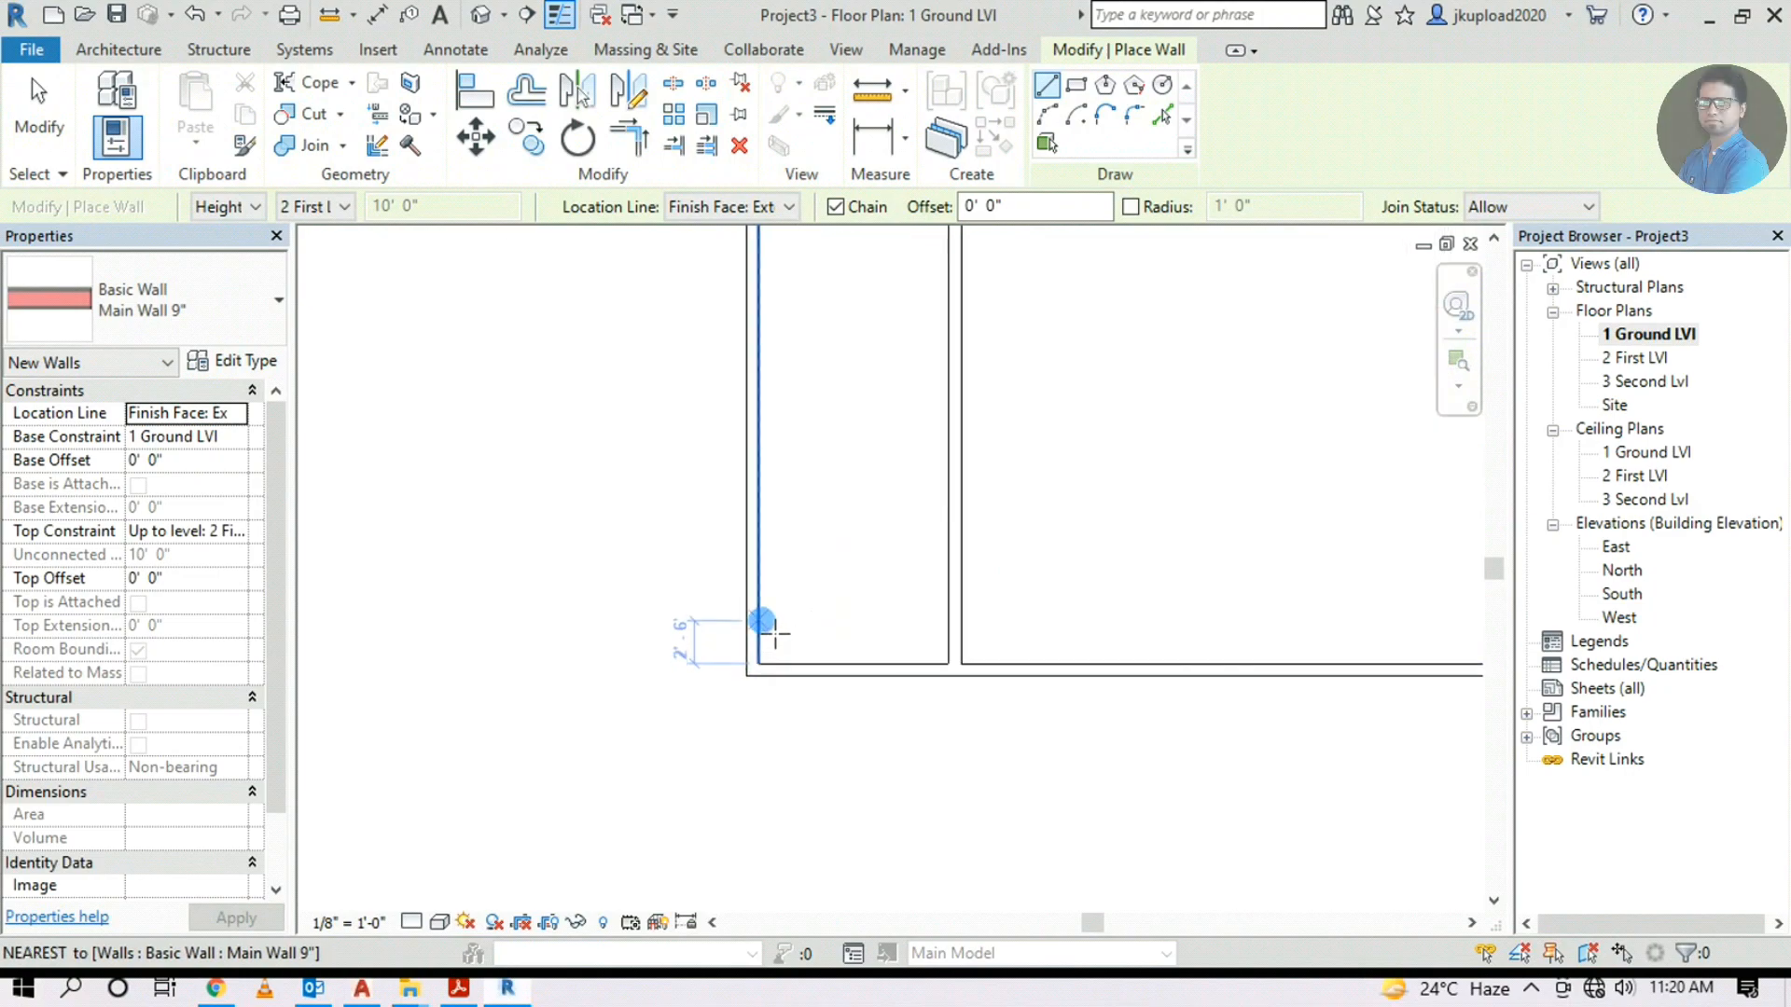
text(5)
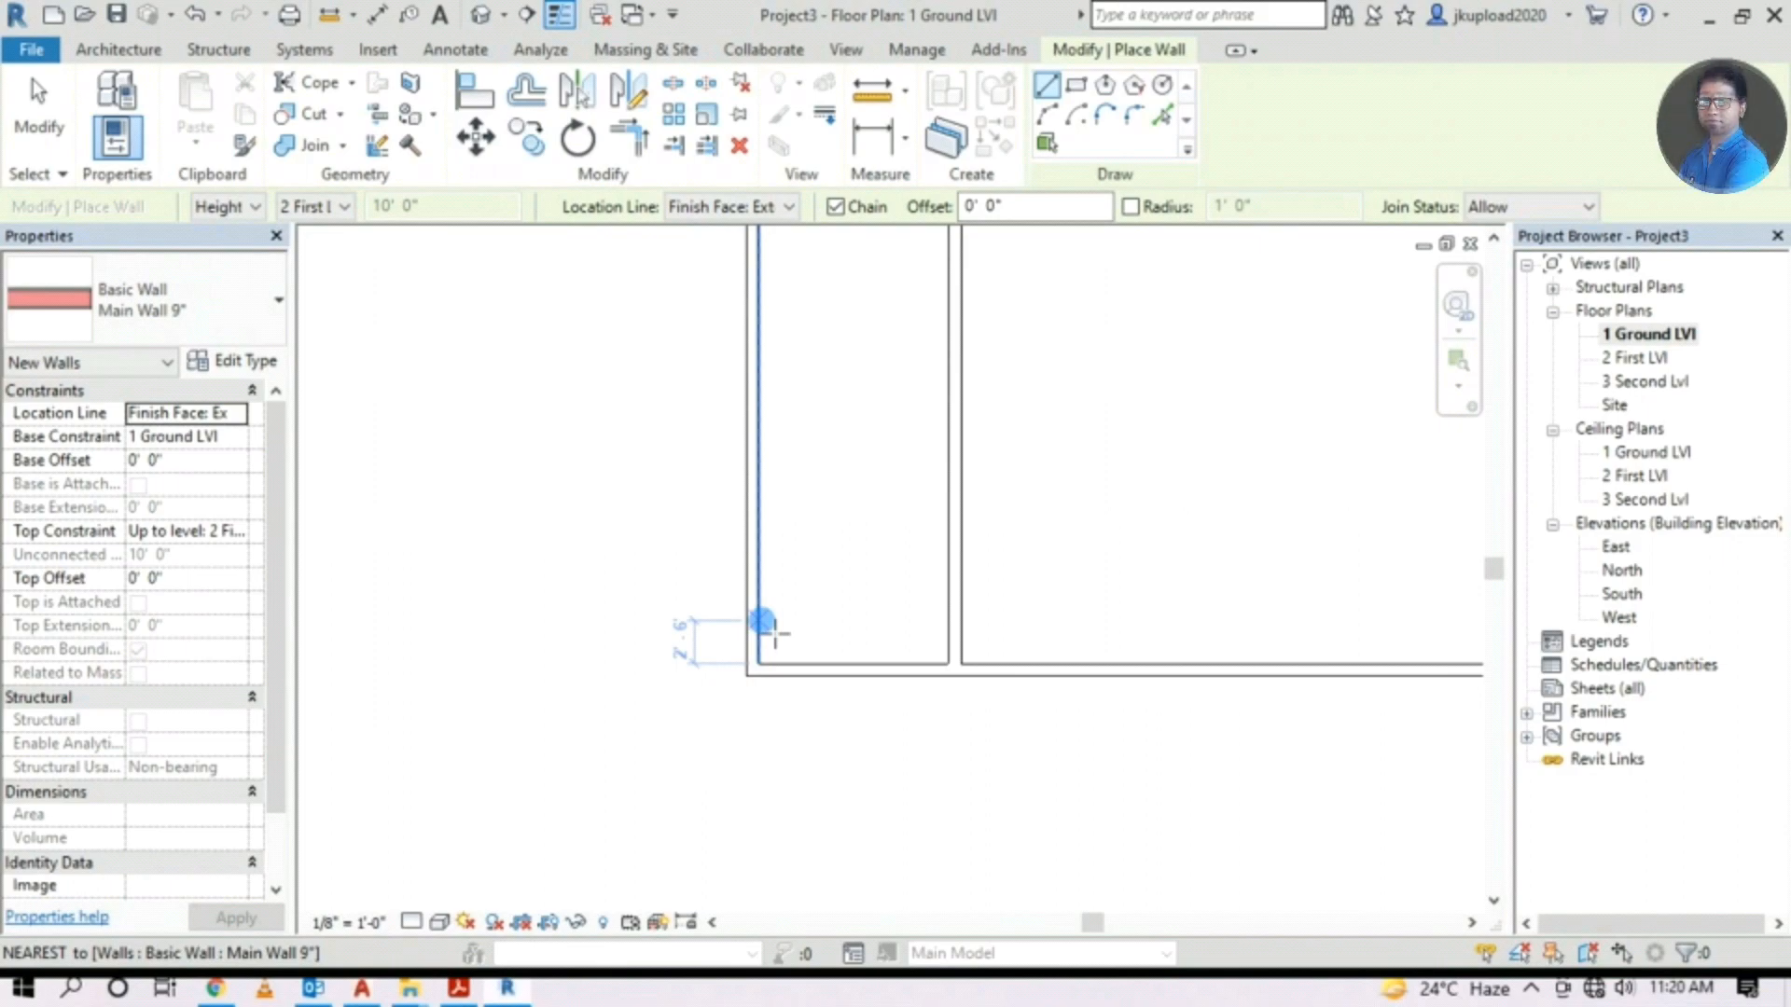
text(5')
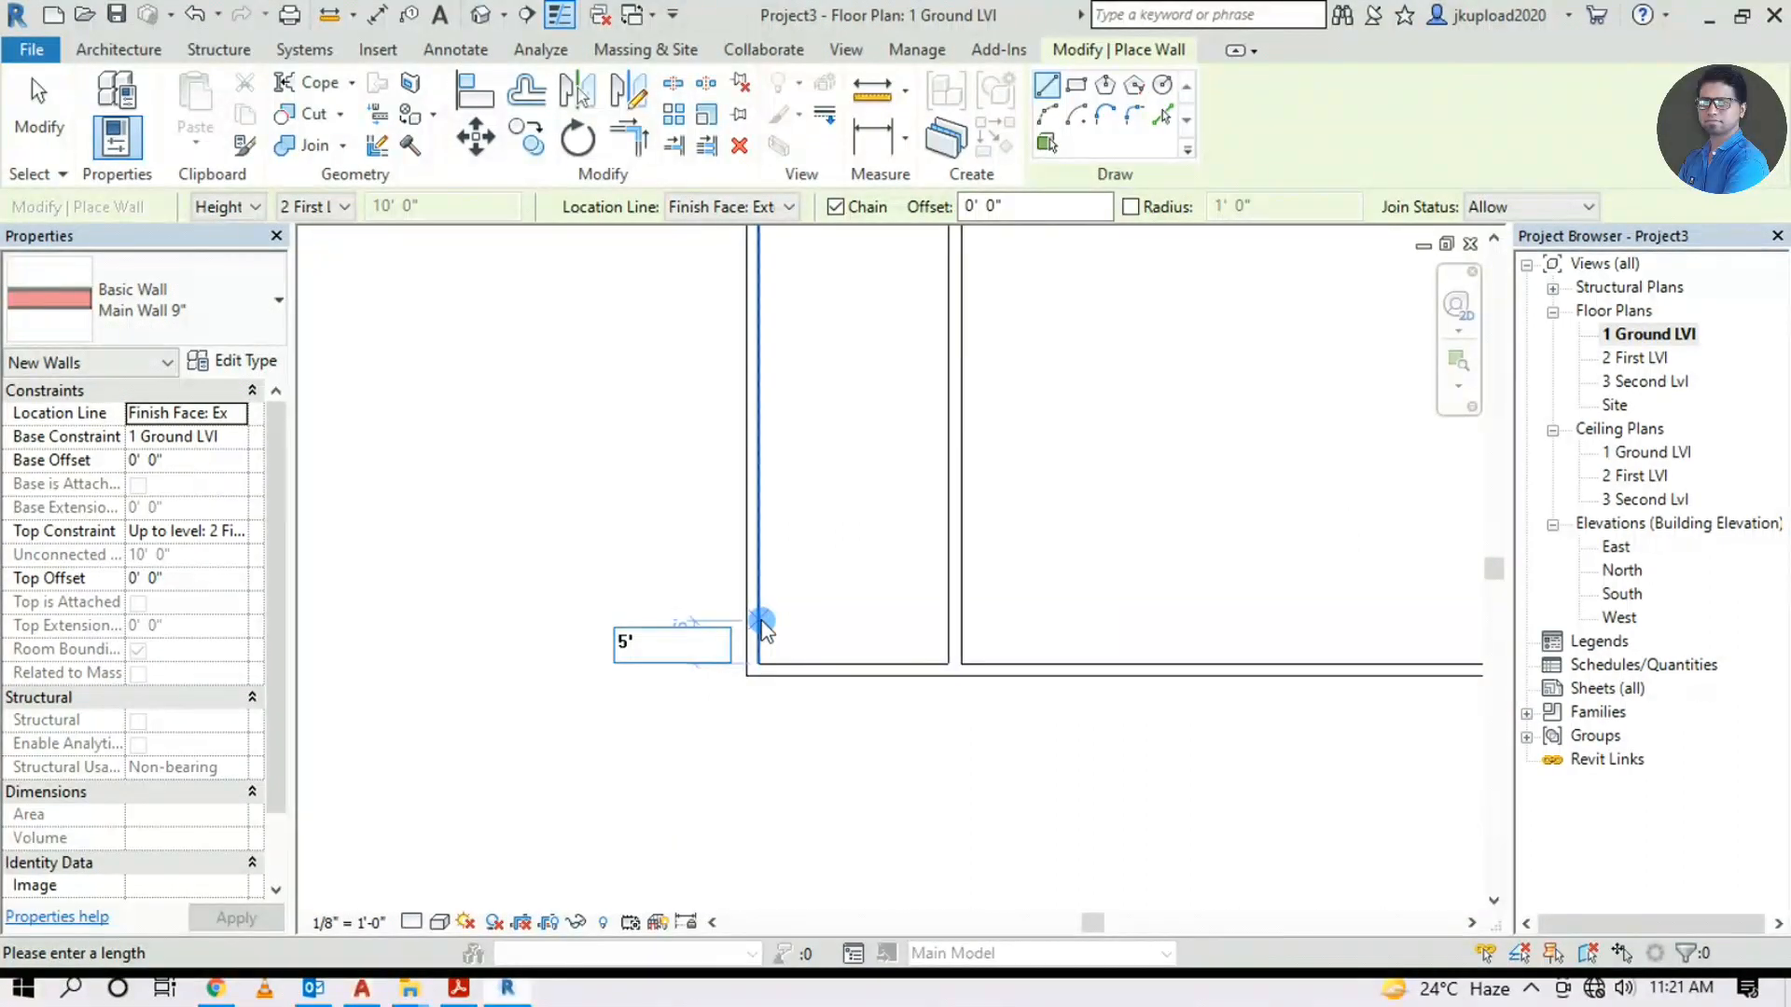
key(Return)
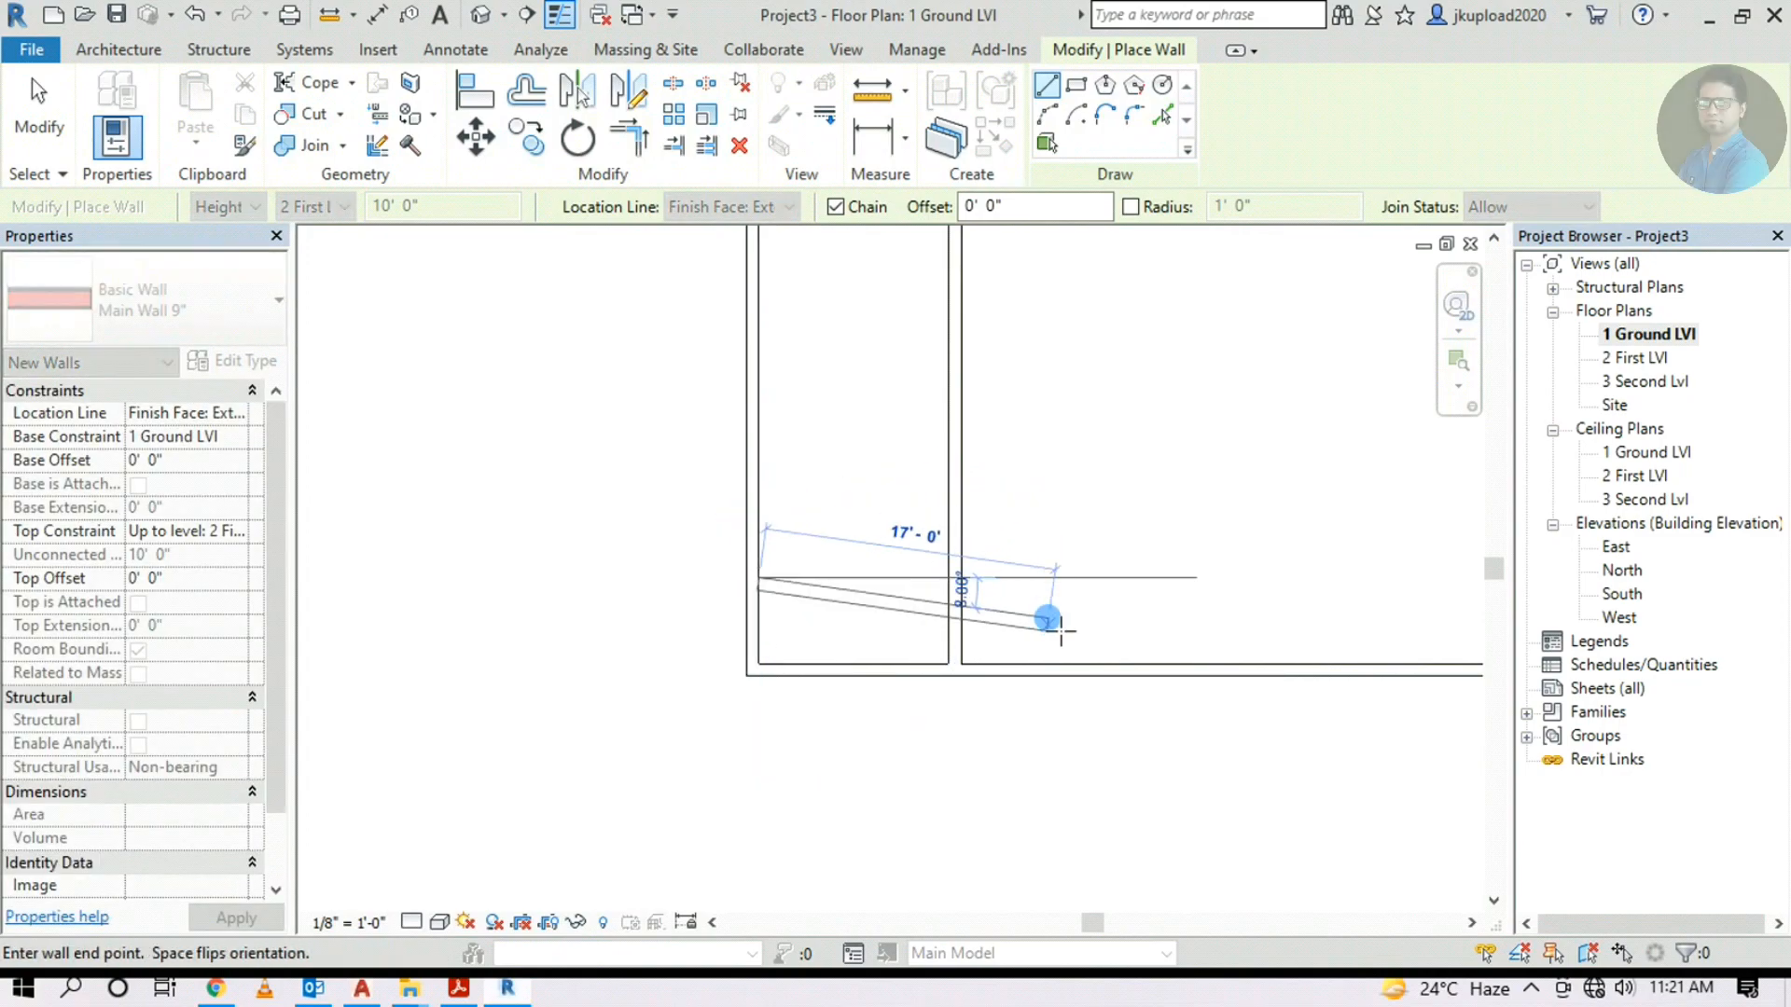
Draw the balcony wall horizontally to the interior wall and exit the Wall tool
scroll(1038, 600, up, 2)
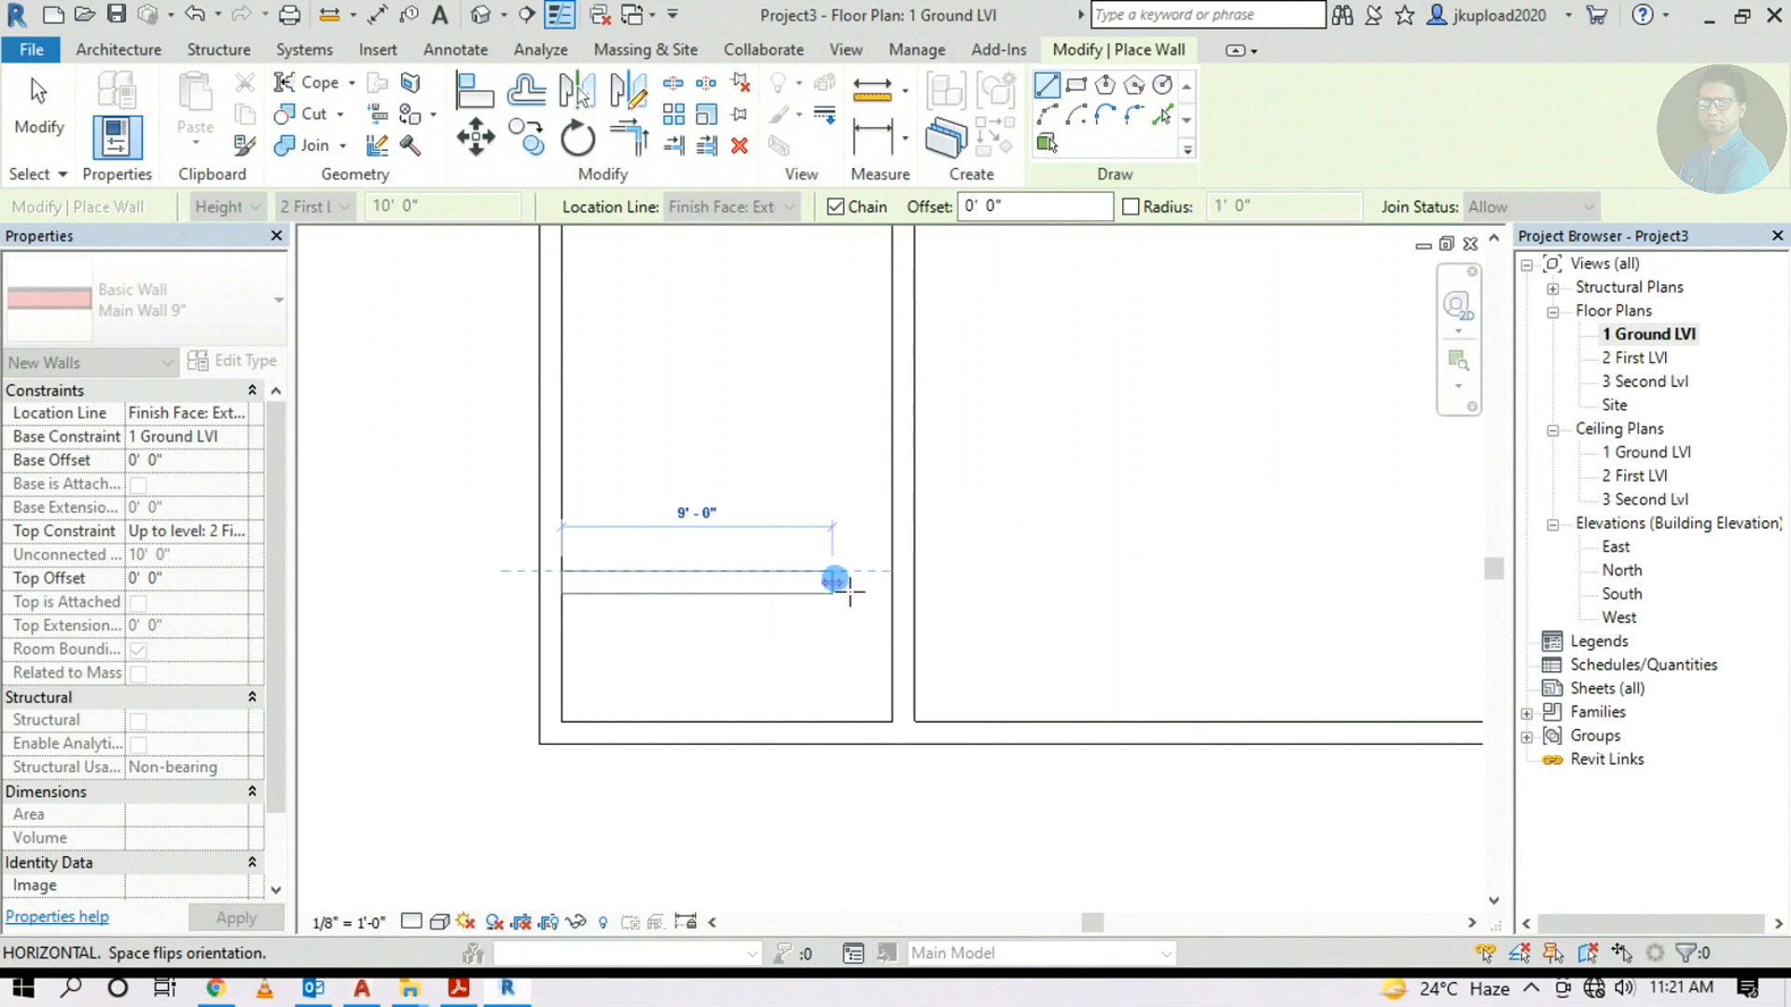
scroll(848, 581, up, 1)
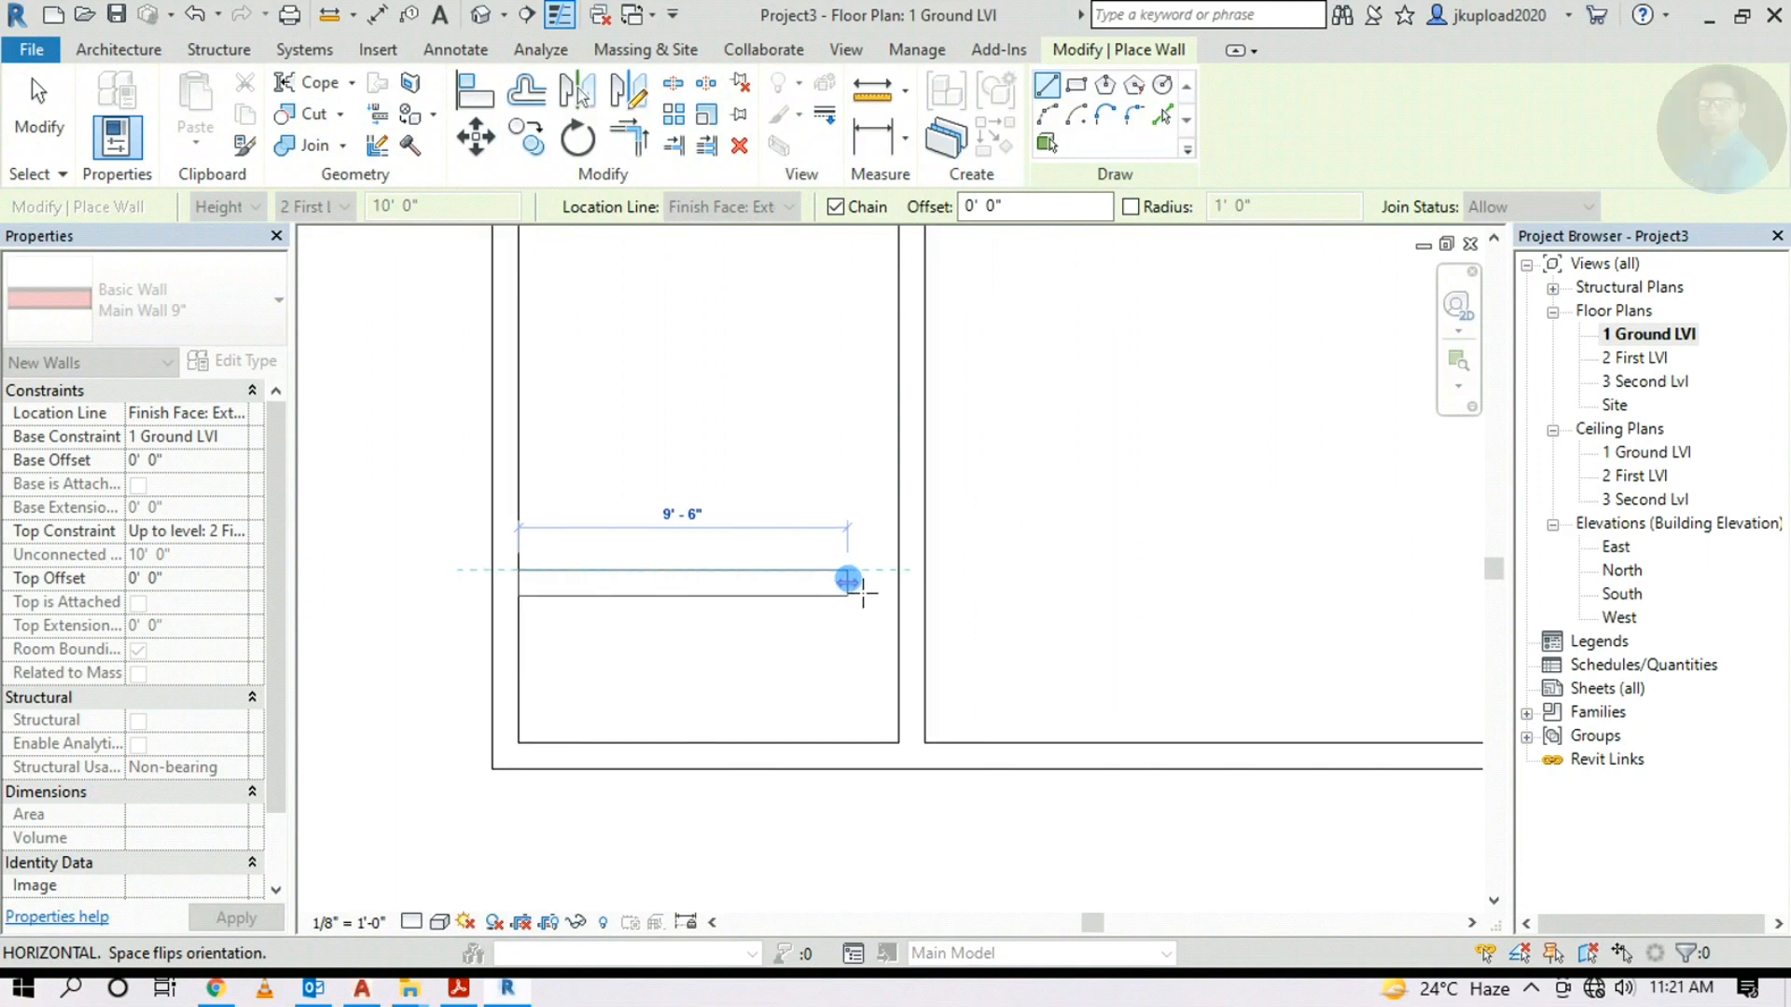
scroll(559, 586, up, 2)
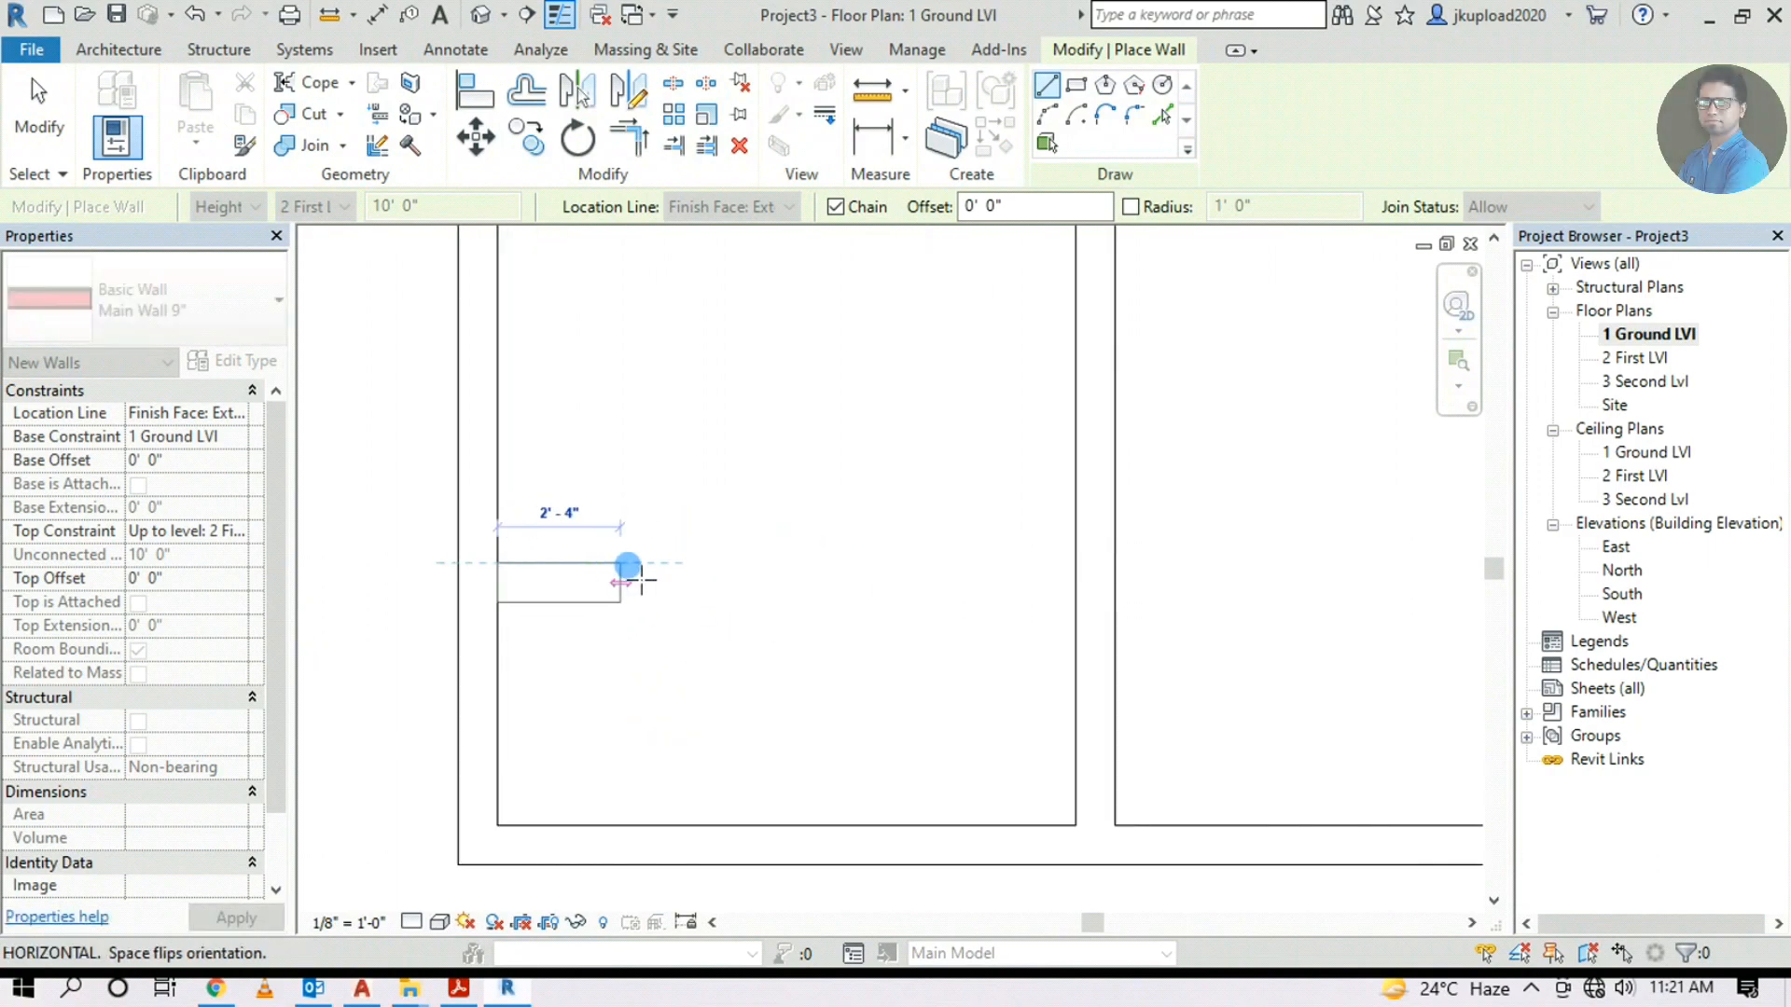
scroll(692, 580, up, 4)
scroll(773, 578, down, 3)
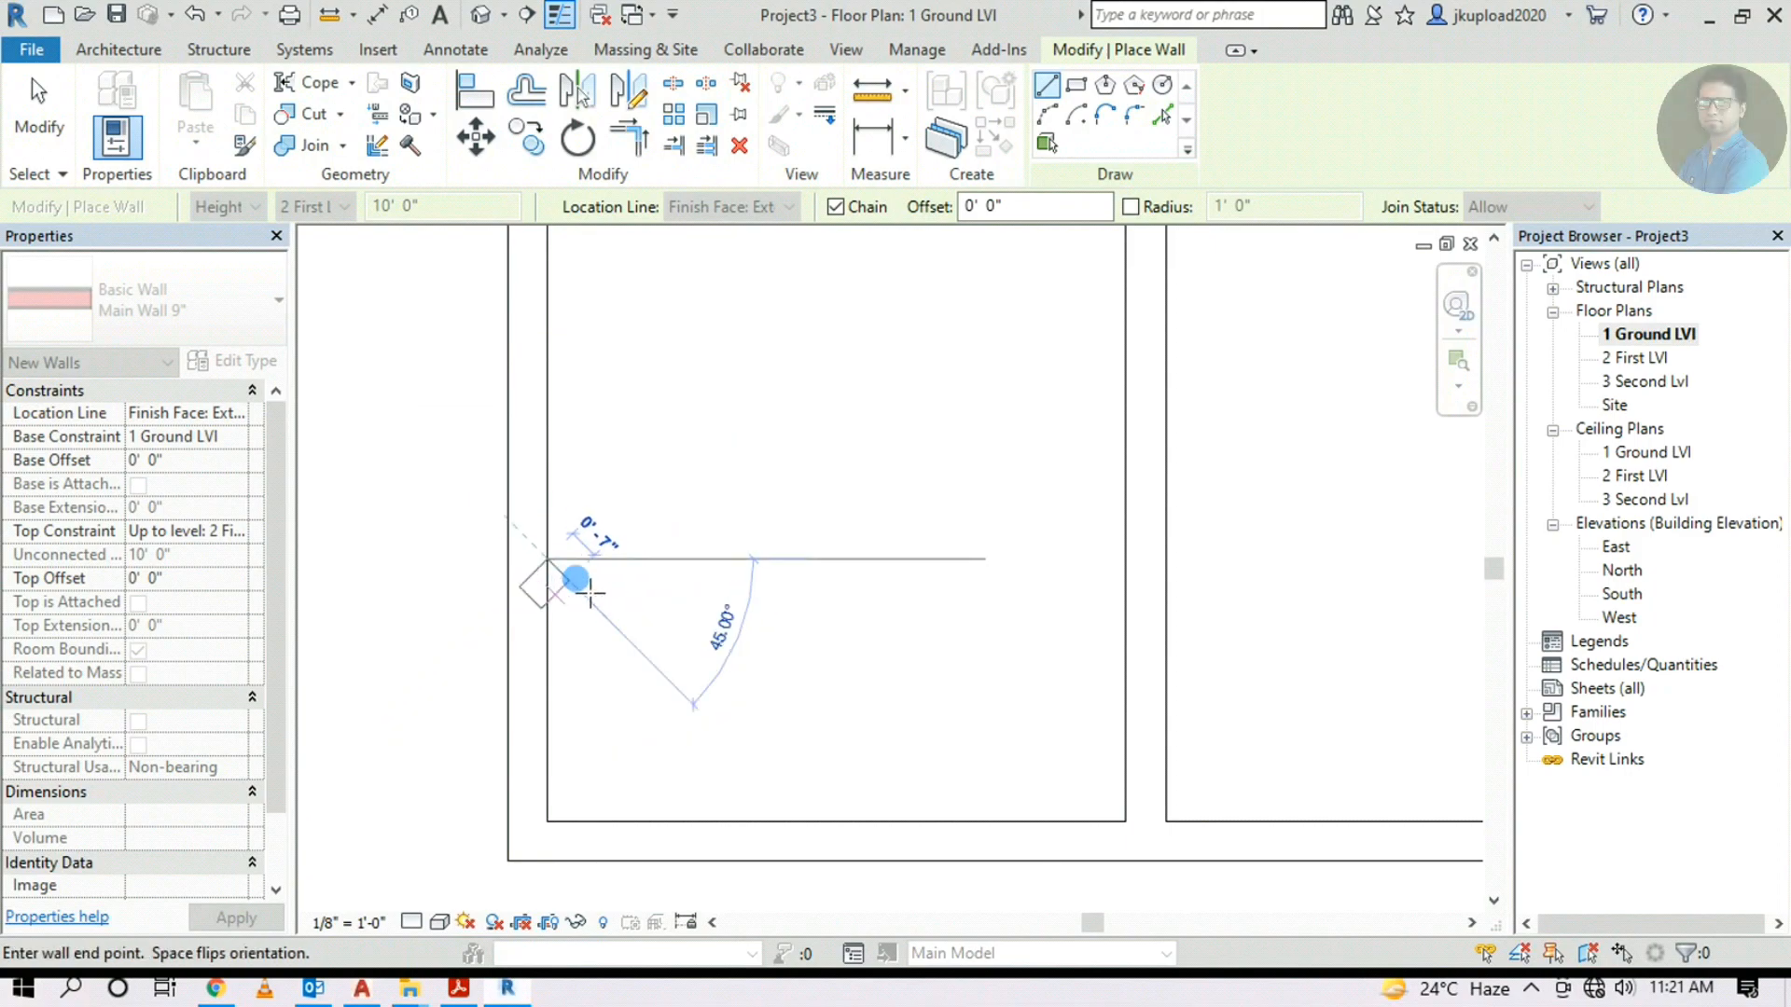
click(1125, 558)
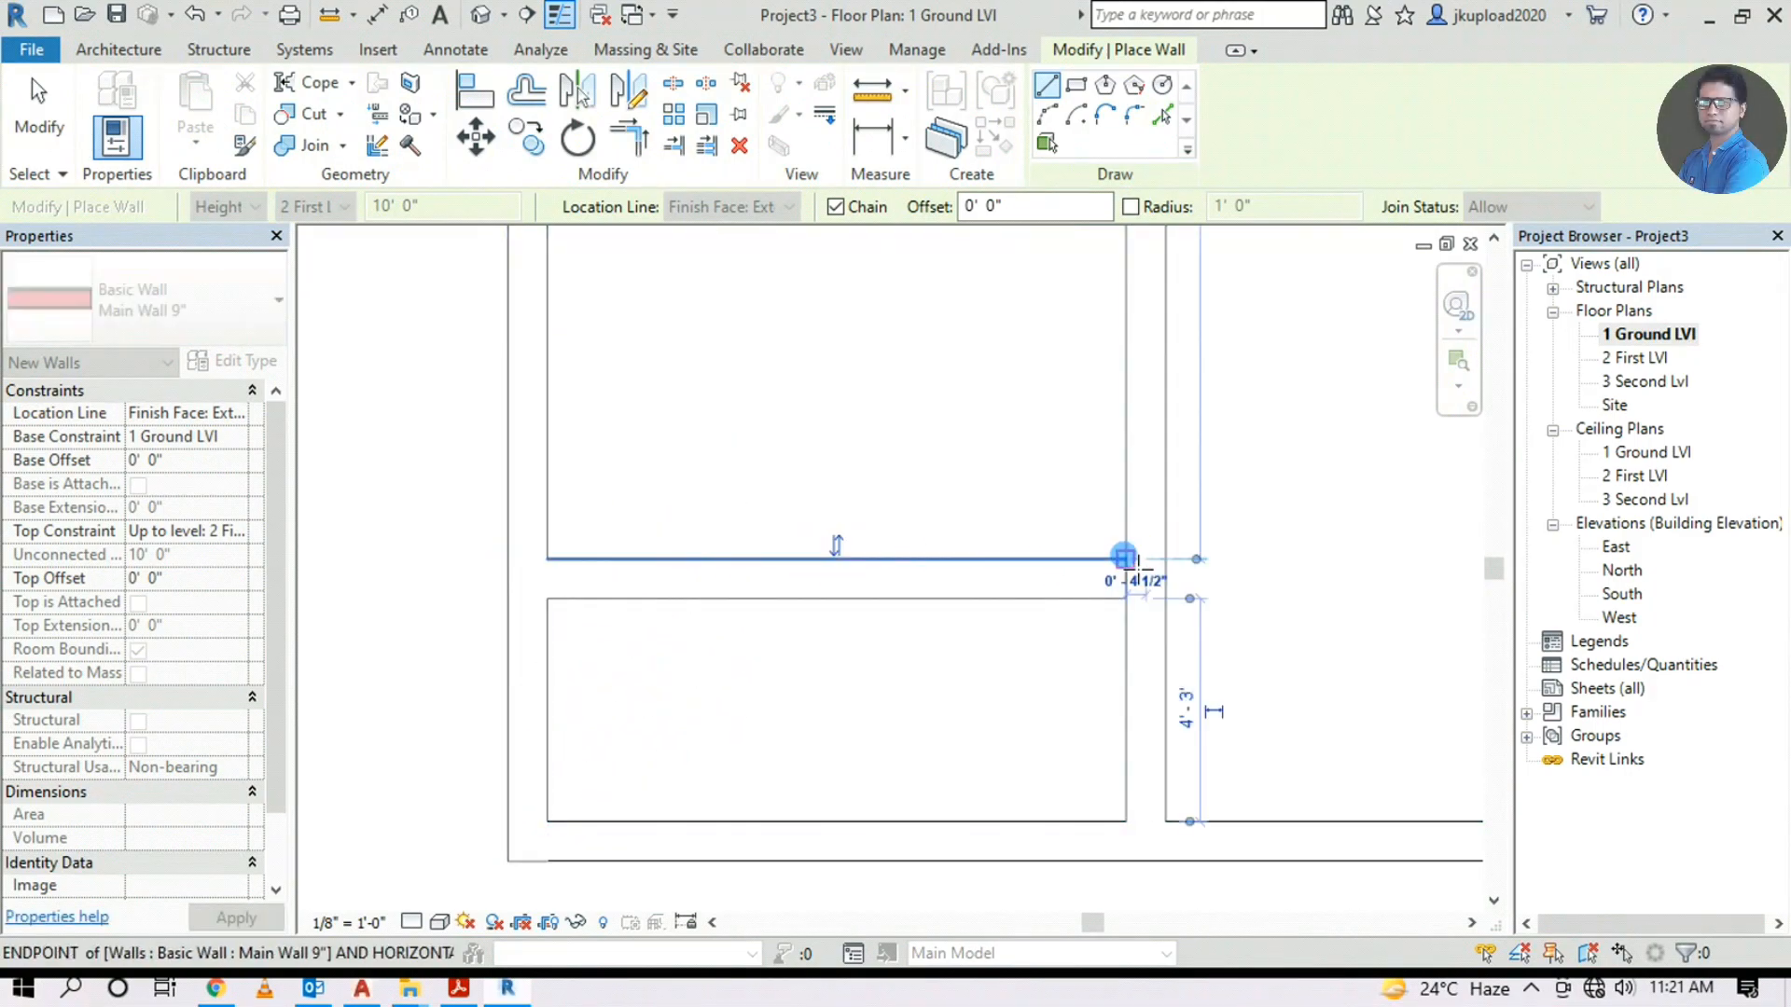
key(Escape)
scroll(892, 597, down, 3)
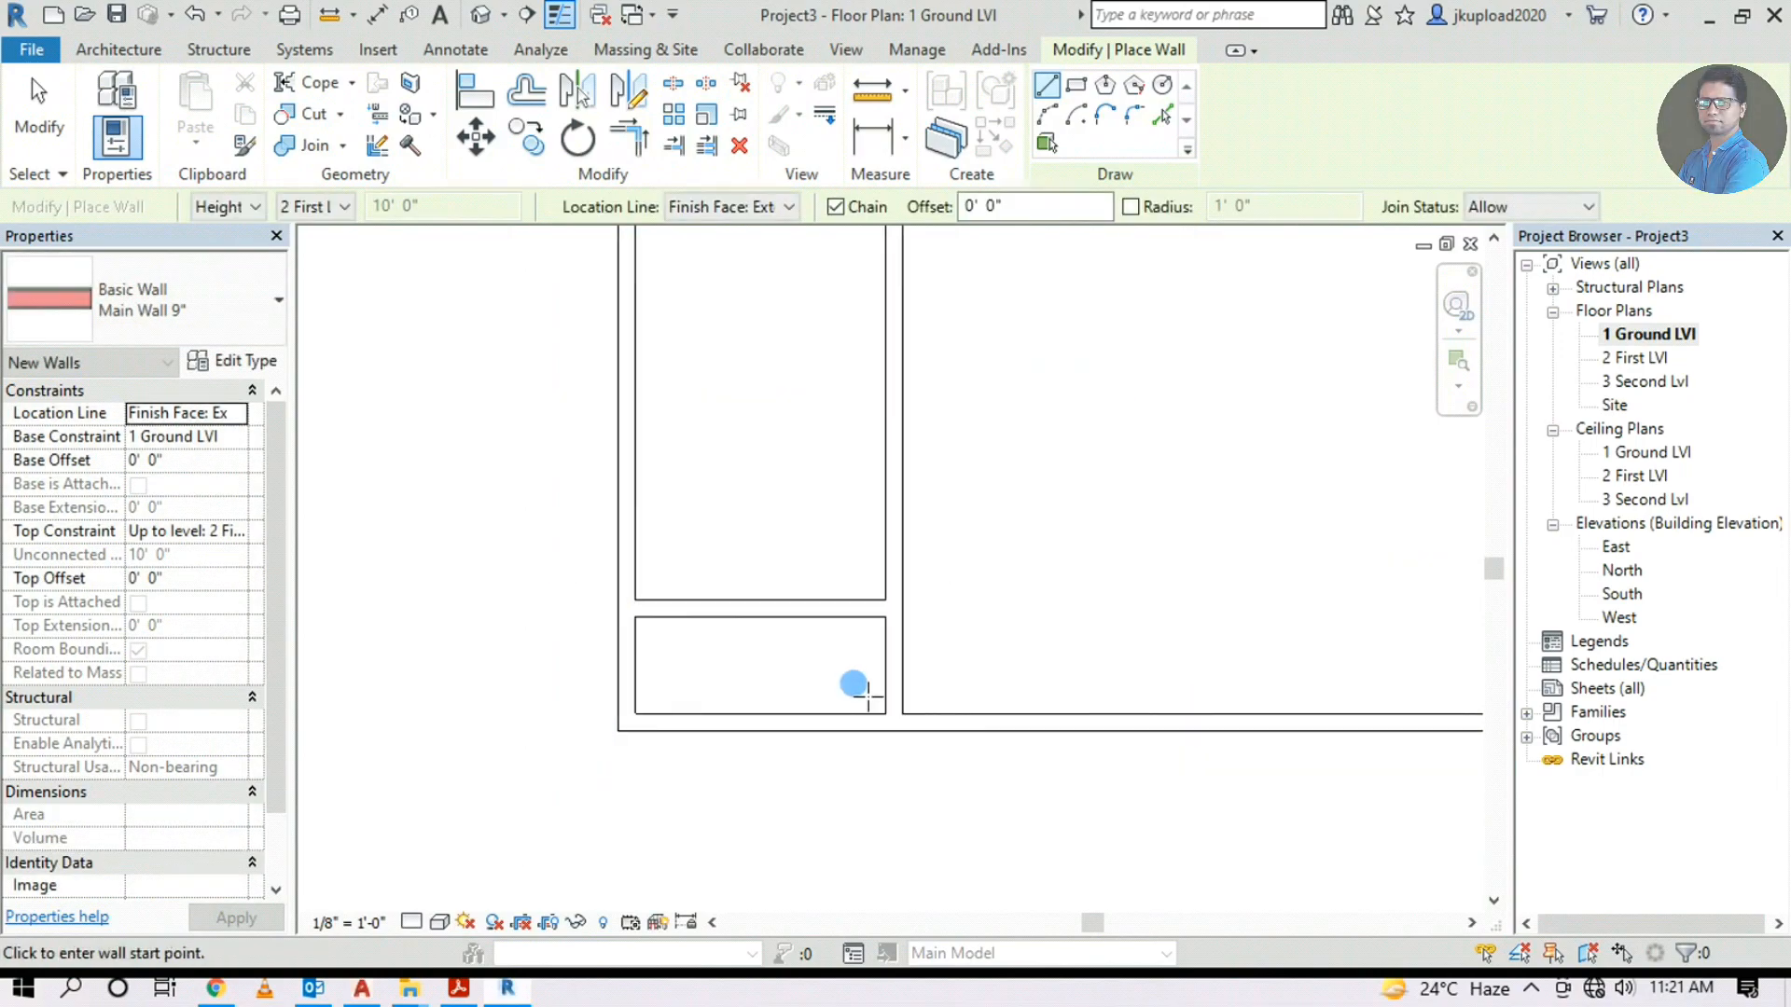
key(Escape)
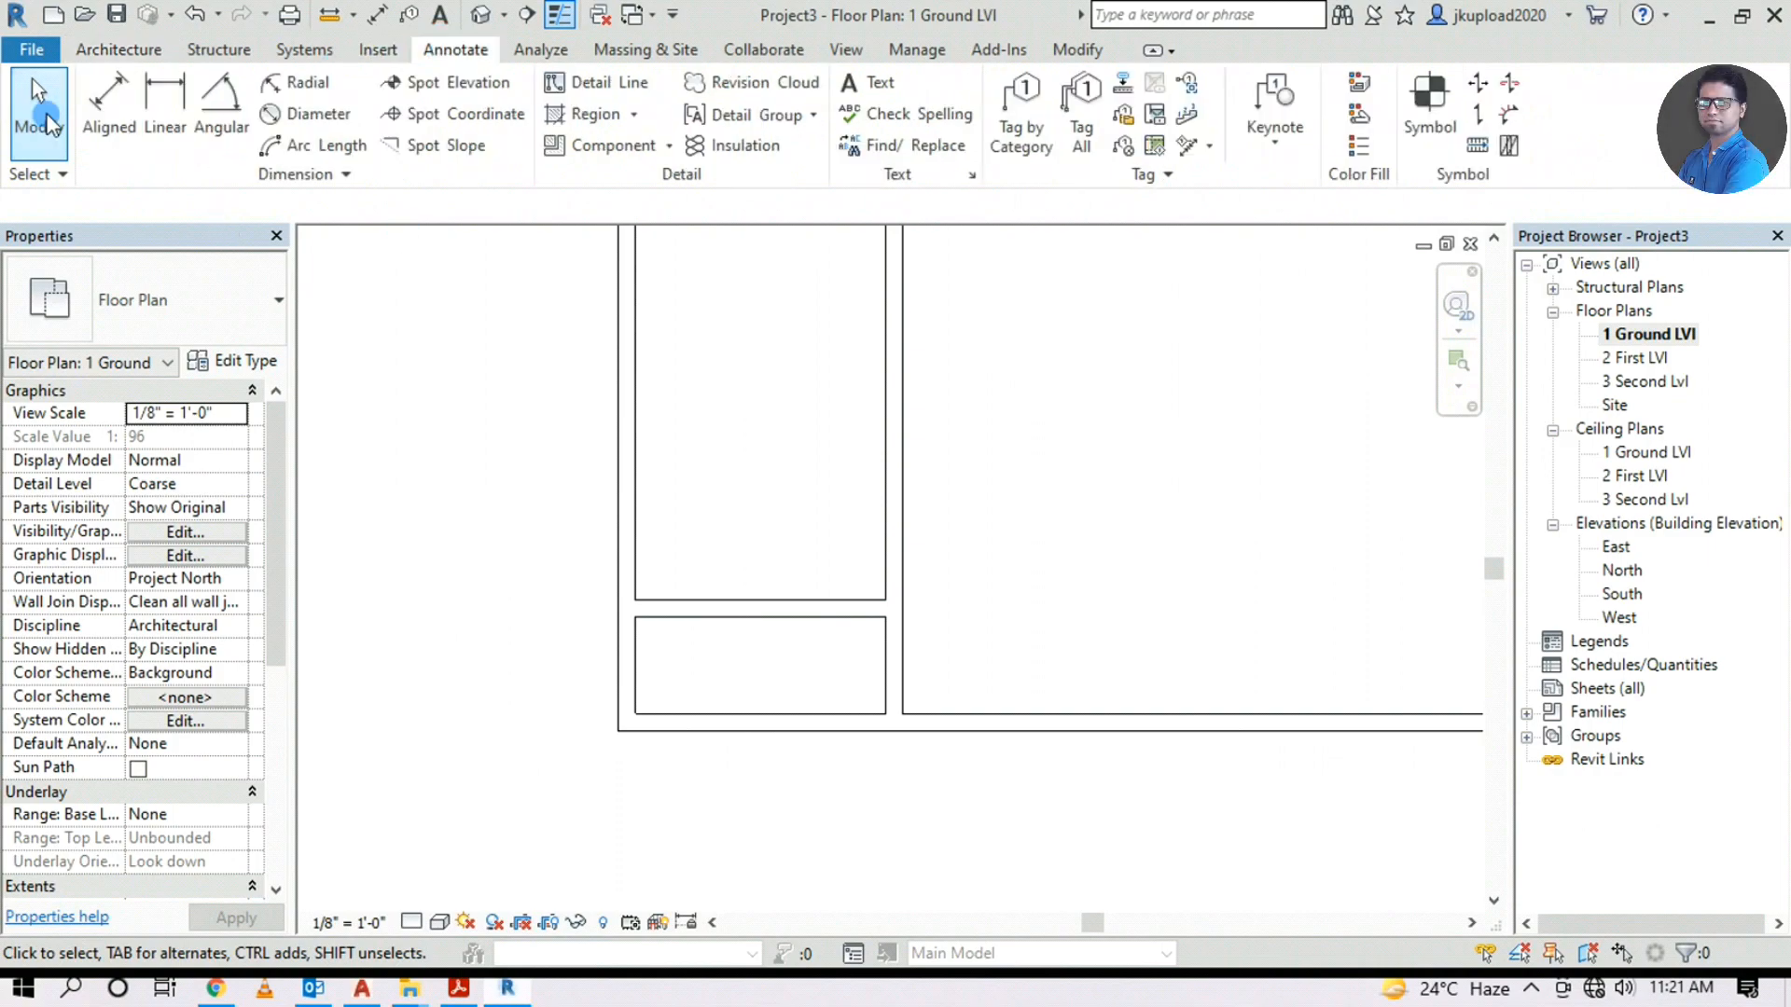
Set the Aligned dimension tool to measure to wall faces
click(105, 93)
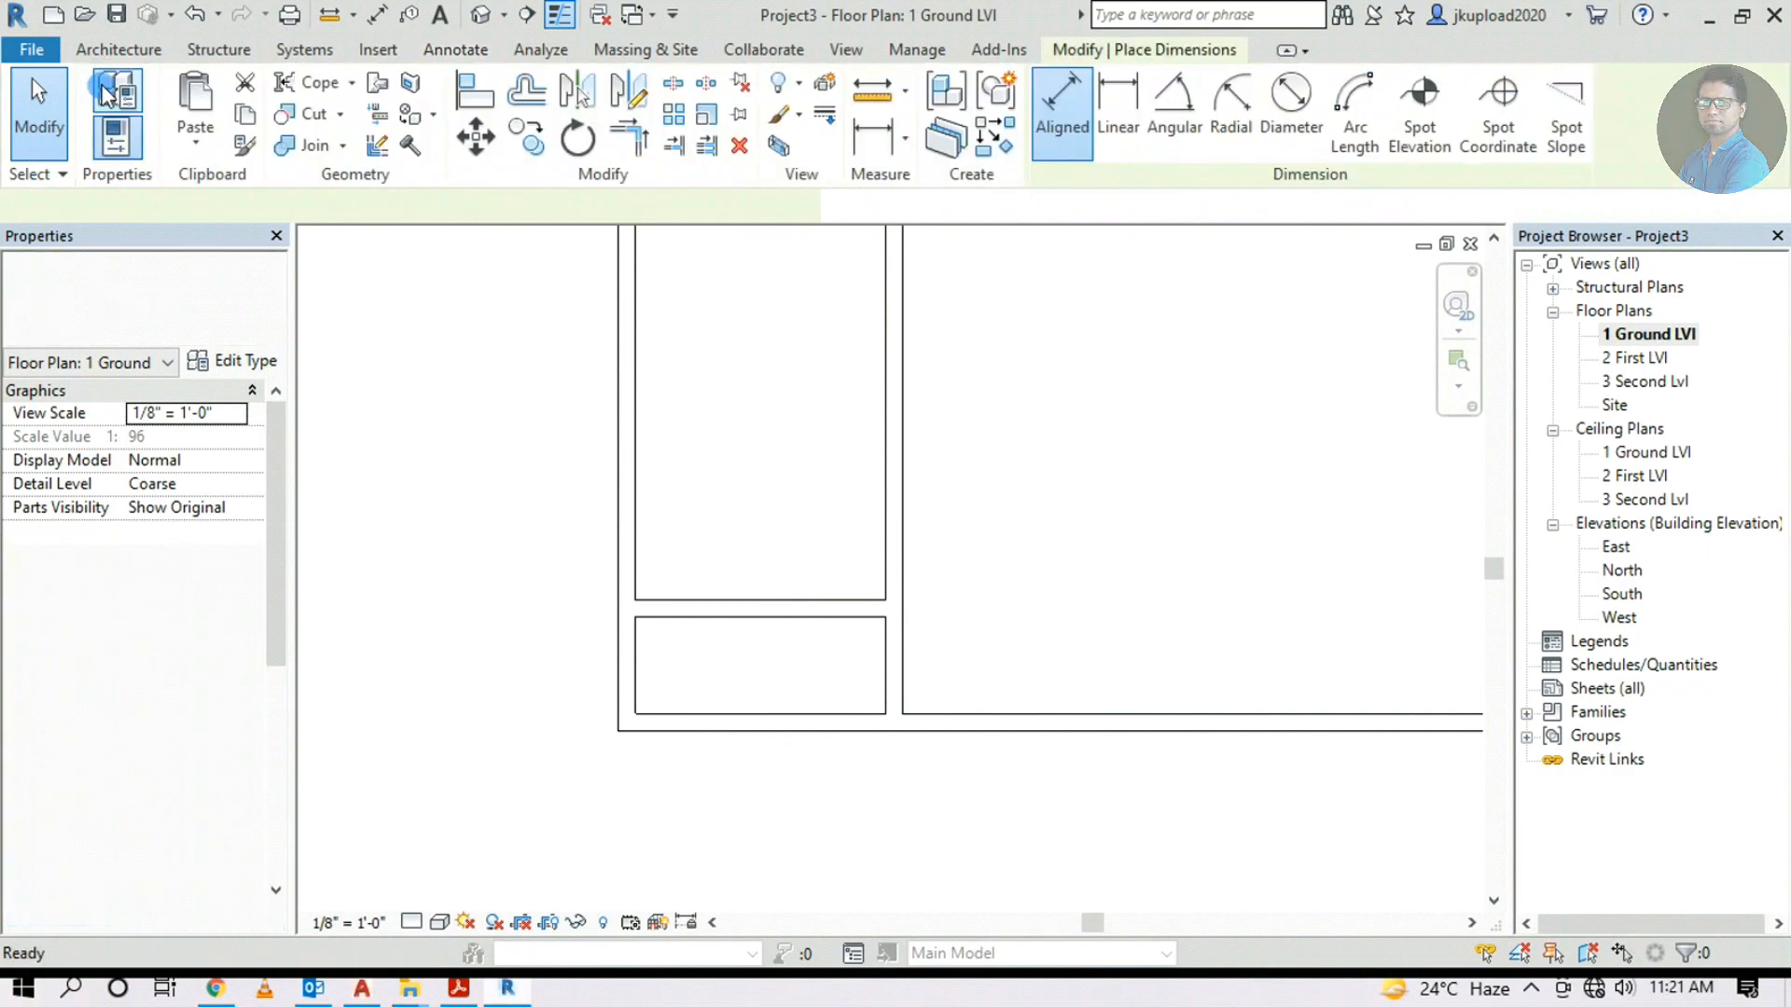
click(704, 617)
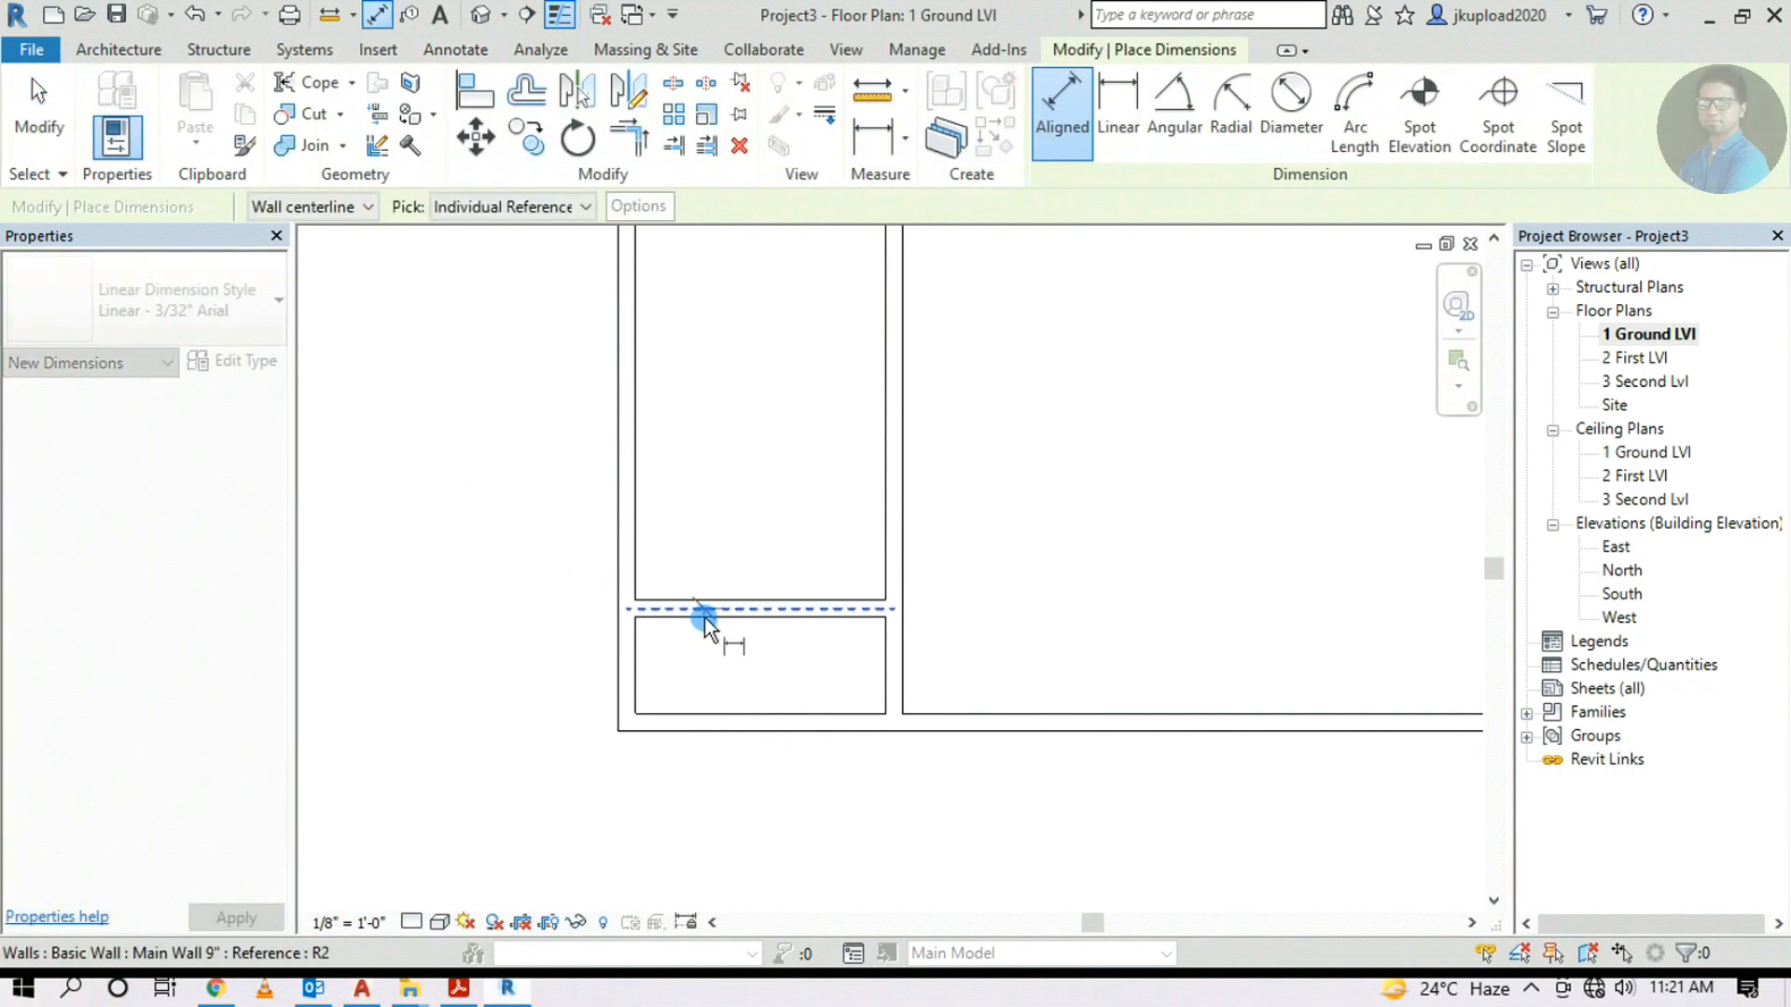
key(Escape)
click(534, 205)
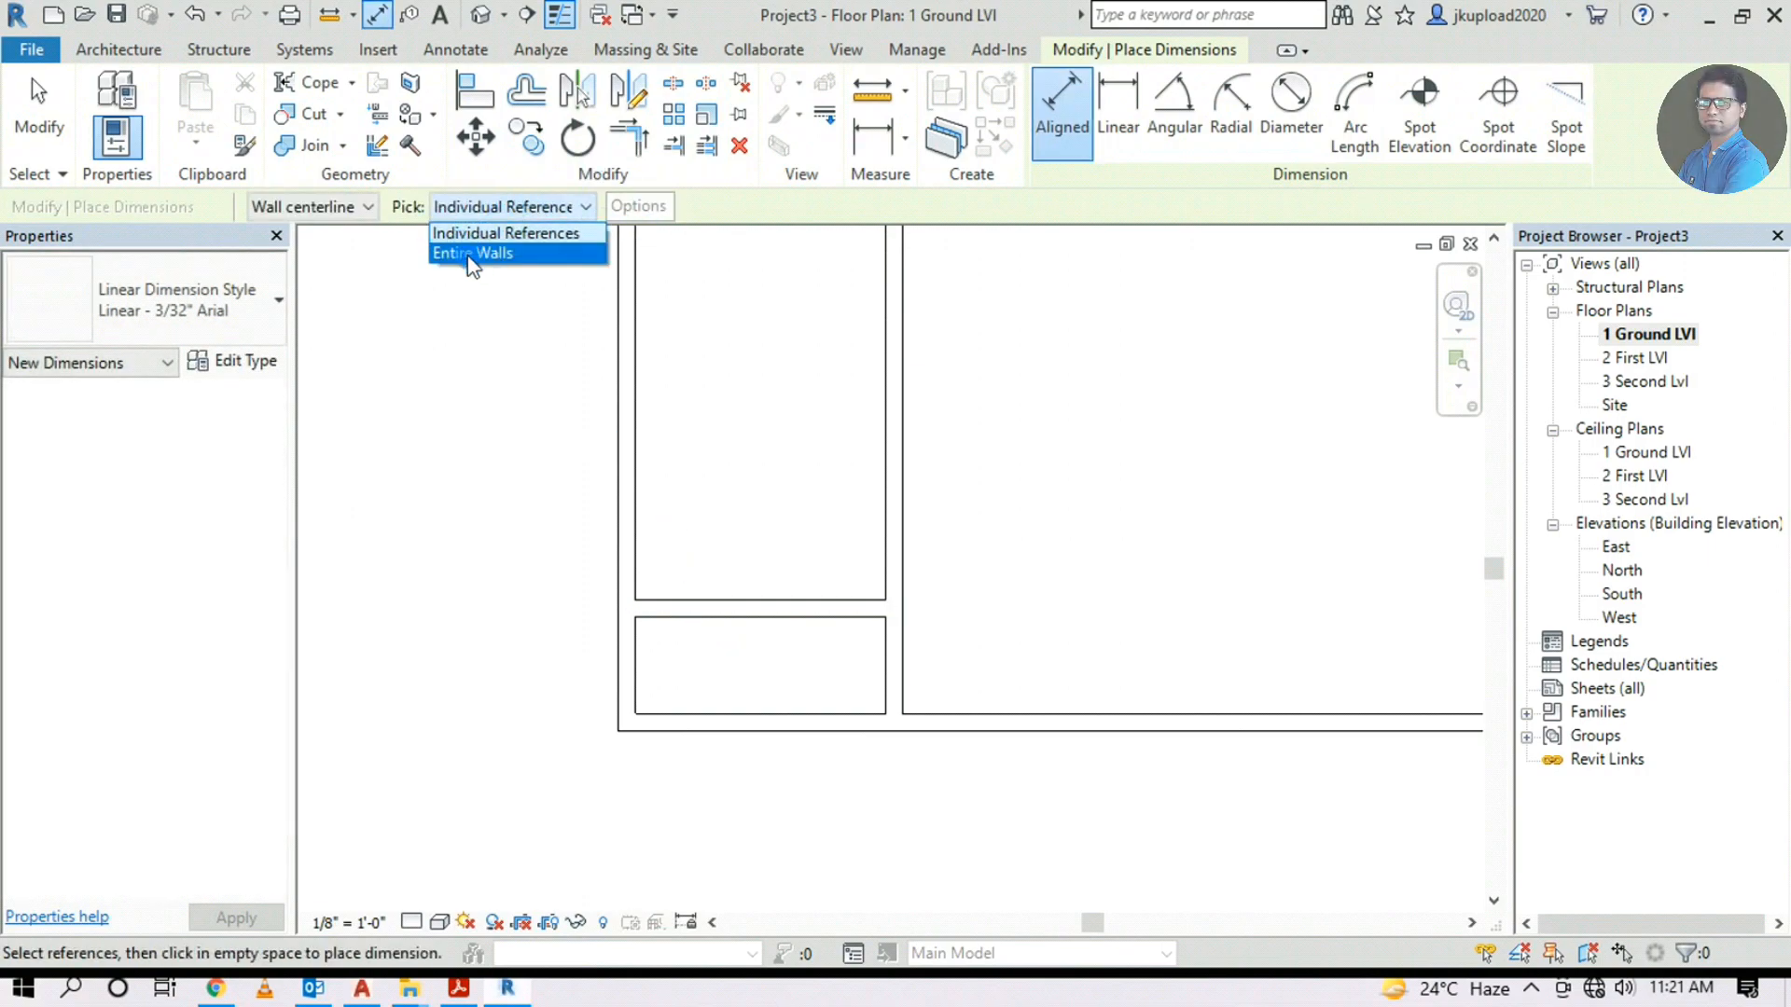
click(358, 205)
click(345, 205)
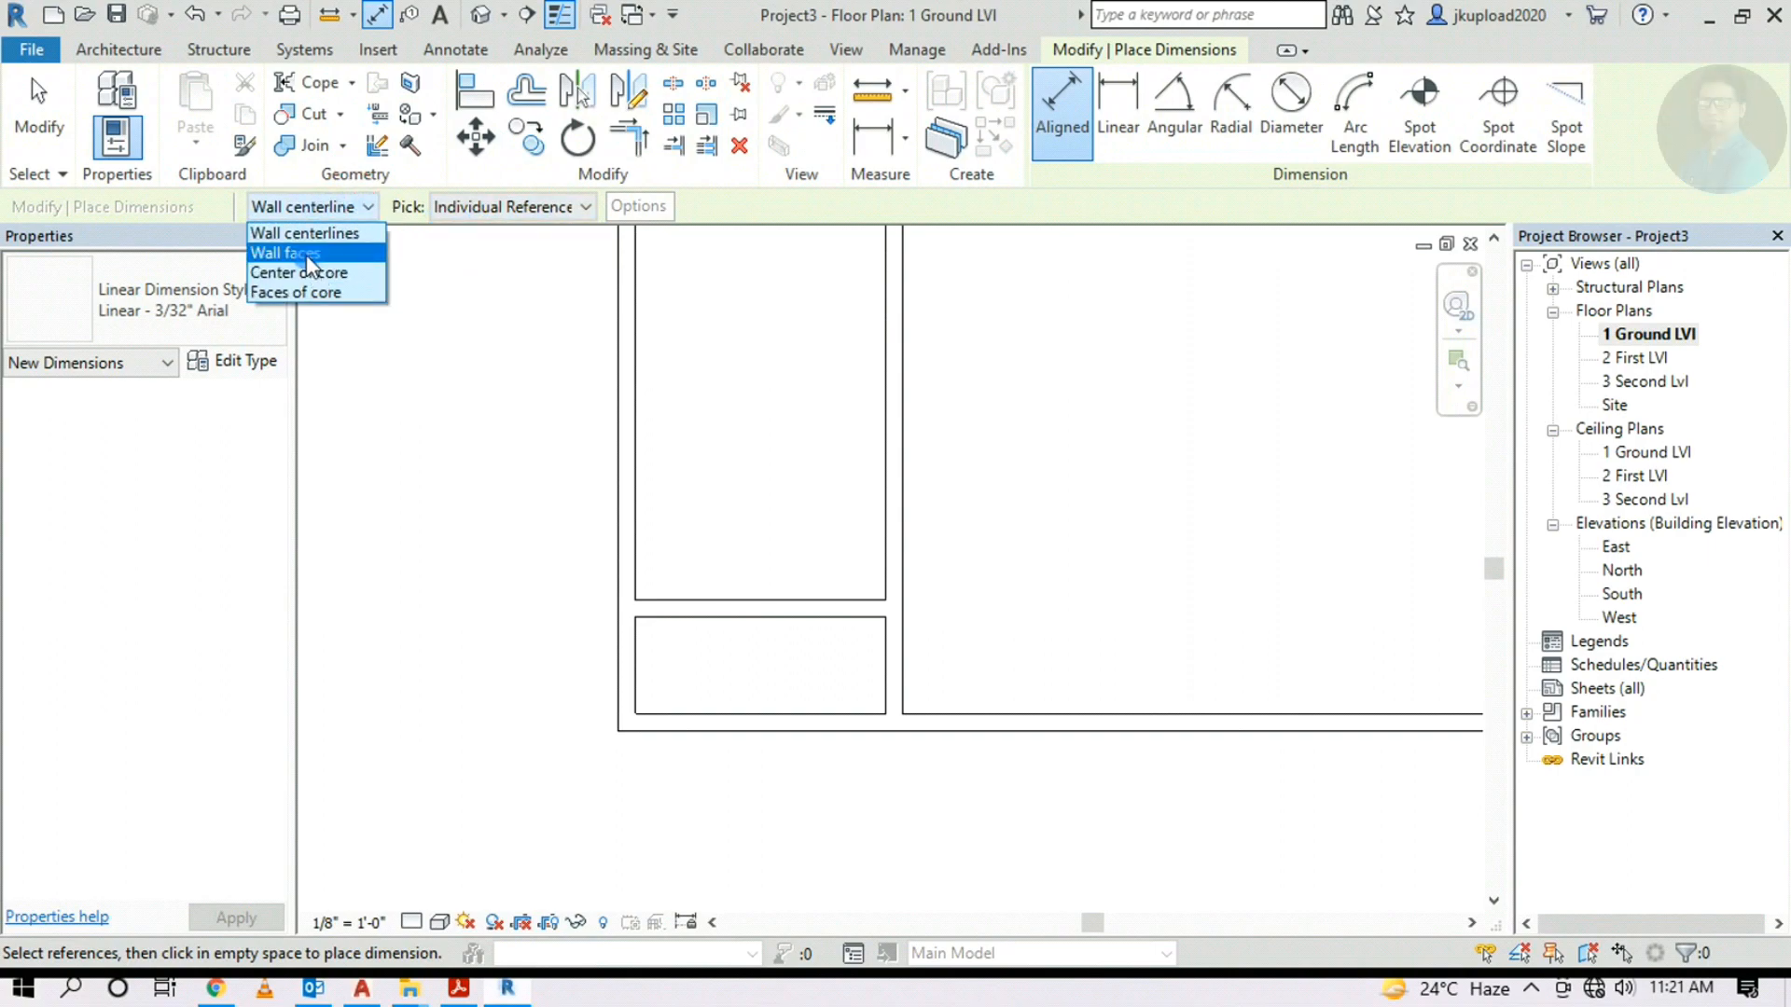
click(306, 253)
Dimension the balcony between its upper and lower wall faces, reading 4'-3"
click(720, 635)
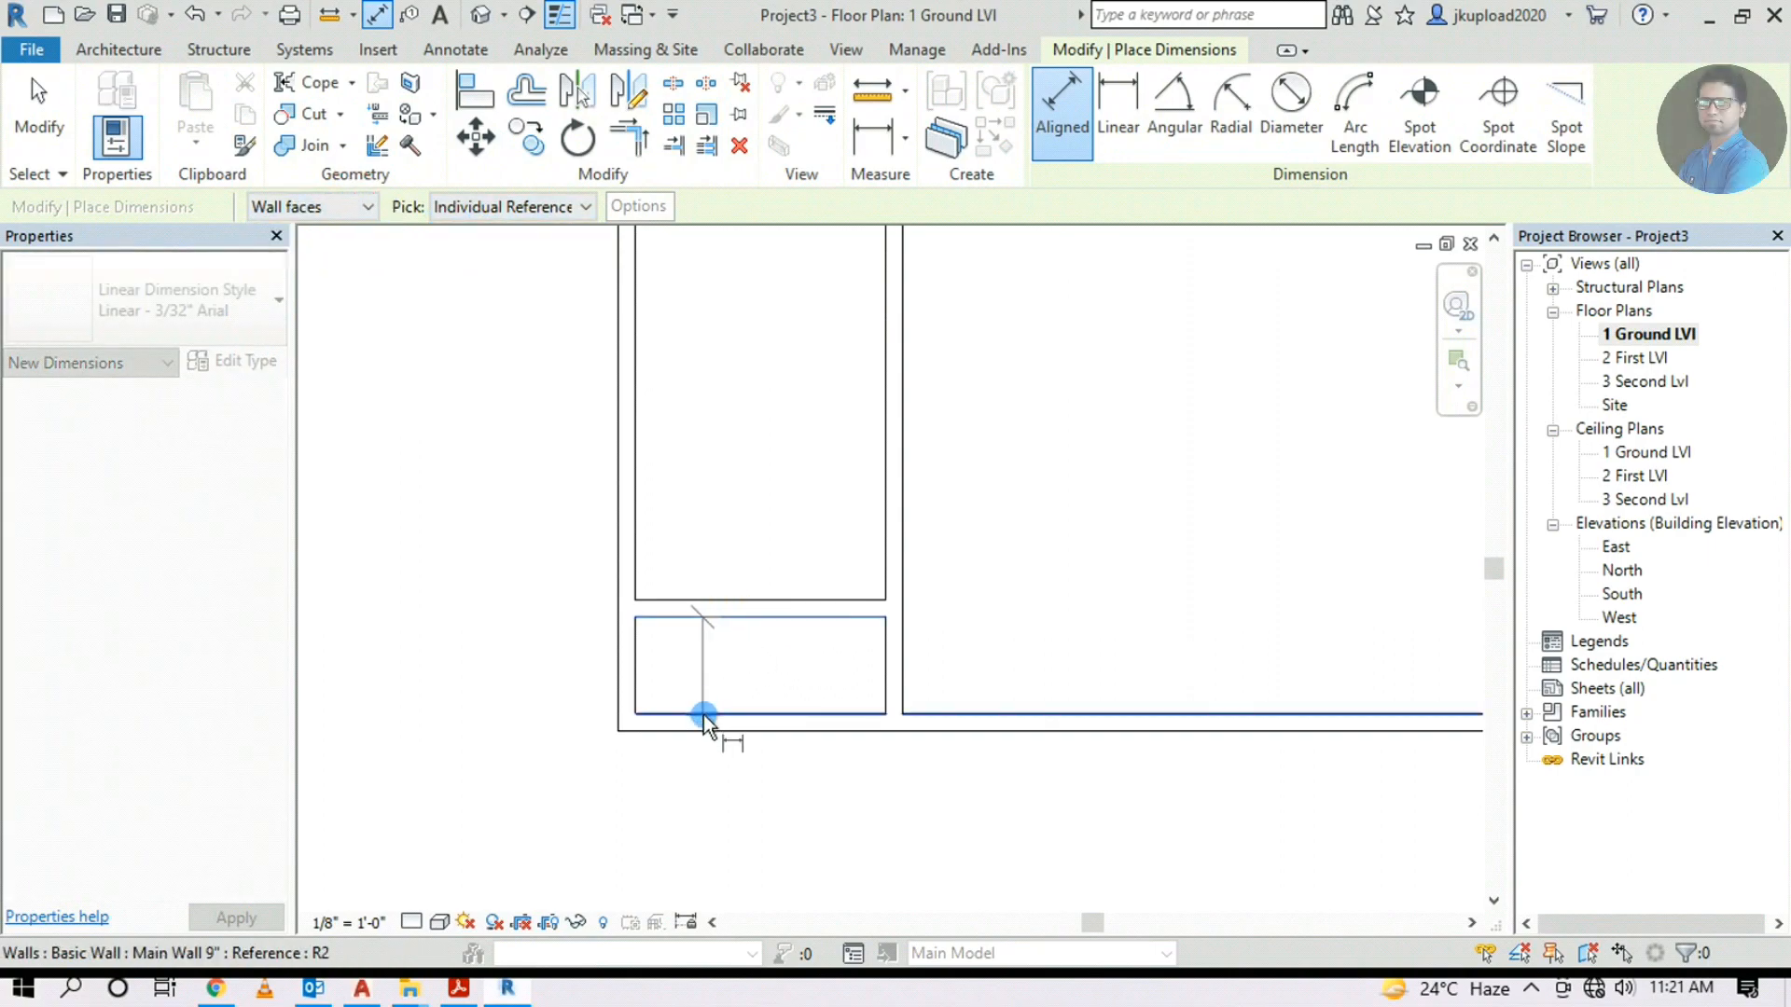
click(704, 714)
scroll(701, 692, up, 5)
click(741, 689)
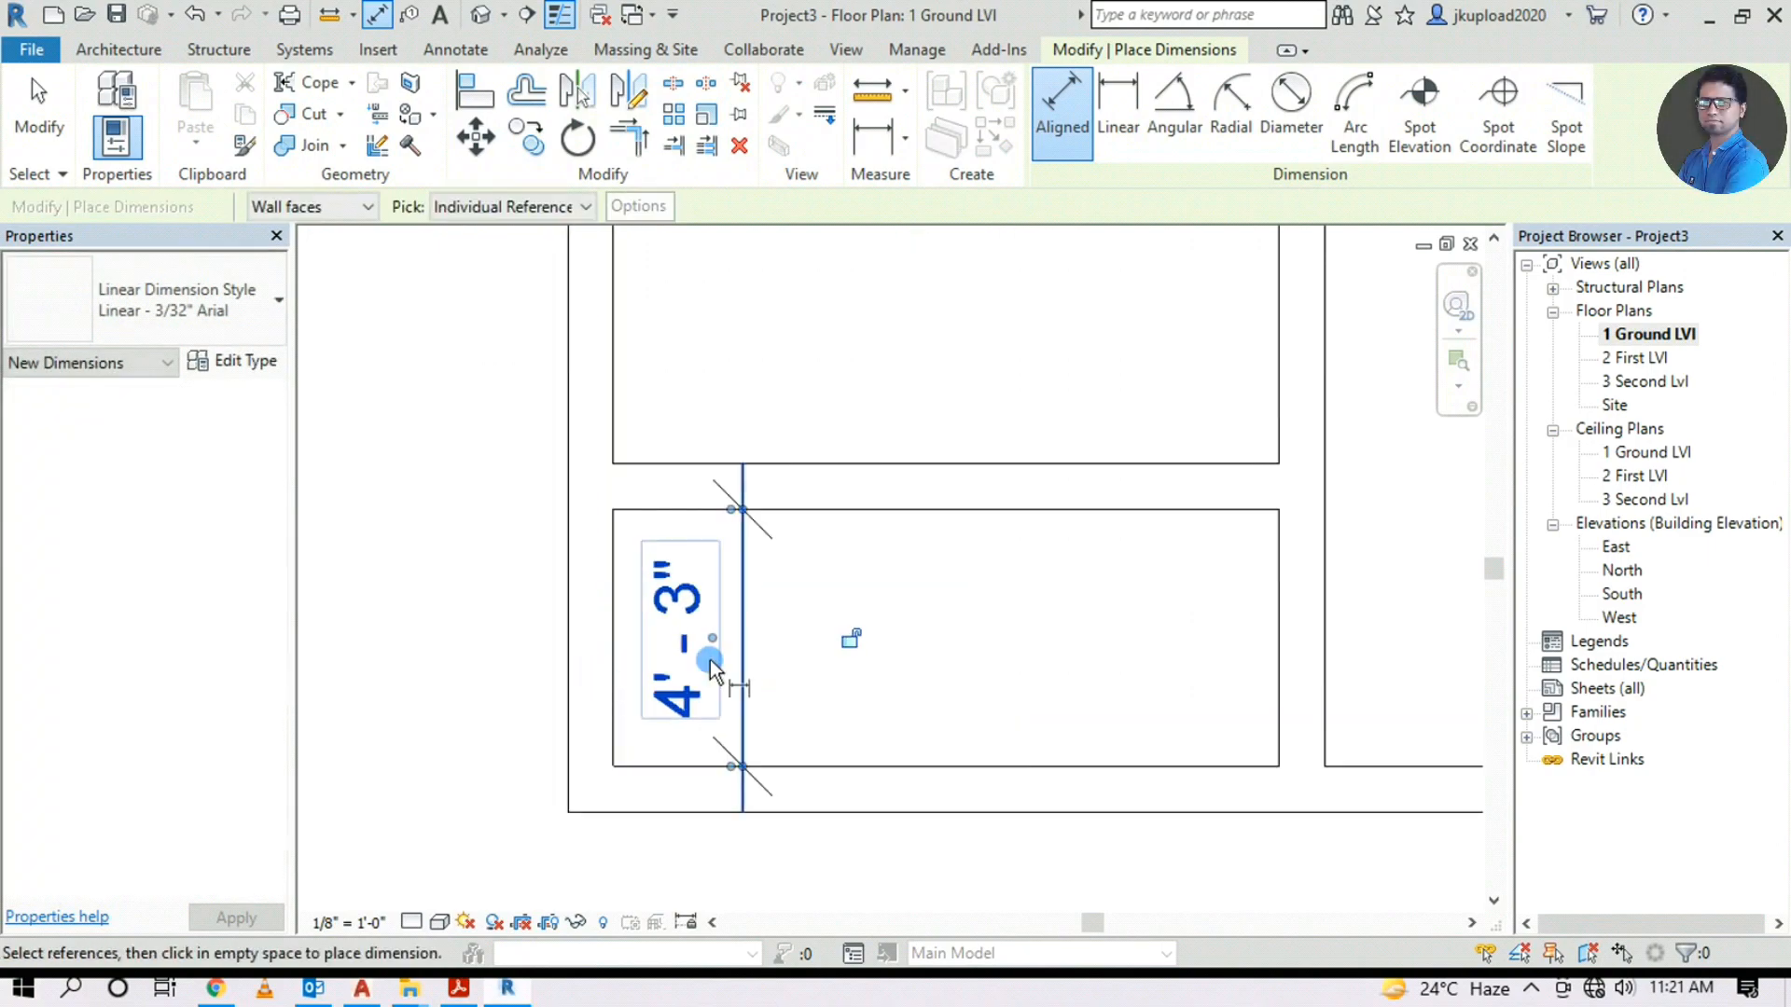
scroll(703, 674, down, 2)
scroll(702, 674, down, 3)
scroll(790, 667, down, 2)
middle_drag(1455, 671, 732, 675)
scroll(858, 422, up, 4)
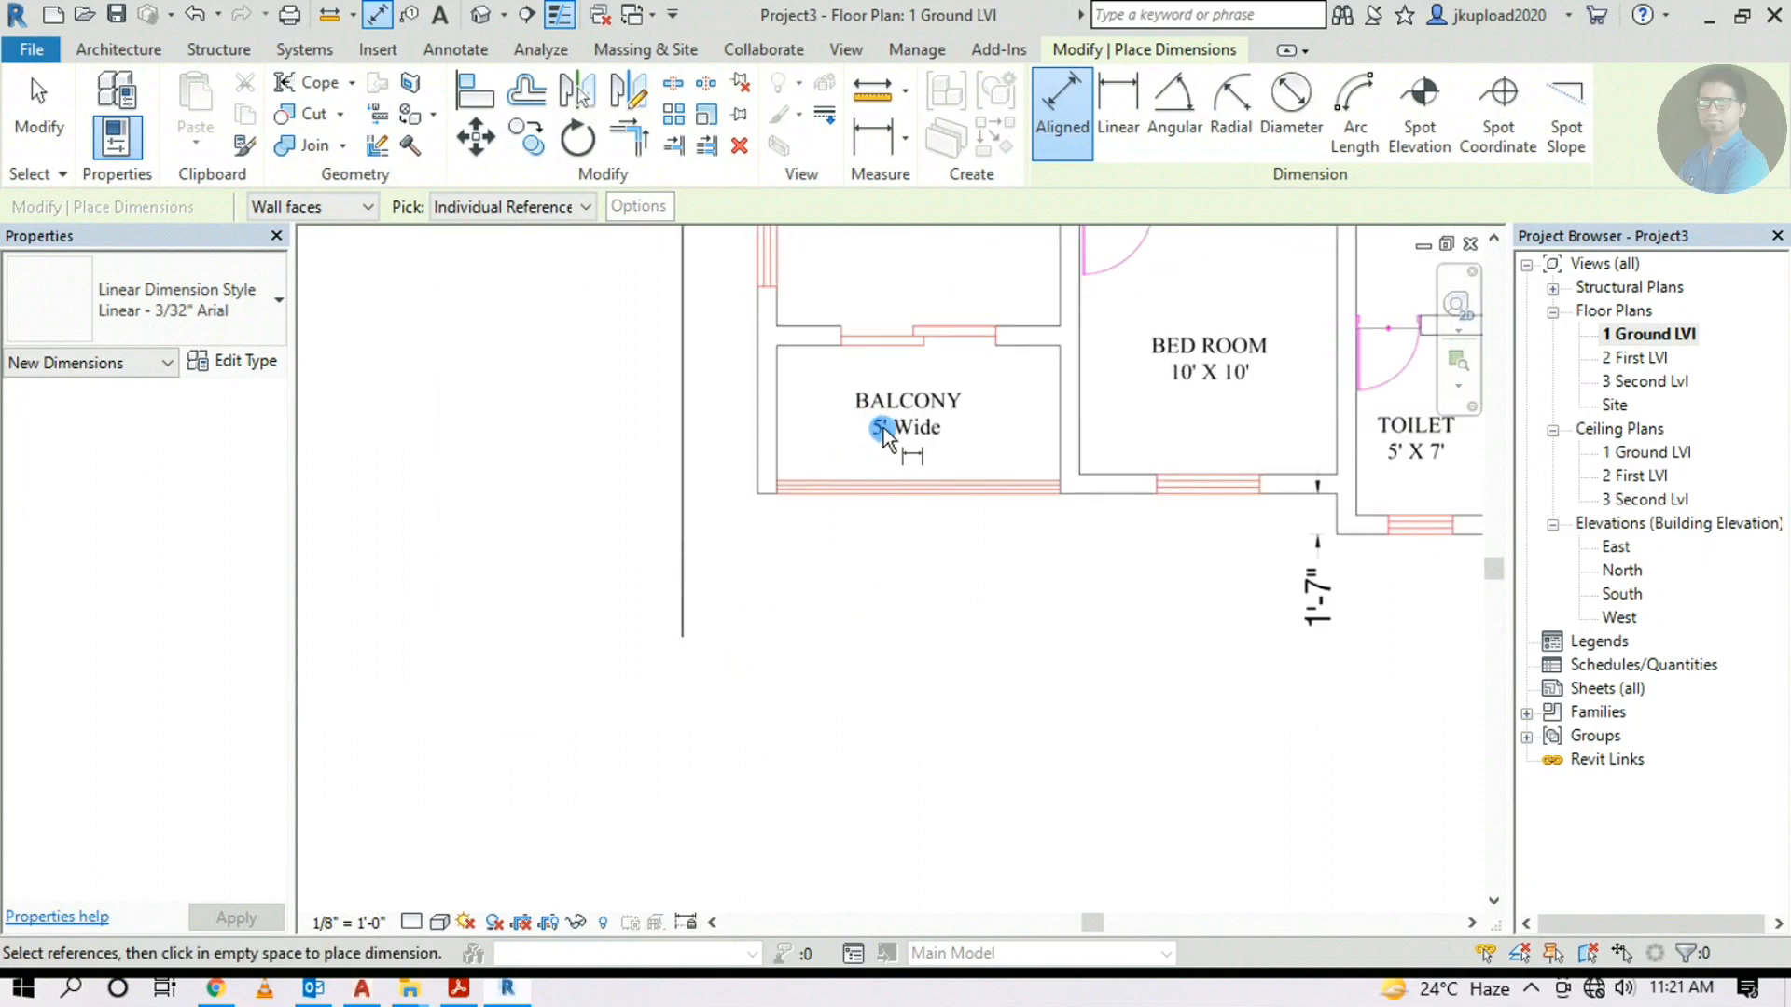
scroll(883, 427, down, 3)
scroll(815, 580, down, 3)
middle_drag(815, 579, 1067, 578)
scroll(484, 696, up, 3)
scroll(484, 670, up, 5)
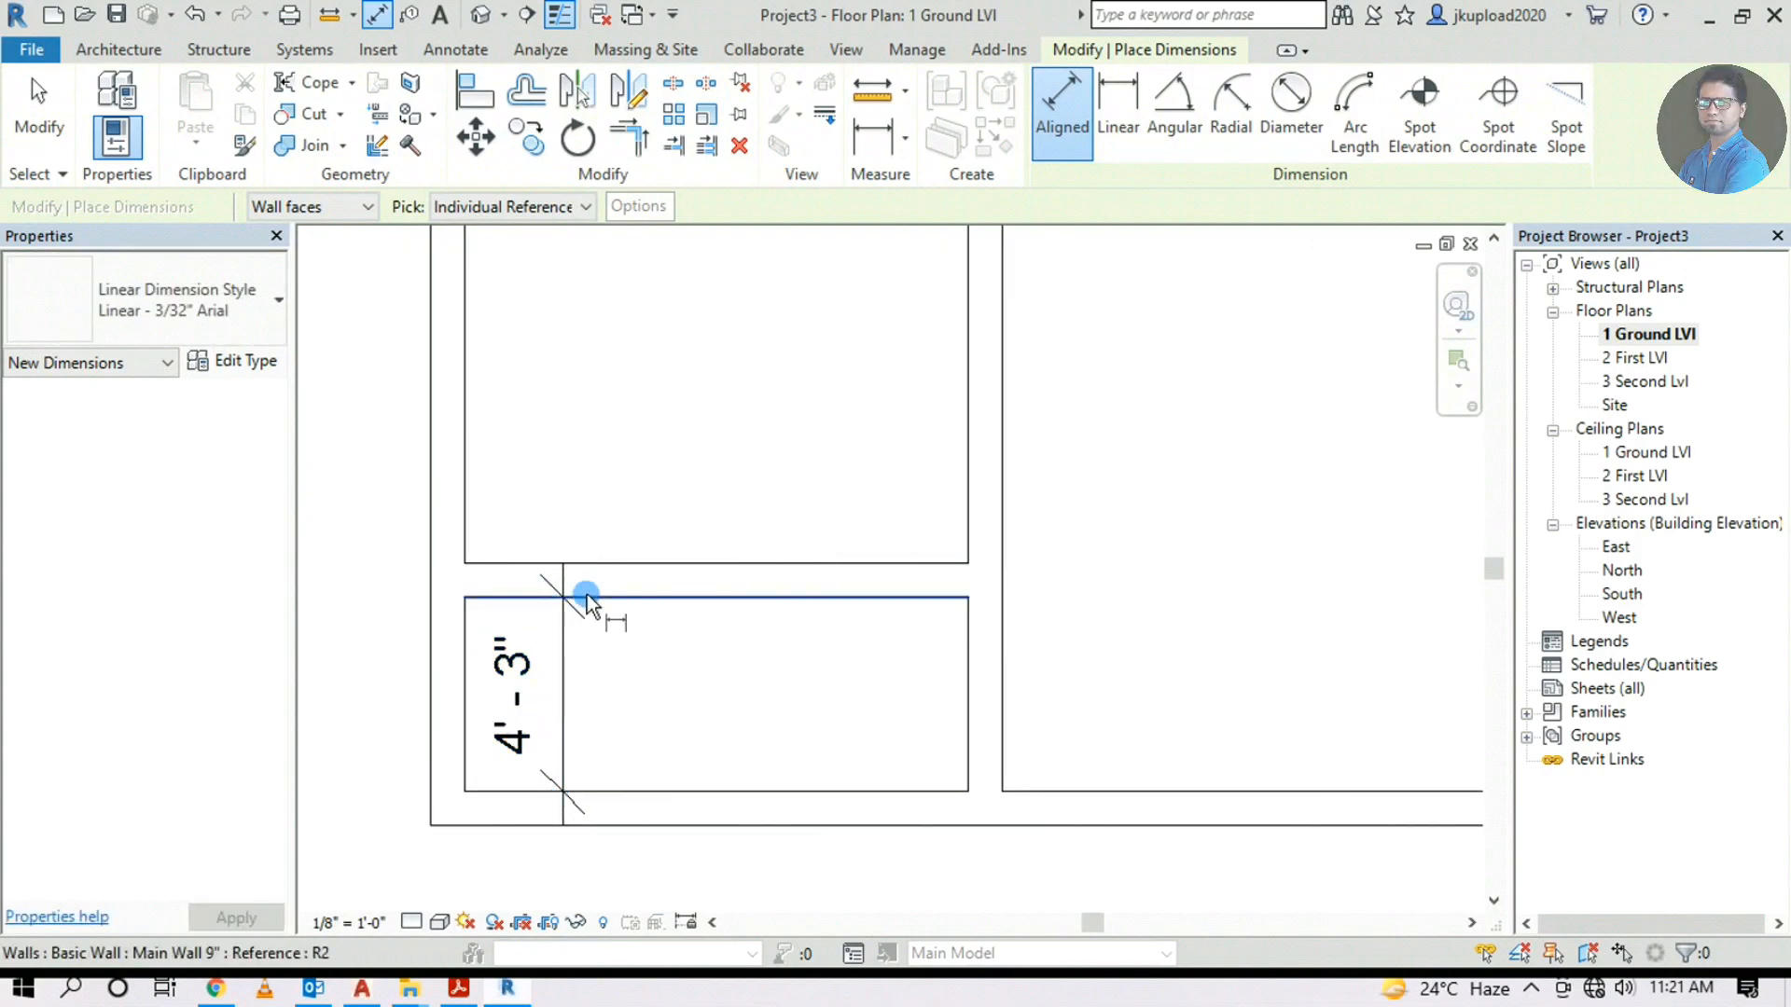
key(Escape)
key(Escape)
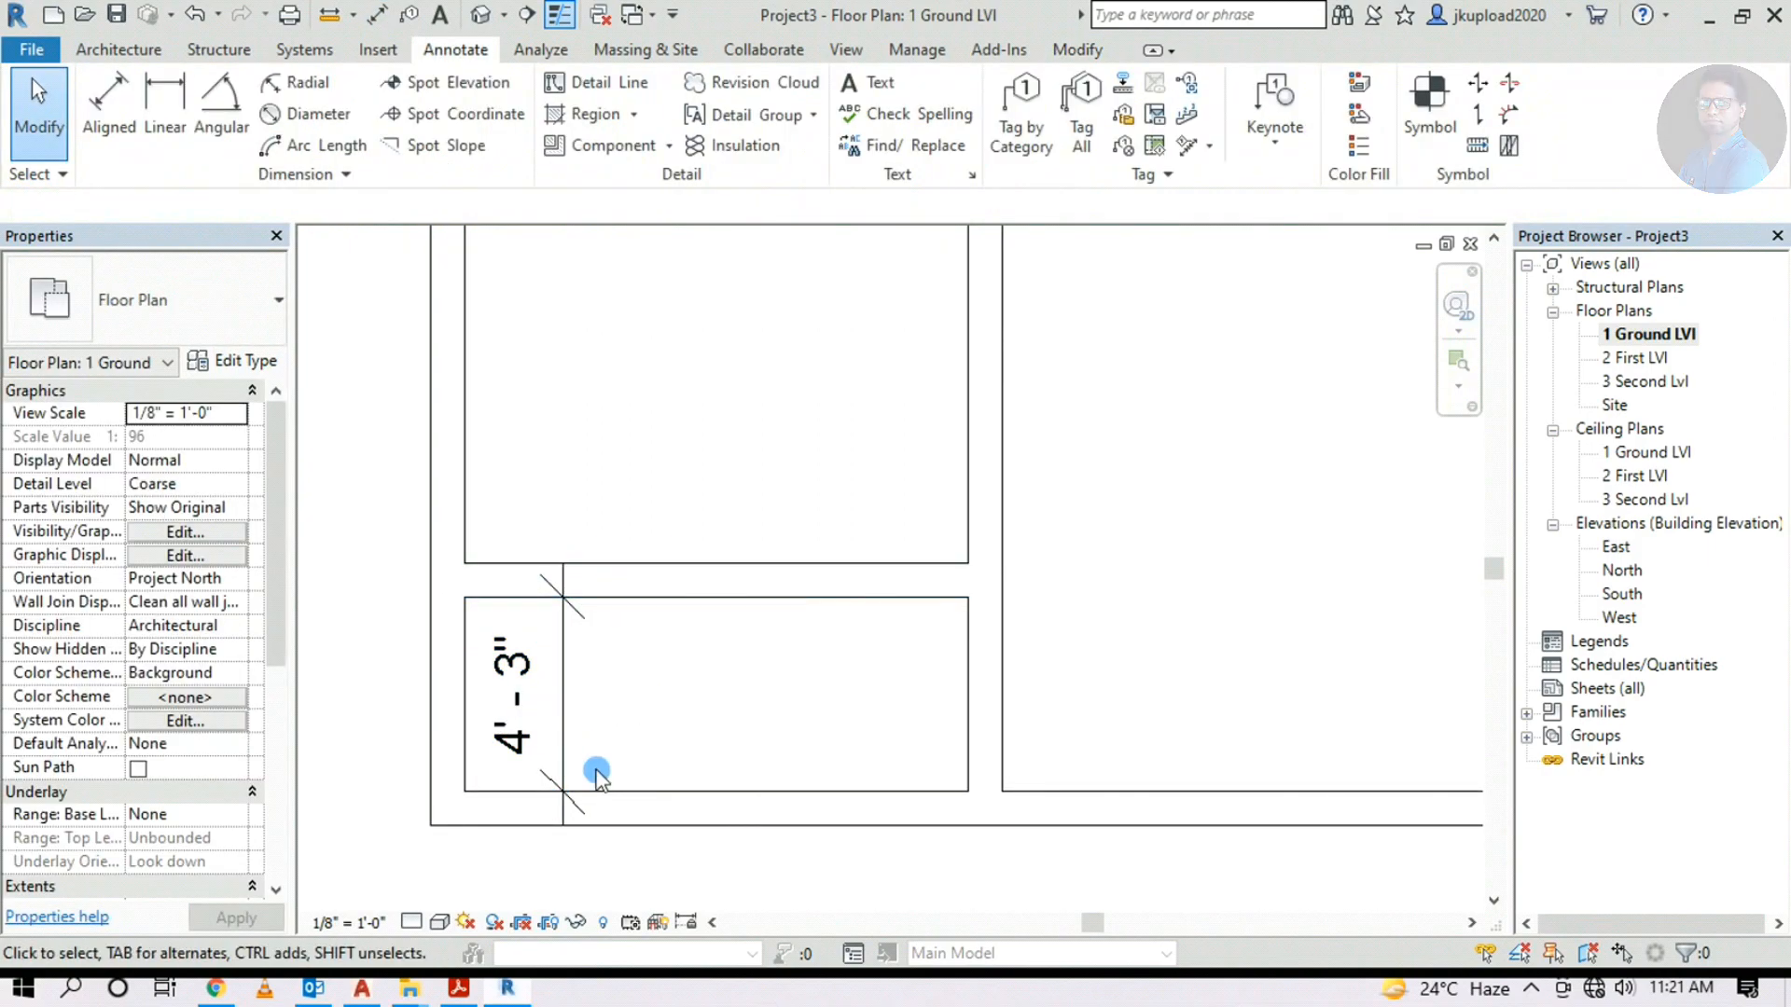
Flip the balcony/living-room wall so the balcony dimension reads 5'-0"
click(597, 571)
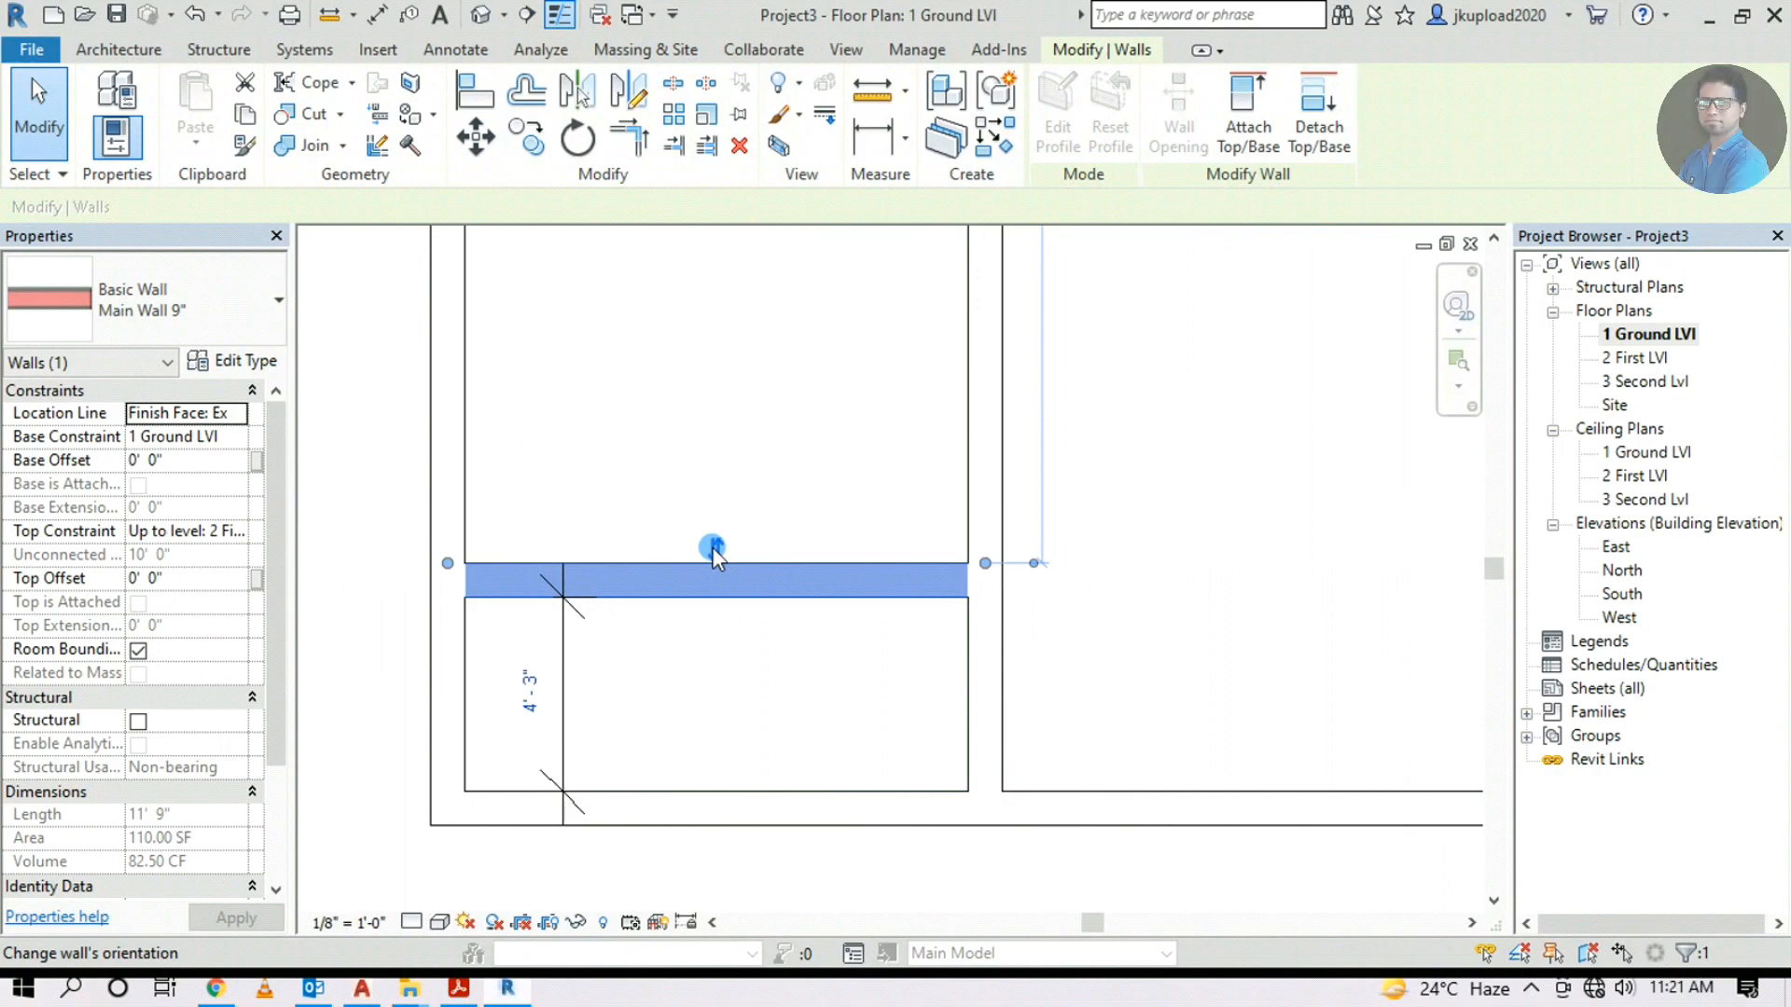
click(712, 547)
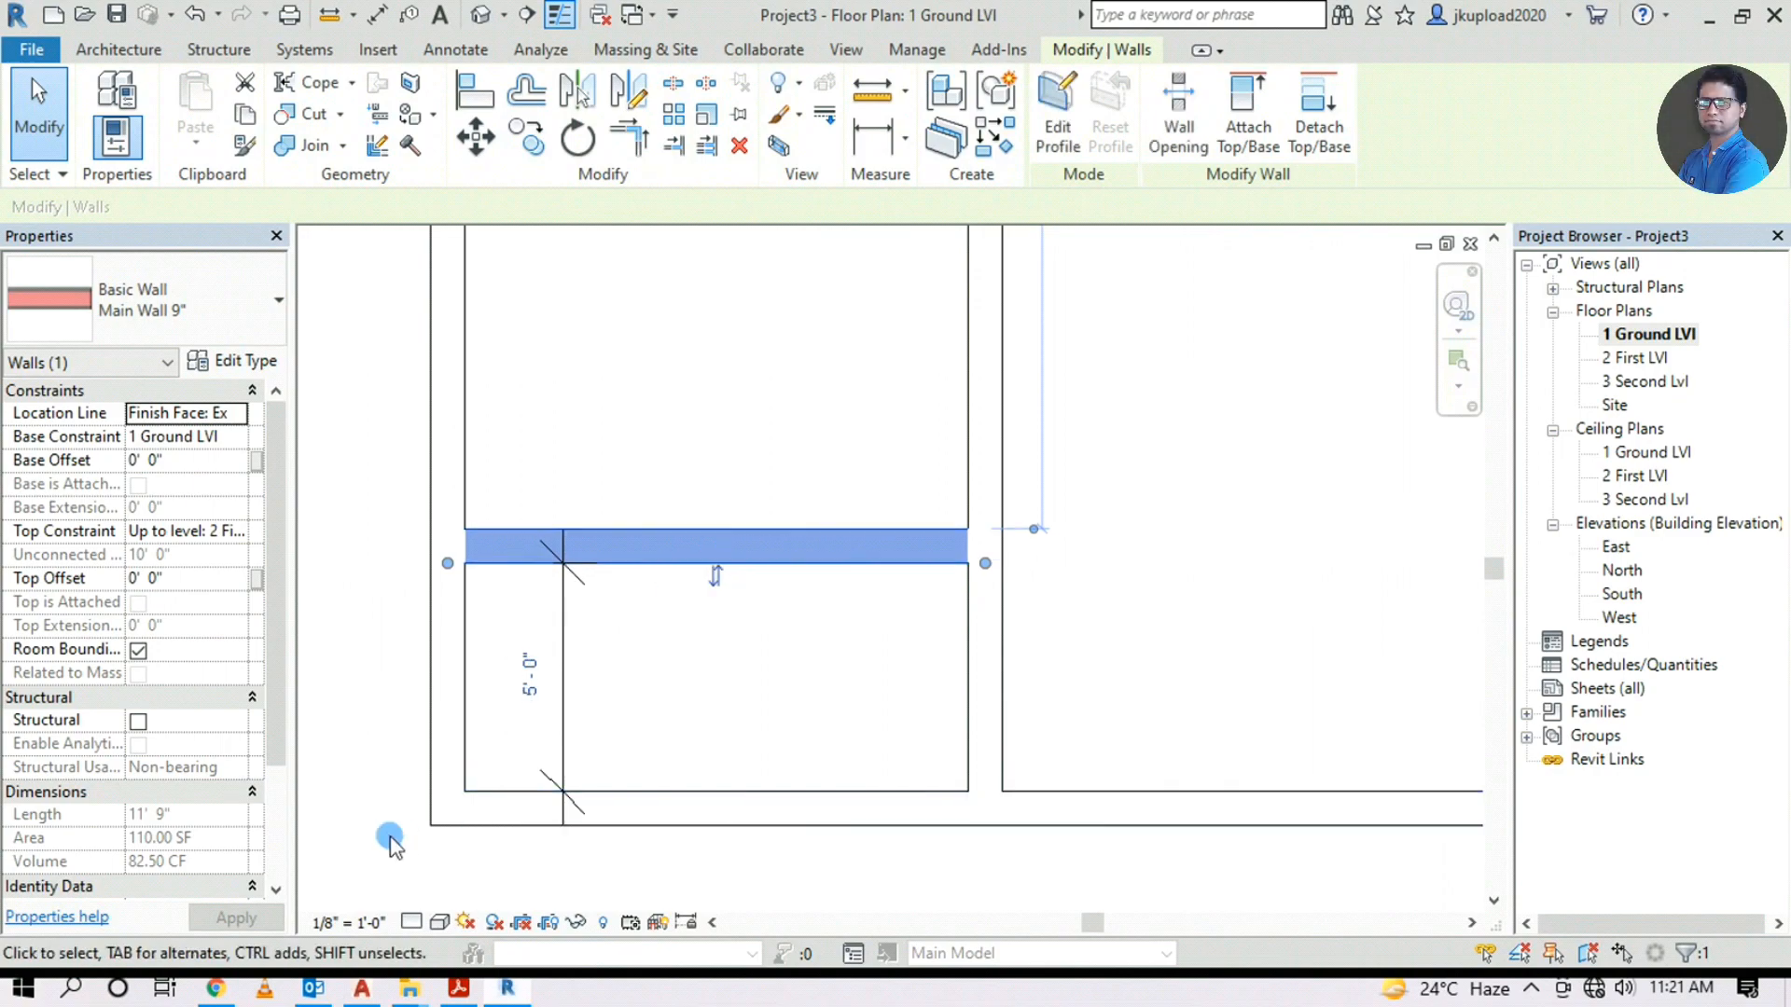
click(652, 667)
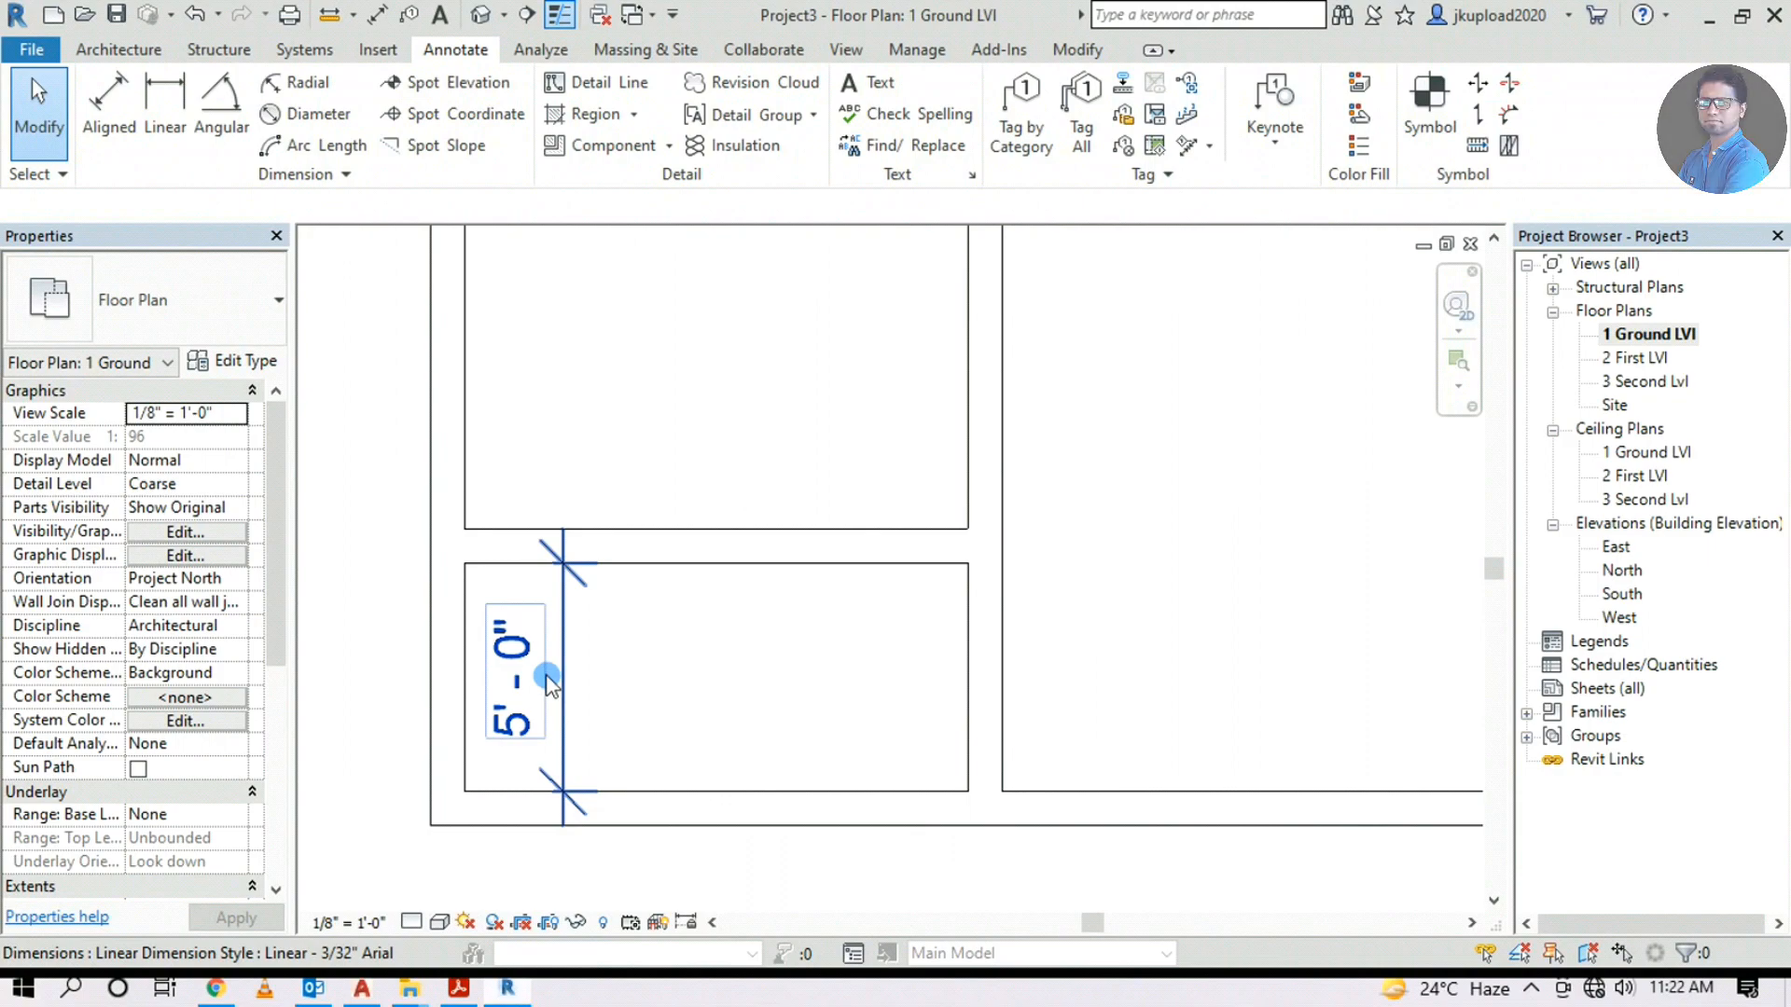
Pan and zoom to bring the walls and plan underlay into view
scroll(547, 680, down, 2)
scroll(547, 681, down, 2)
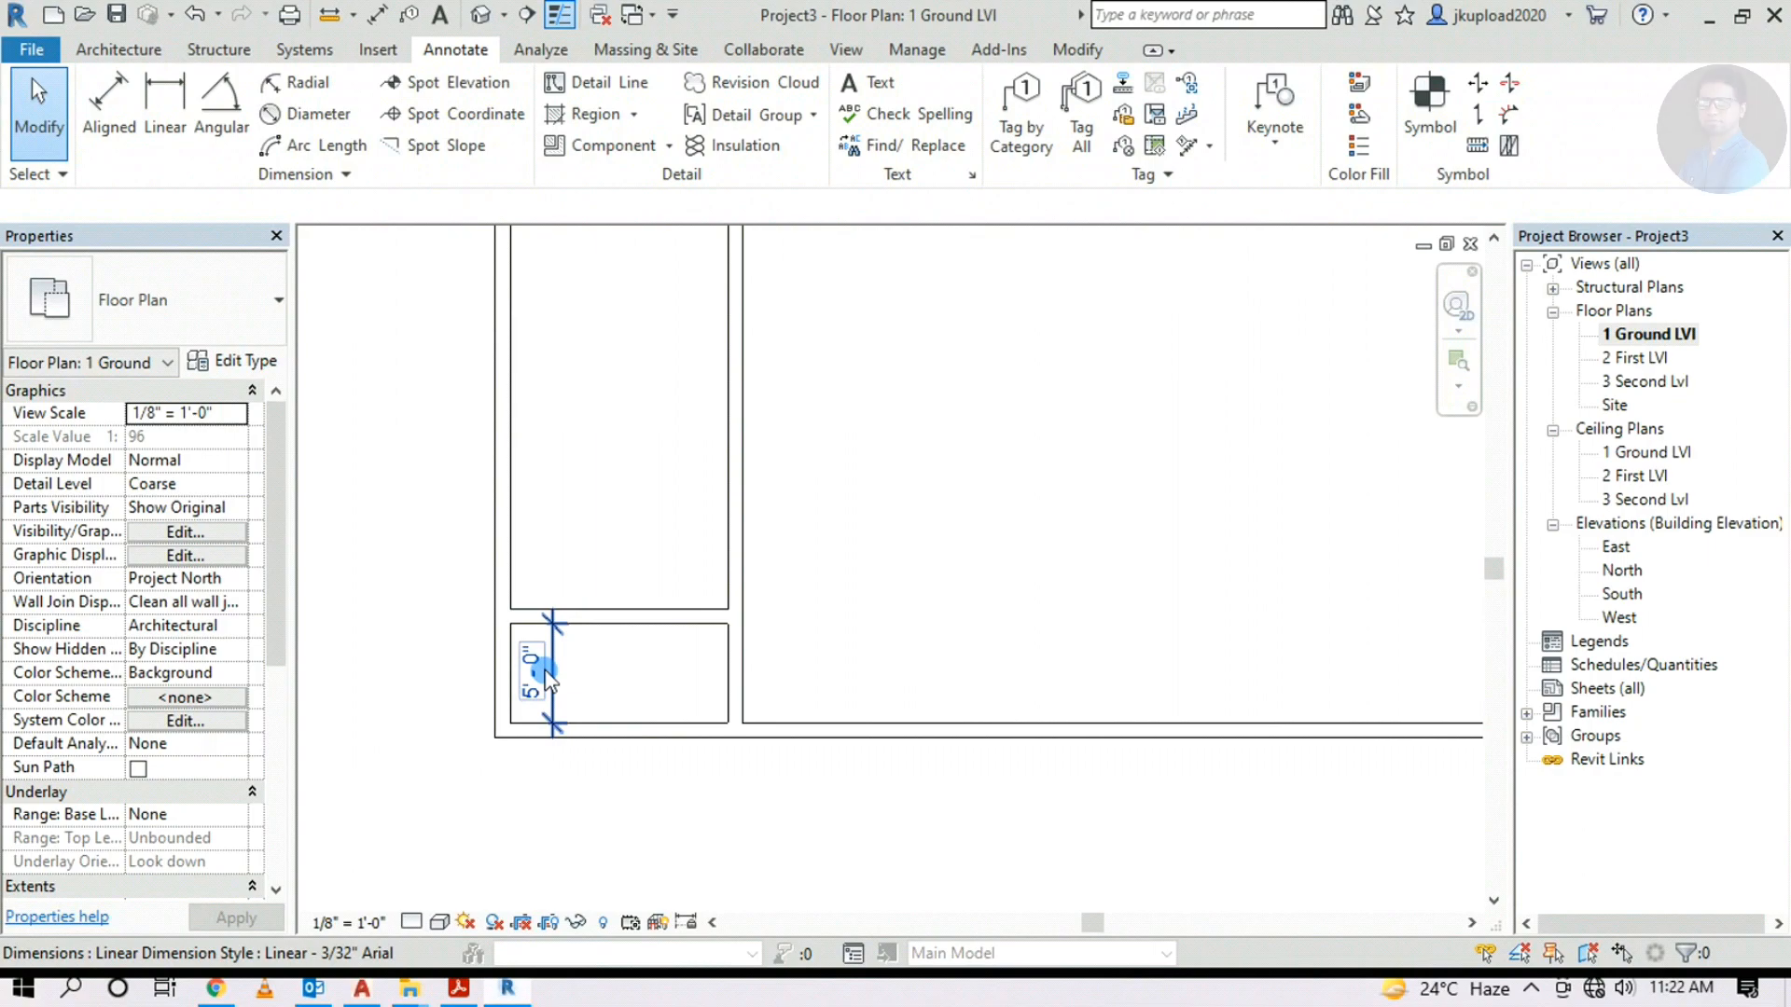
middle_drag(548, 681, 534, 757)
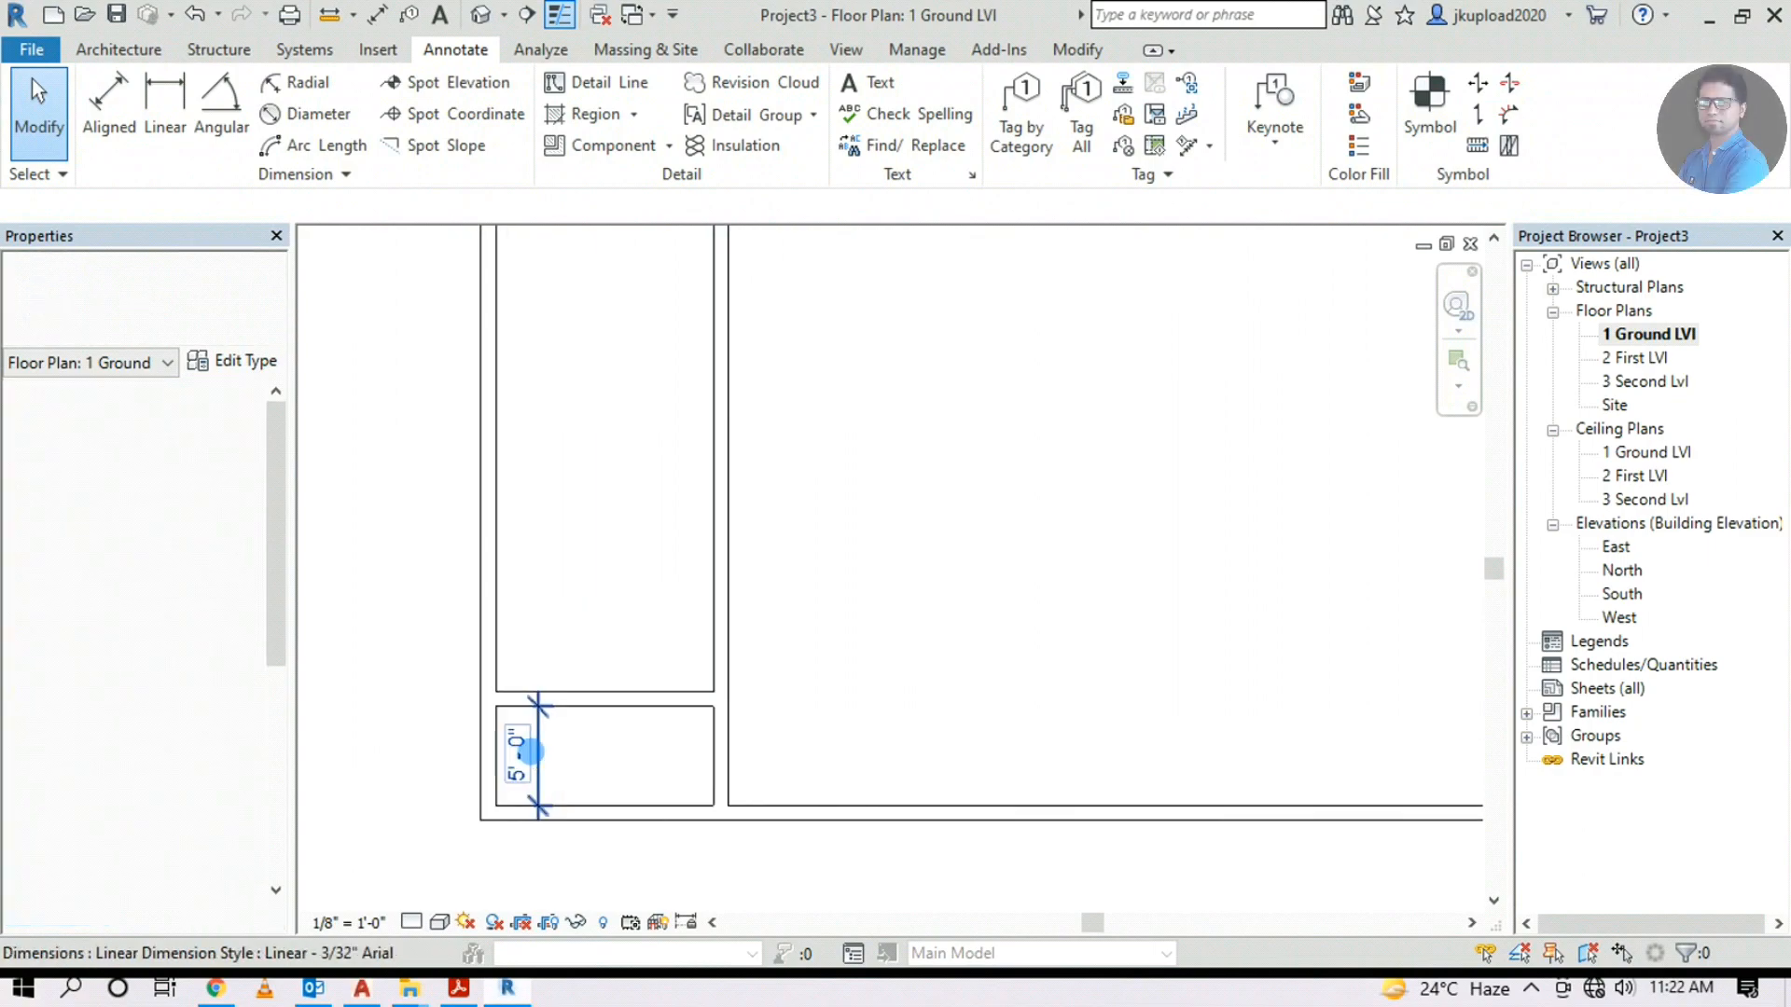
scroll(532, 760, down, 1)
scroll(600, 747, down, 3)
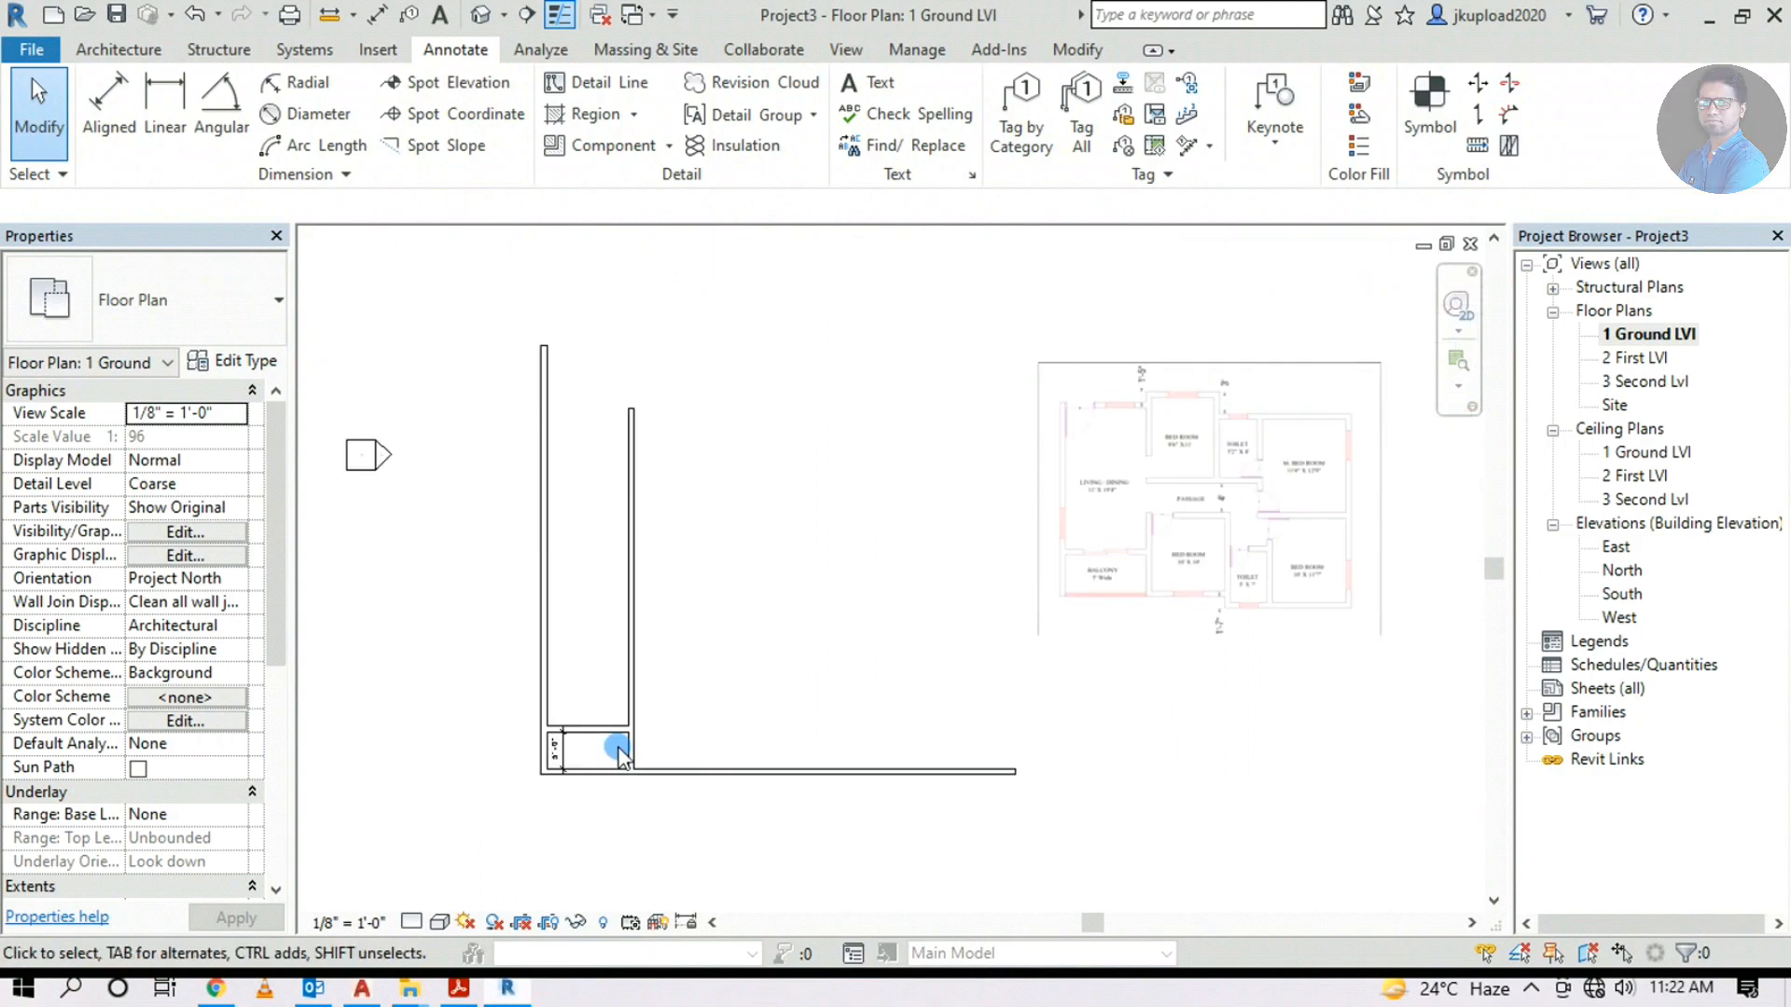
middle_drag(702, 678, 704, 743)
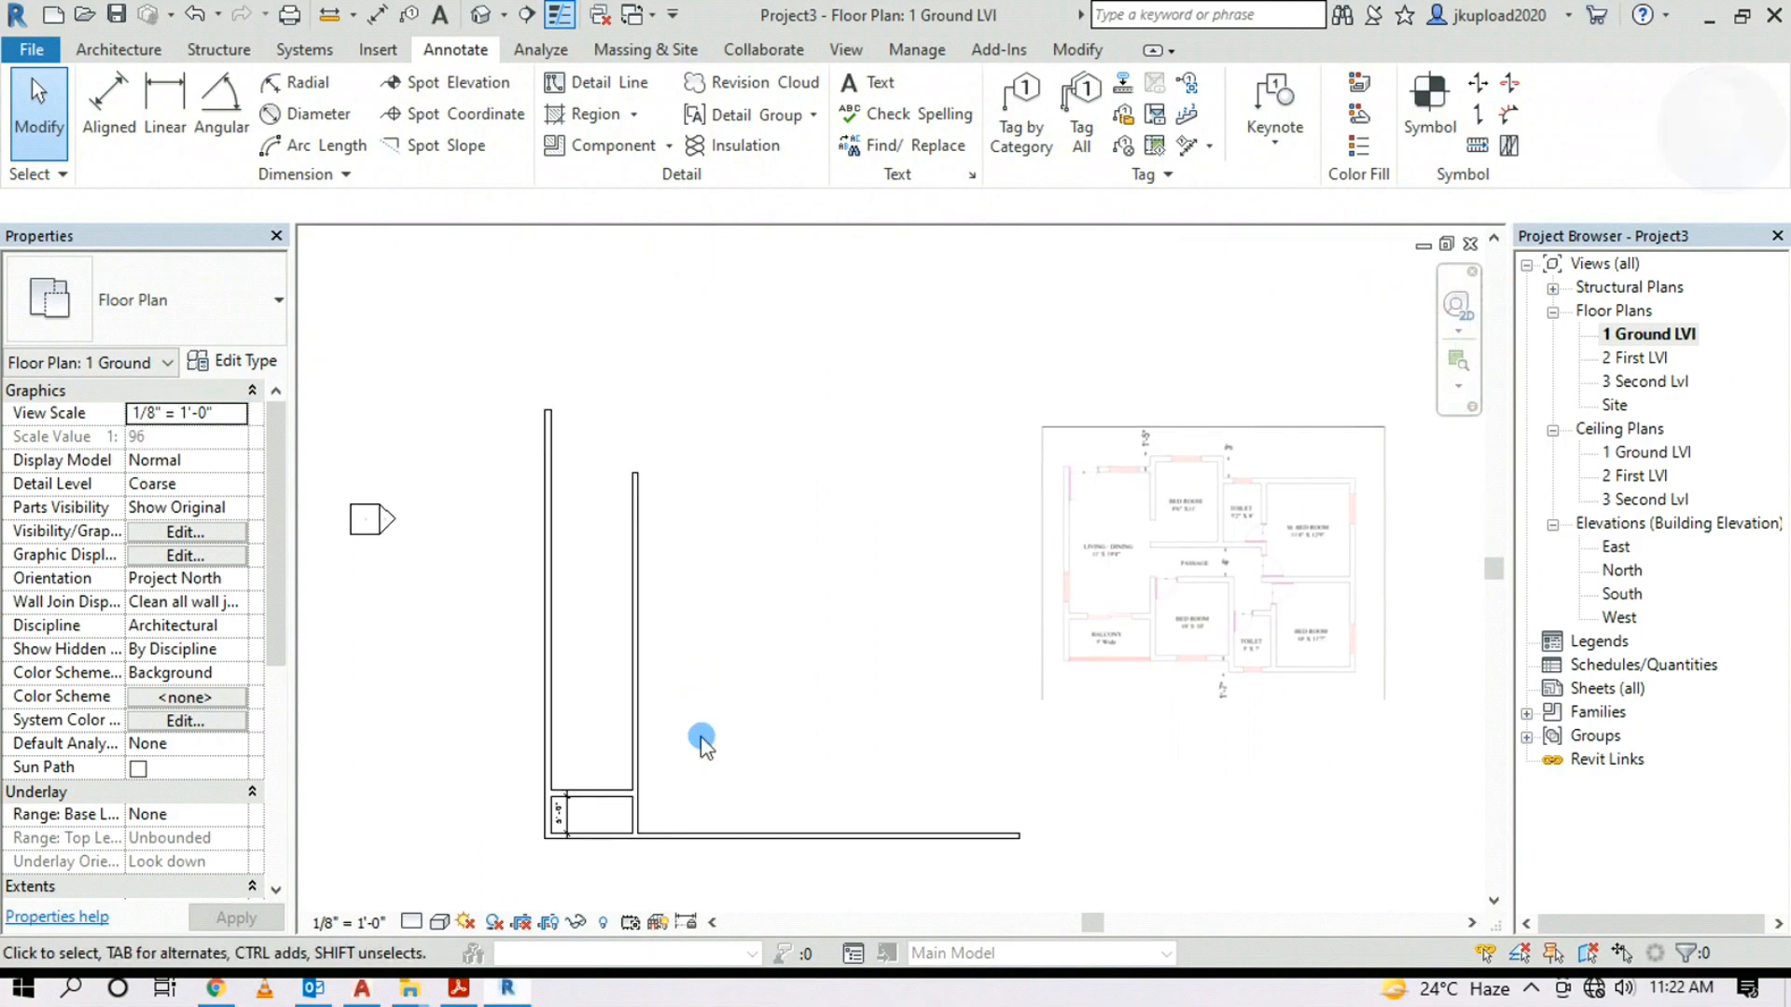
scroll(600, 833, up, 1)
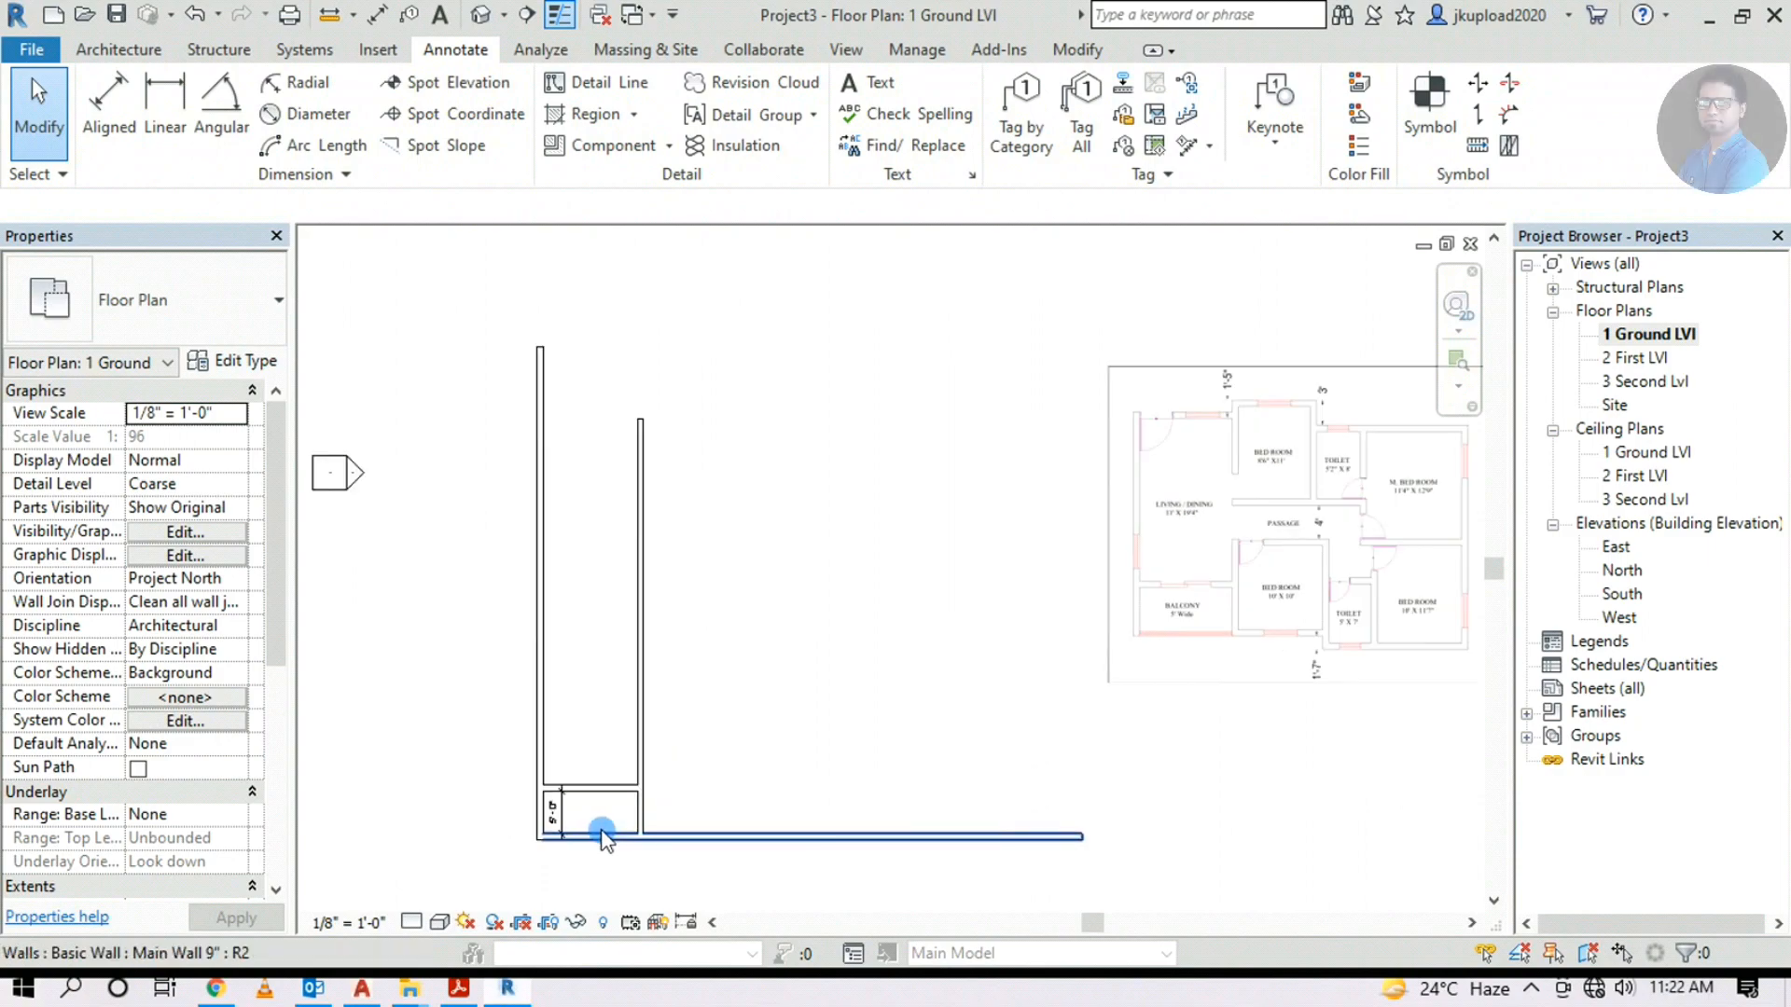
middle_drag(1299, 700, 1119, 685)
scroll(1101, 571, up, 3)
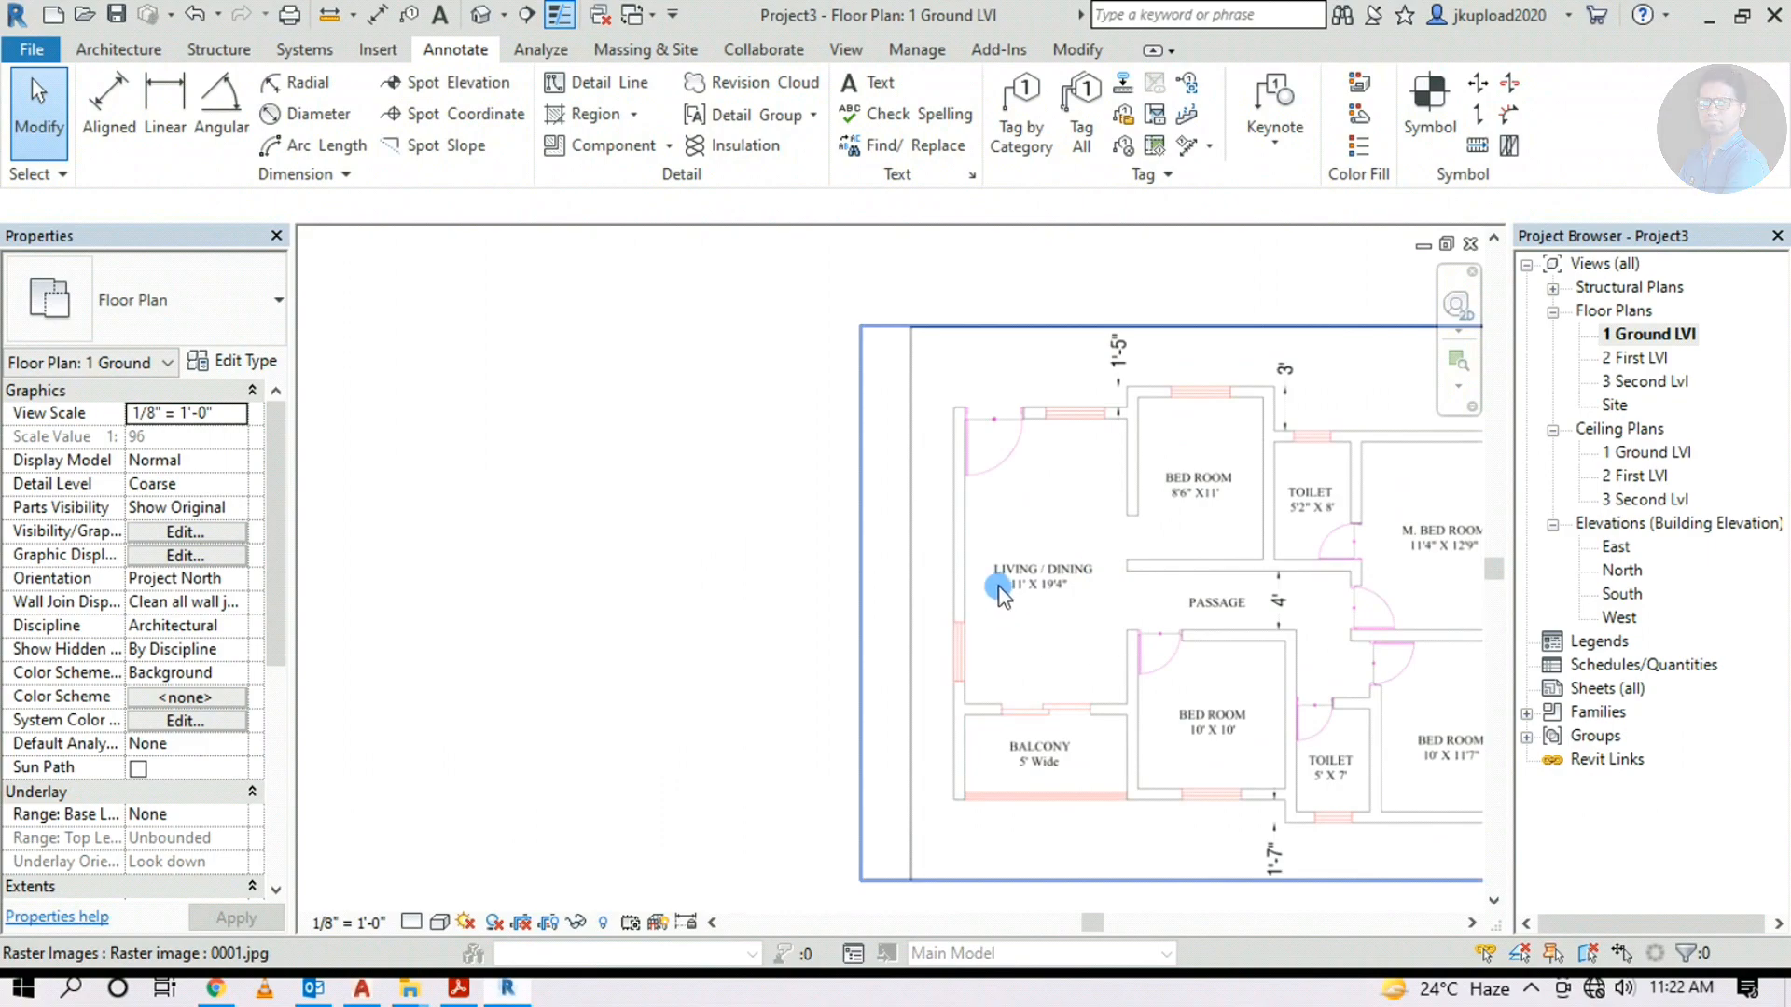
scroll(999, 590, up, 2)
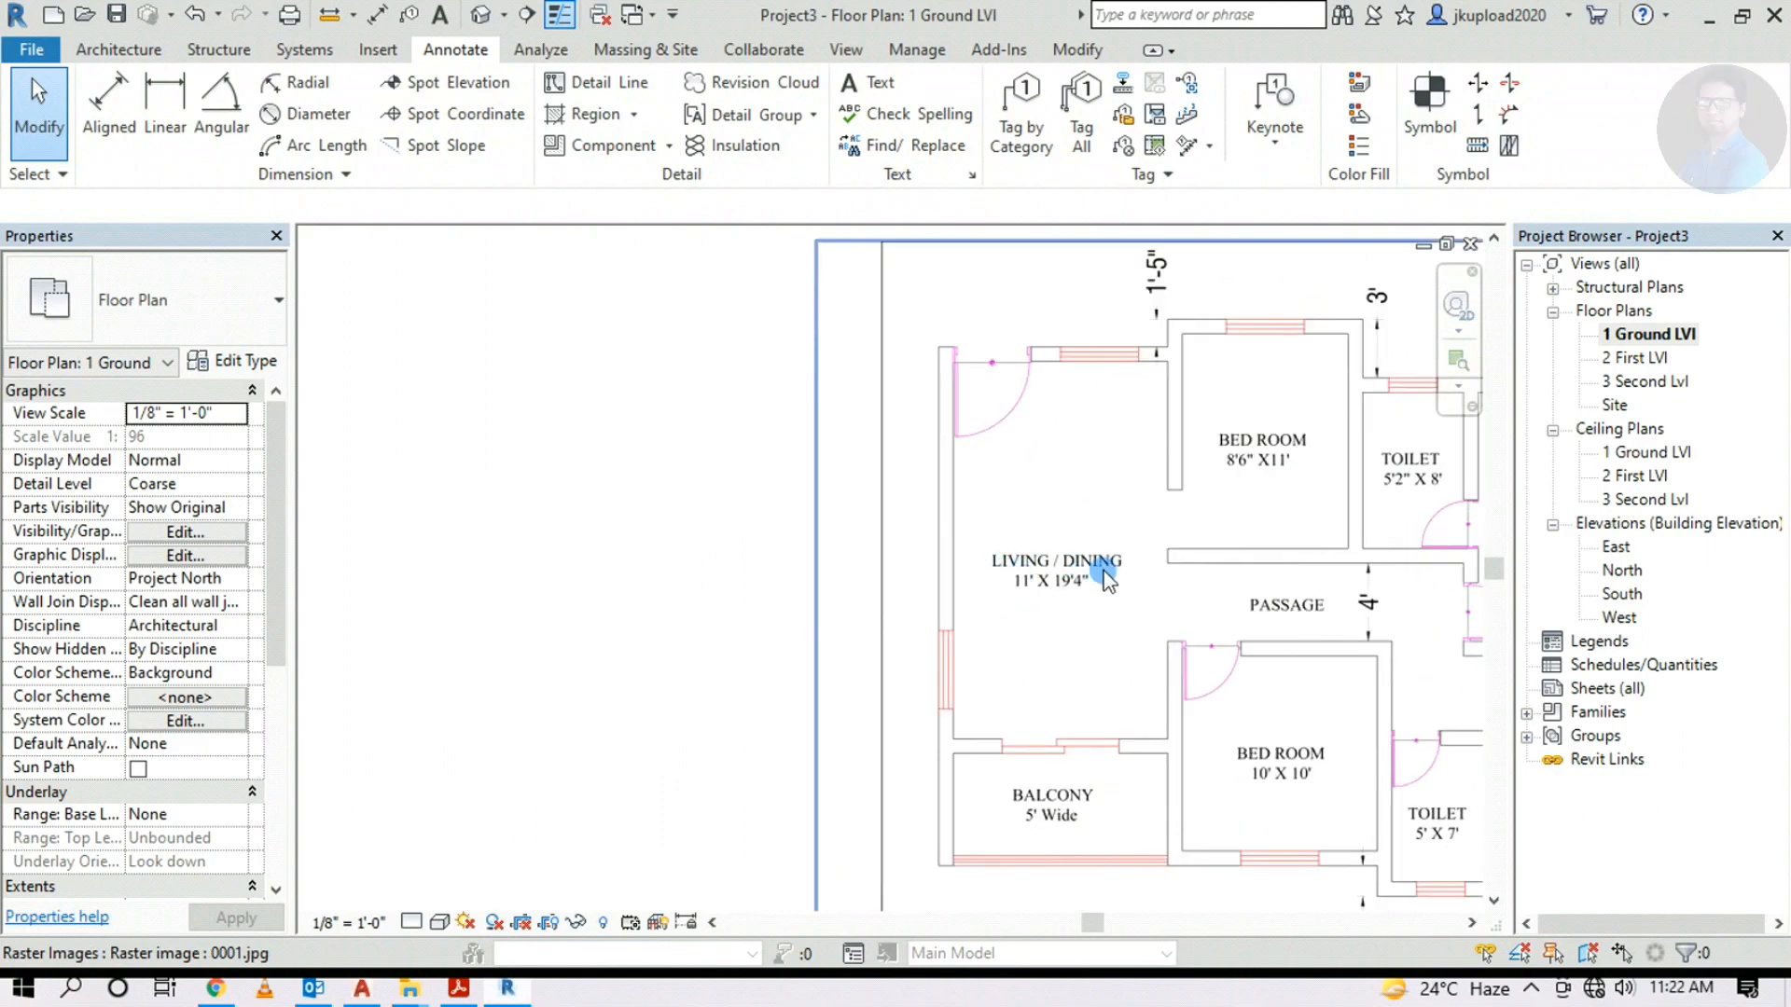
scroll(1072, 588, up, 6)
scroll(1120, 560, down, 9)
middle_drag(1244, 603, 1576, 360)
Start the Architecture Wall tool in Pick Lines mode
scroll(789, 709, up, 1)
click(108, 53)
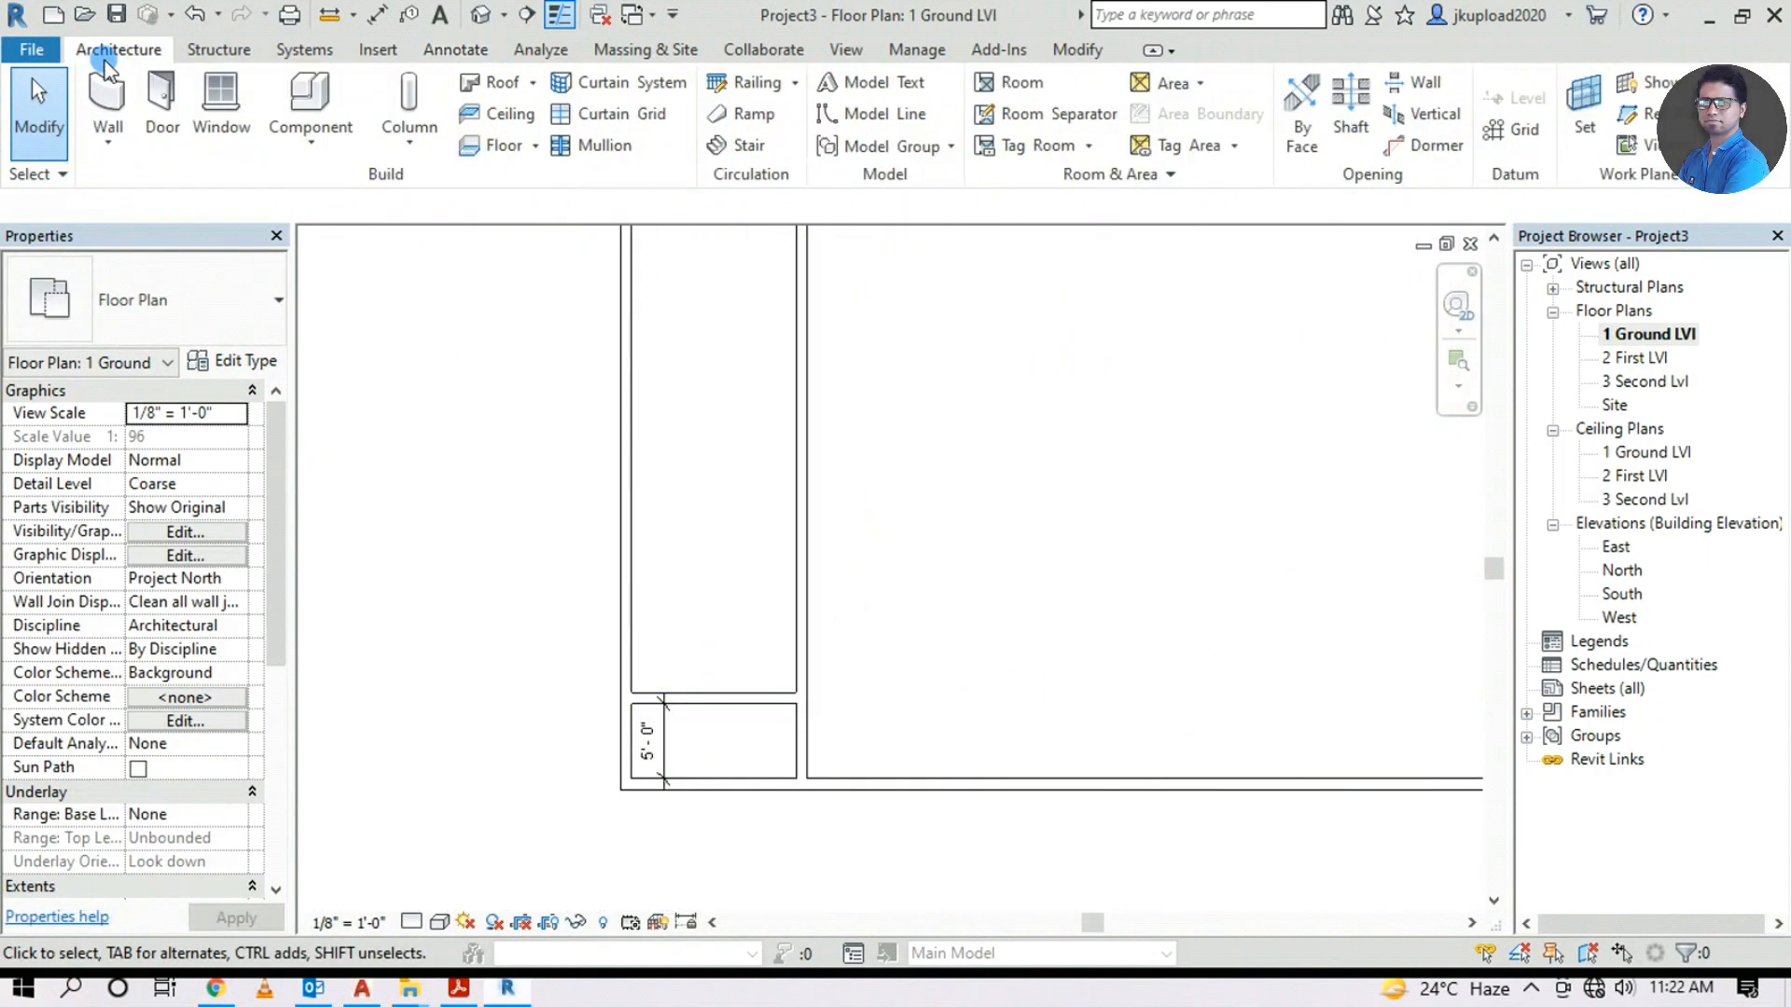
click(108, 108)
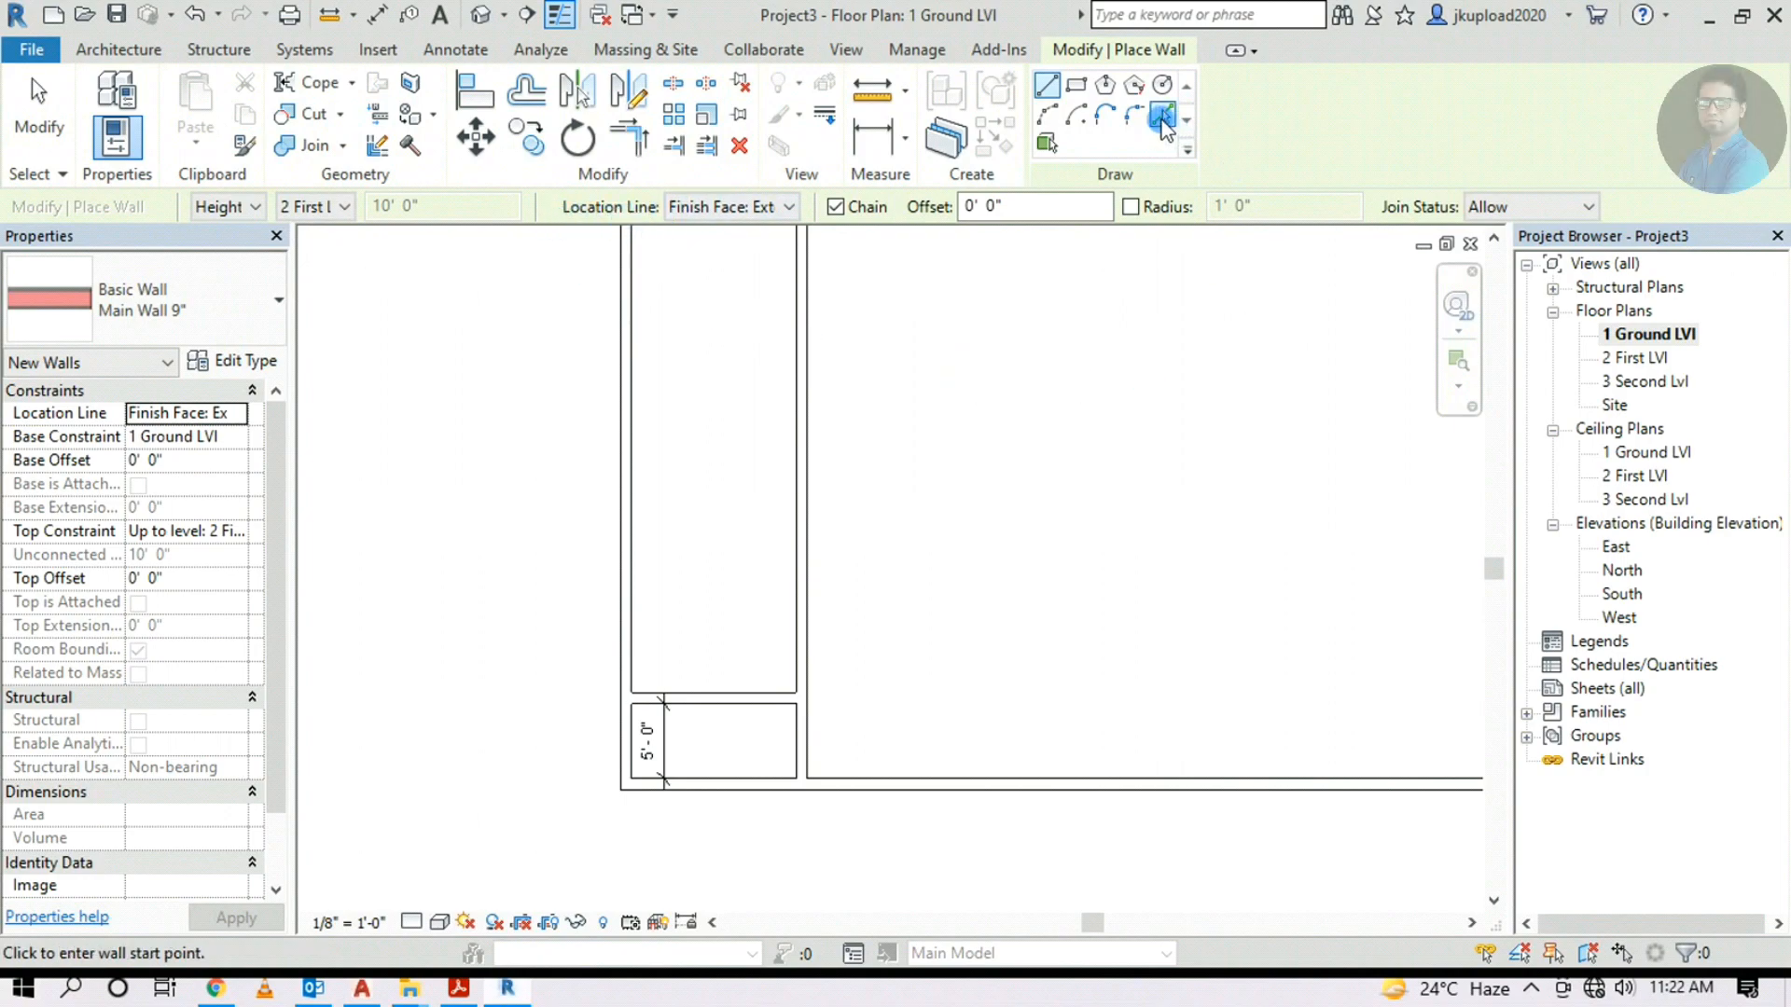
click(1163, 121)
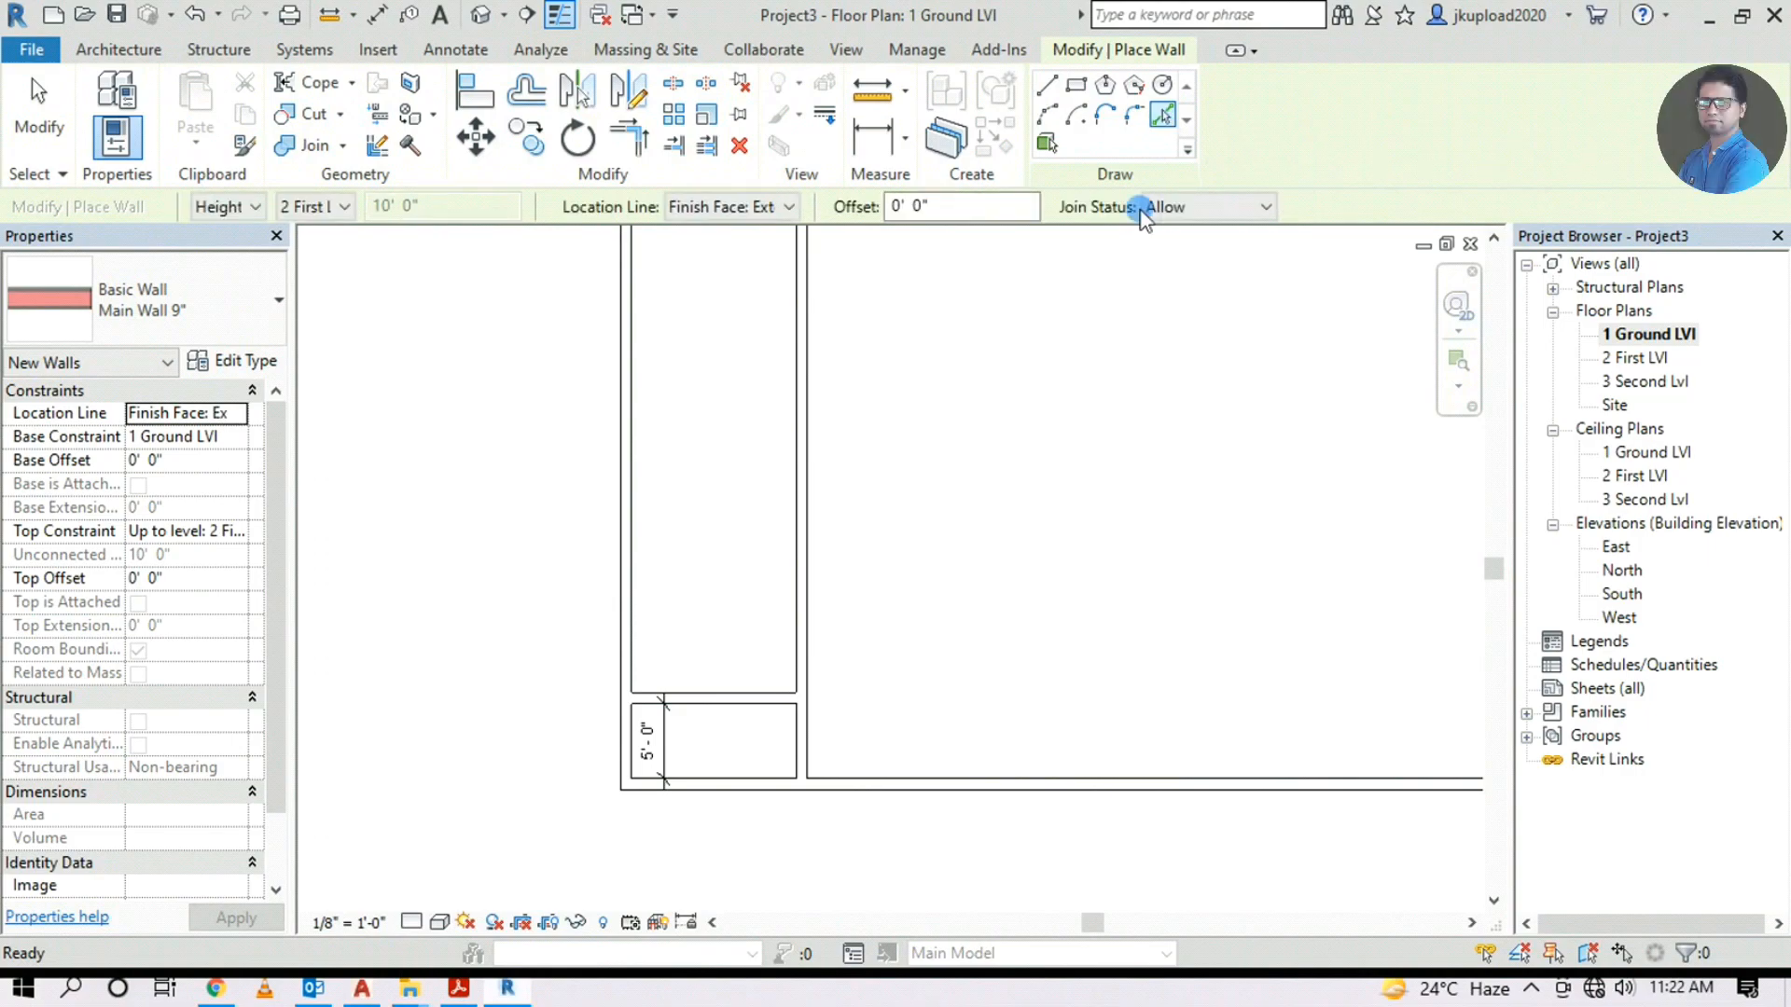
middle_drag(1187, 395, 964, 479)
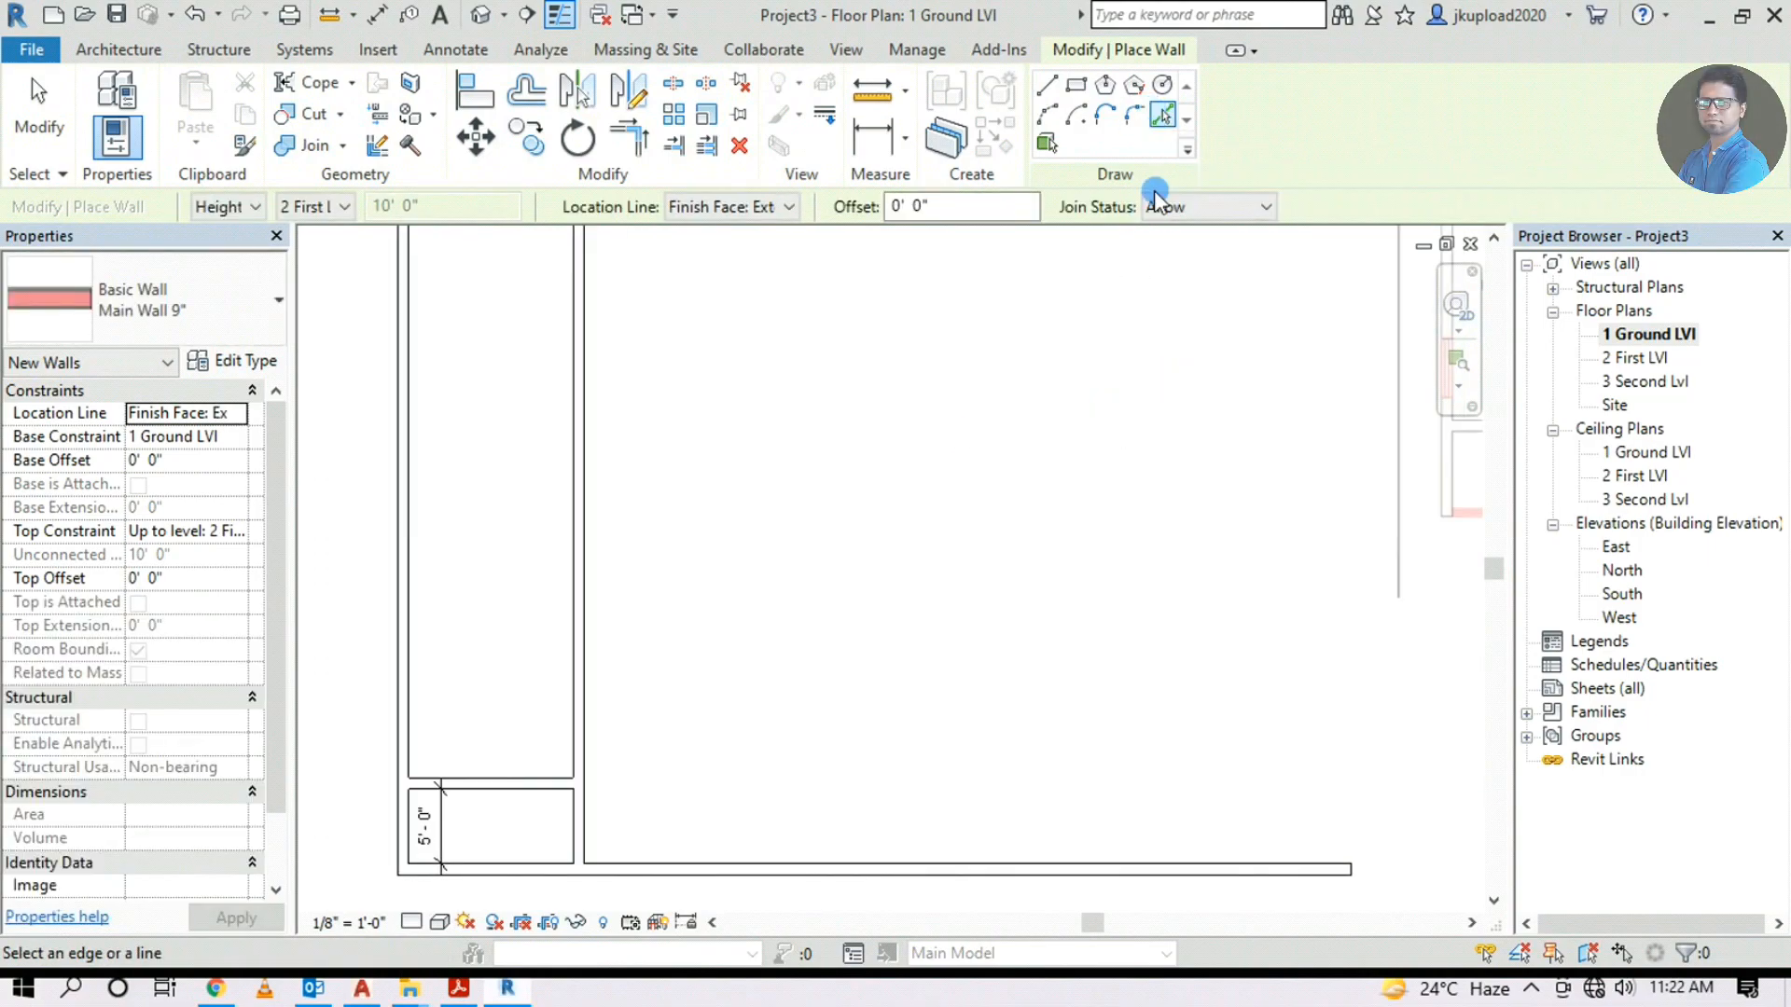
middle_drag(1032, 532, 1283, 448)
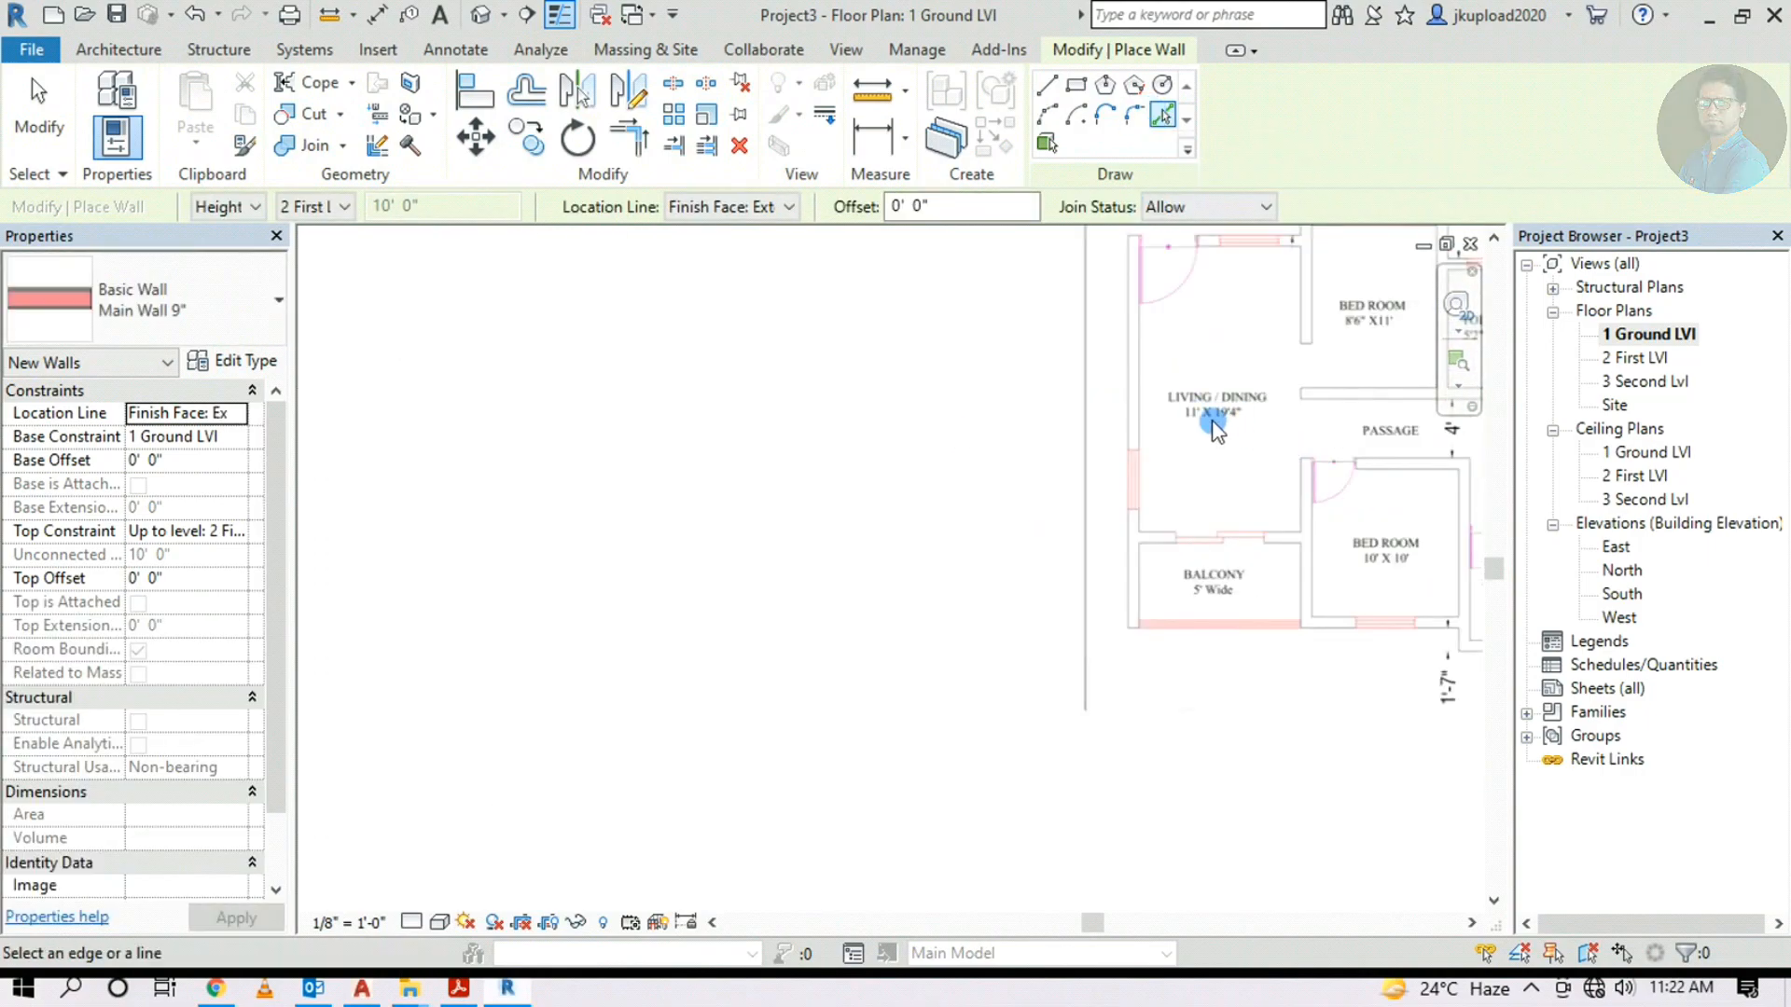
scroll(1223, 416, up, 3)
scroll(1243, 415, down, 3)
scroll(1241, 457, down, 2)
middle_drag(820, 504, 878, 494)
Set offset 19'4" and location line Finish Face: Interior, then pick the balcony wall
click(894, 206)
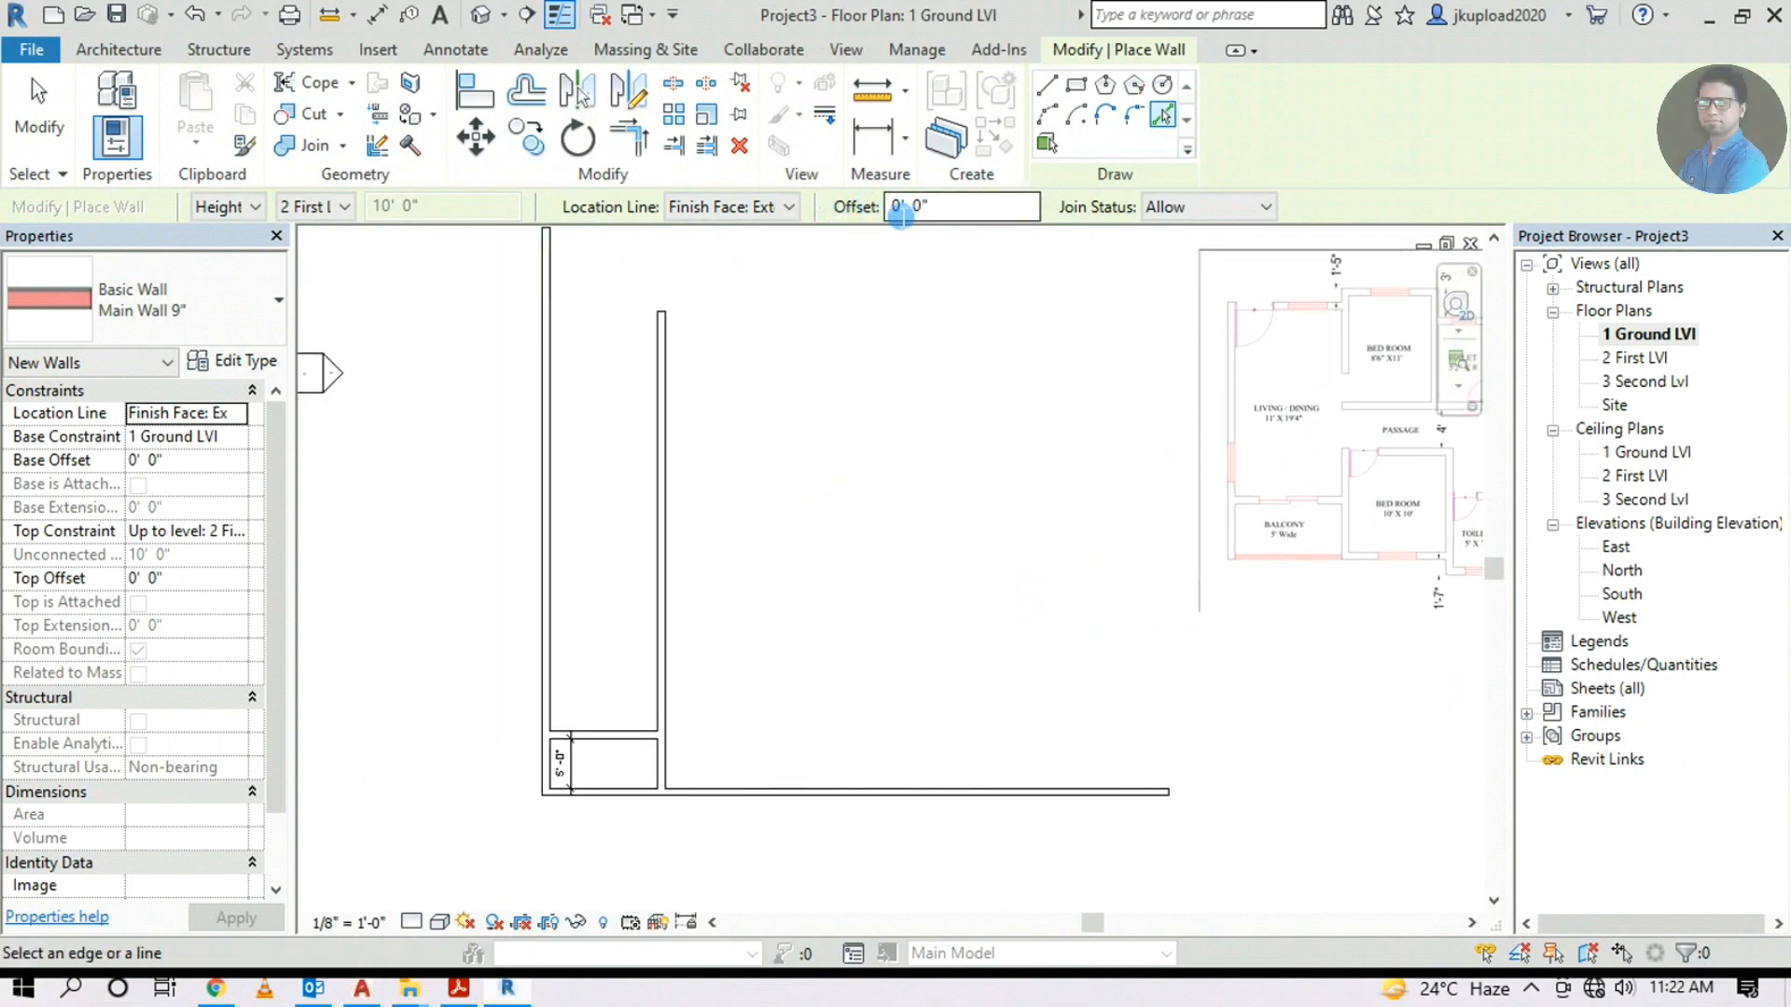
text(19)
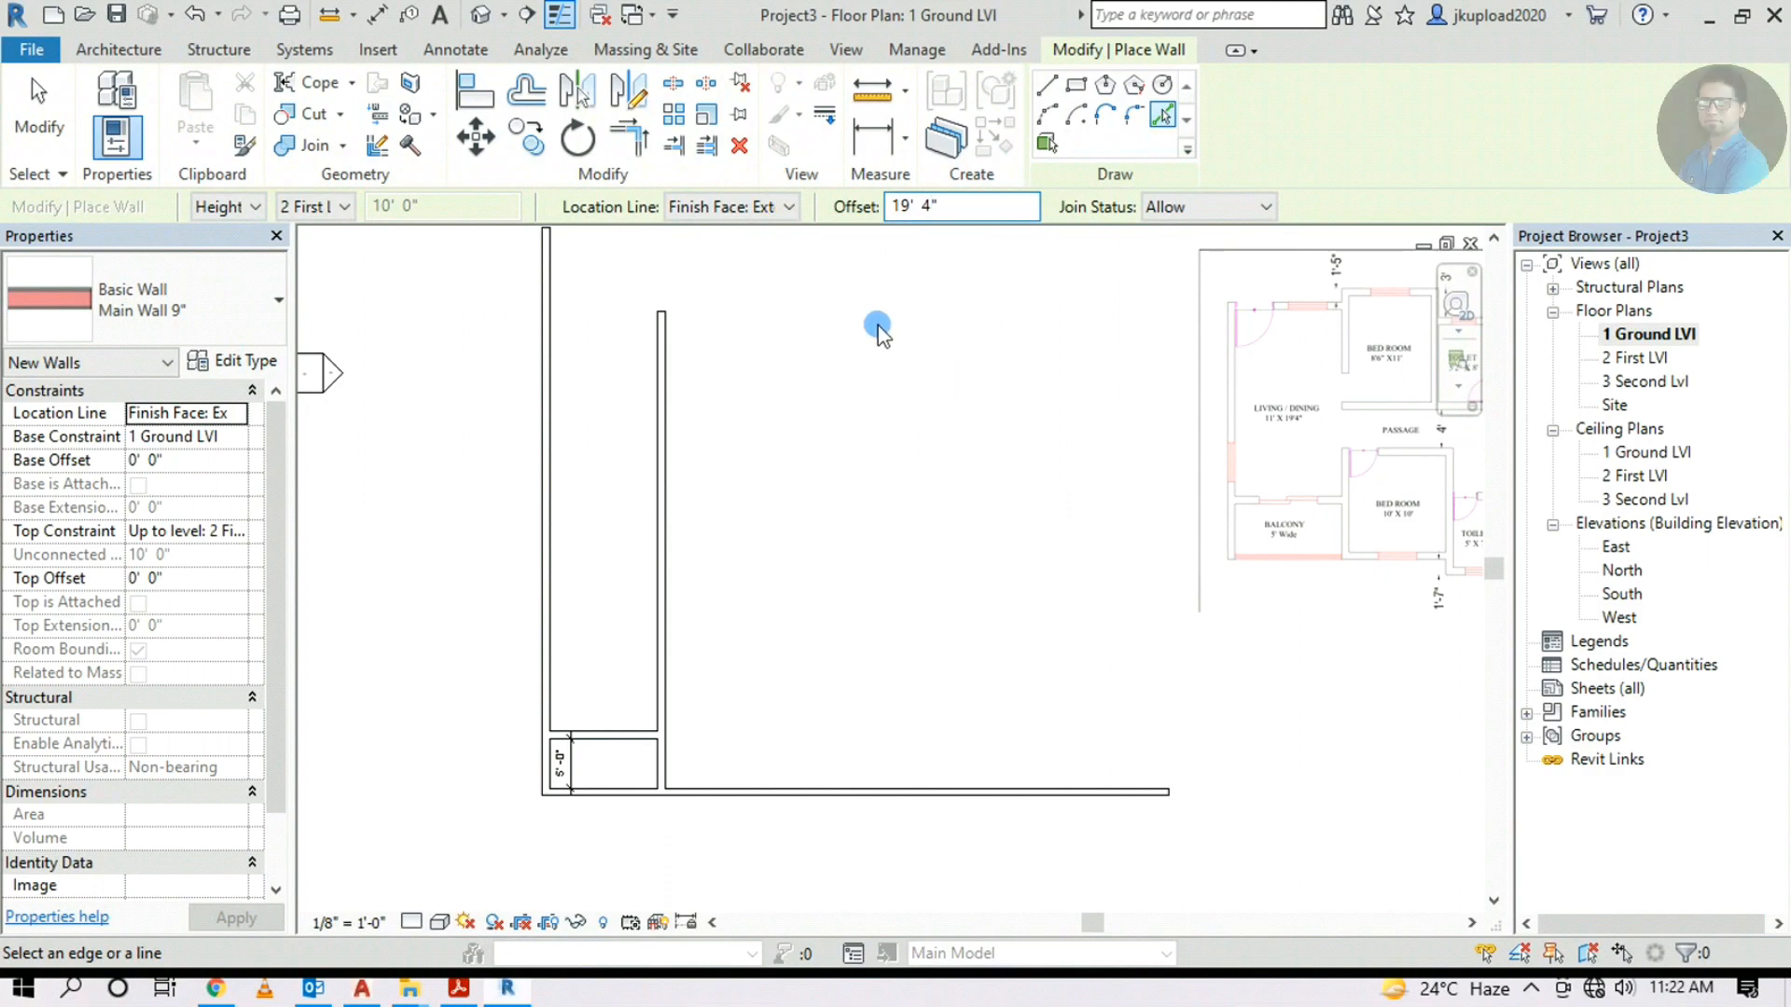
click(768, 207)
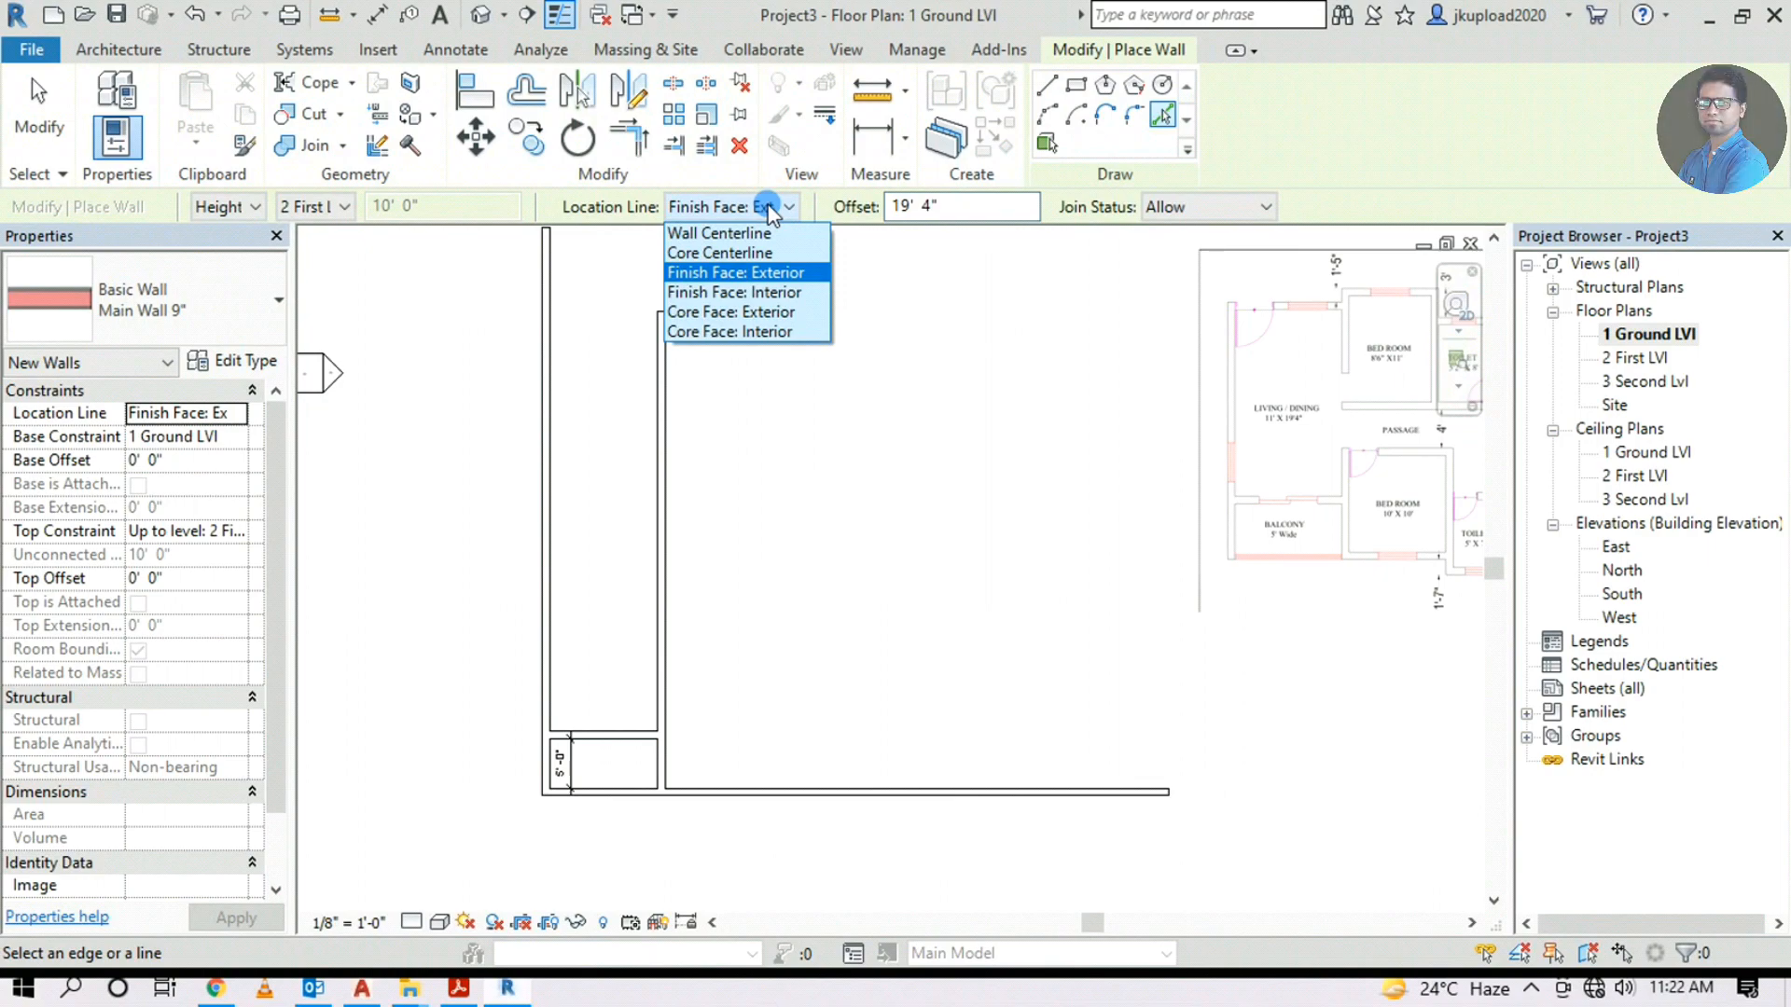
click(759, 293)
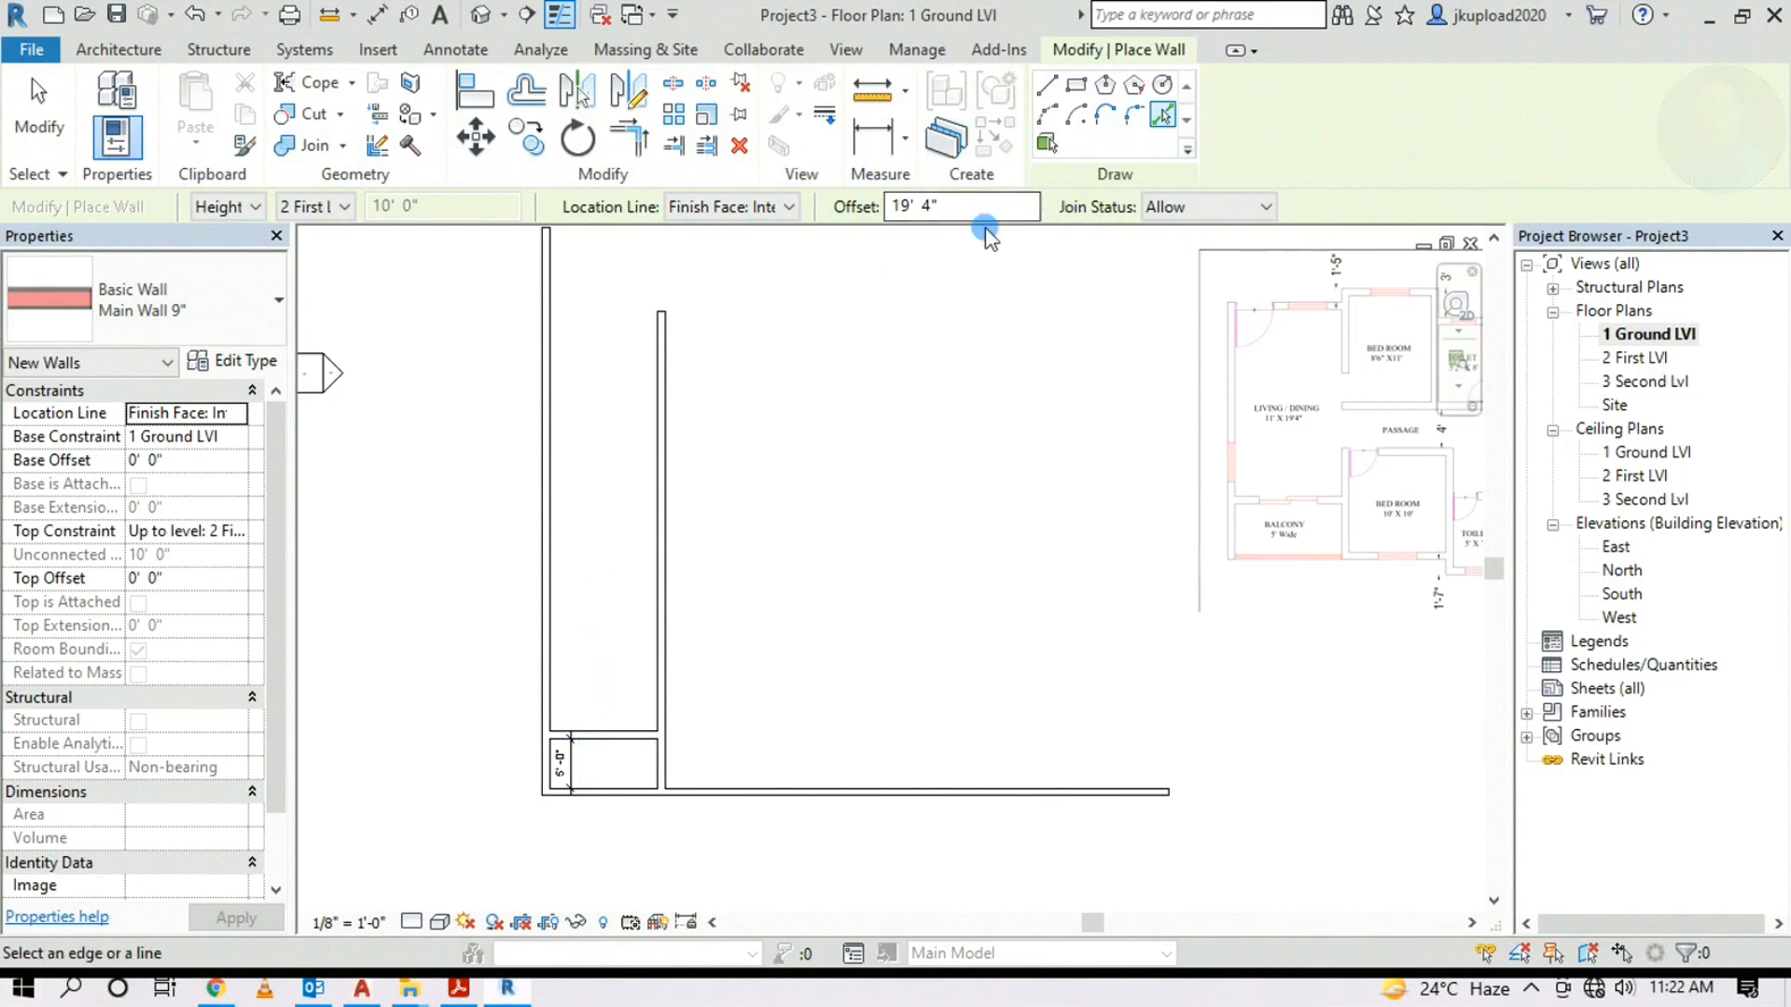
click(604, 727)
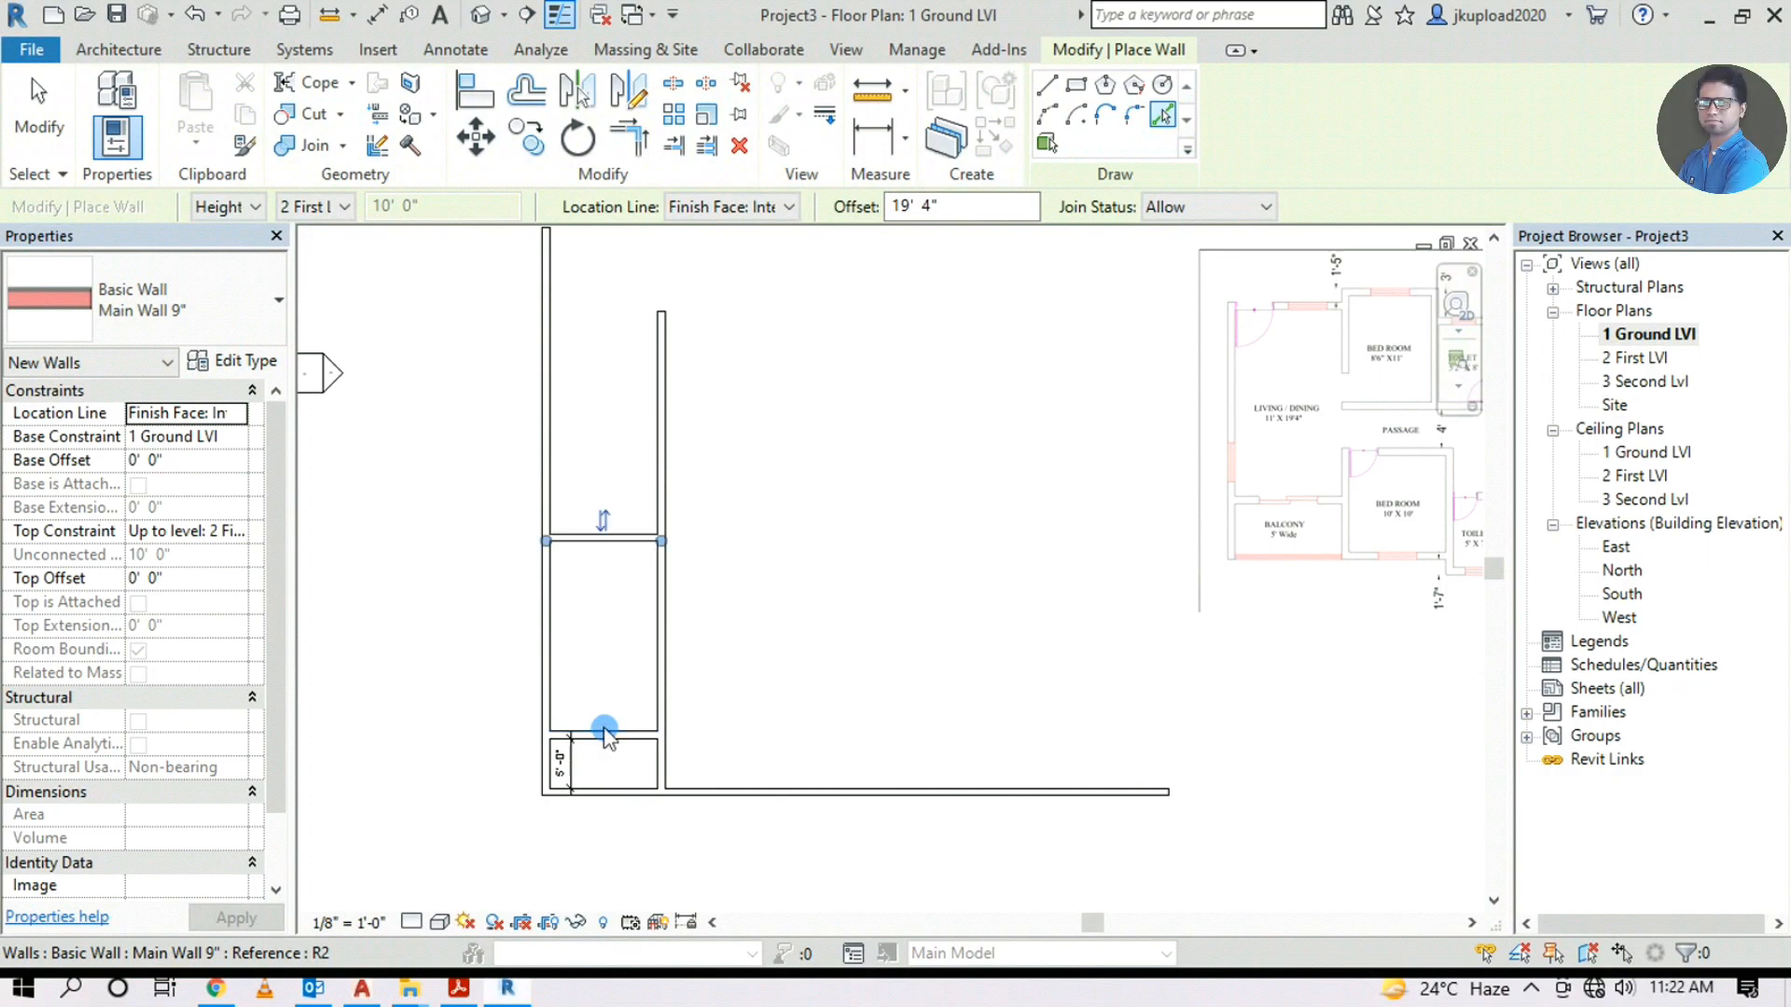
scroll(602, 701, up, 2)
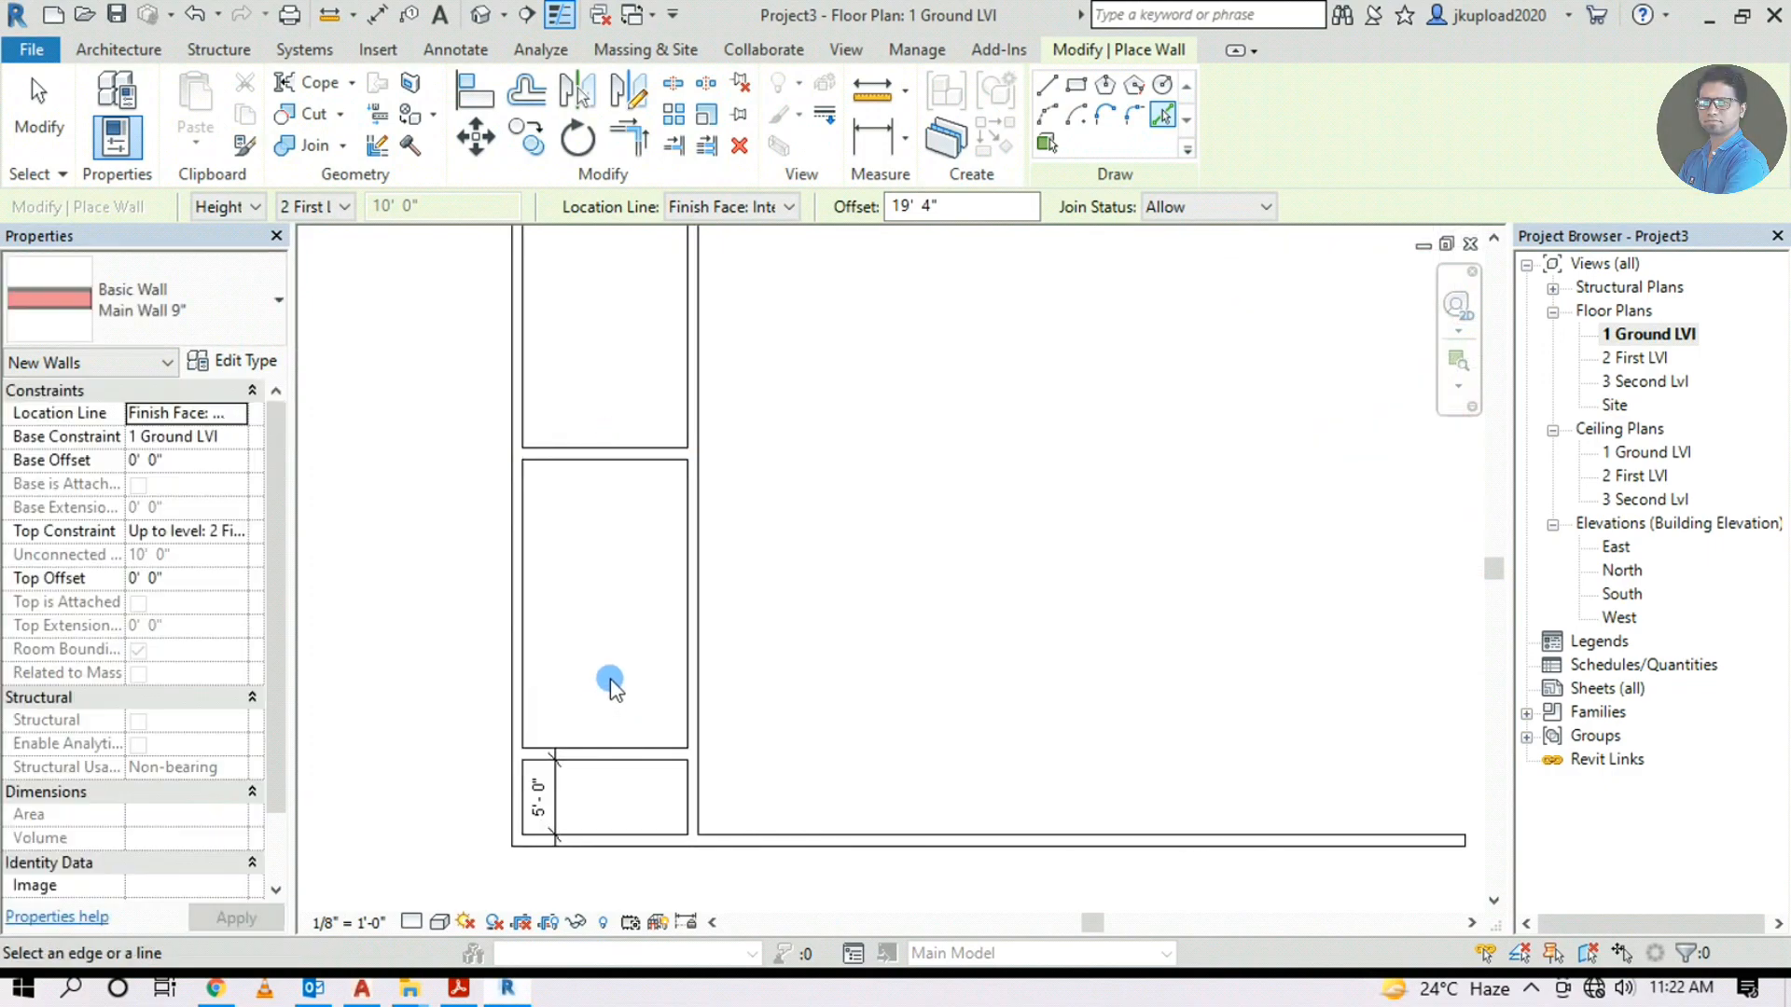
scroll(788, 707, down, 4)
scroll(1049, 550, up, 1)
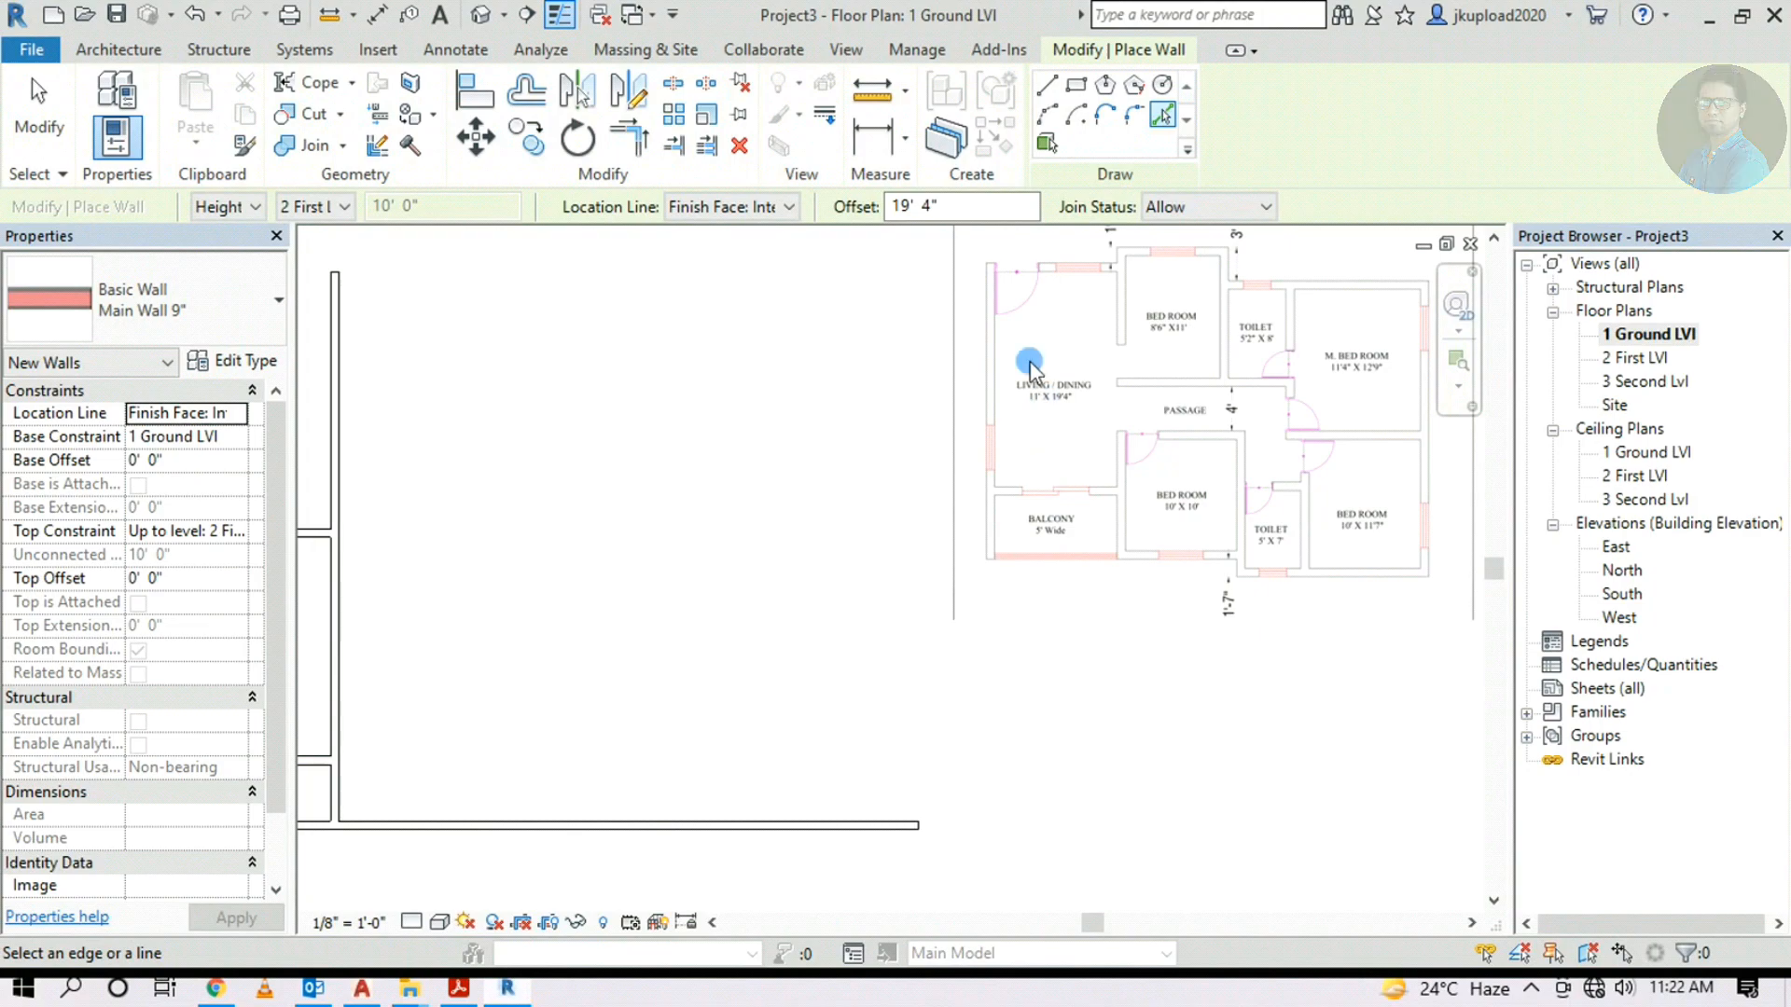
middle_drag(618, 513, 1155, 496)
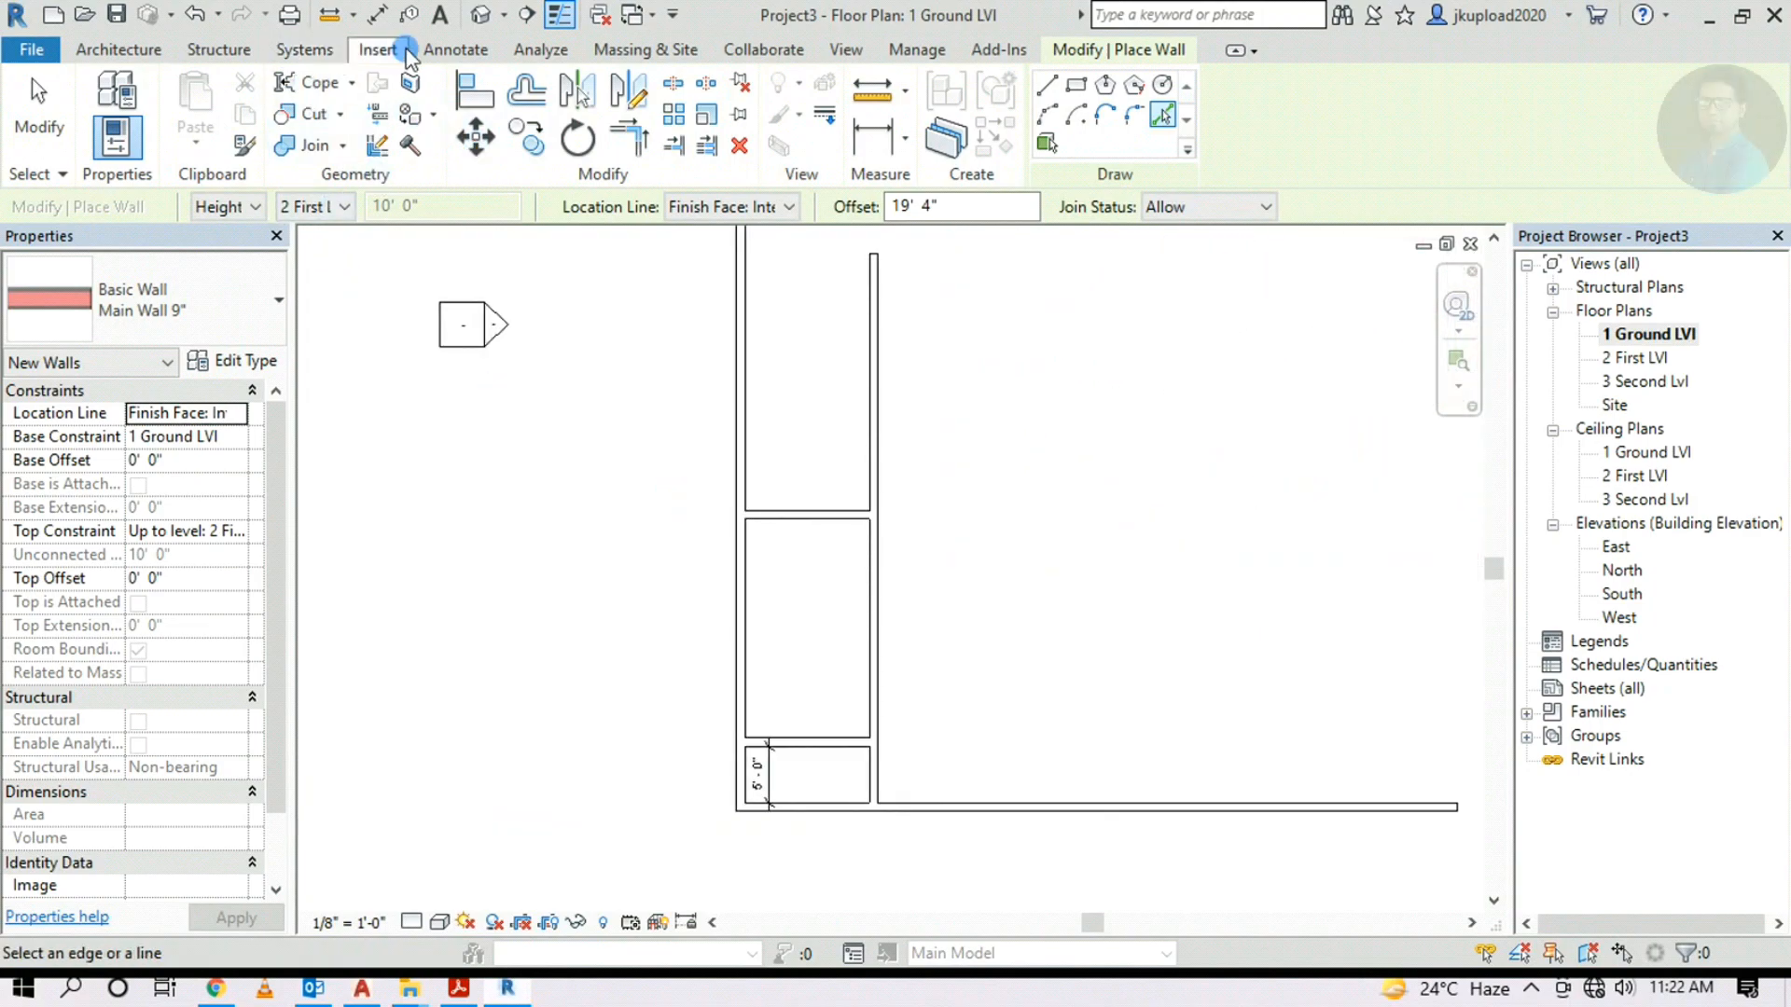
Dimension the living room as 19'-4" long and 11'-0" wide
click(448, 48)
click(108, 103)
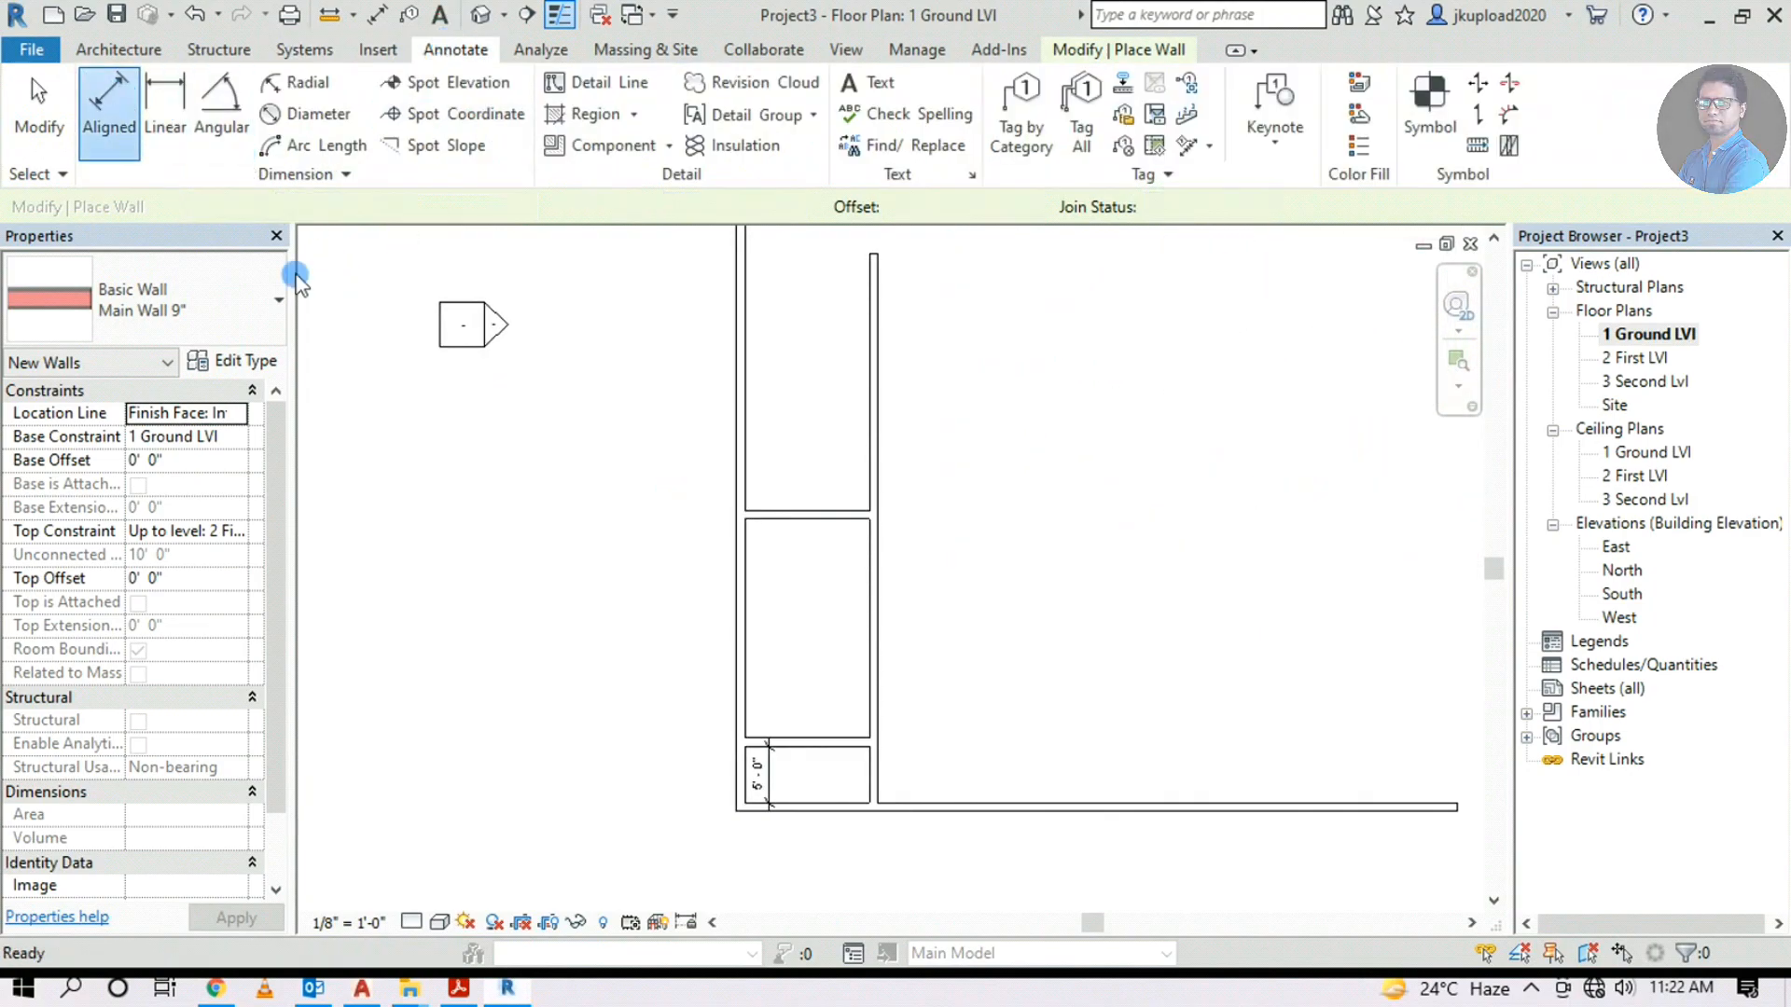
click(793, 518)
click(819, 736)
click(785, 685)
scroll(785, 686, up, 3)
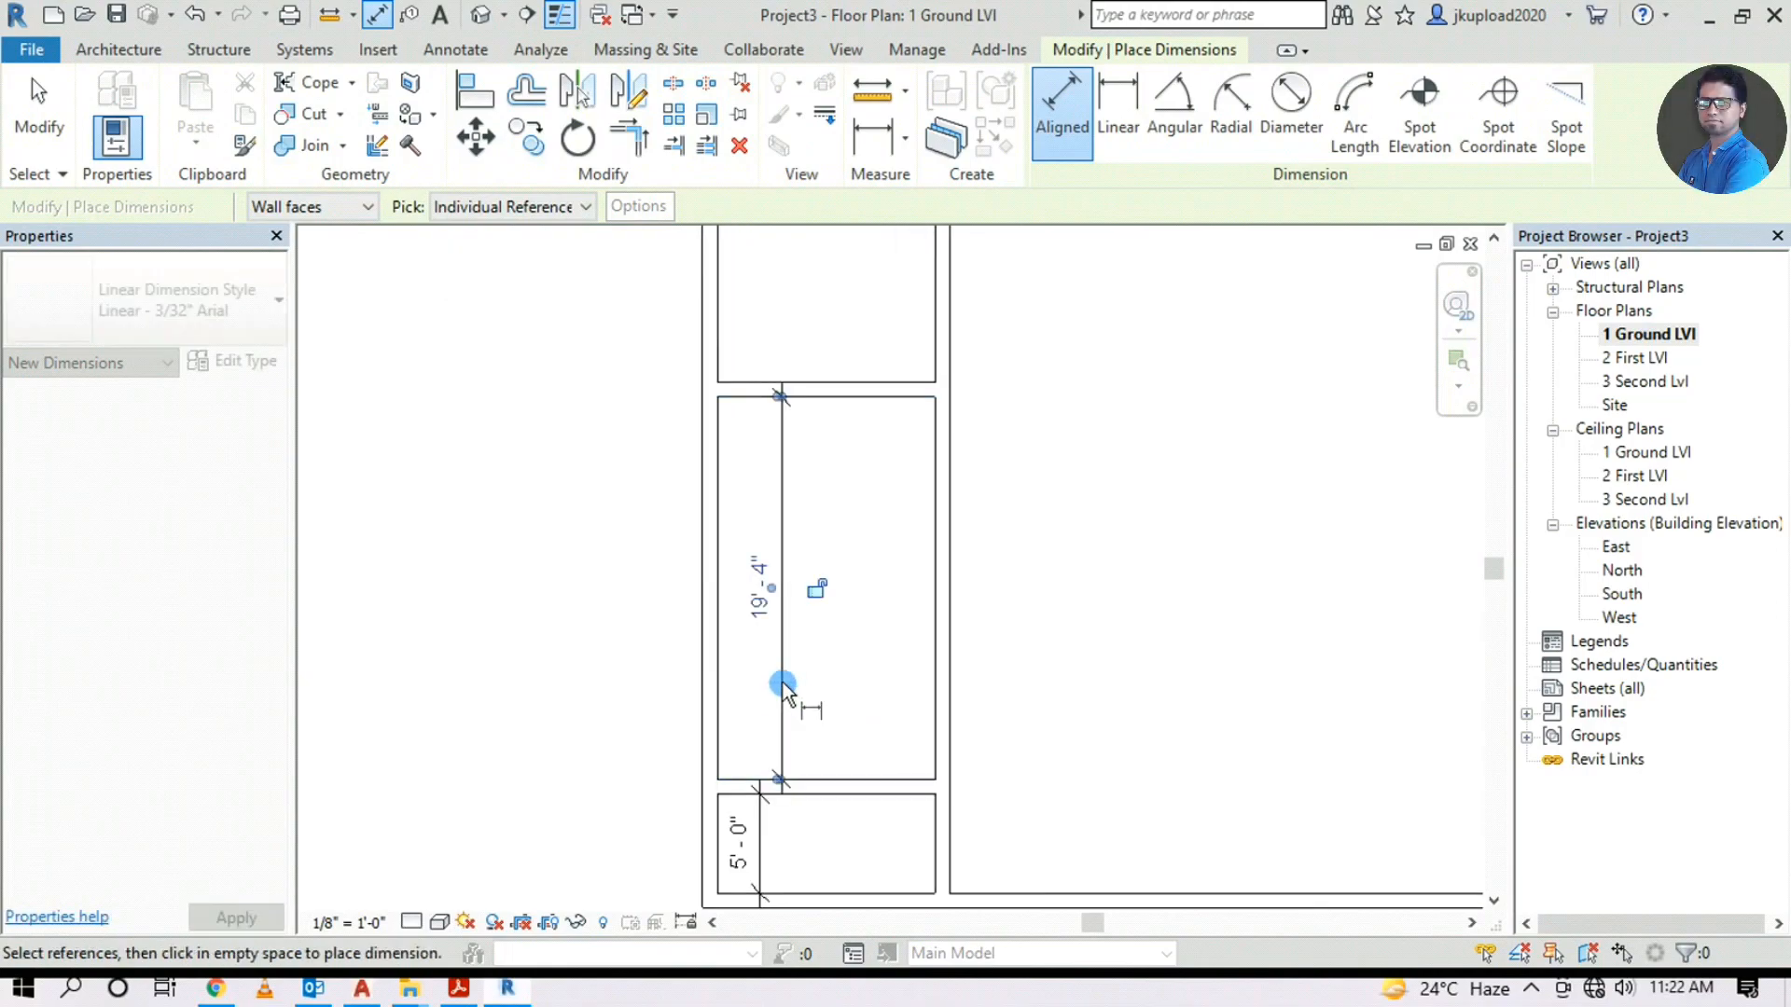
click(726, 593)
click(936, 587)
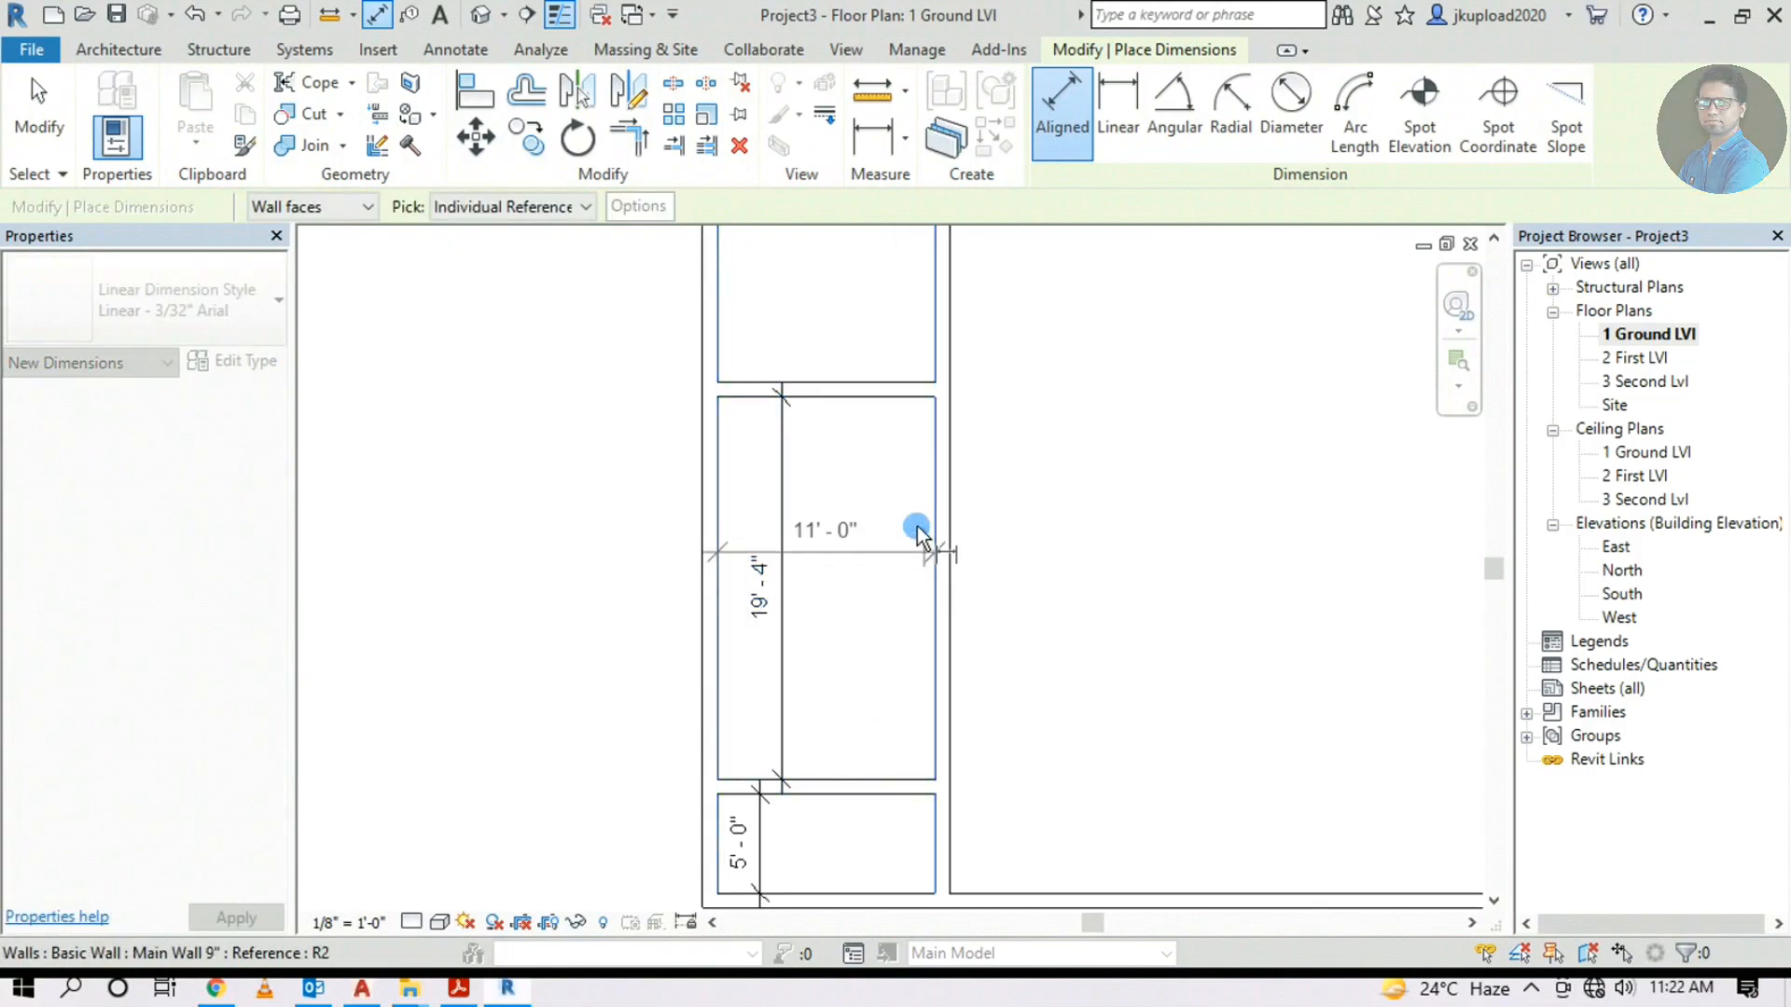
click(914, 515)
Add an 11'-0" width dimension across the small room below
middle_drag(870, 799, 812, 532)
click(657, 583)
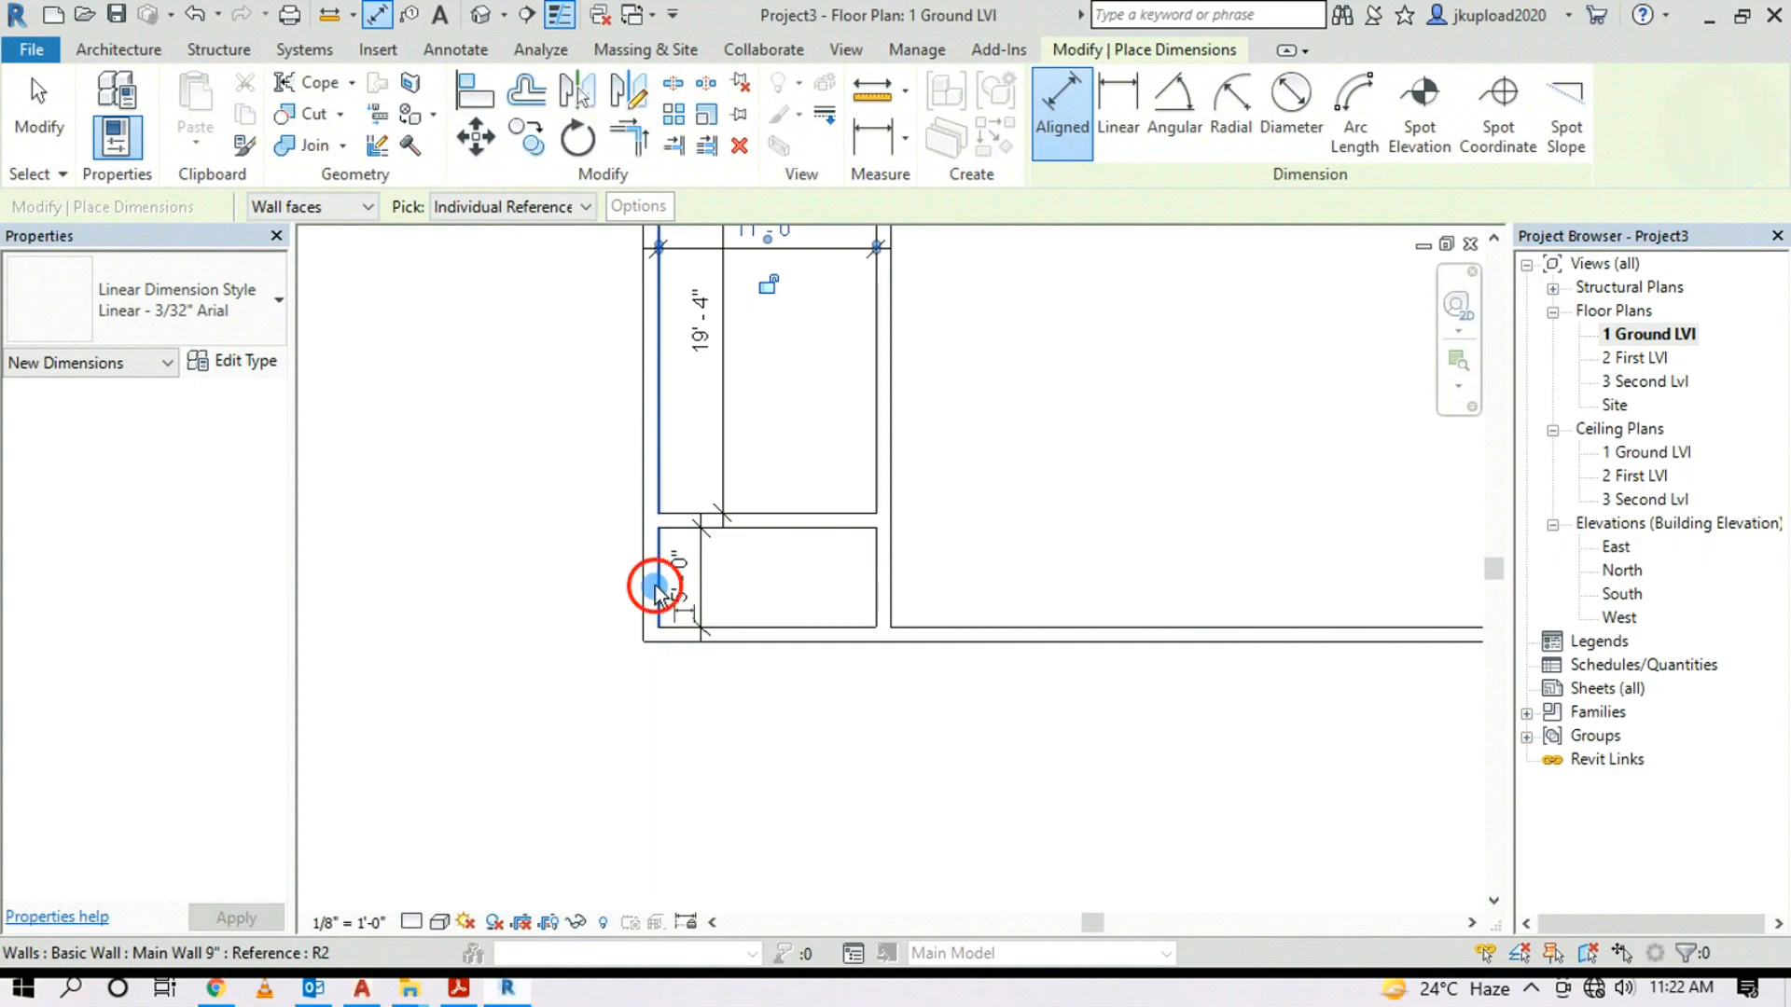
click(862, 584)
click(746, 620)
middle_drag(735, 625, 406, 663)
scroll(958, 425, up, 4)
scroll(867, 529, down, 2)
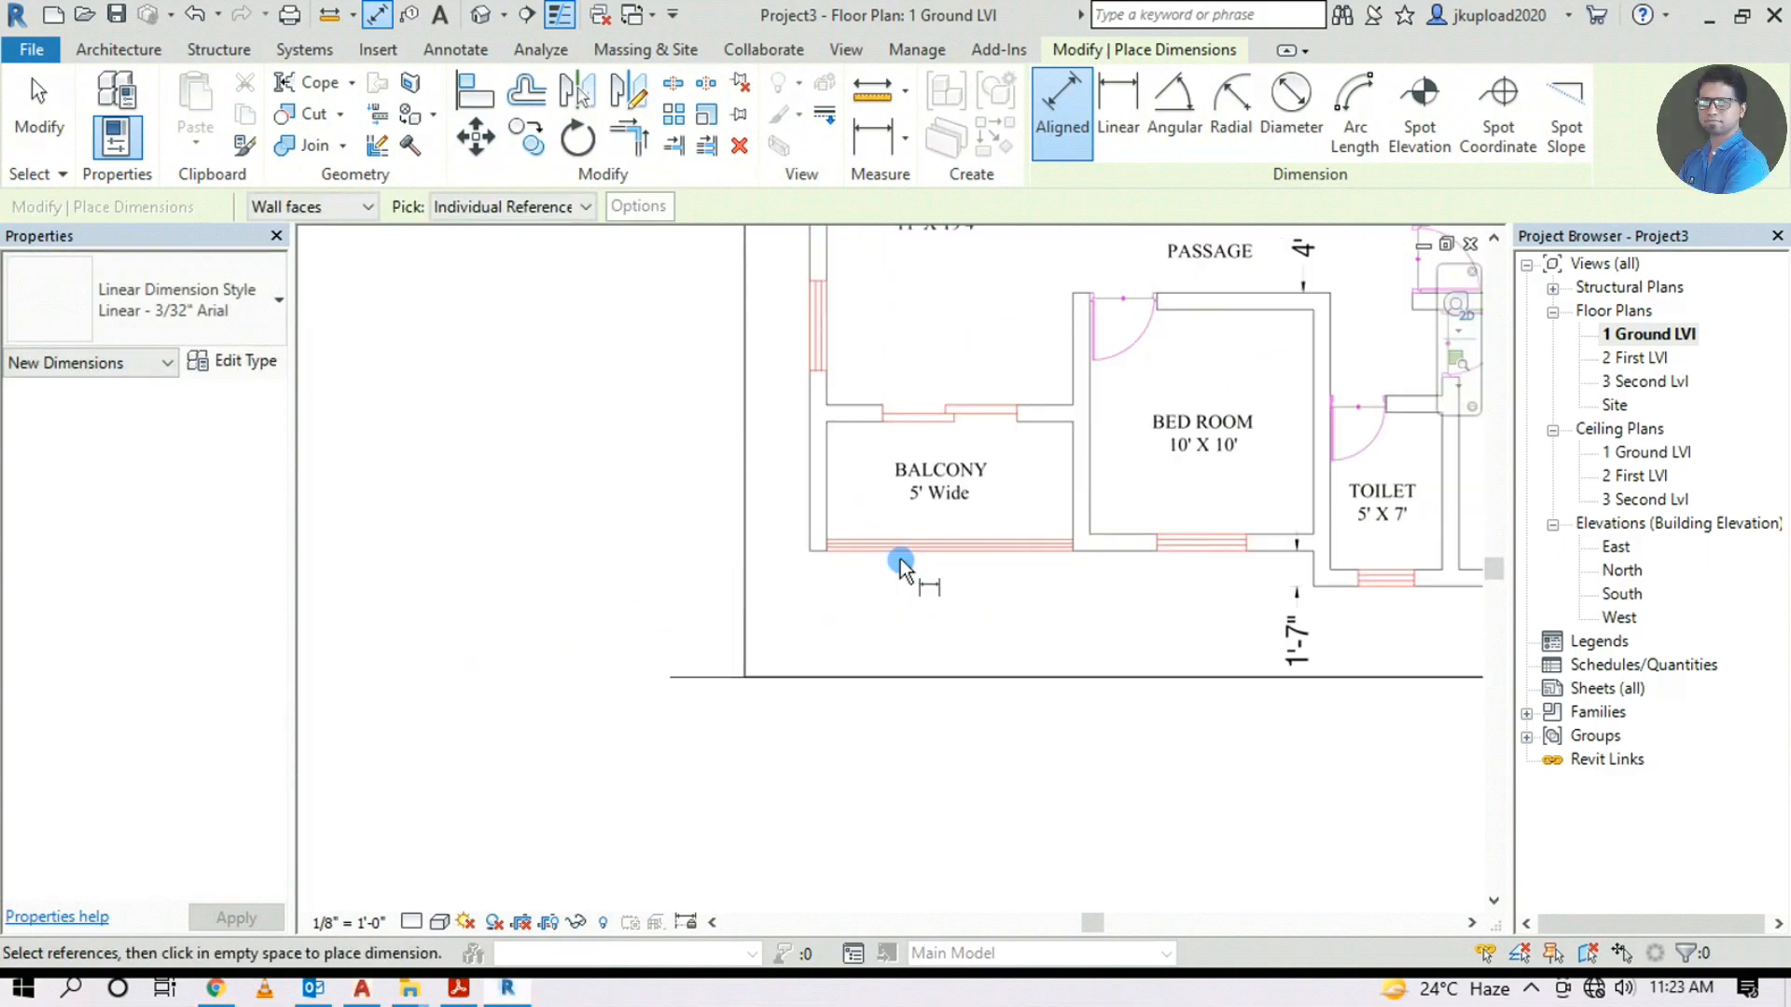
middle_drag(962, 290, 963, 510)
scroll(1016, 466, down, 3)
middle_drag(464, 656, 786, 635)
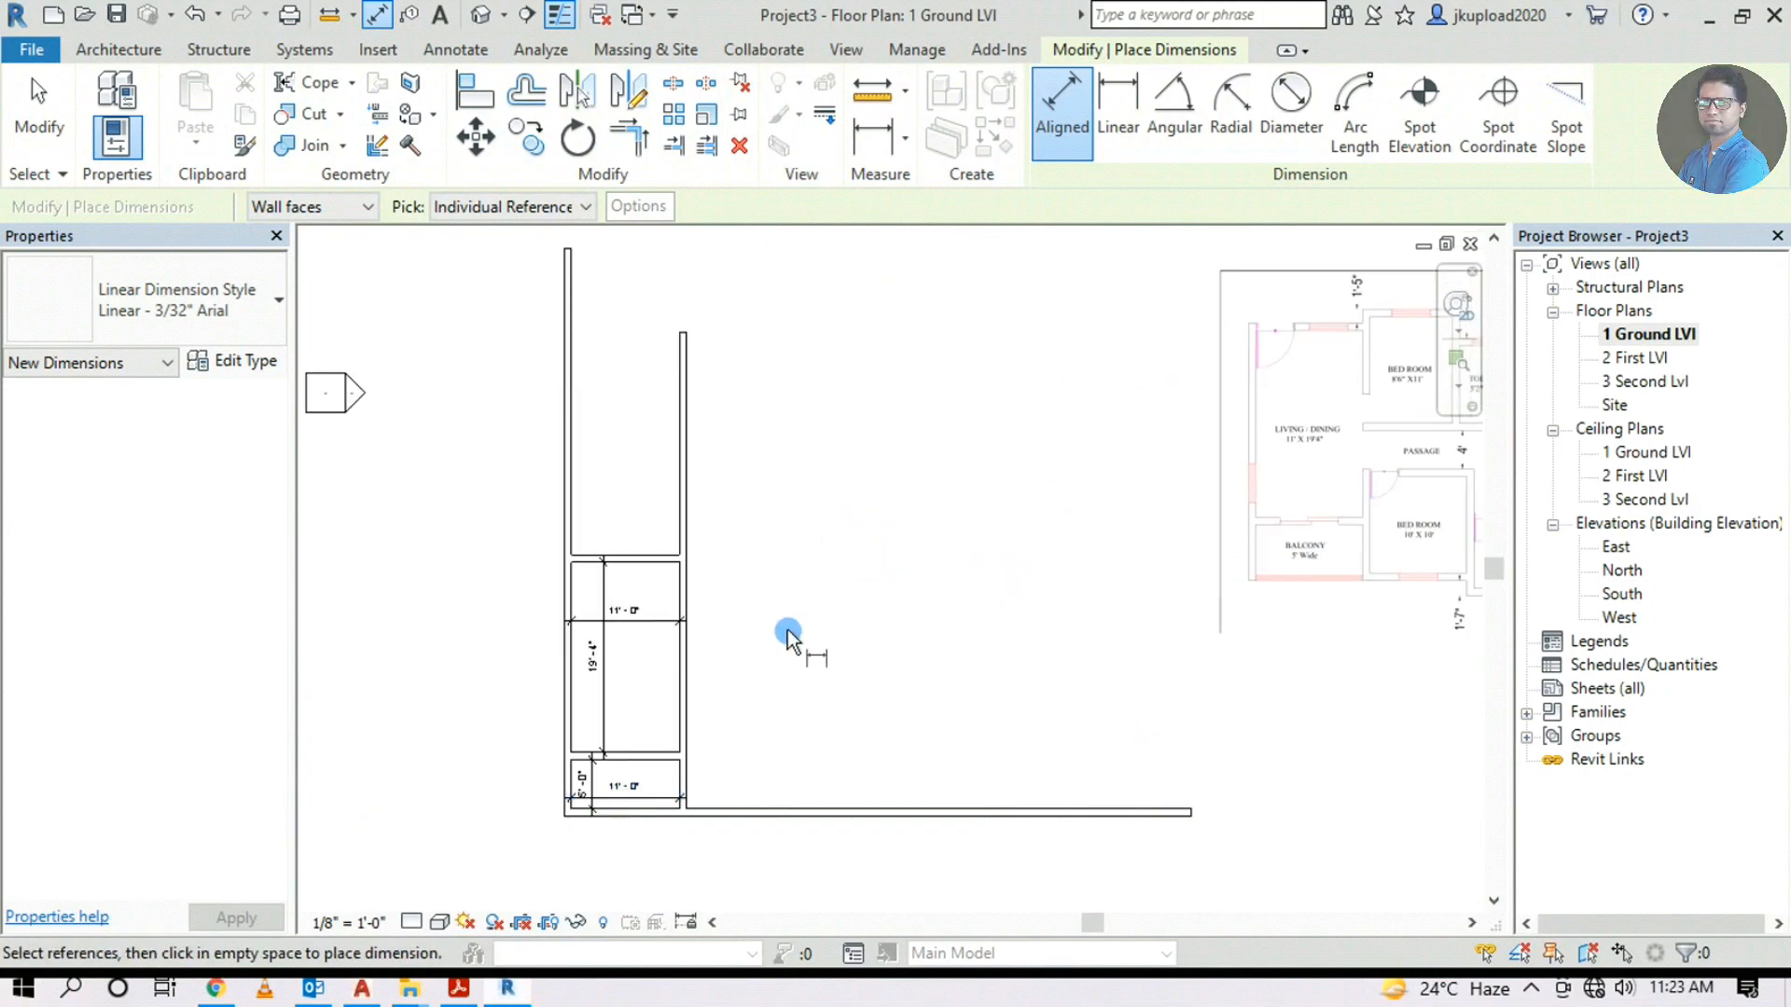
key(Escape)
middle_drag(765, 561, 847, 625)
Trim/Extend to Corner the left wall and top wall into a clean corner
scroll(586, 546, up, 1)
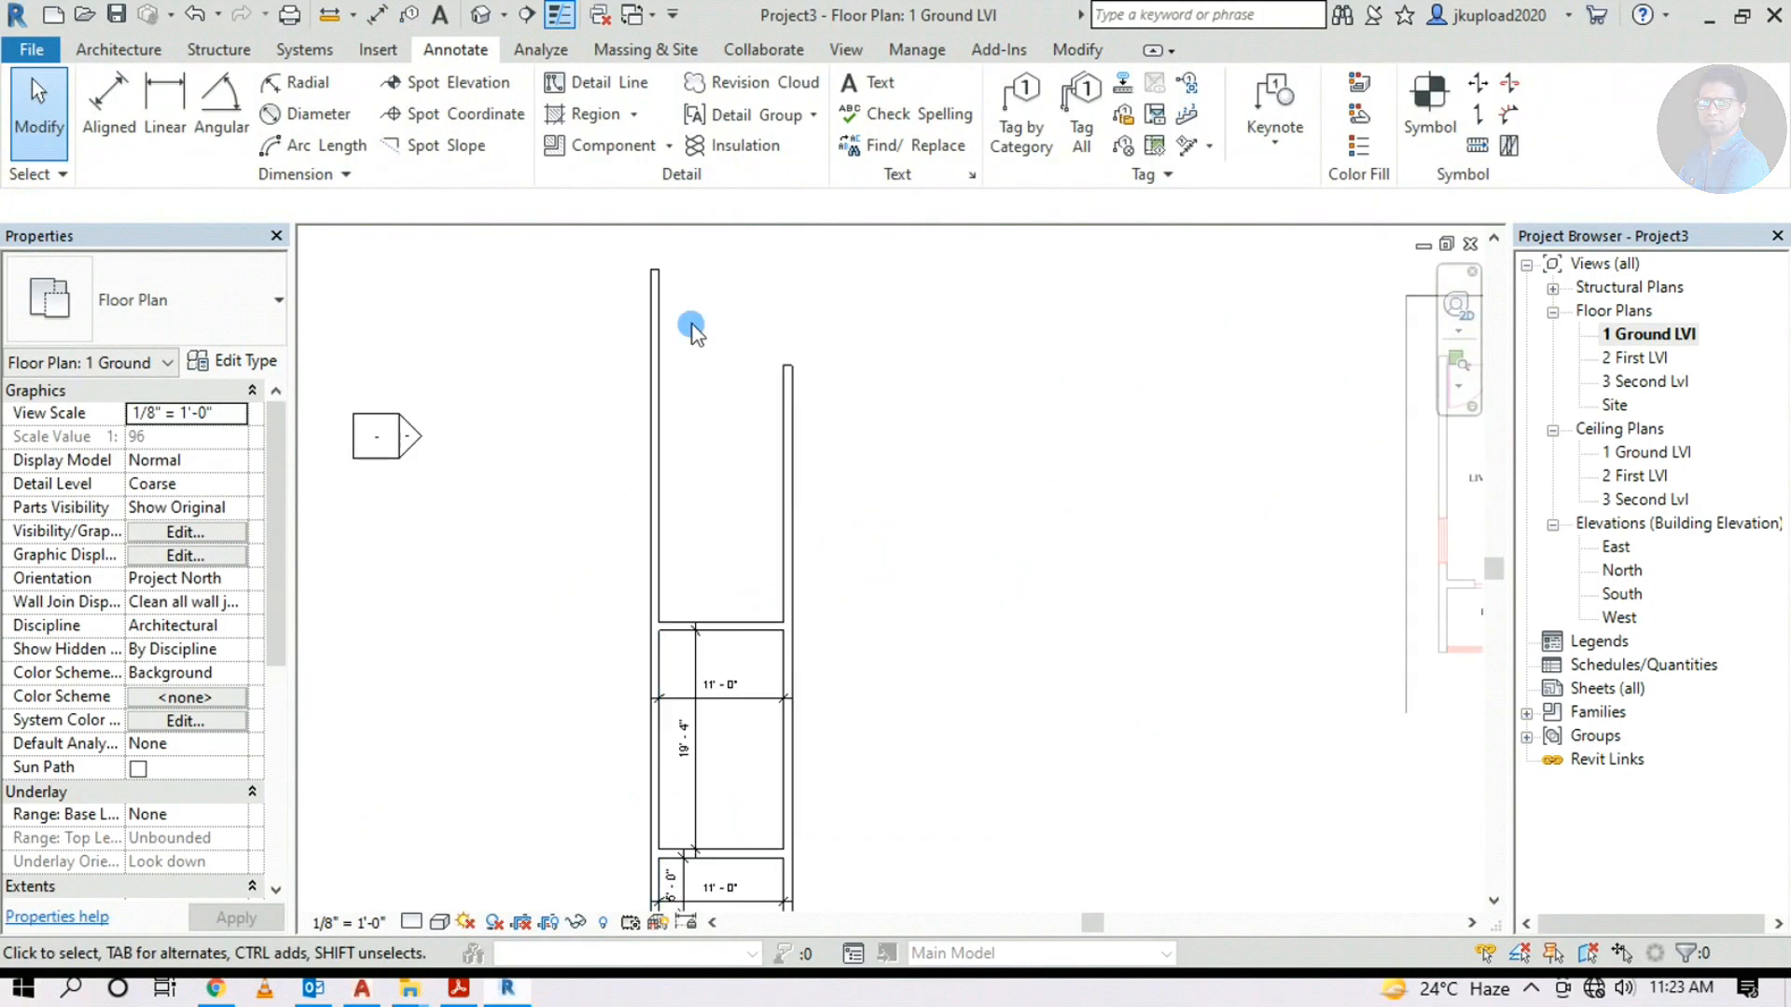
scroll(692, 350, up, 1)
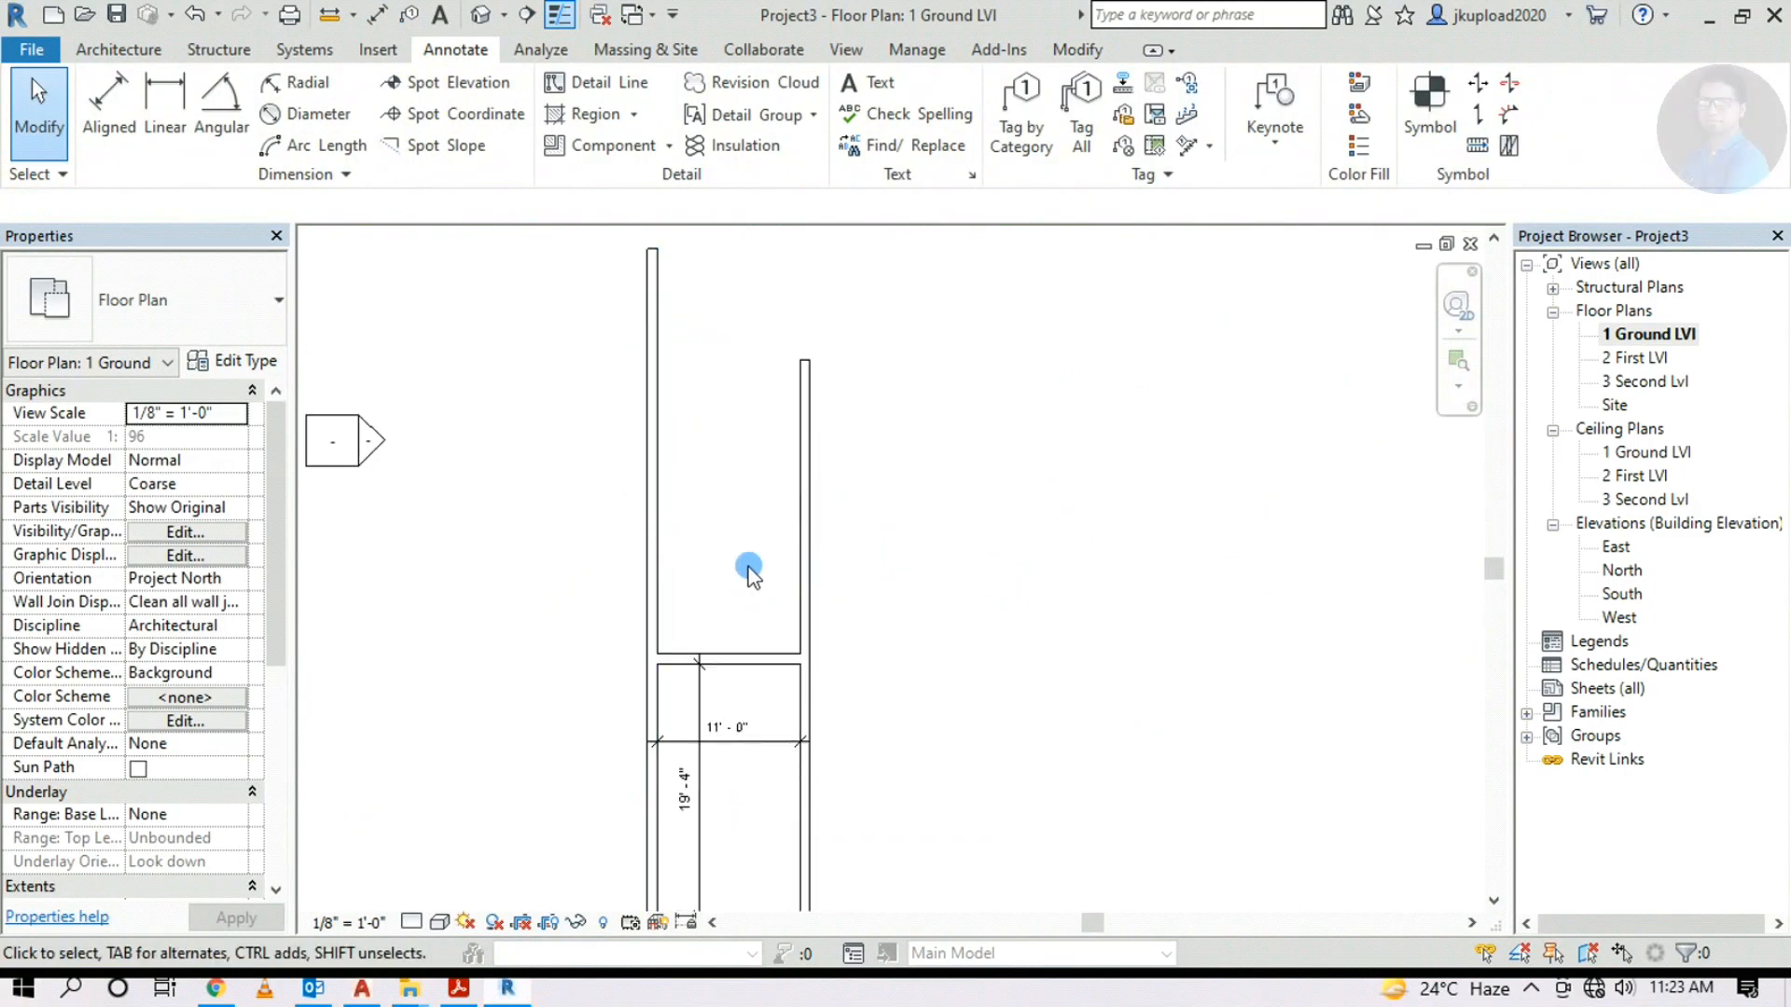
scroll(808, 577, down, 1)
middle_drag(753, 545, 743, 560)
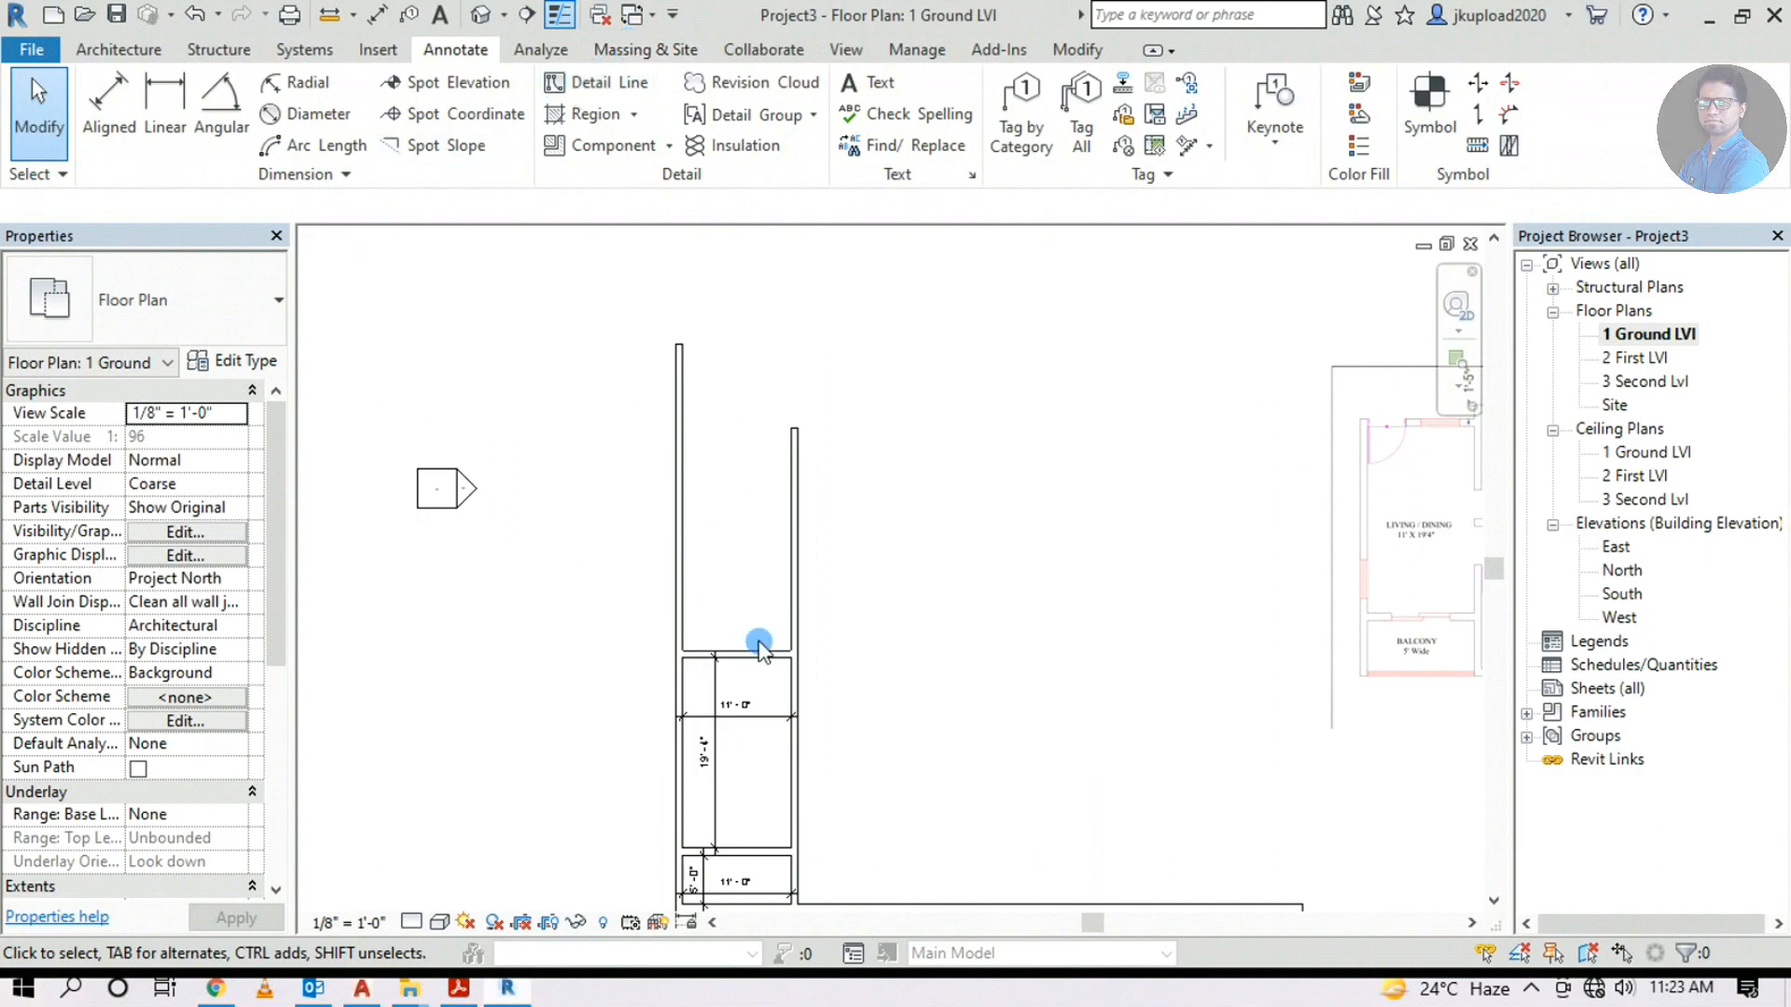
click(1077, 51)
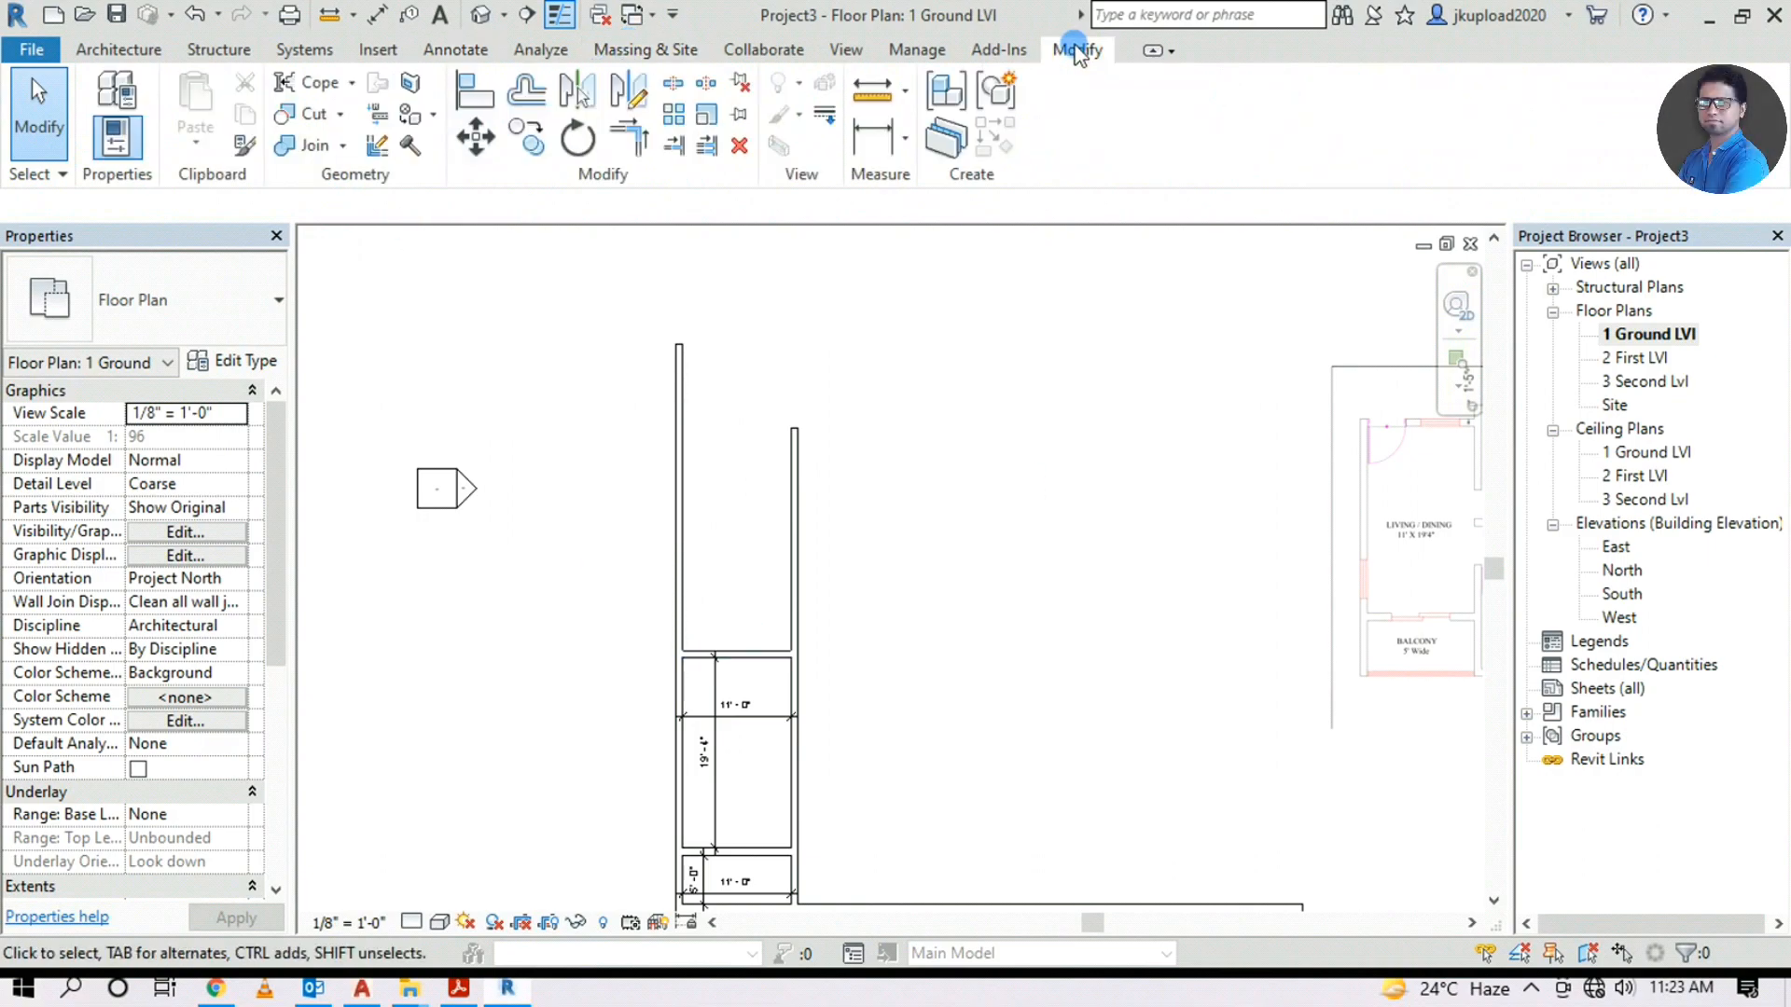
click(626, 154)
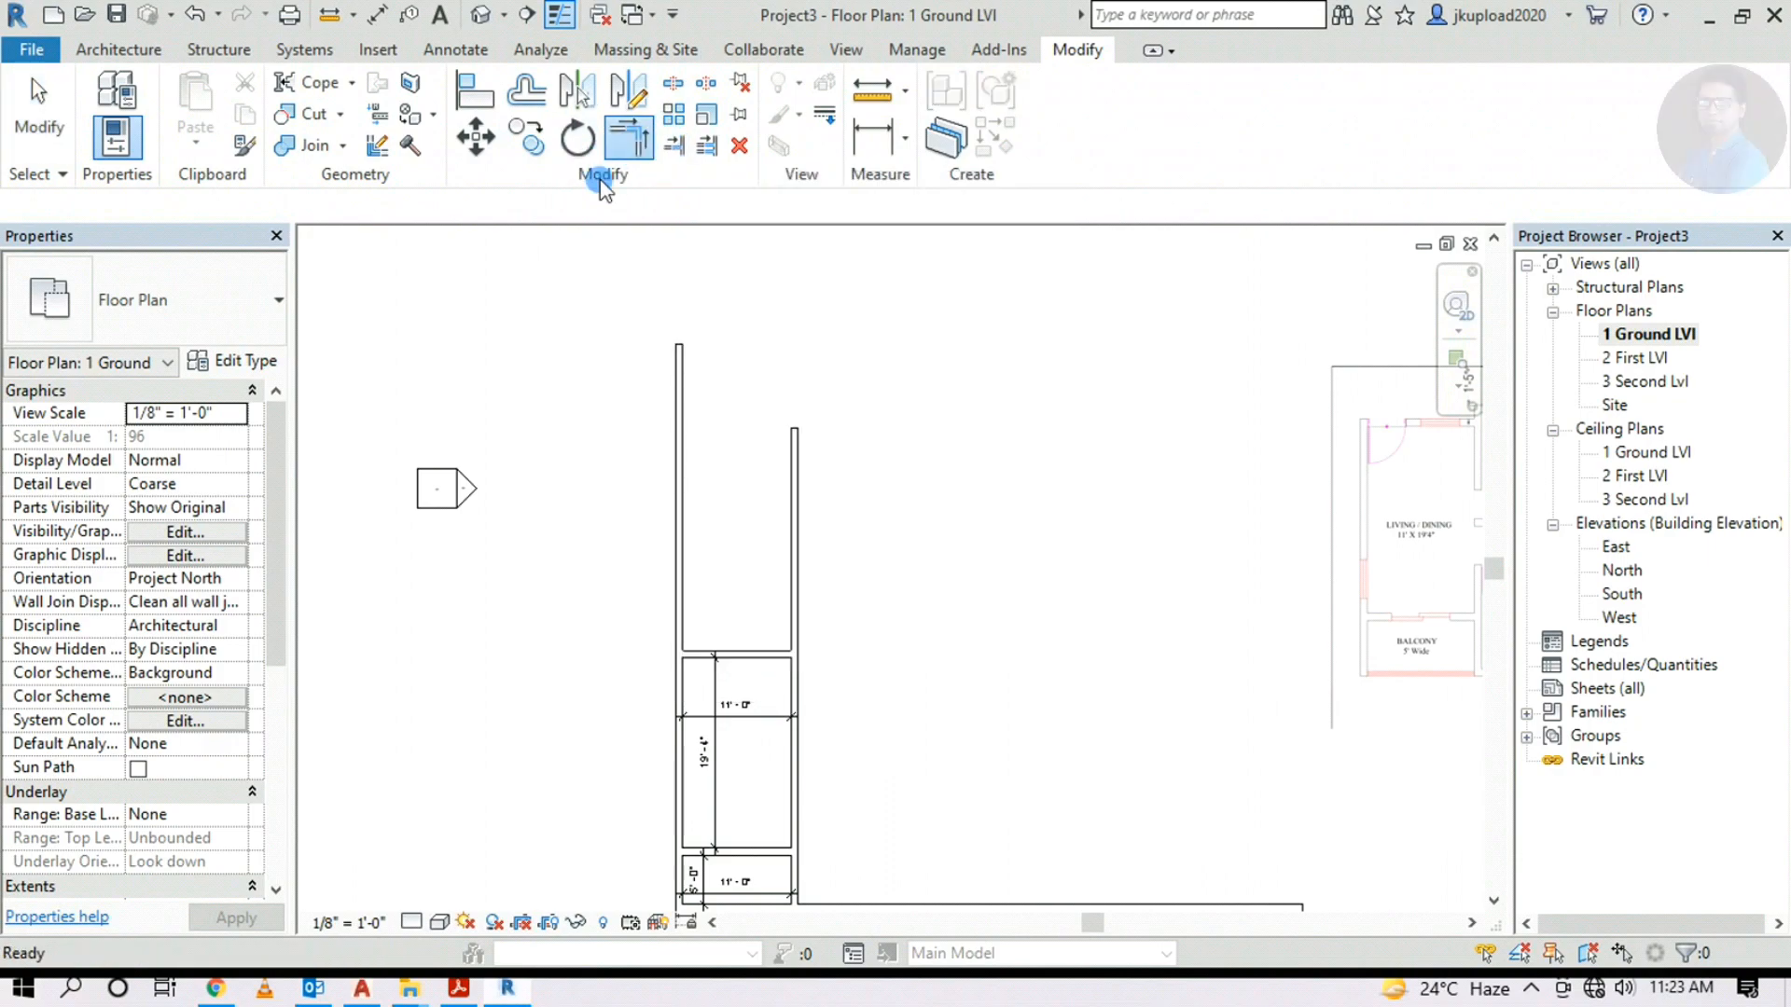
scroll(670, 723, up, 3)
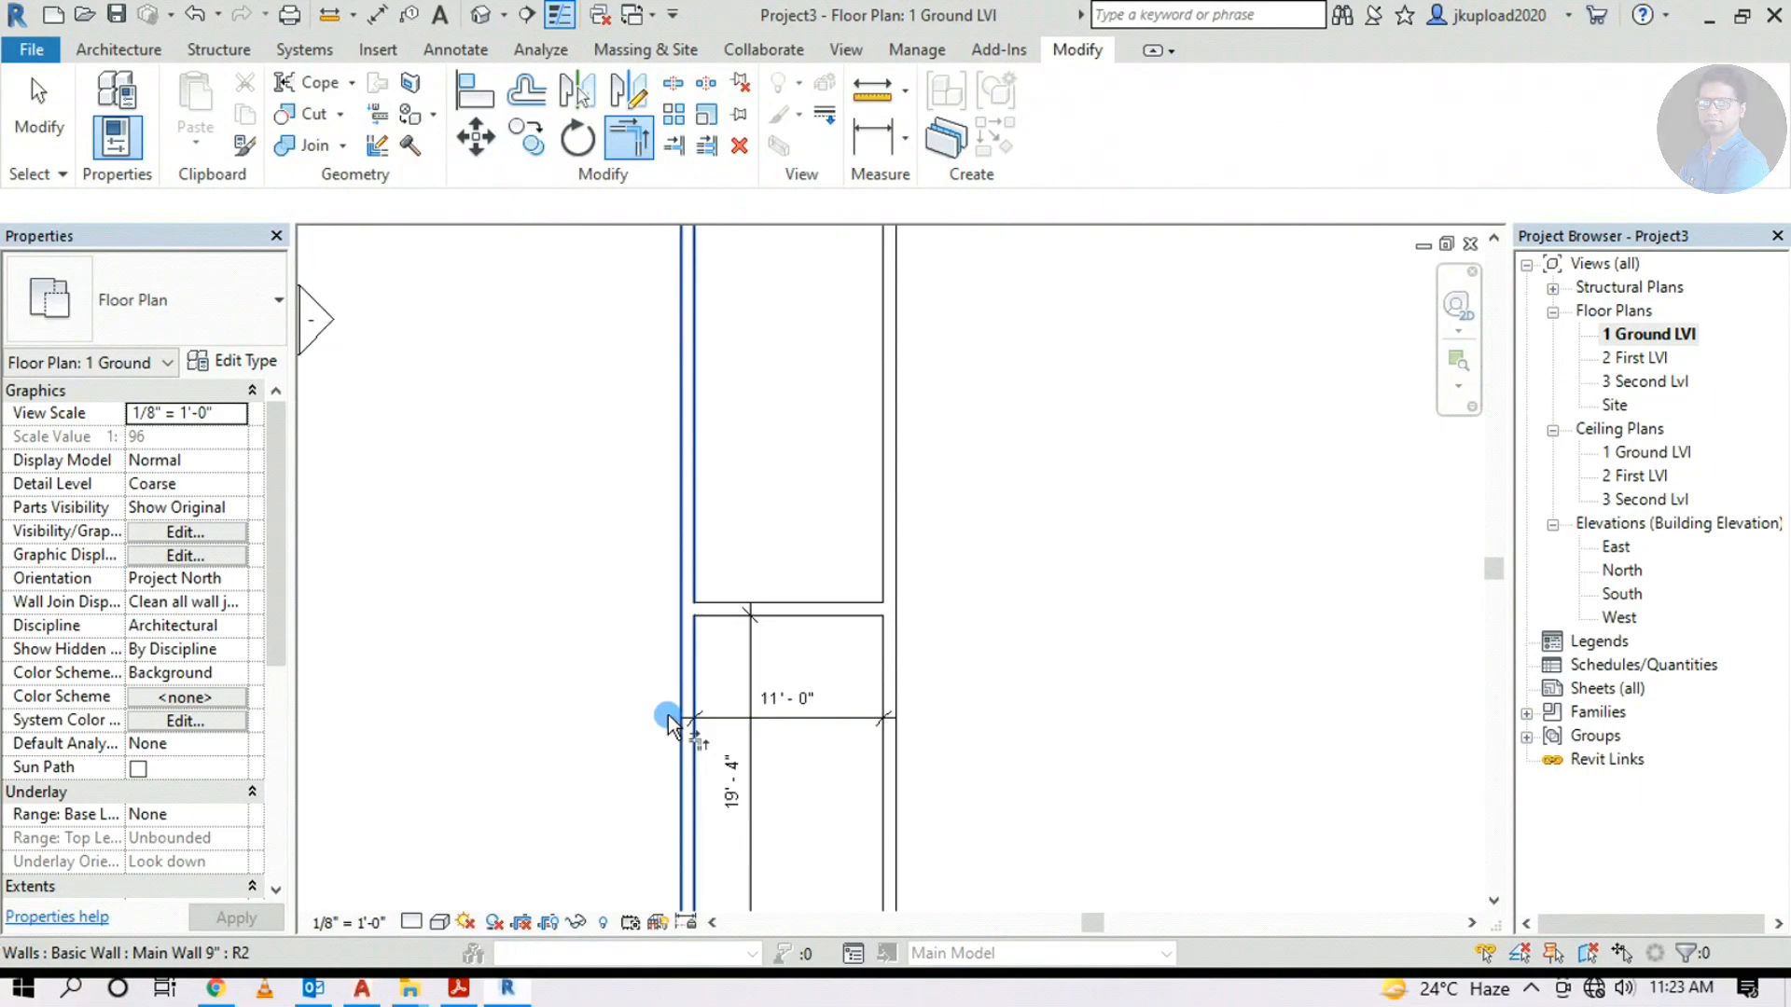
click(694, 668)
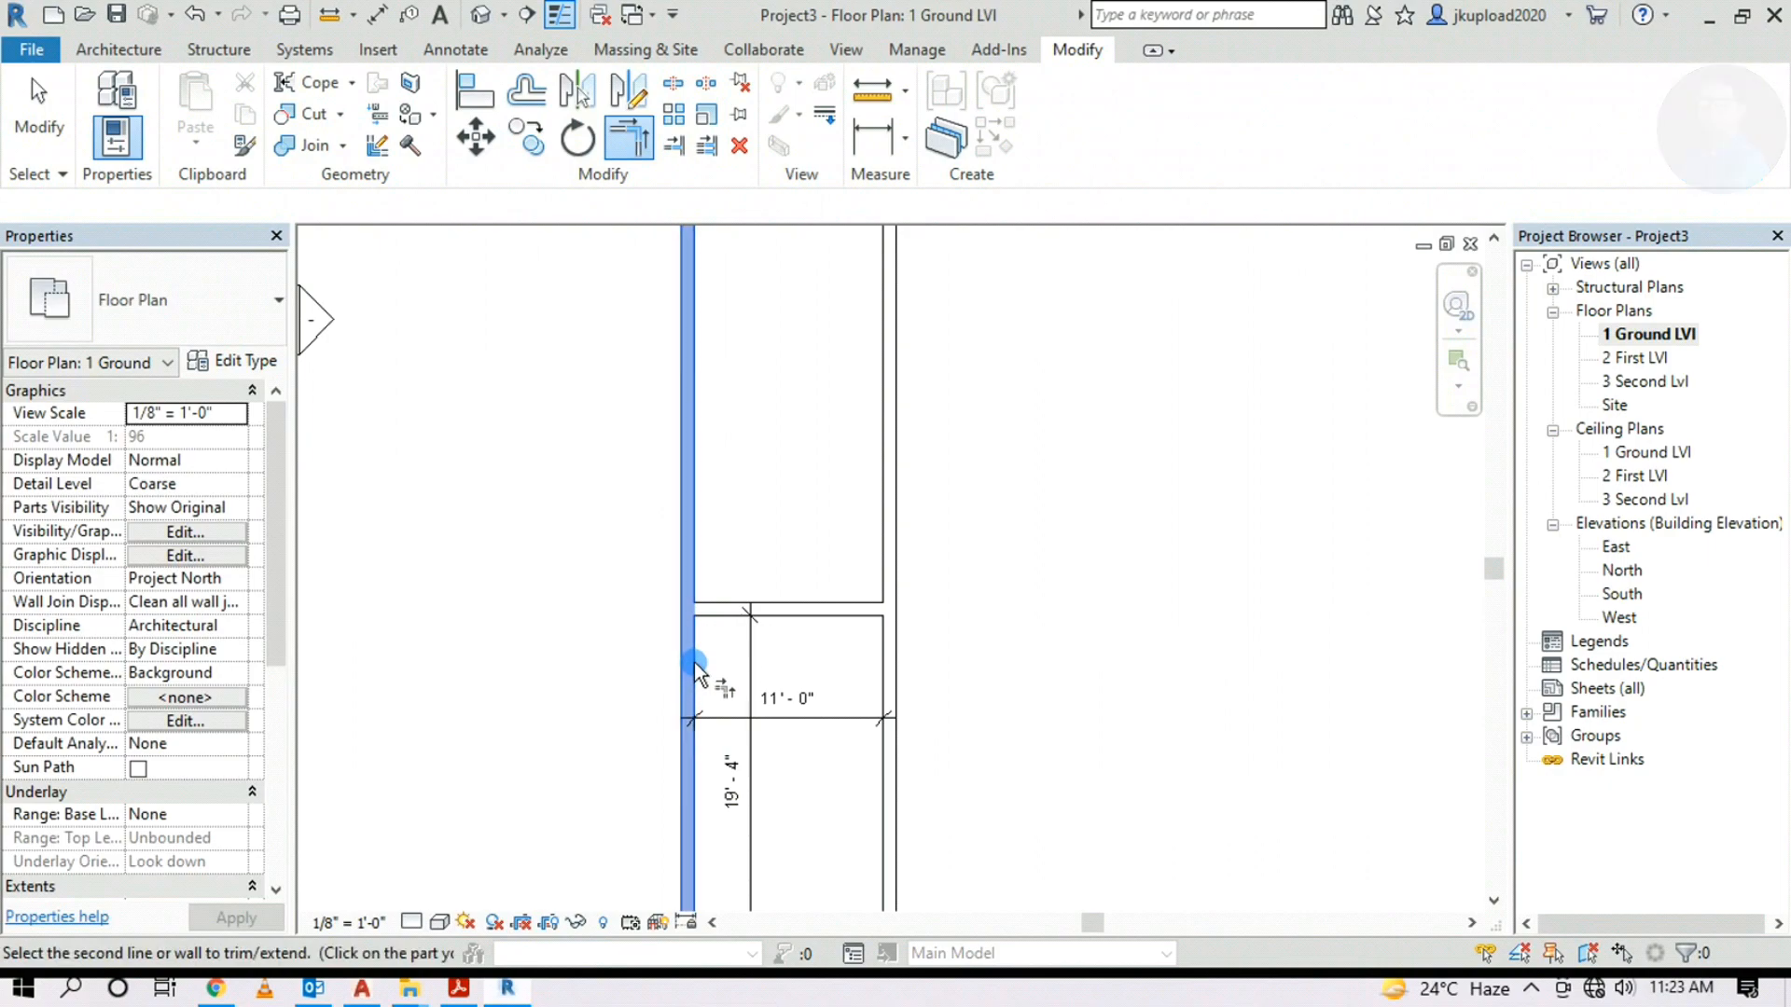
click(724, 610)
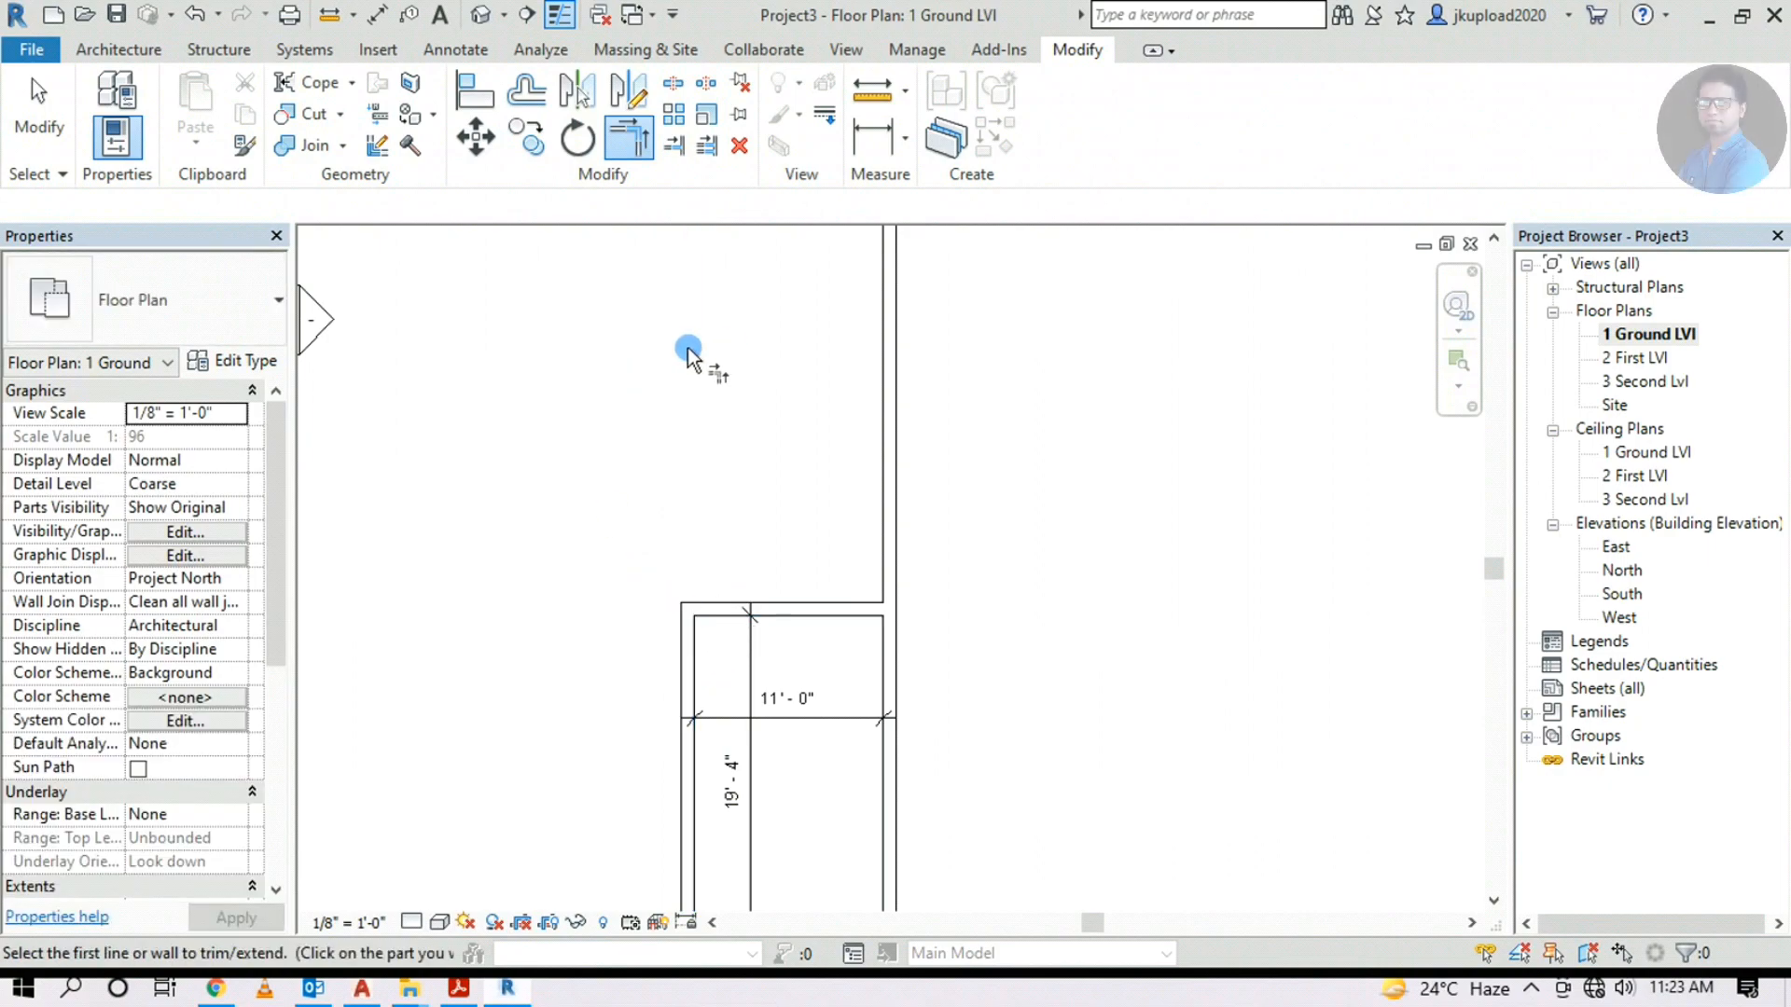
Trim the top and right walls to meet at the upper-right corner
scroll(731, 350, down, 2)
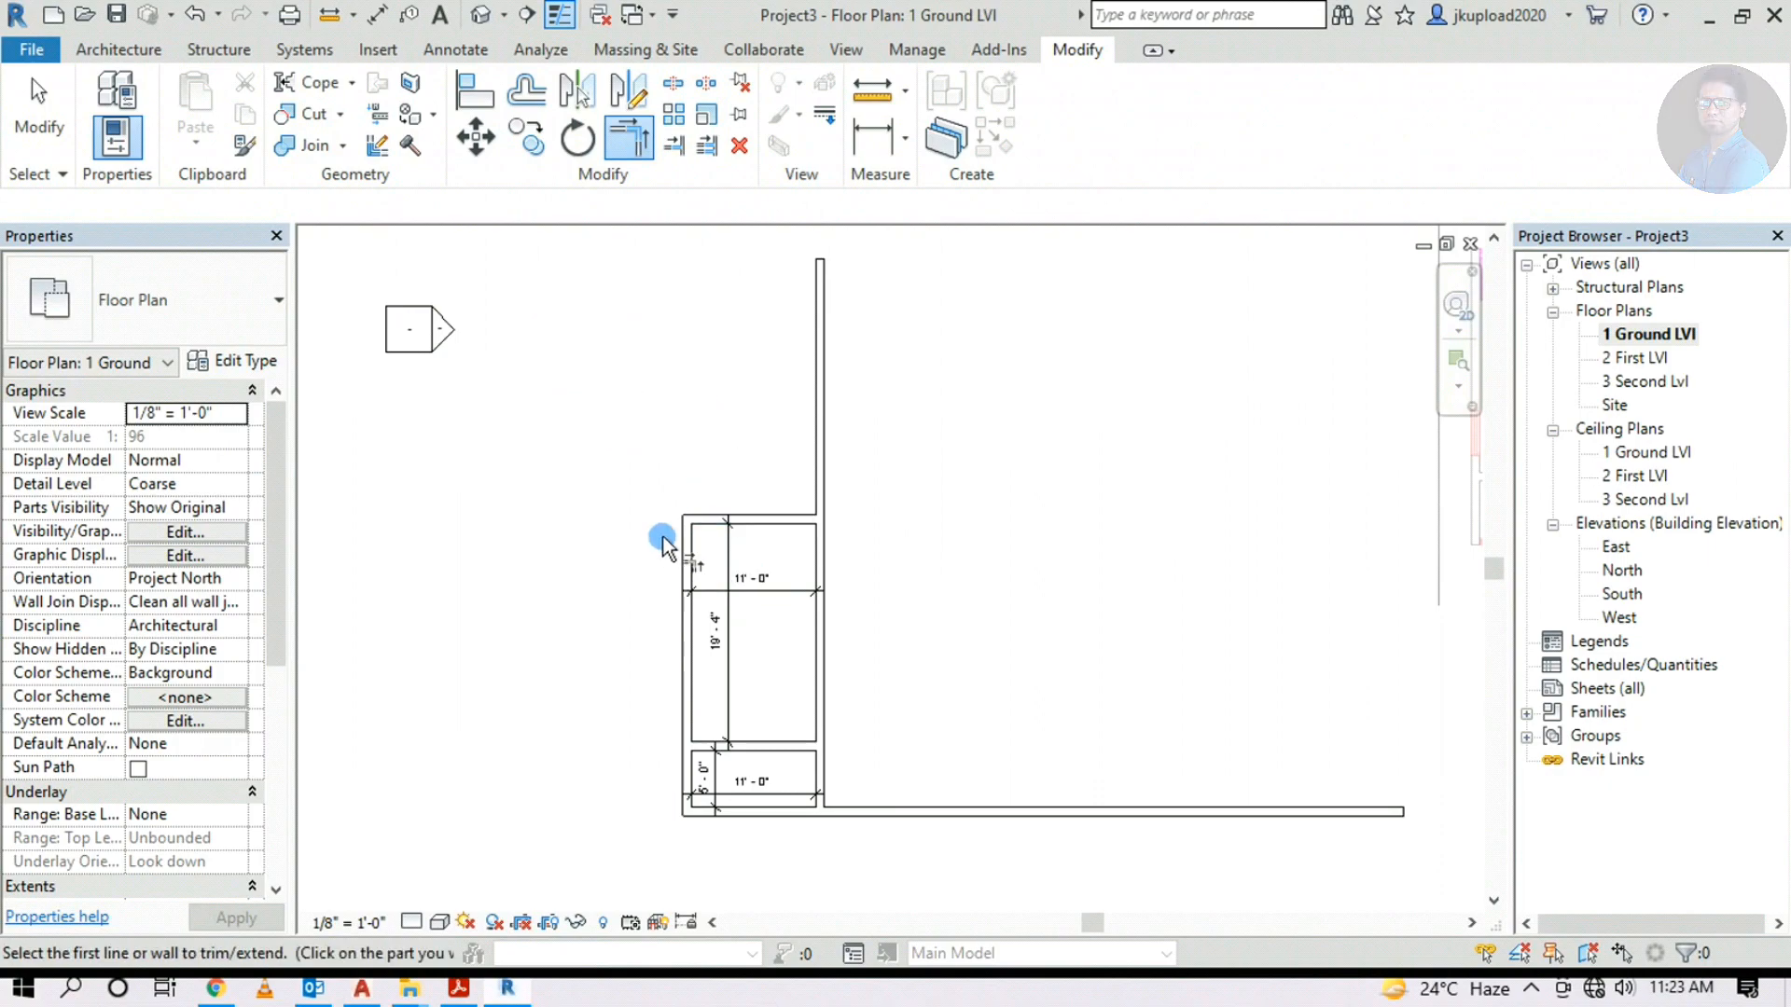
click(793, 518)
click(821, 548)
key(Escape)
key(Escape)
Pan and zoom the plan to bring the underlay's 1'-5" dimension into view
scroll(815, 800, up, 3)
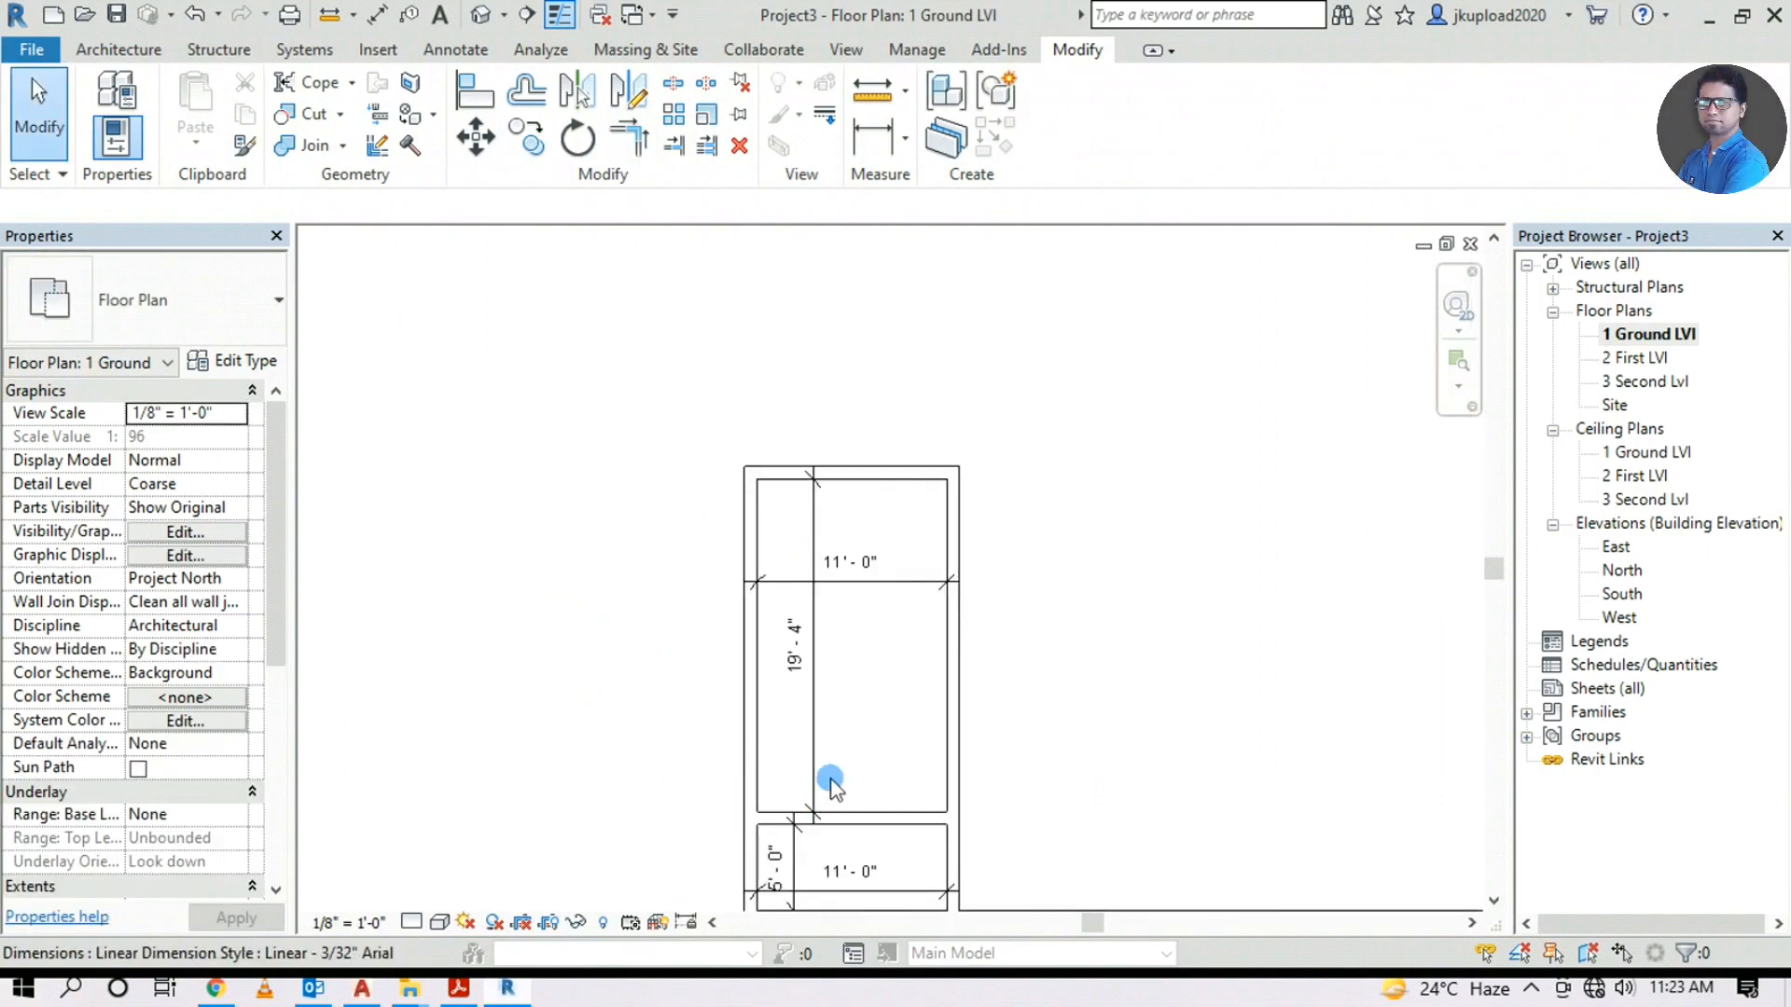
scroll(876, 578, down, 5)
scroll(1239, 373, up, 6)
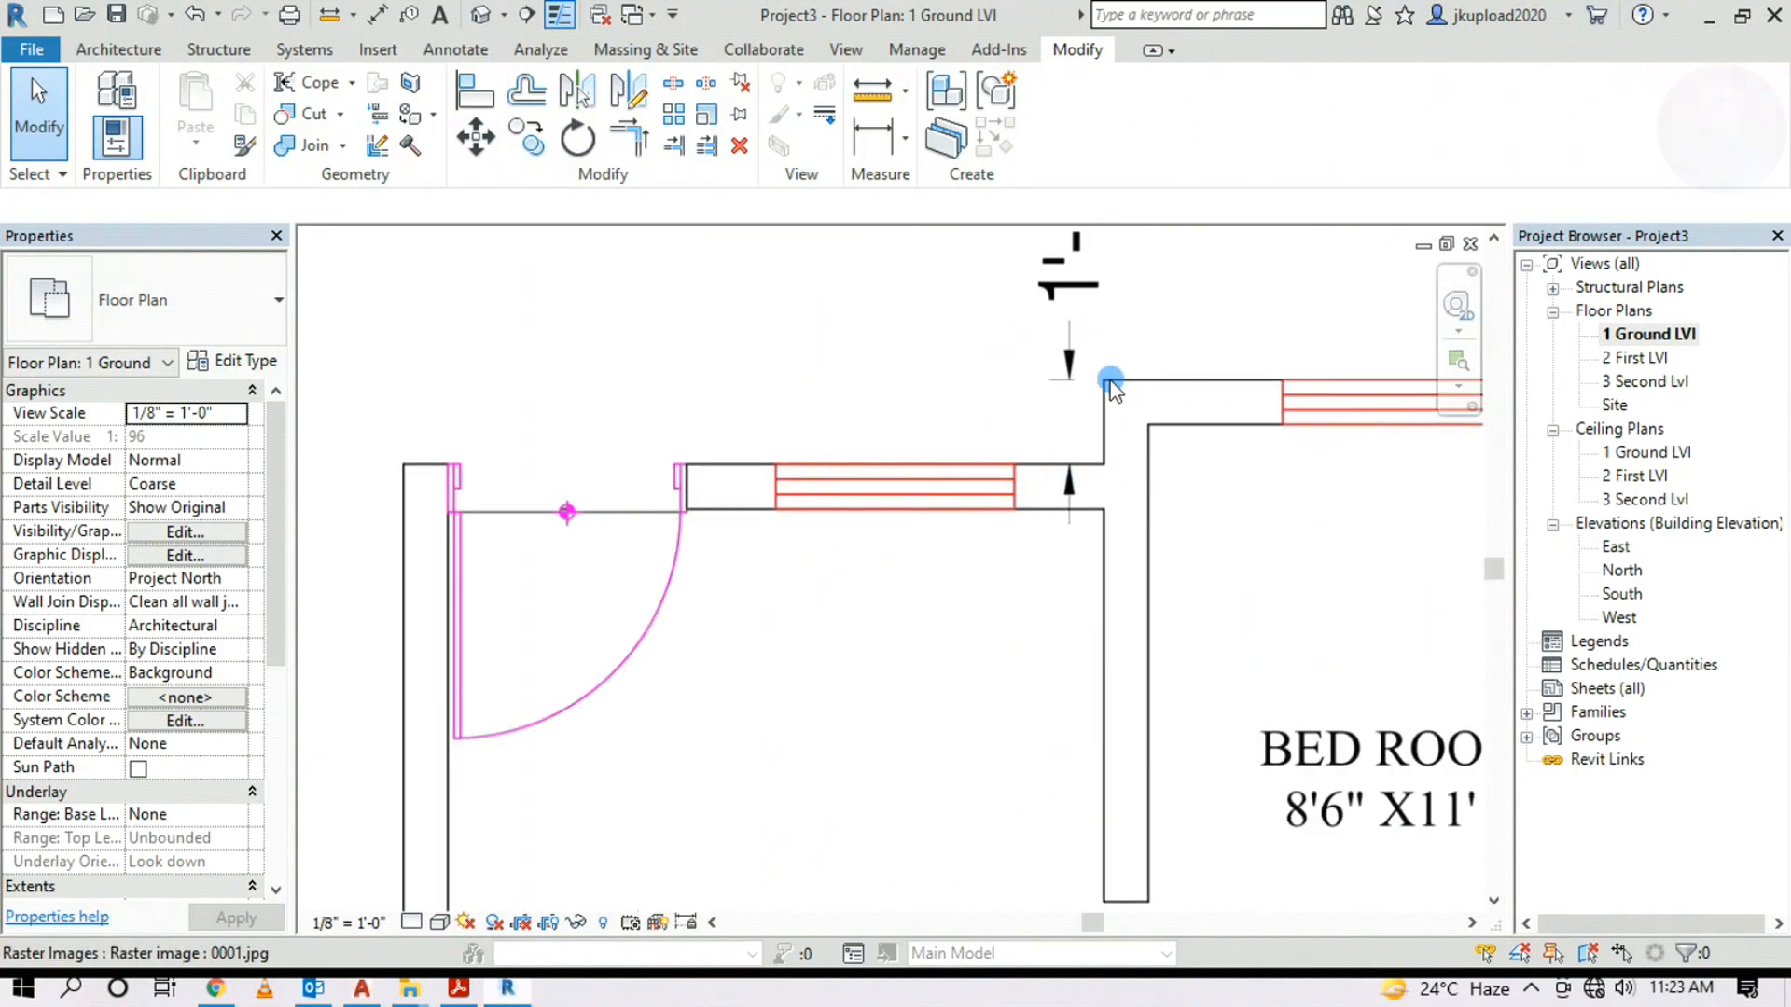
middle_drag(1084, 345, 1057, 550)
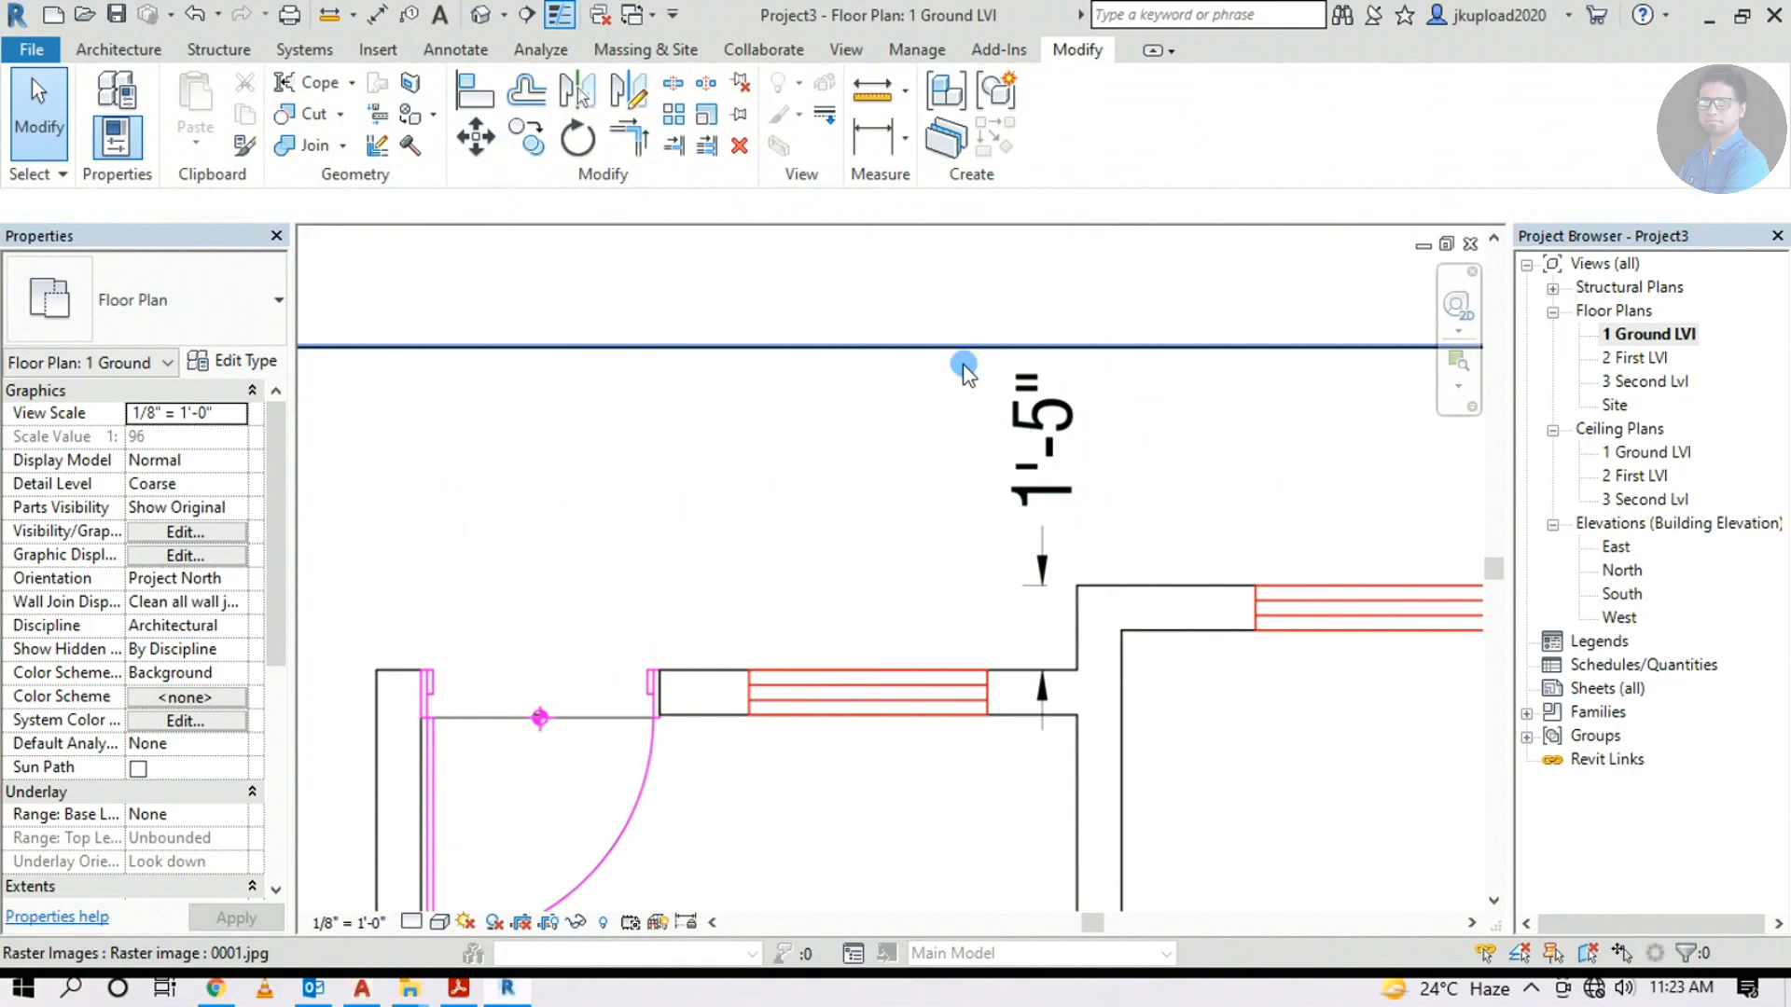
scroll(1165, 491, down, 6)
scroll(876, 607, up, 4)
Start a wall aligned by Finish Face: Exterior at the room's top-right corner
click(119, 49)
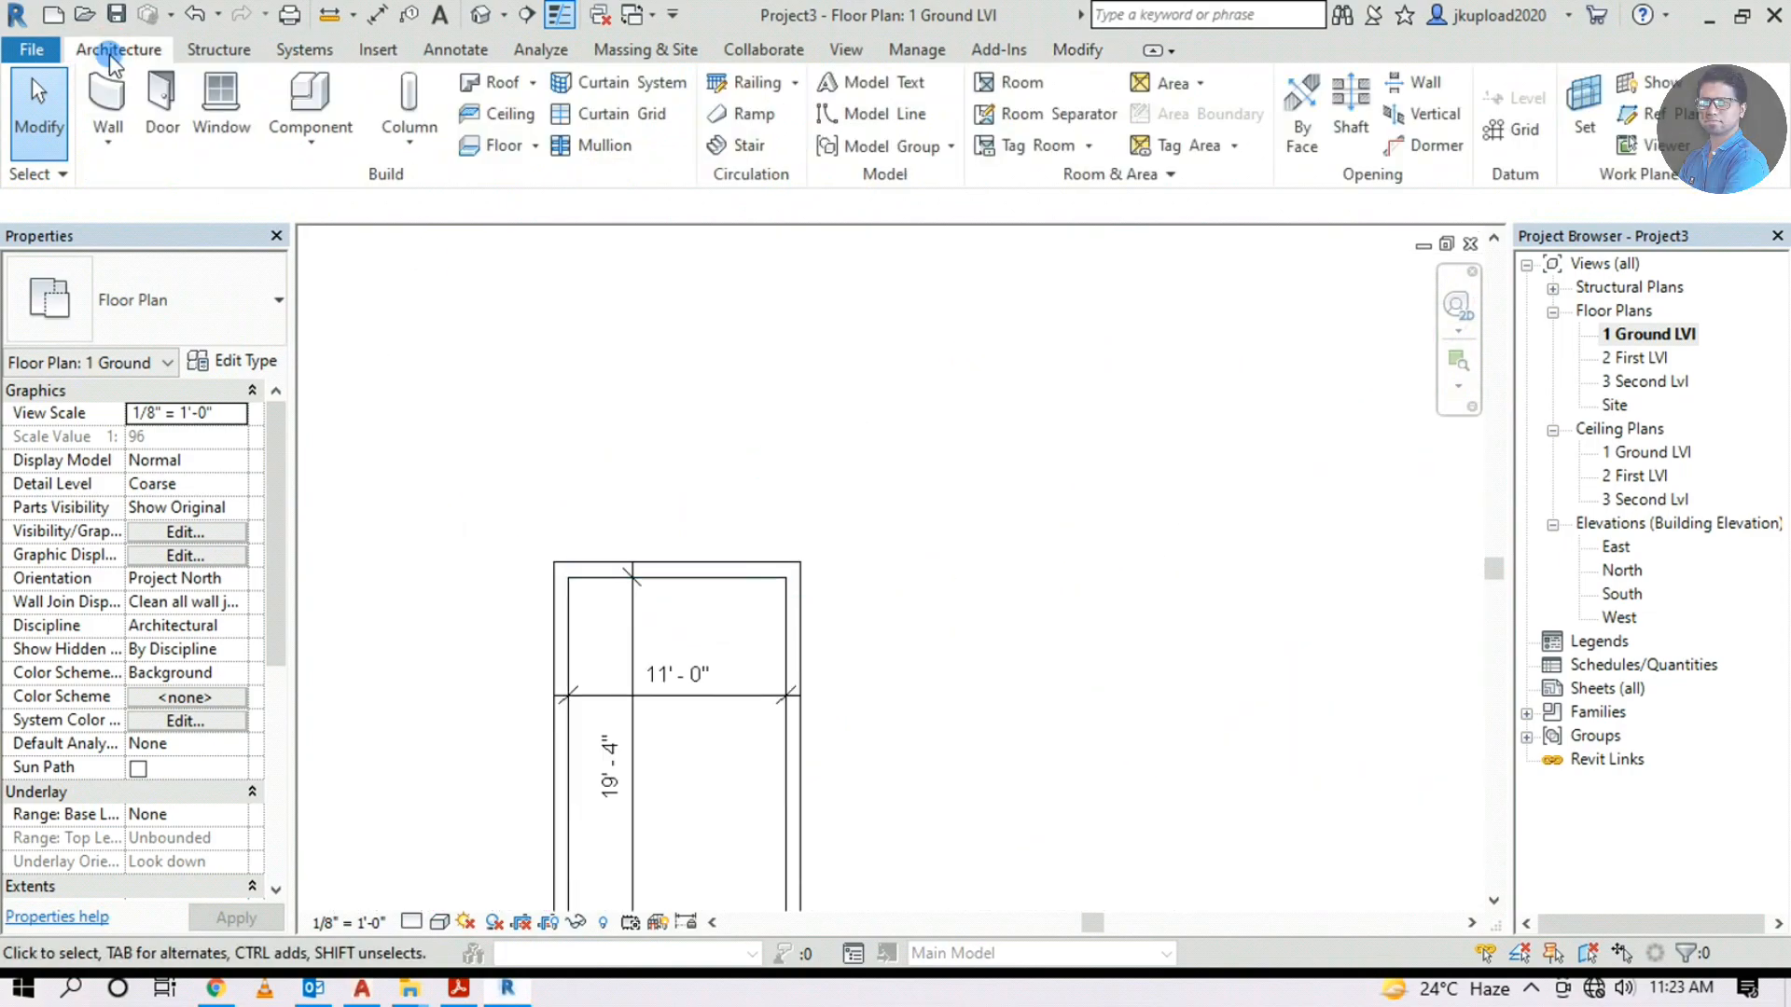
click(115, 91)
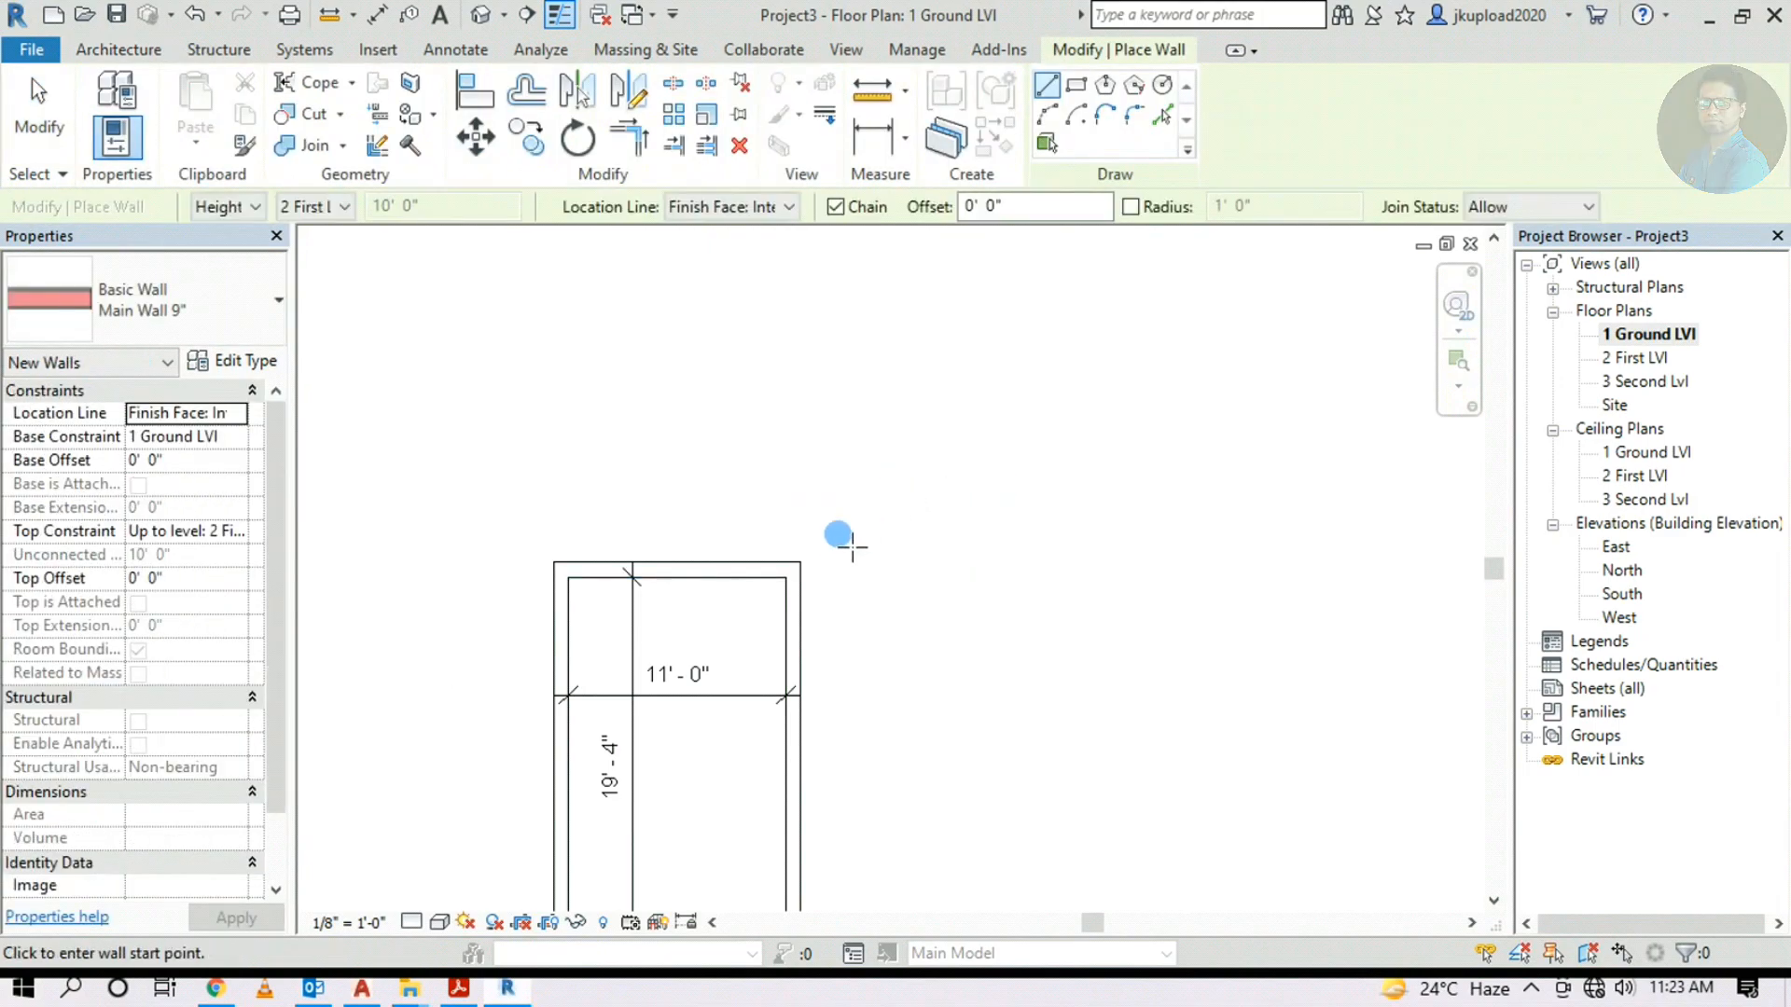
click(758, 207)
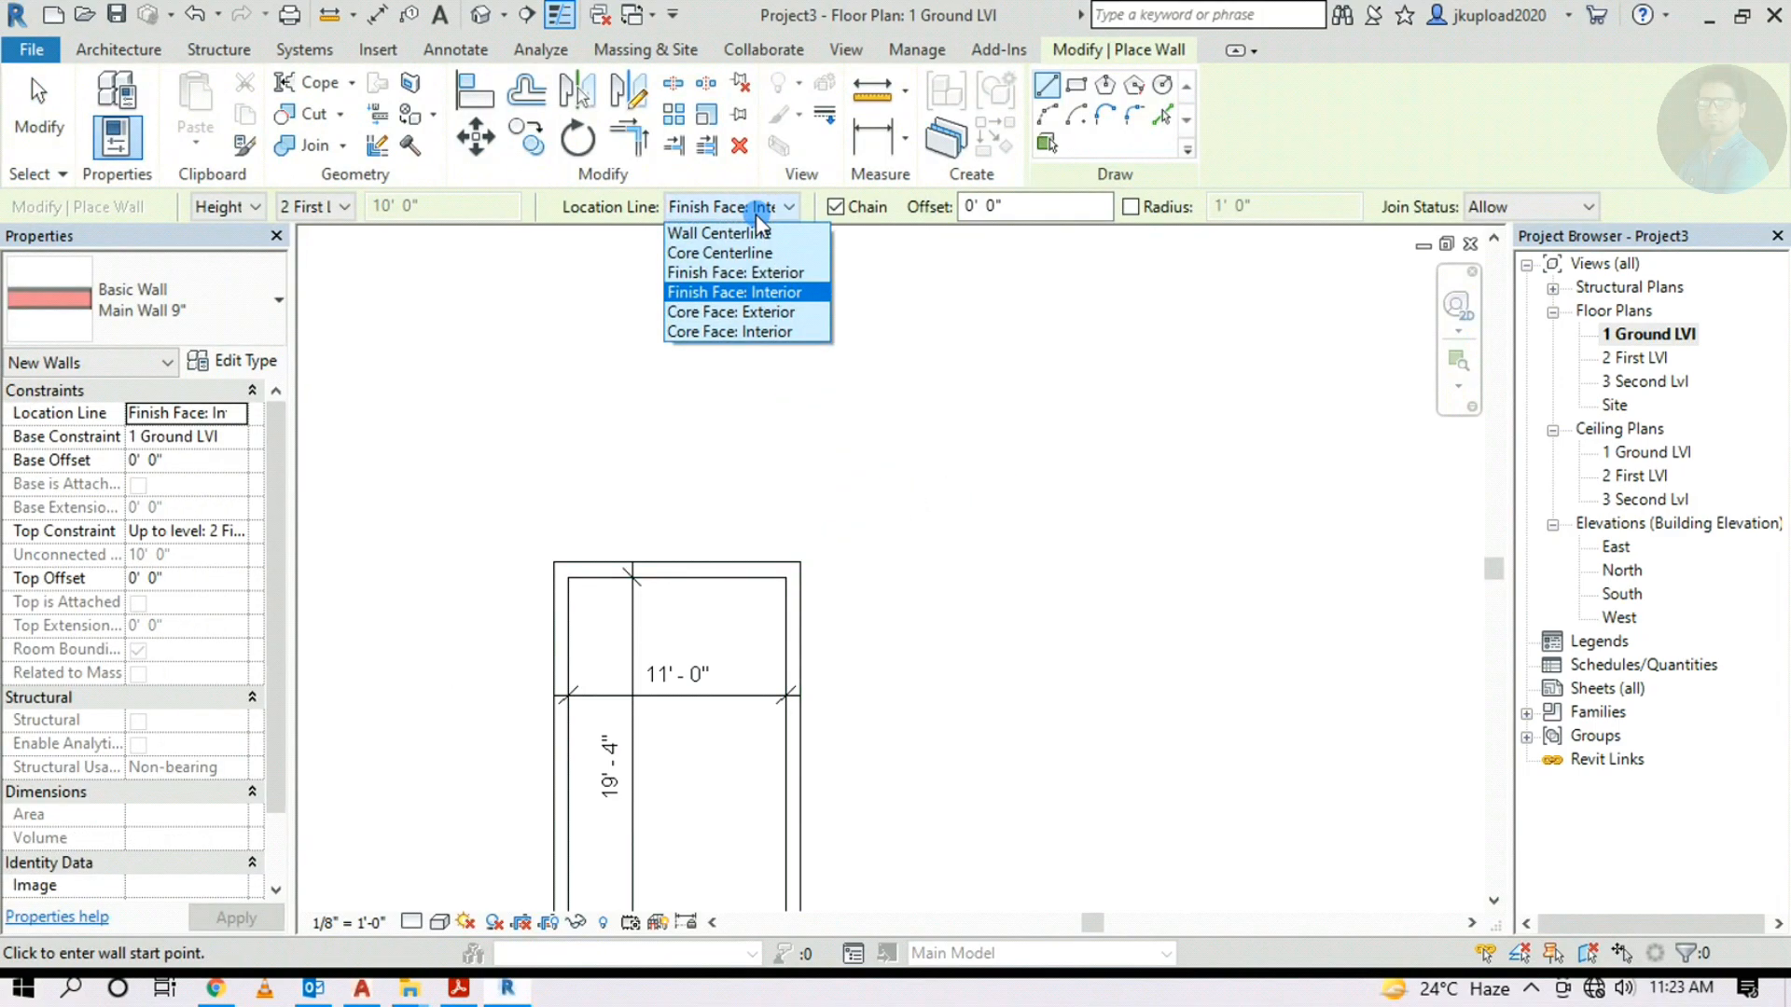
click(737, 272)
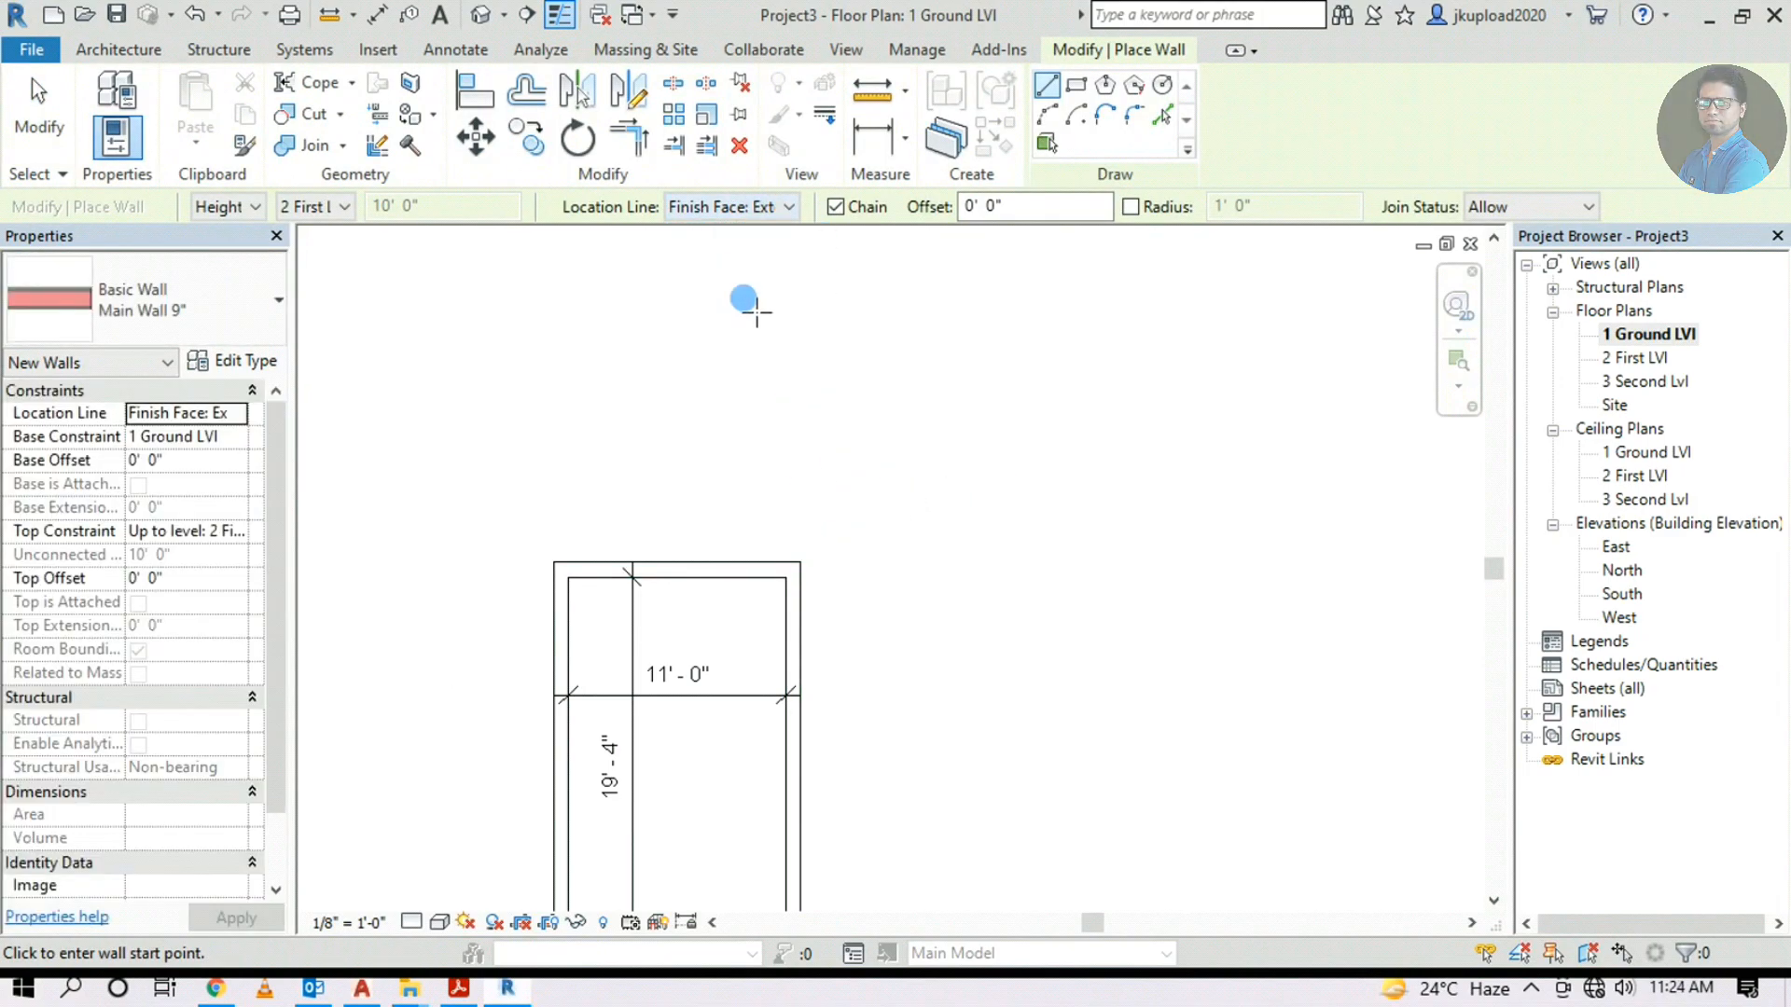
click(803, 560)
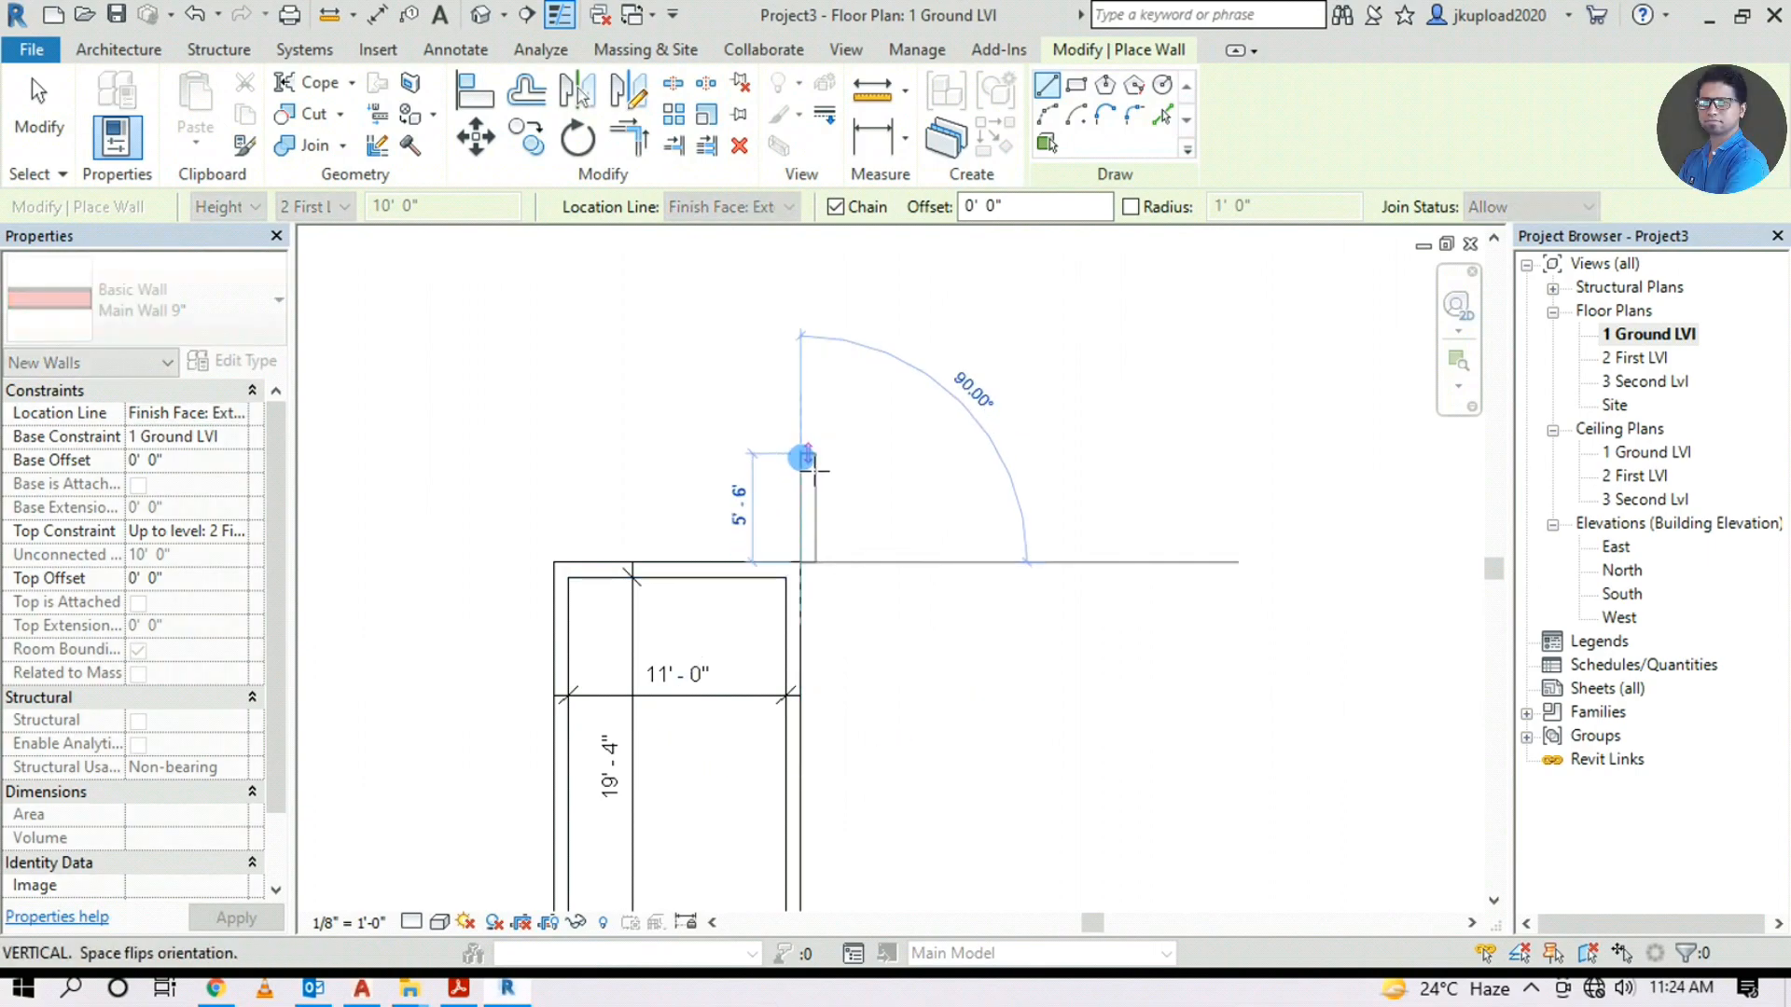
scroll(809, 539, up, 5)
scroll(810, 539, up, 1)
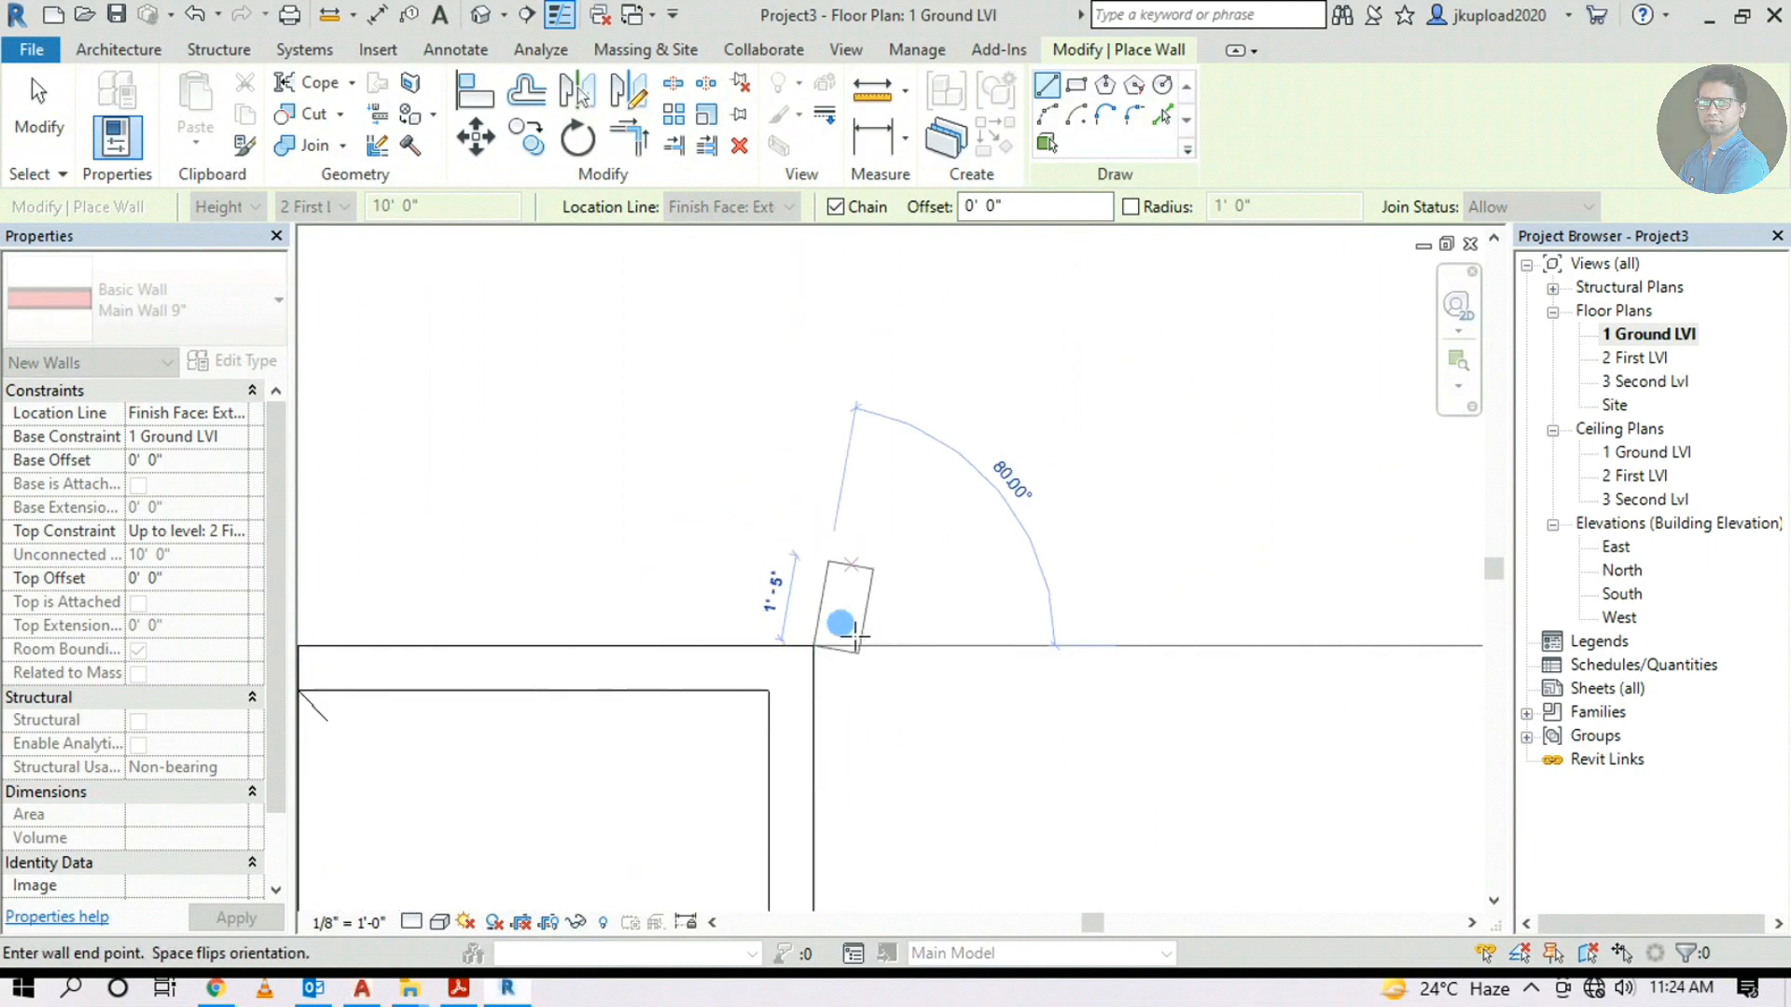
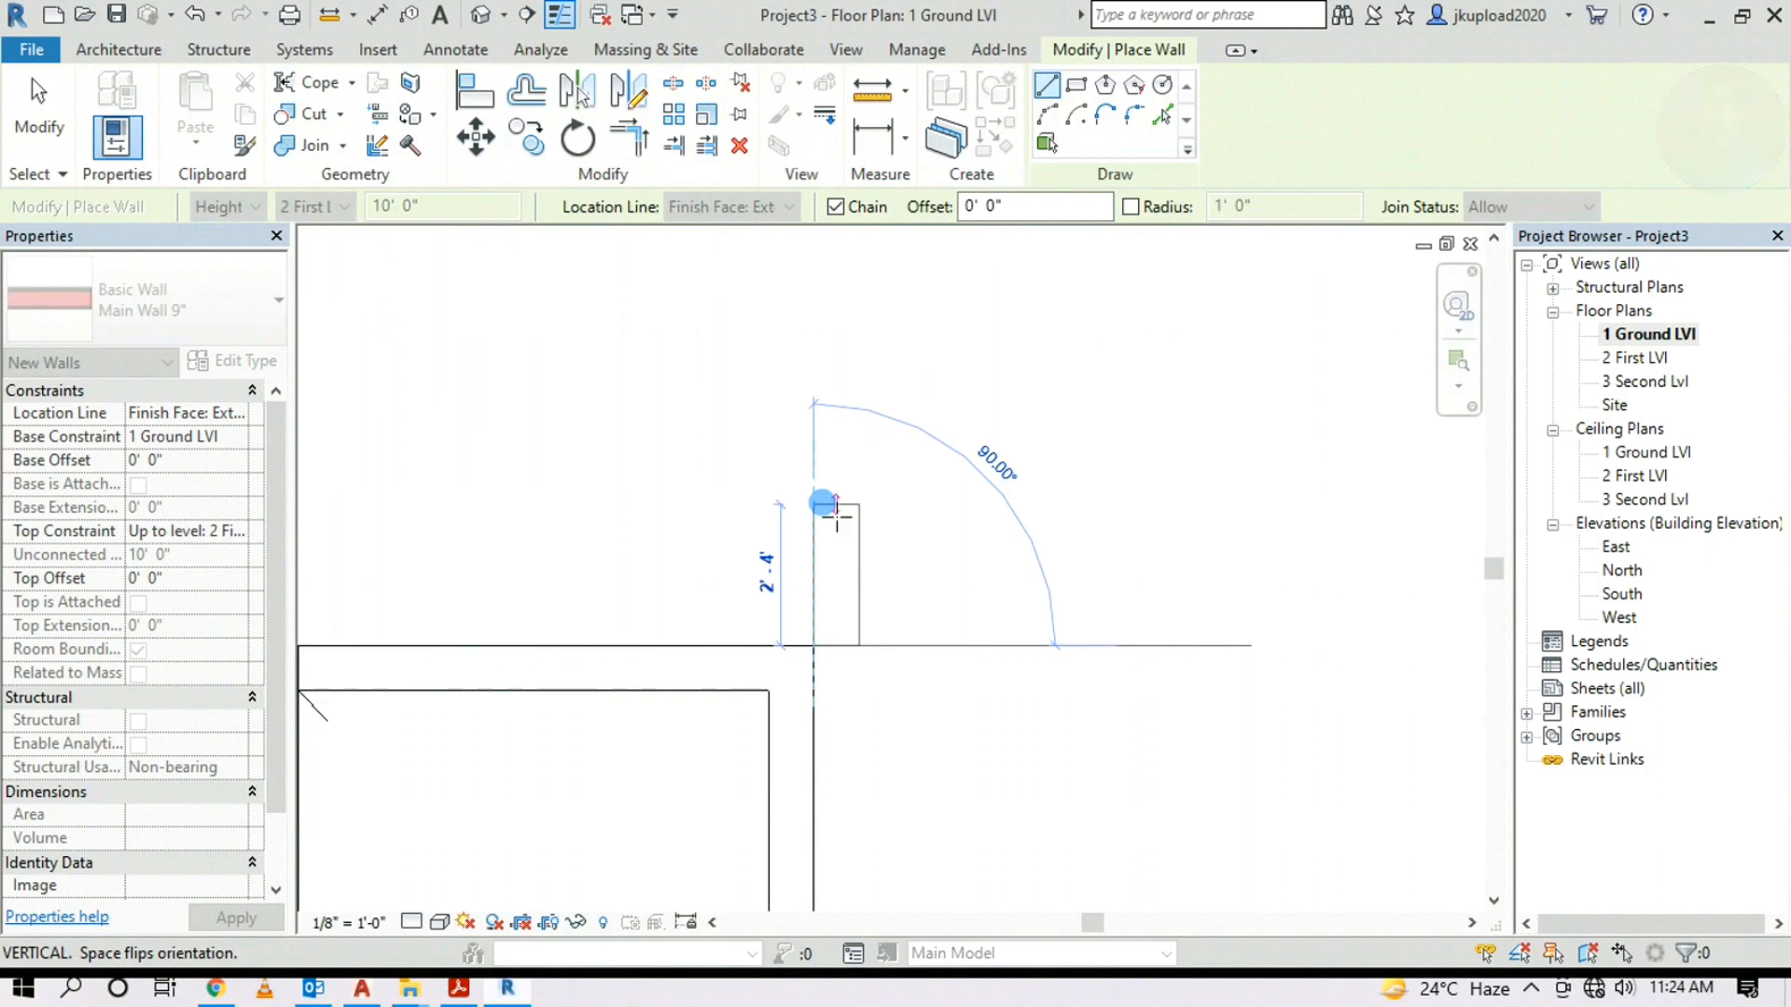
Flip the wall's orientation and draw the 1'-5" vertical wall from the room corner
key(space)
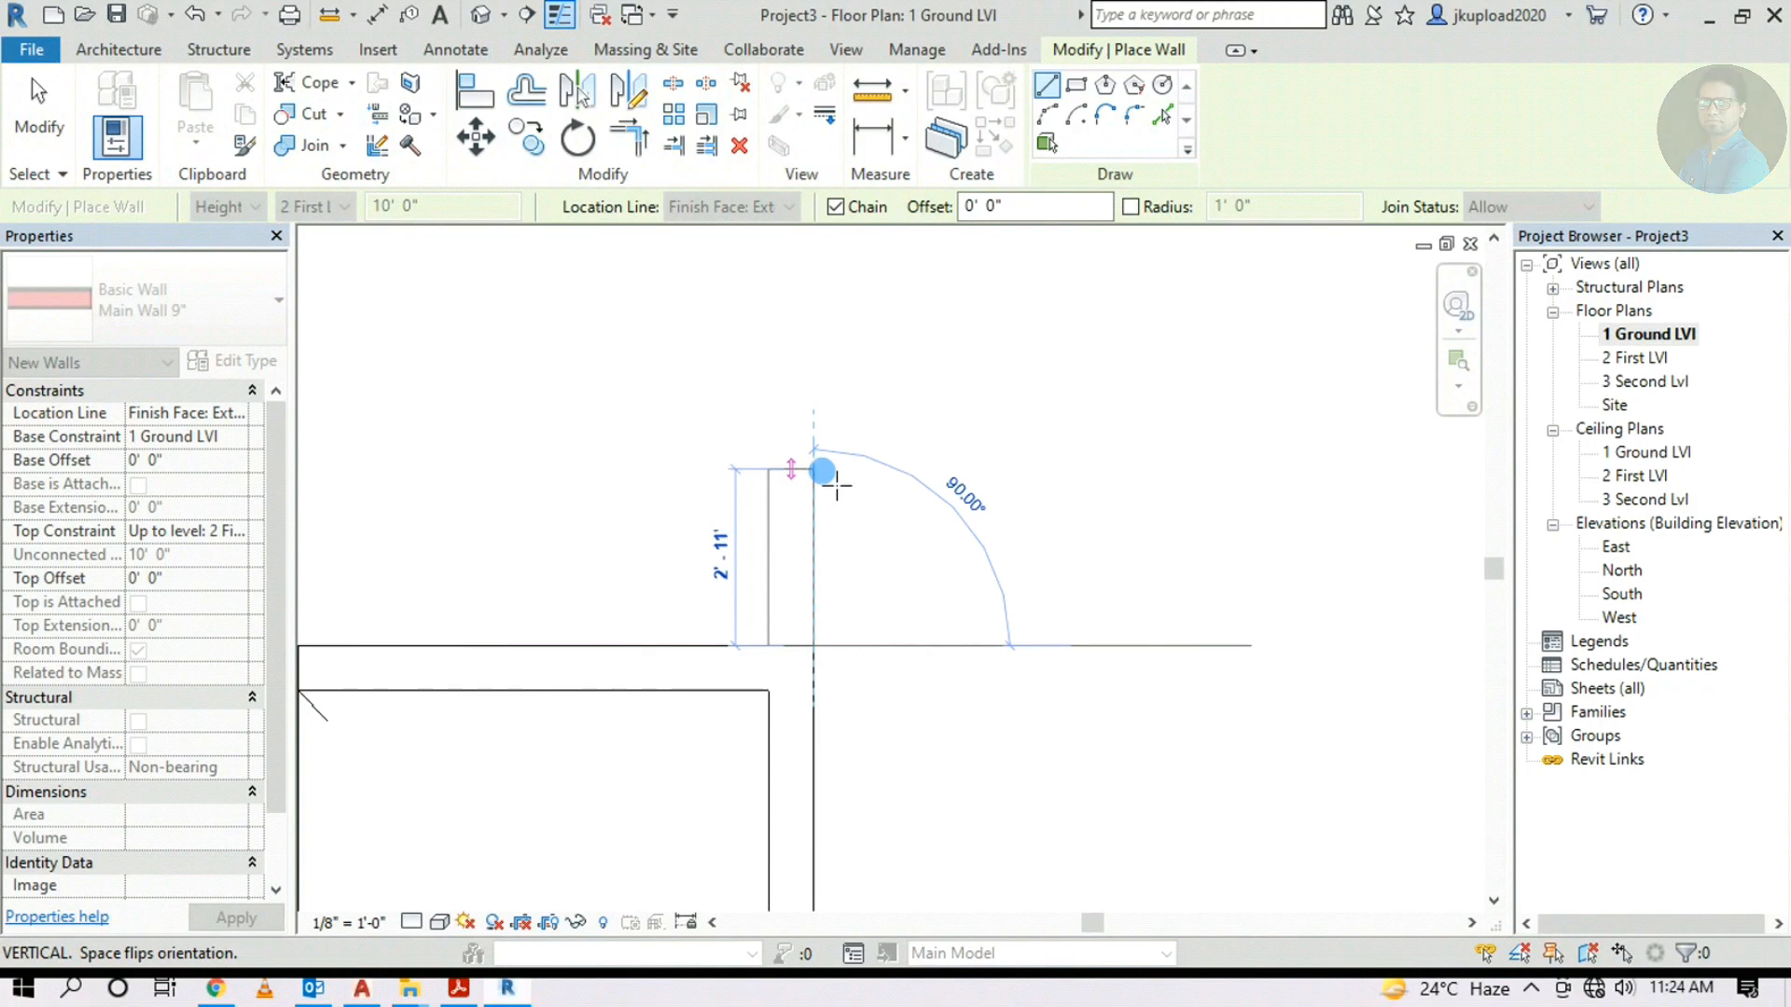
middle_drag(836, 485, 788, 542)
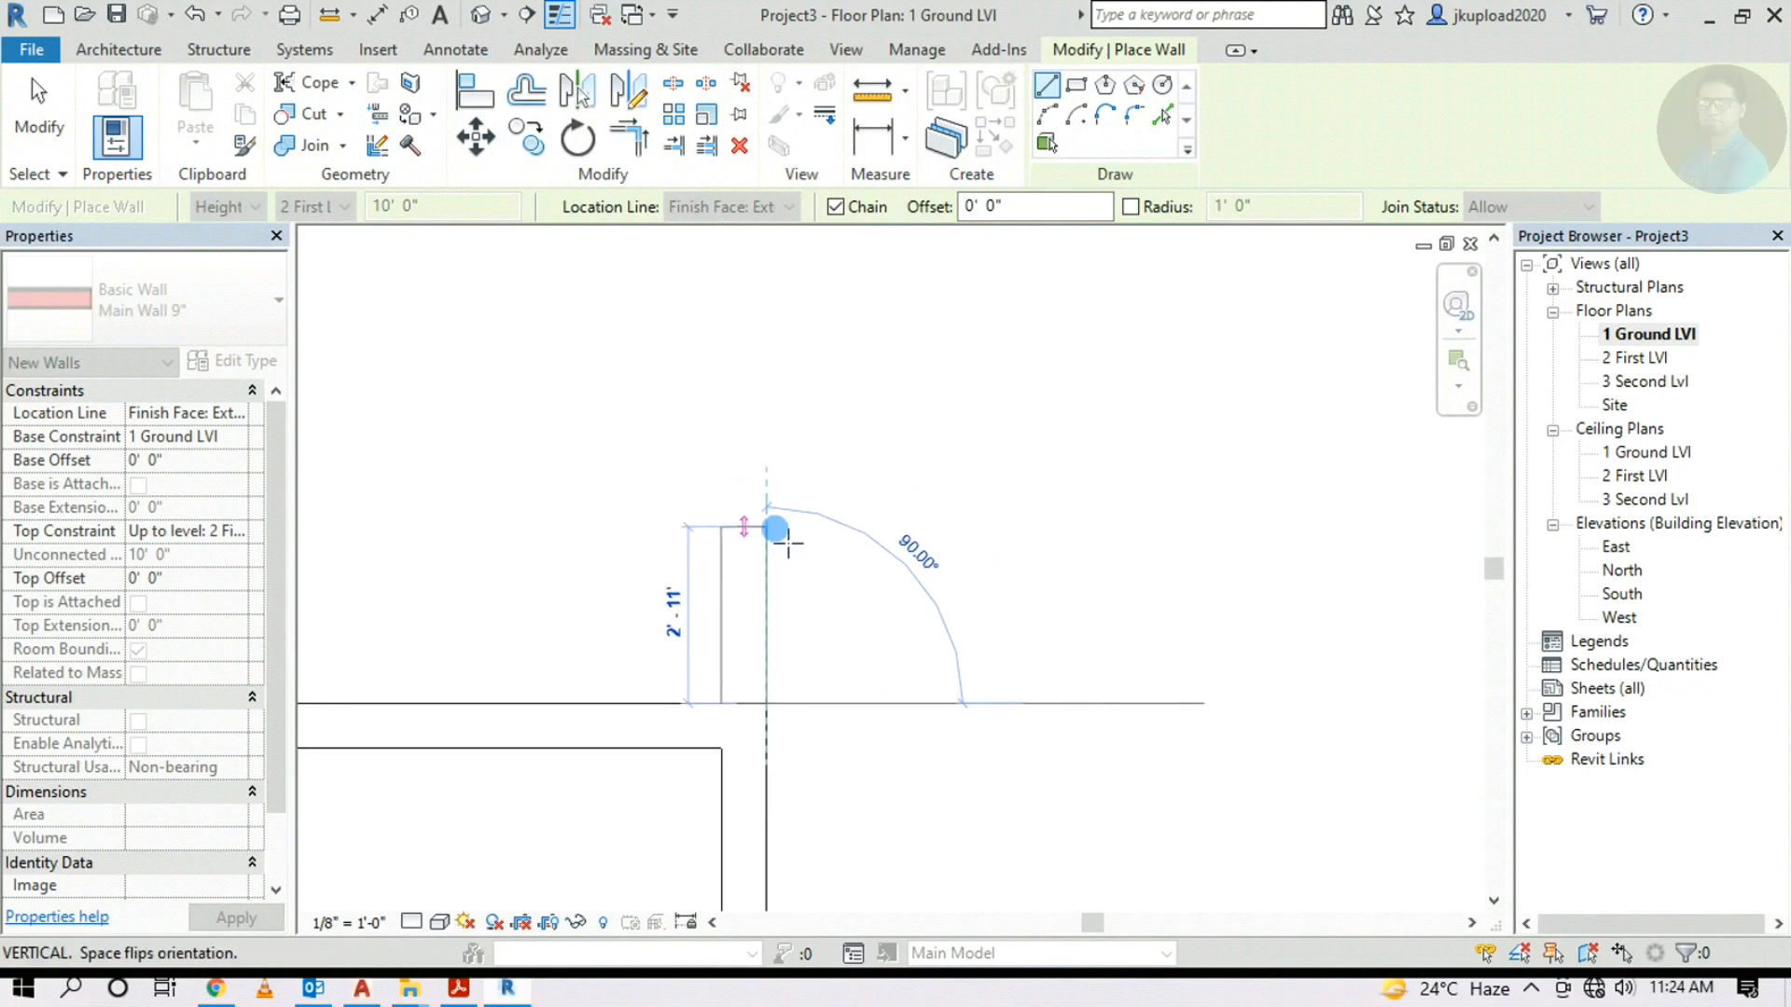
scroll(788, 543, down, 1)
scroll(867, 544, down, 1)
middle_drag(1024, 504, 634, 582)
scroll(637, 579, down, 2)
middle_drag(1152, 598, 648, 615)
middle_drag(964, 420, 796, 655)
scroll(1050, 460, up, 2)
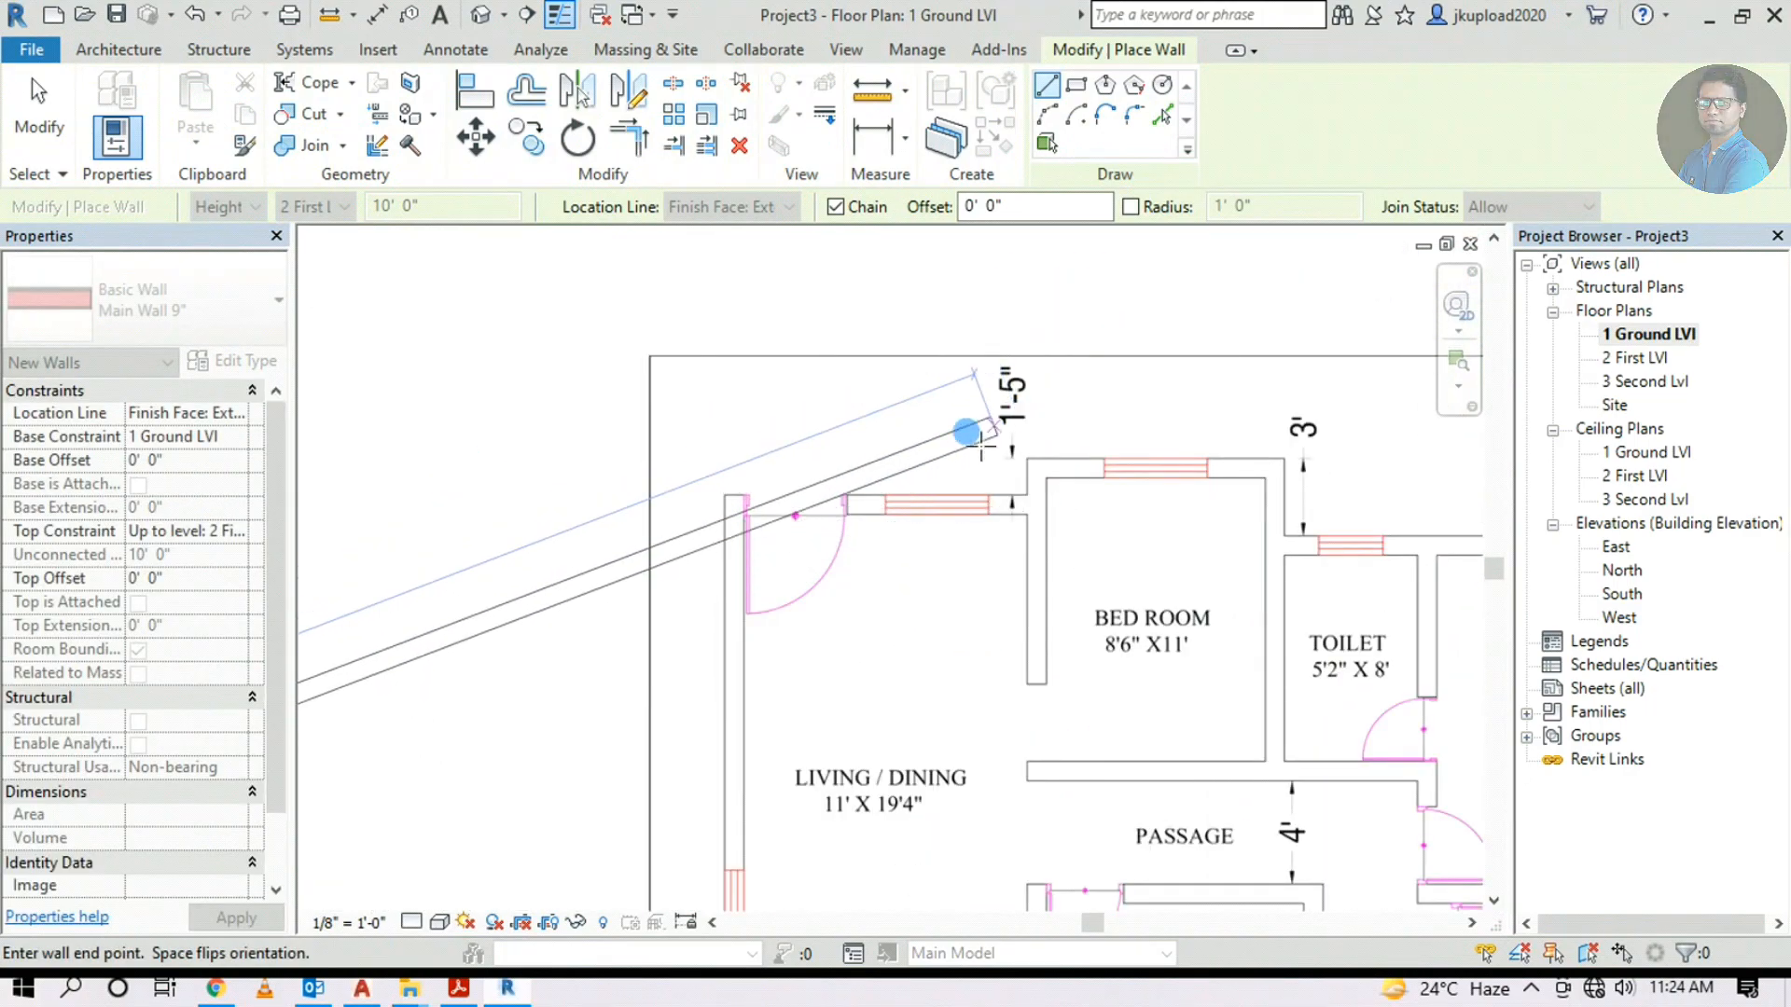
scroll(995, 416, down, 1)
scroll(560, 524, down, 1)
mouse_move(559, 523)
middle_down()
mouse_move(1159, 523)
mouse_move(1257, 497)
middle_up()
middle_drag(588, 707, 853, 514)
scroll(676, 652, up, 2)
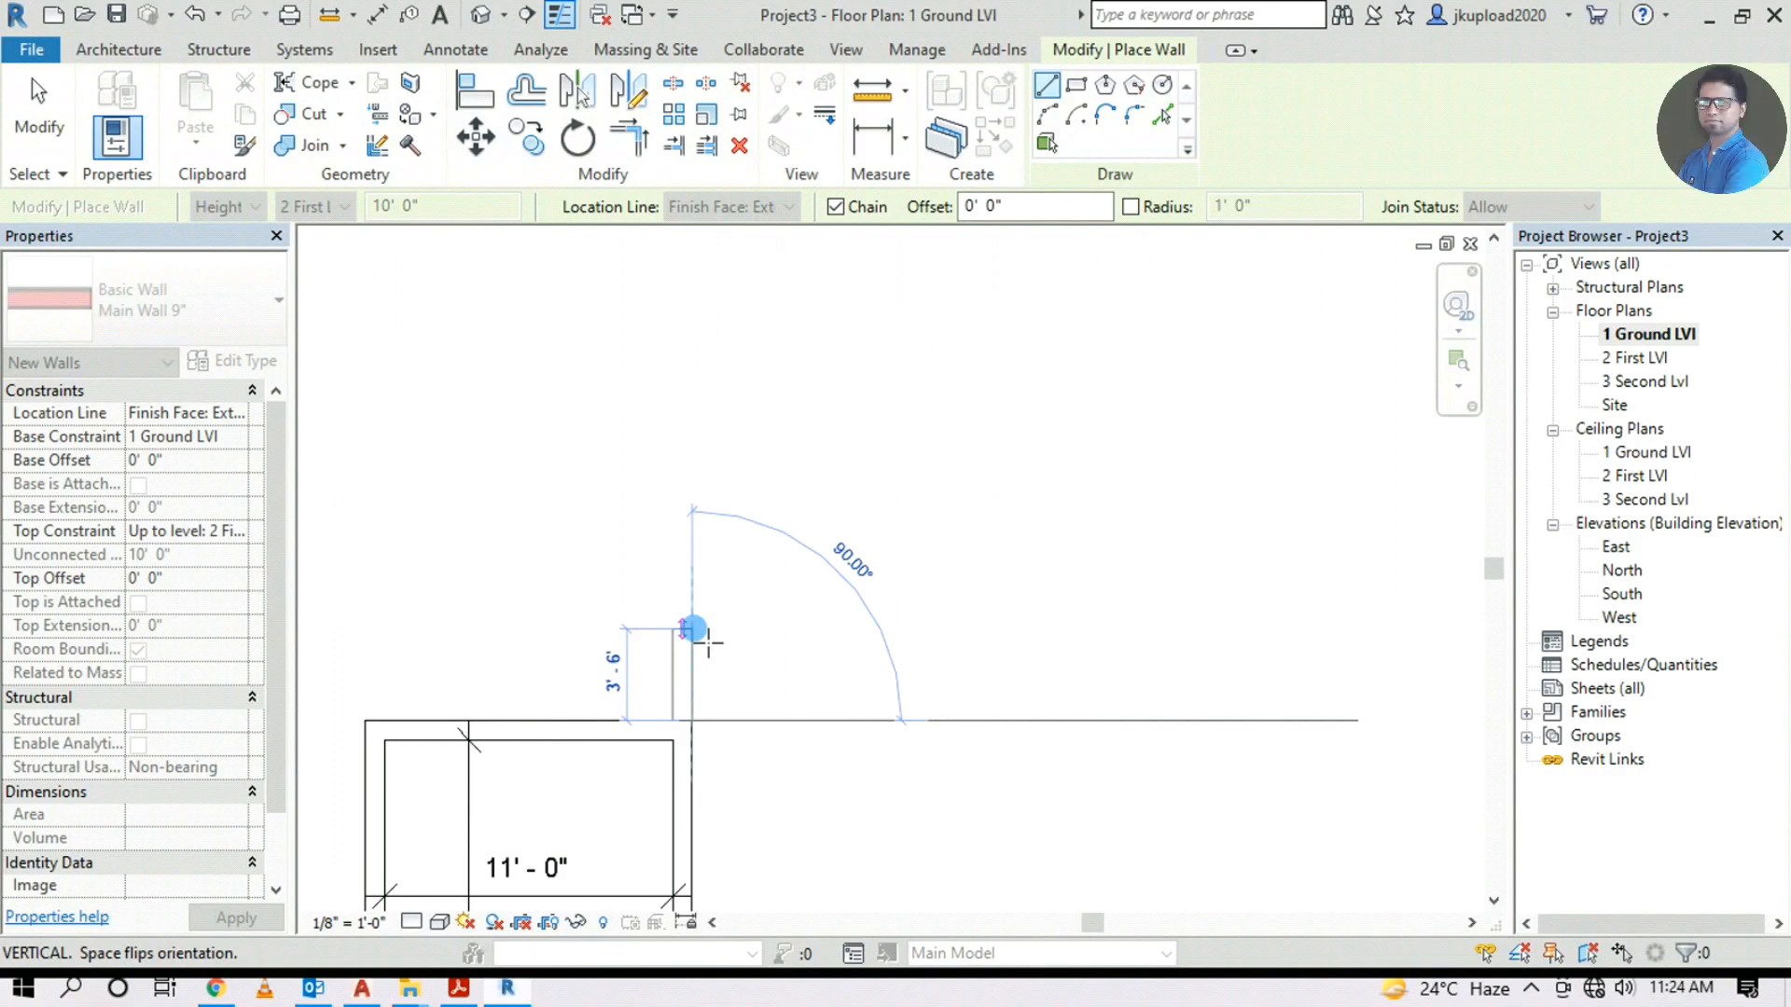
text(1'5")
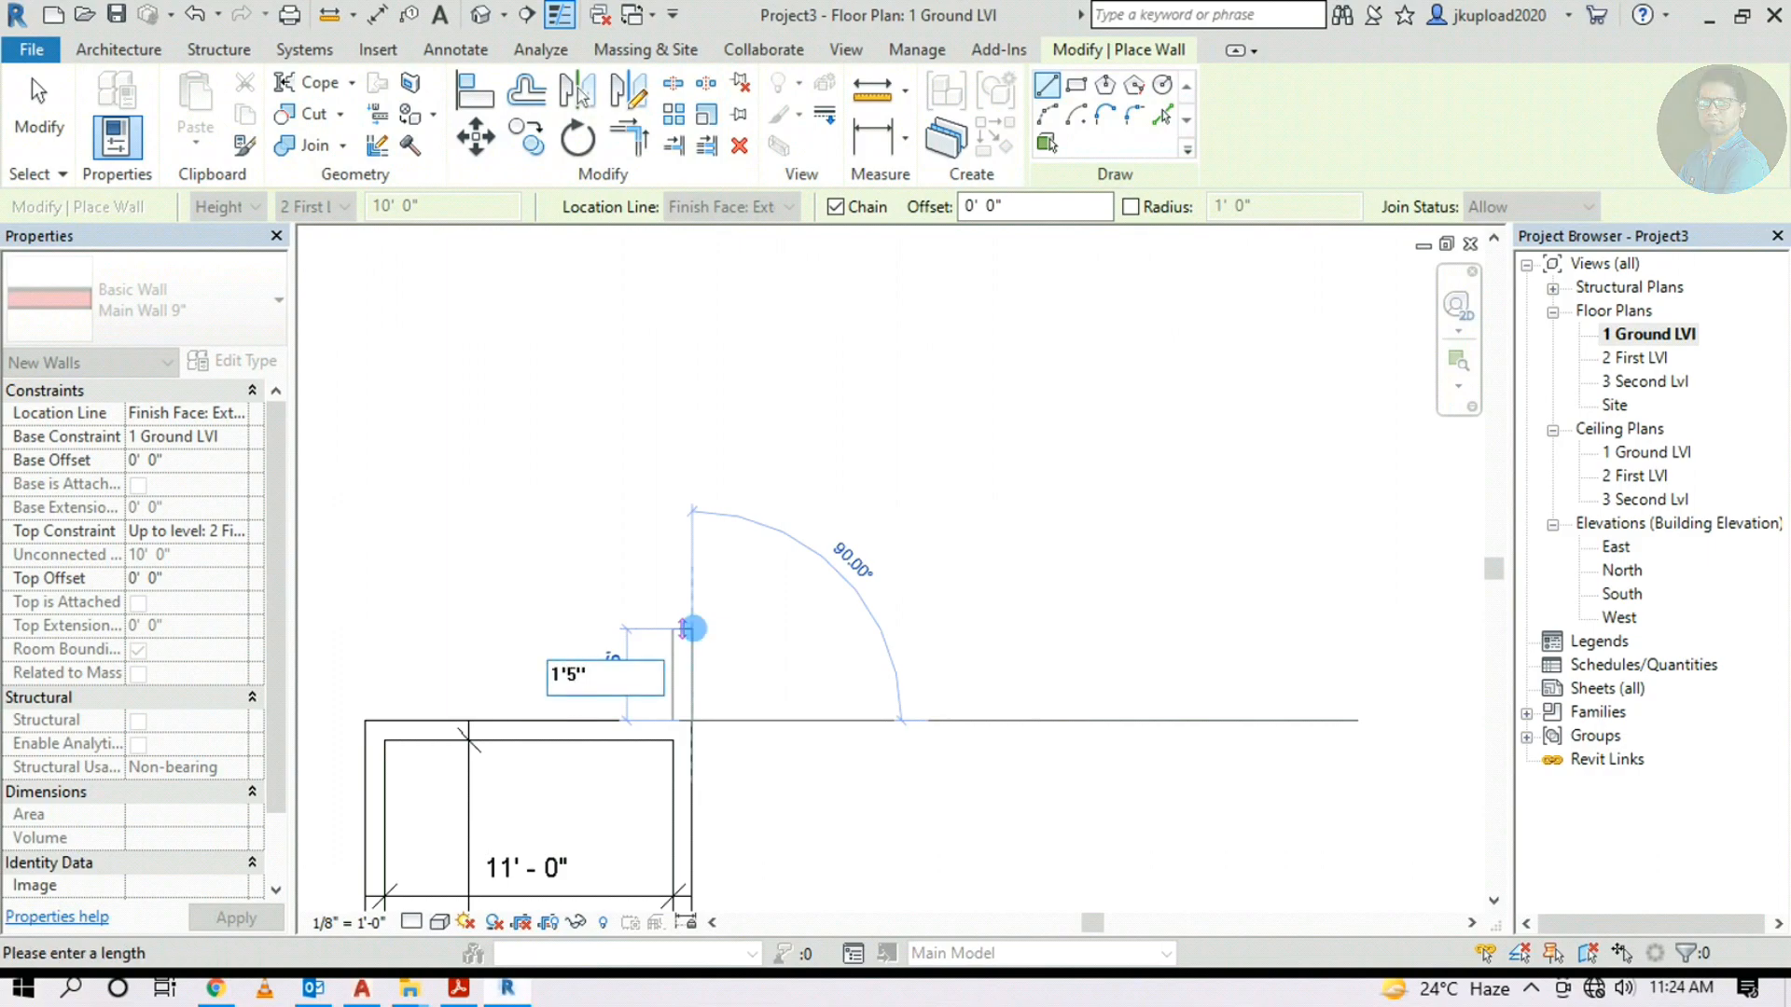
key(Return)
Pan and zoom across the underlay to read the next wall's length
scroll(840, 686, up, 1)
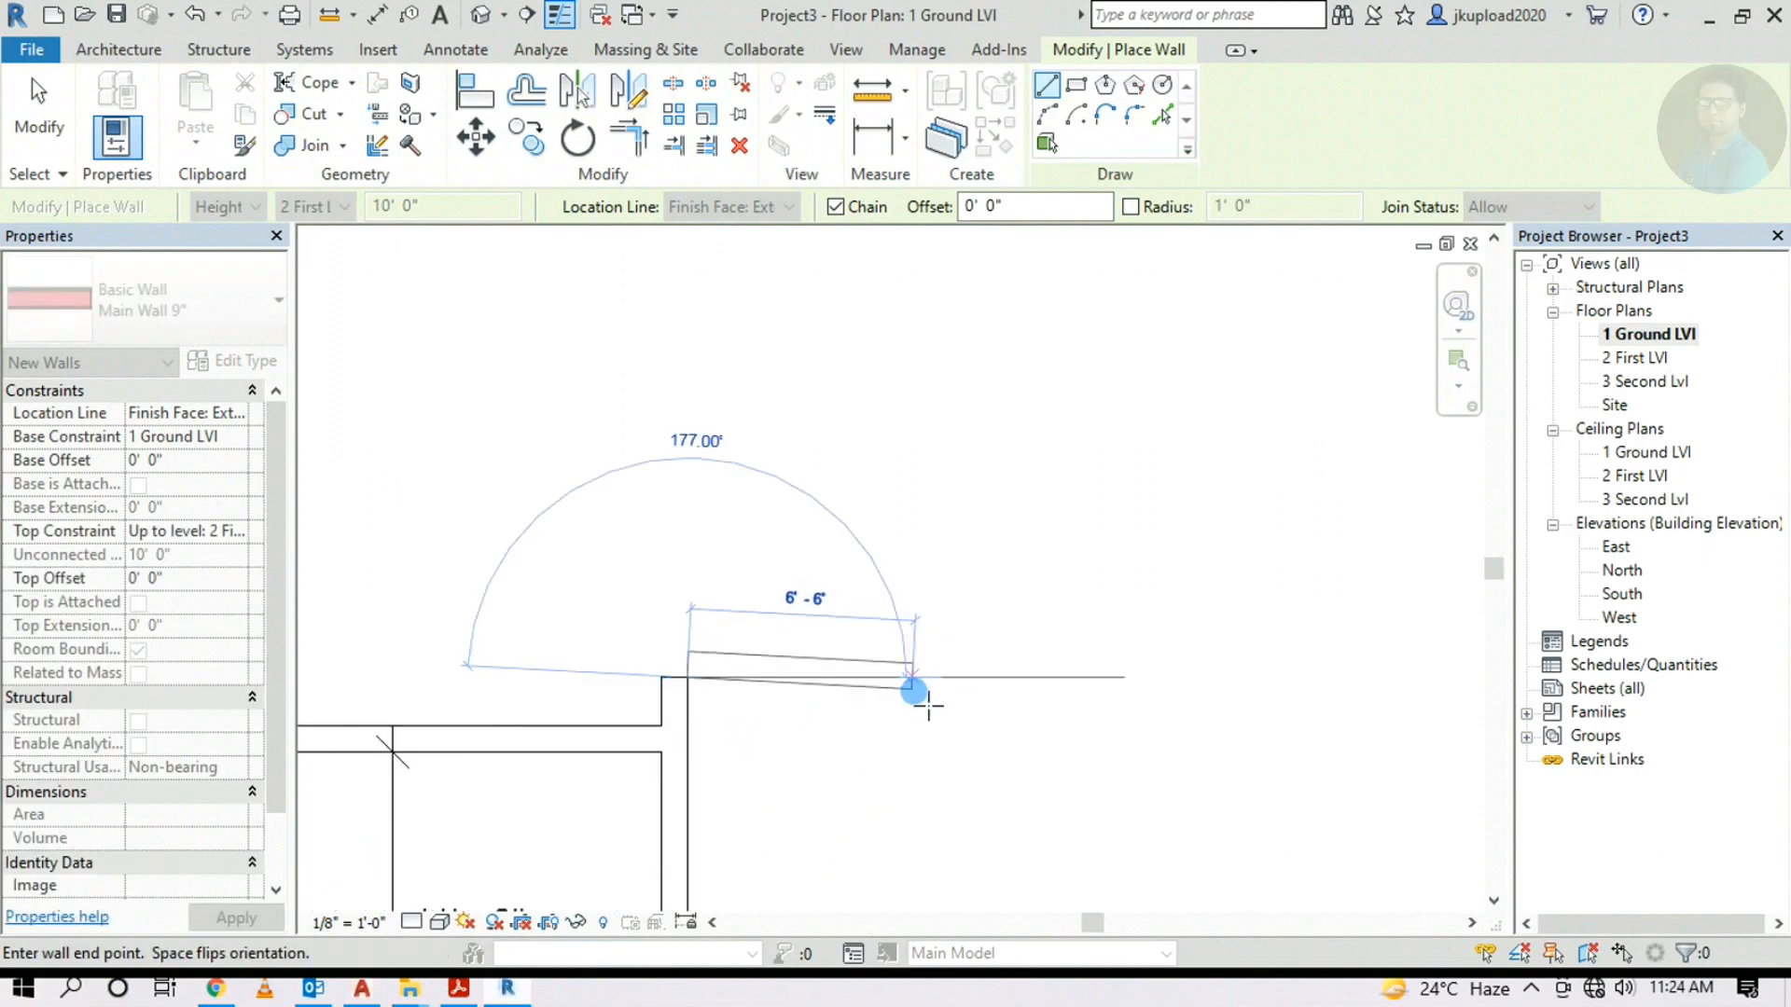
scroll(767, 687, up, 3)
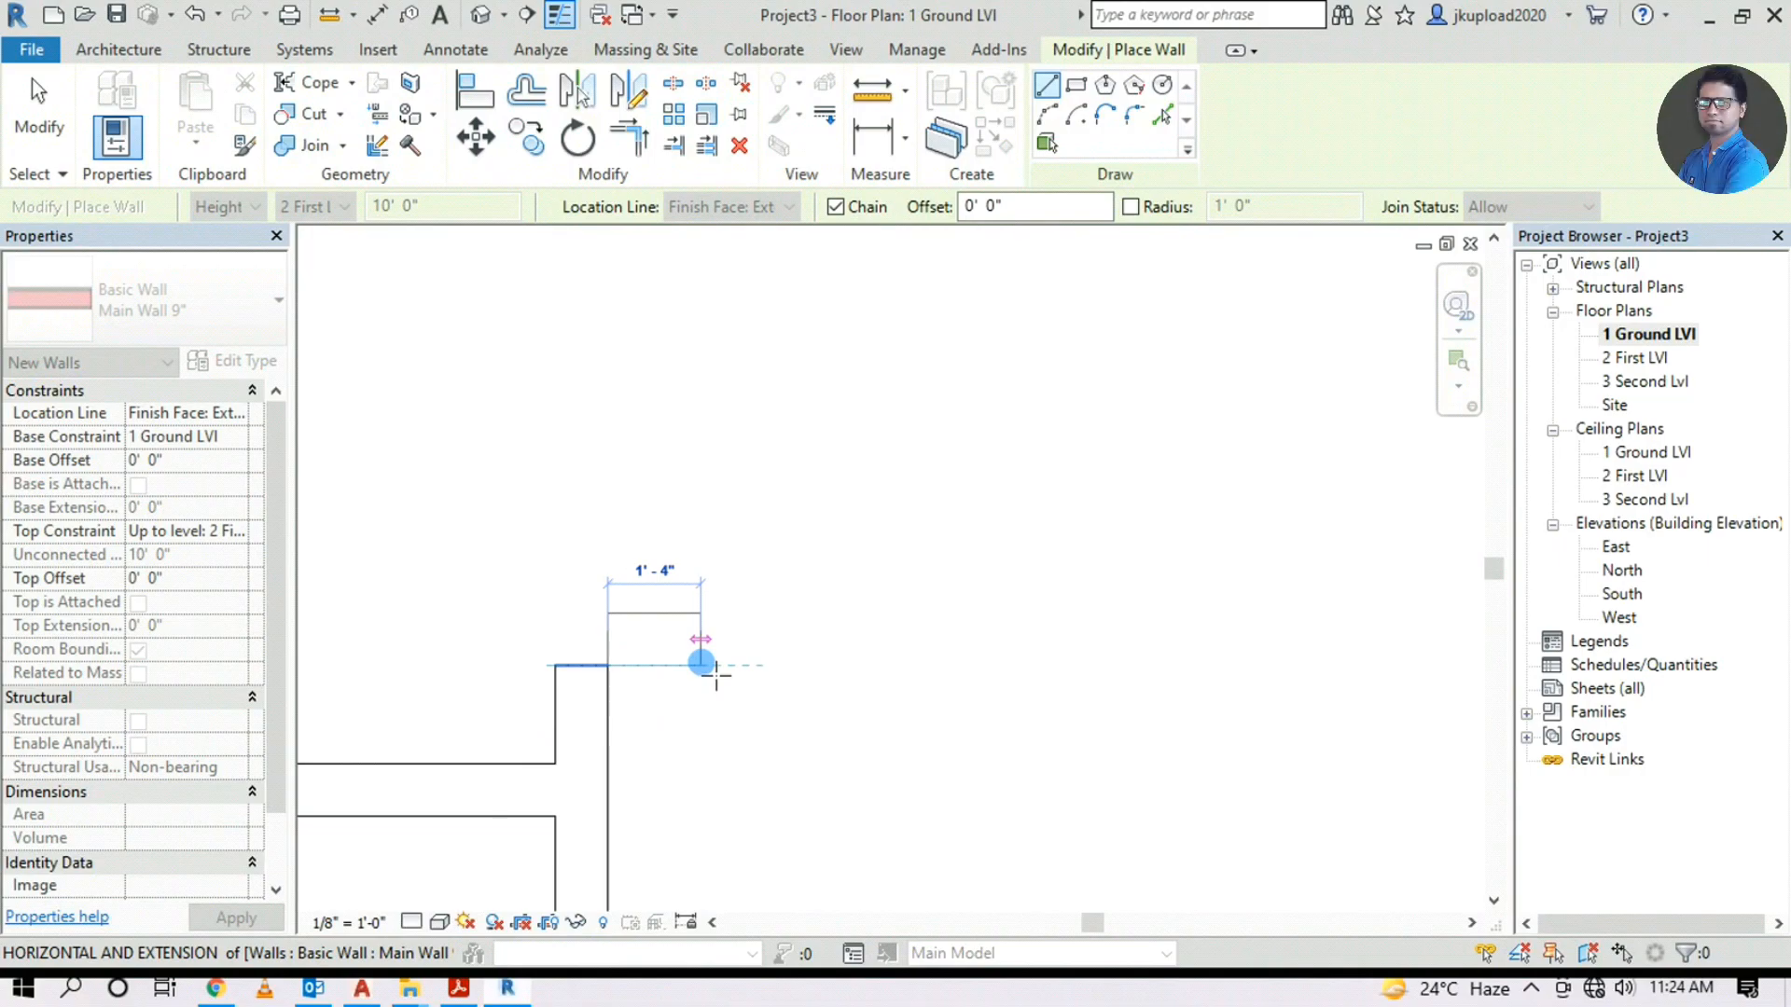
scroll(716, 675, down, 3)
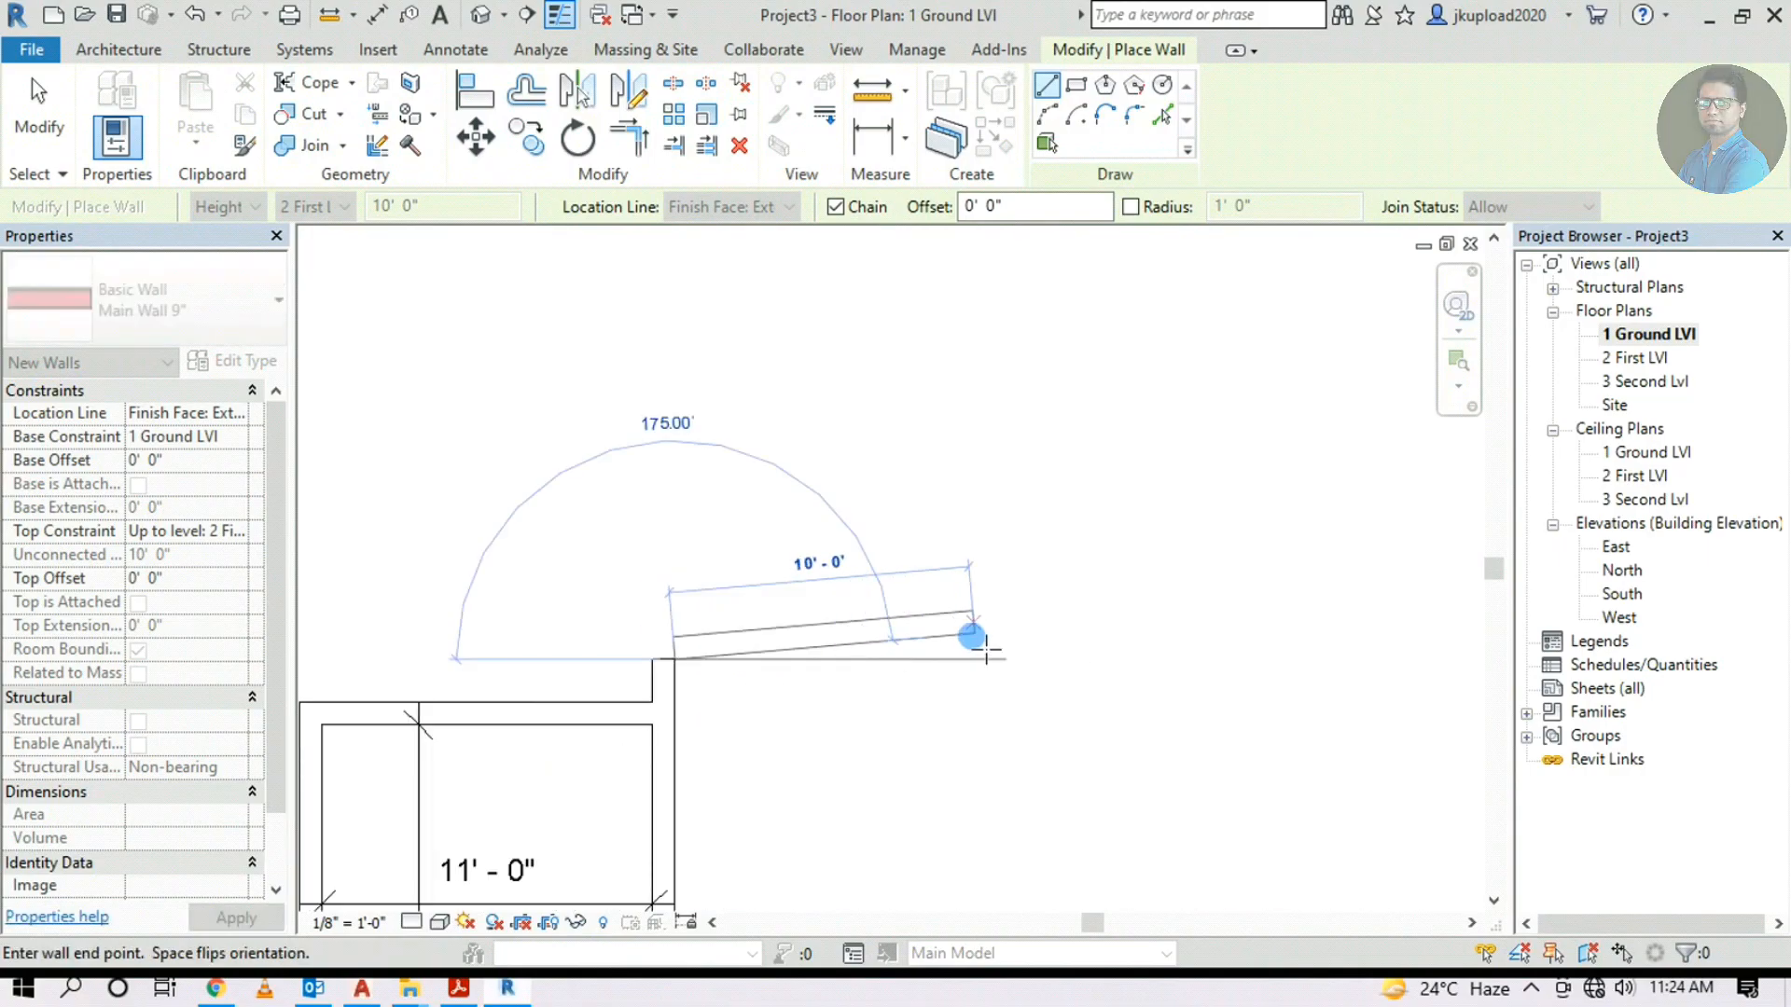
middle_drag(972, 637, 514, 752)
scroll(638, 724, down, 2)
middle_drag(1145, 650, 732, 713)
scroll(733, 713, down, 1)
scroll(1215, 442, up, 5)
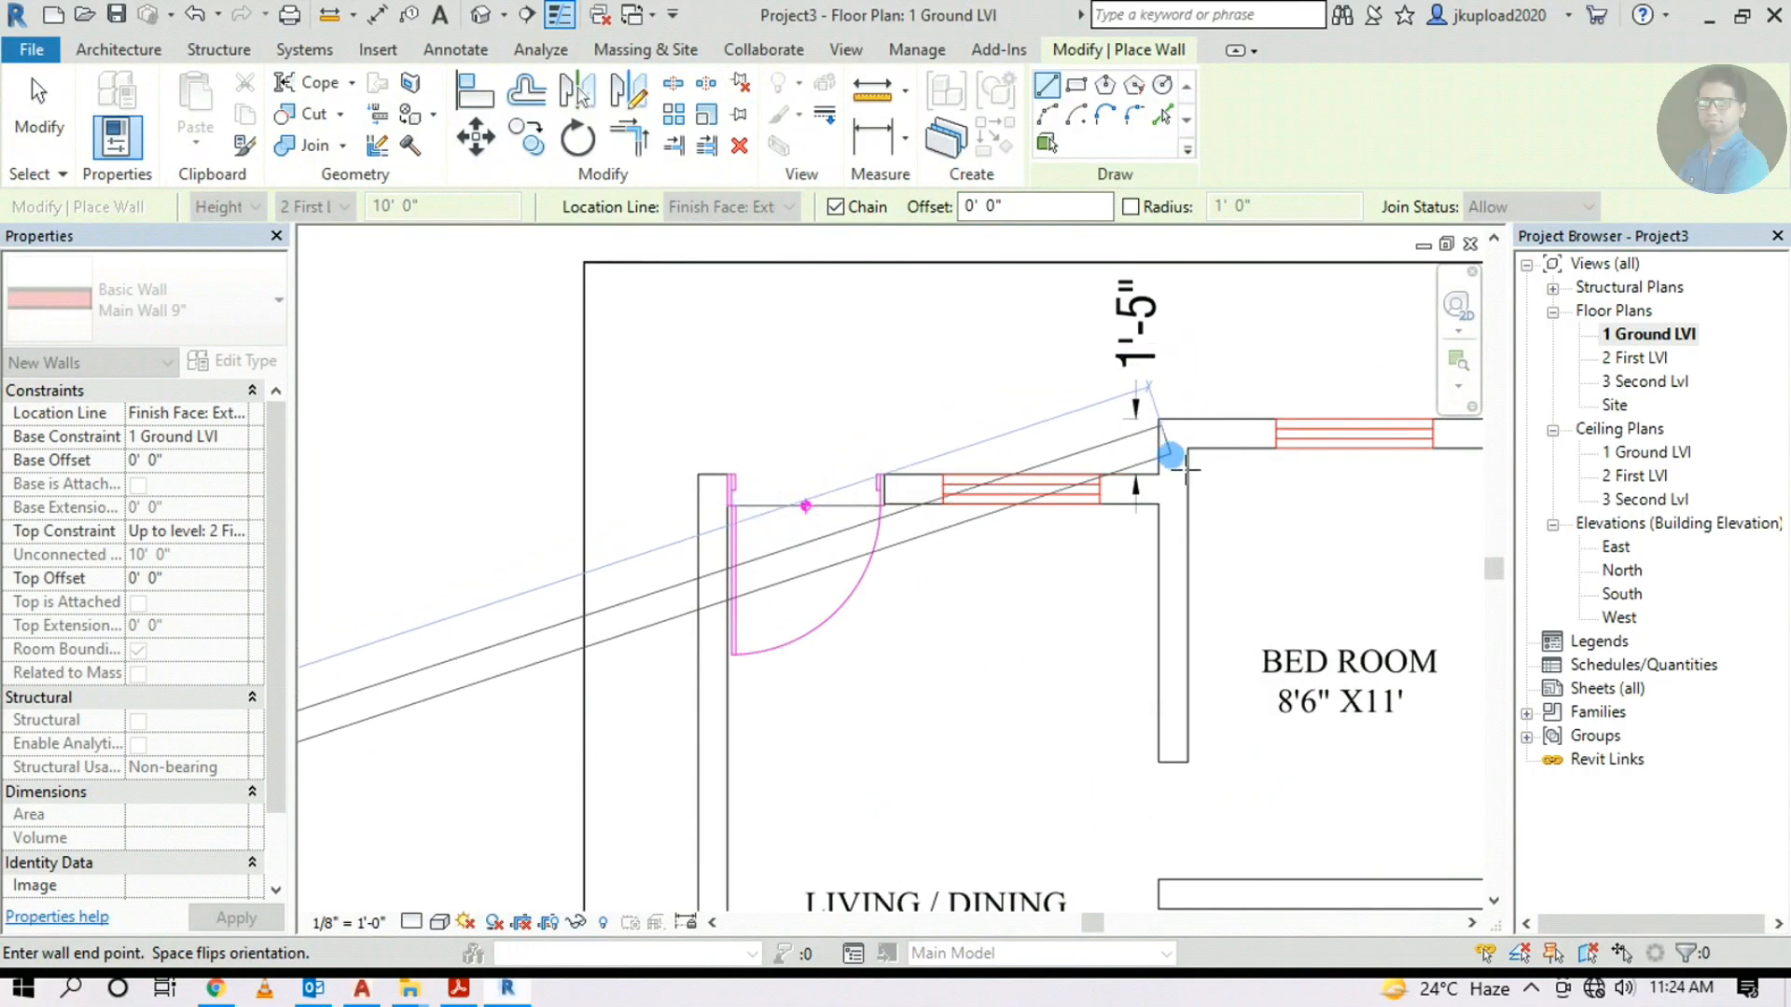
scroll(1153, 451, down, 2)
middle_drag(1153, 452, 1637, 403)
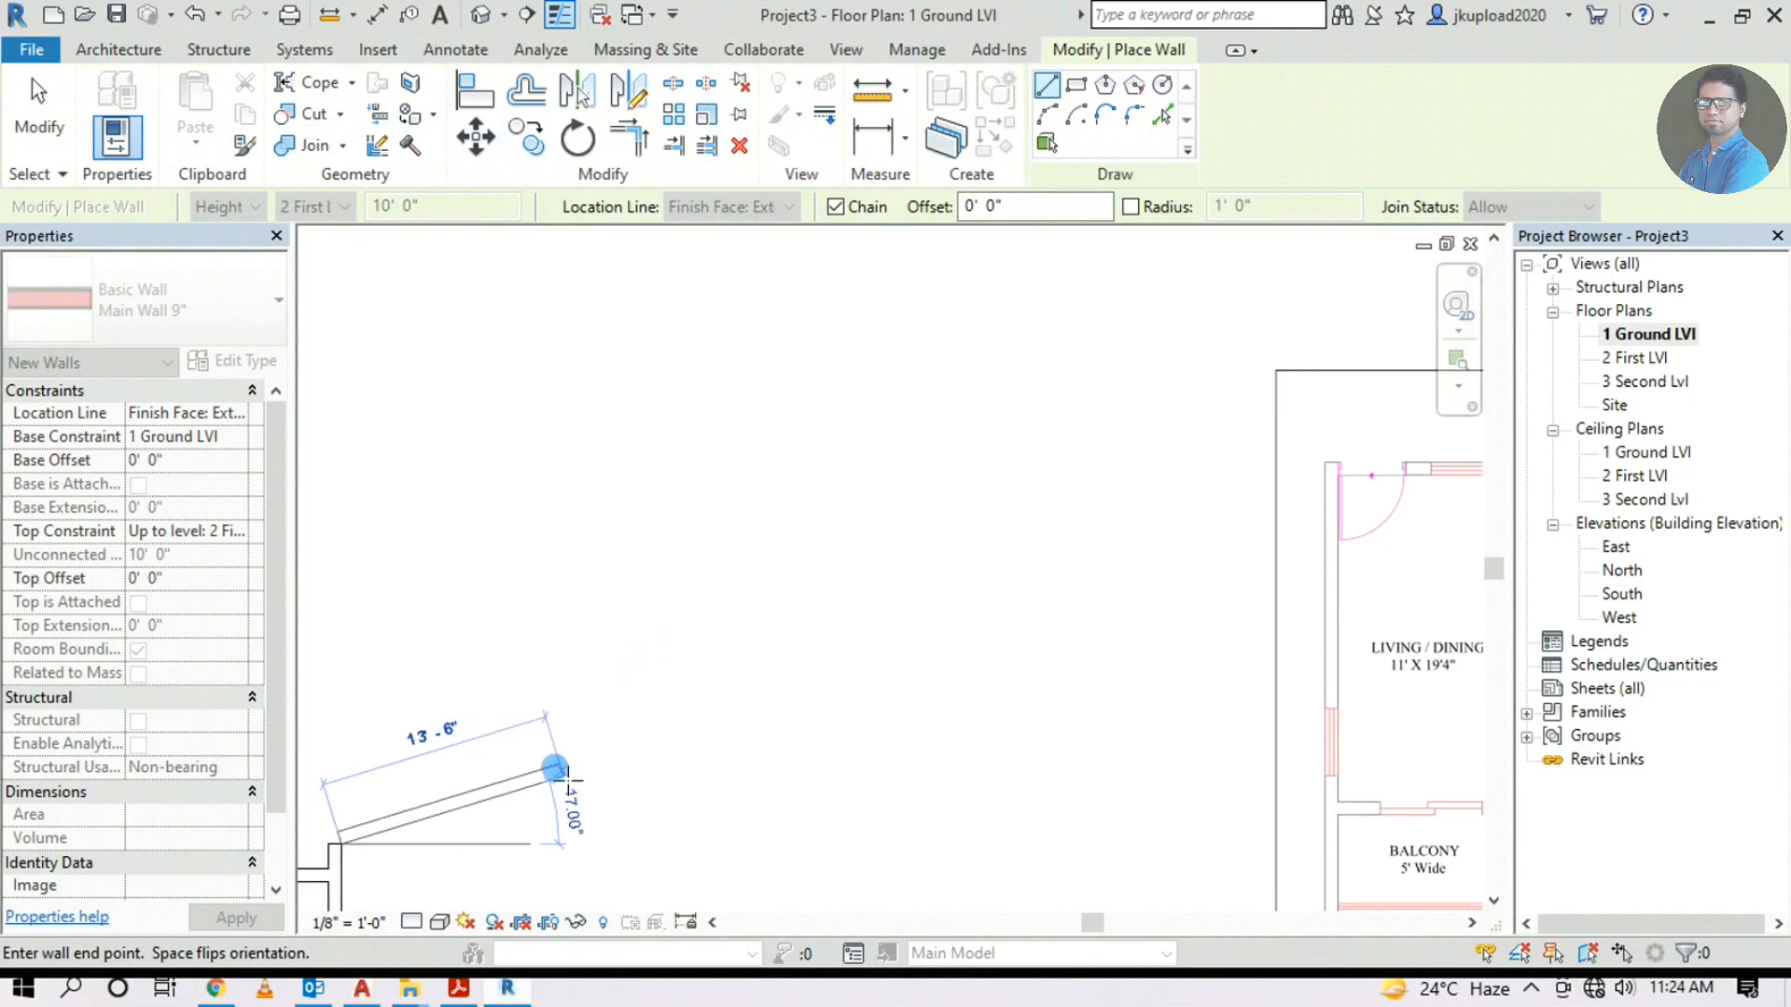
middle_drag(740, 631, 915, 506)
scroll(492, 788, up, 2)
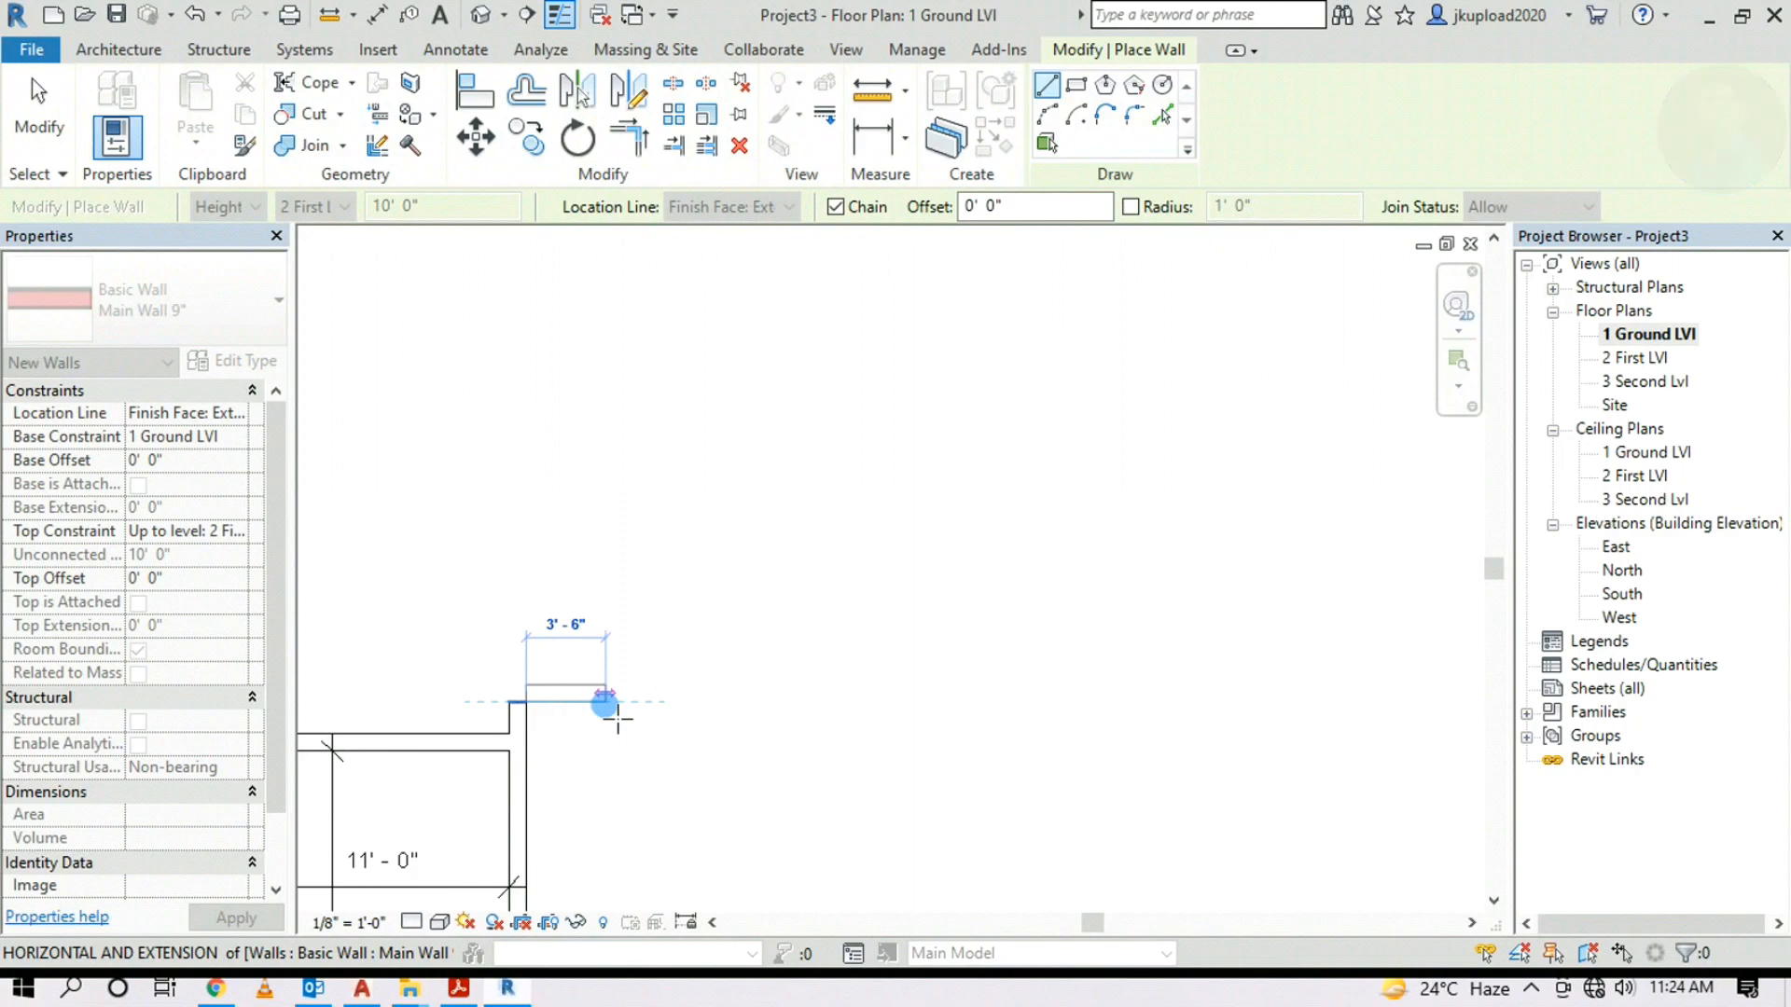
scroll(590, 718, up, 2)
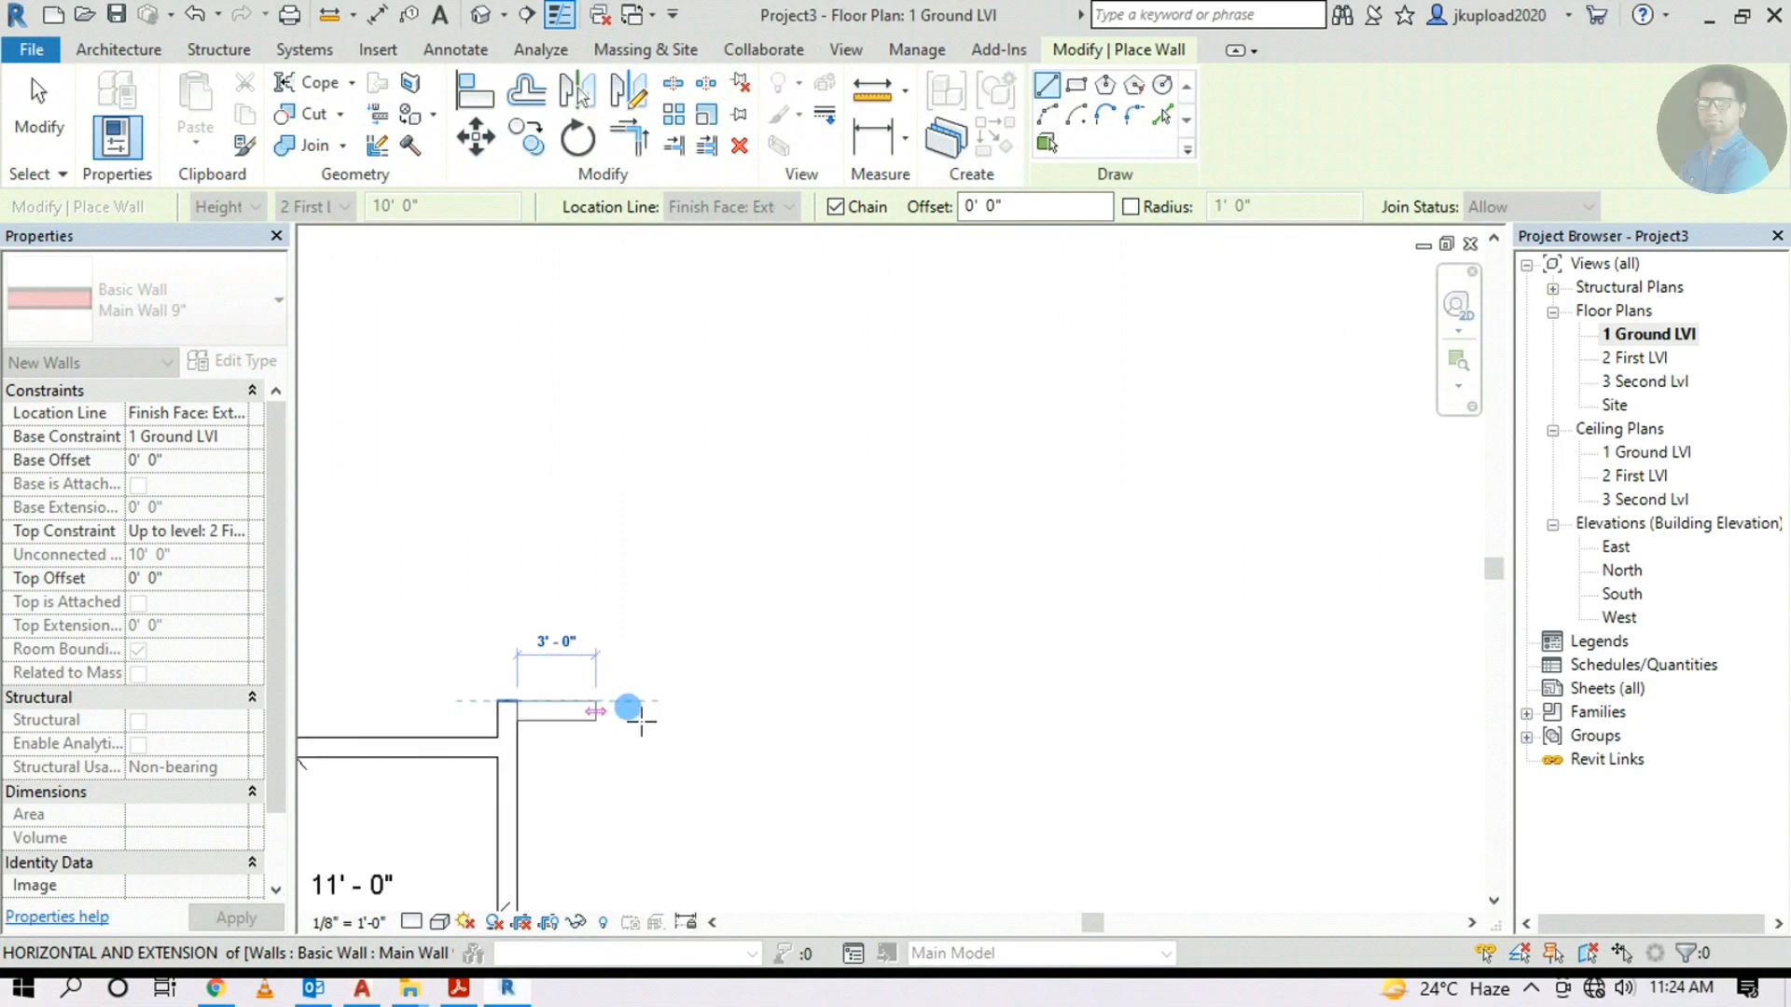
scroll(718, 732, down, 4)
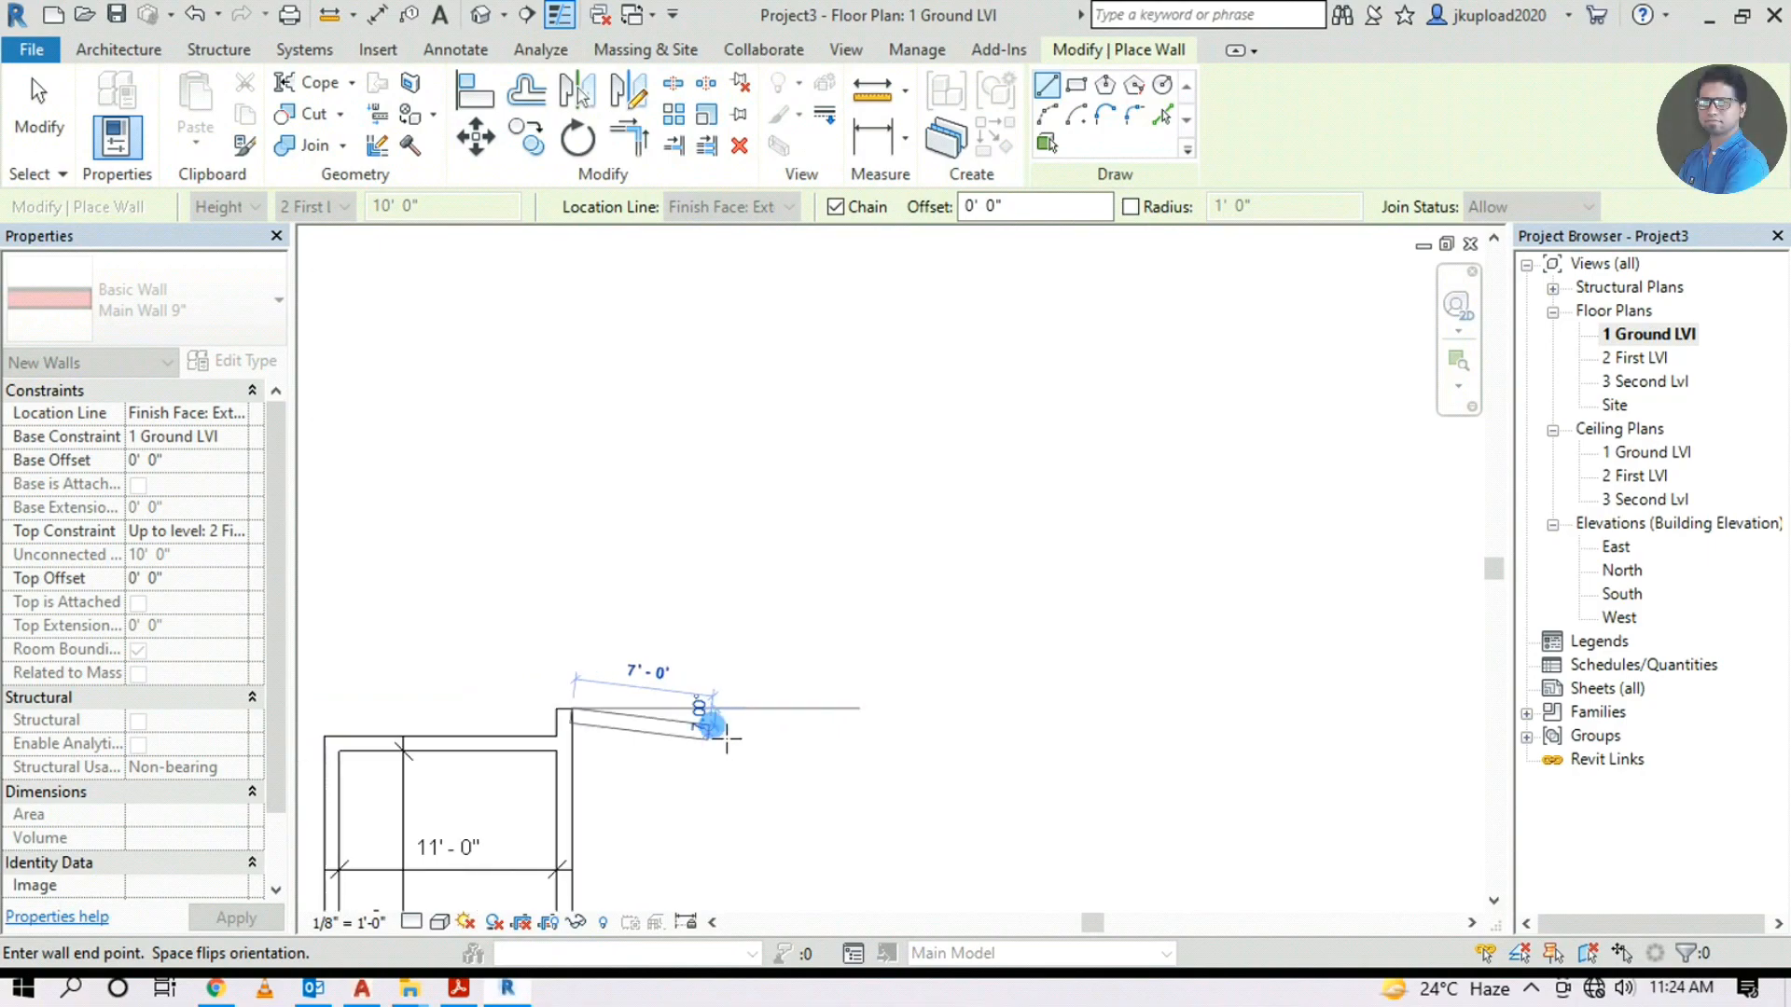
middle_drag(1368, 570, 993, 621)
scroll(1045, 611, up, 2)
scroll(1101, 620, up, 3)
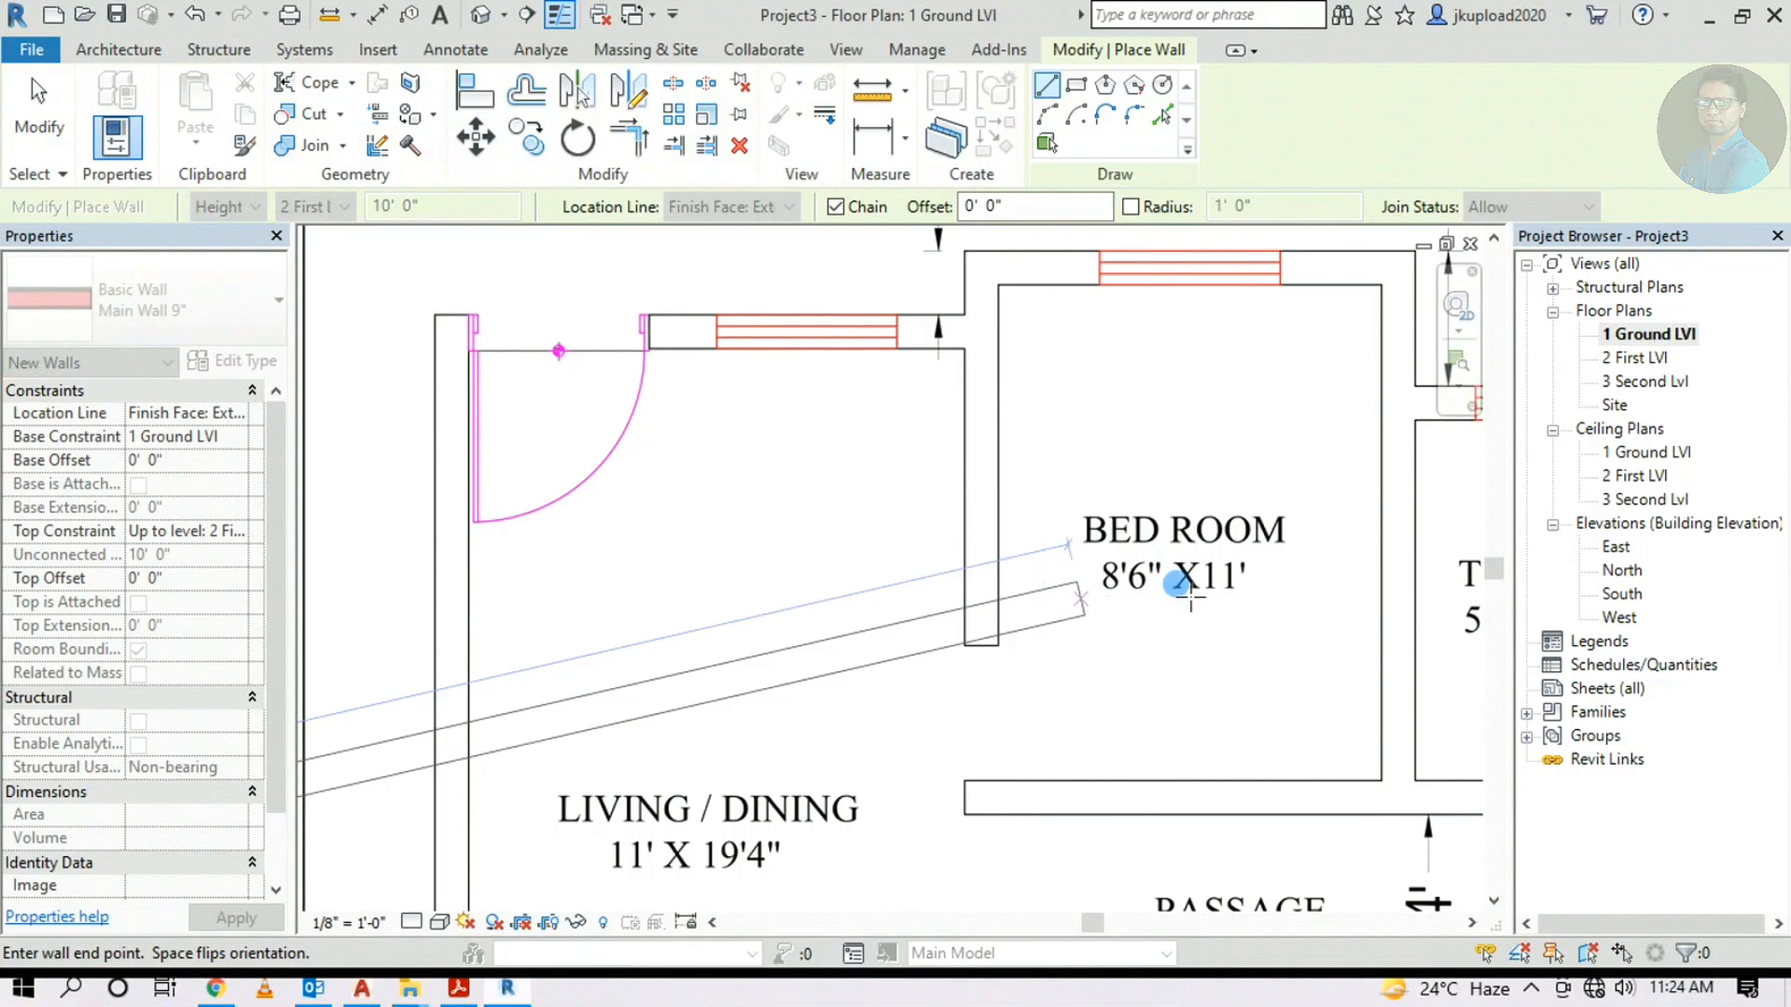
scroll(1179, 588, down, 2)
scroll(1487, 523, down, 3)
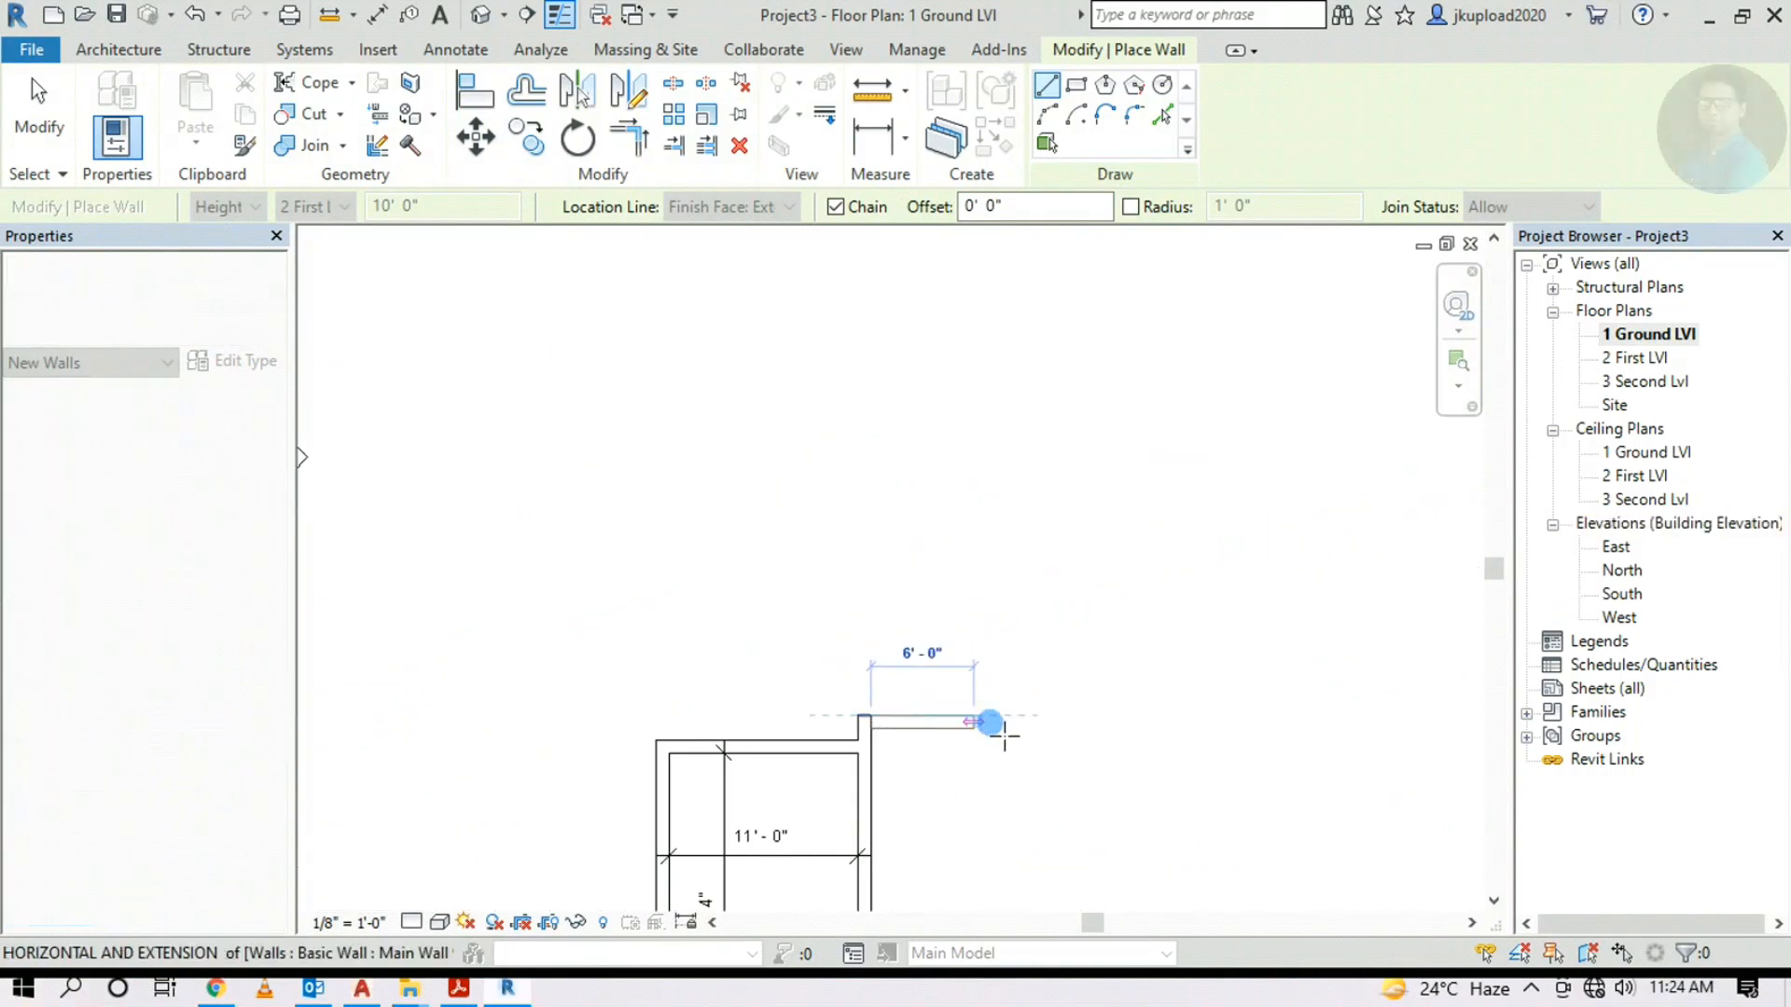
Draw the 8'-6" horizontal wall, then the 11' wall ending at the snapped corner
text(8'6")
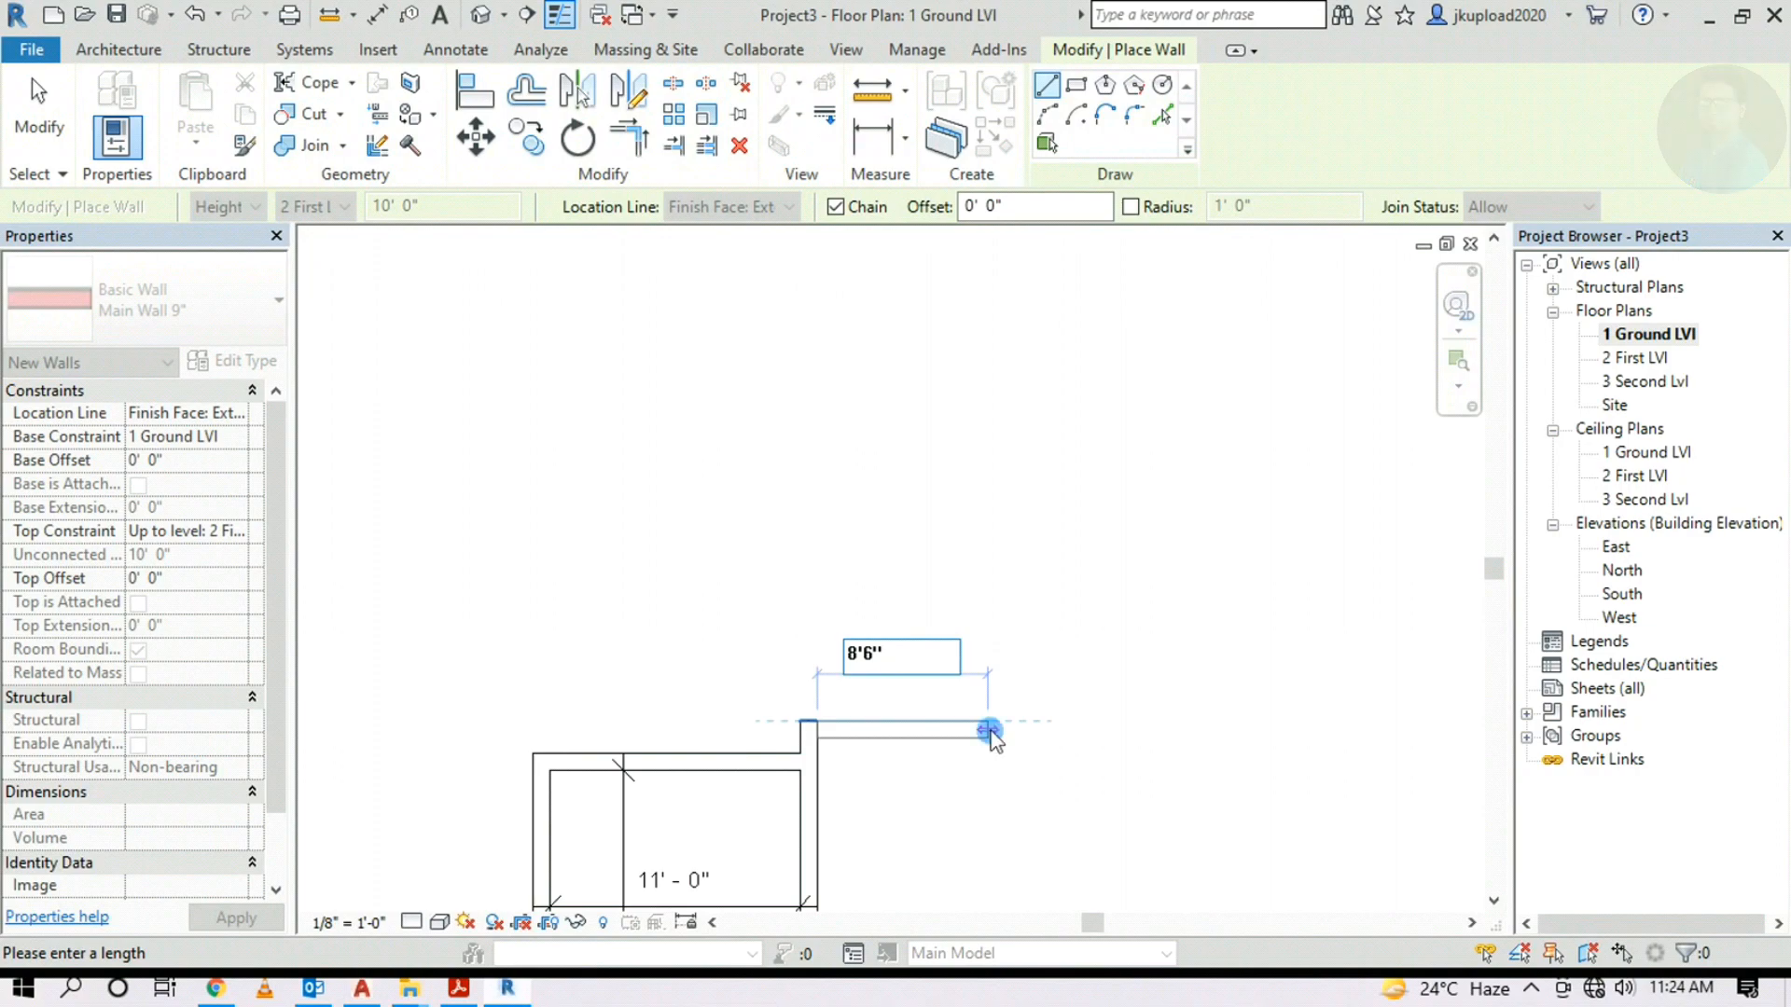
key(Return)
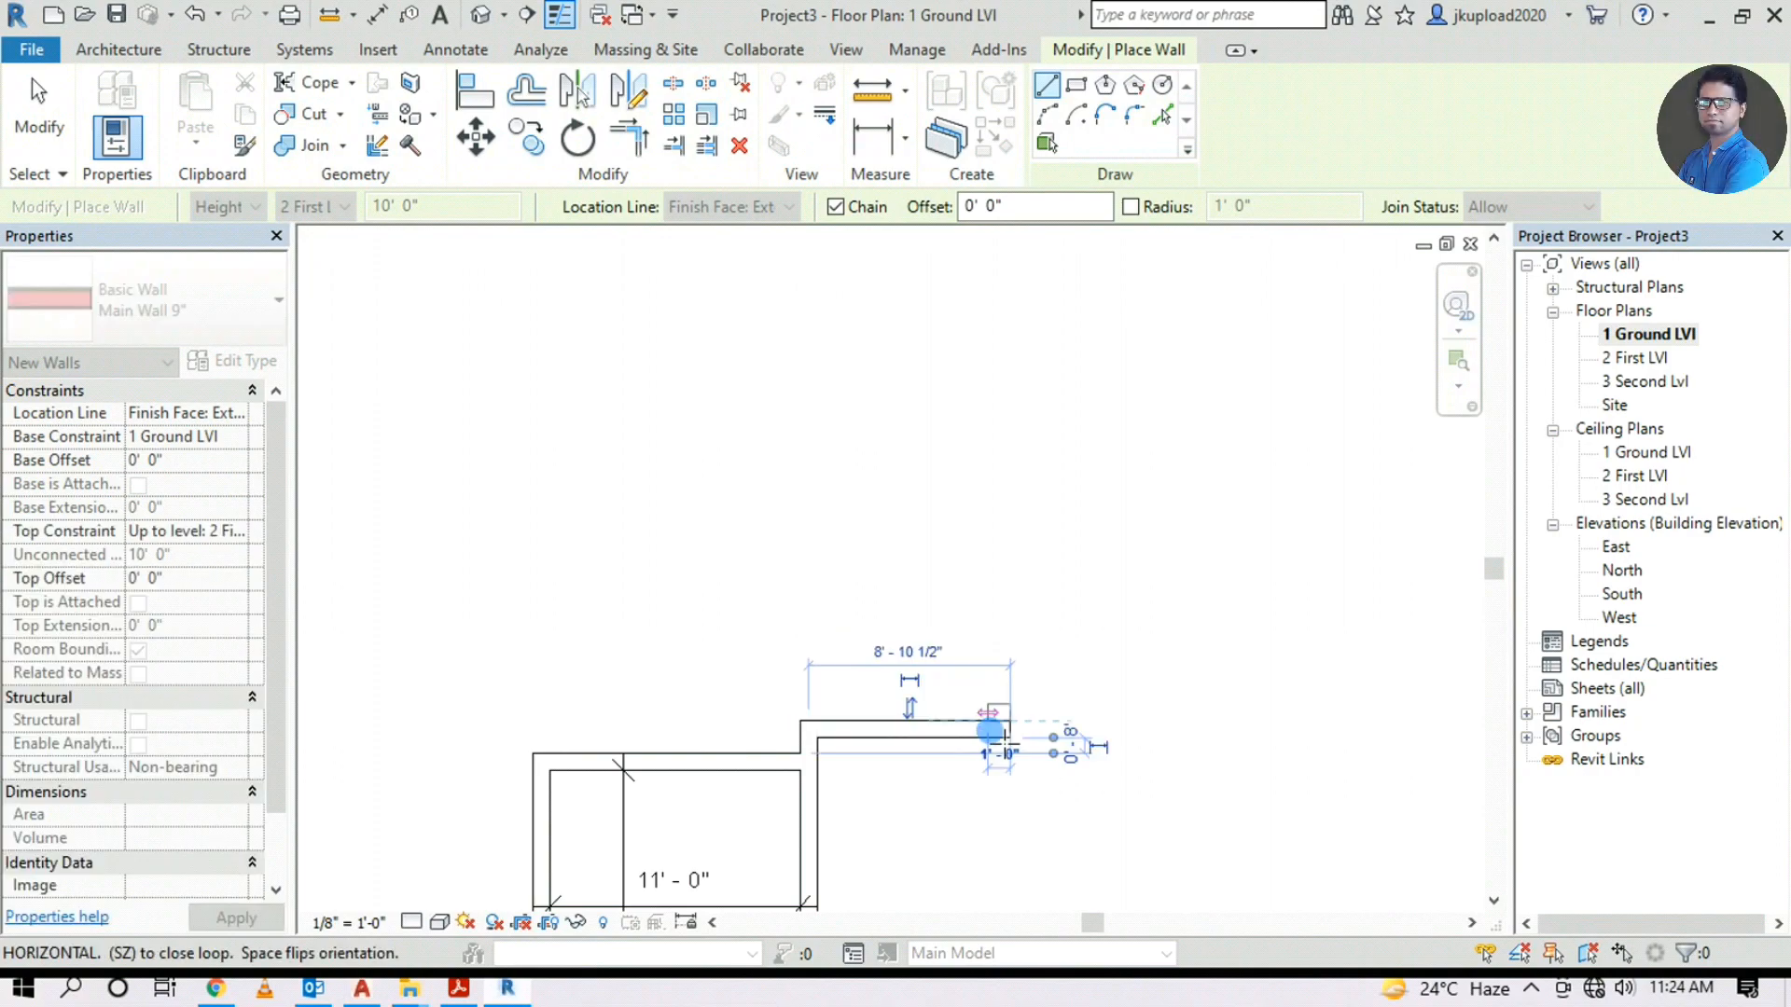
middle_drag(1156, 672, 886, 607)
scroll(895, 611, down, 3)
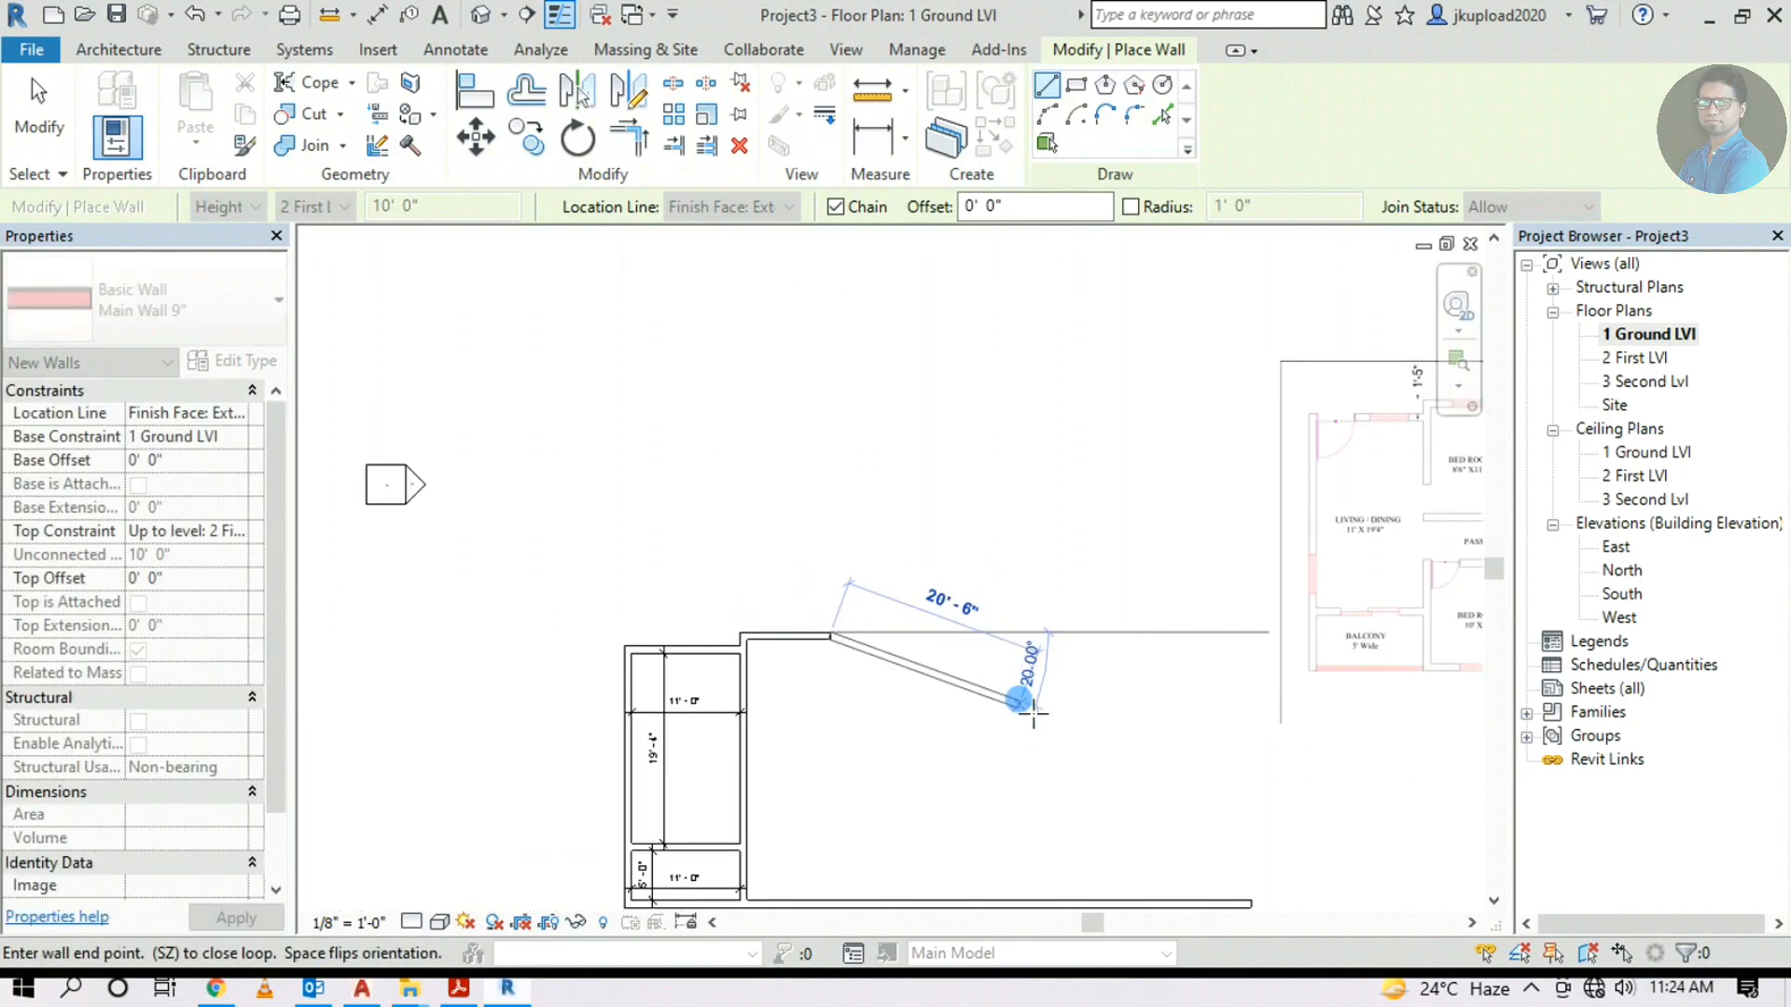
middle_drag(999, 698, 628, 749)
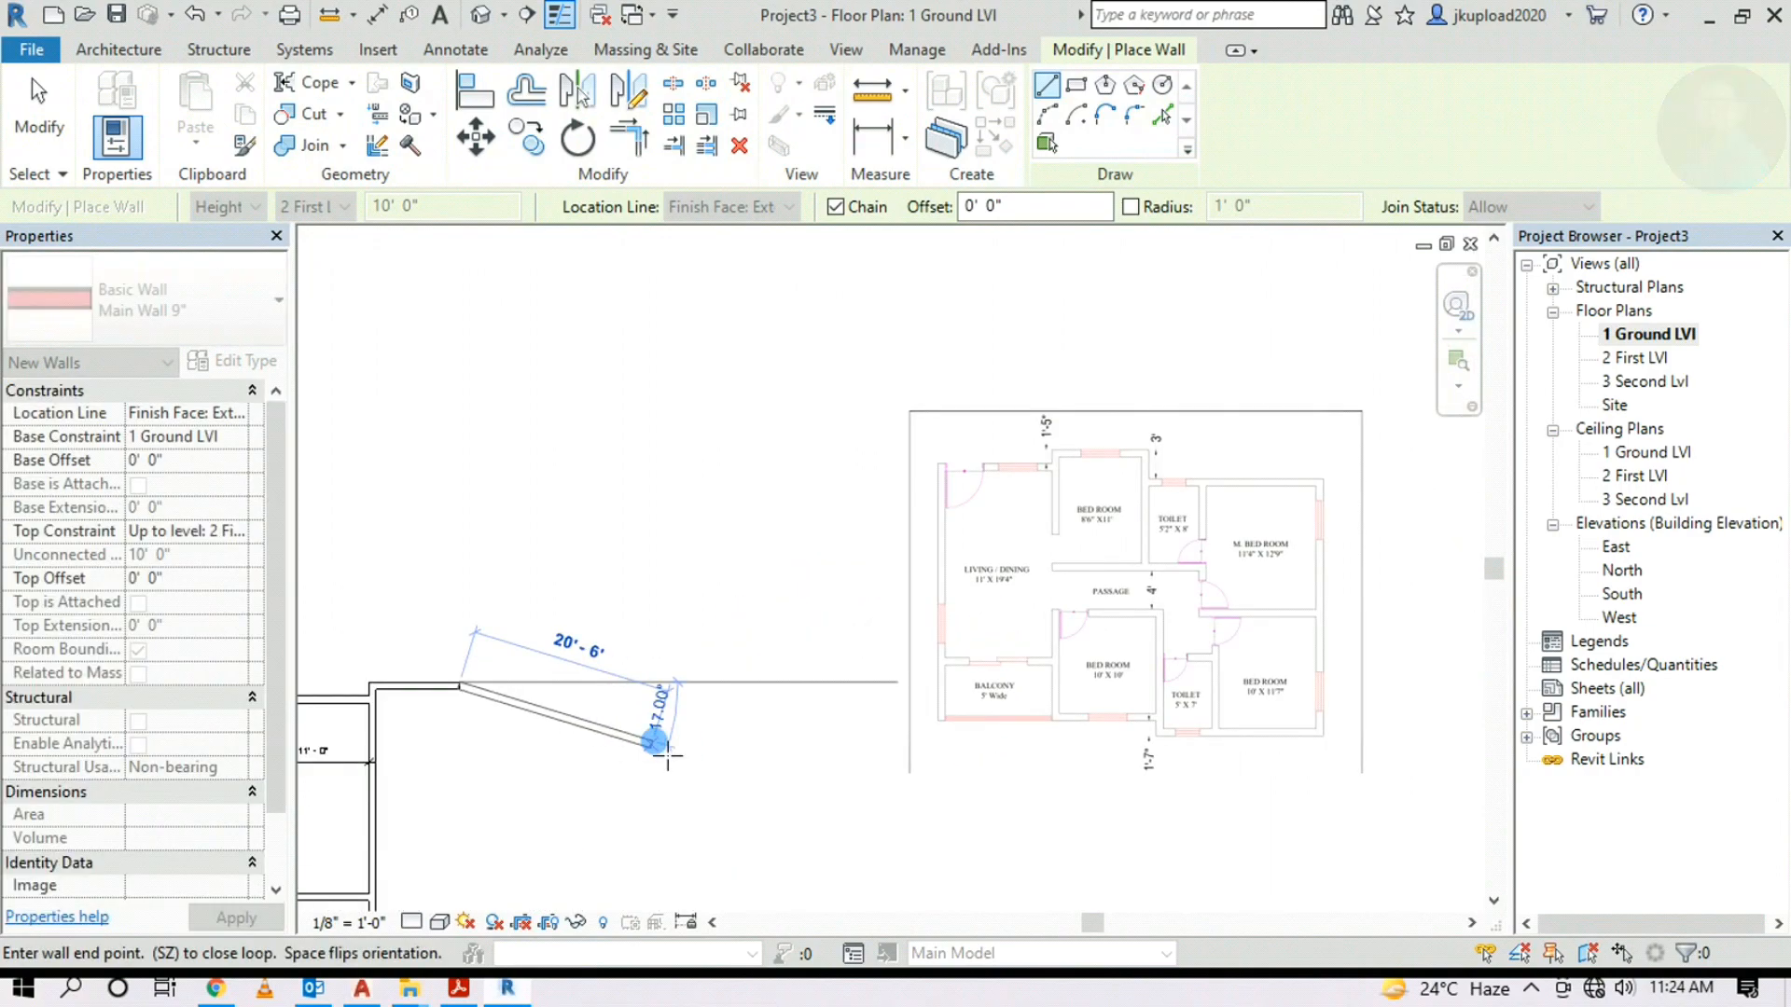
middle_drag(656, 821, 855, 536)
middle_drag(1236, 412, 923, 655)
scroll(1073, 420, up, 4)
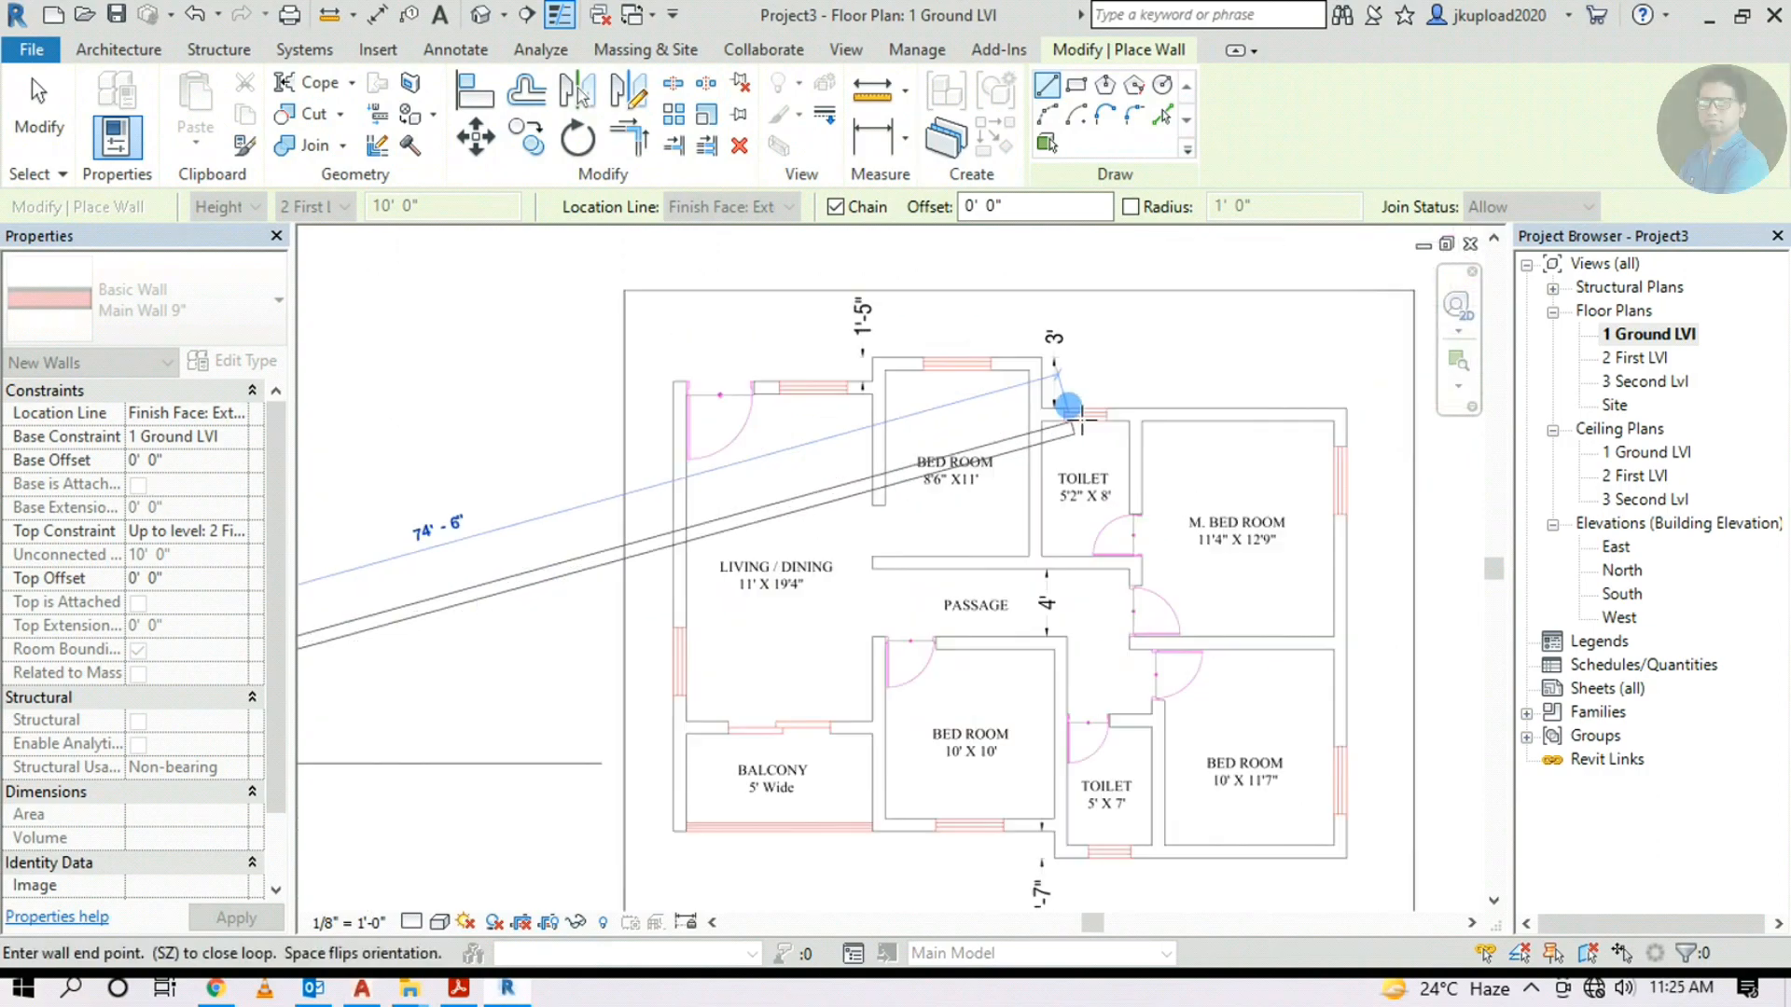
scroll(931, 527, up, 2)
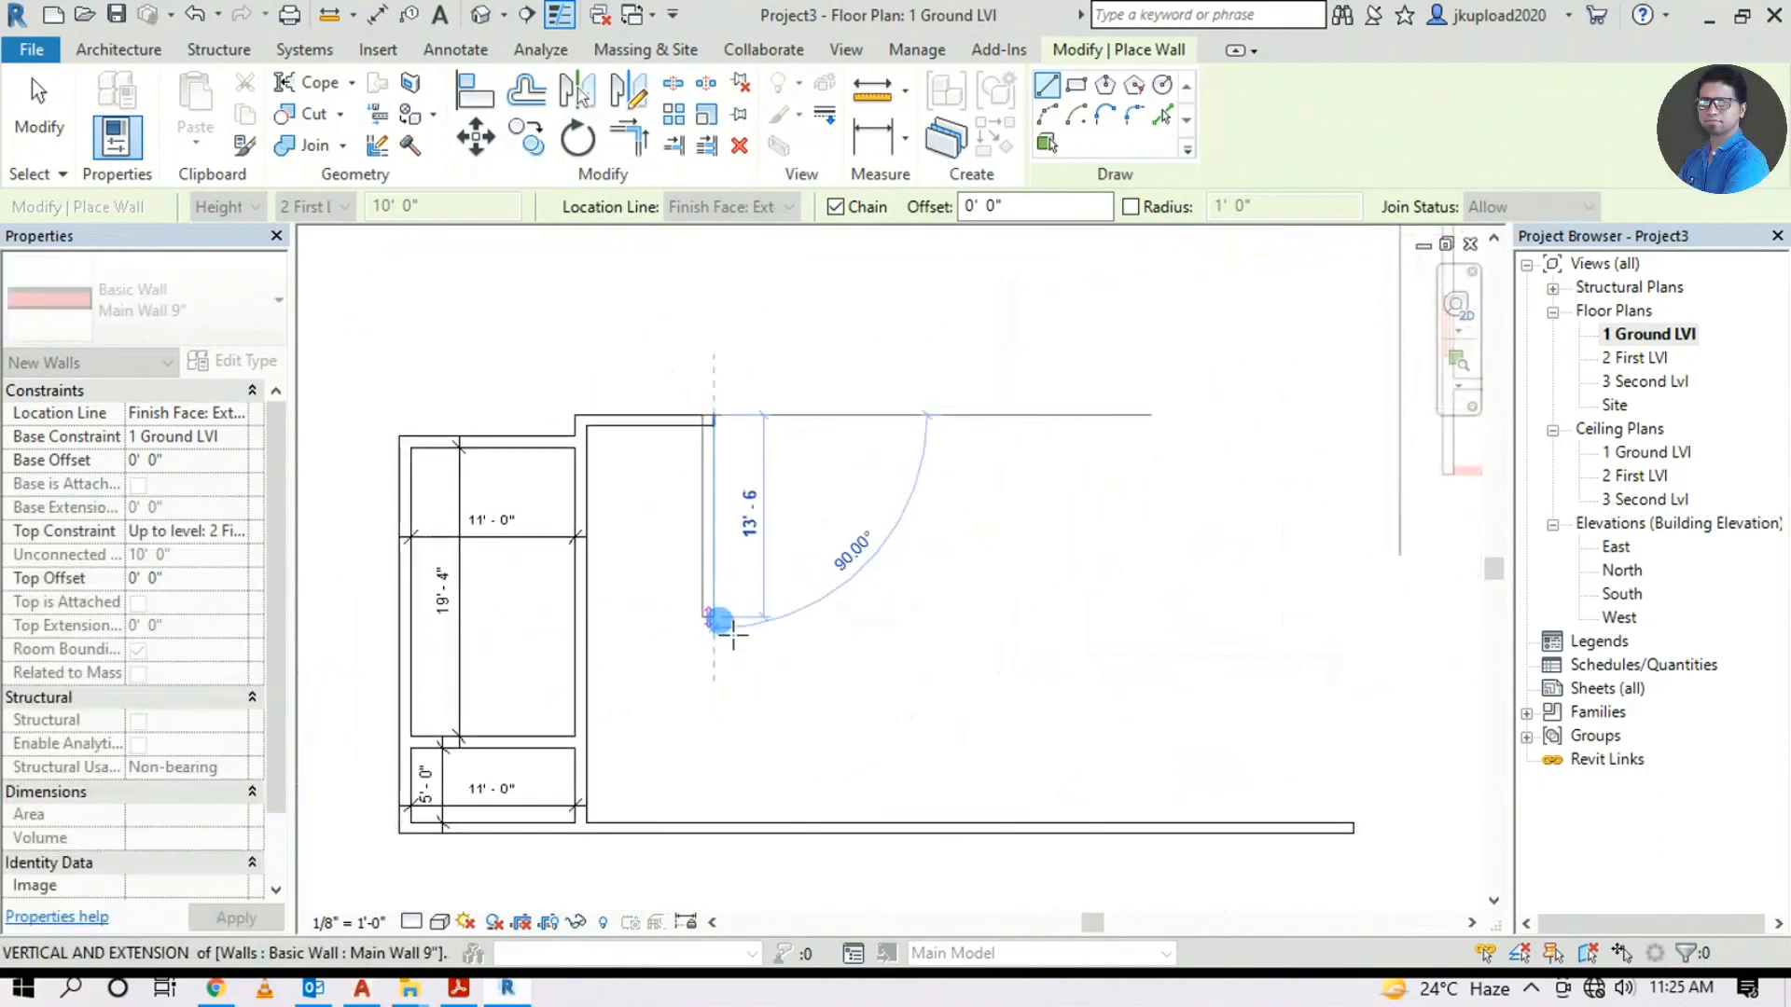
text(11)
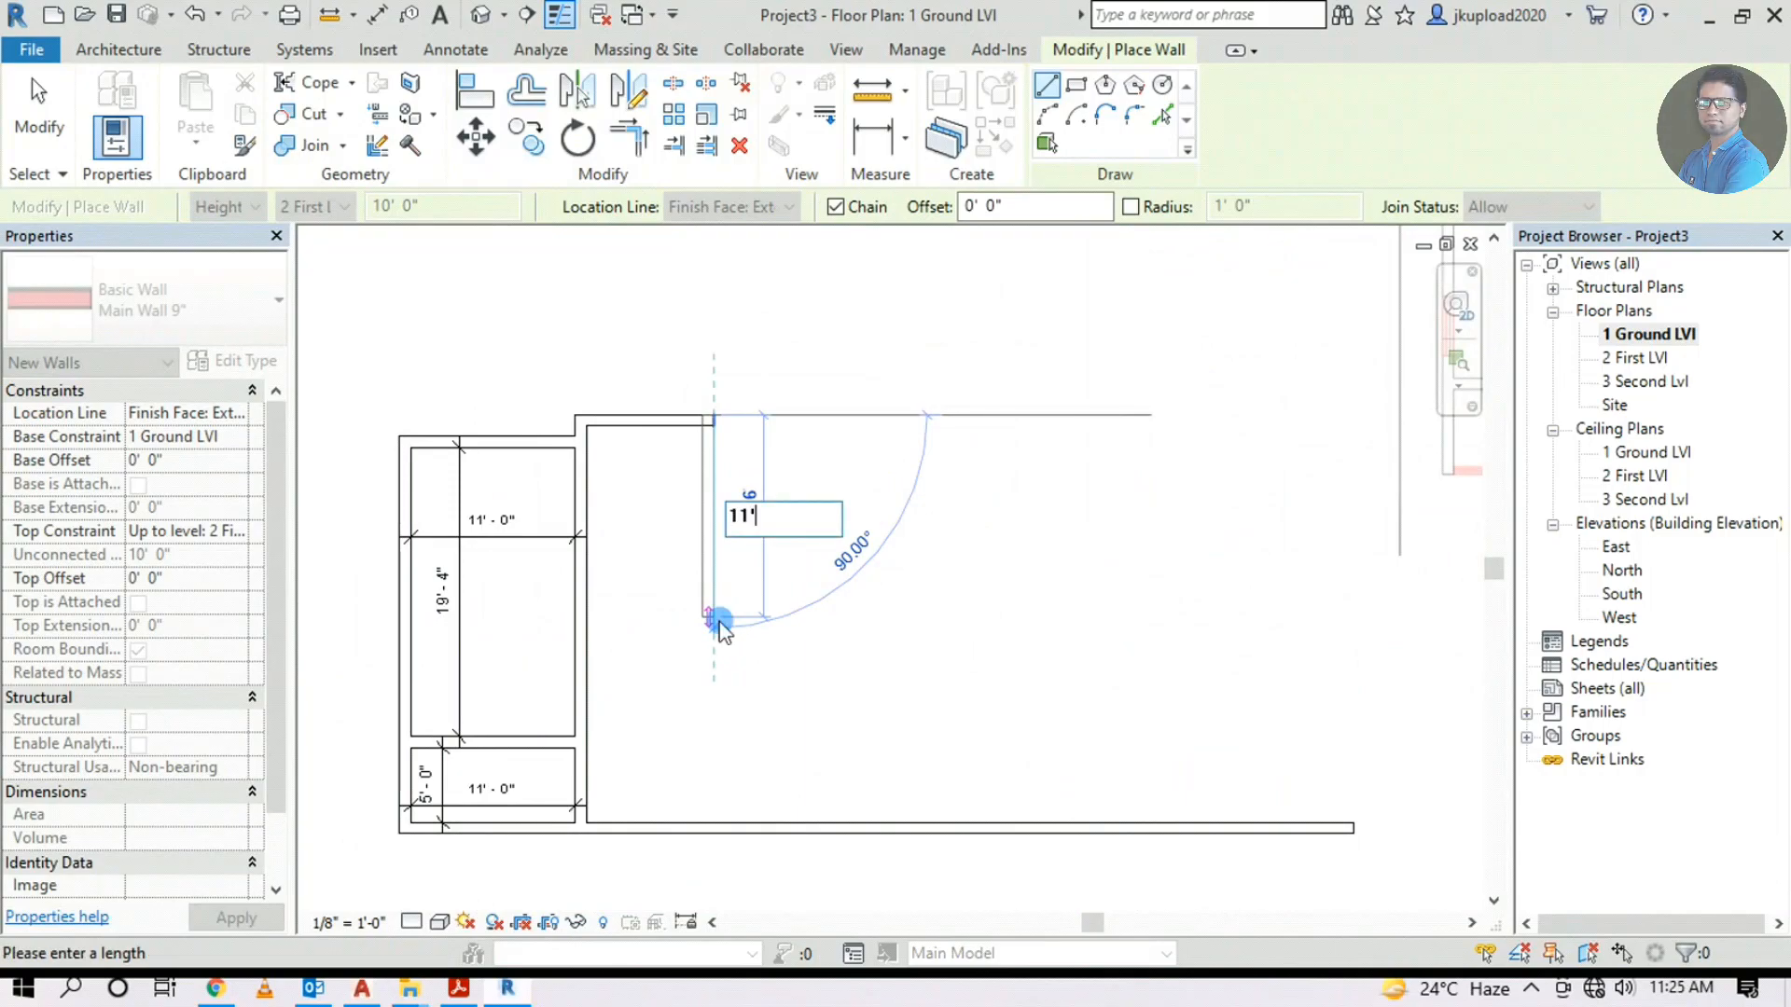
key(Return)
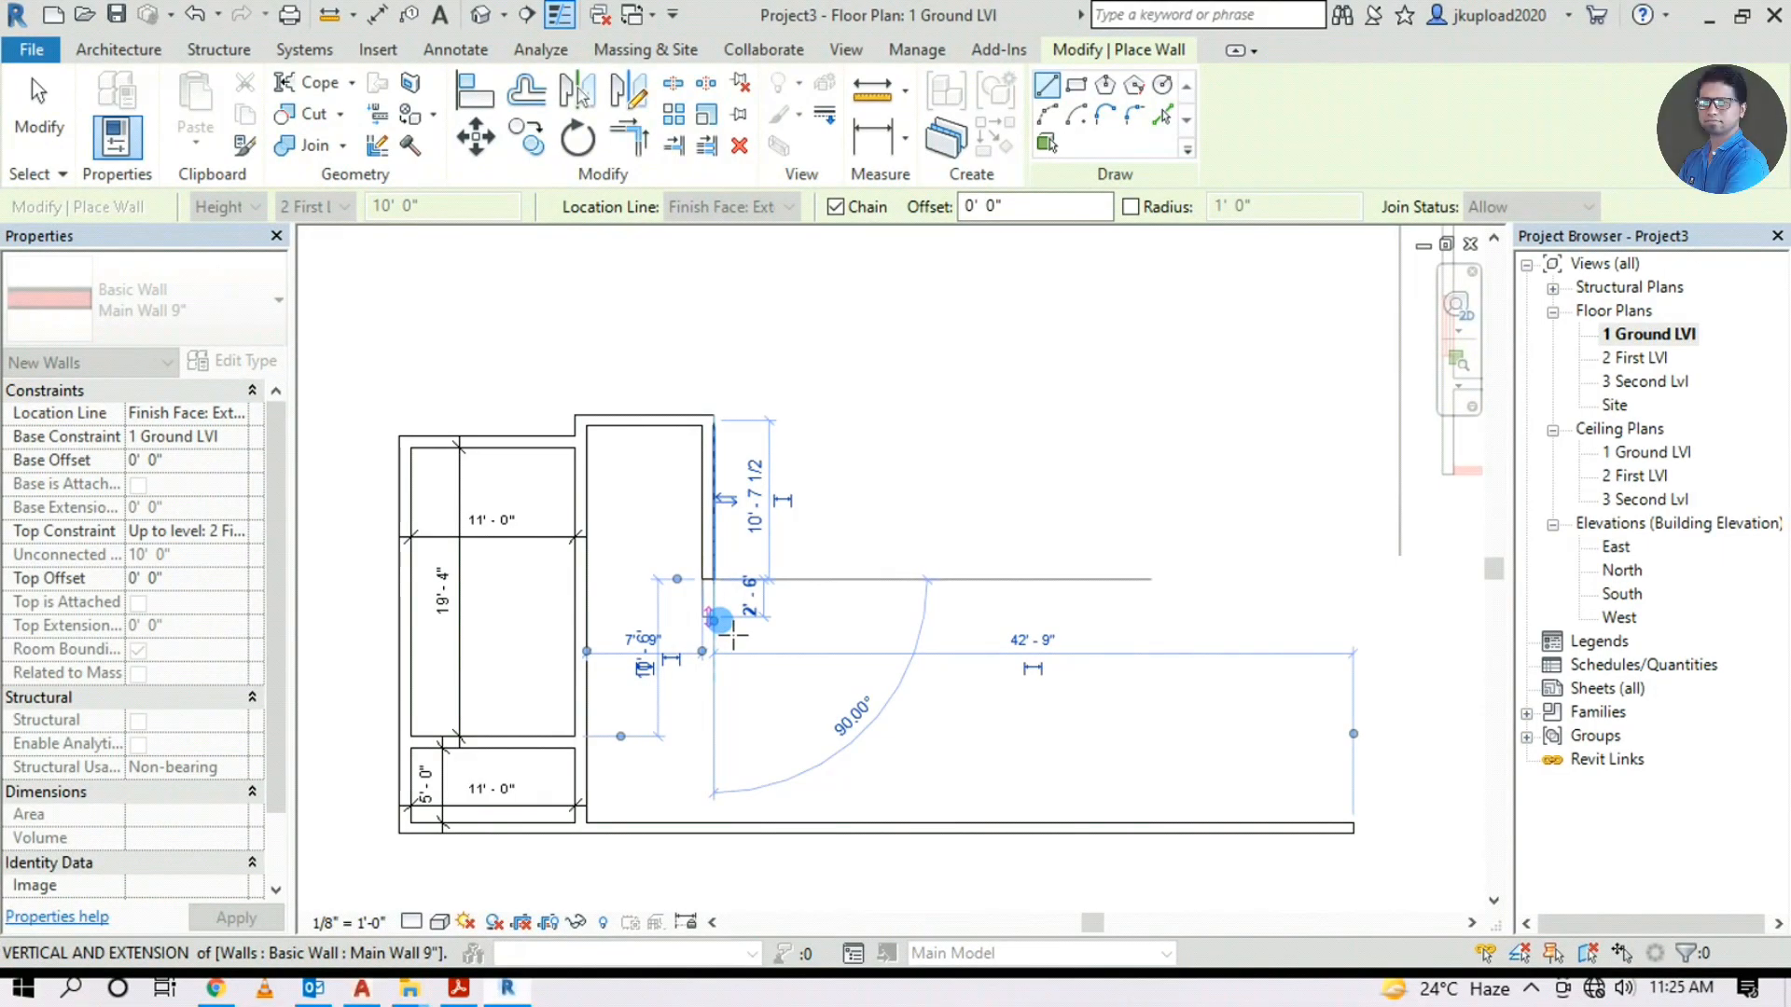
click(786, 615)
End the wall chain and compare the drawn walls with the underlay's bedroom outline
key(Escape)
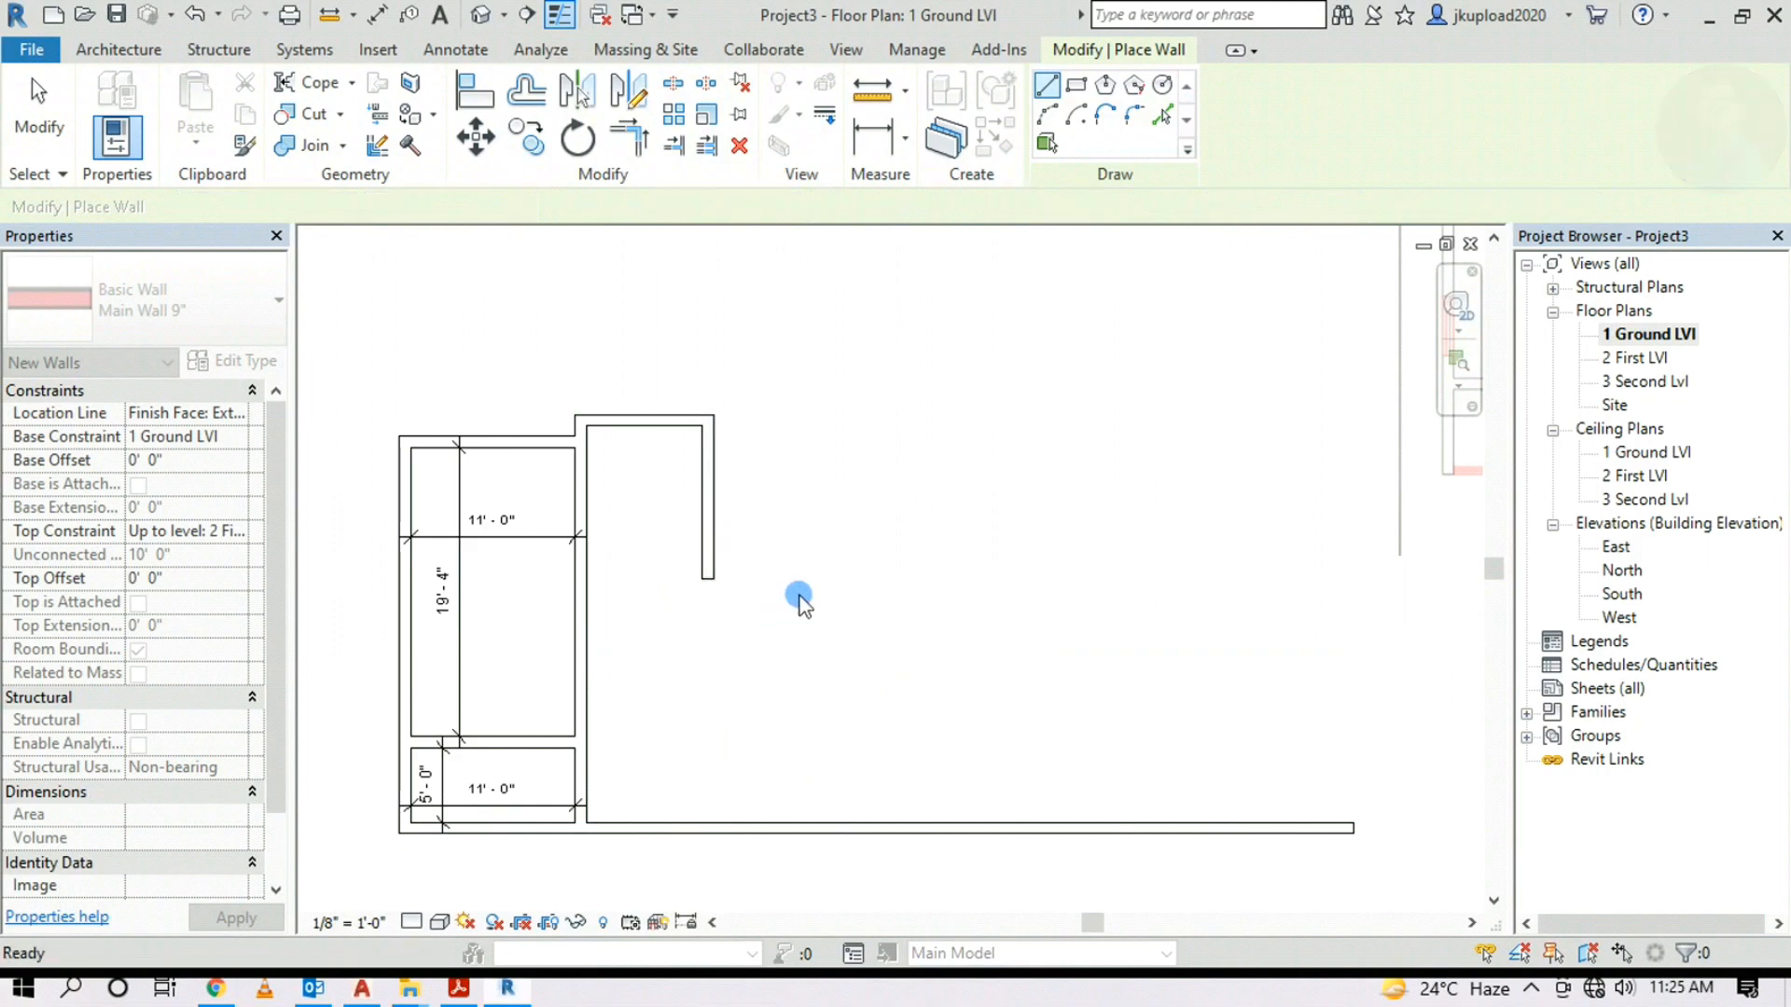
scroll(834, 593, down, 4)
scroll(1054, 397, up, 5)
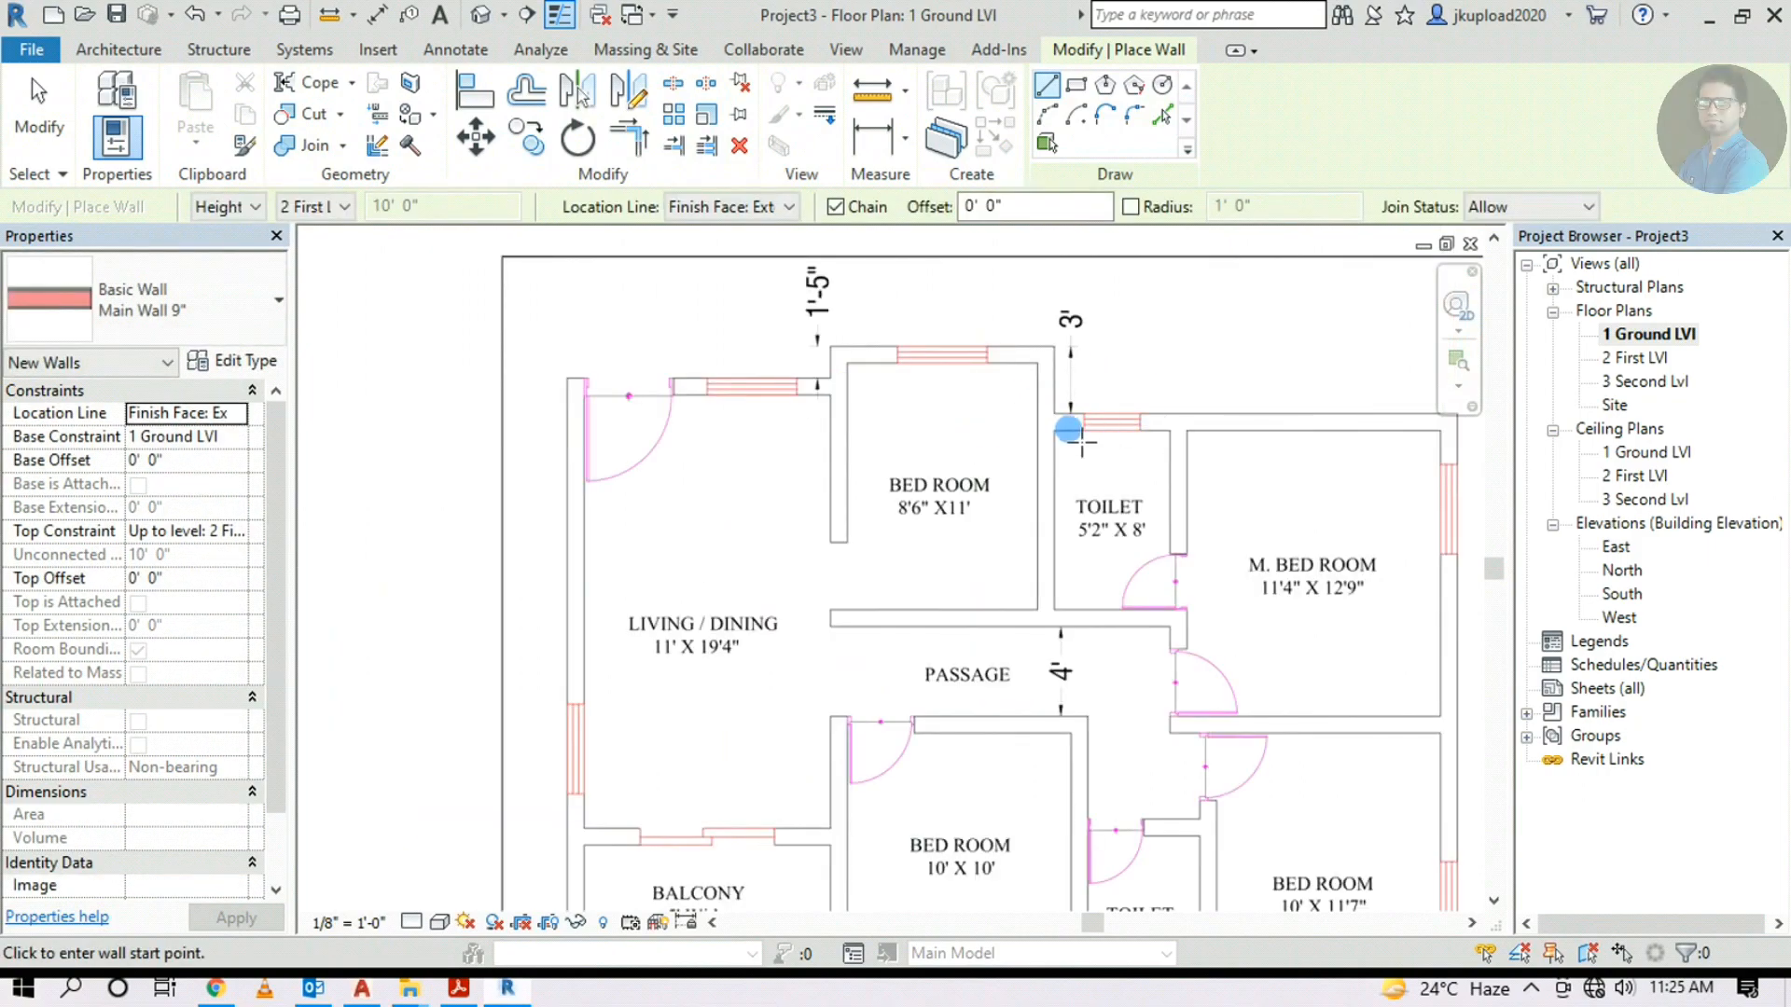
scroll(1132, 440, down, 2)
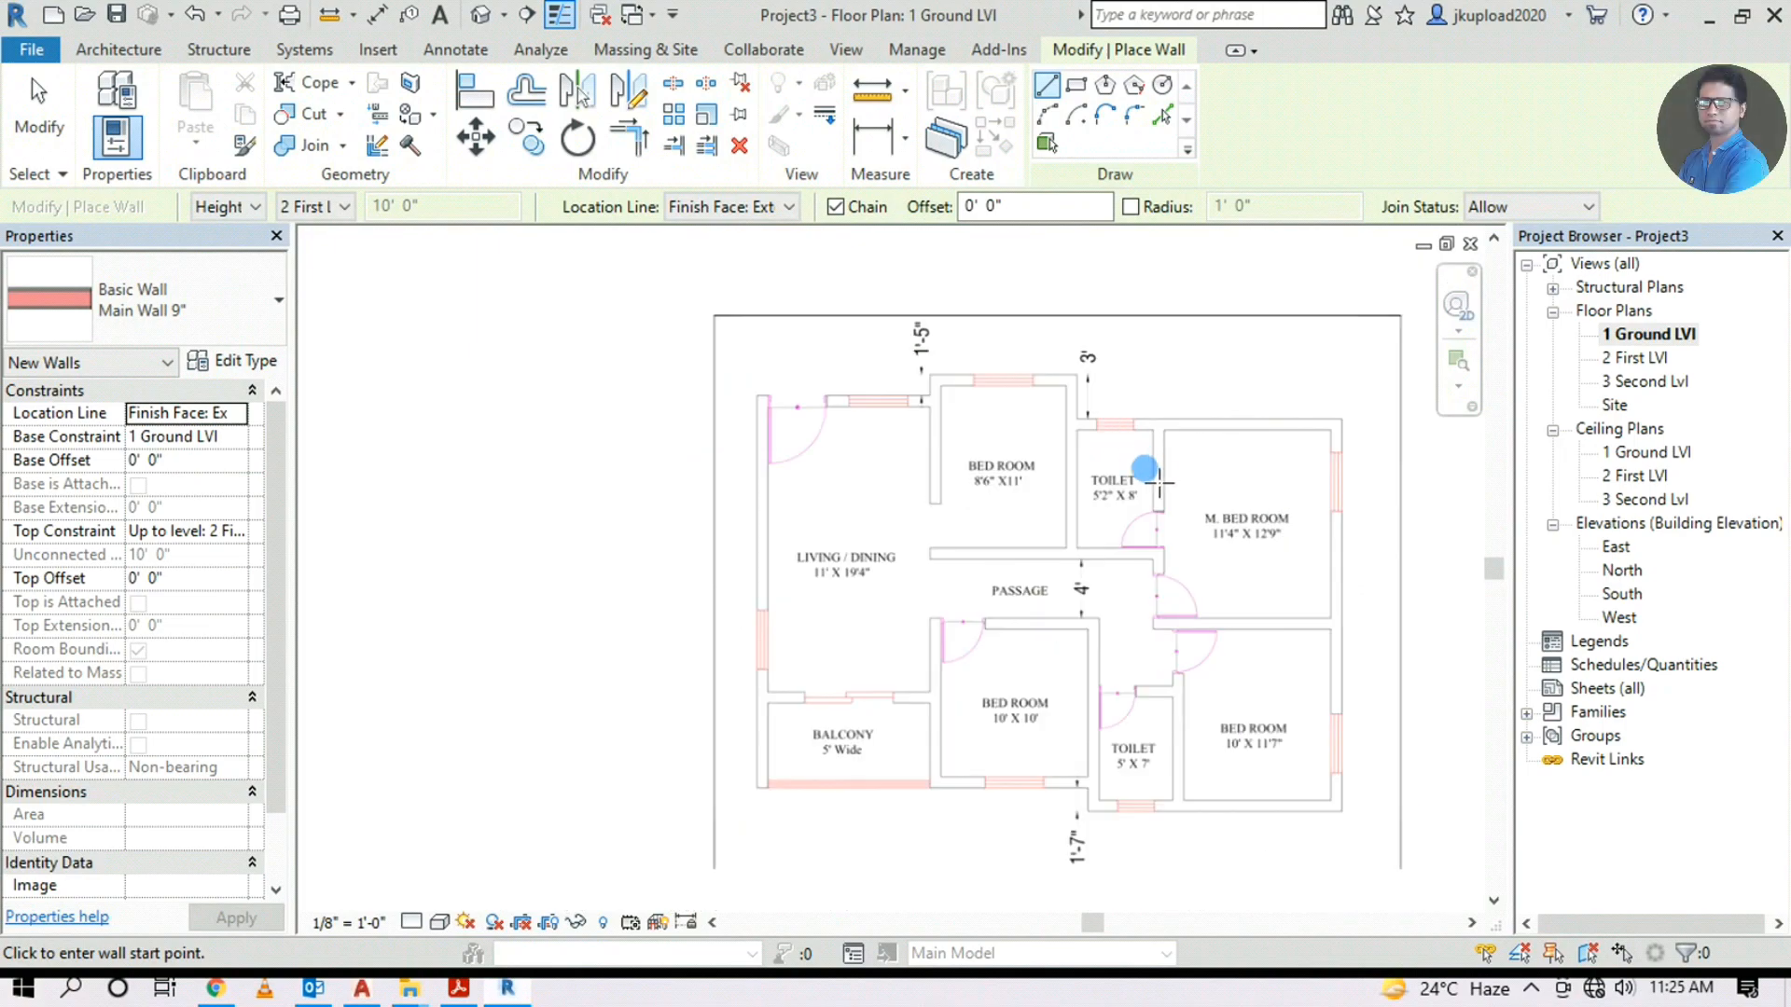
scroll(1160, 483, down, 2)
middle_drag(1077, 552, 1347, 515)
scroll(551, 706, up, 4)
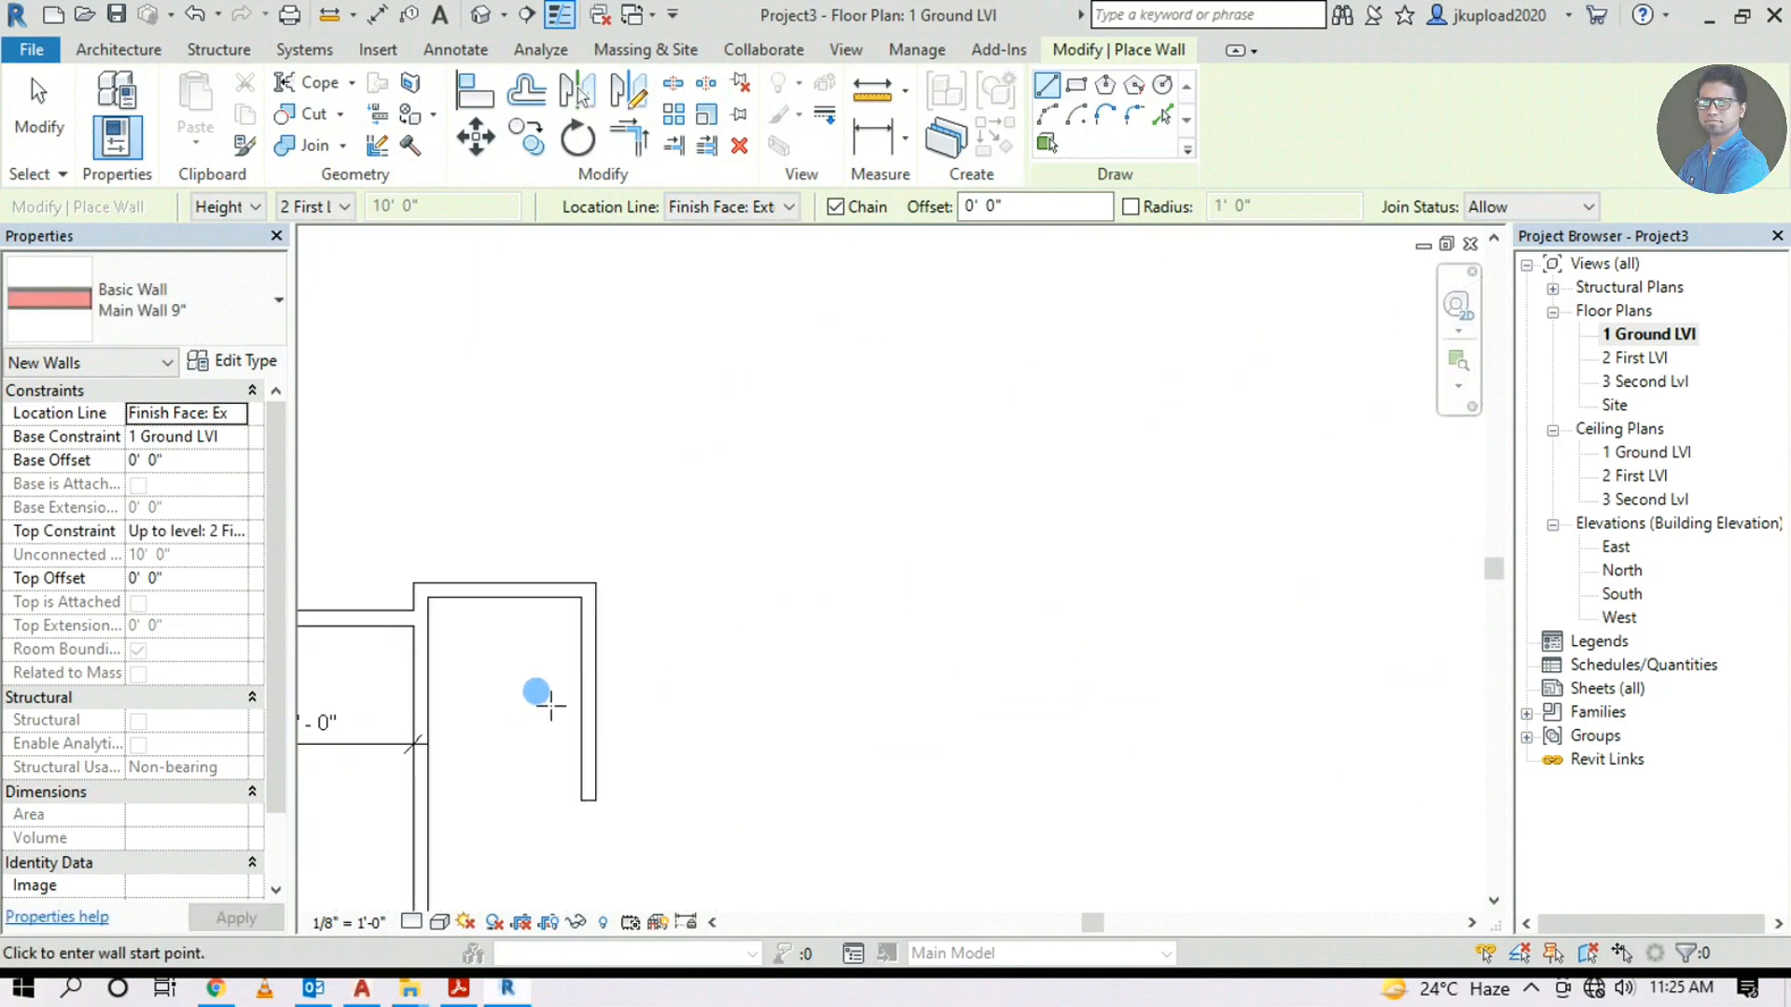
scroll(603, 608, down, 5)
scroll(1253, 415, up, 5)
scroll(1219, 328, up, 3)
scroll(1236, 326, up, 2)
scroll(1196, 322, up, 1)
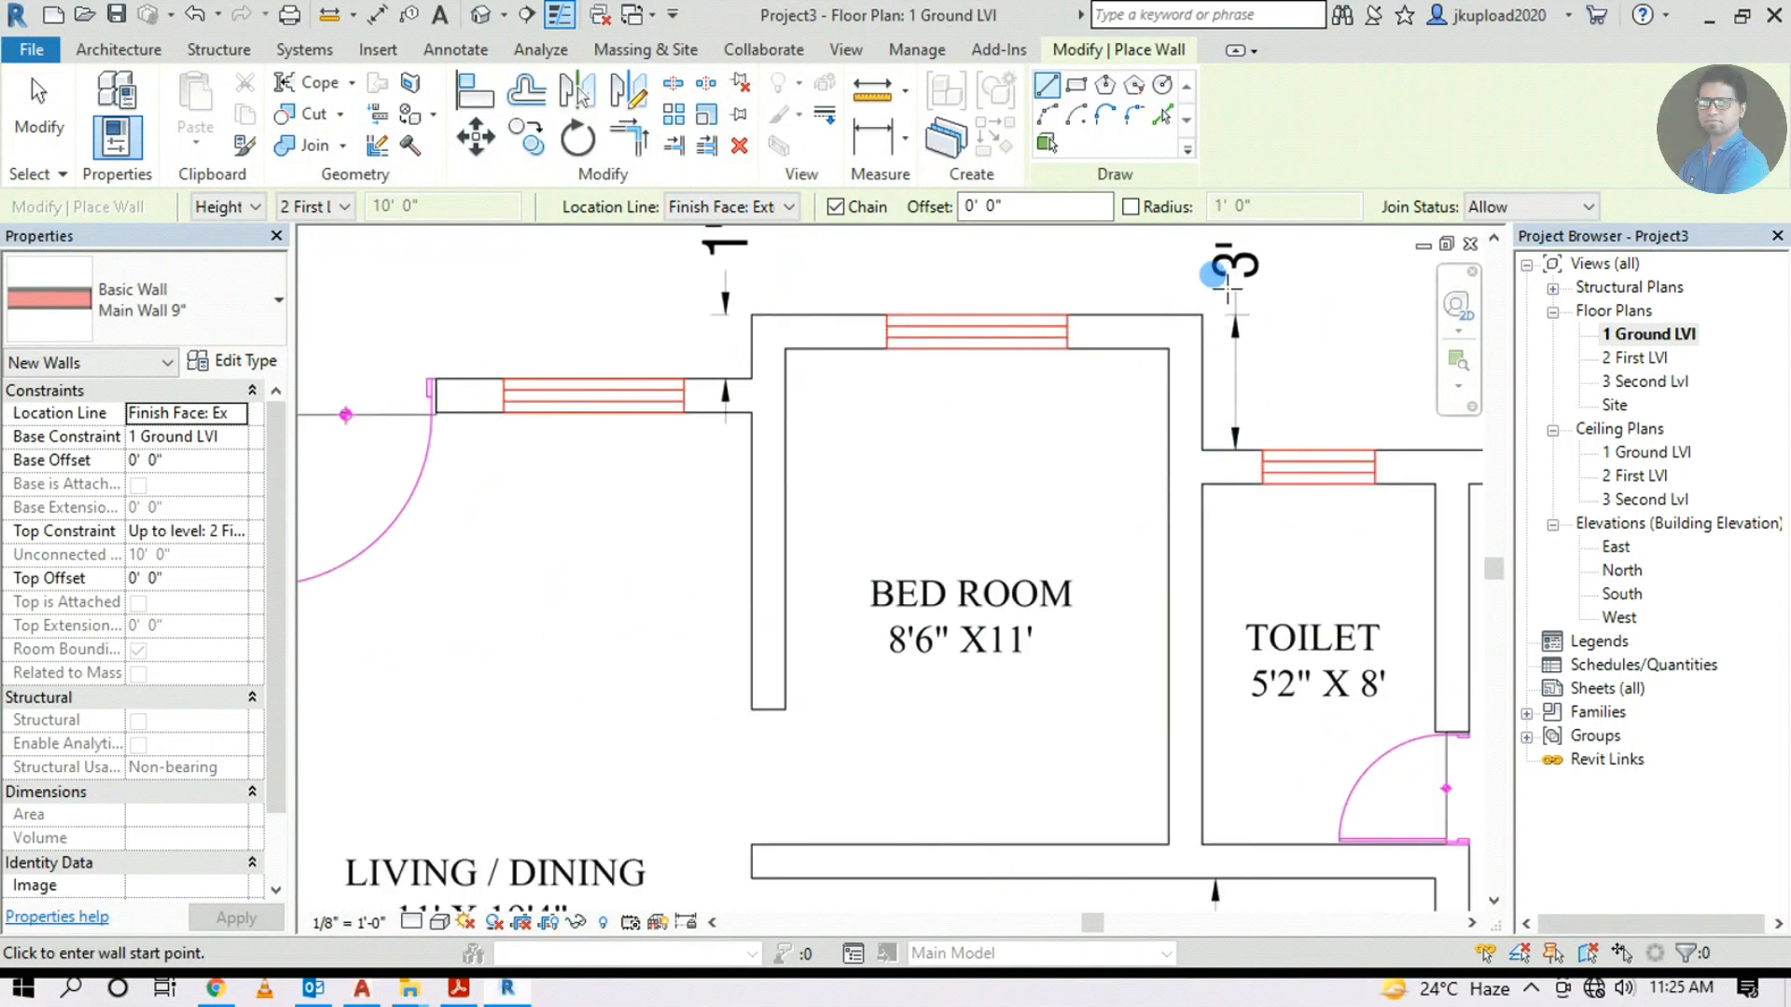
middle_drag(1164, 304, 1082, 436)
scroll(1218, 451, down, 2)
scroll(1240, 515, down, 1)
mouse_move(998, 592)
middle_down()
mouse_move(1268, 528)
mouse_move(1599, 399)
middle_up()
scroll(1049, 562, down, 2)
scroll(688, 745, up, 2)
scroll(691, 628, up, 2)
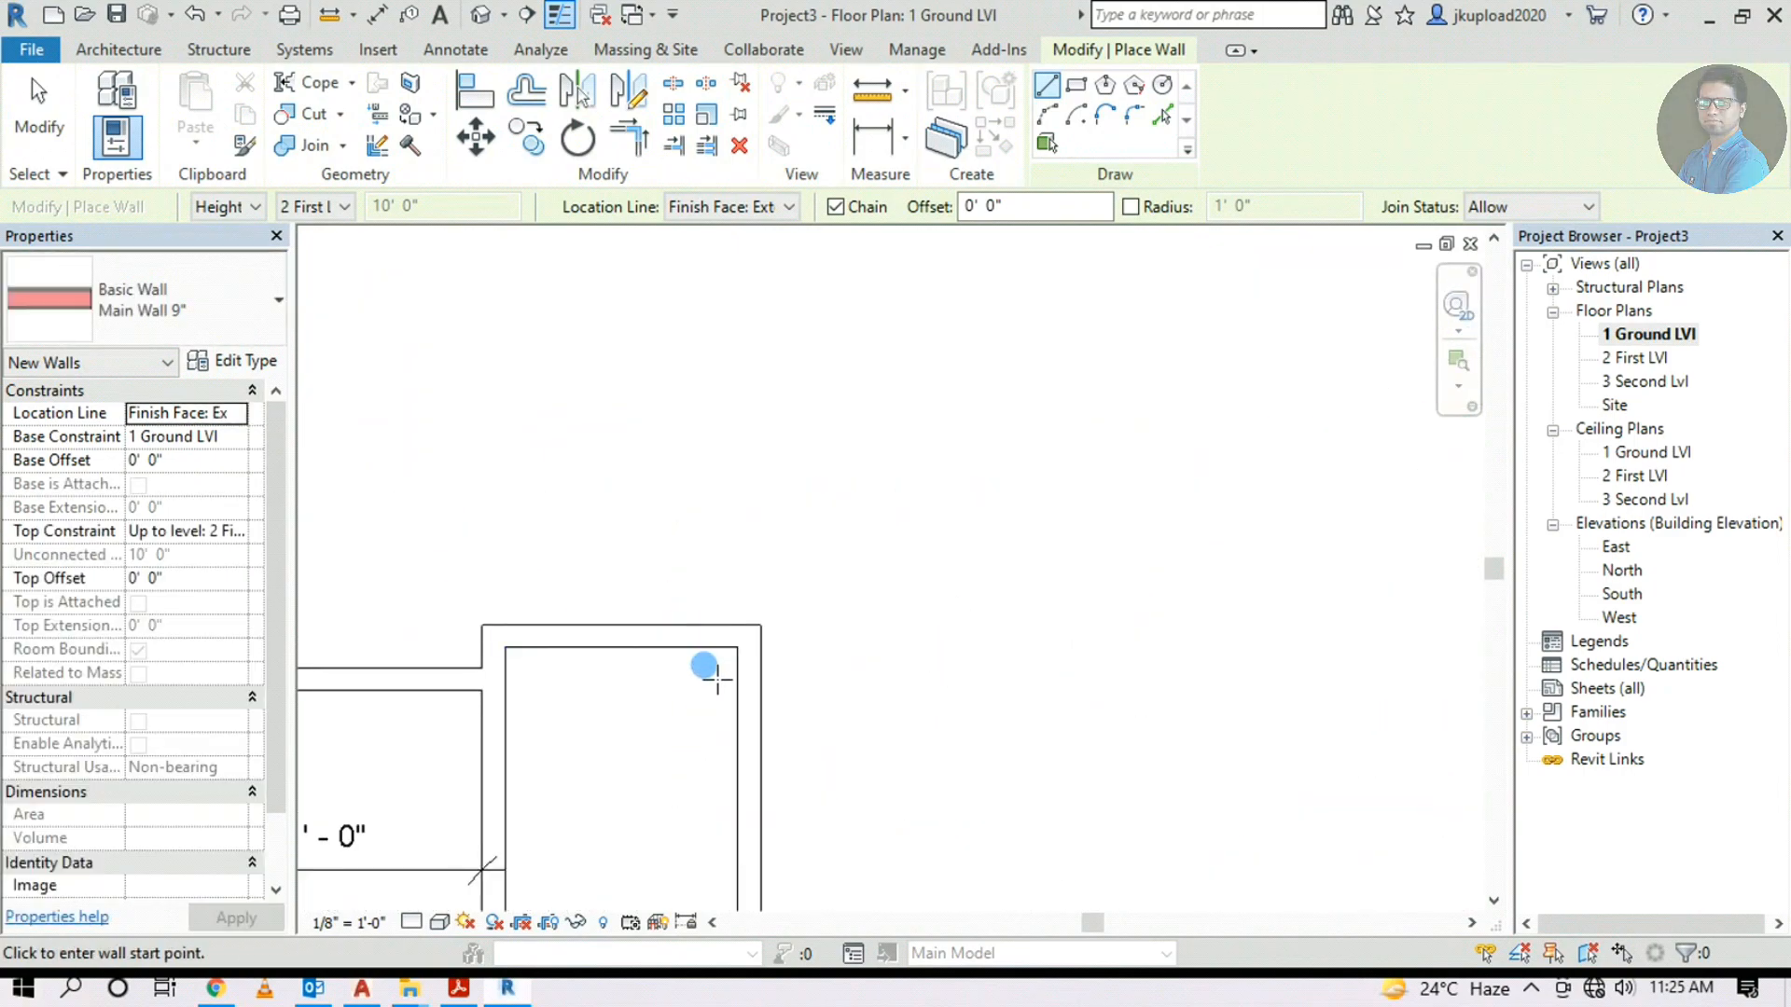
Cancel a stray wall at the right room's corner and restart the Wall tool with WA
click(762, 625)
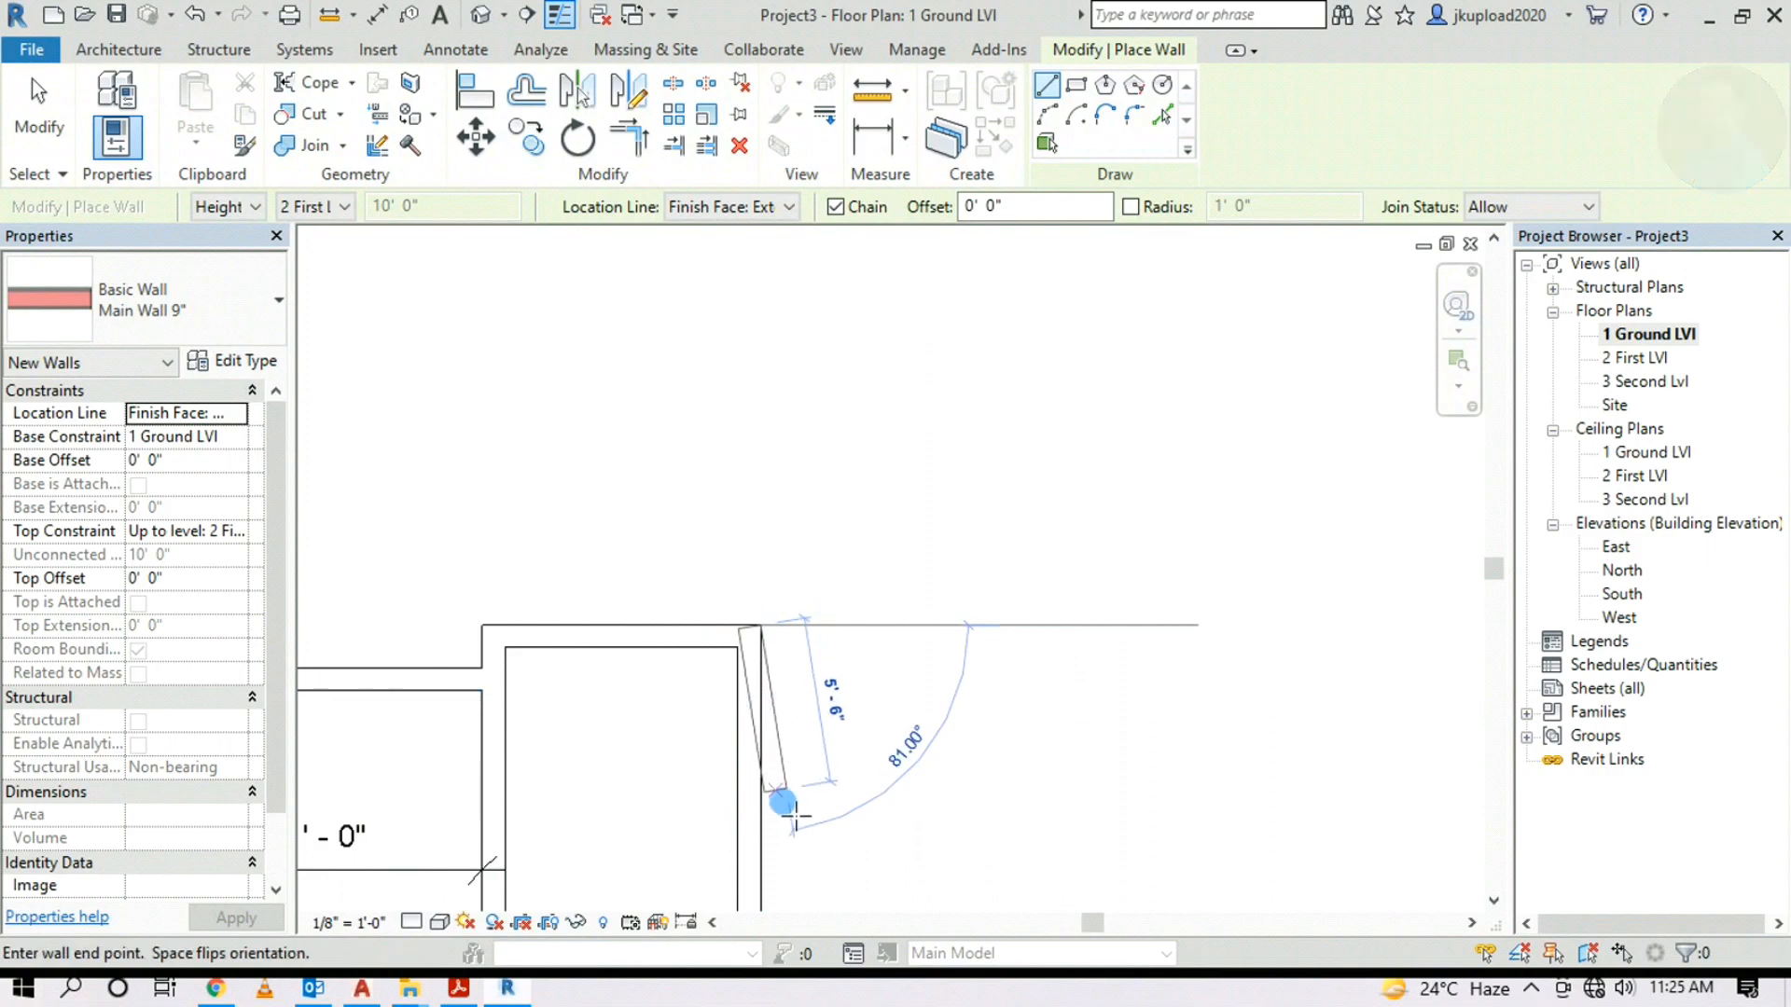
key(Escape)
key(Escape)
scroll(759, 732, down, 1)
scroll(786, 550, down, 2)
key(w)
key(a)
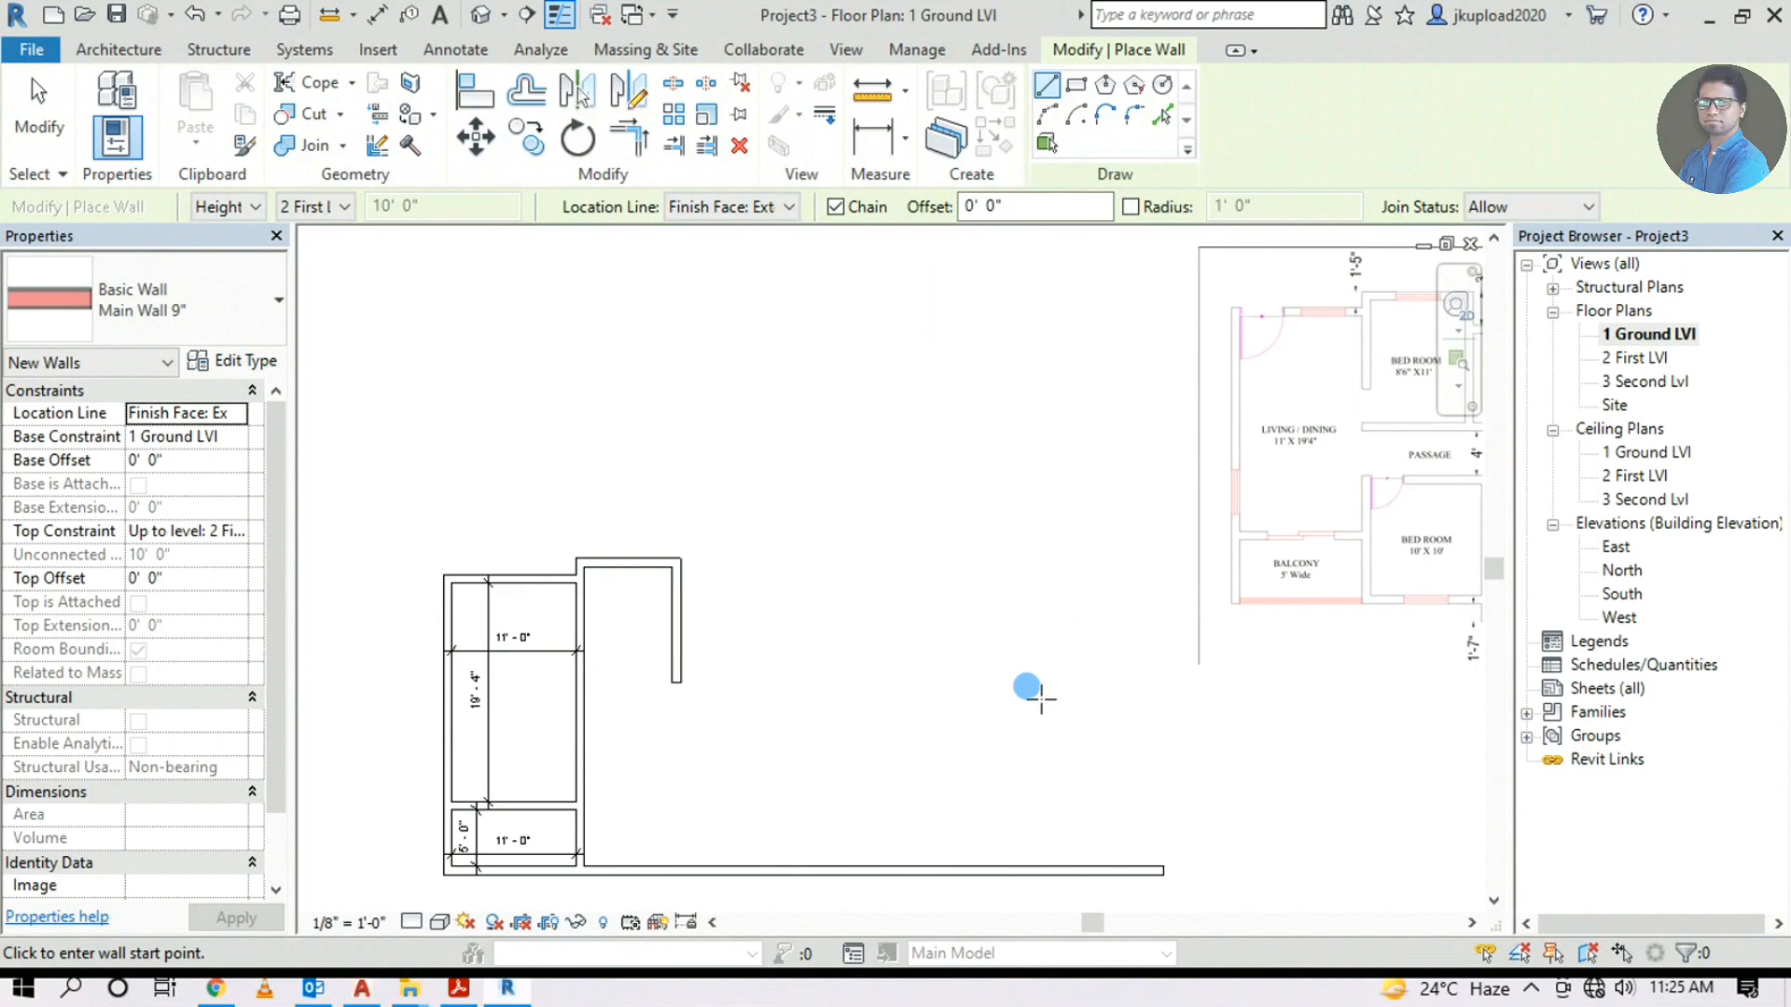
Add a Pick Lines wall 3' 0" below the top wall, Finish Face: Exterior, and stretch its end
click(1161, 120)
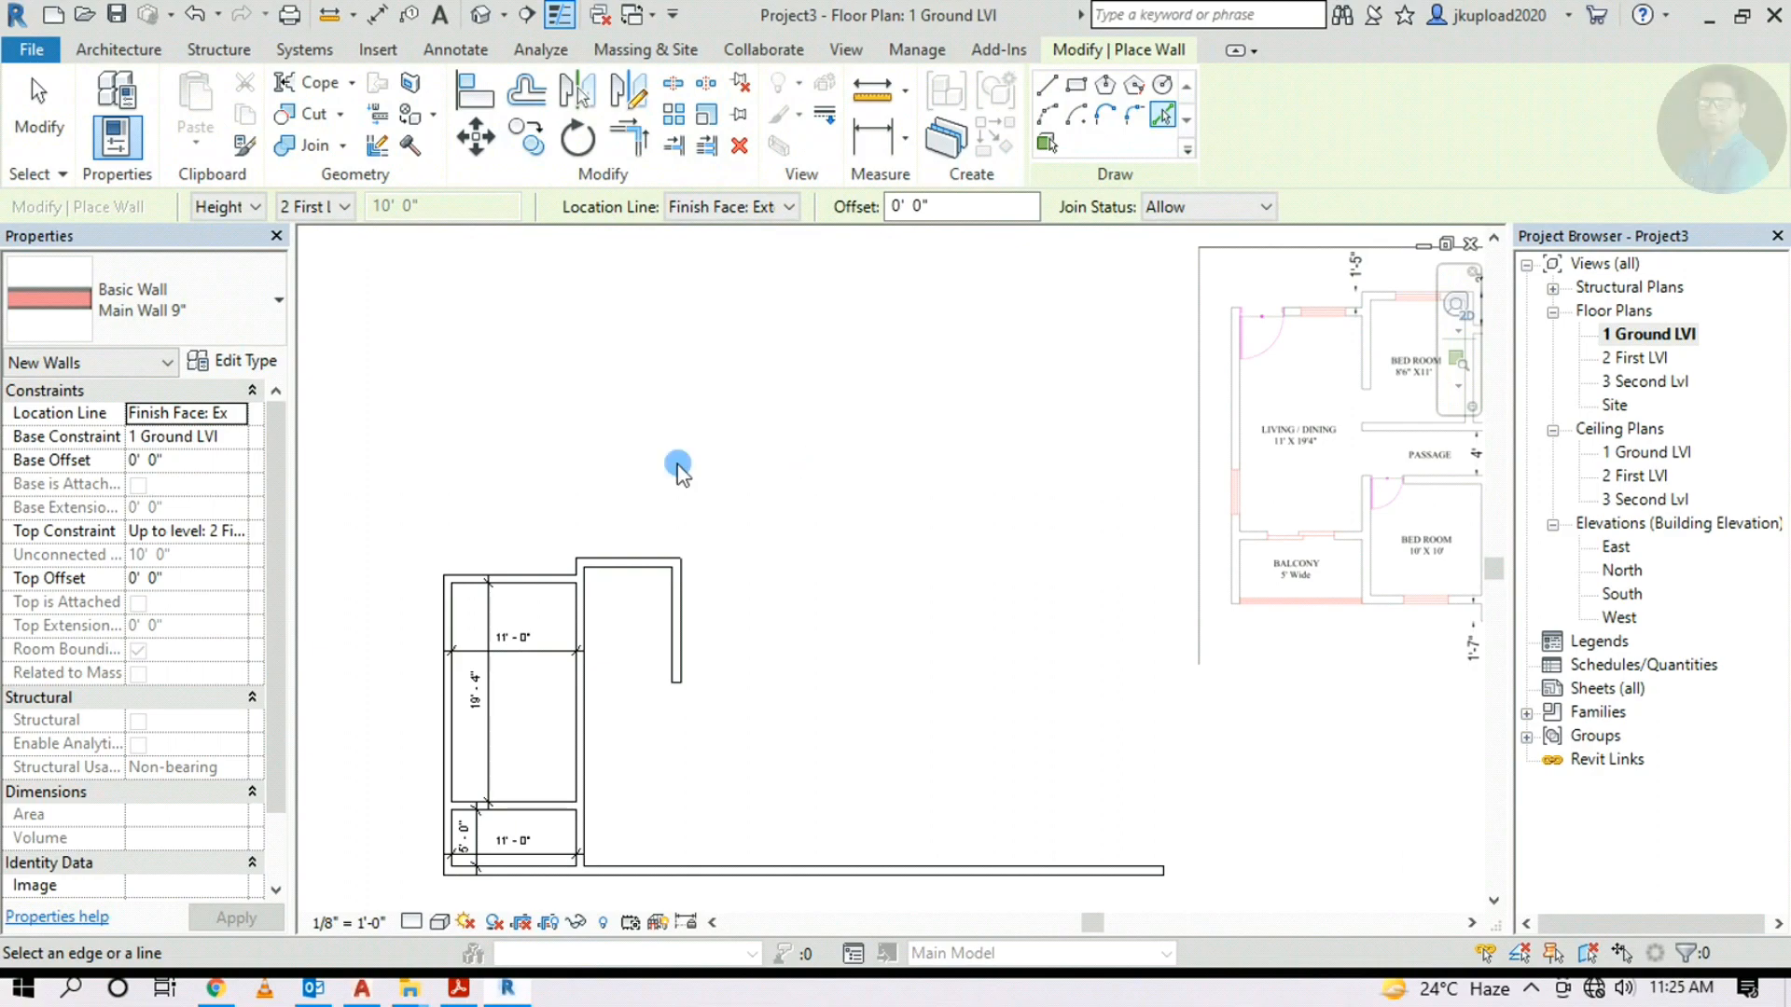
click(779, 207)
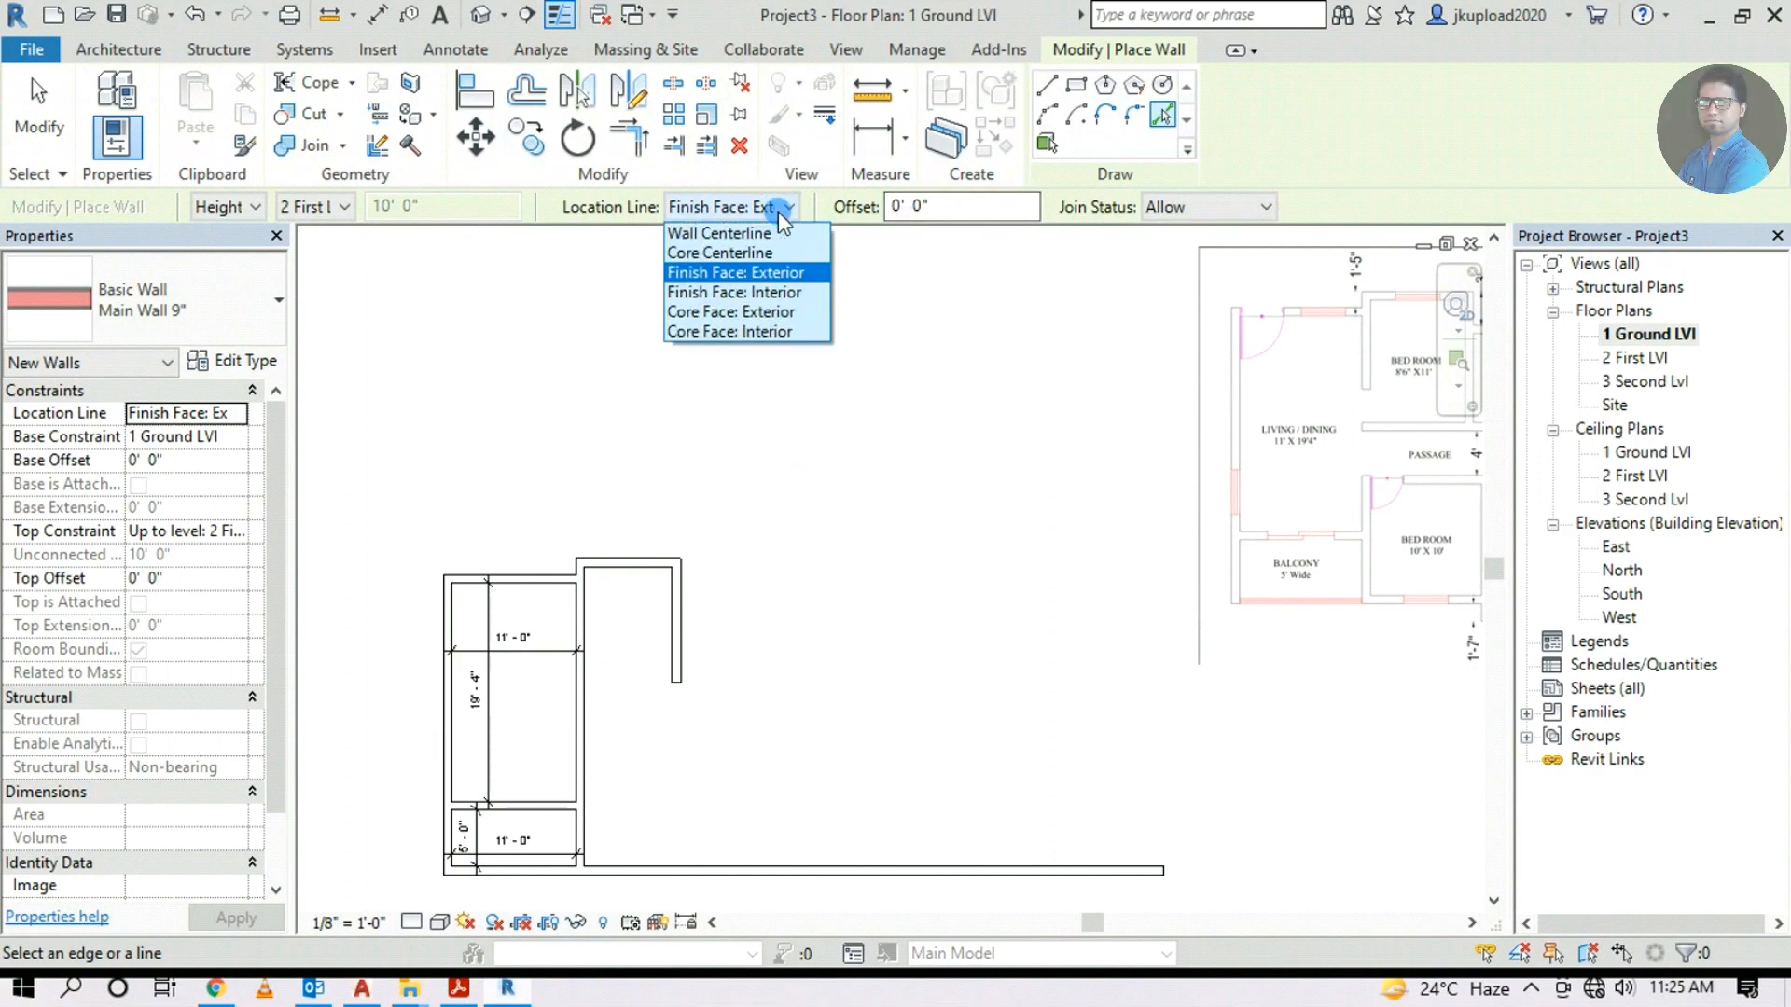
click(732, 276)
click(905, 218)
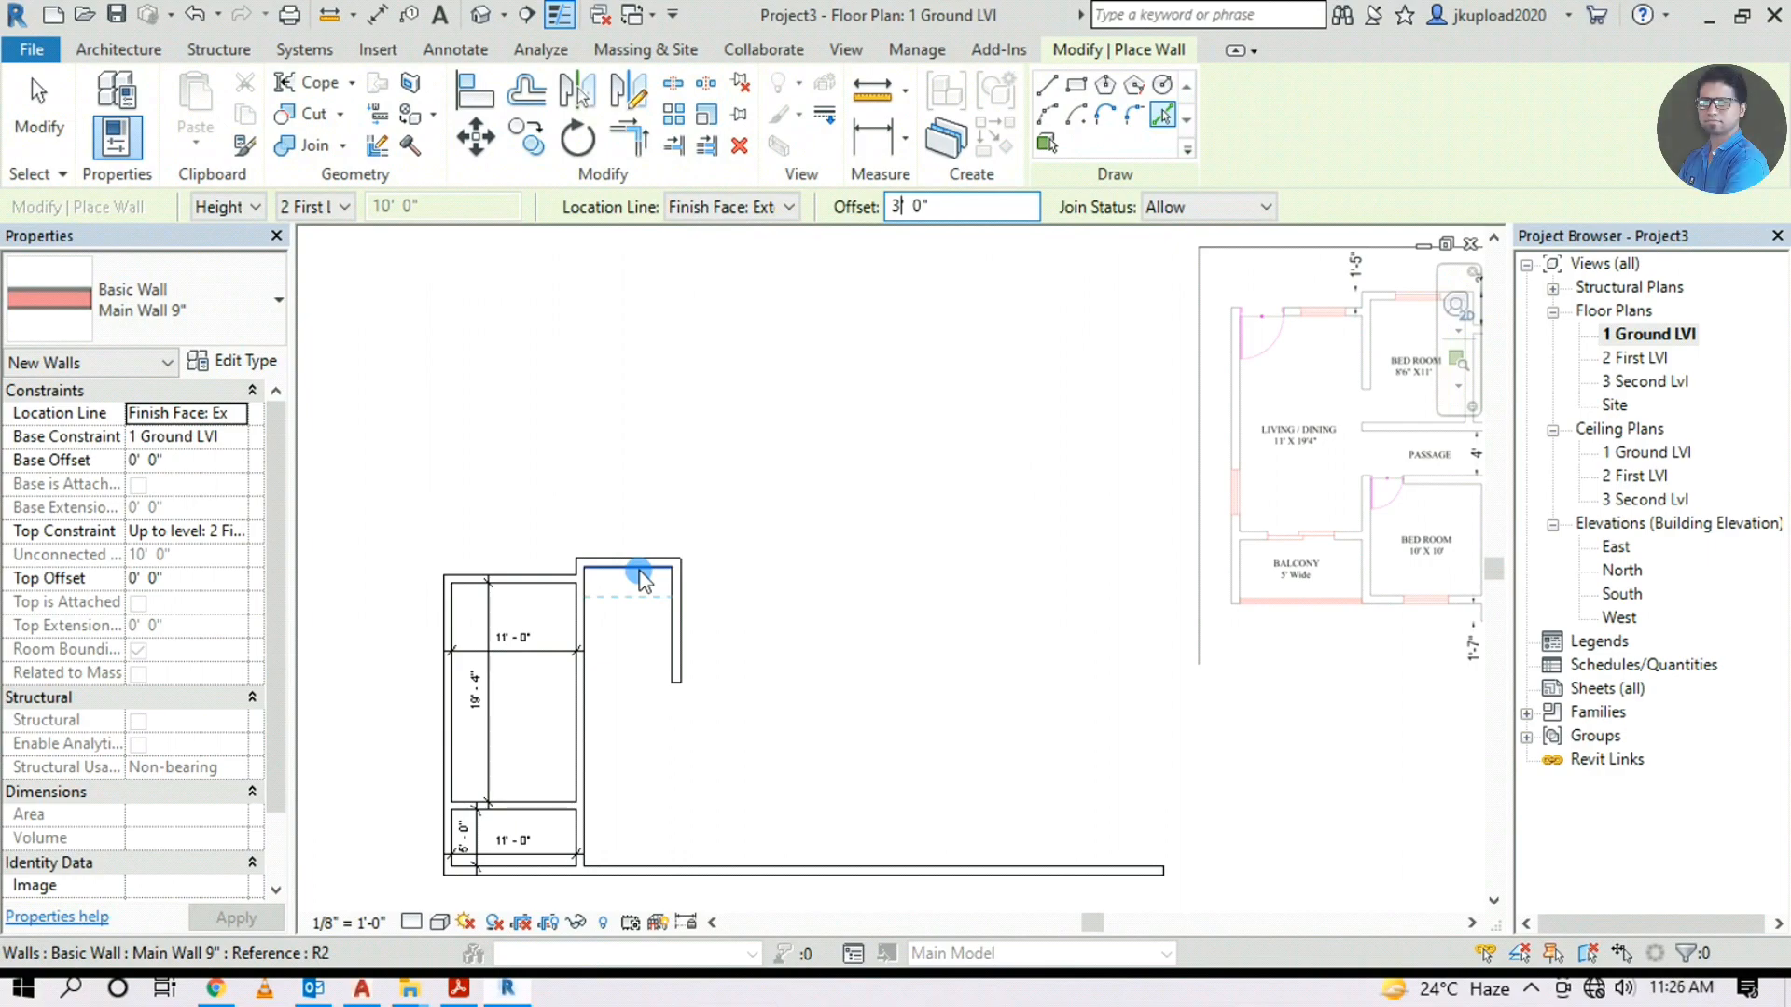
scroll(626, 607, up, 1)
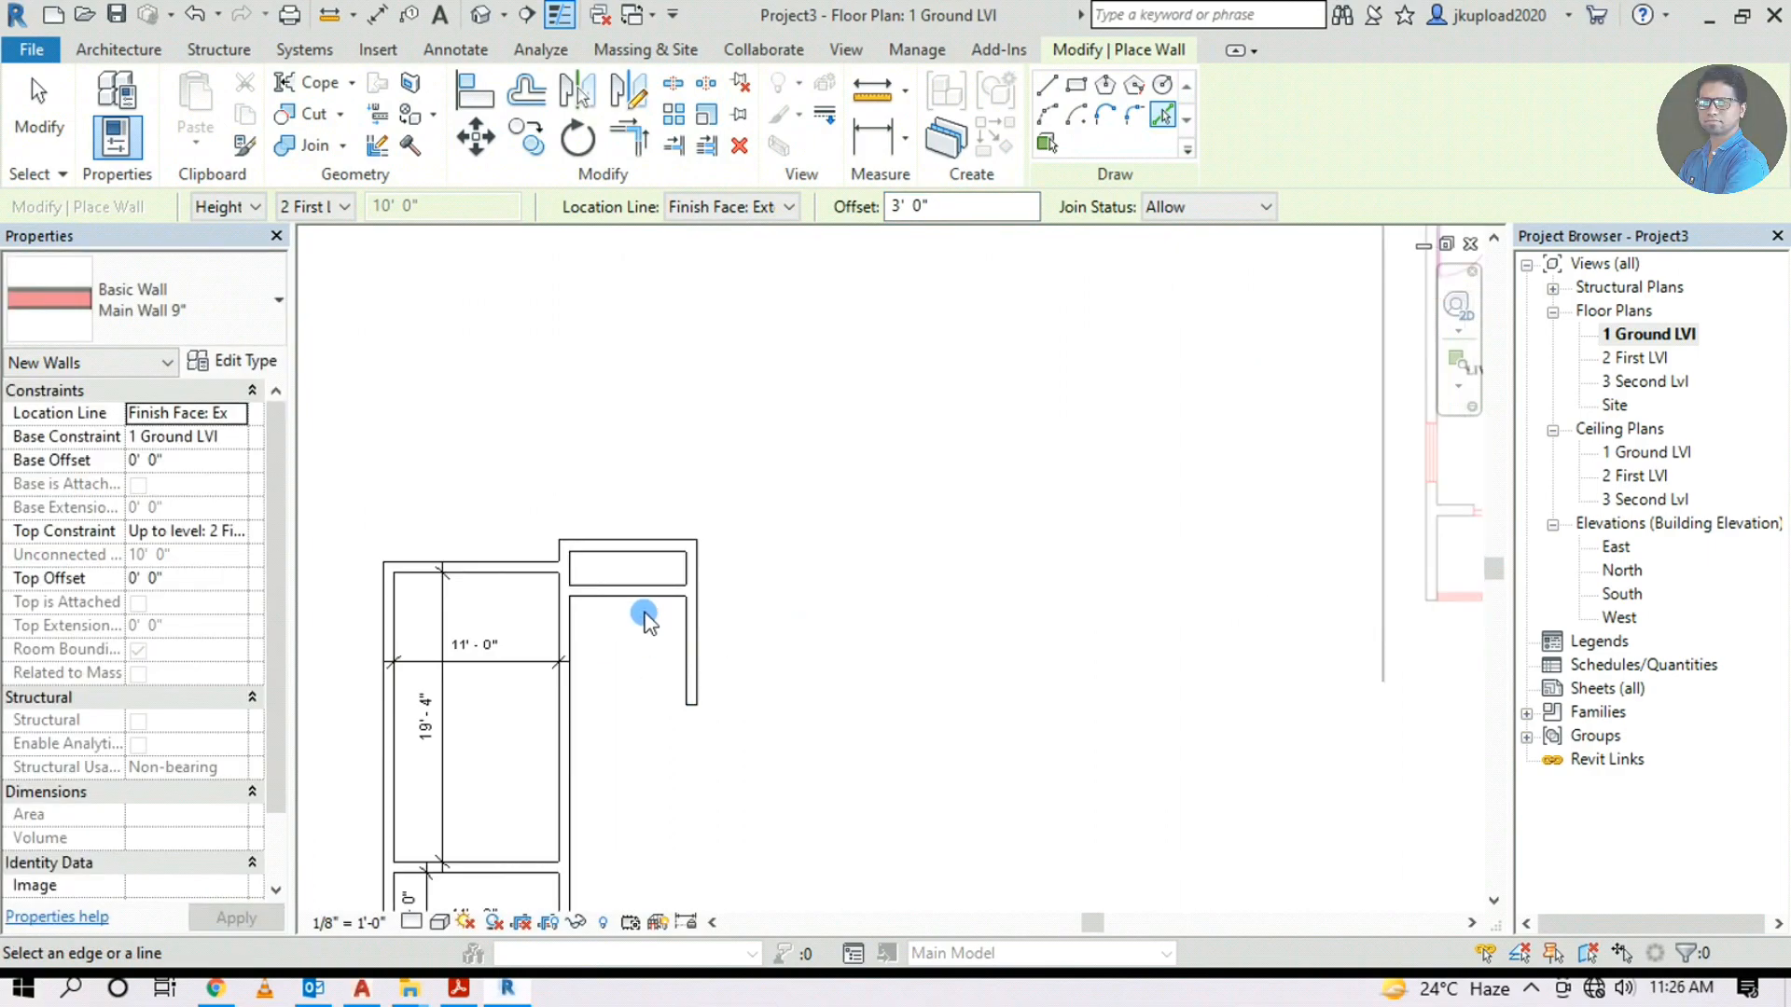
key(Escape)
key(Escape)
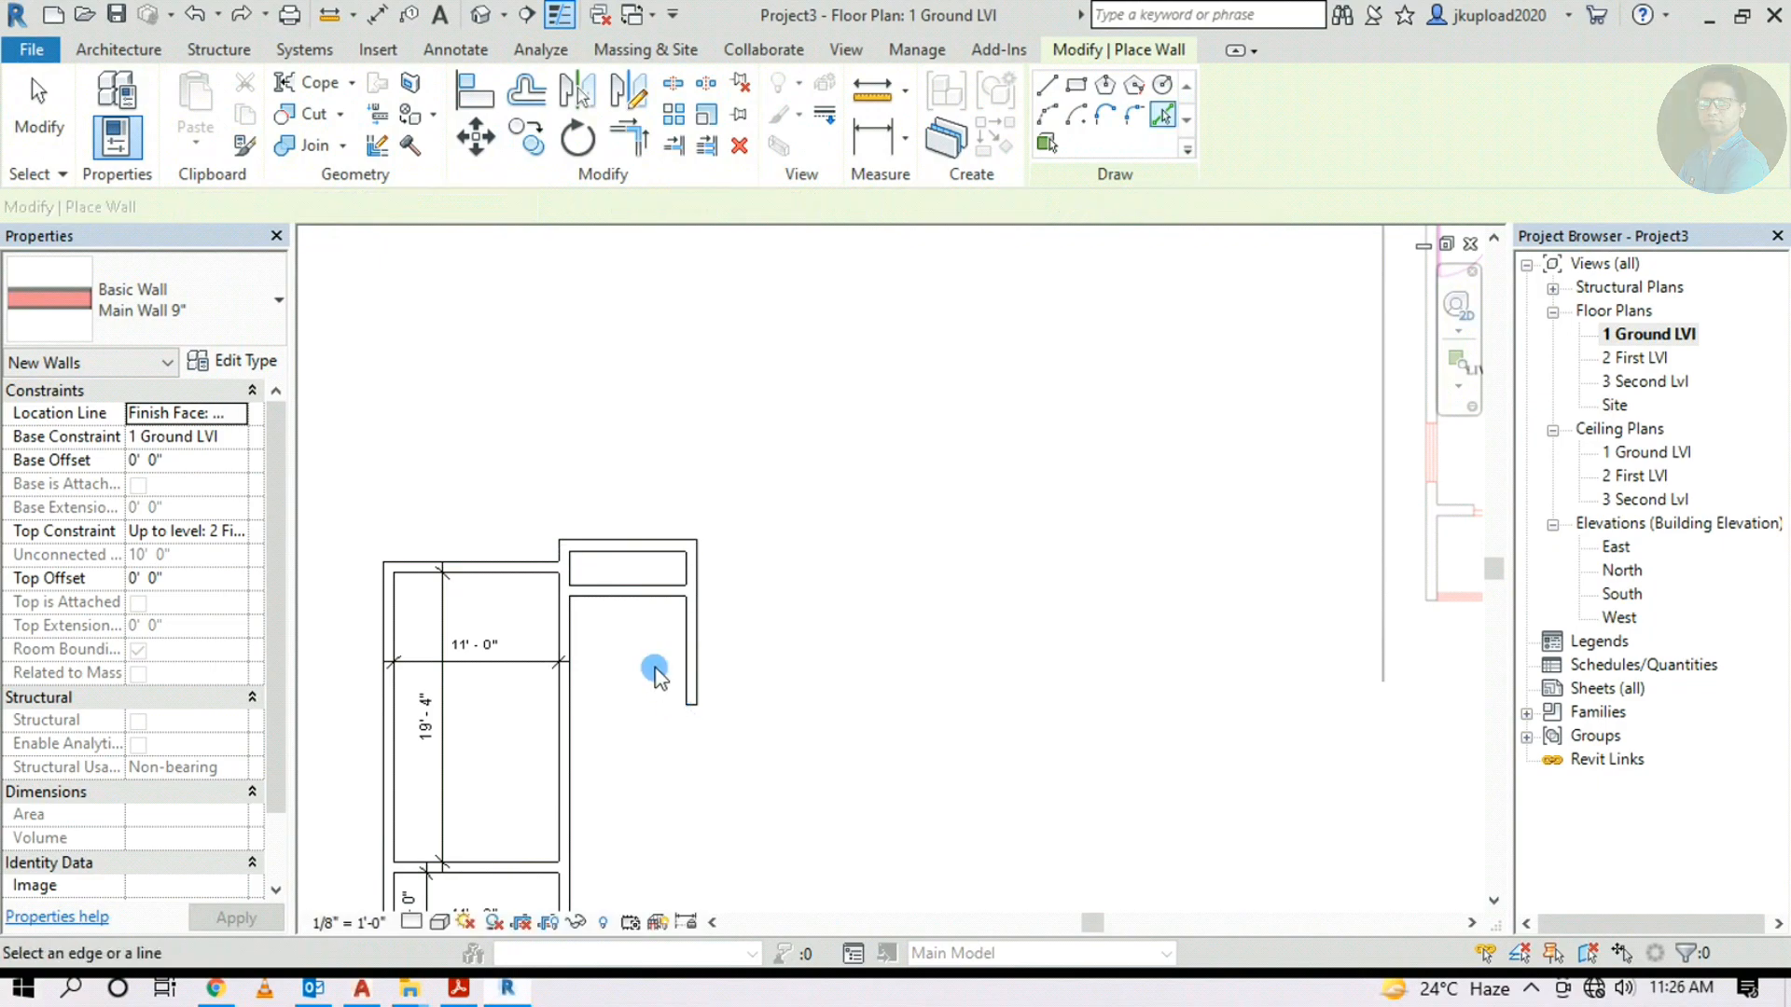
click(640, 593)
drag(692, 597, 936, 616)
Redo the stretch so the offset wall extends to the right wall
key(ctrl+z)
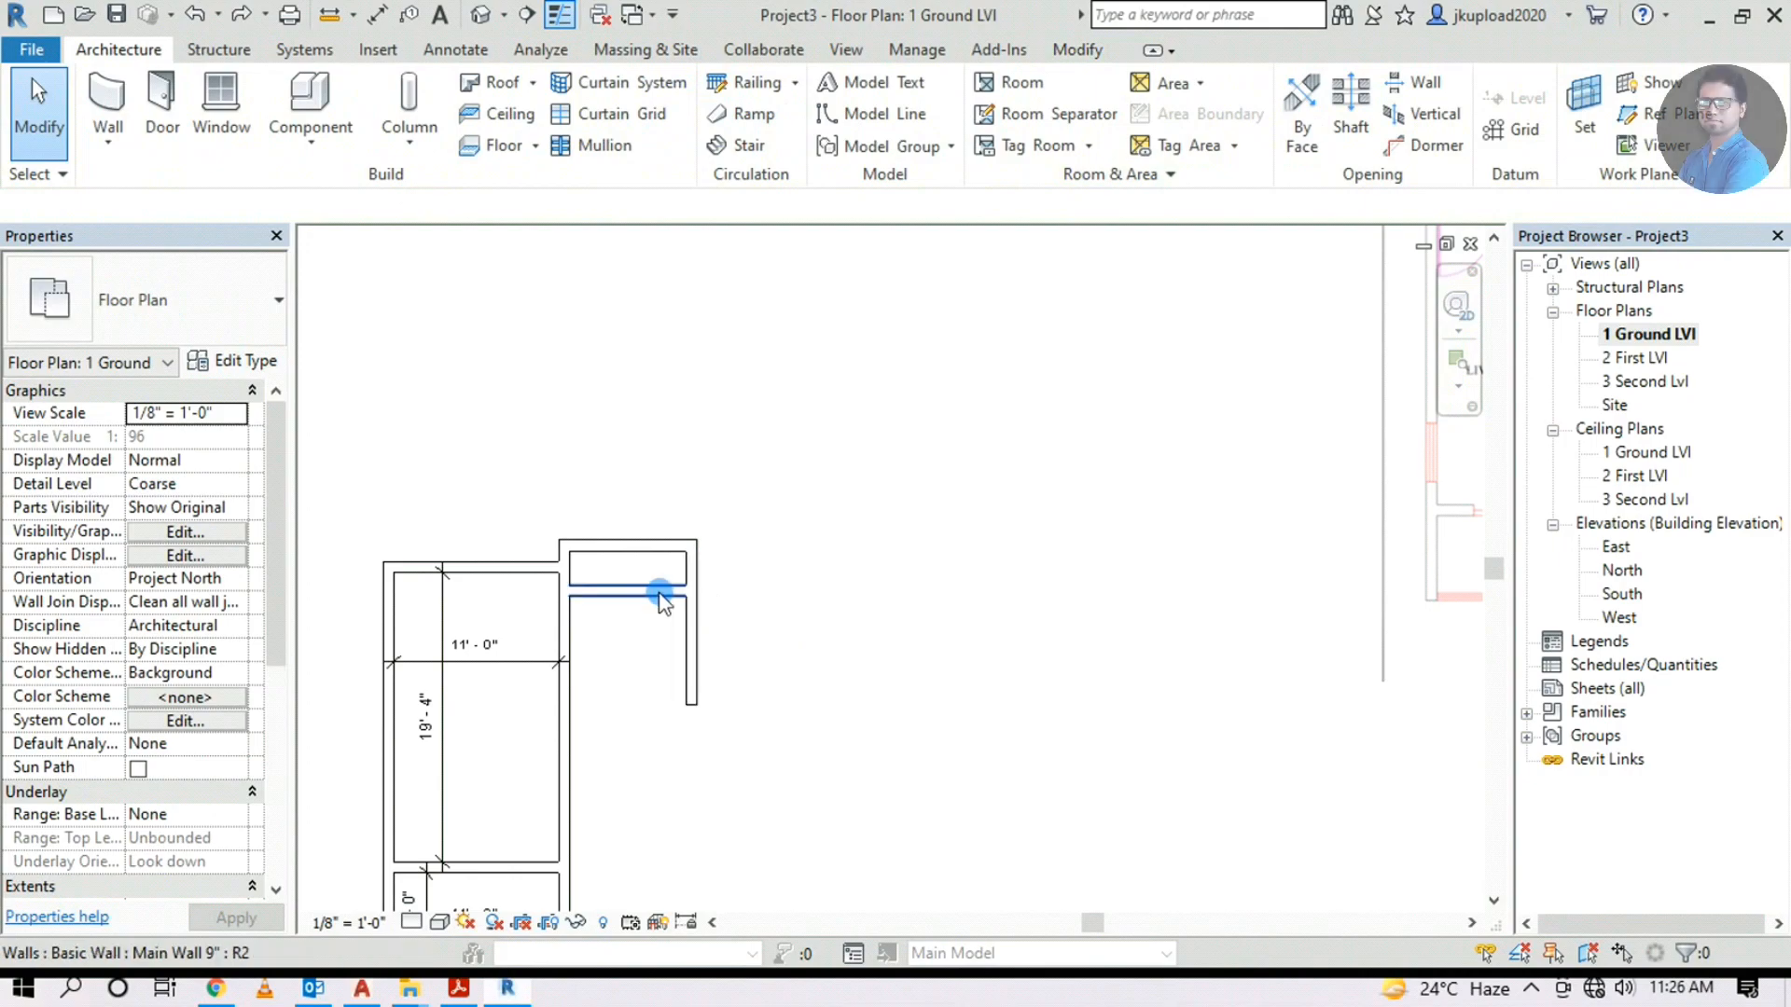
click(663, 595)
drag(693, 597, 871, 597)
click(812, 685)
scroll(658, 626, up, 2)
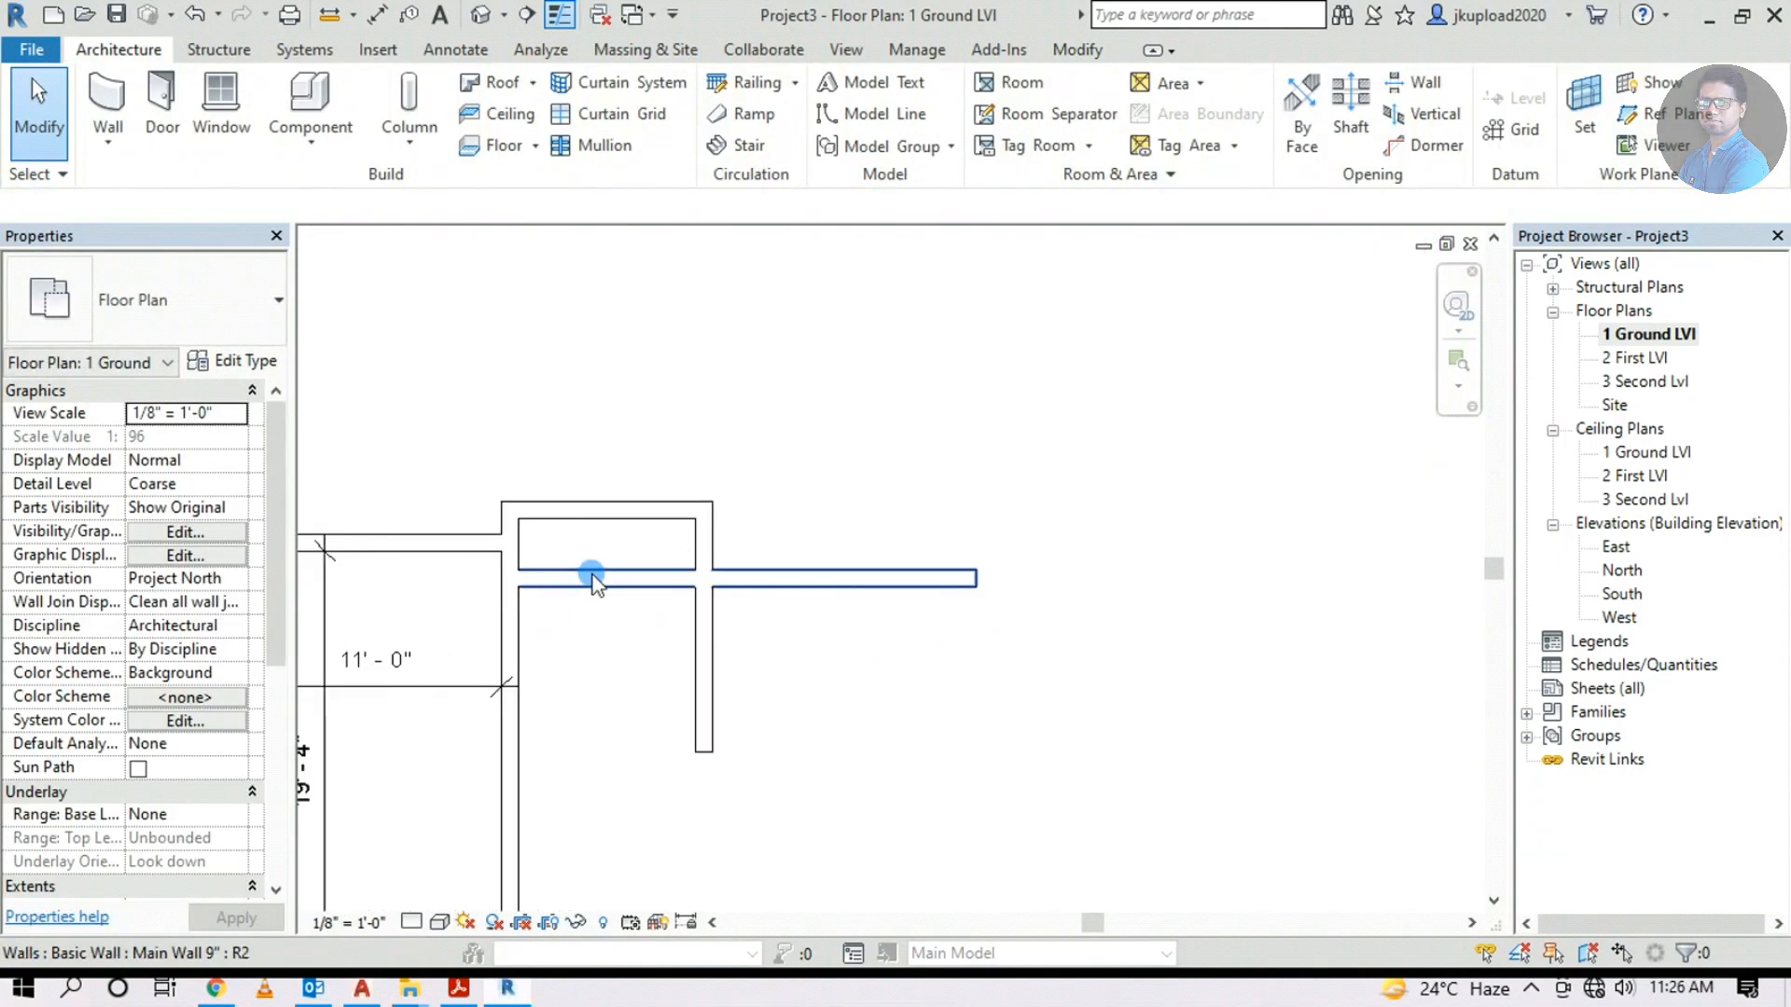
click(591, 572)
drag(512, 580, 700, 583)
key(Escape)
Add an aligned 3'-0" dimension between the top wall and the offset wall
click(459, 54)
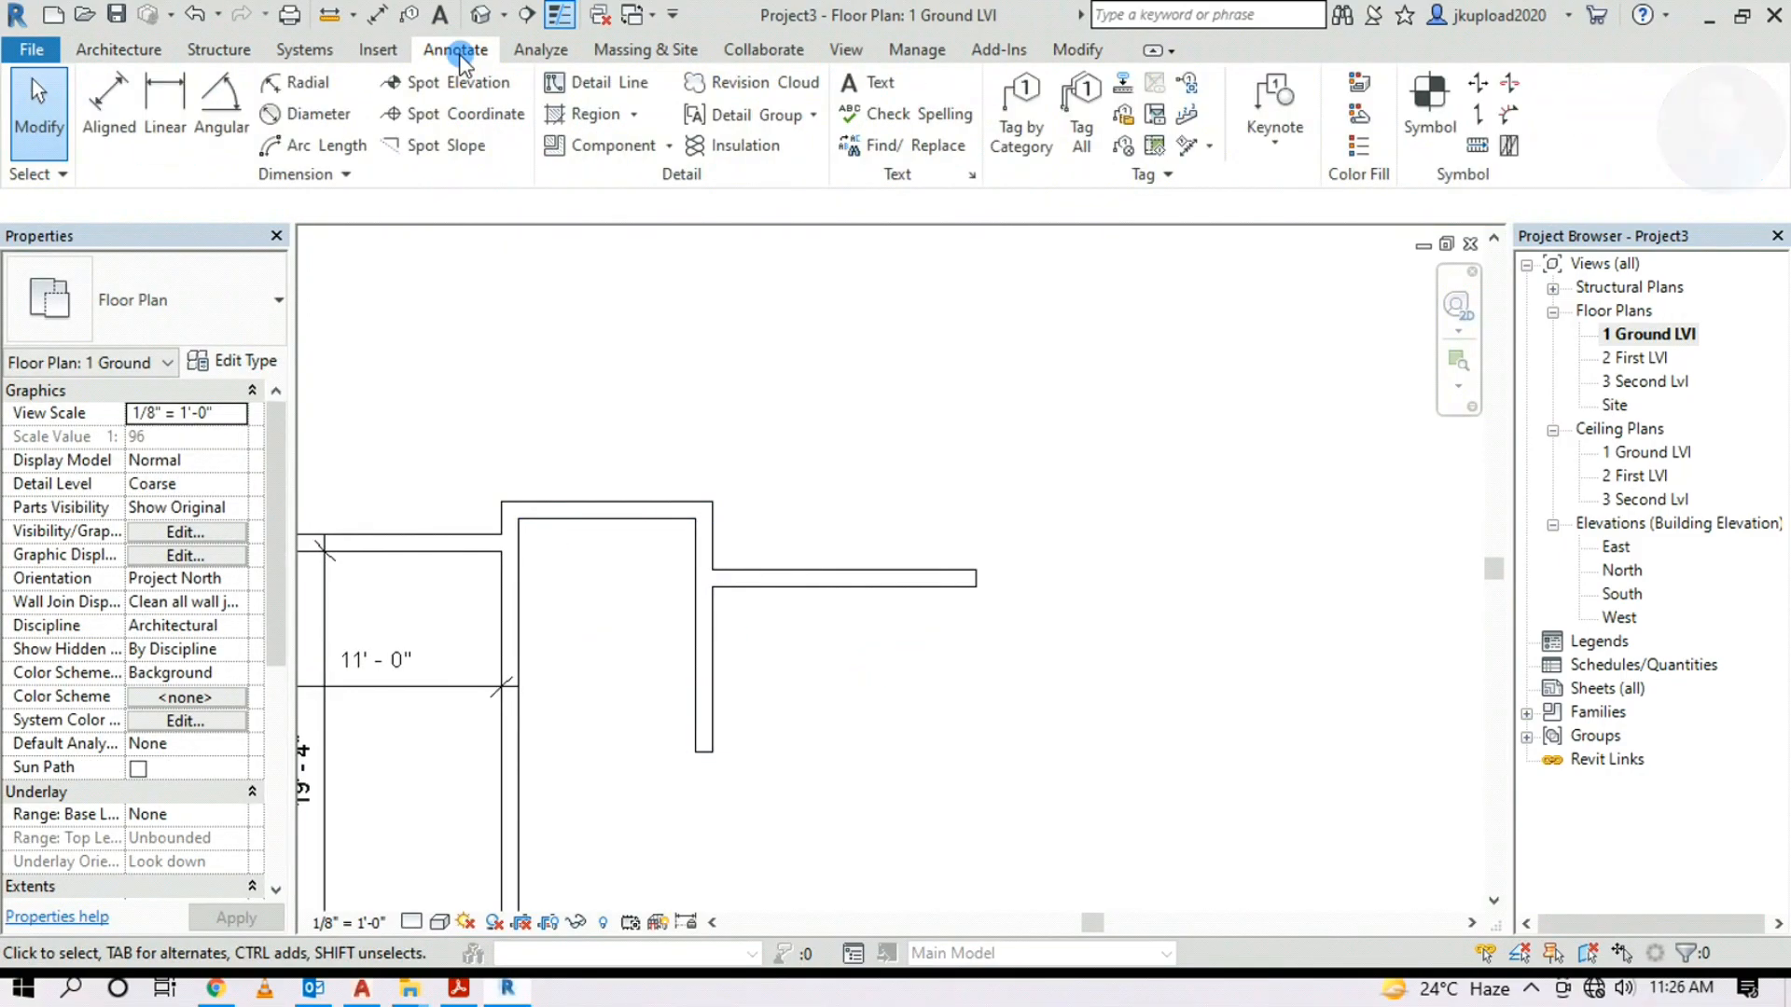
click(108, 103)
click(706, 503)
click(753, 567)
click(792, 549)
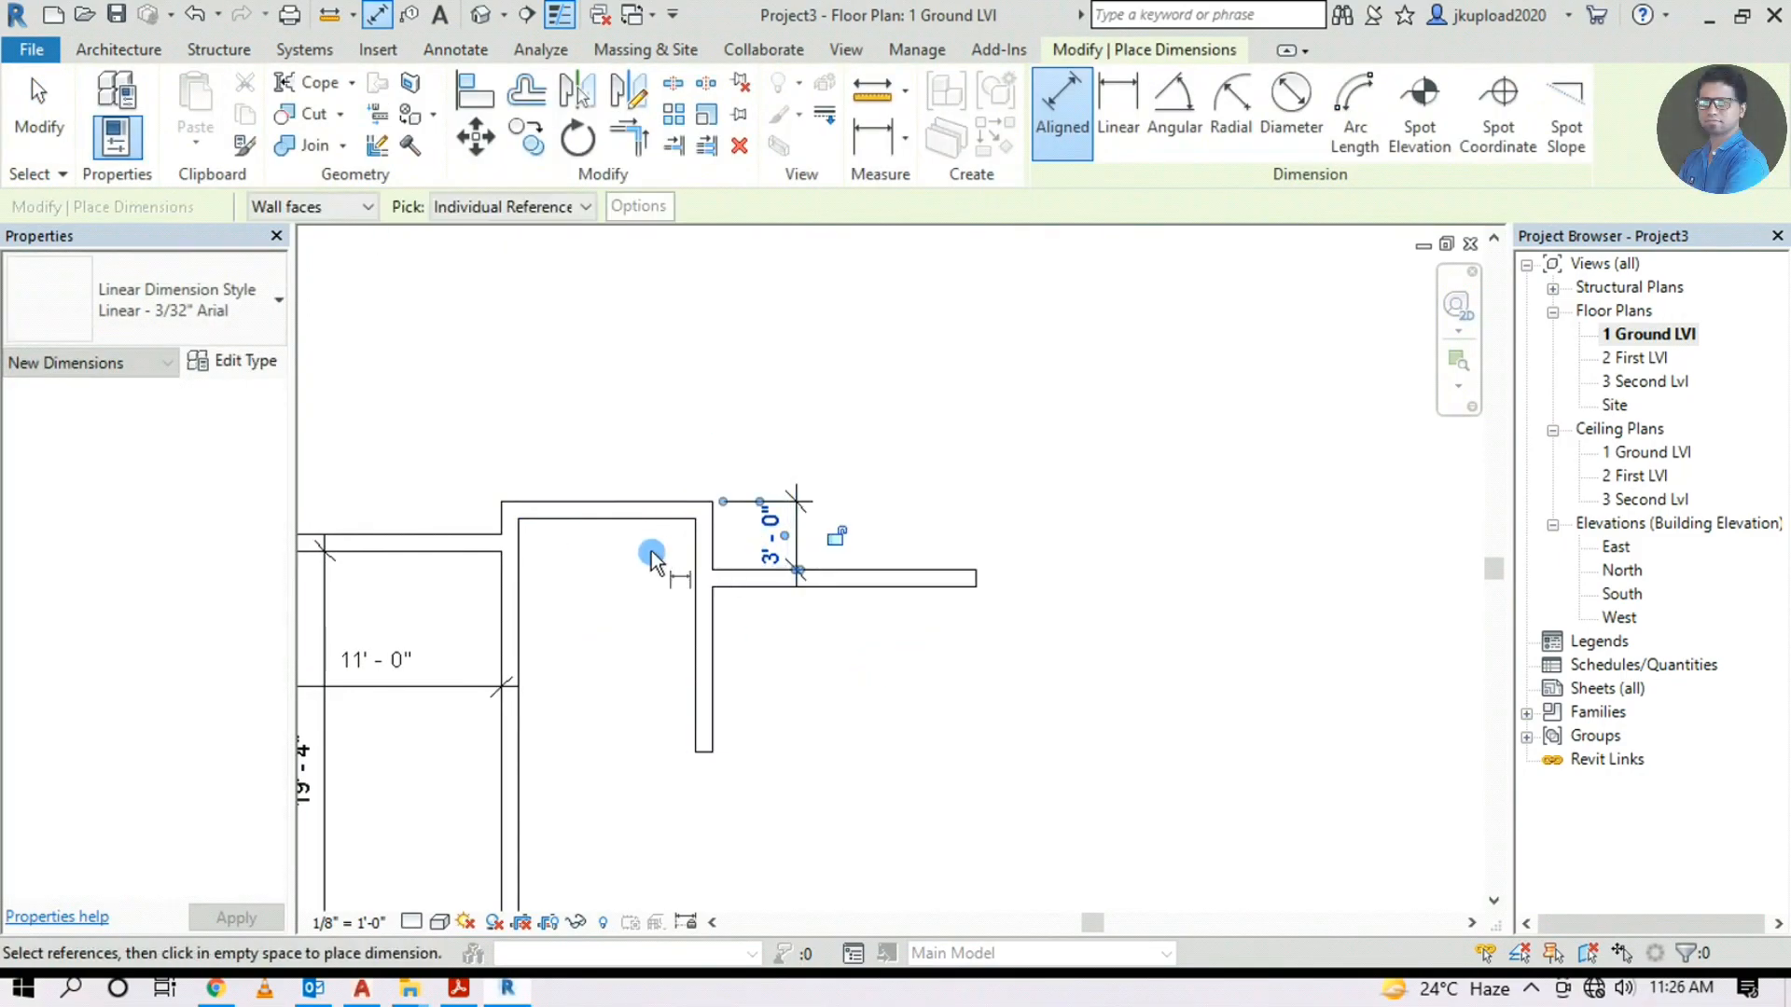
scroll(660, 551, up, 2)
key(Escape)
key(Escape)
middle_drag(941, 686, 812, 689)
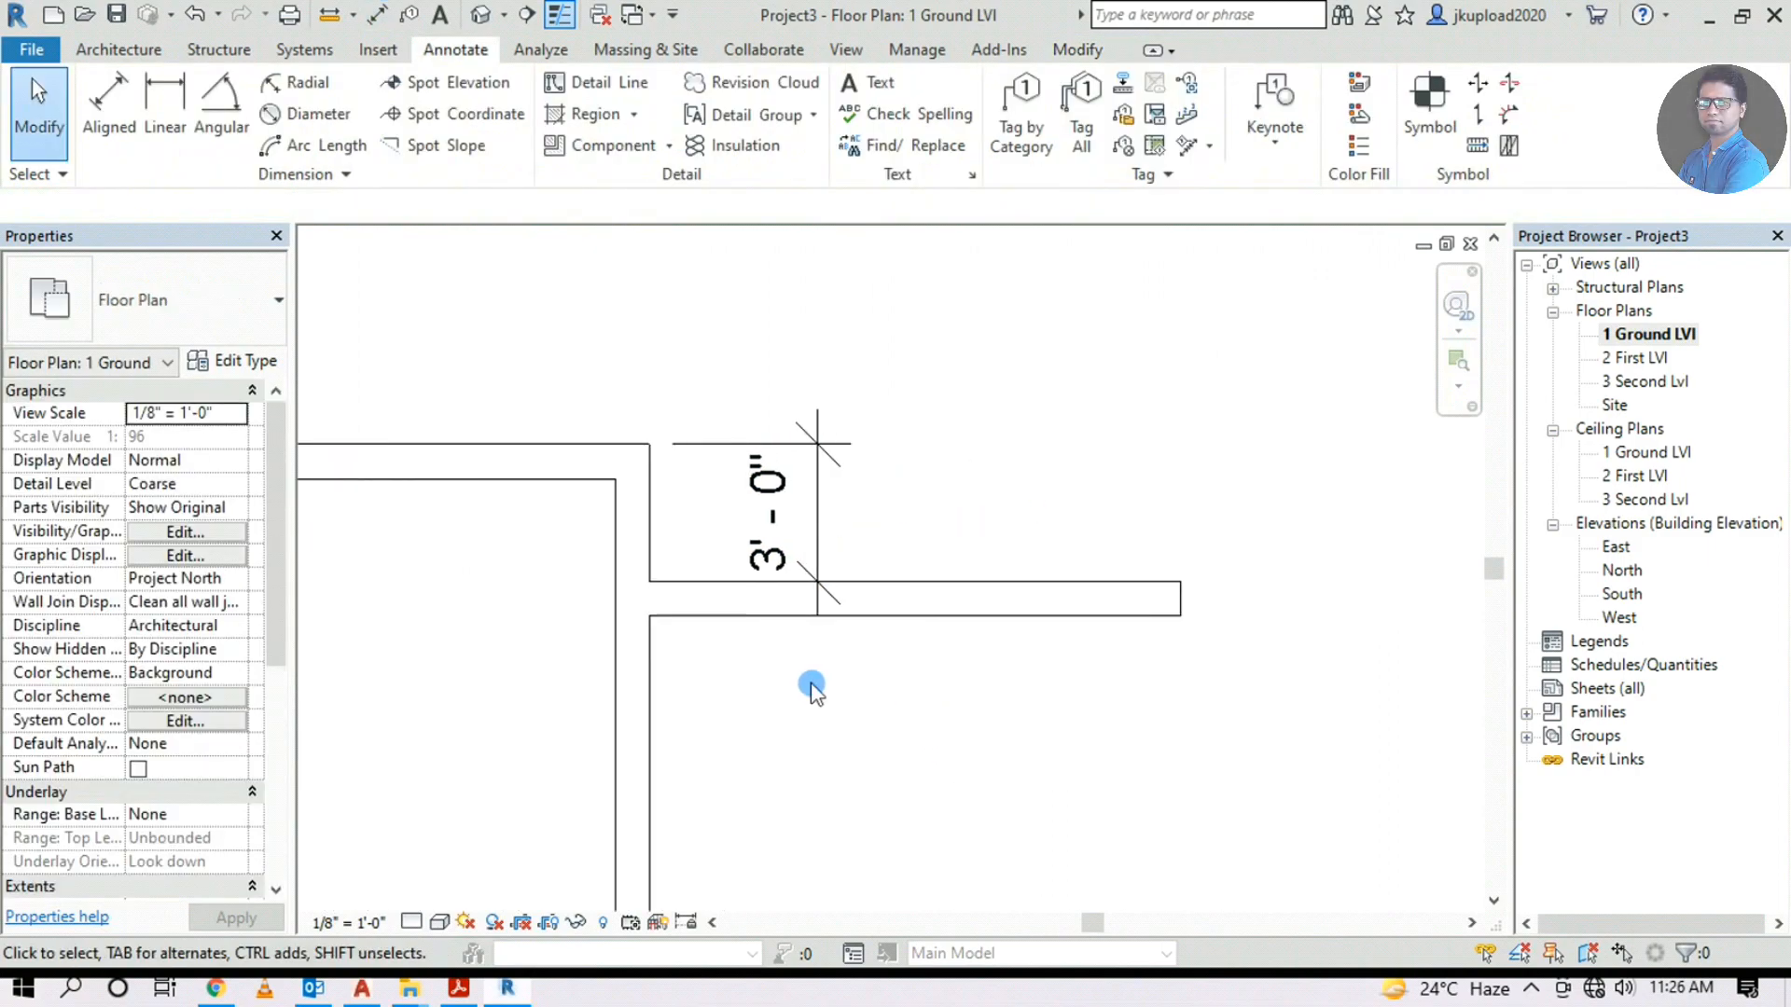
scroll(605, 608, down, 3)
Dimension the top-left wall jog at 1'-5"
click(107, 102)
click(685, 476)
scroll(666, 505, up, 2)
click(613, 502)
click(580, 476)
Survey the underlay floor plan, then recentre on the traced walls
middle_drag(770, 614, 803, 608)
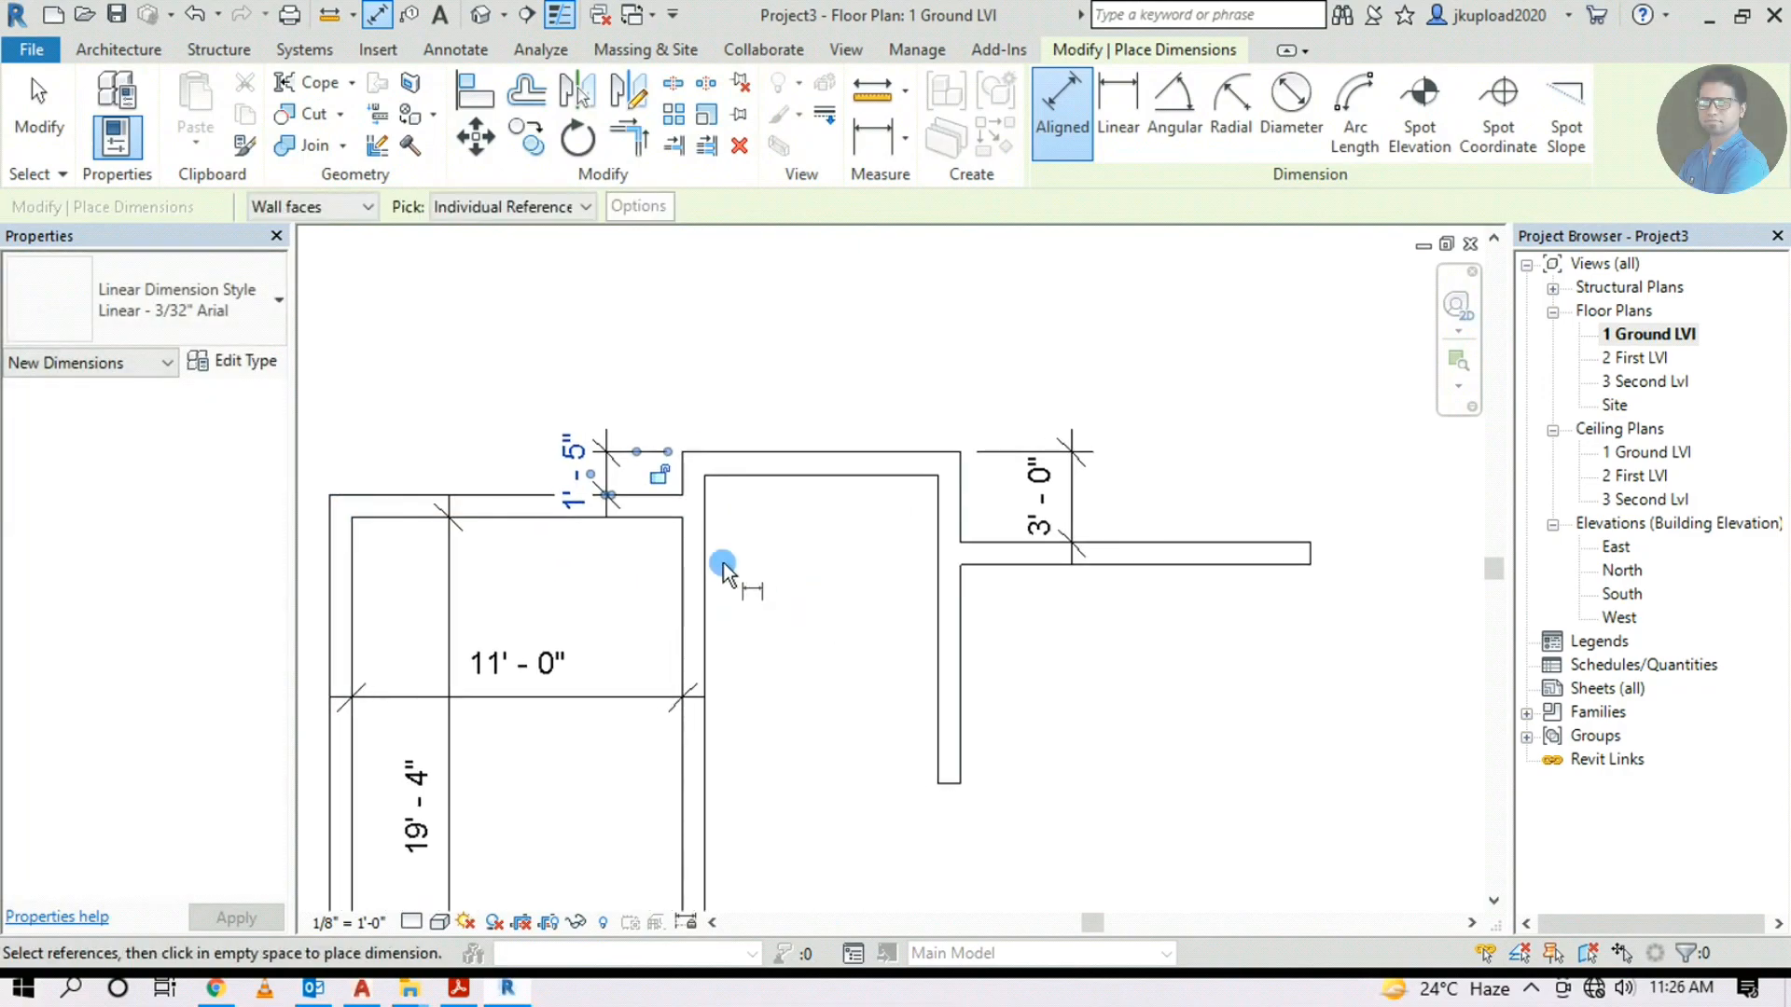
middle_drag(730, 548, 815, 627)
scroll(752, 584, down, 2)
middle_drag(871, 576, 149, 616)
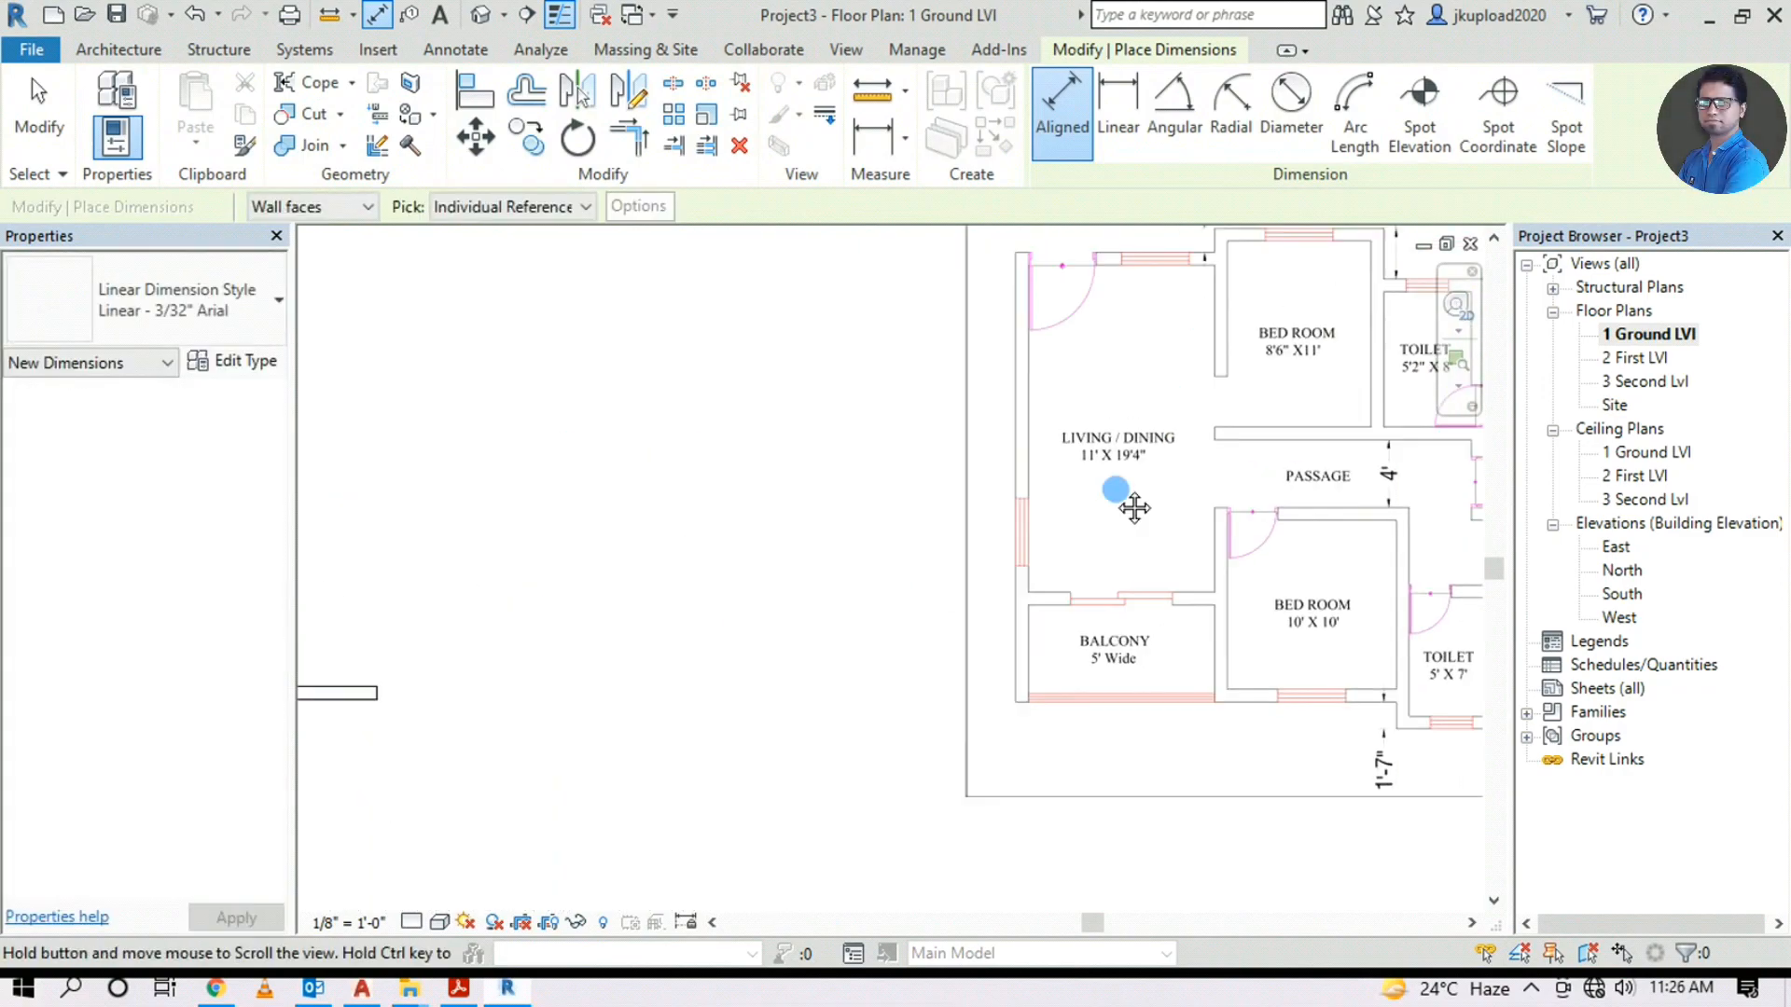
middle_drag(1167, 400, 945, 734)
scroll(1082, 550, up, 3)
scroll(1287, 579, down, 3)
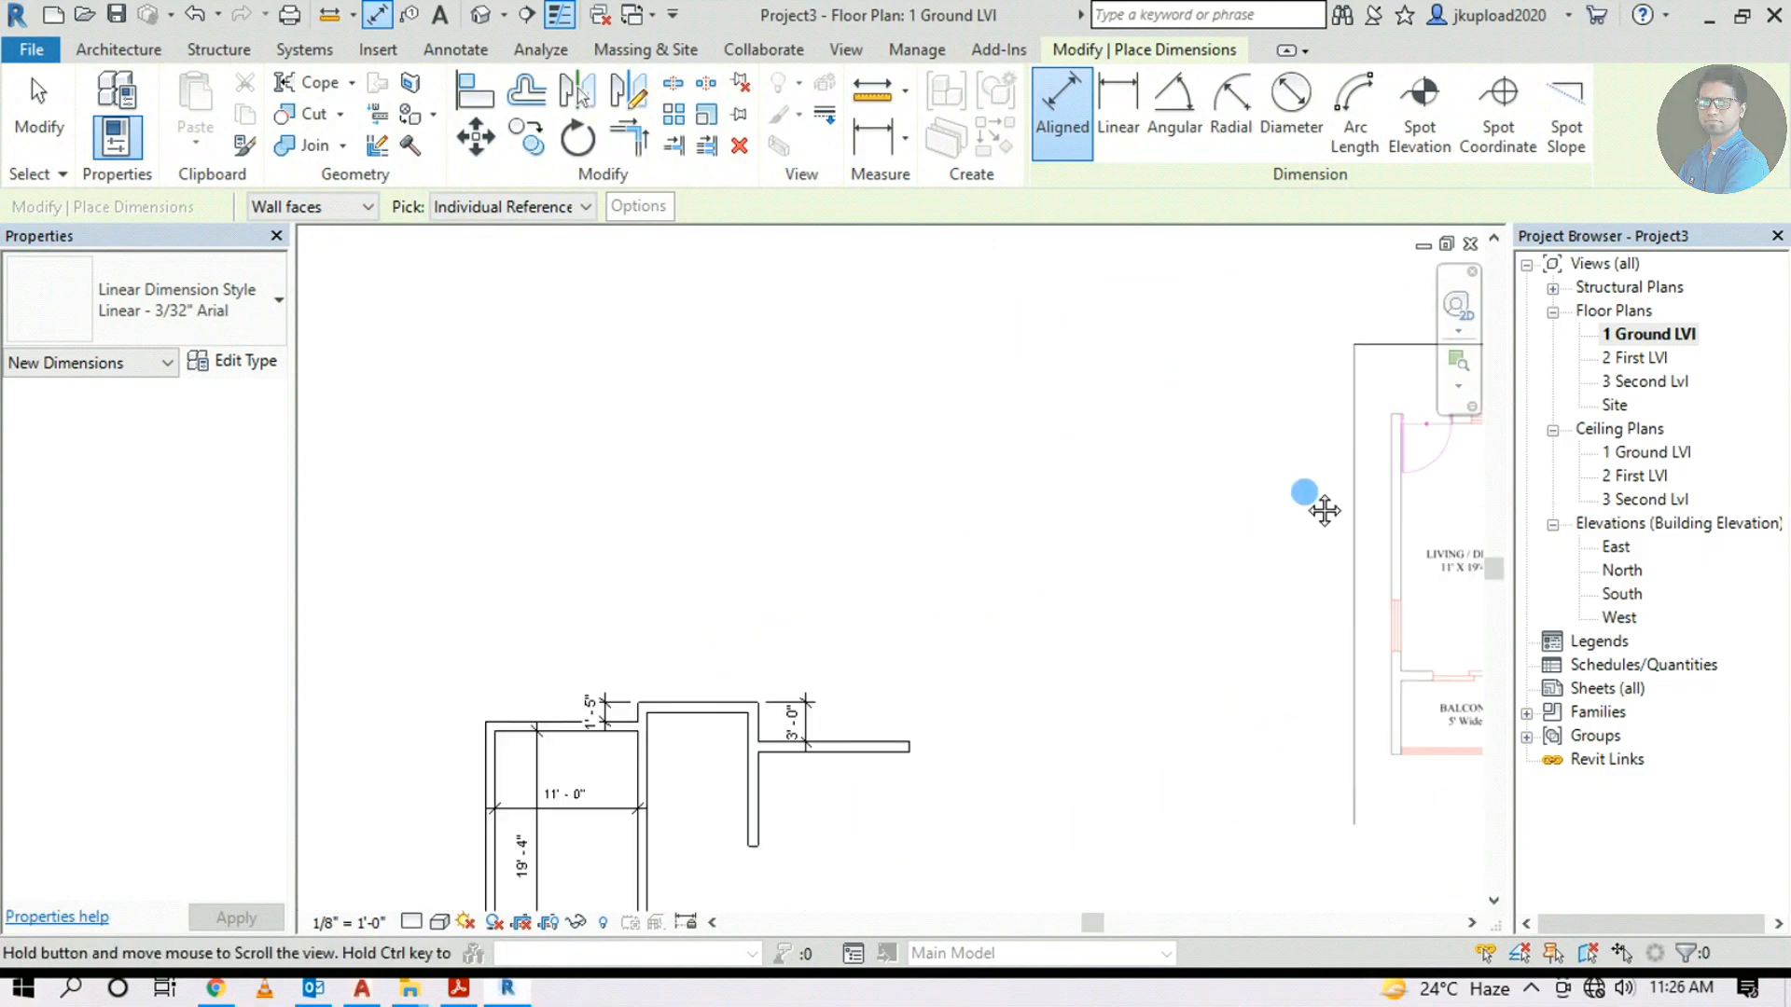
middle_drag(1306, 503, 632, 390)
middle_drag(757, 642, 669, 724)
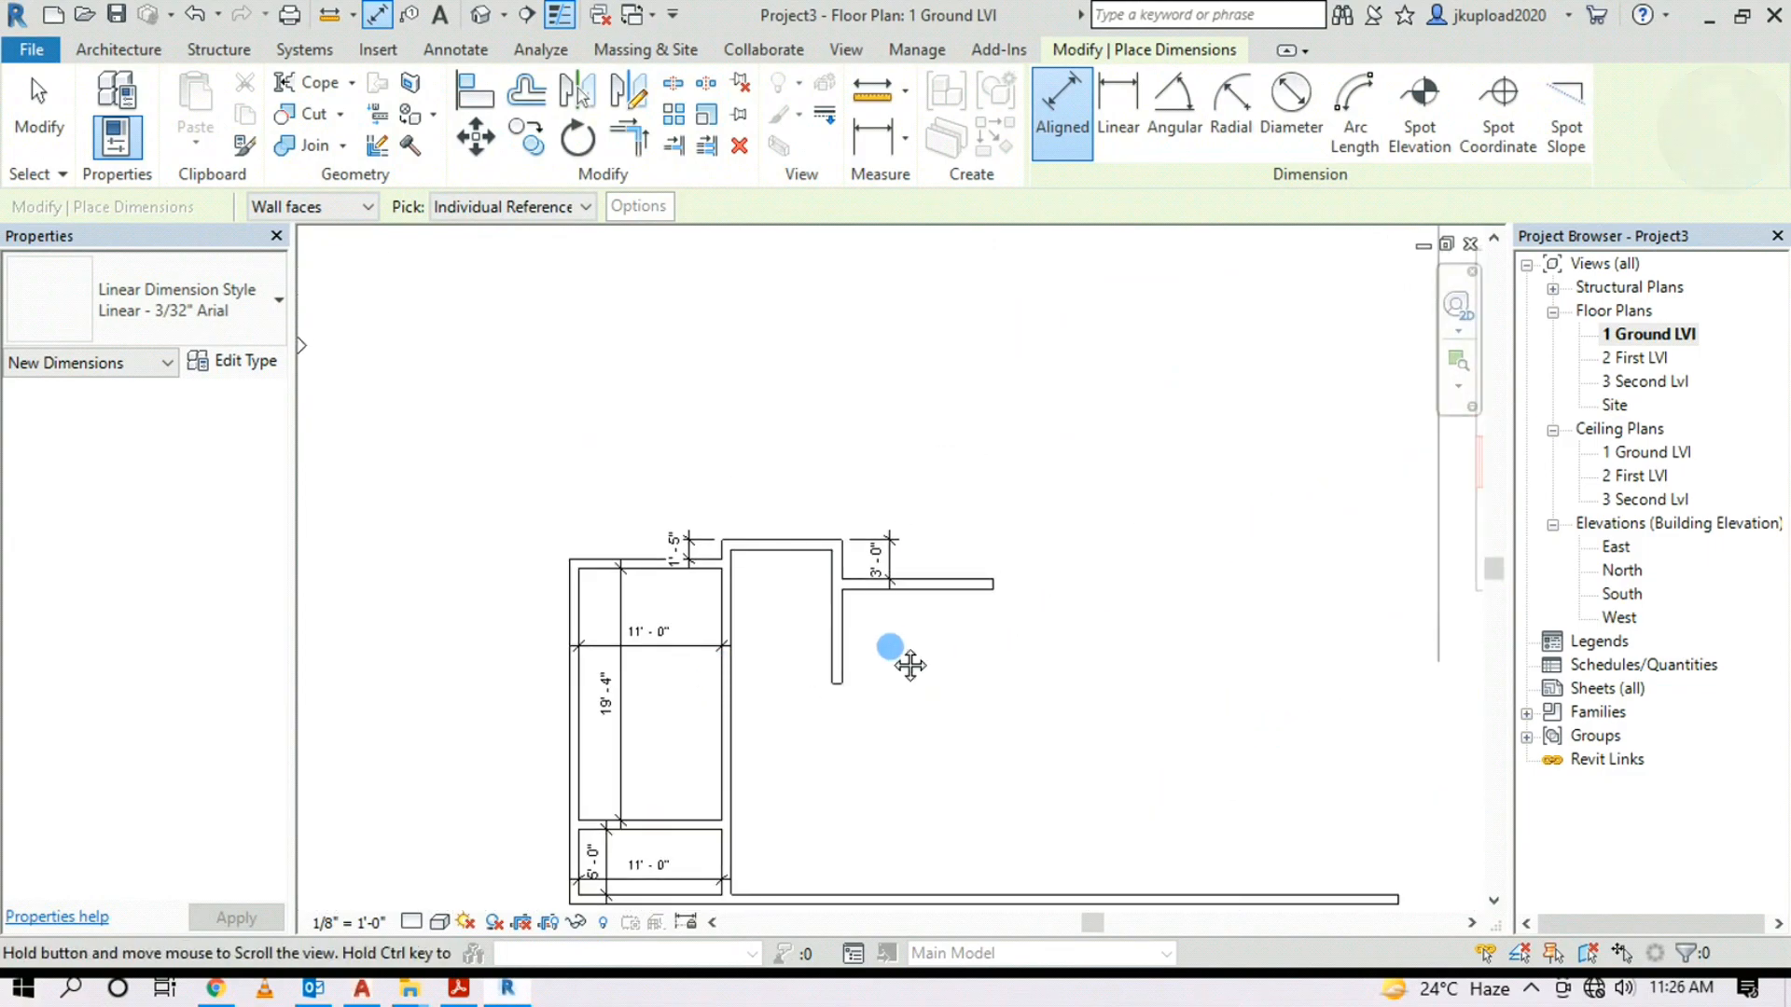
middle_drag(909, 656, 895, 678)
click(113, 49)
Create a Pick Lines wall offset 5' 2" from the vertical wall below the 3'-0" dimension
click(110, 101)
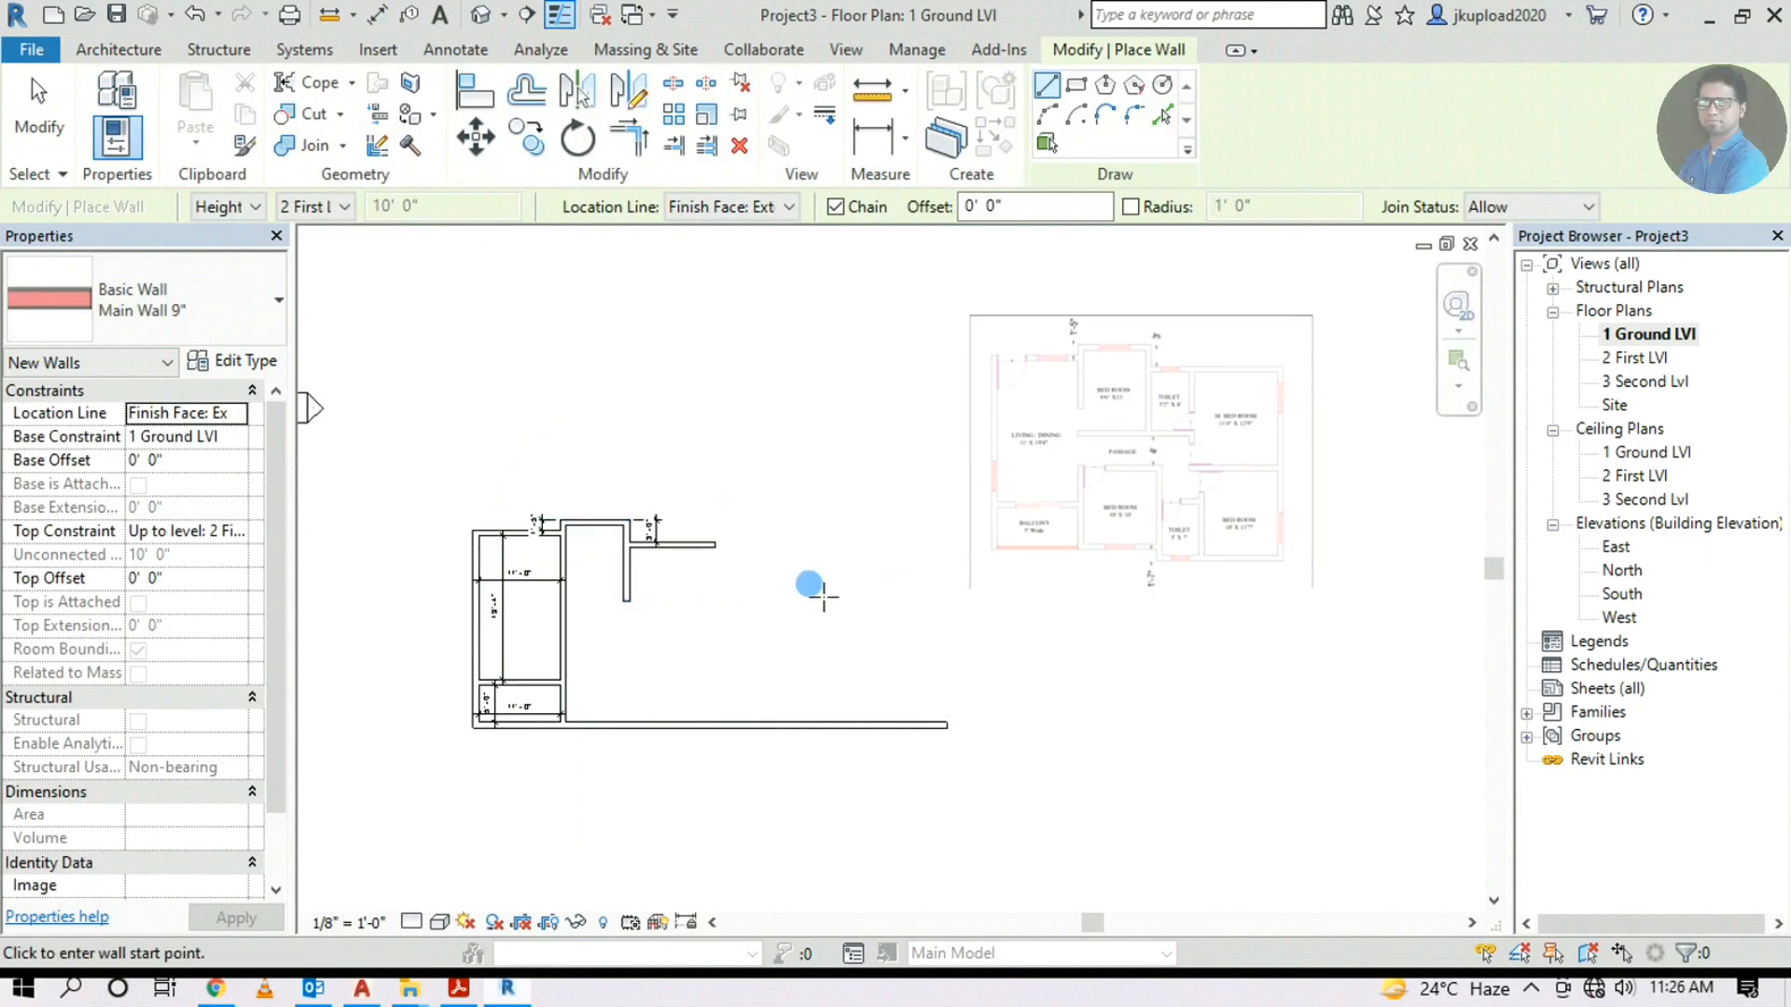
scroll(1079, 540, up, 5)
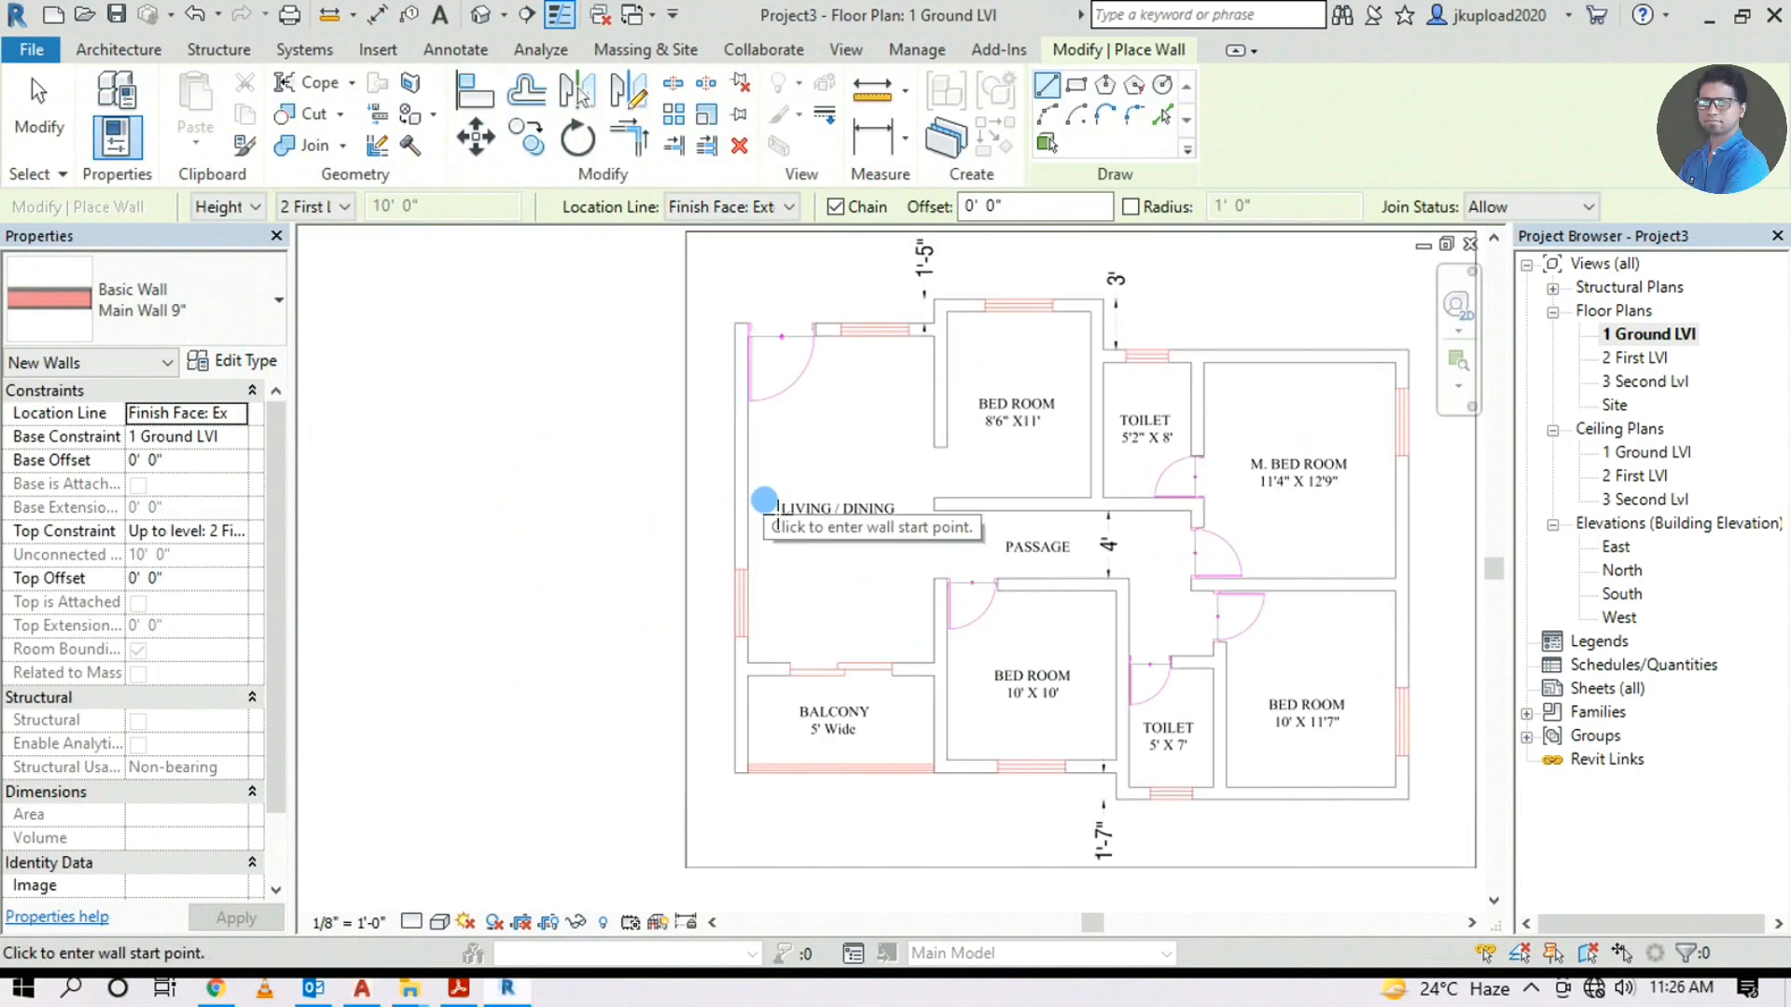
scroll(1108, 476, up, 4)
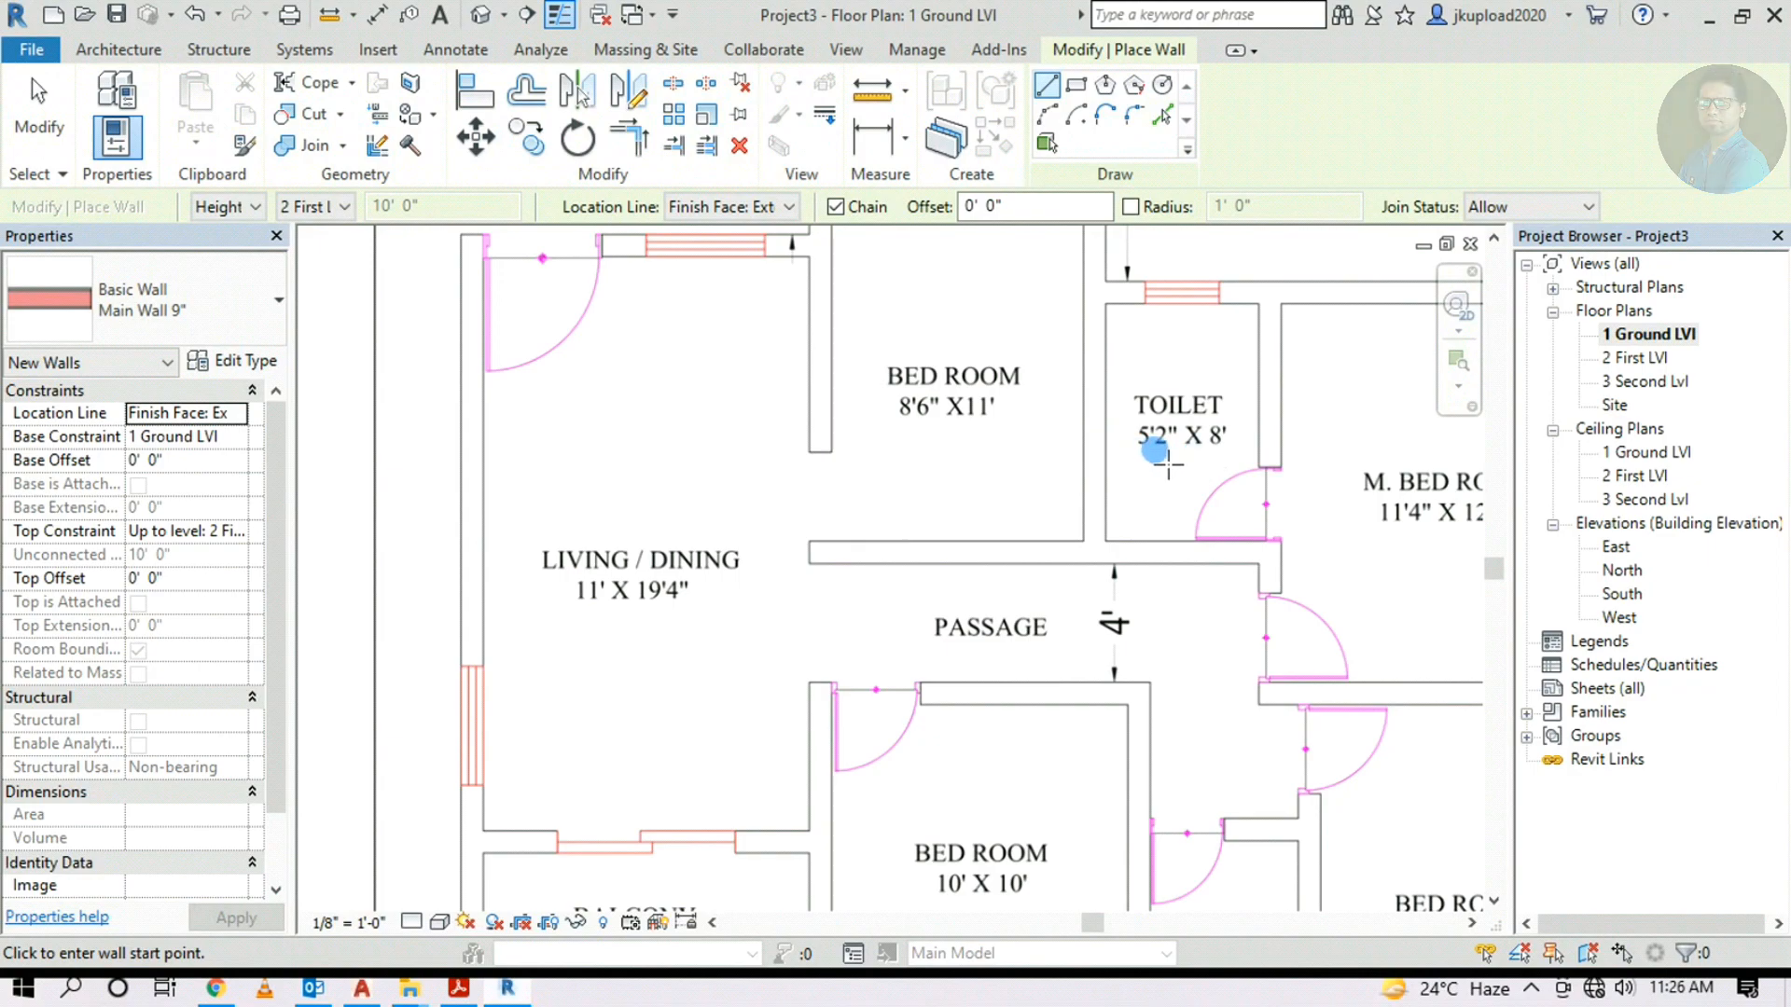
click(1161, 115)
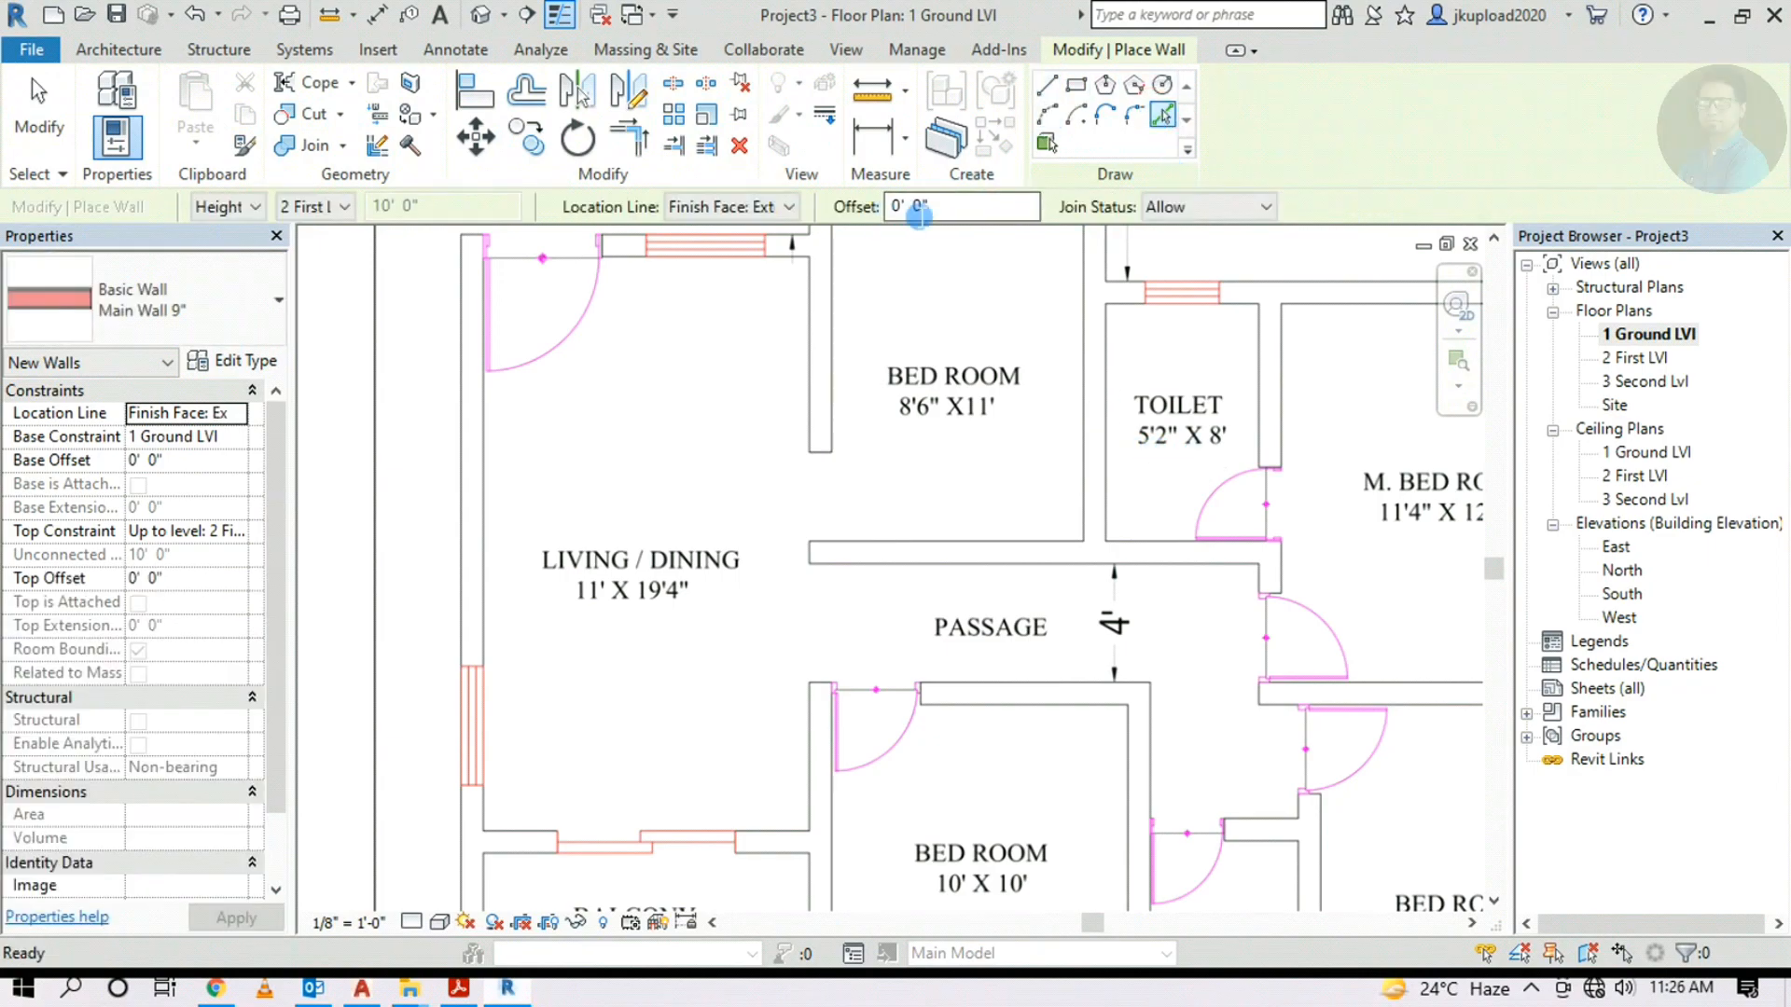
text(5' )
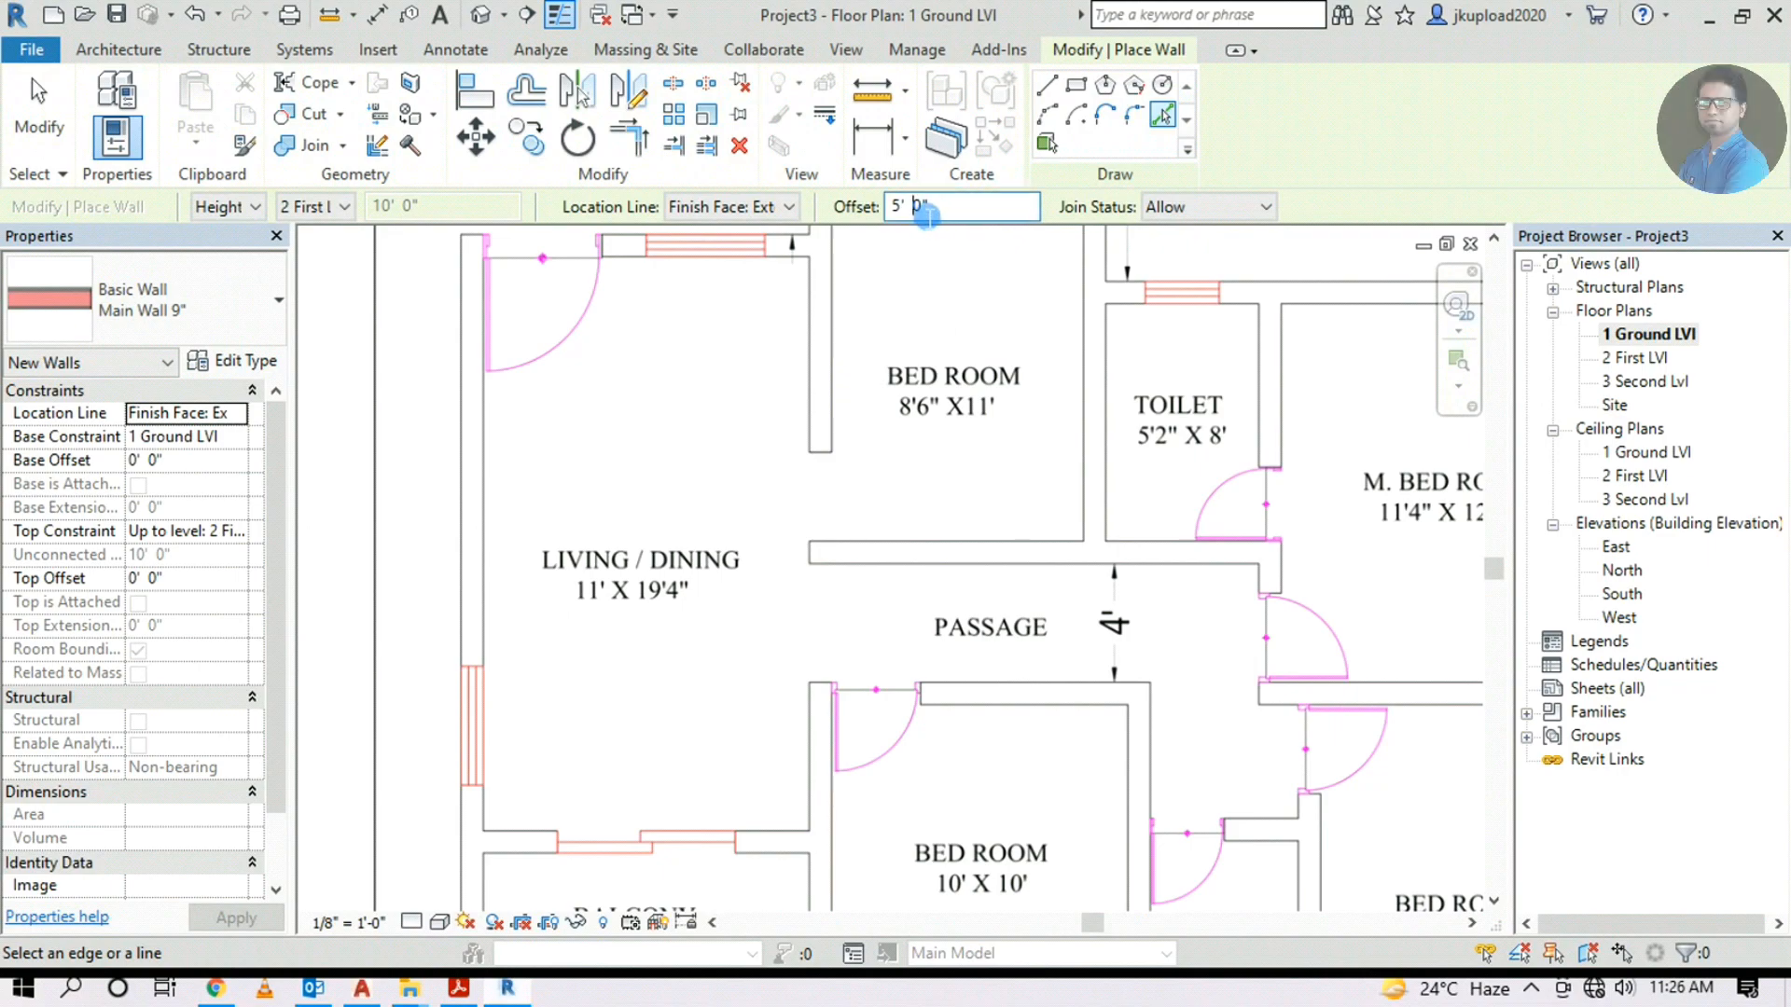
text(2)
scroll(1110, 359, down, 5)
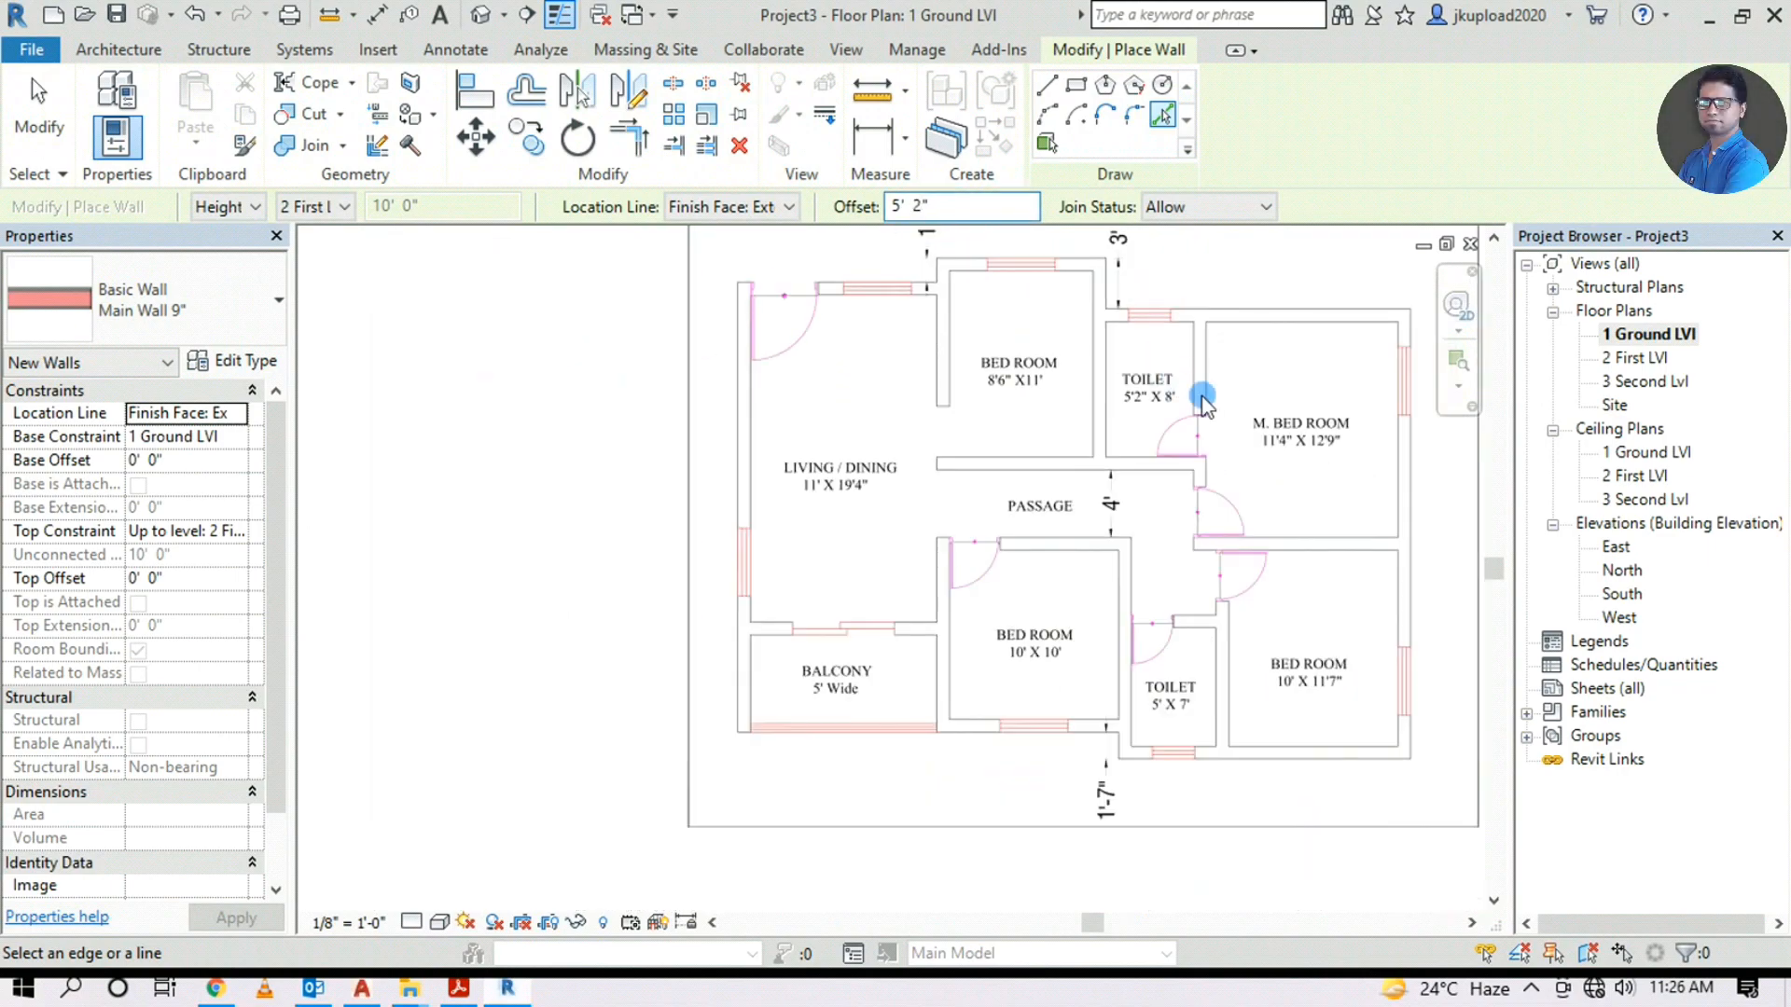
scroll(559, 616, up, 3)
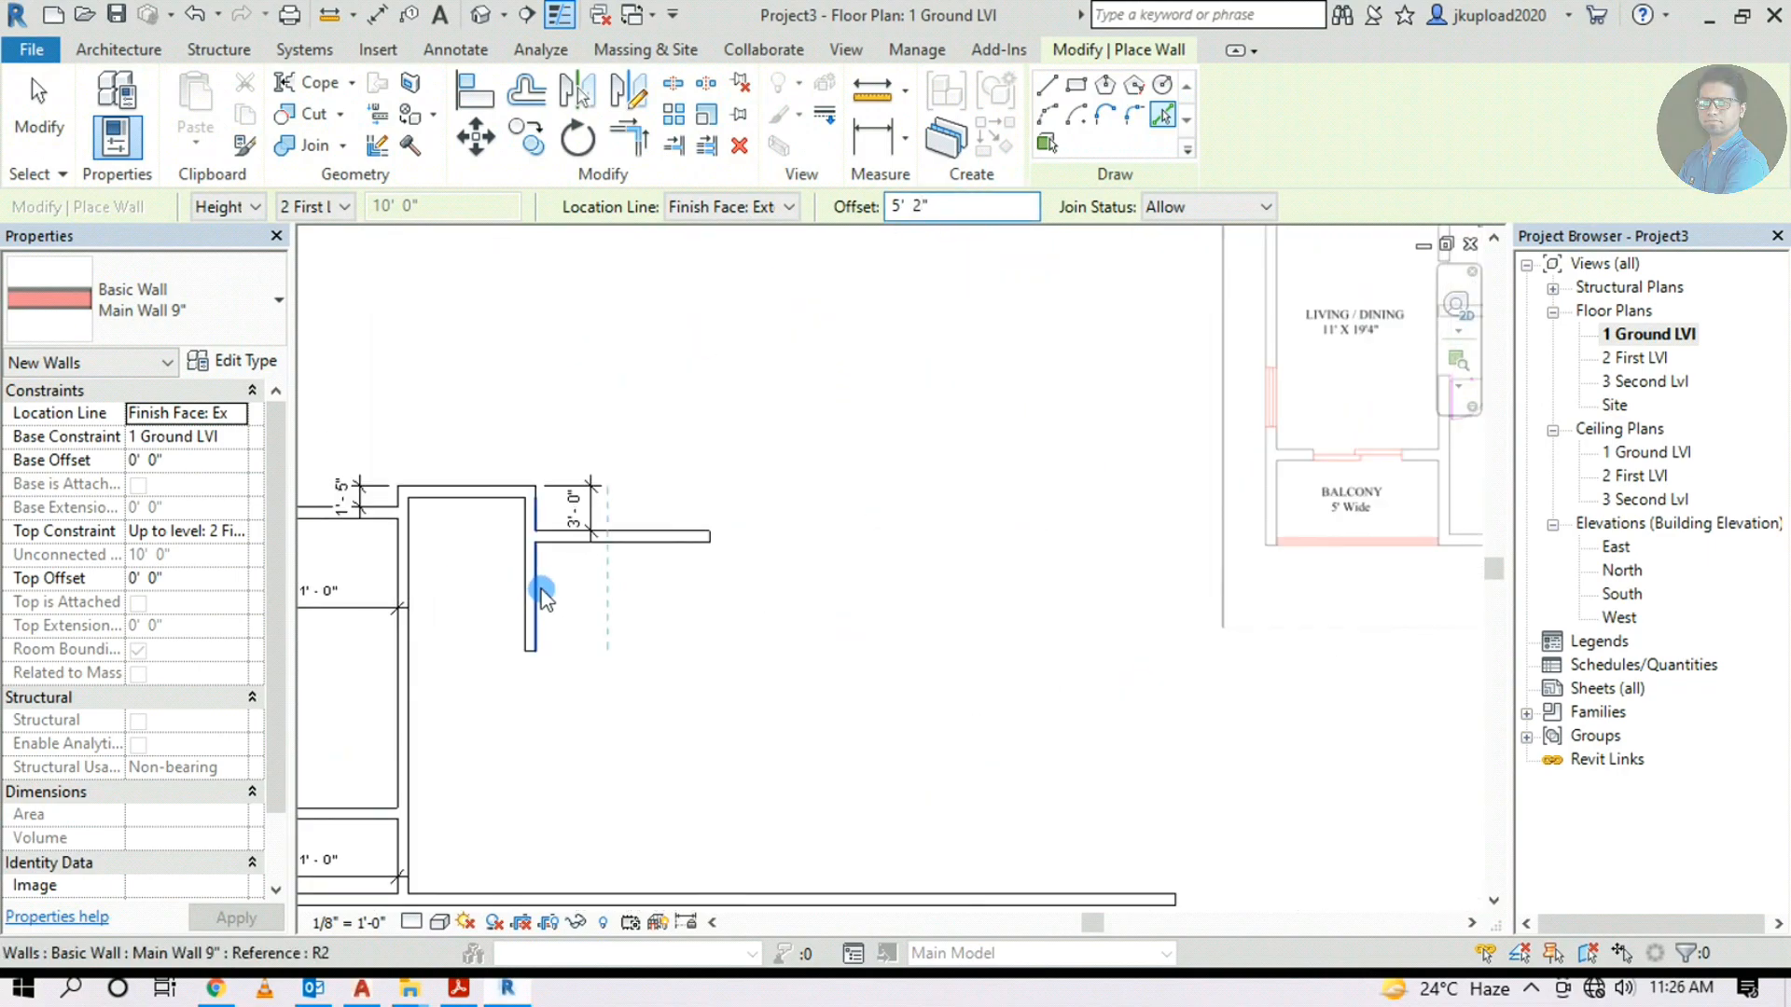
click(541, 593)
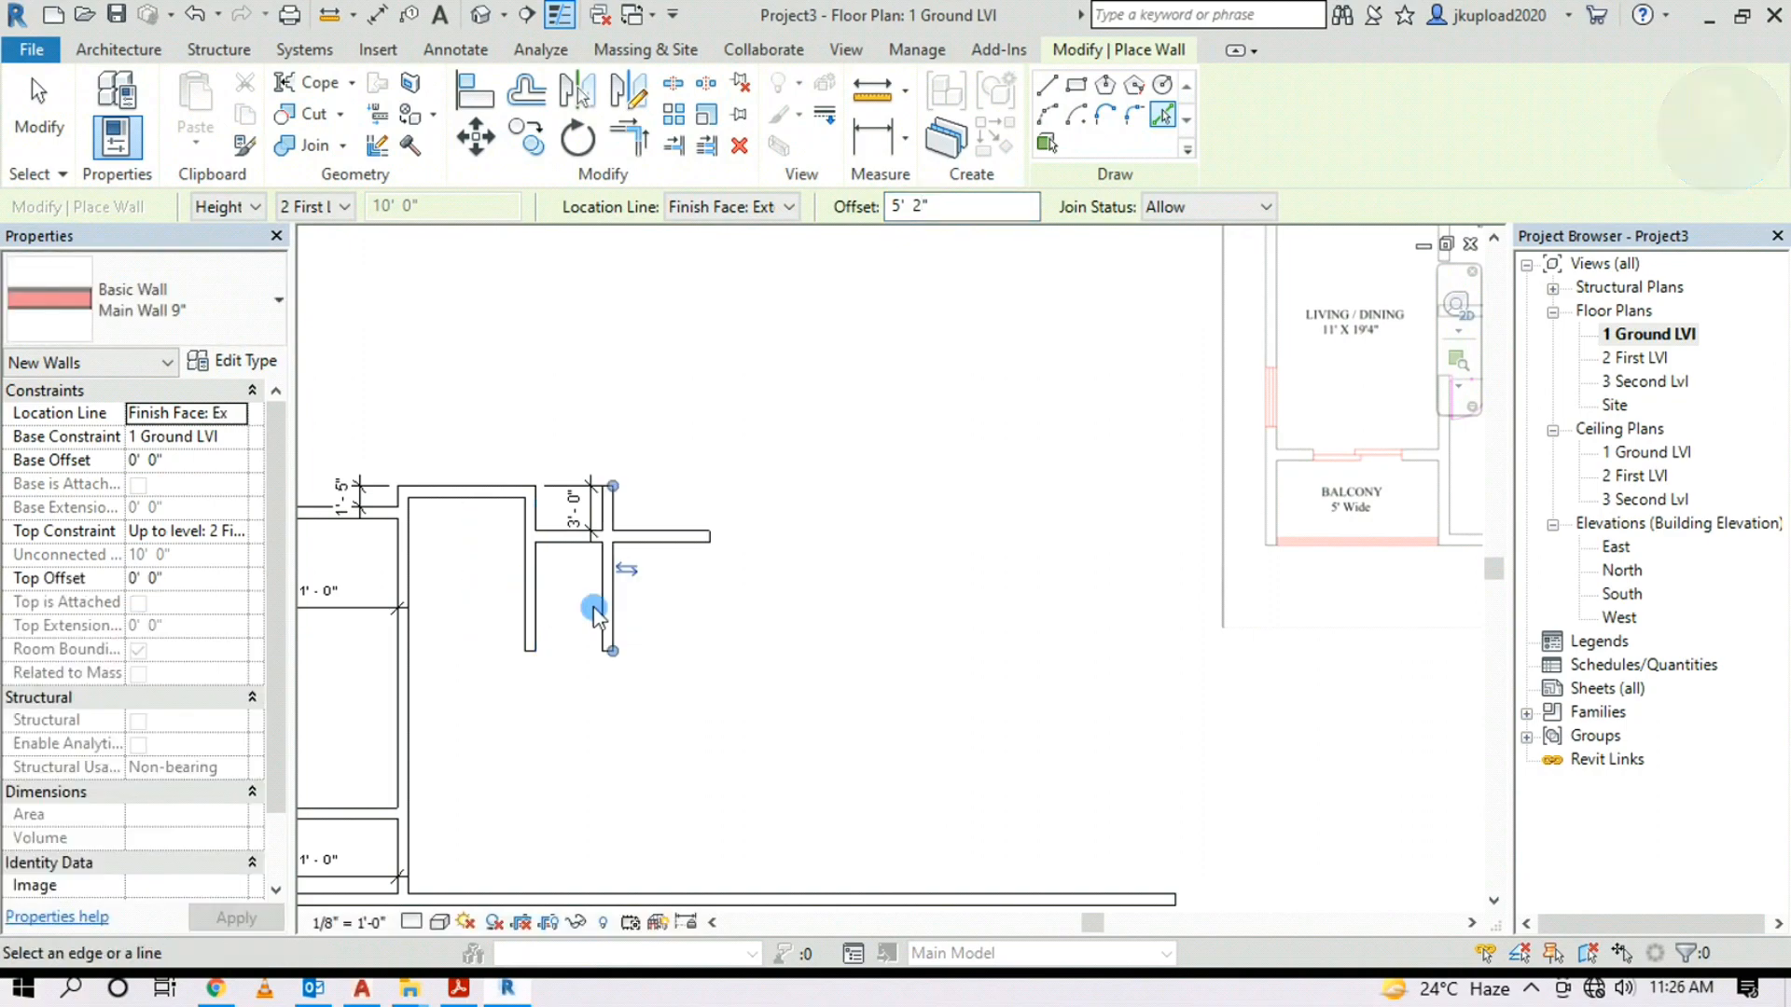
scroll(627, 611, up, 2)
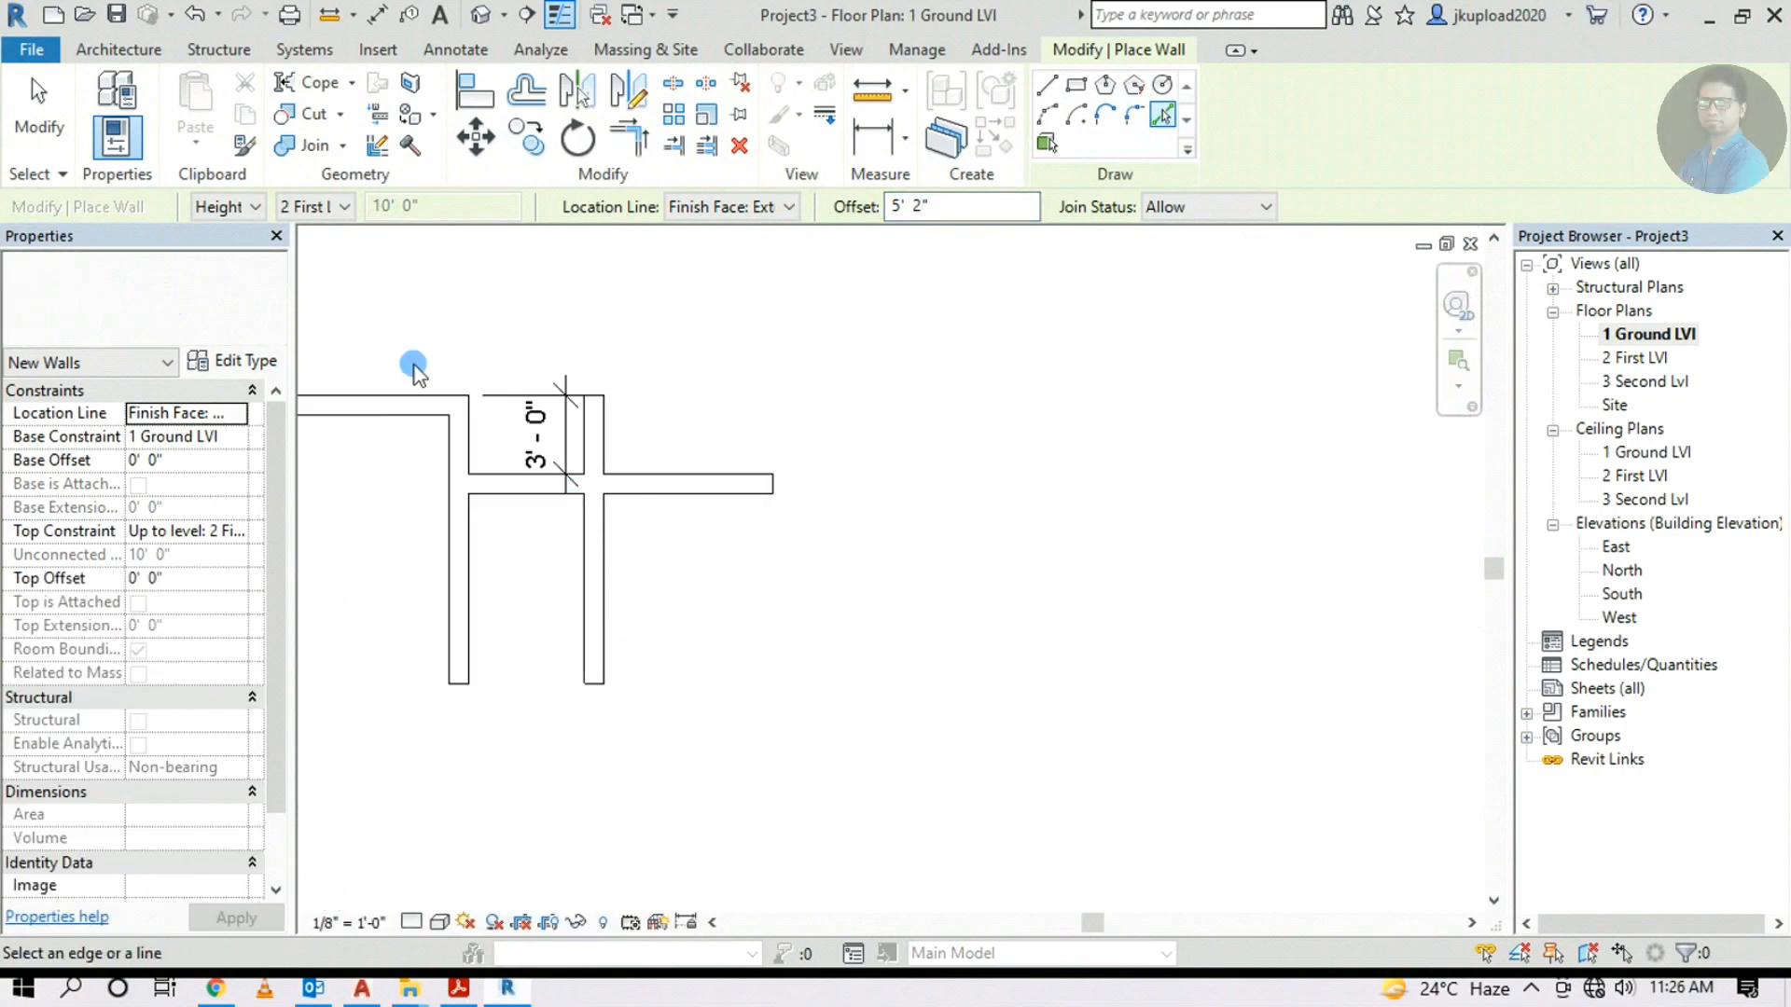
Dimension the small room's width, which reads 4'-5"
click(477, 54)
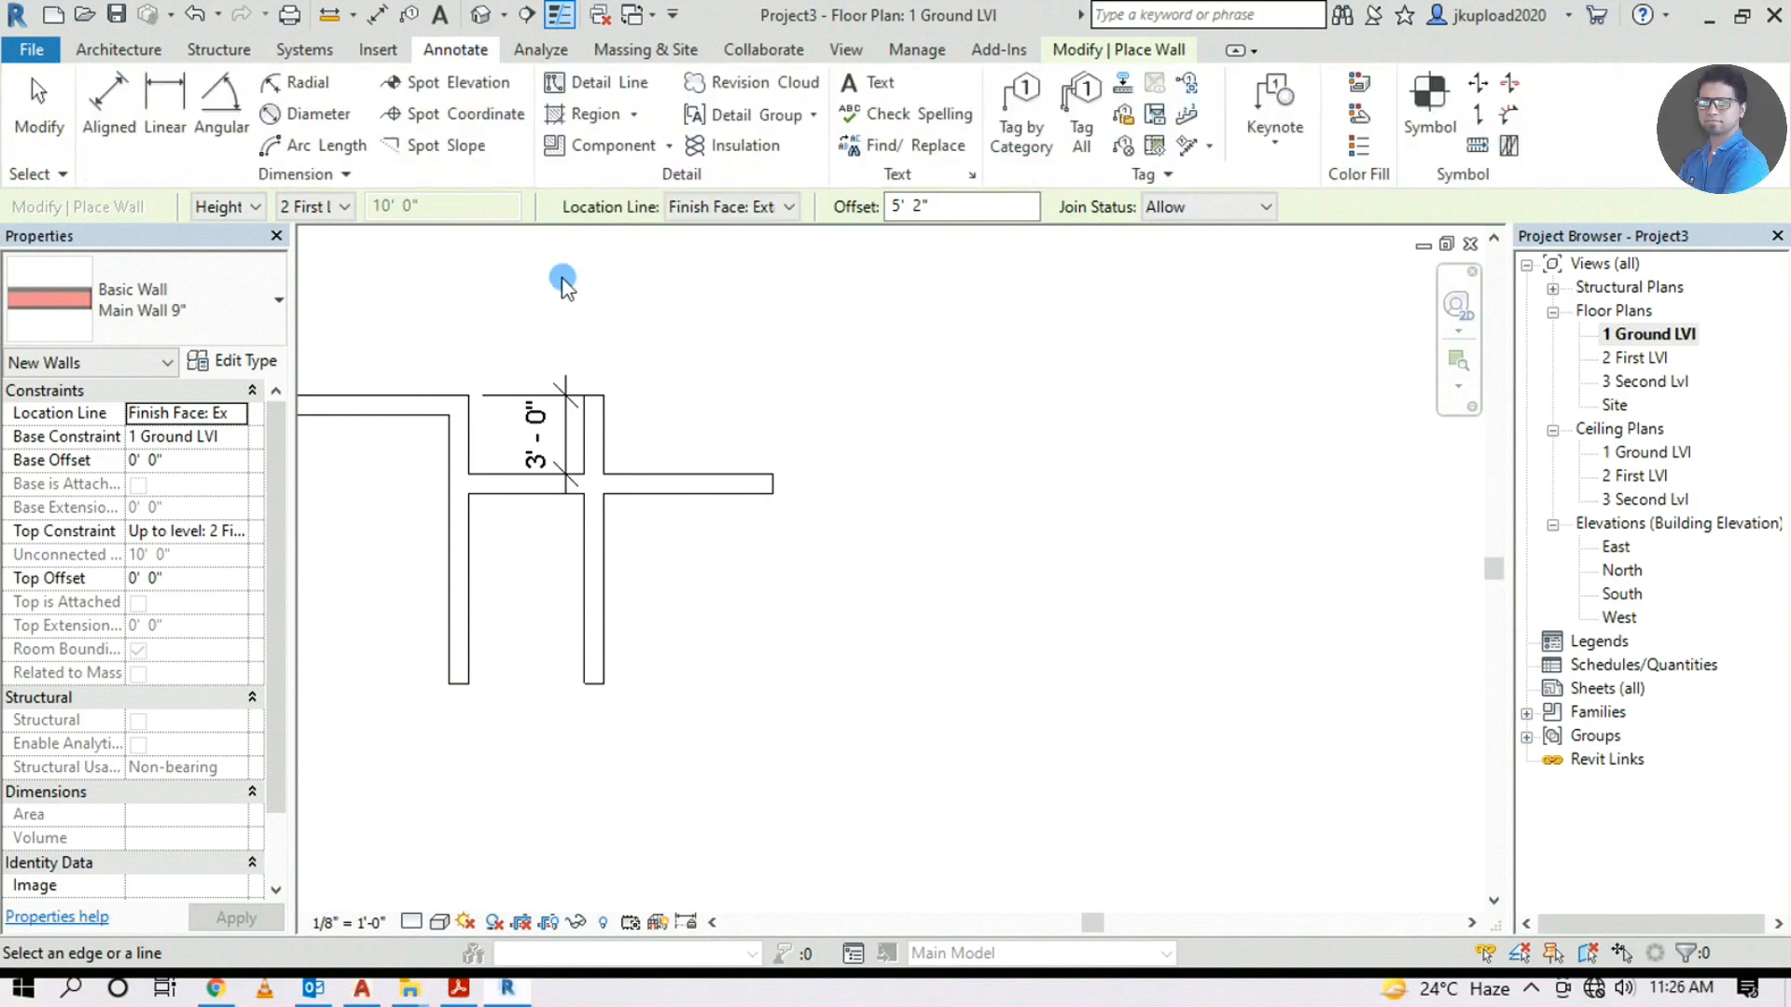
click(110, 107)
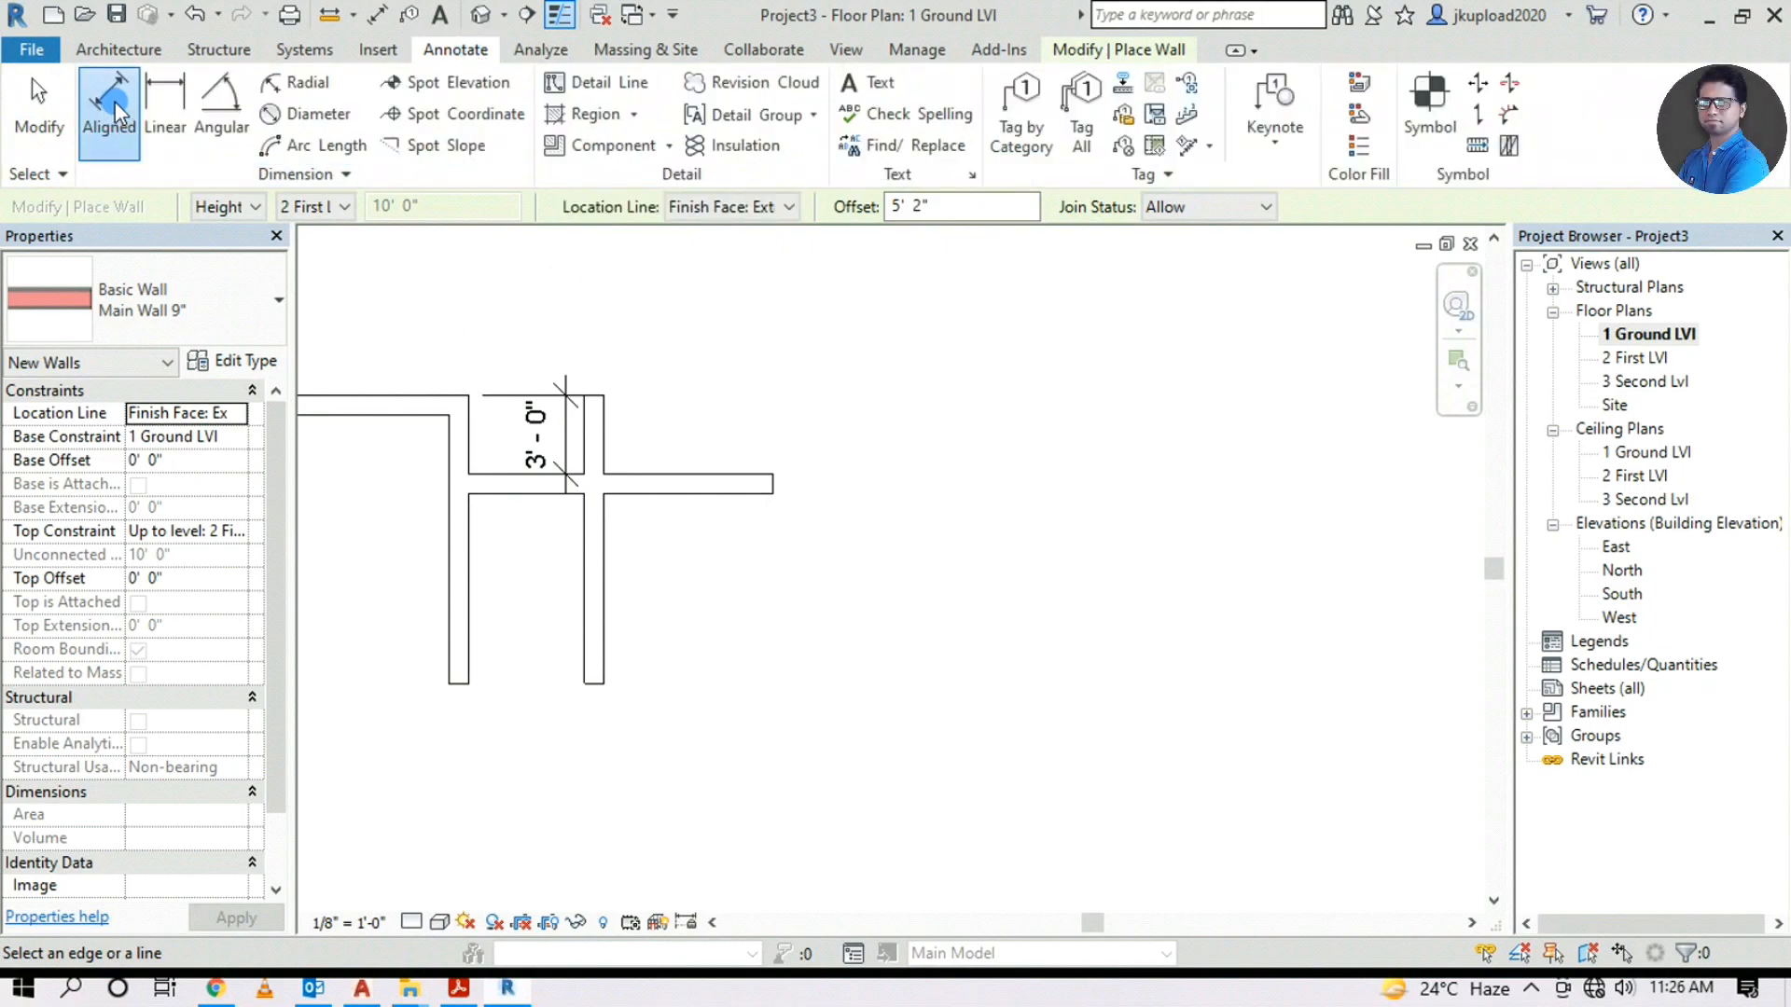
click(468, 597)
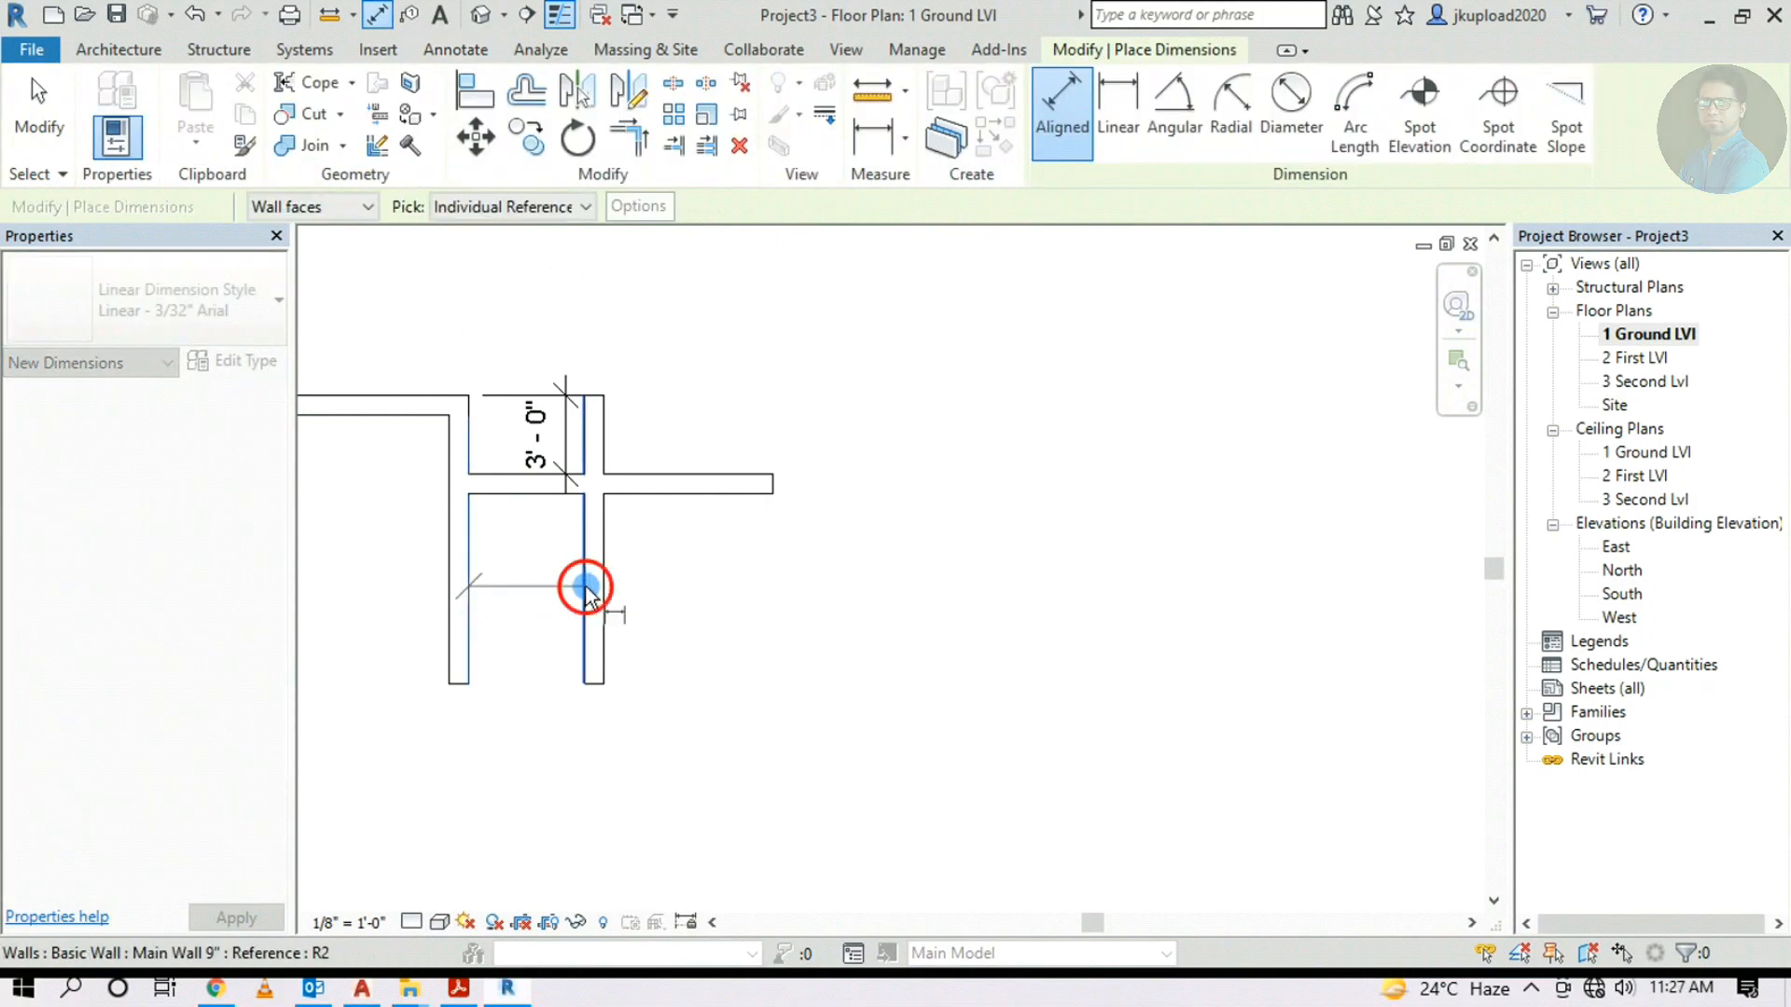
click(576, 590)
click(547, 601)
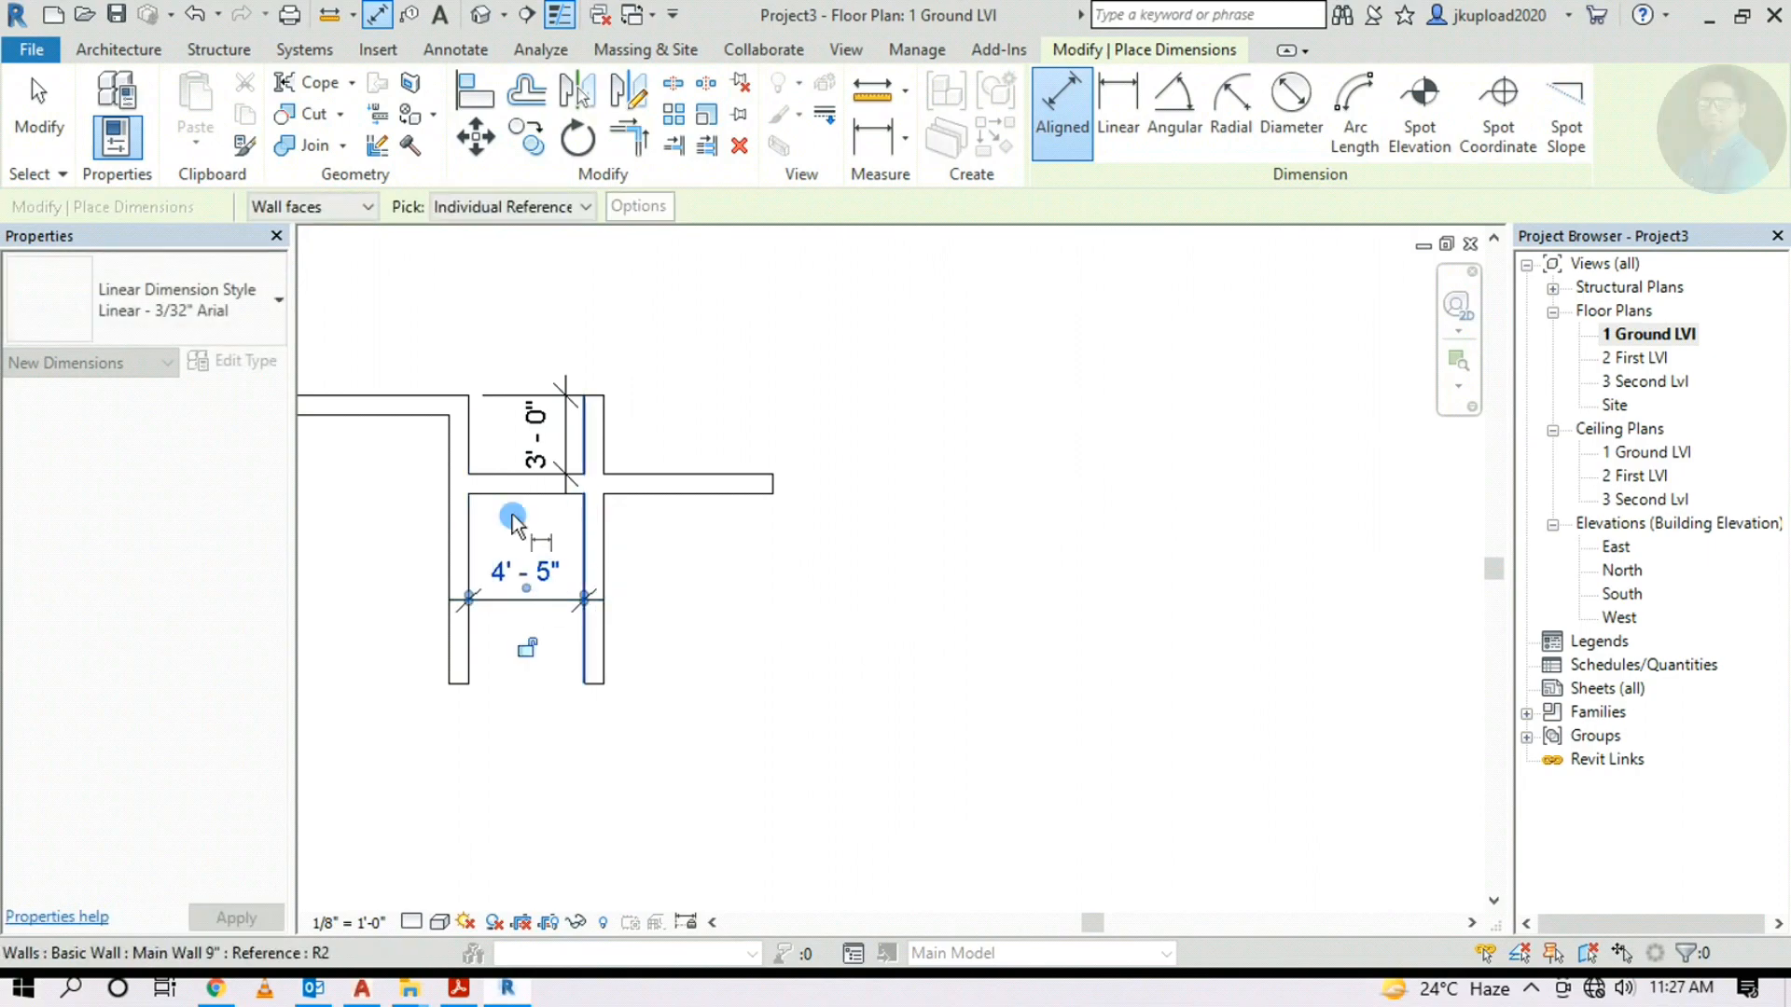
scroll(582, 536, up, 2)
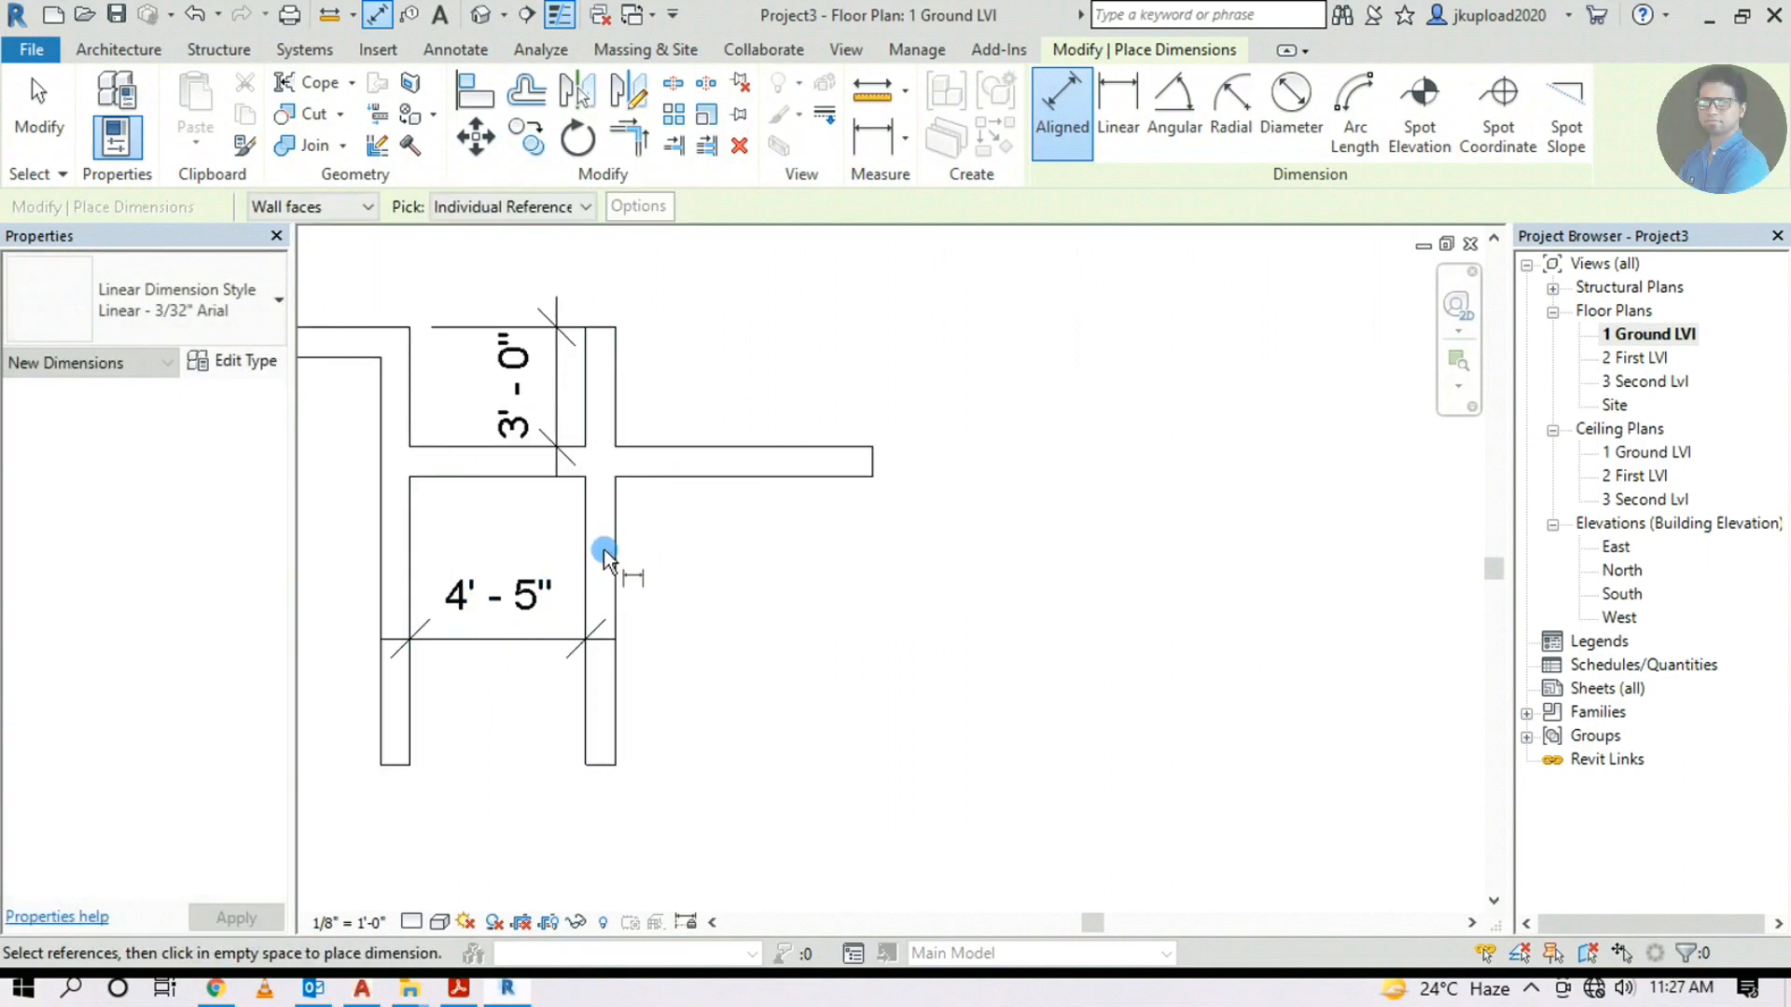
key(Escape)
key(Escape)
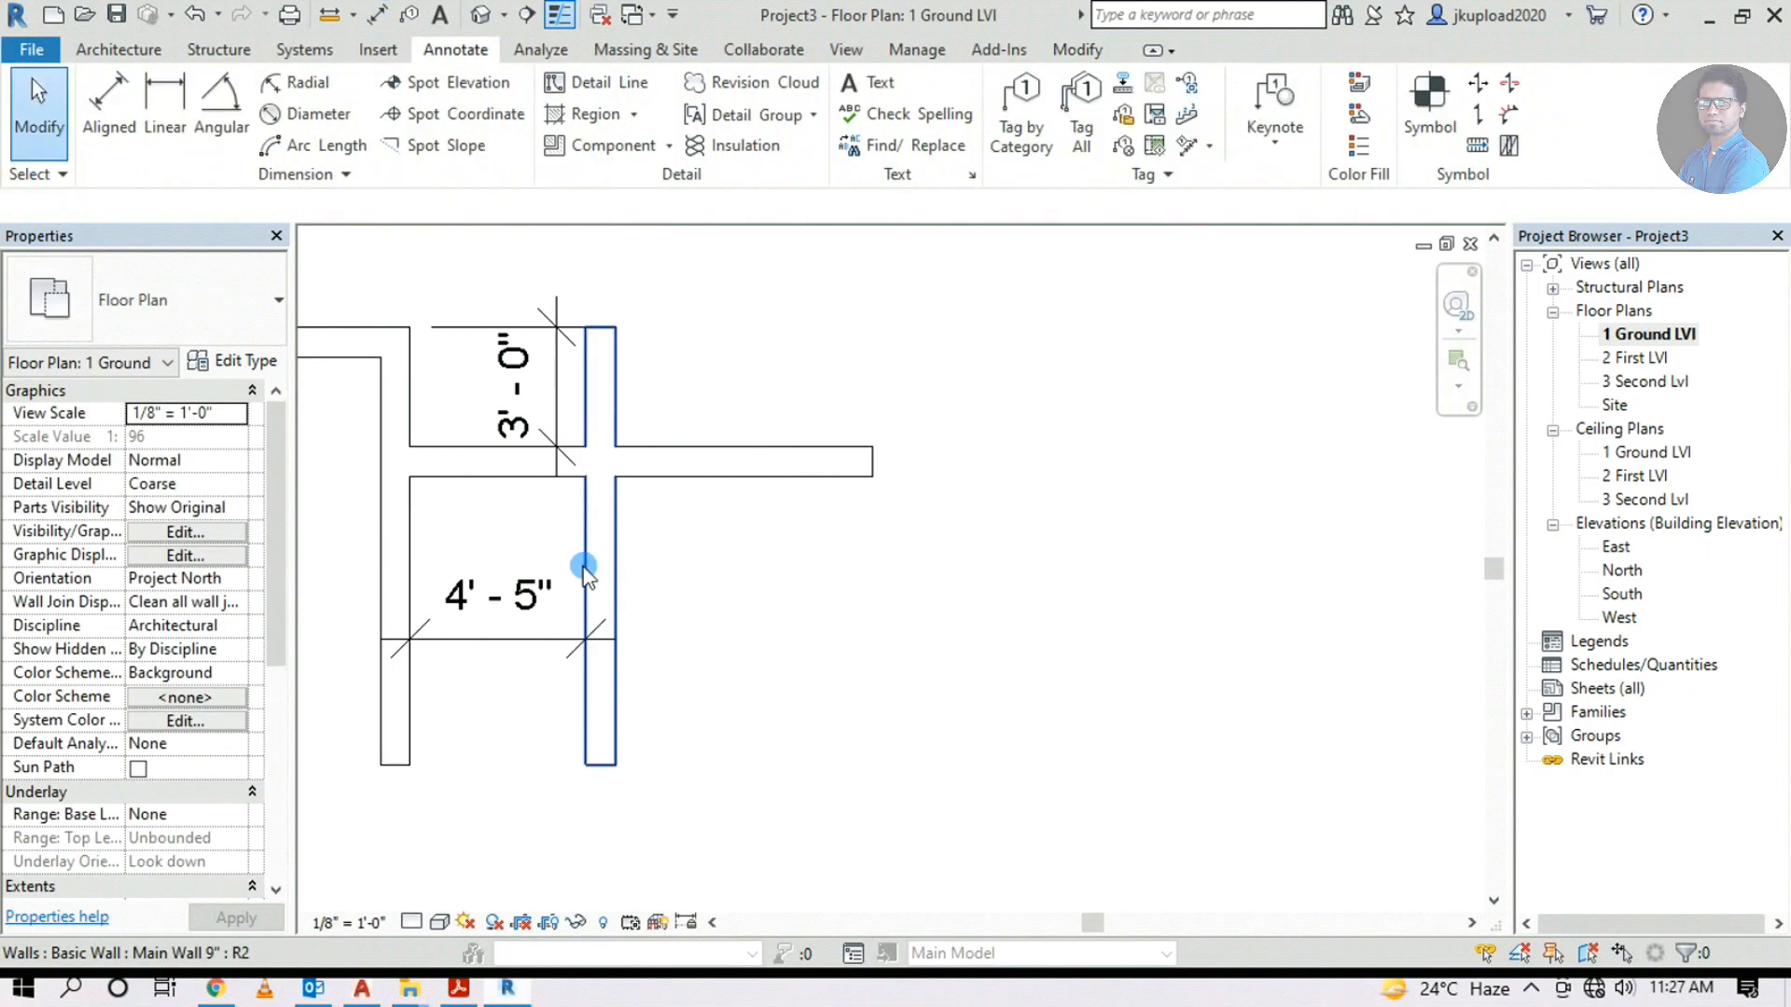
Flip the new vertical wall so the room's width becomes 5'-2"
middle_drag(583, 566, 604, 567)
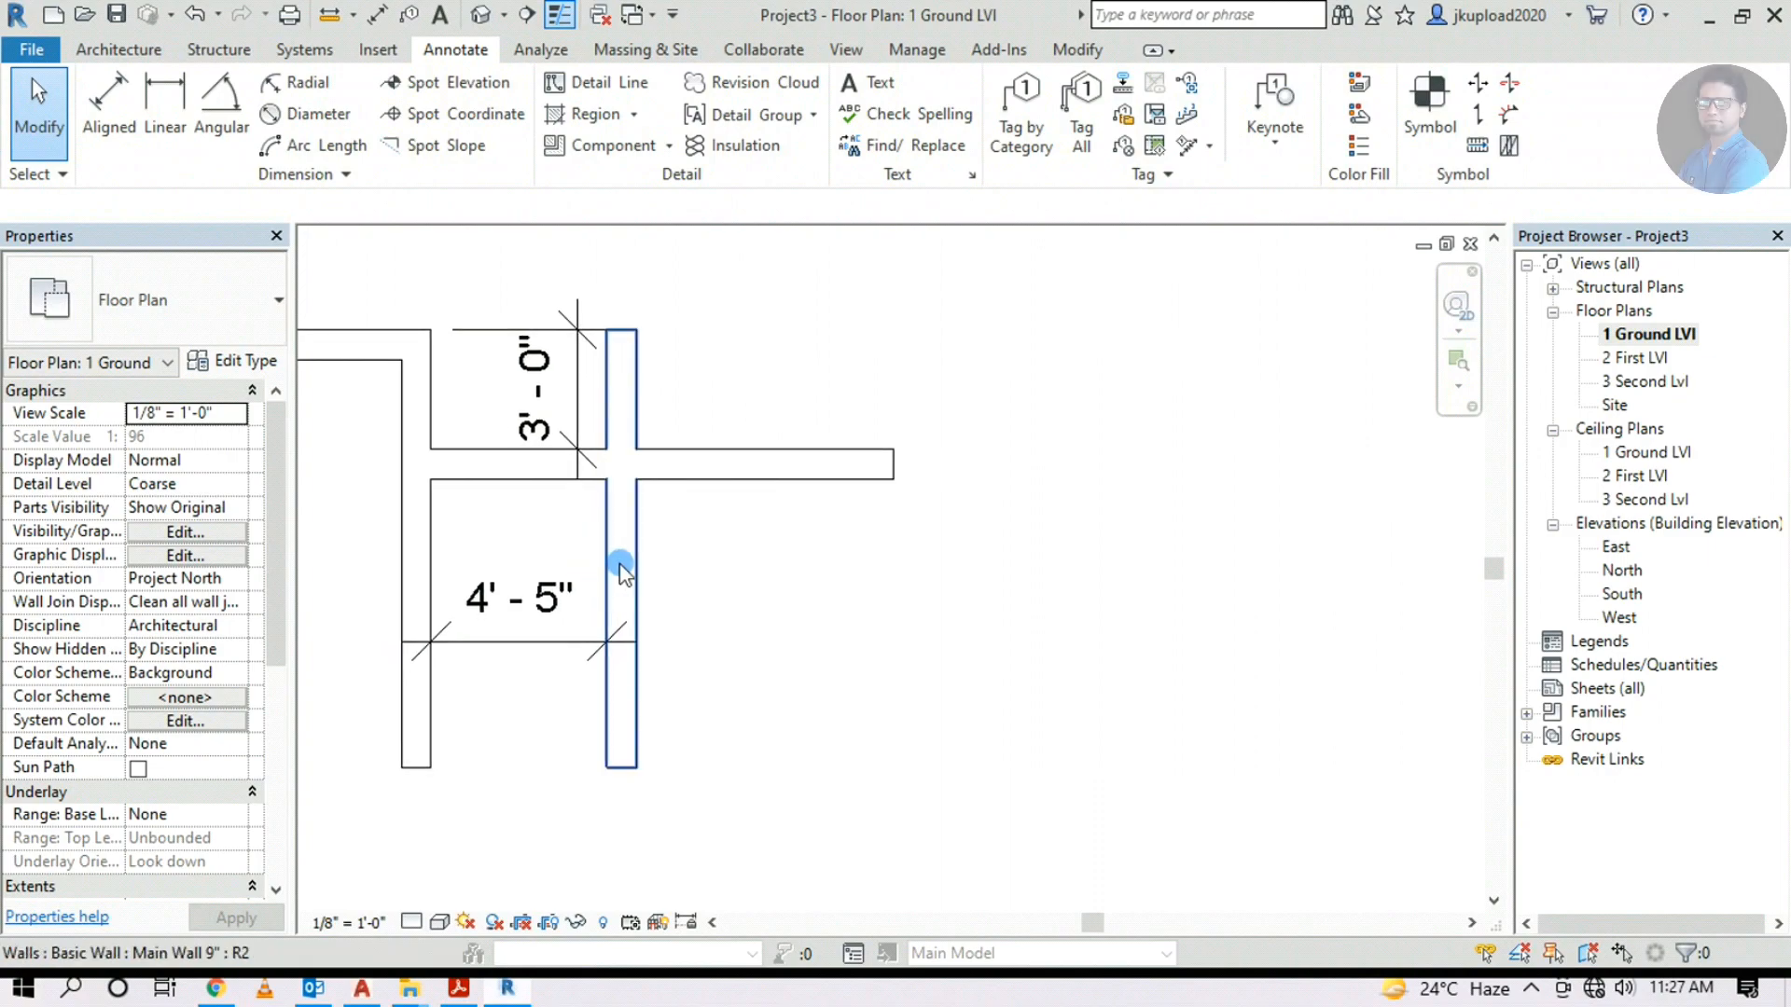
click(610, 557)
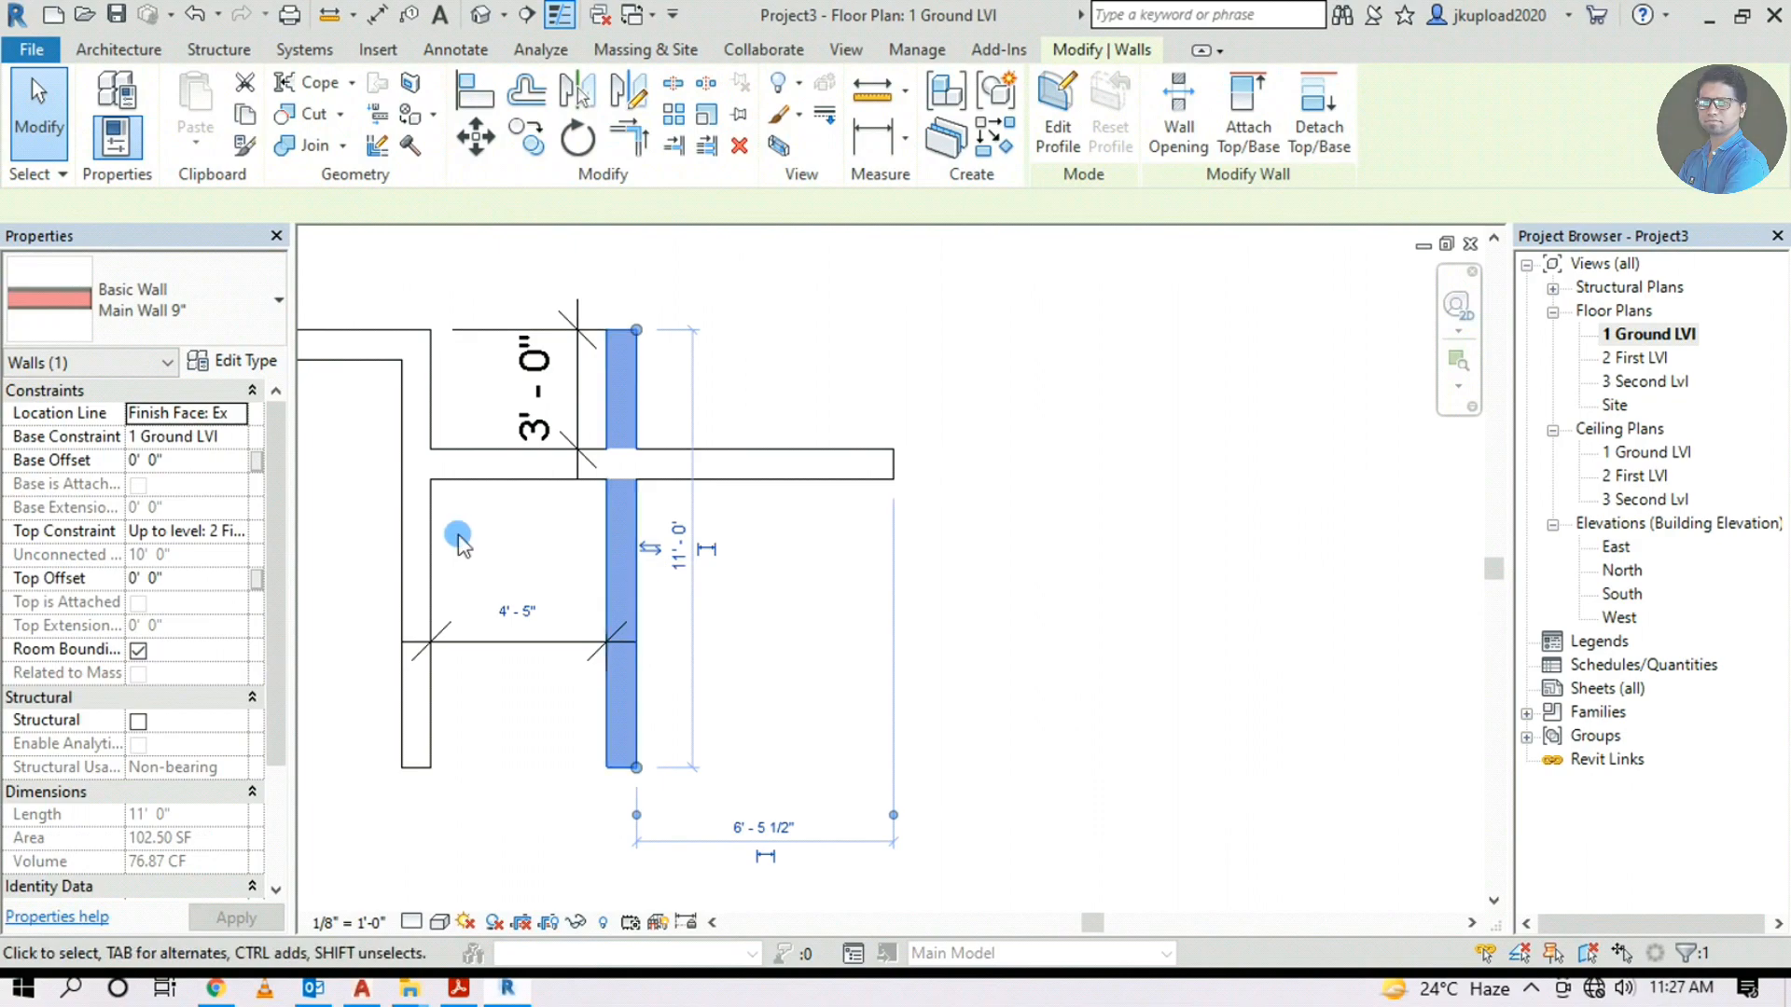
click(650, 549)
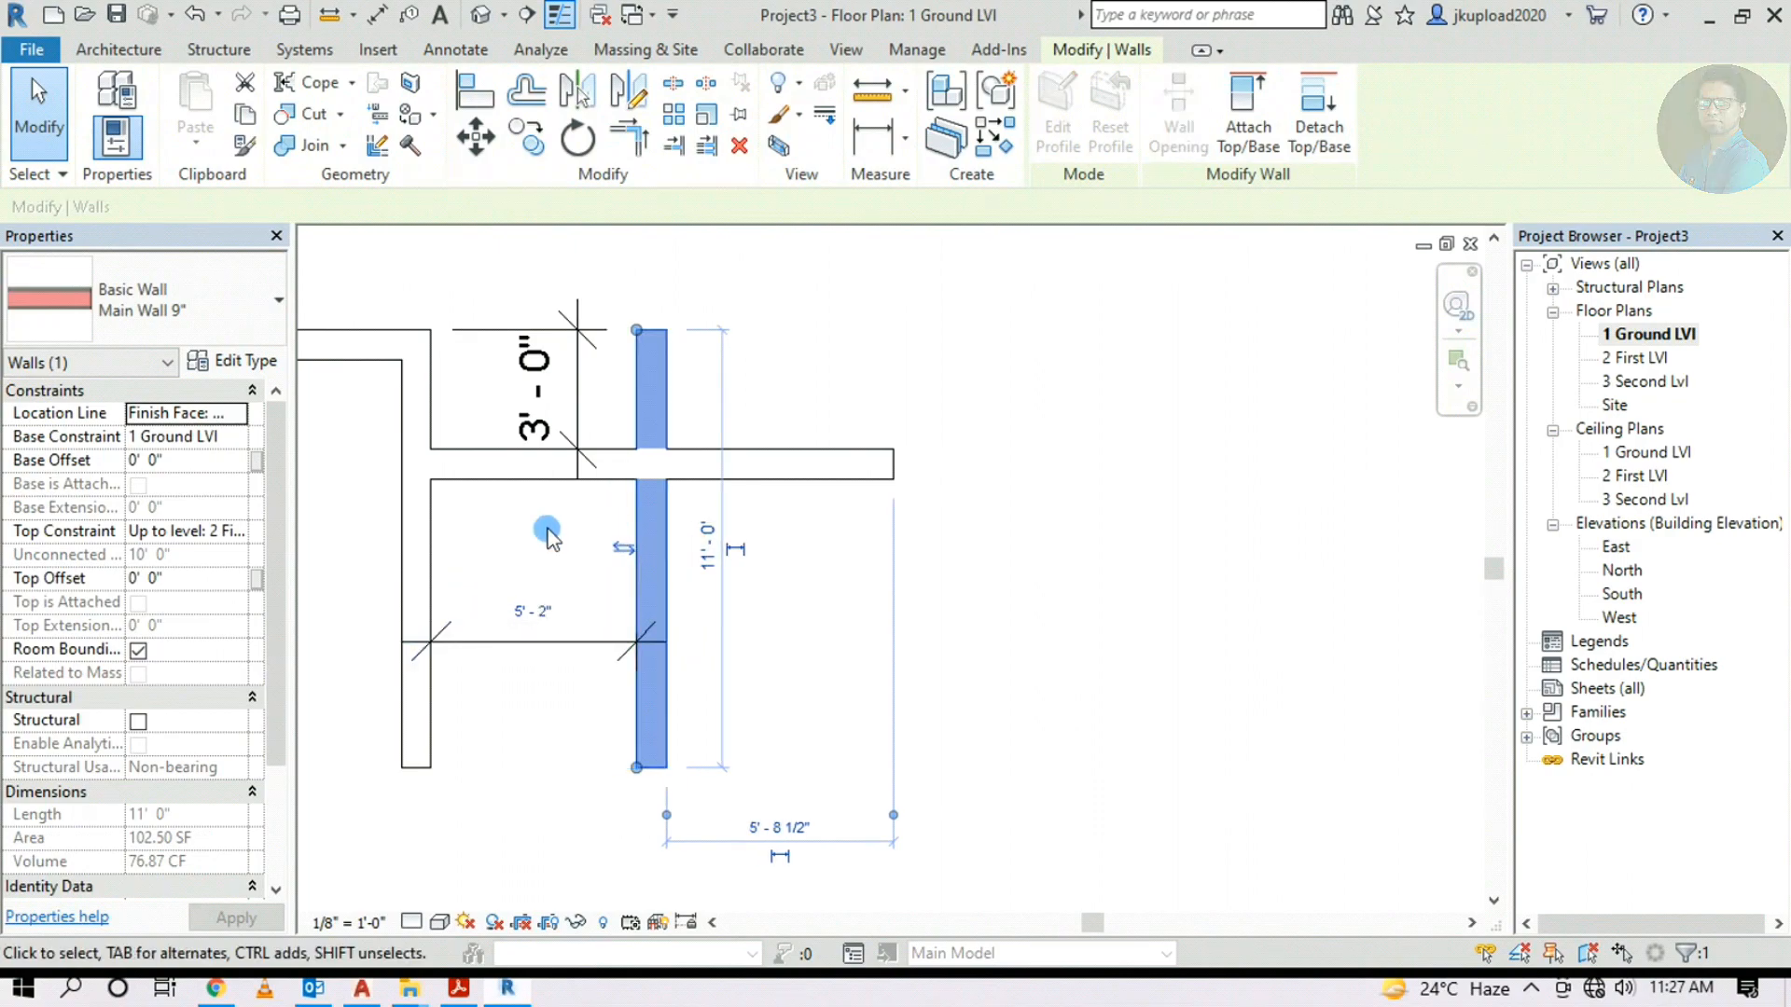
scroll(526, 612, up, 5)
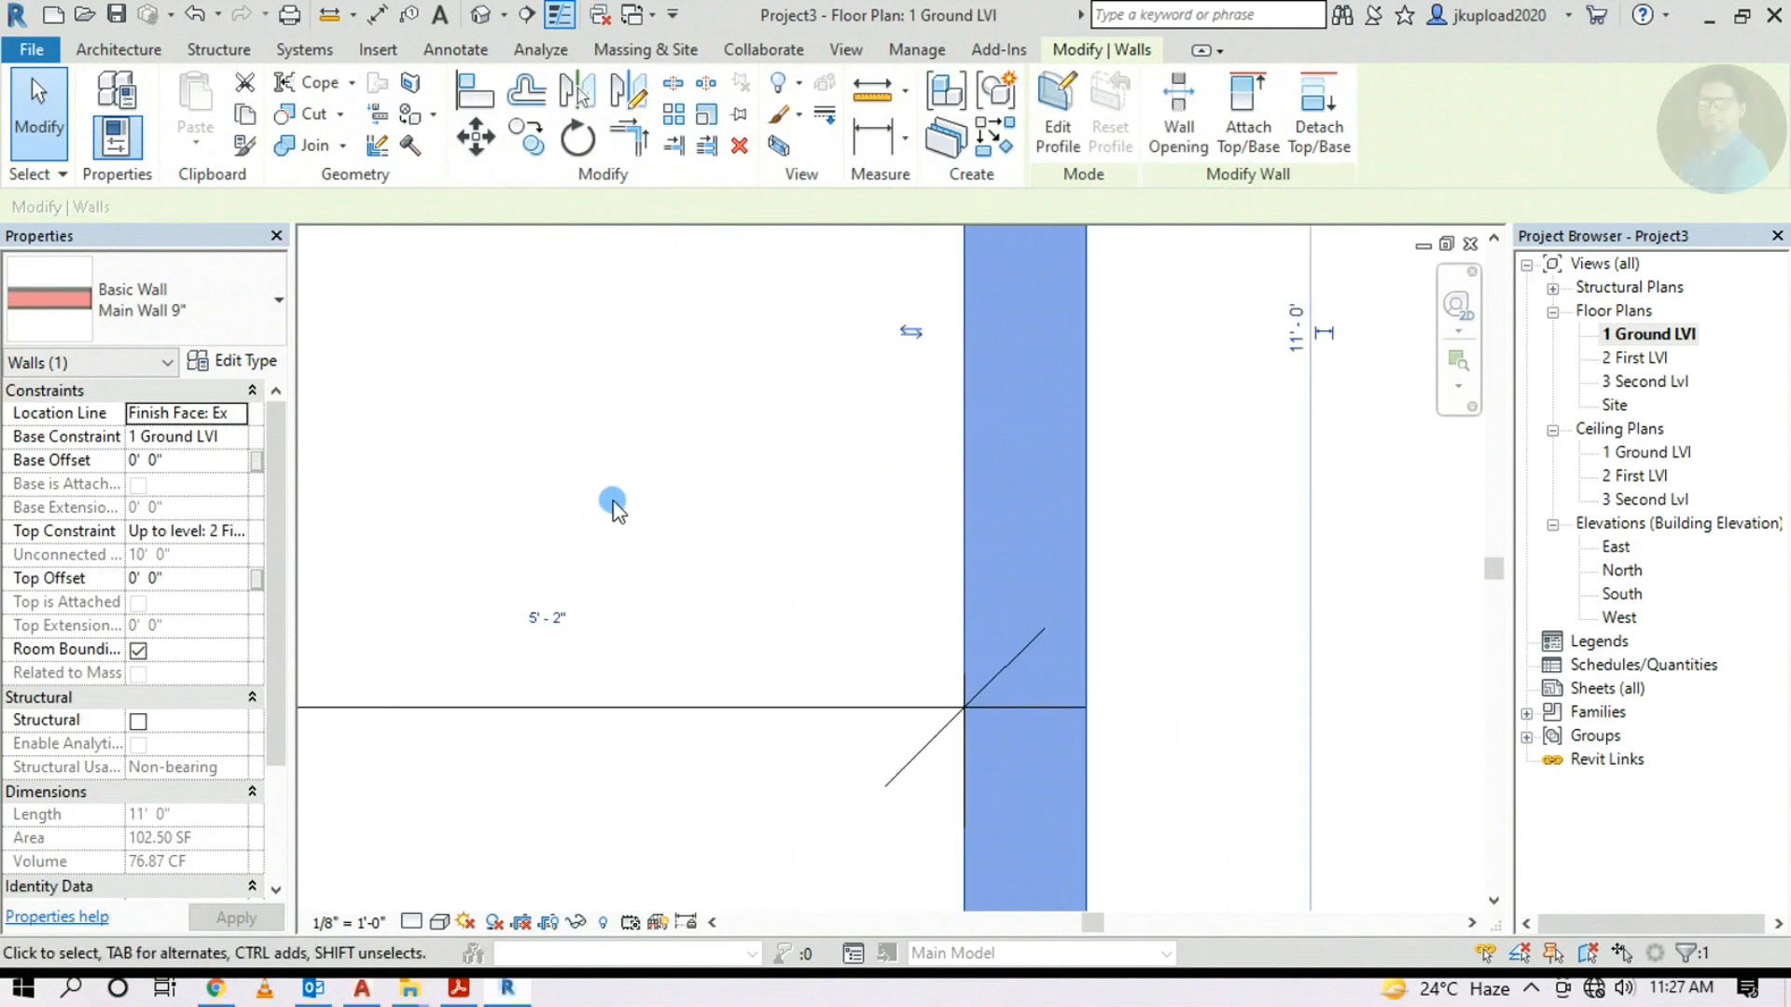
scroll(606, 559, down, 5)
click(616, 695)
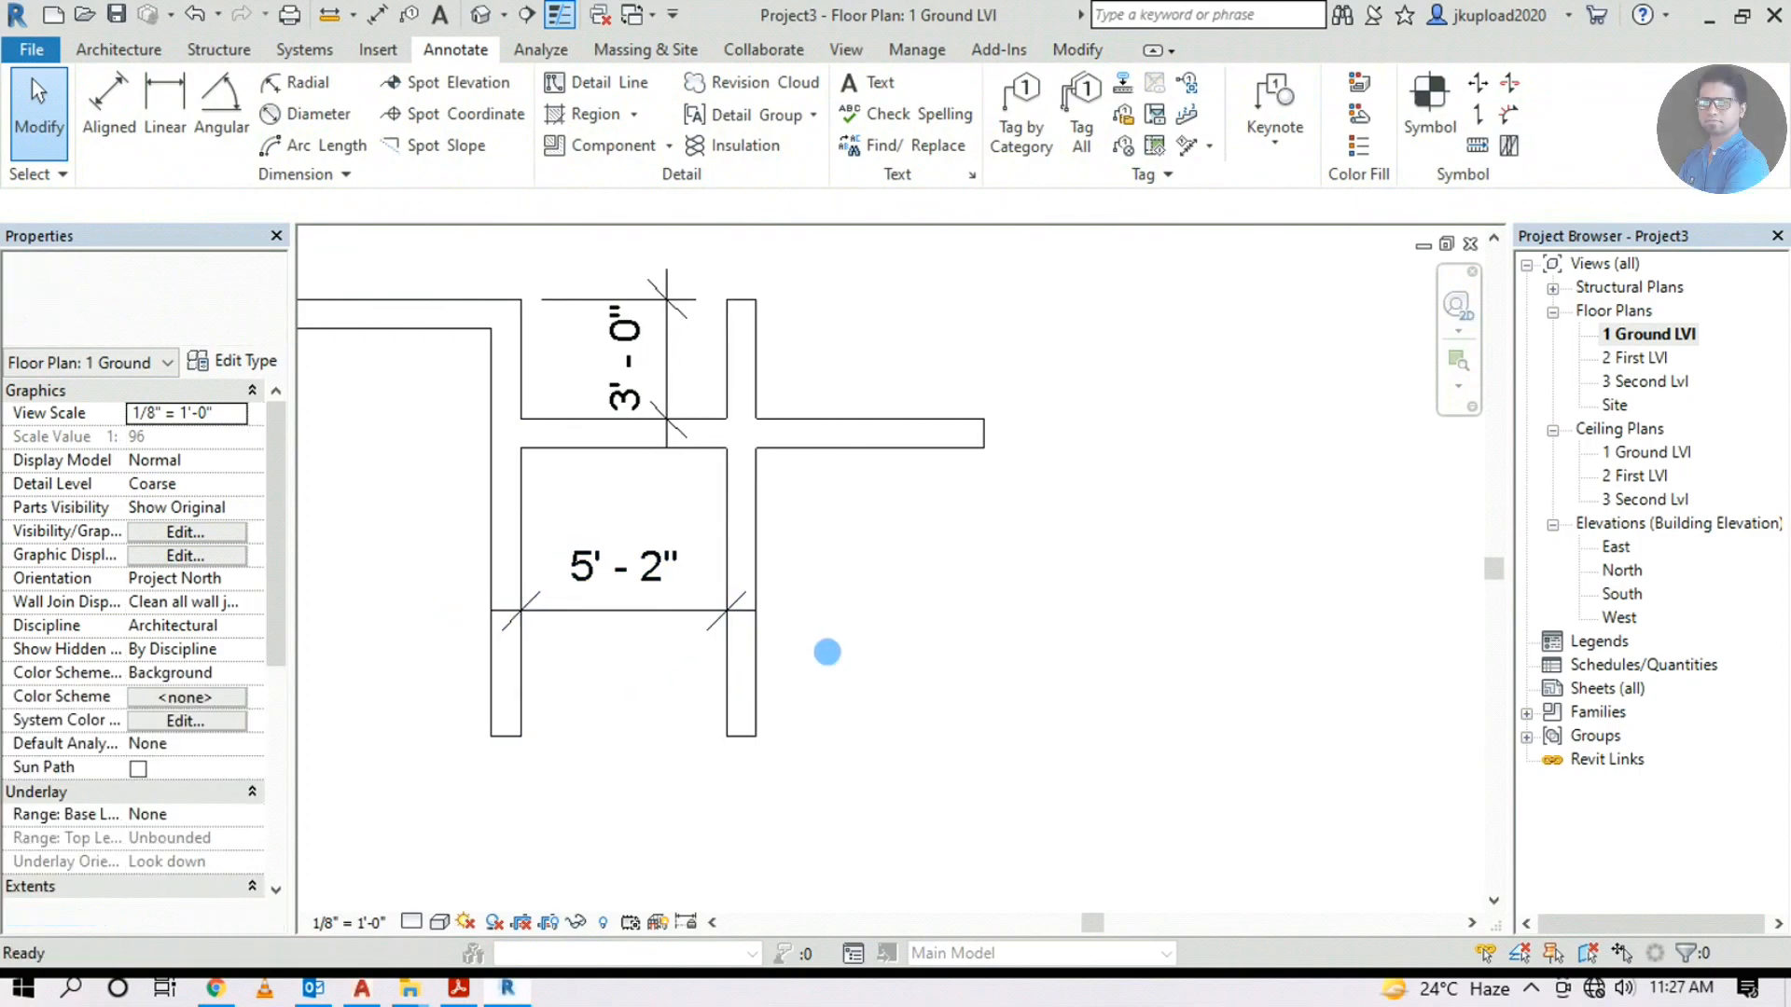
scroll(584, 591, down, 3)
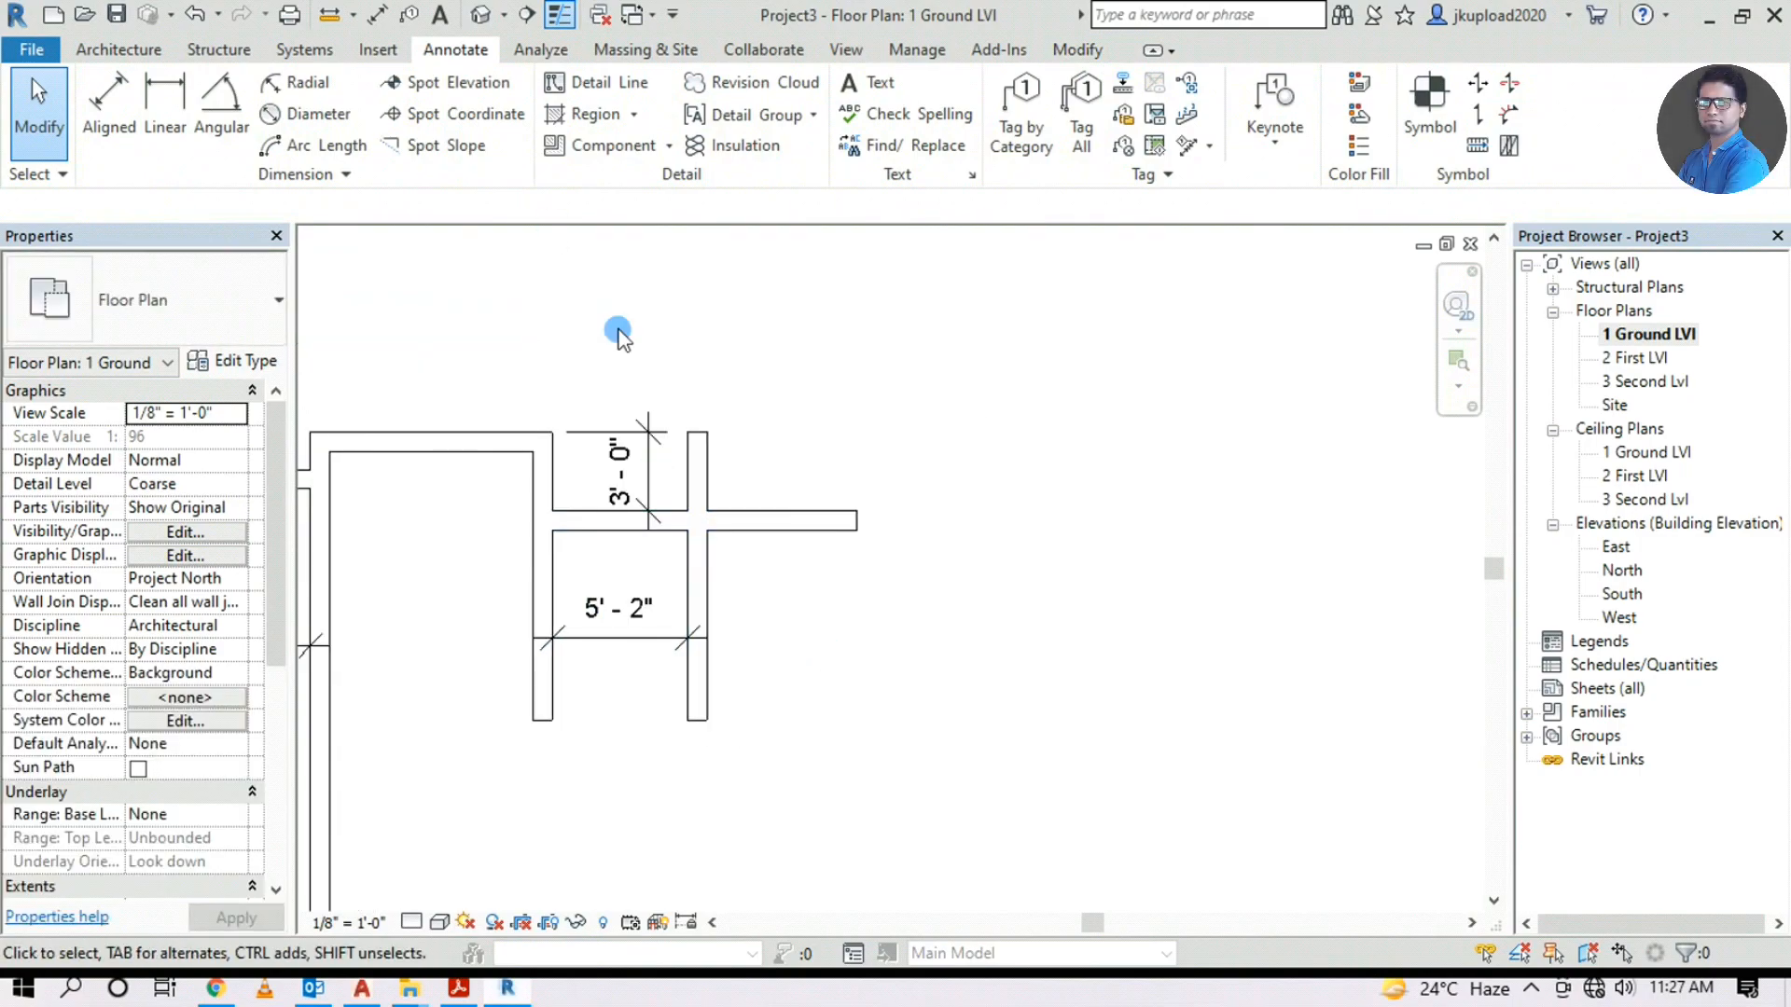
scroll(651, 474, down, 4)
Trim the overhanging horizontal wall back to the vertical wall, closing the 5'-2" toilet corner
click(1087, 530)
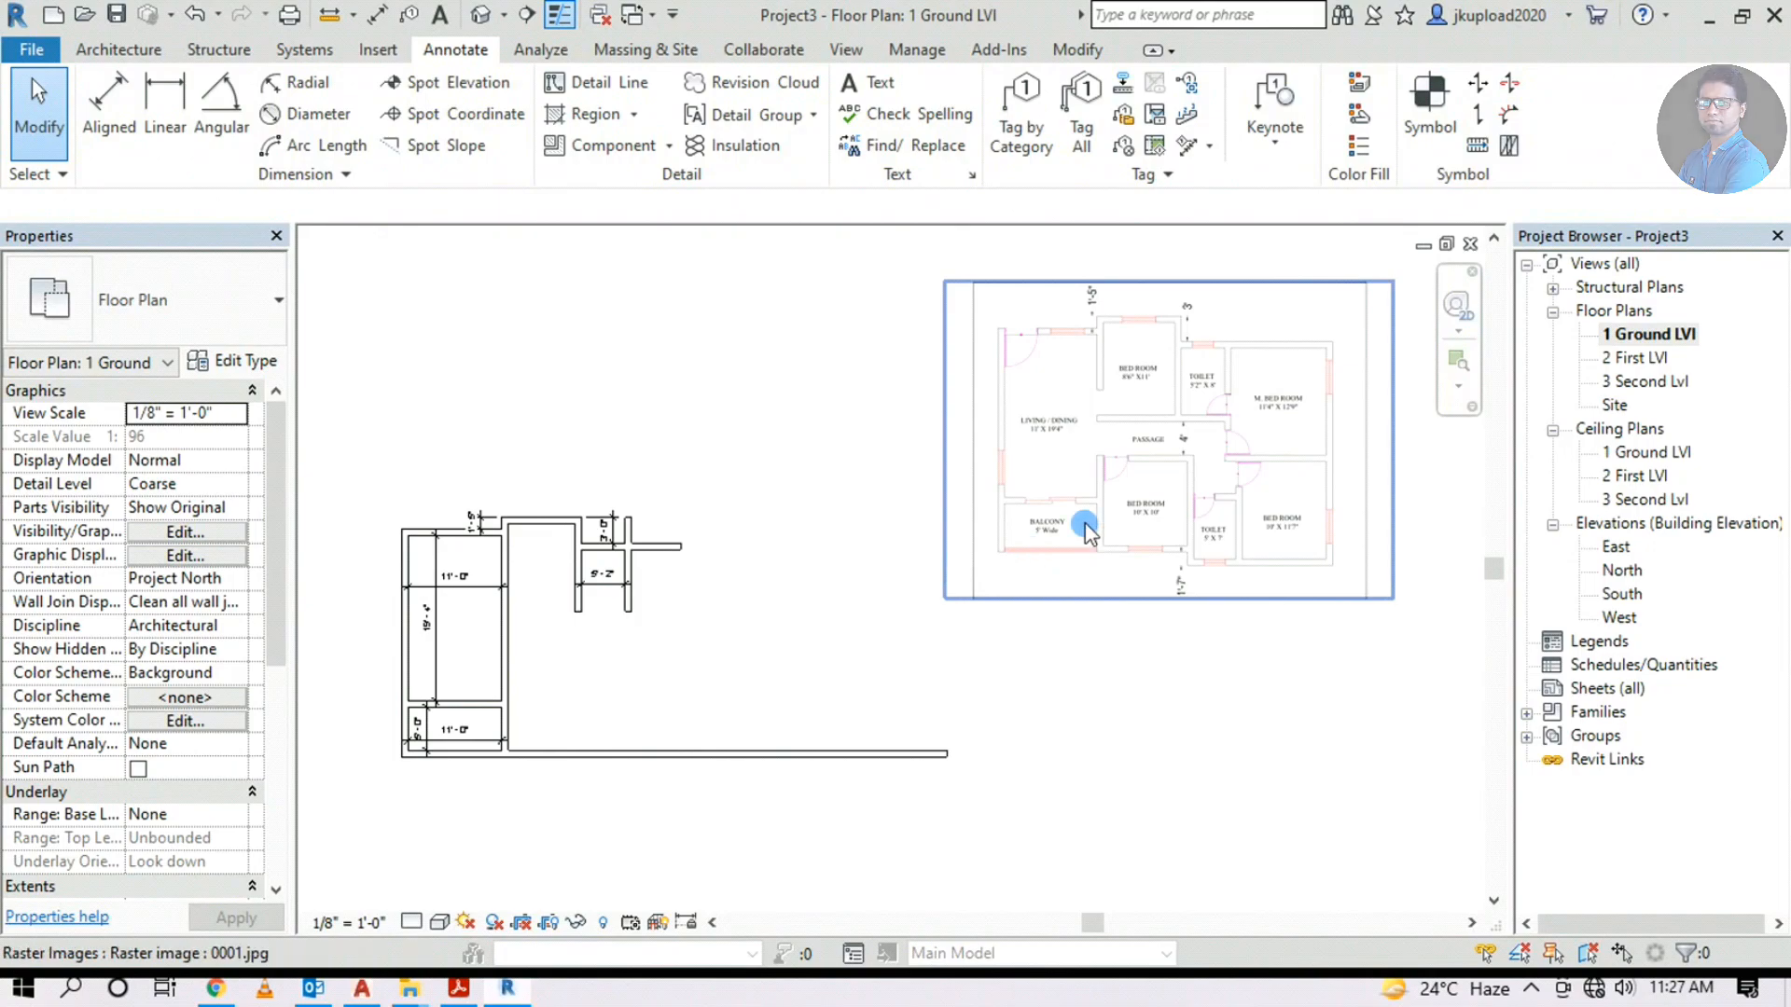
click(763, 350)
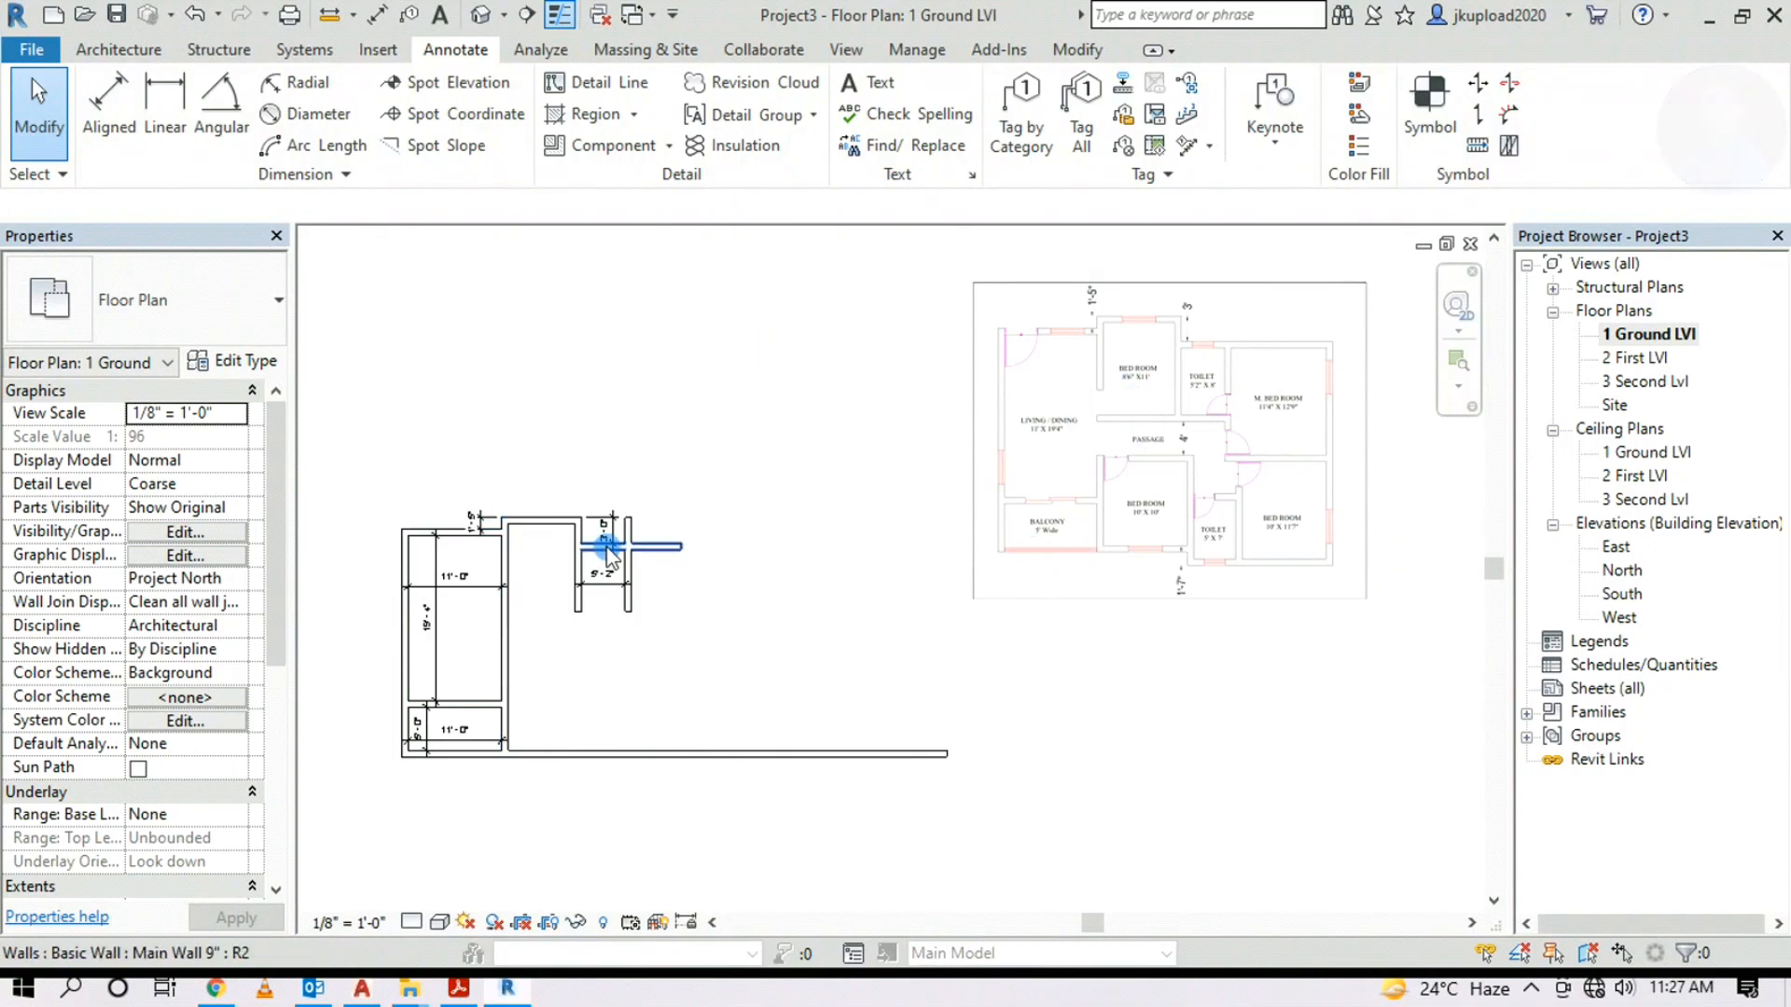
scroll(579, 560, up, 2)
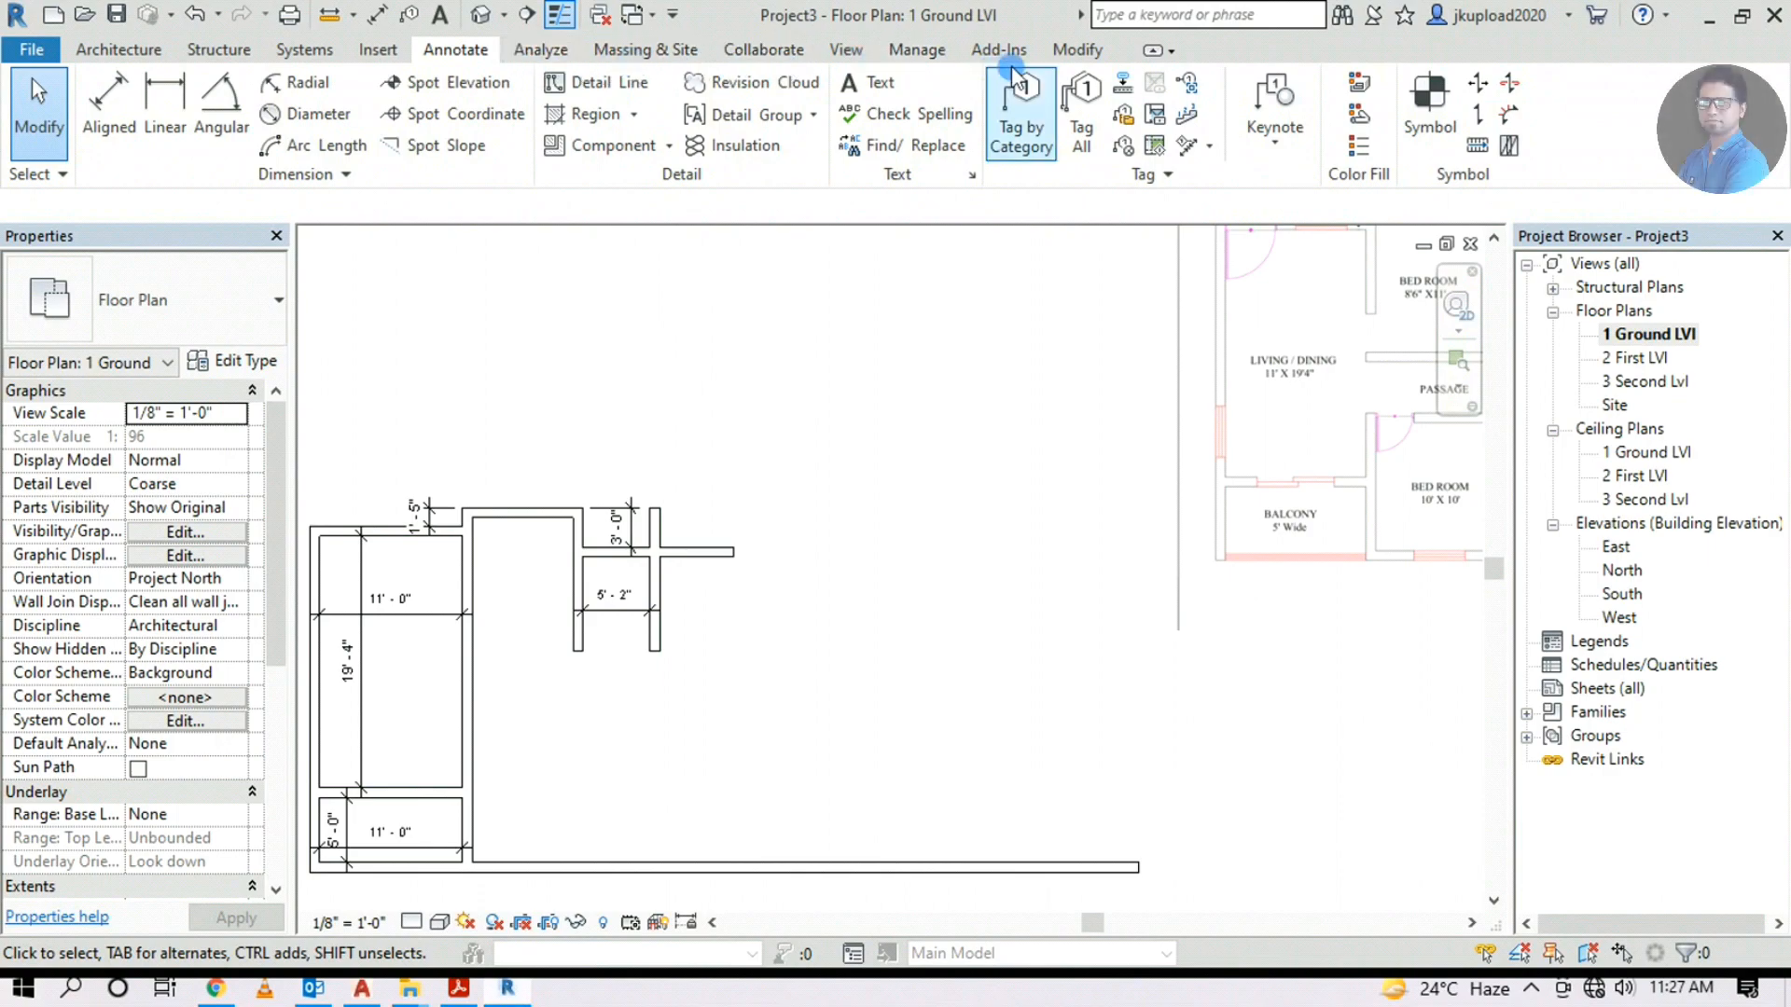
click(1078, 50)
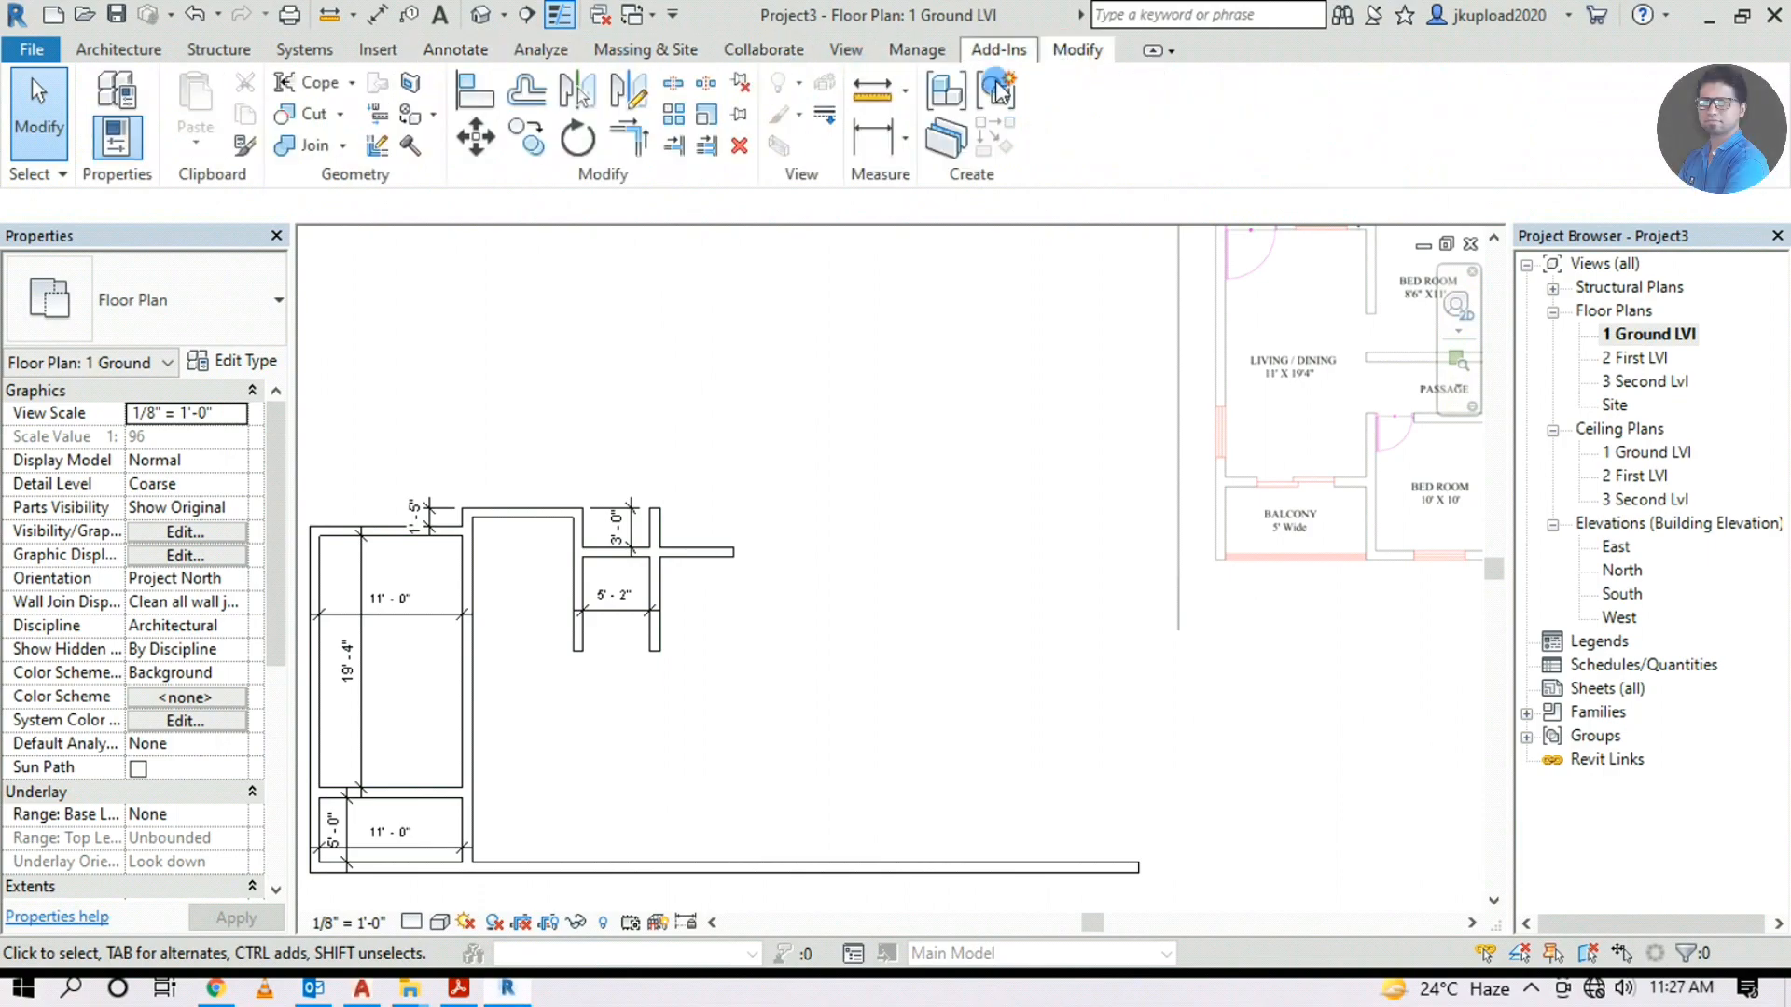
click(630, 140)
scroll(627, 570, up, 2)
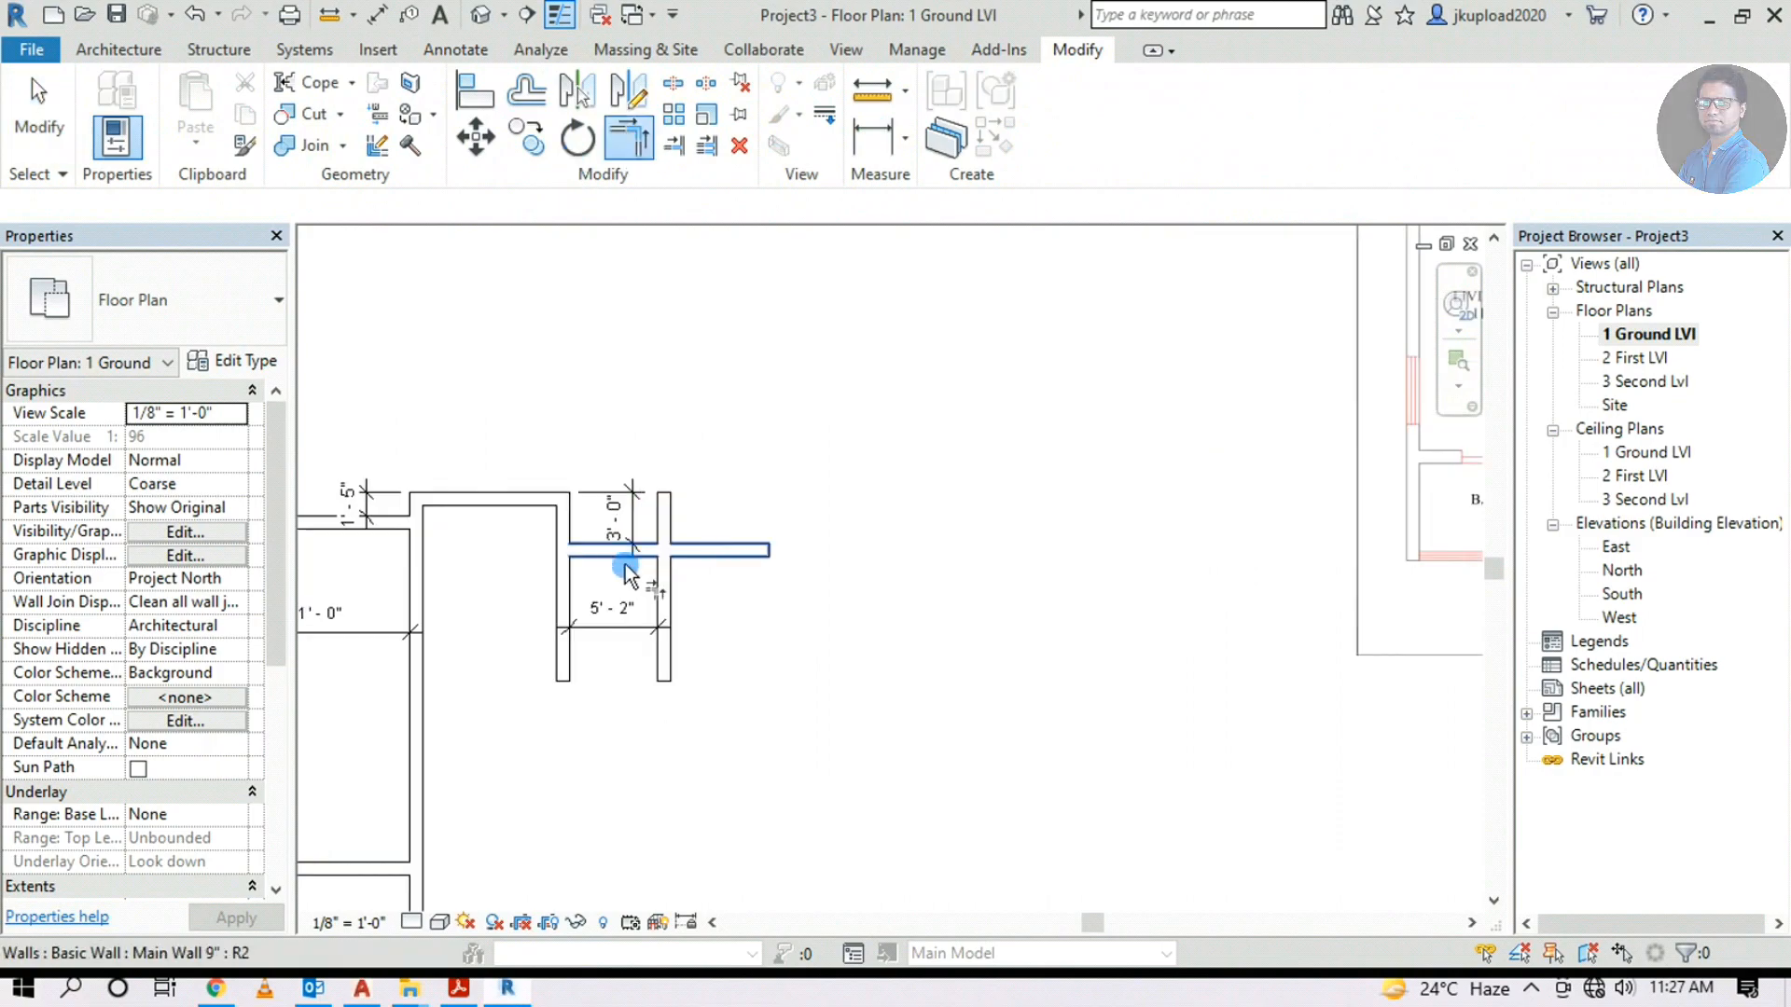
click(625, 566)
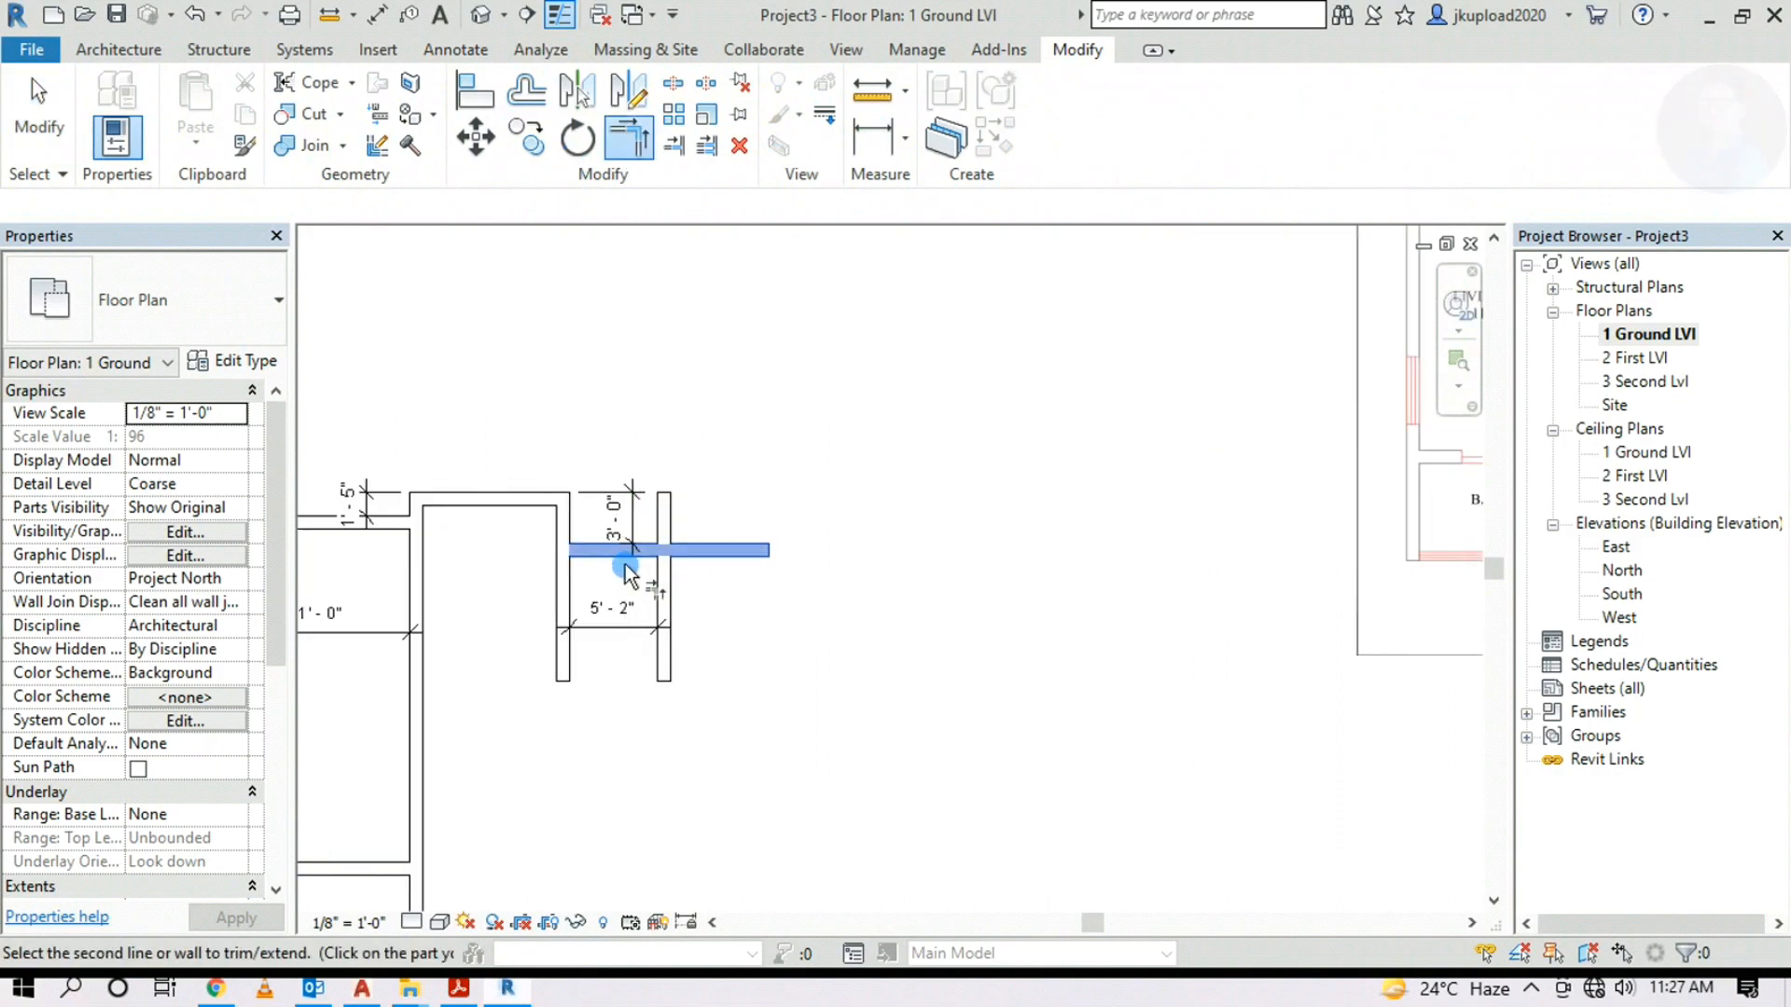
click(679, 573)
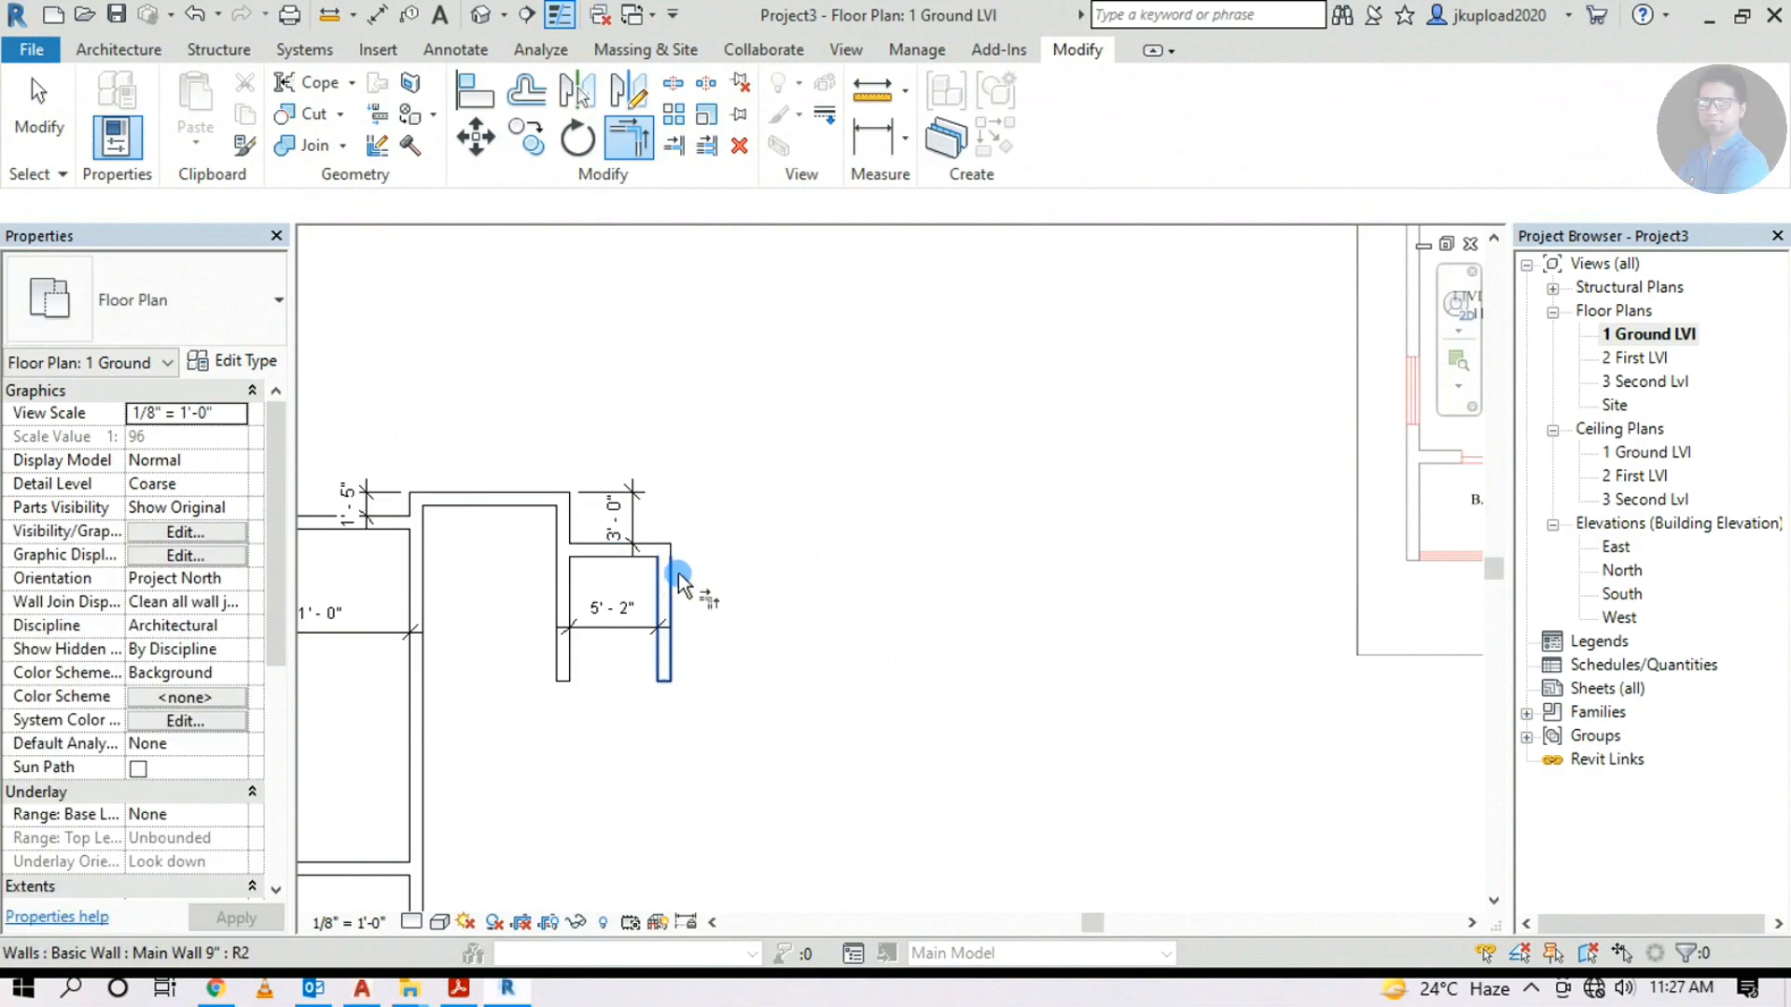
key(Escape)
Pan across the plan to compare the trimmed walls with the underlay image
scroll(790, 623, down, 3)
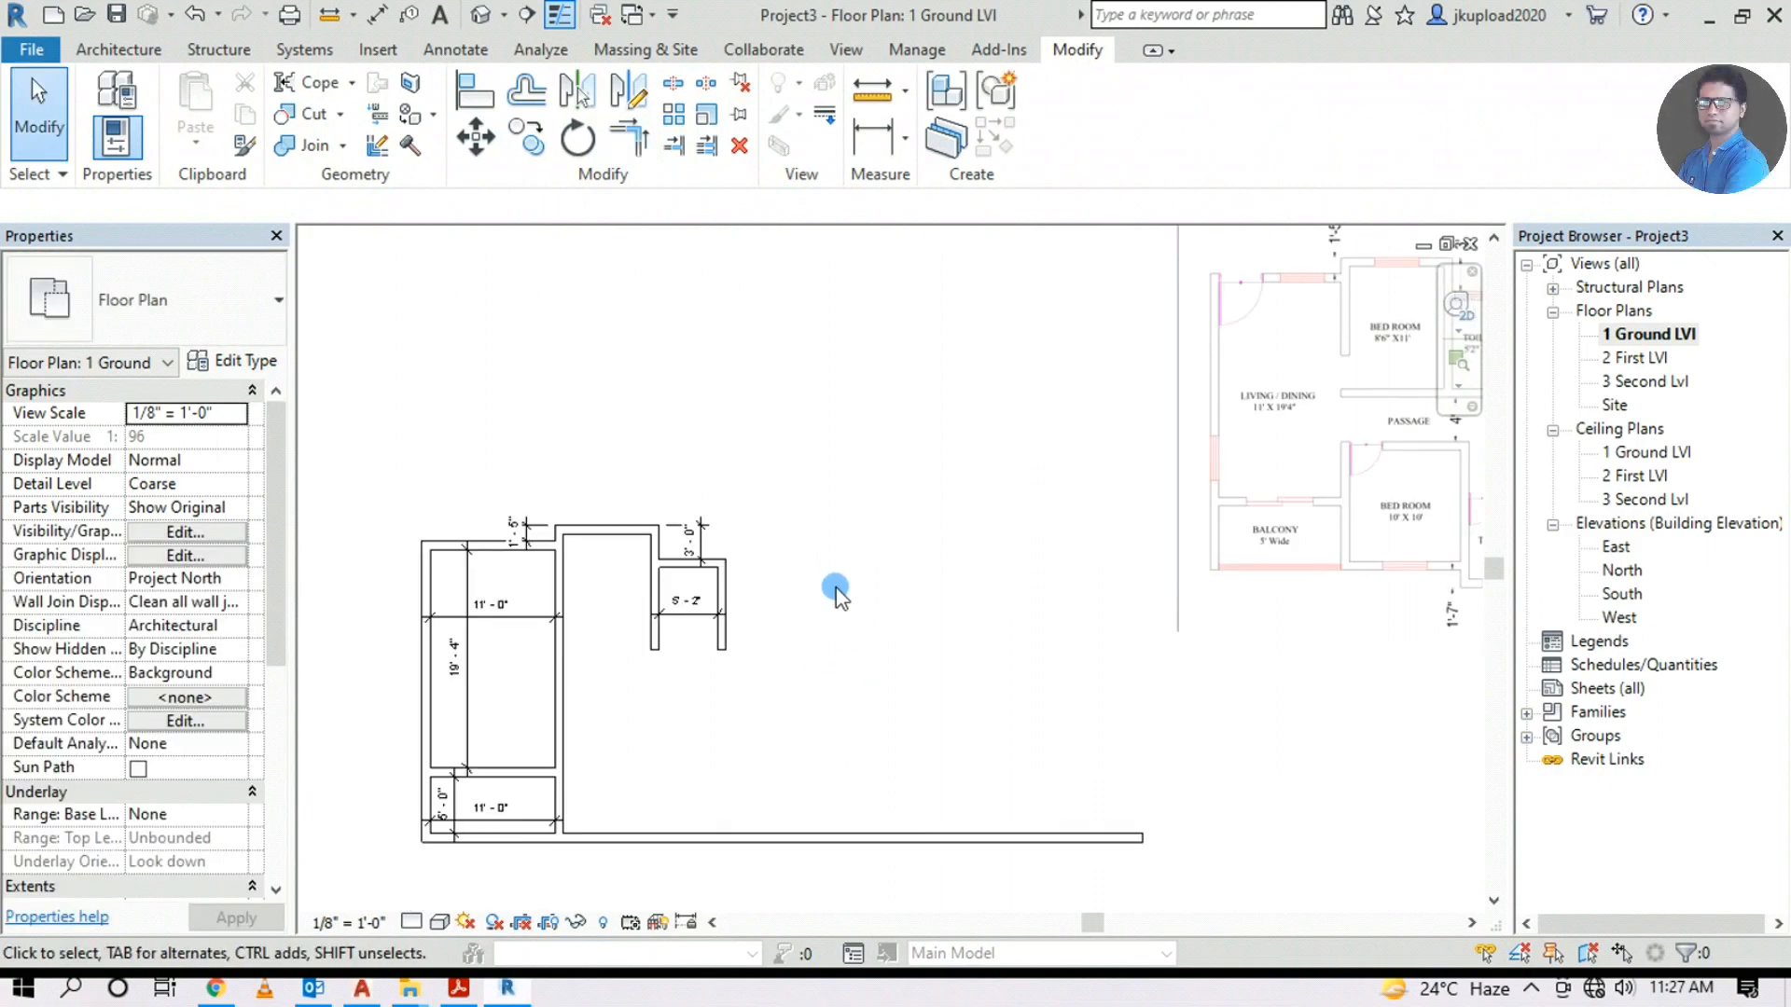
middle_drag(751, 619, 828, 700)
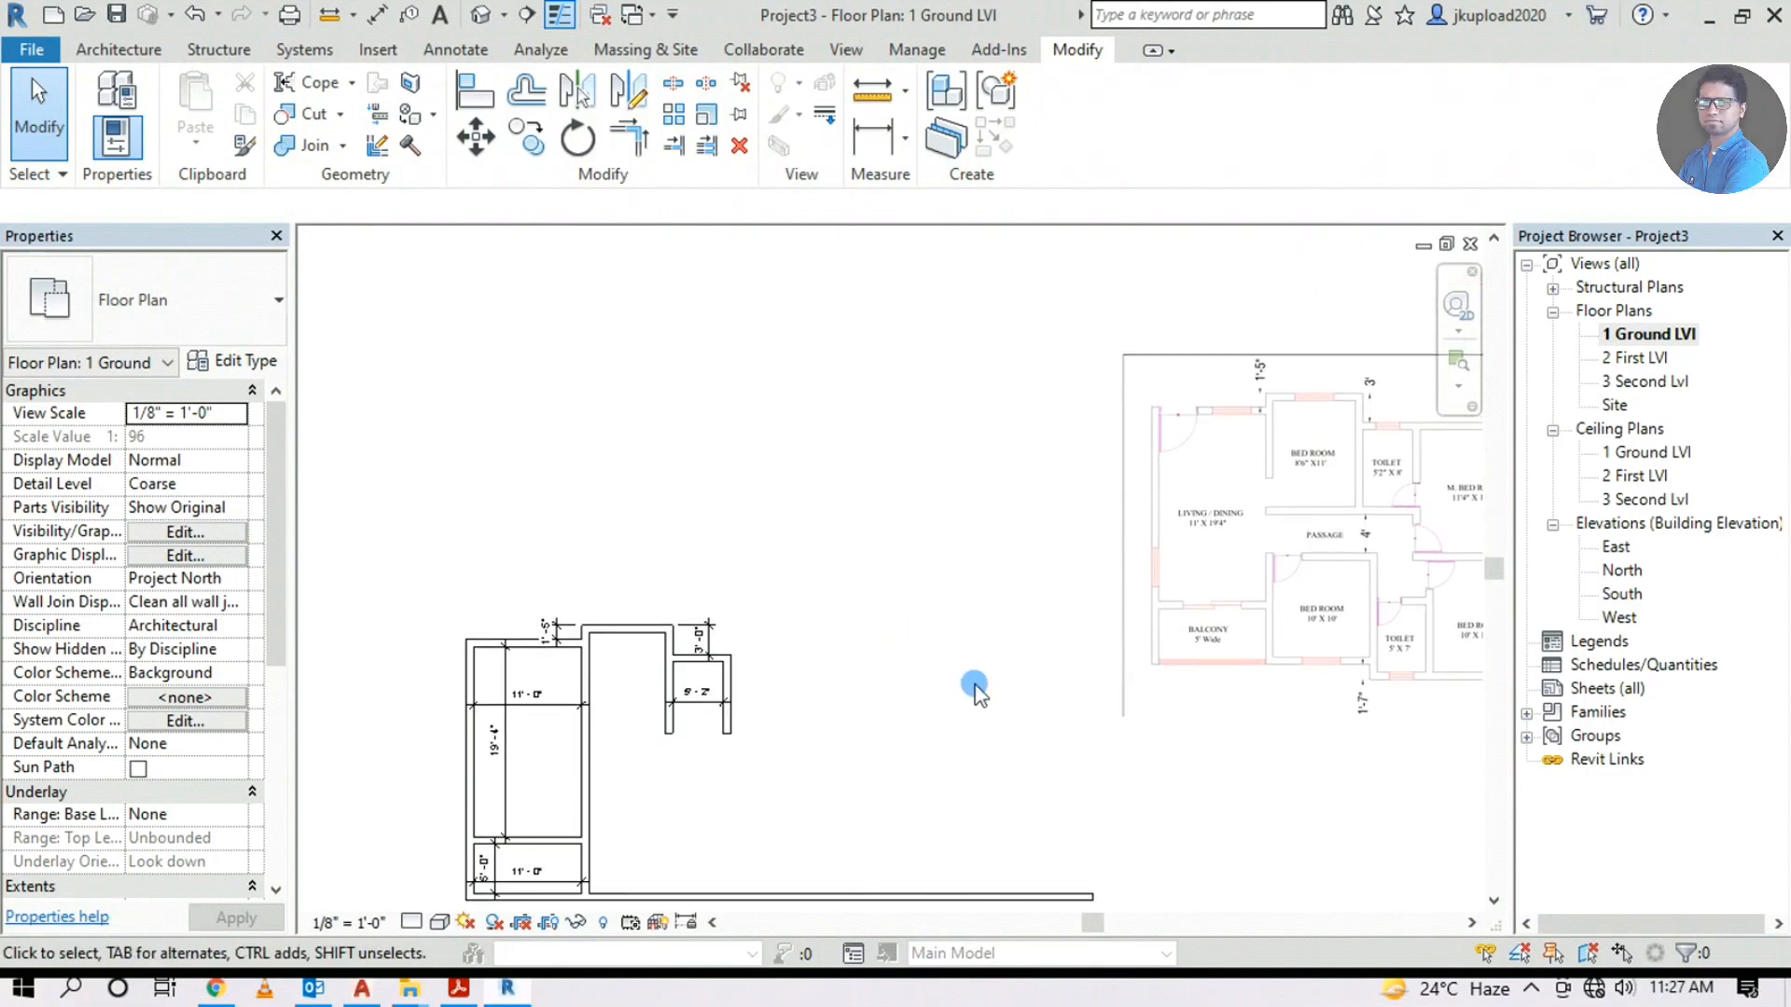
middle_drag(1060, 620, 848, 680)
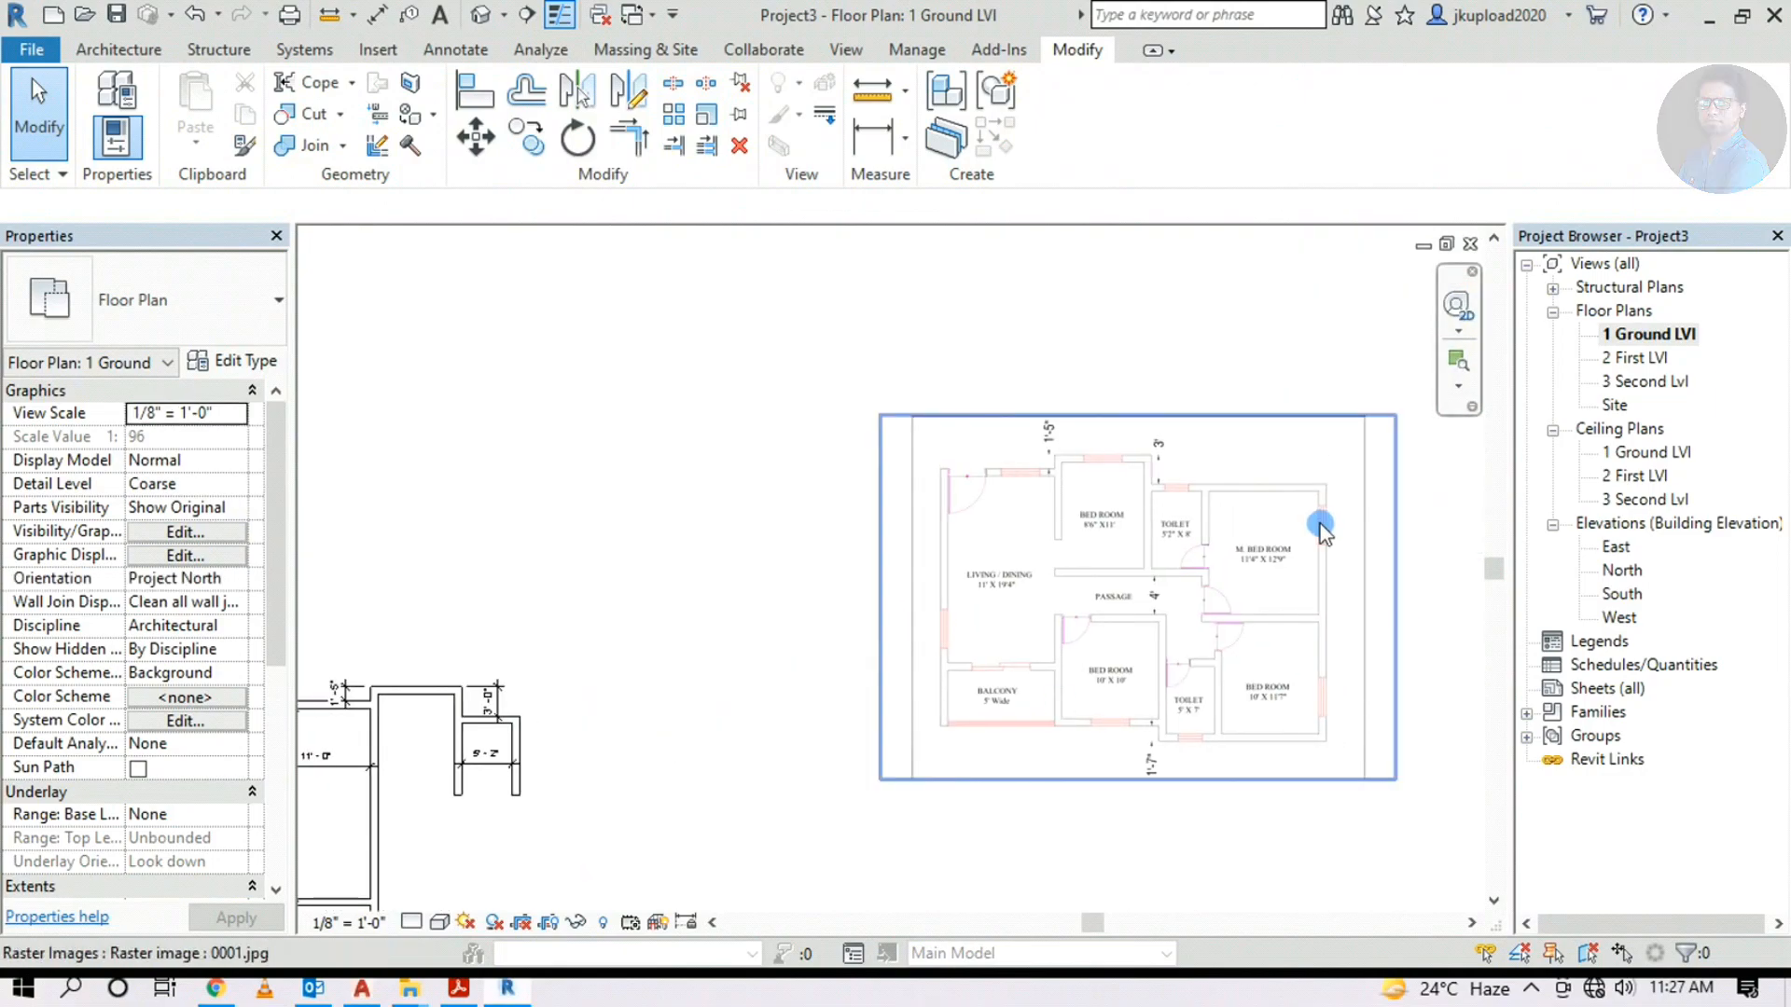
scroll(1273, 565, up, 5)
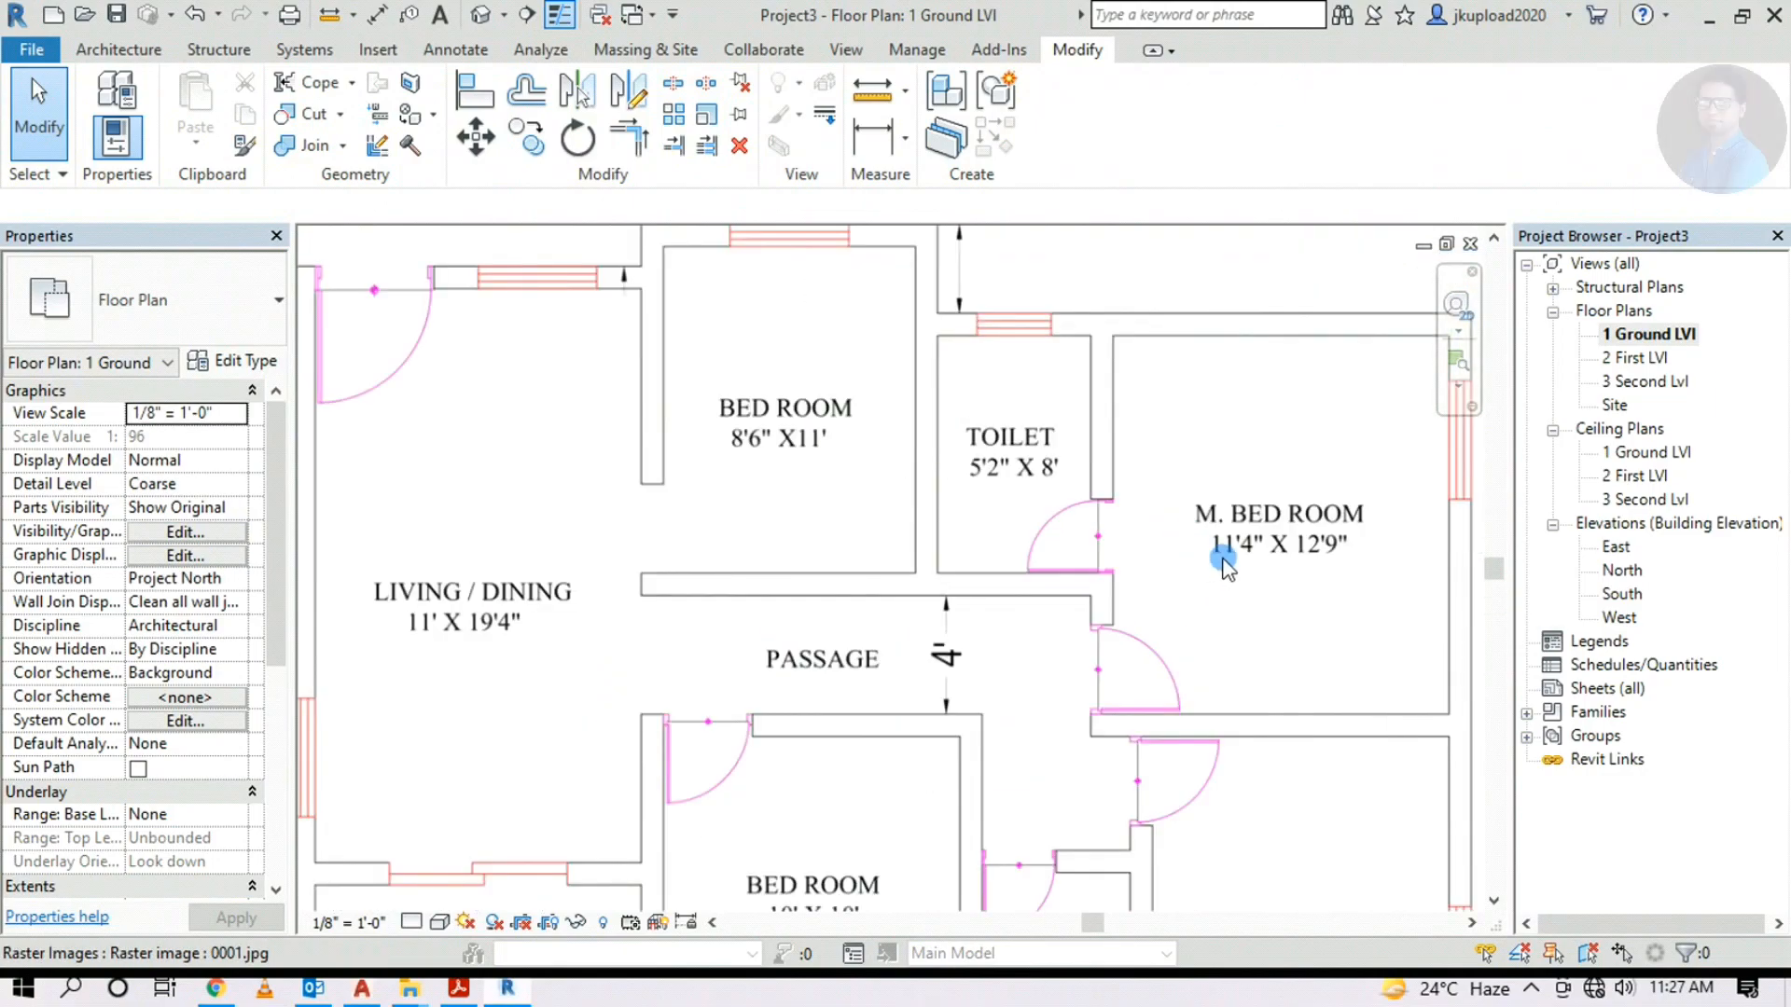
scroll(1287, 559, down, 5)
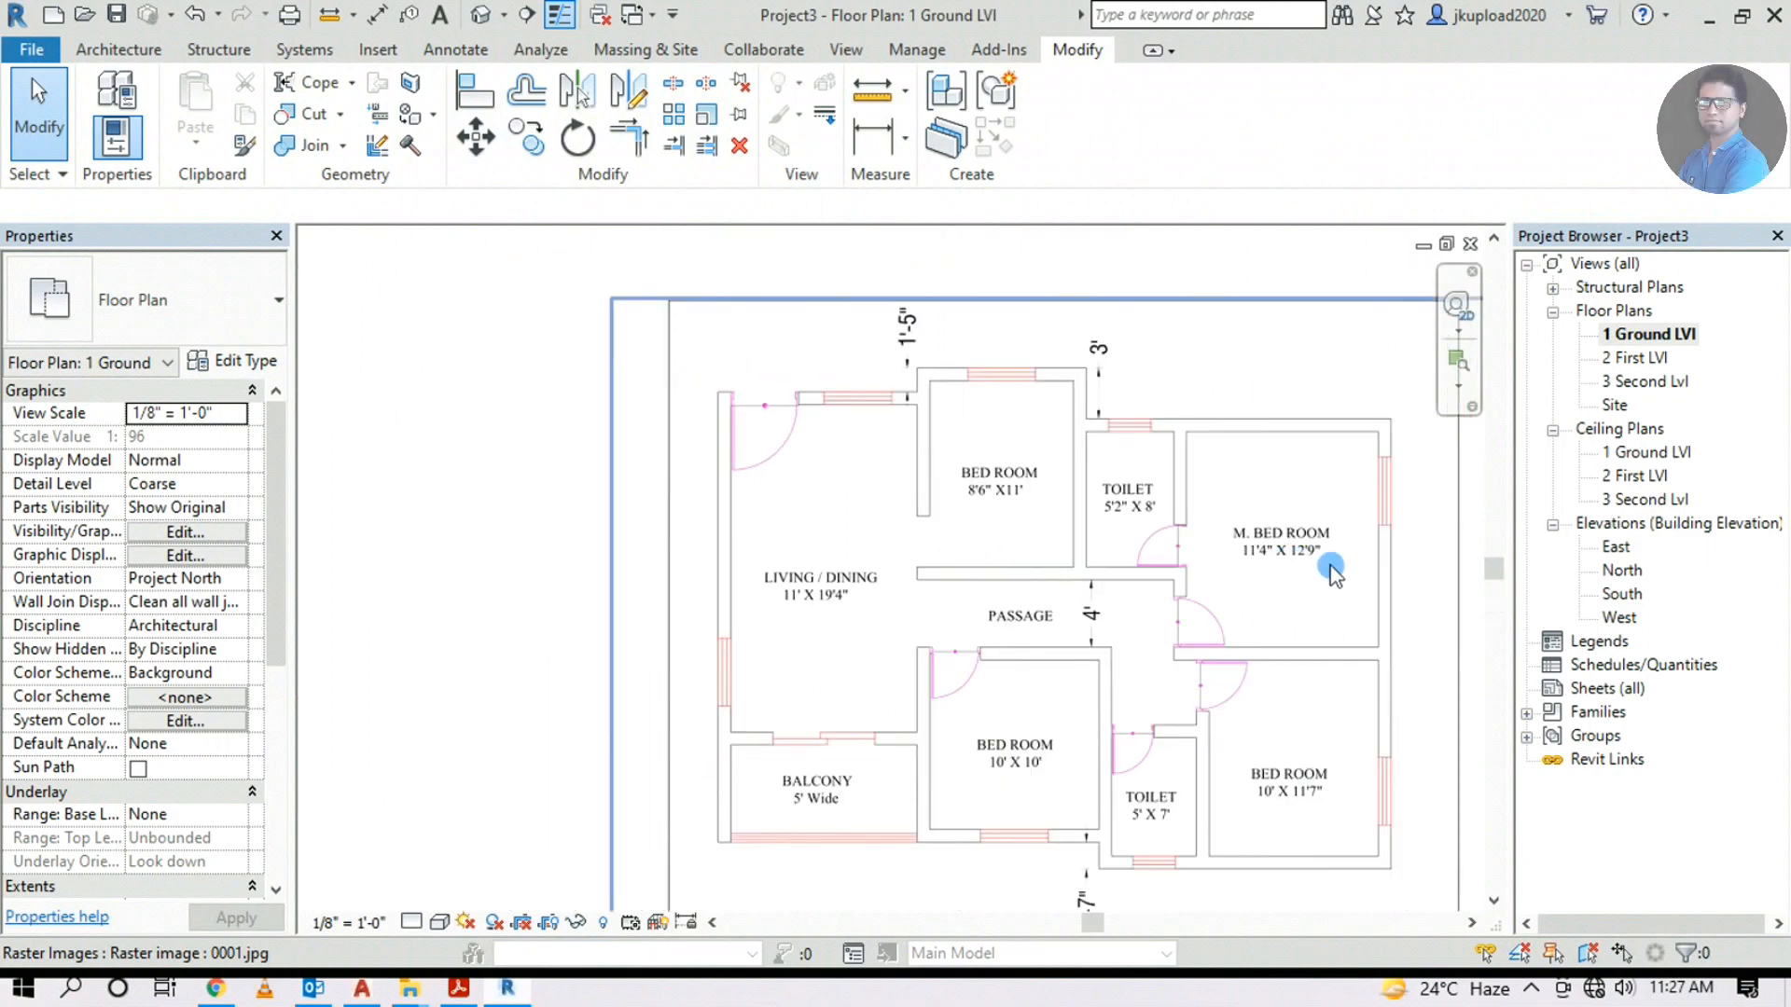
middle_drag(918, 678, 1212, 588)
scroll(760, 732, up, 2)
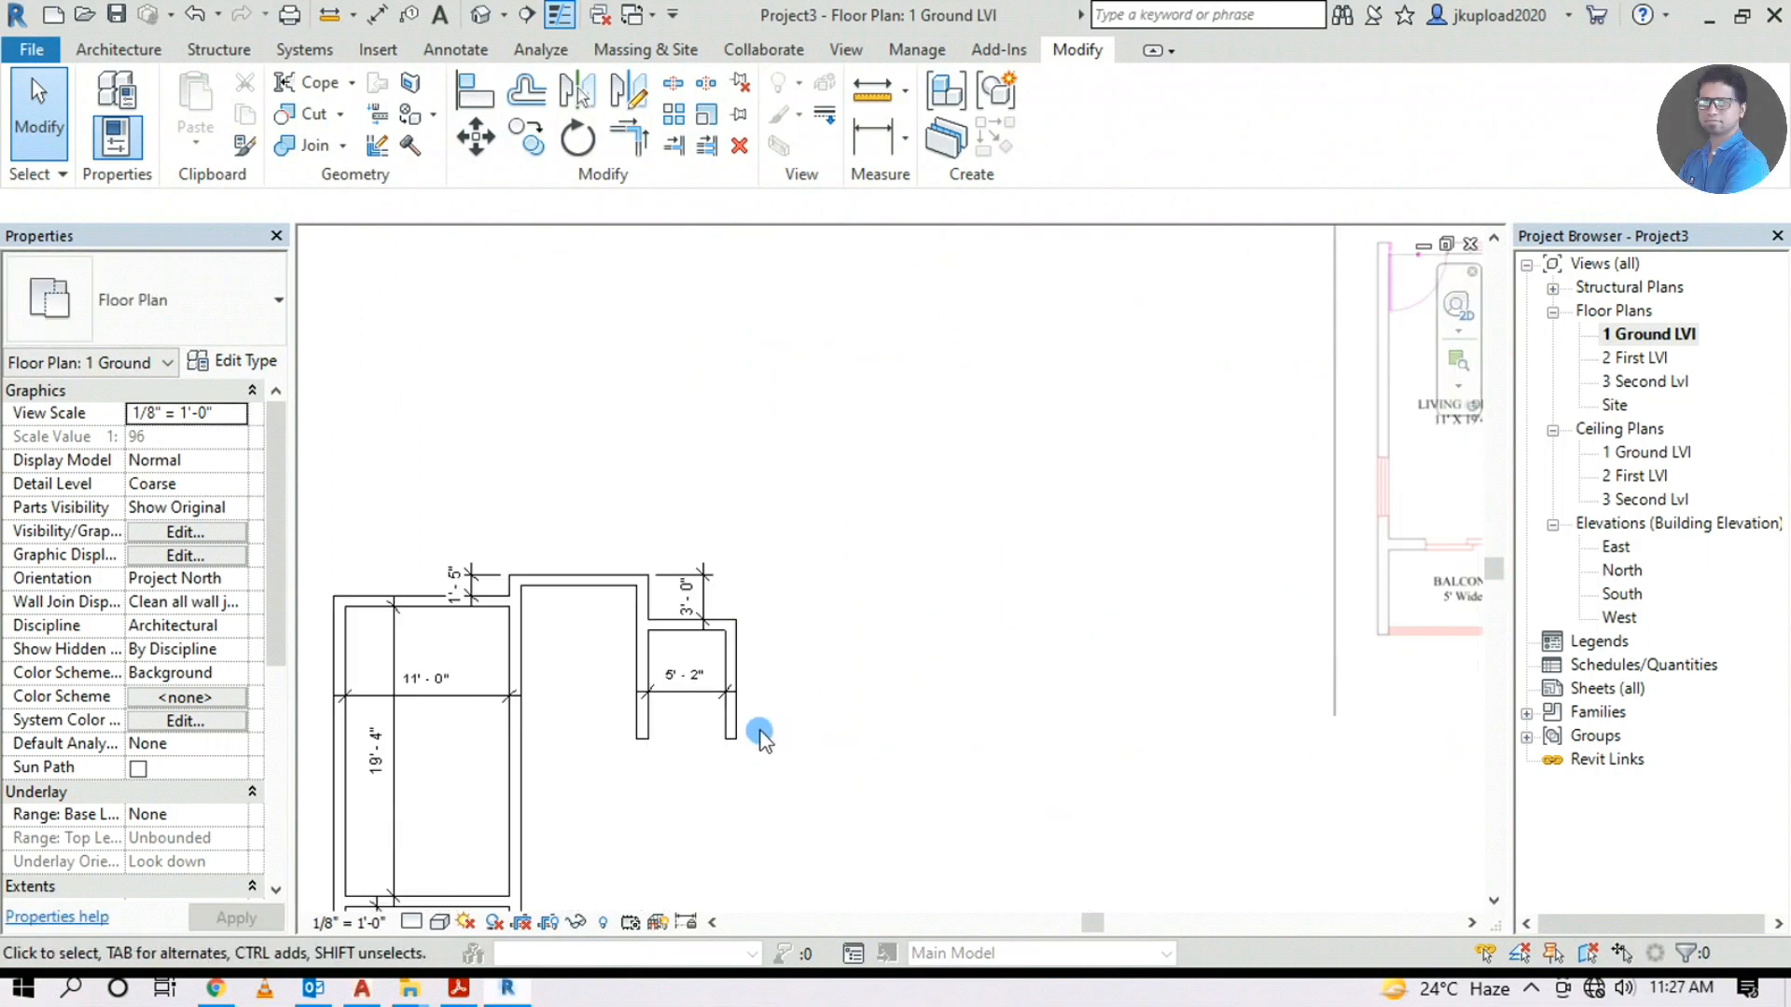
Draw an 11'4" wall starting from the existing wall's endpoint above the 5'-2" room
click(118, 49)
click(107, 102)
scroll(742, 625, up, 2)
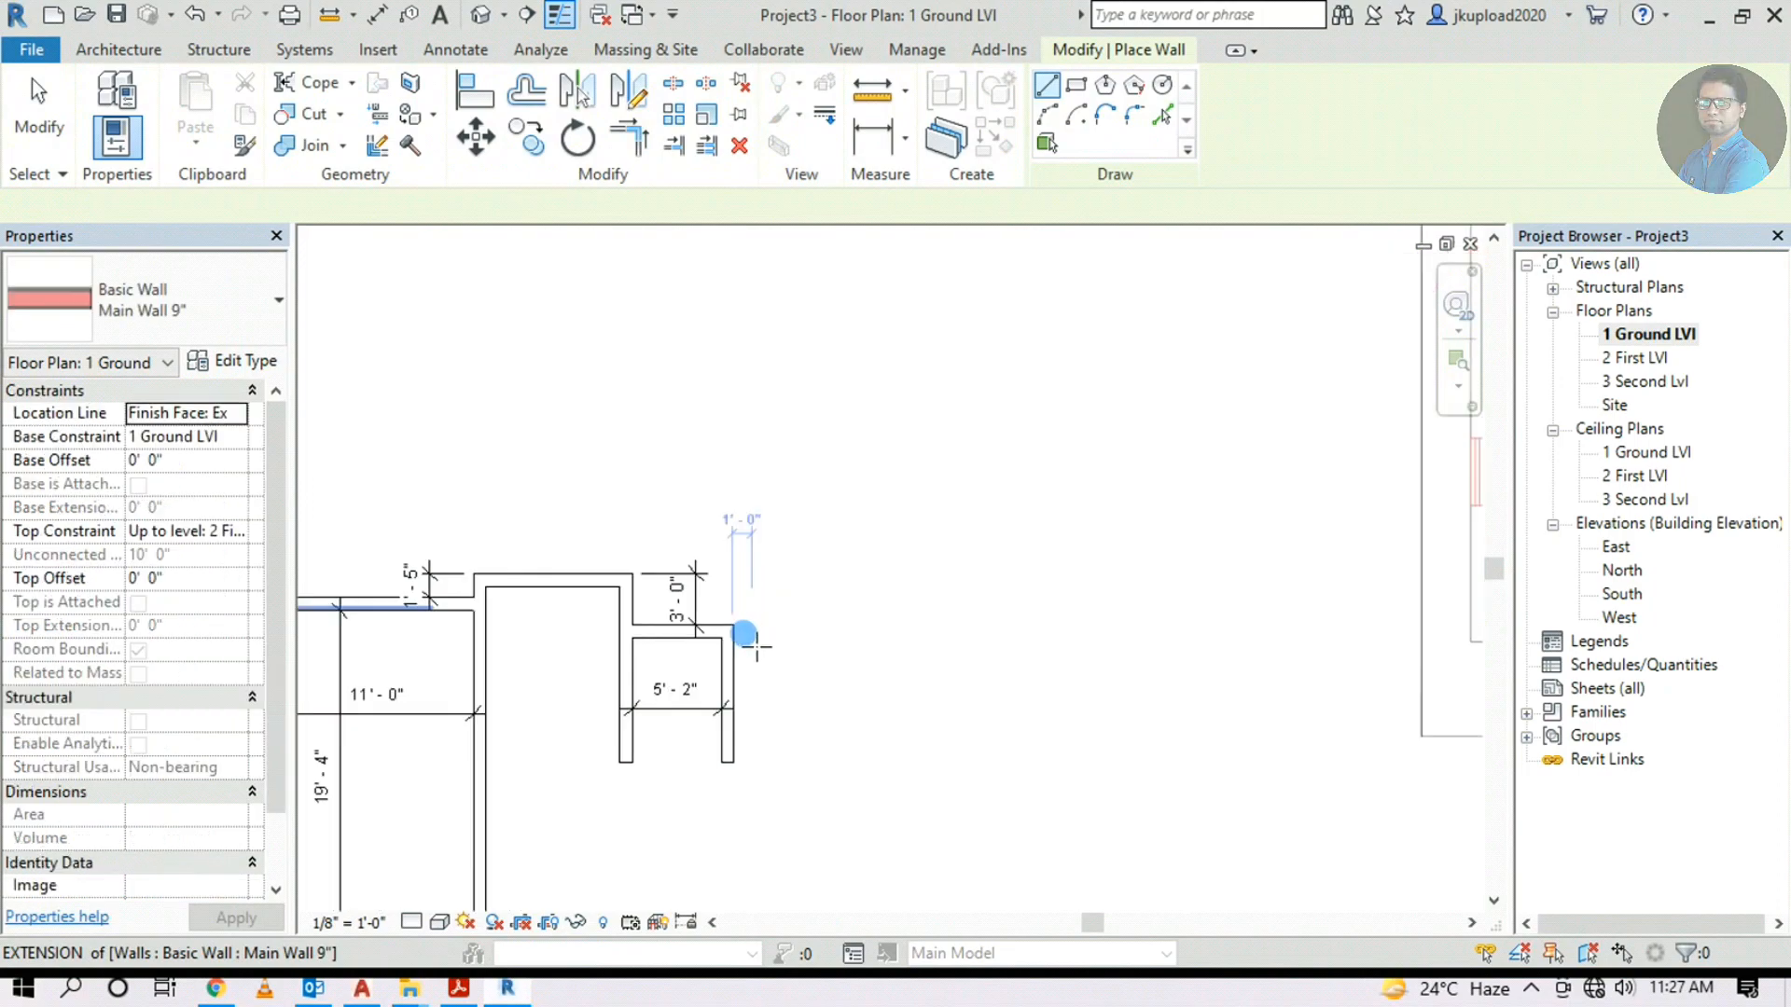
click(737, 628)
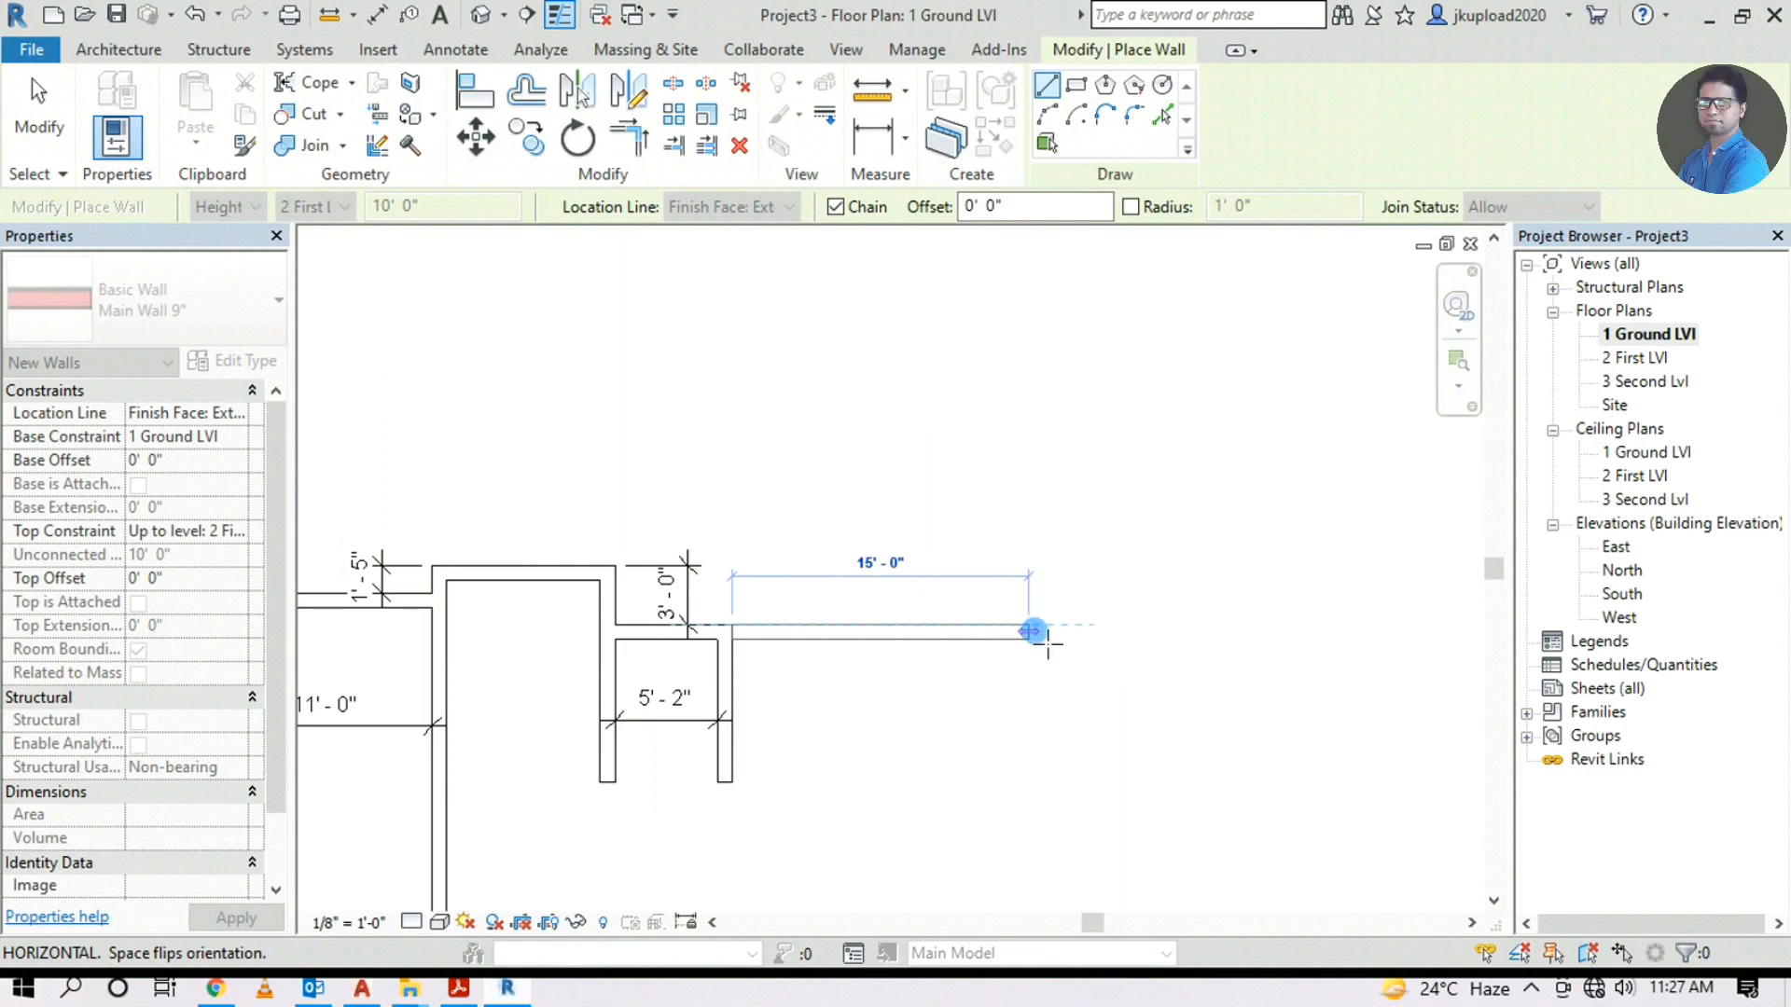
text(11'4)
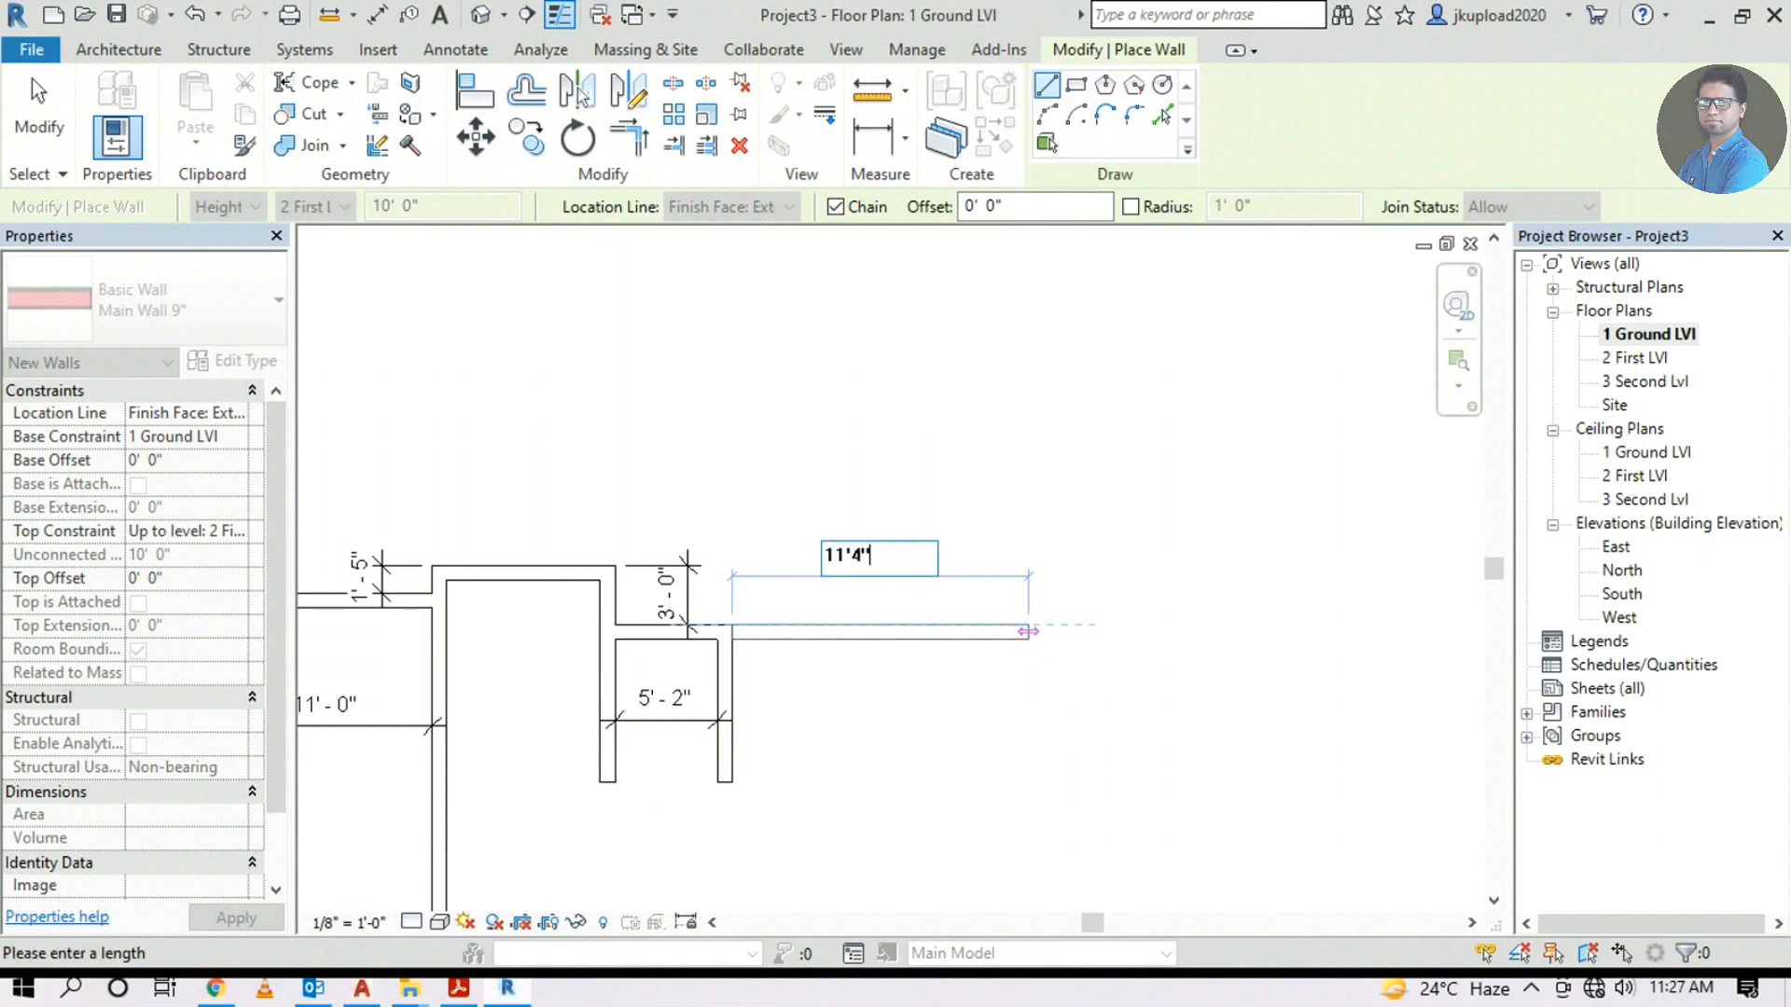
key(Return)
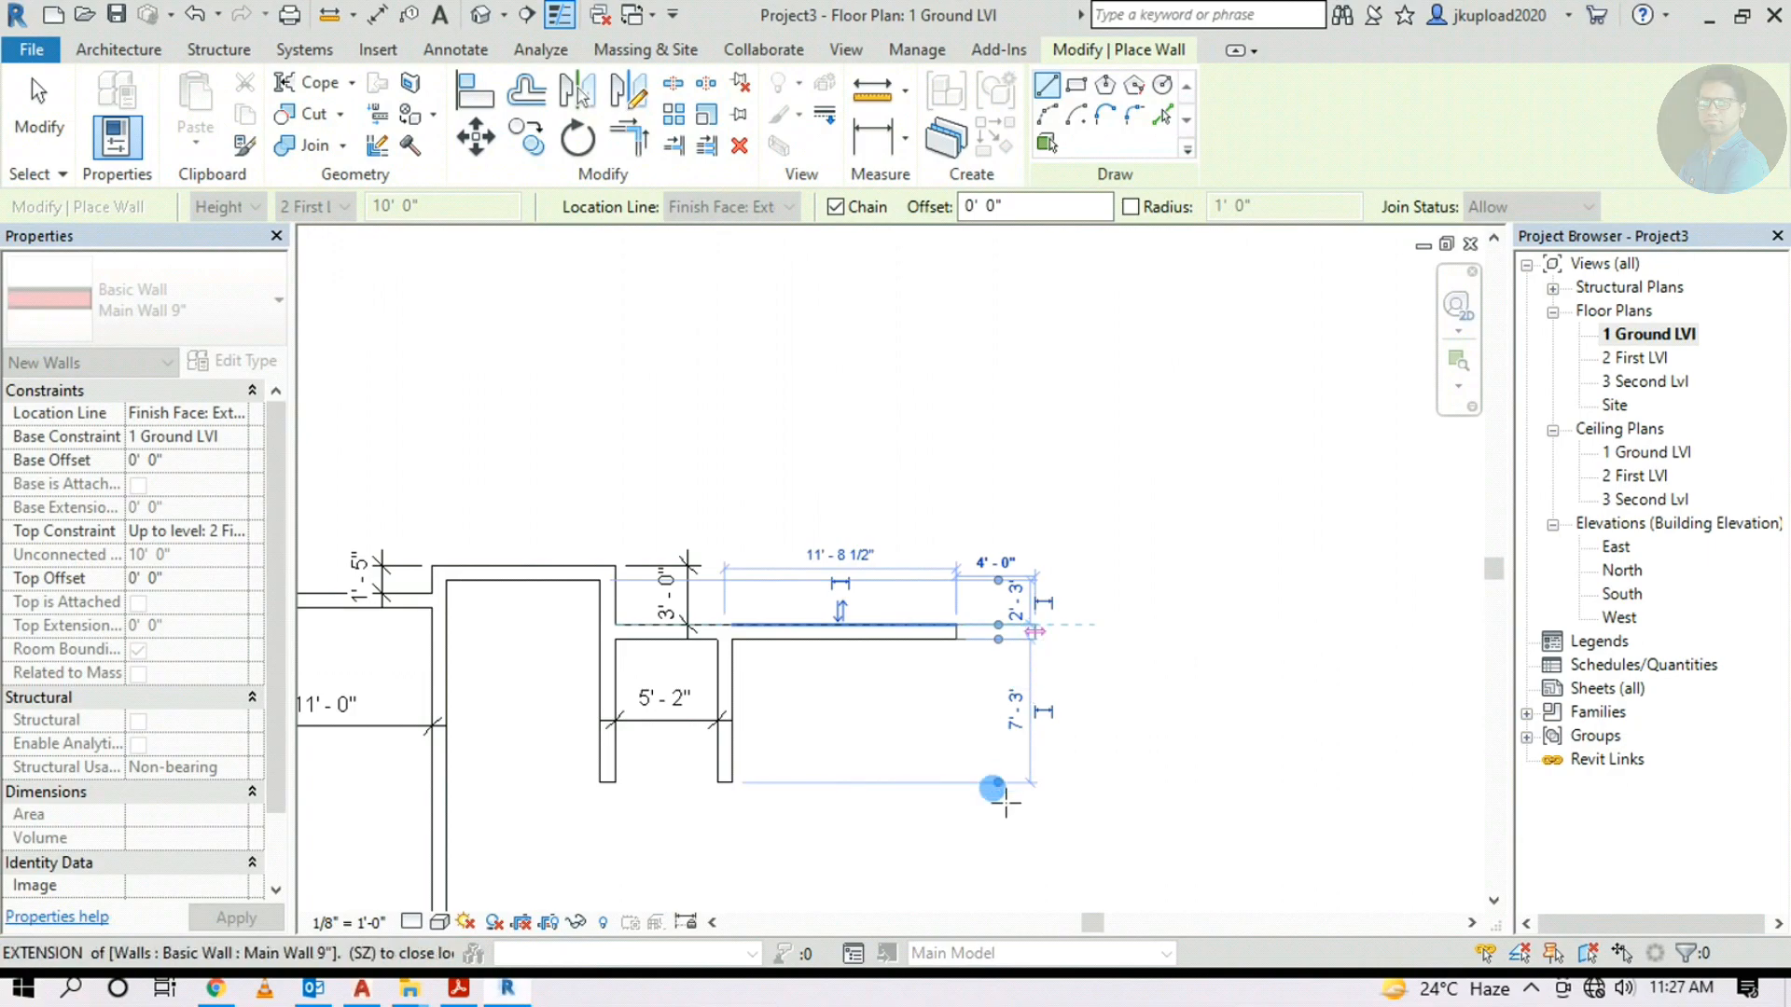
Pan over the underlay's toilet and bedroom and back to the walls, then end wall drawing
middle_drag(979, 801, 965, 681)
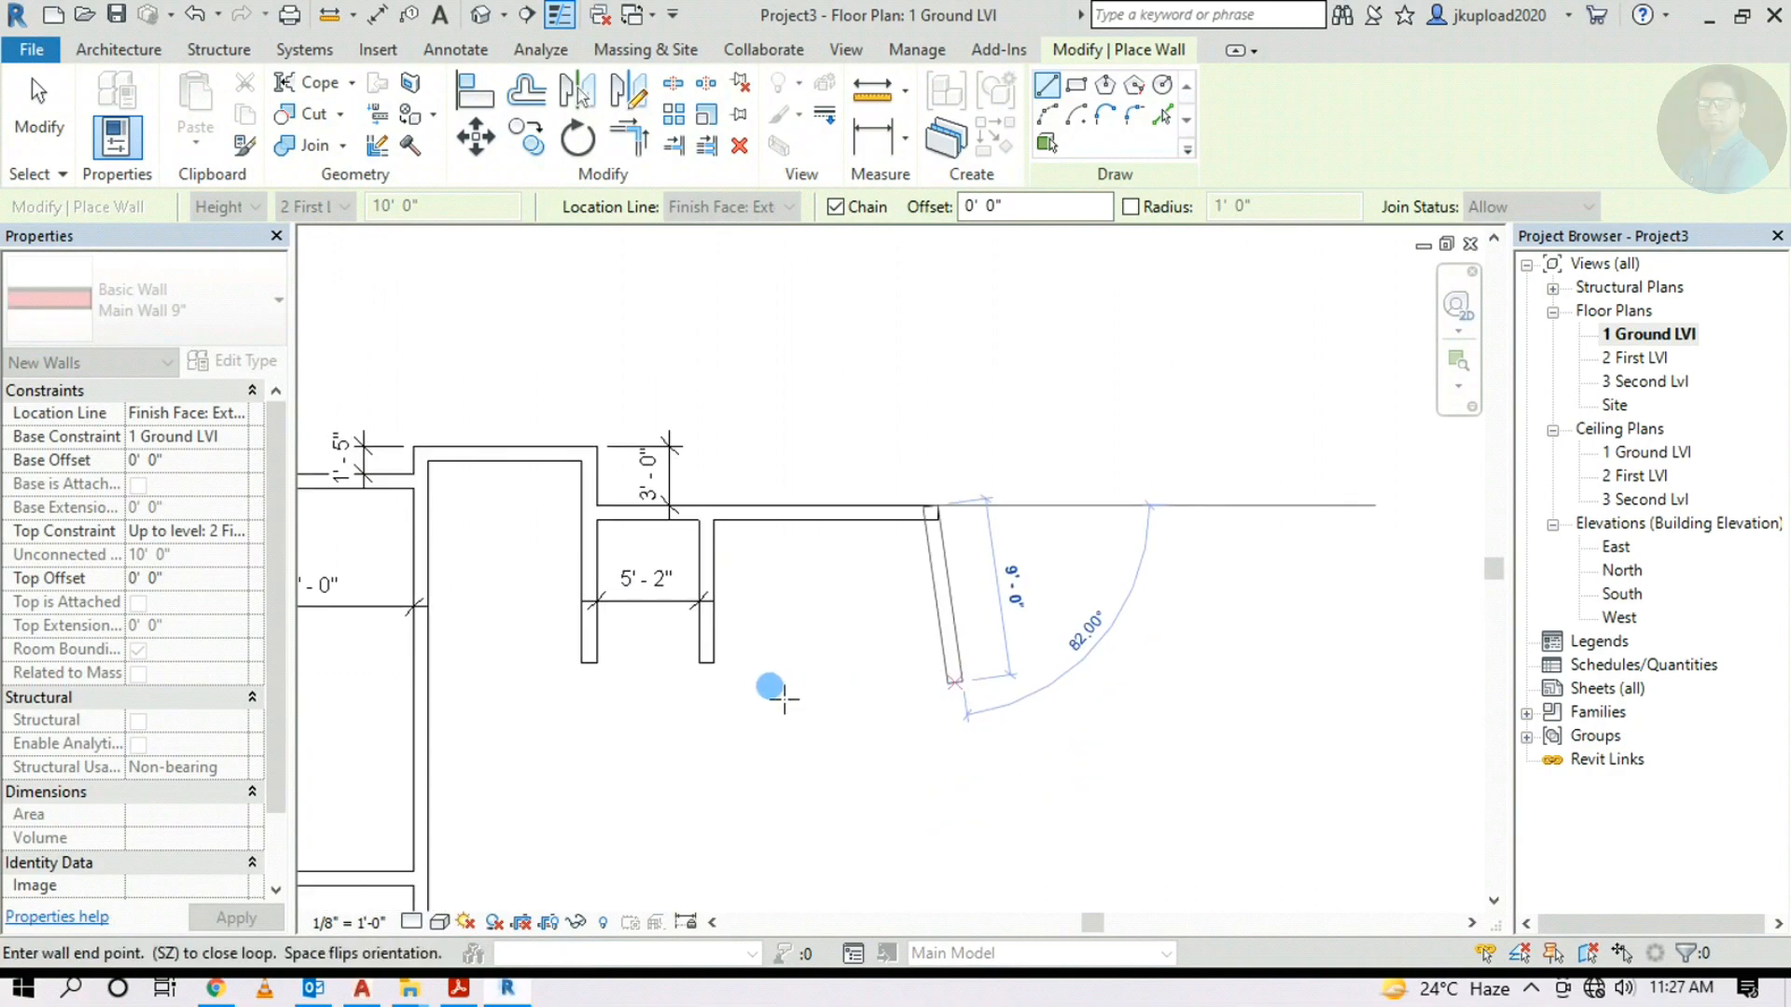
scroll(786, 696, down, 2)
scroll(934, 615, up, 1)
scroll(951, 620, down, 2)
middle_drag(1152, 642, 718, 741)
scroll(1236, 469, up, 5)
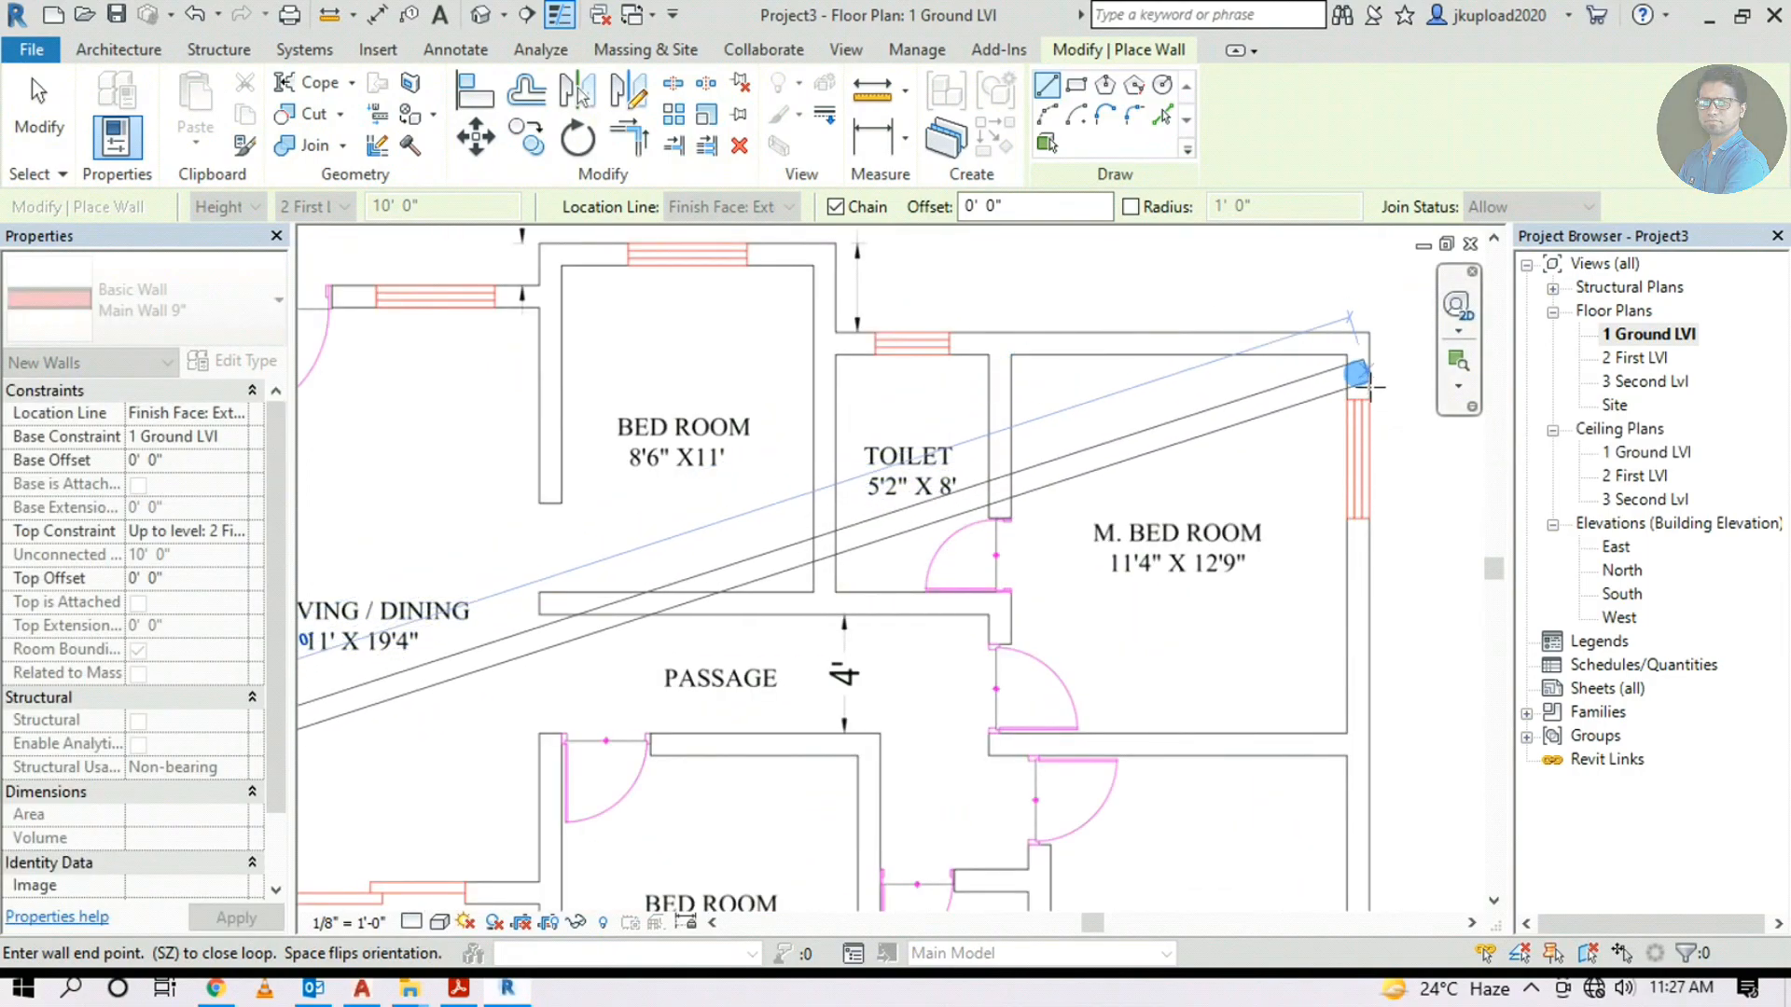
scroll(1370, 386, down, 1)
scroll(933, 513, down, 3)
middle_drag(700, 562, 1149, 332)
mouse_move(466, 665)
middle_down()
mouse_move(678, 548)
mouse_move(662, 522)
middle_up()
scroll(653, 494, up, 2)
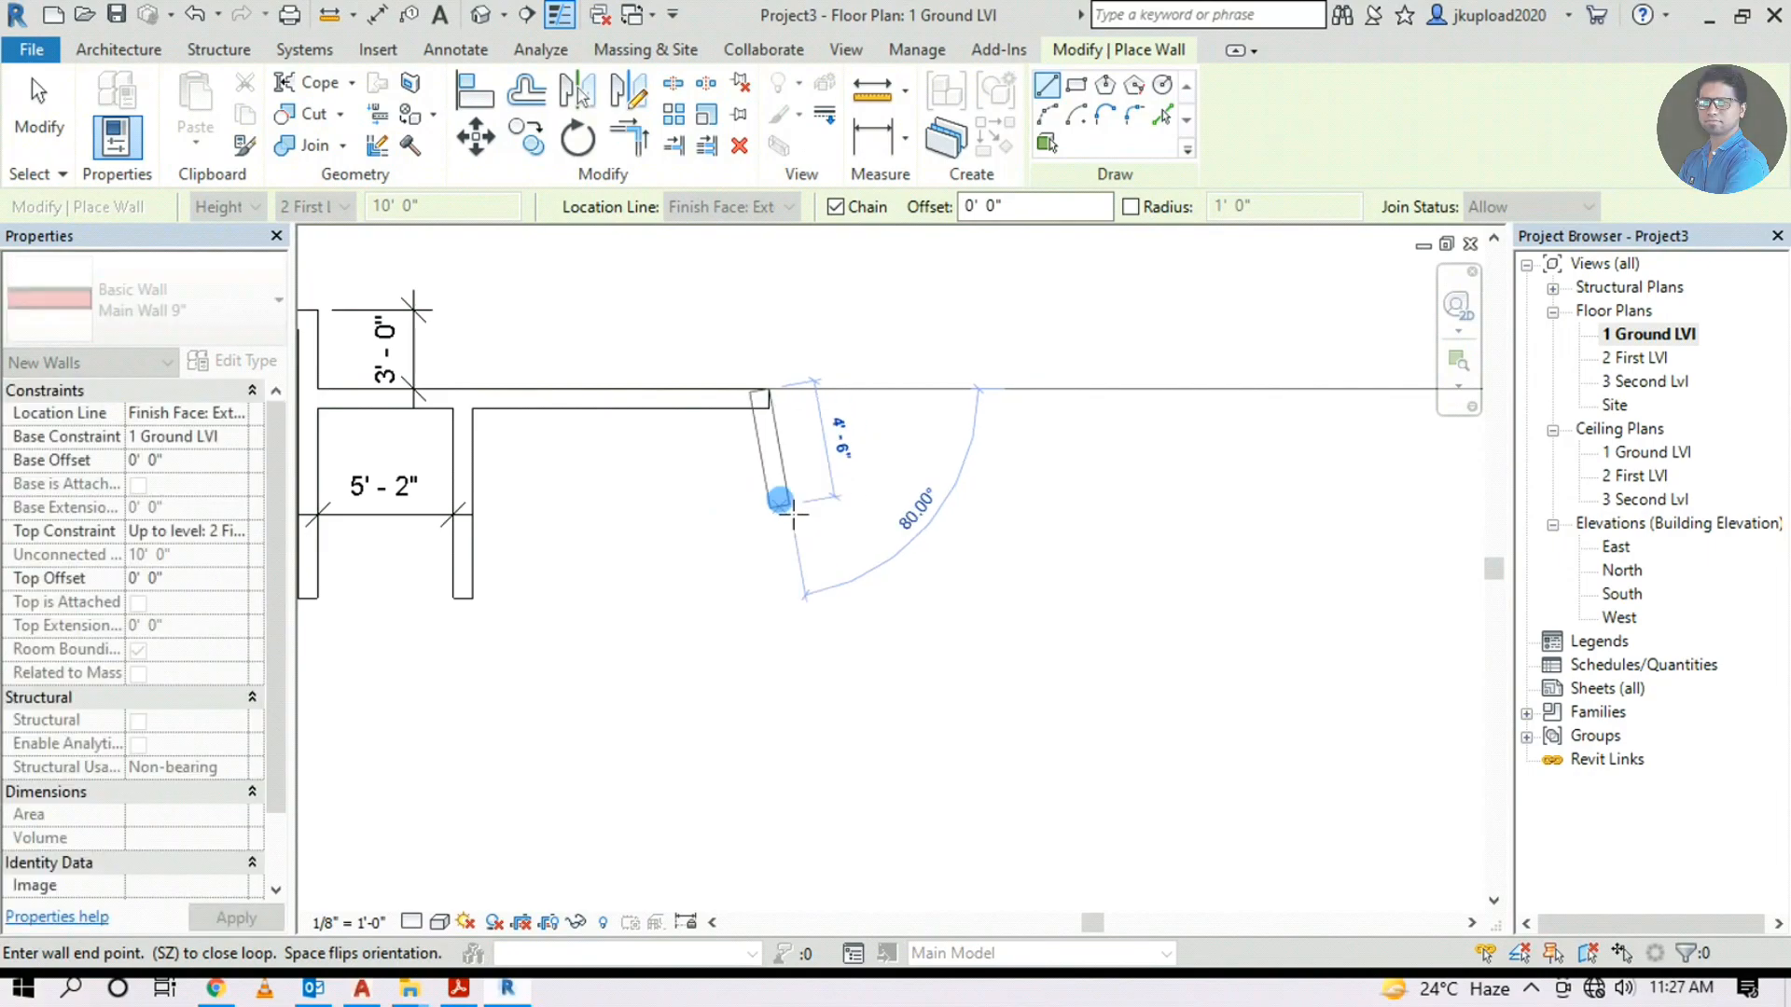
scroll(784, 499, up, 2)
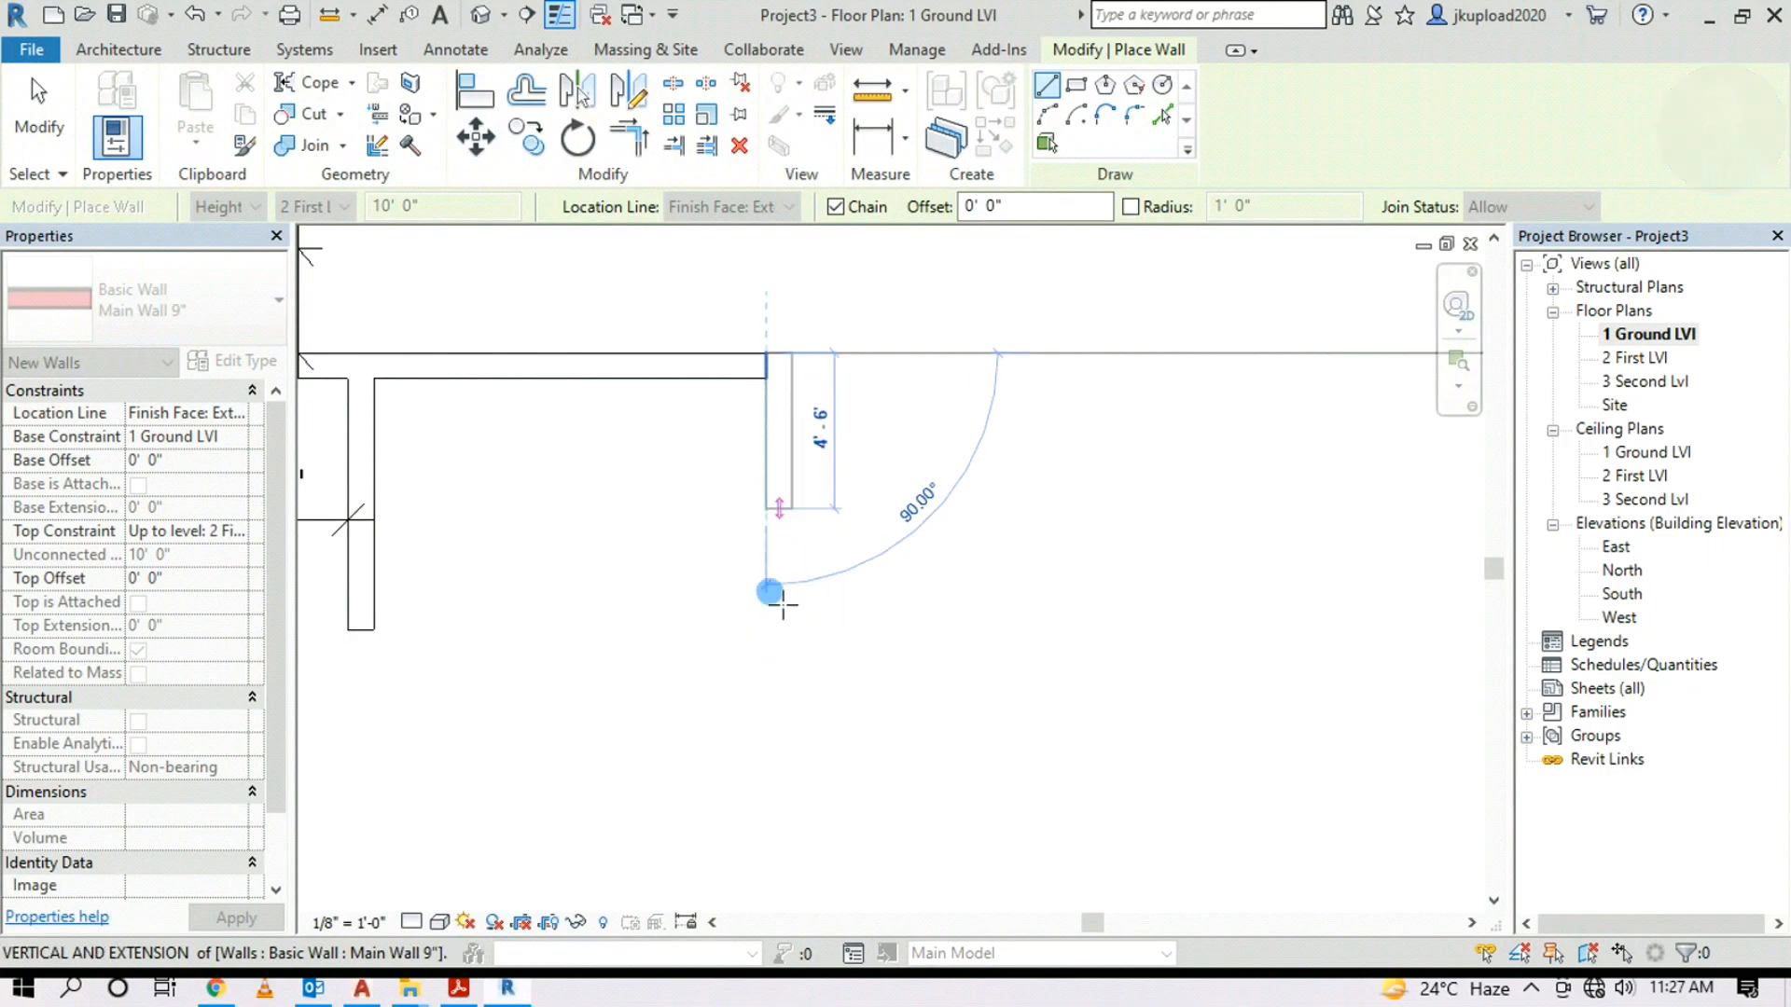
scroll(895, 643, down, 2)
middle_drag(1026, 676, 539, 668)
scroll(886, 466, down, 1)
middle_drag(886, 466, 1206, 341)
key(Escape)
key(Escape)
scroll(1200, 647, up, 5)
scroll(1166, 537, down, 3)
scroll(1194, 555, up, 3)
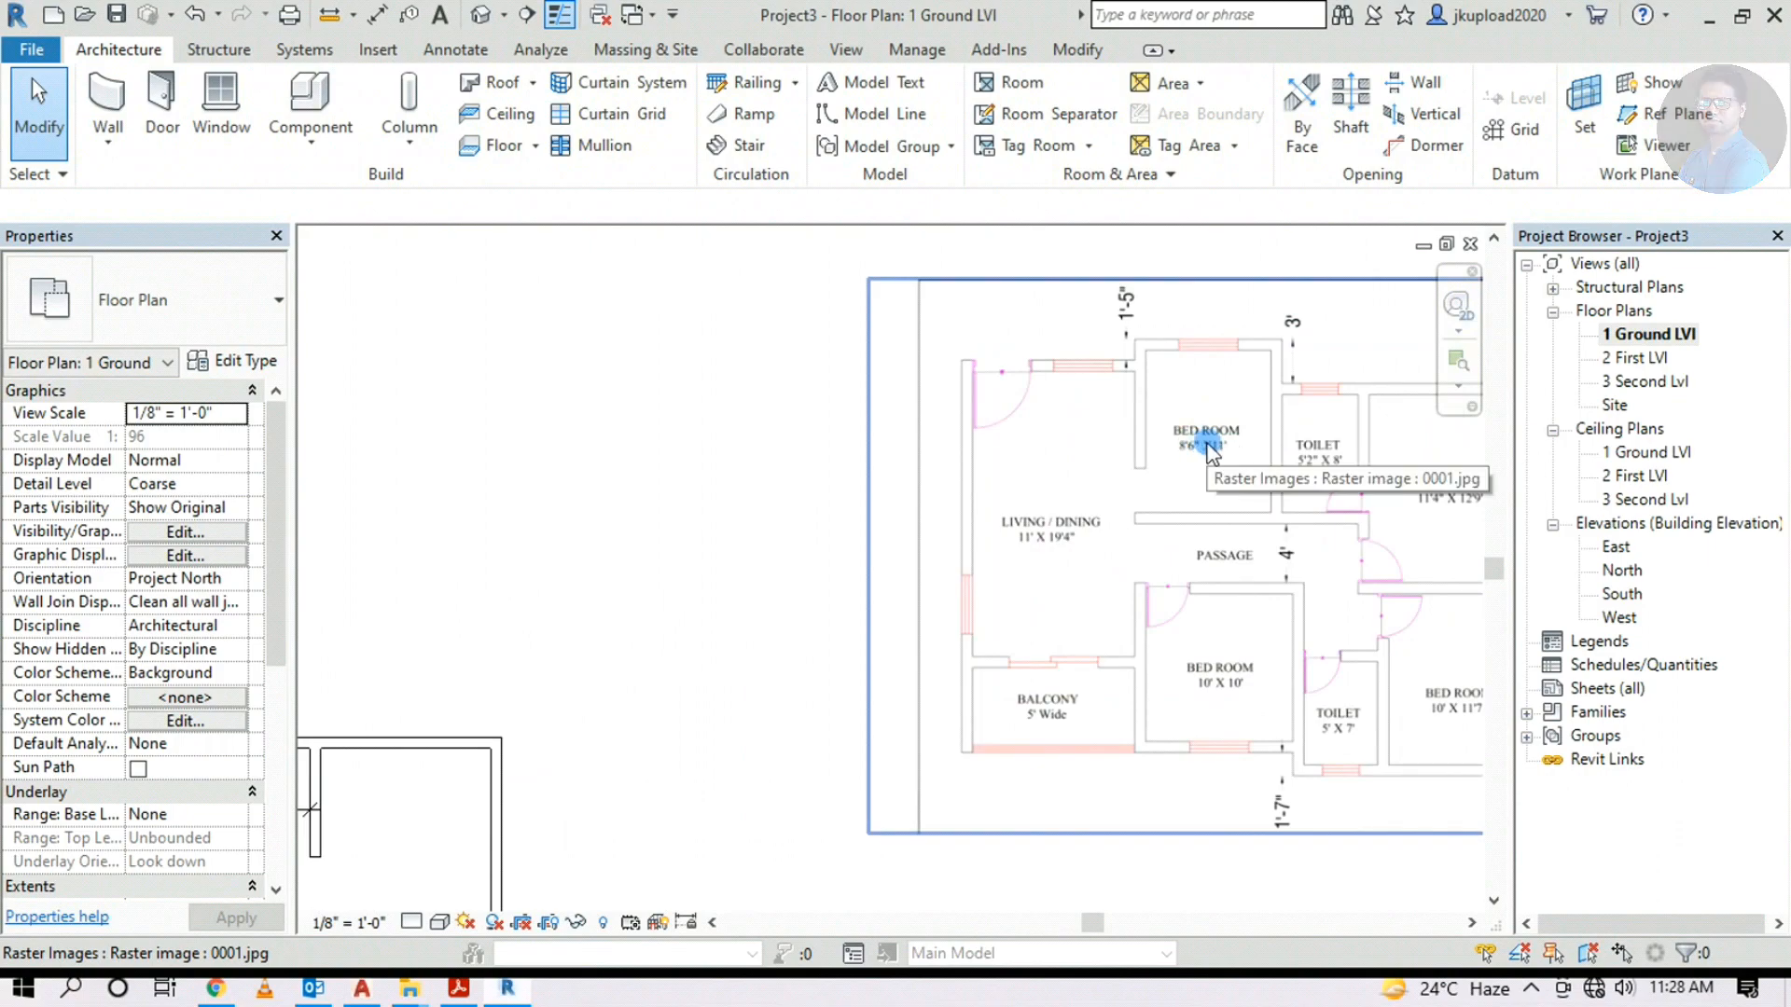
Place a wall by picking the existing wall edge with an 11' 0" offset, closing the middle room
scroll(1205, 452, up, 3)
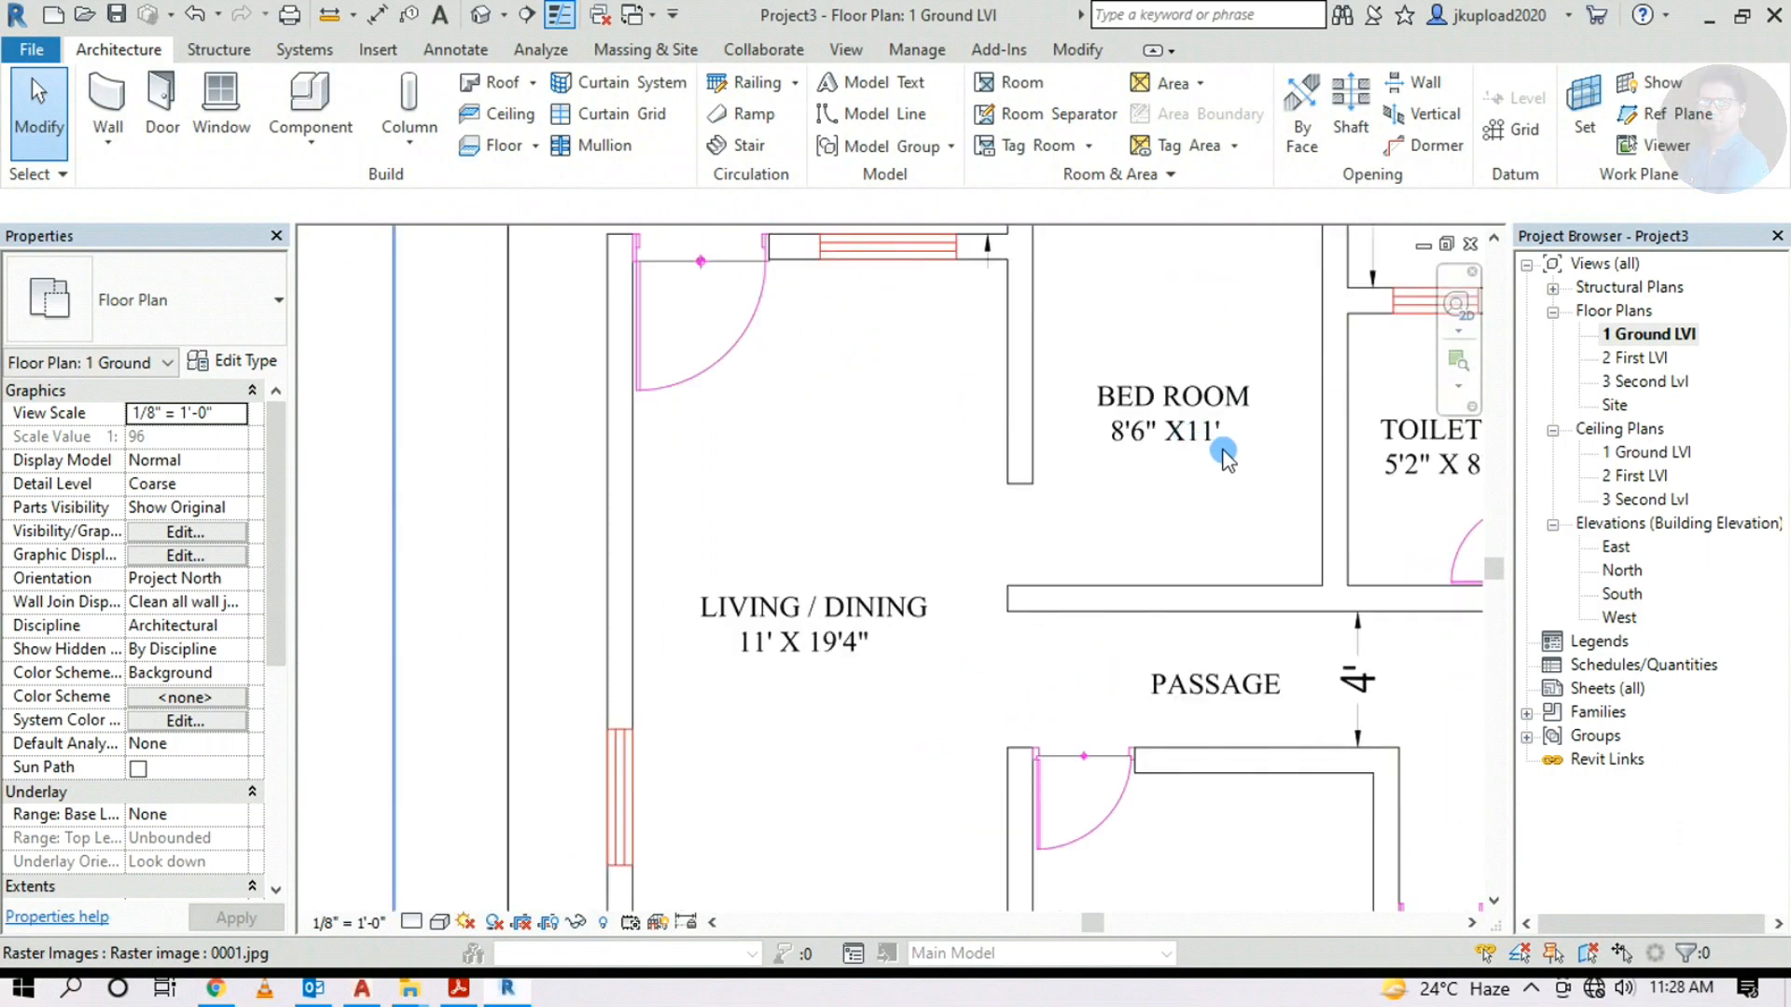
scroll(1208, 455, down, 3)
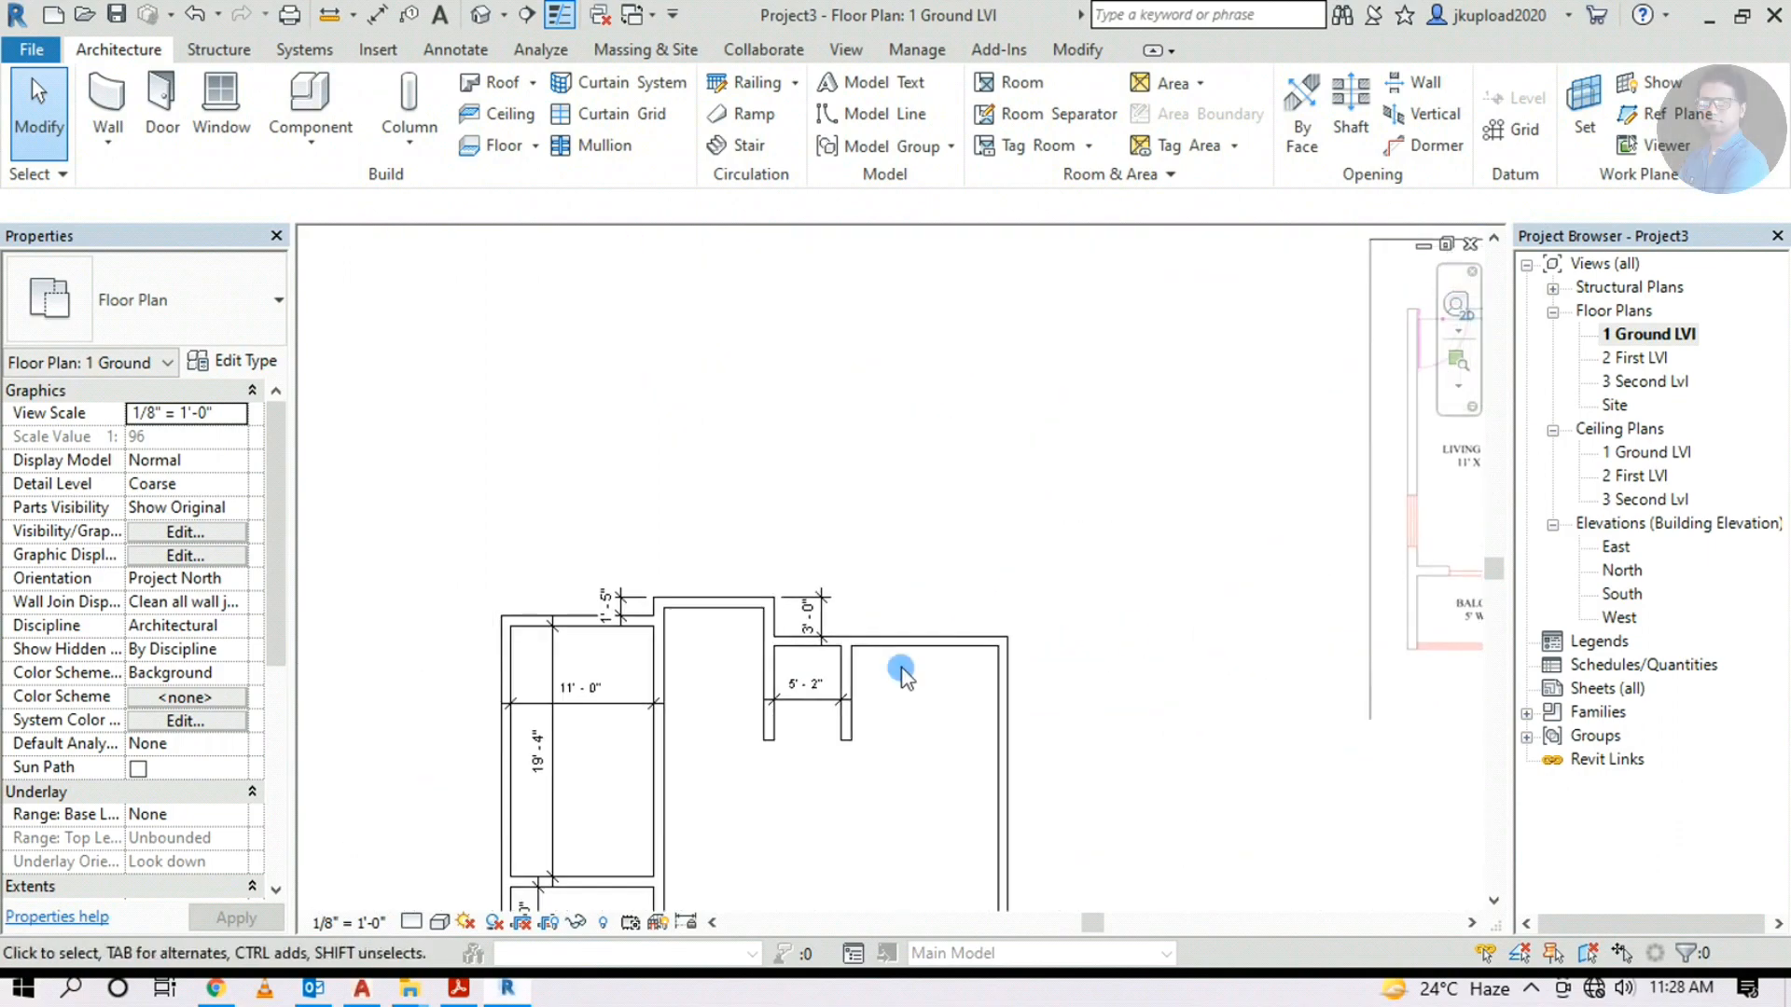
scroll(896, 668, up, 2)
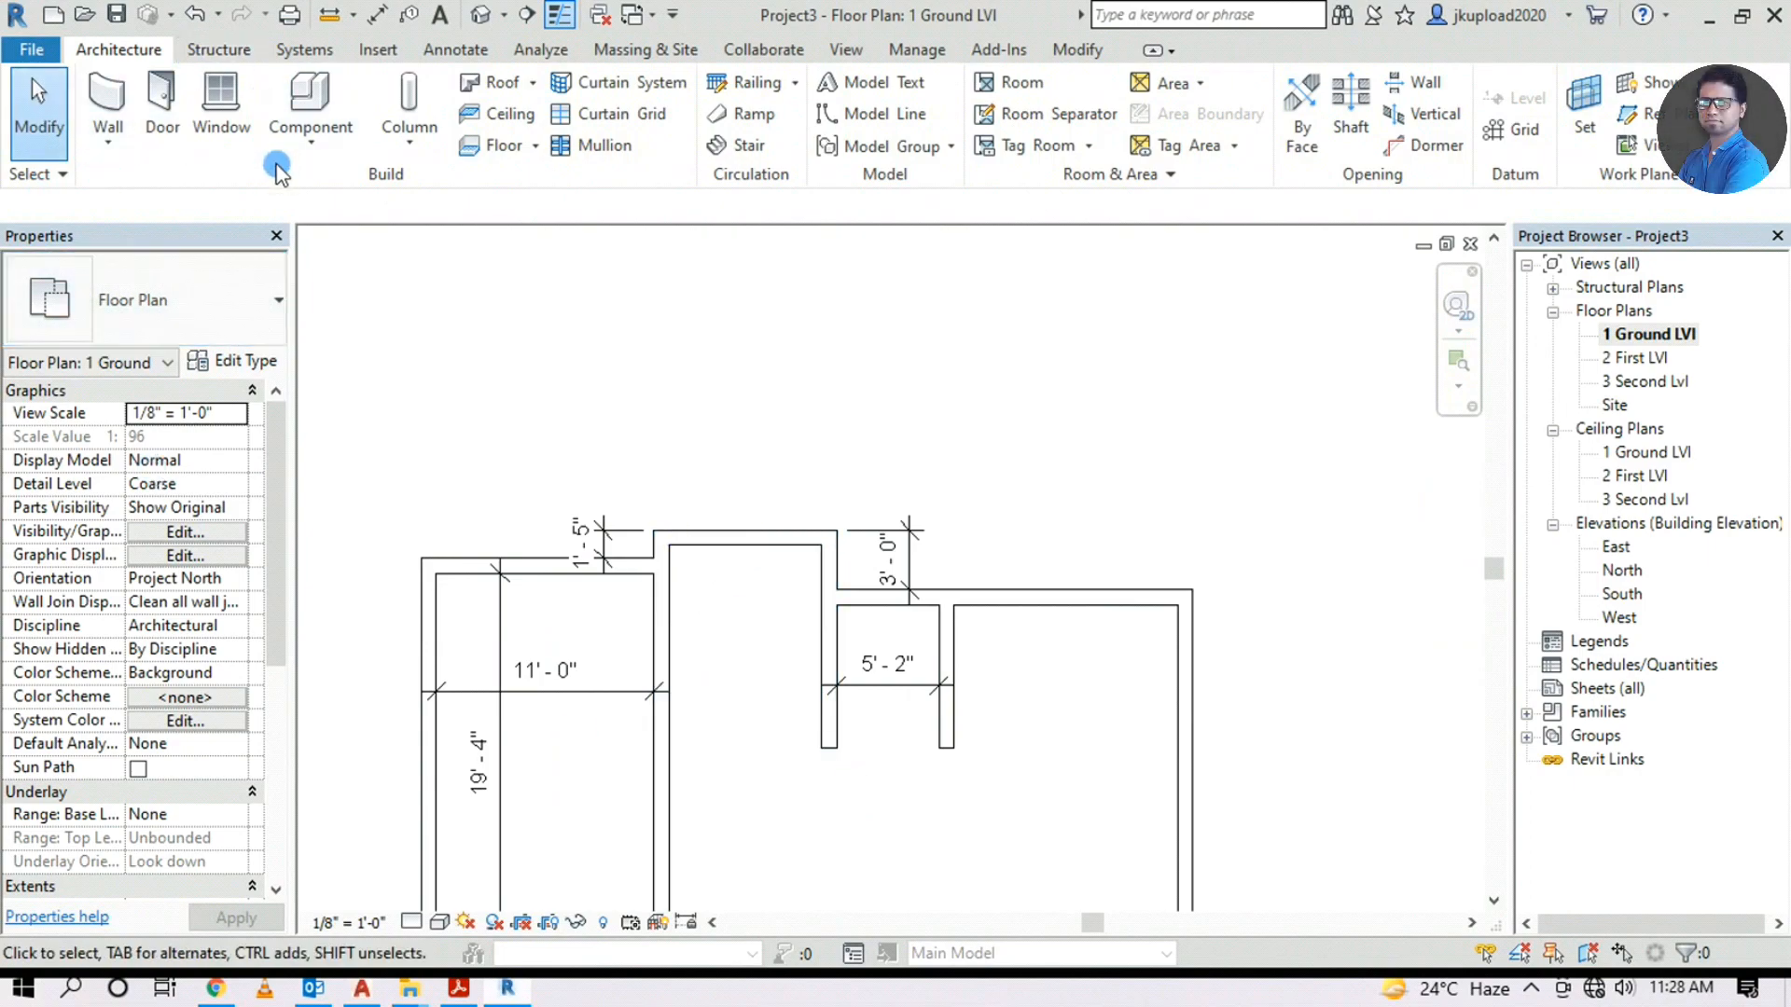
click(107, 105)
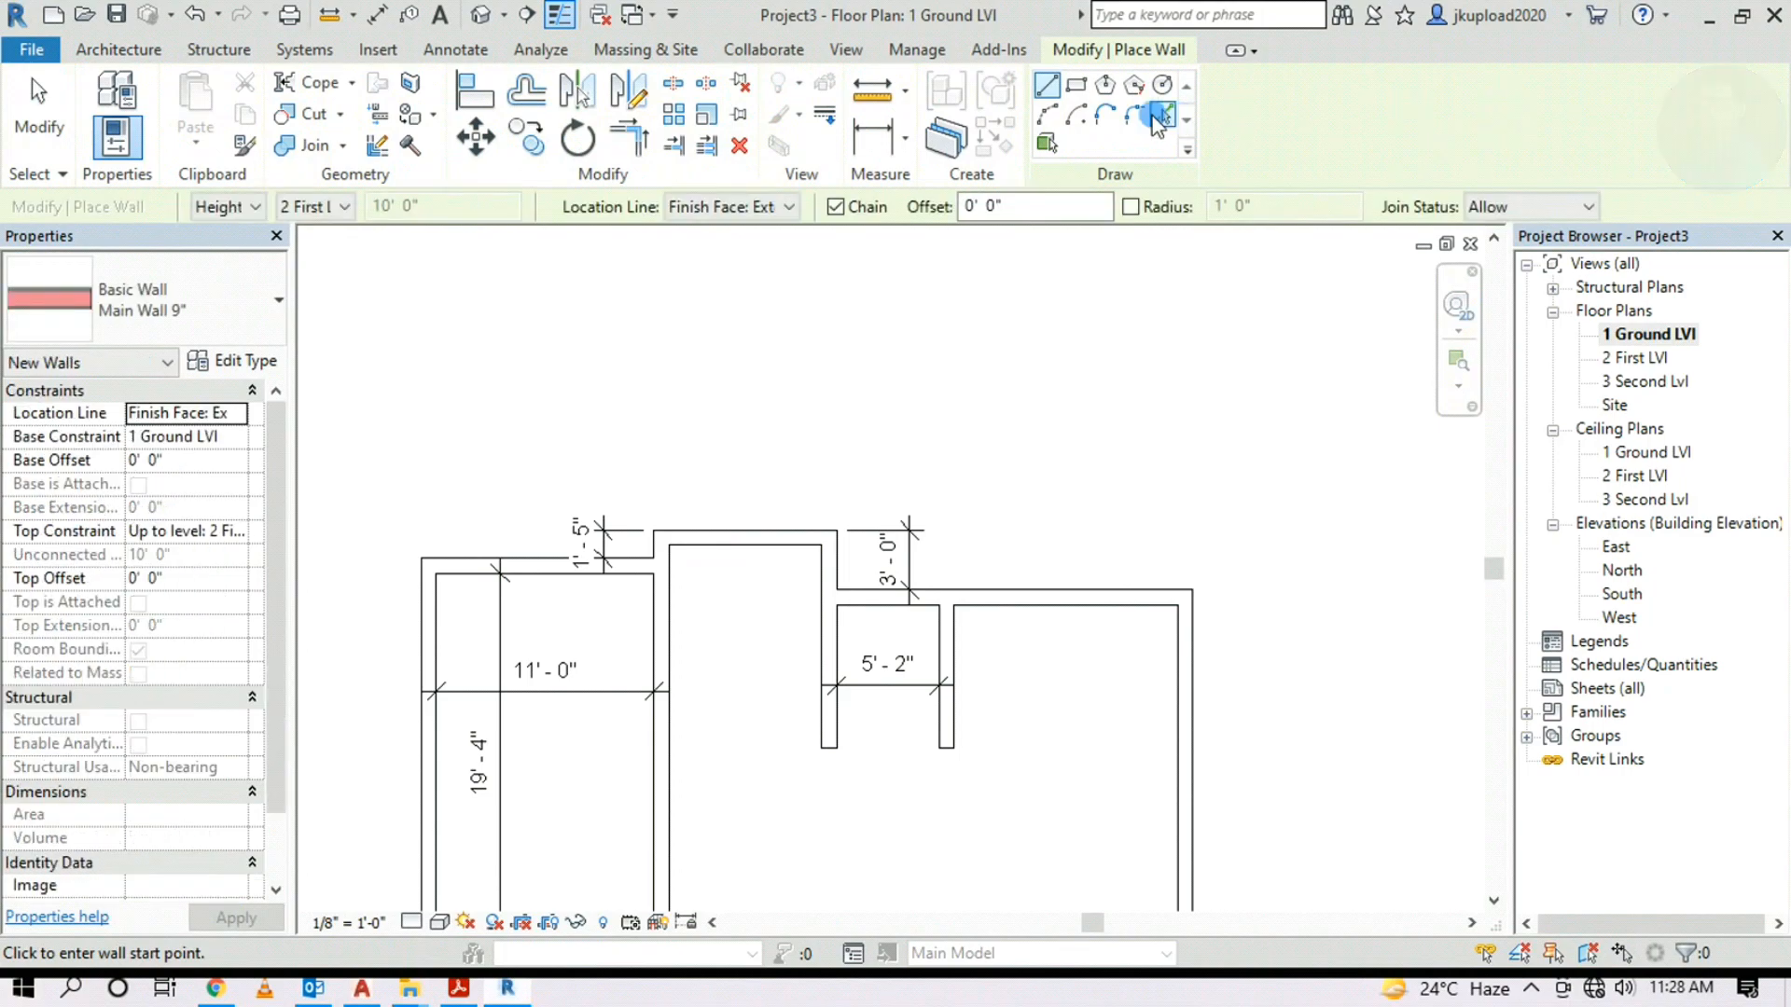
click(1157, 120)
click(907, 209)
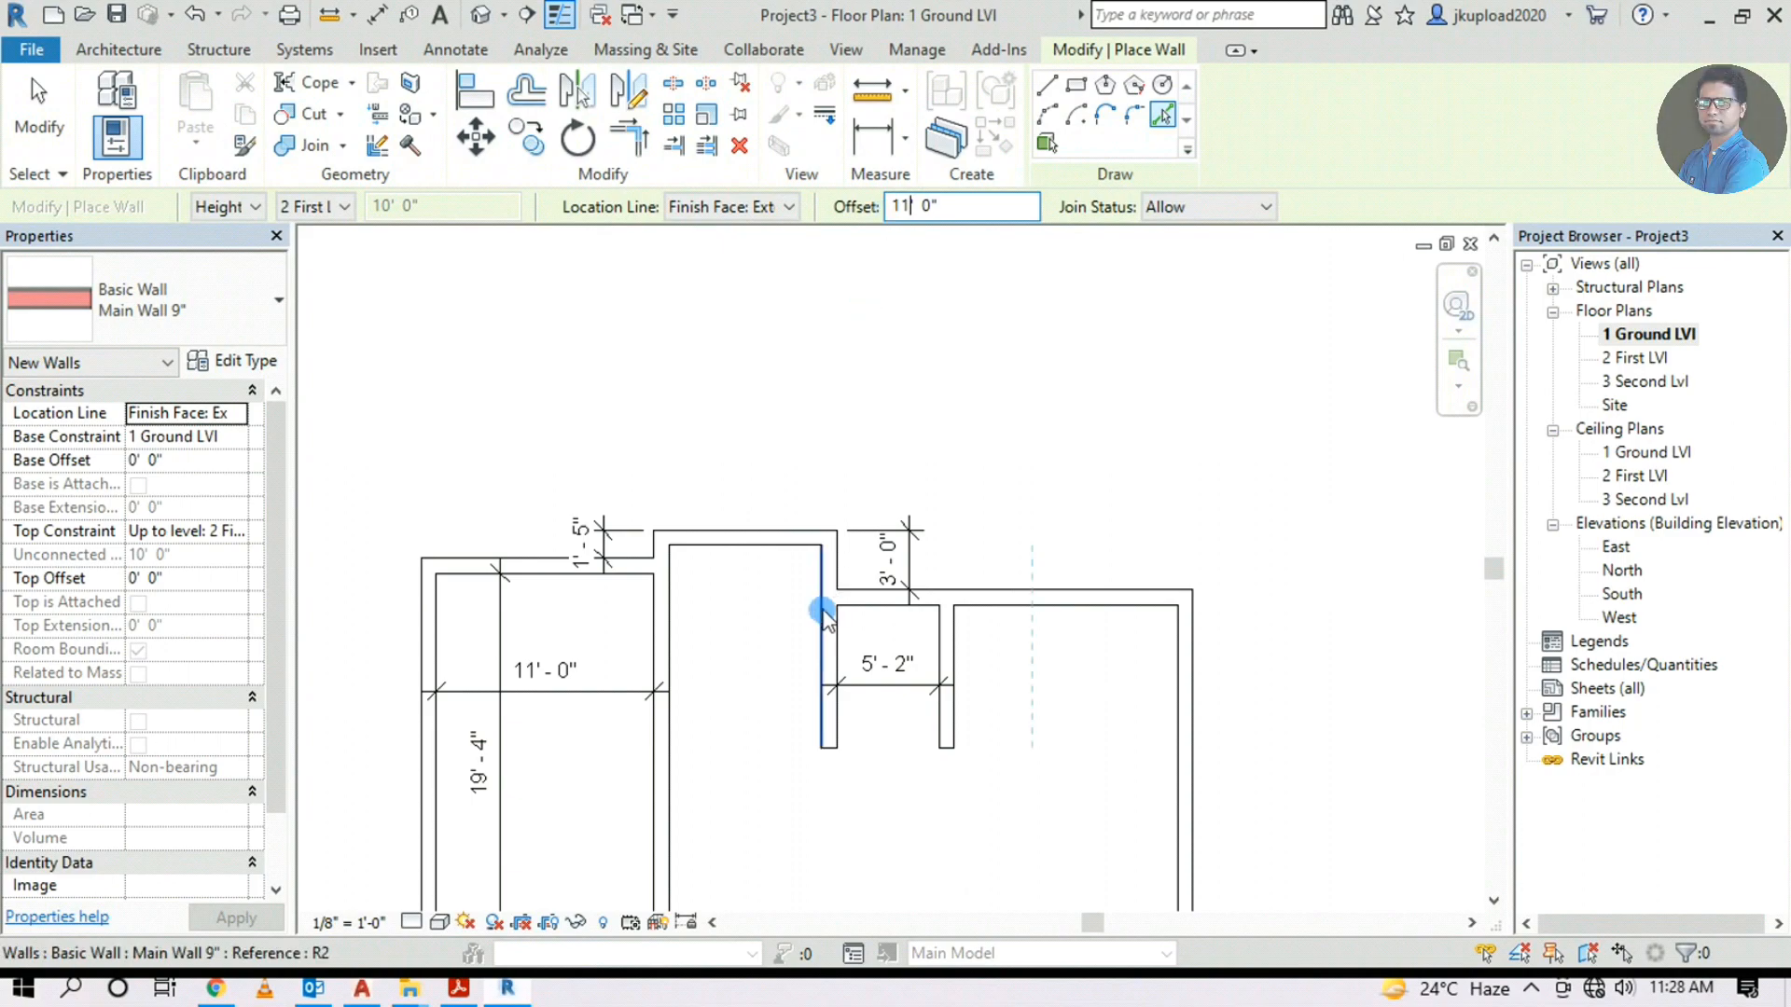
click(745, 554)
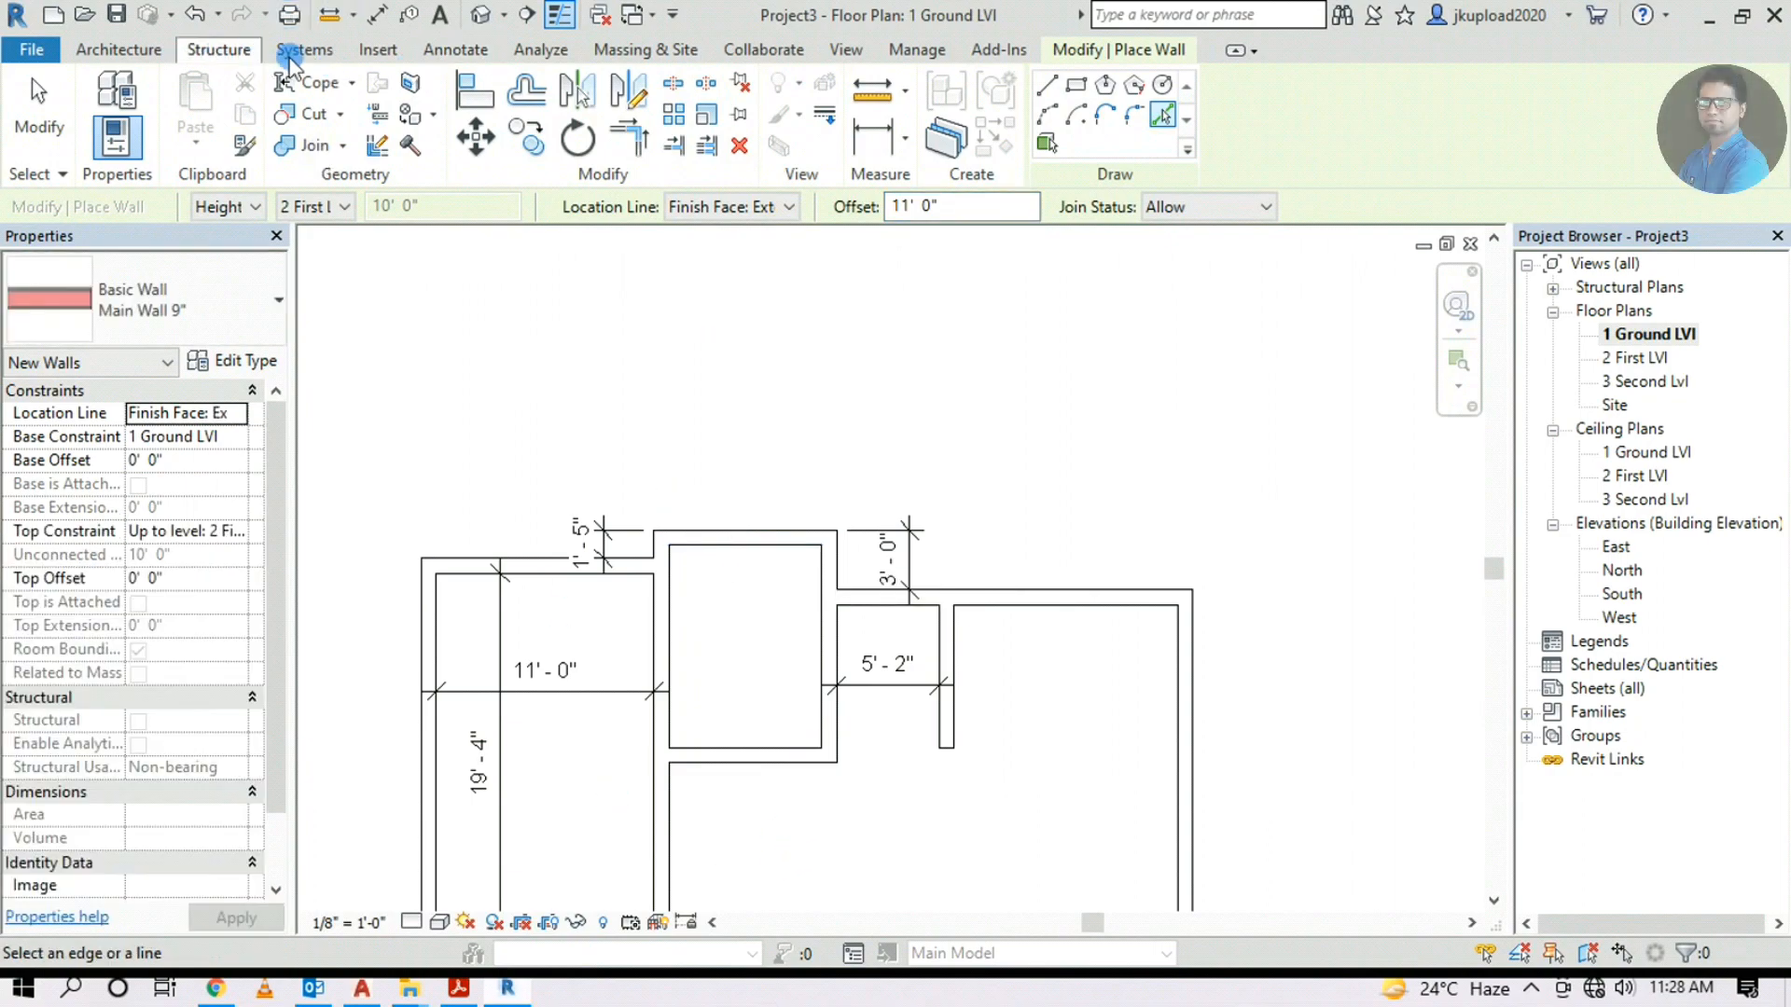
Add a 7'-9" aligned dimension between the small room's two side wall faces
click(455, 50)
click(109, 135)
click(669, 659)
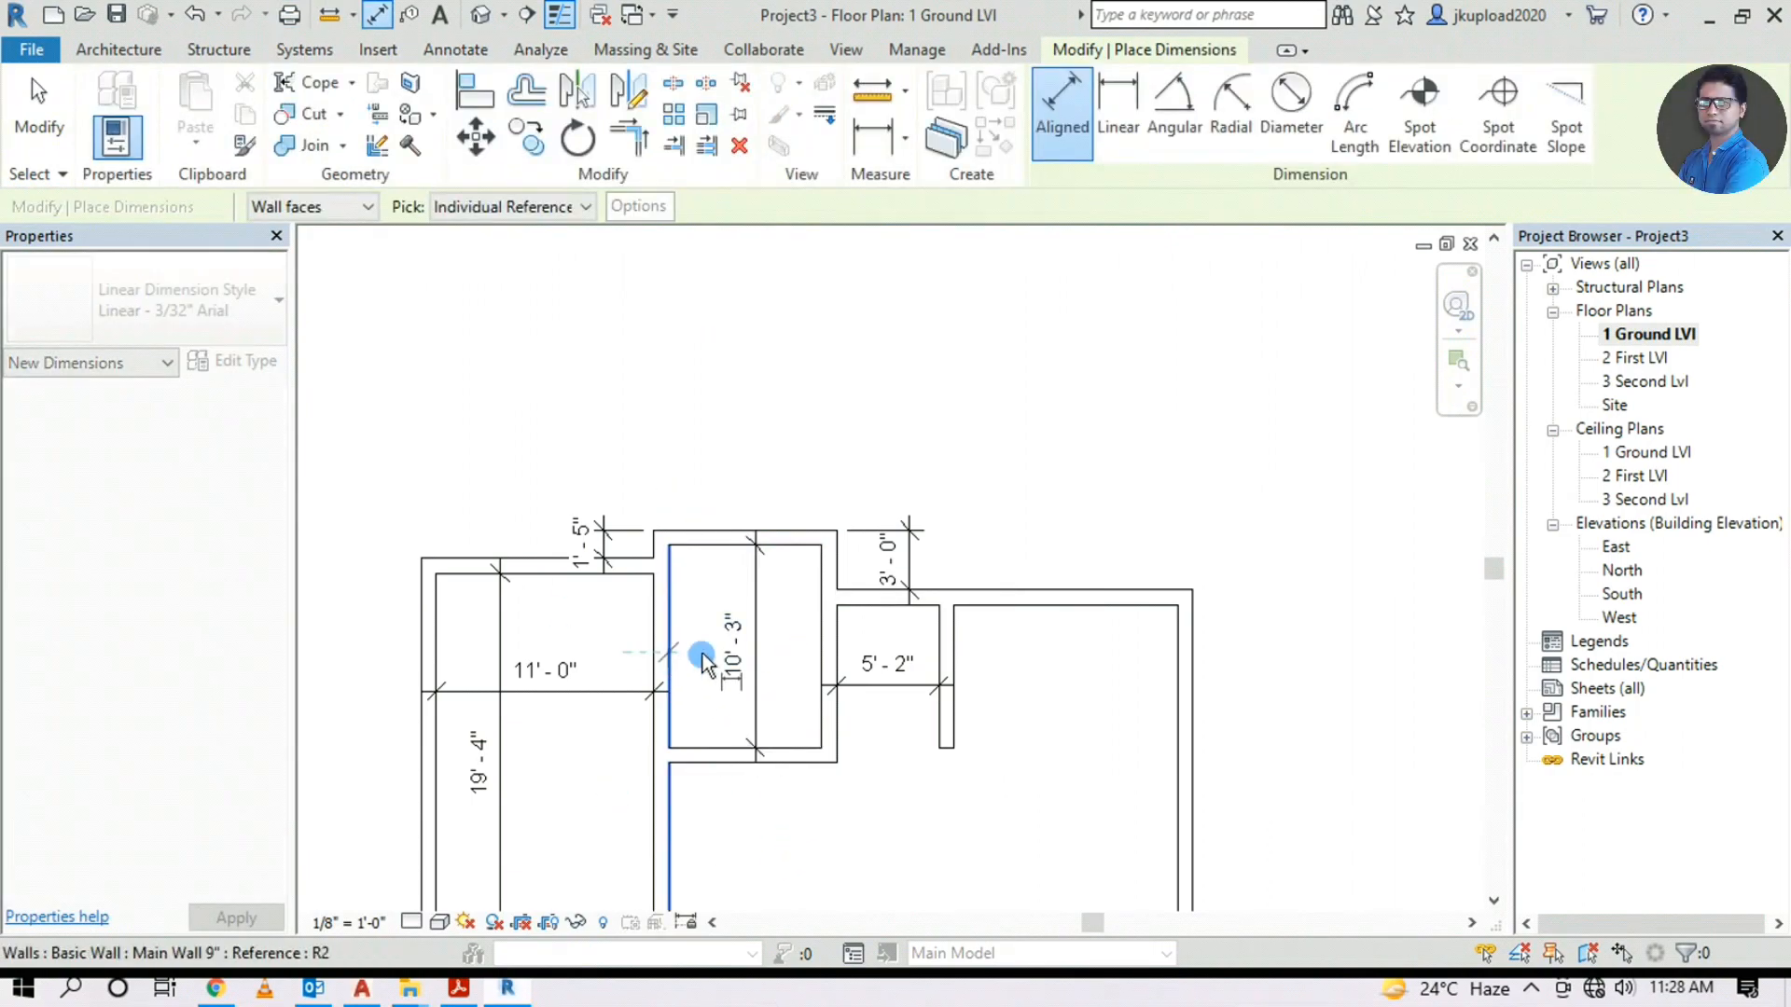
click(824, 653)
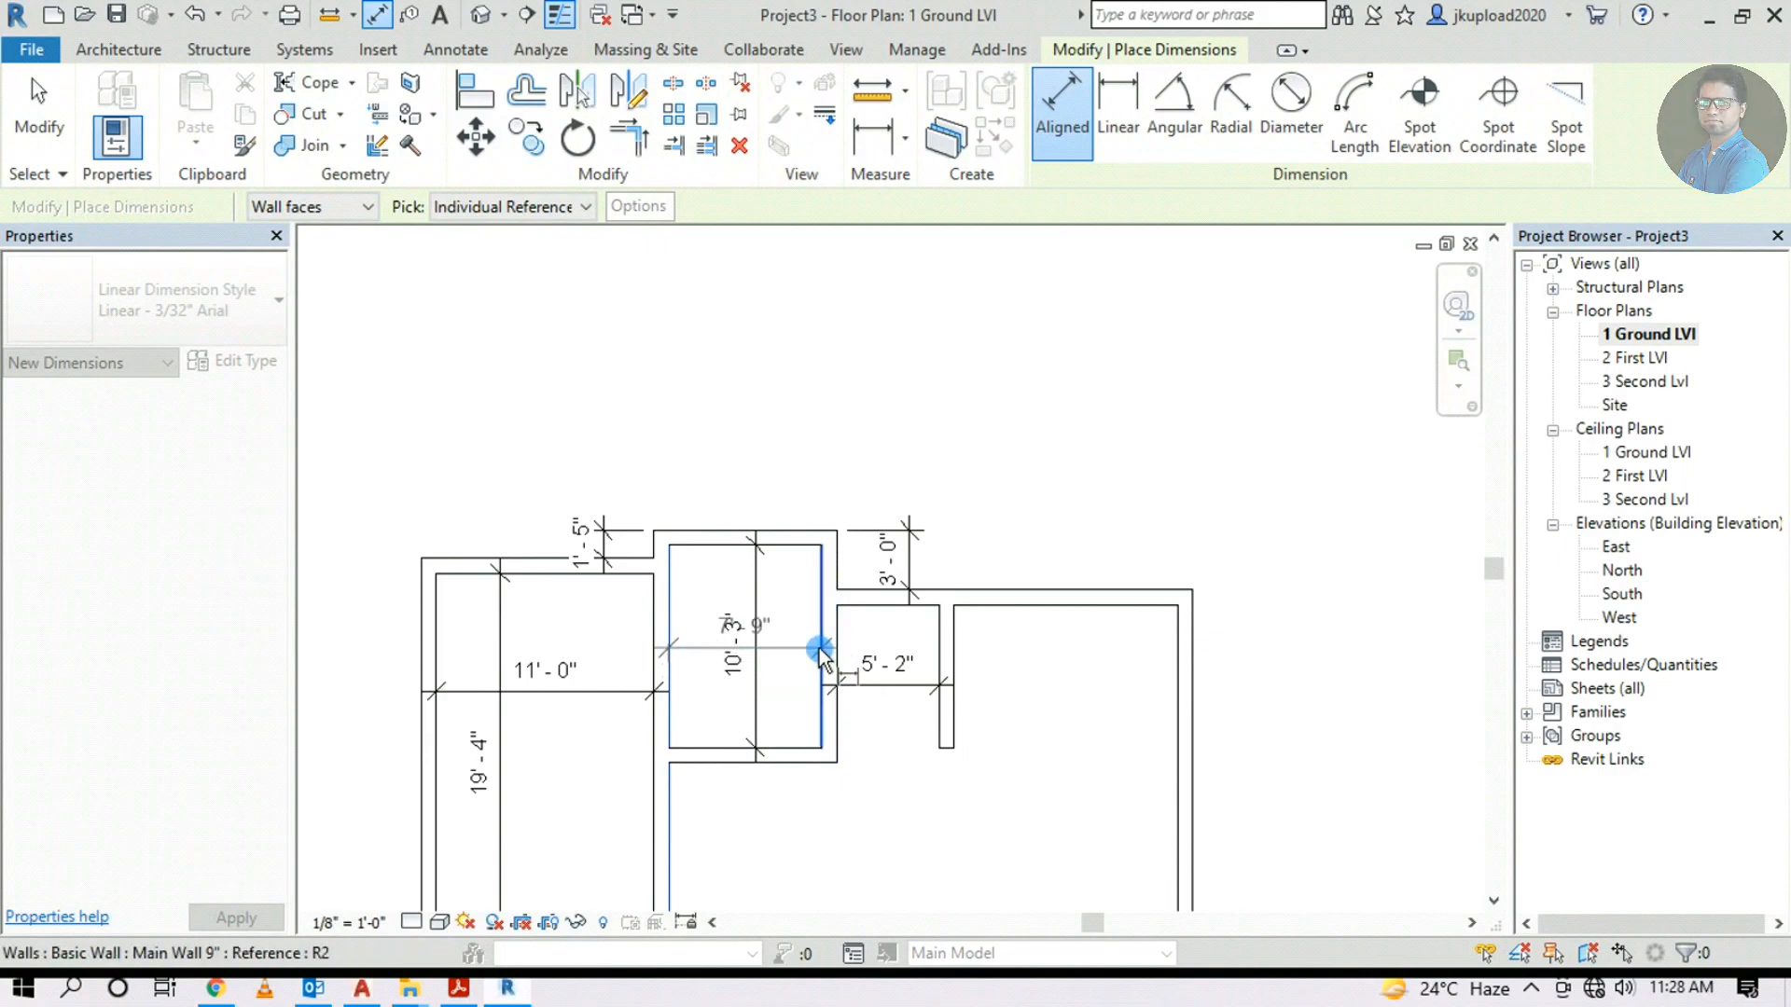
click(787, 594)
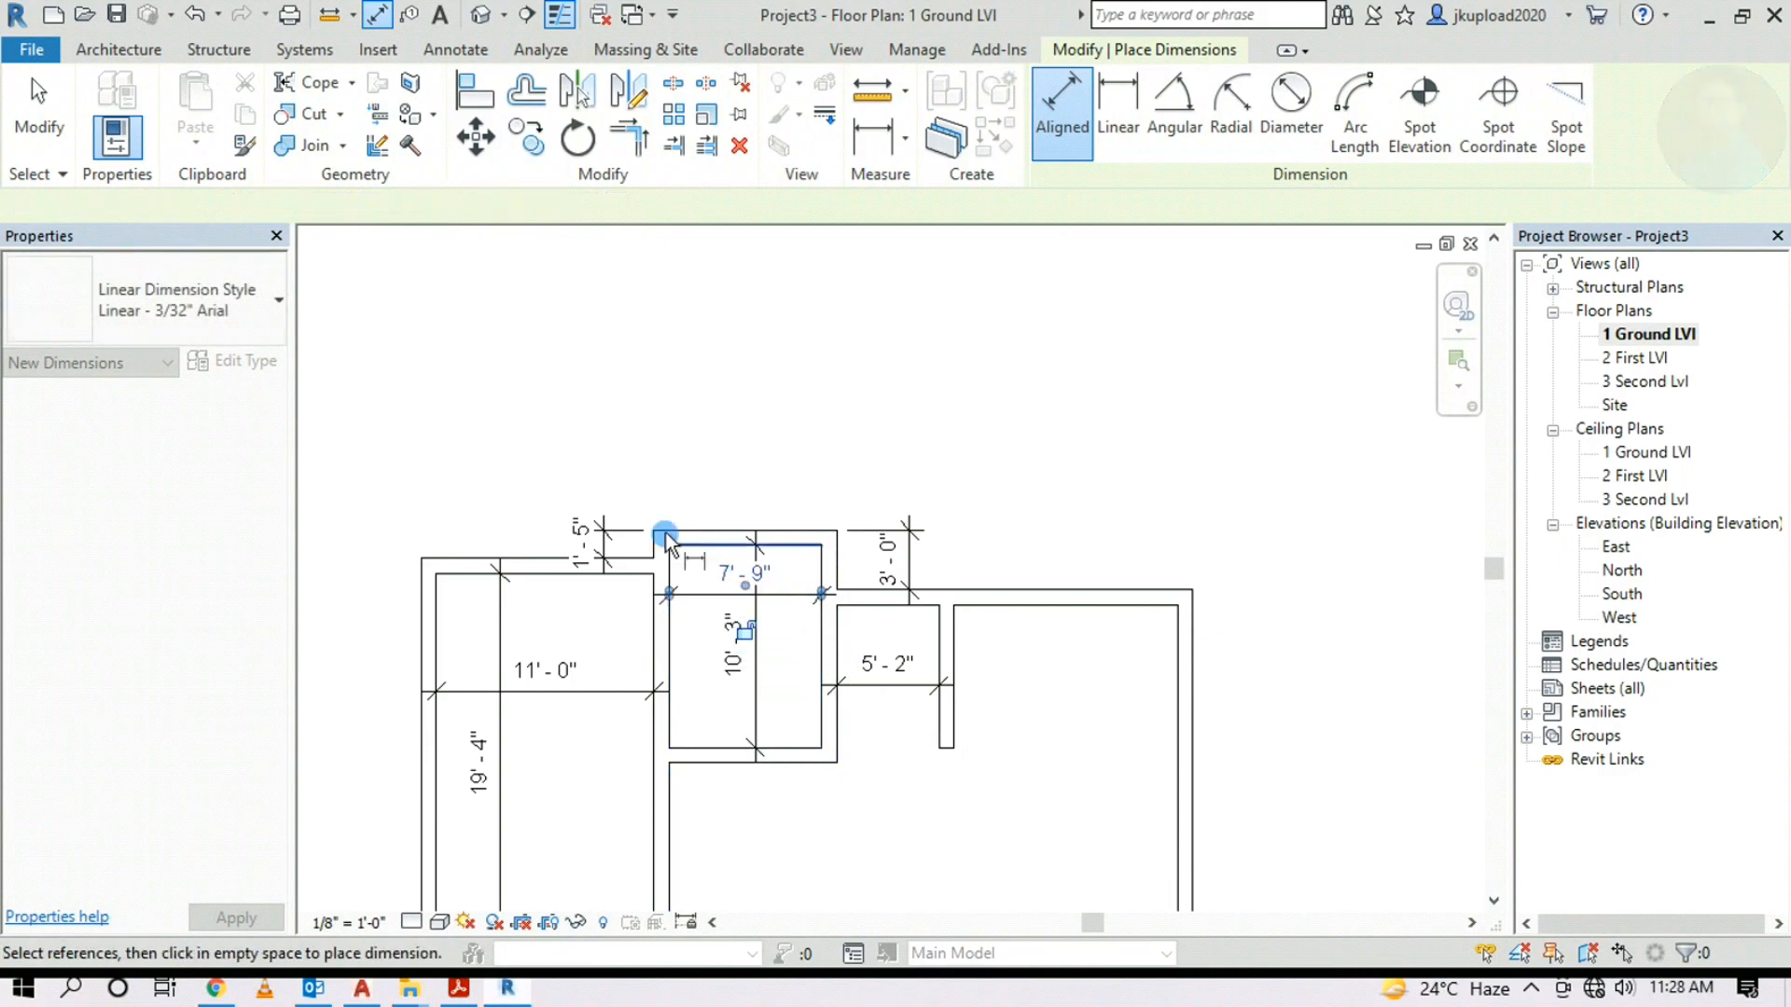
Pan and zoom to compare the dimensioned room with the underlay's bedroom and toilet
middle_drag(935, 728, 548, 734)
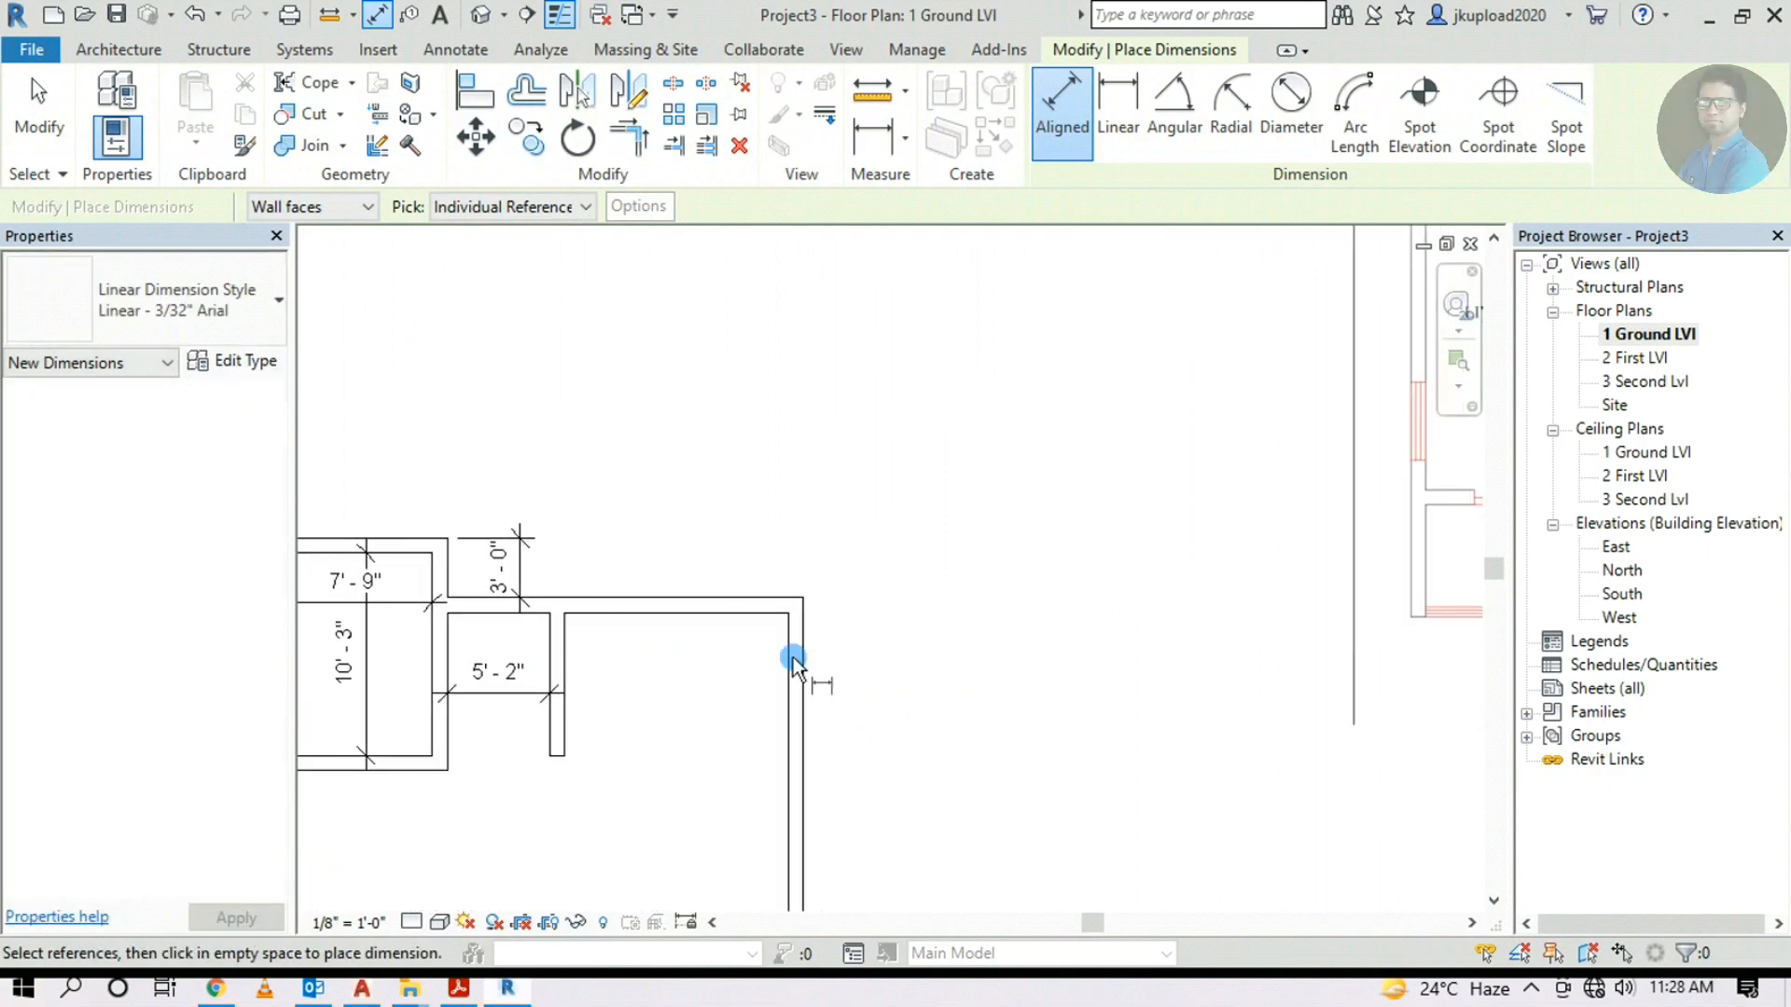
scroll(737, 660, down, 1)
scroll(1246, 418, up, 1)
middle_drag(1242, 418, 1012, 493)
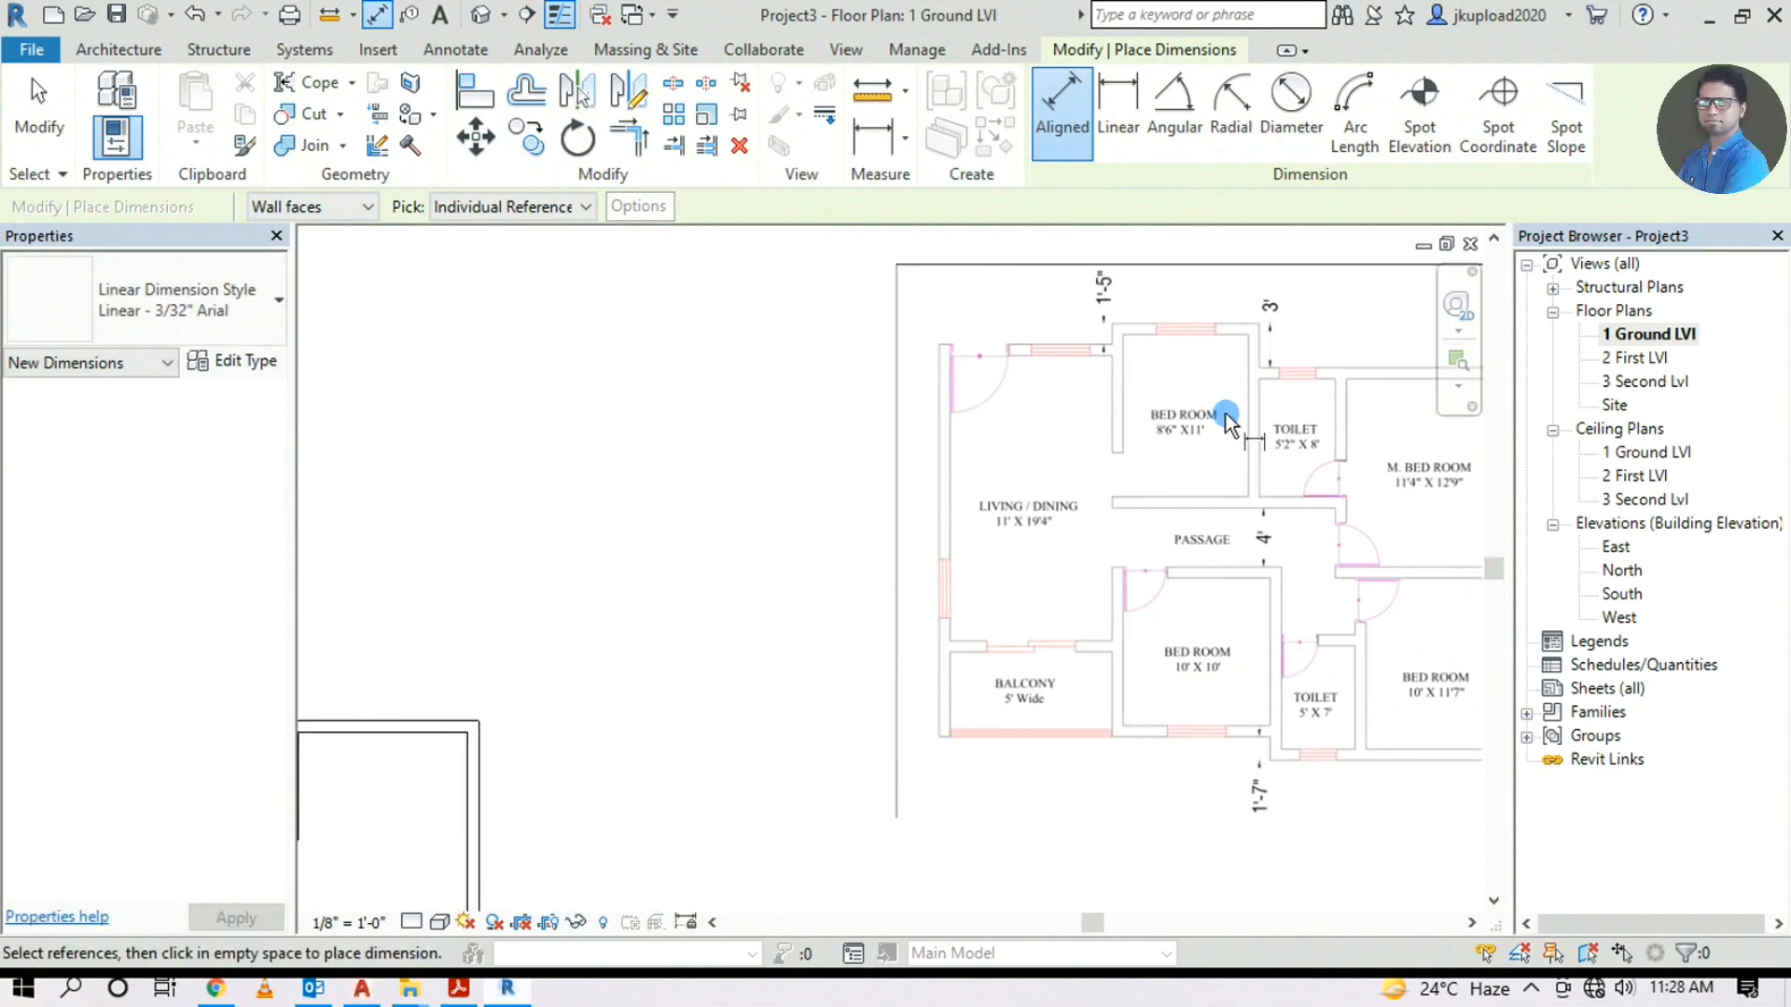
scroll(1225, 413, up, 4)
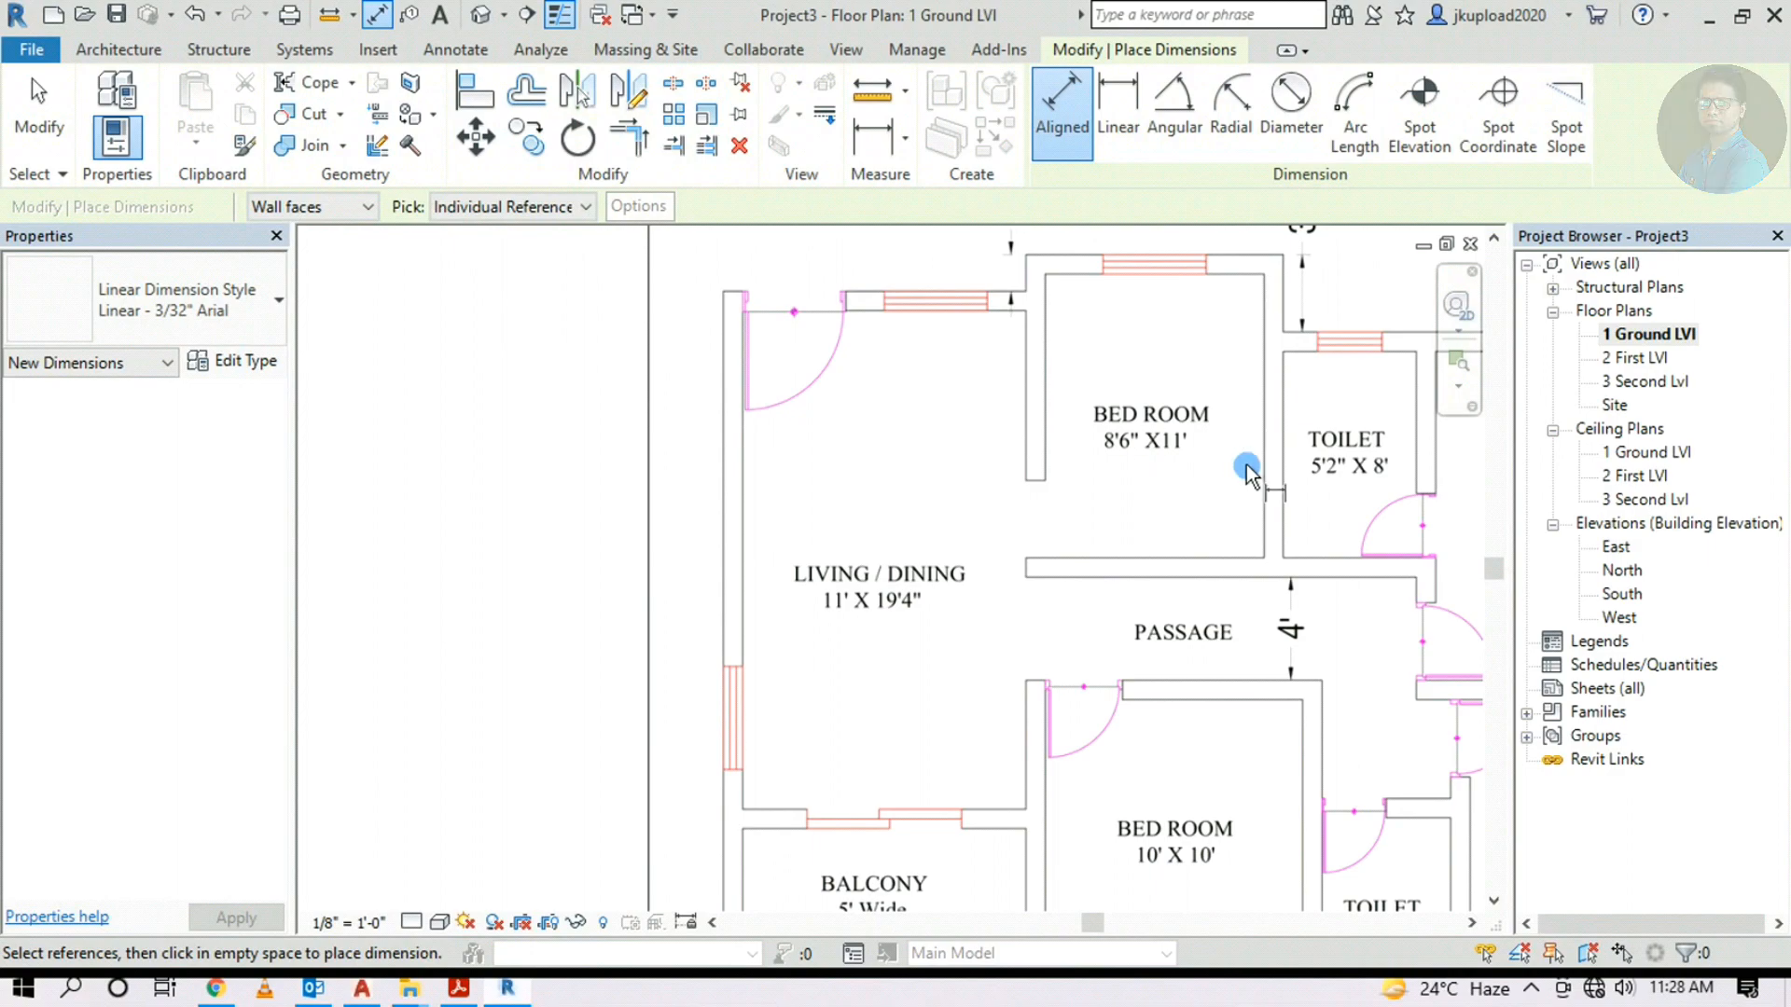
scroll(1178, 446, down, 3)
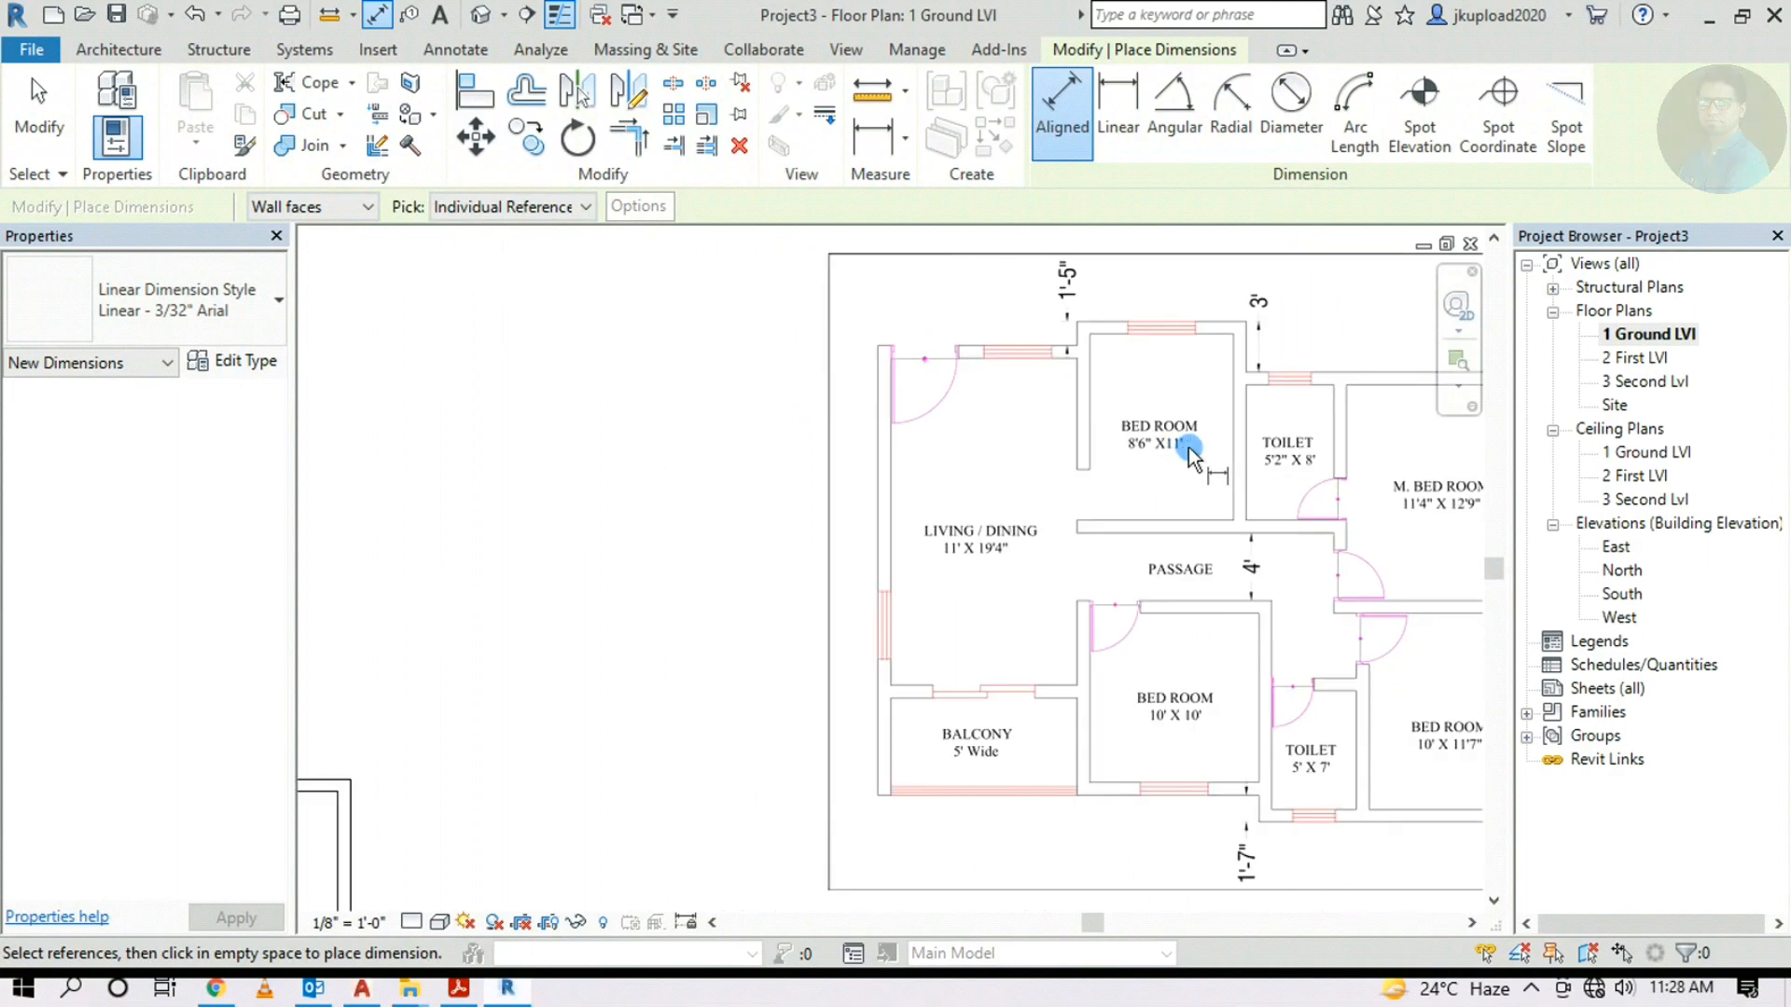
scroll(1229, 466, down, 2)
middle_drag(821, 568, 1210, 436)
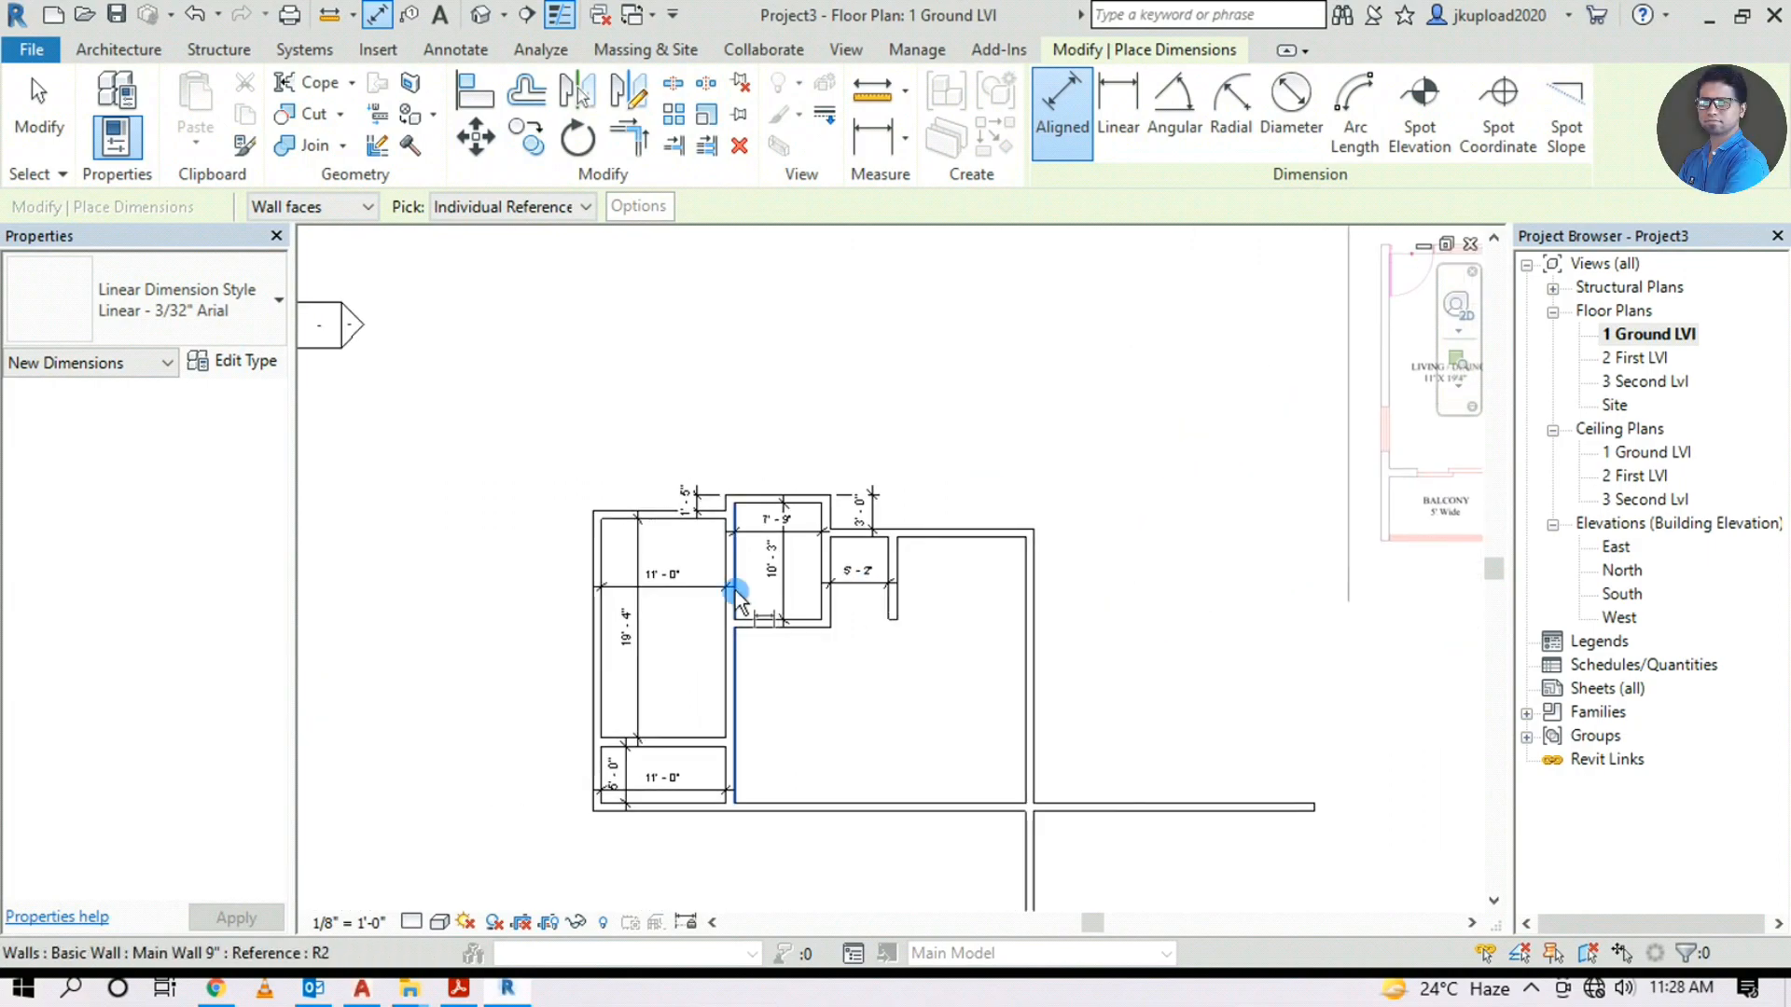
scroll(737, 582, up, 2)
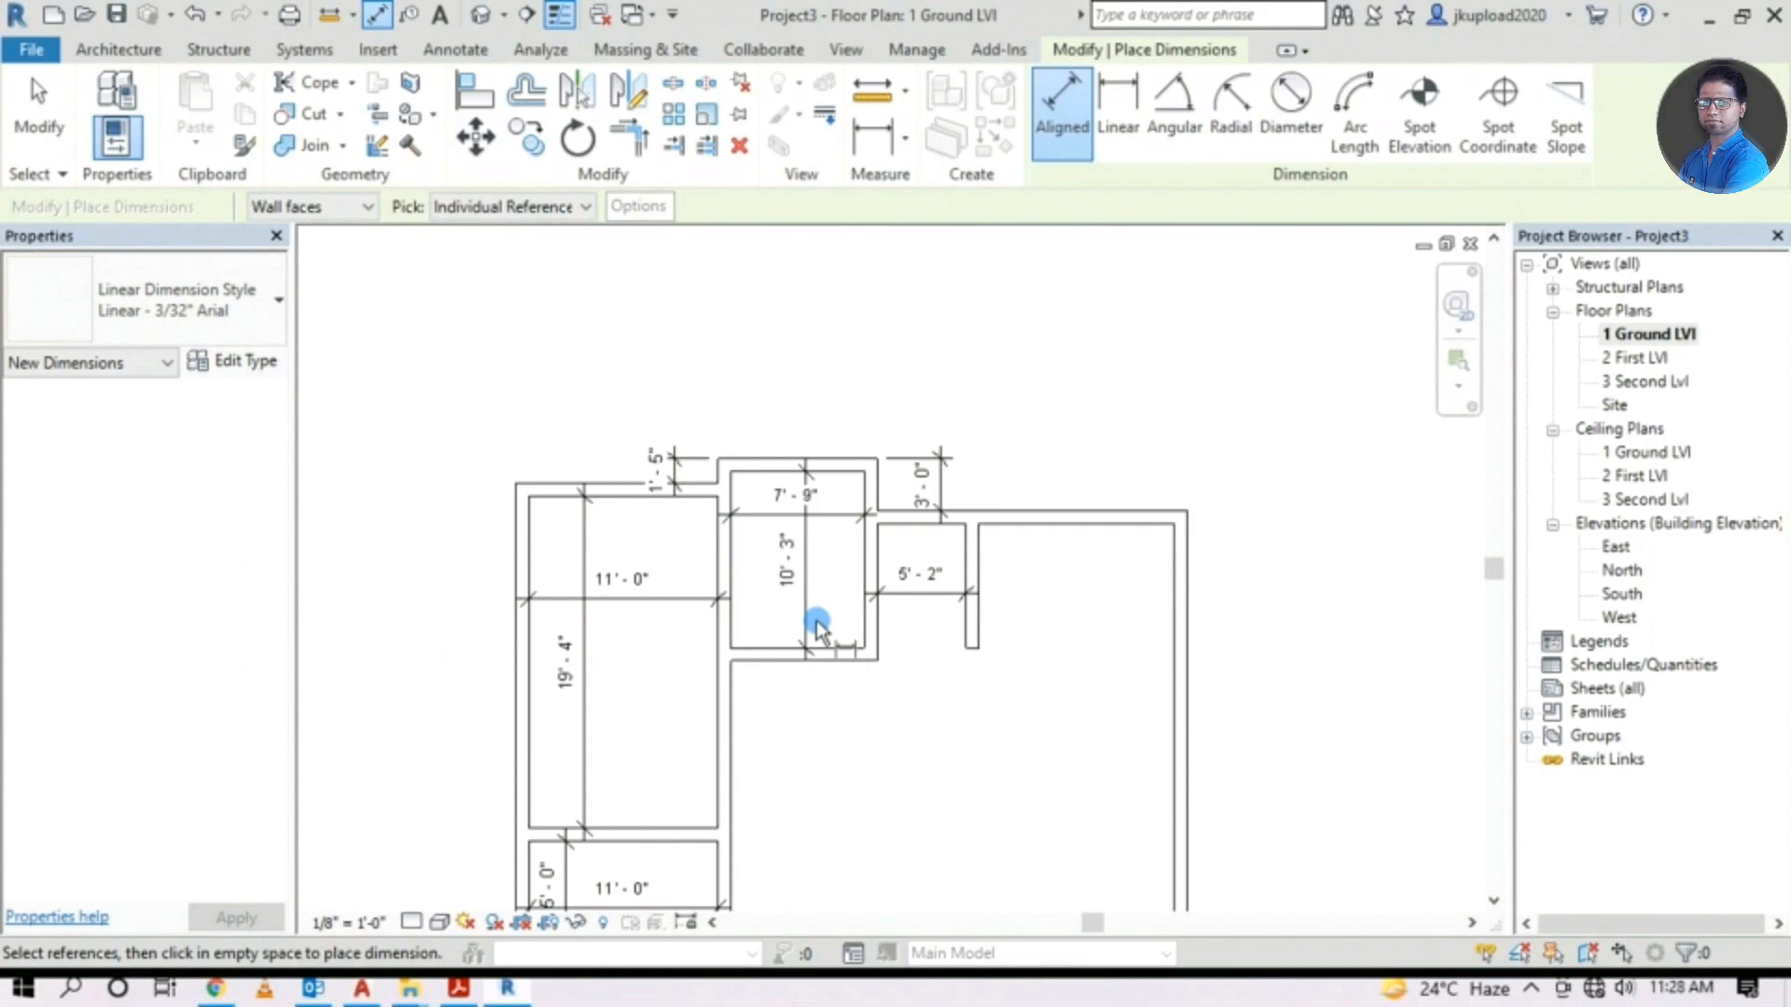
Flip the bedroom walls so the bedroom measures 11'-0" deep and 8'-6" wide
key(Escape)
key(Escape)
middle_drag(910, 657, 838, 674)
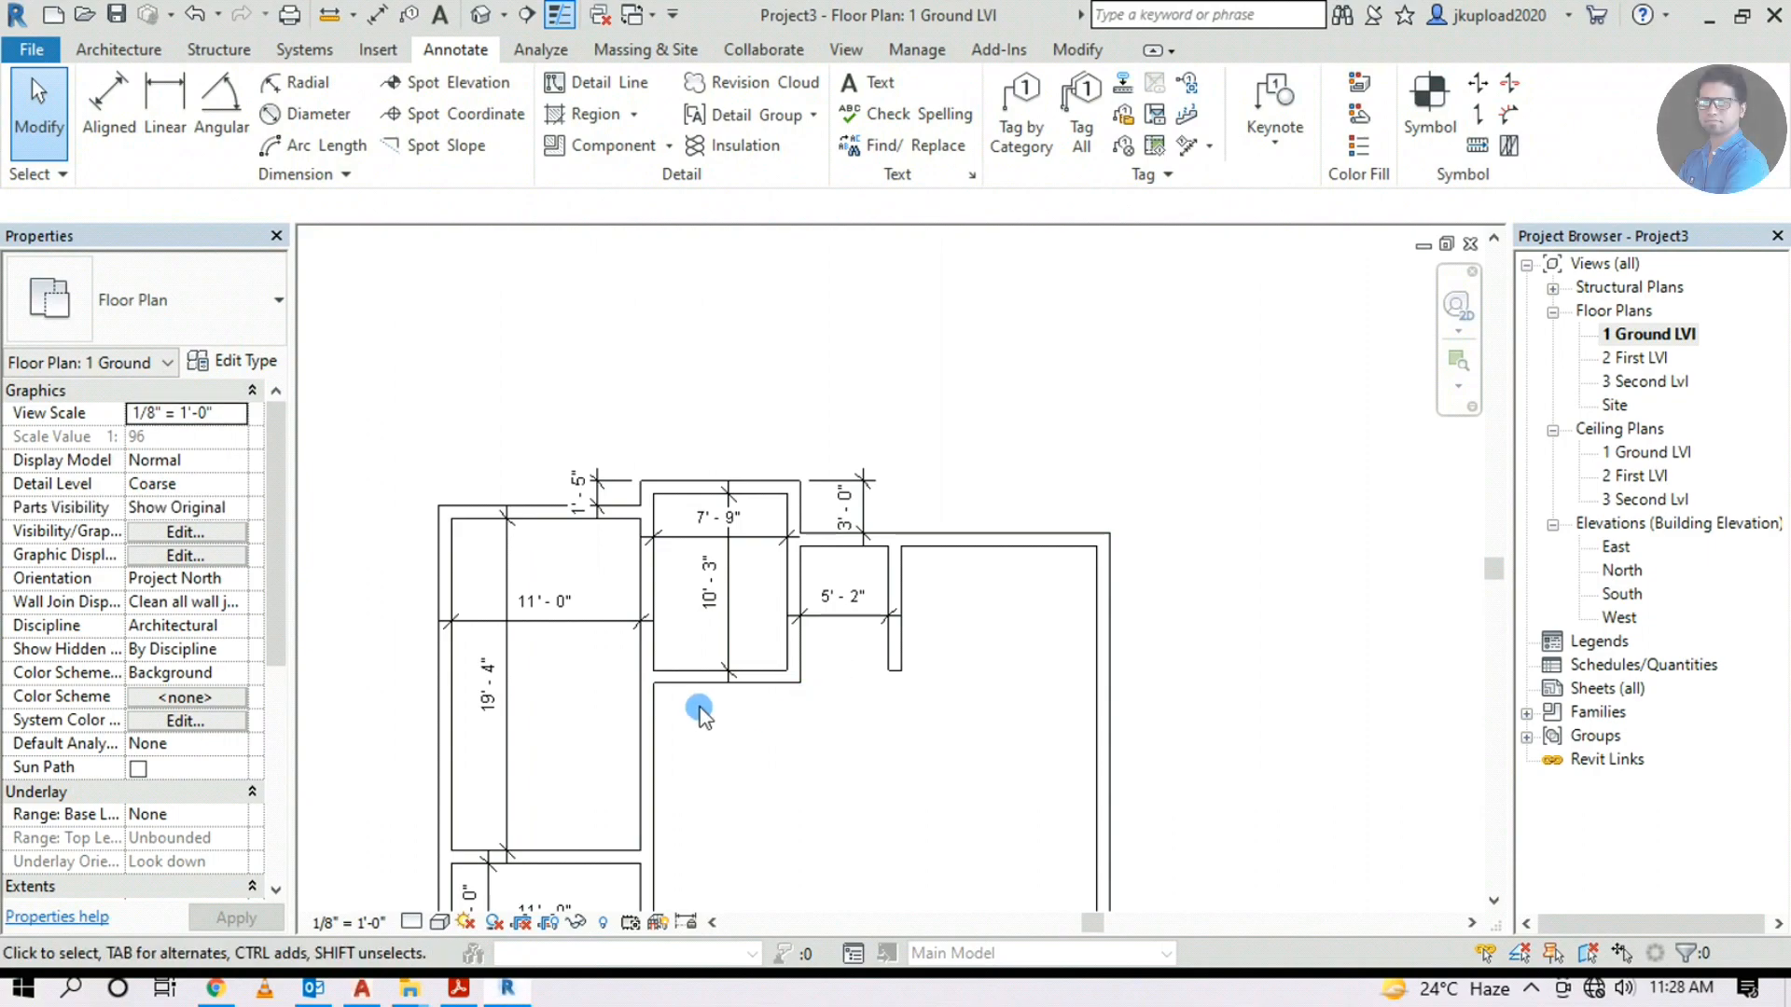
scroll(700, 711, up, 2)
click(732, 671)
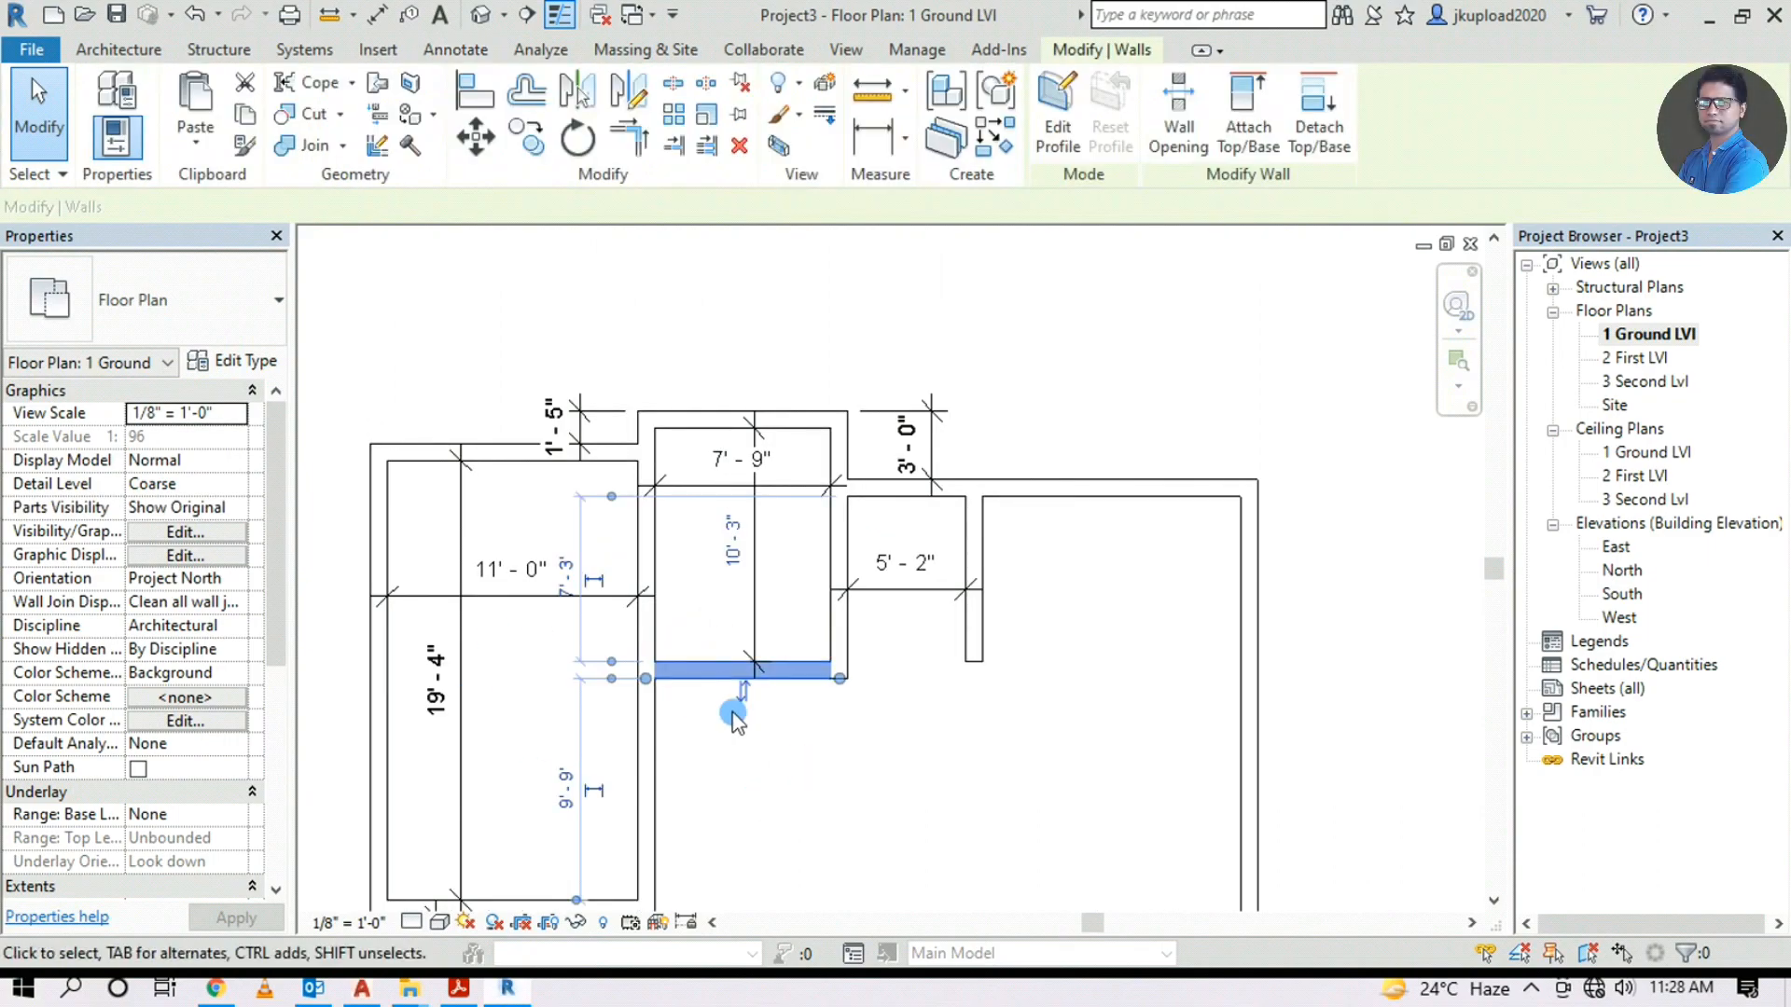
click(744, 690)
click(839, 771)
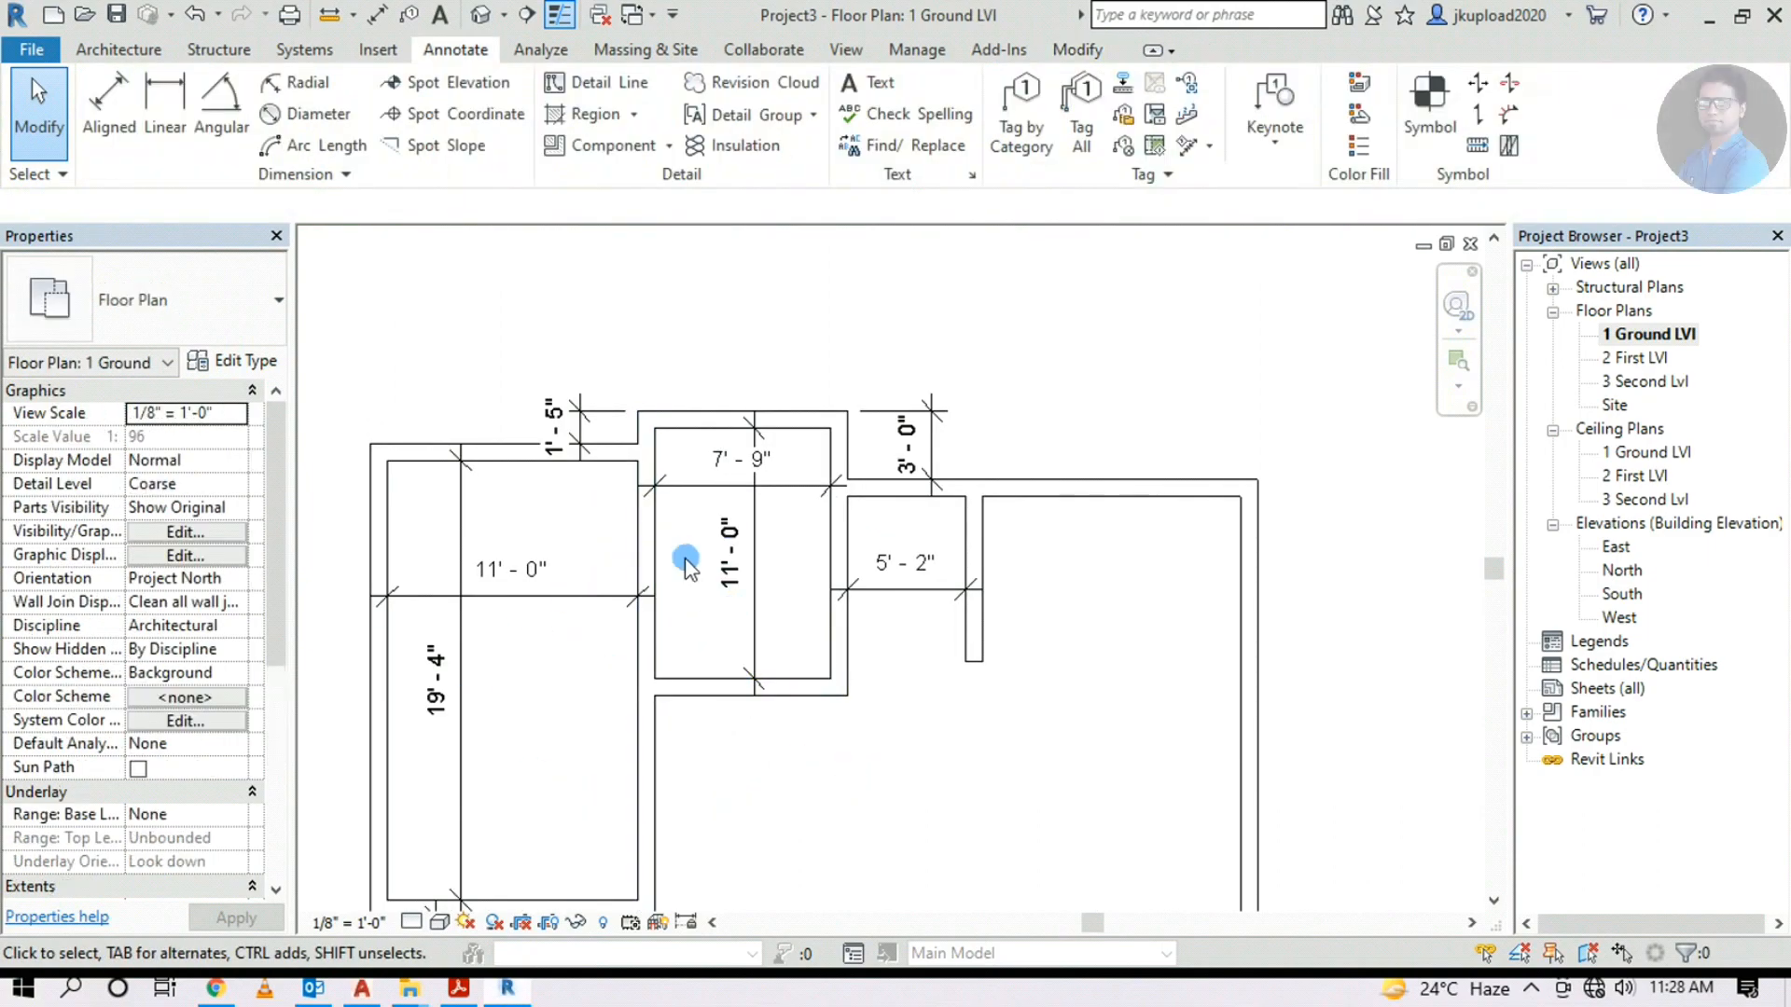
click(851, 559)
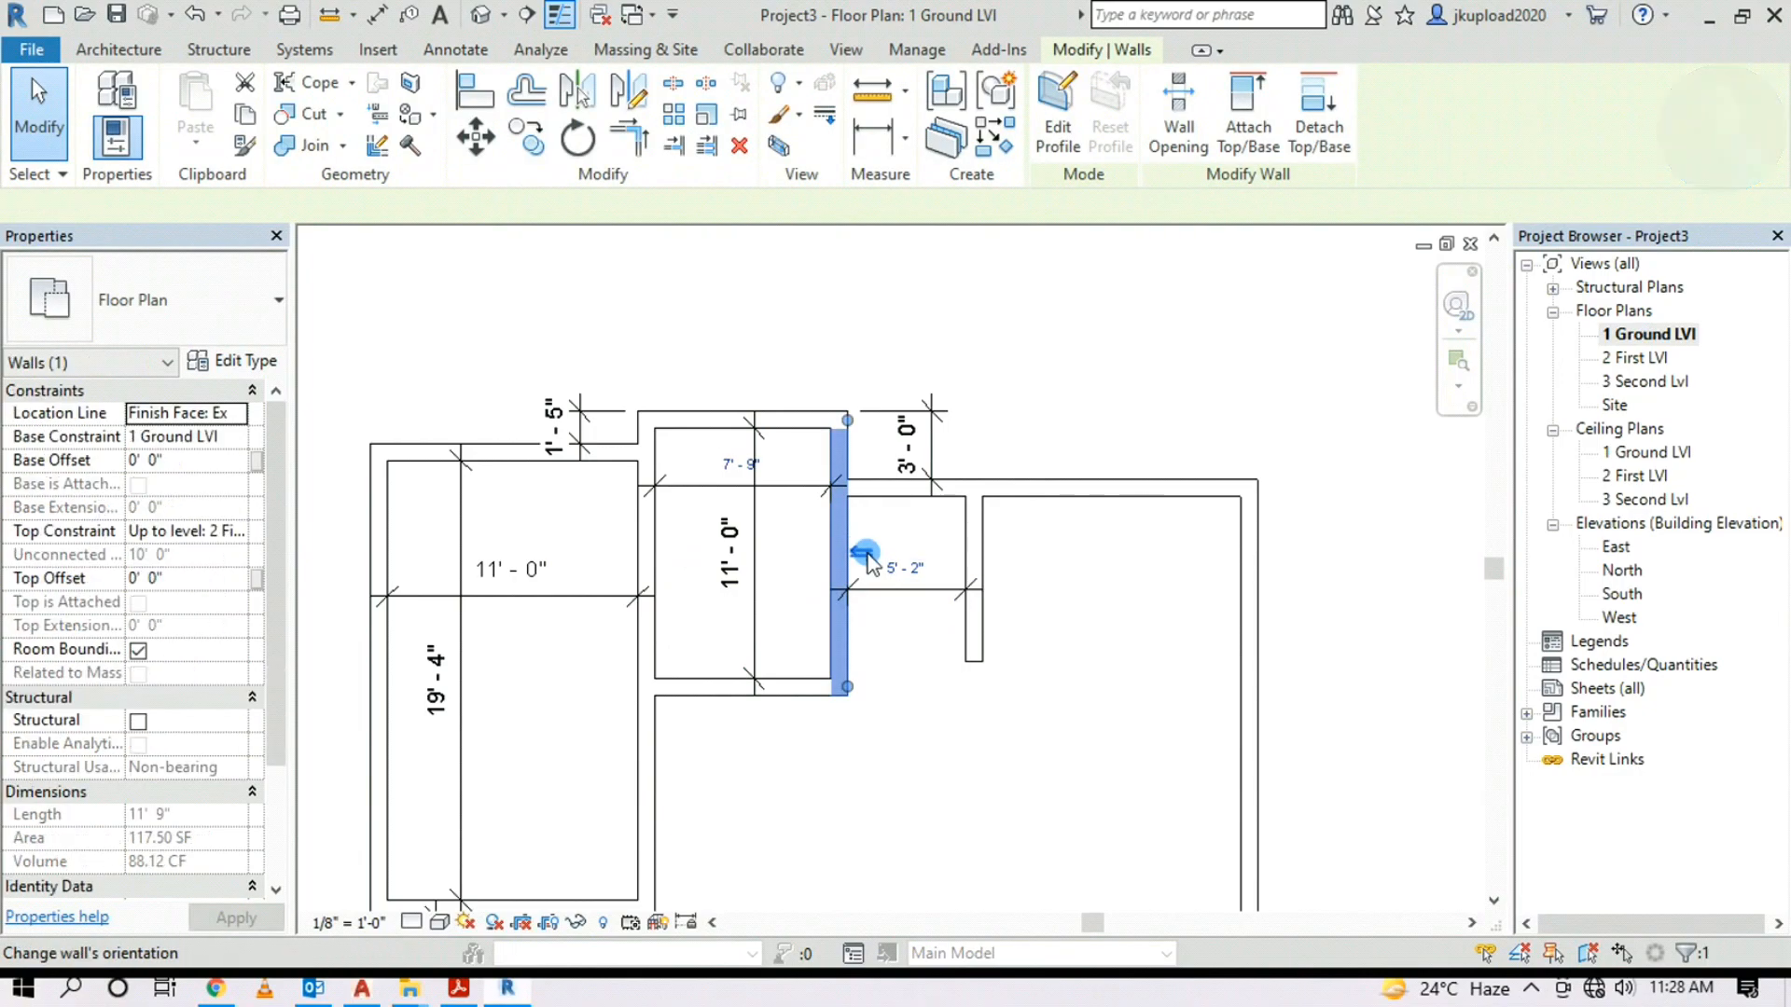
click(863, 555)
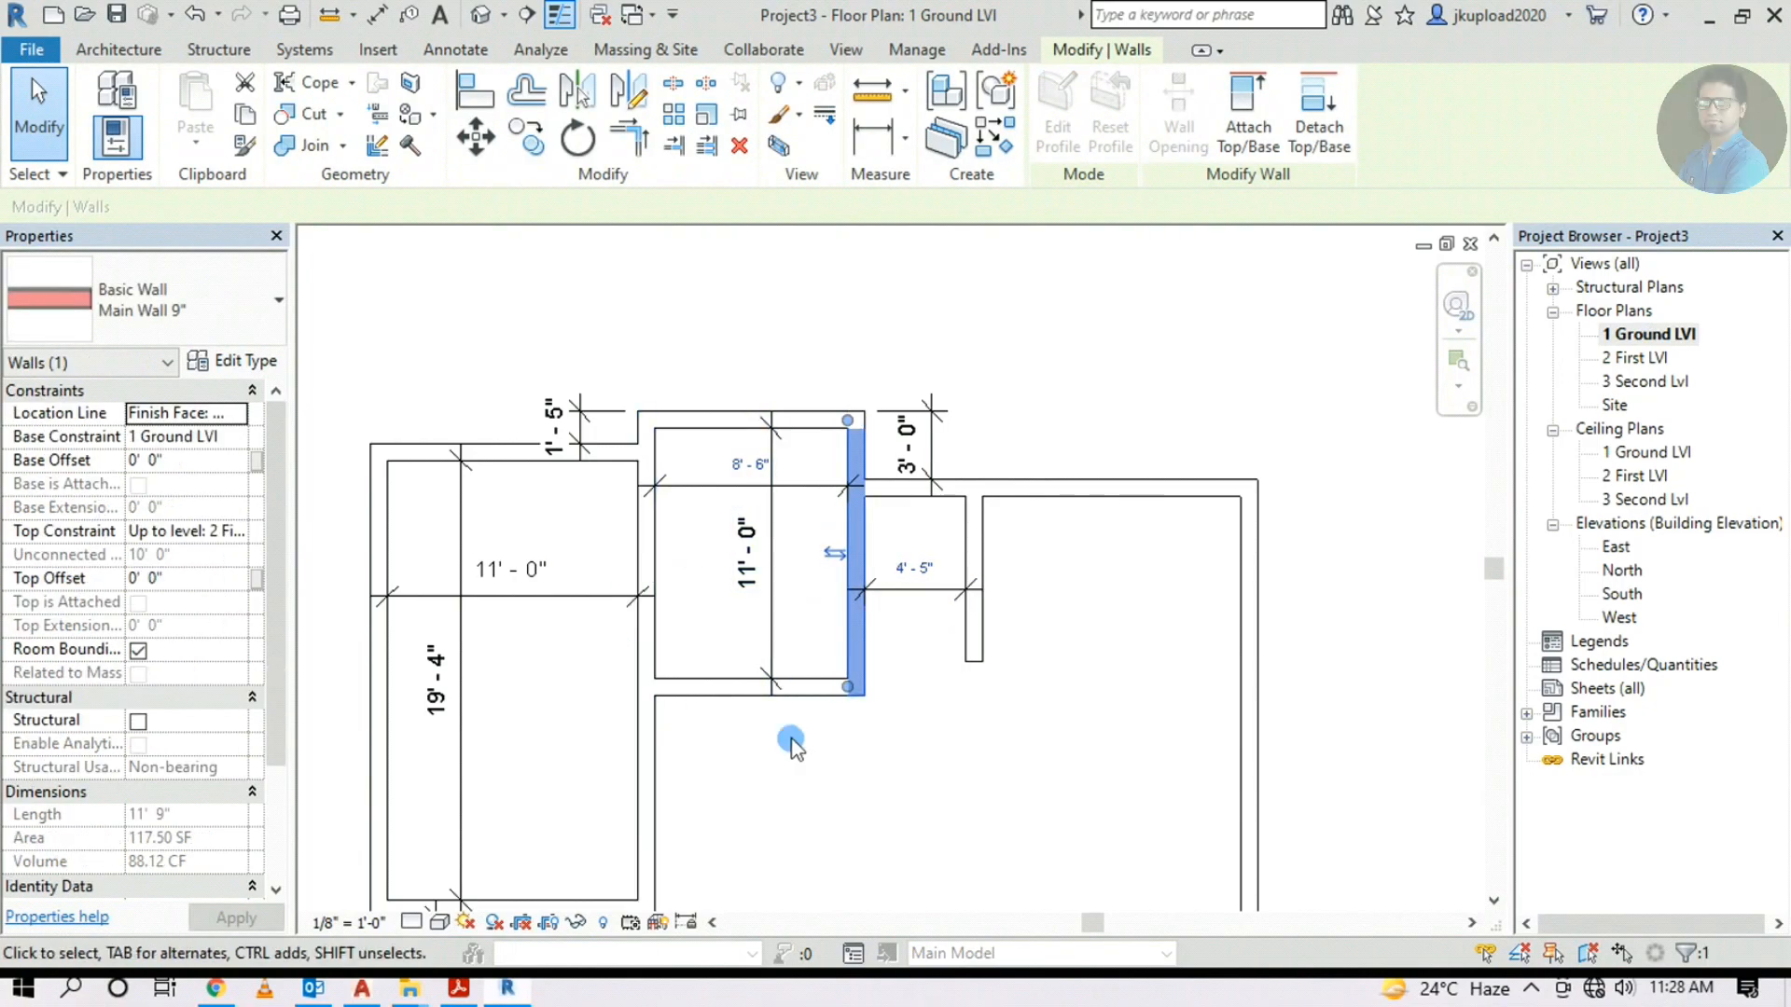
click(934, 757)
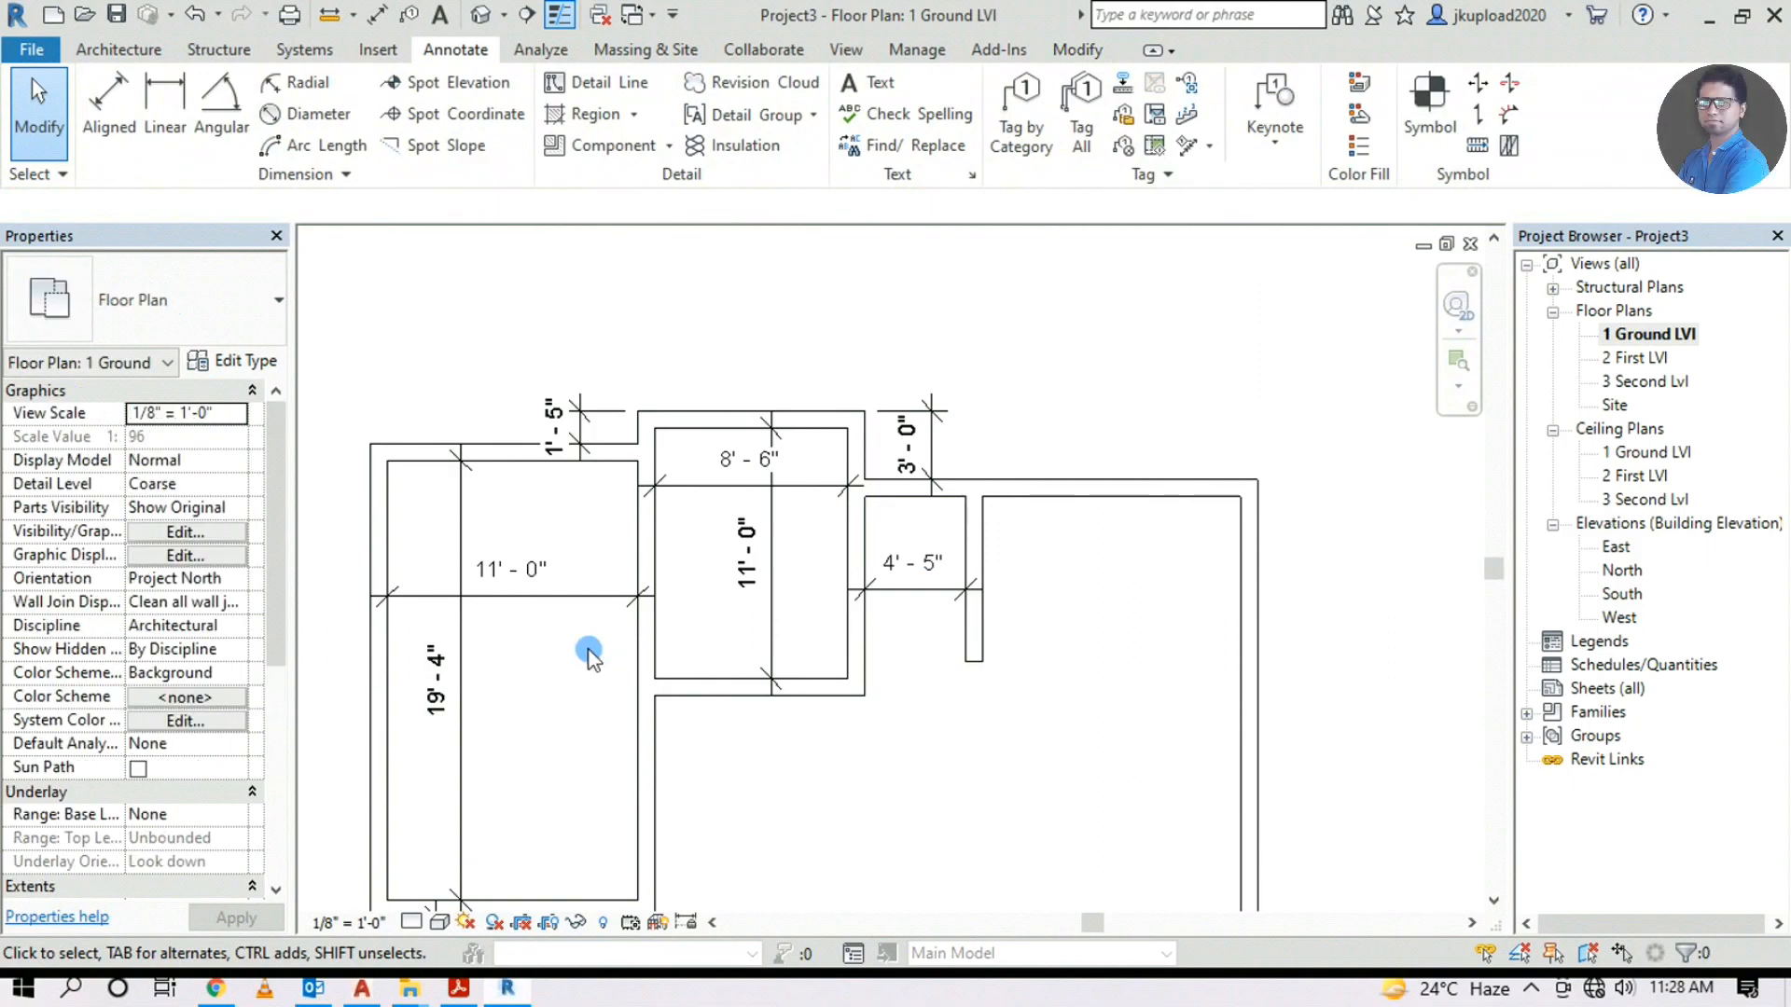
Pan between the underlay plan and the traced walls to check the bedroom sizes
scroll(589, 651, down, 2)
middle_drag(1380, 573, 689, 789)
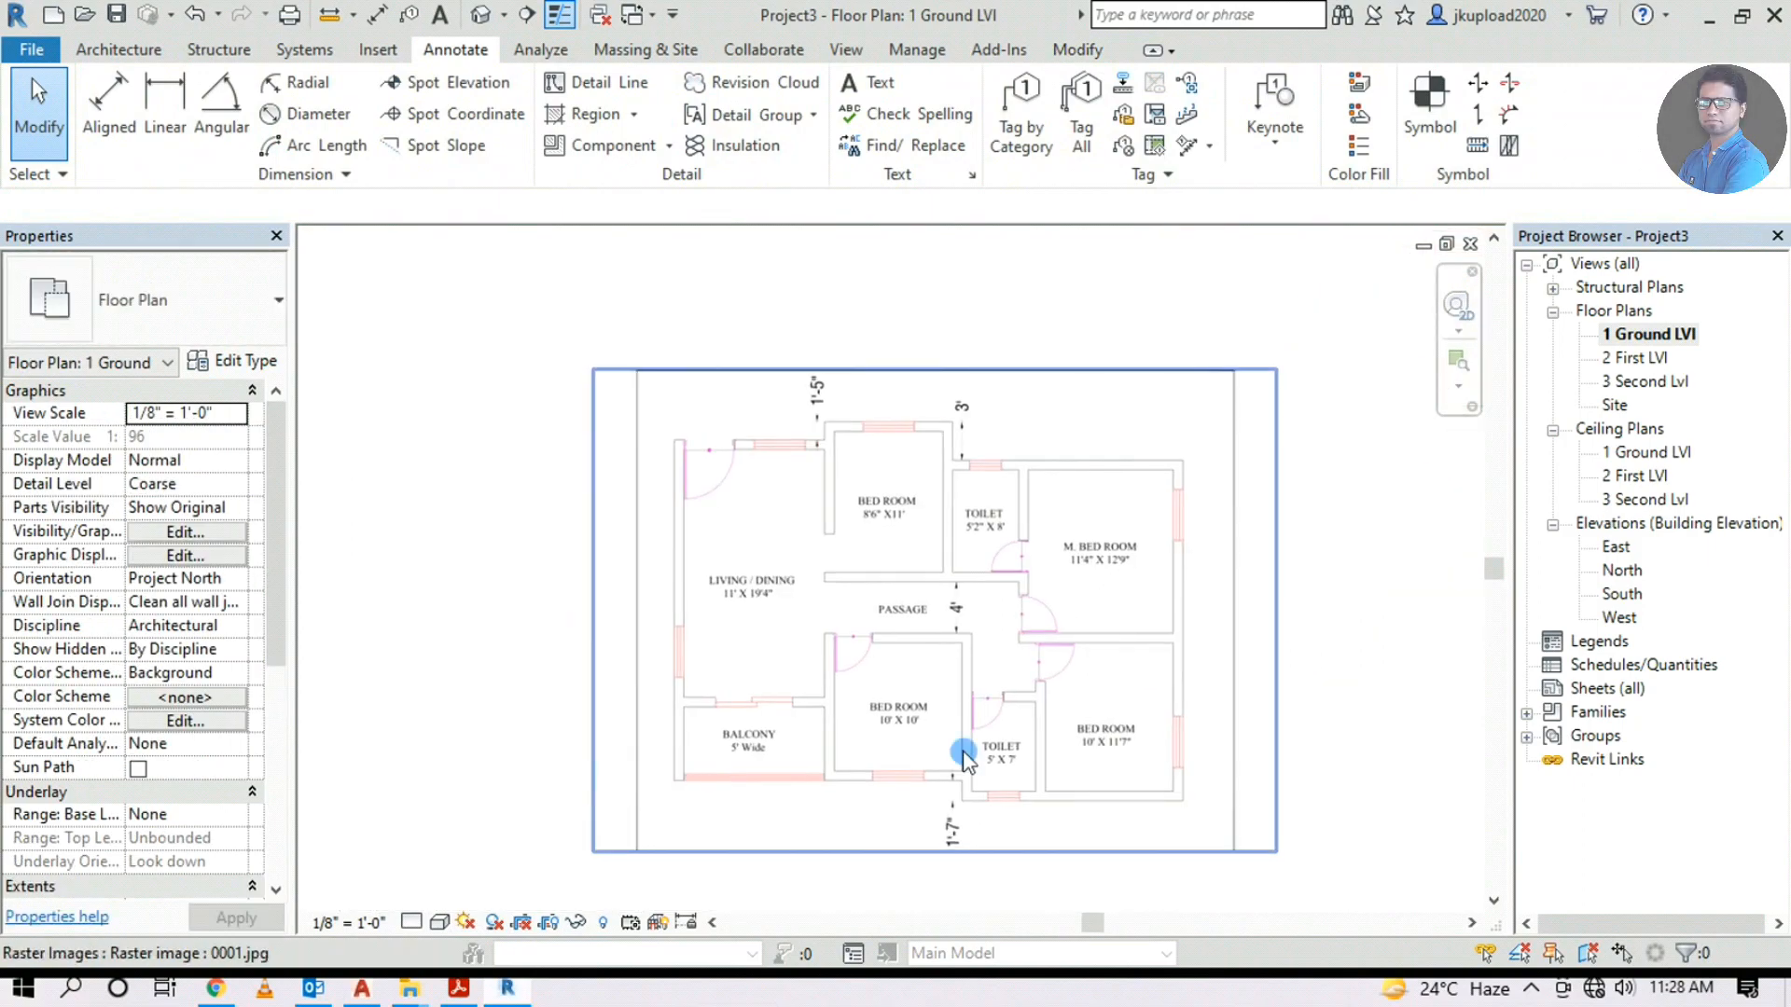
scroll(913, 541, up, 2)
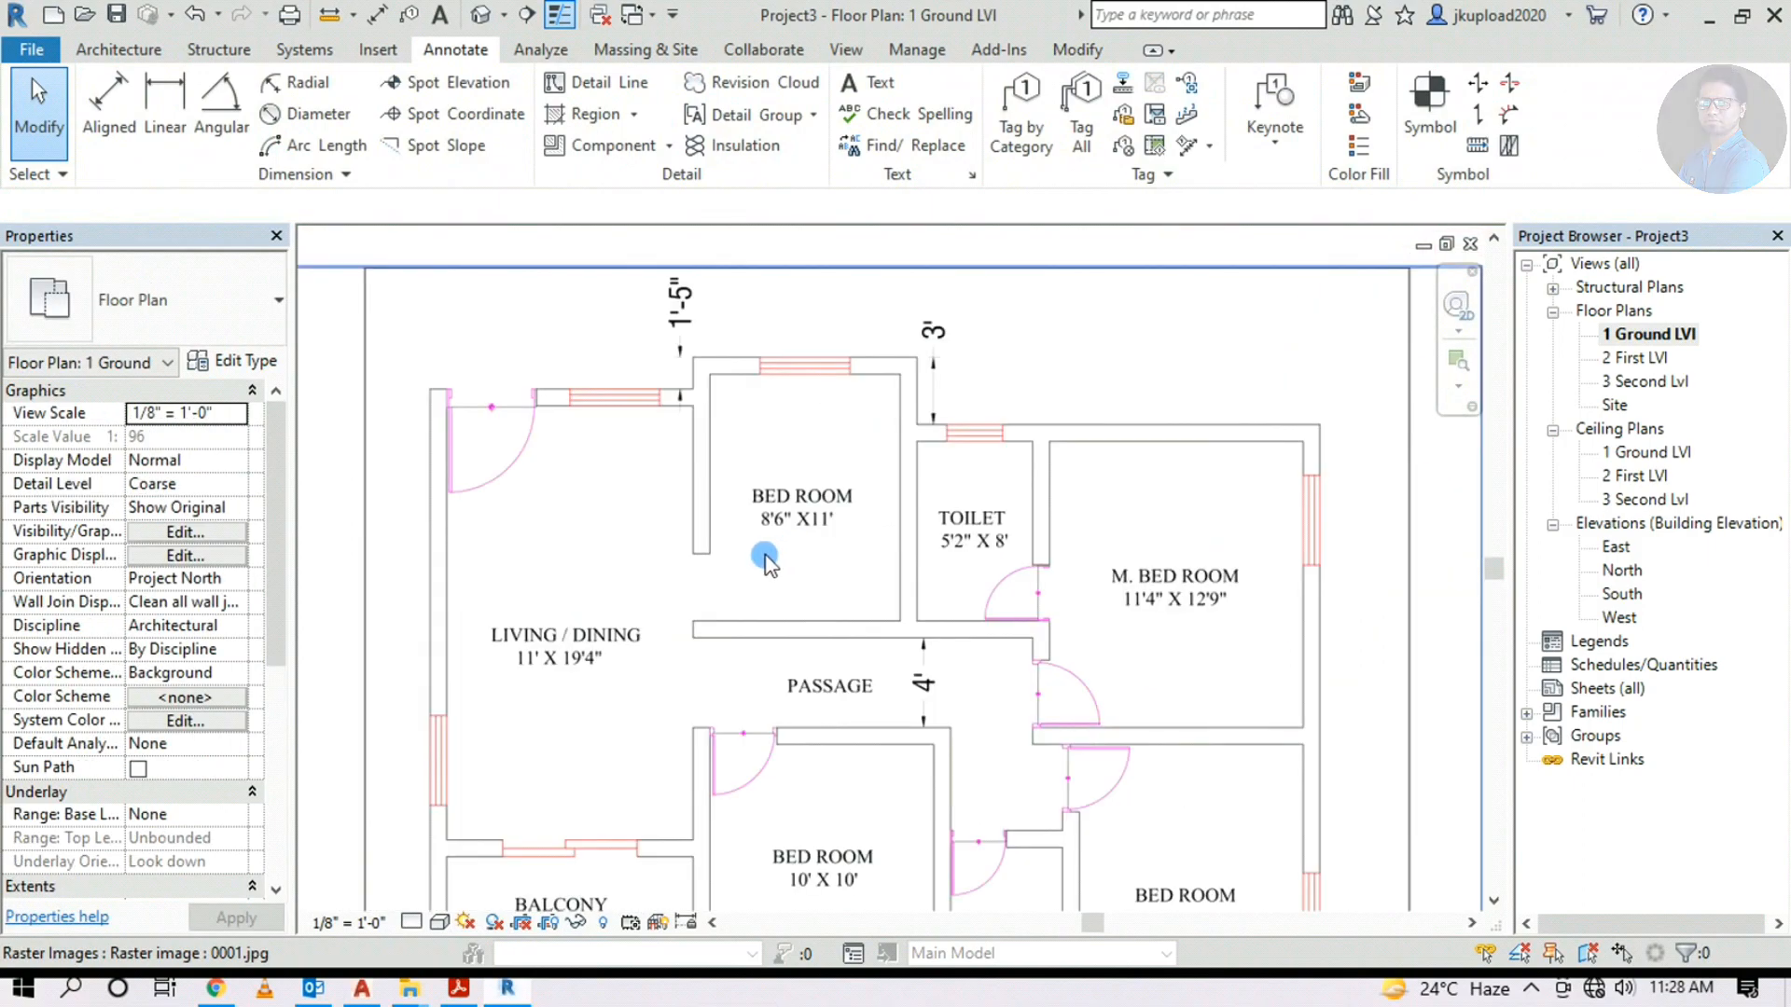
scroll(778, 524, up, 2)
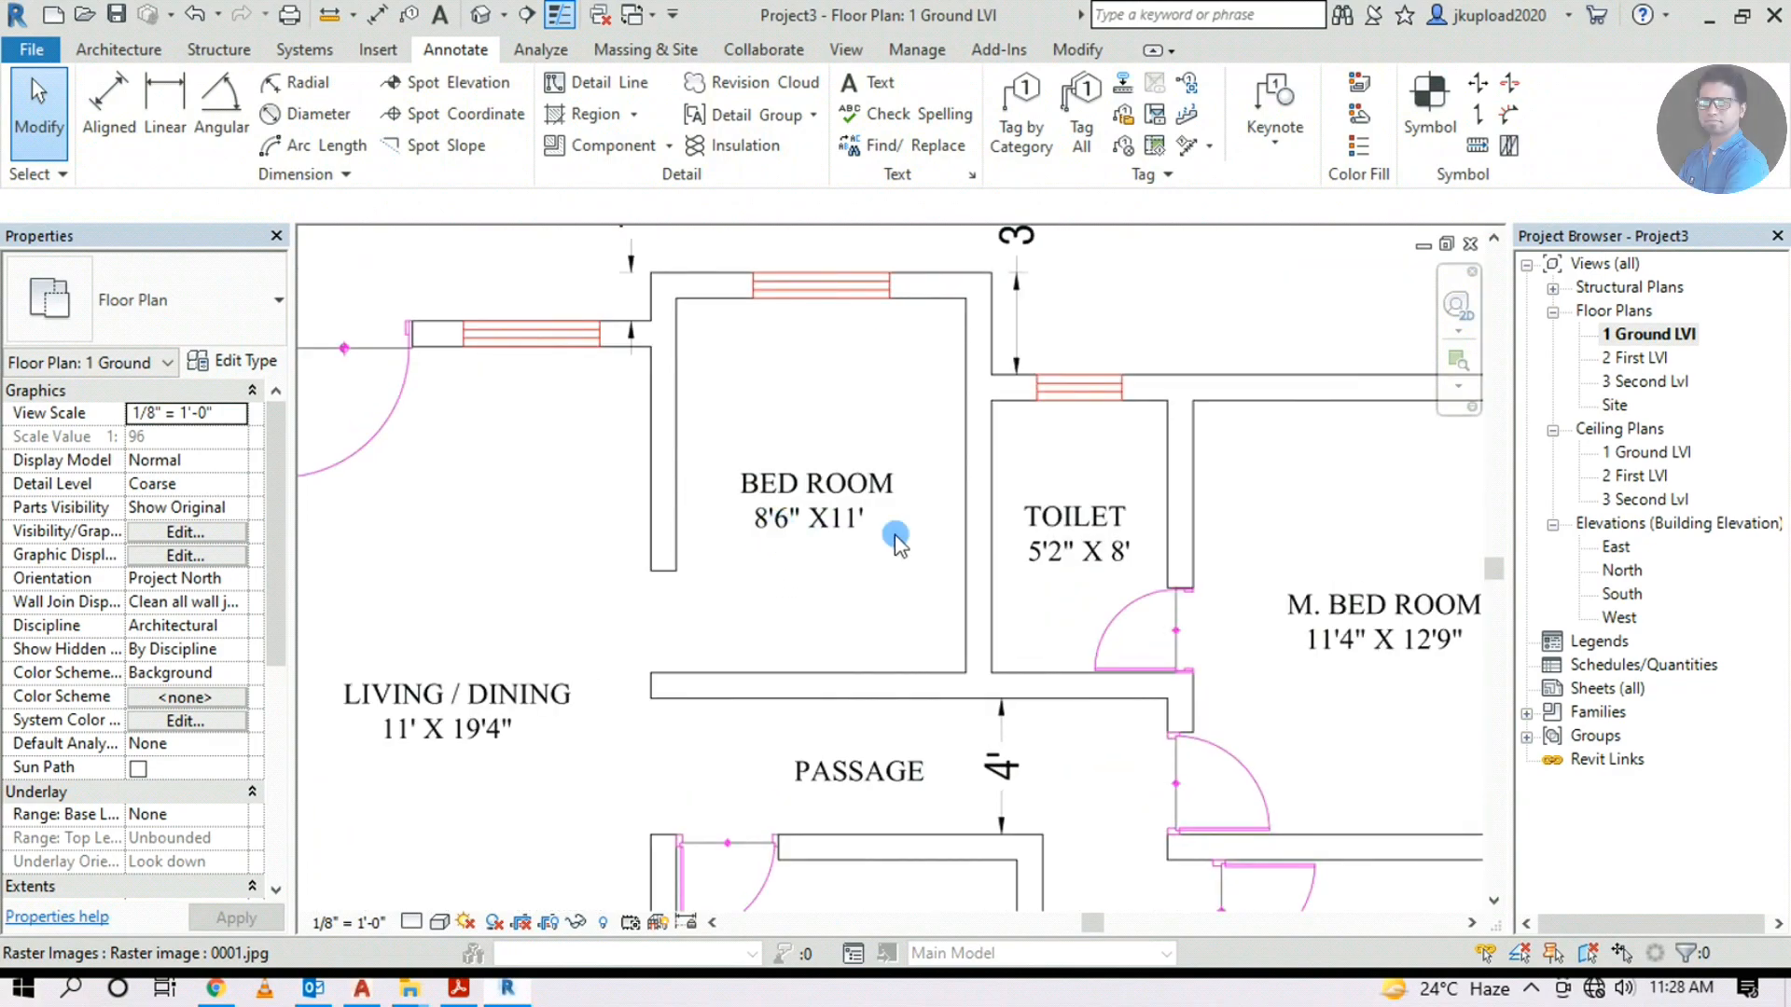
scroll(921, 537, down, 1)
scroll(957, 560, down, 4)
middle_drag(792, 538, 1379, 293)
scroll(578, 687, up, 2)
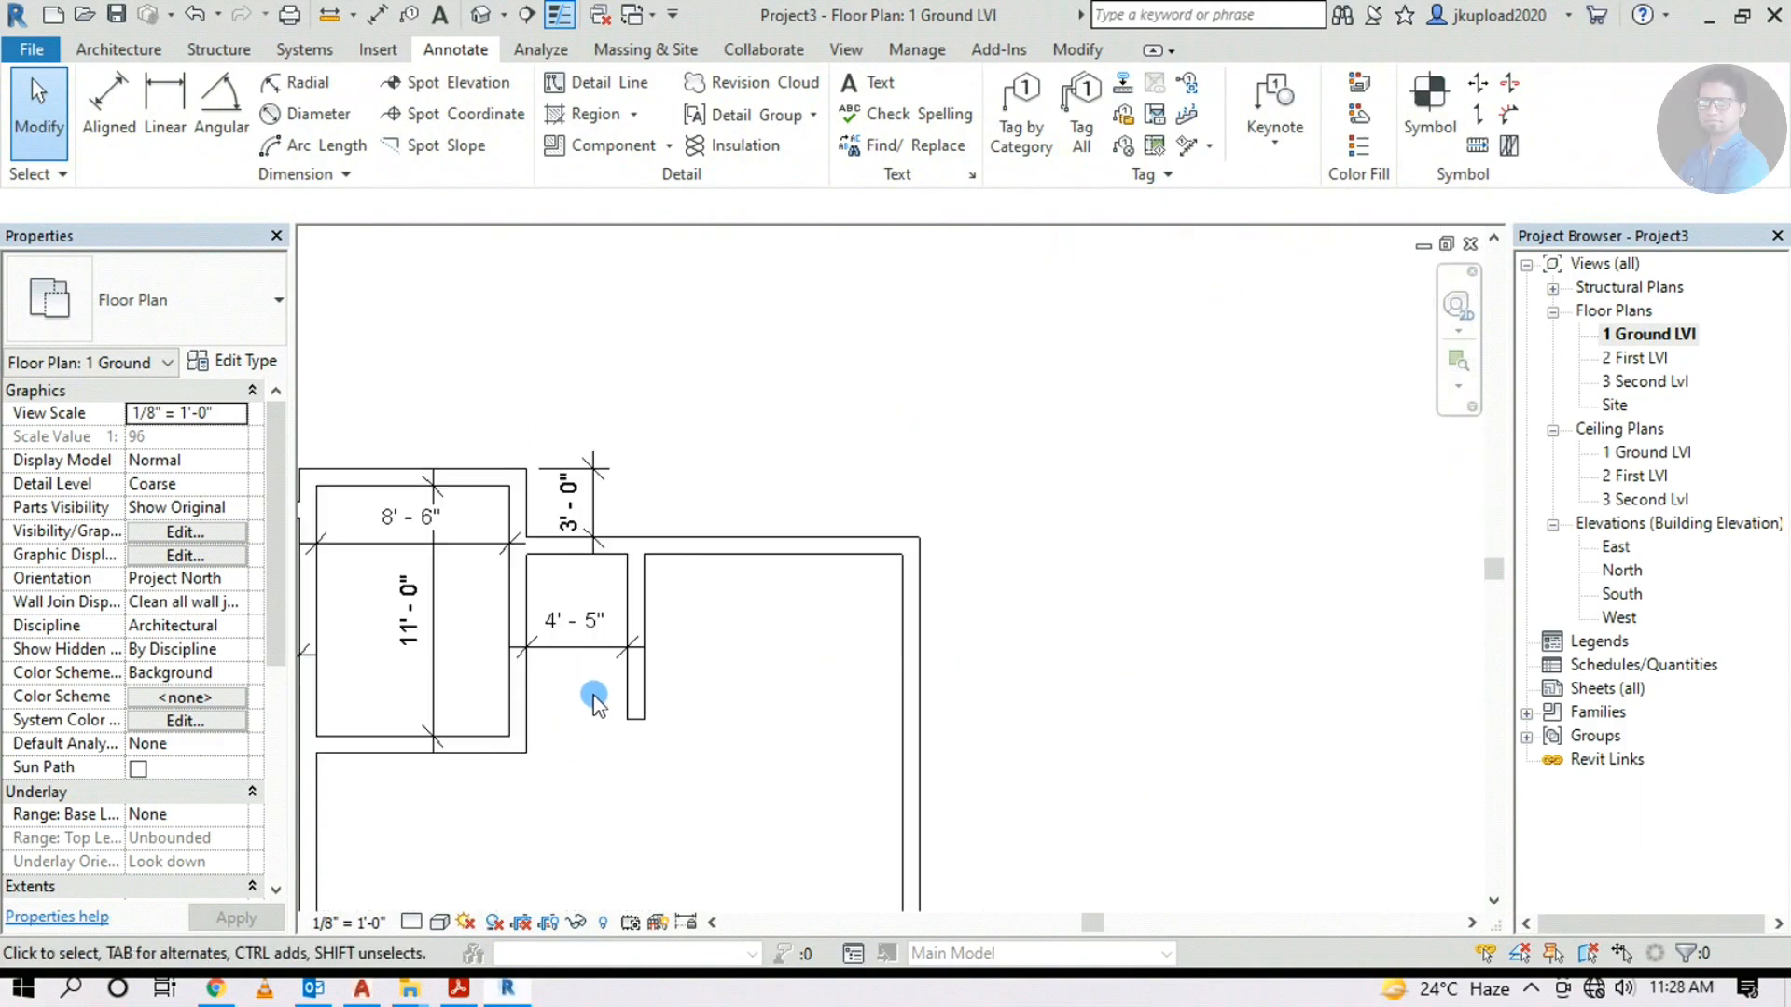
Move the short wall below the 4'-5" dimension 9" to restore the 5'-2" toilet width
click(625, 611)
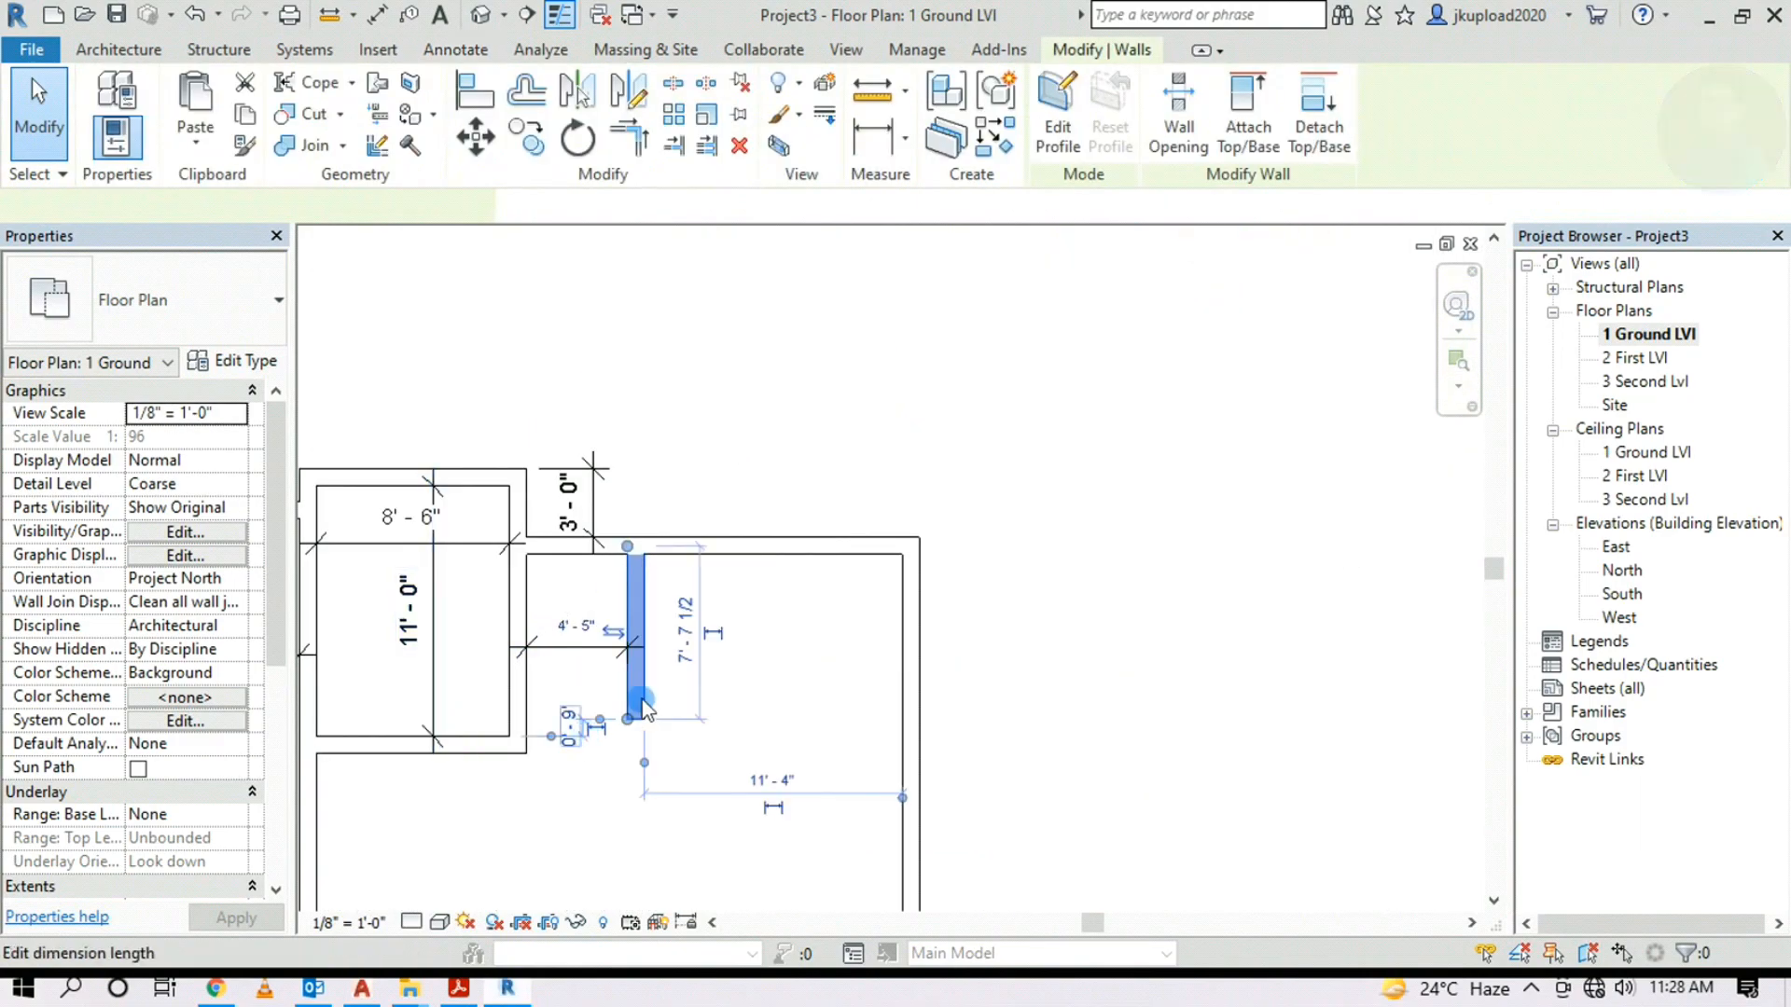
click(617, 632)
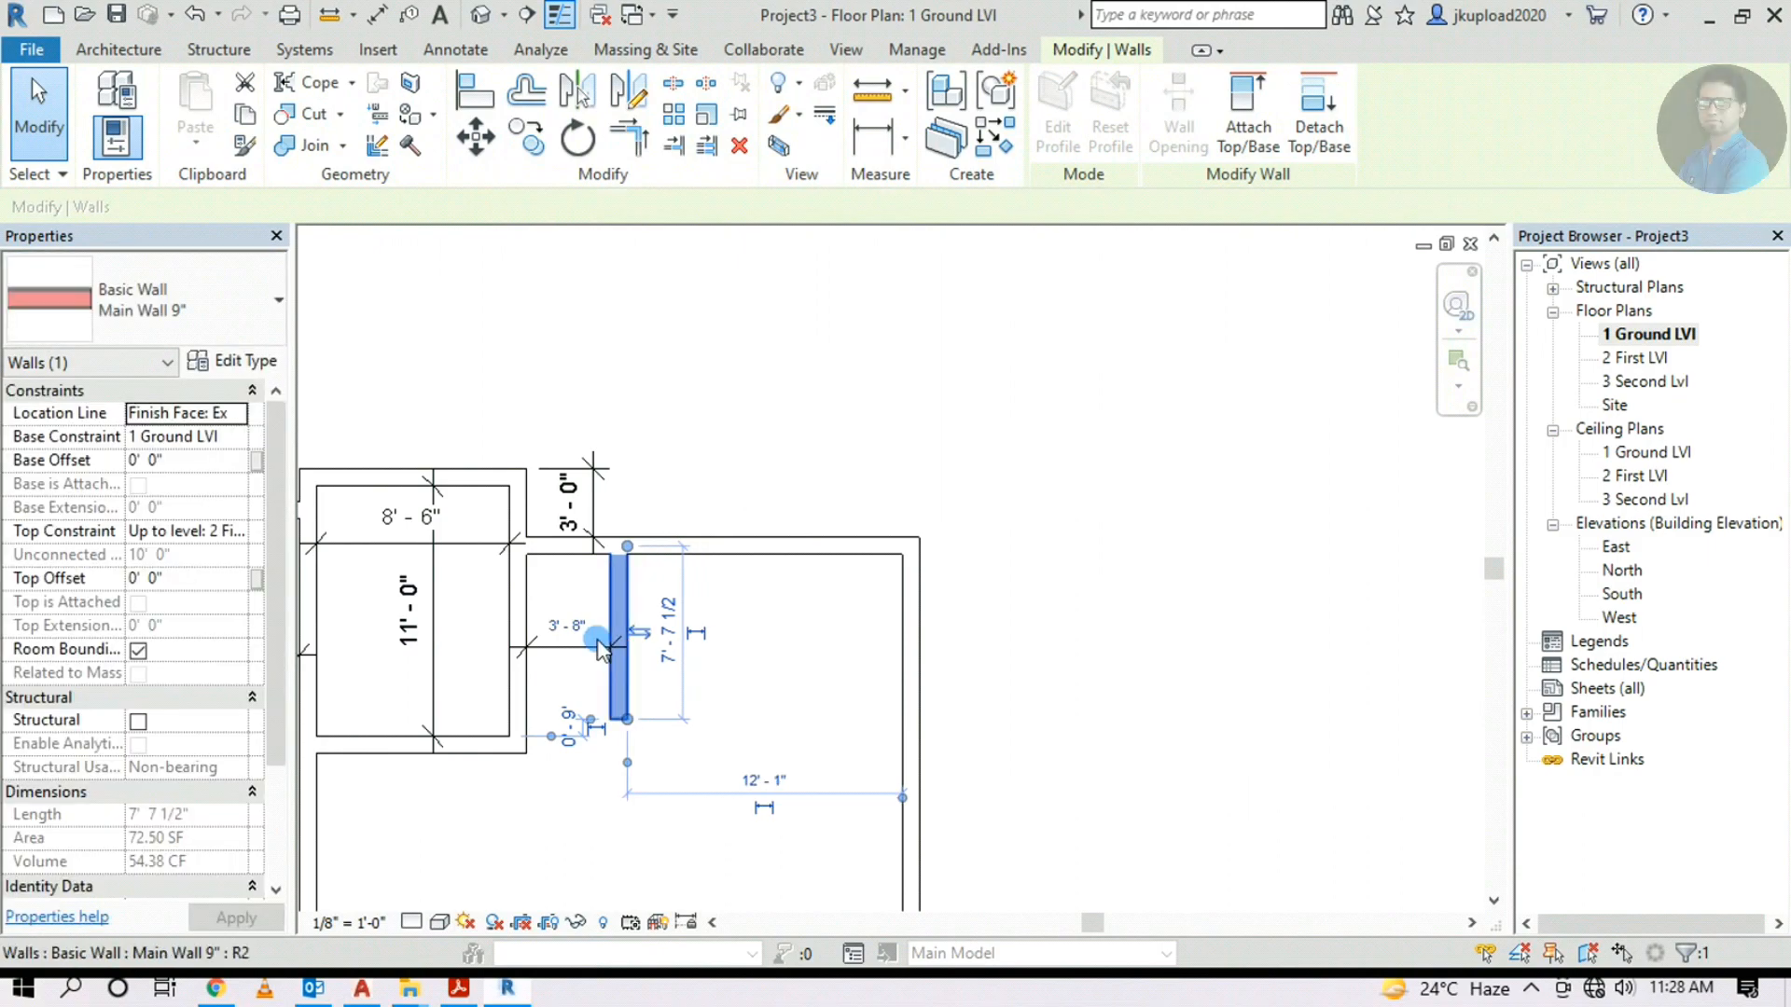
click(640, 634)
click(476, 137)
scroll(627, 560, up, 1)
click(627, 553)
key(Escape)
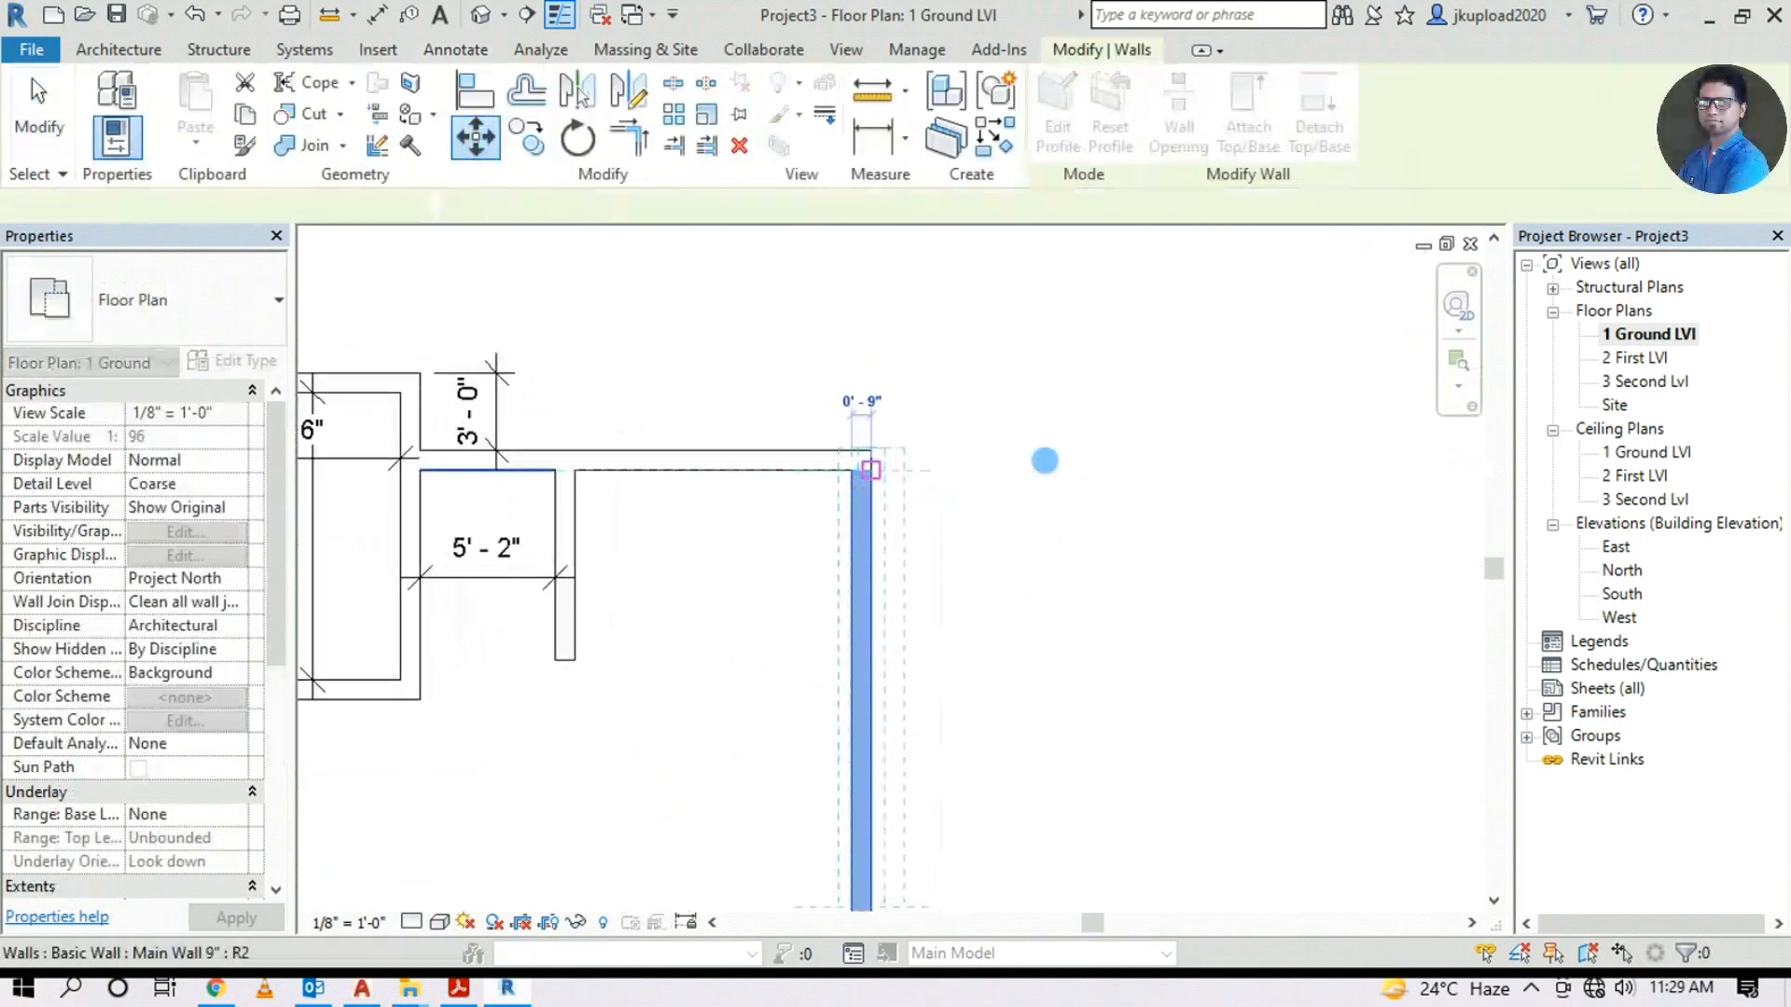
Using the DI alias, place an 11'-4" dimension between the master bedroom's side walls
key(d)
key(i)
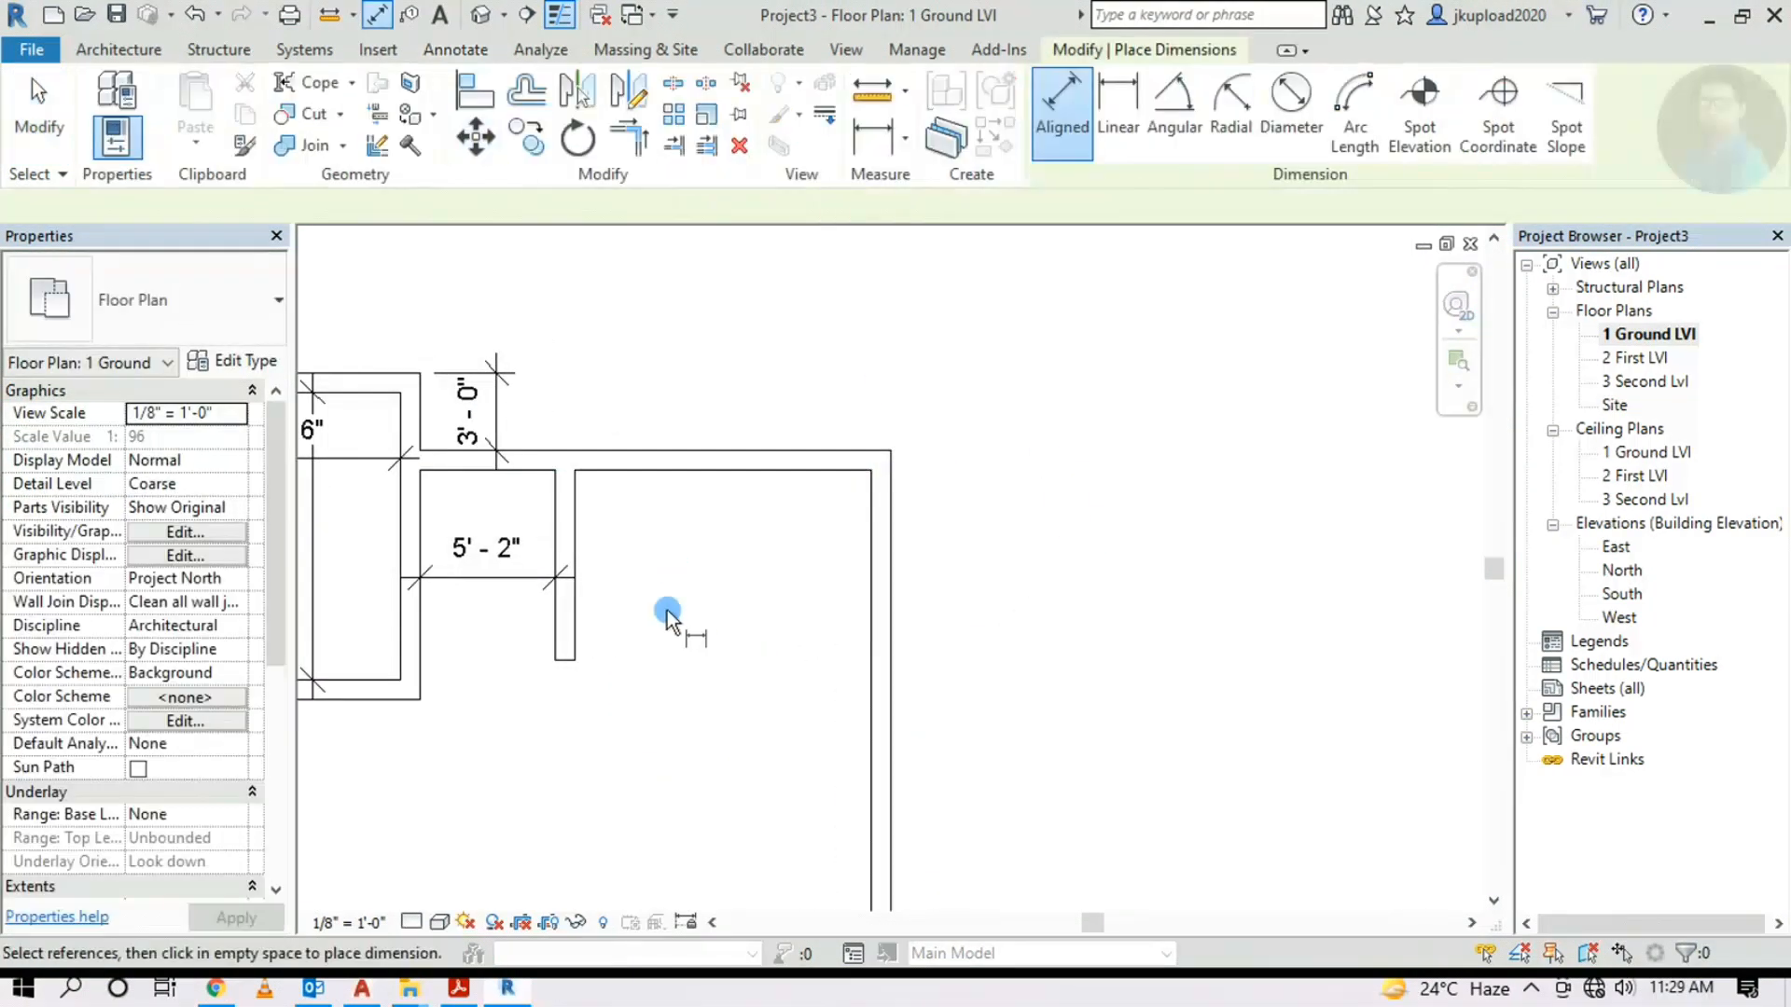
click(577, 522)
click(868, 517)
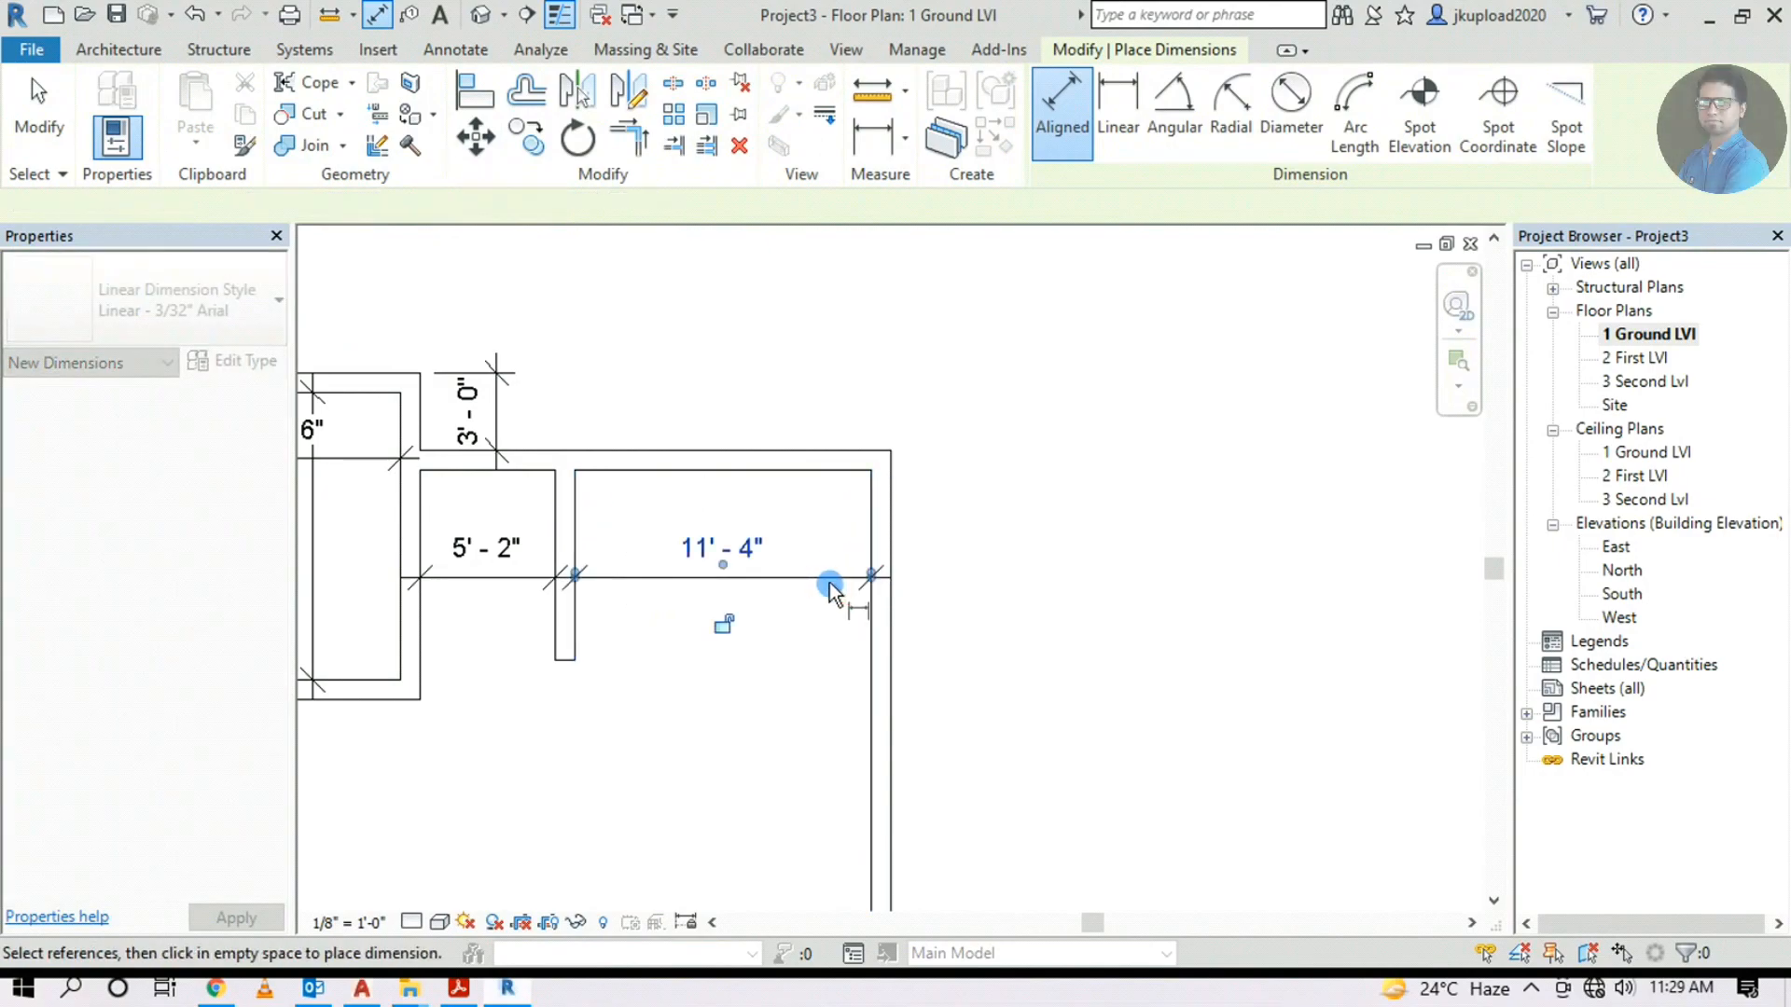
scroll(943, 612, down, 3)
scroll(1259, 412, up, 4)
scroll(1306, 418, up, 1)
scroll(1283, 492, down, 3)
scroll(771, 663, down, 2)
scroll(726, 664, up, 4)
middle_drag(726, 664, 760, 678)
scroll(607, 598, up, 2)
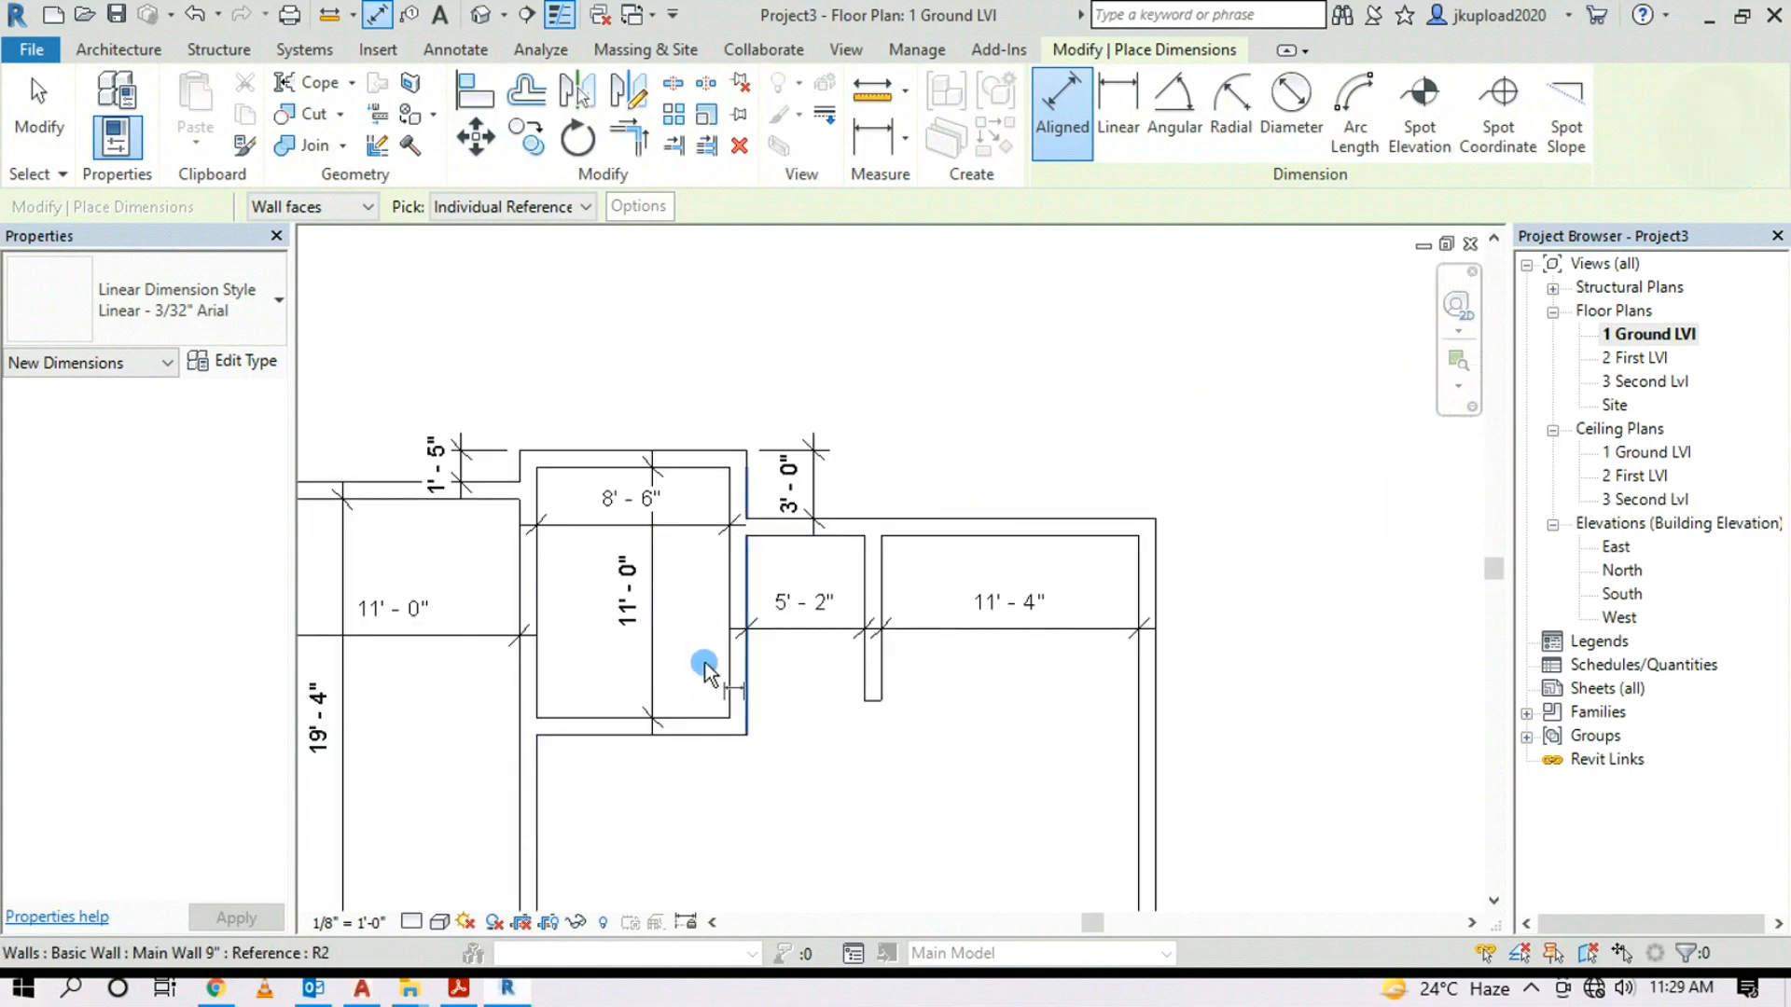
key(Escape)
scroll(606, 550, up, 3)
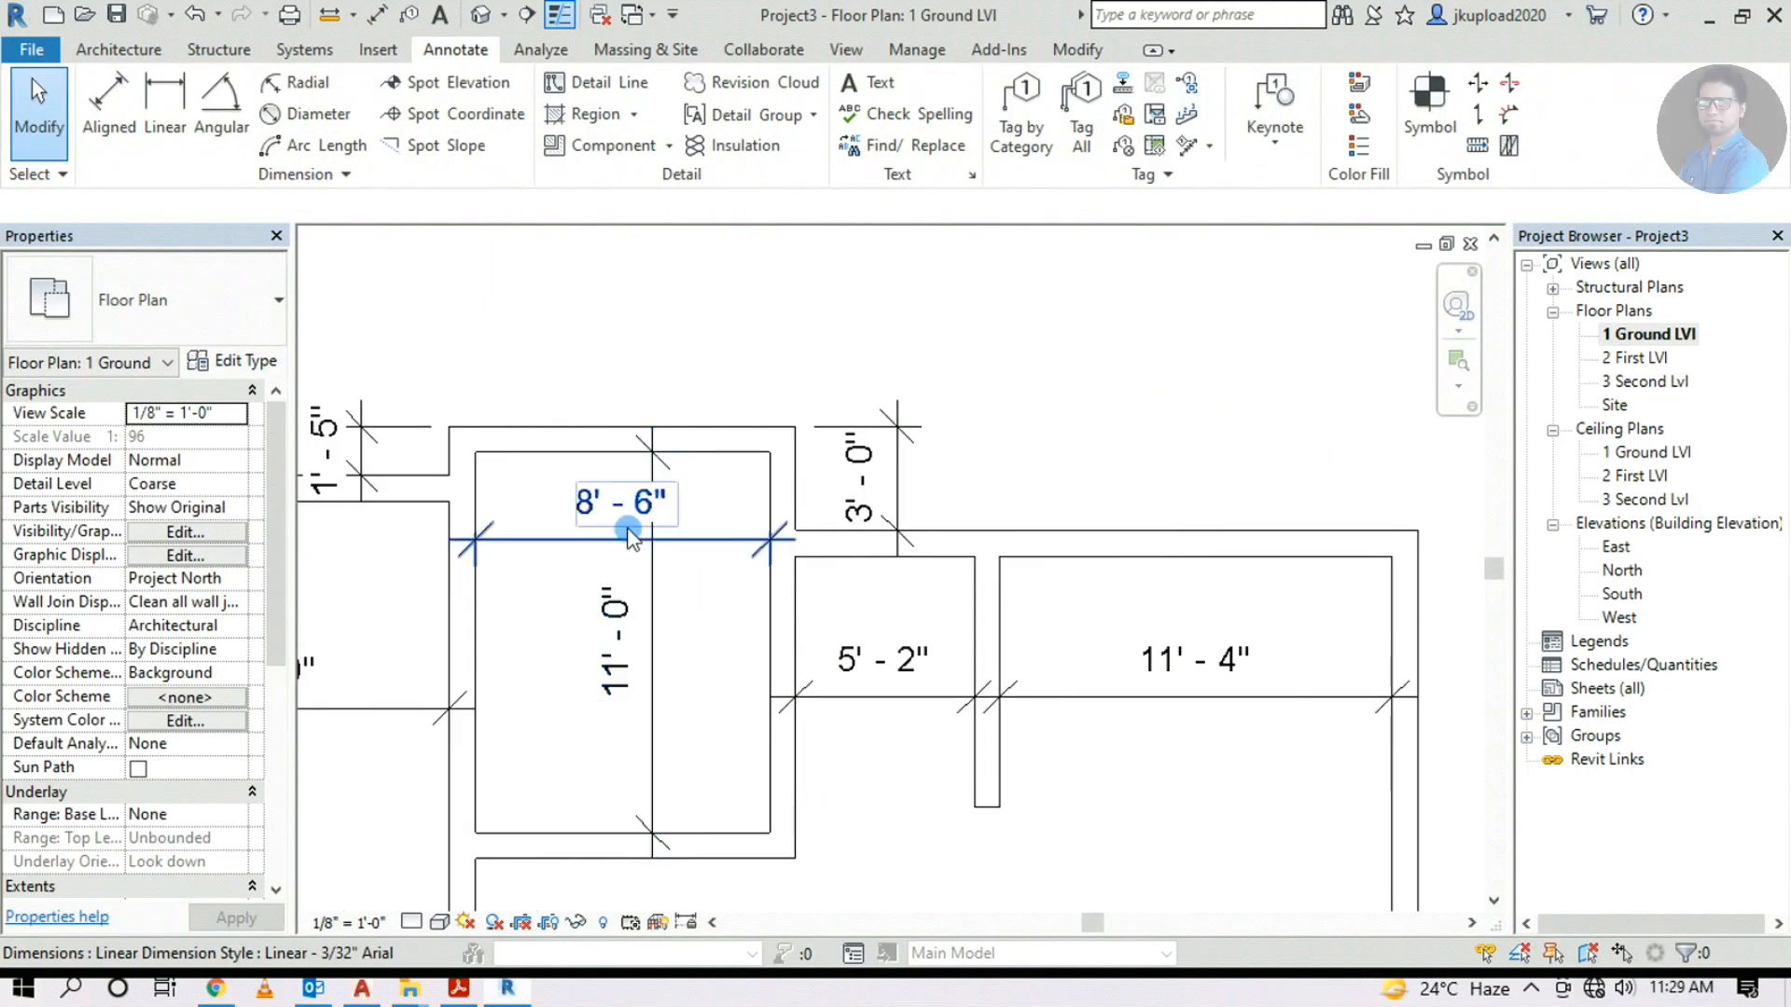
scroll(759, 579, down, 3)
Compare the 8'-6" by 11'-0" bedroom, 5'-2" toilet and 11'-4" master bedroom against the underlay
scroll(923, 554, down, 2)
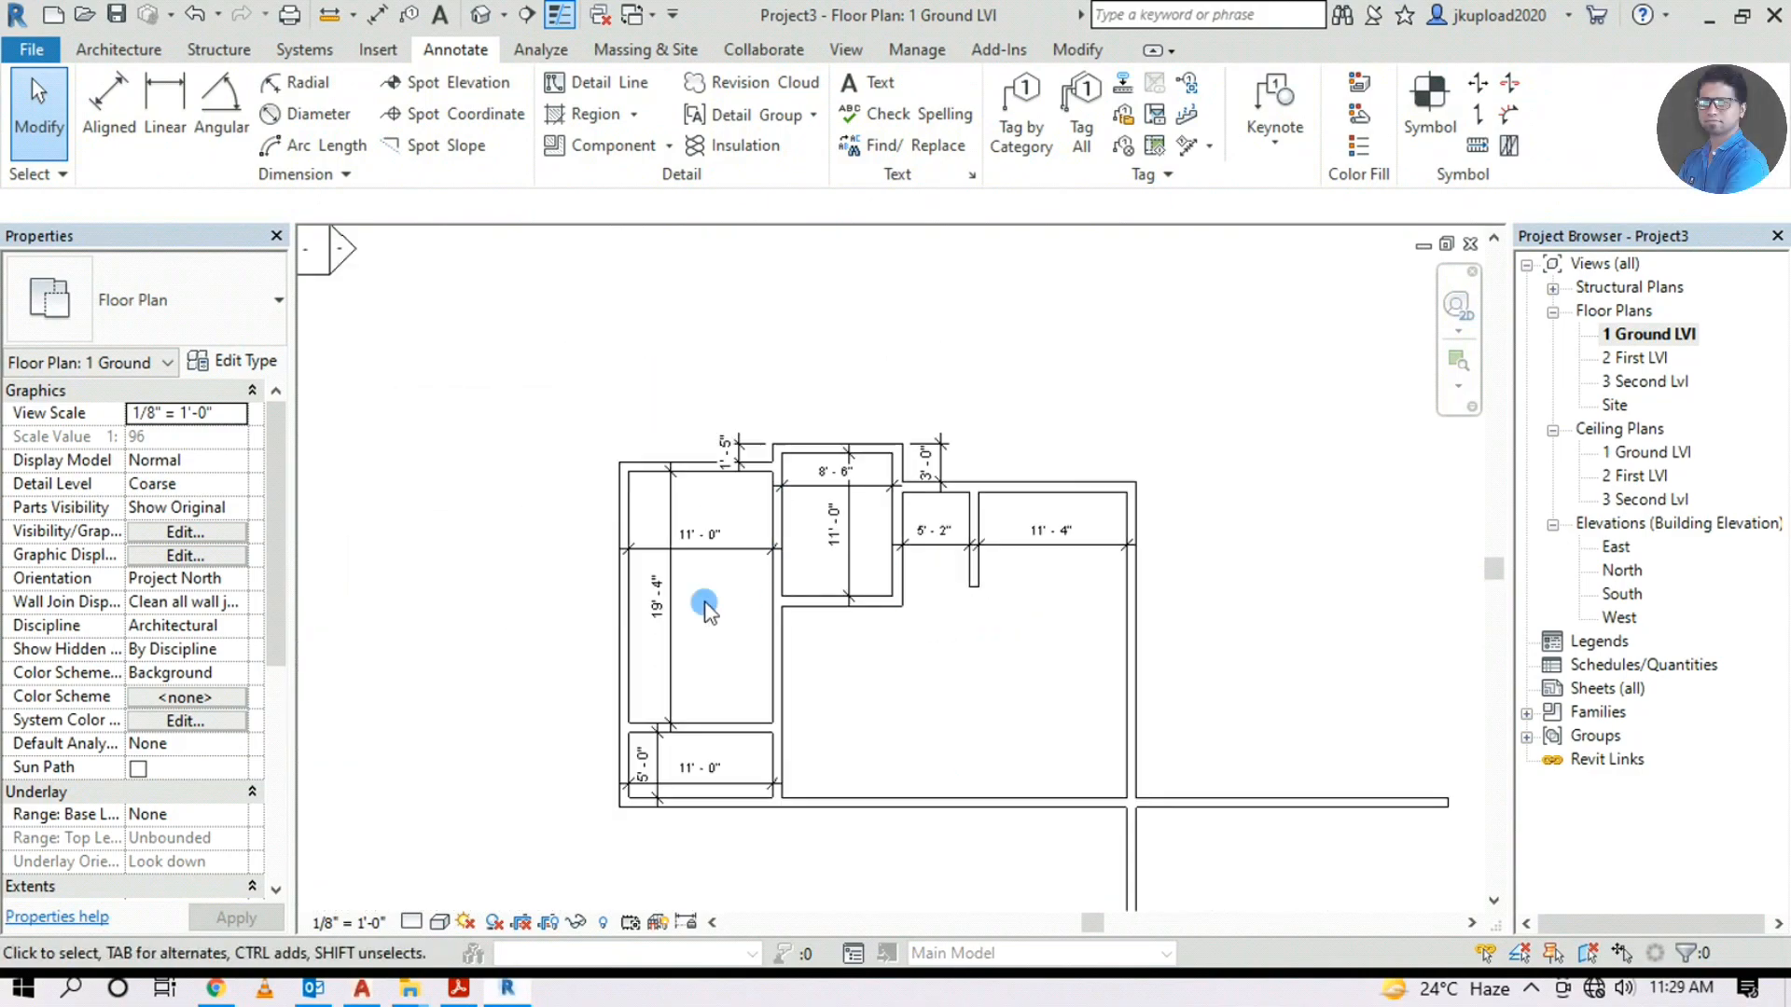
scroll(779, 604, down, 1)
middle_drag(1319, 610, 1015, 680)
scroll(1292, 368, up, 2)
middle_drag(1359, 471, 1073, 513)
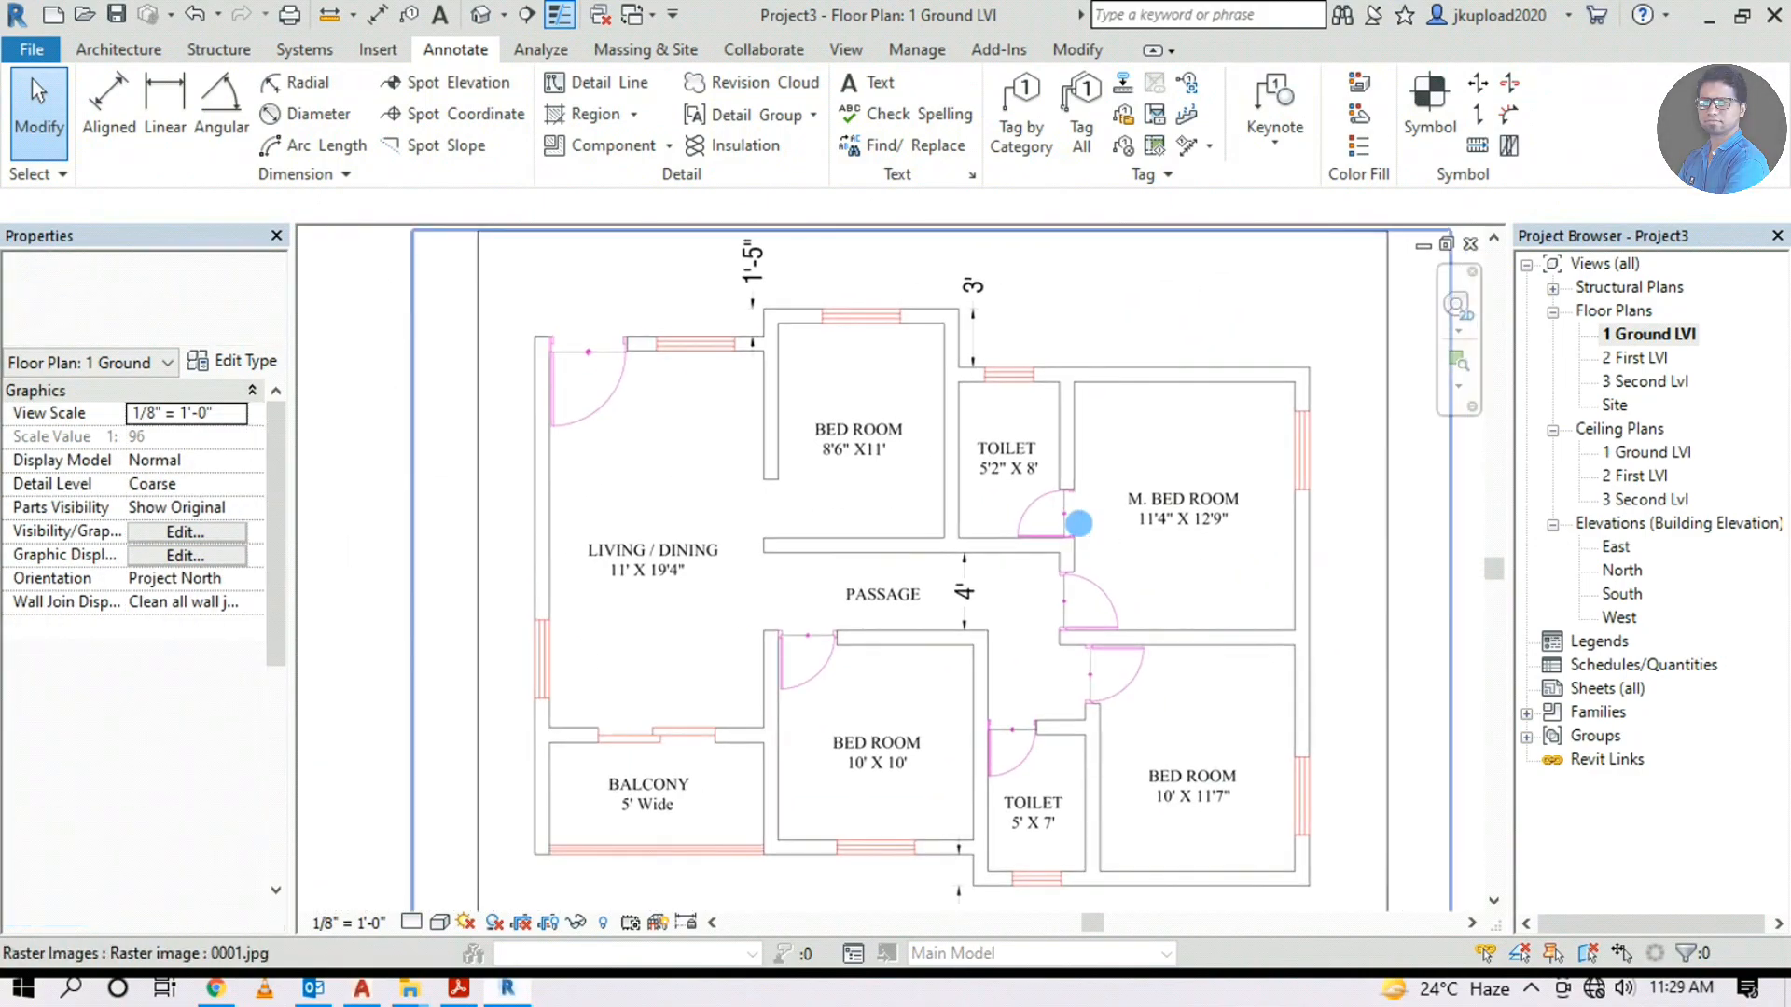
scroll(1012, 489, up, 2)
scroll(1045, 466, down, 3)
middle_drag(772, 544, 1163, 591)
scroll(639, 671, up, 3)
scroll(765, 662, down, 2)
middle_drag(1399, 411, 1064, 494)
scroll(653, 653, up, 4)
click(639, 647)
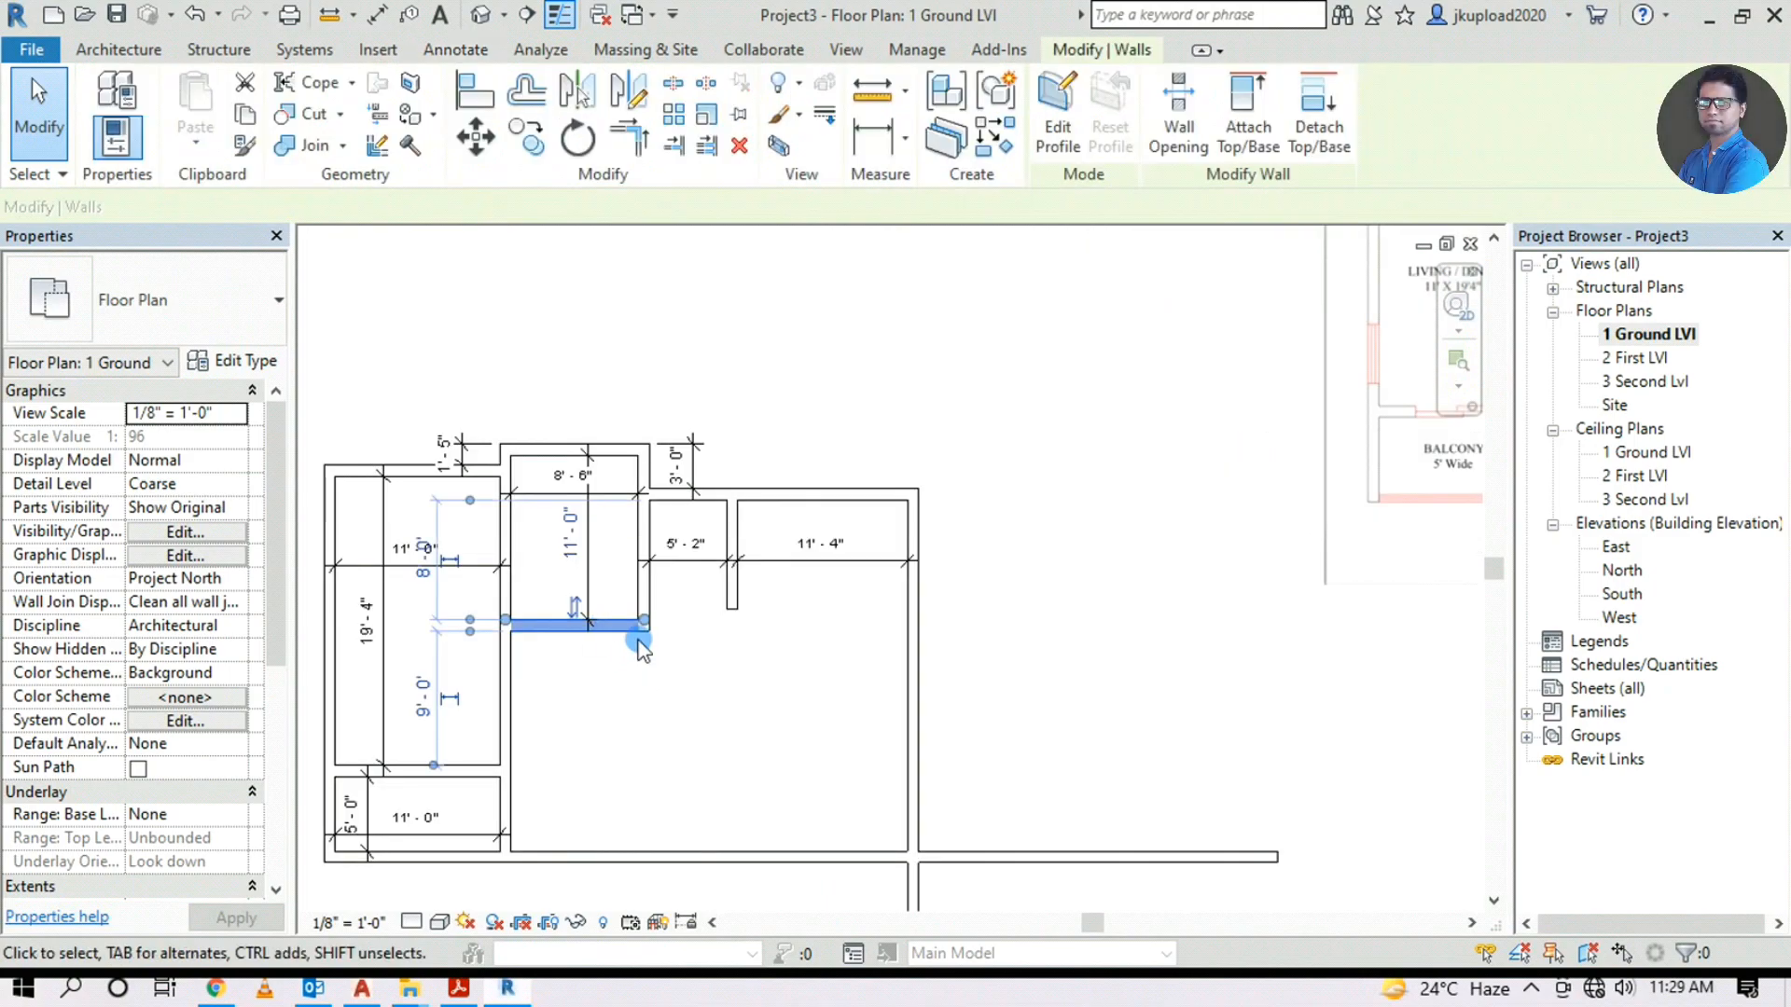
click(600, 548)
middle_drag(615, 297, 491, 476)
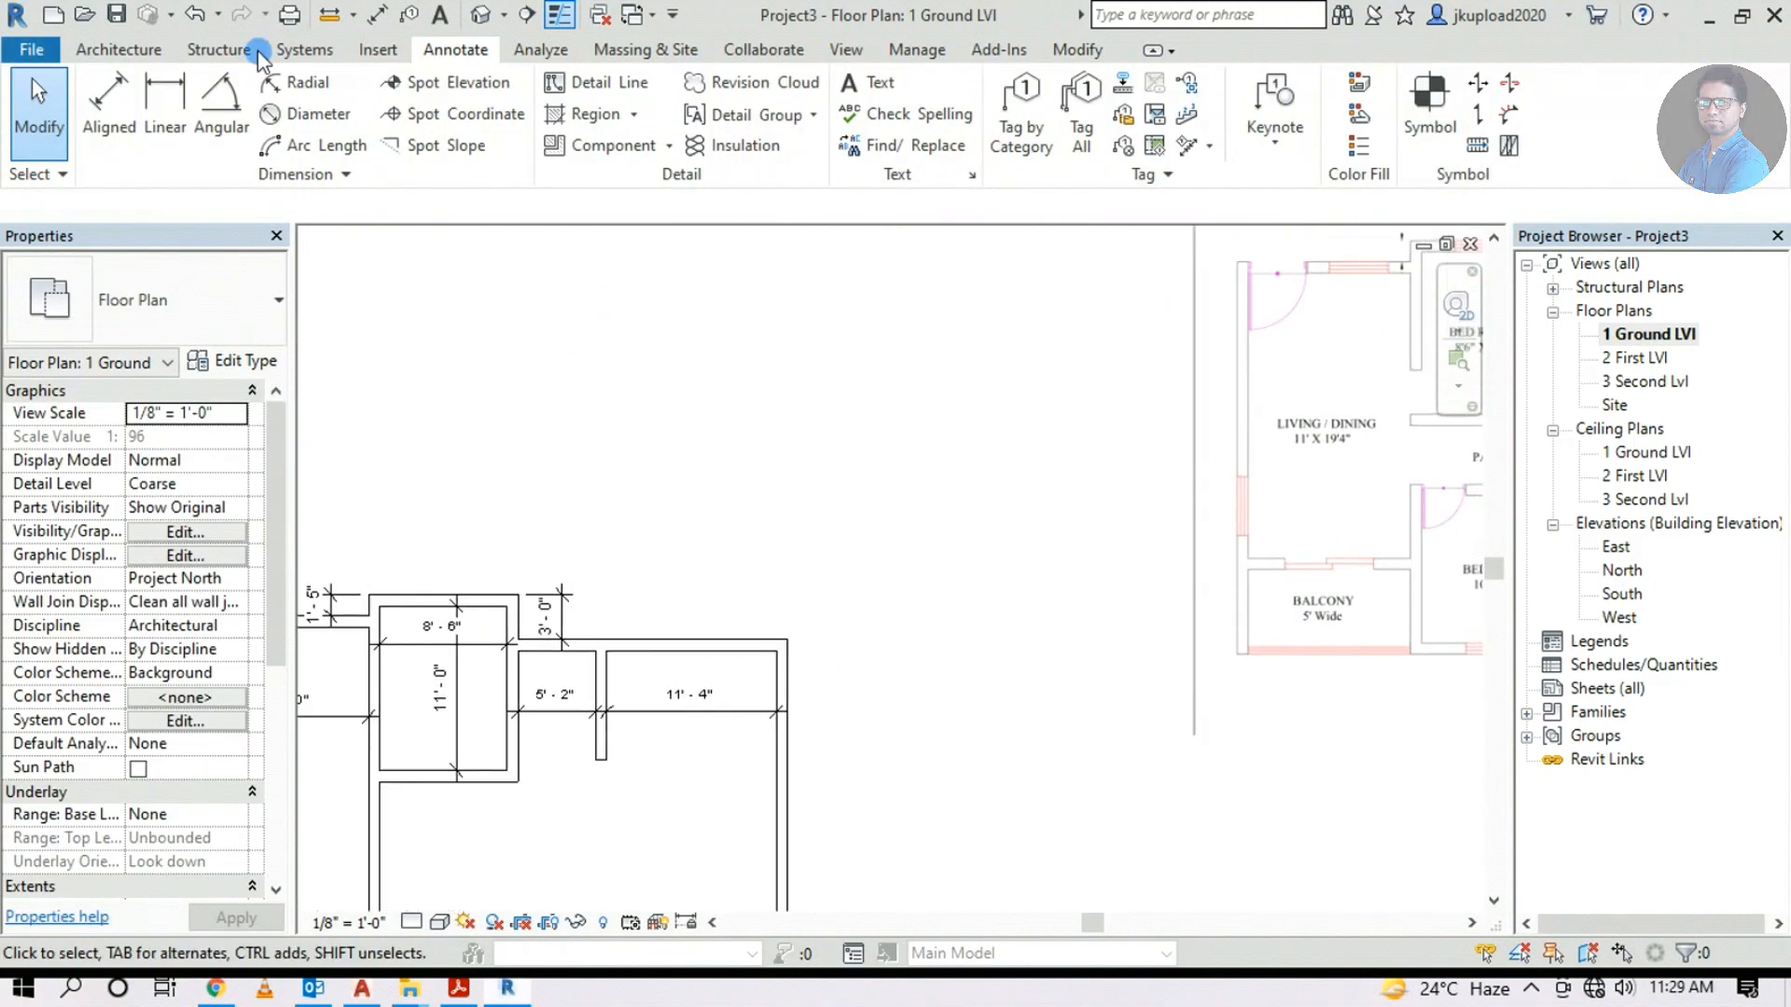
Extend the short horizontal wall to meet the adjacent vertical wall in a corner
click(1058, 51)
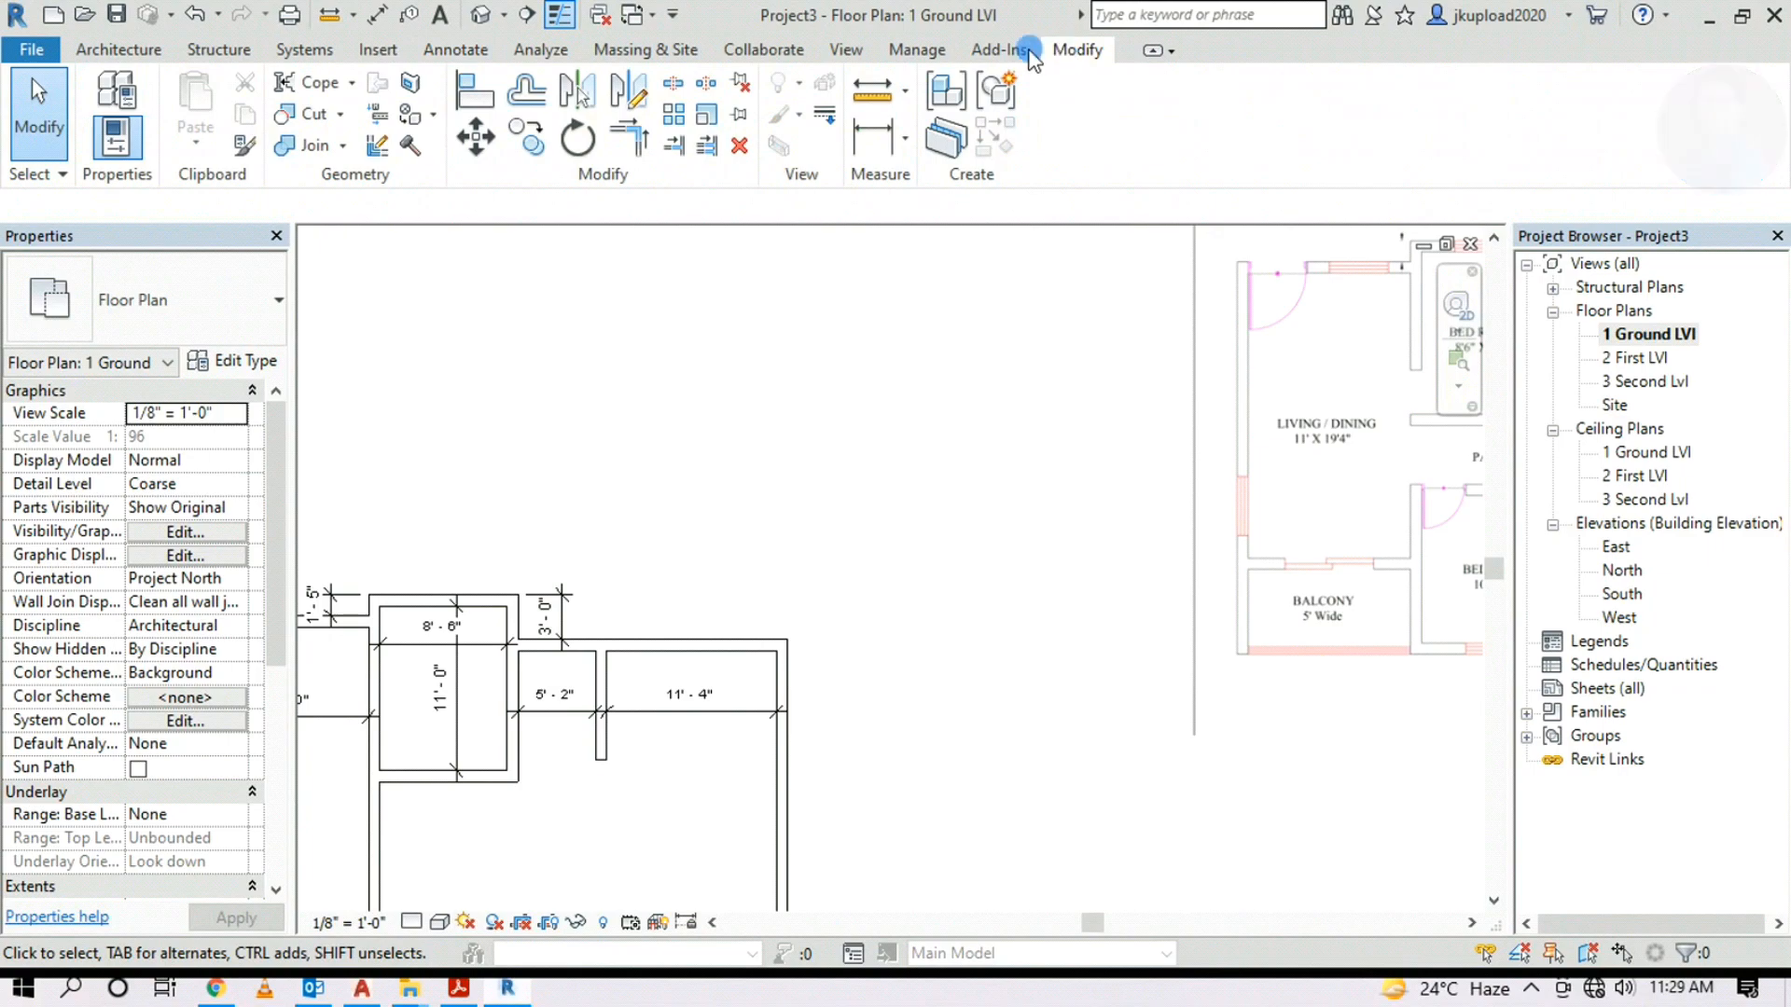
click(630, 142)
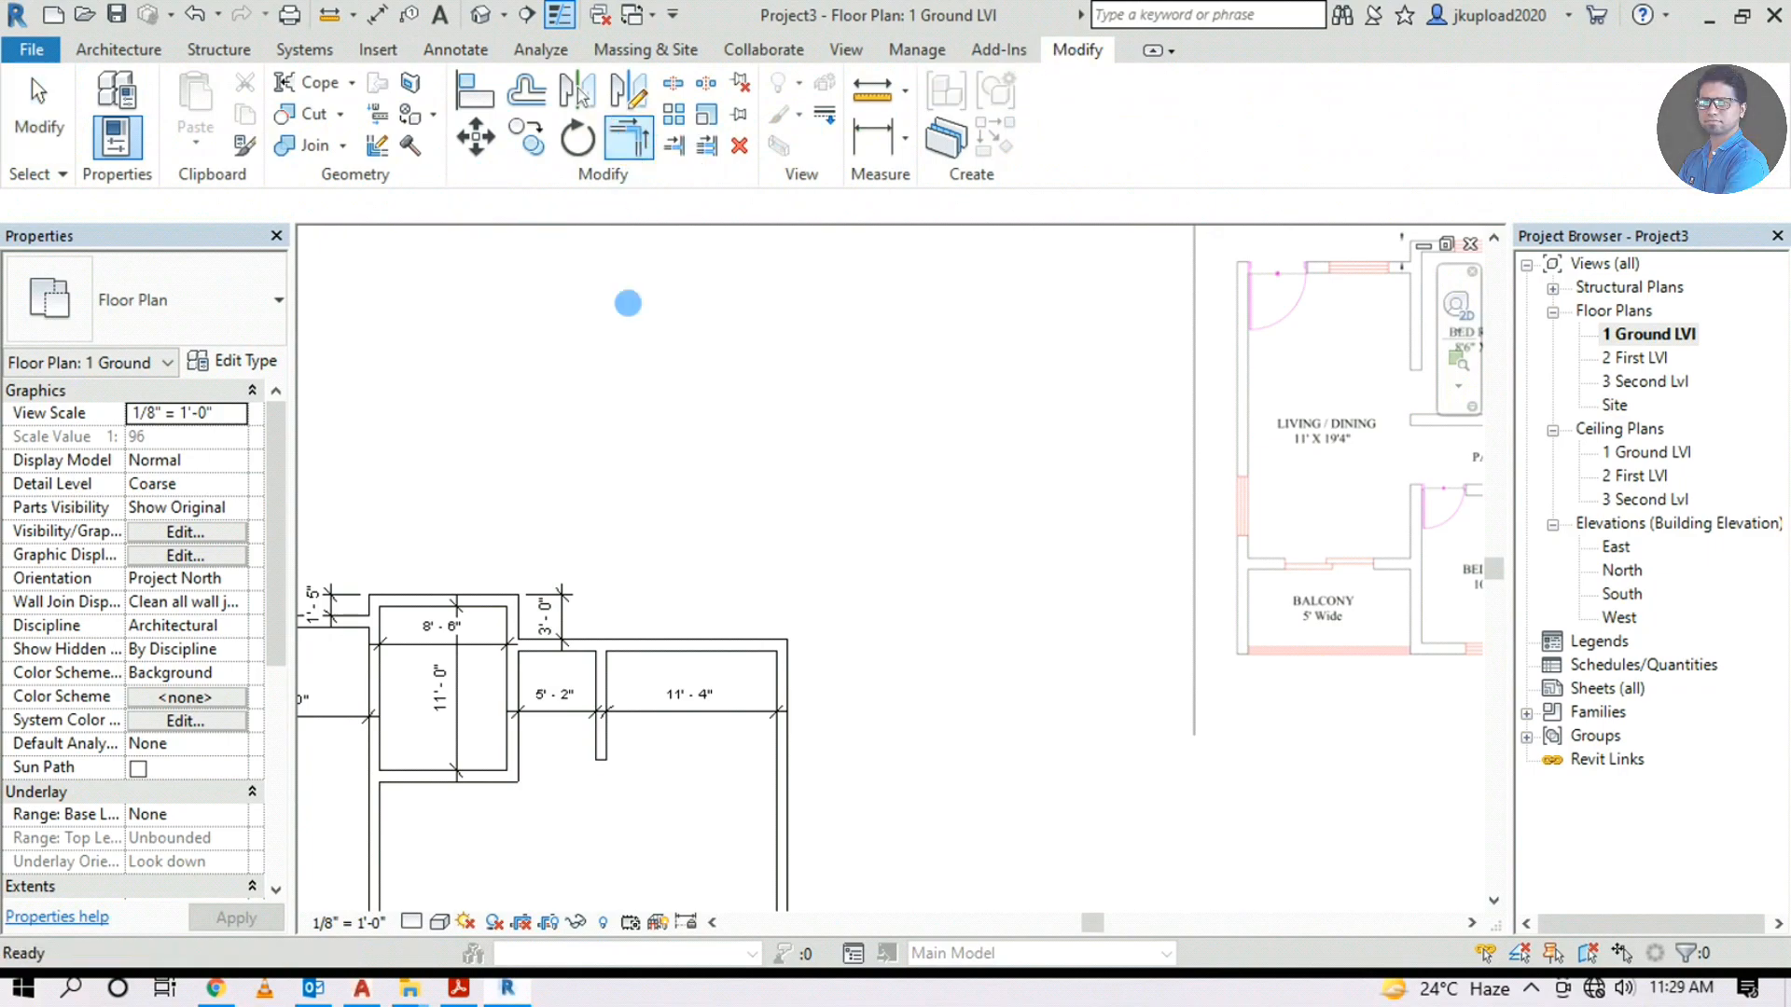
click(599, 747)
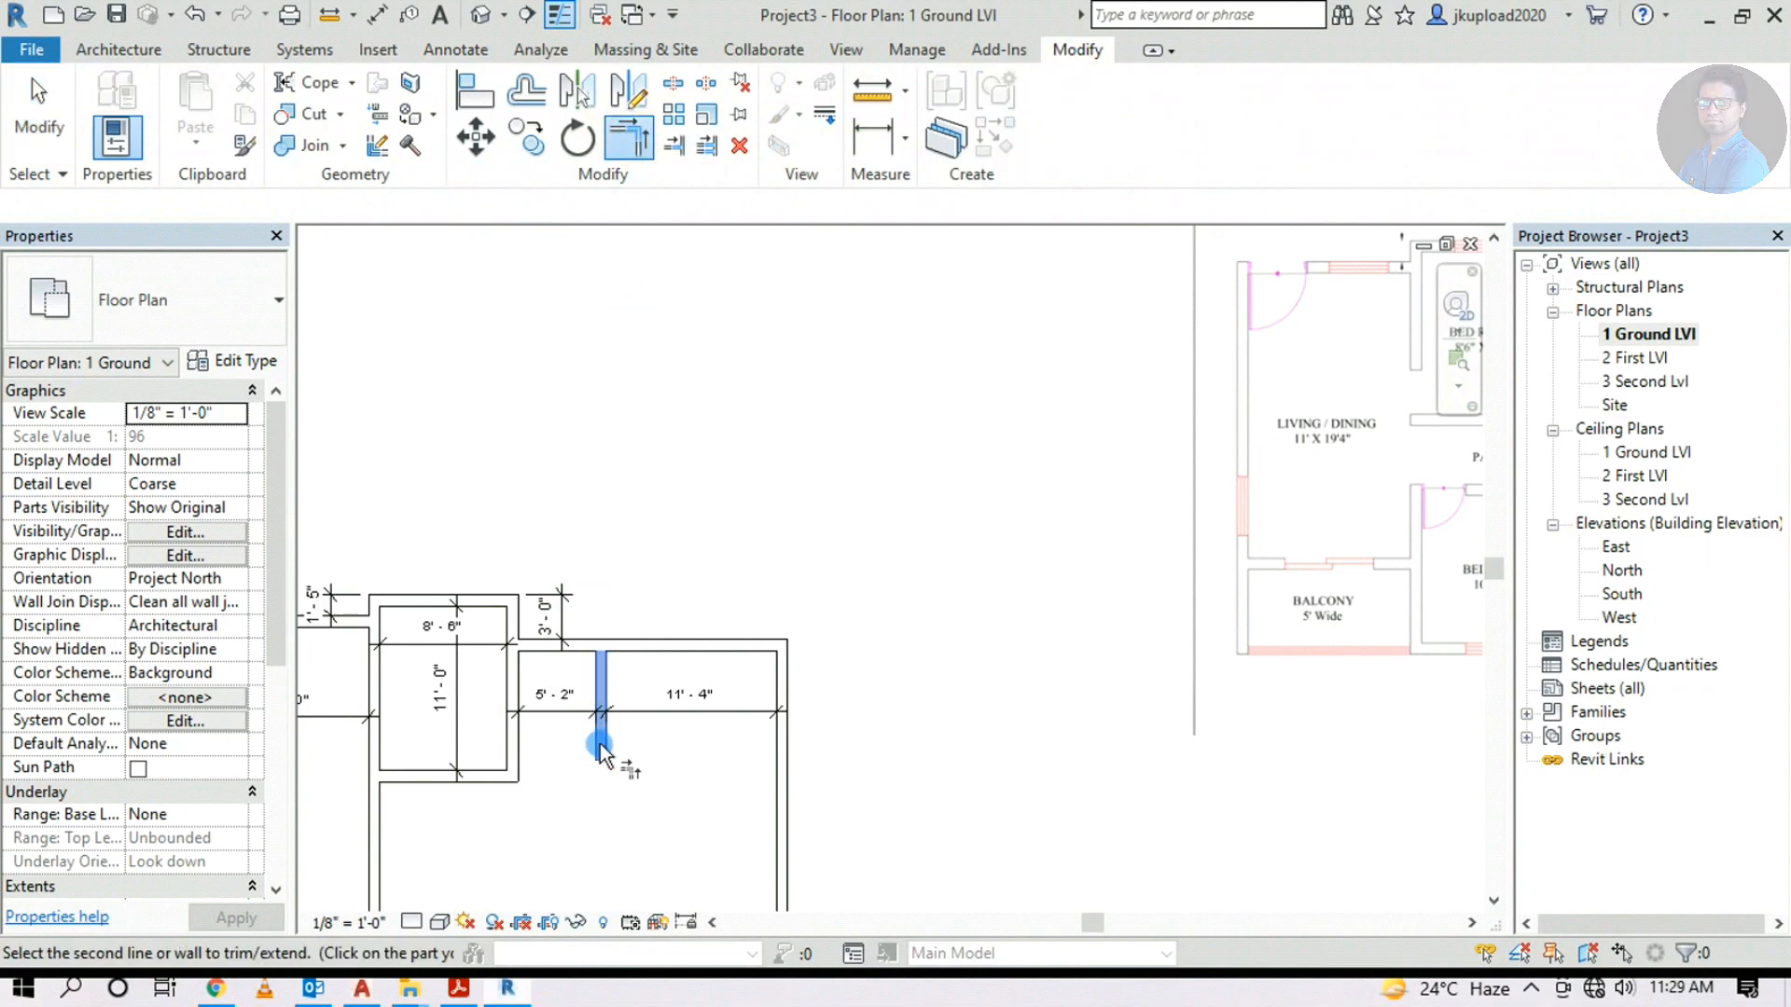
click(474, 787)
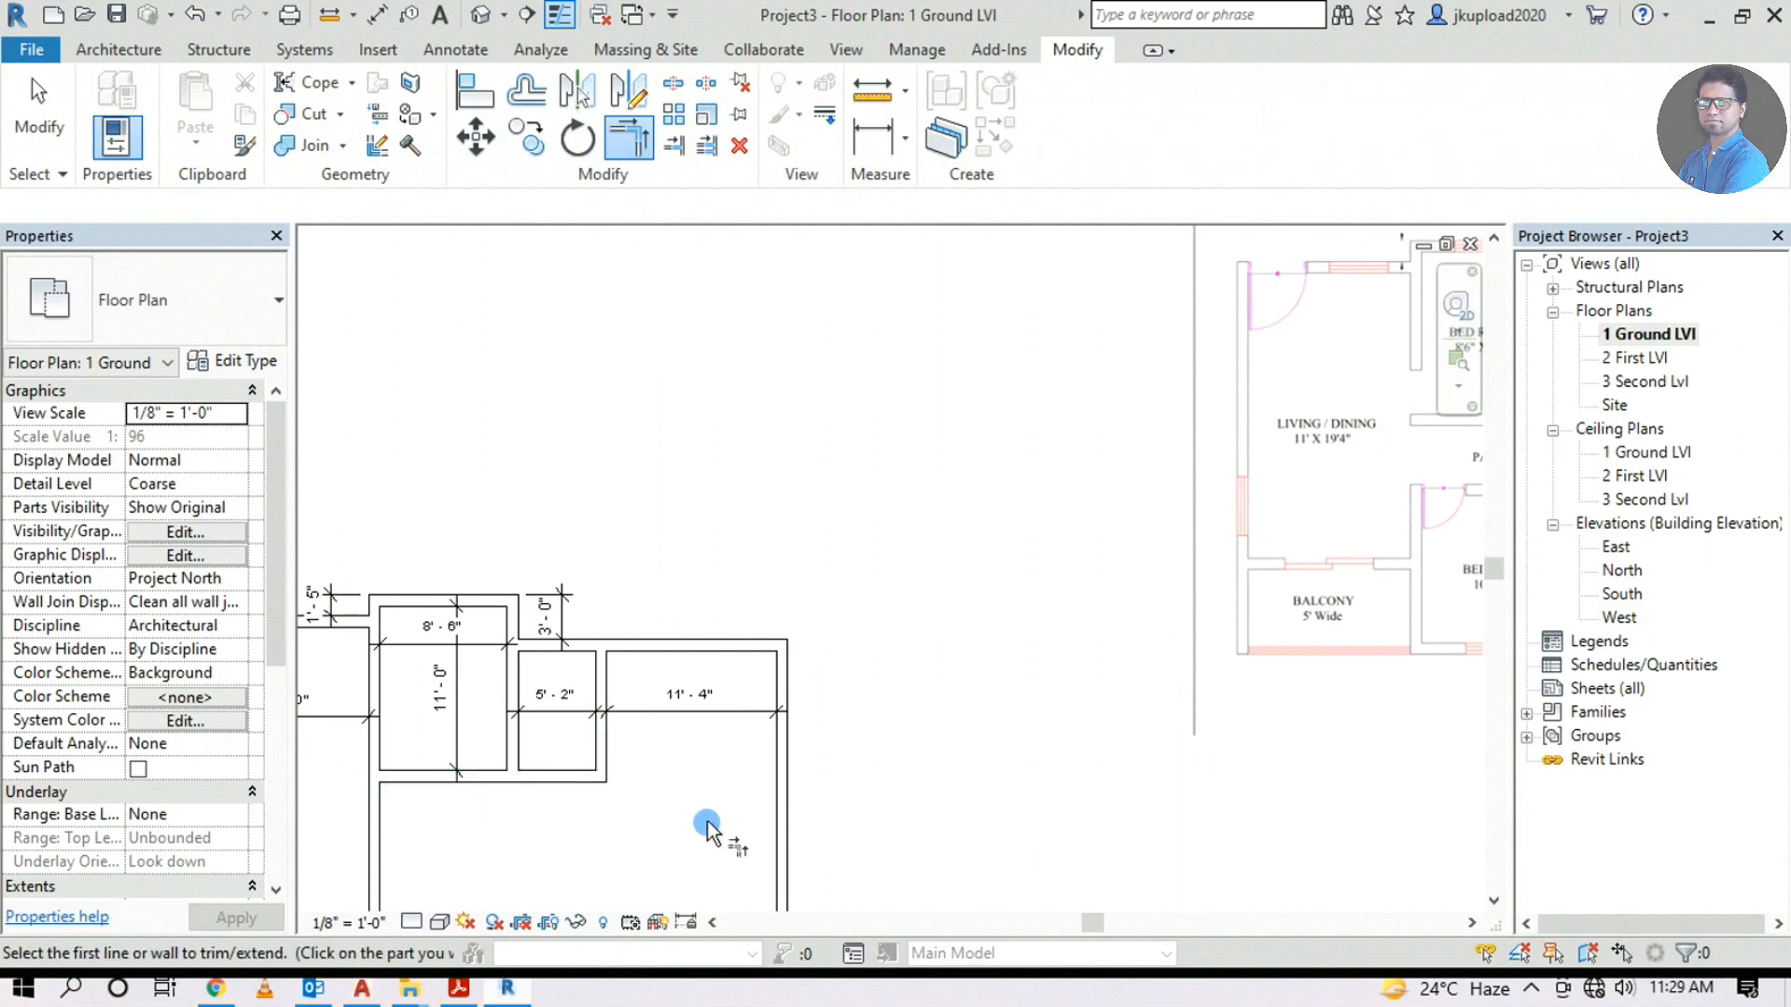
middle_drag(700, 825, 840, 740)
key(Escape)
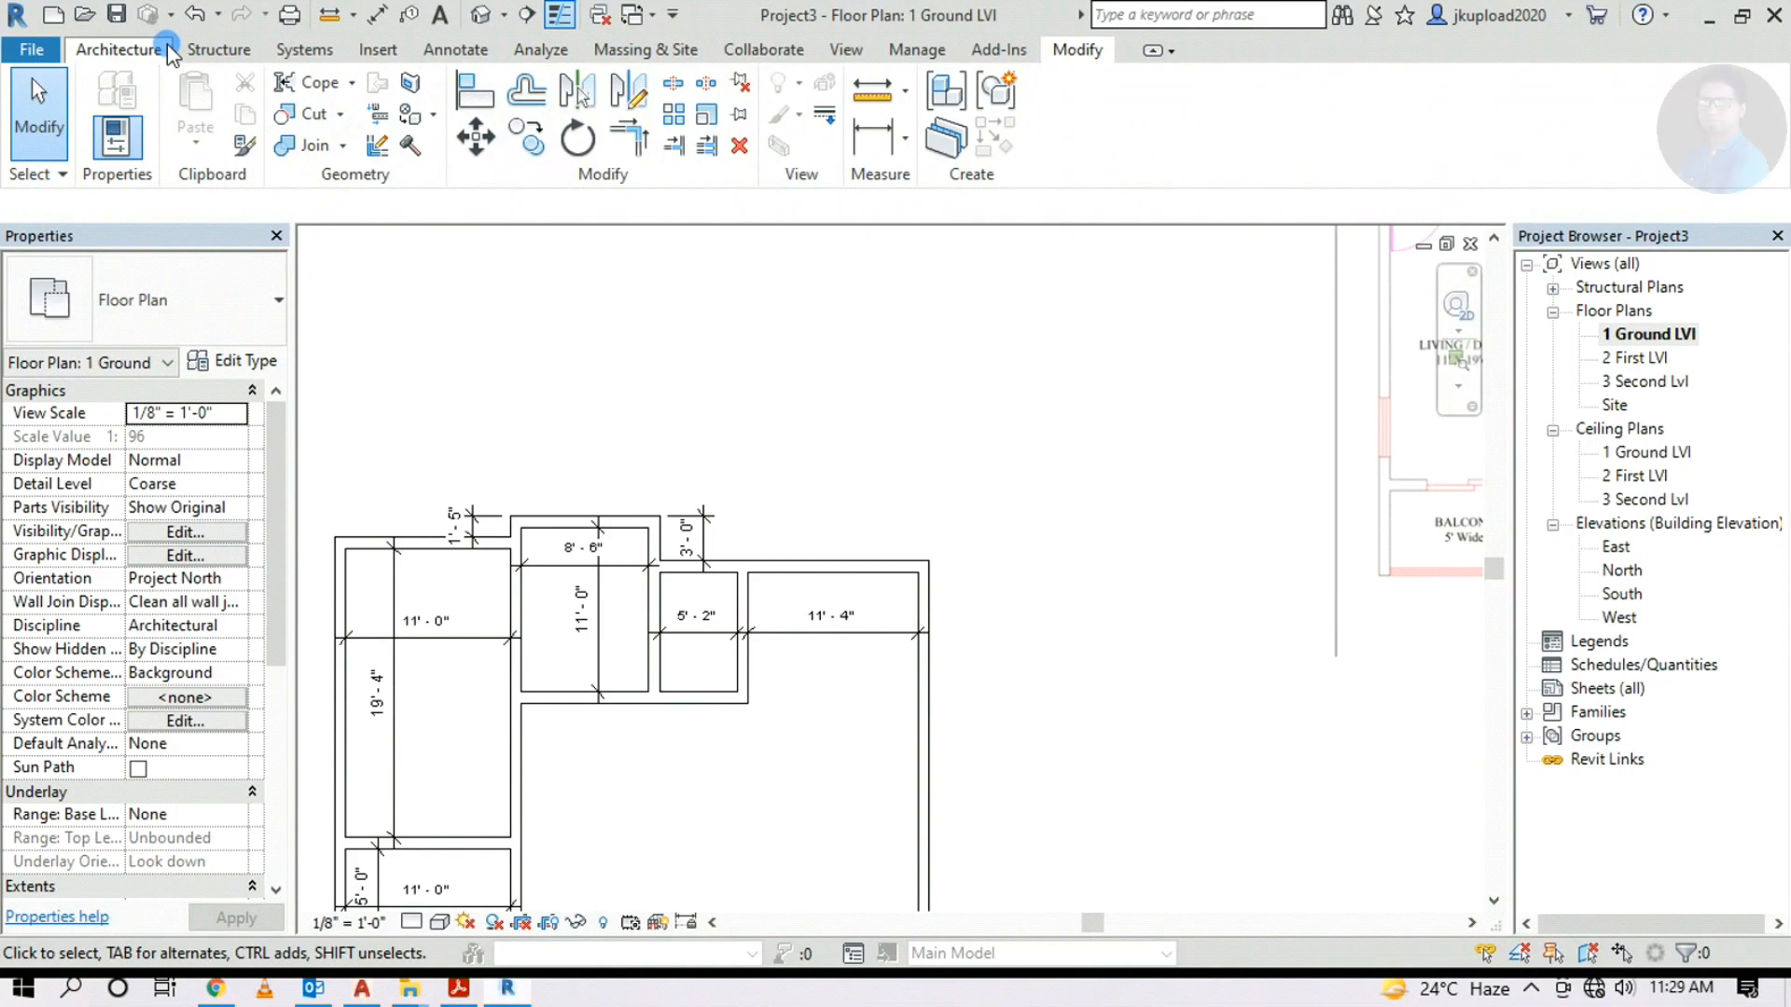
Add an 8'-0" aligned depth dimension inside the 5'-2" toilet
click(455, 49)
click(112, 102)
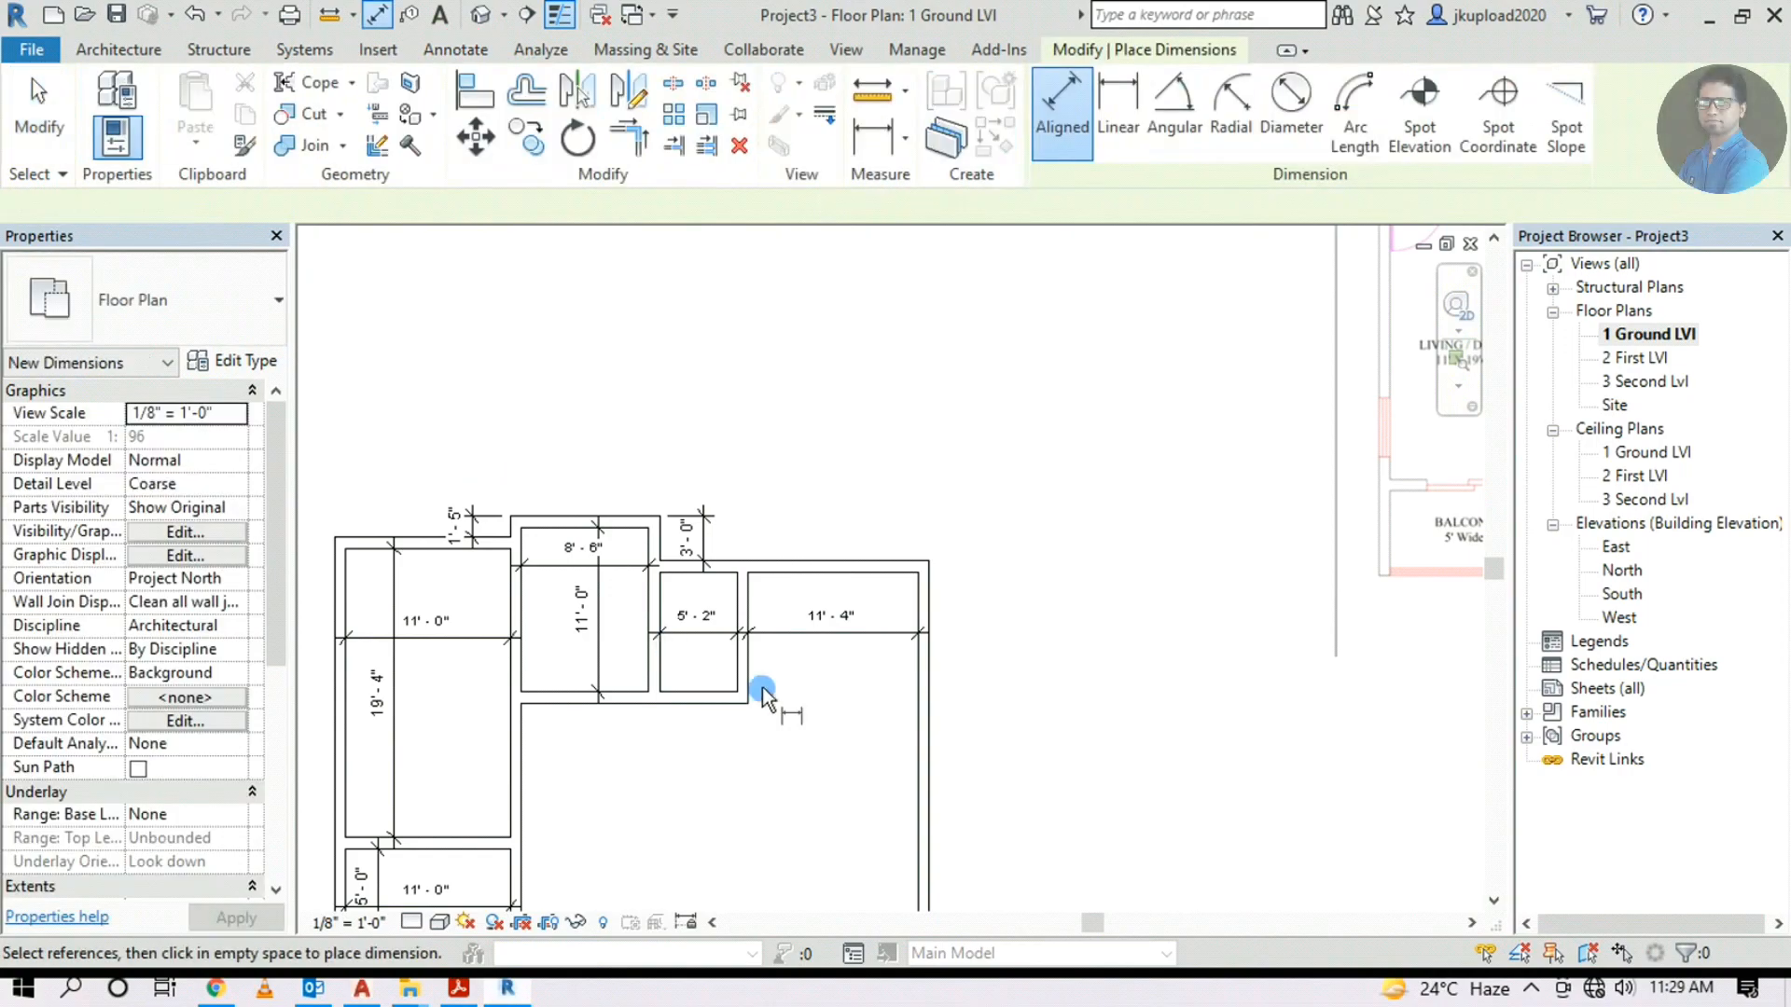
click(728, 573)
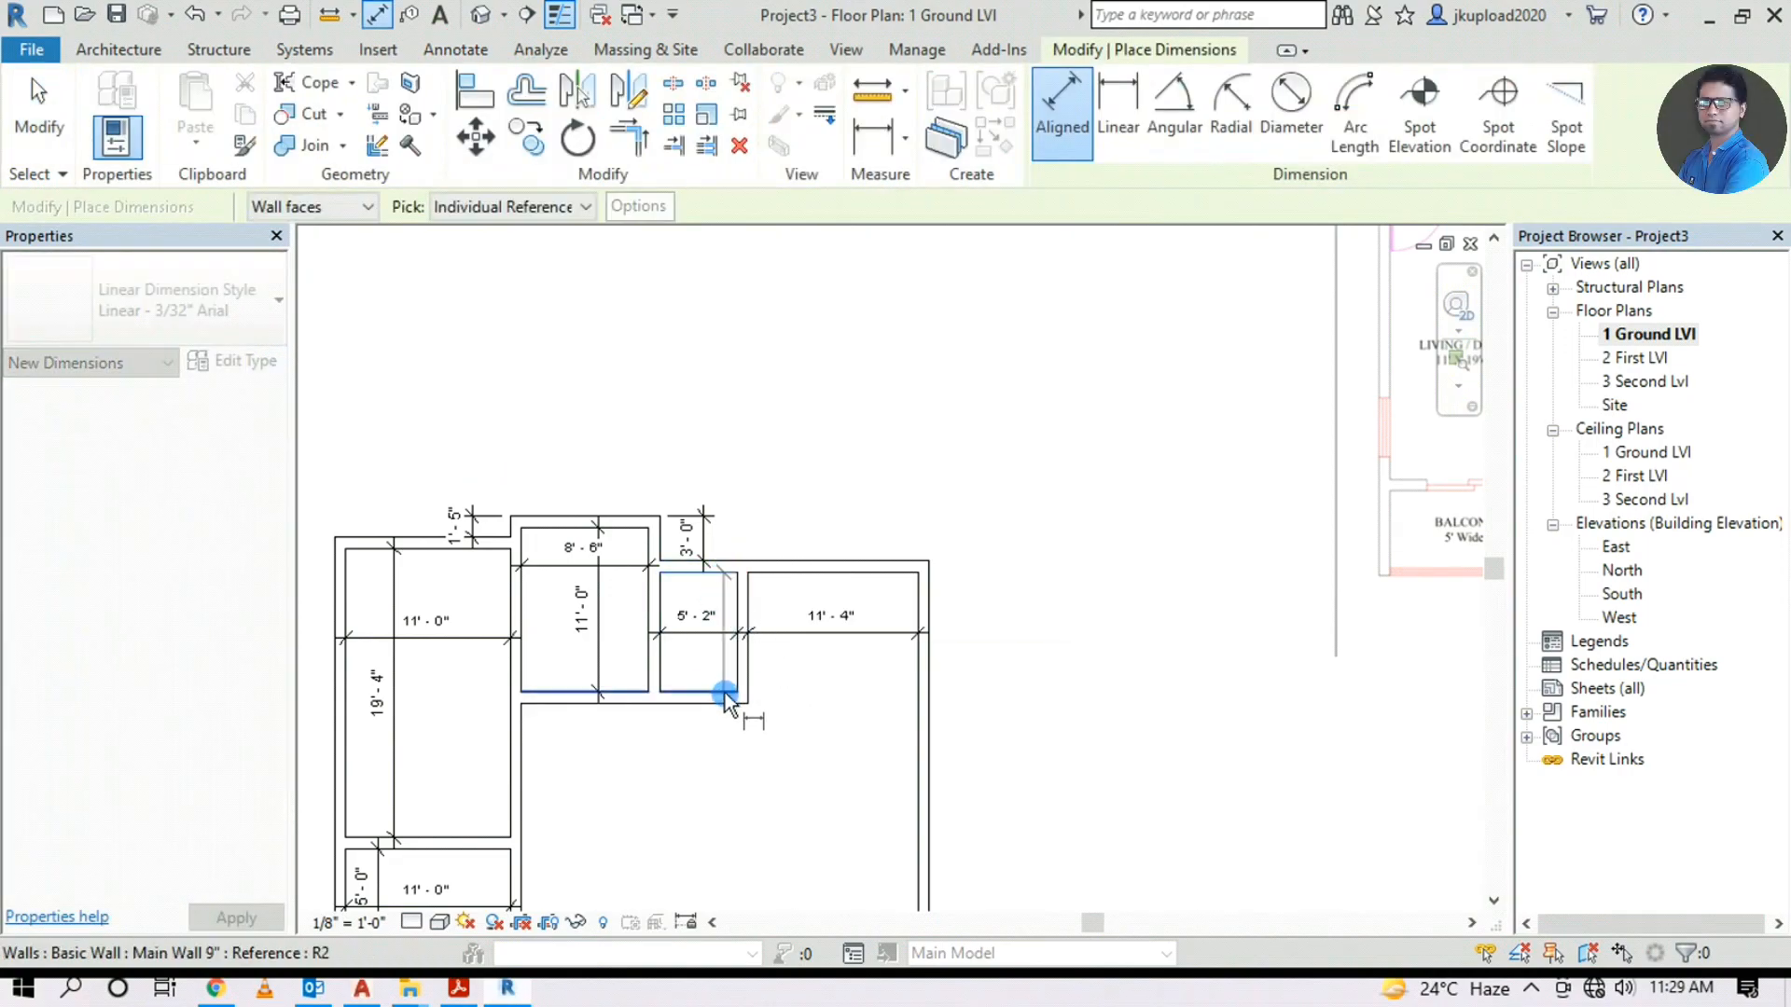
scroll(719, 680, up, 2)
click(710, 669)
key(Escape)
scroll(677, 608, up, 2)
click(603, 611)
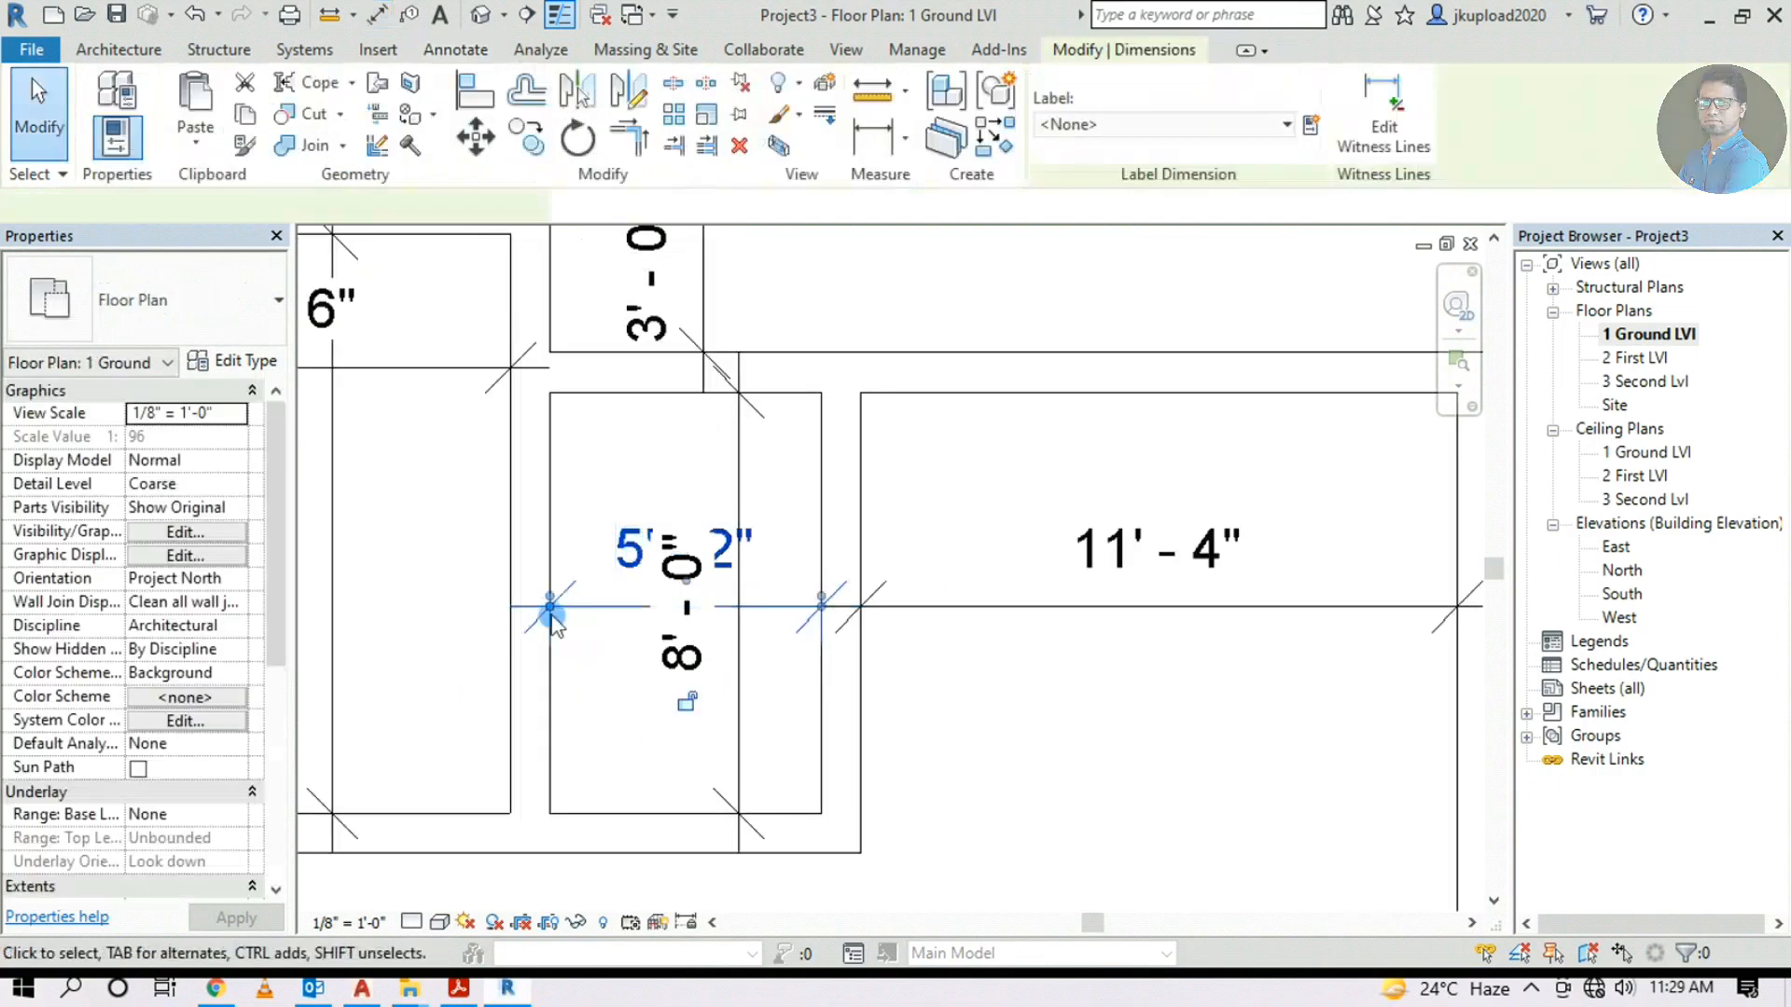
key(Escape)
scroll(401, 648, down, 5)
middle_drag(816, 695, 1019, 649)
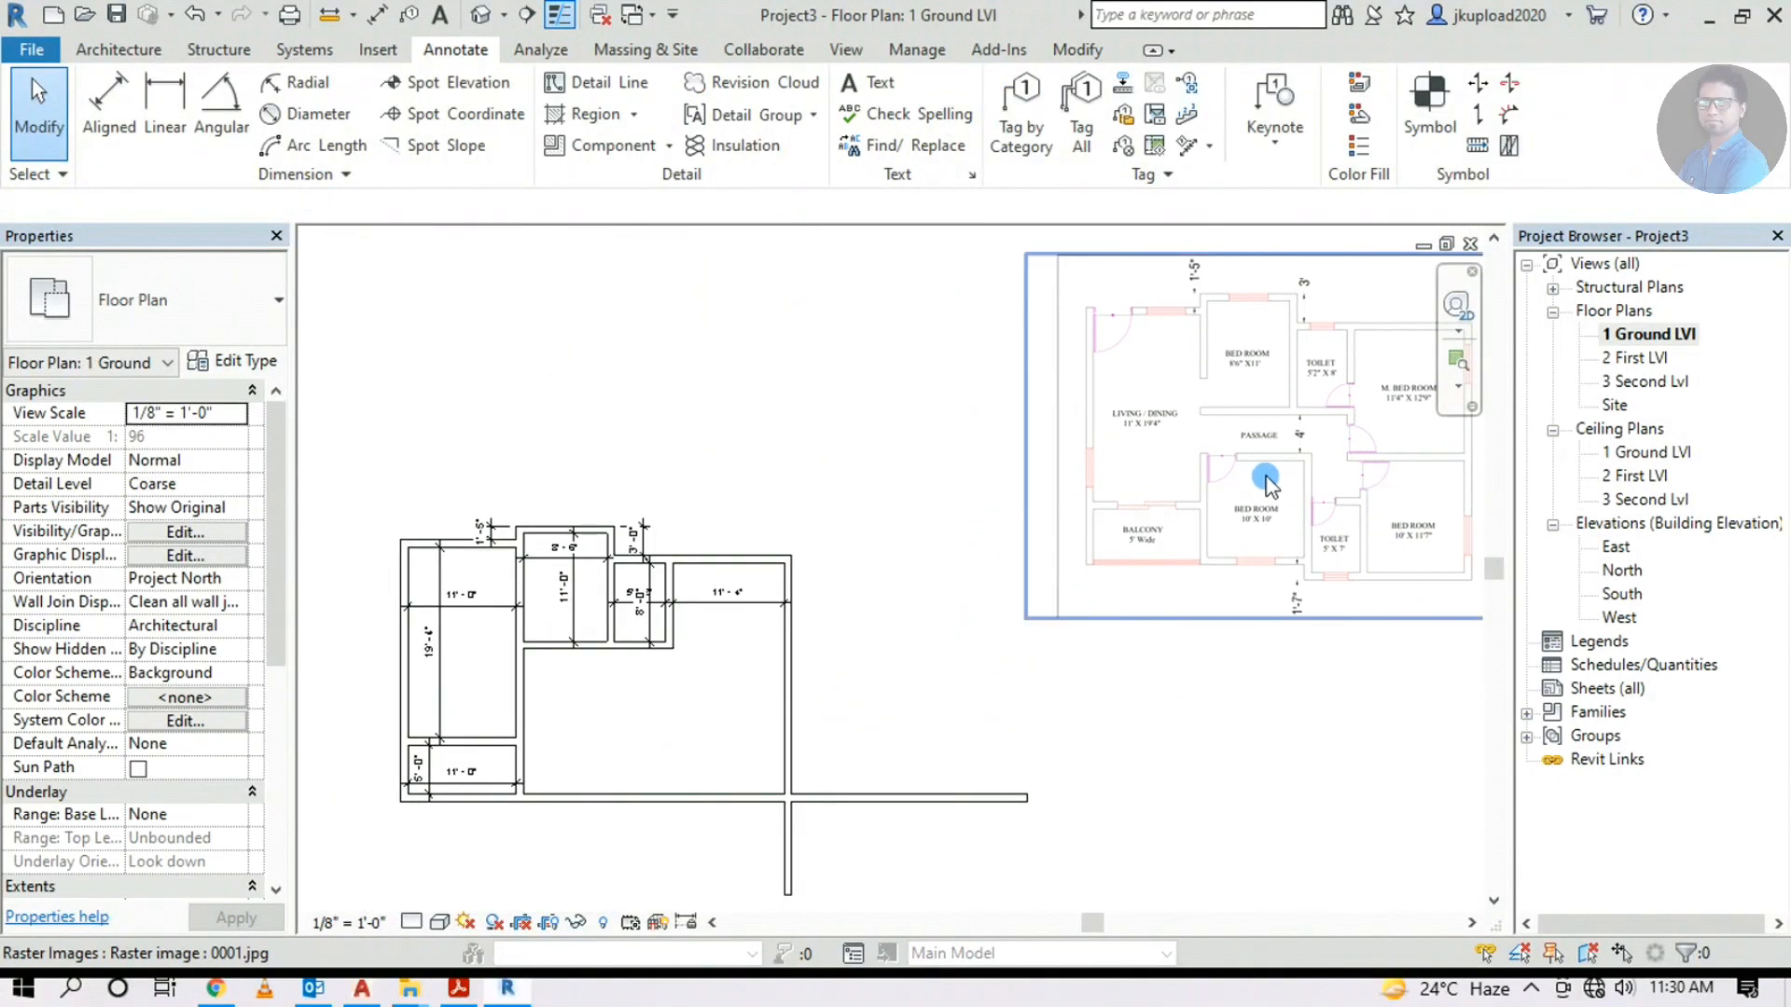
Start a wall at the bedroom's corner and draw the first 10' segment
scroll(1287, 494, up, 1)
scroll(1290, 501, up, 1)
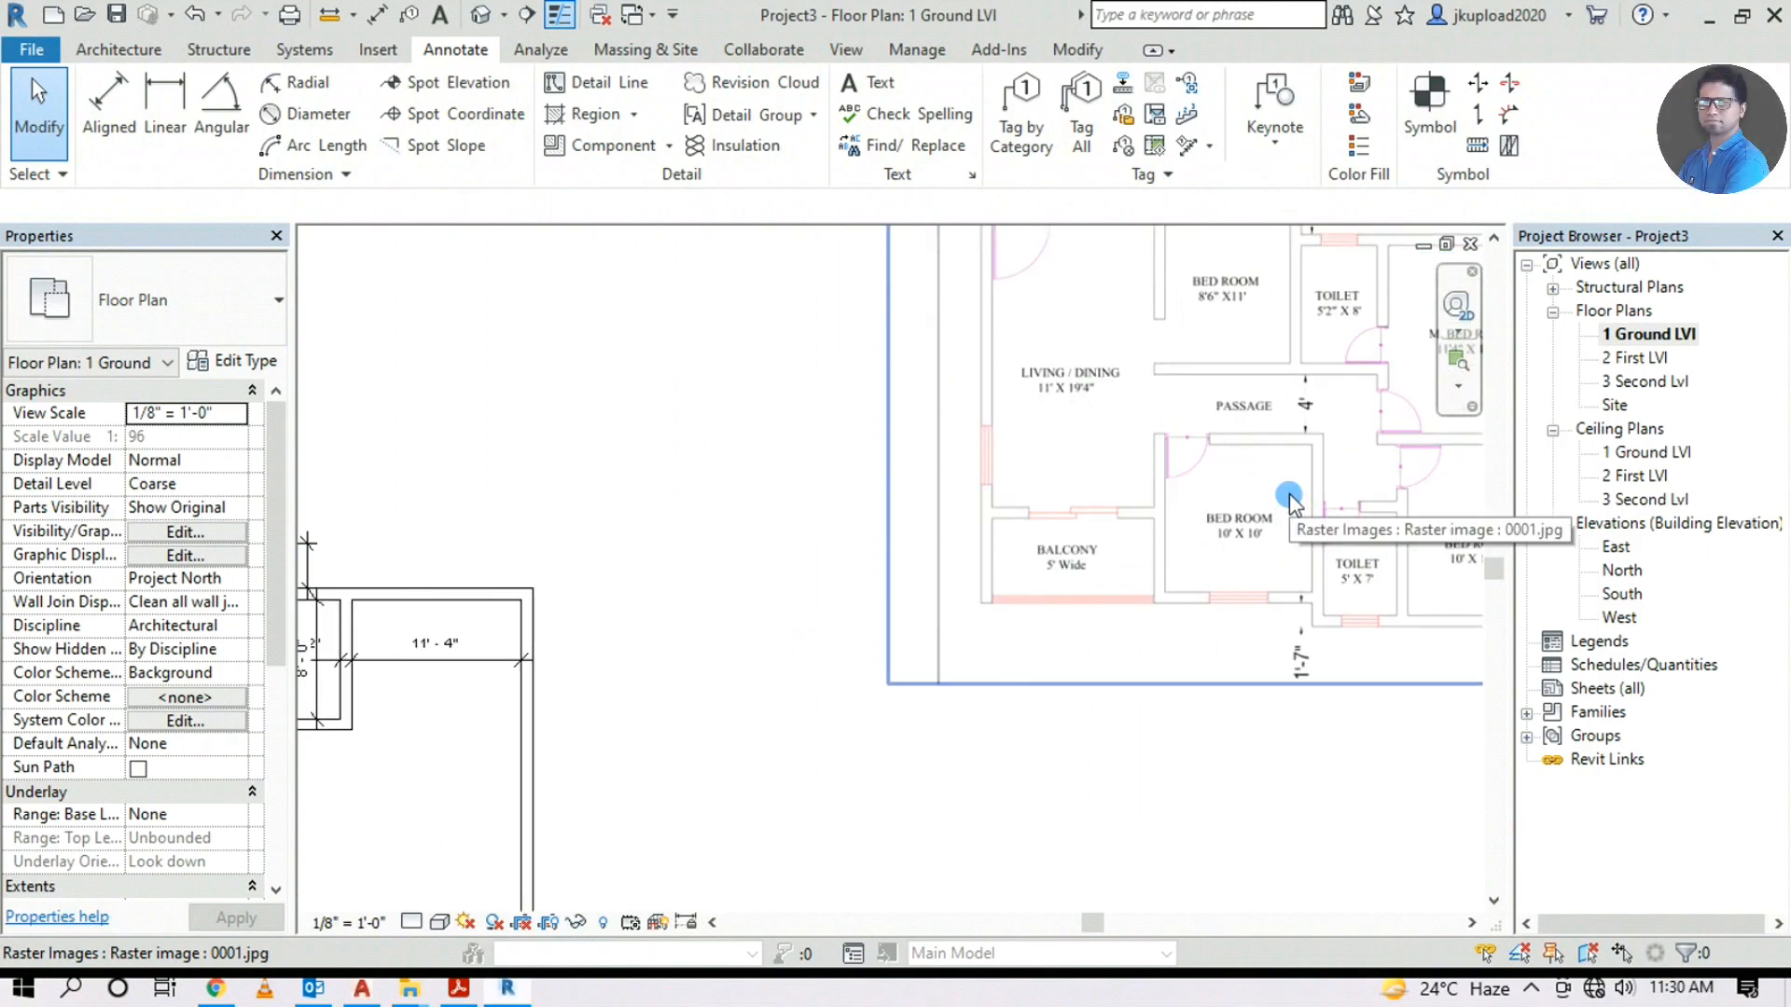
scroll(1289, 494, up, 3)
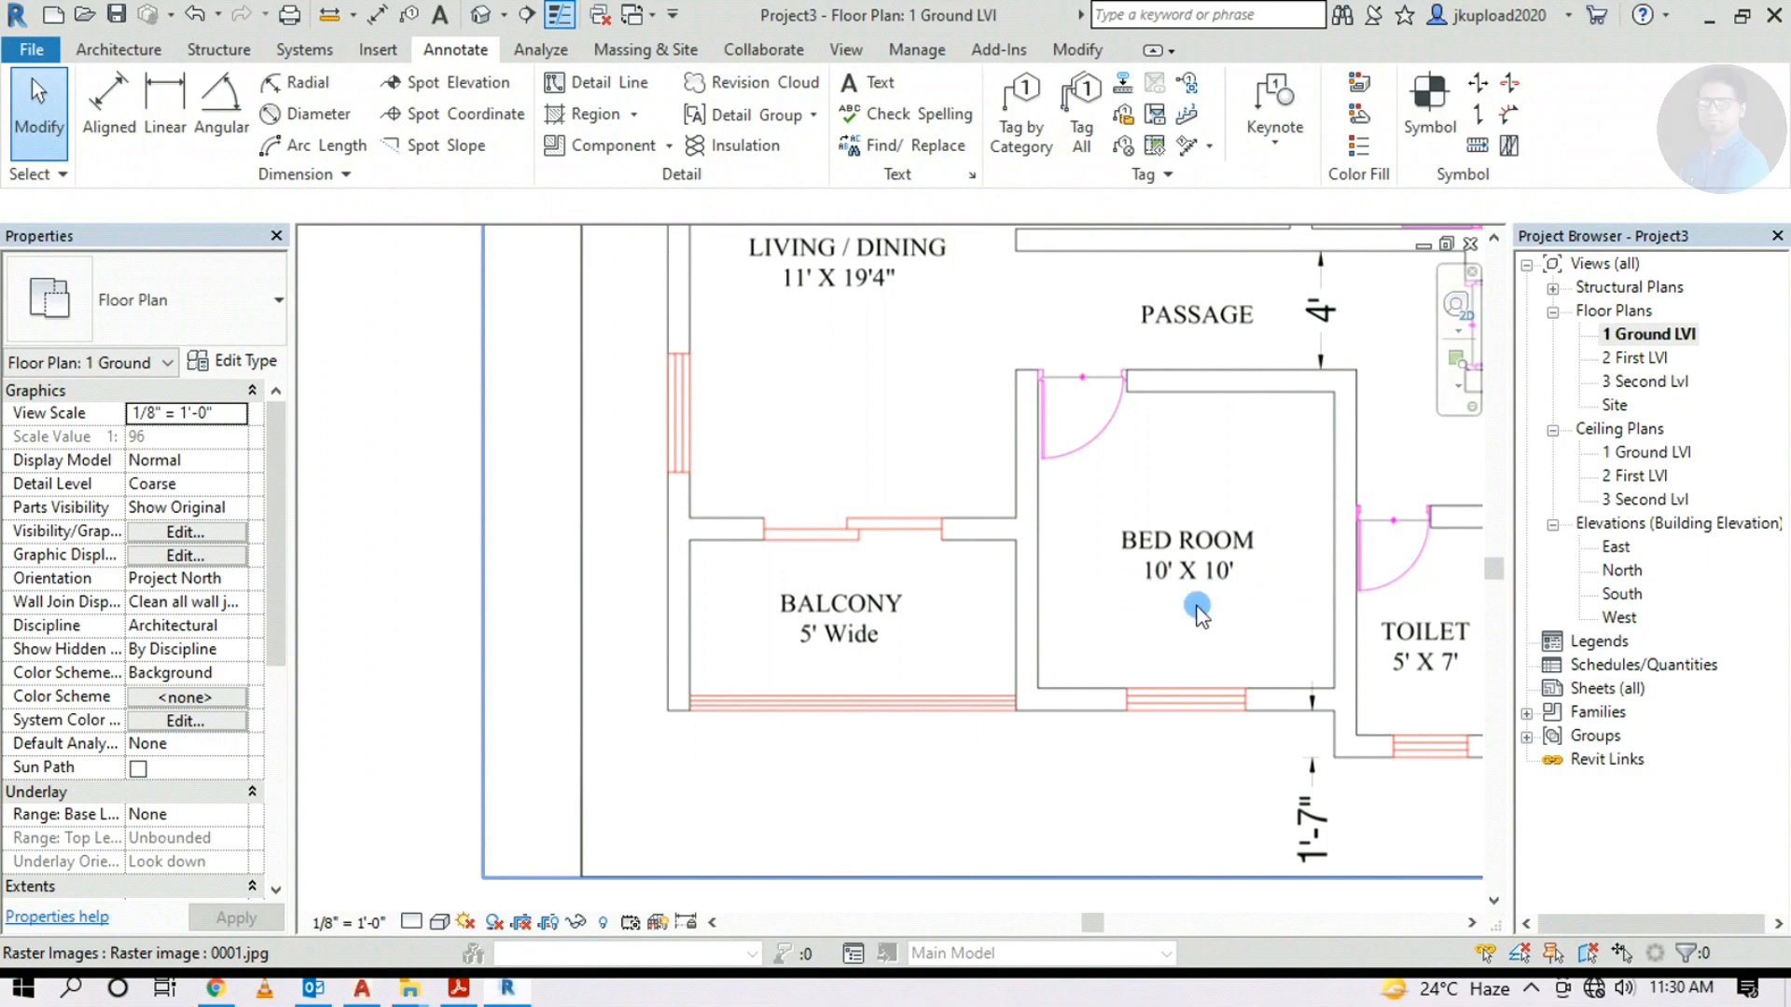
scroll(1249, 597, down, 5)
middle_drag(401, 877, 616, 652)
scroll(572, 711, up, 2)
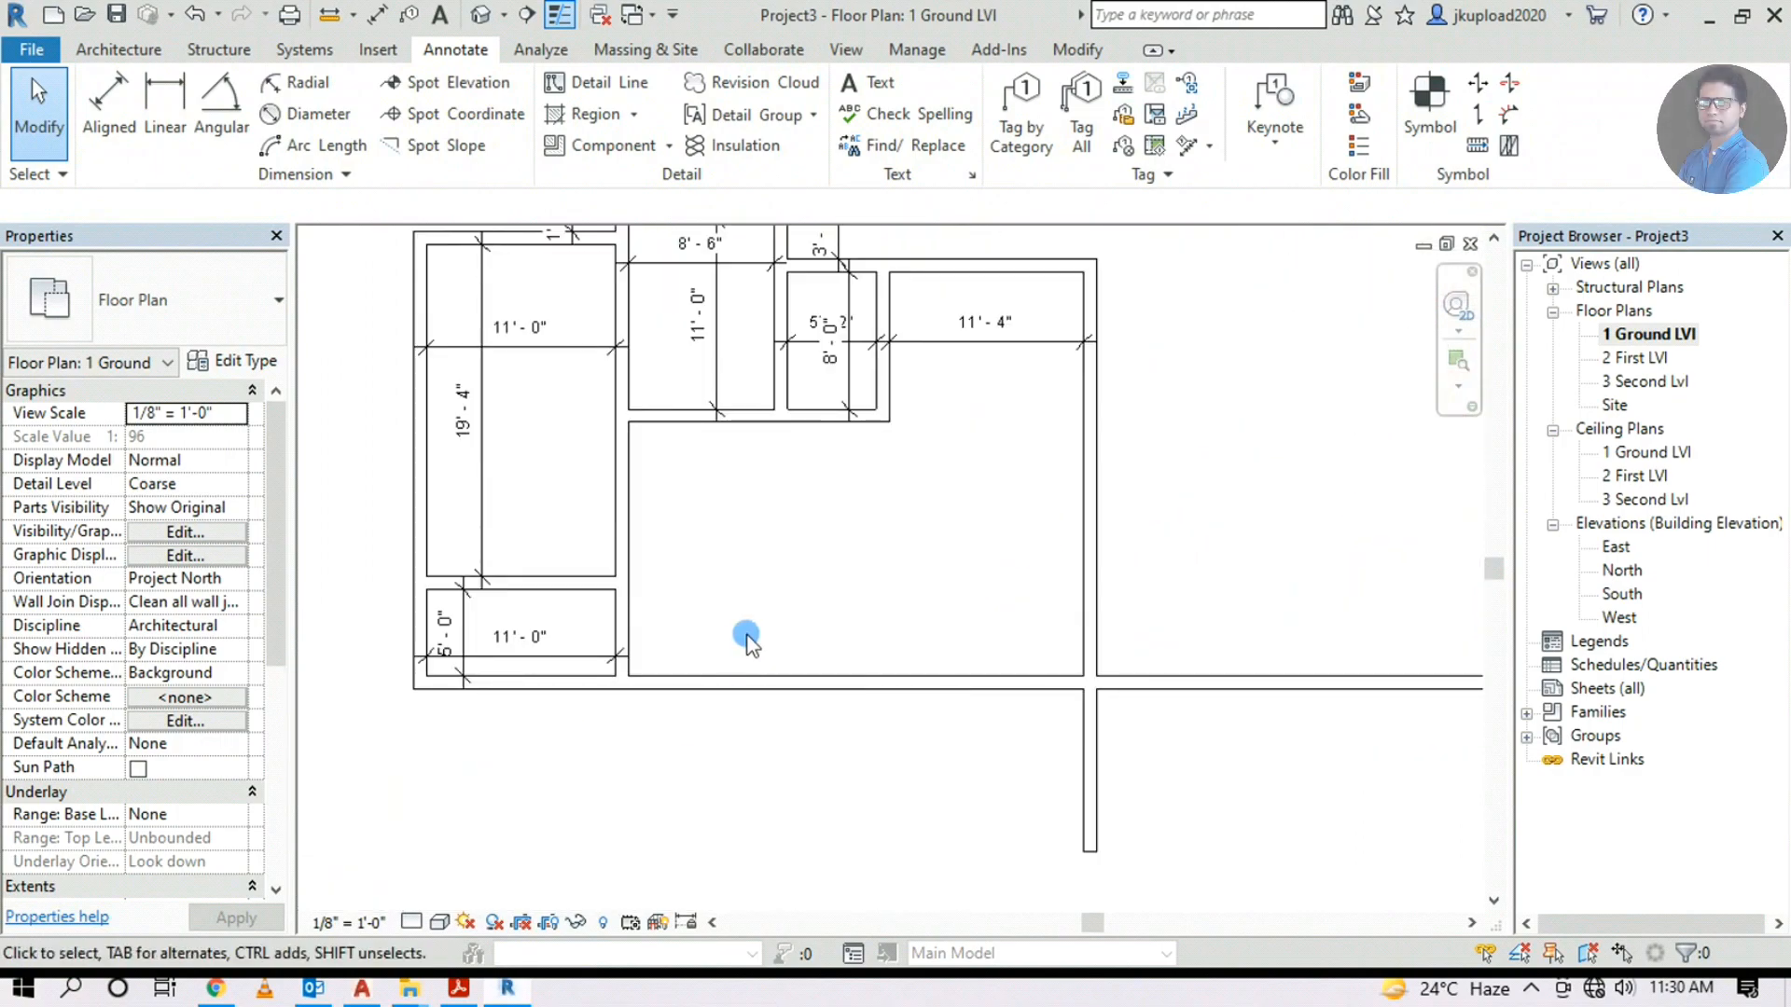
middle_drag(743, 637, 715, 743)
click(119, 50)
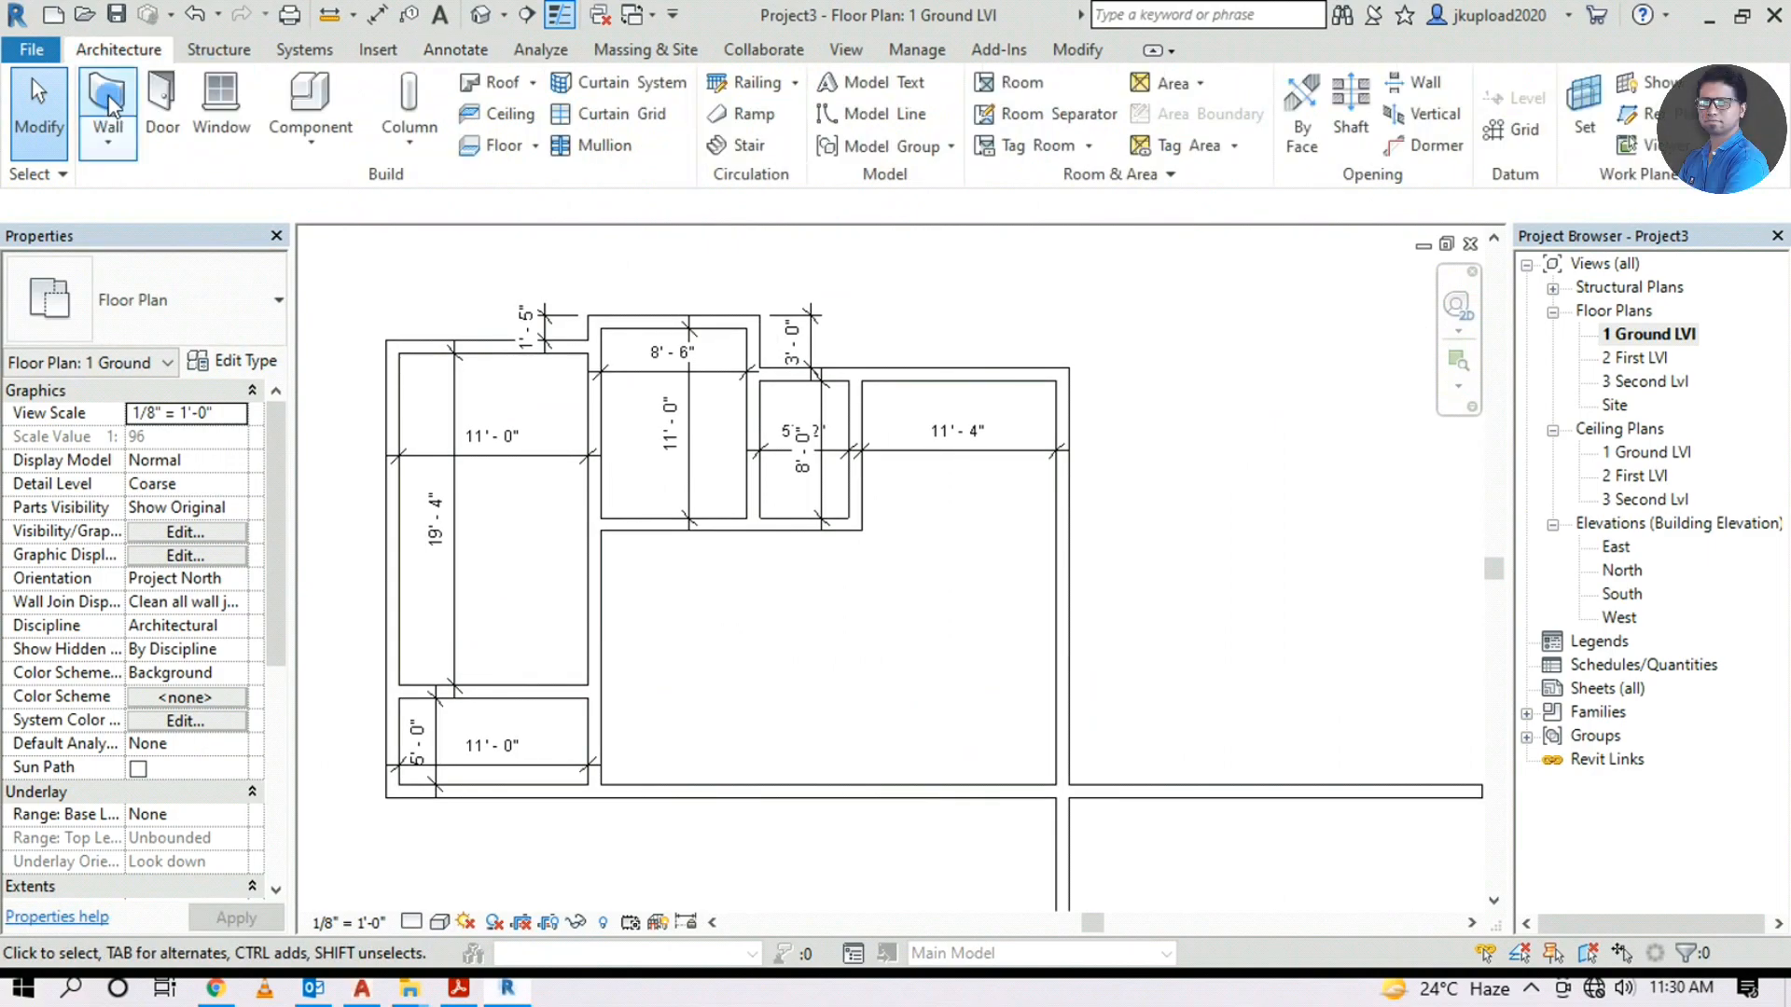
click(110, 112)
scroll(660, 819, up, 2)
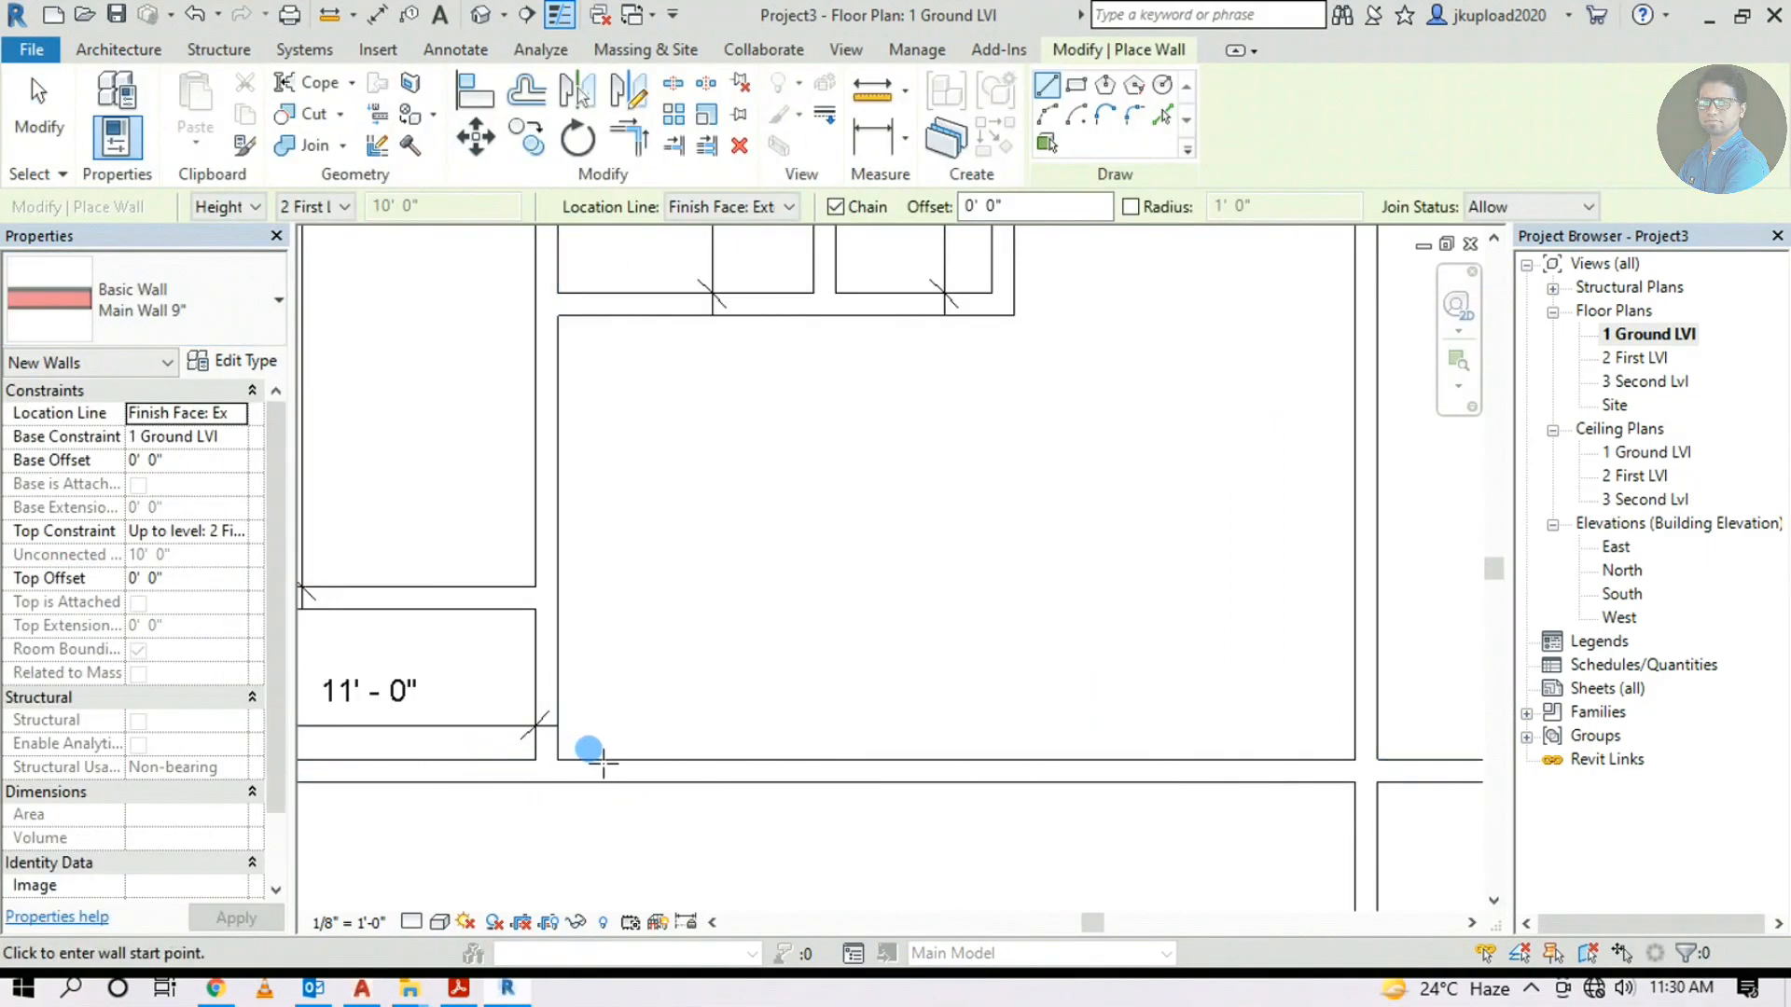
click(564, 745)
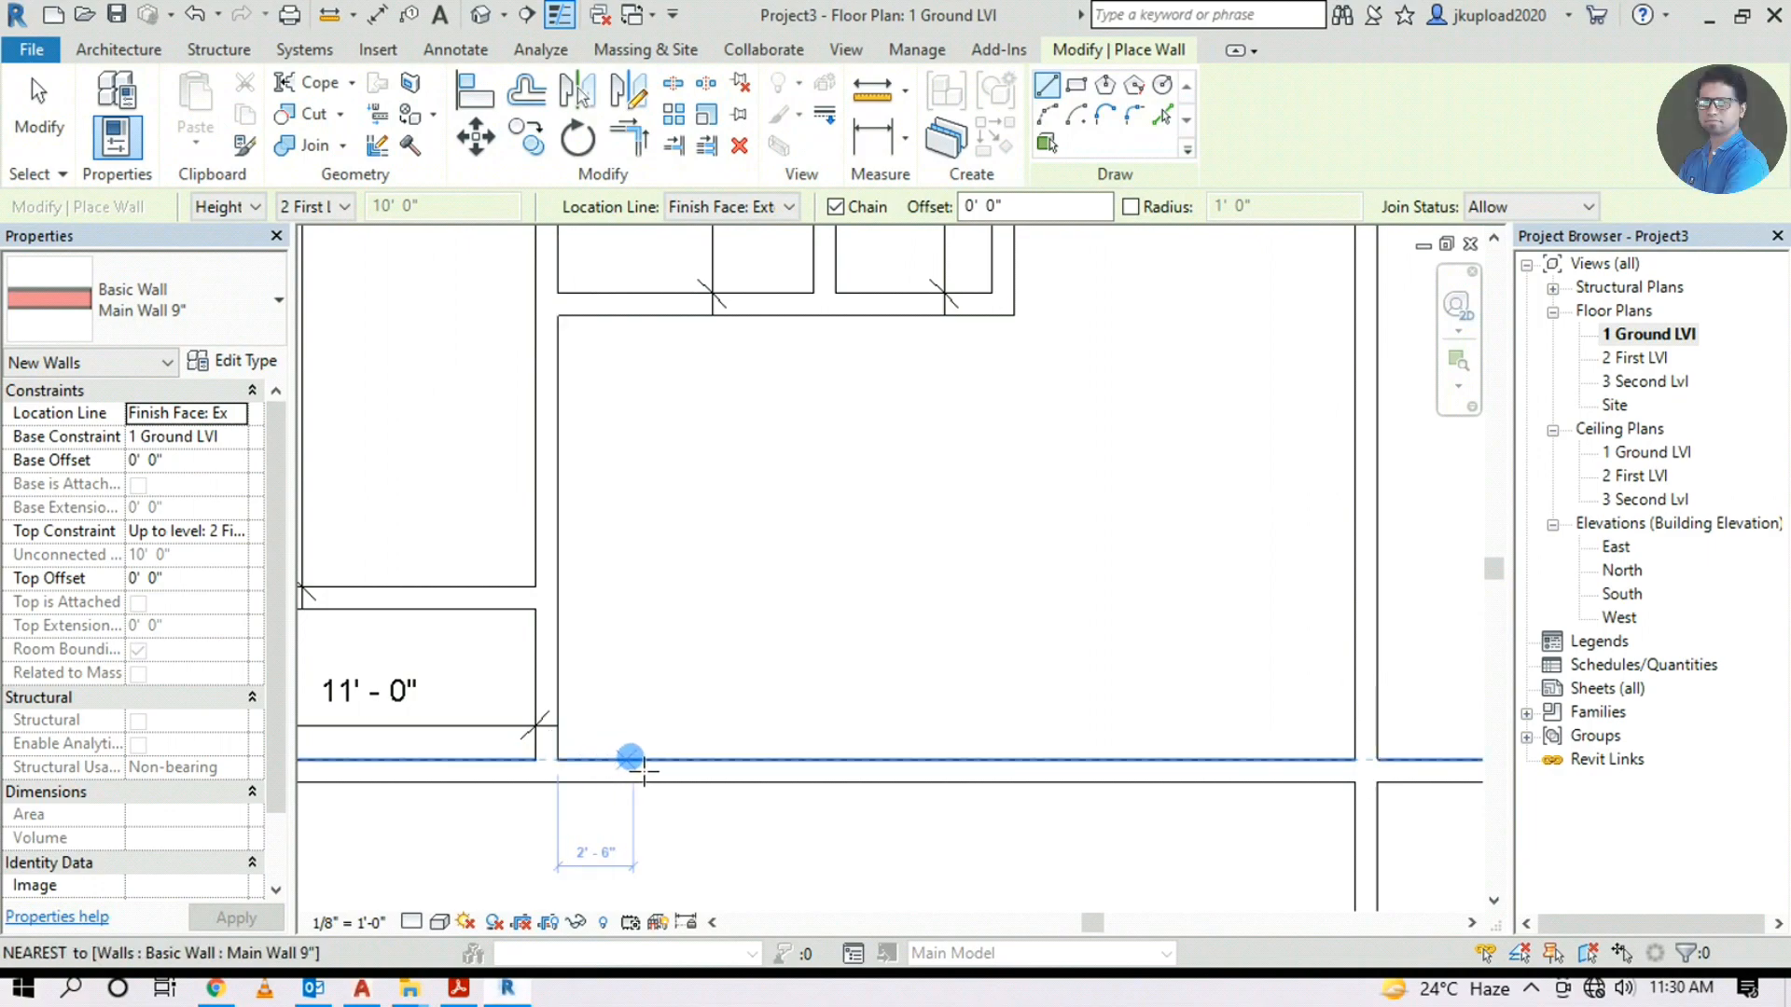
text(10')
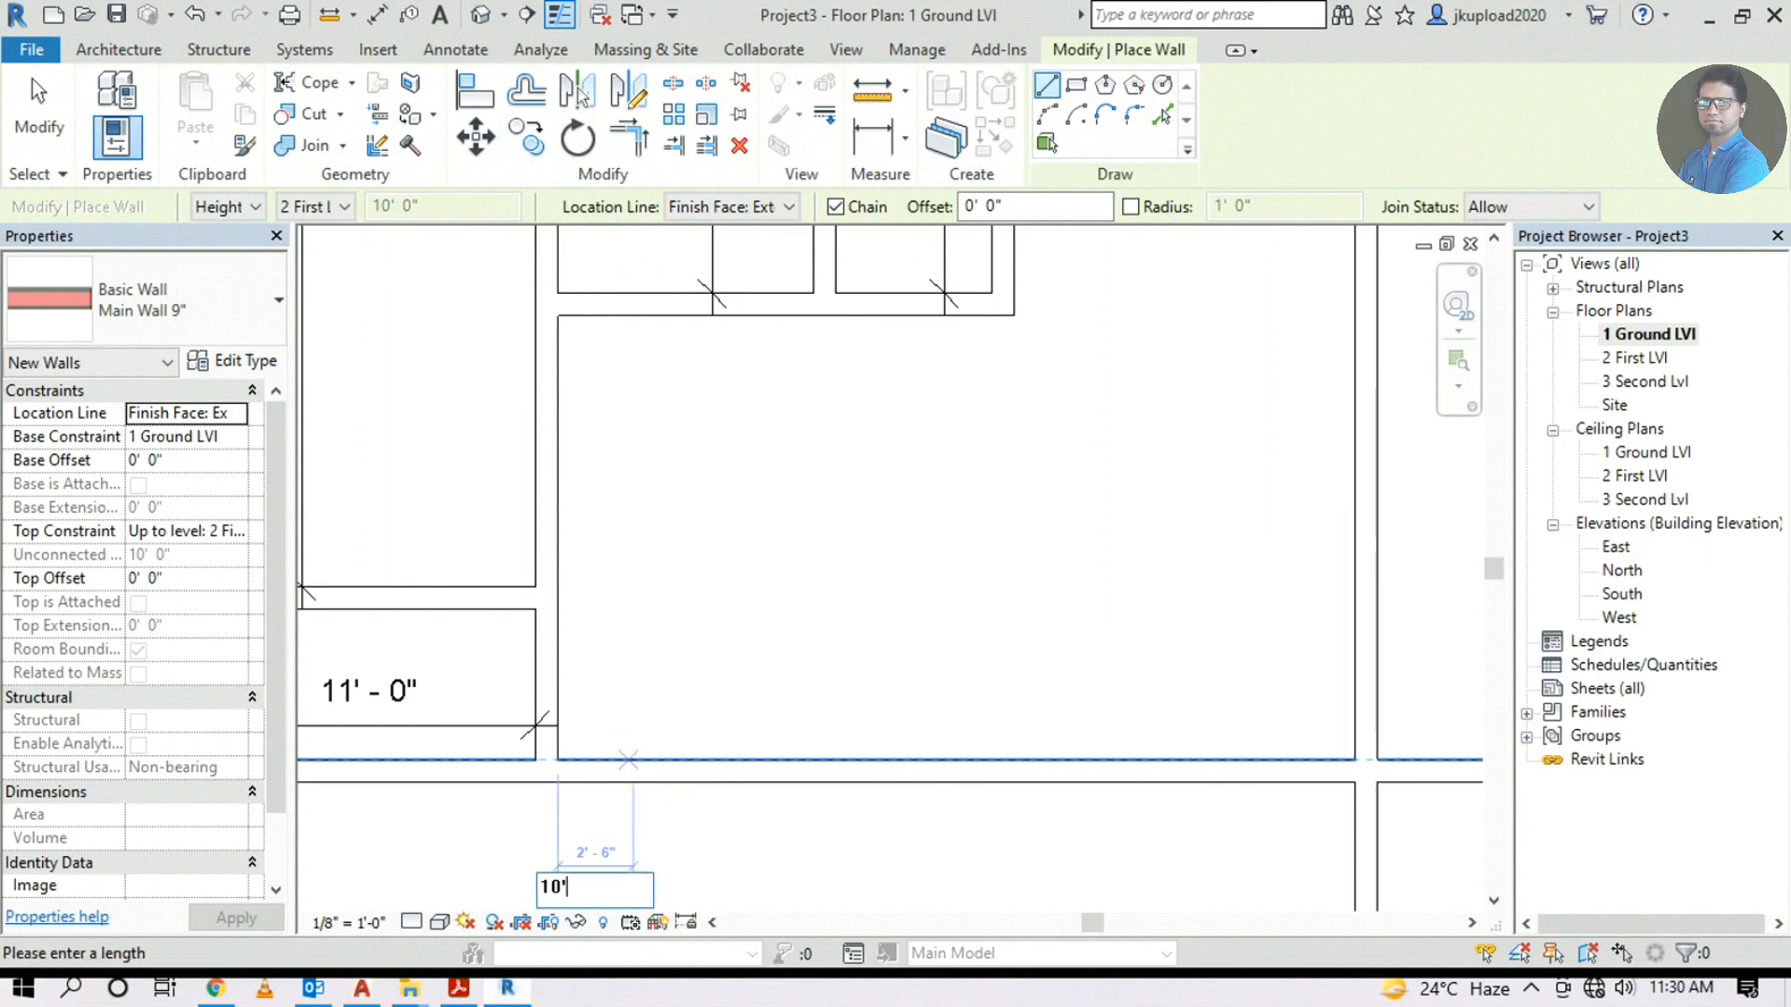
key(Return)
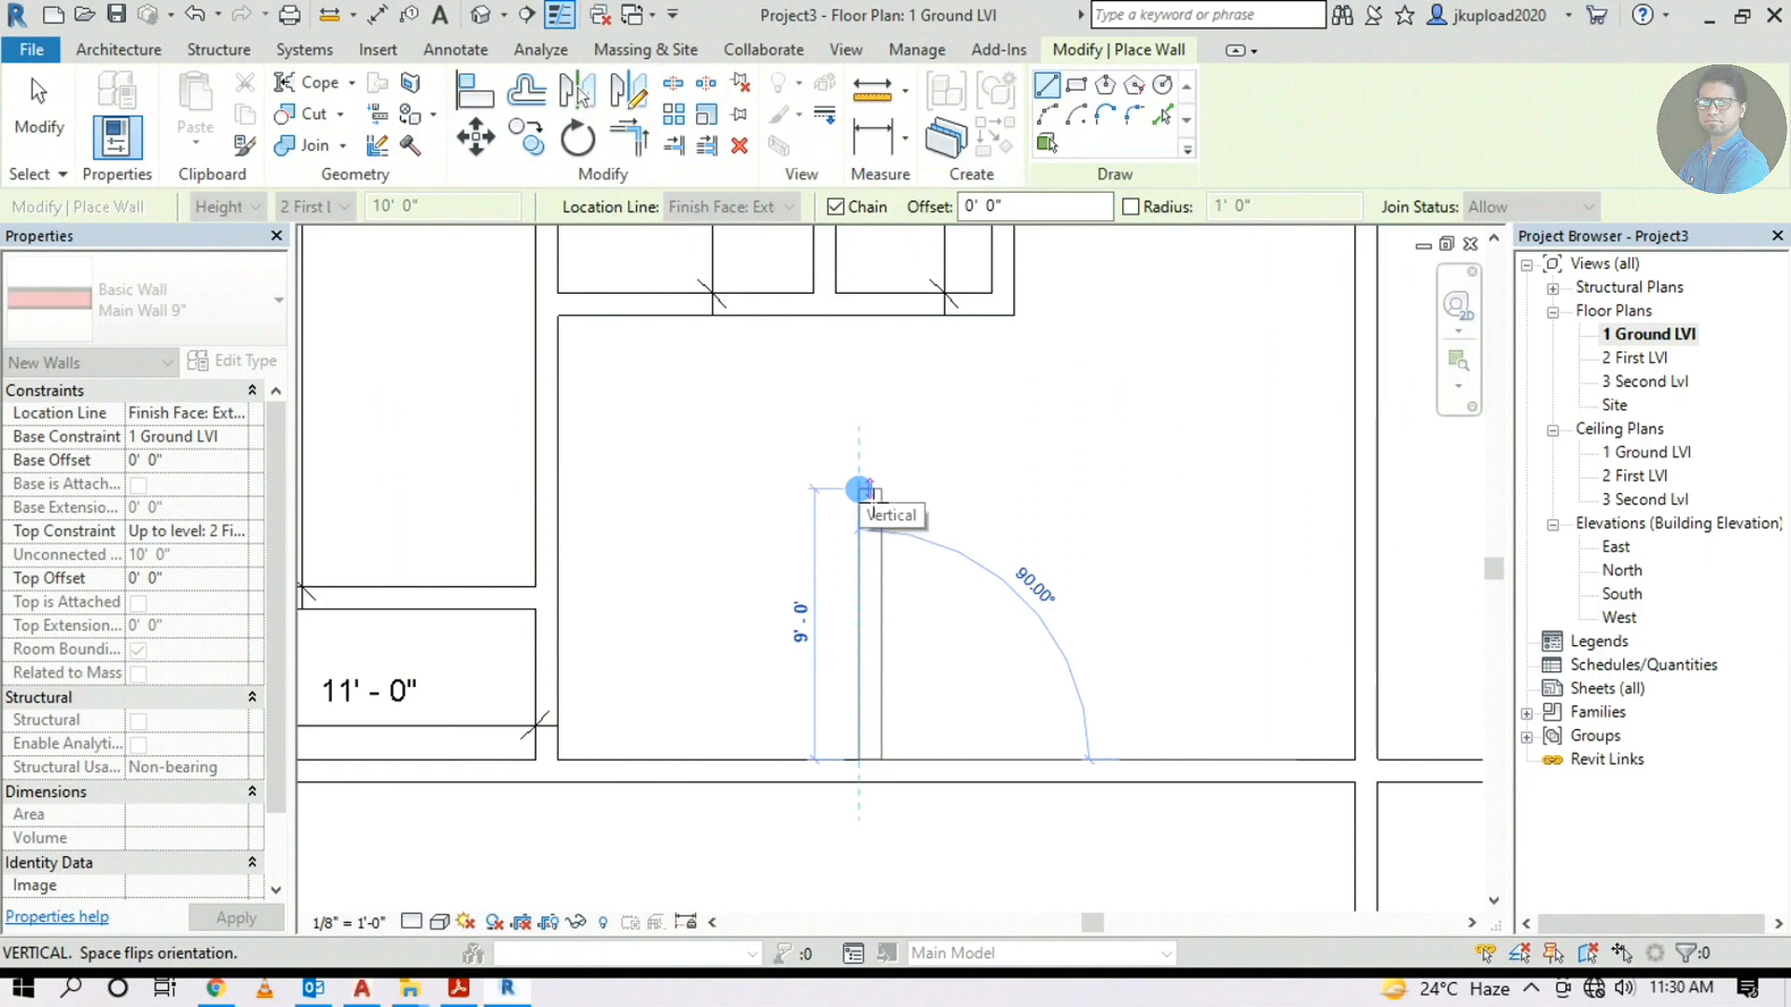
Draw the 10' vertical wall and end it on the existing wall
text(10')
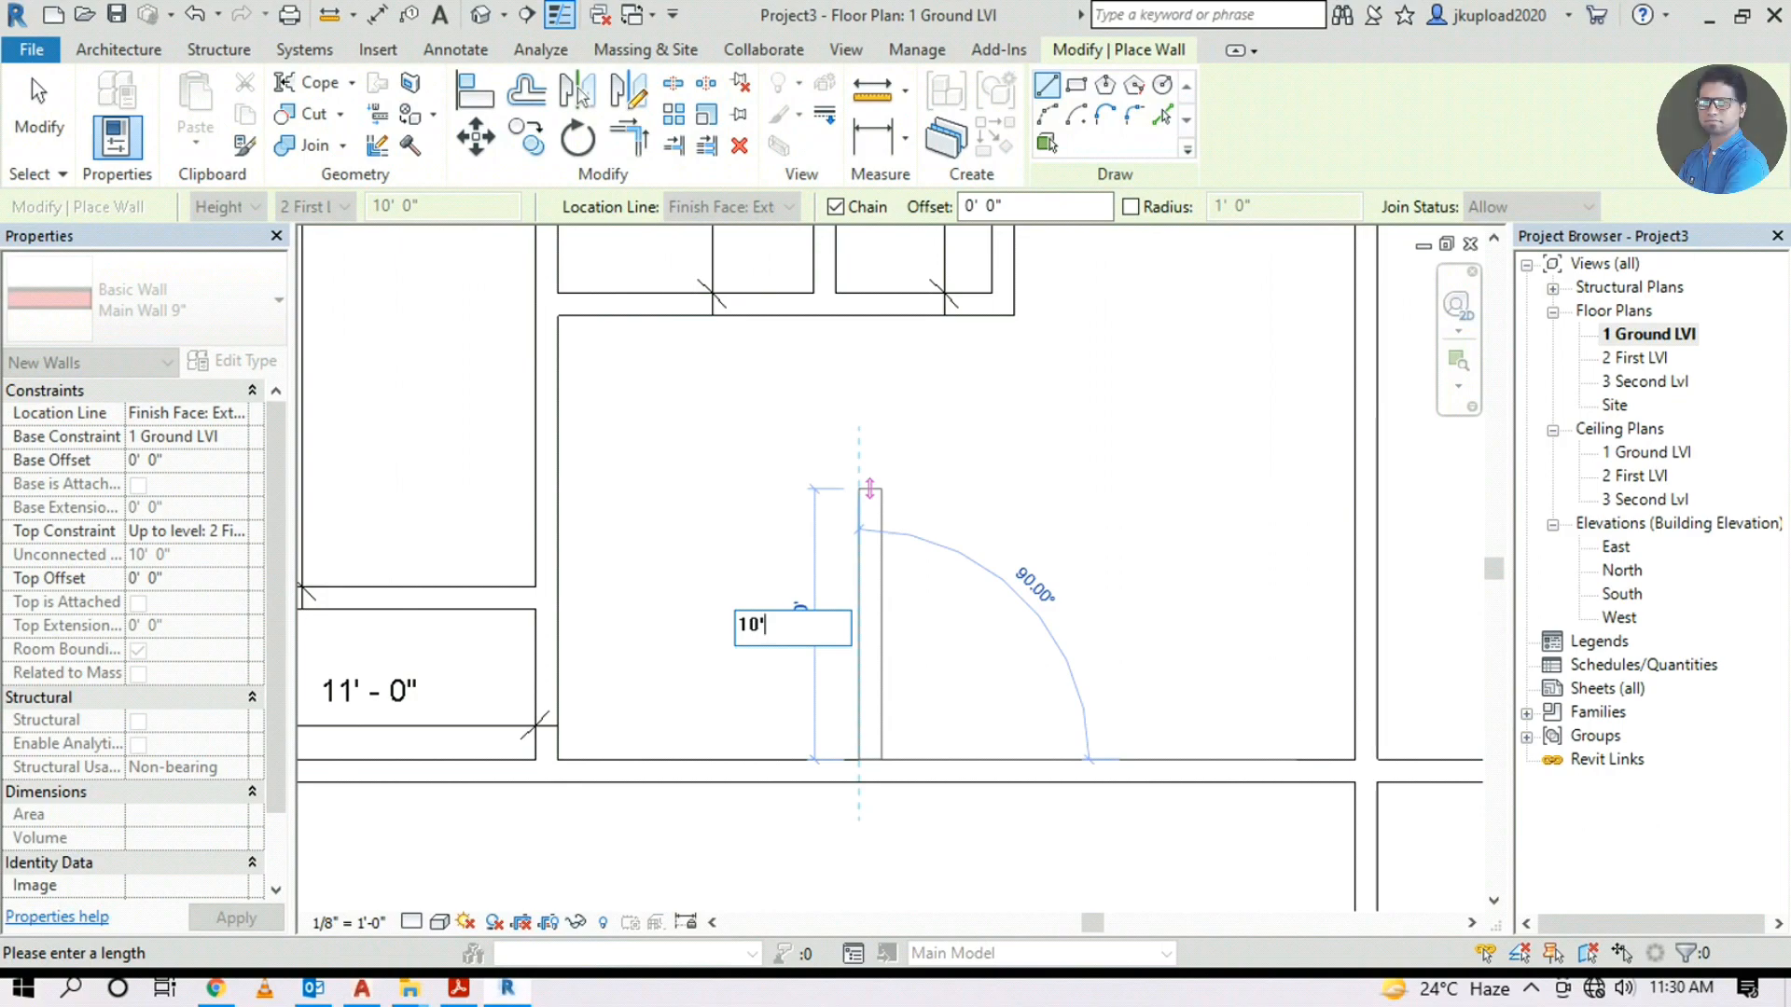
key(Return)
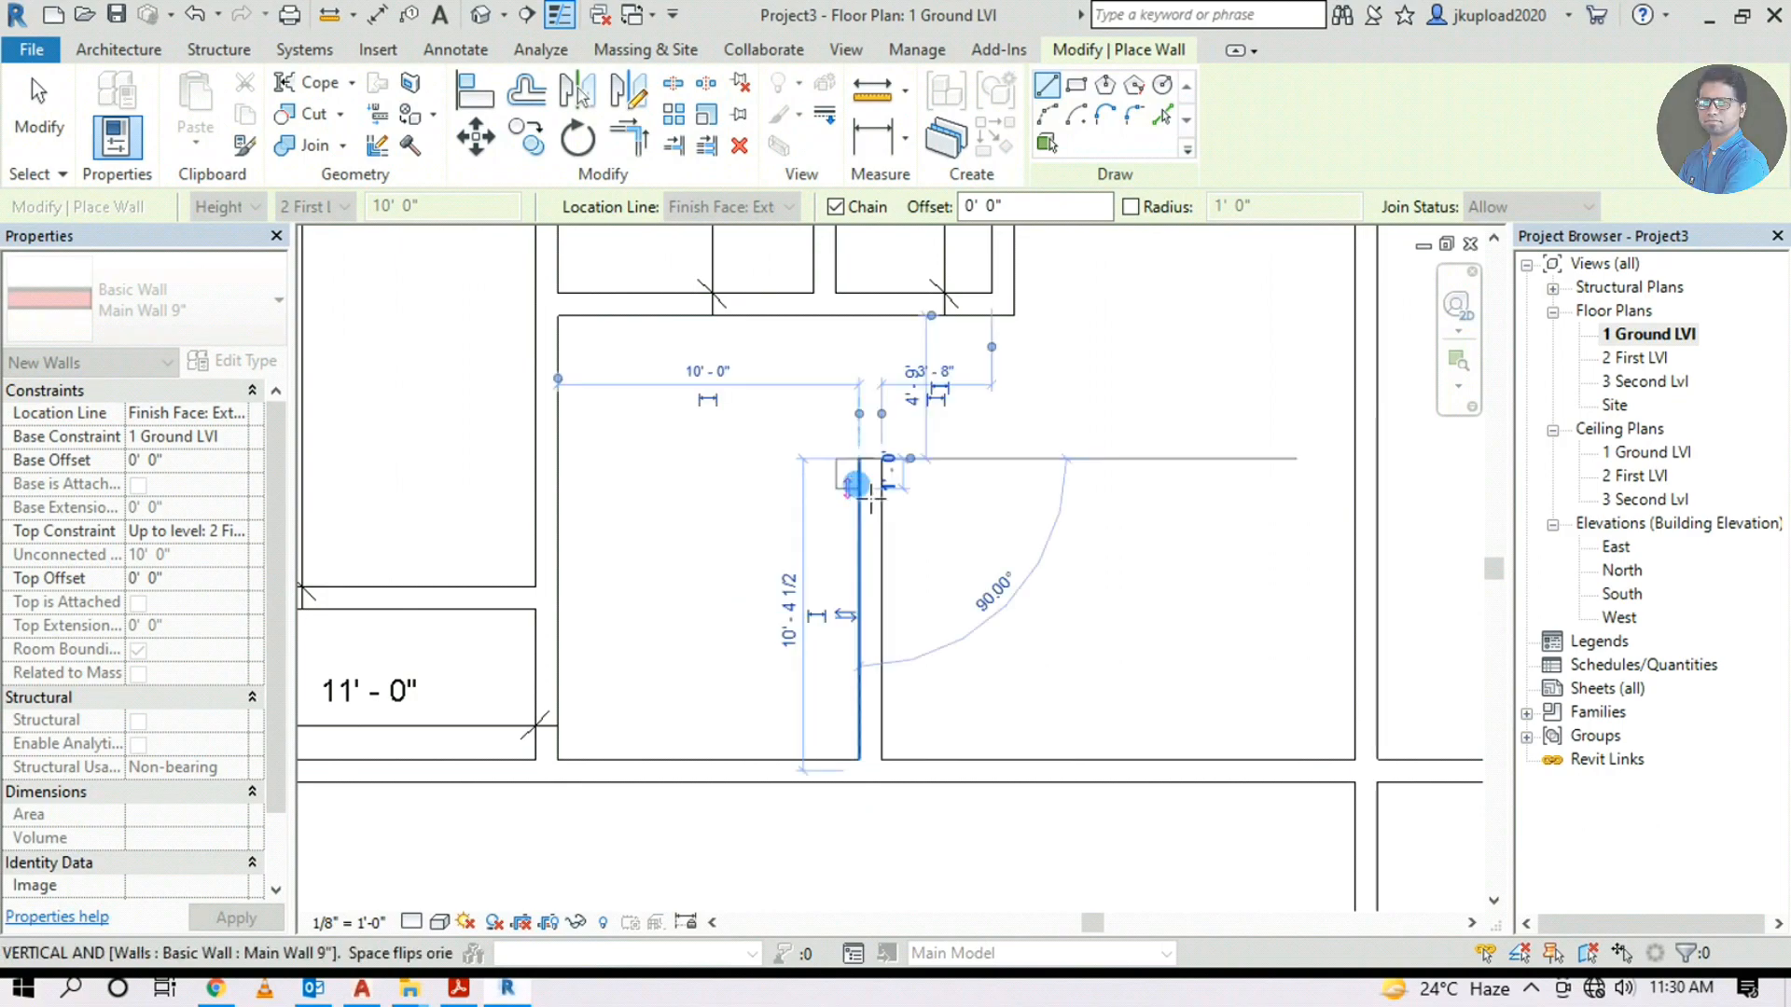
scroll(868, 476, down, 5)
scroll(877, 466, up, 2)
middle_drag(867, 499, 879, 516)
scroll(877, 522, down, 5)
scroll(485, 644, up, 5)
click(385, 669)
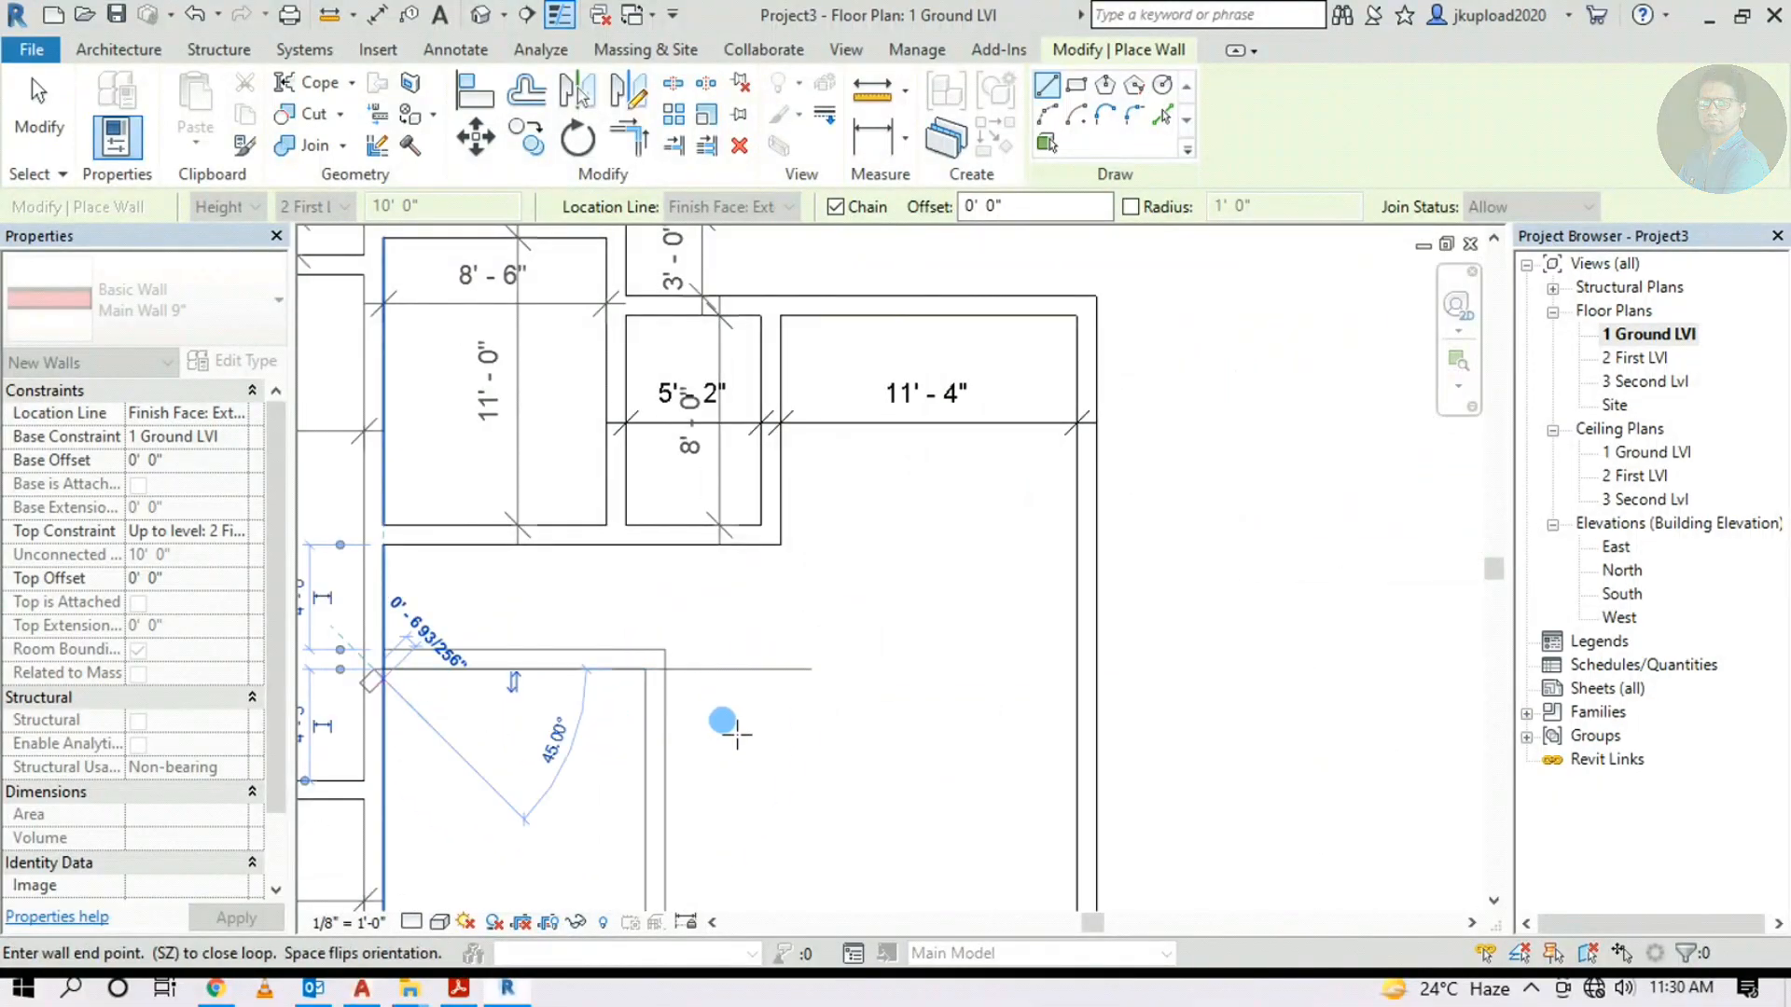
key(Escape)
key(Escape)
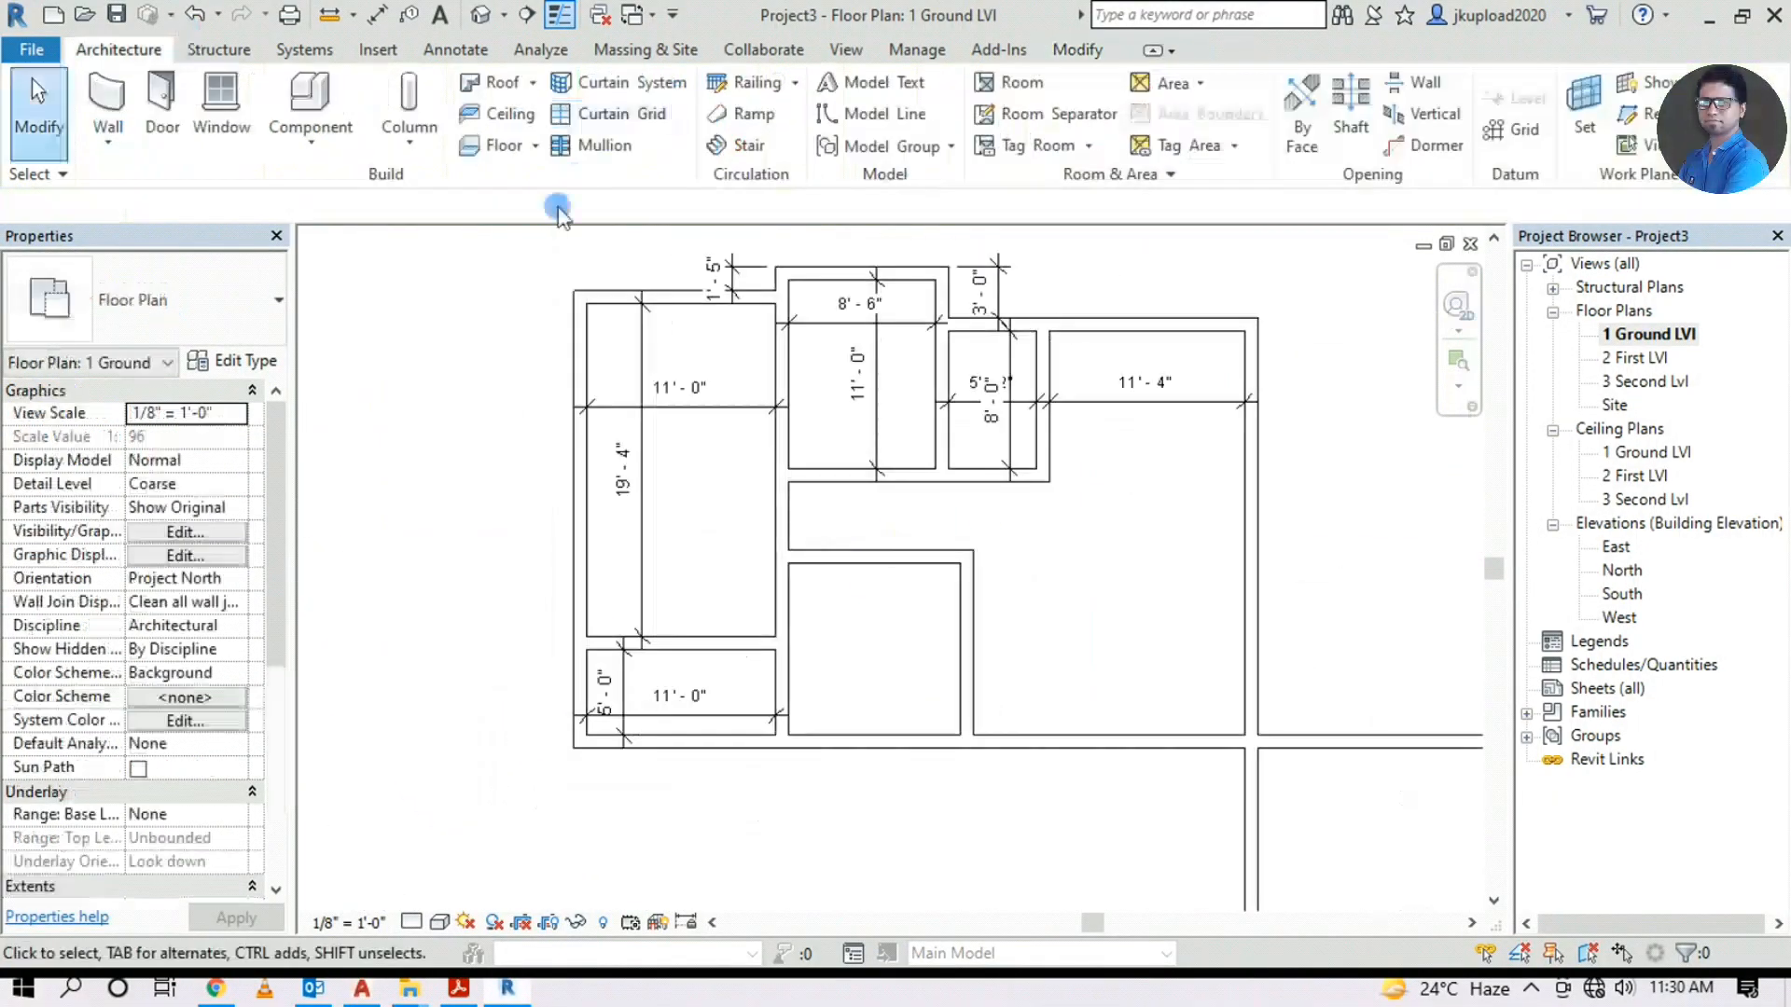
Add an aligned dimension showing the 4'-0" passage width
click(377, 15)
scroll(888, 489, up, 1)
click(836, 480)
click(849, 570)
click(873, 532)
Dimension the bedroom 10'-0" vertically and 10'-0" horizontally
click(829, 589)
click(853, 814)
click(885, 760)
click(758, 673)
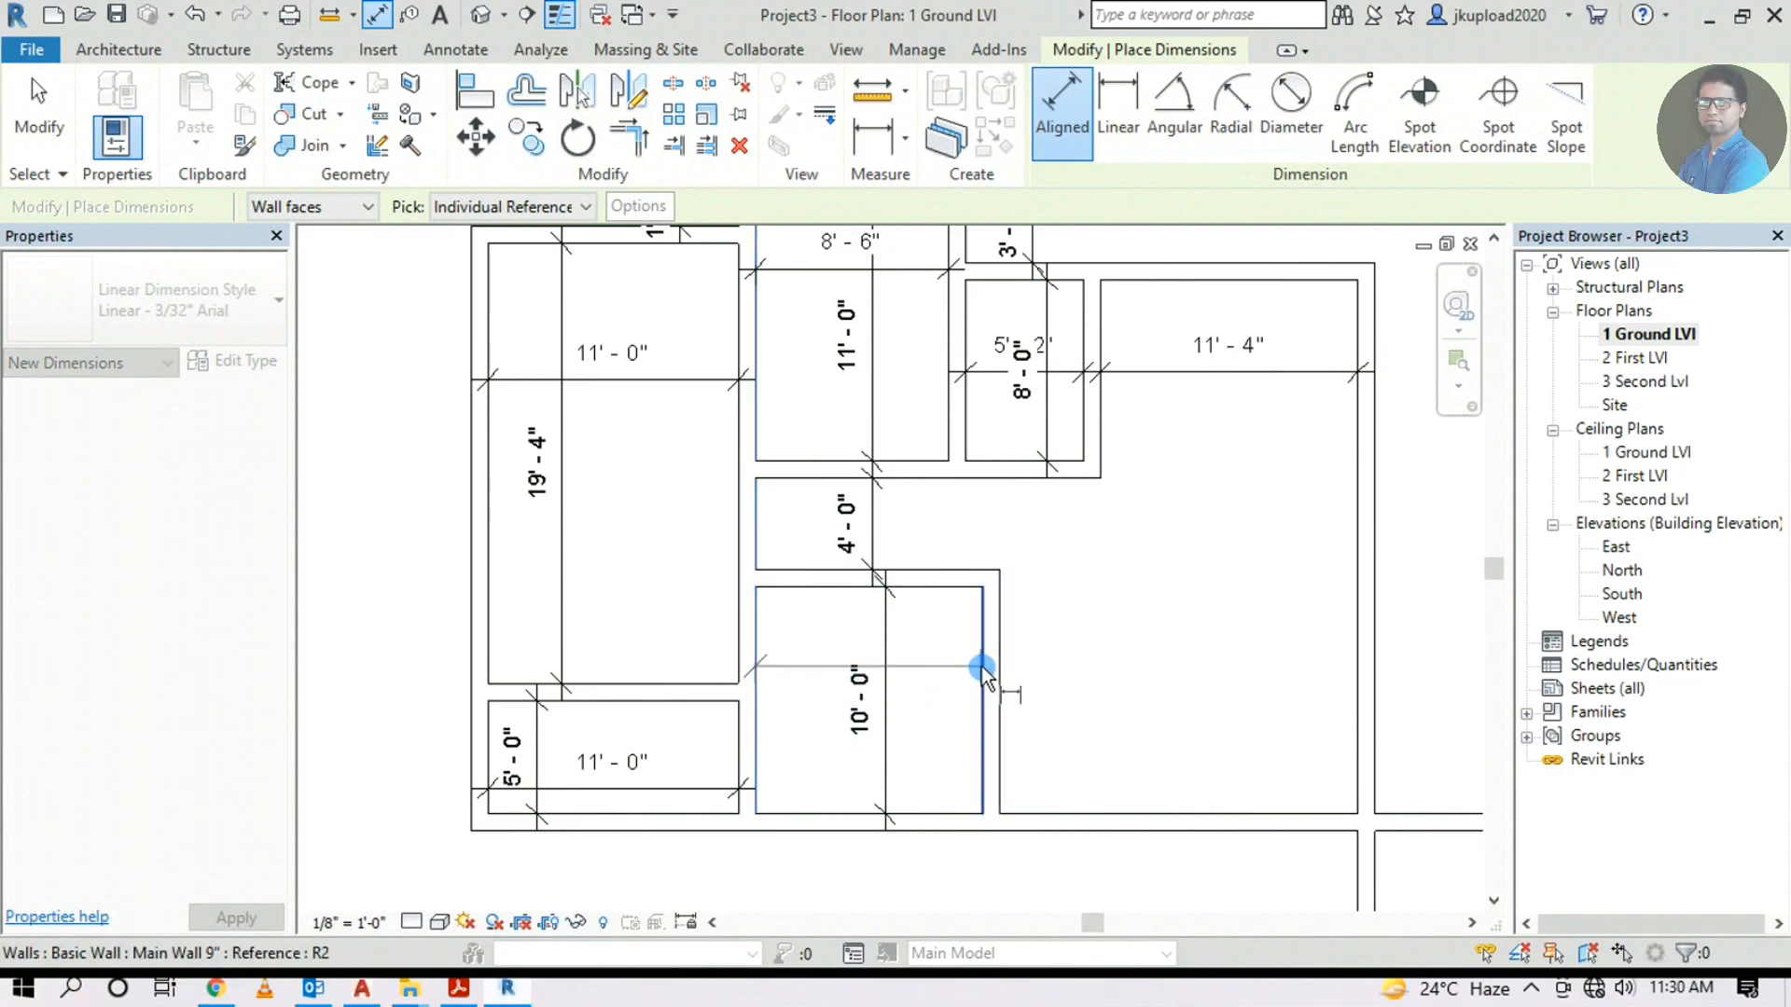
click(982, 671)
click(950, 667)
scroll(831, 642, up, 2)
scroll(737, 696, down, 1)
scroll(739, 697, down, 3)
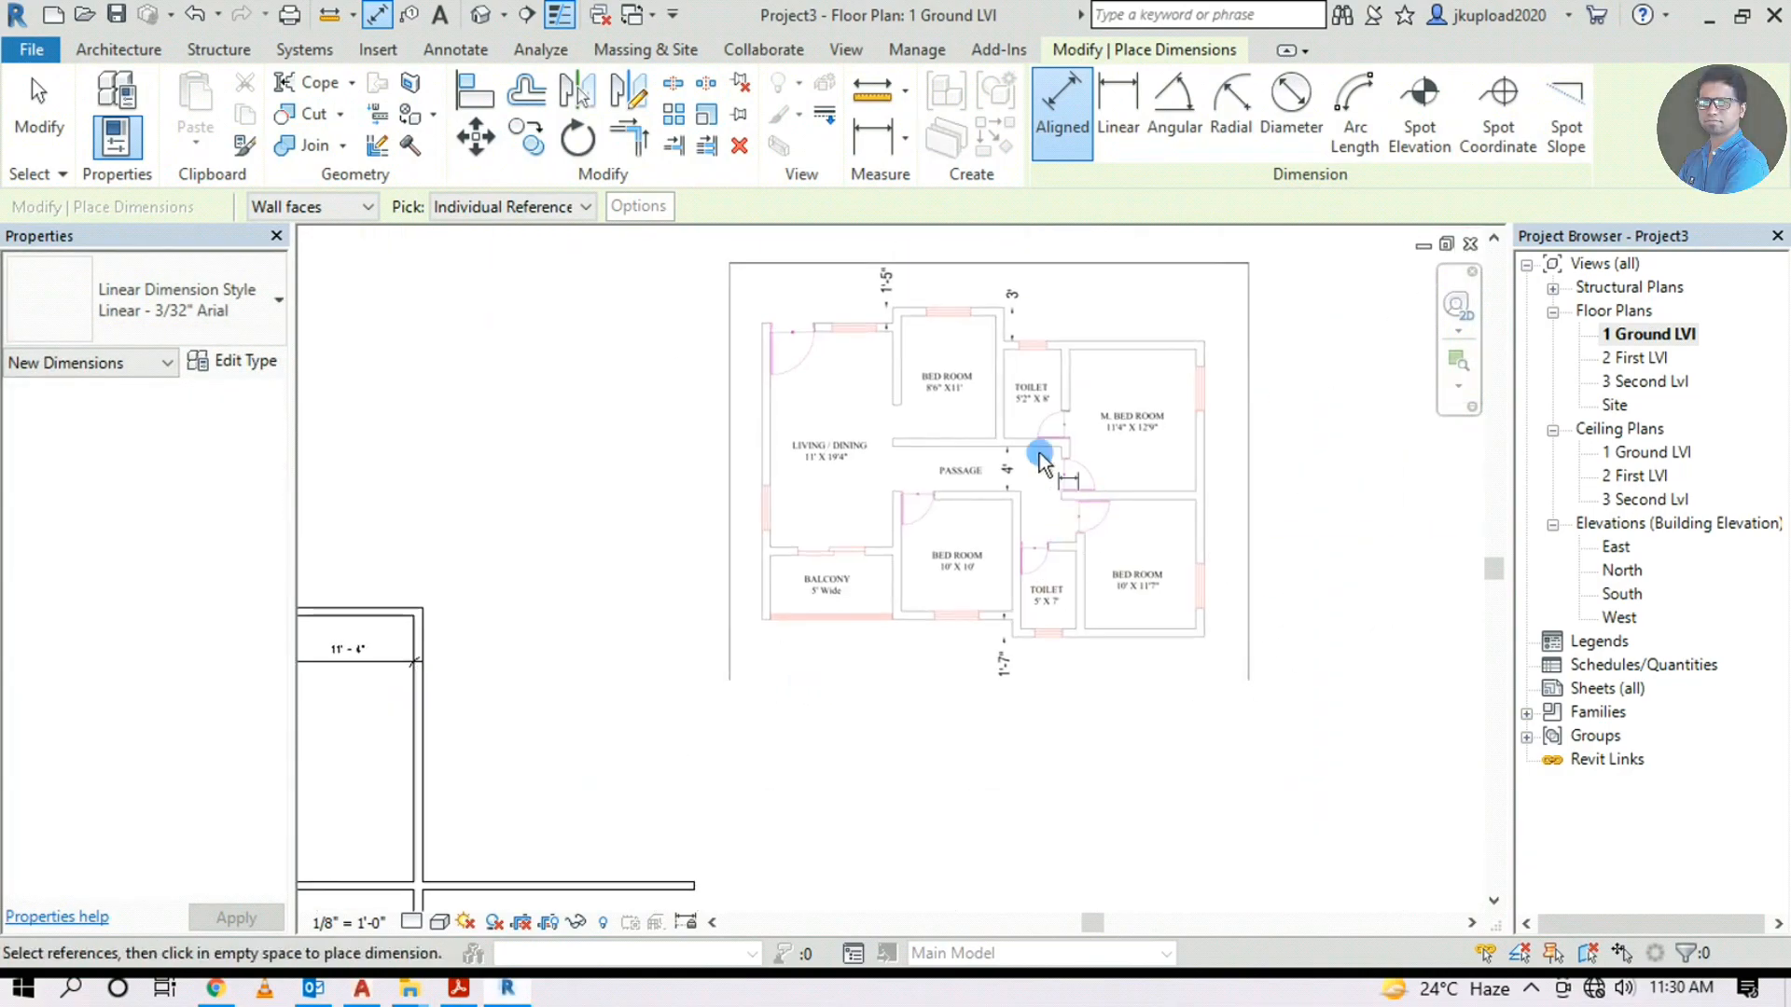
scroll(942, 496, up, 3)
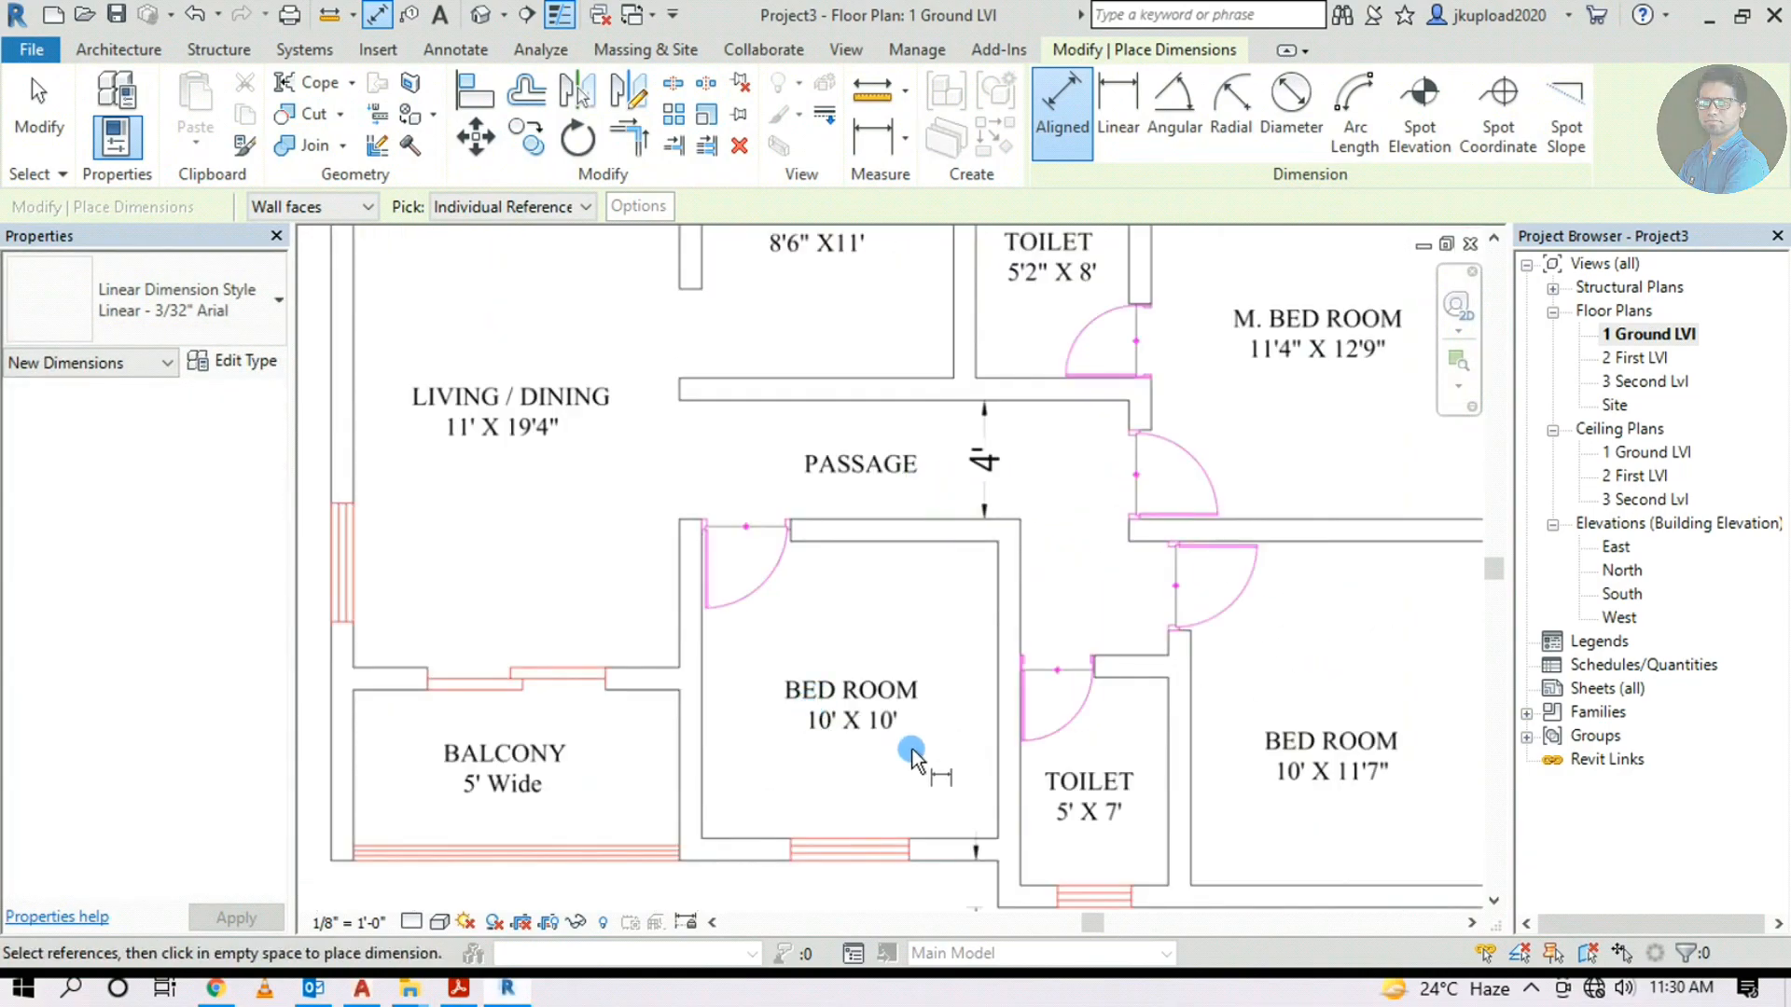
scroll(1031, 731, down, 3)
scroll(1013, 703, up, 2)
key(Escape)
key(Escape)
scroll(1045, 680, up, 4)
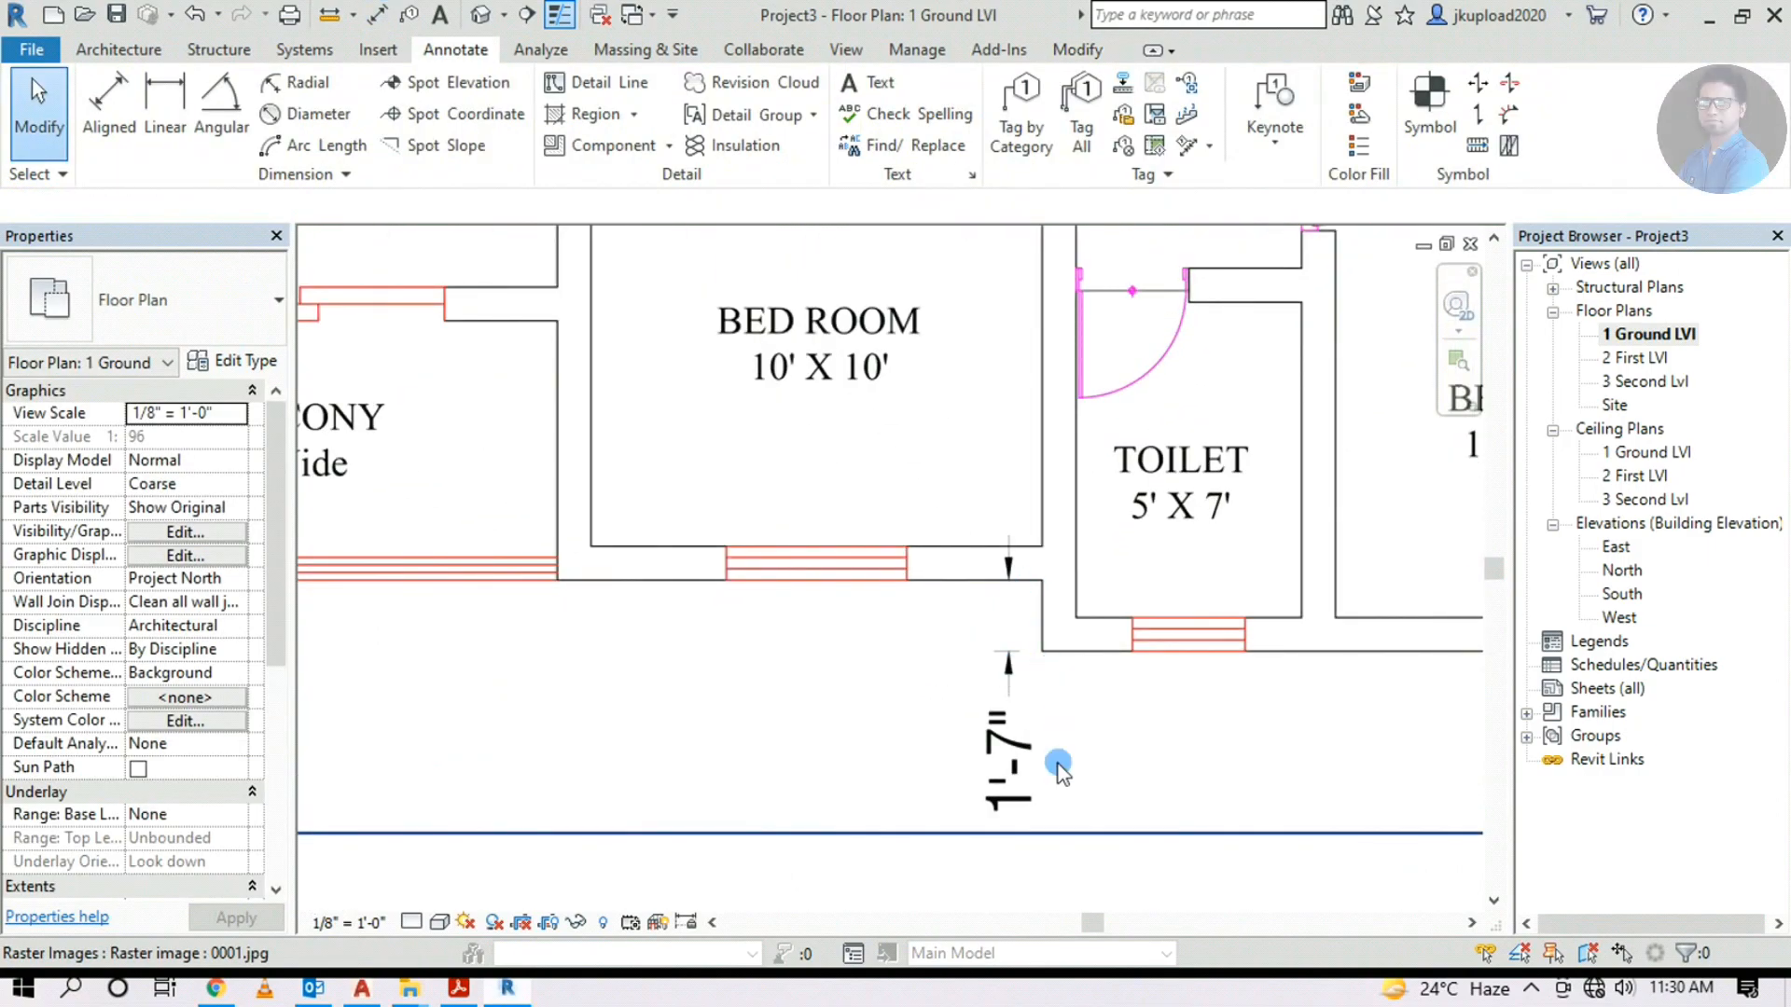
drag(995, 821, 998, 758)
scroll(1179, 721, down, 7)
middle_drag(922, 751, 1313, 365)
scroll(879, 513, up, 1)
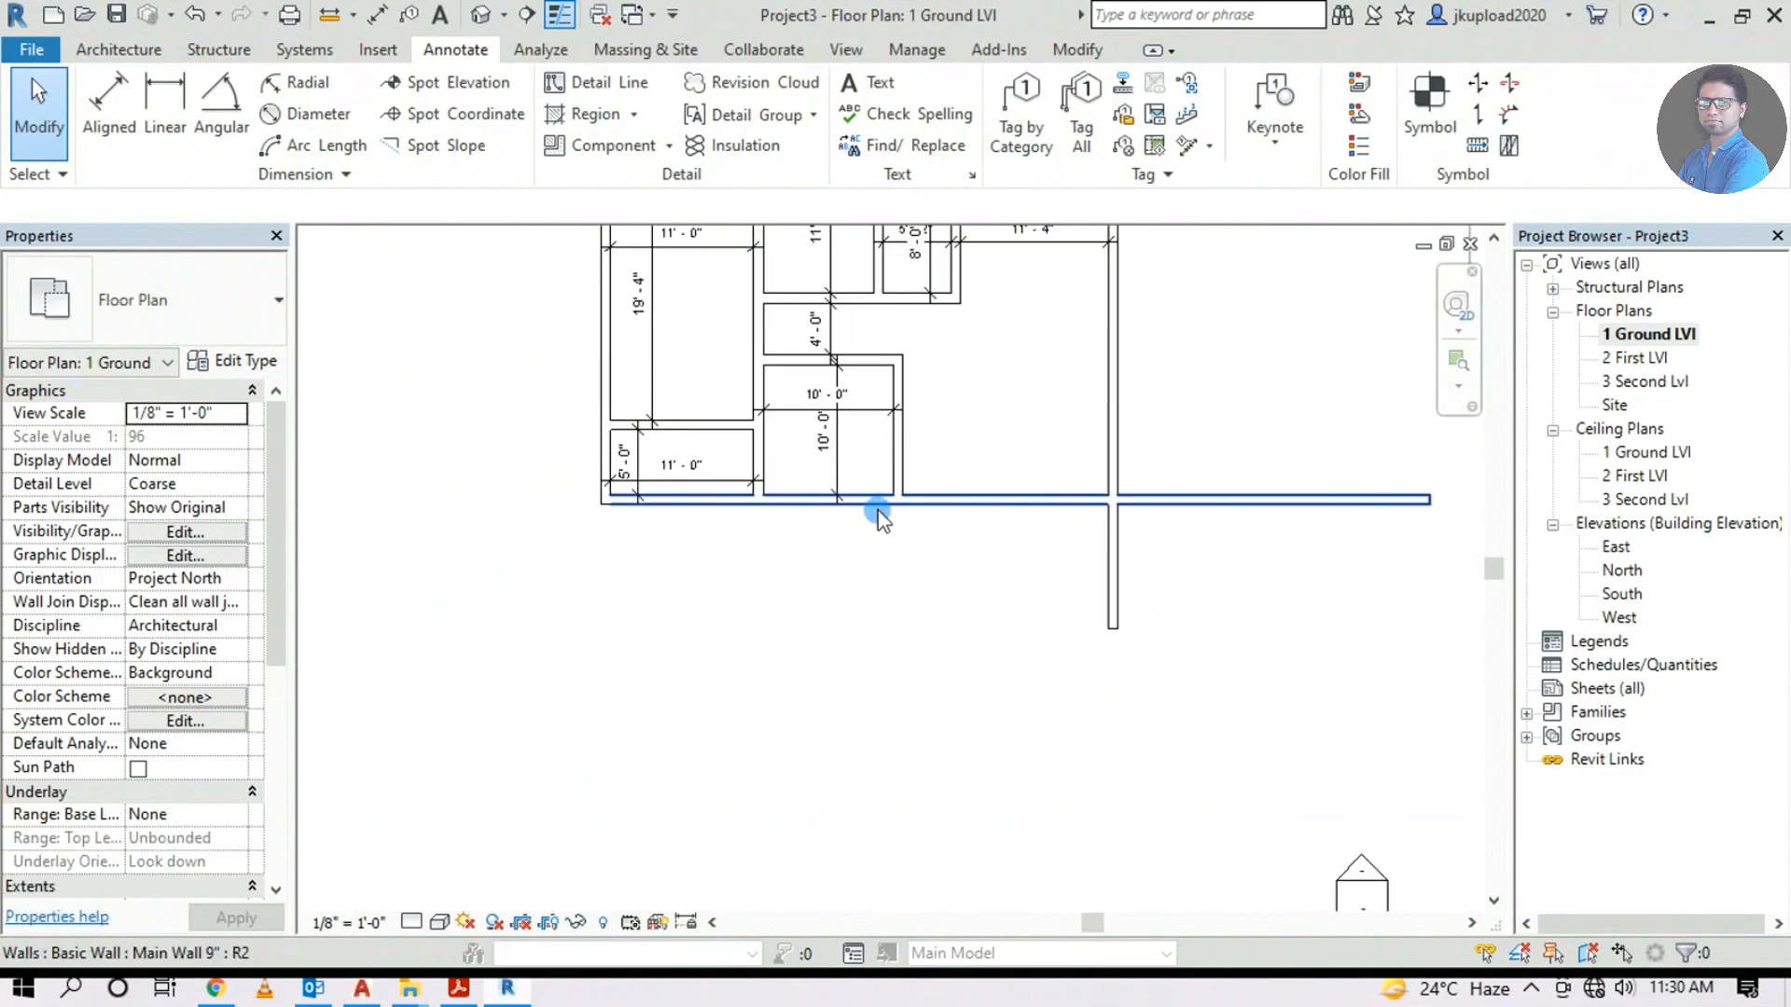
middle_drag(908, 671, 887, 760)
Add a parallel wall 1'7" below the bottom wall from picked lines, exterior finish face
click(109, 54)
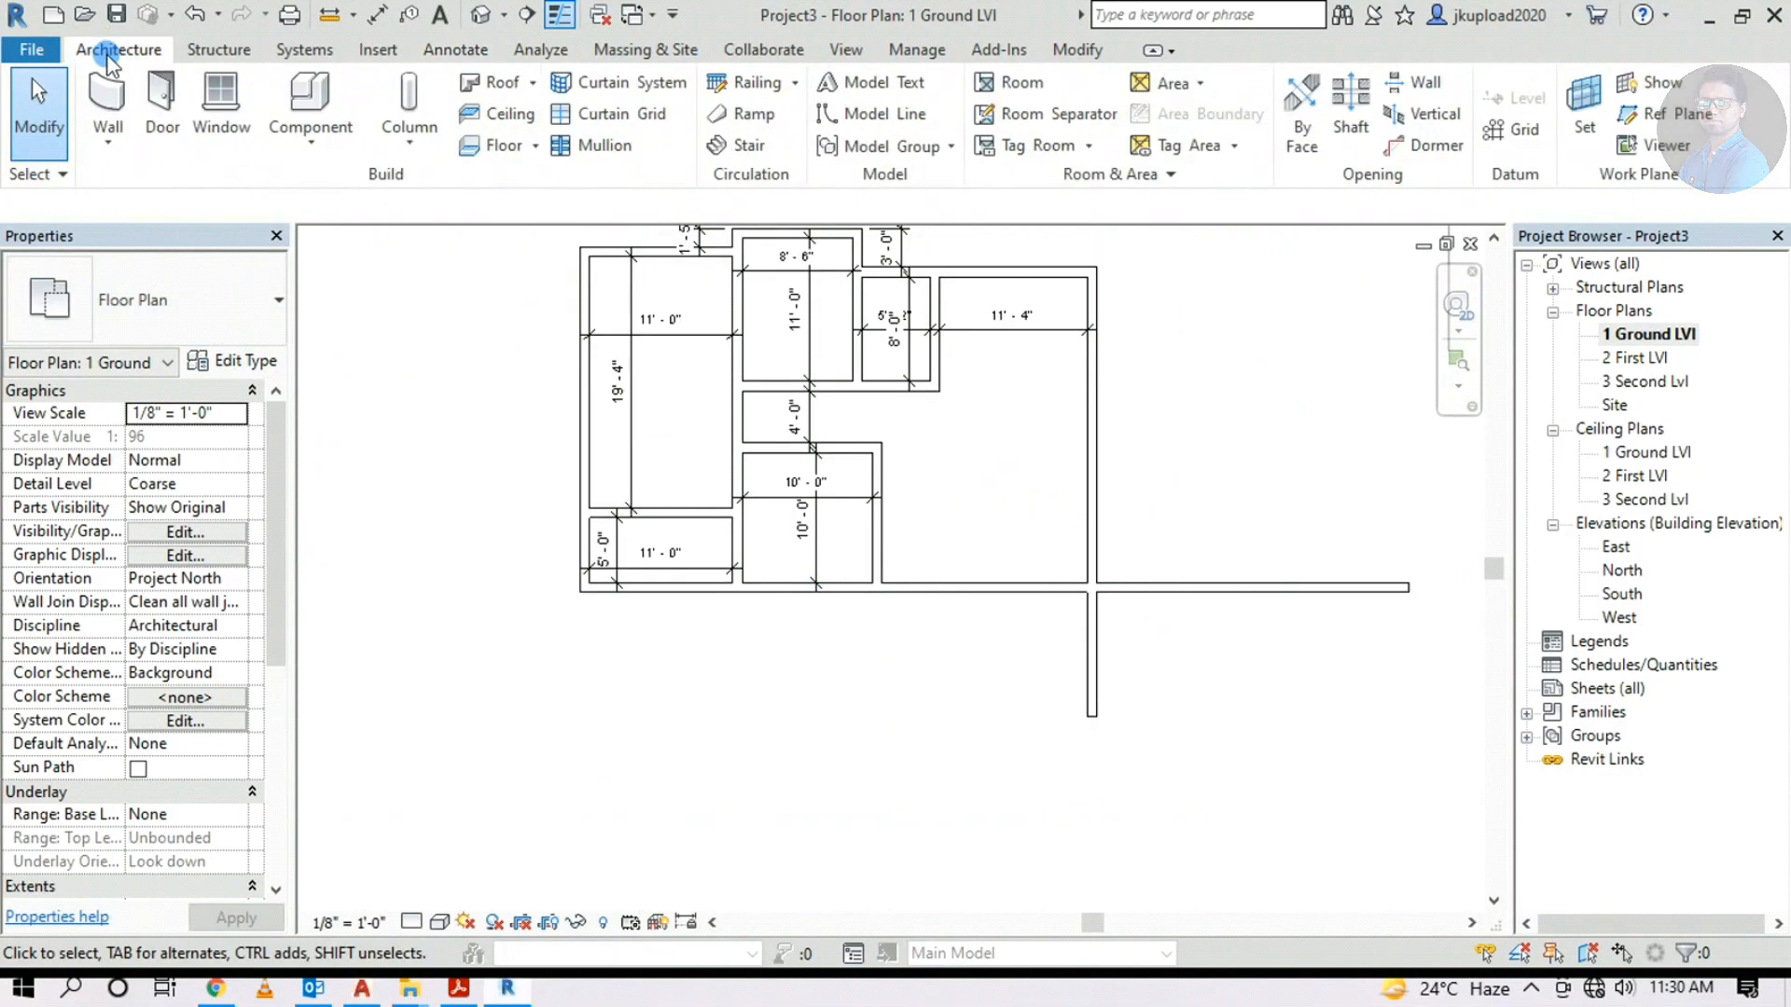
click(107, 102)
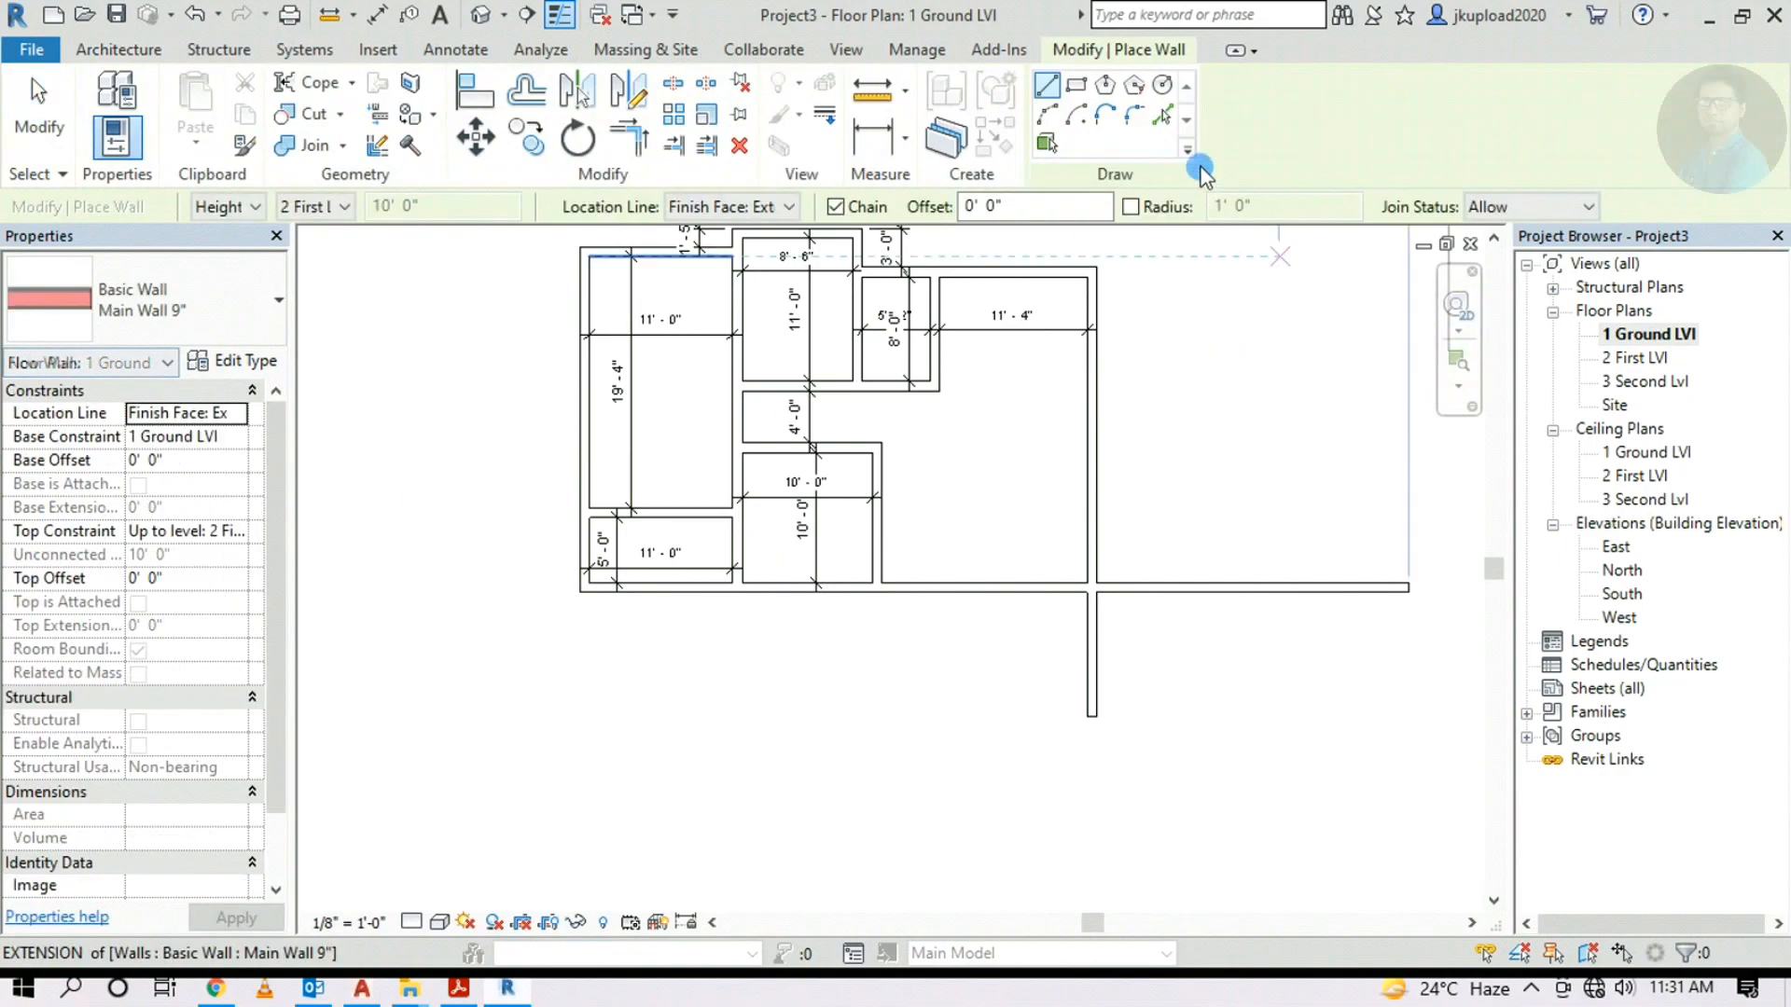
click(1161, 115)
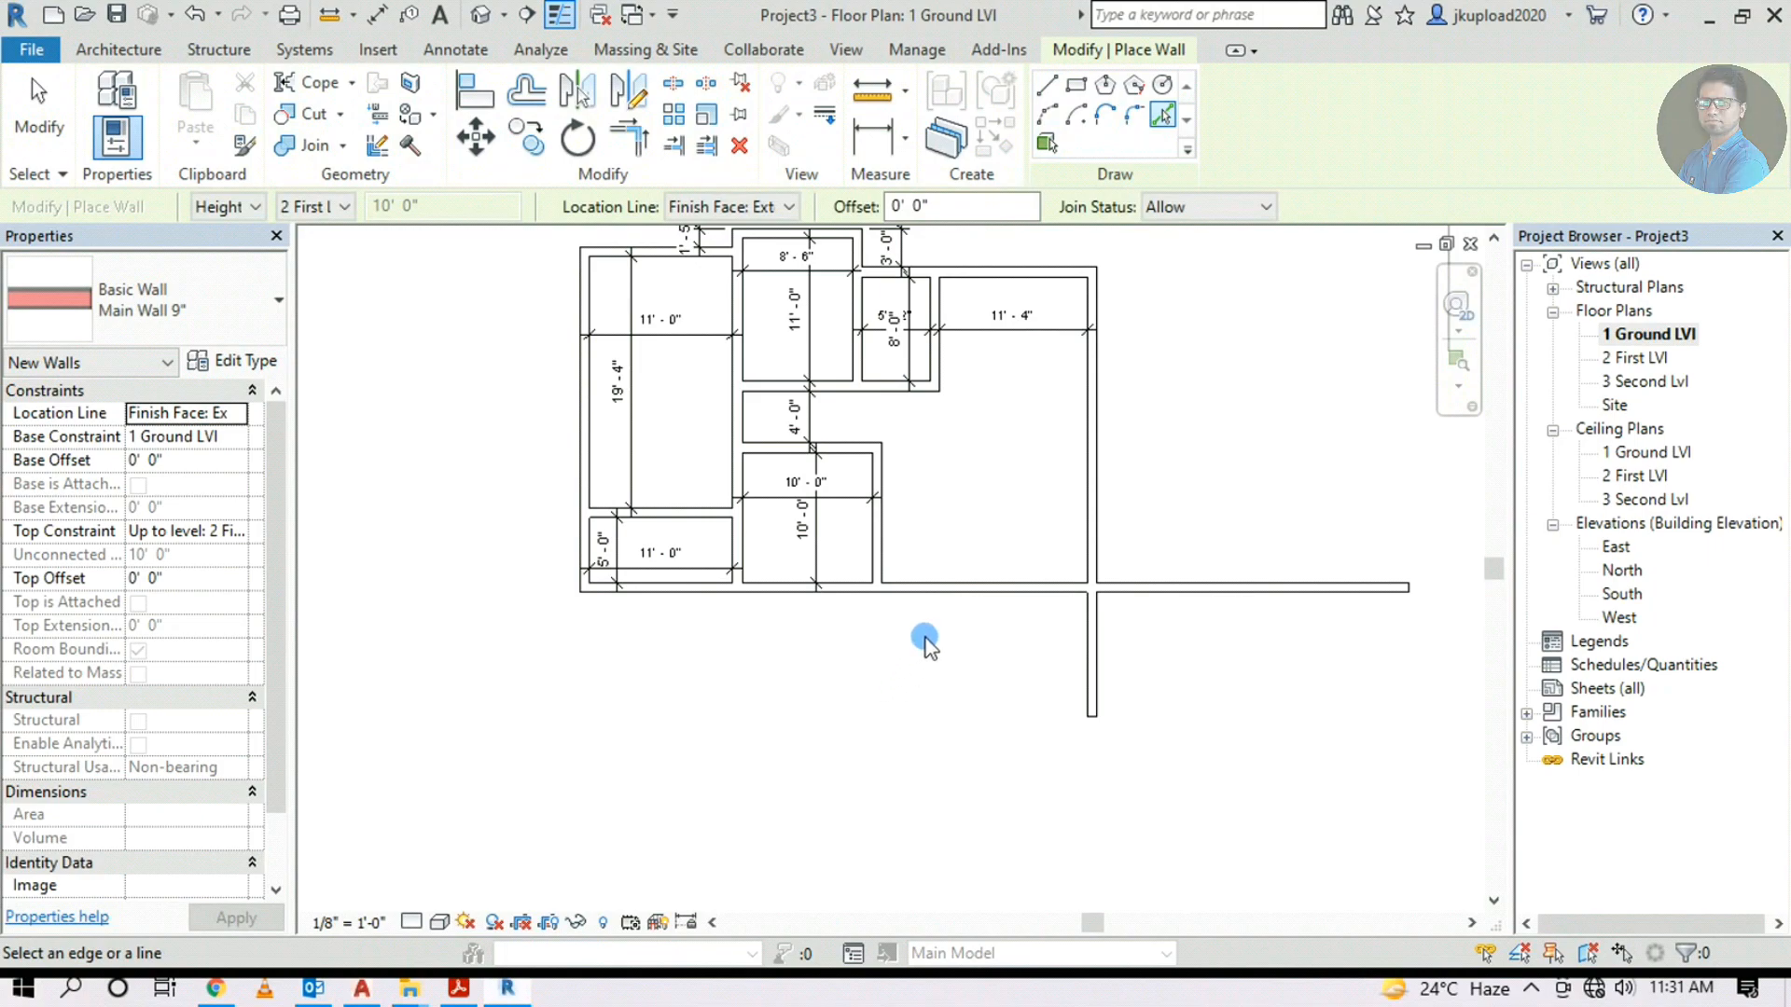
middle_drag(926, 612, 906, 668)
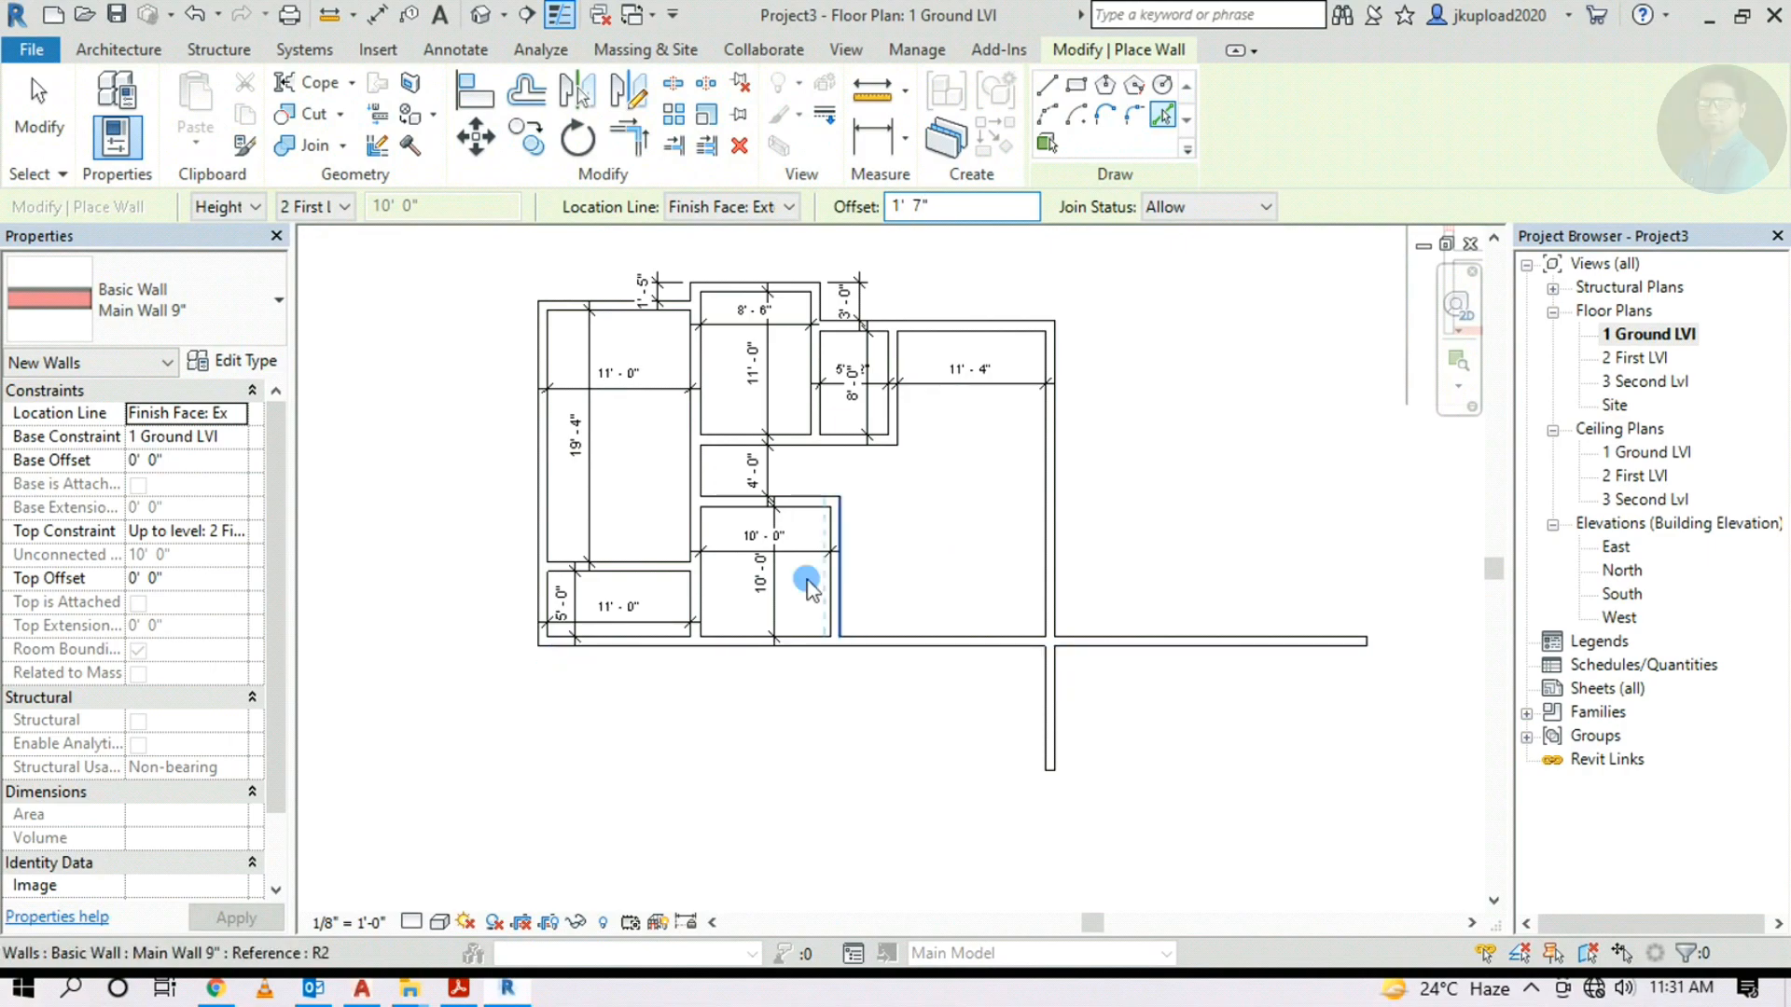
click(732, 209)
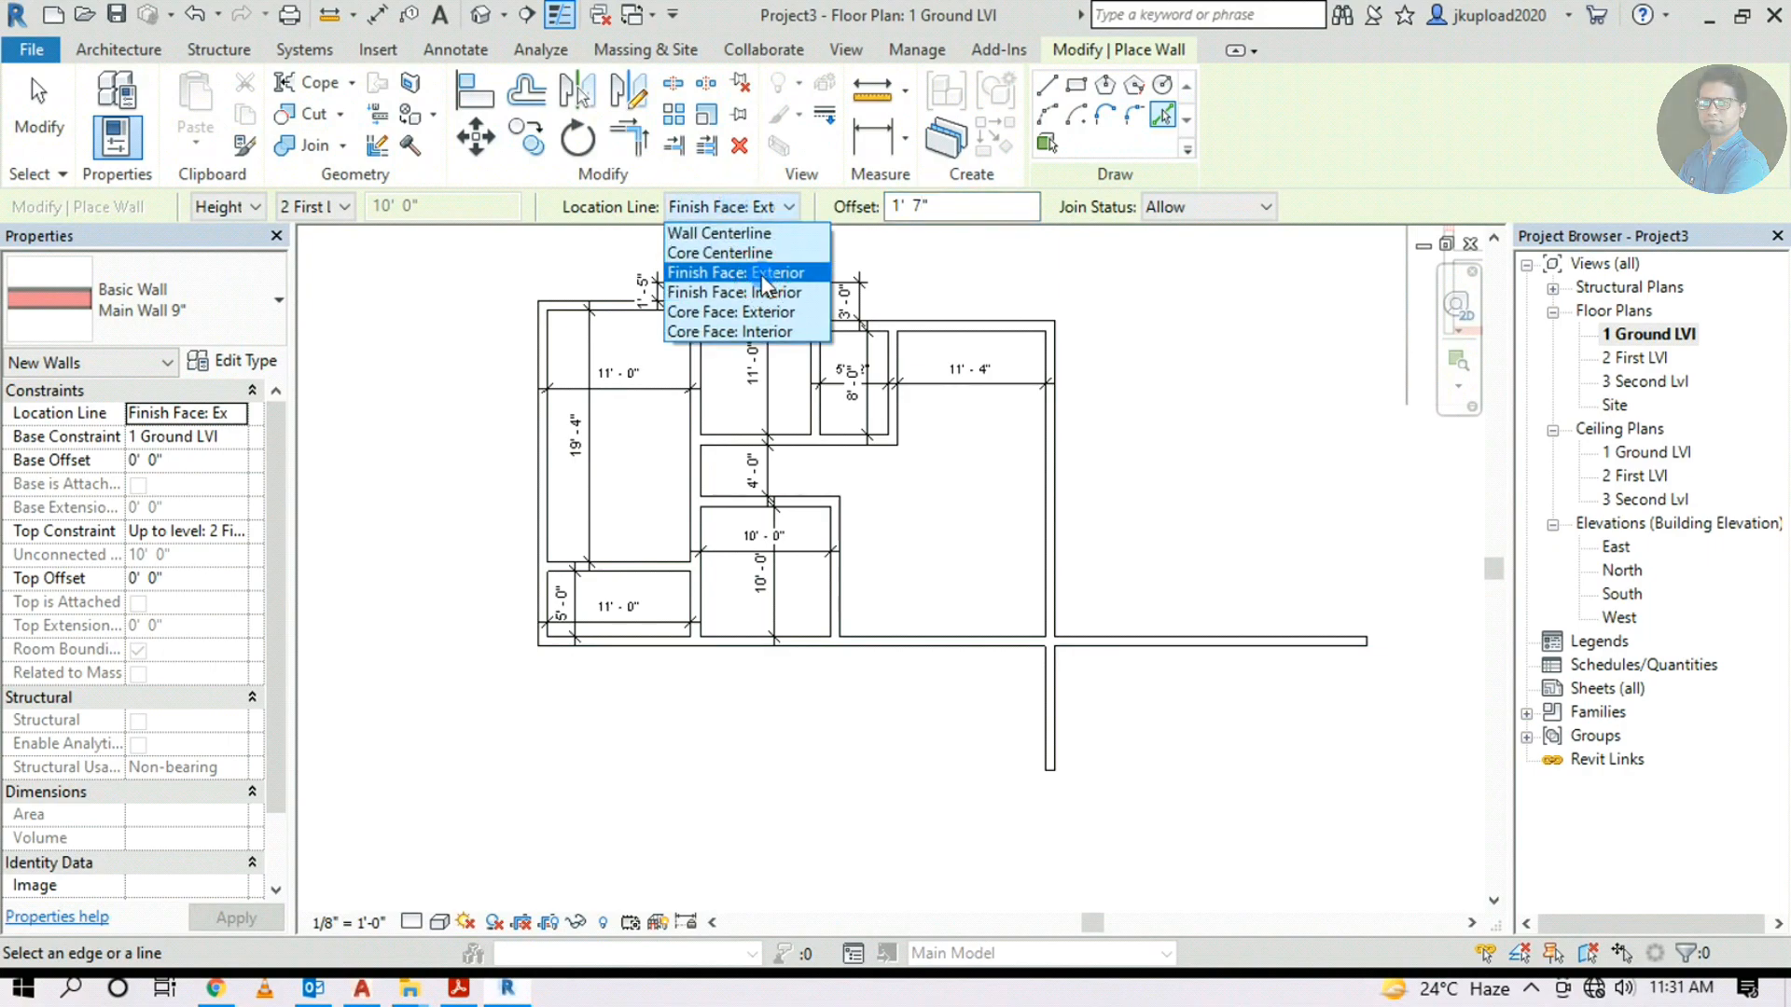
click(761, 273)
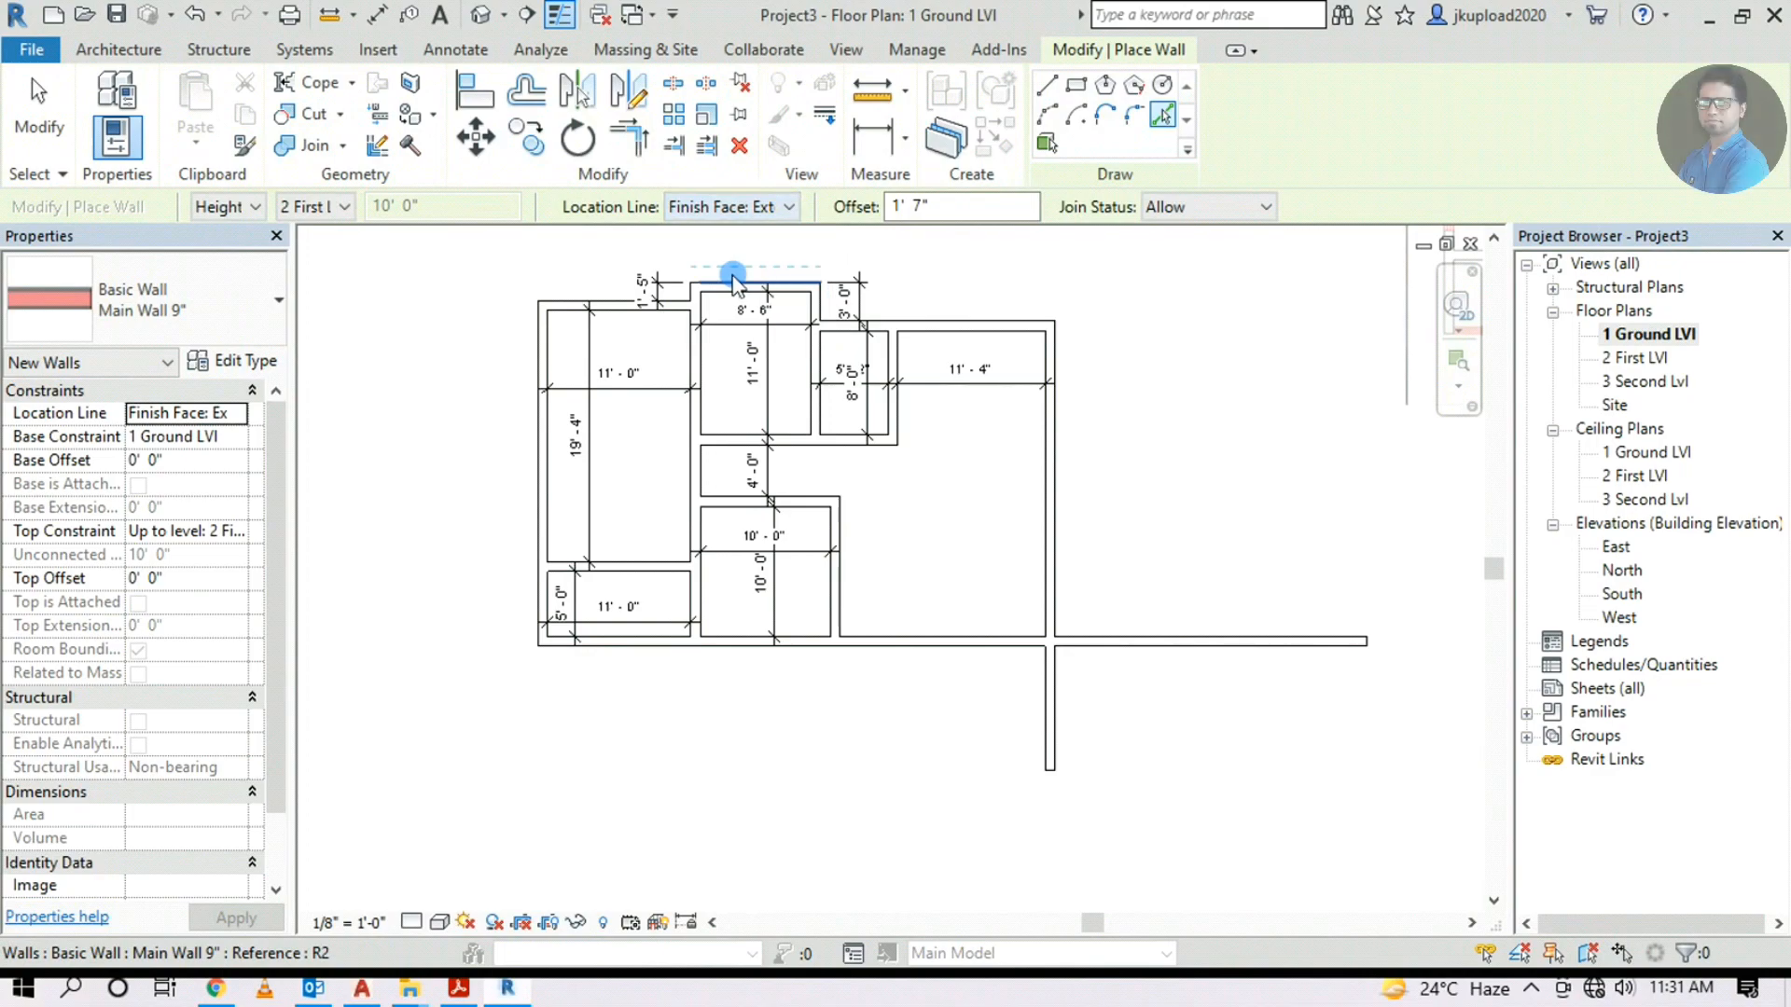
click(851, 653)
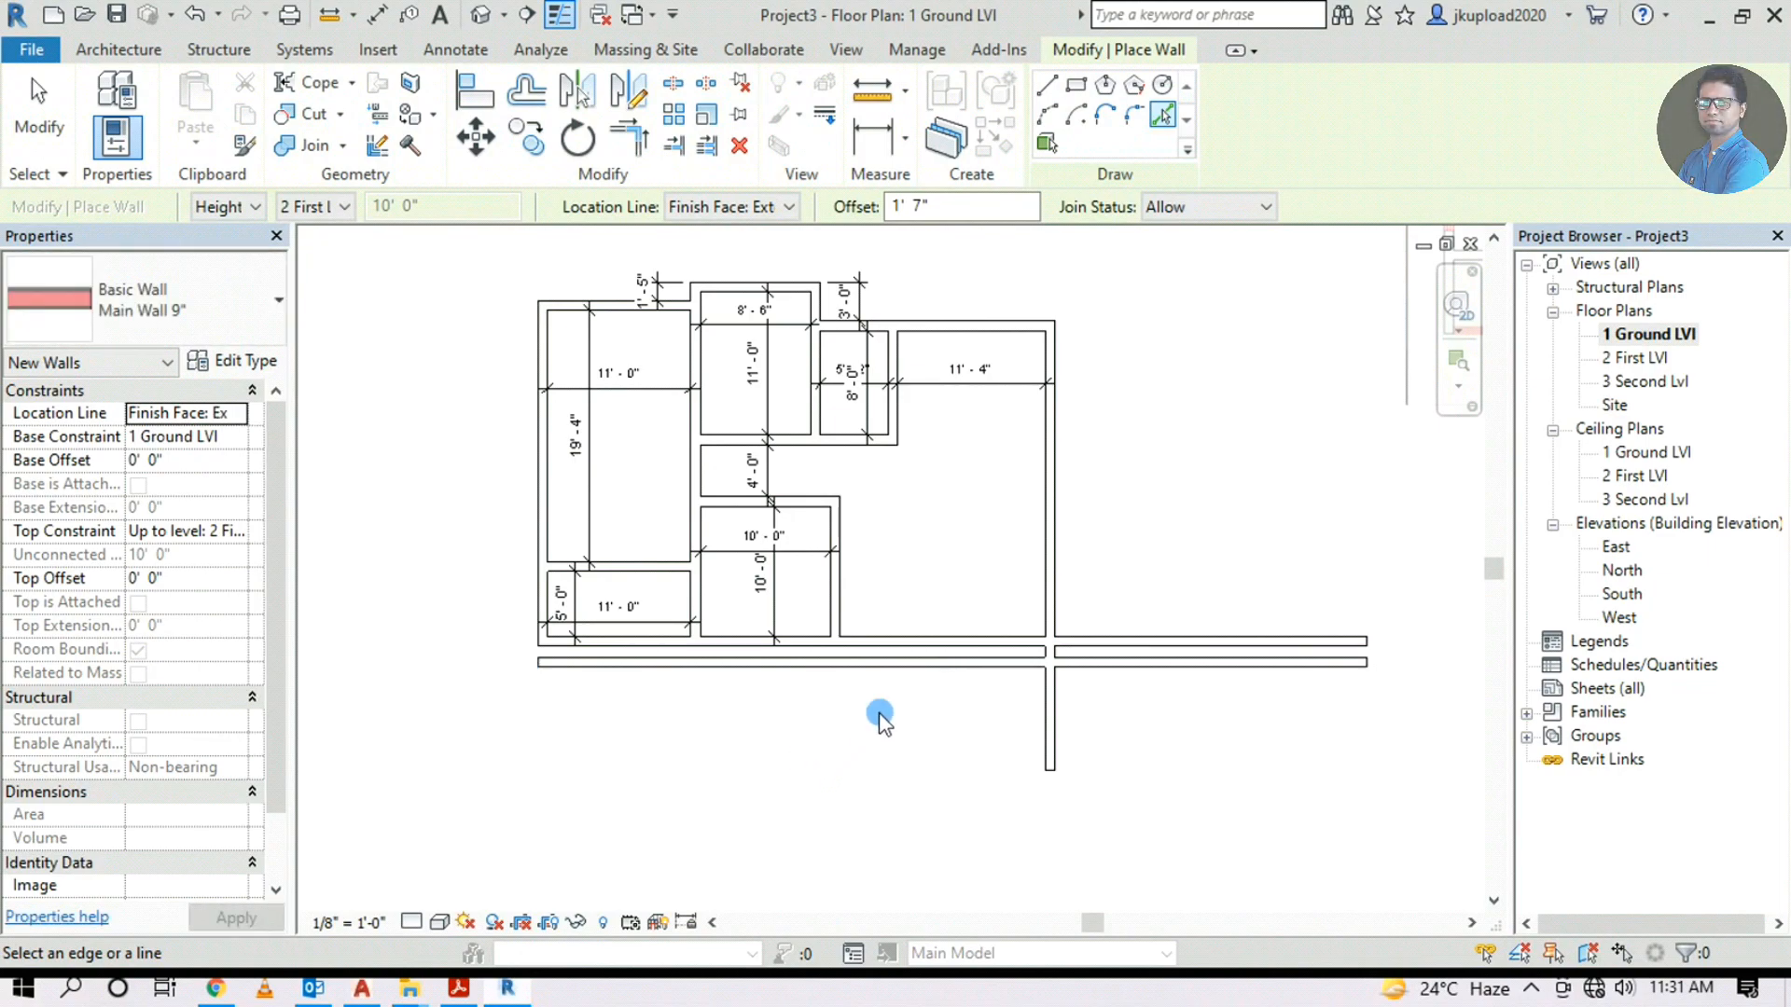
middle_drag(886, 723, 786, 733)
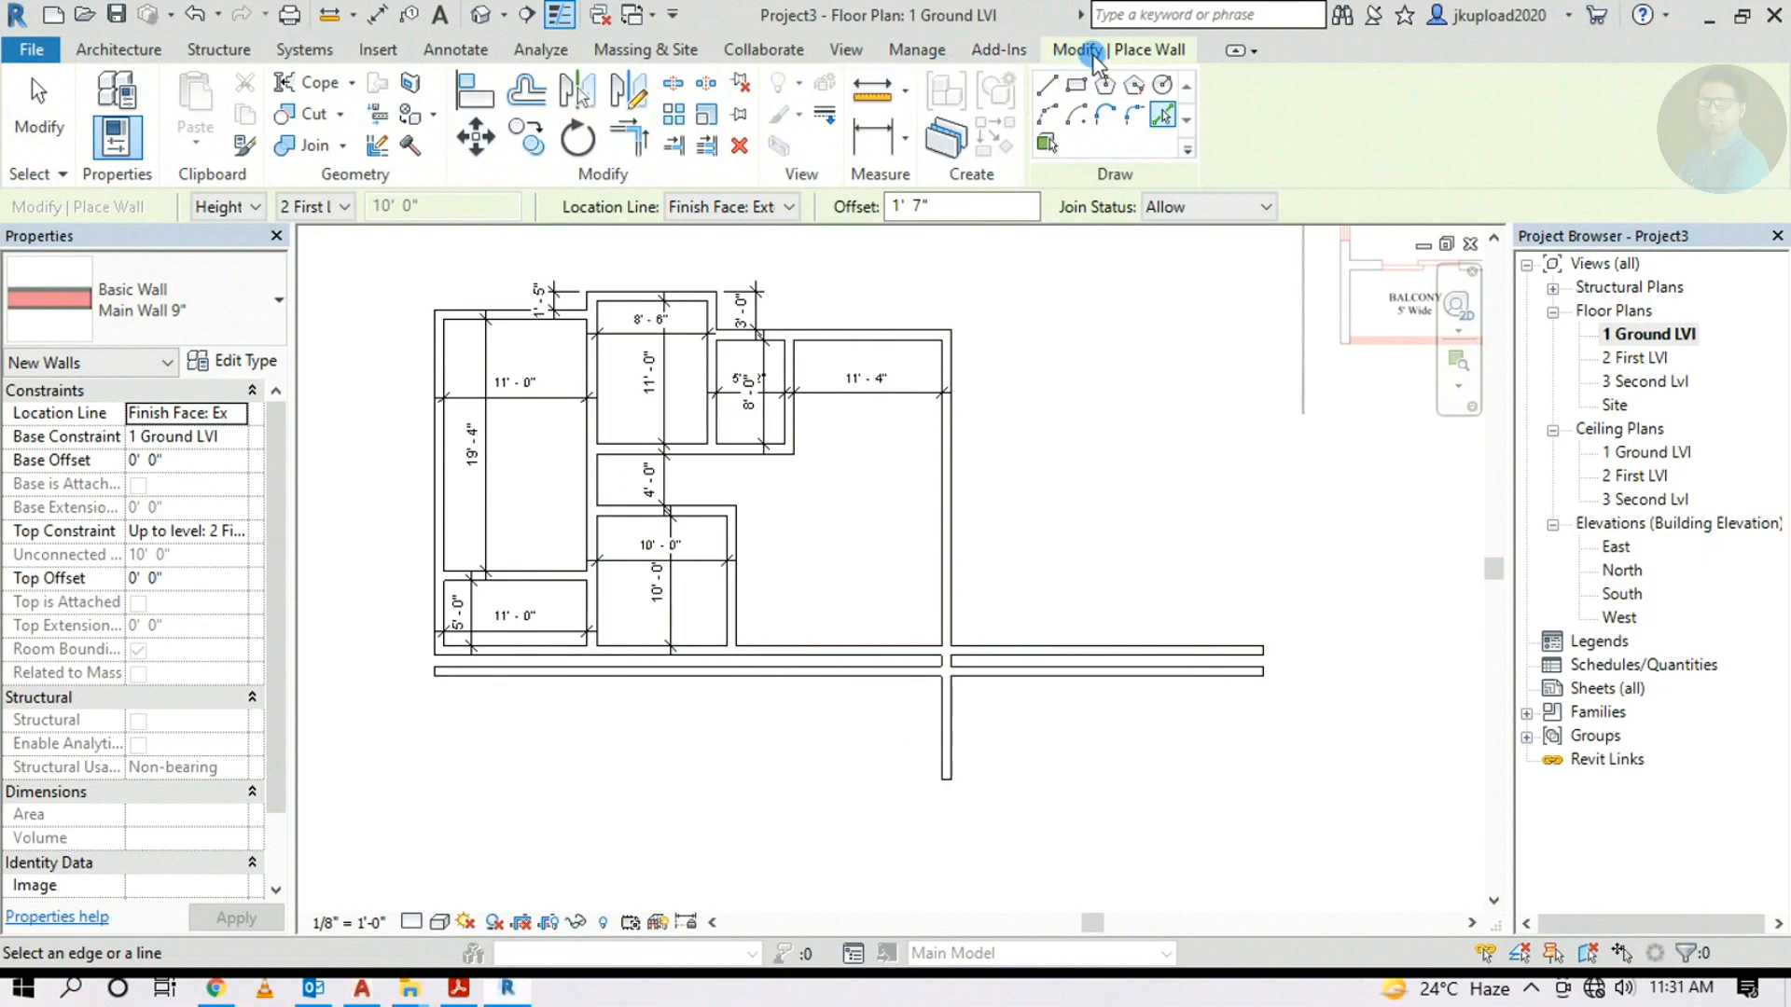
key(Escape)
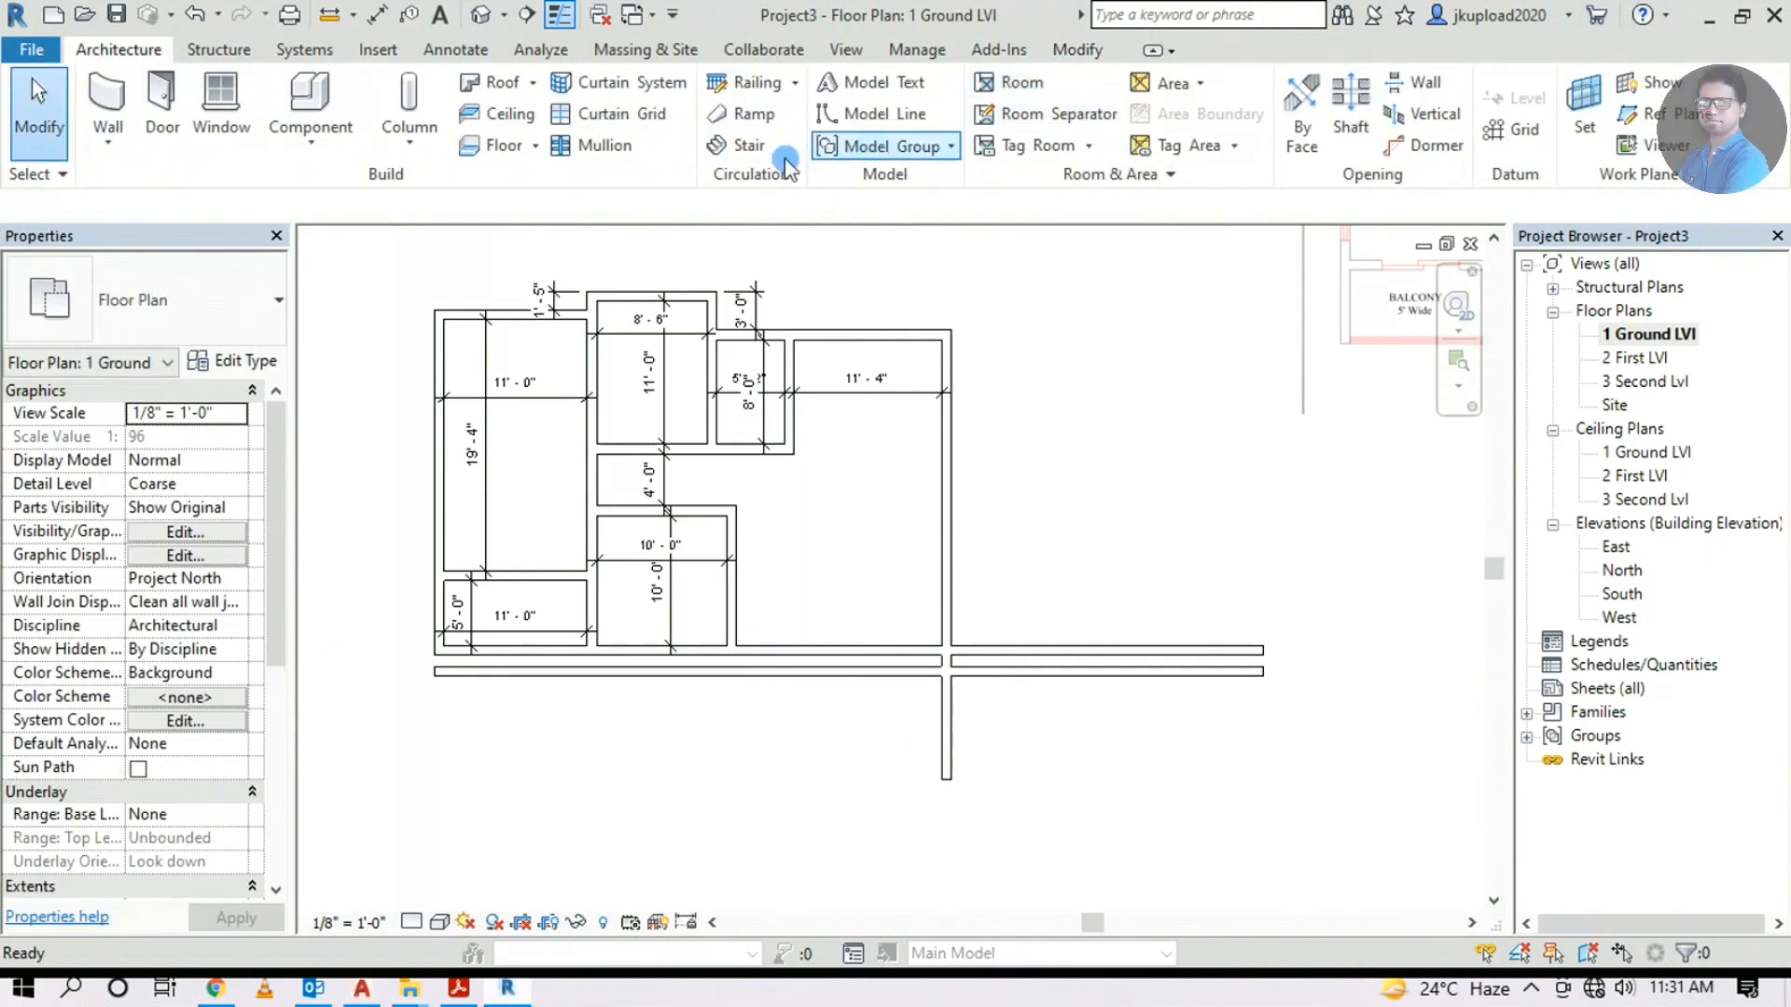
Trim/extend the overshooting walls around the 10'-0" room into clean corners
click(1076, 58)
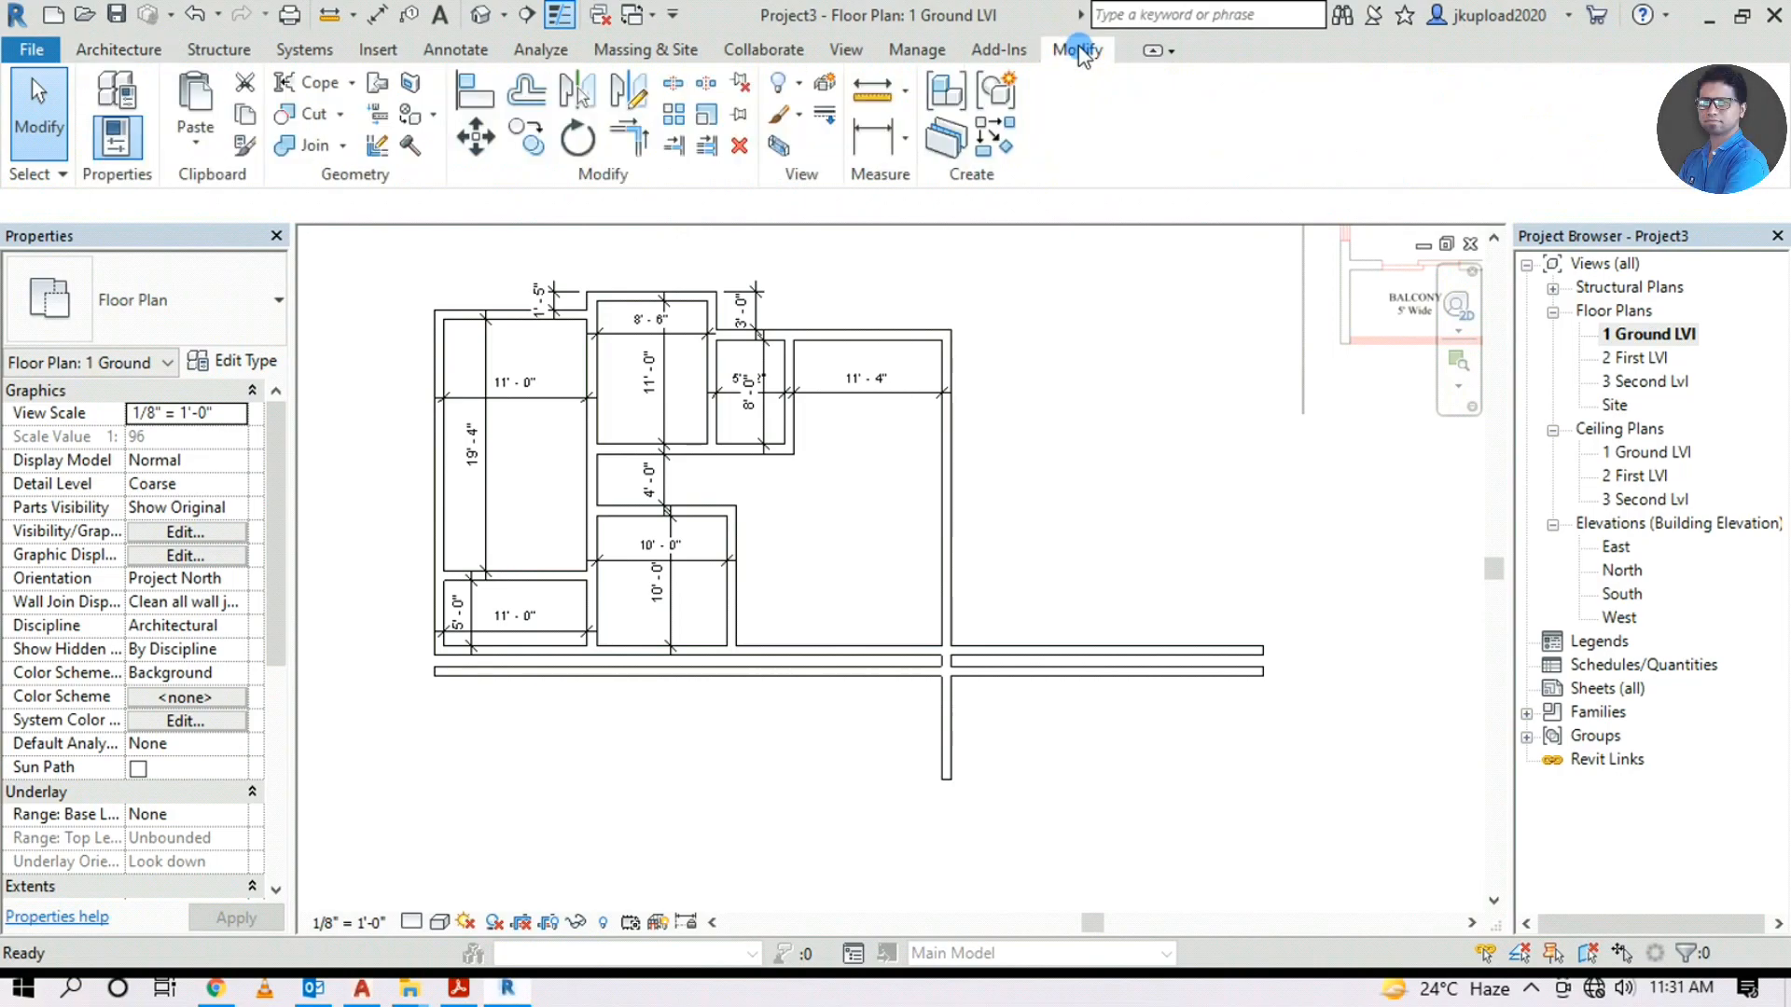
click(637, 140)
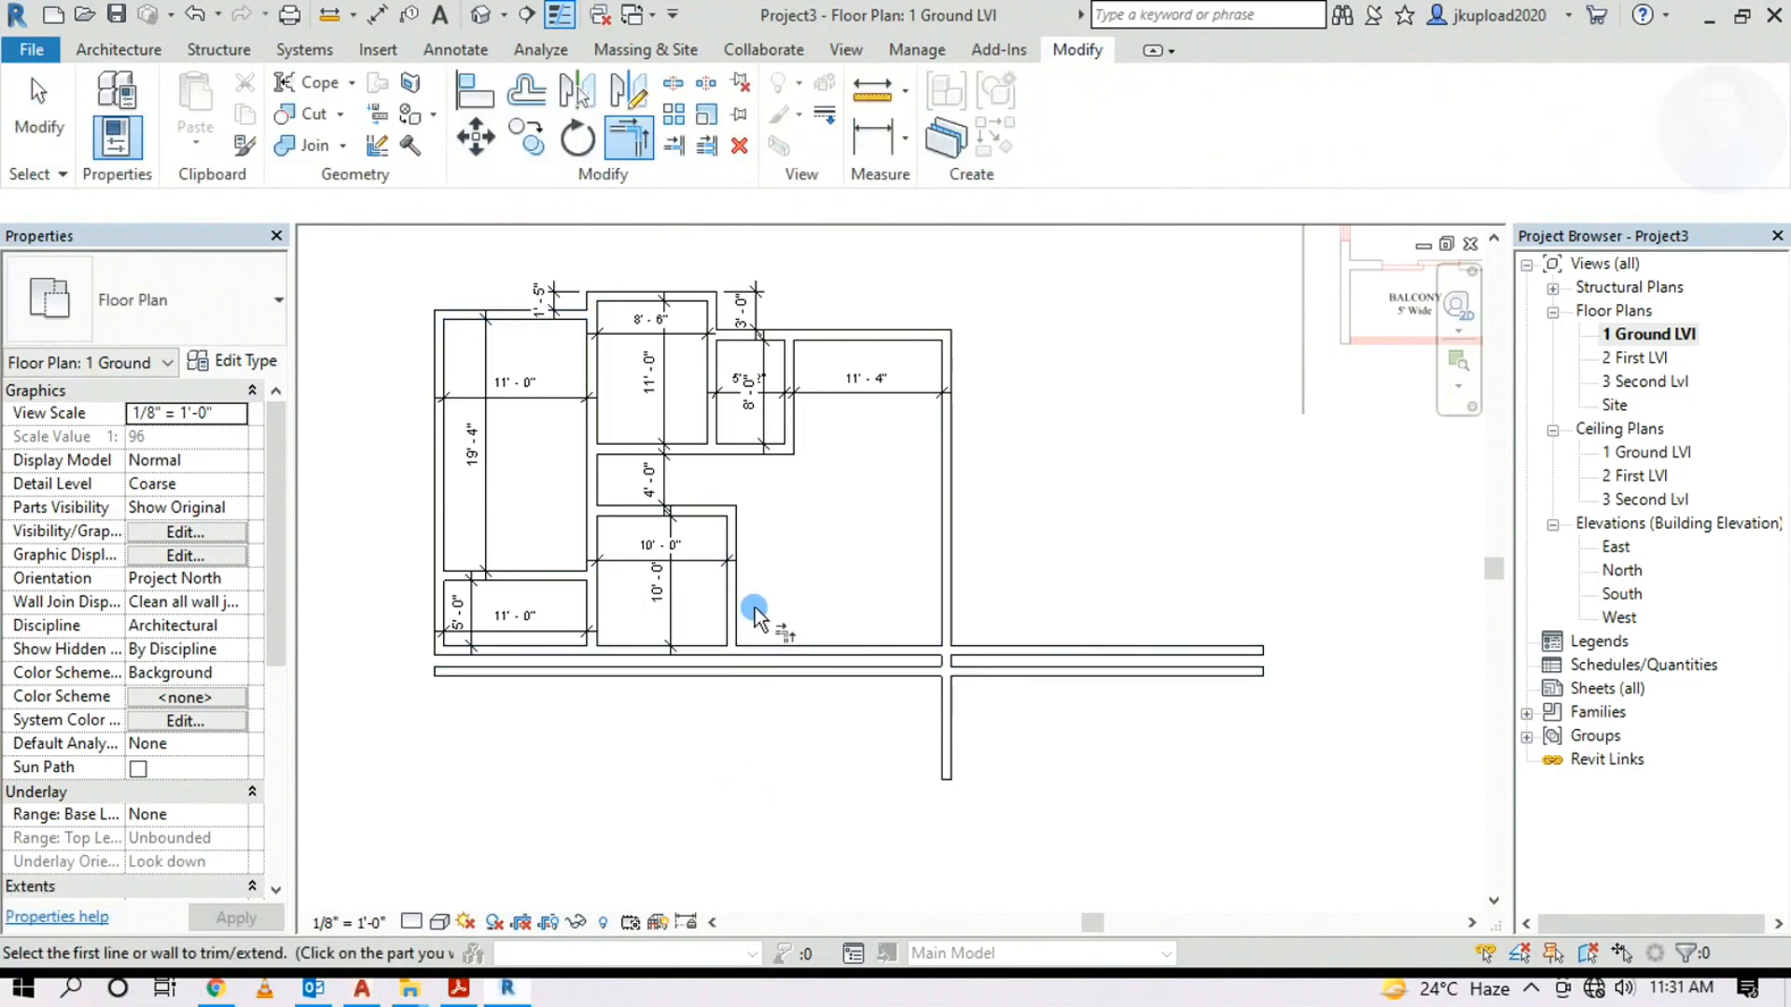
click(719, 618)
click(807, 669)
click(905, 675)
click(950, 550)
click(804, 683)
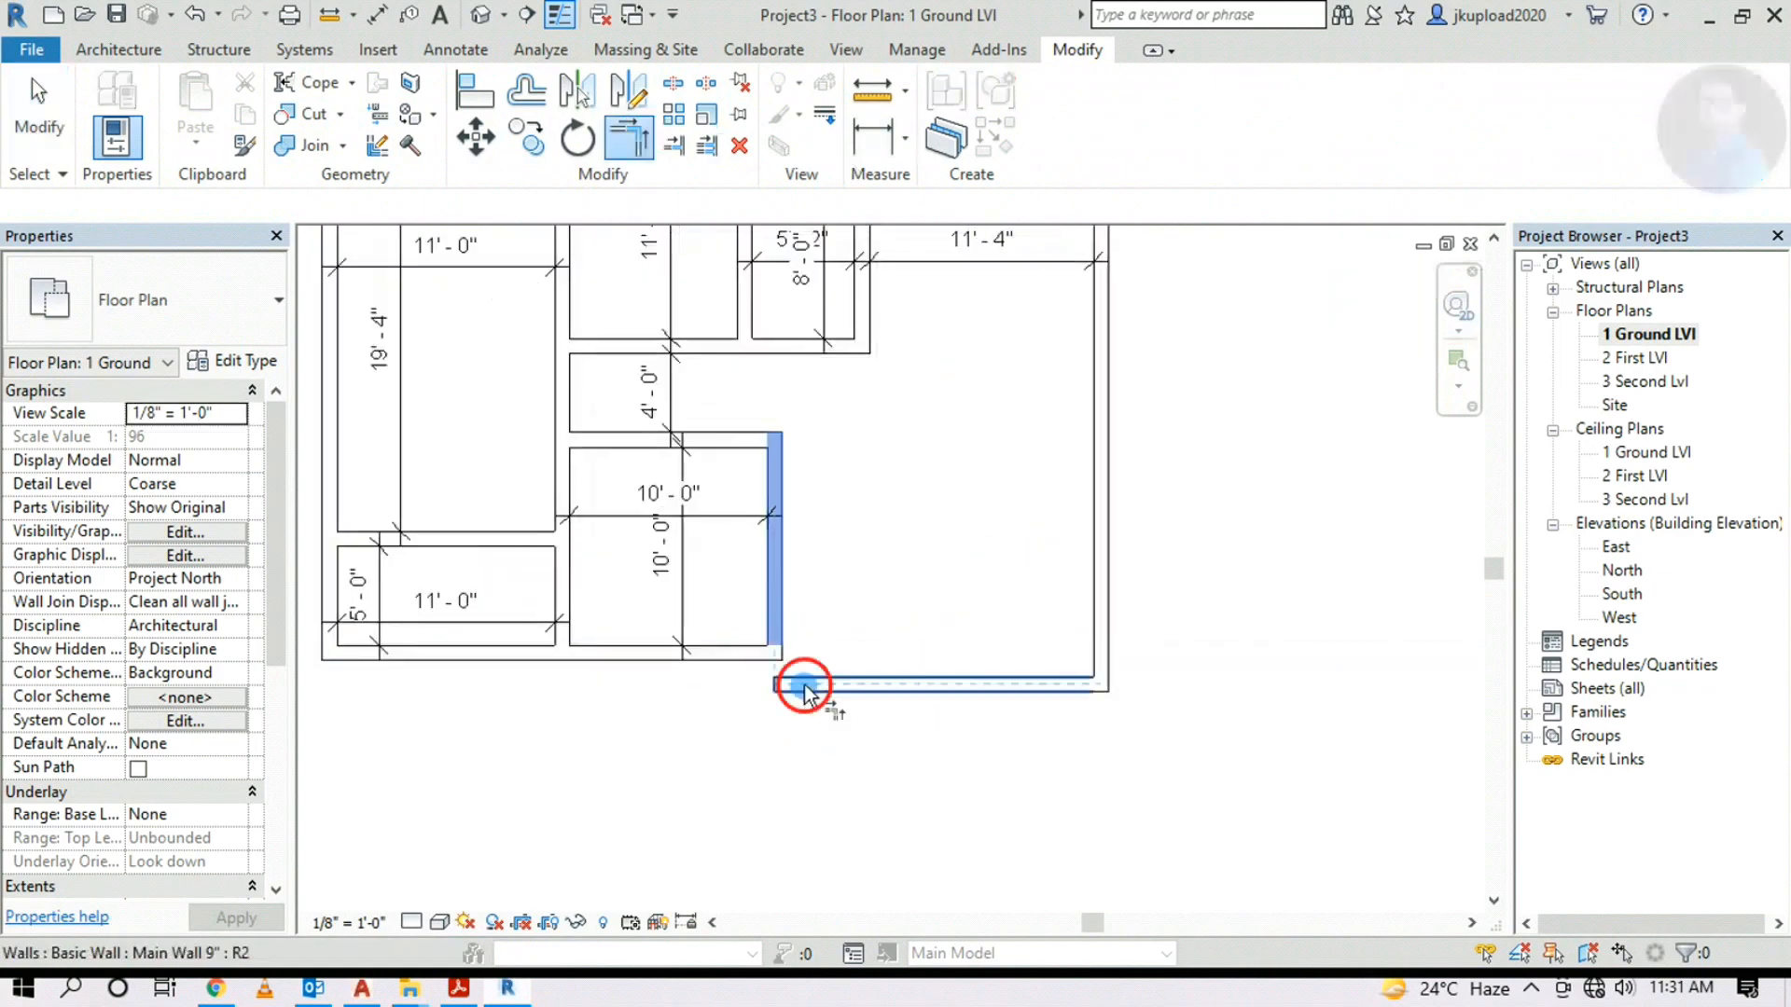
key(Escape)
Dimension the 1'-7" gap below the bottom wall
scroll(560, 723, down, 3)
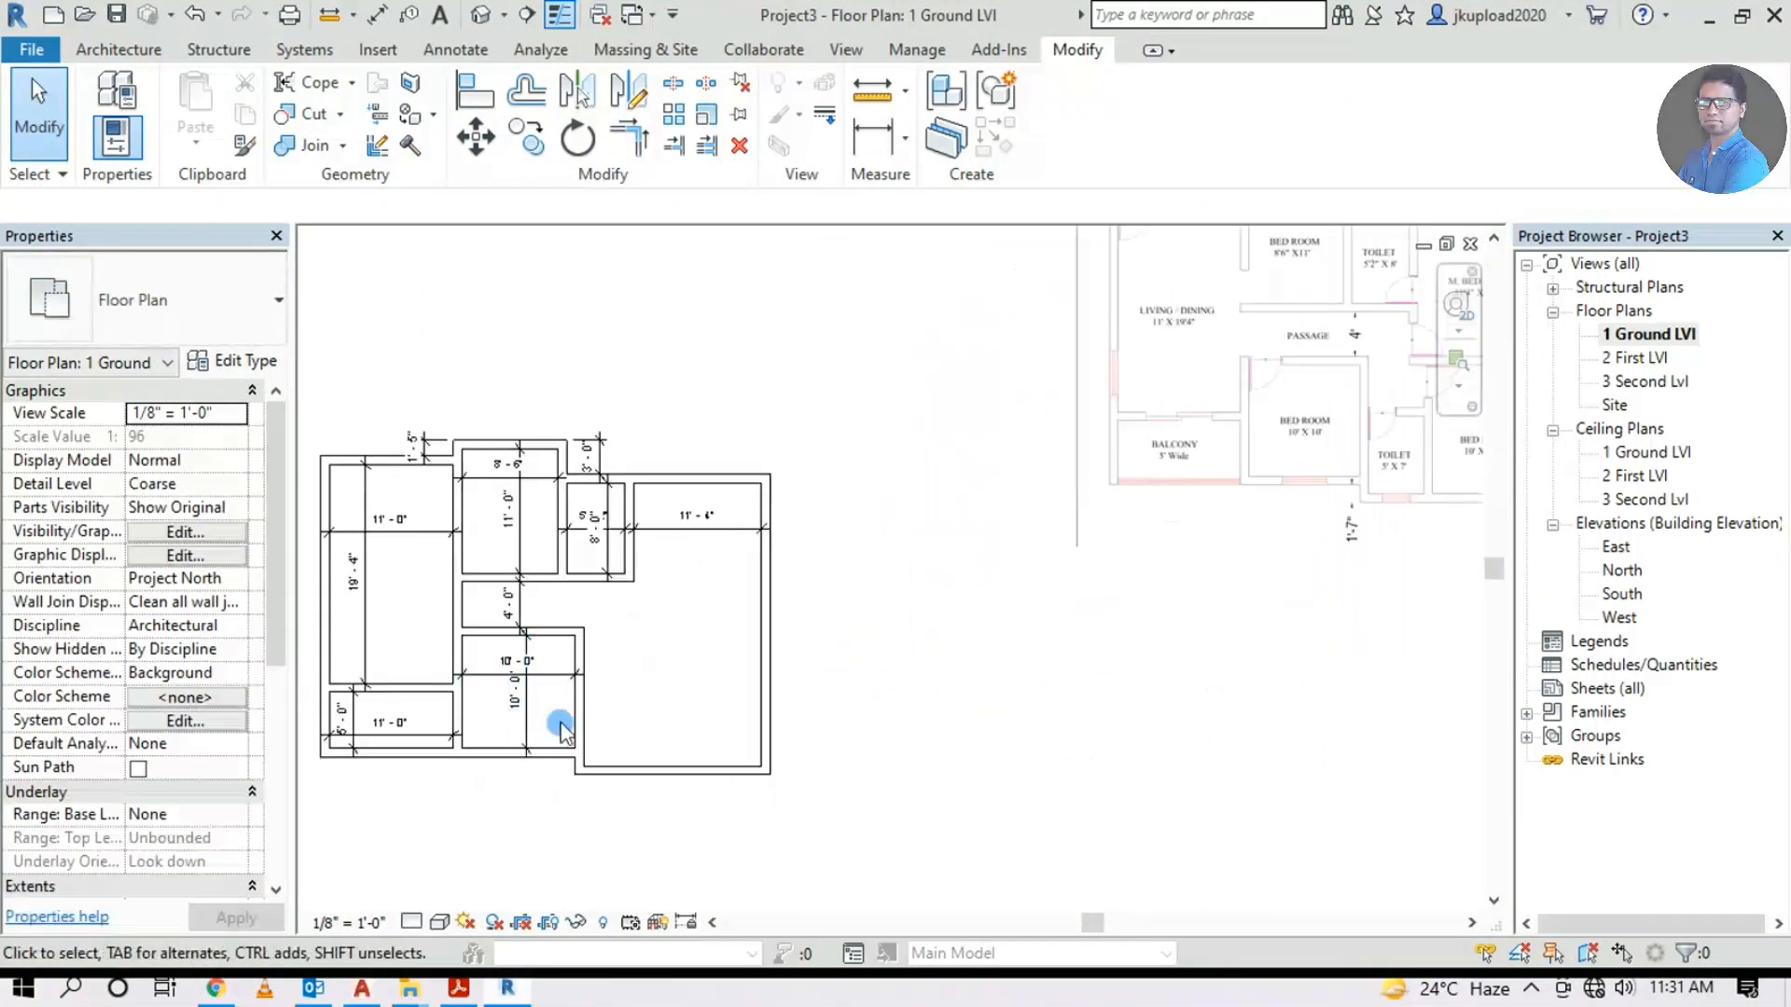
scroll(560, 737, up, 2)
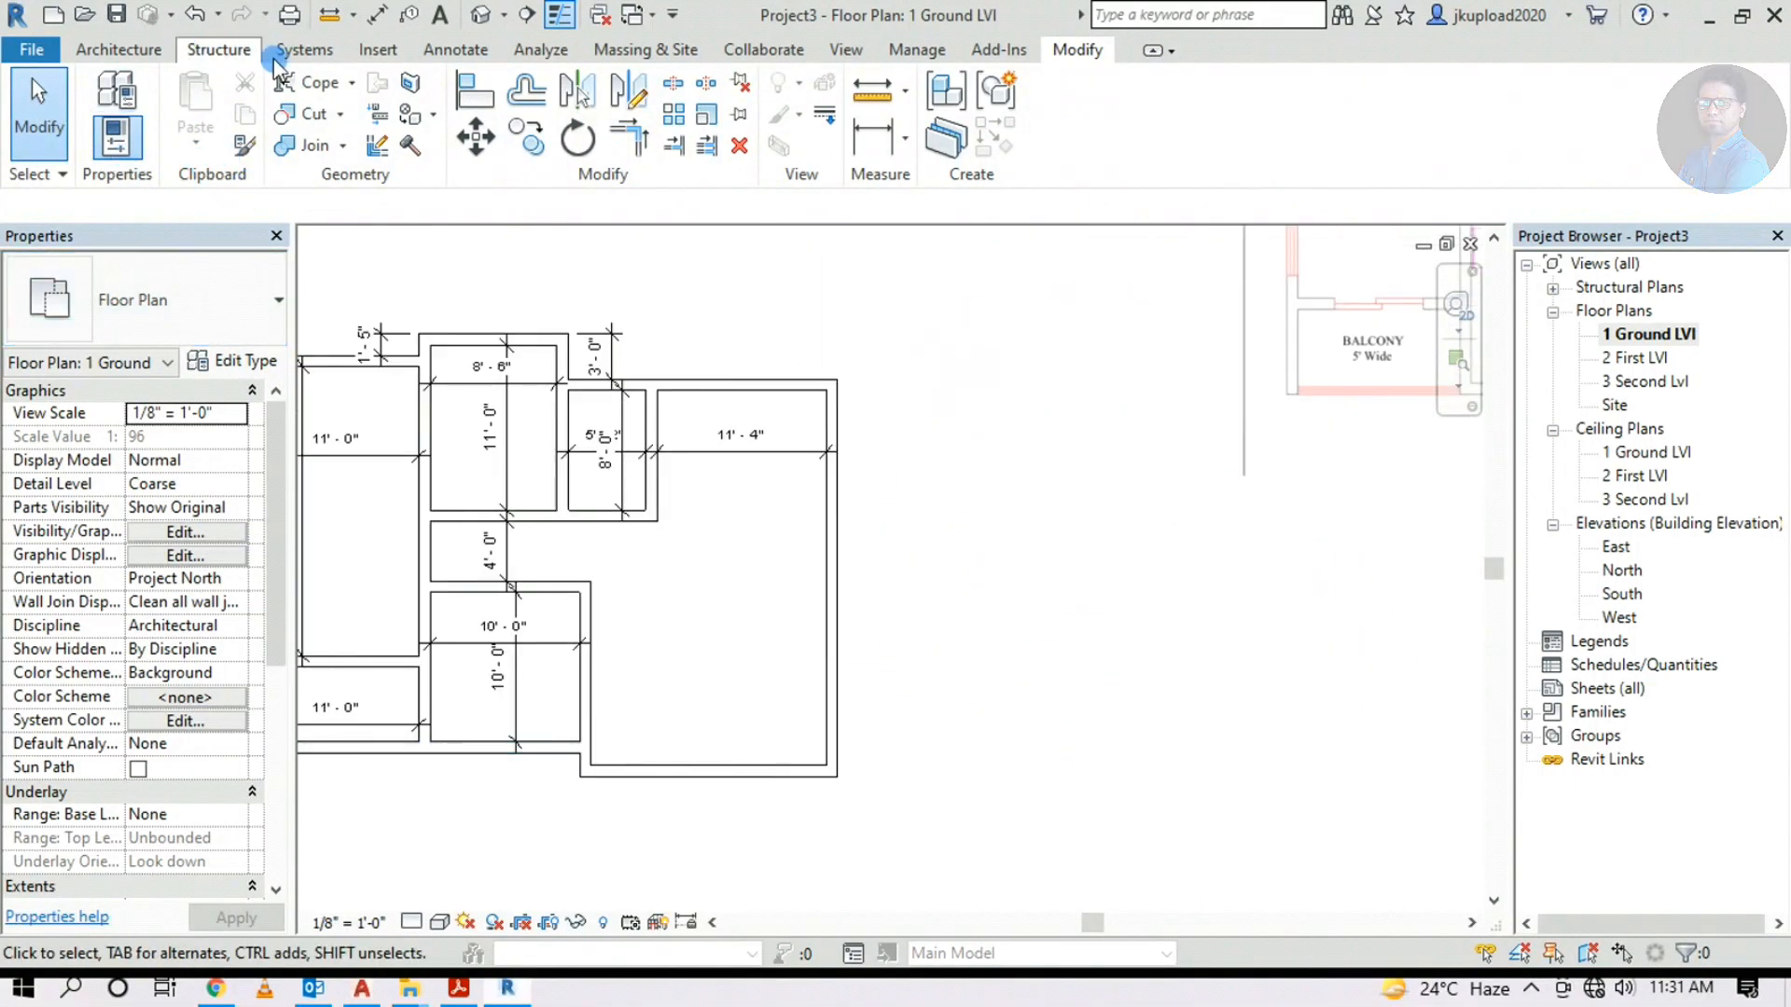
click(435, 50)
click(110, 103)
scroll(560, 755, up, 2)
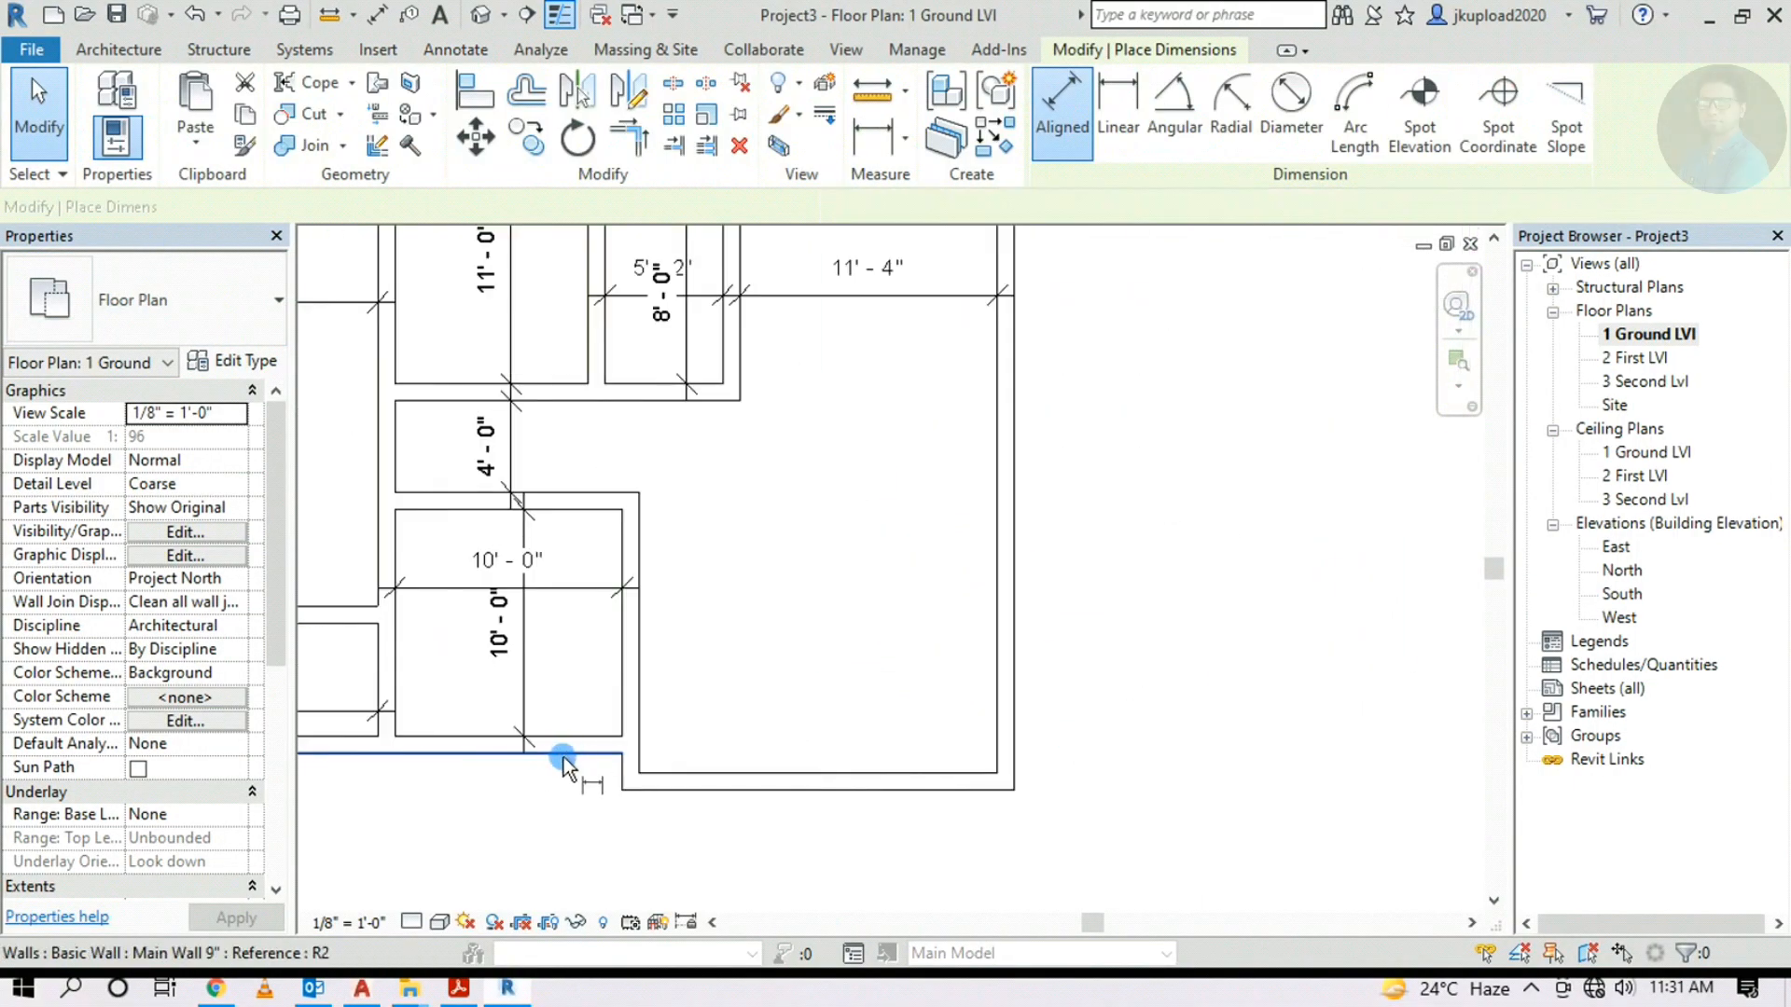
click(596, 779)
click(687, 792)
scroll(583, 798, up, 2)
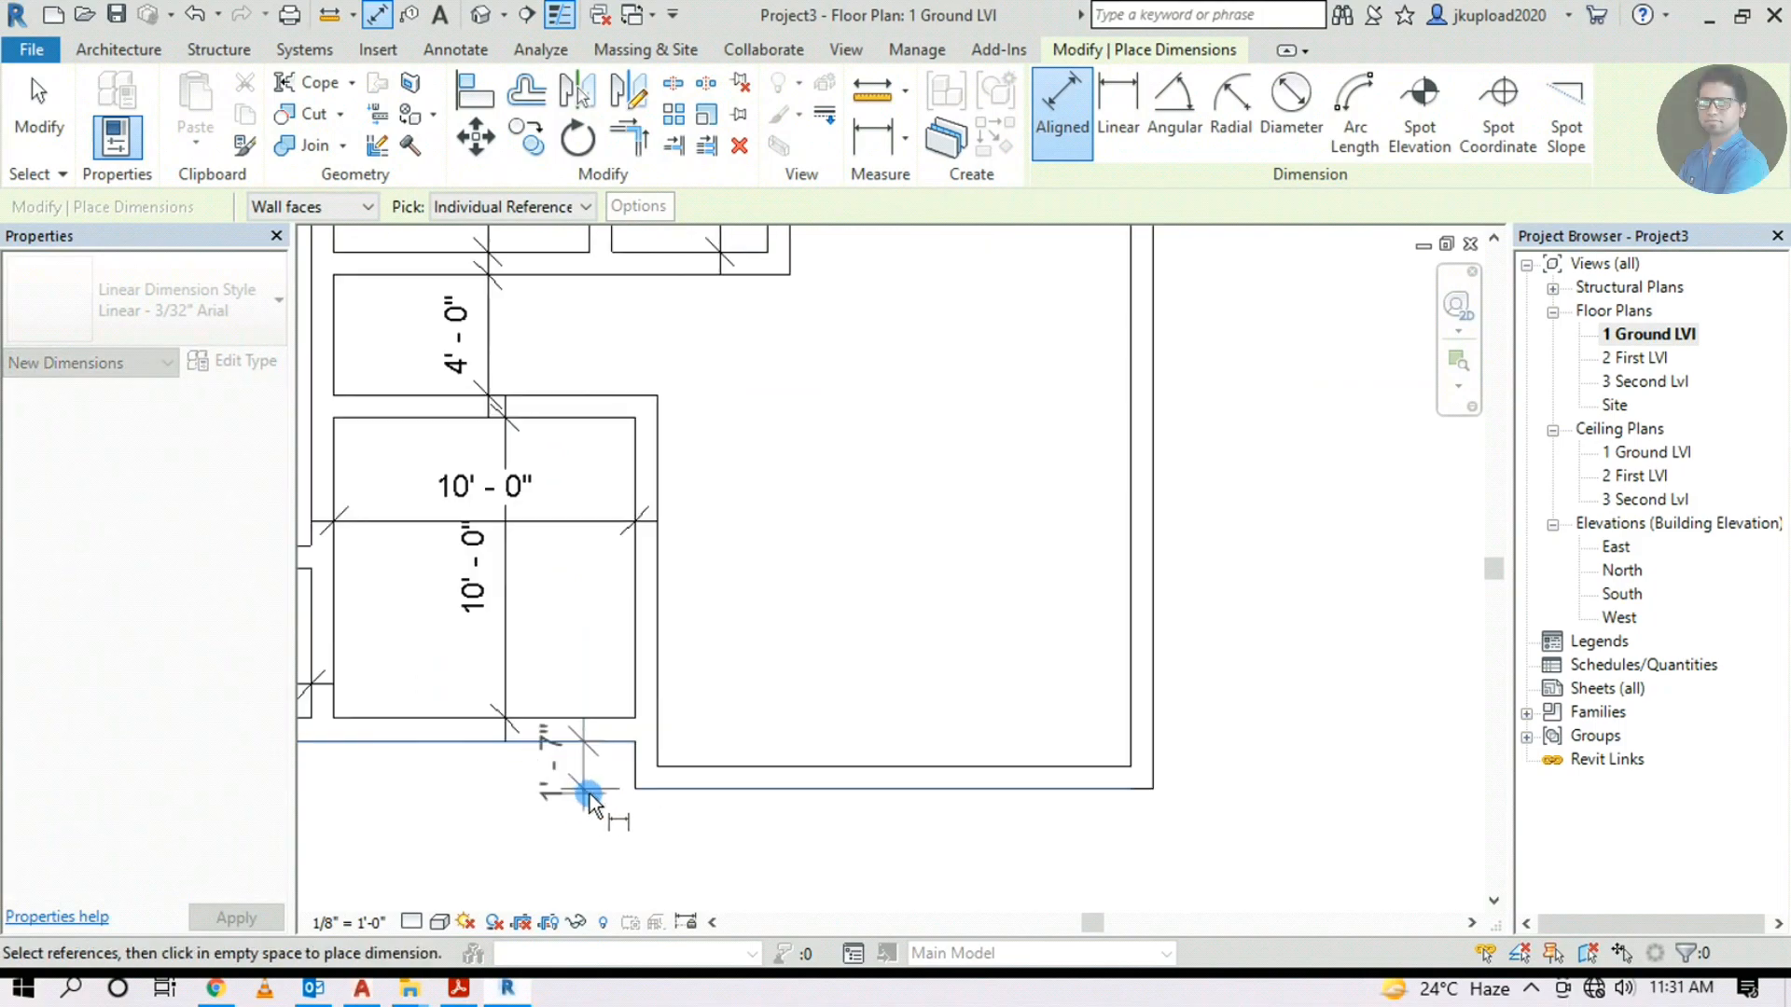
click(625, 814)
scroll(565, 786, up, 2)
click(453, 737)
scroll(513, 734, down, 4)
Pan to compare the underlay's balcony, bedrooms and toilet with the traced walls
middle_drag(1379, 619, 1155, 663)
scroll(1154, 663, down, 3)
middle_drag(1310, 601, 1111, 659)
scroll(1278, 559, up, 3)
scroll(1173, 591, up, 1)
scroll(1135, 546, up, 1)
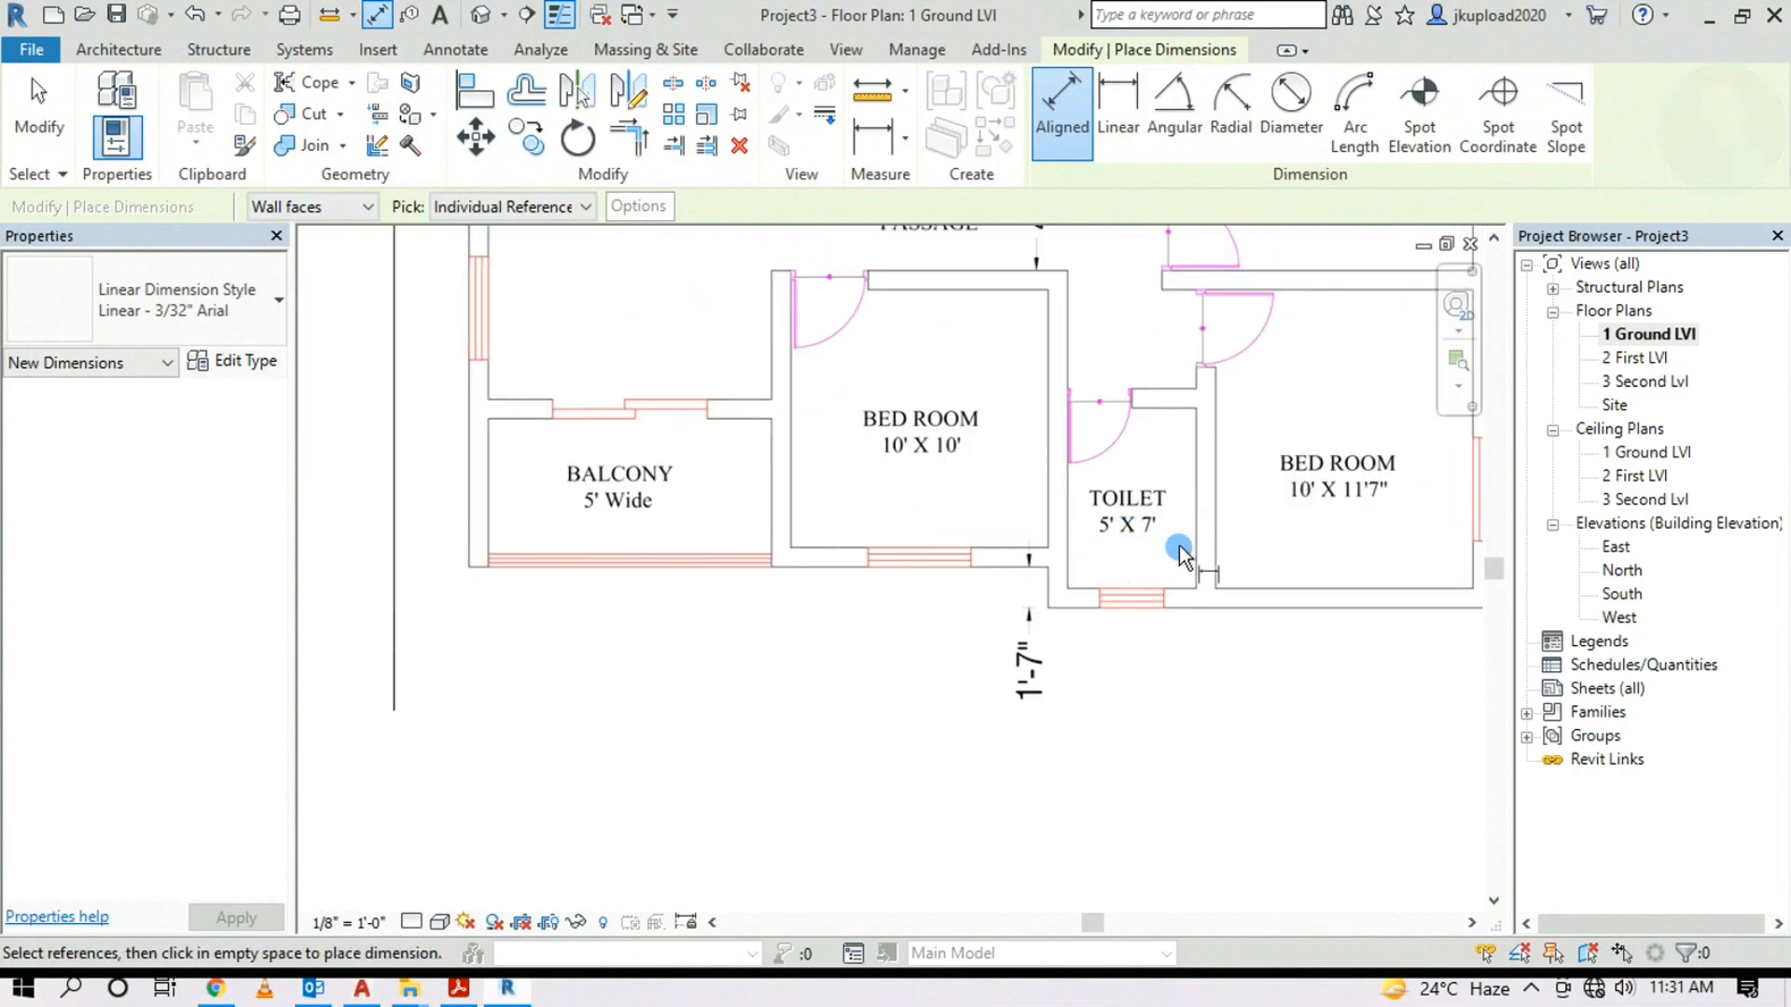
scroll(1110, 536, down, 2)
scroll(995, 628, down, 2)
scroll(591, 696, up, 2)
scroll(622, 684, up, 1)
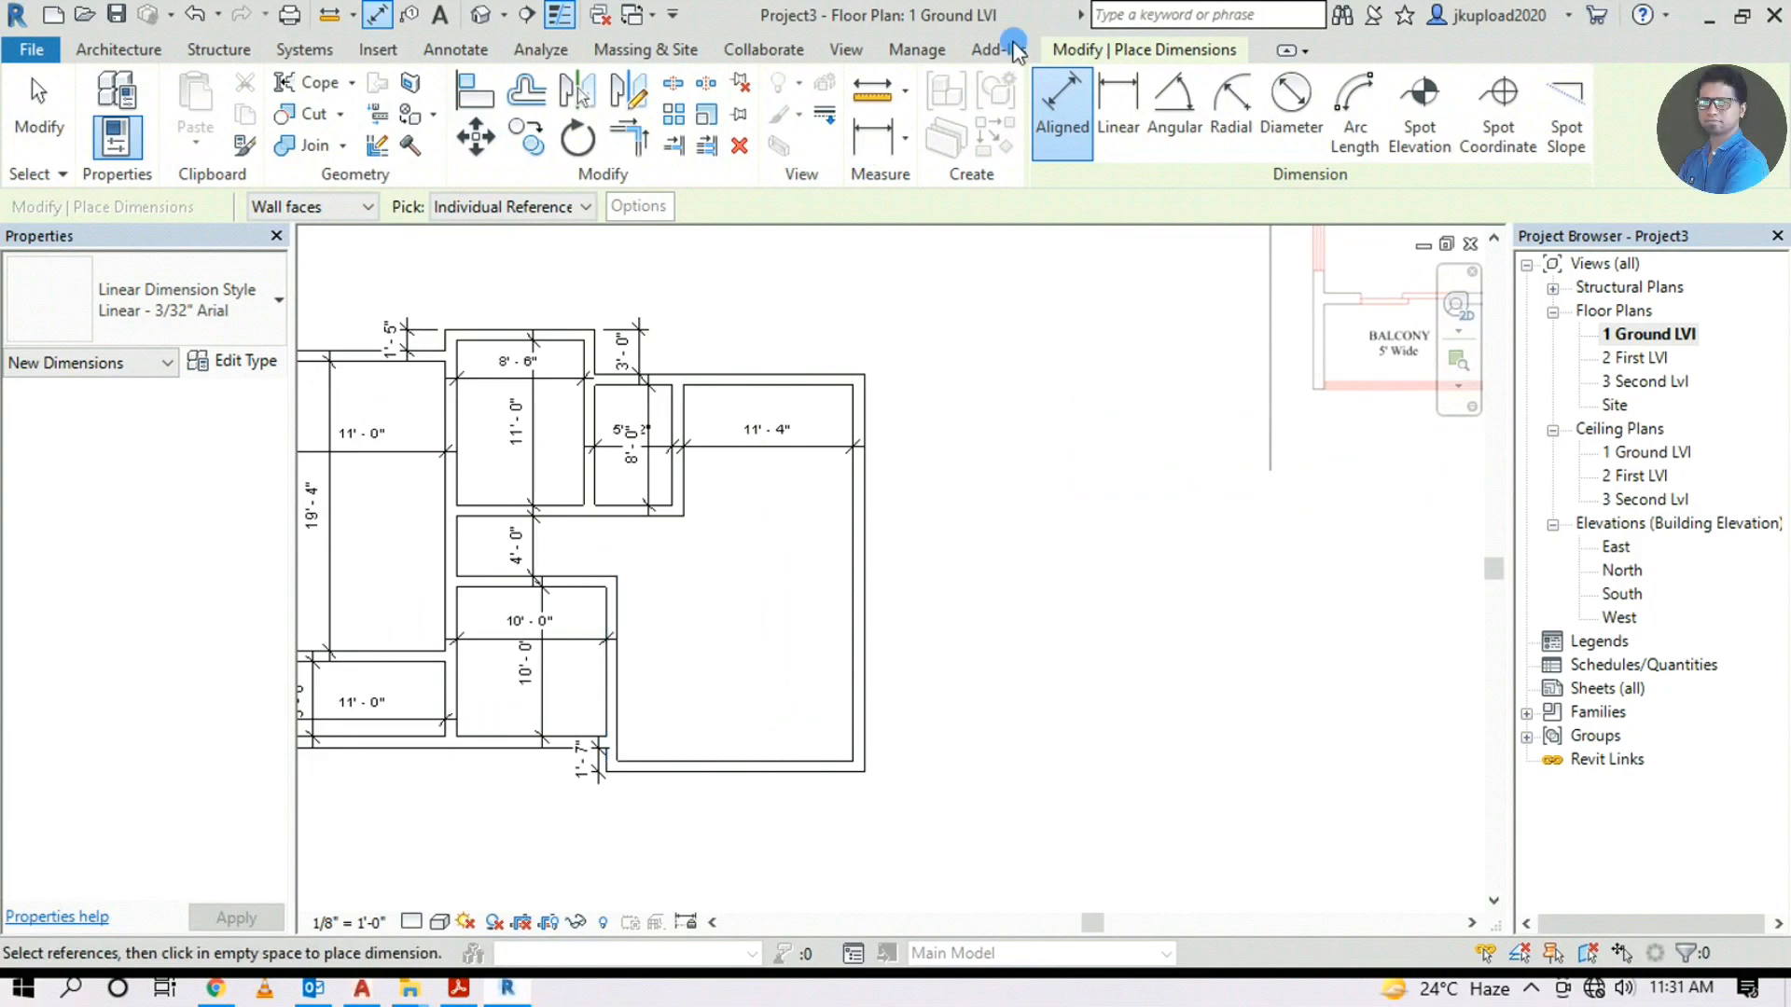
click(116, 48)
Pick the 10'-0" room's wall to add a wall offset 5' 0", interior finish face
click(118, 91)
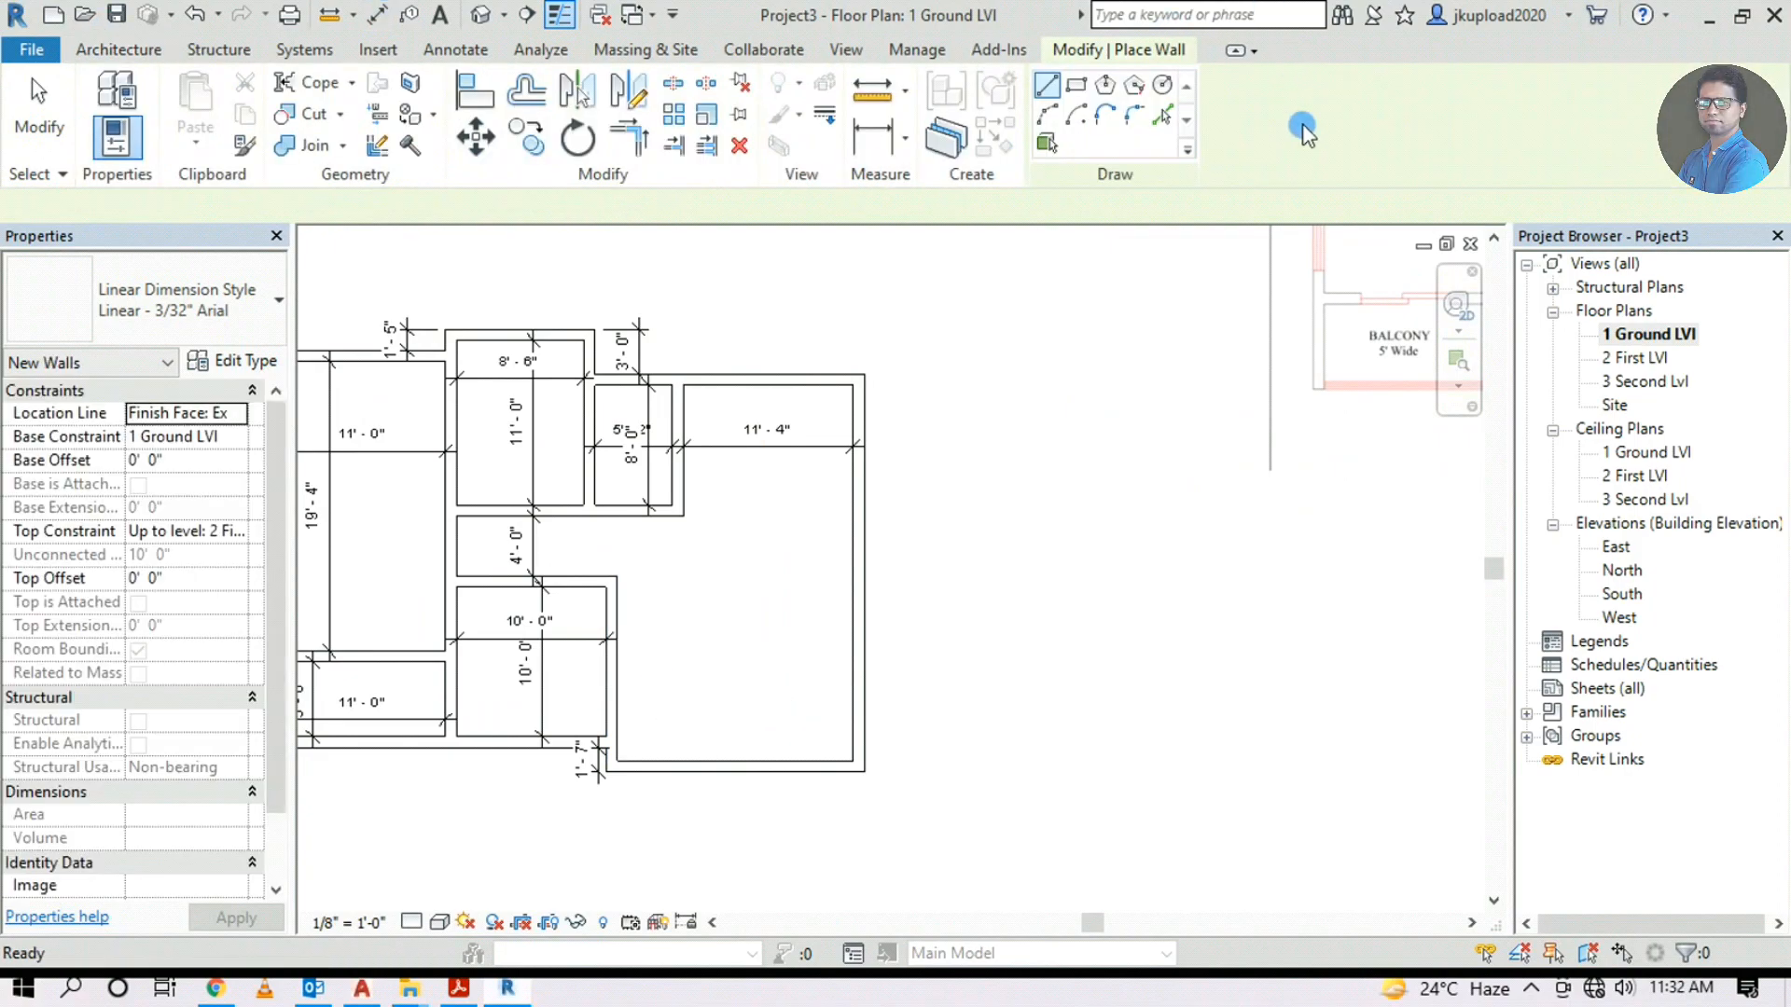
click(1163, 115)
scroll(1002, 411, down, 2)
scroll(1073, 503, up, 5)
scroll(1077, 516, down, 2)
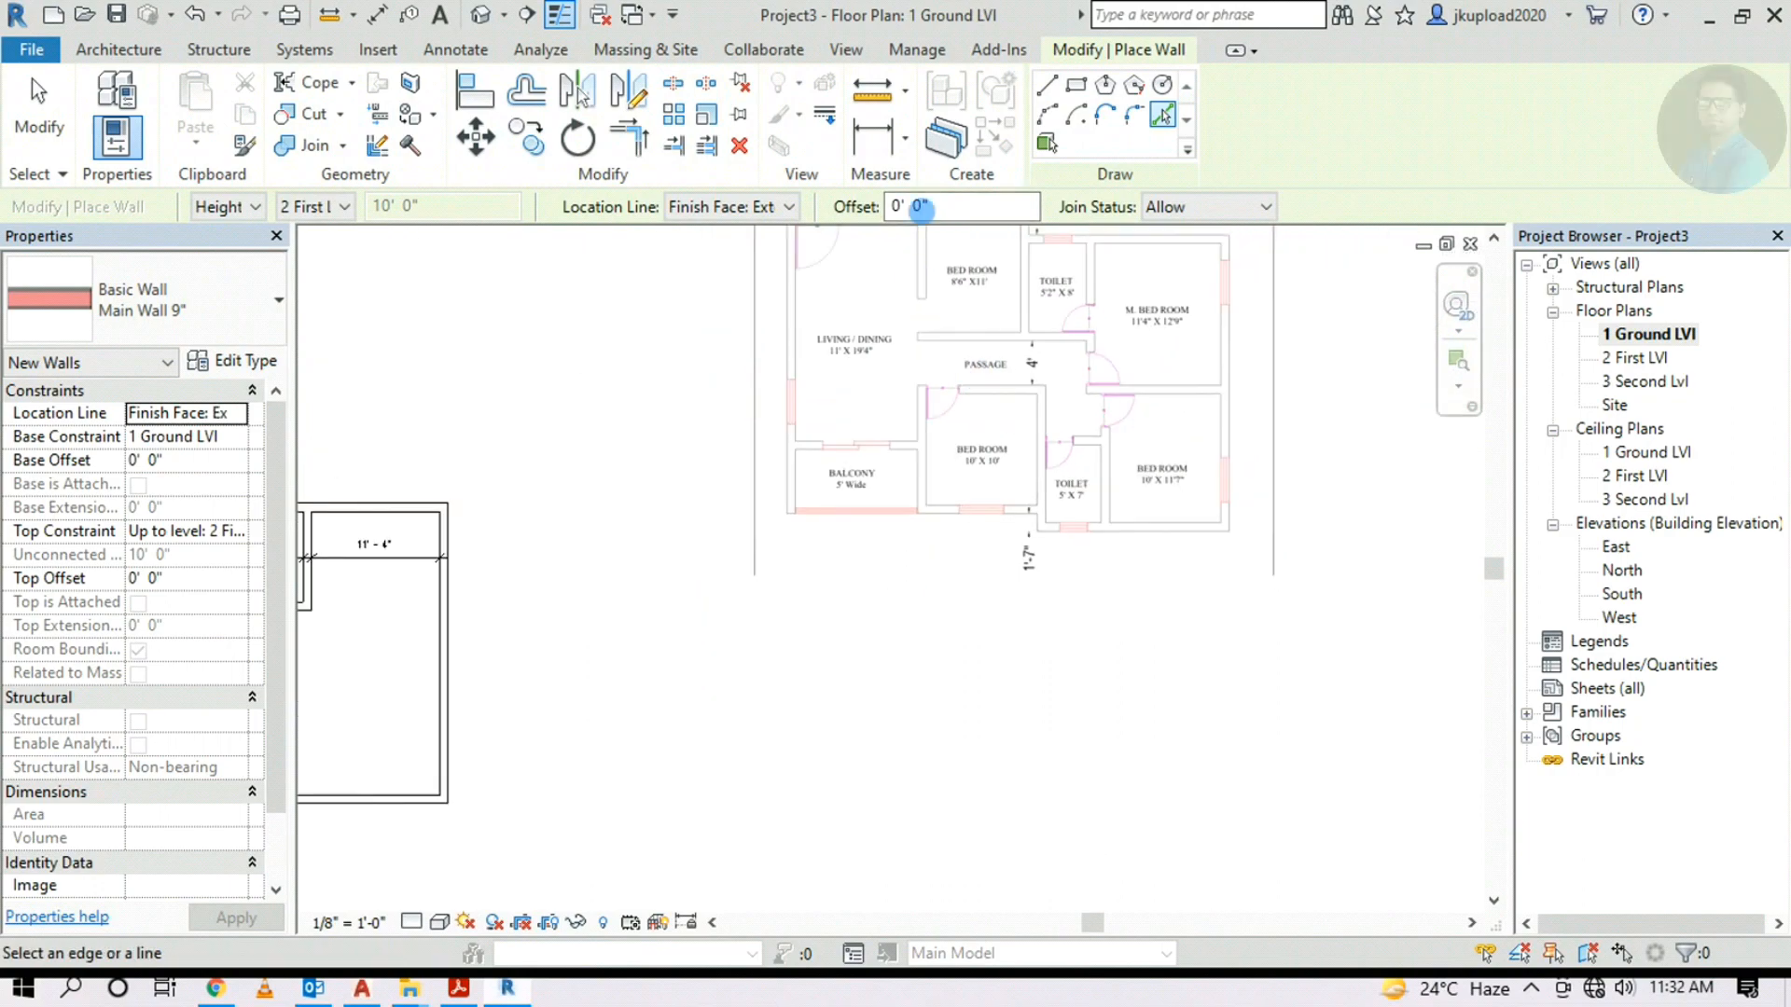
click(914, 215)
middle_drag(531, 656, 958, 548)
scroll(678, 636, up, 2)
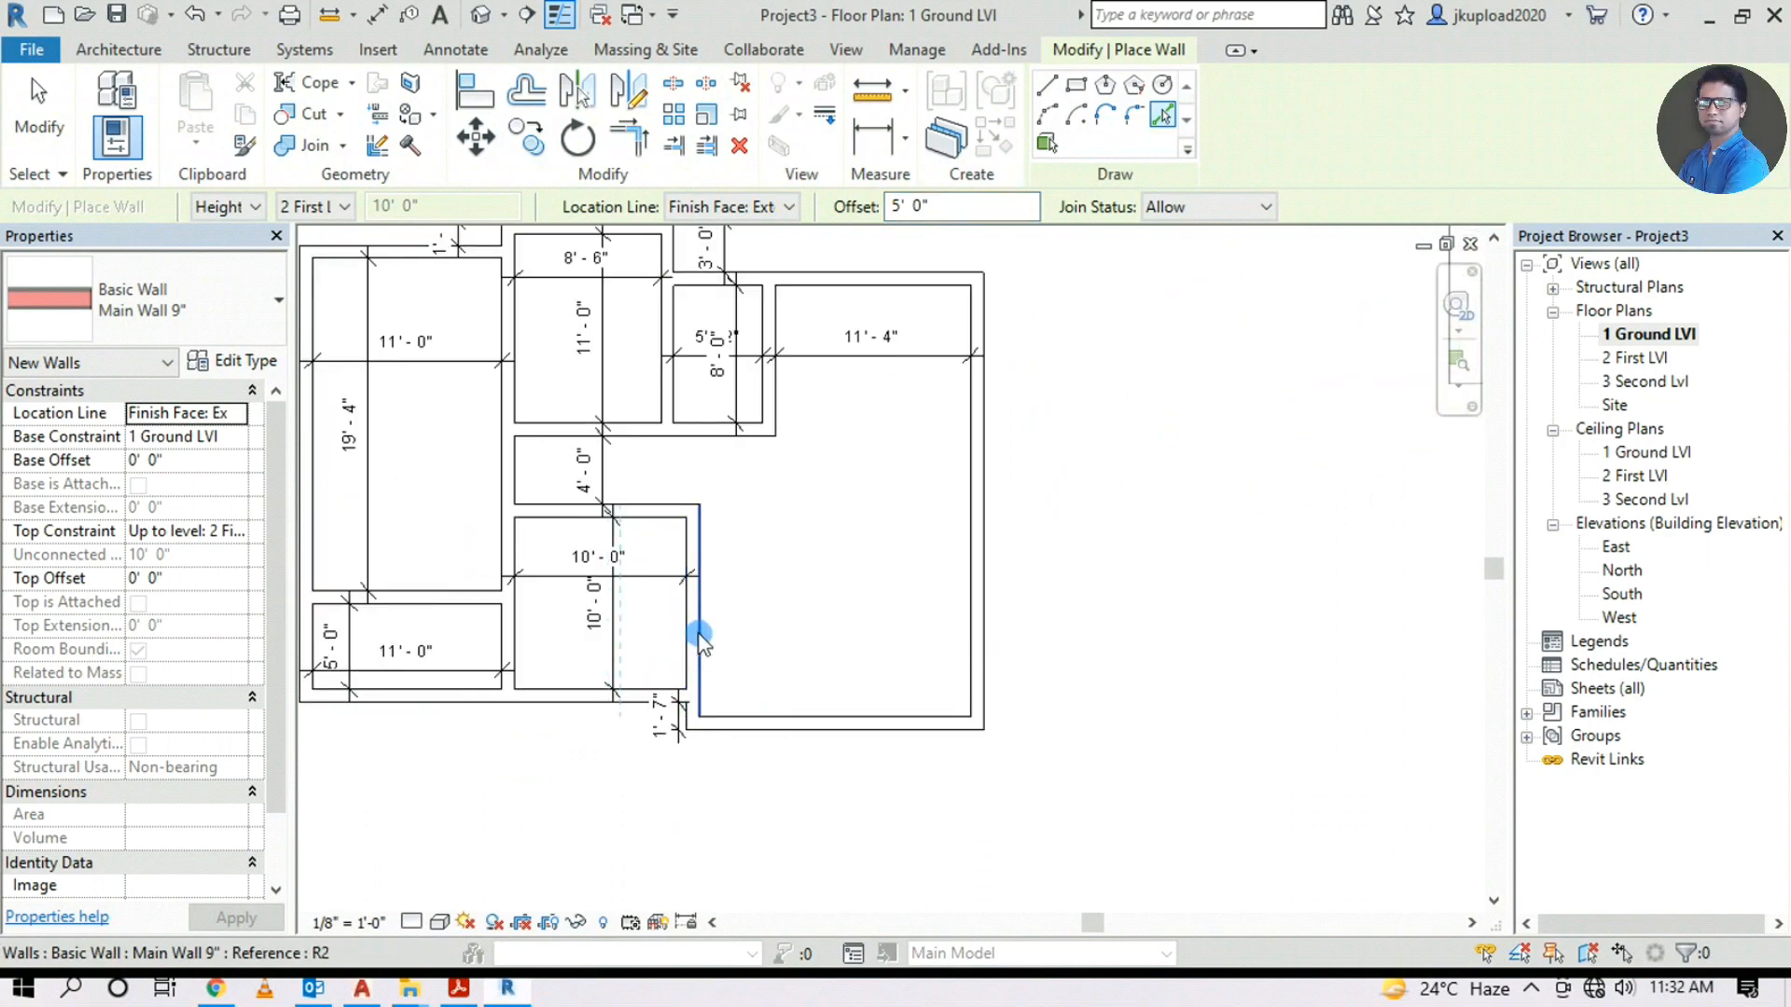
click(772, 207)
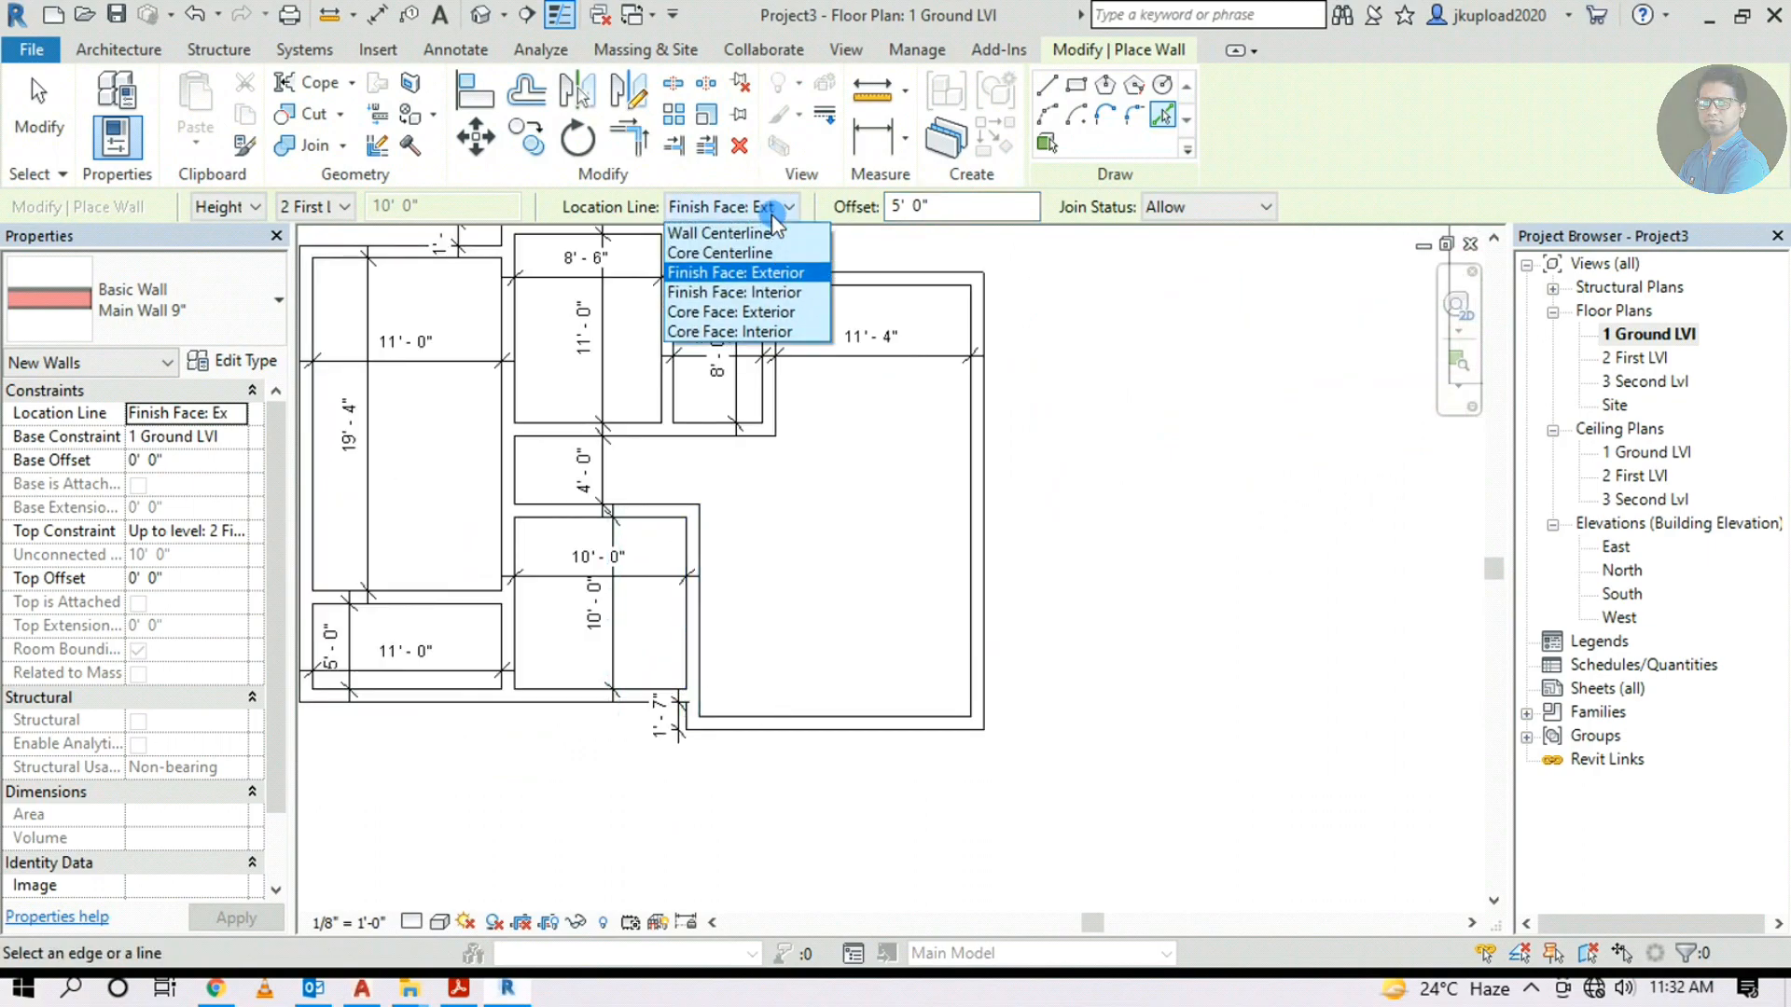
click(761, 296)
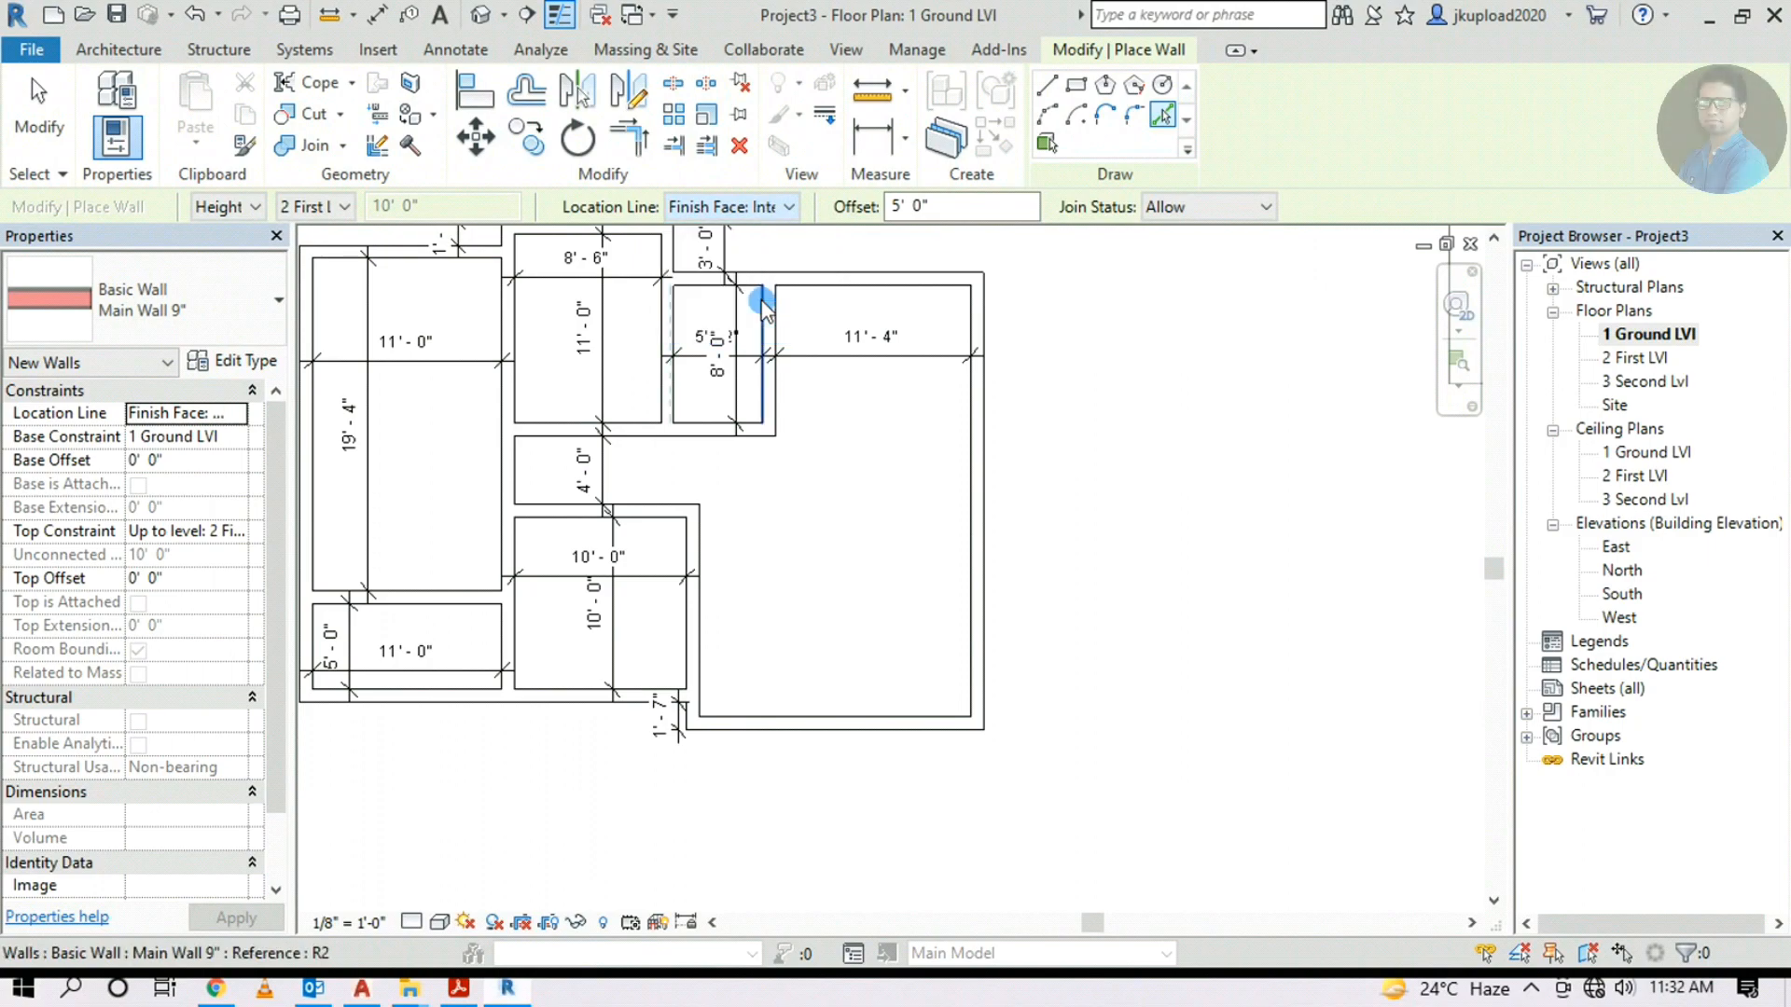
click(707, 638)
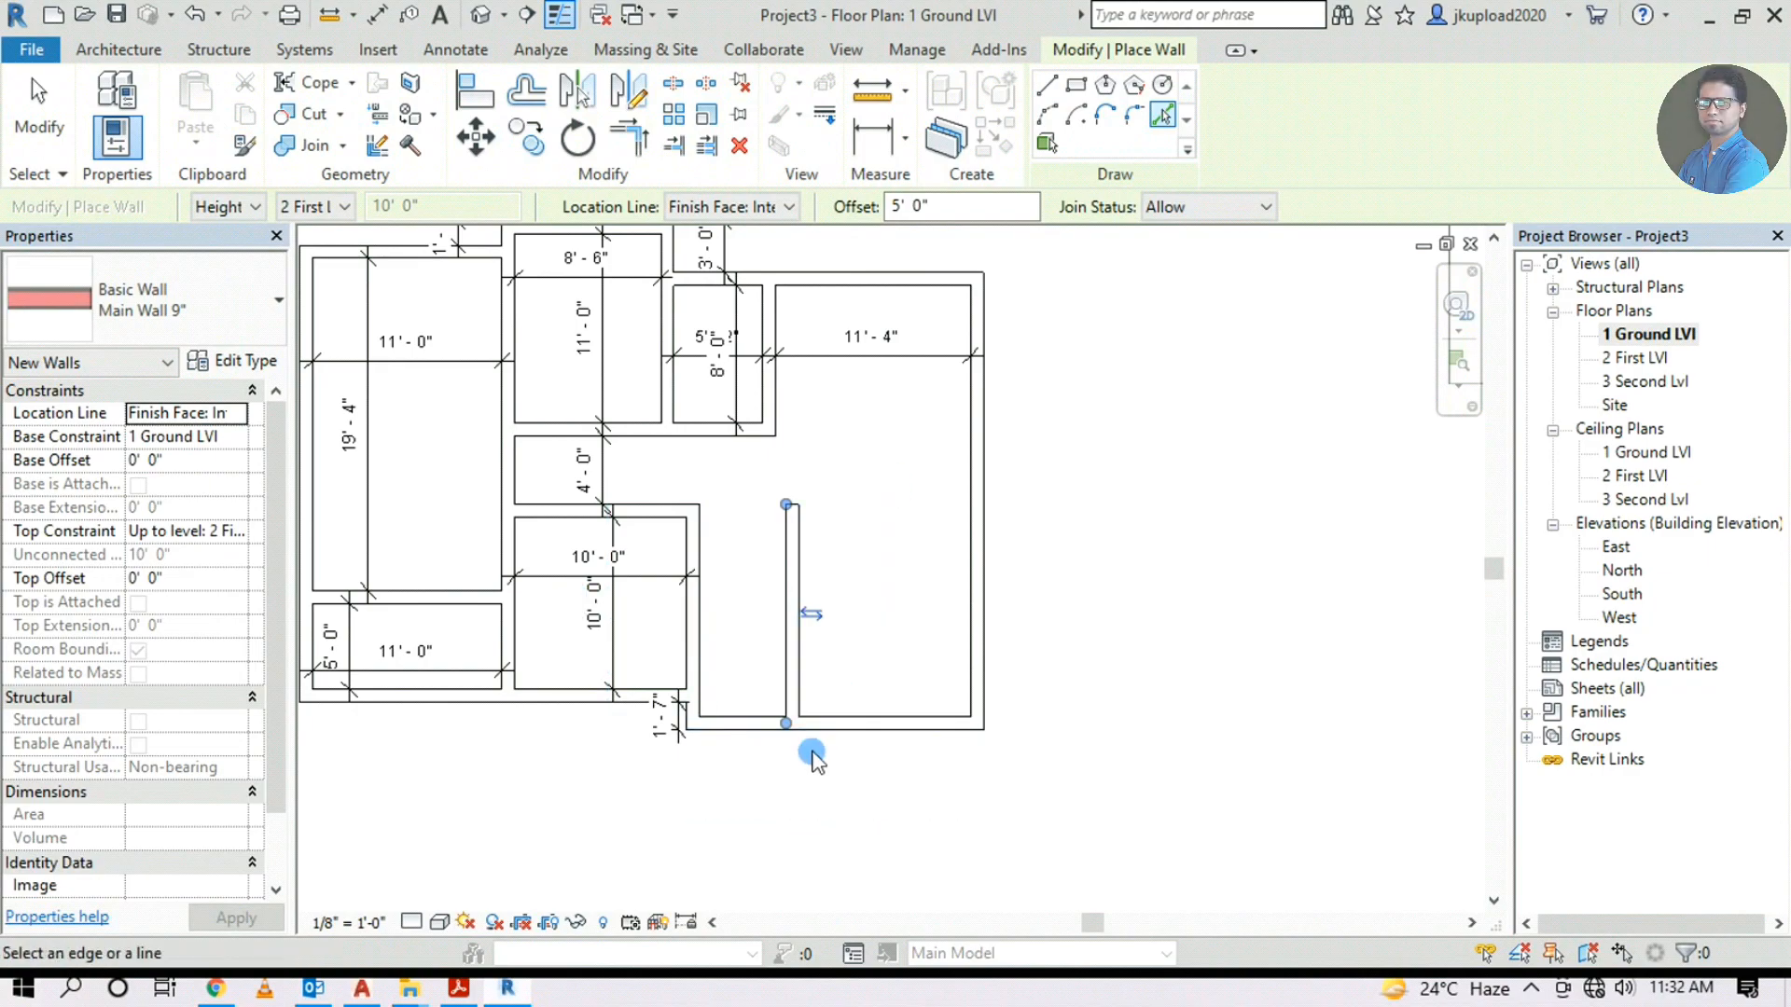
middle_drag(1146, 763, 1047, 800)
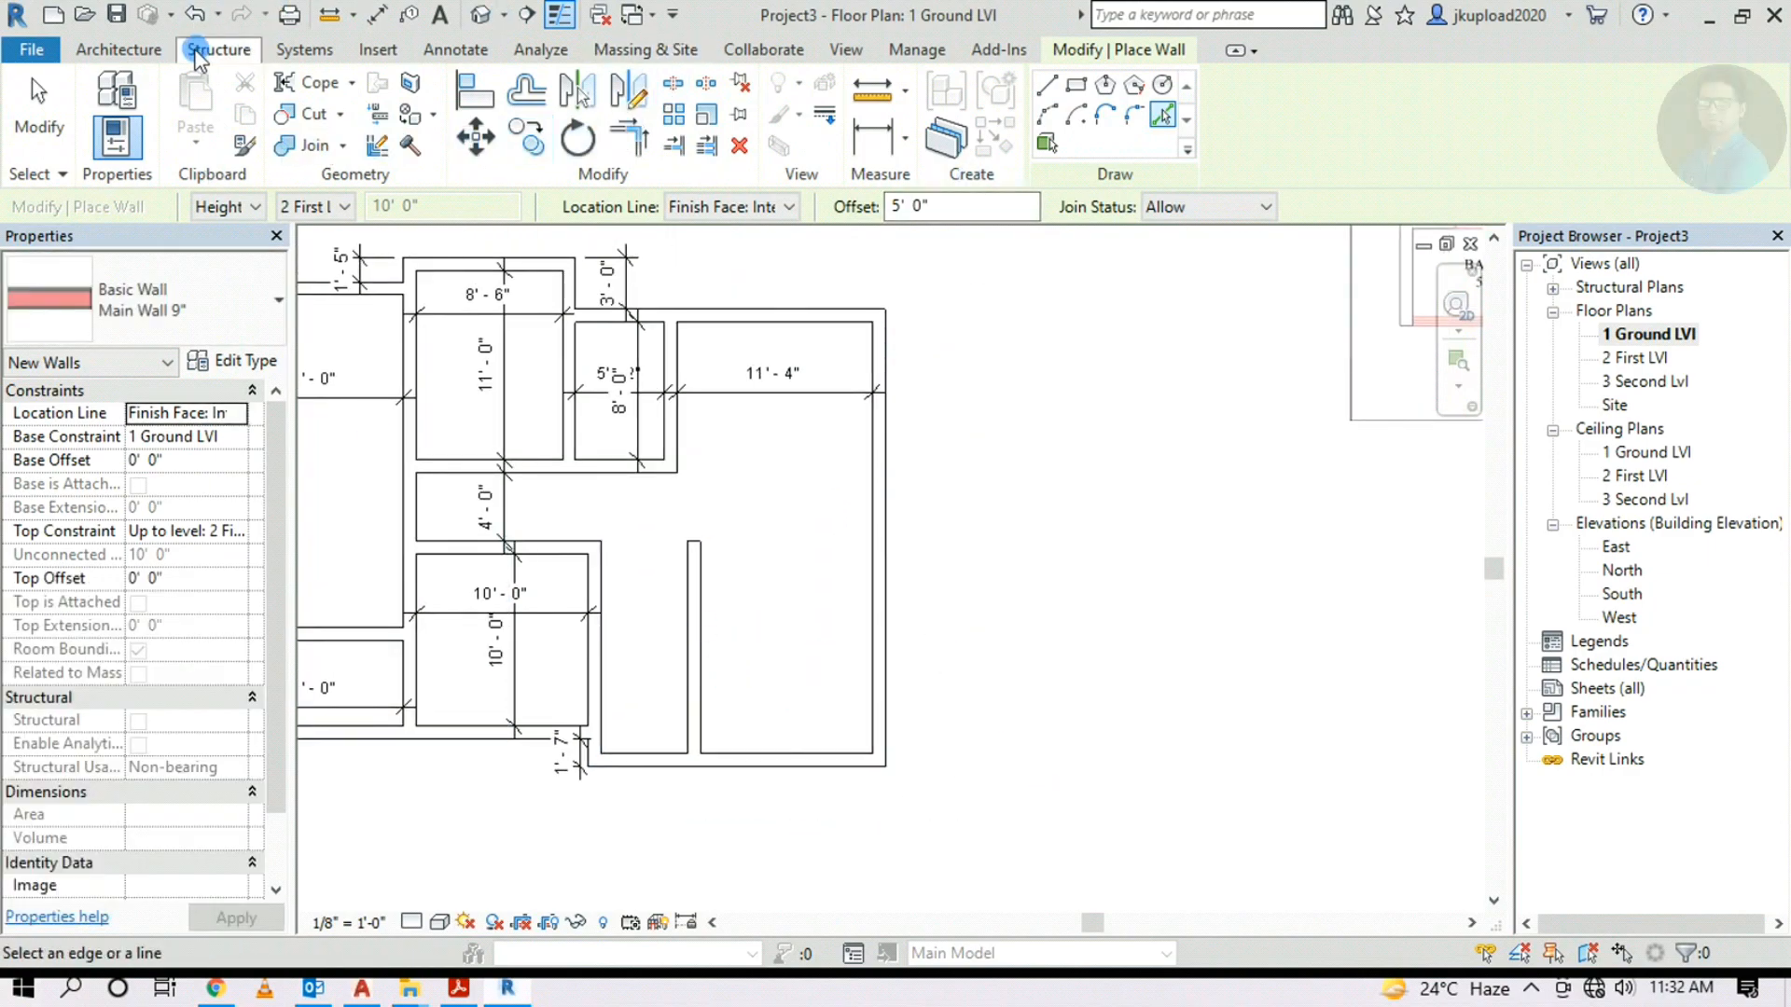
Dimension the new corridor as 5'-0" wide
click(455, 49)
click(108, 102)
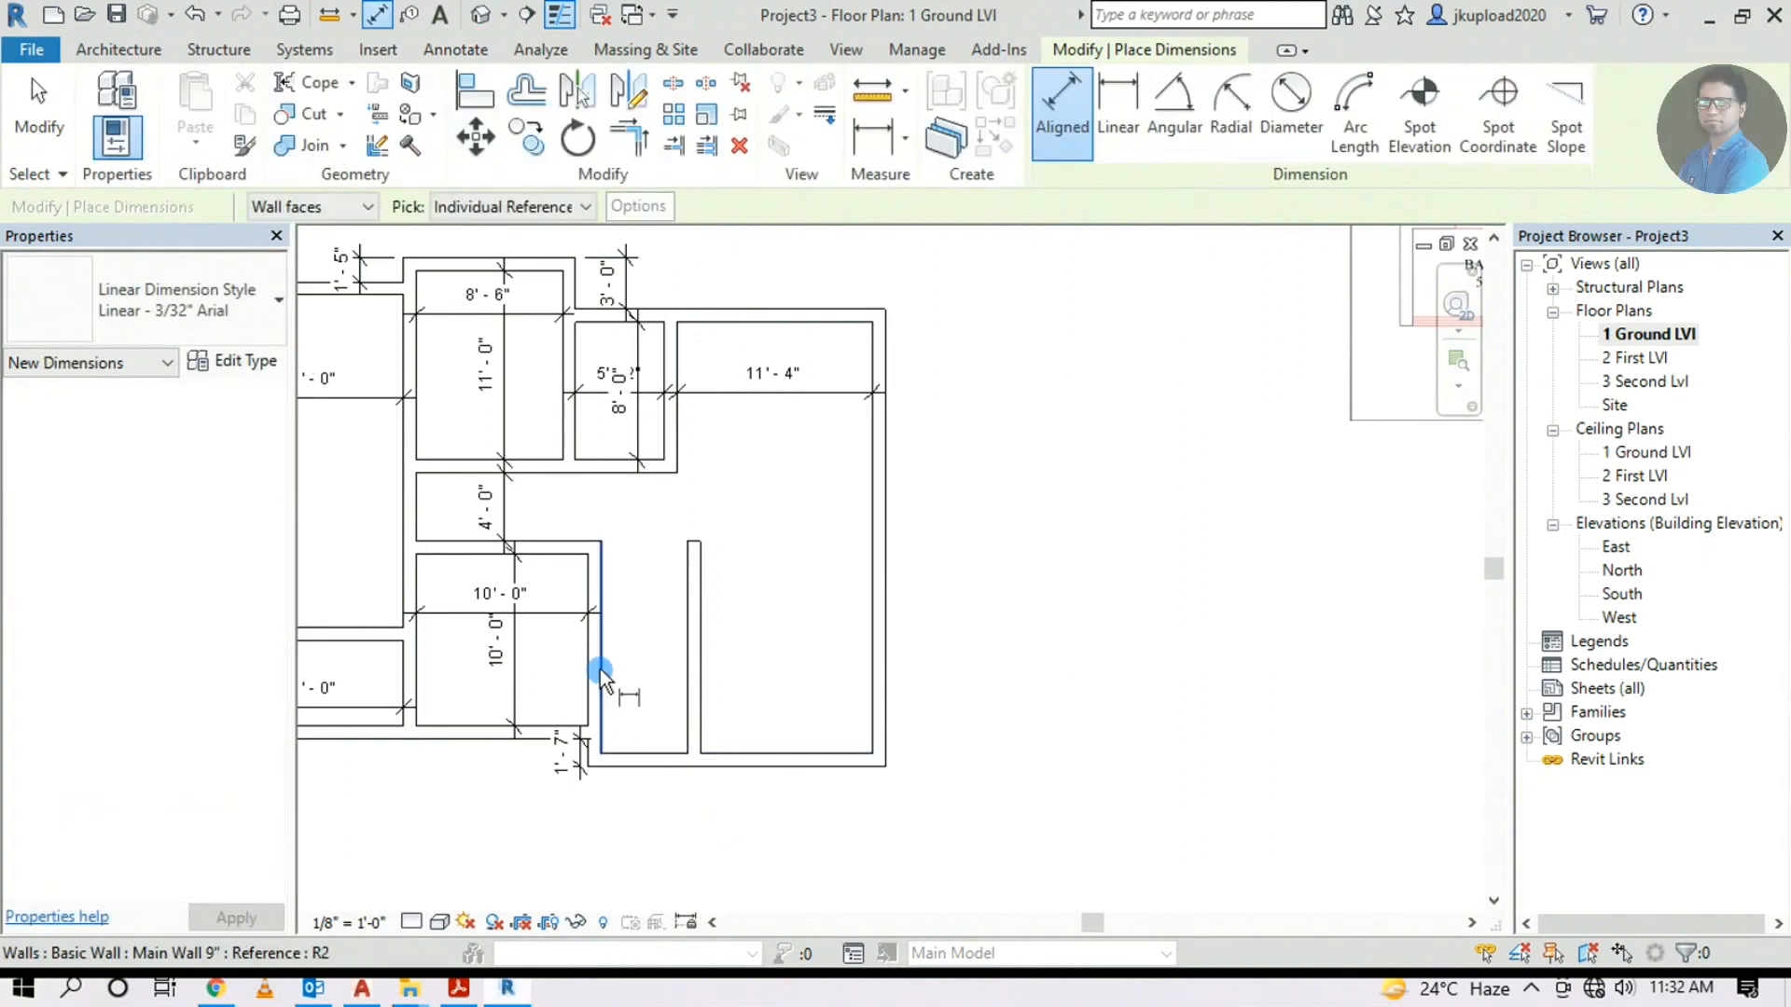
click(601, 670)
key(Escape)
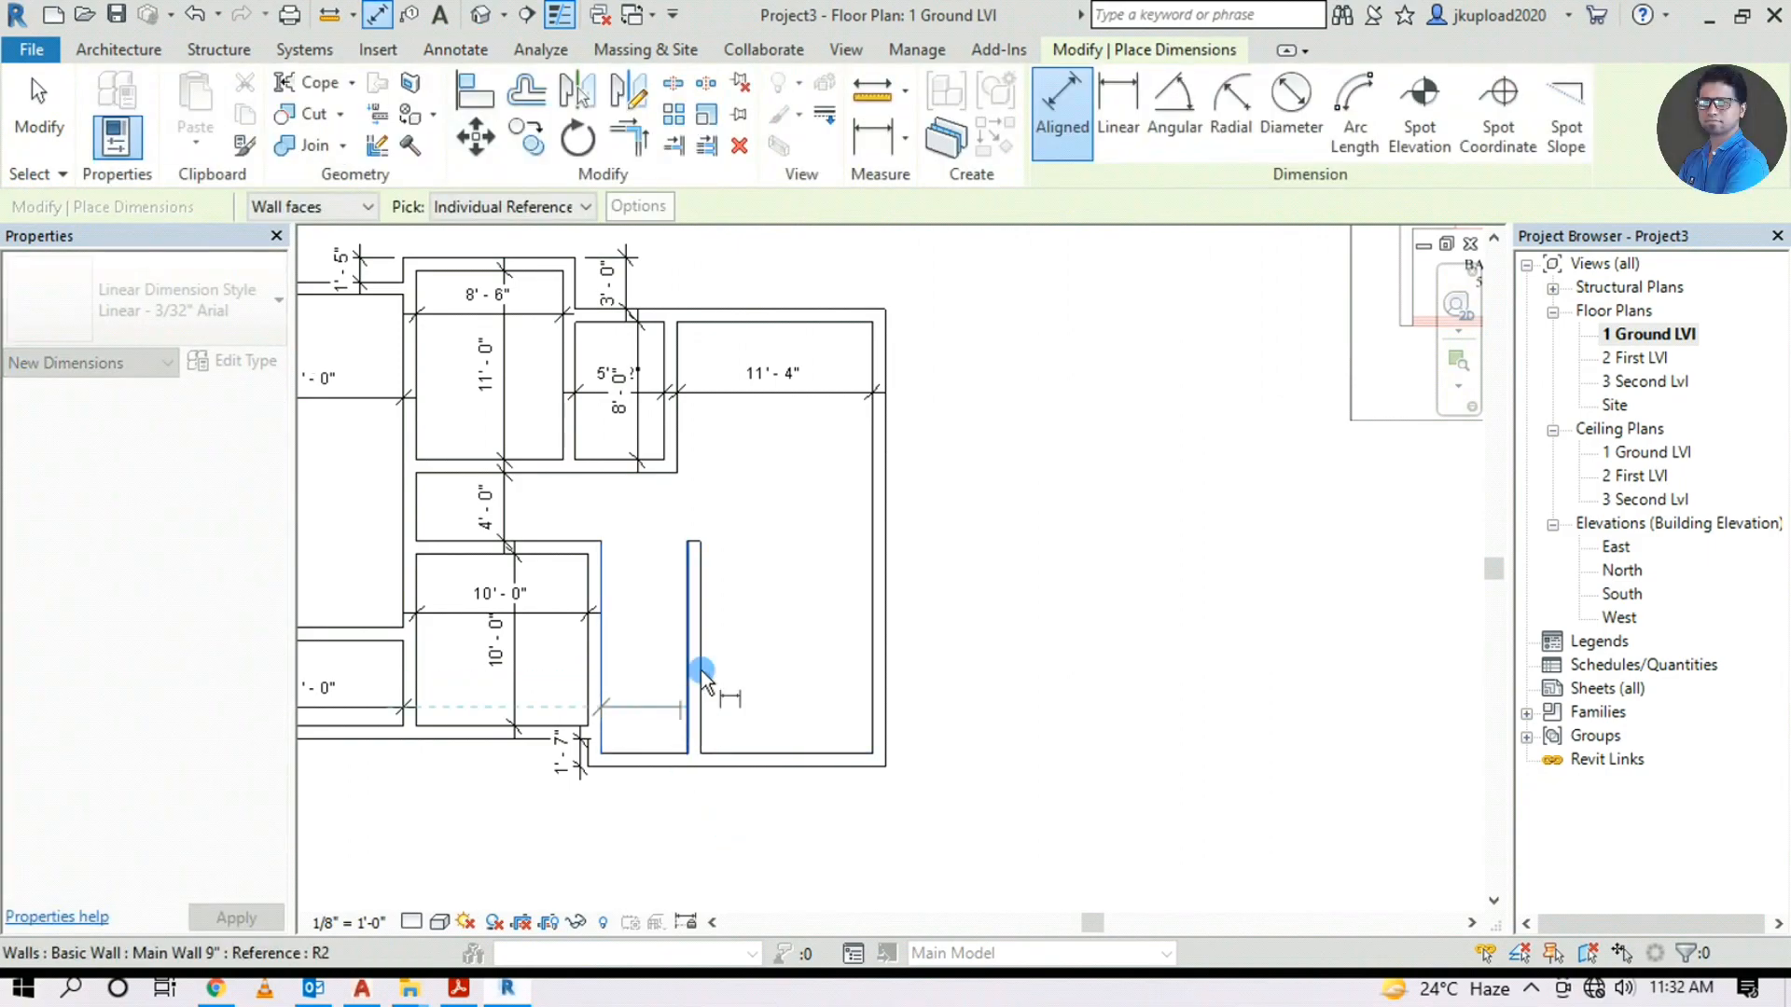
click(687, 692)
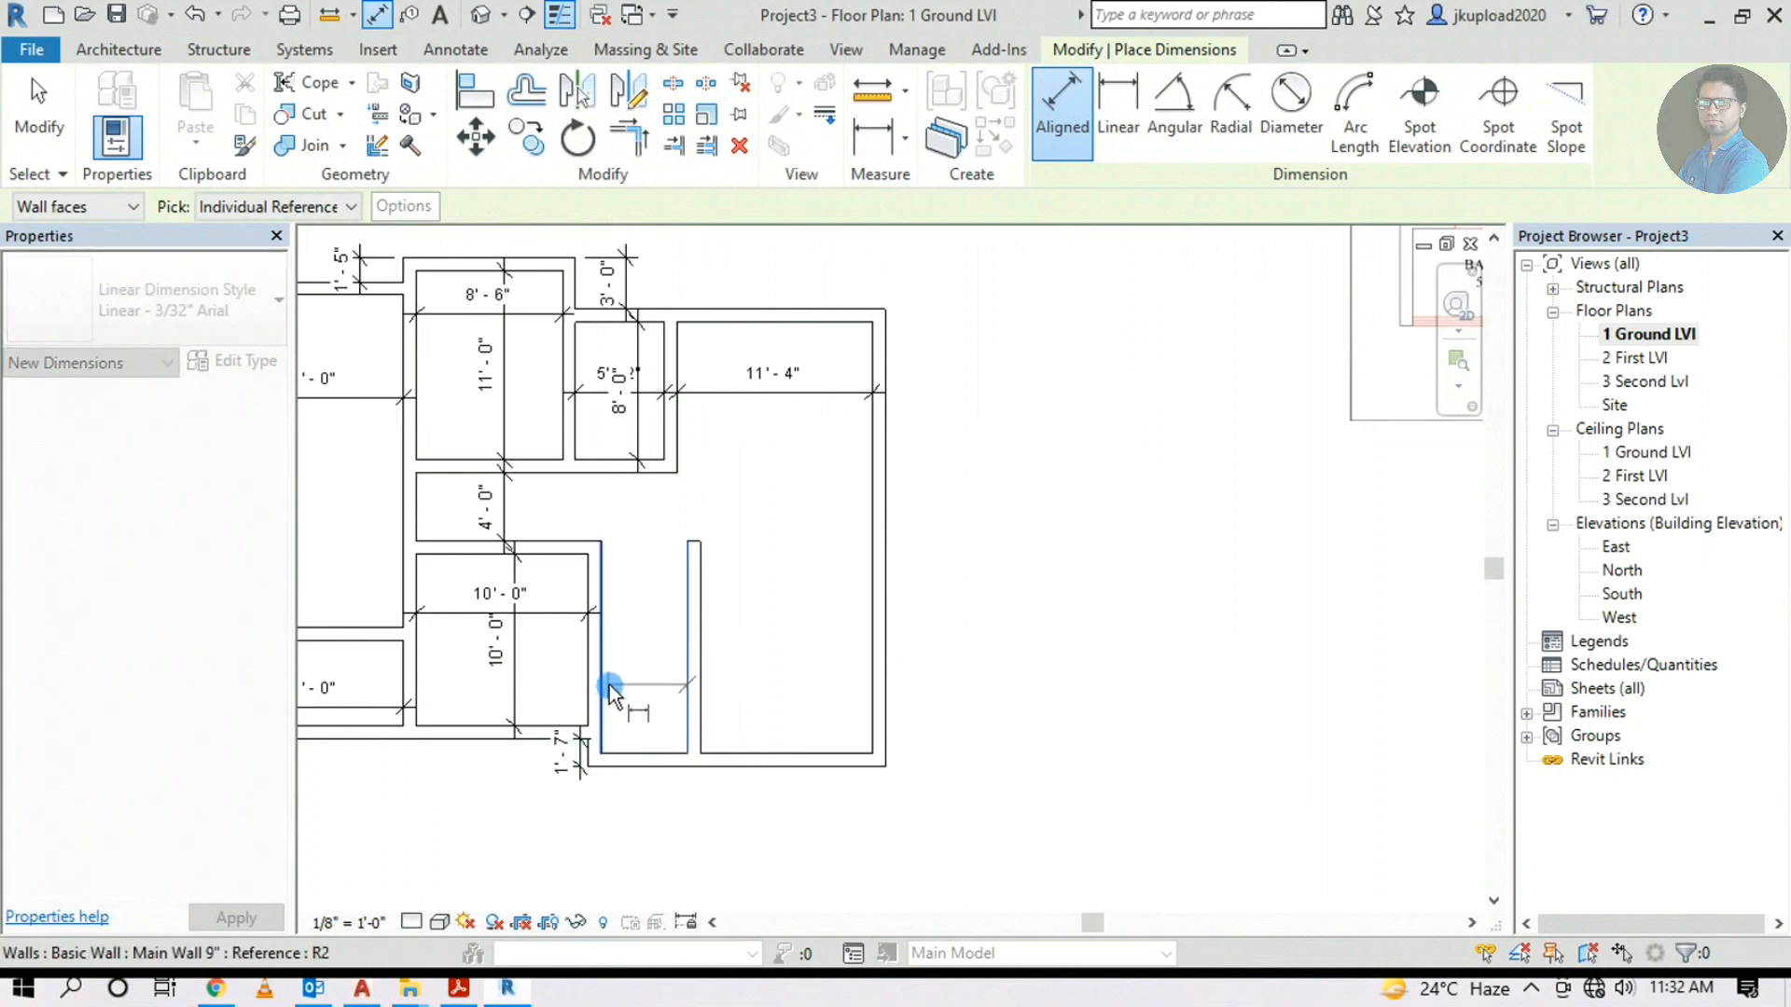
click(600, 681)
click(638, 714)
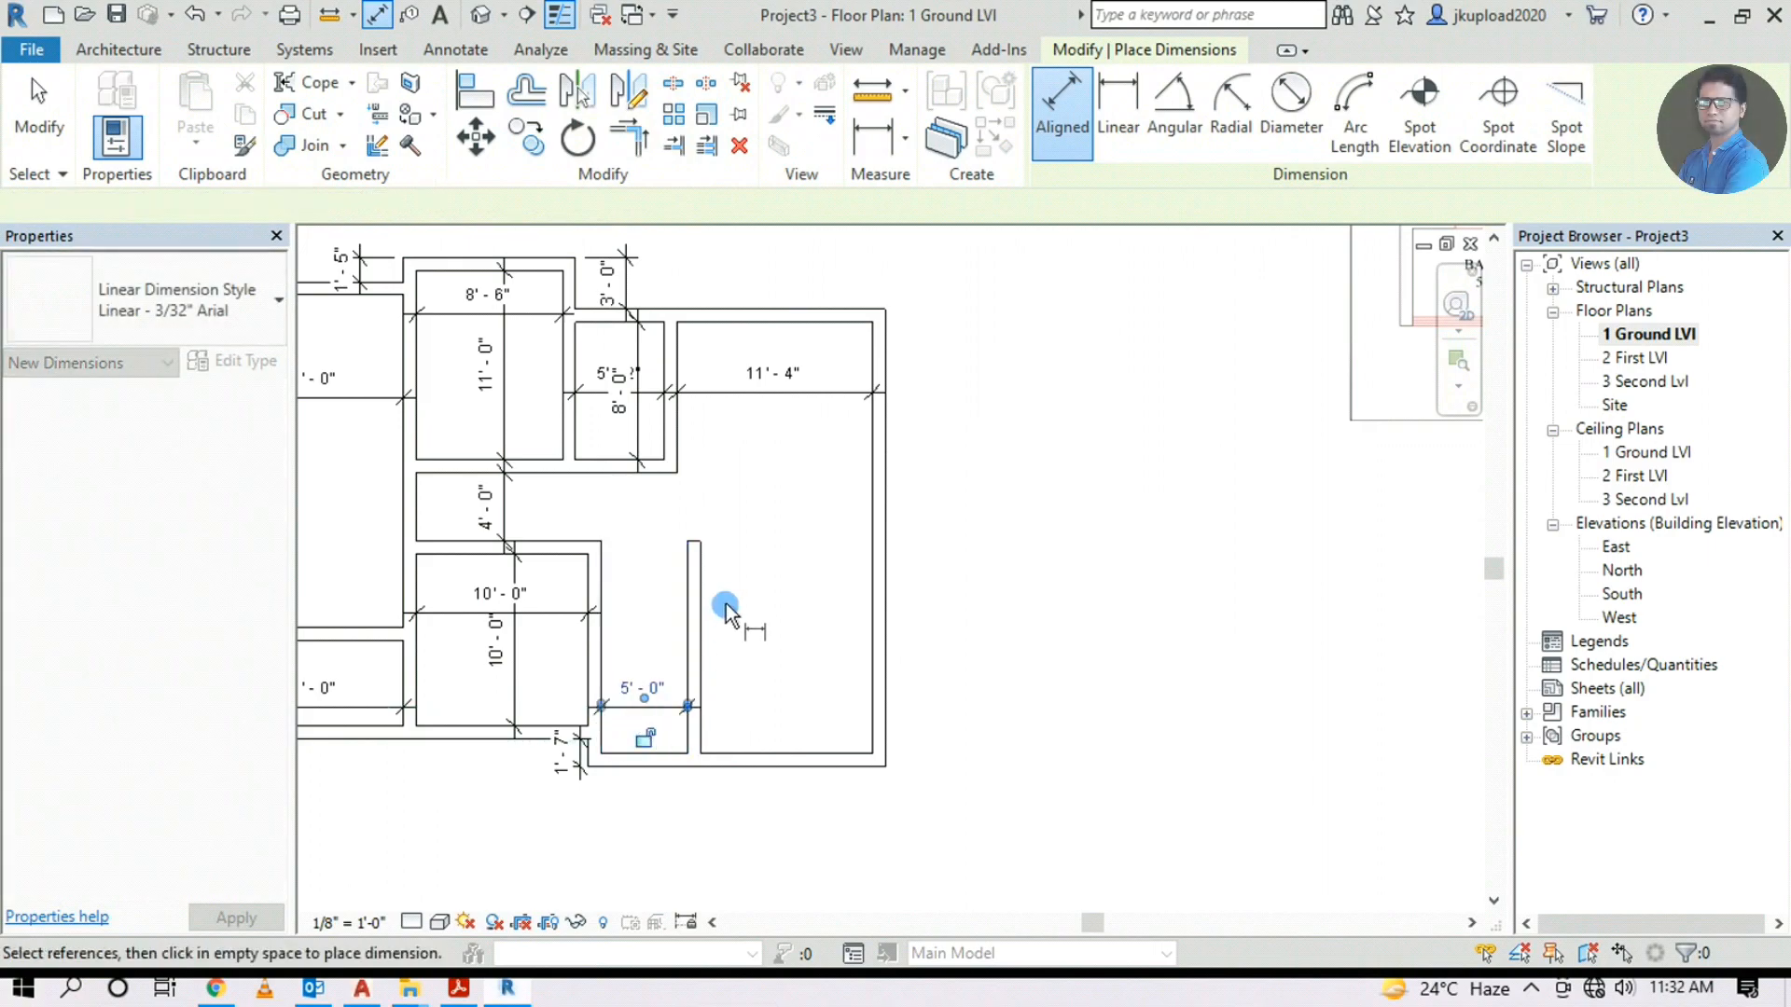
Dimension the room right of the corridor as 10'-0" wide
click(700, 676)
click(875, 669)
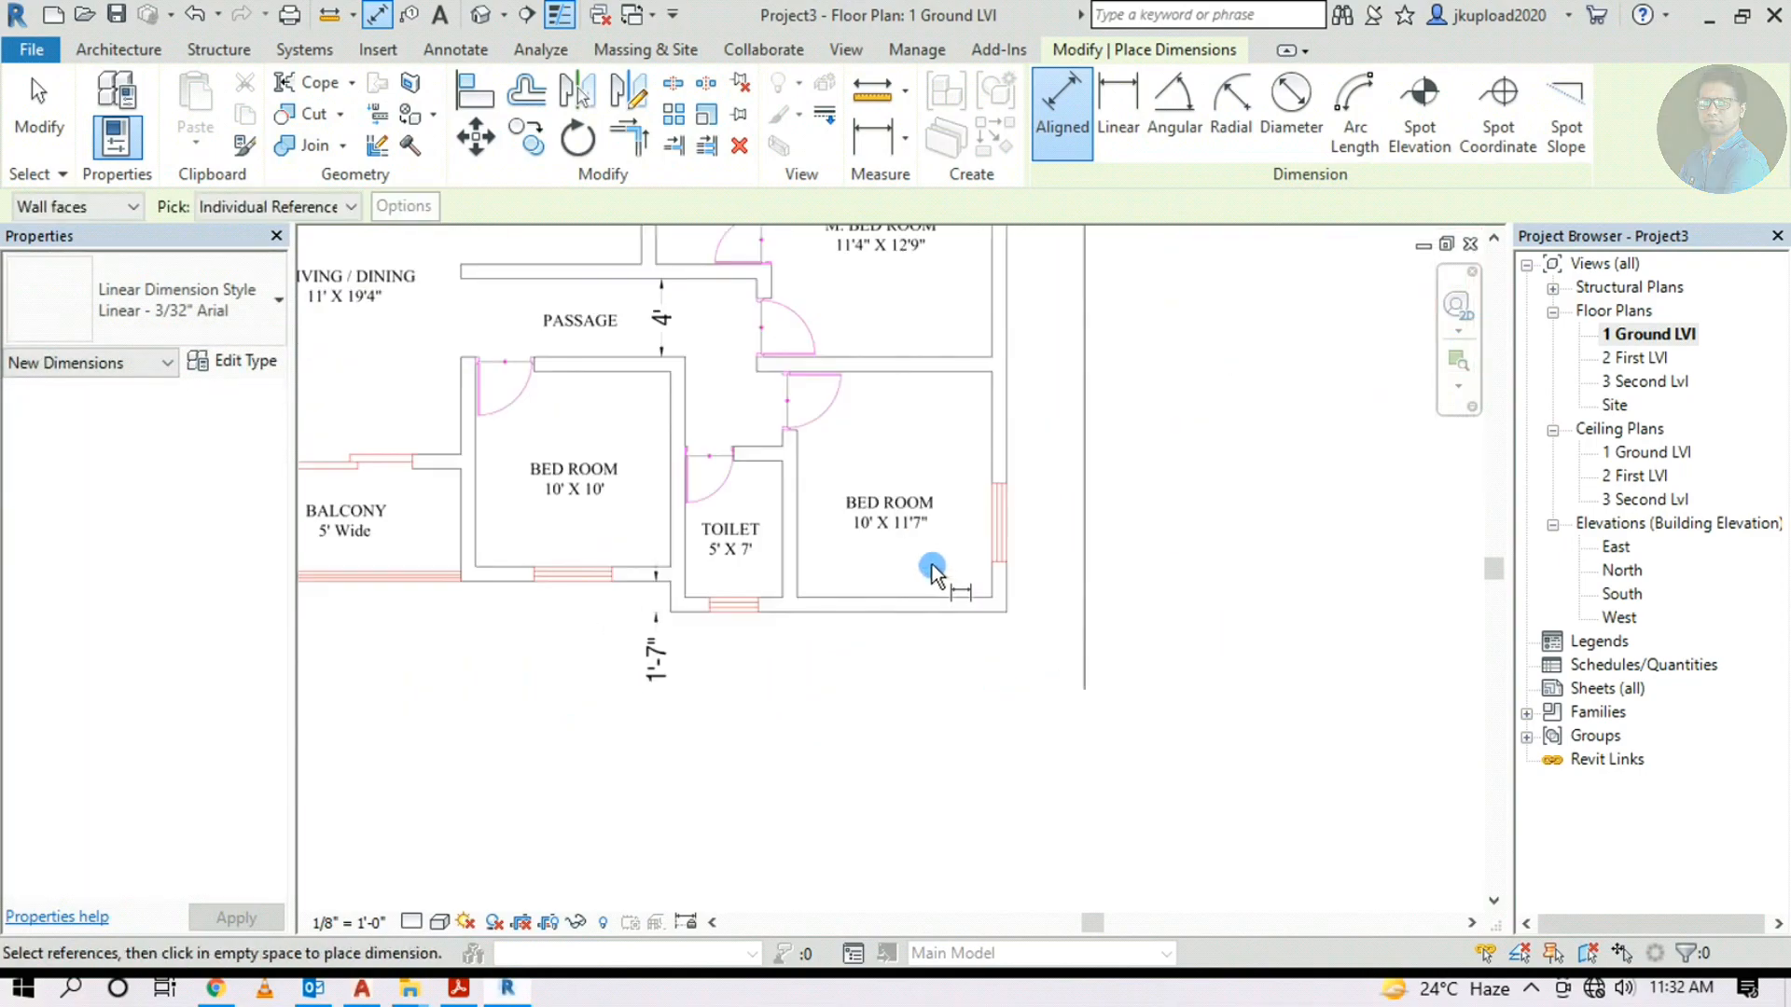
scroll(932, 563, up, 3)
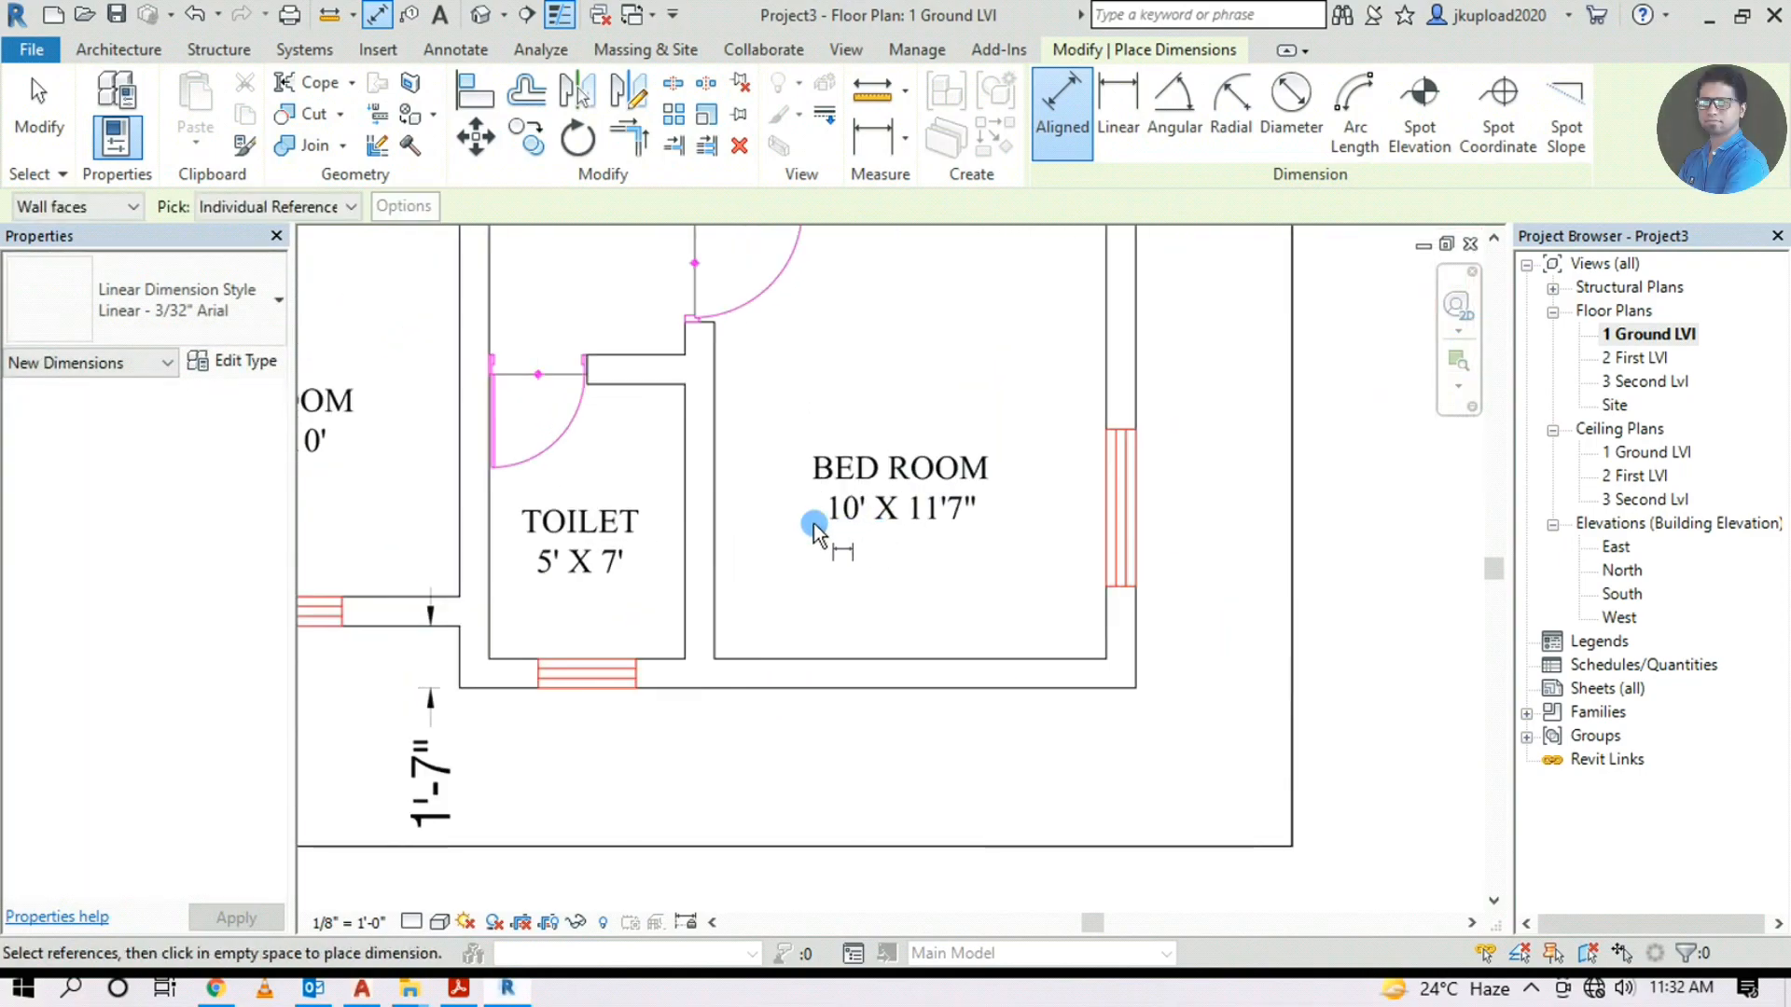
scroll(972, 524, down, 5)
middle_drag(935, 586, 1047, 648)
scroll(1278, 535, up, 3)
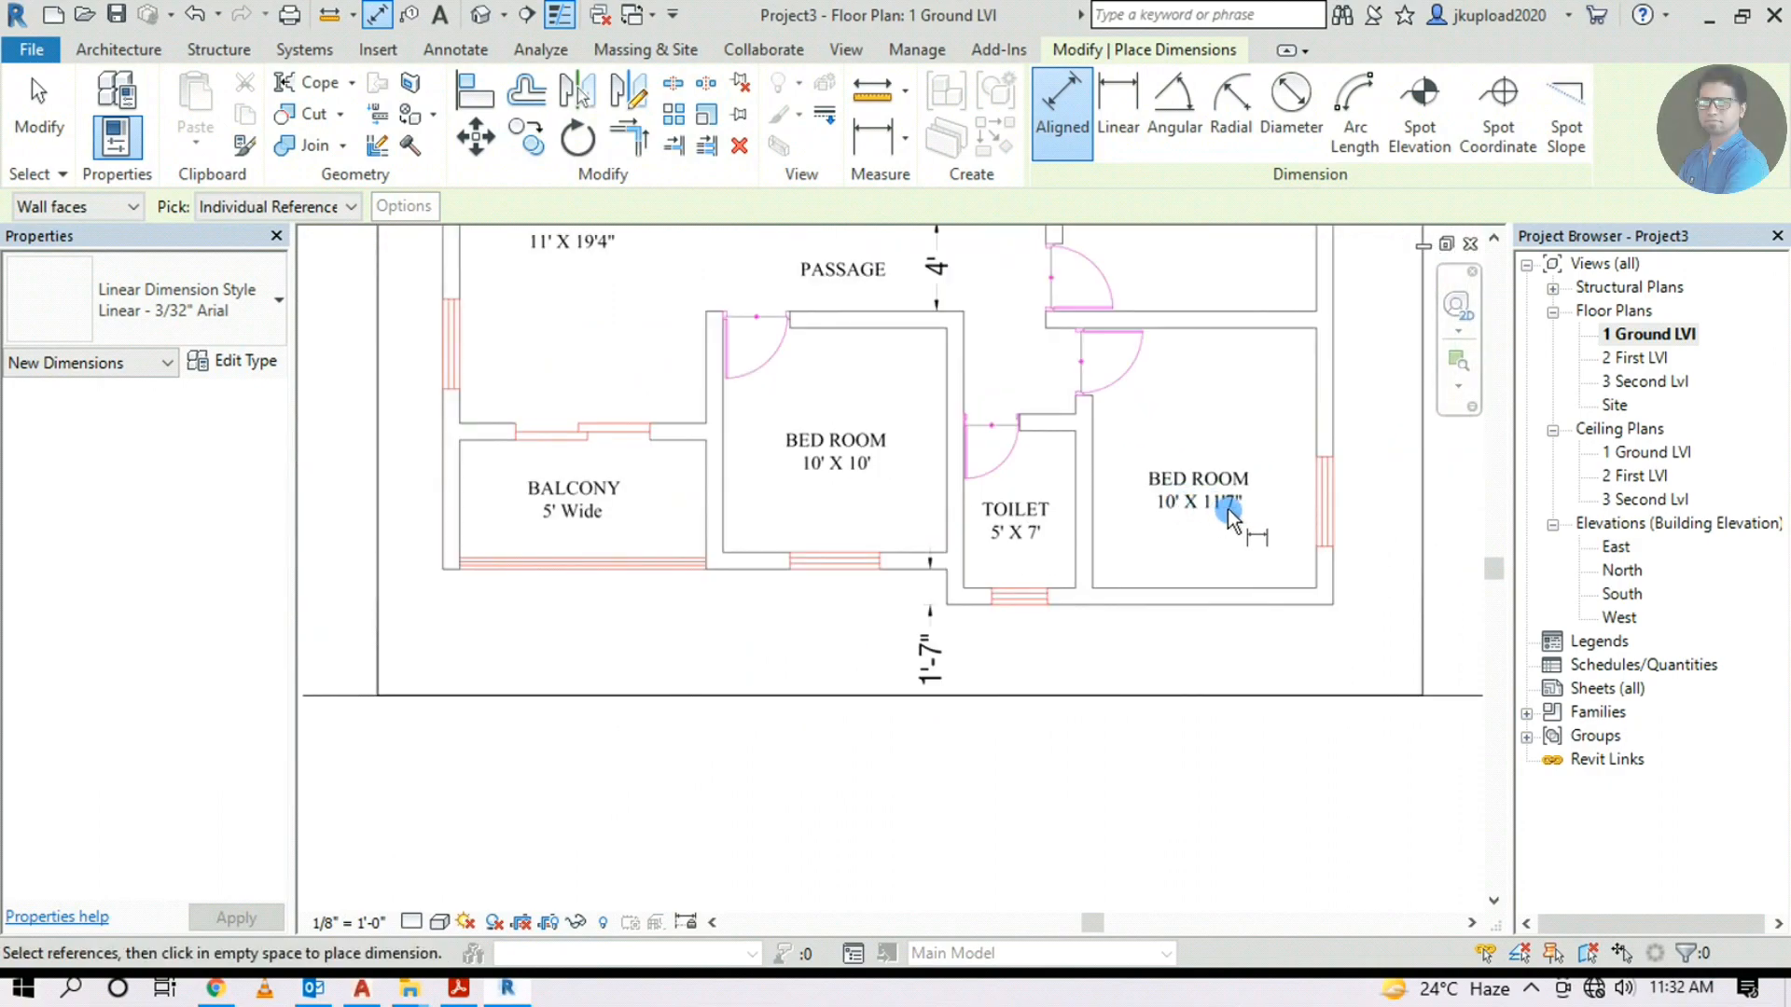
scroll(1228, 507, up, 3)
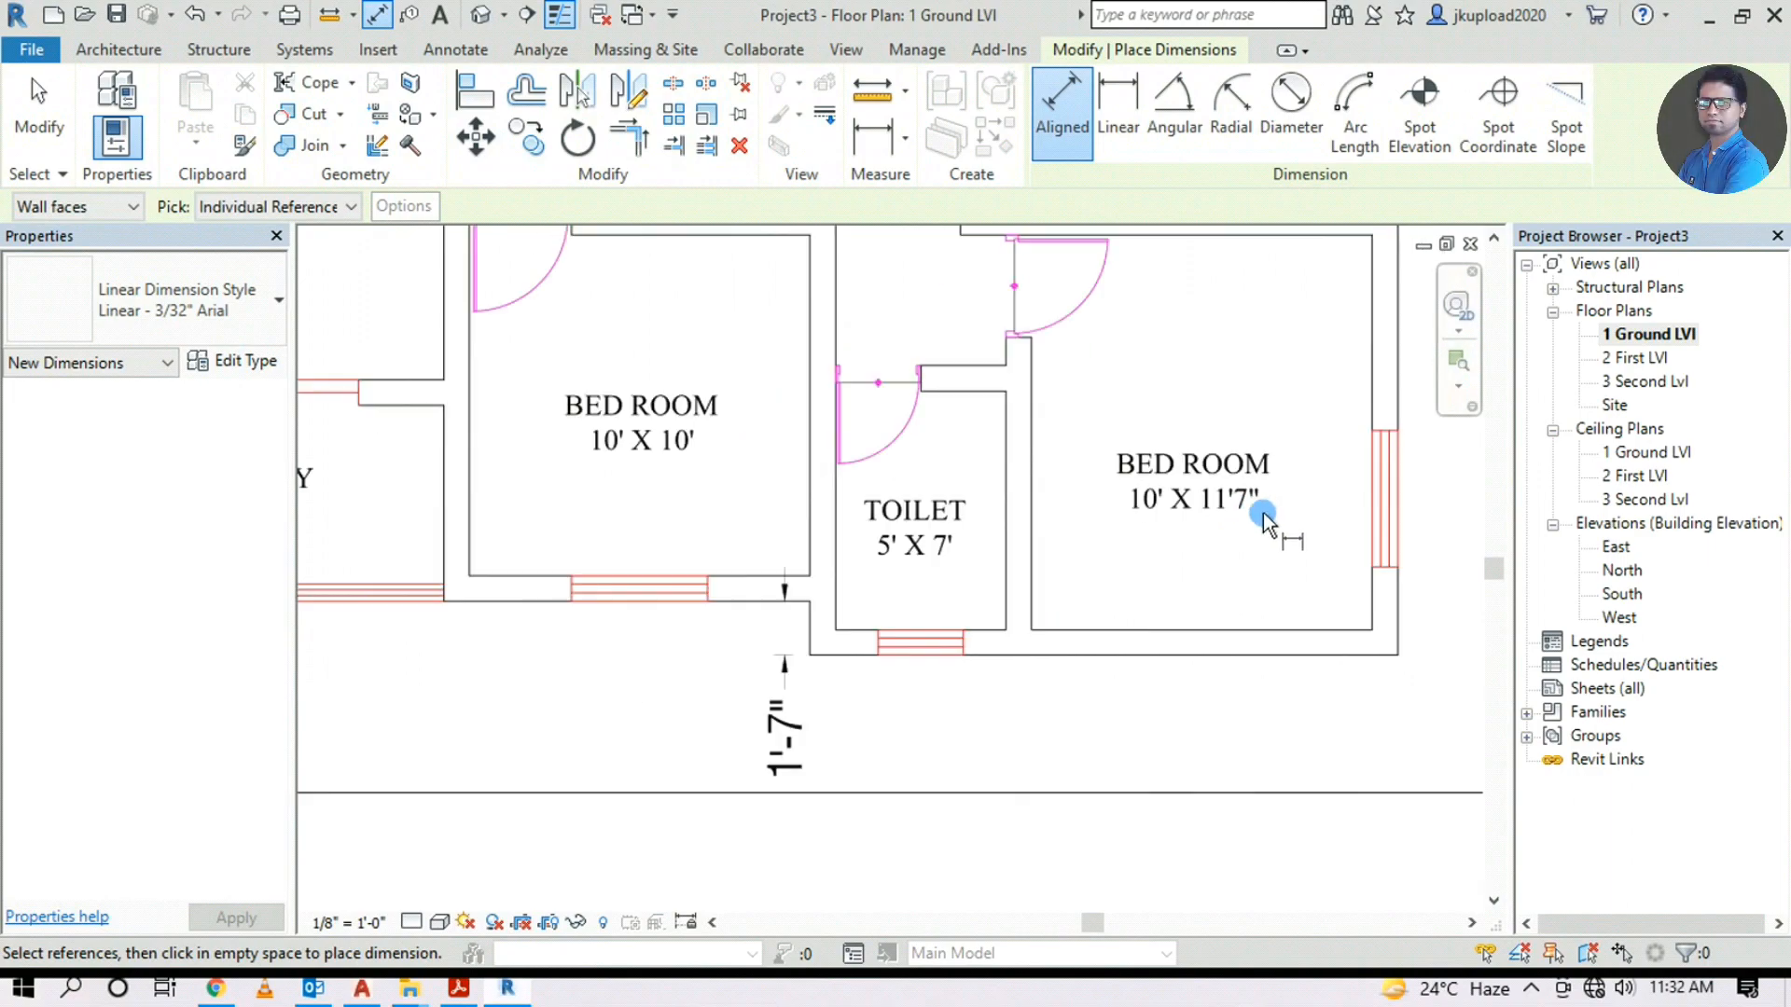
scroll(1263, 519, down, 2)
scroll(1207, 560, down, 2)
middle_drag(945, 619, 1675, 378)
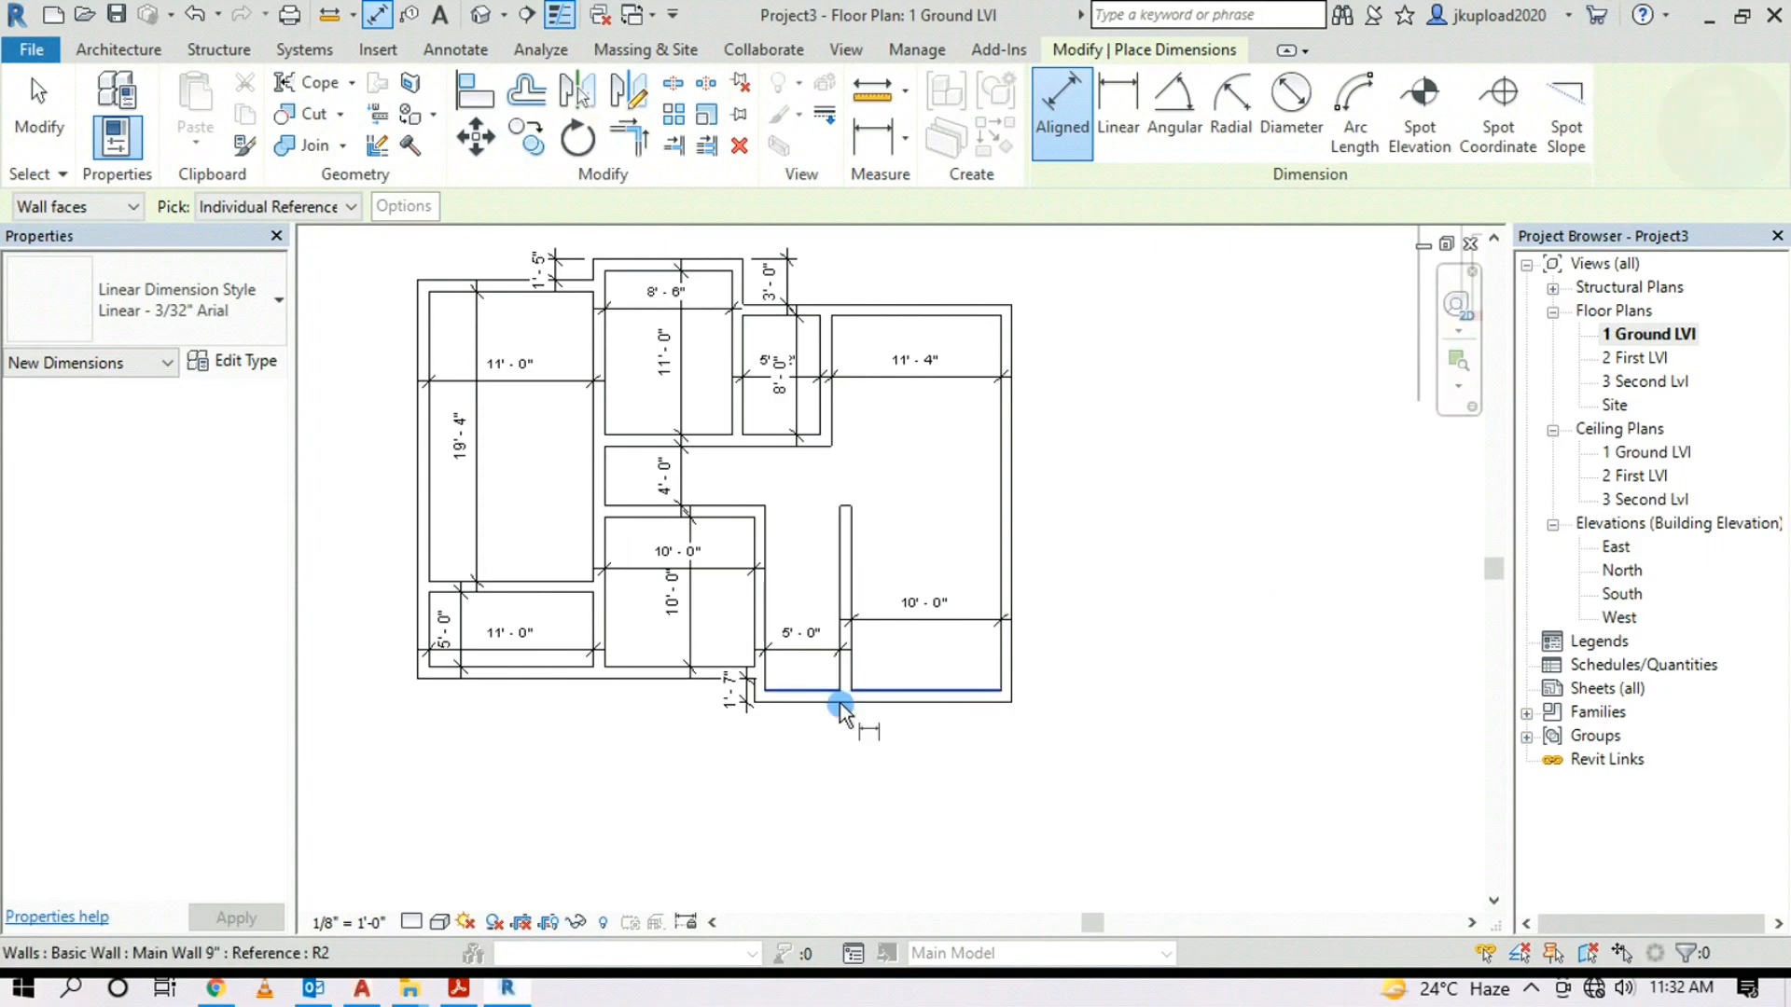
scroll(968, 650, up, 2)
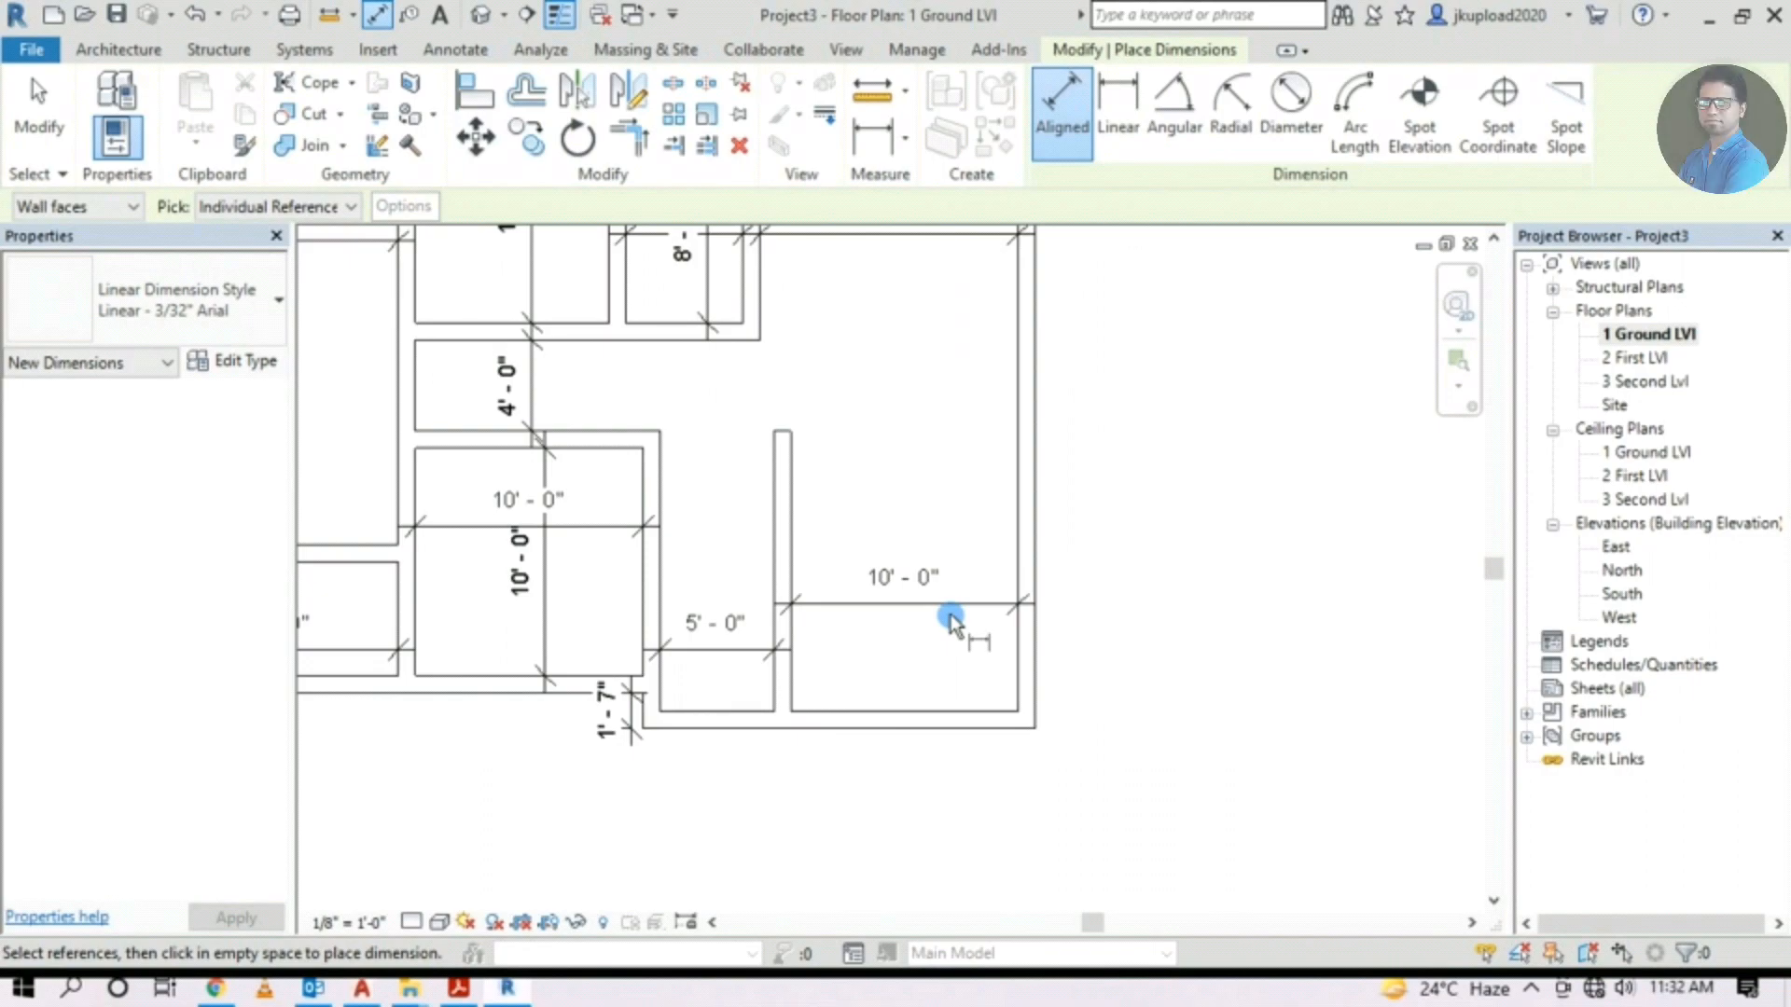
middle_drag(945, 571, 959, 611)
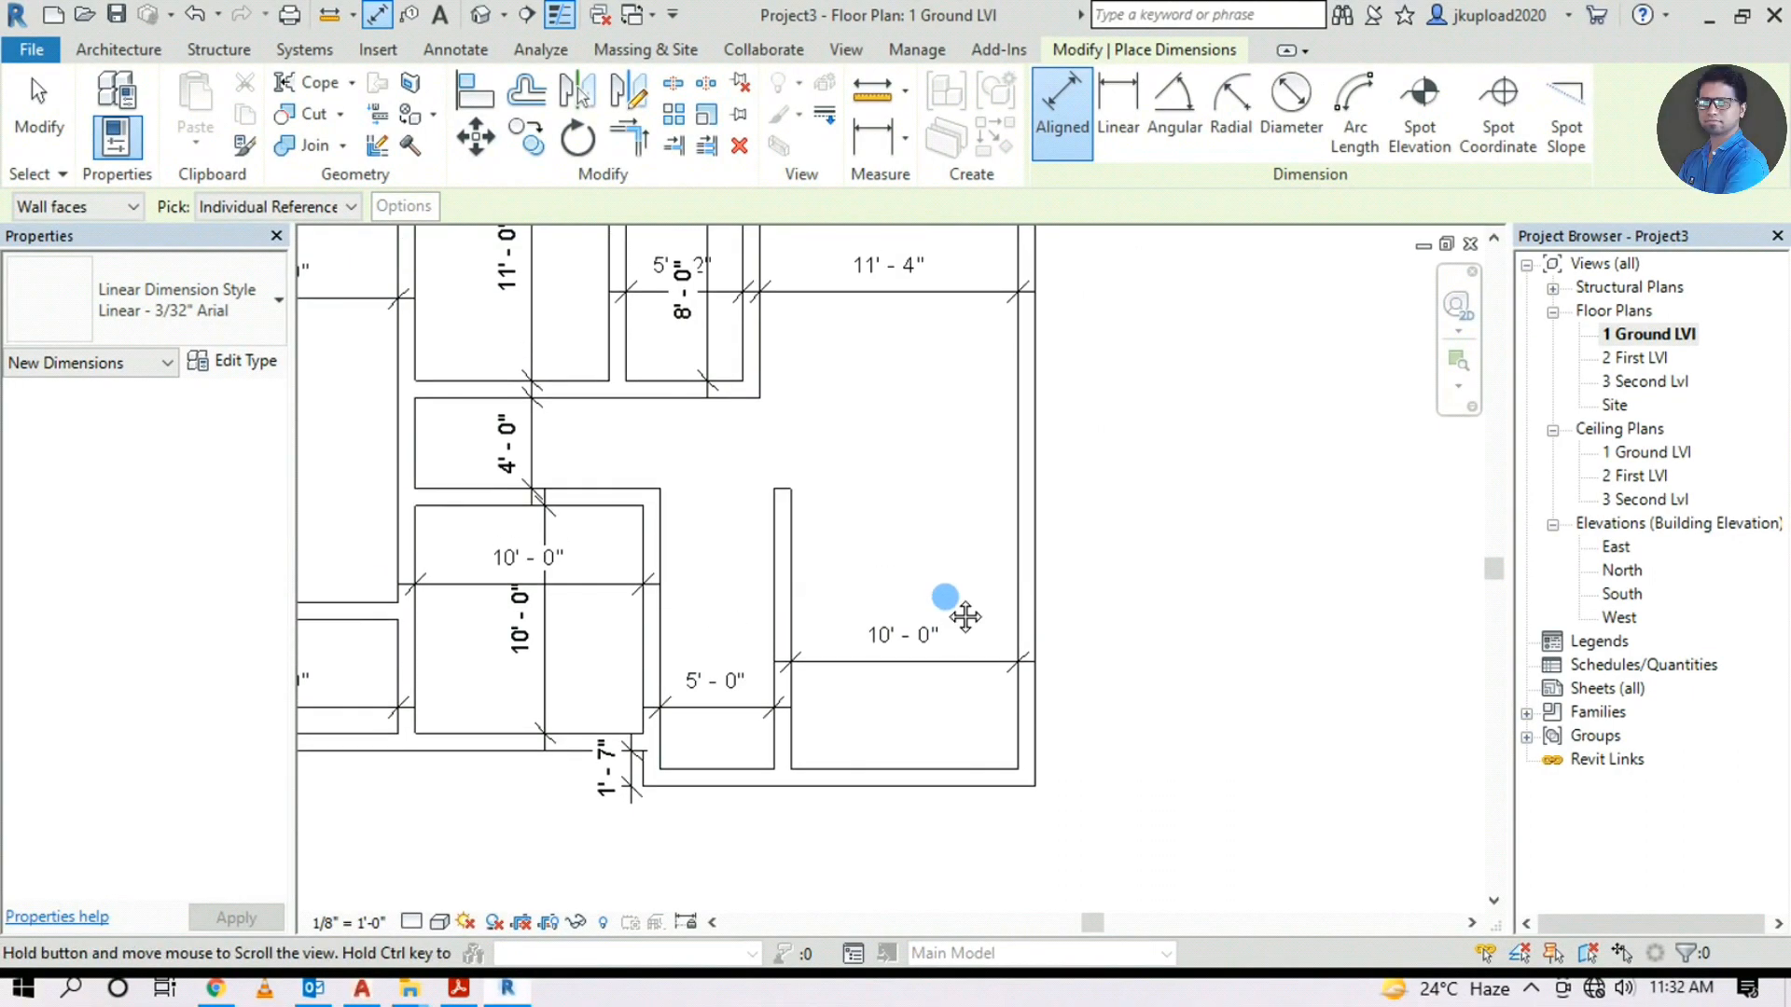
click(118, 54)
Draw an 11'7" wall downward from the right wall's bottom corner
click(108, 104)
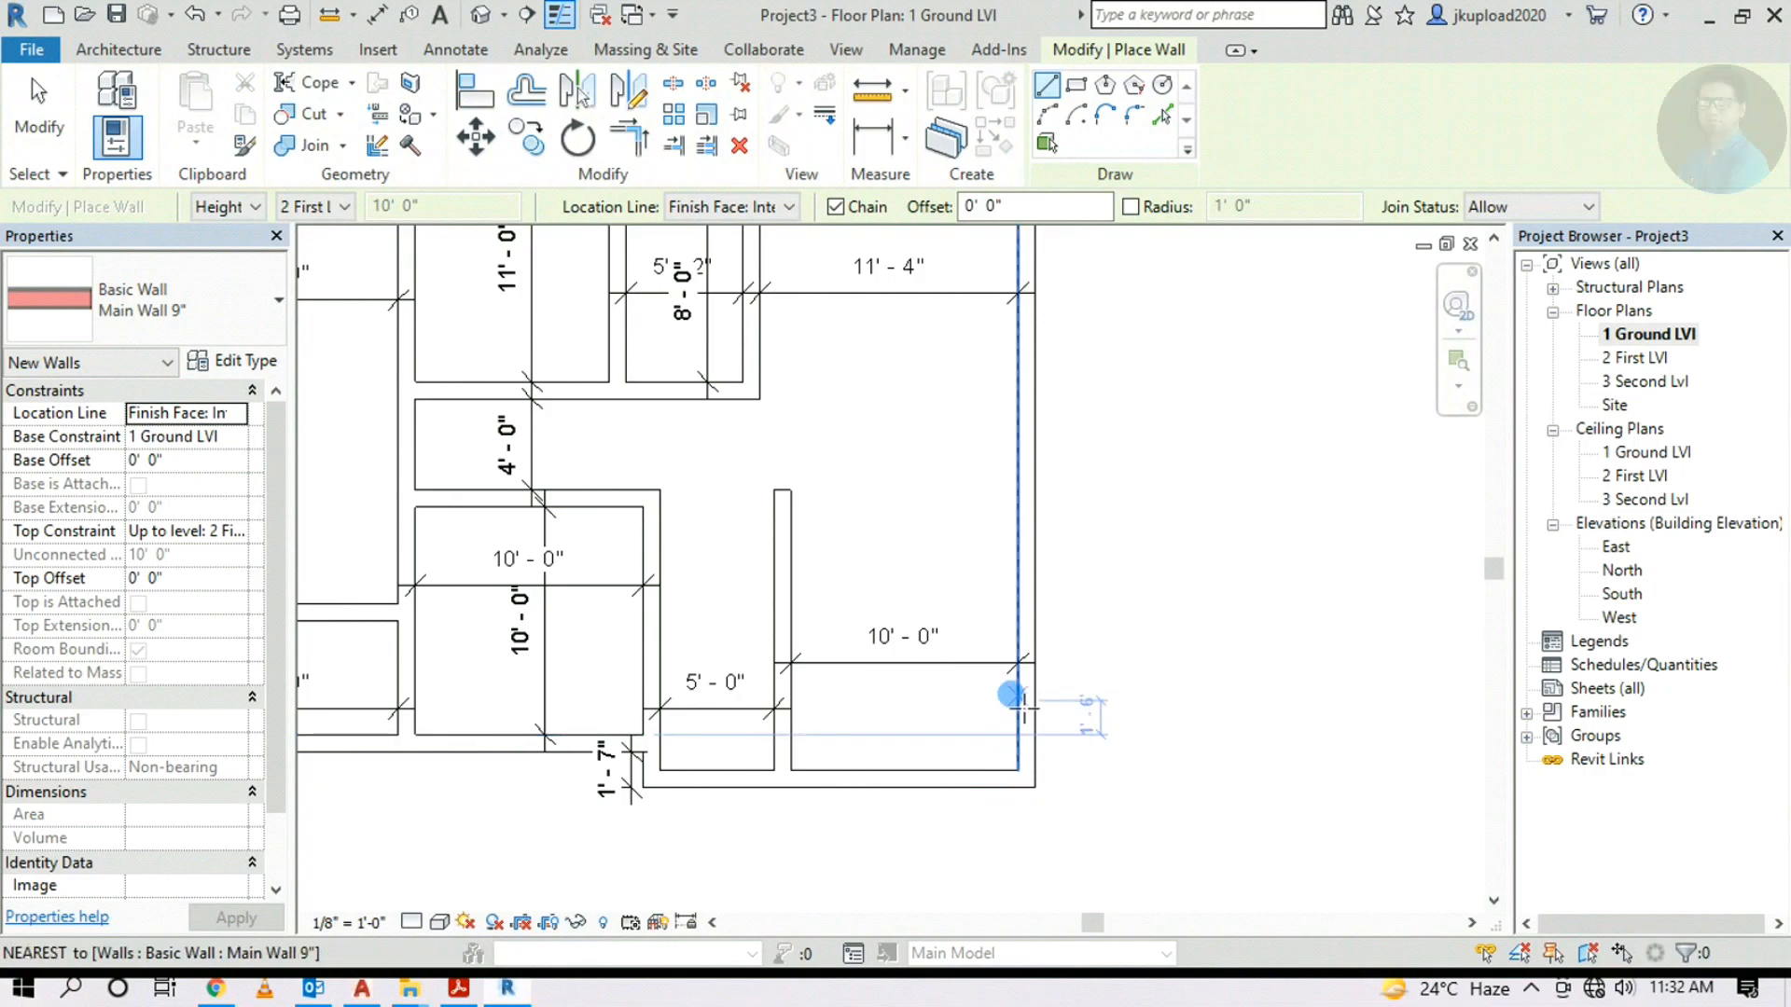
scroll(1019, 771, up, 1)
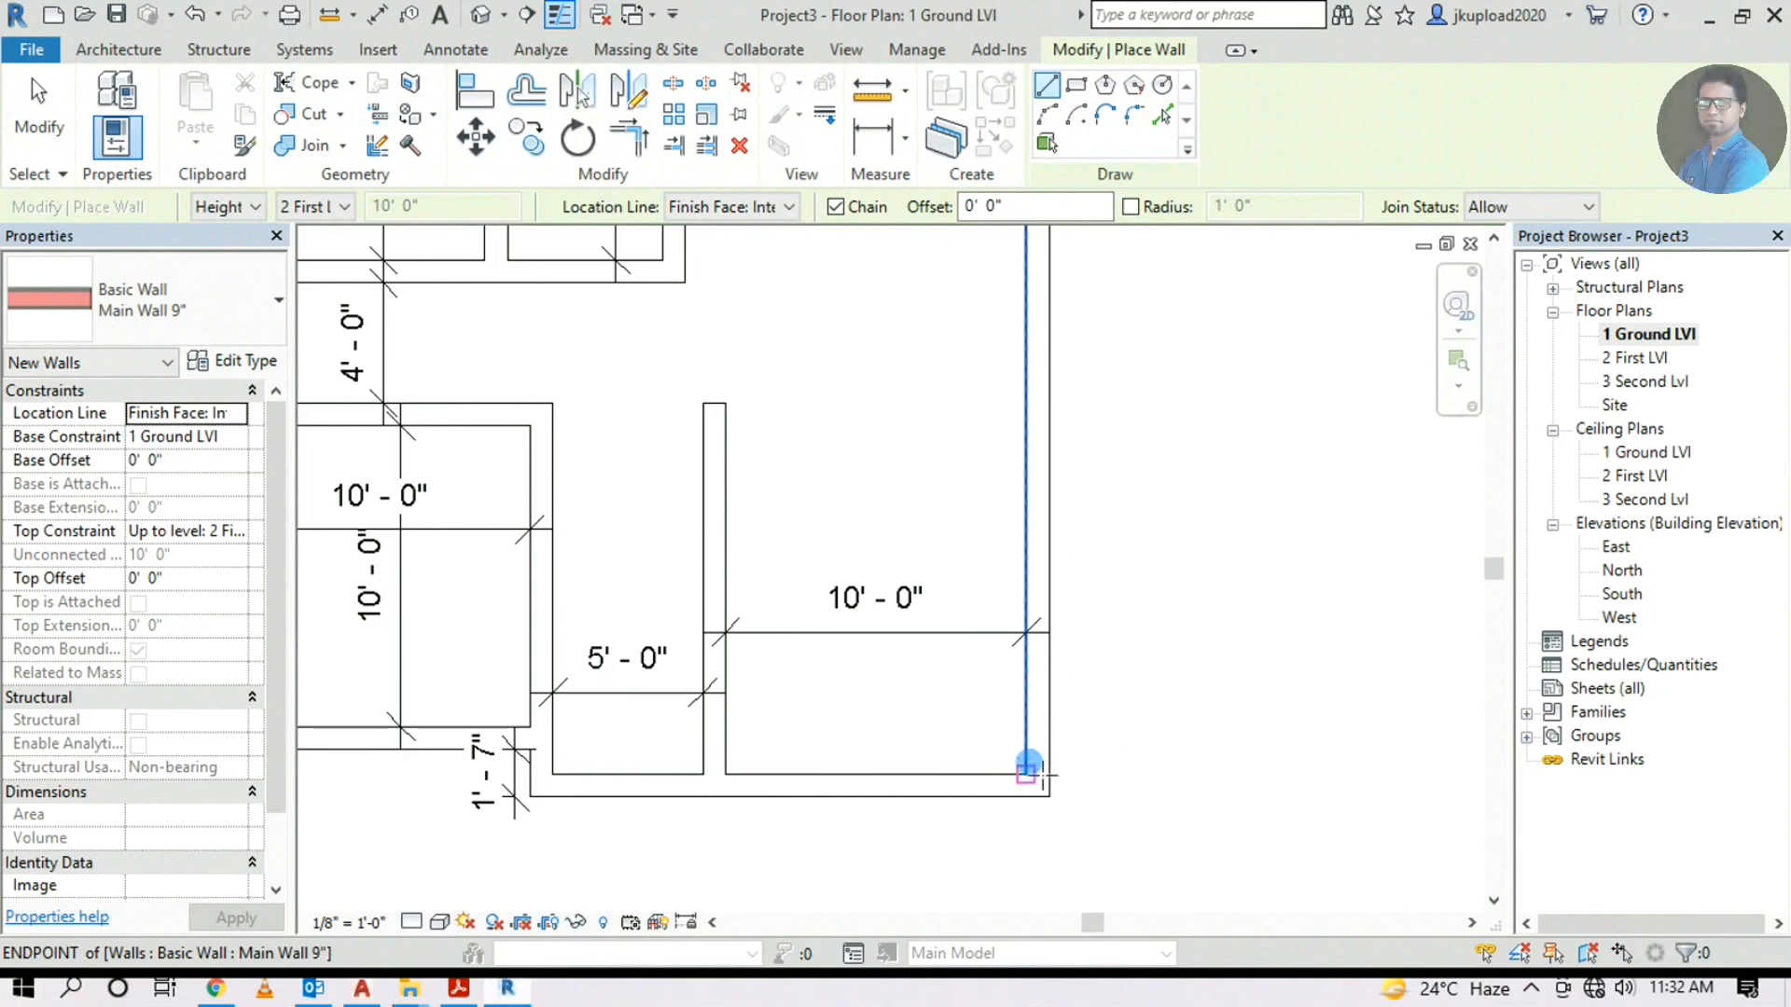
scroll(1026, 771, up, 2)
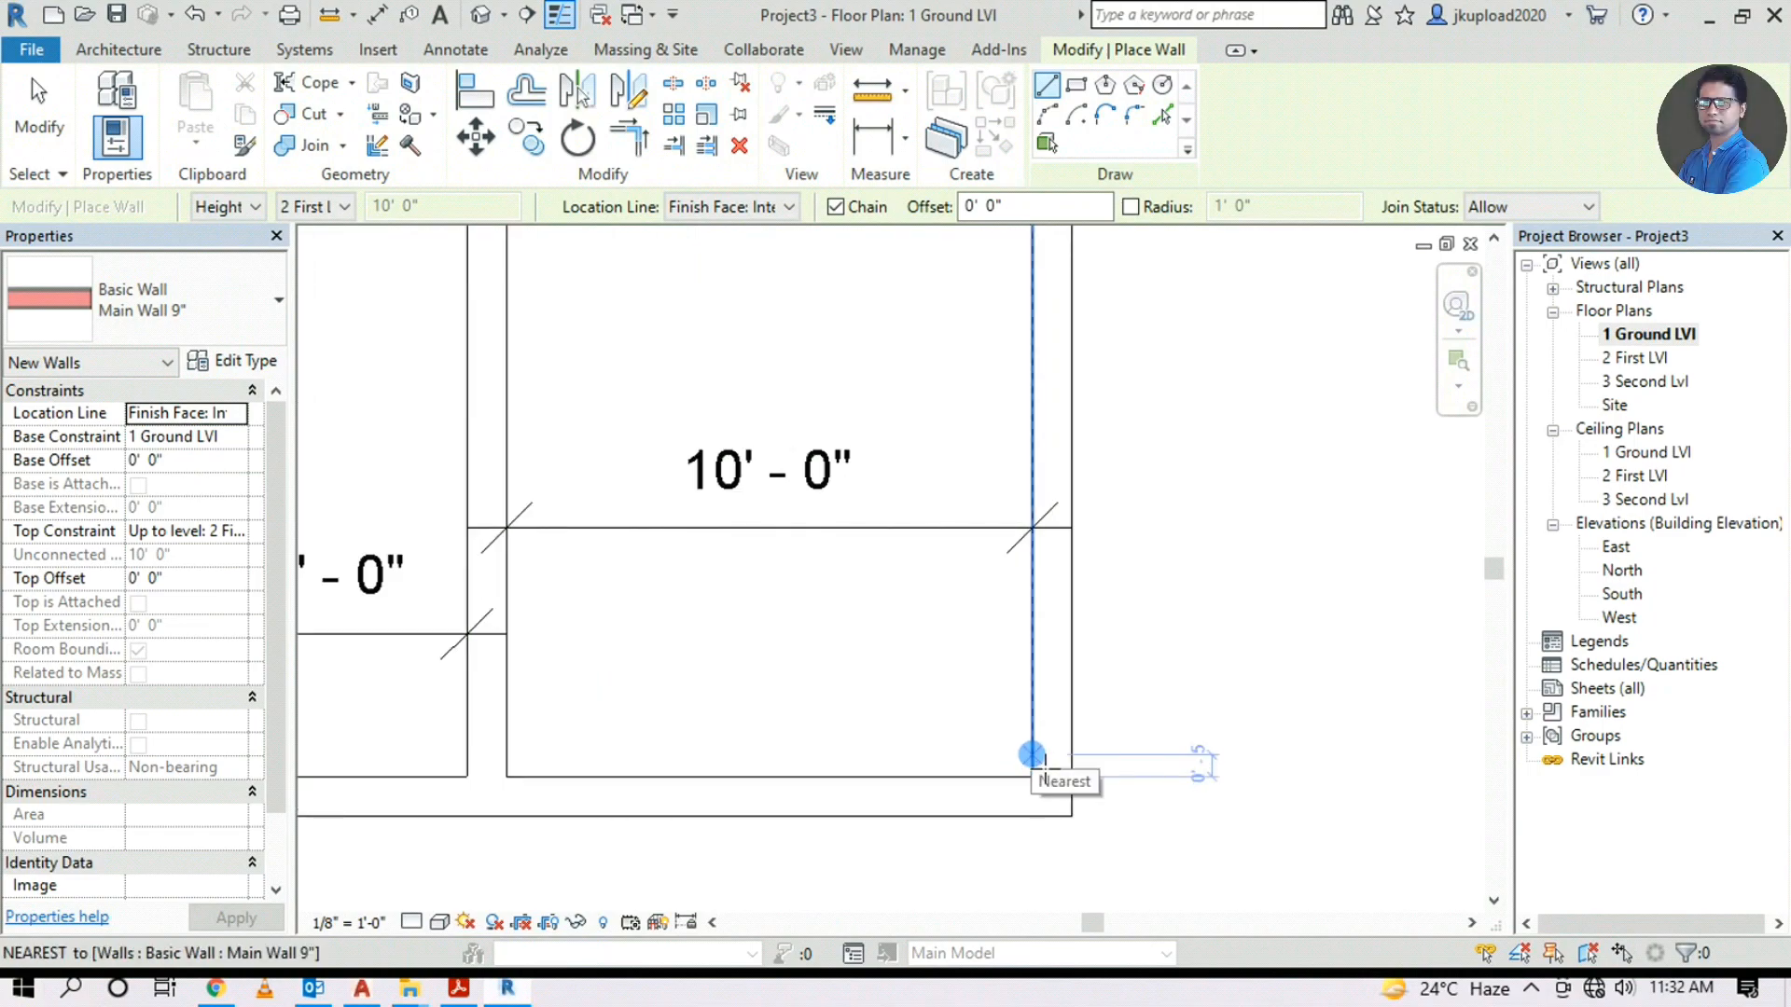
click(1033, 754)
text(11'7)
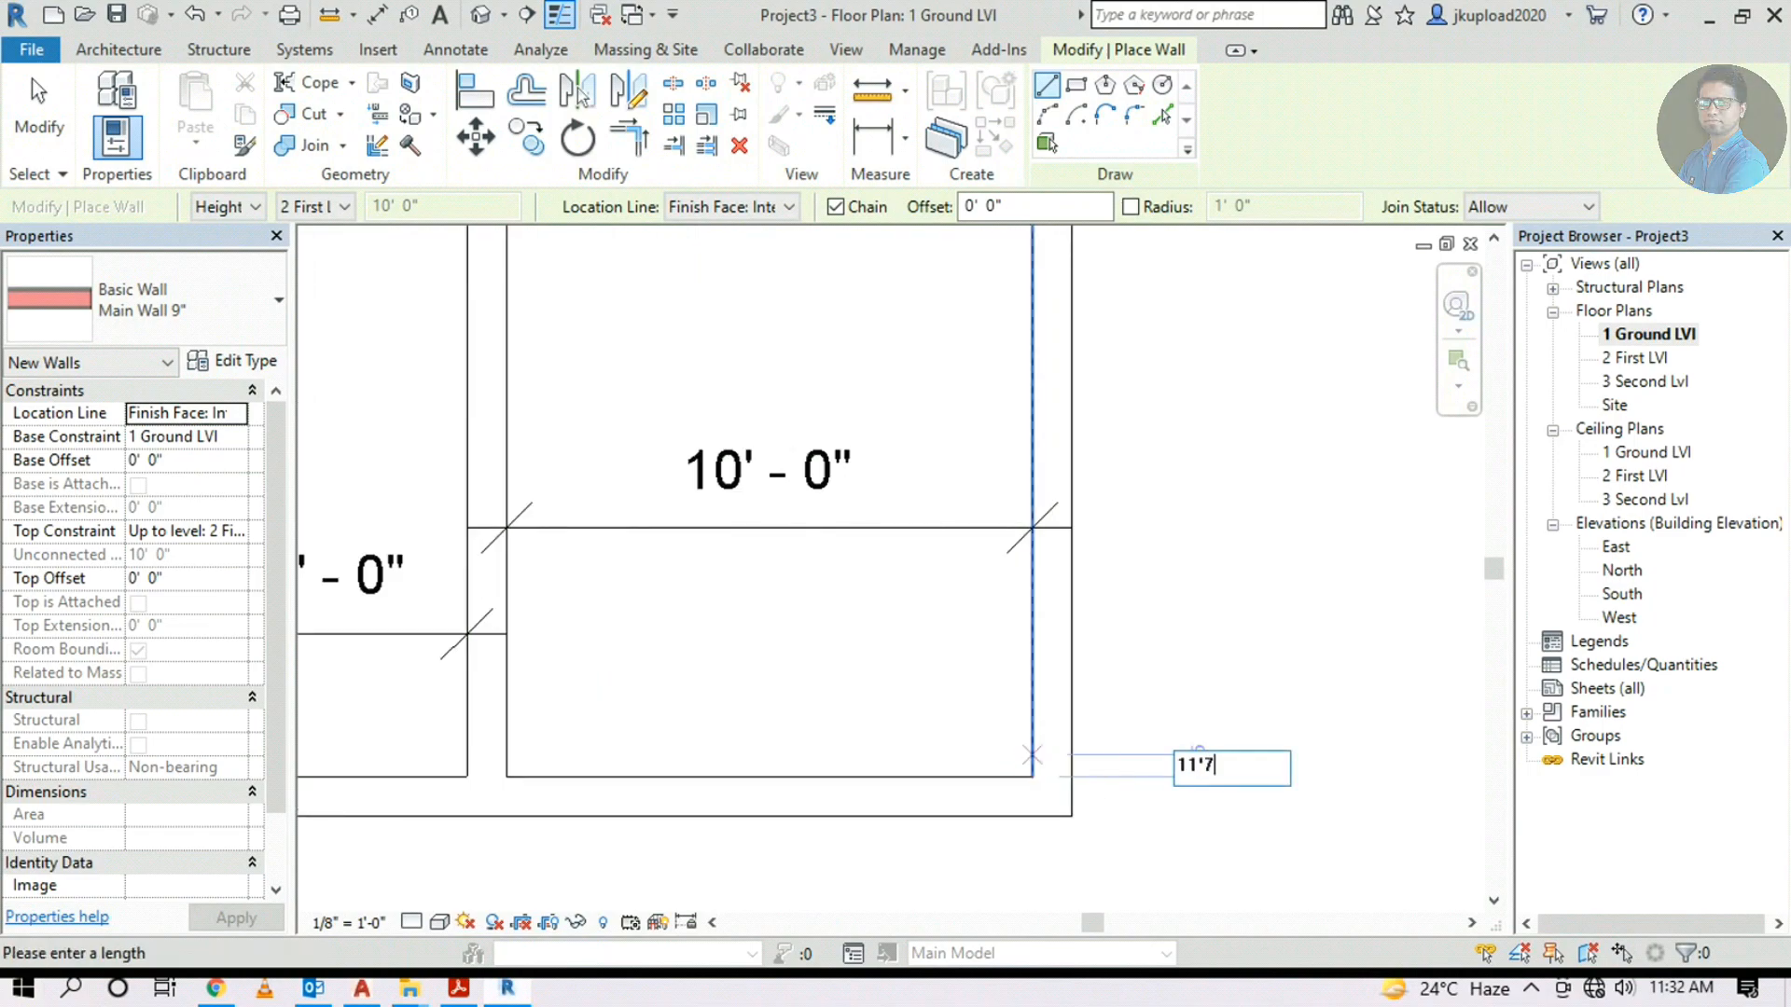
key(Return)
scroll(1002, 592, down, 2)
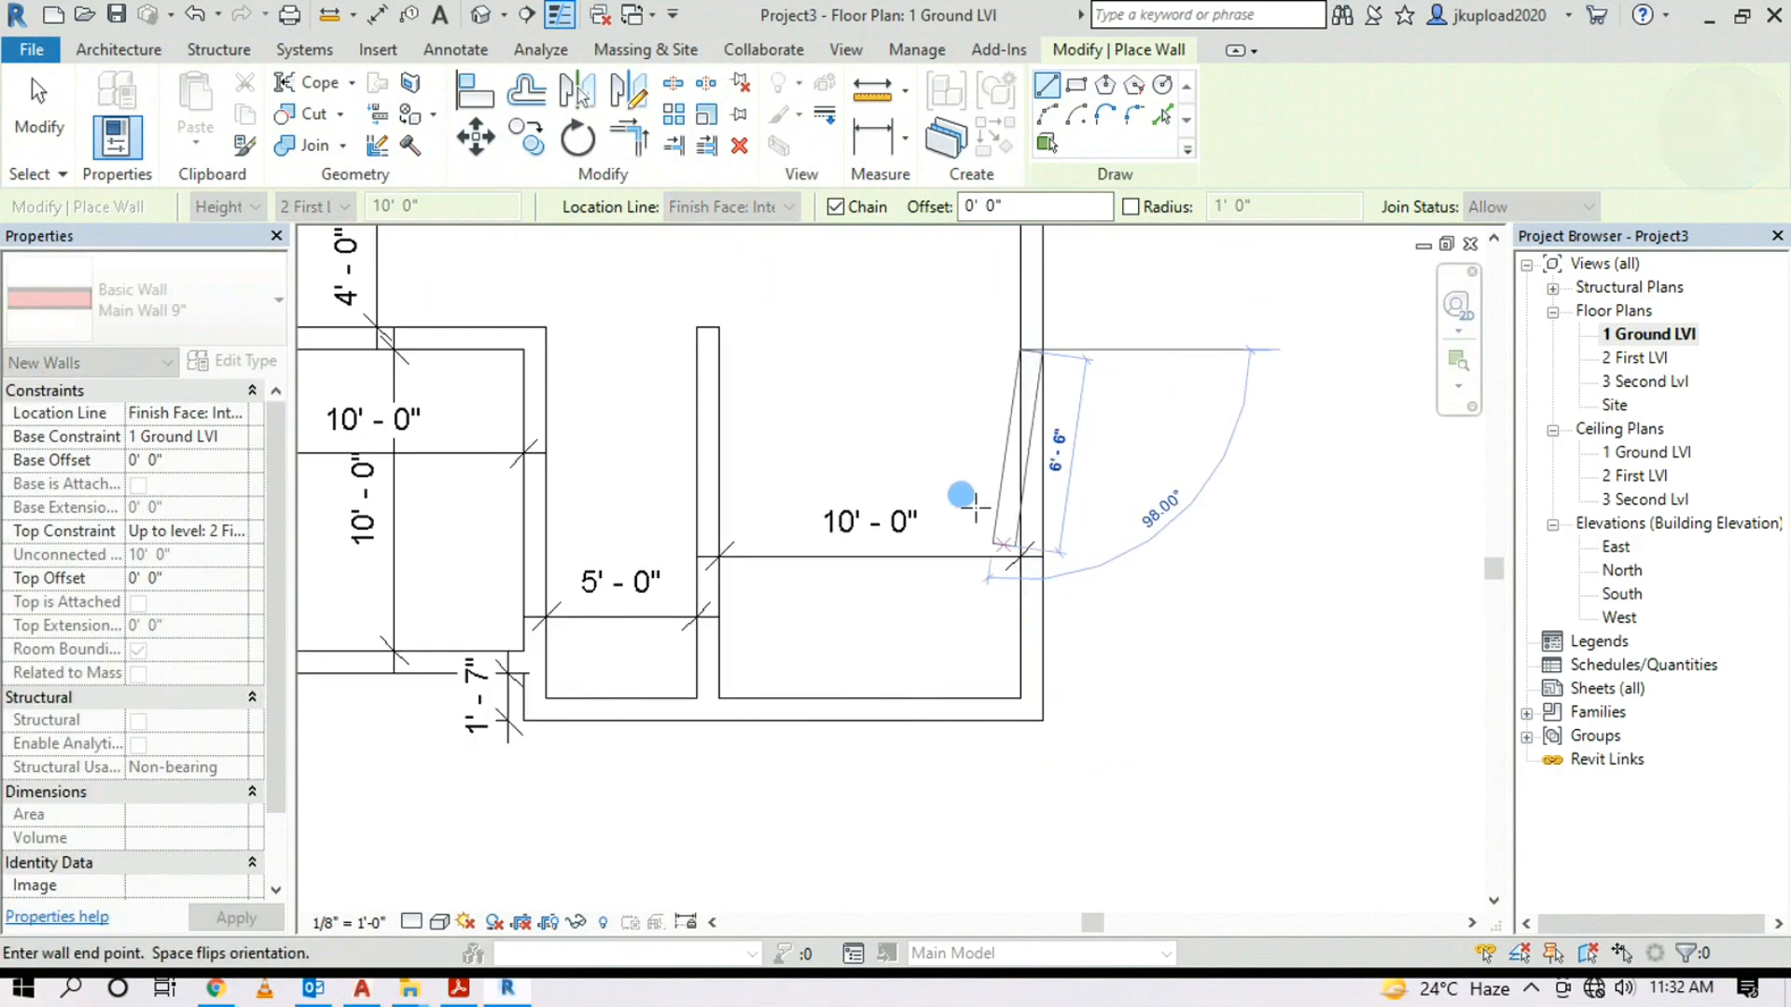
middle_drag(905, 424, 852, 680)
scroll(741, 616, up, 3)
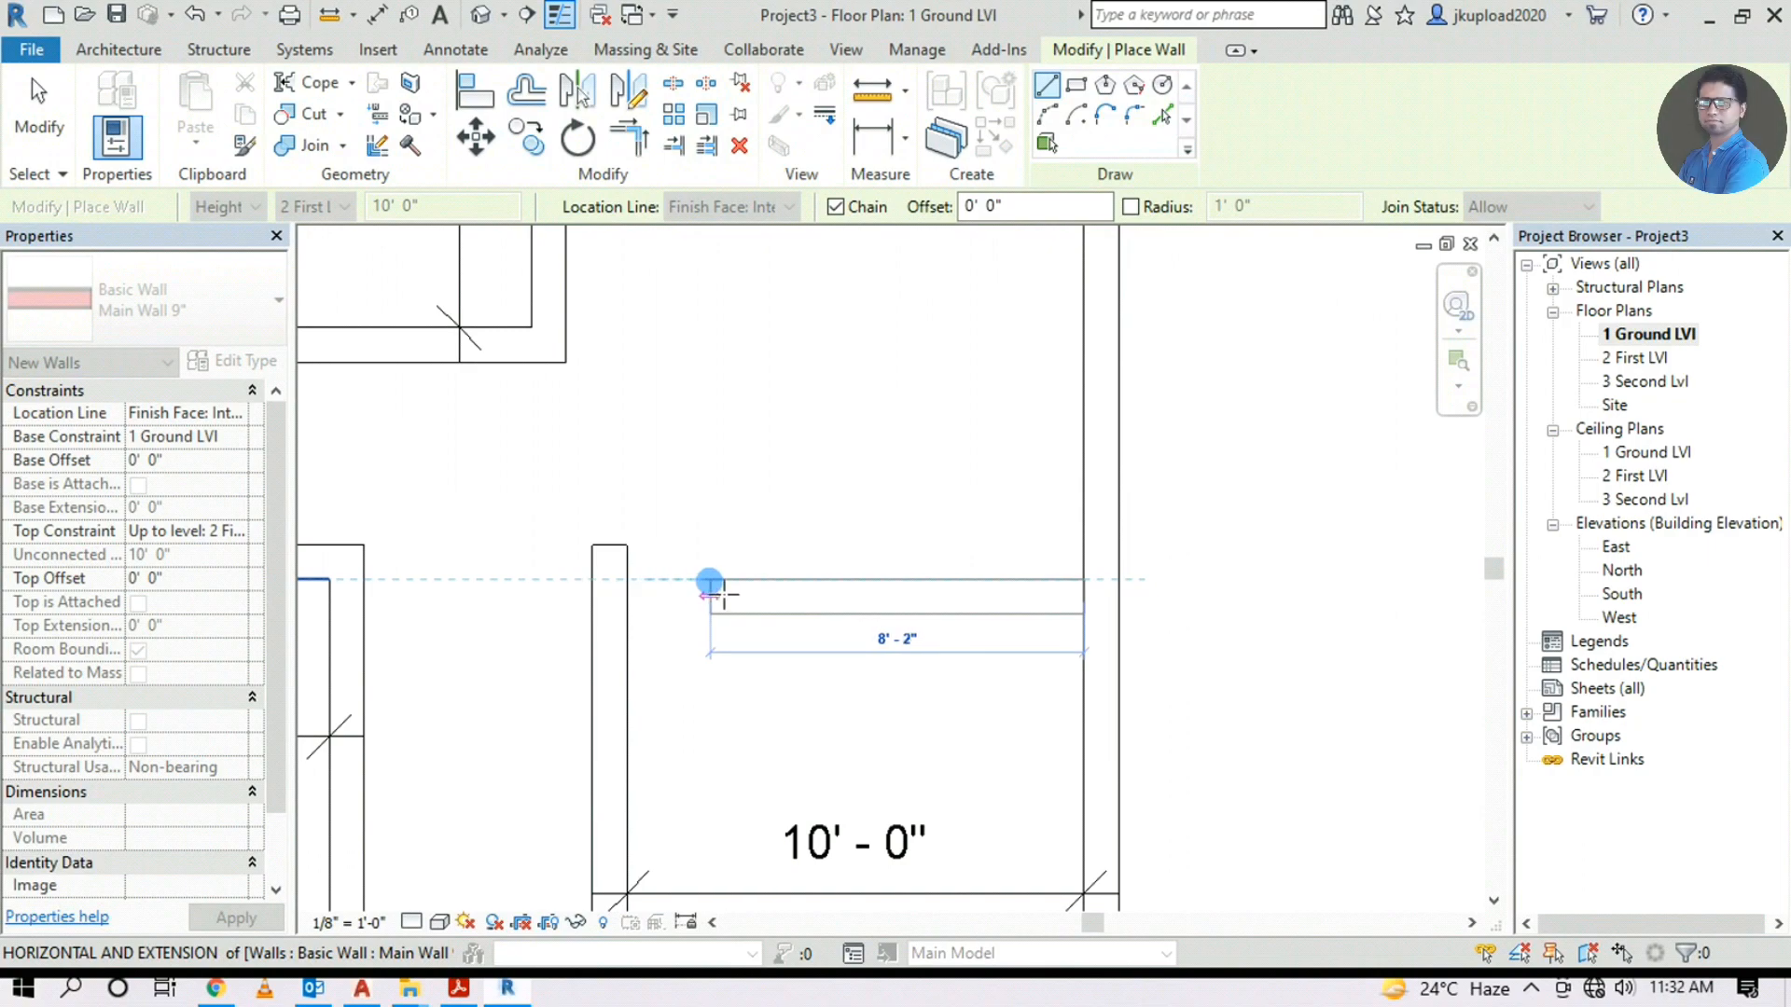
scroll(723, 597, up, 2)
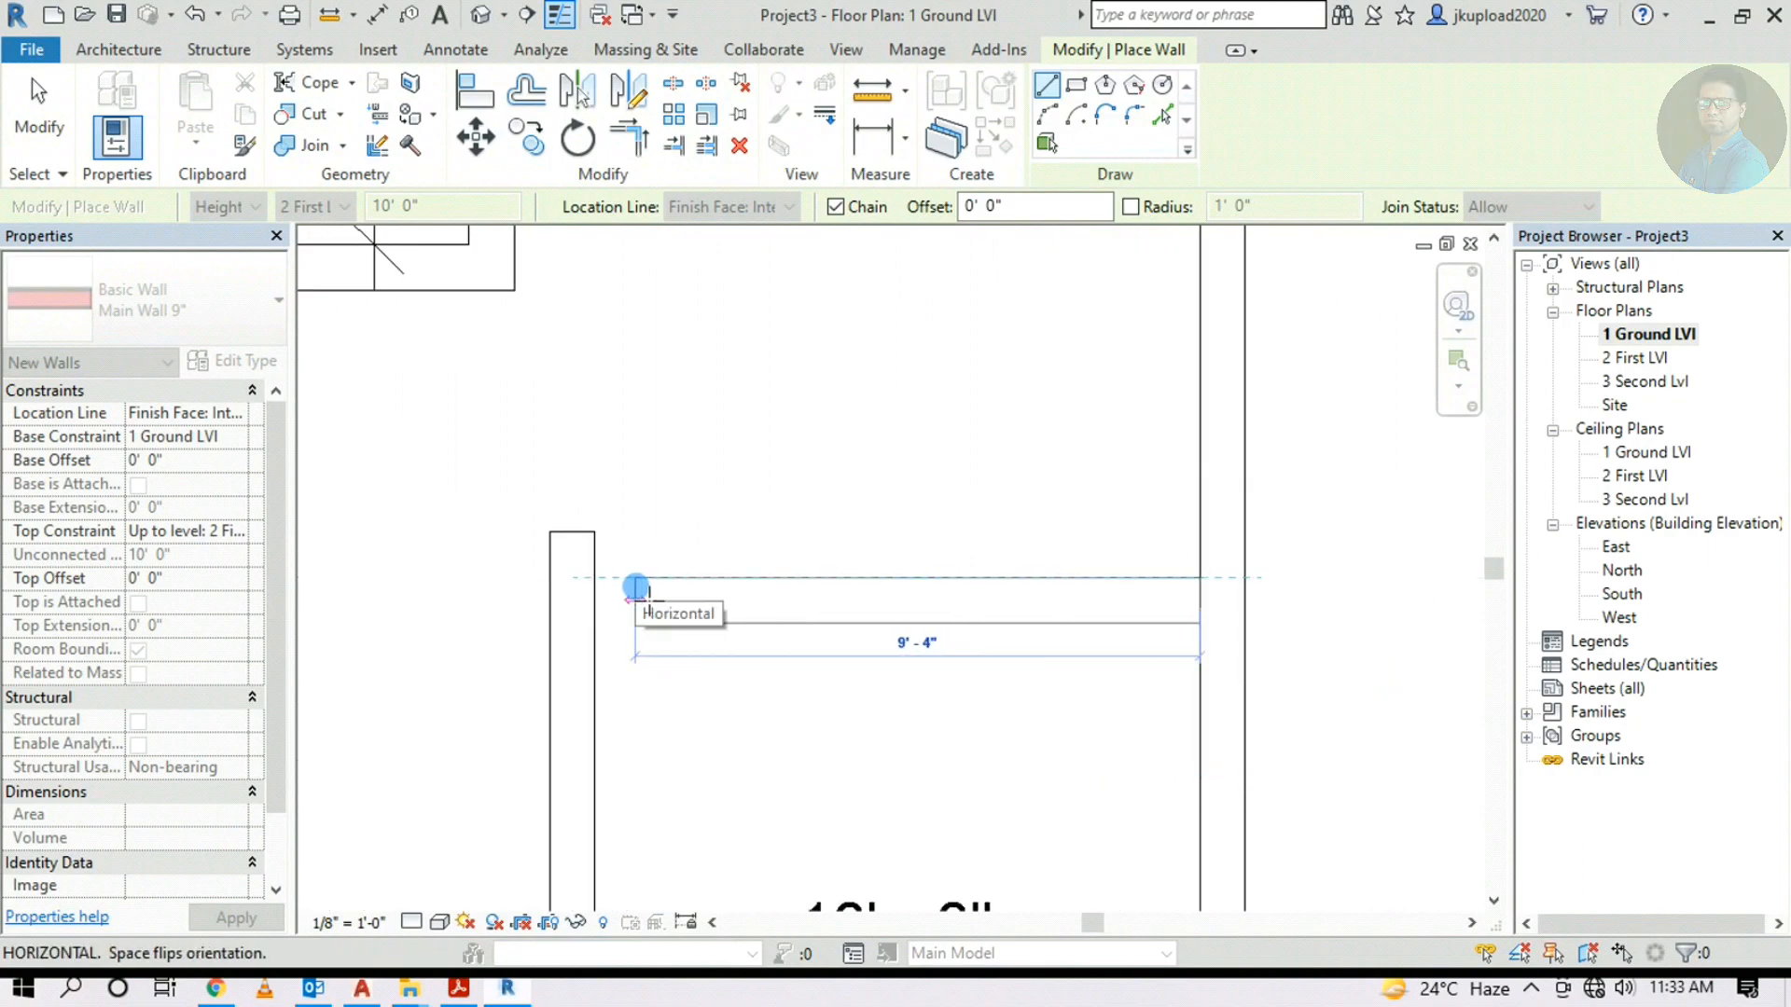
Flip the wall and close the lower-right room with a horizontal wall, then stop
key(space)
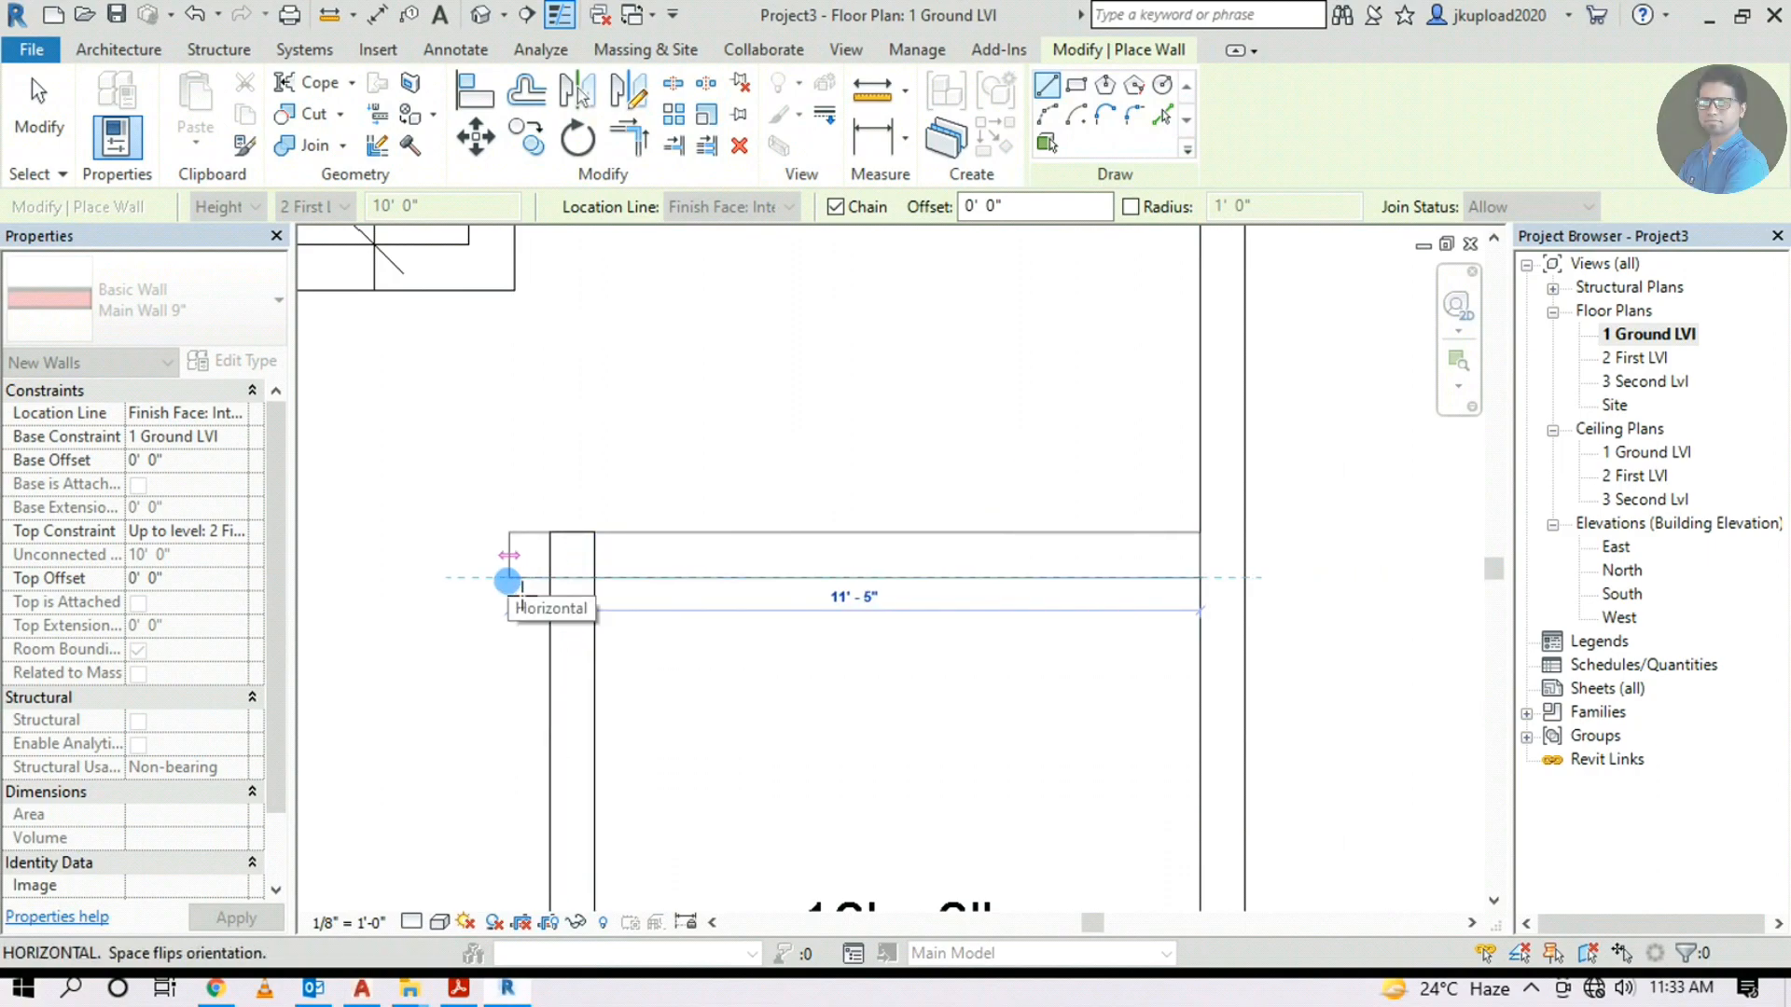
click(473, 588)
key(Escape)
scroll(892, 467, down, 3)
scroll(1026, 526, down, 2)
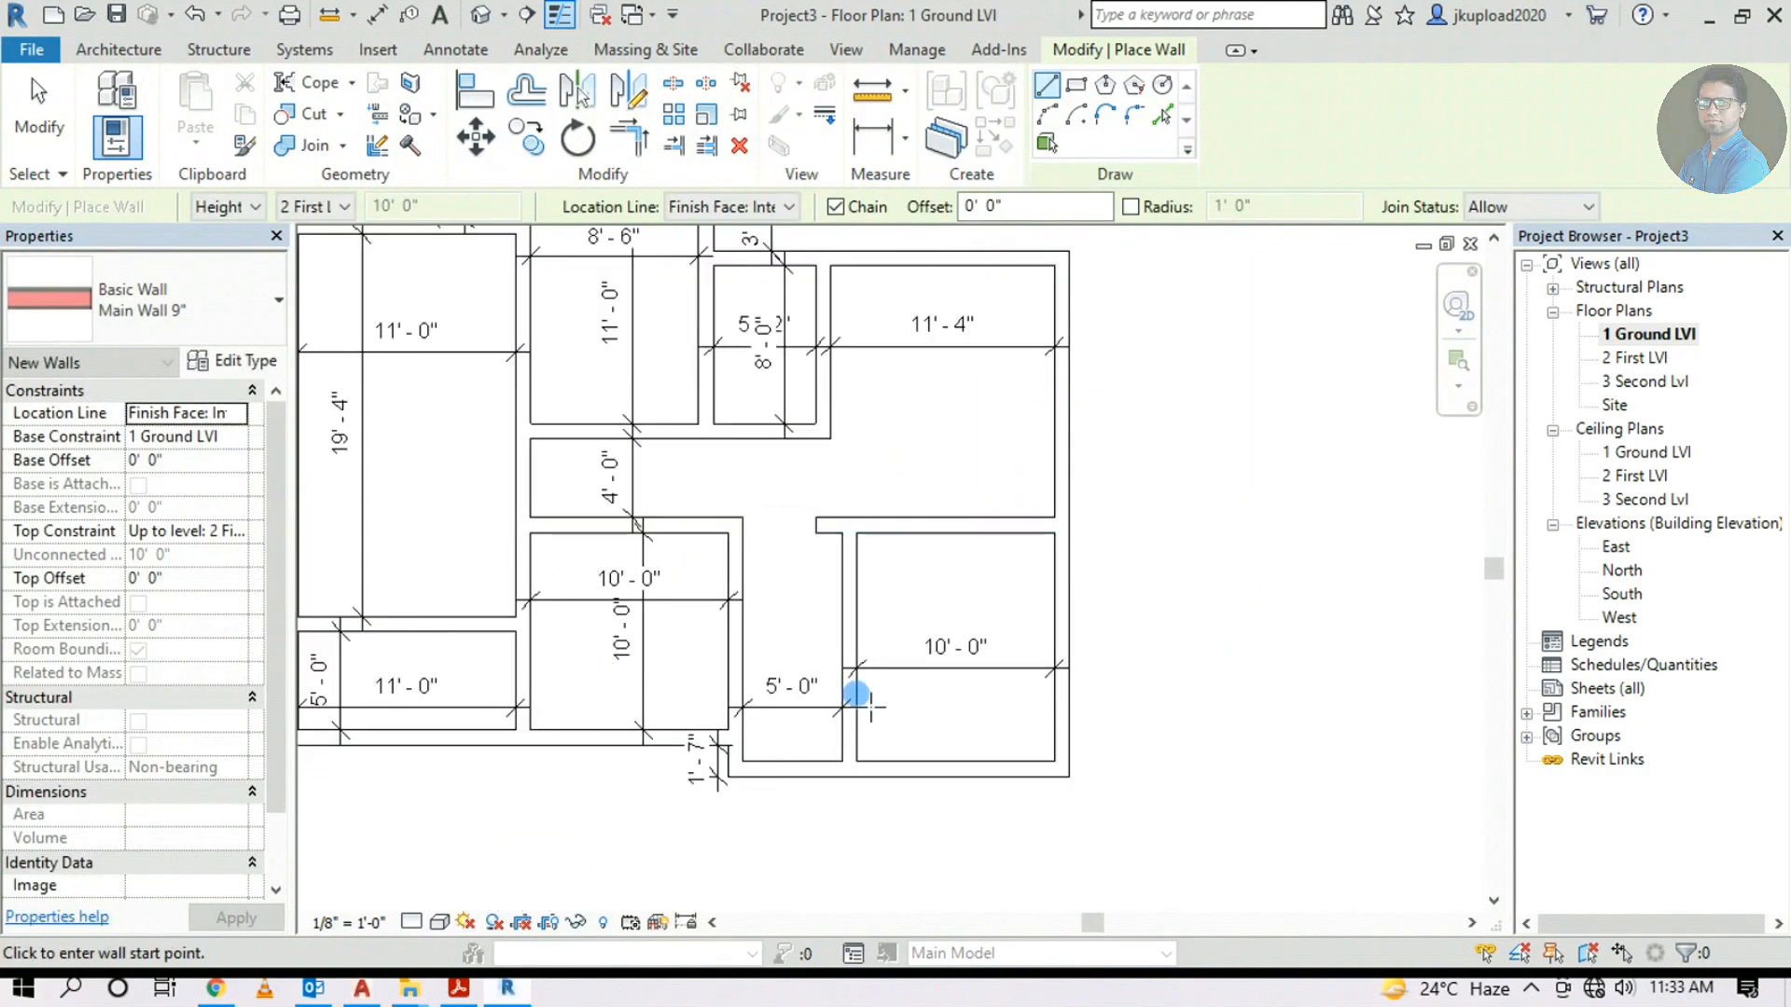
key(Escape)
Compare the reference floor plan image with the dimensioned wall plan, then centre the wall plan
middle_drag(819, 695, 706, 783)
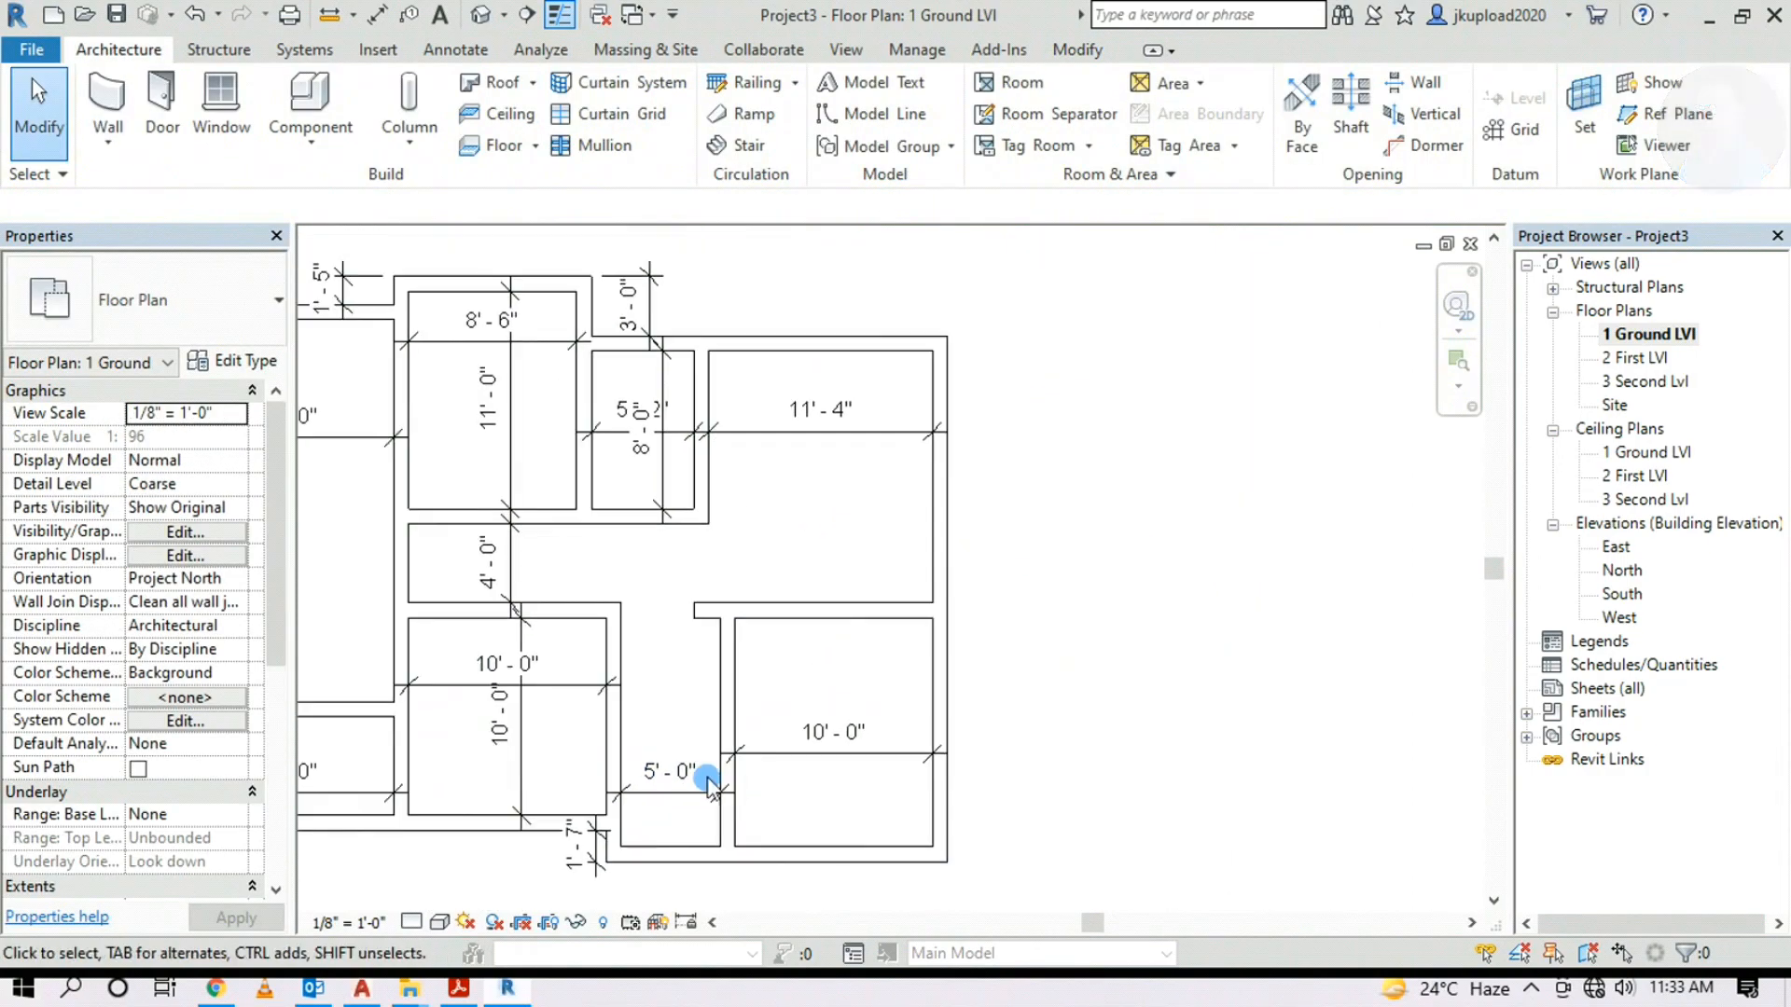
scroll(744, 695, down, 2)
middle_drag(1427, 739, 732, 793)
scroll(746, 541, up, 2)
scroll(853, 543, up, 2)
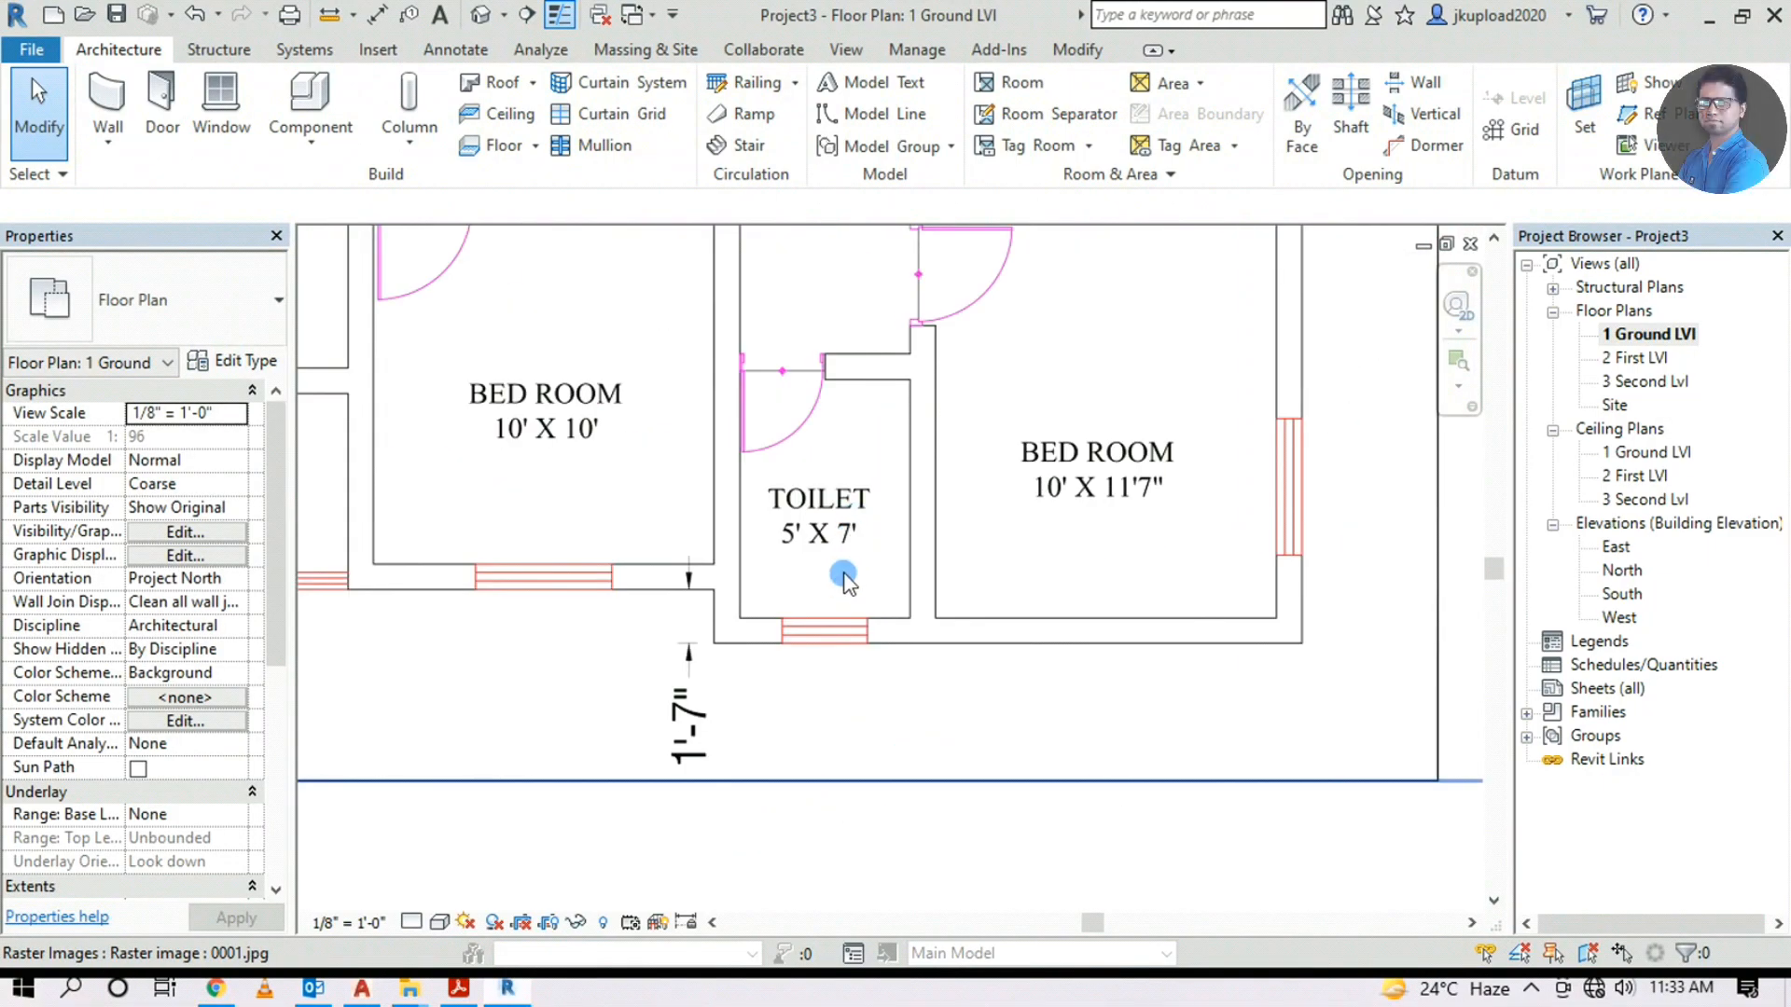
scroll(905, 549, down, 2)
middle_drag(827, 632, 1356, 457)
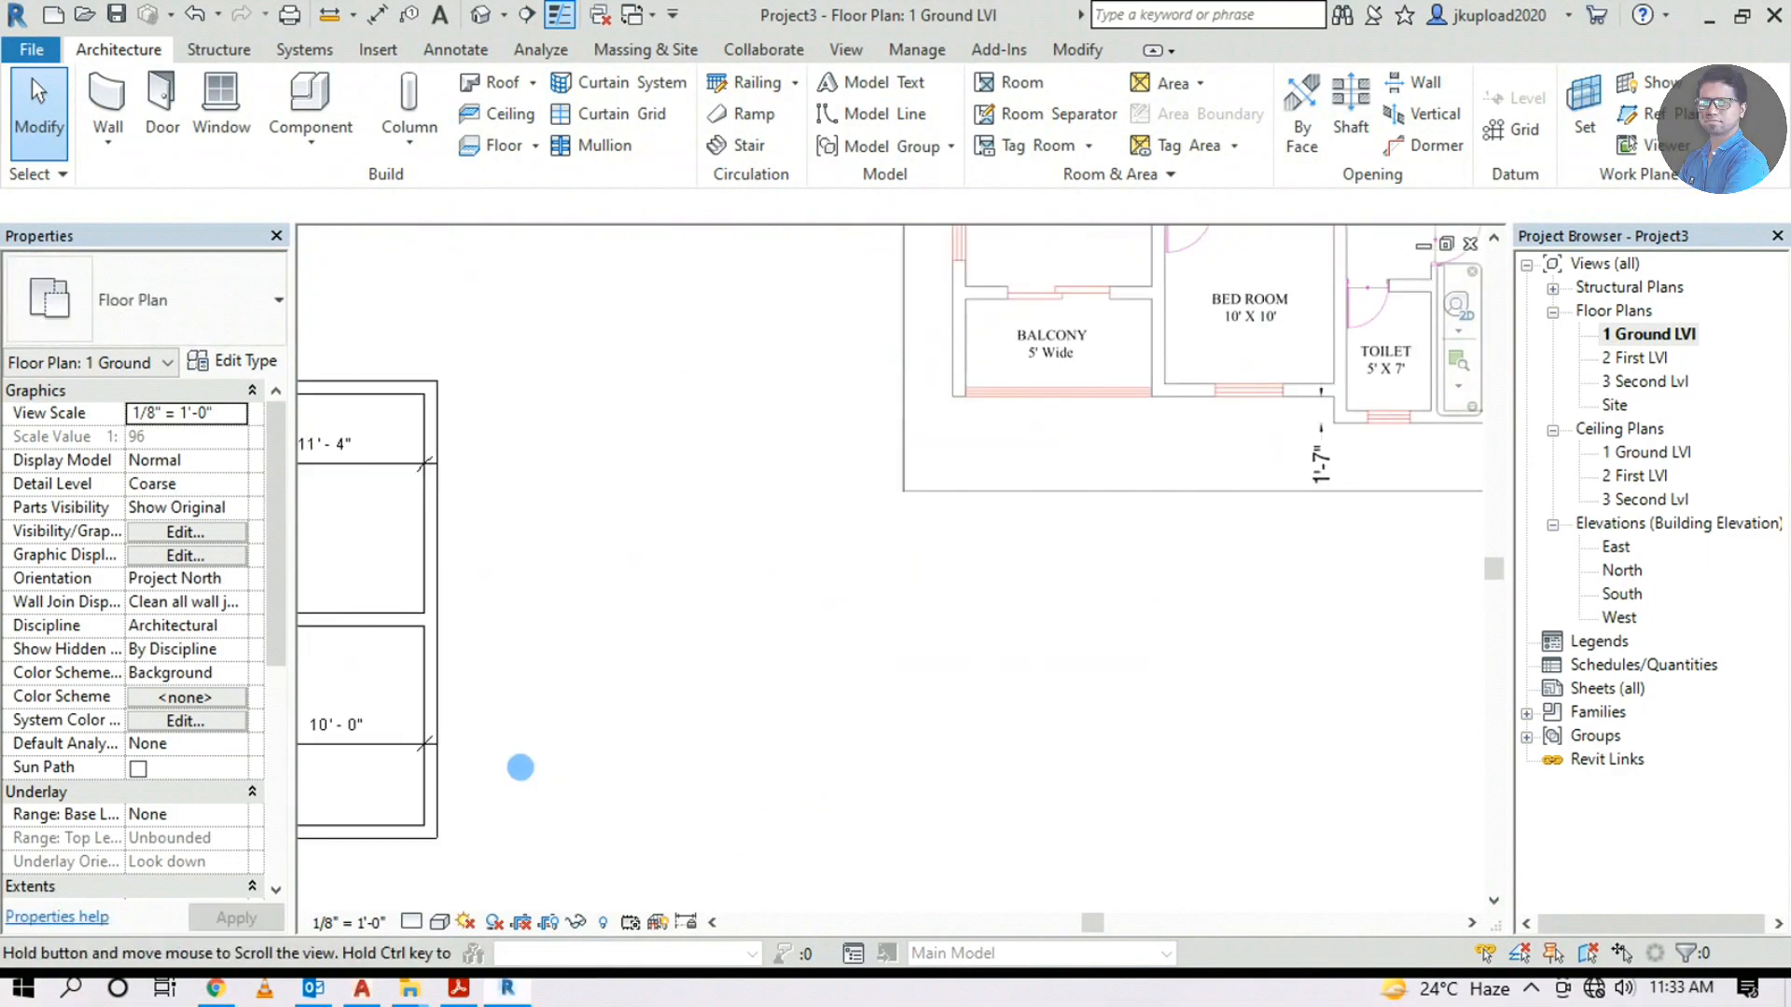
middle_drag(520, 764, 1010, 616)
scroll(615, 560, up, 2)
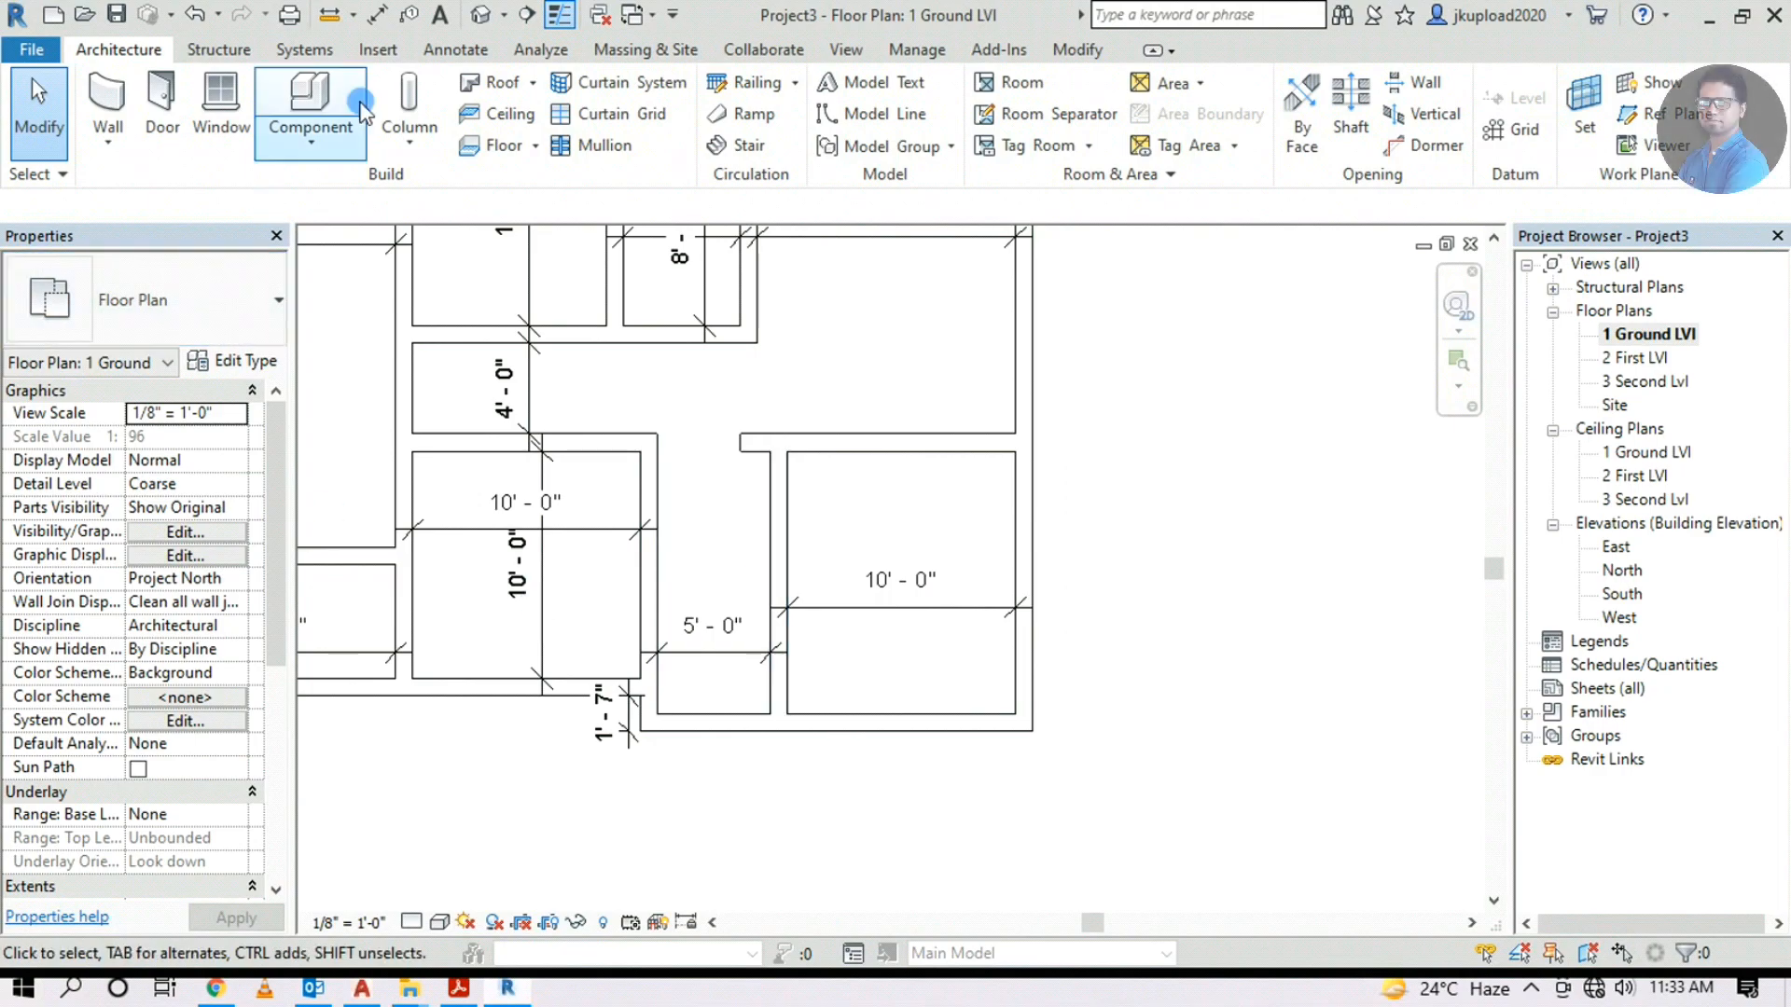
Draw a 7' wall from the bottom wall to close off the 5'-0" toilet strip
click(110, 98)
scroll(788, 737, up, 1)
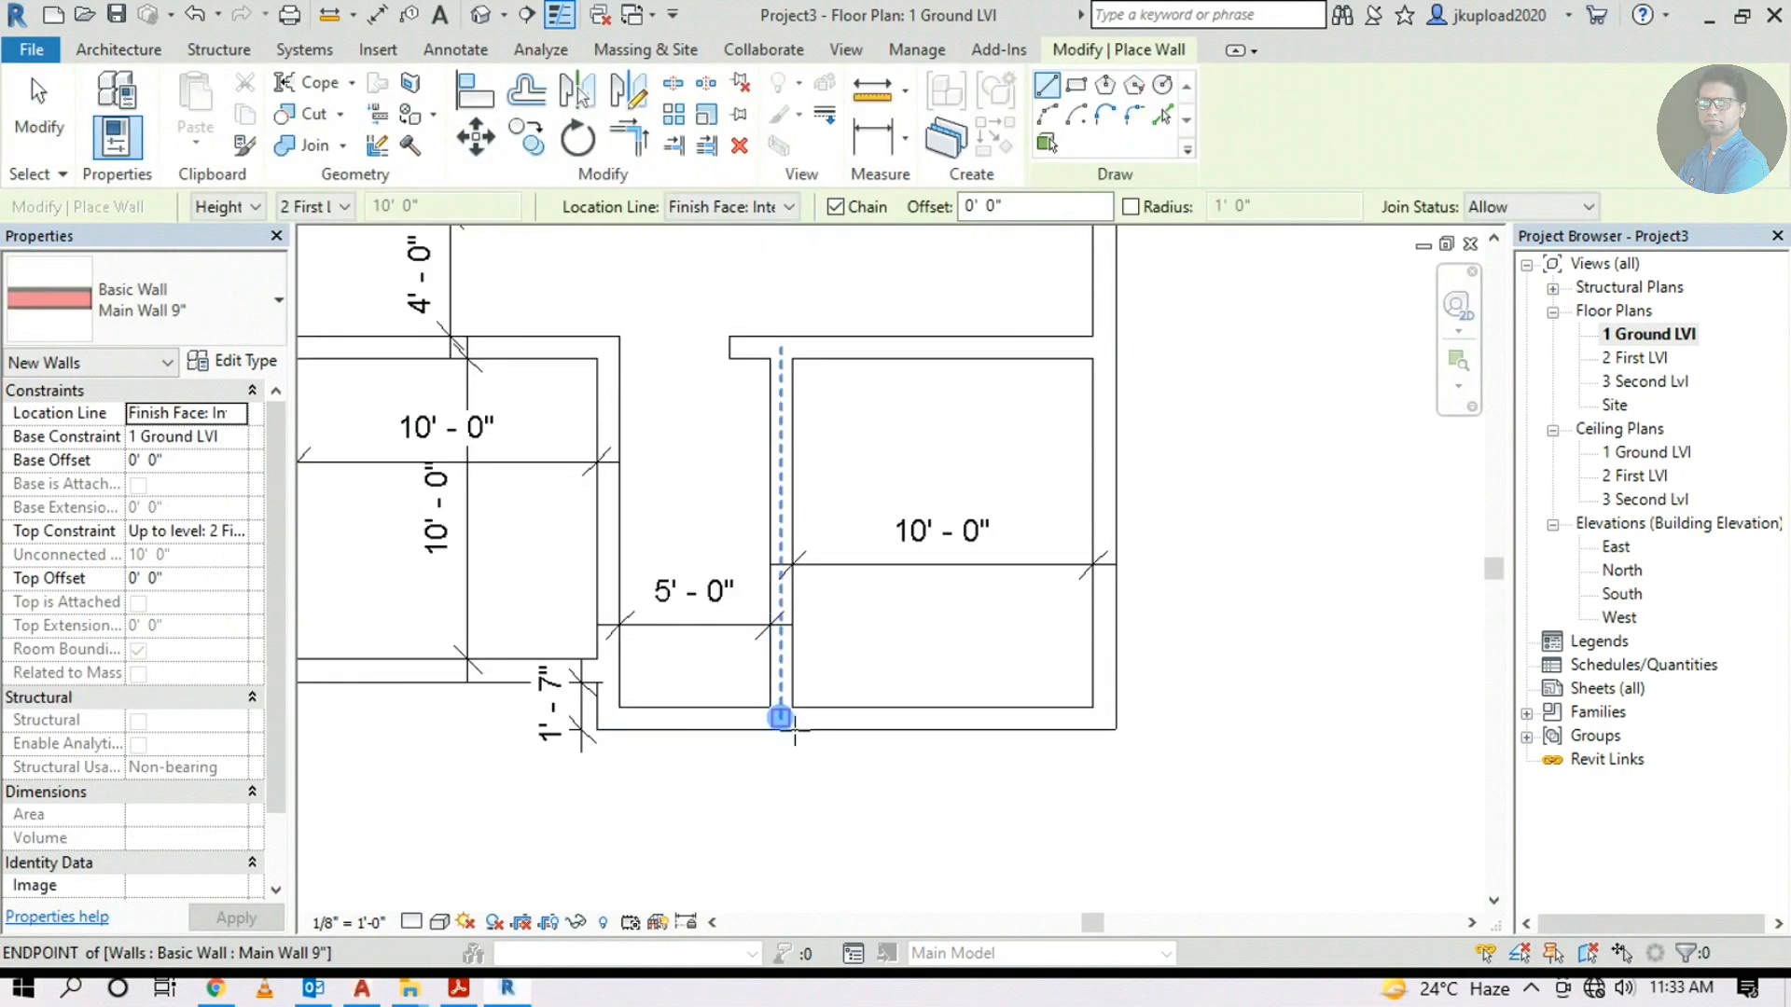
scroll(755, 688, up, 1)
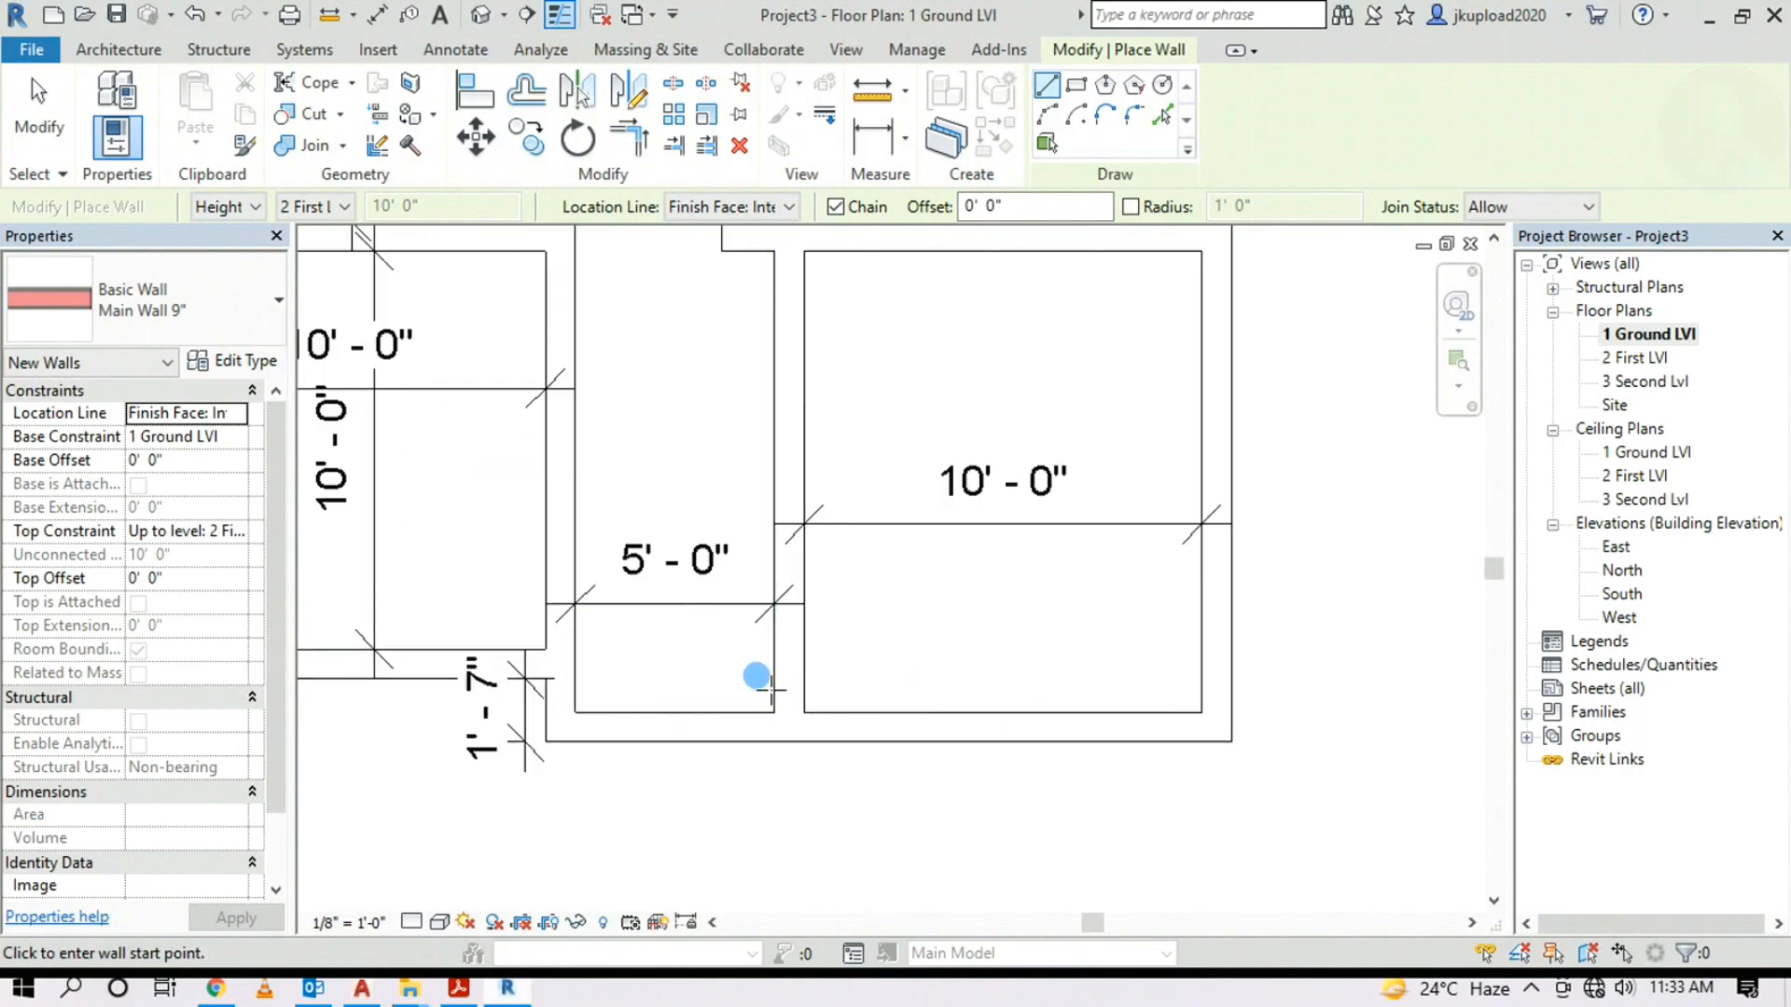
scroll(758, 700, up, 1)
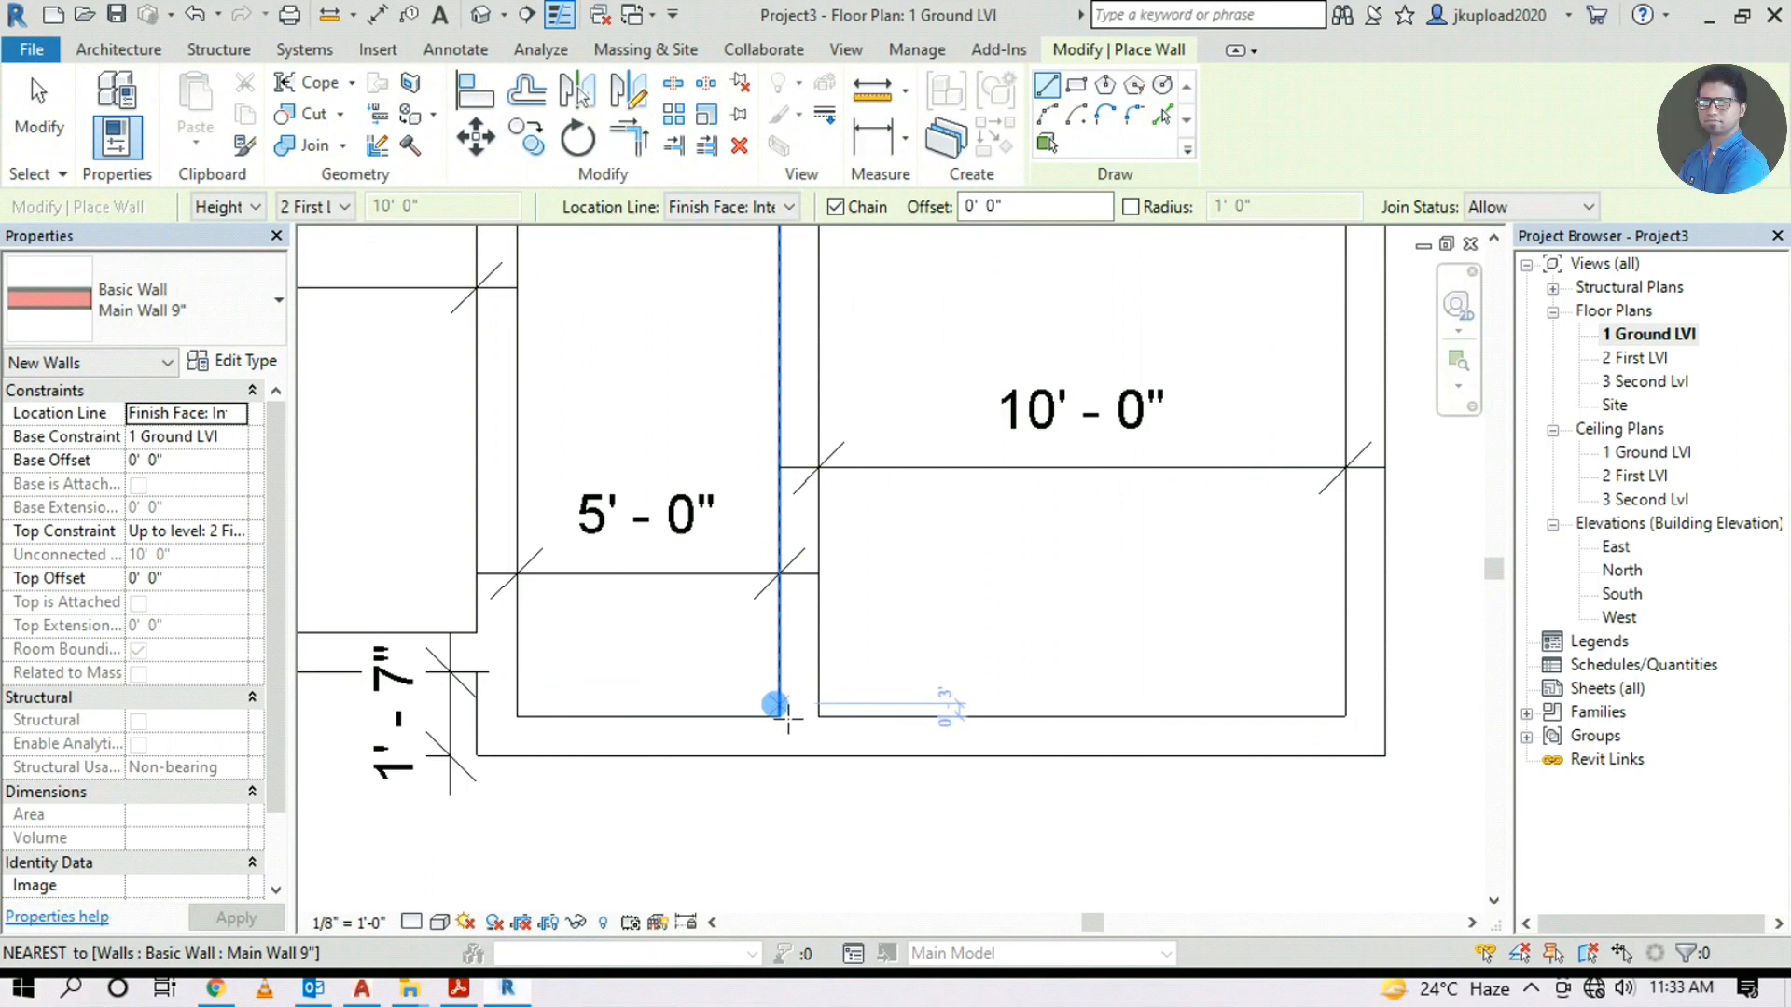
text(7)
key(Return)
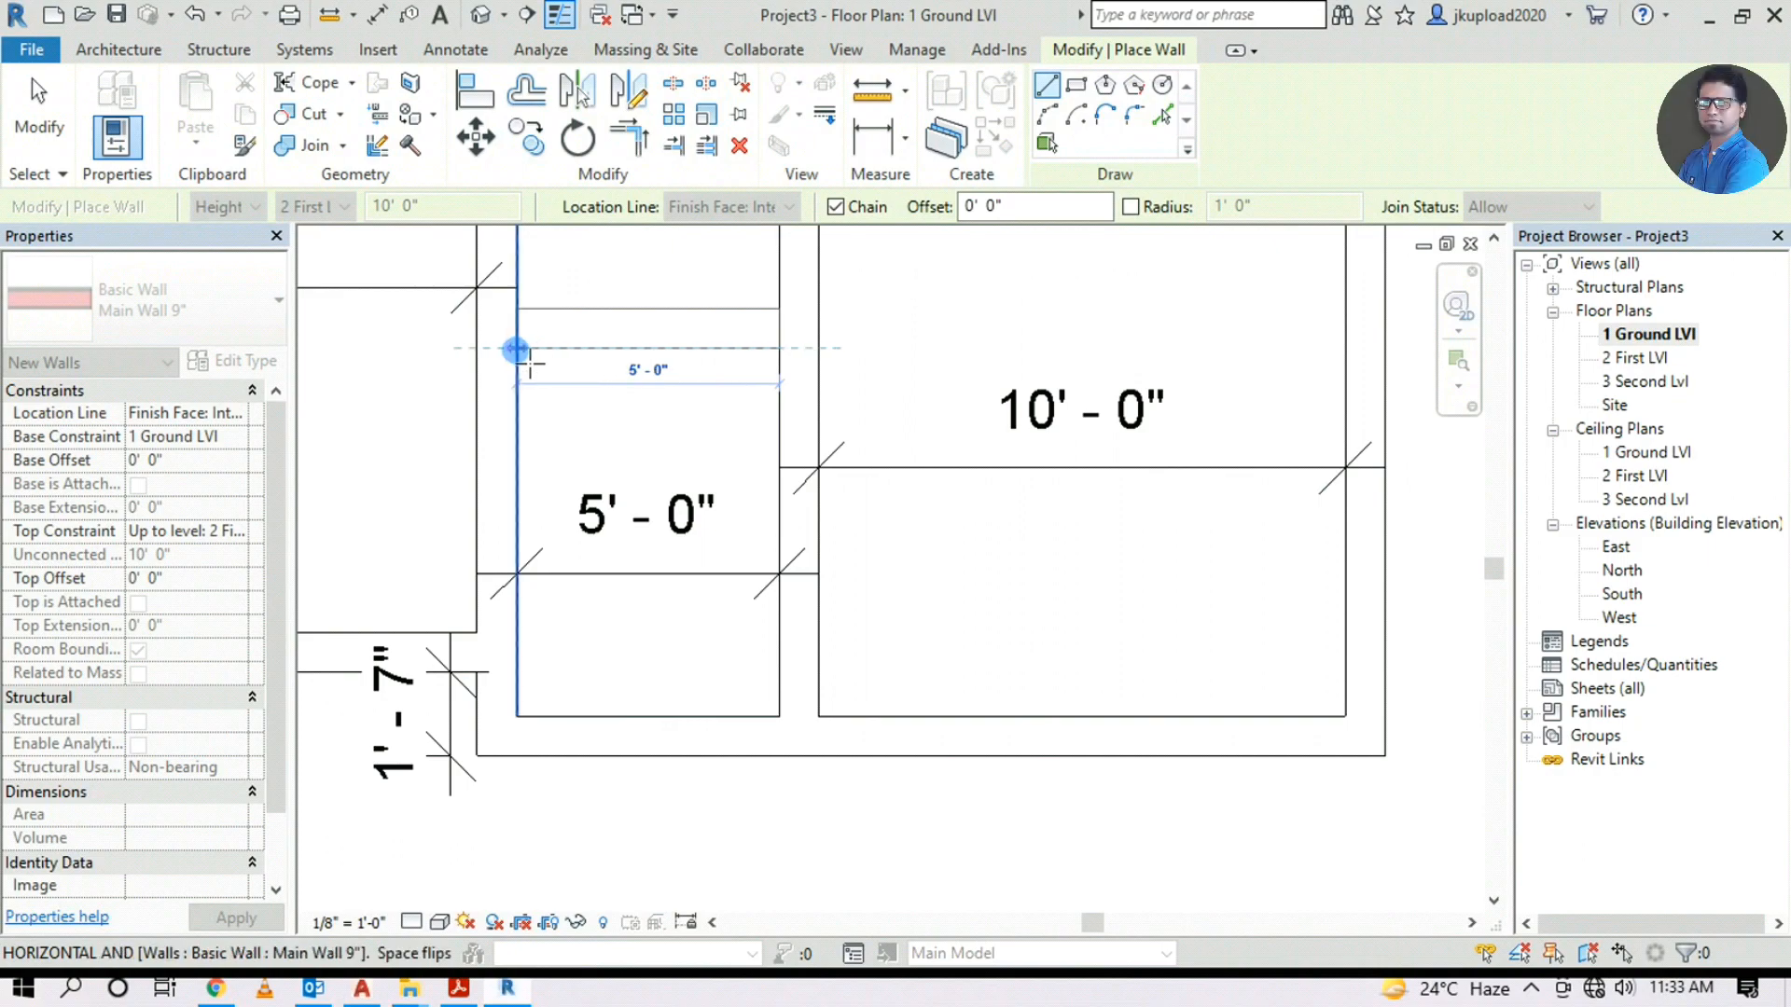
click(519, 350)
middle_drag(750, 276, 735, 421)
key(Escape)
middle_drag(711, 355, 678, 623)
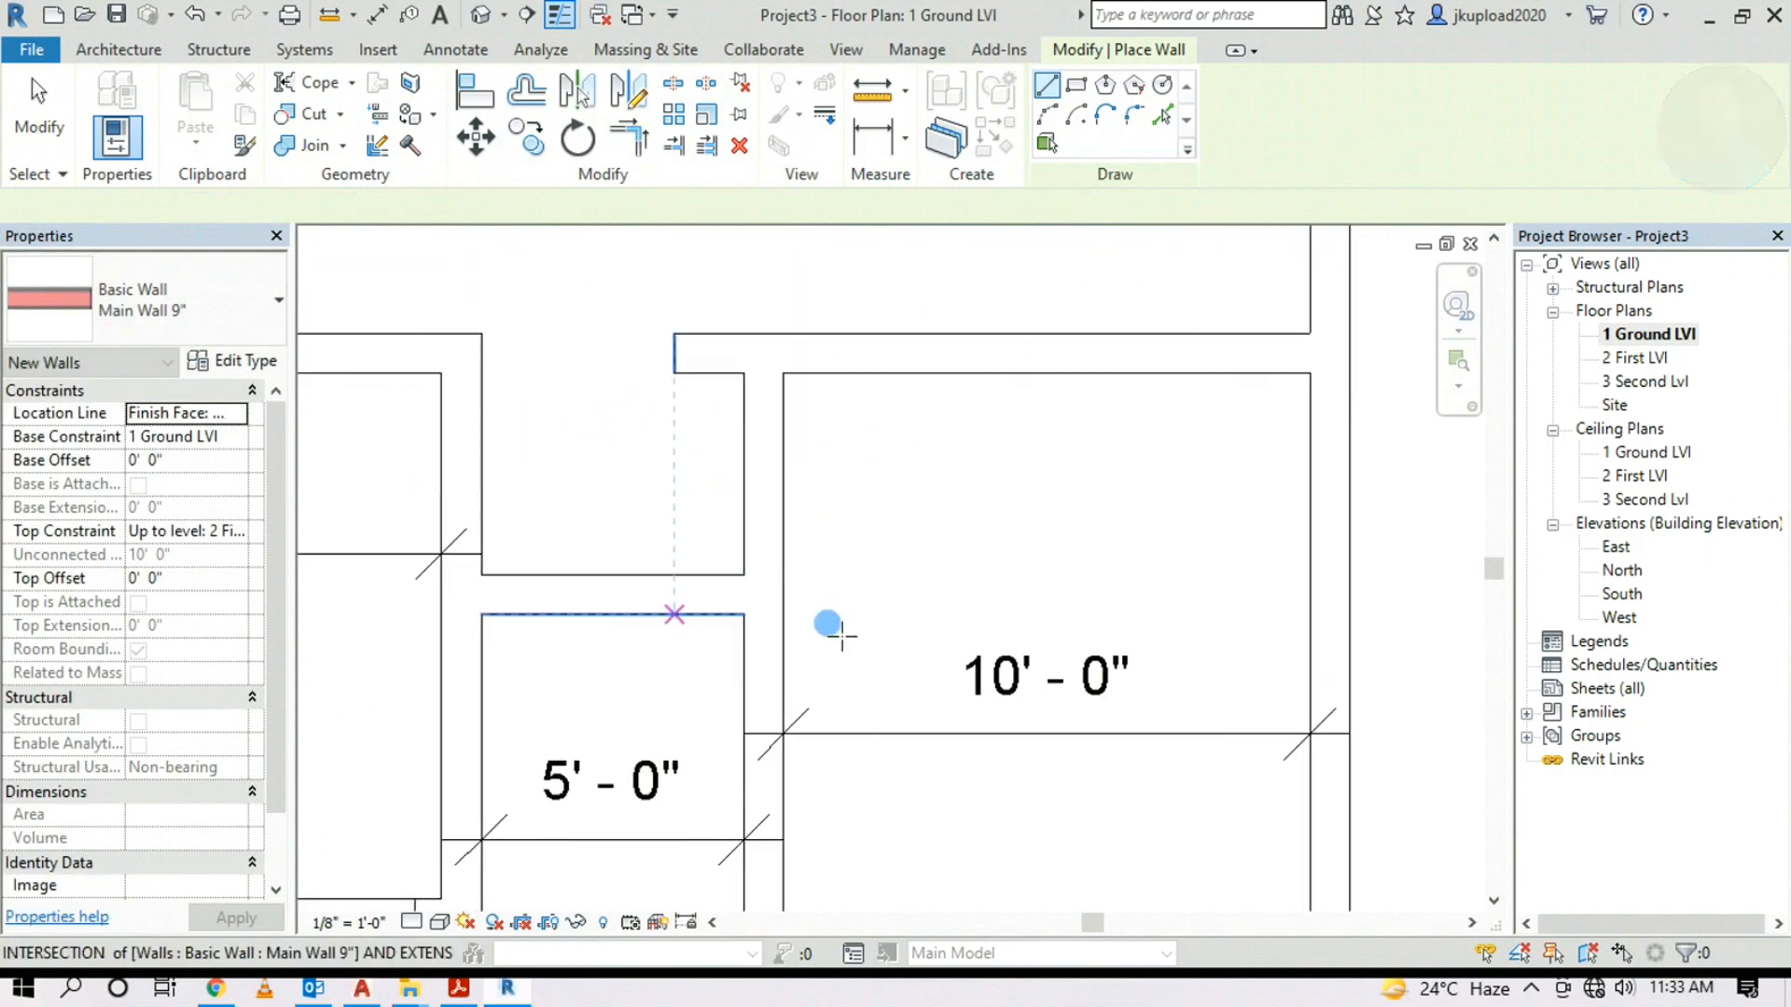
scroll(606, 494, down, 2)
key(Escape)
scroll(767, 497, down, 2)
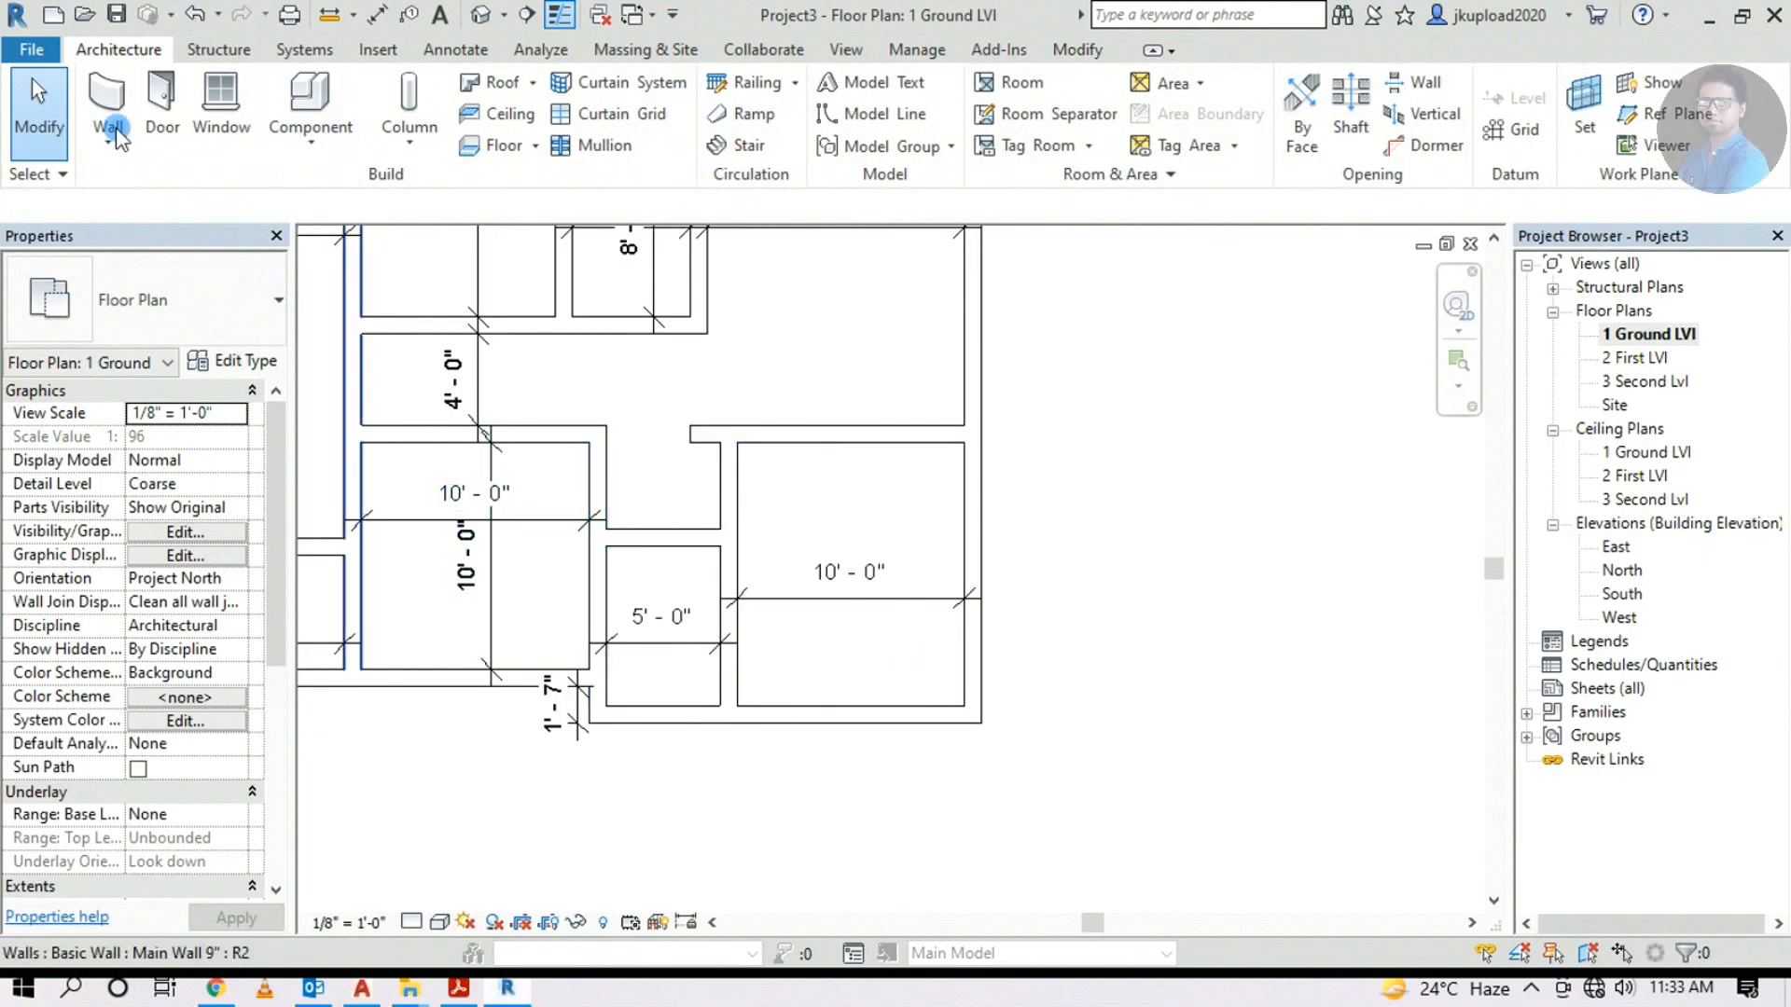
scroll(72, 95, down, 4)
Add aligned dimensions of 7'-0" for the toilet and 11'-7" for the lower-right bedroom
click(109, 100)
click(688, 706)
click(688, 547)
click(697, 641)
middle_drag(821, 616, 773, 652)
click(844, 743)
click(863, 480)
click(885, 634)
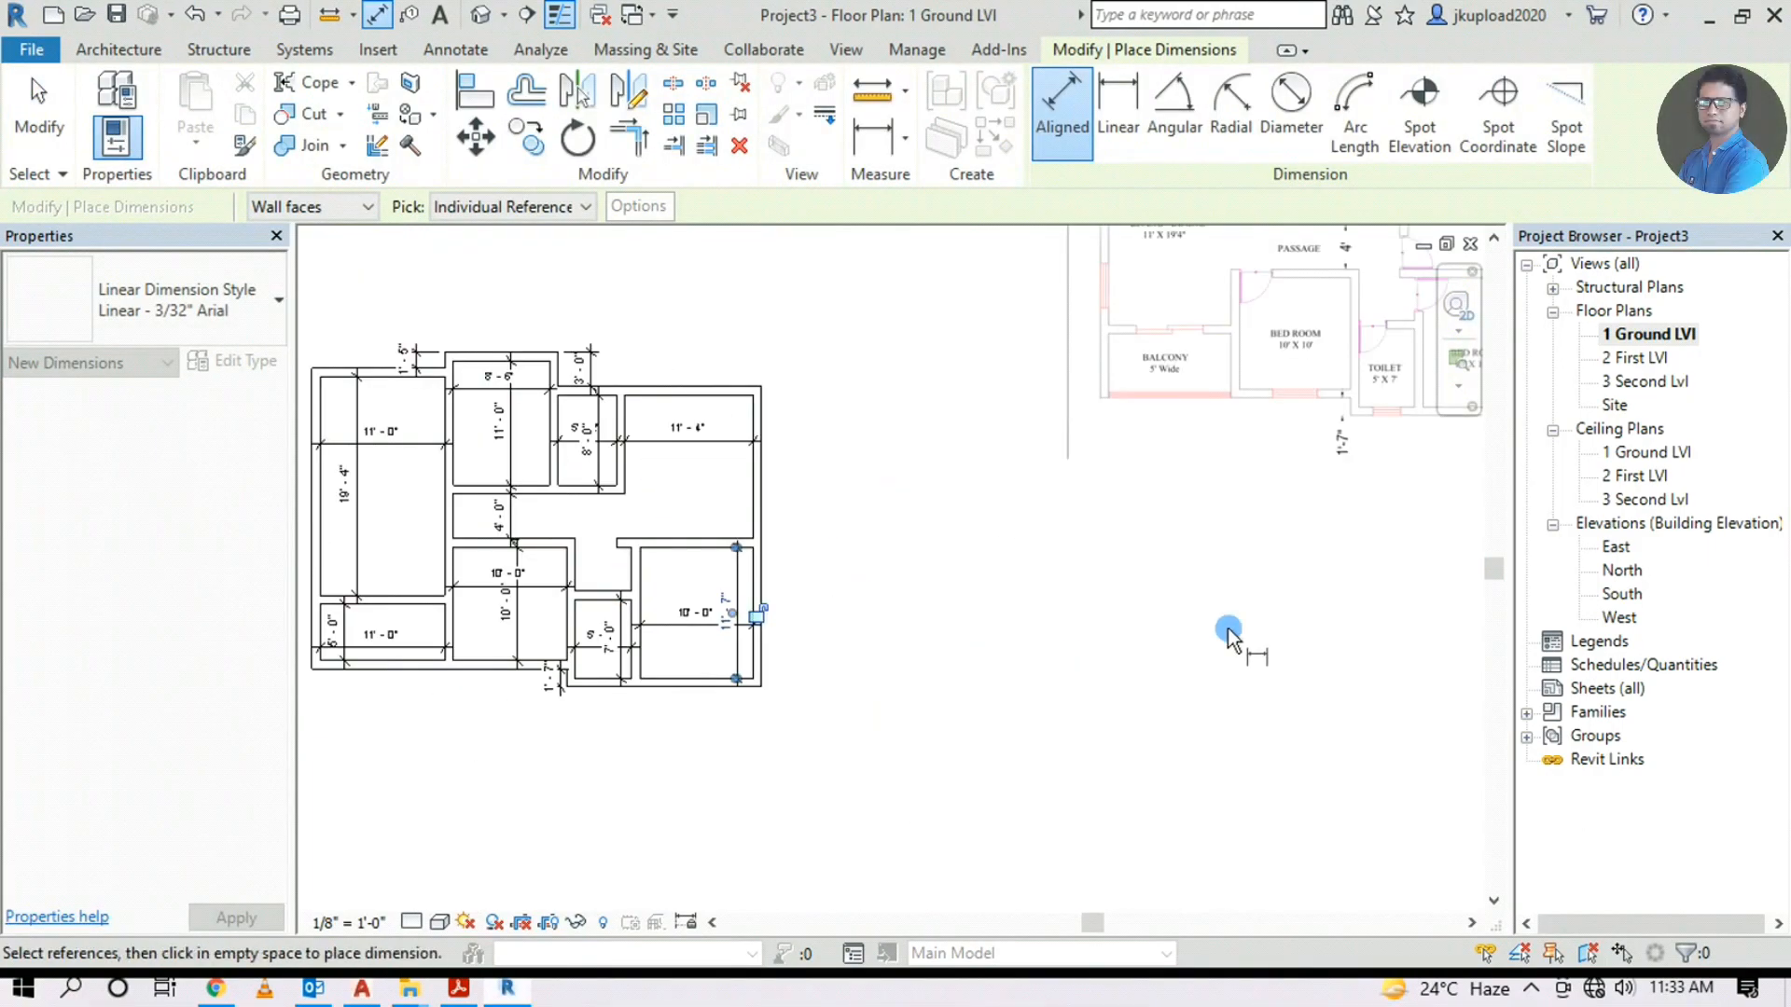
Dimension the upper-right room's depth at 12'-9" between its top and bottom walls
scroll(1120, 471, up, 2)
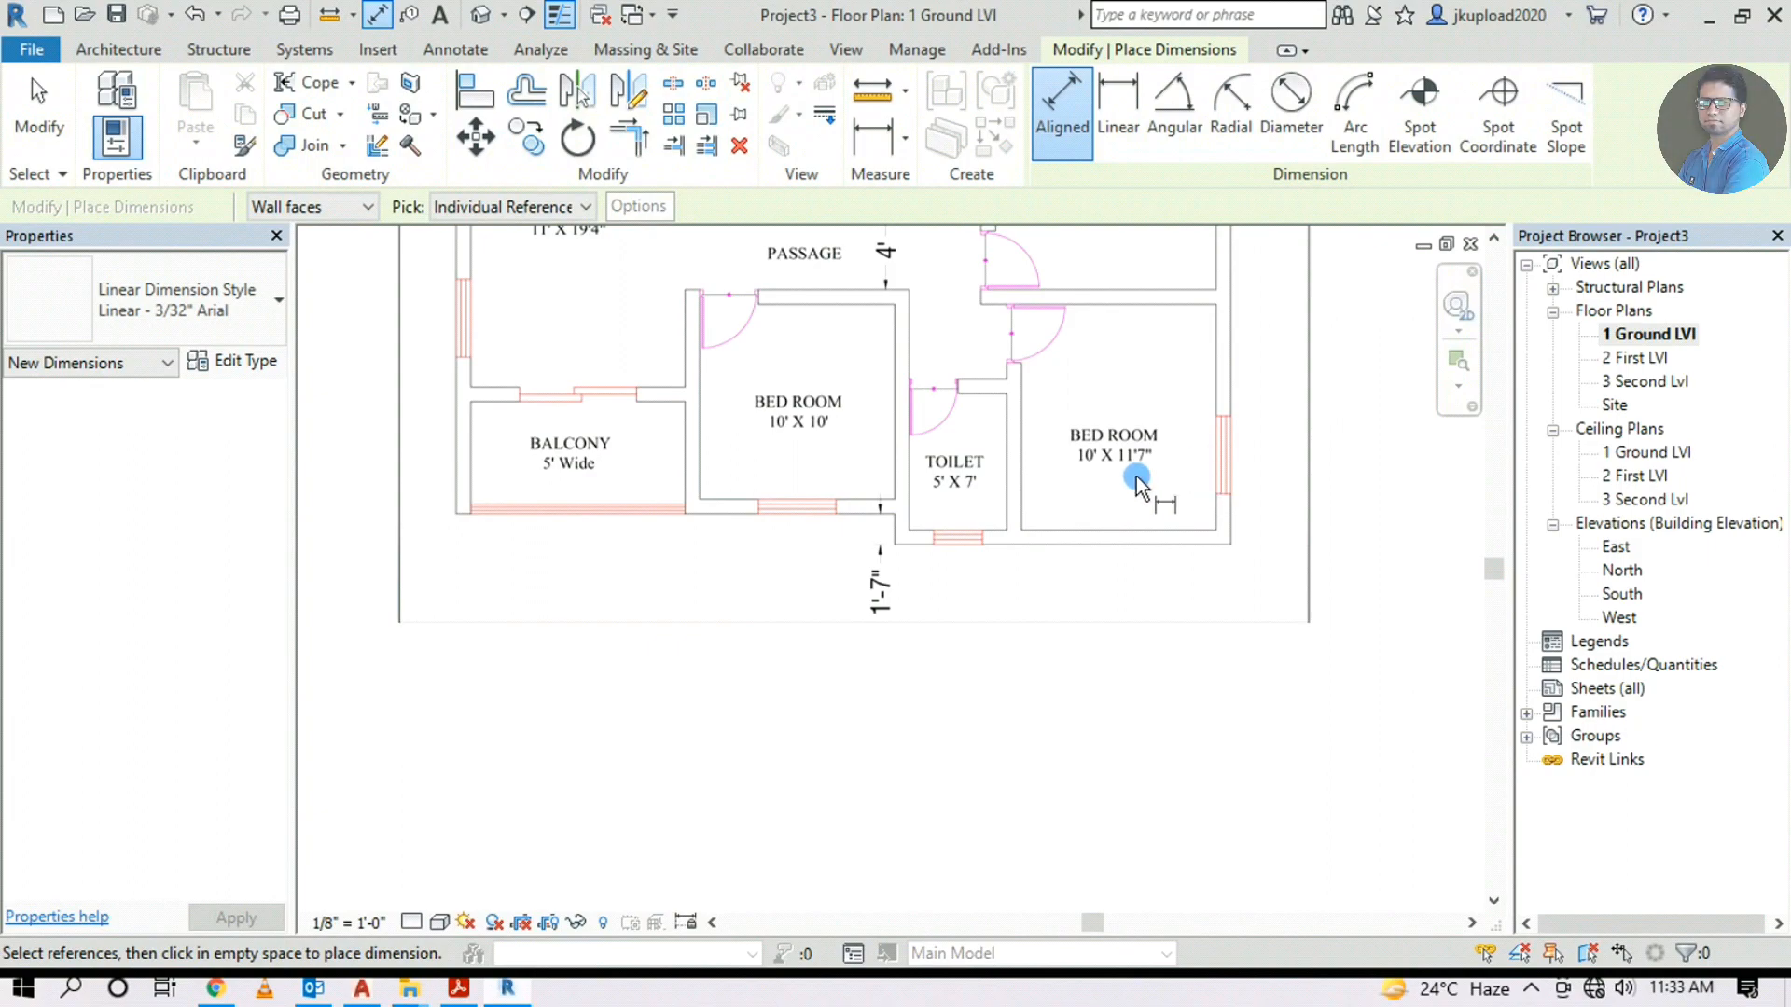
scroll(1136, 467, up, 2)
scroll(748, 587, down, 4)
scroll(692, 688, up, 4)
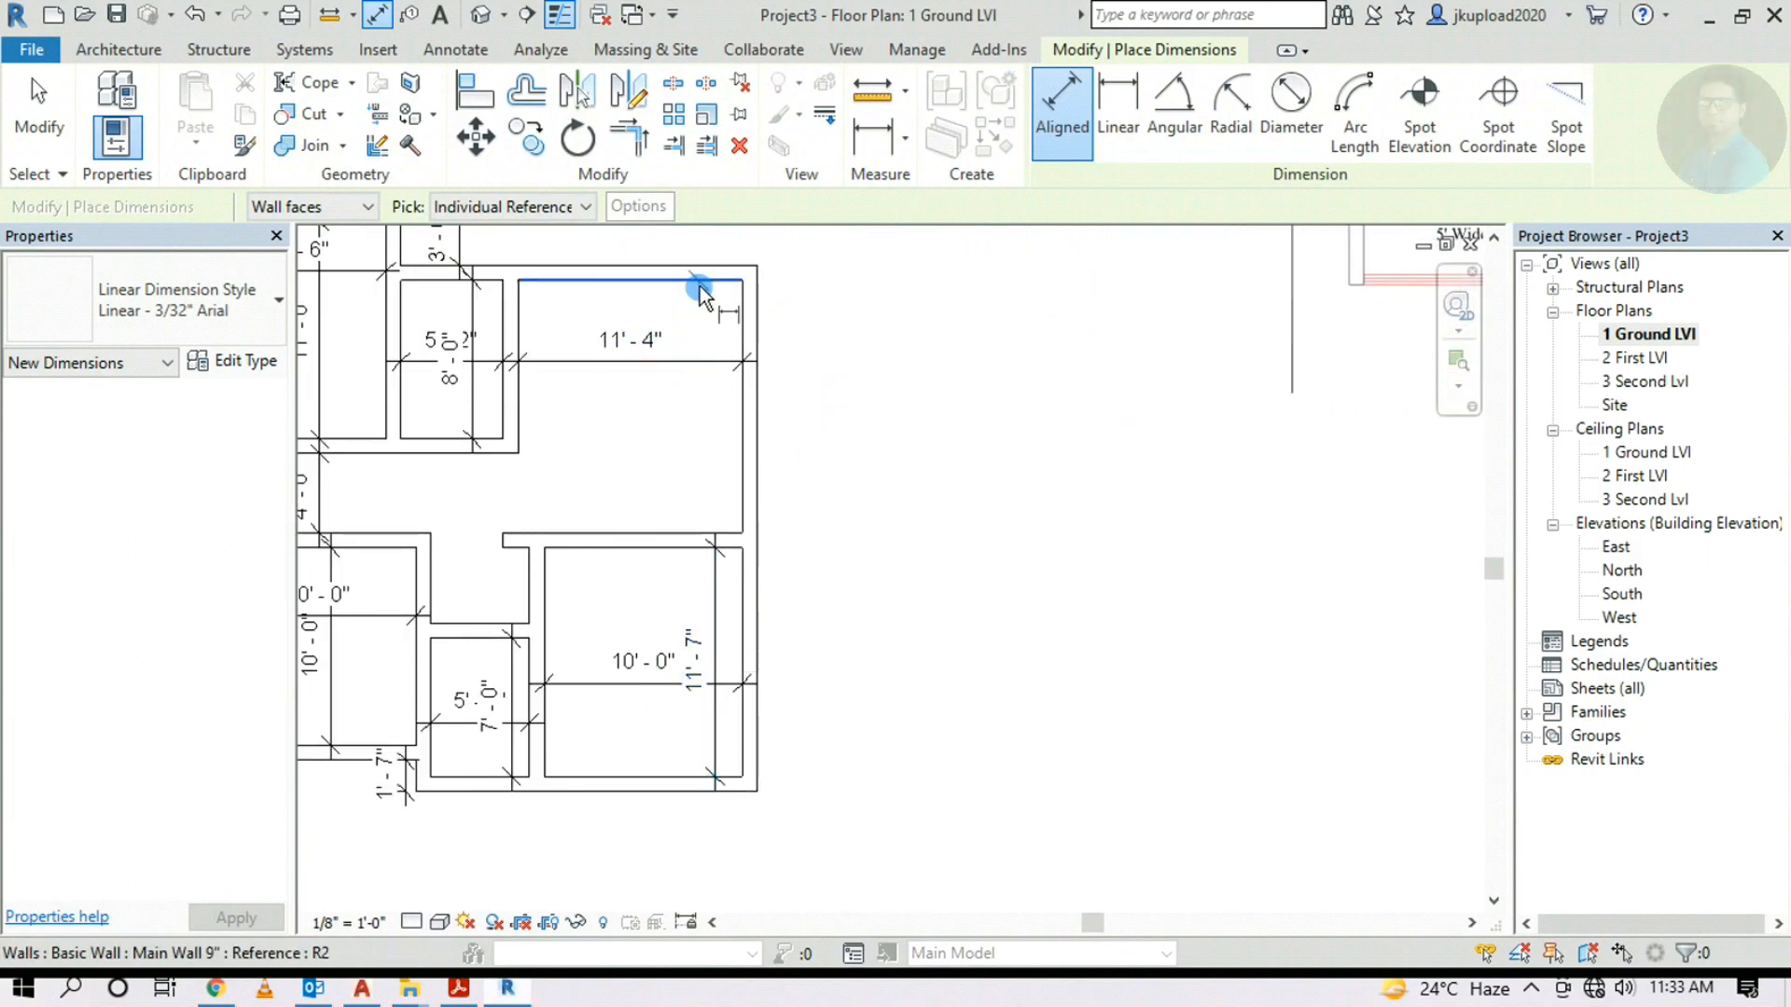
click(699, 281)
click(696, 534)
click(678, 474)
Check the new dimensions against the reference floor plan image, then finish dimensioning
scroll(653, 469, down, 2)
middle_drag(1138, 434, 643, 781)
scroll(983, 523, up, 3)
scroll(921, 530, up, 2)
scroll(1054, 519, down, 6)
middle_drag(1292, 561, 1618, 535)
middle_drag(712, 777, 1007, 655)
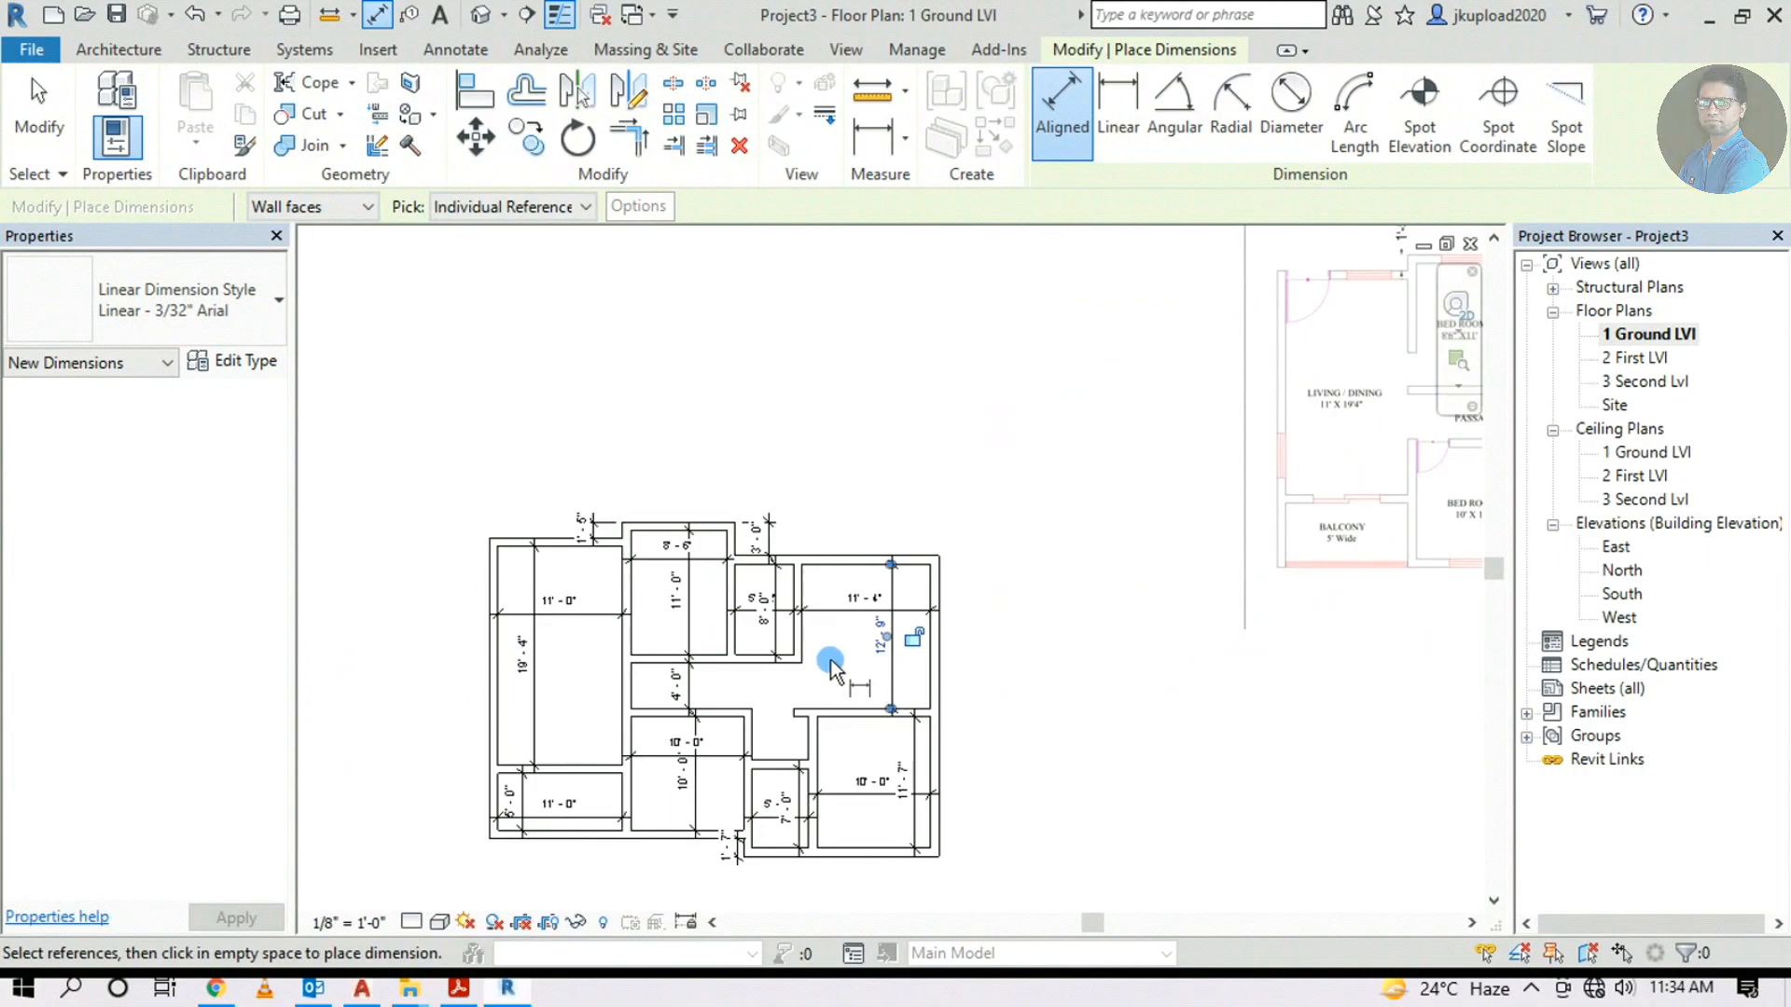
scroll(830, 662, up, 2)
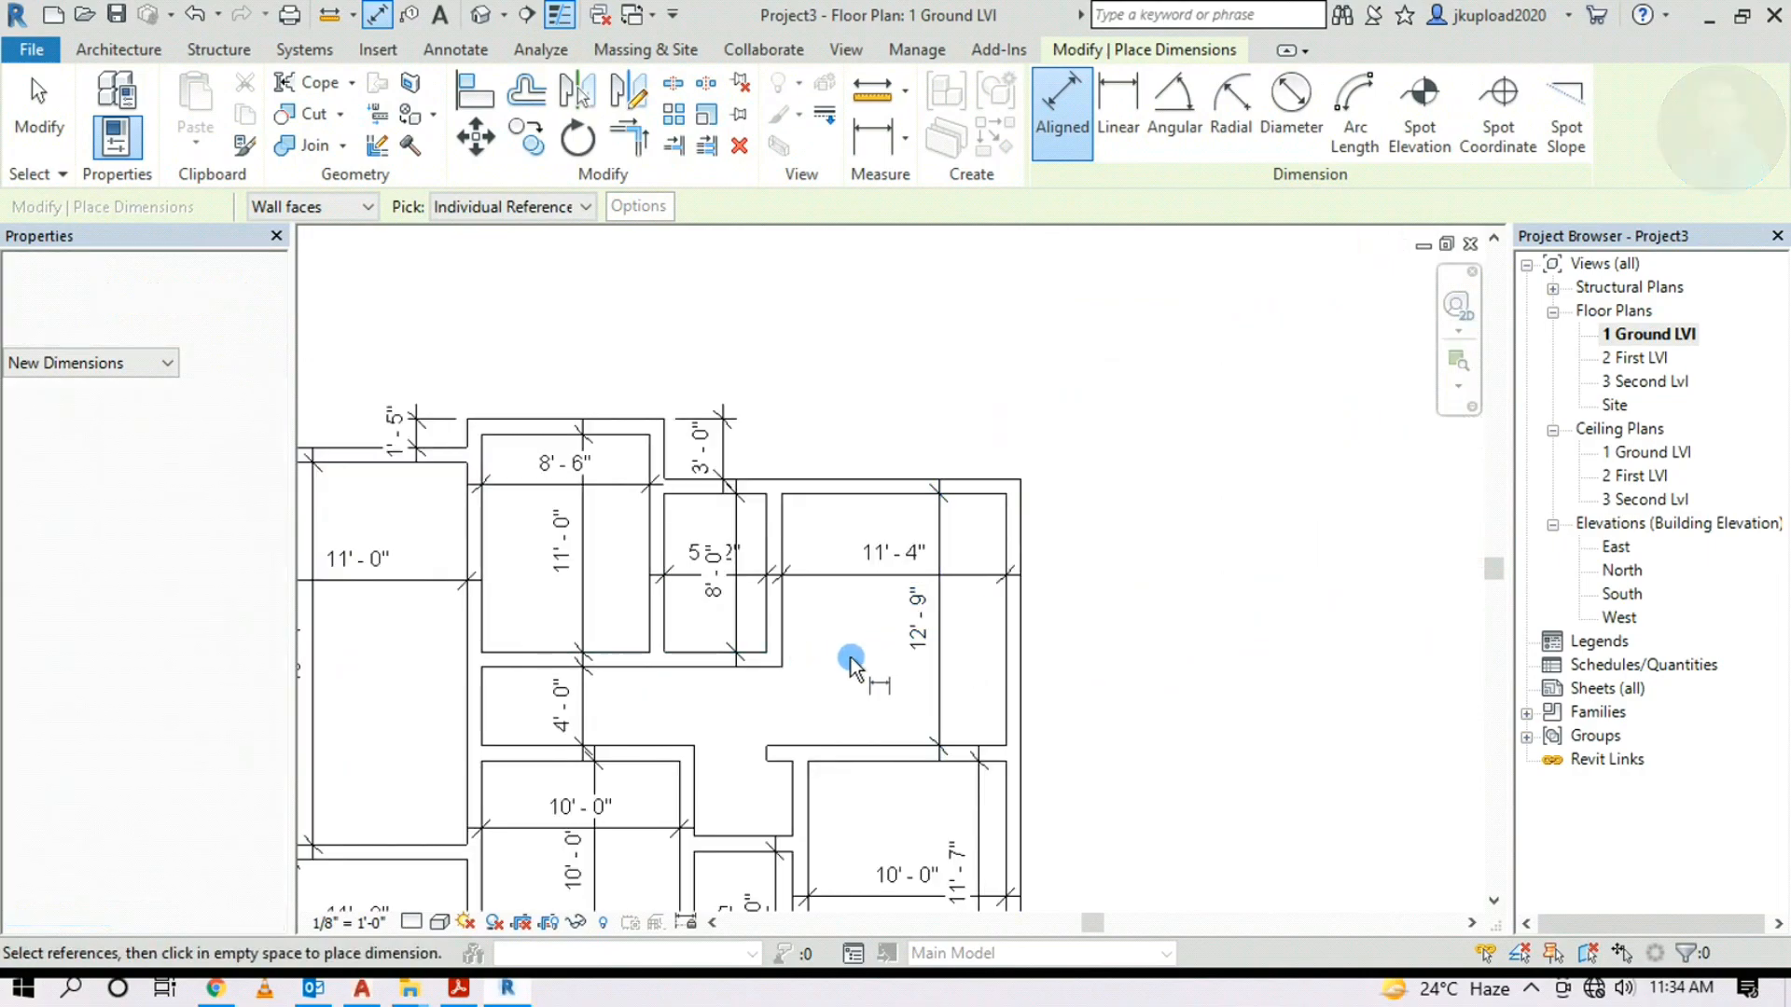
scroll(780, 641, down, 5)
scroll(1274, 507, up, 3)
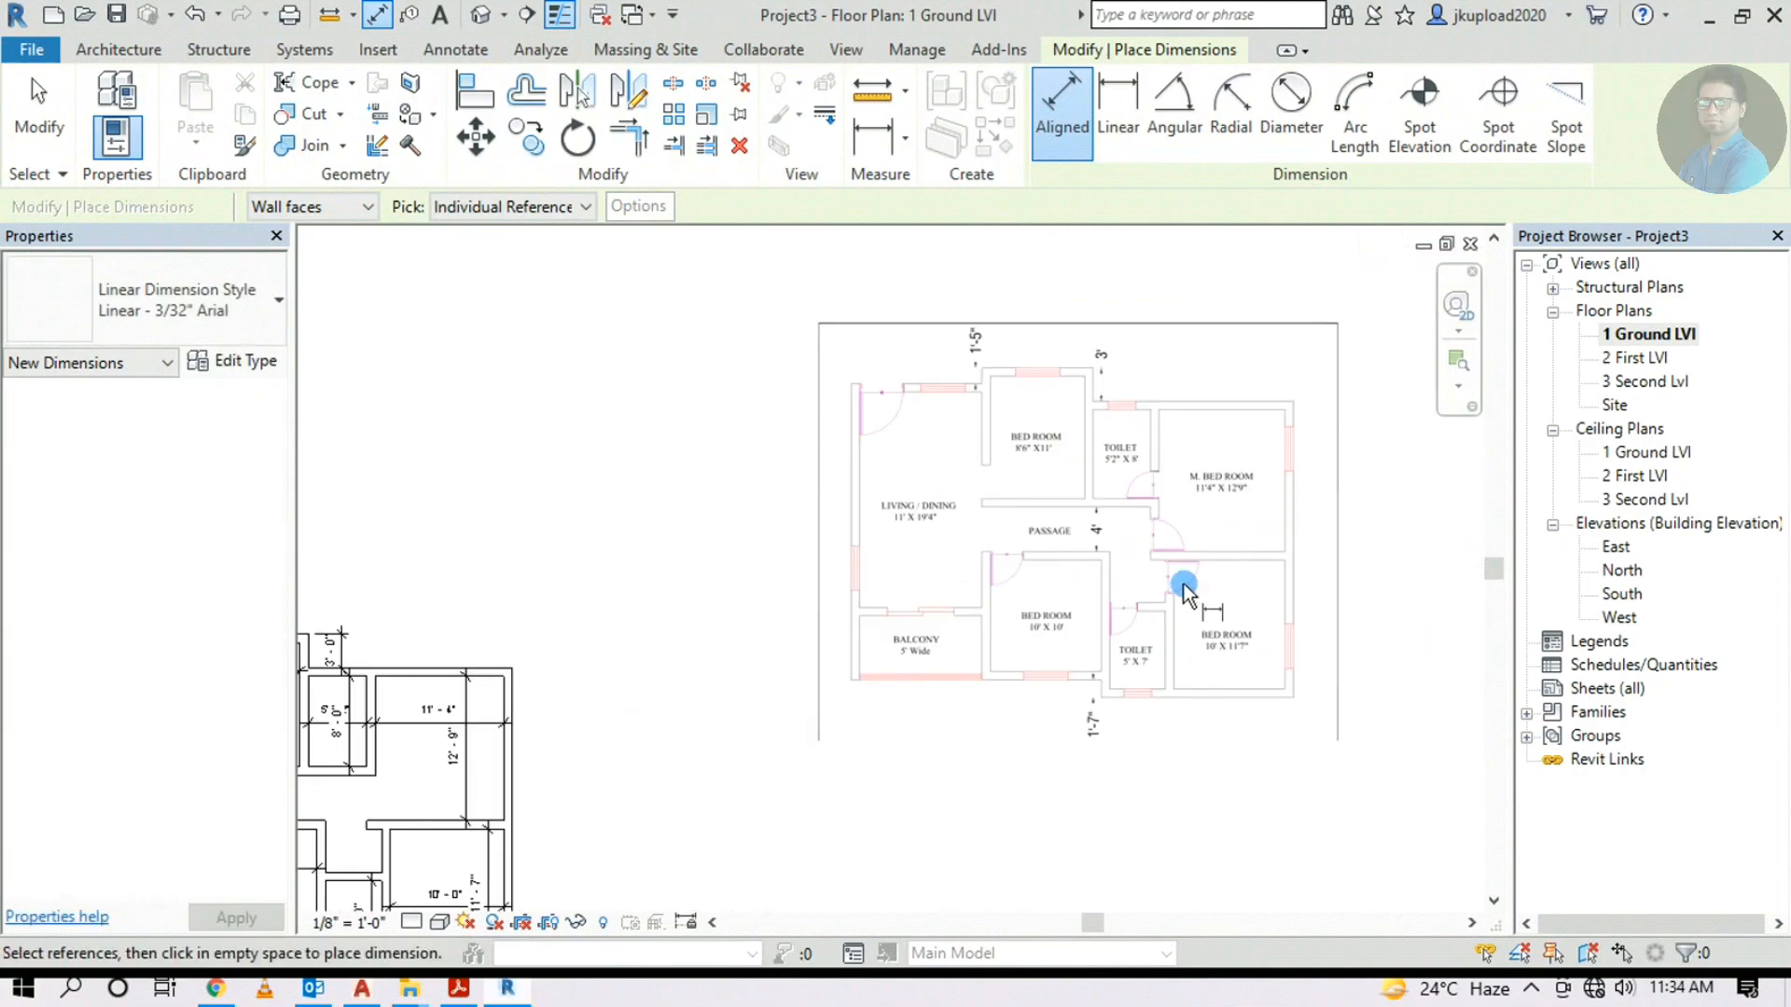
scroll(1188, 586, down, 3)
scroll(546, 789, up, 3)
middle_drag(706, 678, 706, 699)
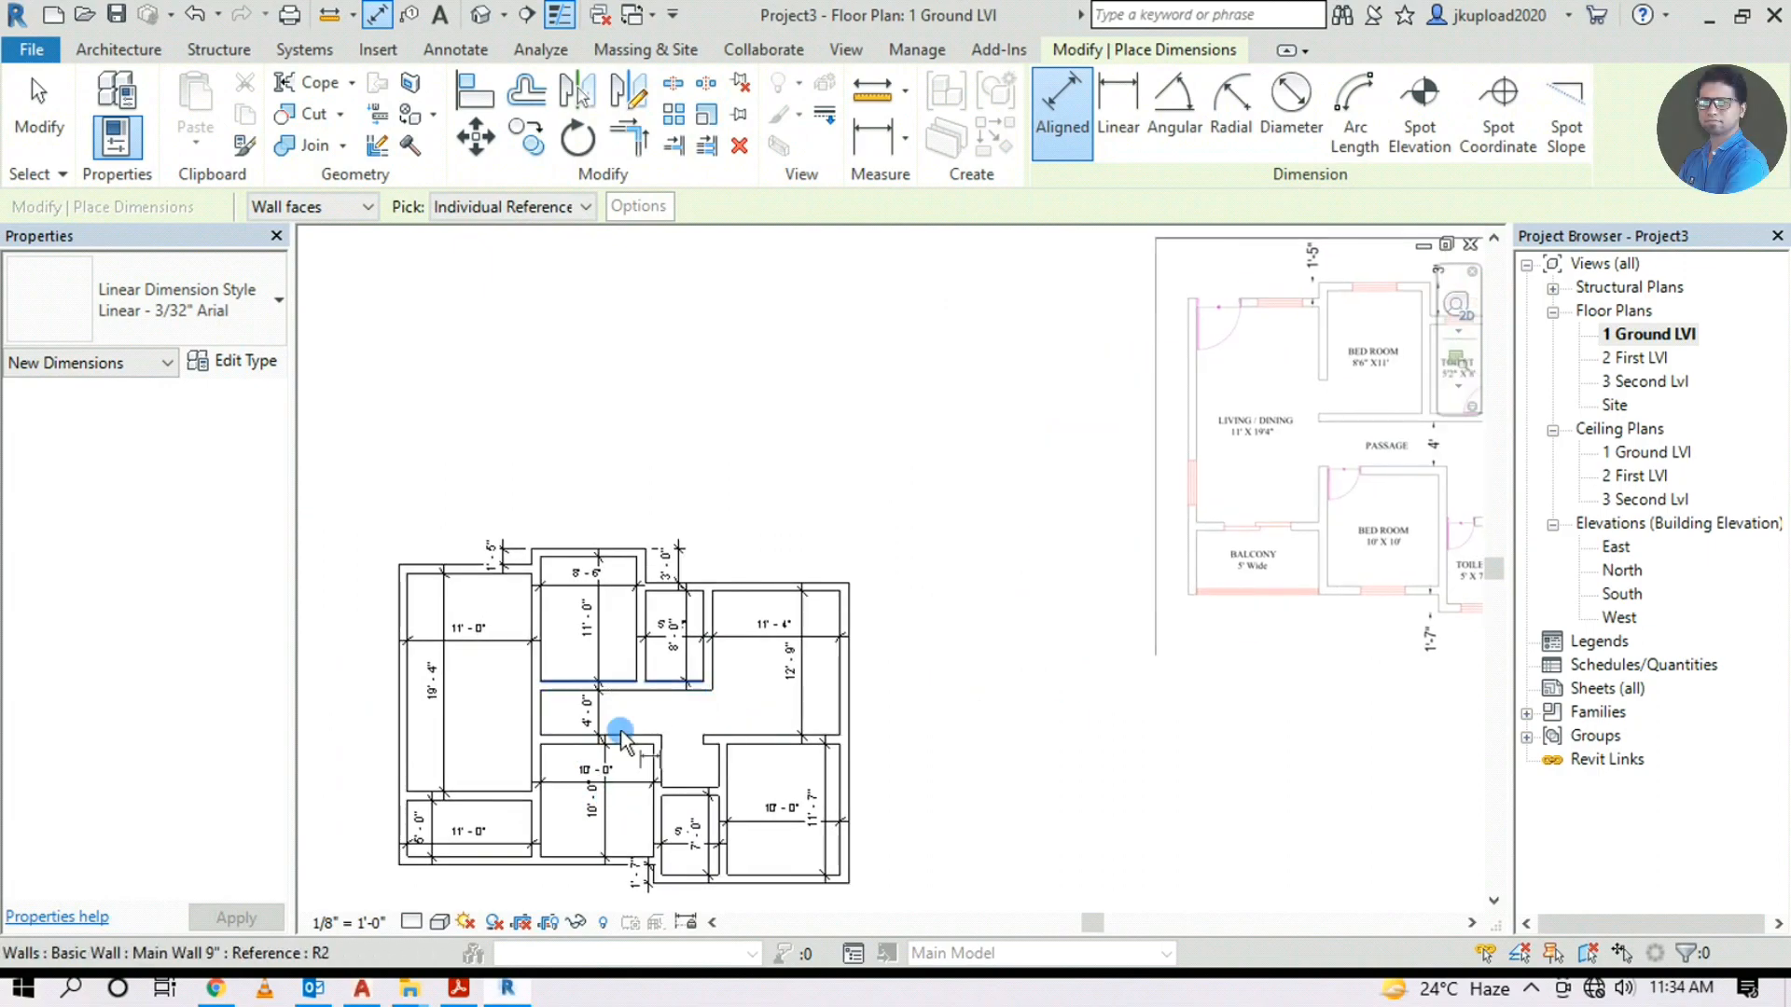
middle_drag(1004, 499, 807, 462)
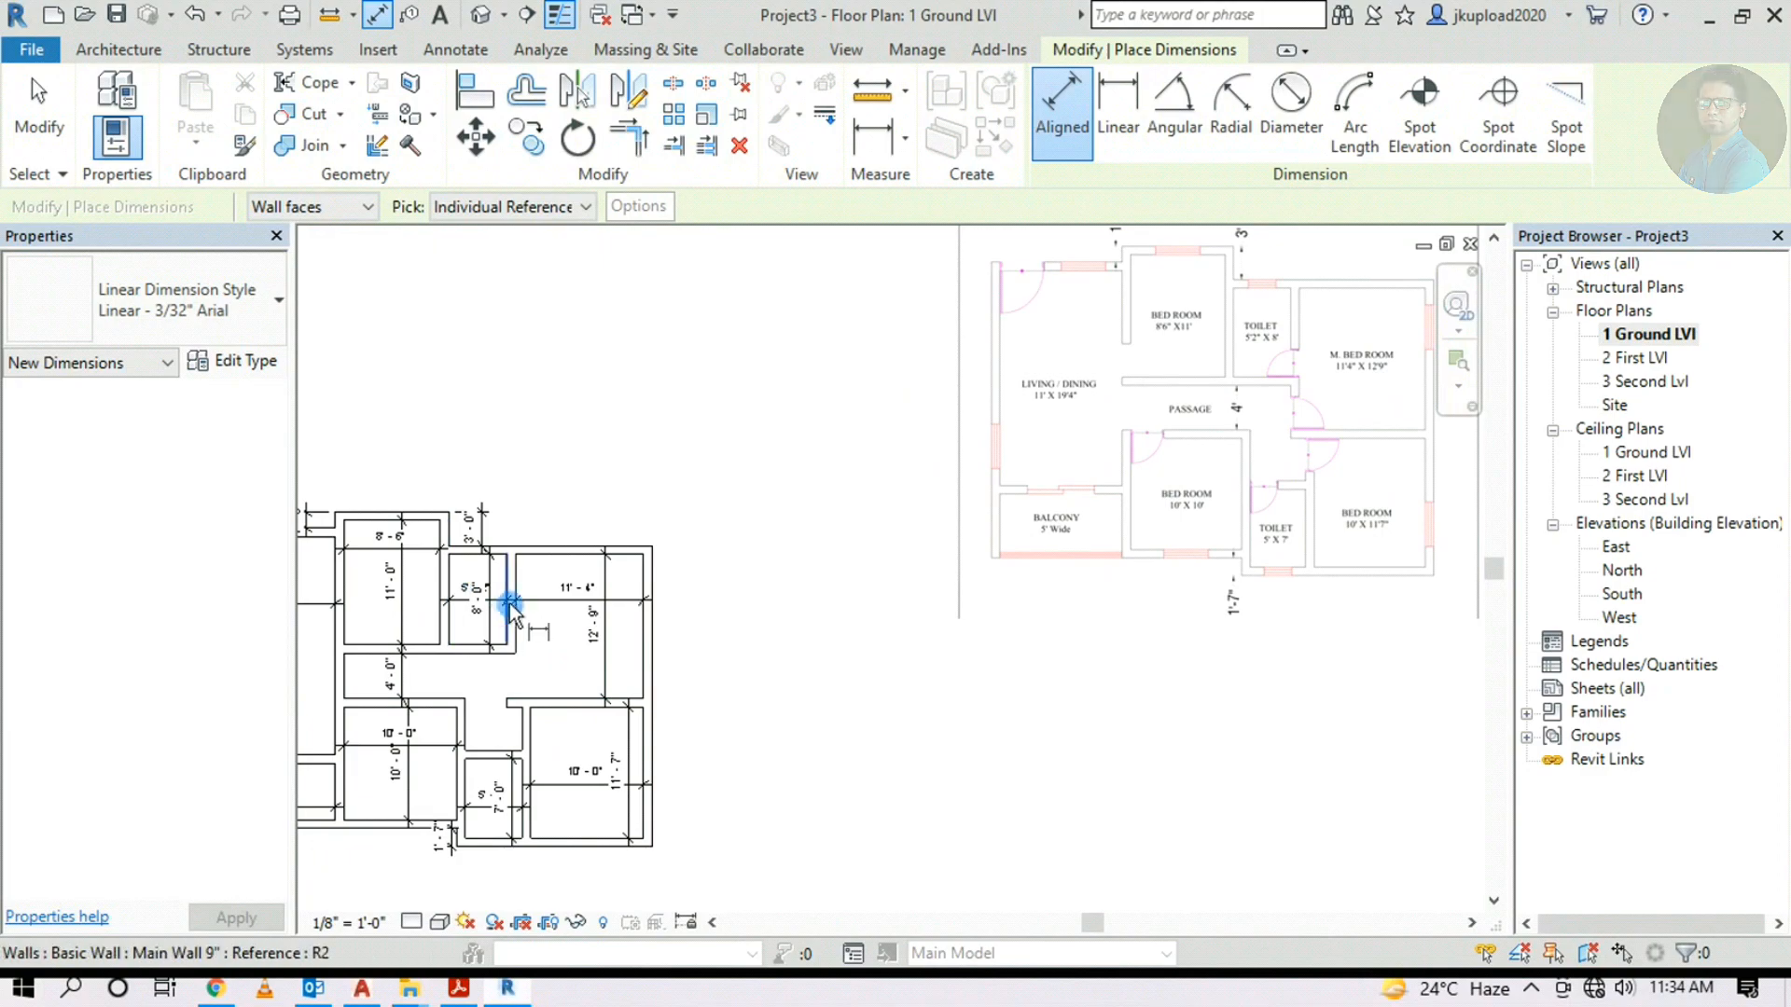
scroll(515, 685, up, 1)
key(Escape)
key(Escape)
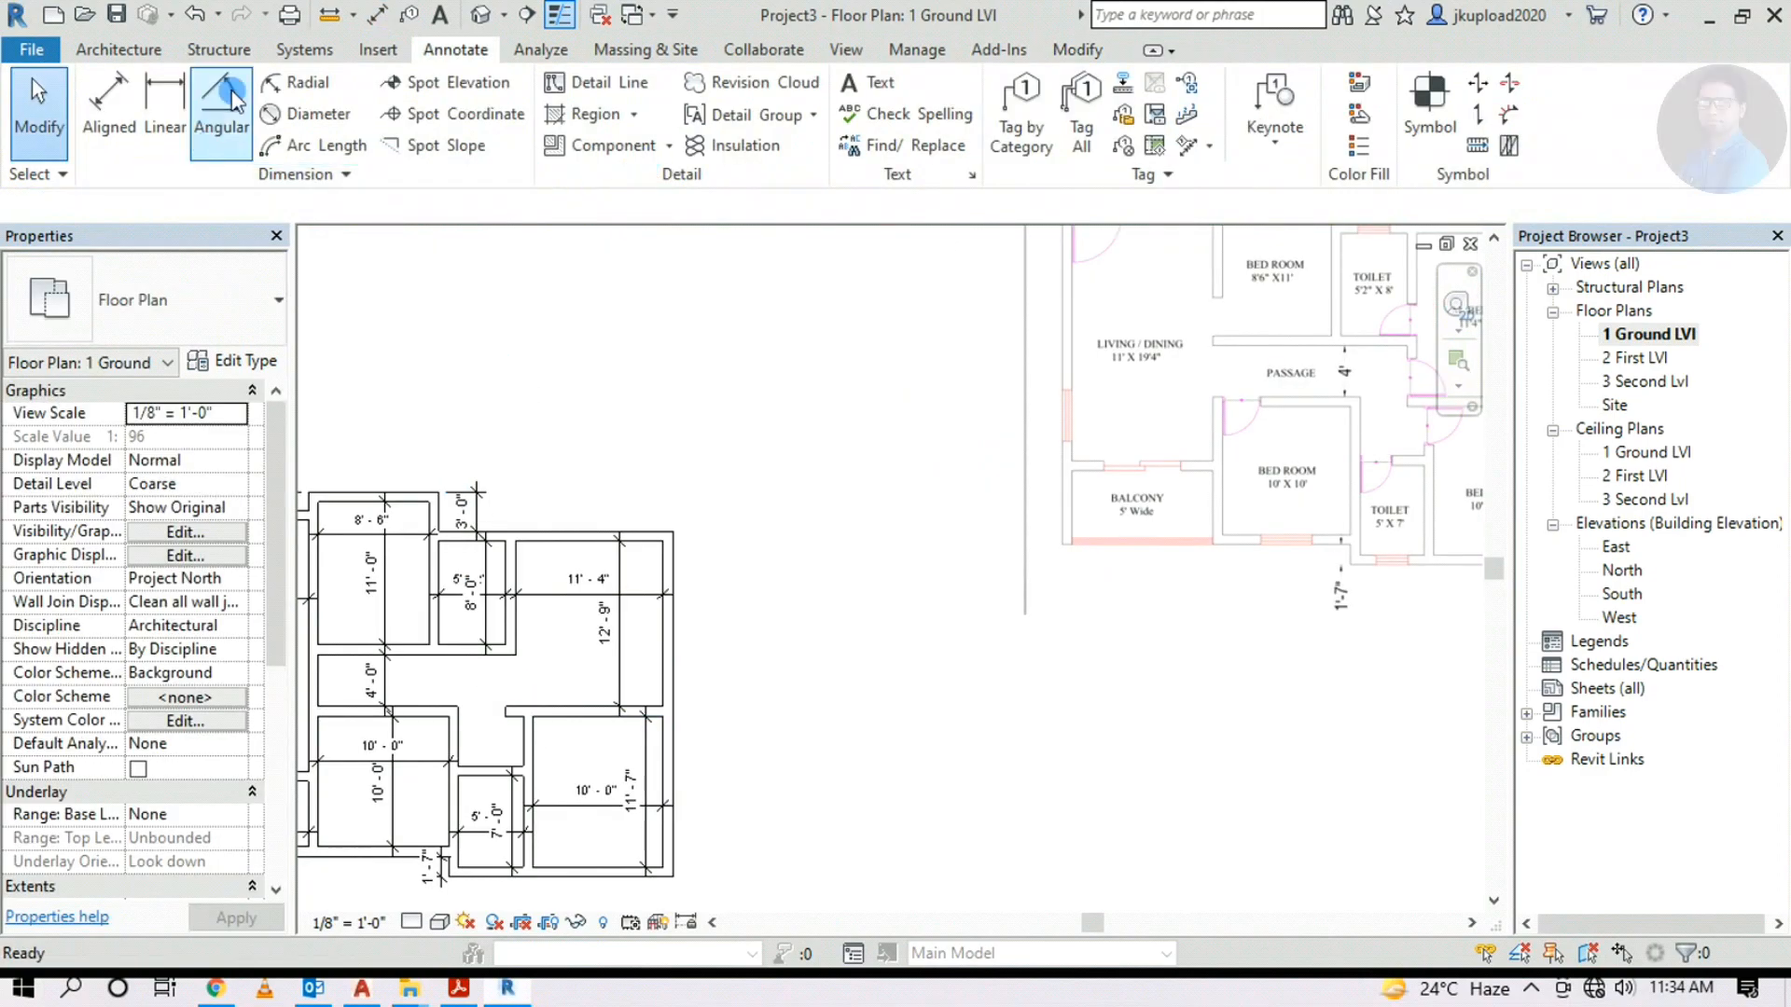
click(1066, 51)
click(637, 149)
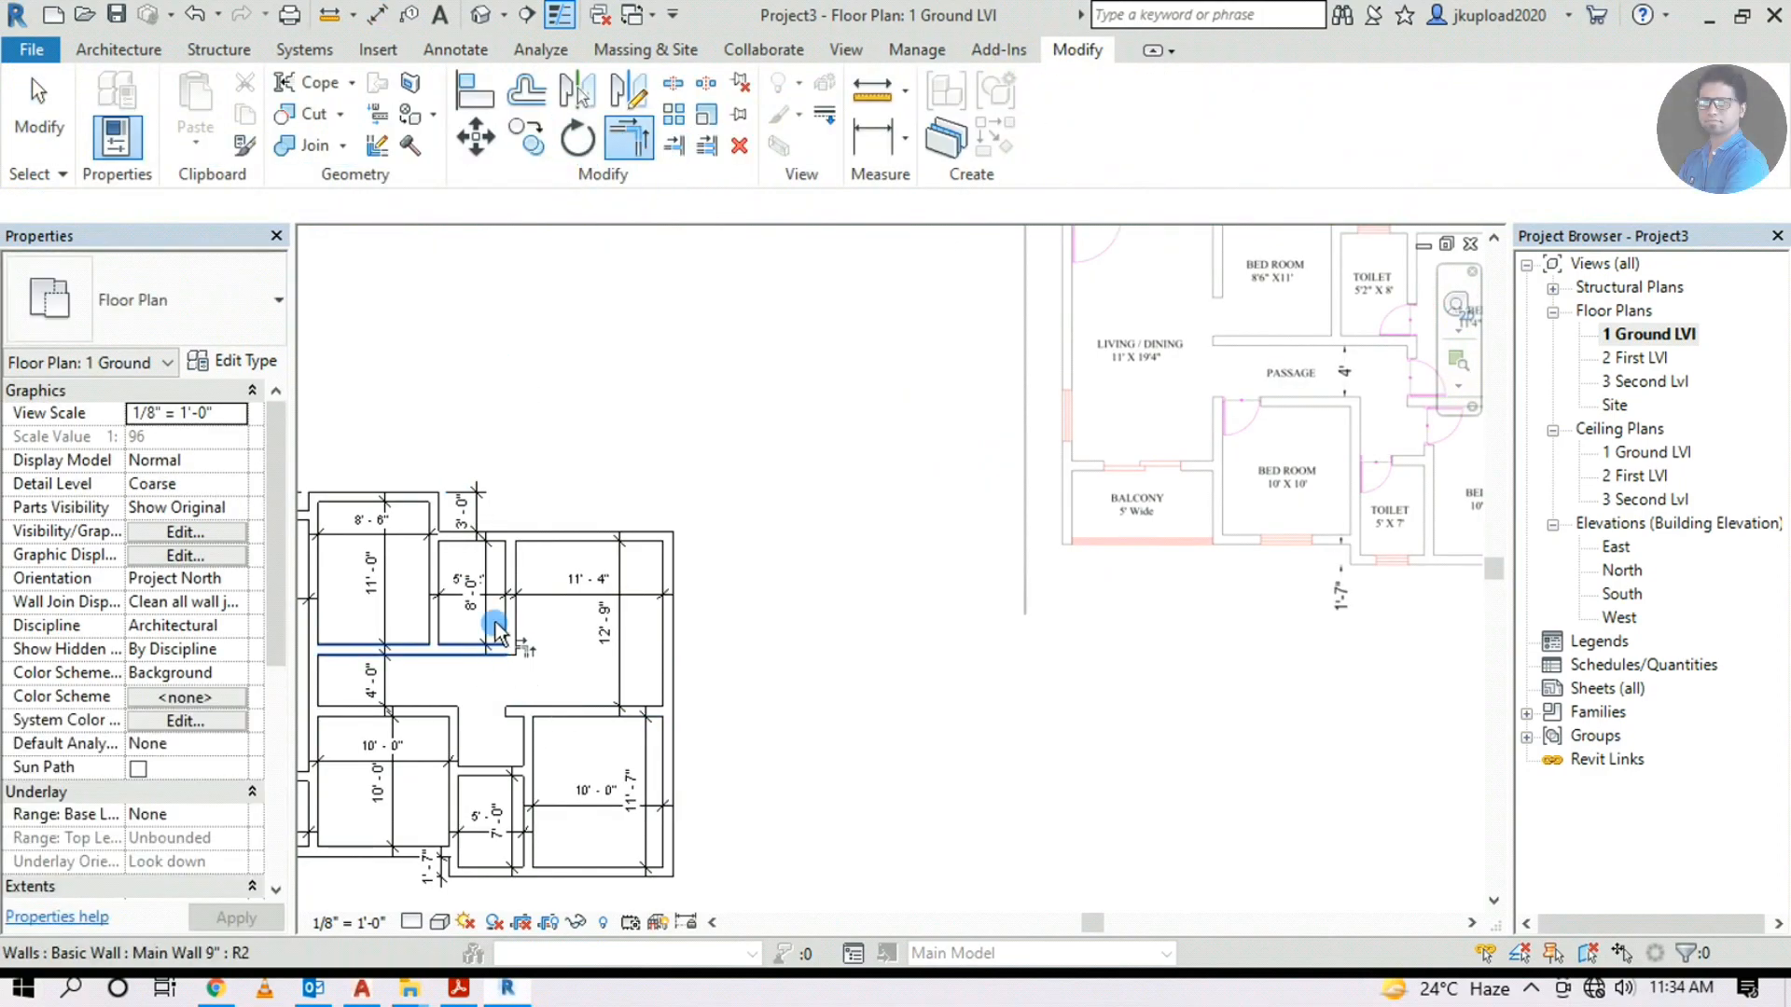
click(510, 606)
click(562, 713)
key(Escape)
middle_drag(812, 720, 1128, 624)
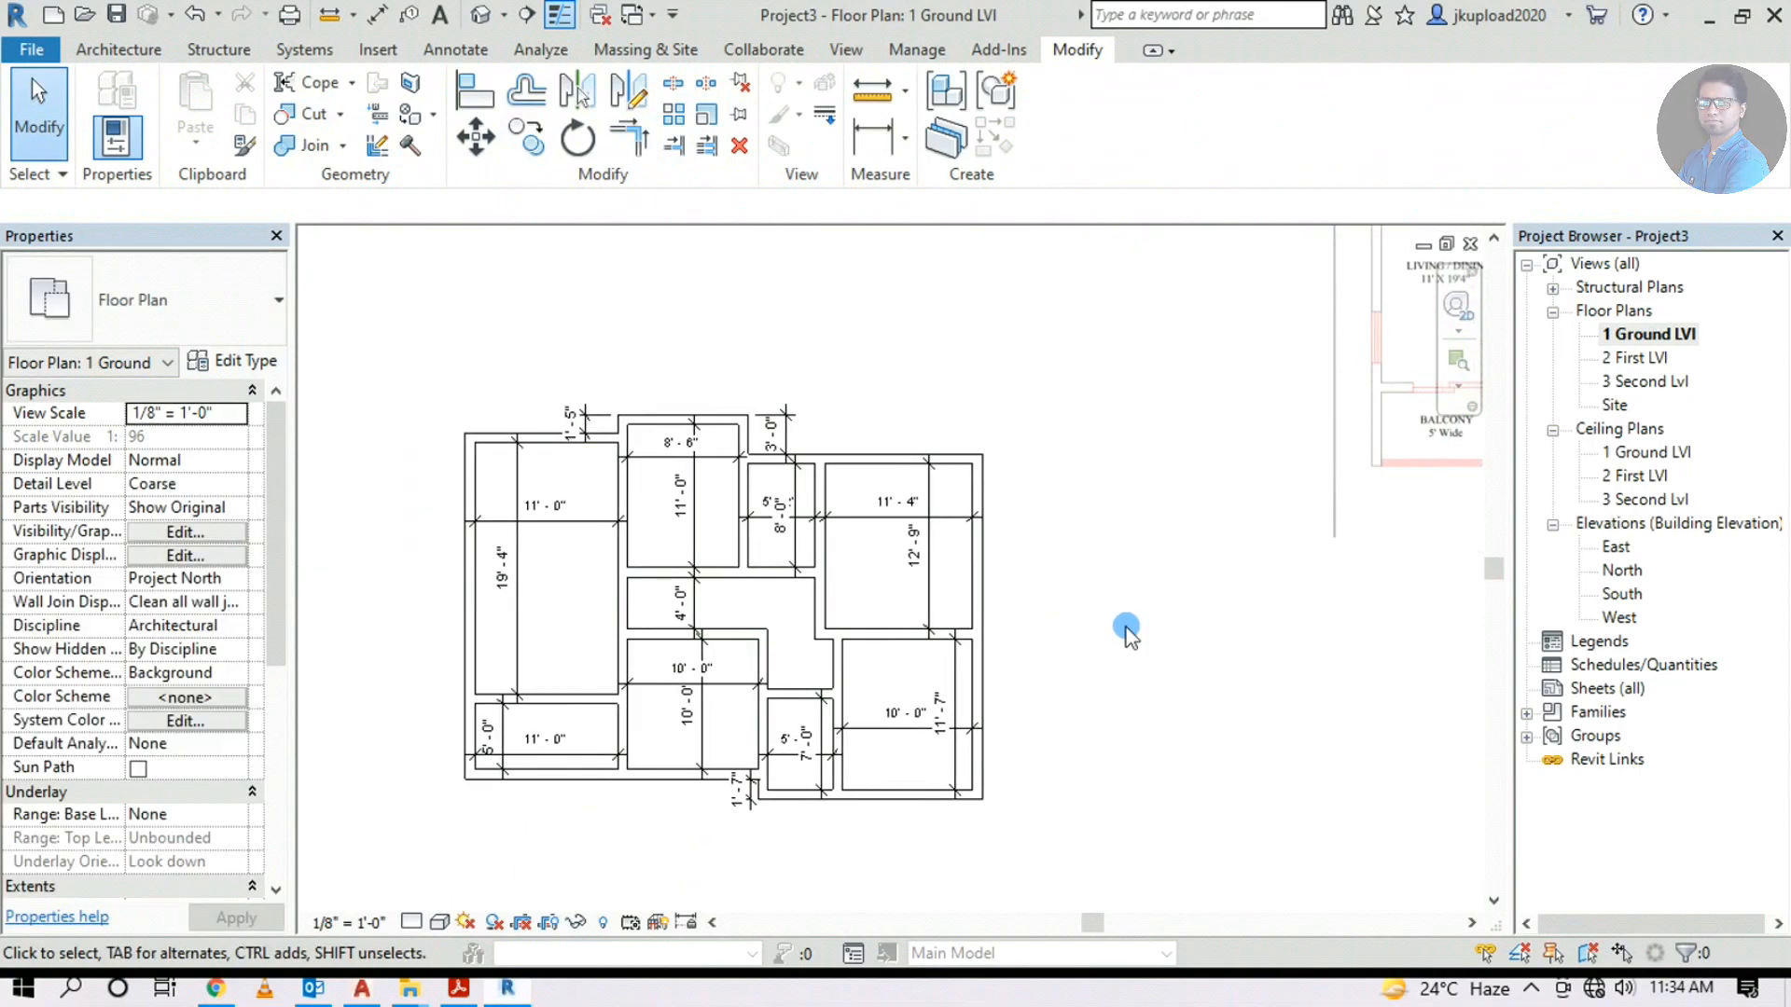
scroll(1126, 631, down, 3)
click(1139, 520)
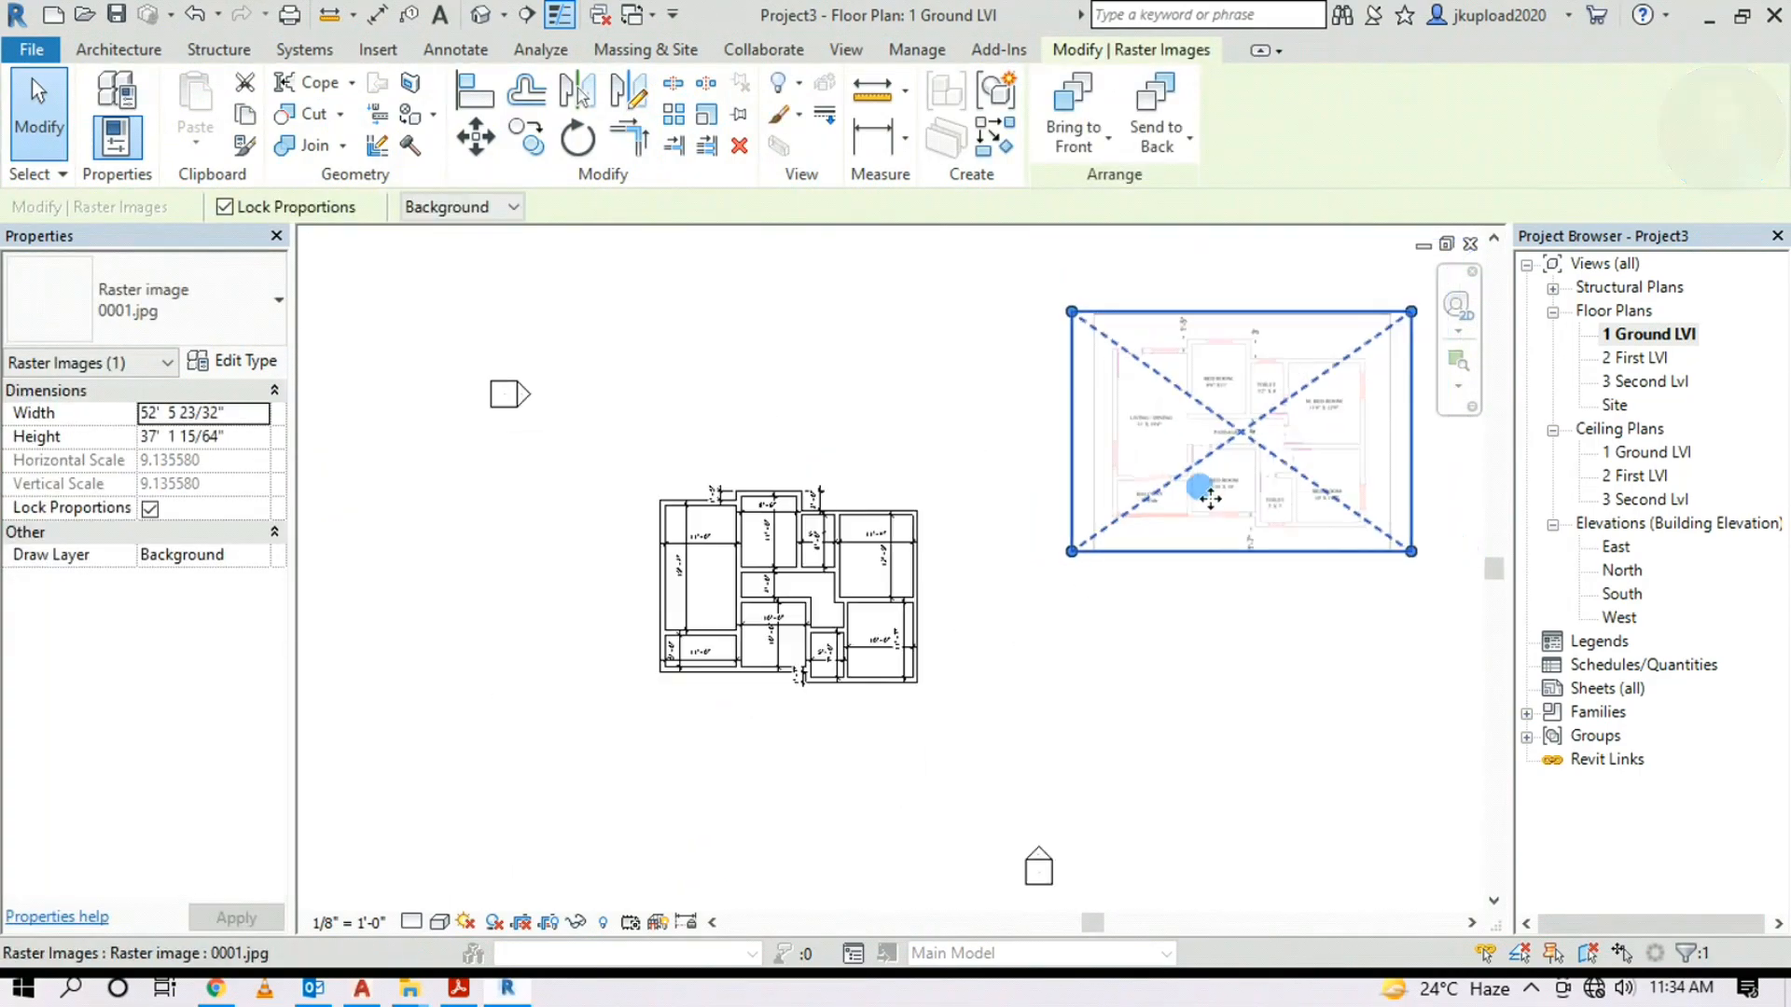
drag(1247, 428, 1091, 597)
scroll(1124, 574, down, 1)
drag(1260, 465, 1122, 559)
click(1095, 500)
scroll(950, 638, up, 3)
scroll(945, 634, up, 1)
middle_drag(784, 701, 819, 720)
click(915, 655)
click(859, 640)
scroll(856, 569, down, 1)
scroll(467, 509, up, 3)
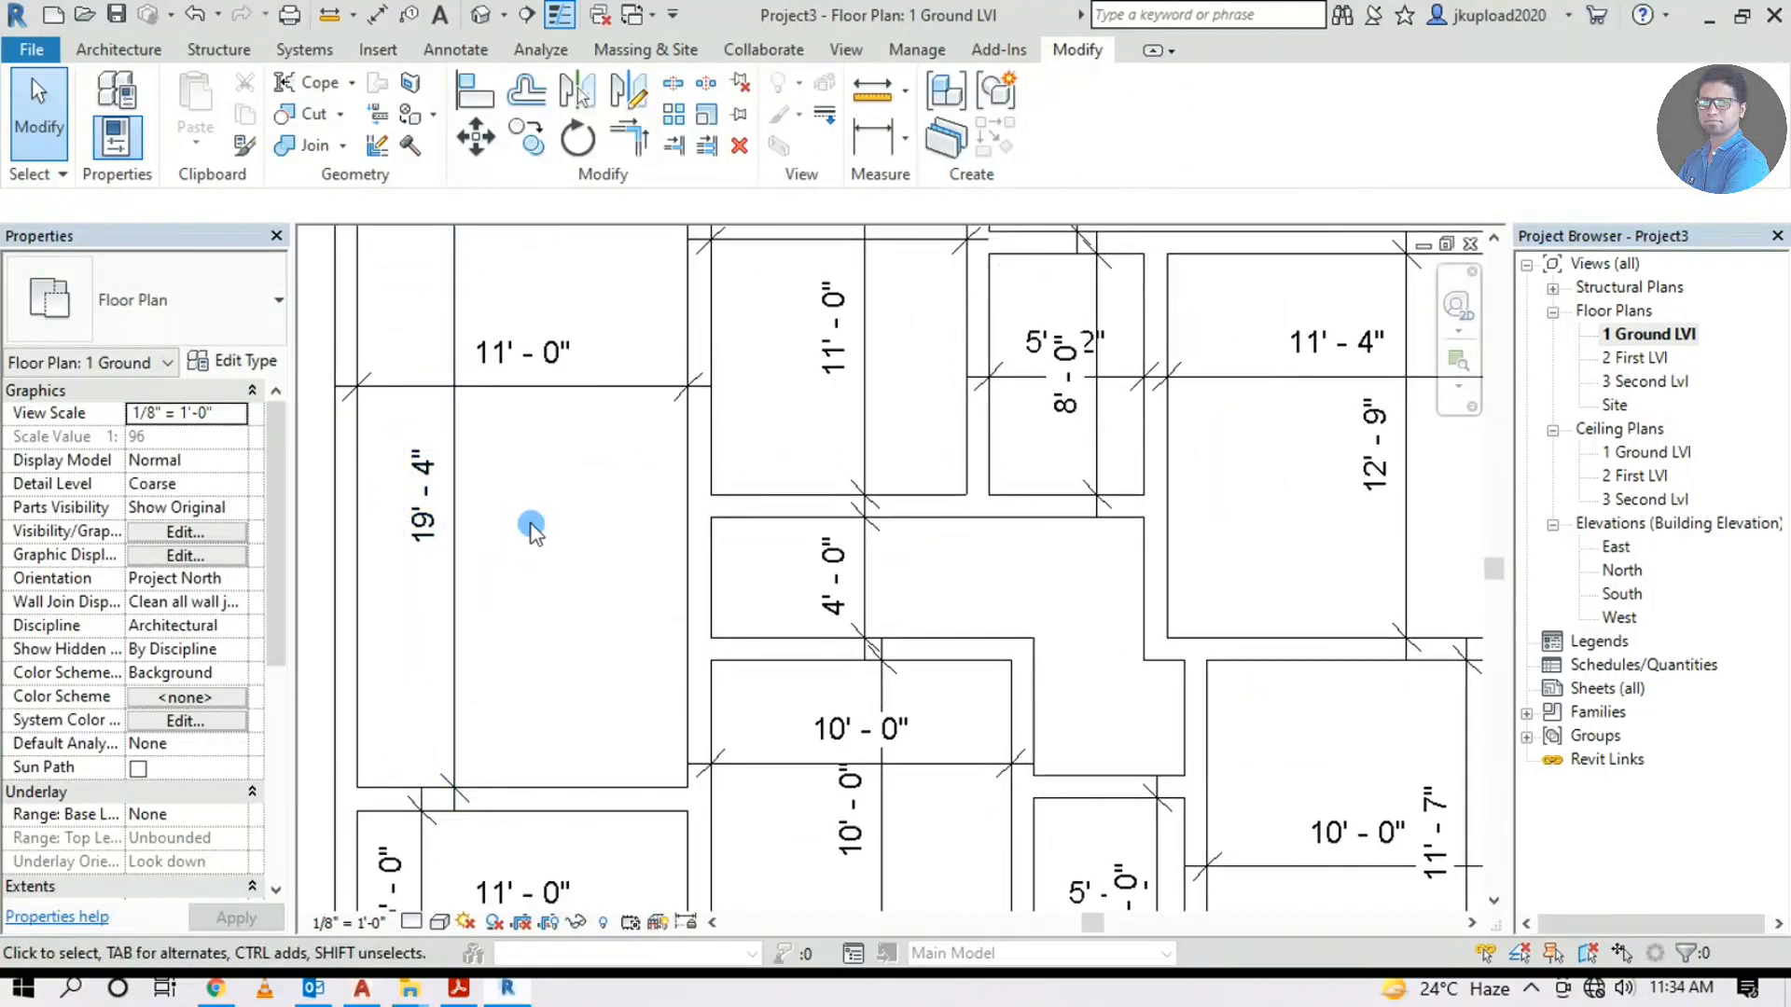
scroll(559, 443, down, 4)
scroll(1073, 583, up, 4)
scroll(1001, 575, up, 1)
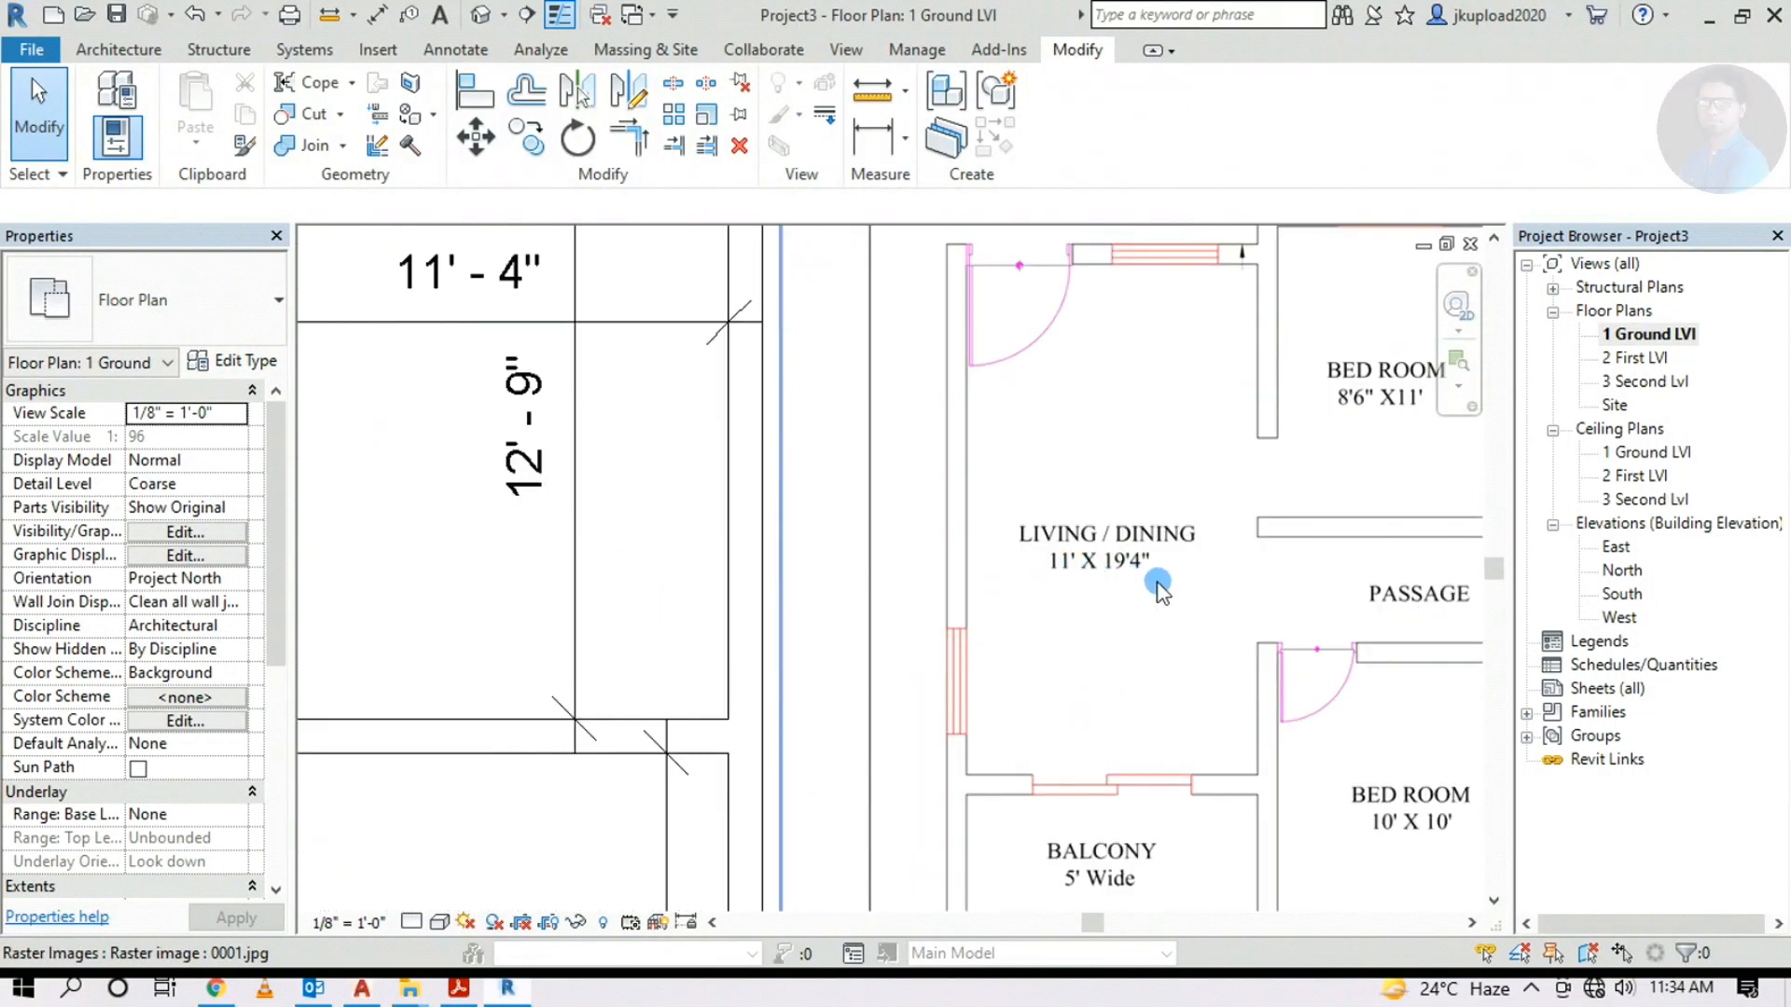
scroll(1139, 585, down, 3)
scroll(839, 480, up, 2)
scroll(528, 380, up, 3)
scroll(513, 419, down, 1)
middle_drag(827, 512, 717, 510)
scroll(563, 496, down, 1)
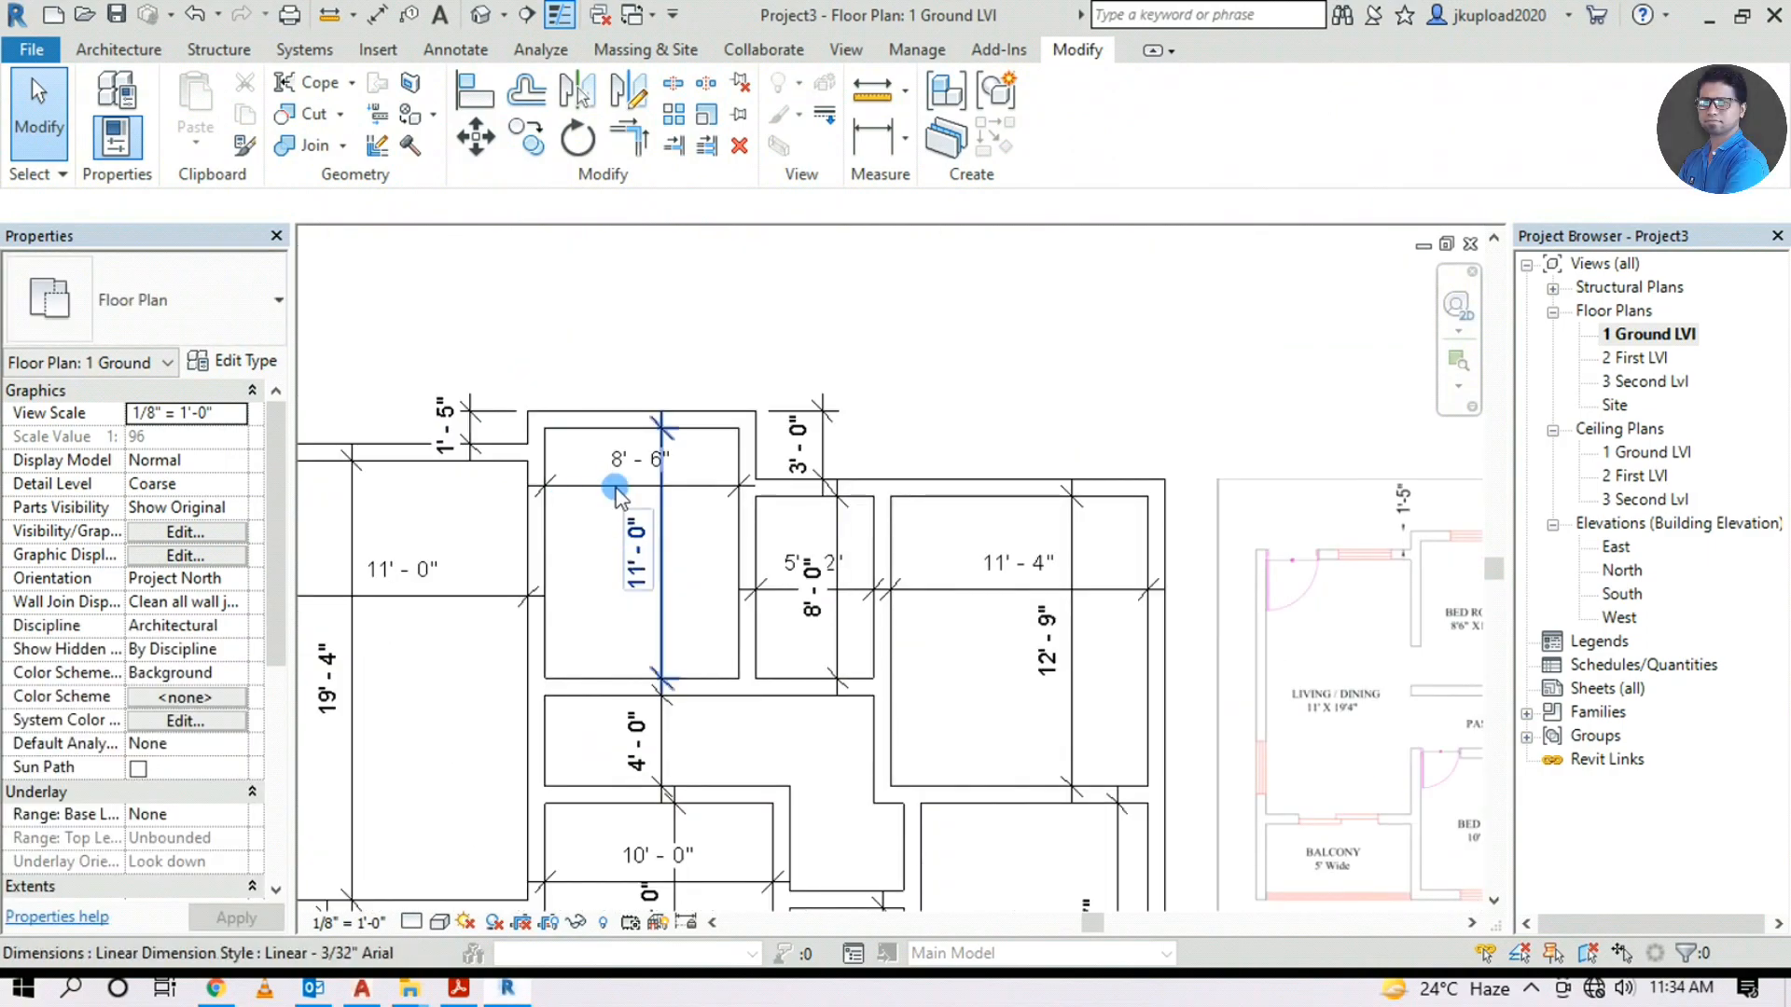
scroll(653, 502, down, 1)
middle_drag(1345, 573, 983, 572)
scroll(983, 569, up, 2)
scroll(836, 519, up, 2)
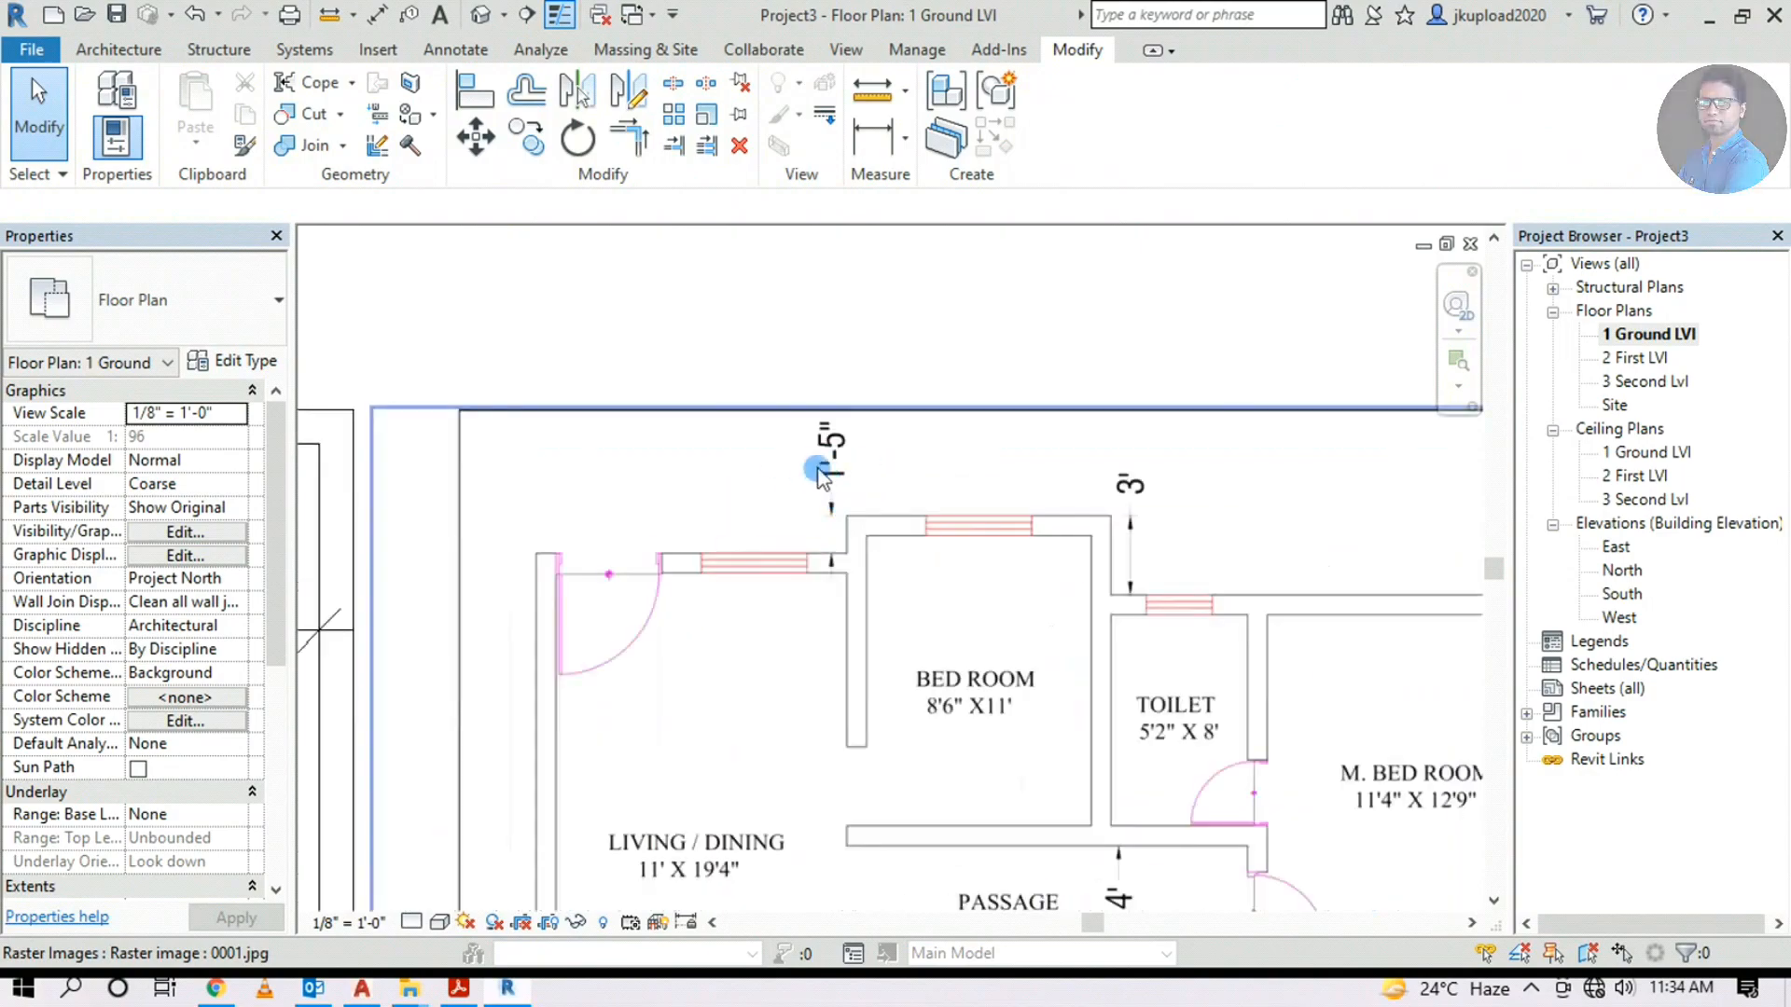
scroll(1007, 719, down, 2)
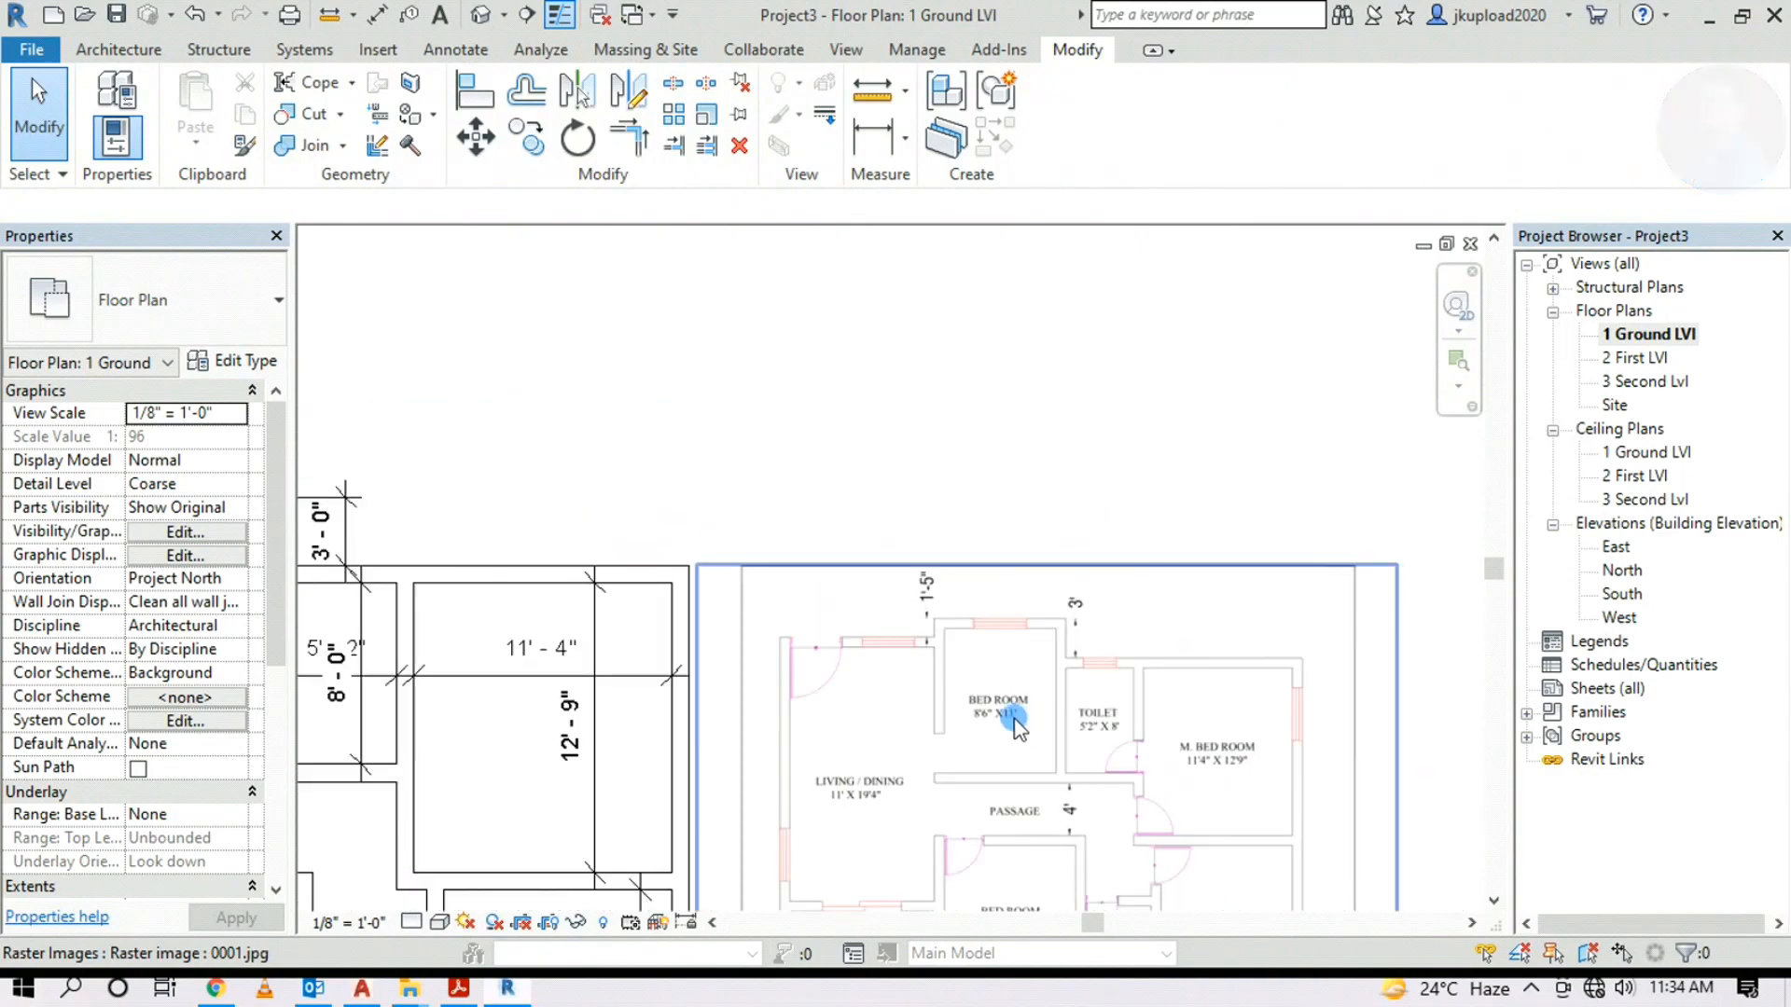
scroll(467, 672, up, 2)
middle_drag(452, 649, 580, 629)
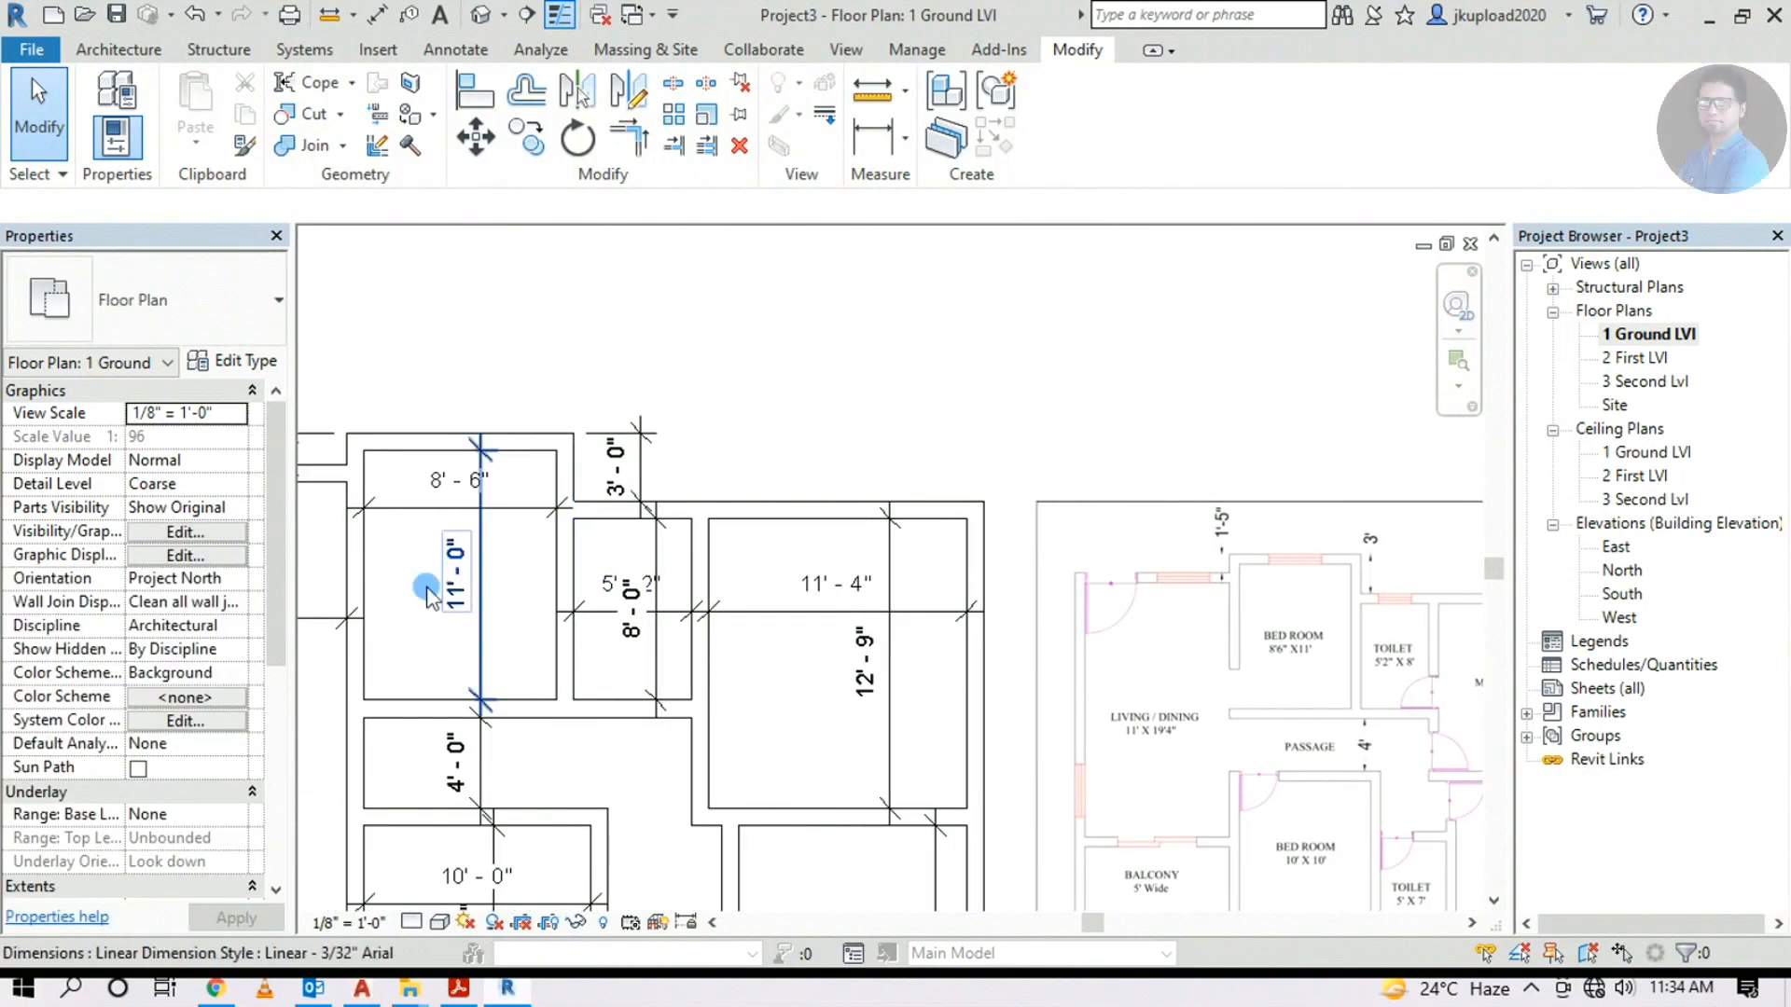
scroll(644, 533, down, 1)
scroll(620, 634, up, 3)
scroll(580, 522, down, 3)
middle_drag(981, 579, 1144, 507)
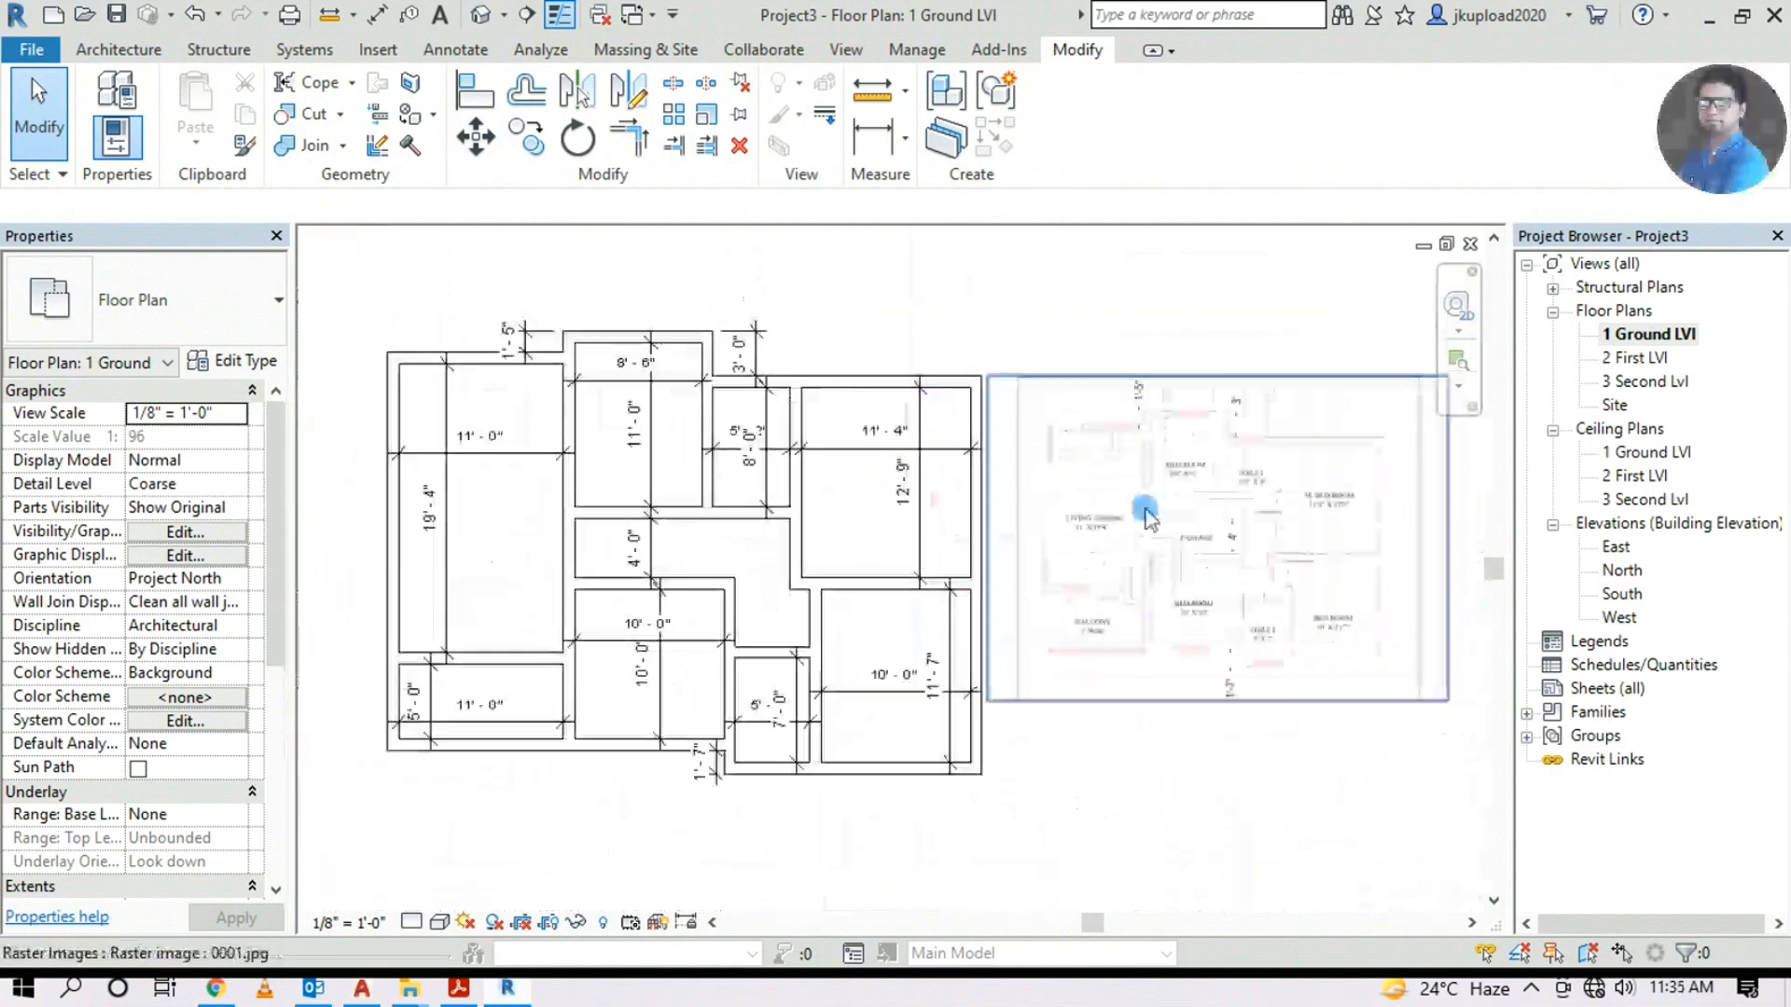
scroll(756, 608, down, 2)
scroll(755, 607, up, 1)
middle_drag(756, 608, 808, 503)
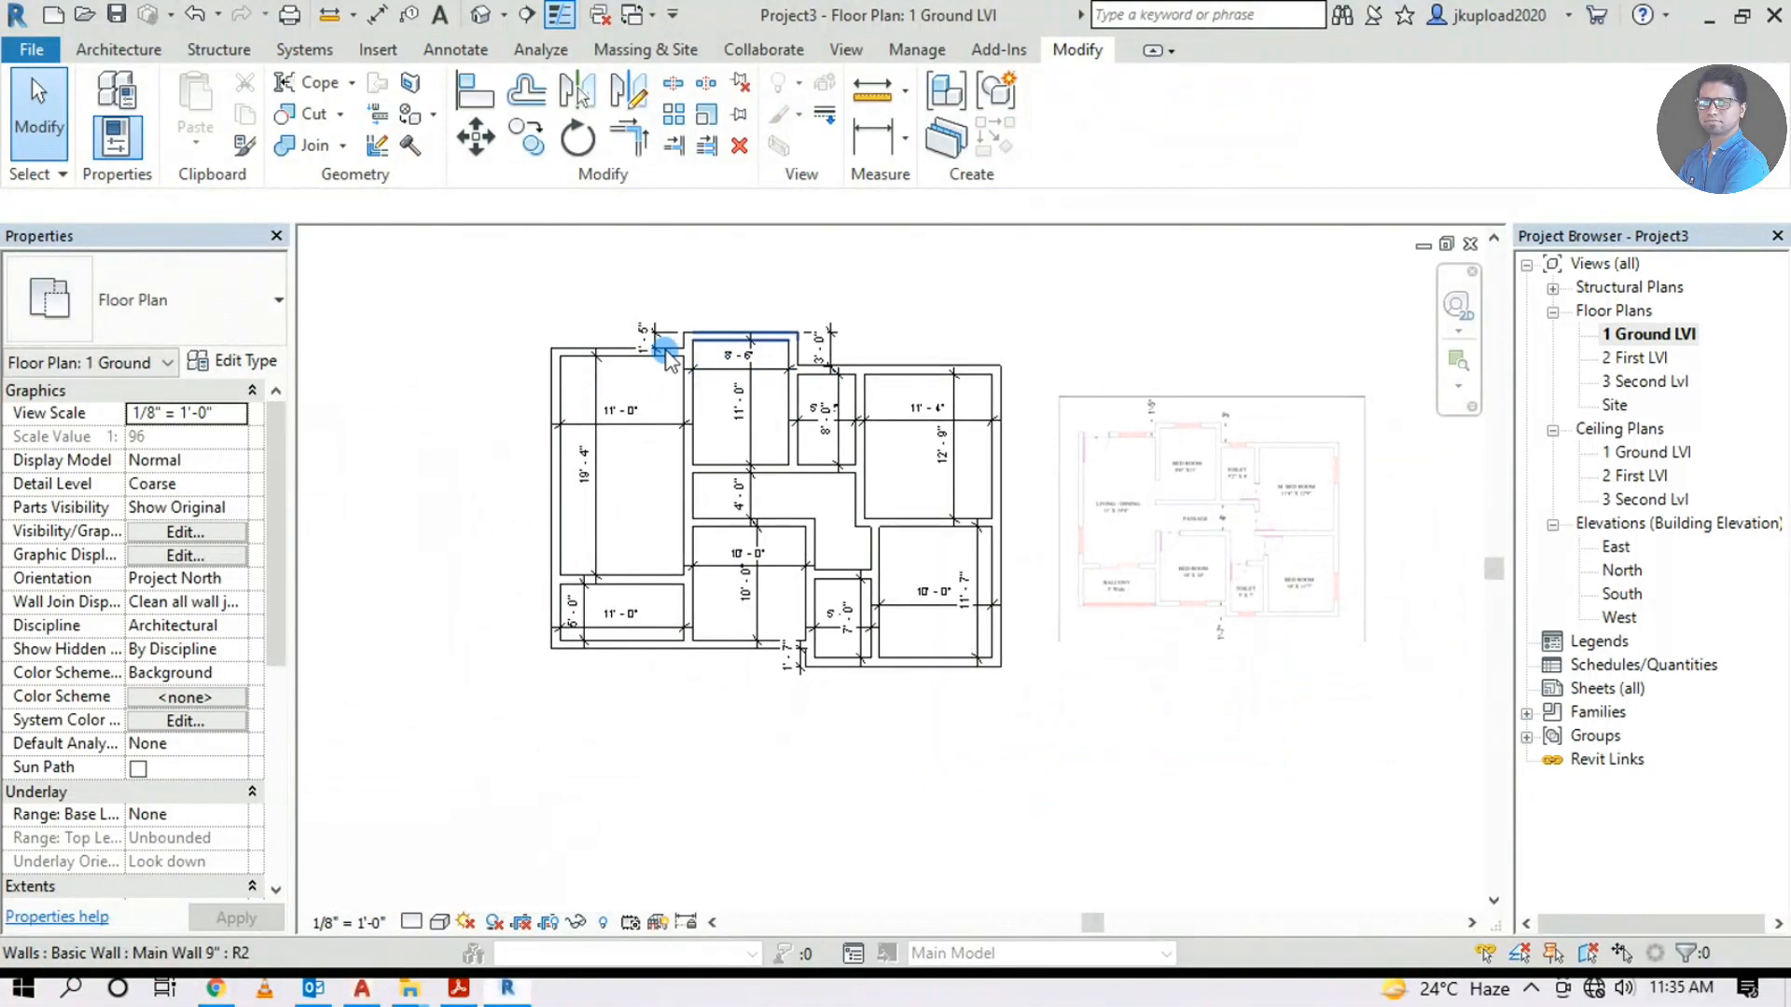
Open the default 3D view in Realistic visual style and orbit to a low side view
click(483, 15)
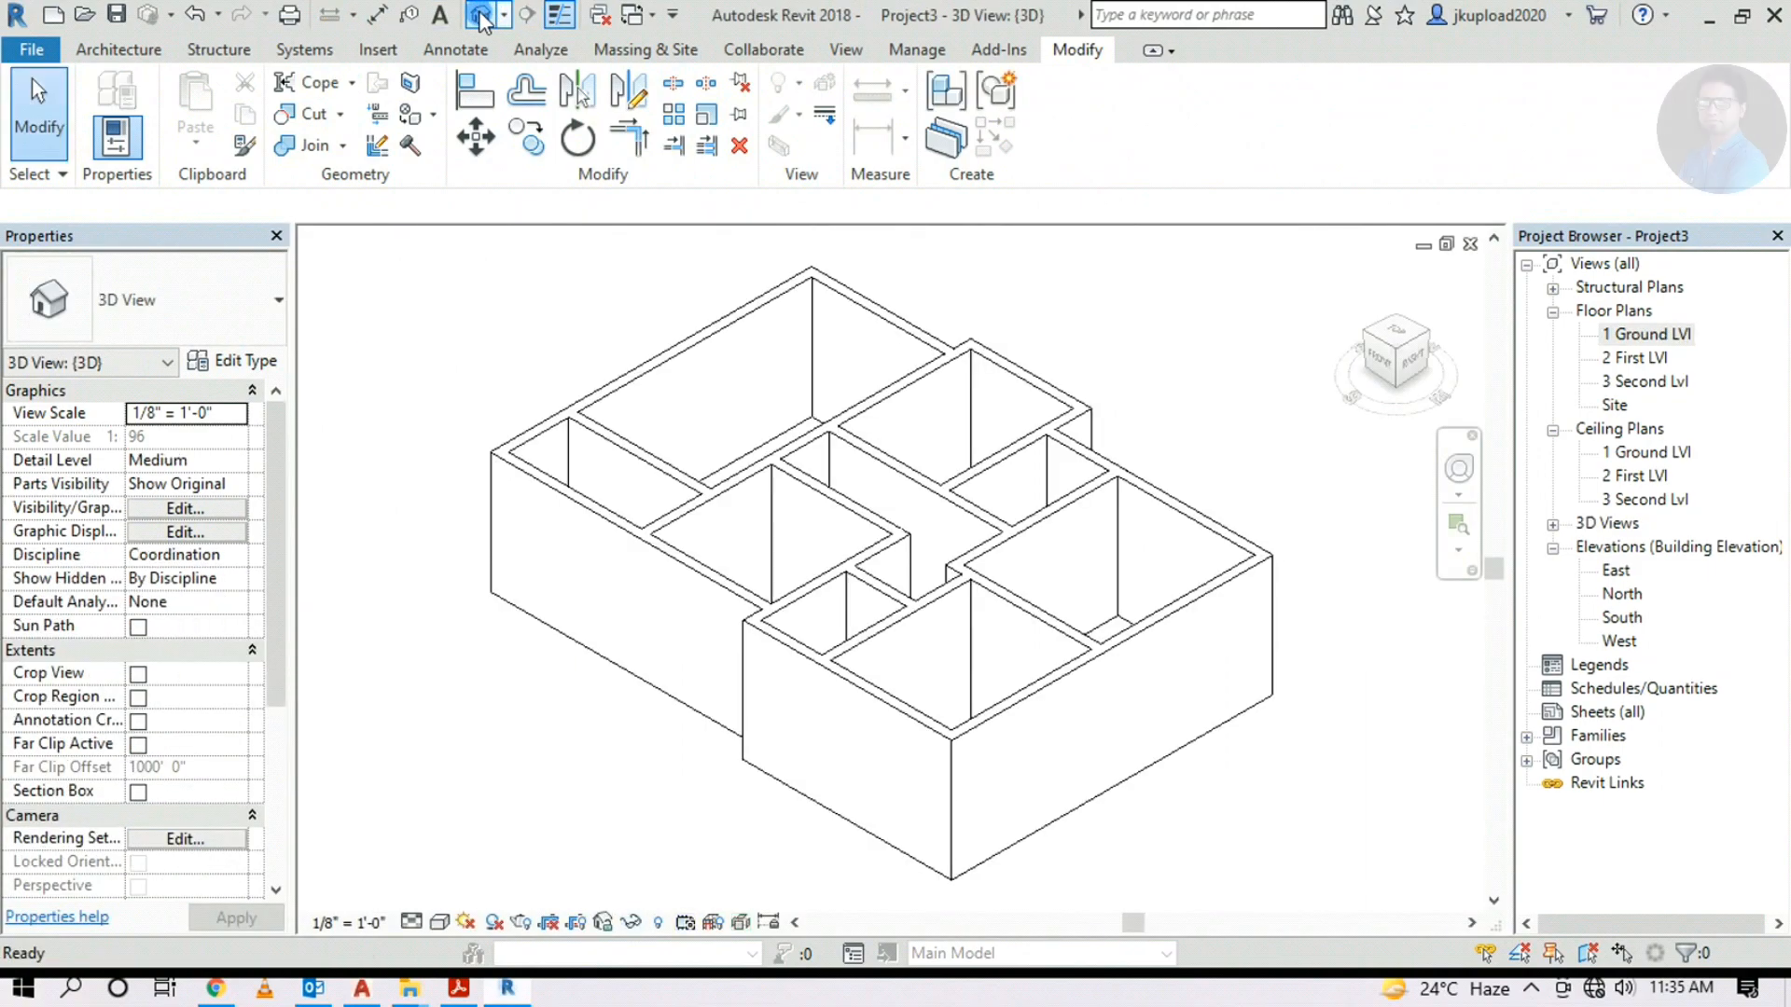
click(422, 925)
click(504, 868)
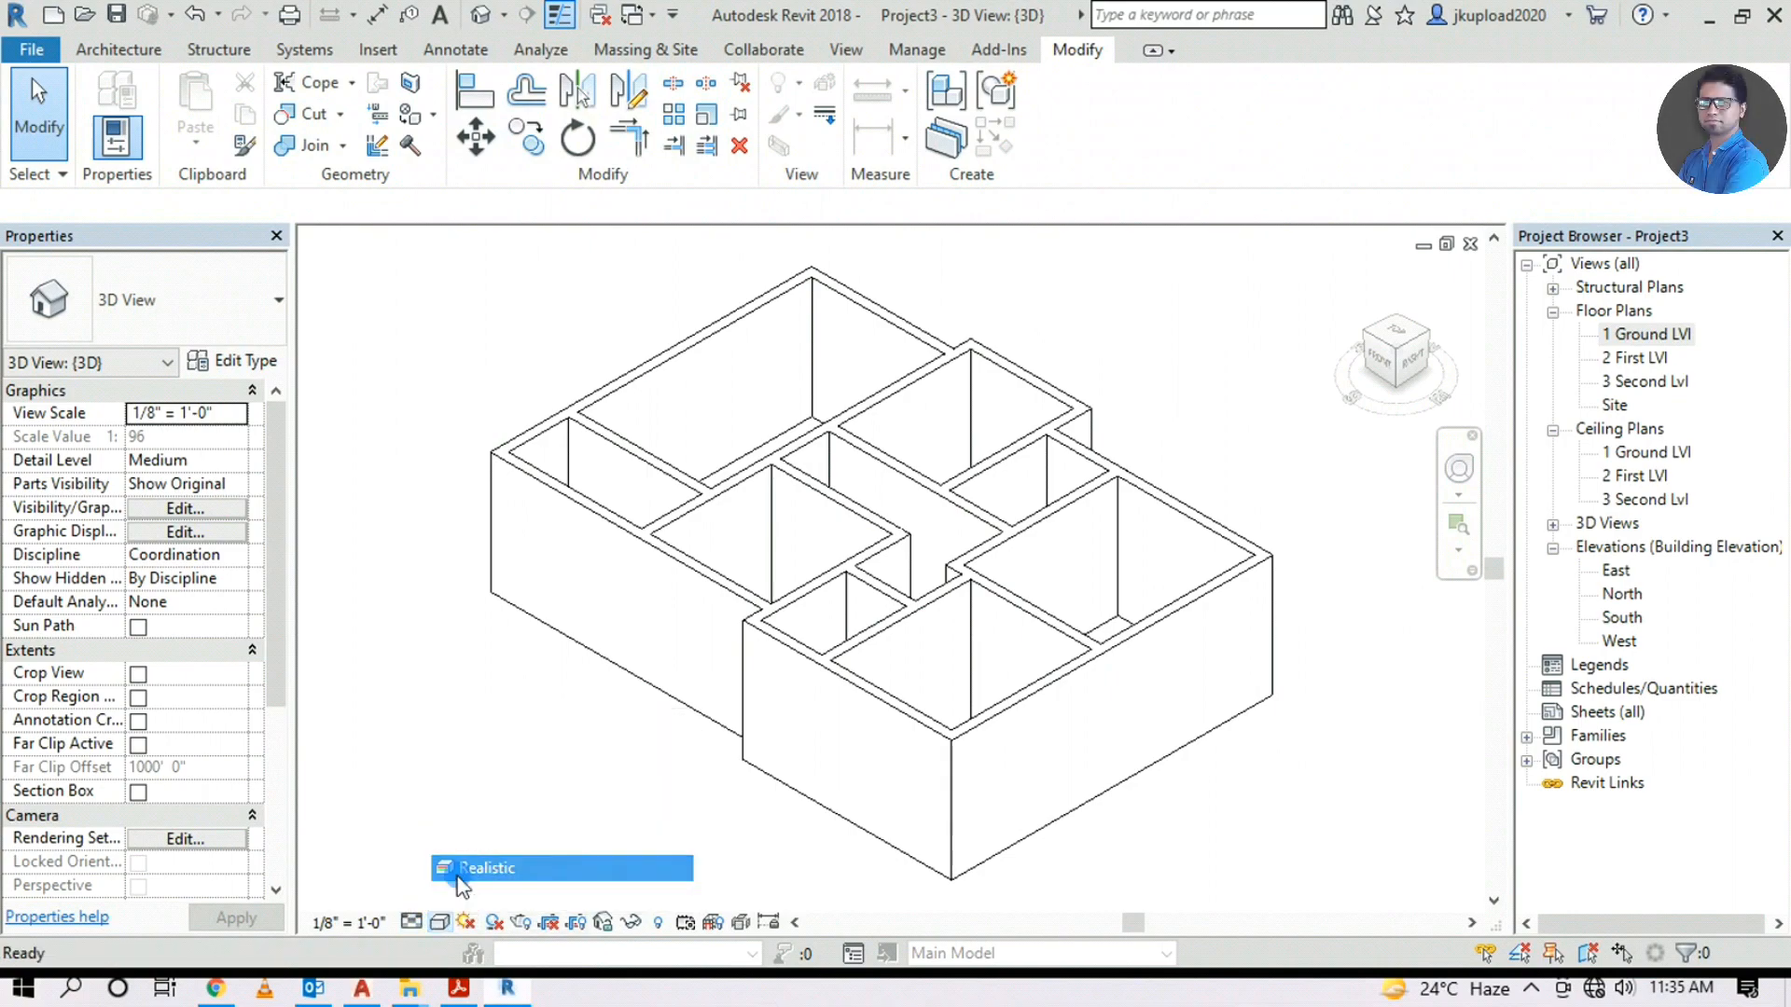
shift+middle_drag(788, 773, 1026, 672)
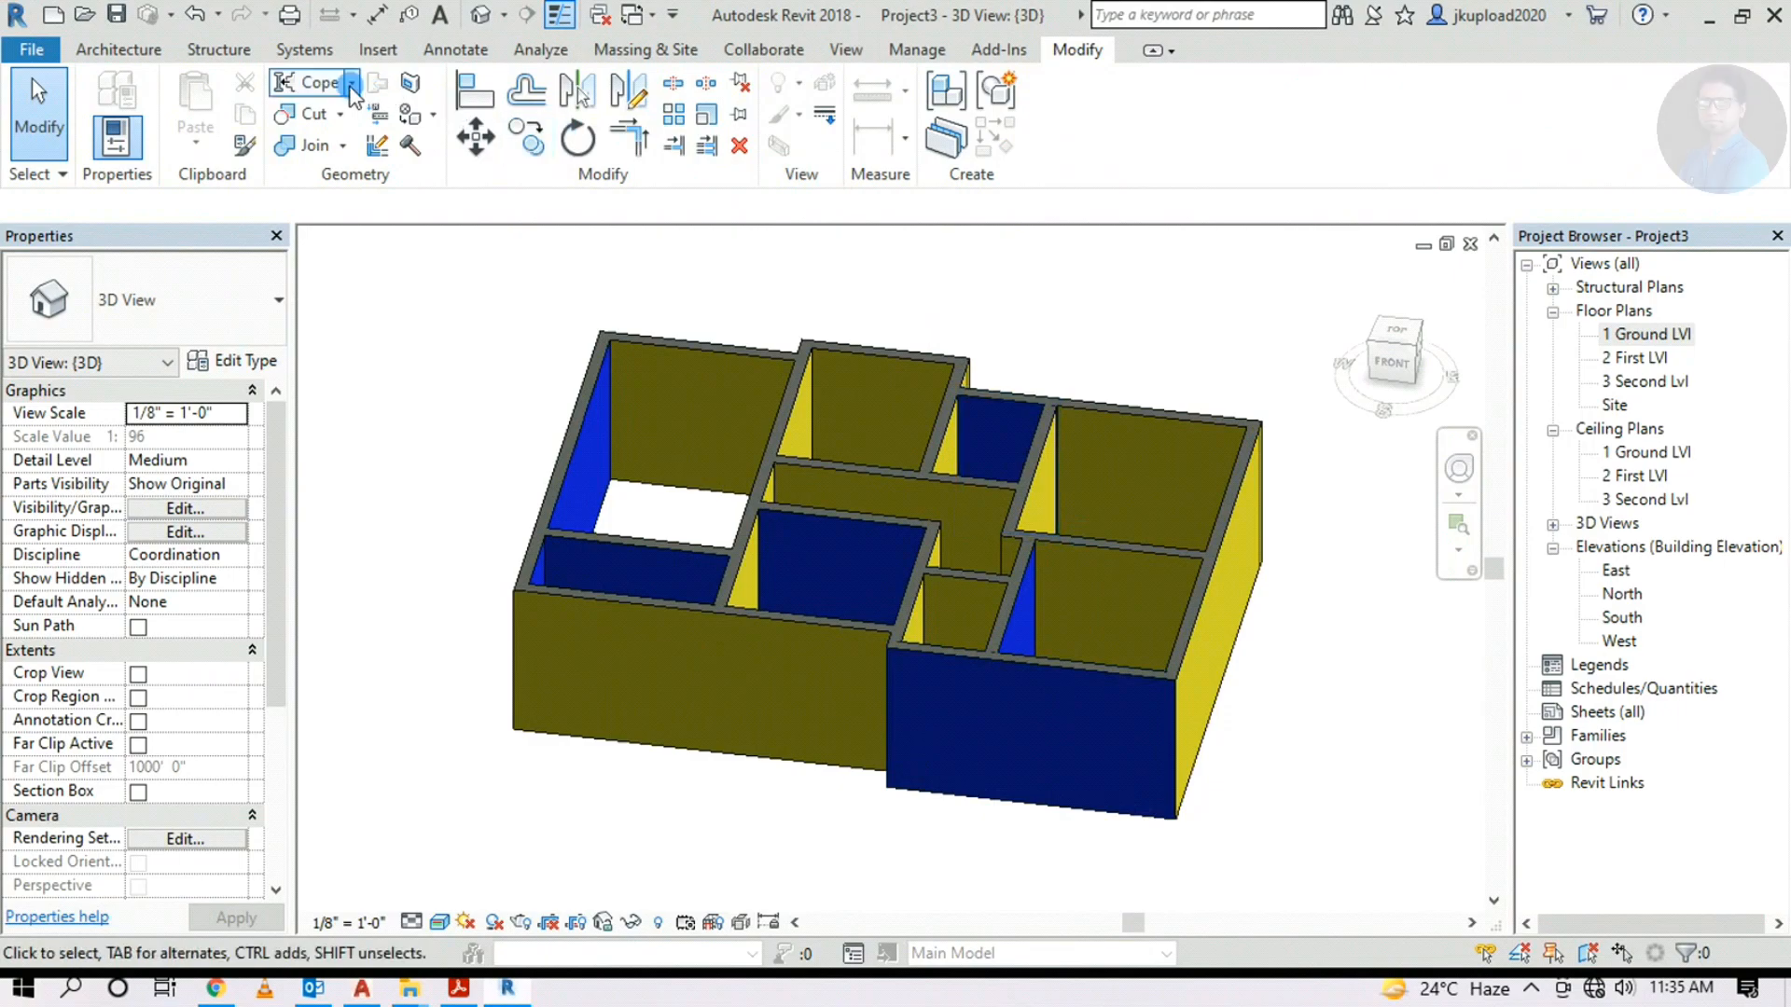
Paint the blue front wall face with the Ext Paint Main Wall material
click(410, 129)
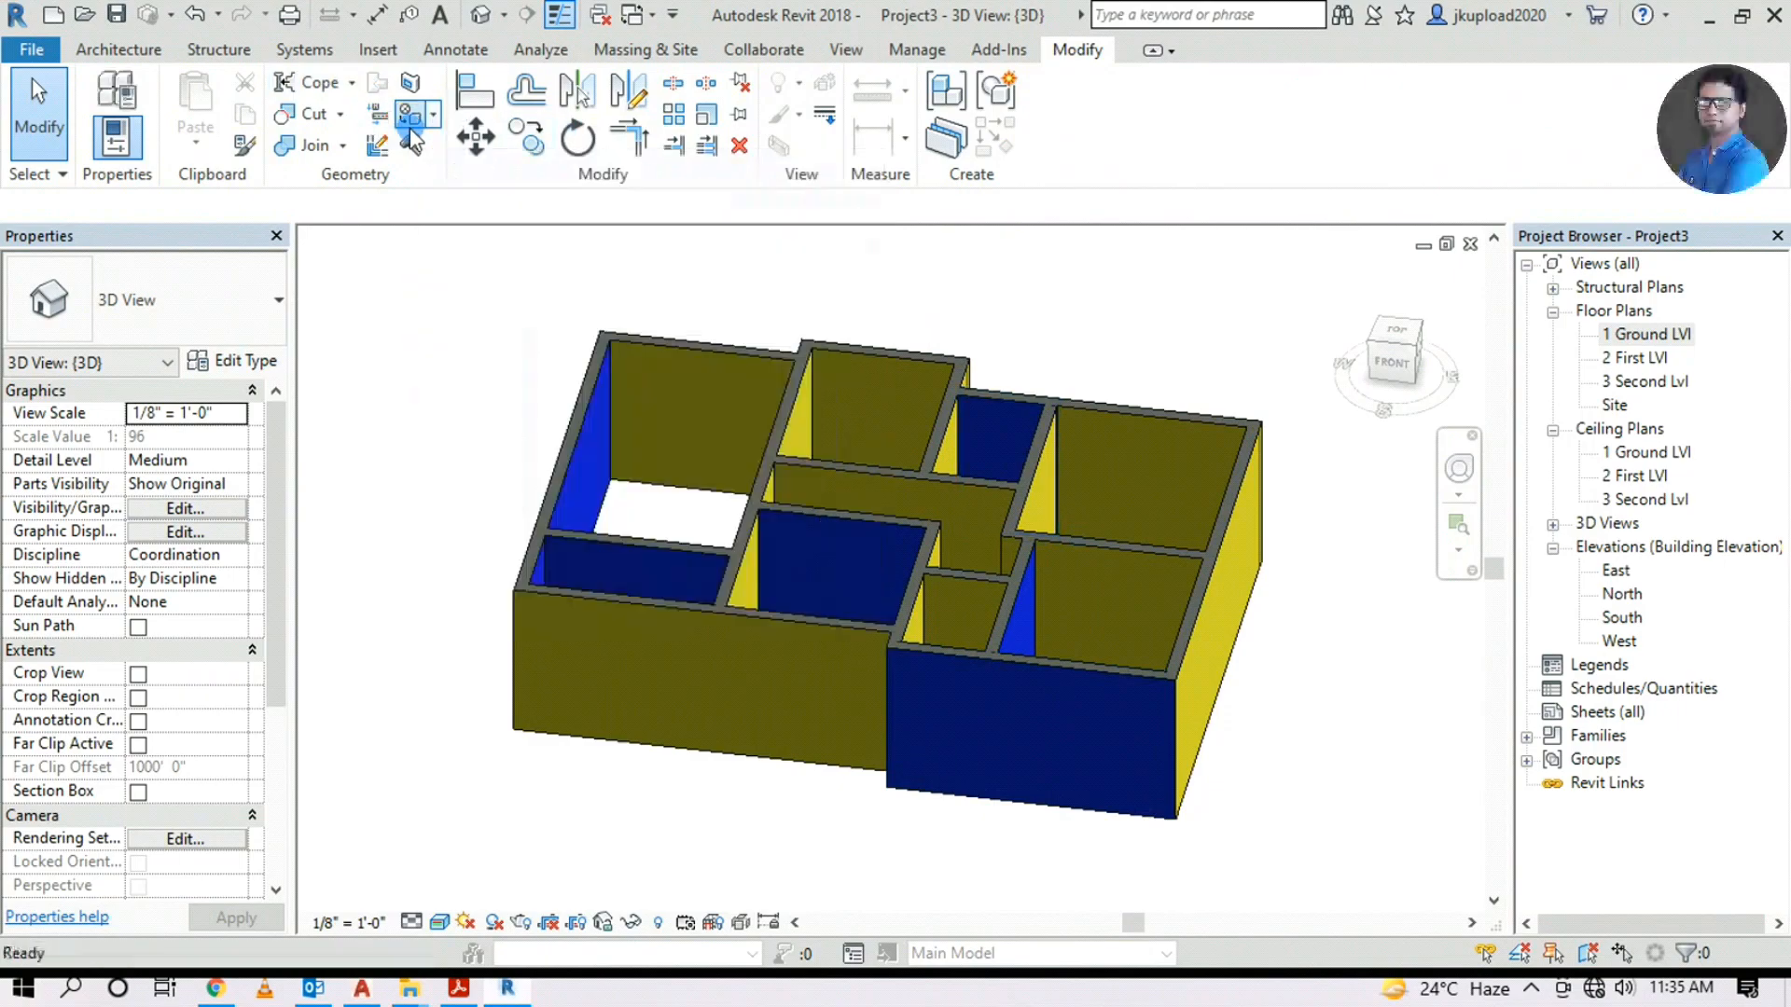
scroll(300, 607, down, 5)
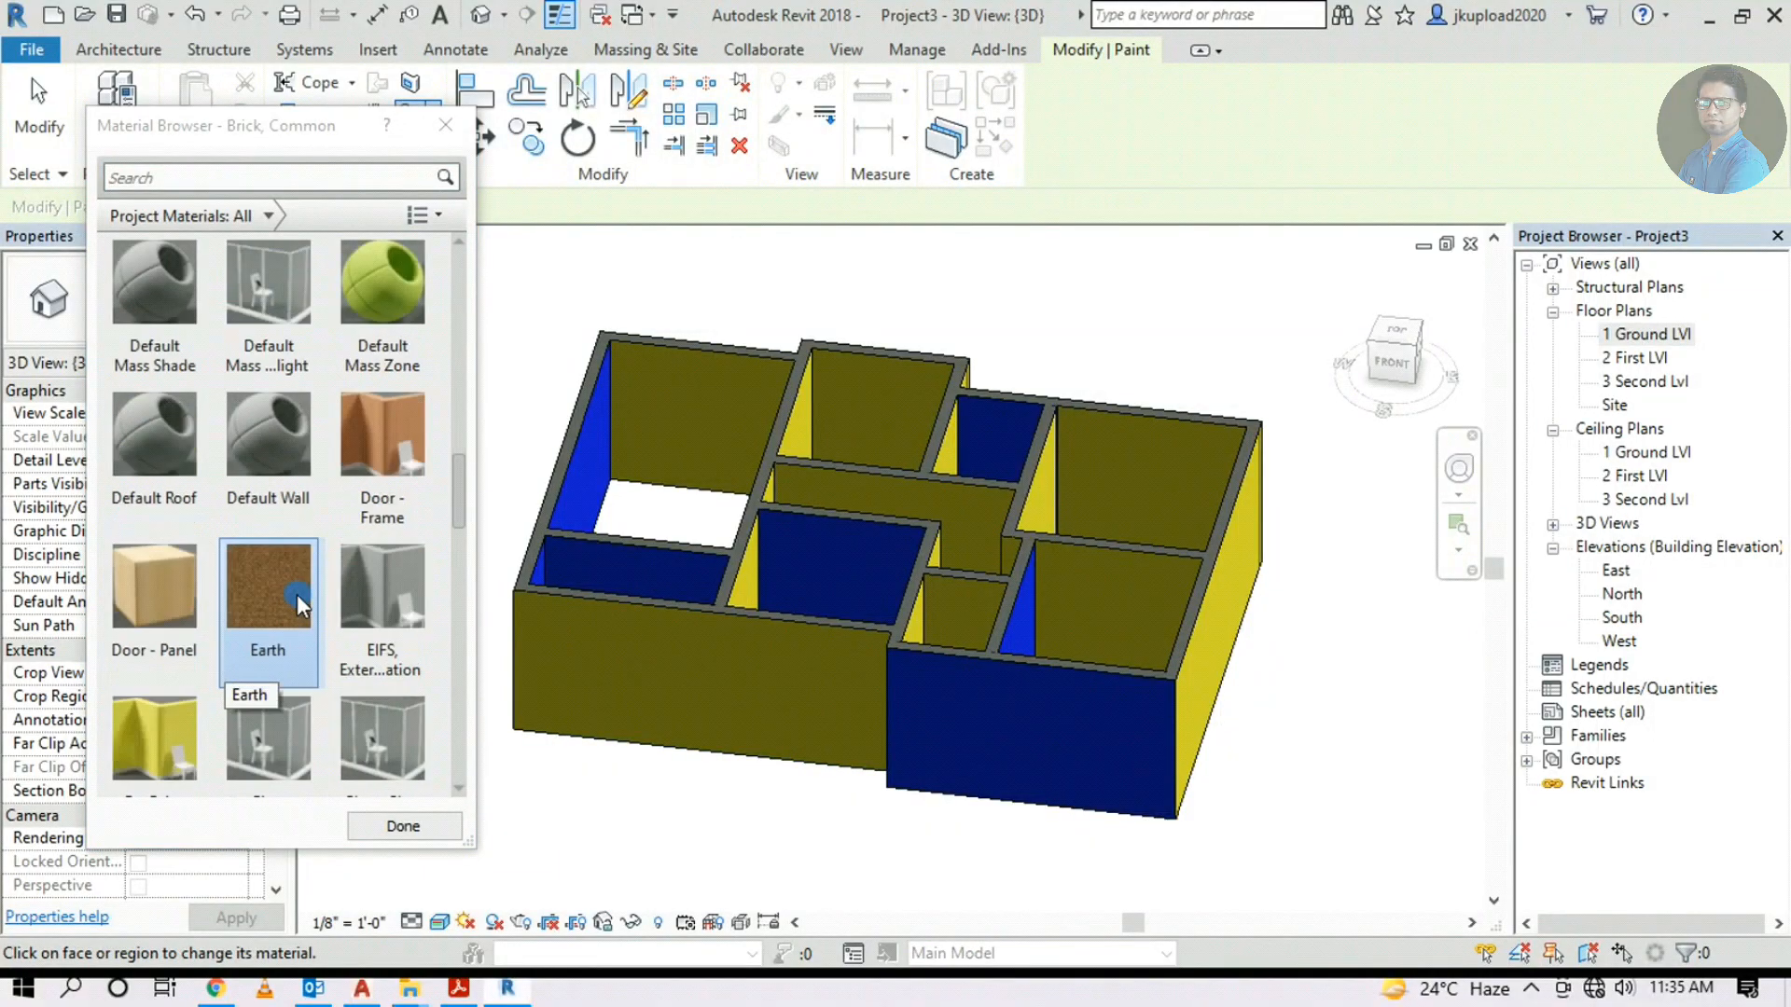
scroll(297, 593, down, 5)
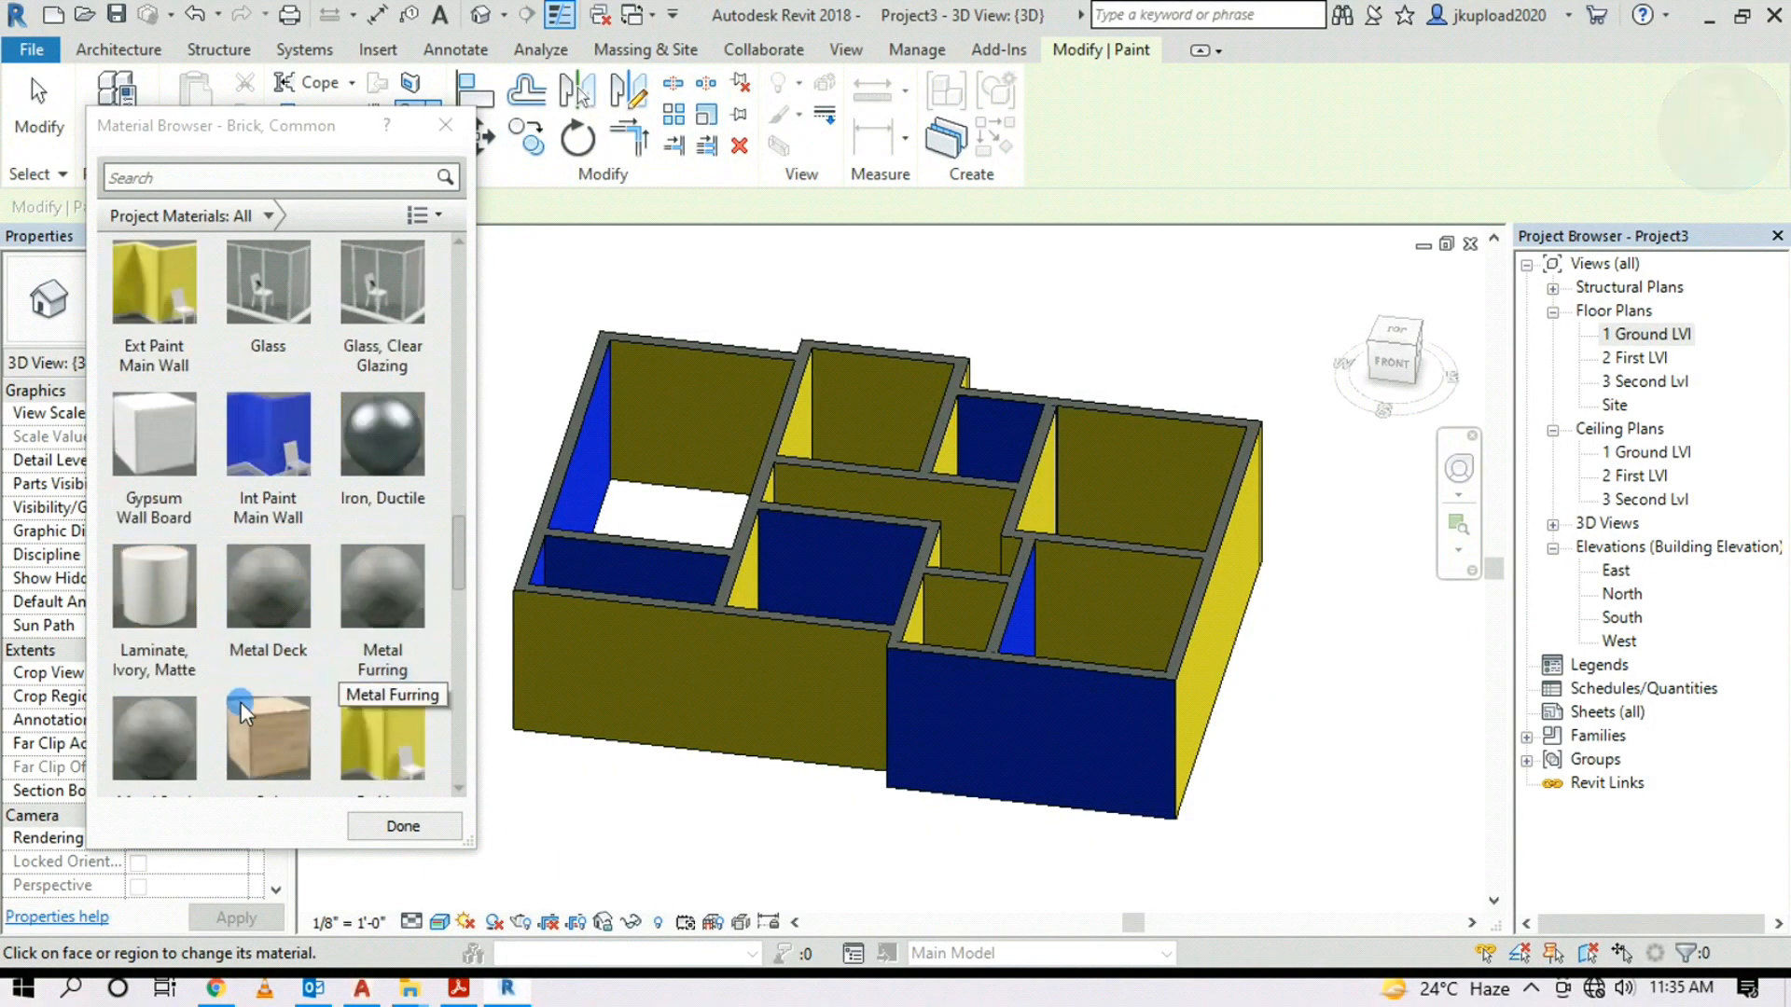
click(151, 310)
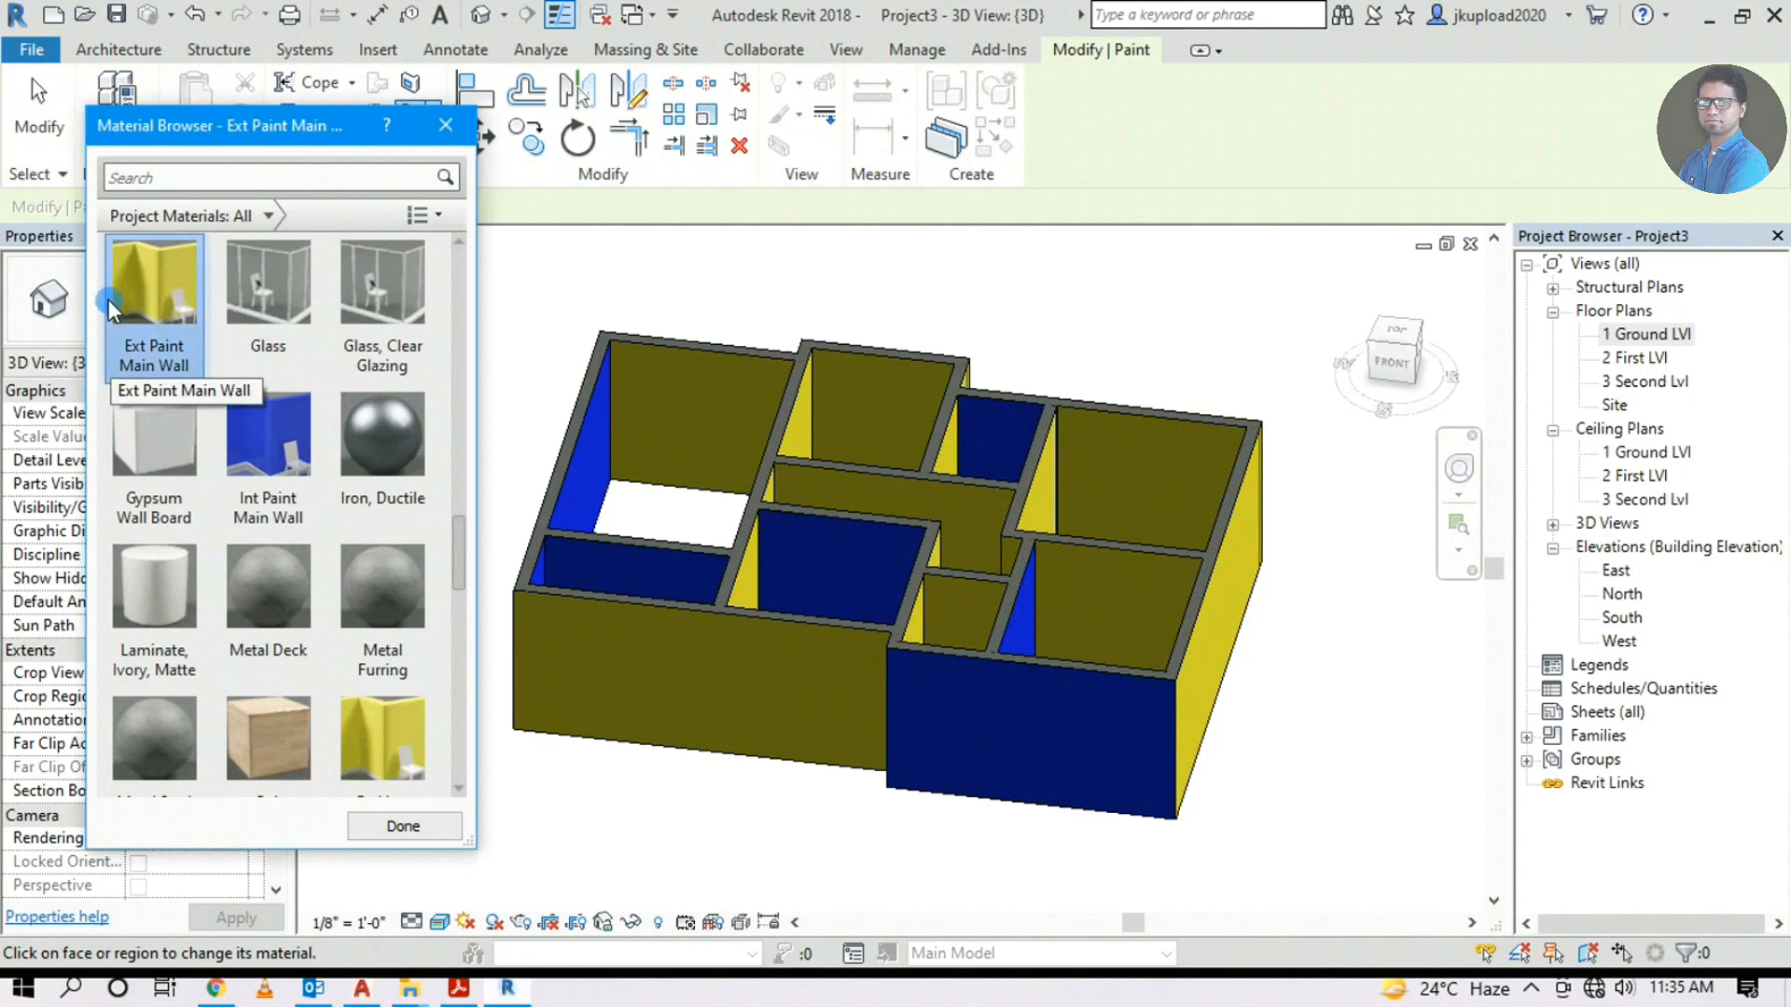
scroll(383, 728, down, 1)
click(1024, 742)
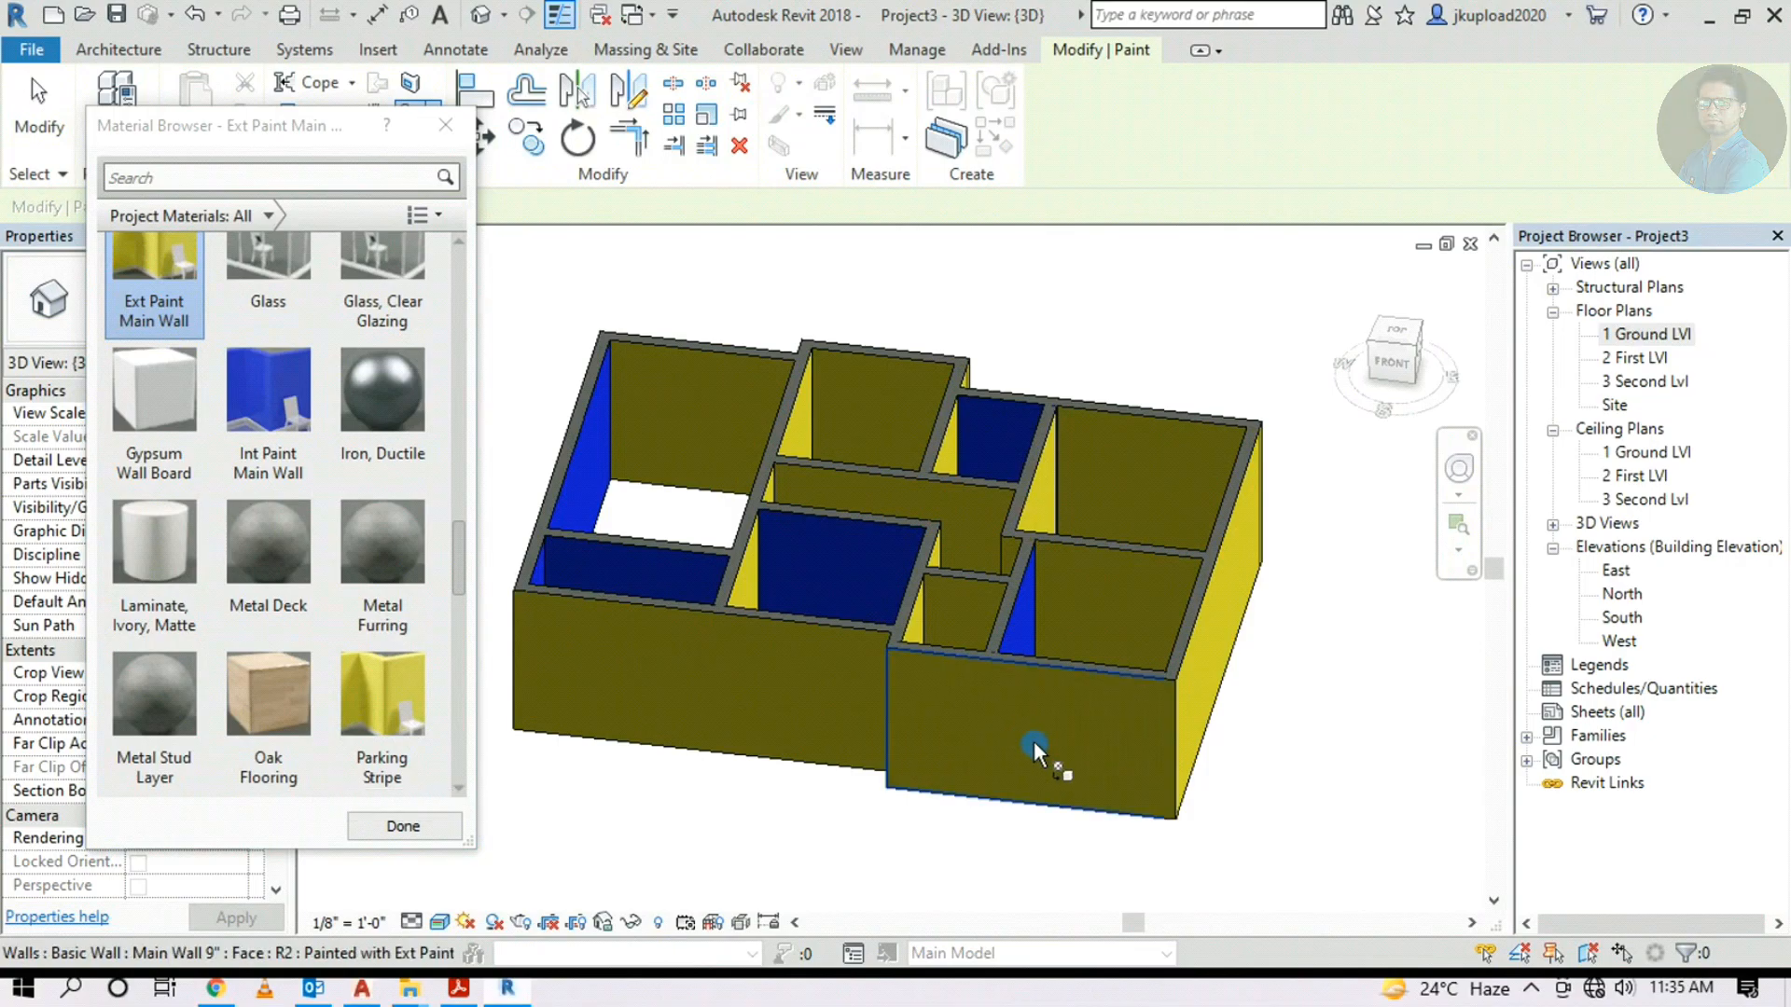
Orbit around the building and paint the remaining blue outer faces and wall end with Ext Paint
shift+middle_drag(754, 729, 1197, 663)
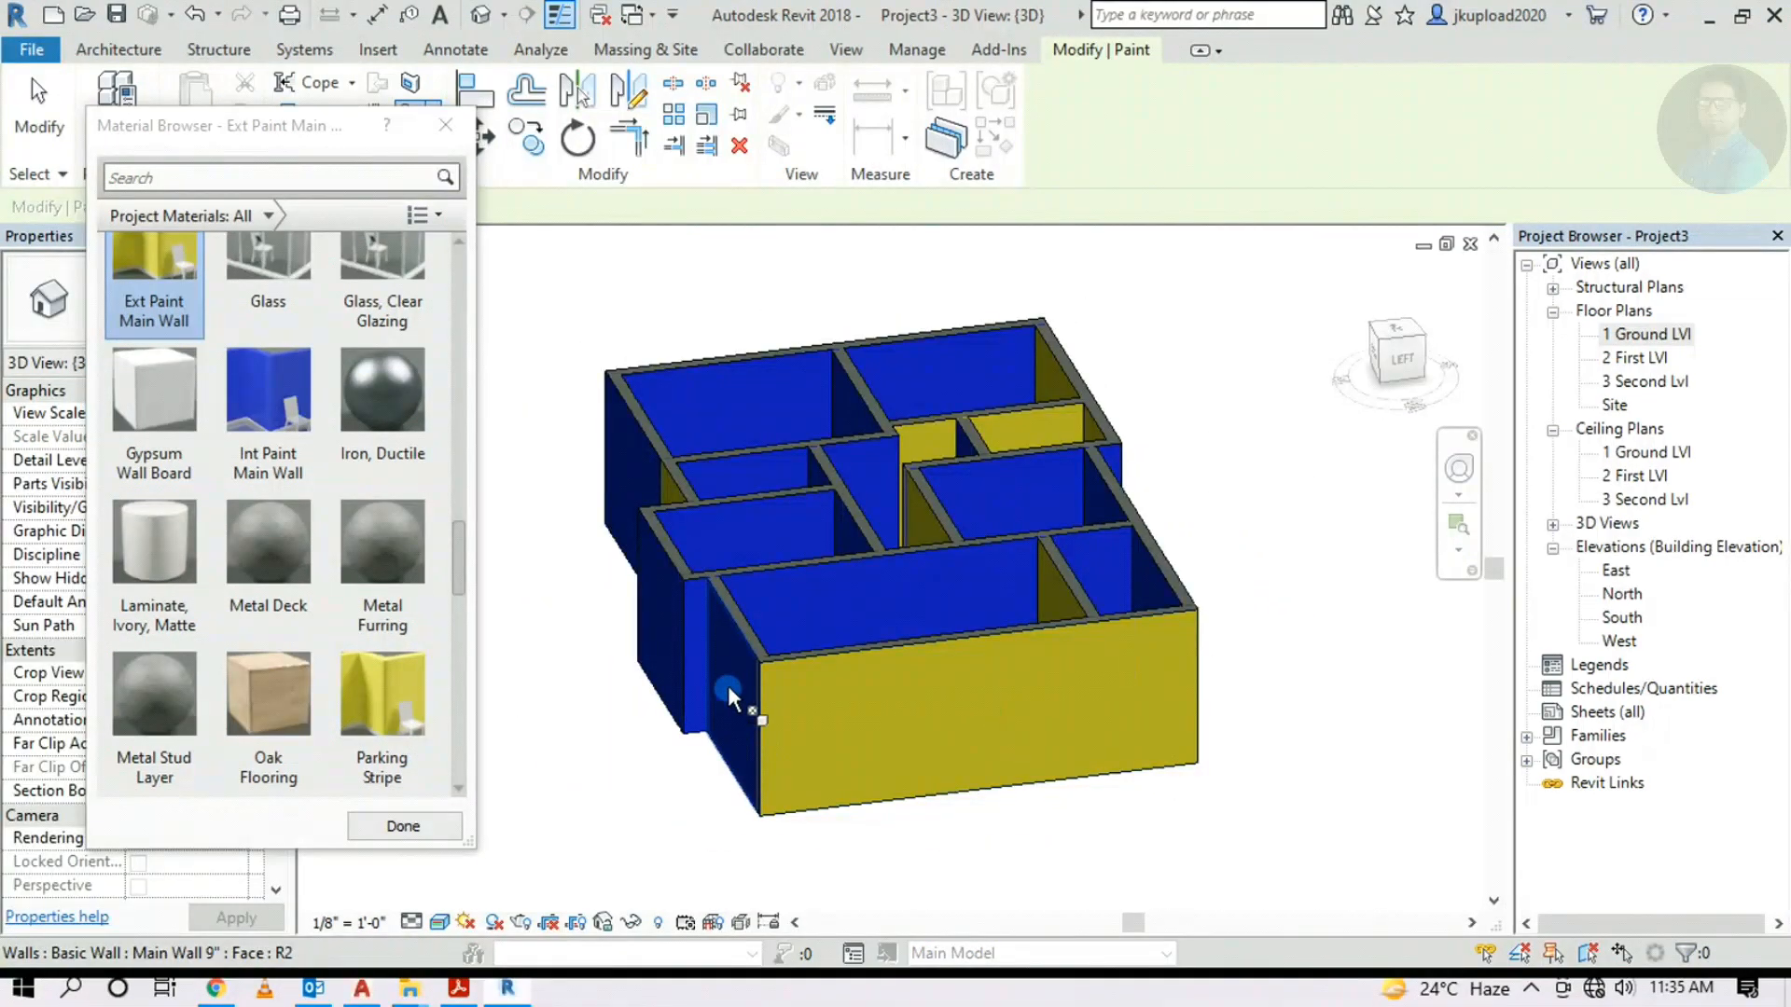
shift+middle_drag(696, 738, 808, 692)
click(806, 684)
scroll(882, 686, up, 4)
click(876, 662)
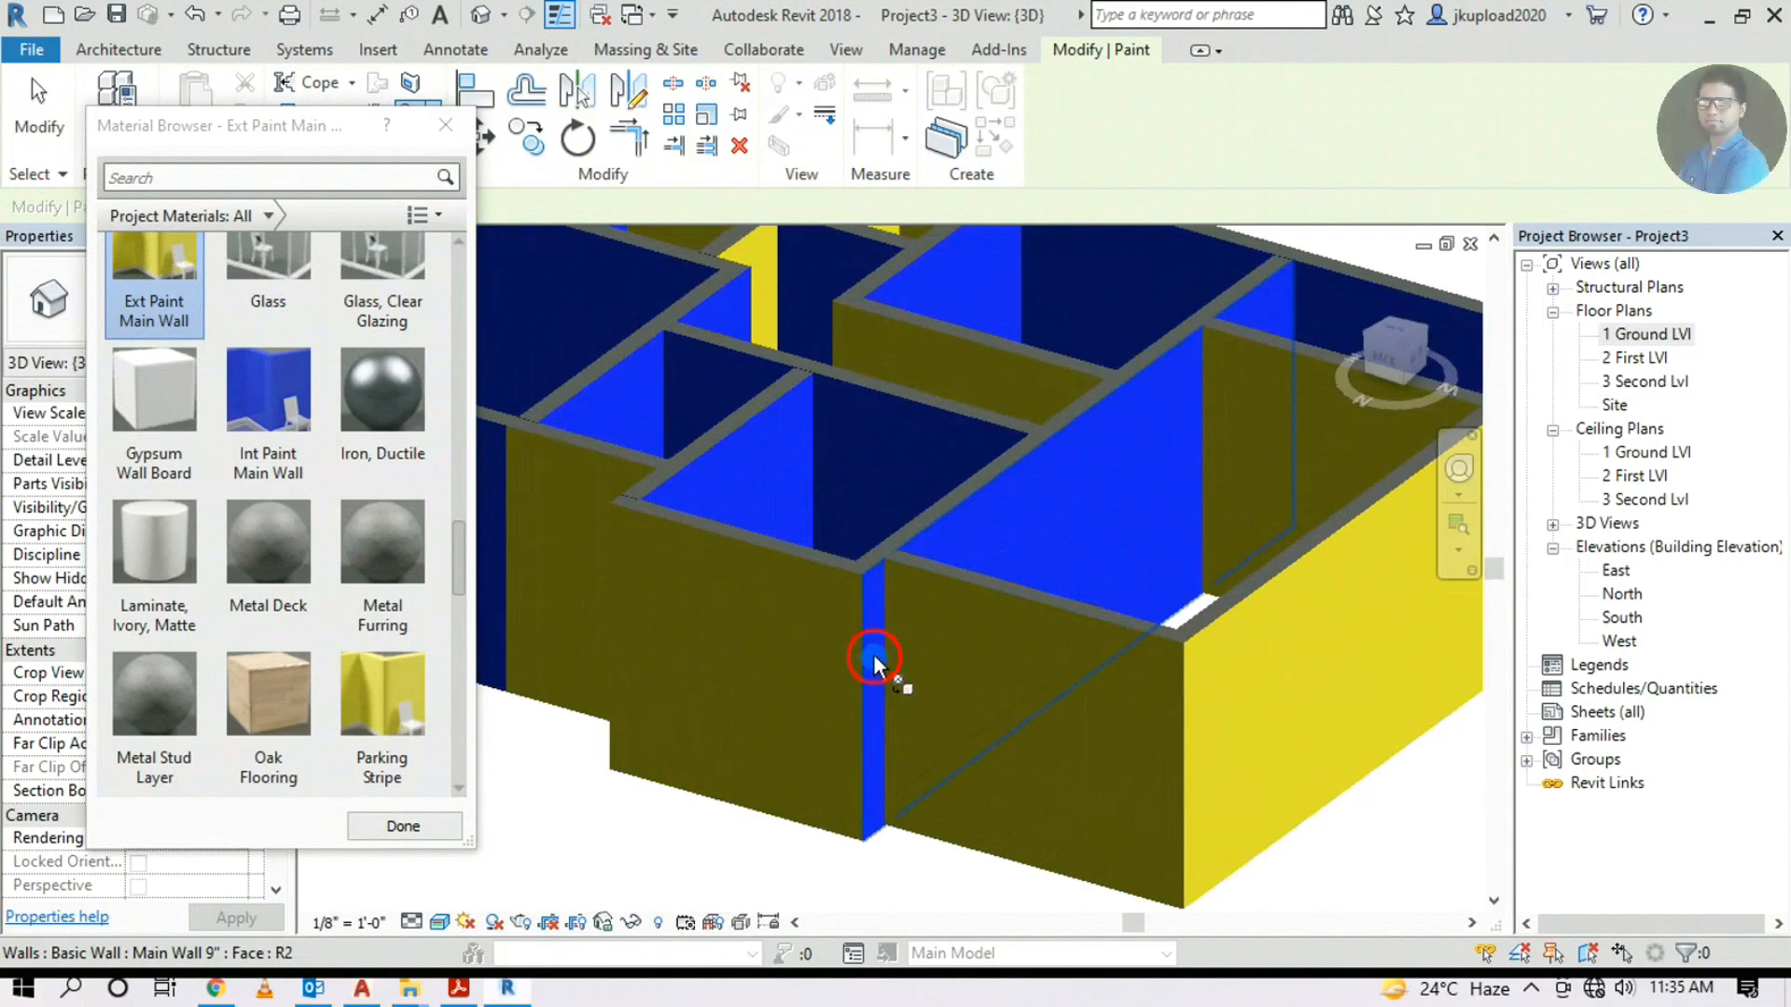
mouse_move(669, 686)
shift+middle_down()
mouse_move(928, 712)
mouse_move(799, 731)
mouse_move(694, 730)
mouse_move(1203, 680)
mouse_move(942, 700)
shift+middle_up()
click(821, 730)
scroll(1016, 695, down, 2)
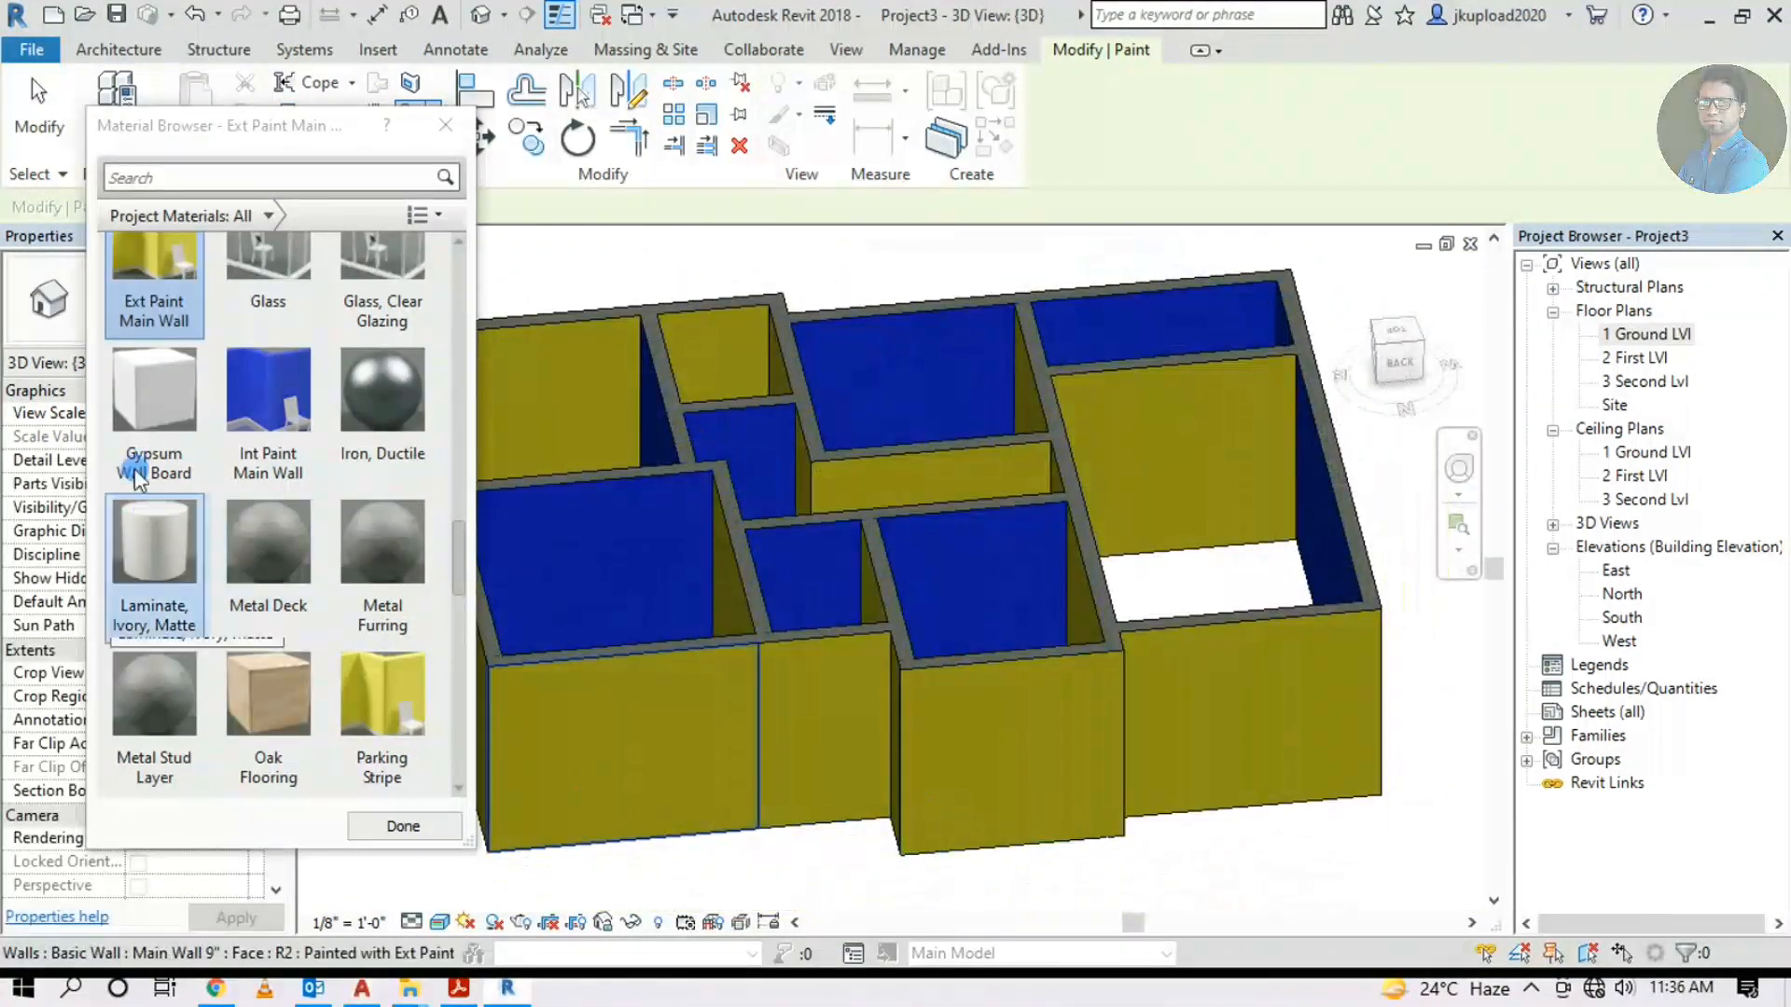
Paint the yellow interior wall faces blue with Int Paint Main Wall
click(253, 392)
scroll(680, 612, up, 4)
click(746, 523)
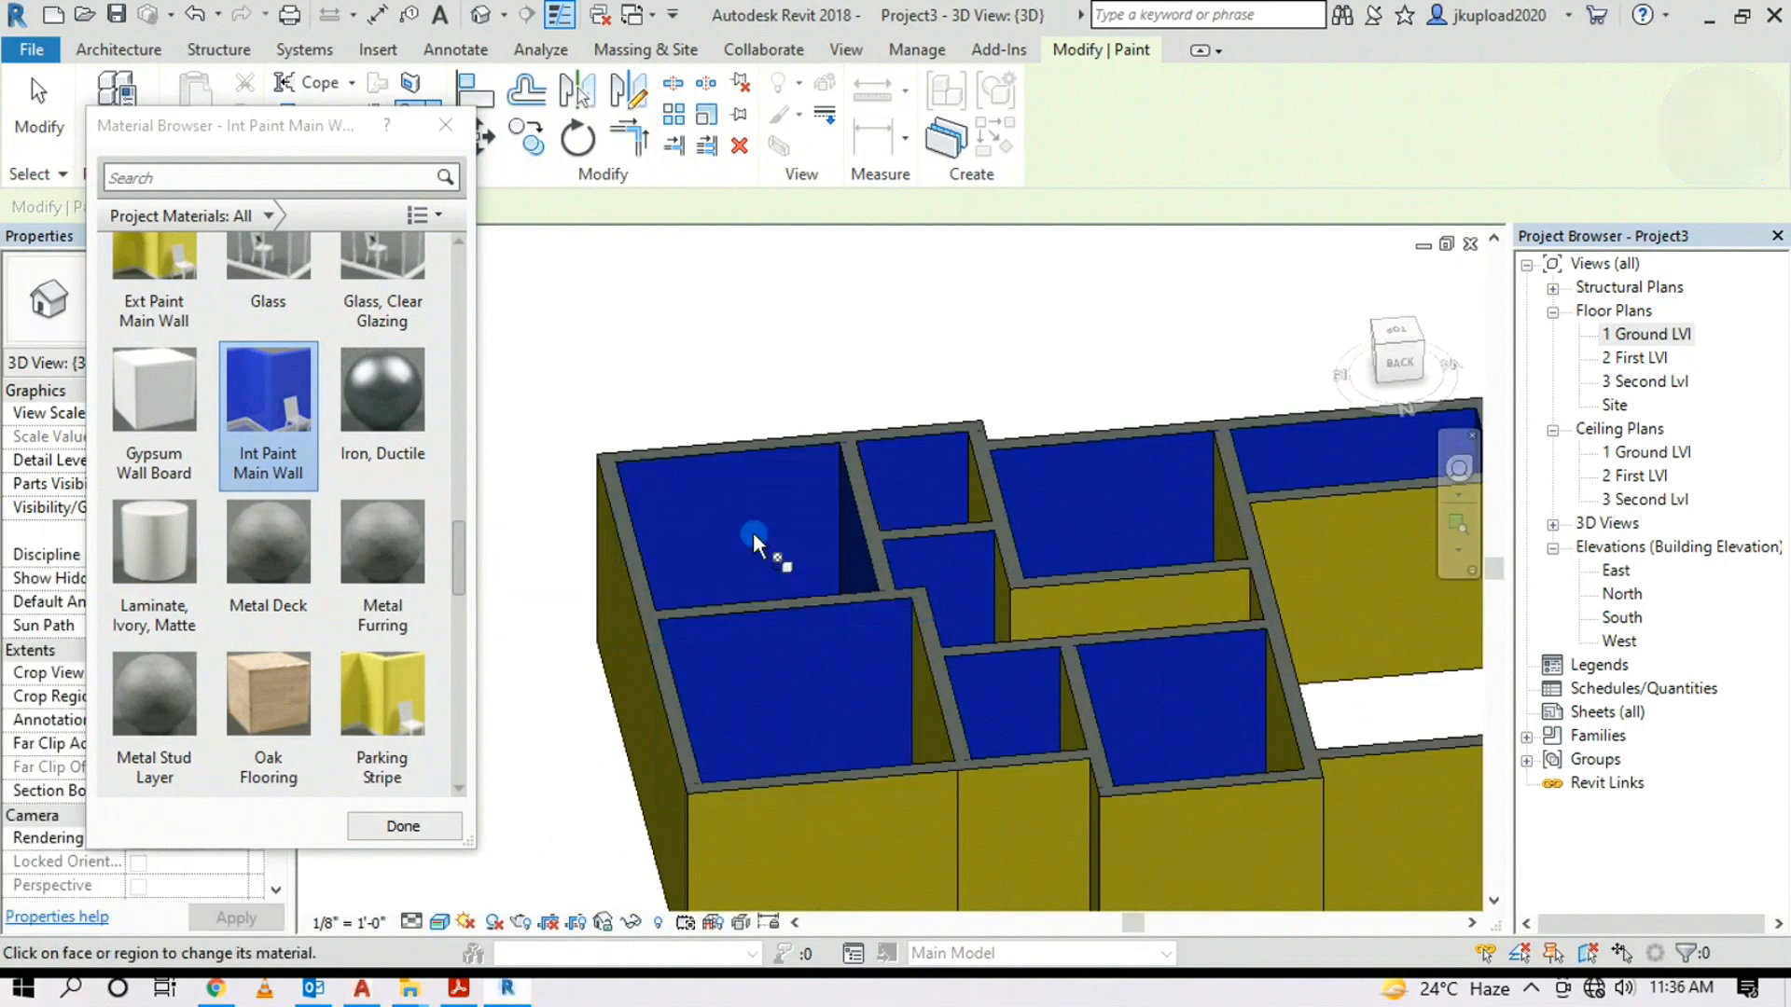
click(1127, 608)
mouse_move(1106, 603)
shift+middle_down()
mouse_move(998, 596)
mouse_move(1079, 620)
shift+middle_up()
click(975, 639)
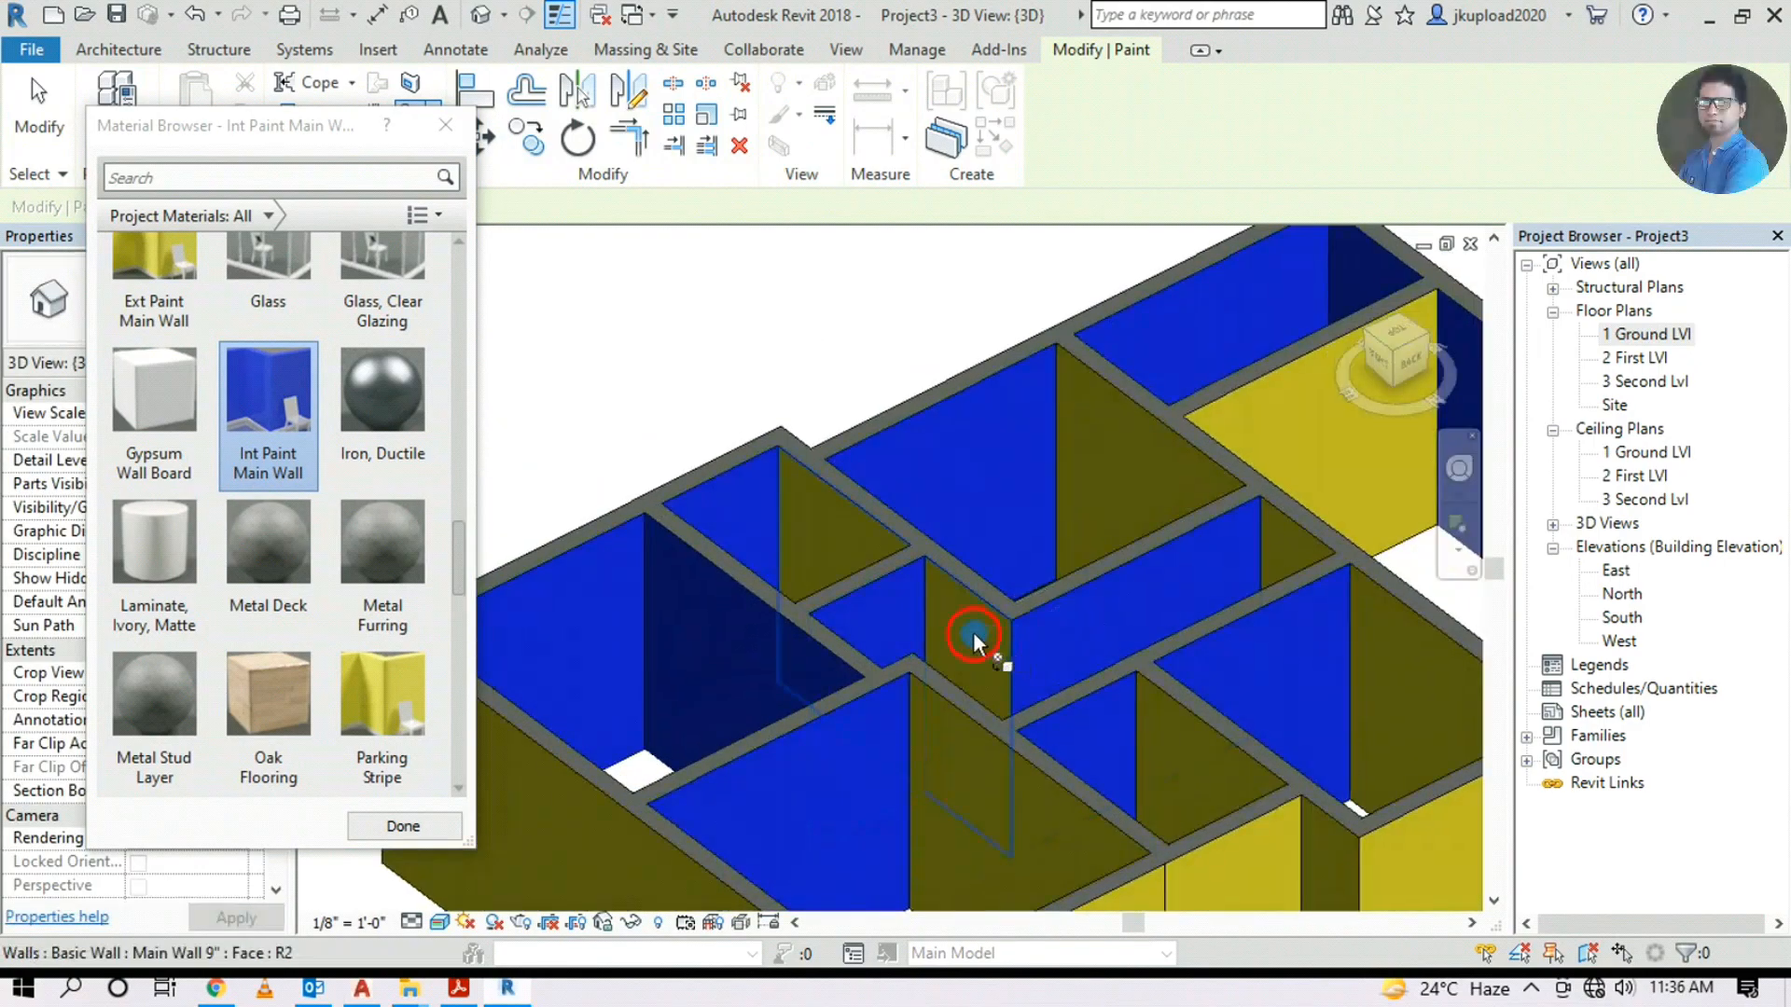
middle_drag(975, 671, 1029, 491)
click(1143, 642)
Orbit to check the painted interior from several angles, then exit Paint
shift+middle_drag(1149, 653, 1045, 578)
shift+middle_drag(1119, 643, 1039, 606)
scroll(1040, 607, down, 2)
mouse_move(1194, 639)
shift+middle_down()
mouse_move(816, 574)
mouse_move(953, 608)
mouse_move(898, 586)
shift+middle_up()
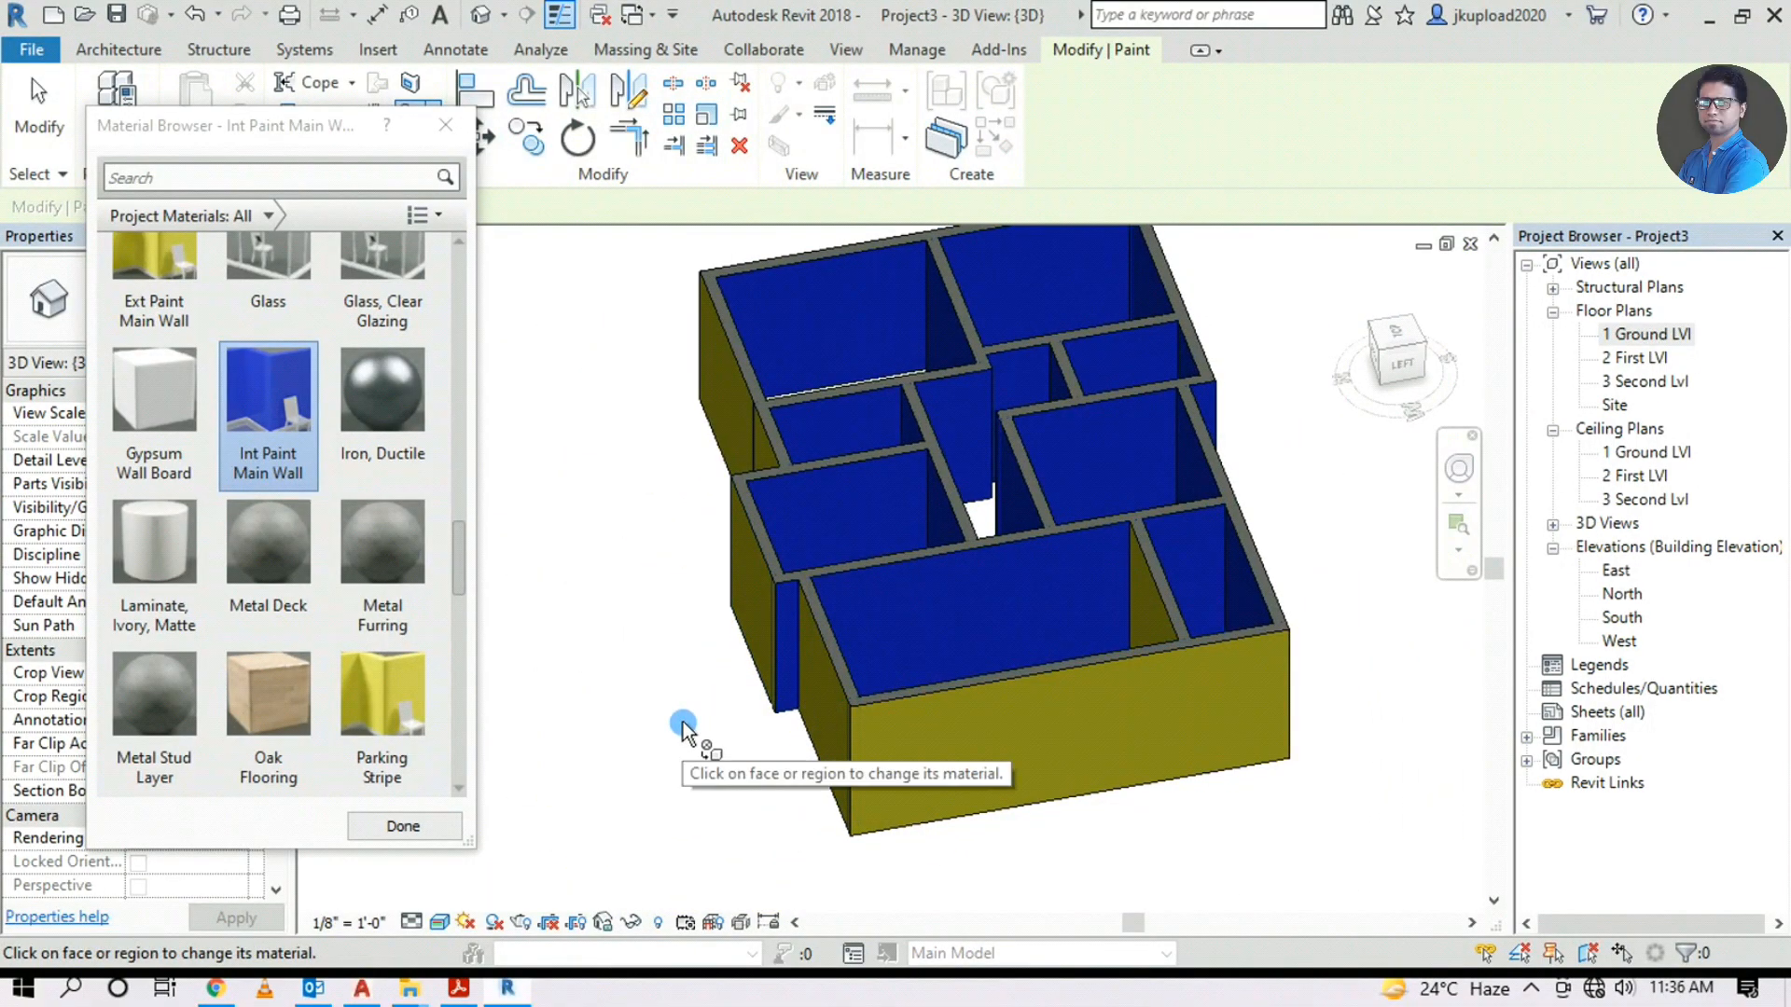
key(Escape)
scroll(787, 637, up, 5)
shift+middle_drag(786, 625, 680, 724)
Restart Paint and repaint the front and another outer wall face with Ext Paint Main Wall
click(966, 495)
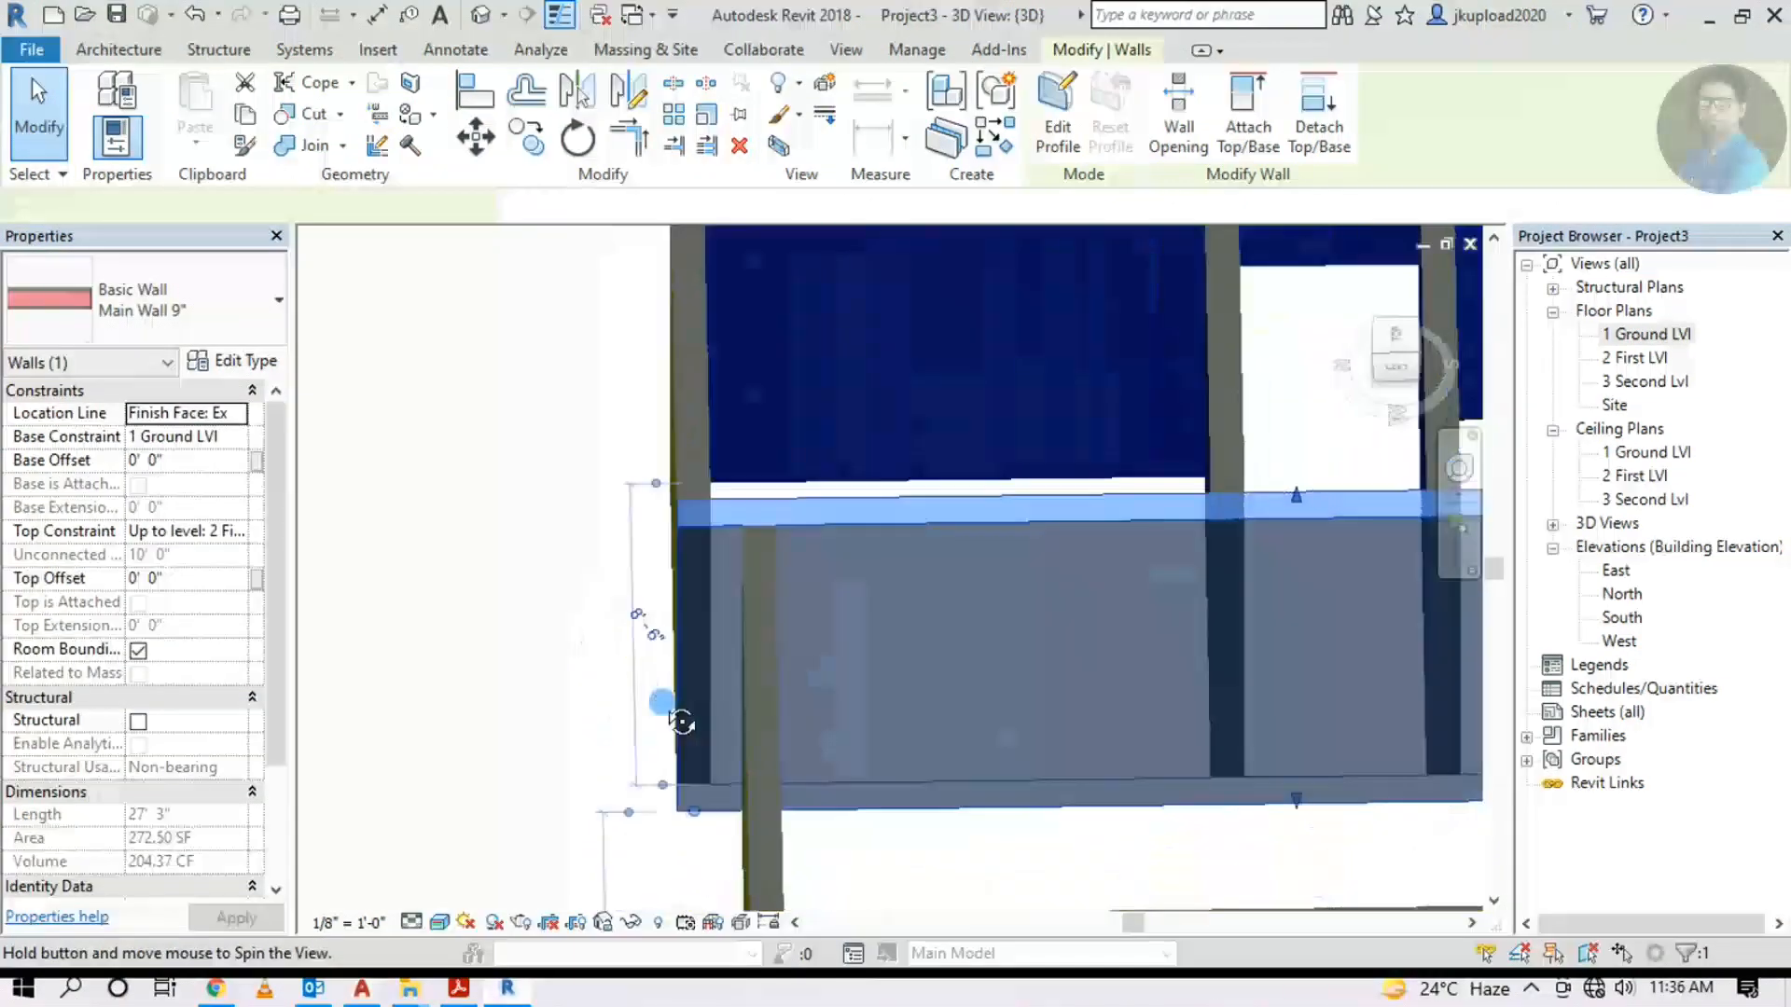
scroll(836, 627, down, 4)
key(Escape)
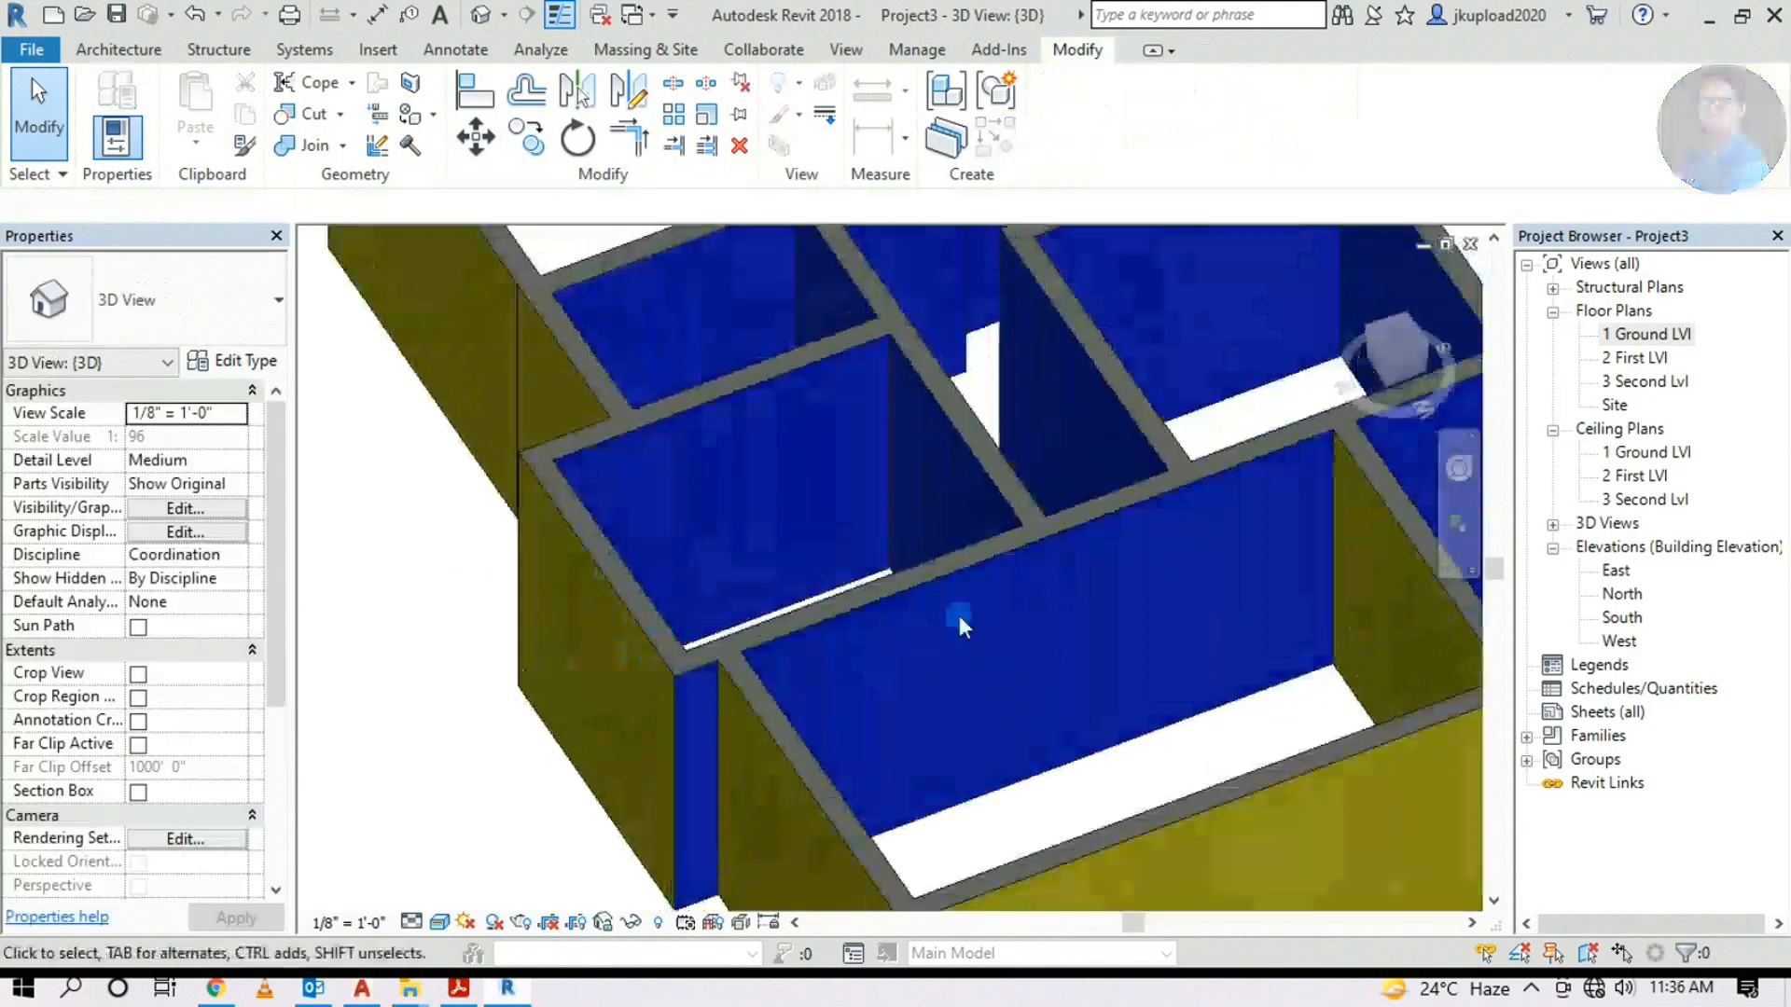
click(411, 114)
click(774, 644)
click(733, 490)
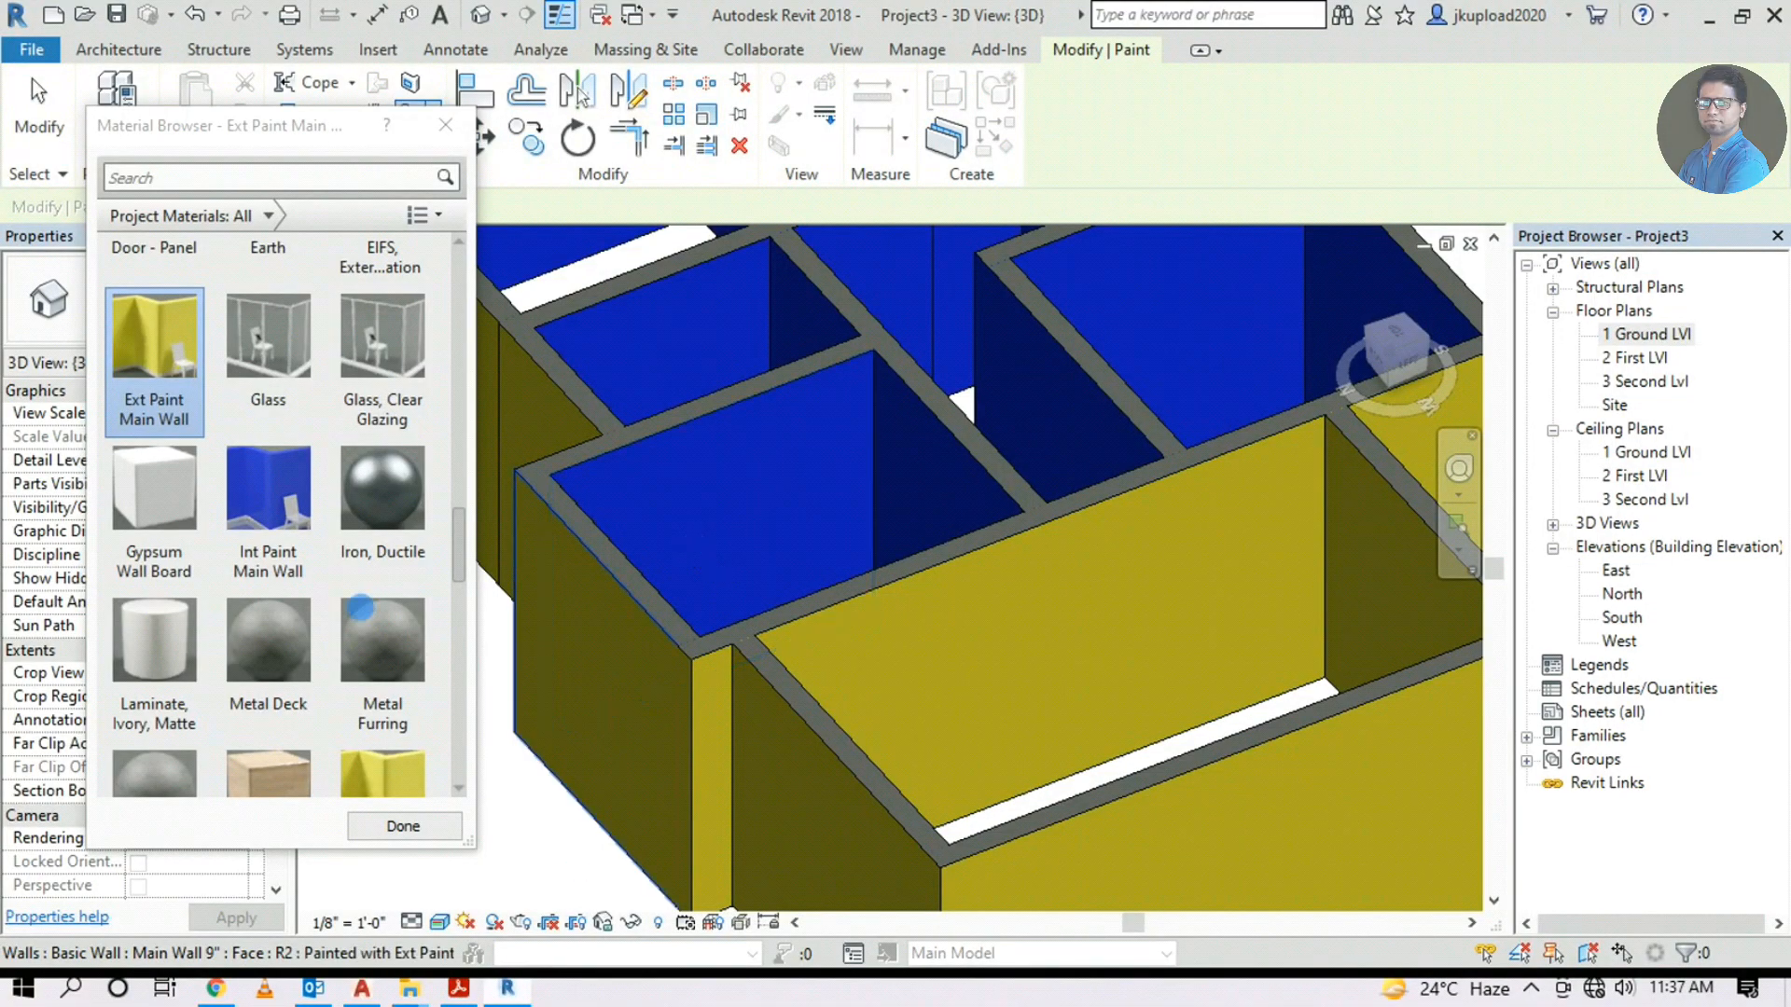
Give the narrow interior face near the front corner Int Paint Main Wall, then finish painting
click(248, 512)
click(716, 741)
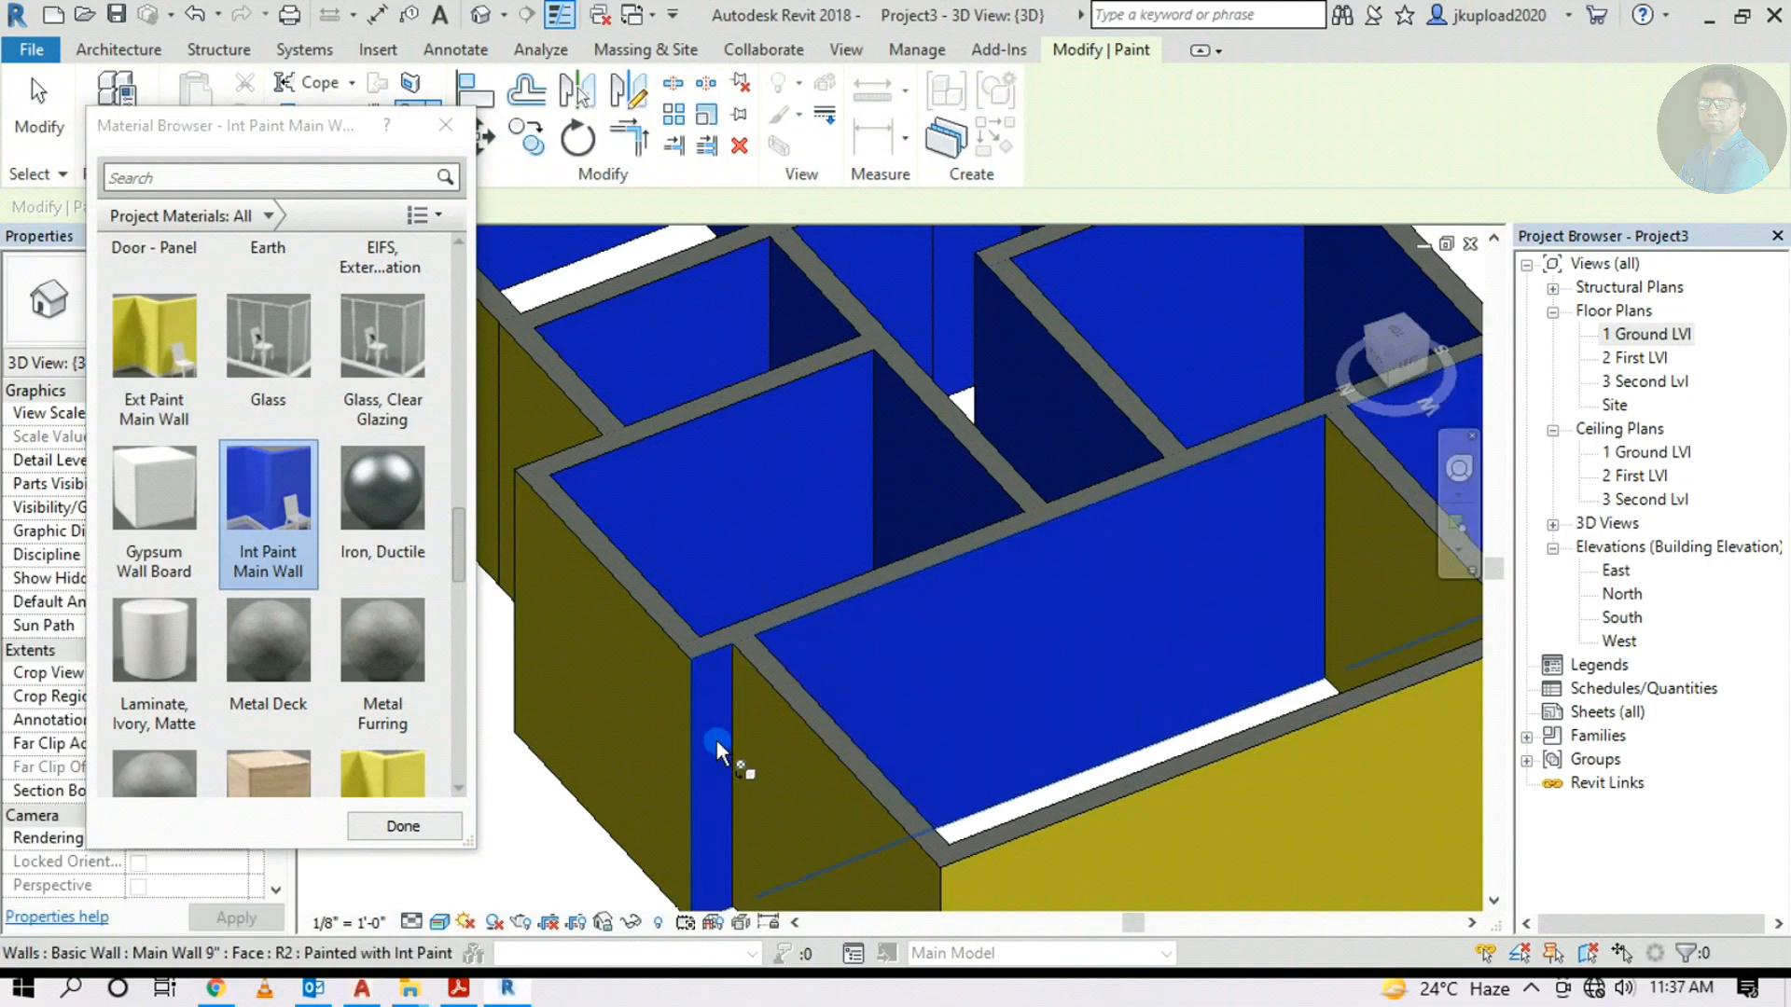
scroll(1021, 616, down, 5)
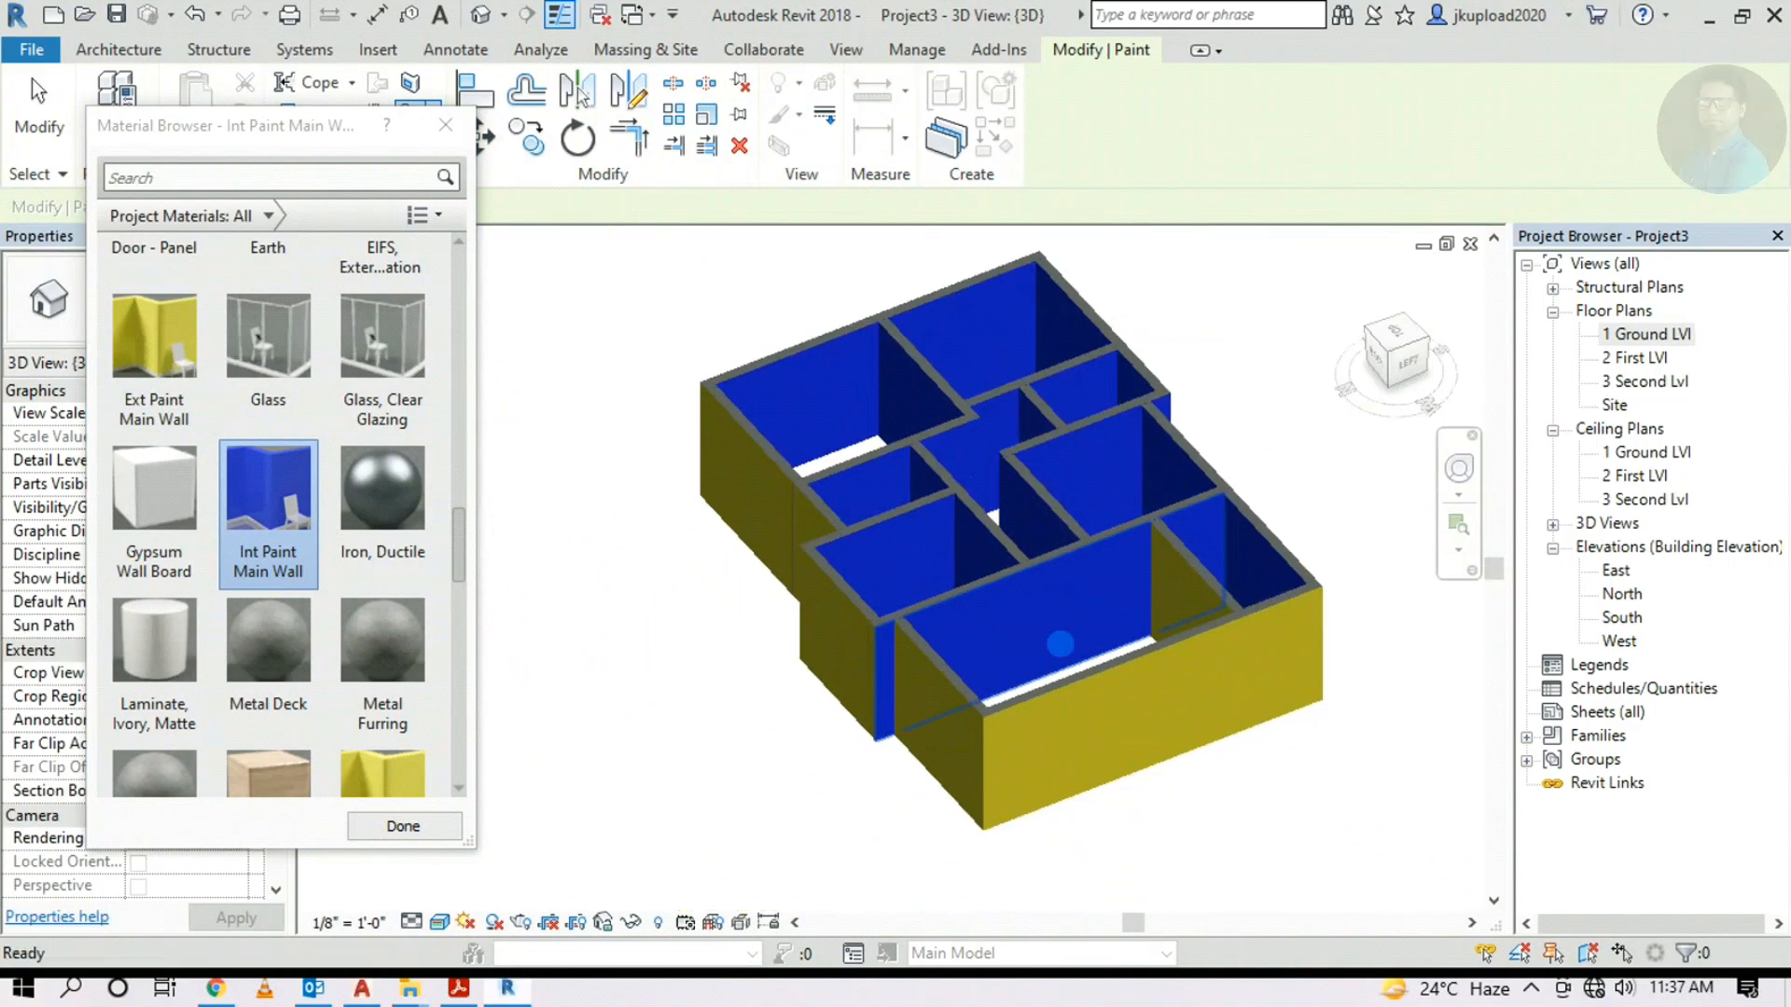
key(Escape)
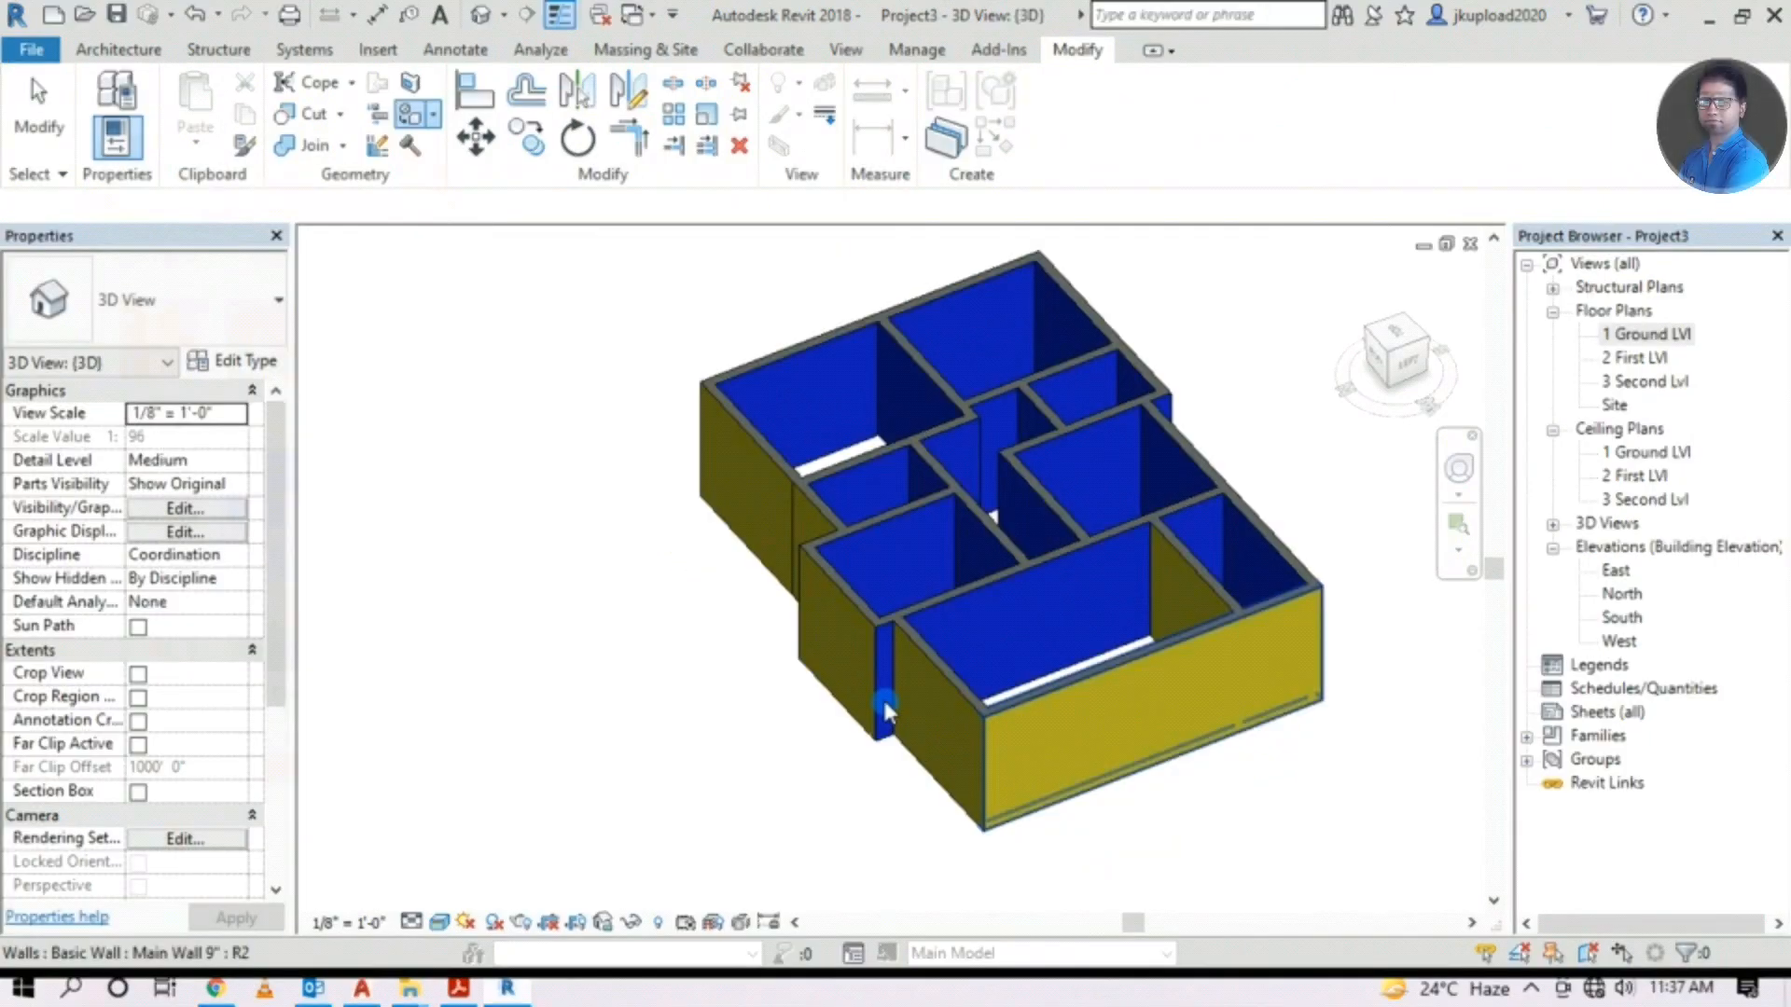
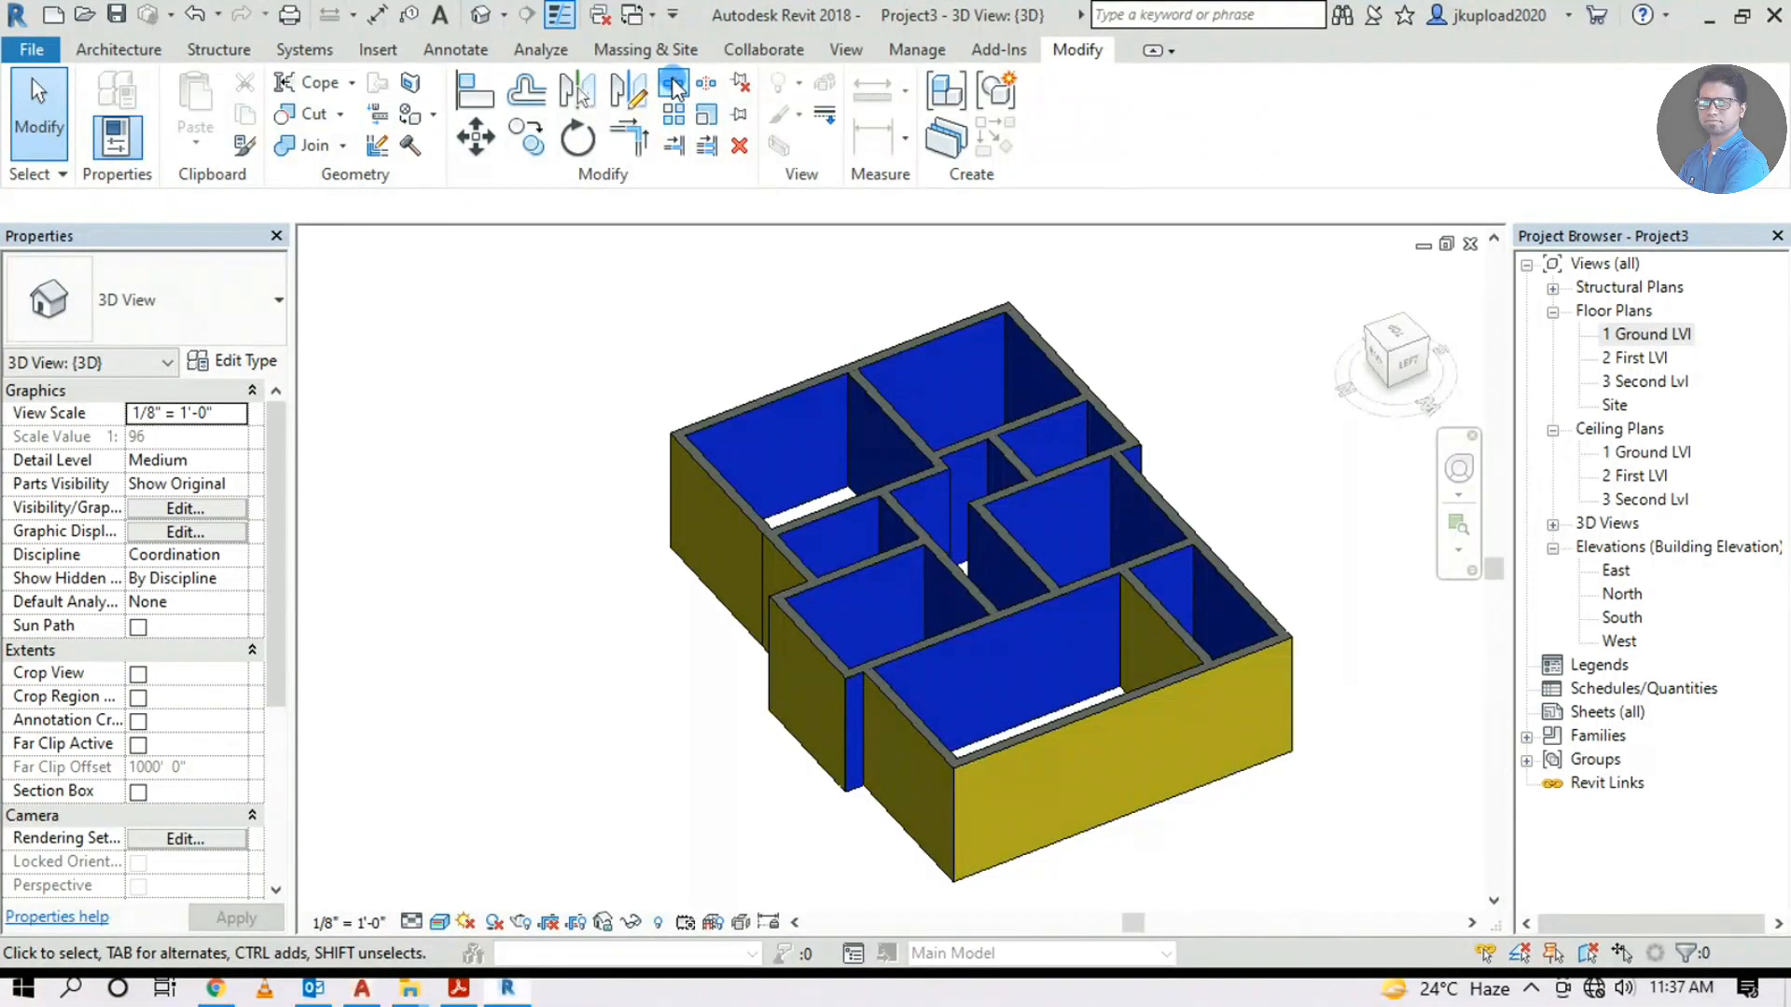
In a top-down view, split the lower-left walls at their two junctions
click(673, 84)
scroll(872, 686, up, 6)
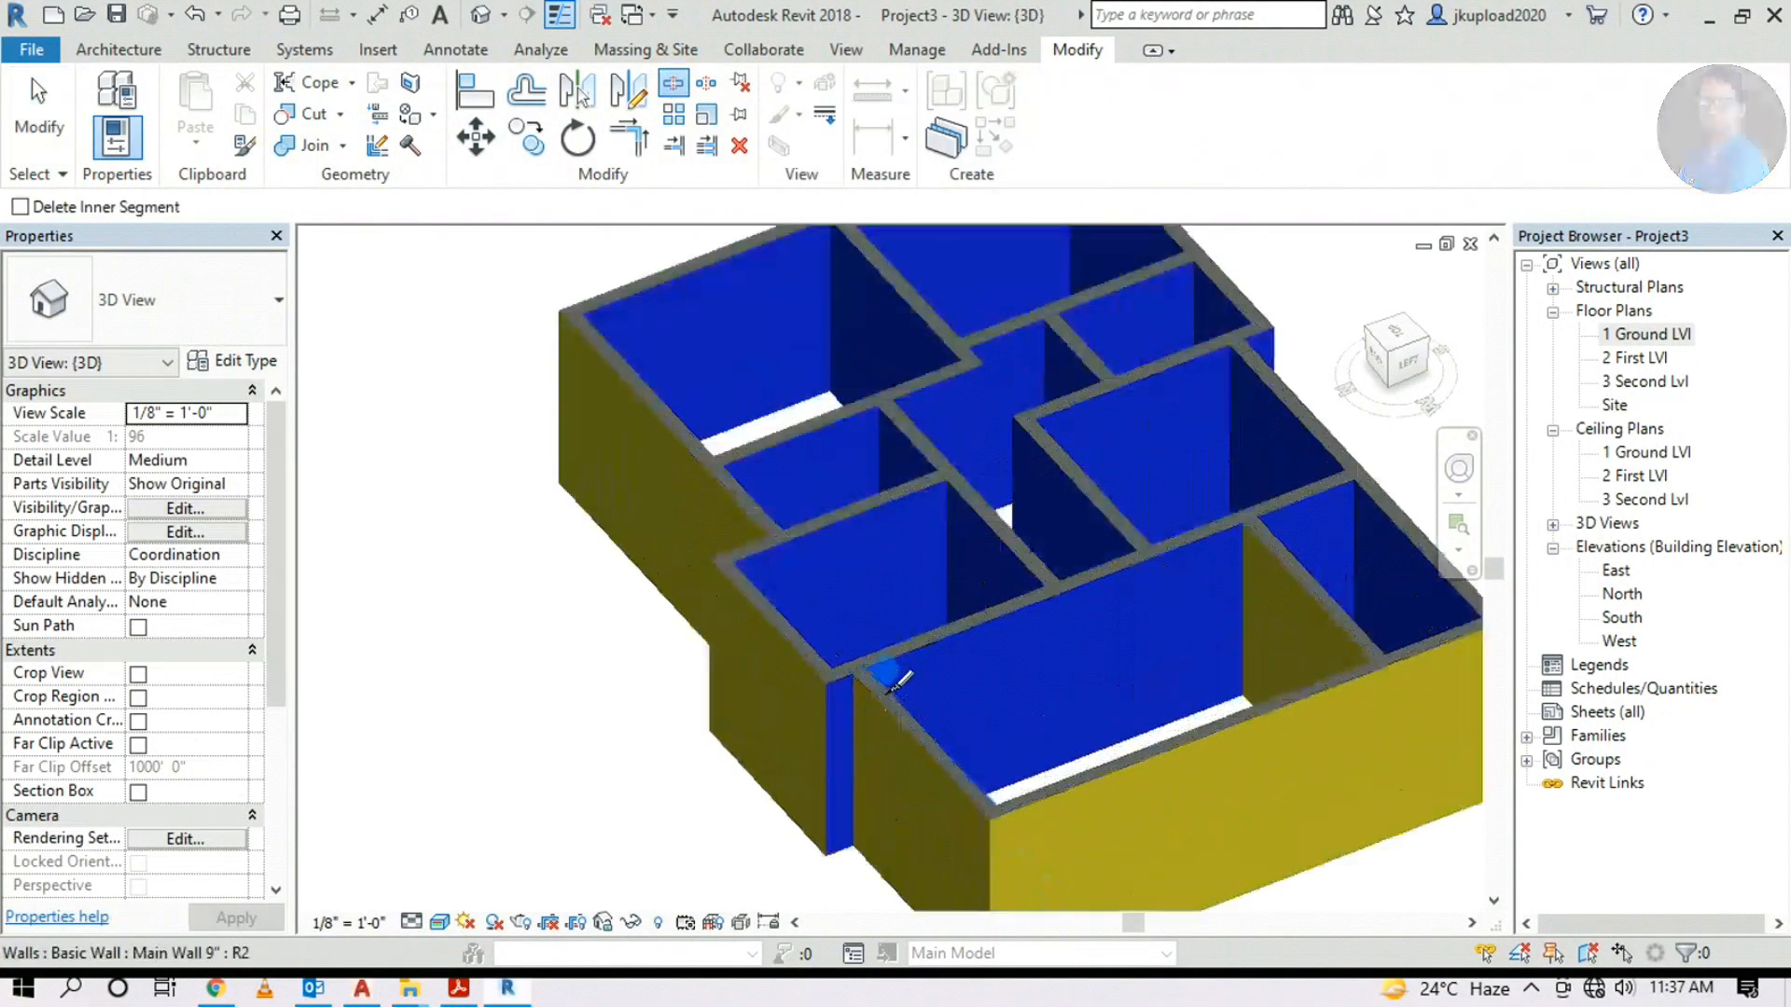
scroll(872, 685, down, 4)
click(1389, 345)
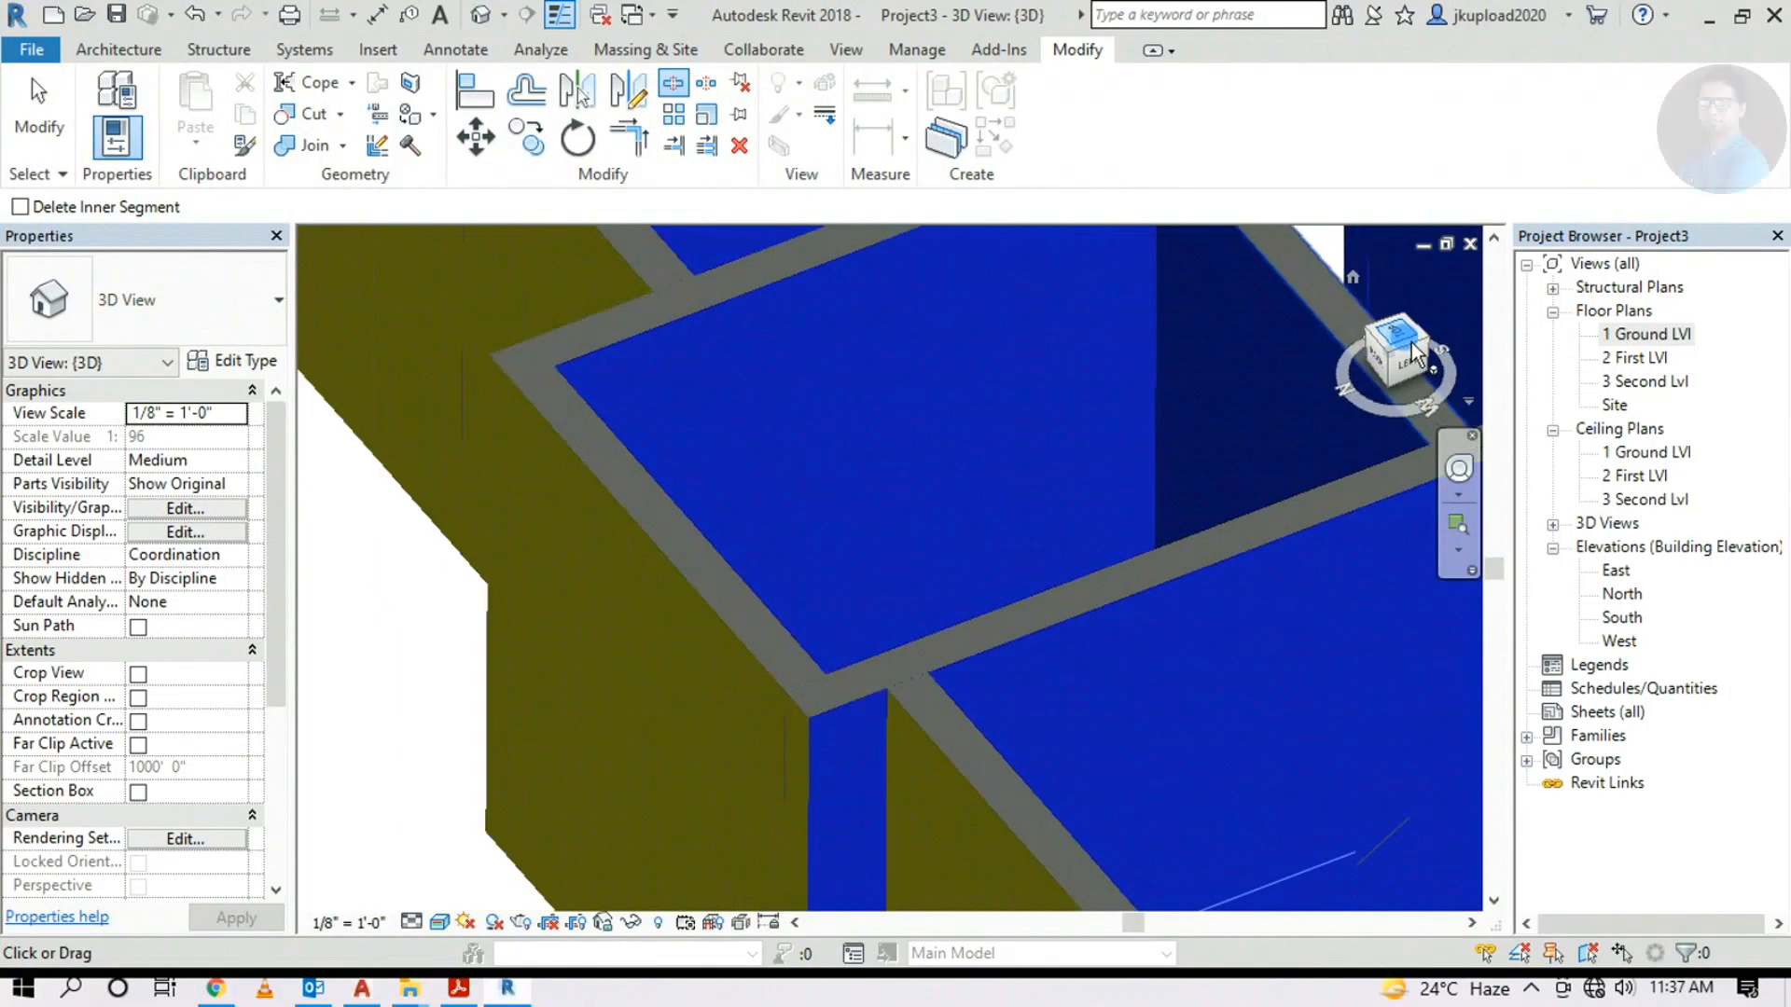
scroll(592, 746, up, 6)
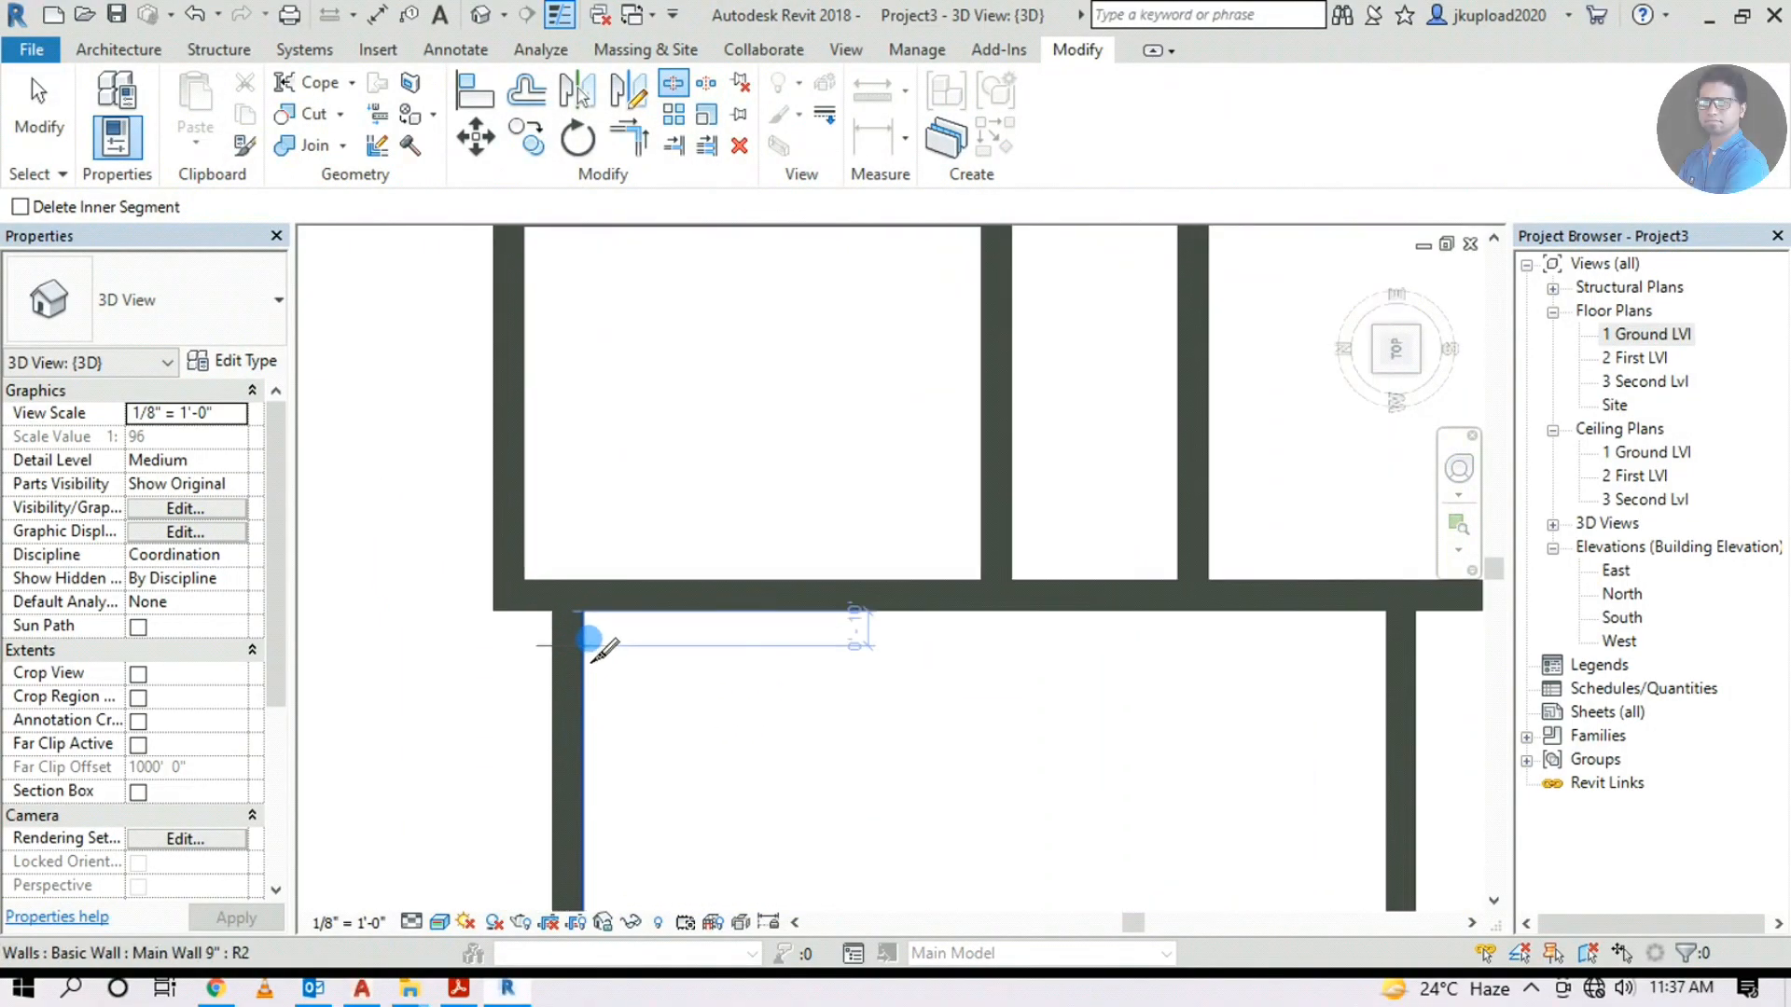
click(570, 595)
scroll(570, 597, down, 5)
scroll(644, 551, up, 5)
click(644, 551)
scroll(679, 653, down, 5)
key(Escape)
Return to an angled 3D view and start Paint with Ext Paint Main Wall
shift+middle_drag(1163, 736, 742, 362)
scroll(645, 732, up, 2)
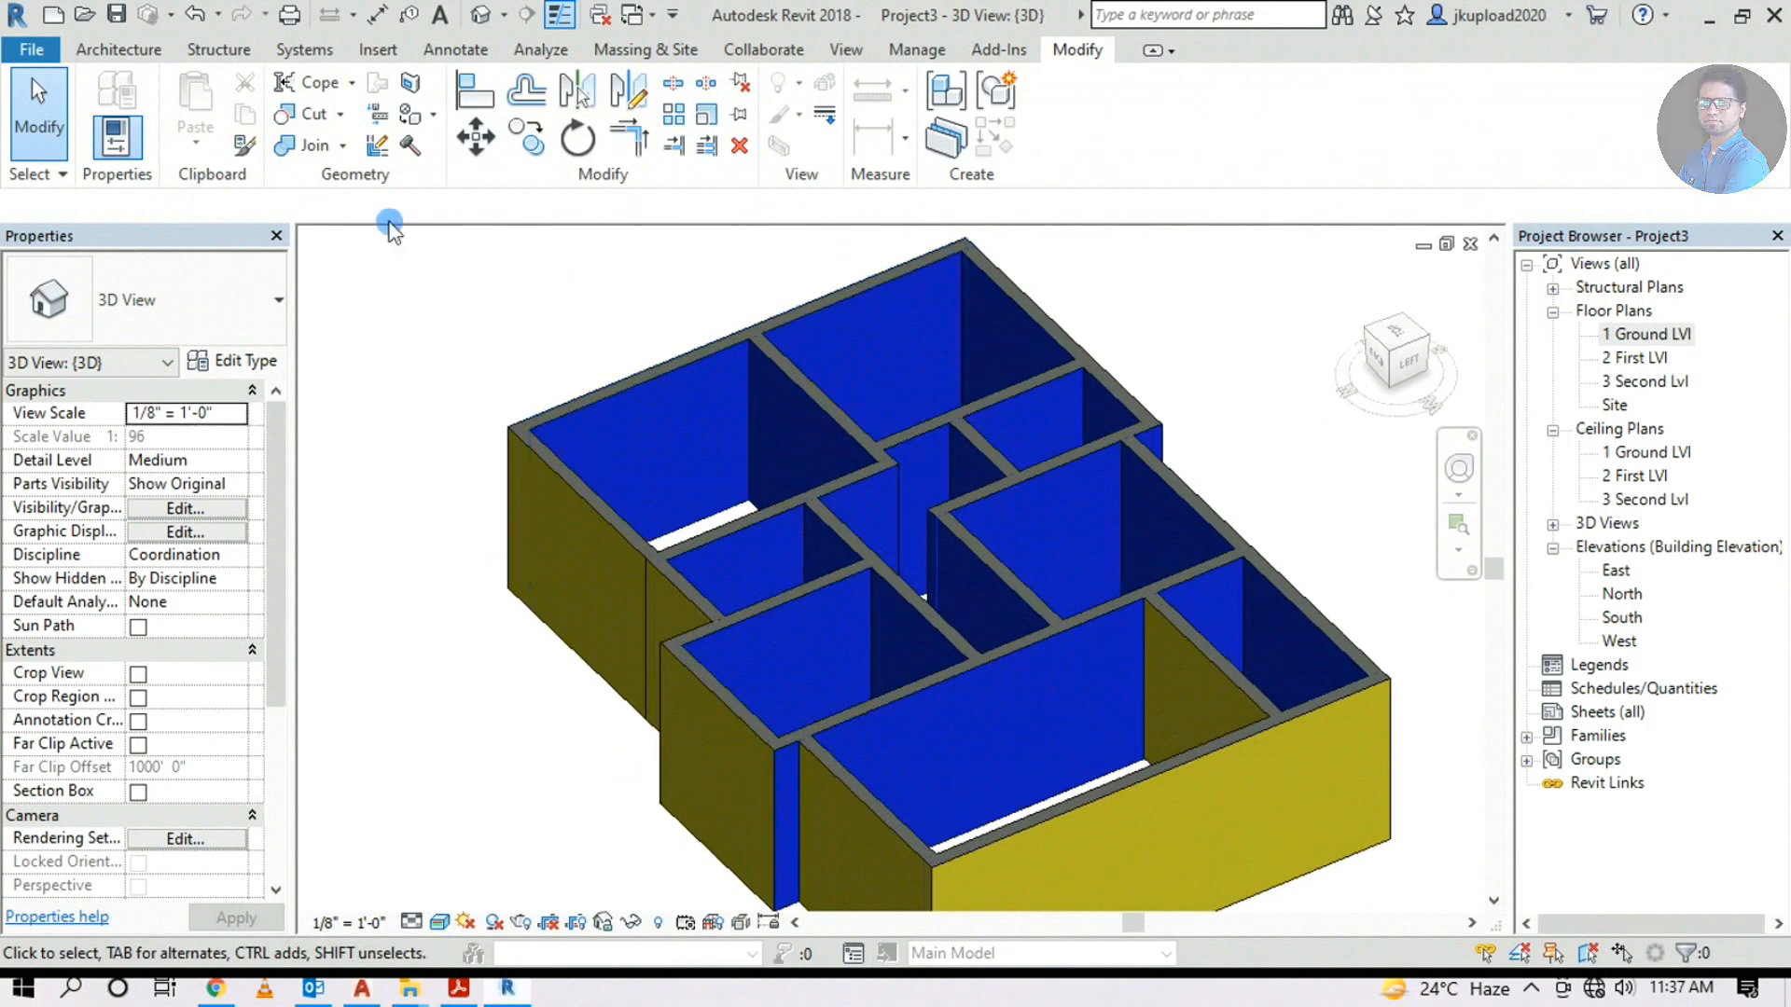
click(411, 114)
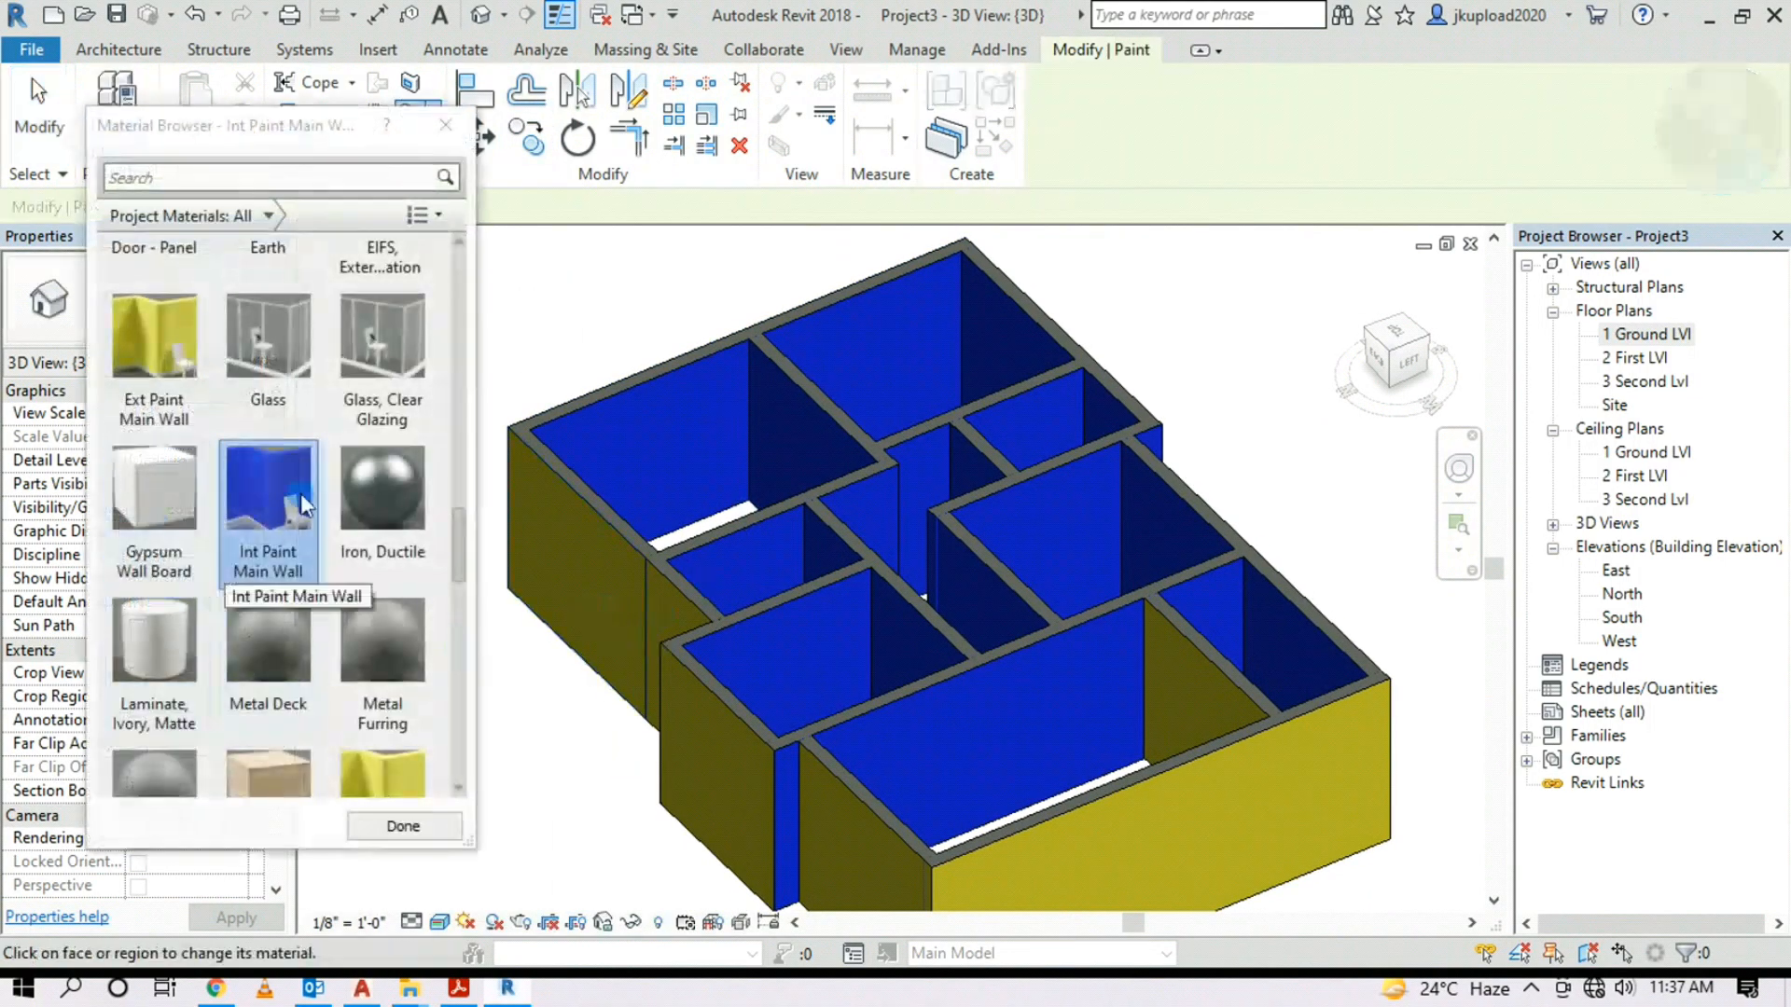
mouse_move(853, 830)
shift+middle_down()
mouse_move(1166, 722)
mouse_move(1080, 724)
shift+middle_up()
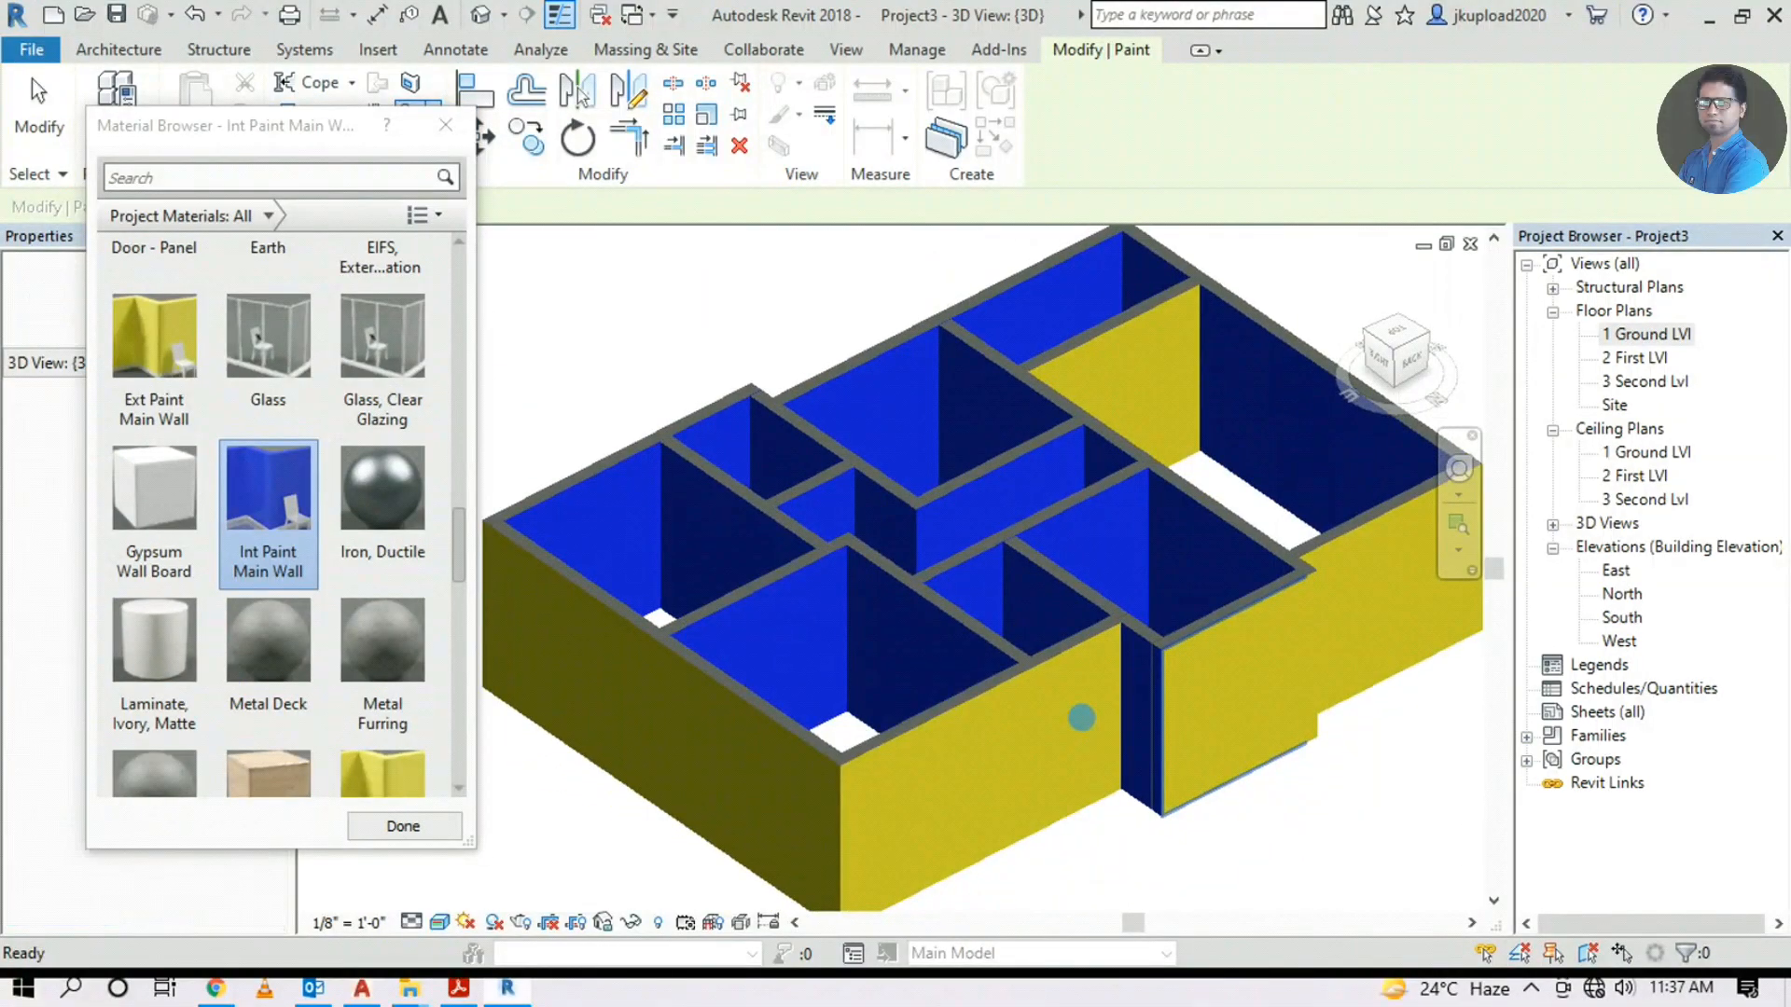
click(152, 373)
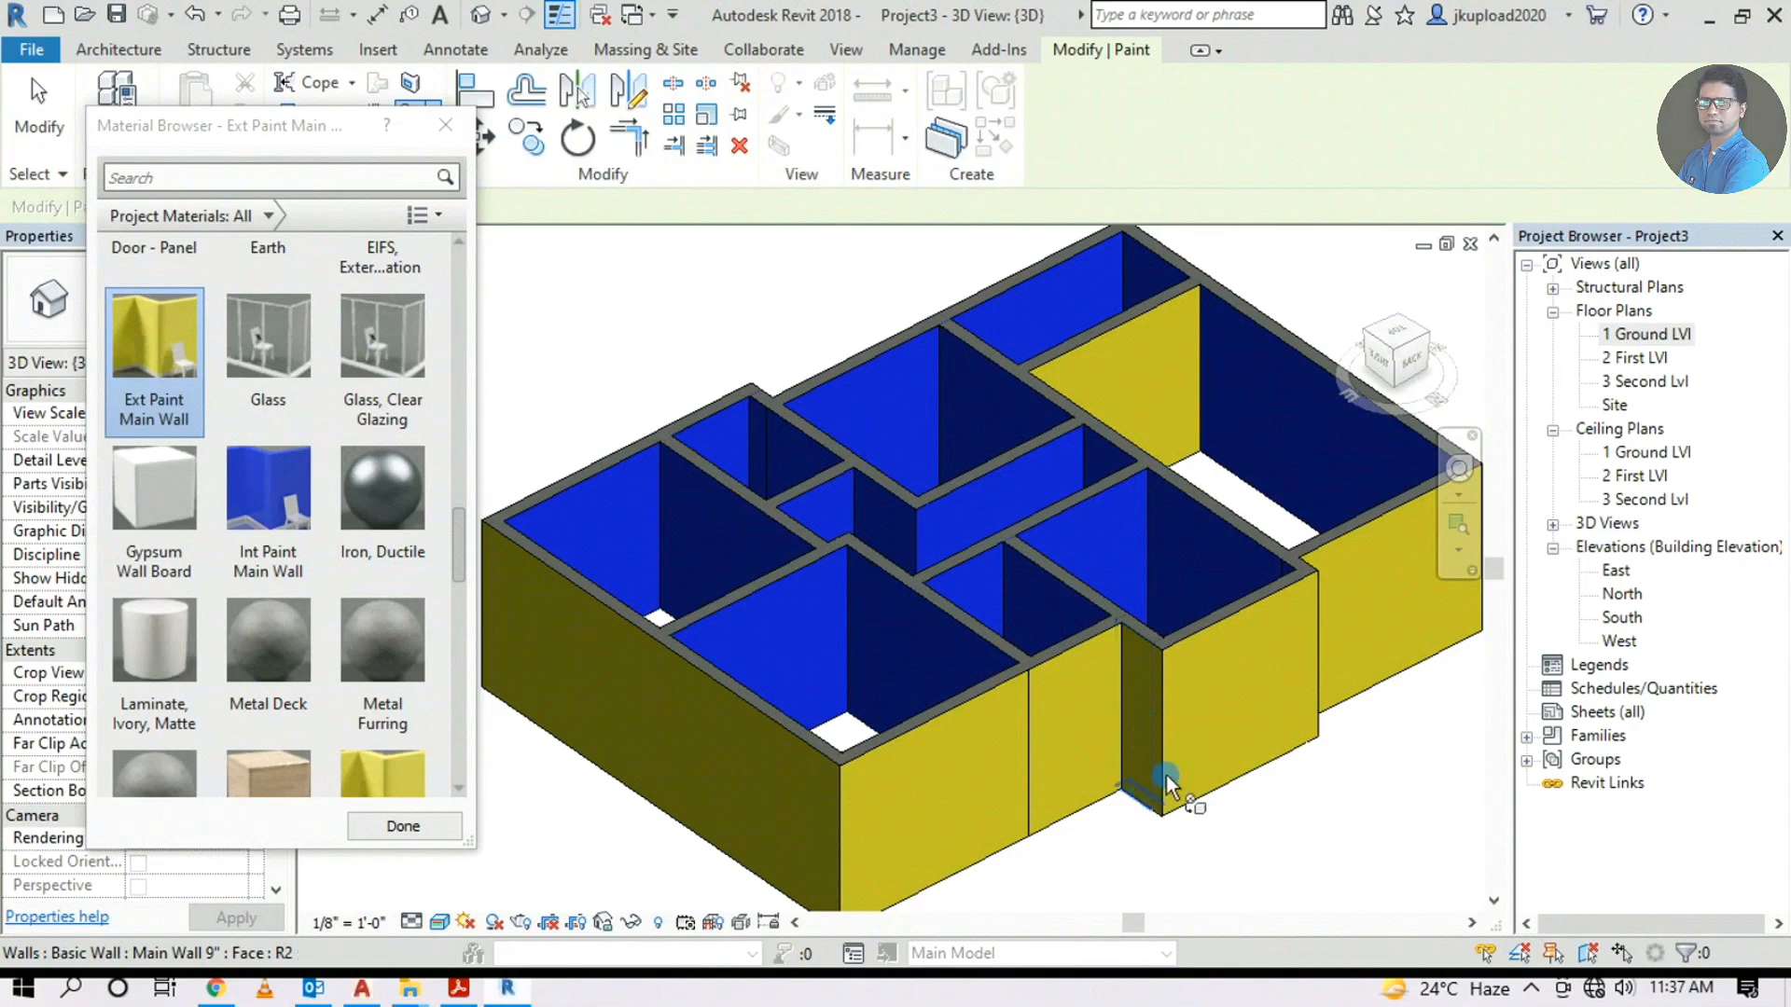
Orbit around the building to reach the yellow interior wall face
shift+middle_drag(1233, 726, 1380, 727)
scroll(1191, 576, up, 3)
scroll(1283, 523, up, 2)
shift+middle_drag(1283, 523, 671, 617)
scroll(914, 626, down, 5)
shift+middle_drag(1179, 652, 1072, 607)
scroll(1063, 568, up, 5)
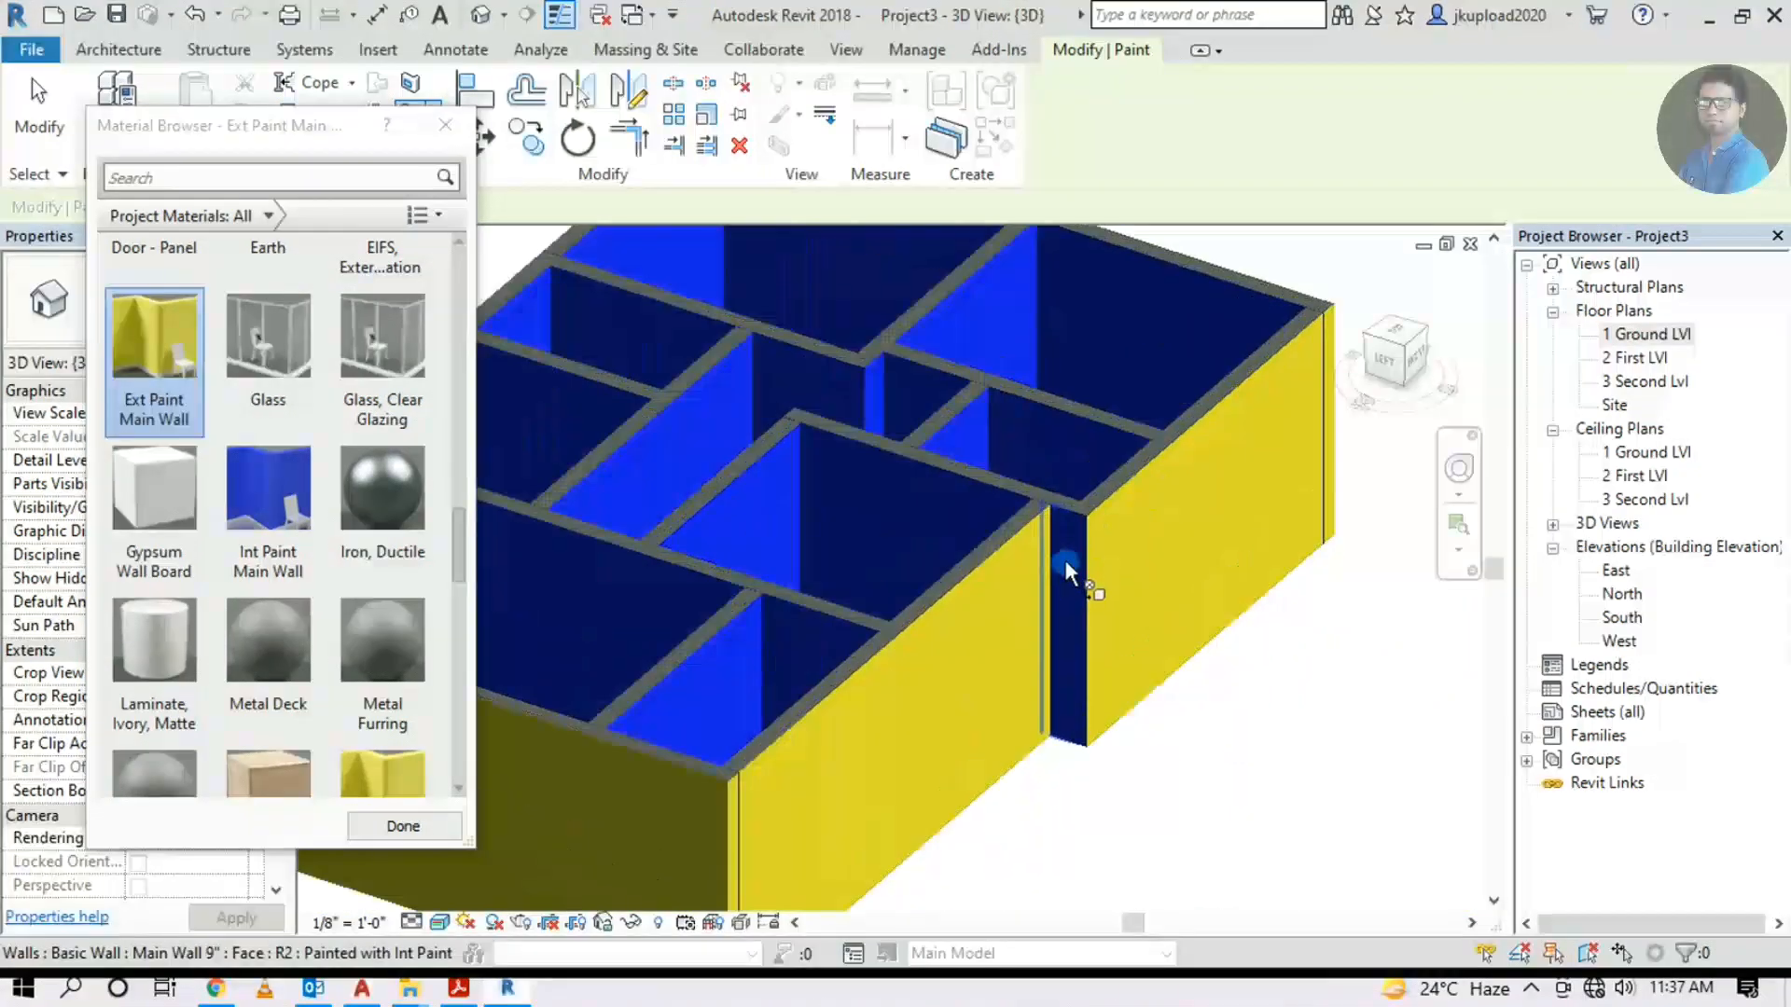
scroll(1068, 527, down, 5)
mouse_move(1211, 572)
shift+middle_down()
mouse_move(995, 619)
mouse_move(1088, 675)
mouse_move(931, 736)
mouse_move(1100, 783)
shift+middle_up()
Paint the yellow interior face with Int Paint Main Wall and finish painting
click(268, 504)
click(1185, 665)
mouse_move(1191, 671)
shift+middle_down()
mouse_move(1374, 711)
mouse_move(1241, 514)
mouse_move(1172, 827)
shift+middle_up()
click(445, 125)
scroll(1297, 807, down, 2)
mouse_move(1297, 807)
middle_down()
mouse_move(987, 644)
mouse_move(895, 534)
mouse_move(1163, 584)
mouse_move(906, 724)
middle_up()
scroll(894, 533, up, 3)
scroll(905, 724, down, 2)
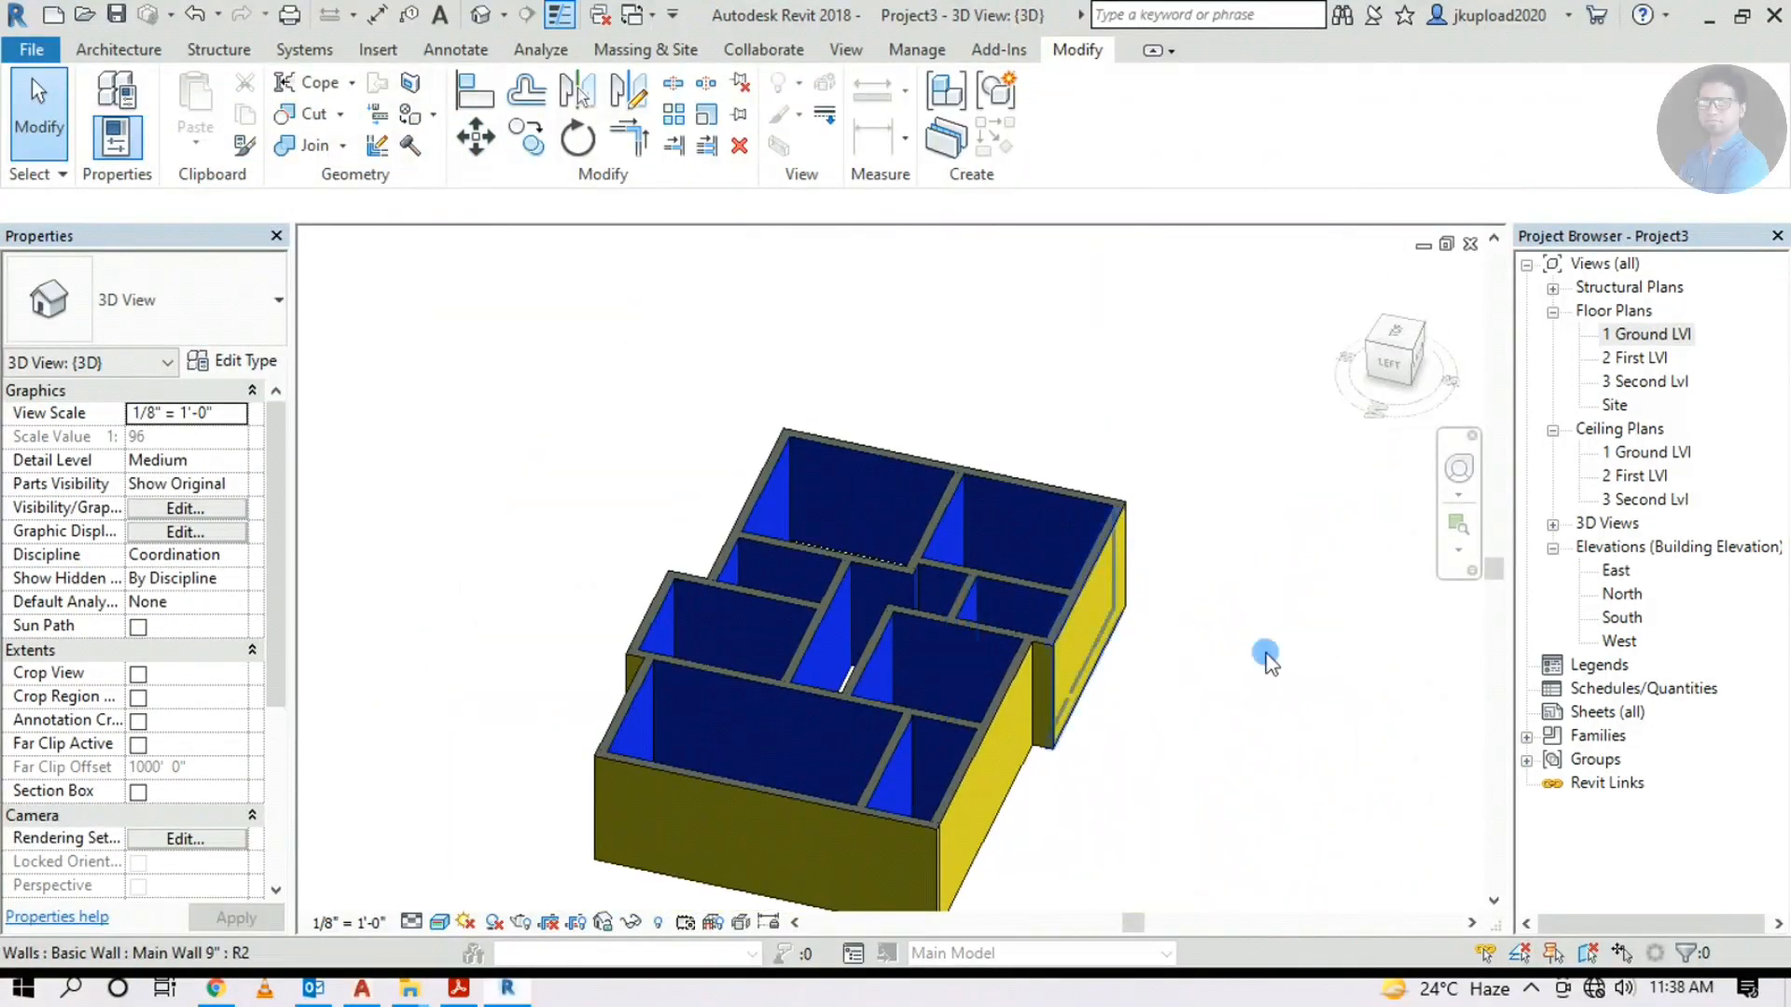
shift+middle_drag(1083, 673, 825, 781)
Open the 1 Ground LVl floor plan and centre the walls in view
double_click(1610, 335)
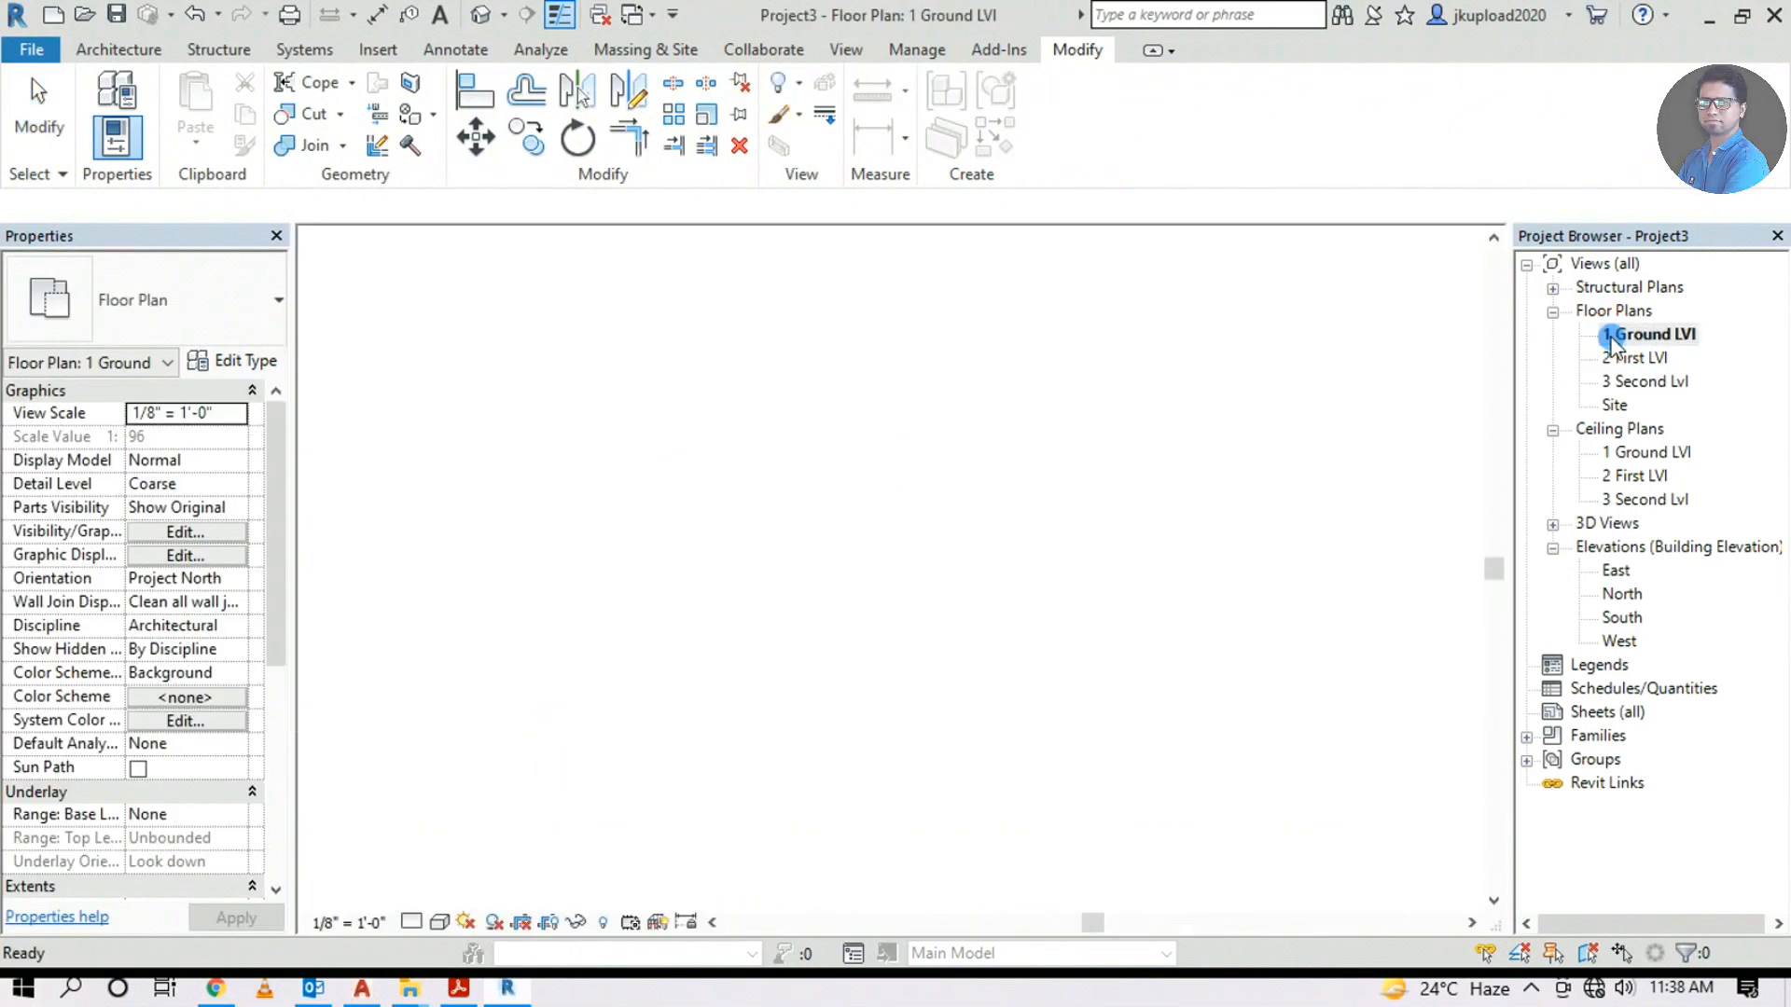
scroll(660, 387, up, 2)
scroll(661, 389, down, 2)
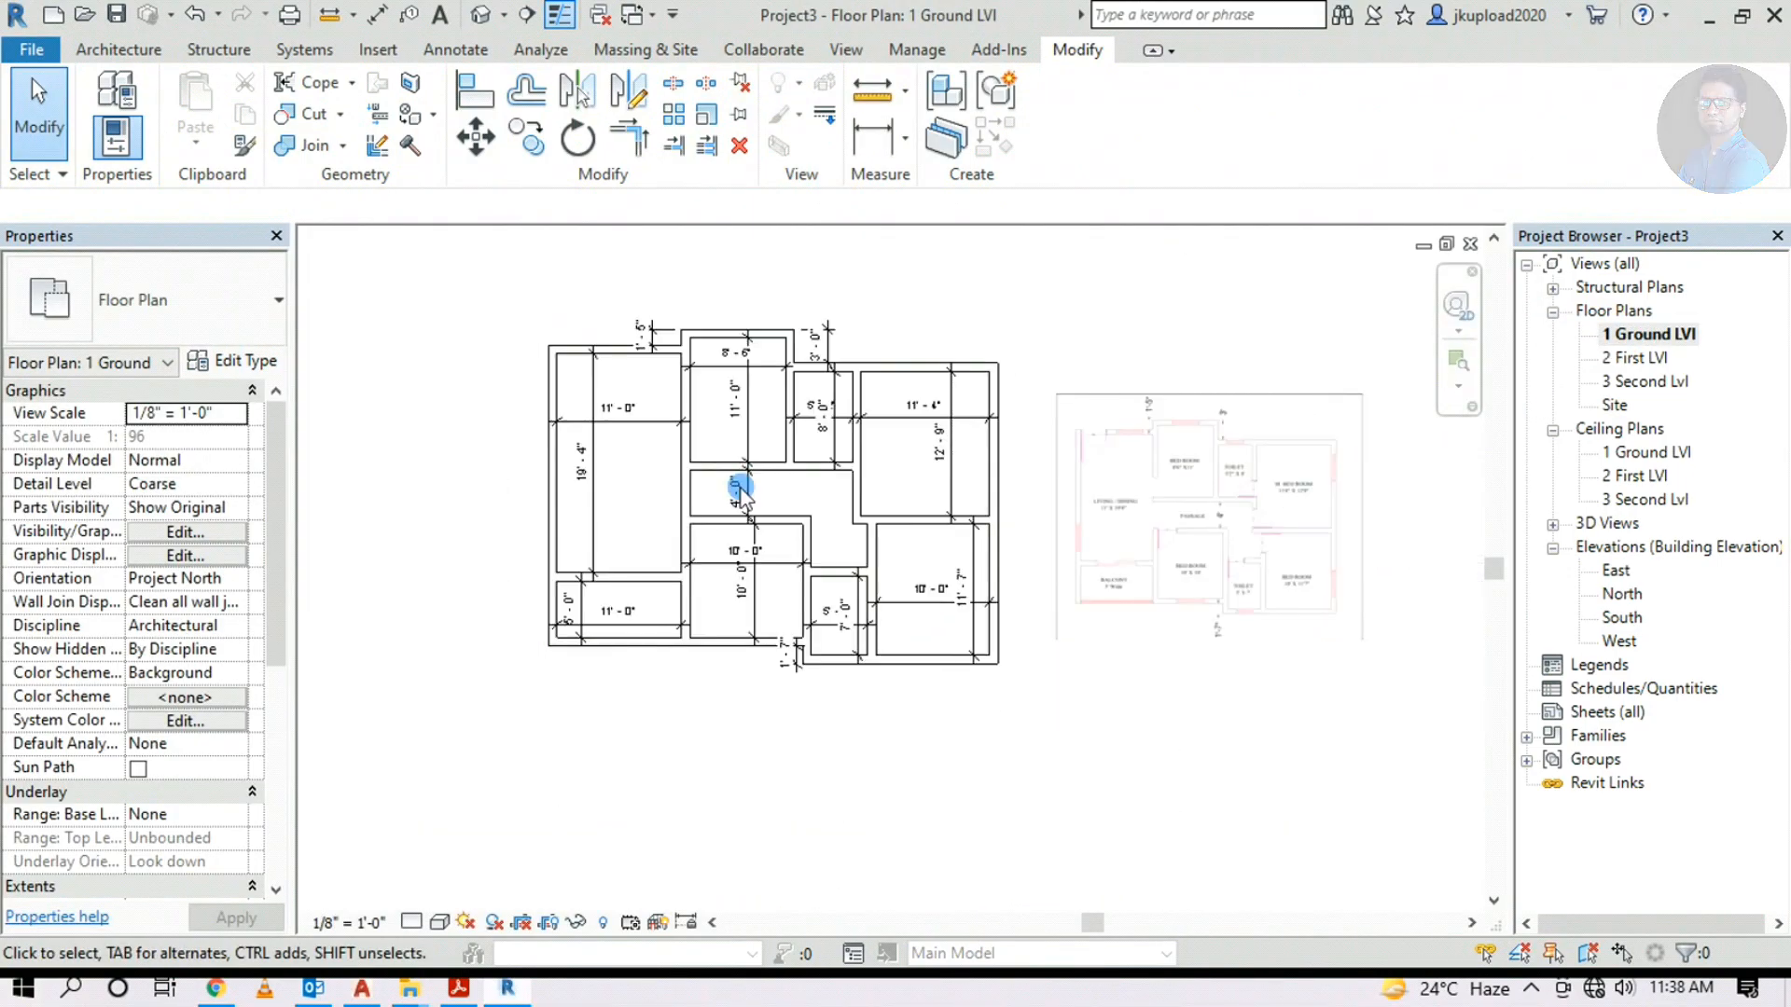
middle_drag(1016, 659, 978, 709)
Start the Door tool, keeping the Single-Flush 36" x 84" door type
click(119, 50)
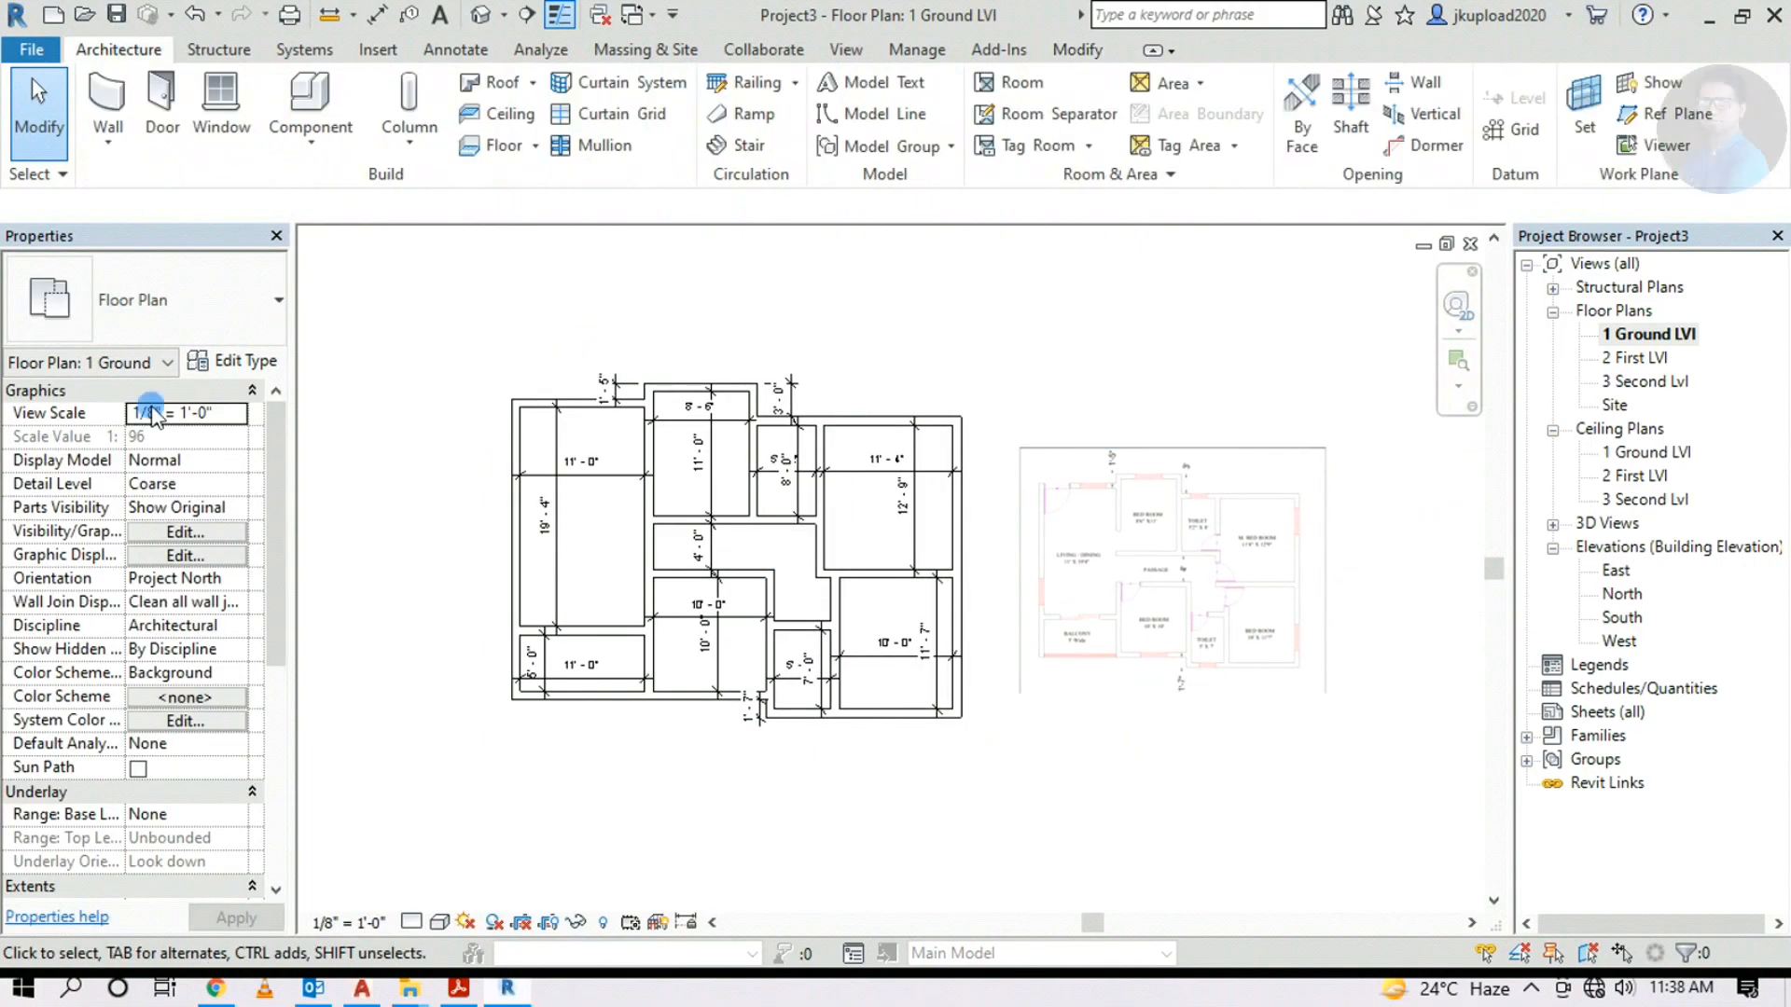
scroll(1074, 513, up, 3)
scroll(1087, 559, down, 1)
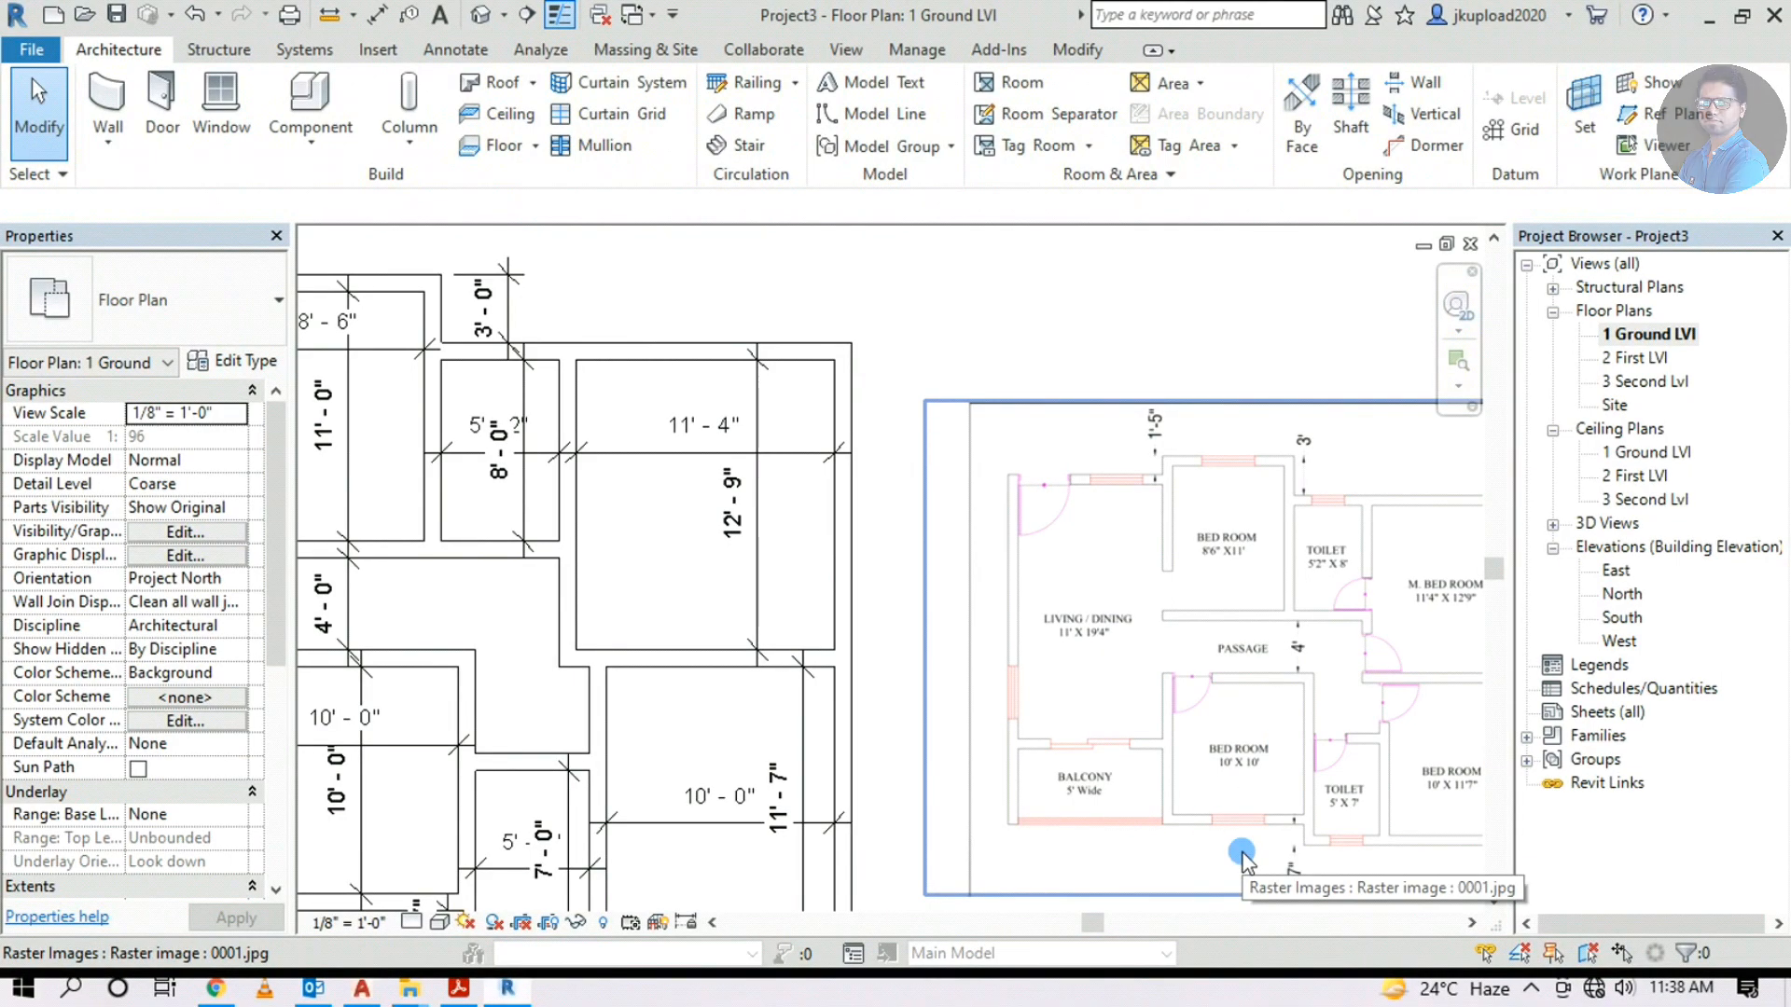
click(160, 98)
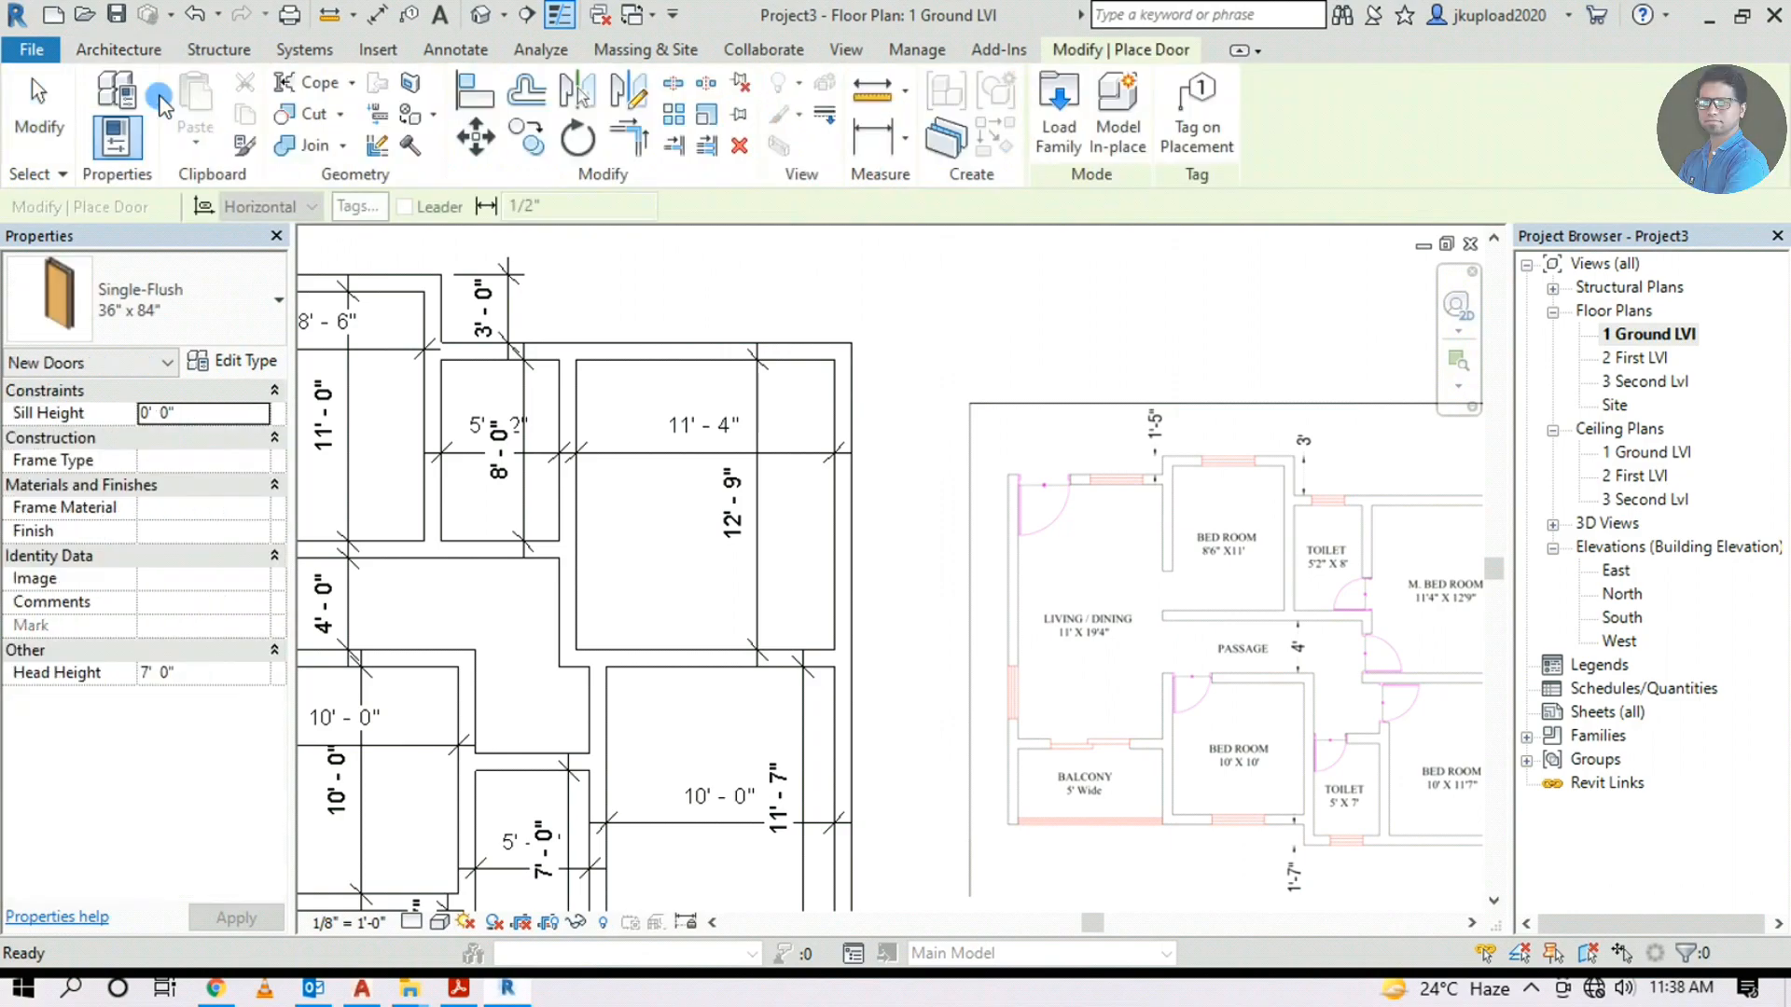
click(137, 315)
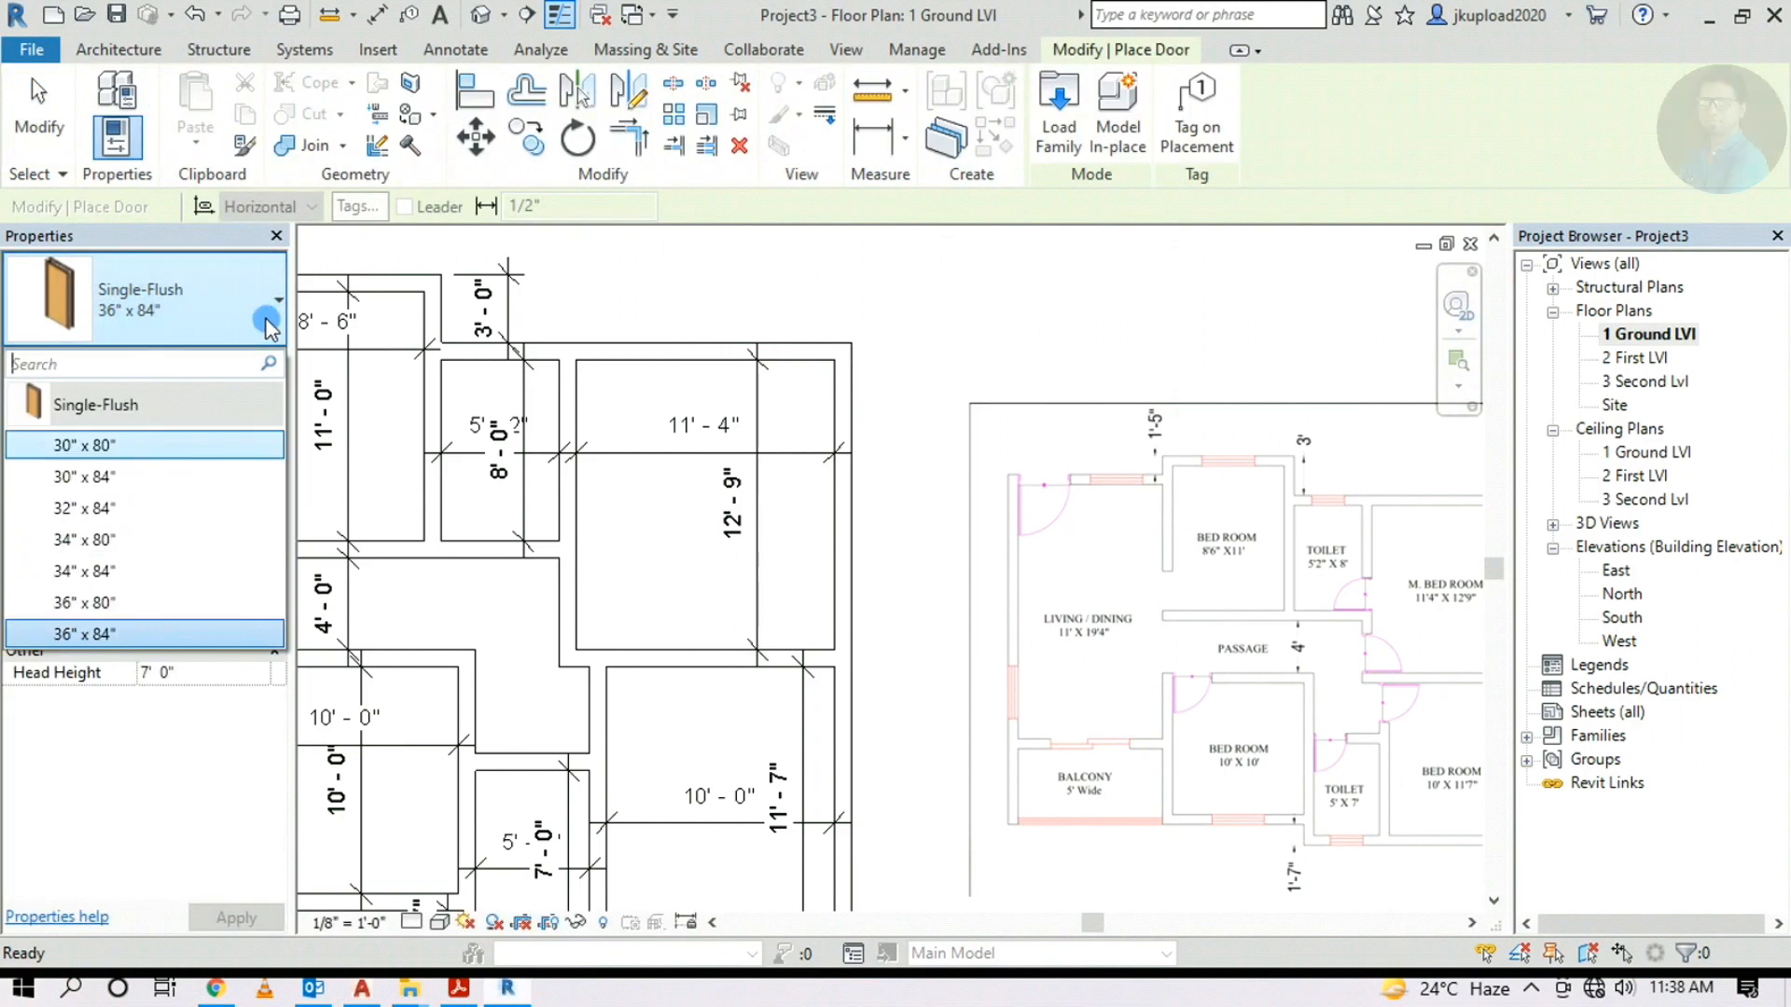
click(166, 315)
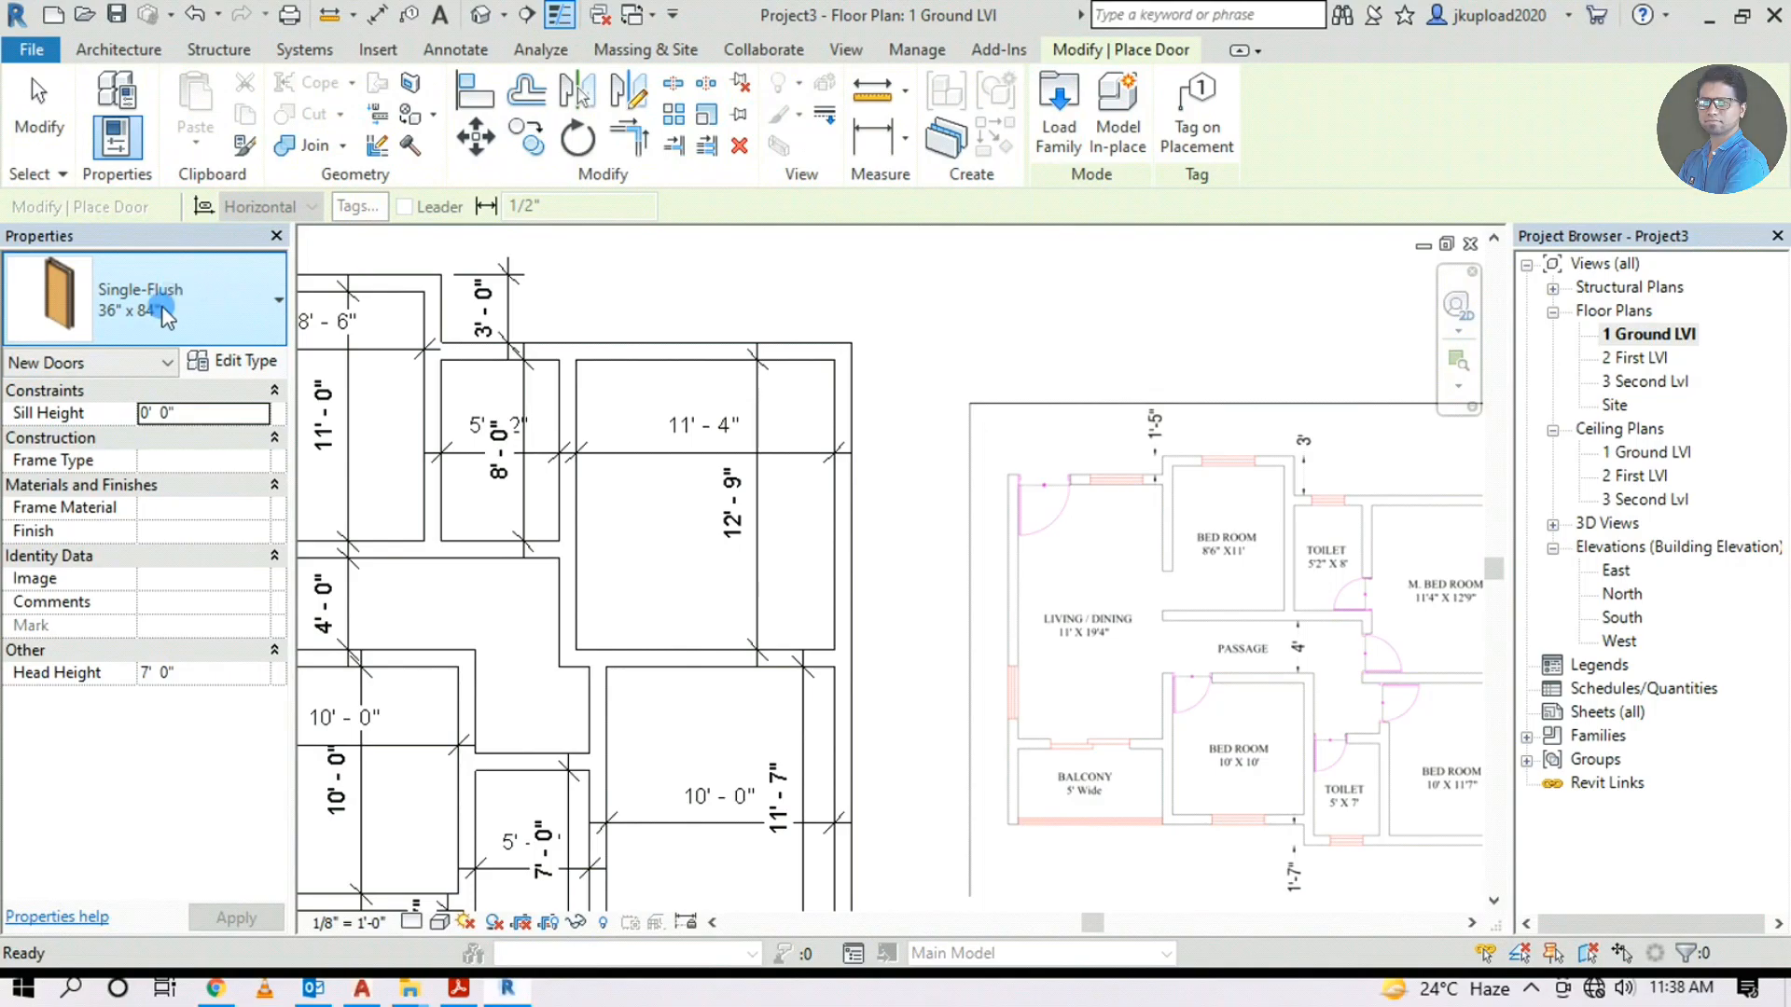
In Load Family, browse to the Doors > External Doors library folder
click(1054, 88)
double_click(1115, 219)
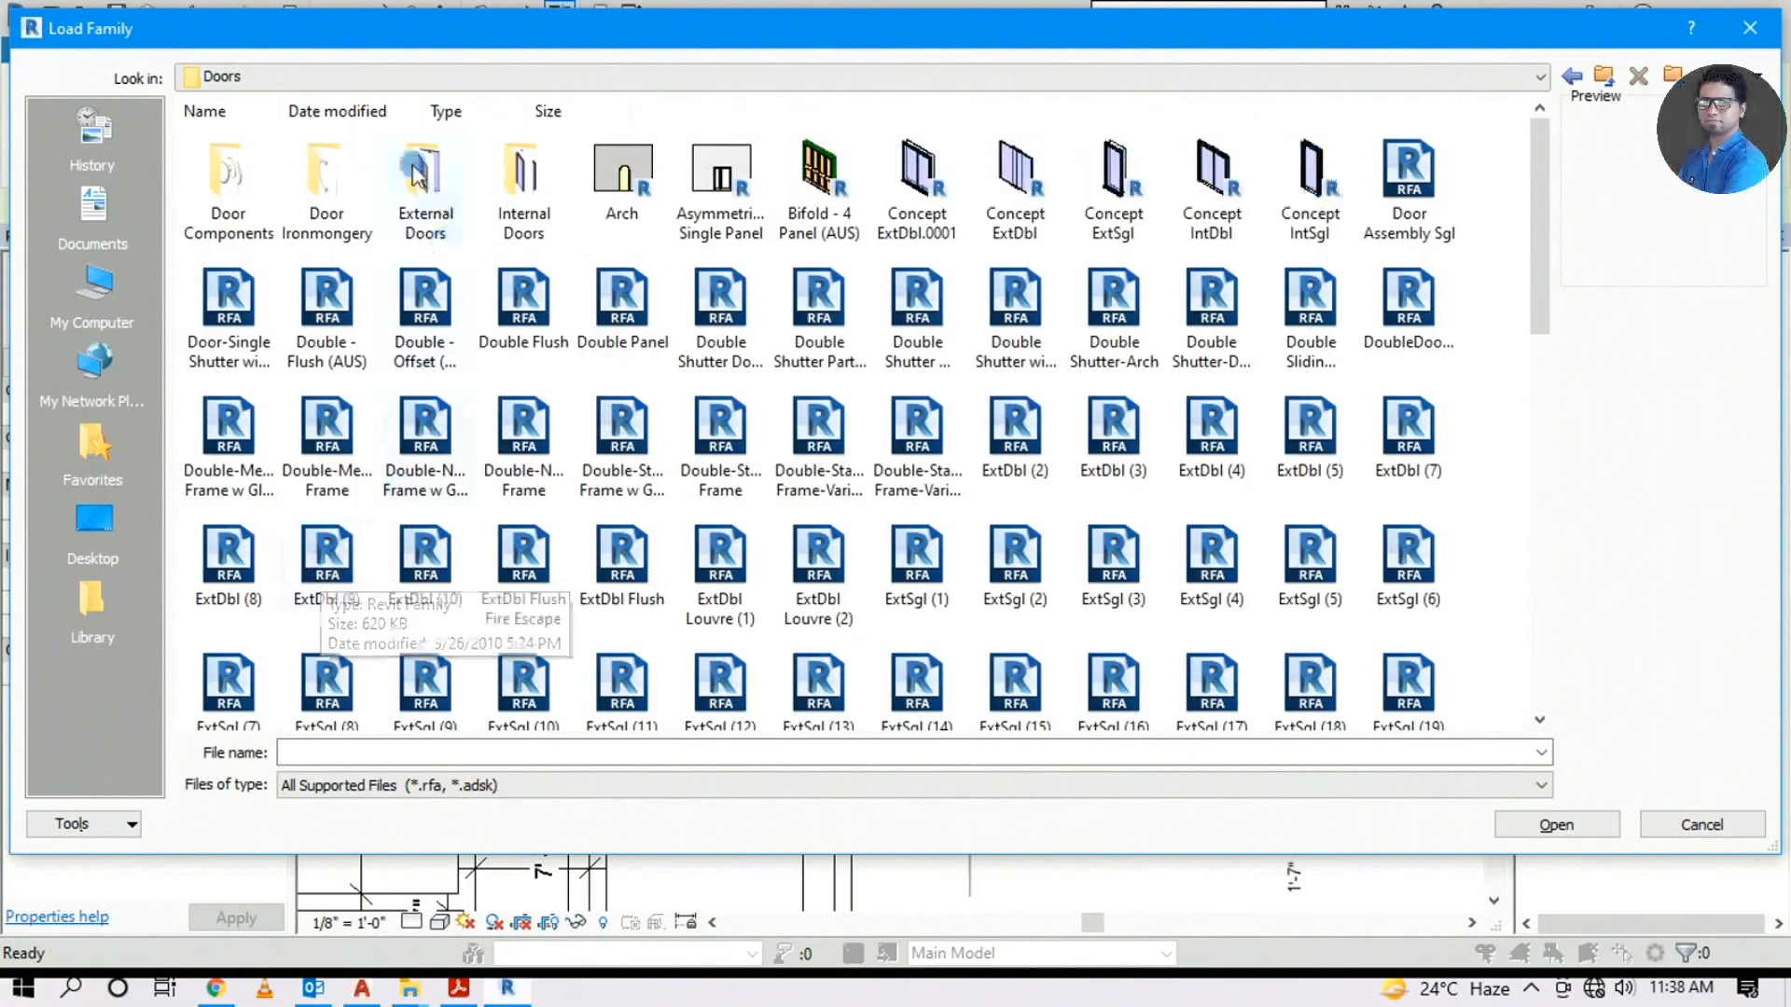
ctrl+scroll(688, 462, up, 2)
ctrl+scroll(686, 455, up, 1)
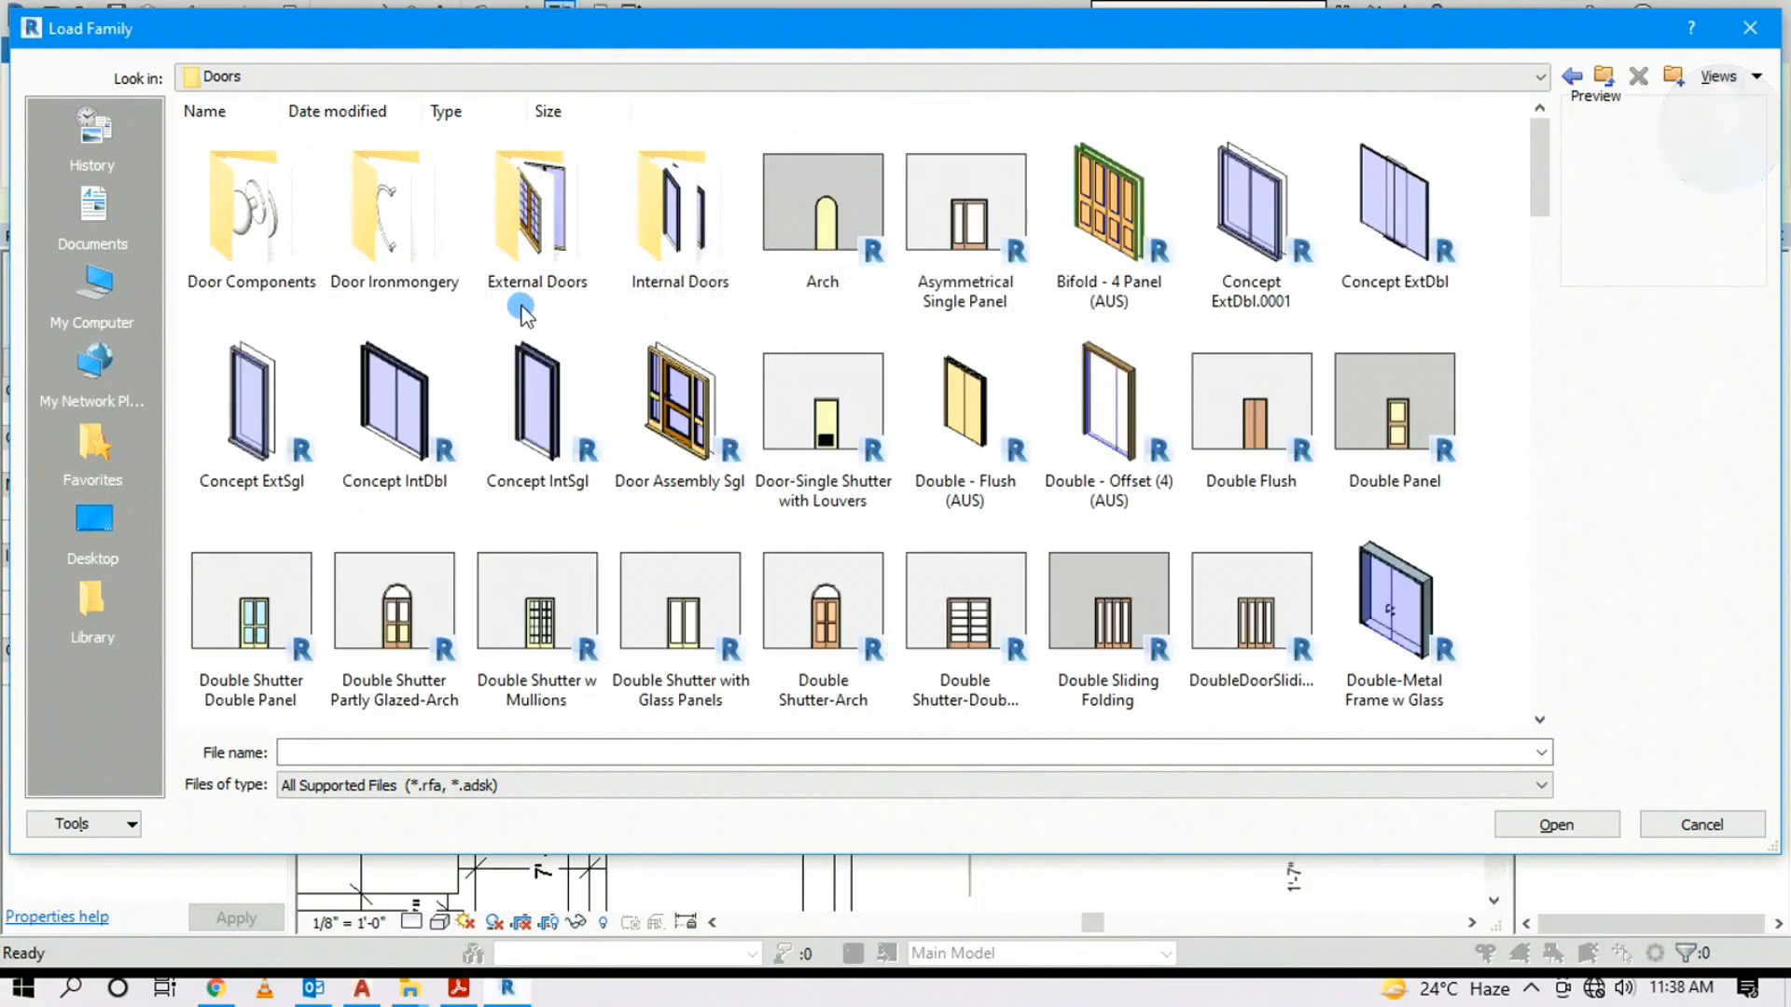
double_click(546, 225)
Select ExtDbl (9).rfa and load it into the project
ctrl+scroll(731, 187, up, 2)
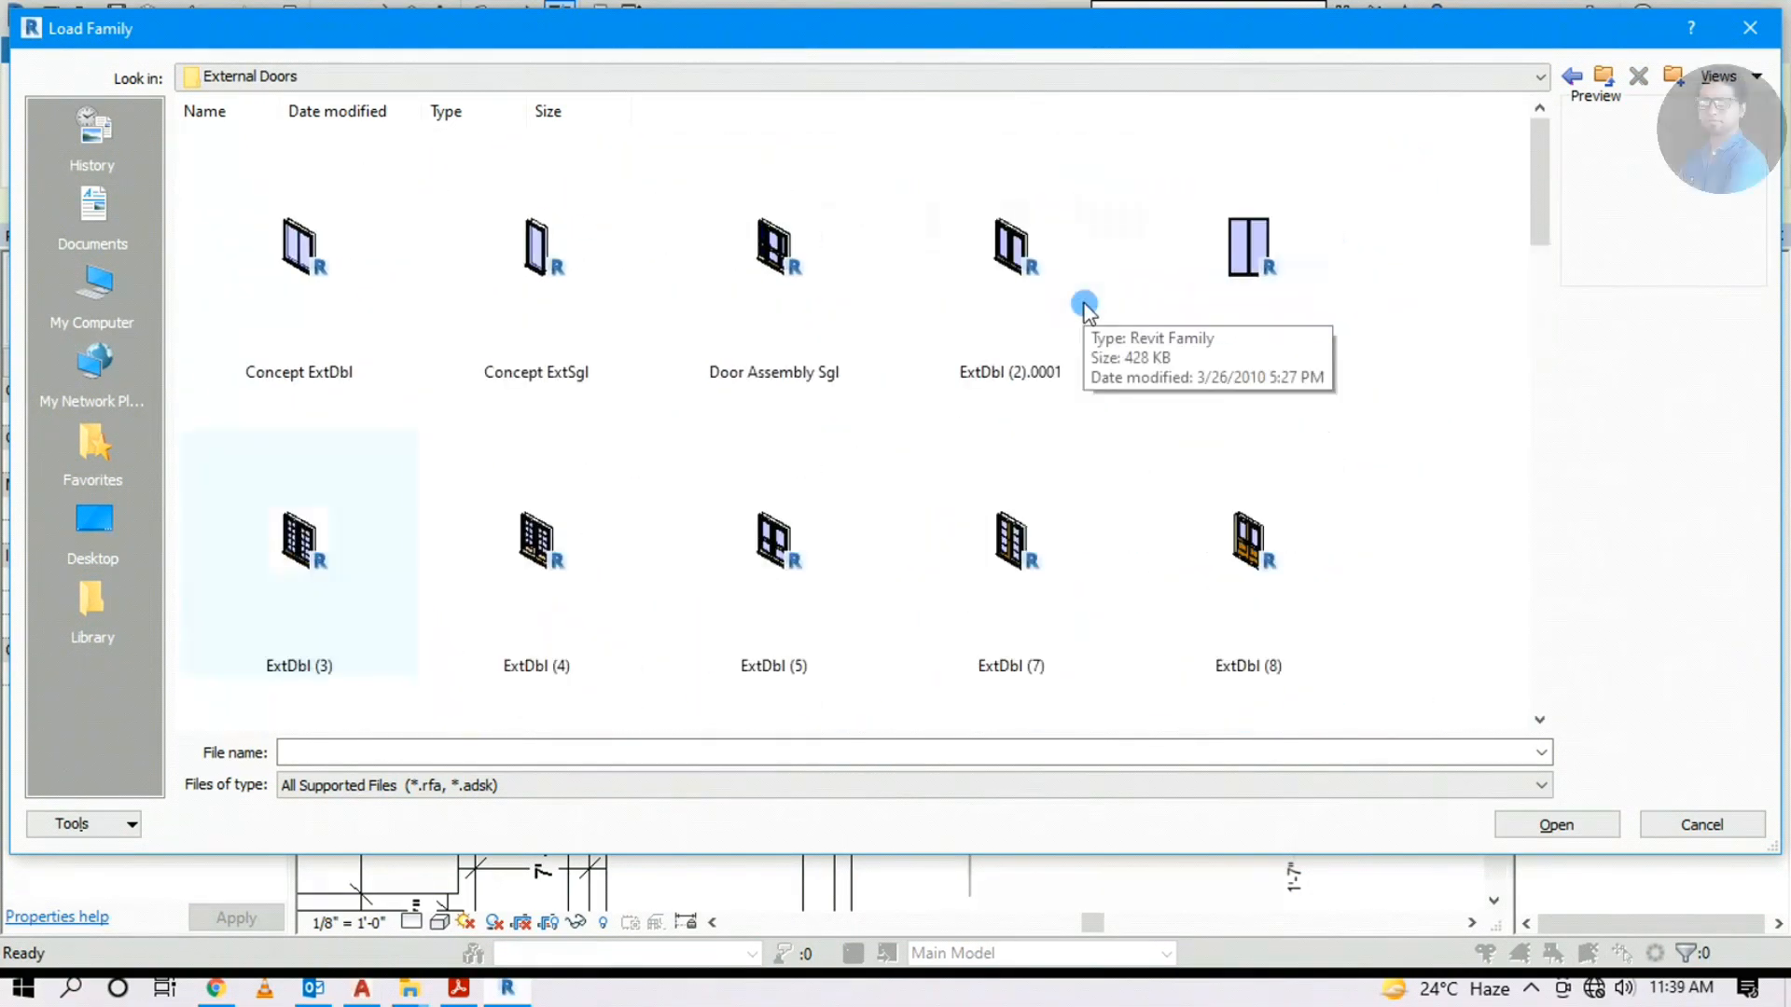
scroll(684, 416, down, 5)
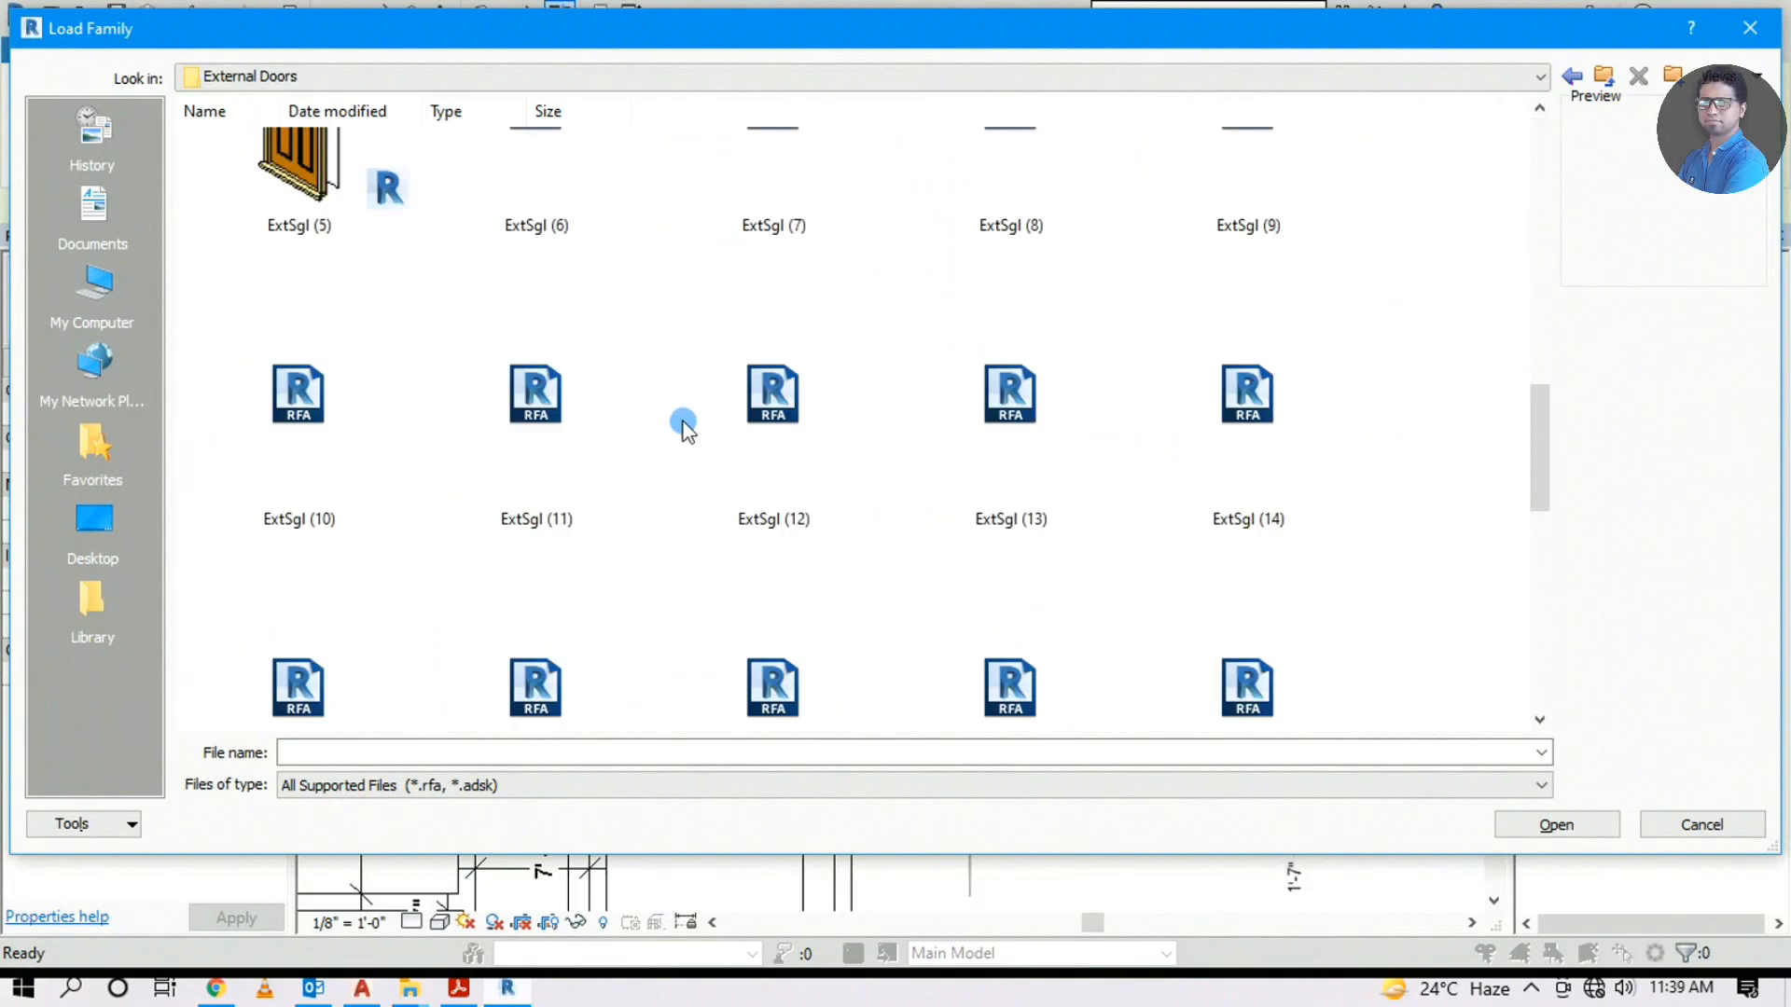
scroll(683, 420, up, 5)
scroll(684, 426, down, 3)
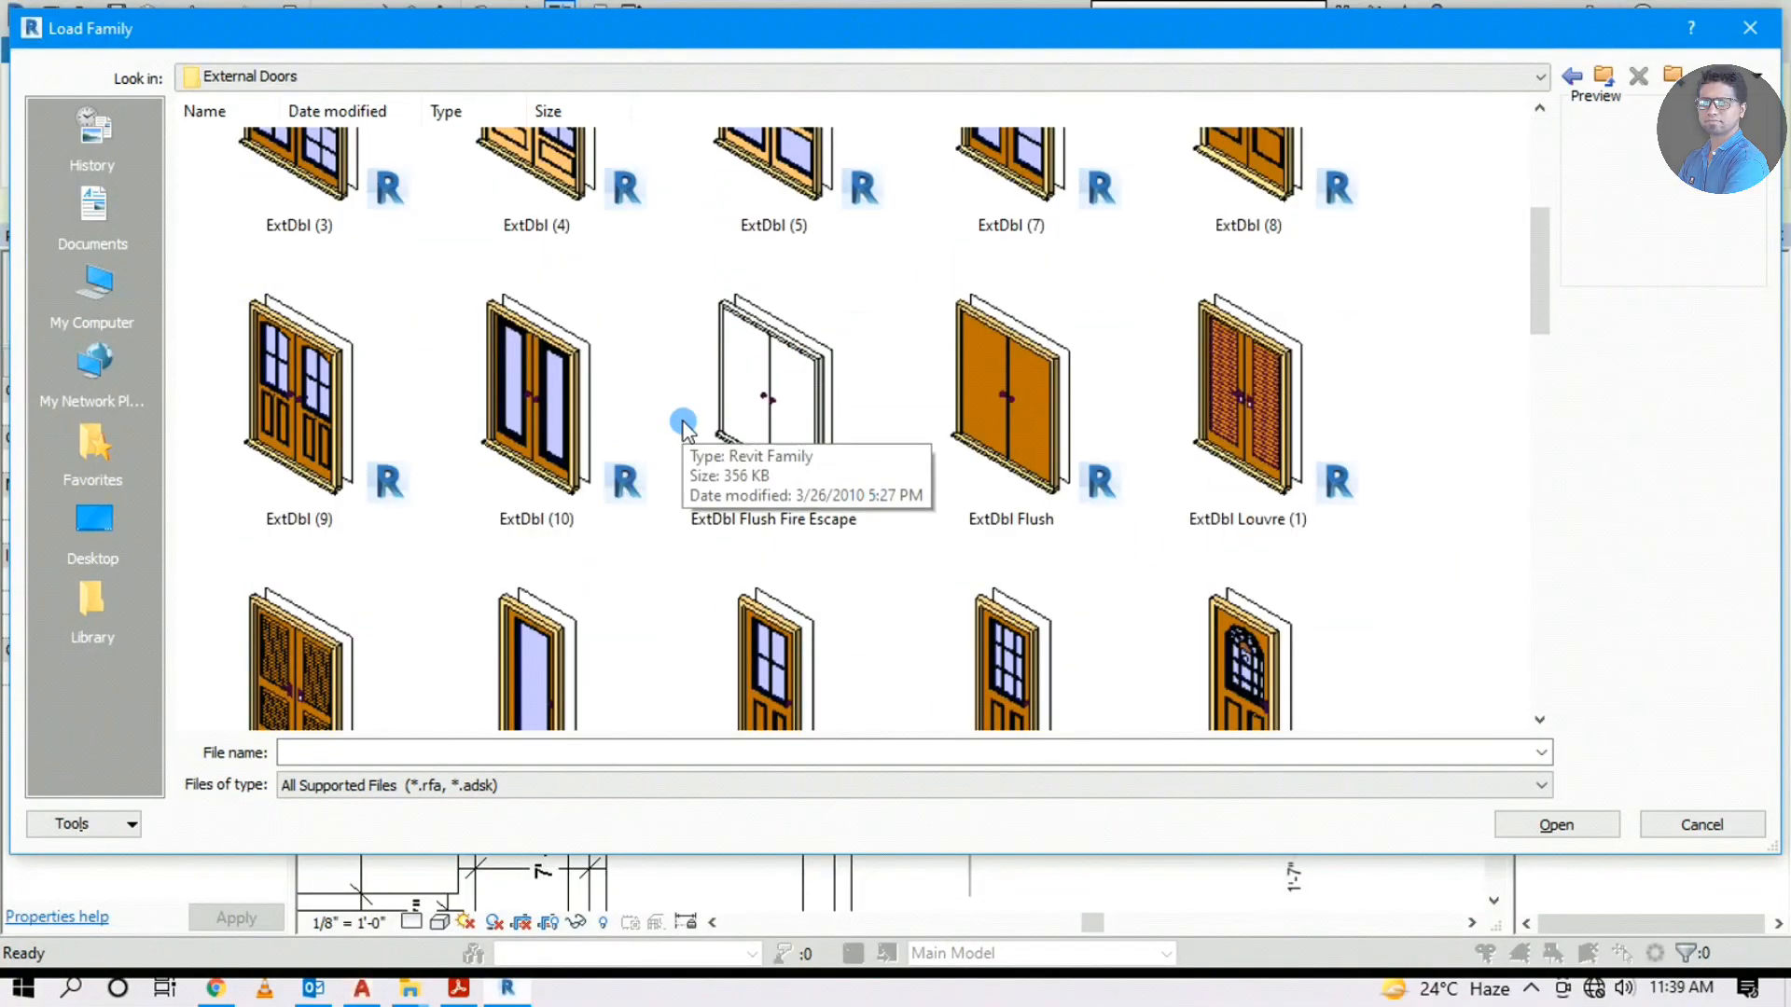
click(298, 401)
scroll(1054, 550, down, 15)
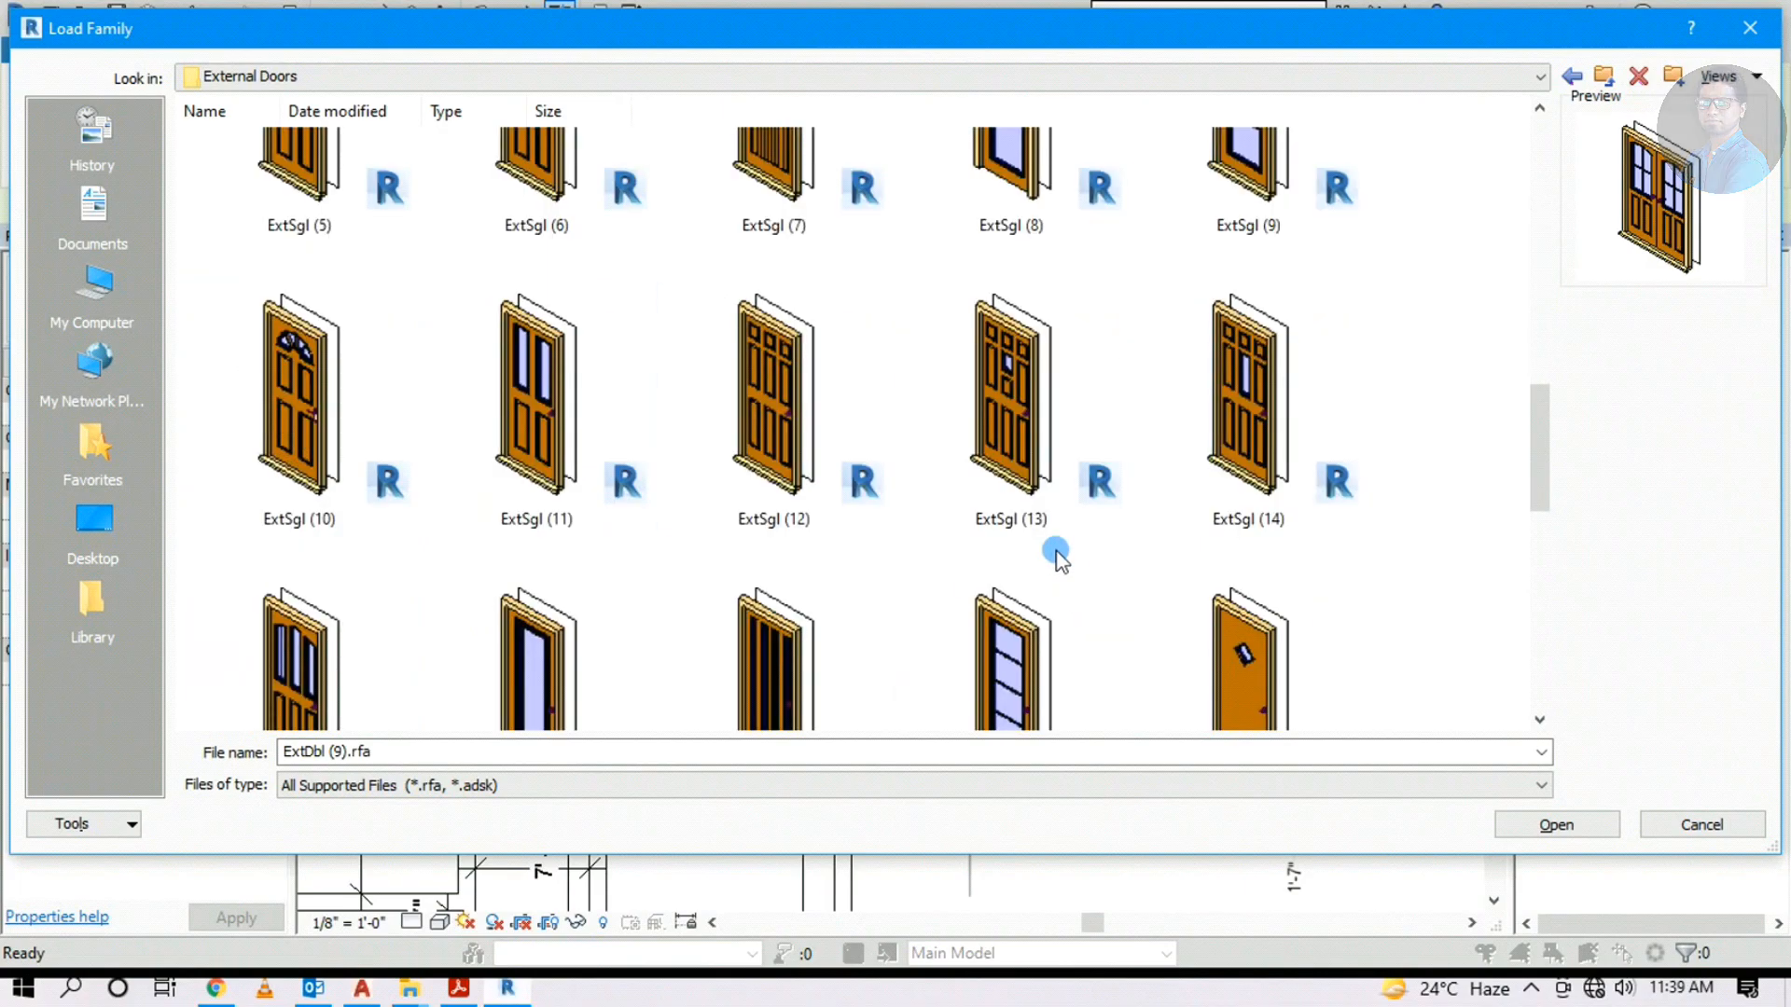
scroll(1059, 551, down, 5)
scroll(1058, 550, up, 10)
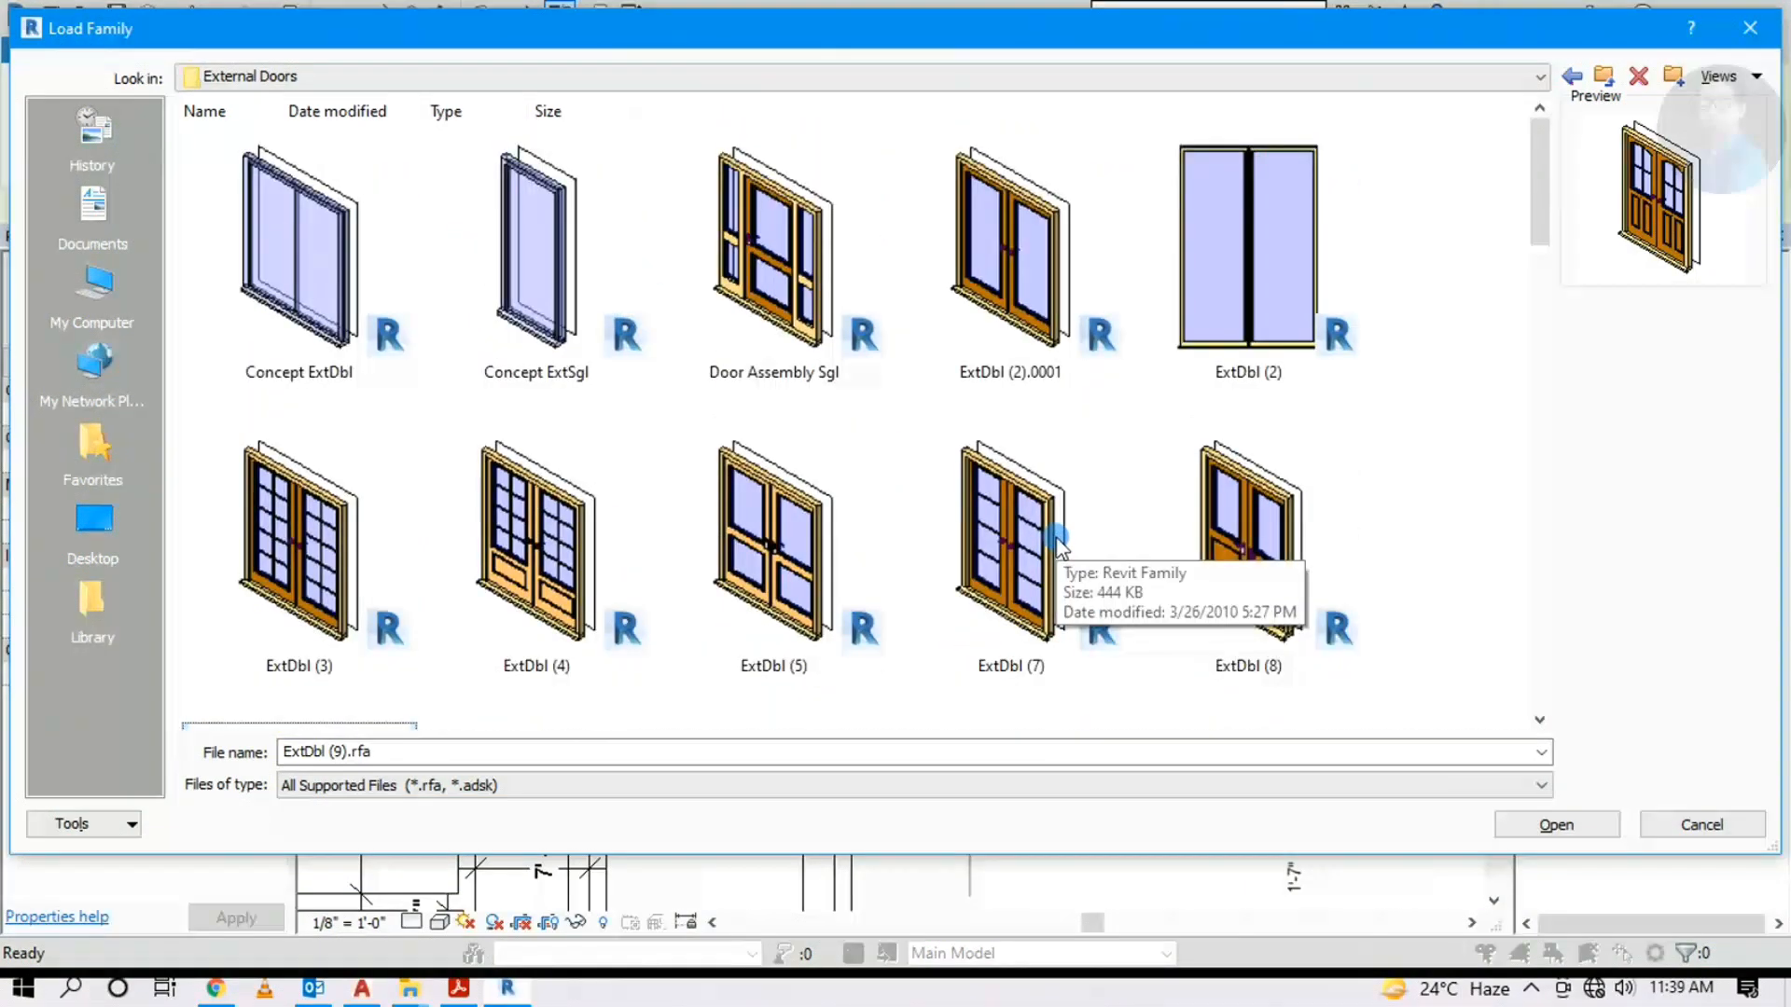
scroll(1059, 548, down, 4)
scroll(1058, 549, up, 8)
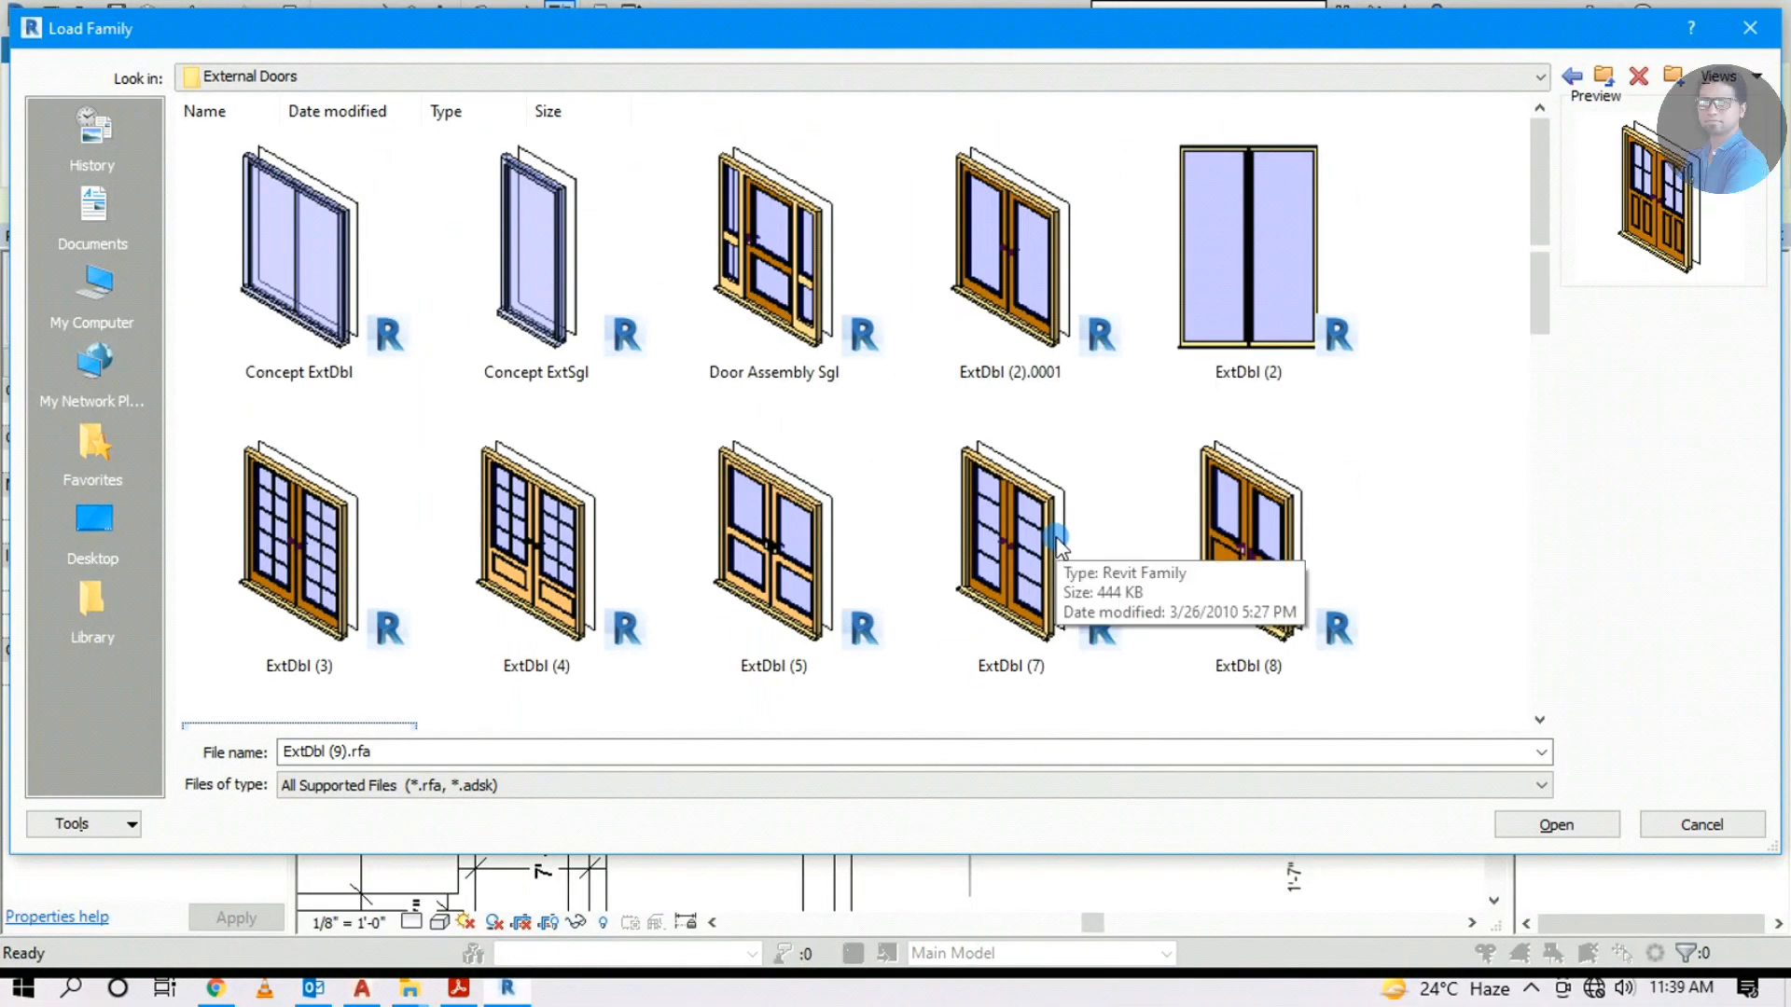
scroll(1059, 549, down, 8)
click(1570, 829)
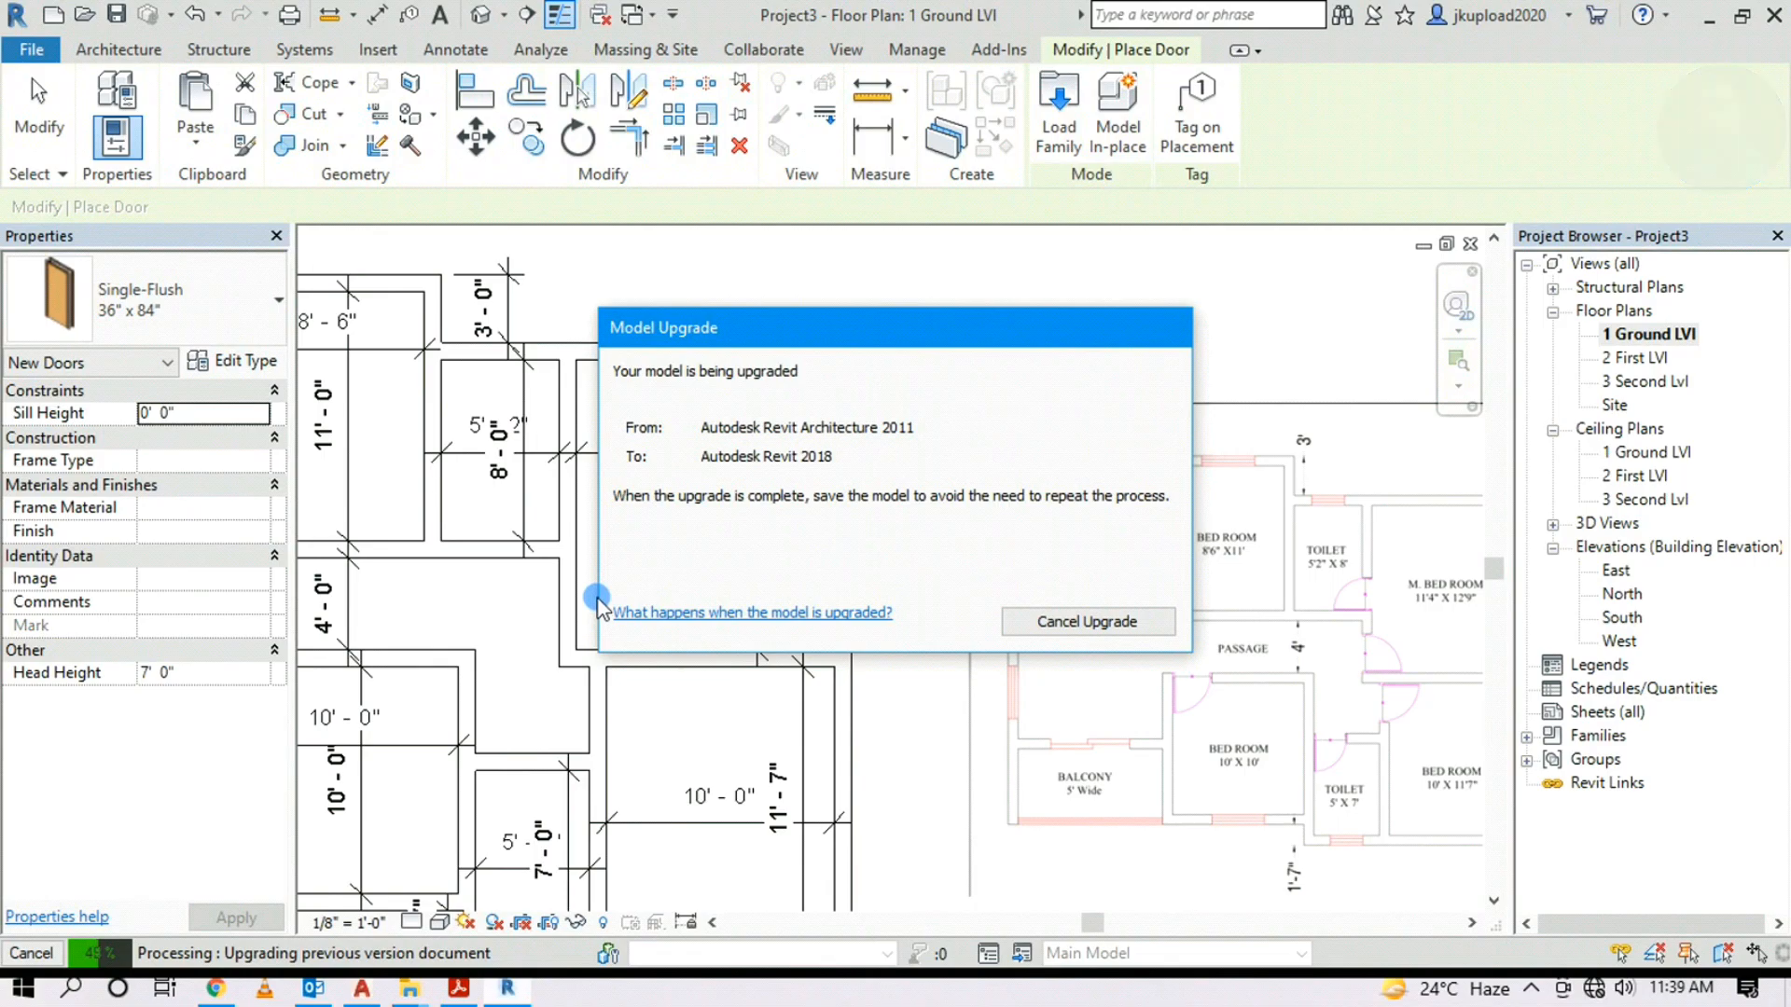
Place the ExtDbl (9) double door in the top-left entrance wall
middle_drag(904, 384, 1053, 356)
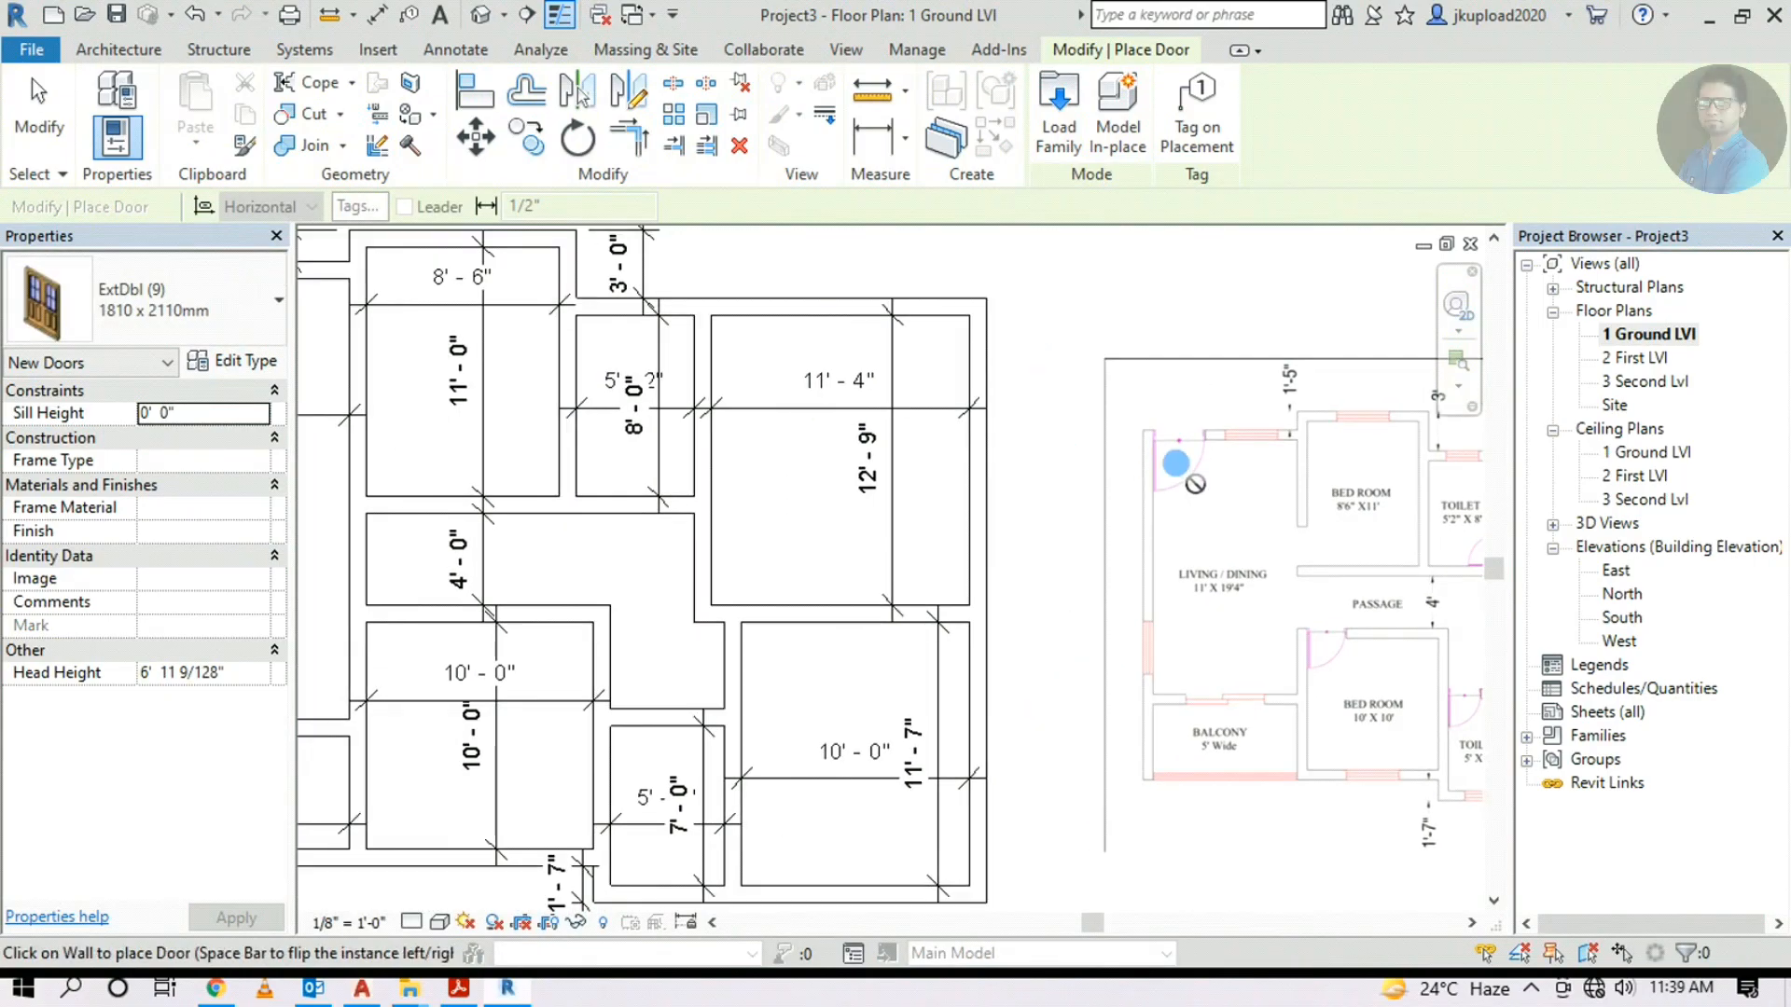
scroll(1176, 463, up, 3)
scroll(1259, 659, down, 2)
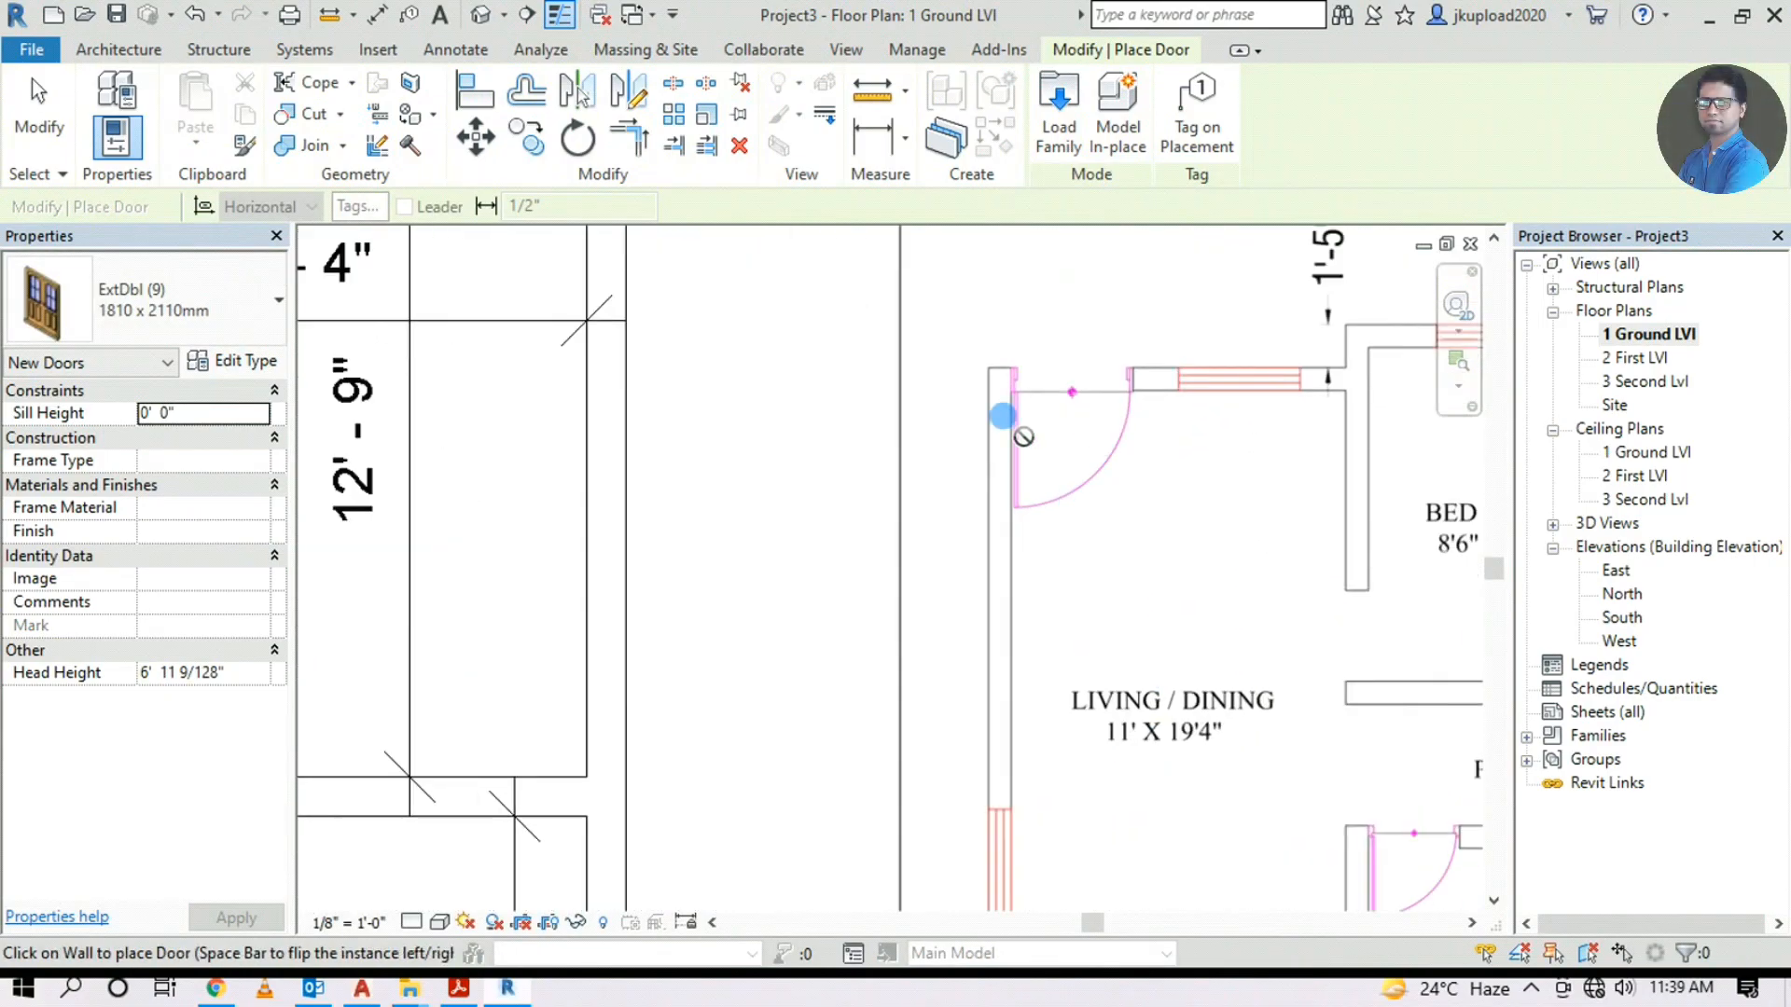
scroll(1142, 448, down, 1)
scroll(1142, 448, down, 1)
middle_drag(773, 503, 1163, 540)
middle_drag(640, 518, 667, 529)
scroll(487, 324, up, 2)
middle_drag(488, 295, 503, 445)
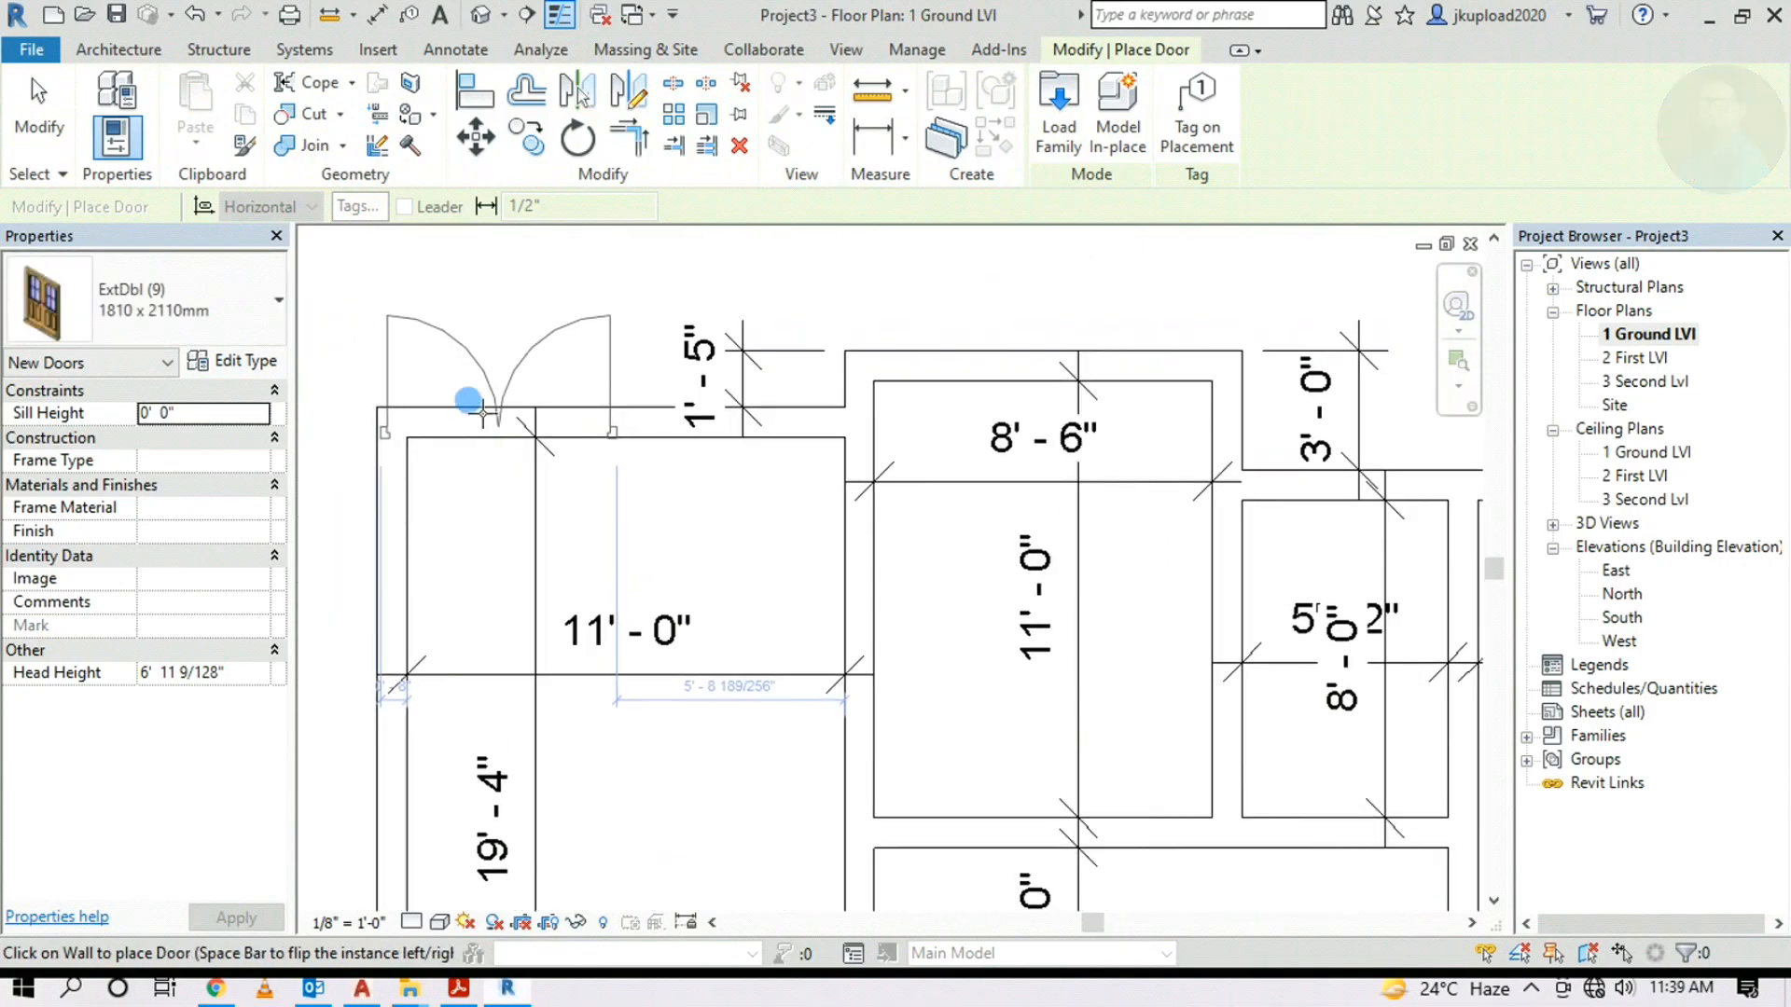
click(543, 452)
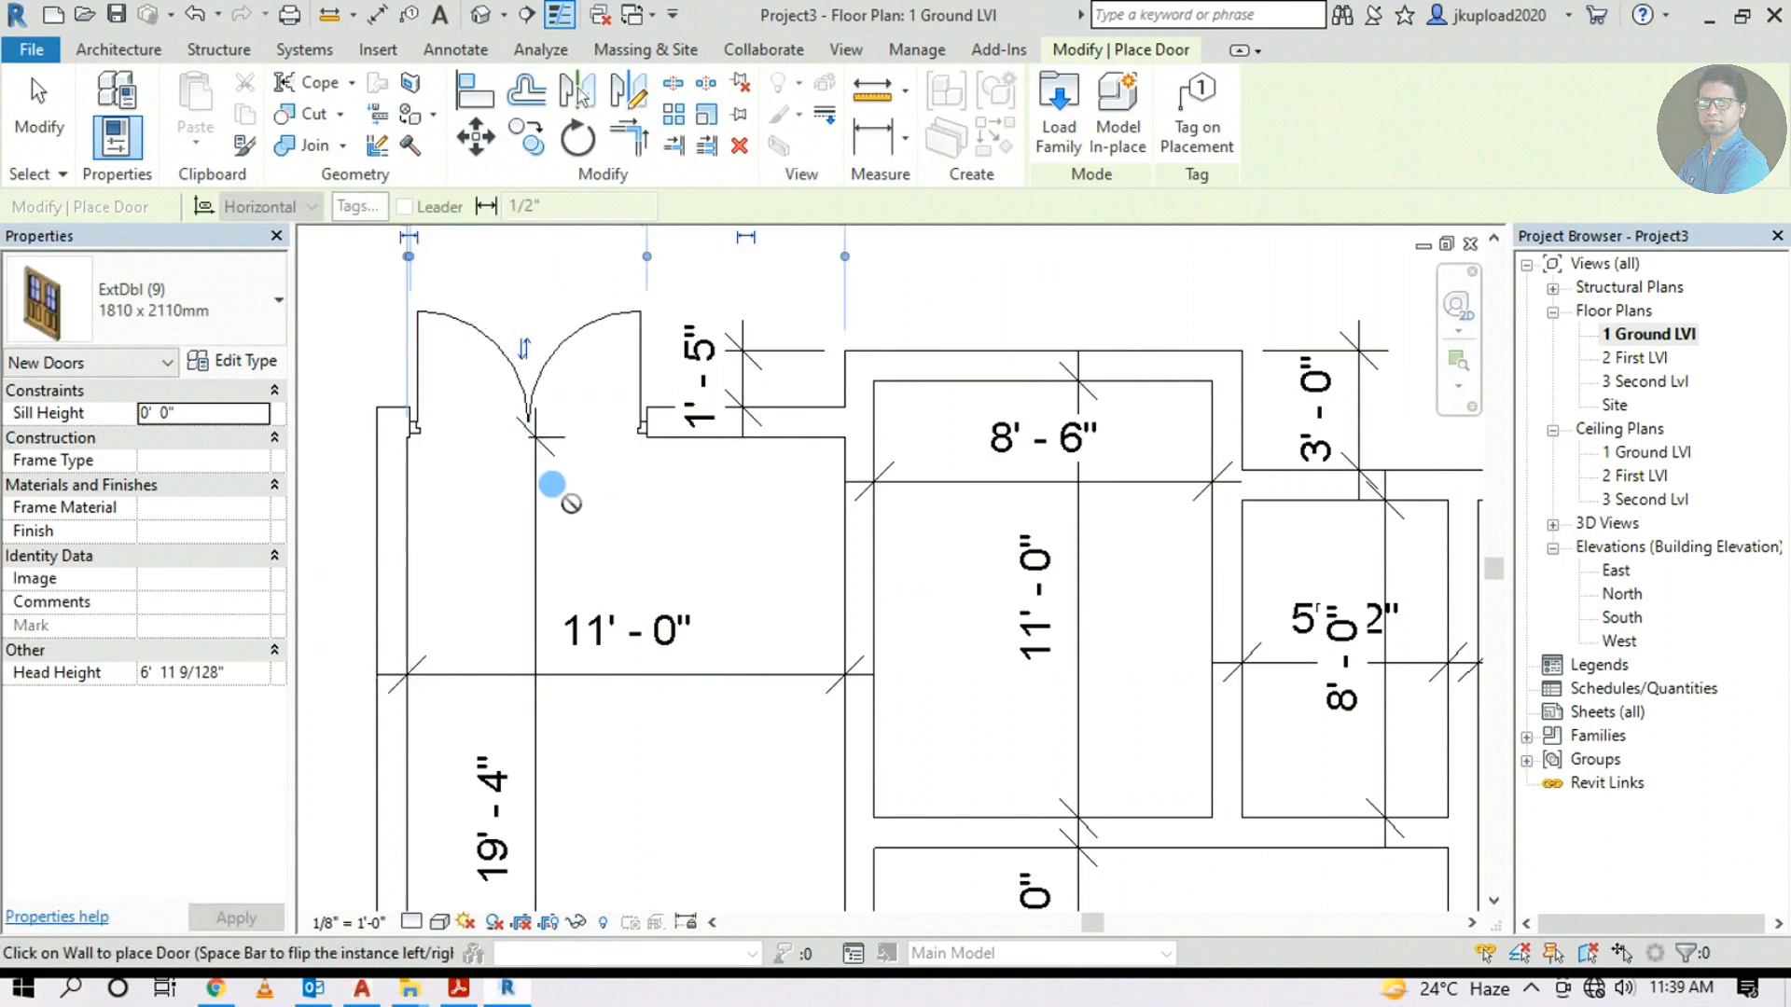
Compare it with the reference drawing's entrance door, then end placement and select the new door
scroll(432, 467, up, 2)
middle_drag(431, 468, 672, 547)
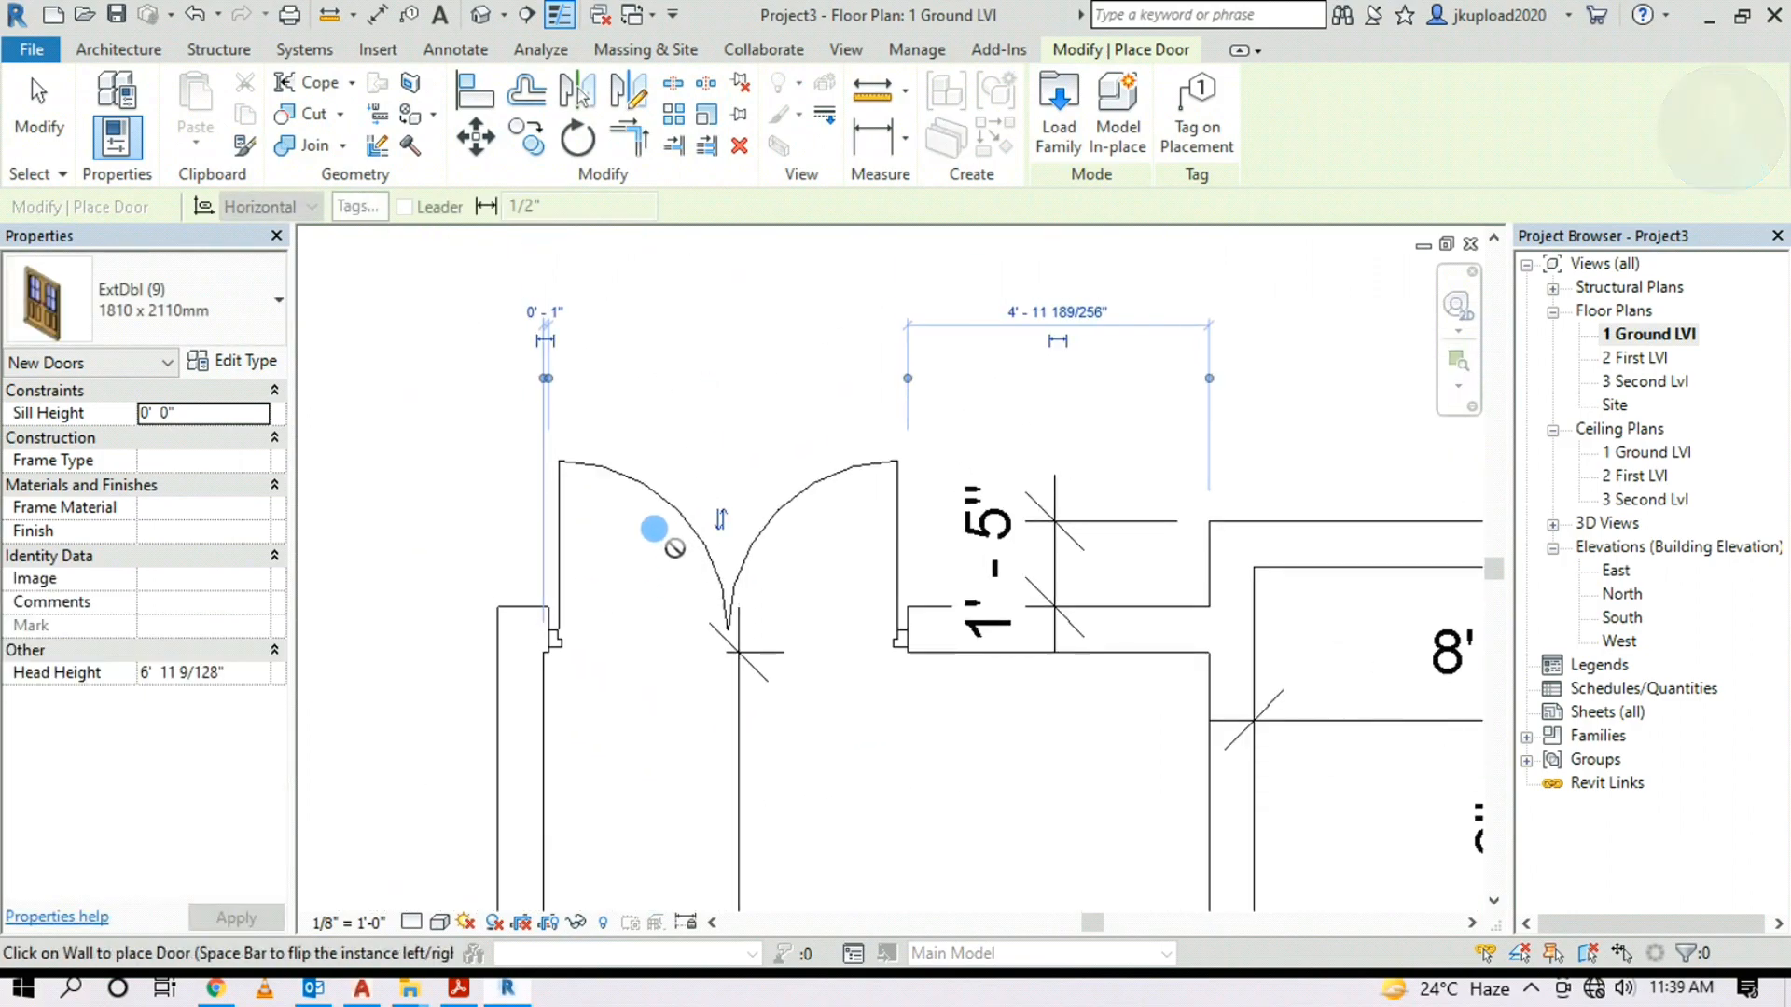
scroll(619, 499, up, 1)
scroll(774, 508, down, 6)
mouse_move(970, 615)
middle_down()
mouse_move(924, 648)
mouse_move(481, 631)
middle_up()
scroll(975, 728, up, 2)
scroll(921, 700, up, 4)
scroll(921, 699, up, 2)
scroll(1101, 629, down, 4)
scroll(1091, 642, down, 3)
middle_drag(659, 639, 1448, 680)
scroll(995, 681, up, 2)
middle_drag(650, 520, 1352, 589)
scroll(882, 323, up, 2)
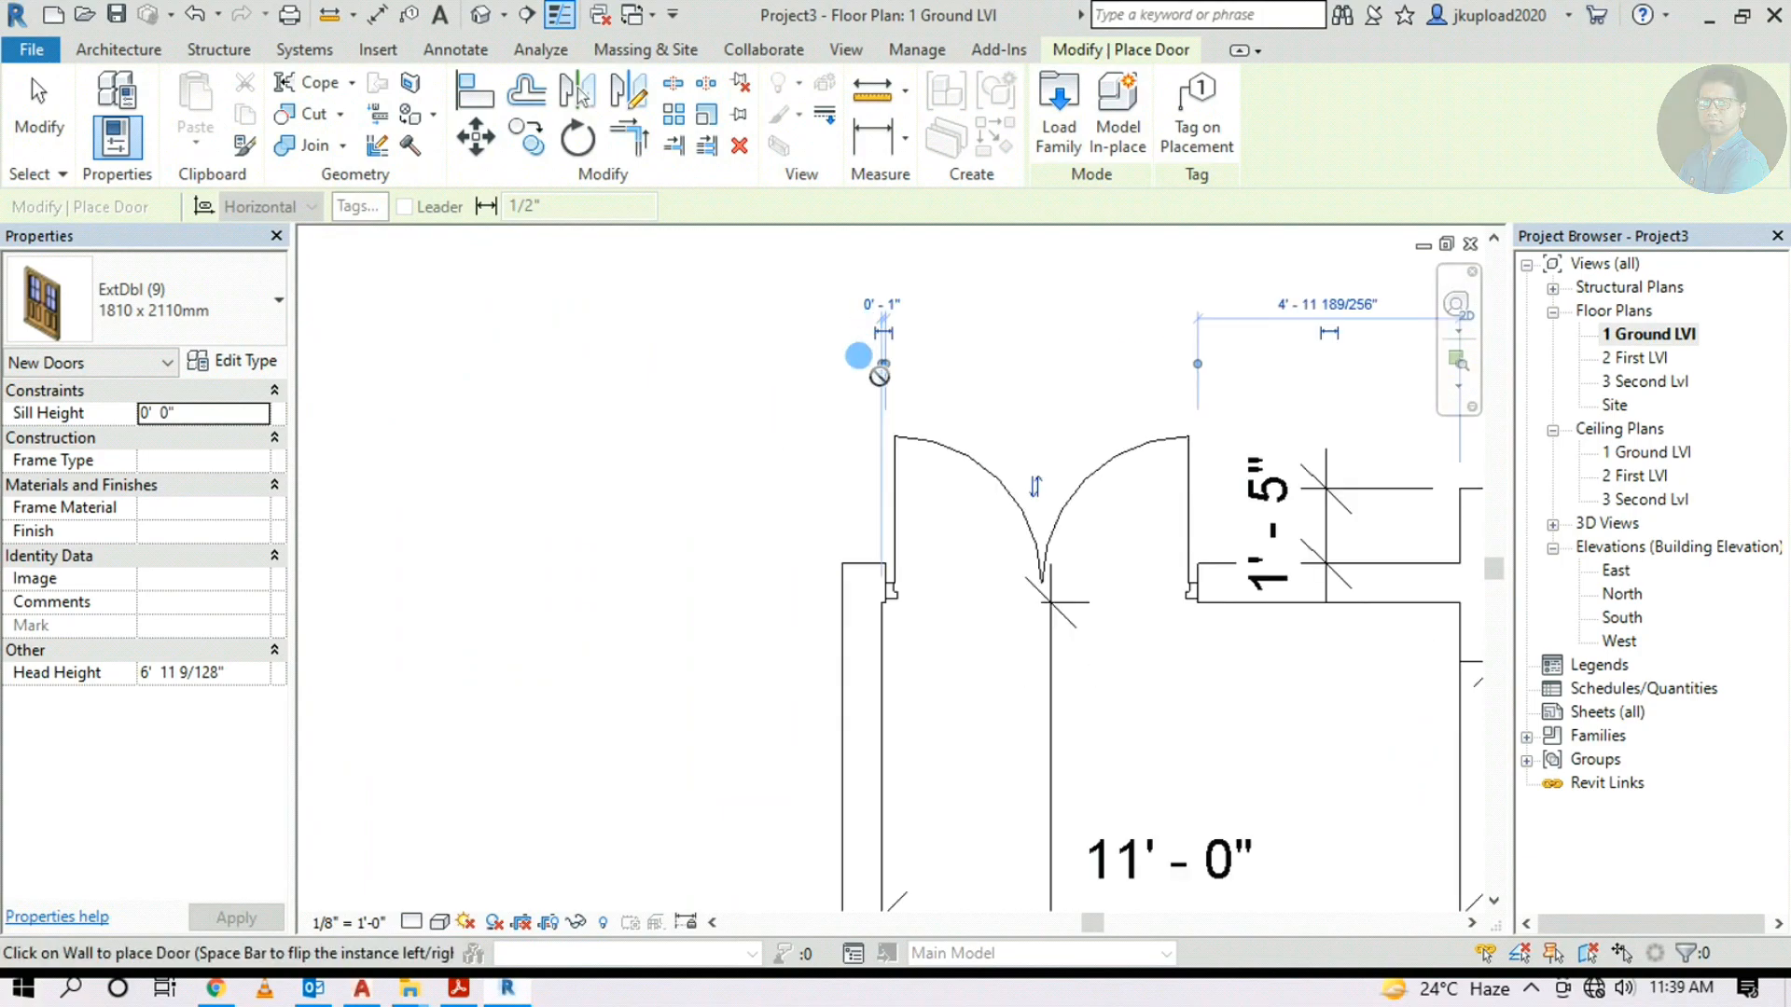
scroll(890, 356, up, 2)
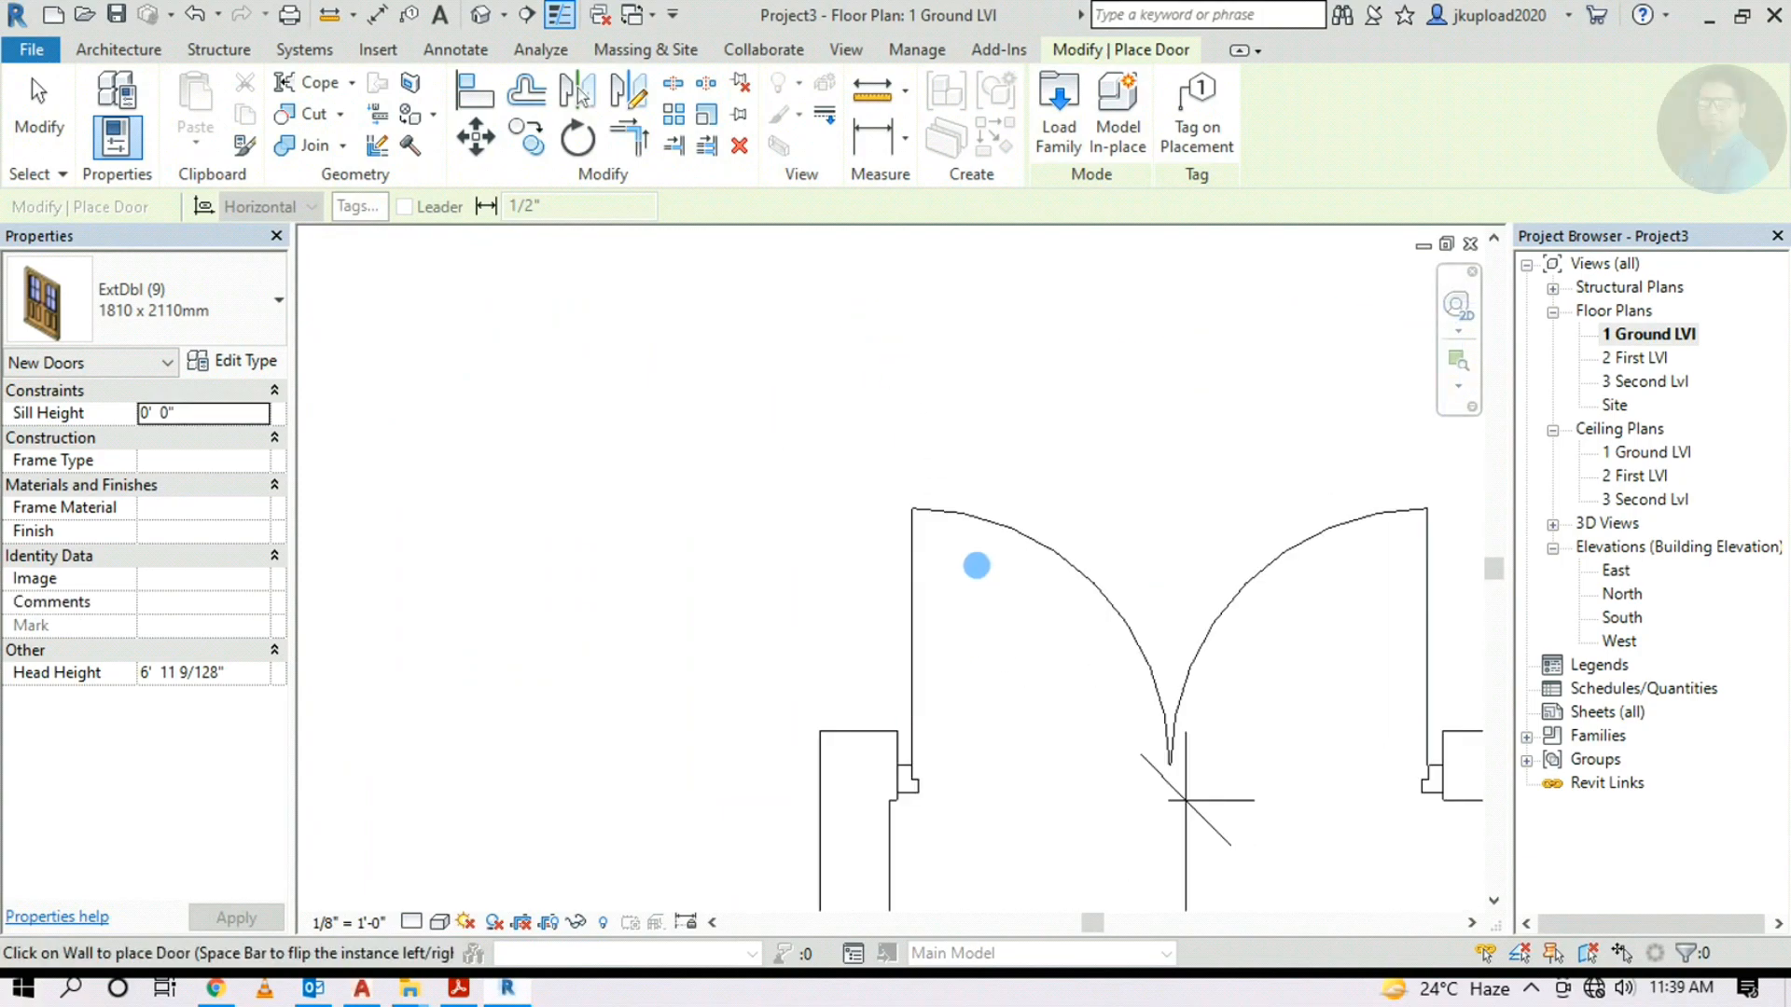
key(Escape)
click(960, 513)
scroll(894, 427, up, 3)
Set the double door's offset from the wall corner to 0' 0"
scroll(833, 384, down, 3)
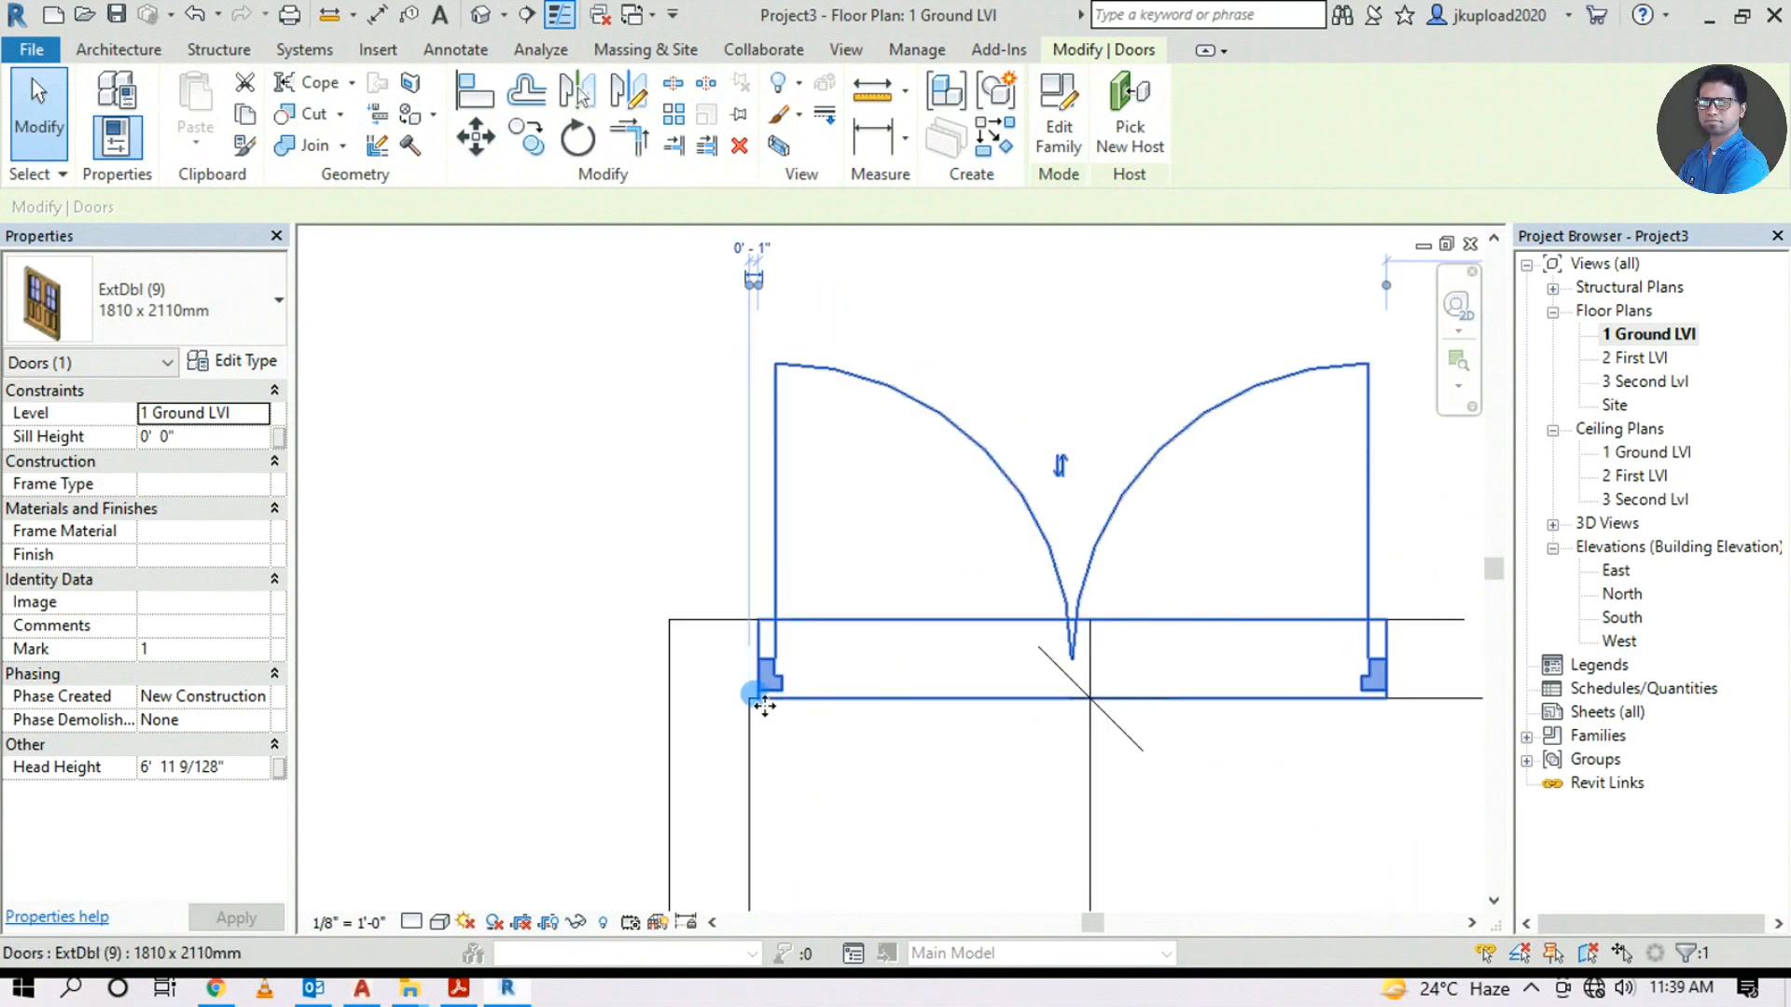
scroll(760, 721, up, 2)
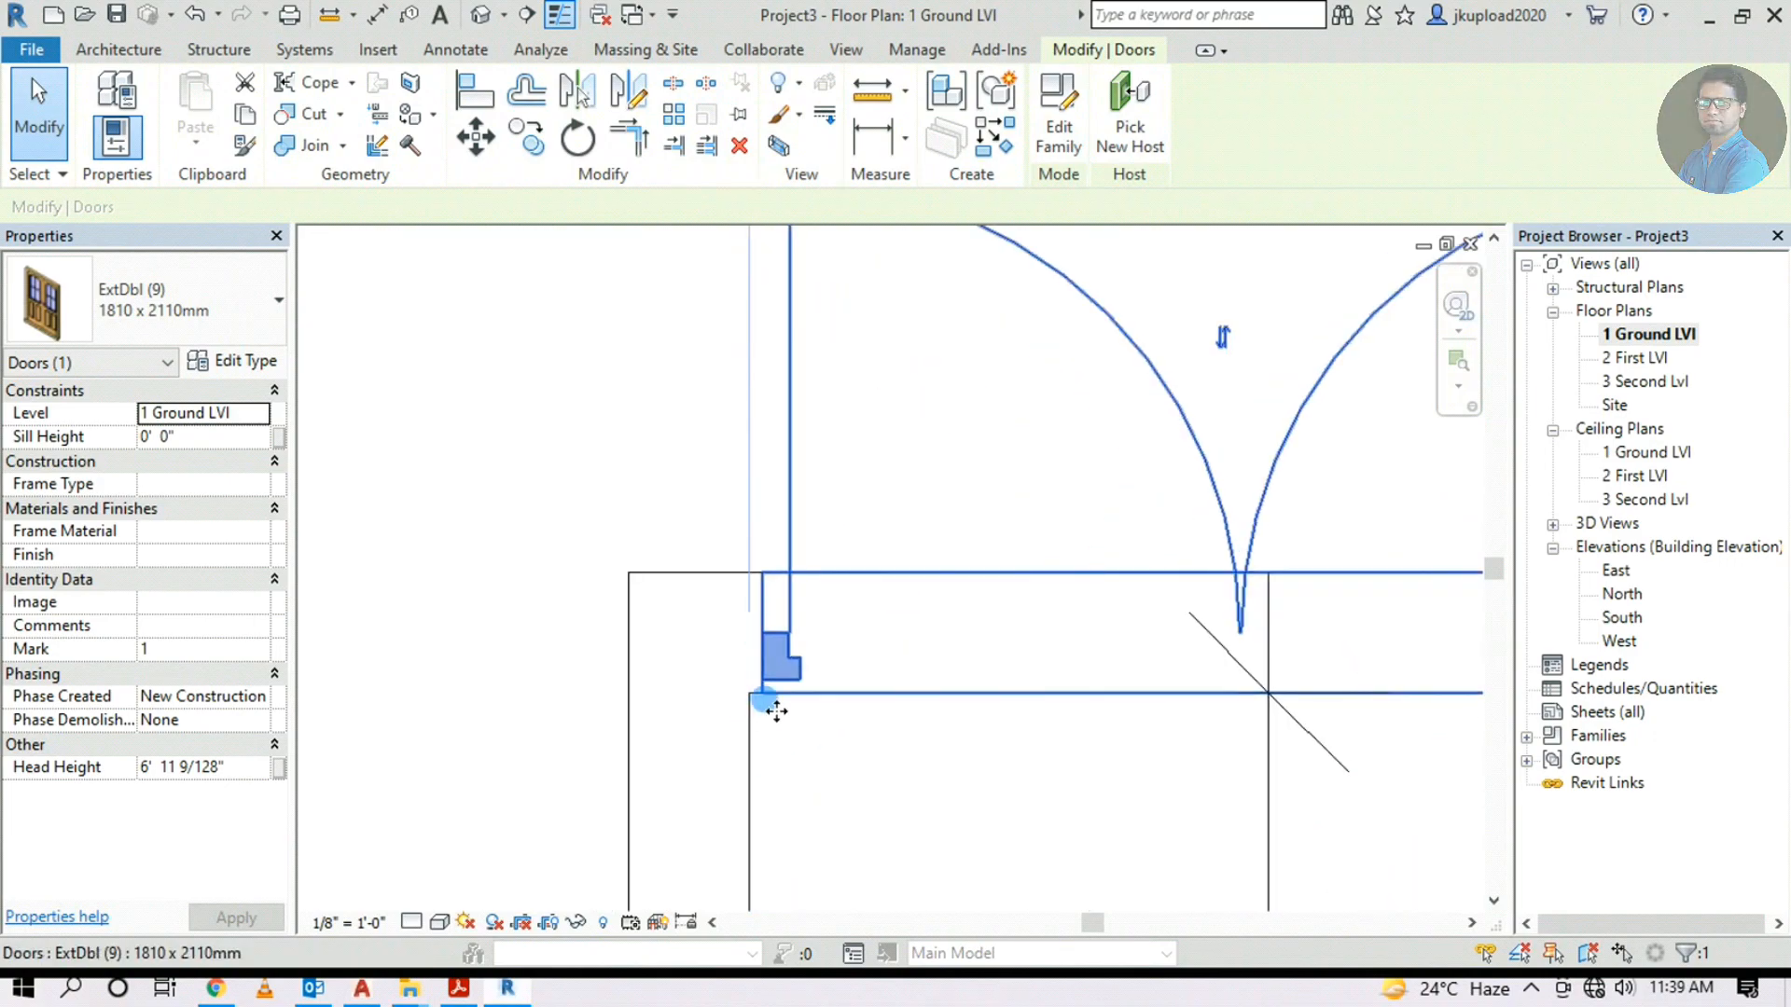
scroll(776, 712, down, 4)
scroll(819, 585, up, 1)
scroll(785, 405, up, 3)
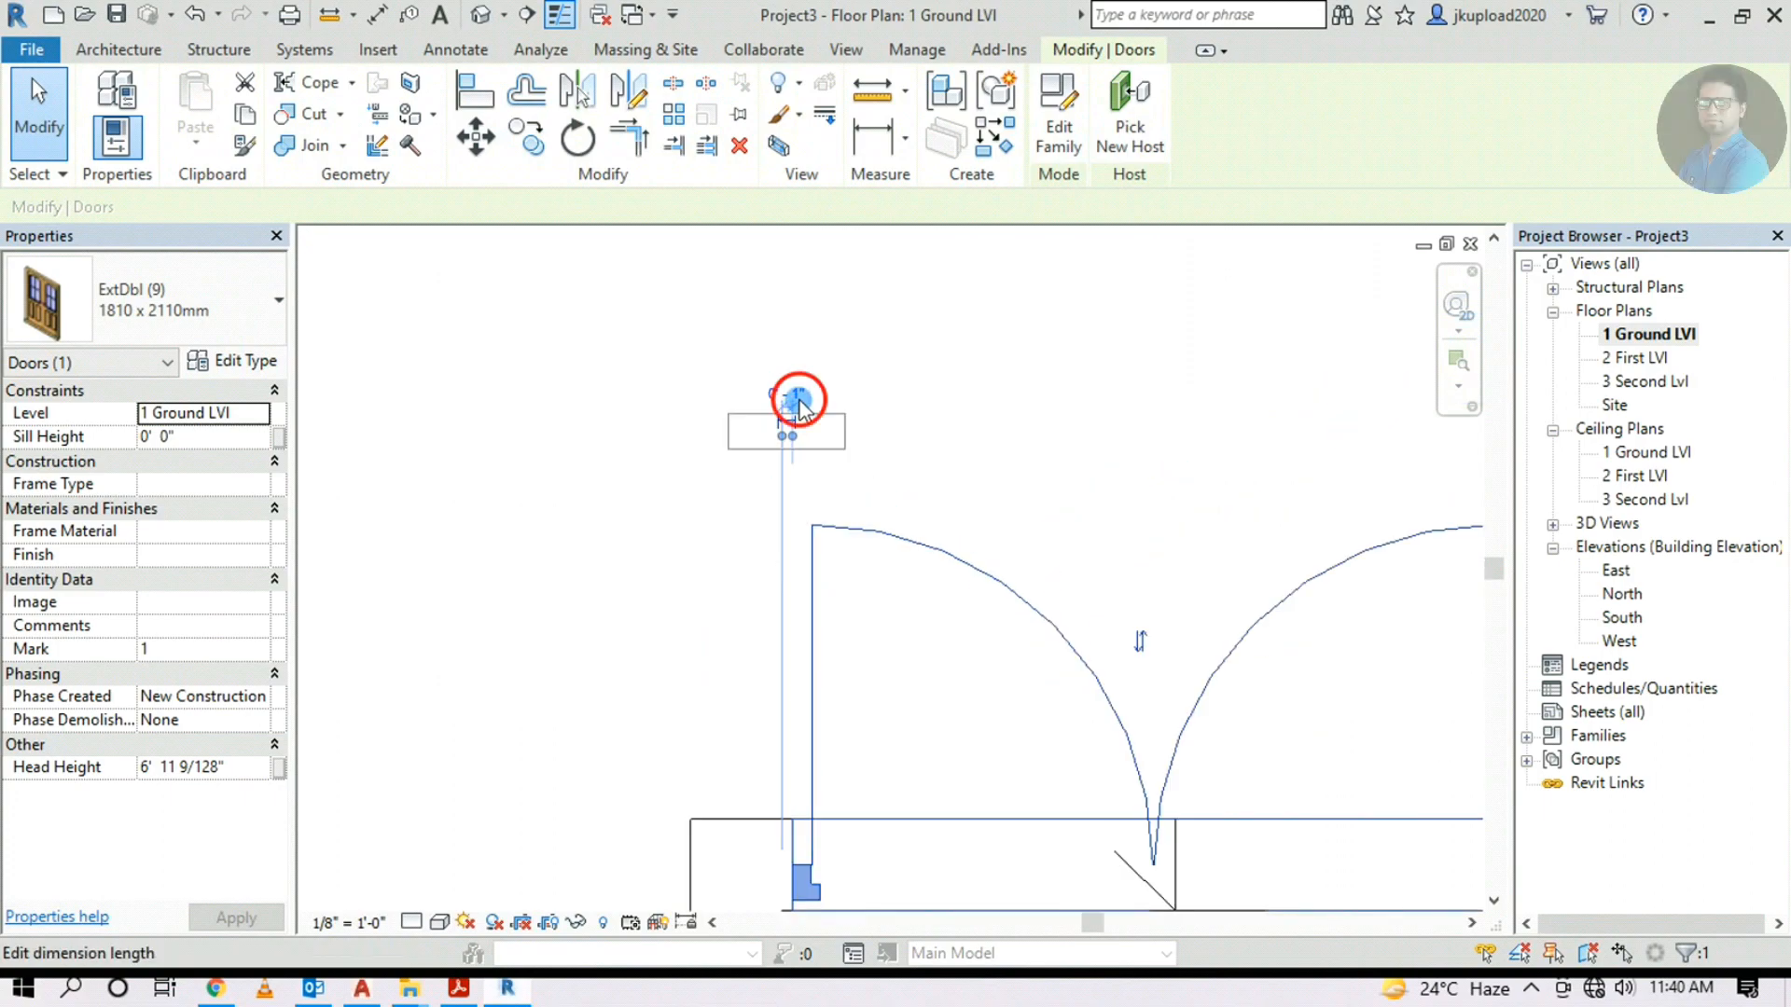
click(797, 403)
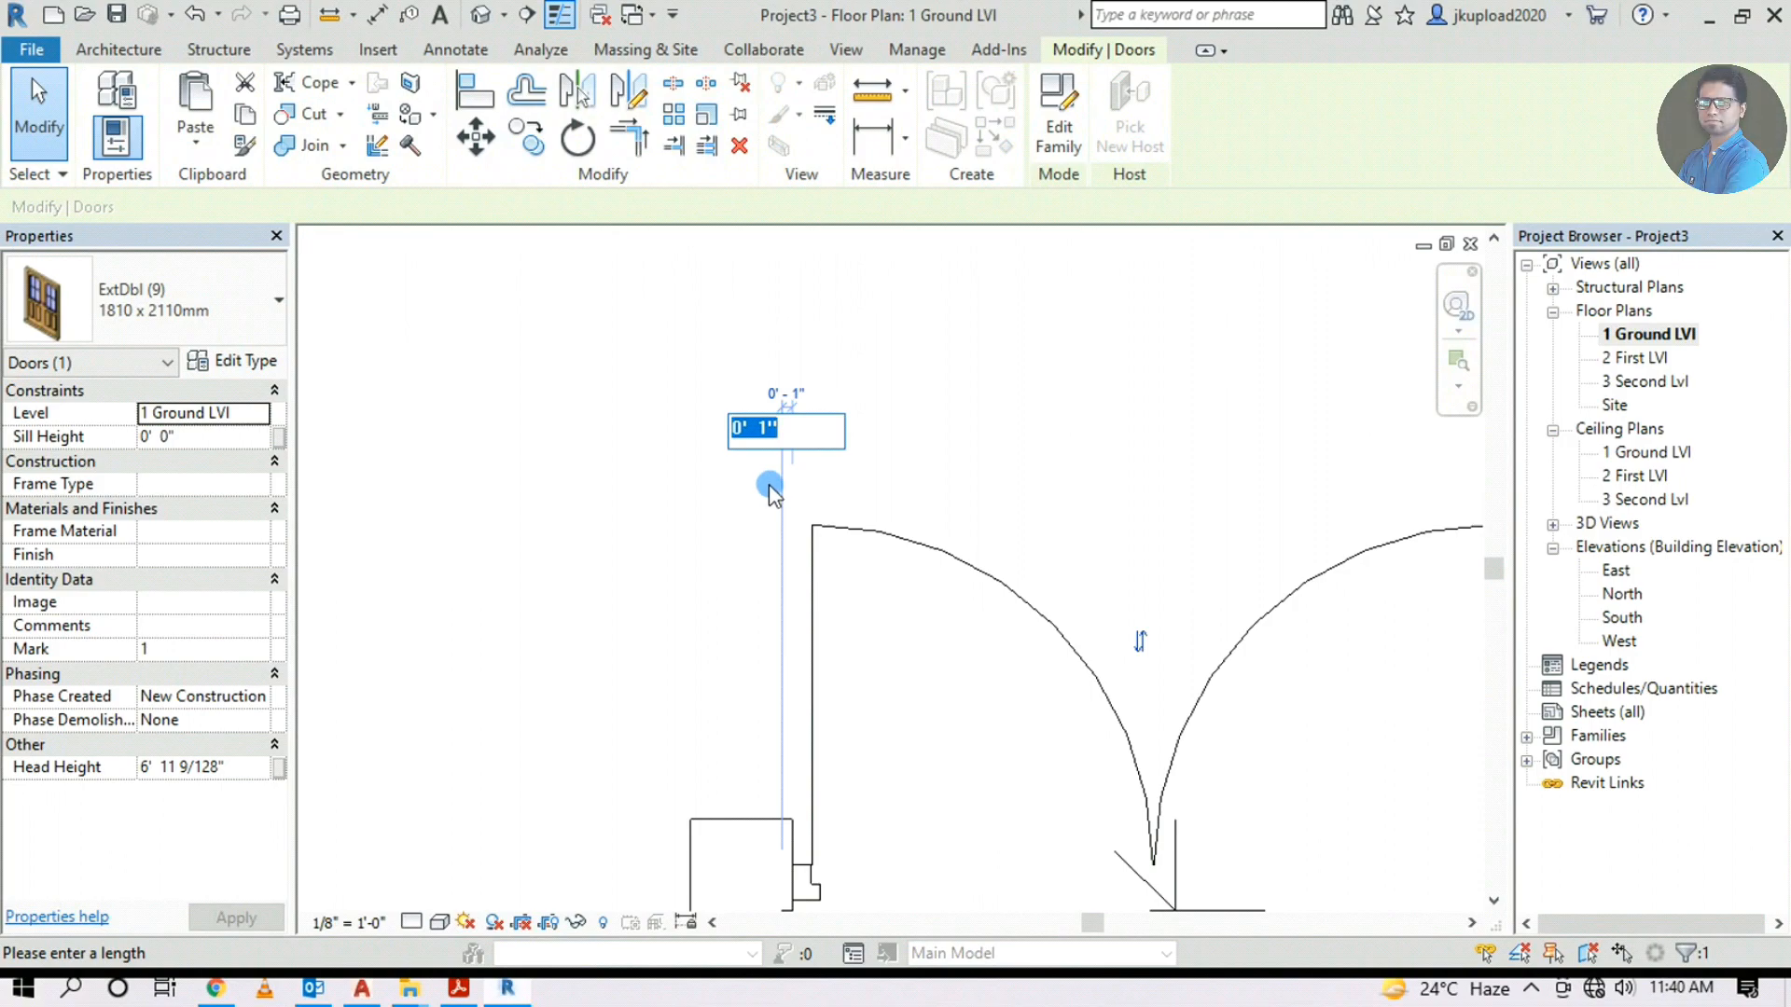
text(0)
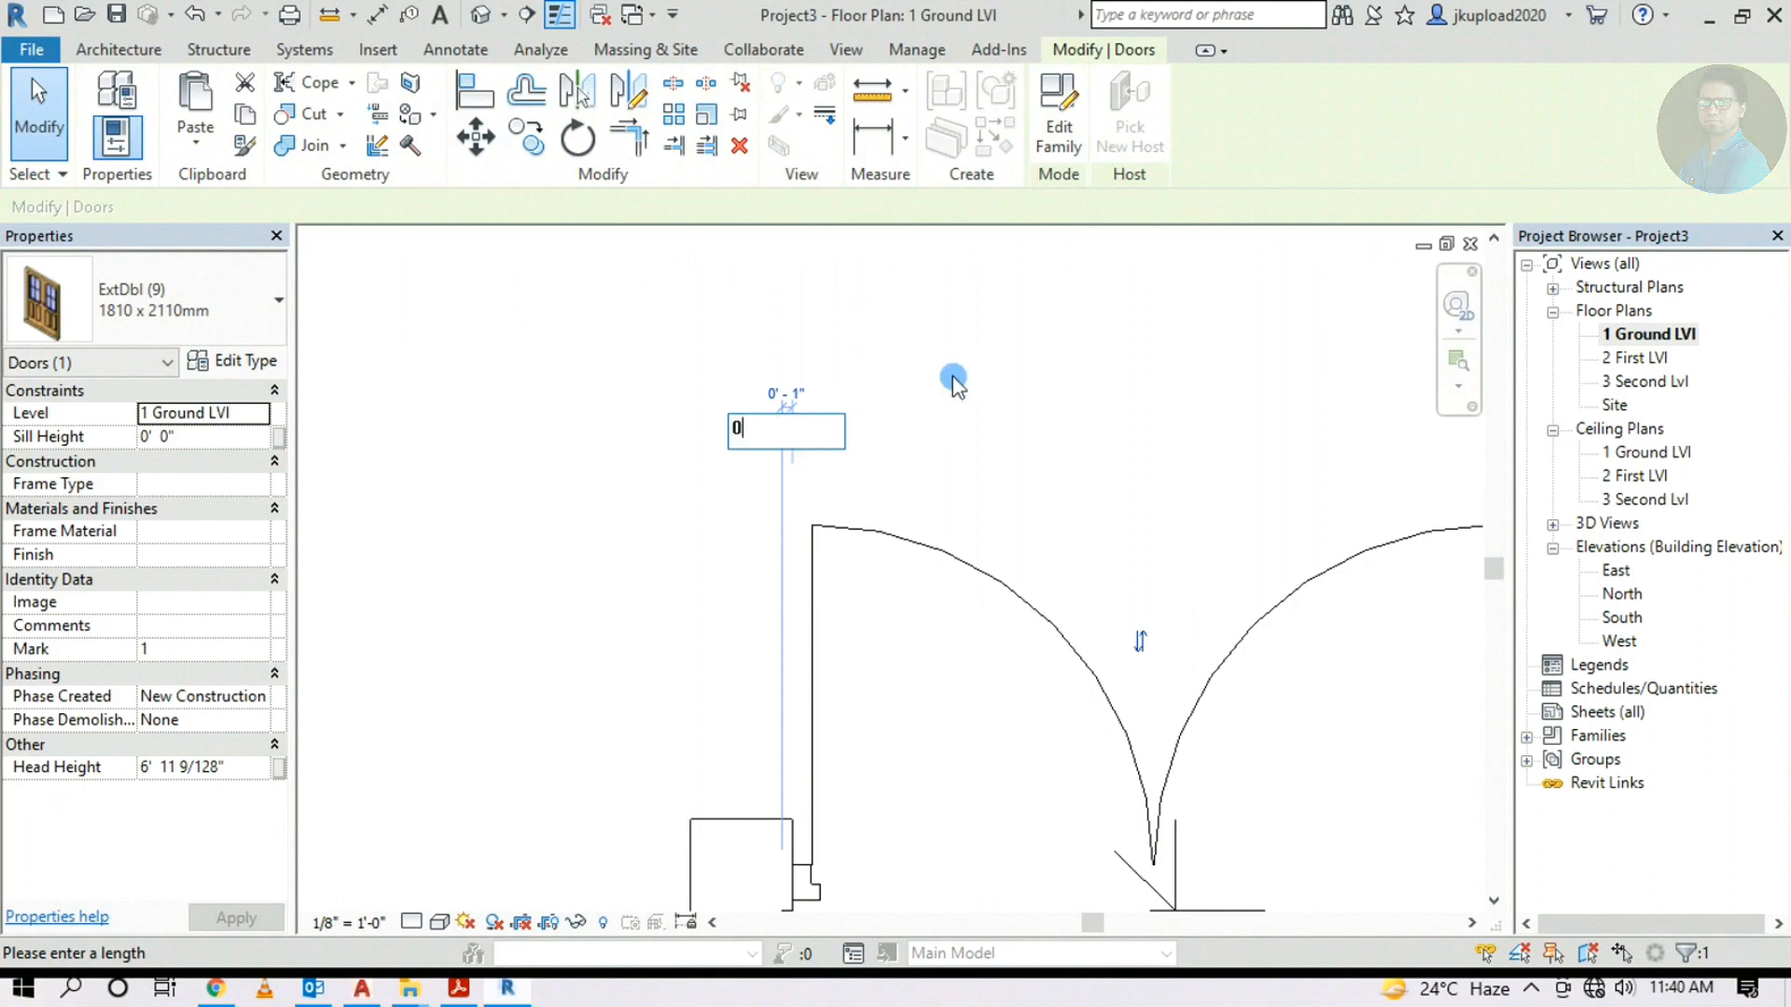
key(Return)
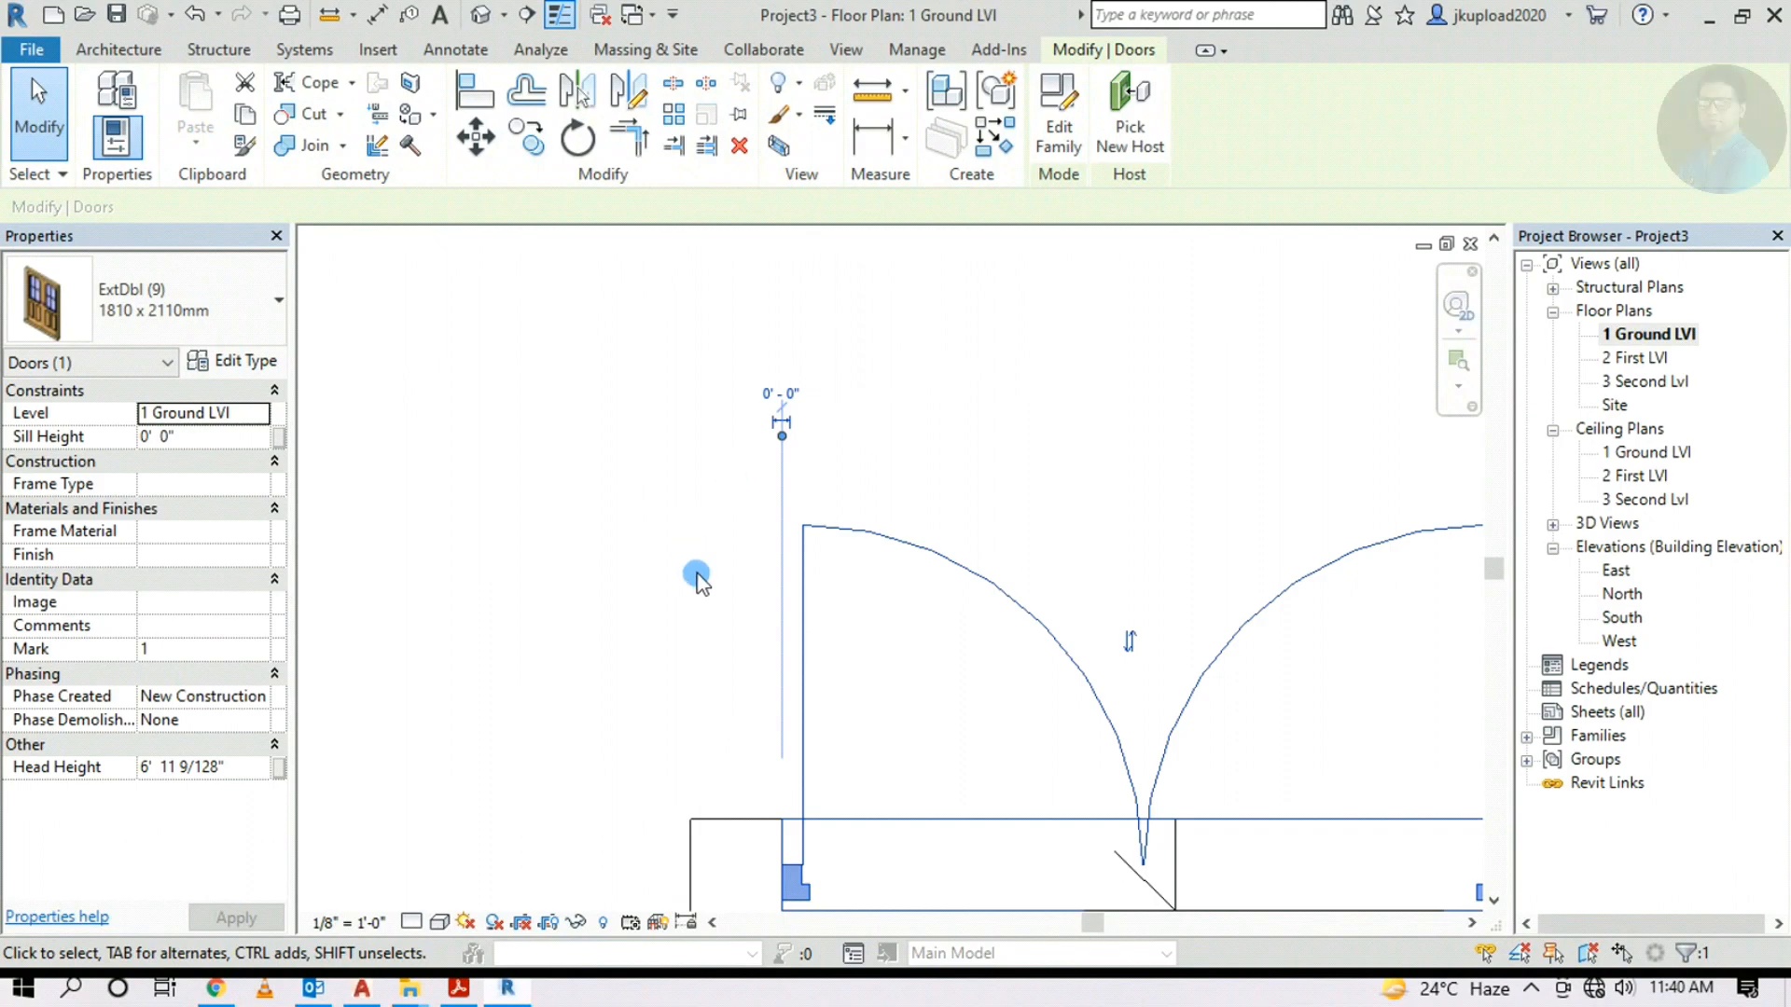
scroll(696, 578, down, 2)
click(812, 791)
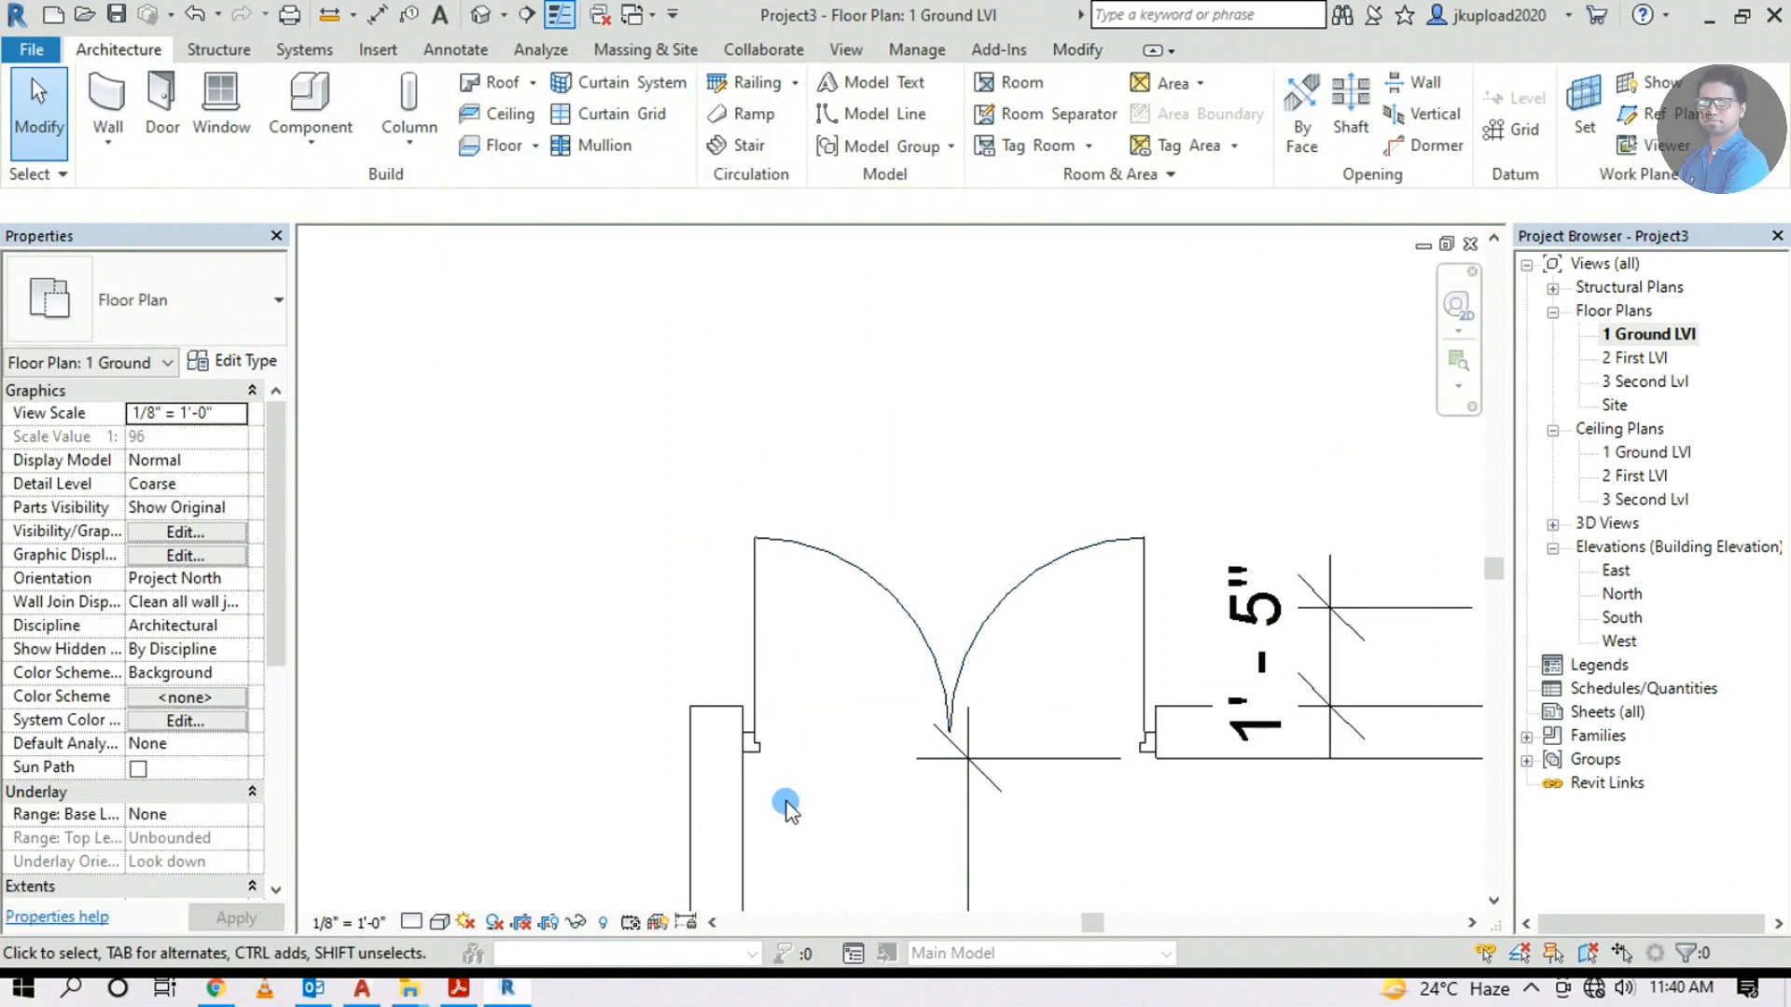
middle_drag(833, 786, 754, 668)
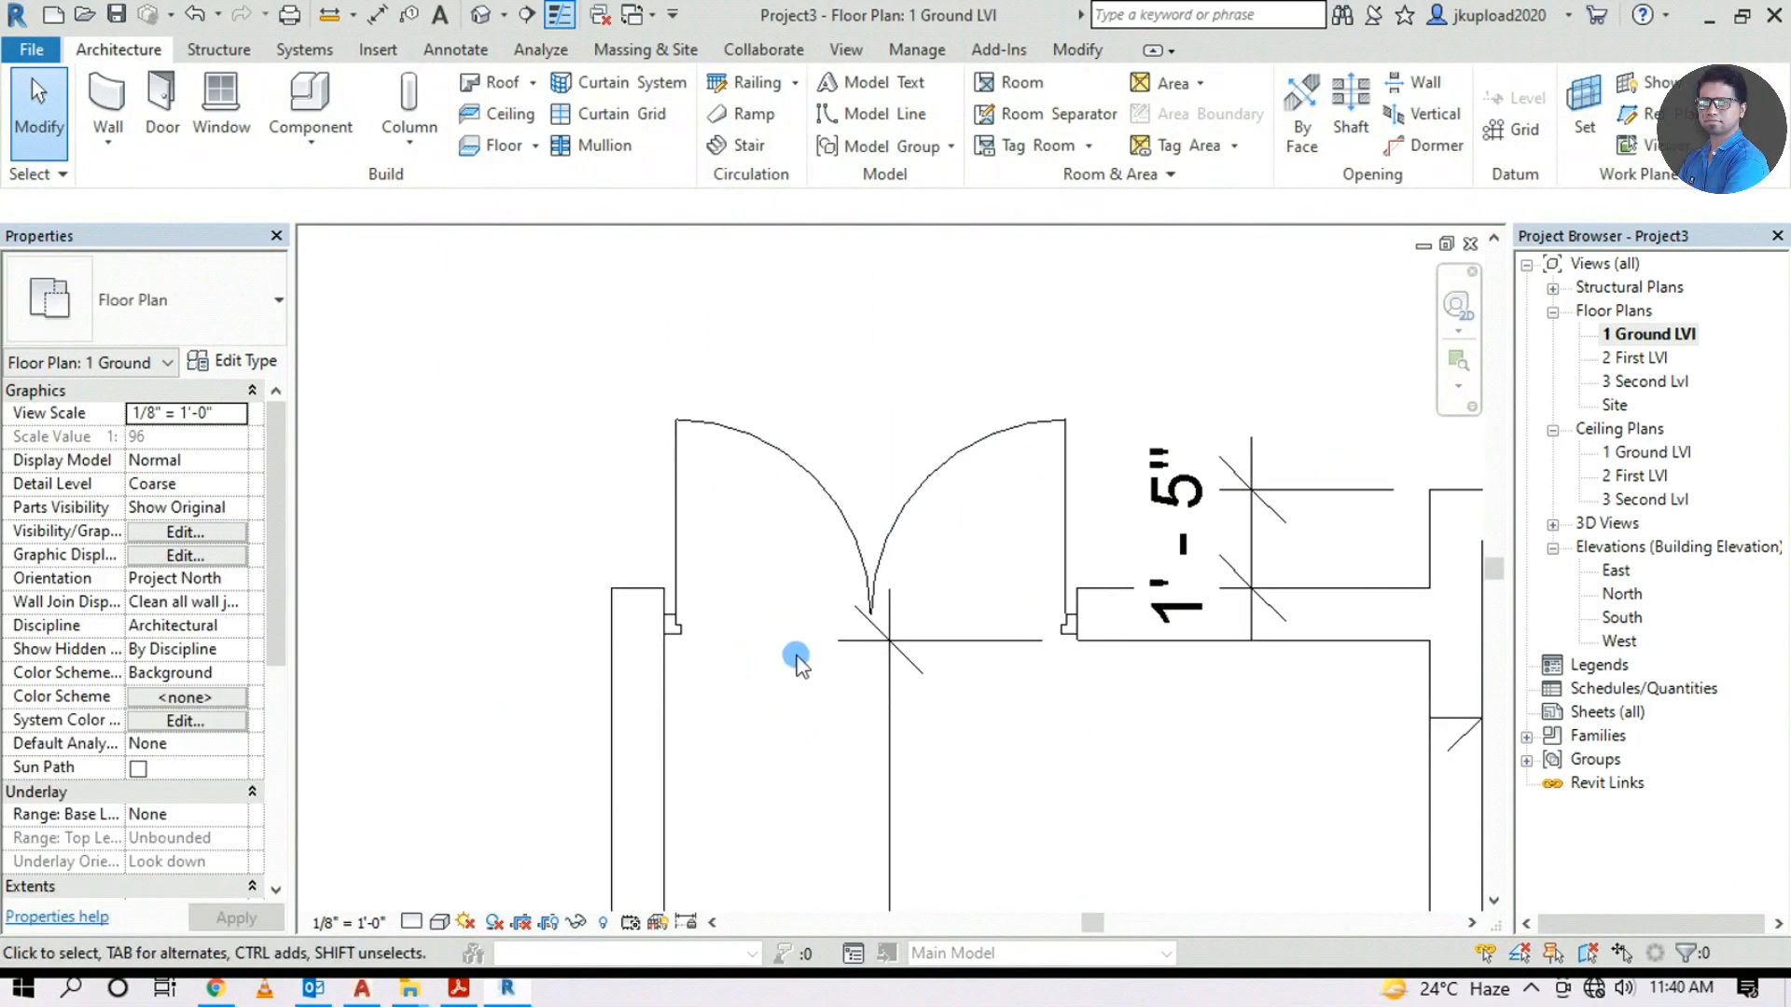
scroll(725, 653, down, 2)
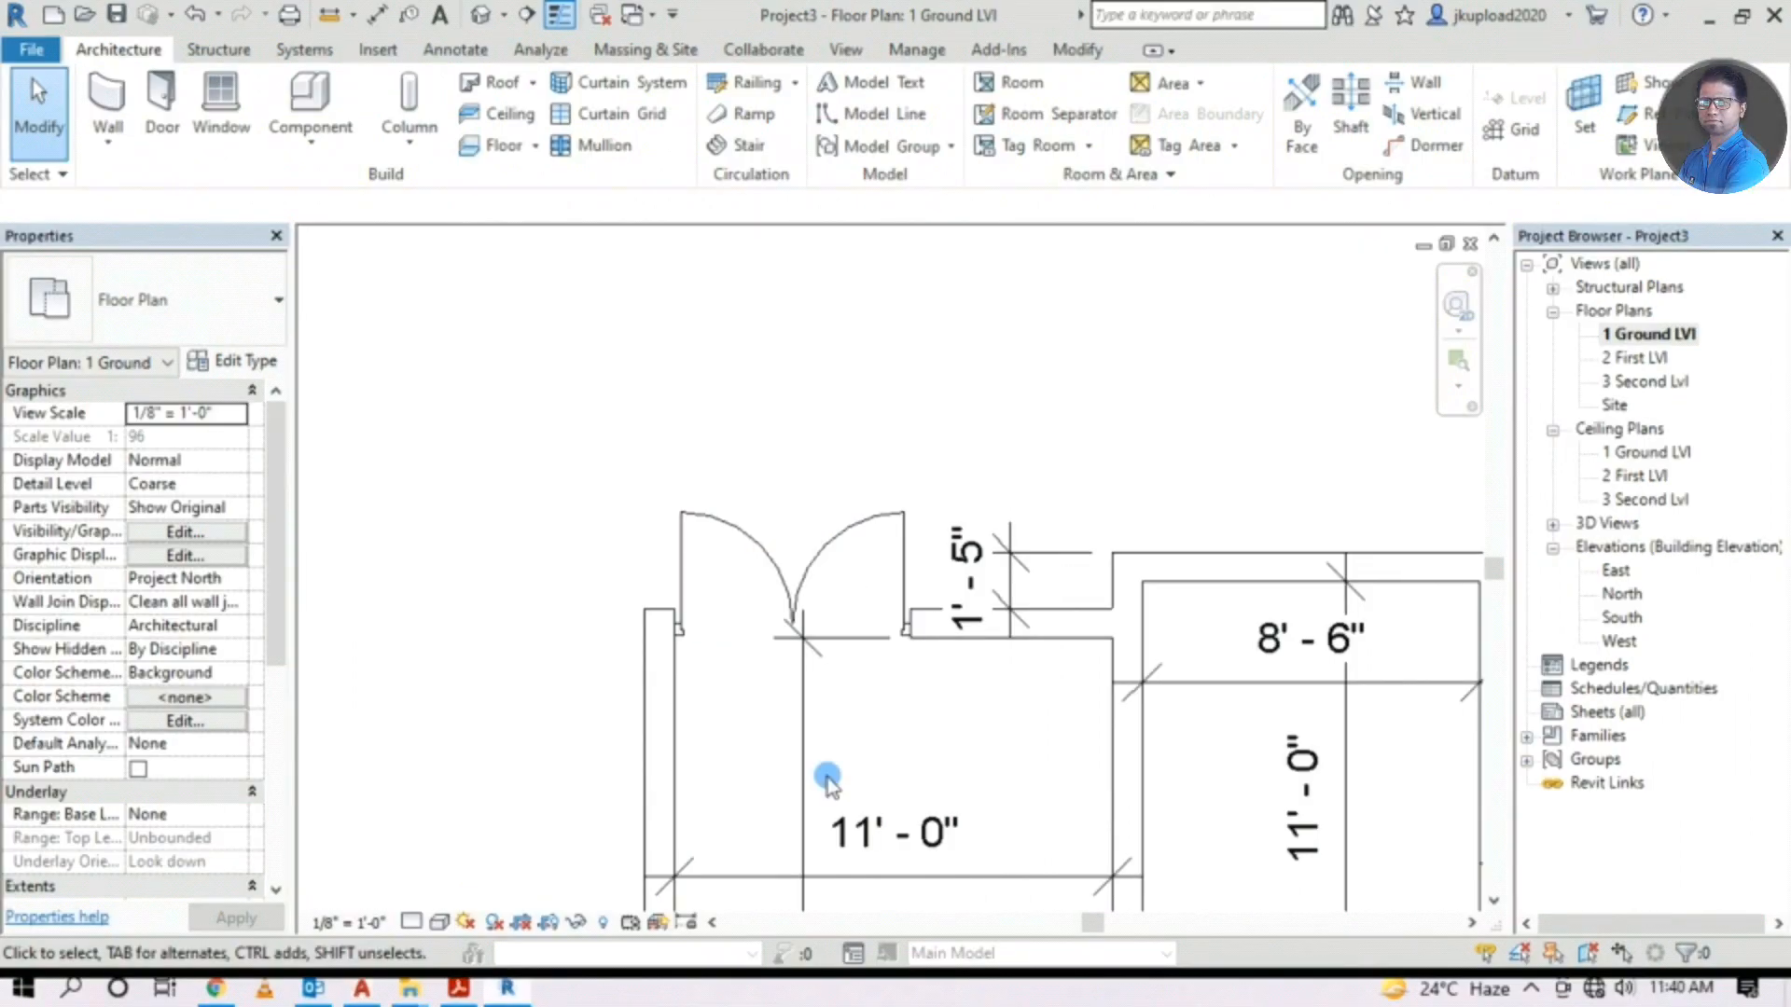
Flip the double door so it swings into the living room
click(818, 558)
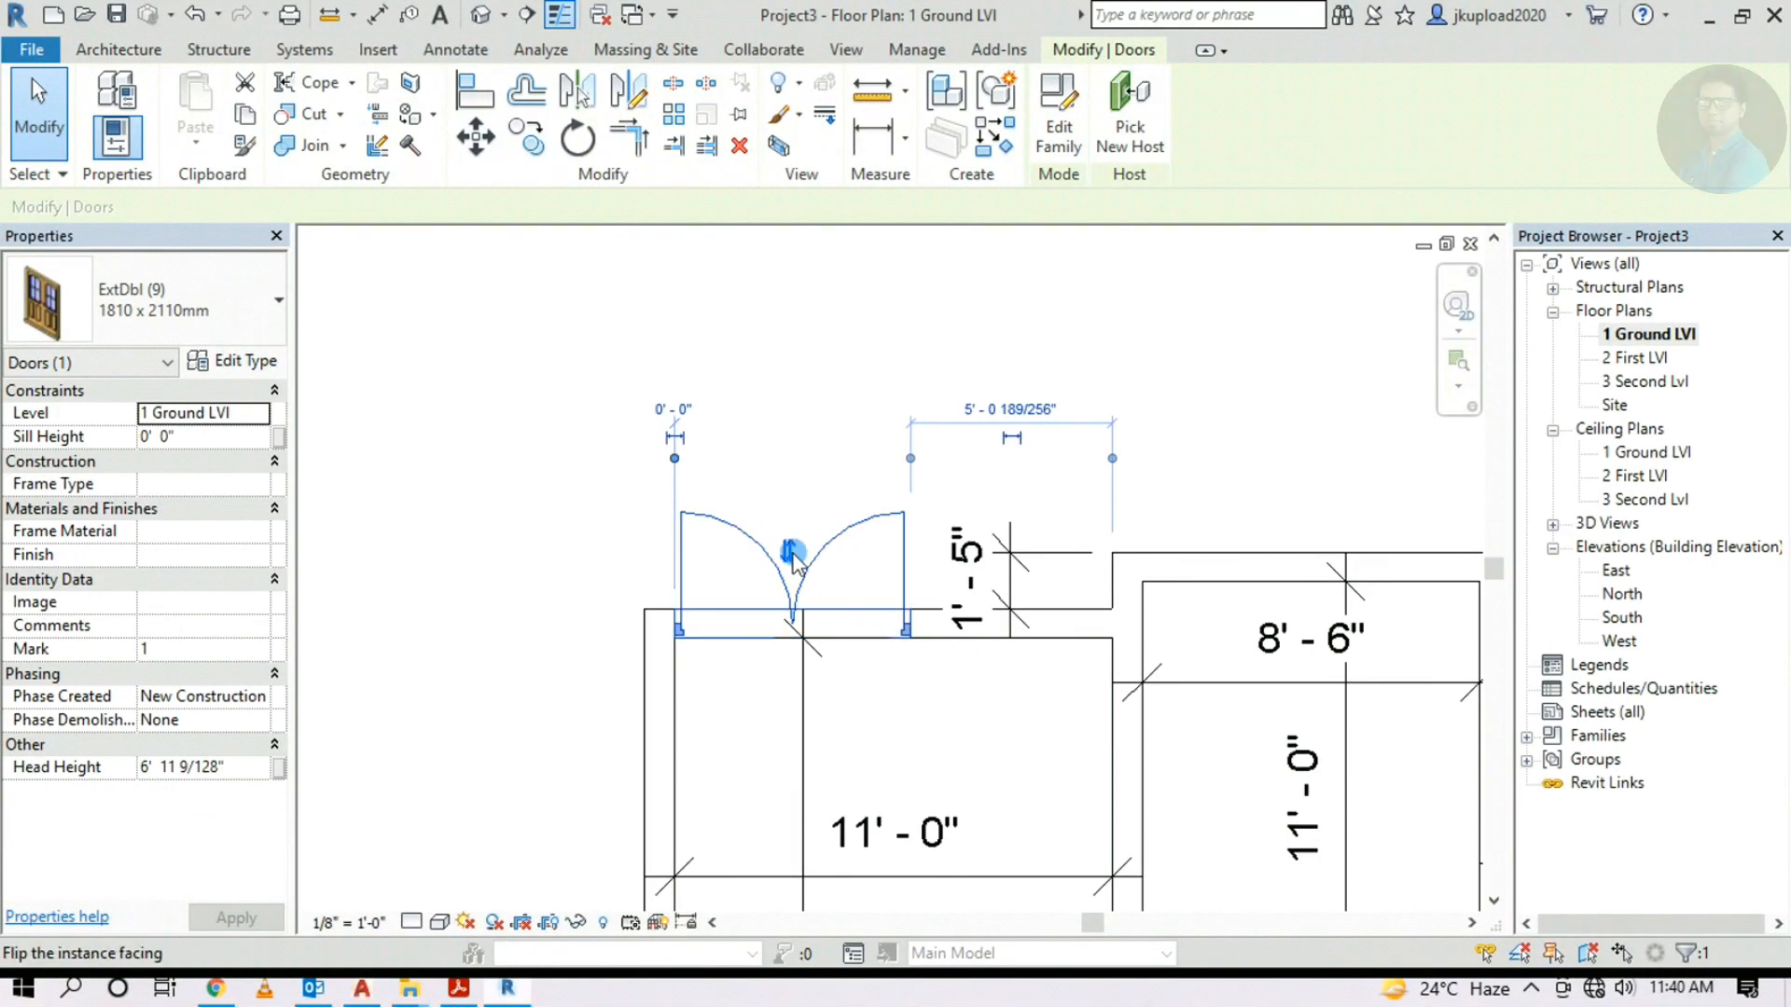
click(791, 554)
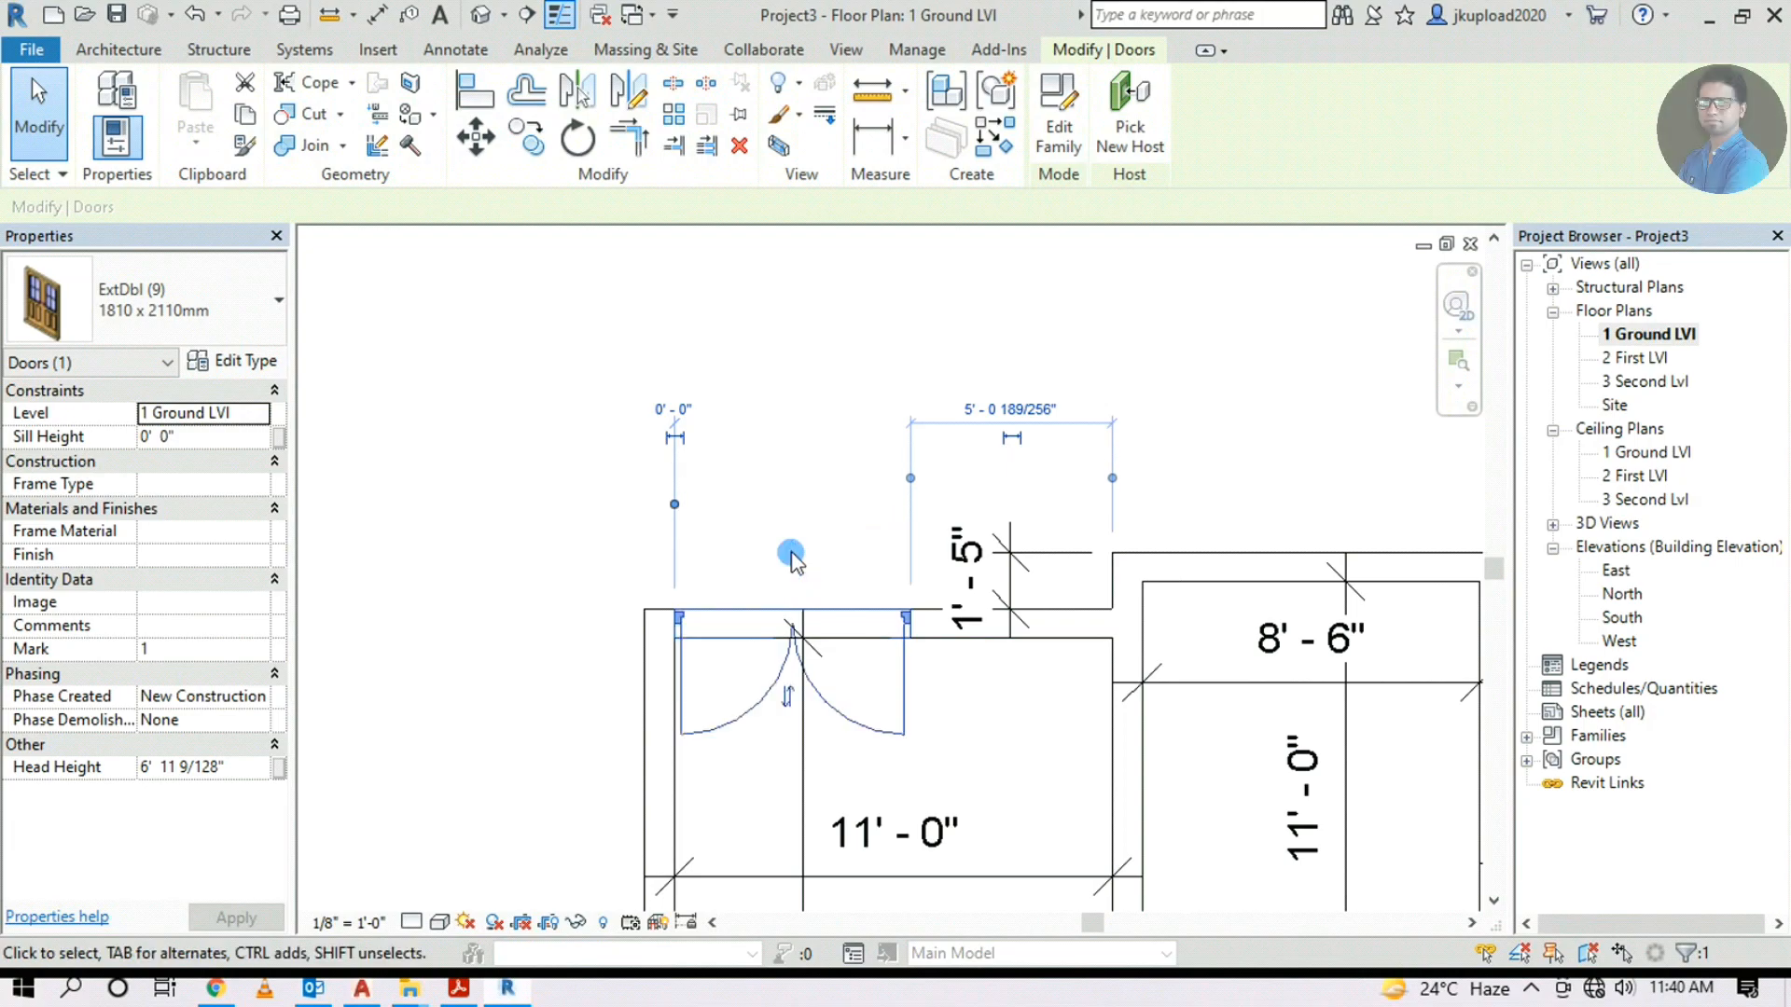
scroll(732, 674, down, 2)
click(902, 733)
middle_drag(875, 698, 698, 470)
scroll(699, 470, down, 2)
scroll(587, 411, up, 1)
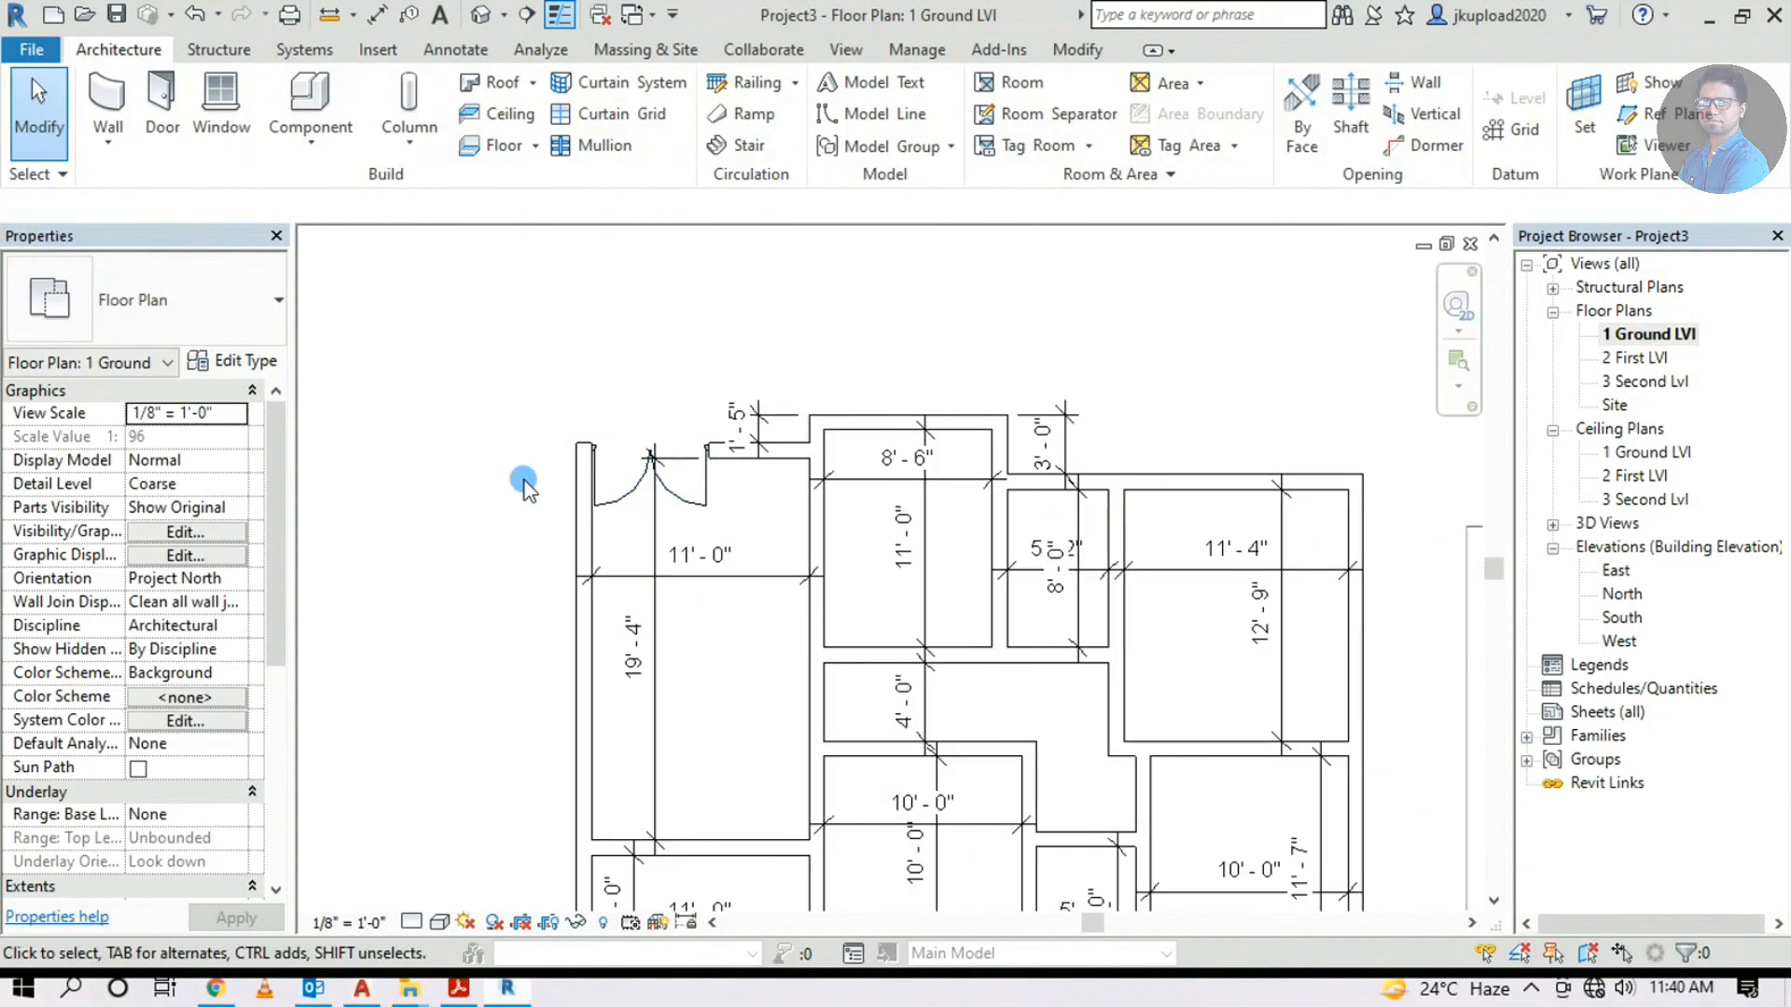
scroll(650, 441, up, 3)
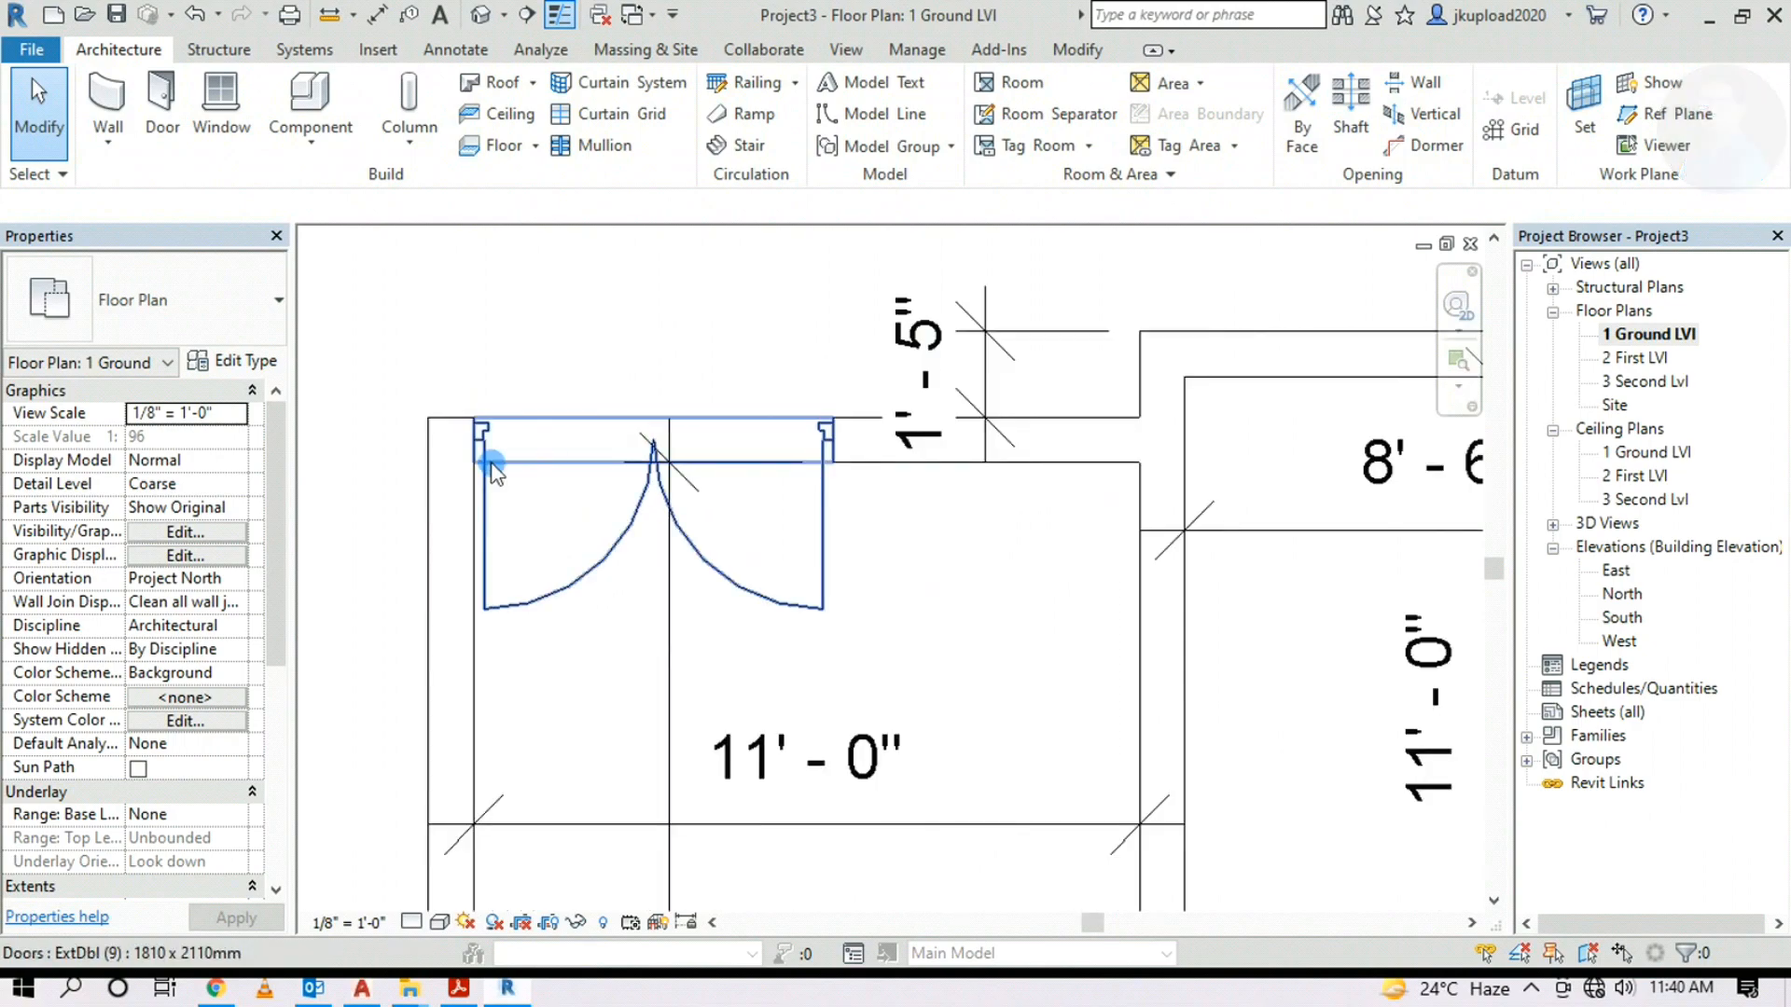
scroll(491, 467, down, 5)
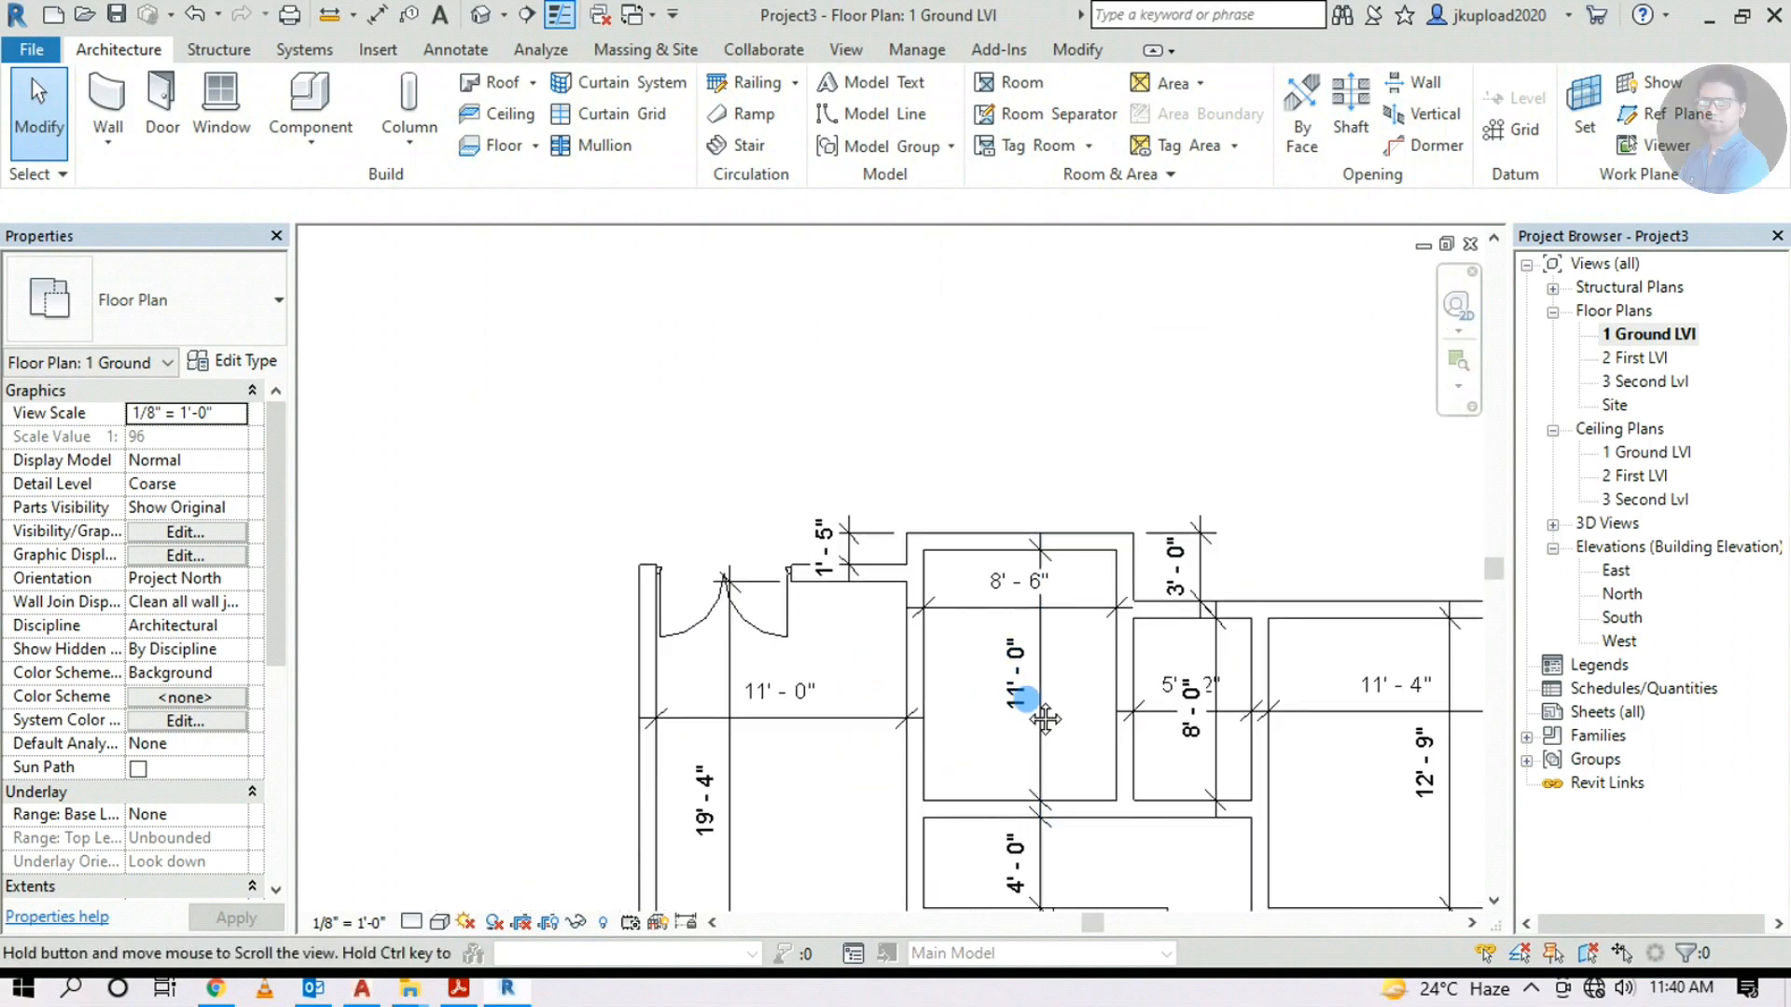
scroll(808, 620, down, 2)
scroll(1132, 673, up, 4)
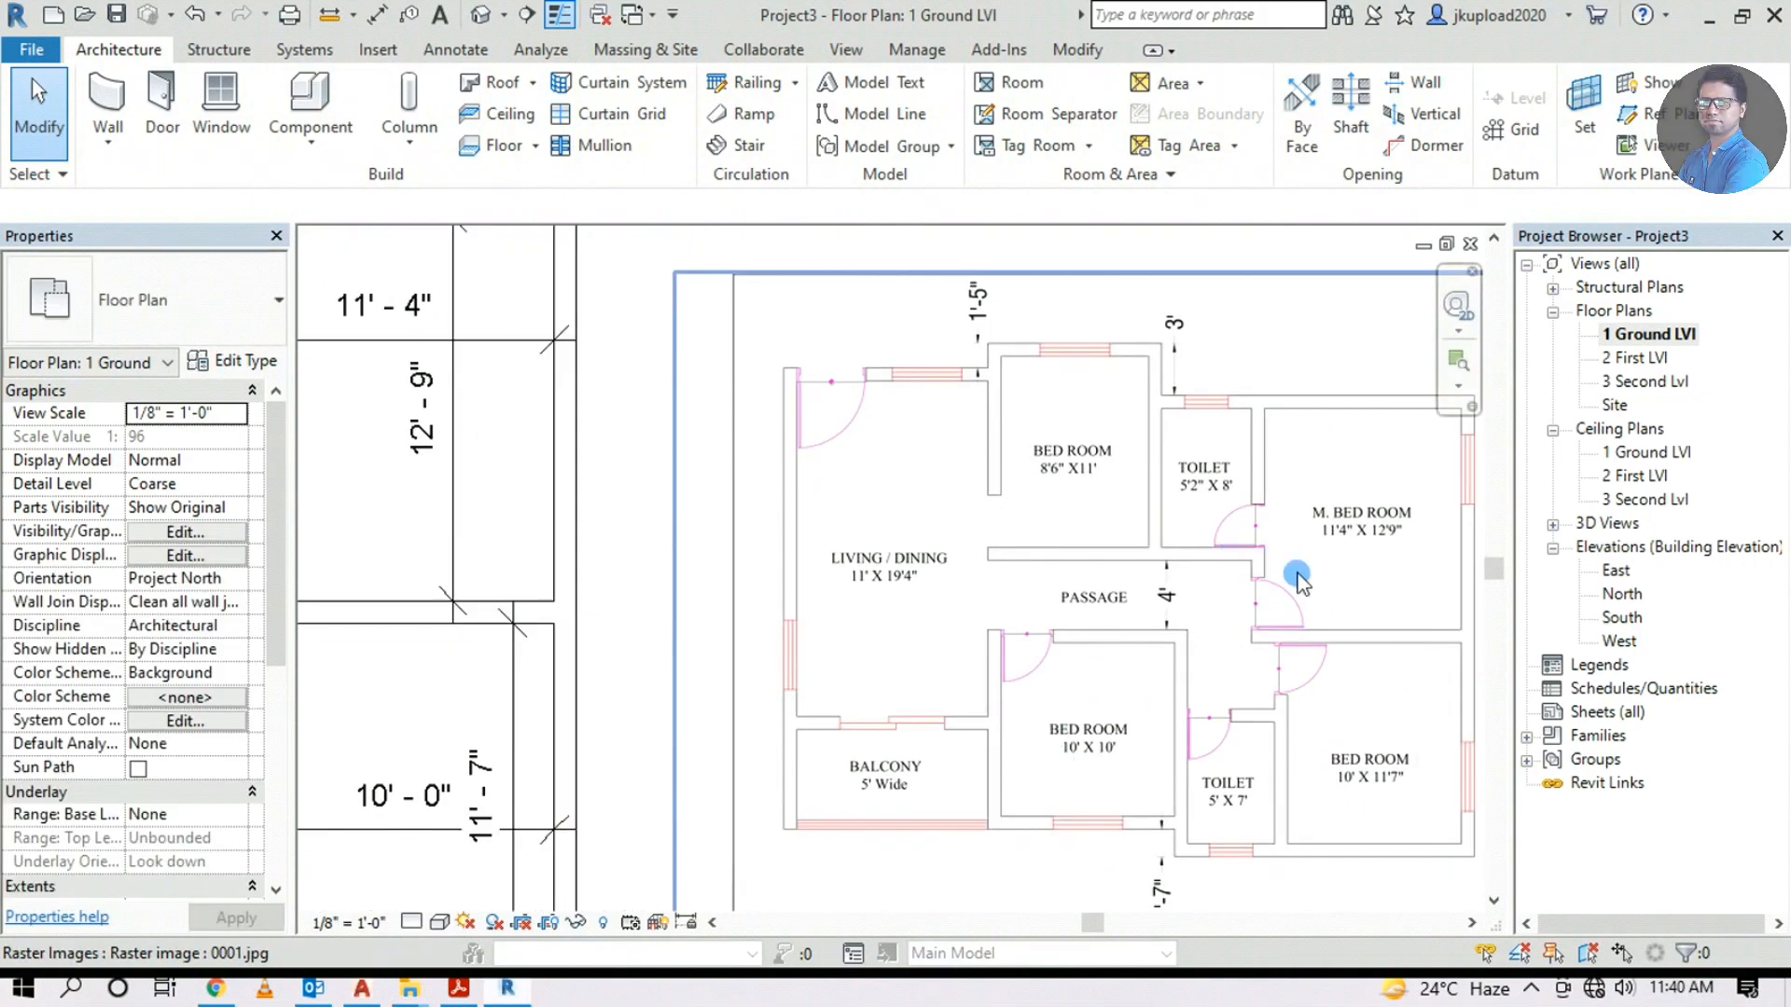
scroll(1136, 586, up, 2)
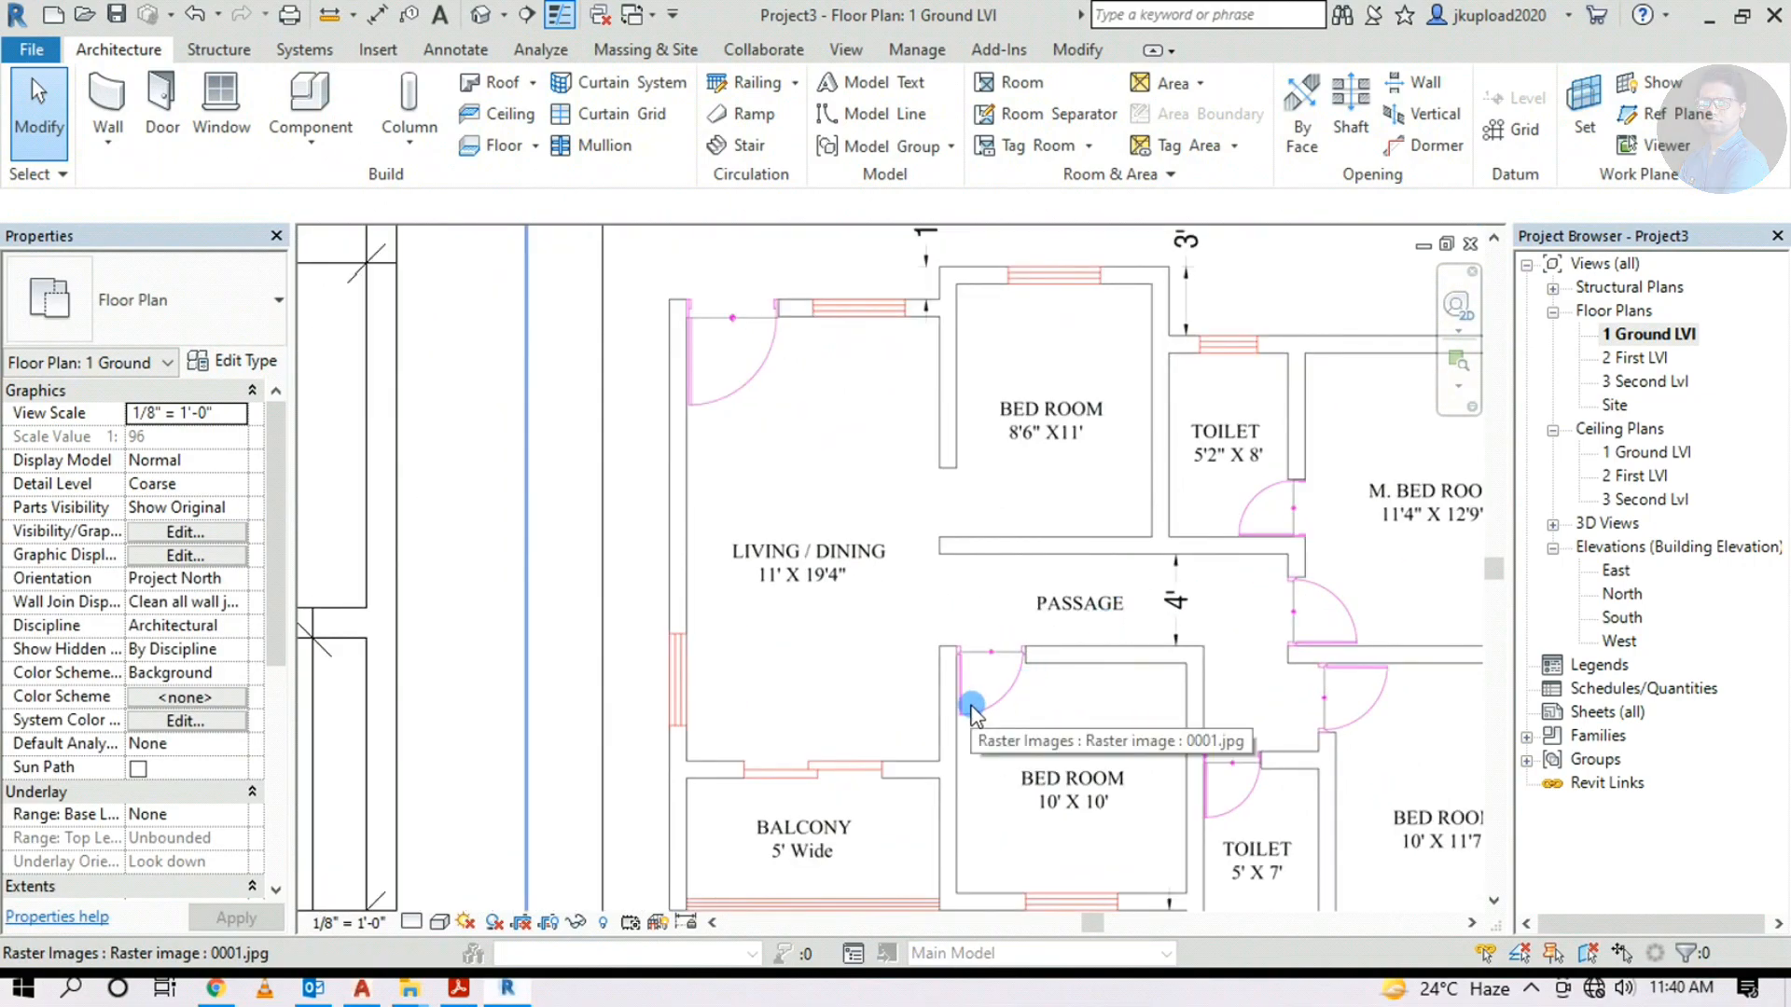
scroll(1177, 679, down, 4)
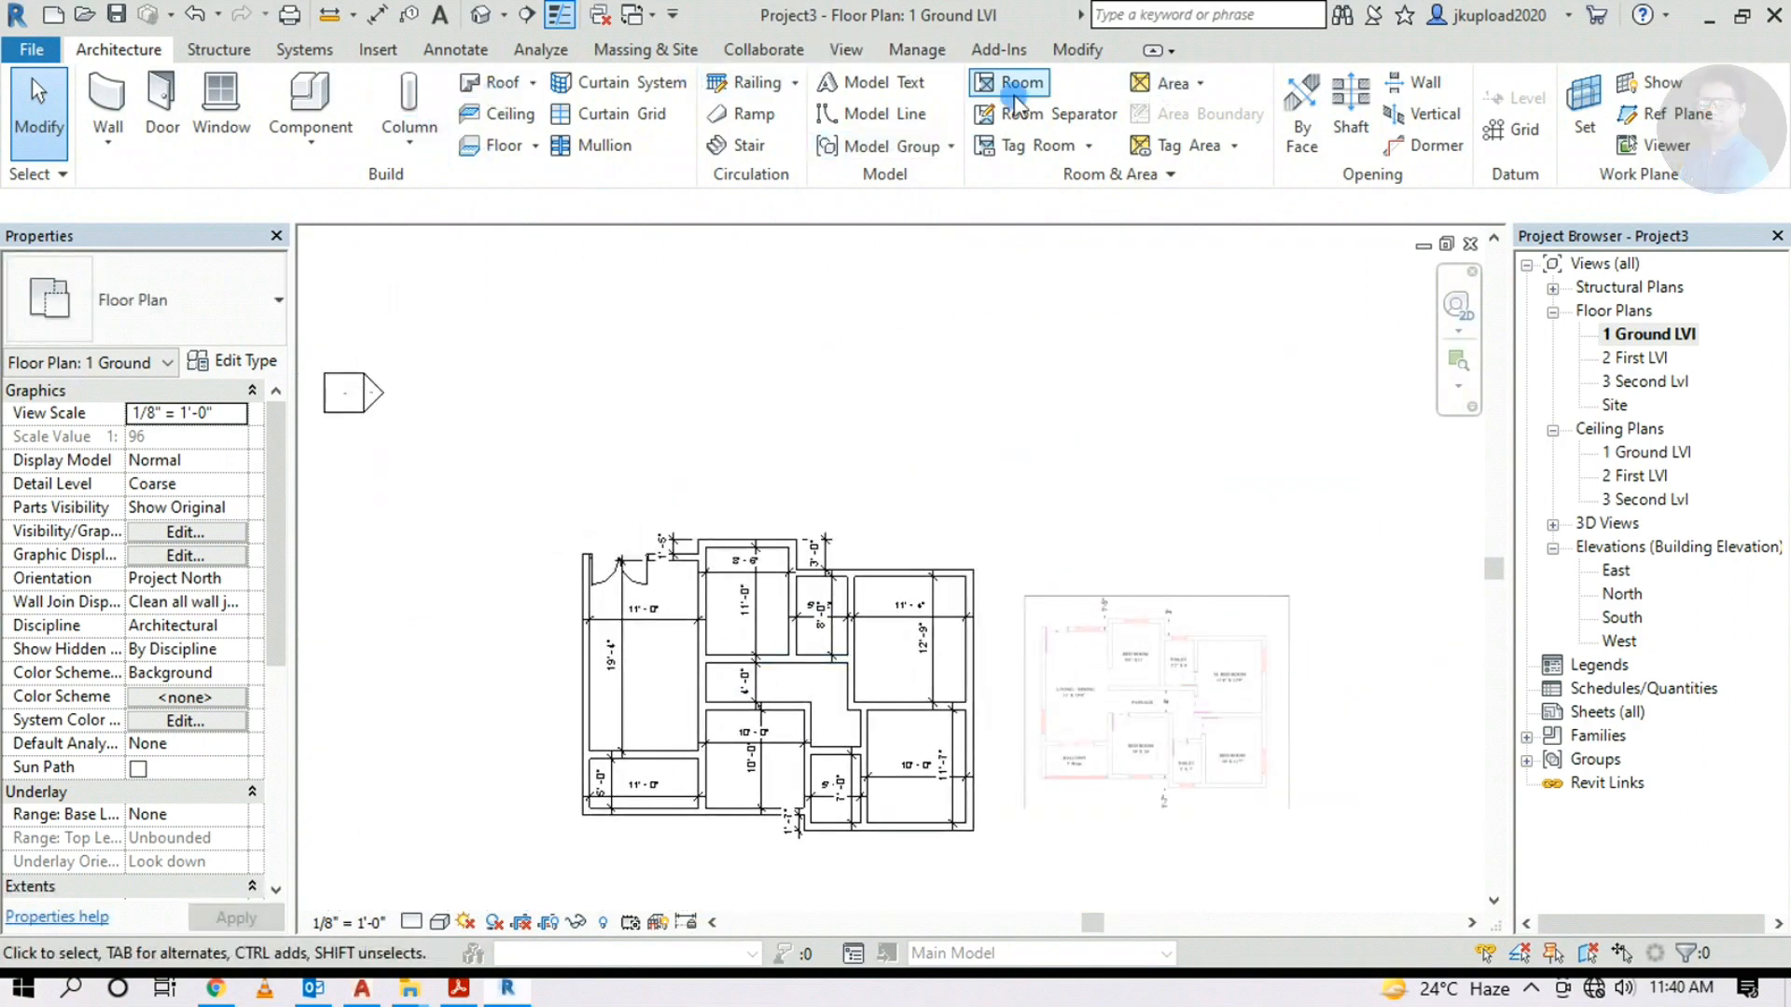
Load the IntSgl (10) family from Doors > Internal Doors for door placement
click(162, 101)
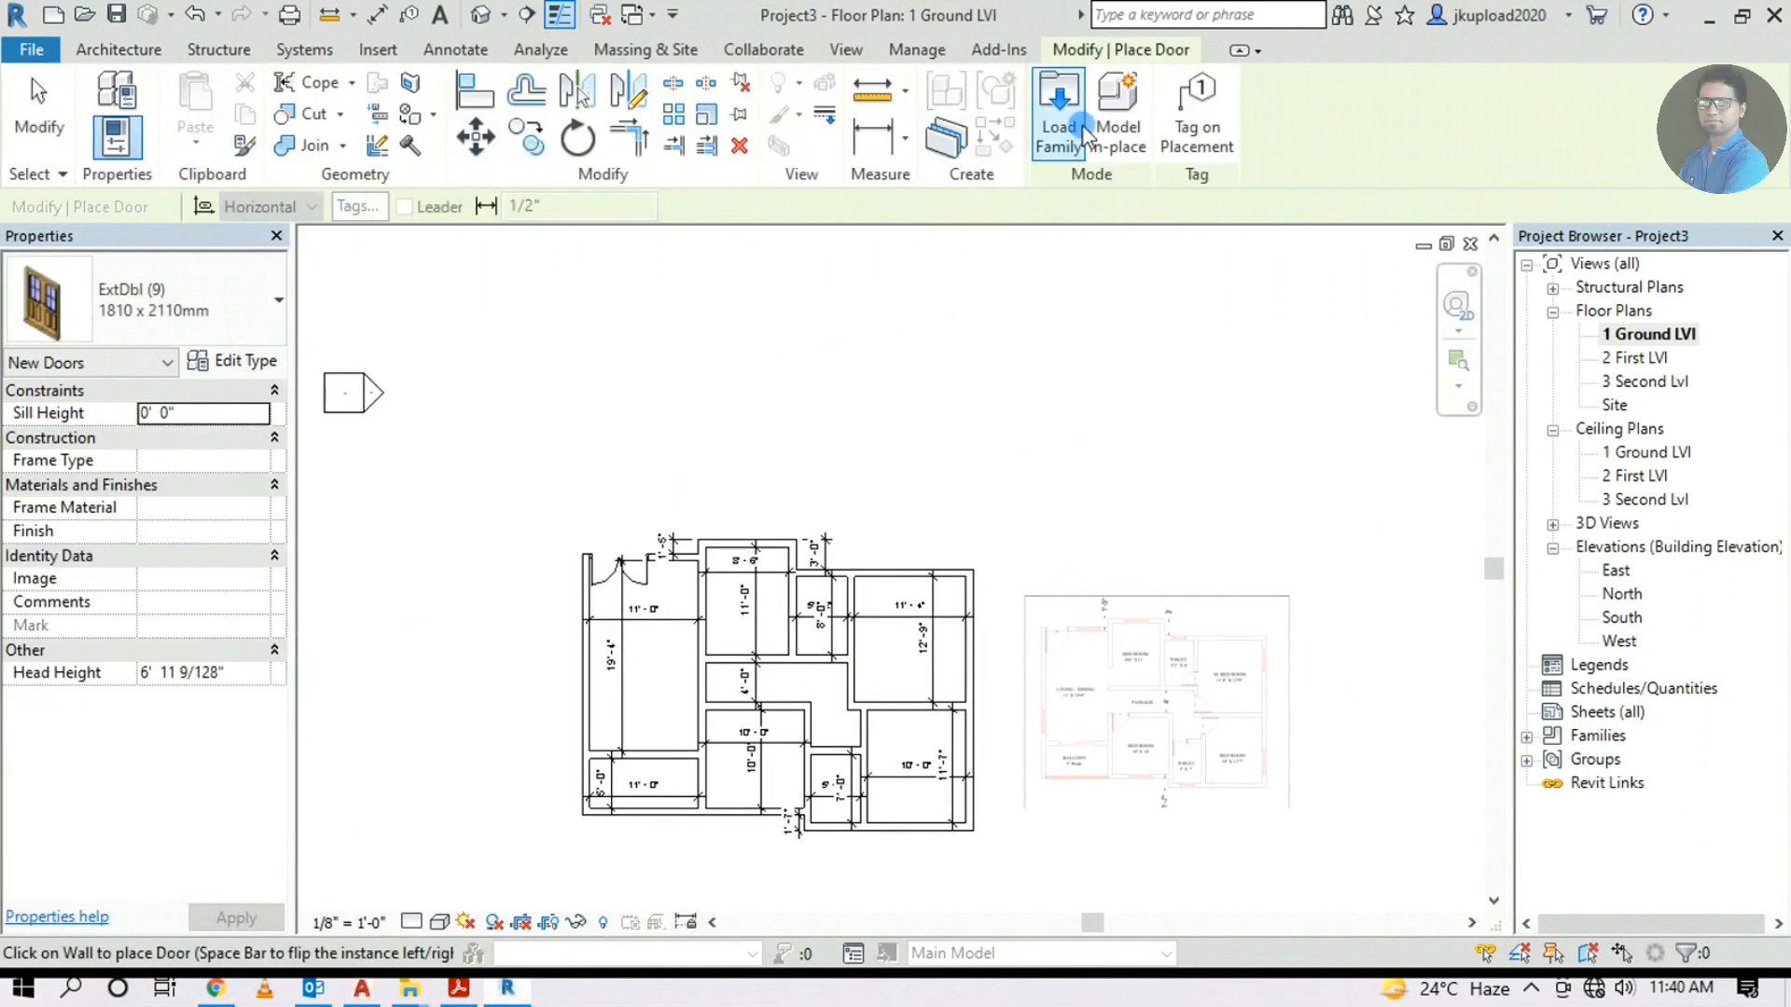
click(1071, 100)
double_click(239, 182)
double_click(1114, 191)
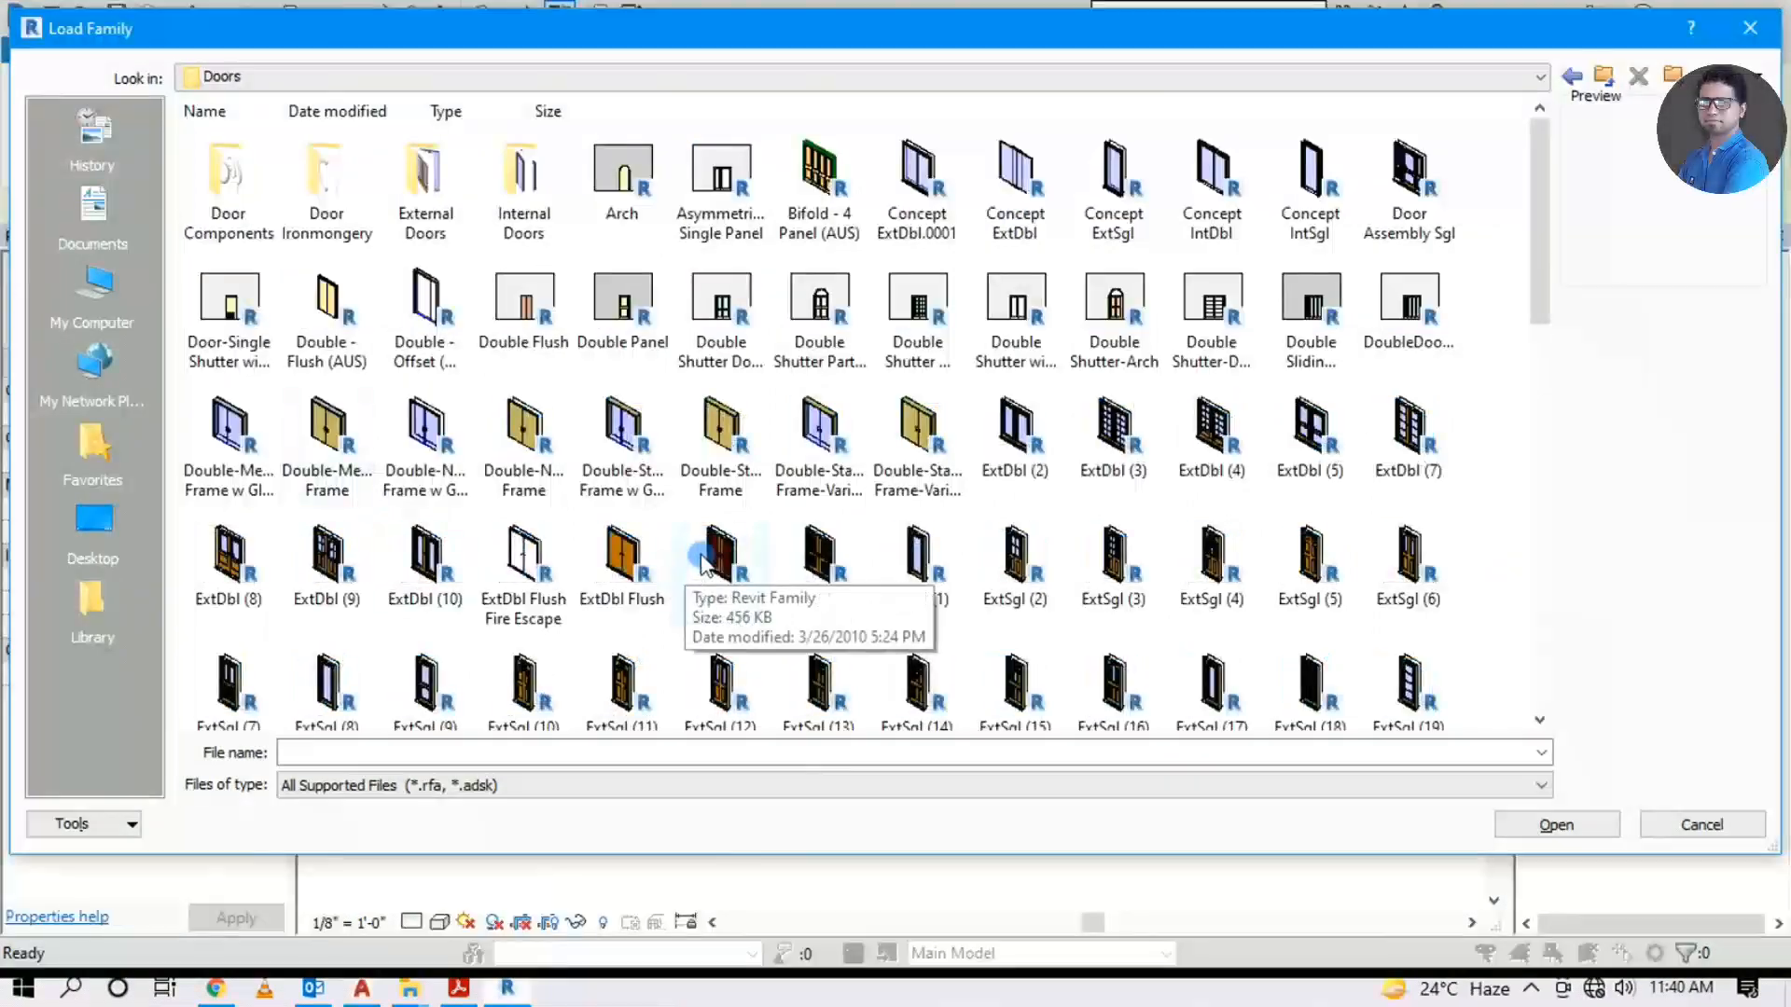
double_click(523, 189)
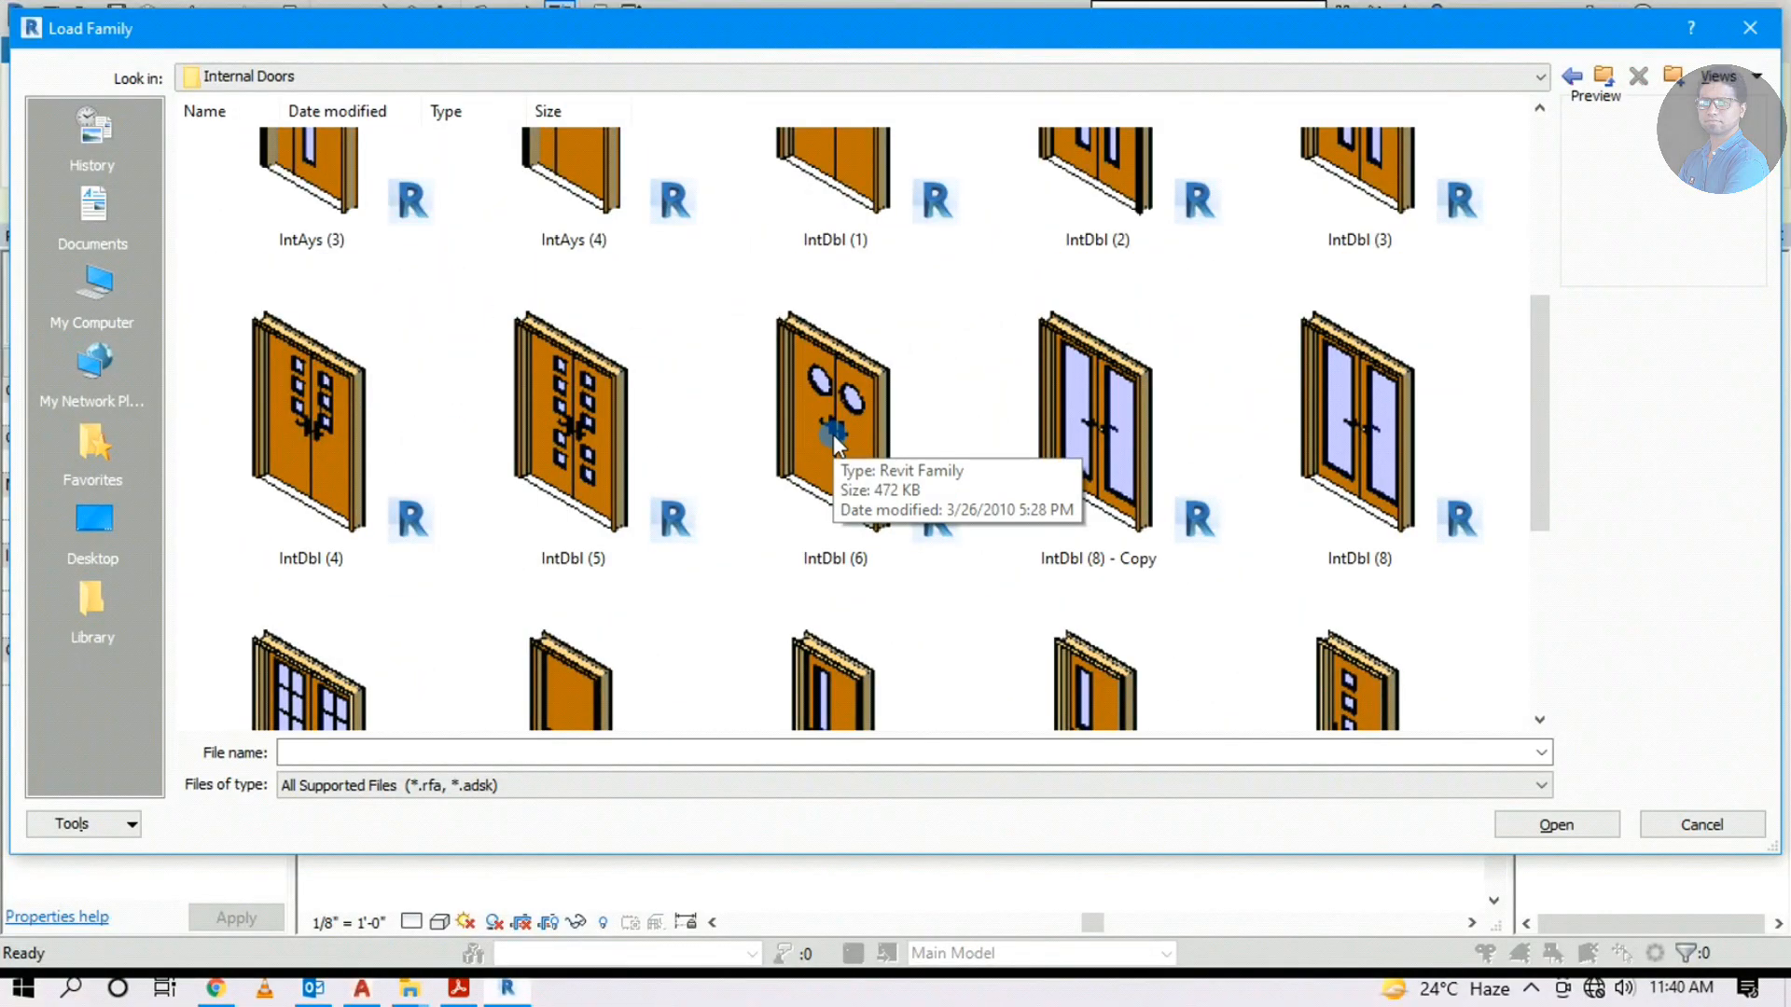
scroll(833, 438, down, 3)
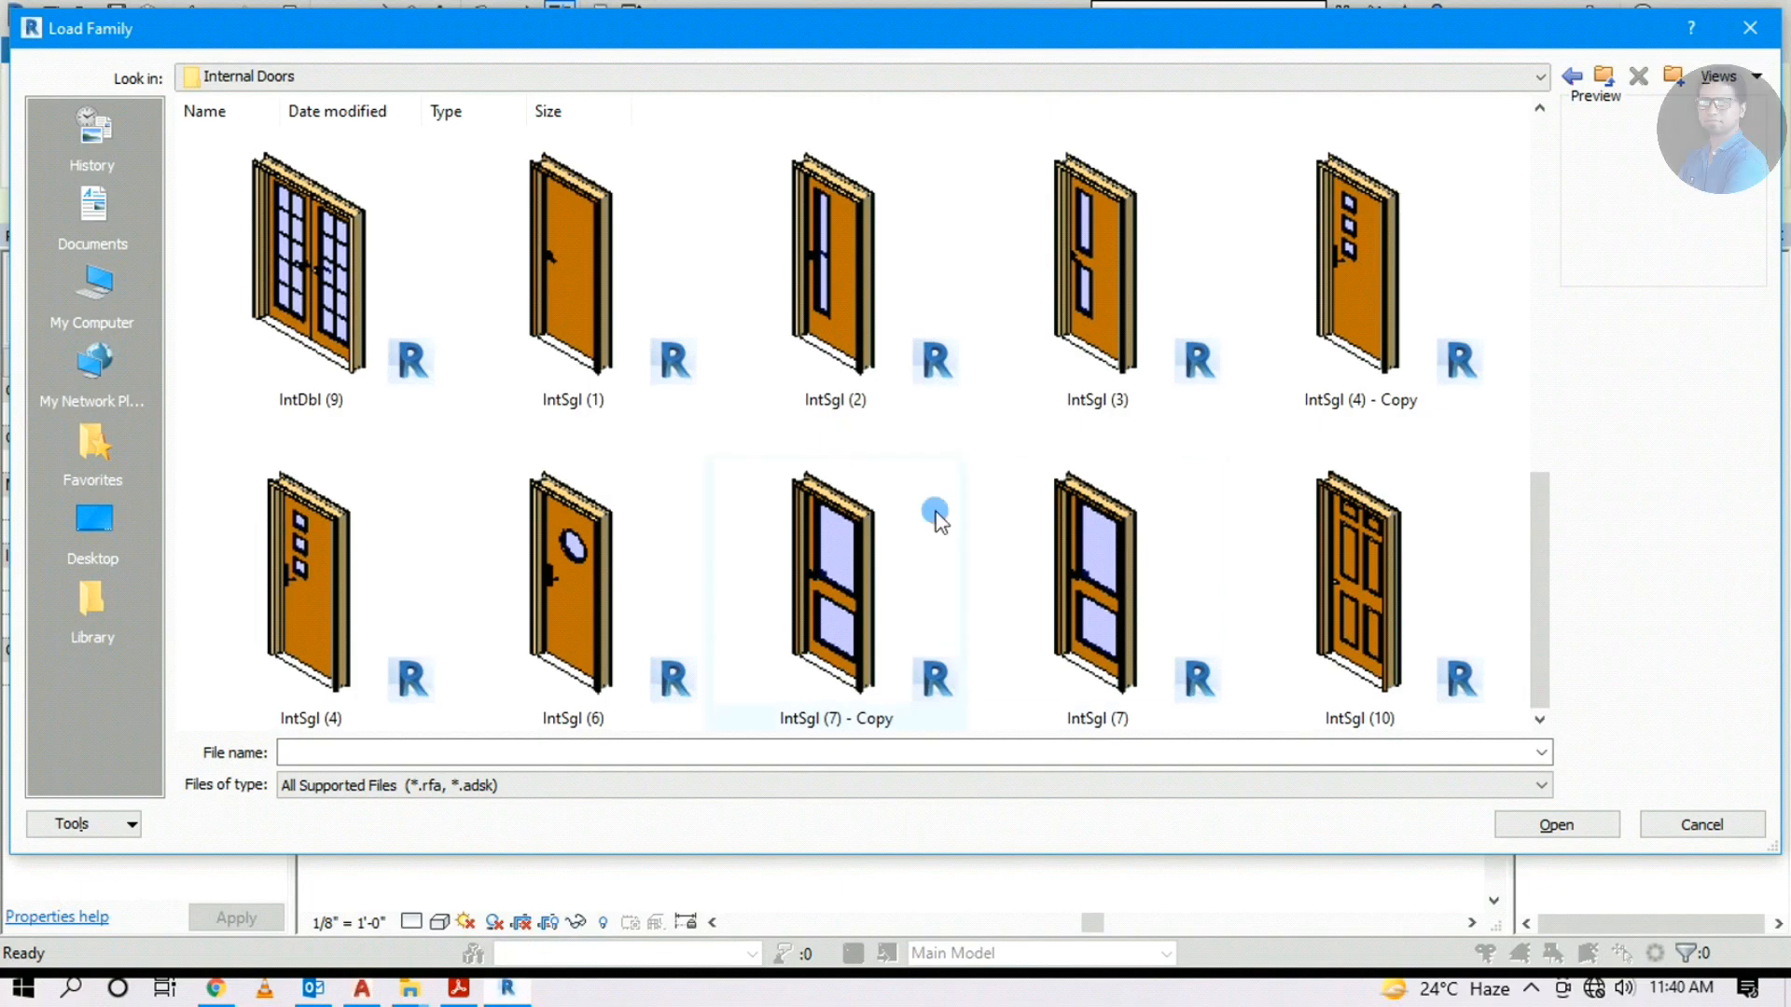
click(1360, 584)
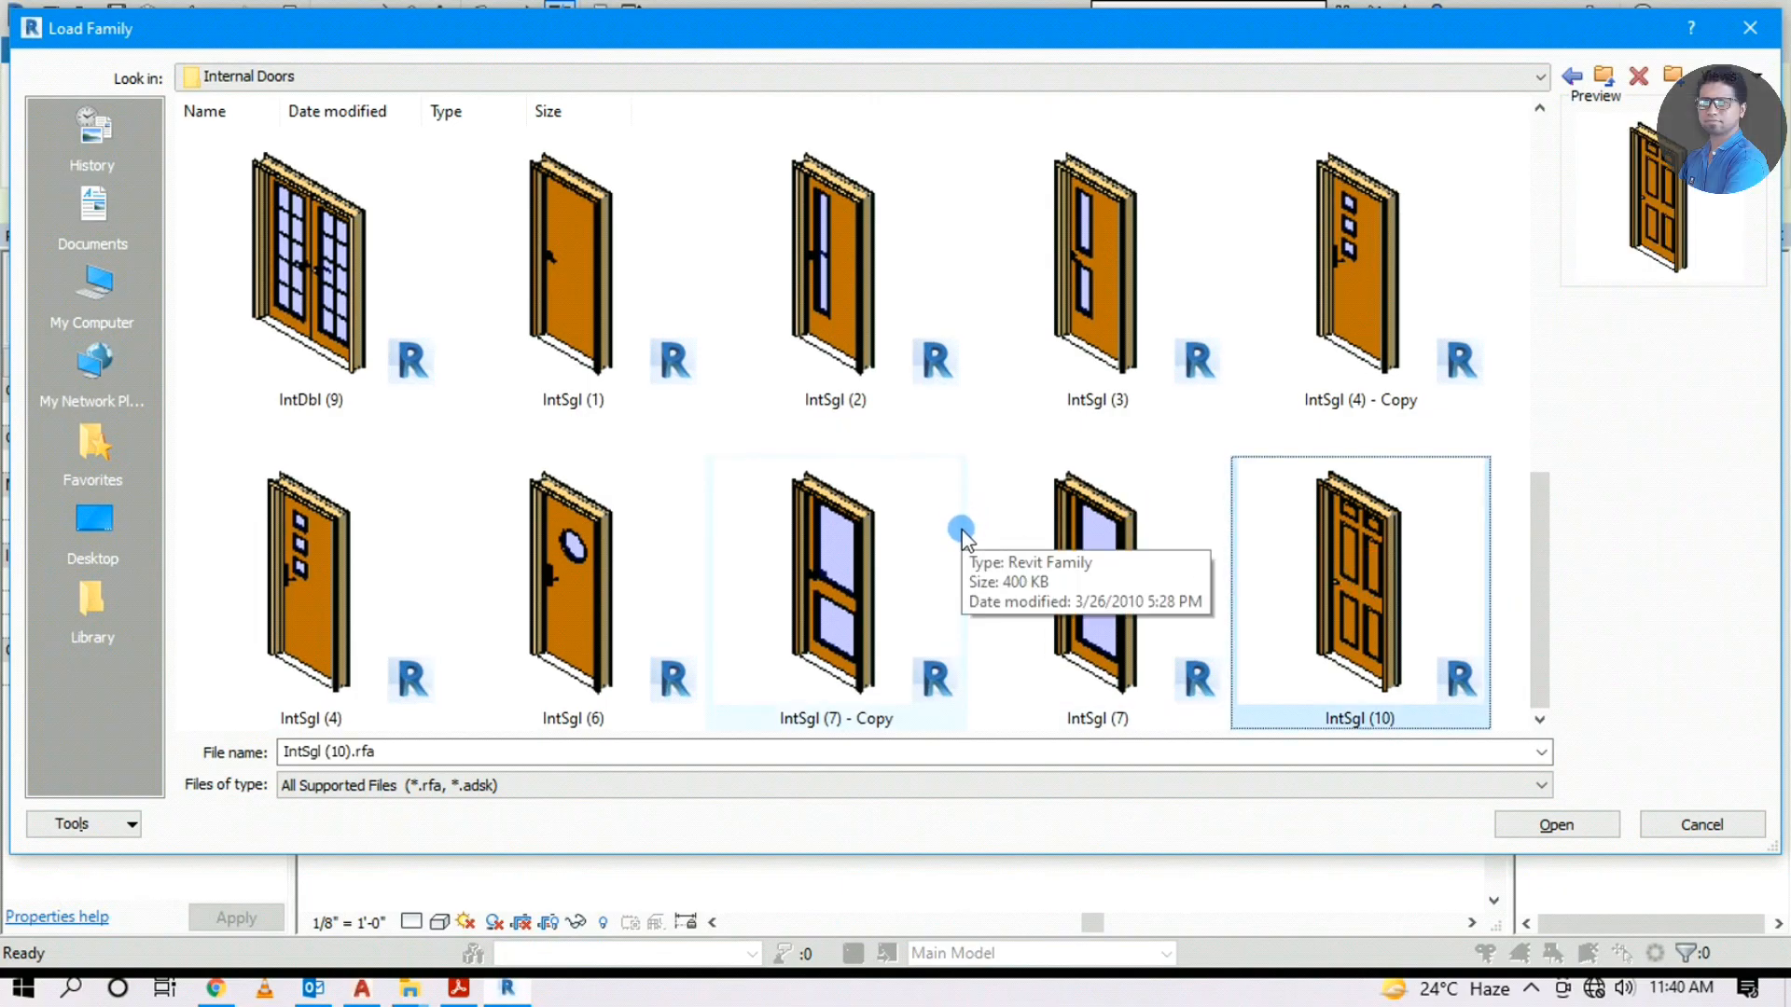
scroll(960, 522, up, 5)
click(1557, 824)
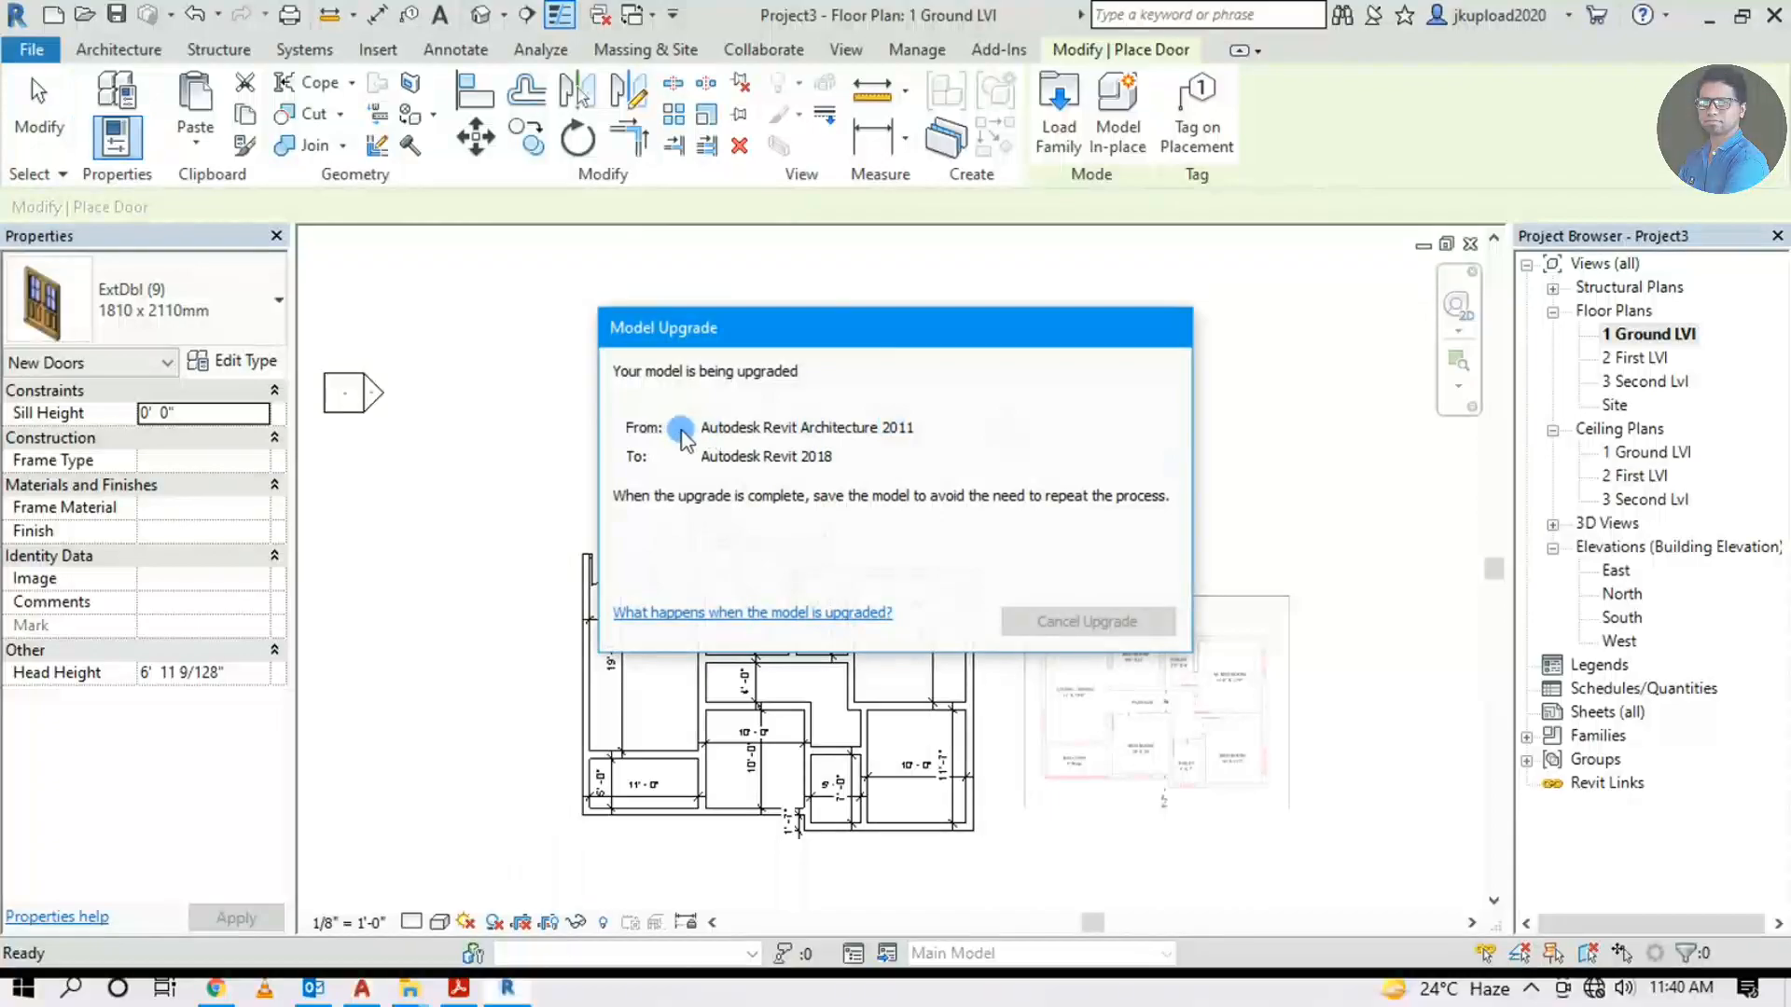
Place an IntSgl (10) single door in the toilet wall and view the 5' x 7' room
scroll(1179, 591, up, 6)
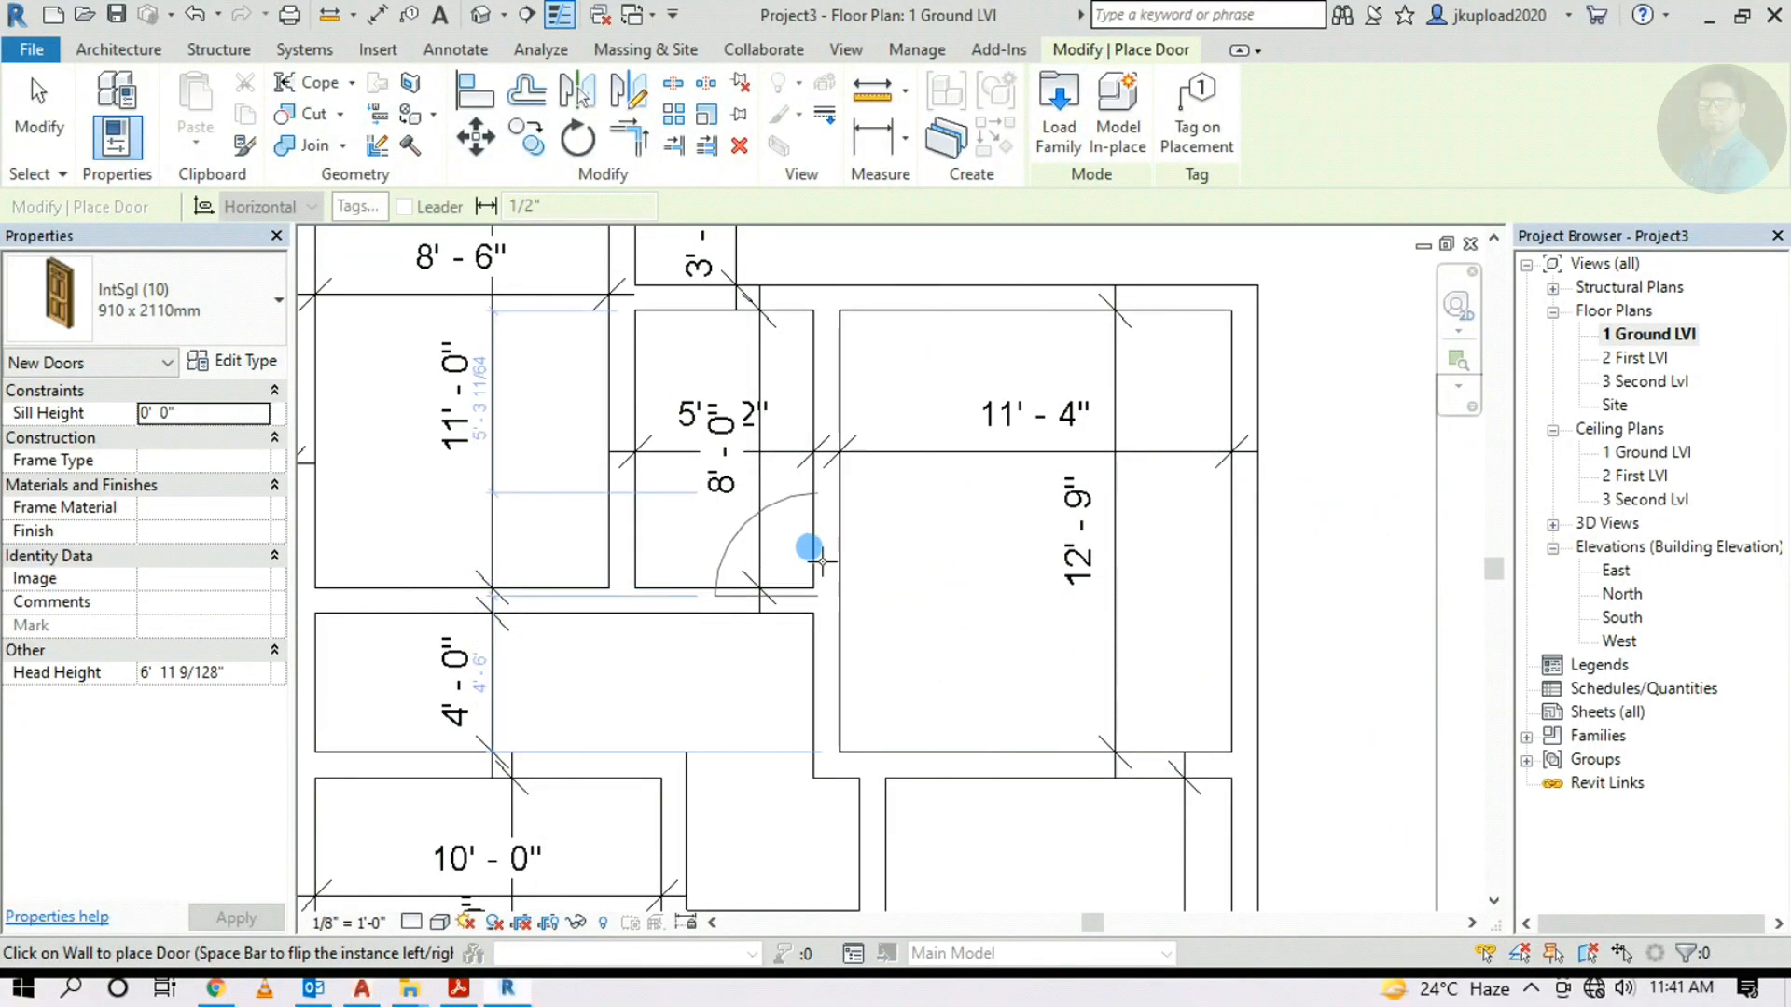
click(826, 550)
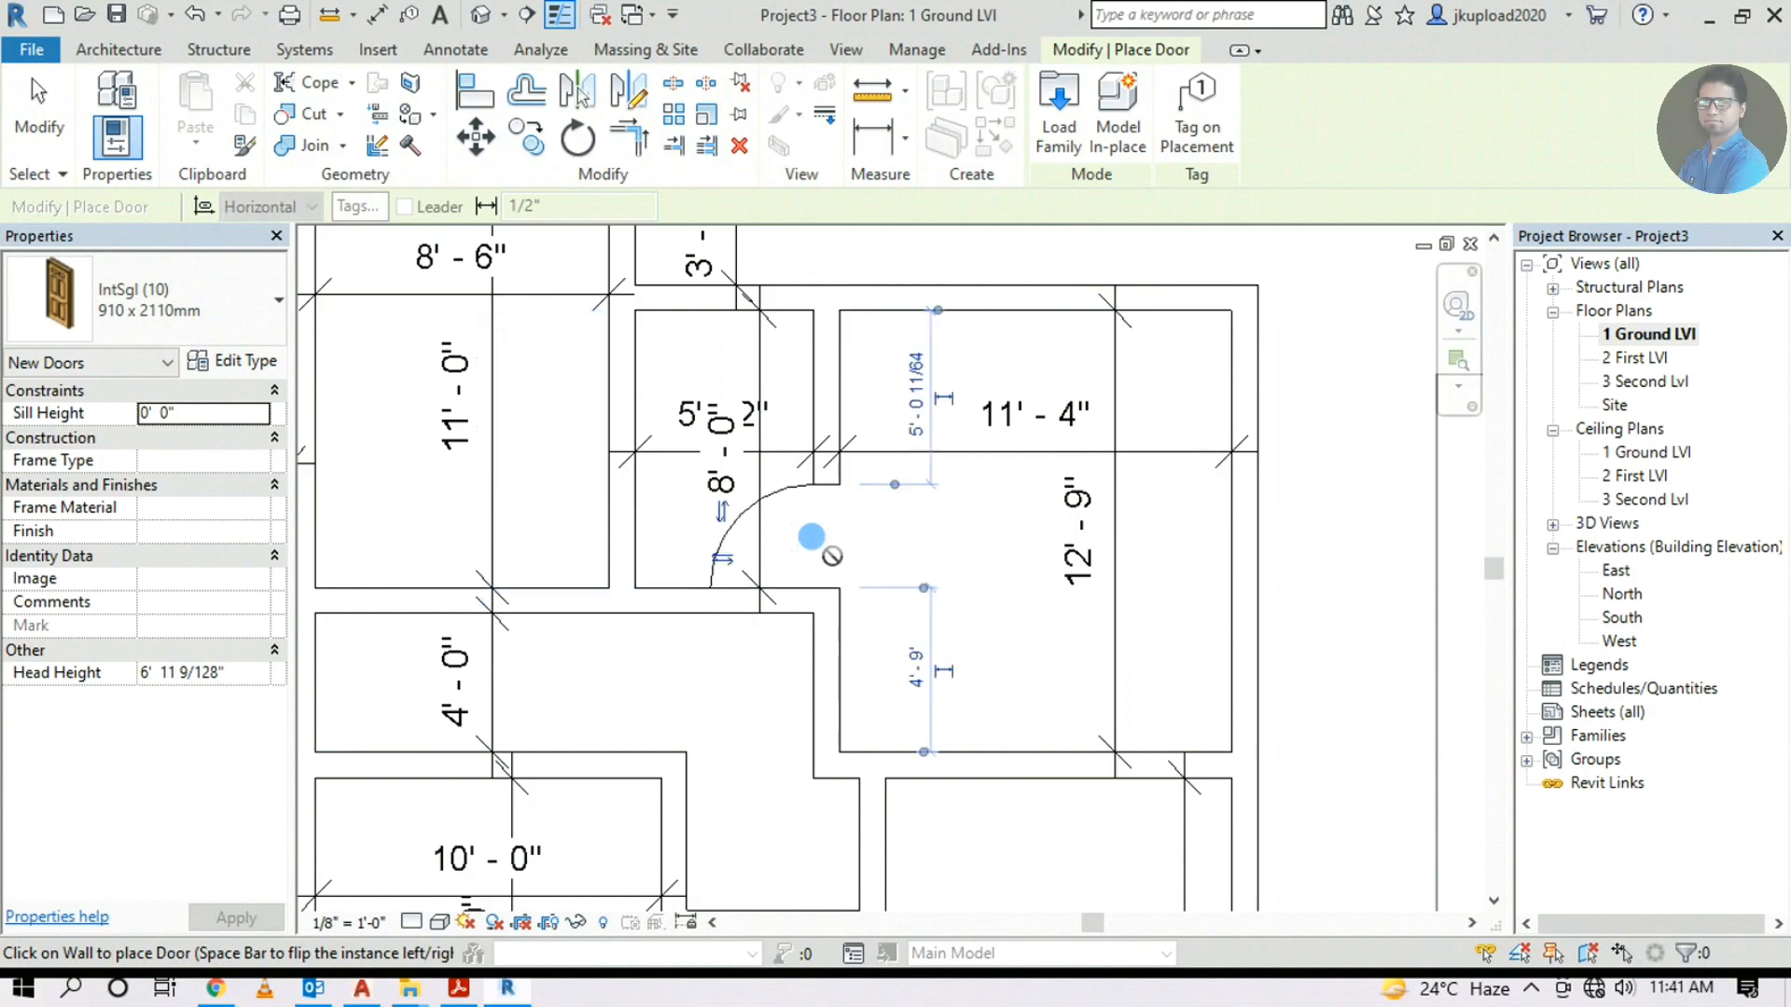
scroll(777, 616, down, 5)
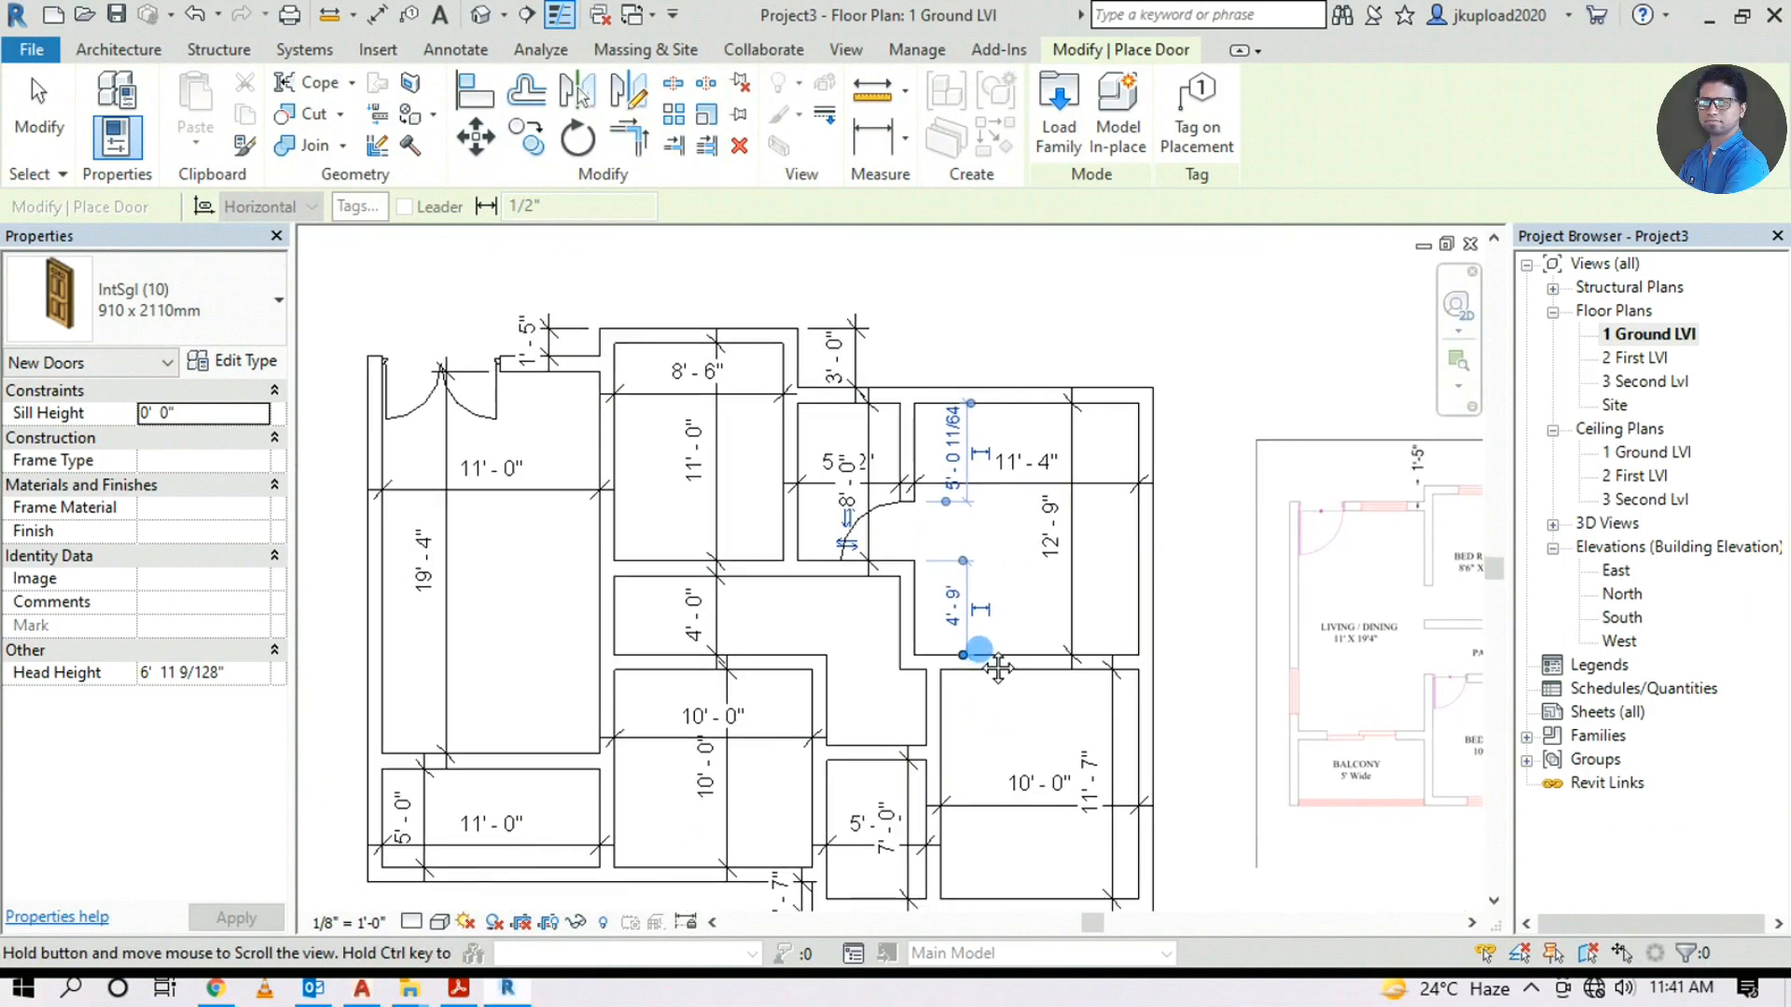
middle_drag(1104, 771, 680, 740)
scroll(980, 695, up, 5)
scroll(1387, 687, down, 5)
scroll(746, 746, up, 5)
scroll(494, 596, up, 1)
scroll(511, 614, up, 1)
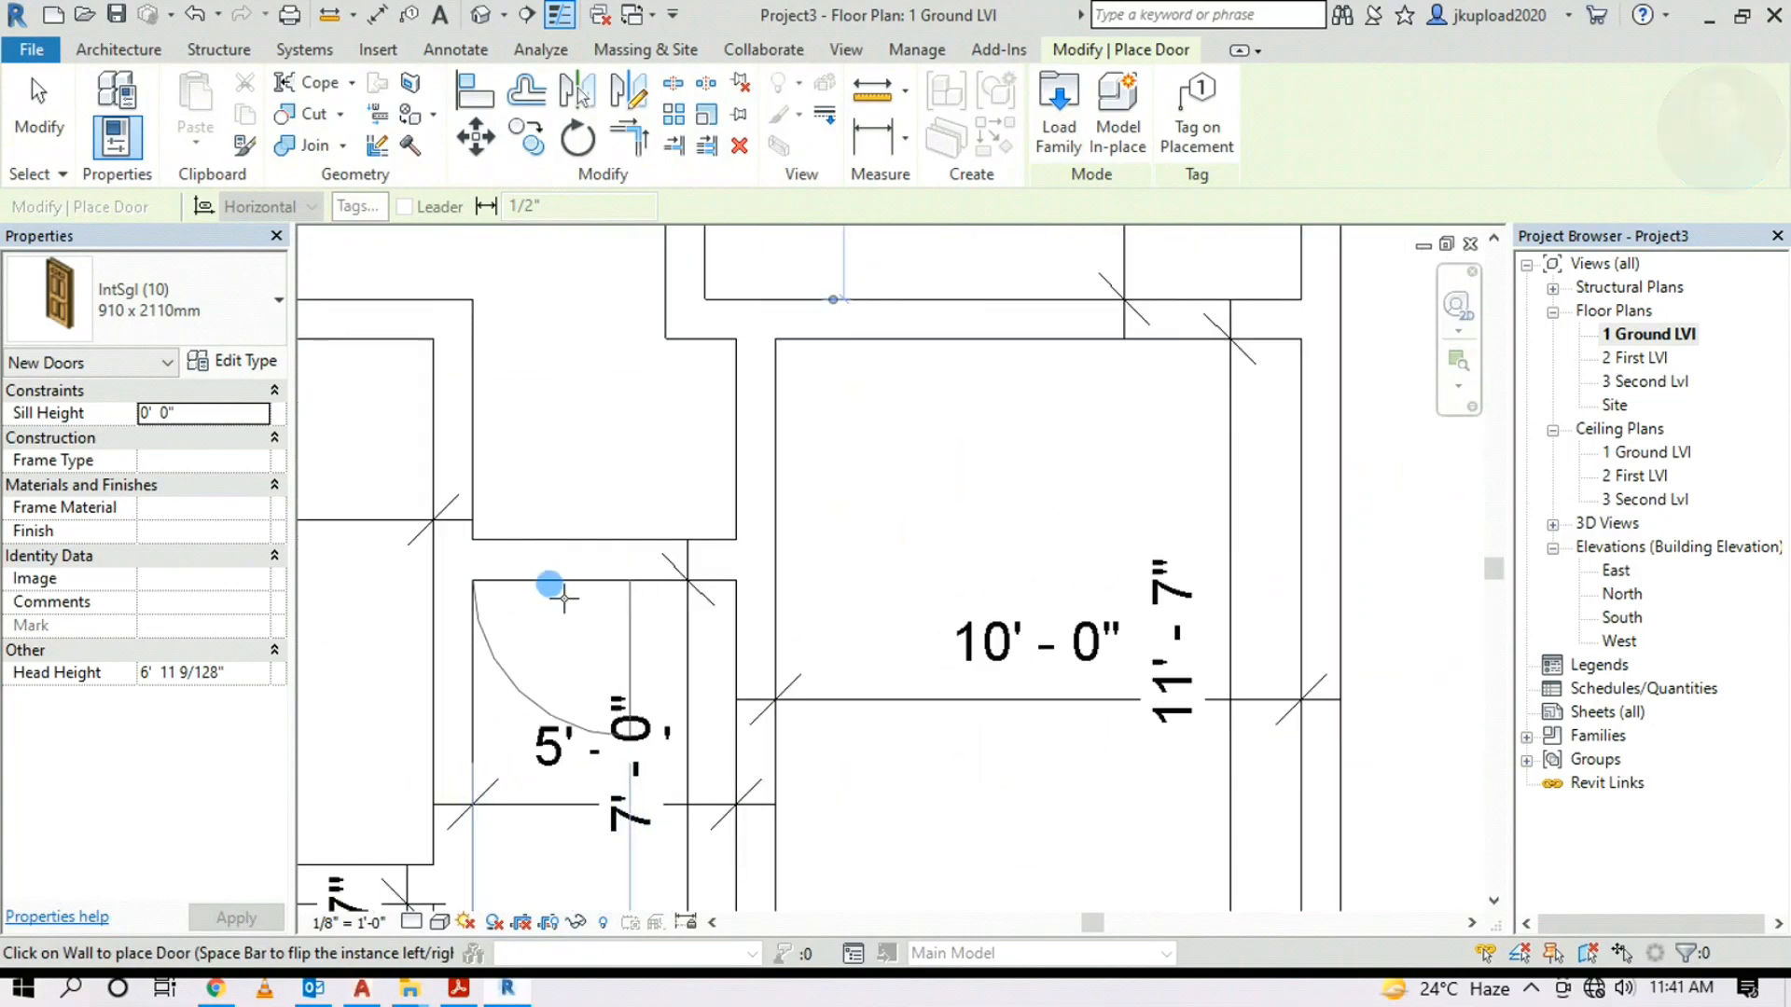
scroll(746, 642, down, 3)
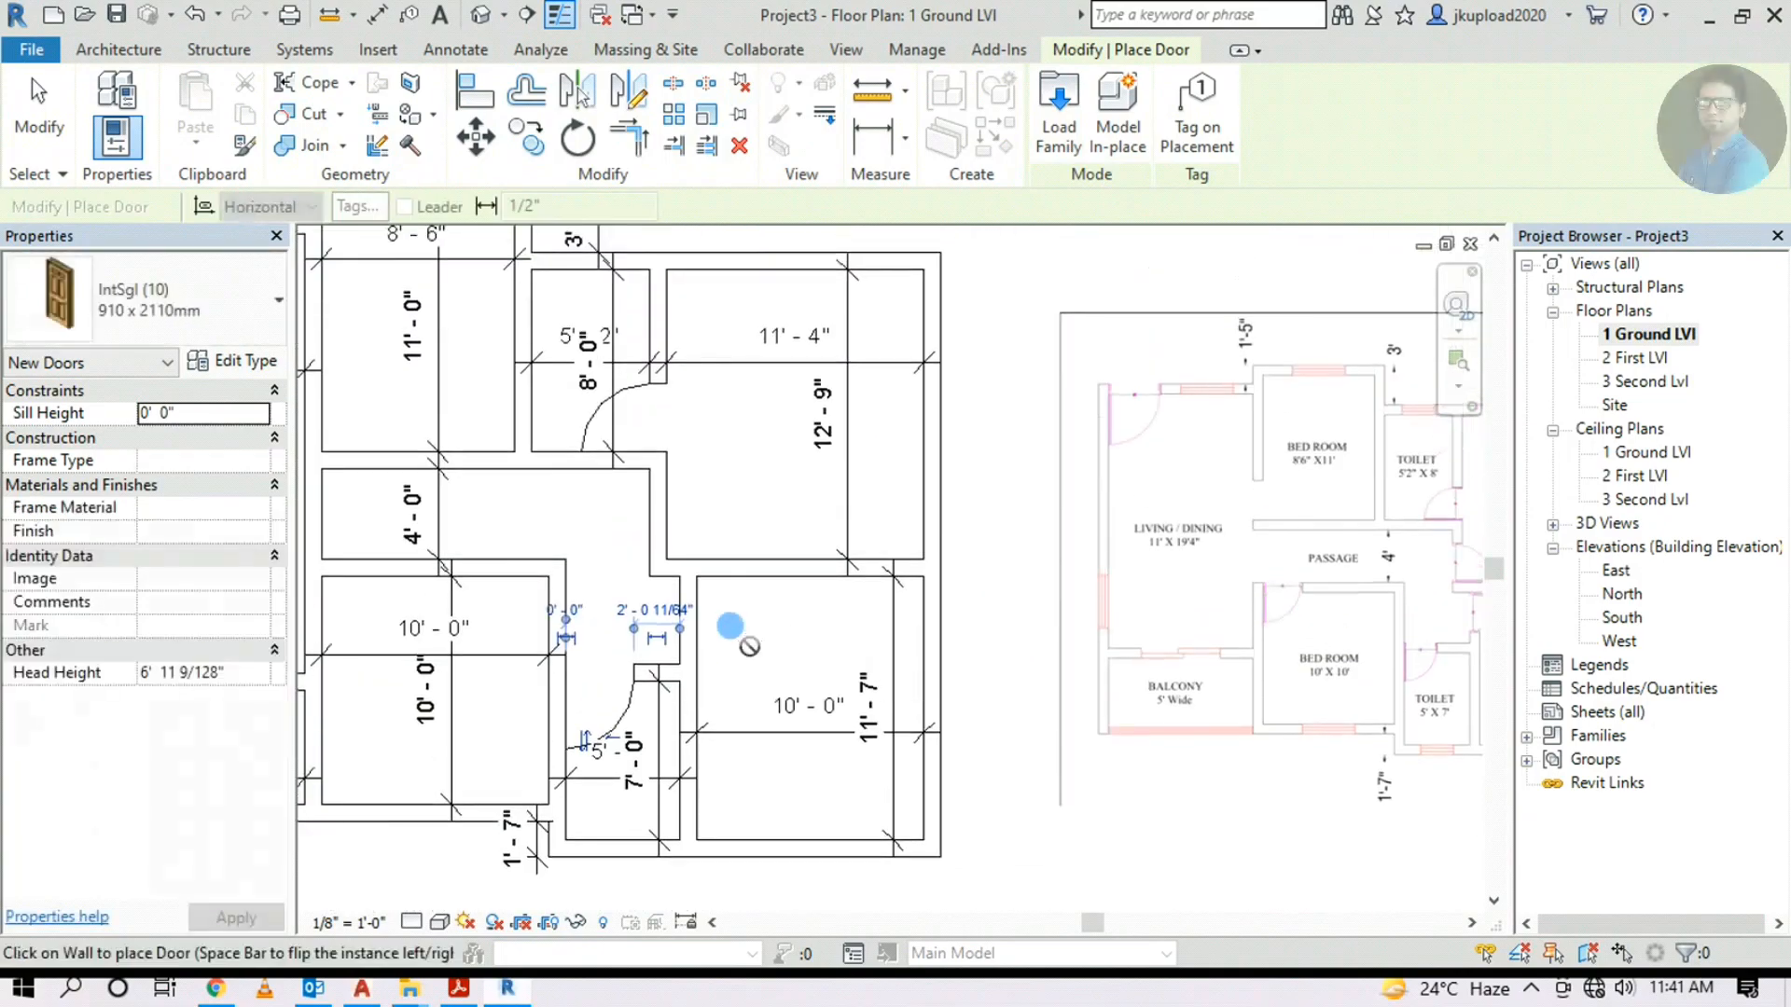
Select the room dimensions (11'-0", 19'-4", 5'-0", 10'-0", 4'-0", 8'-0", 12'-9", etc.) and delete them
scroll(785, 519, down, 2)
key(Escape)
click(724, 434)
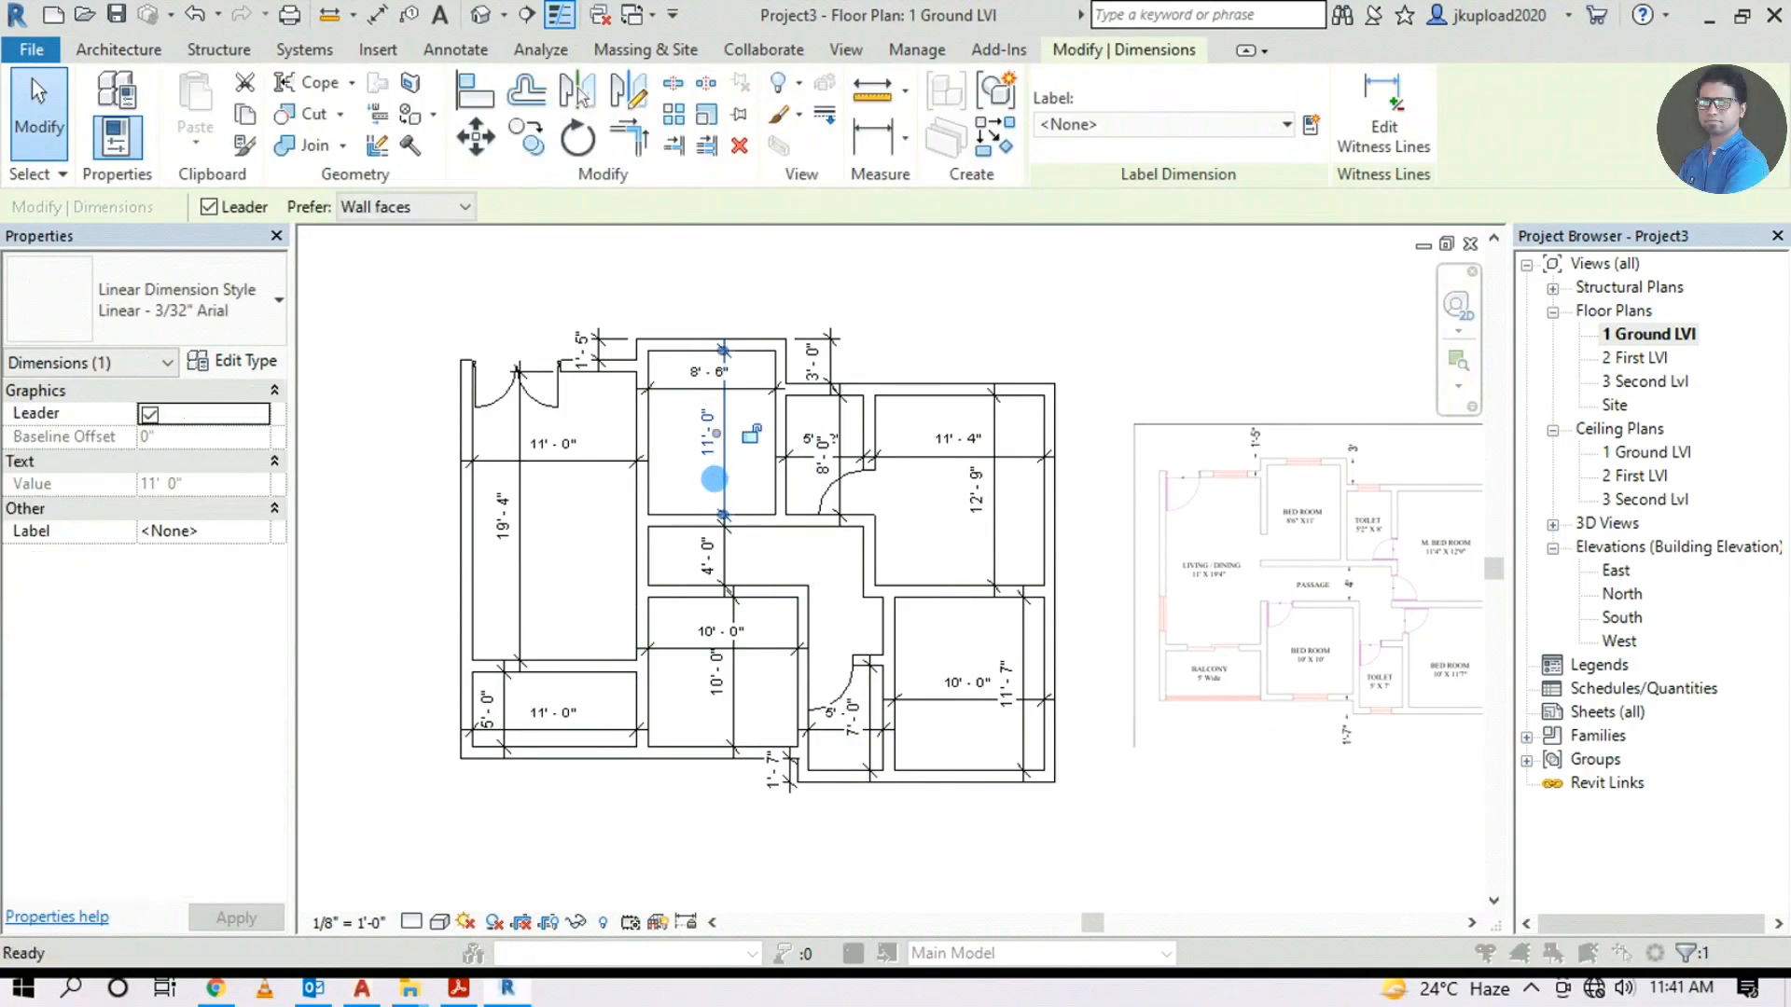
ctrl+click(724, 429)
ctrl+click(593, 458)
ctrl+click(519, 601)
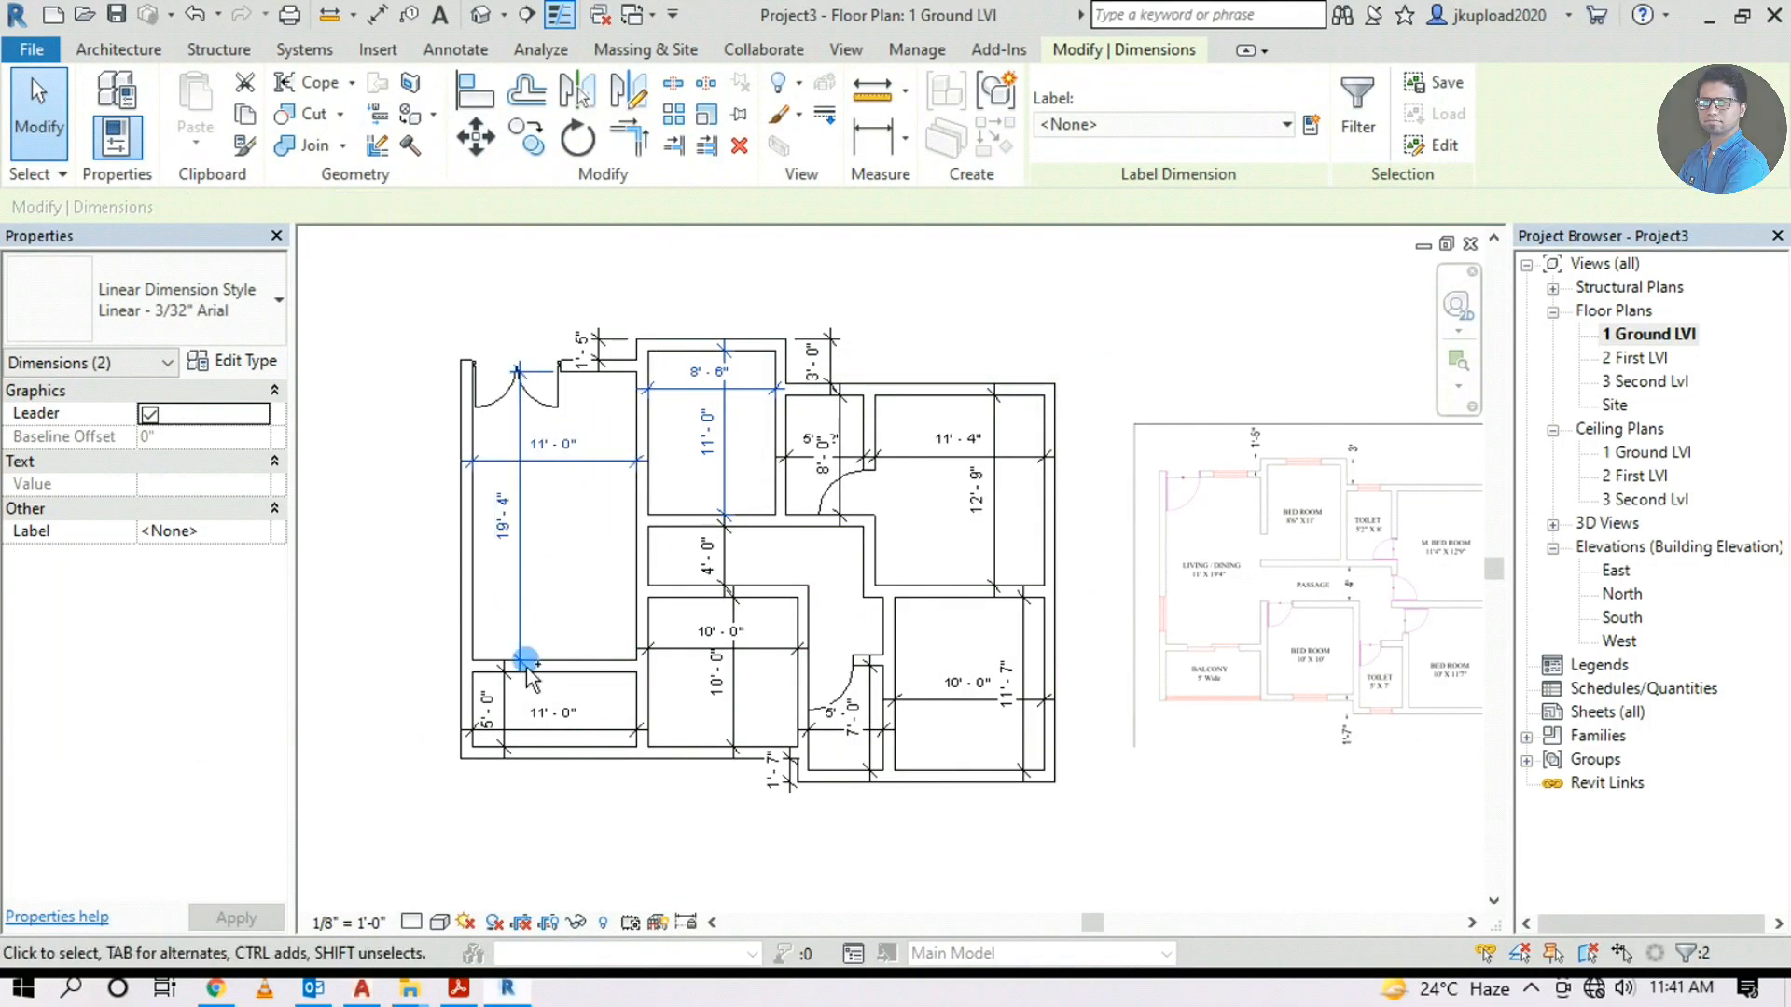
ctrl+drag(577, 688, 494, 754)
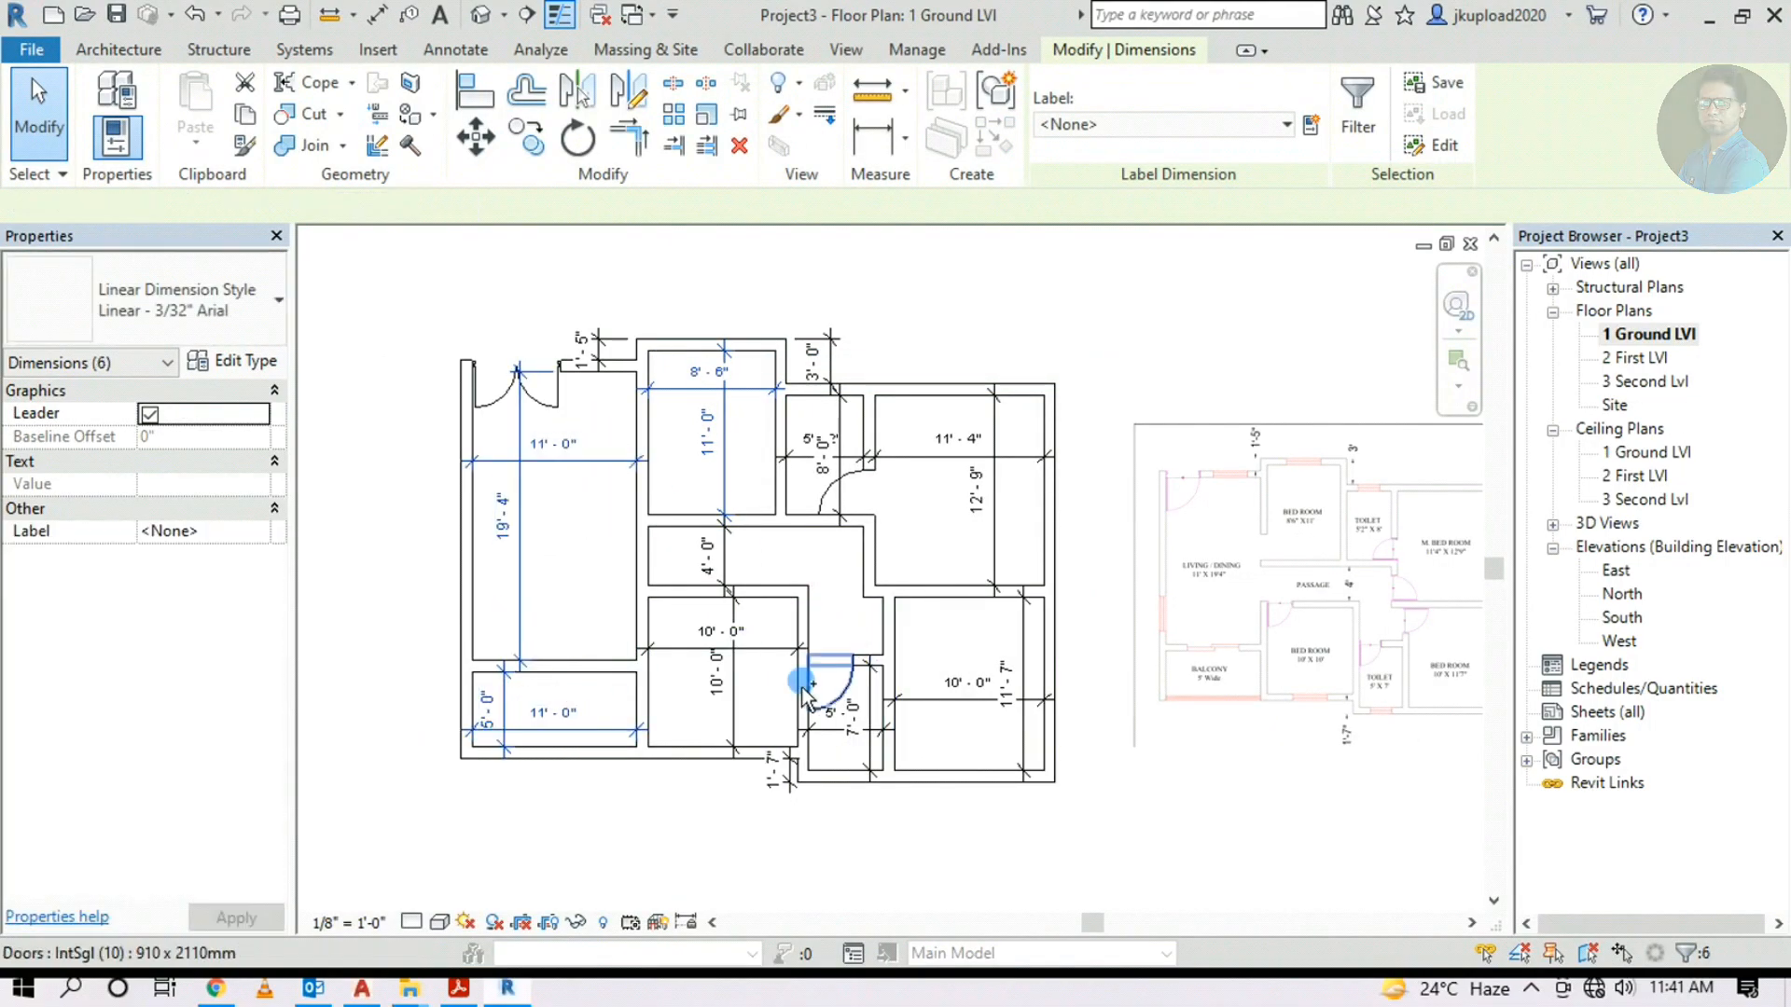
ctrl+drag(740, 620, 719, 679)
ctrl+click(736, 550)
ctrl+click(853, 448)
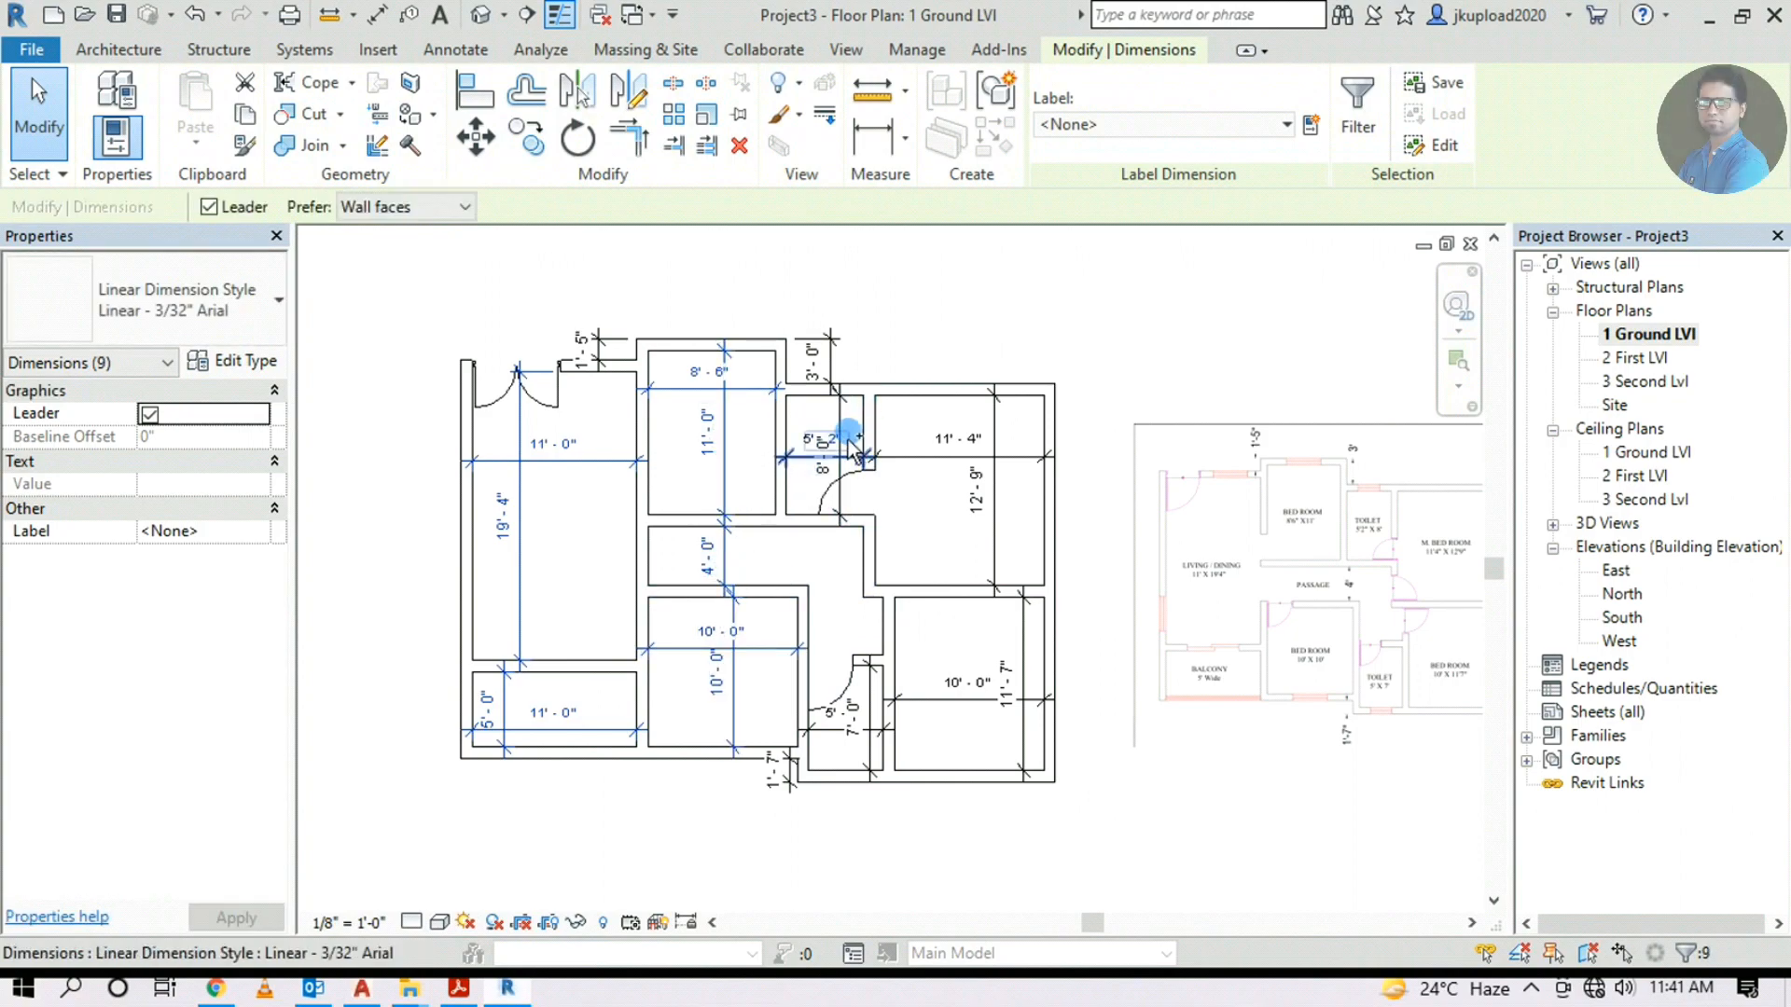
ctrl+drag(825, 469, 821, 474)
ctrl+drag(873, 318, 809, 368)
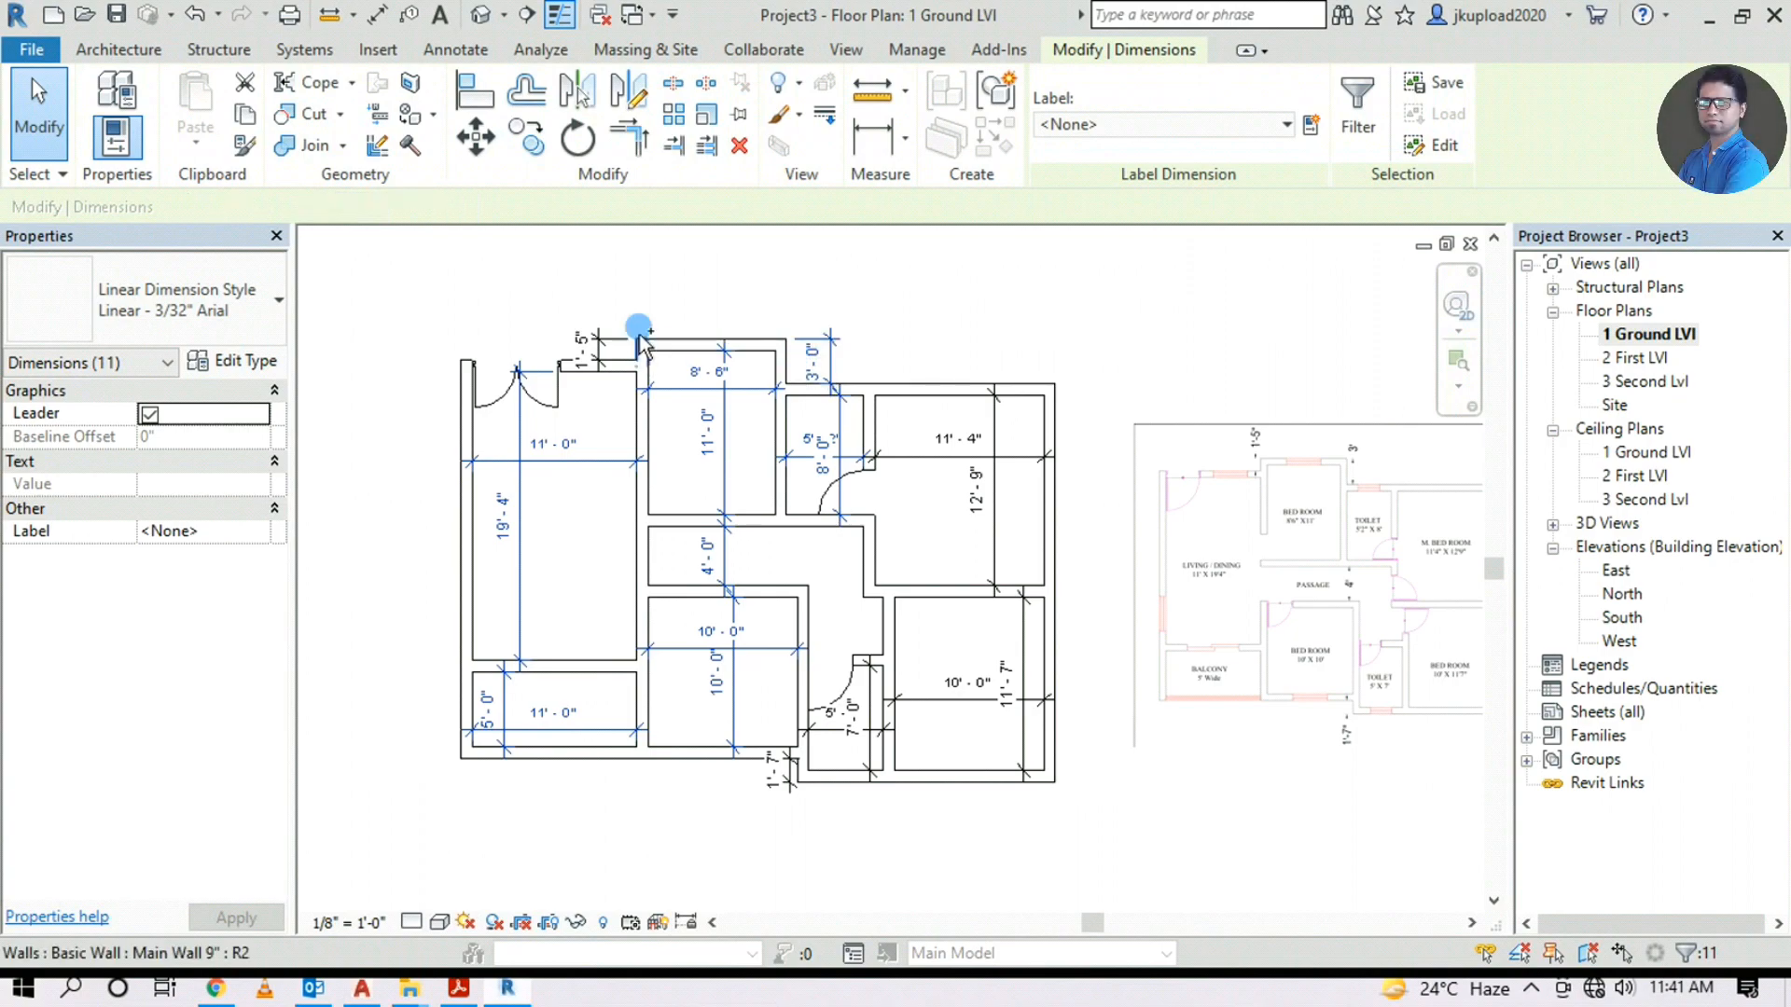
ctrl+drag(636, 322, 605, 351)
ctrl+drag(1023, 429, 973, 503)
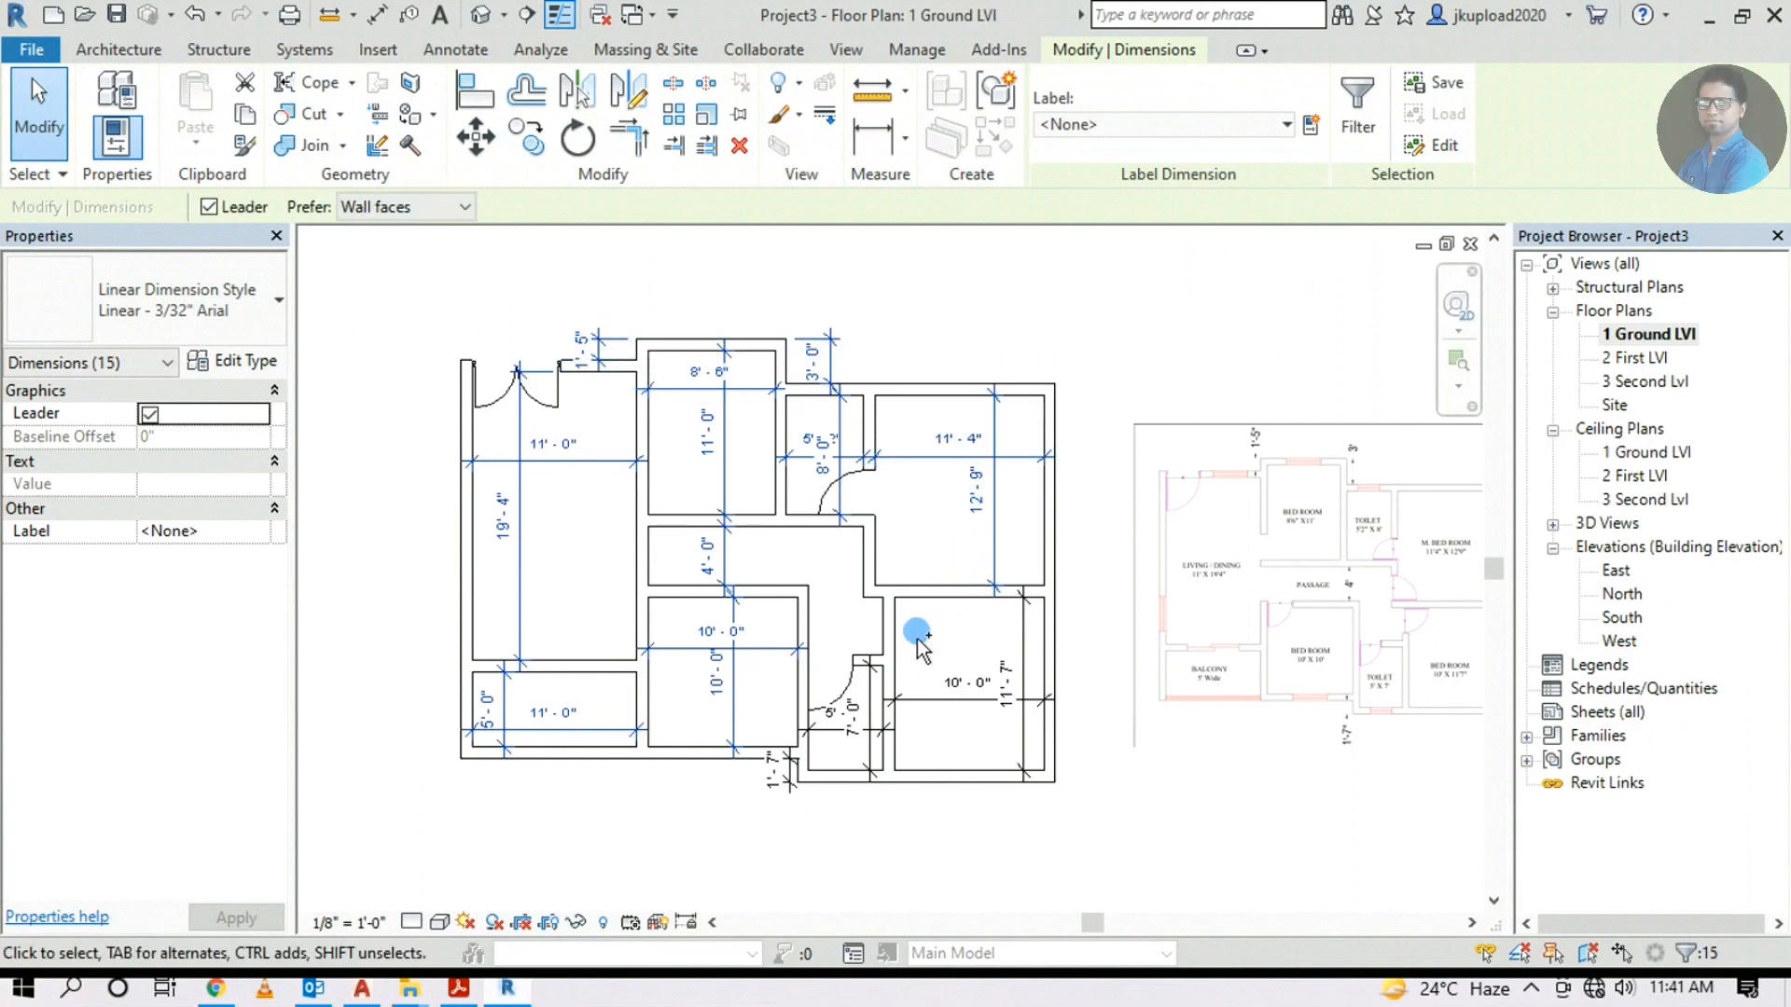
click(742, 145)
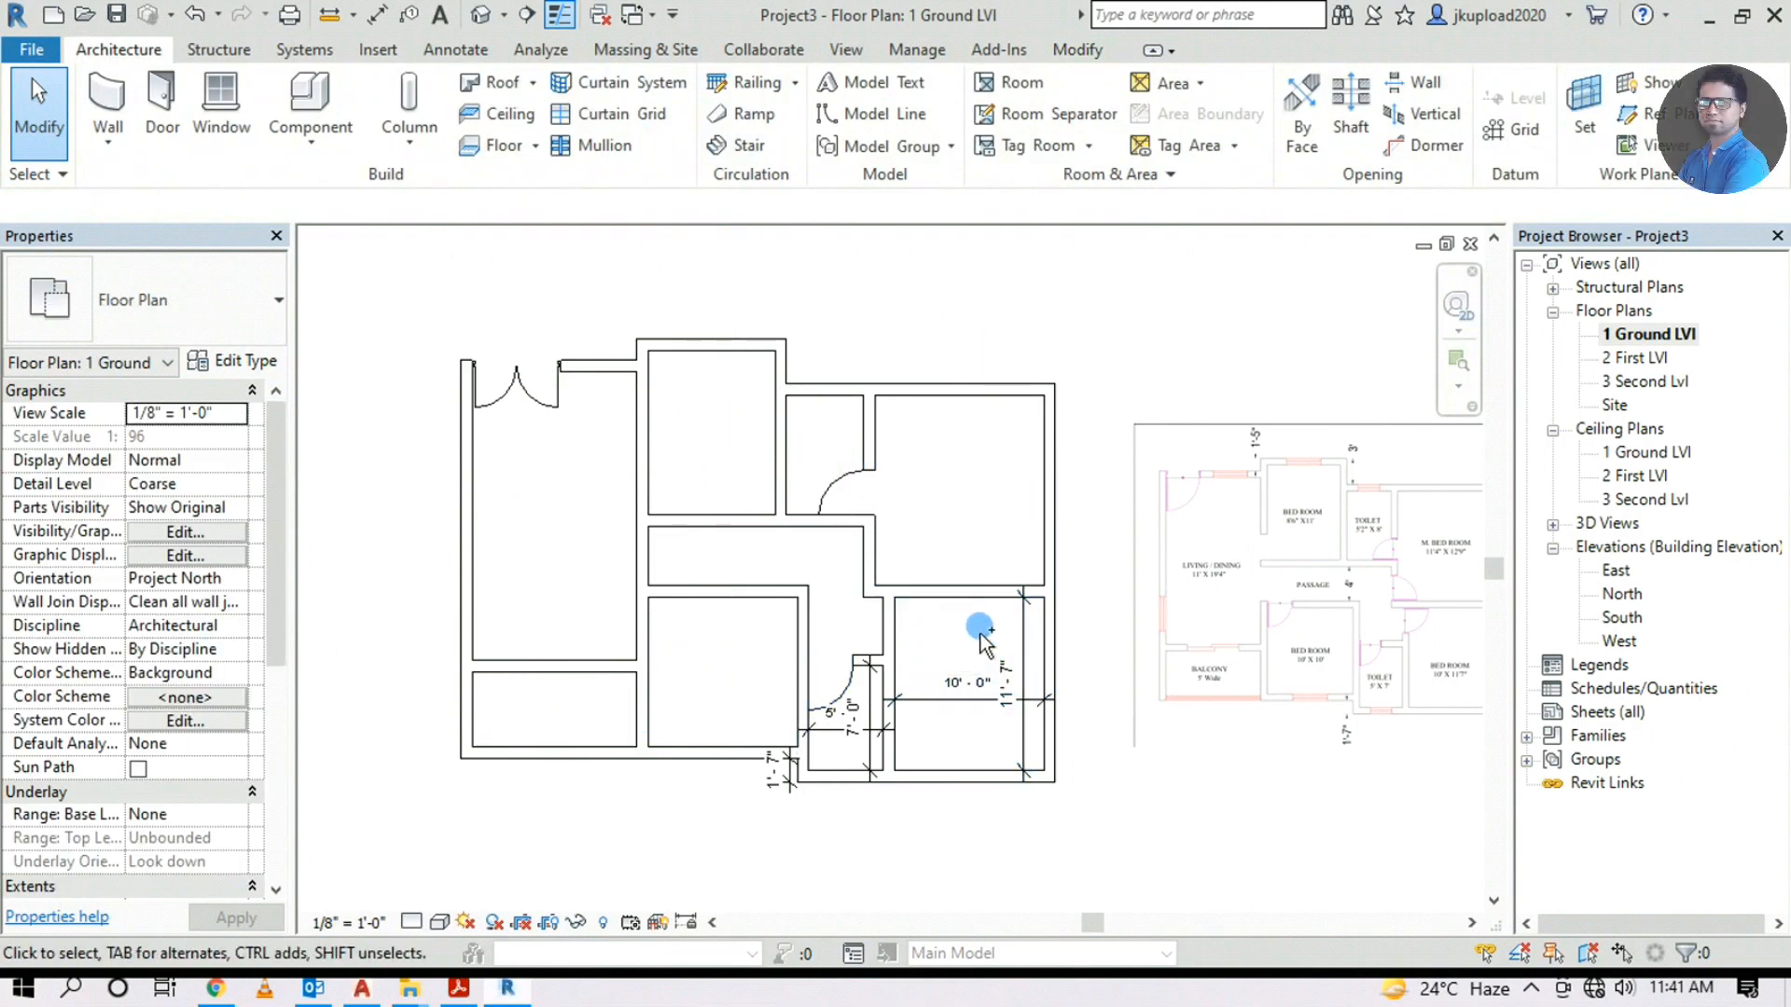
Delete the leftover 10'-0" and 1'-7" dimensions
click(966, 715)
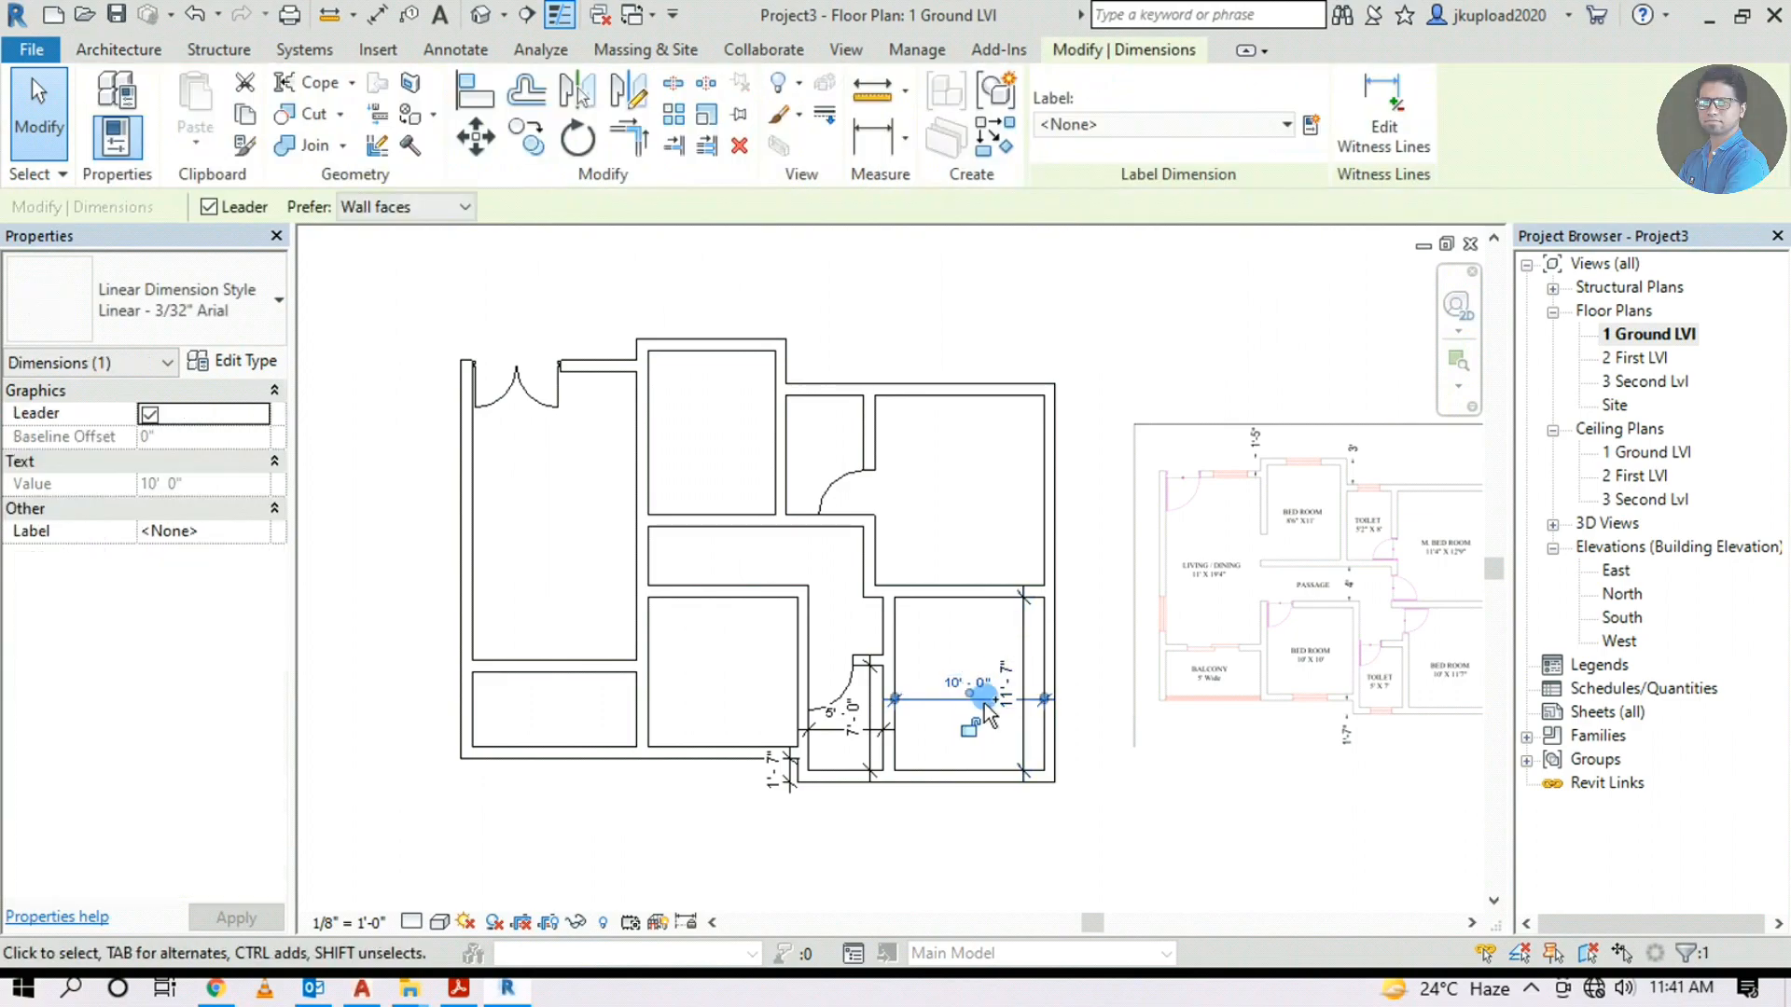
ctrl+click(839, 767)
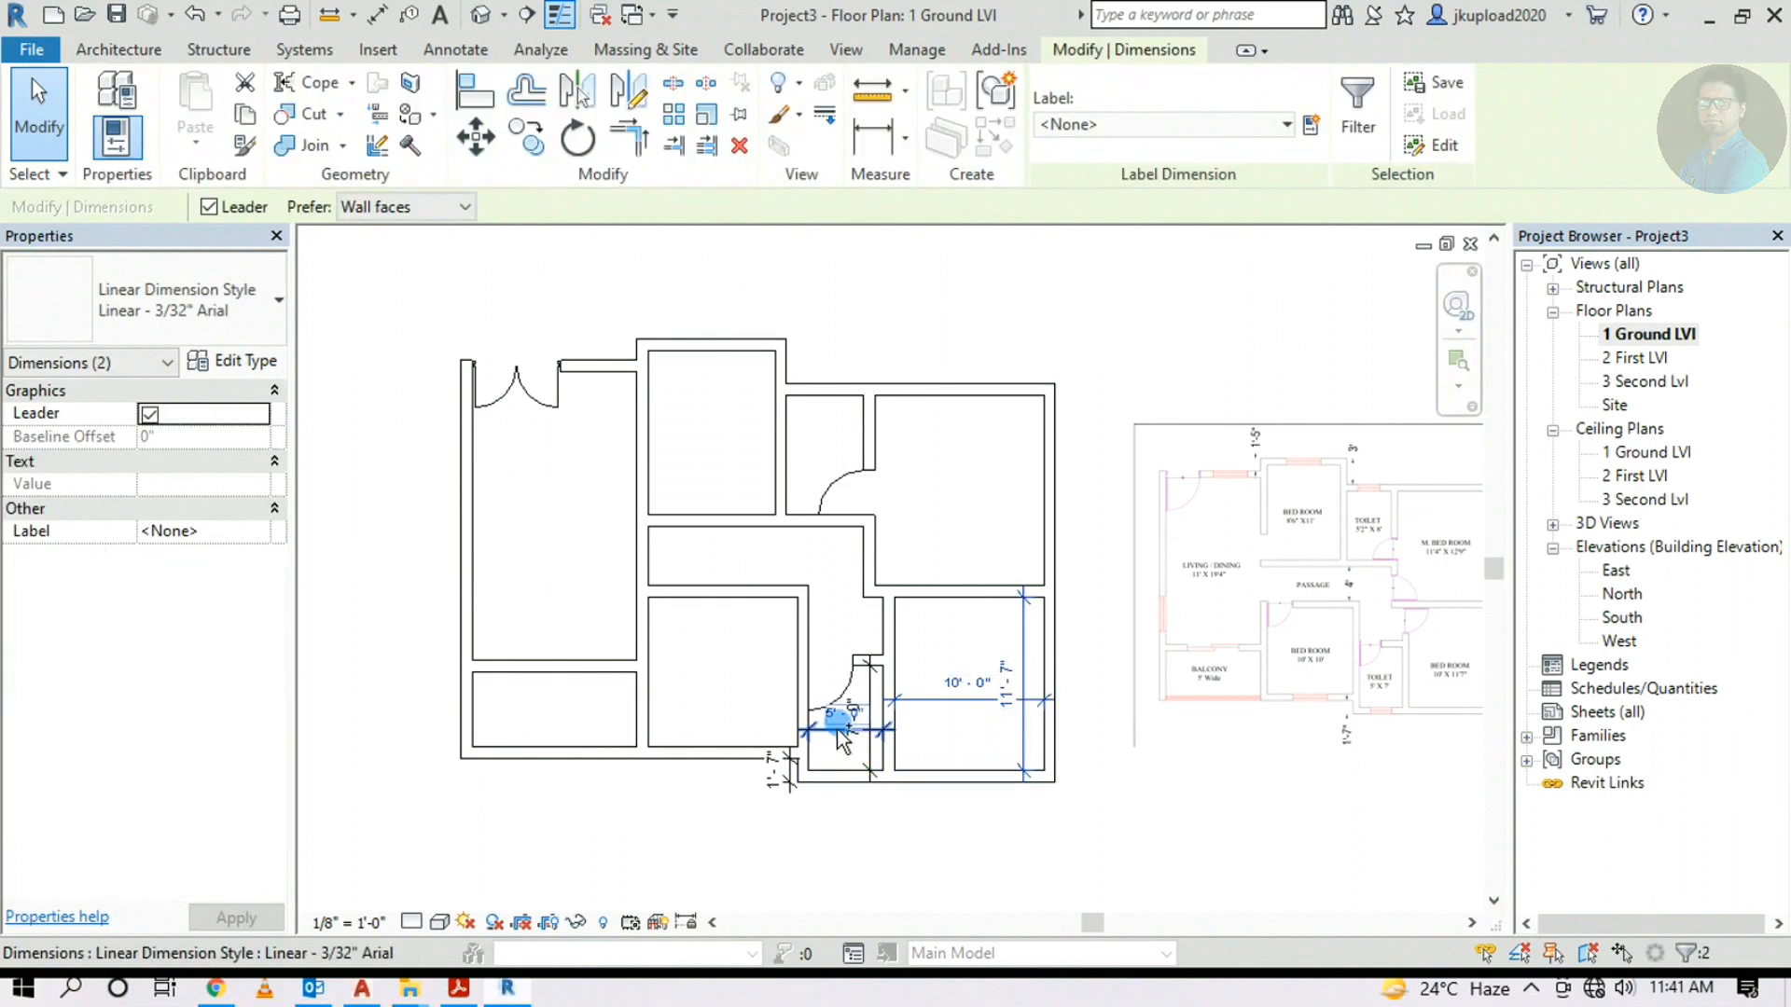
key(Delete)
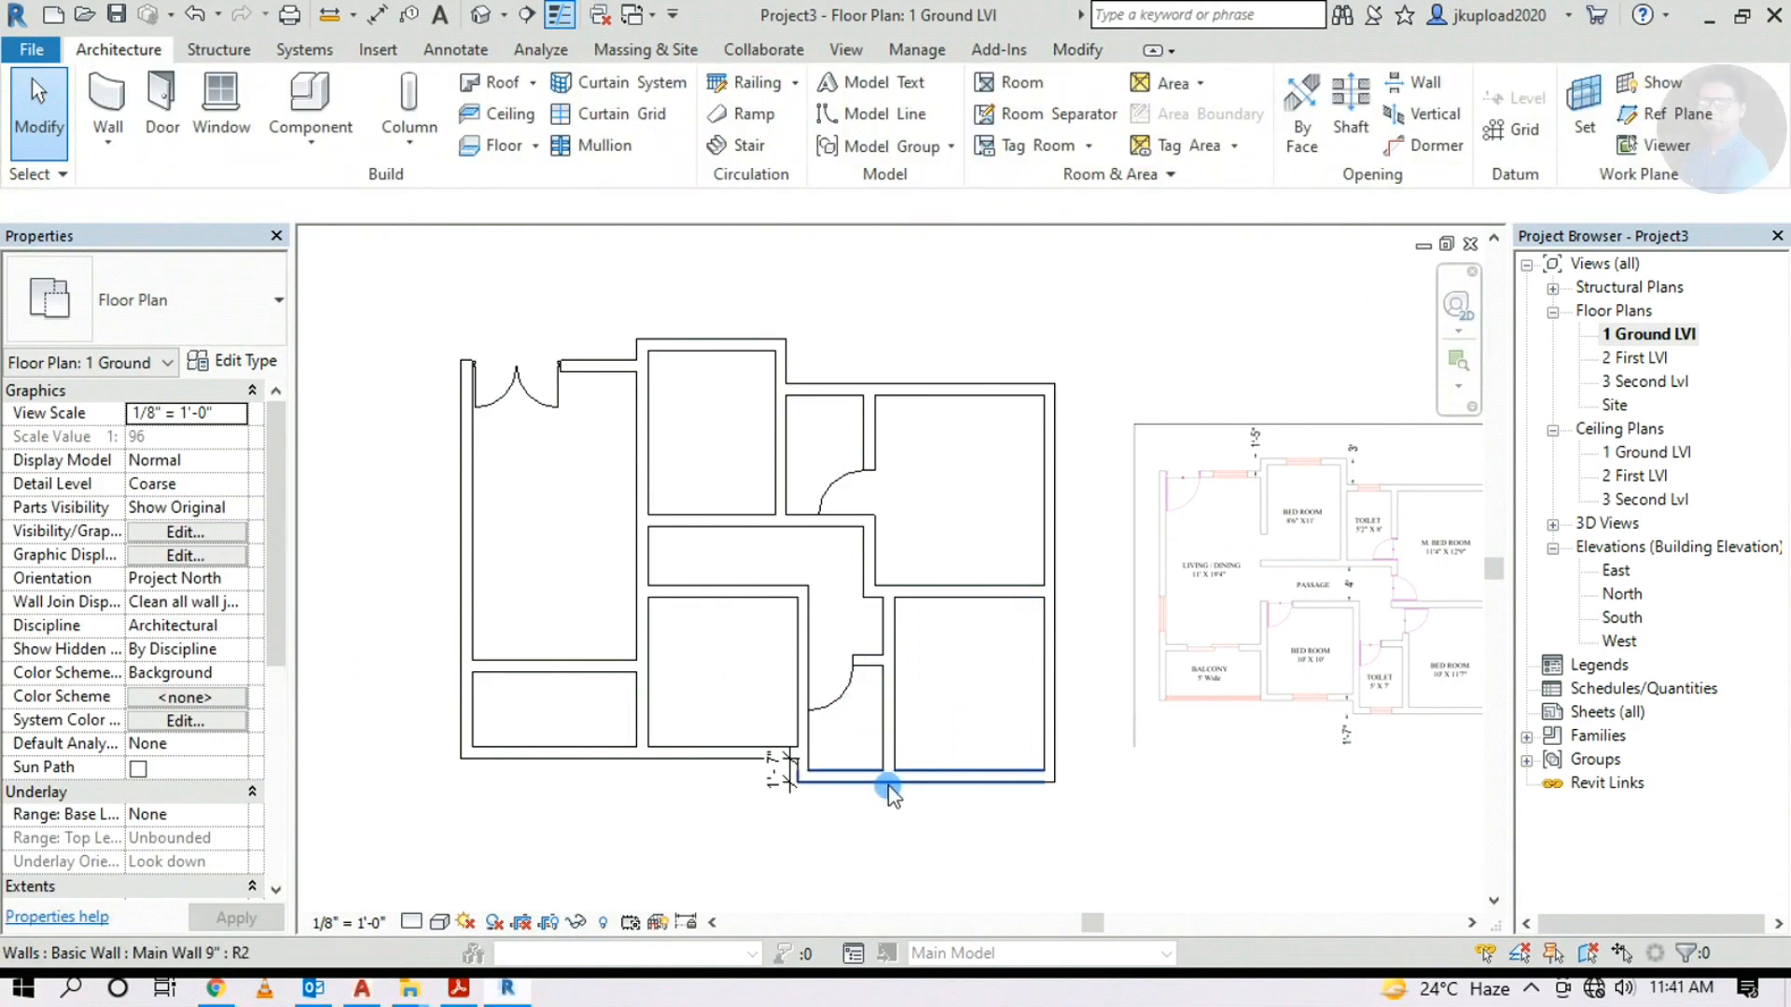
click(886, 780)
click(790, 789)
key(Delete)
scroll(744, 734, down, 2)
scroll(926, 723, up, 1)
middle_drag(926, 723, 1048, 752)
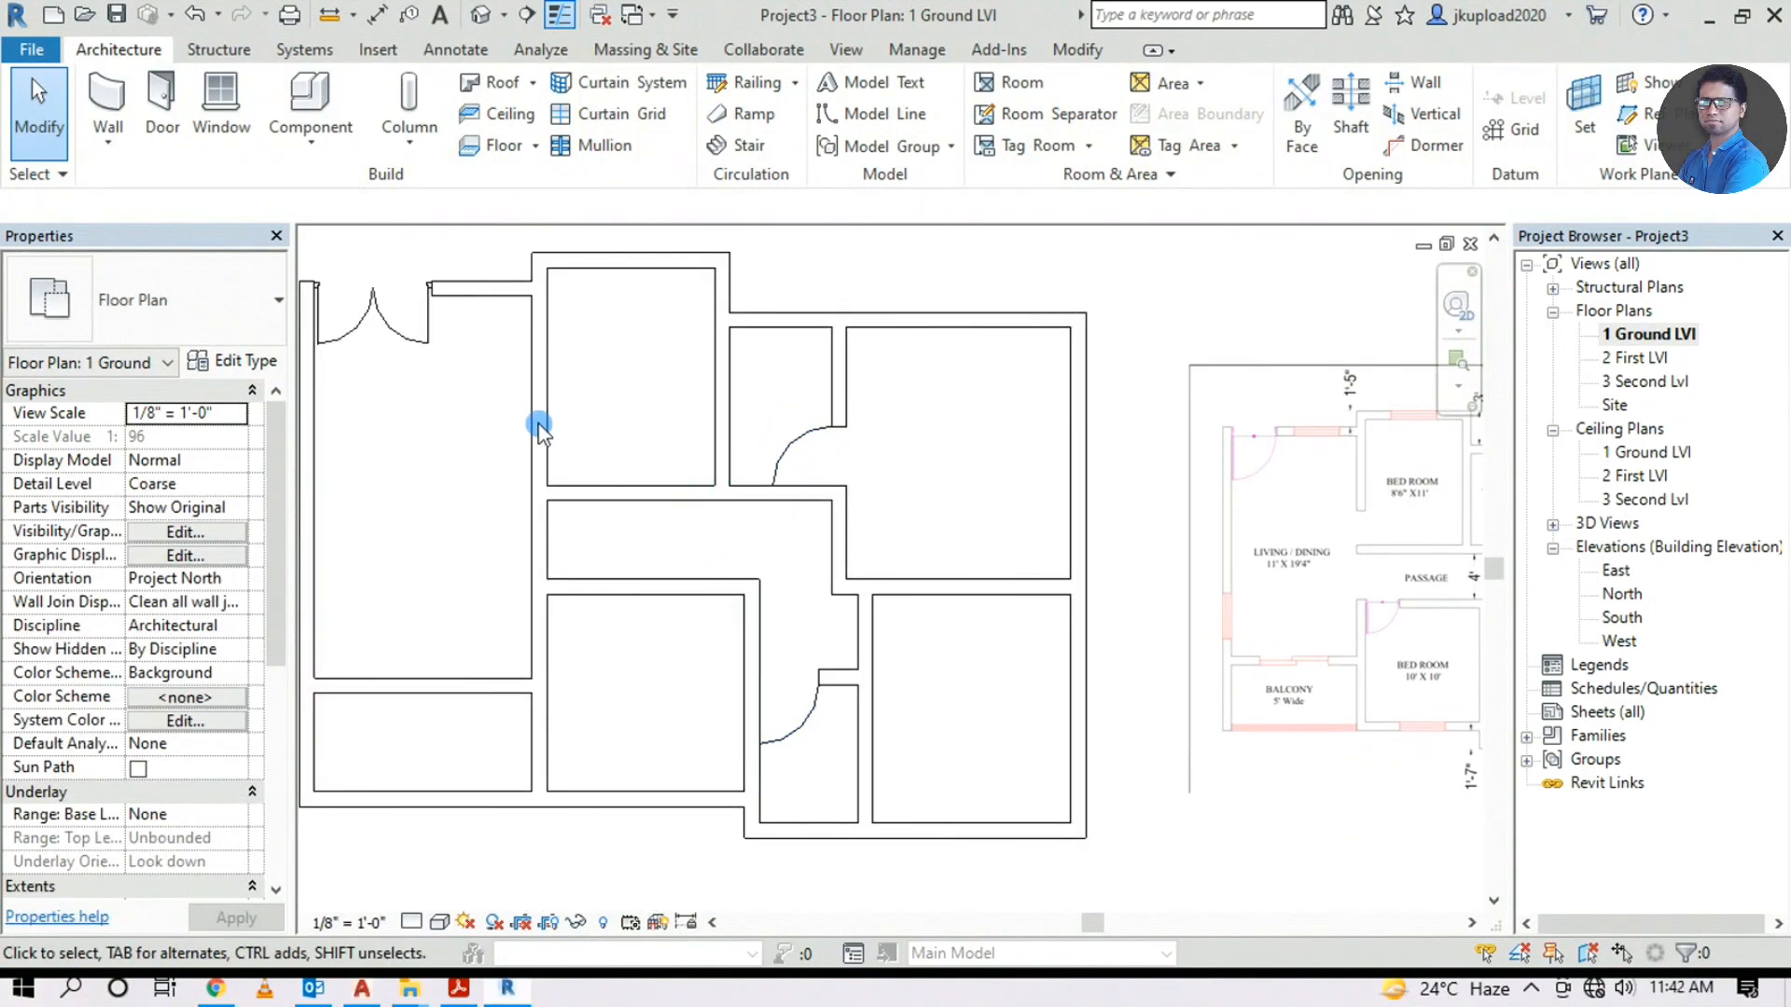
scroll(764, 386, down, 2)
scroll(1379, 611, up, 4)
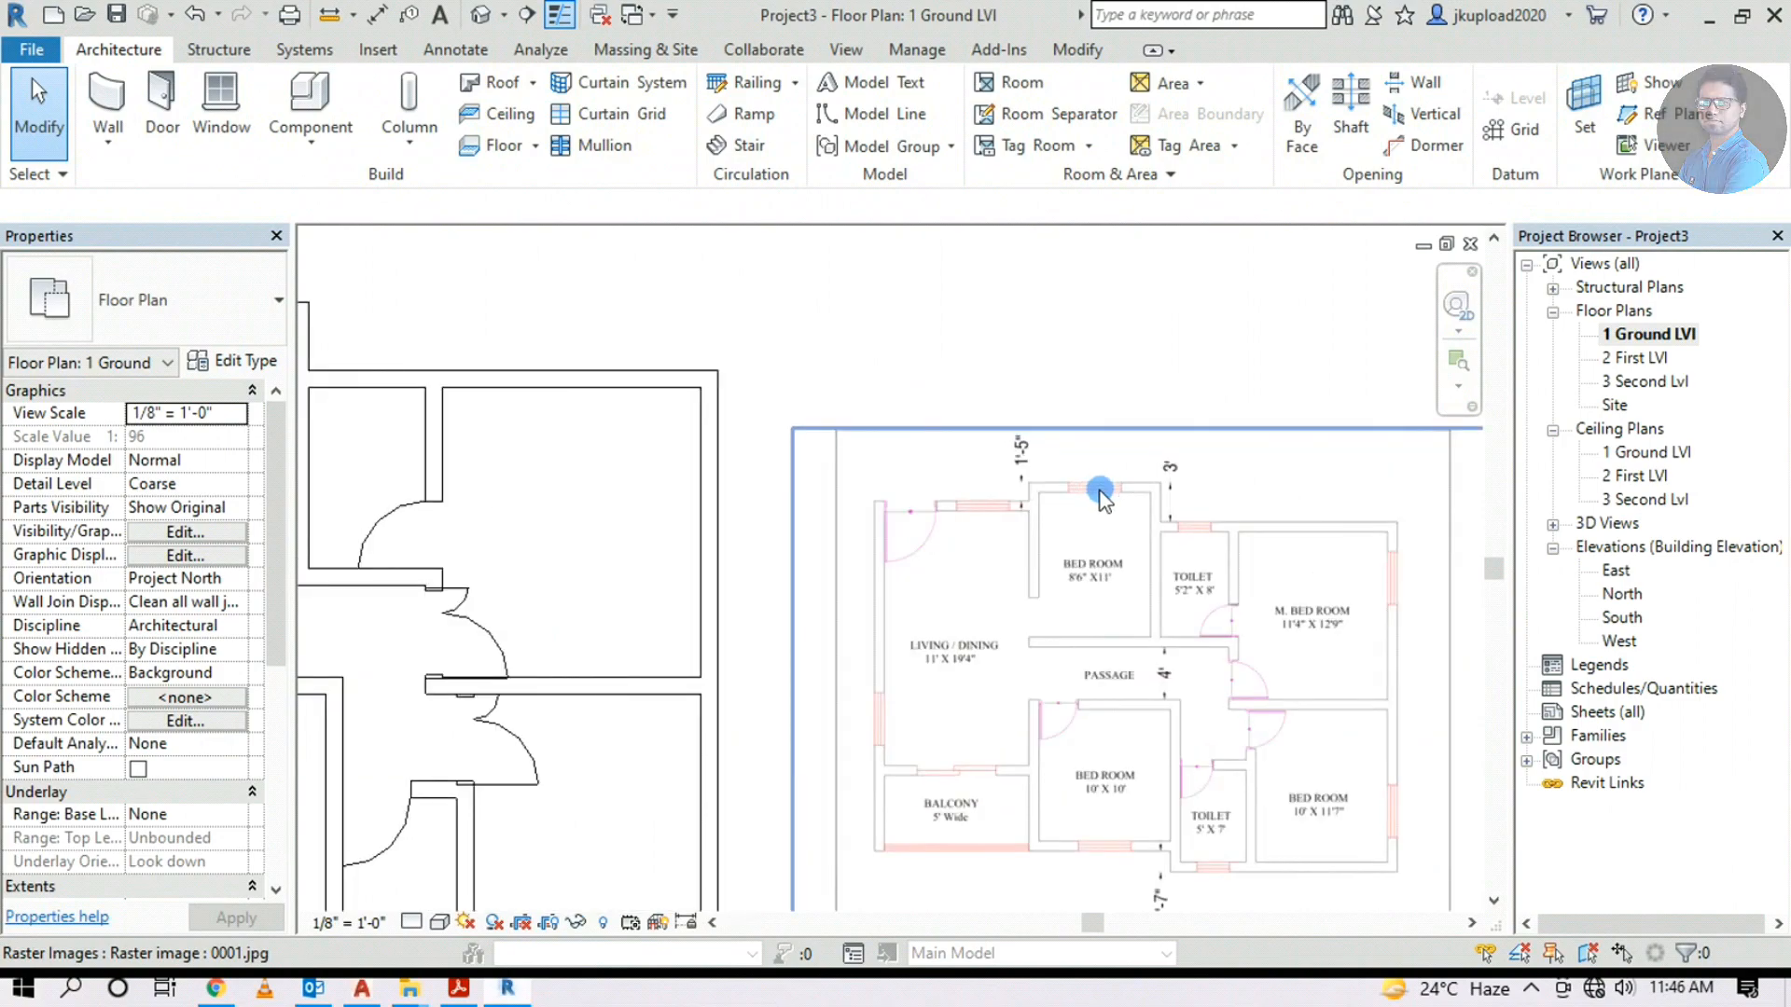
scroll(1312, 500, down, 3)
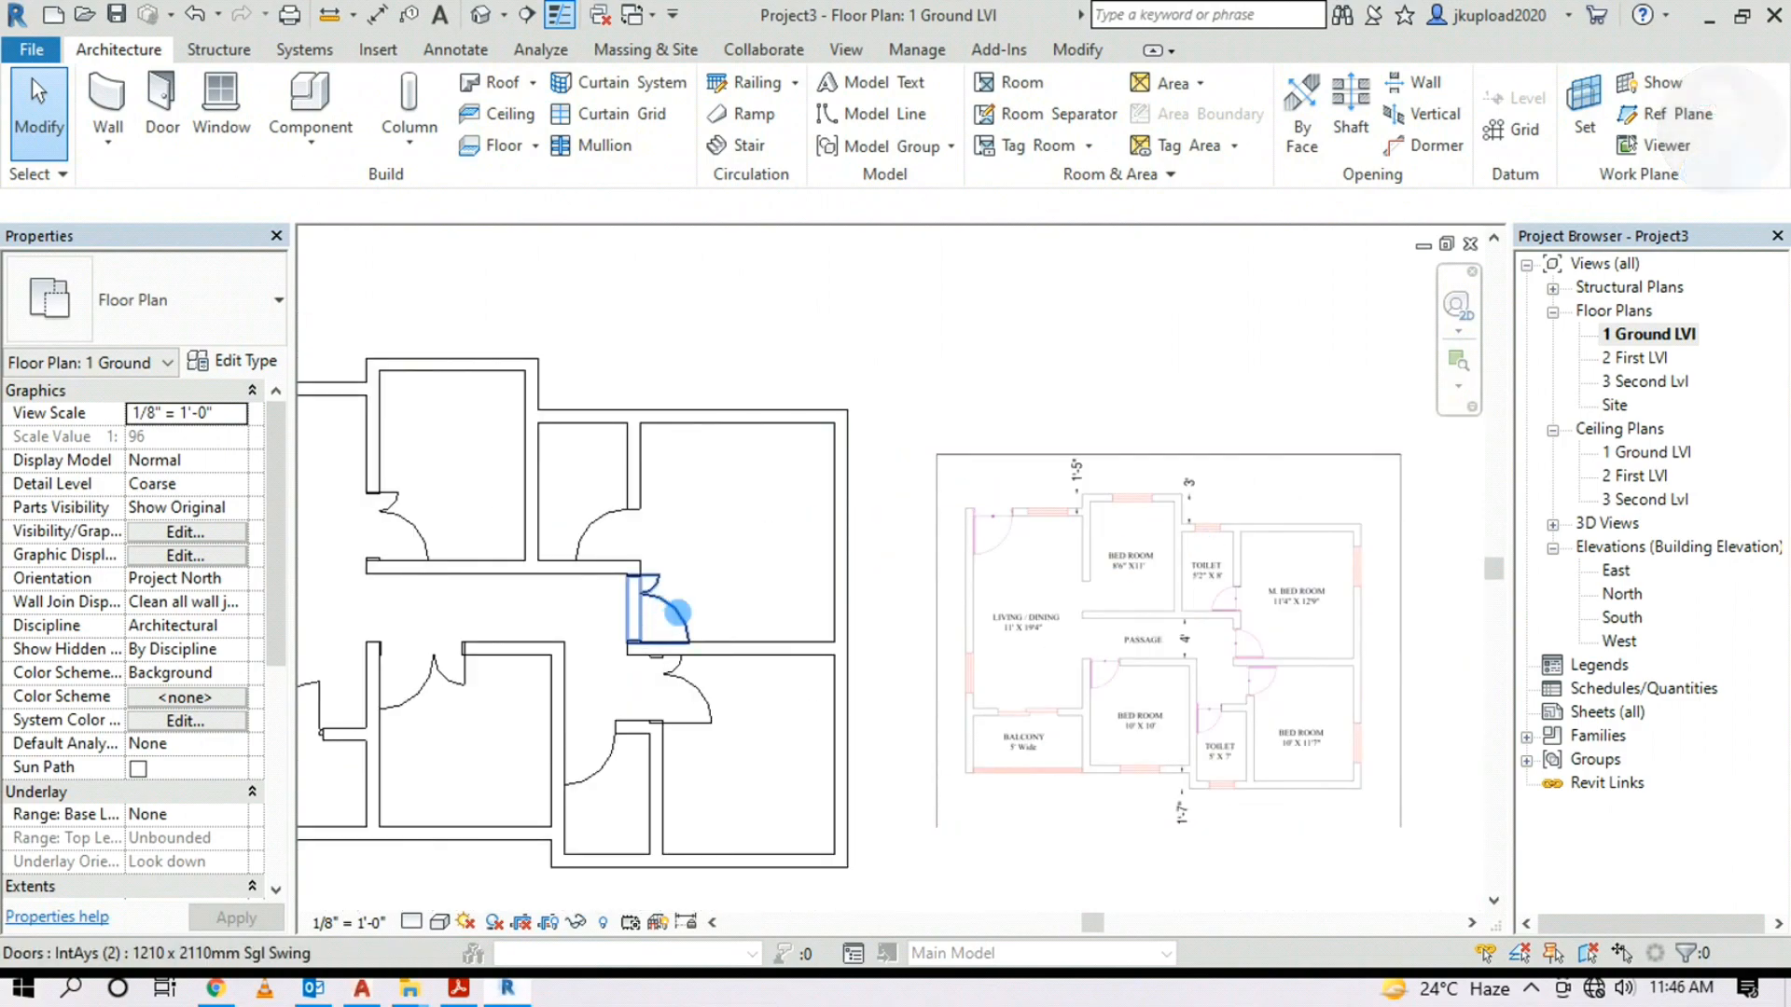
scroll(574, 541, up, 2)
middle_drag(574, 532, 641, 603)
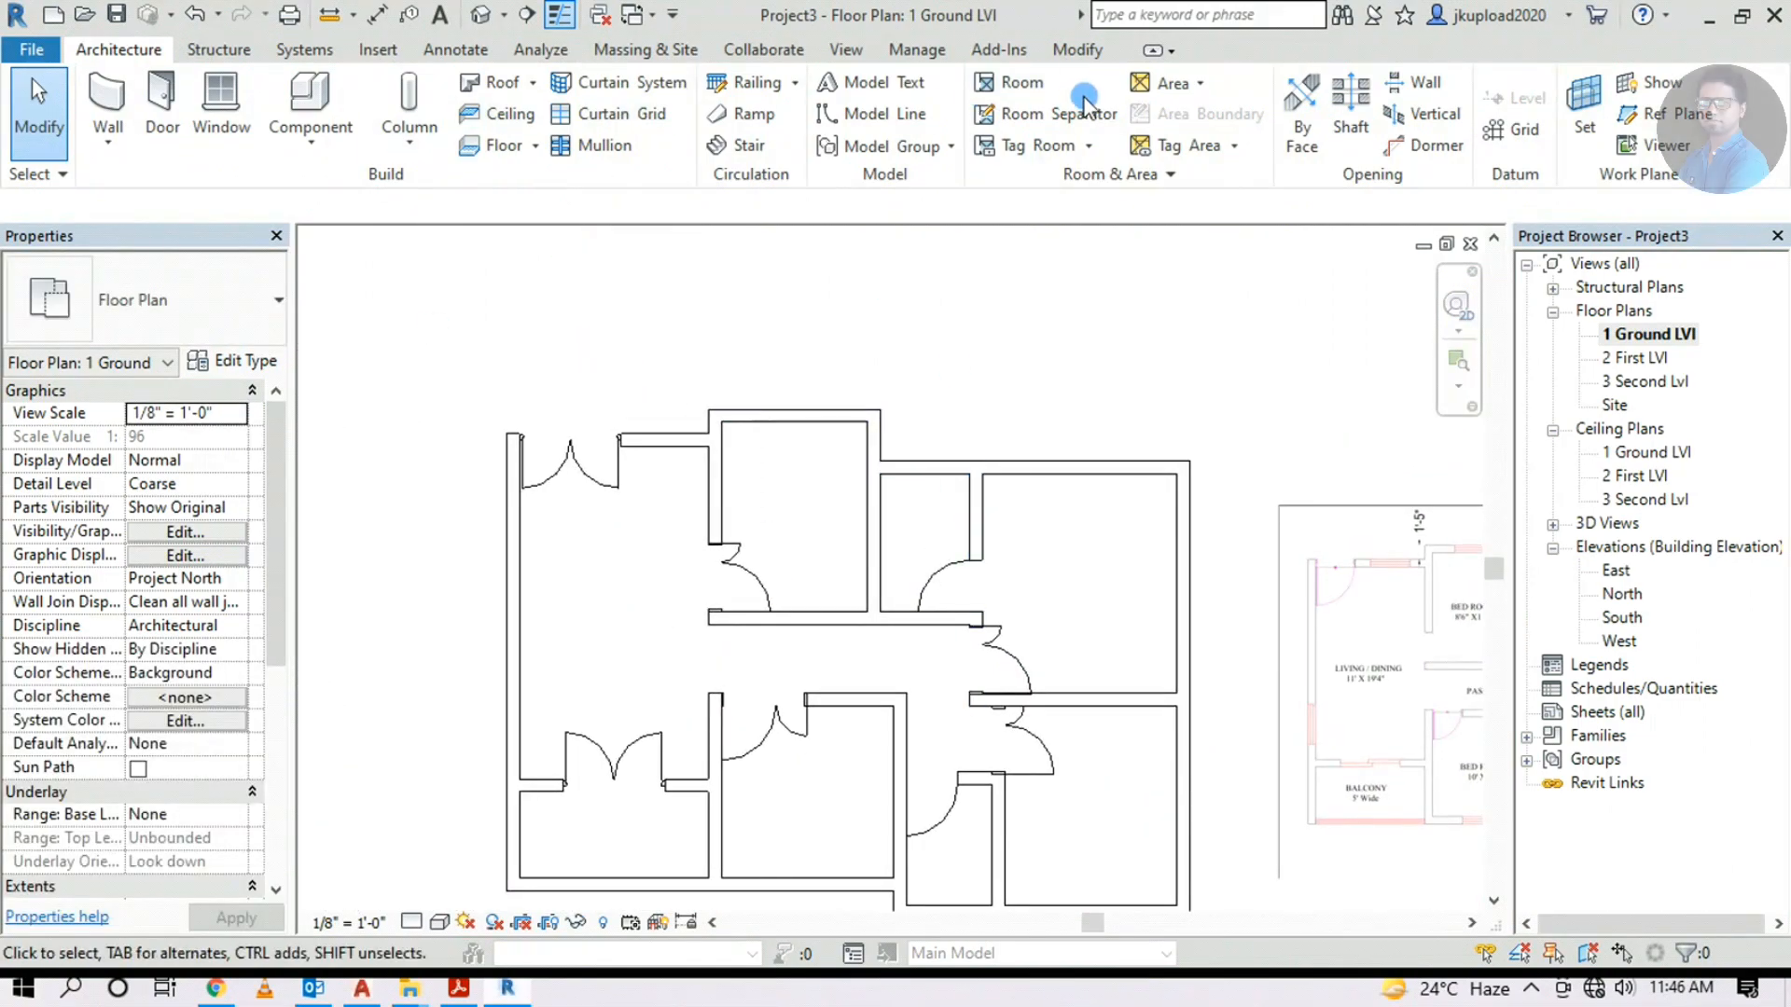
Start a window and load Window- Double Shutter.rfa from 01 Revit Library > Windows
click(243, 91)
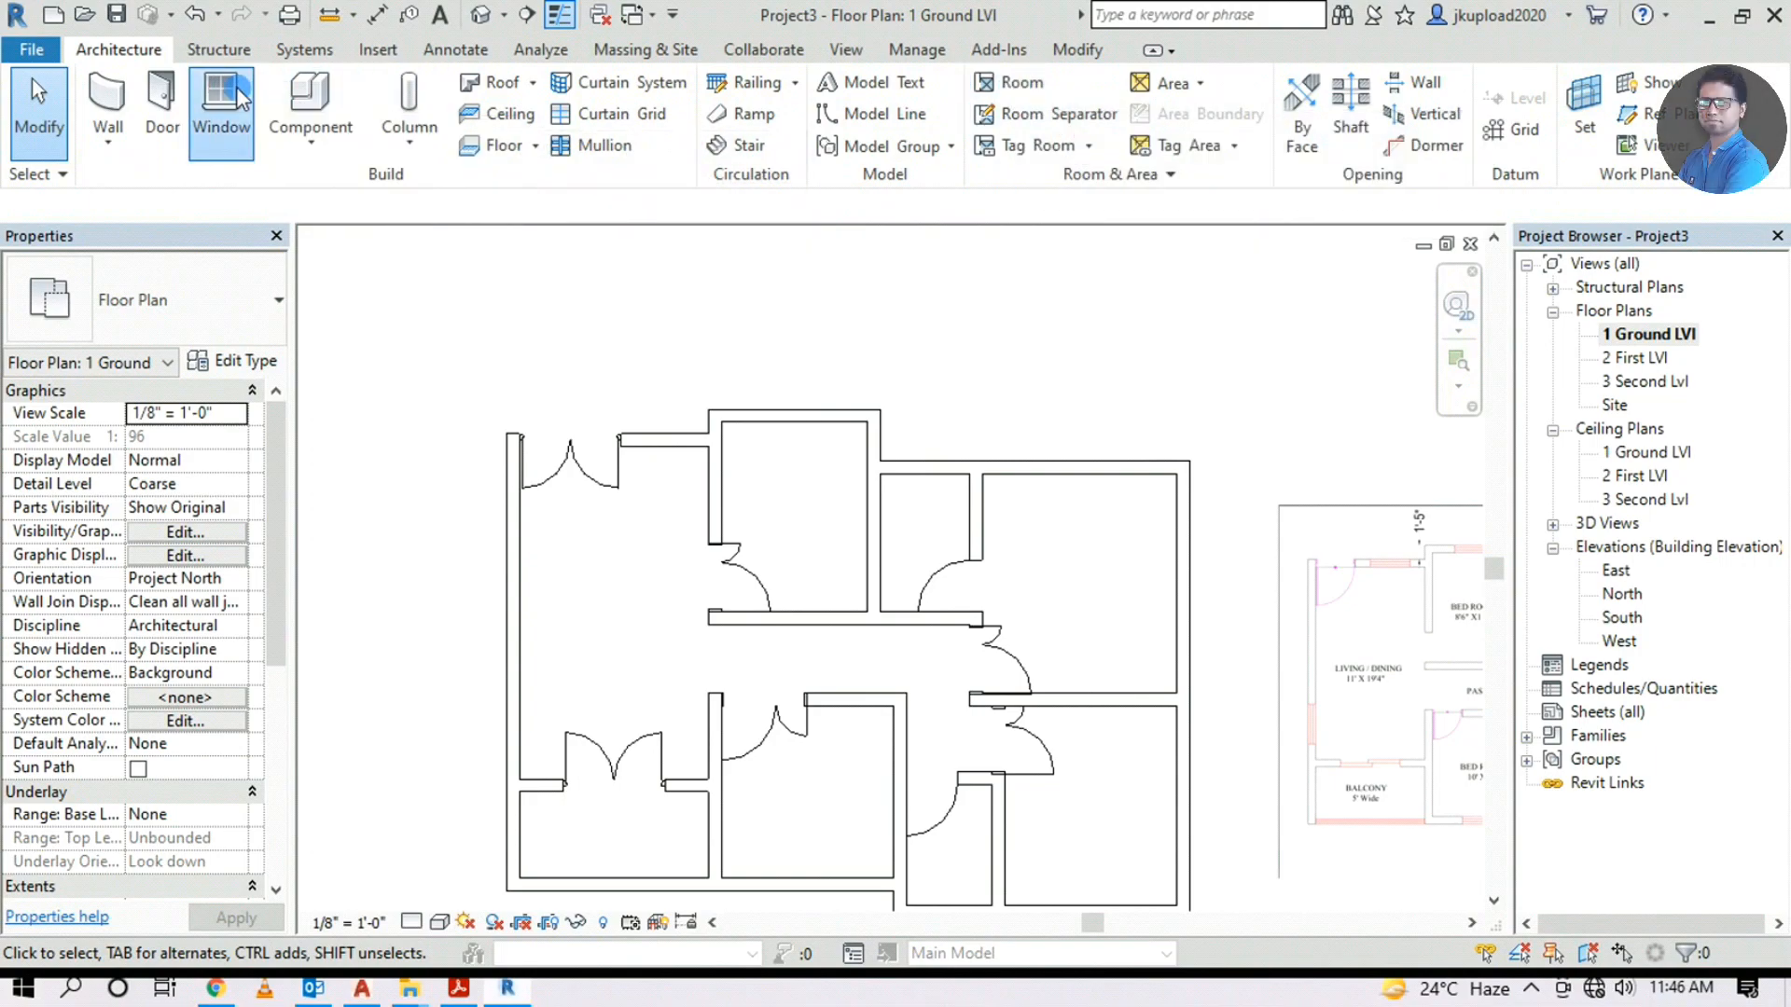
click(157, 303)
click(1059, 112)
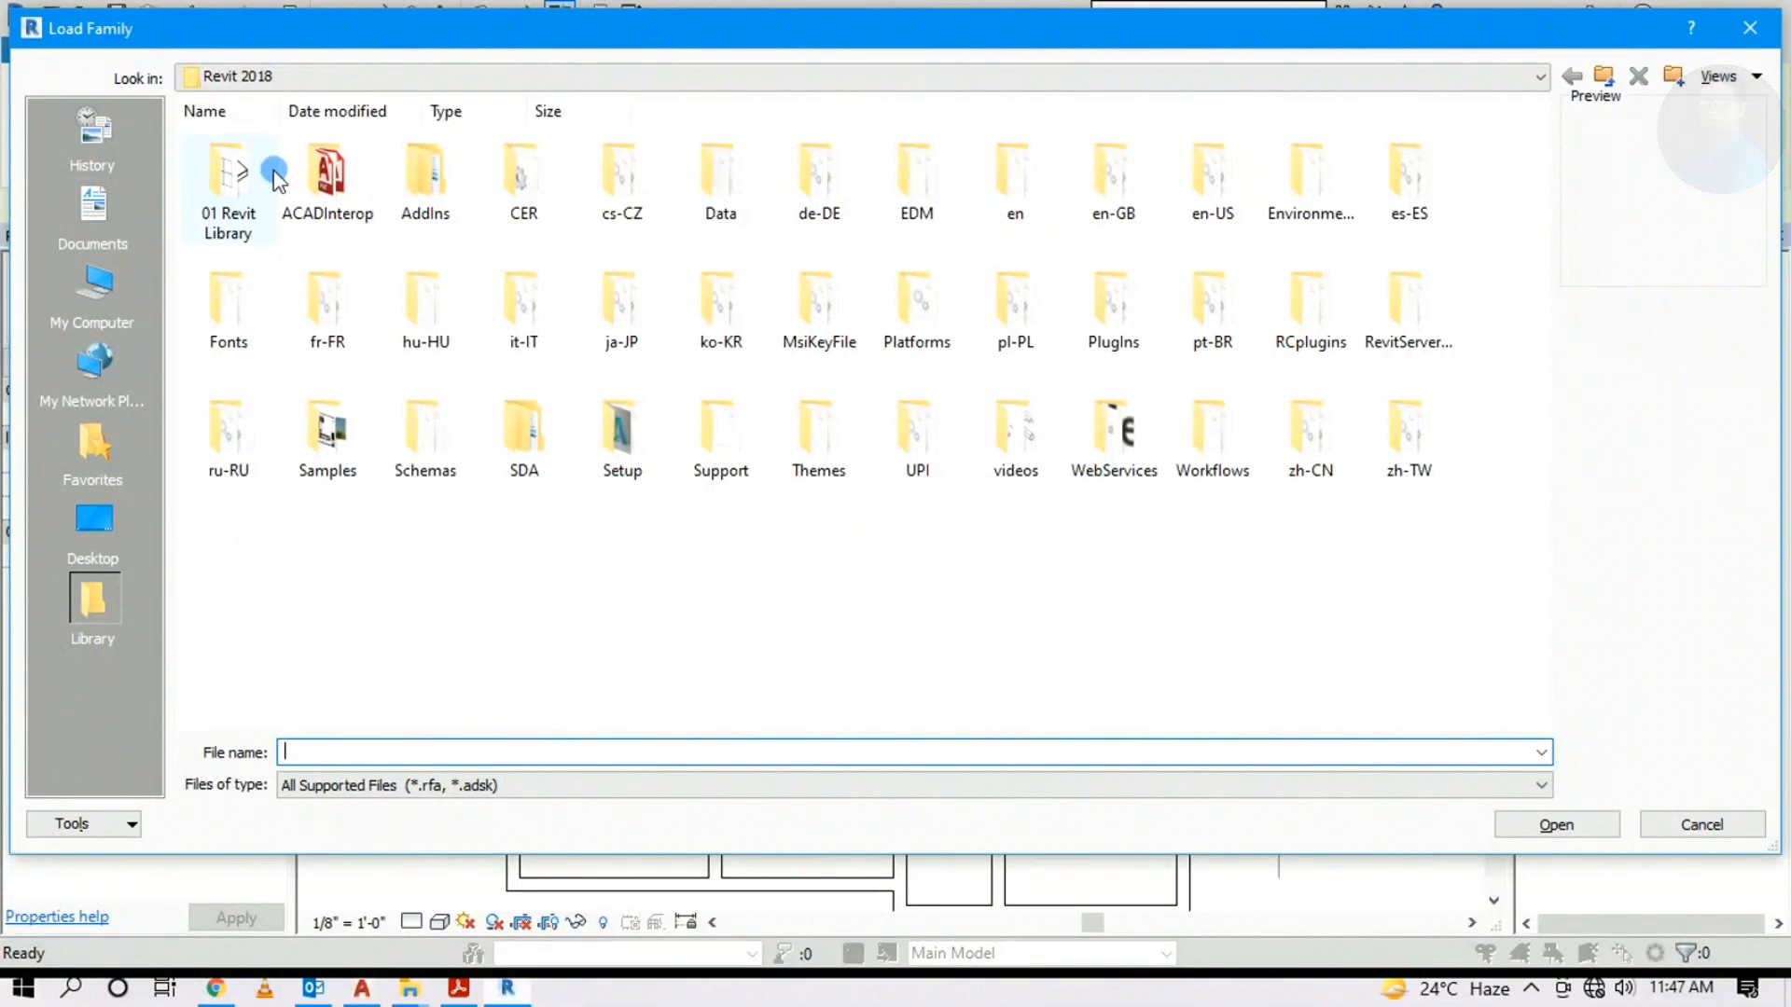
double_click(241, 164)
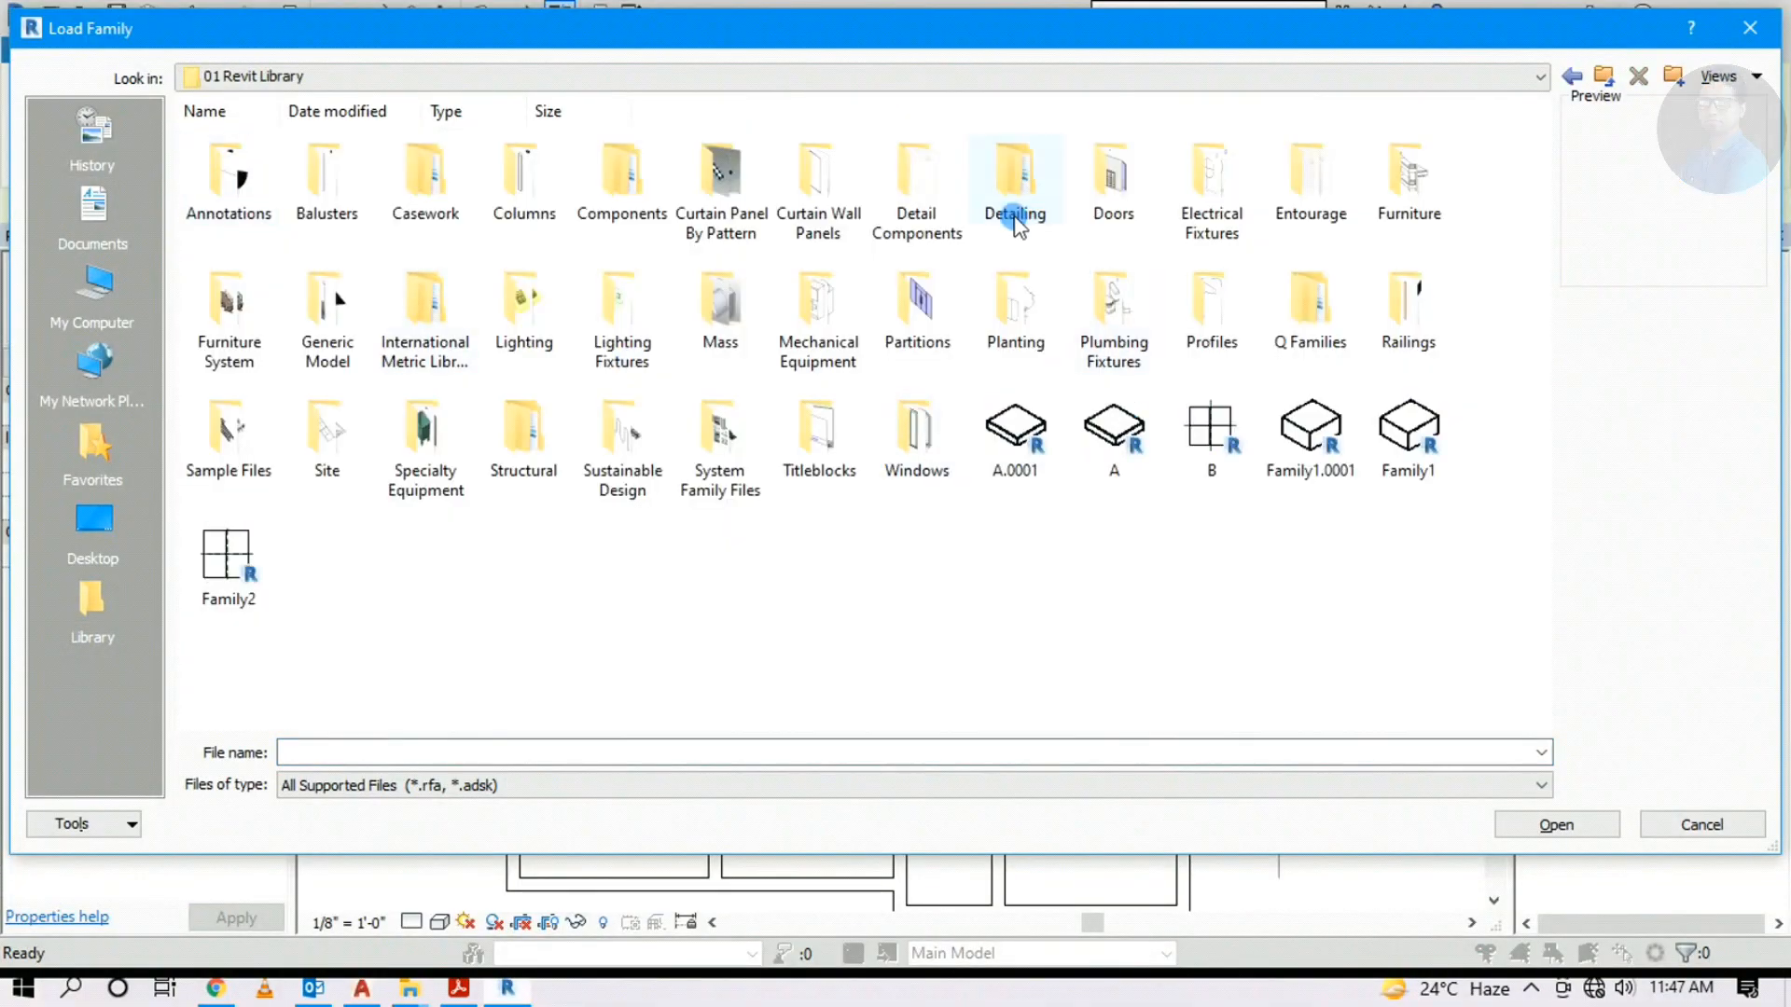
double_click(916, 429)
scroll(492, 468, down, 15)
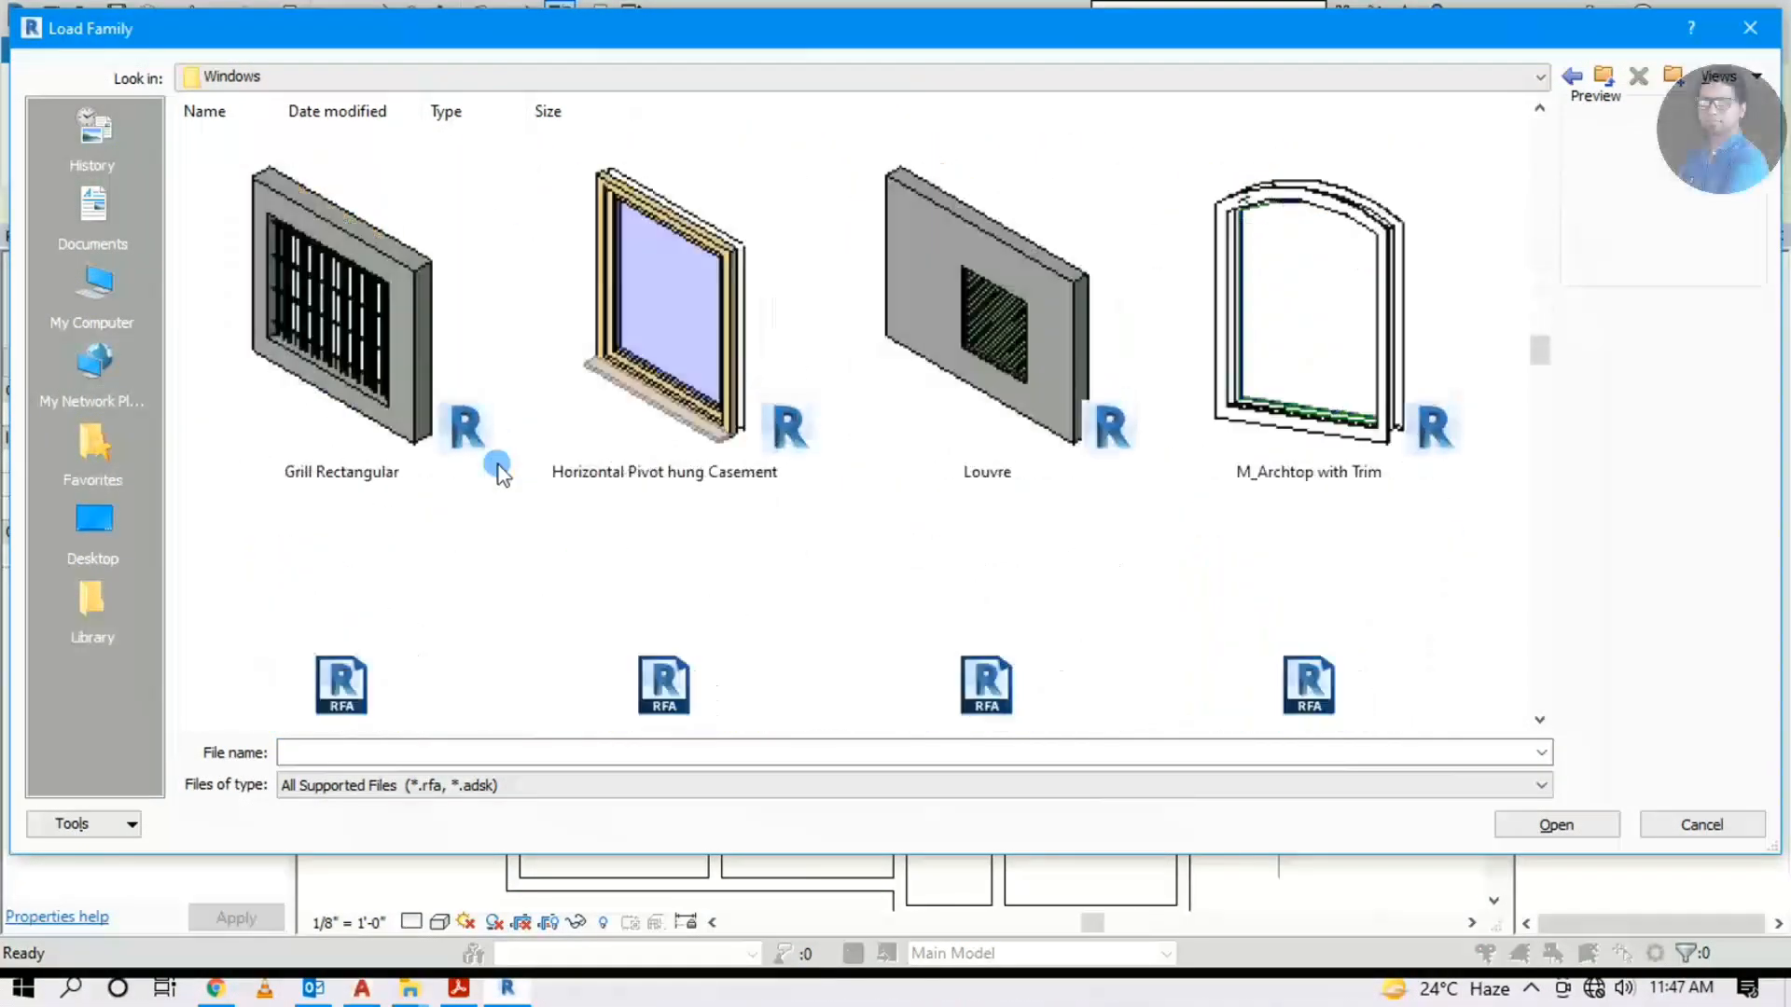
scroll(777, 459, down, 15)
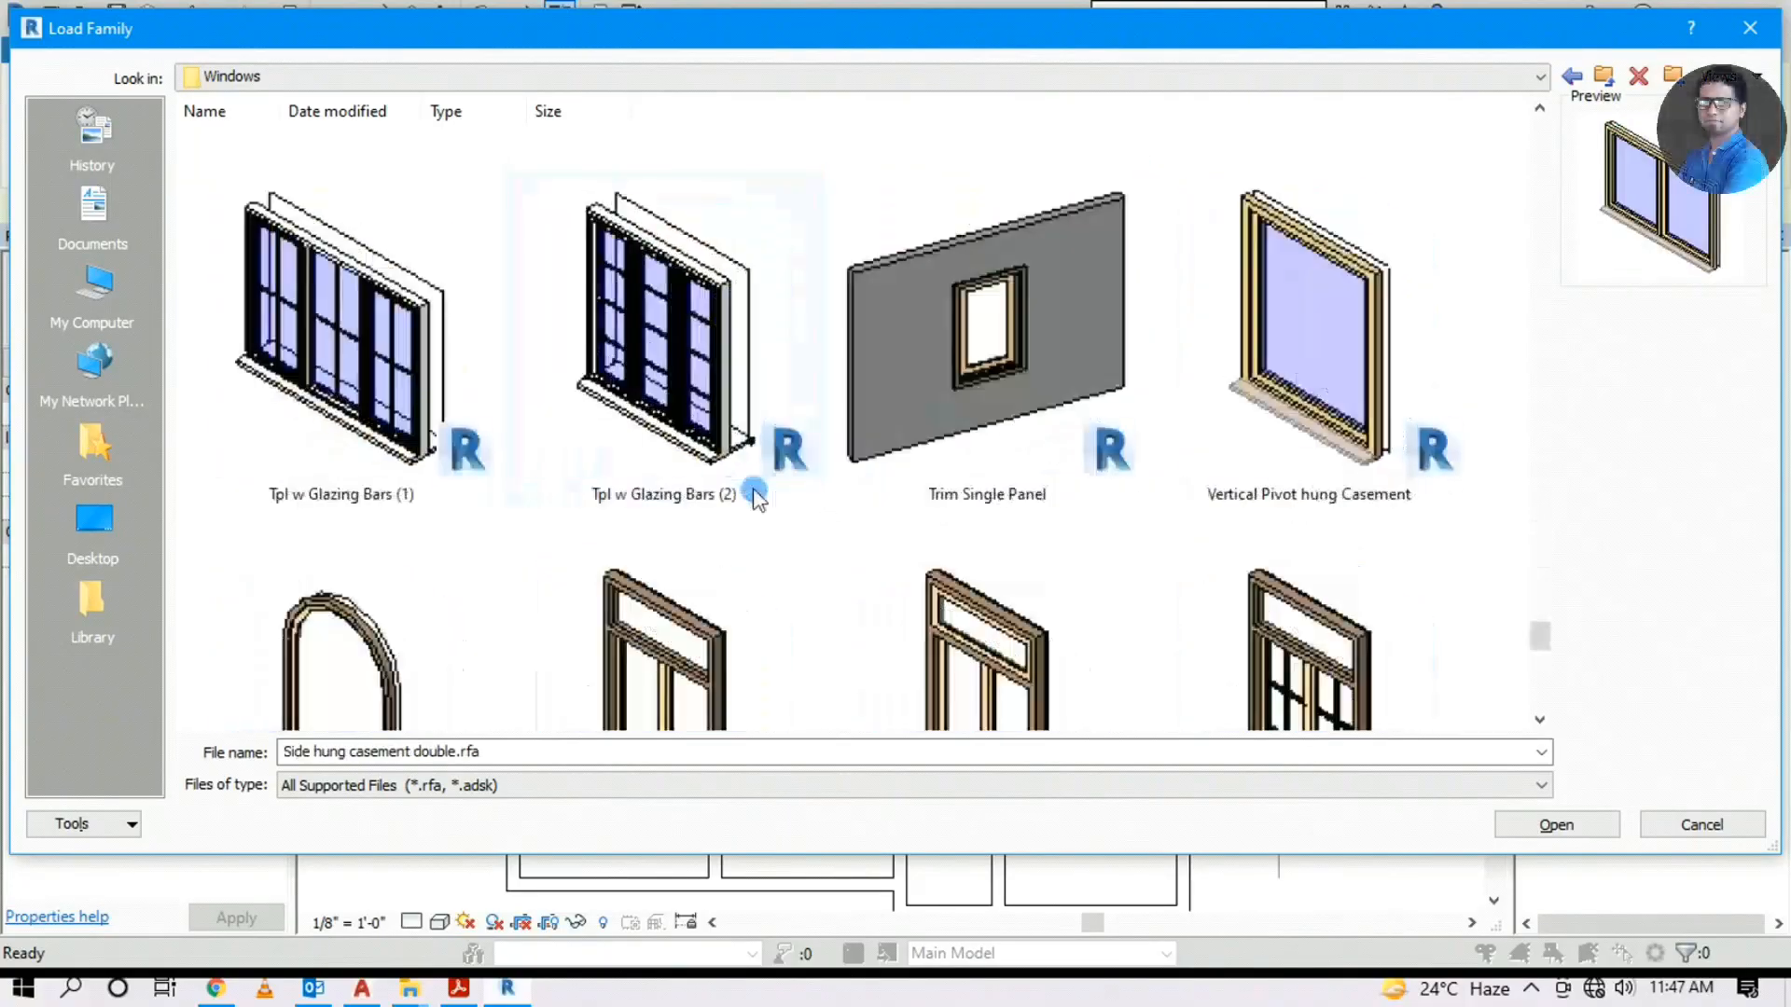
scroll(840, 513, up, 20)
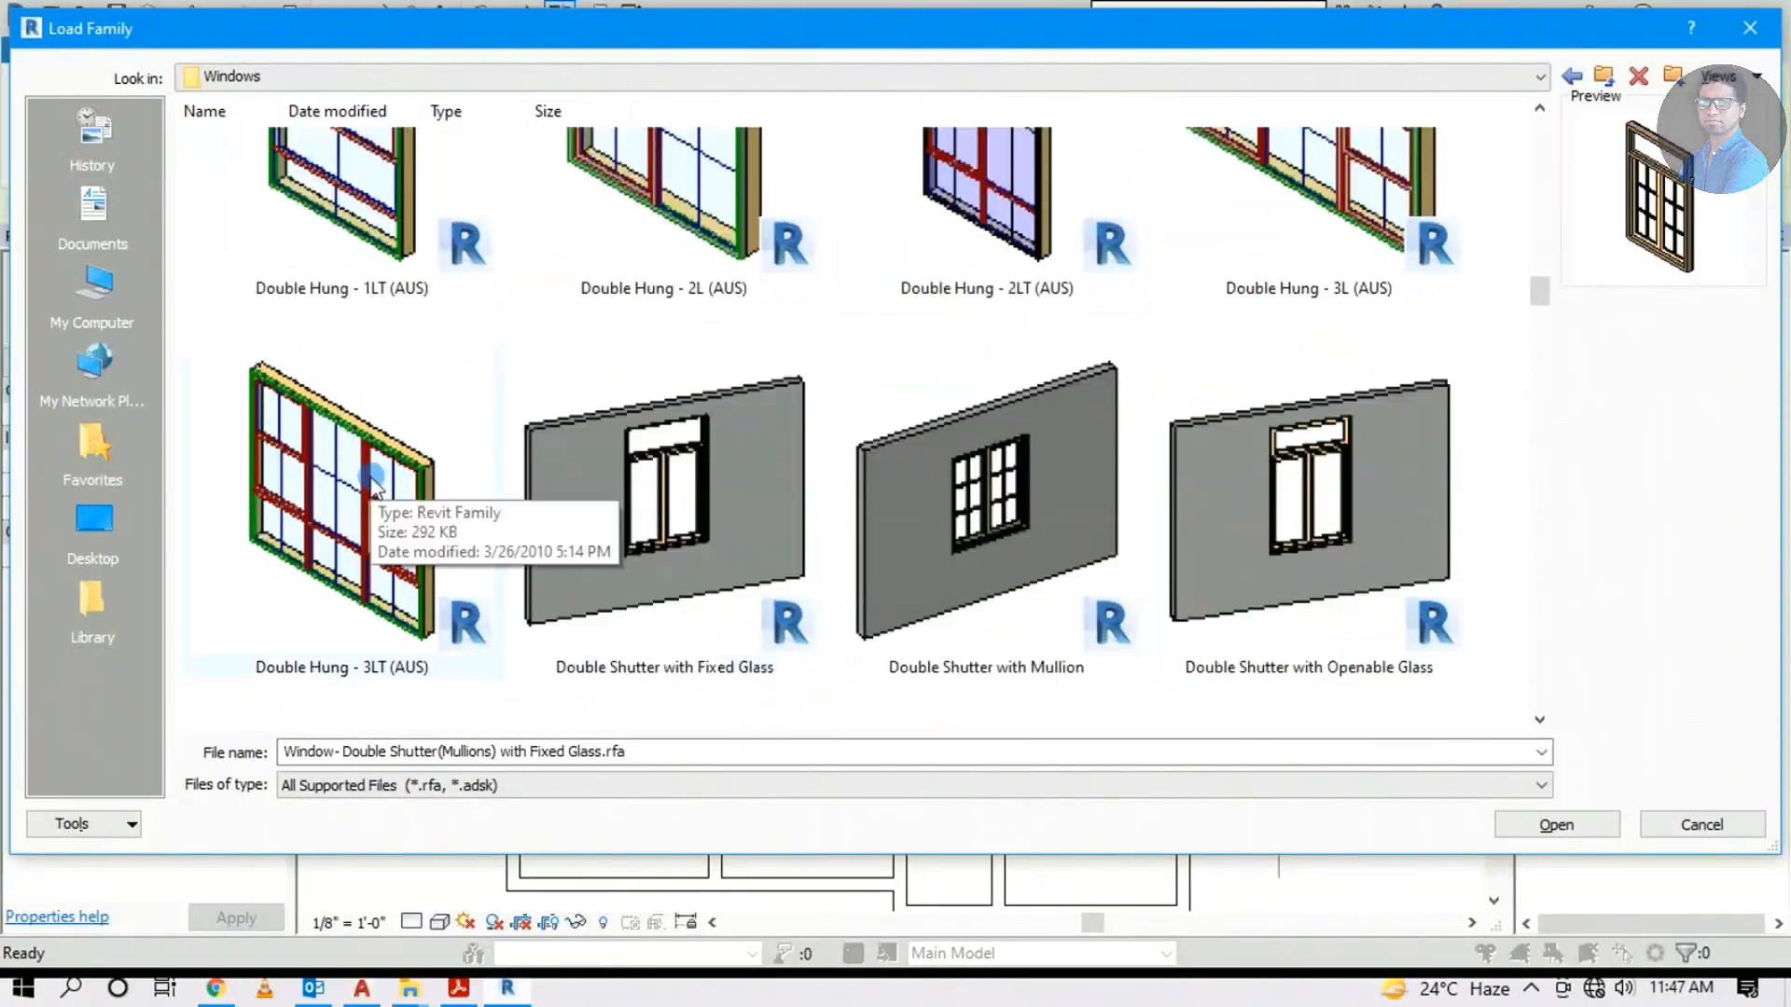
scroll(777, 527, down, 15)
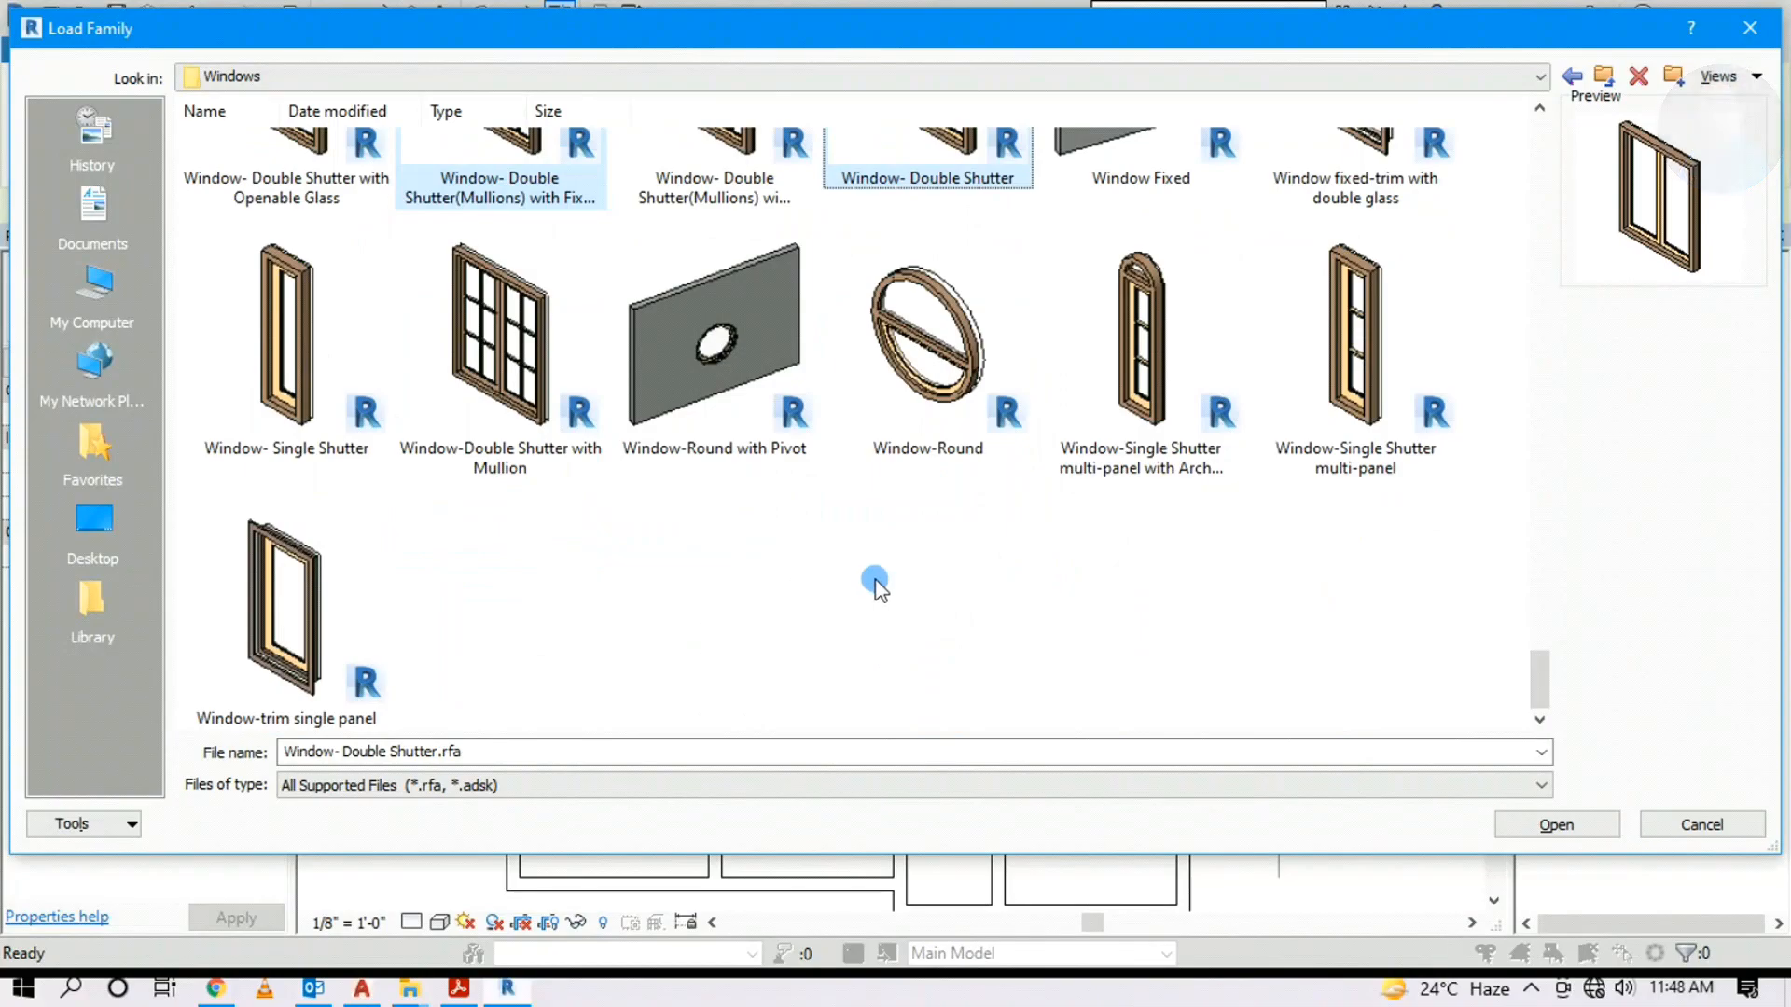
click(1582, 828)
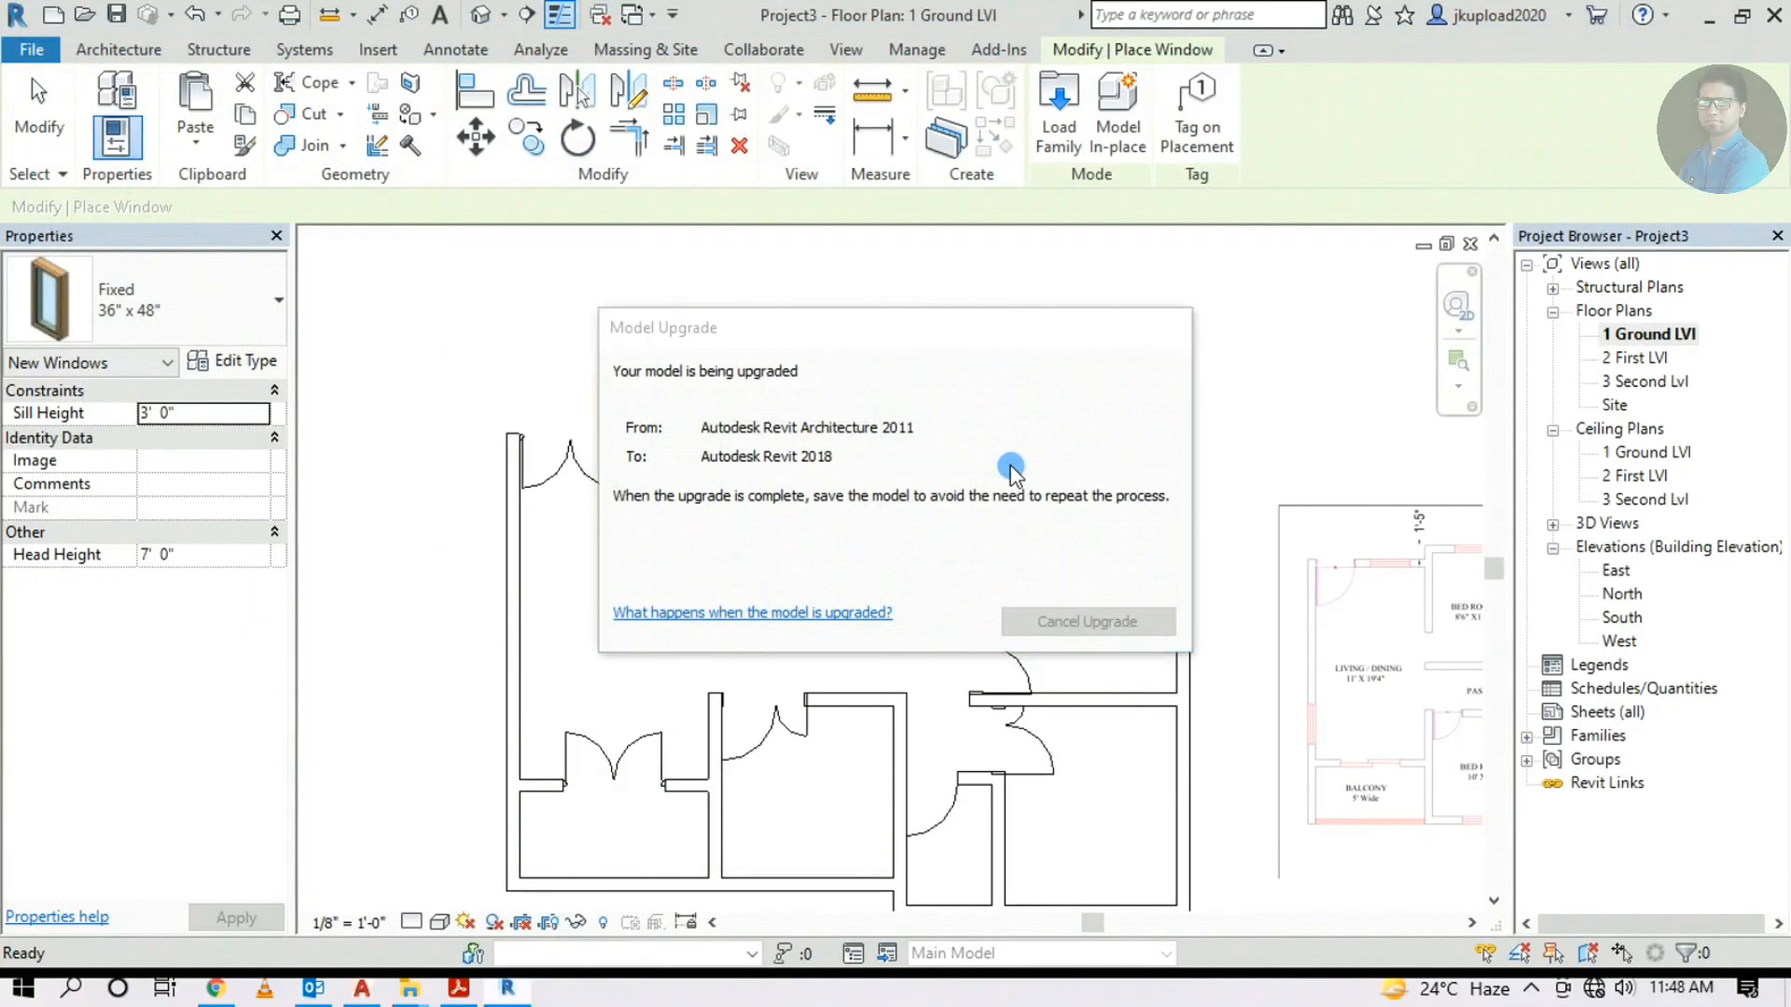
Place a Window- Double Shutter(Mullions) with Fixed Glass 1200x1500 mm in the top wall
scroll(675, 452, up, 3)
click(209, 321)
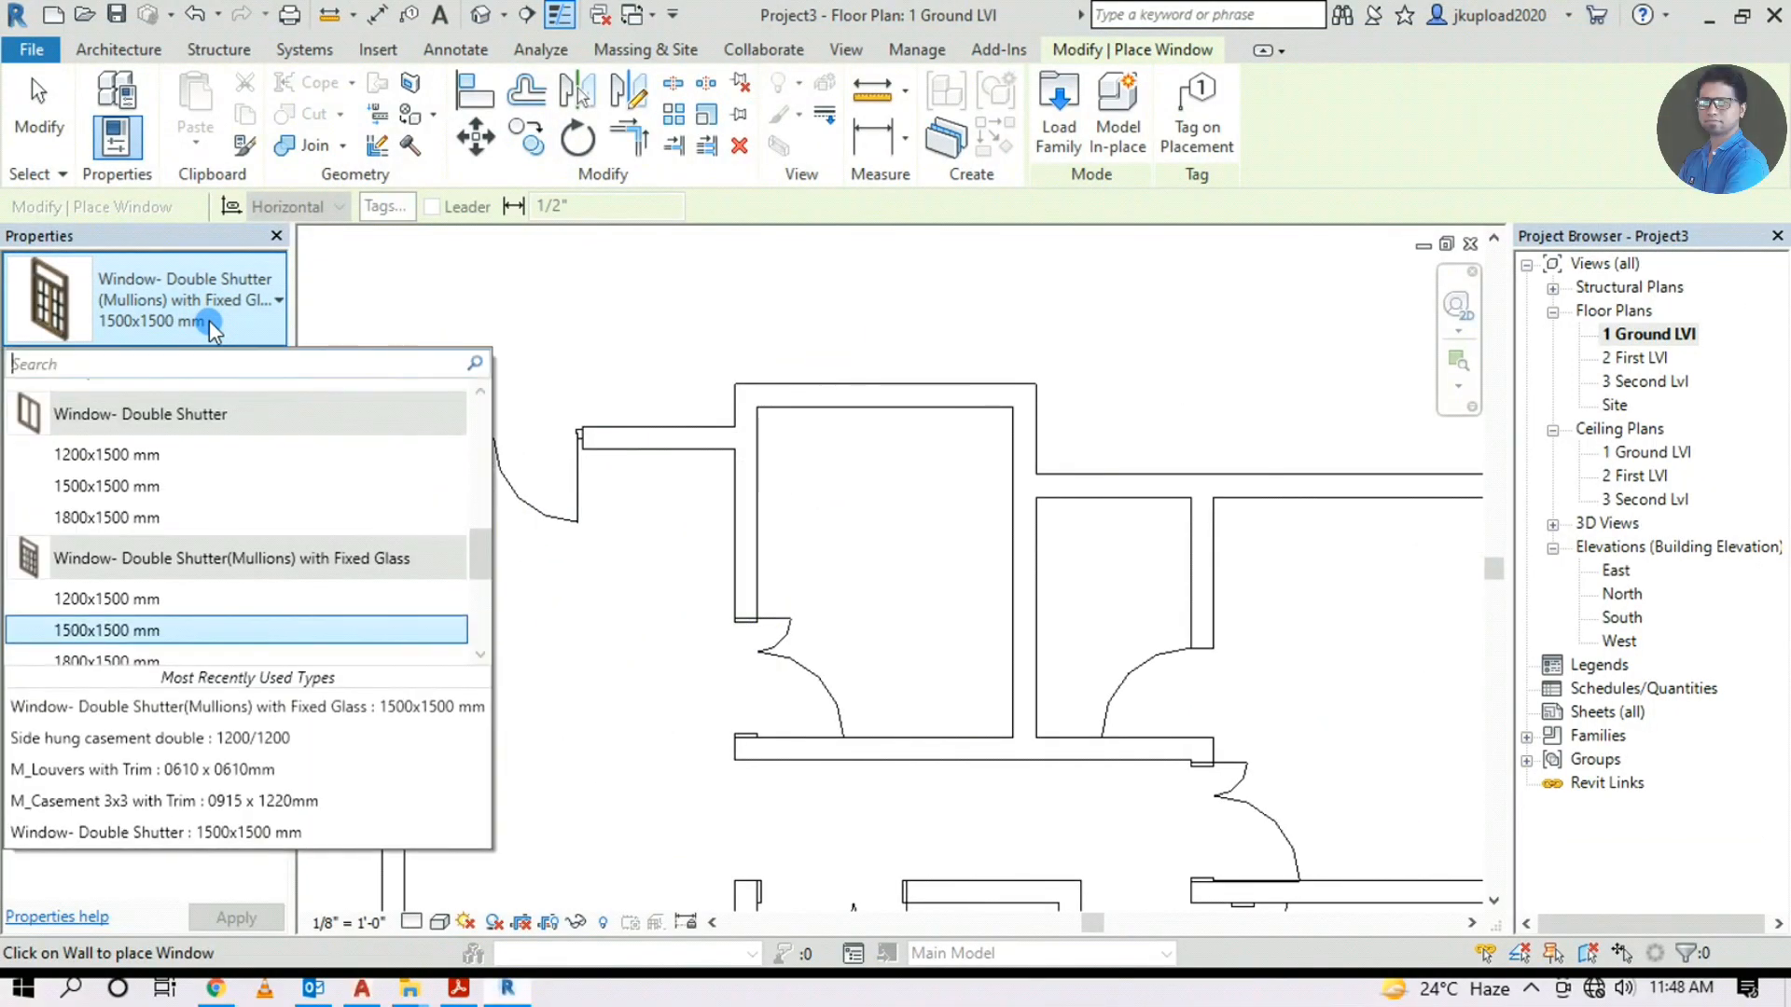
click(131, 599)
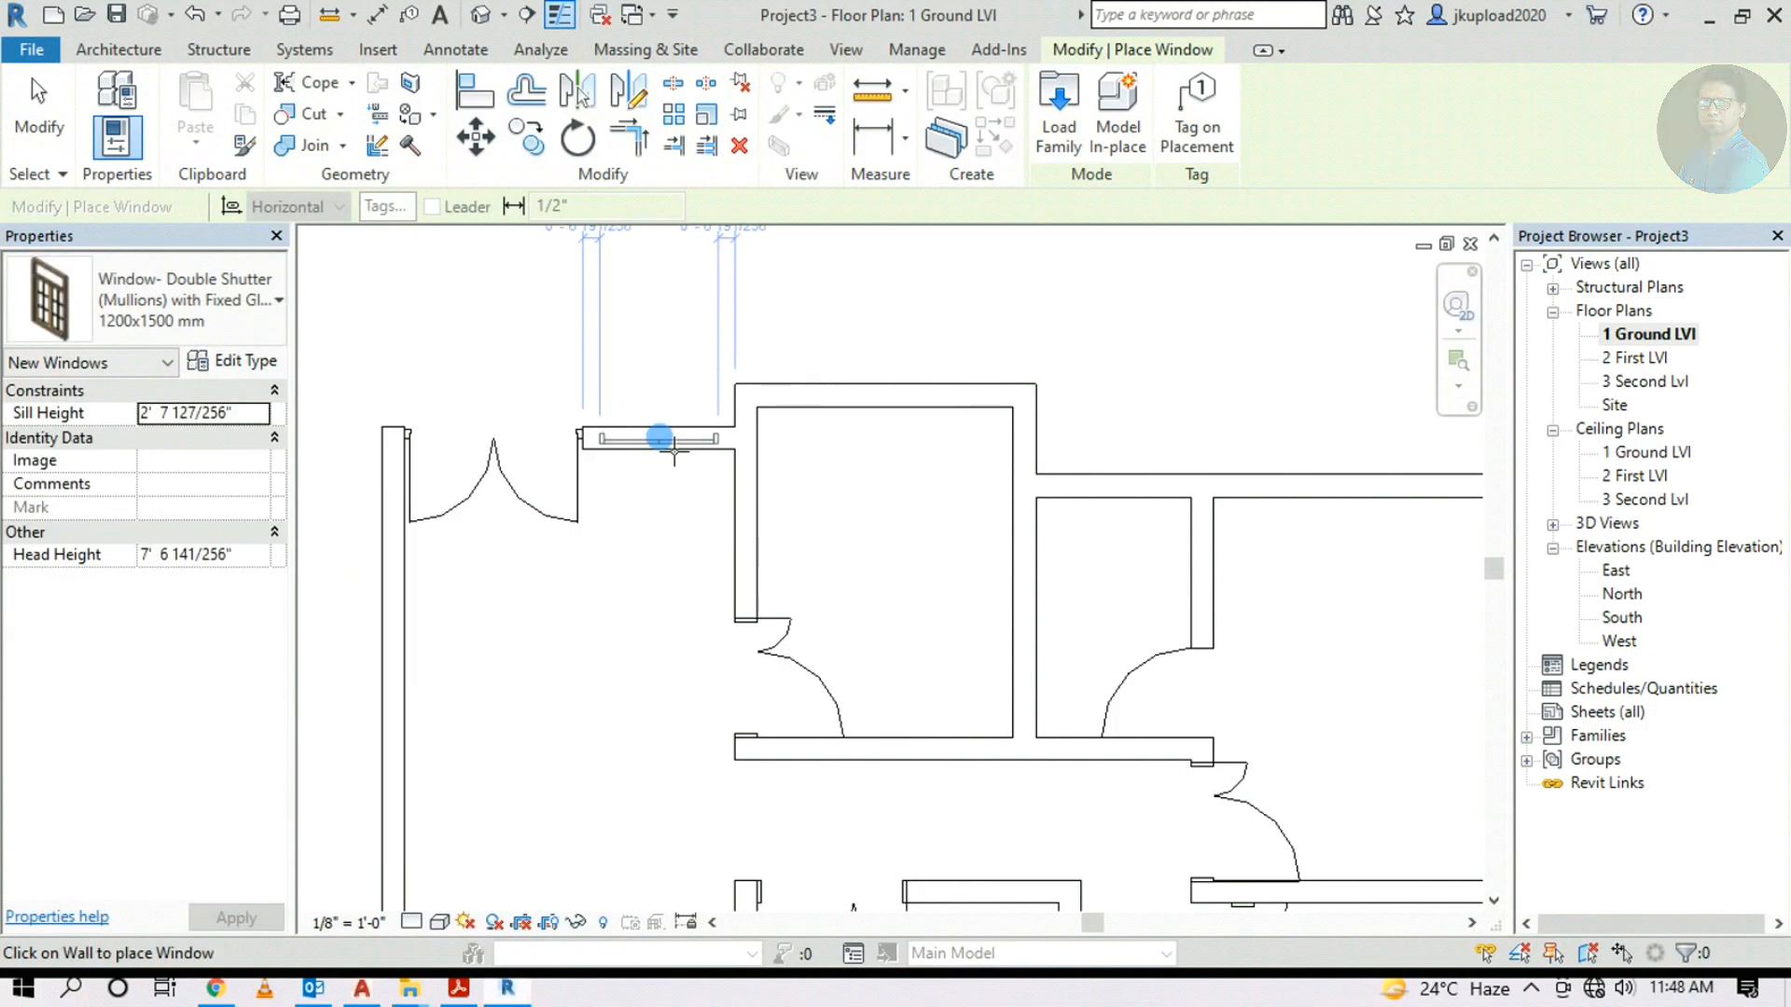
scroll(672, 443, up, 3)
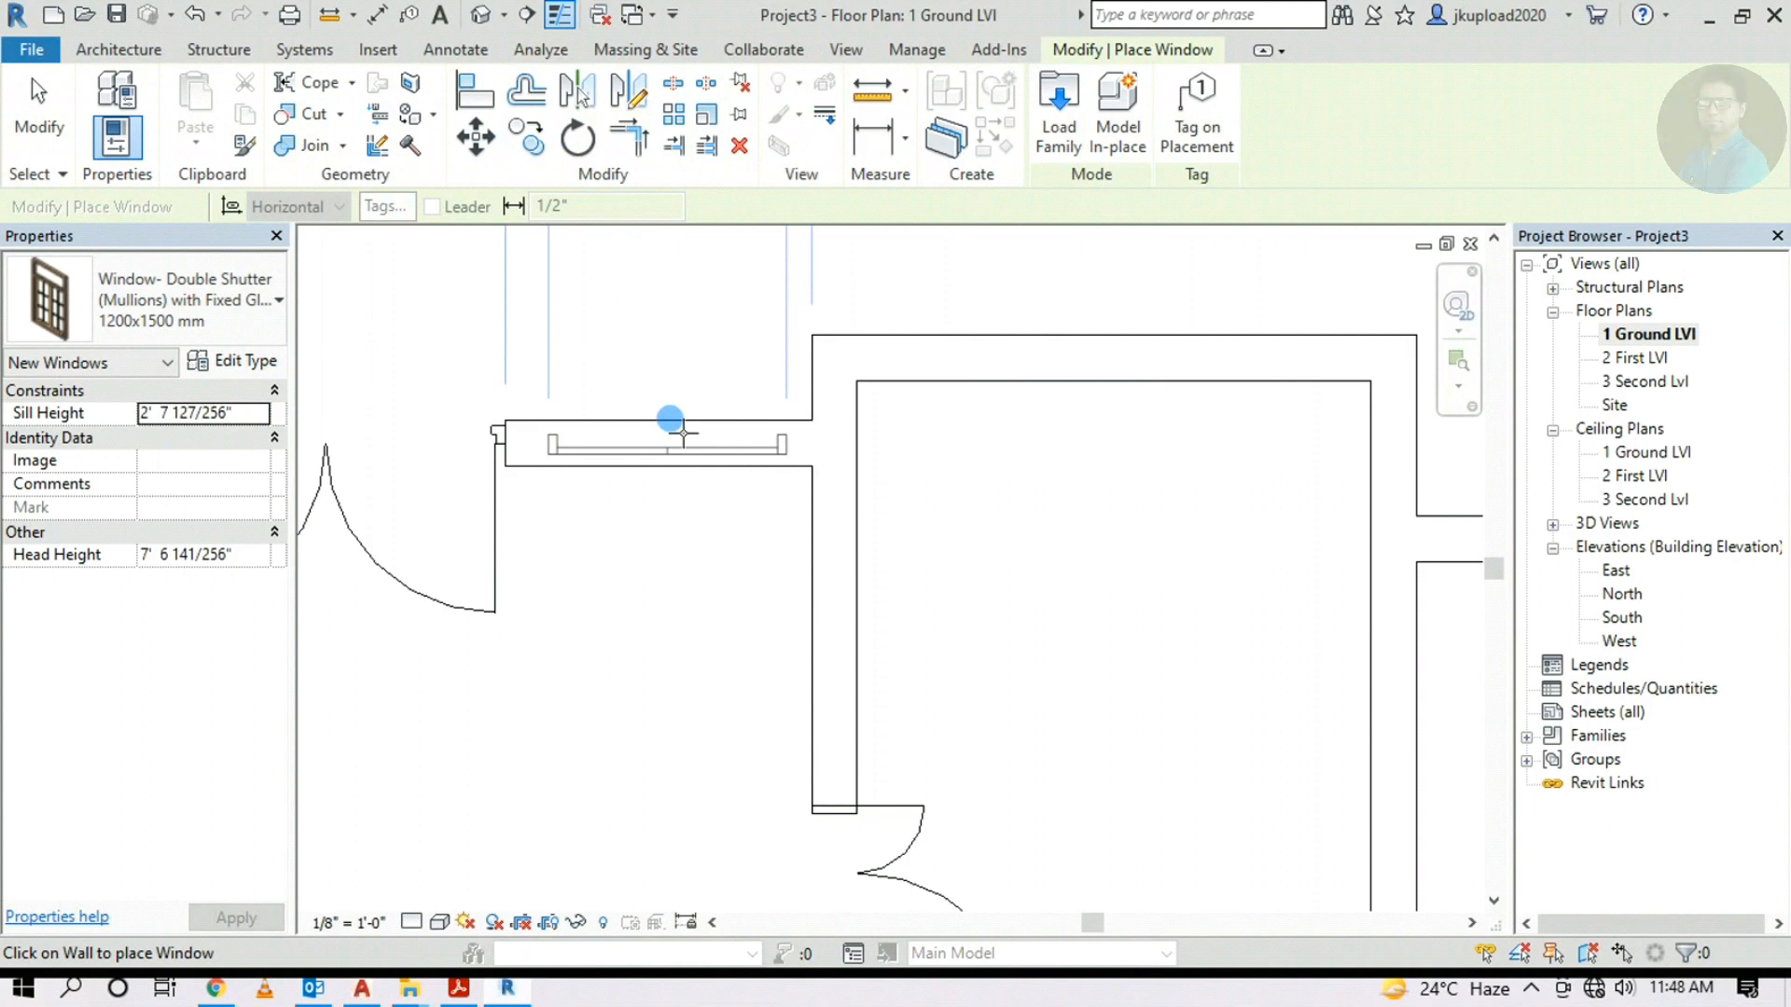
click(670, 427)
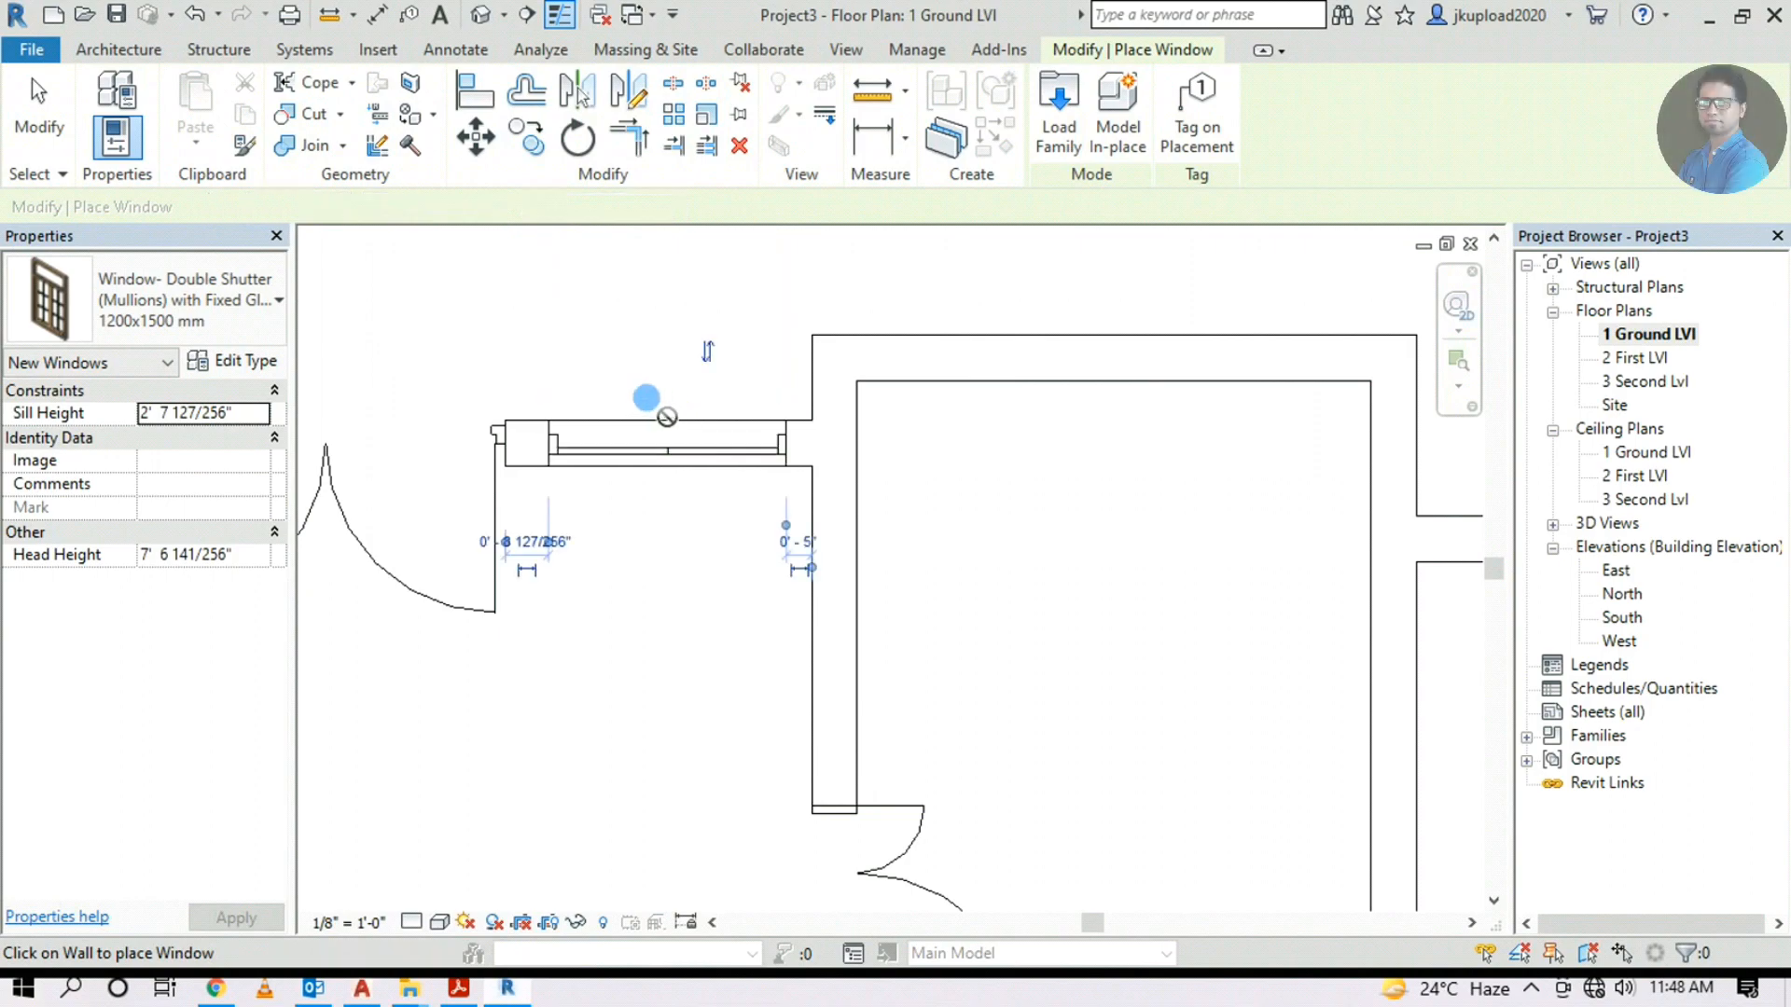
scroll(844, 483, down, 5)
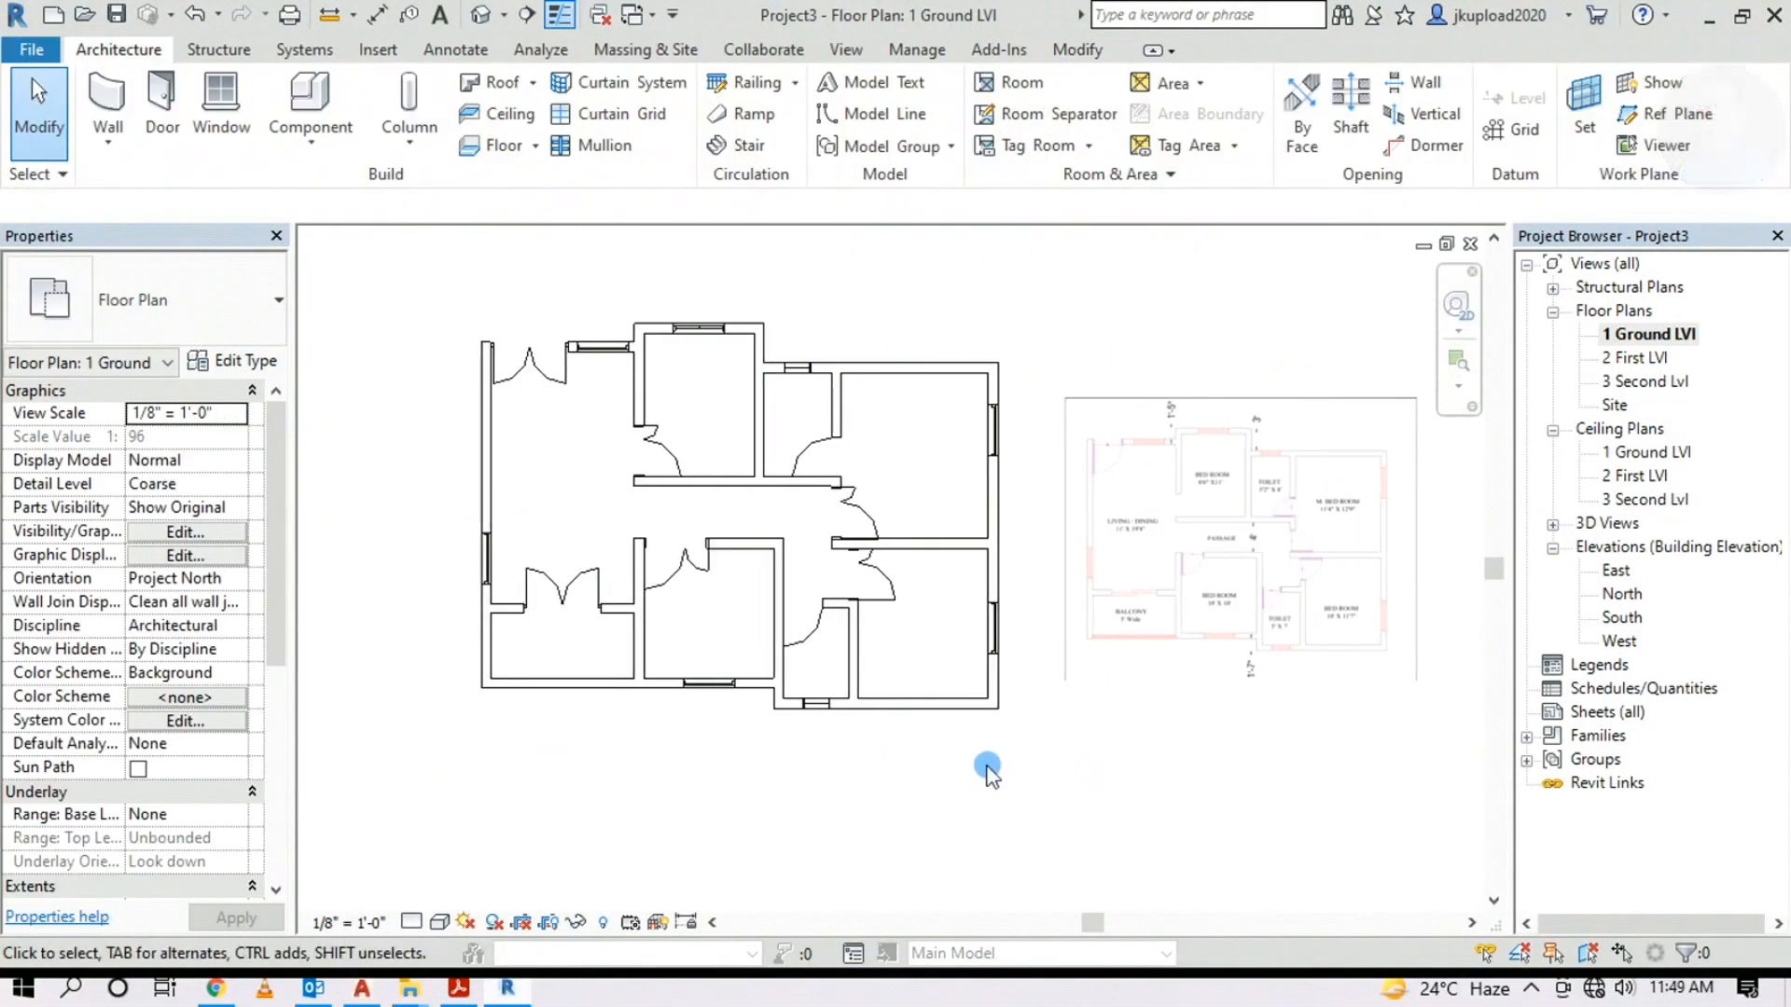
Switch to the default 3D view, then orbit and zoom in on the double door
click(482, 15)
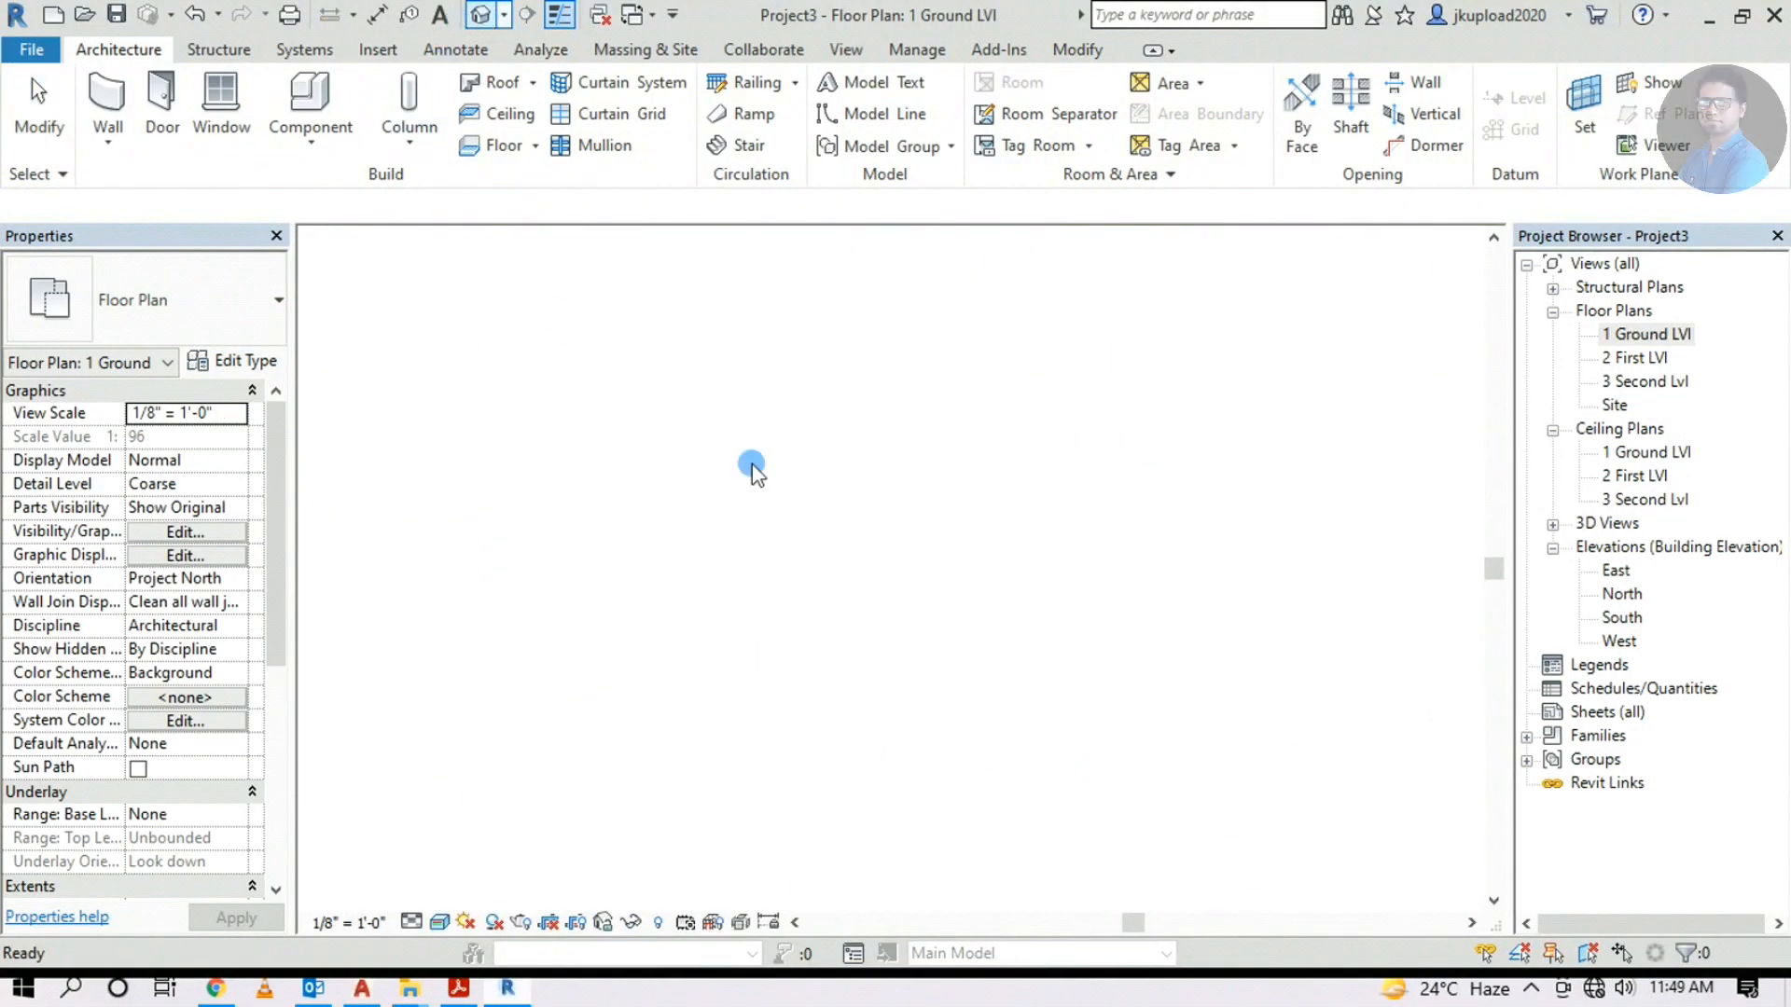
shift+middle_drag(908, 533, 746, 772)
scroll(709, 784, up, 10)
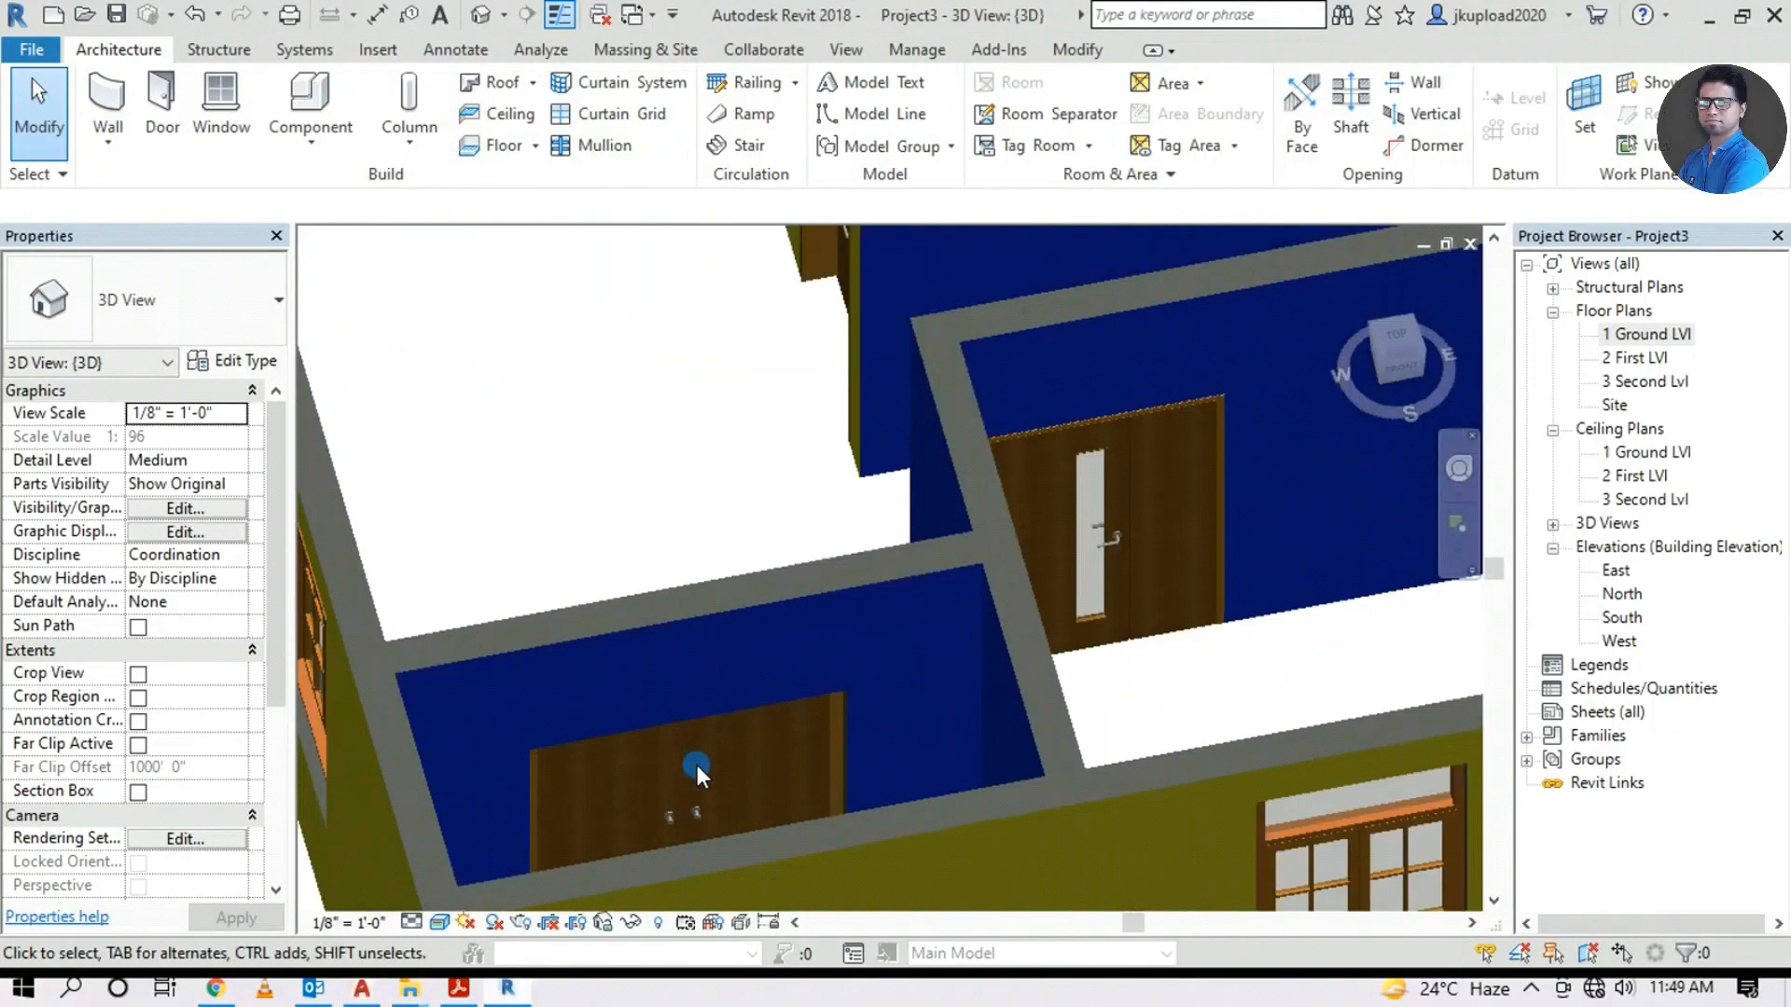
scroll(698, 763, up, 2)
middle_drag(697, 763, 714, 466)
shift+middle_drag(611, 588, 660, 619)
middle_drag(1069, 657, 1058, 479)
scroll(935, 574, up, 4)
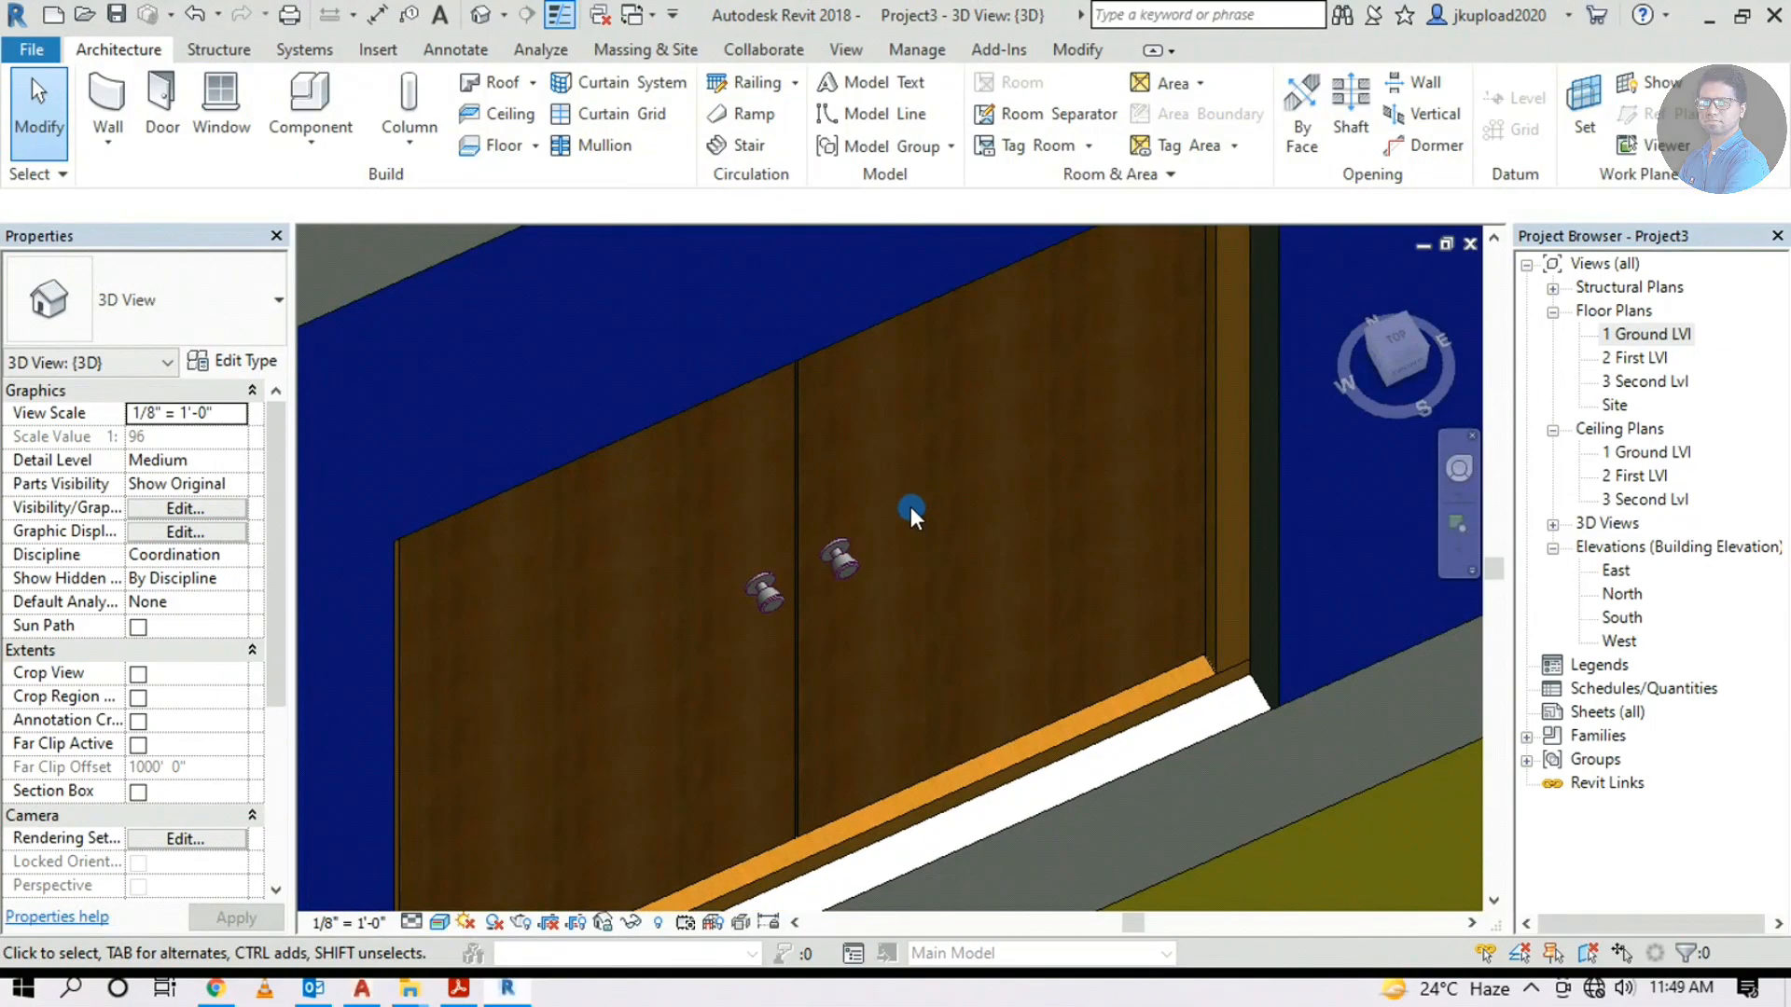
Set the ExtDbl Flush Fire Escape door type's Material Door to Door - Glazing
click(827, 546)
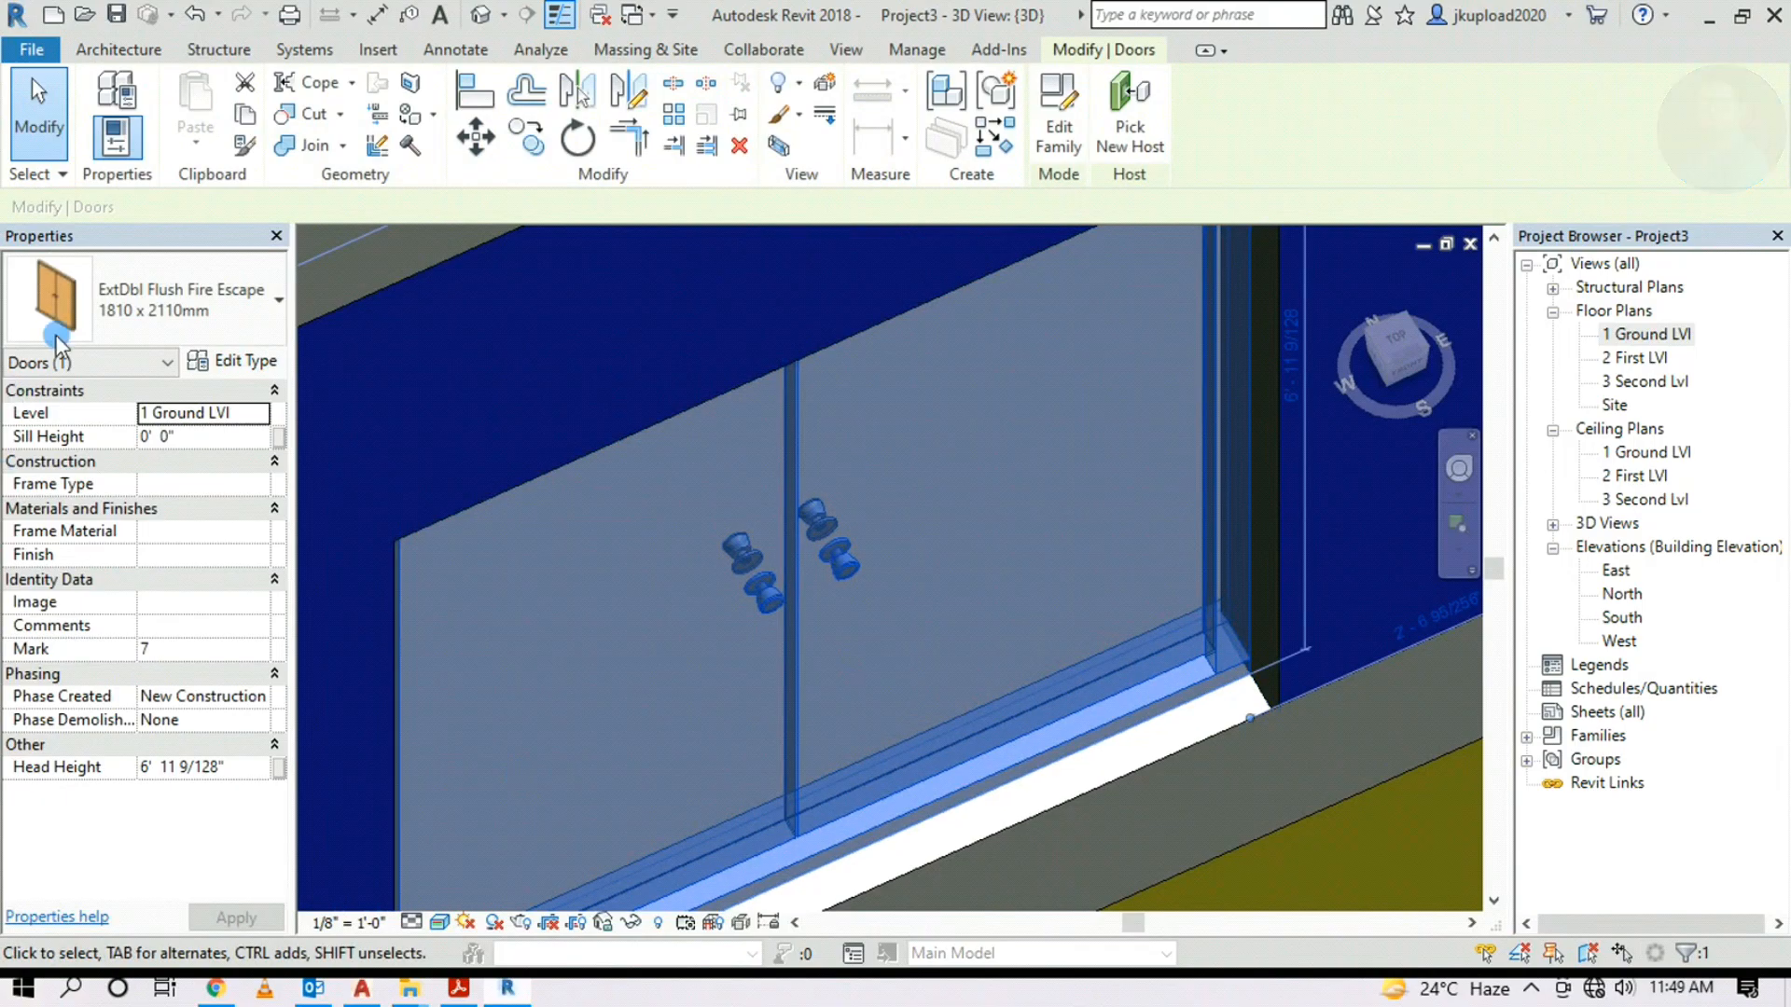
click(248, 363)
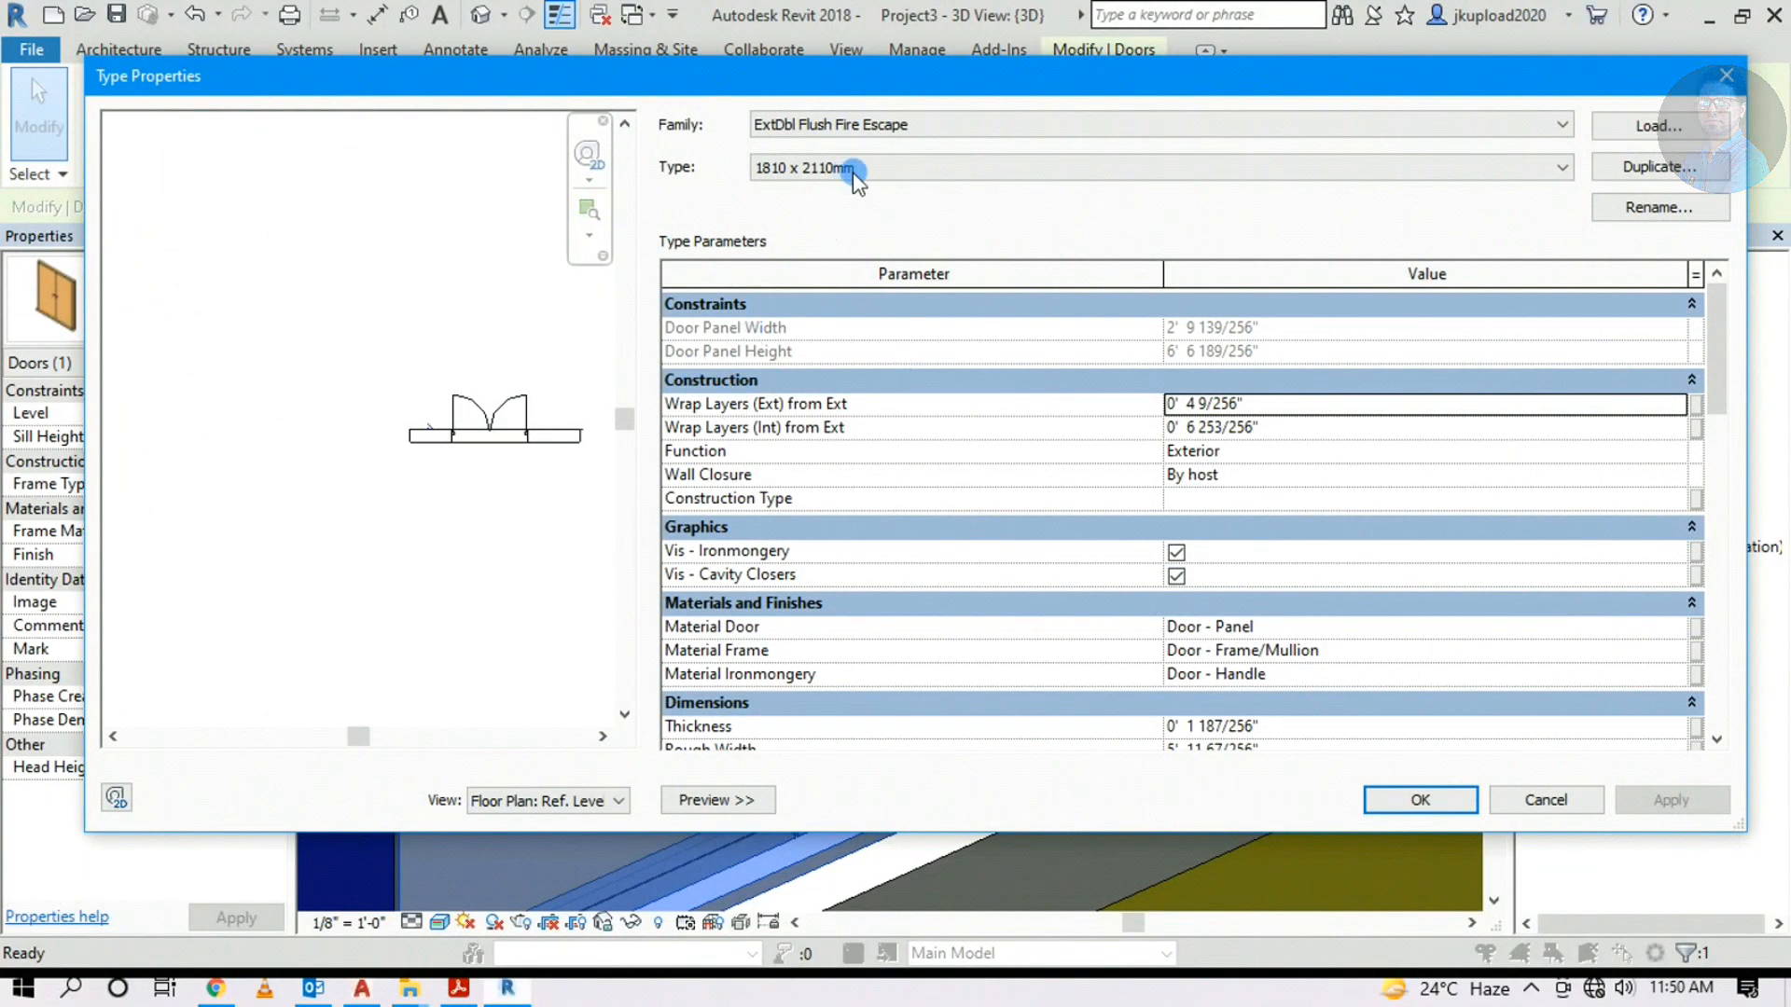
mouse_move(1719, 334)
mouse_down()
mouse_move(1729, 480)
mouse_move(1724, 345)
mouse_up()
click(1670, 422)
scroll(1308, 638, down, 1)
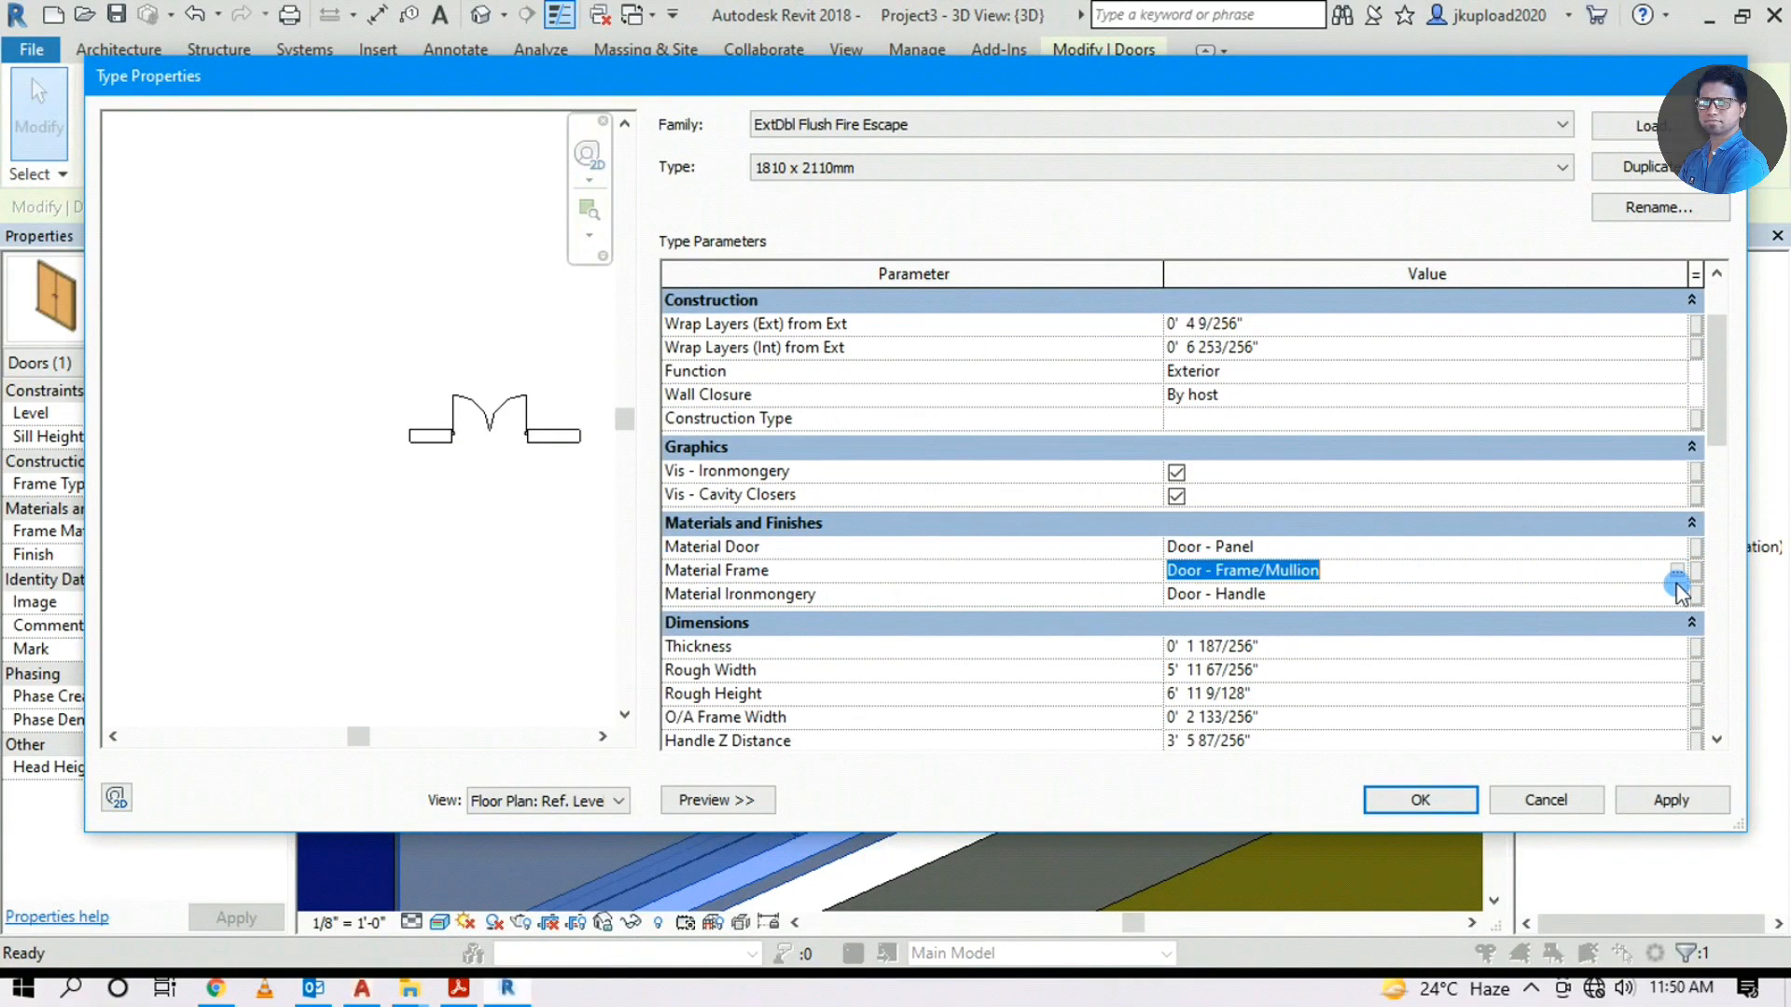
click(1673, 546)
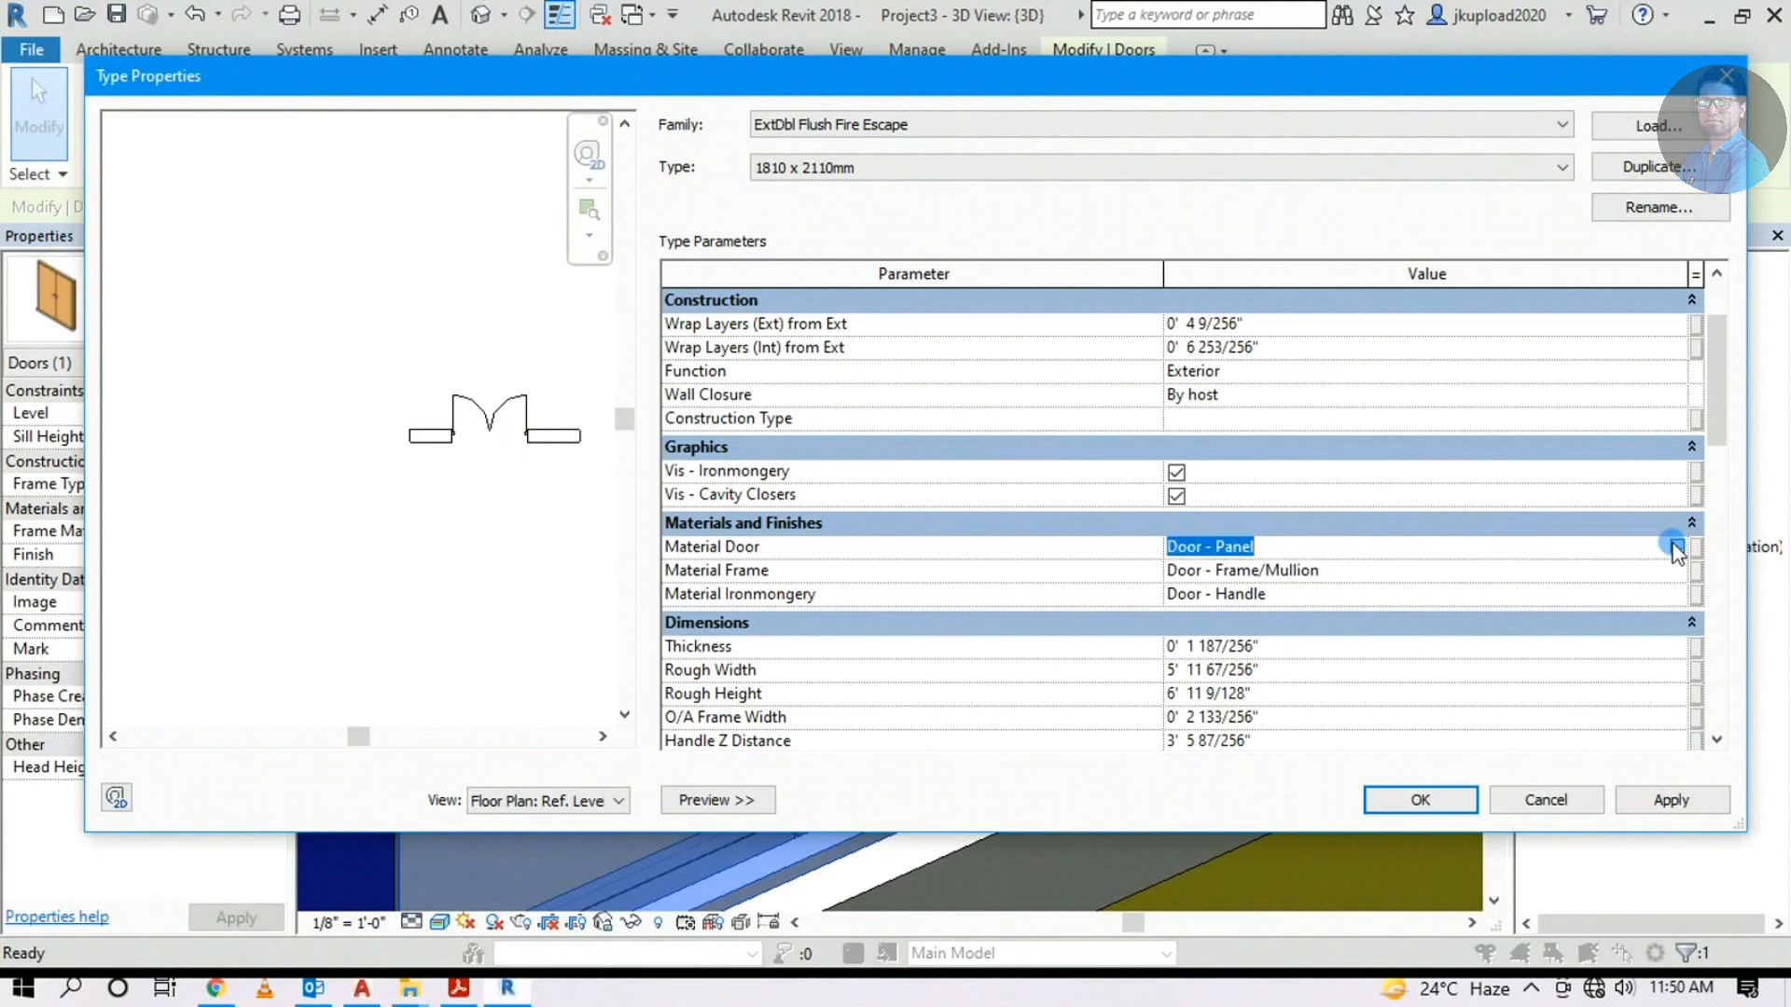
click(1676, 548)
click(368, 392)
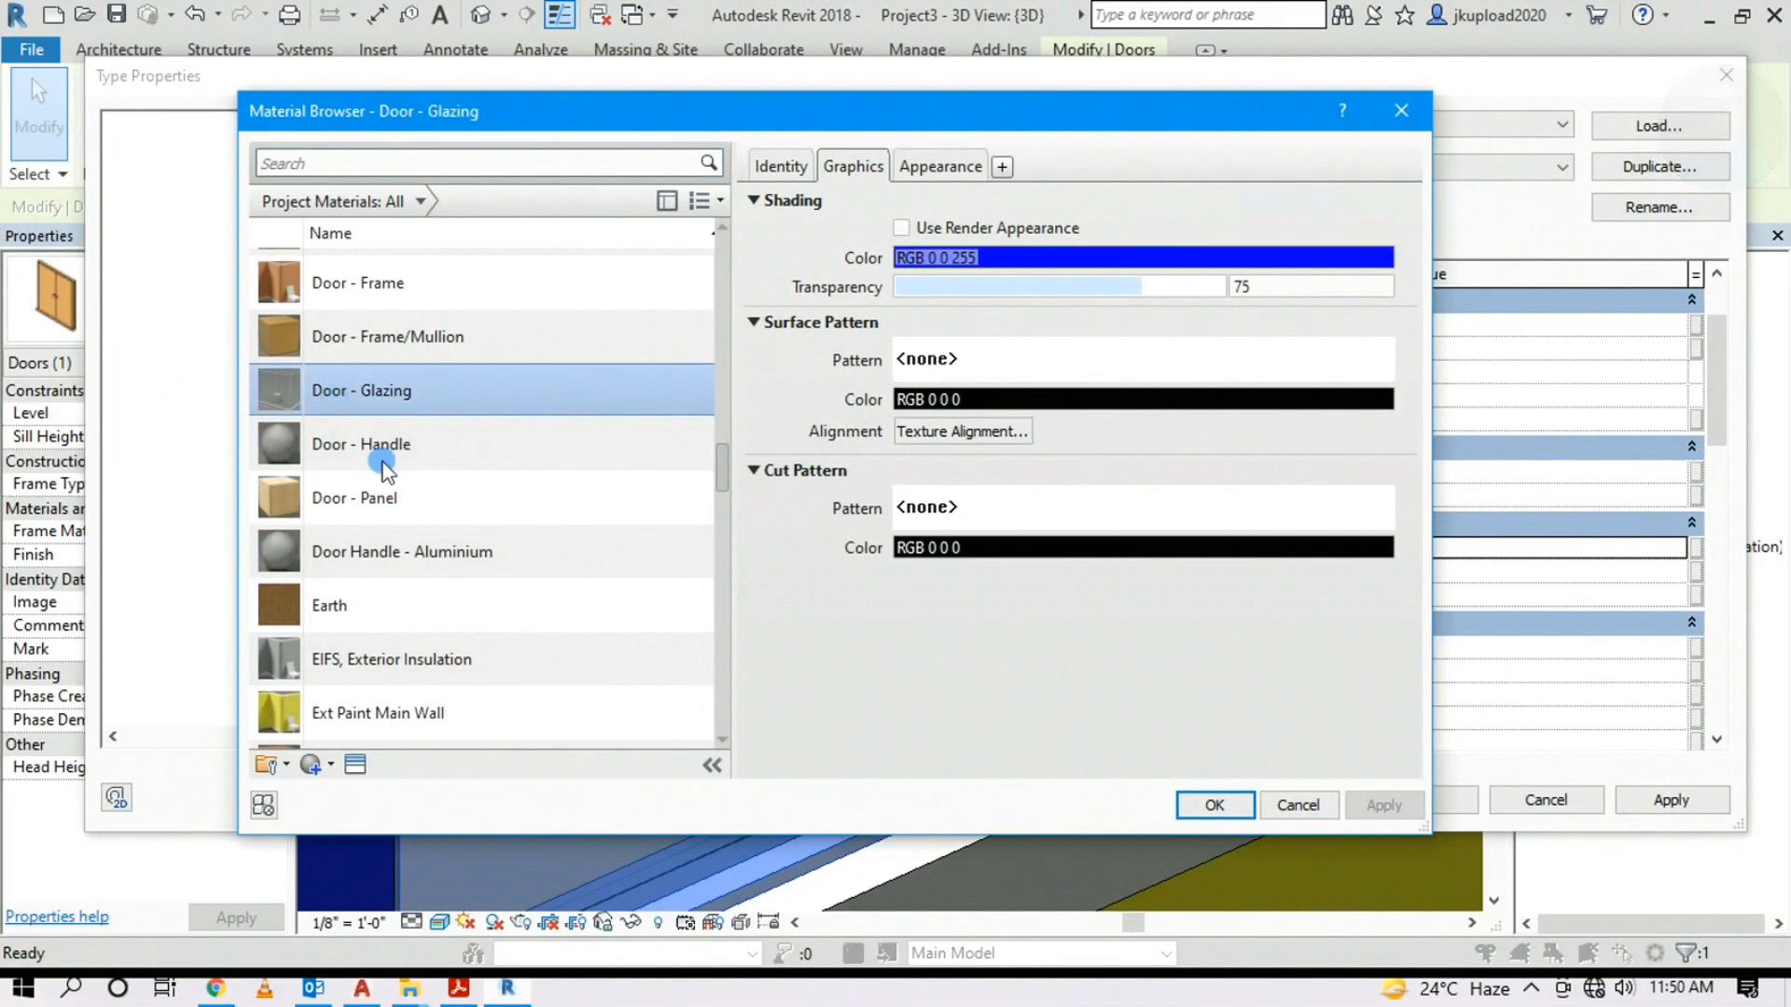
click(1225, 799)
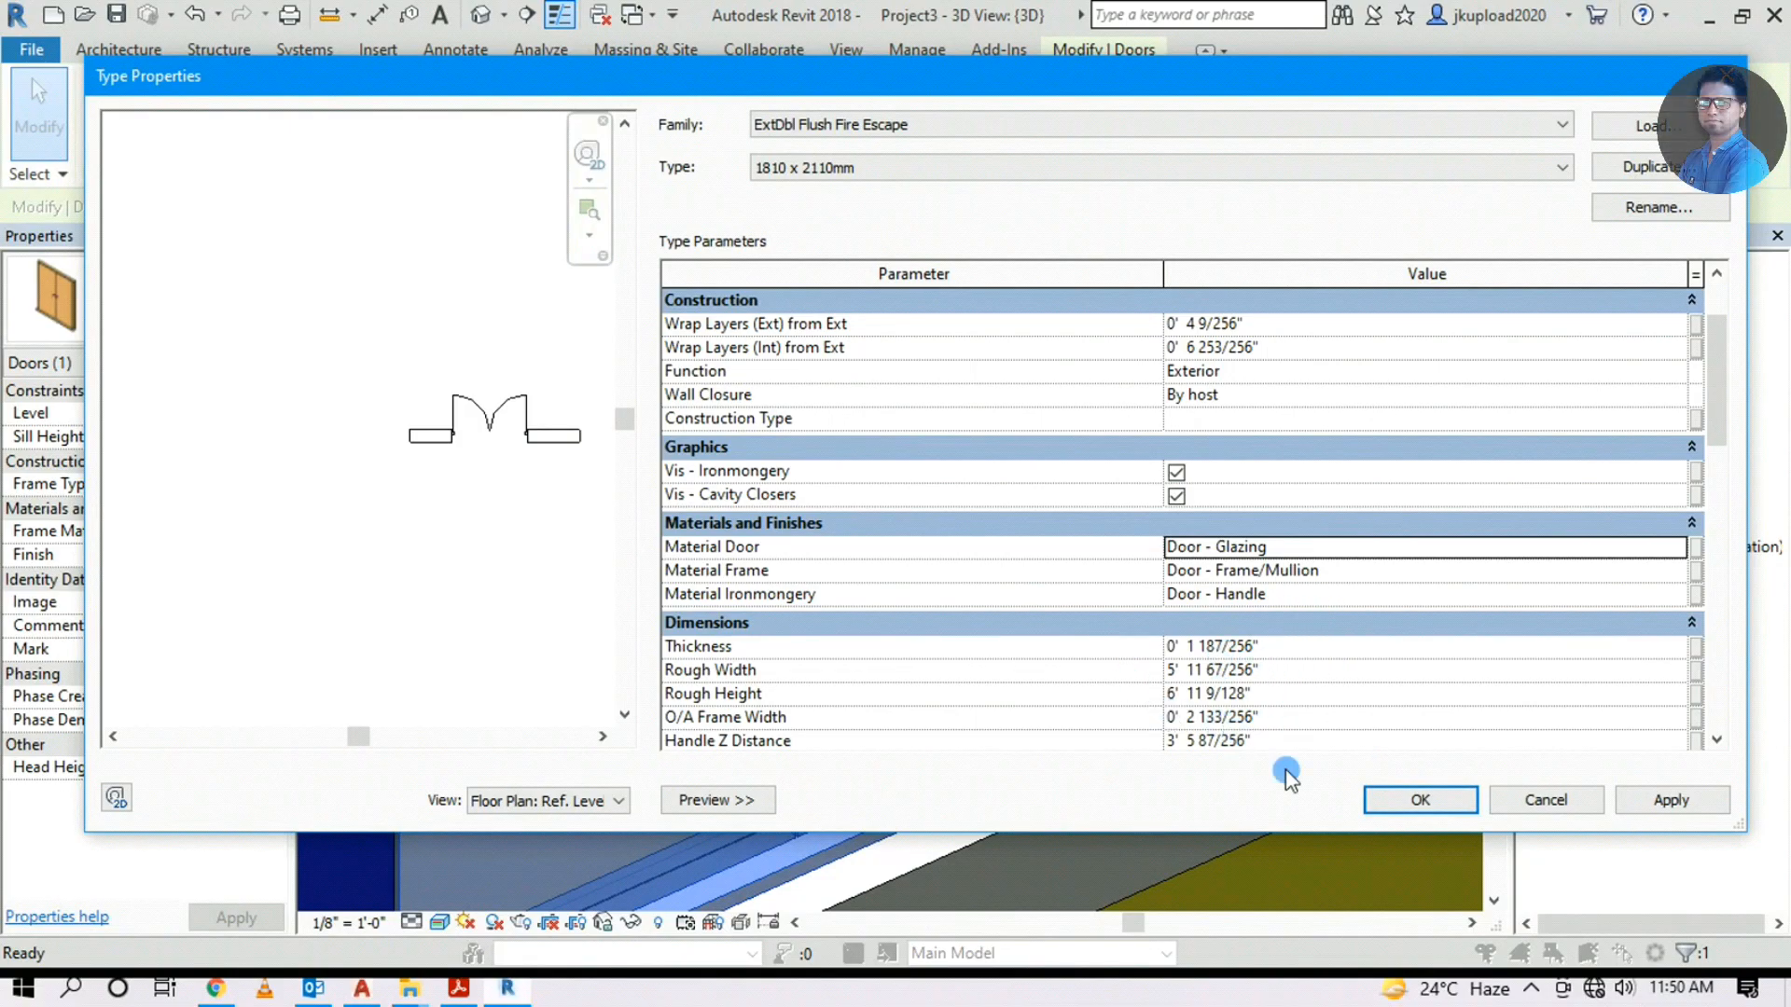
click(1426, 801)
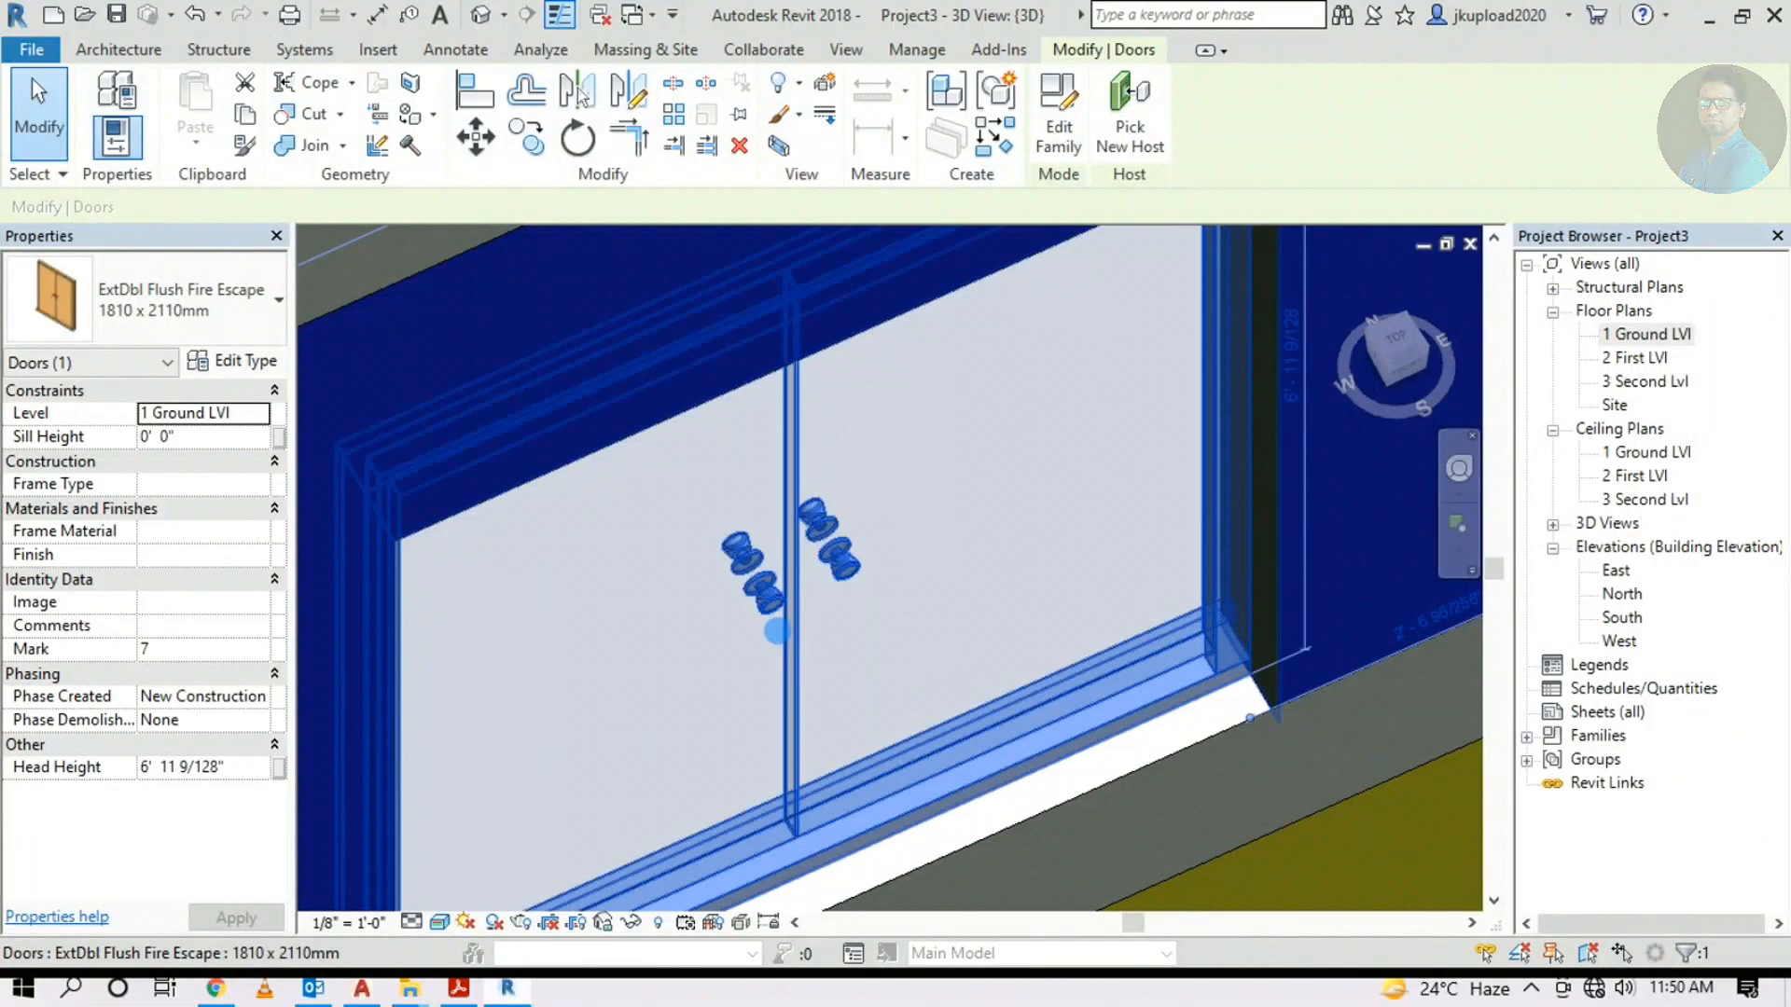
Deselect the door, switch the 3D view to Top, and open the 1 Ground LVI floor plan
scroll(836, 579, down, 6)
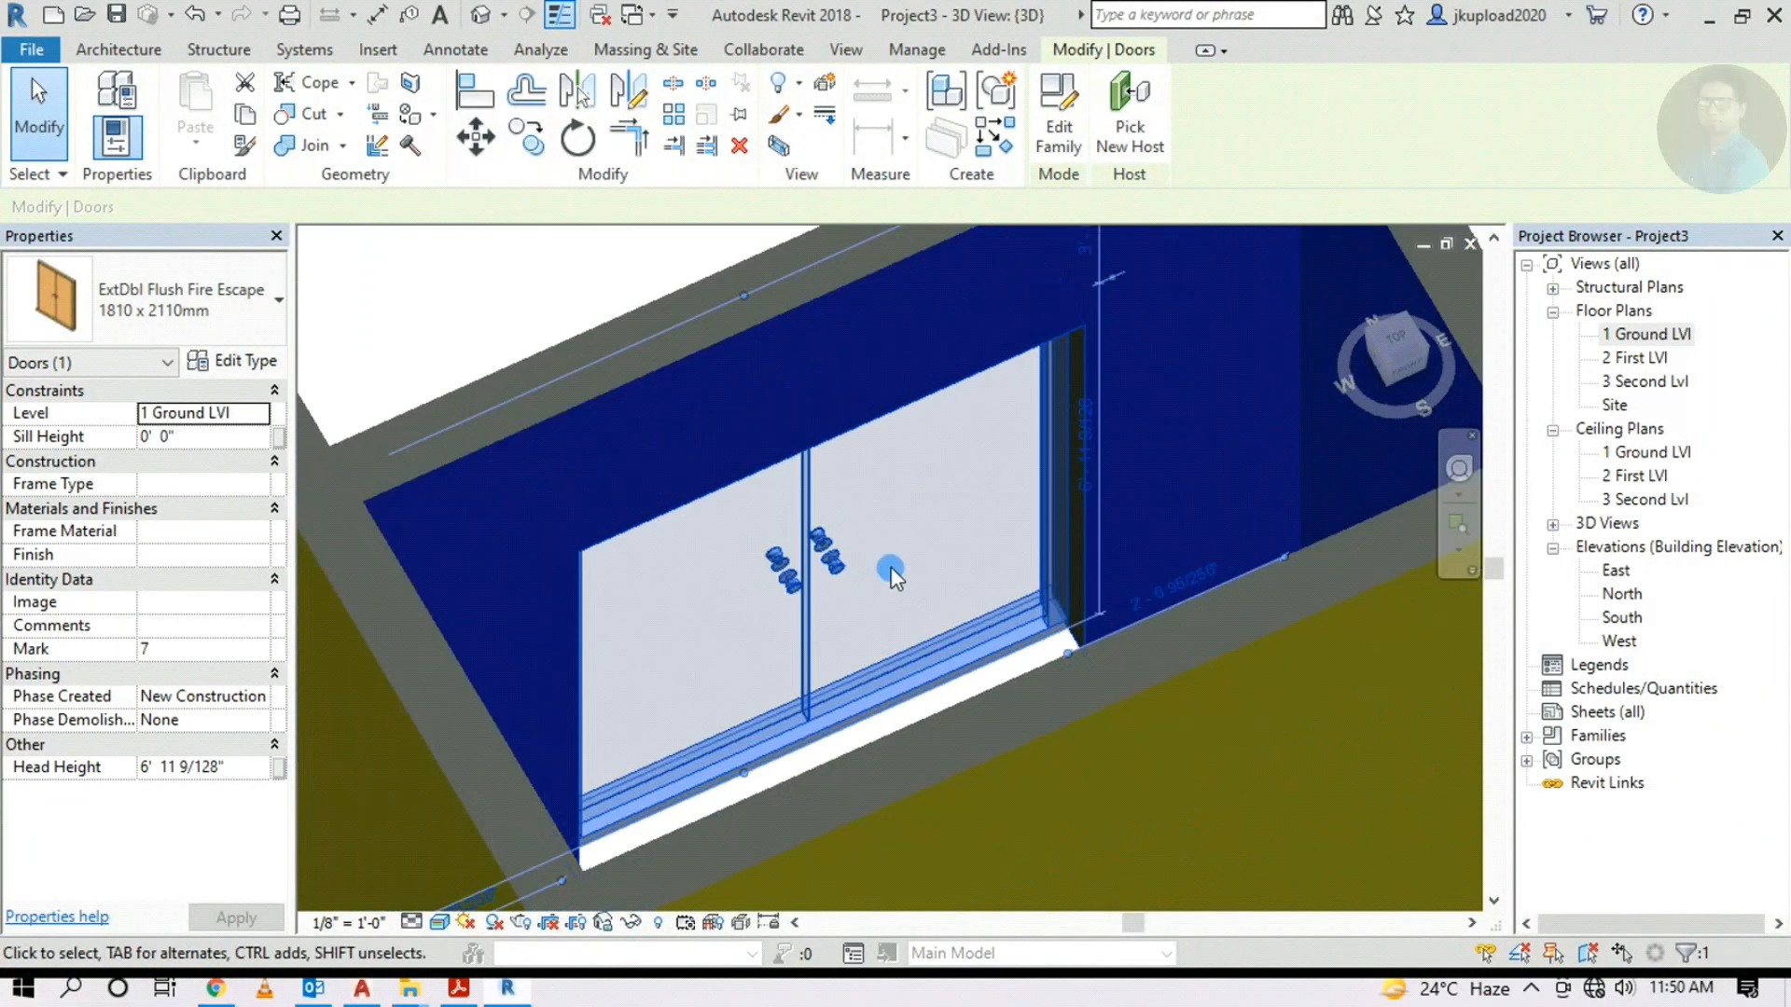
scroll(917, 594, down, 5)
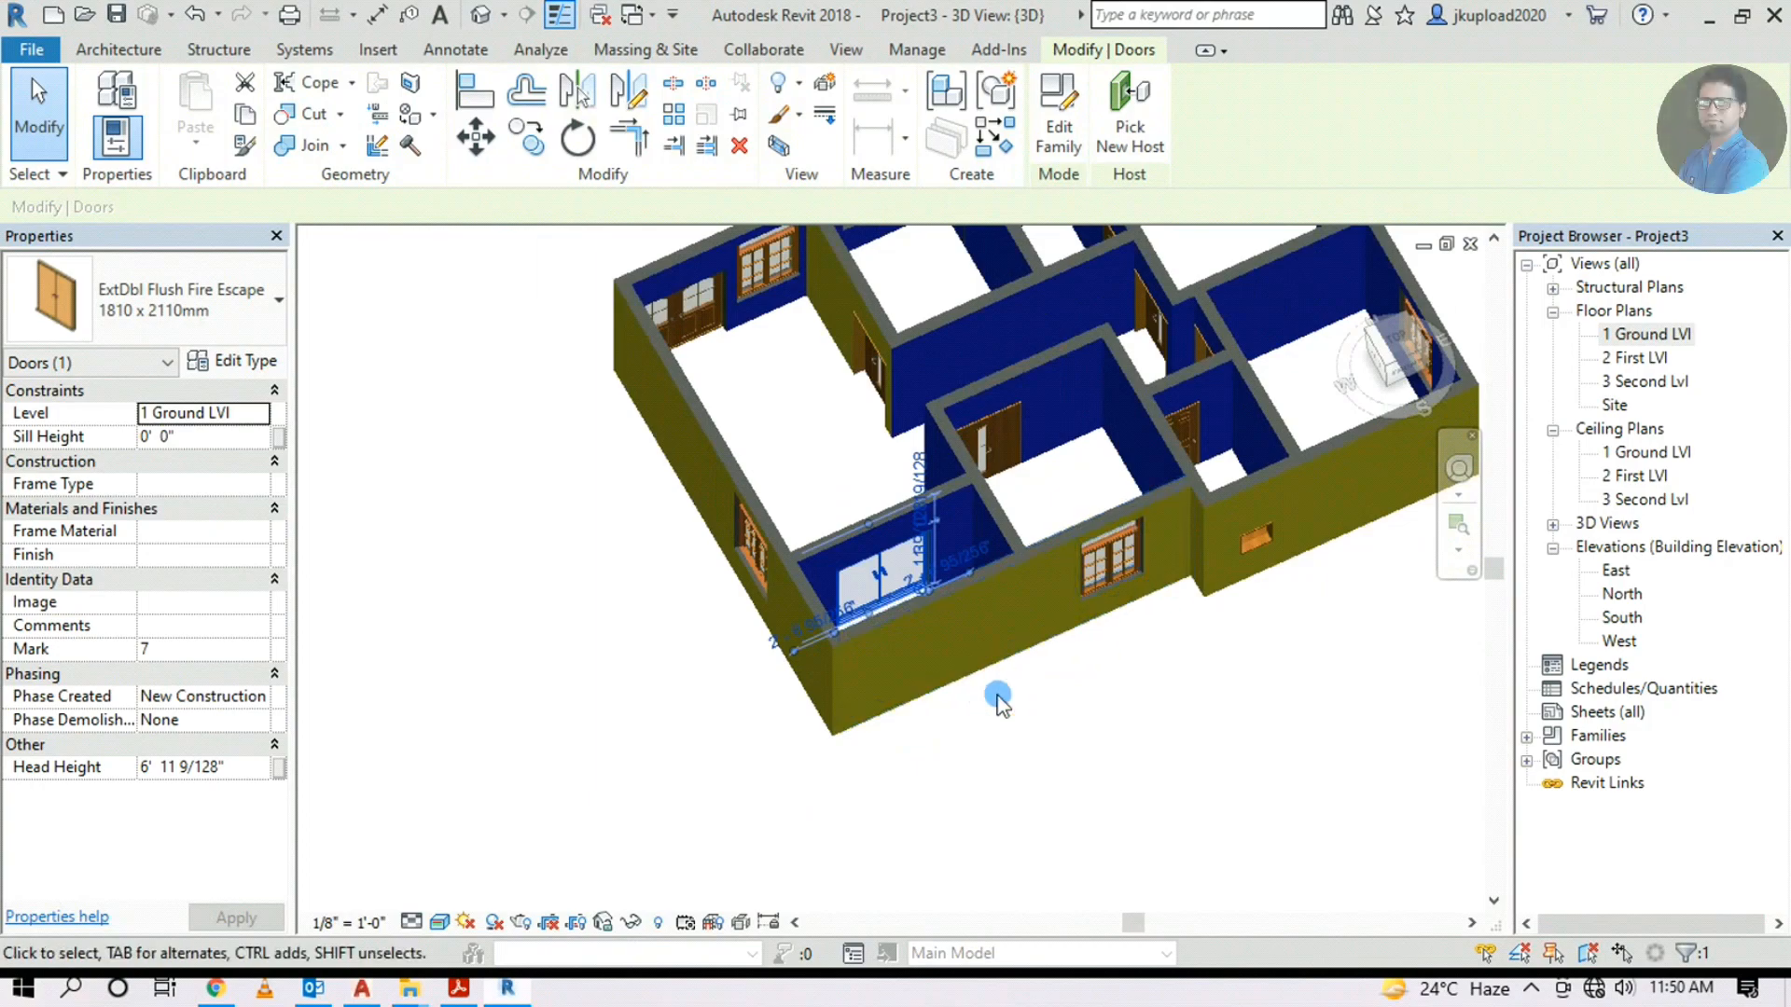
click(998, 700)
scroll(834, 629, up, 3)
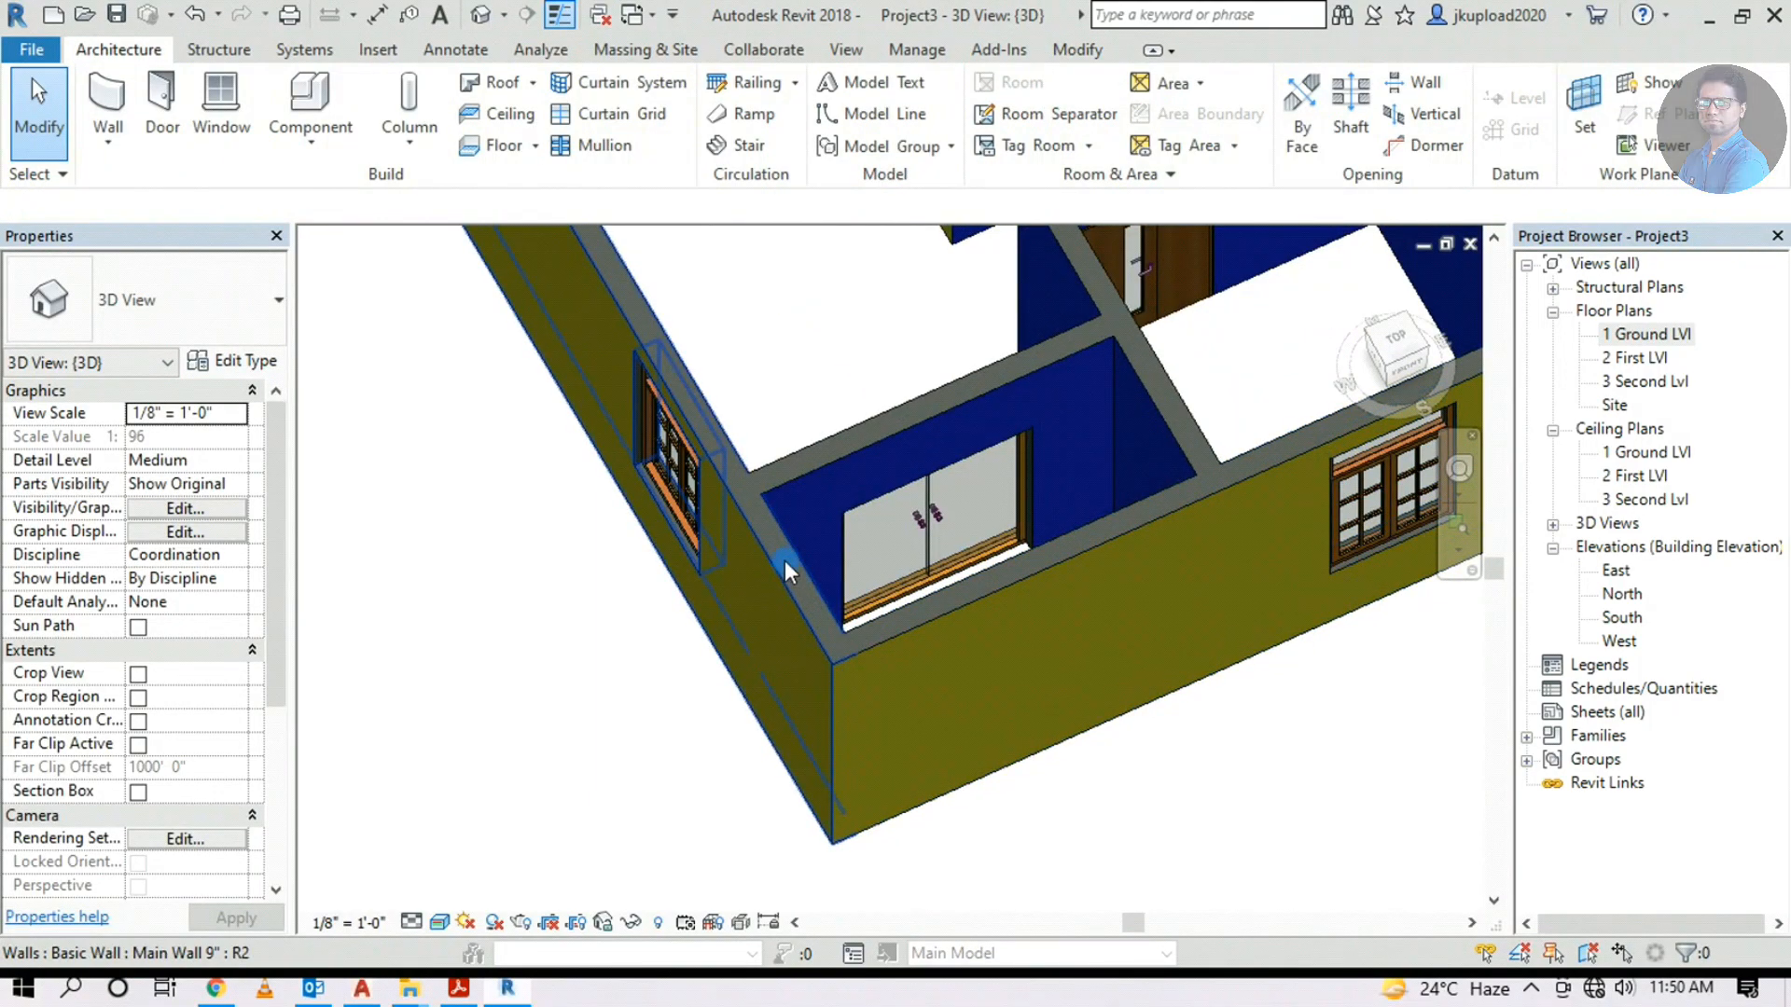
click(1394, 338)
middle_drag(809, 448, 653, 650)
scroll(676, 772, up, 3)
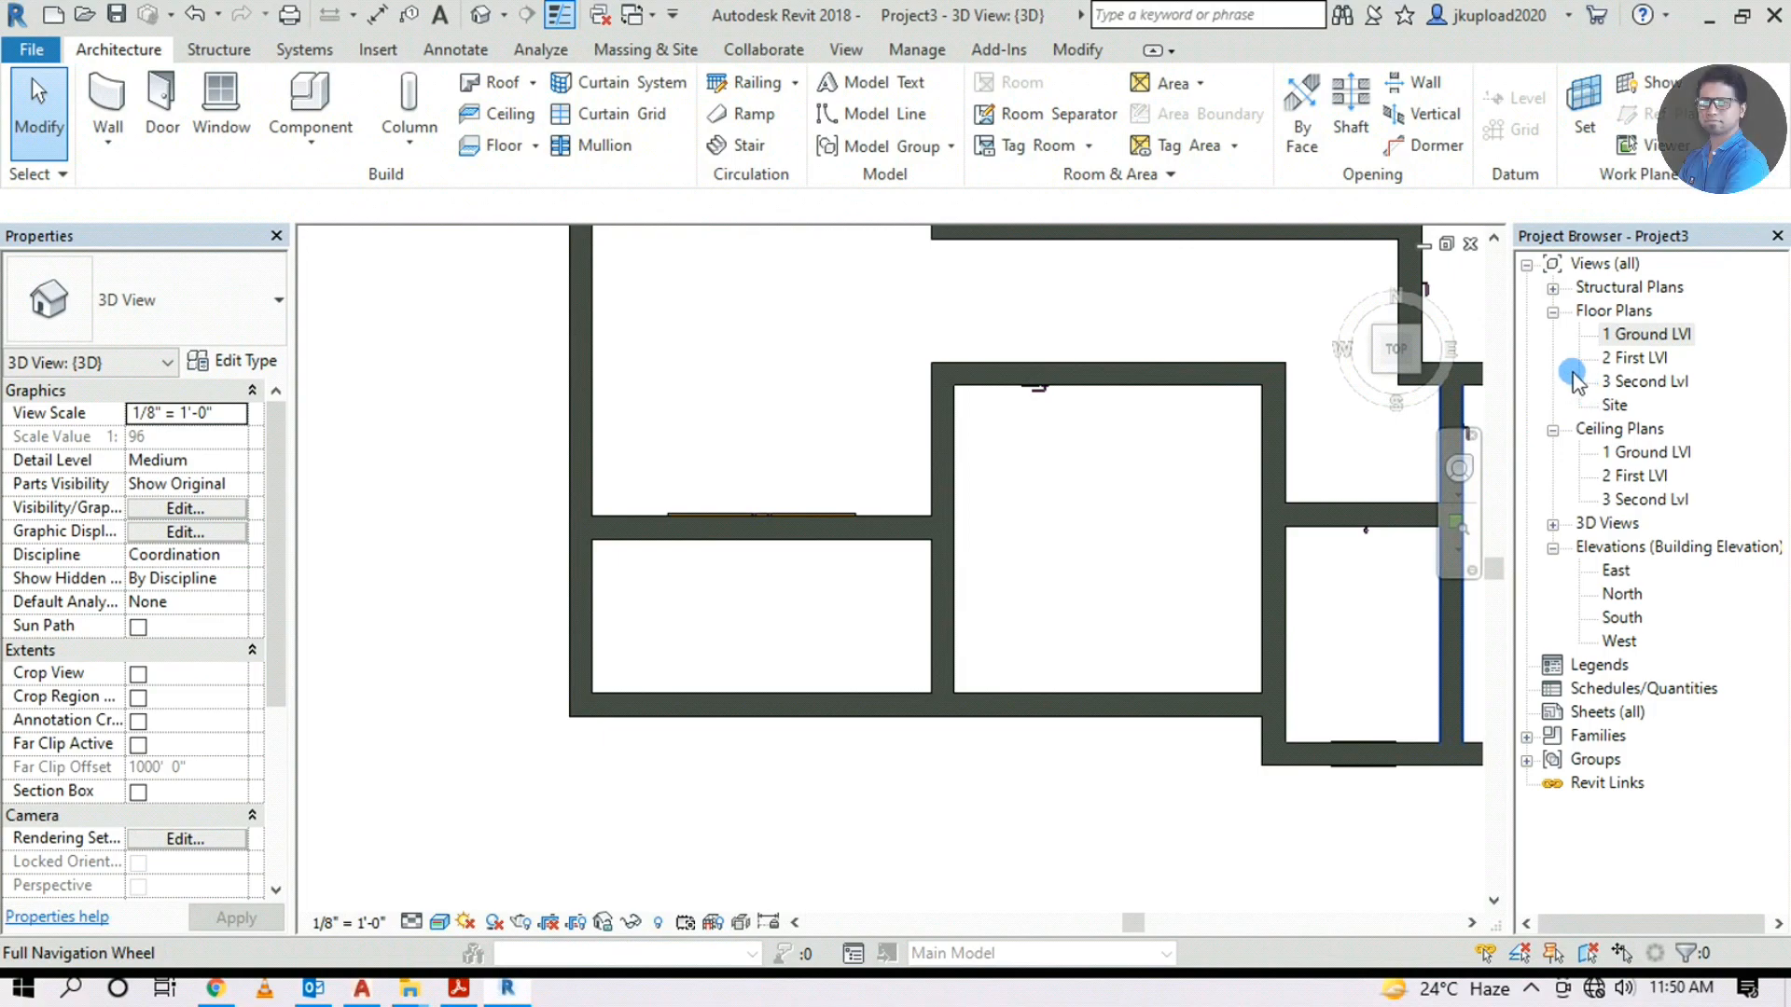
double_click(1619, 334)
scroll(519, 619, up, 4)
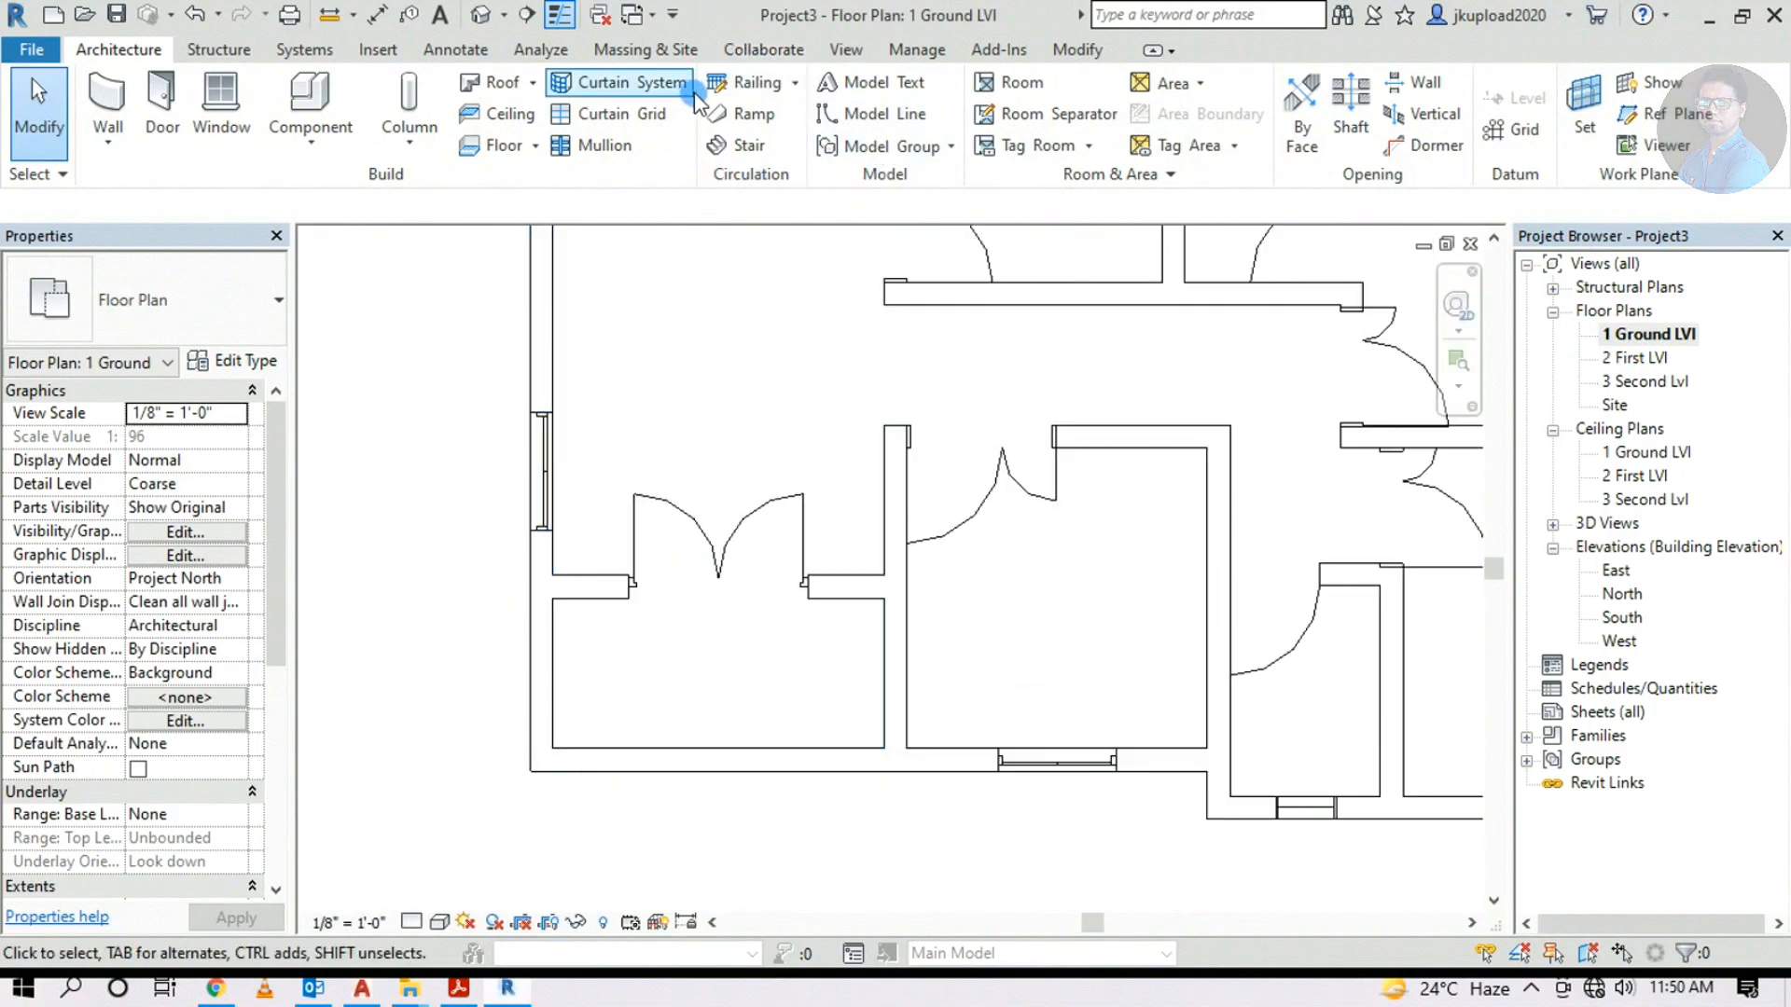
Split the lower-left room's walls at the left junction and along the bottom wall
click(1075, 52)
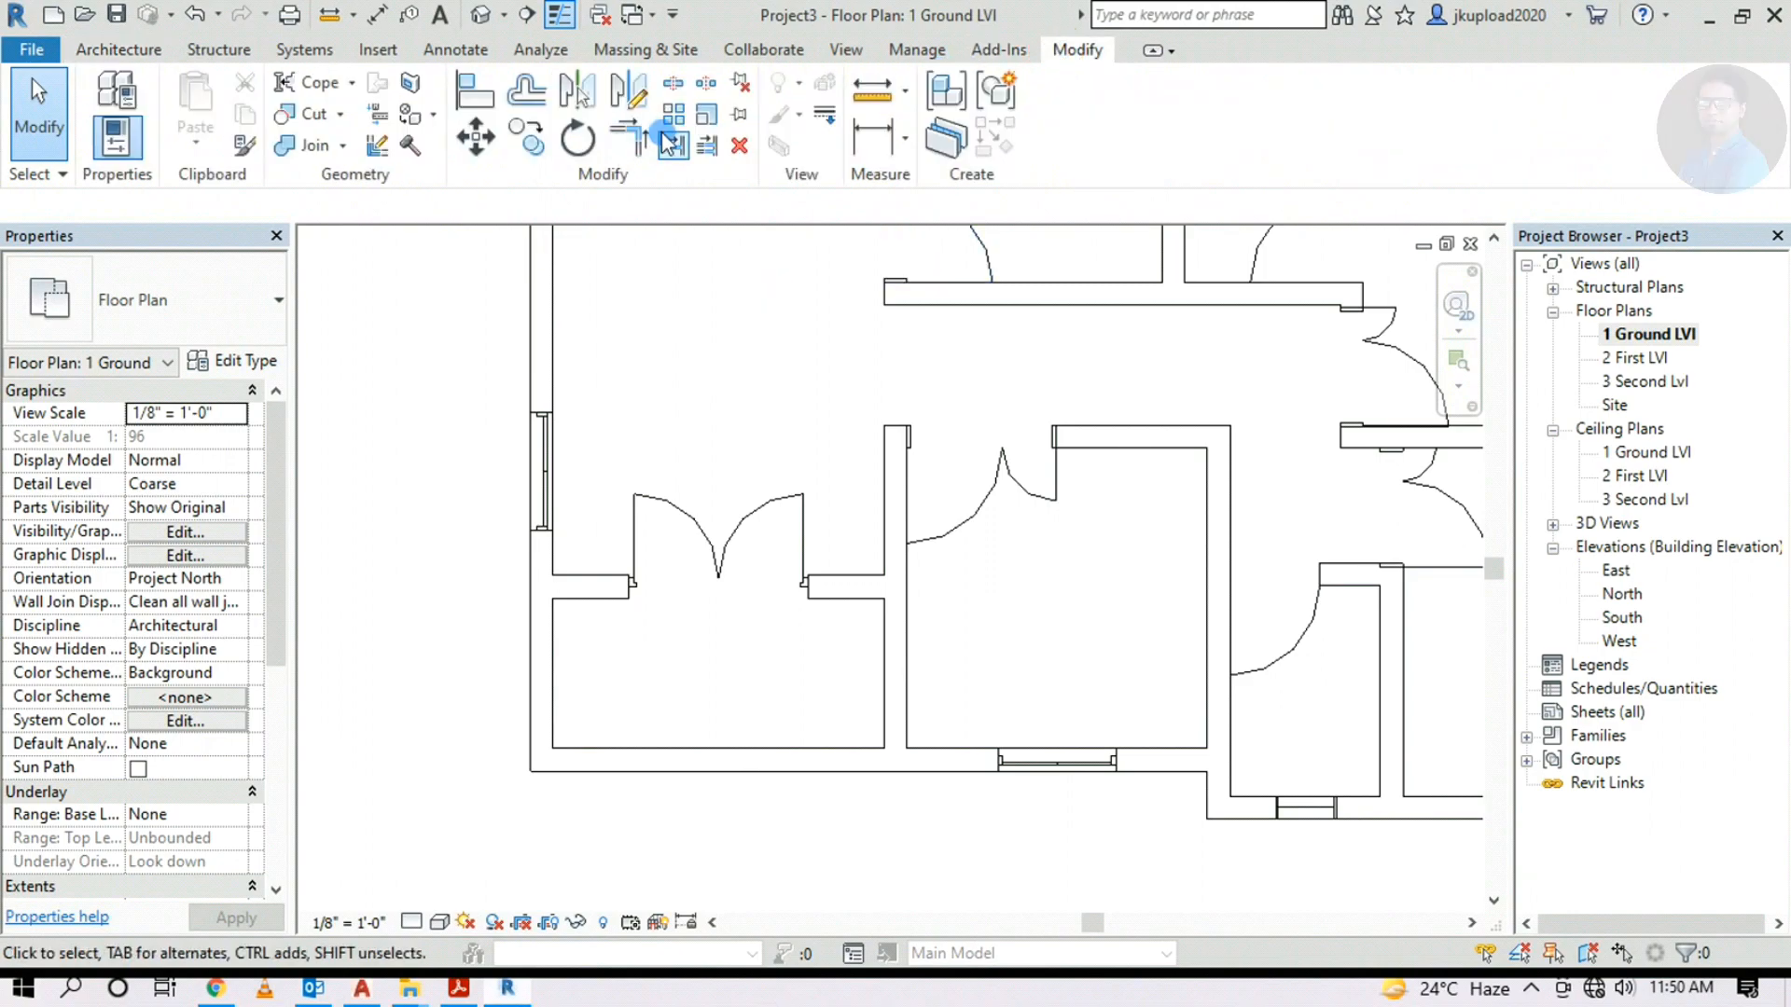
click(673, 82)
scroll(546, 564, up, 1)
click(542, 599)
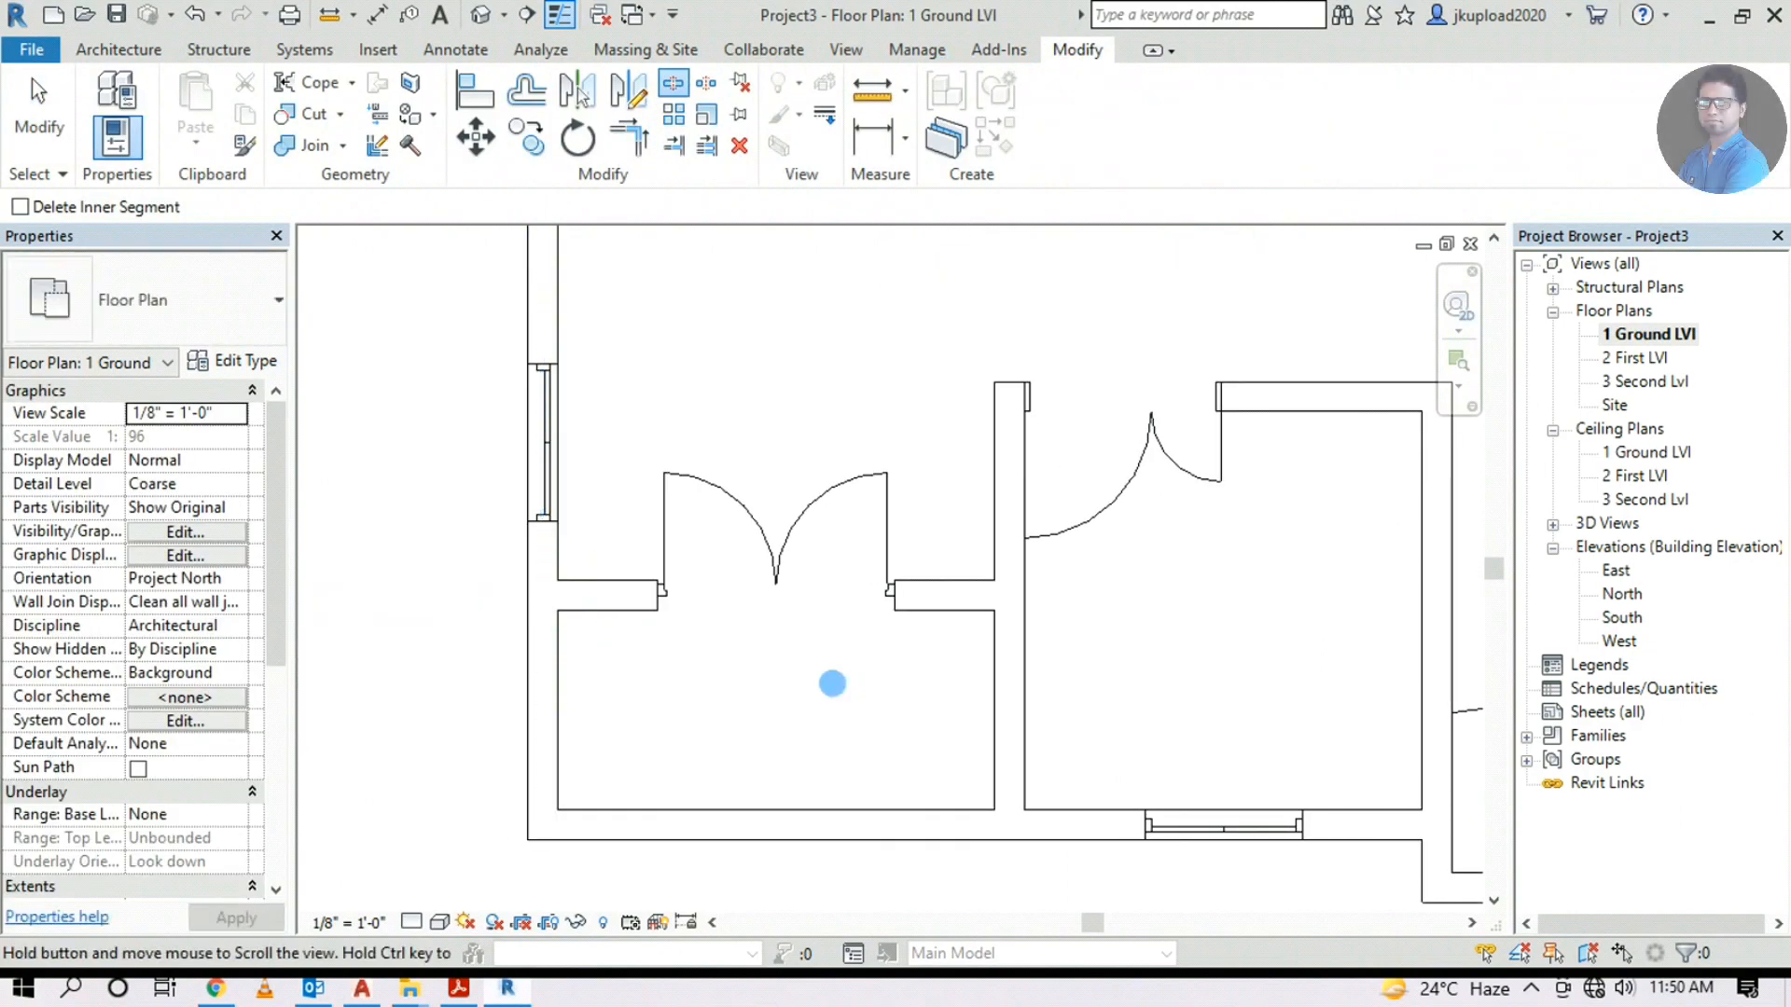
middle_drag(980, 804, 854, 611)
click(884, 633)
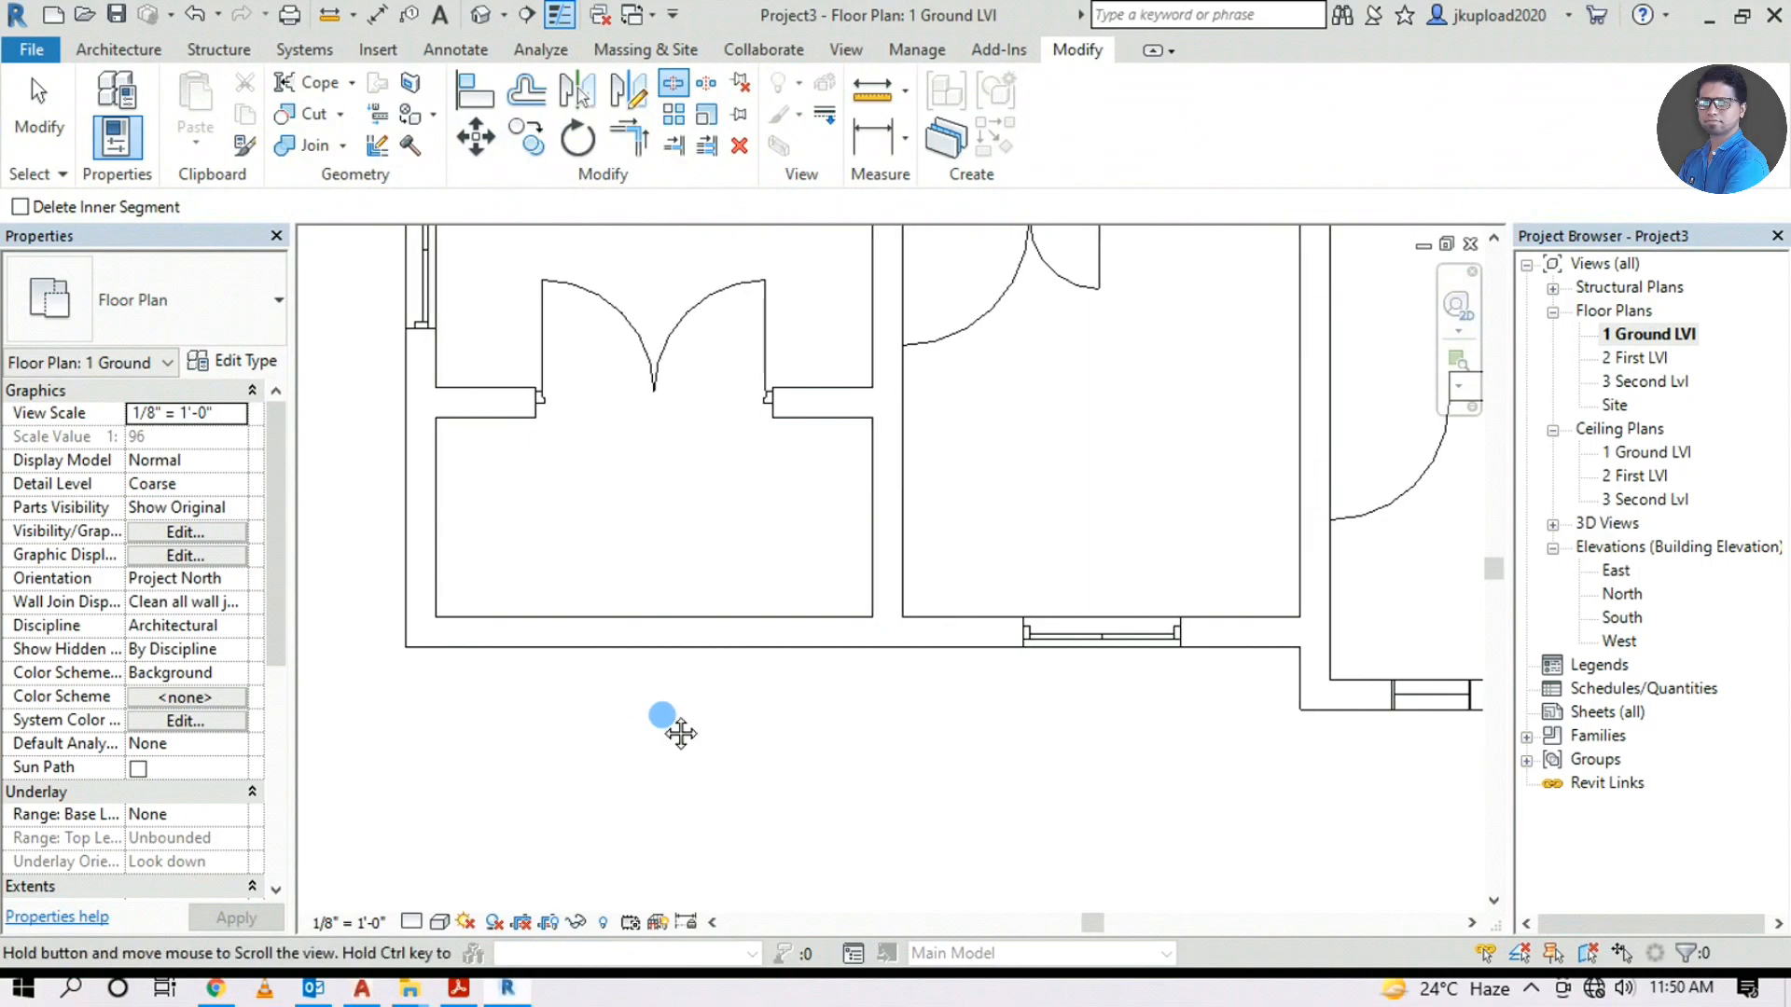
middle_drag(661, 647, 743, 639)
Delete the split-off left and bottom wall segments
key(Escape)
click(714, 639)
click(559, 591)
click(522, 567)
key(Delete)
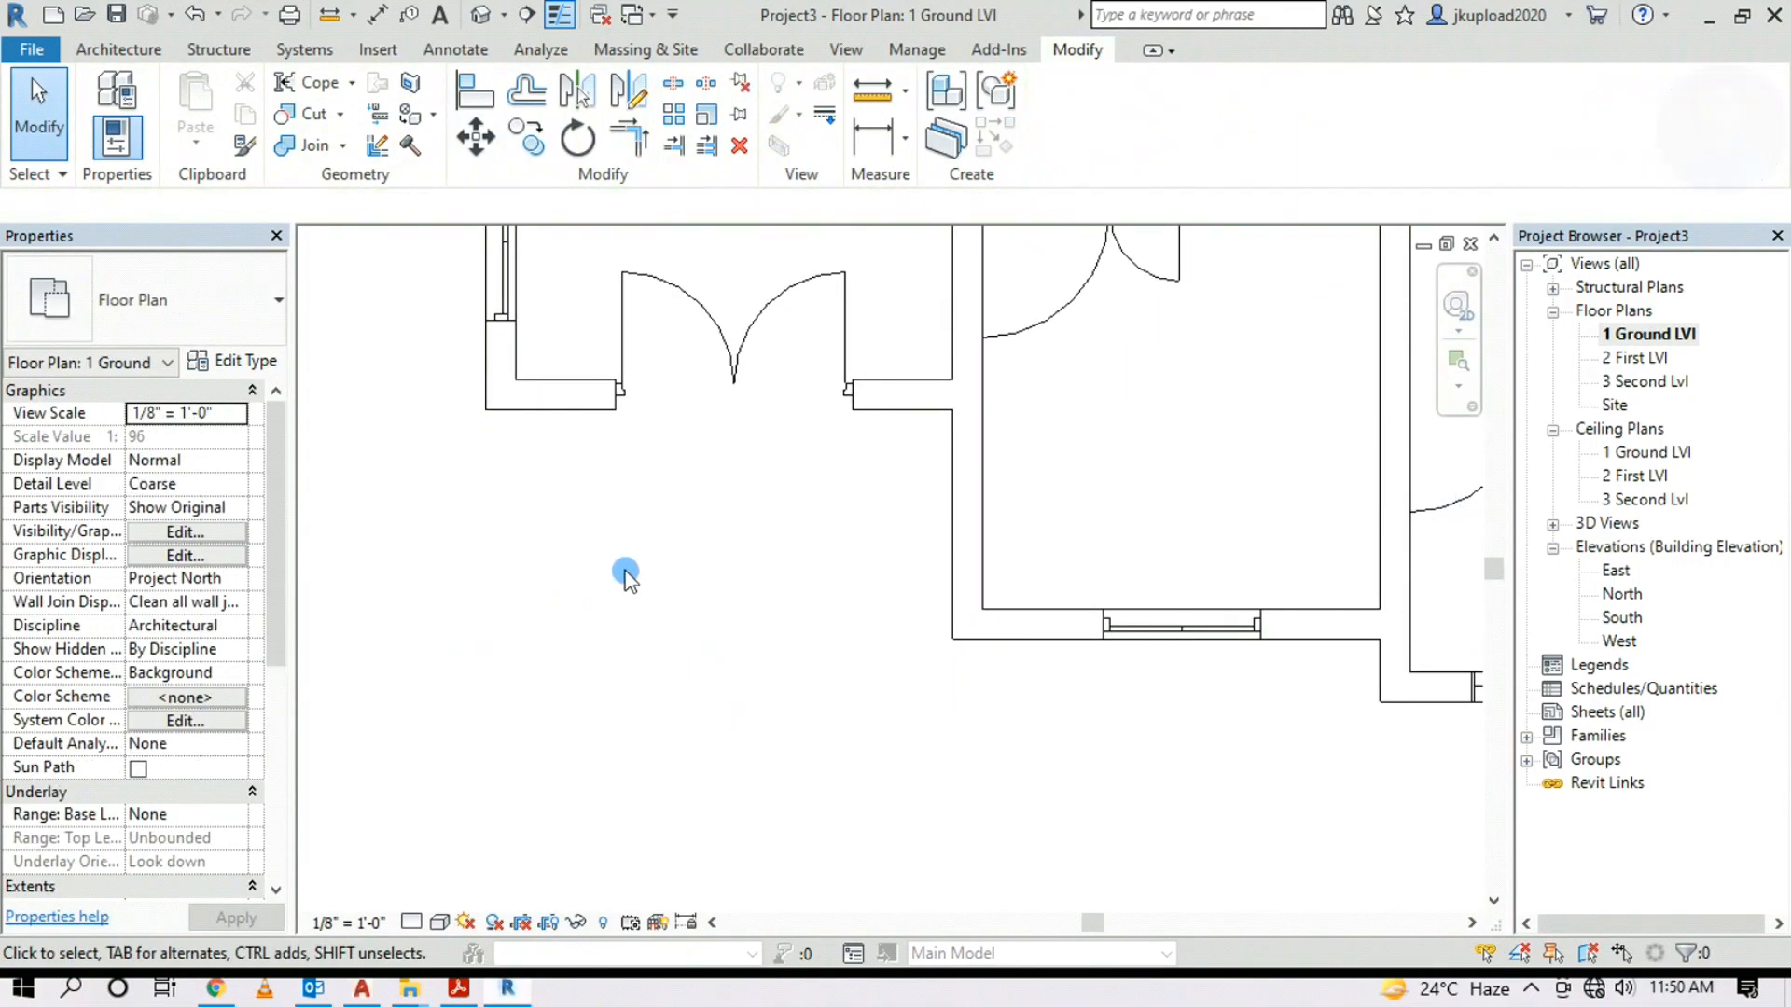
click(118, 52)
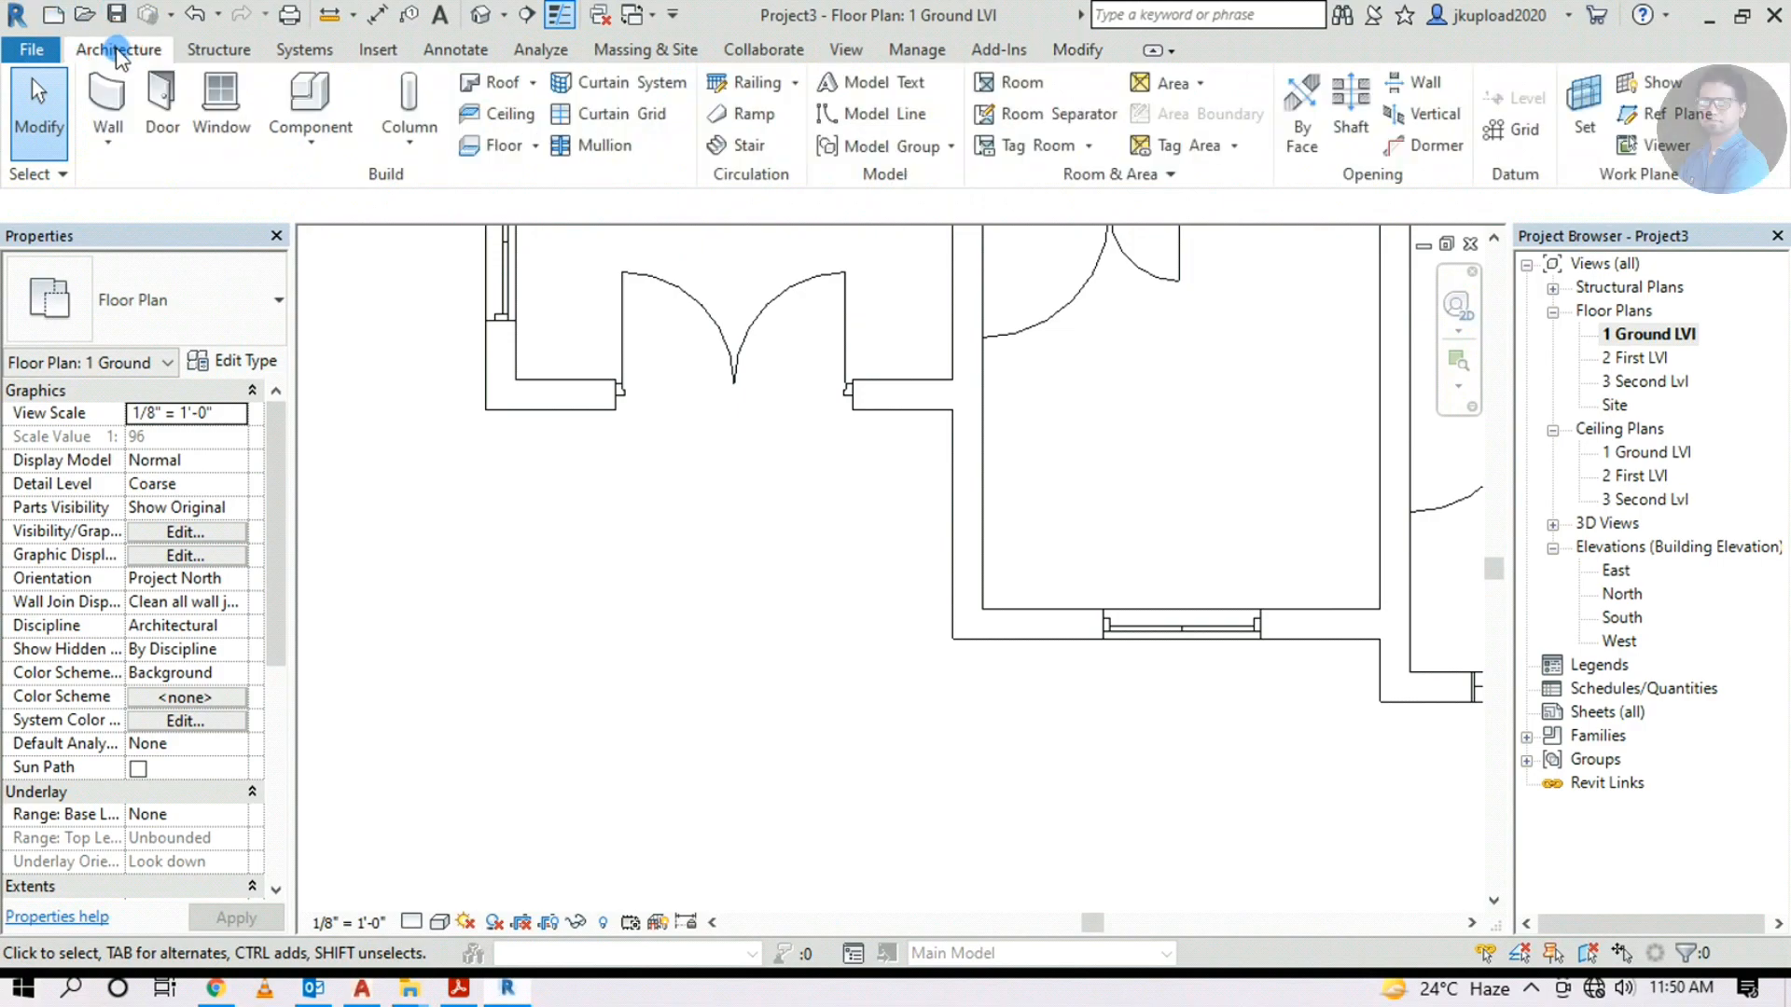
Sketch the Handrail - Rectangular path from the wall end down 5'-9" and across to the corner
scroll(853, 509, down, 2)
middle_drag(799, 488, 817, 593)
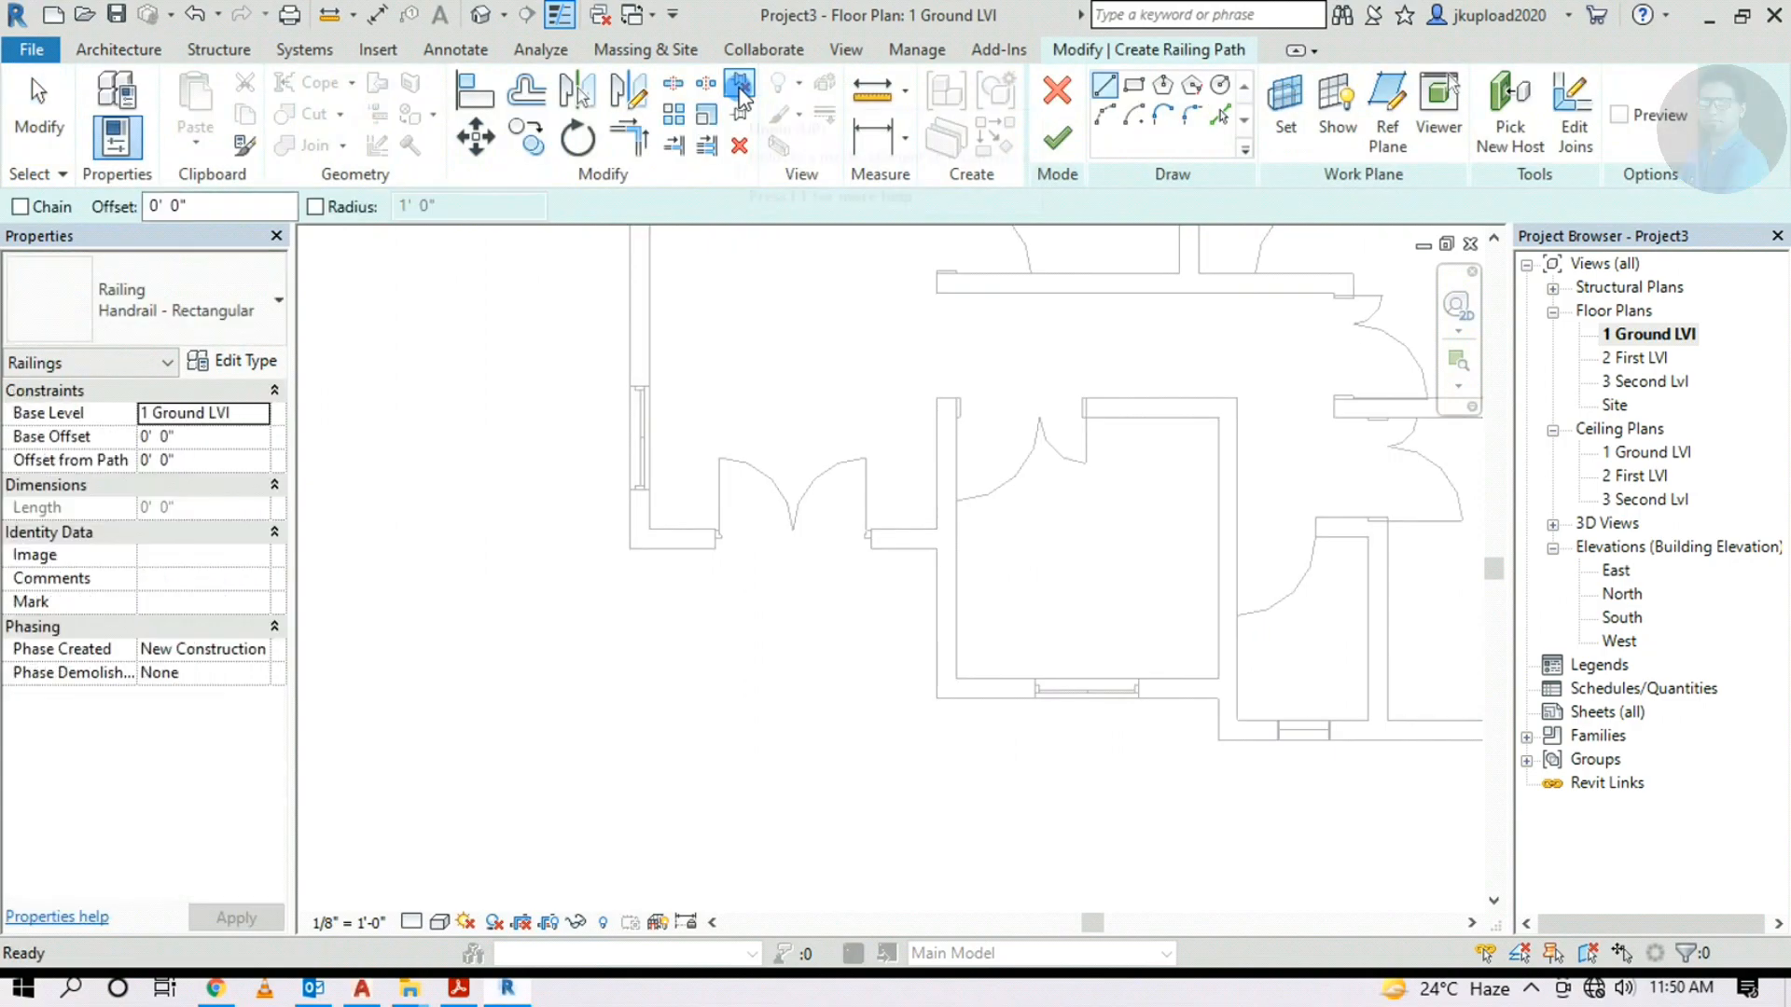
click(635, 549)
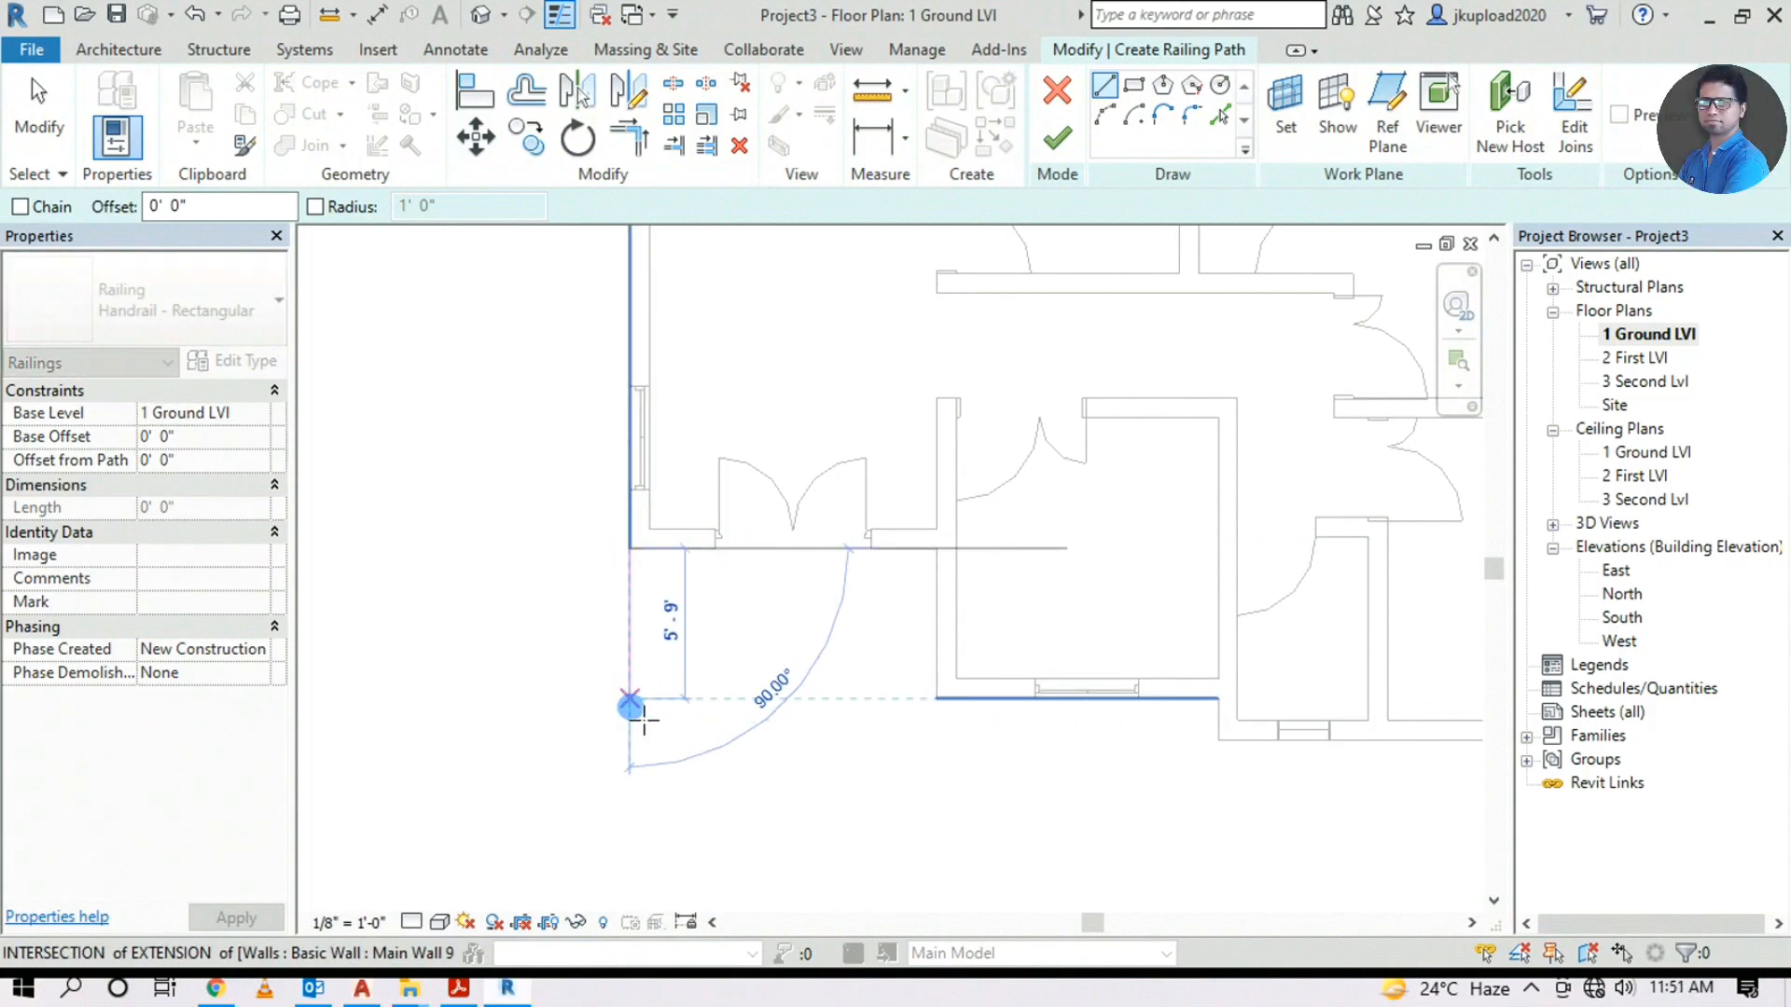
click(630, 701)
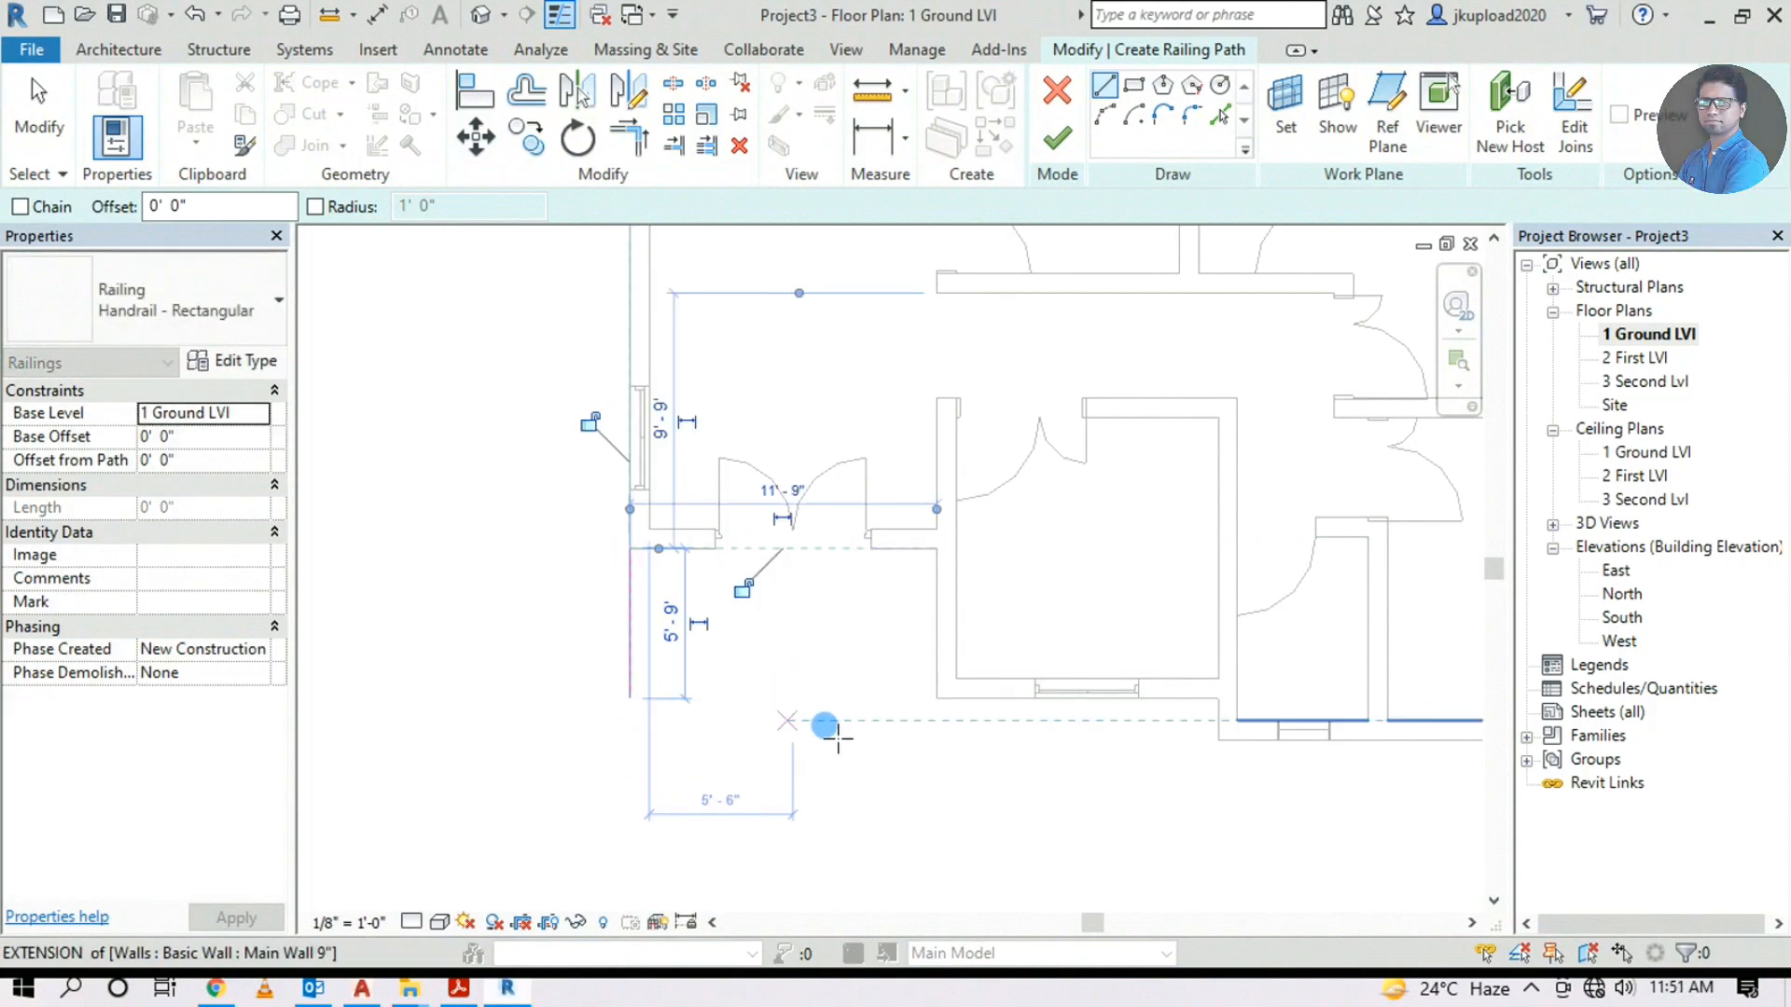
click(936, 700)
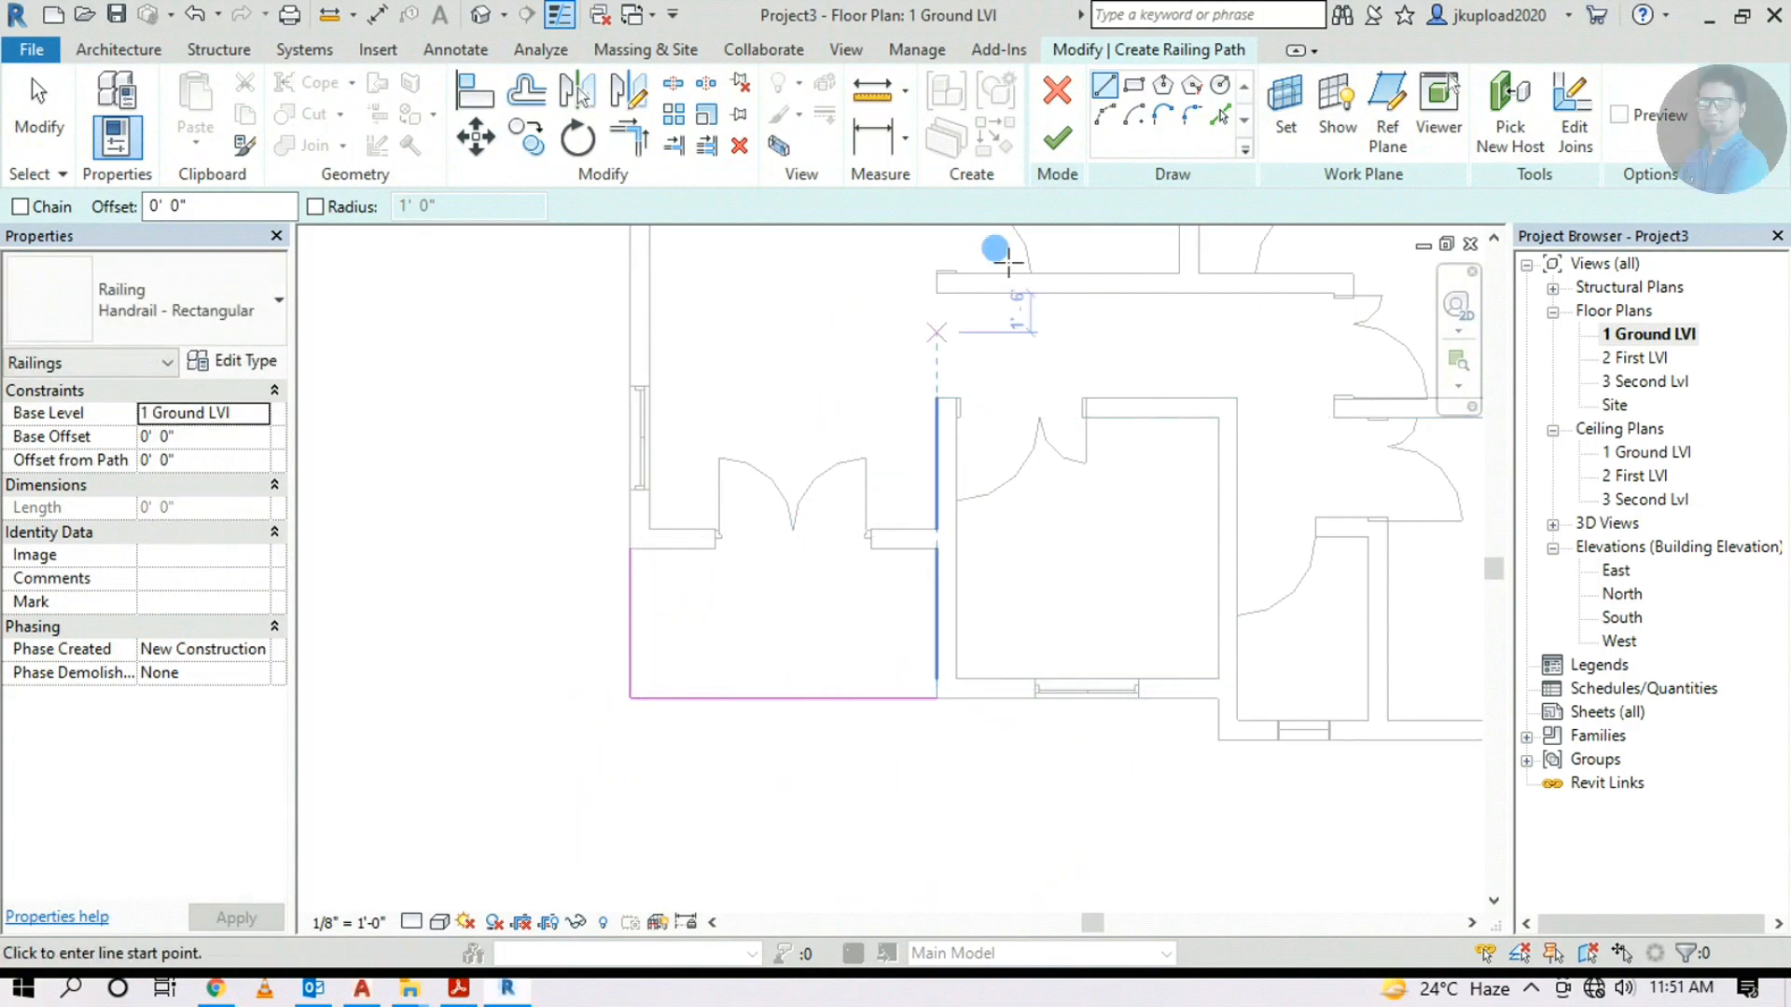
click(1058, 141)
Open the default 3D view and orbit toward the small louver window
click(691, 797)
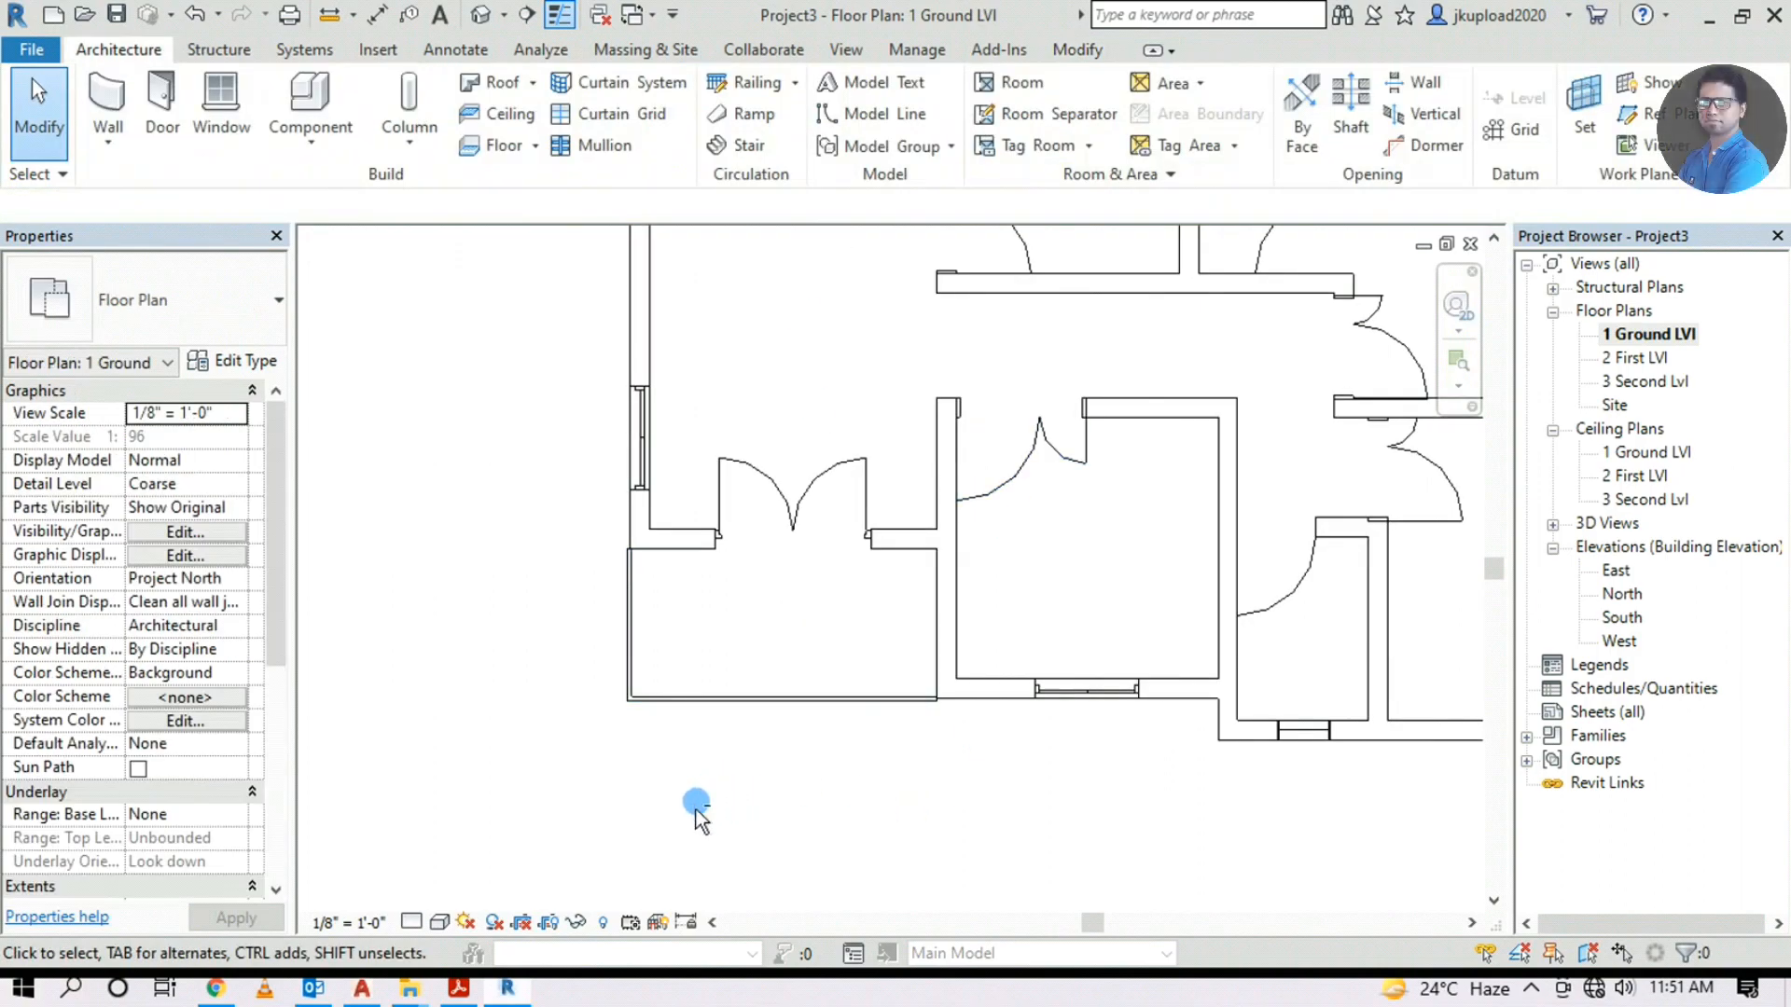
click(480, 16)
click(911, 567)
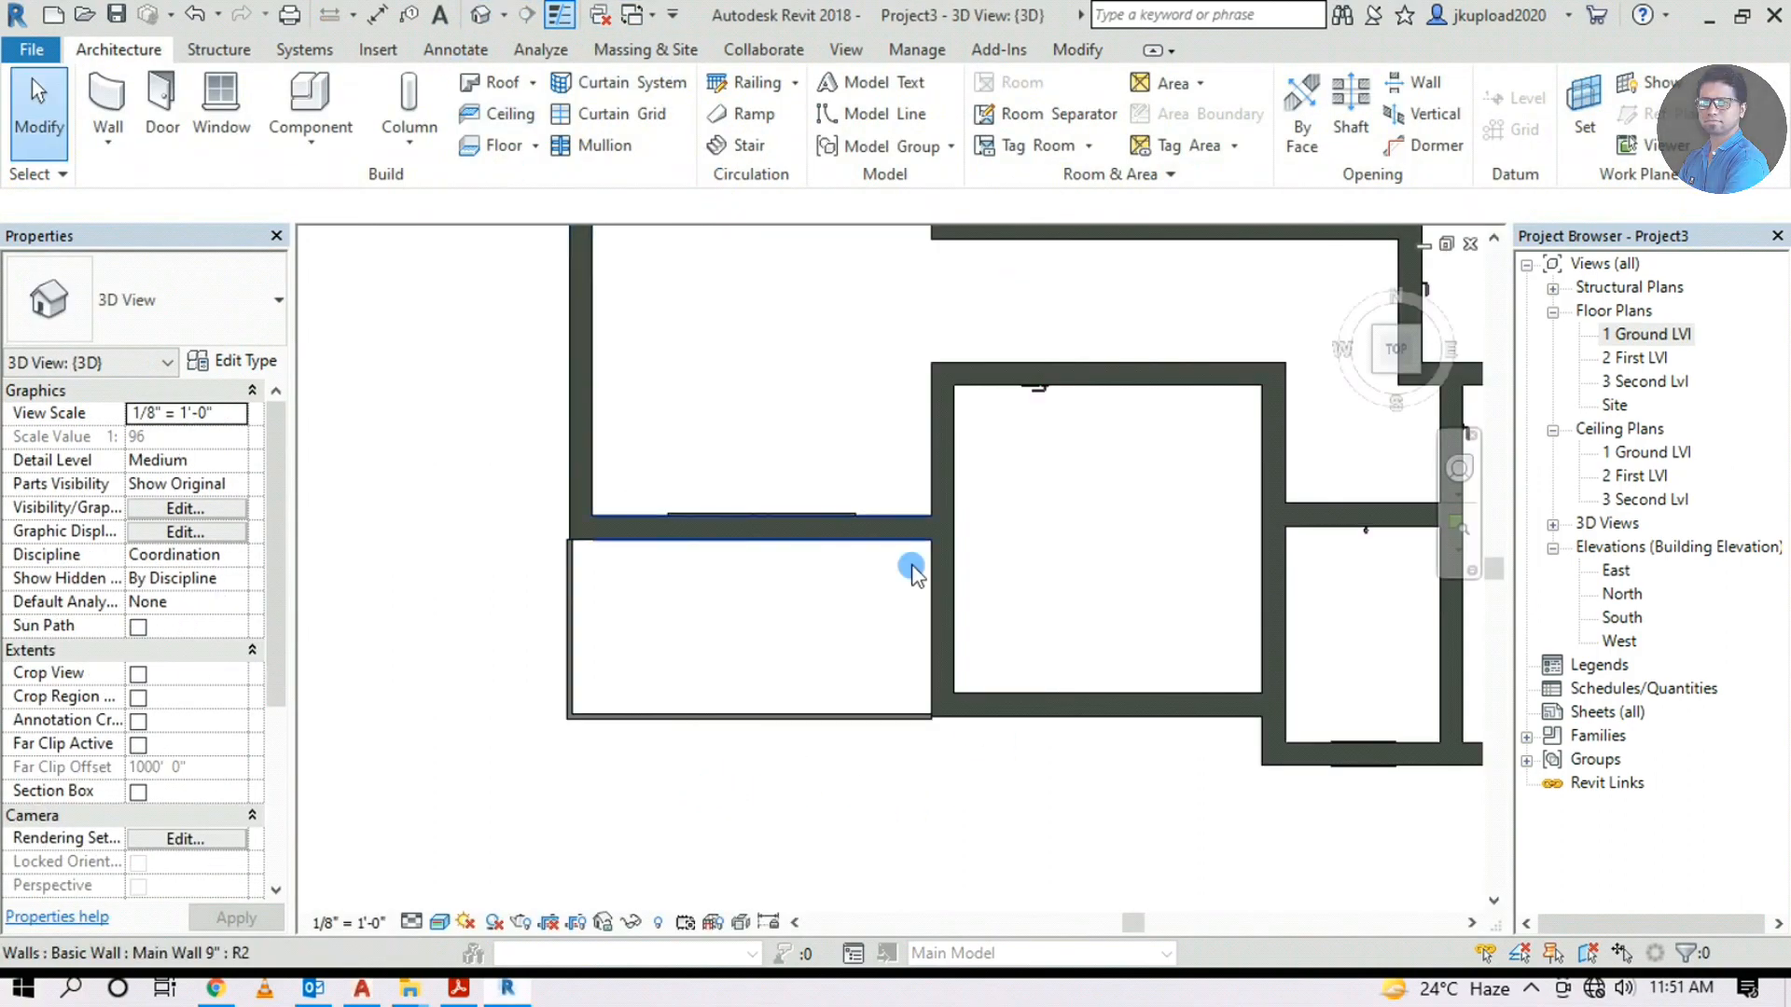
shift+middle_drag(801, 746, 918, 353)
scroll(808, 523, down, 3)
middle_drag(808, 524, 1145, 692)
scroll(1089, 649, up, 4)
scroll(1144, 691, down, 2)
shift+middle_drag(600, 556, 1003, 741)
scroll(1105, 614, up, 10)
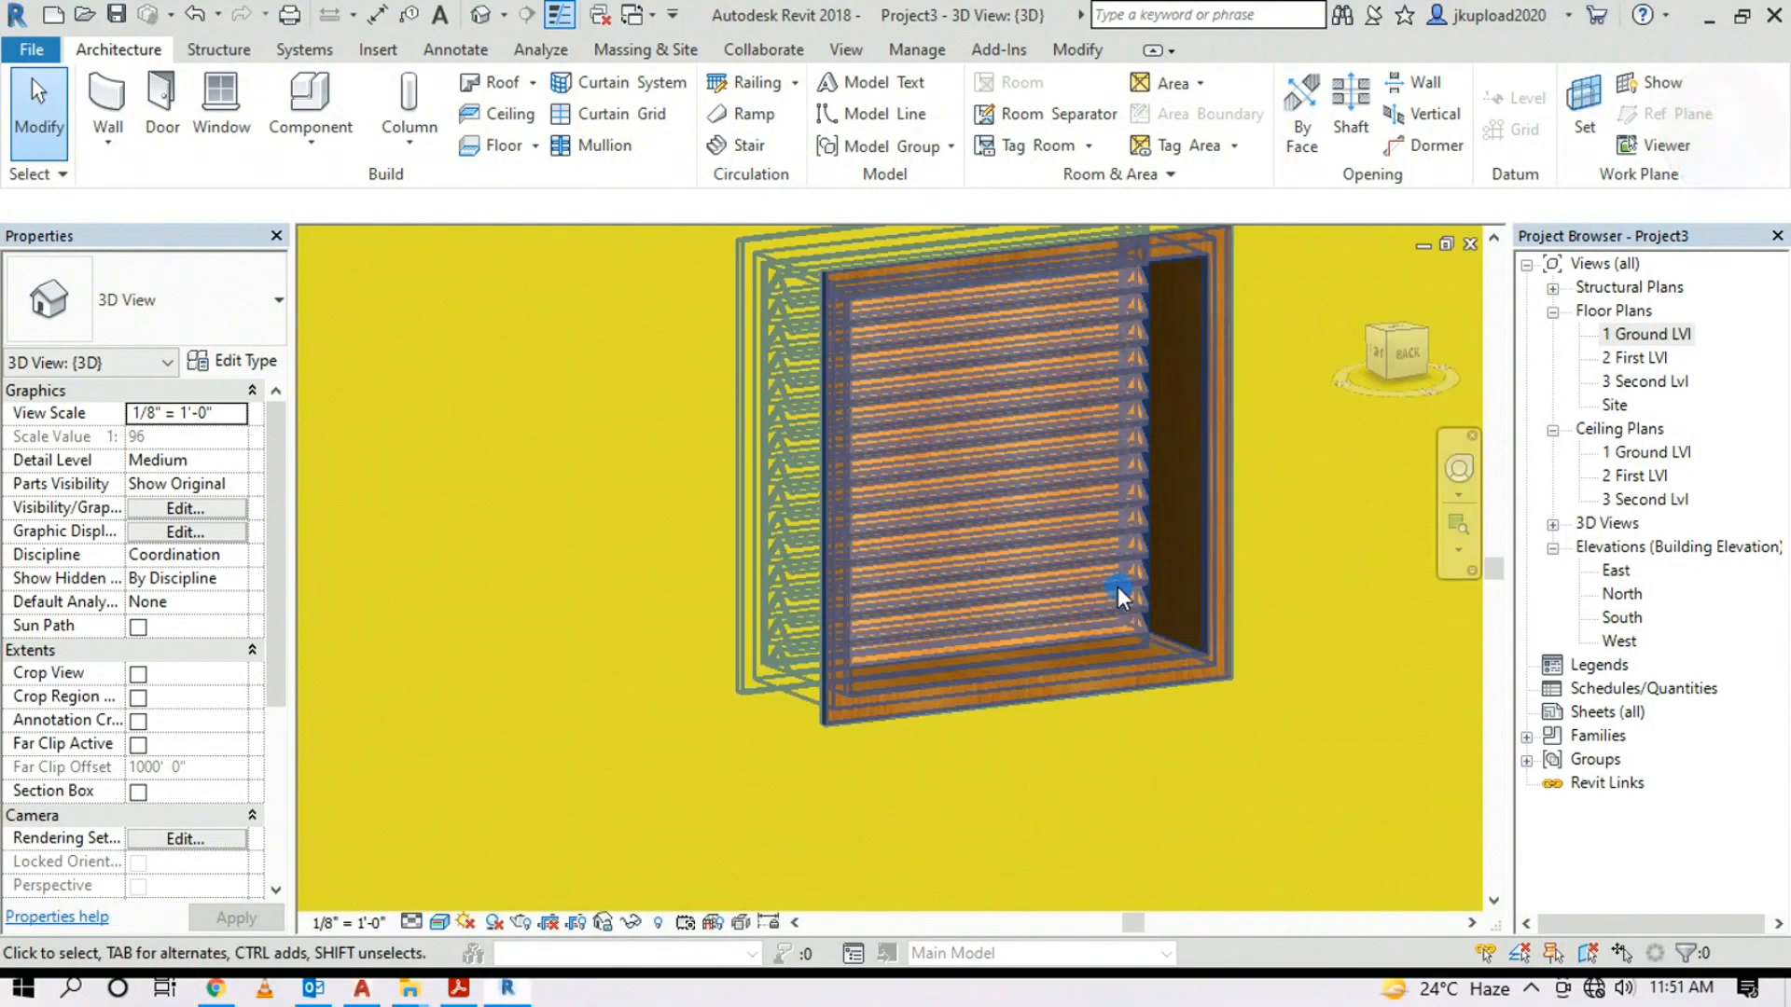
scroll(998, 690, down, 5)
scroll(987, 688, up, 2)
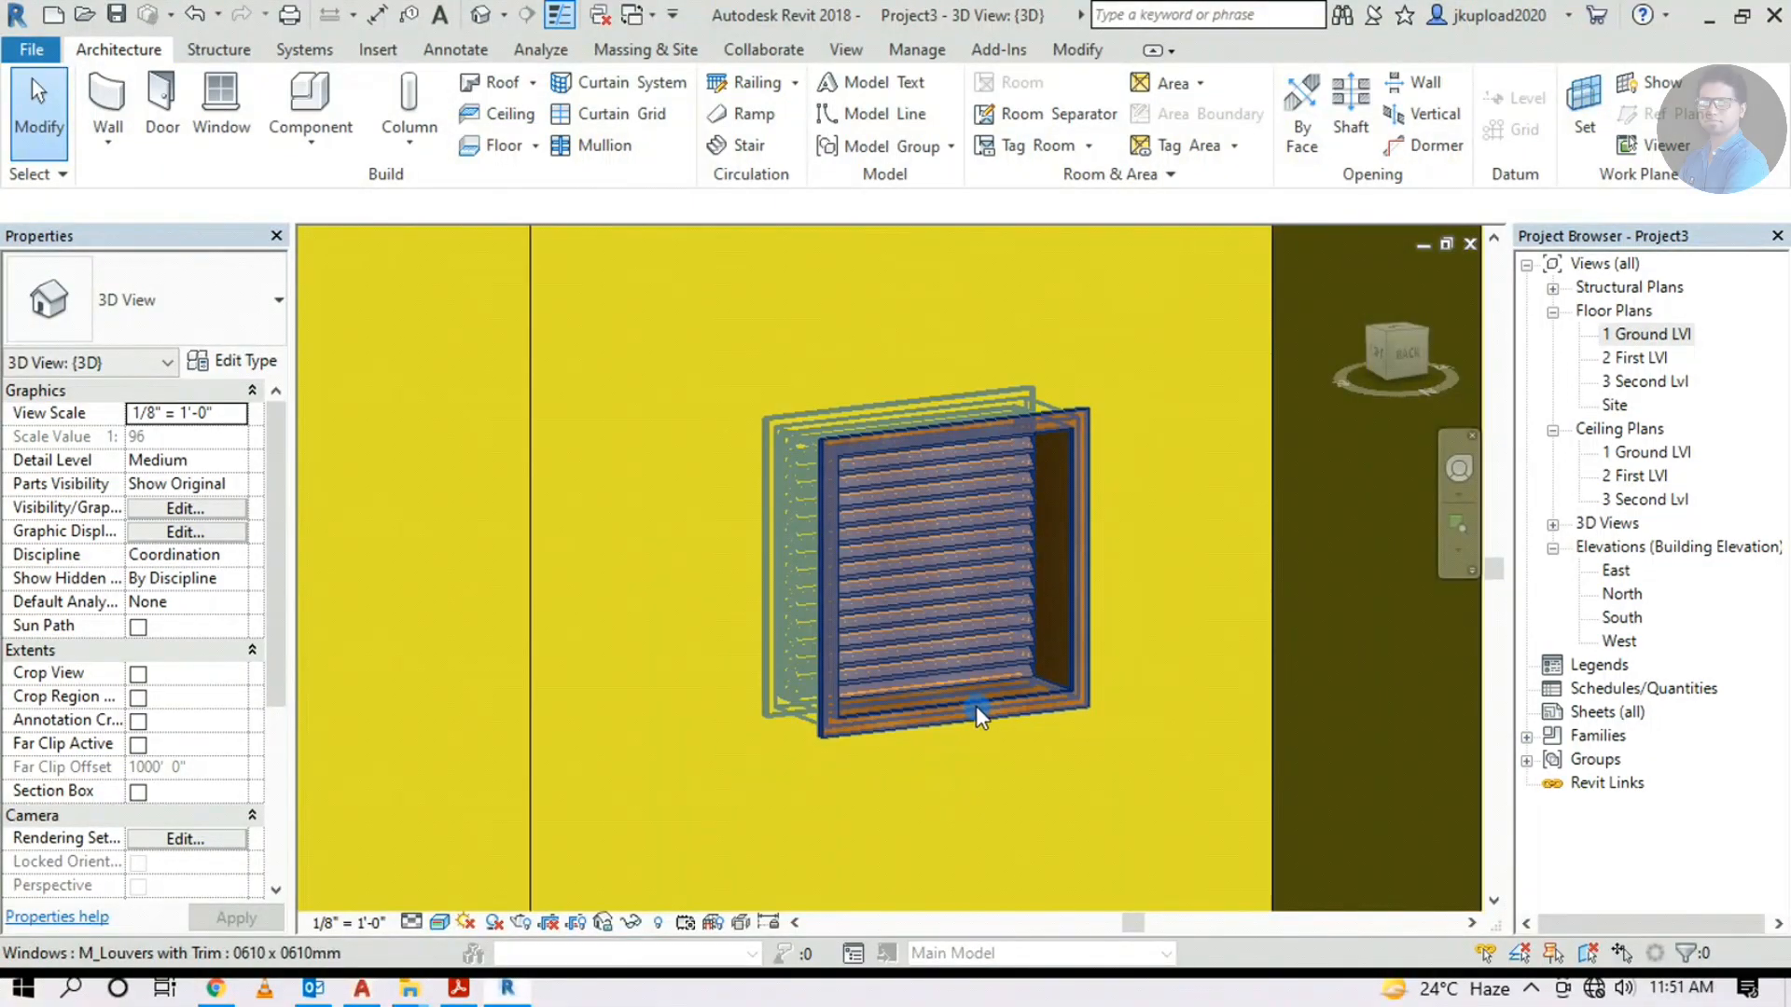
Raise the M_Louvers with Trim 0610 x 0610mm louver by editing its level and sill height
click(1012, 695)
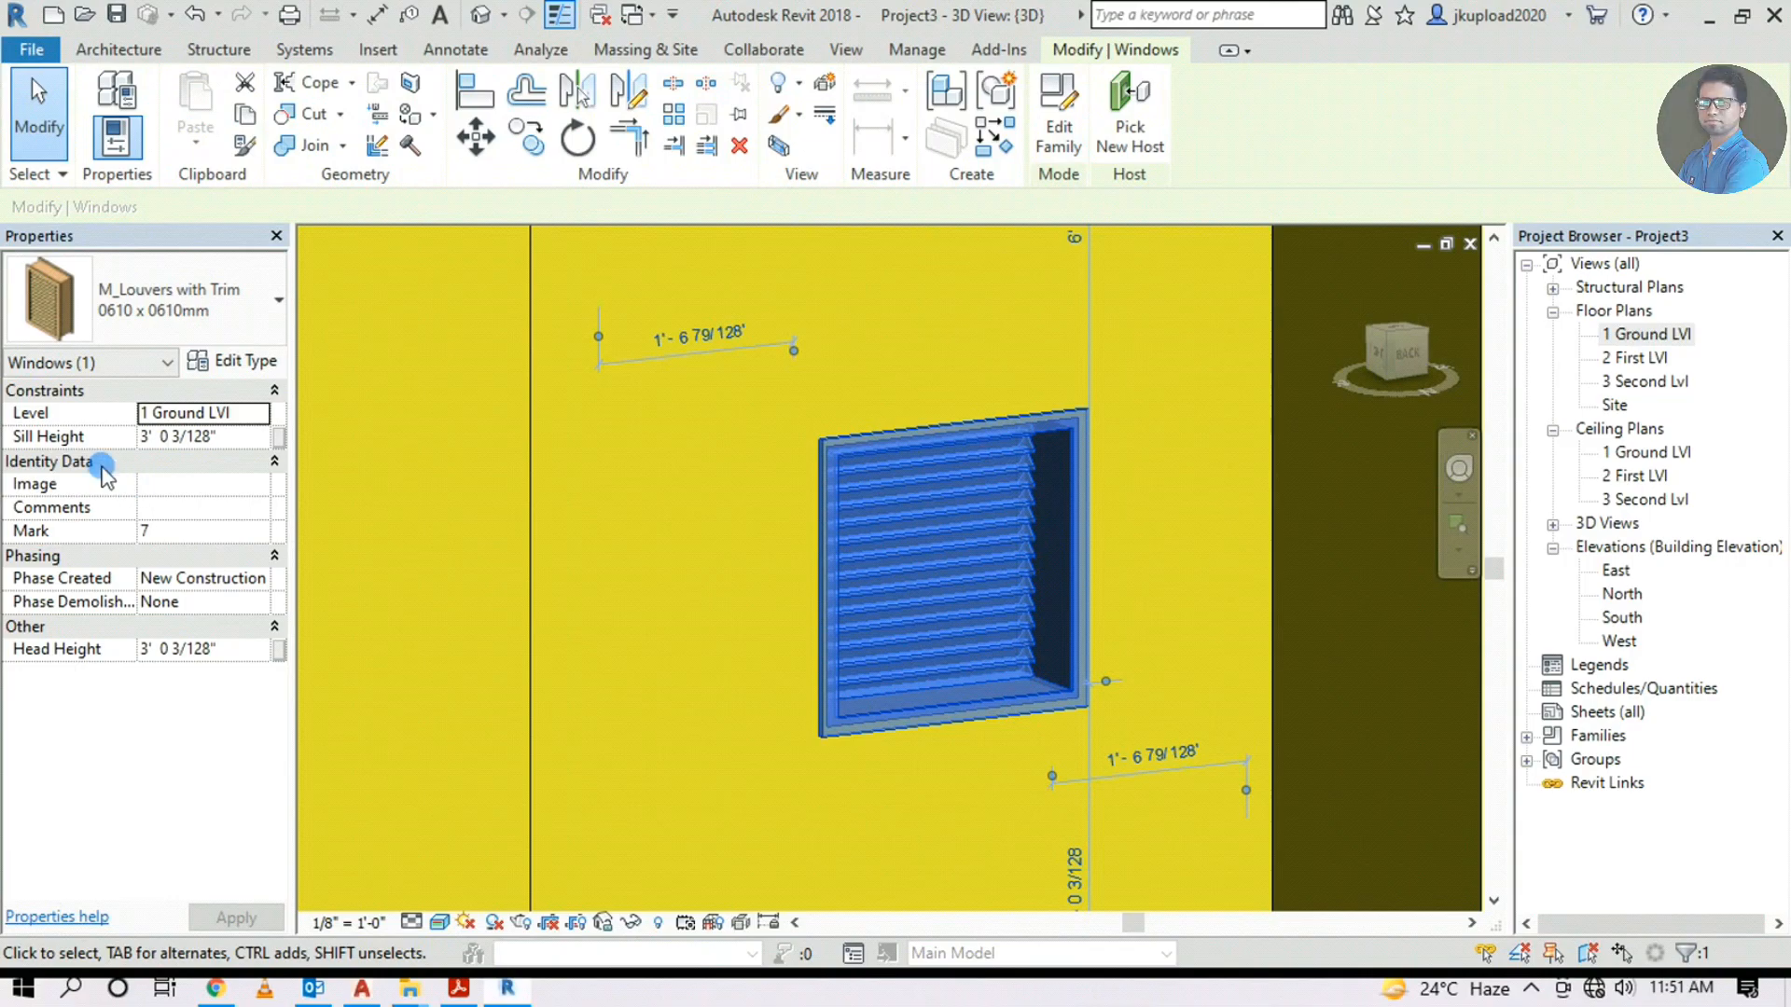
click(244, 421)
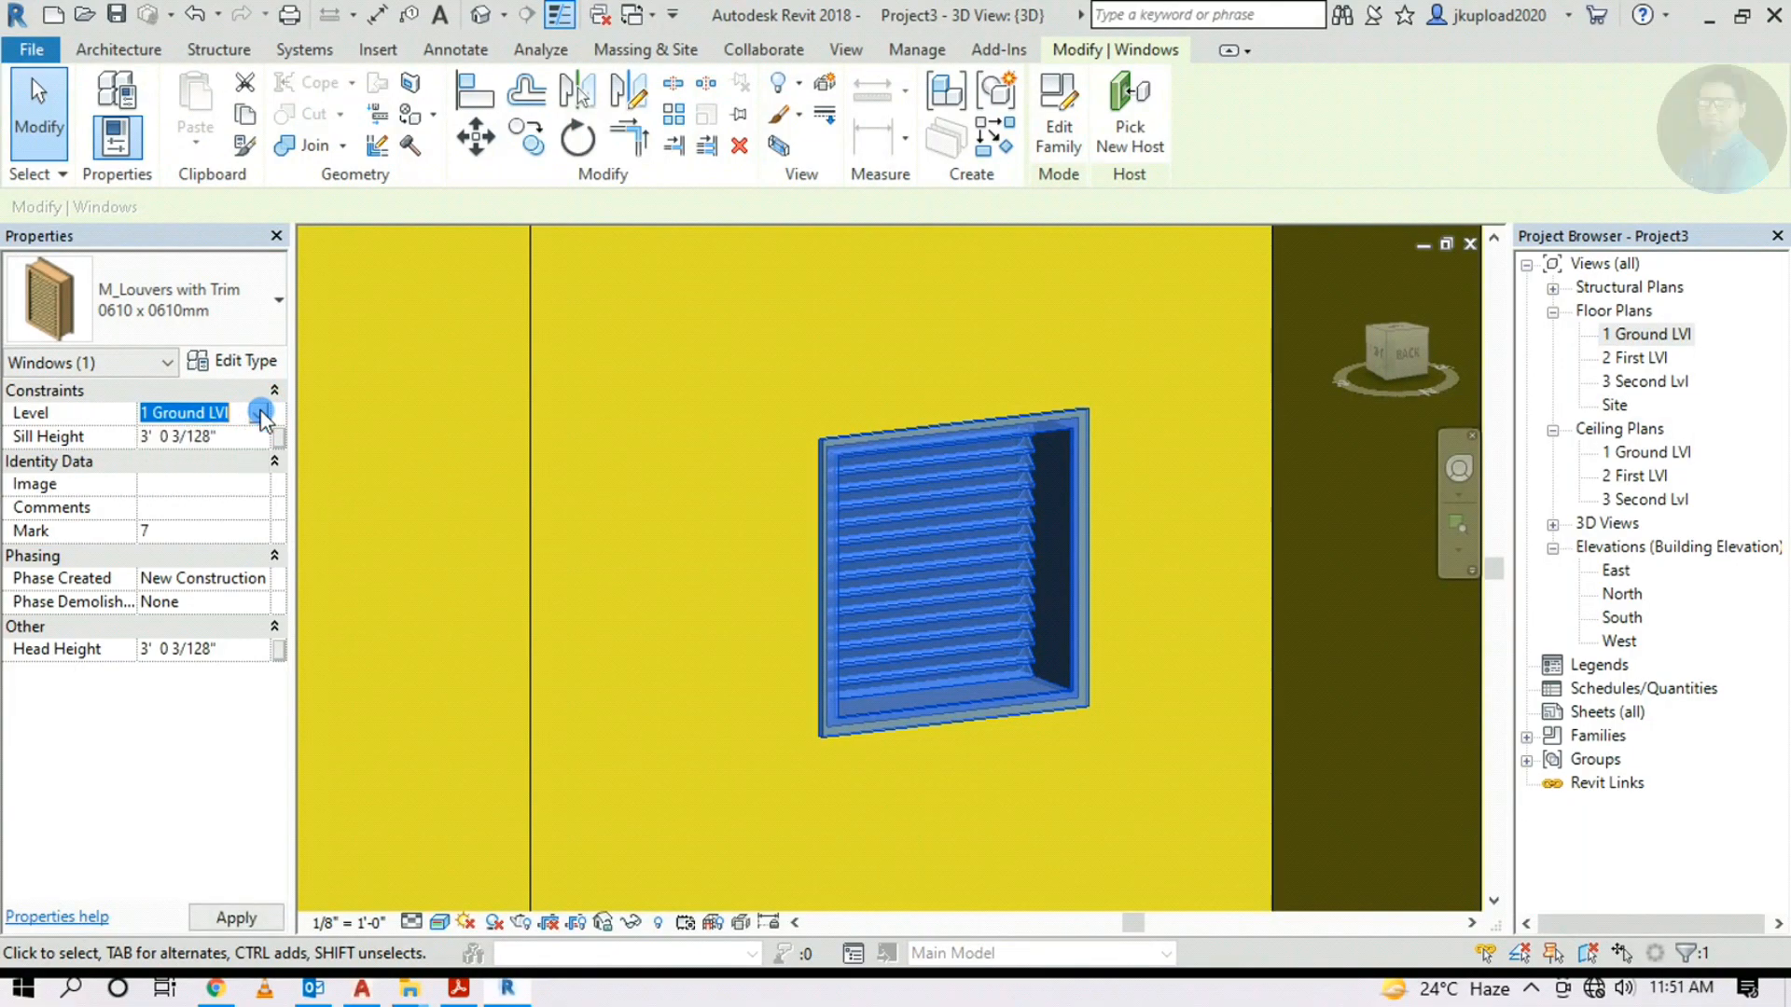
scroll(1104, 573, down, 5)
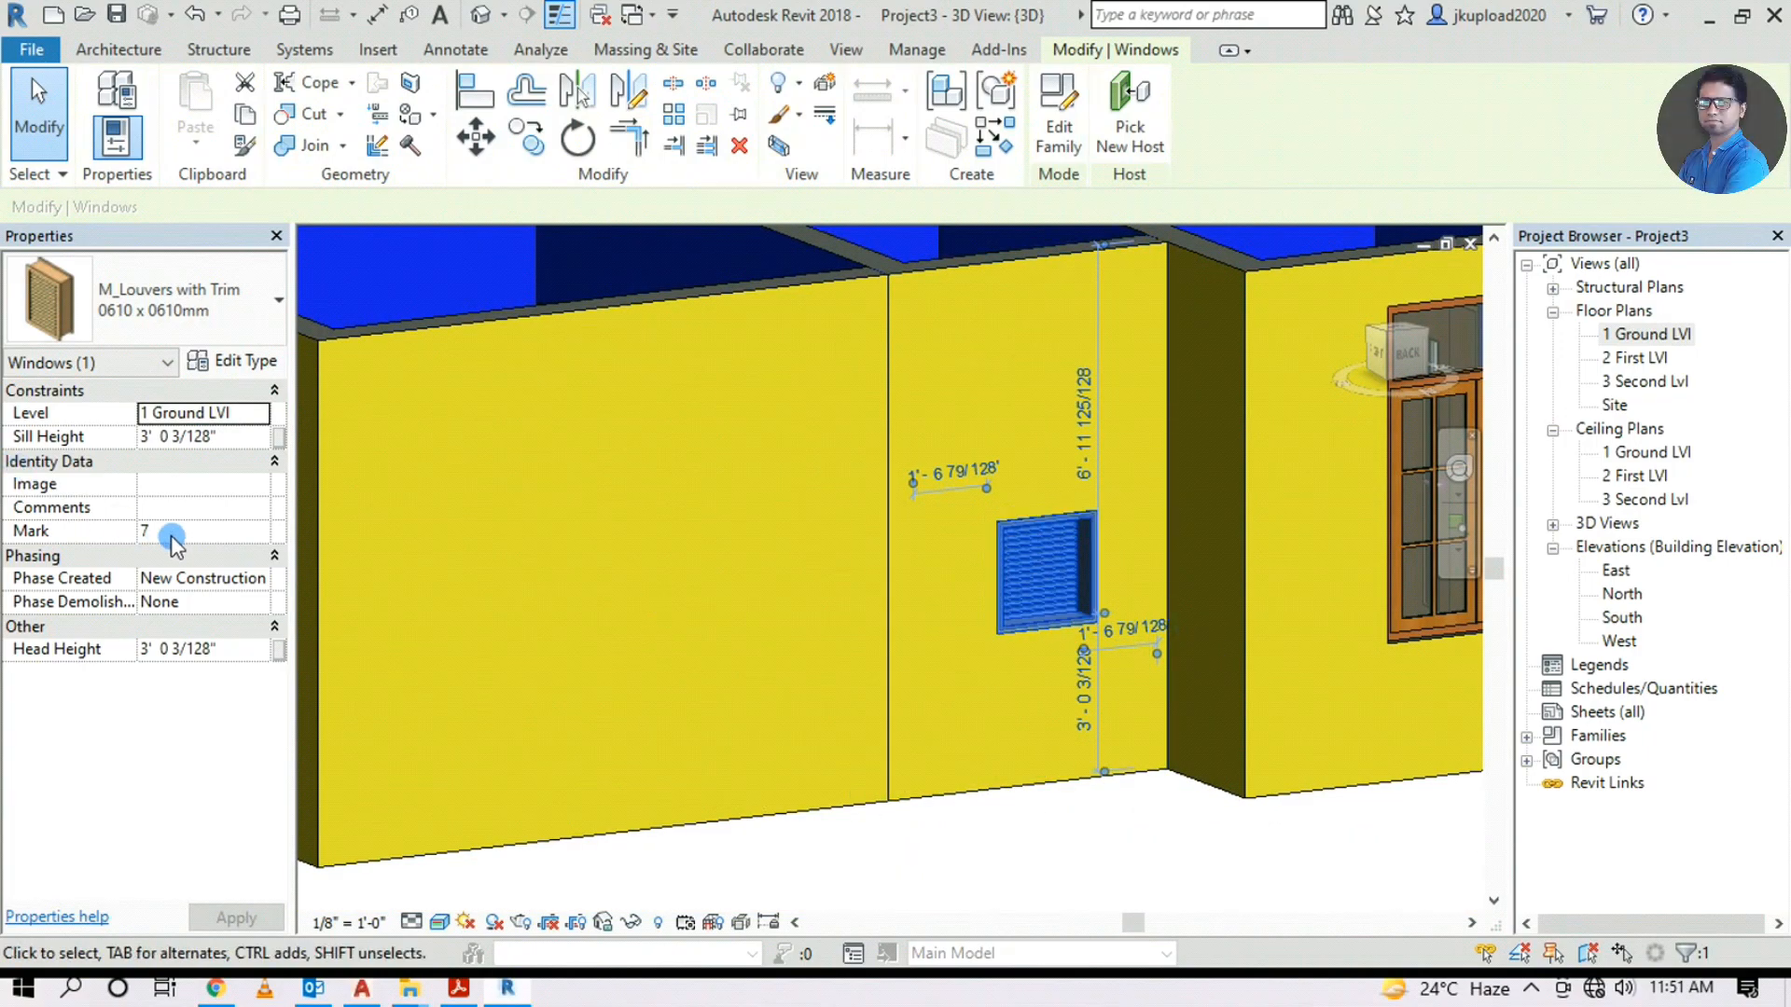
drag(226, 438, 112, 430)
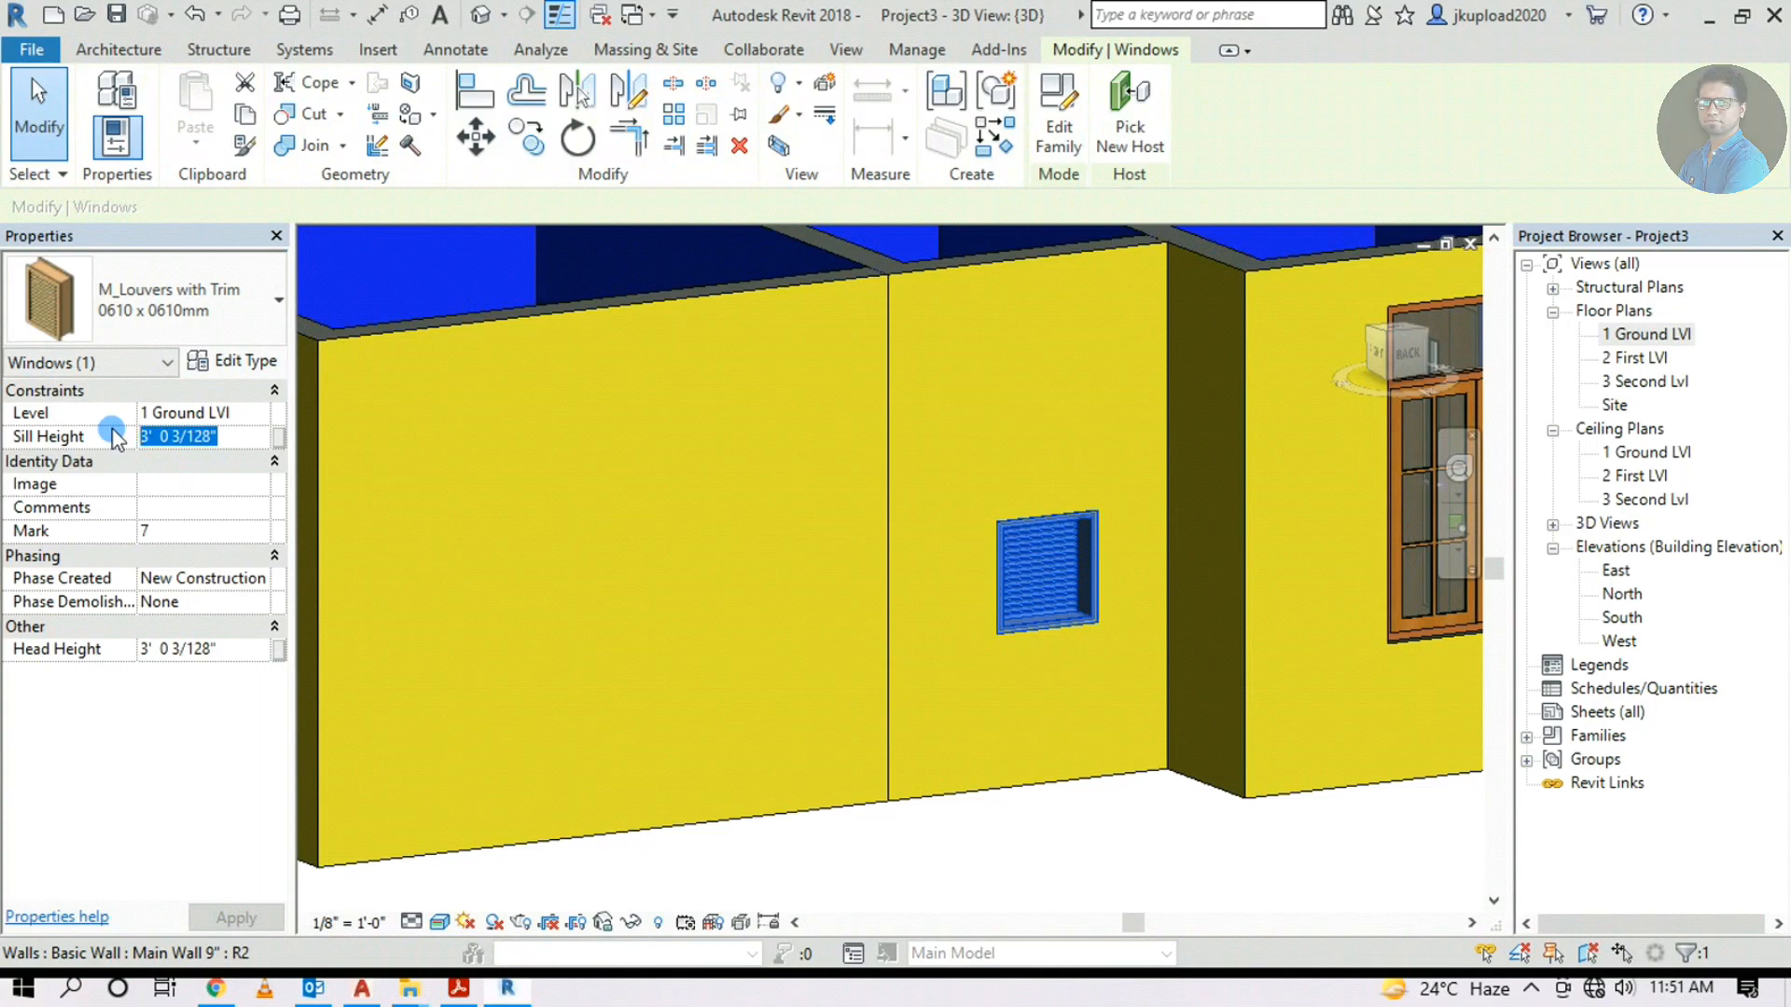
click(1015, 848)
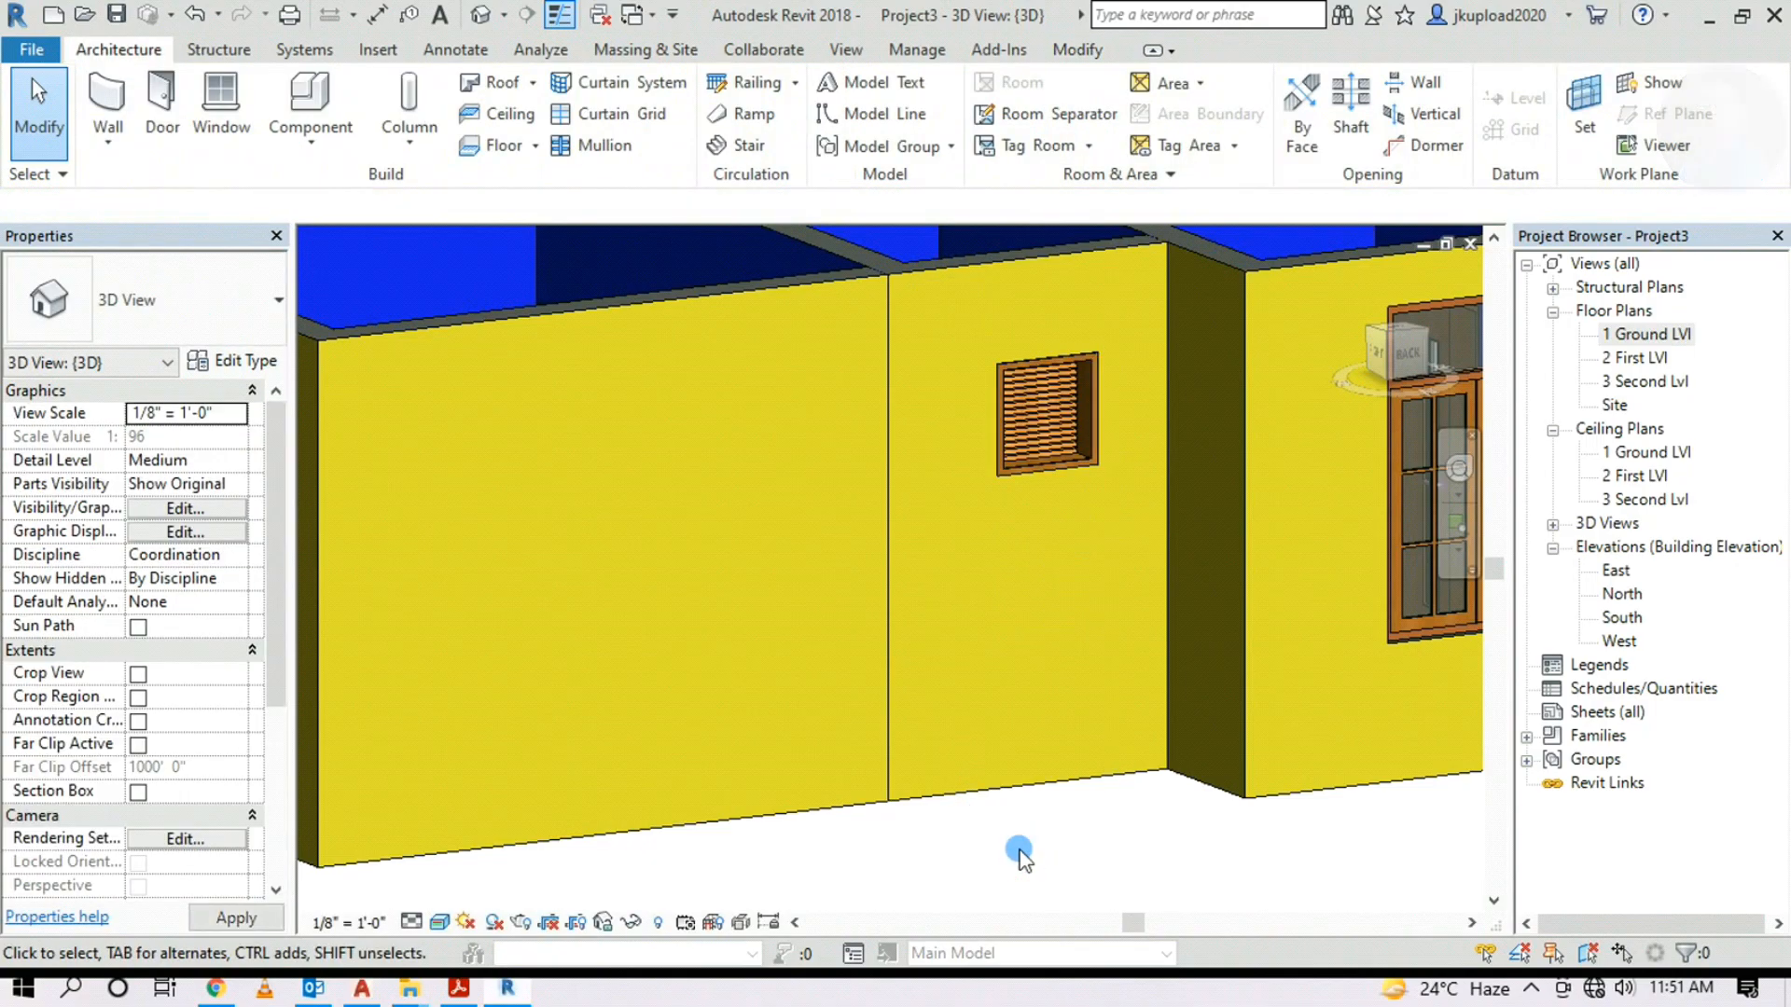
scroll(1015, 741, down, 4)
shift+middle_drag(664, 636, 1073, 784)
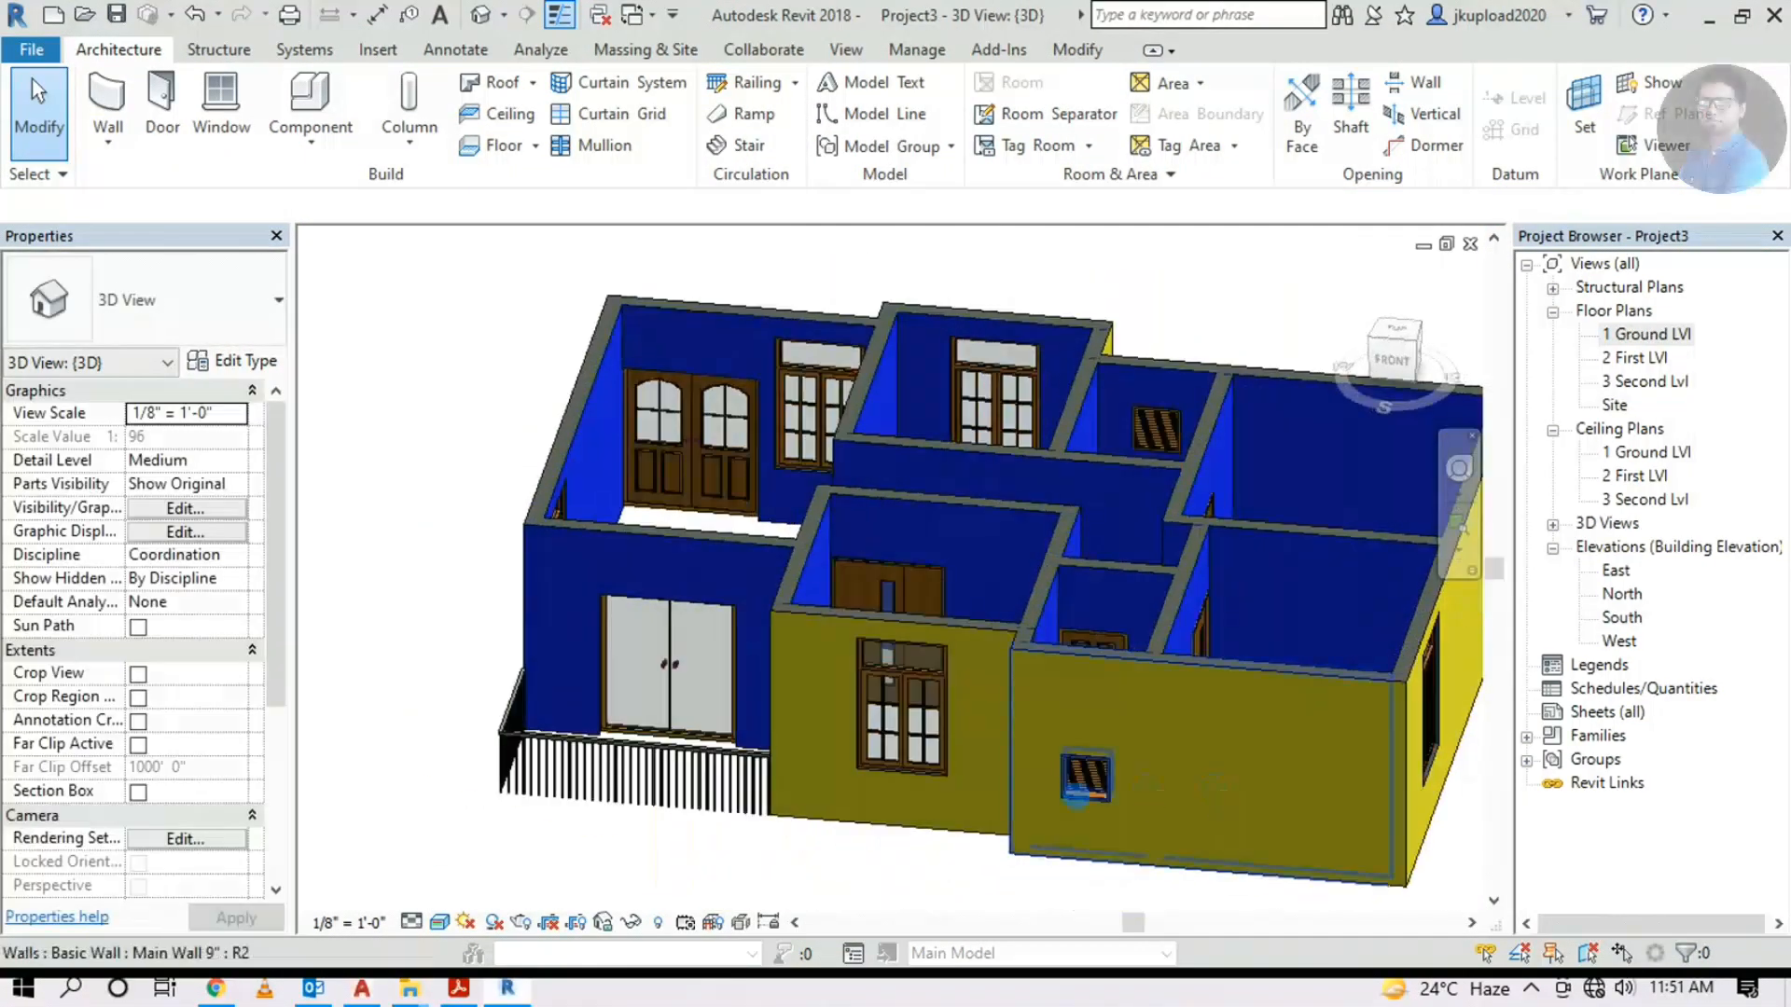
scroll(1086, 791, up, 3)
click(1086, 791)
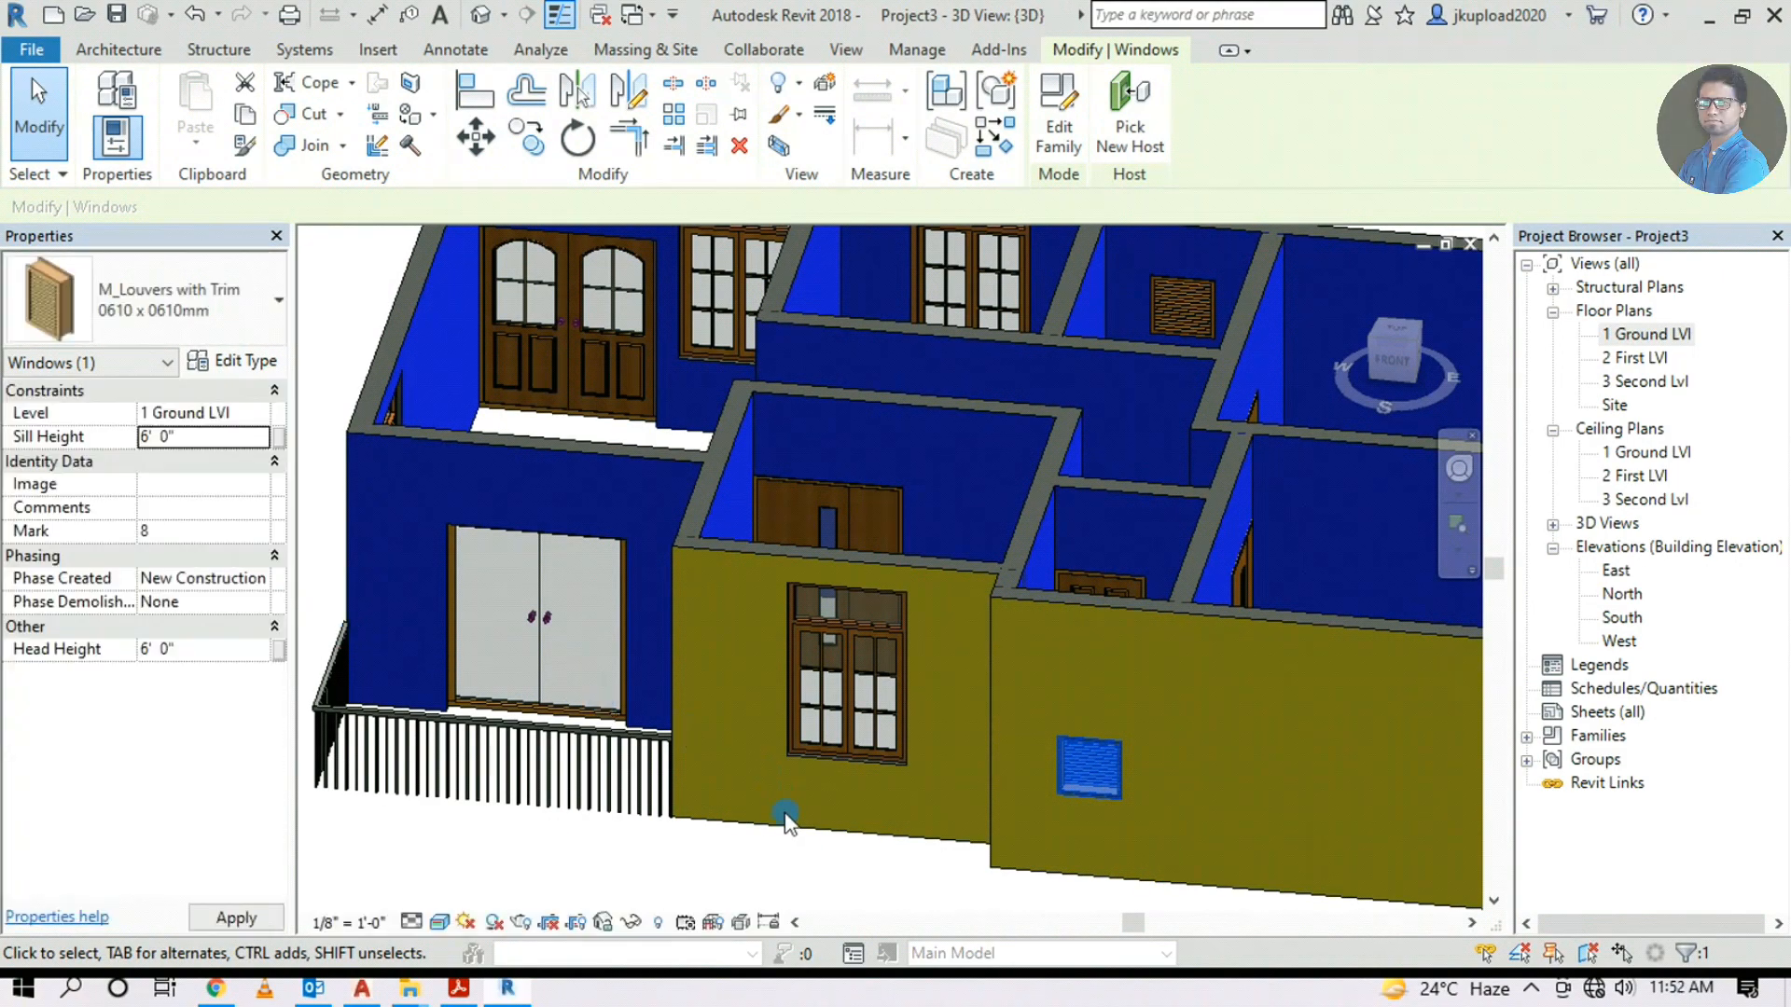
middle_drag(832, 761, 669, 688)
click(746, 808)
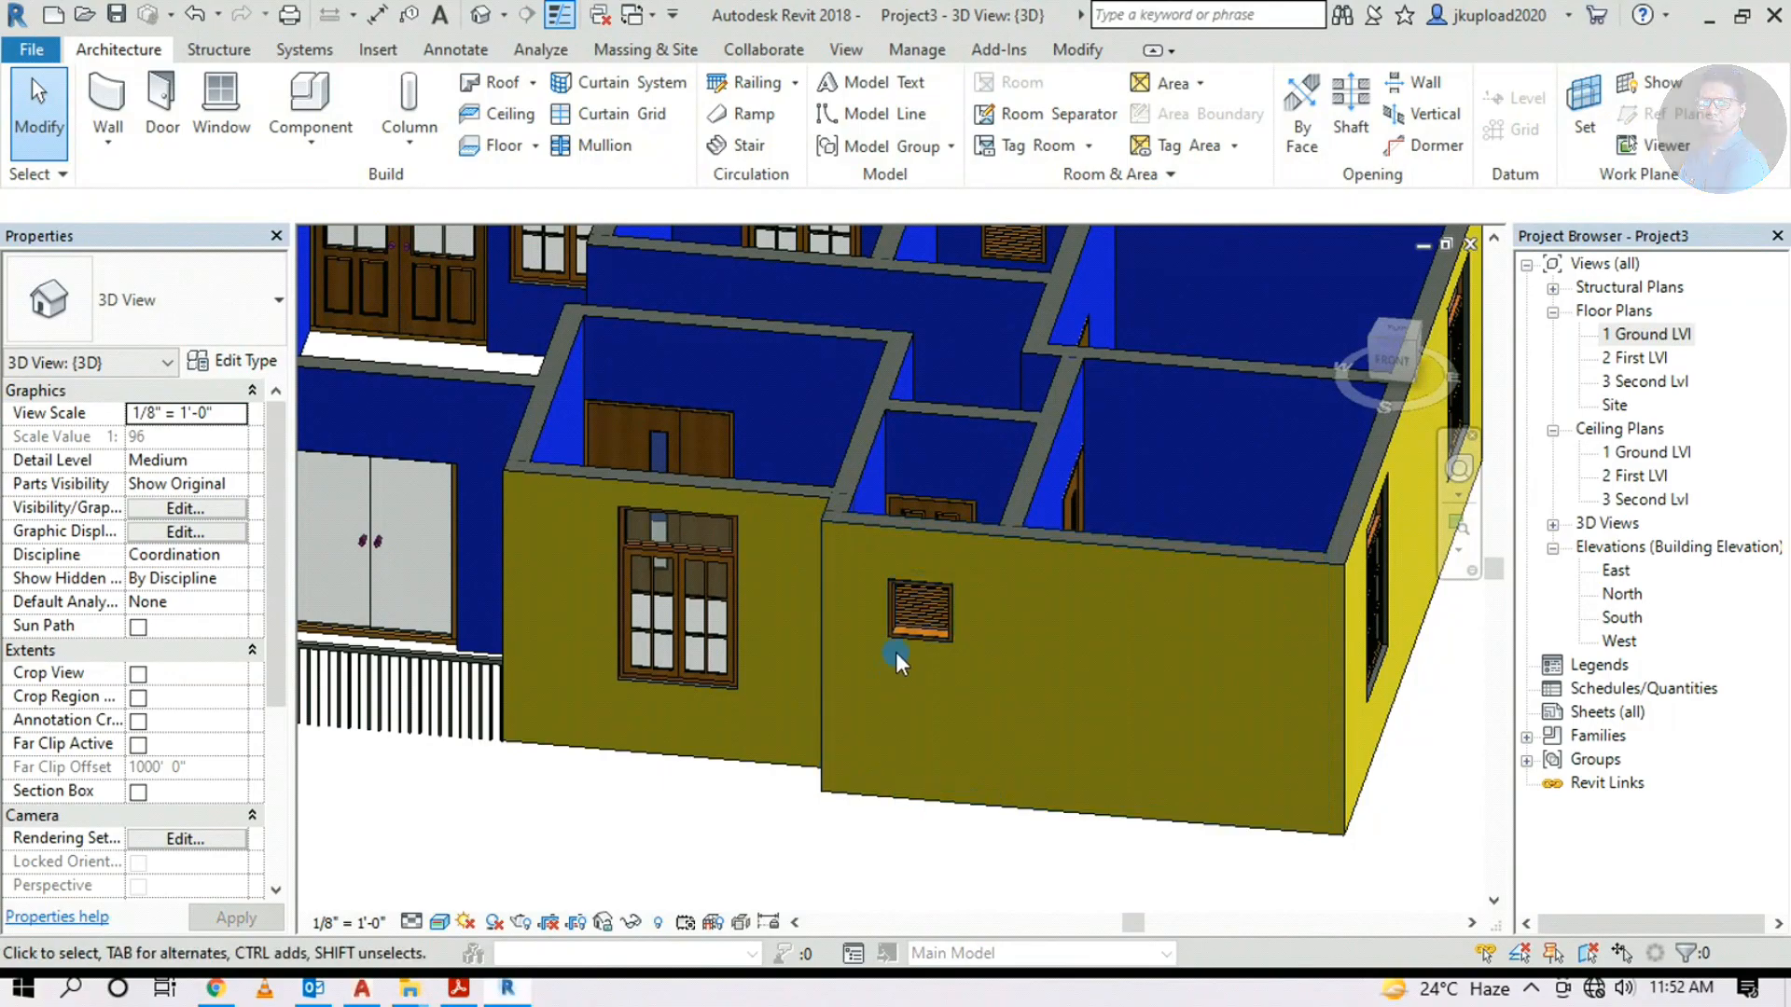
scroll(925, 603, up, 6)
Orbit around the louver, then return to the isometric overall view with the ViewCube
click(856, 602)
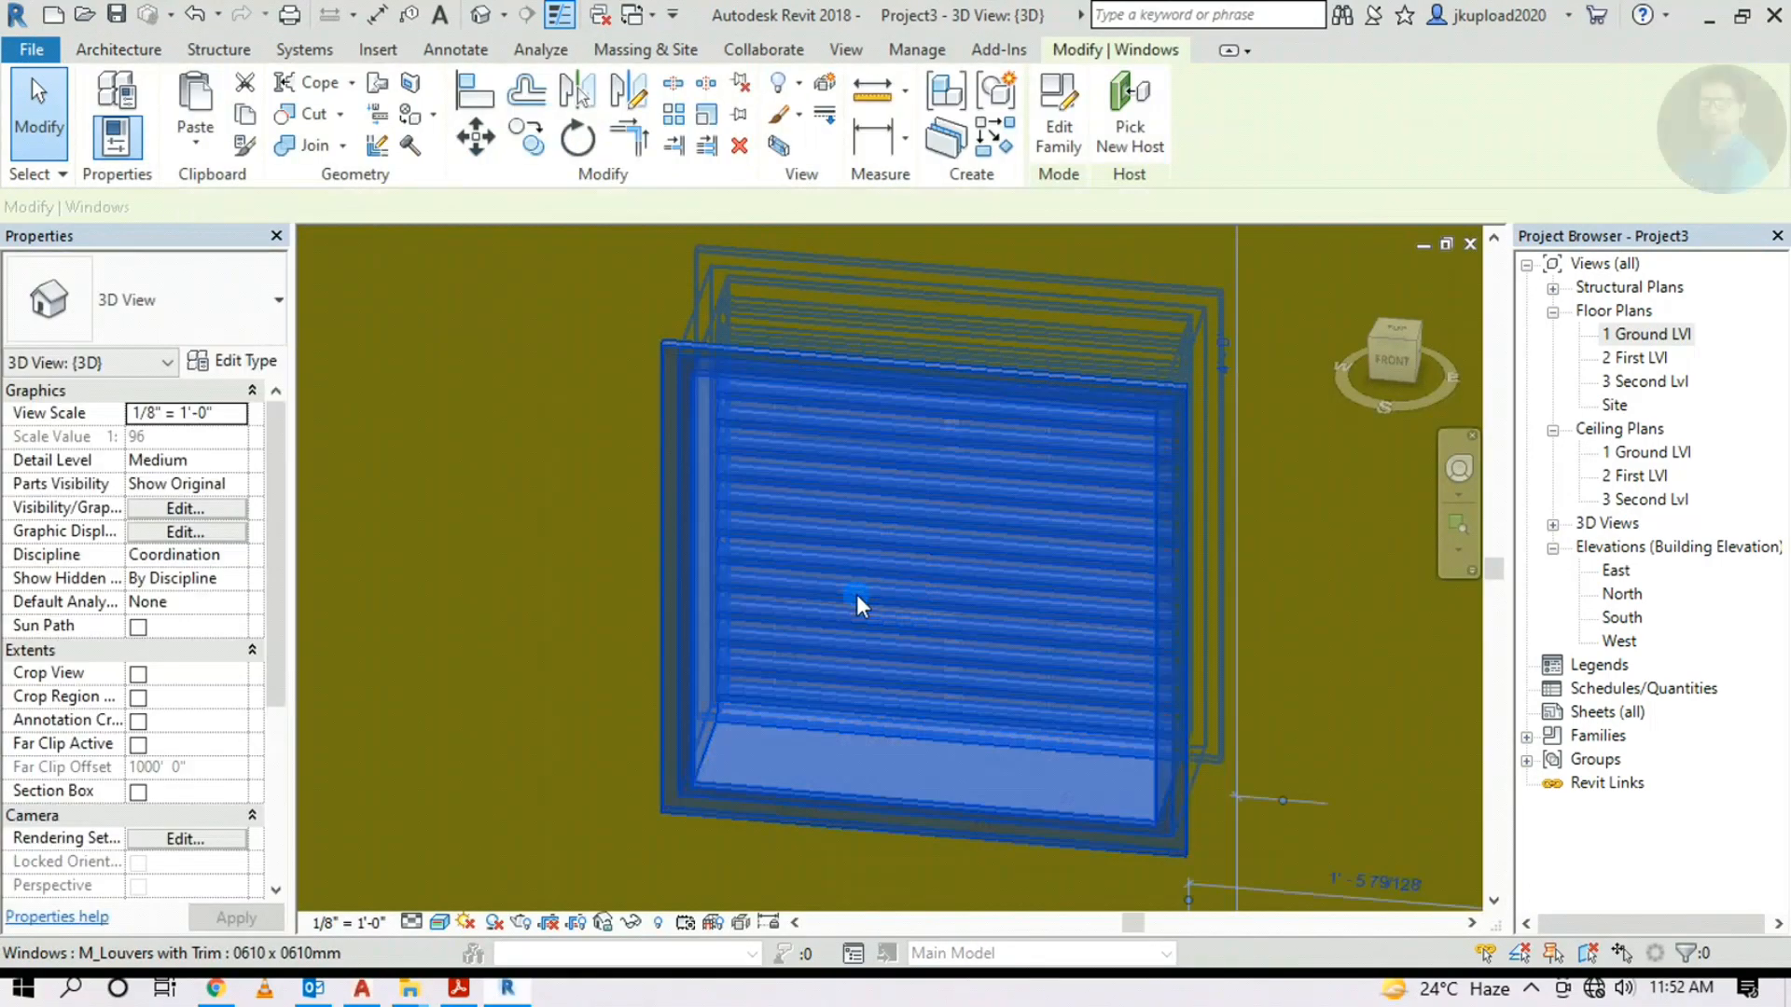
shift+middle_drag(952, 668, 853, 678)
scroll(944, 712, down, 6)
shift+middle_drag(999, 692, 495, 901)
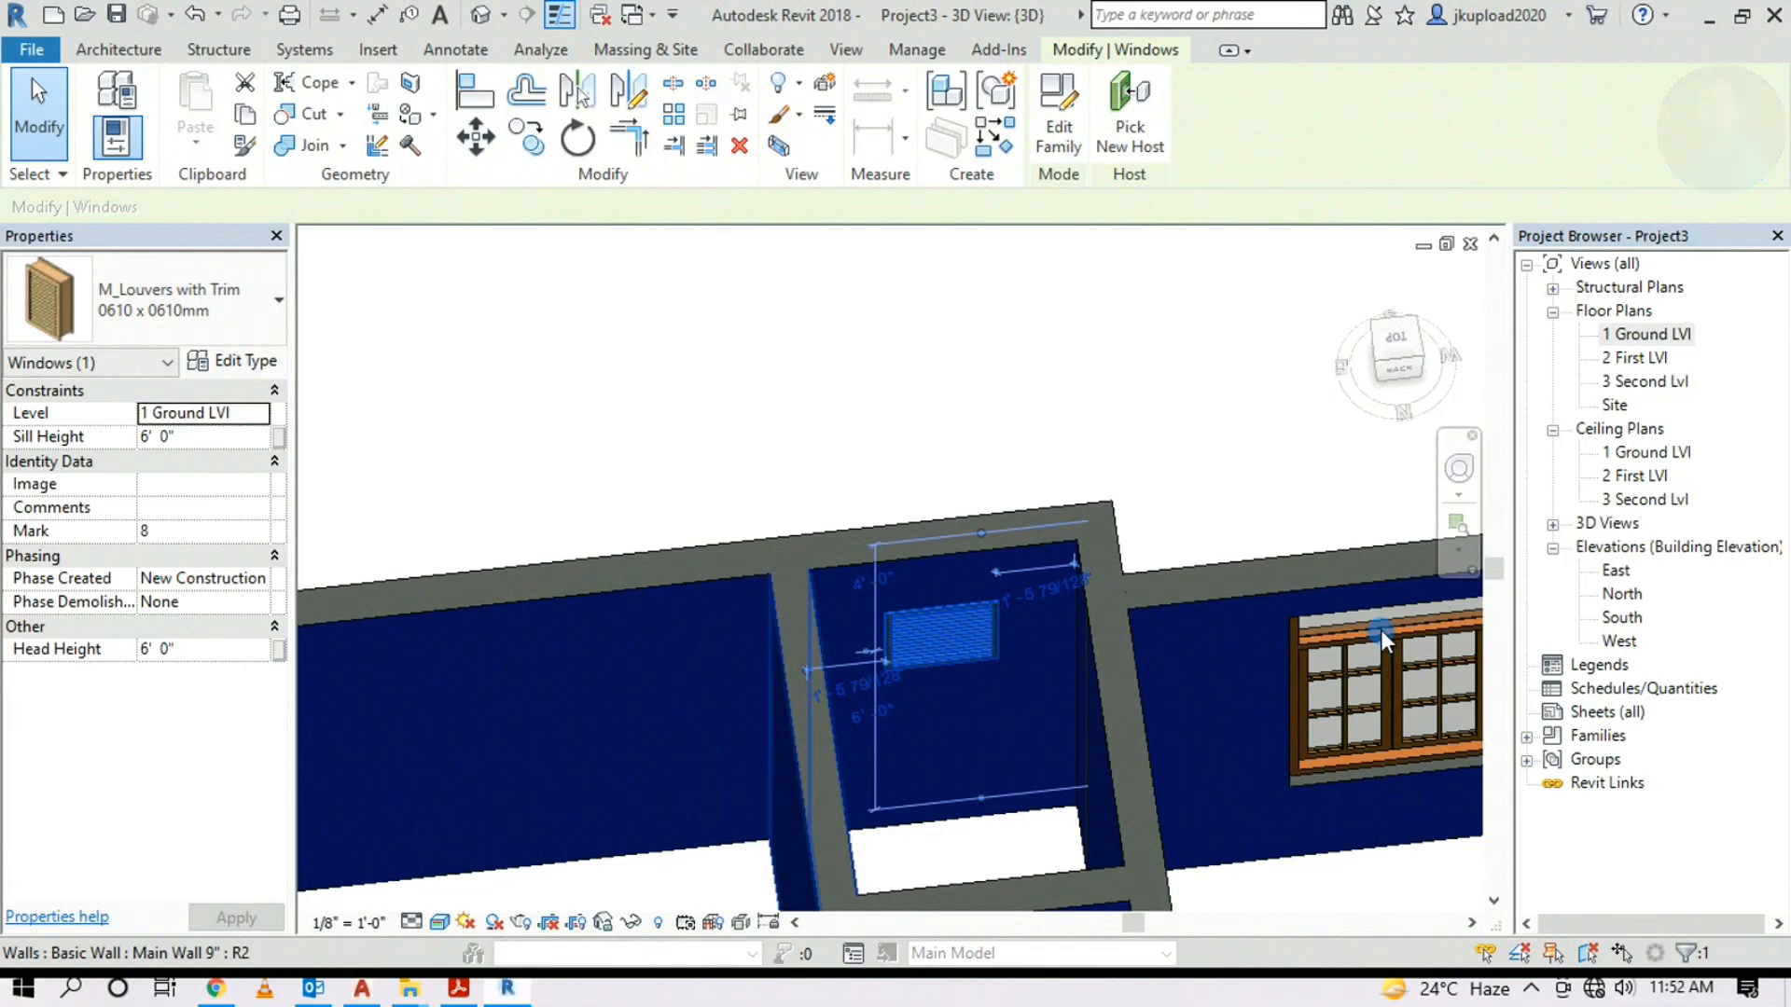
click(1414, 345)
click(1229, 722)
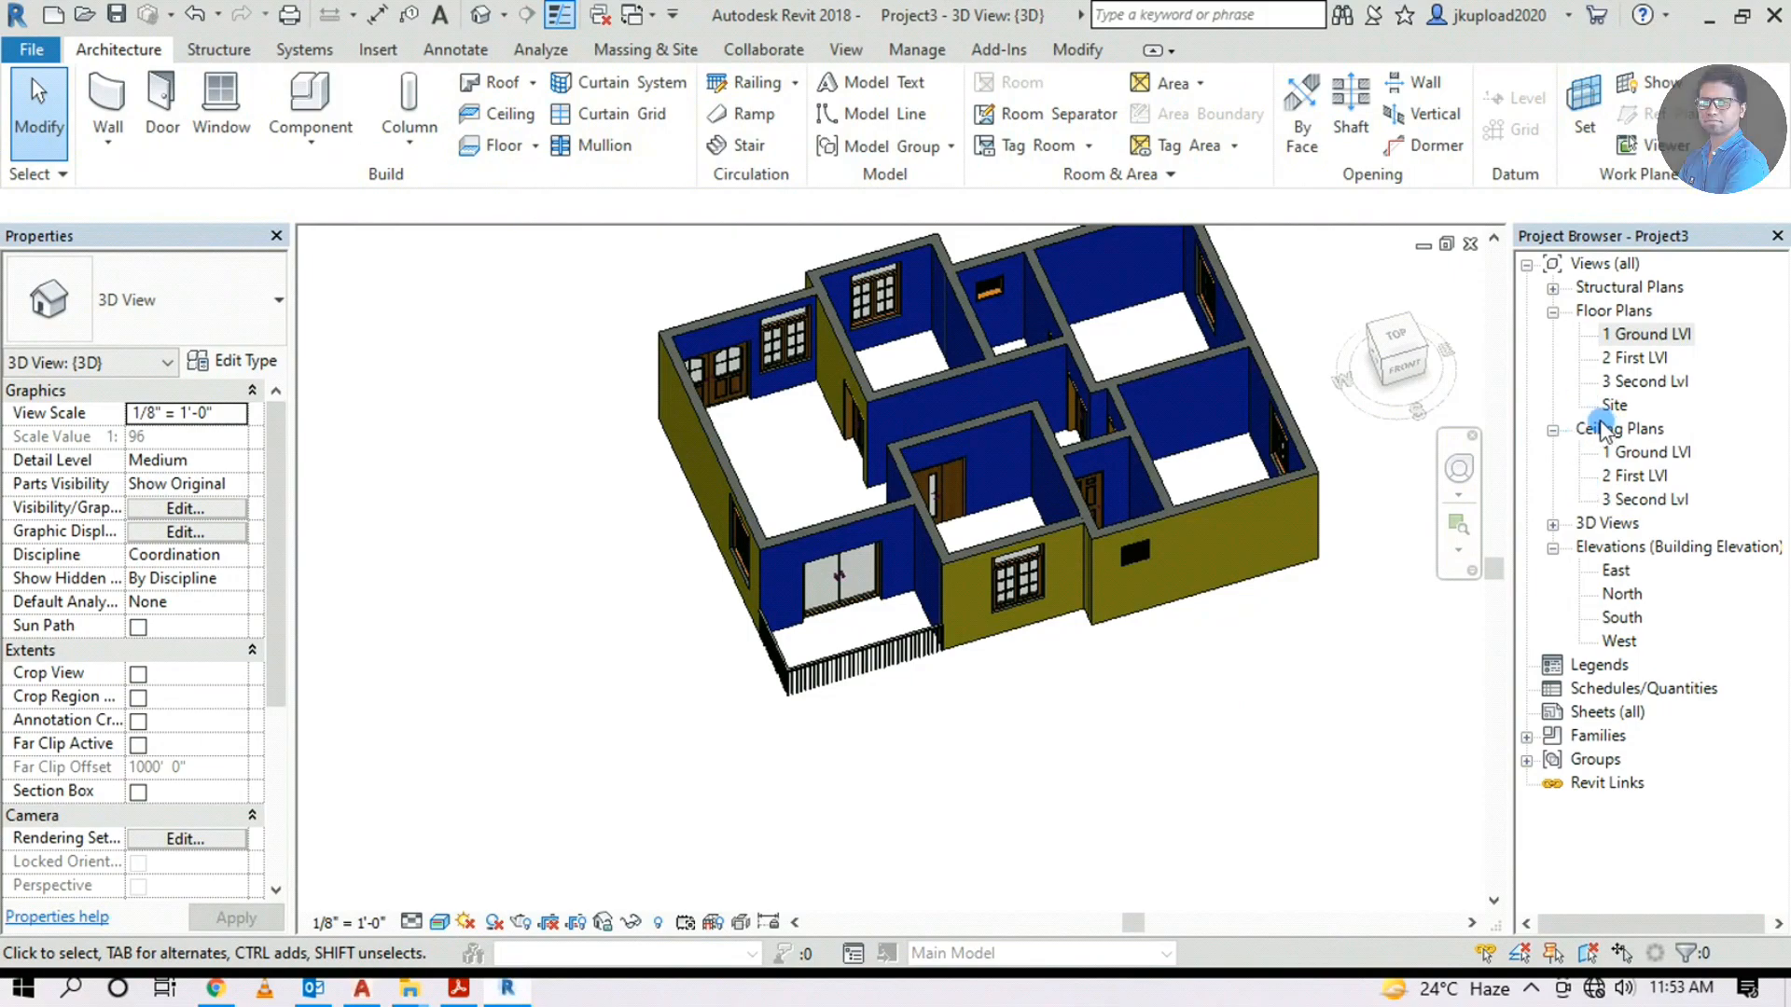
In 1 Ground Lvl, start a floor by picking walls, then undo those boundary lines
double_click(1617, 336)
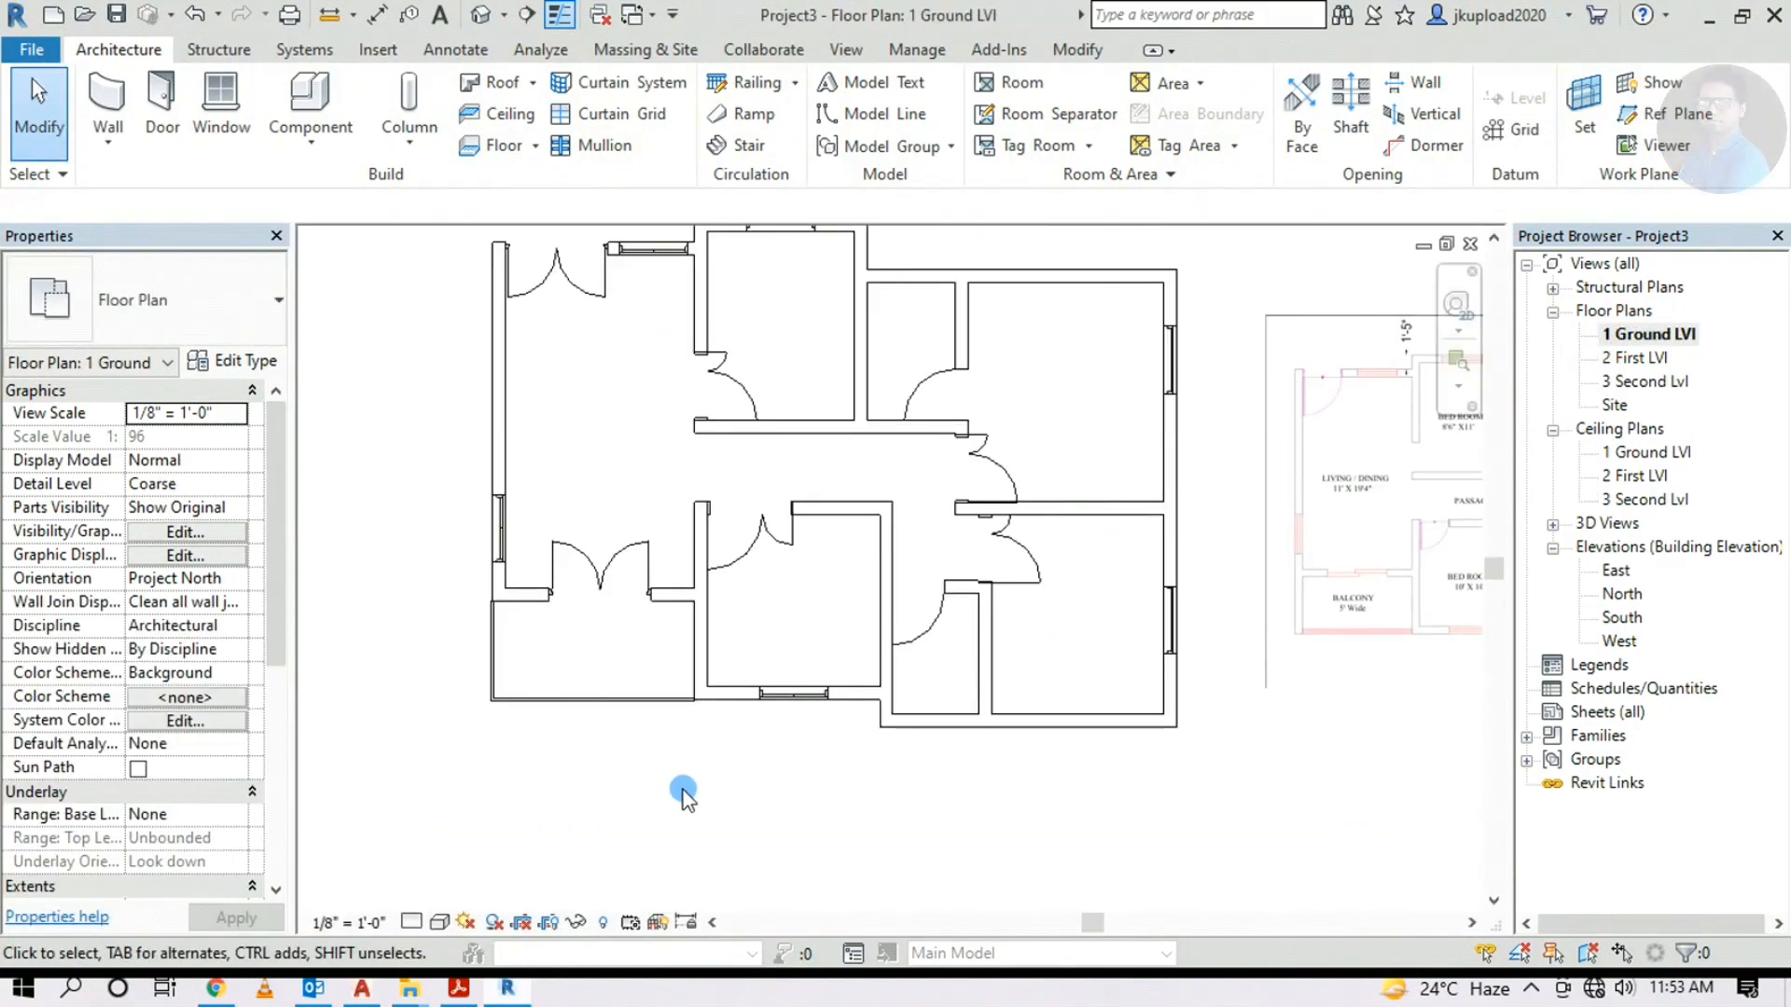
middle_drag(875, 569, 746, 699)
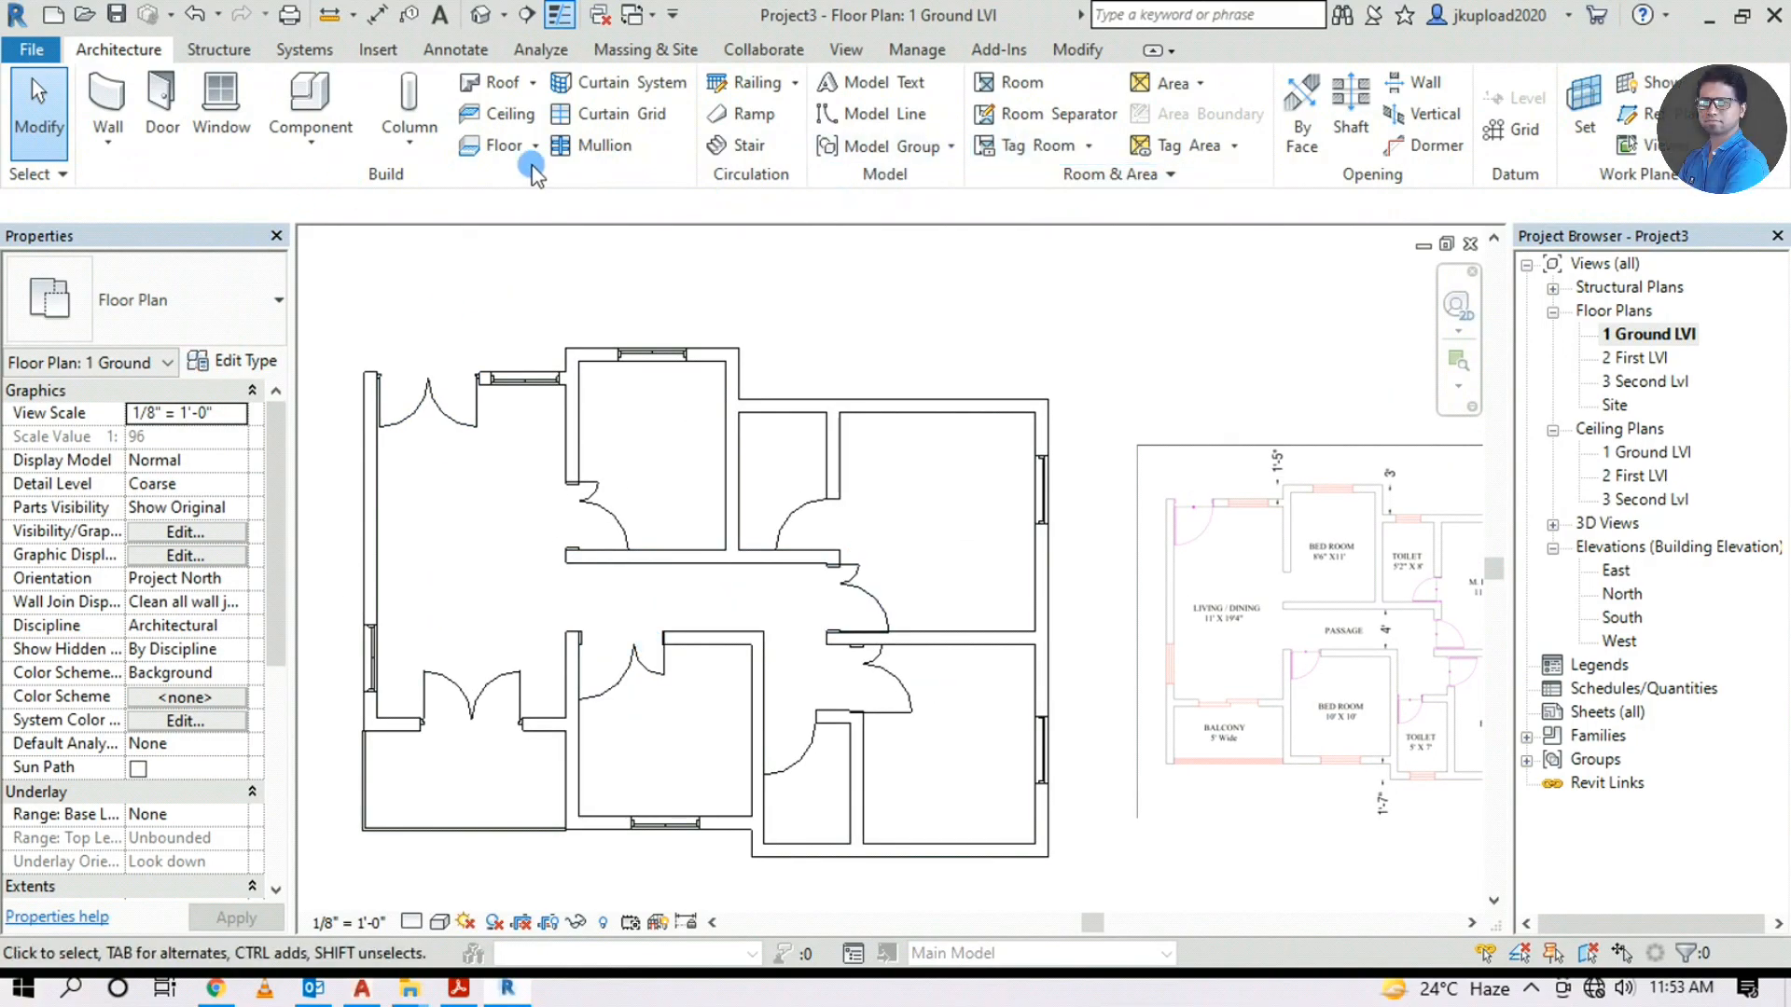
click(497, 147)
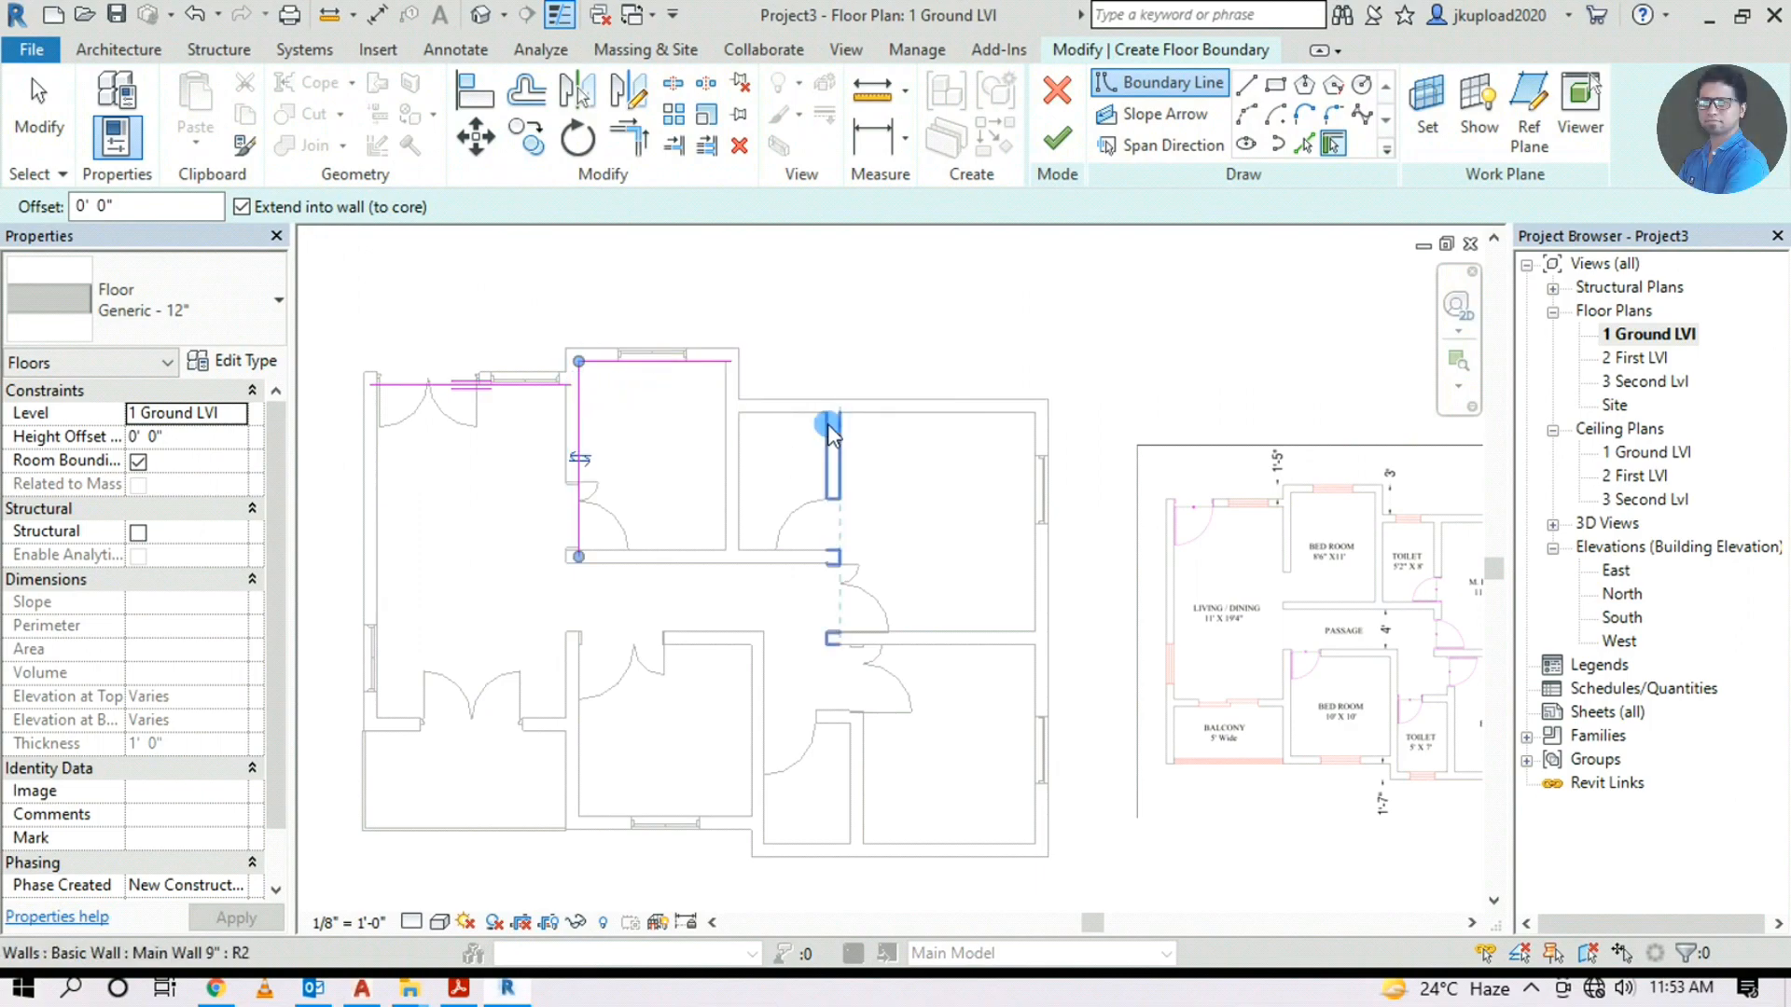
click(782, 412)
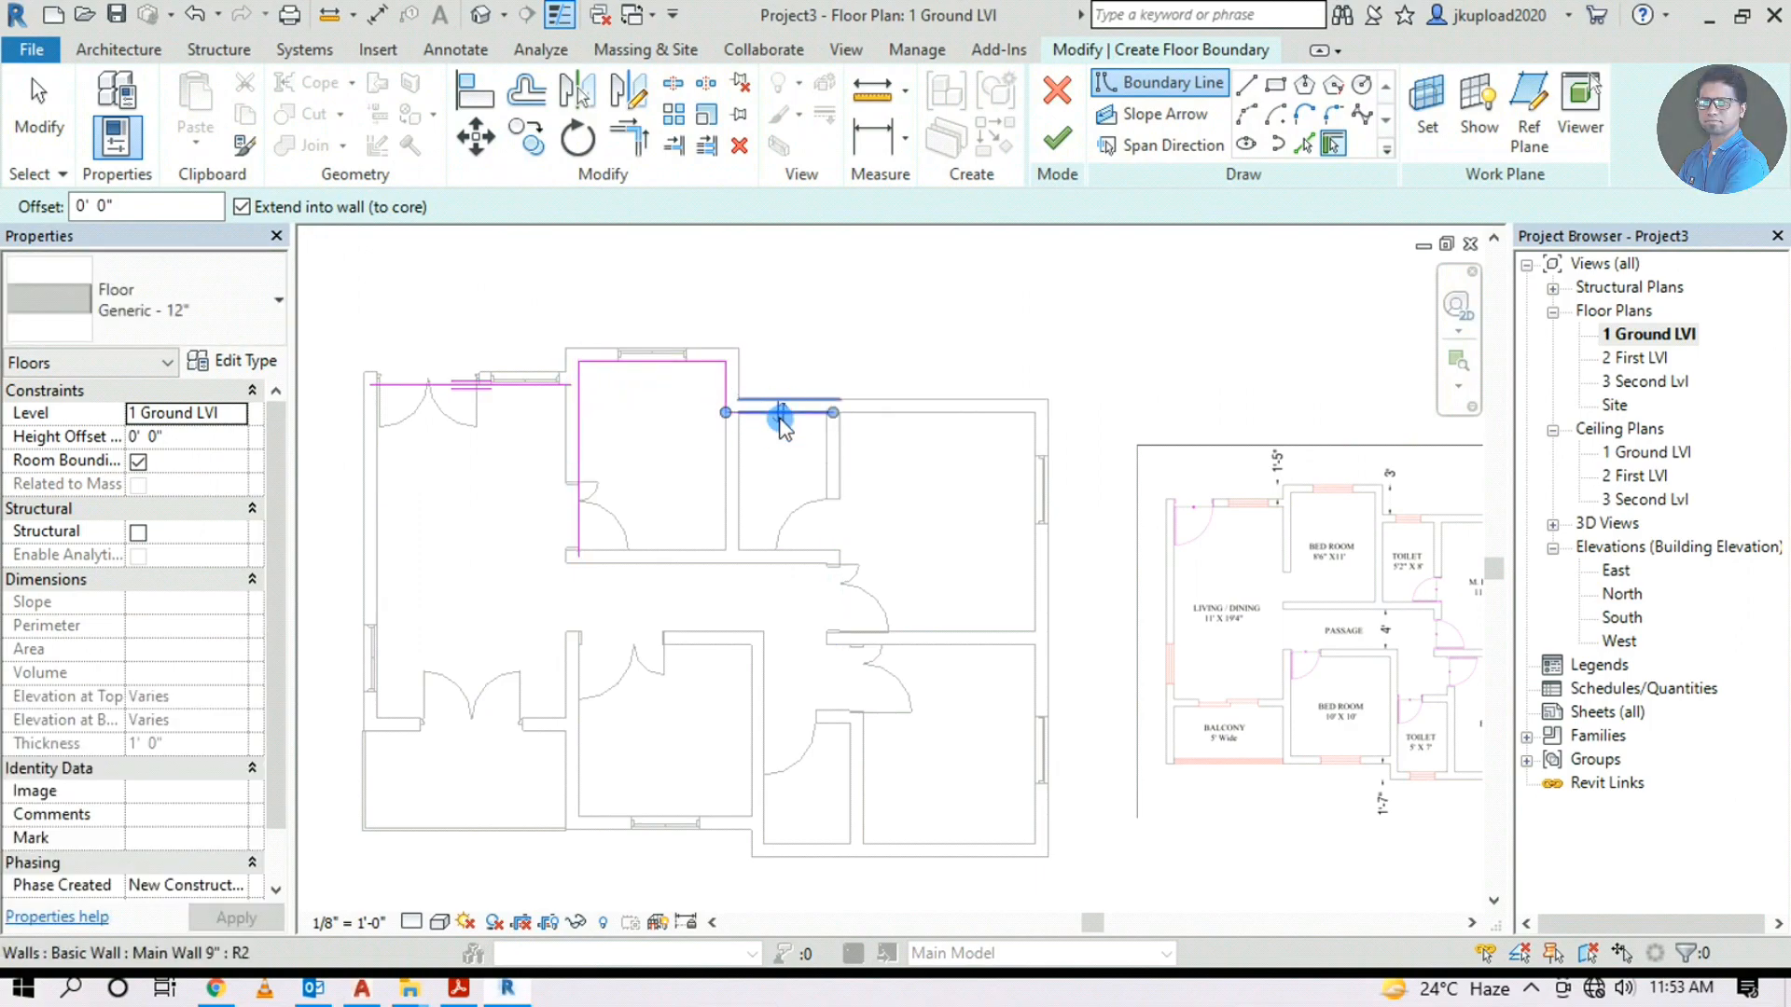
click(1048, 472)
scroll(830, 653, up, 4)
click(756, 623)
scroll(760, 607, down, 2)
click(702, 616)
middle_drag(319, 655, 775, 656)
scroll(942, 618, up, 6)
scroll(868, 645, down, 6)
key(ctrl+z)
key(ctrl+z)
key(ctrl+z)
key(ctrl+z)
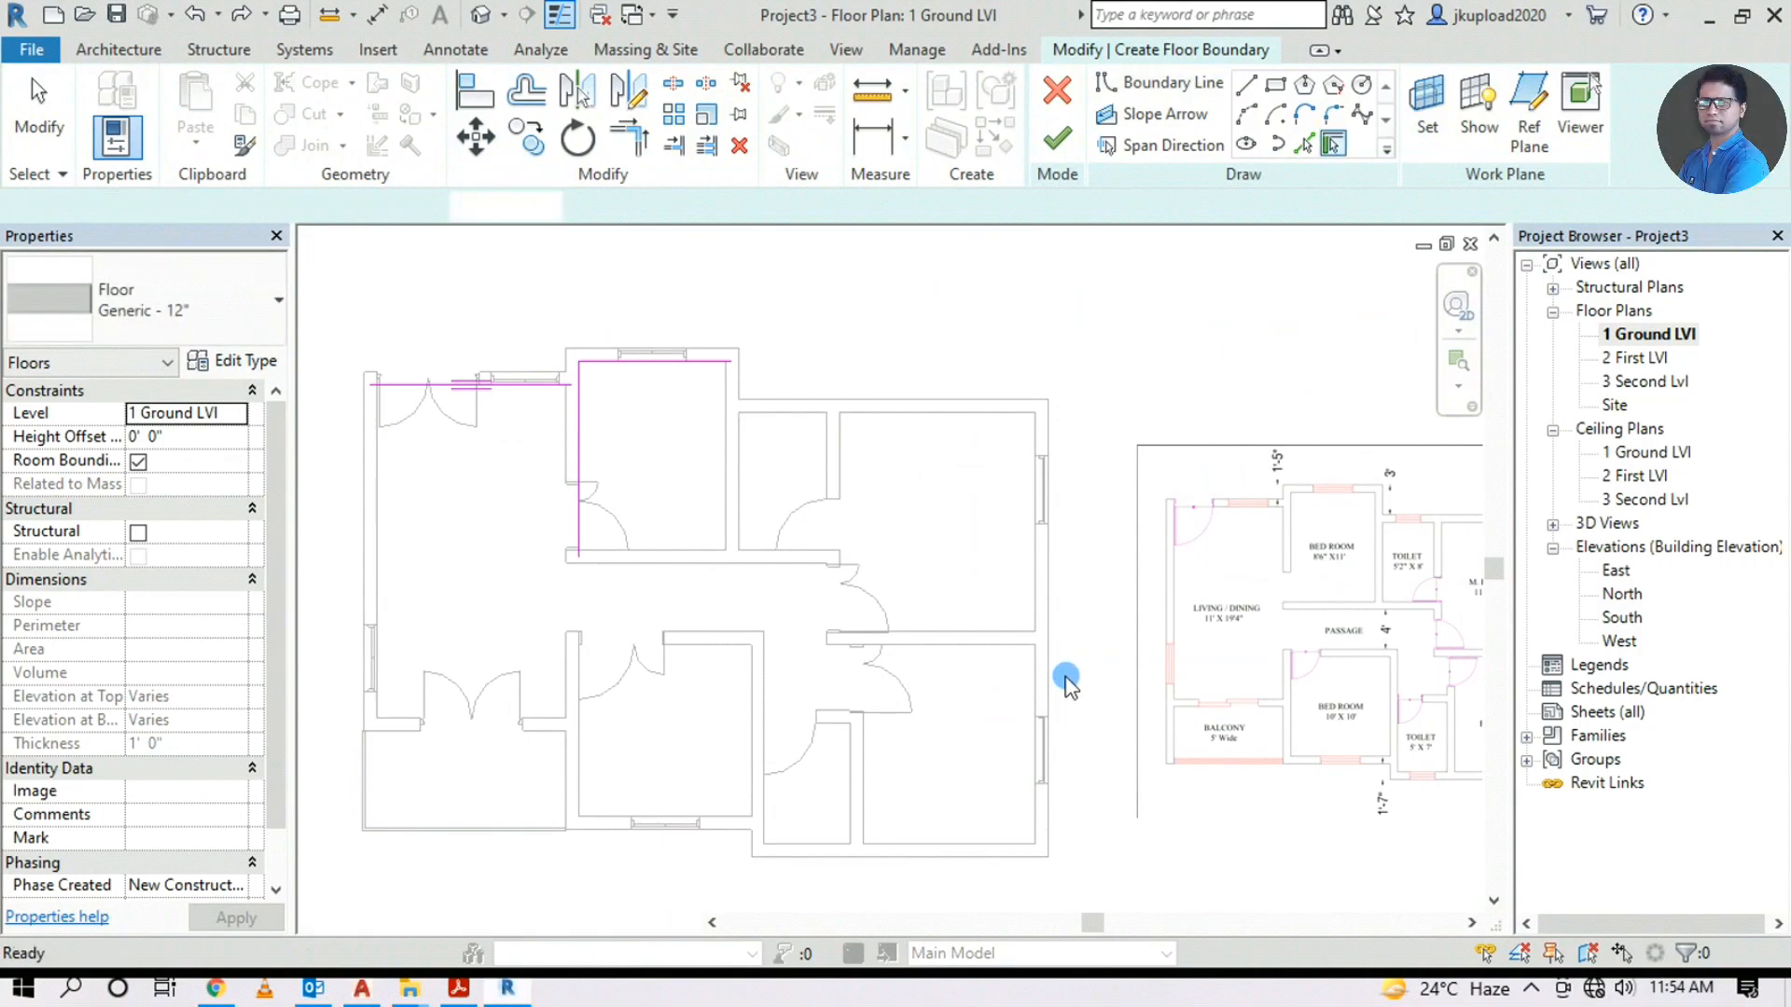
key(ctrl+z)
key(ctrl+z)
key(ctrl+z)
click(744, 466)
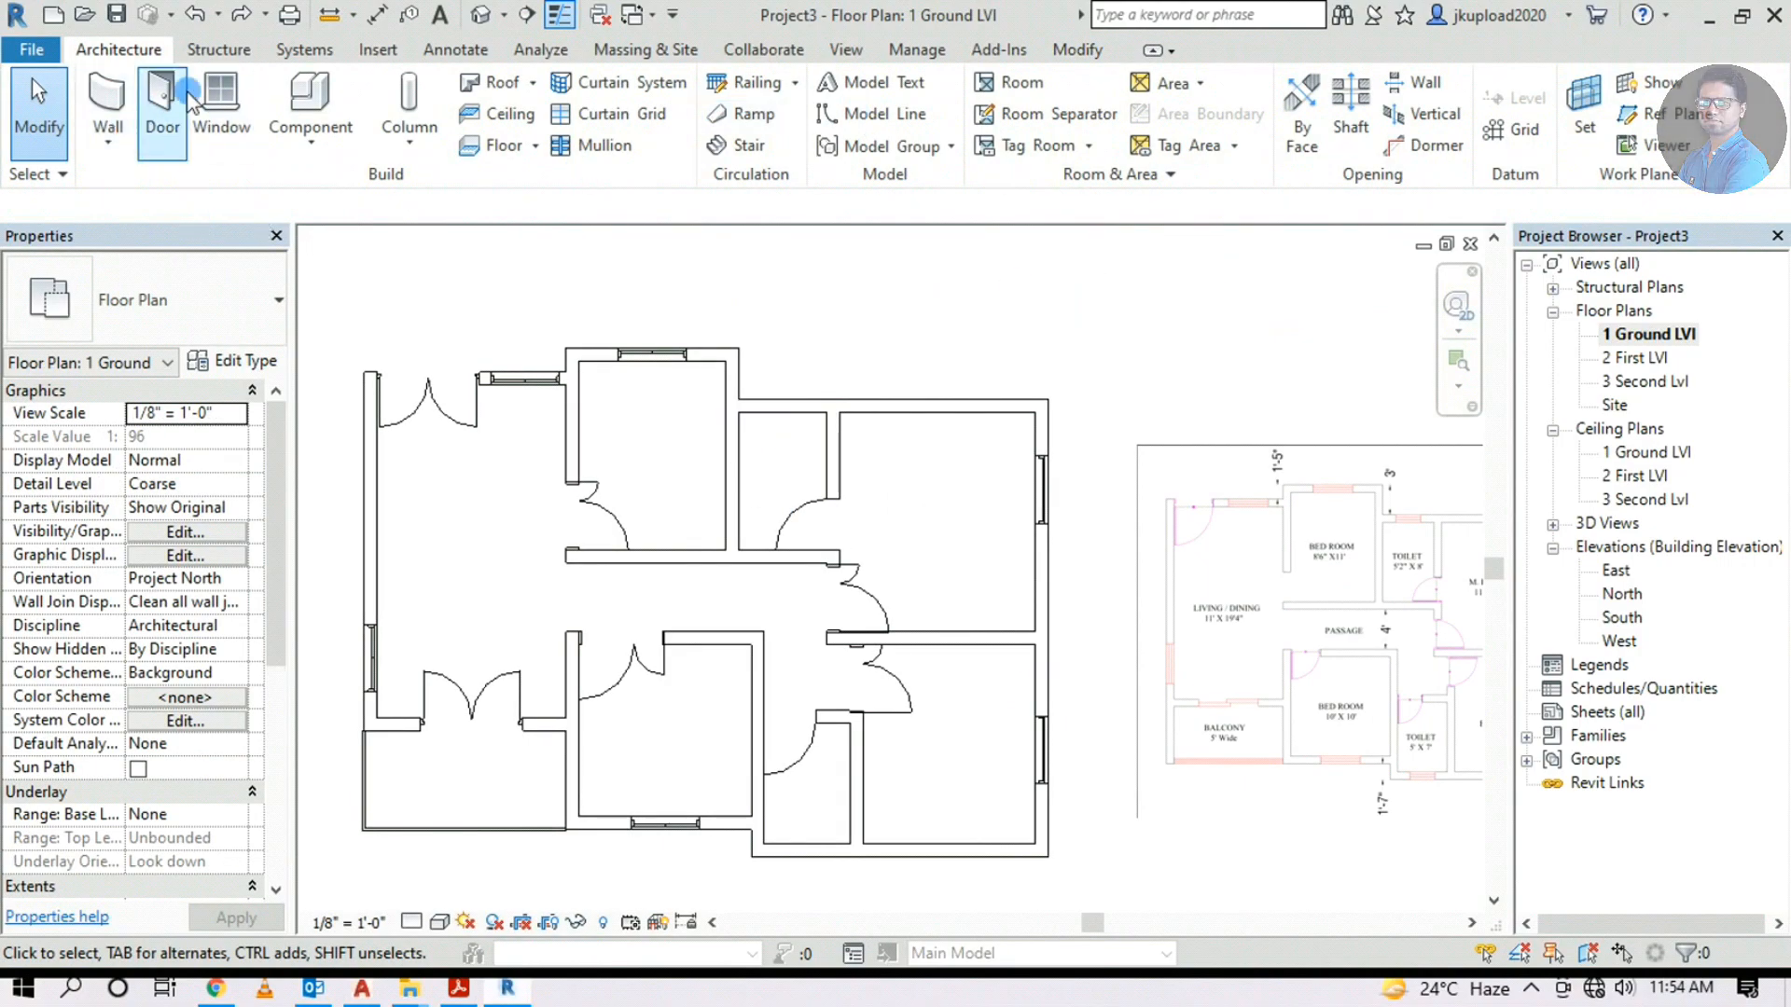
Draw a rectangular Generic - 12" floor boundary enclosing the whole plan and finish it
click(495, 152)
scroll(943, 488, down, 2)
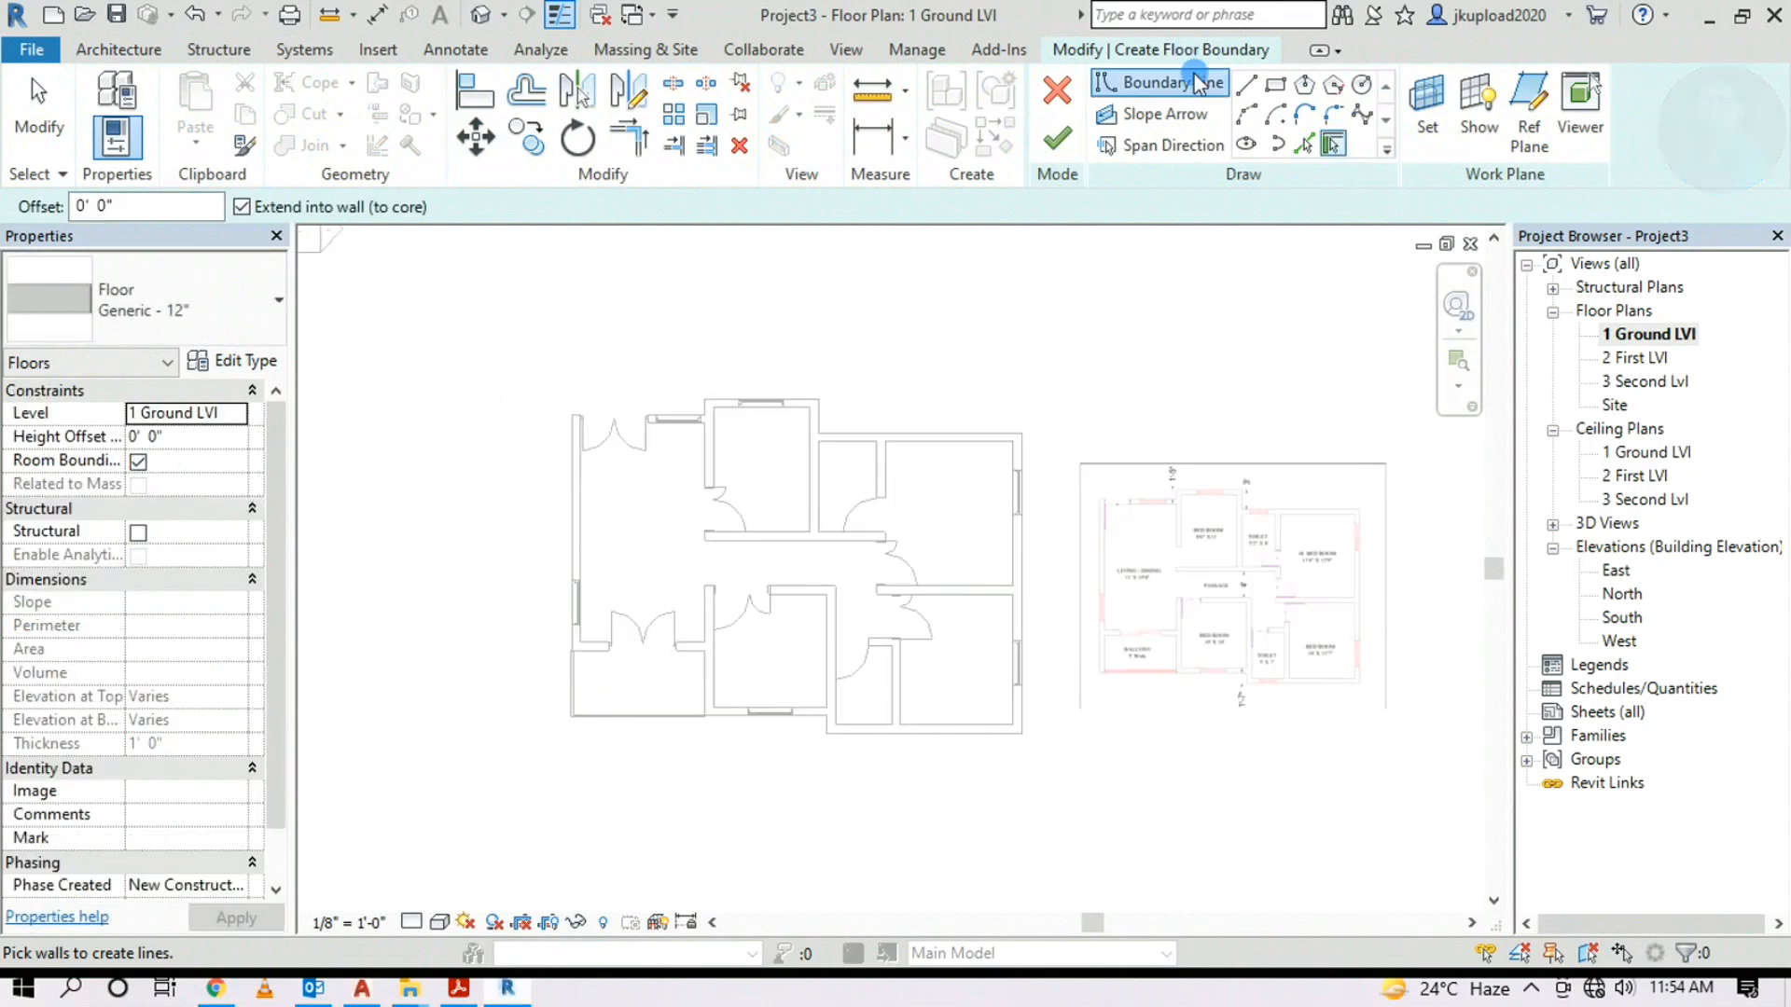
click(1276, 91)
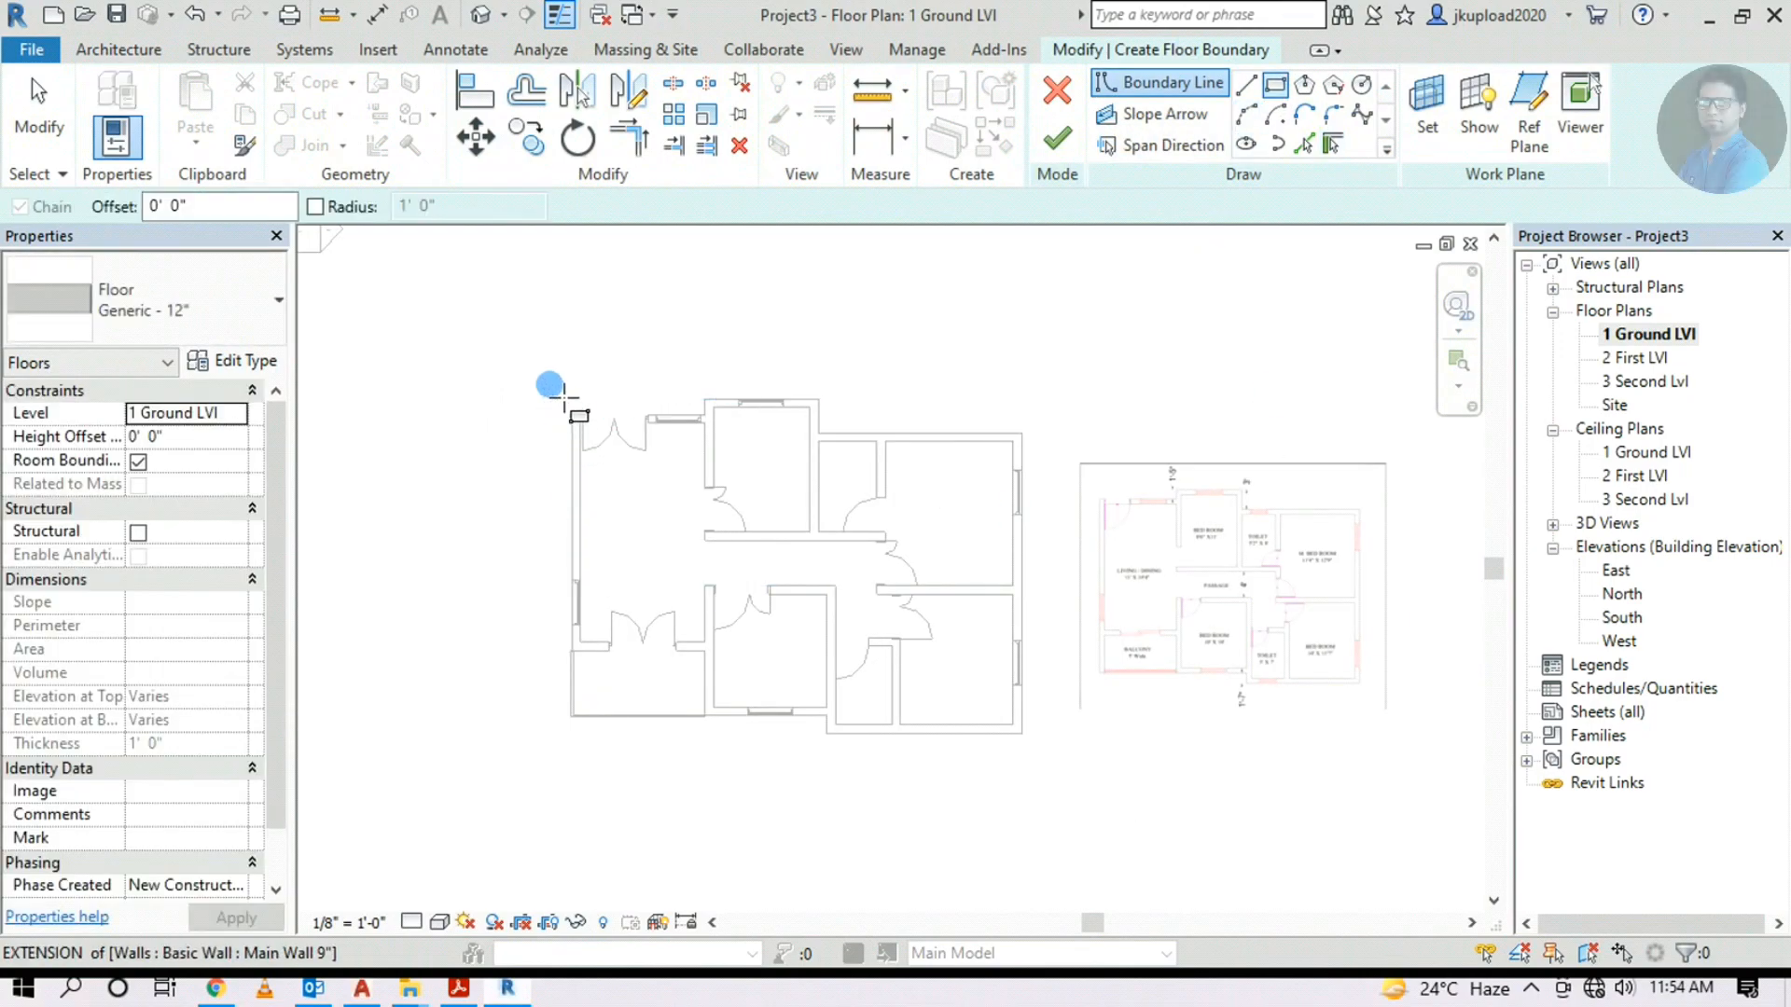
click(534, 359)
click(1053, 800)
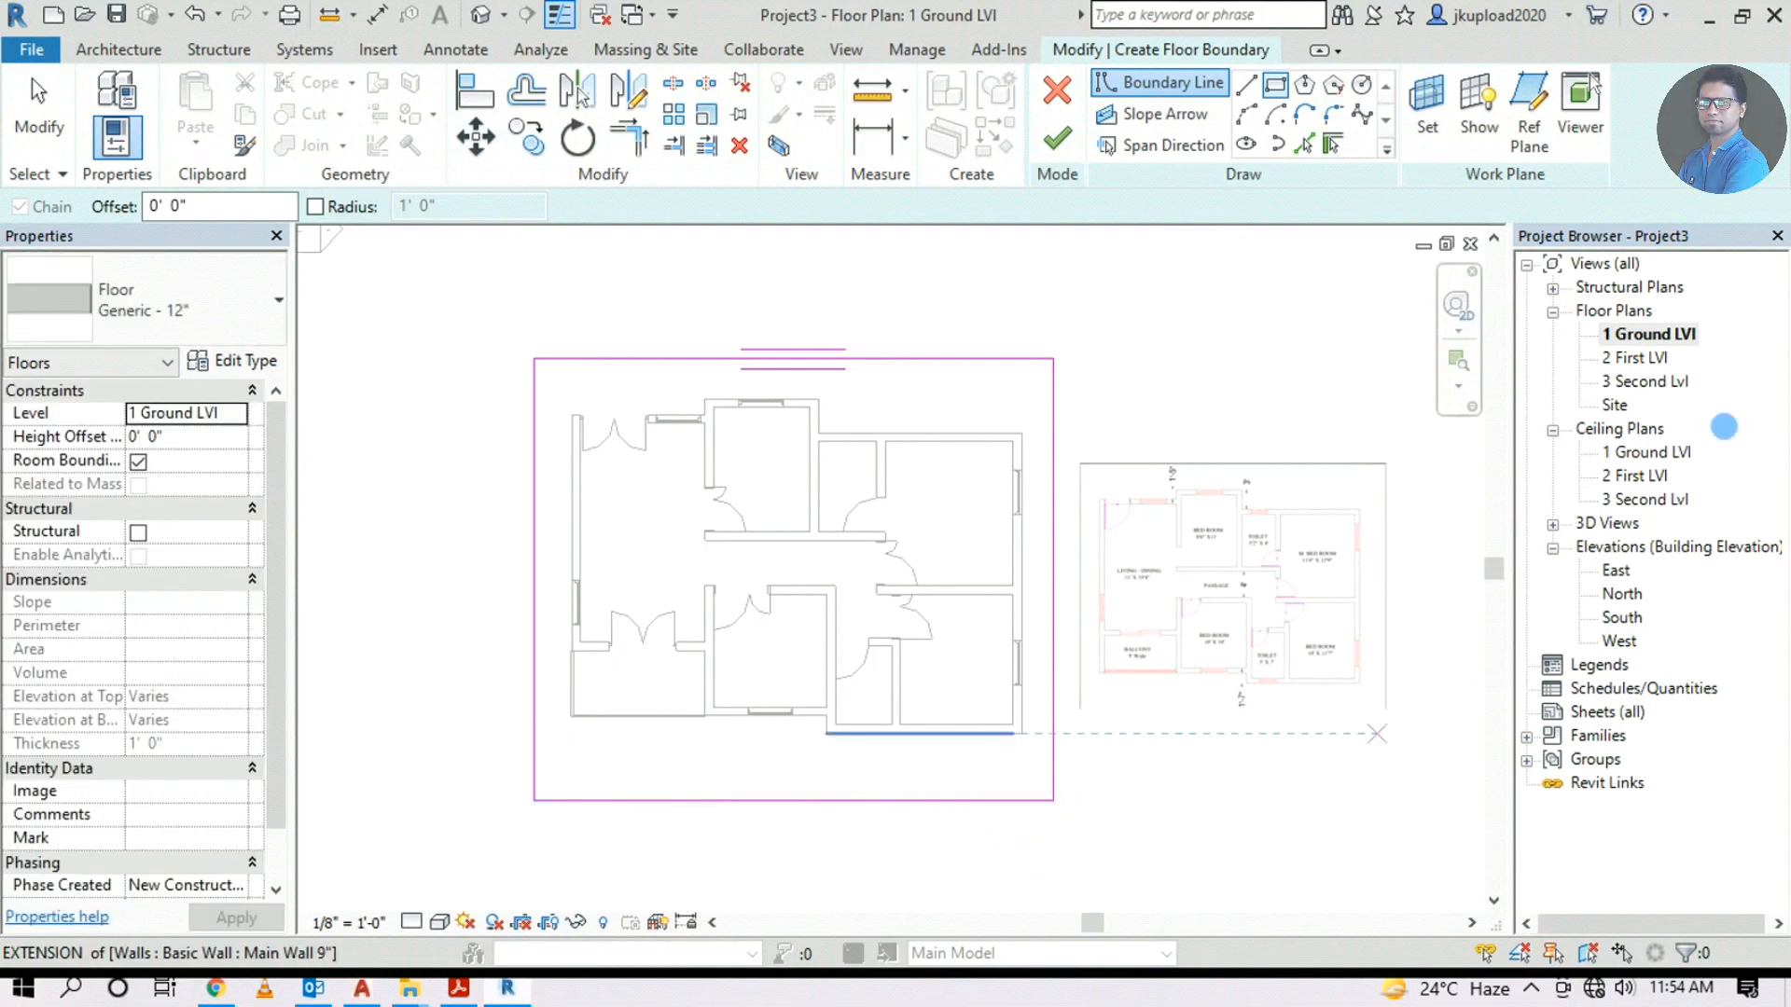
click(1060, 152)
Switch to the default 3D view and orbit the model to see the new floor slab
click(1166, 802)
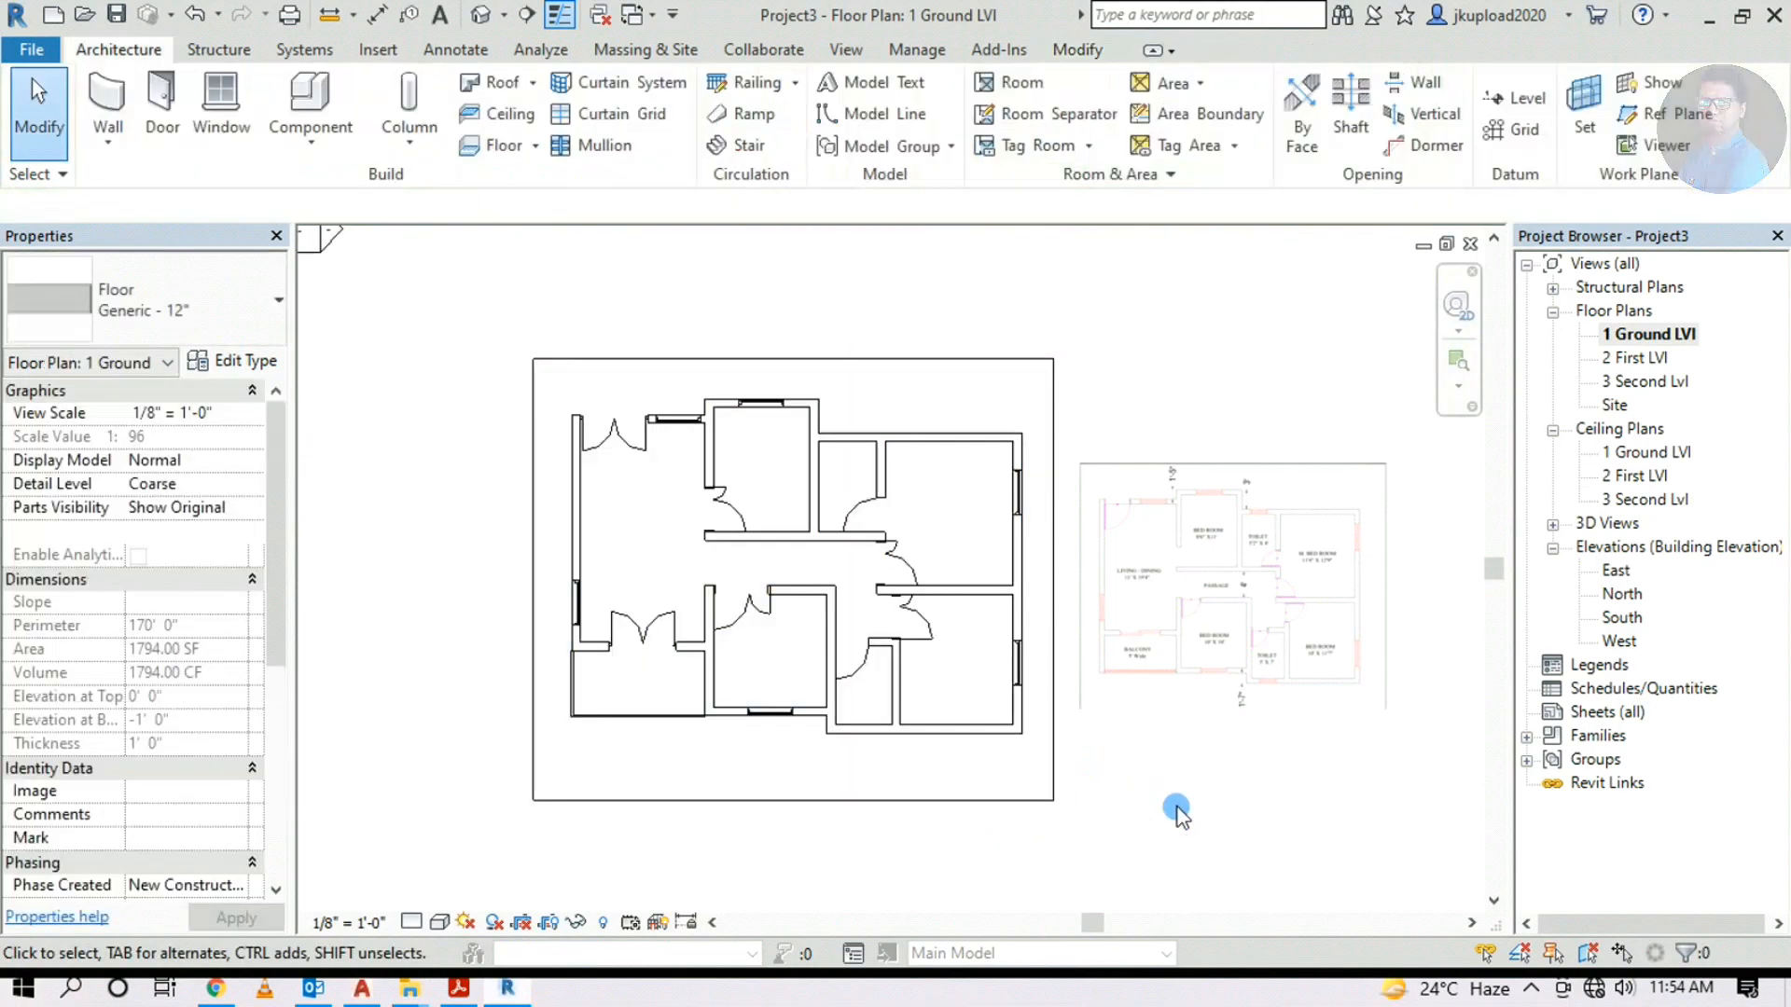
middle_drag(856, 863, 791, 863)
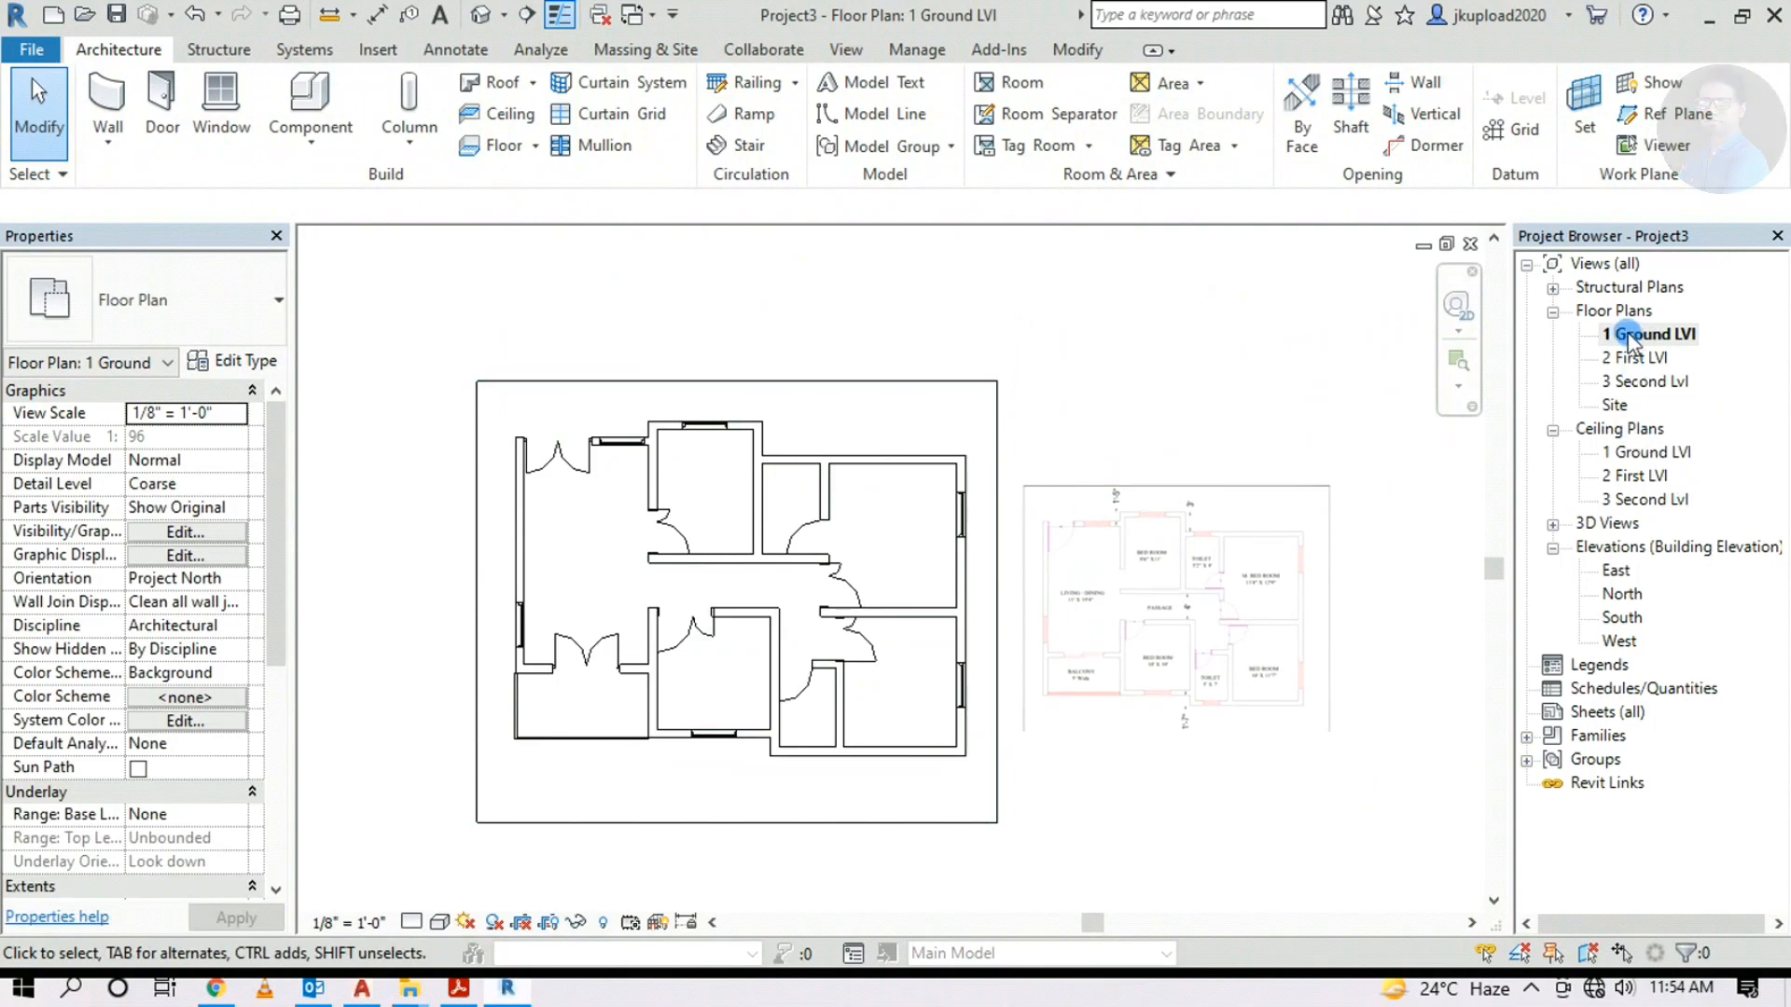
click(484, 17)
shift+middle_drag(813, 716, 888, 853)
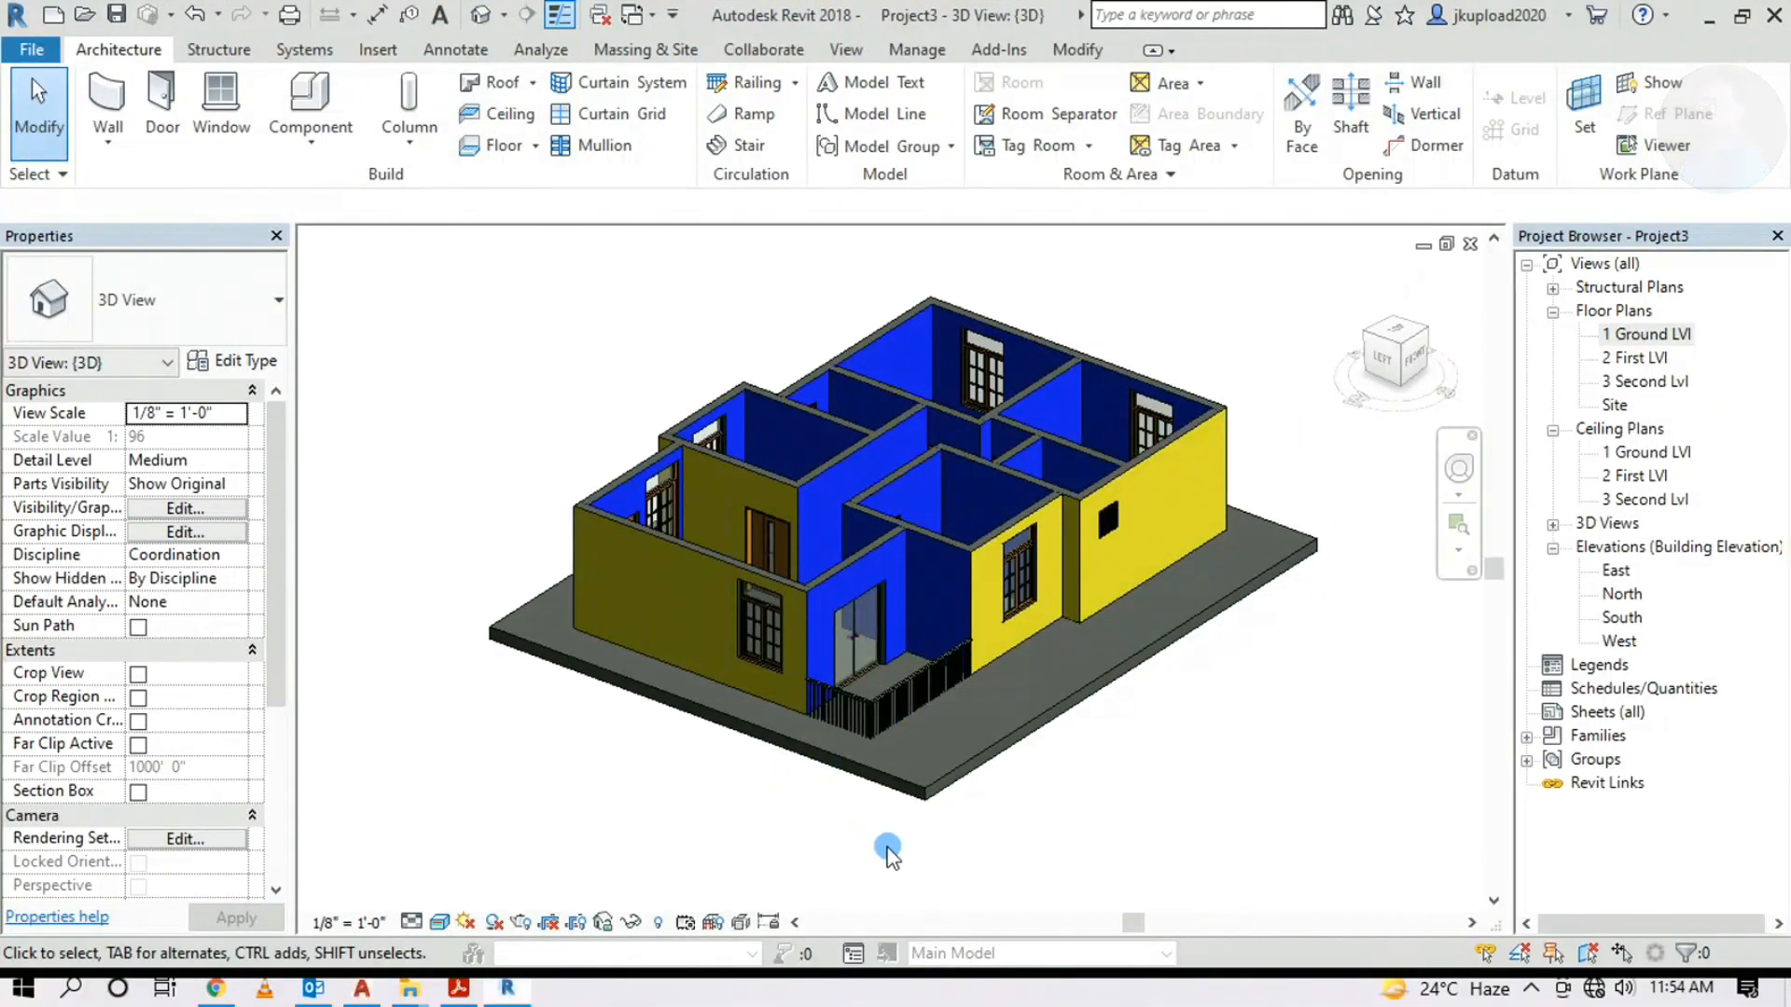
Select the floor slab and bring up the Type Properties of its Generic - 12" type
click(940, 783)
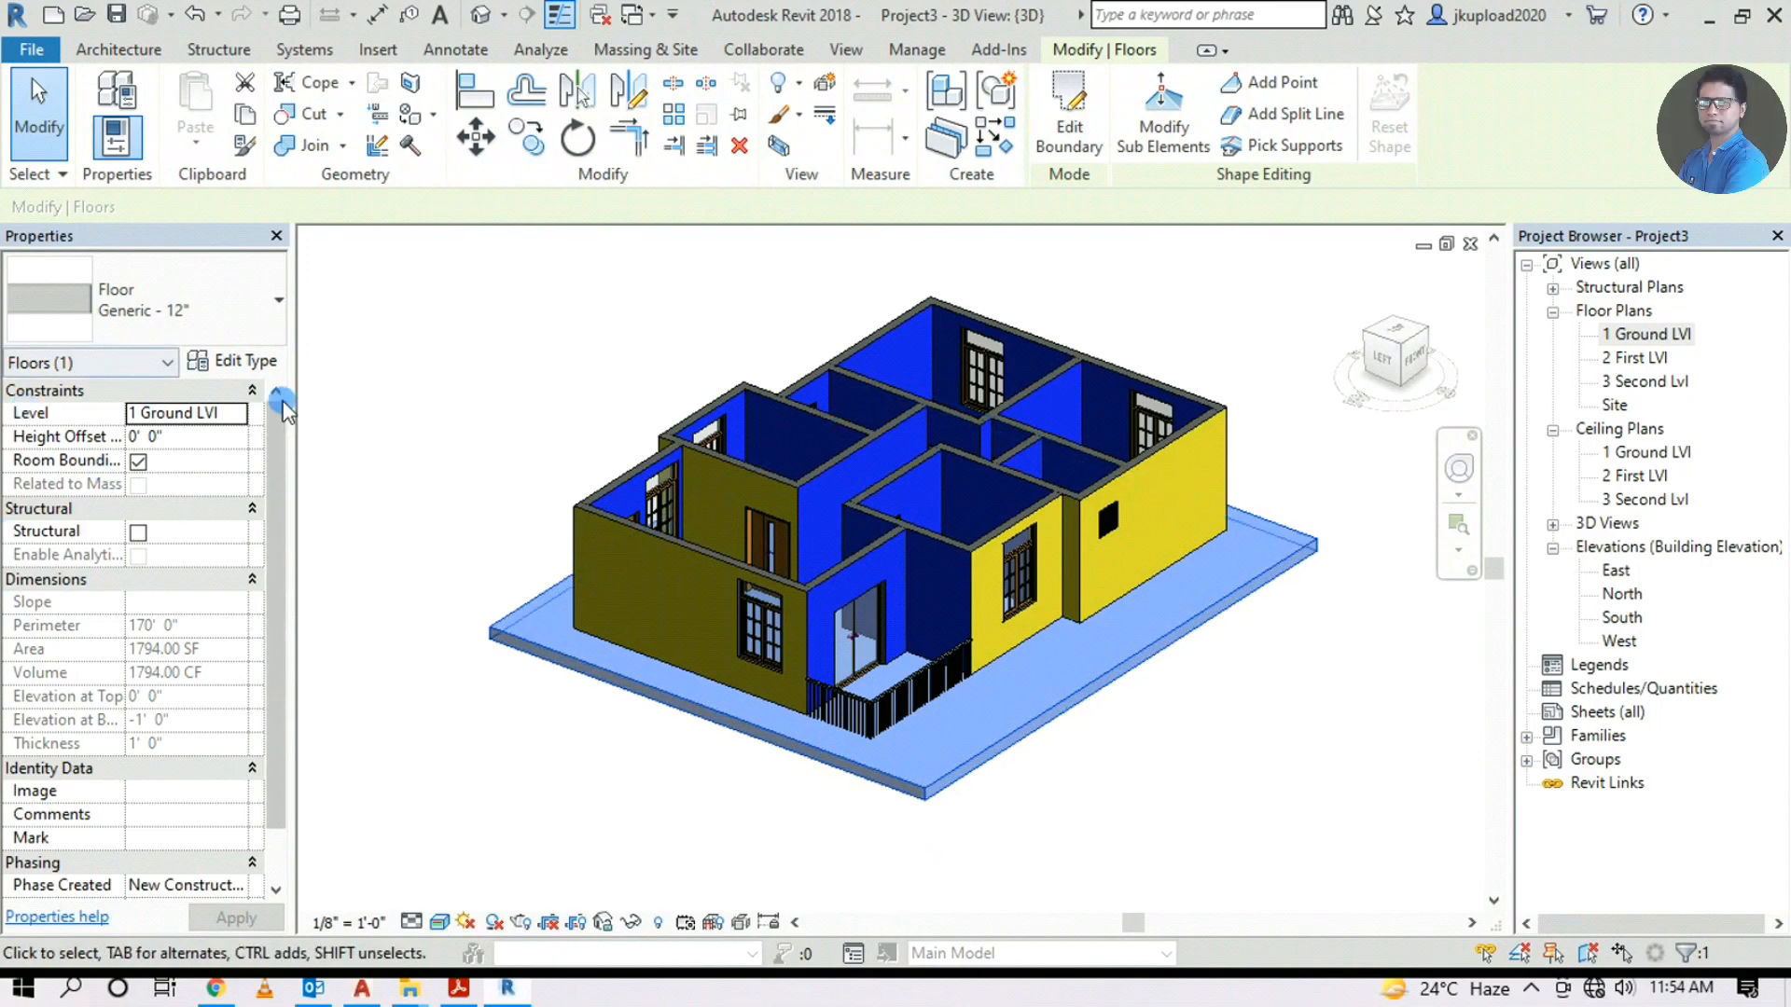
click(253, 340)
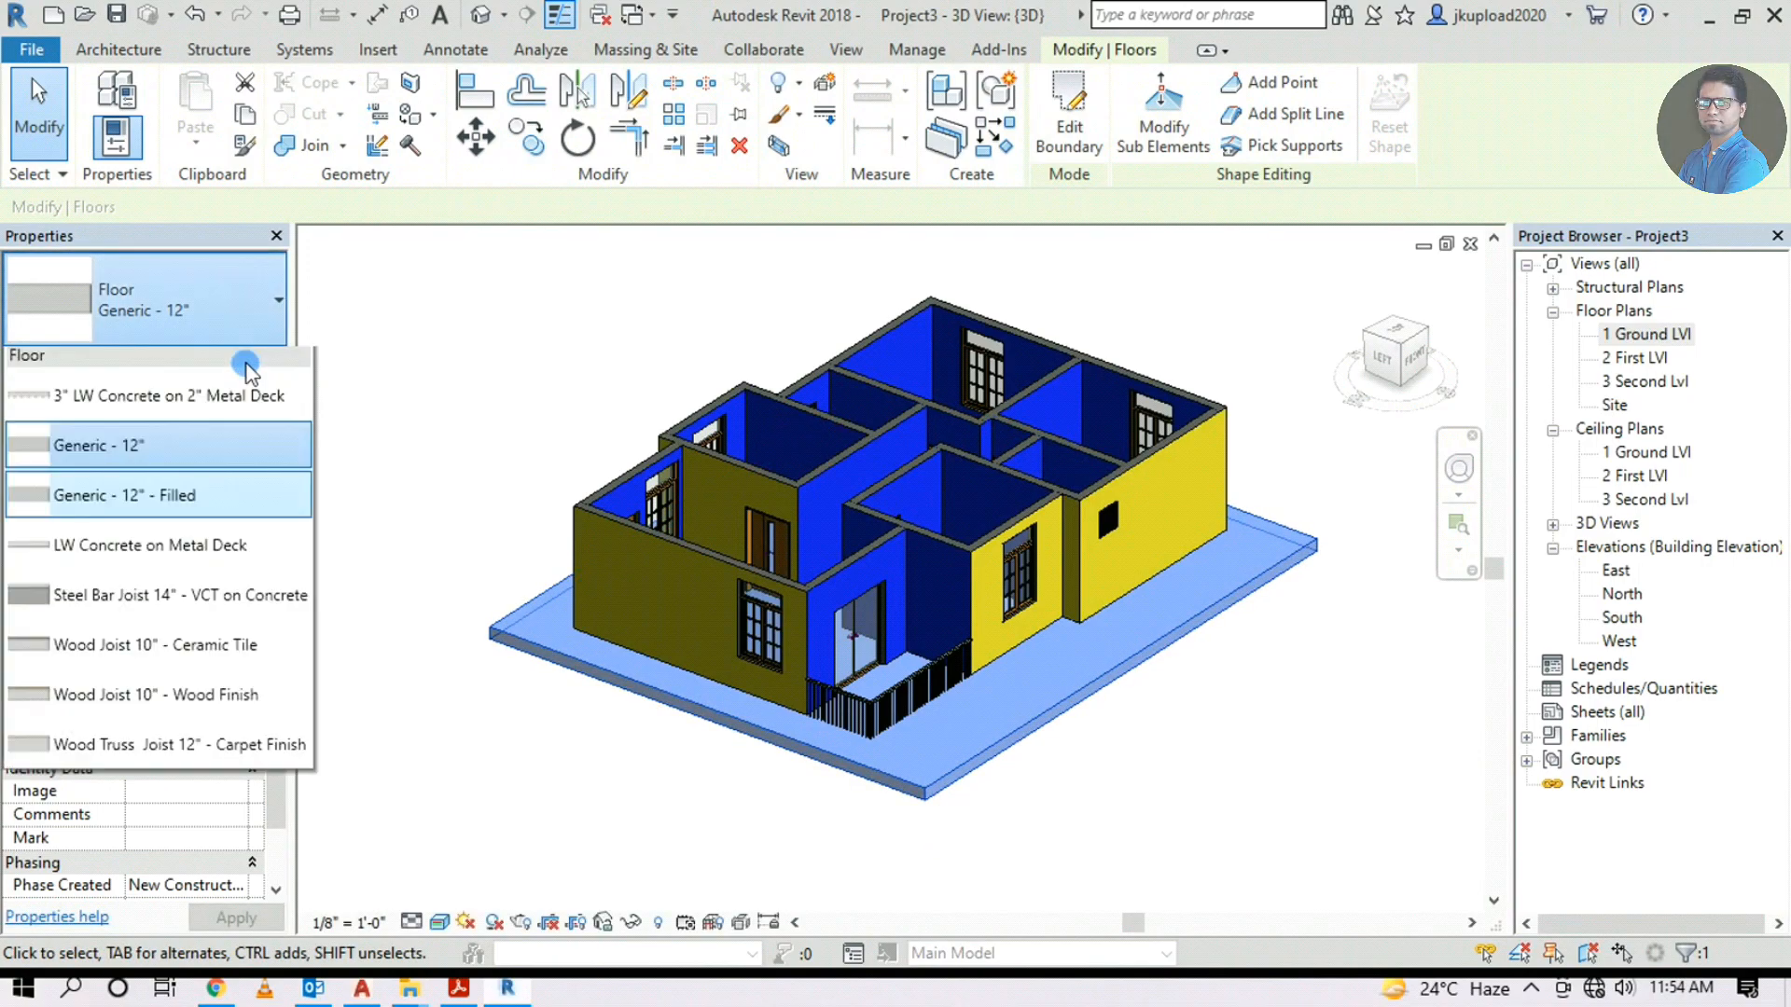
click(243, 322)
click(247, 363)
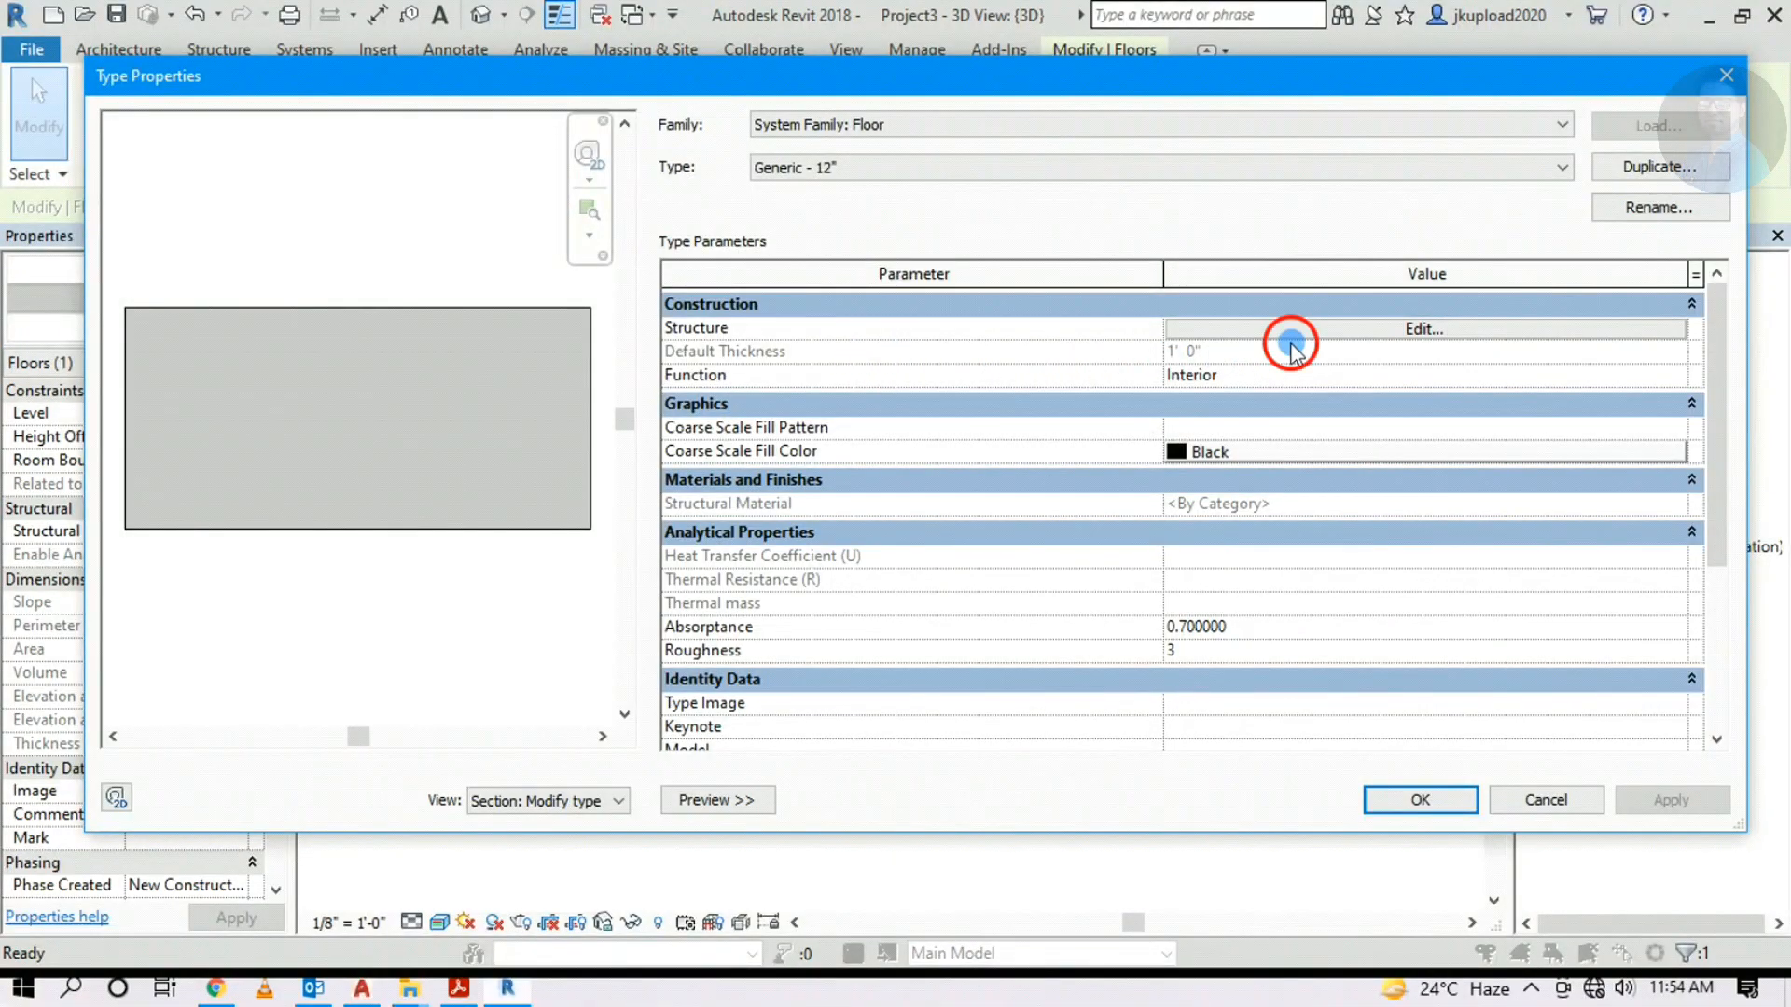
Edit the floor's layer structure and bring up the appearance settings of the structure layer's material
click(1302, 334)
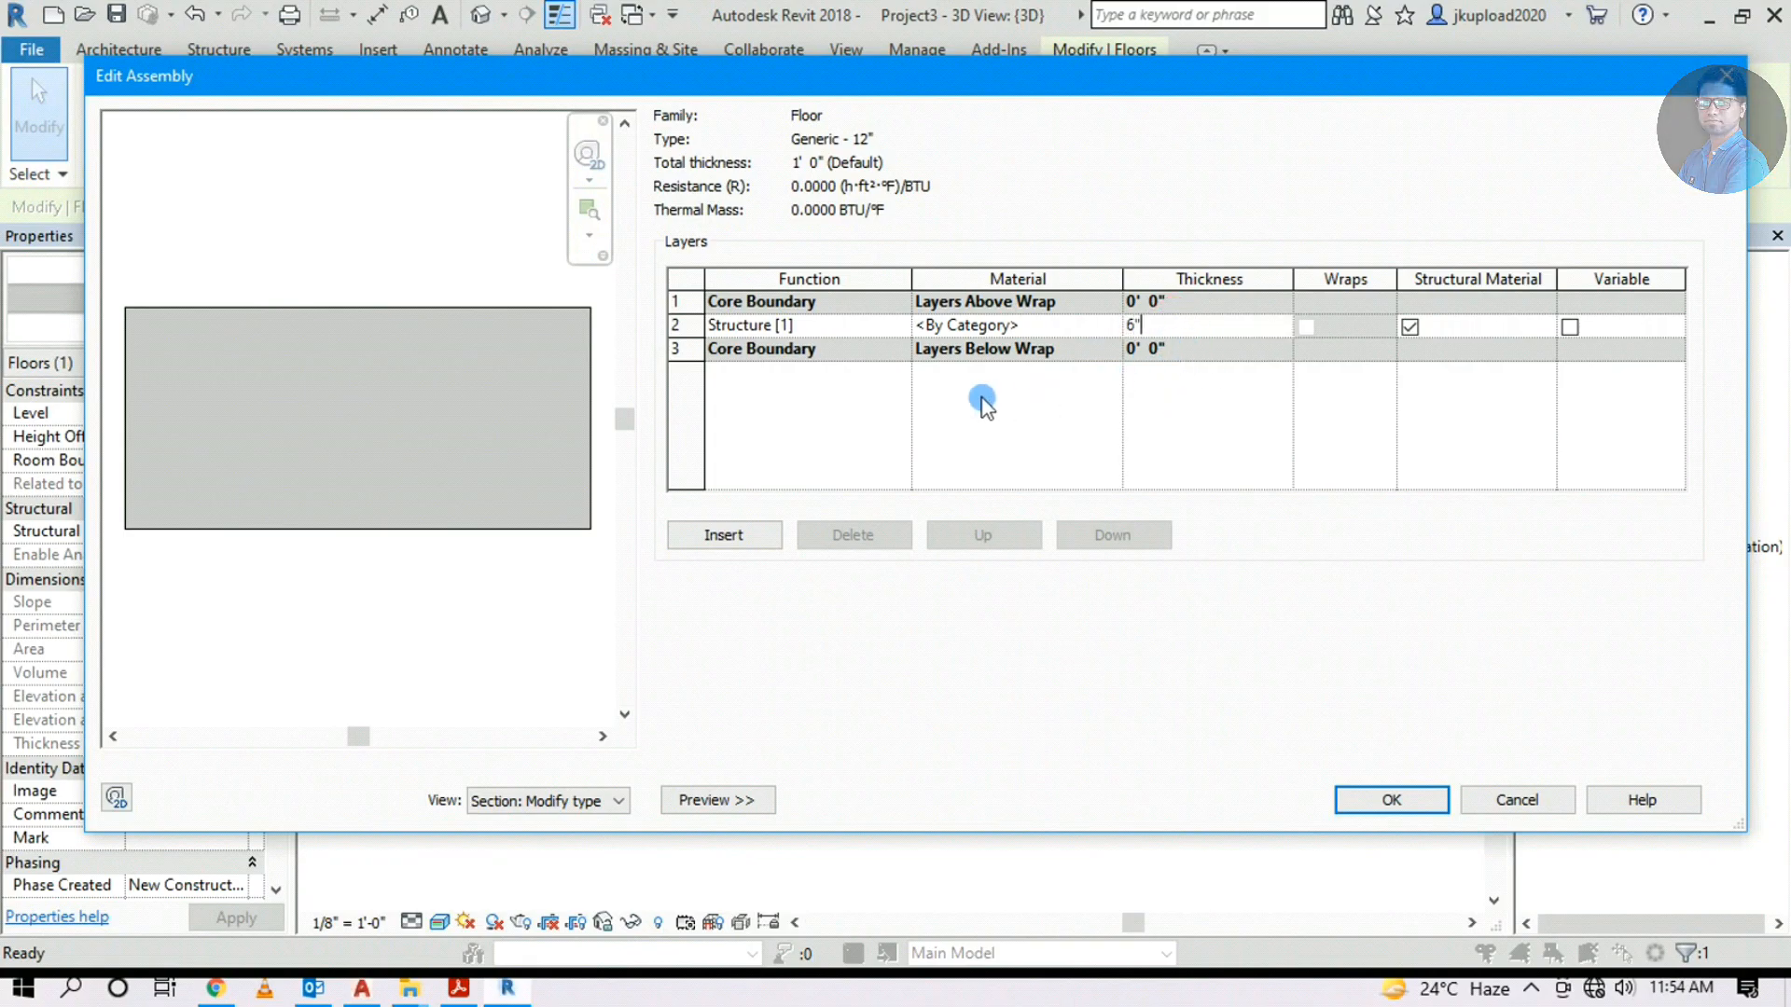
click(1113, 326)
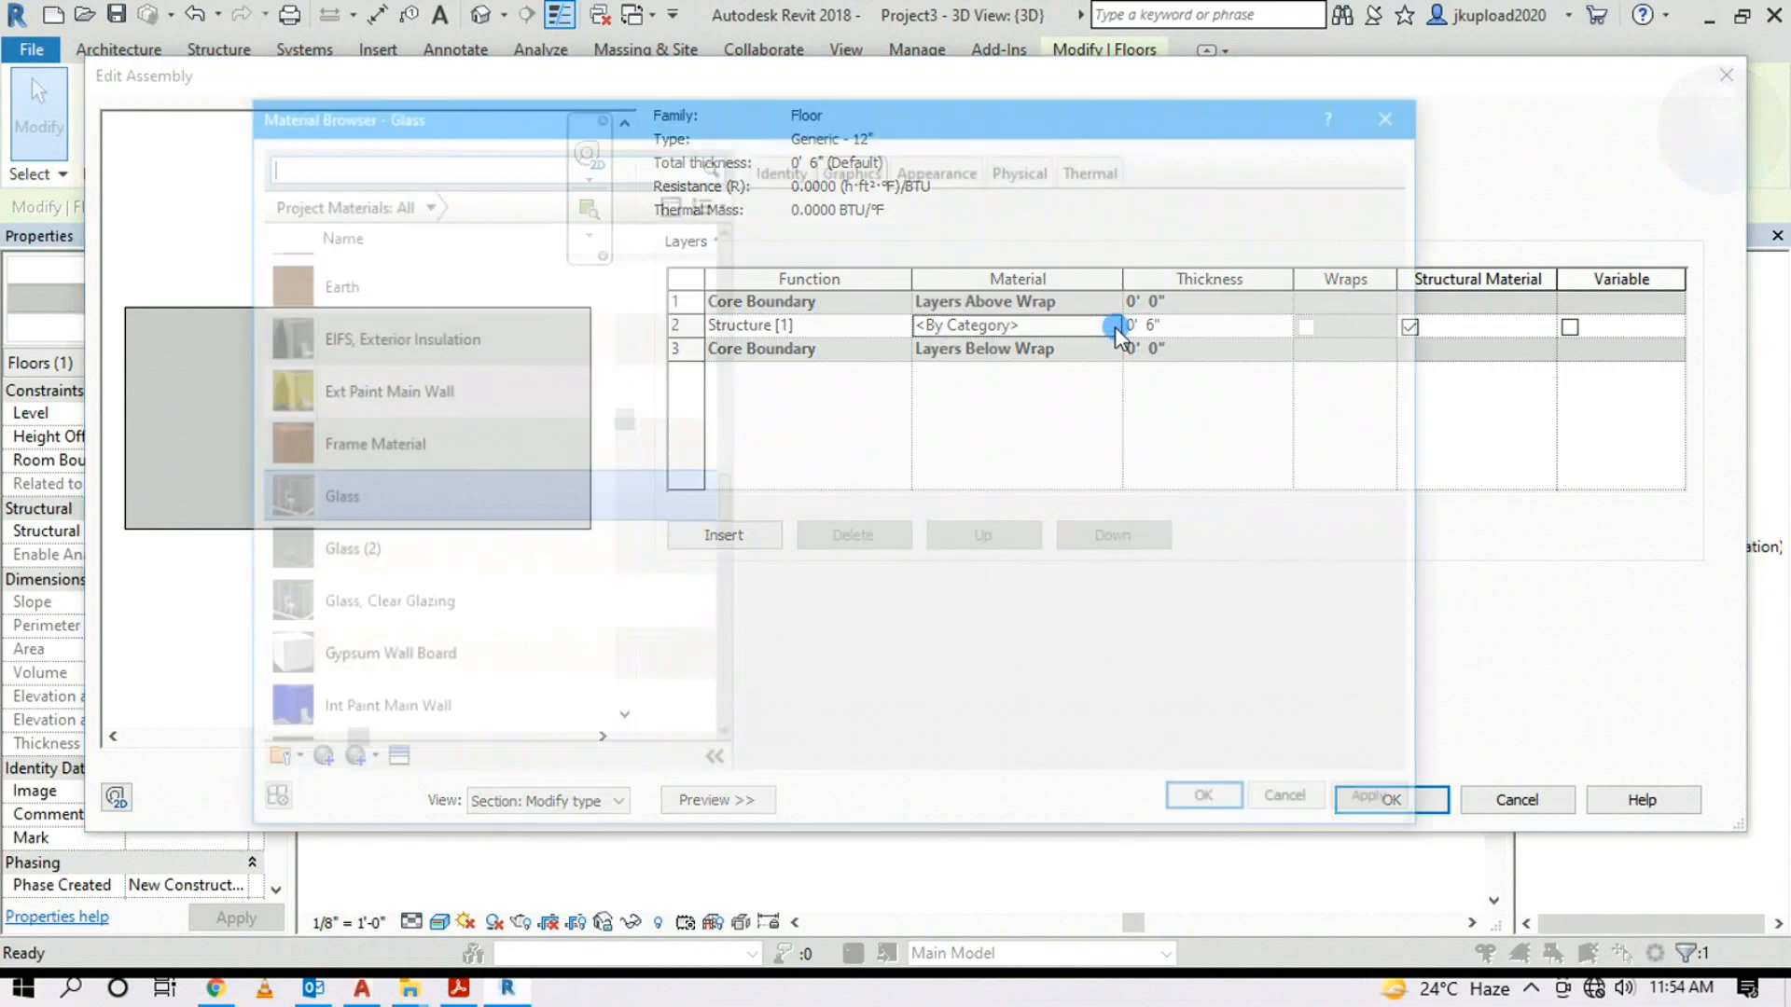
scroll(508, 390, down, 3)
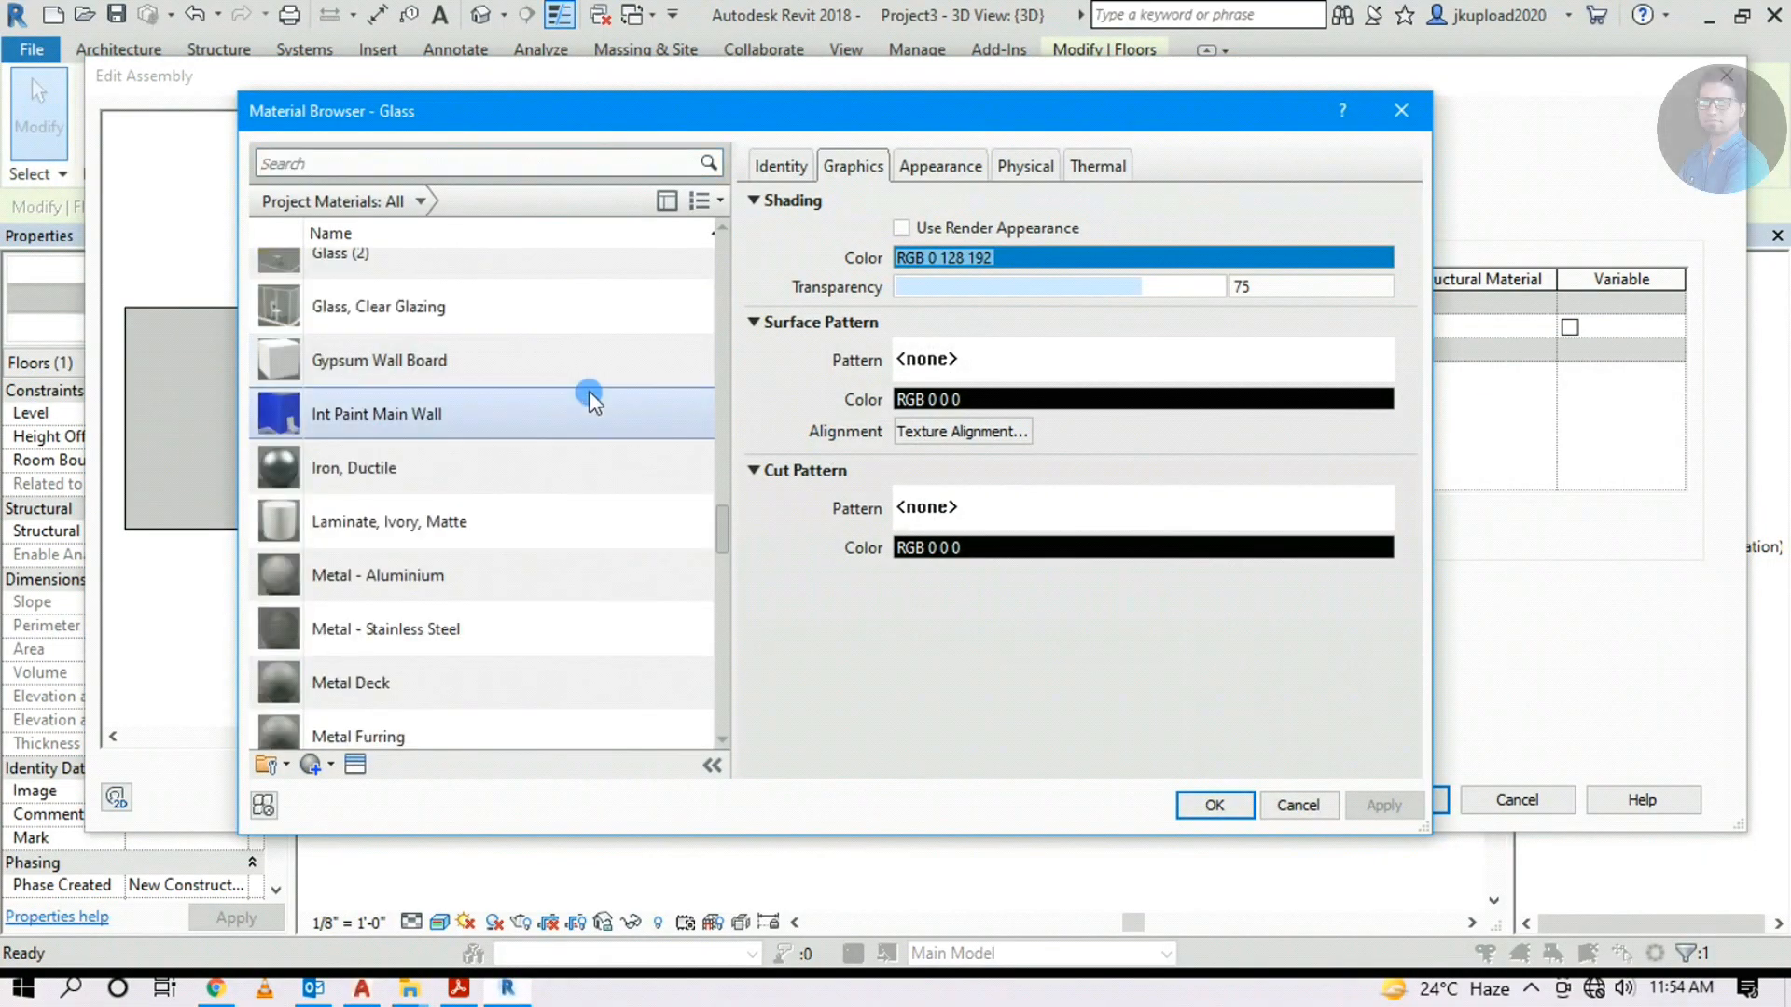
scroll(632, 344, up, 5)
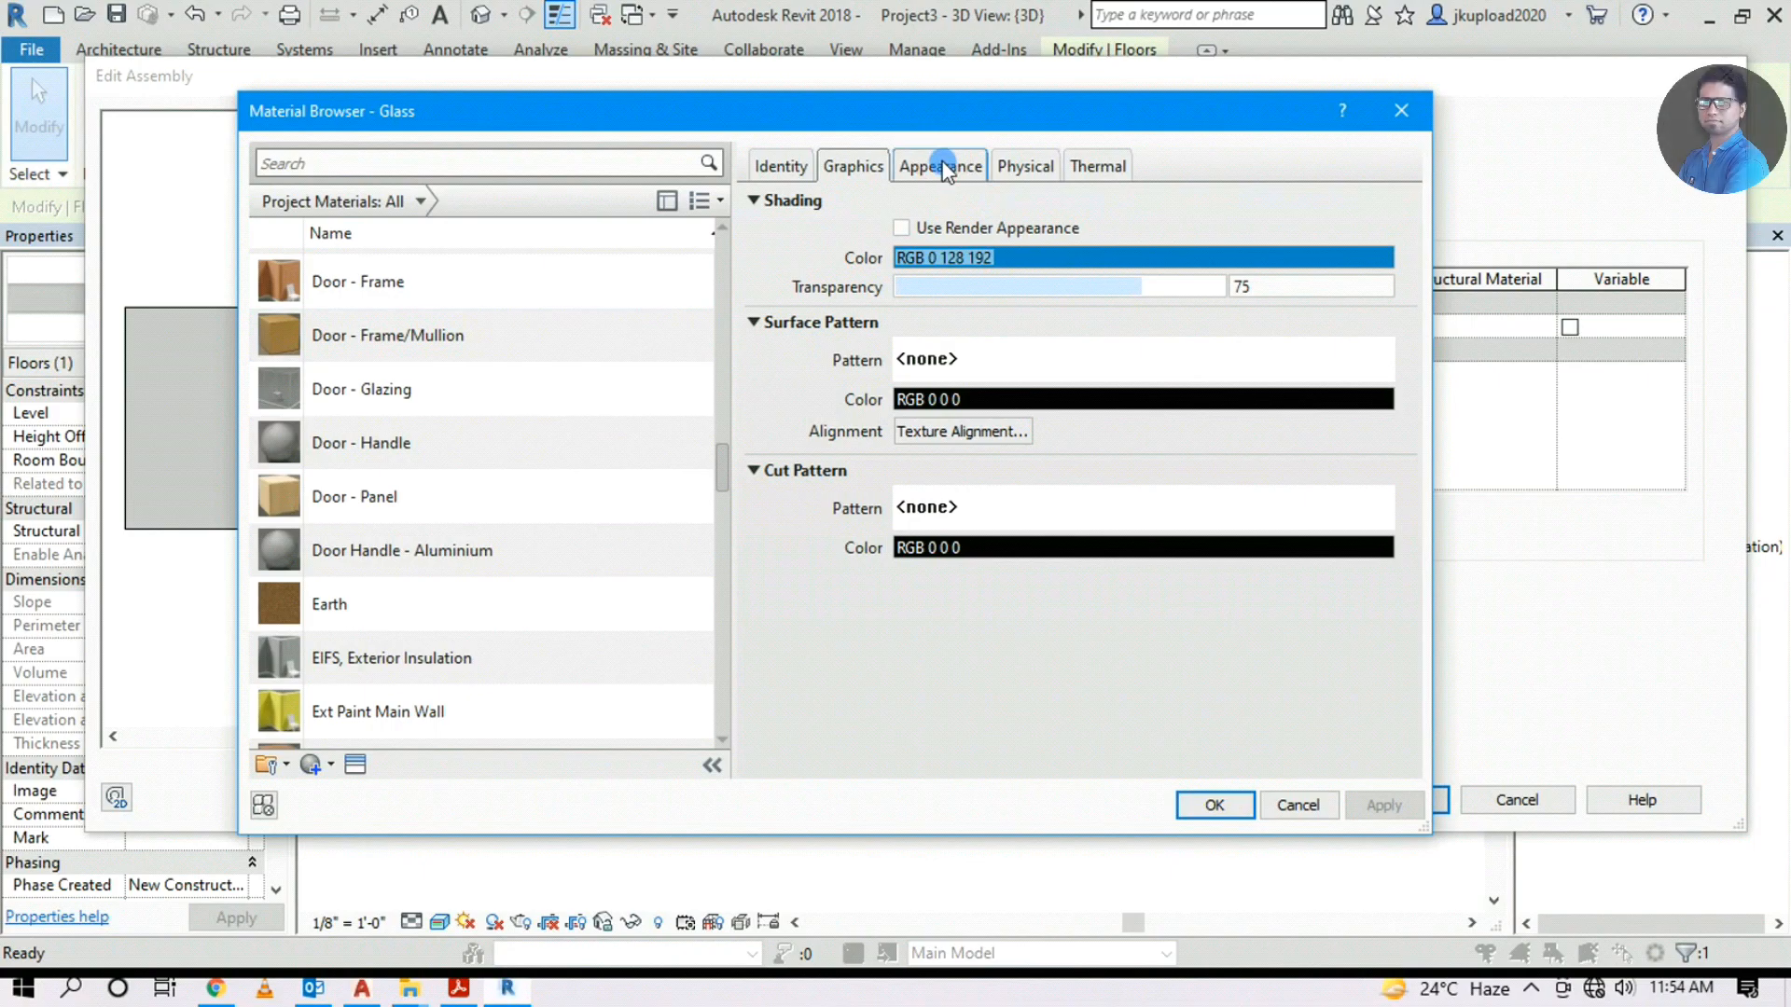
click(944, 168)
Replace the material's appearance with the Marble Beige flooring asset from the appearance library
click(1365, 204)
scroll(192, 528, down, 3)
scroll(192, 504, up, 1)
click(75, 298)
click(132, 372)
scroll(168, 447, up, 1)
click(143, 398)
click(137, 473)
click(872, 363)
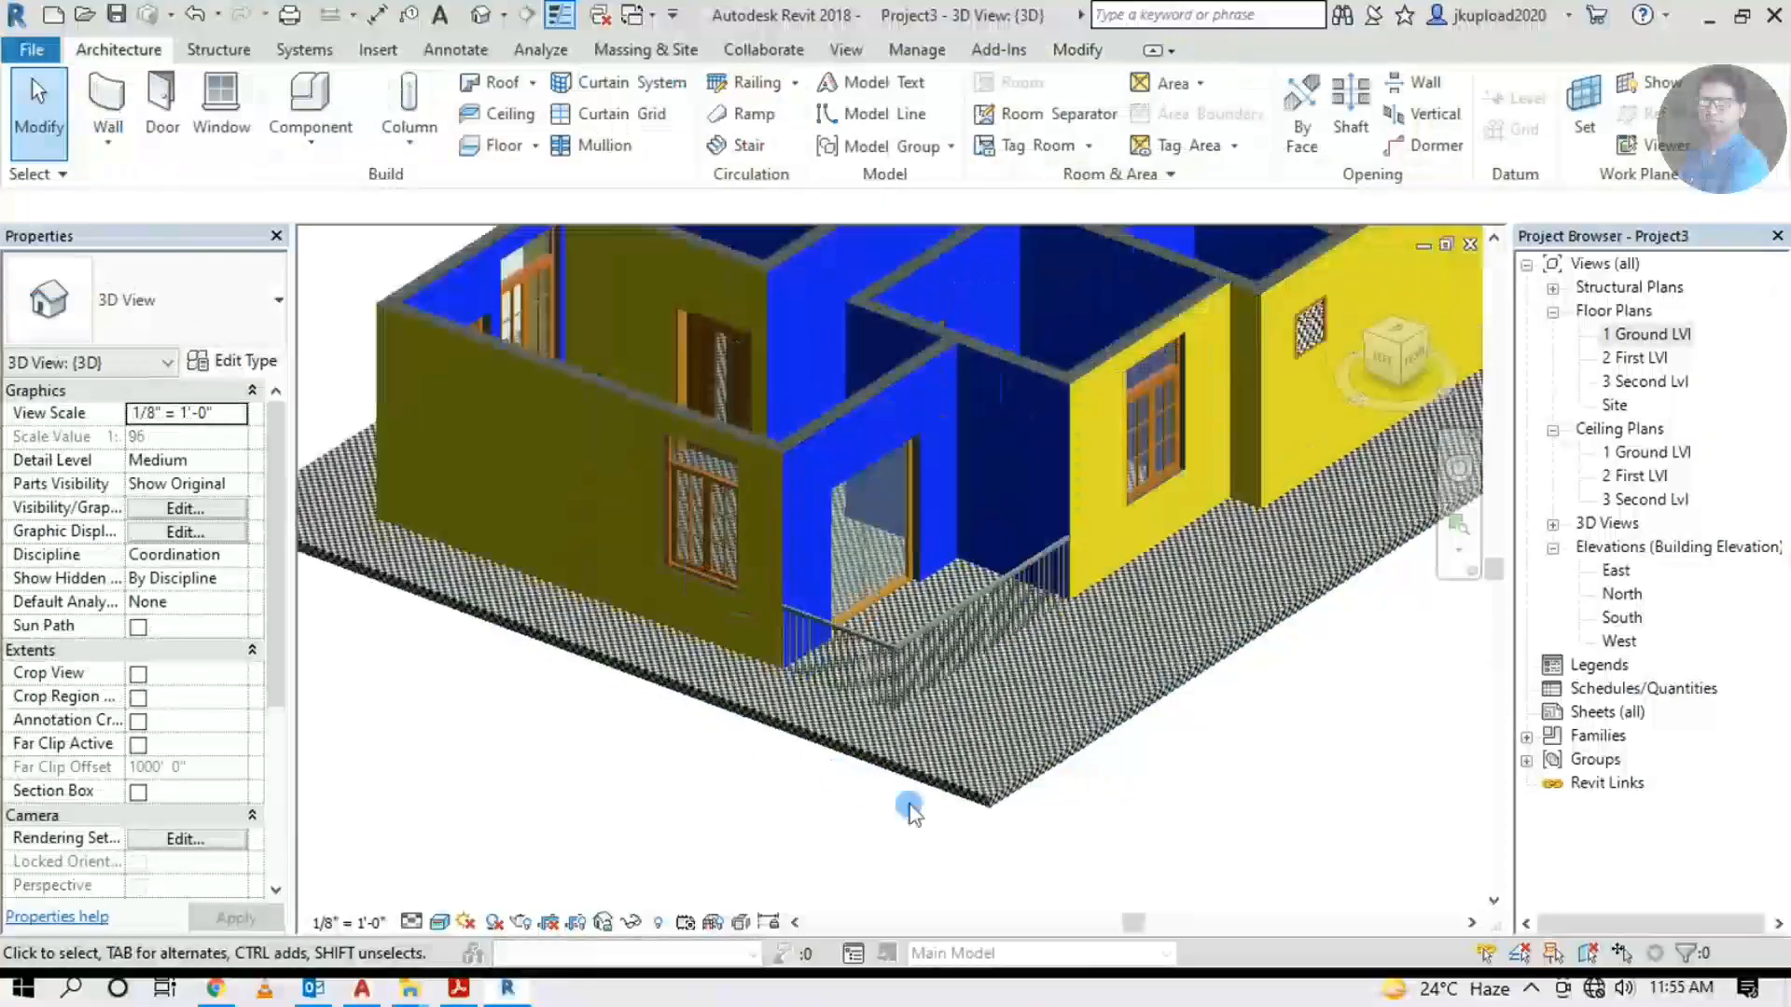
scroll(911, 796, up, 4)
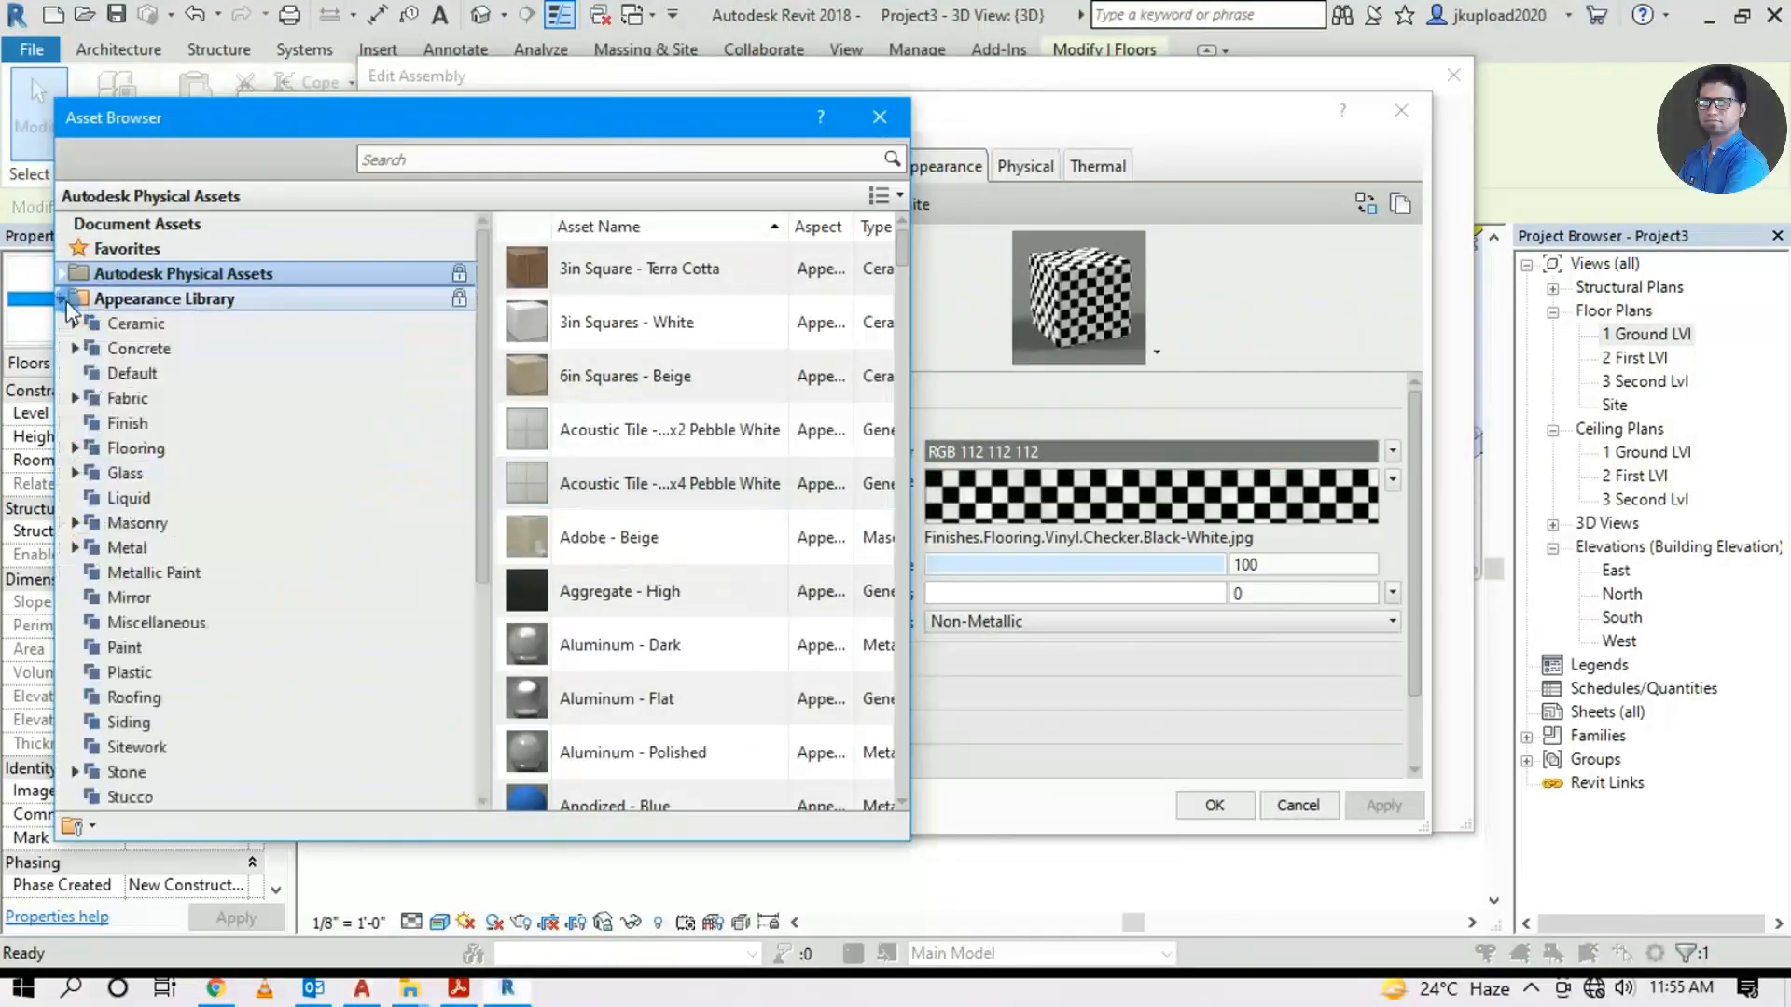
click(137, 448)
scroll(585, 481, down, 10)
double_click(680, 787)
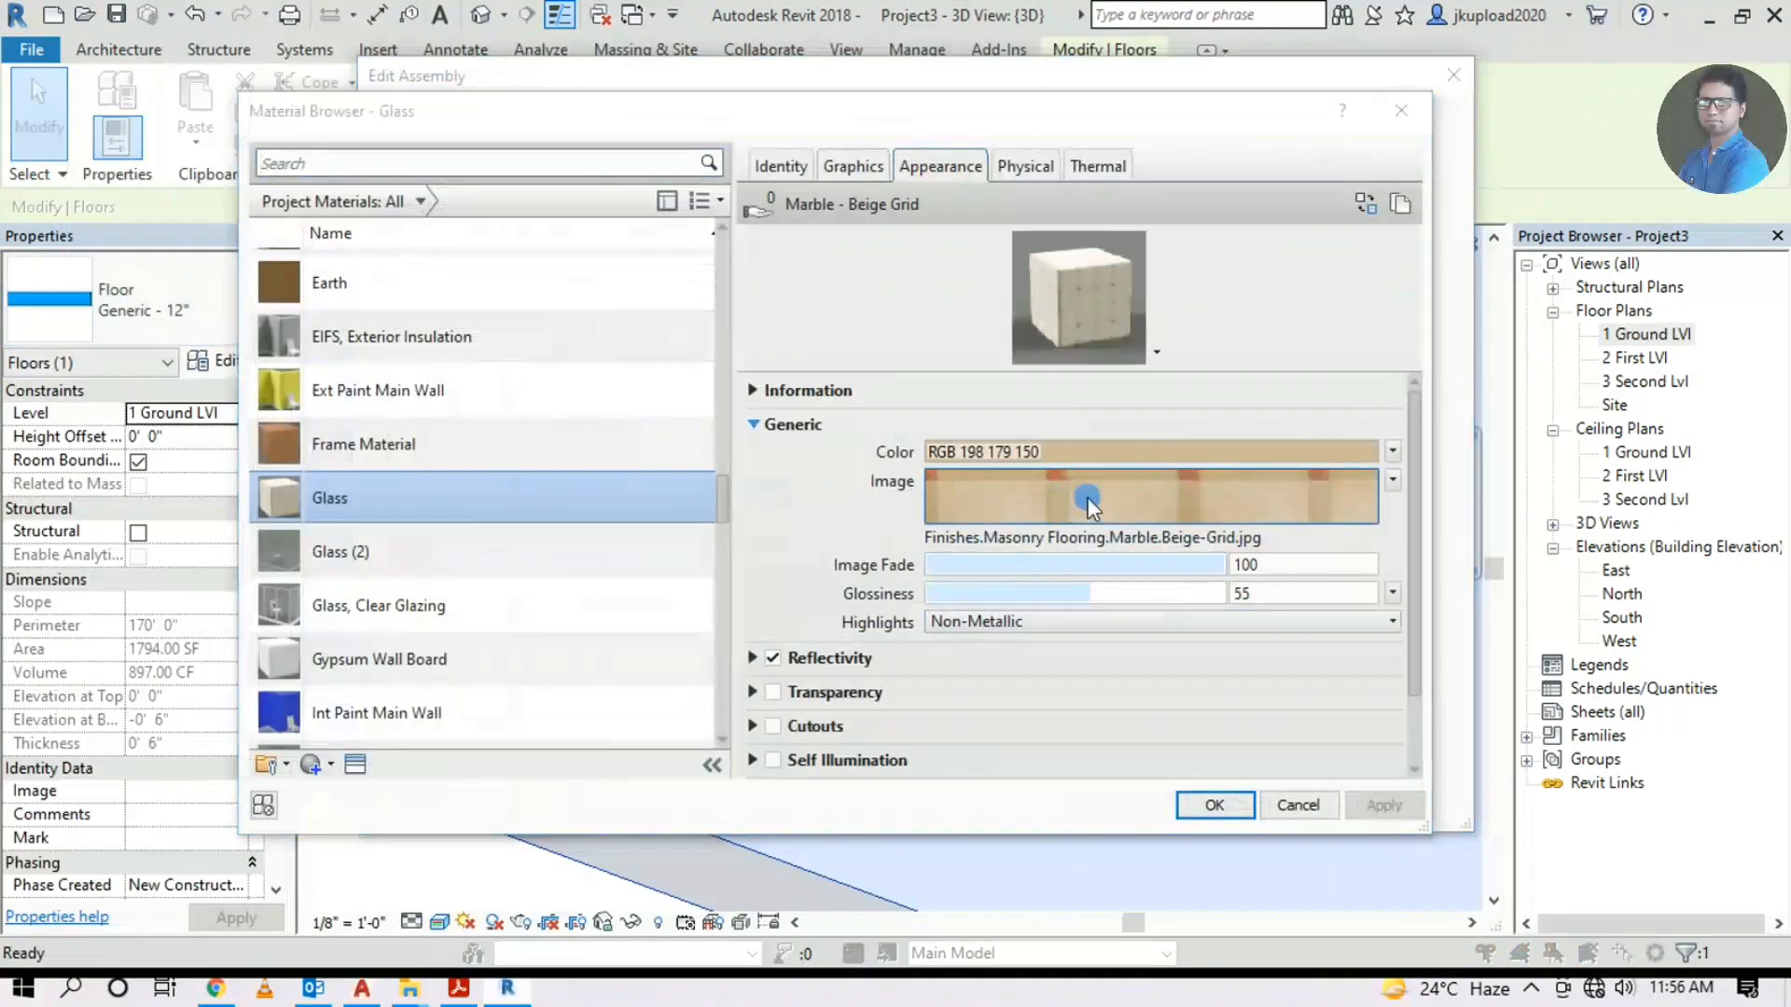
Adjust the marble texture's sample size, then confirm the material, layer and type changes
click(1180, 495)
double_click(482, 651)
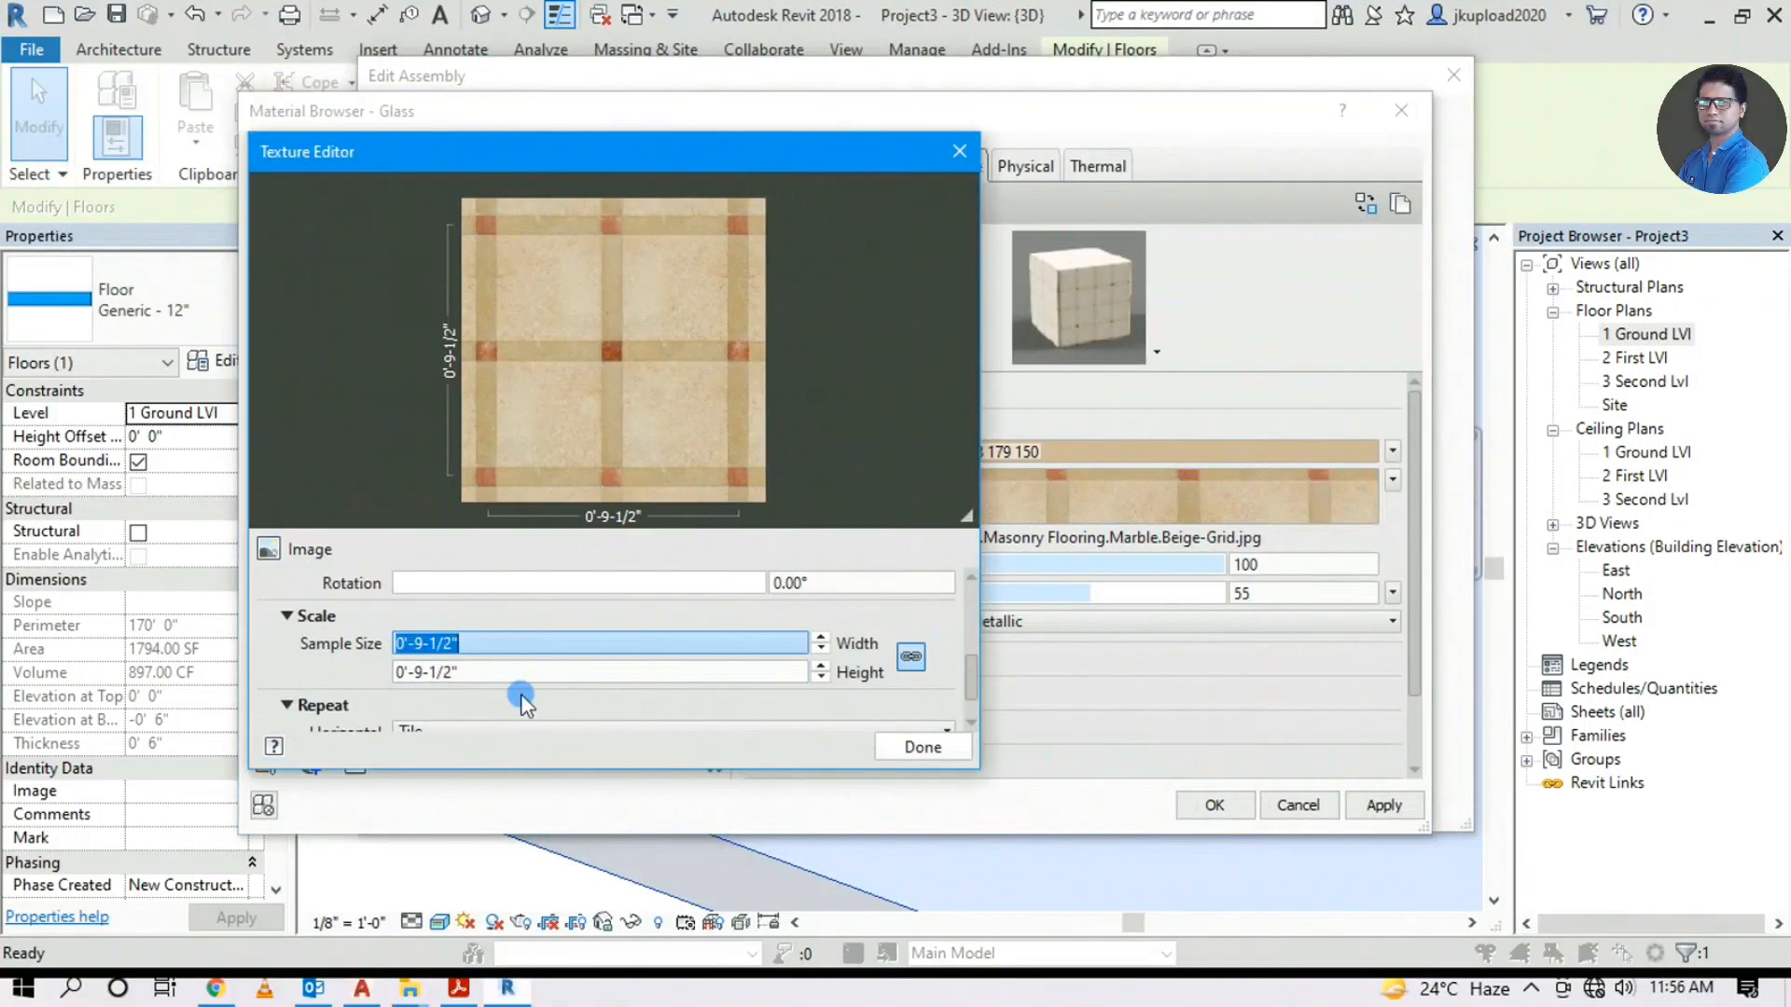
click(933, 748)
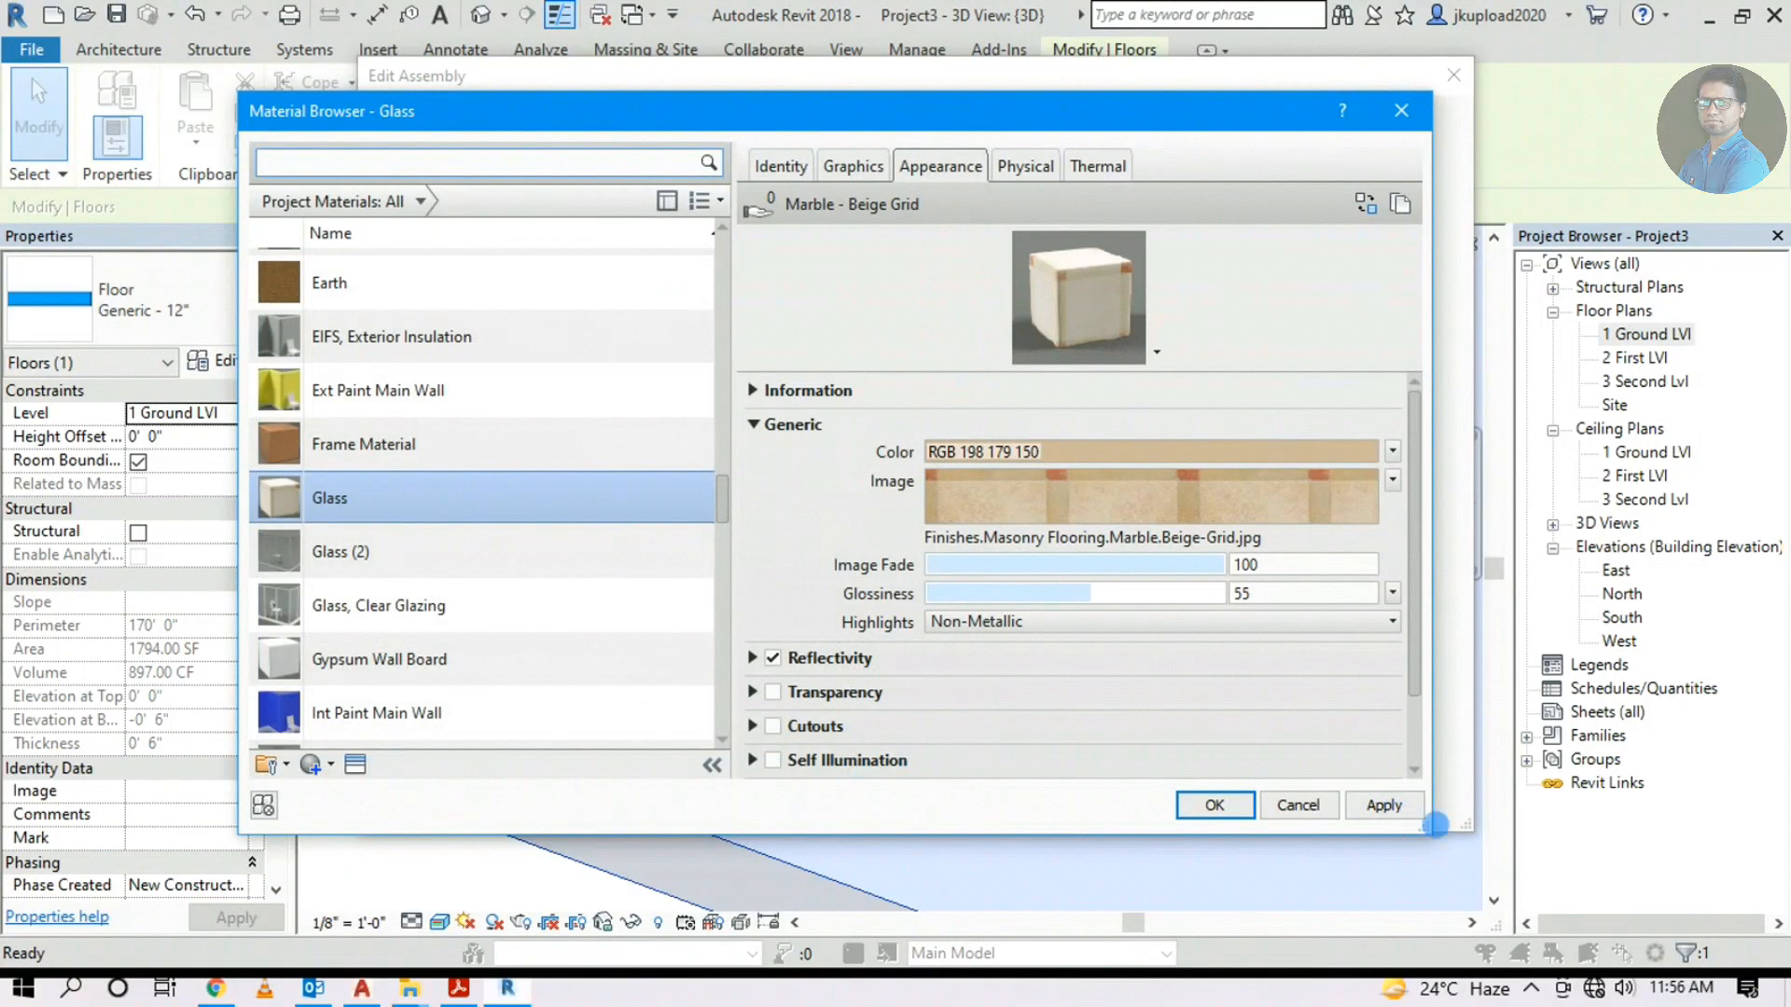
click(1203, 808)
click(1115, 795)
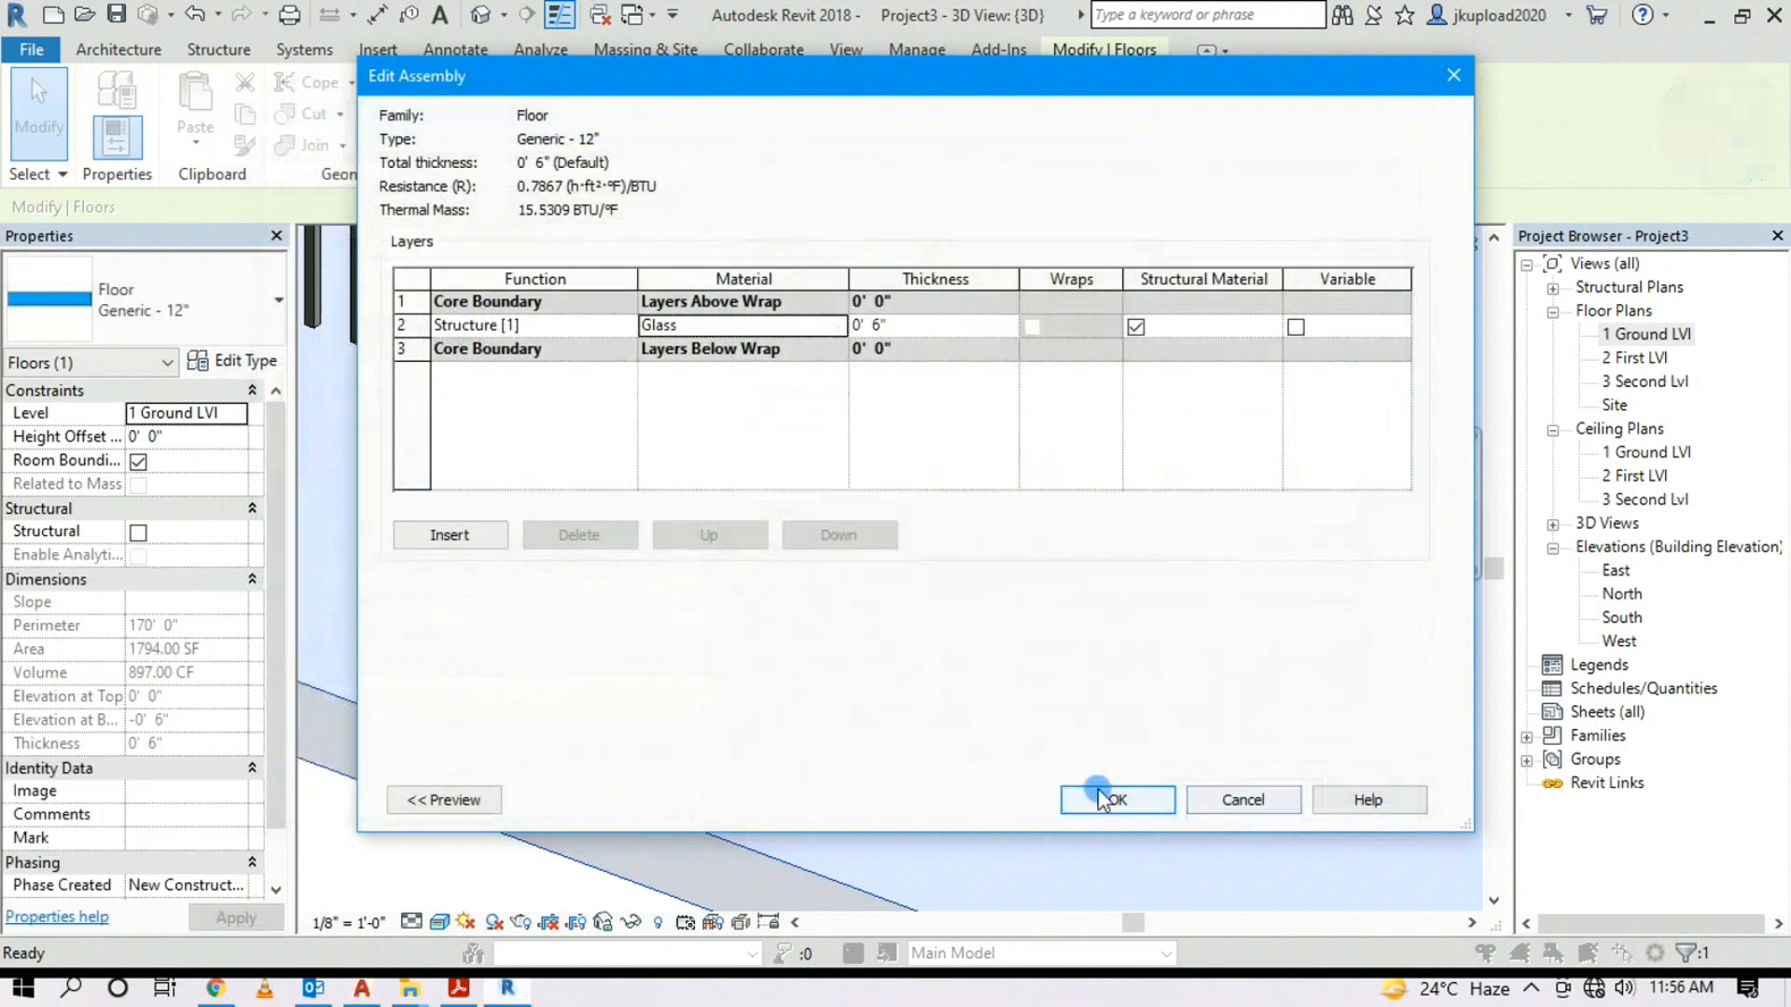
click(1175, 799)
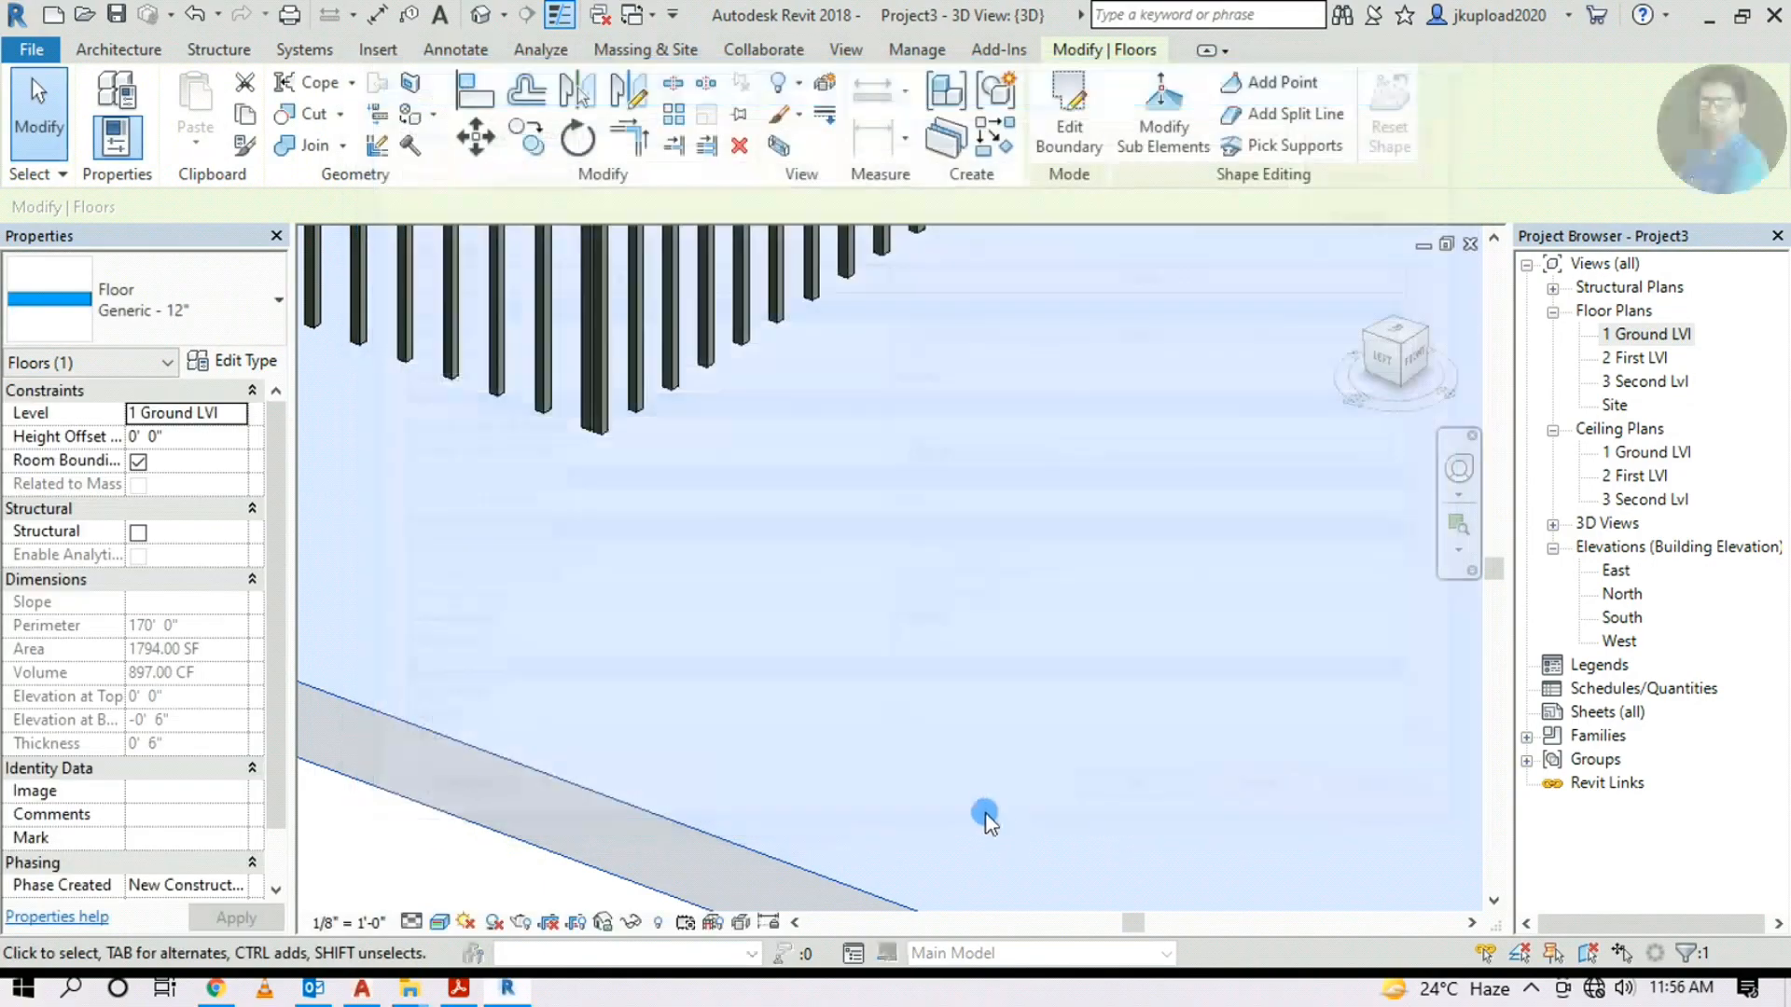
scroll(837, 658, down, 3)
key(Escape)
middle_drag(860, 565, 916, 821)
scroll(937, 720, down, 2)
middle_drag(1003, 570, 980, 767)
scroll(1012, 690, down, 2)
middle_drag(1063, 659, 1072, 695)
scroll(1183, 827, up, 2)
middle_drag(1044, 699, 1033, 850)
scroll(998, 849, down, 2)
scroll(1087, 606, up, 3)
shift+middle_drag(1101, 527, 970, 452)
scroll(984, 653, down, 2)
middle_drag(989, 723, 998, 569)
scroll(872, 493, up, 2)
shift+middle_drag(857, 481, 914, 653)
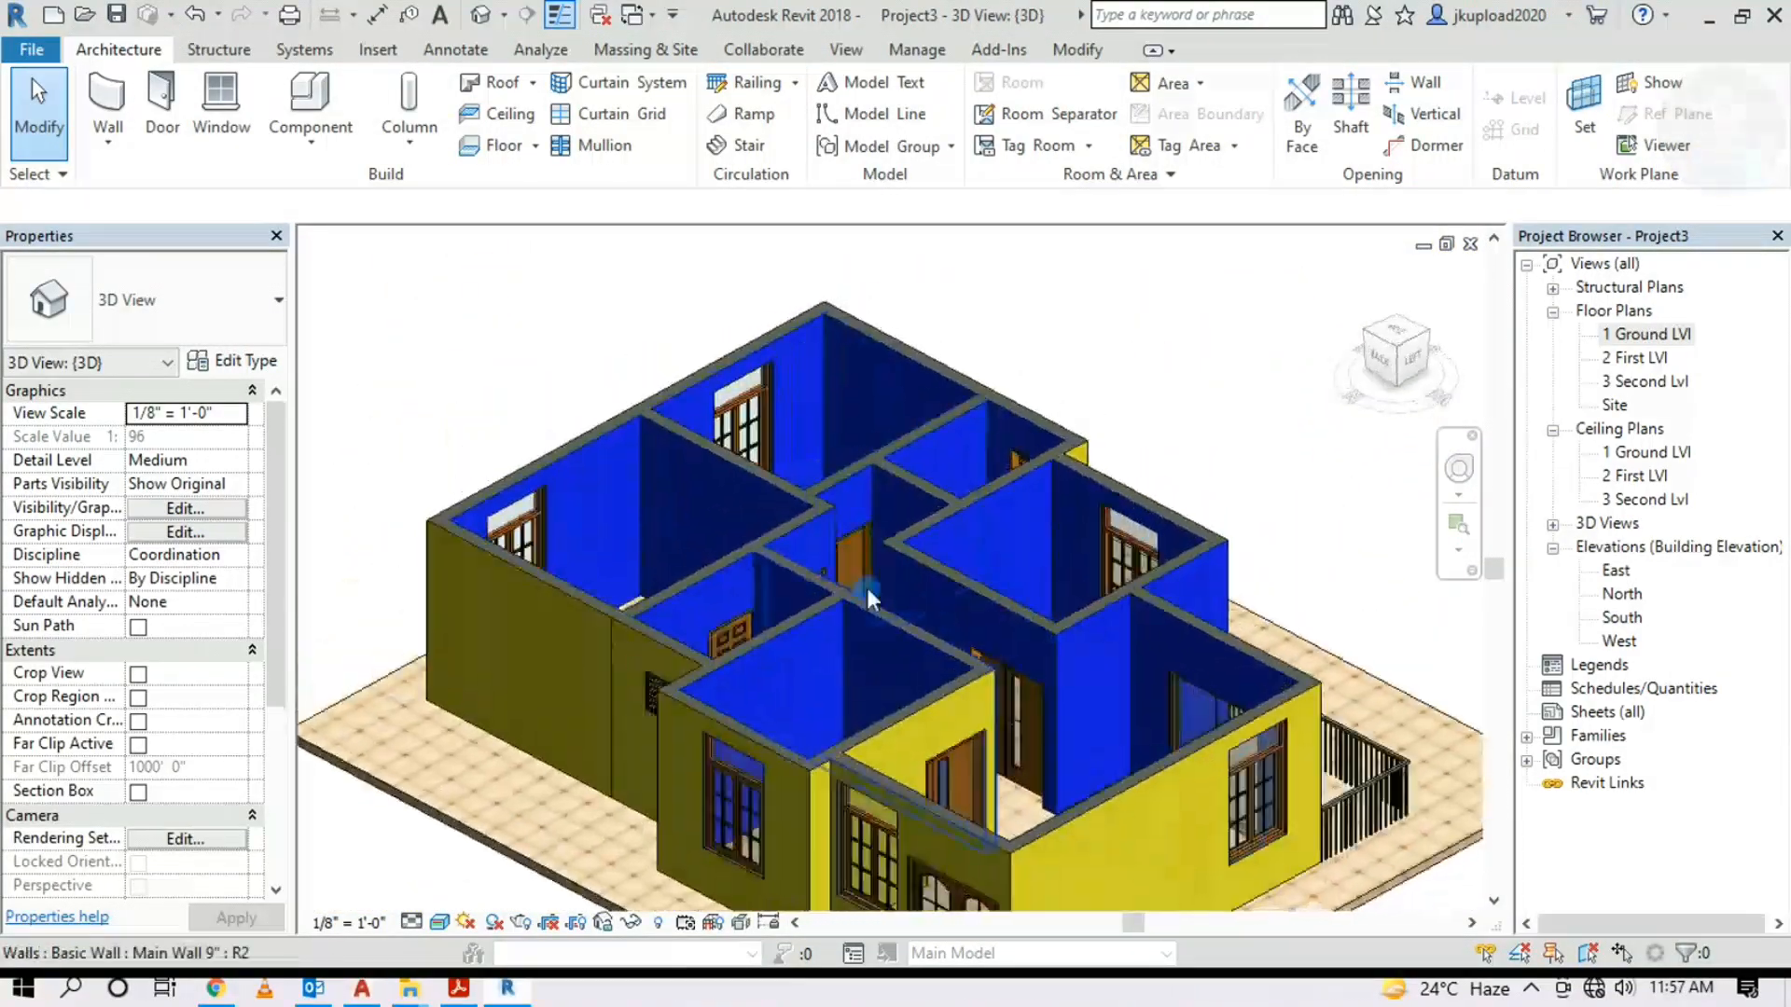
shift+middle_drag(914, 653, 971, 828)
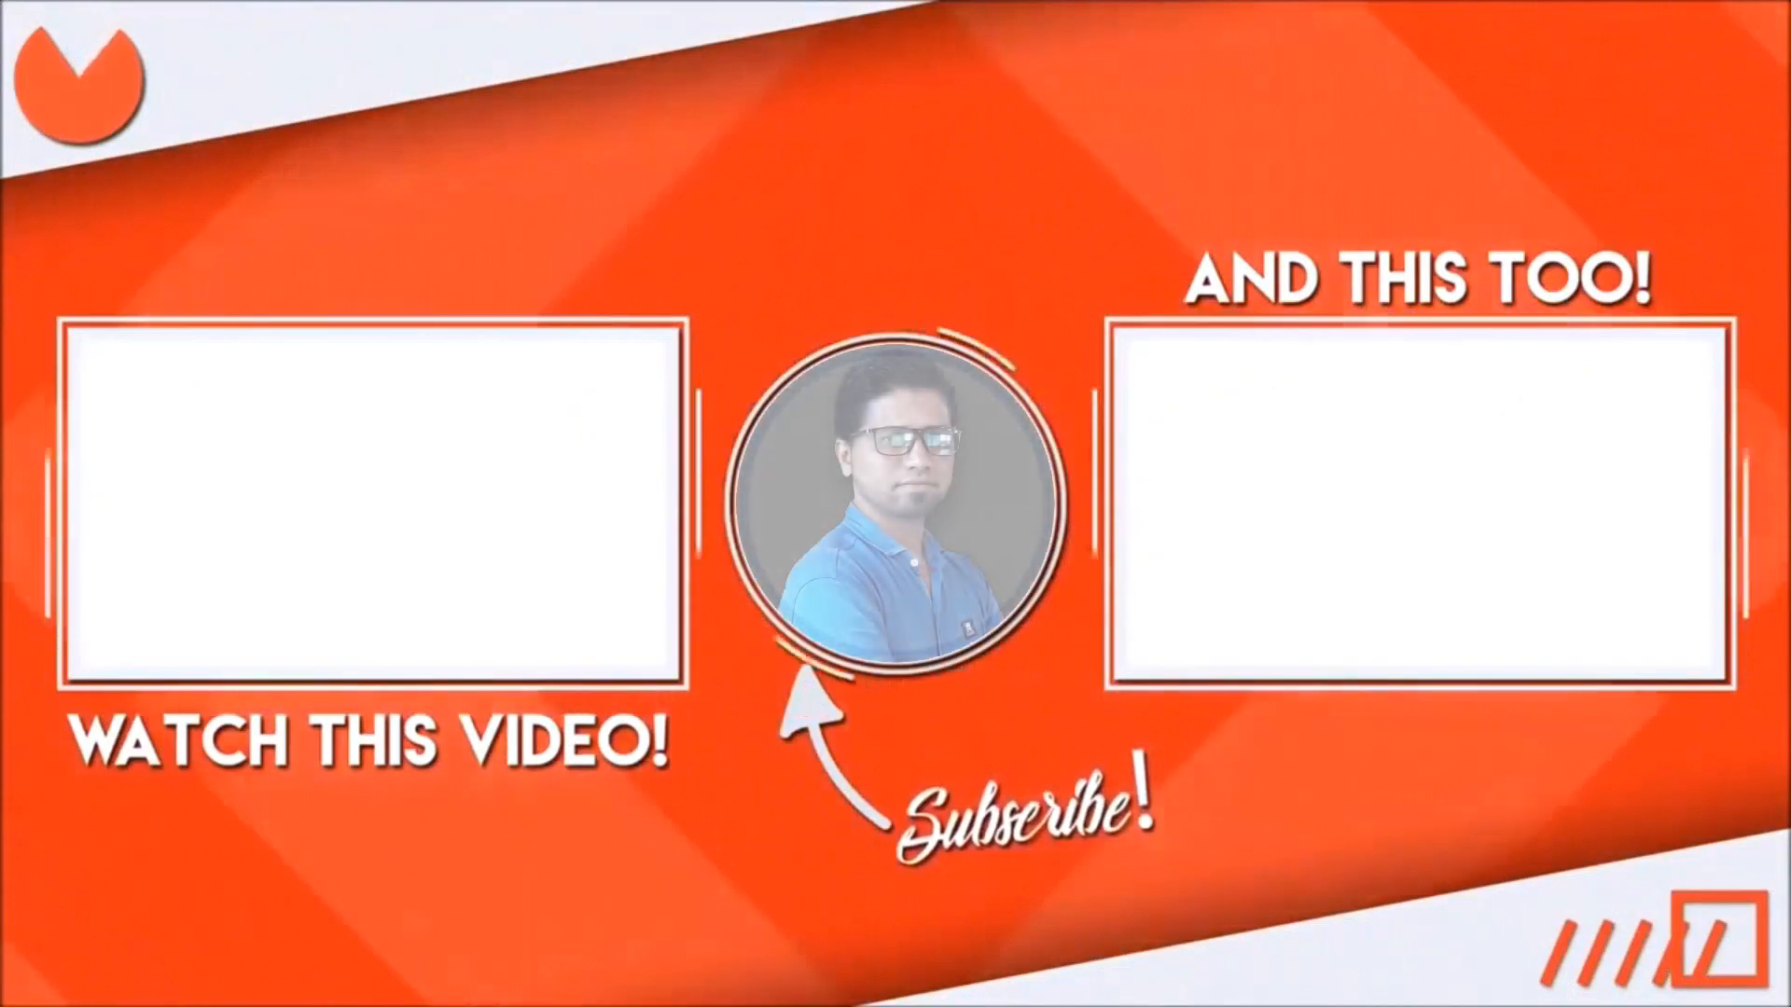